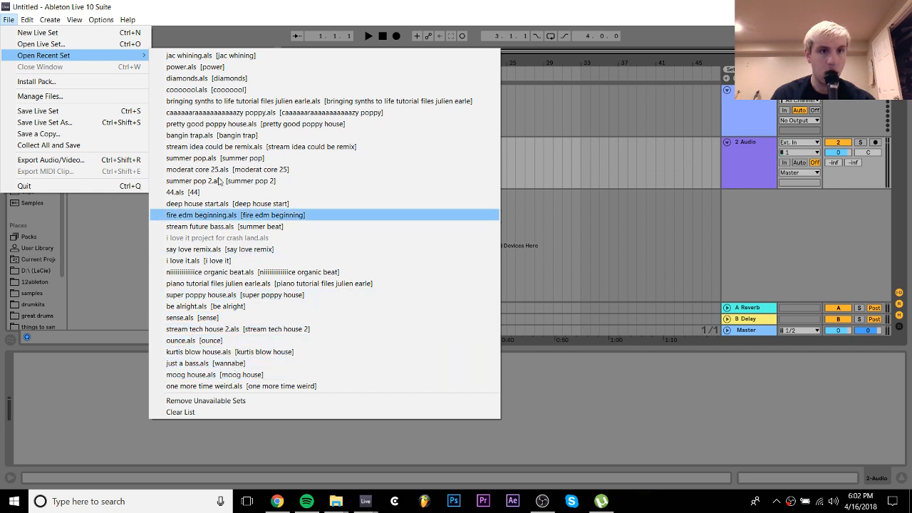
Switch to File Explorer and open the 12ableton folder on the LaCie (D:) drive
{"action": "left_click", "coordinate": [29, 264]}
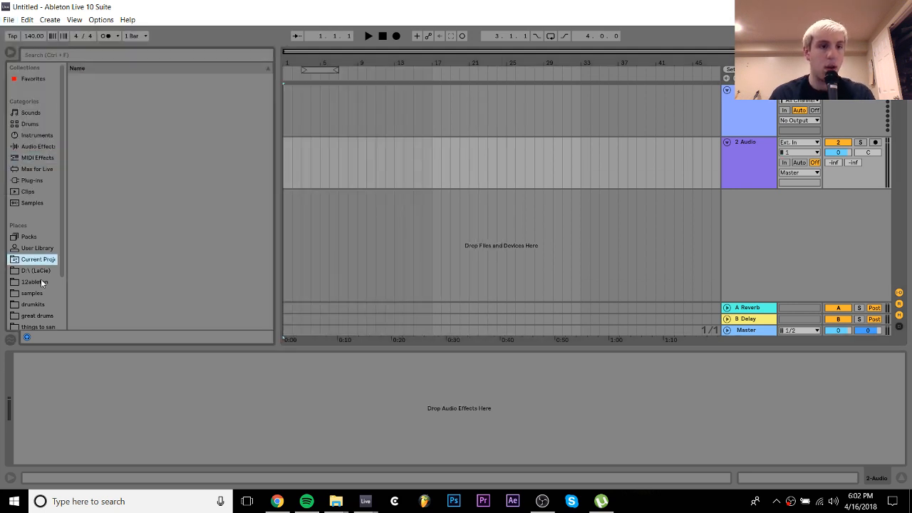
{"action": "left_click", "coordinate": [36, 282]}
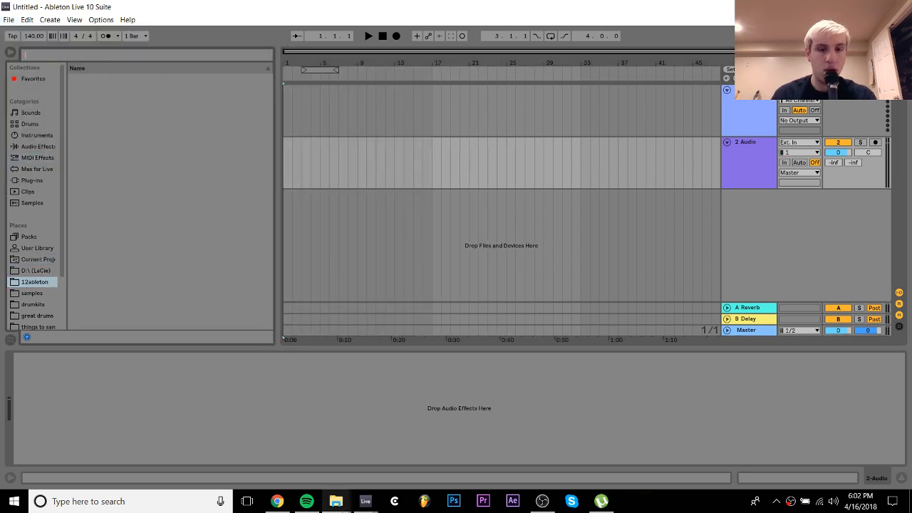
{"action": "left_click", "coordinate": [336, 501]}
{"action": "left_click", "coordinate": [191, 461]}
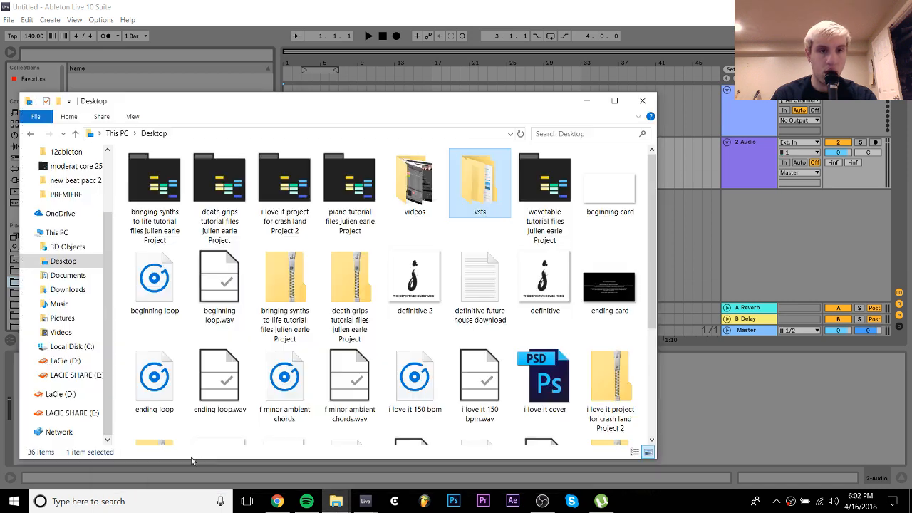
{"action": "left_click", "coordinate": [65, 361]}
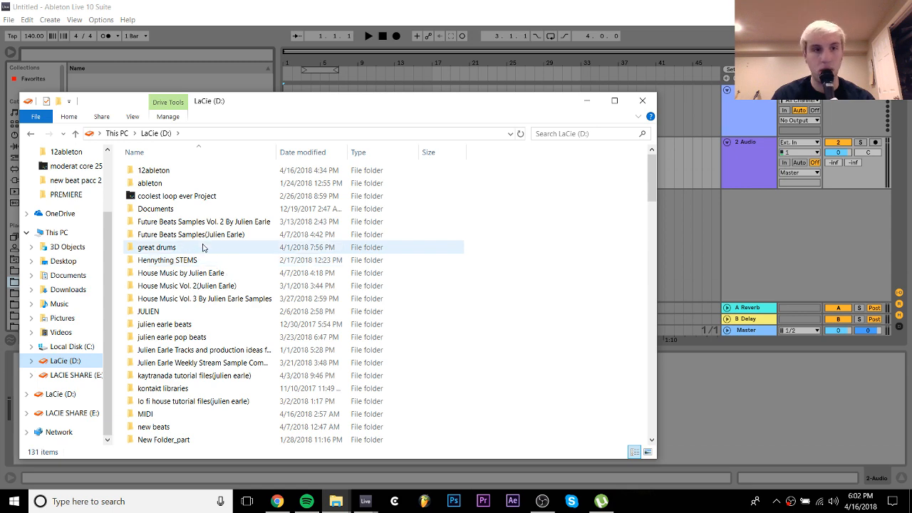
{"action": "double_click", "coordinate": [166, 176]}
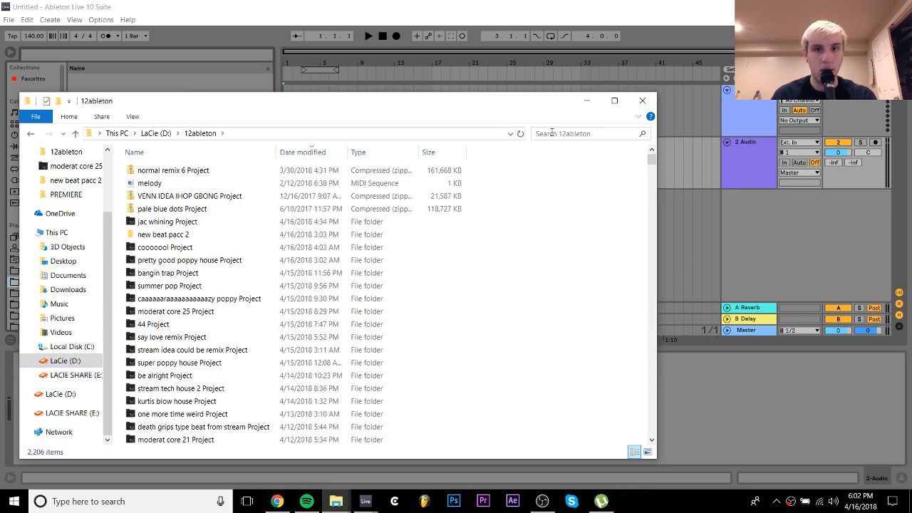
Search the folder for "stream", open streamingandvideo Project and add the streamingandvideo Live Set to the untitled set in Ableton Live
{"action": "left_click", "coordinate": [553, 133]}
{"action": "type", "text": "stream"}
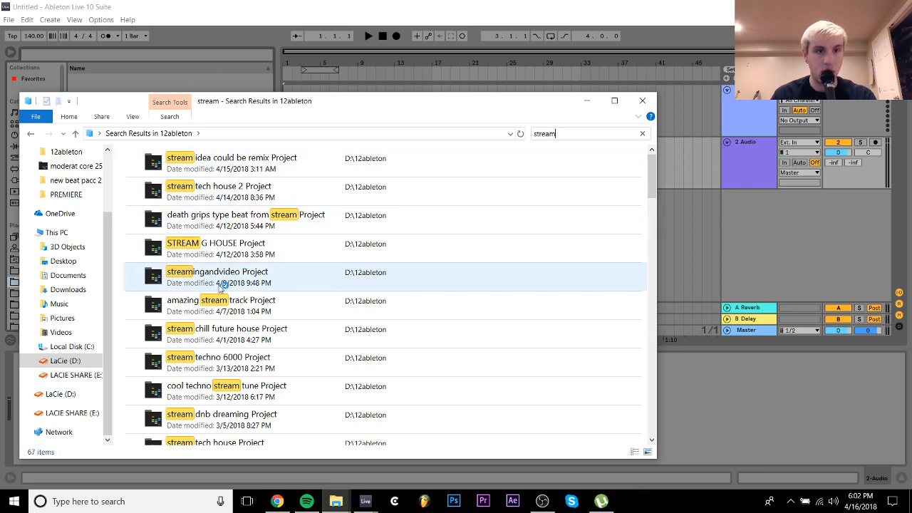
{"action": "double_click", "coordinate": [218, 272]}
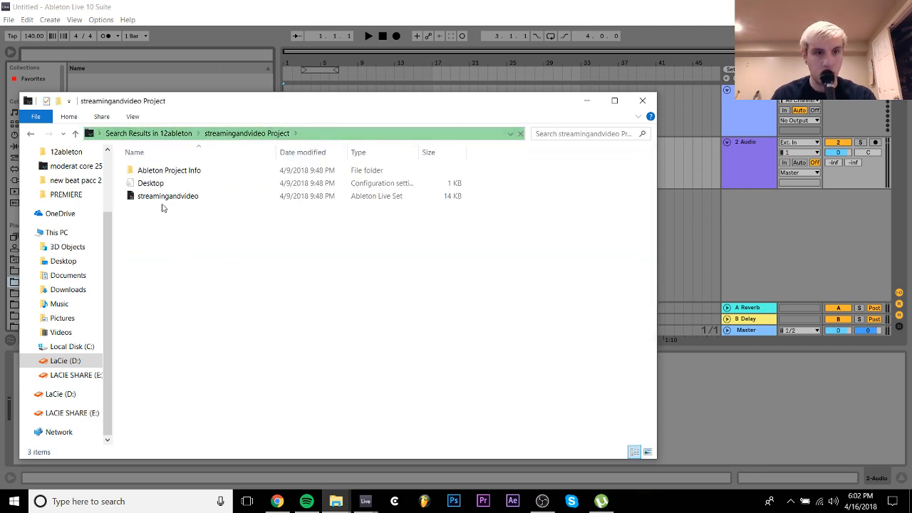
{"action": "left_click", "coordinate": [166, 196]}
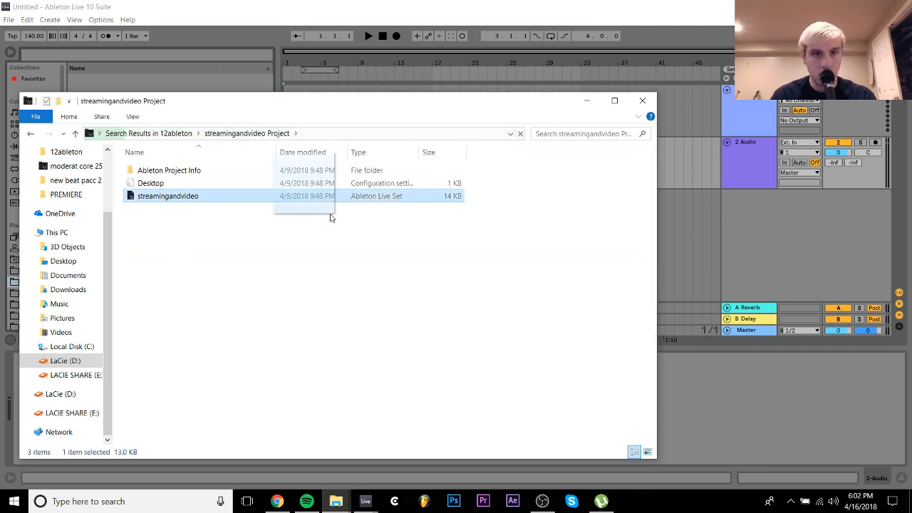
{"action": "left_click", "coordinate": [702, 177]}
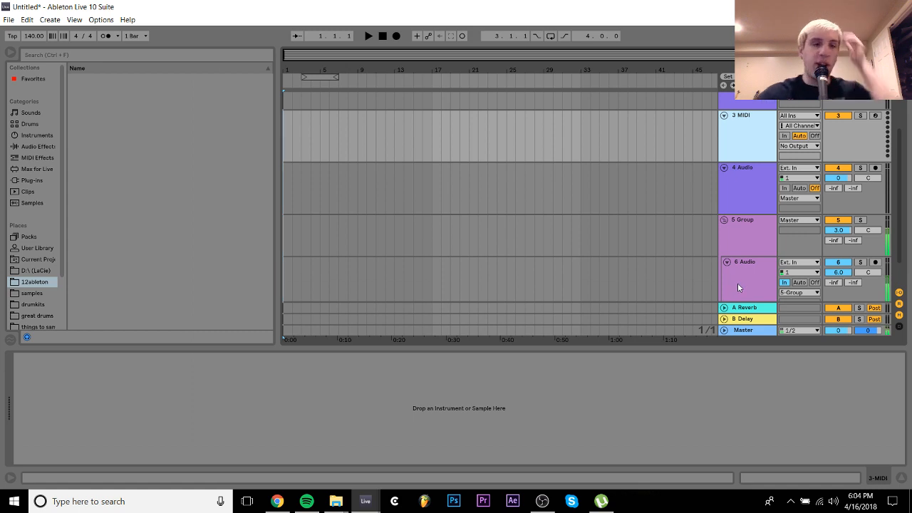
Switch to the jac whining set and briefly play its arrangement from bar 25
{"action": "scroll", "coordinate": [737, 283], "scroll_direction": "up", "scroll_amount": 1}
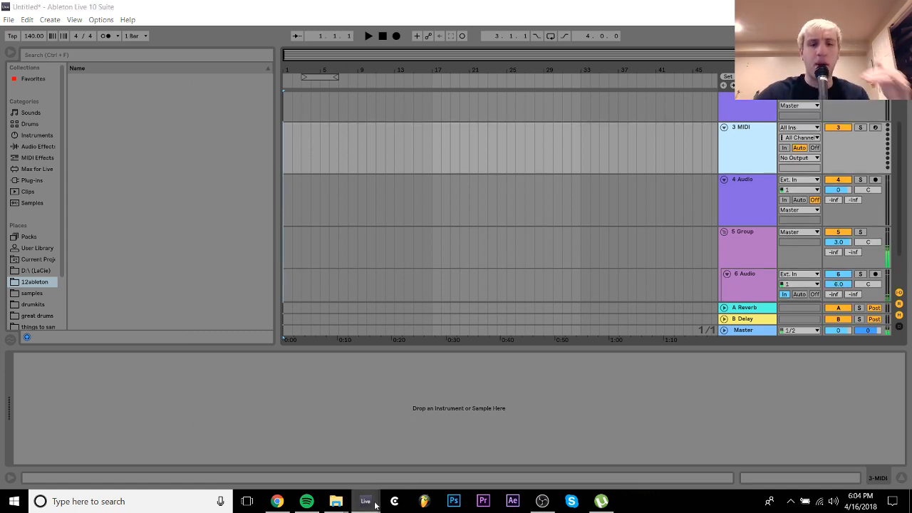
{"action": "mouse_move", "coordinate": [366, 501]}
{"action": "left_click", "coordinate": [328, 446]}
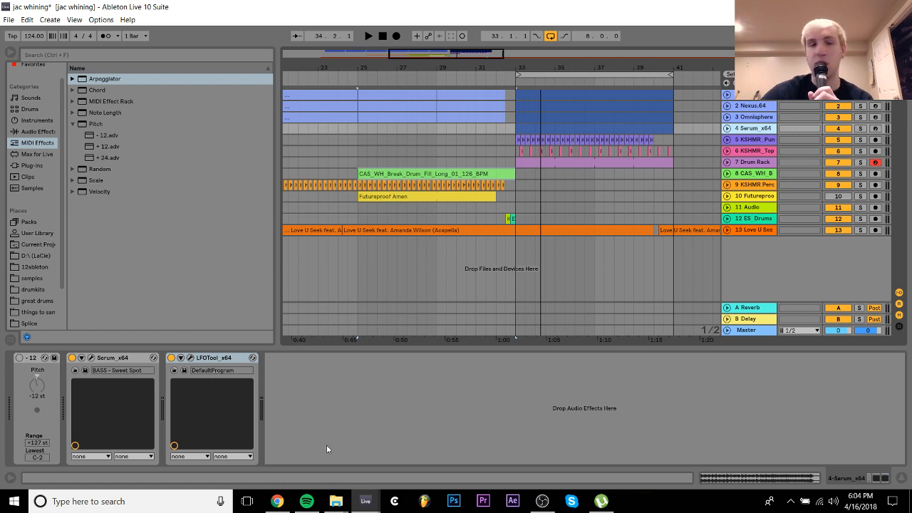
{"action": "key", "text": "space"}
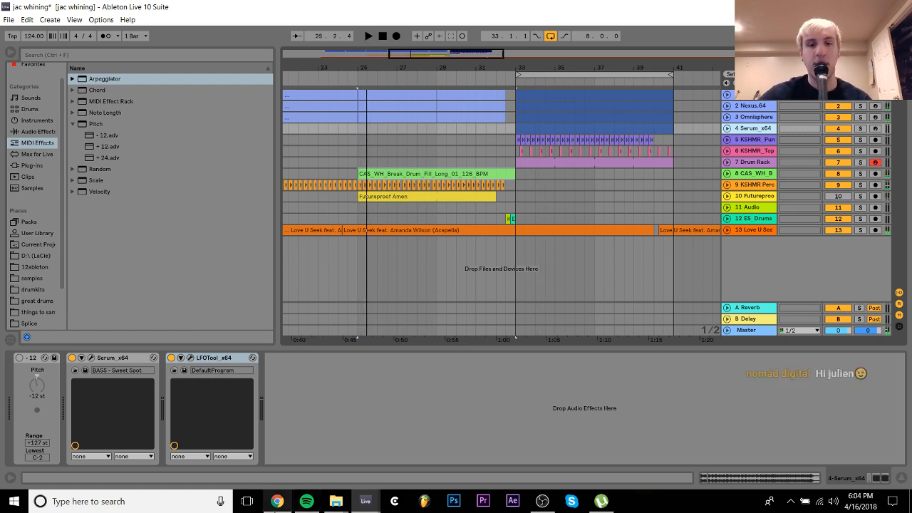
Switch back to the untitled set and raise the 5 Group track's volume to 6.0 dB
{"action": "mouse_move", "coordinate": [366, 501]}
{"action": "left_click", "coordinate": [441, 445]}
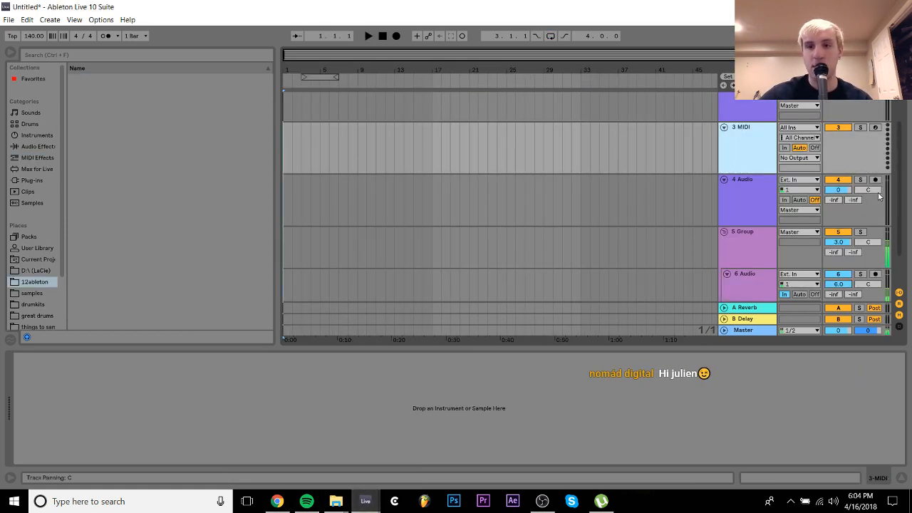
{"action": "left_click_drag", "start_coordinate": [840, 242], "coordinate": [840, 218]}
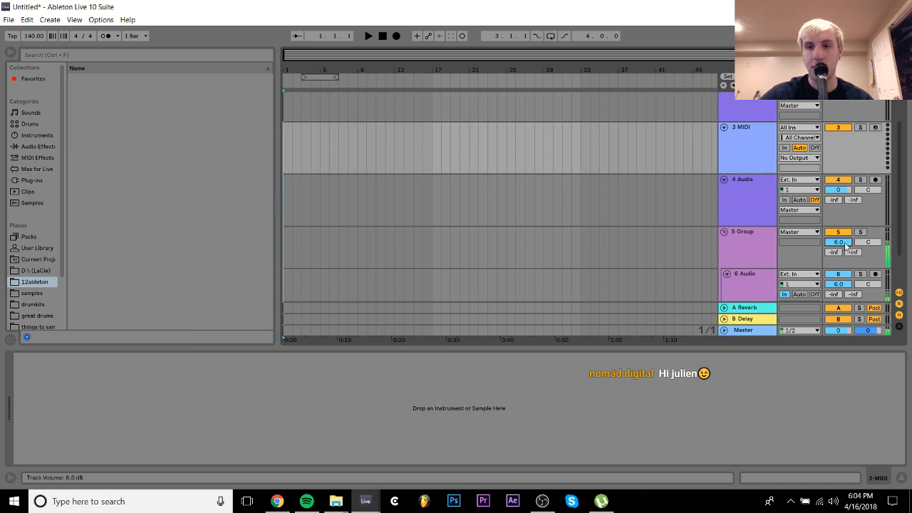
{"action": "left_click", "coordinate": [774, 245]}
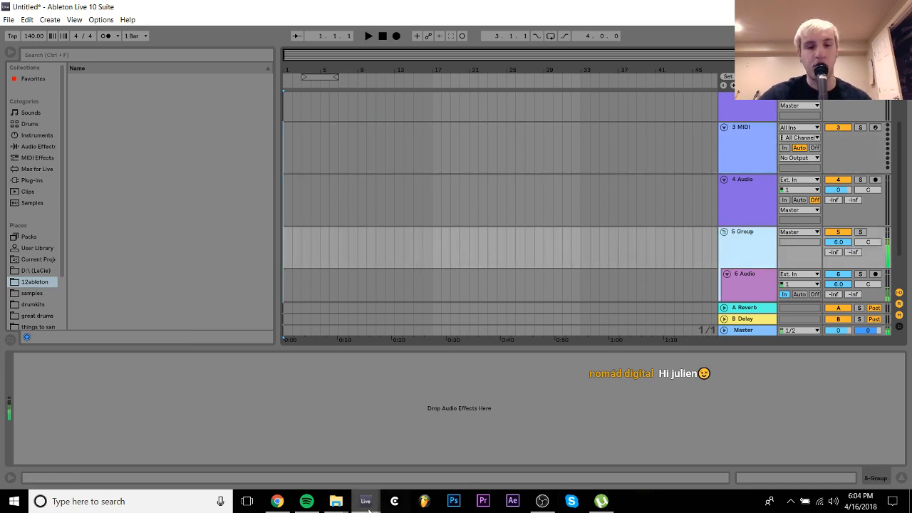
Switch to the jac whining set and save it
{"action": "mouse_move", "coordinate": [366, 501]}
{"action": "left_click", "coordinate": [320, 473]}
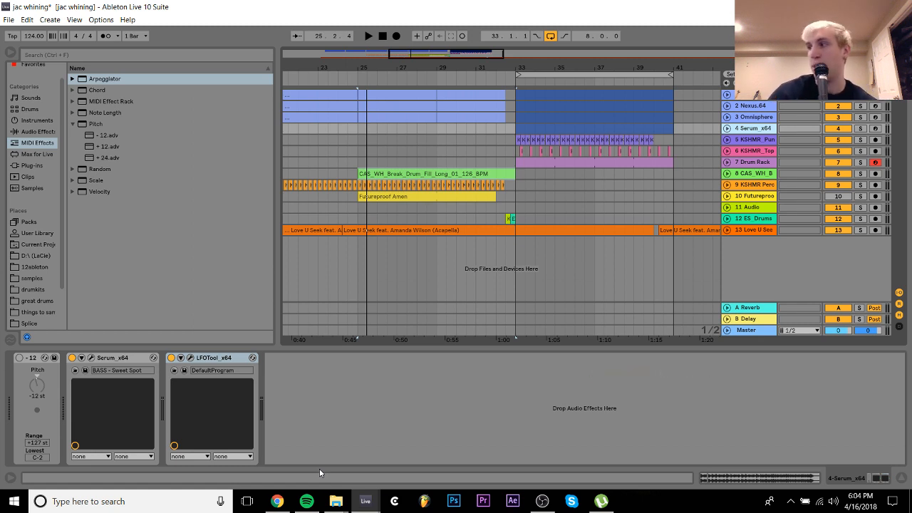
{"action": "key", "text": "ctrl+s"}
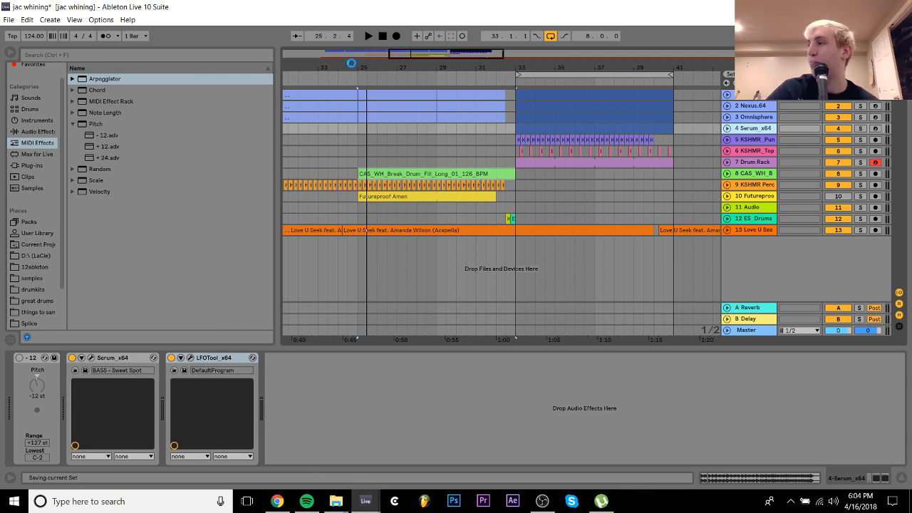
Play the arrangement from the start of the first Love U Seek vocal clip and view the TruePianos and Drum Rack devices
{"action": "left_click_drag", "start_coordinate": [351, 63], "coordinate": [371, 64]}
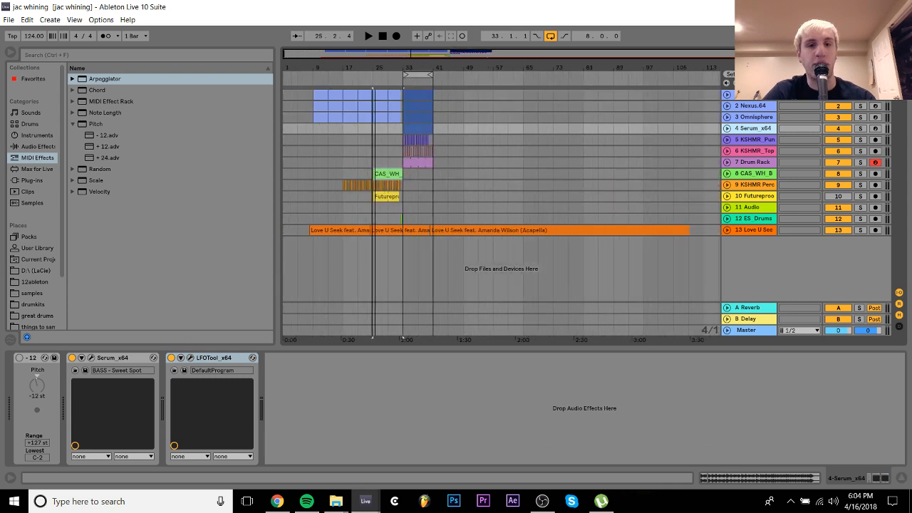
{"action": "left_click", "coordinate": [319, 228]}
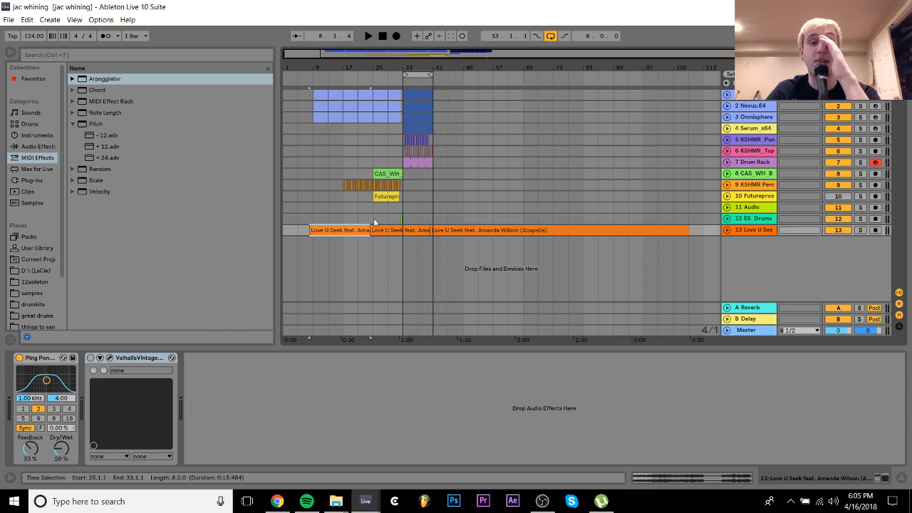
{"action": "left_click_drag", "start_coordinate": [321, 57], "coordinate": [381, 64]}
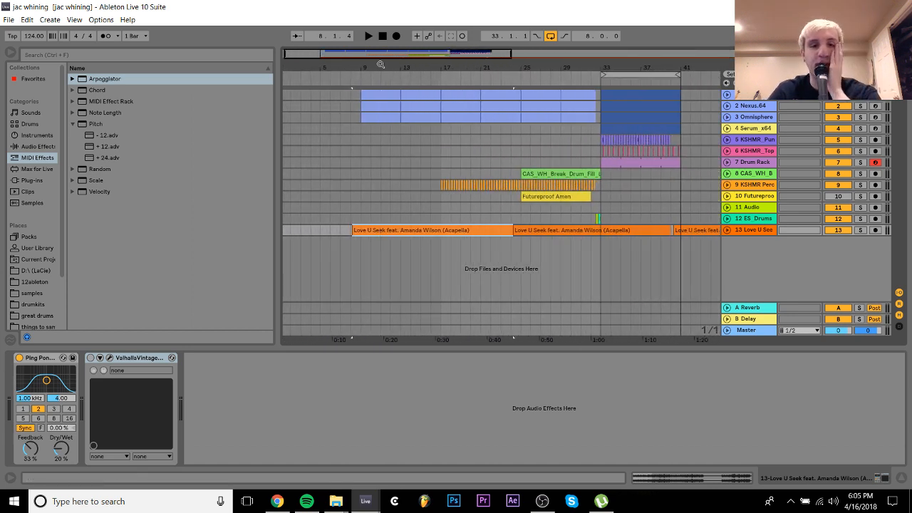
{"action": "key", "text": "space"}
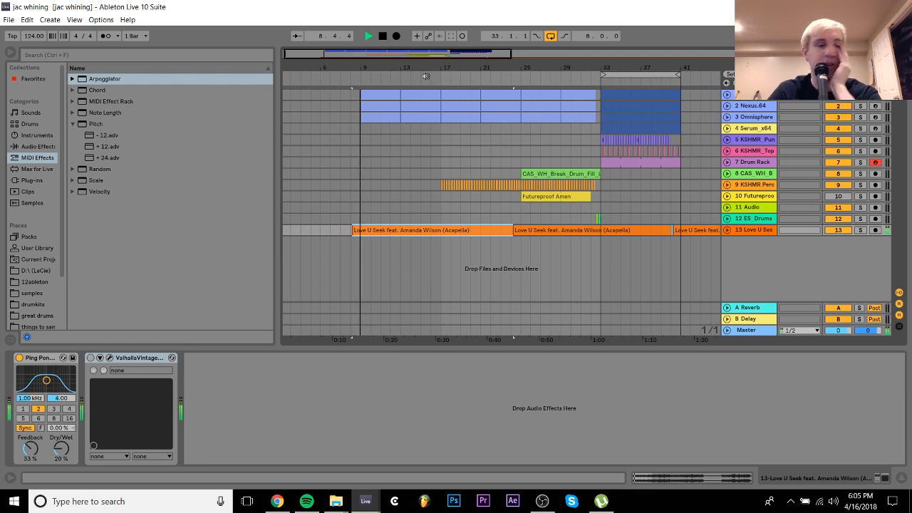
{"action": "left_click", "coordinate": [426, 77]}
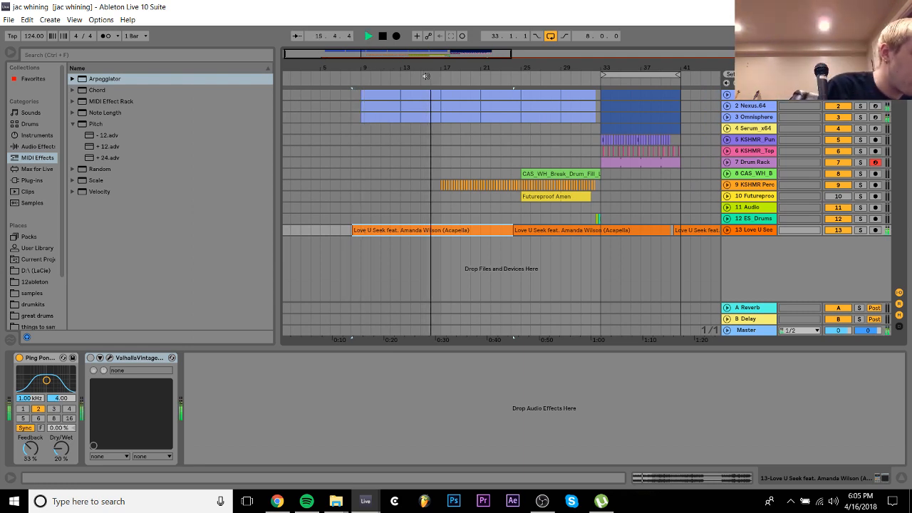
{"action": "key", "text": "space"}
{"action": "key", "text": "space"}
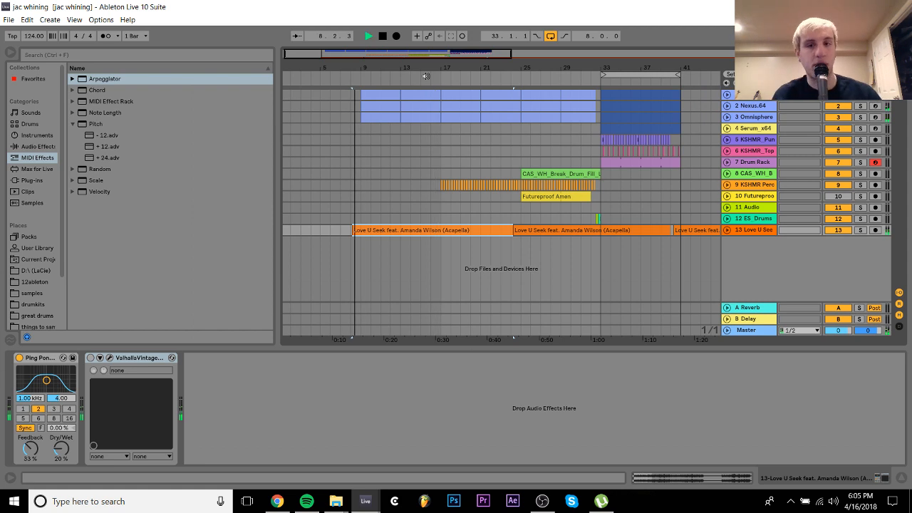
{"action": "left_click", "coordinate": [766, 98]}
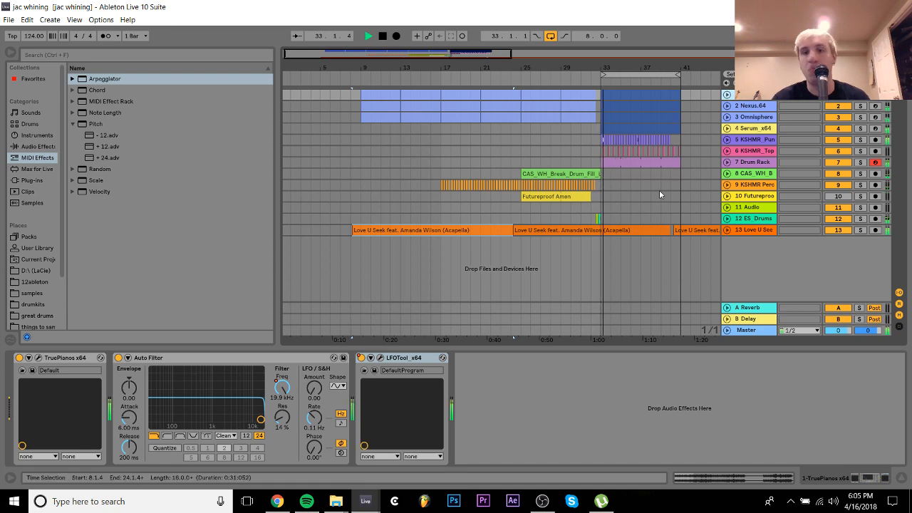
{"action": "left_click", "coordinate": [630, 161]}
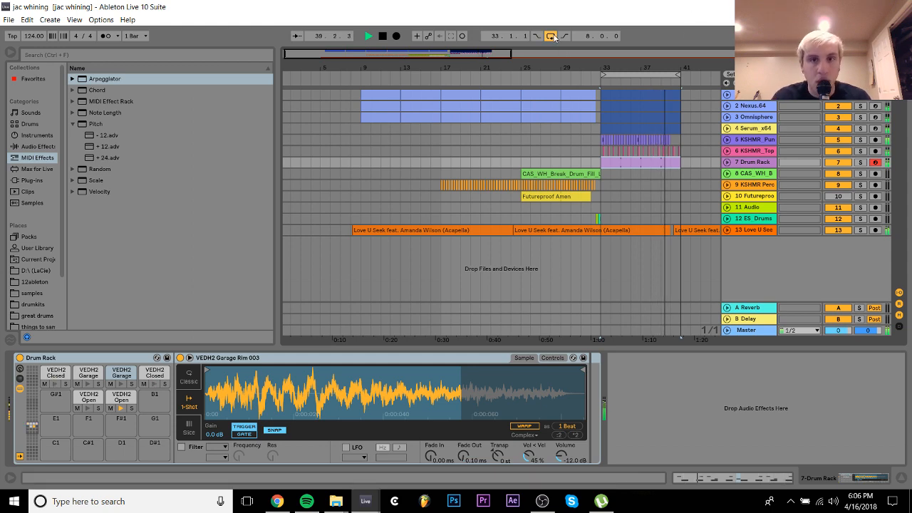
Duplicate bars 33 to 41 of tracks 1 to 8 directly after themselves and move the last Love U Seek vocal clip to about bar 48
{"action": "left_click", "coordinate": [603, 175]}
{"action": "left_click_drag", "start_coordinate": [603, 174], "coordinate": [681, 92]}
{"action": "key", "text": "ctrl+d"}
{"action": "key", "text": "space"}
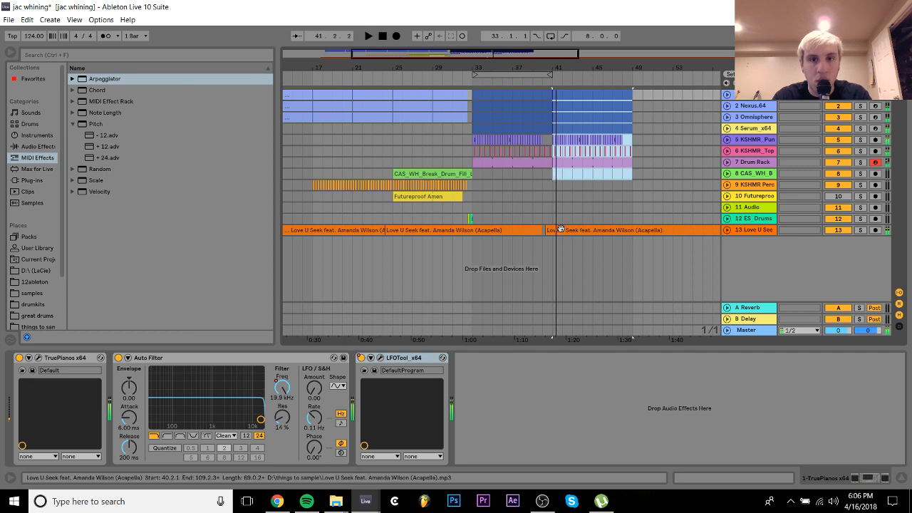
{"action": "left_click_drag", "start_coordinate": [561, 228], "coordinate": [643, 231]}
{"action": "left_click", "coordinate": [727, 230]}
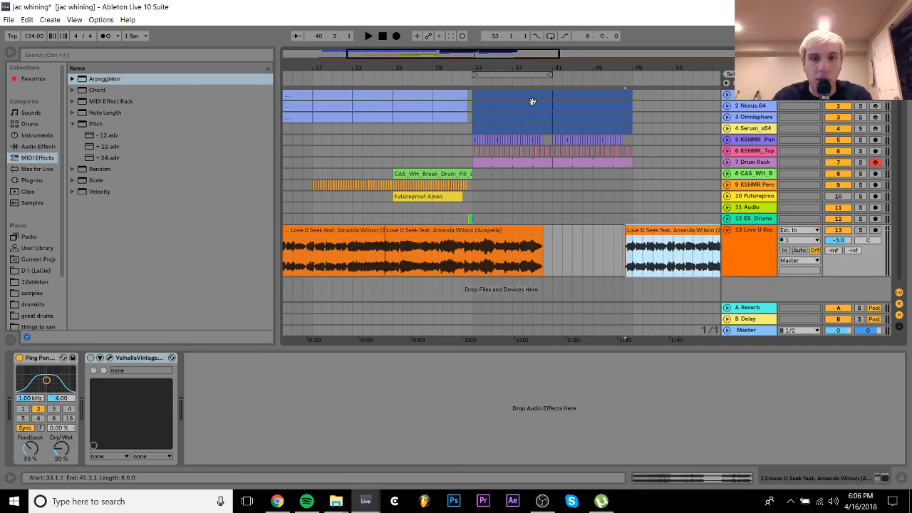
Duplicate the Love U Seek vocal from bar 32 to bar 40 right after itself, and trim and fade in the copy's start
{"action": "left_click_drag", "start_coordinate": [465, 68], "coordinate": [464, 107]}
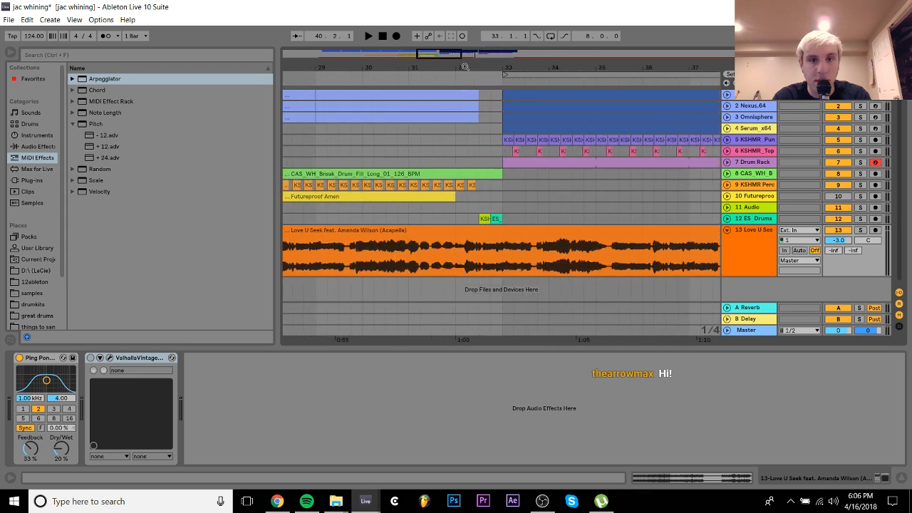
{"action": "left_click", "coordinate": [455, 264]}
{"action": "key", "text": "space"}
{"action": "left_click_drag", "start_coordinate": [501, 69], "coordinate": [376, 70]}
{"action": "key", "text": "space"}
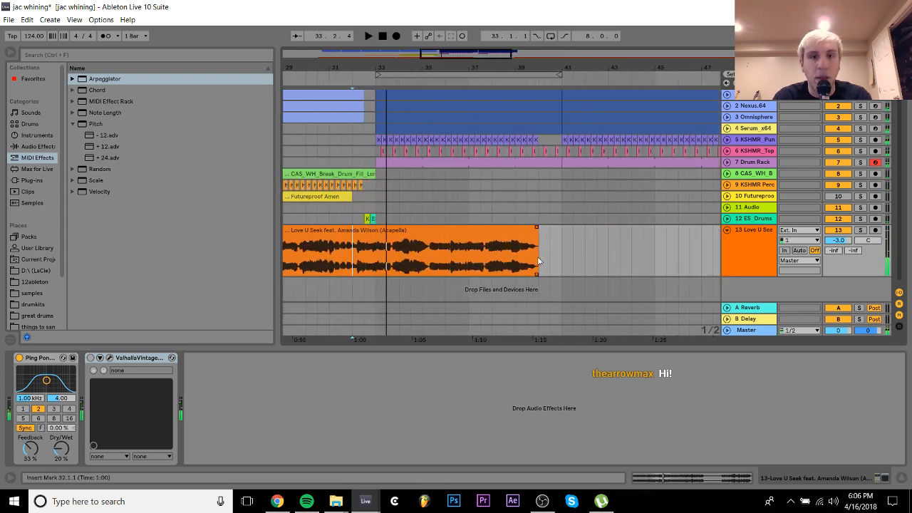
{"action": "left_click", "coordinate": [539, 261], "text": "shift"}
{"action": "key", "text": "ctrl+d"}
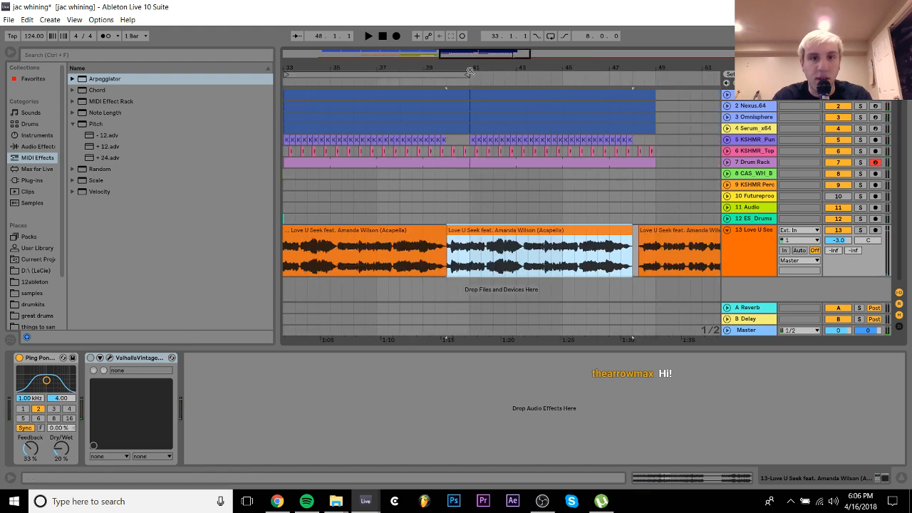
{"action": "left_click_drag", "start_coordinate": [449, 66], "coordinate": [525, 232]}
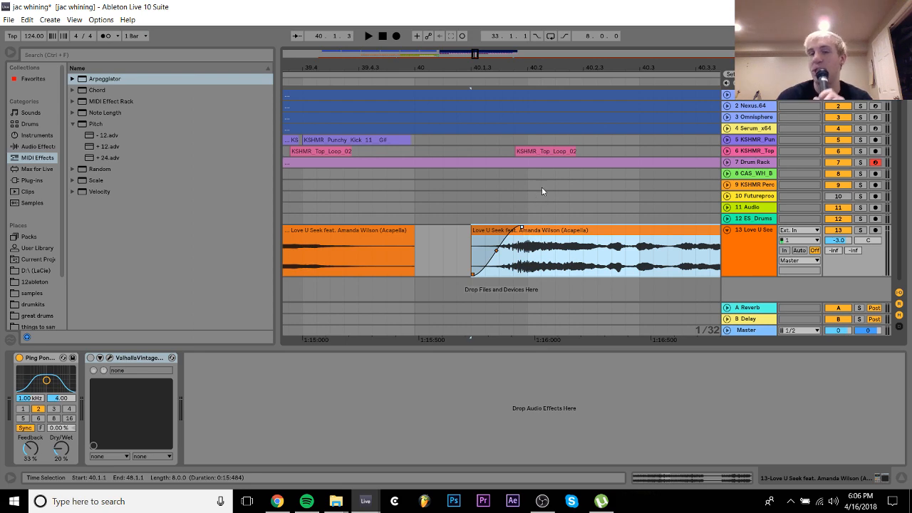
Play the arrangement from the first Omnisphere clip at bar 9 to hear the intro
{"action": "left_click_drag", "start_coordinate": [475, 69], "coordinate": [421, 68]}
{"action": "left_click", "coordinate": [318, 116]}
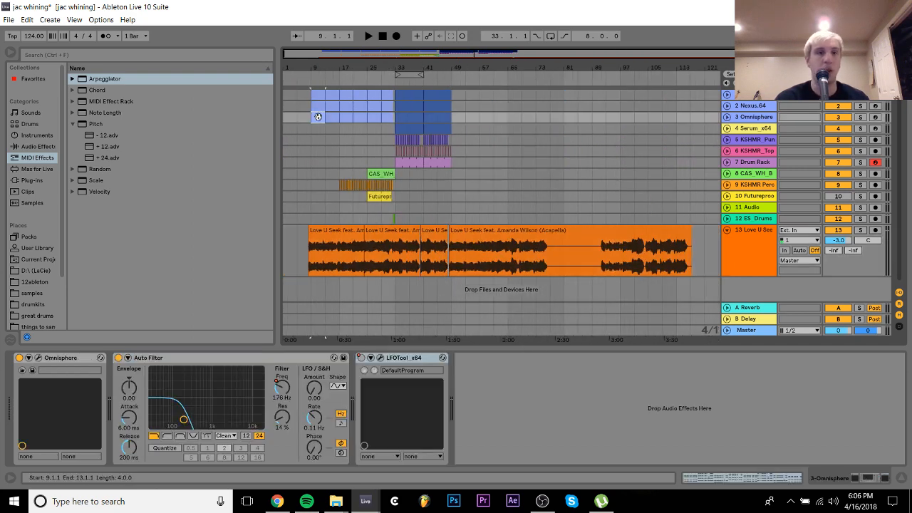
{"action": "key", "text": "space"}
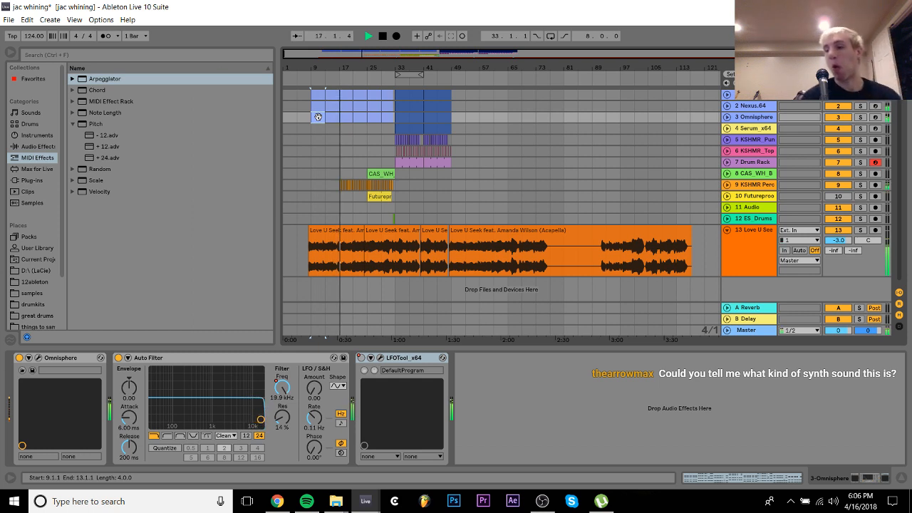
{"action": "key", "text": "space"}
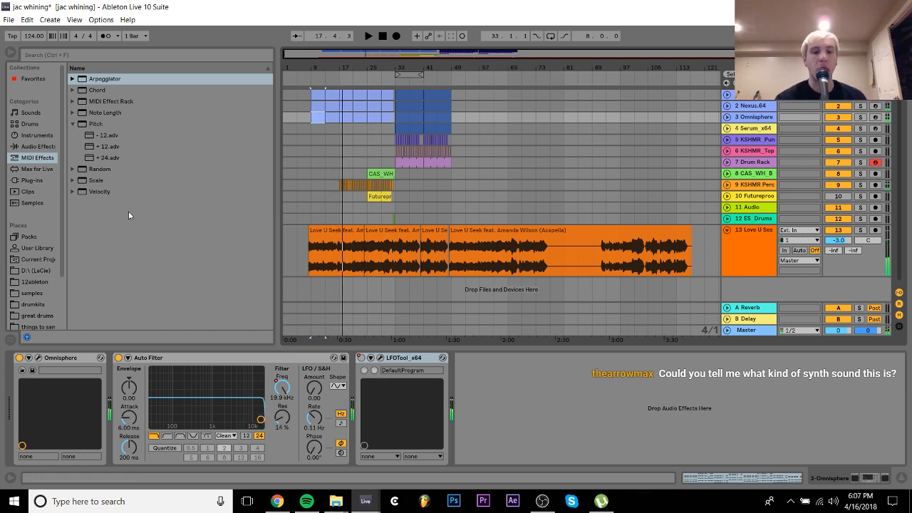
{"action": "mouse_move", "coordinate": [278, 501]}
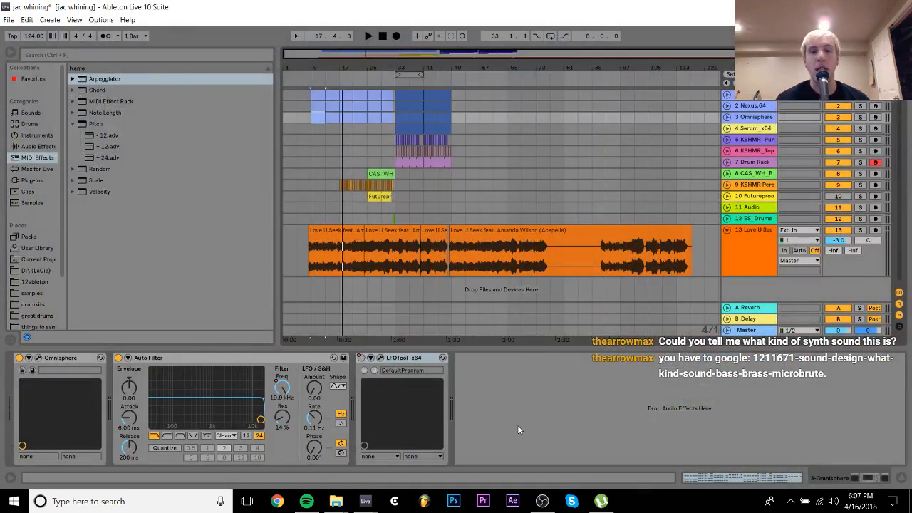
Switch to Spotify and look through the Seek Bromance and Bromance releases on the Tim Berg page
{"action": "left_click", "coordinate": [518, 425]}
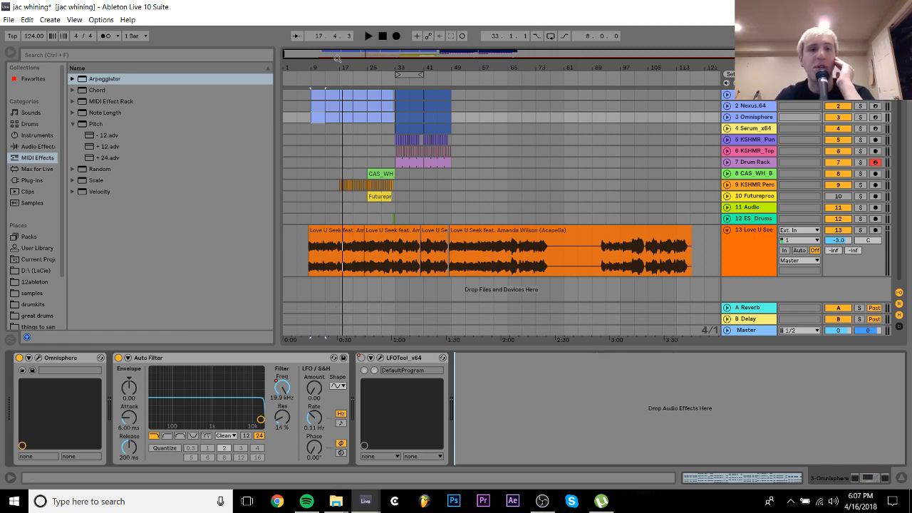
{"action": "left_click_drag", "start_coordinate": [338, 57], "coordinate": [339, 93]}
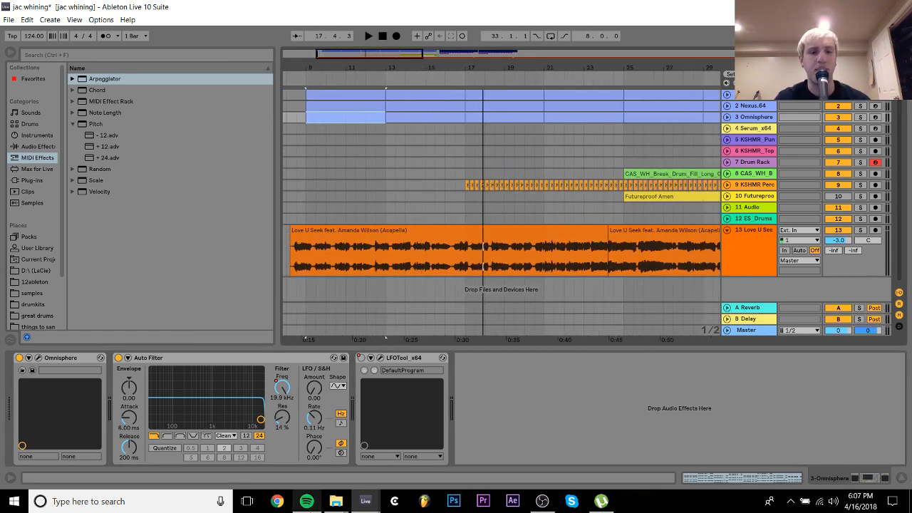
{"action": "left_click", "coordinate": [306, 501]}
{"action": "left_click", "coordinate": [339, 417]}
{"action": "scroll", "coordinate": [310, 335], "scroll_direction": "down", "scroll_amount": 1}
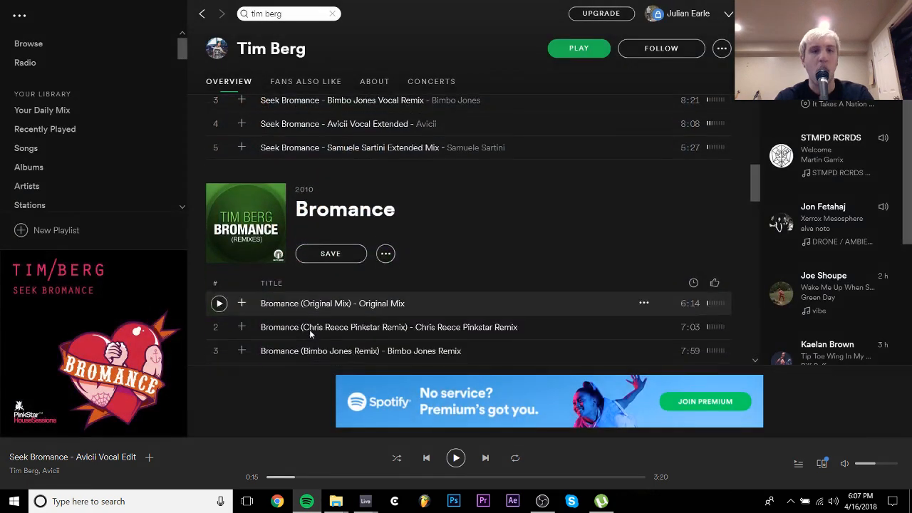
{"action": "scroll", "coordinate": [310, 330], "scroll_direction": "down", "scroll_amount": 1}
{"action": "scroll", "coordinate": [388, 232], "scroll_direction": "up", "scroll_amount": 3}
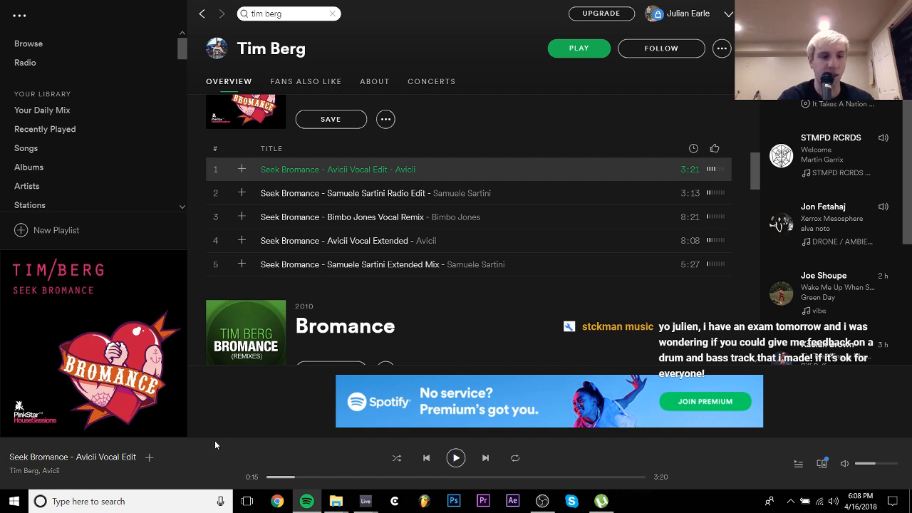
Switch back to the jac whining set in Ableton Live and play the intro from bar 9
{"action": "mouse_move", "coordinate": [365, 501]}
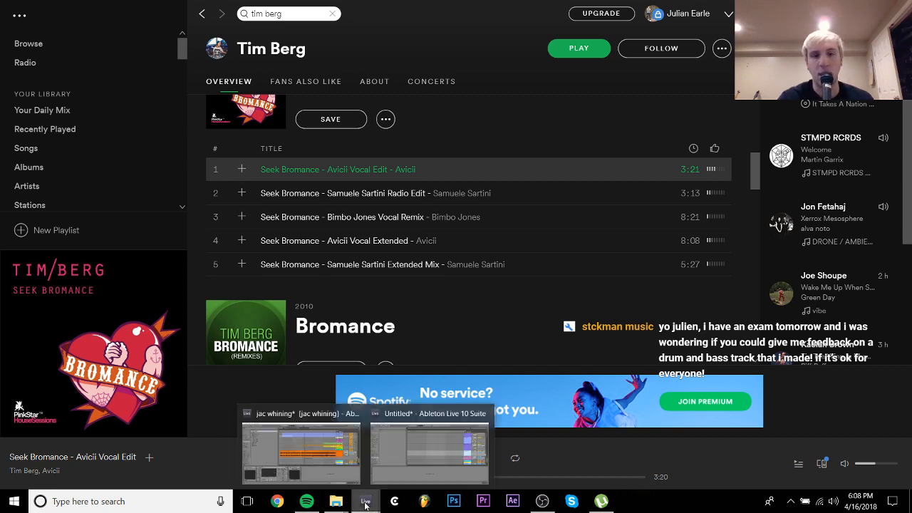
{"action": "left_click", "coordinate": [340, 468]}
{"action": "key", "text": "space"}
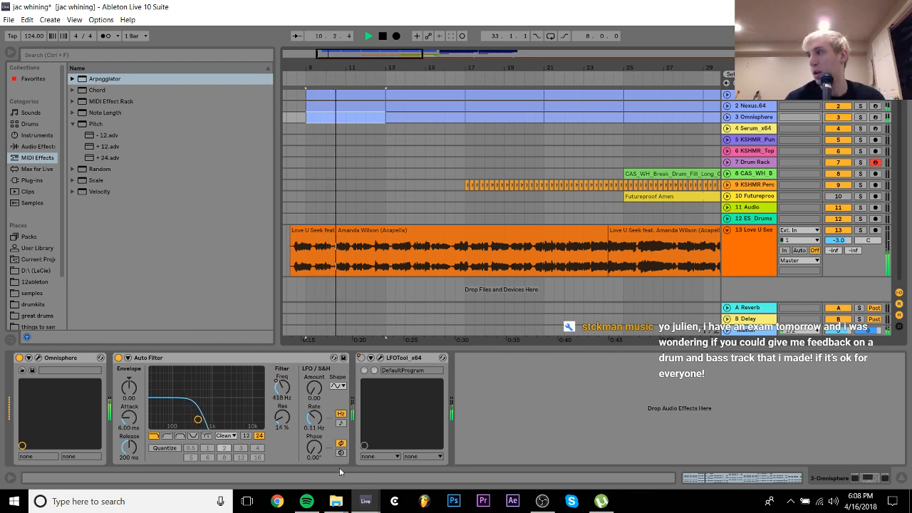
{"action": "key", "text": "space"}
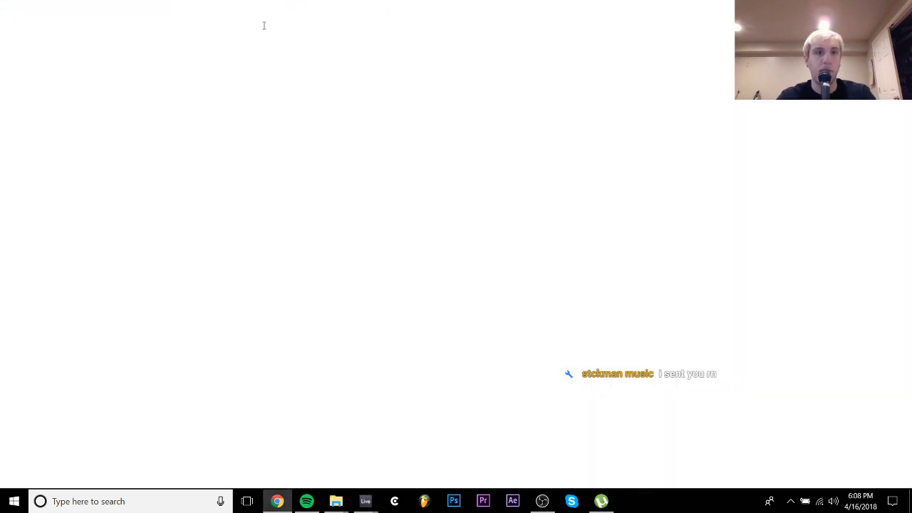
Open Gmail in Chrome, switch to the second account's mailbox, and close the first account's inbox
{"action": "type", "text": "gm"}
{"action": "key", "text": "Return"}
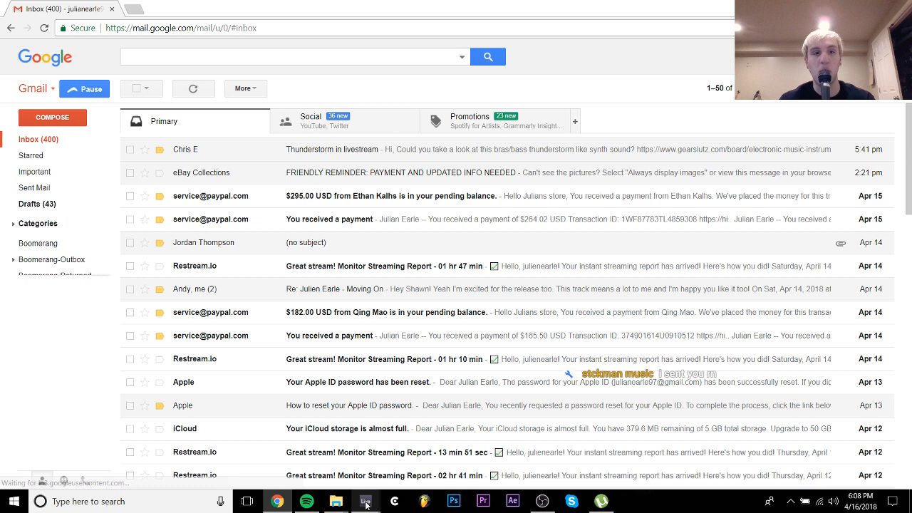
{"action": "left_click", "coordinate": [366, 501]}
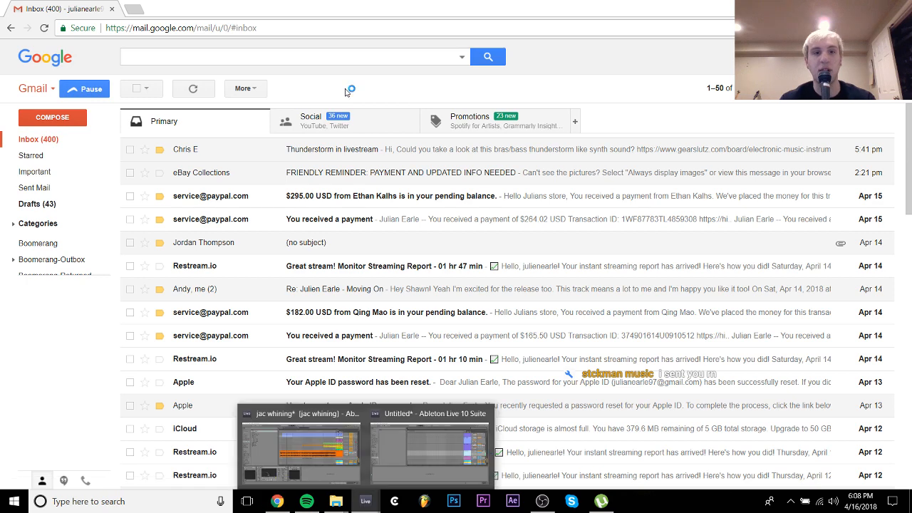
{"action": "left_click", "coordinate": [327, 443]}
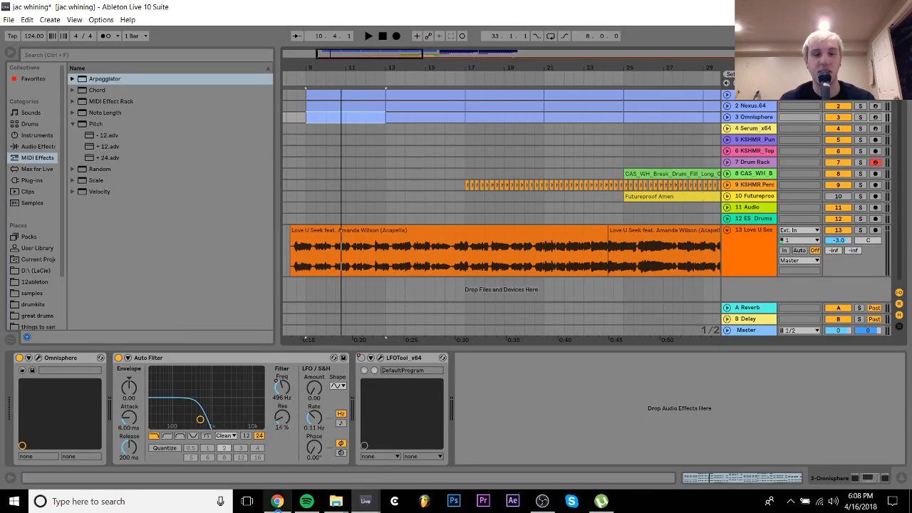
{"action": "left_click", "coordinate": [277, 501]}
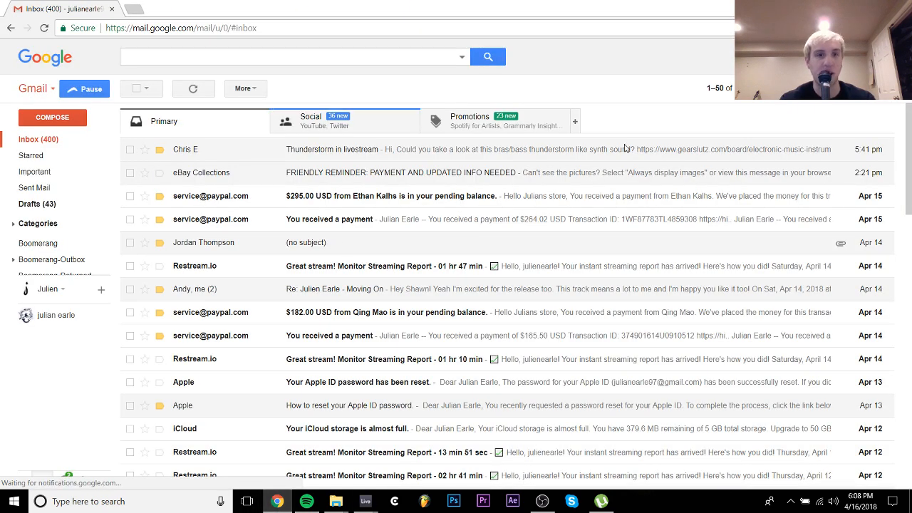
{"action": "left_click", "coordinate": [887, 57]}
{"action": "left_click", "coordinate": [772, 188]}
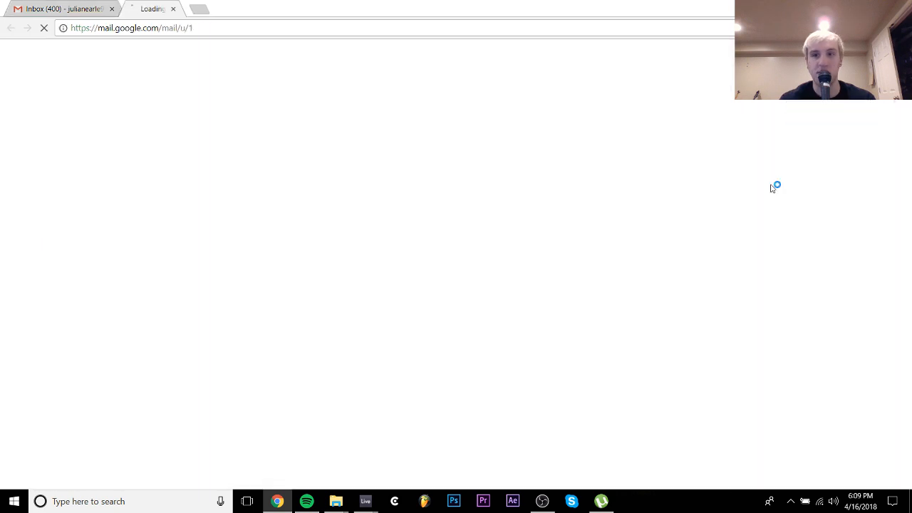
{"action": "left_click", "coordinate": [112, 9]}
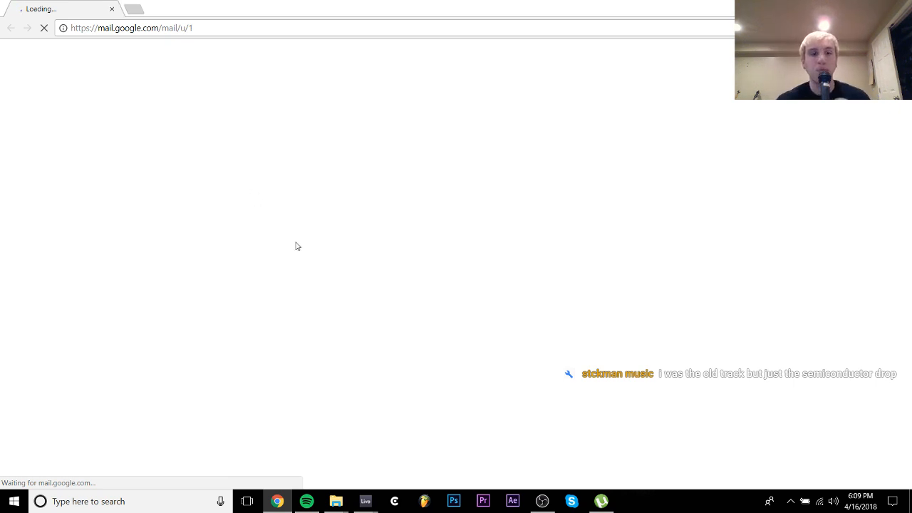
Return to the jac whining set and delete tracks 4 to 12, from Serum_x64 through ES_Drums
{"action": "mouse_move", "coordinate": [366, 507]}
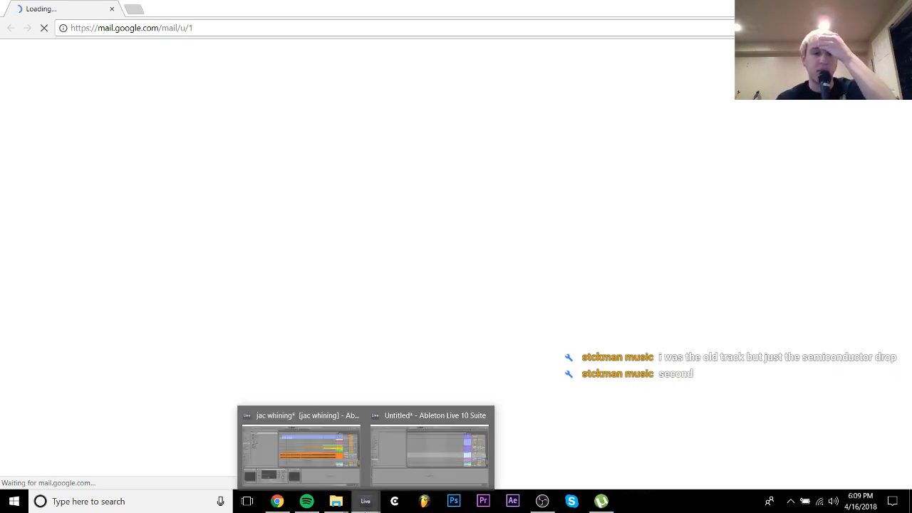
{"action": "left_click", "coordinate": [342, 471]}
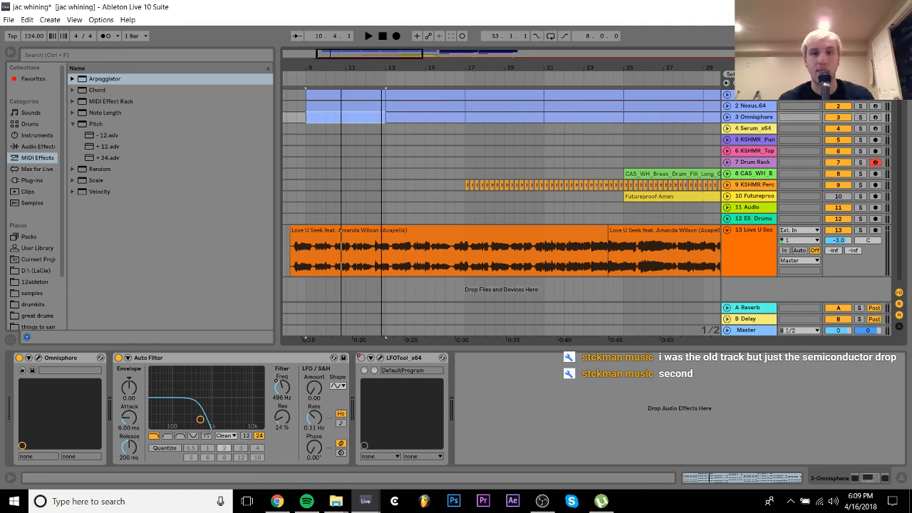
{"action": "left_click_drag", "start_coordinate": [382, 63], "coordinate": [331, 62]}
{"action": "left_click", "coordinate": [765, 129]}
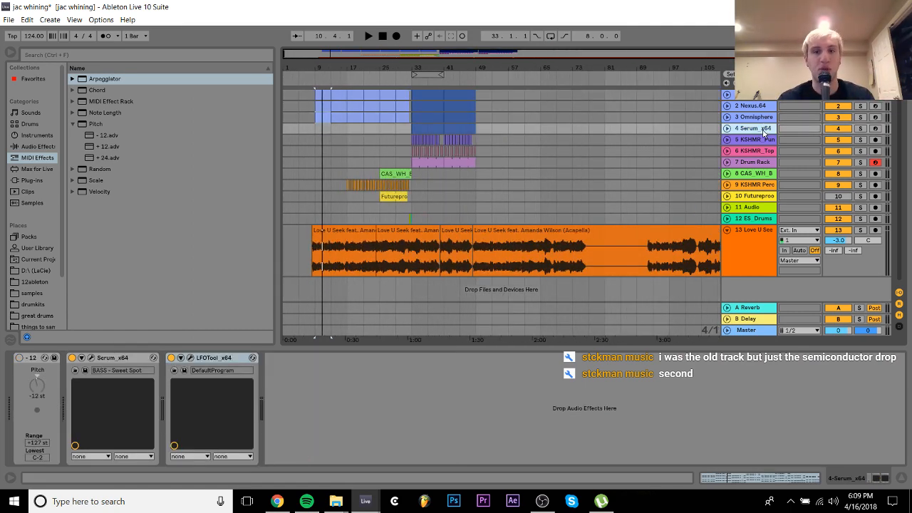
{"action": "left_click", "coordinate": [743, 219]}
{"action": "key", "text": "Delete"}
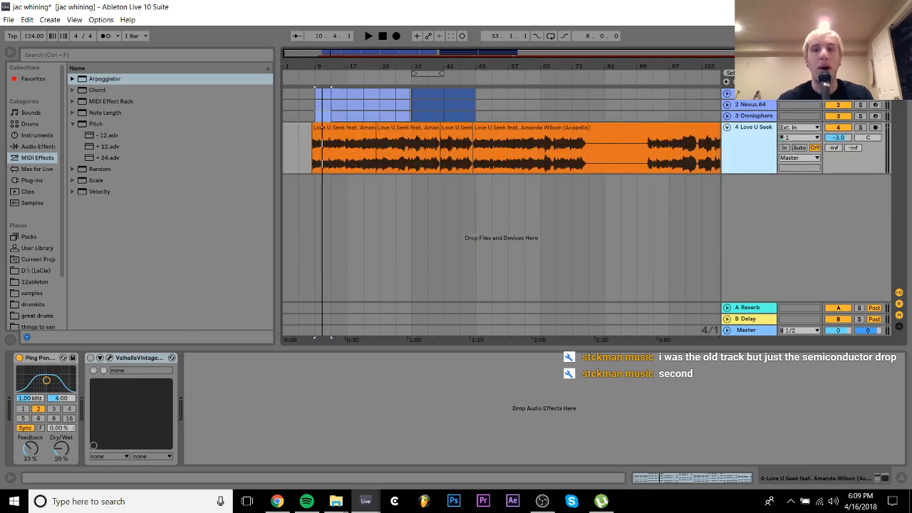
Delete the LFOTool and Auto Filter devices from the Omnisphere track
{"action": "left_click", "coordinate": [399, 357]}
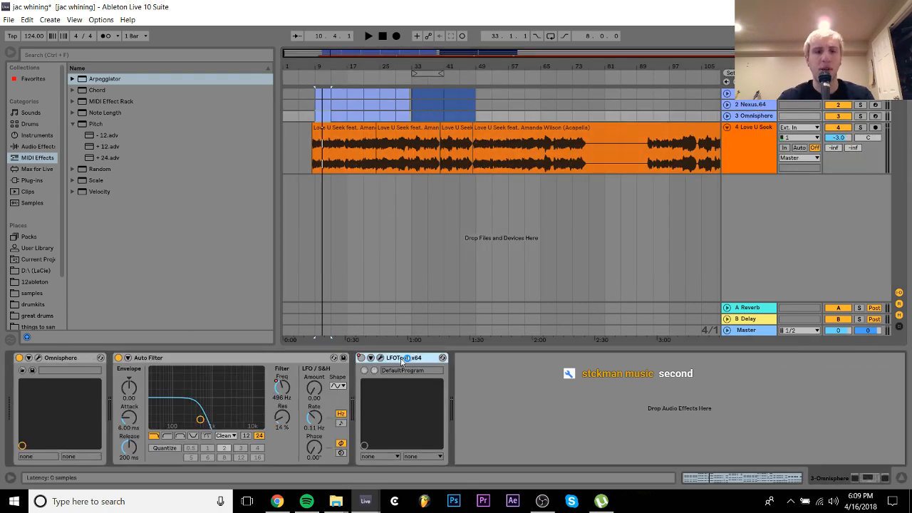
{"action": "key", "text": "Delete"}
{"action": "key", "text": "Delete"}
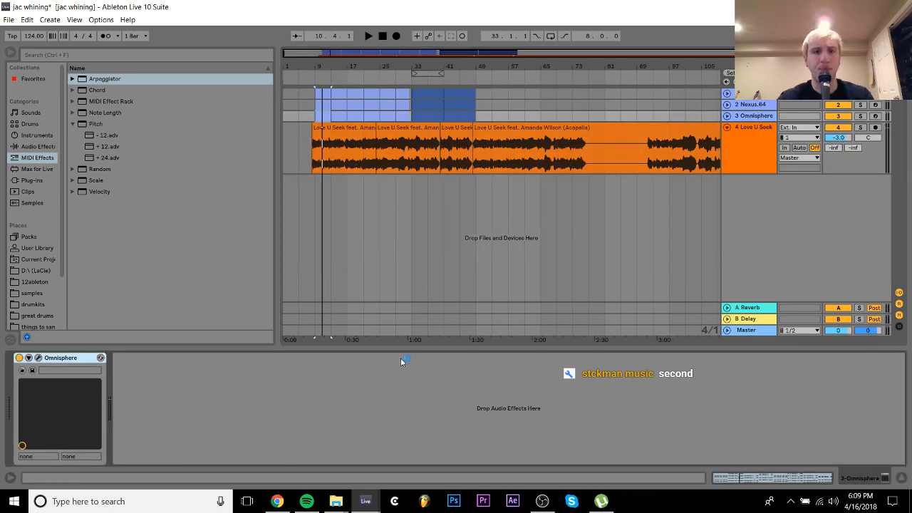
Delete the effects following the Nexus instrument on the Nexus.64 track, including ValhallaVintage and LFOTool
{"action": "left_click", "coordinate": [760, 105]}
{"action": "left_click", "coordinate": [407, 361]}
{"action": "key", "text": "Delete"}
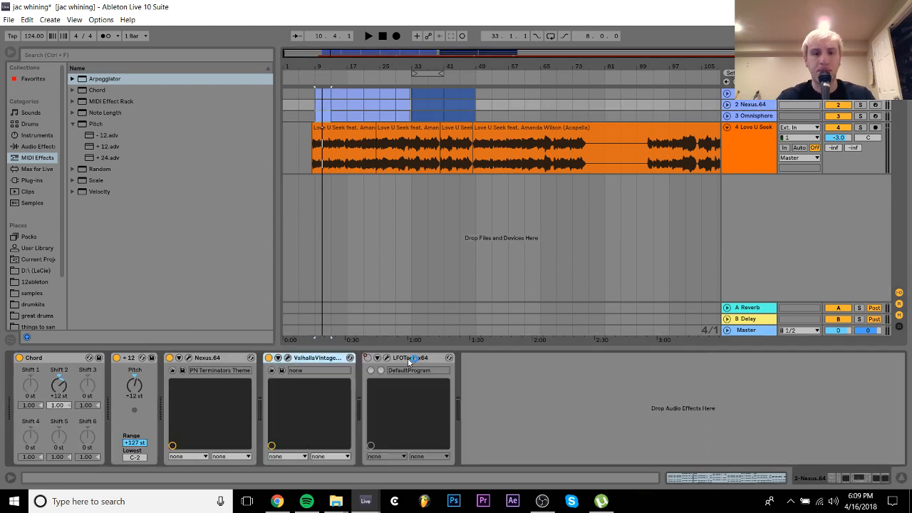
{"action": "key", "text": "Delete"}
{"action": "key", "text": "Delete"}
Delete the Auto Filter and LFOTool devices from the TruePianos track, keeping only the instrument
{"action": "left_click", "coordinate": [755, 97]}
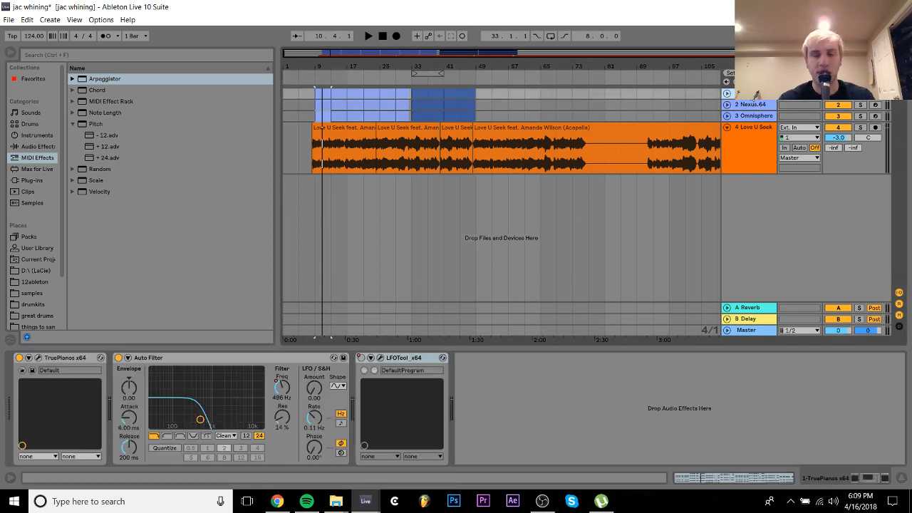
{"action": "left_click", "coordinate": [288, 358]}
{"action": "key", "text": "Delete"}
{"action": "key", "text": "Delete"}
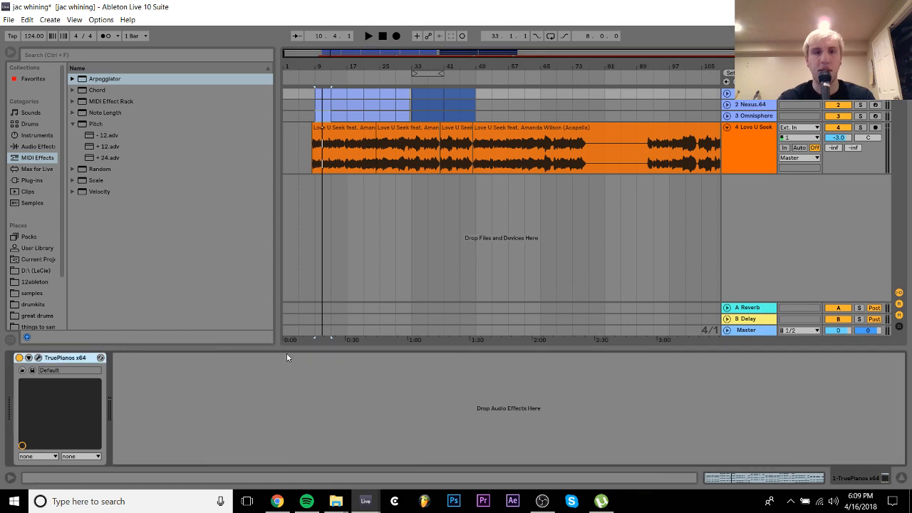
Set the project tempo to 174 BPM and play the stripped-down arrangement from bar 9
{"action": "left_click", "coordinate": [32, 37]}
{"action": "type", "text": "1"}
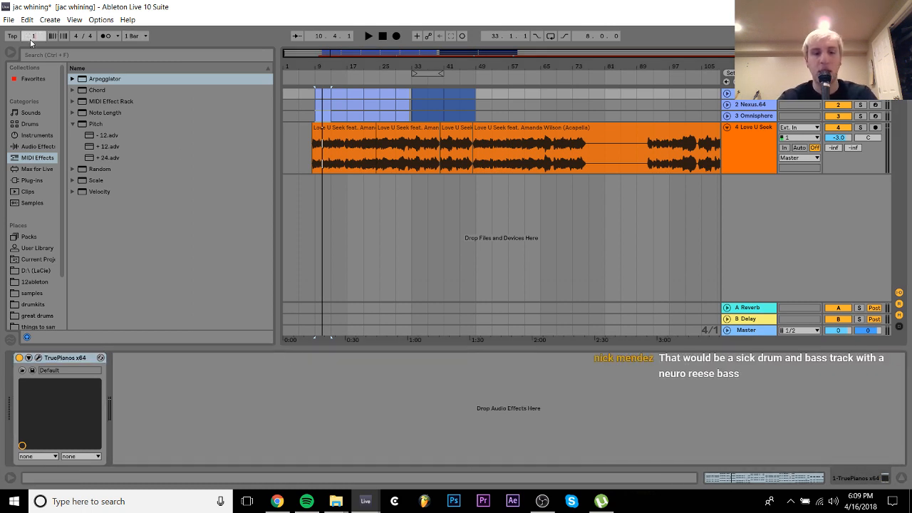
{"action": "type", "text": "74"}
{"action": "key", "text": "Return"}
{"action": "key", "text": "space"}
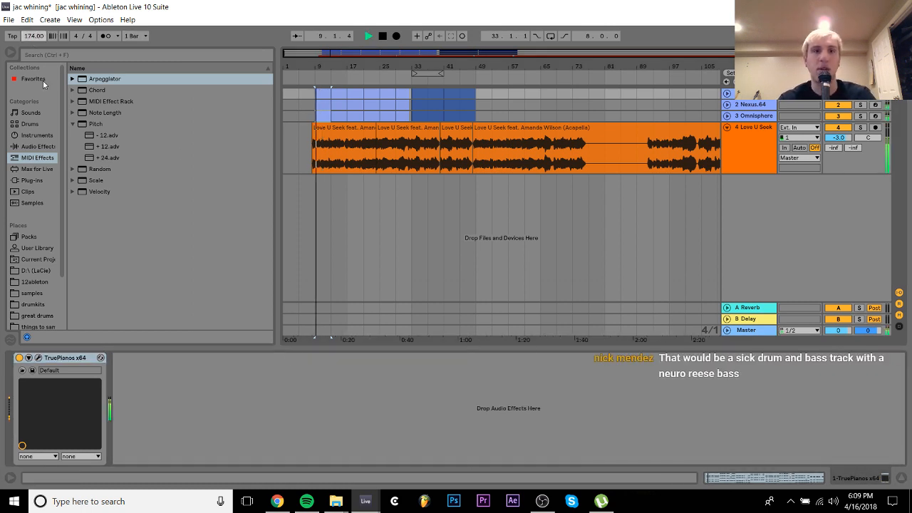
{"action": "left_click", "coordinate": [833, 116]}
{"action": "left_click", "coordinate": [835, 105]}
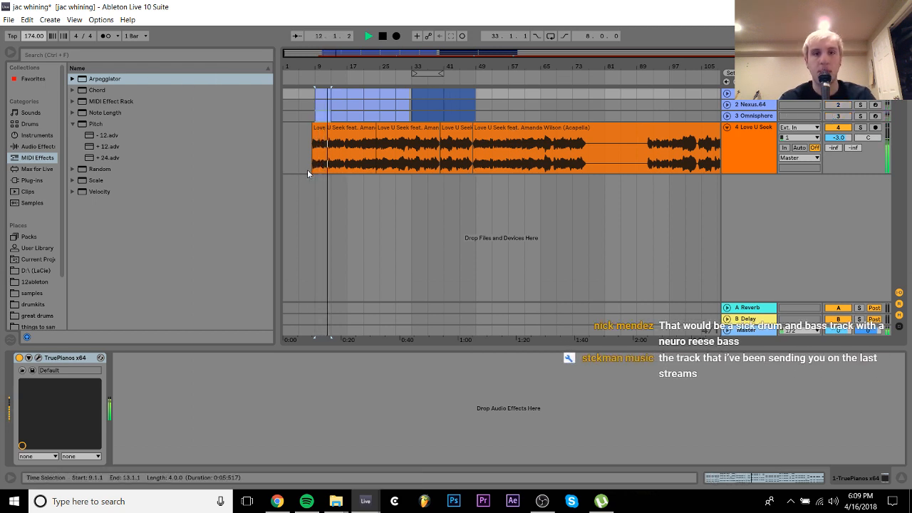
{"action": "key", "text": "space"}
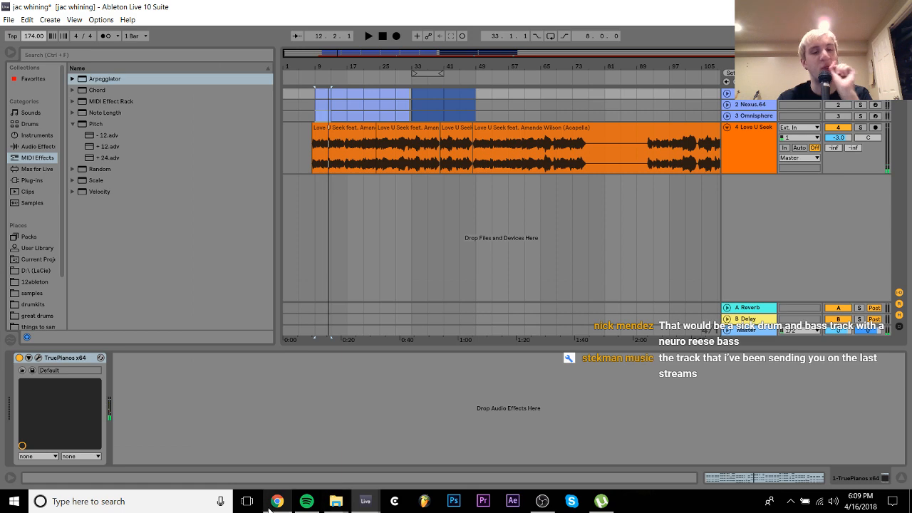
Switch to Gmail in Chrome, open the no-subject email with the track submission, and follow its SoundCloud link
{"action": "left_click", "coordinate": [276, 501]}
{"action": "left_click", "coordinate": [310, 152]}
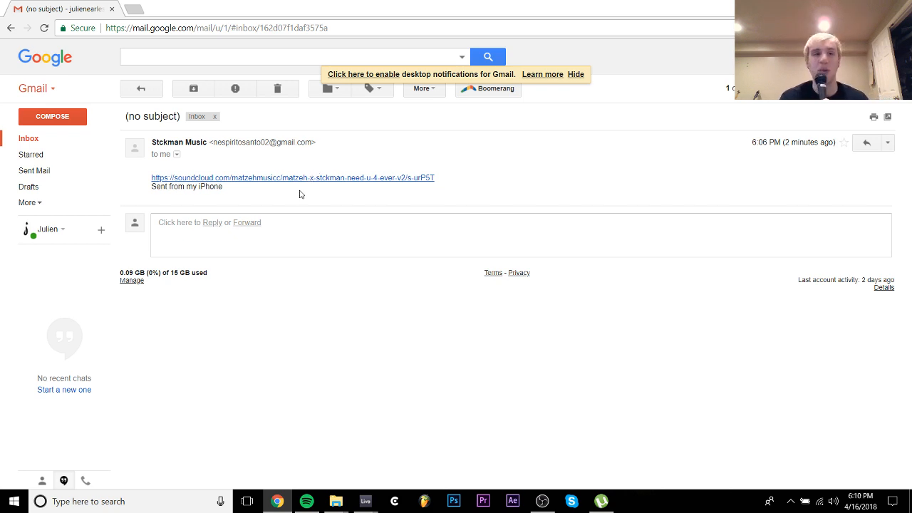
{"action": "left_click", "coordinate": [290, 179]}
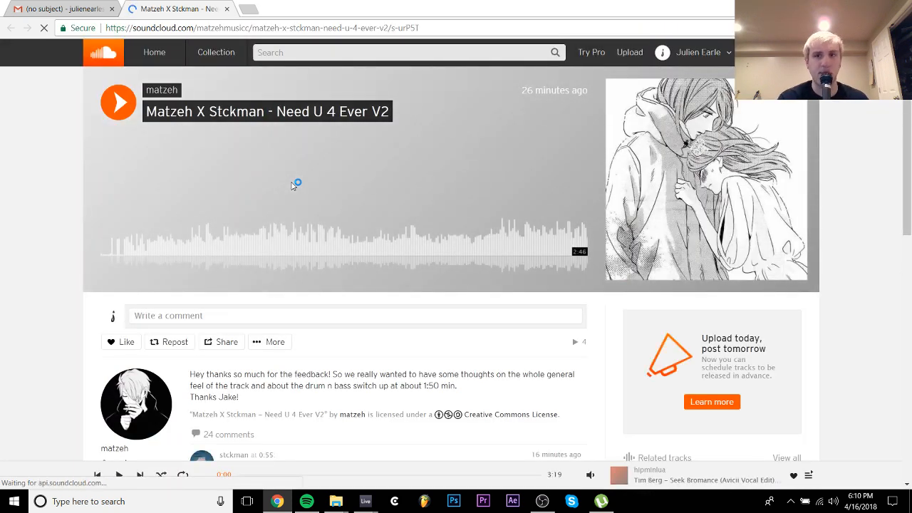
Close the SoundCloud notifications, play Matzeh X Stckman - Need U 4 Ever V2, and raise the player volume
{"action": "left_click", "coordinate": [752, 53]}
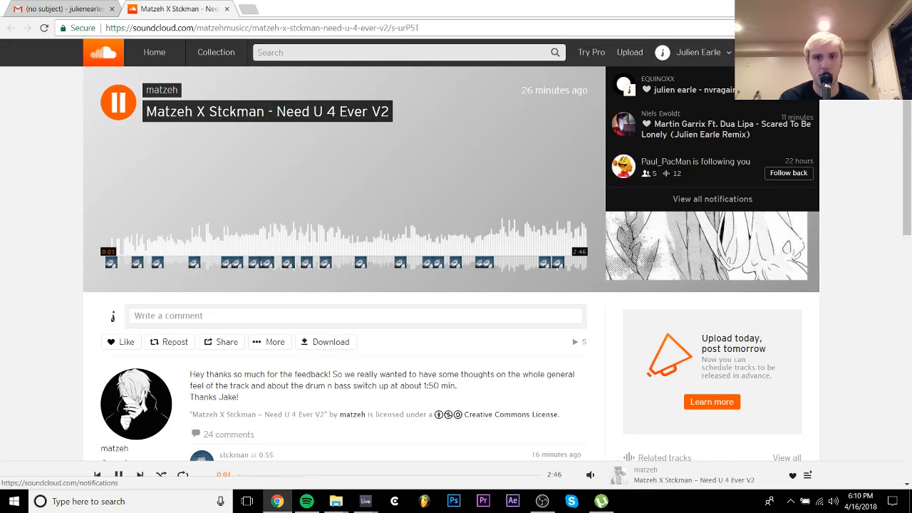
{"action": "left_click", "coordinate": [529, 98]}
{"action": "key", "text": "space"}
{"action": "key", "text": "space"}
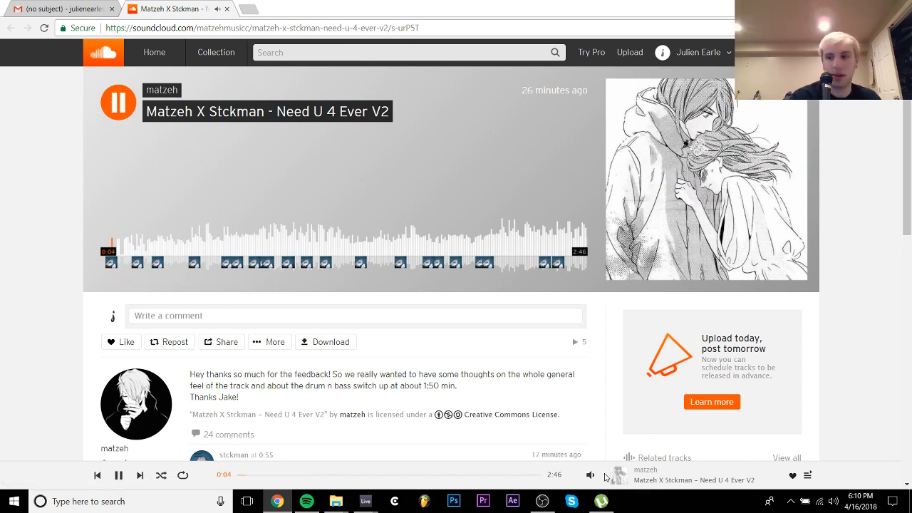
{"action": "mouse_move", "coordinate": [590, 475]}
{"action": "left_click_drag", "start_coordinate": [592, 447], "coordinate": [590, 416]}
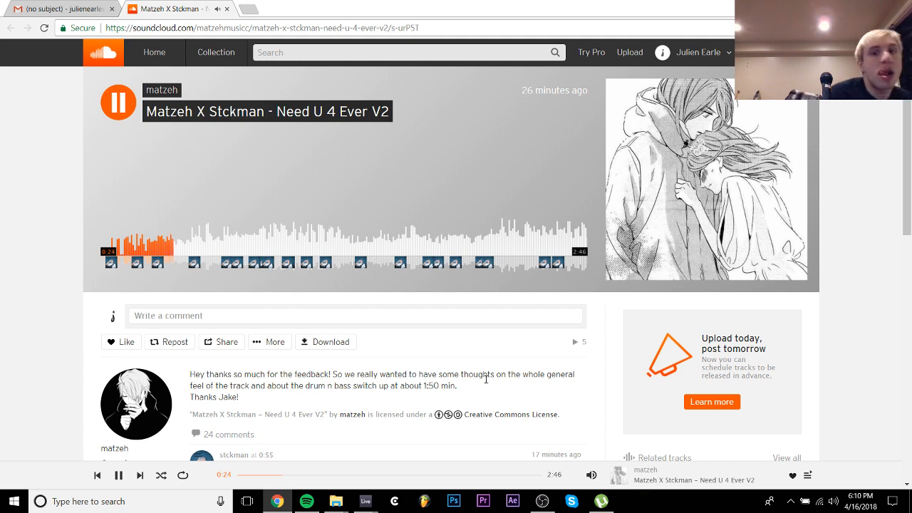
Look through the track's comments and skip playback ahead in the waveform to hear the second drop
{"action": "scroll", "coordinate": [486, 379], "scroll_direction": "down", "scroll_amount": 4}
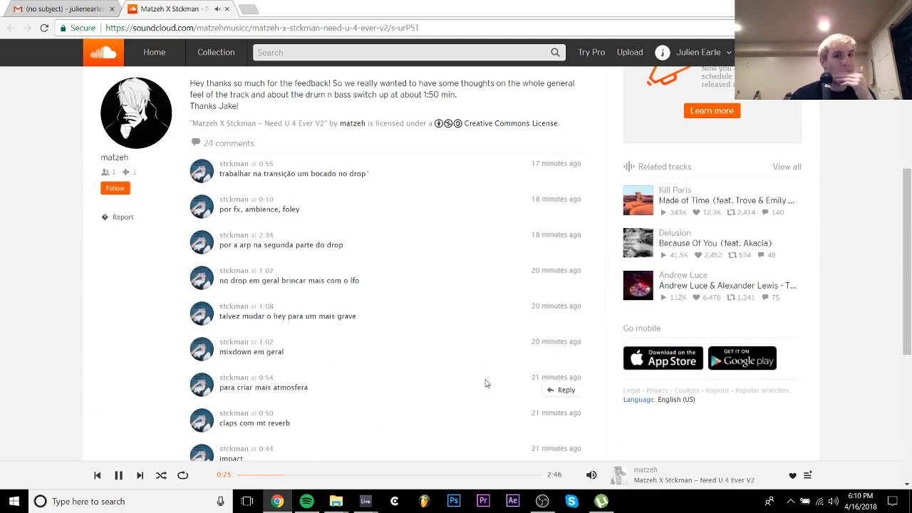
{"action": "scroll", "coordinate": [486, 384], "scroll_direction": "up", "scroll_amount": 4}
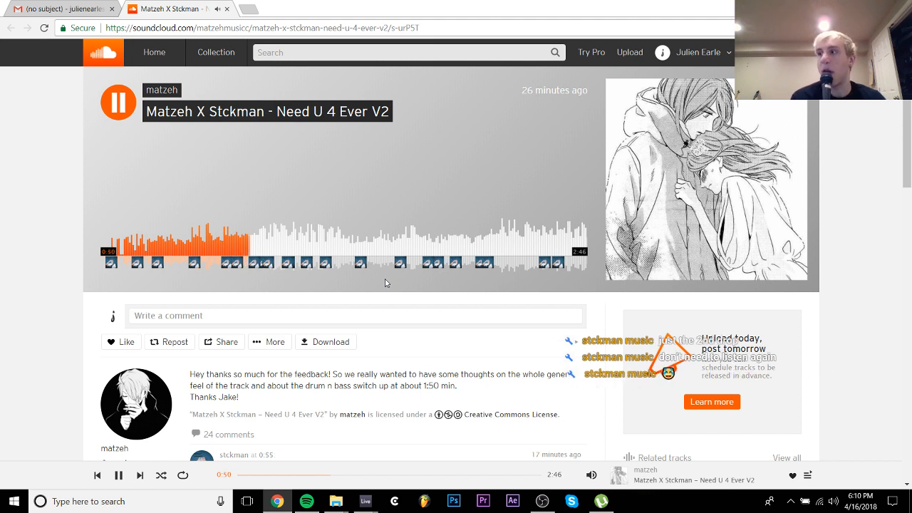
{"action": "key", "text": "space"}
{"action": "key", "text": "space"}
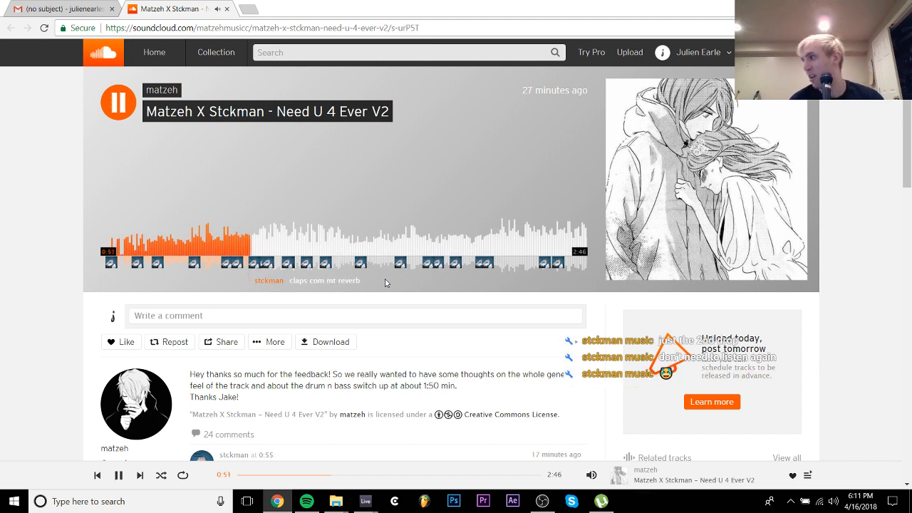
{"action": "left_click", "coordinate": [298, 239]}
{"action": "left_click", "coordinate": [474, 236]}
{"action": "left_click", "coordinate": [491, 237]}
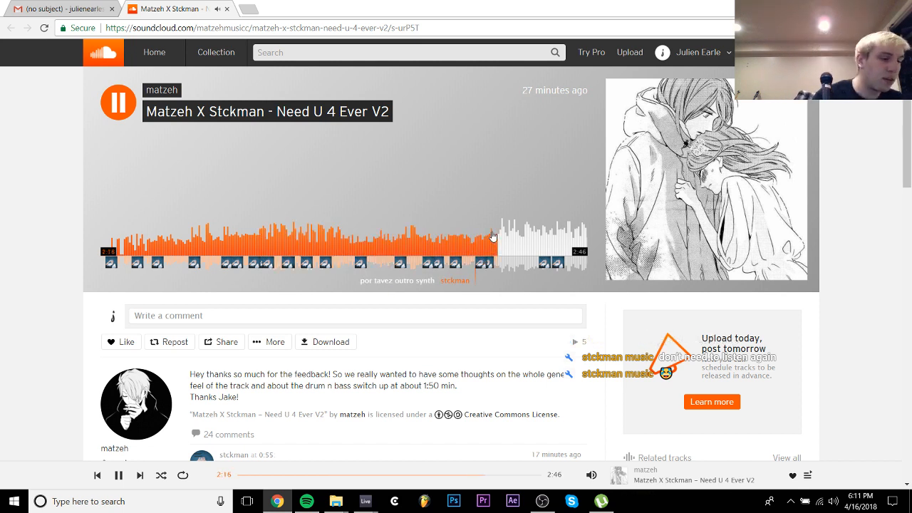
Replay the final third of the Need U 4 Ever V2 track from several points in its waveform, and pause playback
{"action": "left_click", "coordinate": [444, 245]}
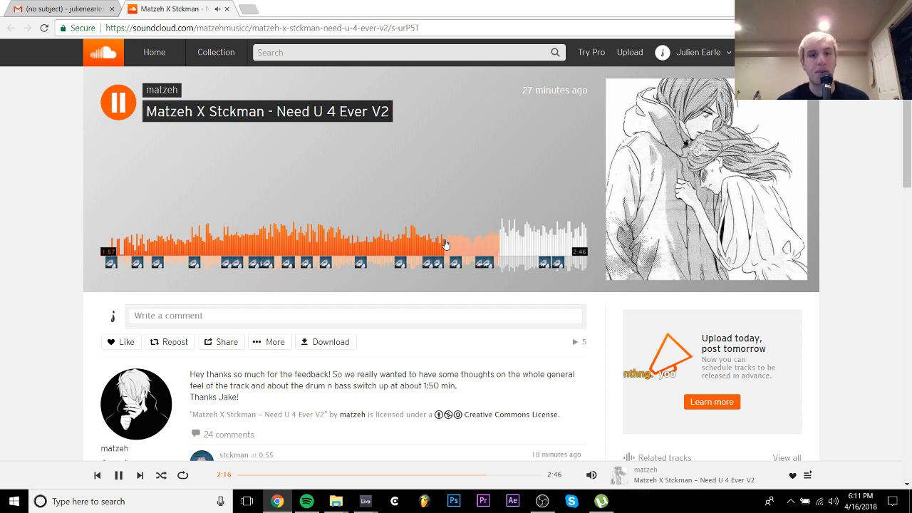
{"action": "left_click", "coordinate": [510, 238]}
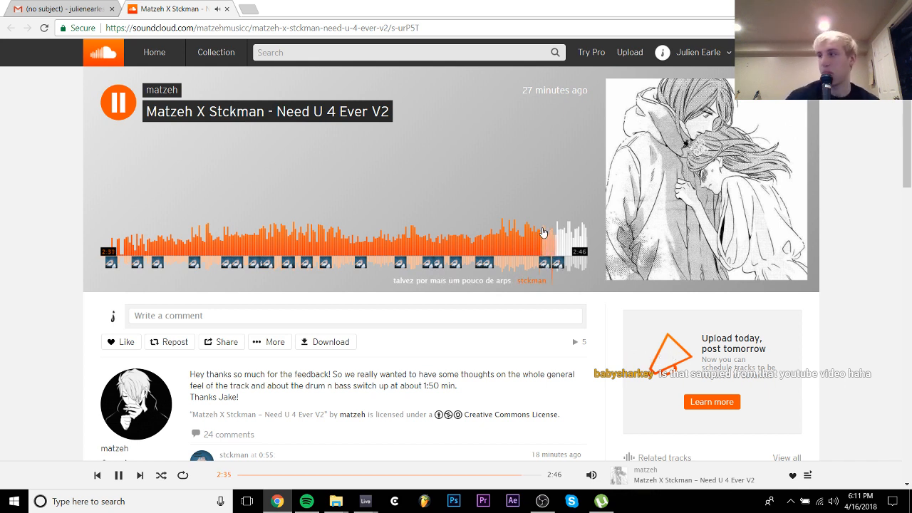
{"action": "key", "text": "space"}
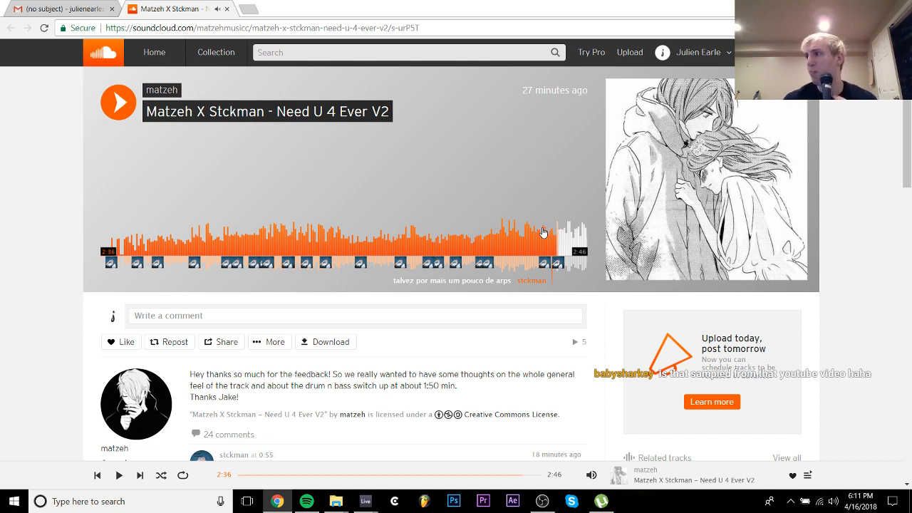
{"action": "key", "text": "space"}
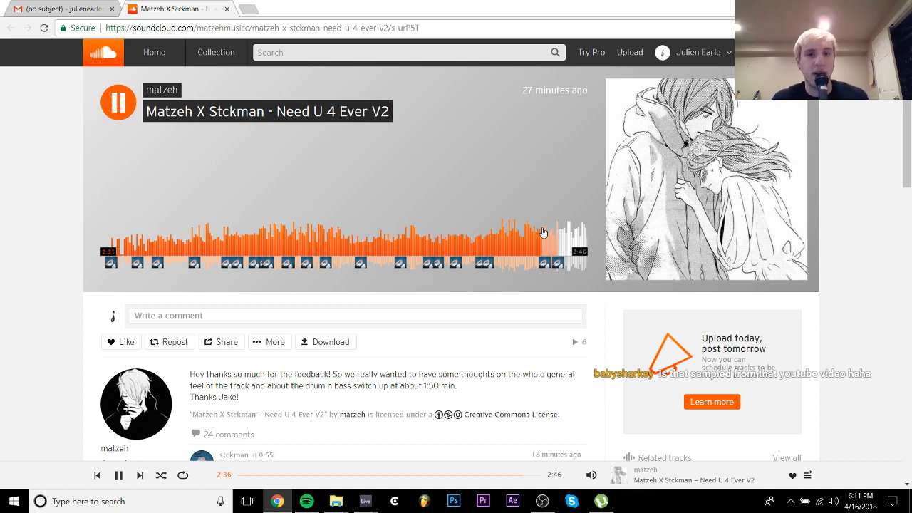
{"action": "key", "text": "space"}
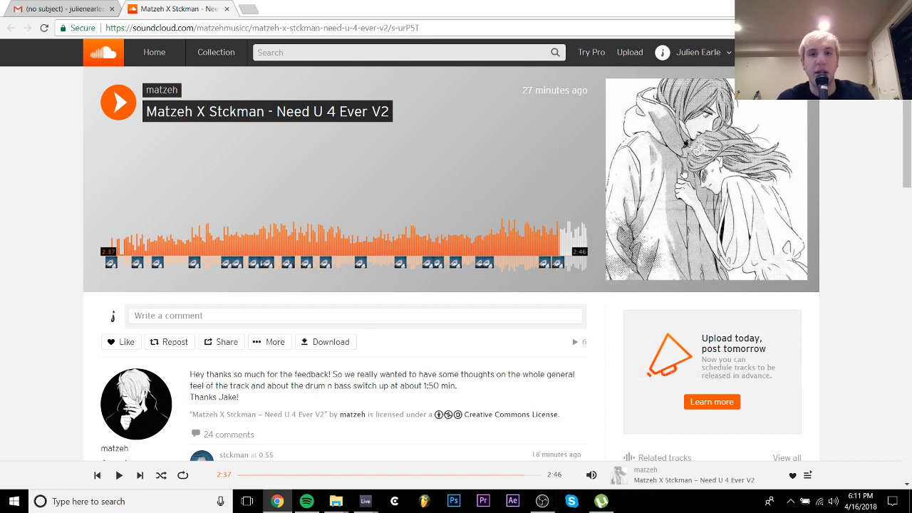
Switch to the jac whining project in Ableton Live and open the first track's MIDI clip at bar 9
{"action": "mouse_move", "coordinate": [367, 508]}
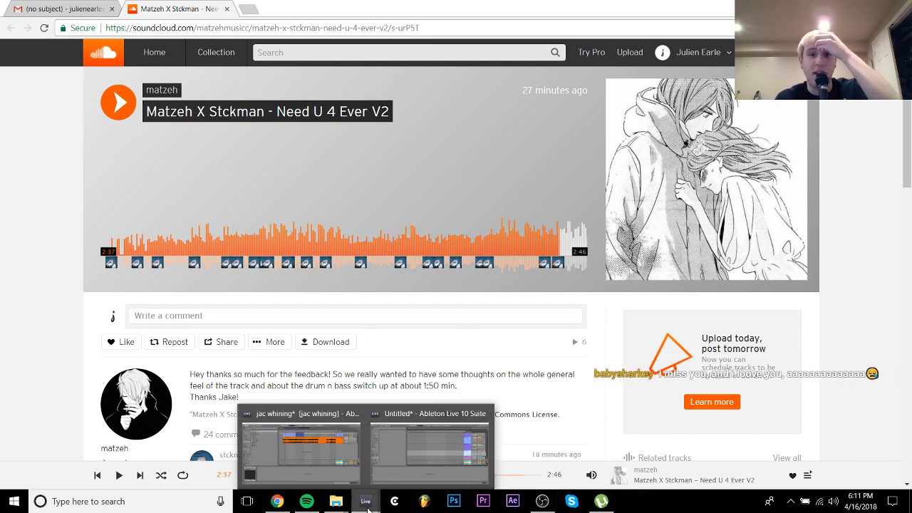
{"action": "left_click", "coordinate": [431, 449]}
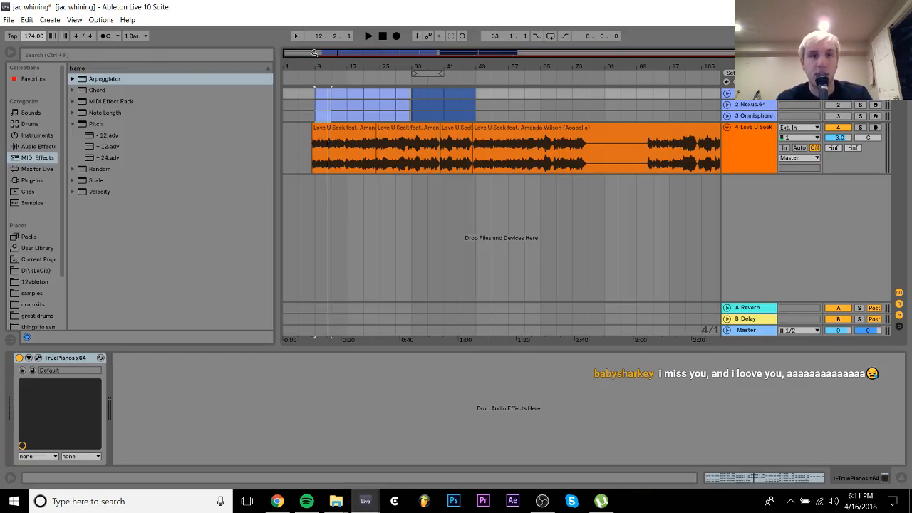
{"action": "left_click_drag", "start_coordinate": [315, 53], "coordinate": [318, 62]}
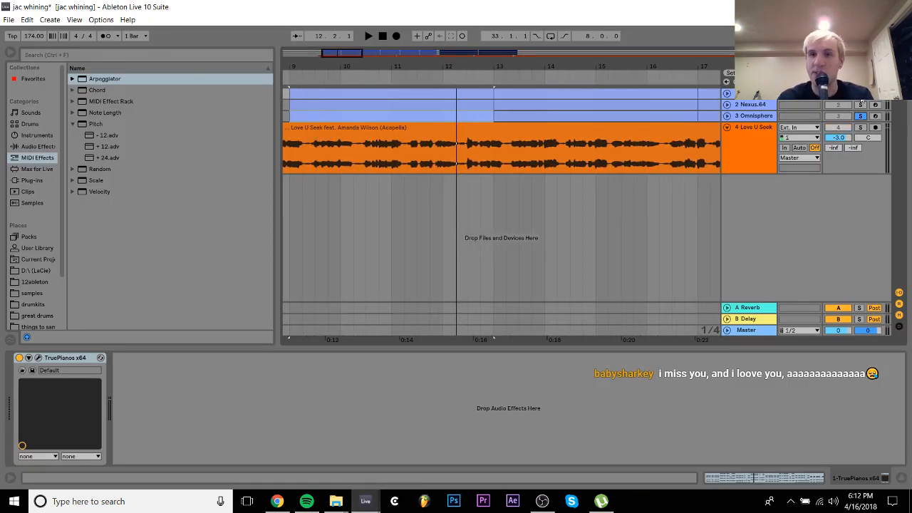
{"action": "left_click", "coordinate": [464, 102]}
{"action": "double_click", "coordinate": [461, 94]}
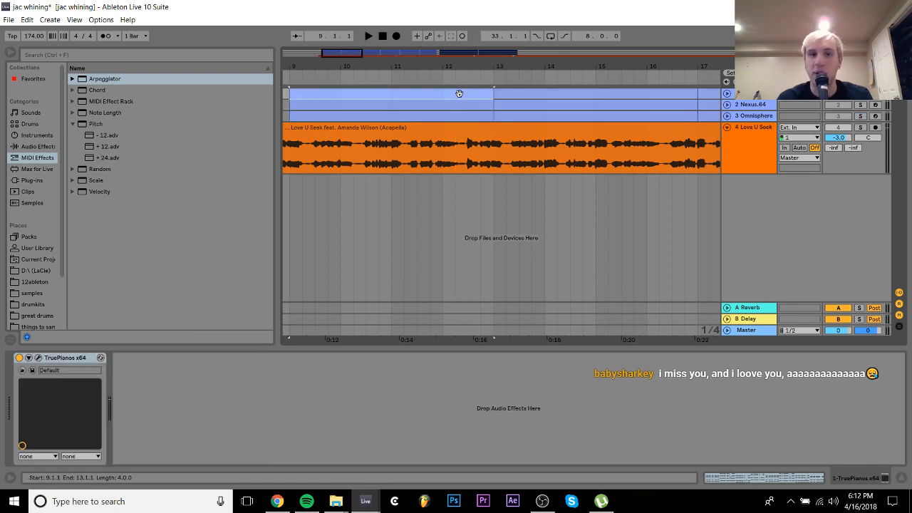
Lengthen the chord stabs in the clip's first bar, shift the third one to 1.3.3, and preview the rhythm
{"action": "left_click_drag", "start_coordinate": [184, 246], "coordinate": [208, 369]}
{"action": "key", "text": "Left"}
{"action": "key", "text": "shift+Right"}
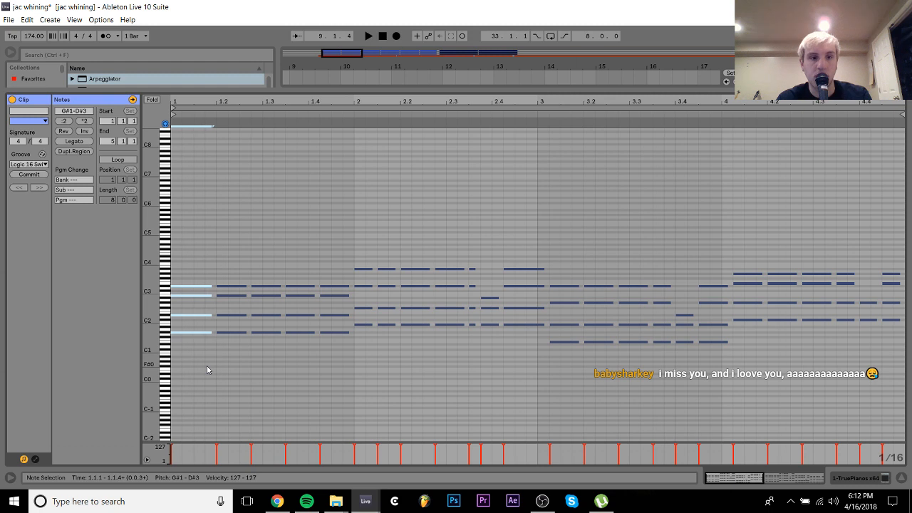
{"action": "key", "text": "Right"}
{"action": "key", "text": "Right"}
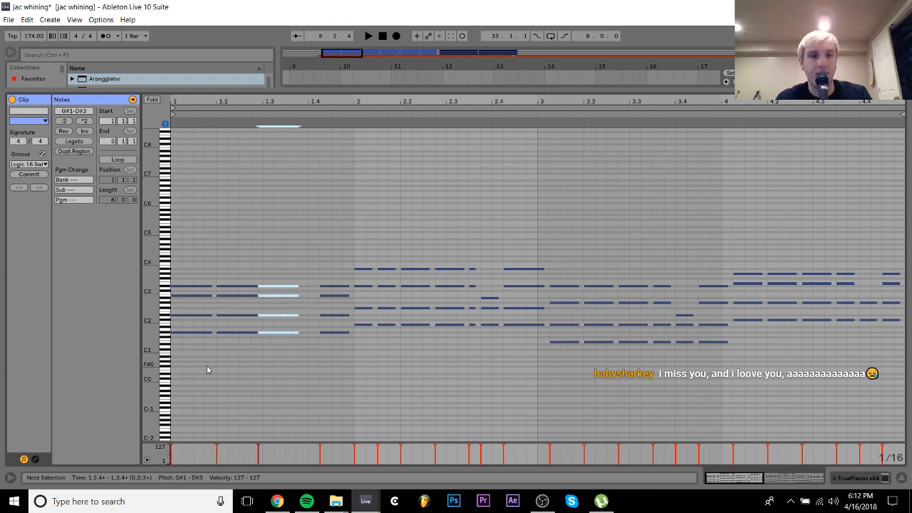
{"action": "key", "text": "Right"}
{"action": "key", "text": "space"}
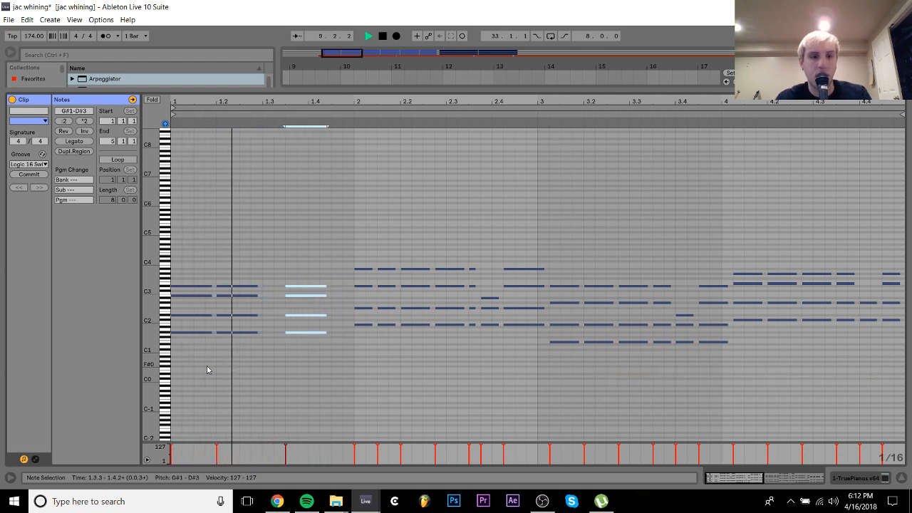
{"action": "key", "text": "space"}
In the clip's second bar, lengthen the B1-A#3 chords, keeping one at 2.1.3 and shifting another to 2.3.1
{"action": "left_click_drag", "start_coordinate": [363, 363], "coordinate": [363, 180]}
{"action": "key", "text": "Right"}
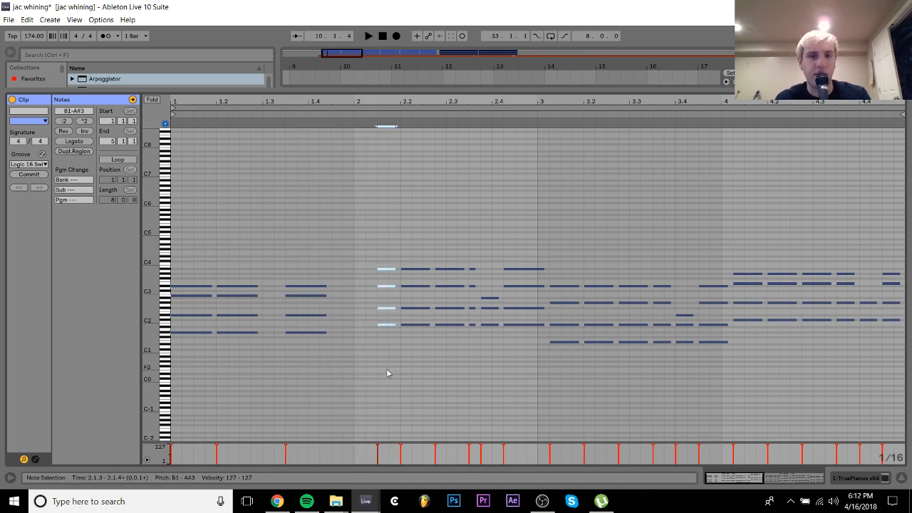
{"action": "key", "text": "shift+Right"}
{"action": "key", "text": "Right"}
{"action": "key", "text": "Right"}
{"action": "key", "text": "Right"}
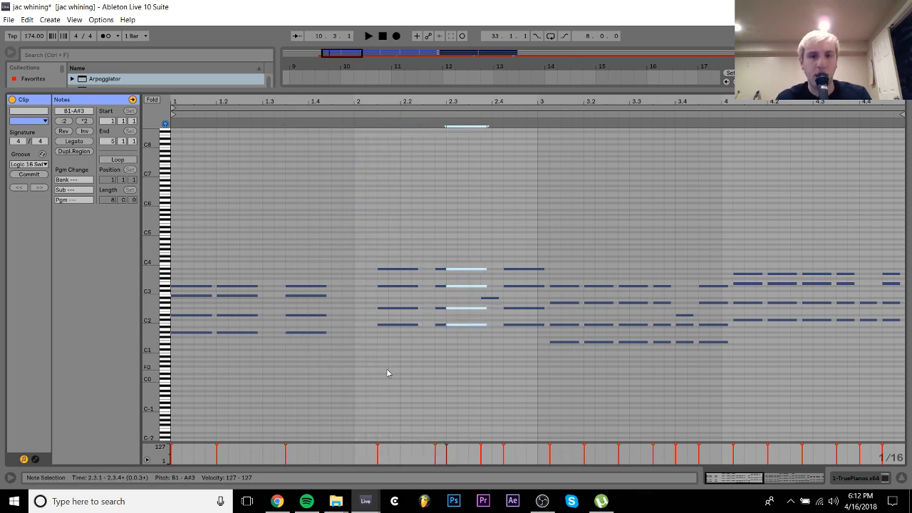
Delete the leftover chord before 2.3 and the chords at the end of the second bar, and preview the clip
{"action": "left_click_drag", "start_coordinate": [434, 264], "coordinate": [437, 349]}
{"action": "key", "text": "Delete"}
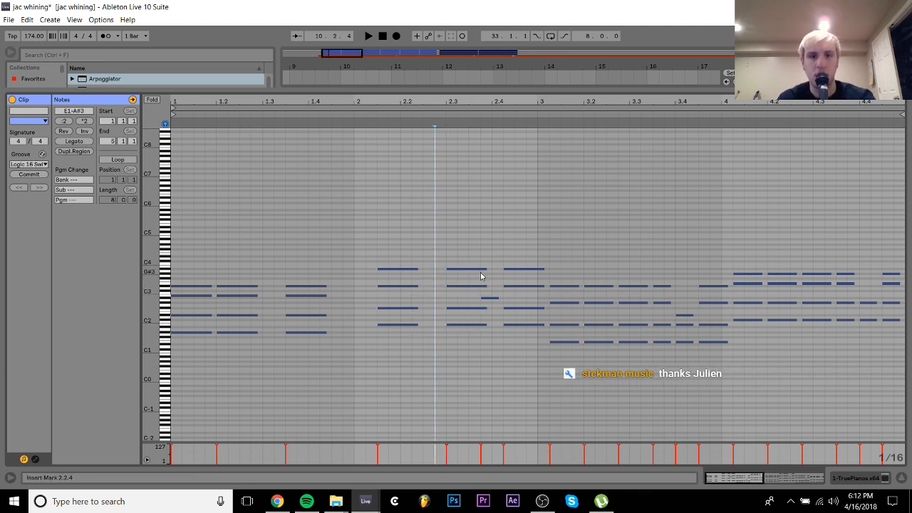
{"action": "left_click_drag", "start_coordinate": [492, 258], "coordinate": [525, 351]}
{"action": "key", "text": "Delete"}
{"action": "key", "text": "space"}
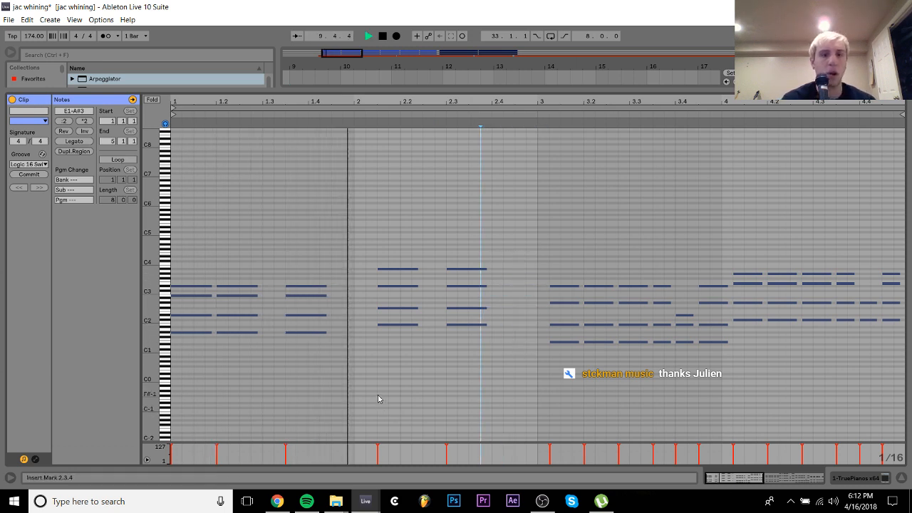
{"action": "key", "text": "space"}
Shift the second bar's first chord earlier to 1.4.3, and duplicate it to 2.2.1
{"action": "left_click_drag", "start_coordinate": [395, 362], "coordinate": [381, 234]}
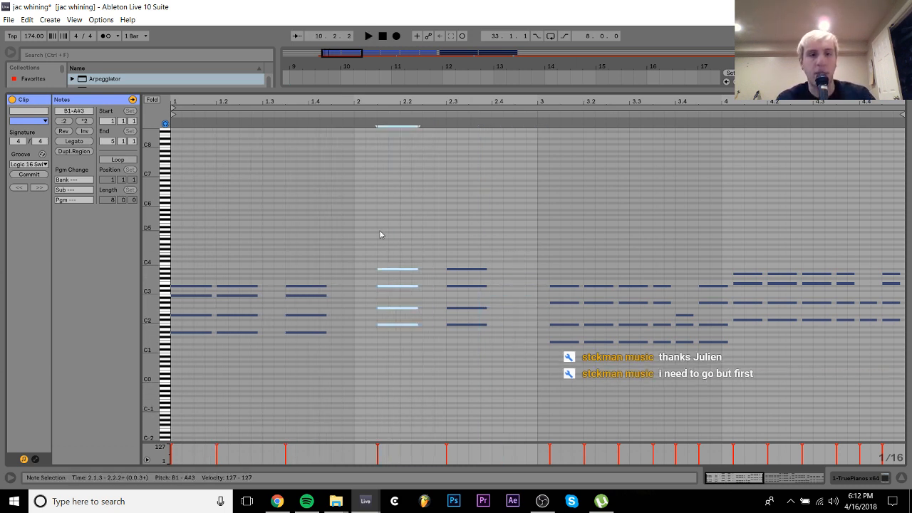
{"action": "key", "text": "Left"}
{"action": "key", "text": "Left"}
{"action": "key", "text": "Left"}
{"action": "key", "text": "ctrl+d"}
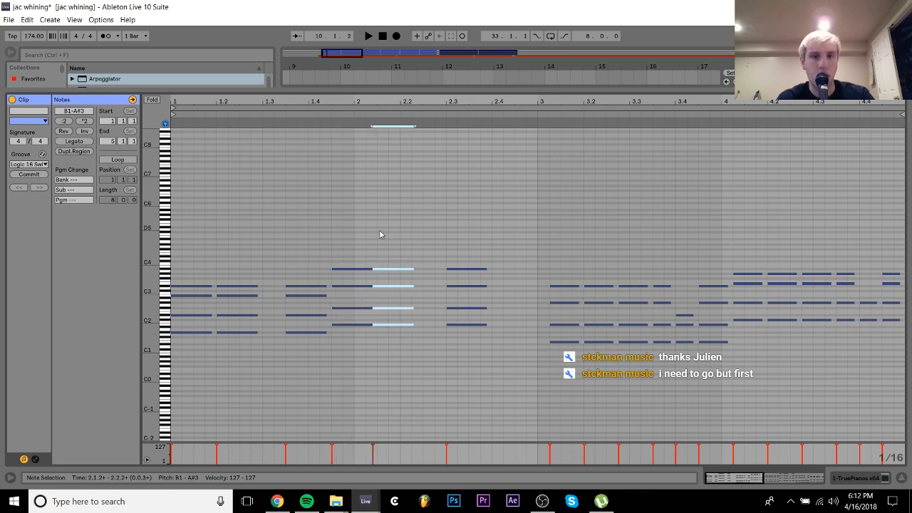
{"action": "key", "text": "Right"}
{"action": "key", "text": "Right"}
Shift the last chord of the second bar from 2.3.1 to 2.3.3
{"action": "left_click_drag", "start_coordinate": [489, 265], "coordinate": [477, 454]}
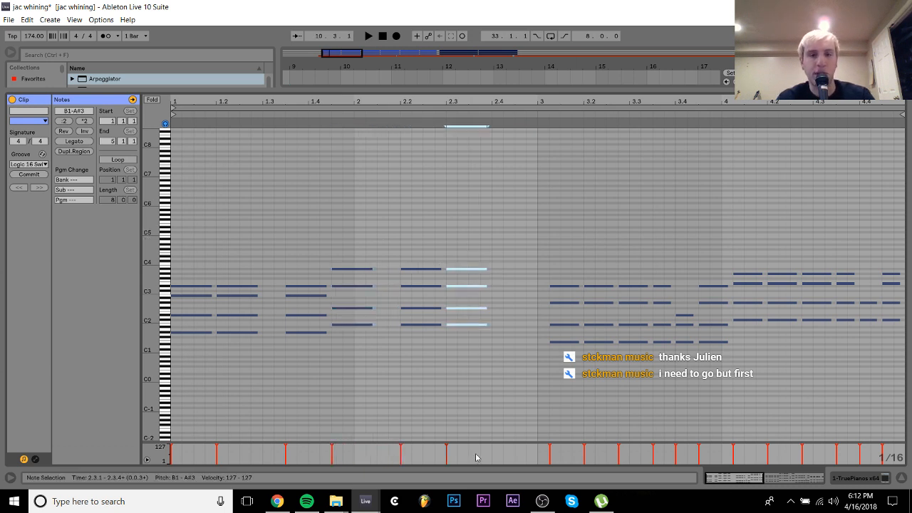
{"action": "key", "text": "Right"}
{"action": "key", "text": "Right"}
{"action": "key", "text": "Right"}
{"action": "key", "text": "Right"}
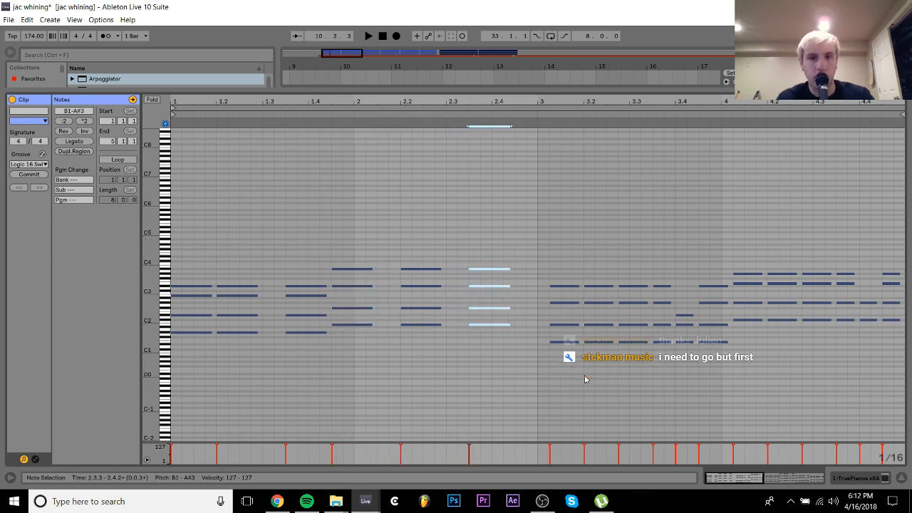
Align the third bar's first chord to 3.1.1, shift its third chord to 3.3.3, and delete the chords after it
{"action": "left_click_drag", "start_coordinate": [554, 385], "coordinate": [554, 179]}
{"action": "key", "text": "Left"}
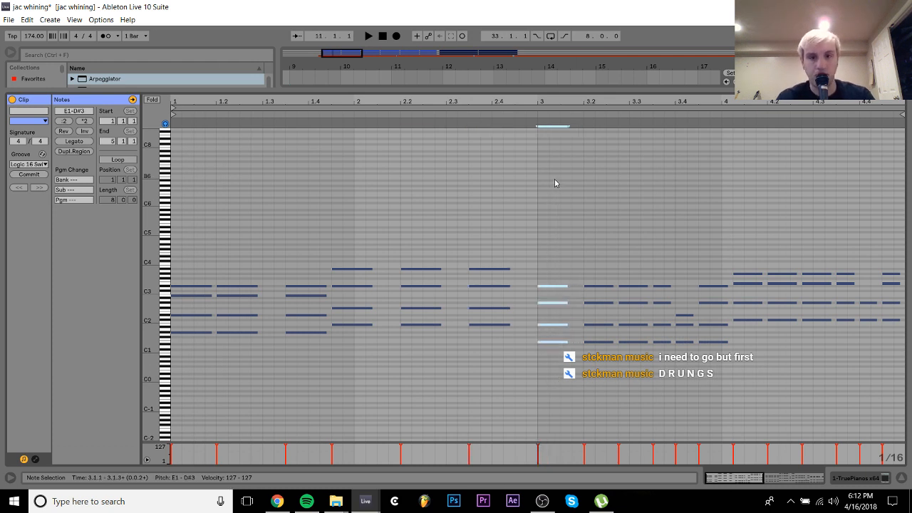
{"action": "left_click_drag", "start_coordinate": [630, 241], "coordinate": [648, 380]}
{"action": "key", "text": "Right"}
{"action": "key", "text": "Right"}
{"action": "key", "text": "Right"}
{"action": "key", "text": "Right"}
{"action": "key", "text": "Right"}
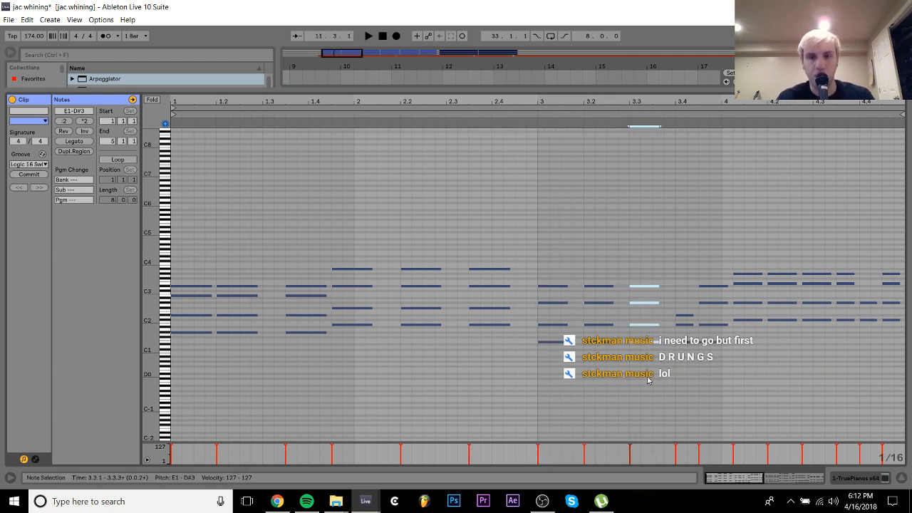
{"action": "key", "text": "Right"}
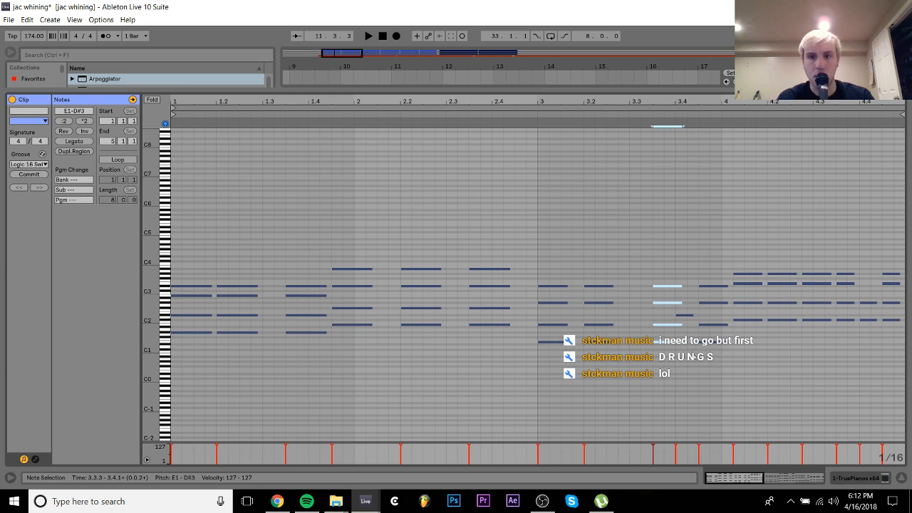
{"action": "left_click_drag", "start_coordinate": [689, 354], "coordinate": [717, 261]}
{"action": "key", "text": "Delete"}
Shift the fourth bar's opening C#2-G#3 chord earlier to 3.4.3 and lengthen it
{"action": "left_click", "coordinate": [752, 335]}
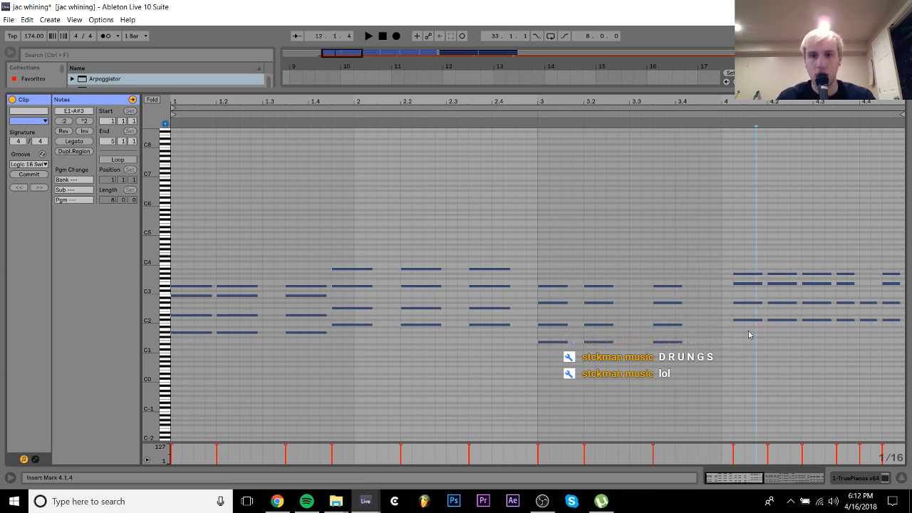
{"action": "left_click_drag", "start_coordinate": [749, 335], "coordinate": [743, 244]}
{"action": "key", "text": "Left"}
{"action": "key", "text": "Left"}
{"action": "key", "text": "Left"}
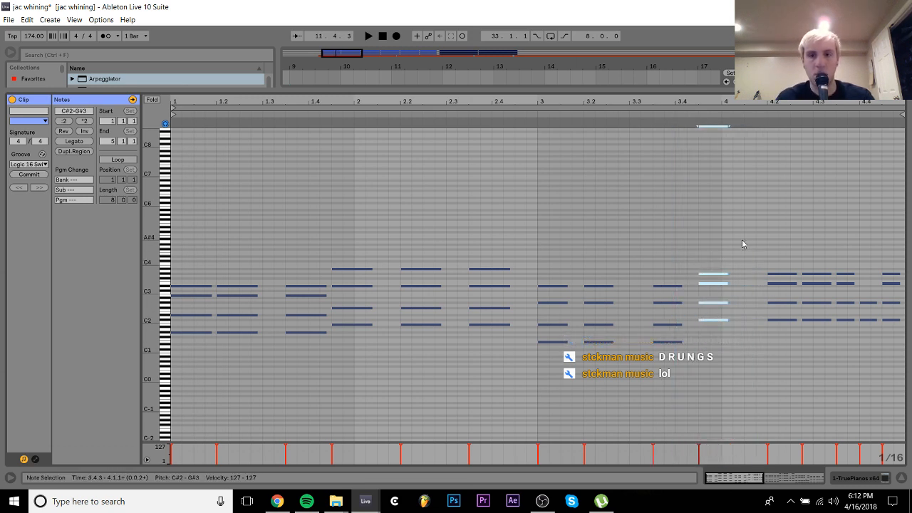
{"action": "key", "text": "shift+Right"}
Lengthen the chord at 4.2 and place a copy of it at 4.3.3
{"action": "left_click_drag", "start_coordinate": [757, 249], "coordinate": [790, 383]}
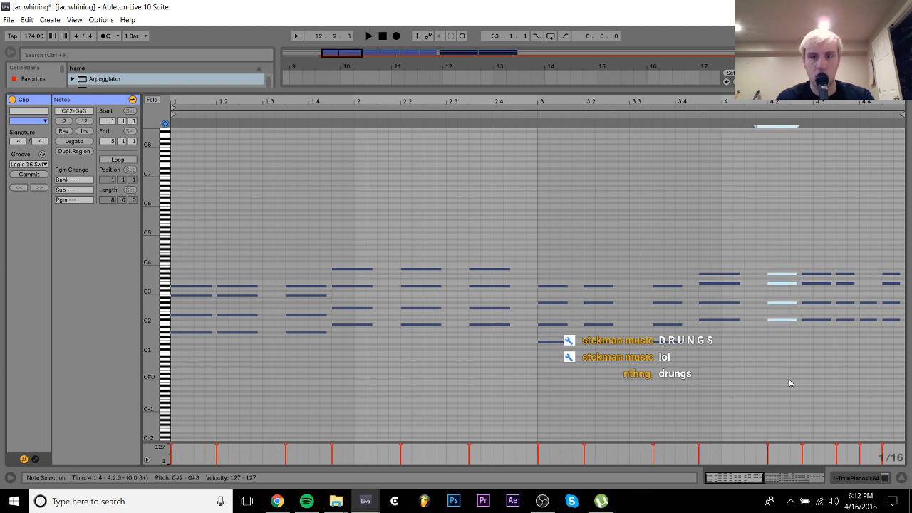
{"action": "key", "text": "shift+Right"}
{"action": "key", "text": "ctrl+d"}
{"action": "key", "text": "Right"}
{"action": "key", "text": "Right"}
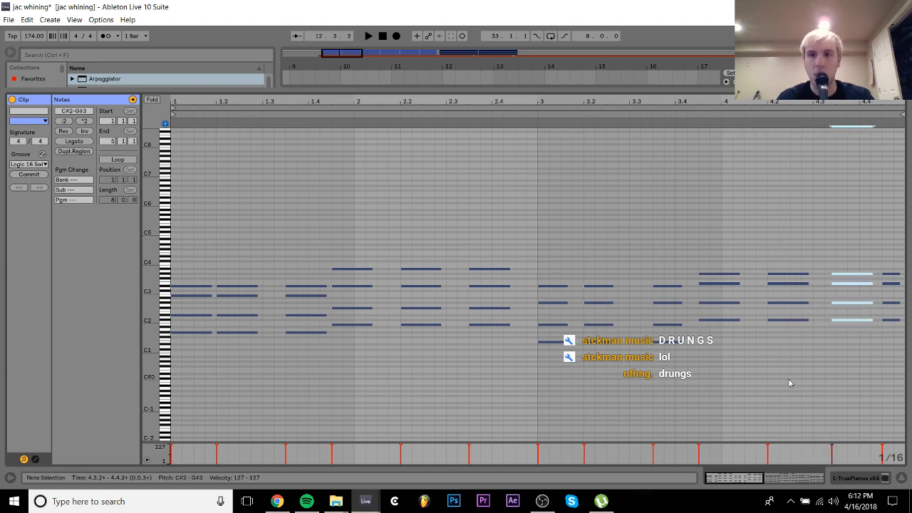
{"action": "key", "text": "Right"}
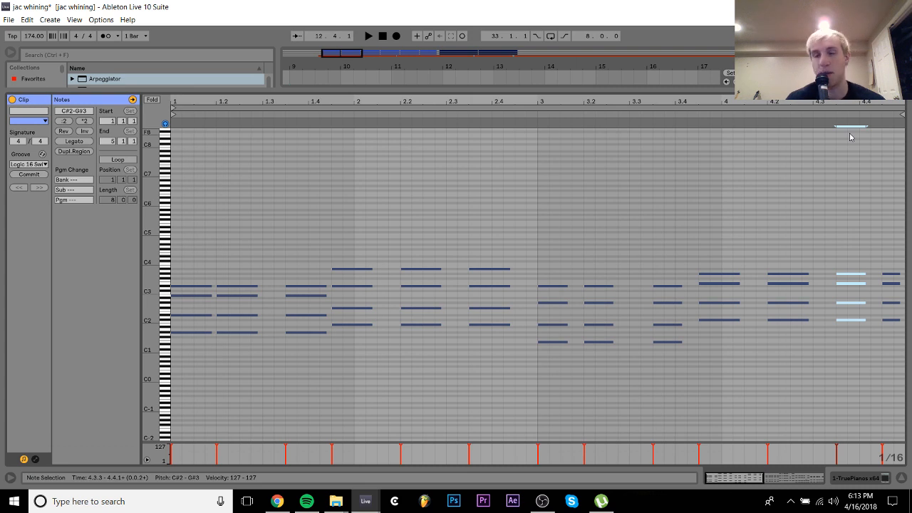
Play the reworked chord clip from bar 9 through its fourth bar, checking the arrangement and returning to its notes
{"action": "key", "text": "space"}
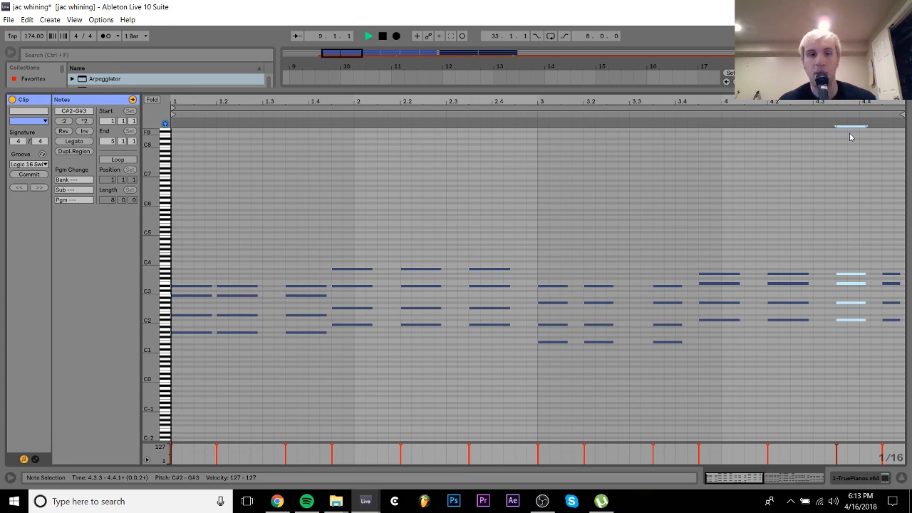
{"action": "left_click", "coordinate": [885, 482]}
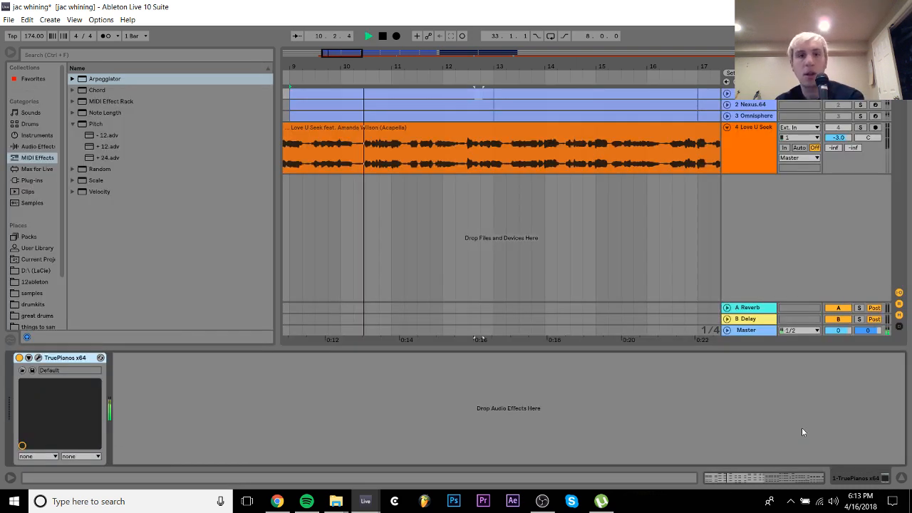
{"action": "double_click", "coordinate": [458, 97]}
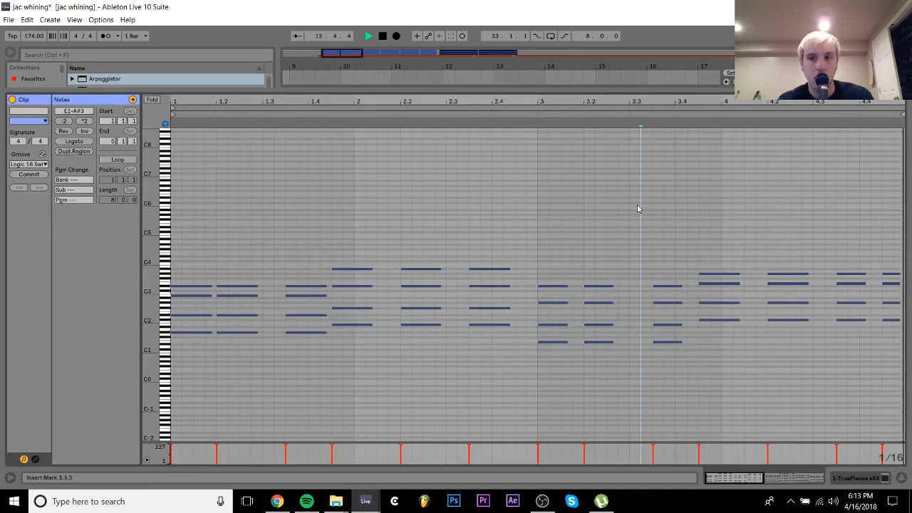
{"action": "key", "text": "space"}
Duplicate the 2.3.3 chord, shorten the copy, and place it at 2.4.3 just before the third bar
{"action": "left_click_drag", "start_coordinate": [501, 254], "coordinate": [498, 398]}
{"action": "key", "text": "ctrl+d"}
{"action": "key", "text": "shift+Left"}
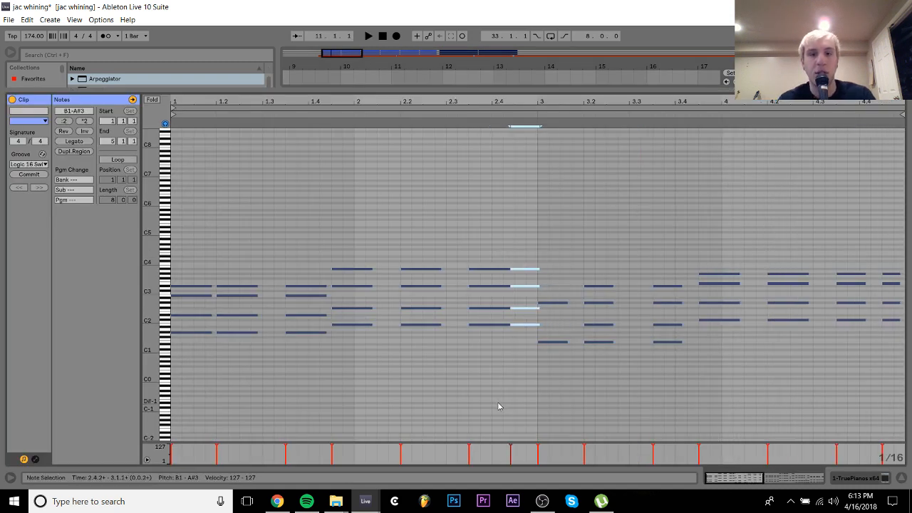
{"action": "key", "text": "shift+Left"}
{"action": "key", "text": "Right"}
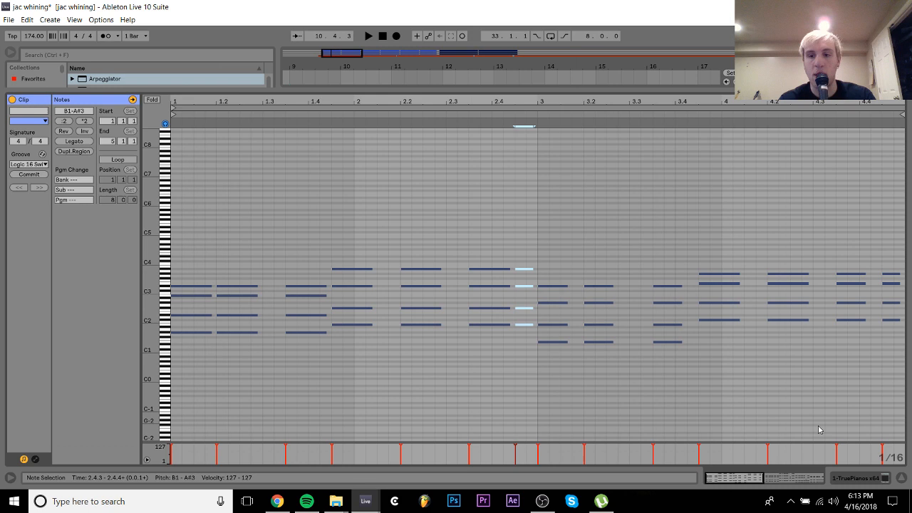
Leave the chord notes and delete all clips from bar 33 onward on the three instrument tracks
{"action": "left_click", "coordinate": [857, 483]}
{"action": "left_click_drag", "start_coordinate": [437, 67], "coordinate": [355, 64]}
{"action": "left_click", "coordinate": [509, 94]}
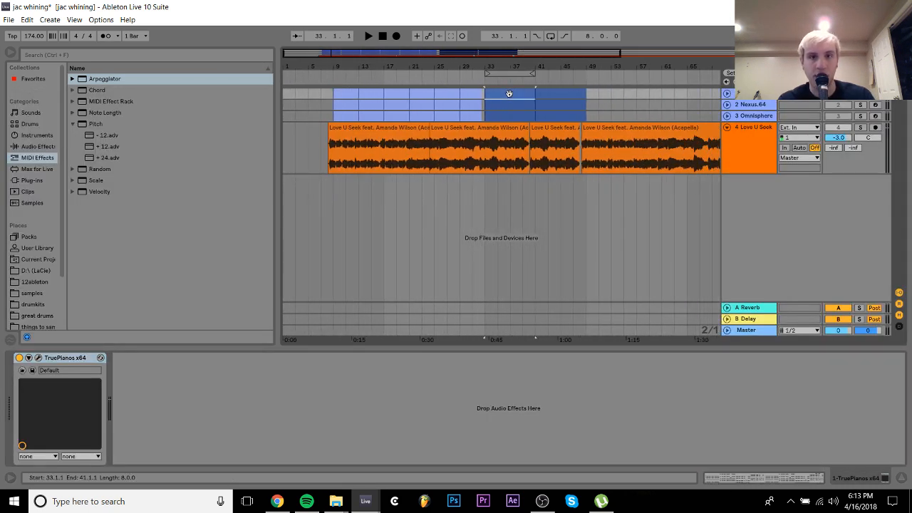
{"action": "double_click", "coordinate": [632, 111], "text": "shift"}
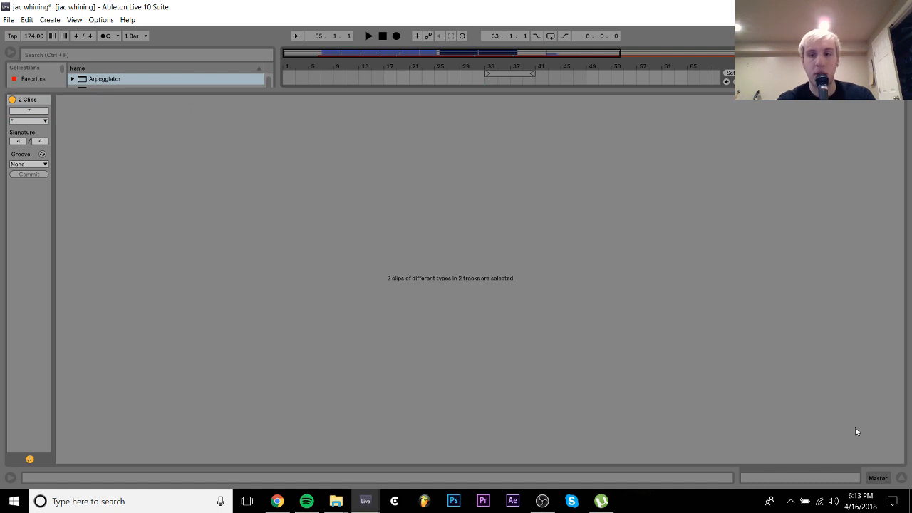
{"action": "left_click", "coordinate": [880, 481]}
{"action": "key", "text": "Delete"}
{"action": "left_click", "coordinate": [614, 115]}
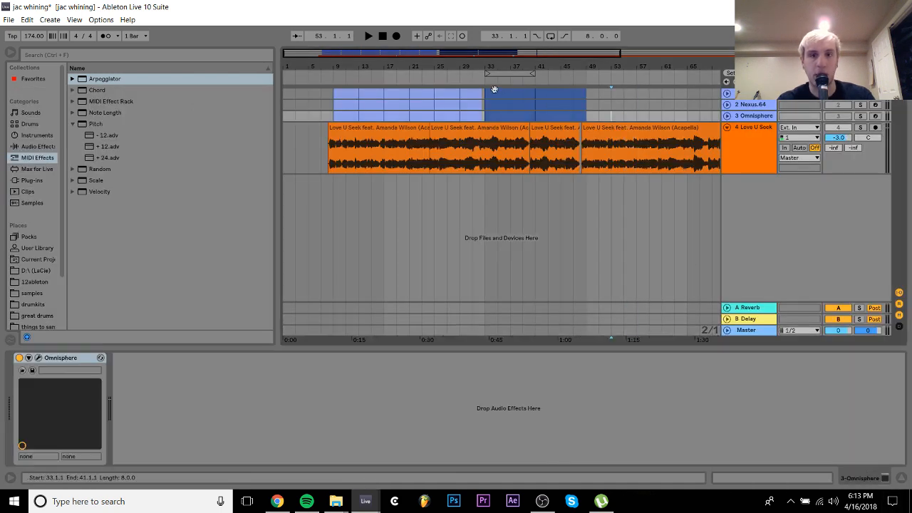
{"action": "left_click", "coordinate": [500, 94], "text": "shift"}
{"action": "key", "text": "Delete"}
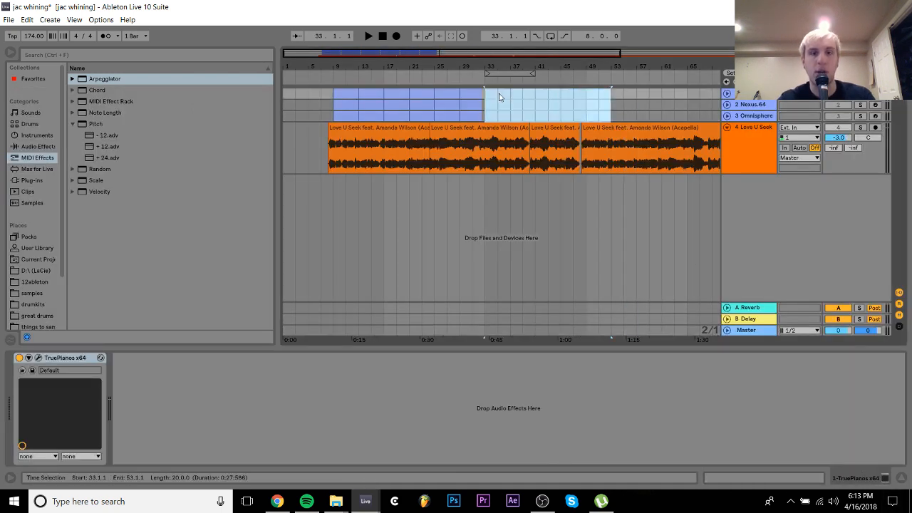
Copy the reworked bar 9 chord clip onto the Nexus and Omnisphere tracks and duplicate the three clips onward from bar 13
{"action": "left_click", "coordinate": [345, 92]}
{"action": "key", "text": "Down"}
{"action": "key", "text": "Down"}
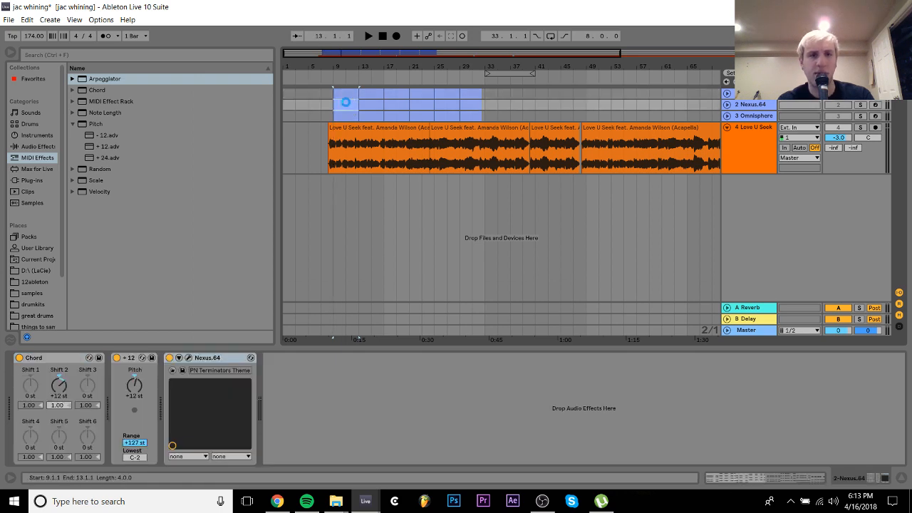
{"action": "left_click", "coordinate": [349, 90], "text": "shift"}
{"action": "key", "text": "ctrl+d"}
{"action": "key", "text": "ctrl+d"}
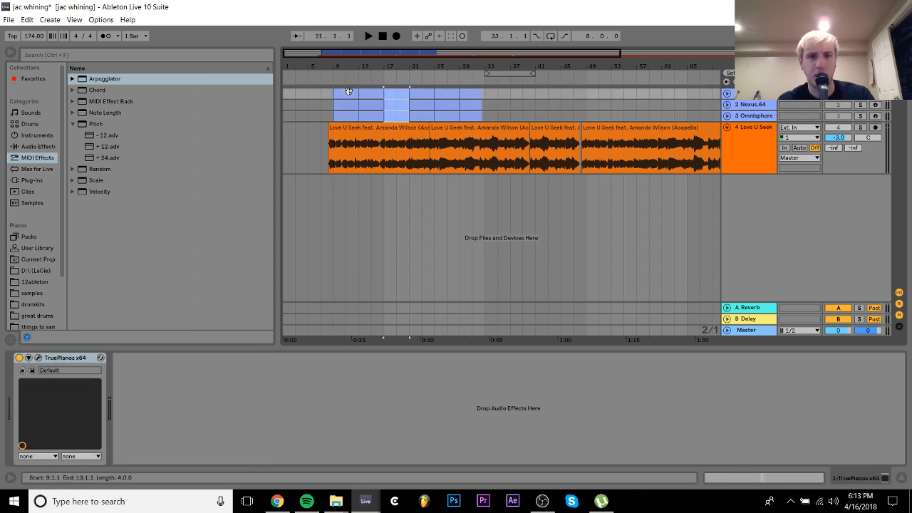
Undo the last duplicate and delete the clips from bar 17 onward on the three instrument tracks
{"action": "key", "text": "ctrl+z"}
{"action": "left_click", "coordinate": [399, 92]}
{"action": "left_click", "coordinate": [501, 108], "text": "shift"}
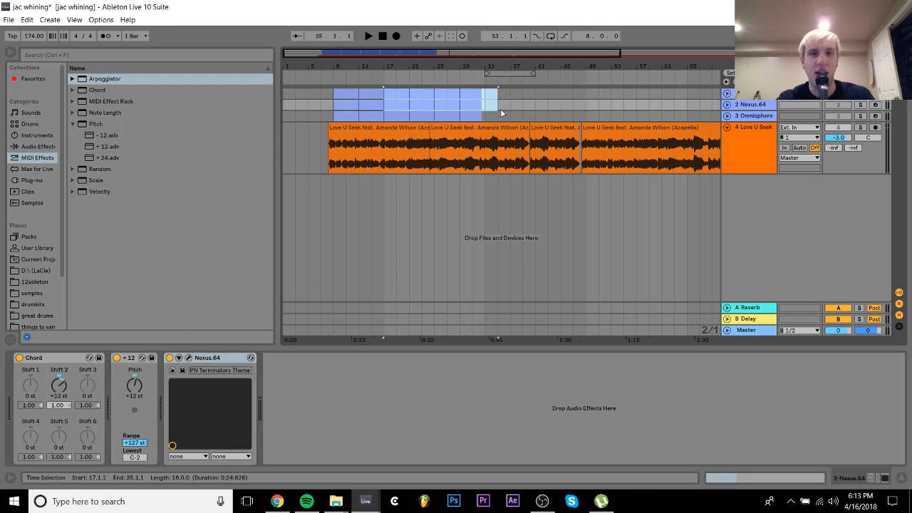
{"action": "left_click", "coordinate": [499, 120], "text": "shift"}
{"action": "key", "text": "ctrl+z"}
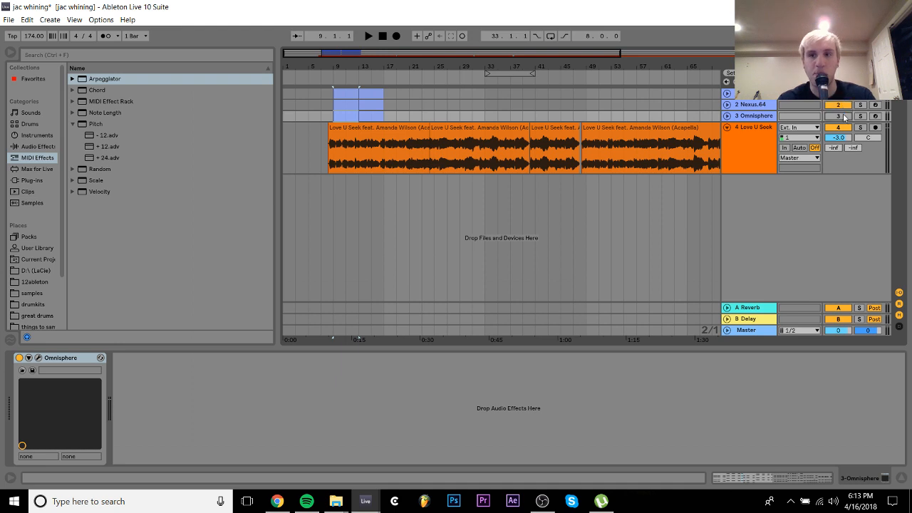
Play the reworked chords with the Love U Seek vocal and loop bars 9 to 17
{"action": "left_click", "coordinate": [415, 127]}
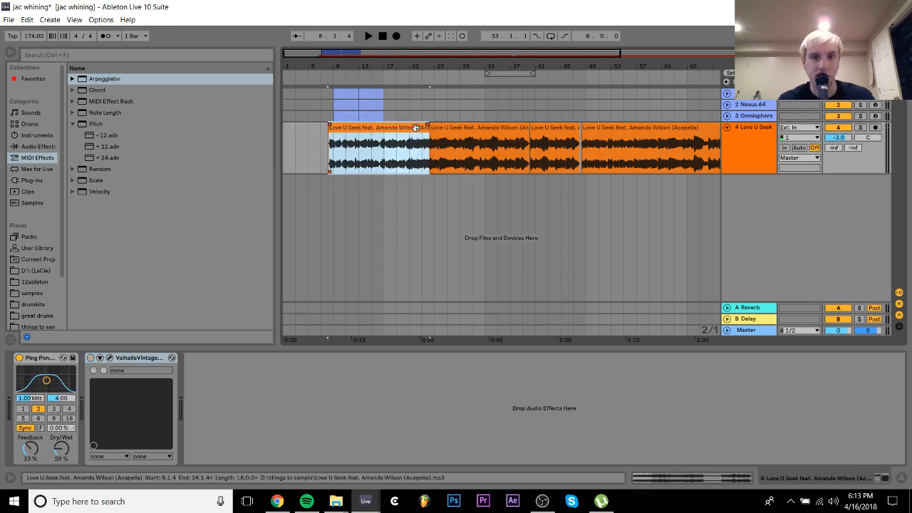
{"action": "key", "text": "space"}
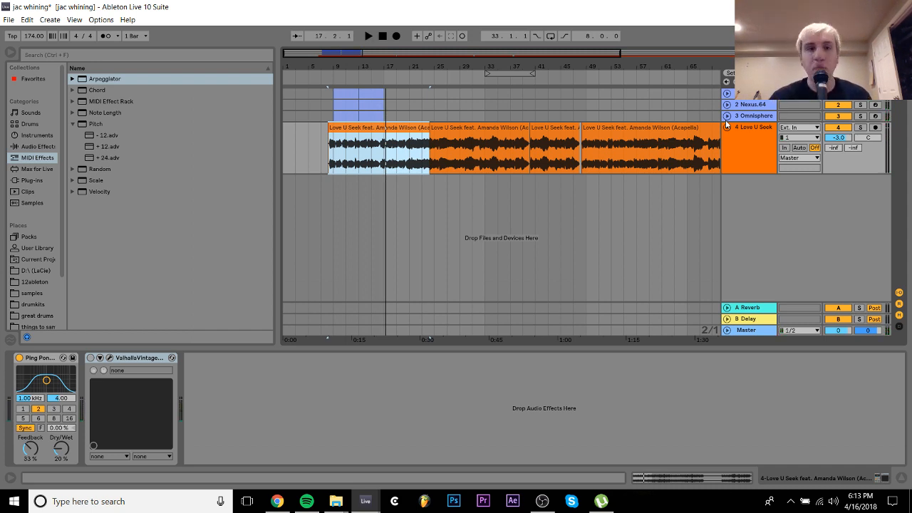
{"action": "left_click_drag", "start_coordinate": [354, 57], "coordinate": [342, 59]}
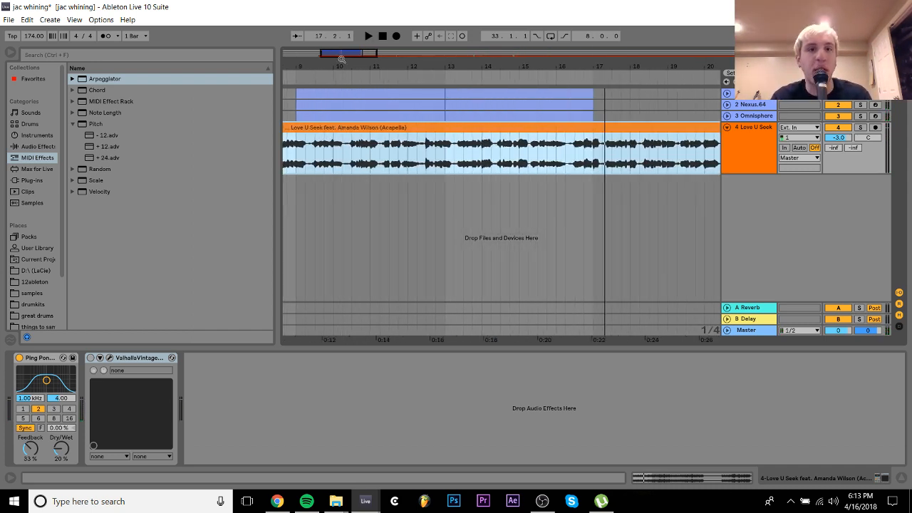
{"action": "left_click", "coordinate": [416, 114]}
{"action": "left_click", "coordinate": [483, 117], "text": "shift"}
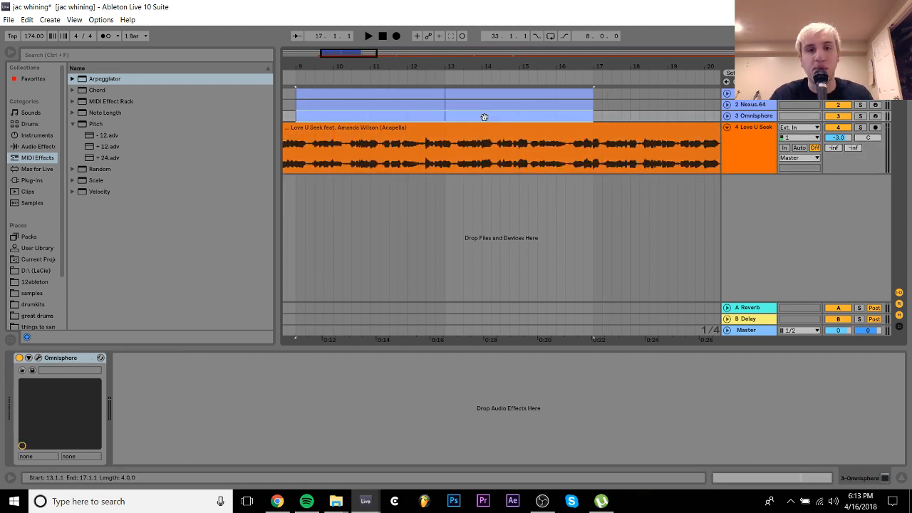
{"action": "key", "text": "ctrl+l"}
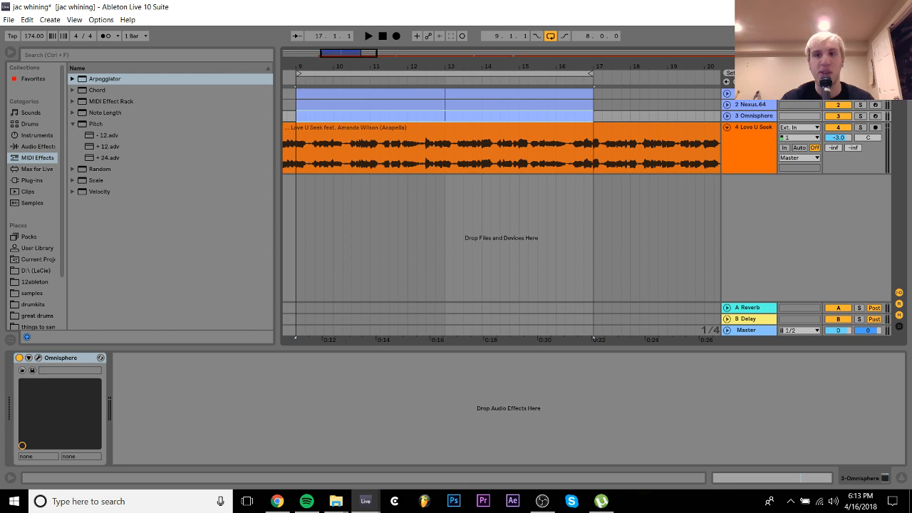
Solo the TruePianos track, open its plug-in interface, and audition the piano within the loop
{"action": "left_click", "coordinate": [831, 96]}
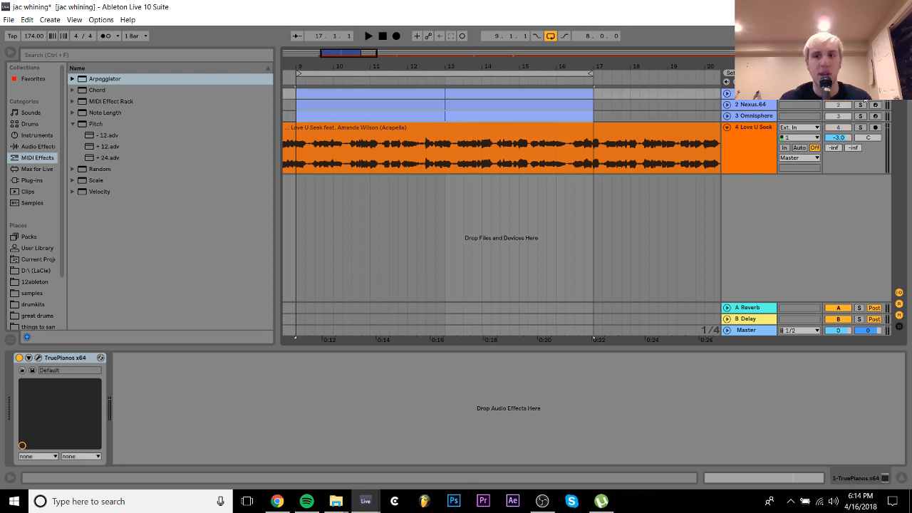
{"action": "key", "text": "space"}
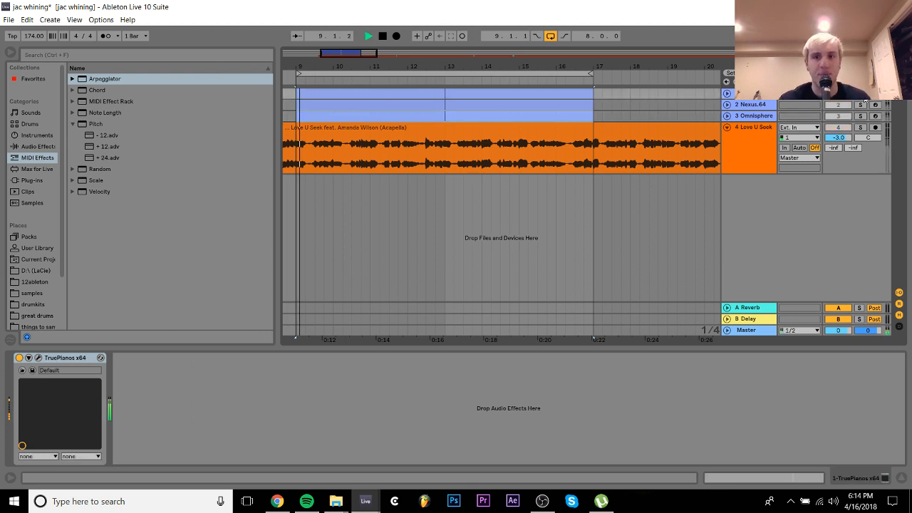
{"action": "left_click", "coordinate": [39, 358]}
{"action": "key", "text": "space"}
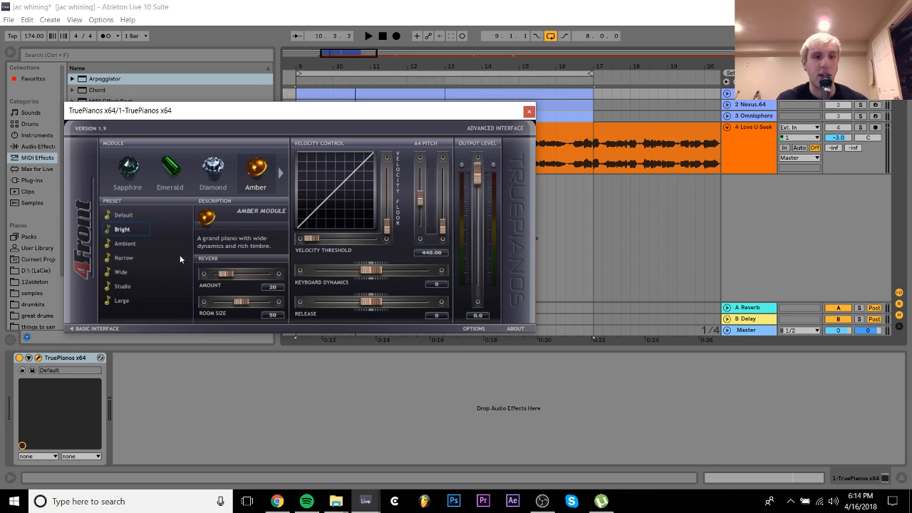
{"action": "key", "text": "space"}
{"action": "key", "text": "space"}
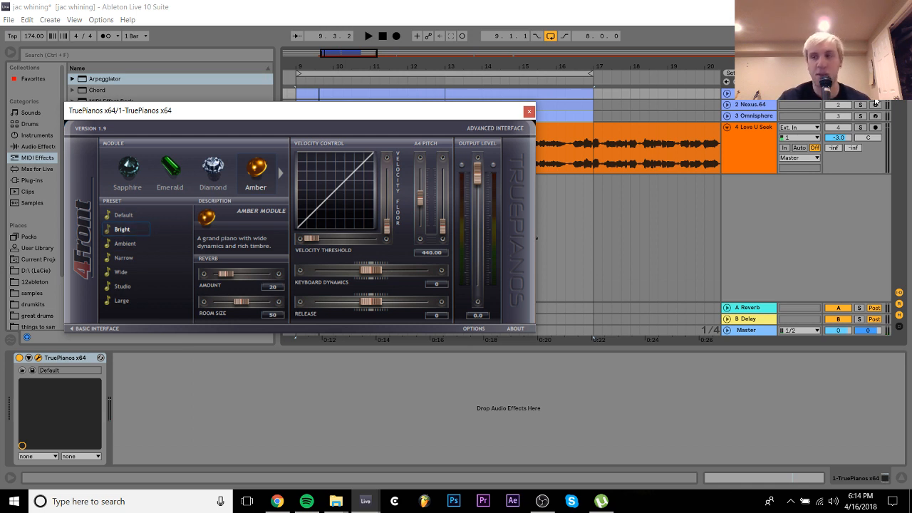
{"action": "key", "text": "space"}
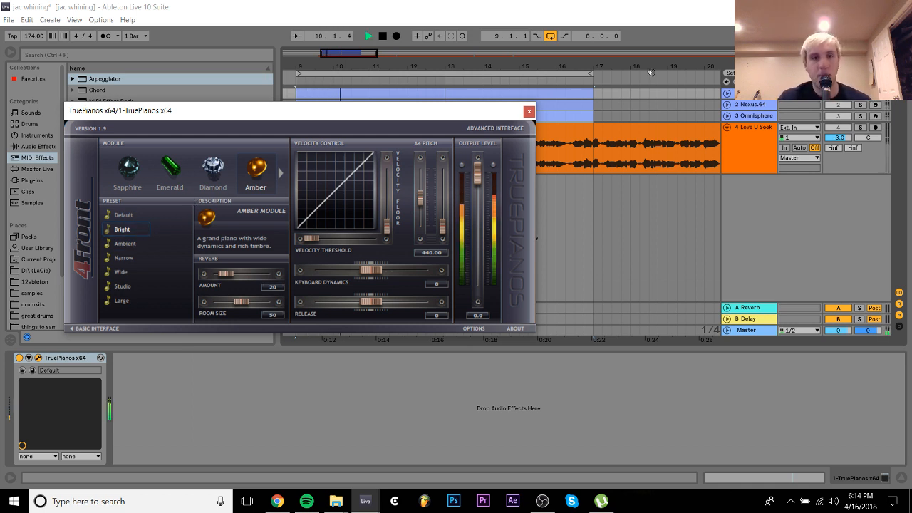
Solo the Nexus track, open its plug-in, and turn off mix layer 3 while auditioning the PN Terminators Theme preset
{"action": "left_click", "coordinate": [860, 106]}
{"action": "left_click", "coordinate": [748, 104]}
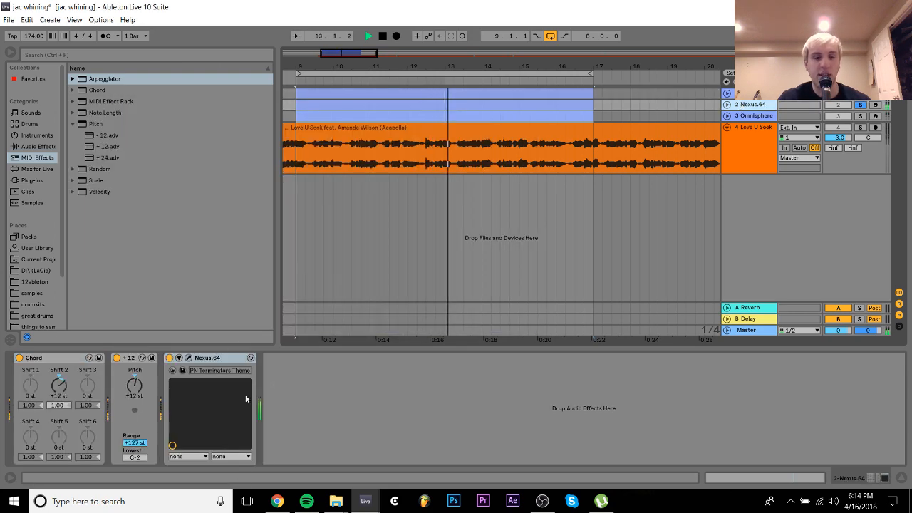
{"action": "left_click", "coordinate": [188, 358]}
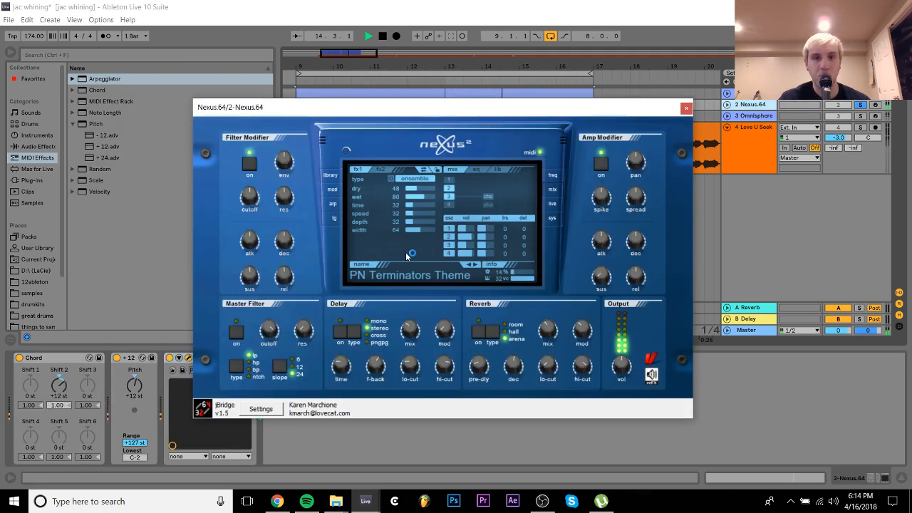
{"action": "left_click", "coordinate": [791, 432]}
{"action": "key", "text": "space"}
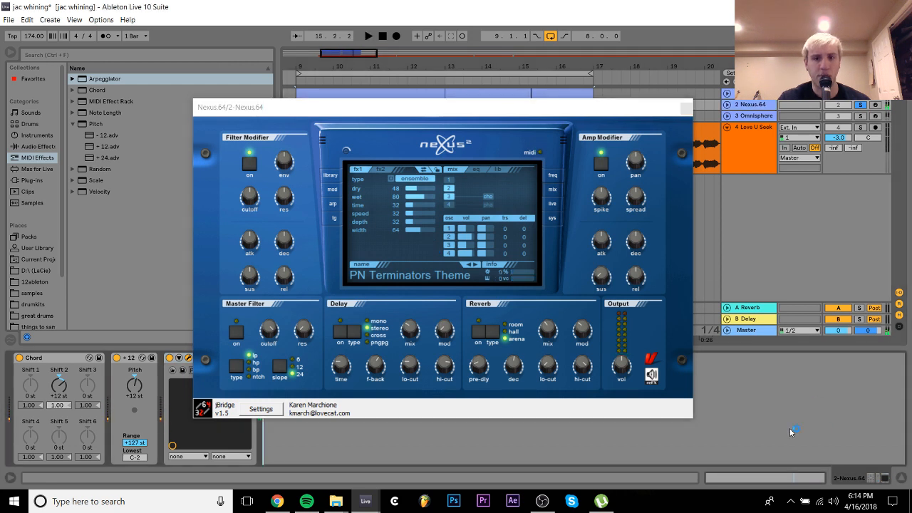
{"action": "left_click", "coordinate": [451, 196]}
{"action": "key", "text": "space"}
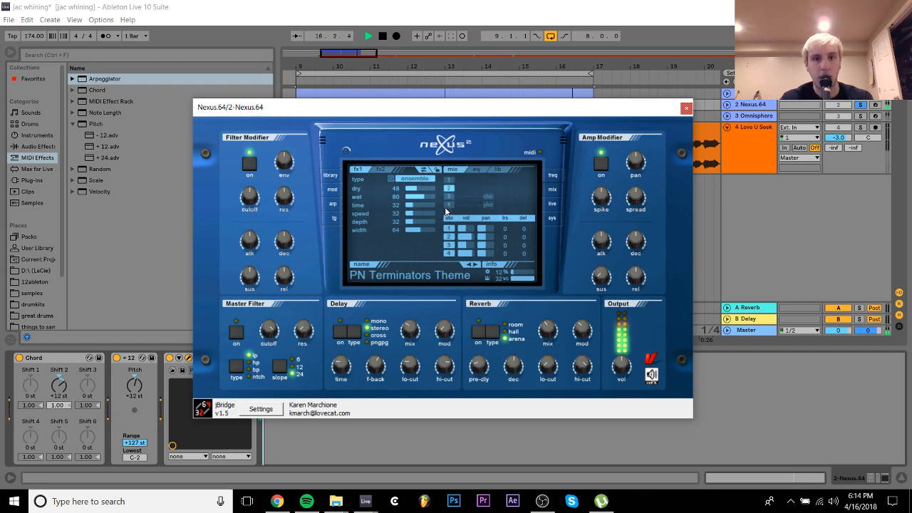
Audition the Omnisphere track in solo and delete the Nexus track
{"action": "left_click", "coordinate": [860, 115]}
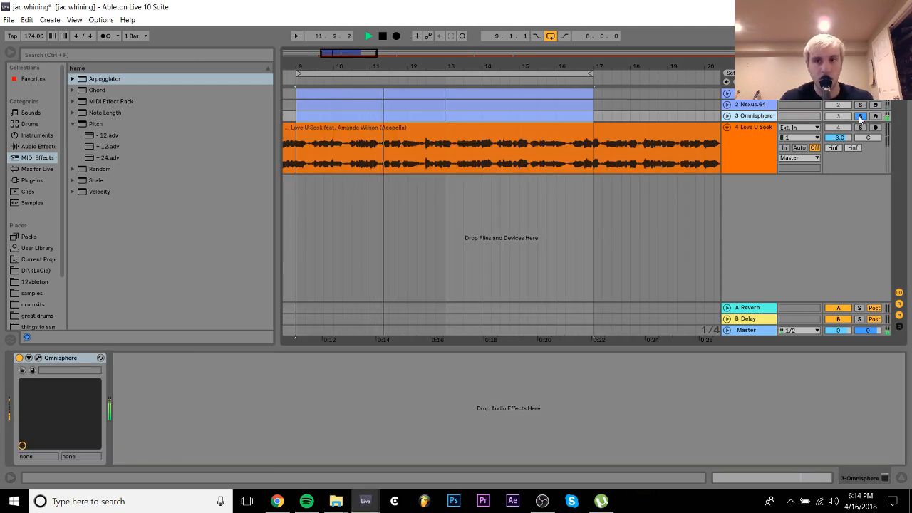
{"action": "left_click", "coordinate": [861, 116]}
{"action": "left_click", "coordinate": [727, 104]}
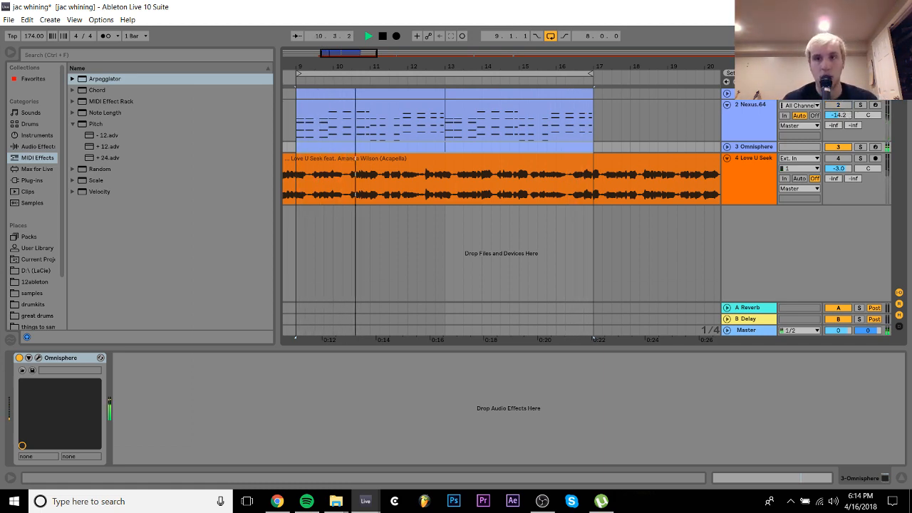
{"action": "left_click", "coordinate": [754, 100]}
{"action": "key", "text": "space"}
{"action": "left_click", "coordinate": [766, 109]}
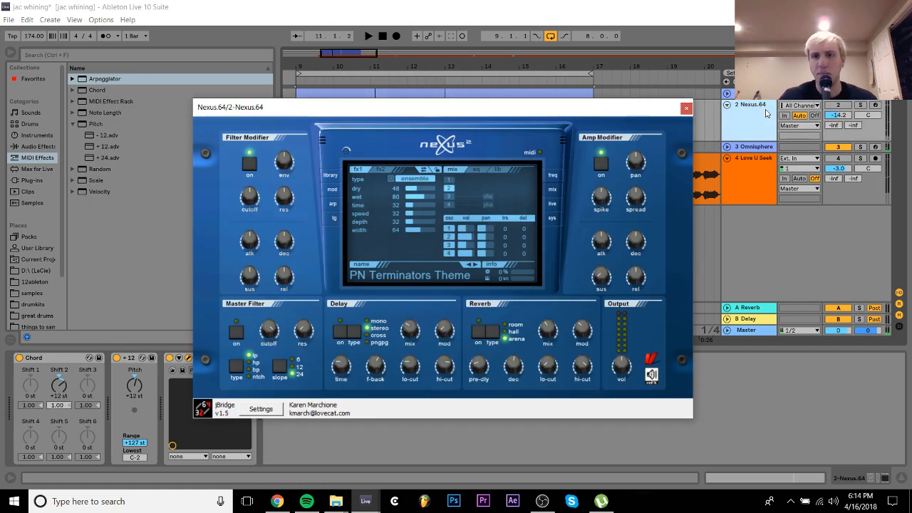
{"action": "key", "text": "Delete"}
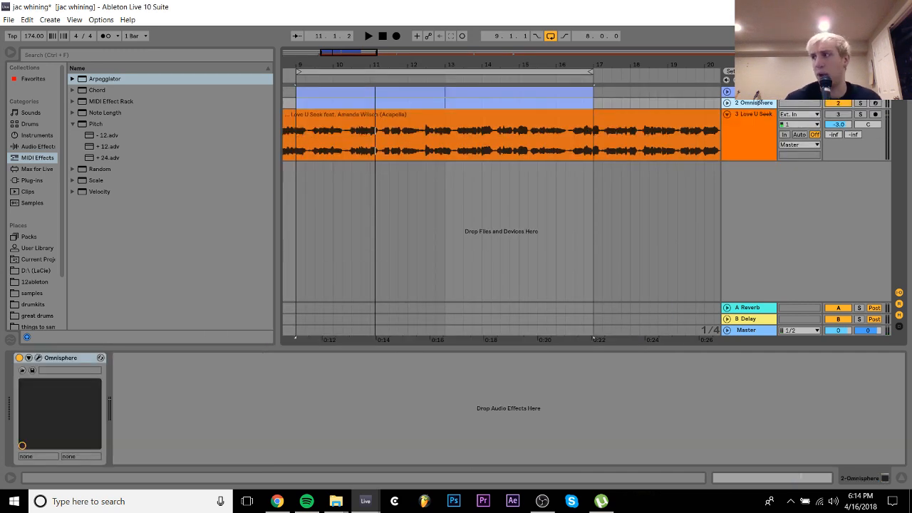
Listen to the Omnisphere track alone in the loop and take it out of solo
{"action": "left_click", "coordinate": [861, 104]}
{"action": "key", "text": "space"}
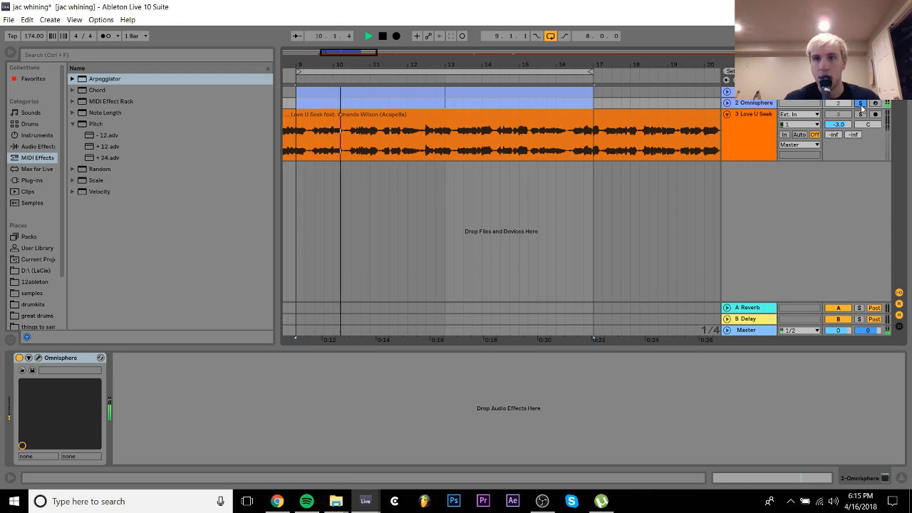
{"action": "key", "text": "space"}
{"action": "left_click", "coordinate": [861, 104]}
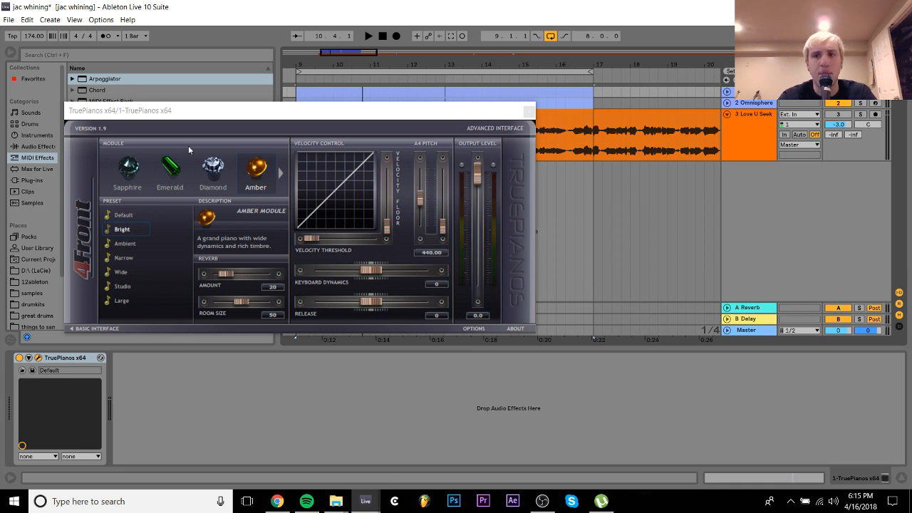
Audition the Diamond module in TruePianos and switch the piano to the Emerald module during playback
{"action": "key", "text": "a"}
{"action": "key", "text": "z"}
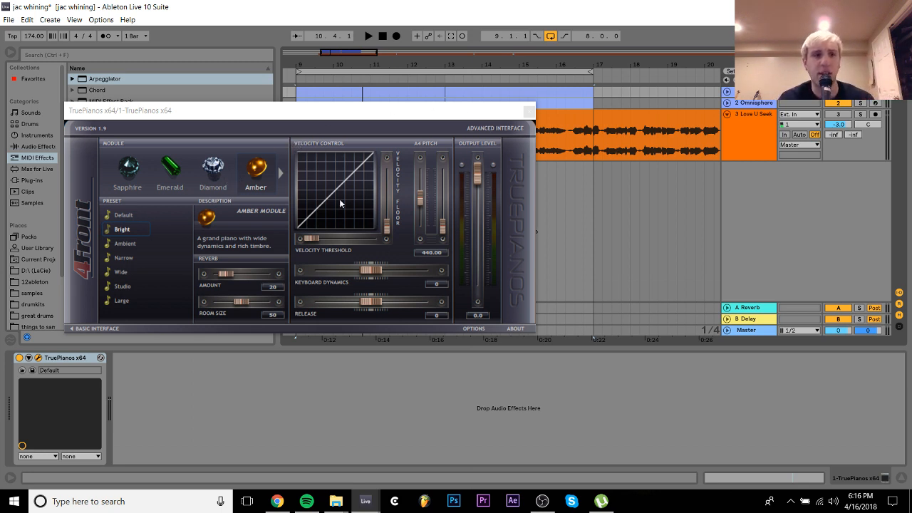
{"action": "left_click", "coordinate": [212, 173]}
{"action": "key", "text": "space"}
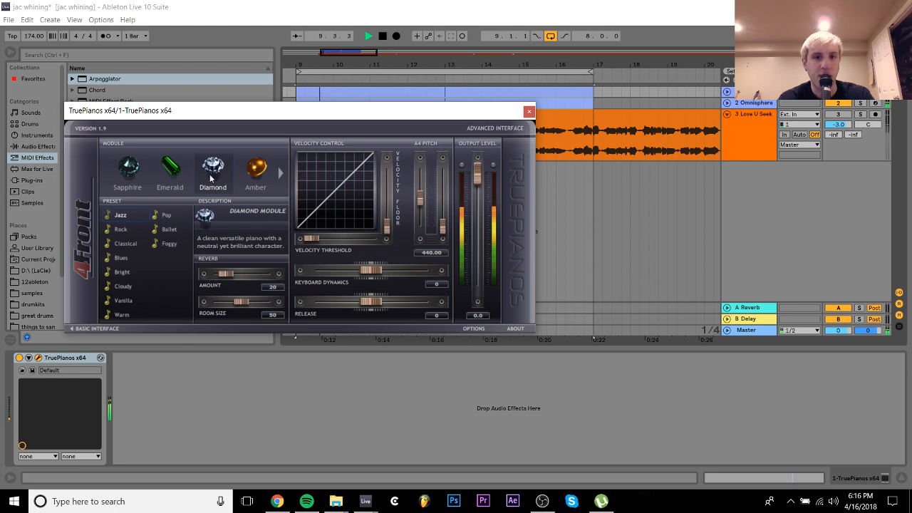
{"action": "left_click", "coordinate": [170, 171]}
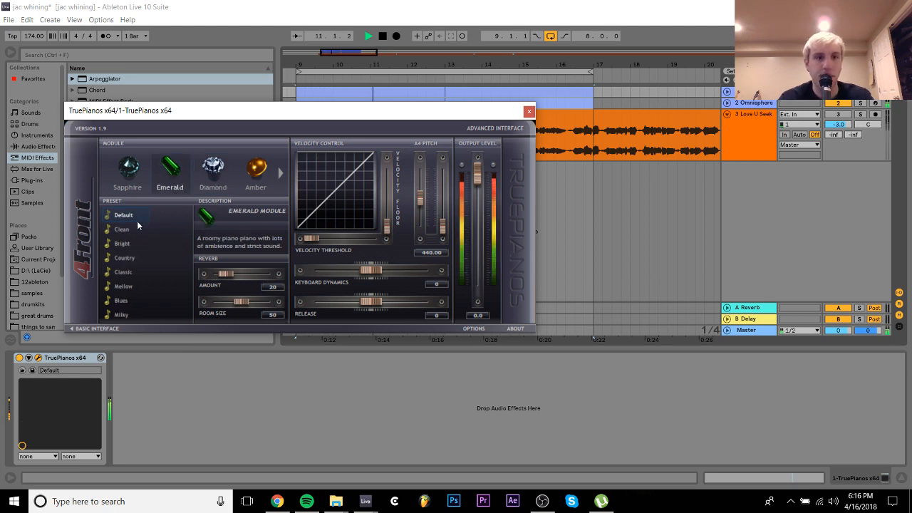
Fold the Love U Seek track, stop playback, and solo the vocal
{"action": "left_click", "coordinate": [727, 114]}
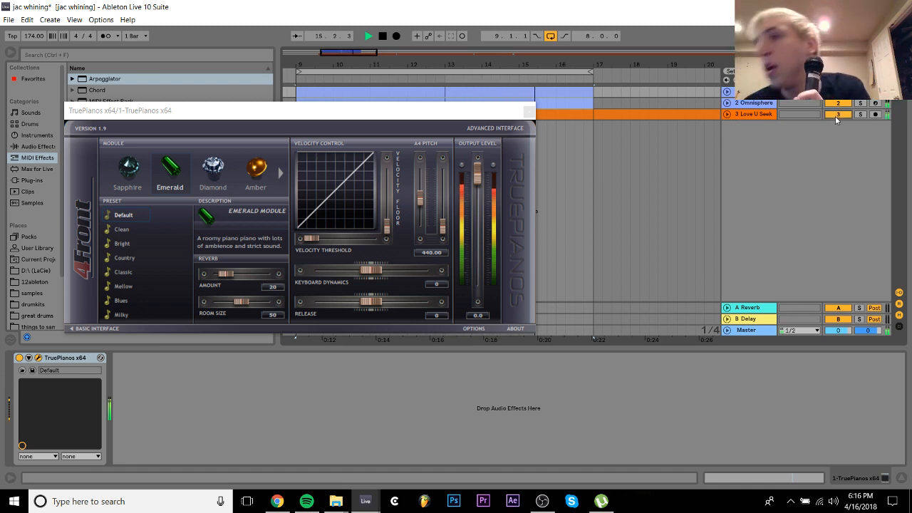
{"action": "left_click", "coordinate": [741, 115]}
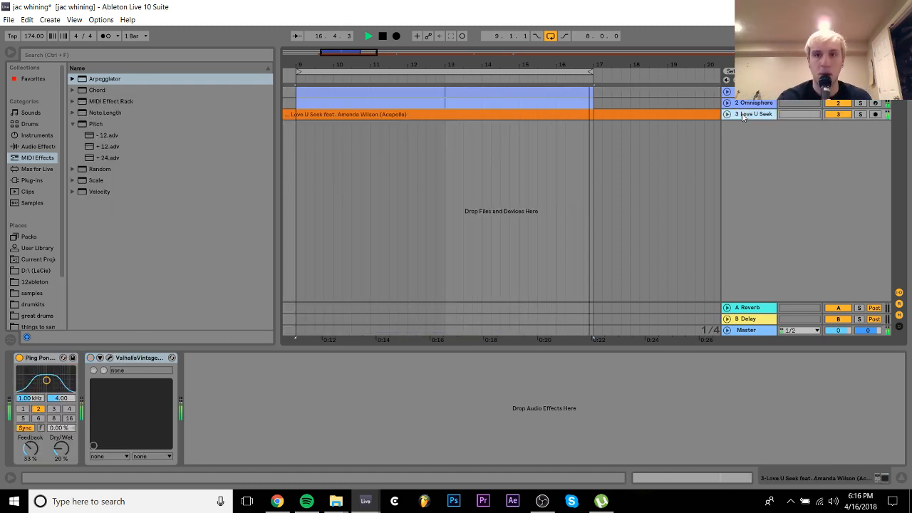
{"action": "key", "text": "space"}
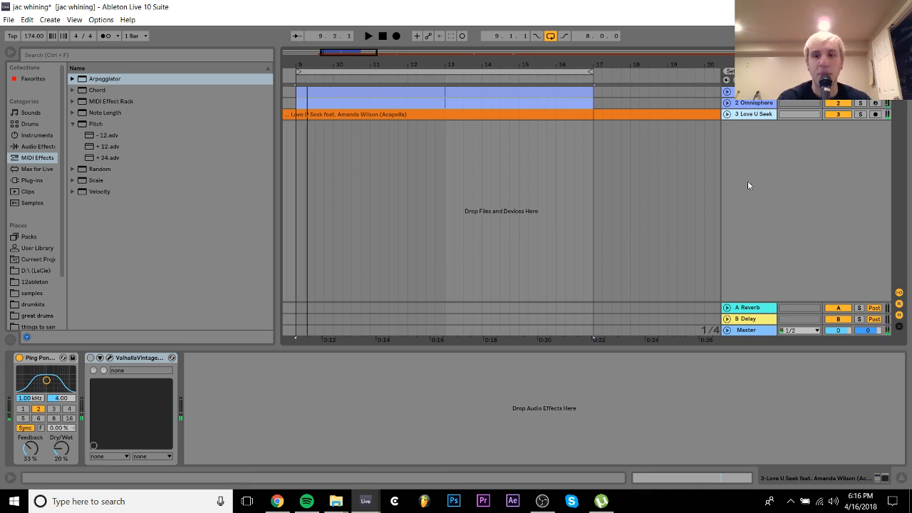
{"action": "left_click", "coordinate": [861, 114]}
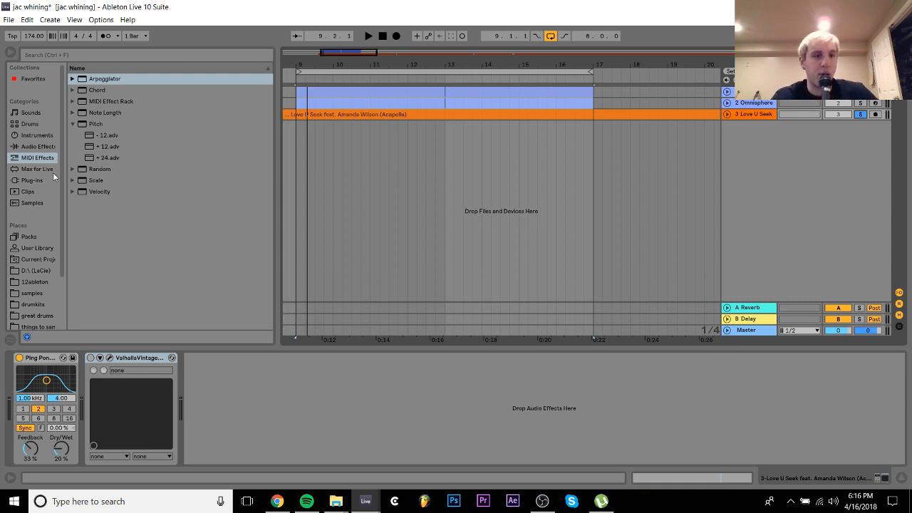
Add an Overdrive before the Ping Pong Delay on the vocal with dry/wet 100%, drive 20% and bandwidth 9.00
{"action": "left_click", "coordinate": [37, 146]}
{"action": "scroll", "coordinate": [129, 281], "scroll_direction": "down", "scroll_amount": 1}
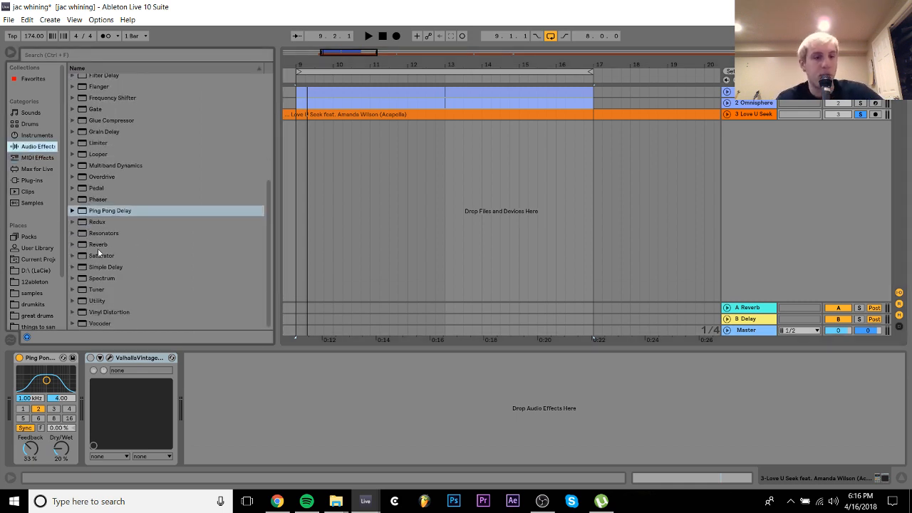
{"action": "left_click", "coordinate": [100, 177]}
{"action": "left_click", "coordinate": [23, 436]}
{"action": "key", "text": "Return"}
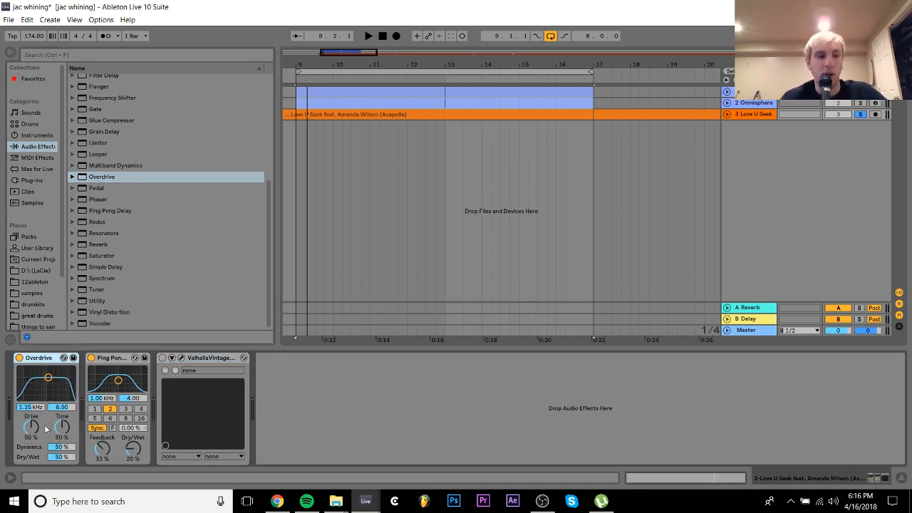
{"action": "left_click_drag", "start_coordinate": [67, 456], "coordinate": [77, 442]}
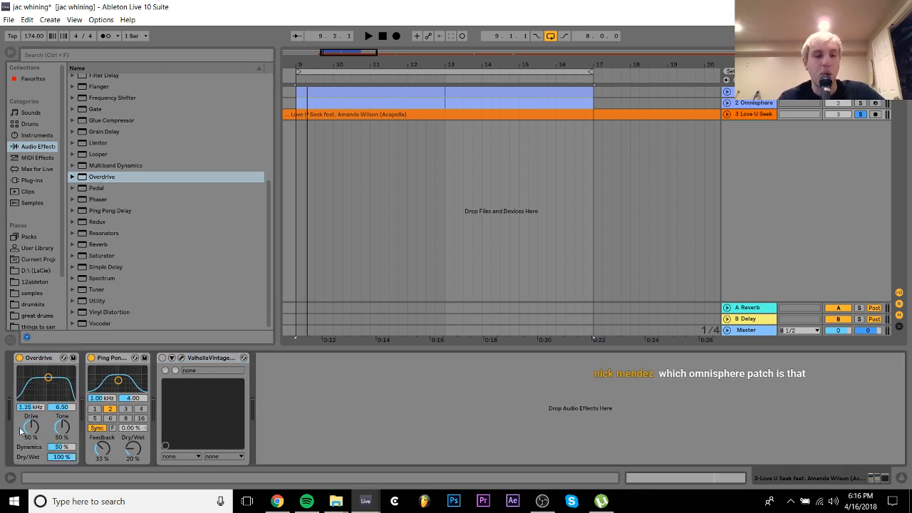
{"action": "left_click_drag", "start_coordinate": [21, 429], "coordinate": [64, 404]}
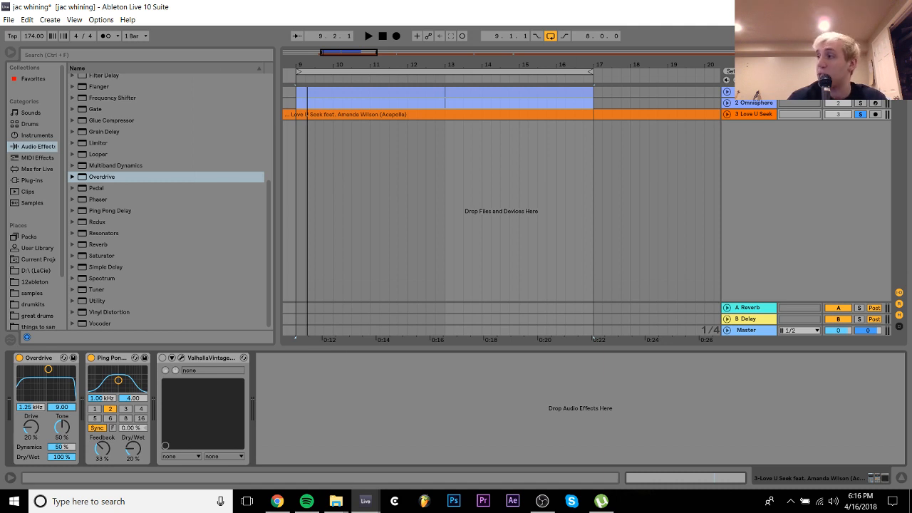
Solo the Omnisphere track, open its instrument window to check the loaded patch and play it briefly
{"action": "left_click", "coordinate": [755, 104]}
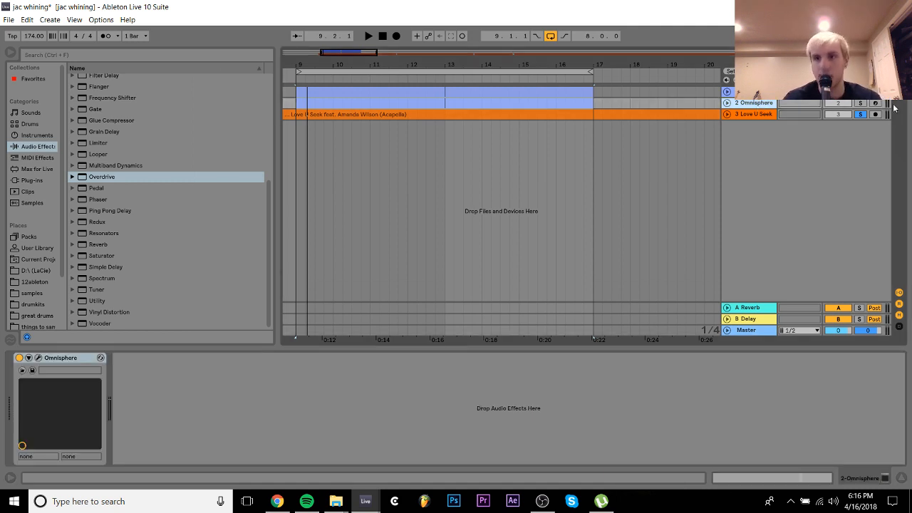
{"action": "left_click", "coordinate": [860, 103]}
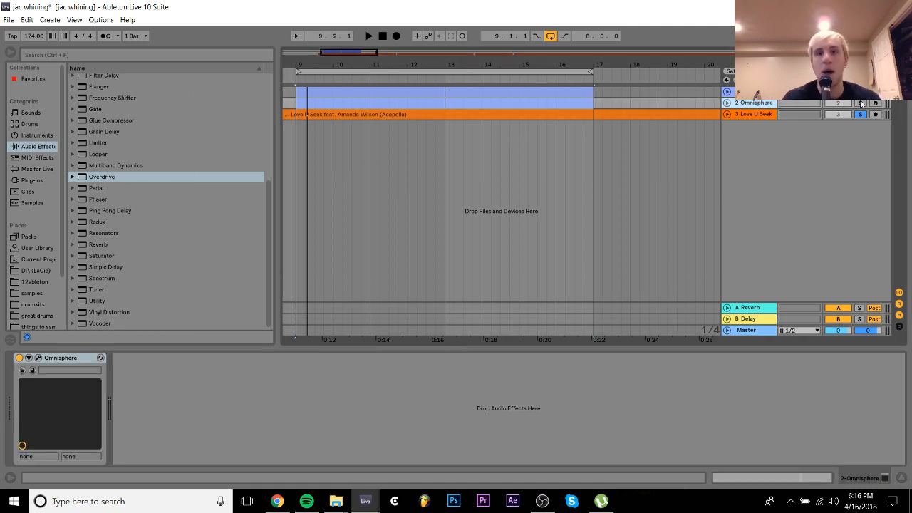
{"action": "left_click", "coordinate": [39, 359]}
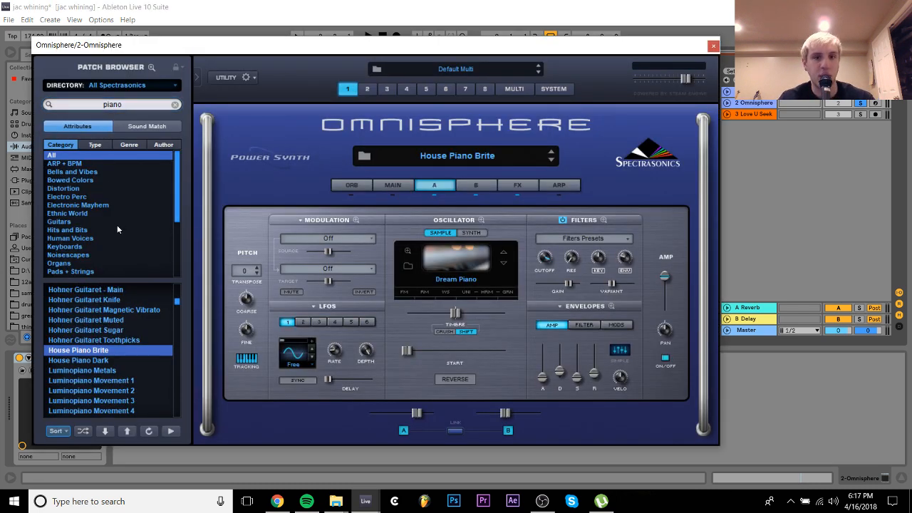
{"action": "key", "text": "space"}
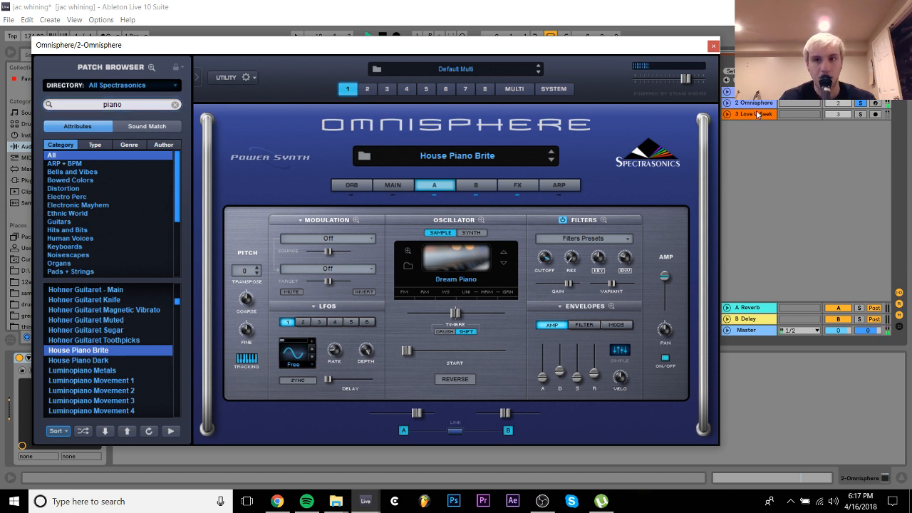
{"action": "key", "text": "space"}
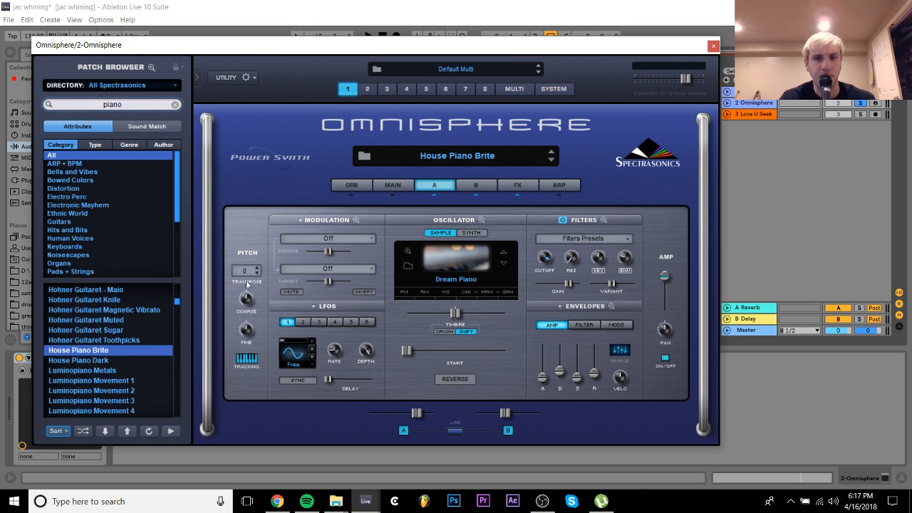
Duplicate the Omnisphere track and reload the House Piano Brite patch in the copy after trying Hoover Trap Drop
{"action": "left_click", "coordinate": [755, 103]}
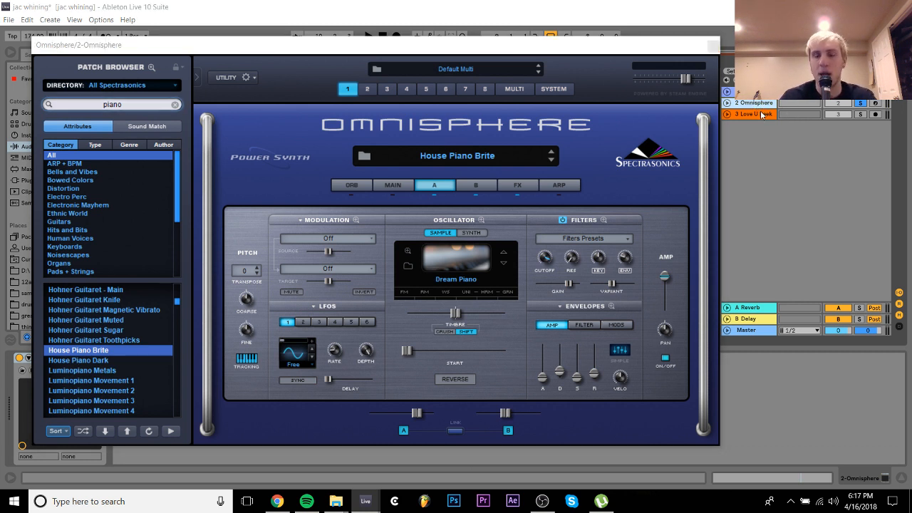
{"action": "key", "text": "ctrl+d"}
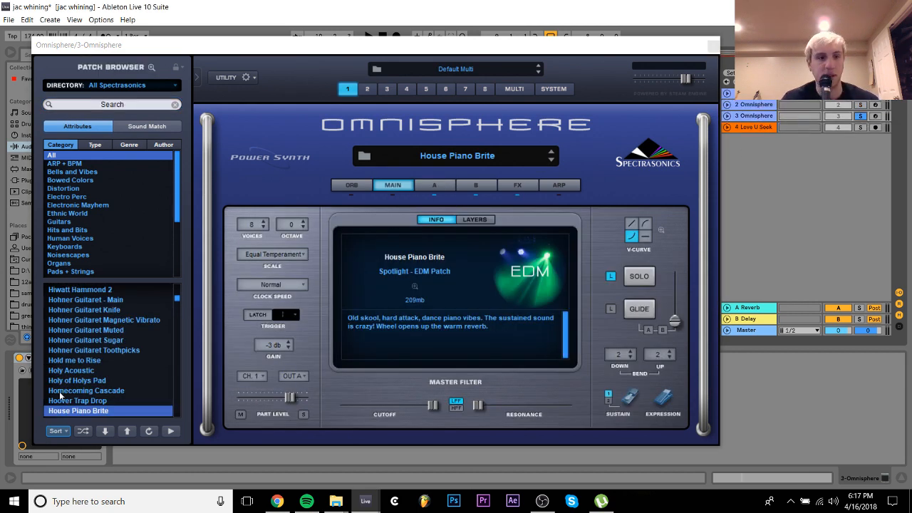
{"action": "left_click", "coordinate": [88, 417]}
{"action": "left_click", "coordinate": [90, 411]}
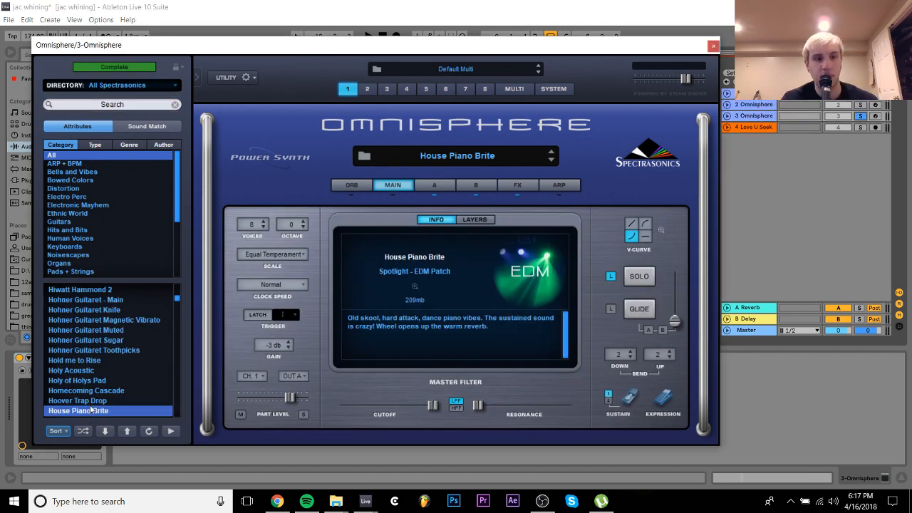
{"action": "left_click", "coordinate": [85, 401]}
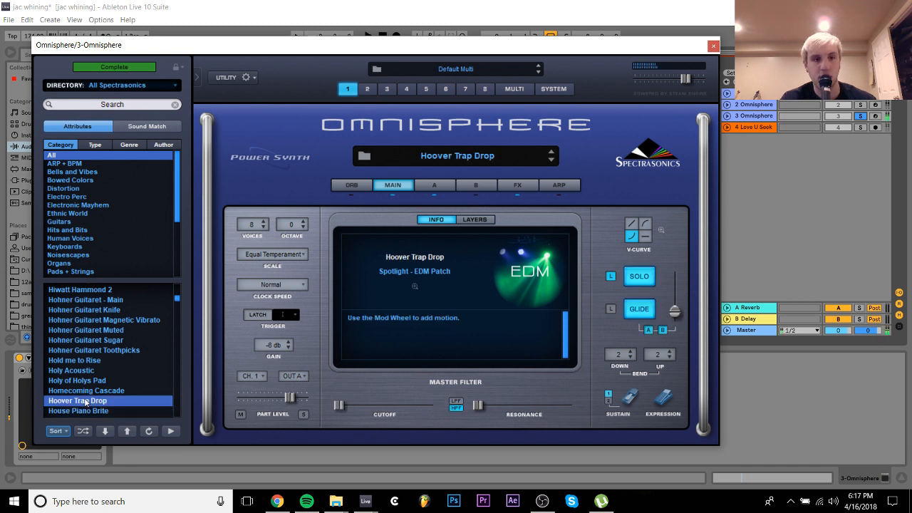
{"action": "left_click", "coordinate": [90, 411]}
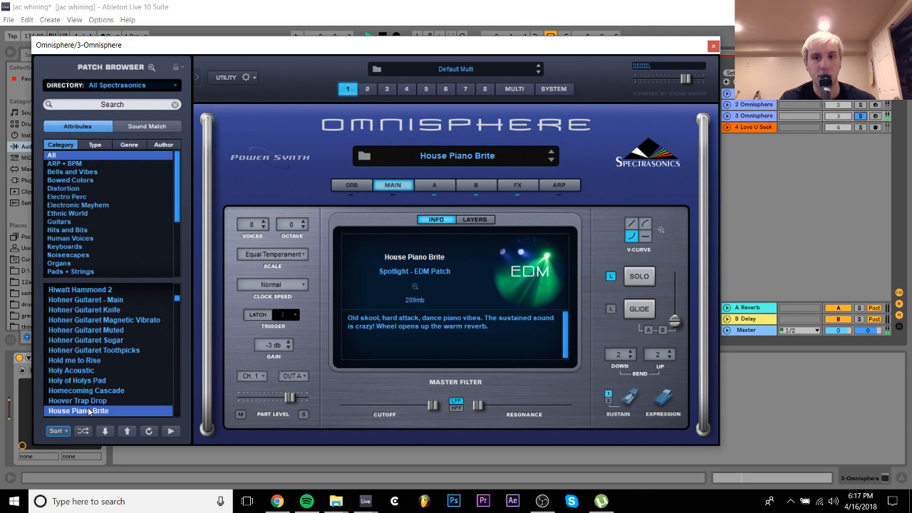
Compare the two Omnisphere tracks in solo and delete the original one
{"action": "left_click", "coordinate": [860, 104]}
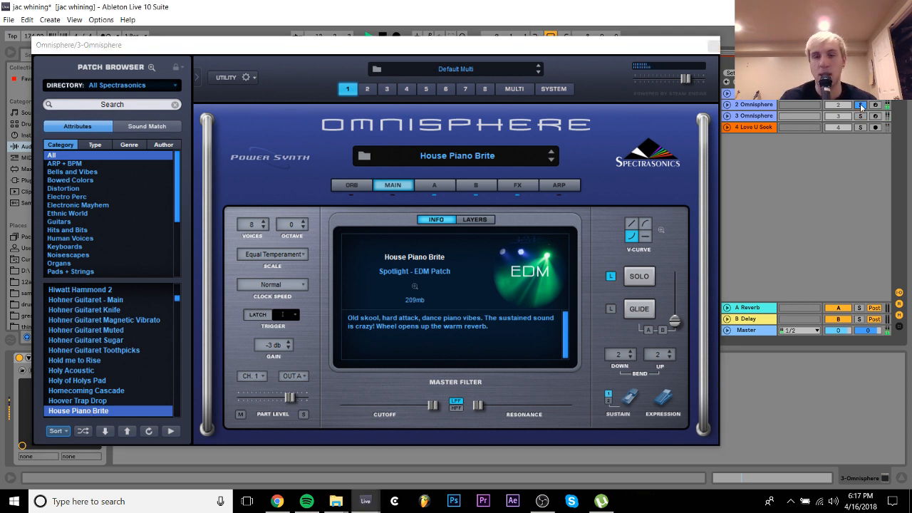
{"action": "left_click", "coordinate": [861, 116]}
{"action": "left_click", "coordinate": [774, 117]}
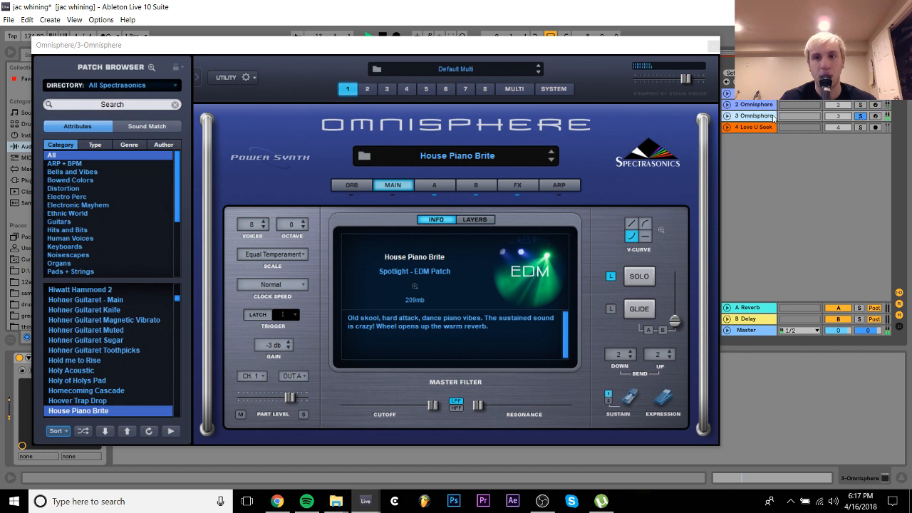
{"action": "left_click", "coordinate": [841, 107]}
{"action": "left_click", "coordinate": [753, 106]}
{"action": "key", "text": "Delete"}
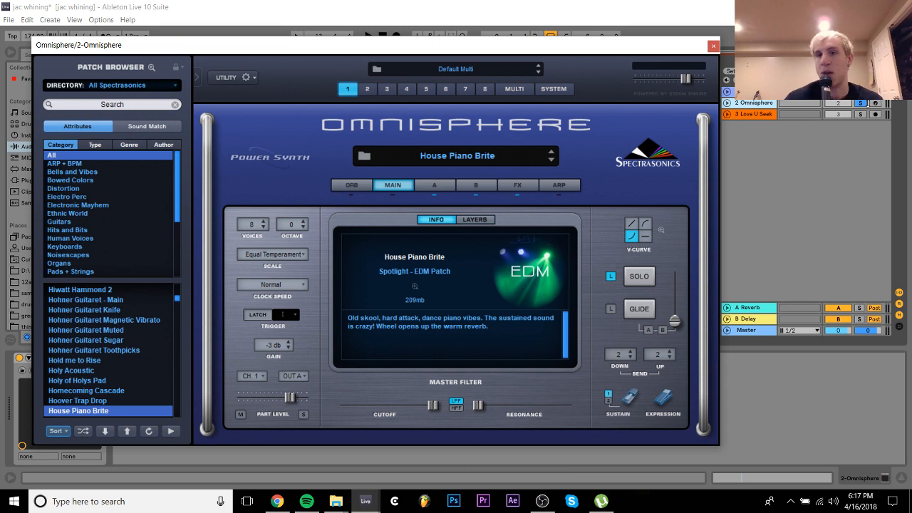
Take the Omnisphere track out of solo, close its instrument window and audition the Love U Seek vocal in solo
{"action": "left_click", "coordinate": [860, 104]}
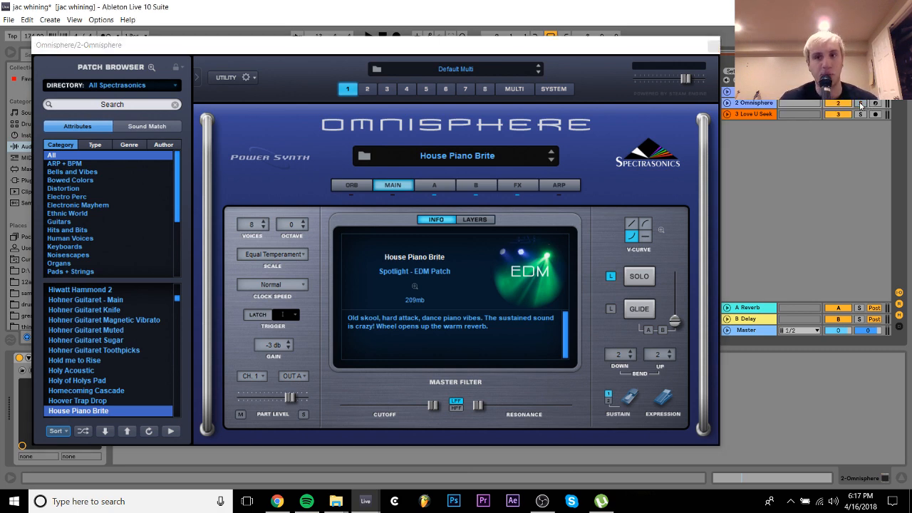
{"action": "left_click", "coordinate": [712, 46]}
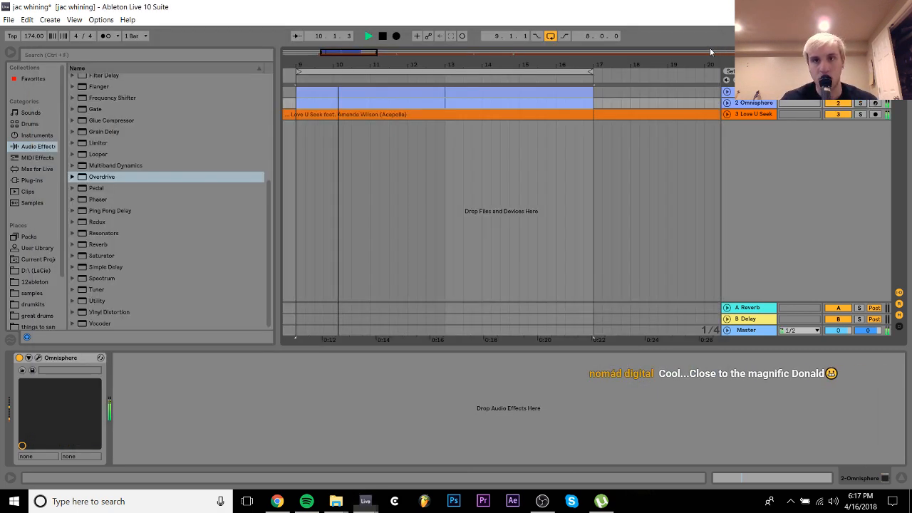
{"action": "left_click", "coordinate": [746, 114]}
{"action": "left_click", "coordinate": [860, 114]}
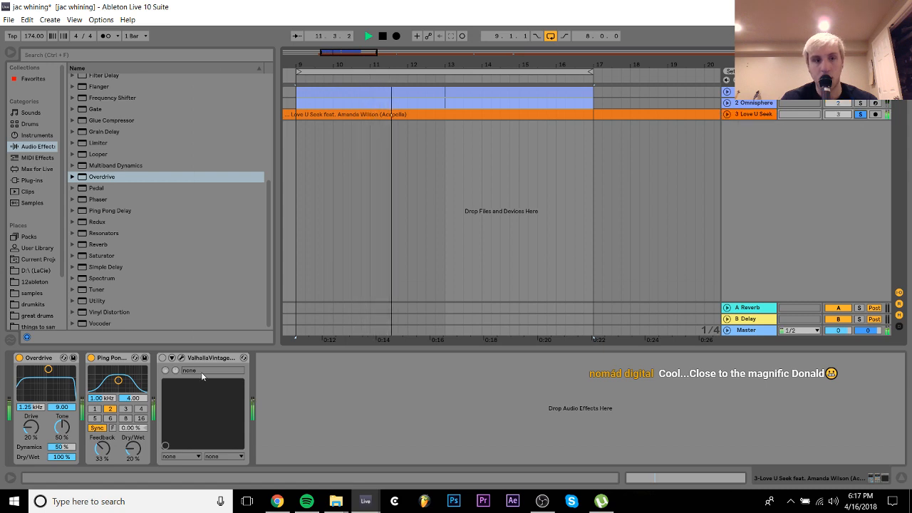
{"action": "key", "text": "space"}
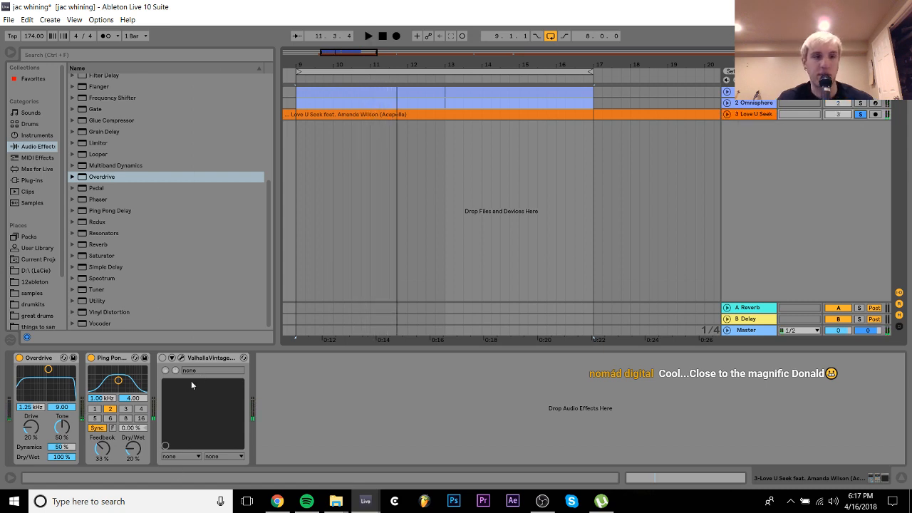
Insert the Multiband Dynamics OTT preset after the Overdrive on the vocal and play the result
{"action": "left_click", "coordinate": [72, 165]}
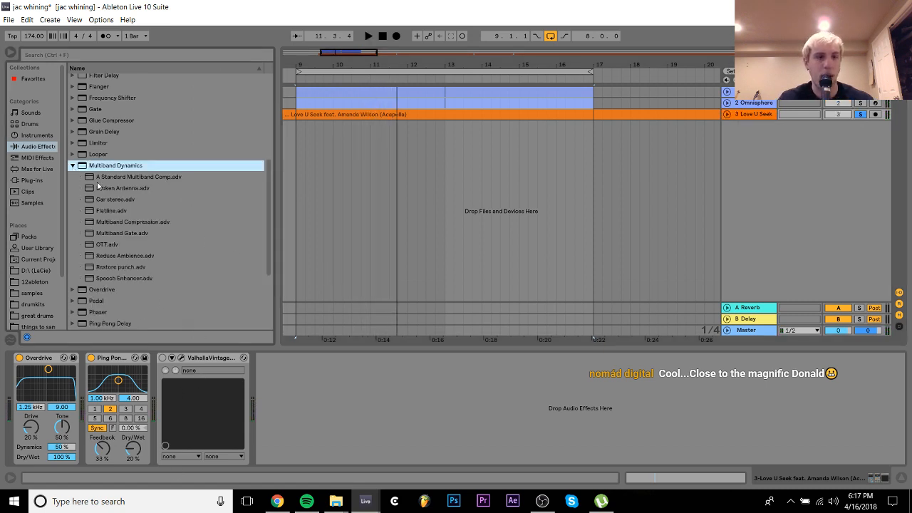
{"action": "left_click_drag", "start_coordinate": [102, 246], "coordinate": [84, 422]}
{"action": "key", "text": "space"}
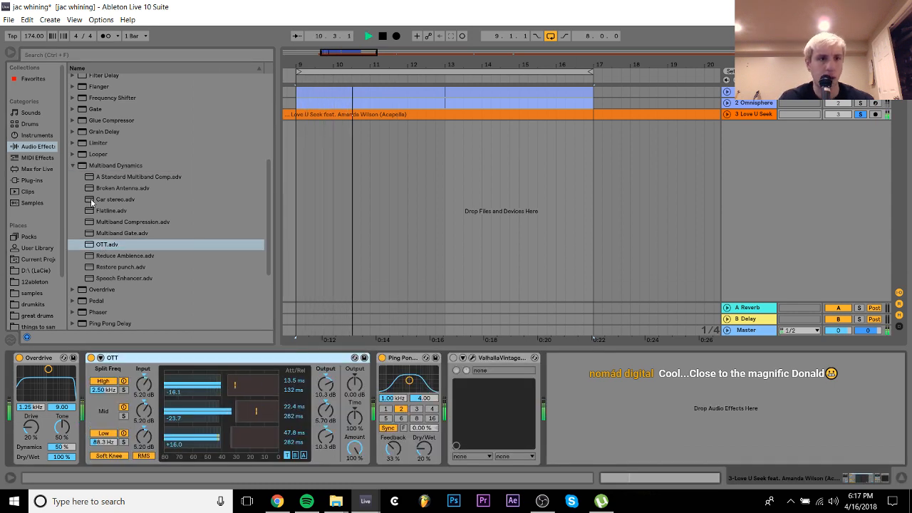
Insert ValhallaVintageVerb after OTT in the vocal chain and set its mix to 10%
{"action": "left_click", "coordinate": [32, 180]}
{"action": "left_click", "coordinate": [93, 191]}
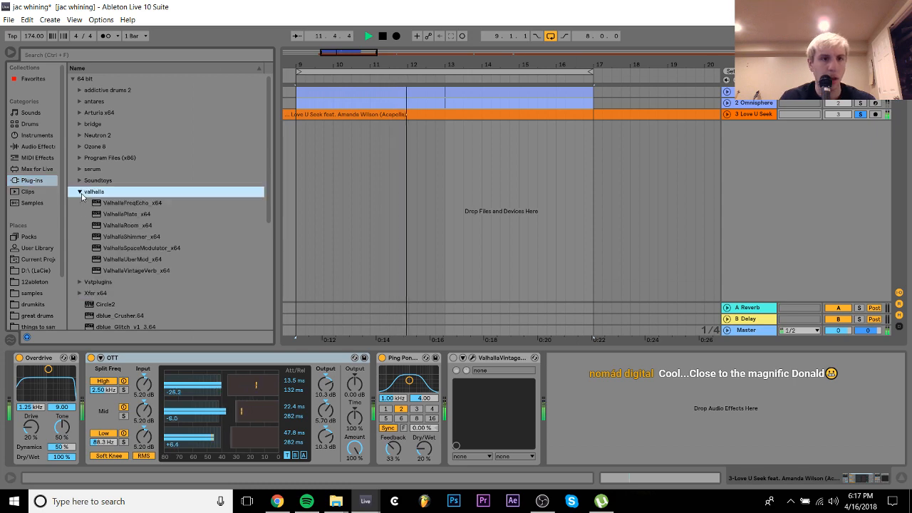
{"action": "left_click", "coordinate": [149, 272]}
{"action": "left_click_drag", "start_coordinate": [289, 372], "coordinate": [374, 407]}
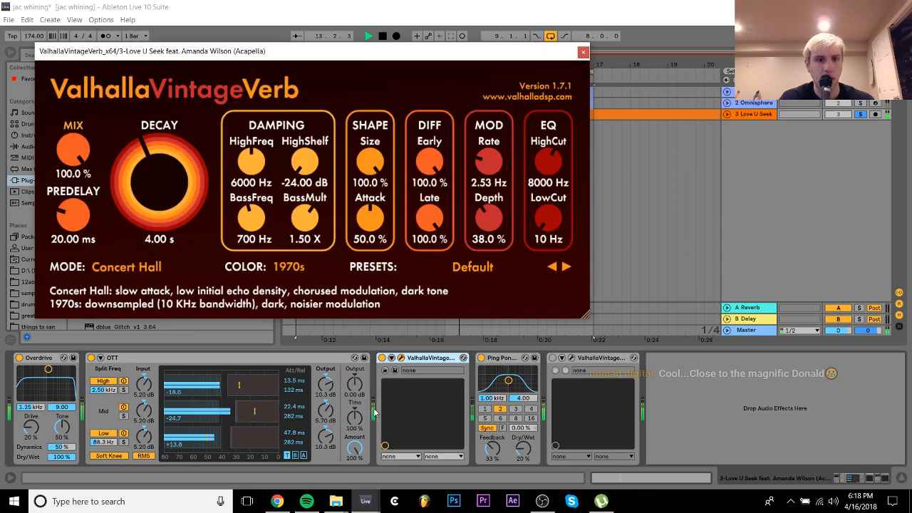
{"action": "left_click_drag", "start_coordinate": [73, 151], "coordinate": [100, 292]}
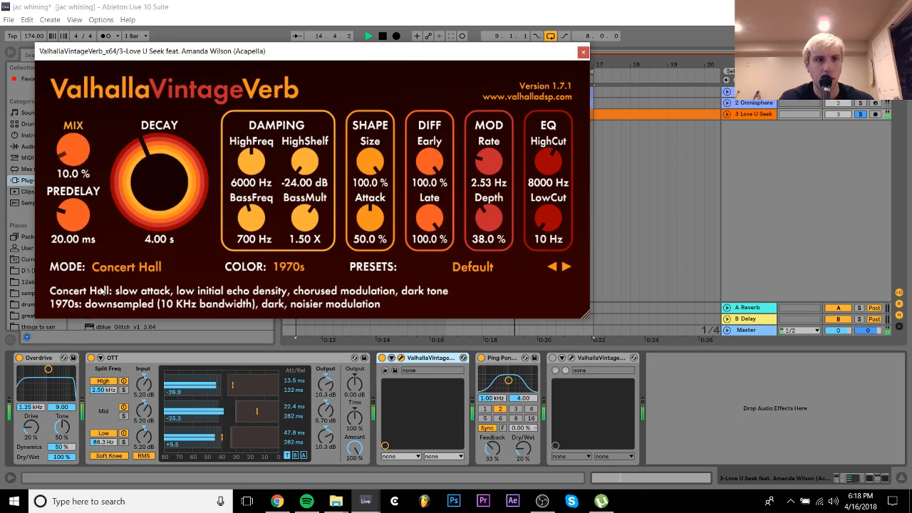
{"action": "left_click", "coordinate": [583, 53]}
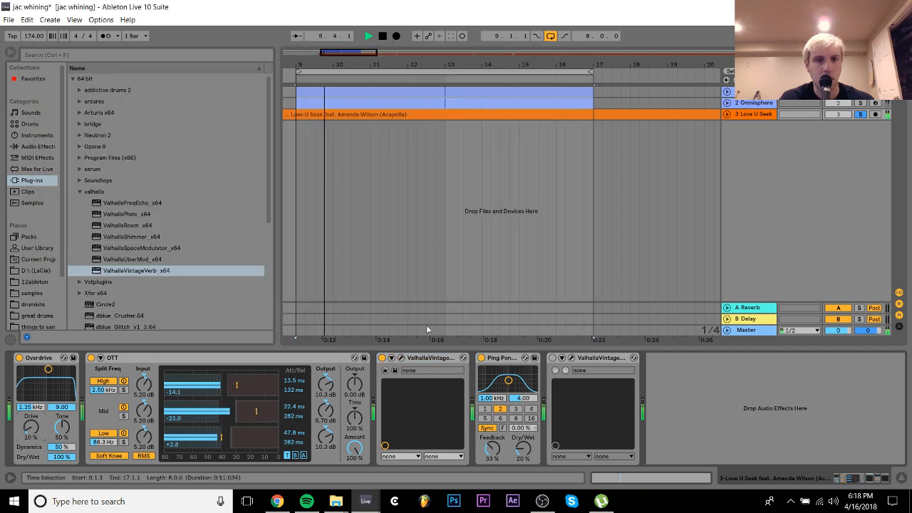
Move the new ValhallaVintageVerb behind the Ping Pong Delay and delete the old disabled reverb
{"action": "left_click_drag", "start_coordinate": [427, 358], "coordinate": [566, 366]}
{"action": "left_click", "coordinate": [565, 366]}
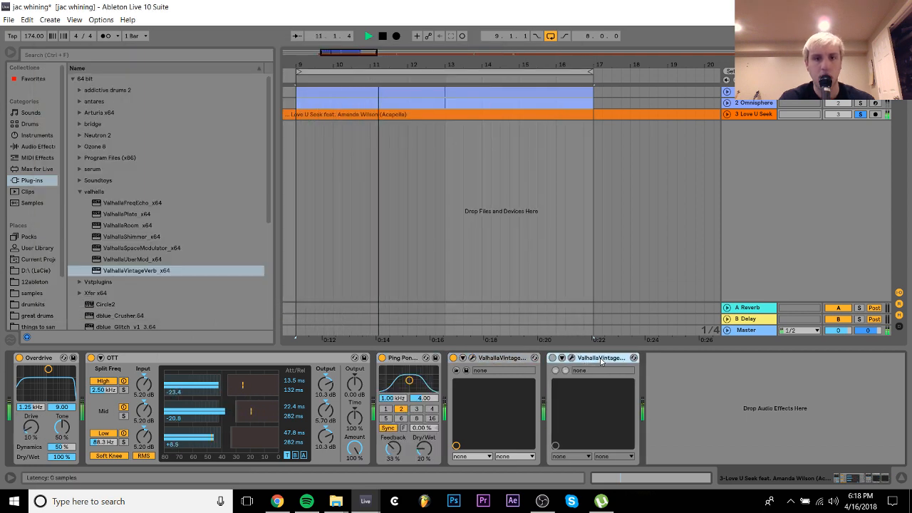
{"action": "key", "text": "Delete"}
Bypass the Overdrive on the vocal and compare the sound with the Ping Pong Delay off and on
{"action": "left_click", "coordinate": [383, 359]}
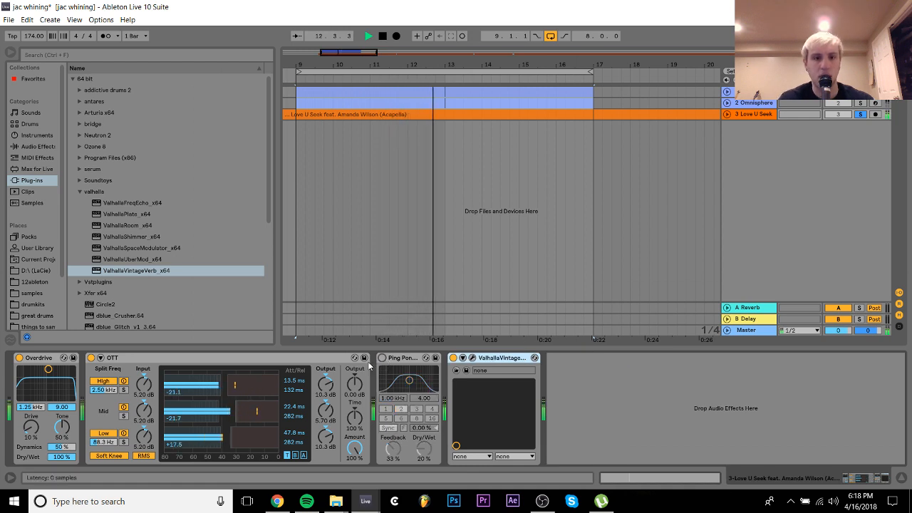
{"action": "left_click", "coordinate": [17, 358]}
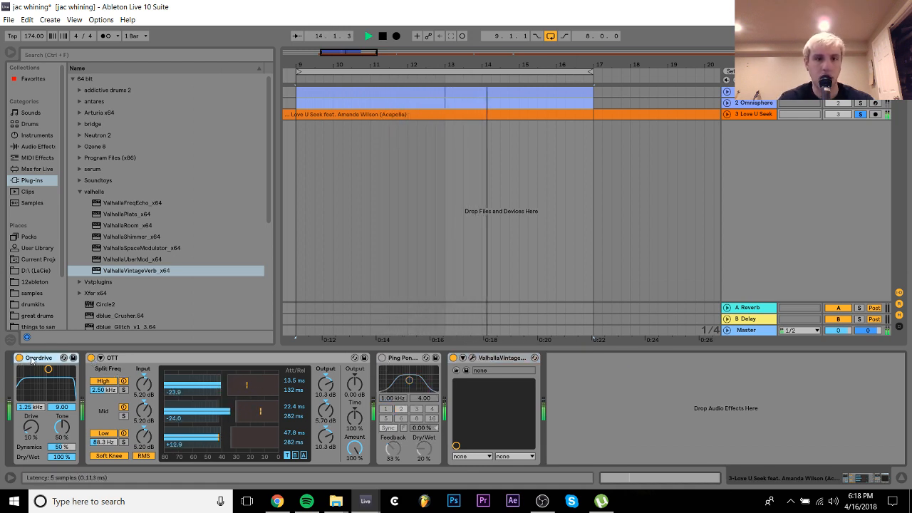
{"action": "left_click", "coordinate": [382, 358]}
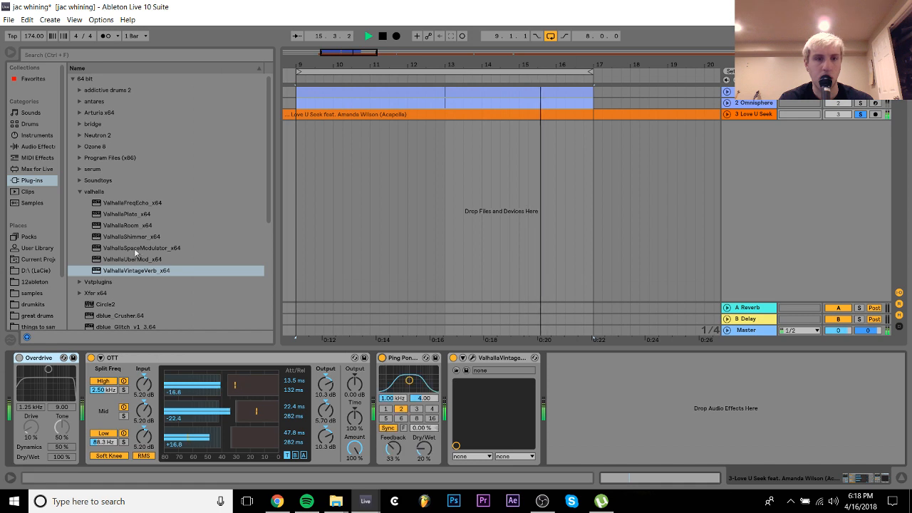
Add an EQ Eight at the end of the vocal chain with its low cut at 156 Hz and play the vocal
{"action": "left_click", "coordinate": [51, 146]}
{"action": "key", "text": "space"}
{"action": "scroll", "coordinate": [251, 143], "scroll_direction": "up", "scroll_amount": 5}
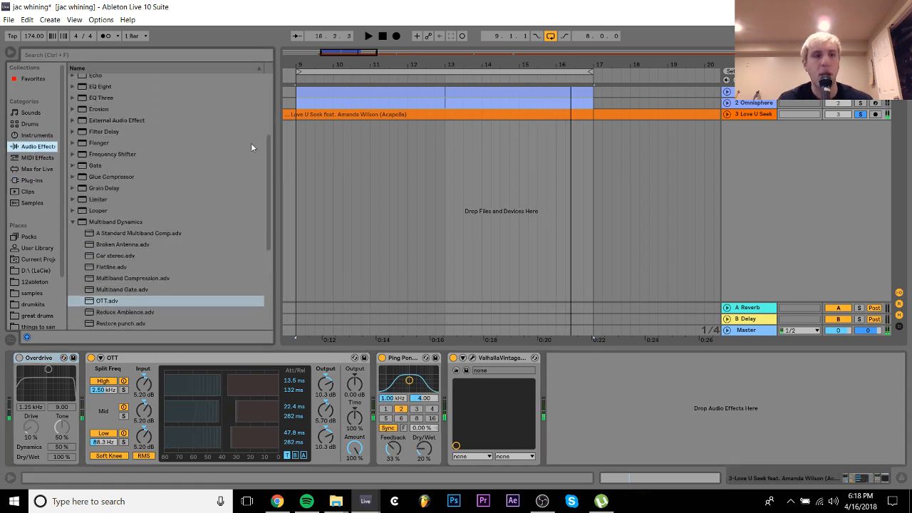
{"action": "double_click", "coordinate": [102, 214]}
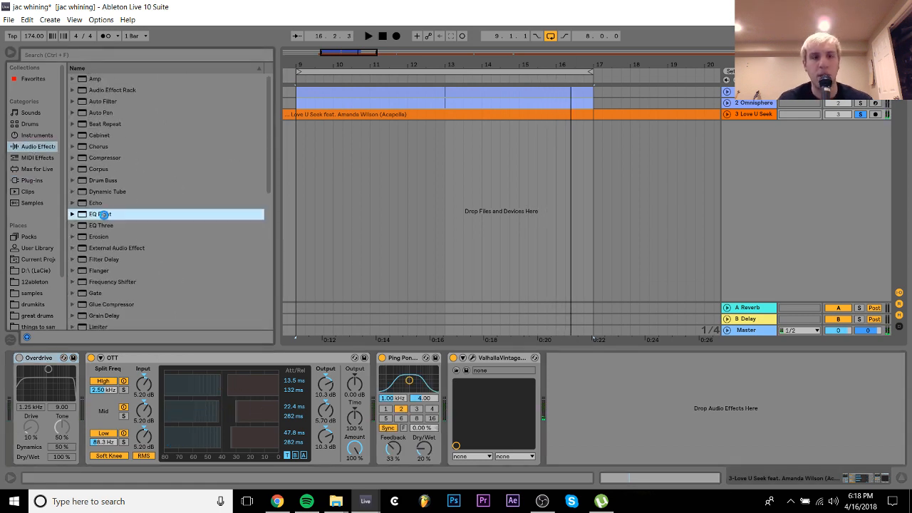
{"action": "left_click", "coordinate": [590, 449]}
{"action": "left_click", "coordinate": [593, 384]}
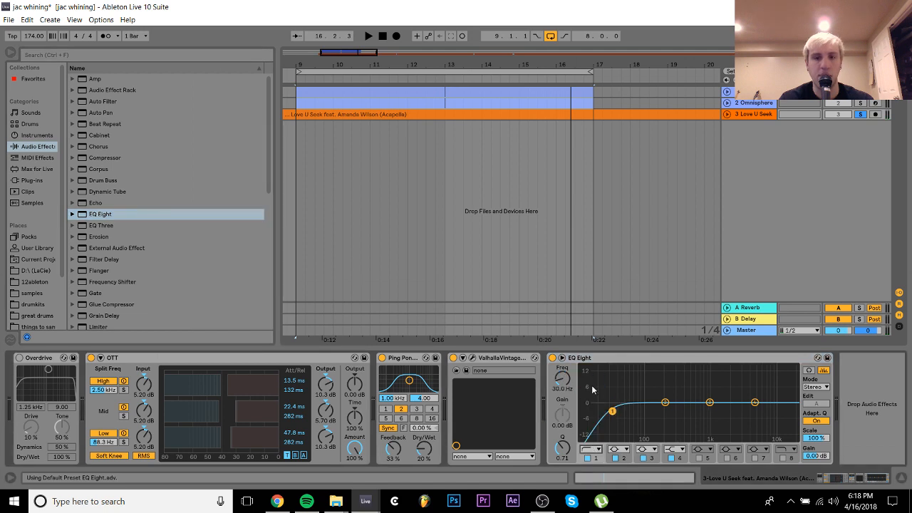
{"action": "mouse_move", "coordinate": [562, 382]}
{"action": "left_mouse_down"}
{"action": "mouse_move", "coordinate": [562, 372]}
{"action": "mouse_move", "coordinate": [562, 383]}
{"action": "left_mouse_up"}
{"action": "key", "text": "space"}
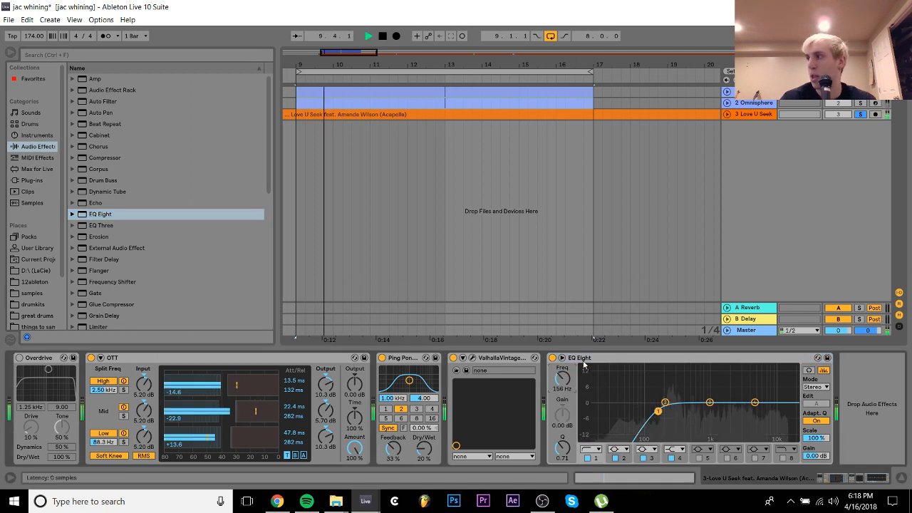
Lower the low cut of the vocal's EQ Eight to 84.8 Hz and play the vocal from its clip start
{"action": "key", "text": "space"}
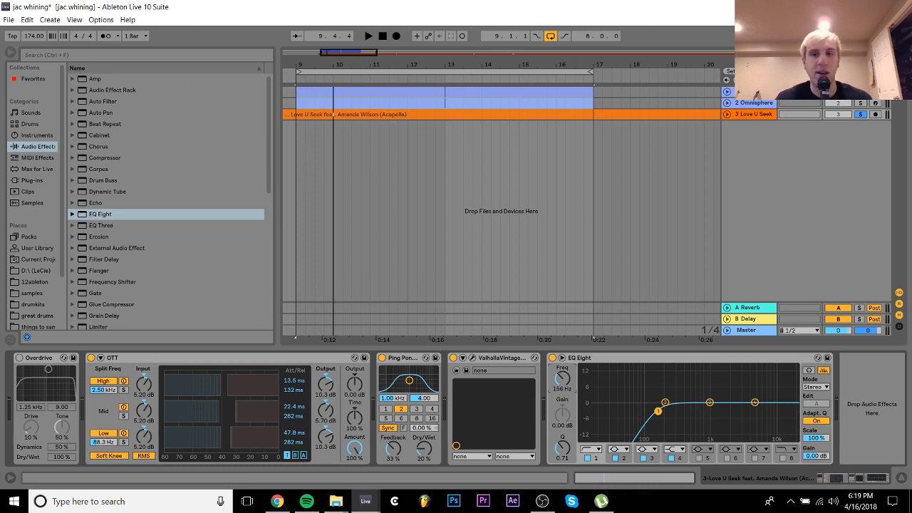
{"action": "left_click", "coordinate": [589, 116]}
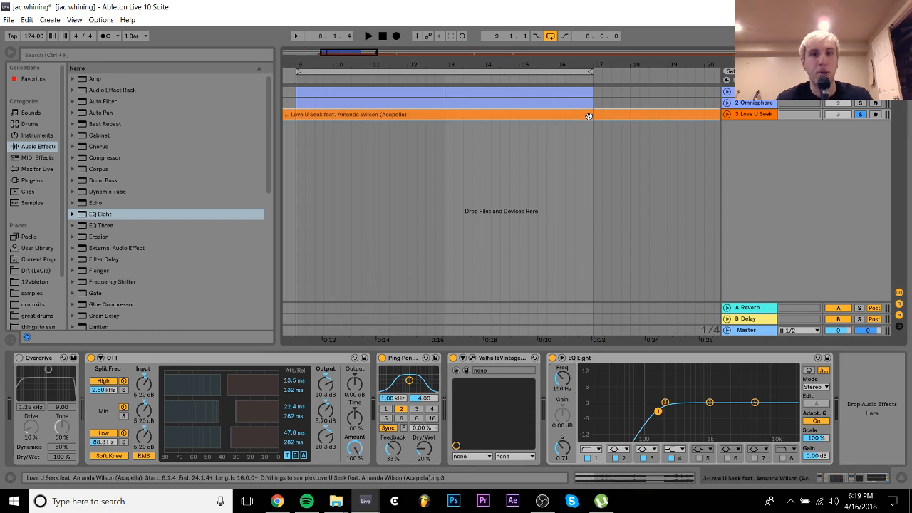
{"action": "left_click_drag", "start_coordinate": [502, 64], "coordinate": [430, 64]}
{"action": "key", "text": "space"}
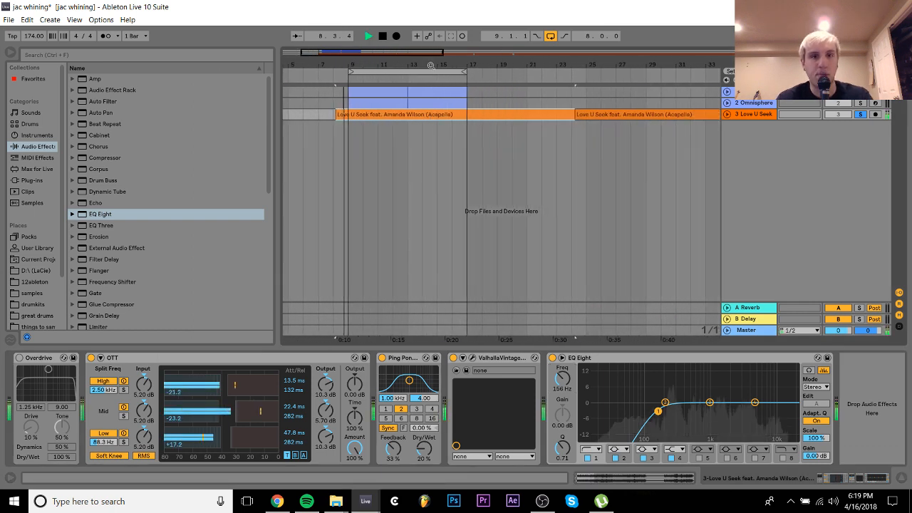
{"action": "key", "text": "space"}
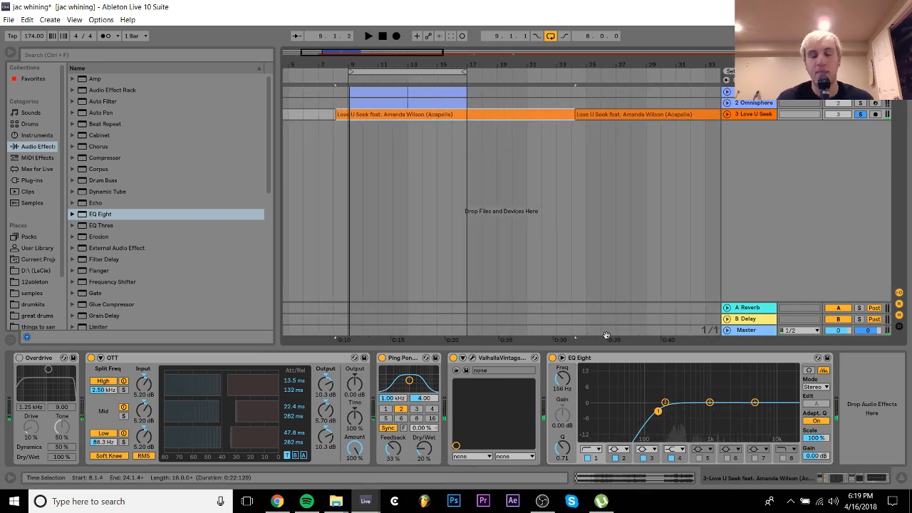
{"action": "left_click_drag", "start_coordinate": [560, 382], "coordinate": [560, 390]}
{"action": "key", "text": "space"}
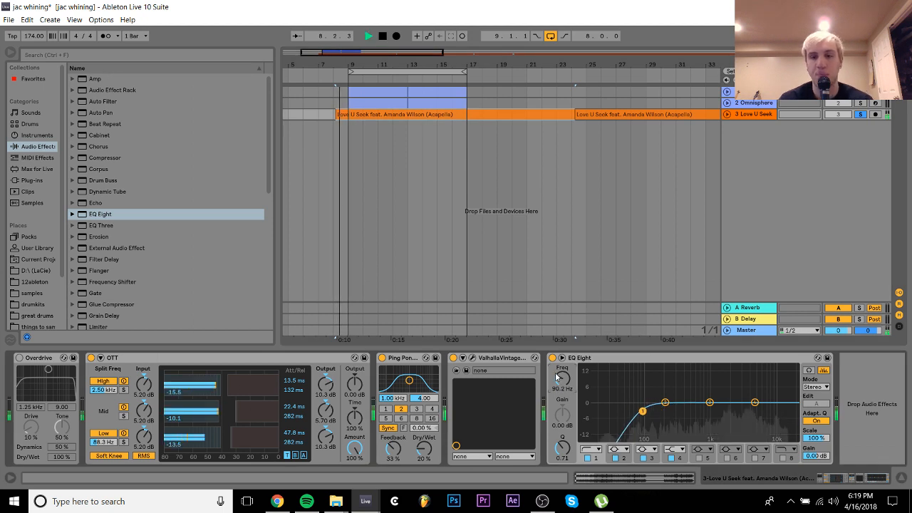
Unsolo the Love U Seek track and listen to the vocal together with the chords
{"action": "left_click", "coordinate": [861, 114]}
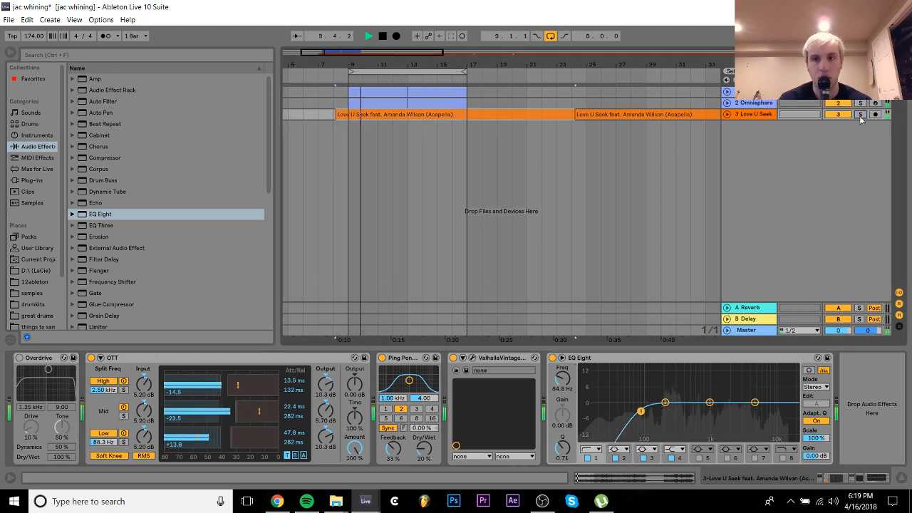
{"action": "left_click", "coordinate": [741, 116]}
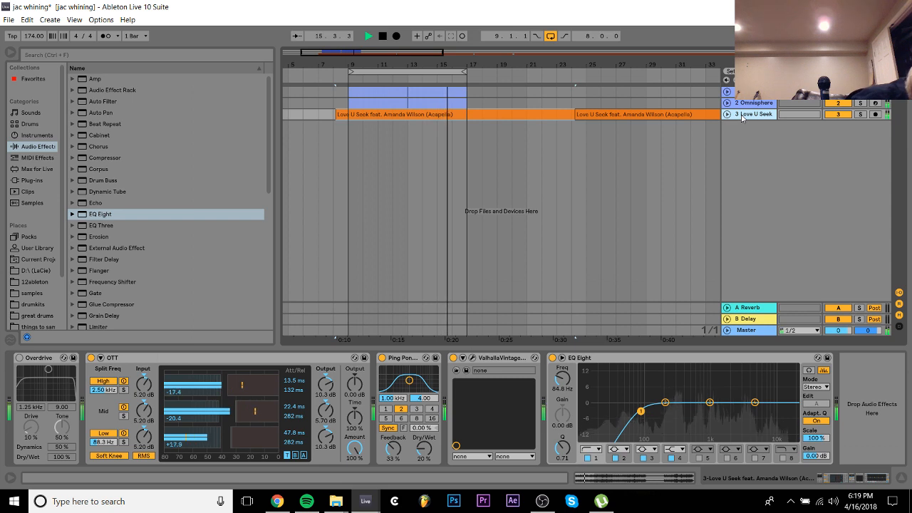
{"action": "key", "text": "space"}
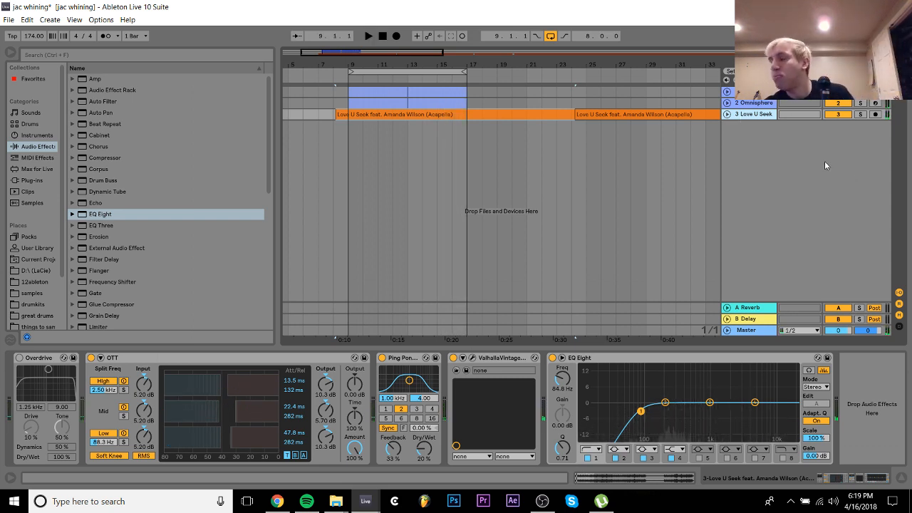
Duplicate the chord clips on the TruePianos and Omnisphere tracks to bars 17–25 and loop that section
{"action": "left_click", "coordinate": [546, 36]}
{"action": "left_click", "coordinate": [362, 86]}
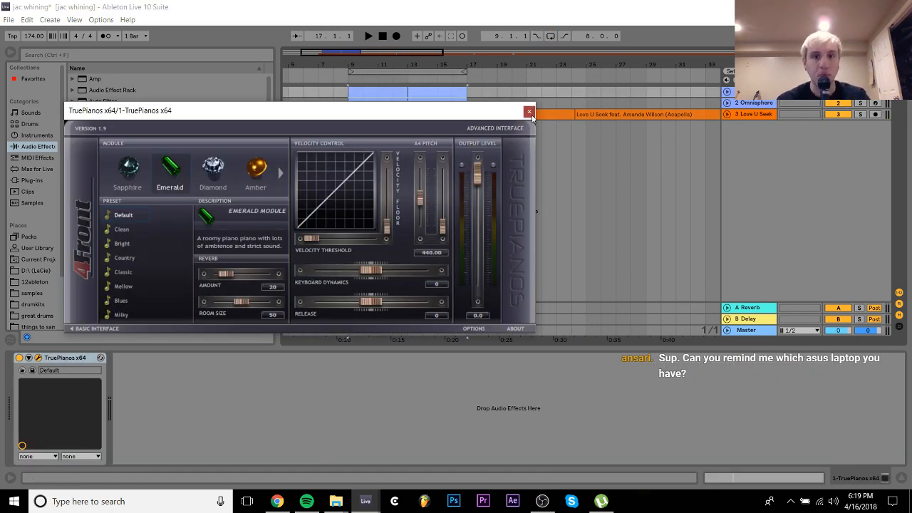
{"action": "left_click", "coordinate": [529, 113]}
{"action": "key", "text": "ctrl+d"}
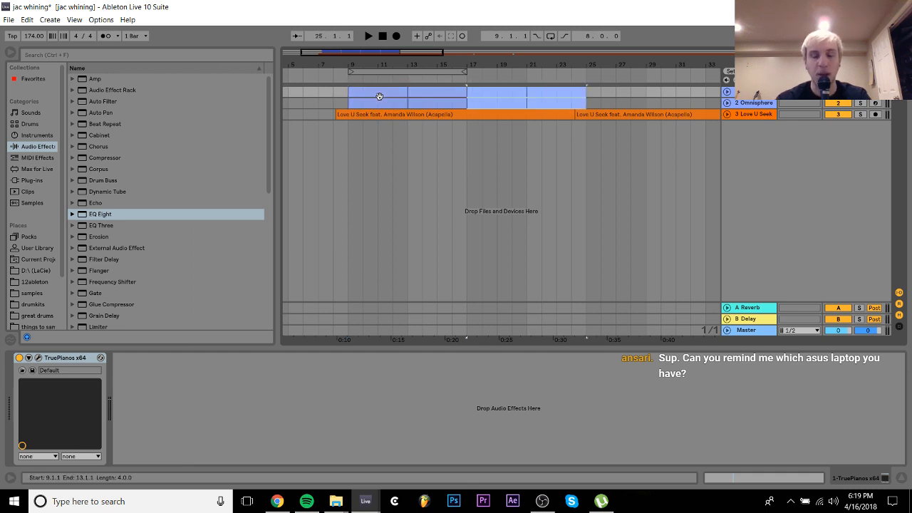
{"action": "key", "text": "ctrl+l"}
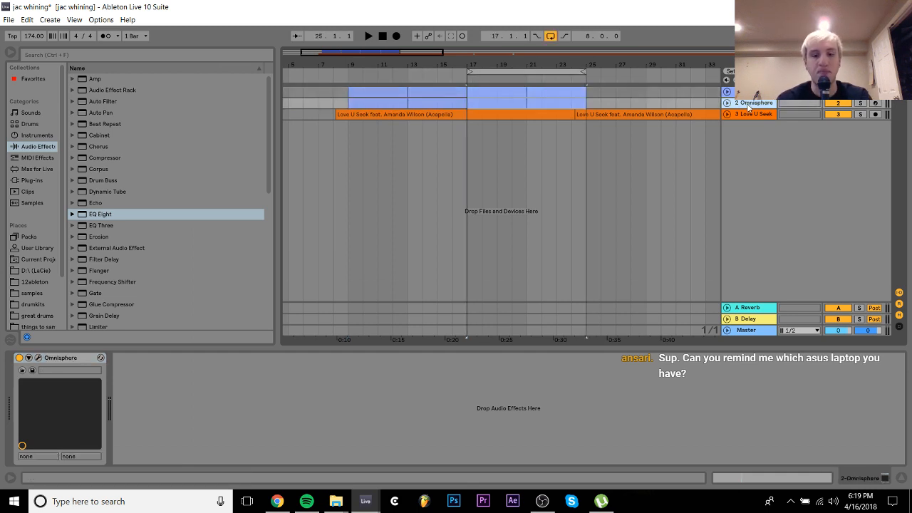
Insert a MIDI track below Omnisphere and open the samples folder in the browser
{"action": "key", "text": "ctrl+shift+t"}
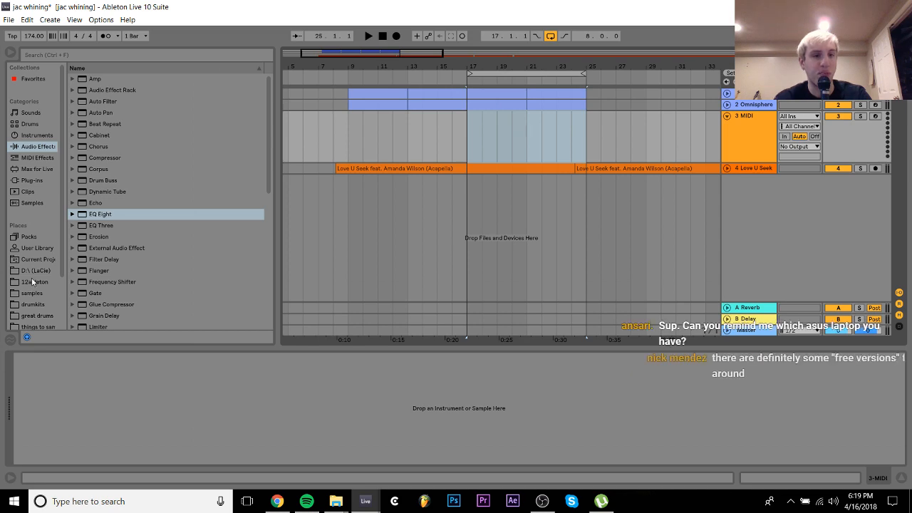
{"action": "left_click", "coordinate": [30, 271]}
{"action": "left_click", "coordinate": [32, 292]}
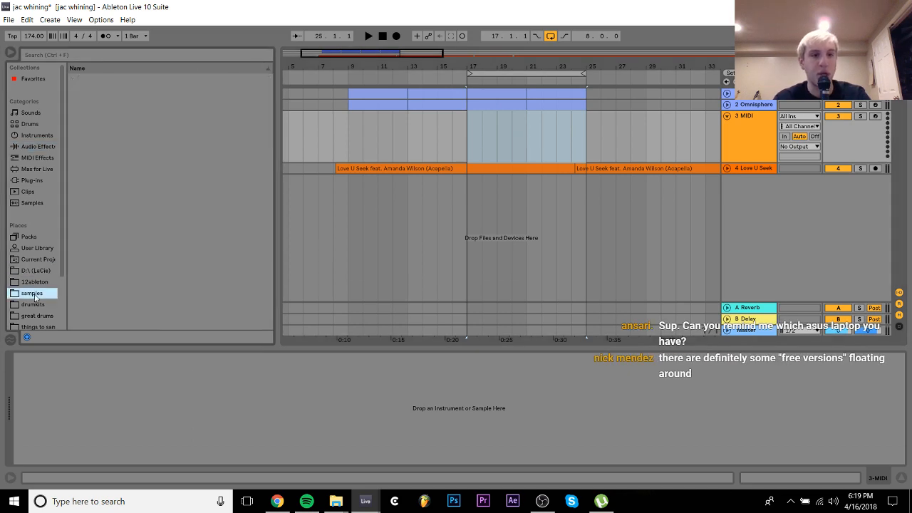
Look through the samples folder for a jungle pack and highlight Jungle Jungle - 1989 to 1999 Samplepack
{"action": "scroll", "coordinate": [225, 165], "scroll_direction": "down", "scroll_amount": 15}
{"action": "scroll", "coordinate": [226, 165], "scroll_direction": "up", "scroll_amount": 20}
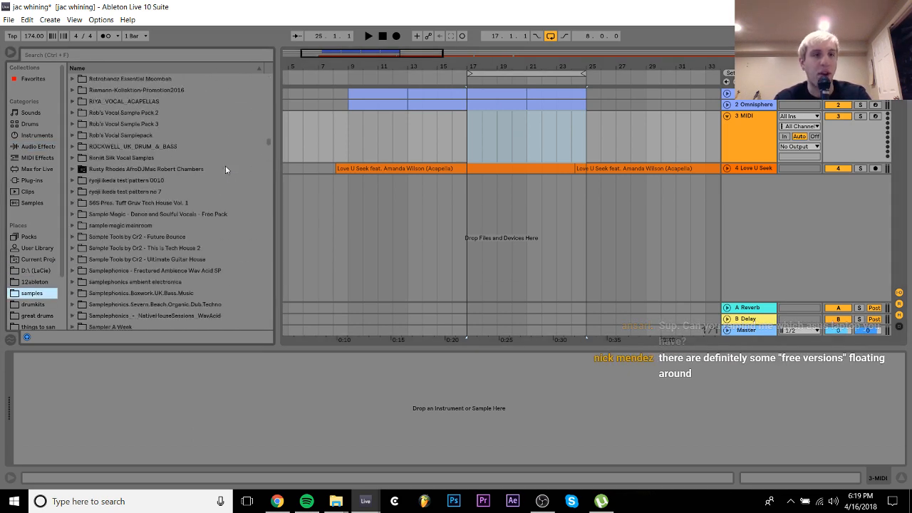
{"action": "scroll", "coordinate": [226, 165], "scroll_direction": "up", "scroll_amount": 4}
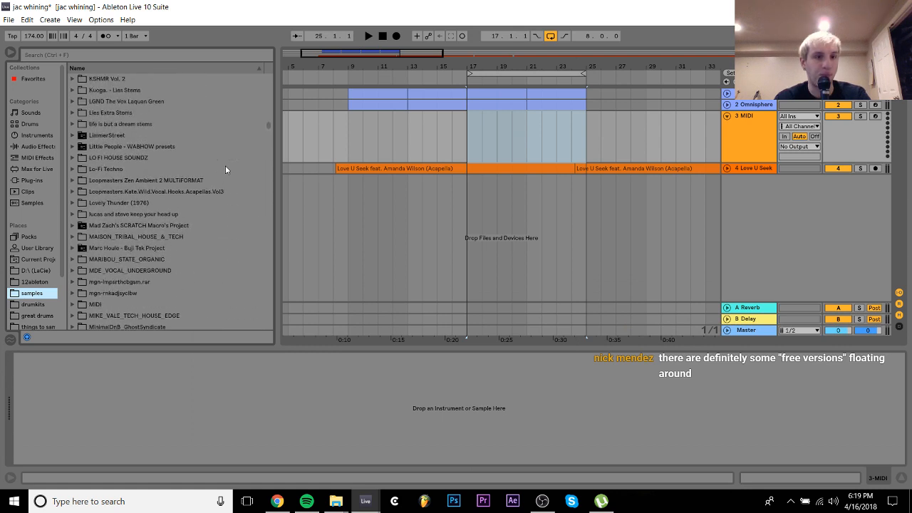
{"action": "left_click", "coordinate": [164, 169]}
{"action": "key", "text": "Up"}
{"action": "key", "text": "Up"}
{"action": "key", "text": "Up"}
{"action": "key", "text": "Up"}
{"action": "key", "text": "Up"}
{"action": "key", "text": "Up"}
{"action": "key", "text": "Up"}
{"action": "key", "text": "Up"}
{"action": "key", "text": "Up"}
{"action": "key", "text": "Up"}
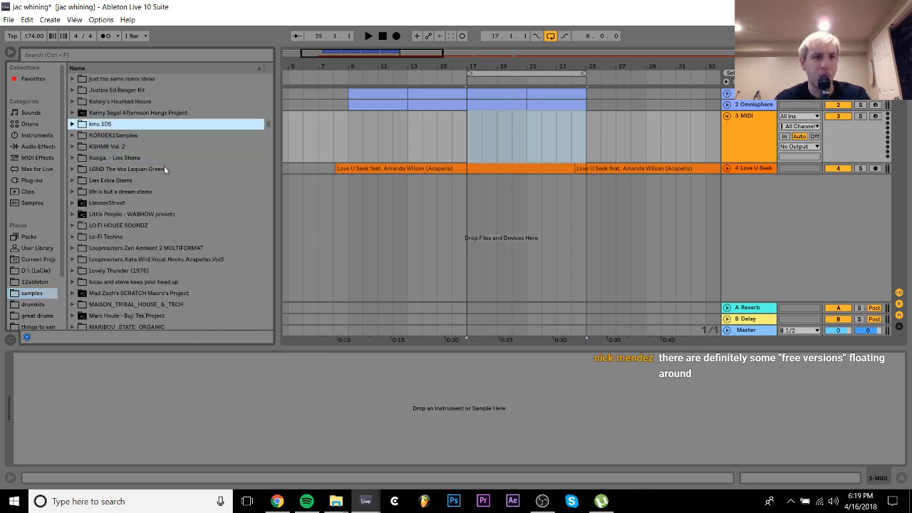
{"action": "key", "text": "Up"}
{"action": "key", "text": "Up"}
{"action": "key", "text": "Up"}
{"action": "key", "text": "Up"}
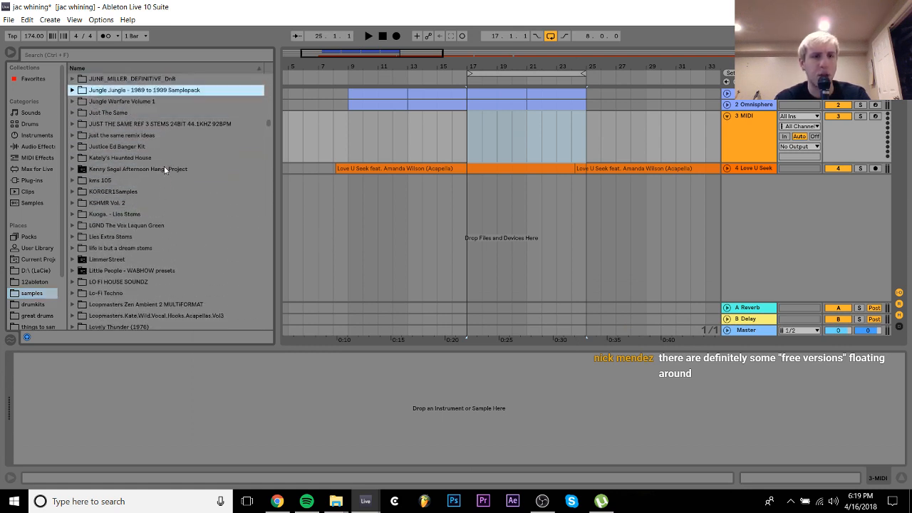
{"action": "key", "text": "Down"}
{"action": "key", "text": "Down"}
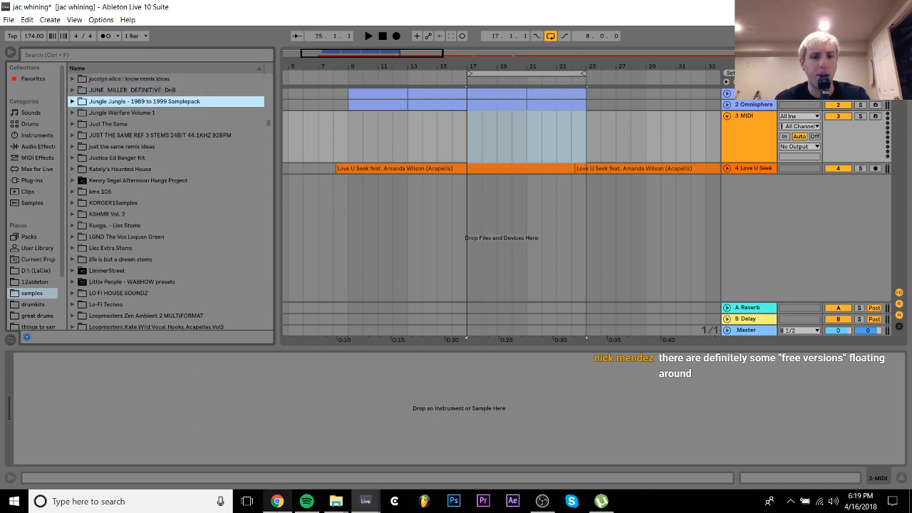
Switch to Chrome and search Google for "jungle breaks pack" in a new tab
{"action": "left_click", "coordinate": [276, 501]}
{"action": "left_click", "coordinate": [256, 7]}
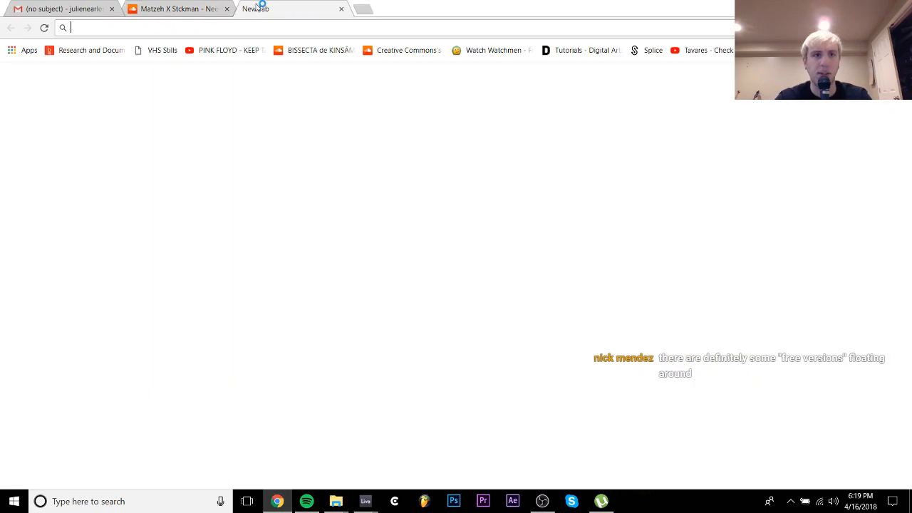
{"action": "type", "text": "jungle breaks pack"}
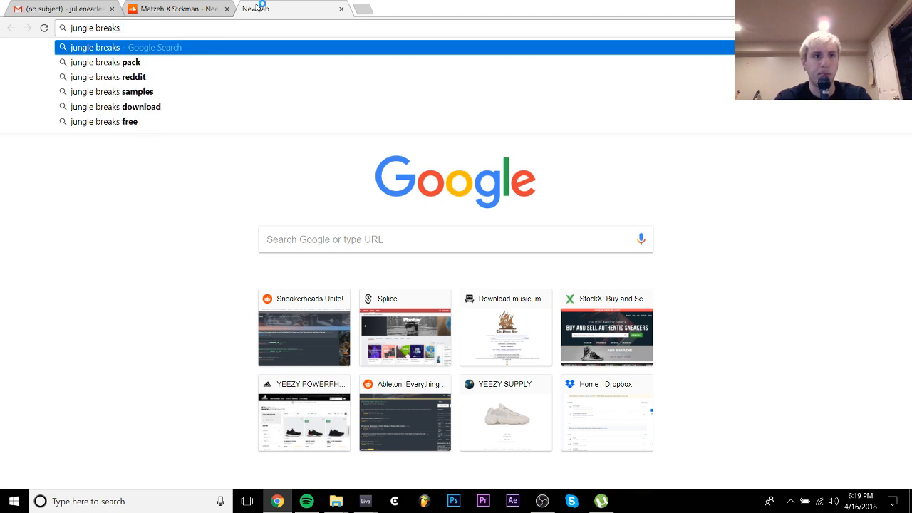
{"action": "key", "text": "Return"}
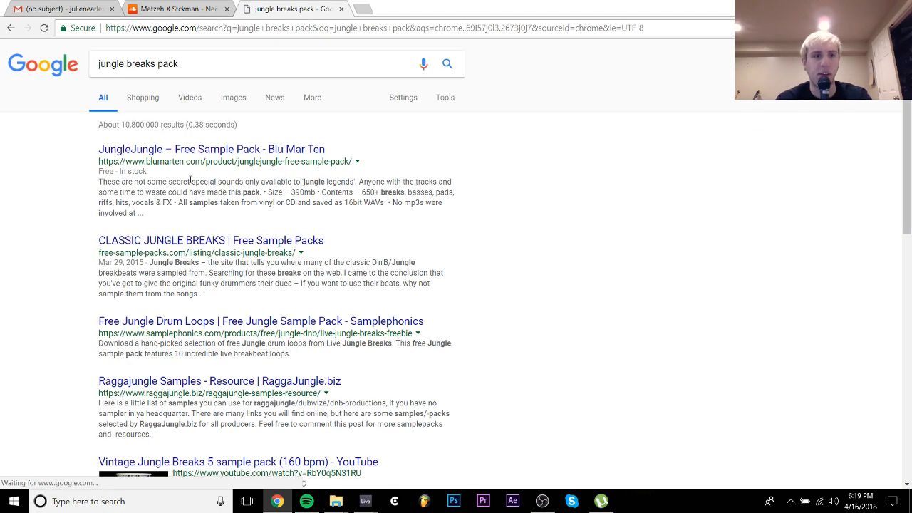
Open the Classic Jungle Breaks result and visit the linked Jungle Breaks website
{"action": "scroll", "coordinate": [199, 173], "scroll_direction": "down", "scroll_amount": 1}
{"action": "left_click", "coordinate": [217, 173]}
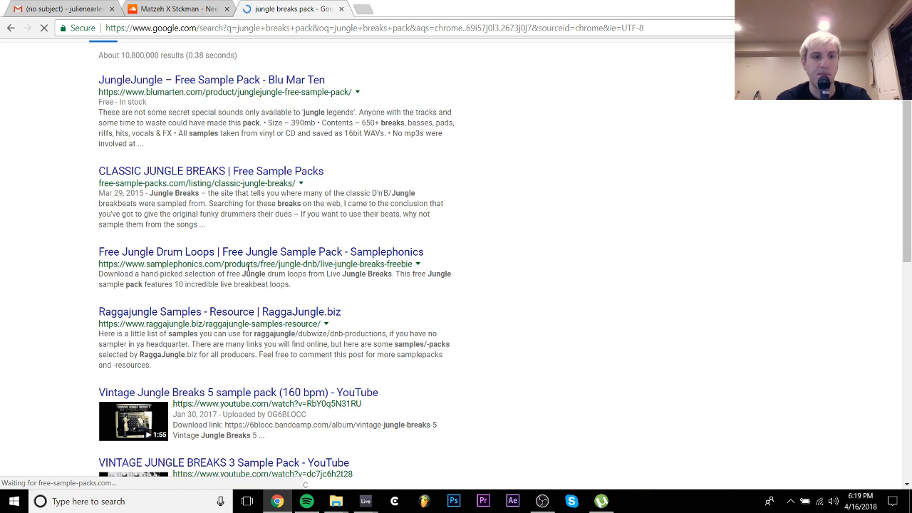
{"action": "scroll", "coordinate": [388, 251], "scroll_direction": "down", "scroll_amount": 2}
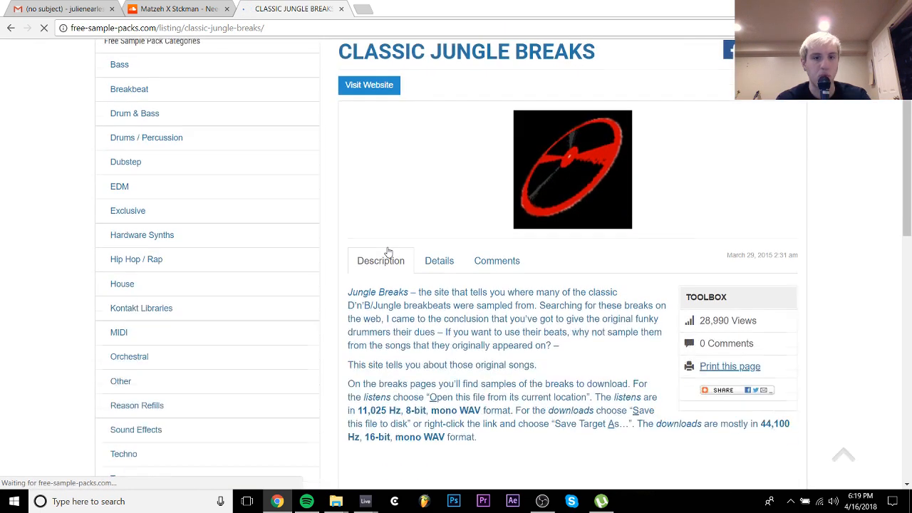
{"action": "scroll", "coordinate": [567, 404], "scroll_direction": "down", "scroll_amount": 5}
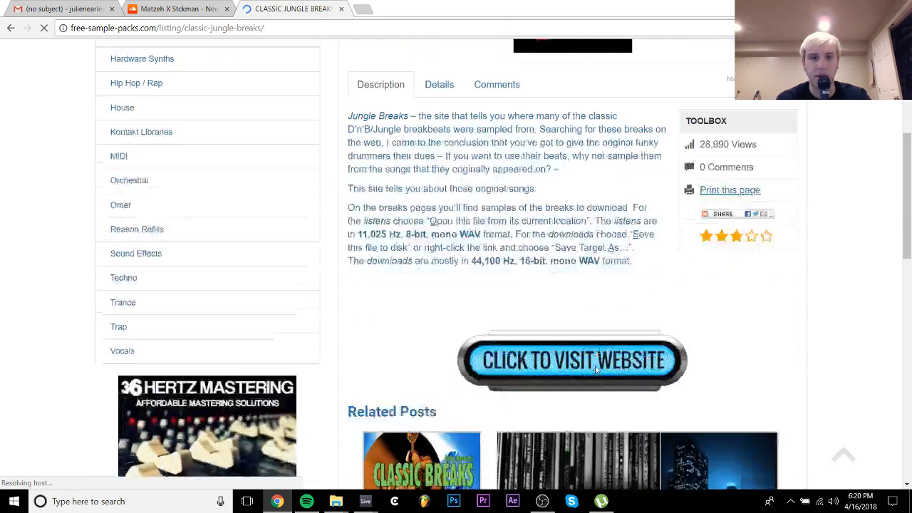
{"action": "left_click", "coordinate": [527, 162]}
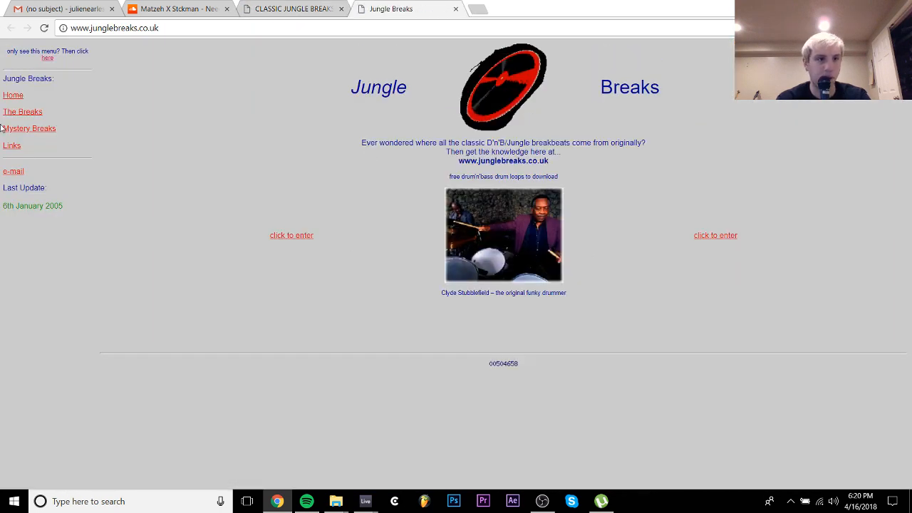
Open the Mystery Breaks page and listen to the previews of Mystery Break #1 and Mystery Break #6
{"action": "left_click", "coordinate": [27, 114]}
{"action": "left_click", "coordinate": [30, 129]}
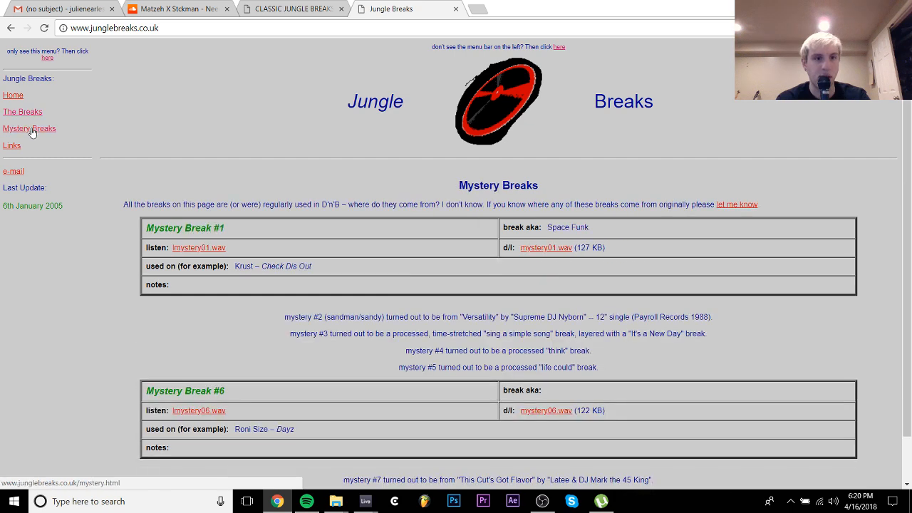
{"action": "scroll", "coordinate": [297, 235], "scroll_direction": "down", "scroll_amount": 1}
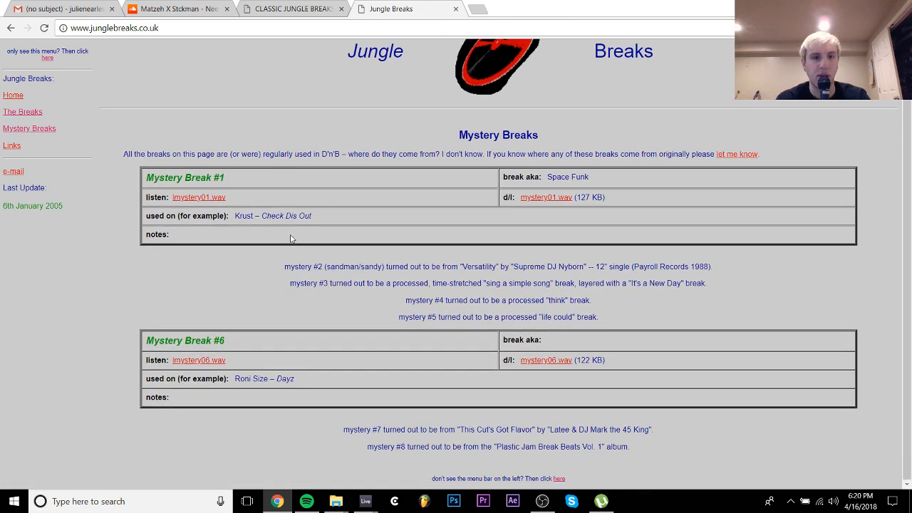
{"action": "left_click", "coordinate": [208, 203]}
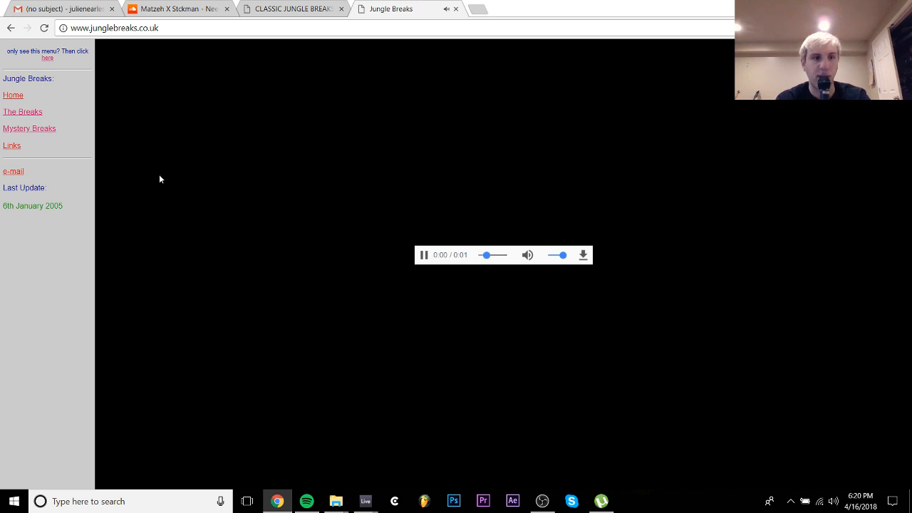
{"action": "left_click", "coordinate": [24, 129]}
{"action": "scroll", "coordinate": [288, 353], "scroll_direction": "down", "scroll_amount": 1}
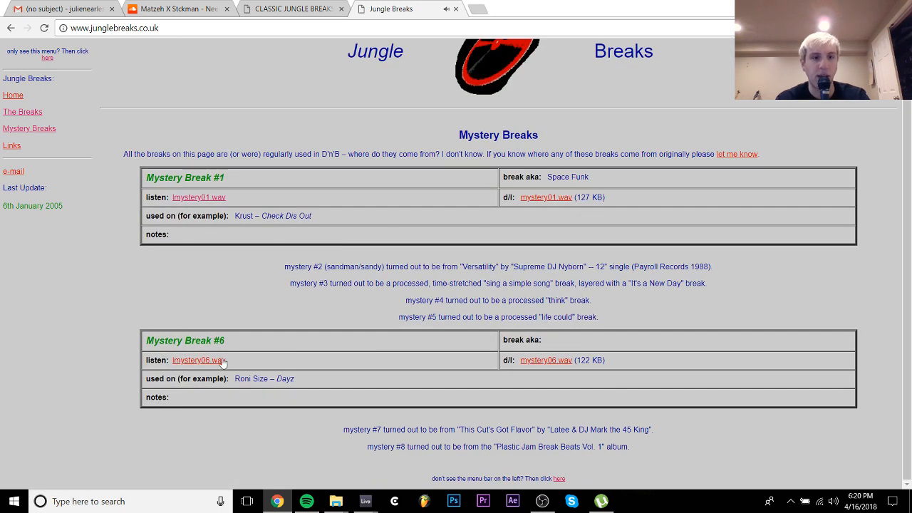
{"action": "left_click", "coordinate": [213, 362]}
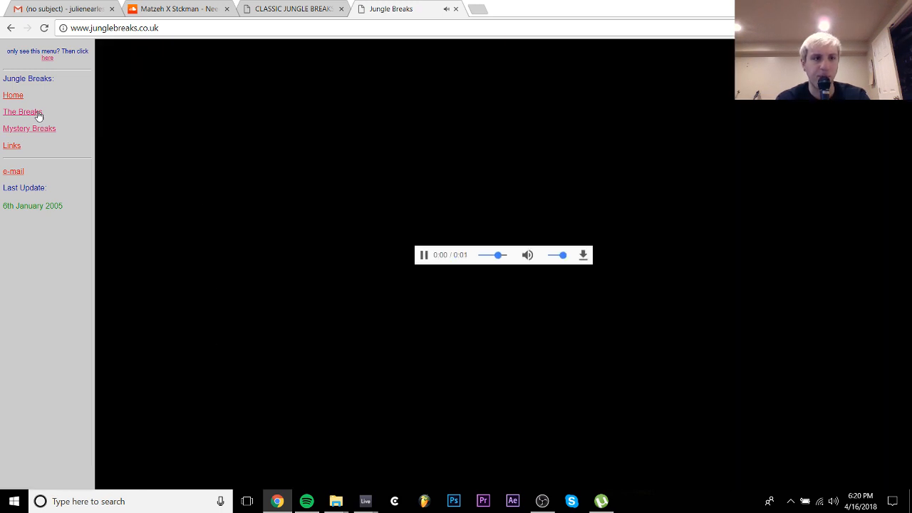
{"action": "left_click", "coordinate": [29, 129]}
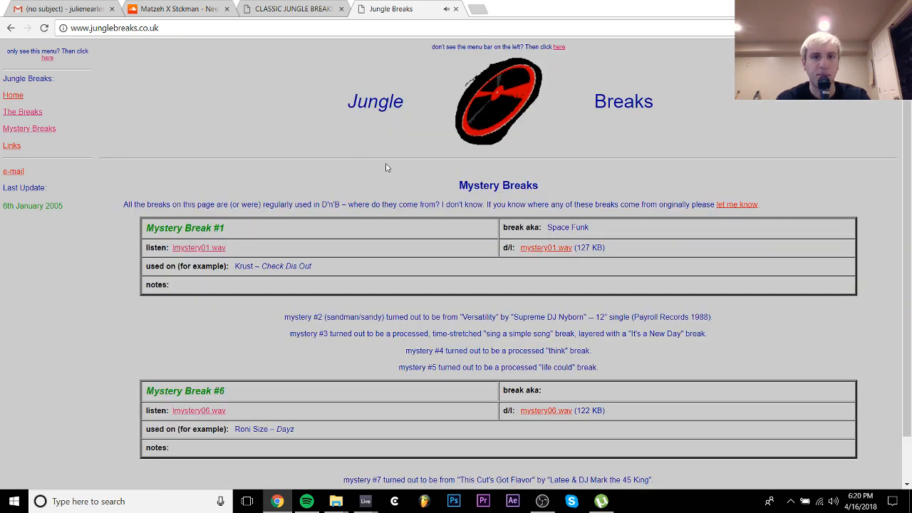
Open The Breaks page, look through its list of breaks, and listen to the Plastic Jam preview
{"action": "left_click", "coordinate": [25, 113]}
{"action": "scroll", "coordinate": [285, 247], "scroll_direction": "down", "scroll_amount": 10}
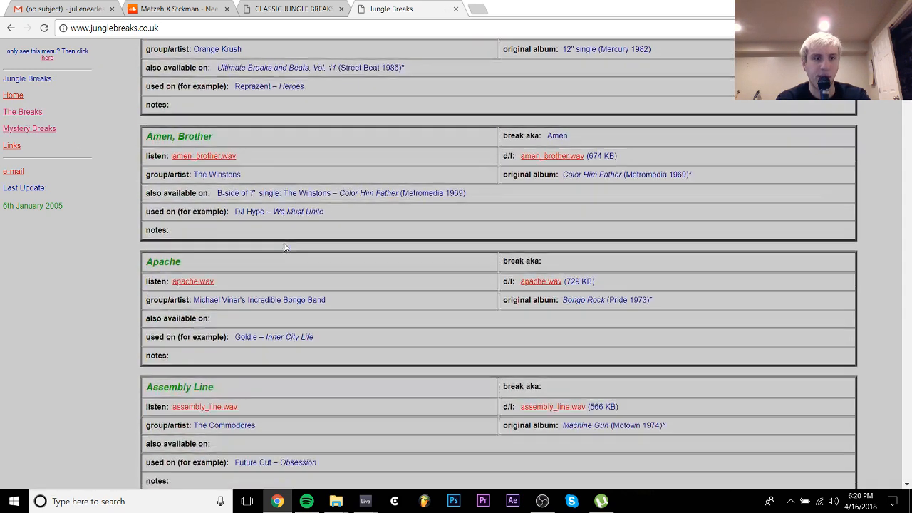
{"action": "scroll", "coordinate": [285, 246], "scroll_direction": "down", "scroll_amount": 10}
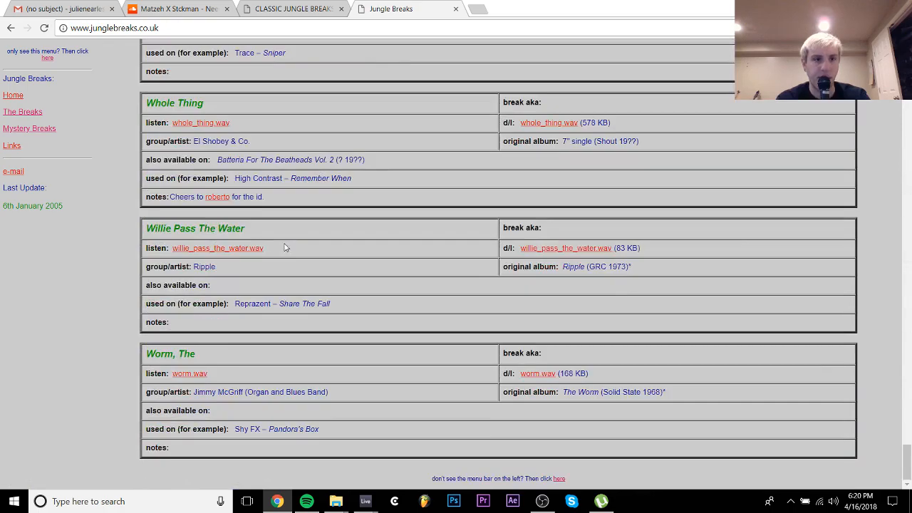
{"action": "scroll", "coordinate": [285, 247], "scroll_direction": "up", "scroll_amount": 6}
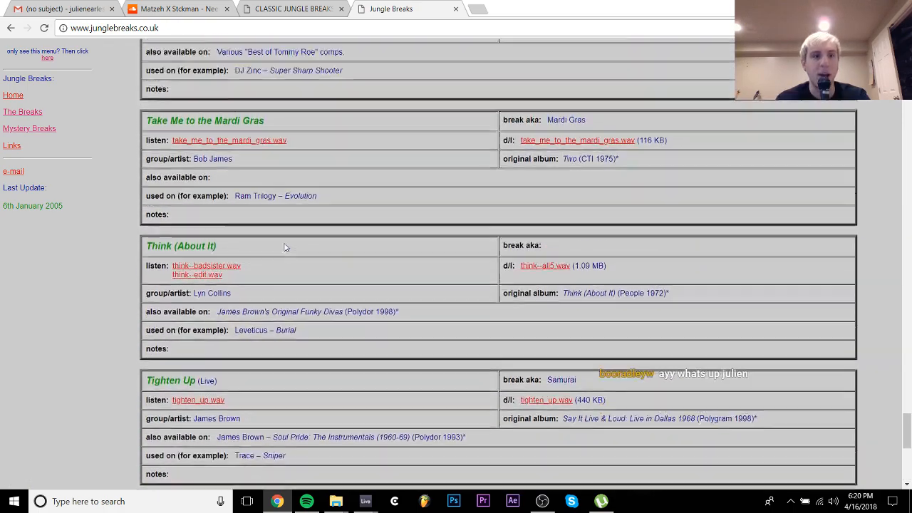
{"action": "scroll", "coordinate": [285, 247], "scroll_direction": "up", "scroll_amount": 8}
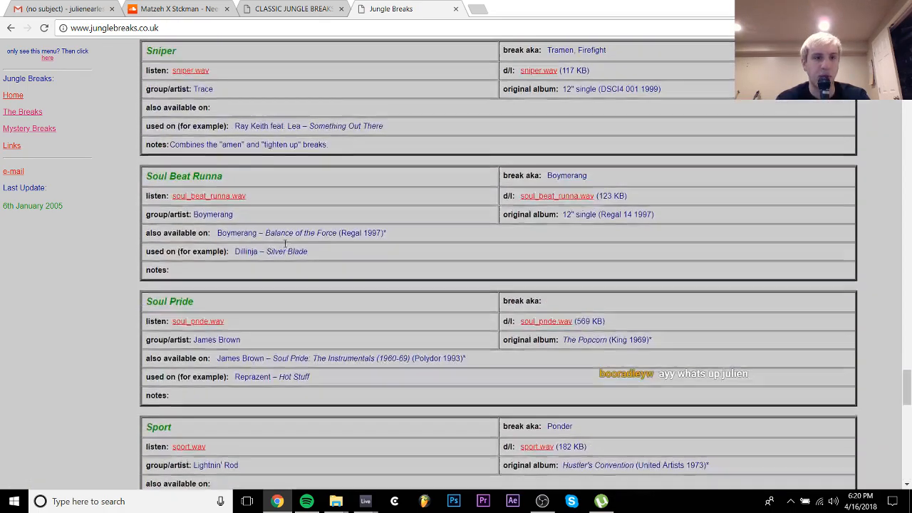
{"action": "scroll", "coordinate": [285, 246], "scroll_direction": "up", "scroll_amount": 4}
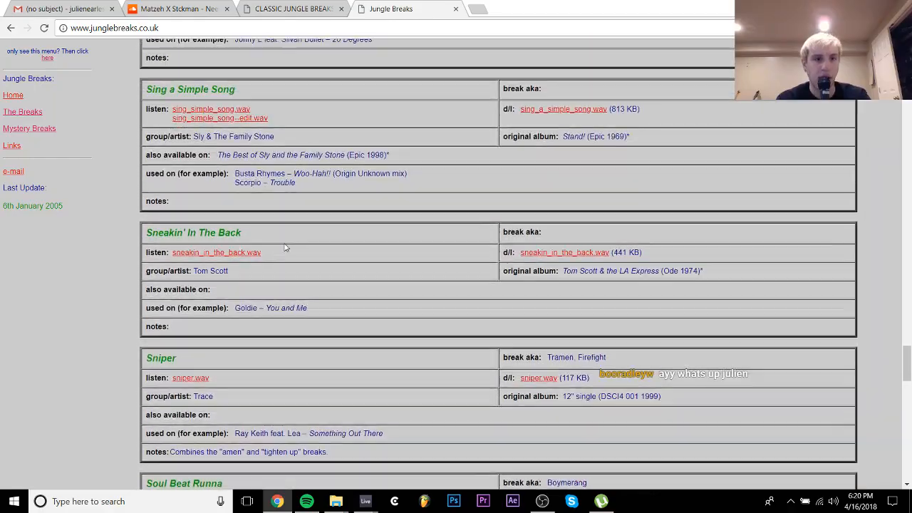
{"action": "scroll", "coordinate": [285, 247], "scroll_direction": "up", "scroll_amount": 5}
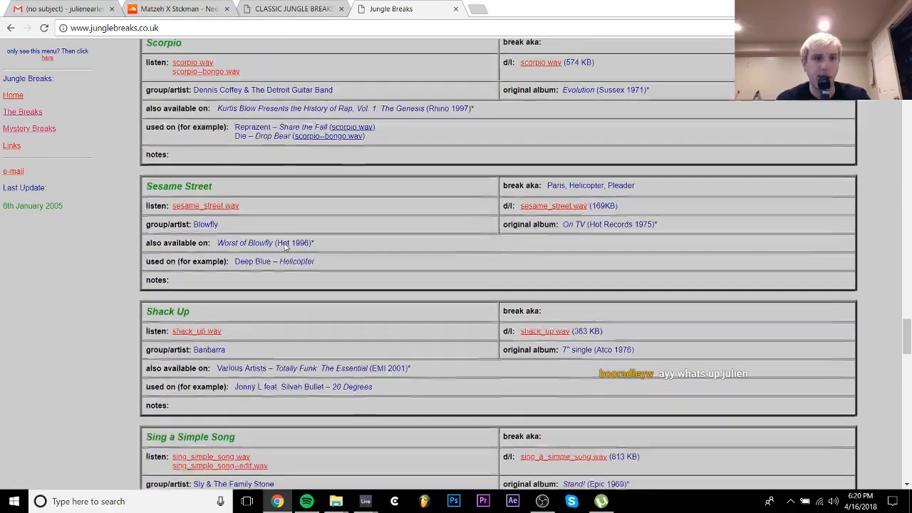
{"action": "scroll", "coordinate": [285, 247], "scroll_direction": "up", "scroll_amount": 7}
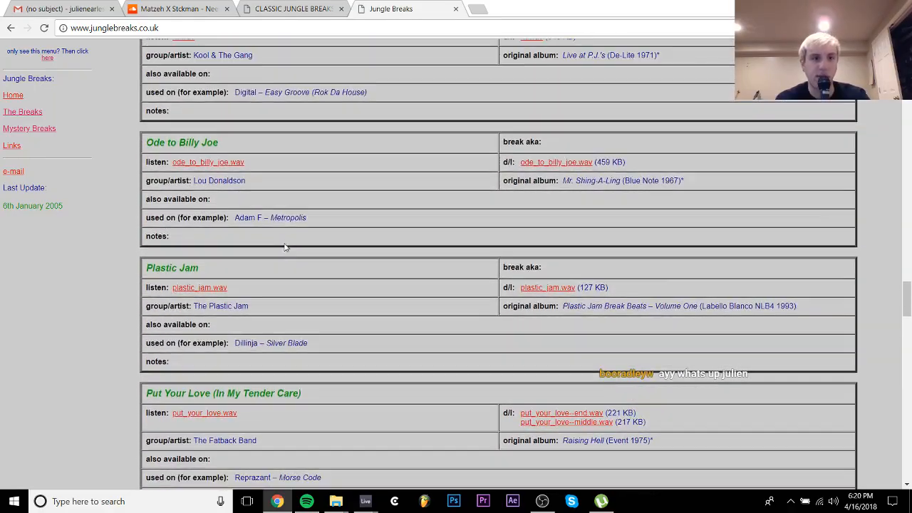
{"action": "scroll", "coordinate": [284, 247], "scroll_direction": "up", "scroll_amount": 2}
{"action": "scroll", "coordinate": [269, 260], "scroll_direction": "down", "scroll_amount": 2}
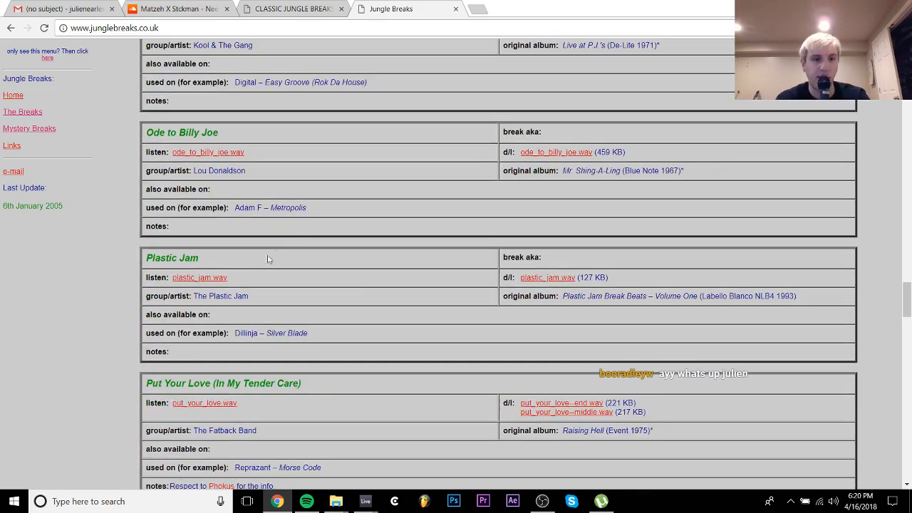
{"action": "left_click", "coordinate": [205, 280]}
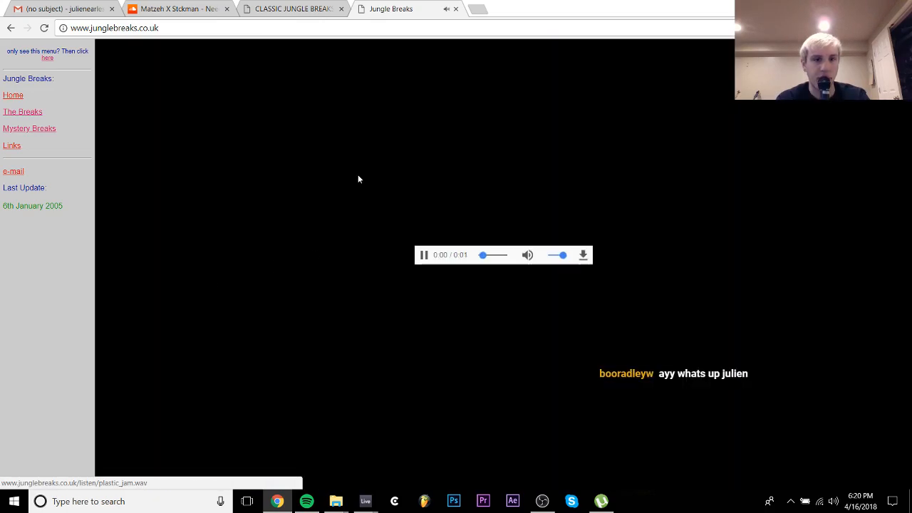
Search Google again for "jungle breaks pack"
{"action": "left_click", "coordinate": [169, 23]}
{"action": "type", "text": "jungl"}
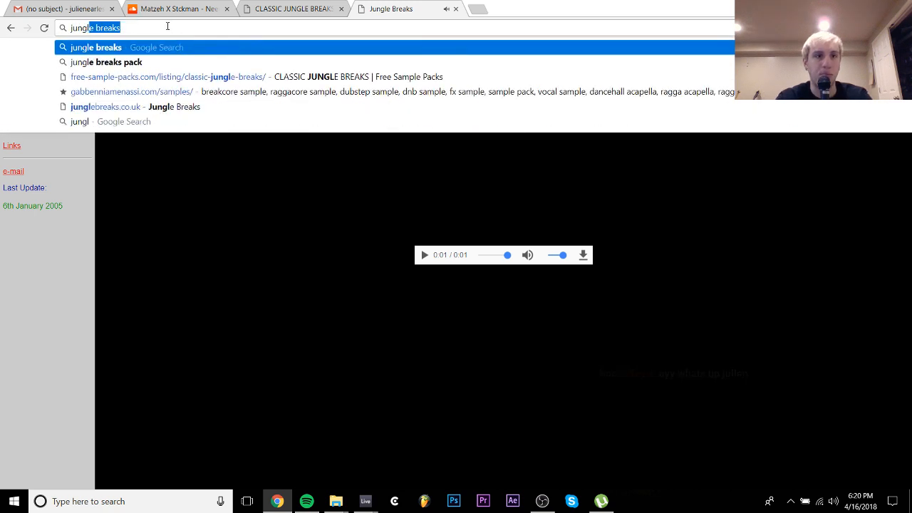
{"action": "key", "text": "Down"}
{"action": "key", "text": "Return"}
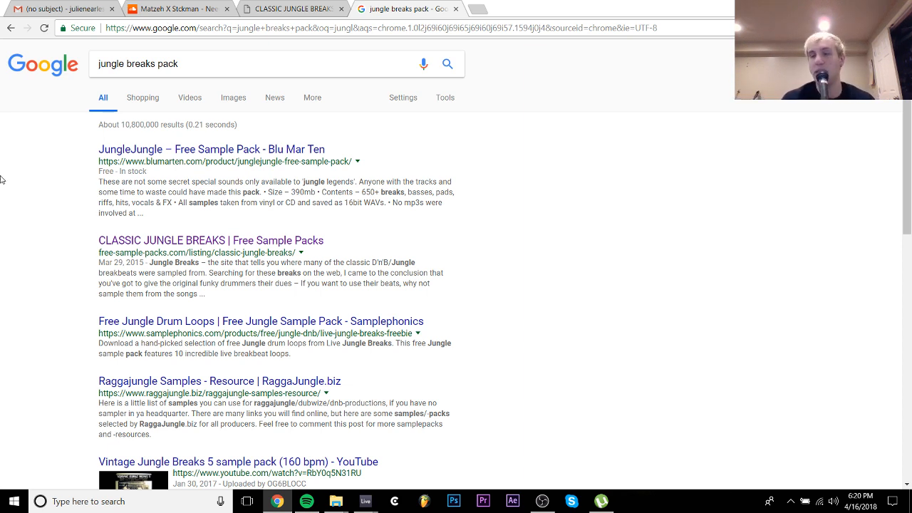
{"action": "left_click", "coordinate": [14, 501]}
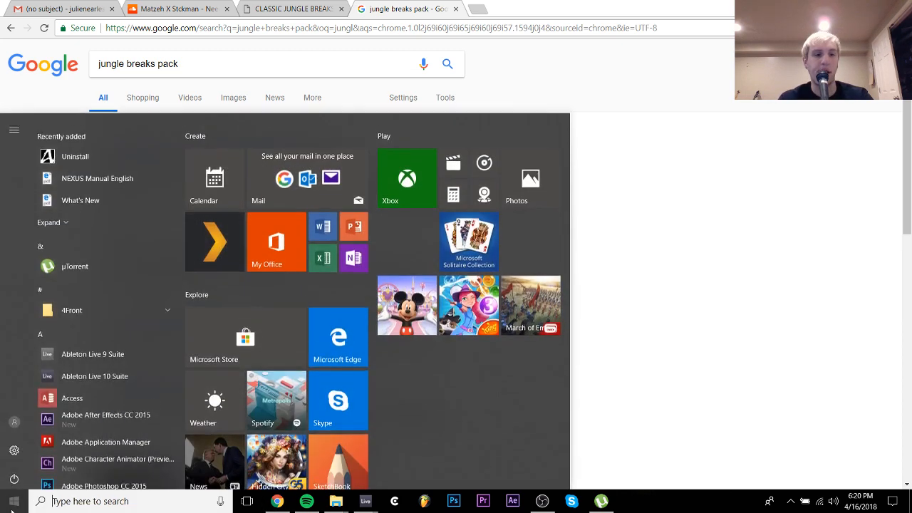
{"action": "left_click", "coordinate": [80, 502]}
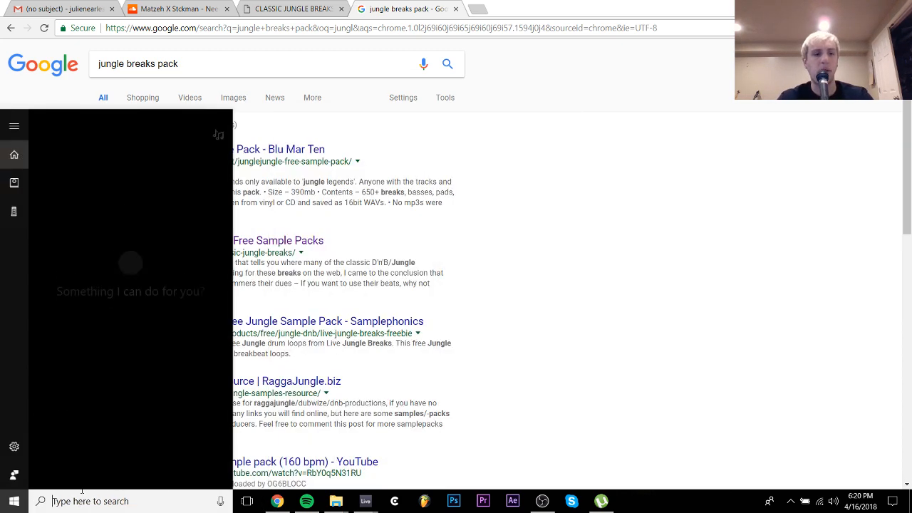
{"action": "type", "text": "asus"}
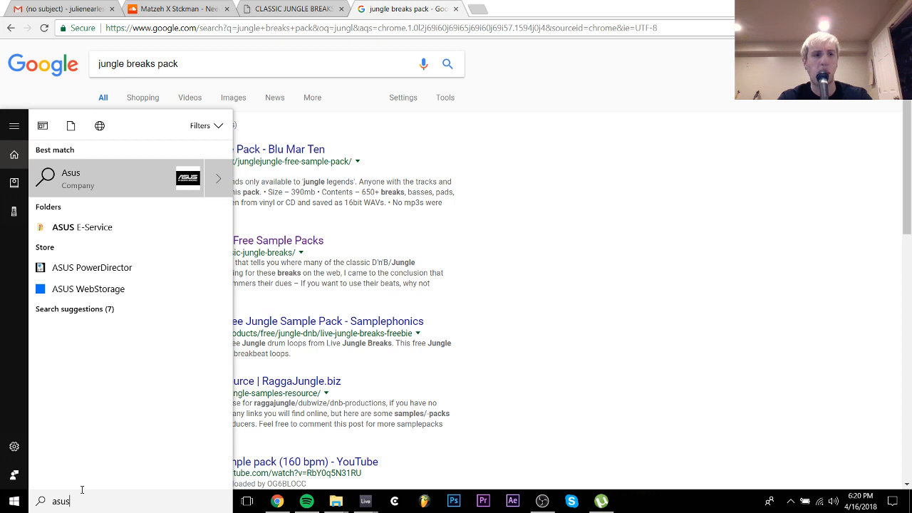
{"action": "key", "text": "BackSpace"}
{"action": "key", "text": "BackSpace"}
{"action": "key", "text": "BackSpace"}
{"action": "key", "text": "BackSpace"}
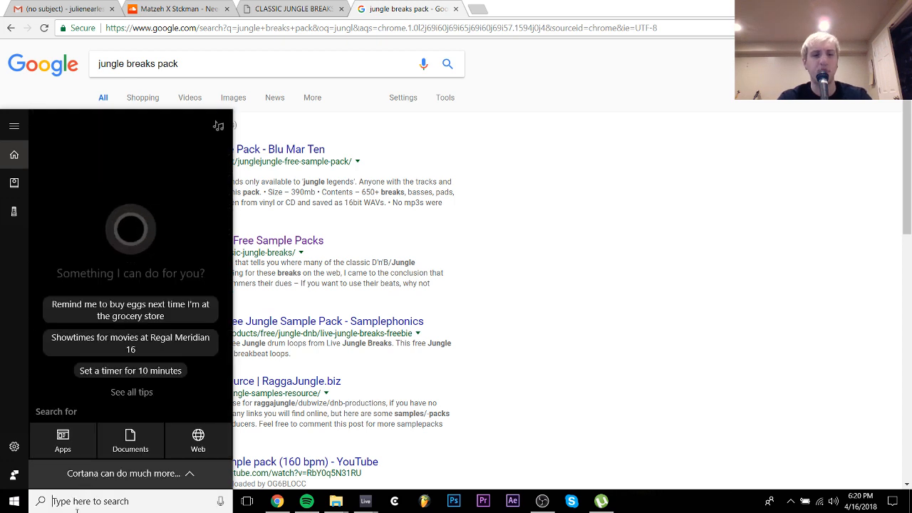
{"action": "left_click", "coordinate": [622, 309]}
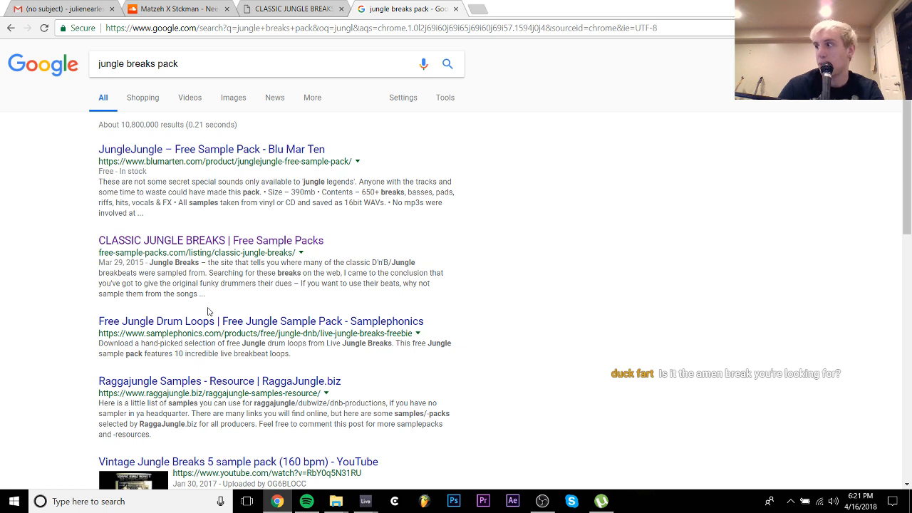
Open the Reddit post "sample pack - 24 OG jungle breaks", follow its Dropbox link, and look through the Jungle riddims folder
{"action": "scroll", "coordinate": [208, 311], "scroll_direction": "down", "scroll_amount": 1}
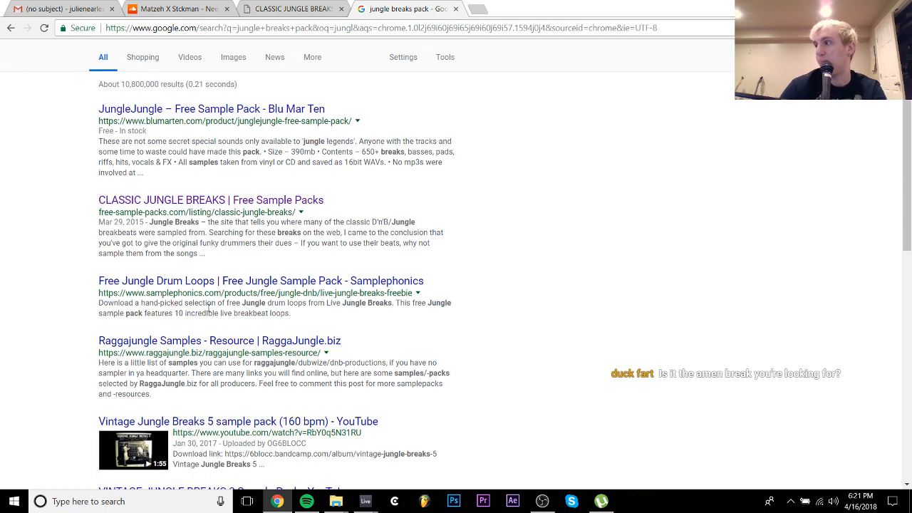
{"action": "scroll", "coordinate": [208, 283], "scroll_direction": "down", "scroll_amount": 5}
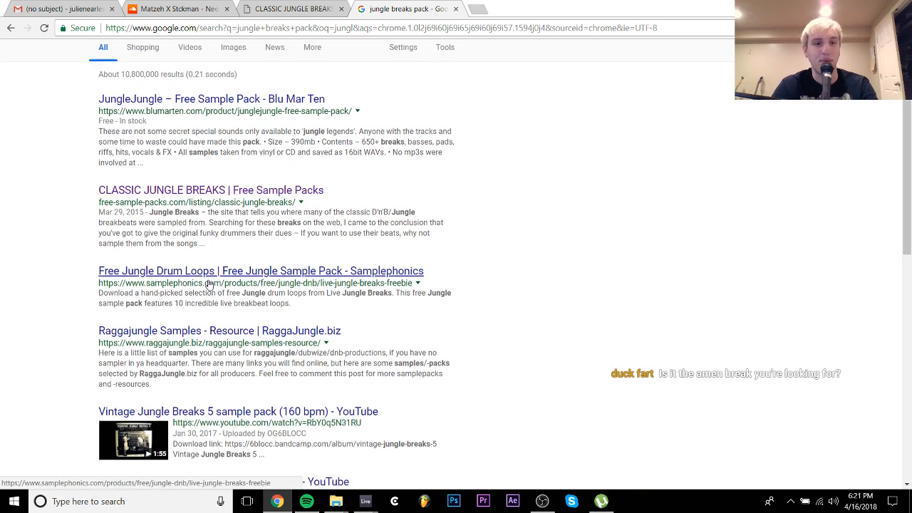
{"action": "scroll", "coordinate": [208, 283], "scroll_direction": "down", "scroll_amount": 4}
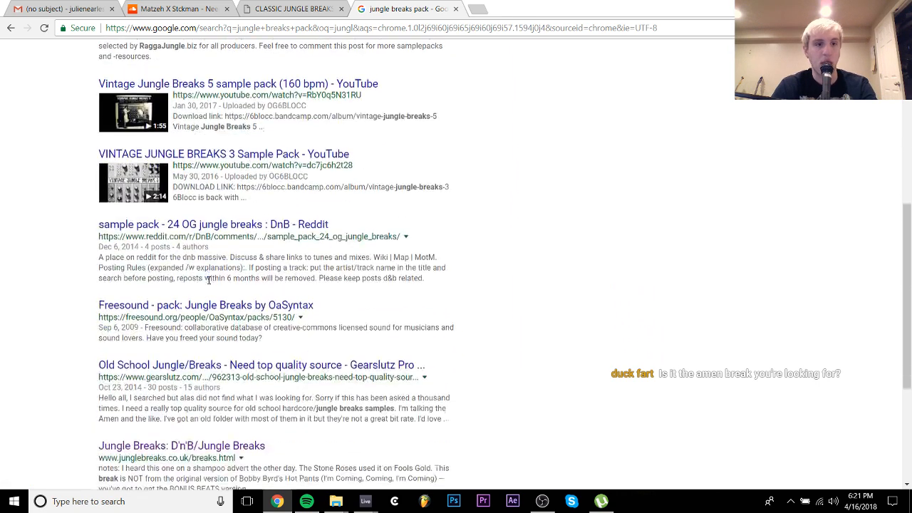
{"action": "left_click", "coordinate": [241, 151]}
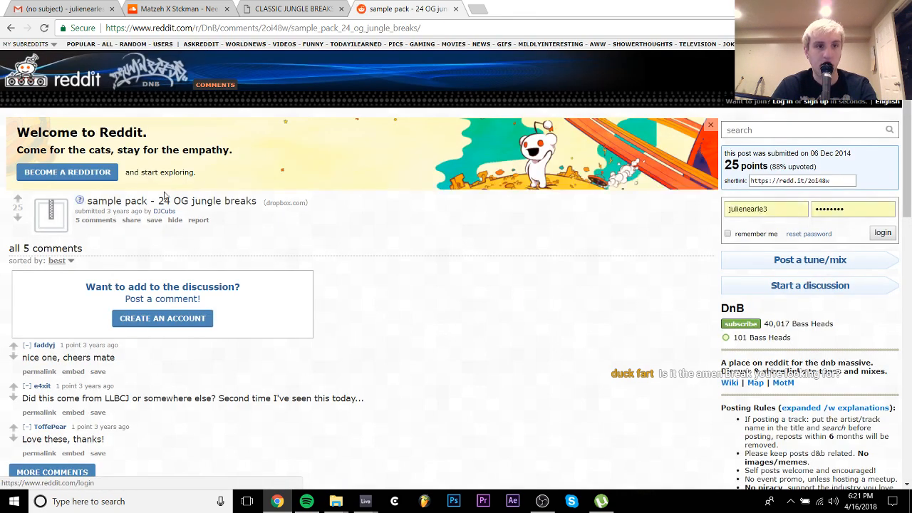
{"action": "left_click", "coordinate": [184, 203]}
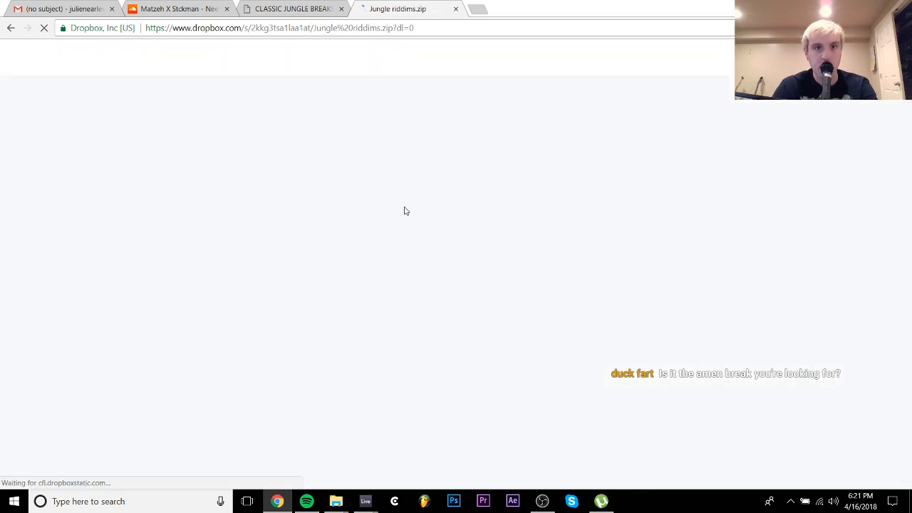
{"action": "left_click", "coordinate": [100, 126]}
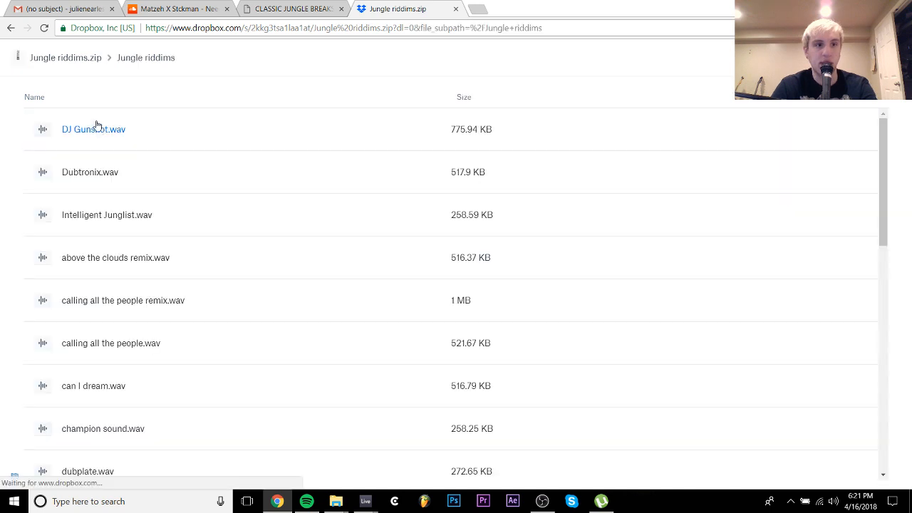
{"action": "scroll", "coordinate": [170, 210], "scroll_direction": "down", "scroll_amount": 3}
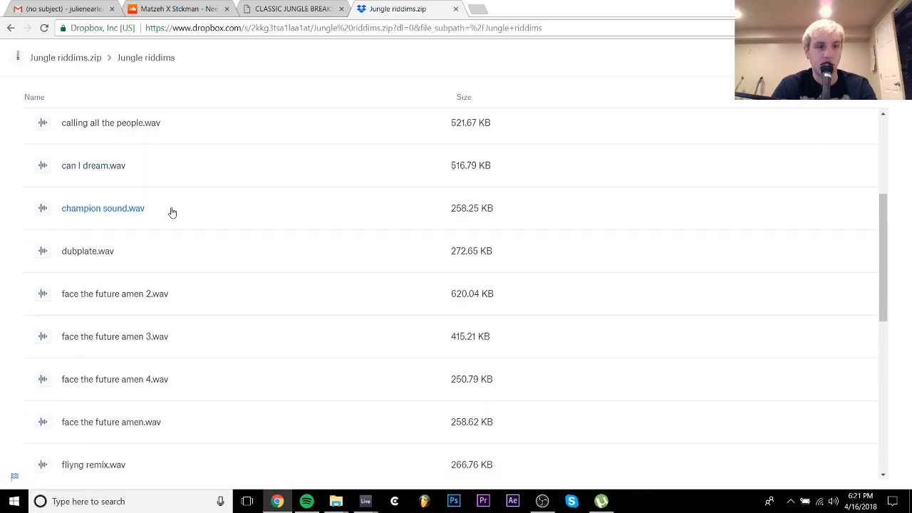
{"action": "scroll", "coordinate": [172, 212], "scroll_direction": "down", "scroll_amount": 2}
Return to the Google results and look through them for another jungle breaks pack
{"action": "key", "text": "alt+Left"}
{"action": "key", "text": "alt+Left"}
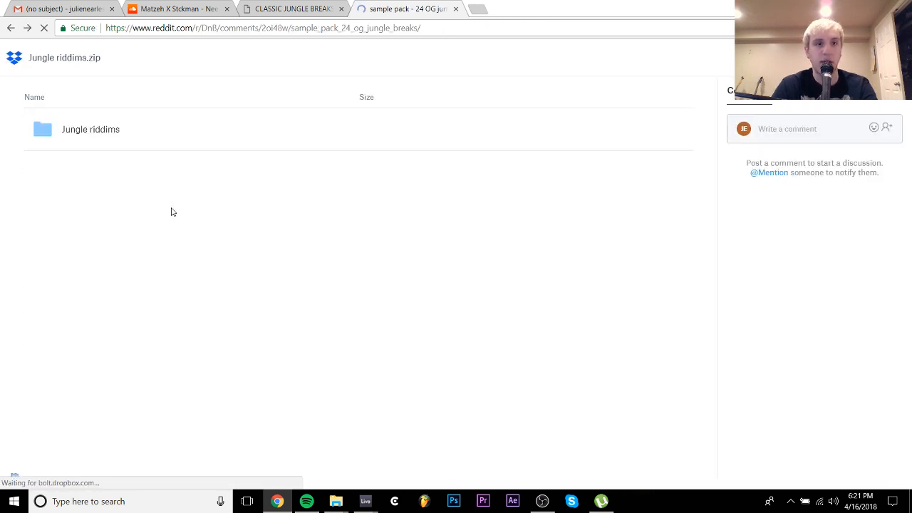
{"action": "key", "text": "alt+Left"}
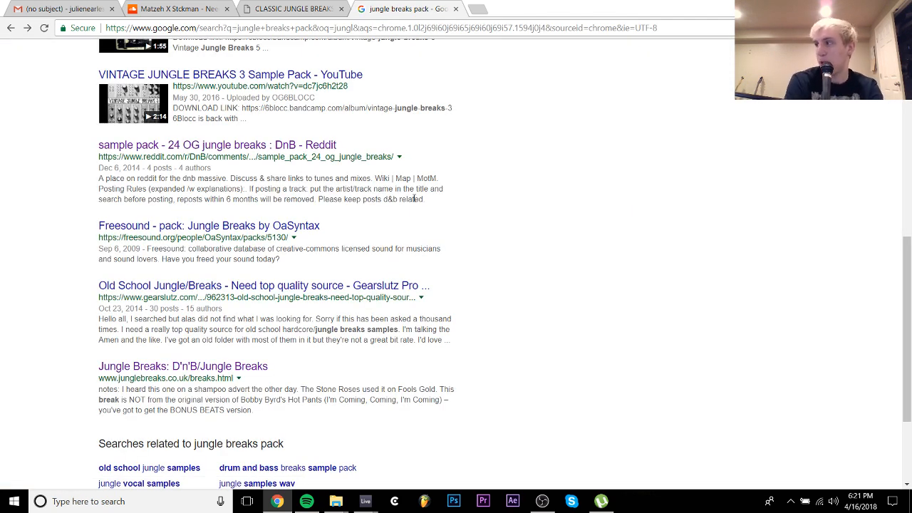
{"action": "scroll", "coordinate": [414, 199], "scroll_direction": "down", "scroll_amount": 2}
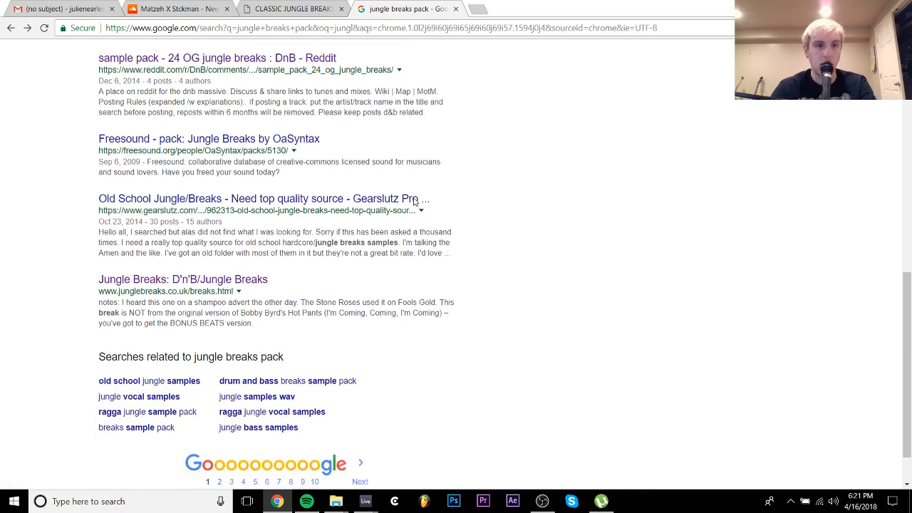
{"action": "scroll", "coordinate": [312, 153], "scroll_direction": "up", "scroll_amount": 9}
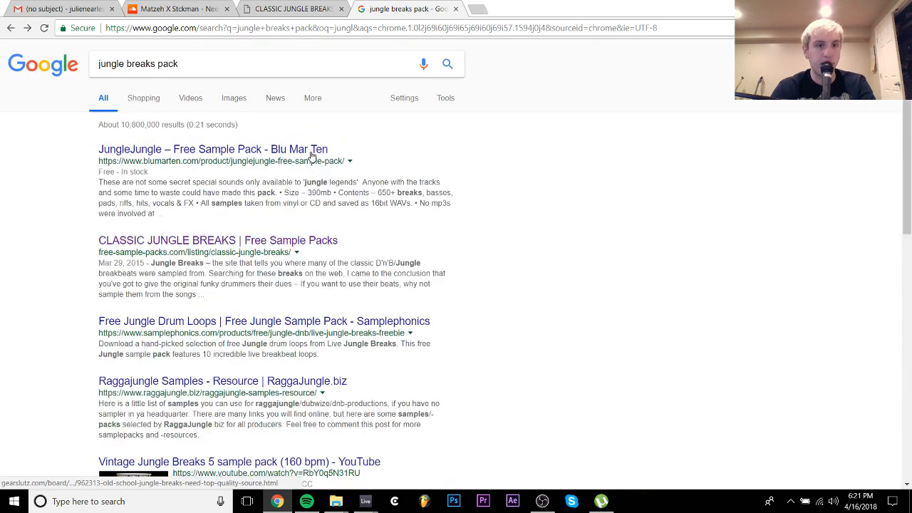
{"action": "scroll", "coordinate": [312, 154], "scroll_direction": "down", "scroll_amount": 1}
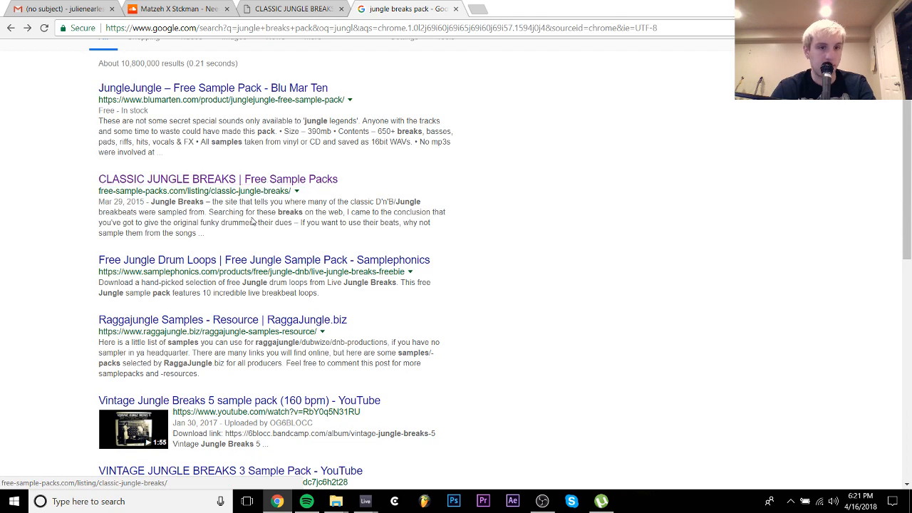
Switch to Ableton Live and expand the Jungle Warfare Volume 1 folder in the samples
{"action": "left_click", "coordinate": [308, 413]}
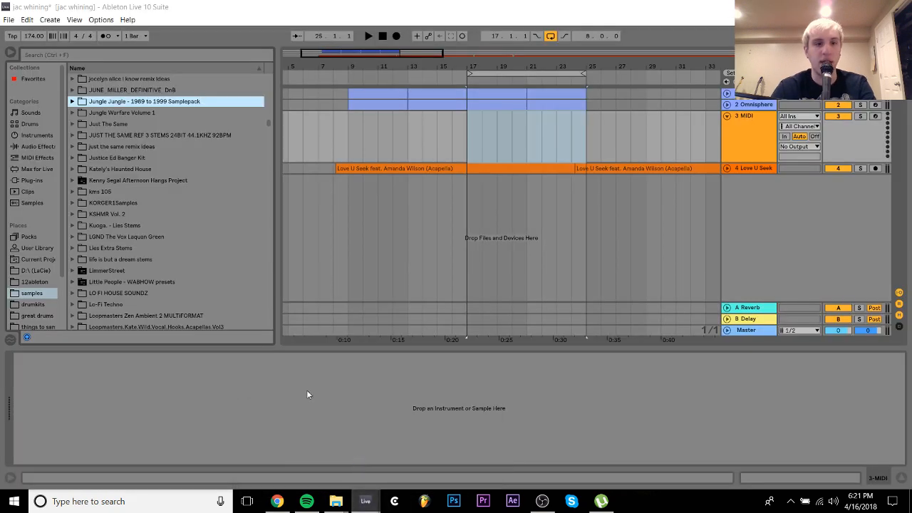
{"action": "double_click", "coordinate": [128, 113]}
{"action": "left_click", "coordinate": [123, 123]}
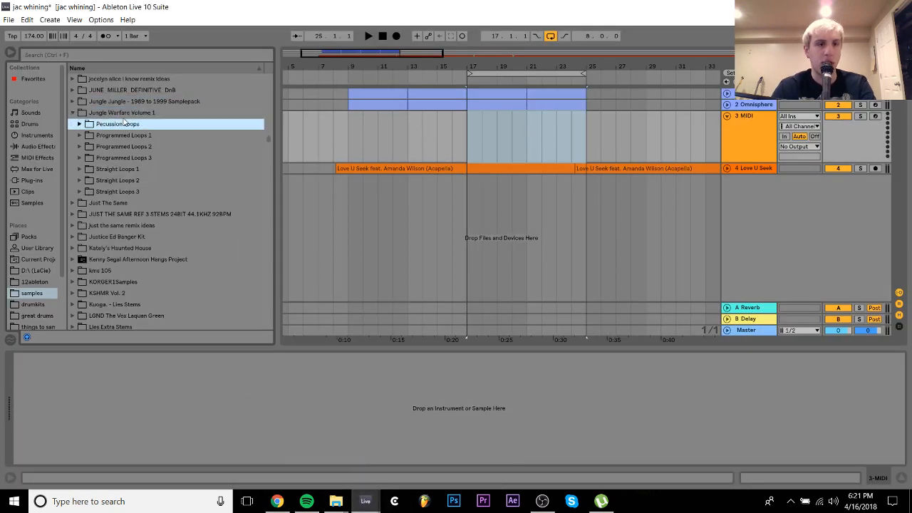
Expand the Breaks folder of Jungle Jungle - 1989 to 1999 Samplepack and preview its first breaks, including Angles Break.wav and Apollo.wav
{"action": "key", "text": "Up"}
{"action": "key", "text": "Up"}
{"action": "key", "text": "Right"}
{"action": "key", "text": "Down"}
{"action": "key", "text": "Down"}
{"action": "key", "text": "Down"}
{"action": "key", "text": "Down"}
{"action": "key", "text": "Down"}
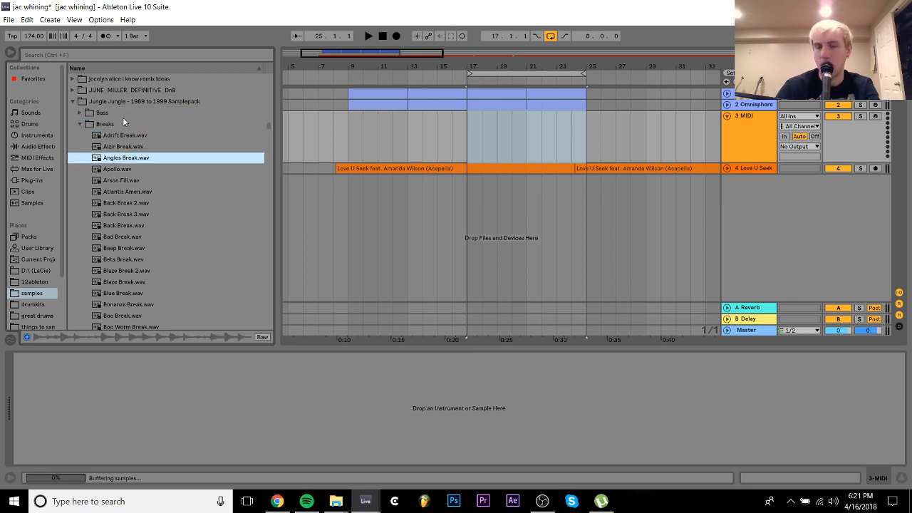
{"action": "scroll", "coordinate": [180, 253], "scroll_direction": "down", "scroll_amount": 1}
{"action": "left_click", "coordinate": [221, 126]}
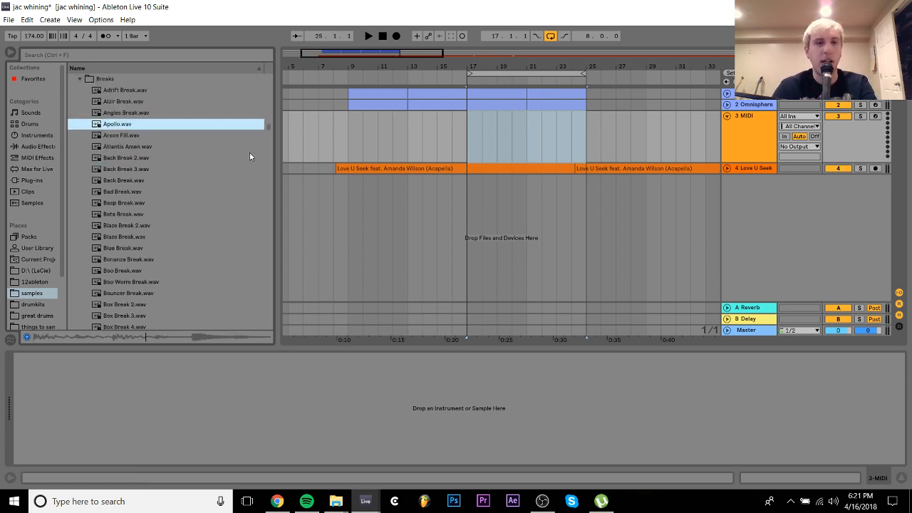
Preview the breaks at the end of the Breaks folder, going from Zone Break.wav back to Your Amen.wav
{"action": "left_click_drag", "start_coordinate": [268, 127], "coordinate": [281, 177]}
{"action": "scroll", "coordinate": [119, 236], "scroll_direction": "up", "scroll_amount": 3}
{"action": "scroll", "coordinate": [131, 291], "scroll_direction": "down", "scroll_amount": 5}
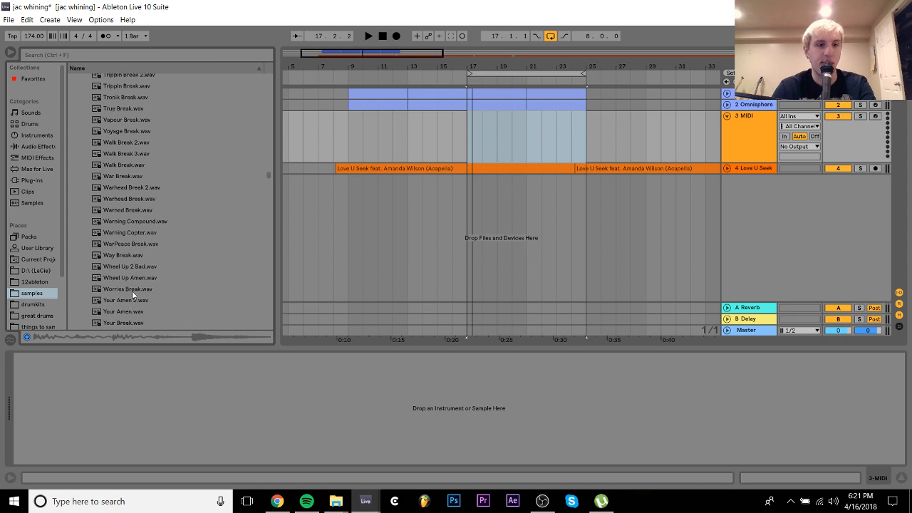
{"action": "left_click", "coordinate": [123, 313]}
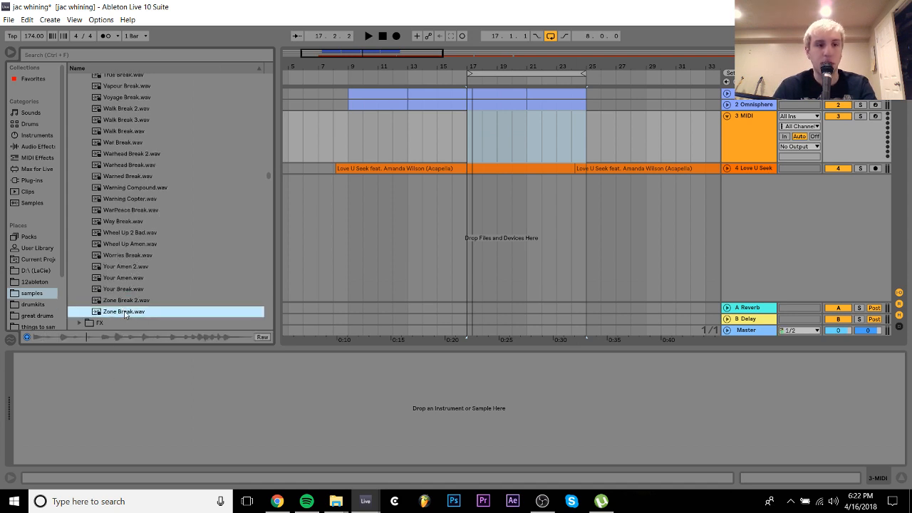
{"action": "key", "text": "Up"}
{"action": "key", "text": "Up"}
{"action": "key", "text": "Up"}
{"action": "key", "text": "Up"}
{"action": "key", "text": "Up"}
{"action": "key", "text": "Up"}
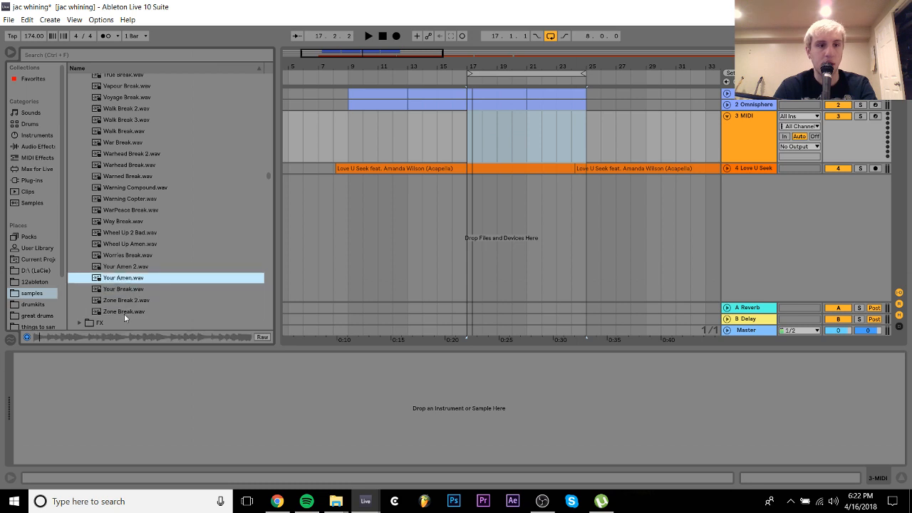
Preview the breaks upward through the end of the Breaks folder, from Worries Break.wav past War Break.wav to Vapour Break.wav
{"action": "key", "text": "Down"}
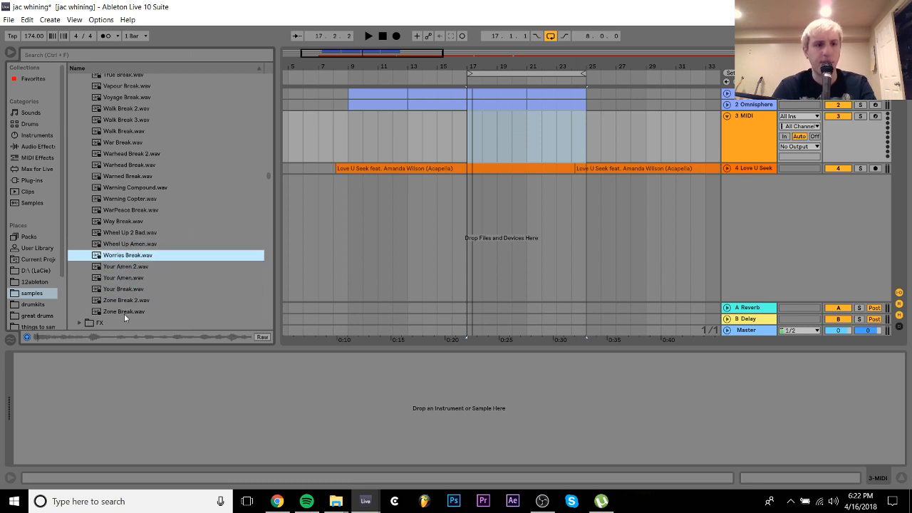
{"action": "key", "text": "Up"}
{"action": "key", "text": "Up"}
{"action": "key", "text": "Up"}
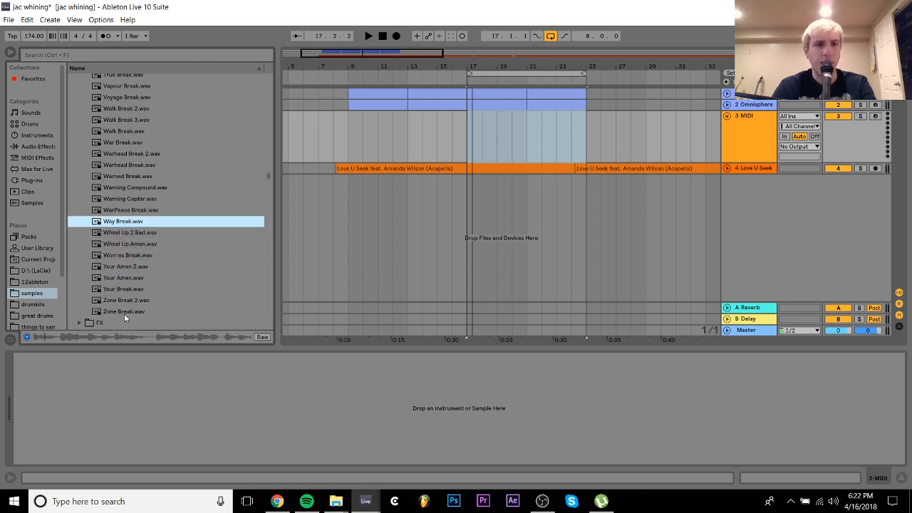
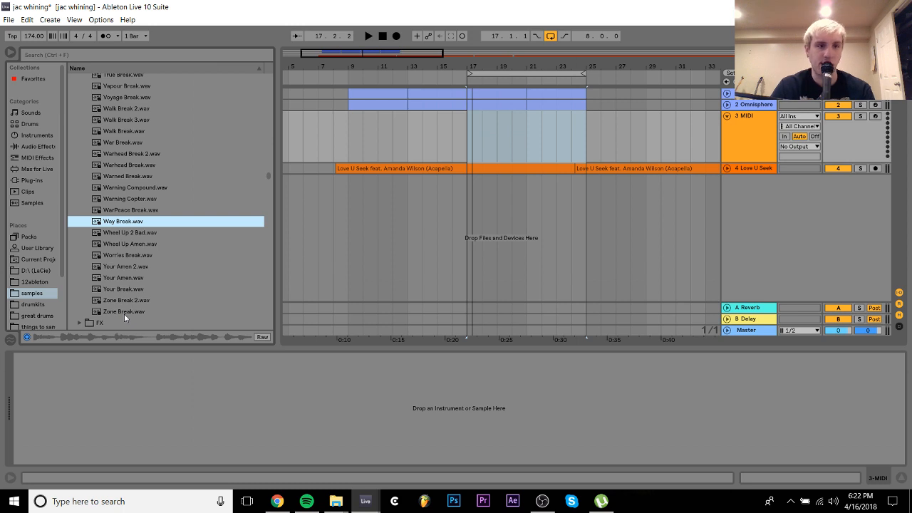
{"action": "key", "text": "Up"}
{"action": "key", "text": "Up"}
{"action": "key", "text": "Up"}
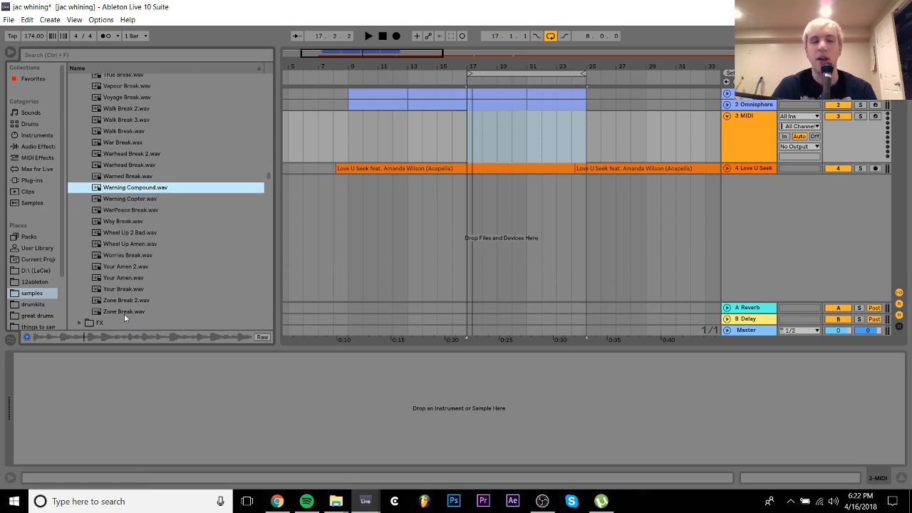
{"action": "key", "text": "Up"}
{"action": "key", "text": "Up"}
{"action": "key", "text": "Up"}
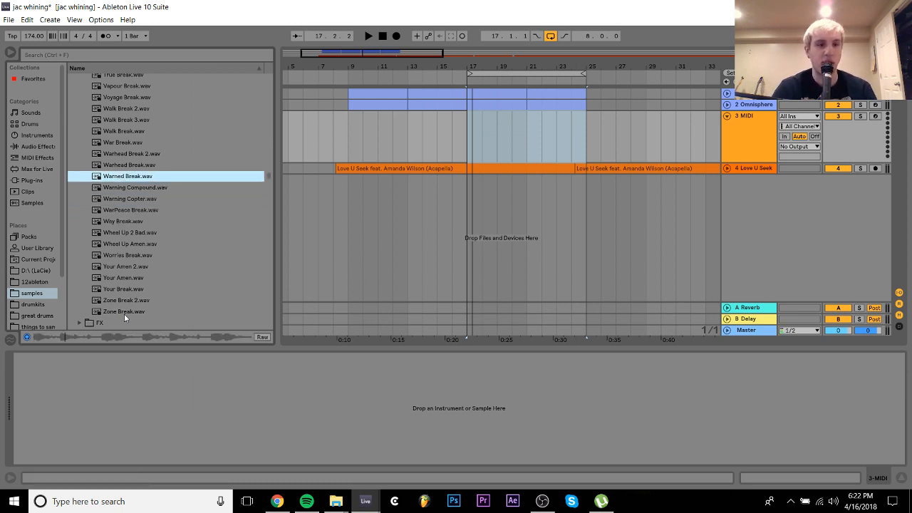
{"action": "key", "text": "Up"}
{"action": "key", "text": "Up"}
{"action": "key", "text": "Up"}
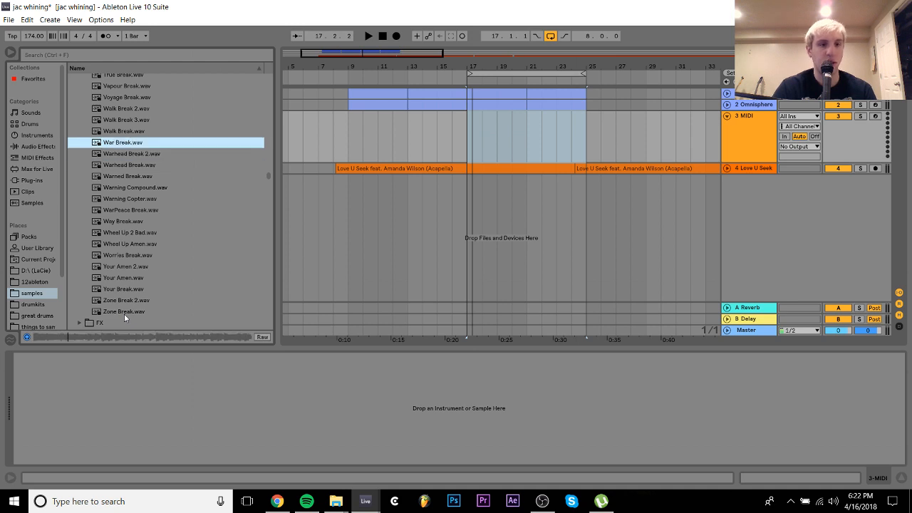
{"action": "key", "text": "Up"}
{"action": "key", "text": "Up"}
{"action": "key", "text": "Up"}
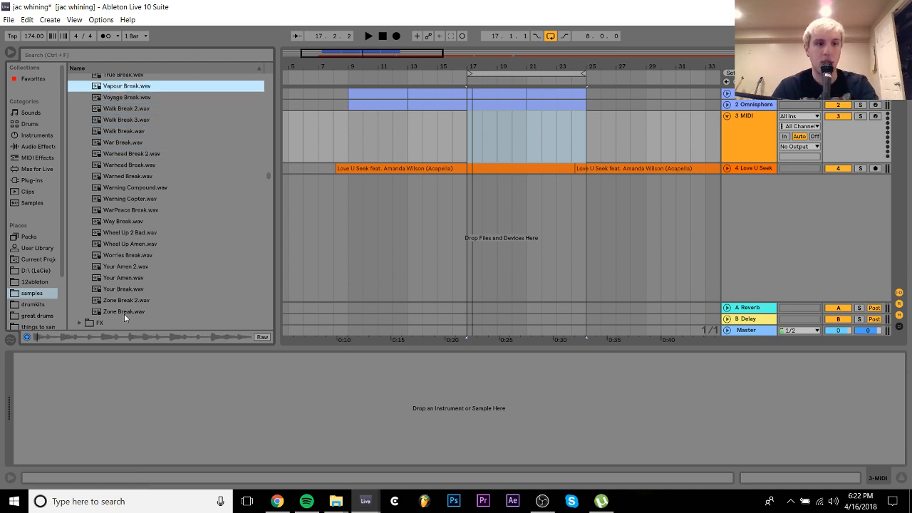
Collapse the Breaks folder and expand the Villem Drum & Bass Samples Vol2 folder further down the samples
{"action": "key", "text": "Left"}
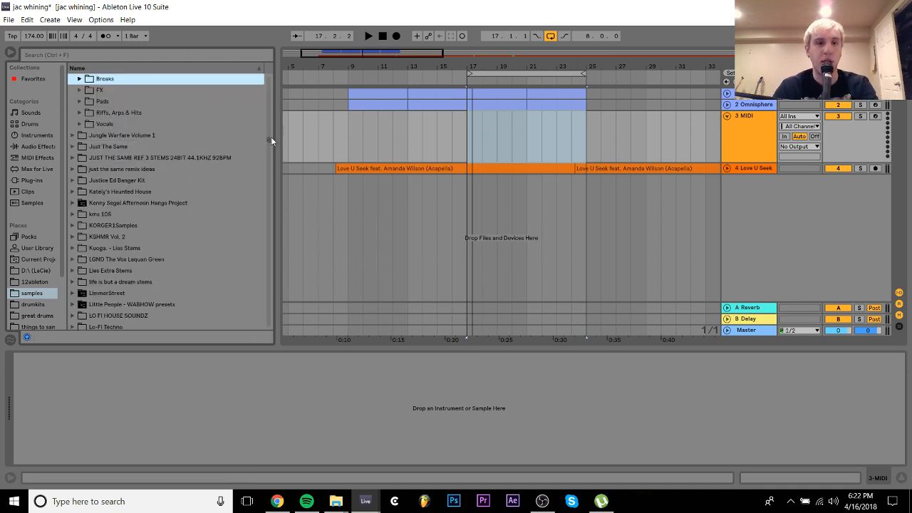
{"action": "scroll", "coordinate": [271, 140], "scroll_direction": "down", "scroll_amount": 20}
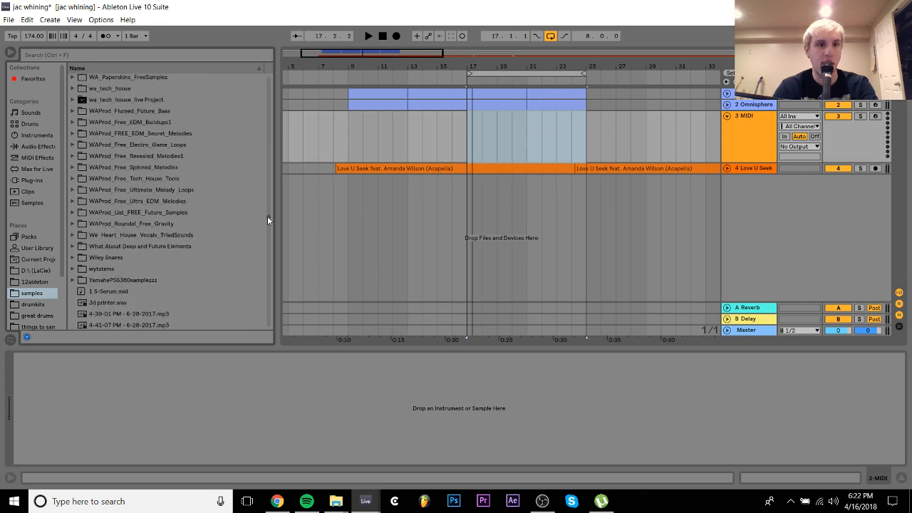
{"action": "scroll", "coordinate": [268, 216], "scroll_direction": "up", "scroll_amount": 3}
{"action": "scroll", "coordinate": [267, 215], "scroll_direction": "down", "scroll_amount": 3}
{"action": "scroll", "coordinate": [267, 216], "scroll_direction": "up", "scroll_amount": 3}
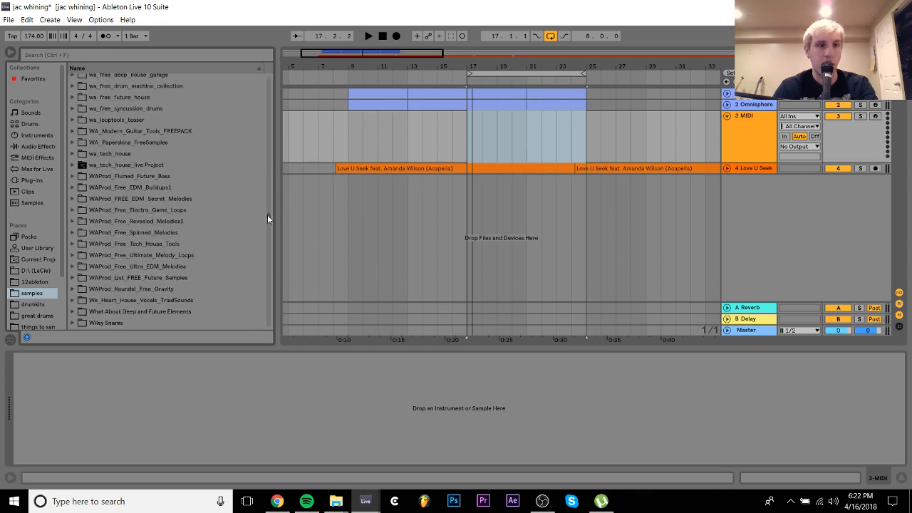
{"action": "scroll", "coordinate": [267, 212], "scroll_direction": "up", "scroll_amount": 10}
{"action": "key", "text": "Right"}
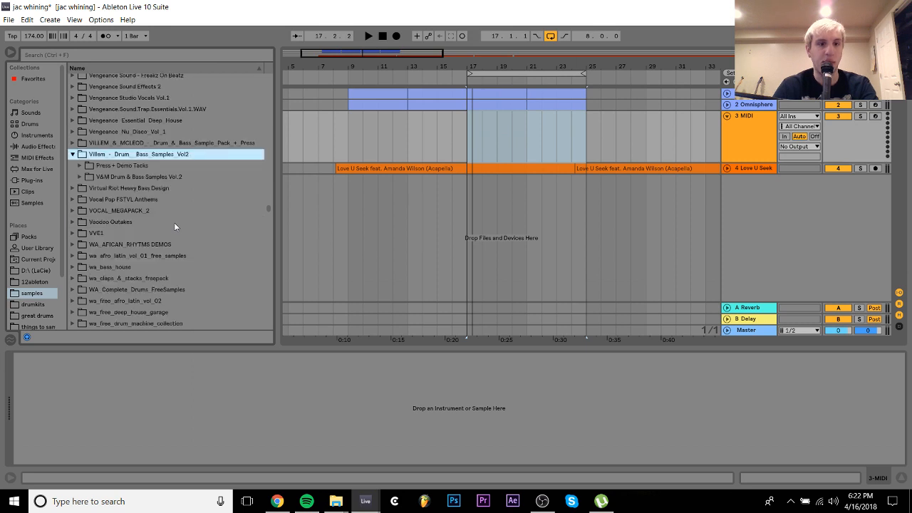
Expand the VILLEM & MCLEOD Drum & Bass Sample Pack folders down to V&M Beats & Breaks
{"action": "key", "text": "Down"}
{"action": "key", "text": "Up"}
{"action": "key", "text": "Up"}
{"action": "key", "text": "Right"}
{"action": "key", "text": "Down"}
{"action": "key", "text": "Down"}
{"action": "key", "text": "Down"}
{"action": "key", "text": "Right"}
{"action": "key", "text": "Down"}
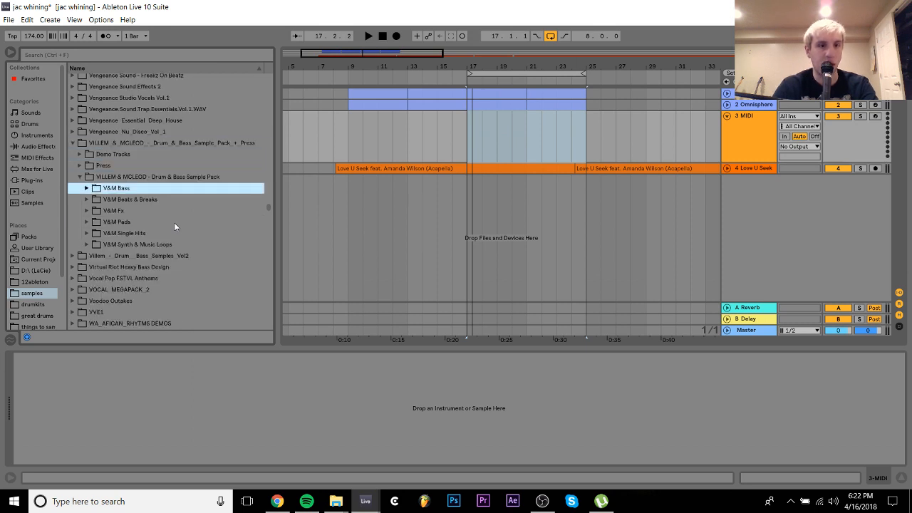
{"action": "key", "text": "Down"}
{"action": "key", "text": "Right"}
Preview the first loops in V&M Beats & Breaks, from V&M_Billy Bong_174.wav to V&M_Drop It Like Hats_172.wav
{"action": "key", "text": "Down"}
{"action": "key", "text": "Down"}
{"action": "key", "text": "Down"}
{"action": "key", "text": "Down"}
{"action": "key", "text": "Down"}
{"action": "key", "text": "Down"}
{"action": "key", "text": "Down"}
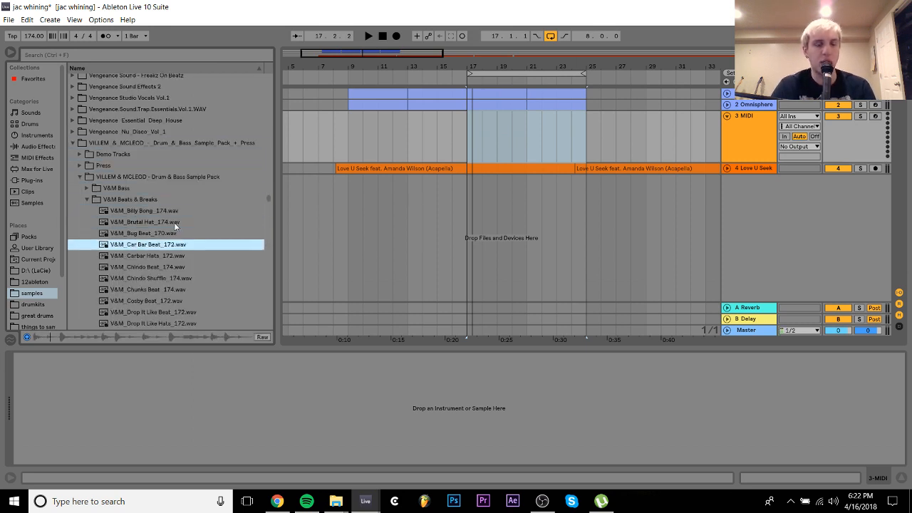
{"action": "key", "text": "Up"}
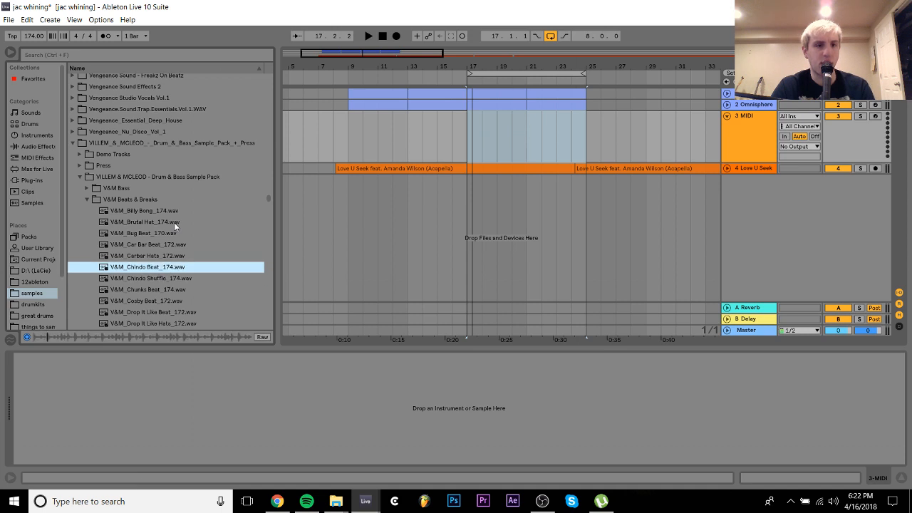
{"action": "key", "text": "Down"}
{"action": "key", "text": "Down"}
{"action": "key", "text": "Down"}
{"action": "key", "text": "Down"}
{"action": "key", "text": "Down"}
{"action": "key", "text": "Down"}
{"action": "key", "text": "Down"}
{"action": "key", "text": "Down"}
{"action": "key", "text": "Down"}
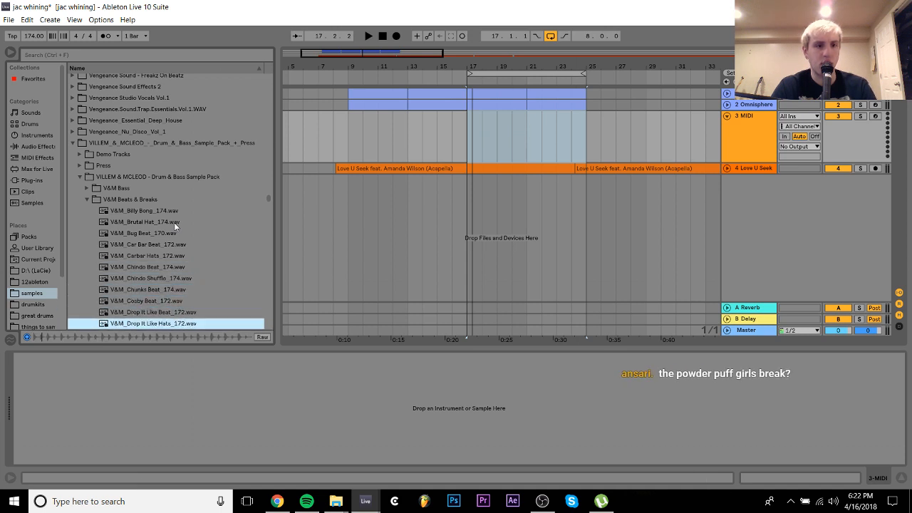
Preview the following loops up to V&M_Jasmine Break_174.wav and place that break on track 3 at bar 17
{"action": "key", "text": "Down"}
{"action": "key", "text": "Down"}
{"action": "key", "text": "Down"}
{"action": "key", "text": "Down"}
{"action": "key", "text": "Down"}
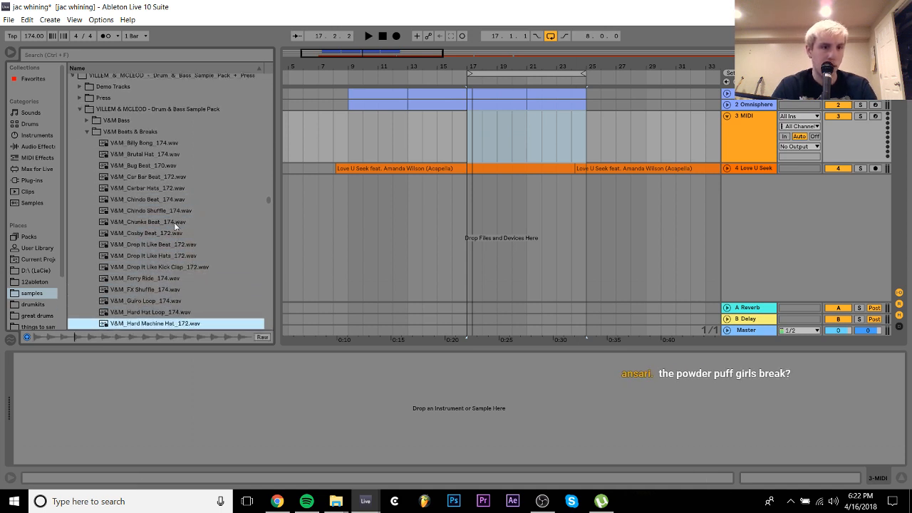
{"action": "key", "text": "Down"}
{"action": "key", "text": "Down"}
{"action": "key", "text": "Down"}
{"action": "key", "text": "Down"}
{"action": "key", "text": "Down"}
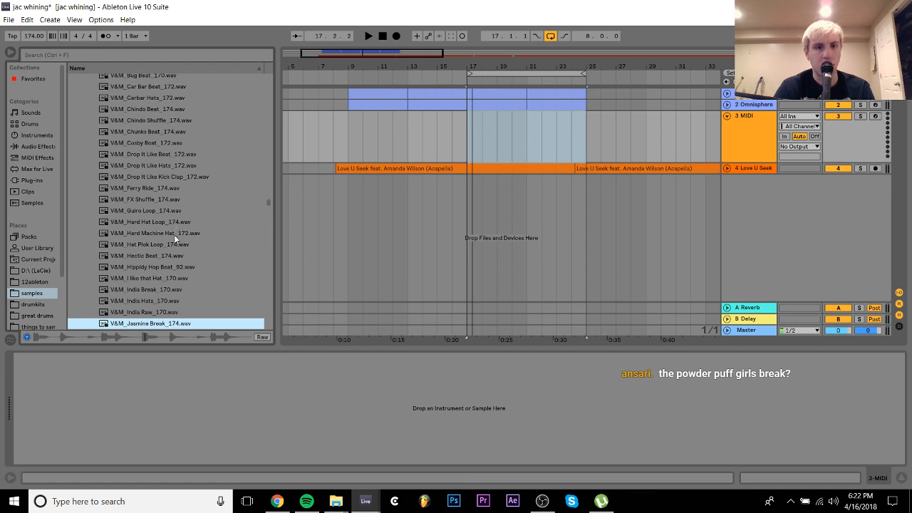
{"action": "left_click_drag", "start_coordinate": [147, 324], "coordinate": [474, 134]}
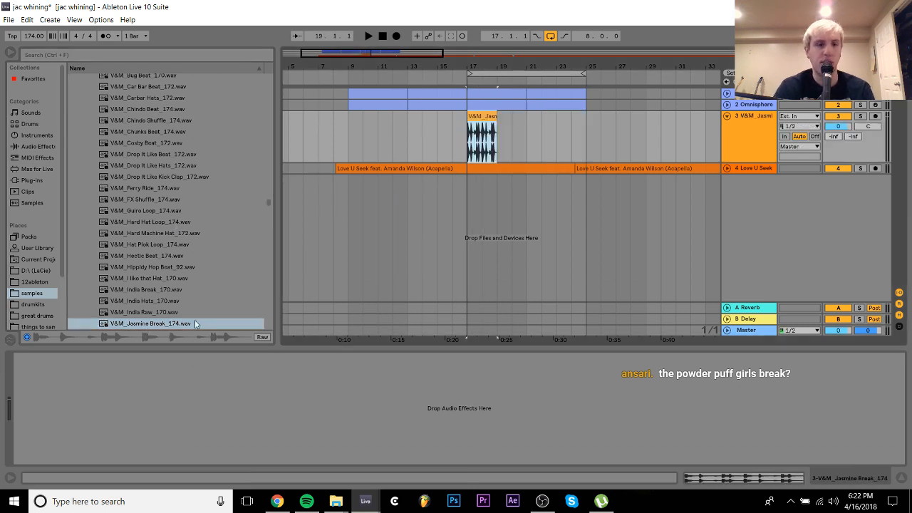
Preview the loops after the Jasmine Break, from V&M_Jingle Hats_172.wav to V&M_Sax Beat_174.wav
{"action": "key", "text": "Down"}
{"action": "key", "text": "Down"}
{"action": "key", "text": "Down"}
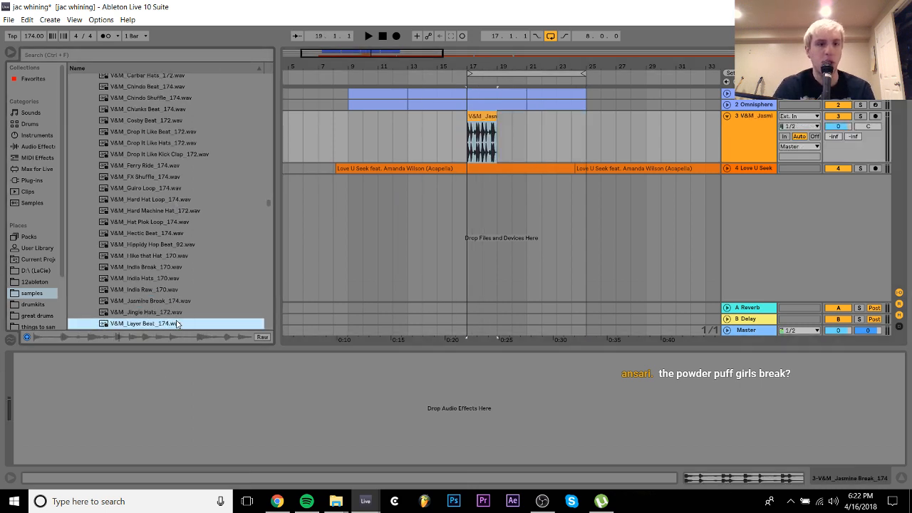
{"action": "key", "text": "Down"}
{"action": "key", "text": "Down"}
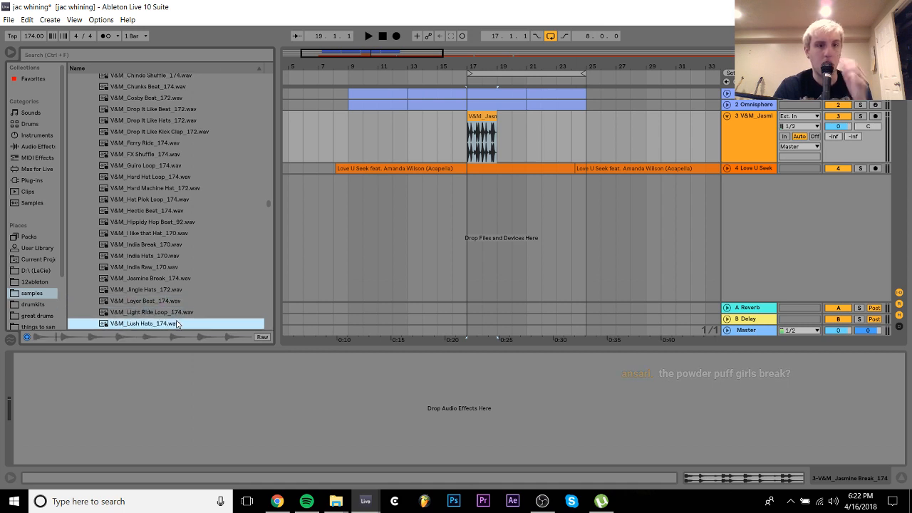
{"action": "key", "text": "Down"}
{"action": "key", "text": "Down"}
{"action": "key", "text": "Down"}
{"action": "key", "text": "Down"}
{"action": "key", "text": "Down"}
{"action": "key", "text": "Down"}
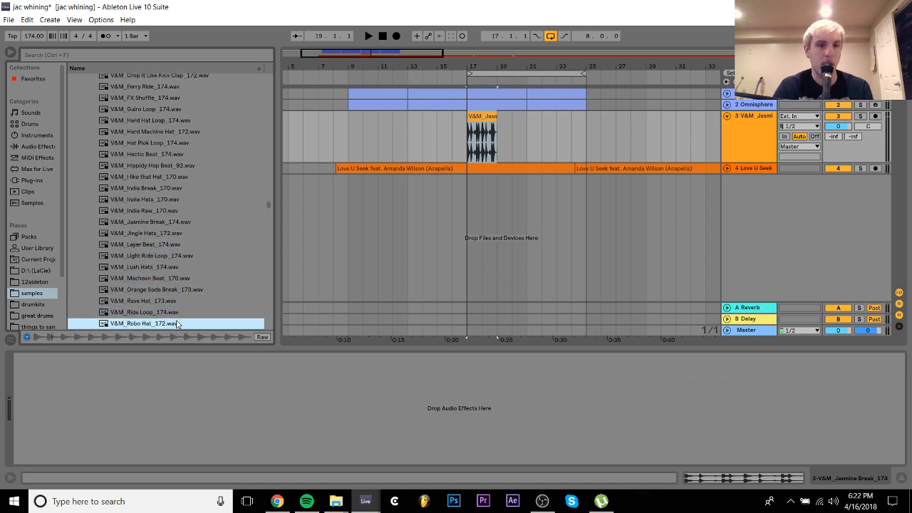
{"action": "key", "text": "Down"}
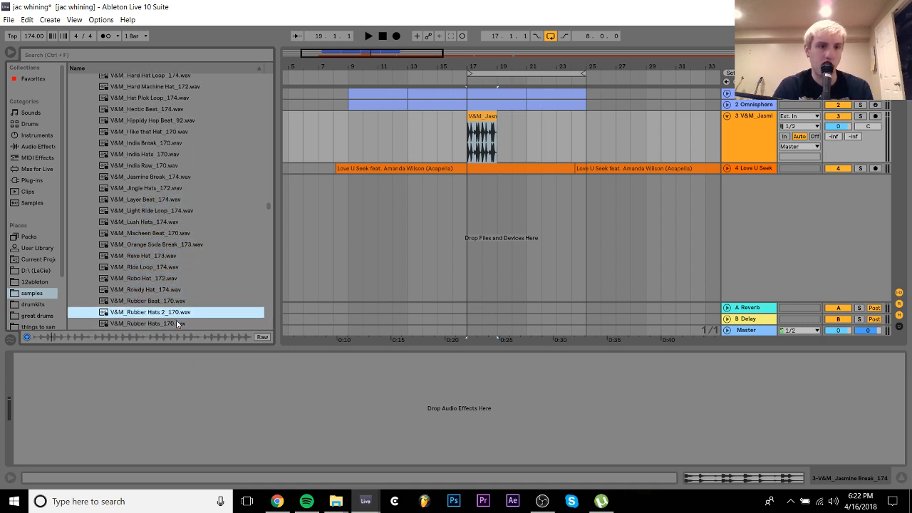
{"action": "key", "text": "Down"}
{"action": "key", "text": "Down"}
{"action": "key", "text": "Down"}
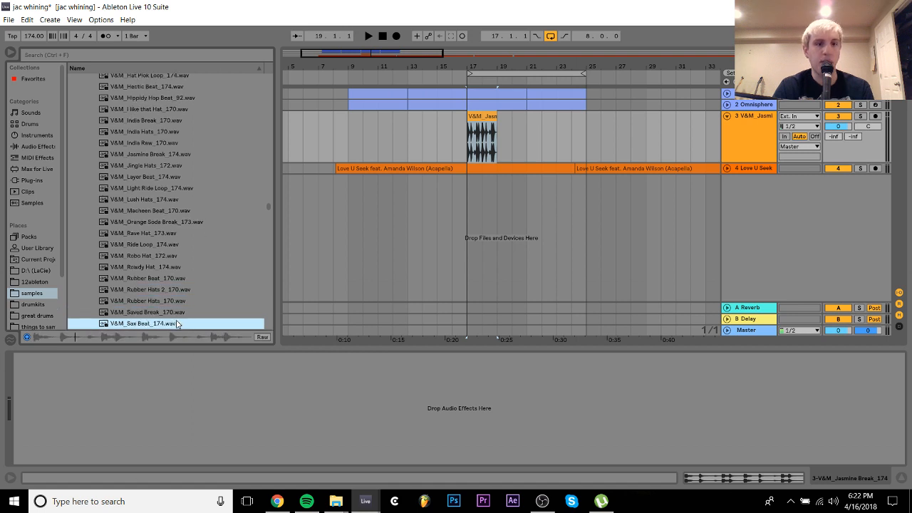
{"action": "key", "text": "Up"}
{"action": "key", "text": "Down"}
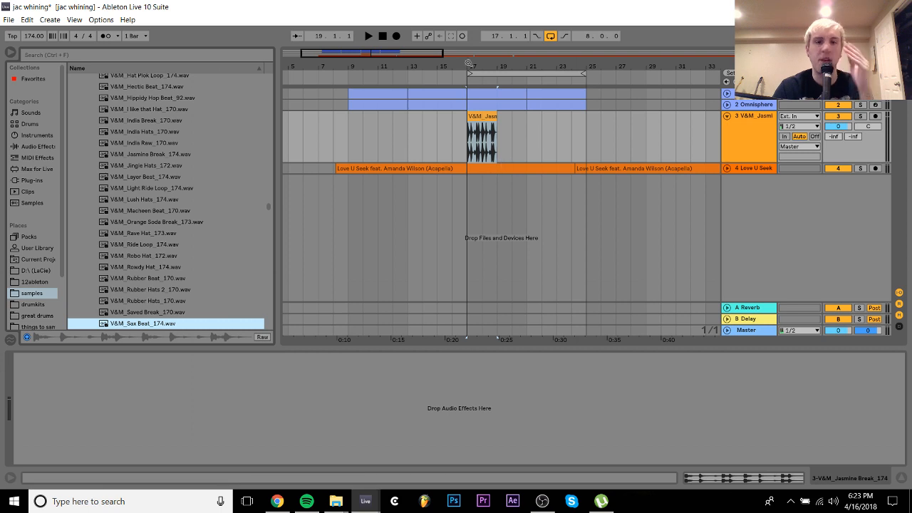
Collapse V&M Beats & Breaks and expand the V&M2 - Beats folder inside V&M Drum & Bass Samples Vol.2
{"action": "left_click_drag", "start_coordinate": [469, 62], "coordinate": [489, 81]}
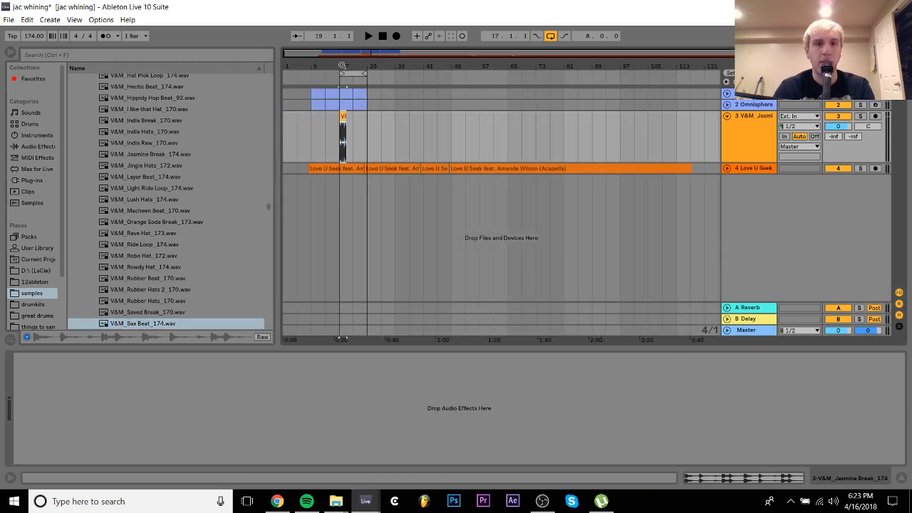
{"action": "left_click_drag", "start_coordinate": [342, 65], "coordinate": [345, 114]}
{"action": "left_click", "coordinate": [101, 211]}
{"action": "key", "text": "Left"}
{"action": "key", "text": "Left"}
{"action": "key", "text": "Down"}
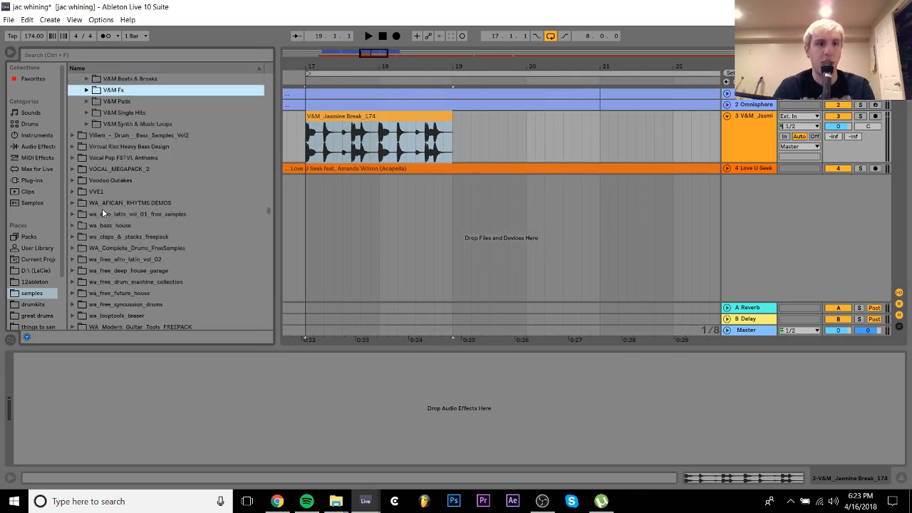
{"action": "key", "text": "Down"}
{"action": "key", "text": "Down"}
{"action": "key", "text": "Left"}
{"action": "key", "text": "Left"}
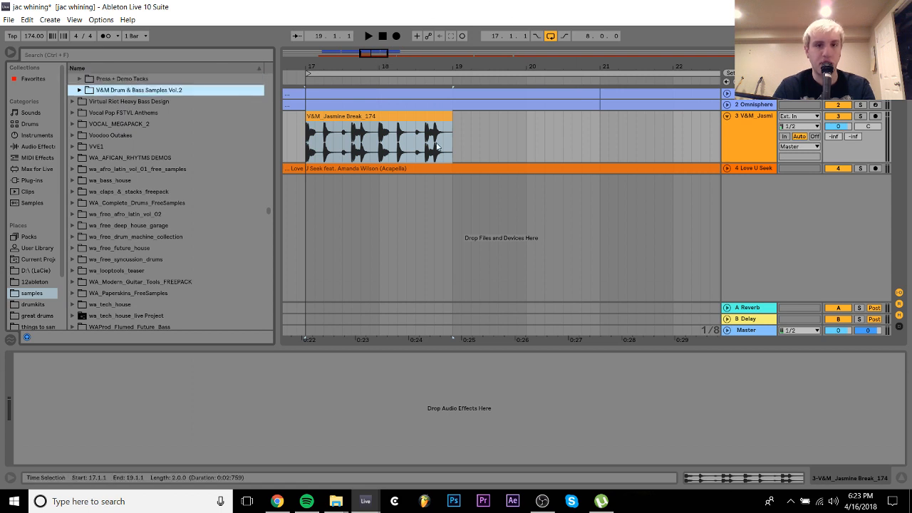
{"action": "key", "text": "Right"}
{"action": "key", "text": "Down"}
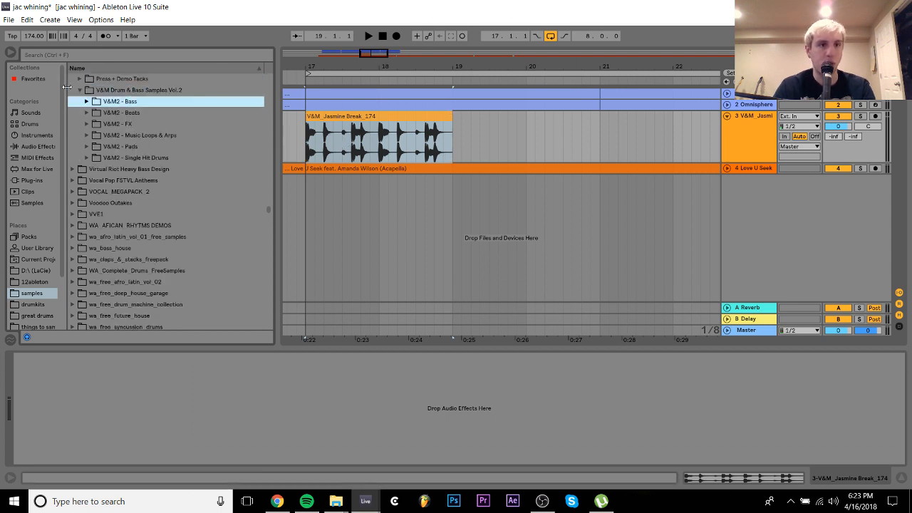
{"action": "key", "text": "Down"}
{"action": "key", "text": "Right"}
Preview the first V&M2 - Beats loops and place V&M2_Classic Crunch Hats_170.wav on a new audio track at bar 17
{"action": "key", "text": "Down"}
{"action": "key", "text": "Down"}
{"action": "key", "text": "Down"}
{"action": "key", "text": "Down"}
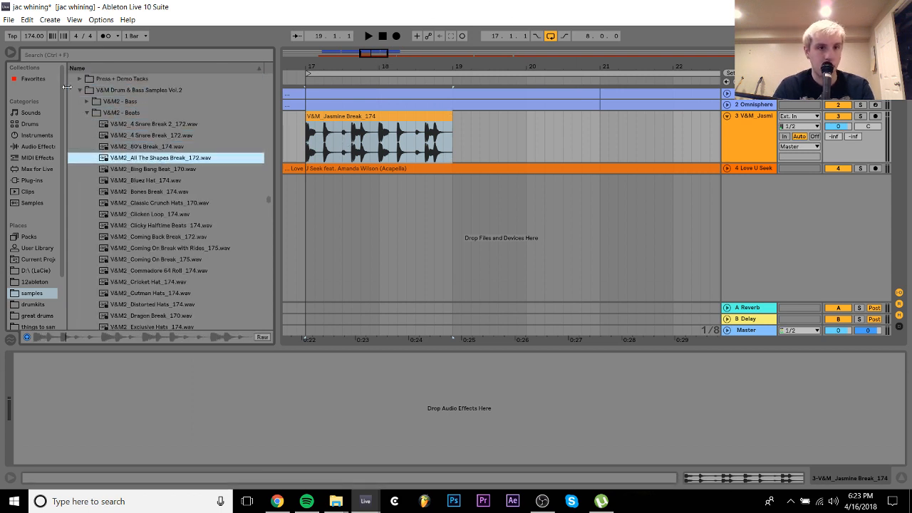
{"action": "key", "text": "Down"}
{"action": "key", "text": "Down"}
{"action": "key", "text": "Down"}
{"action": "key", "text": "Down"}
{"action": "key", "text": "Down"}
{"action": "key", "text": "Up"}
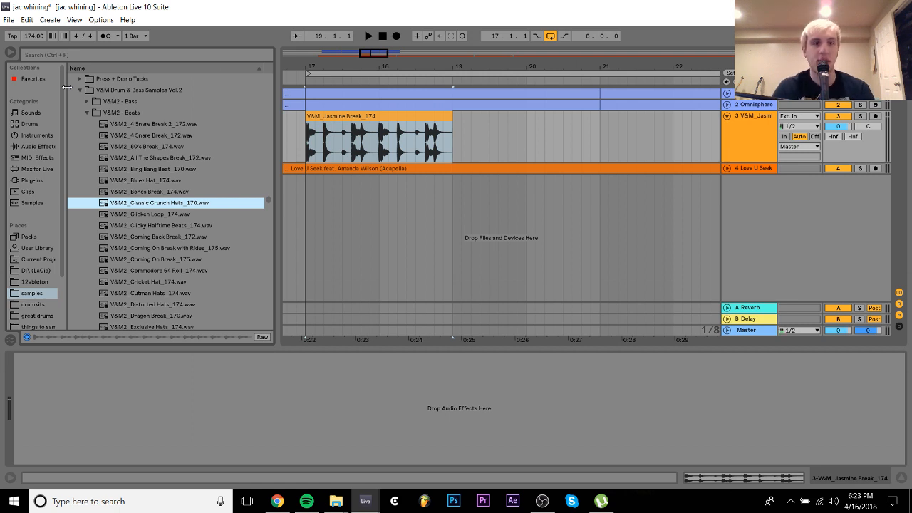
{"action": "left_click_drag", "start_coordinate": [151, 207], "coordinate": [344, 188]}
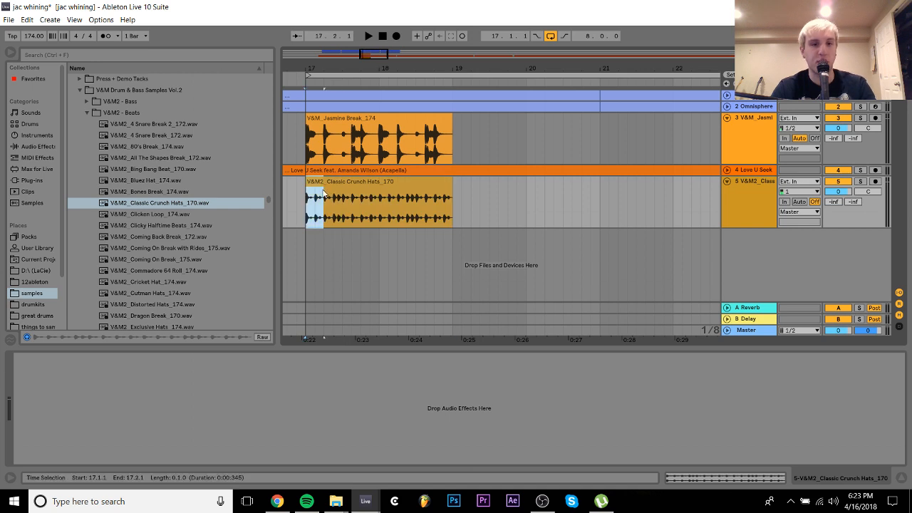
Duplicate the first beat of the Classic Crunch Hats clip seven times up to bar 19 and select all the pieces
{"action": "key", "text": "ctrl+d"}
{"action": "key", "text": "ctrl+d"}
{"action": "key", "text": "ctrl+d"}
{"action": "key", "text": "ctrl+d"}
{"action": "key", "text": "ctrl+d"}
{"action": "key", "text": "ctrl+d"}
{"action": "key", "text": "ctrl+d"}
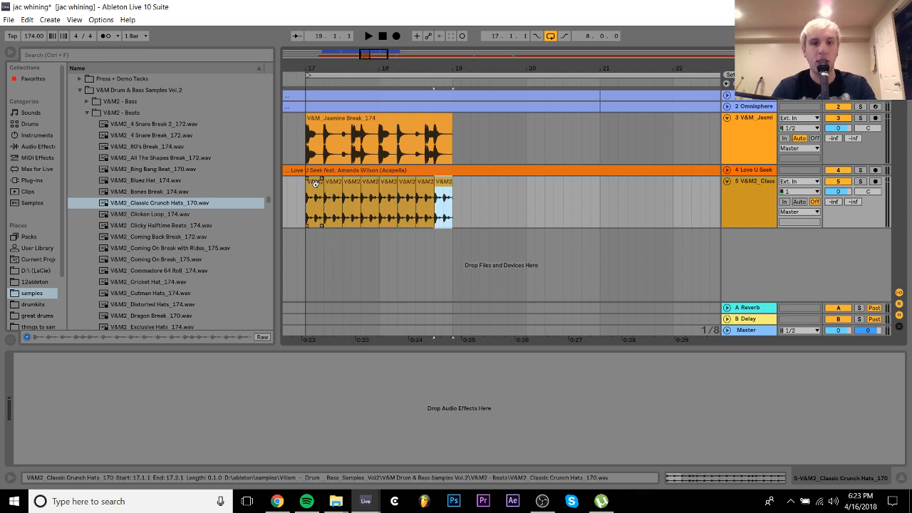
{"action": "left_click", "coordinate": [315, 183], "text": "shift"}
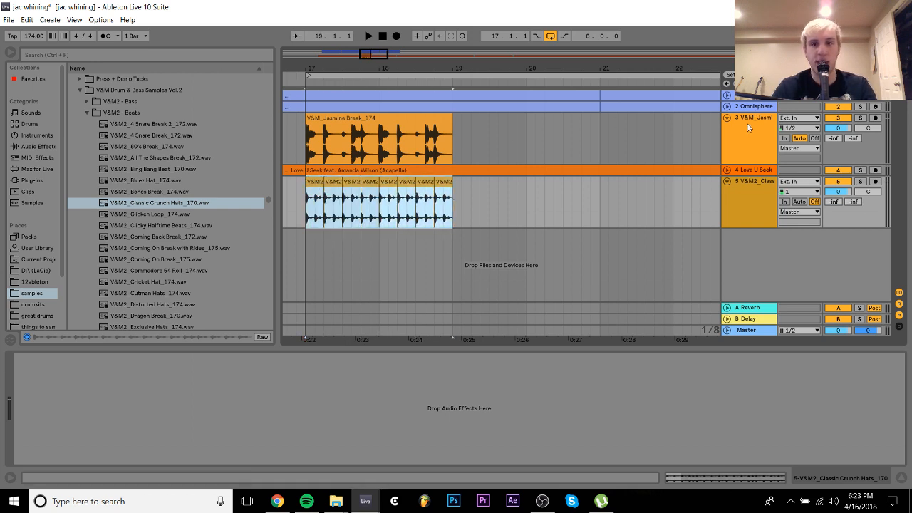
Move the Jasmine Break track below the hats and reduce the break to its first kick, with the first snare on a separate track
{"action": "left_click_drag", "start_coordinate": [748, 127], "coordinate": [752, 217]}
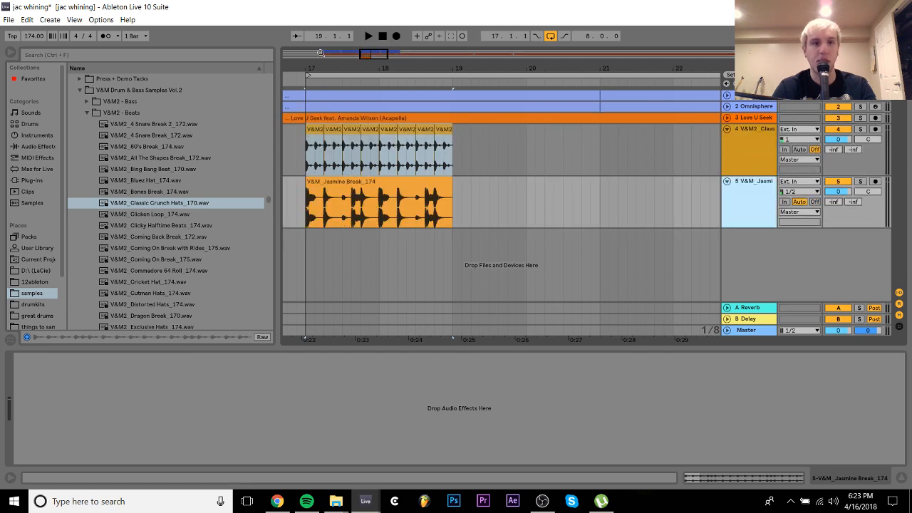
{"action": "left_click_drag", "start_coordinate": [318, 68], "coordinate": [437, 251]}
{"action": "key", "text": "ctrl+t"}
{"action": "left_click", "coordinate": [509, 194]}
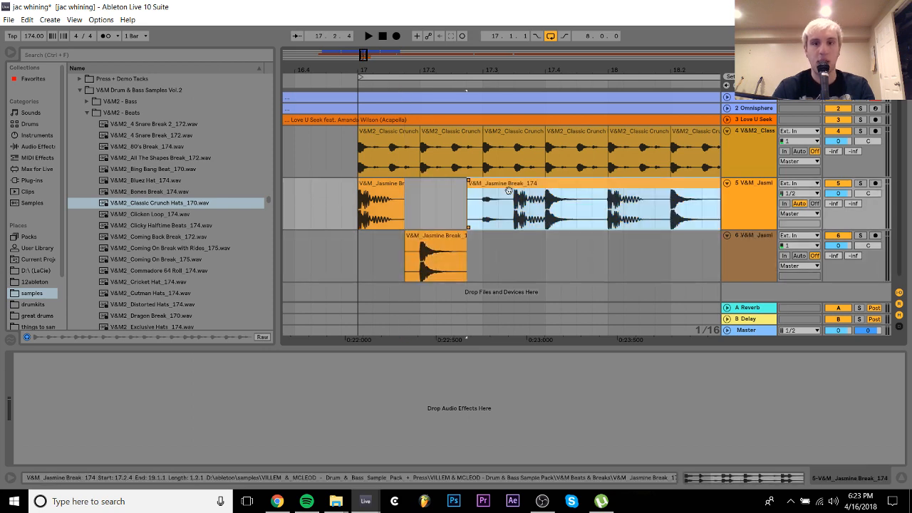
{"action": "key", "text": "Delete"}
Turn off warping for the Jasmine Break kick clip at bar 17
{"action": "double_click", "coordinate": [384, 192]}
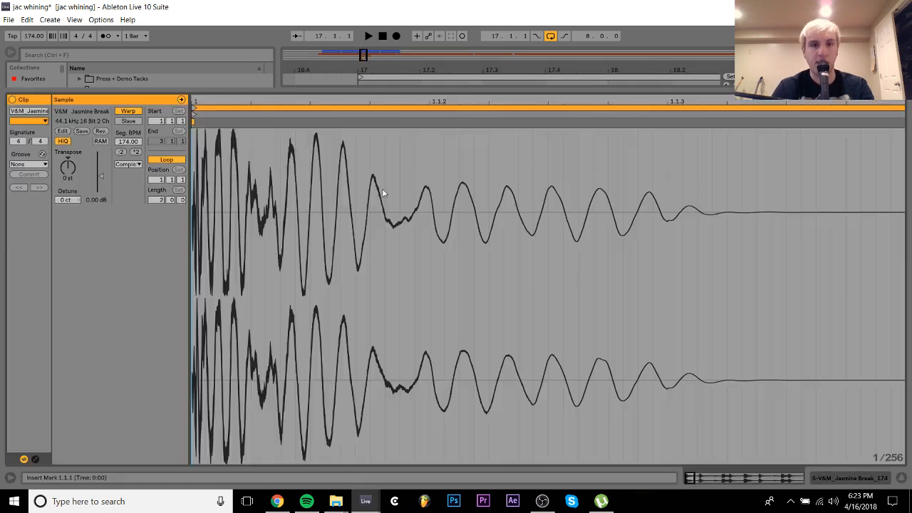
{"action": "left_click", "coordinate": [126, 112]}
{"action": "left_click", "coordinate": [839, 481]}
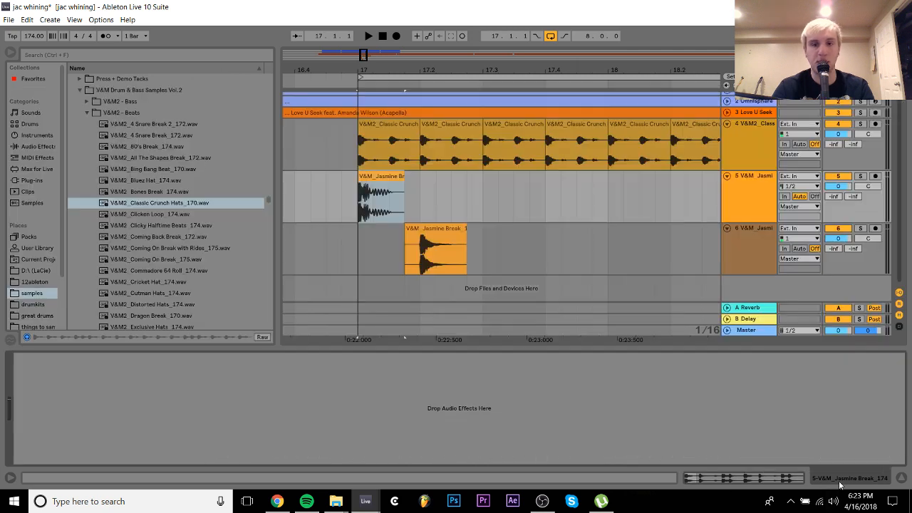
Turn off warping for the Jasmine Break snare clip and set its start marker to 0:00:345, right before the hit
{"action": "double_click", "coordinate": [463, 243]}
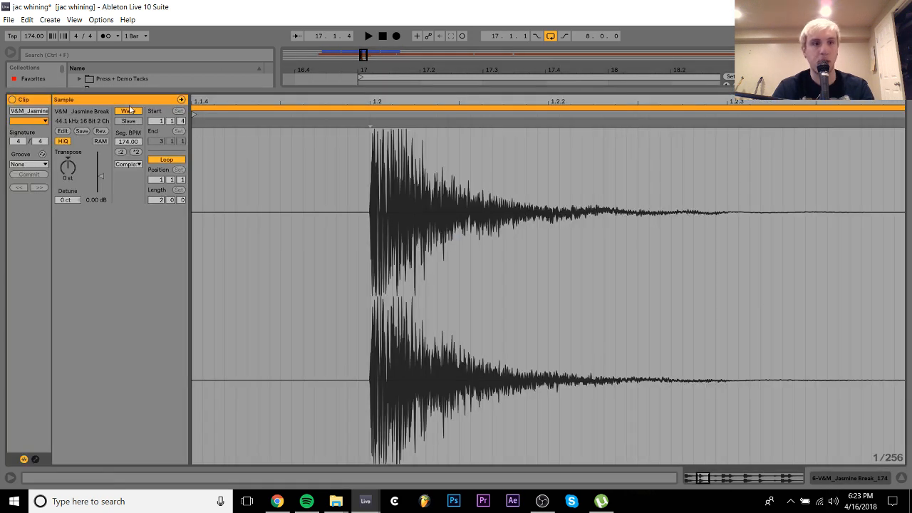
{"action": "left_click", "coordinate": [128, 111]}
{"action": "mouse_move", "coordinate": [196, 106]}
{"action": "left_mouse_down"}
{"action": "mouse_move", "coordinate": [372, 106]}
{"action": "mouse_move", "coordinate": [356, 147]}
{"action": "left_mouse_up"}
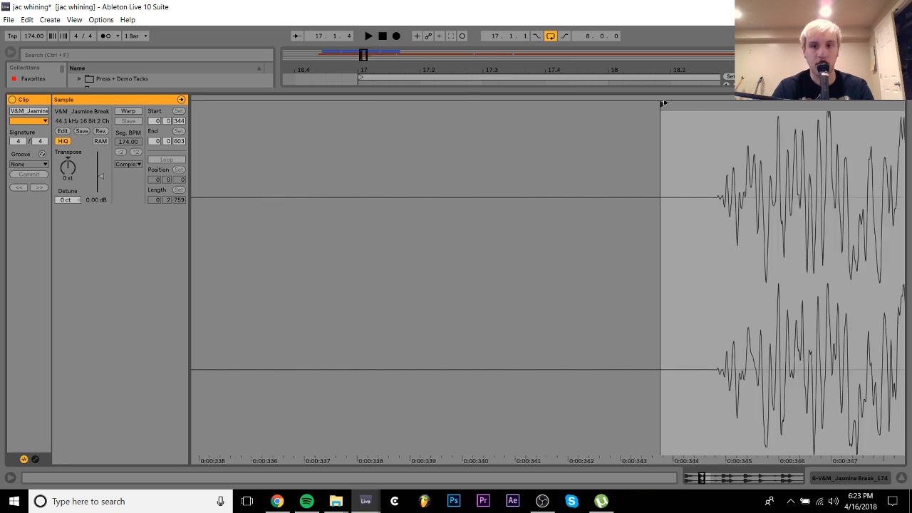
{"action": "left_click_drag", "start_coordinate": [663, 103], "coordinate": [714, 107]}
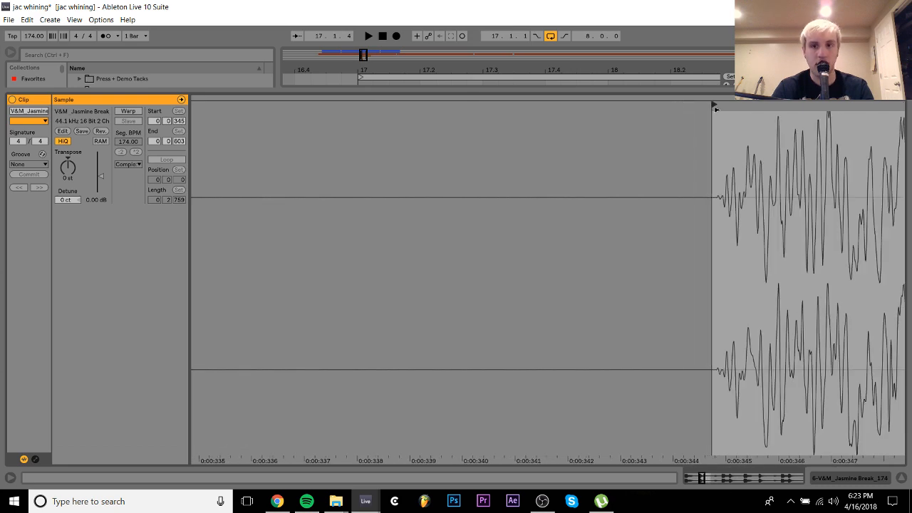
{"action": "left_click", "coordinate": [877, 475]}
Place the snare on beats 17.2 and 17.4 and copy the kick to 17.3.3 for a one-bar pattern
{"action": "left_click", "coordinate": [429, 229]}
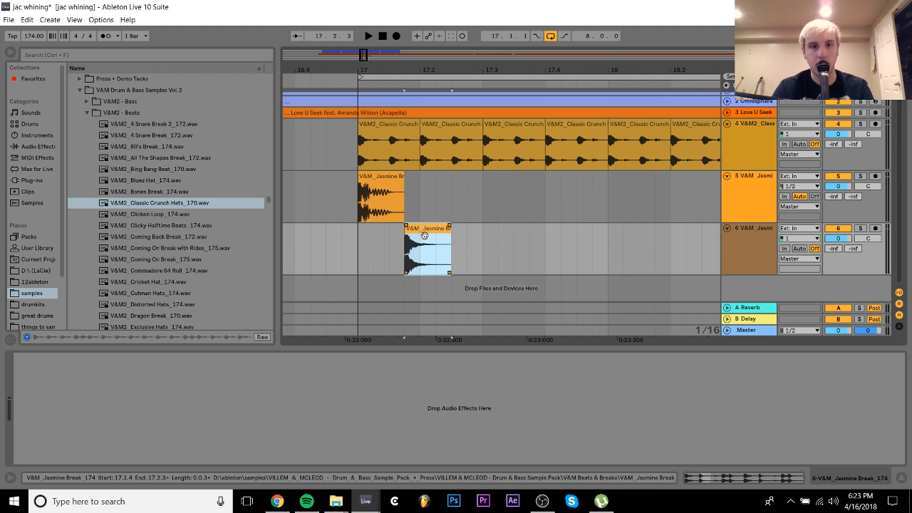
{"action": "left_click_drag", "start_coordinate": [425, 235], "coordinate": [440, 235]}
{"action": "left_click_drag", "start_coordinate": [348, 255], "coordinate": [468, 258]}
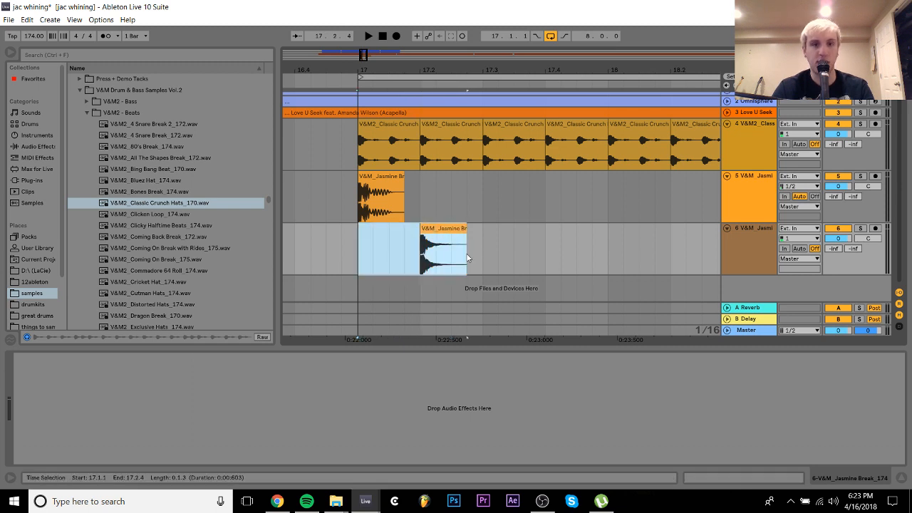
{"action": "key", "text": "ctrl+d"}
{"action": "left_click", "coordinate": [379, 176]}
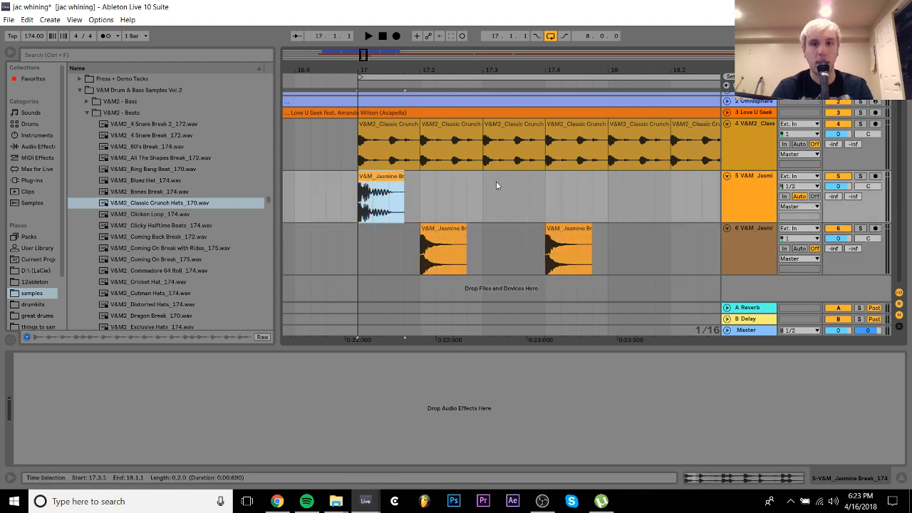
{"action": "left_click", "coordinate": [516, 195], "text": "shift"}
{"action": "key", "text": "ctrl+d"}
Repeat the one-bar kick and snare pattern up to bar 19, and duplicate it with the hats through to bar 25
{"action": "left_click_drag", "start_coordinate": [608, 198], "coordinate": [362, 240]}
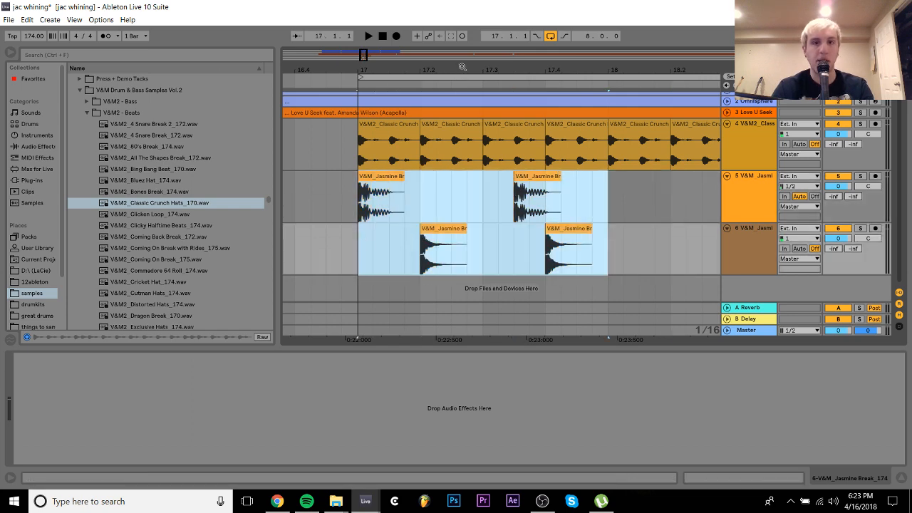
{"action": "left_click_drag", "start_coordinate": [517, 69], "coordinate": [343, 29]}
{"action": "key", "text": "ctrl+d"}
{"action": "key", "text": "ctrl+d"}
{"action": "key", "text": "ctrl+z"}
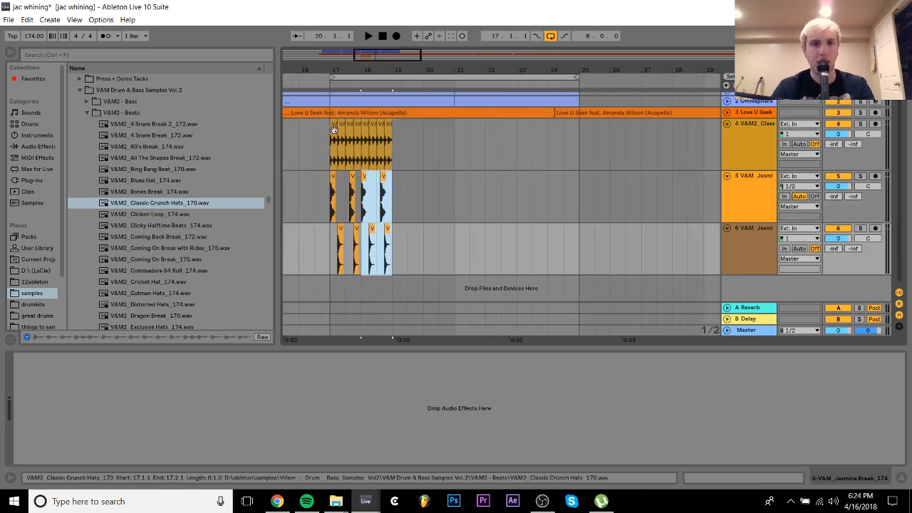
{"action": "left_click", "coordinate": [336, 126], "text": "shift"}
{"action": "key", "text": "ctrl+d"}
{"action": "key", "text": "ctrl+d"}
{"action": "key", "text": "ctrl+d"}
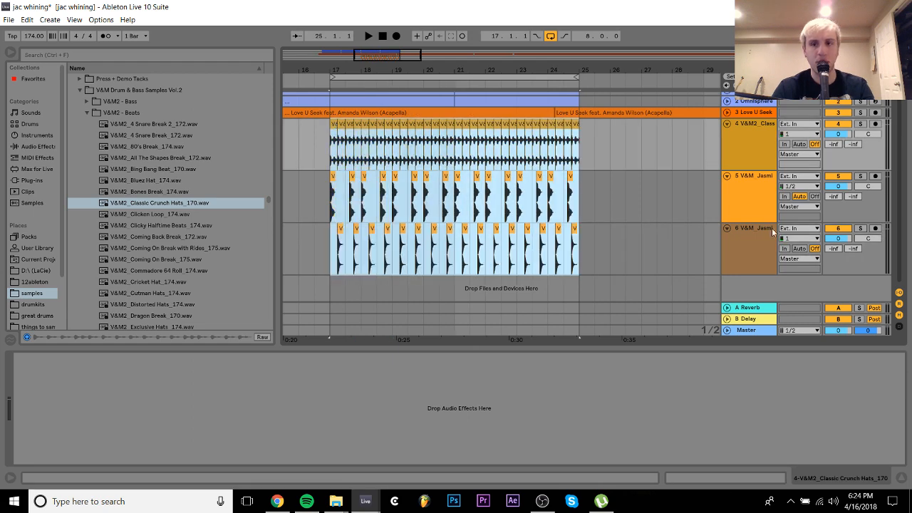
Solo the hats, kick and snare tracks, start playback and lower all three volumes to -11.8 dB
{"action": "left_click", "coordinate": [863, 125]}
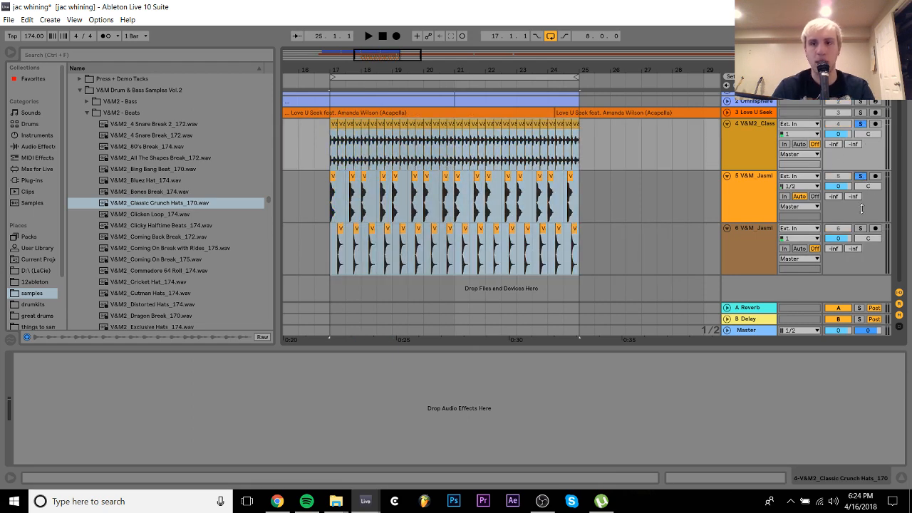
{"action": "left_click", "coordinate": [748, 243]}
{"action": "left_click", "coordinate": [749, 156], "text": "shift"}
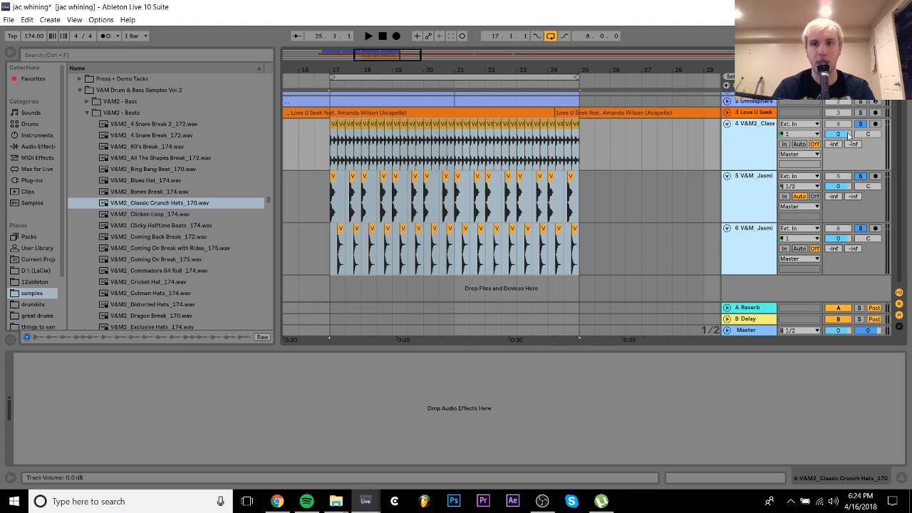
{"action": "key", "text": "space"}
{"action": "mouse_move", "coordinate": [849, 135]}
{"action": "left_mouse_down"}
{"action": "mouse_move", "coordinate": [849, 160]}
{"action": "mouse_move", "coordinate": [849, 150]}
{"action": "left_mouse_up"}
Raise the snare track's volume to -9.3 dB during playback and unsolo the drum tracks
{"action": "left_click", "coordinate": [742, 186]}
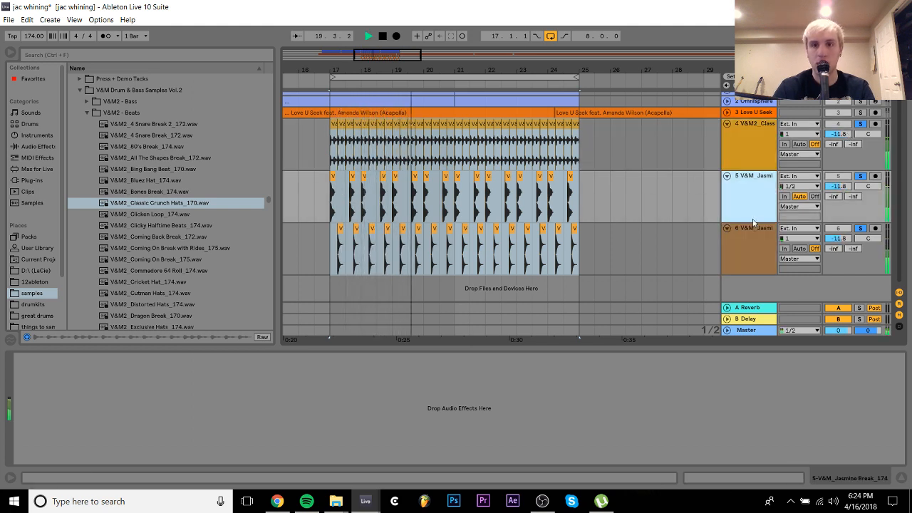
{"action": "left_click", "coordinate": [845, 241]}
{"action": "left_click_drag", "start_coordinate": [844, 241], "coordinate": [844, 237]}
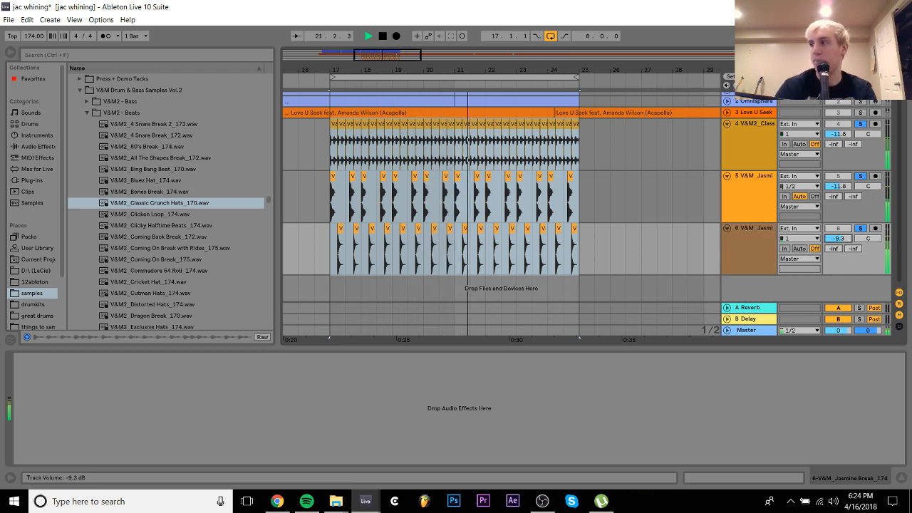
{"action": "left_click", "coordinate": [861, 229]}
Try replacing OTT on the Love U Seek vocal track with the Speech Enhancer preset and switching off EQ Eight
{"action": "scroll", "coordinate": [549, 227], "scroll_direction": "up", "scroll_amount": 1}
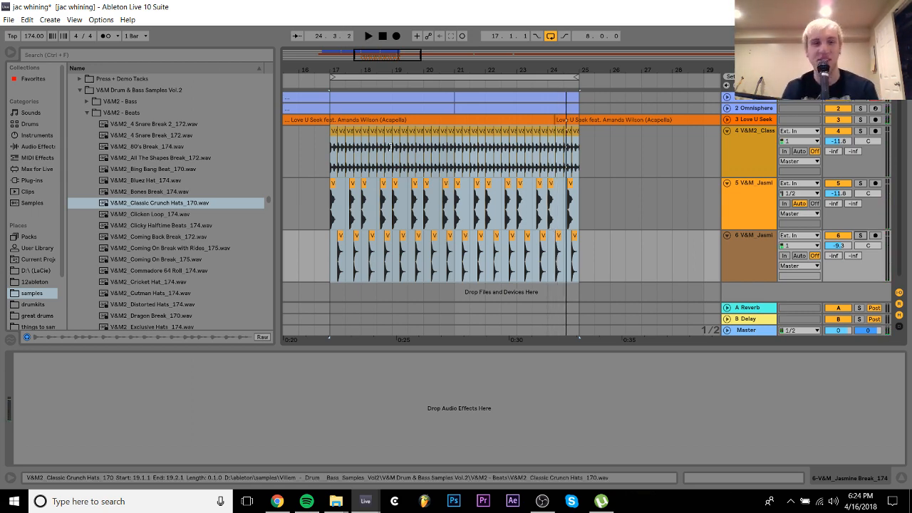
{"action": "left_click_drag", "start_coordinate": [709, 72], "coordinate": [699, 18]}
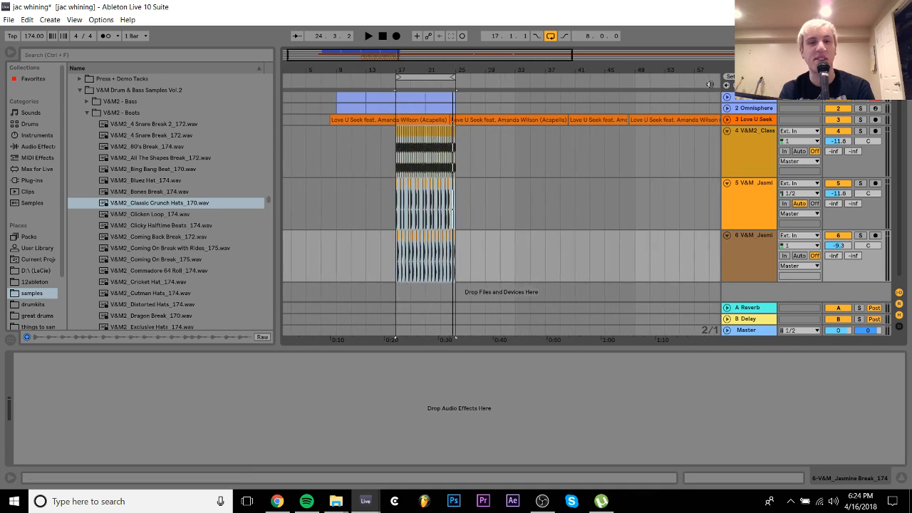
{"action": "left_click", "coordinate": [769, 119]}
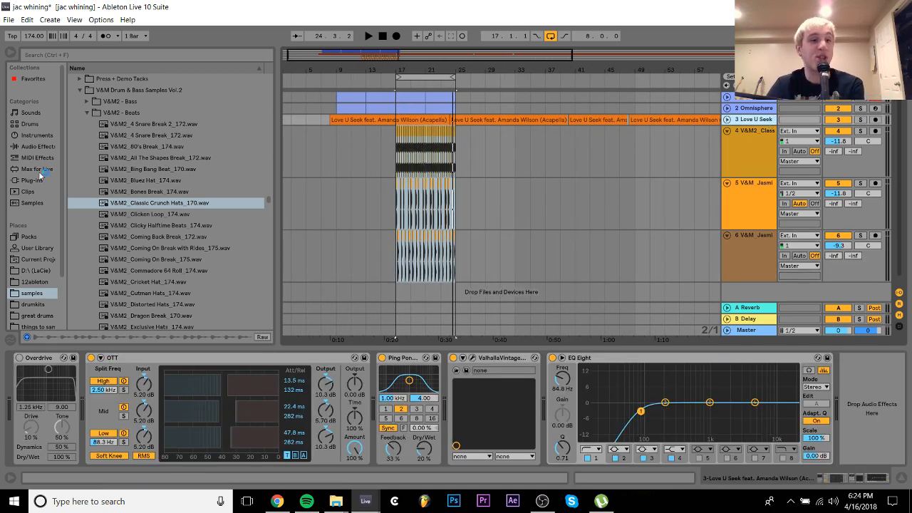
{"action": "left_click", "coordinate": [31, 147]}
{"action": "scroll", "coordinate": [172, 265], "scroll_direction": "down", "scroll_amount": 10}
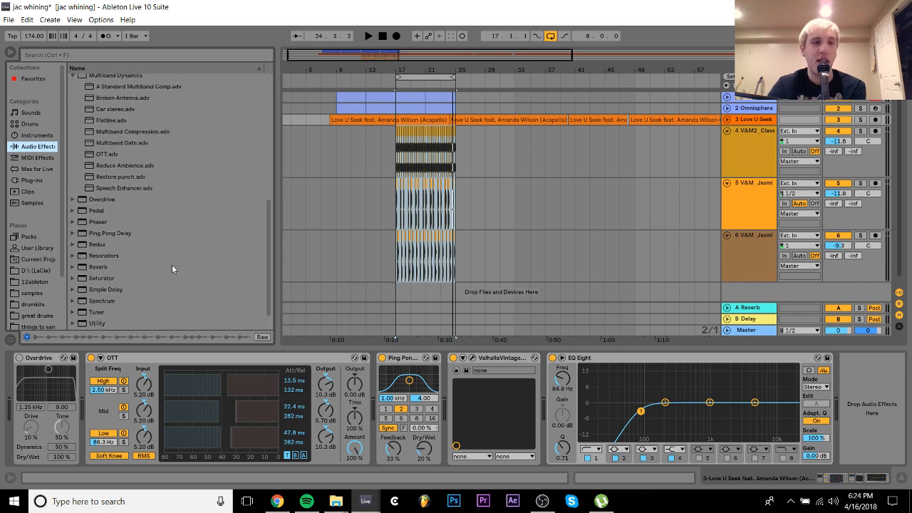
{"action": "left_click_drag", "start_coordinate": [129, 200], "coordinate": [176, 375]}
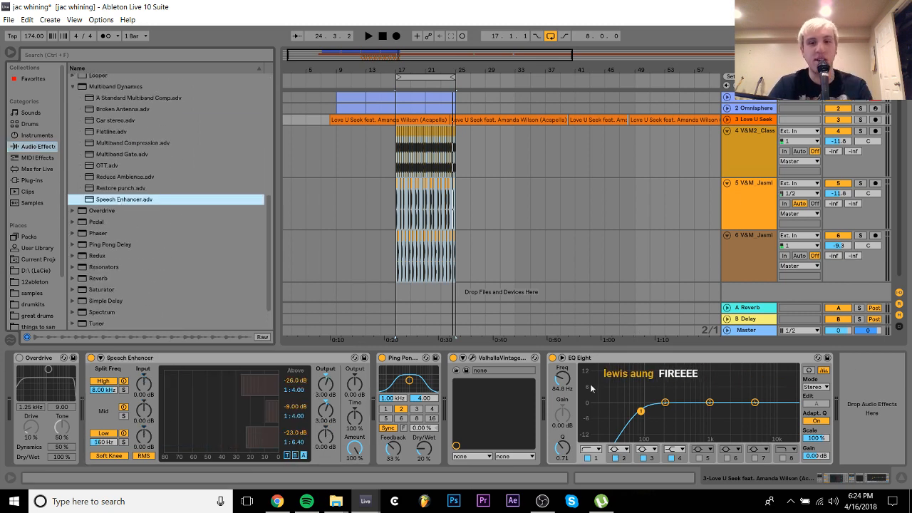
{"action": "left_click", "coordinate": [553, 358]}
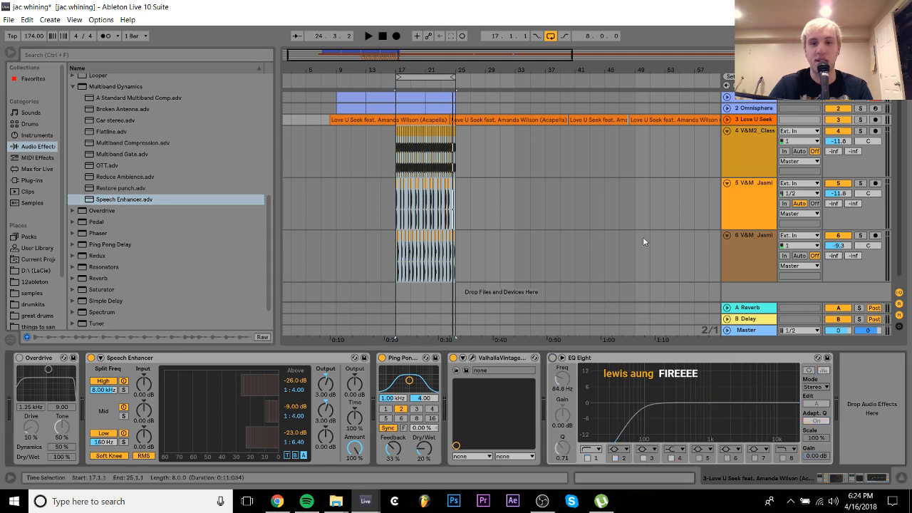
{"action": "left_click", "coordinate": [727, 119]}
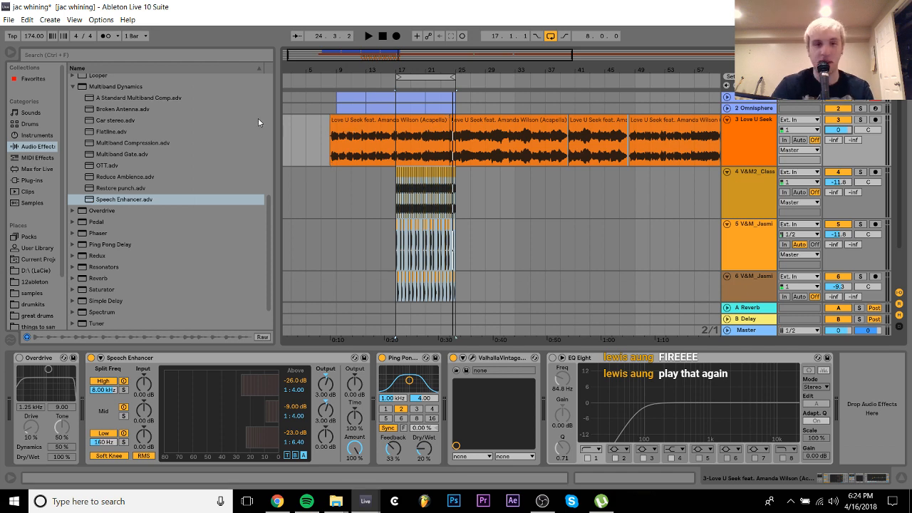
Undo the trial MIDI track together with the vocal's last volume, EQ Eight and Speech Enhancer changes
{"action": "left_click", "coordinate": [359, 123]}
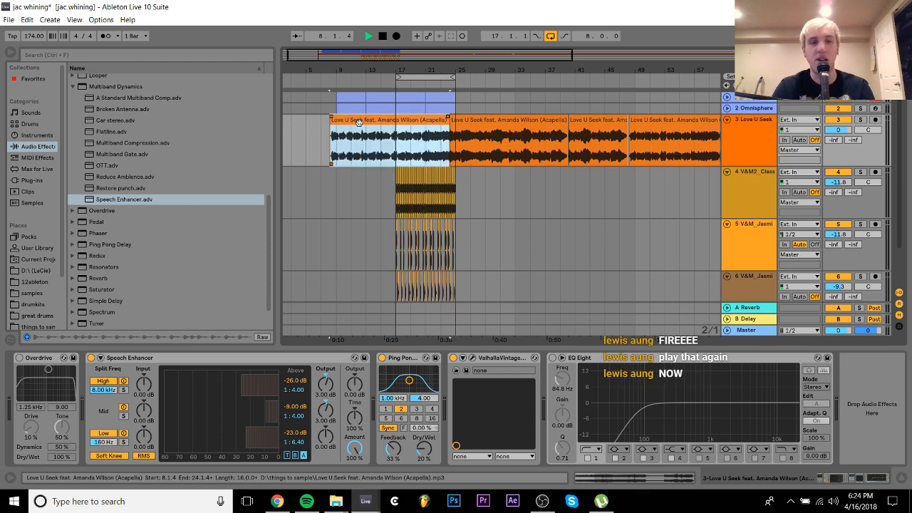
{"action": "key", "text": "ctrl+shift+t"}
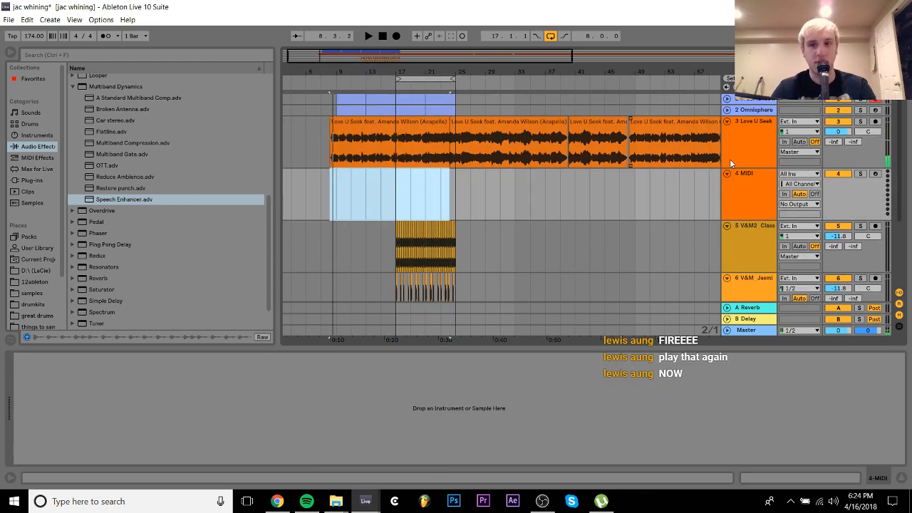
{"action": "left_click", "coordinate": [757, 145]}
{"action": "key", "text": "ctrl+z"}
{"action": "key", "text": "ctrl+z"}
{"action": "key", "text": "ctrl+z"}
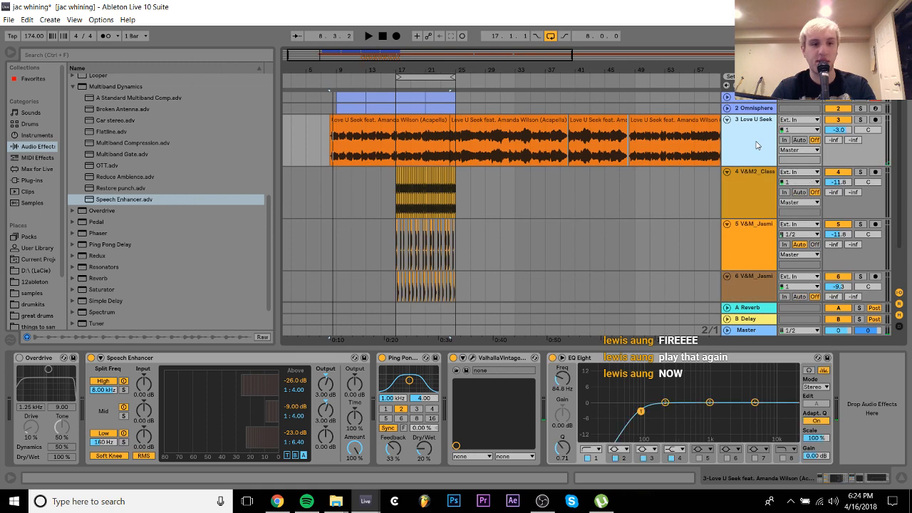
{"action": "key", "text": "ctrl+z"}
Insert a MIDI track below the Love U Seek vocal and return to browsing the samples folder
{"action": "key", "text": "ctrl+shift+t"}
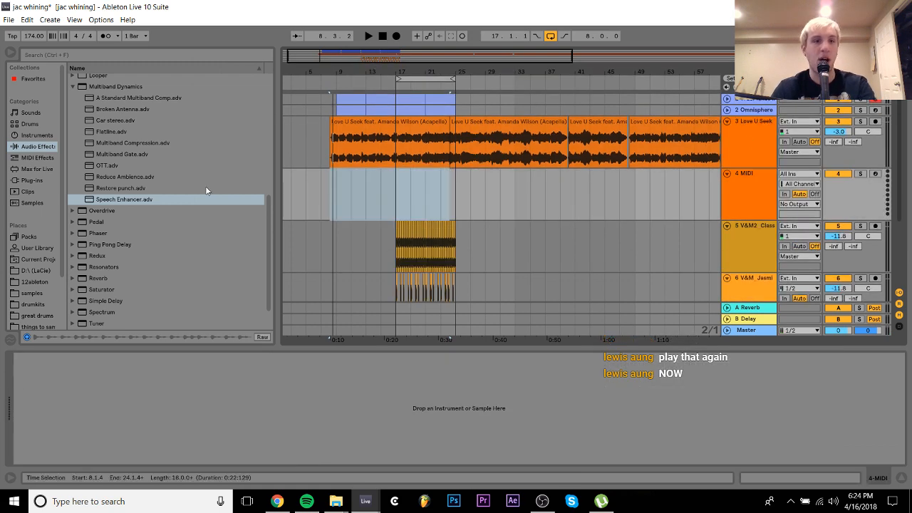
{"action": "left_click", "coordinate": [36, 295]}
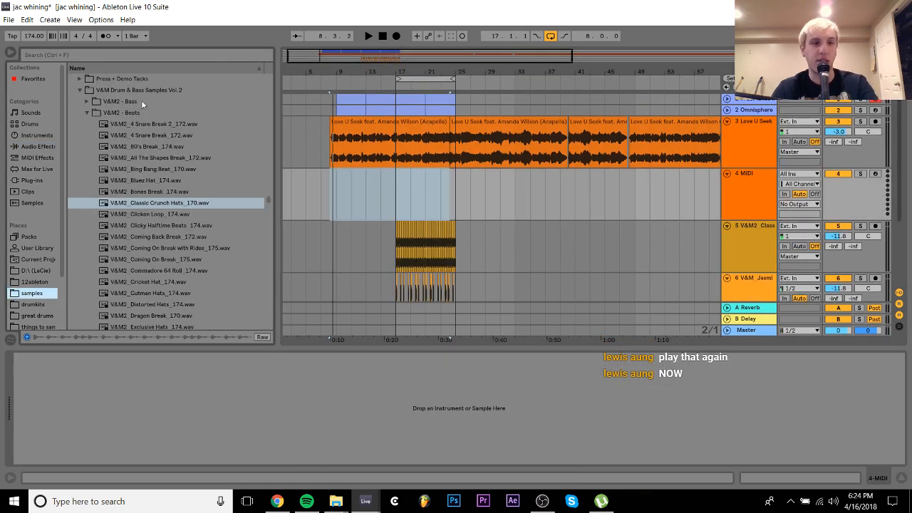
{"action": "left_click", "coordinate": [125, 58]}
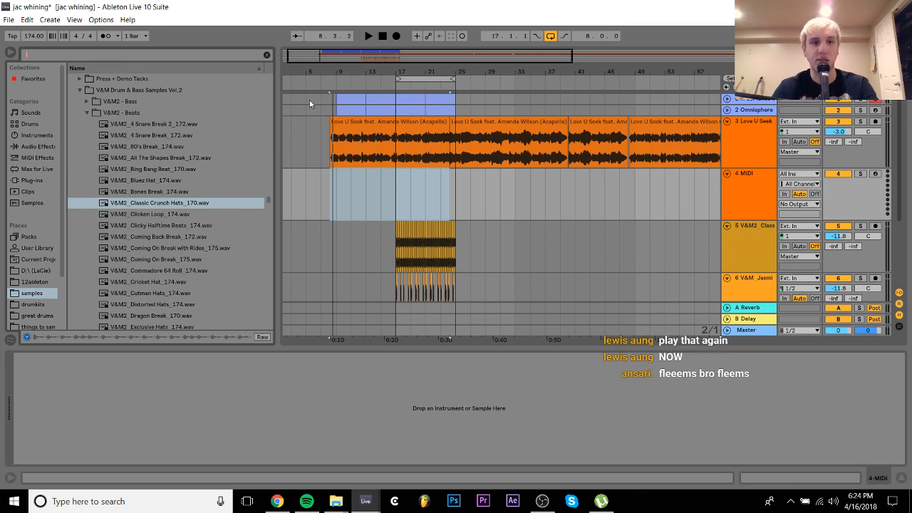
Play the vocal from its first clip, set its OTT amount to 64 % and reset the track volume to 0 dB
{"action": "left_click", "coordinate": [393, 121]}
{"action": "key", "text": "space"}
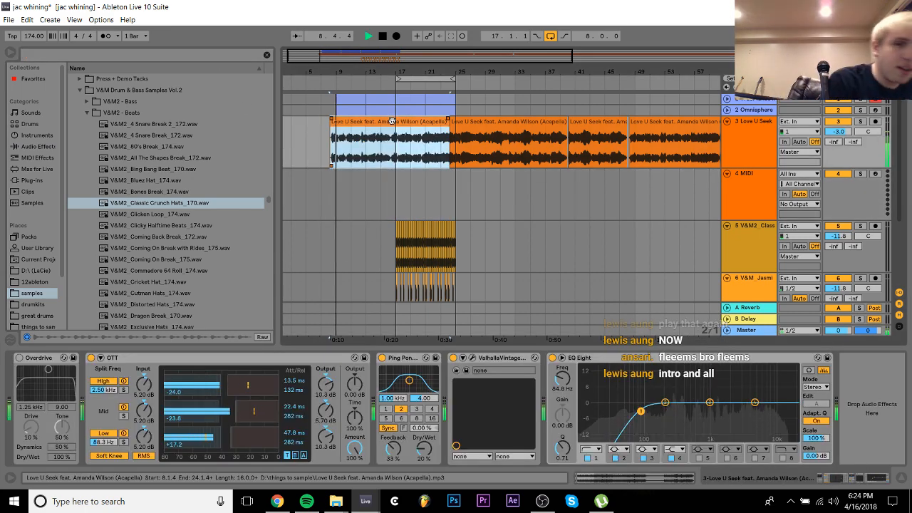
{"action": "left_click", "coordinate": [755, 156]}
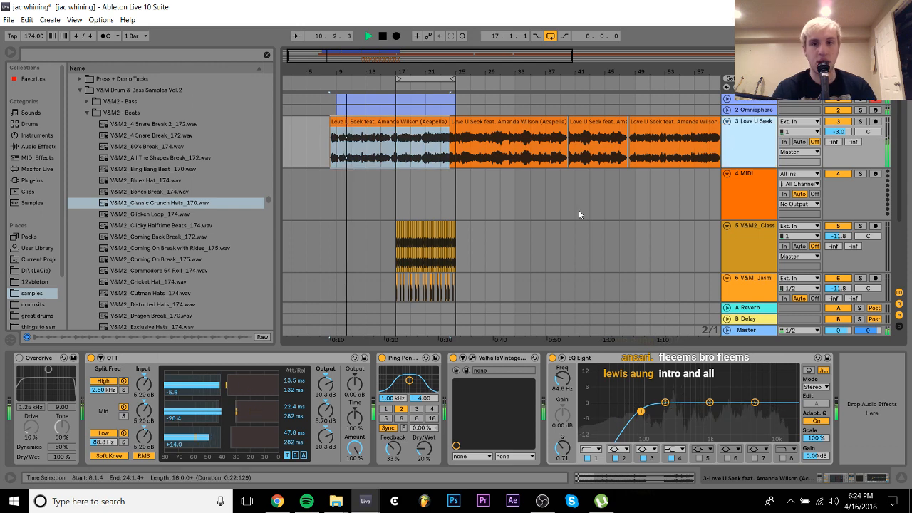
{"action": "left_click", "coordinate": [352, 449]}
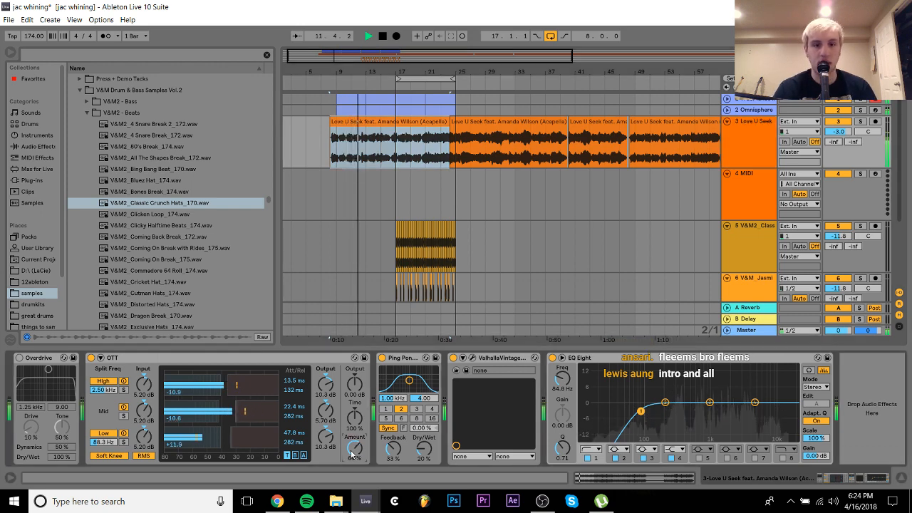
{"action": "double_click", "coordinate": [845, 132]}
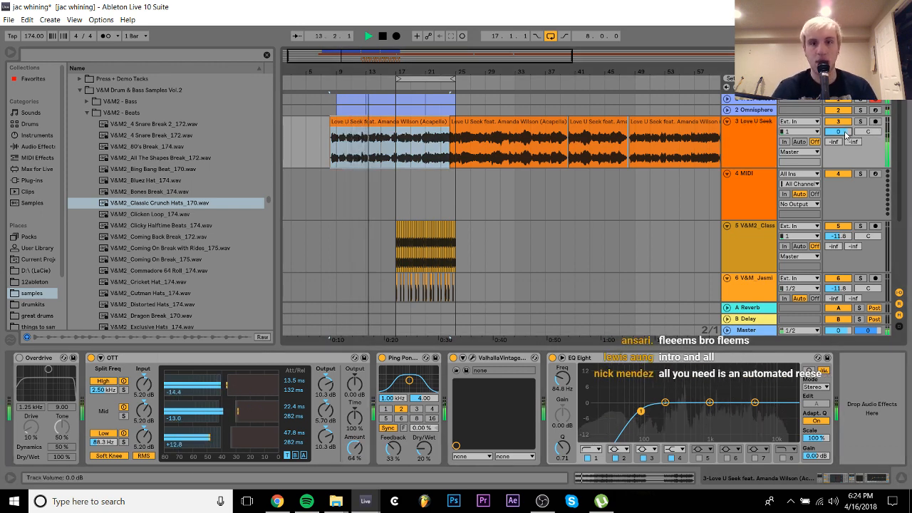
{"action": "scroll", "coordinate": [466, 165], "scroll_direction": "down", "scroll_amount": 2}
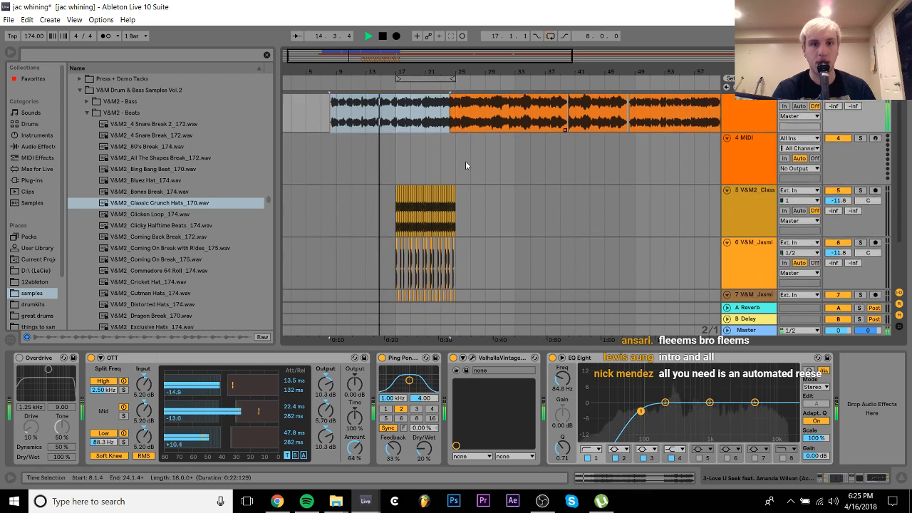
Duplicate the hat and break clips on tracks 5 to 7 from bars 17 to 25 so they continue to bar 33
{"action": "scroll", "coordinate": [465, 161], "scroll_direction": "down", "scroll_amount": 3}
{"action": "scroll", "coordinate": [449, 193], "scroll_direction": "up", "scroll_amount": 3}
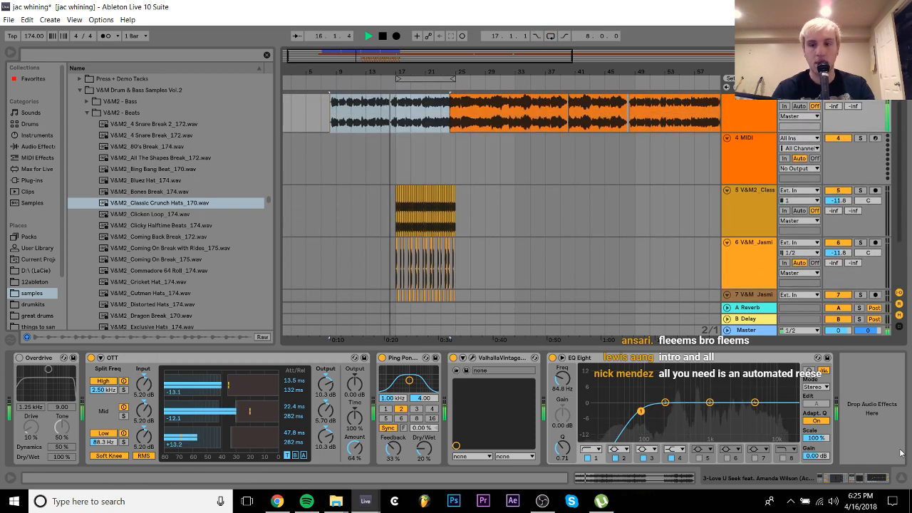
{"action": "left_click", "coordinate": [902, 479]}
{"action": "left_click_drag", "start_coordinate": [396, 202], "coordinate": [458, 350]}
{"action": "key", "text": "ctrl+d"}
Duplicate the piano and Omnisphere clips from bars 17 to 25 and loop bars 17 to 33
{"action": "left_click", "coordinate": [446, 96]}
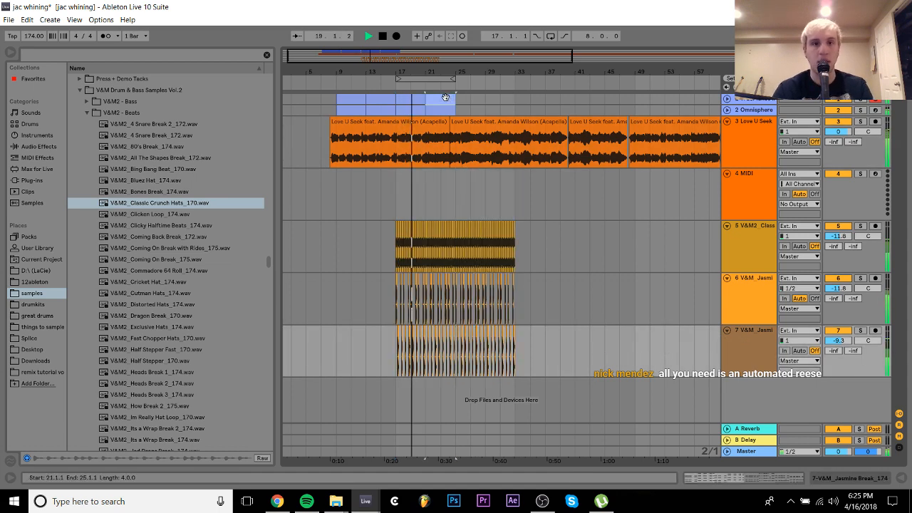
{"action": "left_click", "coordinate": [412, 111], "text": "shift"}
{"action": "key", "text": "ctrl+d"}
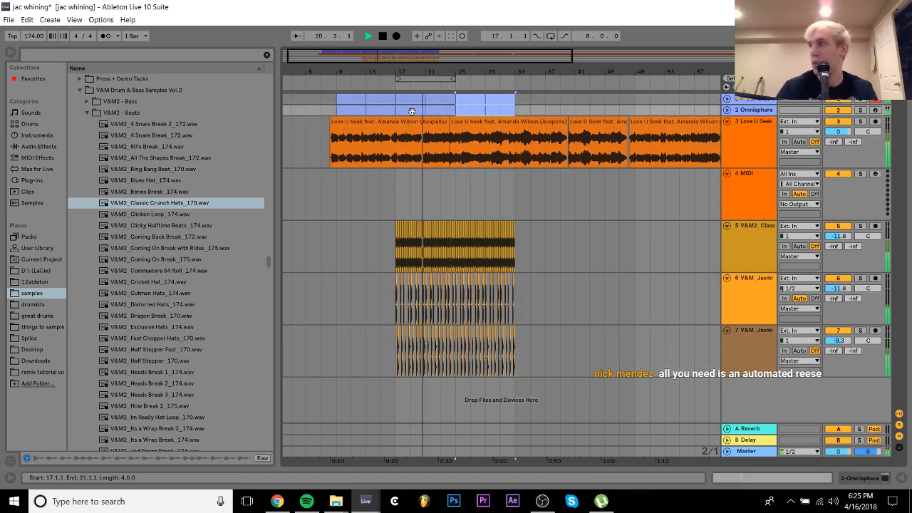
{"action": "left_click", "coordinate": [412, 111], "text": "shift"}
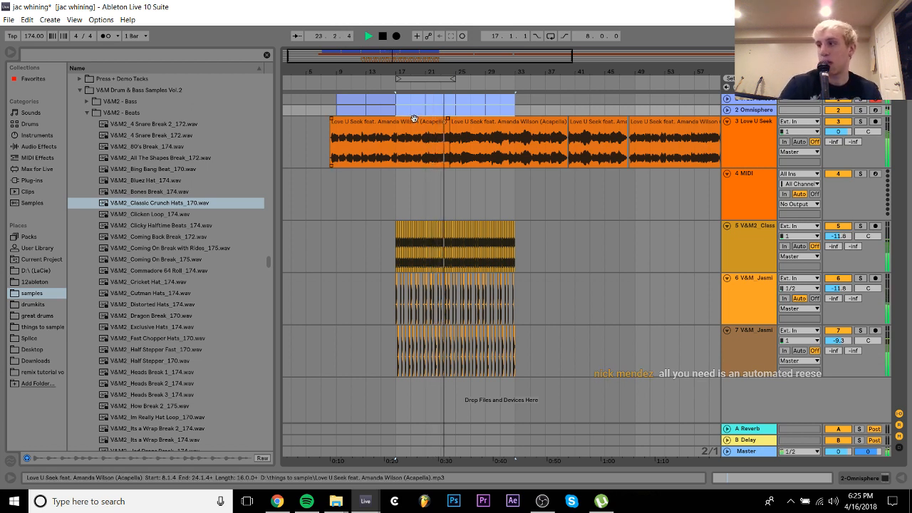
{"action": "key", "text": "ctrl+l"}
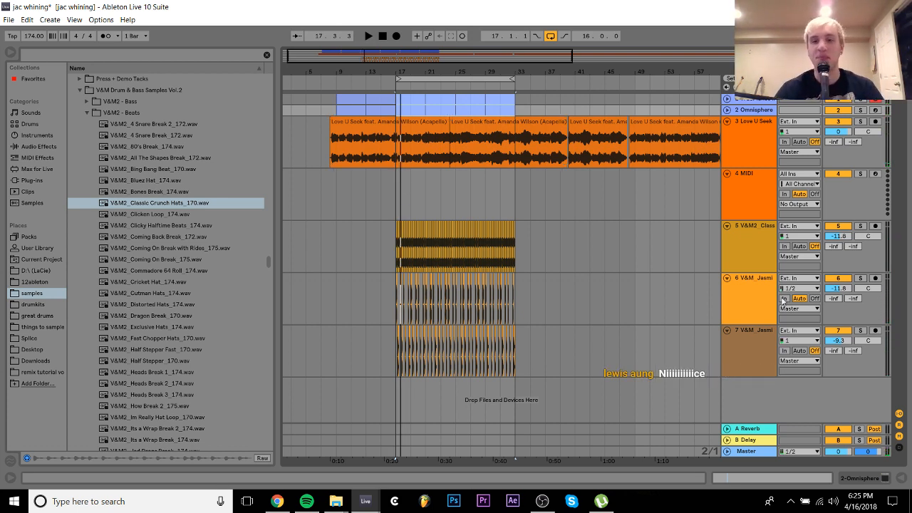
Play the loop and set the Jasmine break volumes to -6.0 dB on track 6 and -8.4 dB on track 7
{"action": "left_click", "coordinate": [749, 257]}
{"action": "left_click", "coordinate": [760, 304]}
{"action": "left_click", "coordinate": [839, 288]}
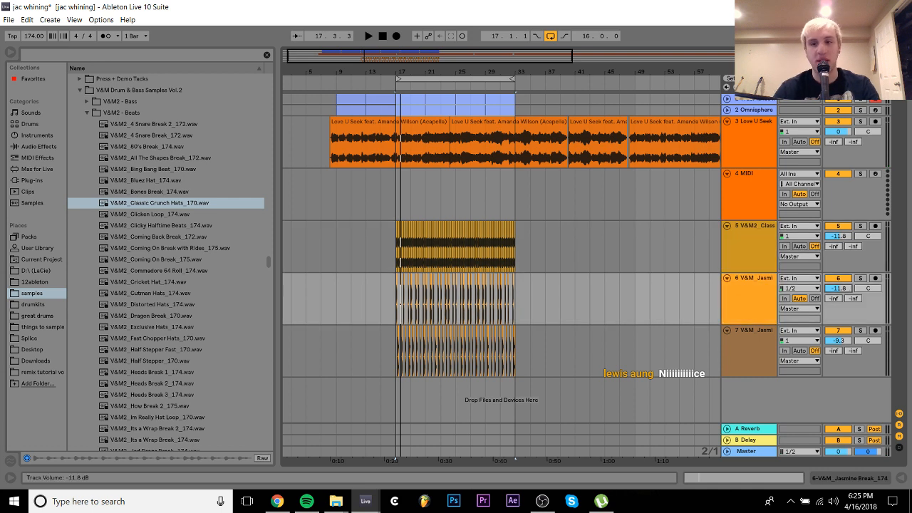
{"action": "key", "text": "space"}
{"action": "left_click_drag", "start_coordinate": [839, 288], "coordinate": [840, 284]}
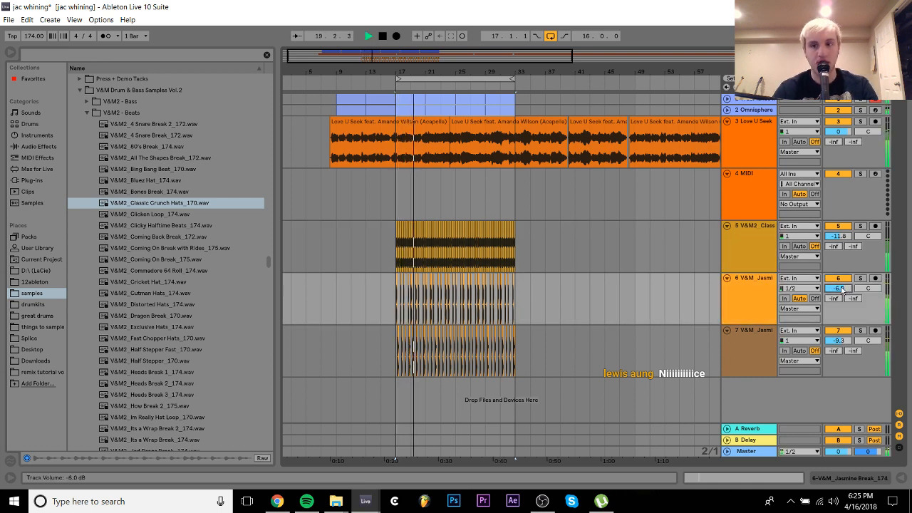
{"action": "left_click", "coordinate": [839, 341]}
{"action": "left_click_drag", "start_coordinate": [839, 341], "coordinate": [839, 338]}
{"action": "left_click", "coordinate": [840, 236]}
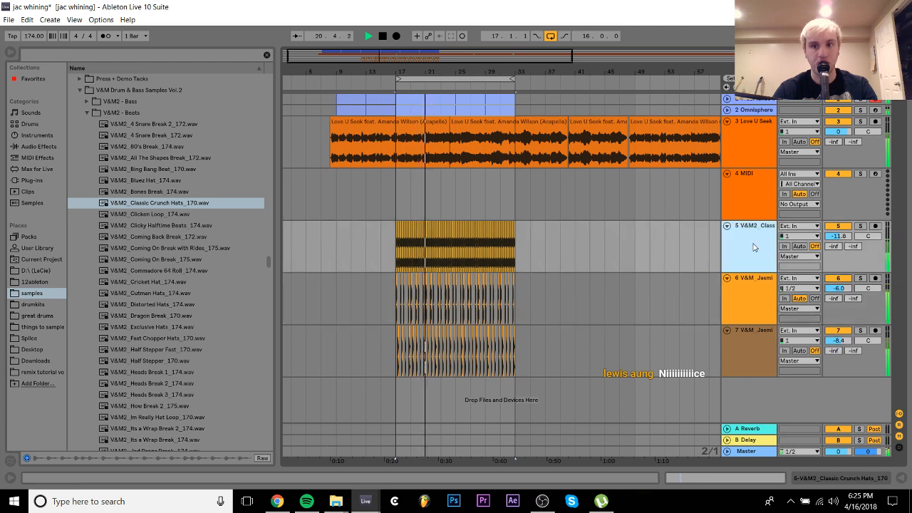
{"action": "key", "text": "space"}
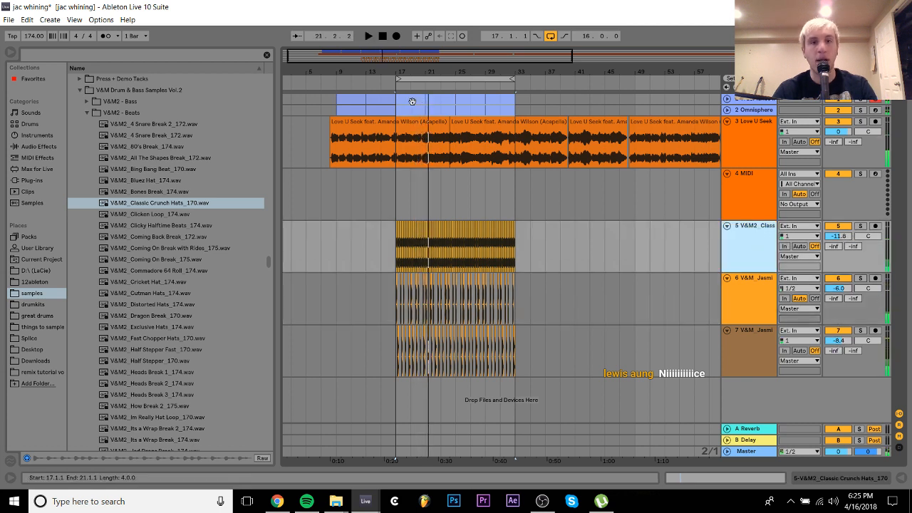
Dismiss the crash report, relaunch Ableton Live and reopen the recent jac whining set
{"action": "left_click", "coordinate": [752, 109]}
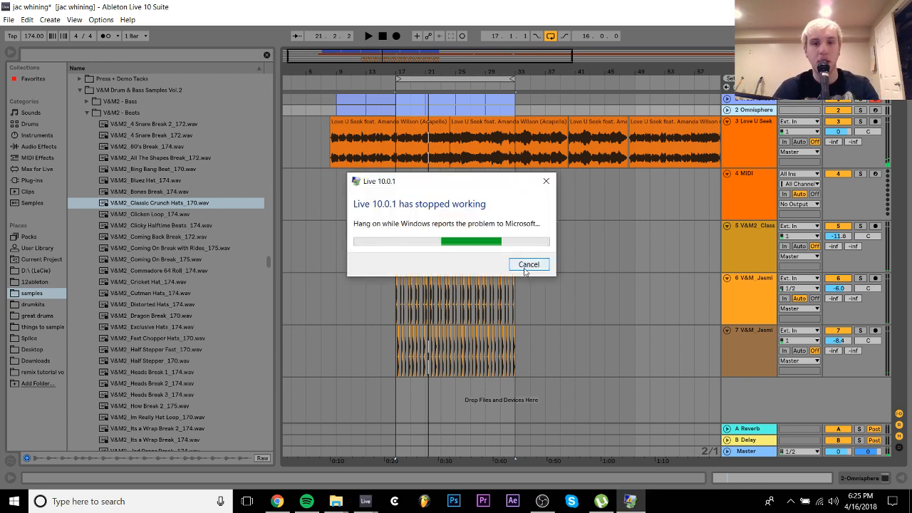
{"action": "left_click", "coordinate": [524, 269]}
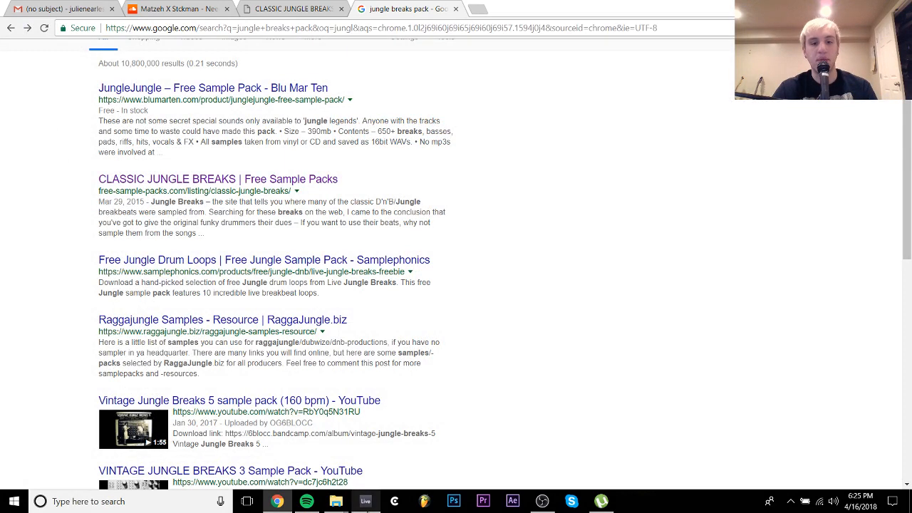
{"action": "right_click", "coordinate": [365, 501]}
{"action": "left_click", "coordinate": [352, 440]}
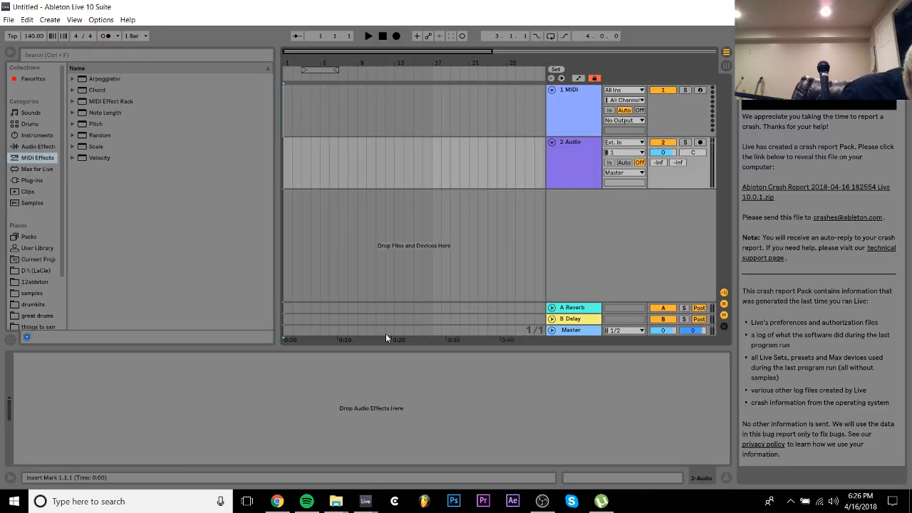
{"action": "left_click", "coordinate": [9, 19]}
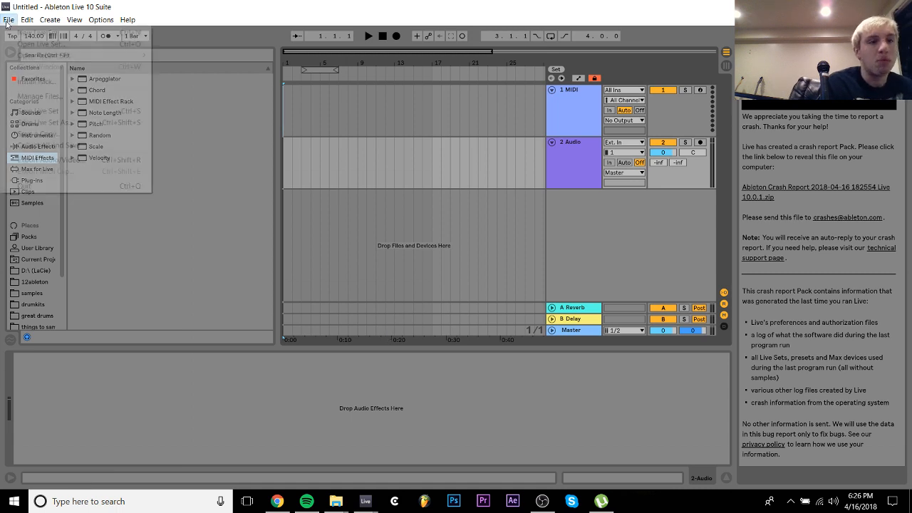
{"action": "mouse_move", "coordinate": [53, 55]}
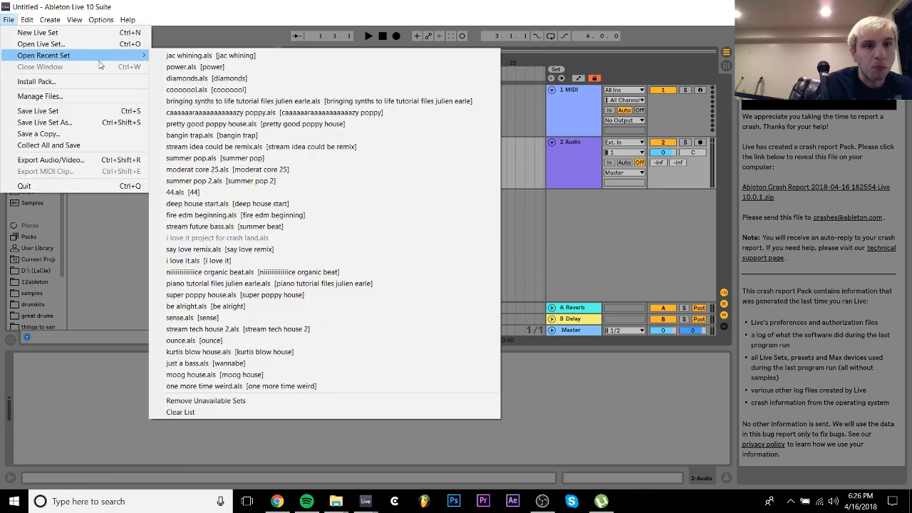
{"action": "left_click", "coordinate": [213, 58]}
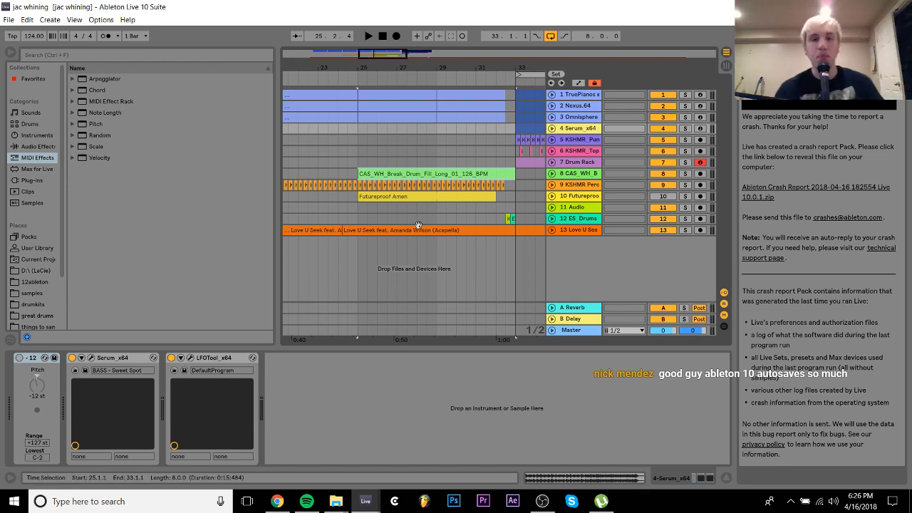
Play the reopened set briefly and delete tracks 2 to 12, from Nexus.64 through ES_Drums
{"action": "key", "text": "space"}
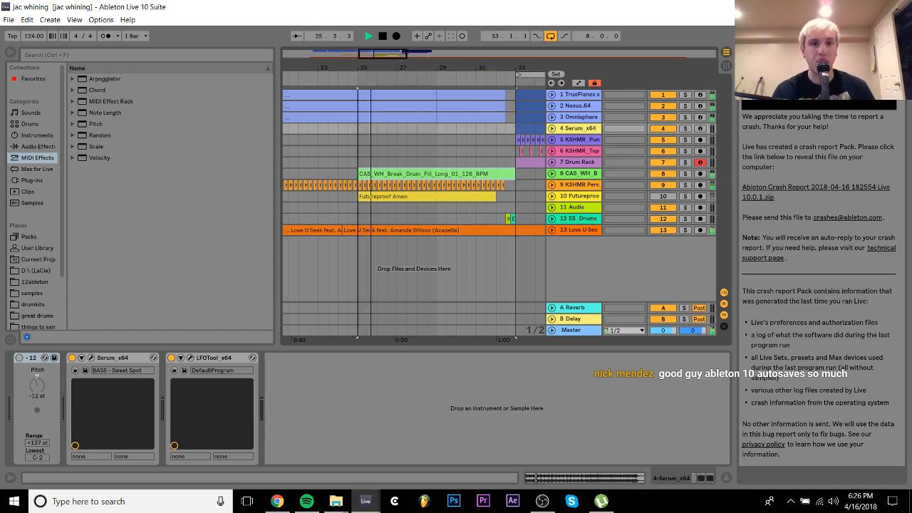
{"action": "left_click_drag", "start_coordinate": [371, 63], "coordinate": [352, 67]}
{"action": "key", "text": "space"}
{"action": "left_click", "coordinate": [580, 220]}
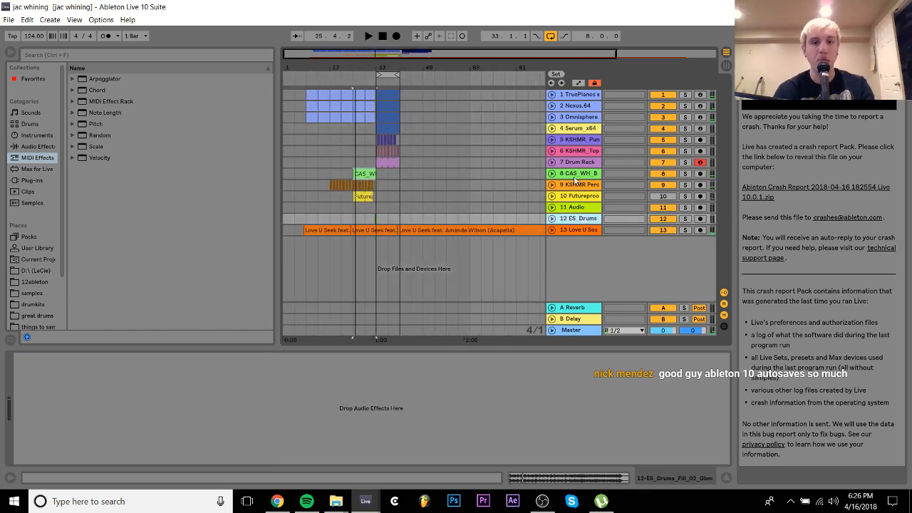
{"action": "left_click", "coordinate": [575, 107]}
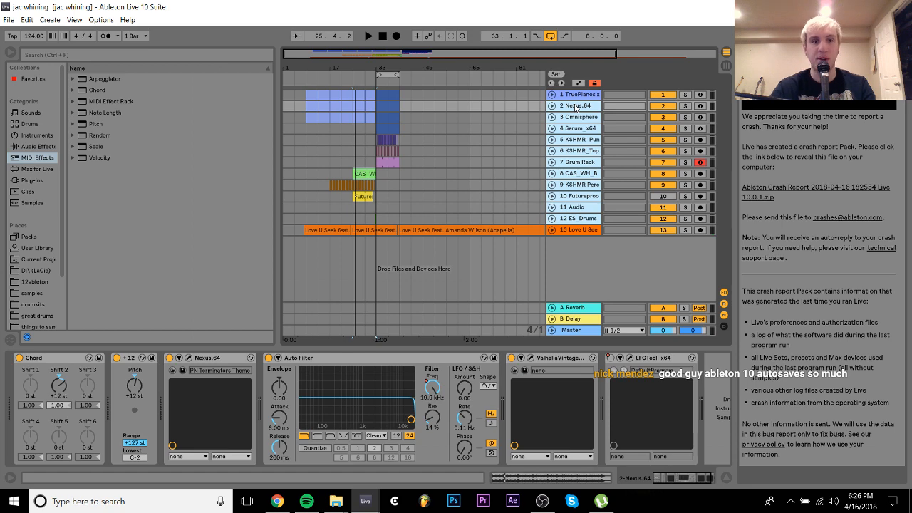
{"action": "key", "text": "Delete"}
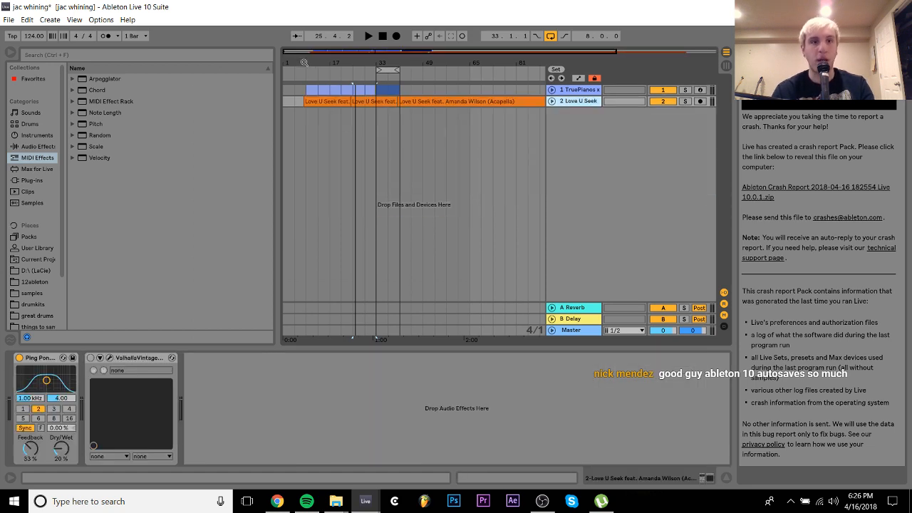
Select the TruePianos clips from bar 13 to 45 and delete the track's Auto Filter and LFOTool devices
{"action": "mouse_move", "coordinate": [304, 63]}
{"action": "left_mouse_down"}
{"action": "mouse_move", "coordinate": [305, 89]}
{"action": "mouse_move", "coordinate": [305, 73]}
{"action": "left_mouse_up"}
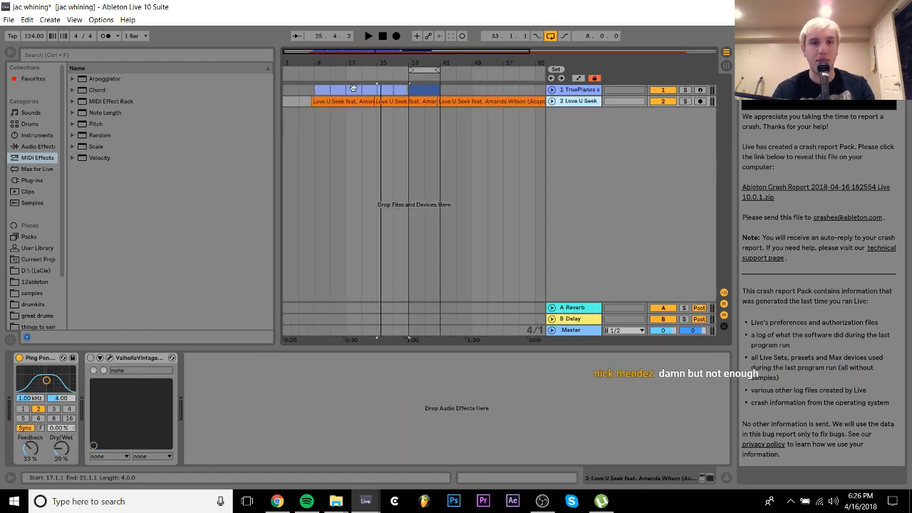
{"action": "left_click", "coordinate": [339, 88]}
{"action": "left_click_drag", "start_coordinate": [450, 89], "coordinate": [332, 91]}
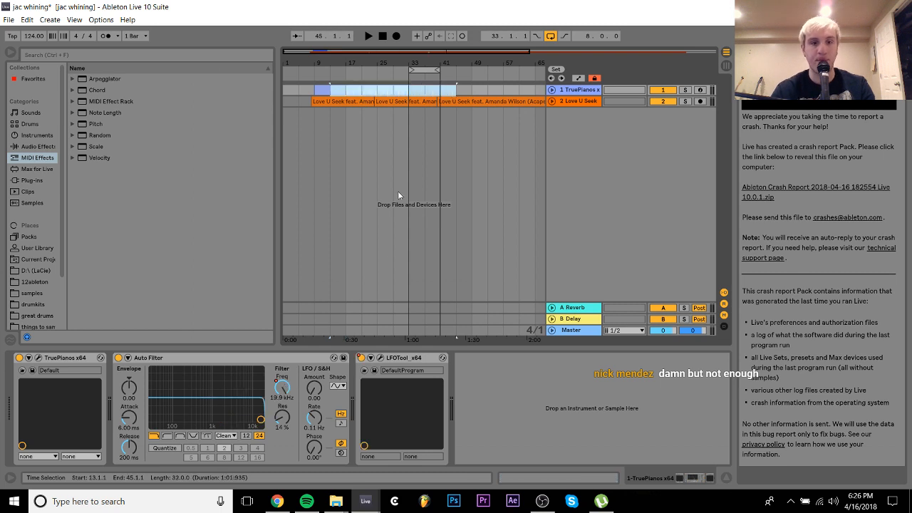
{"action": "left_click", "coordinate": [307, 356]}
{"action": "key", "text": "Delete"}
{"action": "key", "text": "Delete"}
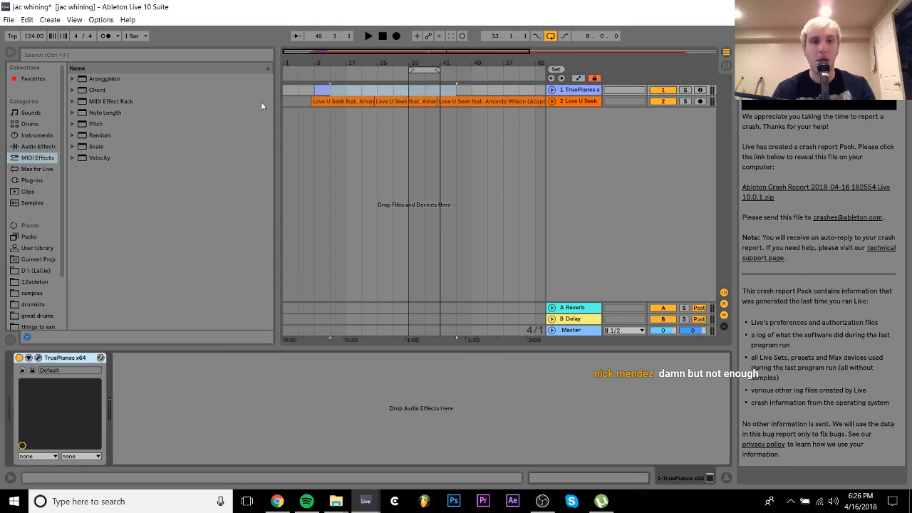
Keep only the TruePianos clip at bars 9 to 13 and set the tempo to 174 BPM
{"action": "left_click_drag", "start_coordinate": [317, 52], "coordinate": [326, 90]}
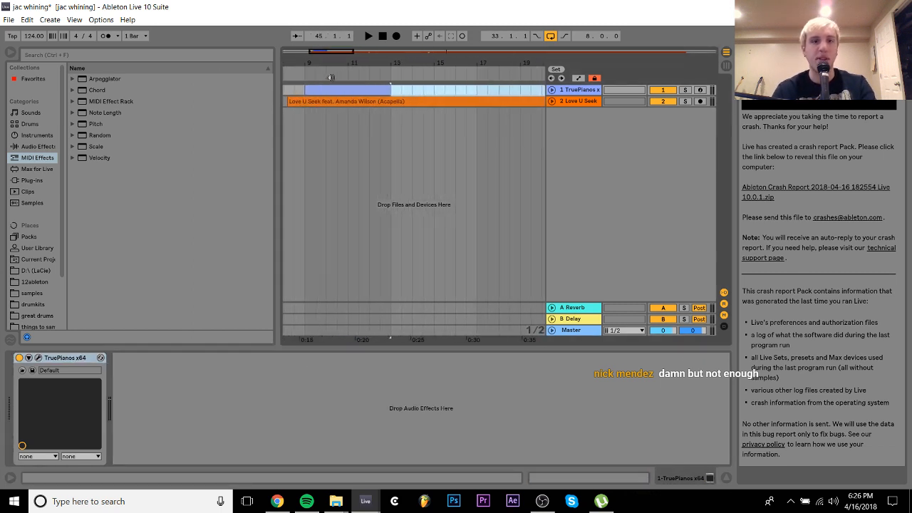
{"action": "left_click", "coordinate": [29, 40]}
{"action": "type", "text": "174"}
{"action": "key", "text": "Return"}
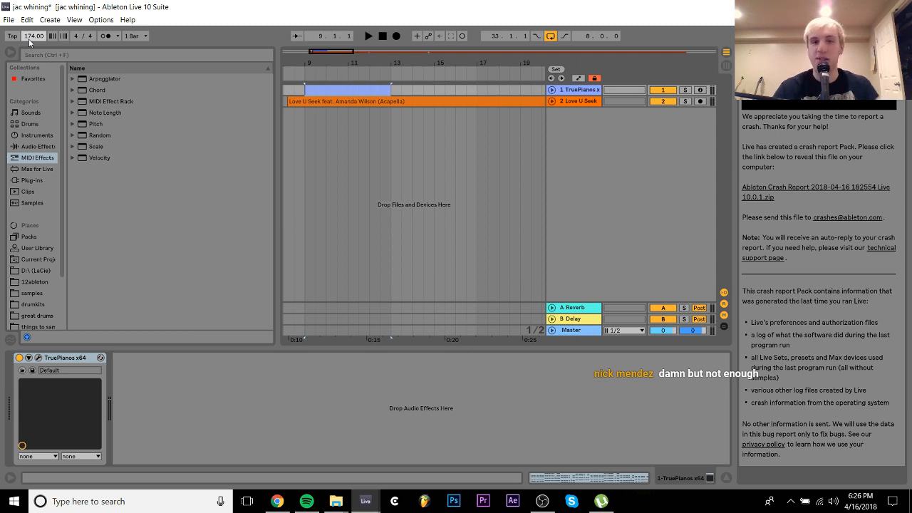
Look through the current project's Backup folder for a saved copy of the jac whining set
{"action": "left_click", "coordinate": [43, 268]}
{"action": "left_click", "coordinate": [35, 249]}
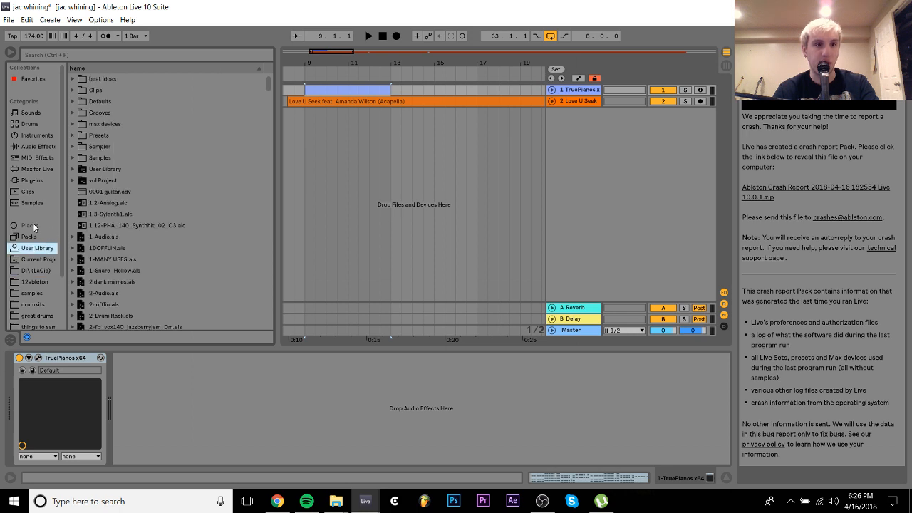
{"action": "left_click", "coordinate": [32, 260]}
{"action": "left_click", "coordinate": [74, 78]}
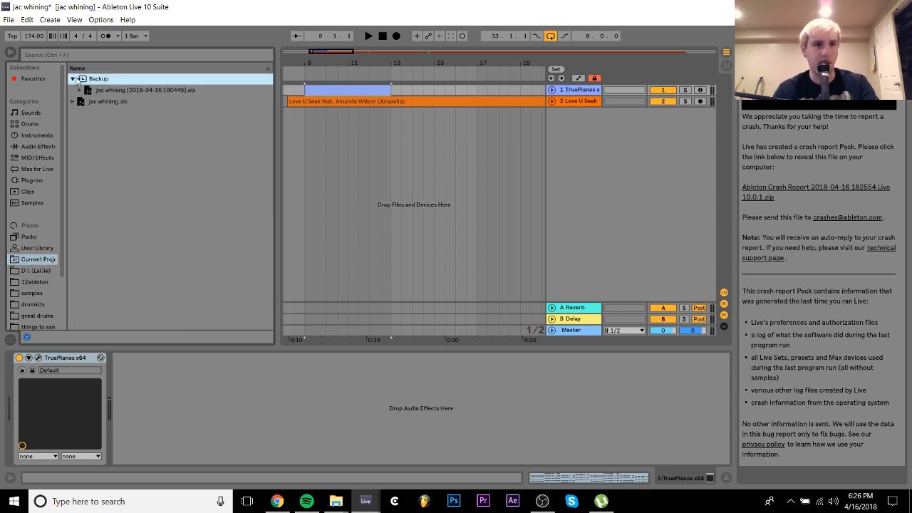
{"action": "key", "text": "Down"}
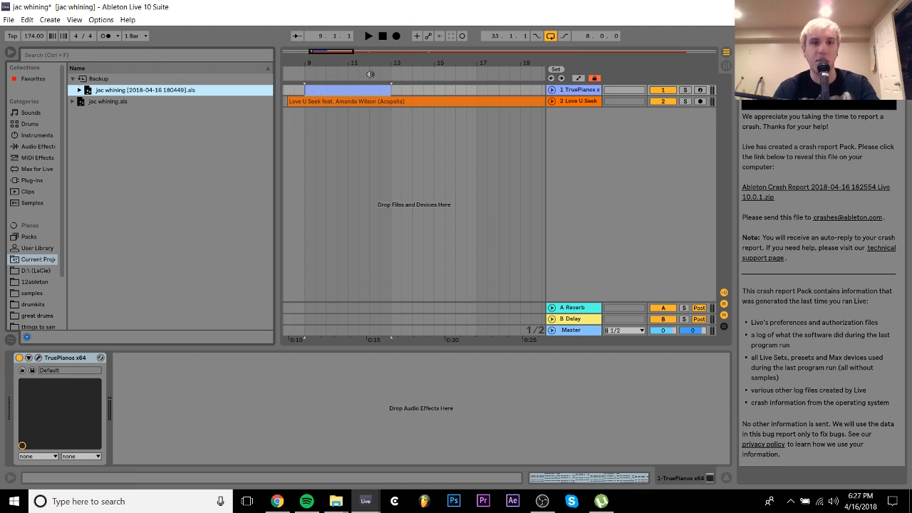
Open the TruePianos clip at bar 9, apply Legato to all its notes and crop the clip
{"action": "left_click", "coordinate": [334, 94]}
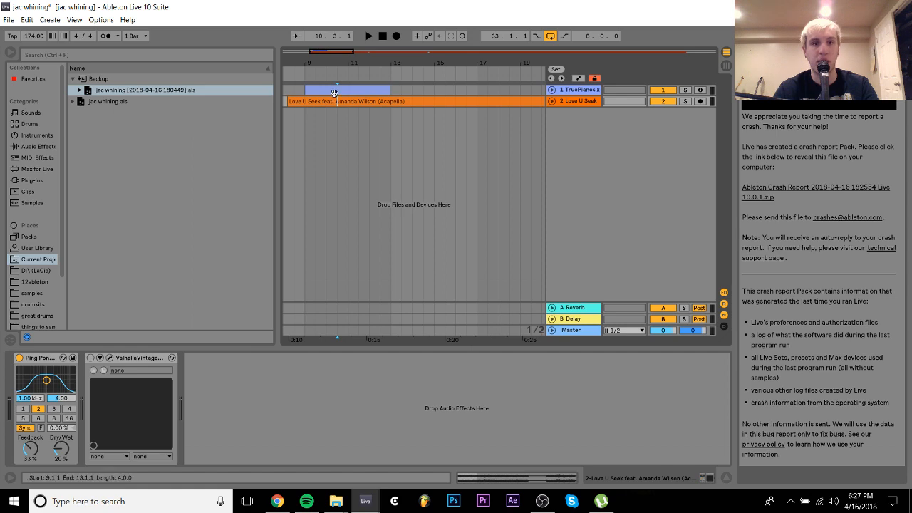
{"action": "double_click", "coordinate": [334, 94]}
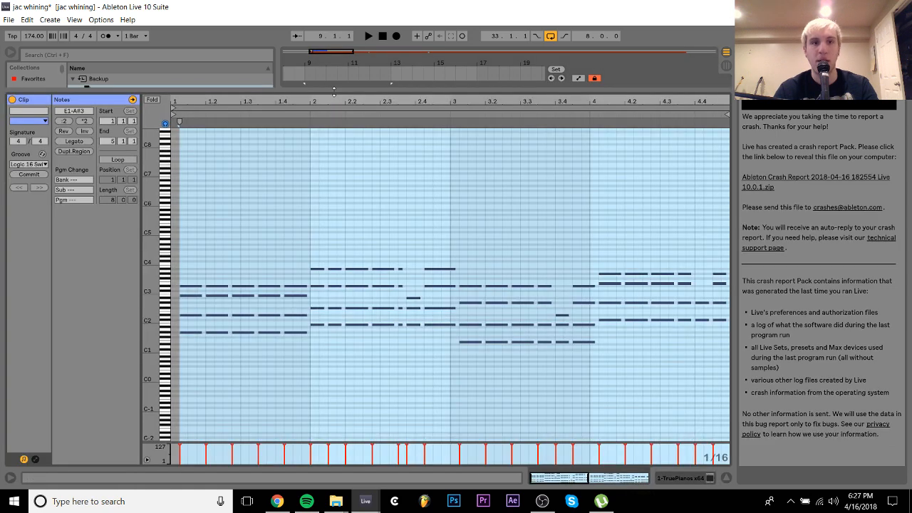
{"action": "left_click", "coordinate": [212, 243]}
{"action": "right_click", "coordinate": [212, 243]}
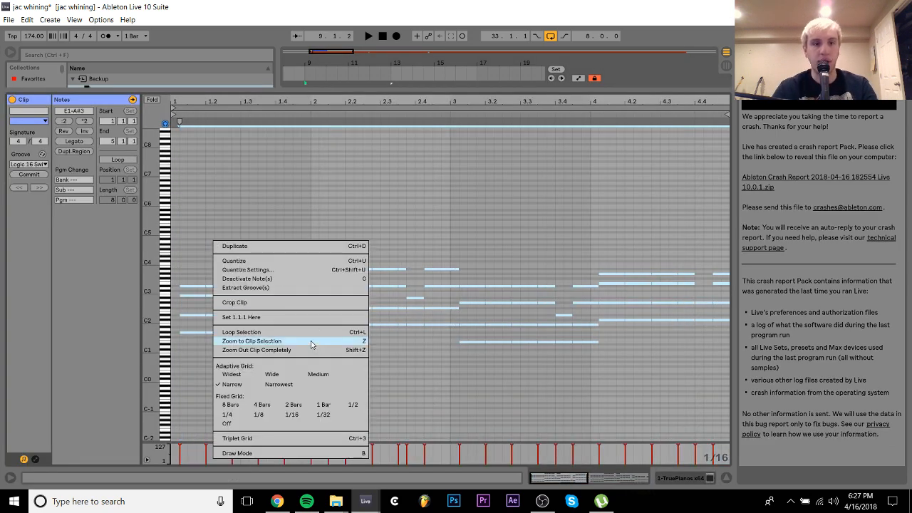
{"action": "left_click", "coordinate": [270, 302]}
Shift the first chord to 1.1.1 and extend it to 1.2.1, and lengthen the second chord to end at 1.3.3
{"action": "left_click_drag", "start_coordinate": [189, 259], "coordinate": [193, 398]}
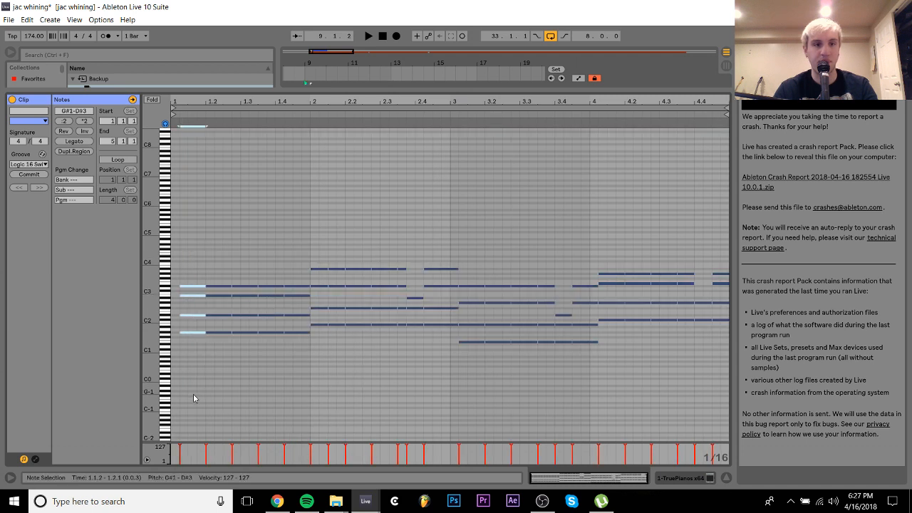
{"action": "key", "text": "Left"}
{"action": "key", "text": "shift+Right"}
{"action": "key", "text": "ctrl+Right"}
{"action": "key", "text": "shift+Right"}
{"action": "key", "text": "shift+Right"}
{"action": "key", "text": "shift+Right"}
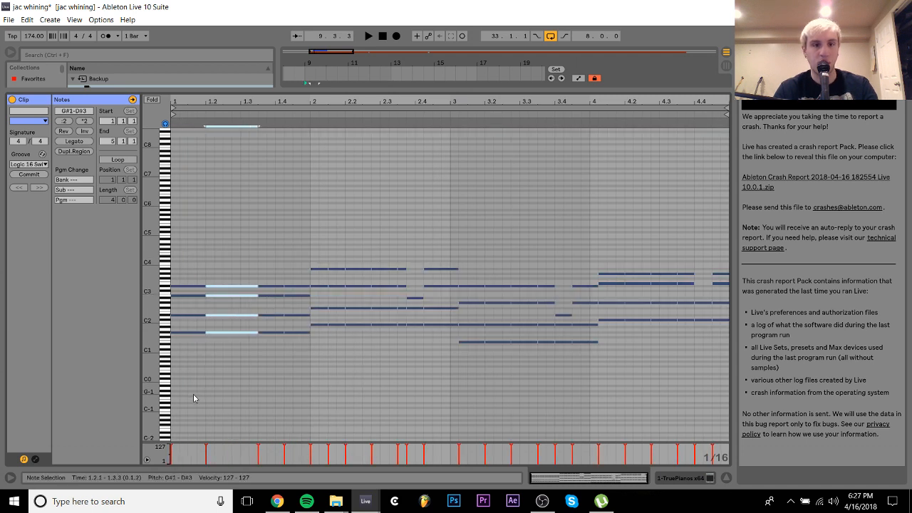
Lengthen the third chord hit, starting at 1.3.3, so it ends at 1.4.3
{"action": "key", "text": "ctrl+Right"}
{"action": "key", "text": "shift+Right"}
{"action": "key", "text": "shift+Right"}
{"action": "key", "text": "shift+Right"}
{"action": "key", "text": "shift+Left"}
{"action": "key", "text": "shift+Left"}
Move the bar 2 chord to start at 1.4.3, stretch it to 2.2.1 and duplicate it up to bar 3
{"action": "left_click_drag", "start_coordinate": [308, 363], "coordinate": [311, 248]}
{"action": "key", "text": "Left"}
{"action": "key", "text": "shift+Right"}
{"action": "key", "text": "shift+Right"}
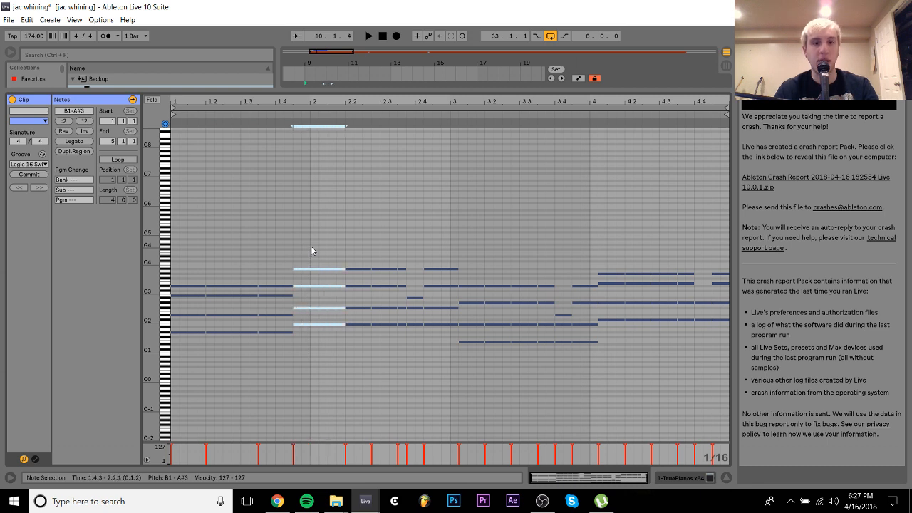
{"action": "key", "text": "ctrl+Right"}
{"action": "key", "text": "ctrl+d"}
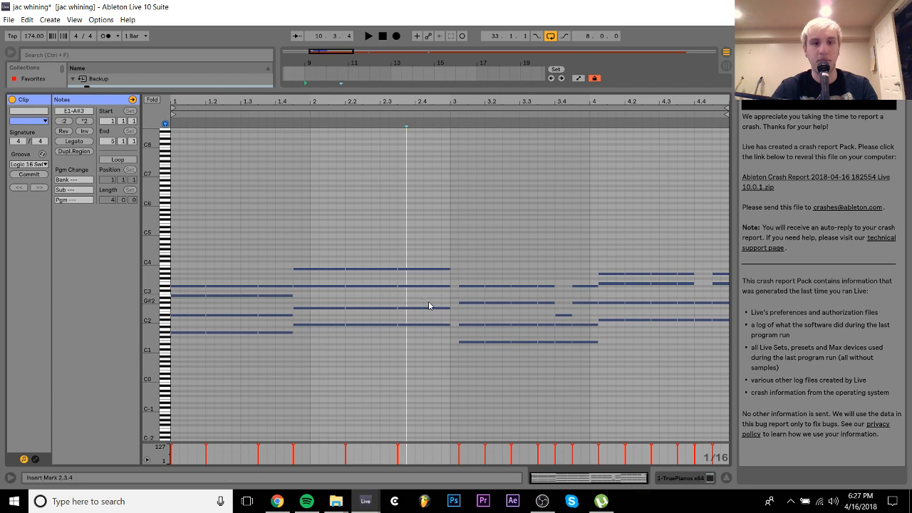
Move the first chord hit of bar 3 to 3.1.1 and extend it to 3.2.1
{"action": "left_click", "coordinate": [470, 293]}
{"action": "left_click_drag", "start_coordinate": [471, 358], "coordinate": [474, 248]}
{"action": "key", "text": "Left"}
{"action": "key", "text": "shift+Right"}
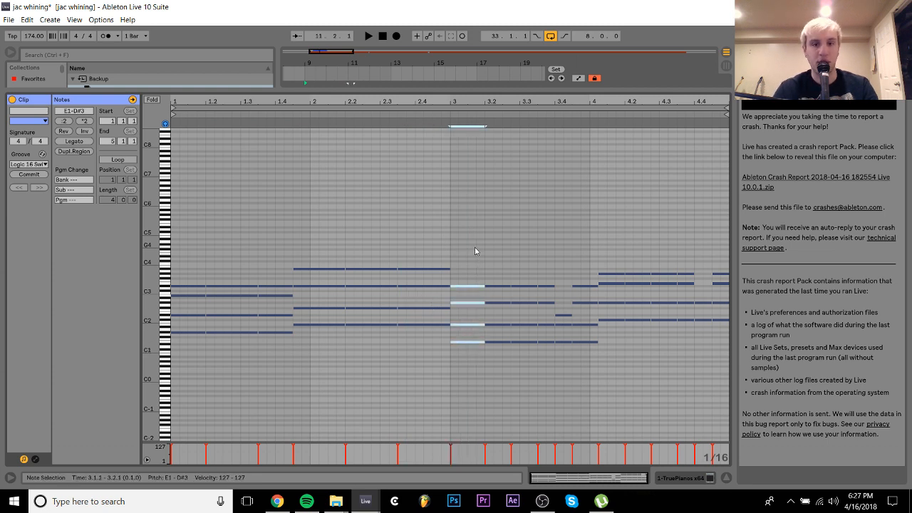
Duplicate the 3.1.1 chord to 3.2.1 and extend it to 3.3.3, and duplicate that to 3.3.3, ending at 3.4.3
{"action": "key", "text": "shift+Right"}
{"action": "key", "text": "shift+Left"}
{"action": "key", "text": "ctrl+d"}
{"action": "key", "text": "shift+Right"}
{"action": "key", "text": "shift+Right"}
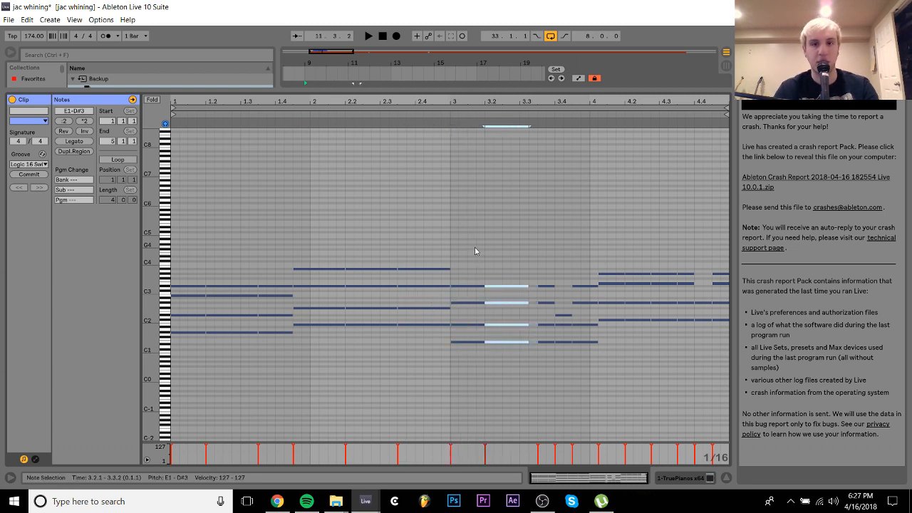
{"action": "key", "text": "ctrl+d"}
{"action": "key", "text": "shift+Left"}
{"action": "key", "text": "shift+Left"}
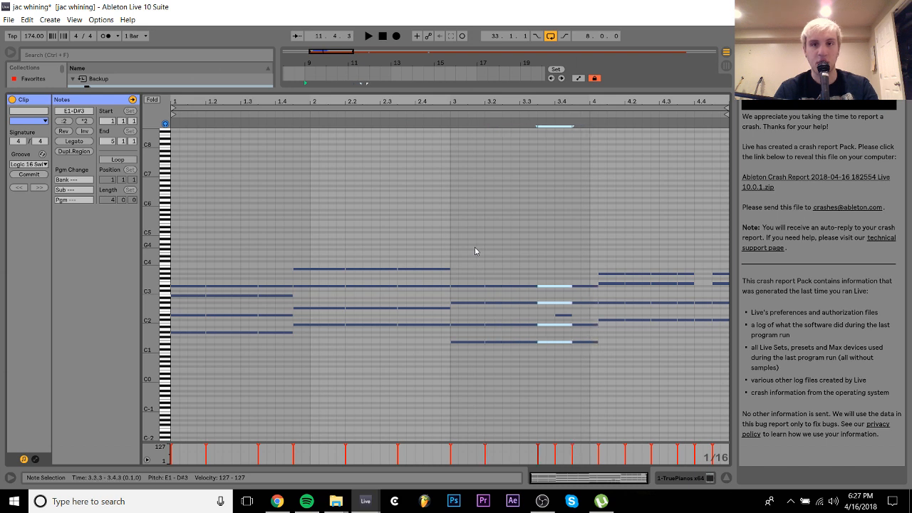
Delete the stray short D2 note in the last beat of bar 3
{"action": "left_click_drag", "start_coordinate": [560, 318], "coordinate": [572, 320]}
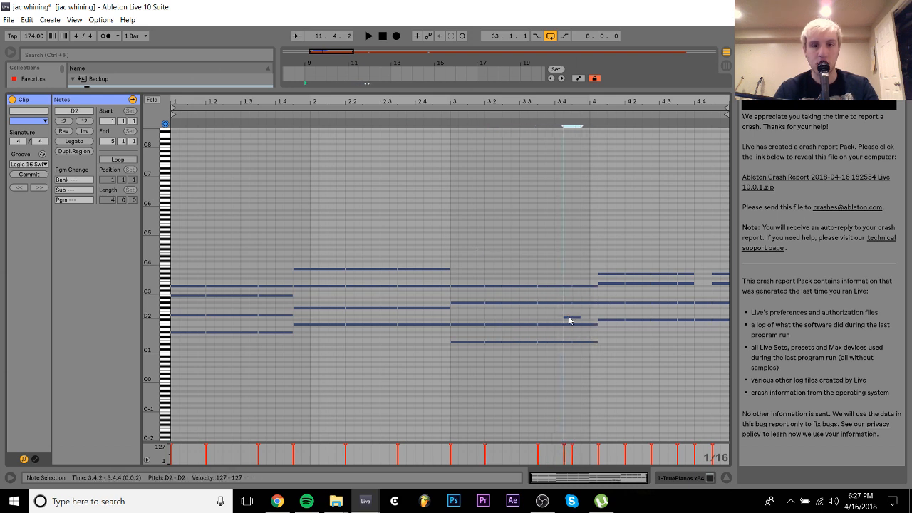
{"action": "scroll", "coordinate": [572, 319], "scroll_direction": "up", "scroll_amount": 3}
{"action": "key", "text": "Delete"}
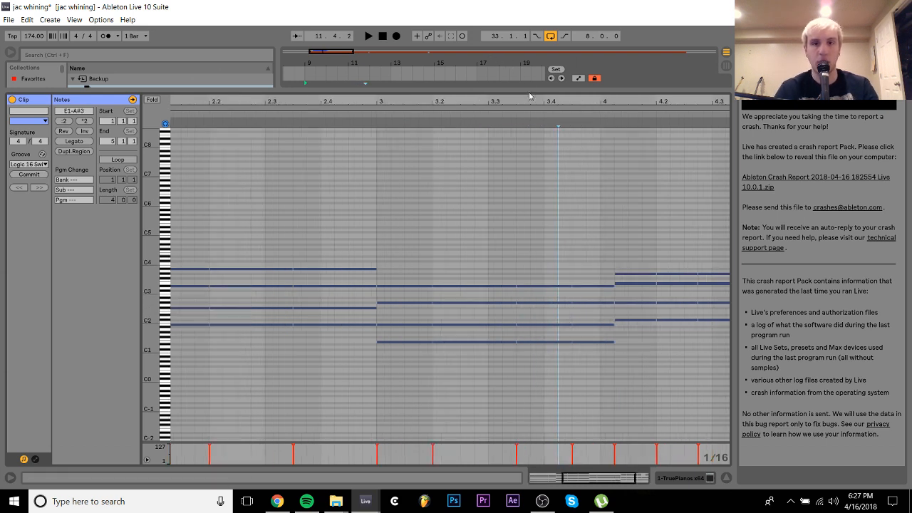
Shorten the chord at 2.3.3 to end at 2.4.3 and duplicate it to fill 2.4.3 to 3.1.1
{"action": "left_click_drag", "start_coordinate": [531, 97], "coordinate": [531, 66]}
{"action": "left_click_drag", "start_coordinate": [431, 224], "coordinate": [423, 362]}
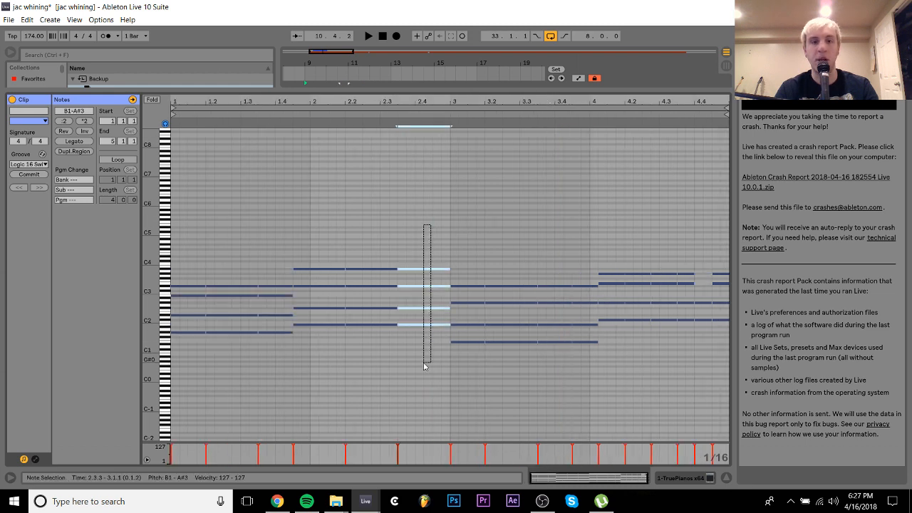
{"action": "key", "text": "shift+Left"}
{"action": "key", "text": "shift+Left"}
{"action": "key", "text": "ctrl+d"}
{"action": "key", "text": "shift+Left"}
{"action": "key", "text": "shift+Left"}
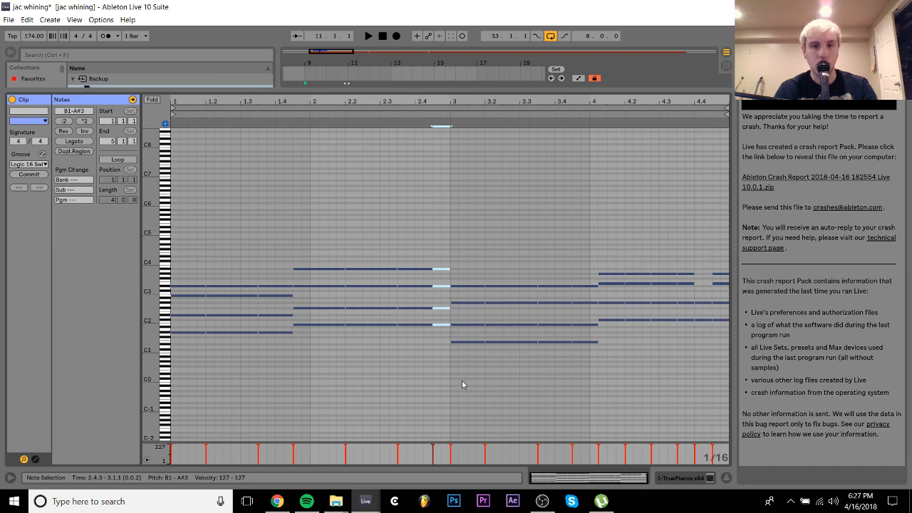
Delete the leftover chord hit that starts at 3.4.3
{"action": "left_click_drag", "start_coordinate": [465, 378], "coordinate": [543, 243]}
{"action": "left_click_drag", "start_coordinate": [545, 249], "coordinate": [587, 259]}
{"action": "key", "text": "Delete"}
Move the first bar 4 chord to start at 3.4.3 and extend it over the following hits to 5.1.1
{"action": "left_click_drag", "start_coordinate": [611, 225], "coordinate": [605, 393]}
{"action": "key", "text": "Left"}
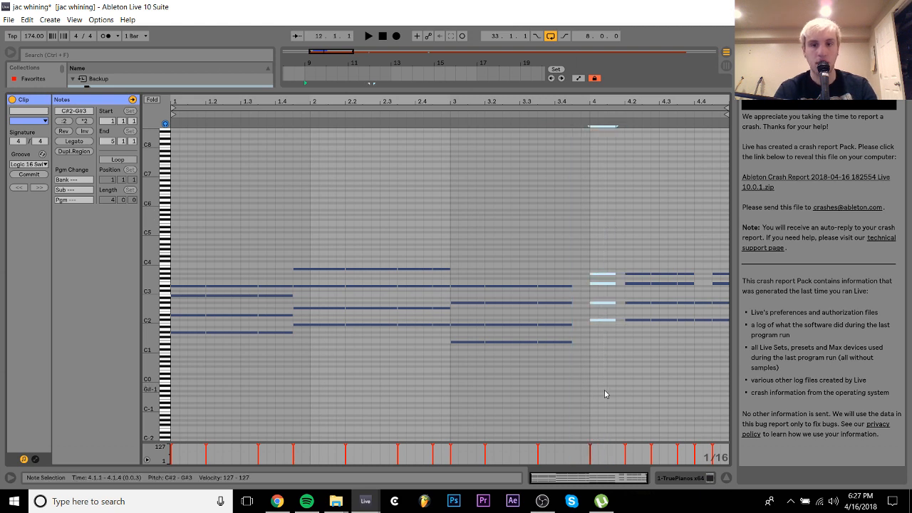
{"action": "key", "text": "Left"}
{"action": "key", "text": "Left"}
{"action": "key", "text": "shift+Right"}
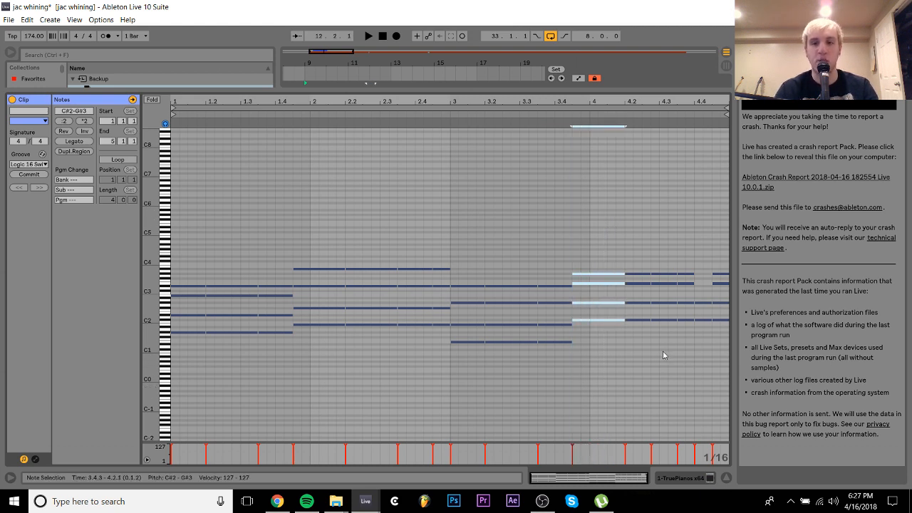
{"action": "key", "text": "shift+Right"}
{"action": "key", "text": "shift+Right"}
{"action": "key", "text": "shift+Right"}
{"action": "key", "text": "shift+Right"}
{"action": "key", "text": "shift+Right"}
{"action": "key", "text": "shift+Right"}
{"action": "key", "text": "shift+Right"}
{"action": "key", "text": "shift+Right"}
{"action": "key", "text": "shift+Right"}
{"action": "key", "text": "shift+Right"}
{"action": "key", "text": "shift+Right"}
{"action": "key", "text": "shift+Right"}
Shorten the long last chord starting at 3.4.3 so it ends at 4.2.1
{"action": "left_click_drag", "start_coordinate": [220, 381], "coordinate": [229, 222]}
{"action": "left_click_drag", "start_coordinate": [349, 365], "coordinate": [361, 197]}
{"action": "left_click_drag", "start_coordinate": [520, 417], "coordinate": [513, 232]}
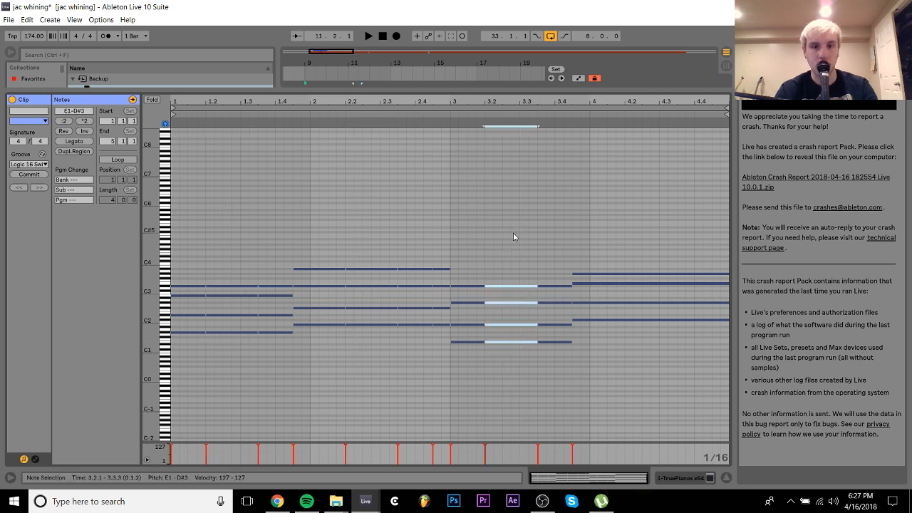
{"action": "left_click_drag", "start_coordinate": [663, 362], "coordinate": [672, 197]}
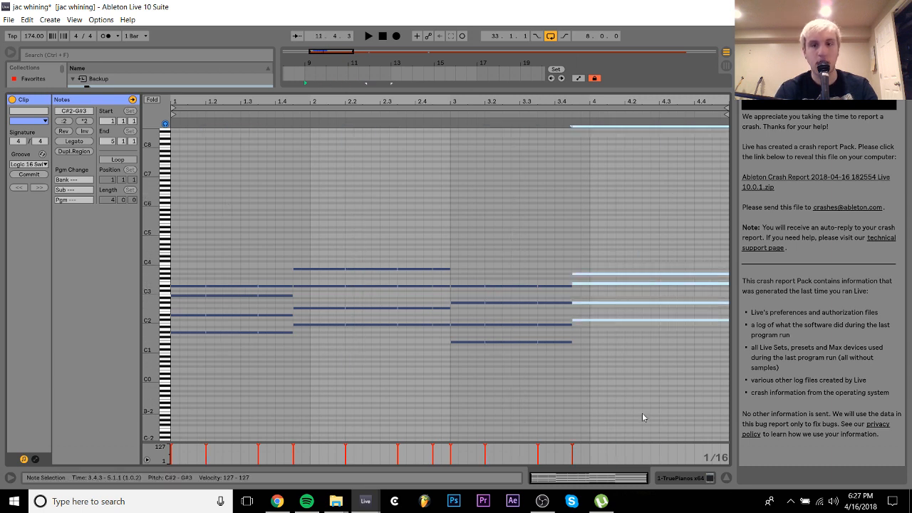
{"action": "key", "text": "shift+Left"}
{"action": "key", "text": "shift+Left"}
{"action": "key", "text": "shift+Left"}
{"action": "key", "text": "shift+Left"}
{"action": "key", "text": "shift+Left"}
{"action": "key", "text": "shift+Left"}
{"action": "key", "text": "shift+Left"}
{"action": "key", "text": "shift+Left"}
{"action": "key", "text": "shift+Left"}
{"action": "key", "text": "shift+Left"}
{"action": "key", "text": "shift+Left"}
{"action": "key", "text": "shift+Left"}
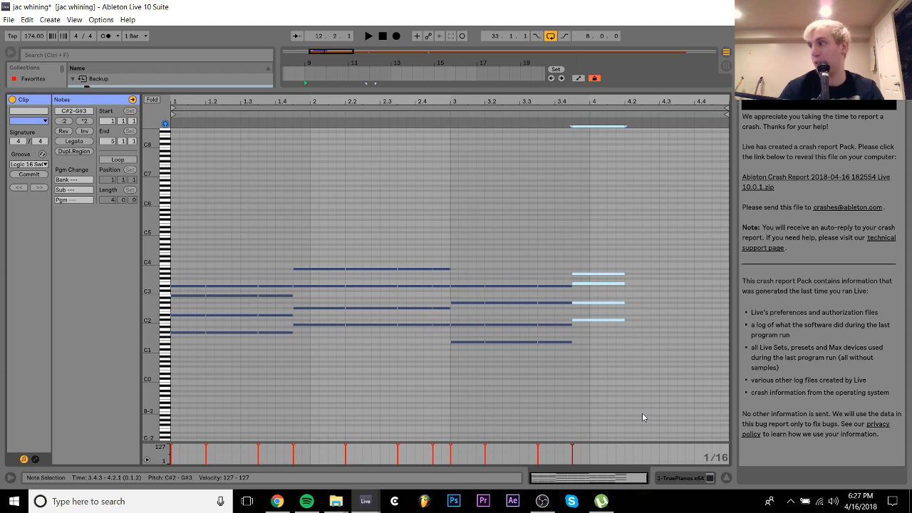
Duplicate the last chord to 4.2.1, 4.3.3 and 4.4.3, with the final two copies ending at 4.4.3 and 5.1.1
{"action": "key", "text": "ctrl+d"}
{"action": "key", "text": "ctrl+d"}
{"action": "key", "text": "shift+Left"}
{"action": "key", "text": "shift+Left"}
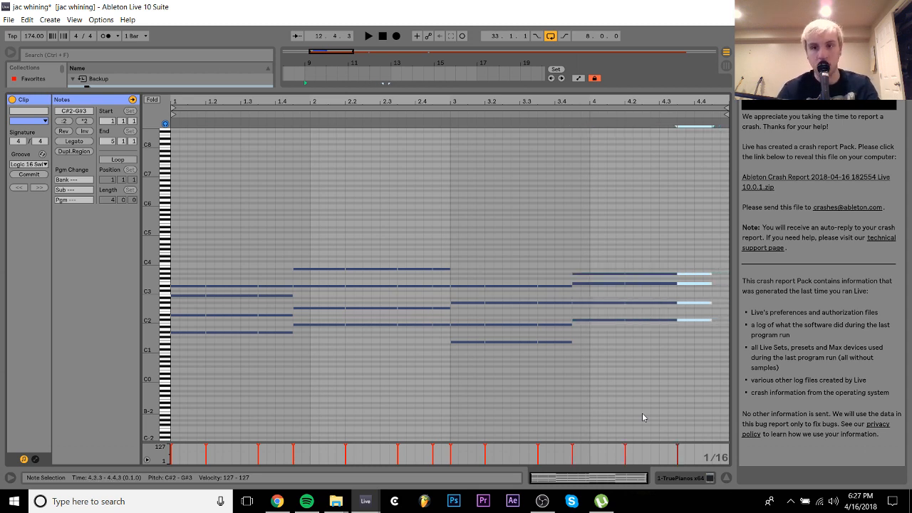
{"action": "key", "text": "ctrl+d"}
{"action": "key", "text": "shift+Left"}
{"action": "key", "text": "shift+Left"}
{"action": "right_click", "coordinate": [519, 208]}
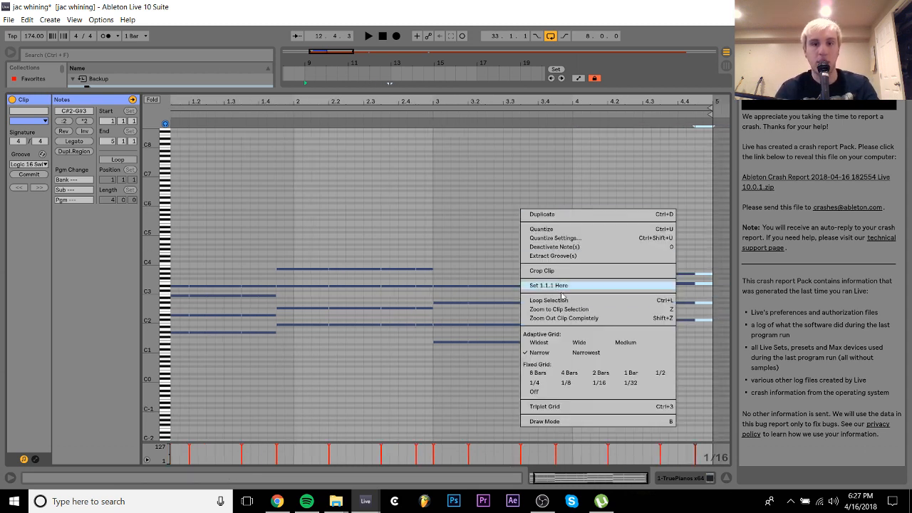
{"action": "left_click", "coordinate": [550, 276]}
Play the arrangement and duplicate the piano clip until copies fill bars 9 to 25
{"action": "key", "text": "space"}
{"action": "left_click", "coordinate": [695, 478]}
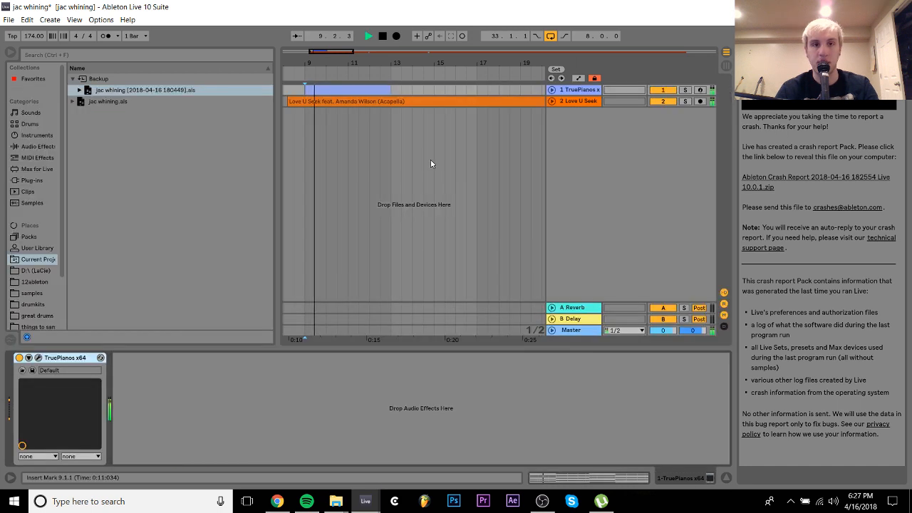
{"action": "left_click", "coordinate": [365, 92]}
{"action": "key", "text": "ctrl+d"}
{"action": "left_click", "coordinate": [365, 91], "text": "shift"}
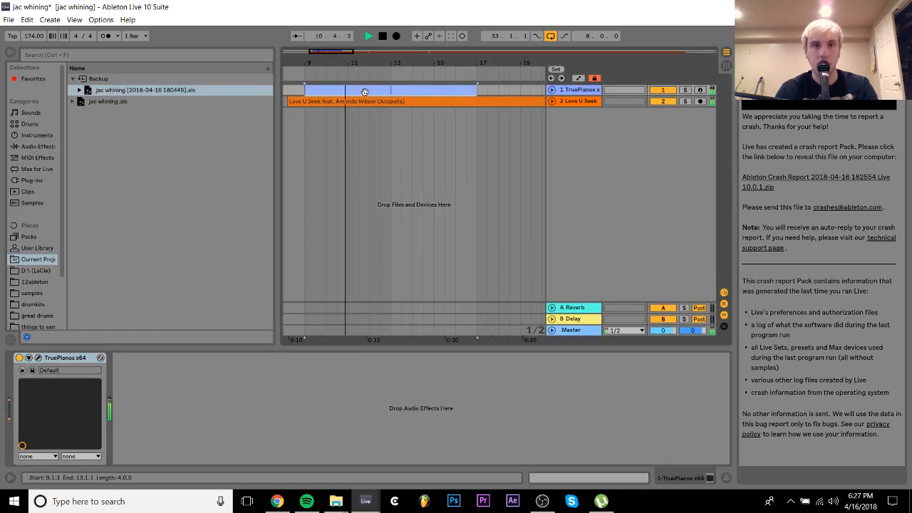
{"action": "key", "text": "ctrl+d"}
Loop the first two piano clips, from bar 9 to bar 17, and stop playback
{"action": "left_click_drag", "start_coordinate": [370, 60], "coordinate": [396, 22]}
{"action": "left_click", "coordinate": [345, 90]}
{"action": "left_click", "coordinate": [370, 89], "text": "shift"}
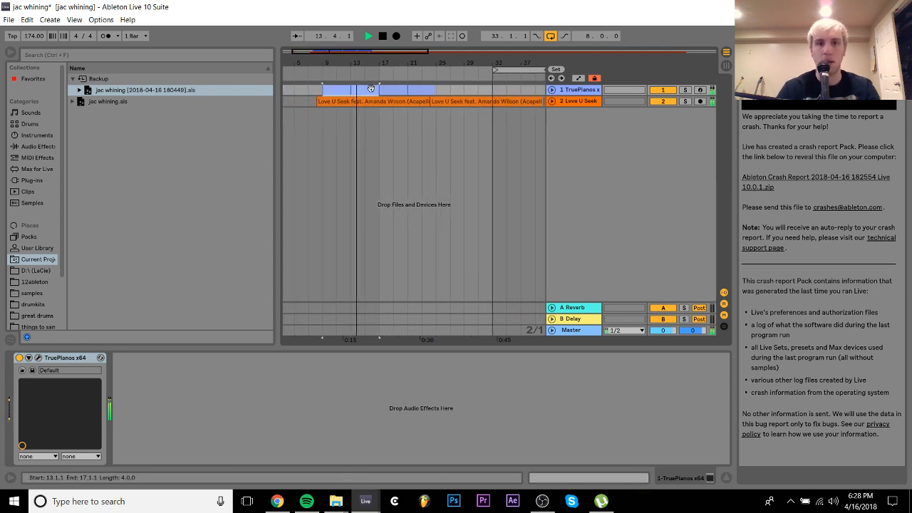
{"action": "key", "text": "ctrl+l"}
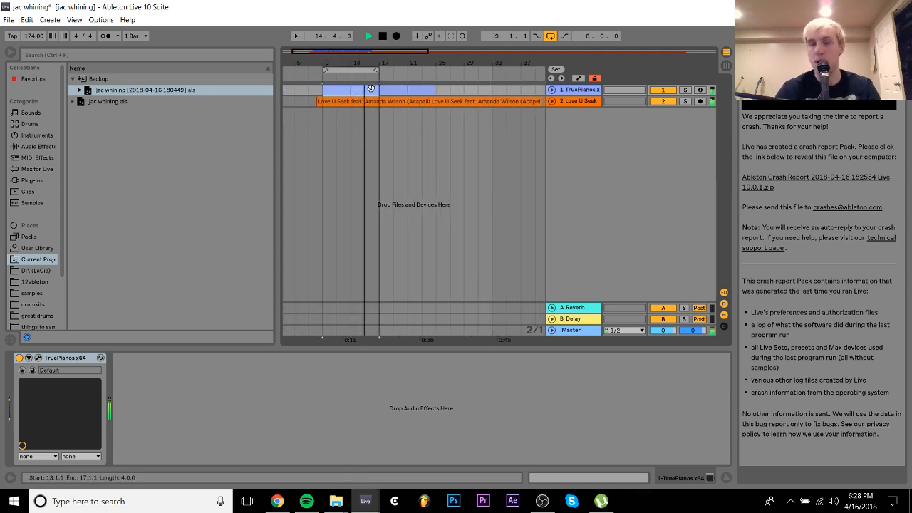
{"action": "left_click", "coordinate": [685, 90]}
{"action": "key", "text": "space"}
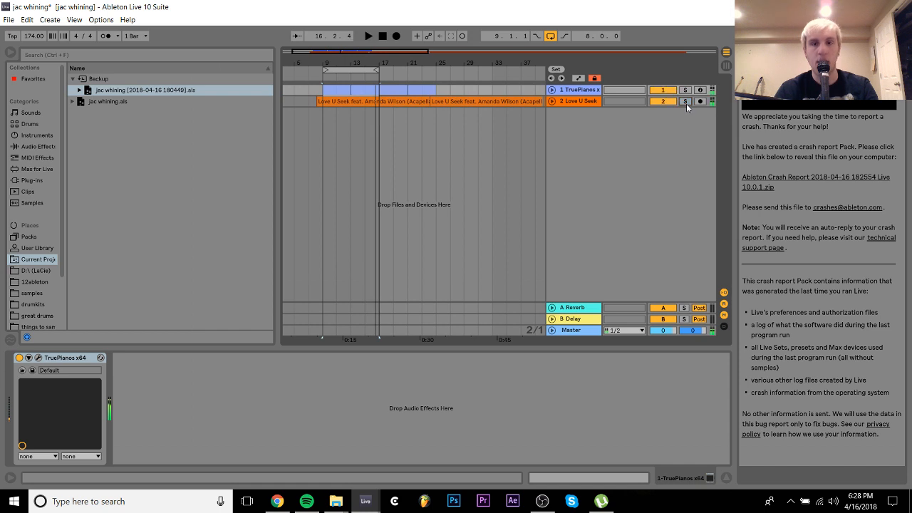
Select all three Love U Seek vocal clips and transpose them up 3 semitones
{"action": "double_click", "coordinate": [407, 102]}
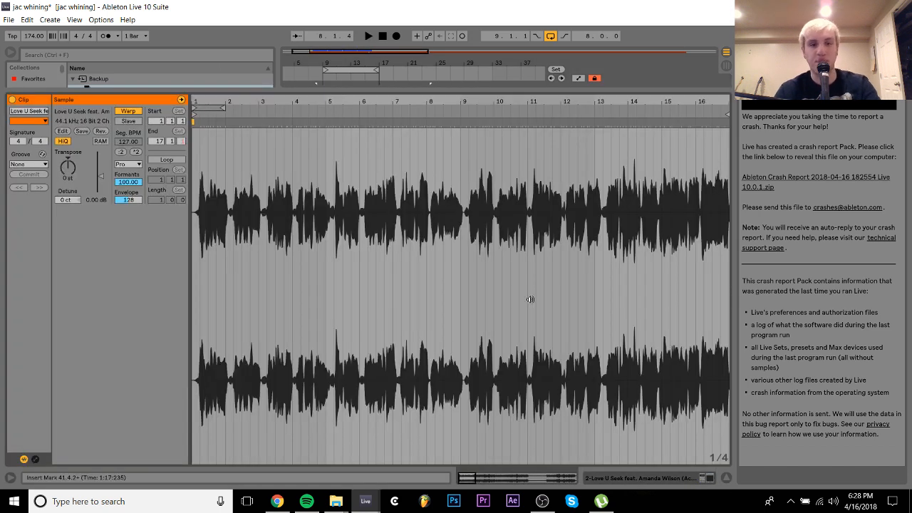
{"action": "left_click", "coordinate": [695, 480]}
{"action": "left_click_drag", "start_coordinate": [396, 63], "coordinate": [396, 32]}
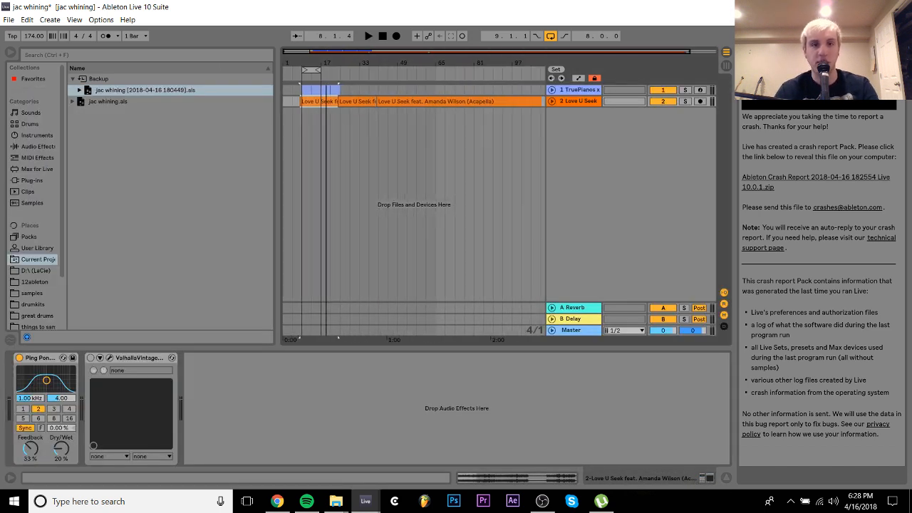
{"action": "left_click_drag", "start_coordinate": [492, 58], "coordinate": [493, 42]}
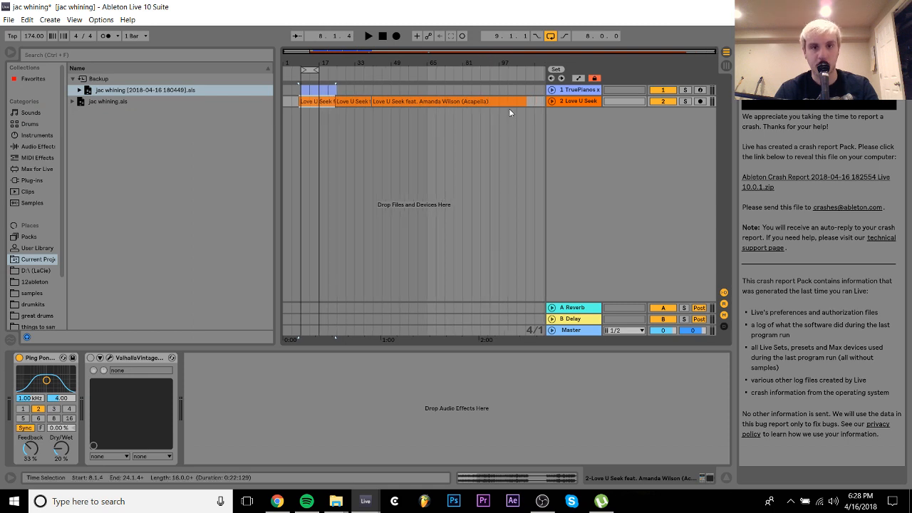
{"action": "left_click", "coordinate": [503, 102], "text": "shift"}
{"action": "left_click", "coordinate": [557, 477]}
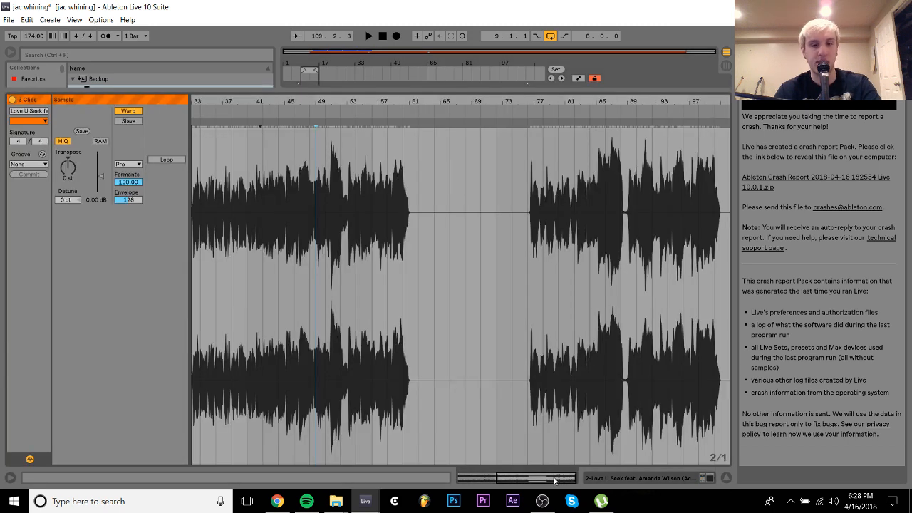
{"action": "left_click", "coordinate": [67, 174]}
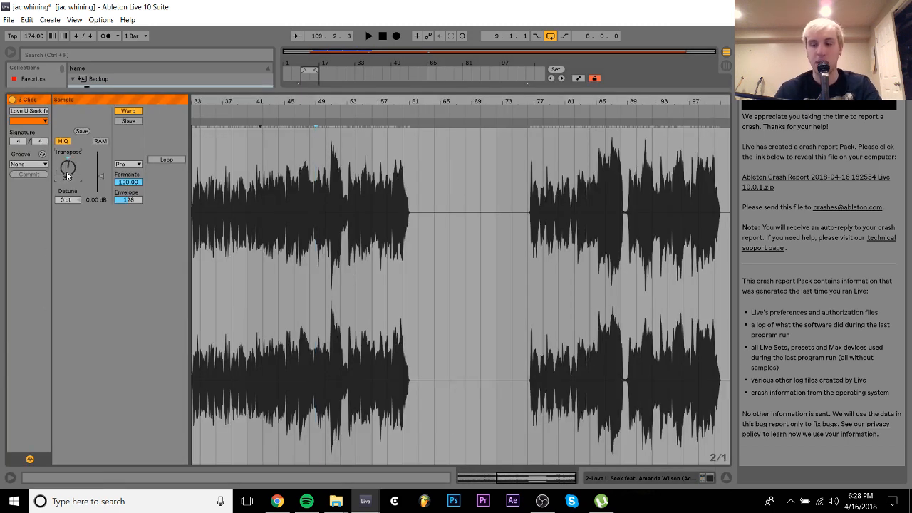
{"action": "type", "text": "3"}
{"action": "key", "text": "Return"}
Change the warp mode of the three vocal clips to Complex
{"action": "left_click", "coordinate": [129, 164]}
{"action": "left_click", "coordinate": [133, 209]}
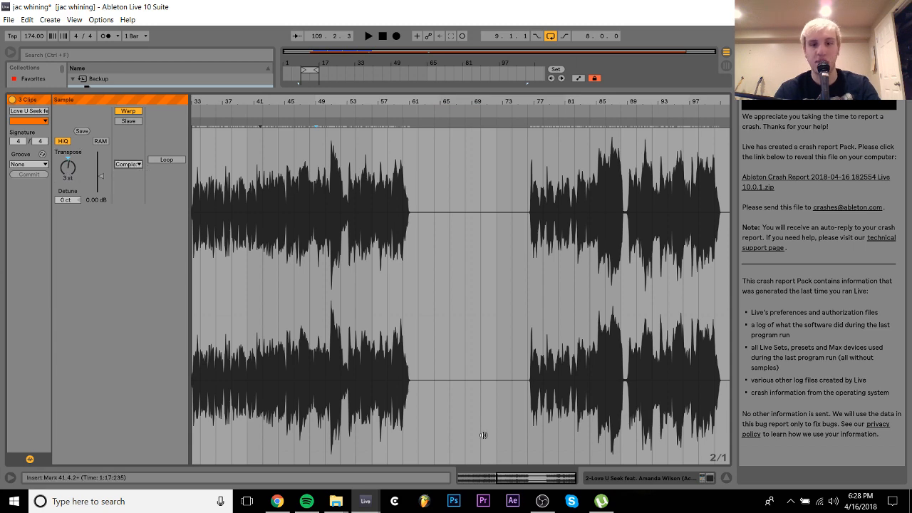
{"action": "left_click", "coordinate": [612, 484]}
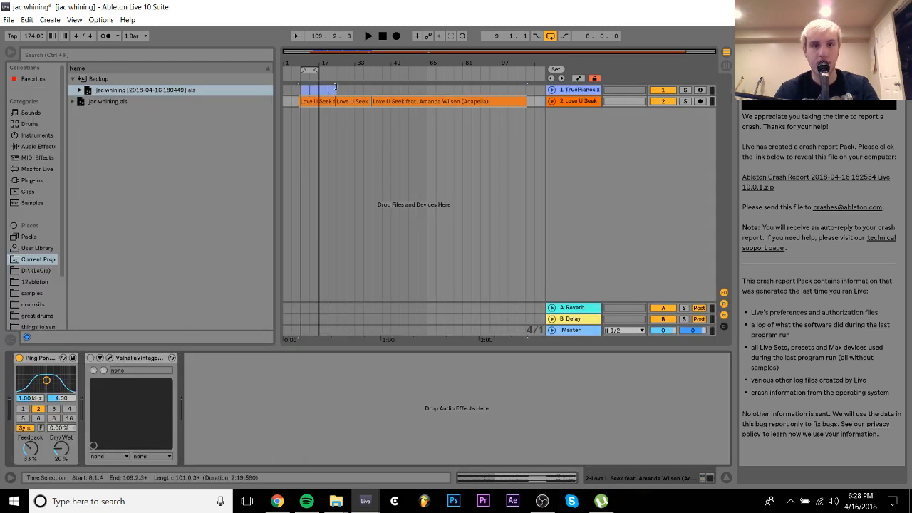
Transpose all notes in the first piano clip up three semitones and play the result
{"action": "double_click", "coordinate": [303, 90]}
{"action": "key", "text": "Up"}
{"action": "key", "text": "Up"}
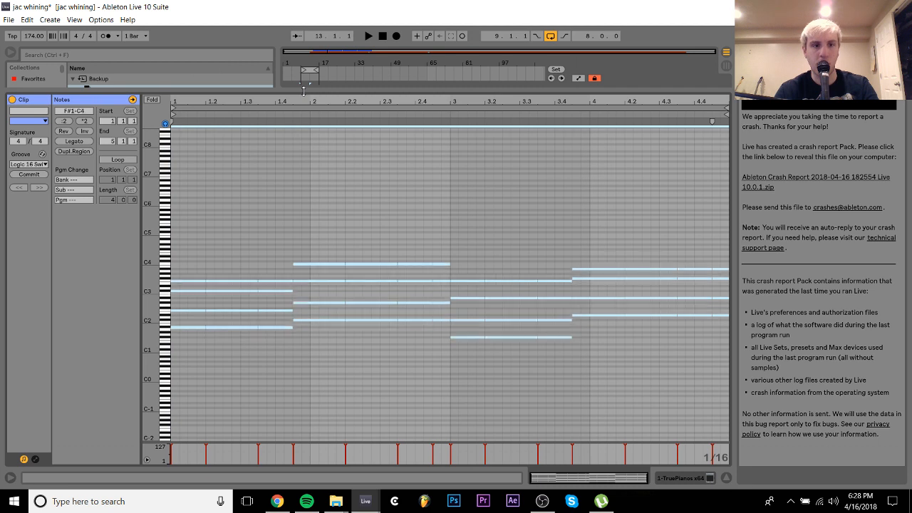
{"action": "key", "text": "space"}
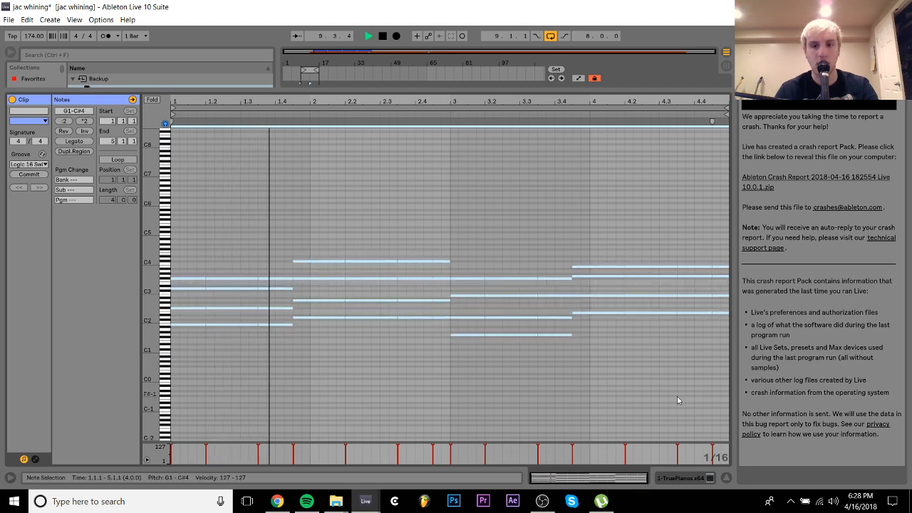
Duplicate the transposed piano clip over the following piano clips up to bar 25
{"action": "left_click", "coordinate": [685, 479]}
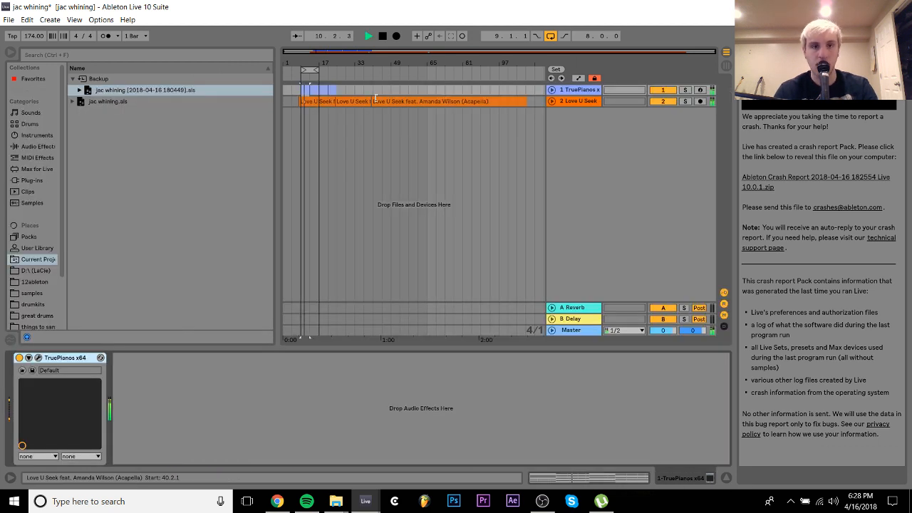
{"action": "left_click", "coordinate": [304, 88]}
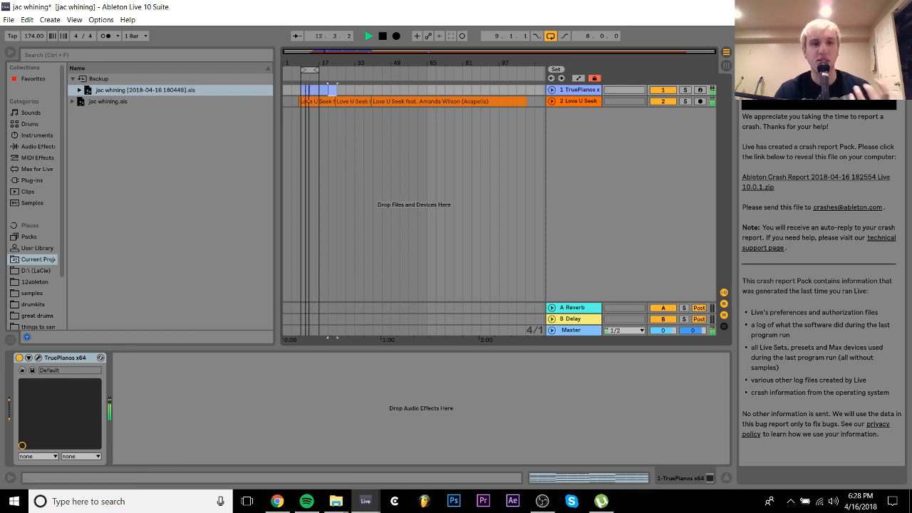
{"action": "mouse_move", "coordinate": [306, 64]}
{"action": "left_mouse_down"}
{"action": "mouse_move", "coordinate": [306, 93]}
{"action": "mouse_move", "coordinate": [321, 64]}
{"action": "left_mouse_up"}
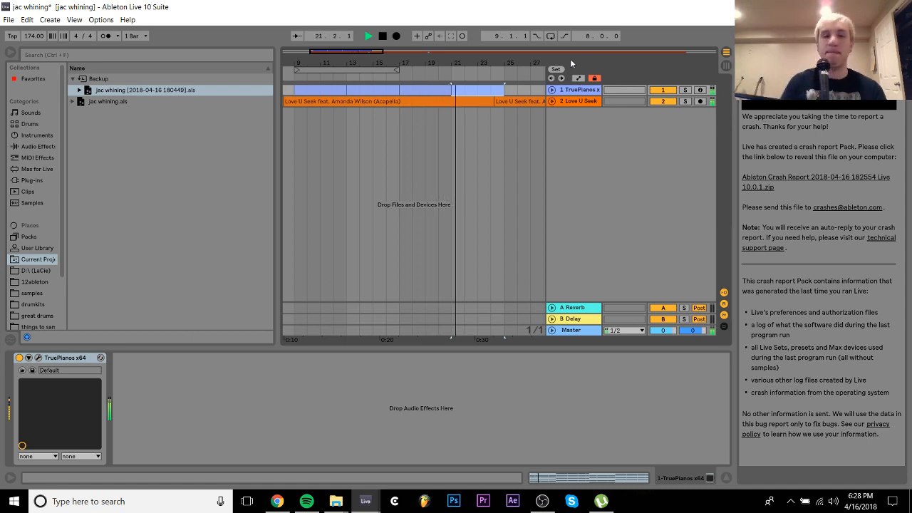
{"action": "left_click", "coordinate": [276, 501]}
{"action": "left_click", "coordinate": [899, 7]}
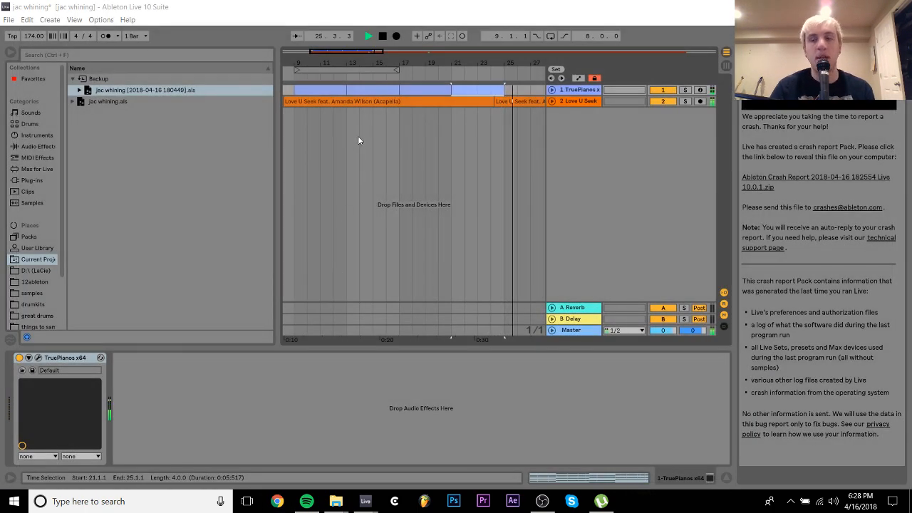
Stop playback, select the first piano clip at bar 9 and hide the crash report help
{"action": "key", "text": "space"}
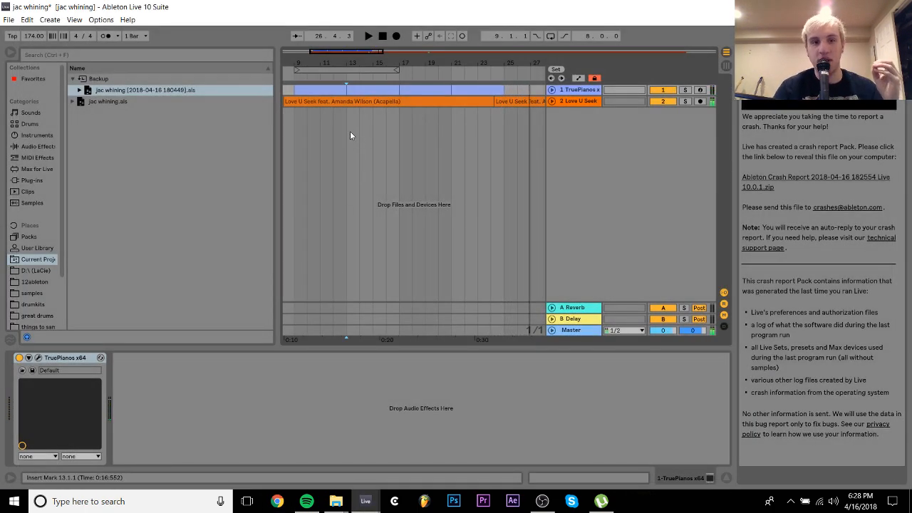
{"action": "left_click", "coordinate": [327, 89]}
{"action": "left_click_drag", "start_coordinate": [302, 64], "coordinate": [347, 64]}
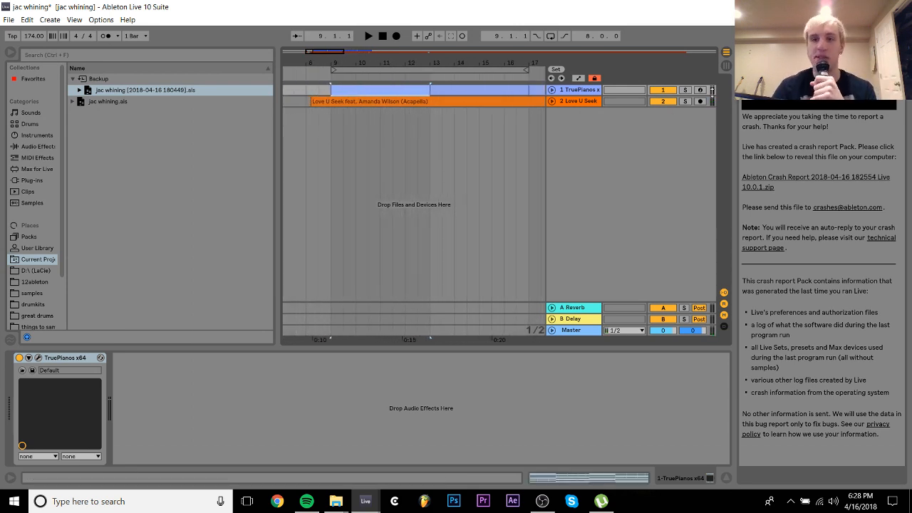
{"action": "left_click", "coordinate": [686, 90]}
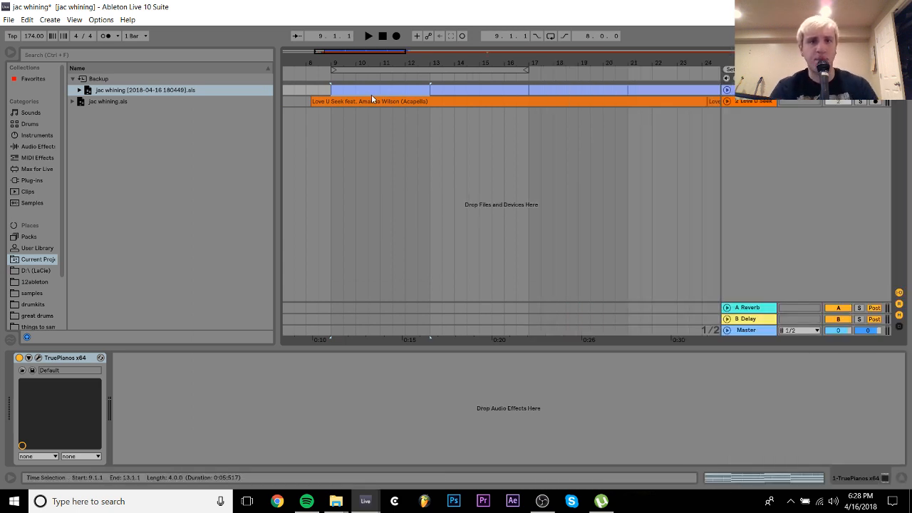
Loop the first two piano clips from bar 9 to 17 and start playback with key mapping mode on
{"action": "left_click", "coordinate": [463, 87]}
{"action": "key", "text": "ctrl+l"}
{"action": "key", "text": "ctrl+k"}
{"action": "key", "text": "space"}
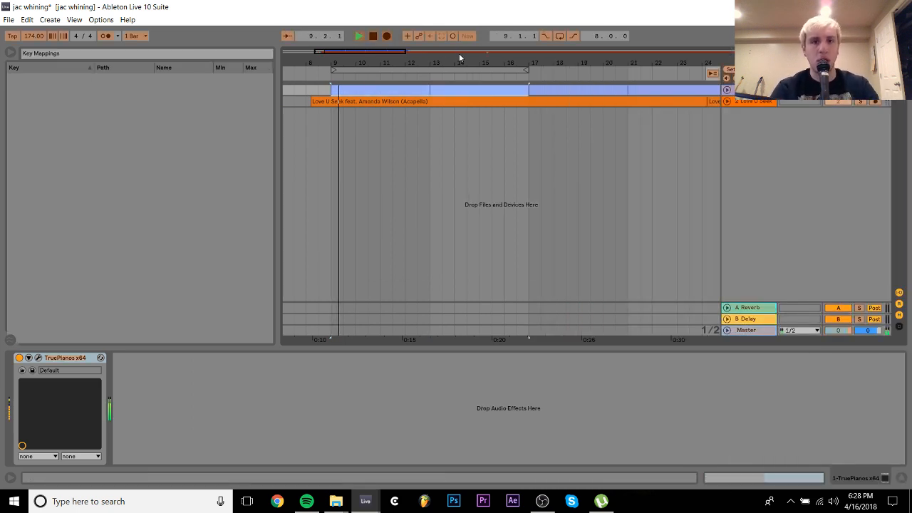
Stop playback, turn off key mapping mode and open the TruePianos plug-in window
{"action": "key", "text": "ctrl+k"}
{"action": "key", "text": "space"}
{"action": "left_click", "coordinate": [37, 357]}
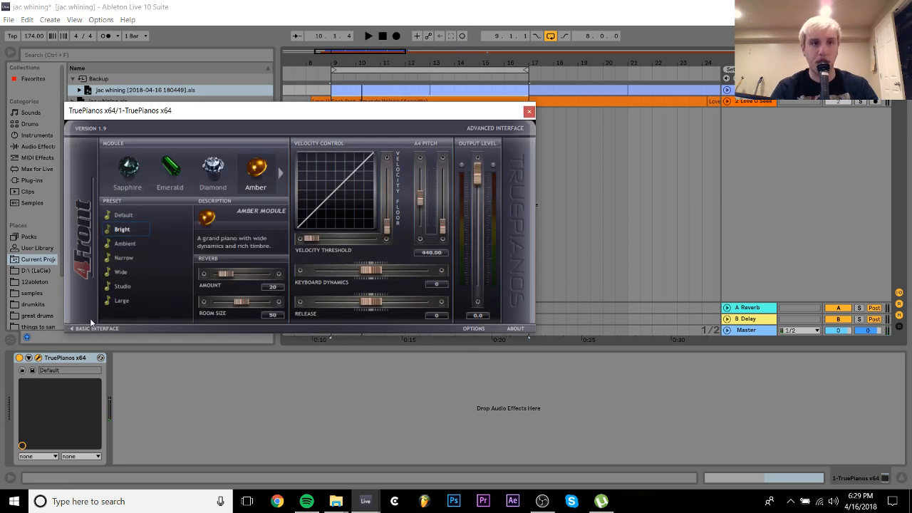
Audition the Emerald module with its Bright preset, switch TruePianos to the Diamond module and close the plug-in window
{"action": "left_click", "coordinate": [171, 174]}
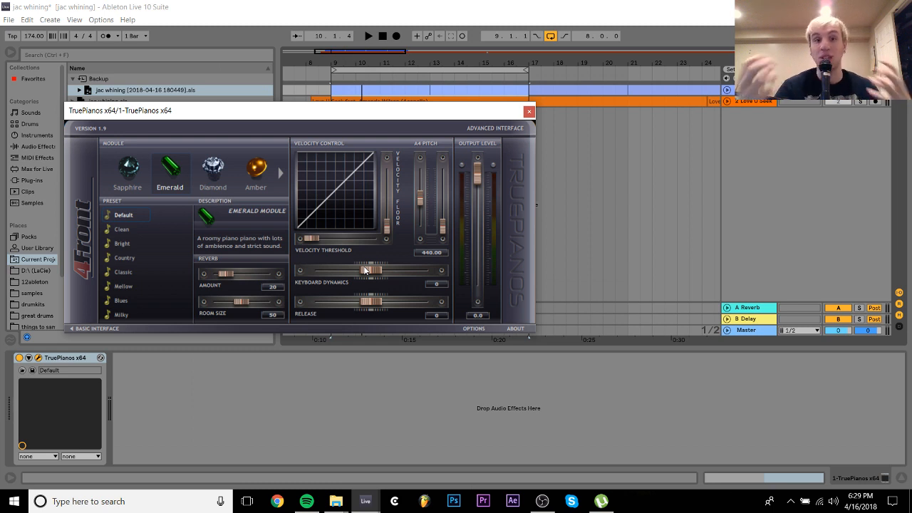
{"action": "key", "text": "space"}
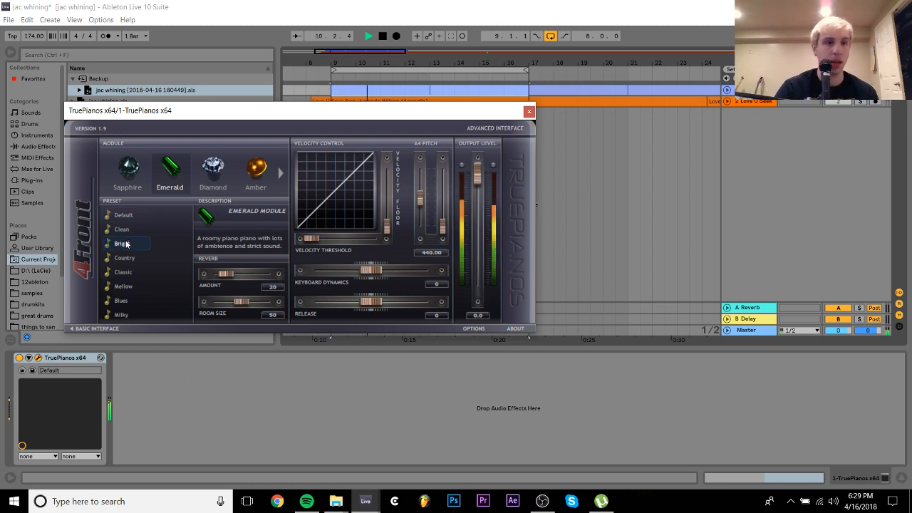
{"action": "left_click", "coordinate": [212, 172]}
{"action": "key", "text": "space"}
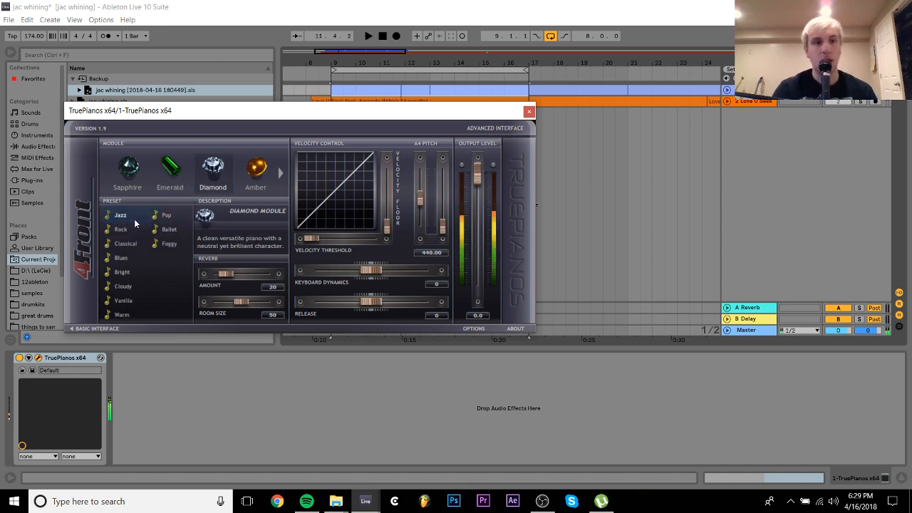
{"action": "left_click", "coordinate": [529, 113]}
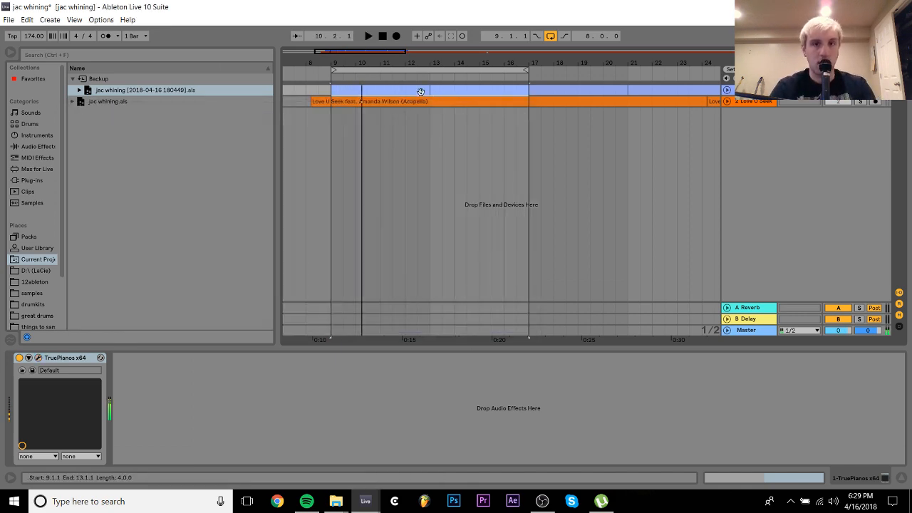
In the first piano clip, lower the second chord's C#4 notes one octave and add A3 notes to the third chord
{"action": "double_click", "coordinate": [404, 90]}
{"action": "left_click_drag", "start_coordinate": [339, 251], "coordinate": [541, 266]}
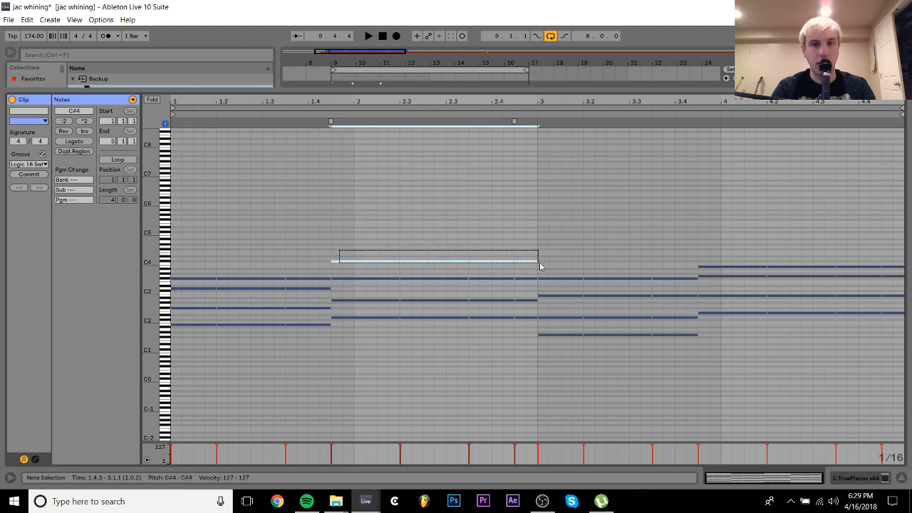
{"action": "key", "text": "shift+Down"}
{"action": "key", "text": "space"}
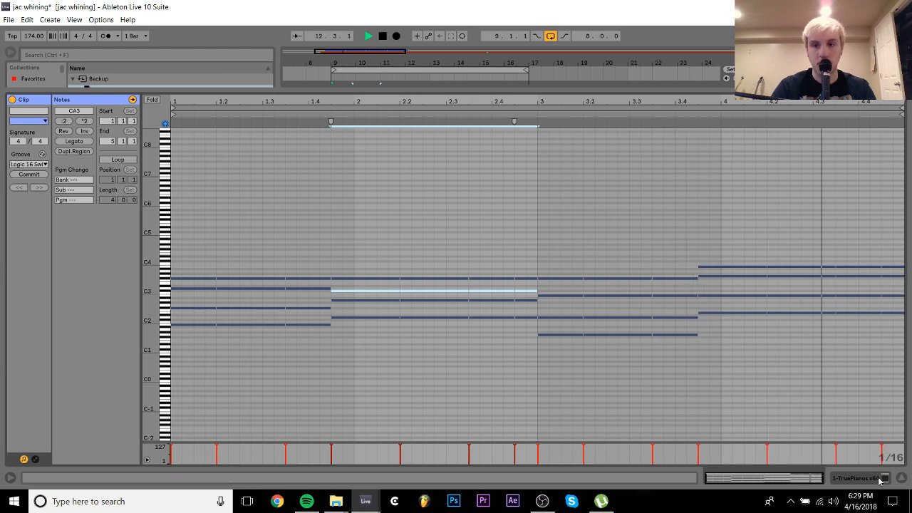
{"action": "key", "text": "space"}
{"action": "left_click_drag", "start_coordinate": [549, 269], "coordinate": [691, 276]}
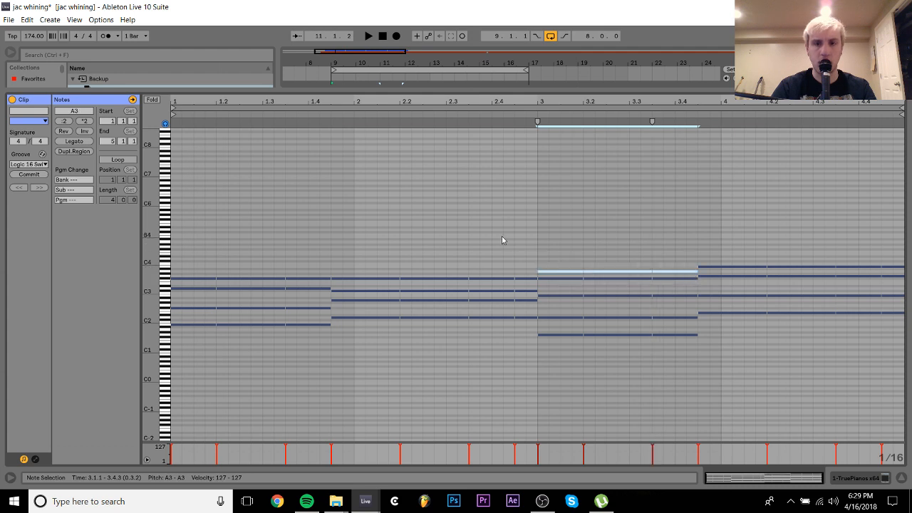
Copy the last chord's E2 and B2 notes one octave down to E1 and B1 and play the result
{"action": "left_click_drag", "start_coordinate": [488, 227], "coordinate": [857, 204]}
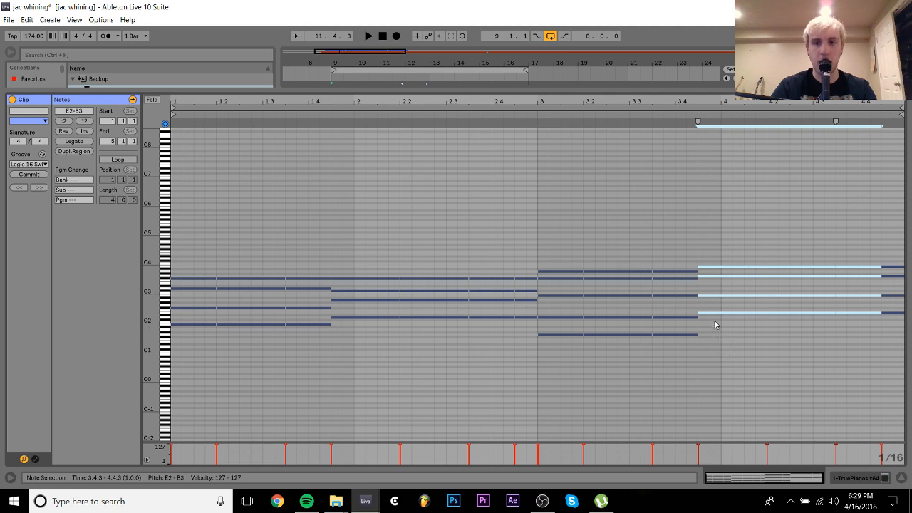
{"action": "left_click_drag", "start_coordinate": [718, 304], "coordinate": [896, 321]}
{"action": "left_click_drag", "start_coordinate": [717, 331], "coordinate": [910, 300]}
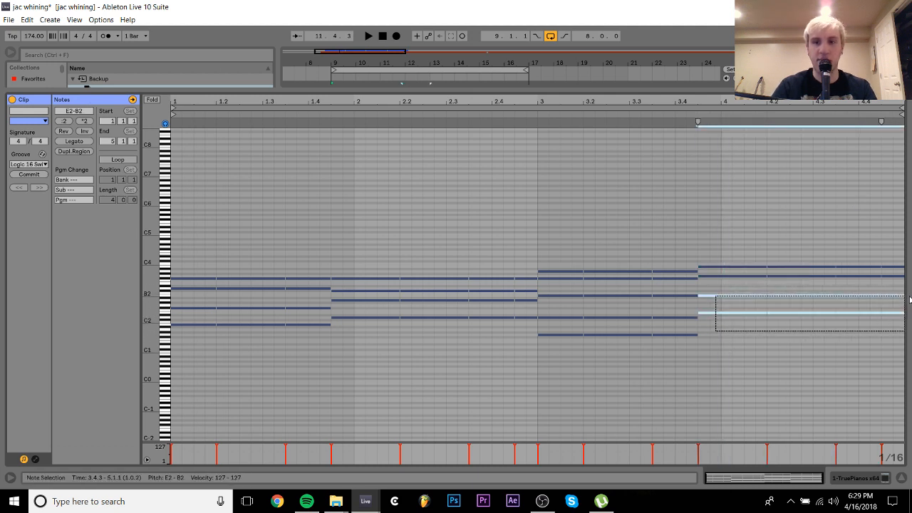
{"action": "left_click_drag", "start_coordinate": [716, 302], "coordinate": [726, 299]}
{"action": "key", "text": "shift+Down"}
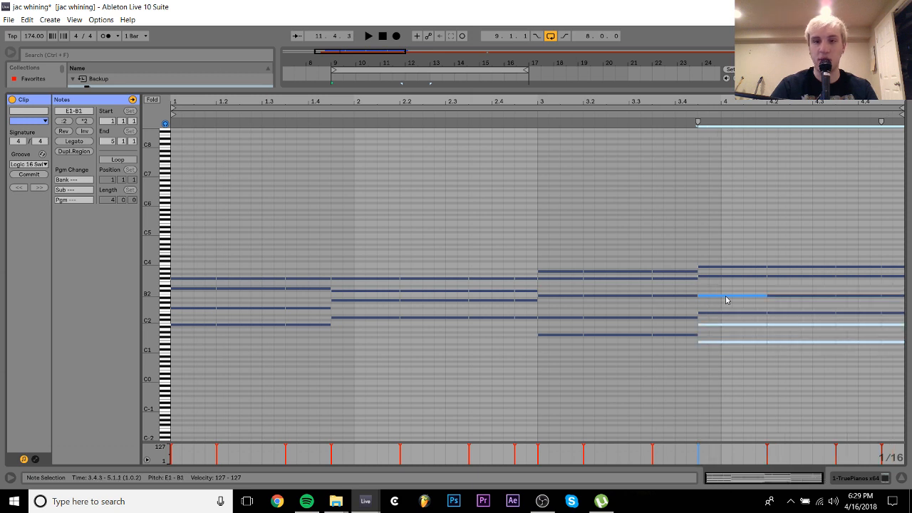
{"action": "key", "text": "space"}
{"action": "left_click", "coordinate": [273, 370]}
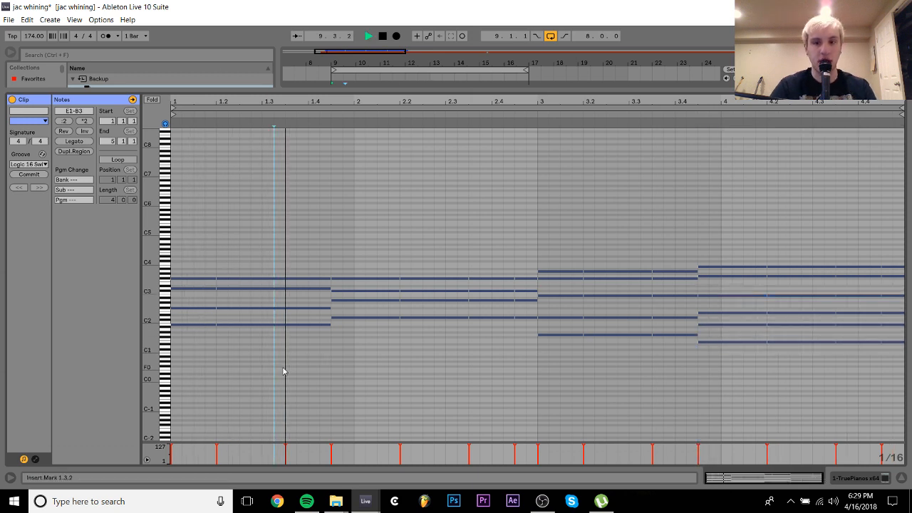
{"action": "left_click", "coordinate": [689, 374]}
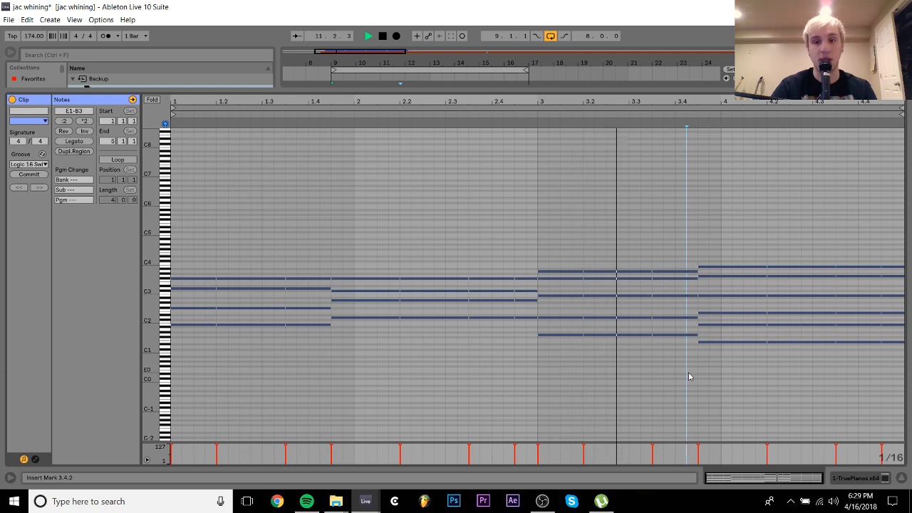
{"action": "key", "text": "space"}
Copy the two lowest note layers of the first chord one octave down to B0 and F#1
{"action": "left_click", "coordinate": [715, 343]}
{"action": "left_click_drag", "start_coordinate": [302, 355], "coordinate": [203, 327]}
{"action": "key", "text": "shift+Down"}
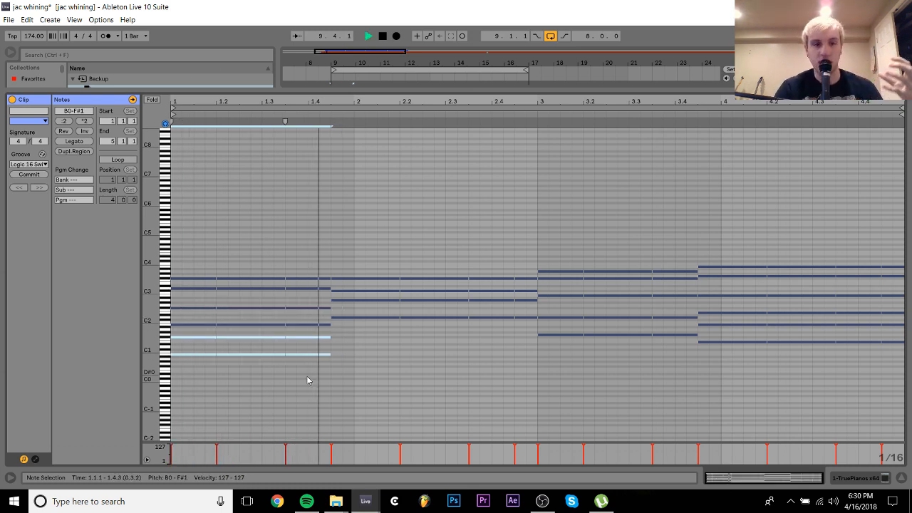
Stop playback and duplicate the second chord's D2 and A2 notes
{"action": "left_click", "coordinate": [354, 344]}
{"action": "key", "text": "space"}
{"action": "left_click_drag", "start_coordinate": [356, 344], "coordinate": [535, 305]}
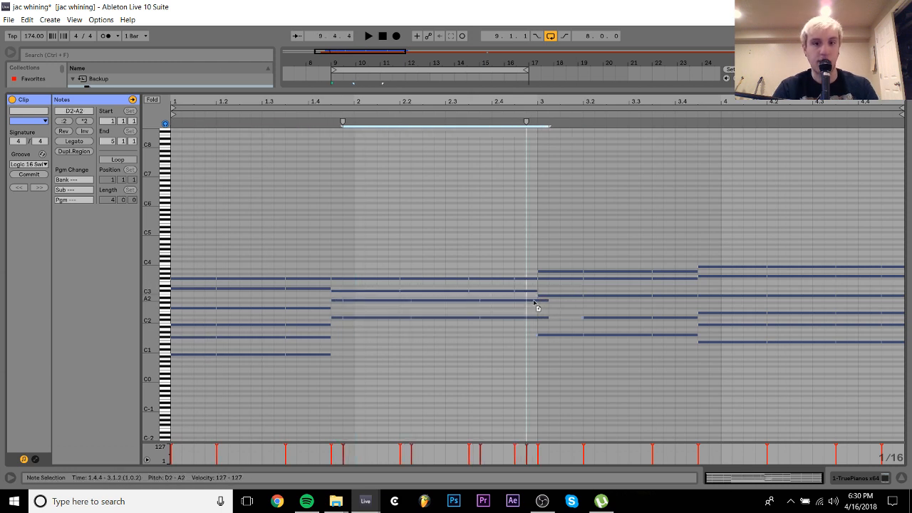
Shift the selected D2 and A2 notes down an octave so they start at 1.4.3, and play the progression
{"action": "key", "text": "shift+Down"}
{"action": "key", "text": "space"}
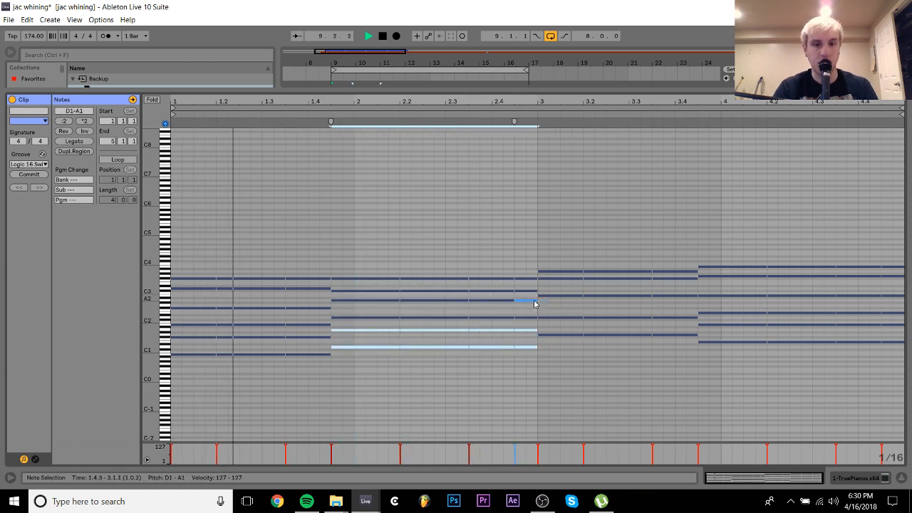
{"action": "left_click", "coordinate": [517, 394]}
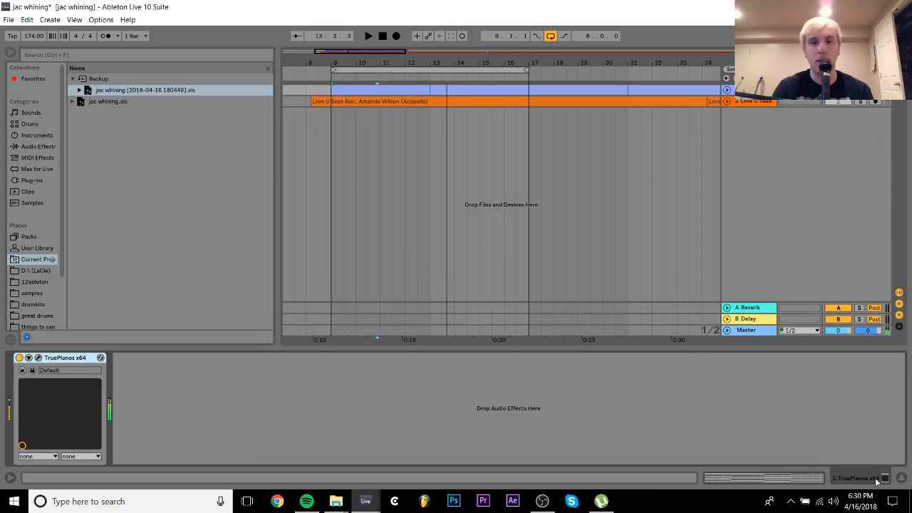
Duplicate the four-bar chord clip at bar 9 three times, filling the track up to bar 25
{"action": "left_click", "coordinate": [378, 86]}
{"action": "key", "text": "ctrl+d"}
{"action": "key", "text": "ctrl+d"}
{"action": "key", "text": "ctrl+d"}
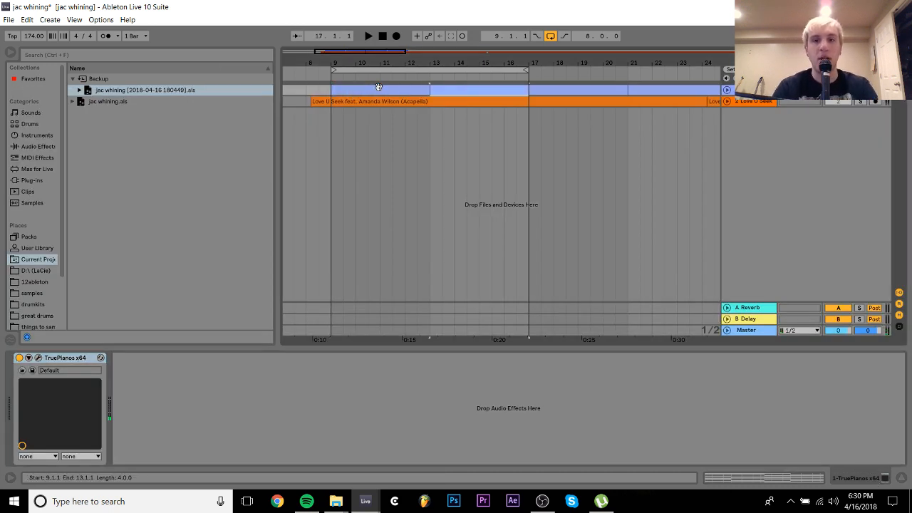
{"action": "left_click_drag", "start_coordinate": [463, 58], "coordinate": [553, 57]}
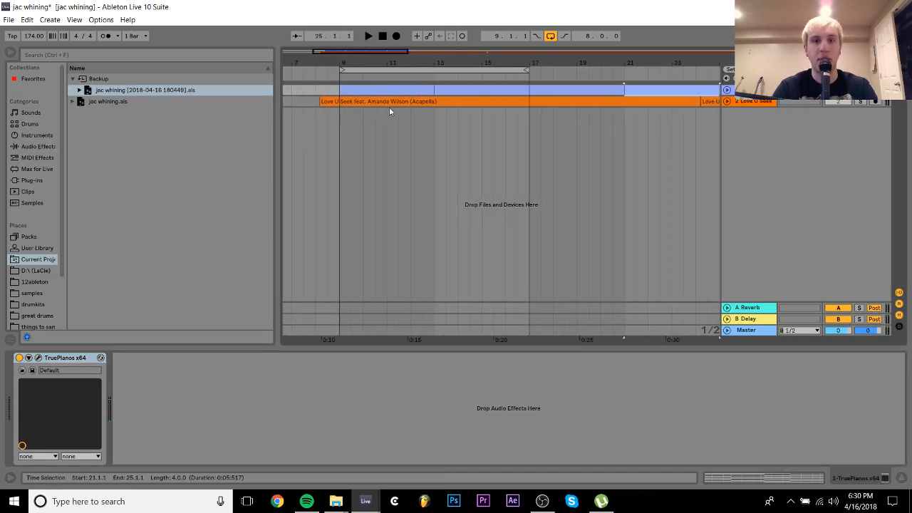
Open the first chord clip and inspect its stacked chords by selecting note groups in the first and last bars
{"action": "double_click", "coordinate": [384, 90]}
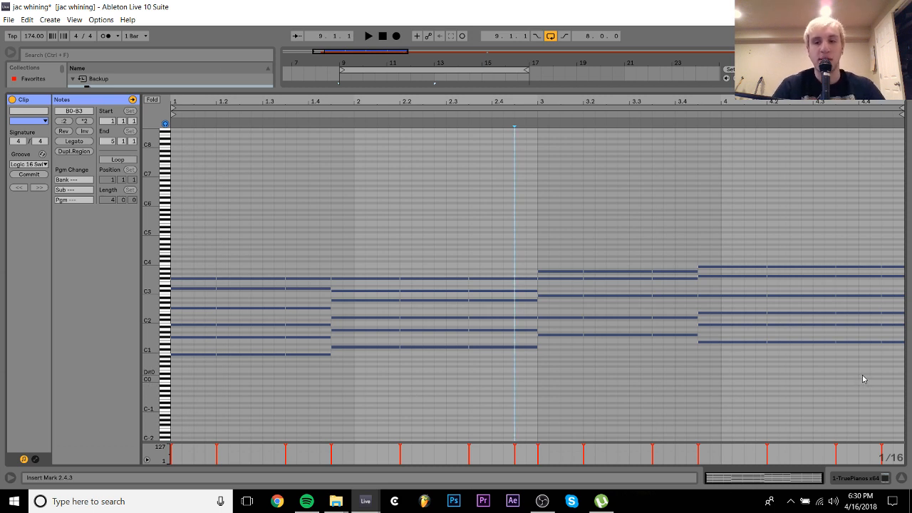
{"action": "left_click_drag", "start_coordinate": [859, 385], "coordinate": [857, 204]}
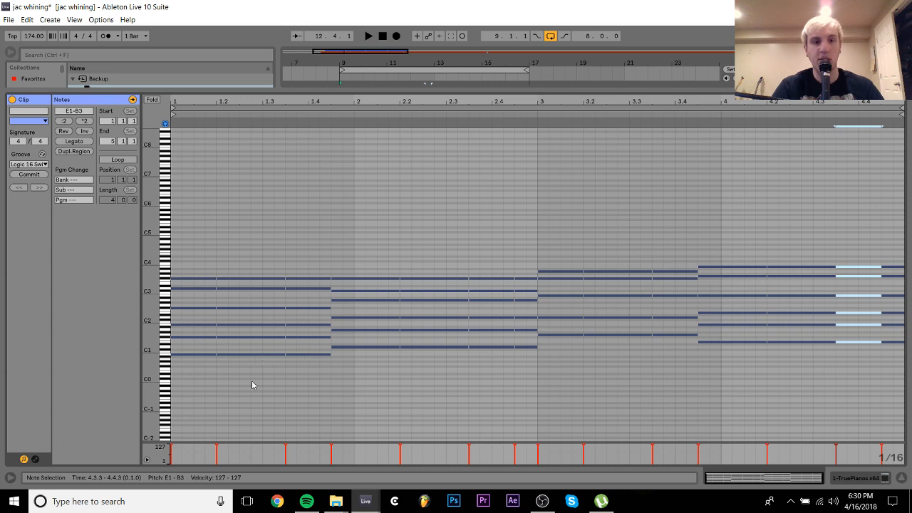
{"action": "left_click_drag", "start_coordinate": [255, 388], "coordinate": [250, 240]}
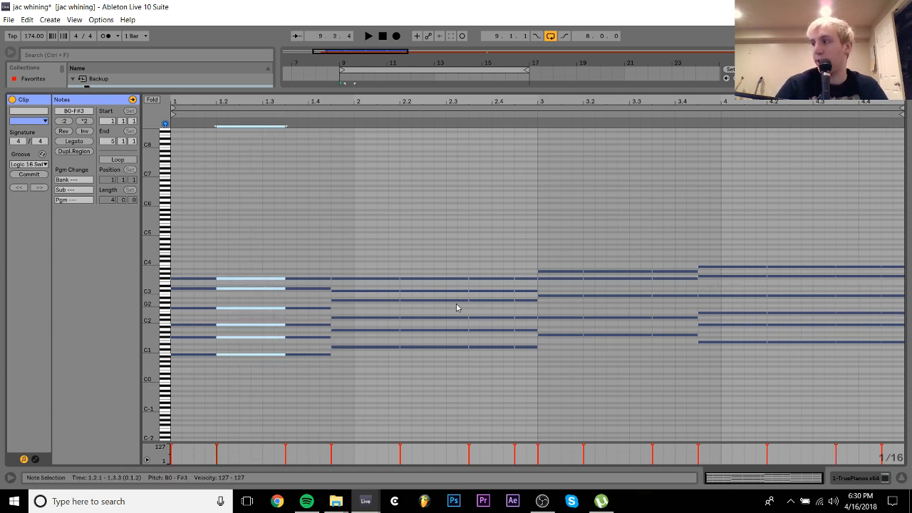
{"action": "left_click_drag", "start_coordinate": [777, 188], "coordinate": [782, 457]}
{"action": "left_click_drag", "start_coordinate": [232, 390], "coordinate": [224, 237]}
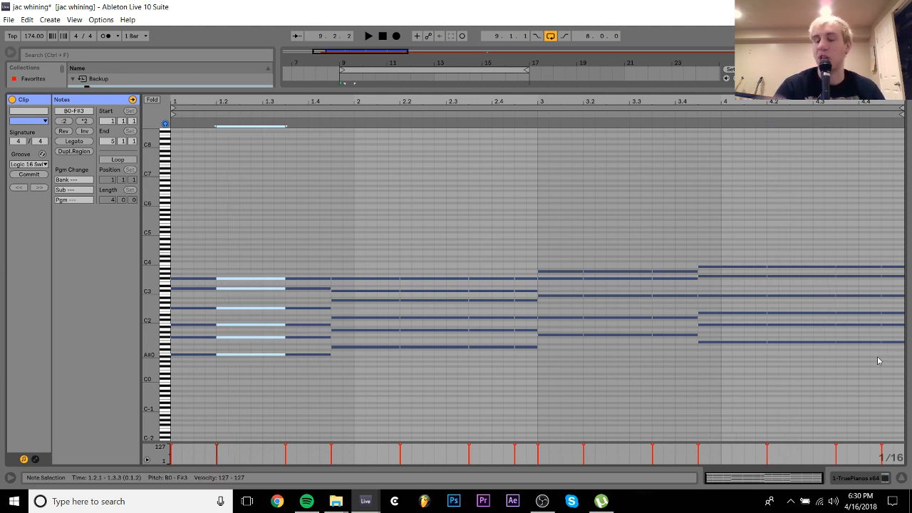
{"action": "left_click", "coordinate": [860, 480]}
Unfold the piano track, lower its volume to -18.4 dB during playback and activate the Love U Seek track
{"action": "left_click", "coordinate": [727, 90]}
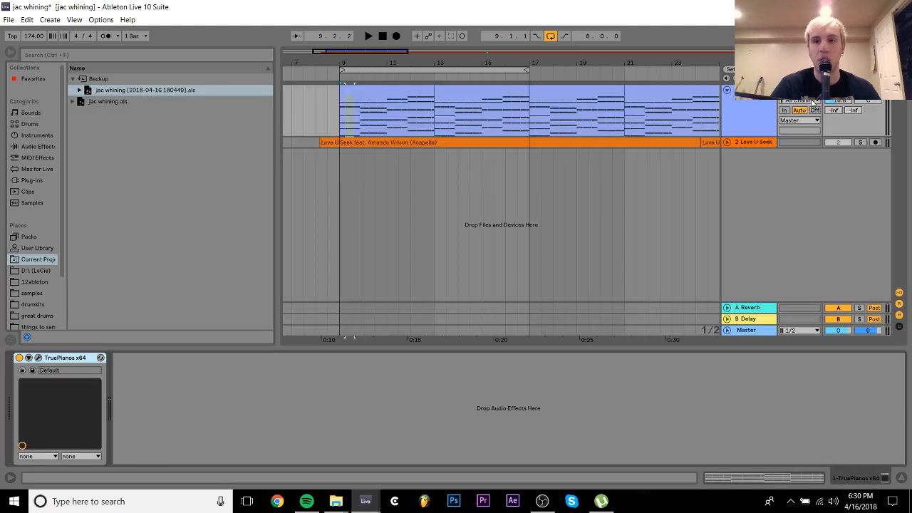
{"action": "key", "text": "space"}
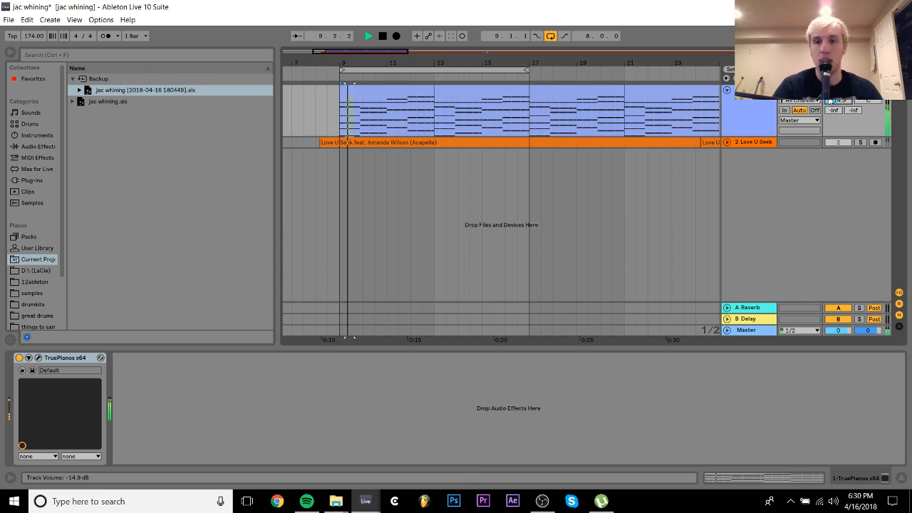
{"action": "left_click_drag", "start_coordinate": [829, 100], "coordinate": [828, 112]}
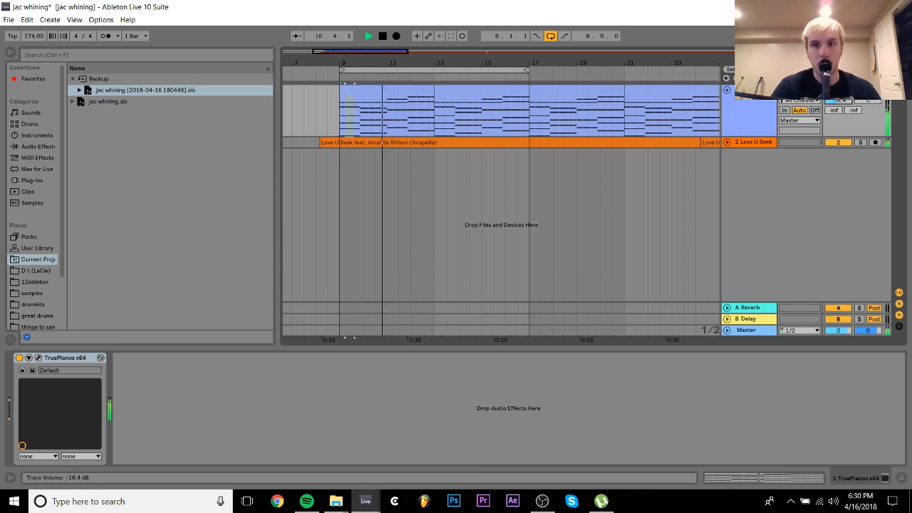
Unfold the Love U Seek acapella track, set its volume to -2.0 dB and turn off arrangement looping
{"action": "left_click", "coordinate": [726, 143]}
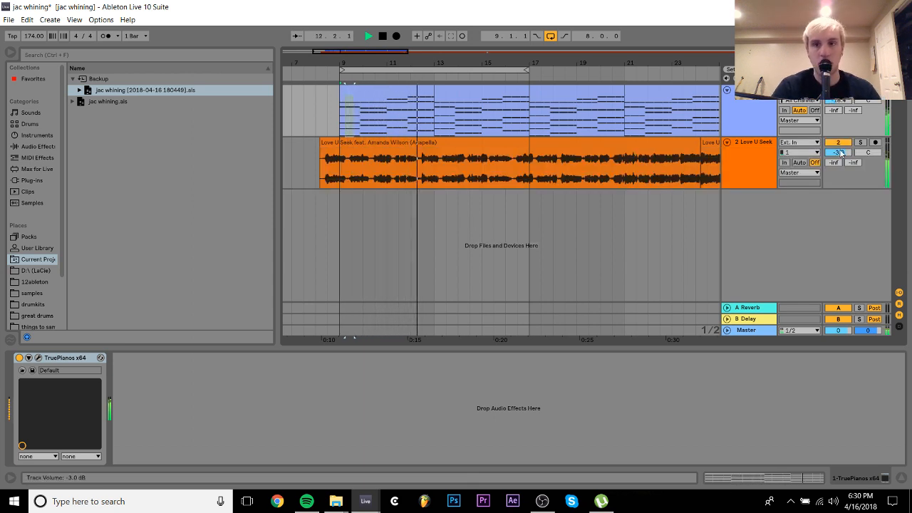
{"action": "double_click", "coordinate": [841, 153]}
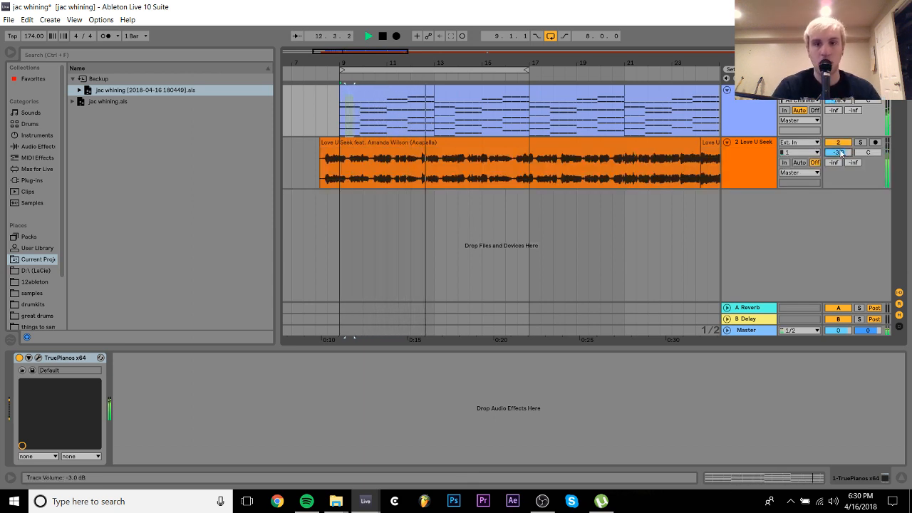
{"action": "left_click", "coordinate": [550, 36]}
{"action": "left_click_drag", "start_coordinate": [839, 153], "coordinate": [840, 156]}
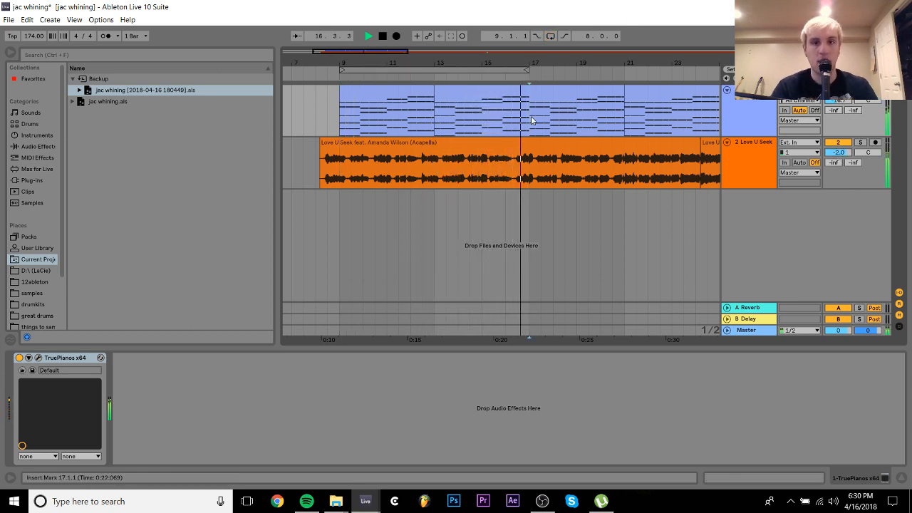
Stop playback around bar 17 and insert a new MIDI track below the Love U Seek track
{"action": "left_click", "coordinate": [532, 178]}
{"action": "key", "text": "space"}
{"action": "key", "text": "ctrl+shift+t"}
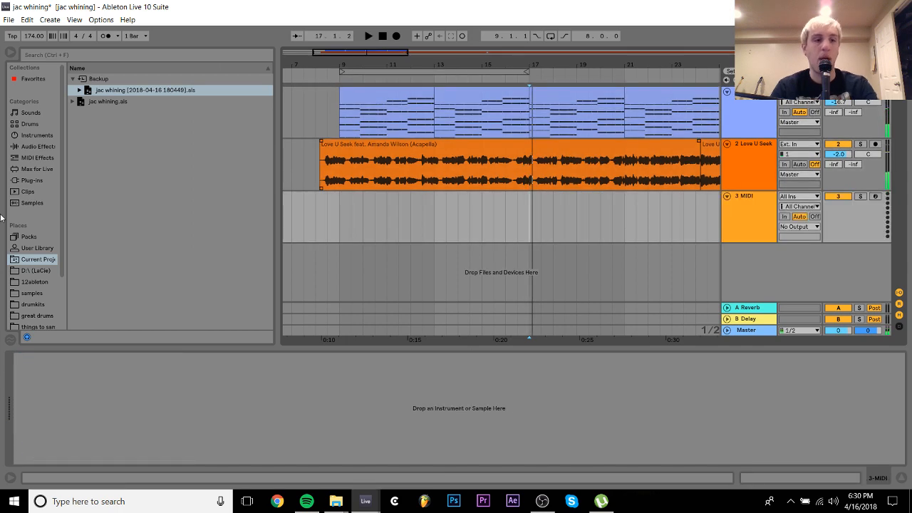
Browse the samples folder and expand the VILLEM & MCLEOD Drum & Bass pack and its inner Sample Pack folder
{"action": "left_click", "coordinate": [27, 294]}
{"action": "scroll", "coordinate": [184, 287], "scroll_direction": "down", "scroll_amount": 3}
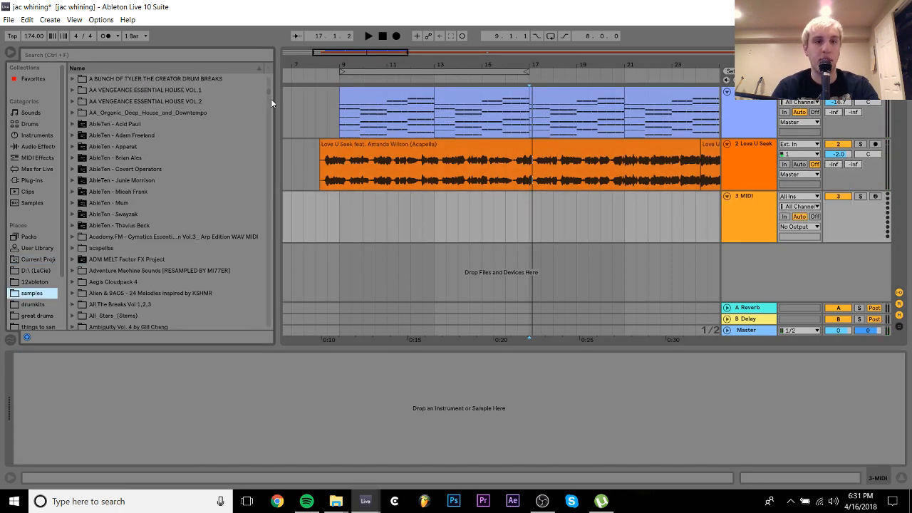
{"action": "left_click_drag", "start_coordinate": [270, 98], "coordinate": [265, 201]}
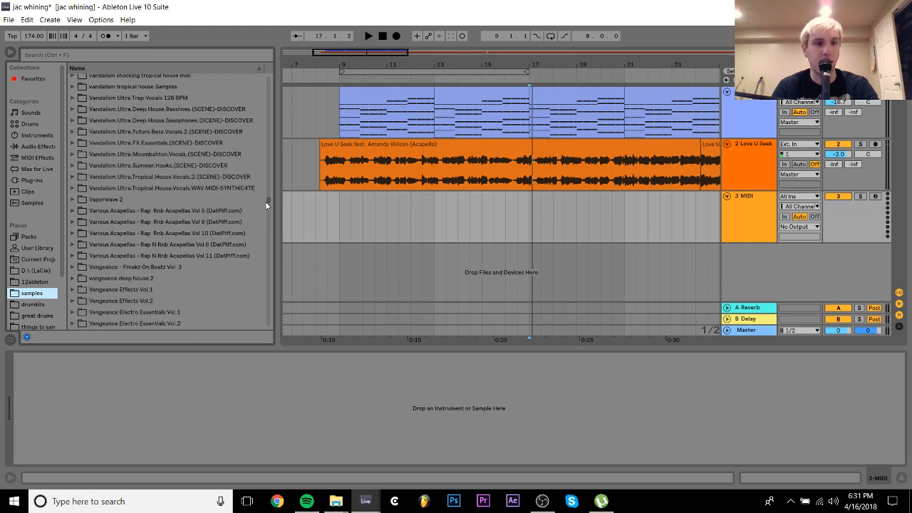
{"action": "left_click", "coordinate": [116, 234]}
{"action": "left_click", "coordinate": [116, 244]}
{"action": "key", "text": "Down"}
{"action": "key", "text": "Down"}
{"action": "key", "text": "Down"}
{"action": "key", "text": "Down"}
{"action": "key", "text": "Down"}
{"action": "key", "text": "Down"}
{"action": "key", "text": "Down"}
{"action": "key", "text": "Down"}
{"action": "key", "text": "Down"}
{"action": "key", "text": "Down"}
{"action": "key", "text": "Down"}
{"action": "key", "text": "Down"}
{"action": "key", "text": "Down"}
{"action": "key", "text": "Down"}
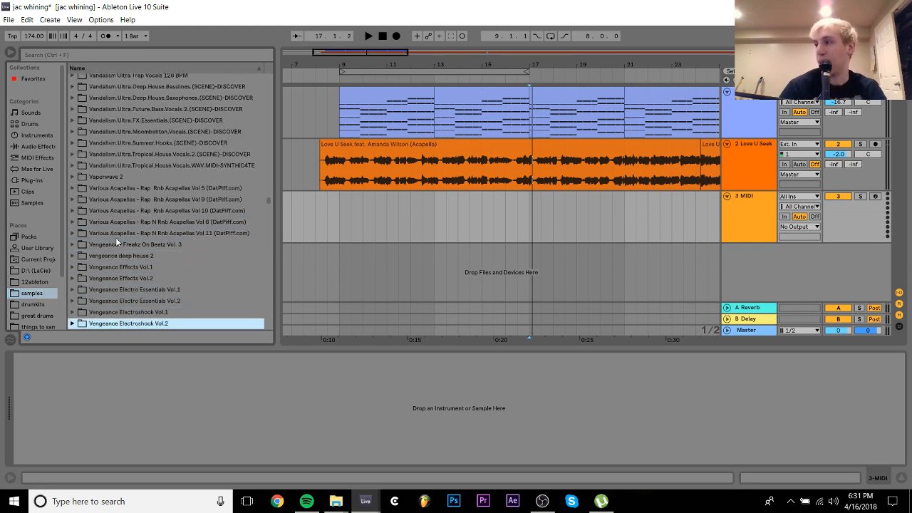
{"action": "key", "text": "Down"}
{"action": "key", "text": "Down"}
{"action": "key", "text": "Down"}
{"action": "key", "text": "Down"}
{"action": "key", "text": "Down"}
{"action": "key", "text": "Down"}
{"action": "key", "text": "Down"}
{"action": "key", "text": "Down"}
{"action": "key", "text": "Down"}
{"action": "key", "text": "Up"}
{"action": "key", "text": "Up"}
{"action": "key", "text": "Up"}
{"action": "key", "text": "Up"}
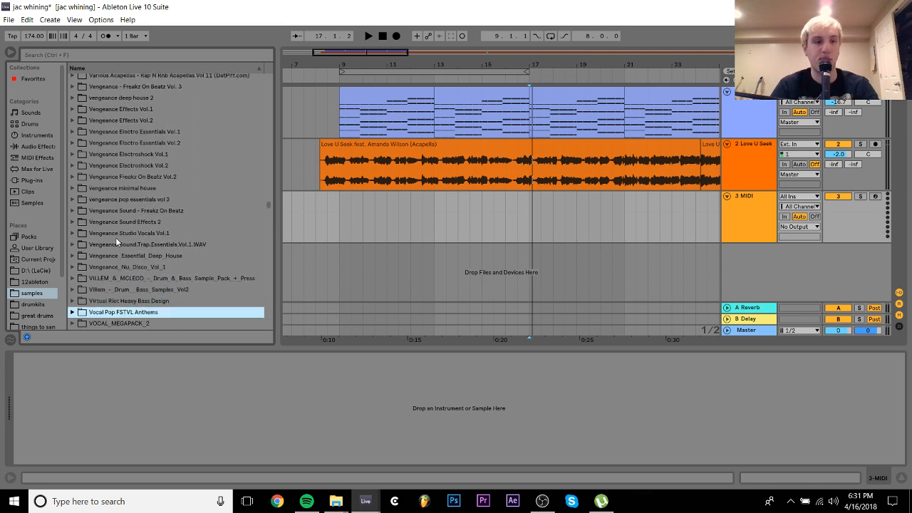
{"action": "key", "text": "Right"}
{"action": "key", "text": "Down"}
{"action": "key", "text": "Down"}
{"action": "key", "text": "Down"}
{"action": "key", "text": "Right"}
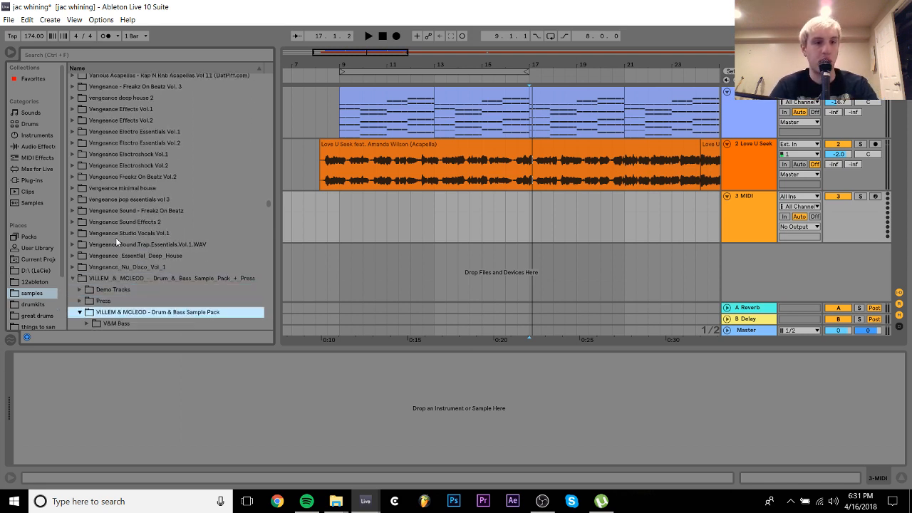
Expand the V&M Beats & Breaks folder and audition its drum loops down to V&M_Chindo Shuffle_174.wav
{"action": "key", "text": "Down"}
{"action": "key", "text": "Down"}
{"action": "key", "text": "Down"}
{"action": "key", "text": "Down"}
{"action": "key", "text": "Up"}
{"action": "key", "text": "Up"}
{"action": "key", "text": "Right"}
{"action": "key", "text": "Down"}
{"action": "key", "text": "Down"}
{"action": "key", "text": "Down"}
{"action": "key", "text": "Down"}
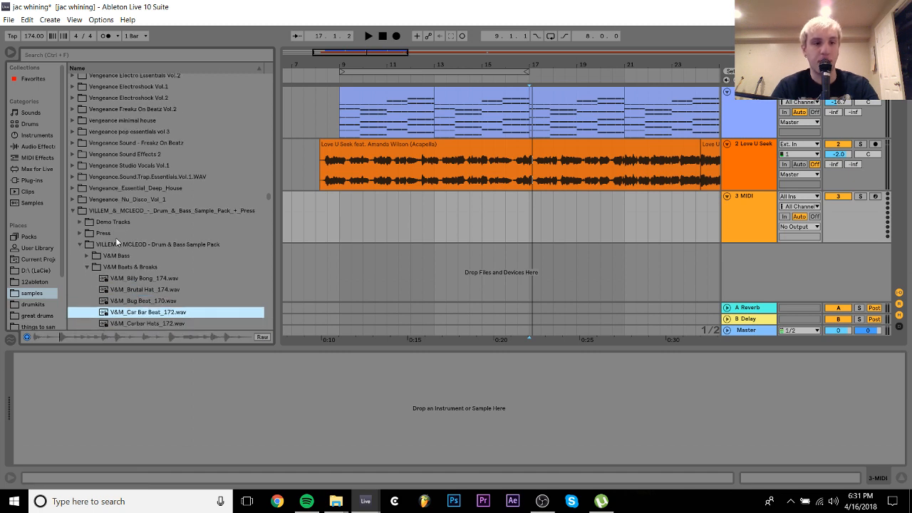
{"action": "key", "text": "Down"}
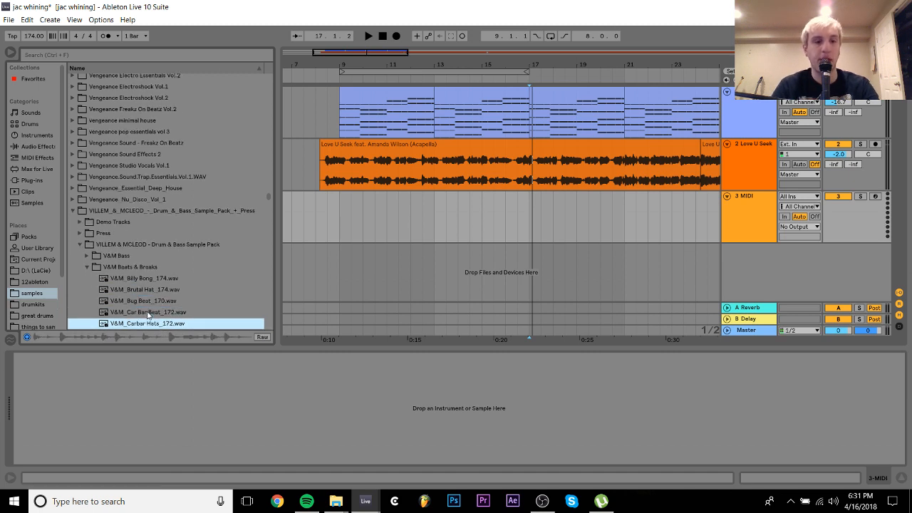
{"action": "key", "text": "Down"}
{"action": "key", "text": "Down"}
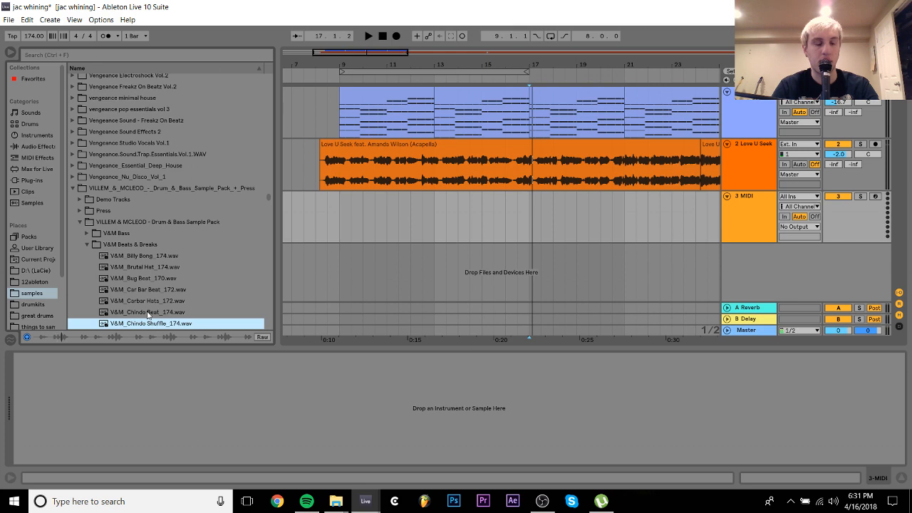
Place V&M_Chindo Beat_174.wav on track 3 at bar 17 and extend the looped clip to 8 bars
{"action": "key", "text": "Up"}
{"action": "left_click_drag", "start_coordinate": [143, 314], "coordinate": [531, 221]}
{"action": "left_click_drag", "start_coordinate": [582, 62], "coordinate": [436, 40]}
{"action": "left_click", "coordinate": [452, 202]}
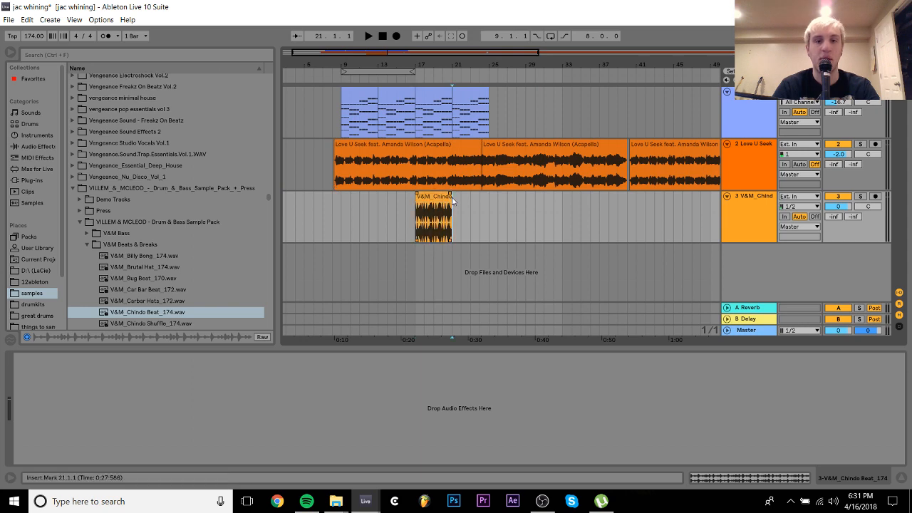
{"action": "left_click_drag", "start_coordinate": [452, 201], "coordinate": [479, 197]}
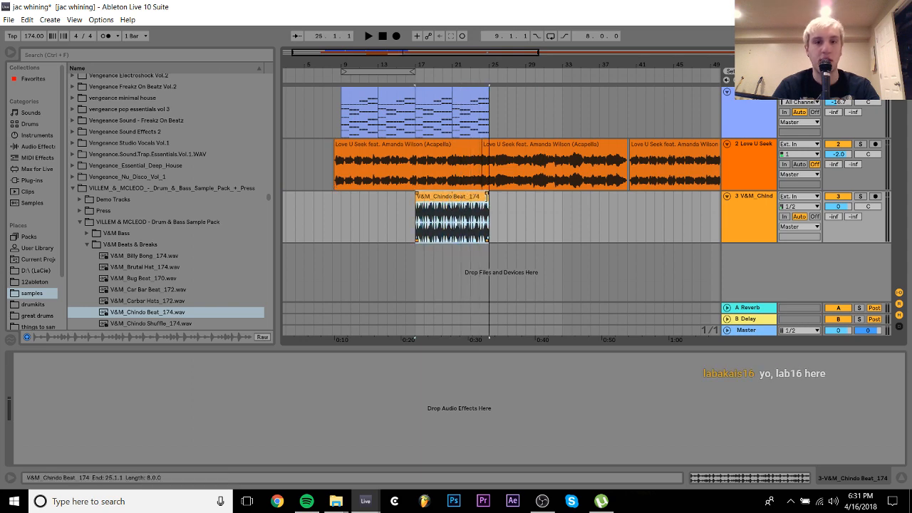
Set the warp mode of the V&M_Chindo Beat_174 clip to Re-Pitch and return to the track's device view
{"action": "double_click", "coordinate": [468, 197]}
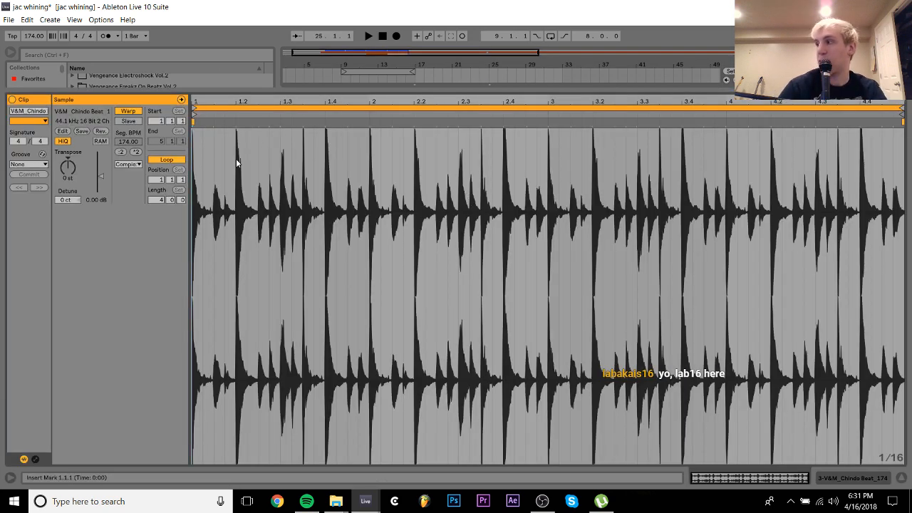
{"action": "left_click", "coordinate": [128, 165]}
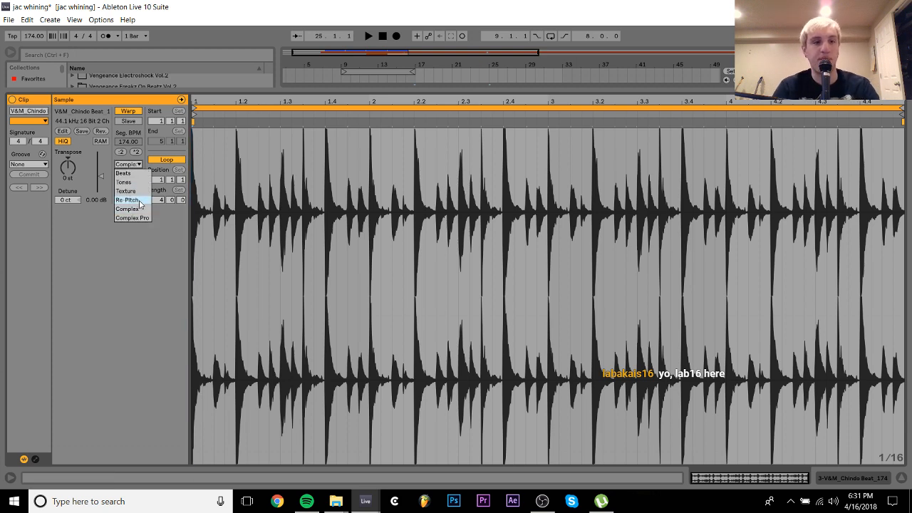
{"action": "left_click", "coordinate": [139, 205]}
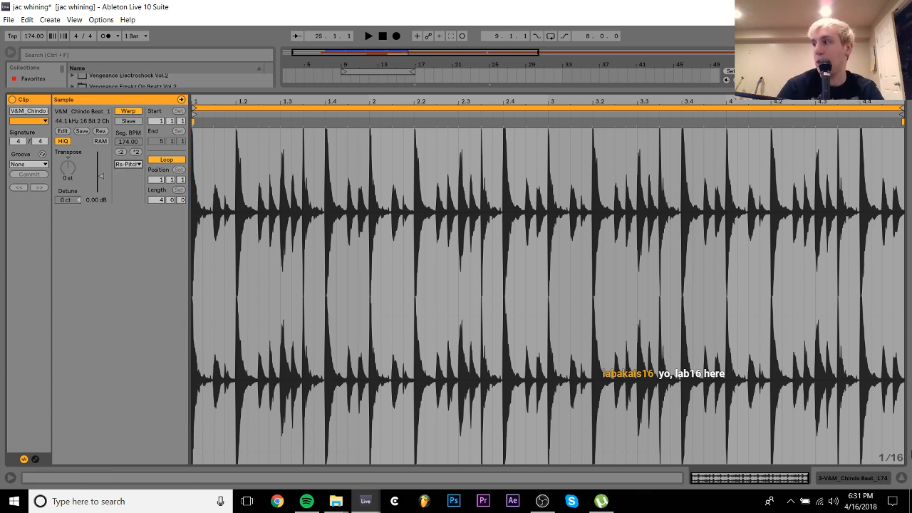
{"action": "left_click", "coordinate": [862, 479]}
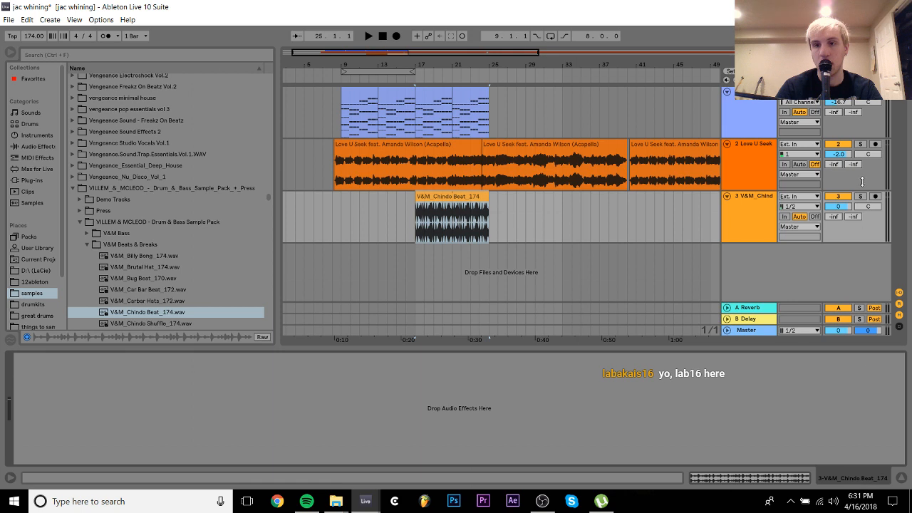
Play from bar 14 while lowering the drum loop track's volume to -10.9 dB, and fold the Love U Seek track
{"action": "left_click", "coordinate": [391, 210]}
{"action": "key", "text": "space"}
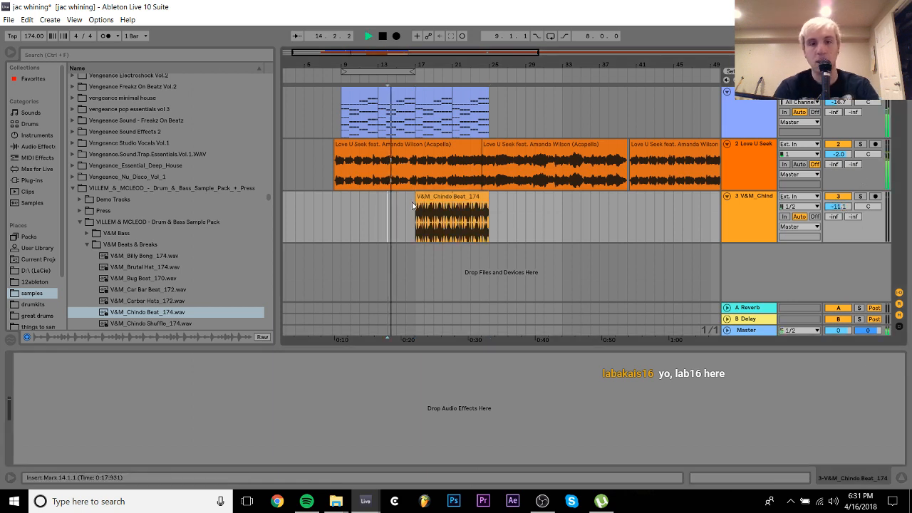
{"action": "left_click_drag", "start_coordinate": [831, 209], "coordinate": [834, 207]}
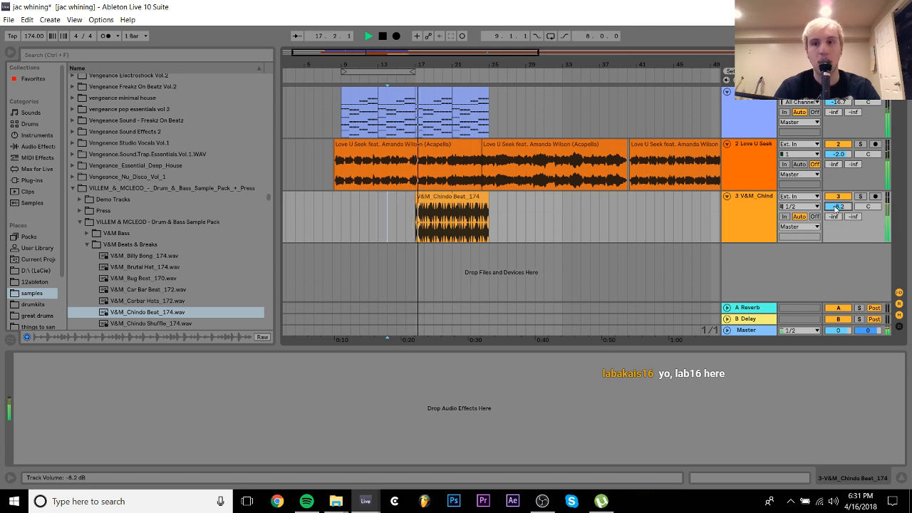
{"action": "left_click", "coordinate": [752, 201]}
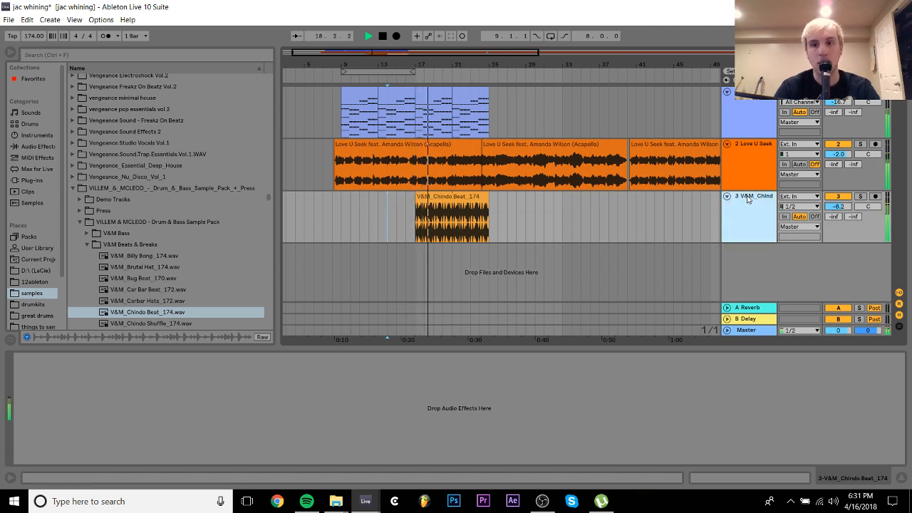
{"action": "left_click", "coordinate": [728, 144]}
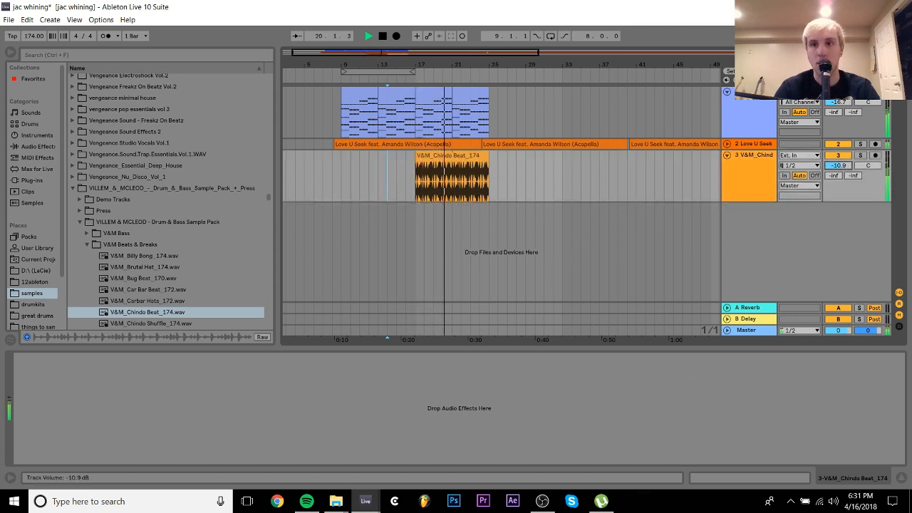
Select the V&M_Chindo Beat_174 clip and replay the arrangement from its start at bar 17
{"action": "left_click", "coordinate": [464, 157]}
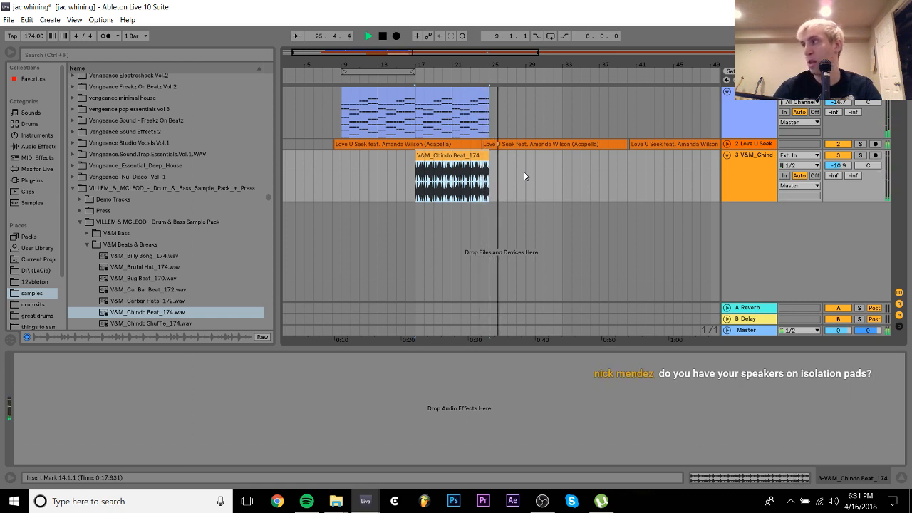
{"action": "key", "text": "space"}
{"action": "key", "text": "space"}
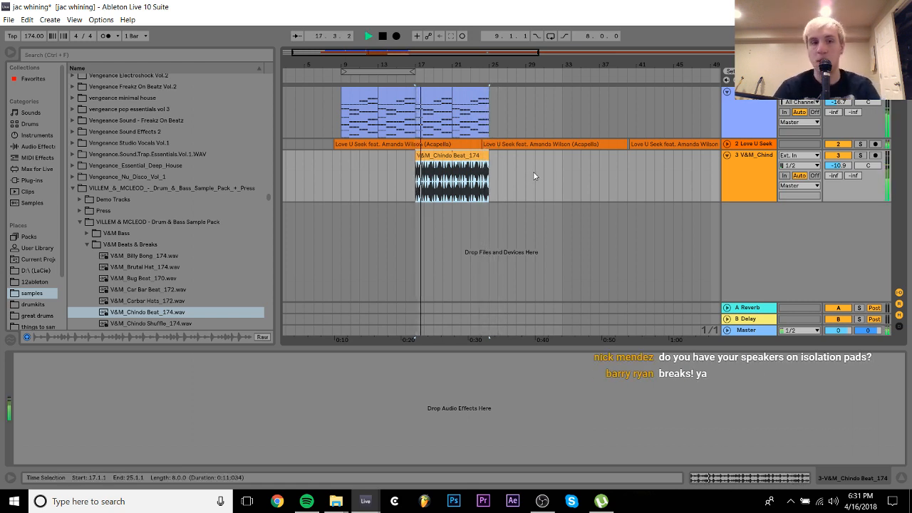
Duplicate the V&M_Chindo Beat_174 clip to bar 25 and restart playback from there
{"action": "left_click", "coordinate": [464, 157]}
{"action": "key", "text": "ctrl+d"}
{"action": "key", "text": "space"}
{"action": "key", "text": "space"}
Duplicate the two piano chord clips at bars 17 to 25 so the chords continue to bar 33
{"action": "left_click", "coordinate": [471, 93]}
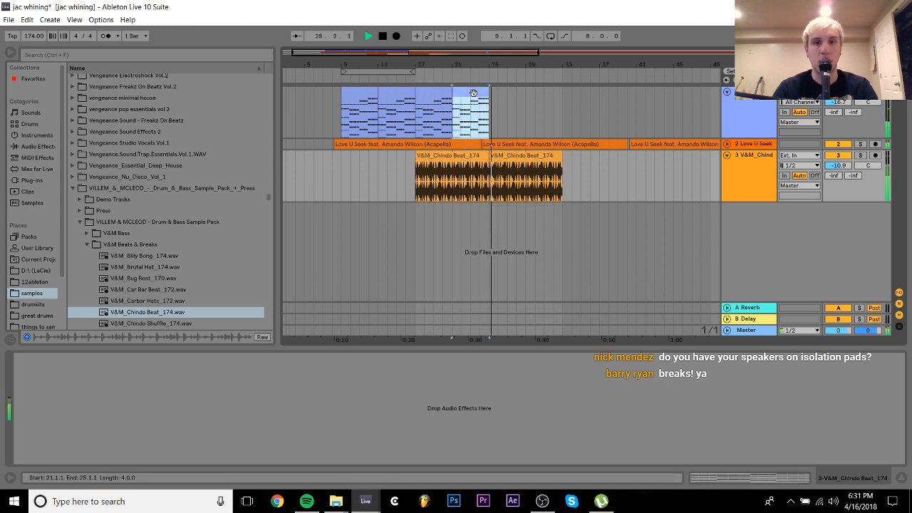
{"action": "left_click", "coordinate": [430, 95], "text": "shift"}
{"action": "key", "text": "ctrl+d"}
Delete the second V&M_Chindo Beat_174 clip at bar 25 and unfold the Love U Seek track
{"action": "left_click", "coordinate": [527, 178]}
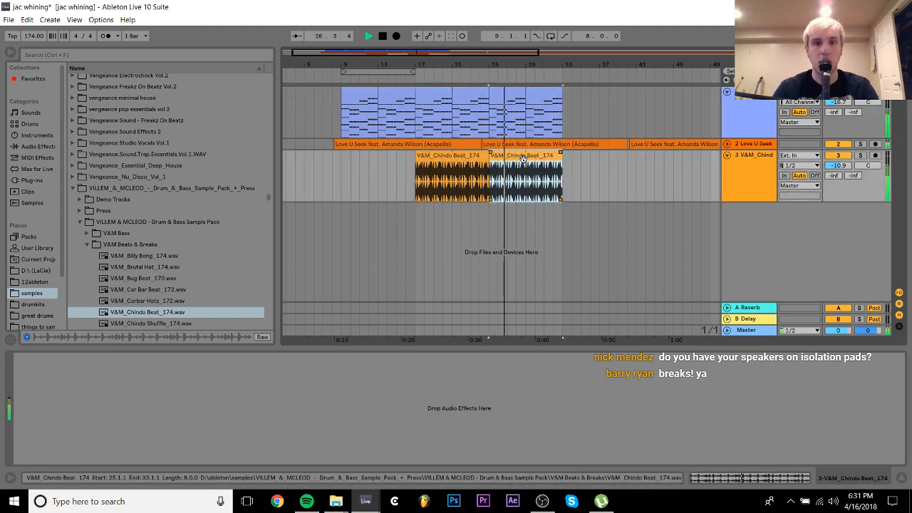
{"action": "key", "text": "Delete"}
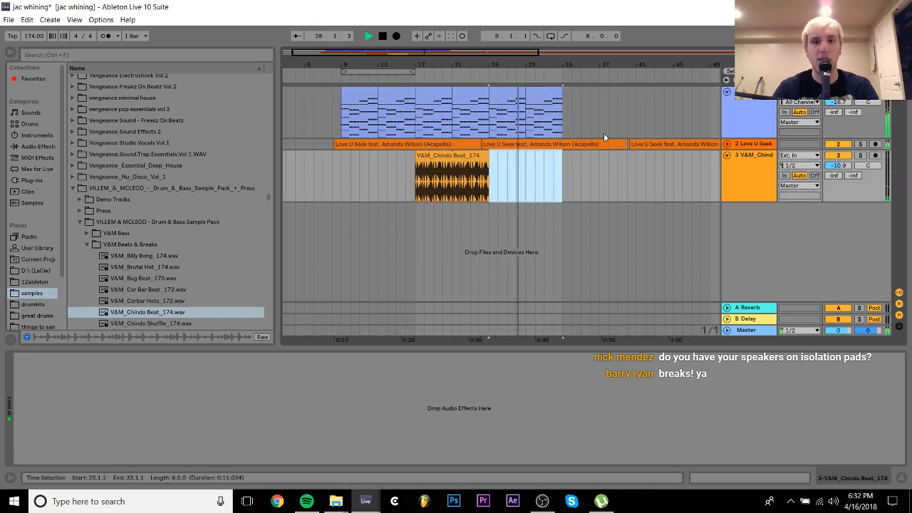
{"action": "left_click_drag", "start_coordinate": [578, 65], "coordinate": [502, 66]}
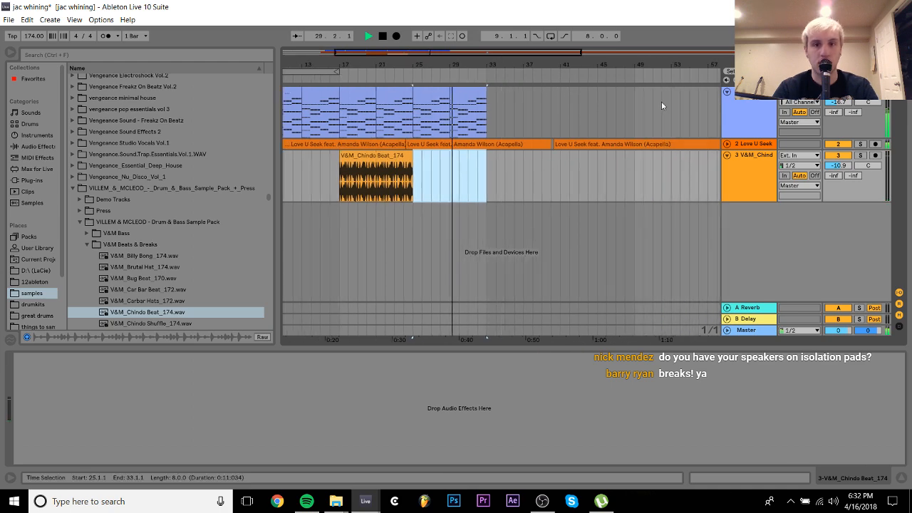
{"action": "left_click", "coordinate": [727, 144]}
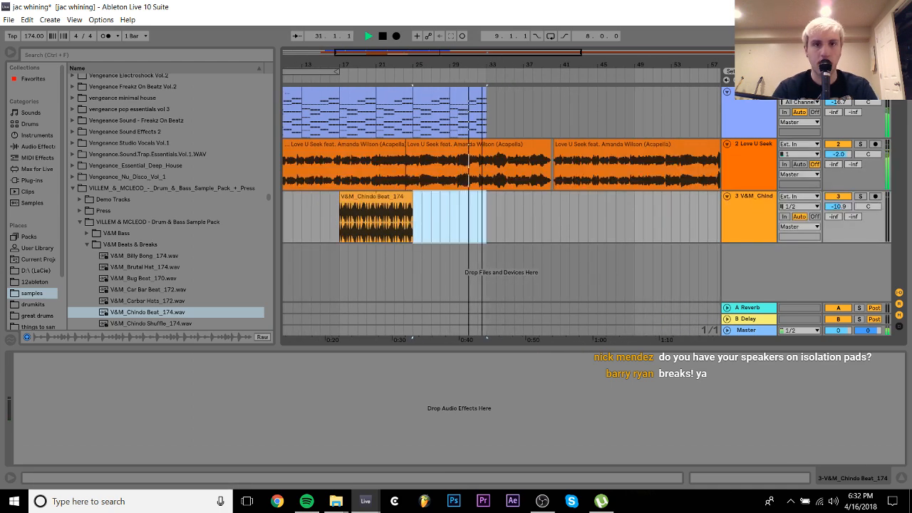
Copy the two piano clips from bar 17 to bar 33, leaving bar 32 empty, and loop the copied 8 bars
{"action": "left_click_drag", "start_coordinate": [482, 65], "coordinate": [463, 18]}
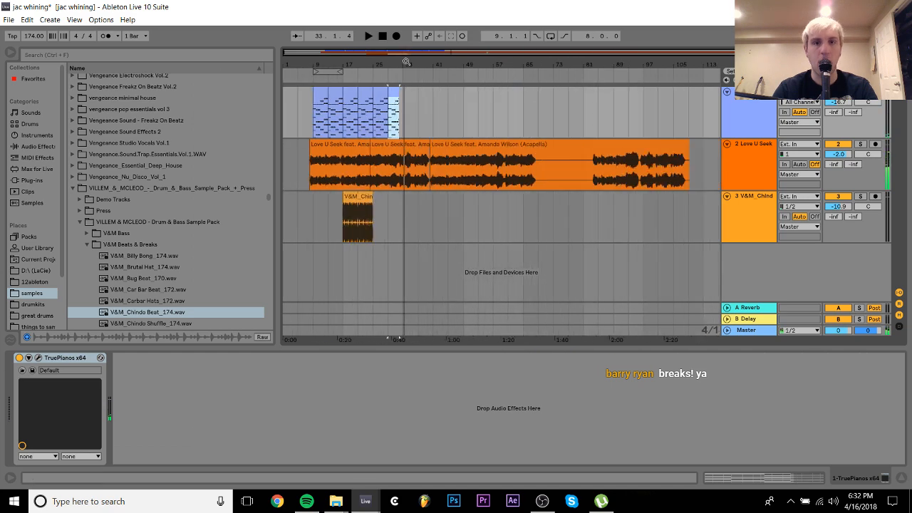
{"action": "left_click", "coordinate": [363, 97]}
{"action": "left_click", "coordinate": [350, 96], "text": "shift"}
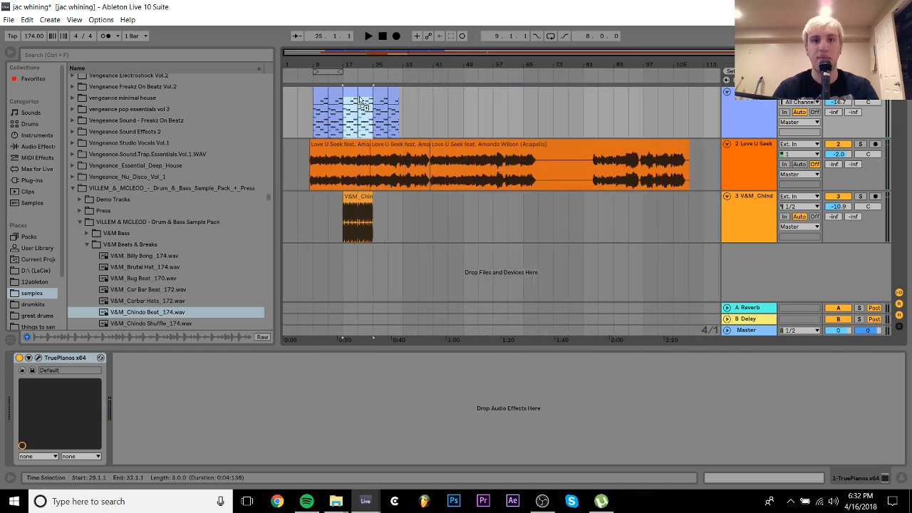
{"action": "left_click_drag", "start_coordinate": [351, 96], "coordinate": [411, 100]}
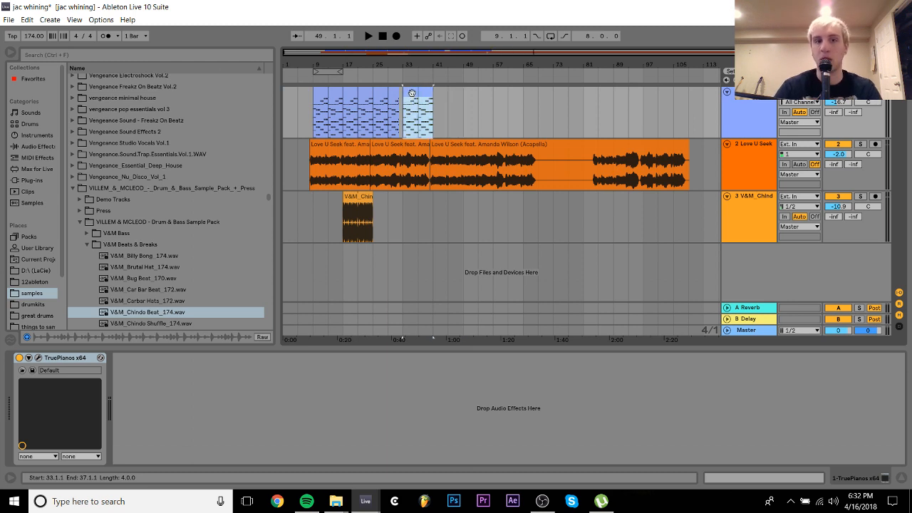
{"action": "key", "text": "ctrl+l"}
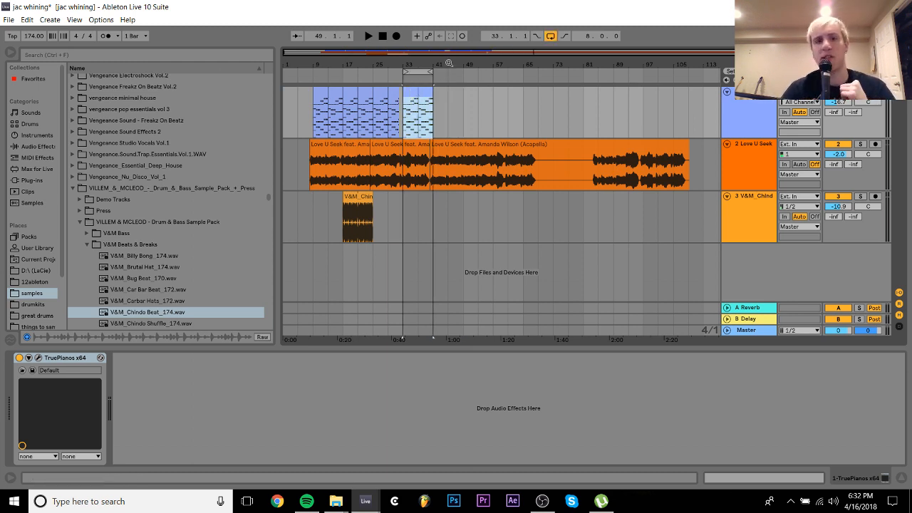
Insert a new MIDI track below the piano track and copy the piano clip at bar 33 onto it
{"action": "left_click_drag", "start_coordinate": [429, 59], "coordinate": [444, 112]}
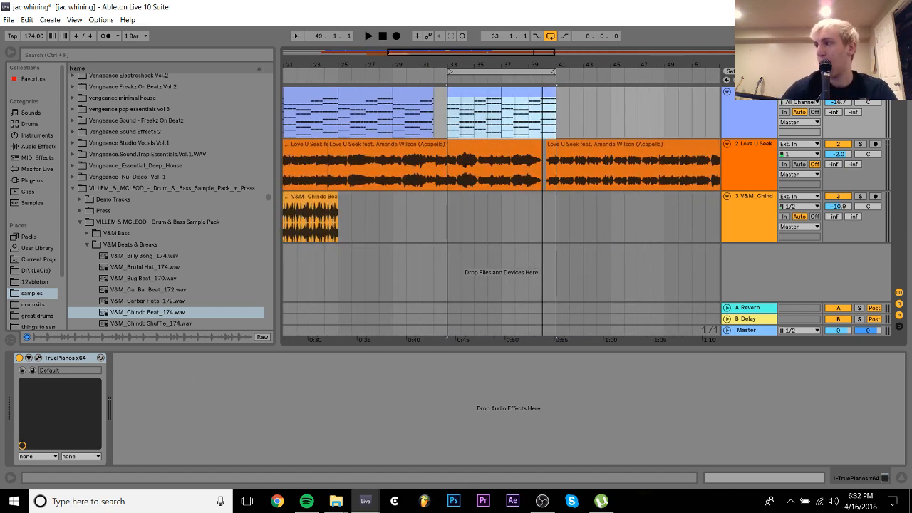
{"action": "left_click_drag", "start_coordinate": [543, 65], "coordinate": [542, 52]}
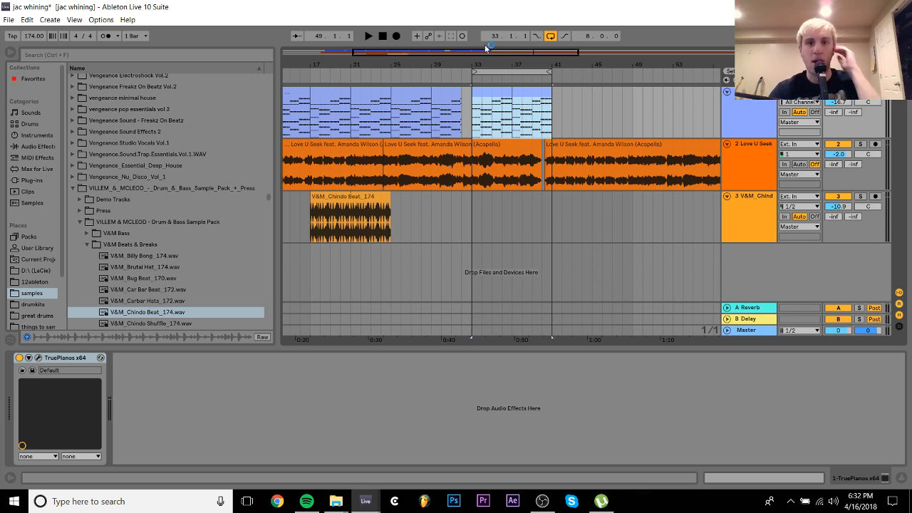
{"action": "left_click", "coordinate": [756, 108]}
{"action": "key", "text": "ctrl+shift+t"}
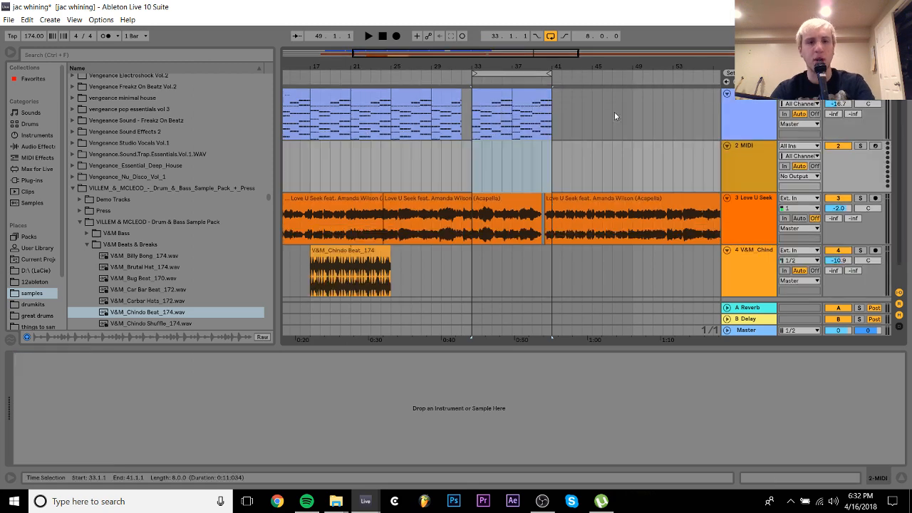
{"action": "left_click", "coordinate": [488, 96]}
{"action": "left_click_drag", "start_coordinate": [497, 101], "coordinate": [511, 150]}
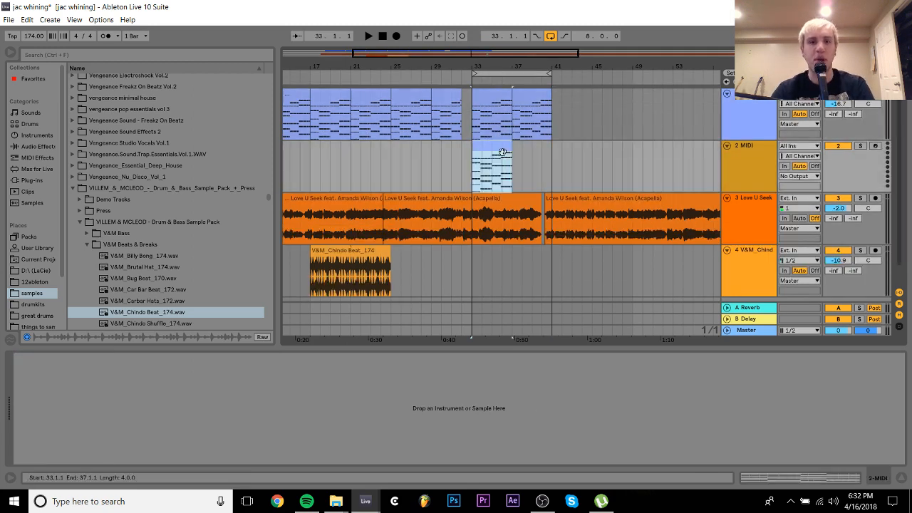
In the copied clip on the new MIDI track, delete every note except each chord's lowest bass note
{"action": "double_click", "coordinate": [512, 150]}
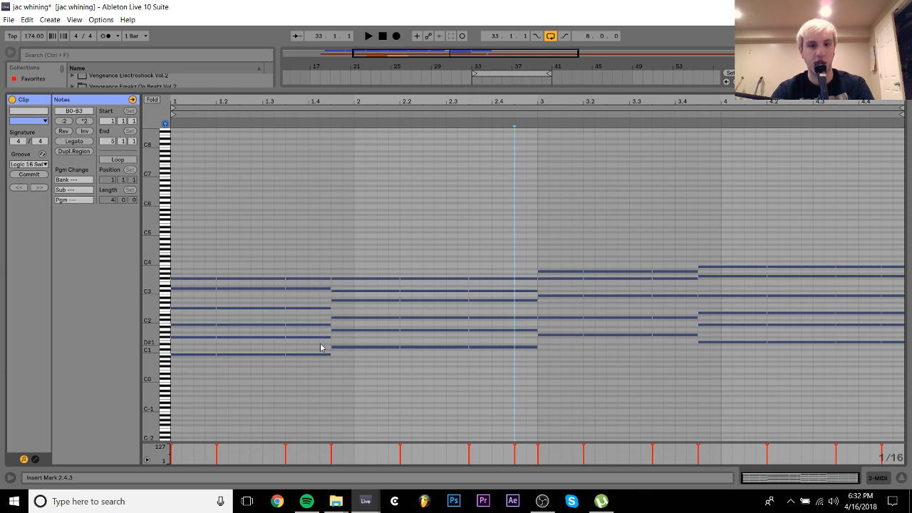
{"action": "left_click_drag", "start_coordinate": [320, 345], "coordinate": [539, 229]}
{"action": "left_click_drag", "start_coordinate": [265, 267], "coordinate": [174, 340]}
{"action": "left_click_drag", "start_coordinate": [539, 321], "coordinate": [831, 183]}
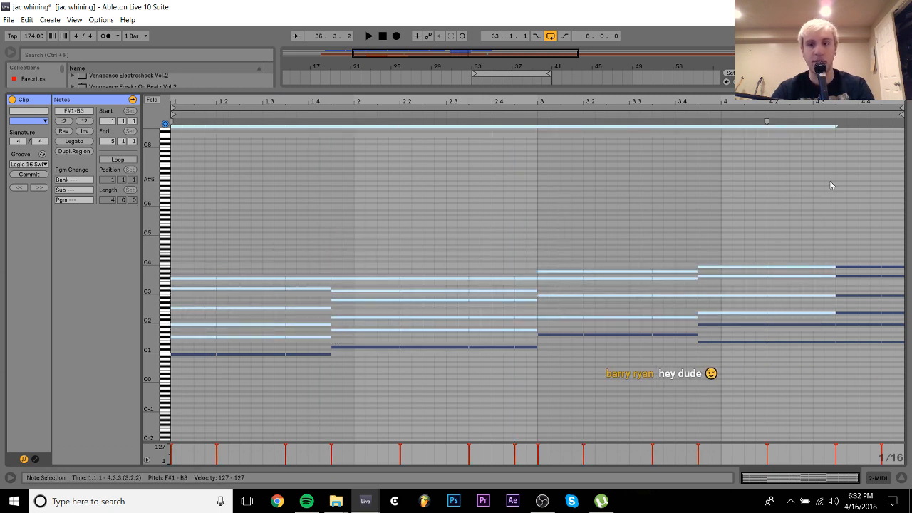
{"action": "left_click_drag", "start_coordinate": [844, 250], "coordinate": [905, 326]}
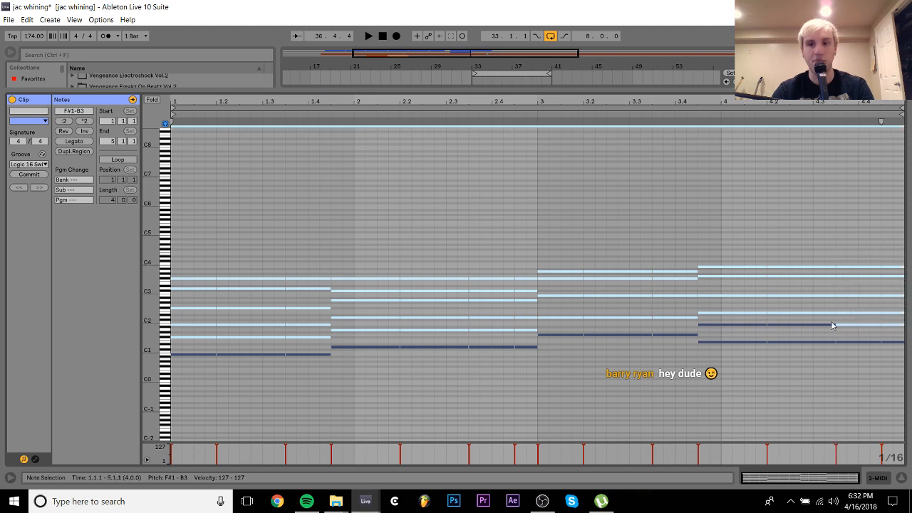
{"action": "left_click_drag", "start_coordinate": [784, 320], "coordinate": [717, 326]}
{"action": "key", "text": "Delete"}
{"action": "key", "text": "ctrl+a"}
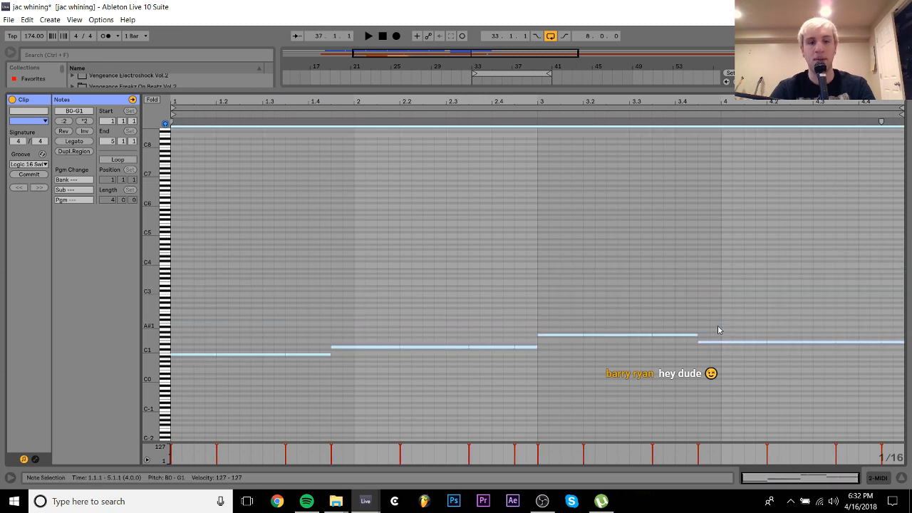
Load the Serum_x64 plug-in onto the new MIDI track and duplicate its bass clip to fill bars 33 to 41
{"action": "left_click", "coordinate": [877, 479]}
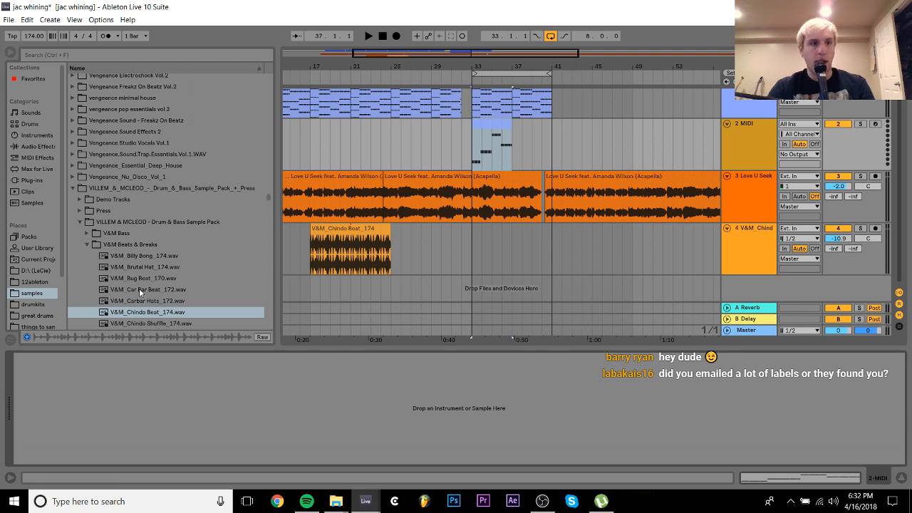
{"action": "left_click", "coordinate": [25, 184]}
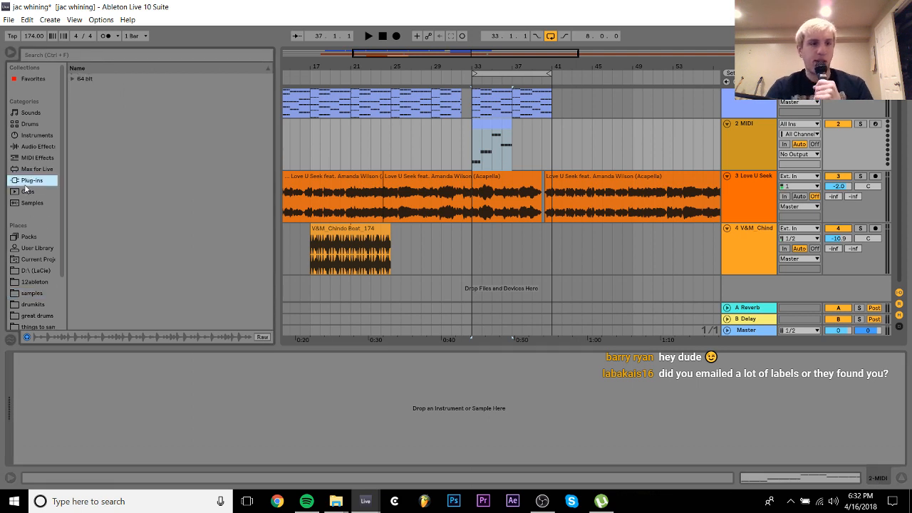
{"action": "left_click", "coordinate": [72, 79]}
{"action": "left_click", "coordinate": [81, 169]}
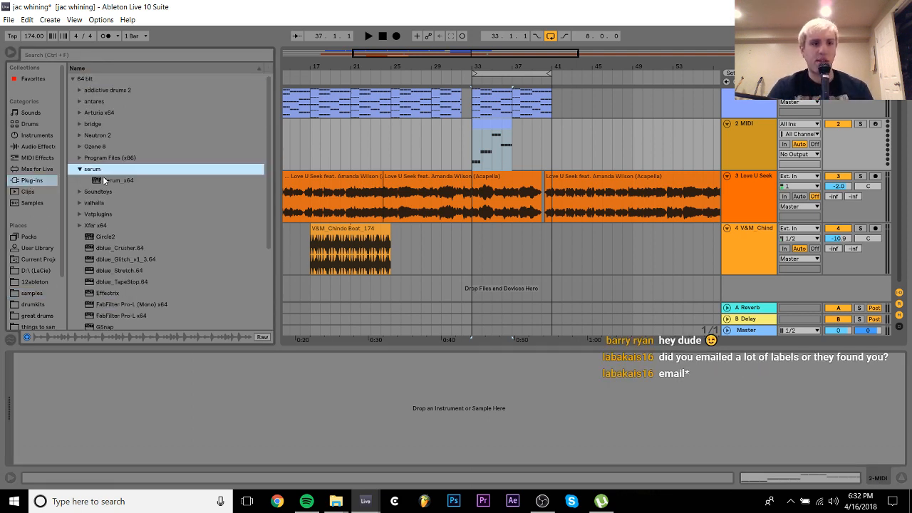
{"action": "left_click_drag", "start_coordinate": [104, 180], "coordinate": [514, 142]}
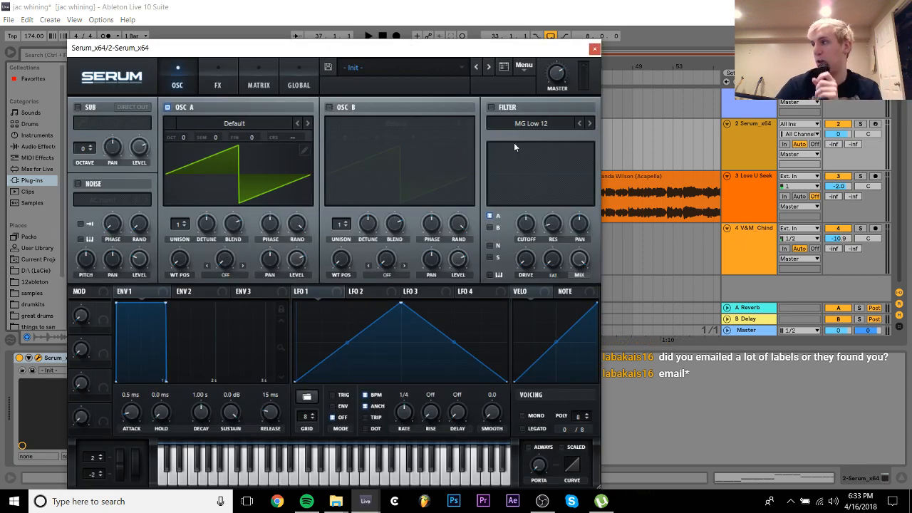
{"action": "left_click", "coordinate": [595, 50]}
{"action": "left_click_drag", "start_coordinate": [511, 151], "coordinate": [473, 142]}
{"action": "key", "text": "ctrl+d"}
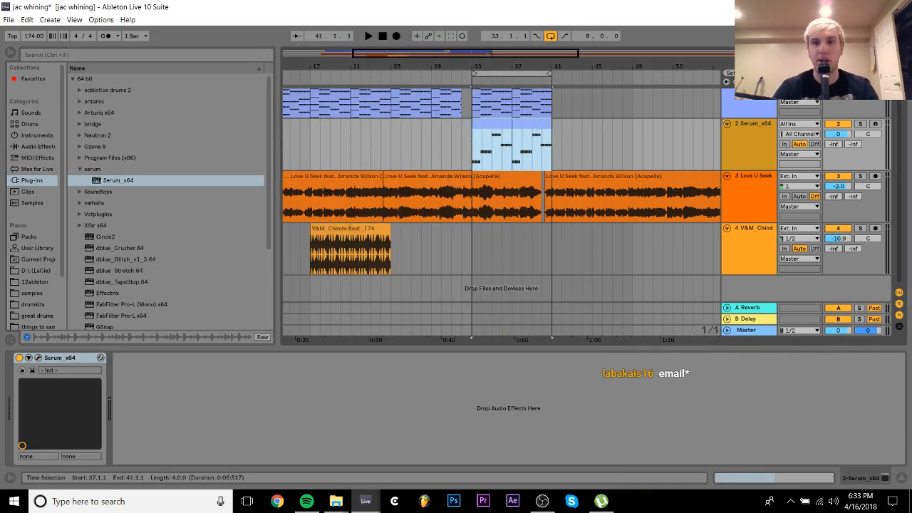
Lower the Serum track's volume to -14.8 dB and solo it while playing the loop
{"action": "left_click", "coordinate": [838, 134]}
{"action": "left_click_drag", "start_coordinate": [838, 134], "coordinate": [838, 144]}
{"action": "left_click", "coordinate": [862, 116]}
{"action": "left_click", "coordinate": [860, 124]}
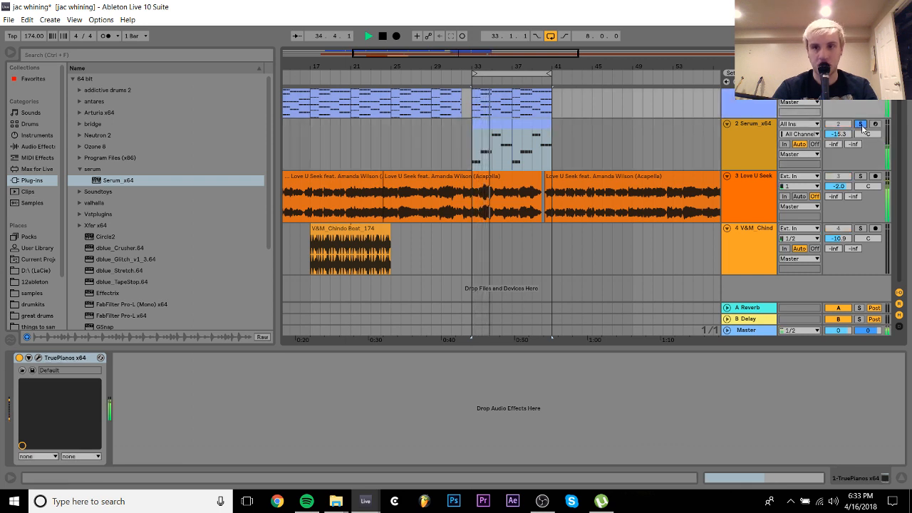
{"action": "left_click", "coordinate": [756, 131]}
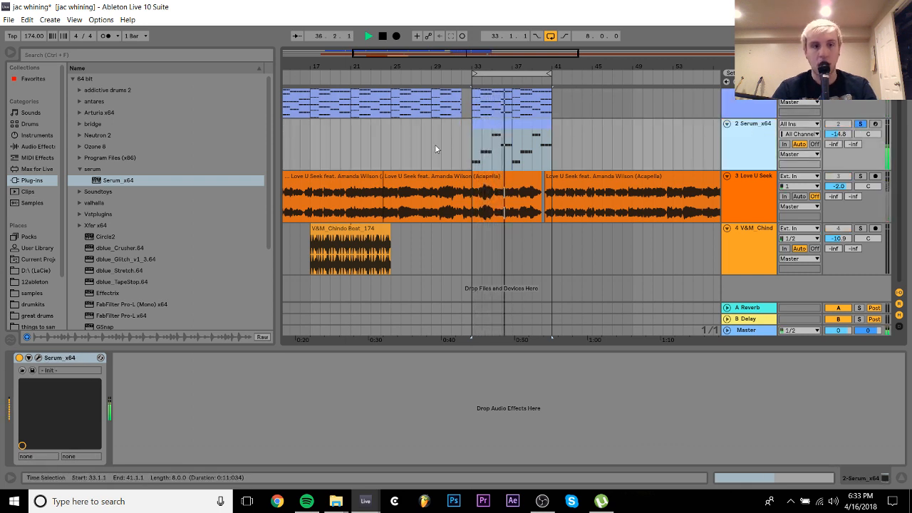
{"action": "key", "text": "space"}
Set Serum's oscillator A to octave -1 and 16 unison voices while auditioning the bass
{"action": "left_click", "coordinate": [38, 358]}
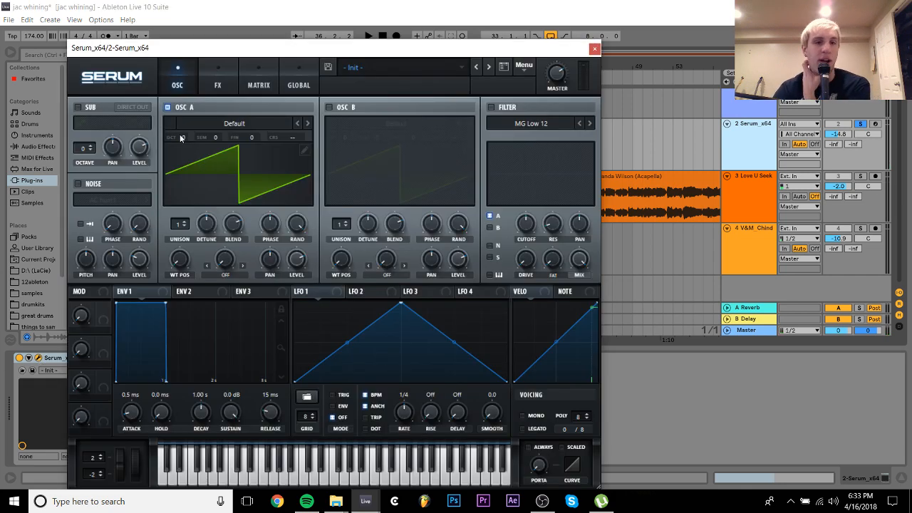
{"action": "left_click_drag", "start_coordinate": [183, 137], "coordinate": [211, 304]}
{"action": "left_click_drag", "start_coordinate": [171, 131], "coordinate": [187, 89]}
{"action": "key", "text": "space"}
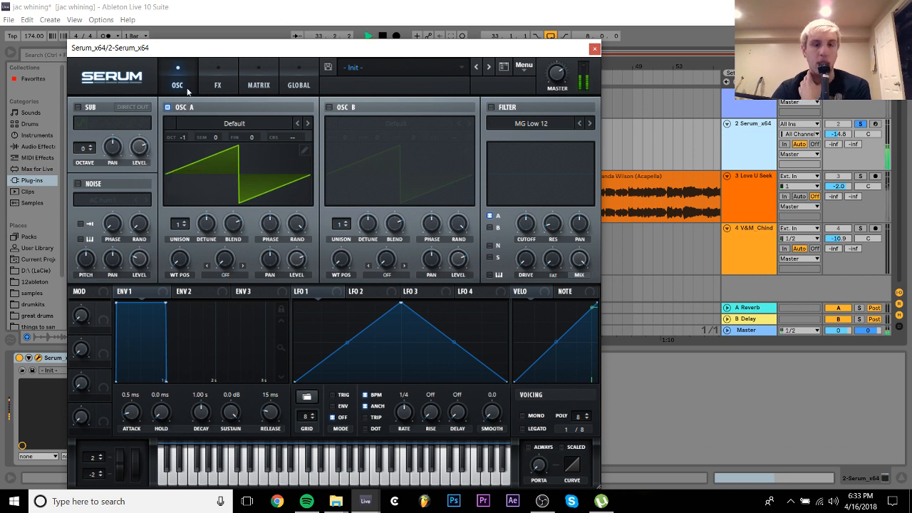
{"action": "left_click_drag", "start_coordinate": [178, 225], "coordinate": [213, 14]}
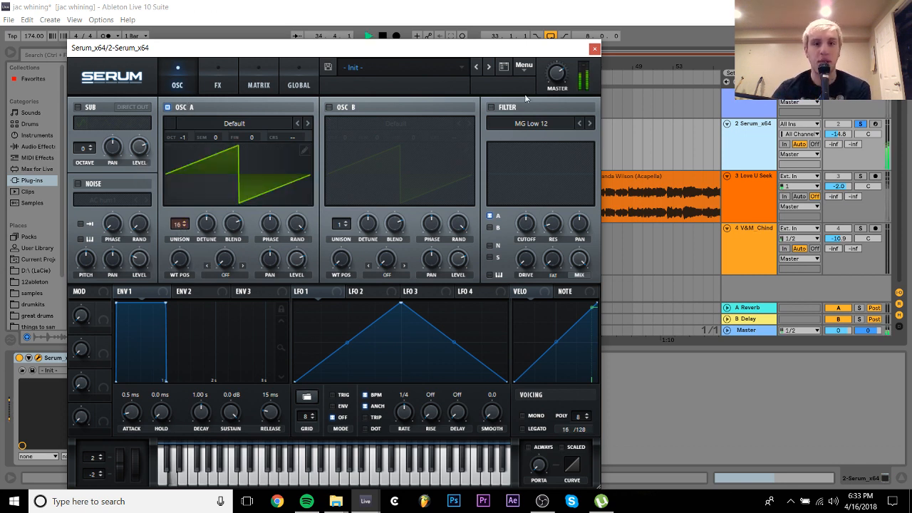
Enable Serum's MG Low 12 filter on oscillator A and raise the track's volume to -6.3 dB during playback
{"action": "left_click_drag", "start_coordinate": [839, 134], "coordinate": [840, 114]}
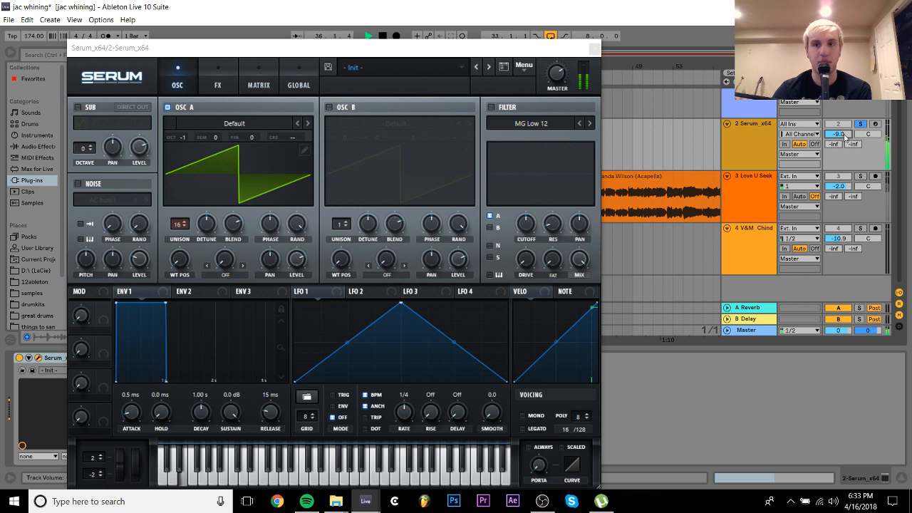
{"action": "left_click", "coordinate": [491, 107]}
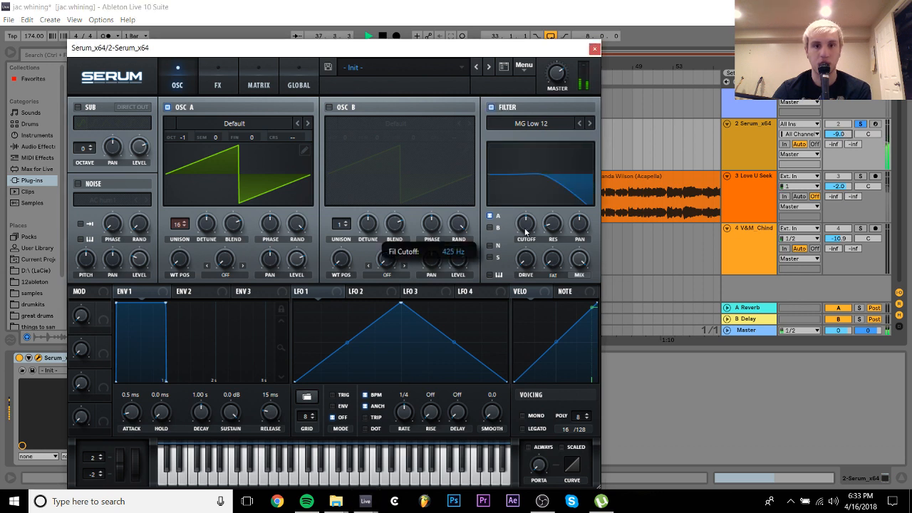
{"action": "left_click_drag", "start_coordinate": [843, 134], "coordinate": [841, 135]}
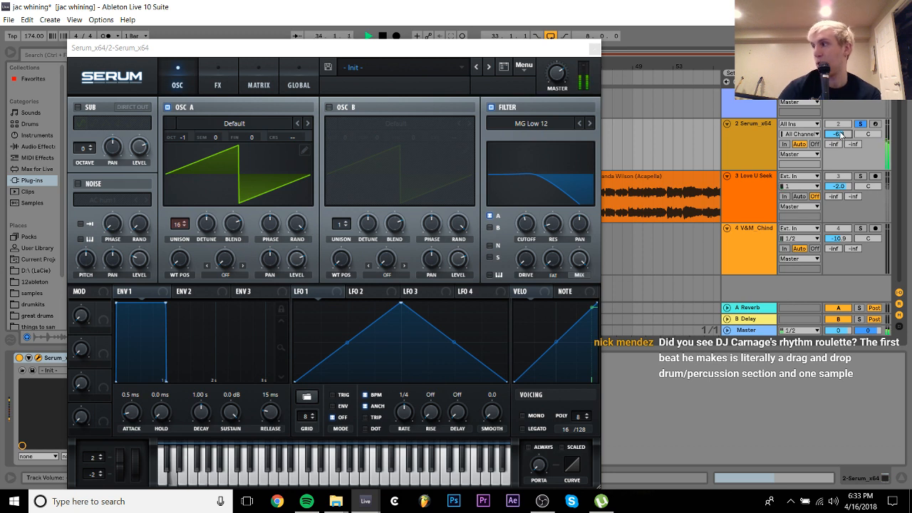
{"action": "key", "text": "space"}
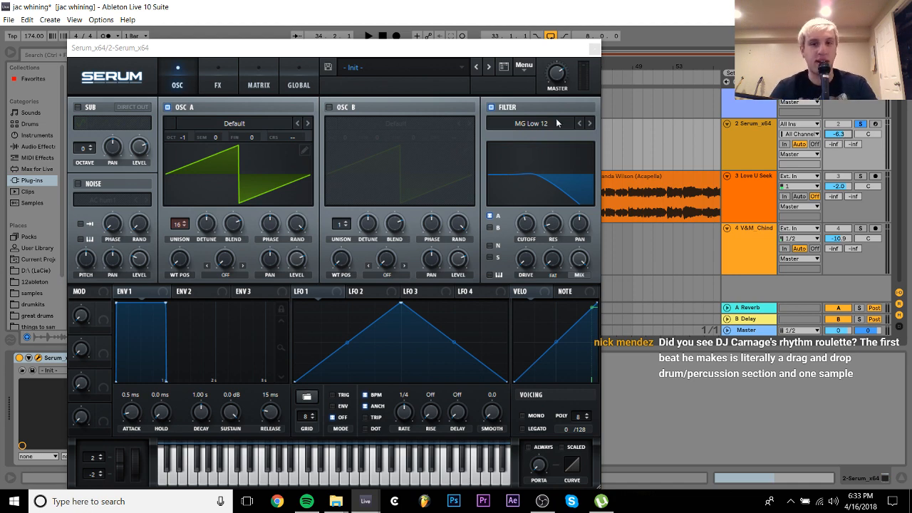
Set Serum's filter type to MG Low 24, then unsolo the track and raise its volume to -0.6 dB during playback
{"action": "left_click", "coordinate": [588, 122]}
{"action": "key", "text": "space"}
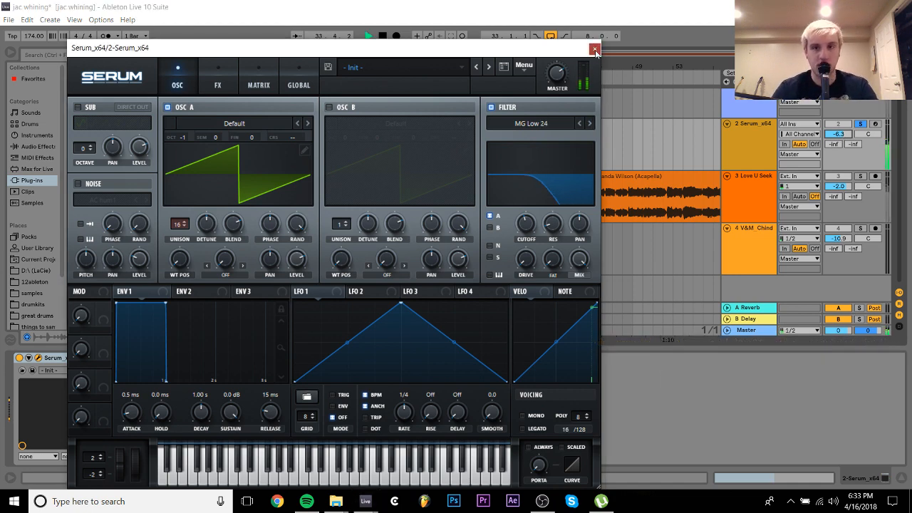
{"action": "left_click", "coordinate": [593, 47]}
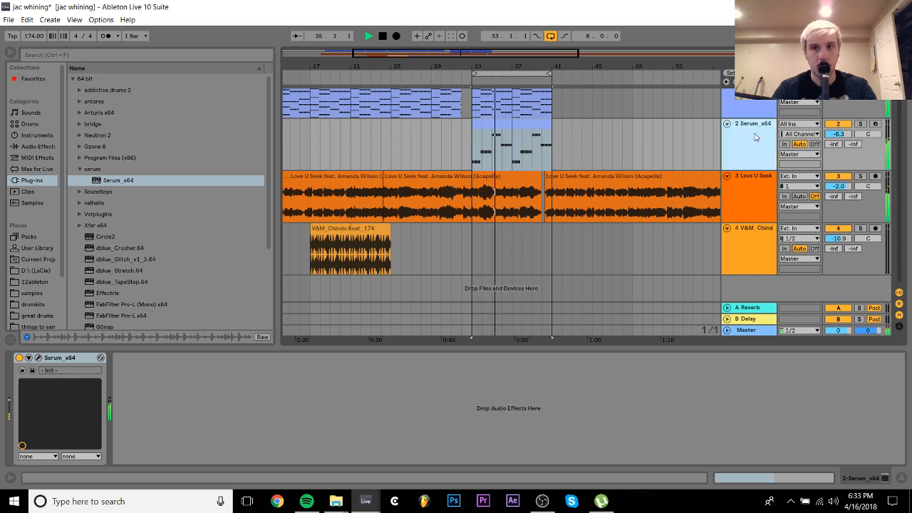
{"action": "scroll", "coordinate": [755, 142], "scroll_direction": "up", "scroll_amount": 1}
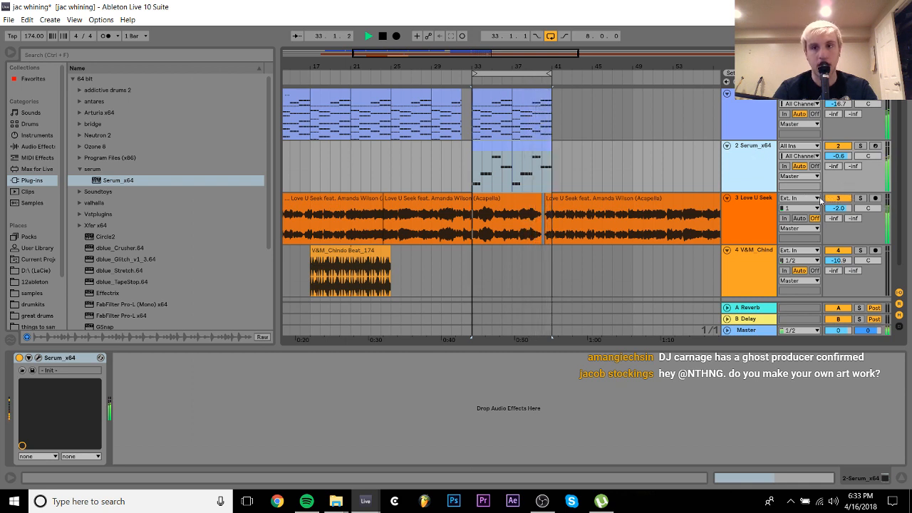
{"action": "key", "text": "space"}
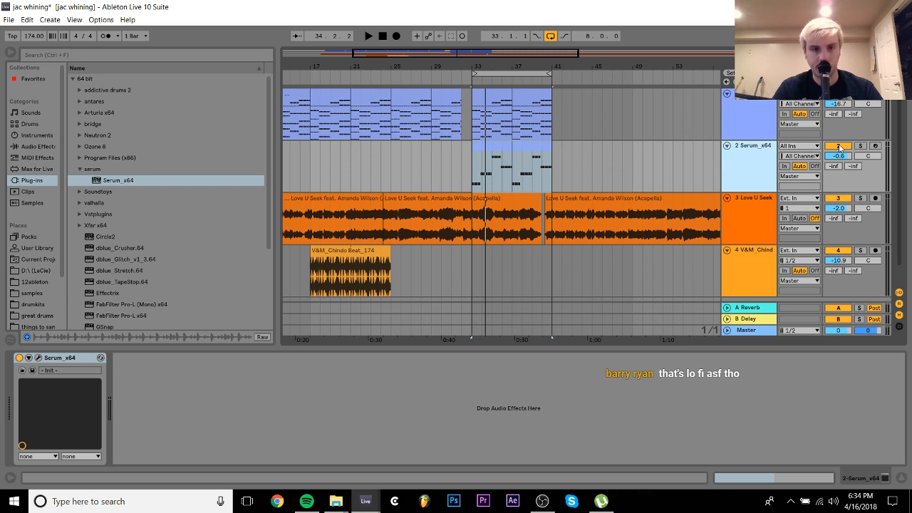
Play back the loop, then insert an empty MIDI track below the Serum track
{"action": "key", "text": "space"}
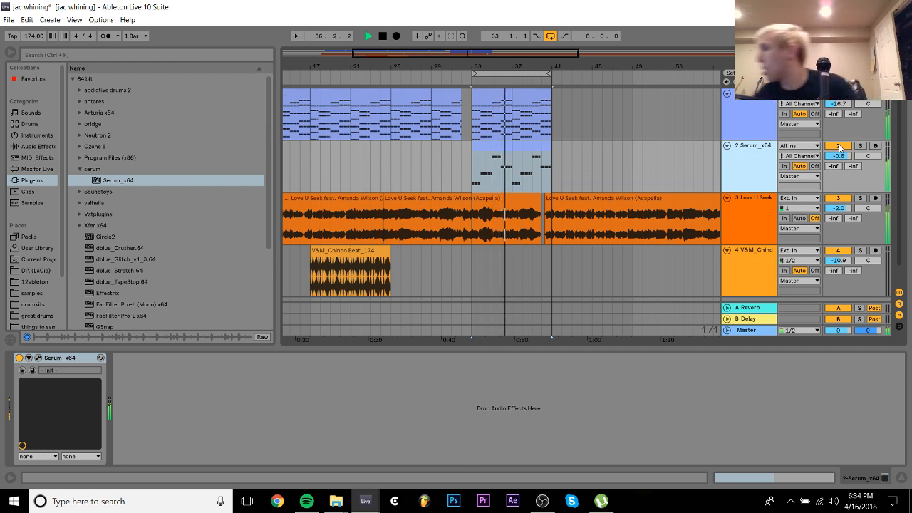
{"action": "key", "text": "space"}
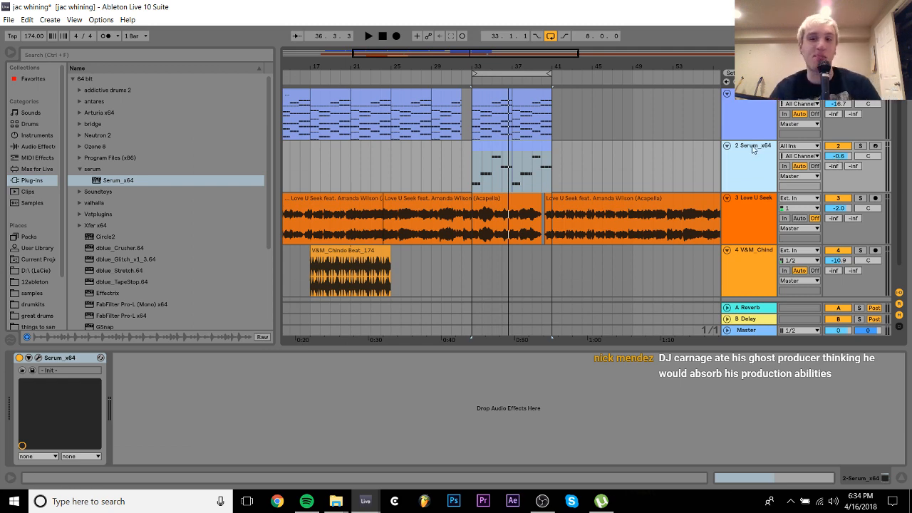
{"action": "key", "text": "ctrl+shift+t"}
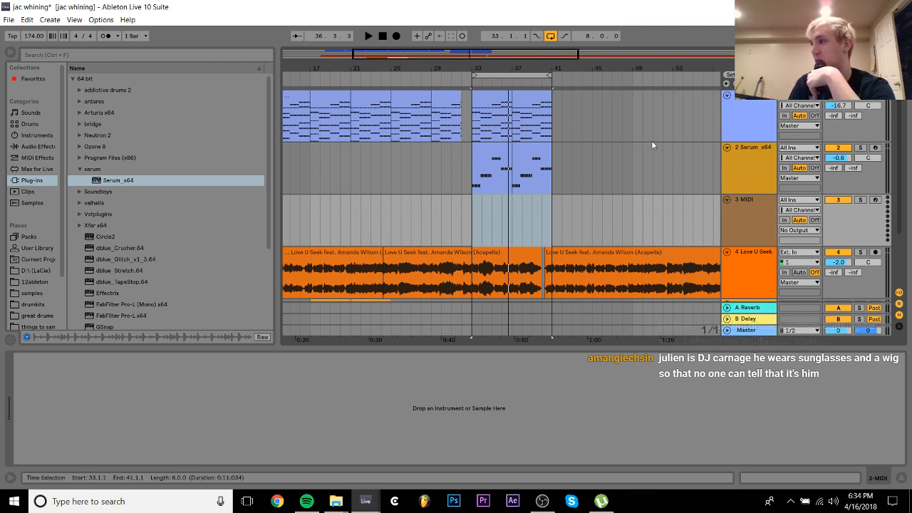
{"action": "left_click_drag", "start_coordinate": [475, 62], "coordinate": [385, 64]}
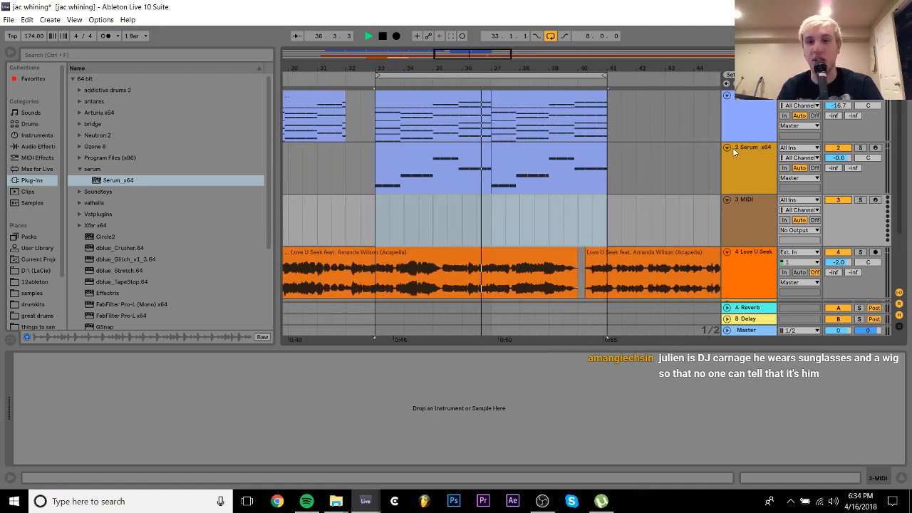
Lower all tracks together by 3 dB during playback, bringing the V&M_Chindo Beat track to -13.9 dB
{"action": "key", "text": "space"}
{"action": "key", "text": "Tab"}
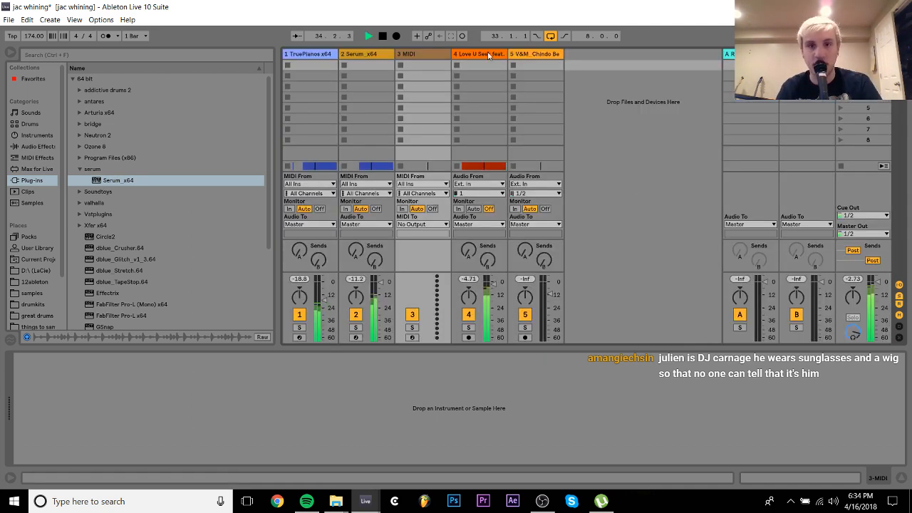
{"action": "left_click", "coordinate": [551, 290]}
{"action": "key", "text": "space"}
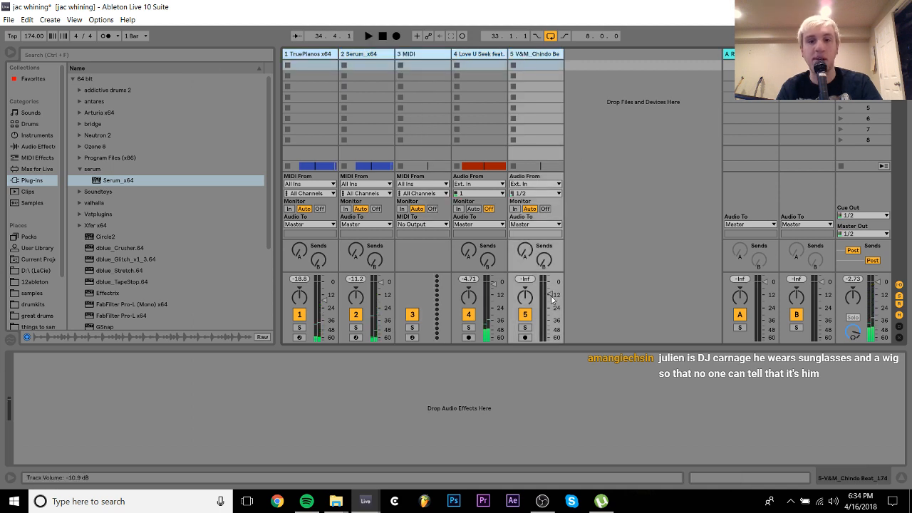
{"action": "key", "text": "space"}
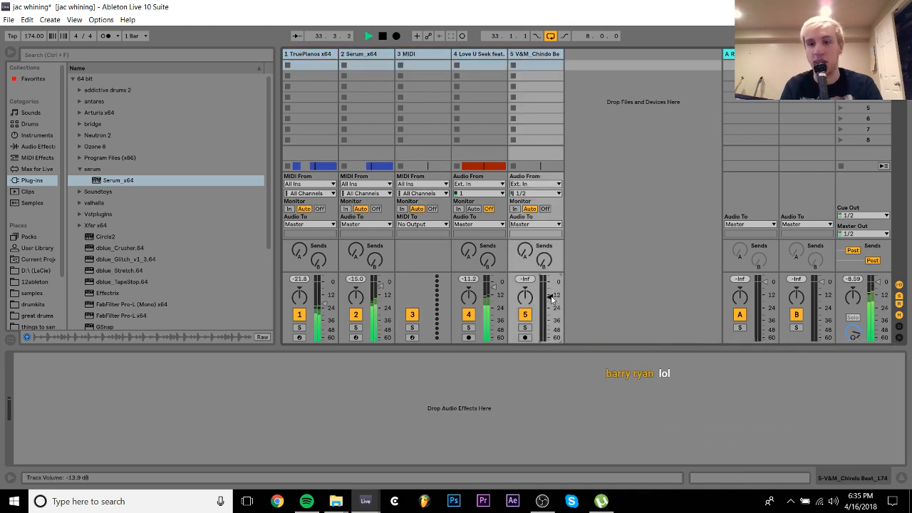
{"action": "key", "text": "space"}
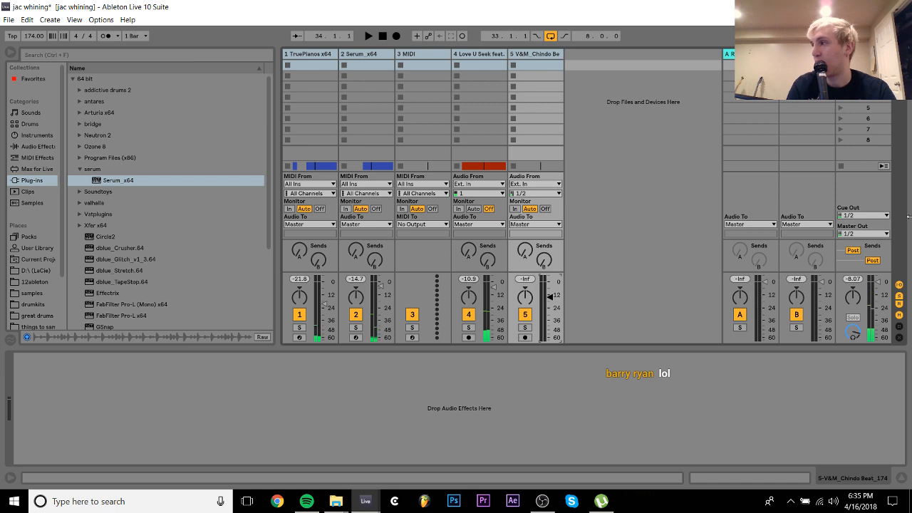
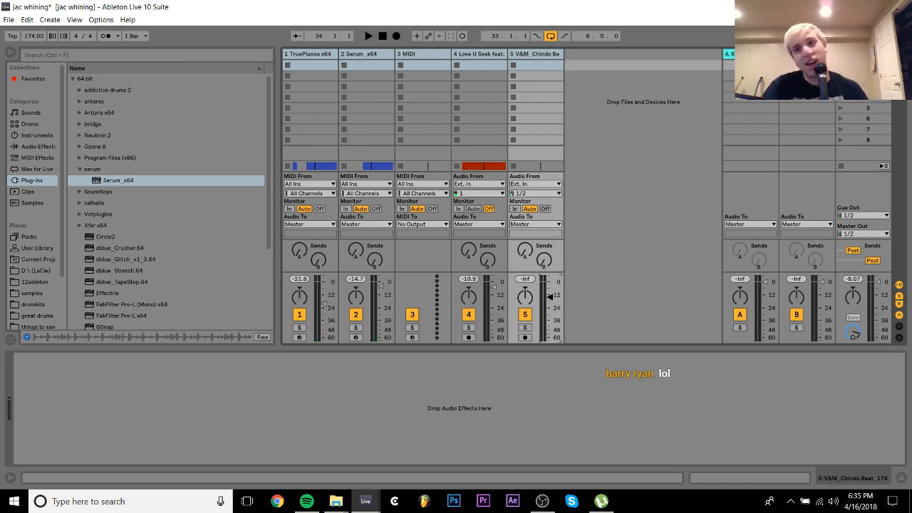
{"action": "key", "text": "Tab"}
Place the insert marker at bar 33 on the empty MIDI track and audition V&M_Chunks Beat_174 and V&M_Cosby Beat_172 from the samples folder
{"action": "left_click", "coordinate": [377, 214]}
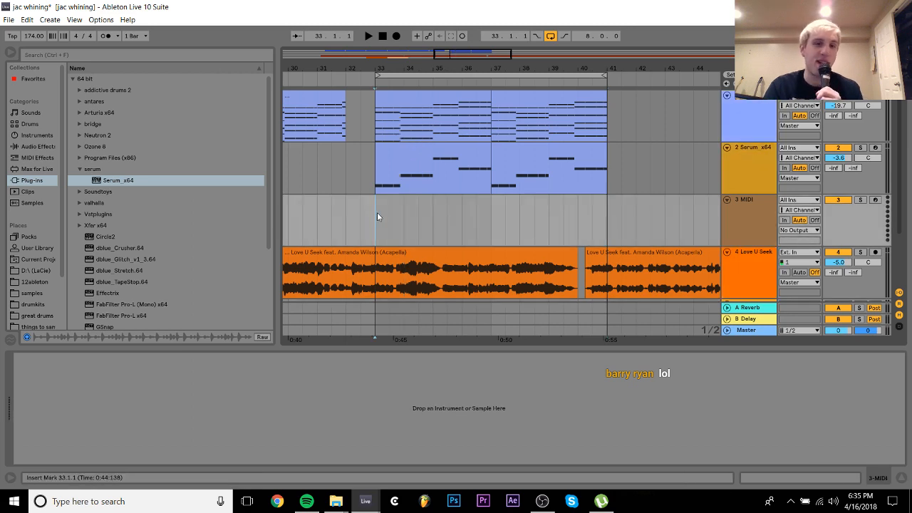
{"action": "left_click", "coordinate": [32, 293]}
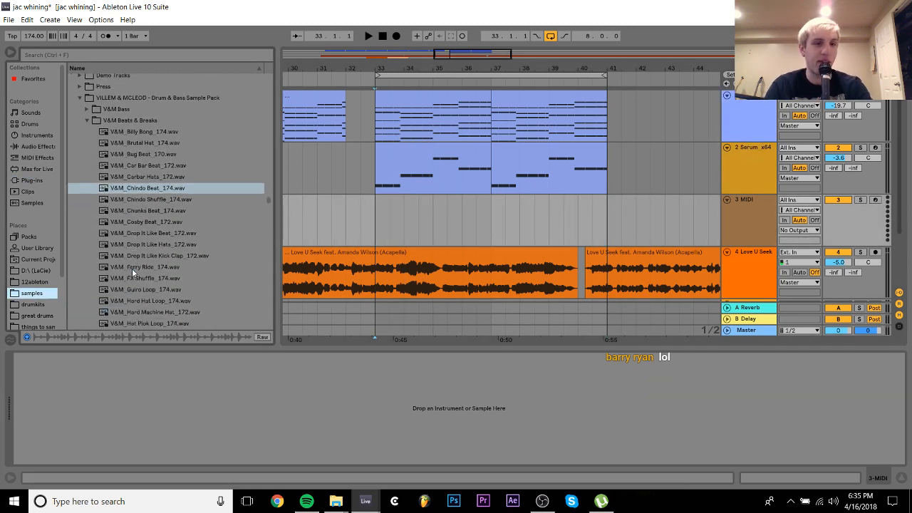
{"action": "scroll", "coordinate": [132, 268], "scroll_direction": "down", "scroll_amount": 2}
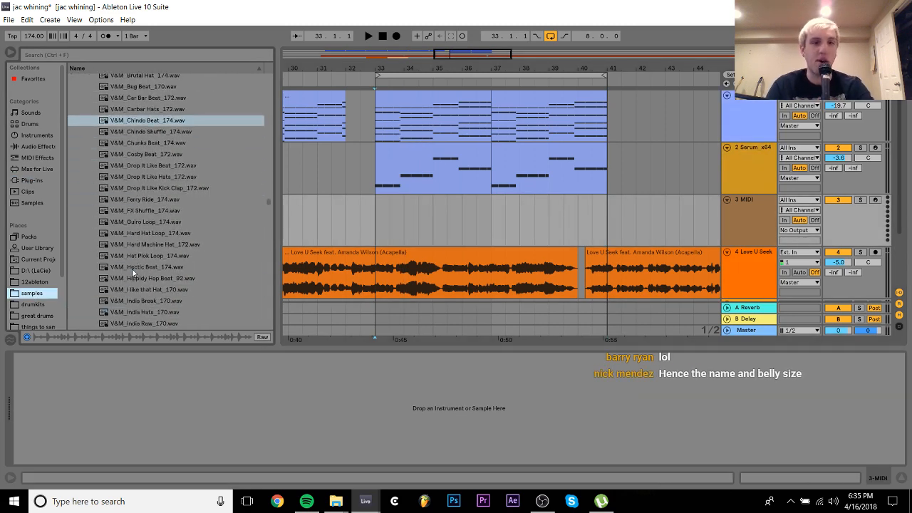
{"action": "left_click", "coordinate": [134, 143]}
{"action": "key", "text": "Down"}
{"action": "key", "text": "Down"}
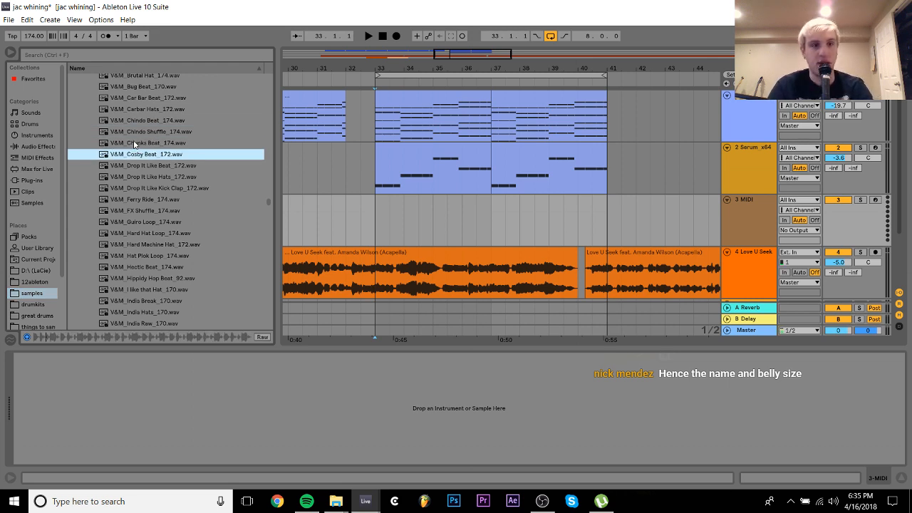
{"action": "key", "text": "Up"}
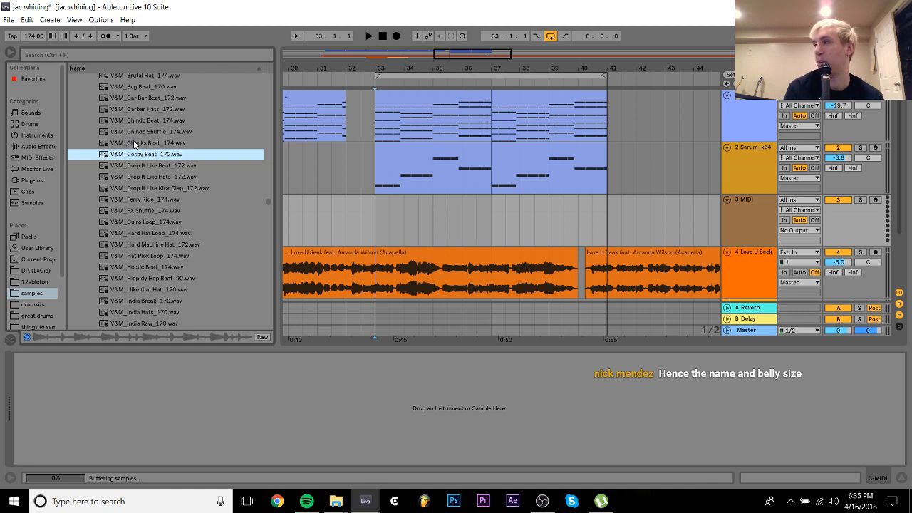
Collapse the V&M Beats & Breaks folder and the Villem & McLeod sample pack that contains it
{"action": "key", "text": "Left"}
{"action": "key", "text": "Left"}
{"action": "key", "text": "Left"}
{"action": "key", "text": "Left"}
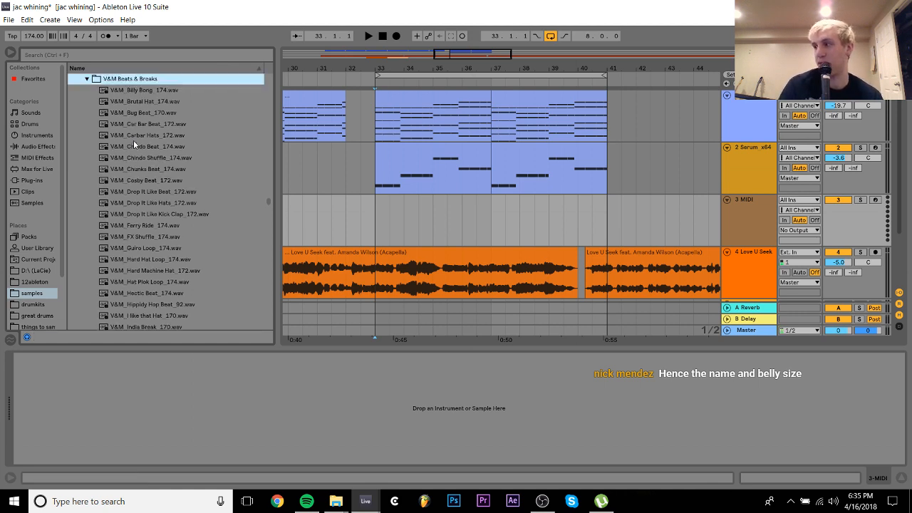
{"action": "key", "text": "Up"}
{"action": "key", "text": "Up"}
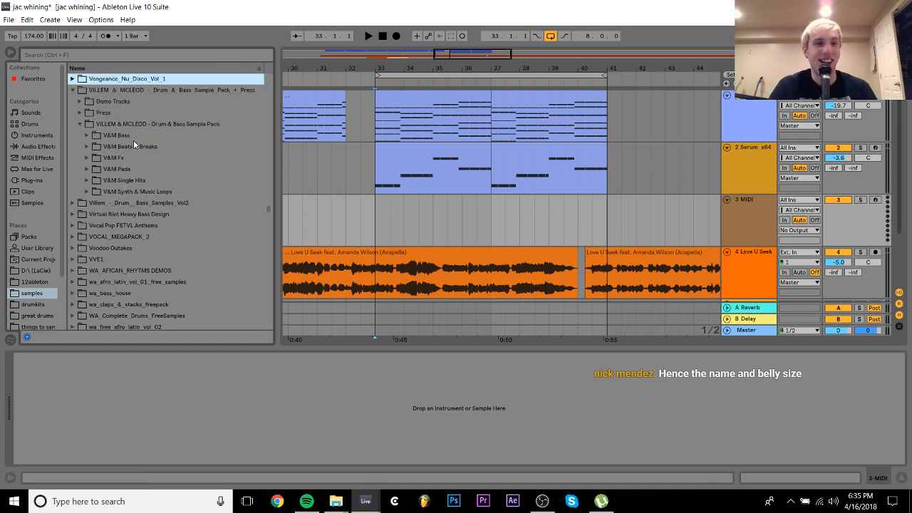
{"action": "key", "text": "Down"}
{"action": "key", "text": "Down"}
{"action": "key", "text": "Left"}
Open the V&M2 - Beats folder in the Villem Drum & Bass Samples Vol2 pack and audition its loops through V&M2_All The Shapes Break_172
{"action": "key", "text": "Down"}
{"action": "key", "text": "Right"}
{"action": "key", "text": "Down"}
{"action": "key", "text": "Down"}
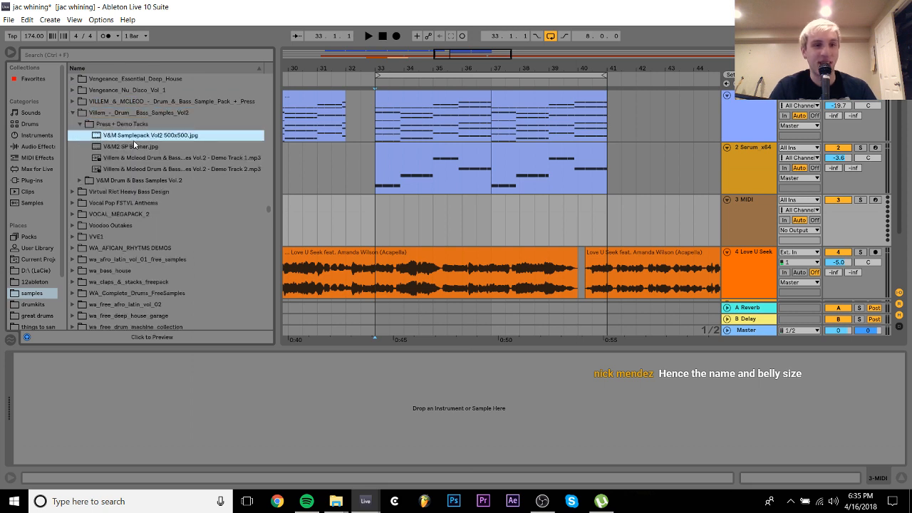
{"action": "key", "text": "Right"}
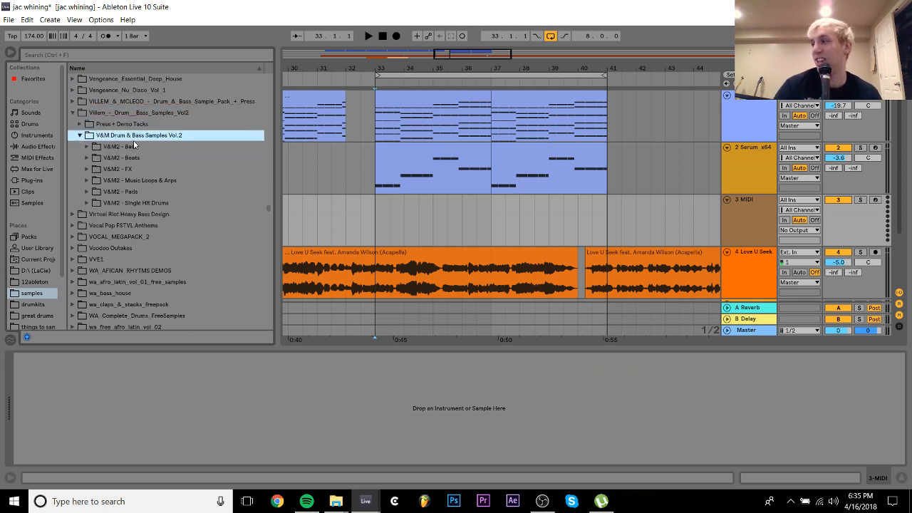
{"action": "key", "text": "Down"}
{"action": "key", "text": "Down"}
{"action": "key", "text": "Right"}
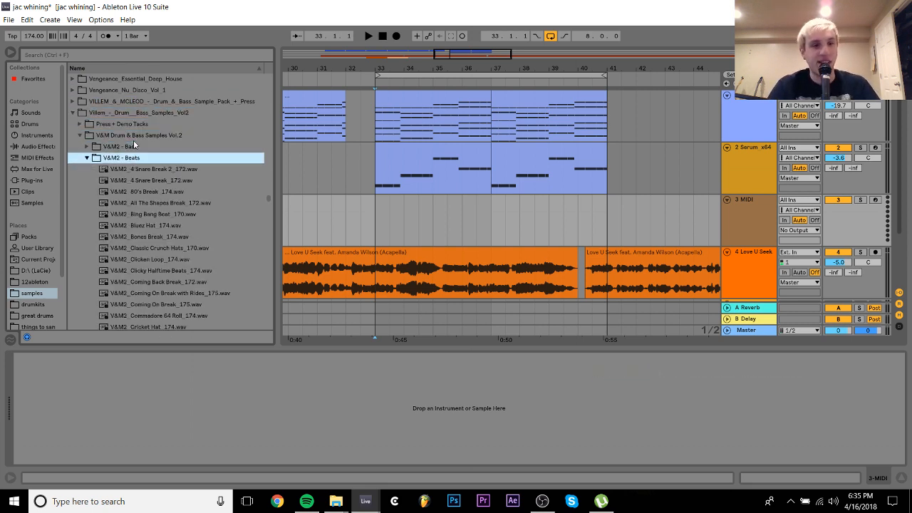
{"action": "key", "text": "Down"}
{"action": "key", "text": "Down"}
{"action": "key", "text": "Down"}
{"action": "key", "text": "Down"}
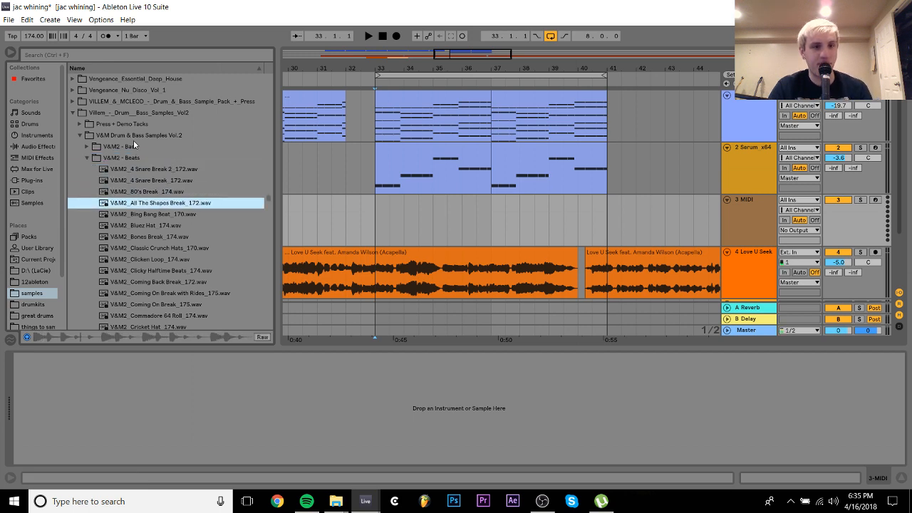
Return to the first Villem & McLeod pack and find its V&M Beats & Breaks folder, auditioning Demo Track 1 along the way
{"action": "key", "text": "Left"}
{"action": "key", "text": "Left"}
{"action": "key", "text": "Up"}
{"action": "key", "text": "Up"}
{"action": "key", "text": "Up"}
{"action": "key", "text": "Up"}
{"action": "key", "text": "Up"}
{"action": "key", "text": "Right"}
{"action": "key", "text": "Down"}
{"action": "key", "text": "Right"}
{"action": "key", "text": "Down"}
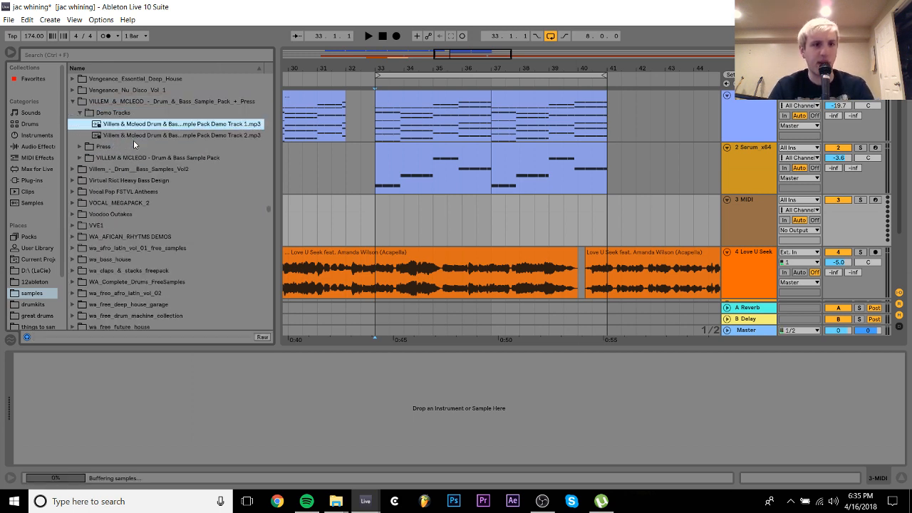
{"action": "key", "text": "Left"}
{"action": "key", "text": "Left"}
{"action": "key", "text": "Down"}
{"action": "key", "text": "Down"}
{"action": "key", "text": "Right"}
{"action": "key", "text": "Down"}
{"action": "key", "text": "Down"}
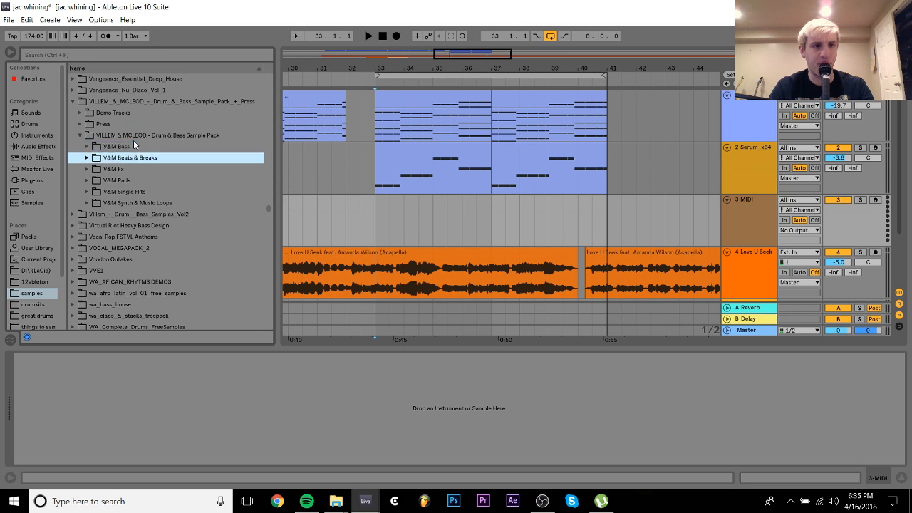
Audition the loops in V&M Beats & Breaks one after another, from V&M_Billy Bong_174 through V&M_Layer Beat_174
{"action": "key", "text": "Right"}
{"action": "key", "text": "Down"}
{"action": "key", "text": "Down"}
{"action": "key", "text": "Down"}
{"action": "key", "text": "Down"}
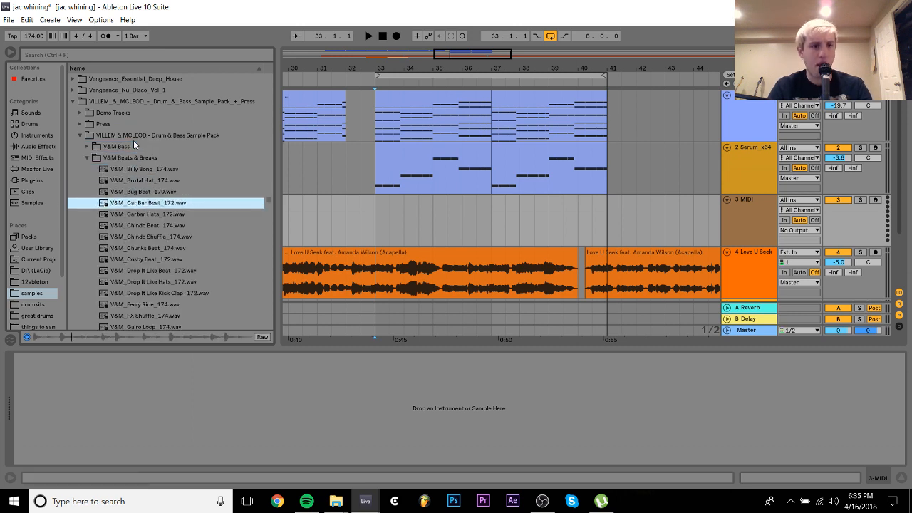
{"action": "key", "text": "Down"}
{"action": "key", "text": "Down"}
{"action": "key", "text": "Down"}
{"action": "key", "text": "Down"}
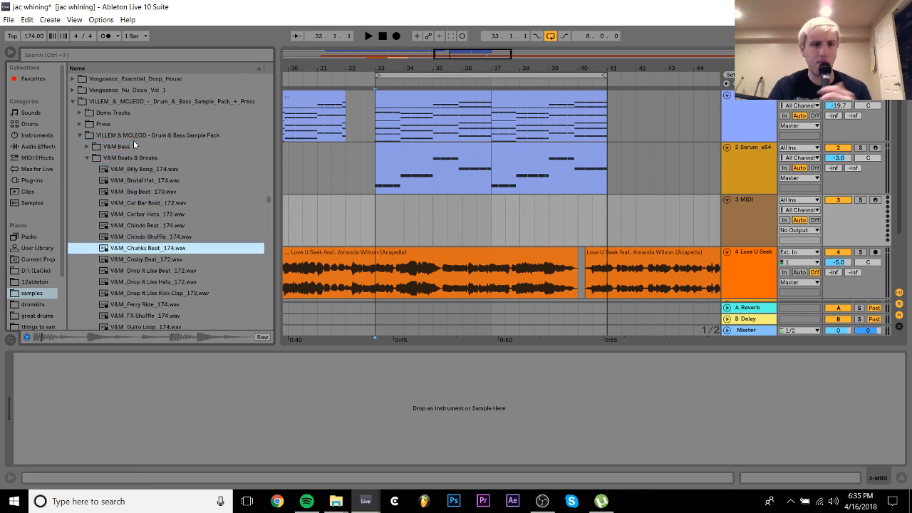
{"action": "key", "text": "Down"}
{"action": "key", "text": "Down"}
{"action": "key", "text": "Down"}
{"action": "key", "text": "Down"}
{"action": "key", "text": "Down"}
{"action": "key", "text": "Down"}
{"action": "key", "text": "Down"}
{"action": "key", "text": "Down"}
{"action": "key", "text": "Down"}
{"action": "key", "text": "Down"}
{"action": "key", "text": "Down"}
{"action": "key", "text": "Down"}
{"action": "key", "text": "Down"}
{"action": "key", "text": "Down"}
{"action": "key", "text": "Down"}
{"action": "key", "text": "Down"}
{"action": "key", "text": "Down"}
{"action": "key", "text": "Down"}
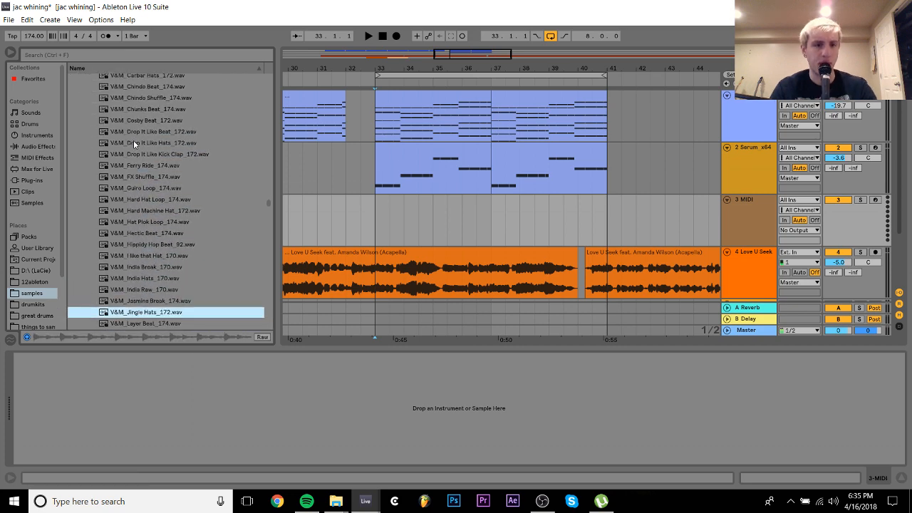
{"action": "key", "text": "Down"}
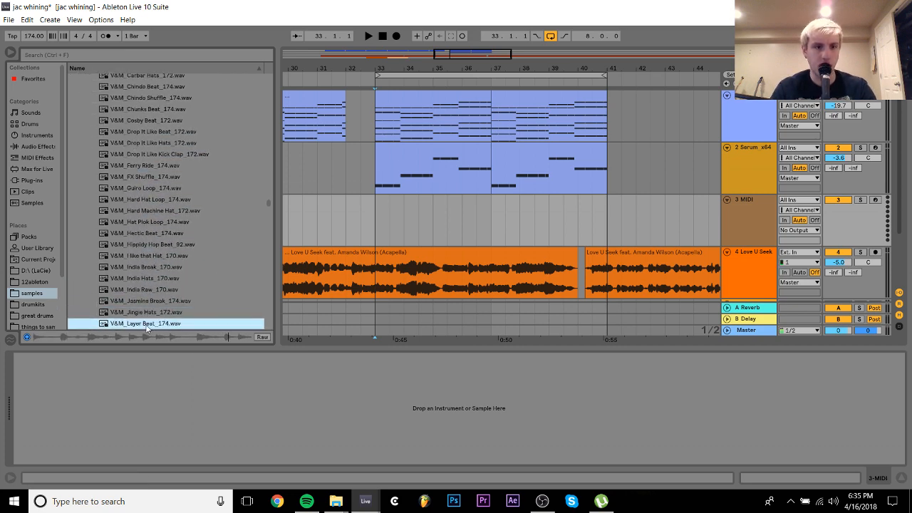
Place V&M_Layer Beat_174 at bar 33 on a deactivated track below the empty MIDI track and extend the clip to bar 41
{"action": "left_click_drag", "start_coordinate": [147, 328], "coordinate": [382, 217]}
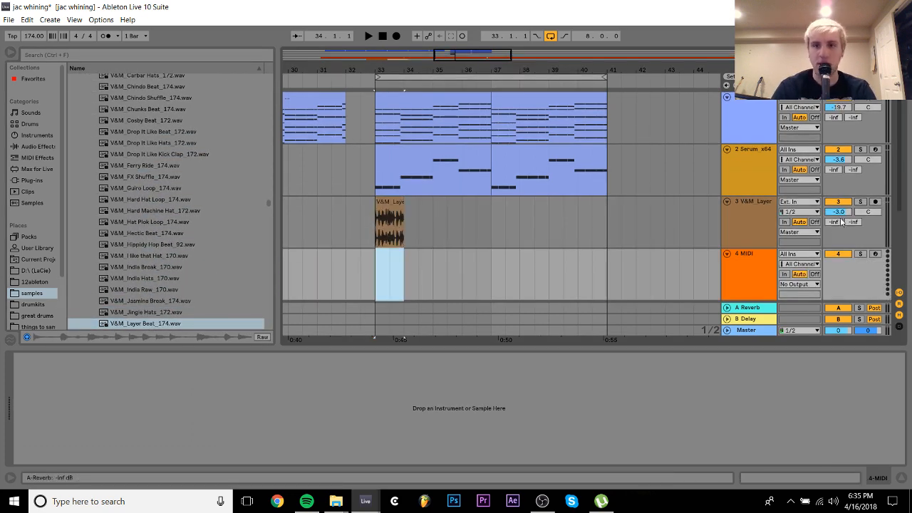
{"action": "left_click", "coordinate": [838, 203]}
{"action": "left_click_drag", "start_coordinate": [760, 214], "coordinate": [770, 293]}
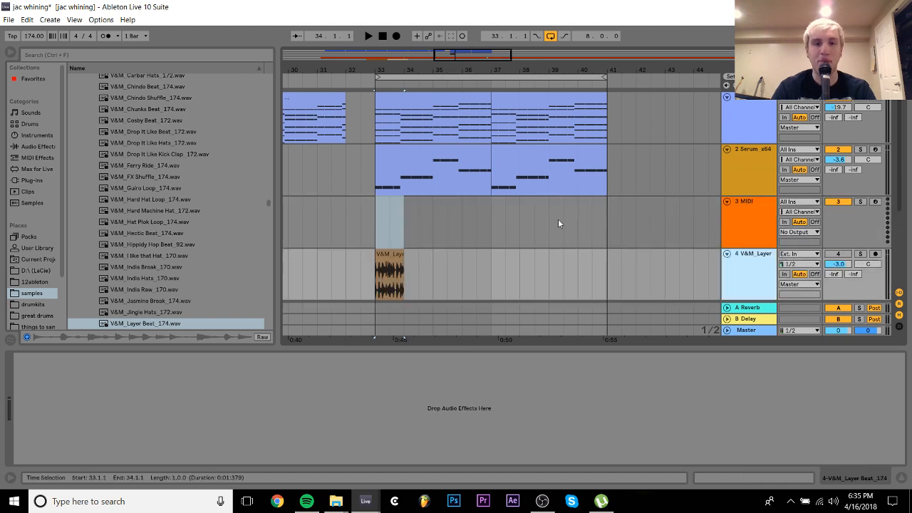
{"action": "left_click", "coordinate": [399, 255]}
{"action": "left_click_drag", "start_coordinate": [401, 255], "coordinate": [607, 257]}
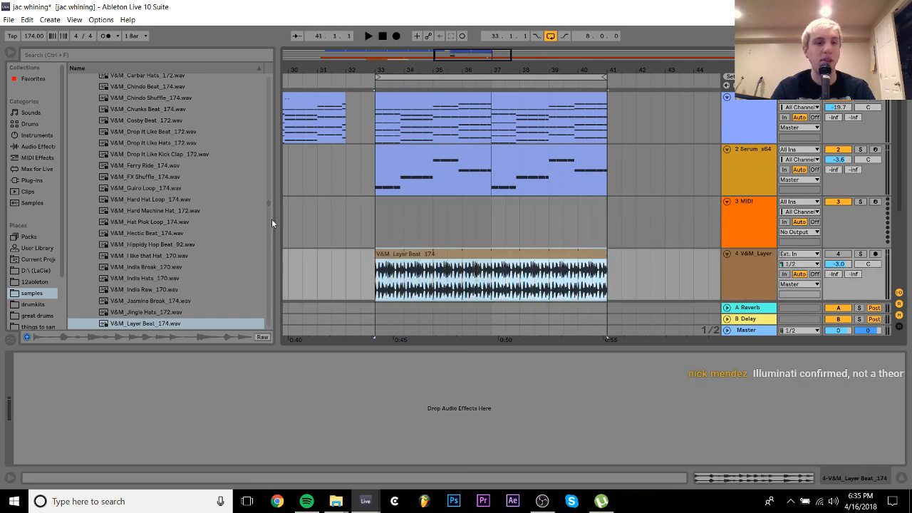
Audition V&M_Jasmine Break_174 and place it at bar 33 on the empty track above the Layer Beat
{"action": "left_click", "coordinate": [366, 225]}
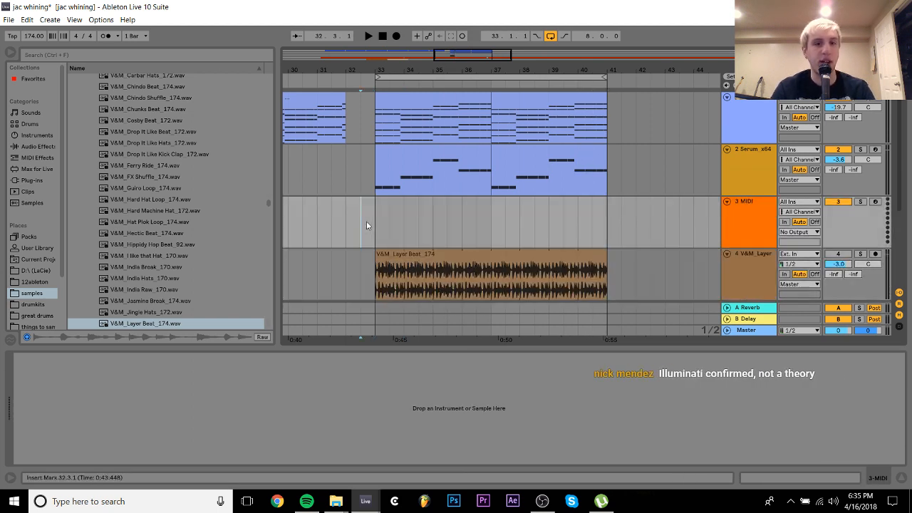
{"action": "left_click", "coordinate": [147, 302]}
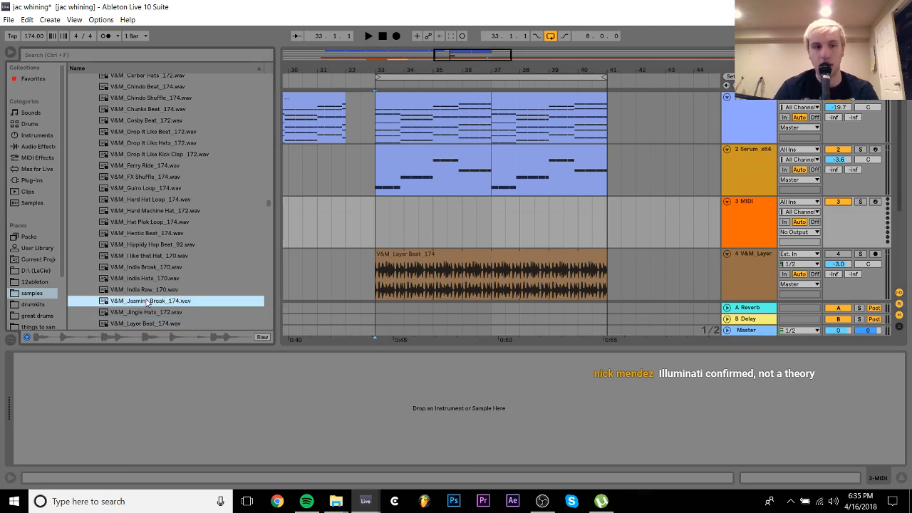
{"action": "left_click_drag", "start_coordinate": [147, 301], "coordinate": [378, 218]}
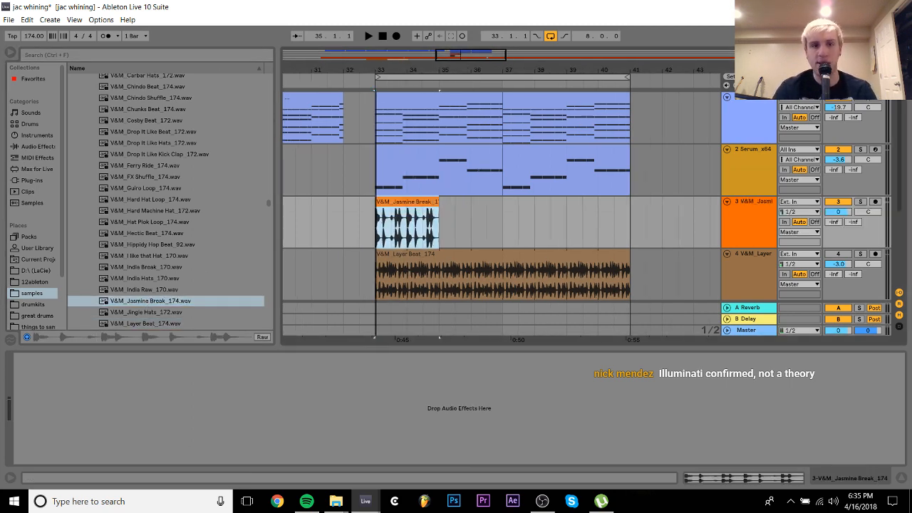
Split the Jasmine Break clip after its first kick at 33.1.3 and trim the second part to start at the snare on 33.2
{"action": "key", "text": "plus"}
{"action": "key", "text": "plus"}
{"action": "key", "text": "plus"}
{"action": "key", "text": "plus"}
{"action": "left_click", "coordinate": [462, 236]}
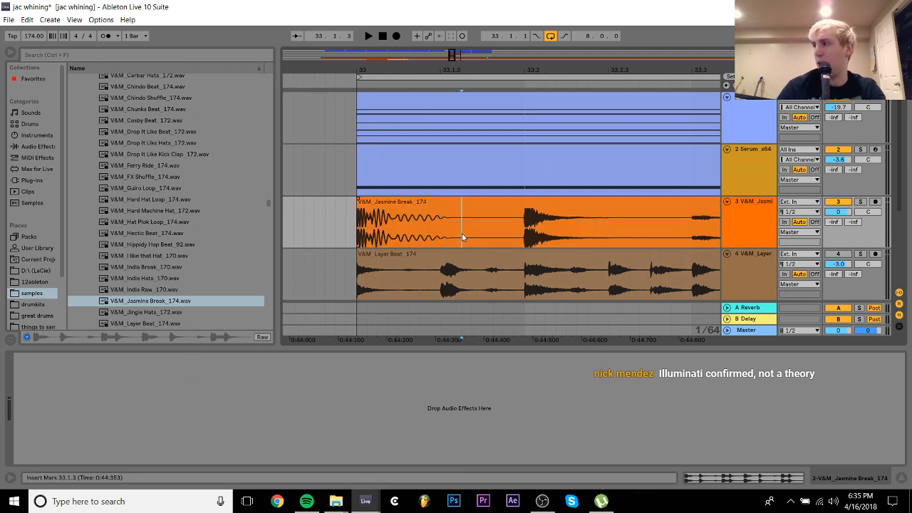
{"action": "key", "text": "ctrl+e"}
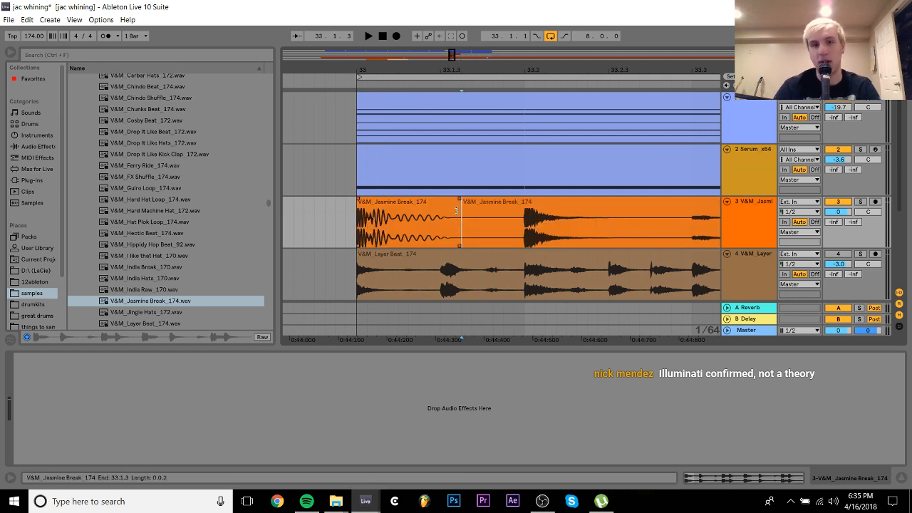
{"action": "left_click_drag", "start_coordinate": [463, 205], "coordinate": [526, 207]}
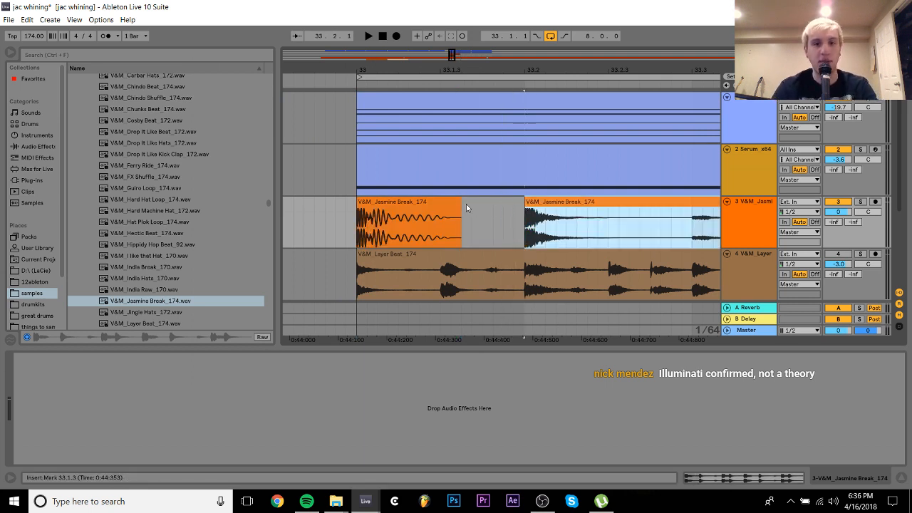
Split the Jasmine Break snare clip at 33.2.4 and delete everything after the split
{"action": "left_click", "coordinate": [631, 235]}
{"action": "left_click", "coordinate": [663, 204]}
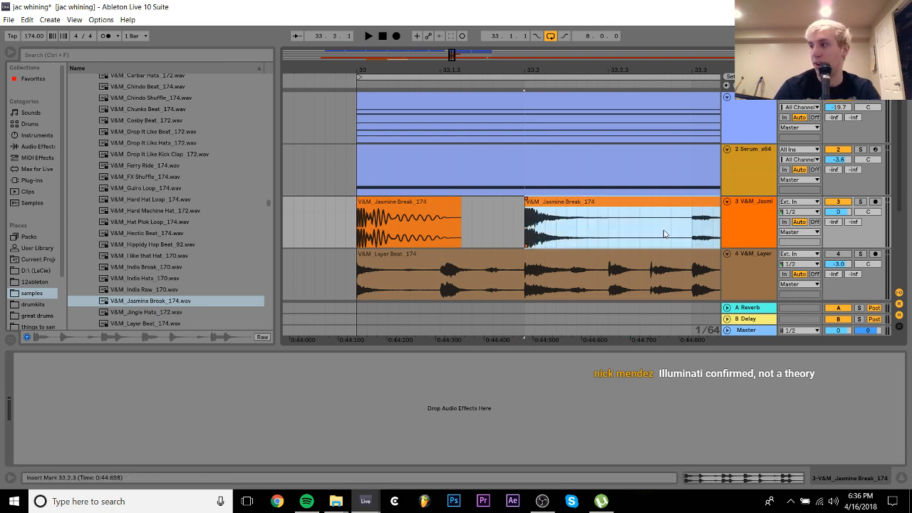
{"action": "left_click", "coordinate": [663, 234]}
{"action": "key", "text": "ctrl+e"}
{"action": "left_click", "coordinate": [690, 203]}
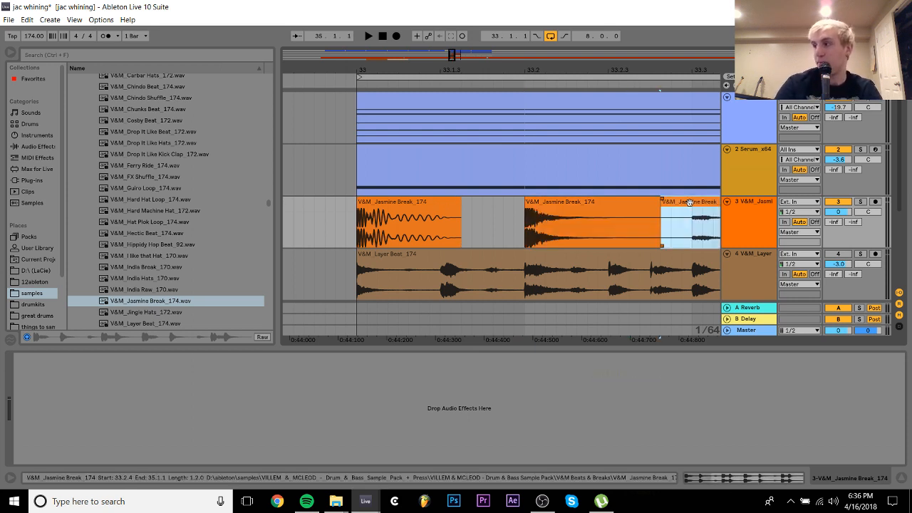
{"action": "key", "text": "Delete"}
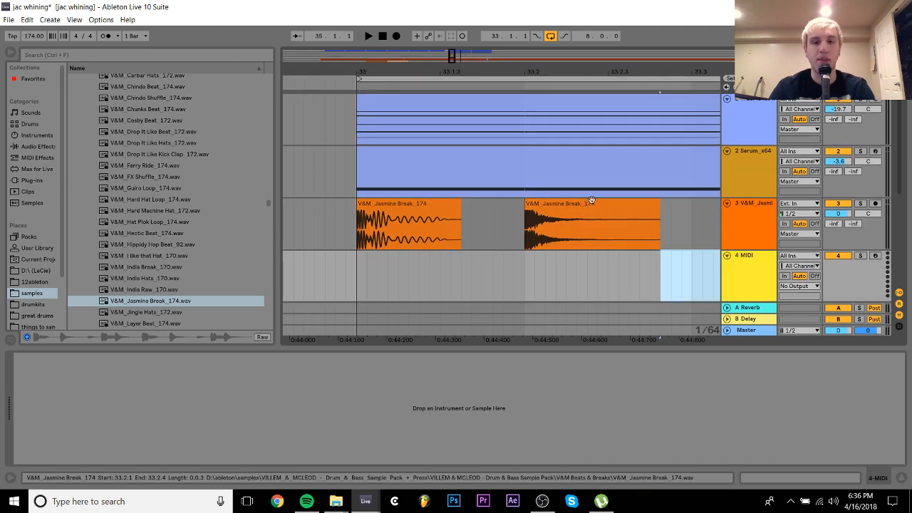
Move the snare clip to the new track below the kick, keeping it at 33.2, and turn off its warping
{"action": "left_click_drag", "start_coordinate": [592, 199], "coordinate": [571, 261]}
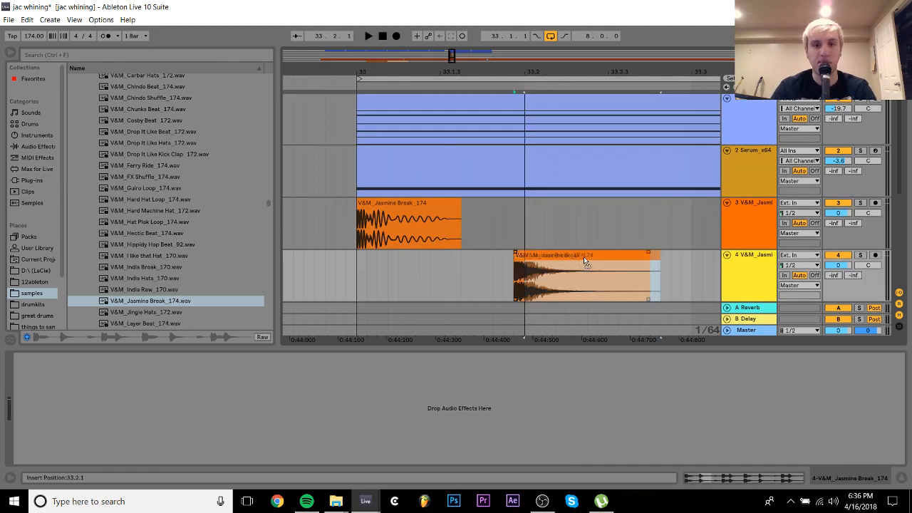
{"action": "double_click", "coordinate": [583, 259]}
{"action": "left_click", "coordinate": [129, 112]}
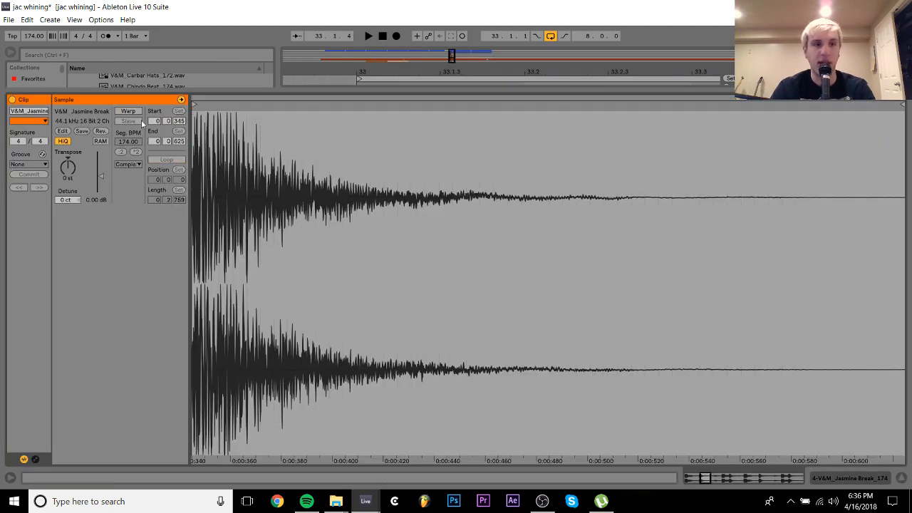
{"action": "left_click_drag", "start_coordinate": [499, 142], "coordinate": [549, 191]}
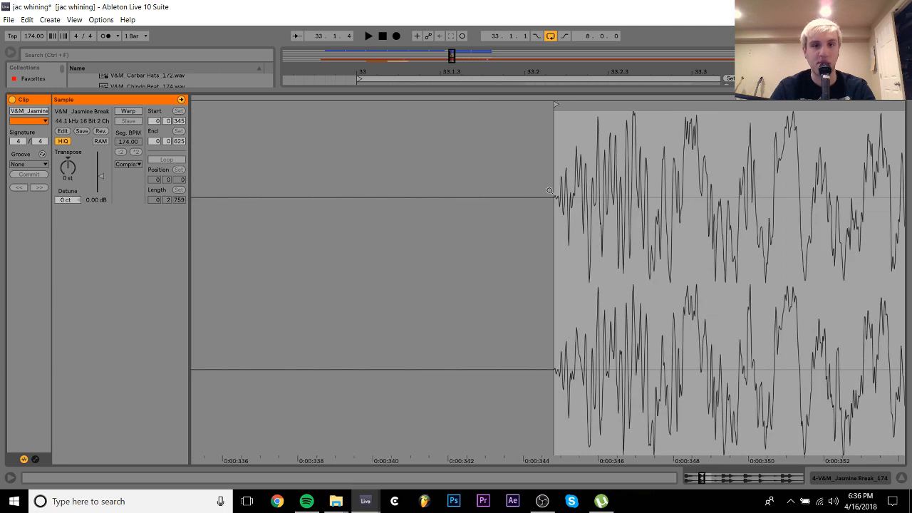
{"action": "left_click", "coordinate": [888, 482]}
{"action": "scroll", "coordinate": [470, 135], "scroll_direction": "up", "scroll_amount": 2}
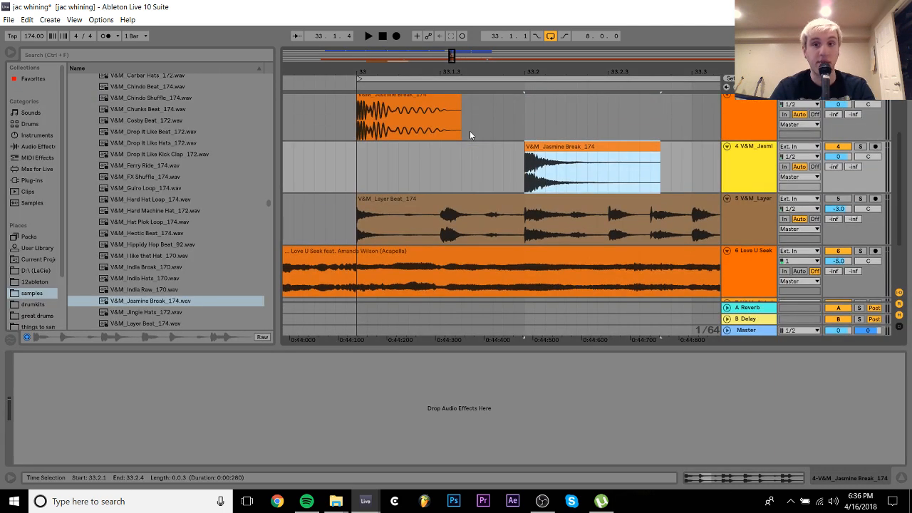
Turn off warping for the Jasmine Break kick clip at bar 33
{"action": "double_click", "coordinate": [402, 100]}
{"action": "left_click", "coordinate": [129, 112]}
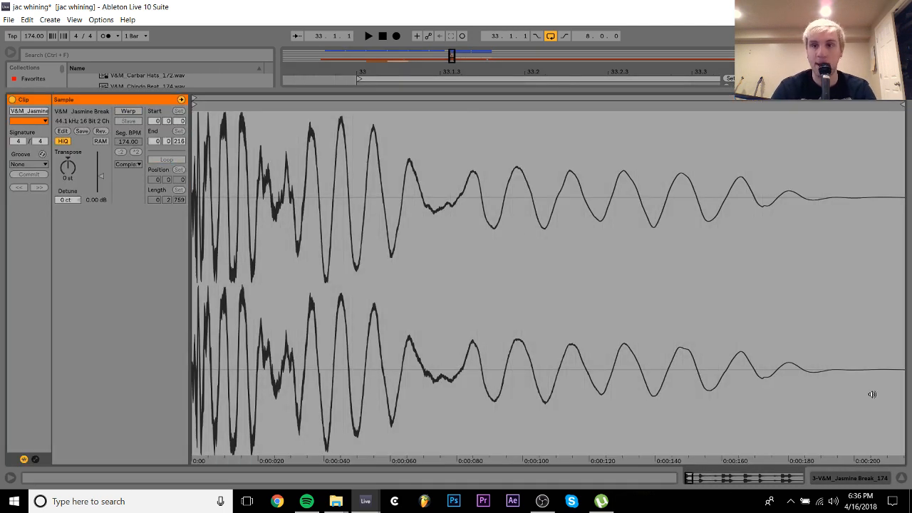
{"action": "left_click", "coordinate": [882, 481]}
Duplicate the kick to 33.3.3 and the snare to 33.4 to complete a one-bar pattern
{"action": "left_click_drag", "start_coordinate": [501, 67], "coordinate": [374, 67]}
{"action": "left_click", "coordinate": [443, 119], "text": "shift"}
{"action": "key", "text": "ctrl+d"}
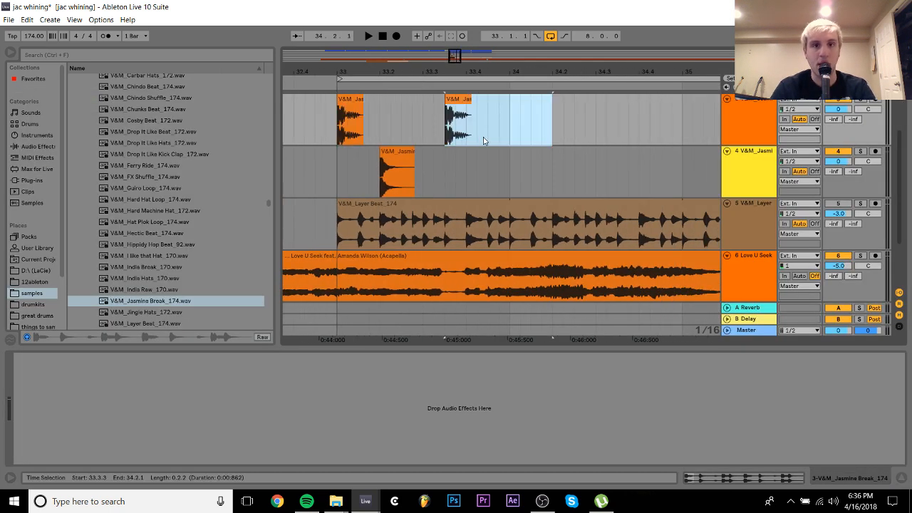
{"action": "left_click_drag", "start_coordinate": [424, 171], "coordinate": [337, 171]}
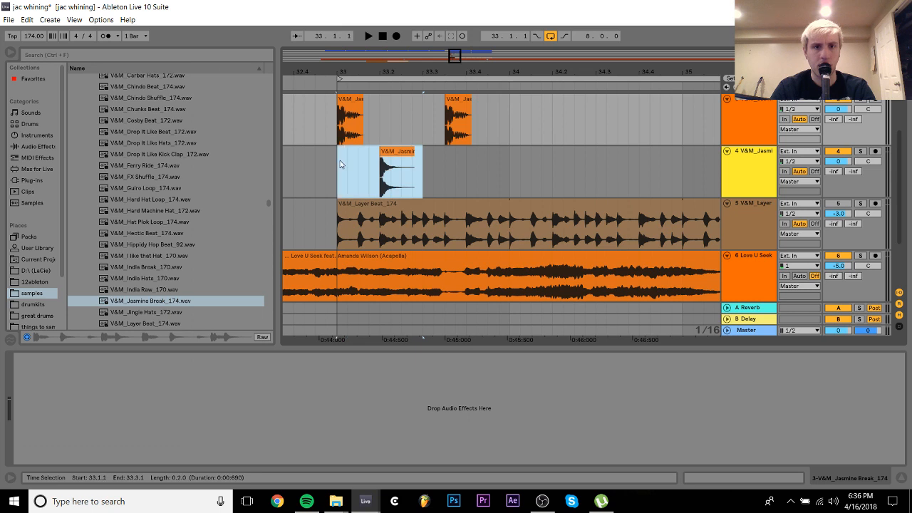
{"action": "key", "text": "ctrl+d"}
Duplicate the one-bar kick and snare pattern repeatedly so it fills bars 33 to 41
{"action": "left_click", "coordinate": [339, 129], "text": "shift"}
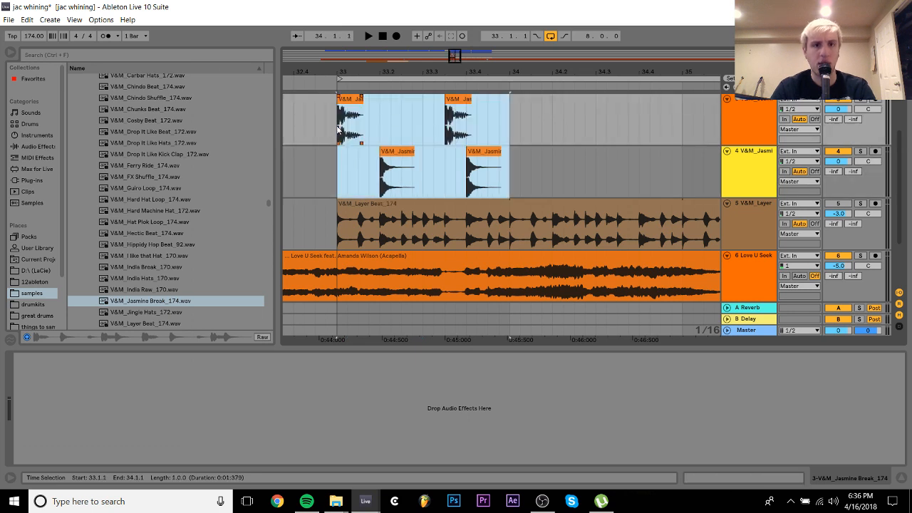
{"action": "left_click", "coordinate": [409, 63]}
{"action": "left_click_drag", "start_coordinate": [402, 74], "coordinate": [370, 74]}
{"action": "right_click", "coordinate": [400, 70]}
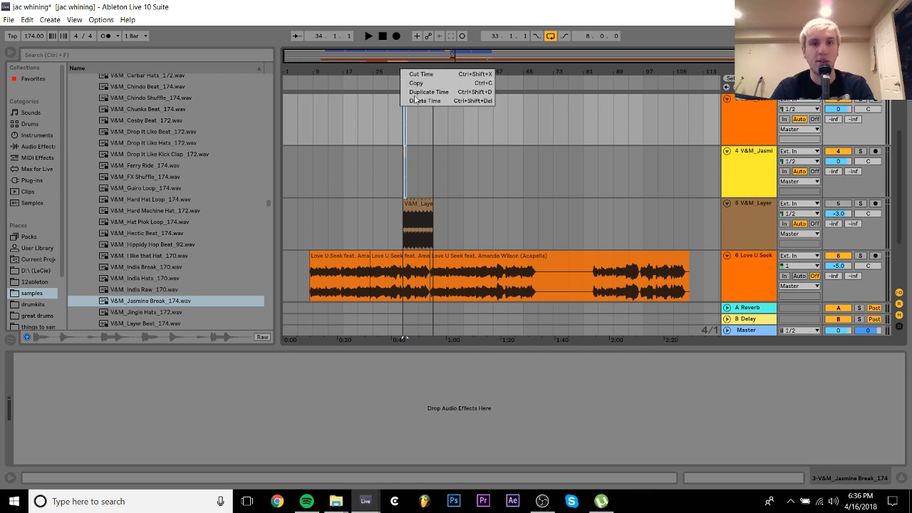
{"action": "left_click", "coordinate": [411, 67]}
{"action": "left_click_drag", "start_coordinate": [407, 73], "coordinate": [387, 111]}
{"action": "key", "text": "ctrl+d"}
{"action": "key", "text": "ctrl+d"}
{"action": "key", "text": "ctrl+d"}
{"action": "key", "text": "ctrl+d"}
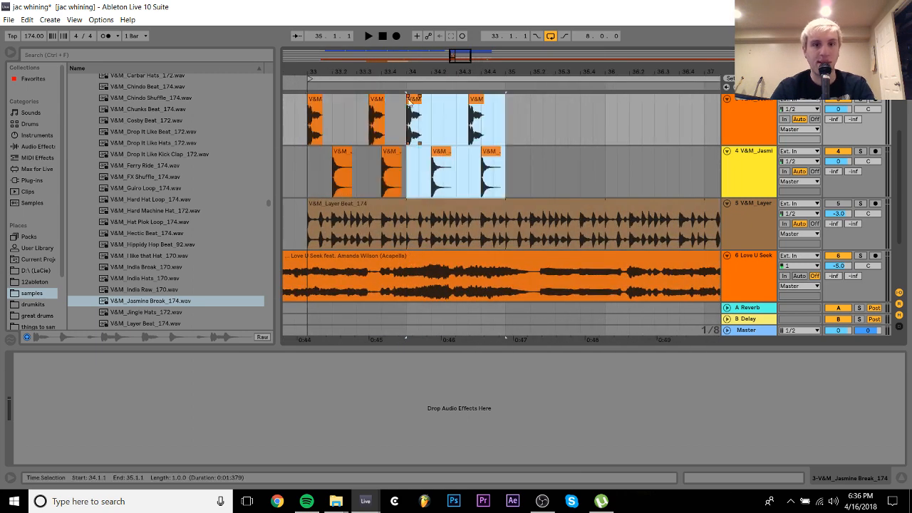
{"action": "key", "text": "ctrl+d"}
{"action": "key", "text": "ctrl+d"}
{"action": "left_click_drag", "start_coordinate": [466, 62], "coordinate": [557, 27]}
{"action": "key", "text": "ctrl+d"}
{"action": "key", "text": "ctrl+d"}
{"action": "left_click_drag", "start_coordinate": [557, 66], "coordinate": [564, 67]}
{"action": "key", "text": "ctrl+z"}
Play from 32.2 with the Serum and kick tracks soloed and set the kick track's volume to -10 dB
{"action": "left_click", "coordinate": [349, 122]}
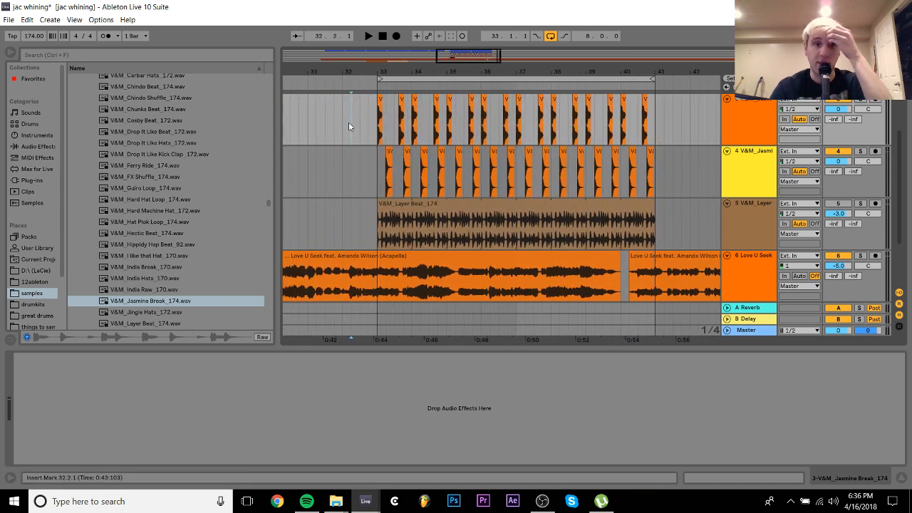
{"action": "key", "text": "space"}
{"action": "scroll", "coordinate": [374, 142], "scroll_direction": "up", "scroll_amount": 3}
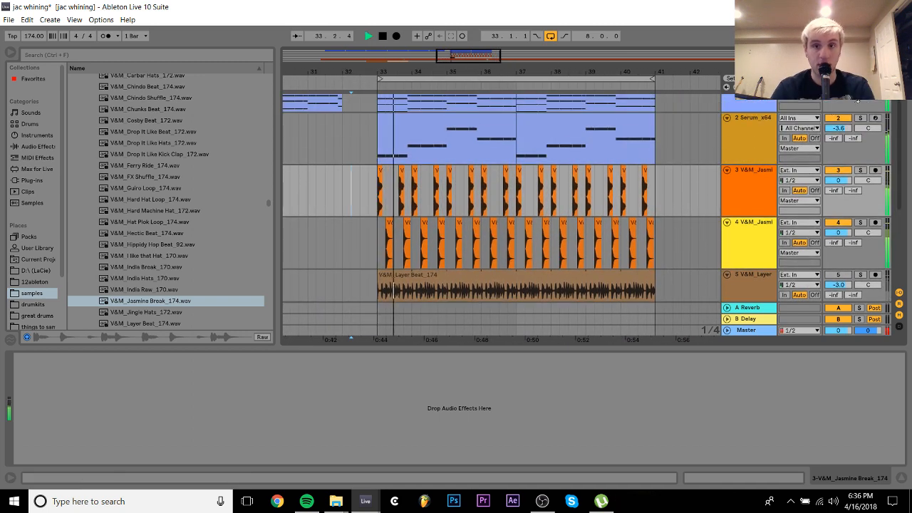
{"action": "left_click", "coordinate": [860, 119]}
{"action": "left_click", "coordinate": [860, 171], "text": "ctrl"}
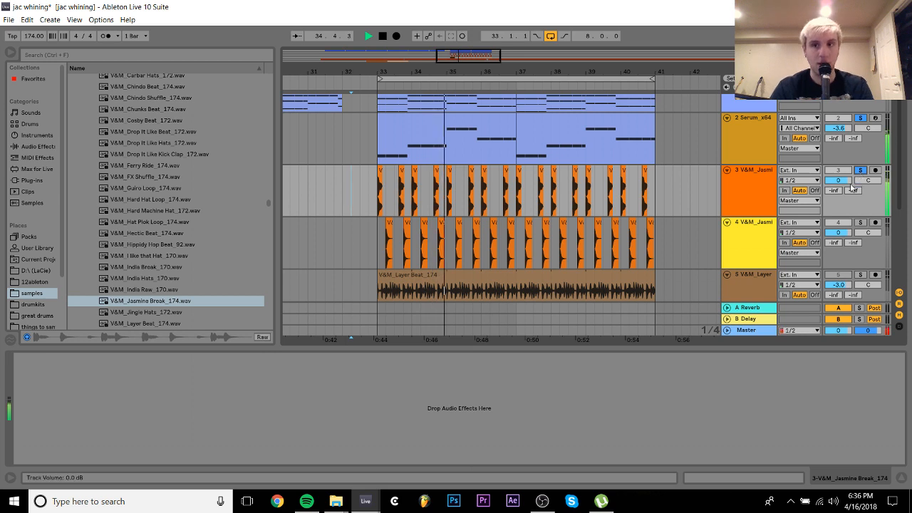
{"action": "left_click_drag", "start_coordinate": [847, 181], "coordinate": [848, 203]}
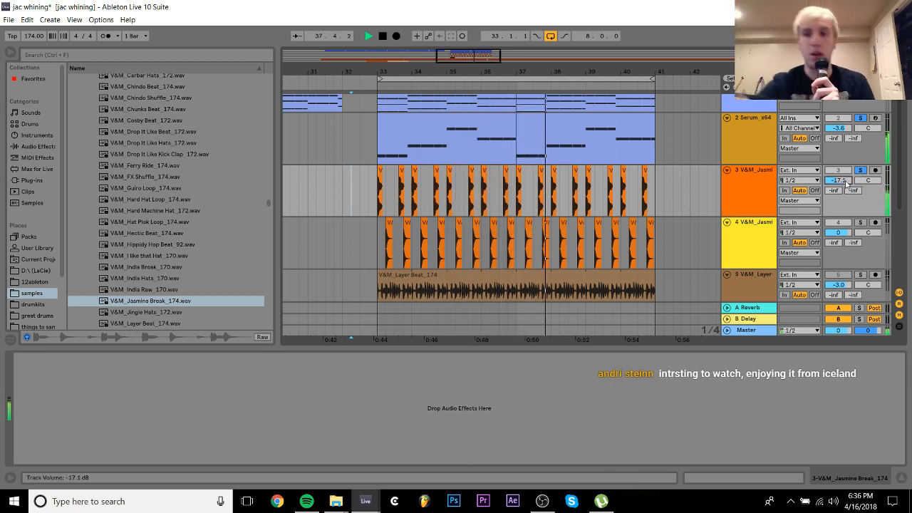
{"action": "left_click_drag", "start_coordinate": [846, 183], "coordinate": [846, 174]}
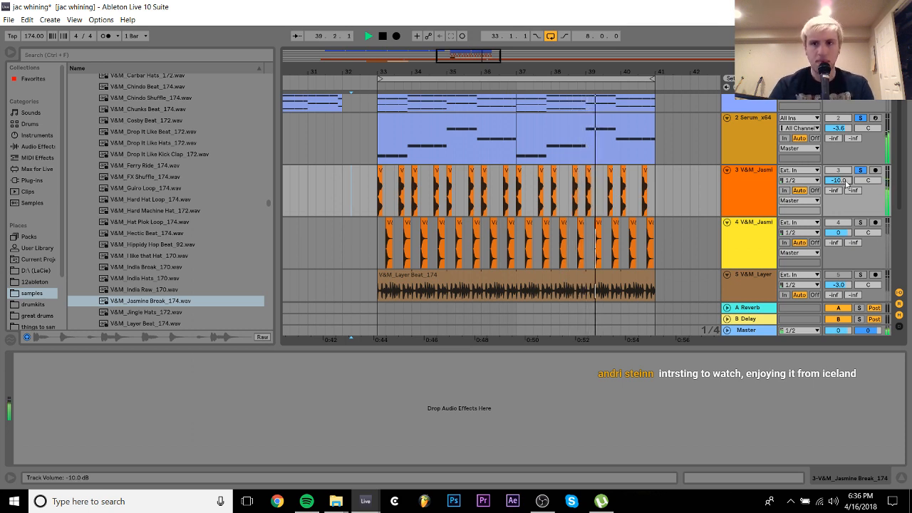
{"action": "left_click", "coordinate": [761, 176]}
{"action": "key", "text": "space"}
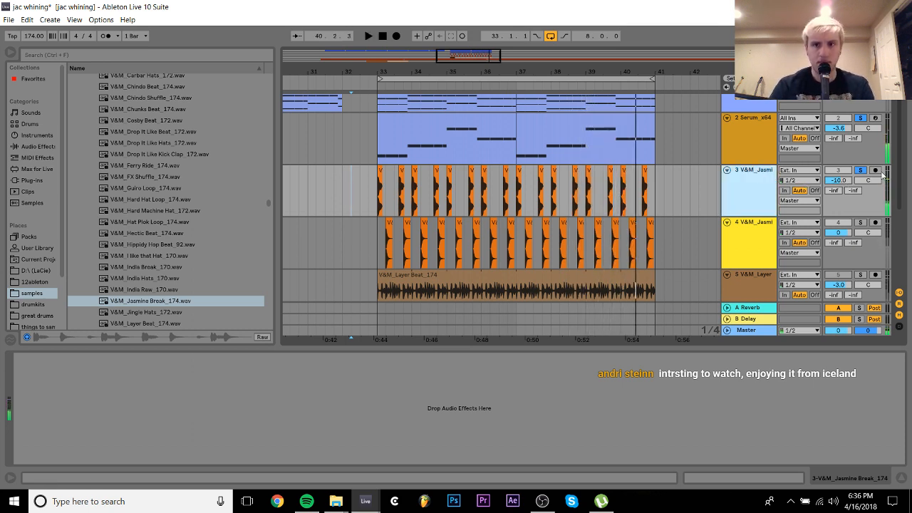
Replay the soloed bass and kick, setting the Serum track's volume to -2 dB and the kick track's to -10.6 dB
{"action": "double_click", "coordinate": [837, 129]}
{"action": "key", "text": "space"}
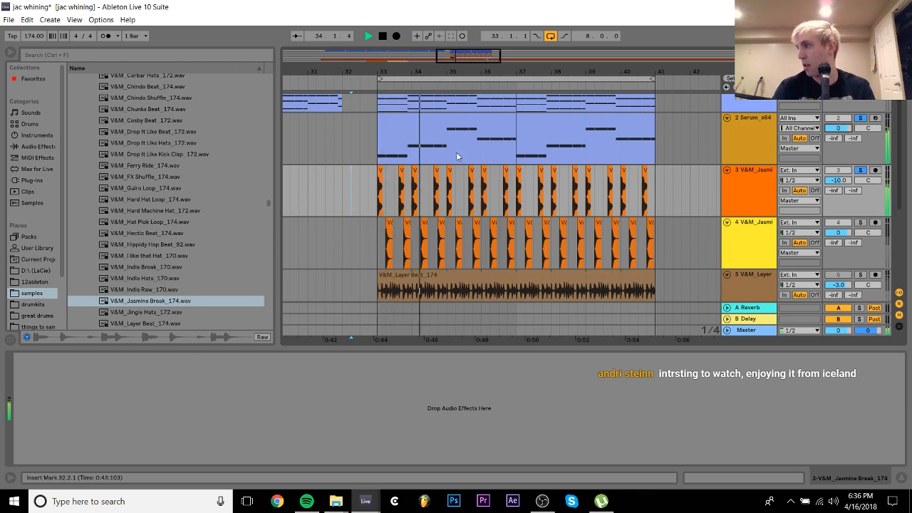
{"action": "key", "text": "space"}
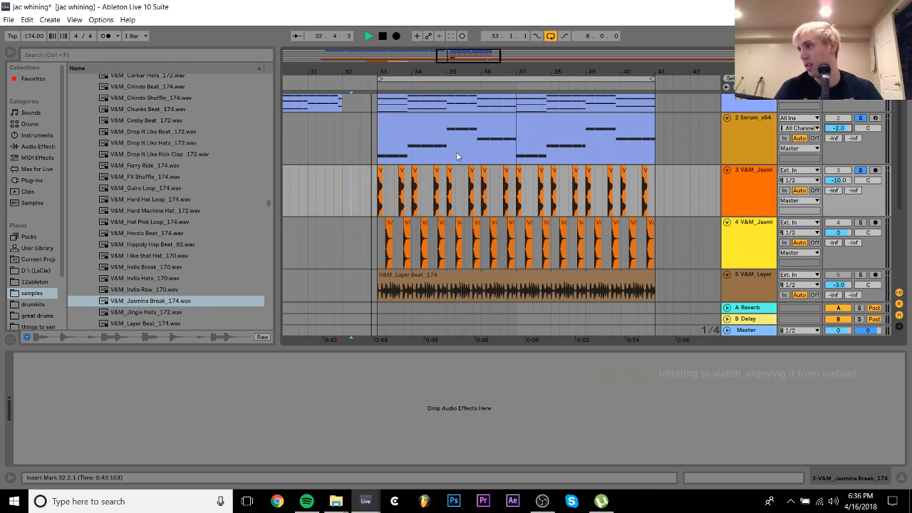
{"action": "left_click", "coordinate": [471, 123]}
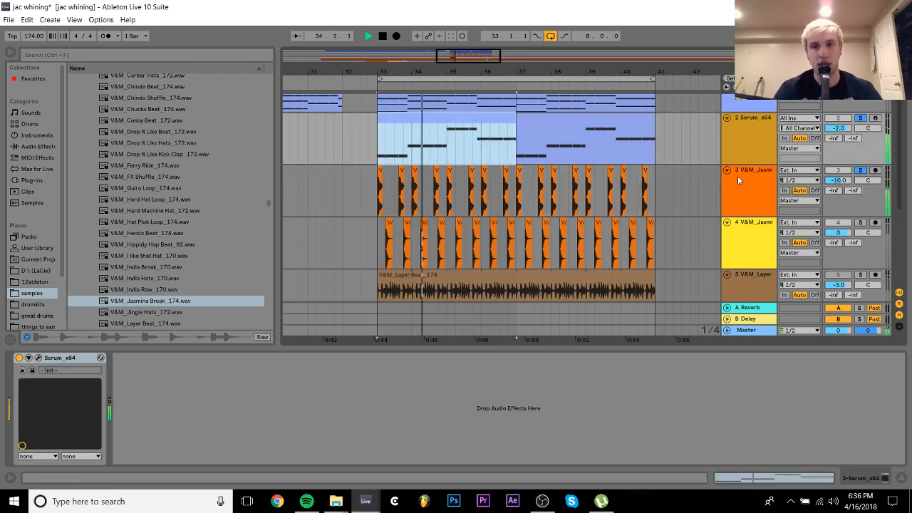
{"action": "left_click", "coordinate": [840, 187]}
{"action": "left_click_drag", "start_coordinate": [838, 183], "coordinate": [838, 186]}
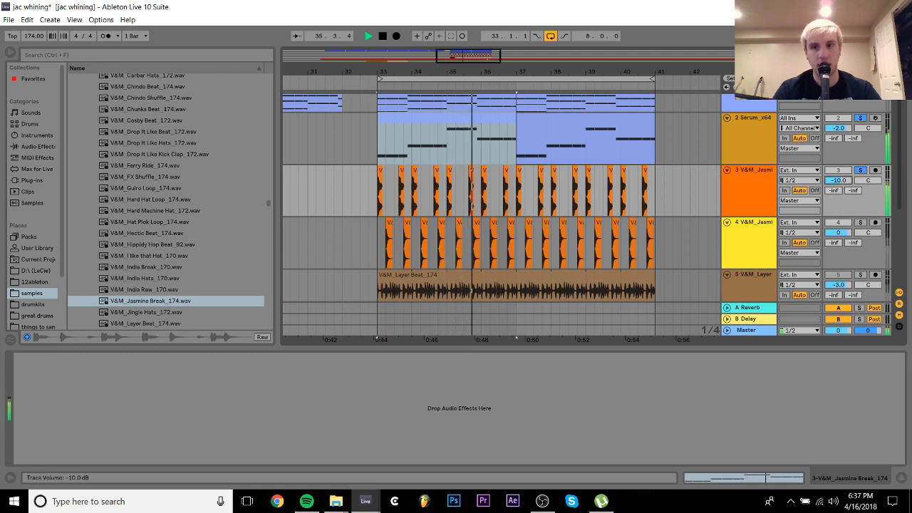
Insert an empty MIDI track below the kick track and audition V&M_Jingle Hats_172 through V&M_Light Ride Loop_174
{"action": "left_click", "coordinate": [764, 174]}
{"action": "key", "text": "ctrl+shift+t"}
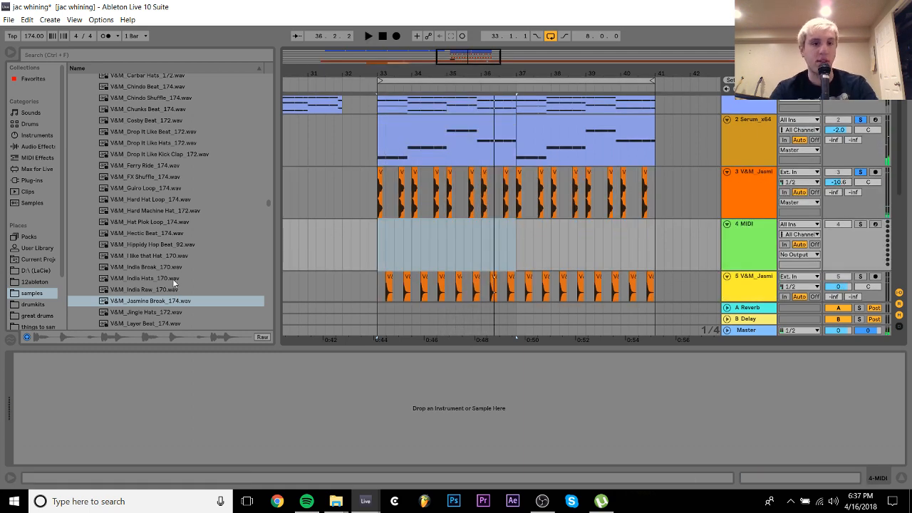
{"action": "key", "text": "Down"}
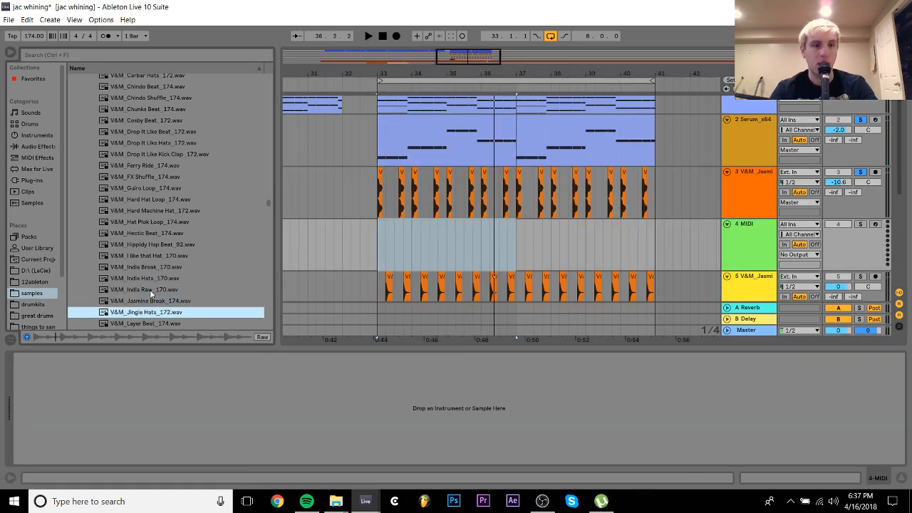
{"action": "key", "text": "Down"}
{"action": "key", "text": "Down"}
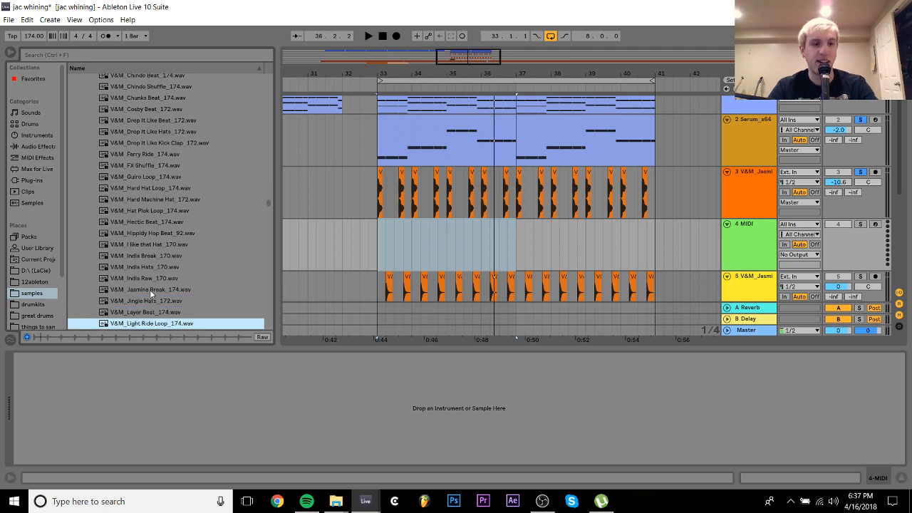
{"action": "key", "text": "Left"}
{"action": "key", "text": "Left"}
{"action": "key", "text": "Right"}
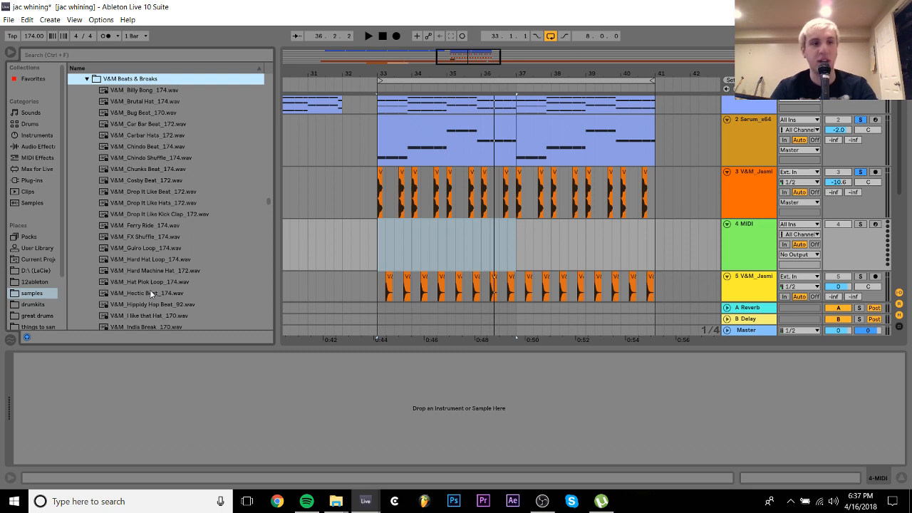
Audition the first loops in V&M Beats & Breaks and place V&M_Bug Beat_170 at bar 33 on the empty track
{"action": "key", "text": "Down"}
{"action": "key", "text": "Down"}
{"action": "key", "text": "Down"}
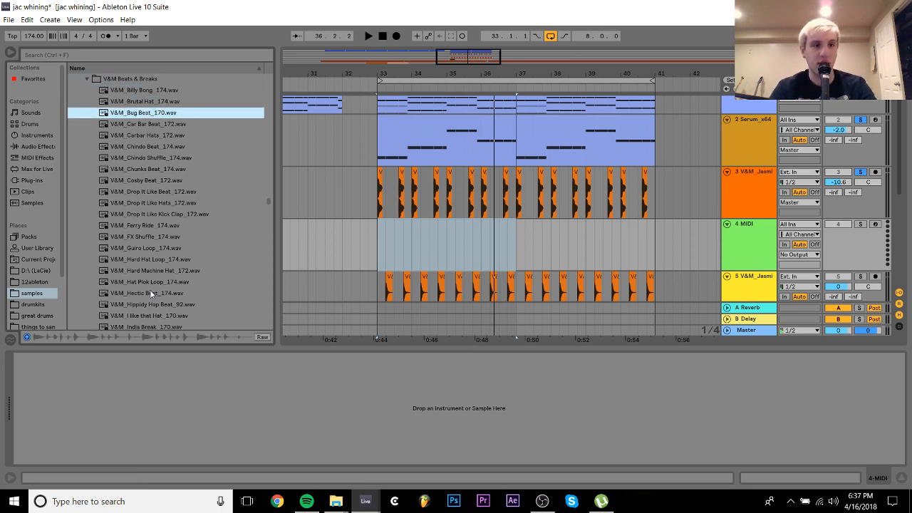
{"action": "key", "text": "Return"}
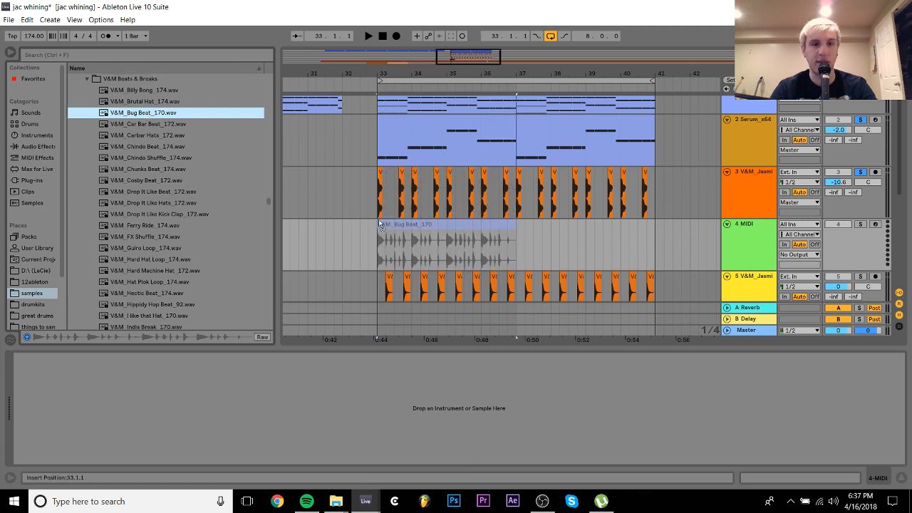
Split the Bug Beat clip after its first kick, just before 33.2, and delete the remainder
{"action": "mouse_move", "coordinate": [382, 68]}
{"action": "left_mouse_down"}
{"action": "mouse_move", "coordinate": [385, 88]}
{"action": "mouse_move", "coordinate": [485, 242]}
{"action": "left_mouse_up"}
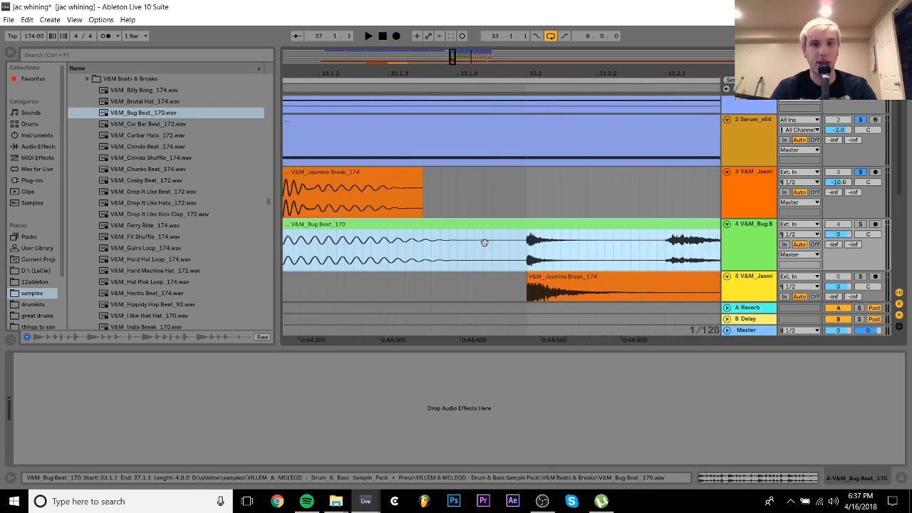
{"action": "left_click", "coordinate": [502, 262]}
{"action": "key", "text": "ctrl+e"}
{"action": "left_click", "coordinate": [519, 226]}
{"action": "key", "text": "Delete"}
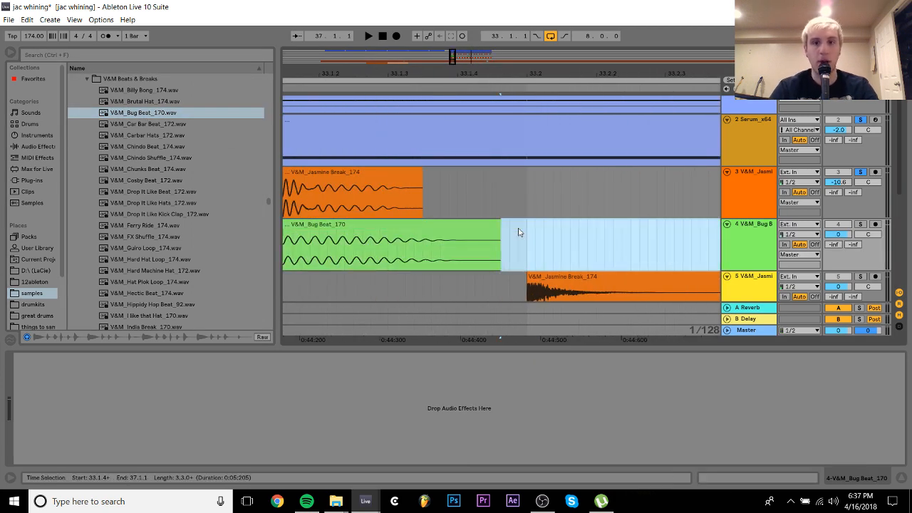
Turn off warping for the trimmed Bug Beat kick clip
{"action": "double_click", "coordinate": [463, 225]}
{"action": "left_click", "coordinate": [133, 112]}
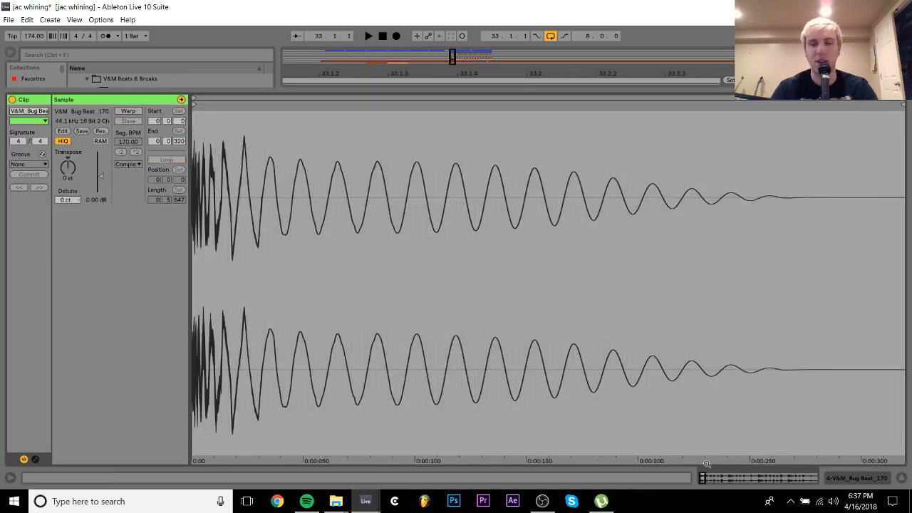
{"action": "left_click", "coordinate": [870, 481]}
Duplicate the Bug Beat kick to 33.3.3 in line with the second Jasmine kick
{"action": "left_click_drag", "start_coordinate": [502, 75], "coordinate": [443, 30]}
{"action": "left_click", "coordinate": [475, 226], "text": "shift"}
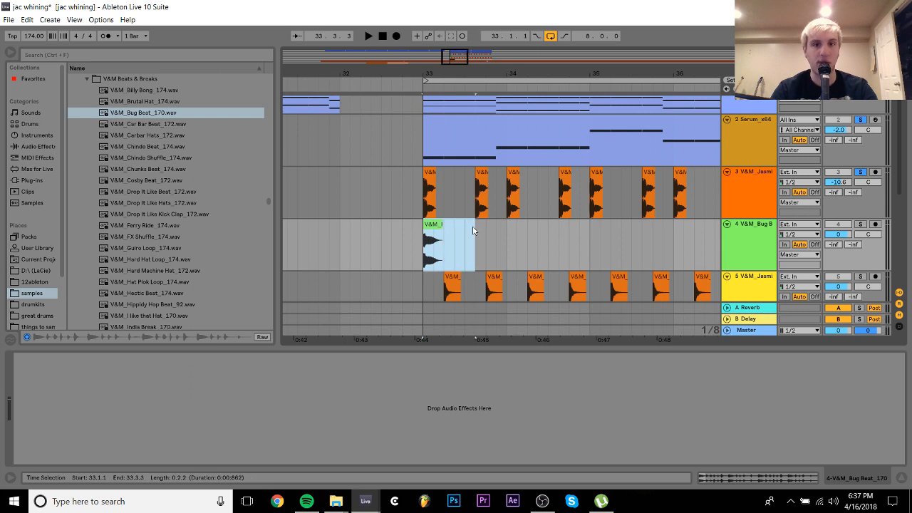
{"action": "key", "text": "ctrl+d"}
Duplicate the one-bar Bug Beat kick pattern until it fills bars 33 to 41, and return the insert marker to bar 33
{"action": "left_click_drag", "start_coordinate": [511, 250], "coordinate": [430, 244]}
{"action": "key", "text": "ctrl+d"}
{"action": "key", "text": "ctrl+d"}
{"action": "key", "text": "ctrl+d"}
{"action": "key", "text": "ctrl+d"}
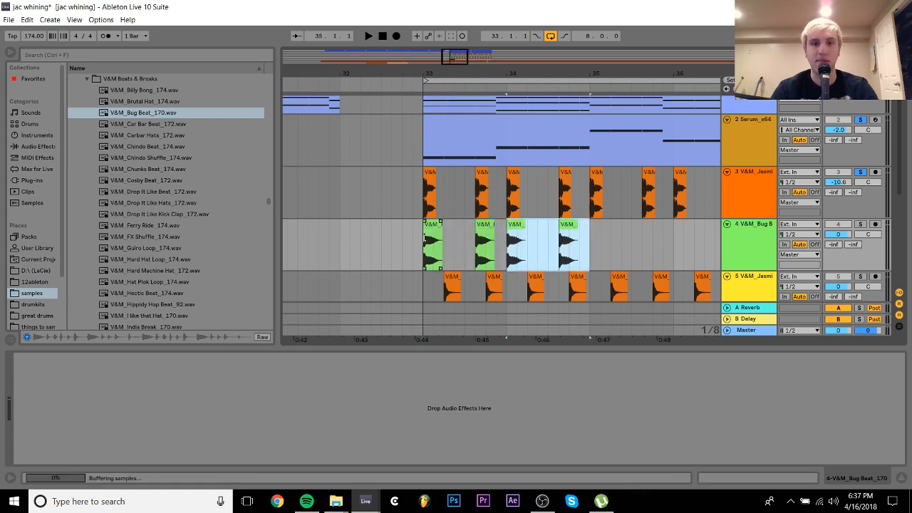
{"action": "left_click_drag", "start_coordinate": [476, 71], "coordinate": [475, 43]}
{"action": "key", "text": "ctrl+d"}
{"action": "key", "text": "ctrl+d"}
{"action": "key", "text": "ctrl+d"}
{"action": "left_click", "coordinate": [415, 250]}
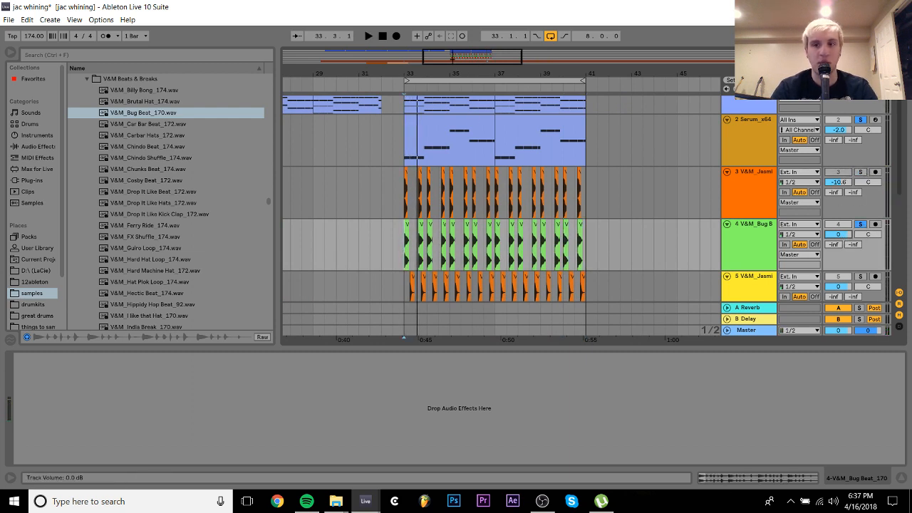
Play the loop and lower the Bug Beat kick track's volume to -7.6 dB
{"action": "key", "text": "space"}
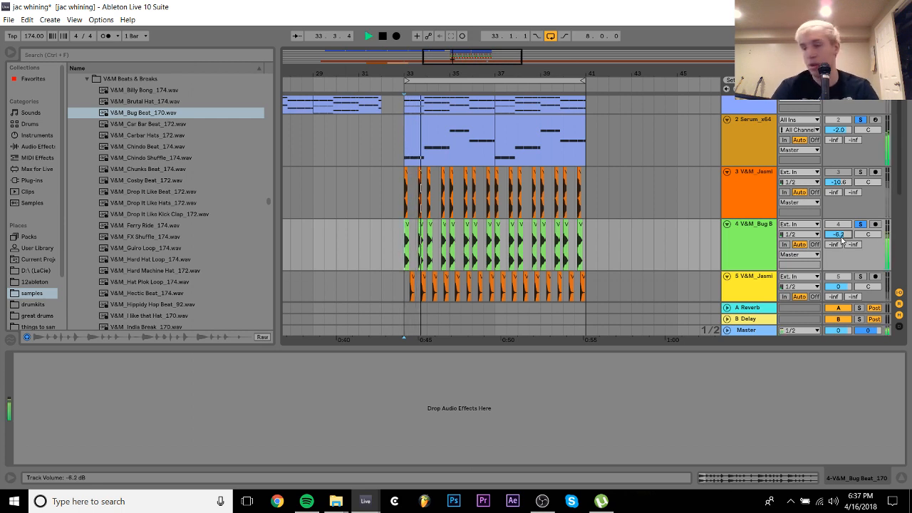
{"action": "left_click_drag", "start_coordinate": [838, 234], "coordinate": [838, 241]}
Stop playback and add EQ Eight to the Bug Beat kick track
{"action": "left_click", "coordinate": [731, 233]}
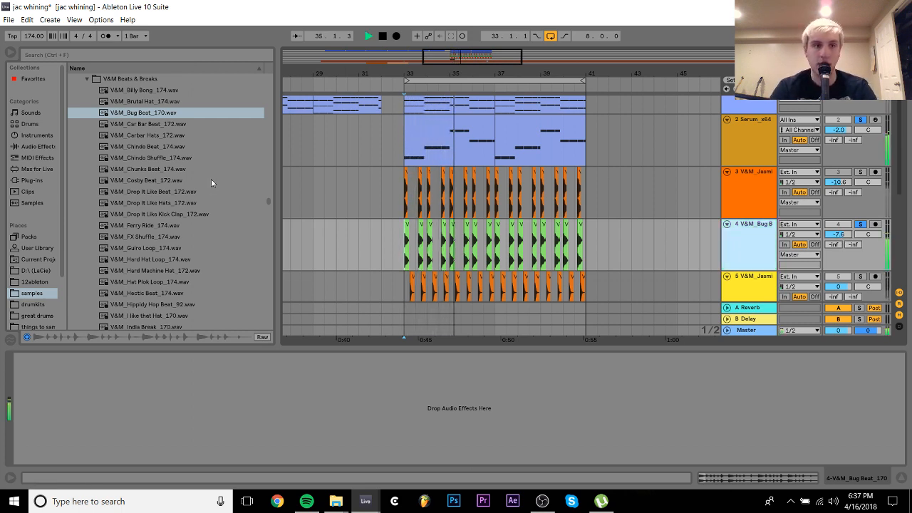
{"action": "left_click", "coordinate": [16, 147]}
{"action": "key", "text": "space"}
{"action": "double_click", "coordinate": [98, 215]}
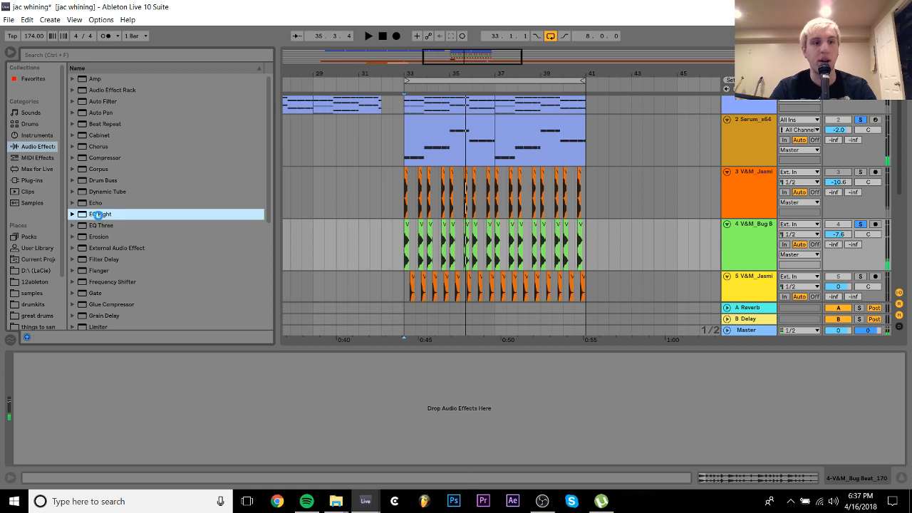
{"action": "left_click", "coordinate": [639, 255]}
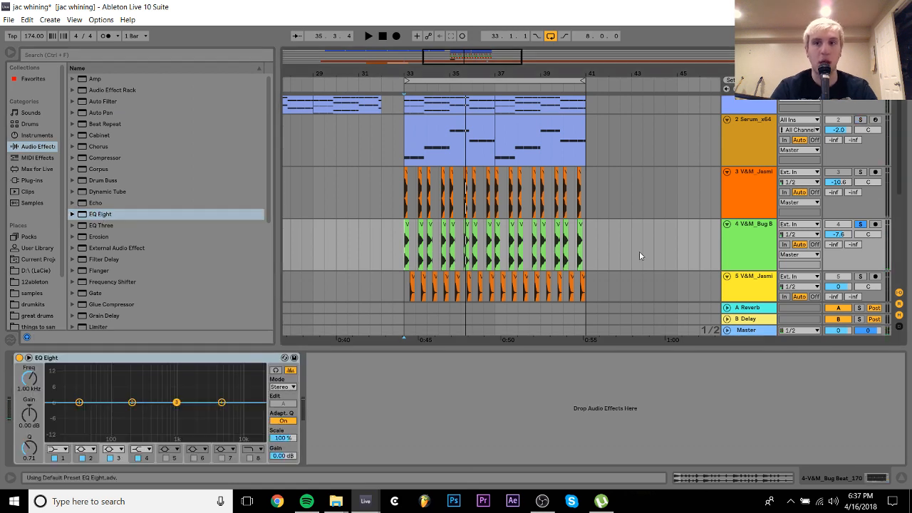
Enable EQ Eight band 8 as a steep low-pass filter at about 90 Hz while the kicks play
{"action": "left_click", "coordinate": [250, 458]}
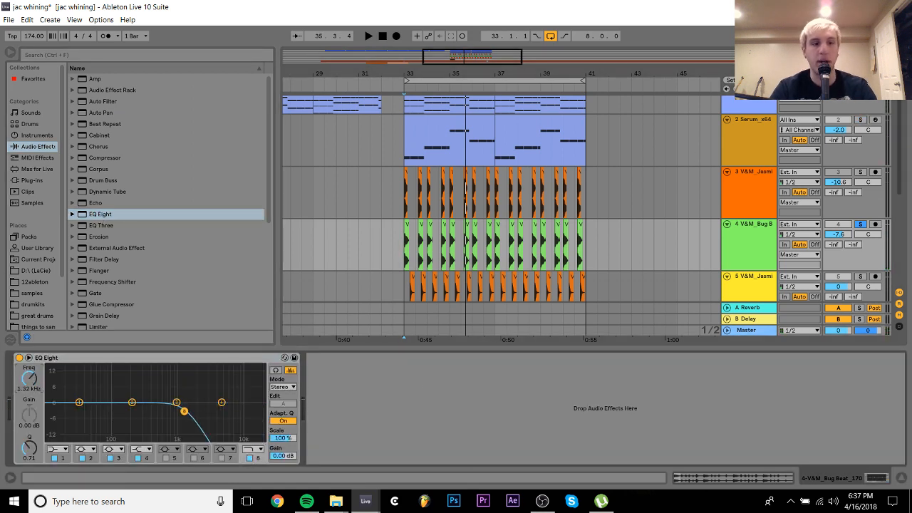
{"action": "left_click_drag", "start_coordinate": [184, 411], "coordinate": [106, 411]}
{"action": "key", "text": "space"}
{"action": "left_click", "coordinate": [258, 449]}
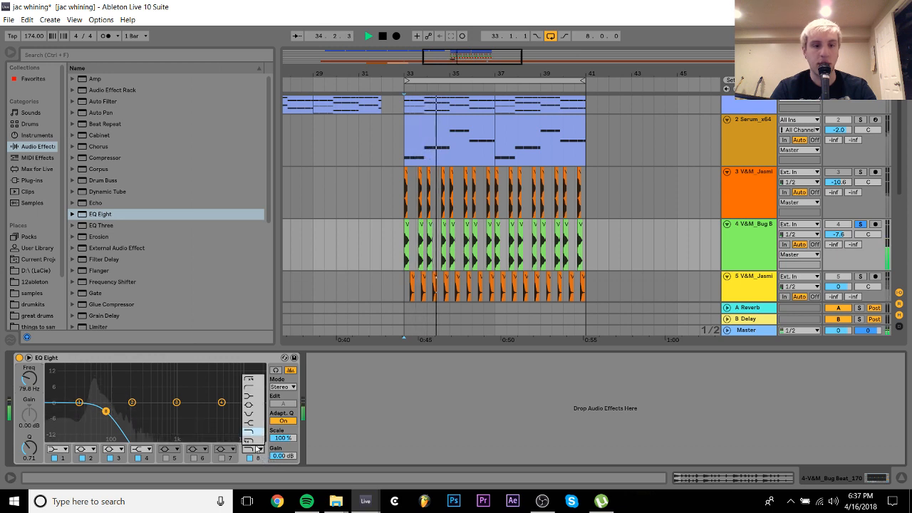
{"action": "left_click", "coordinate": [251, 440]}
{"action": "left_click_drag", "start_coordinate": [31, 391], "coordinate": [31, 387]}
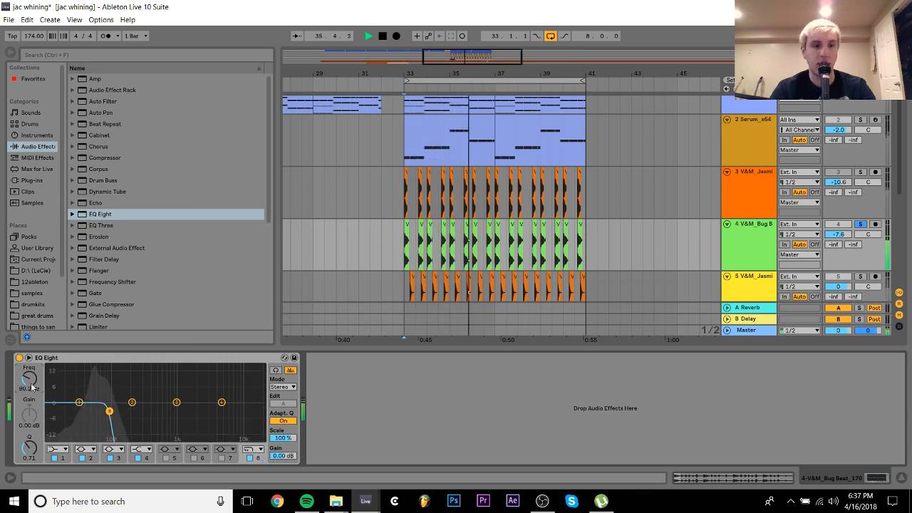
Add a Tuner after the EQ and raise the band 8 low-pass cutoff to 186 Hz
{"action": "scroll", "coordinate": [117, 297], "scroll_direction": "down", "scroll_amount": 6}
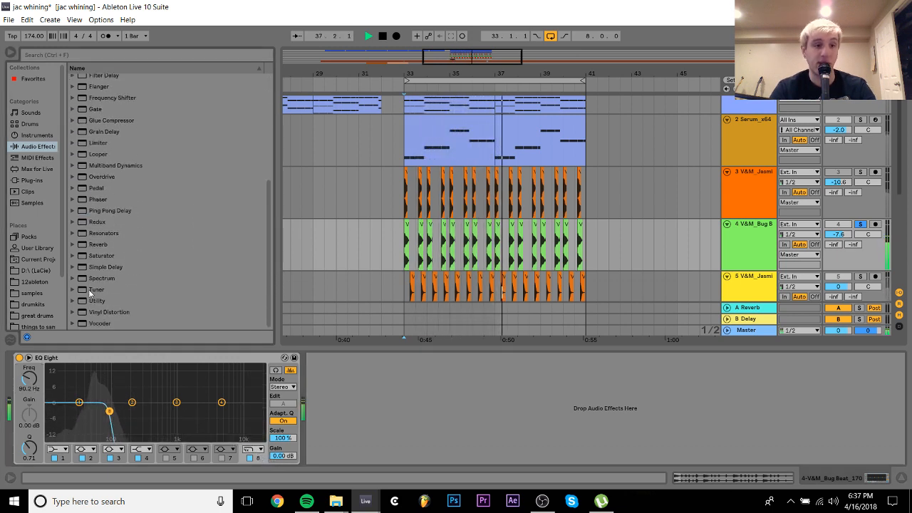
{"action": "double_click", "coordinate": [95, 289]}
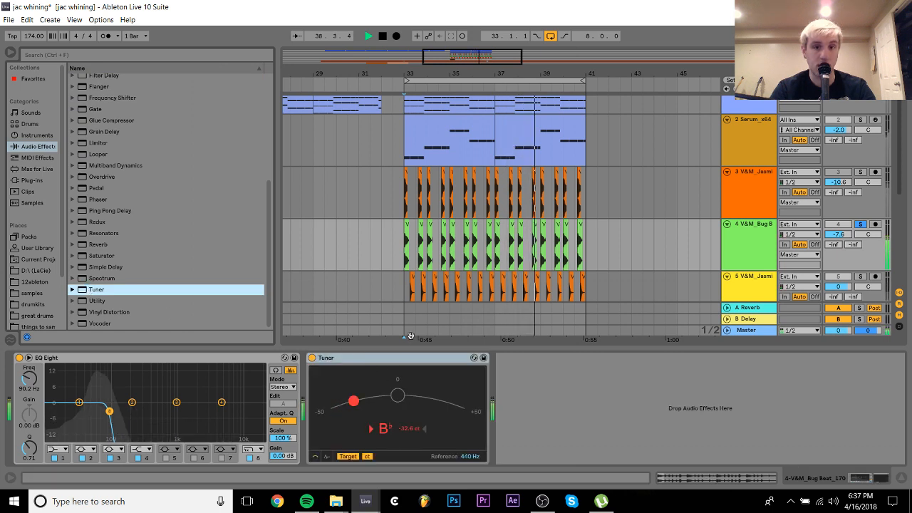
{"action": "left_click_drag", "start_coordinate": [109, 412], "coordinate": [130, 412]}
{"action": "key", "text": "space"}
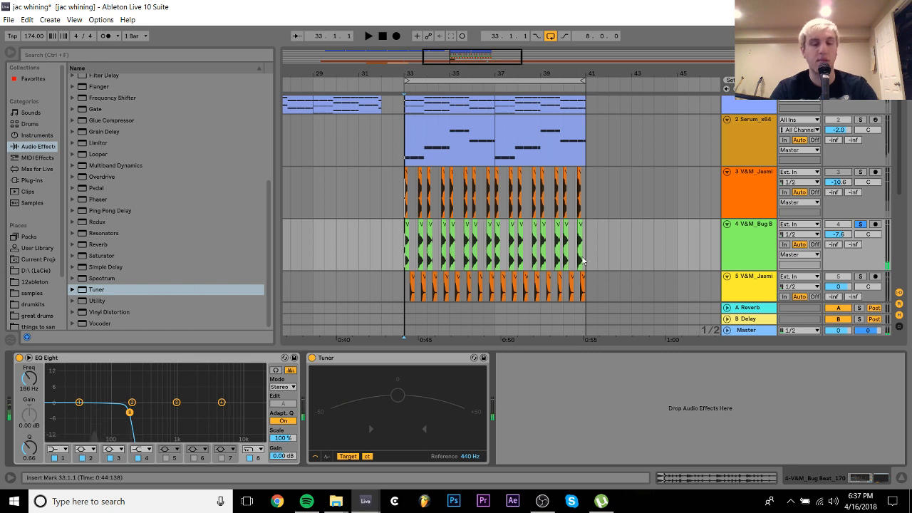
Select the Bug Beat kicks from bar 33 to 41, play them and read their pitch on the Tuner and EQ spectrum
{"action": "left_click_drag", "start_coordinate": [592, 251], "coordinate": [404, 246]}
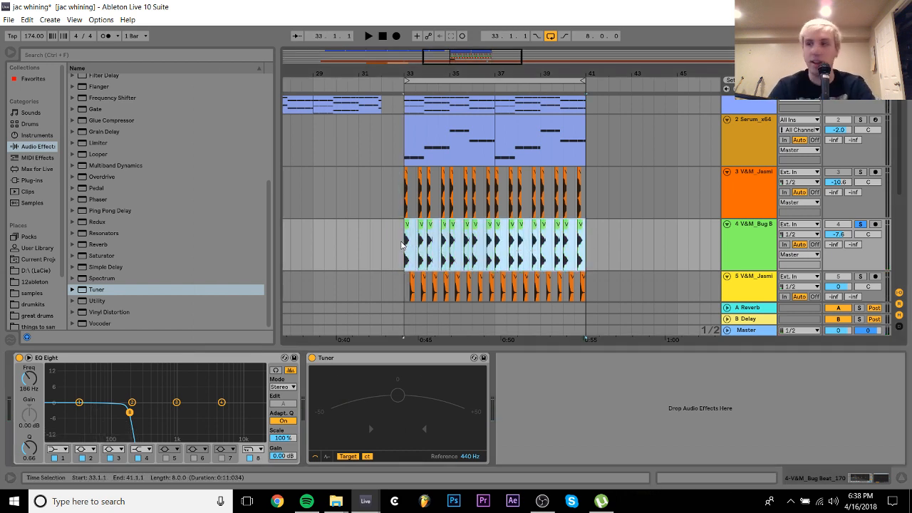
{"action": "key", "text": "space"}
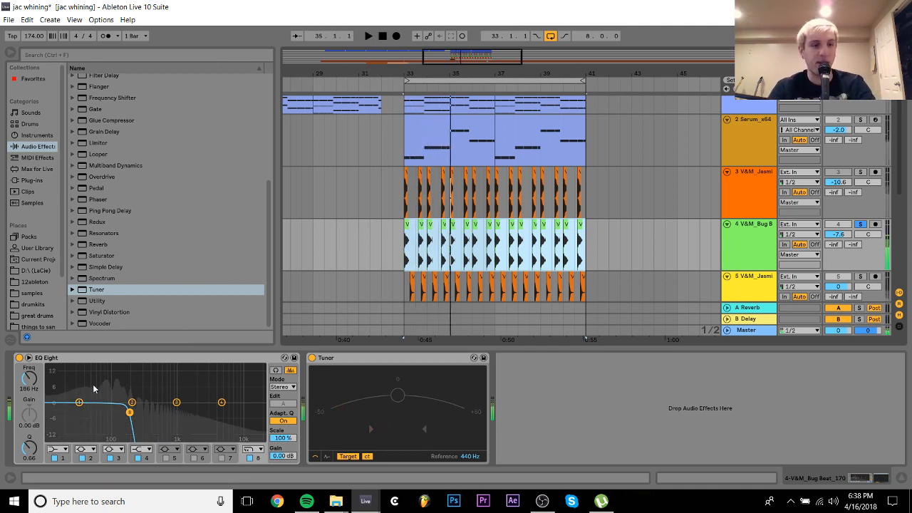
{"action": "left_click", "coordinate": [275, 370]}
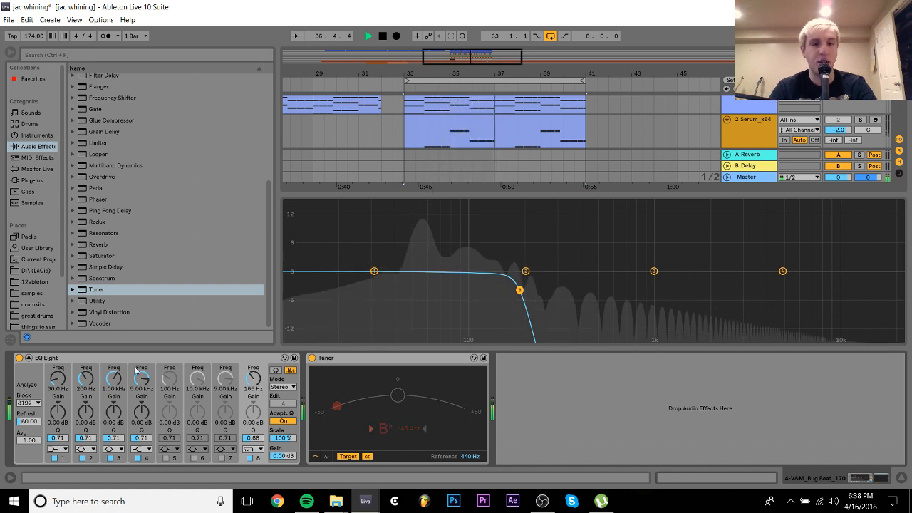
{"action": "left_click", "coordinate": [275, 370]}
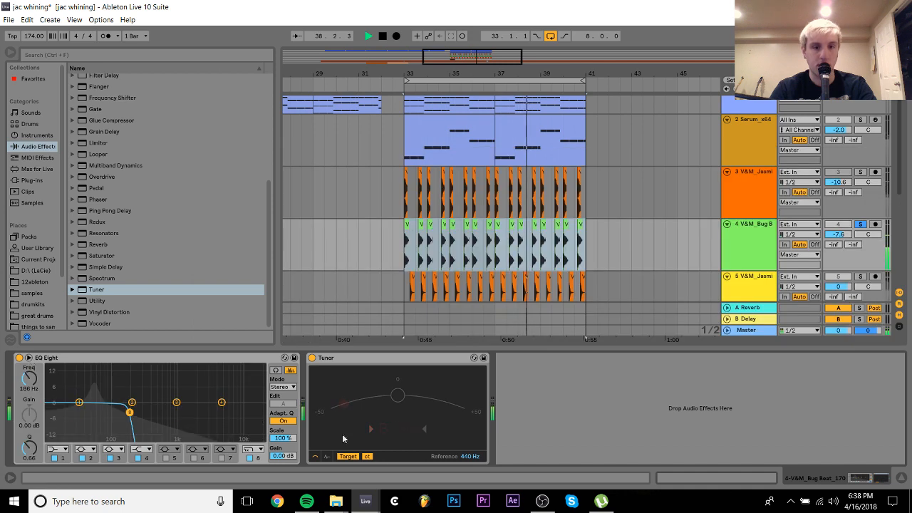
{"action": "key", "text": "space"}
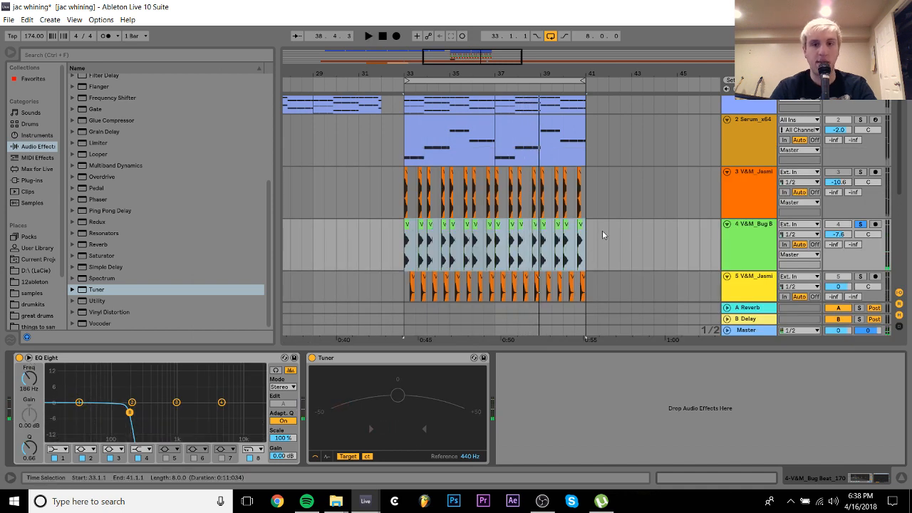
{"action": "key", "text": "space"}
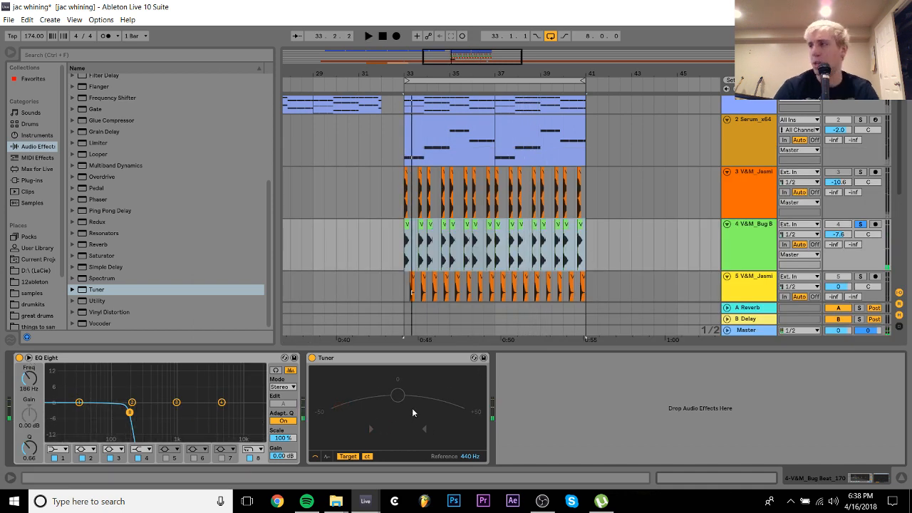
{"action": "key", "text": "space"}
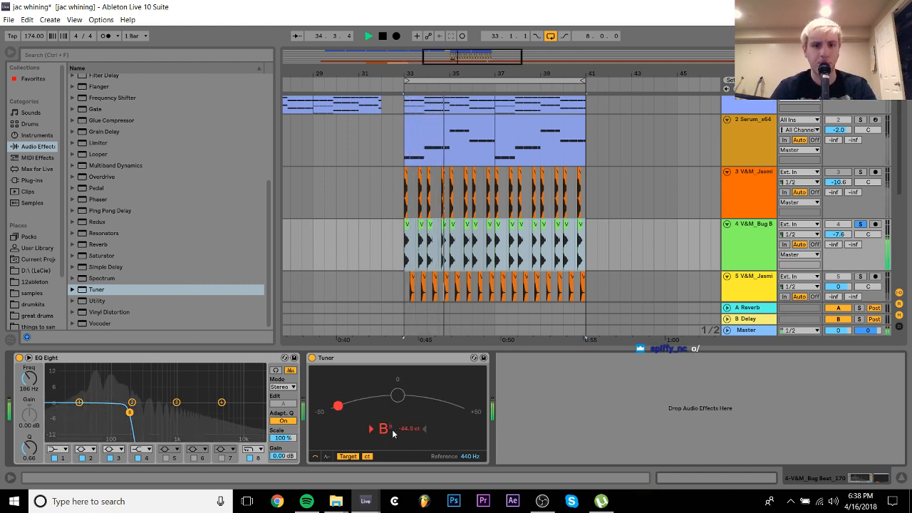
{"action": "key", "text": "space"}
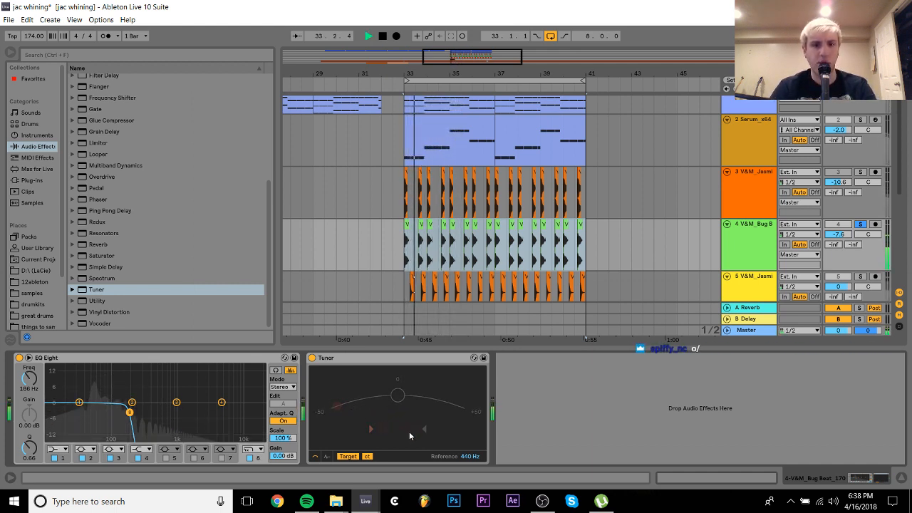
{"action": "key", "text": "space"}
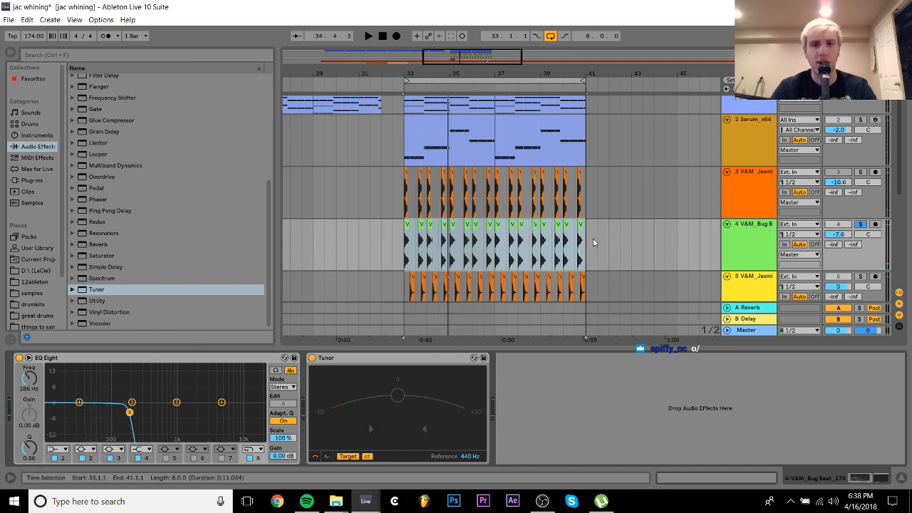
Detune all 16 selected Bug Beat kick clips by 45 ct
{"action": "left_click_drag", "start_coordinate": [593, 238], "coordinate": [588, 235]}
{"action": "left_click", "coordinate": [714, 474]}
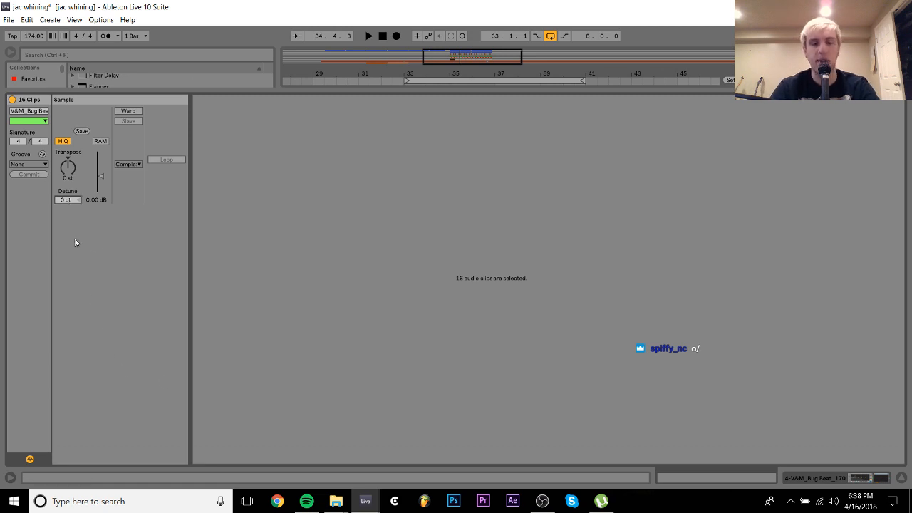
{"action": "type", "text": "45"}
{"action": "key", "text": "Return"}
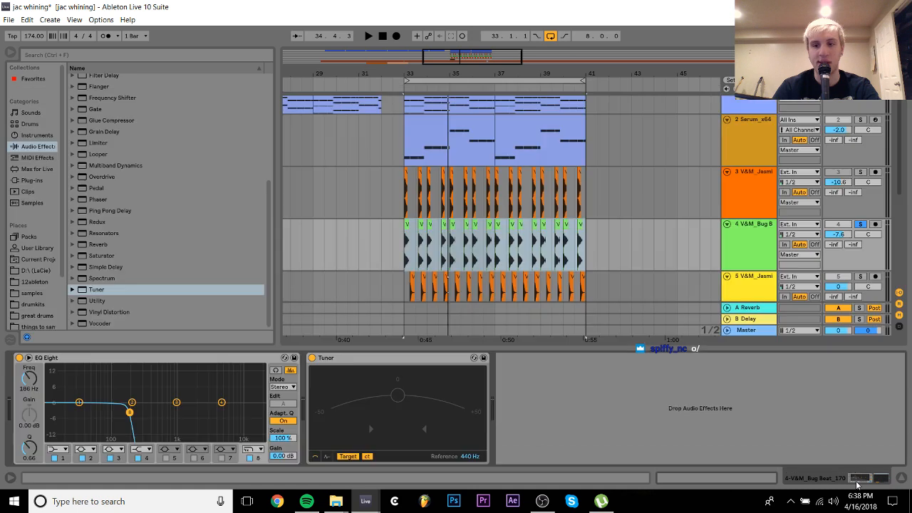
Play the detuned Bug Beat kicks to recheck their pitch on the Tuner and review their clip detune setting
{"action": "key", "text": "space"}
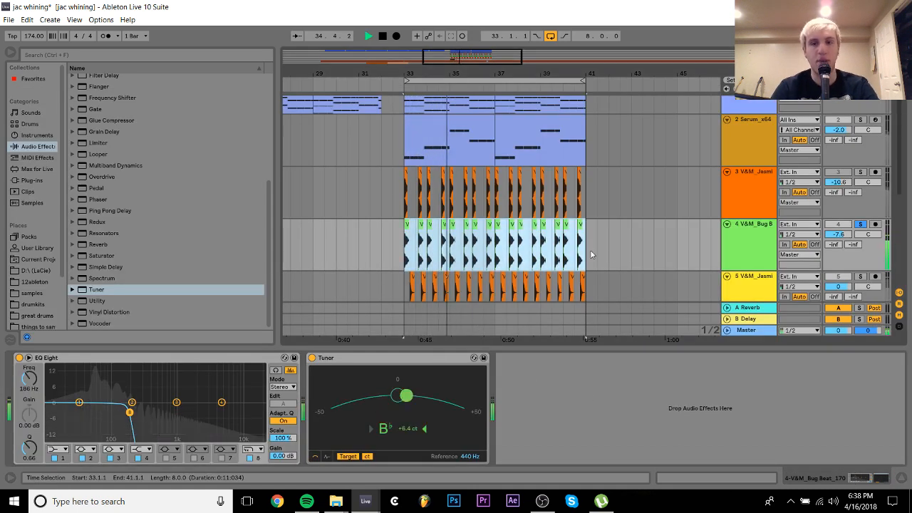
{"action": "left_click", "coordinate": [719, 482]}
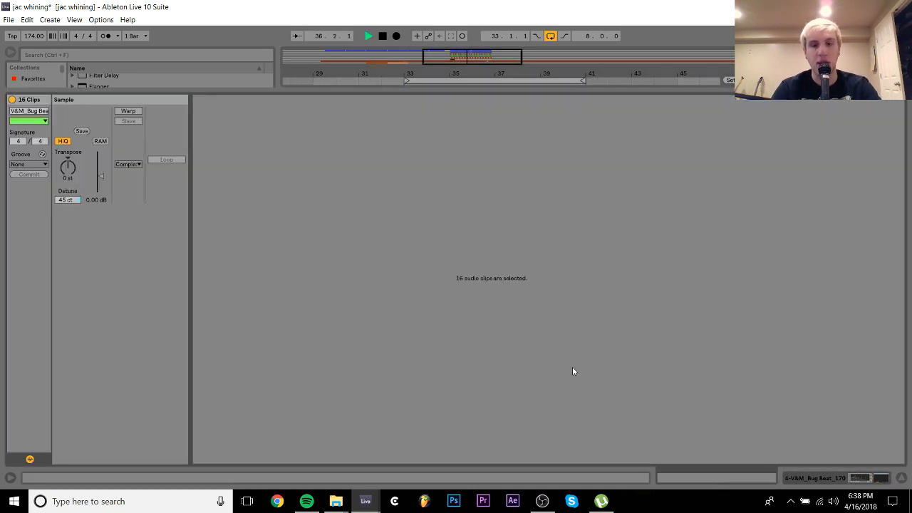
{"action": "left_click", "coordinate": [829, 473]}
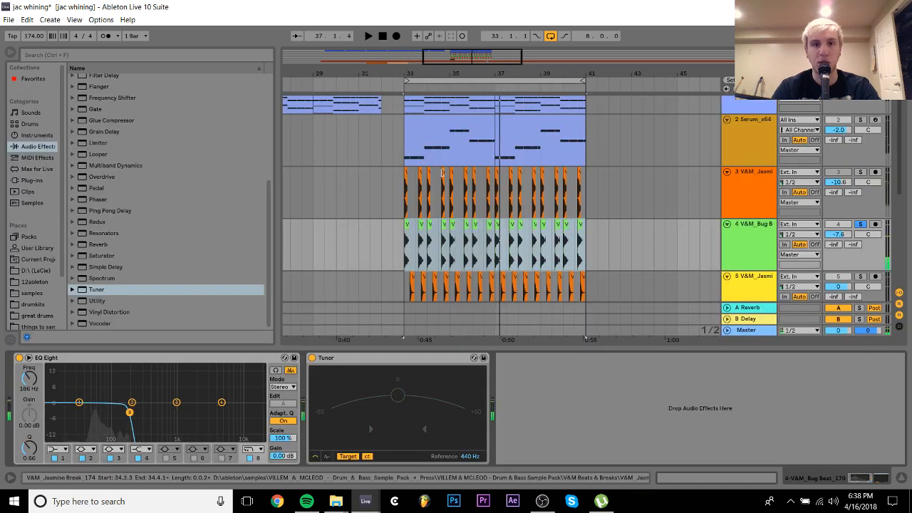
{"action": "key", "text": "space"}
Examine the pitch of the first notes in the Serum bass clip
{"action": "double_click", "coordinate": [442, 125]}
{"action": "left_click_drag", "start_coordinate": [285, 335], "coordinate": [259, 407]}
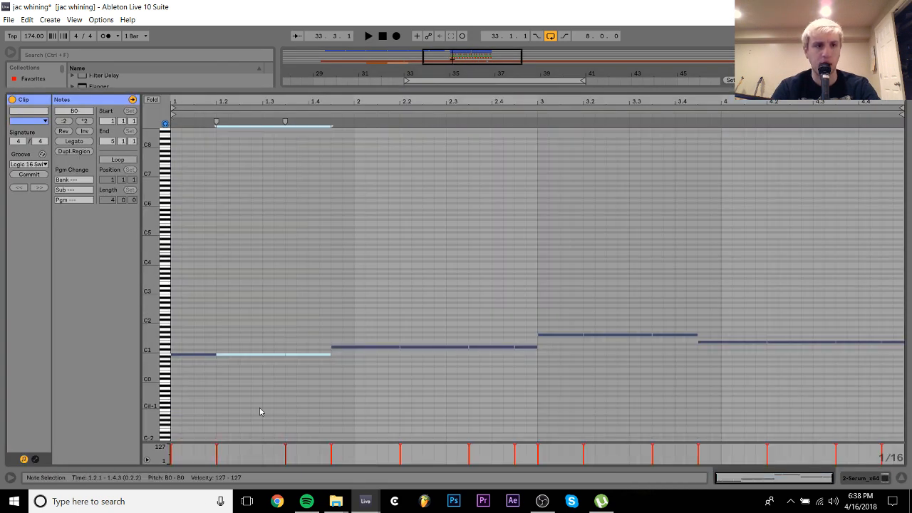
{"action": "left_click", "coordinate": [871, 477]}
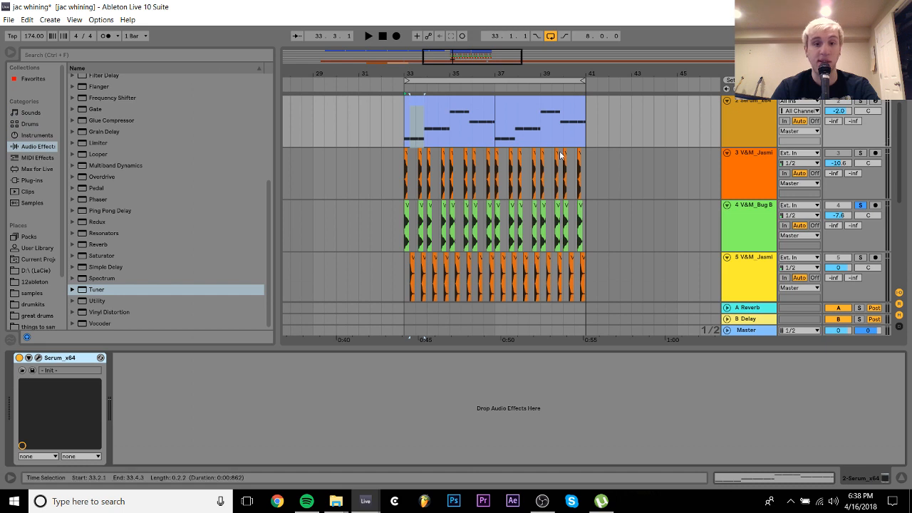
Transpose all 16 Bug Beat kick clips up by 1 st and listen to them
{"action": "left_click_drag", "start_coordinate": [586, 217], "coordinate": [404, 225]}
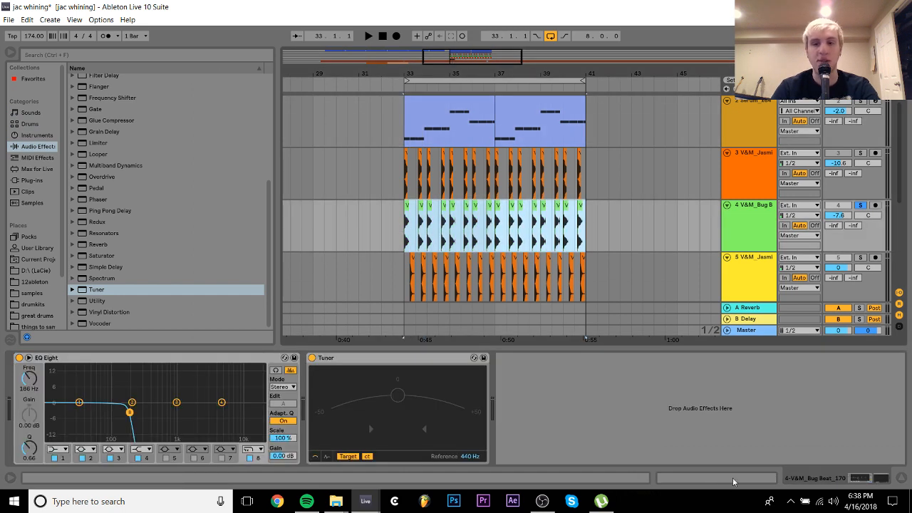
{"action": "left_click", "coordinate": [733, 478]}
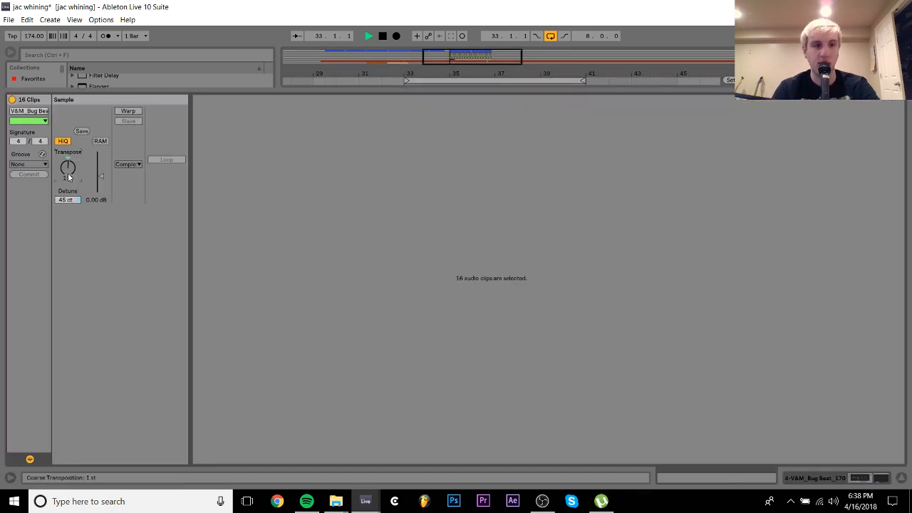
{"action": "left_click", "coordinate": [871, 477]}
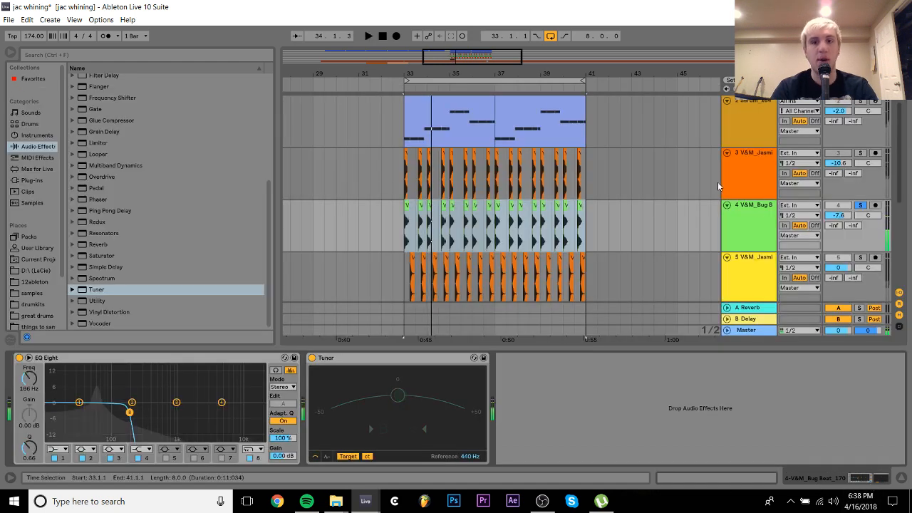
Duplicate the Bug Beat kick track, deactivate the original and solo the duplicate
{"action": "left_click", "coordinate": [765, 220]}
{"action": "key", "text": "ctrl+d"}
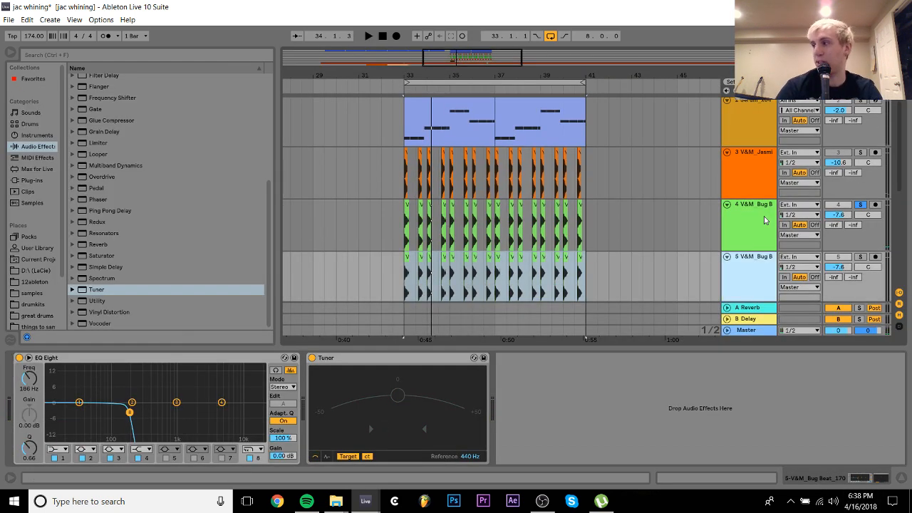
{"action": "left_click", "coordinate": [844, 204]}
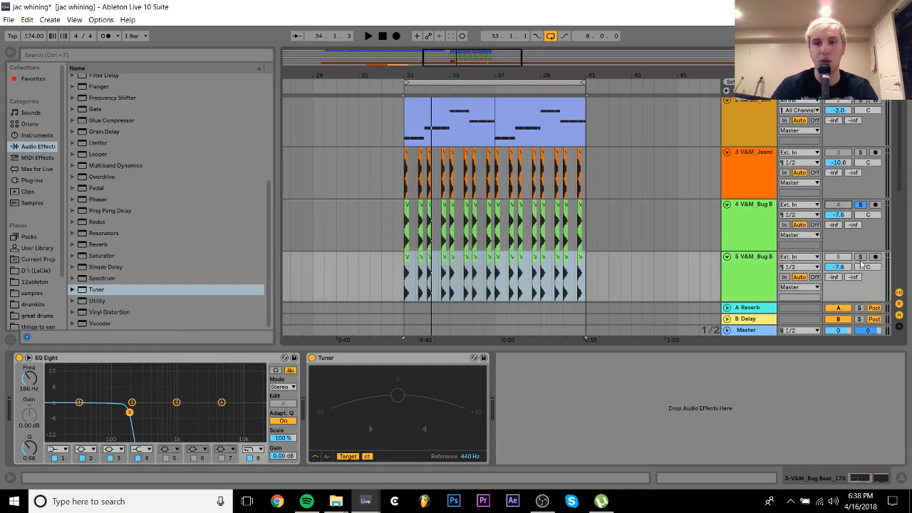
Set the transposition of all 16 kick clips on the duplicated Bug Beat track to 0 st
{"action": "left_click", "coordinate": [589, 274]}
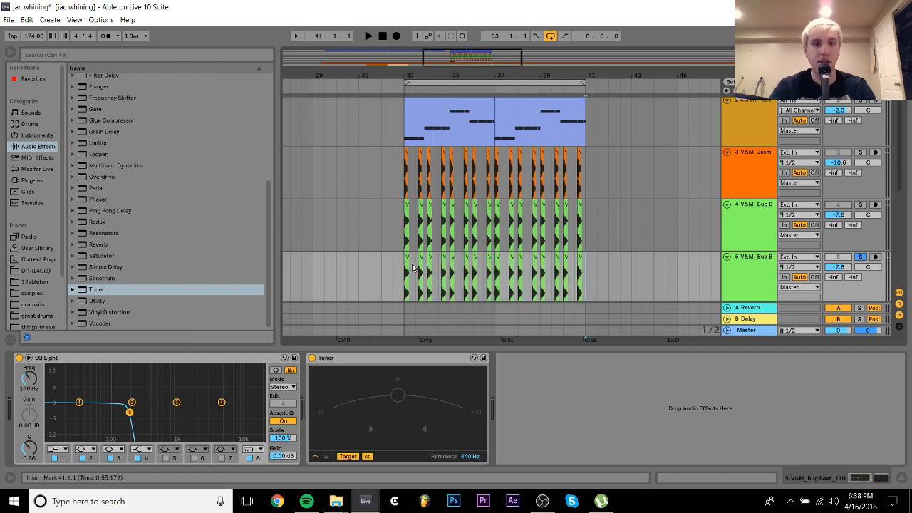
{"action": "left_click", "coordinate": [412, 267]}
{"action": "left_click", "coordinate": [760, 482]}
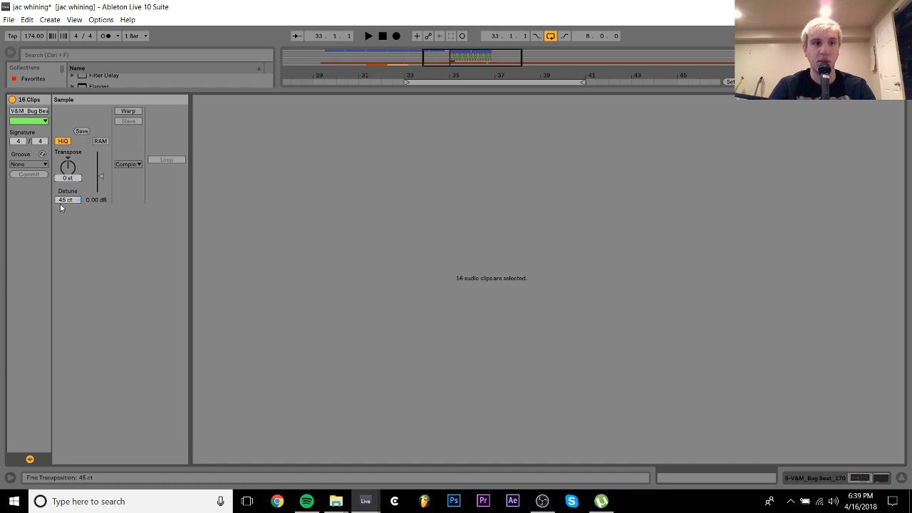
{"action": "left_click", "coordinate": [830, 479]}
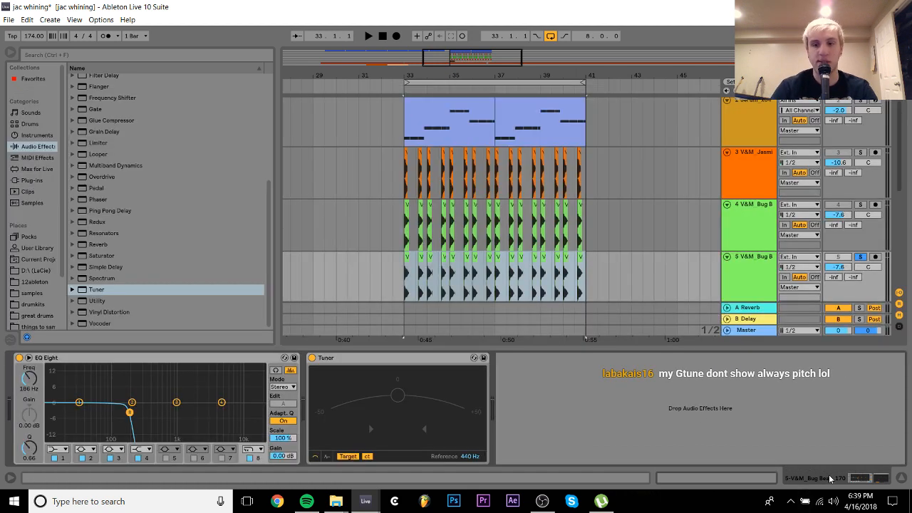
{"action": "scroll", "coordinate": [730, 221], "scroll_direction": "up", "scroll_amount": 2}
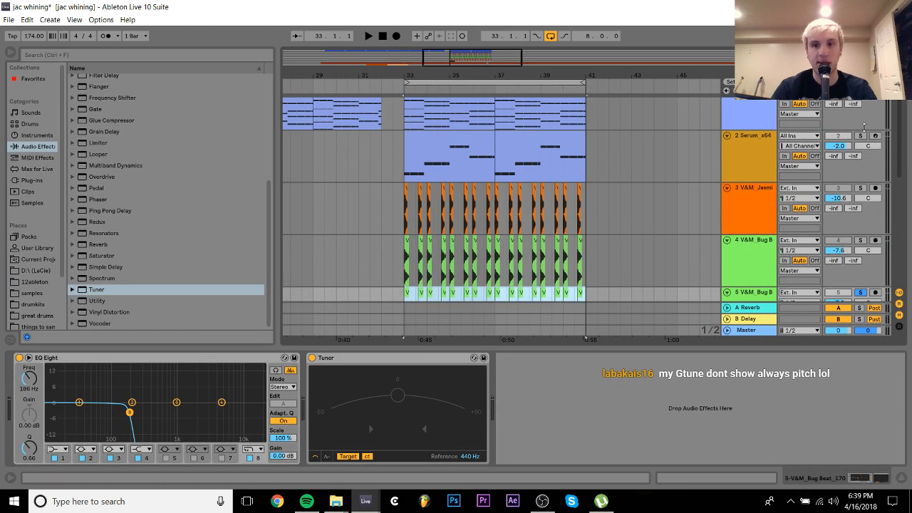
Solo the Serum bass alongside the duplicated Bug Beat kick track and listen to the two together
{"action": "left_click", "coordinate": [862, 137]}
{"action": "scroll", "coordinate": [615, 236], "scroll_direction": "down", "scroll_amount": 2}
{"action": "key", "text": "space"}
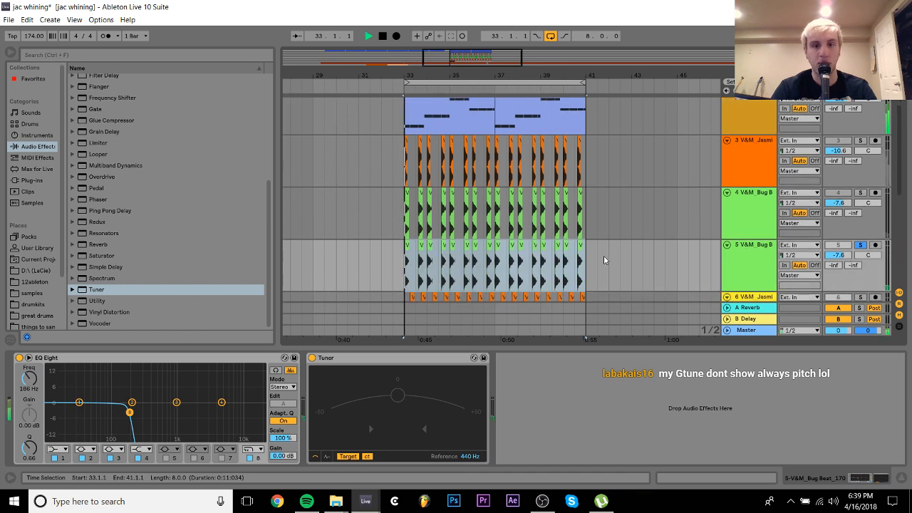
{"action": "left_click", "coordinate": [764, 253]}
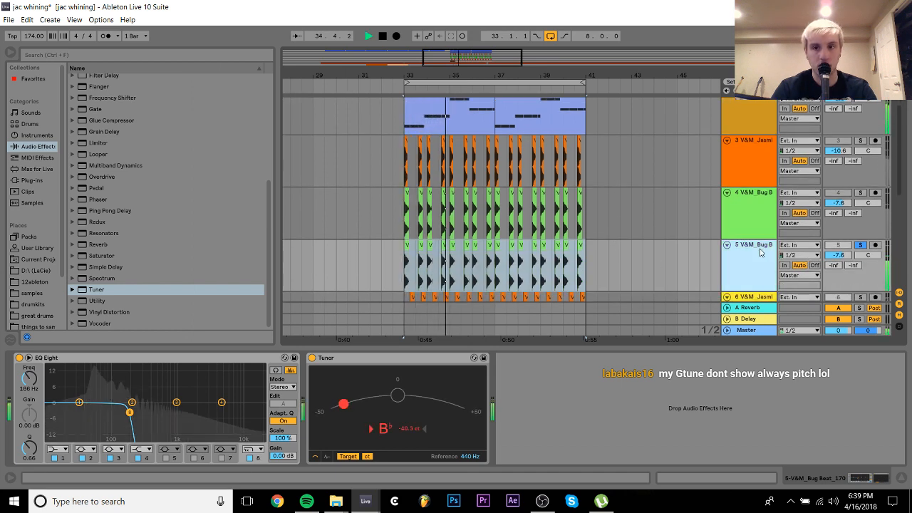
{"action": "key", "text": "space"}
Solo the original Bug Beat kick track instead of the duplicate and raise its volume to -3.6 dB during playback
{"action": "left_click", "coordinate": [861, 245]}
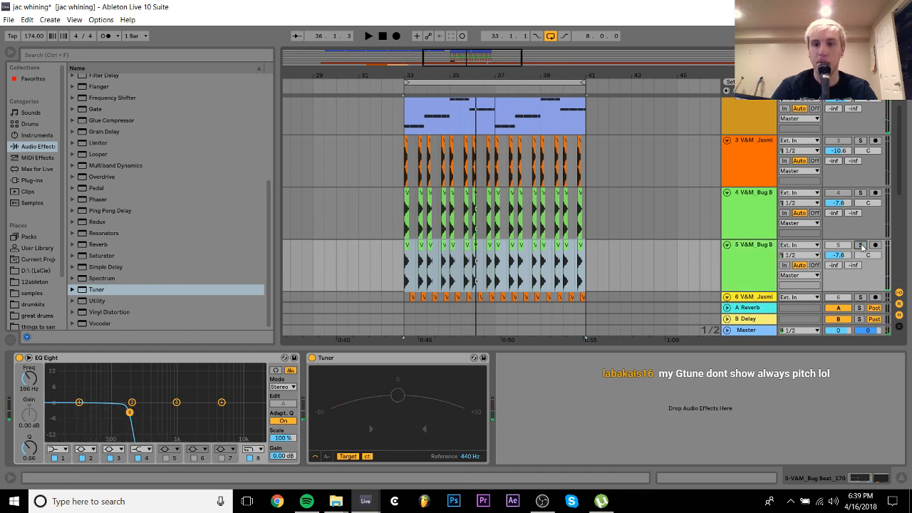
{"action": "key", "text": "space"}
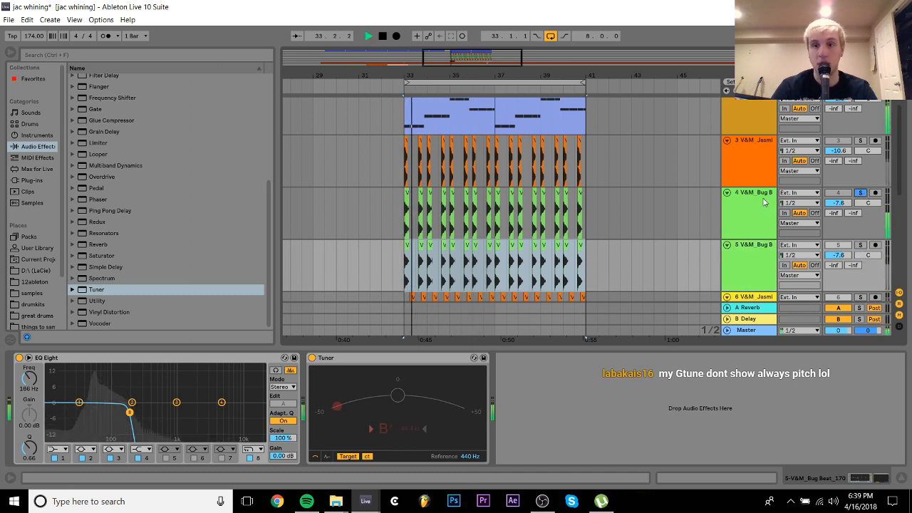
{"action": "left_click_drag", "start_coordinate": [841, 203], "coordinate": [841, 190]}
{"action": "key", "text": "space"}
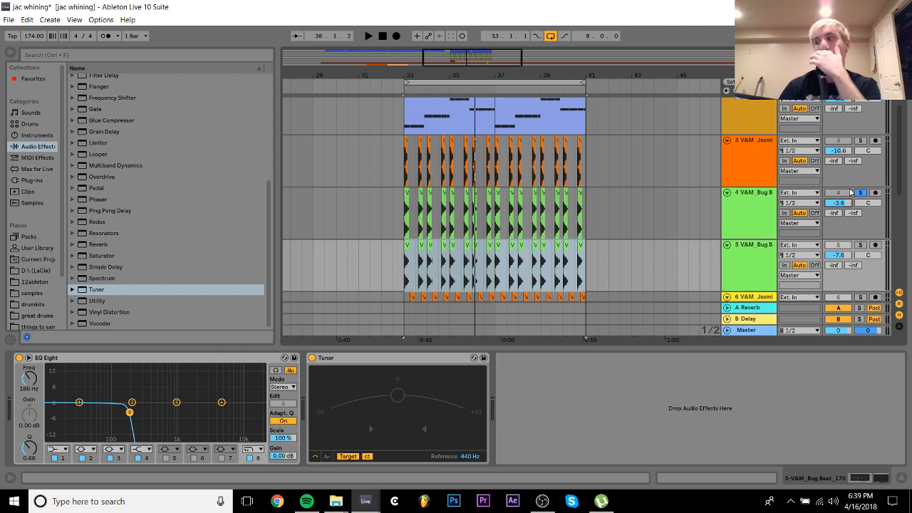
Delete the duplicated Bug Beat track and set the remaining Bug Beat kick track's volume to -3.0 dB
{"action": "left_click", "coordinate": [776, 246]}
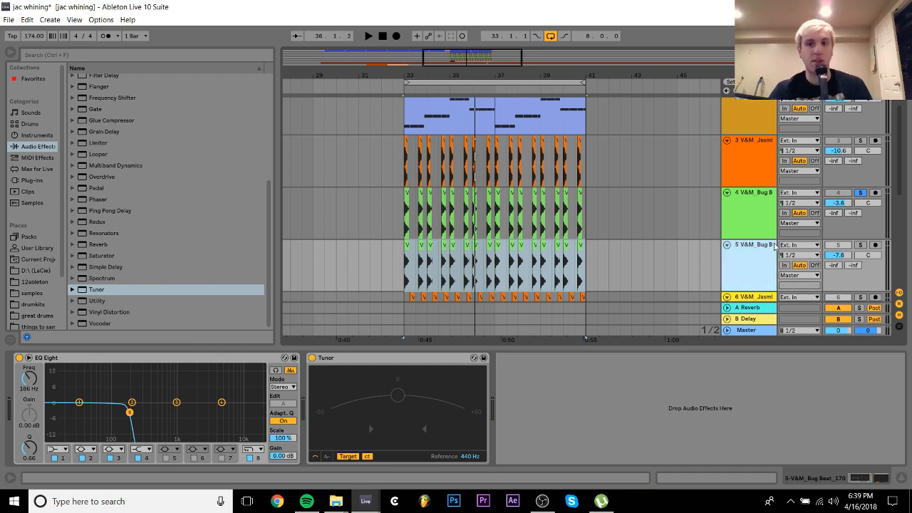
{"action": "key", "text": "Delete"}
{"action": "left_click", "coordinate": [750, 205]}
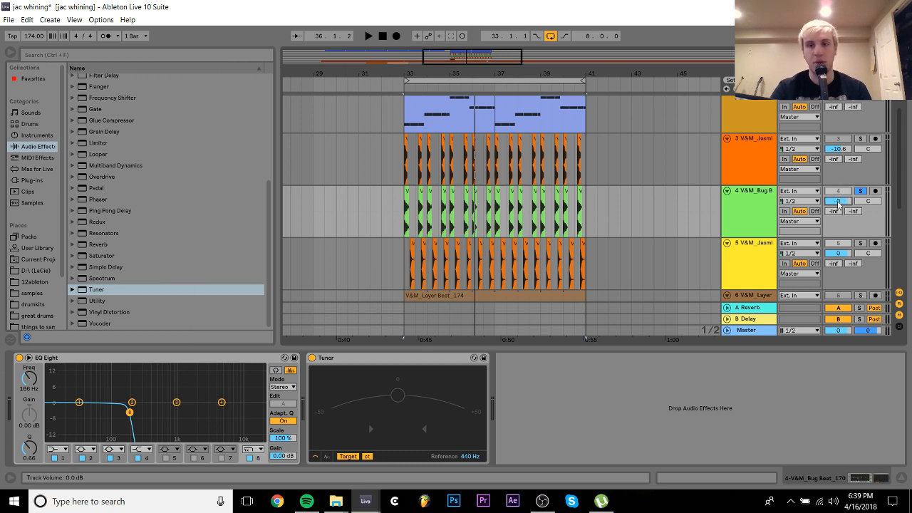
{"action": "key", "text": "Return"}
{"action": "key", "text": "space"}
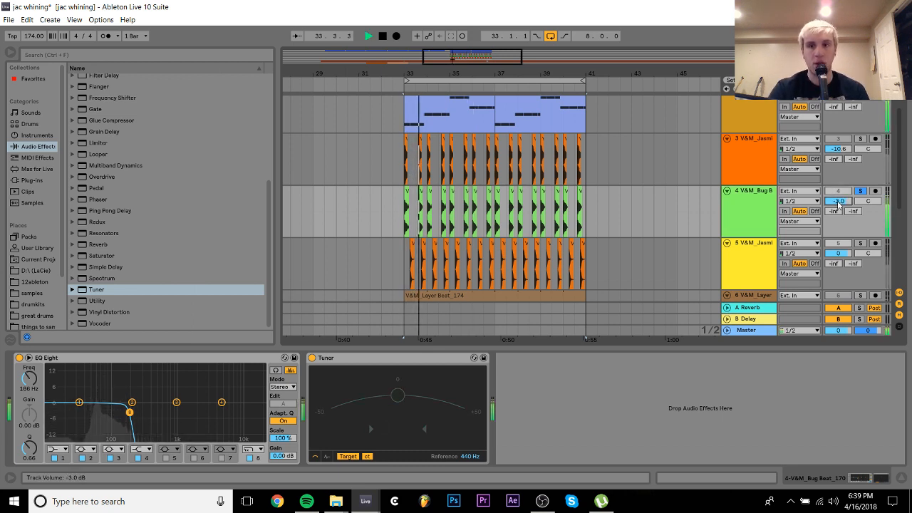
Solo the Jasmine Break kick track and add an EQ Eight with a steep low cut on band 1 at about 66.4 Hz
{"action": "left_click", "coordinate": [861, 139]}
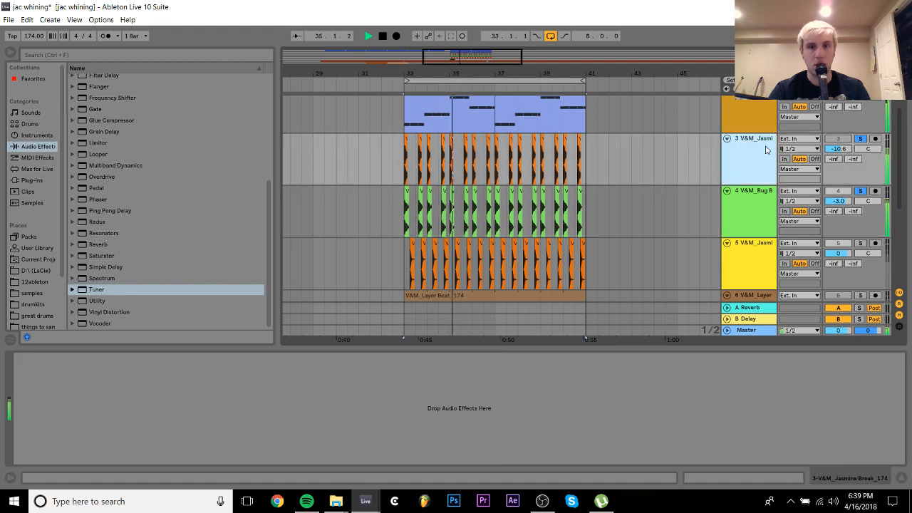
{"action": "key", "text": "space"}
{"action": "scroll", "coordinate": [107, 150], "scroll_direction": "up", "scroll_amount": 4}
{"action": "double_click", "coordinate": [99, 154]}
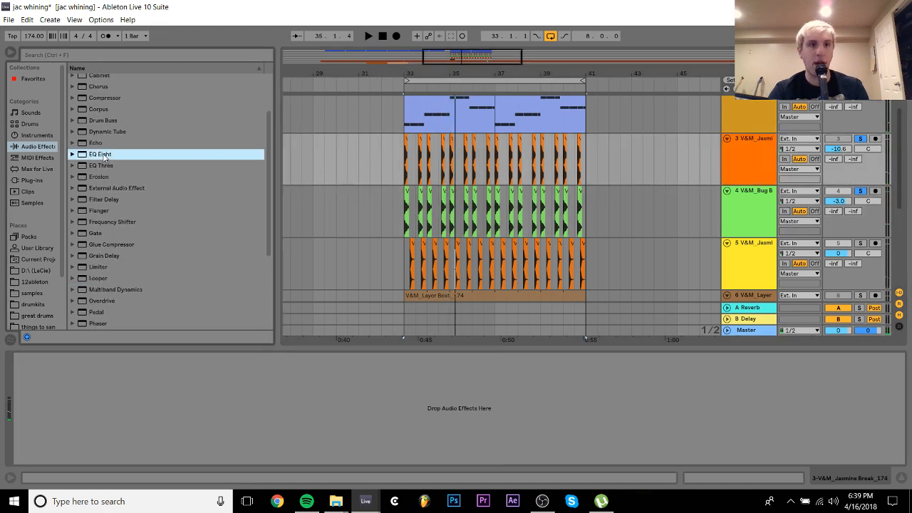
{"action": "left_click", "coordinate": [64, 449]}
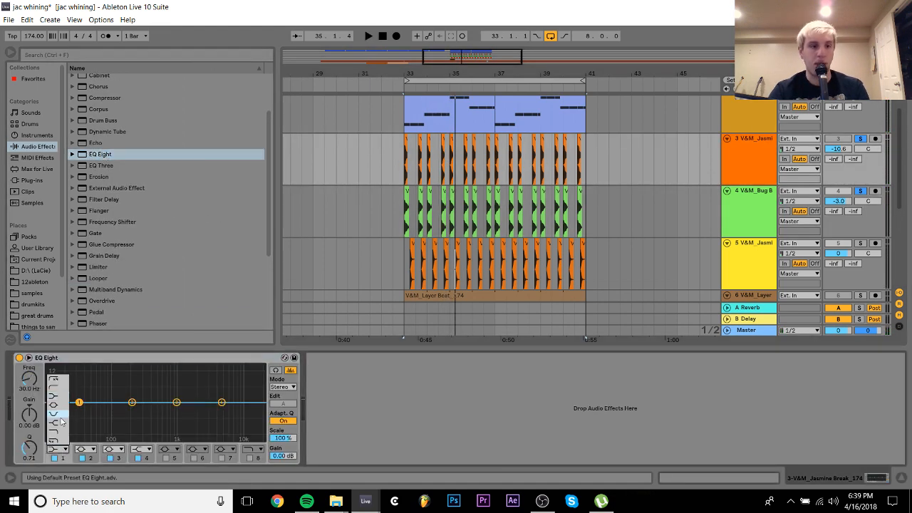
{"action": "left_click", "coordinate": [59, 378]}
{"action": "left_click_drag", "start_coordinate": [78, 412], "coordinate": [101, 411]}
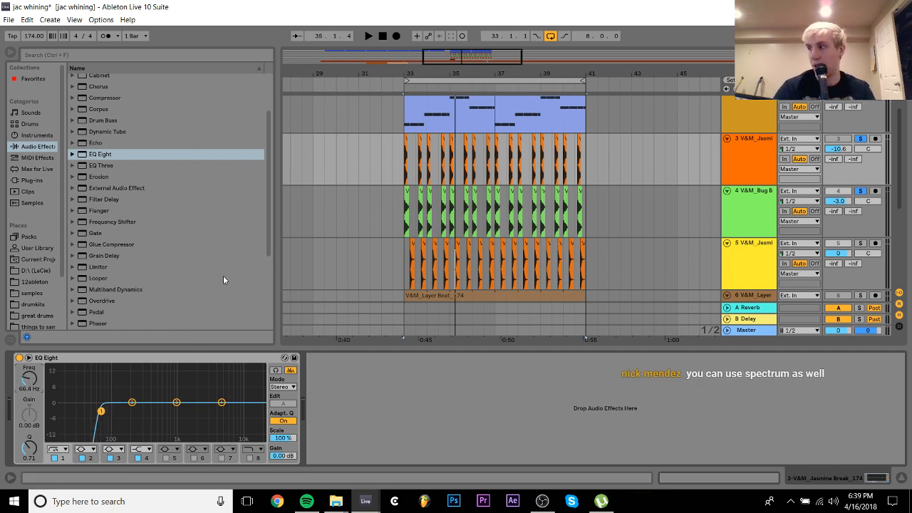
Balance the layered kicks by setting the Jasmine Break track to -14.0 dB and the Bug Beat track to -8.0 dB
{"action": "key", "text": "space"}
{"action": "key", "text": "space"}
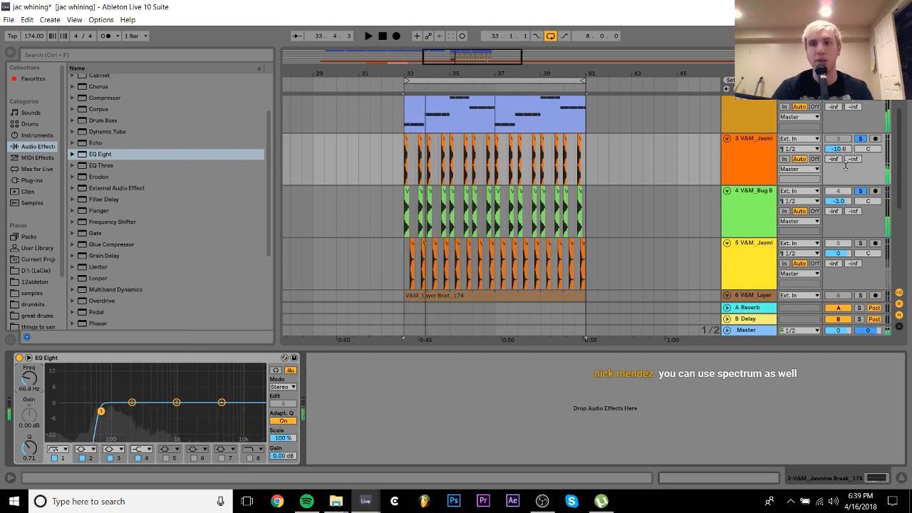
{"action": "key", "text": "space"}
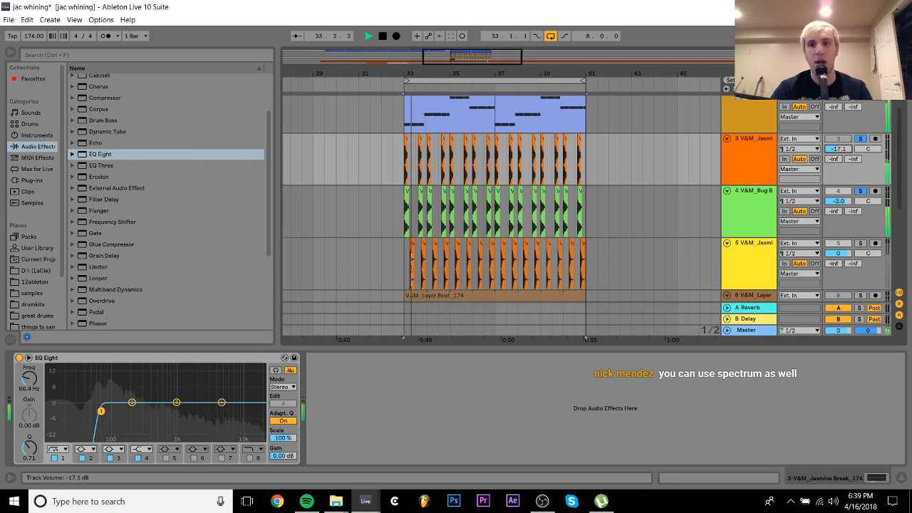
{"action": "left_click_drag", "start_coordinate": [846, 151], "coordinate": [846, 149]}
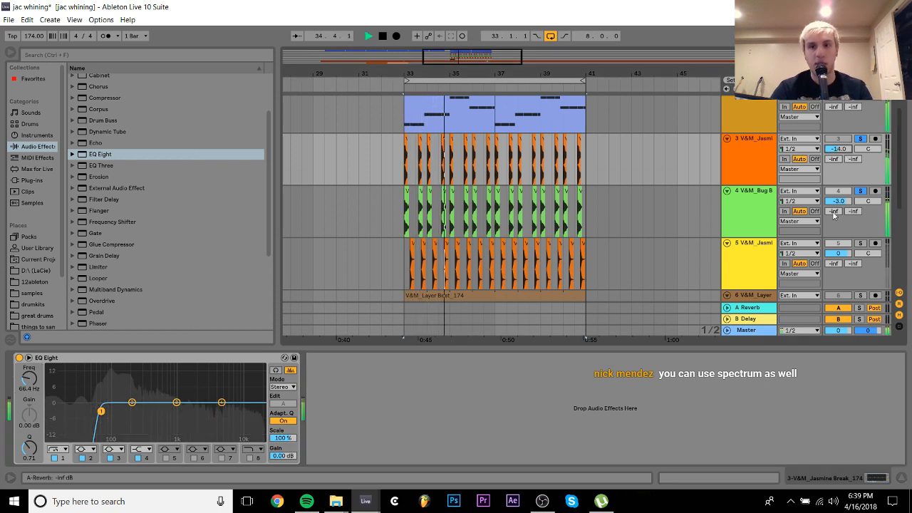
{"action": "left_click_drag", "start_coordinate": [838, 202], "coordinate": [838, 206]}
Listen to the two layered kick tracks with and without the Serum bass
{"action": "left_click", "coordinate": [789, 204]}
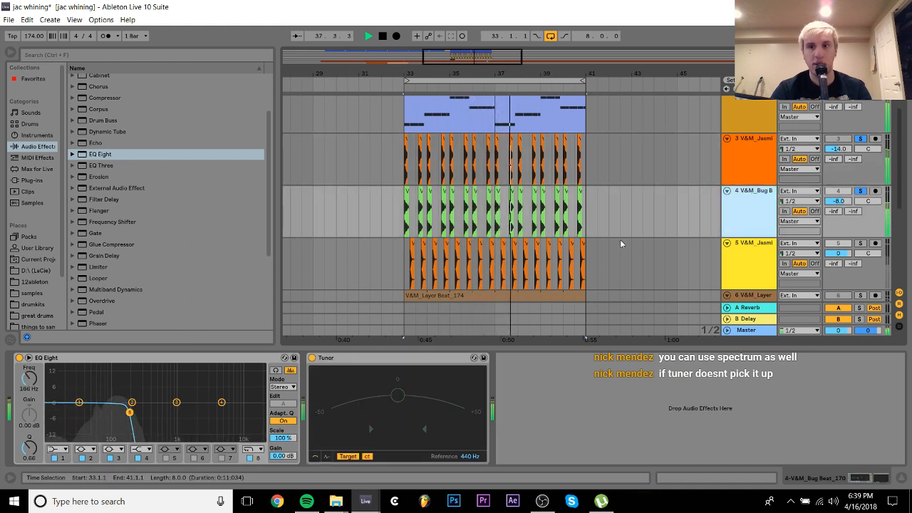
{"action": "scroll", "coordinate": [819, 197], "scroll_direction": "up", "scroll_amount": 5}
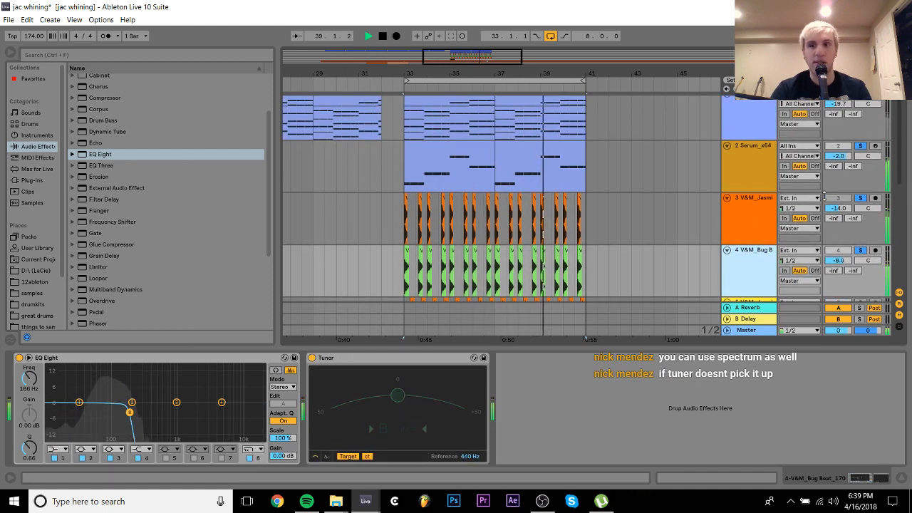
{"action": "left_click", "coordinate": [764, 200]}
{"action": "scroll", "coordinate": [764, 202], "scroll_direction": "down", "scroll_amount": 2}
{"action": "left_click", "coordinate": [860, 122]}
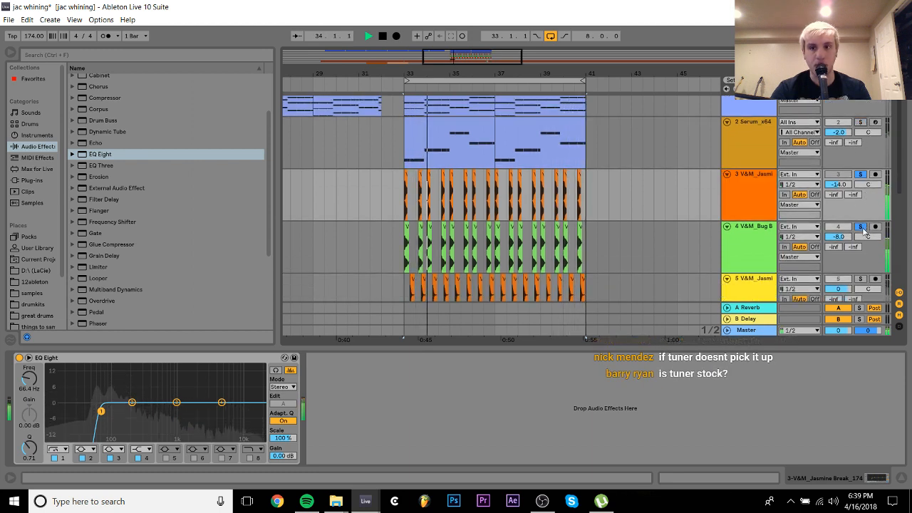
{"action": "key", "text": "space"}
{"action": "left_click", "coordinate": [860, 123], "text": "ctrl"}
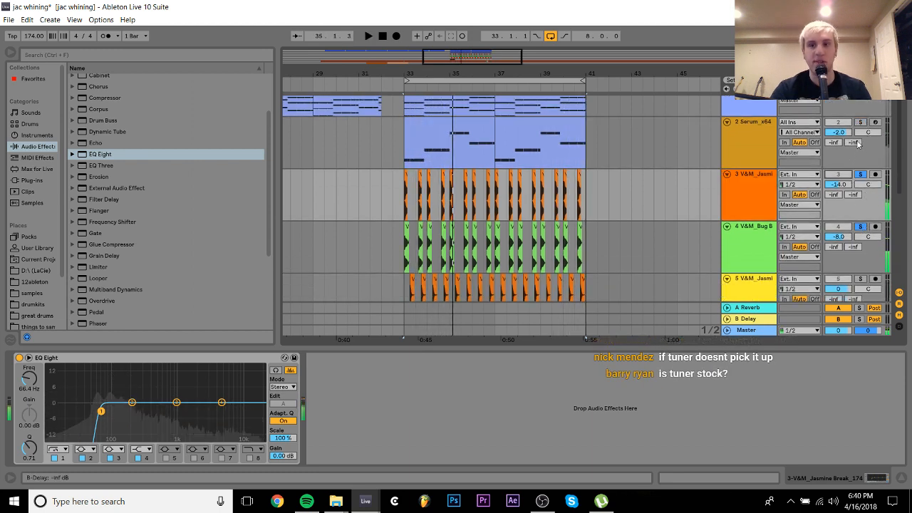
{"action": "key", "text": "space"}
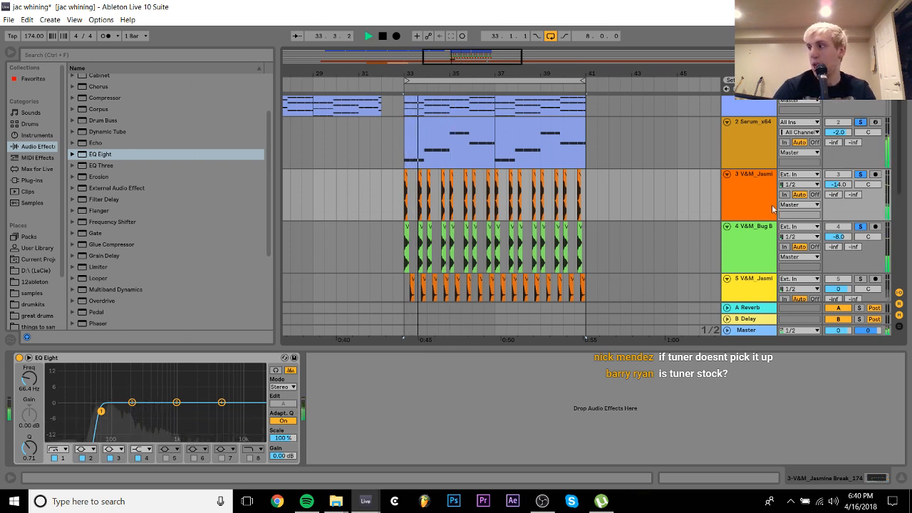
{"action": "scroll", "coordinate": [849, 137], "scroll_direction": "down", "scroll_amount": 1}
{"action": "key", "text": "space"}
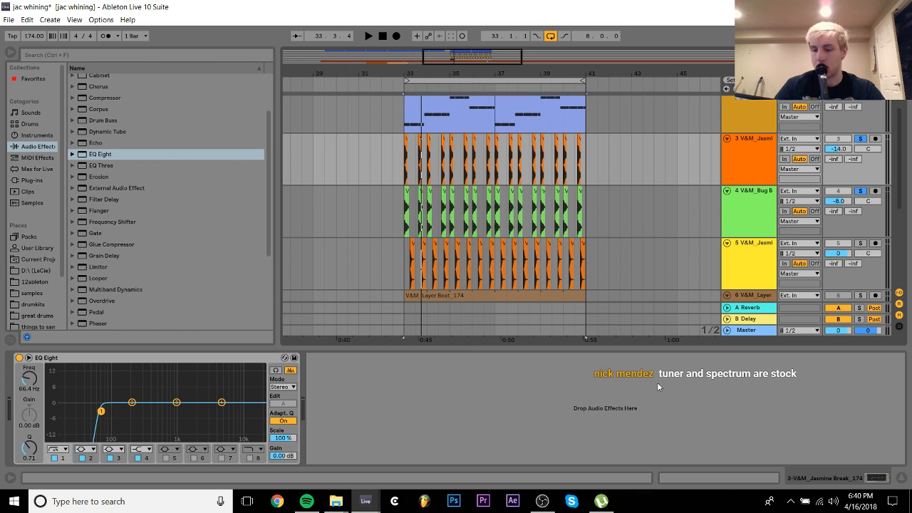
{"action": "key", "text": "space"}
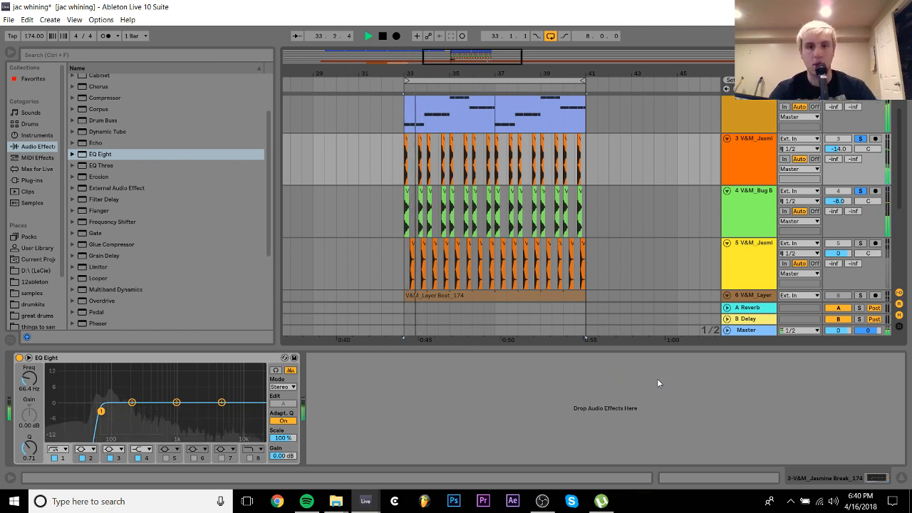
{"action": "key", "text": "space"}
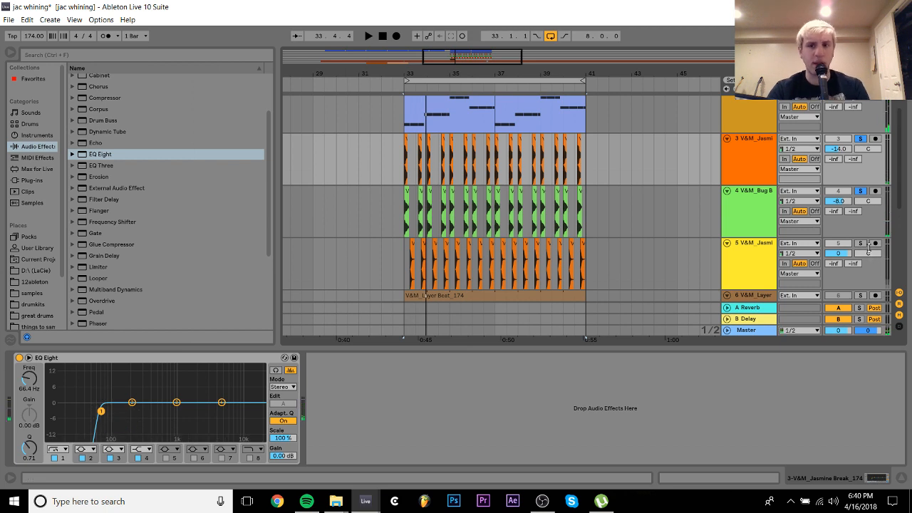
Solo the Jasmine Break snare track with the kicks and lower its volume to -11.8 dB
{"action": "scroll", "coordinate": [738, 263], "scroll_direction": "down", "scroll_amount": 1}
{"action": "key", "text": "space"}
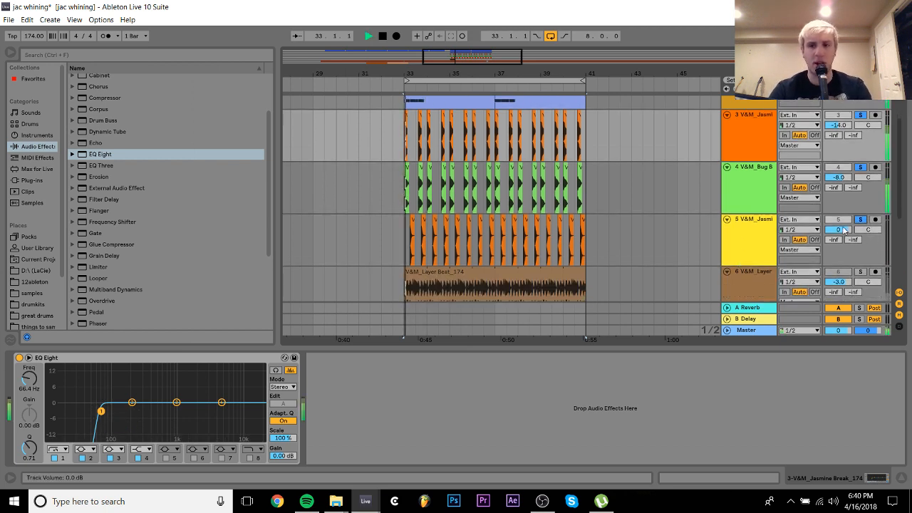
{"action": "left_click_drag", "start_coordinate": [840, 230], "coordinate": [839, 257]}
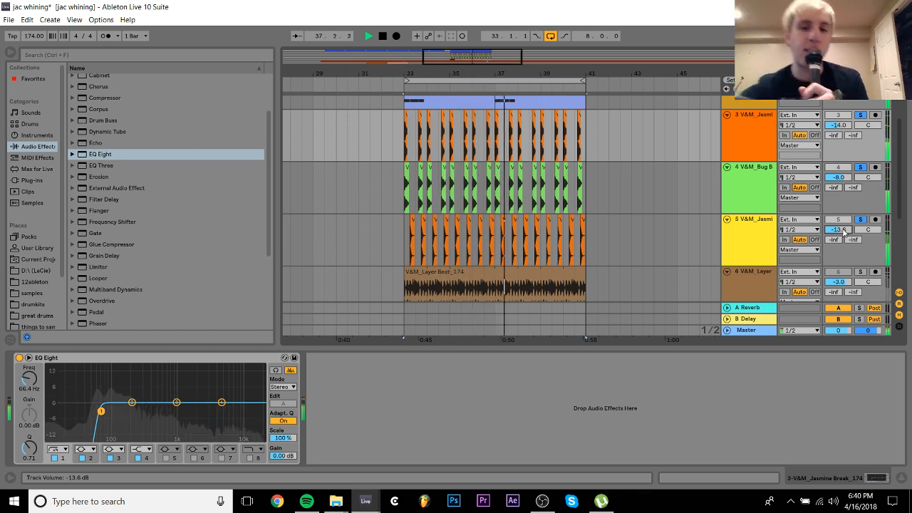
{"action": "left_click_drag", "start_coordinate": [843, 230], "coordinate": [843, 227]}
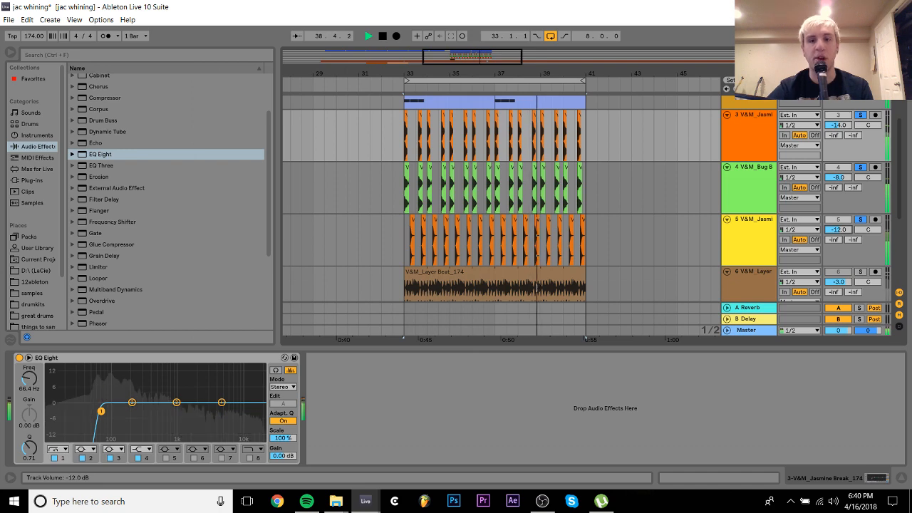
Change the warp mode of the V&M_Layer Beat_174 clip to Re-Pitch
{"action": "scroll", "coordinate": [758, 249], "scroll_direction": "down", "scroll_amount": 1}
{"action": "double_click", "coordinate": [560, 237]}
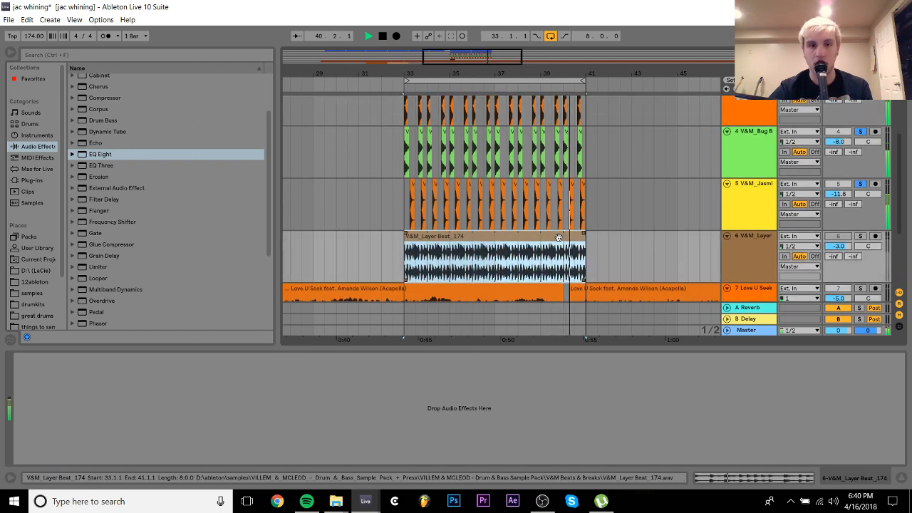
{"action": "left_click", "coordinate": [128, 165]}
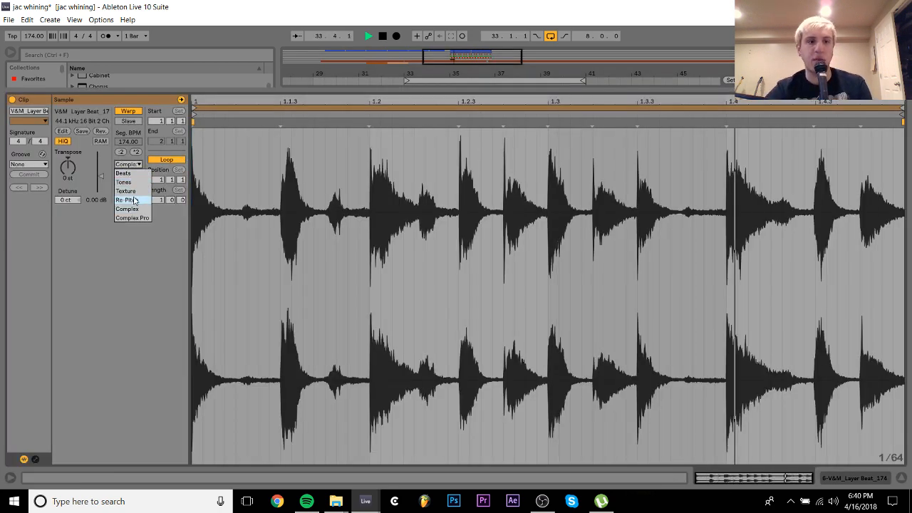
{"action": "left_click", "coordinate": [134, 199]}
{"action": "key", "text": "space"}
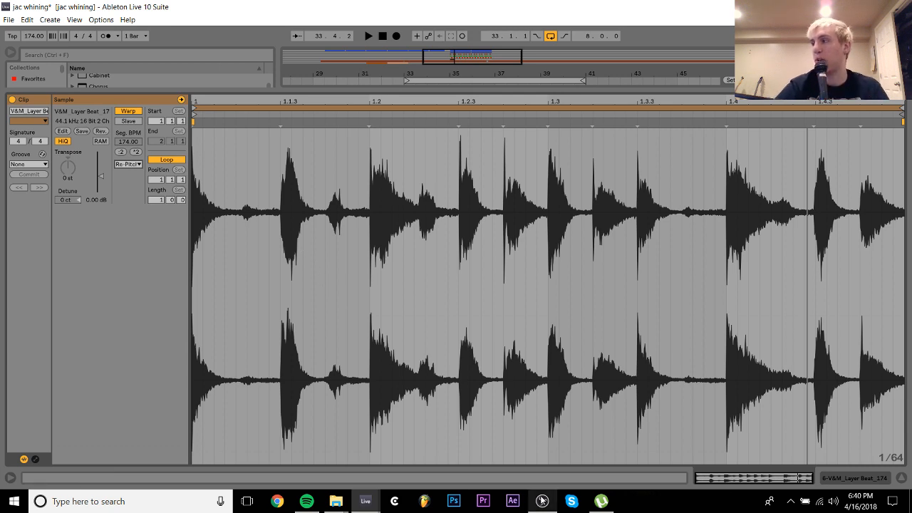
{"action": "left_click", "coordinate": [856, 478]}
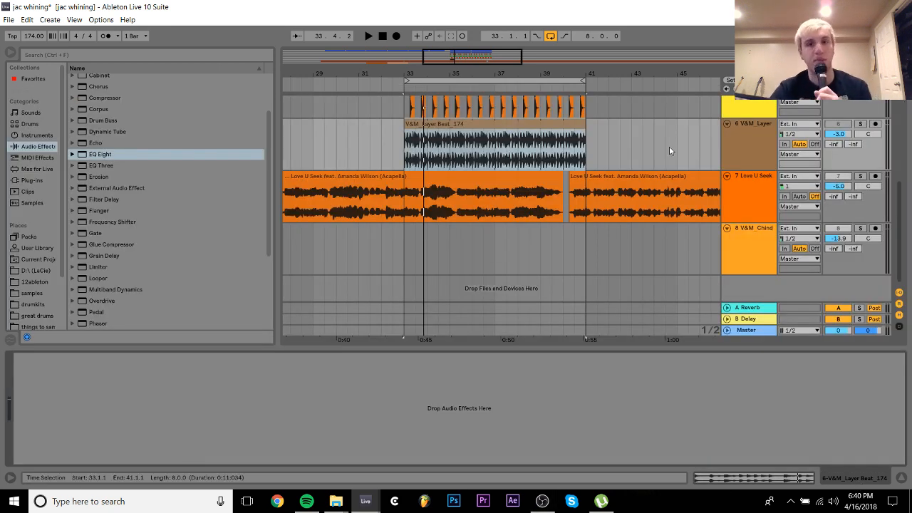
Solo the Layer Beat track with the other drums and set its volume to -12.7 dB
{"action": "left_click", "coordinate": [860, 125]}
{"action": "key", "text": "space"}
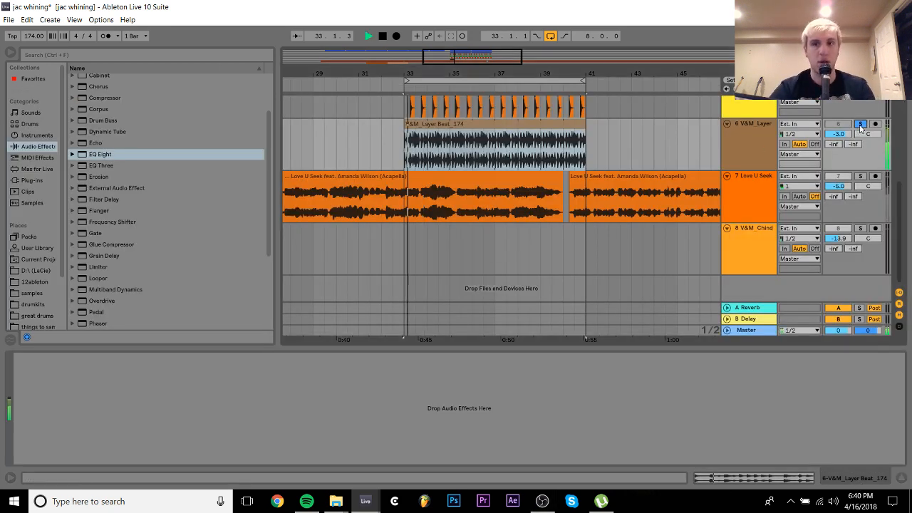
{"action": "scroll", "coordinate": [766, 164], "scroll_direction": "up", "scroll_amount": 1}
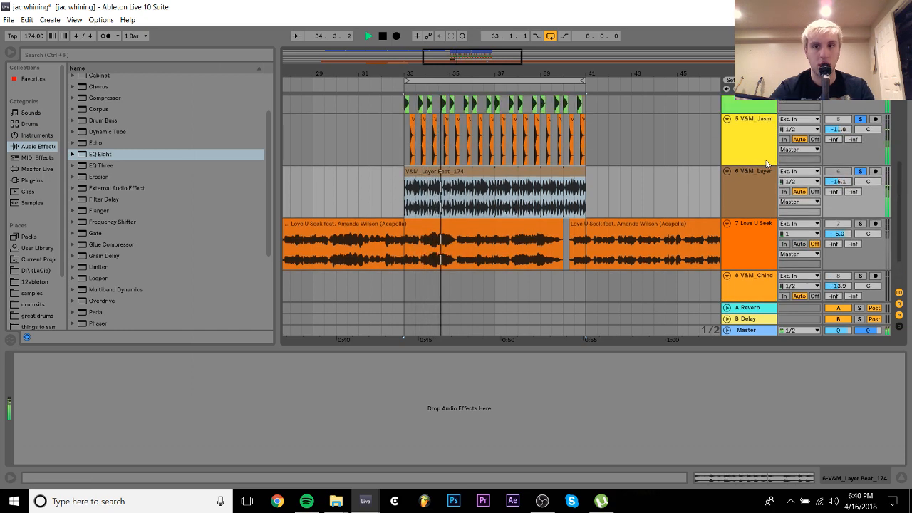
{"action": "left_click_drag", "start_coordinate": [844, 185], "coordinate": [844, 183]}
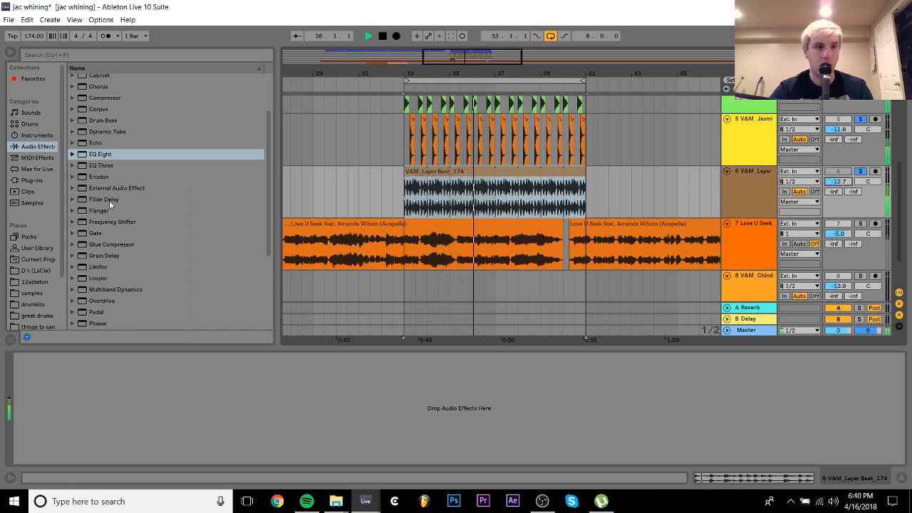
Audition loops in the V&M Beats & Breaks folder and place V&M_Ferry Ride_174.wav on a new audio track from bar 33
{"action": "left_click", "coordinate": [31, 293]}
{"action": "left_click", "coordinate": [149, 203]}
{"action": "key", "text": "space"}
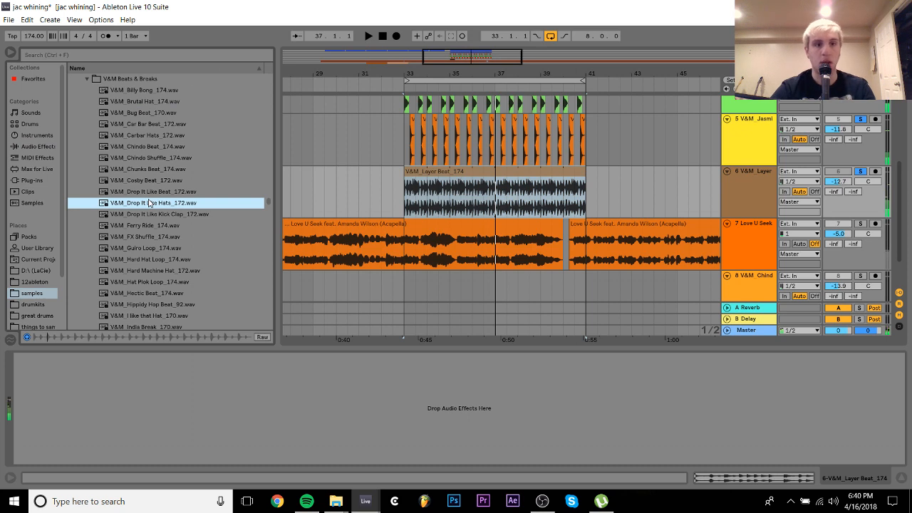
{"action": "key", "text": "Down"}
{"action": "key", "text": "Down"}
{"action": "key", "text": "Down"}
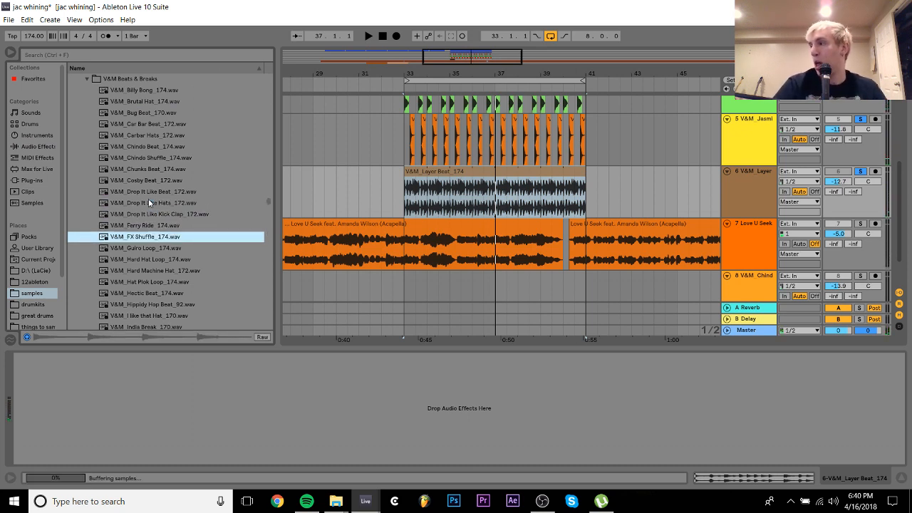
{"action": "key", "text": "Up"}
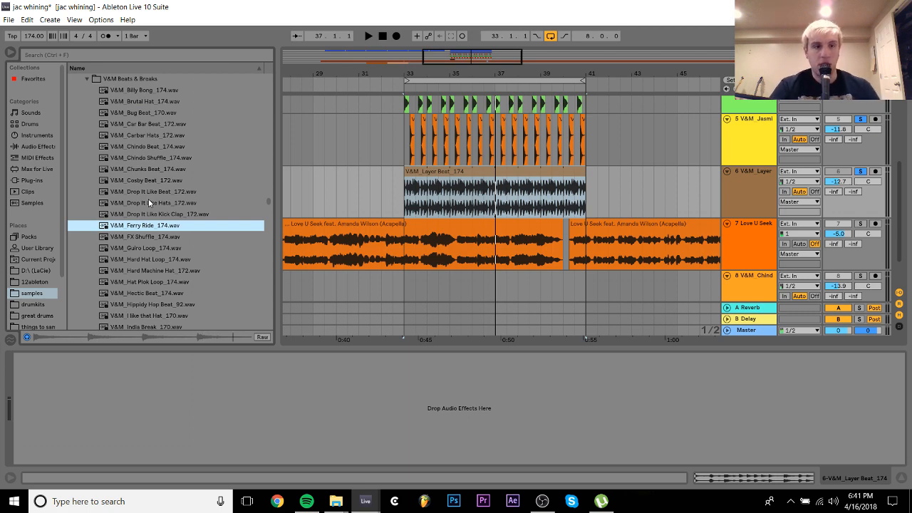
{"action": "key", "text": "ctrl+shift+t"}
{"action": "left_click_drag", "start_coordinate": [161, 227], "coordinate": [598, 226]}
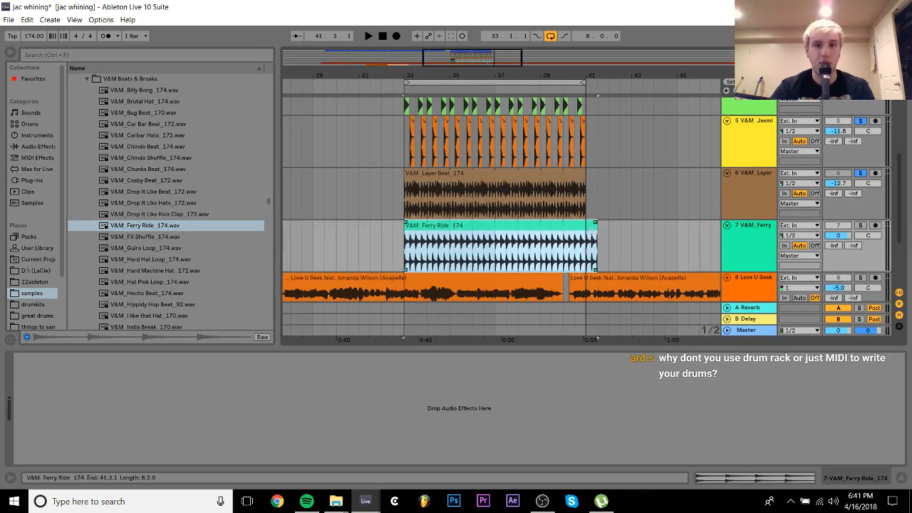
Set the V&M_Ferry Ride_174 clip's warp mode to Re-Pitch and trim its end to bar 41
{"action": "double_click", "coordinate": [572, 228]}
{"action": "left_click", "coordinate": [128, 164]}
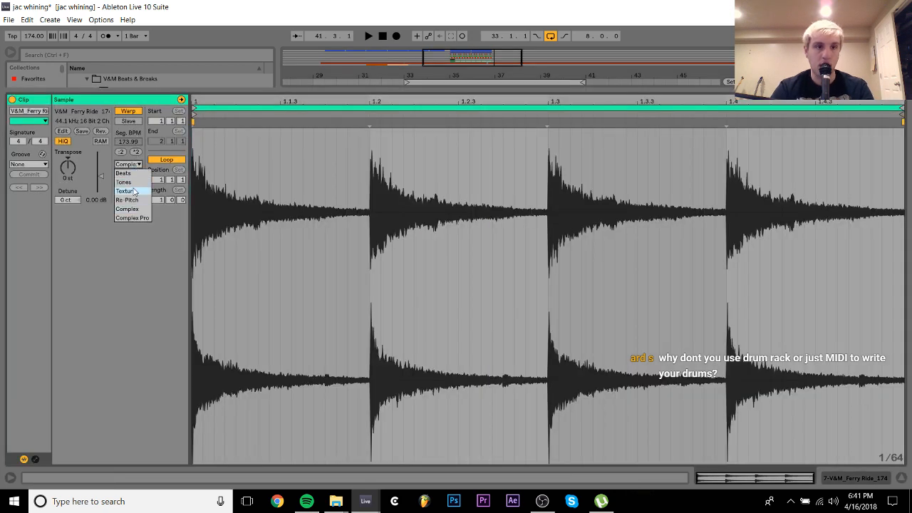
{"action": "left_click", "coordinate": [133, 198]}
{"action": "left_click", "coordinate": [855, 478]}
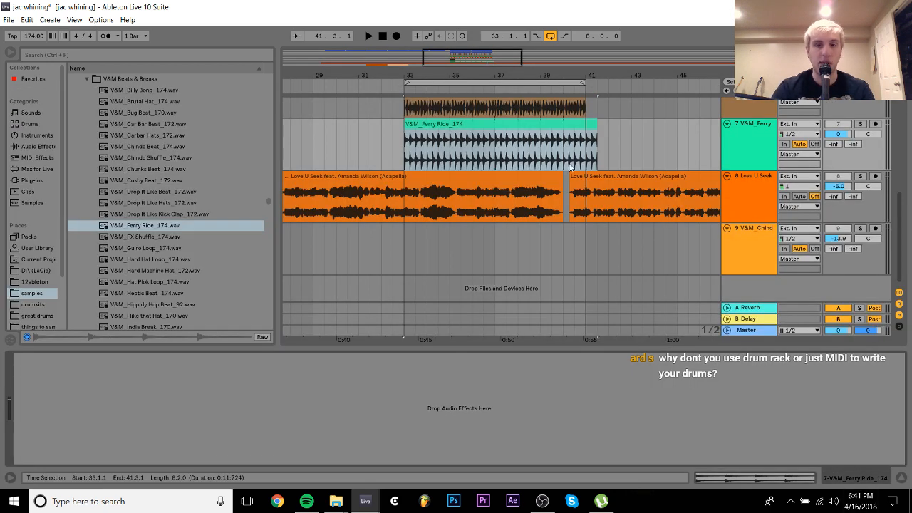
{"action": "left_click_drag", "start_coordinate": [597, 123], "coordinate": [586, 125]}
{"action": "scroll", "coordinate": [588, 132], "scroll_direction": "up", "scroll_amount": 2}
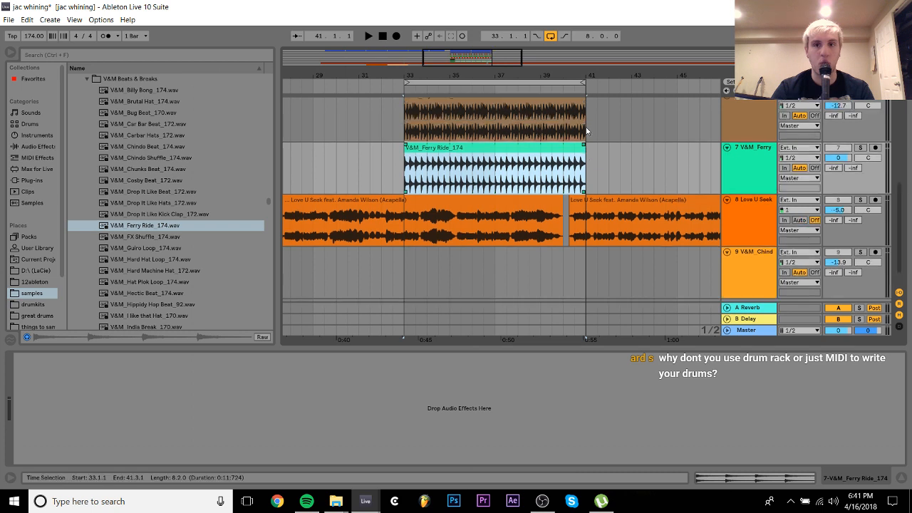
Solo the Ferry Ride track with the other drums and lower its volume to -16.0 dB
{"action": "left_click", "coordinate": [861, 171]}
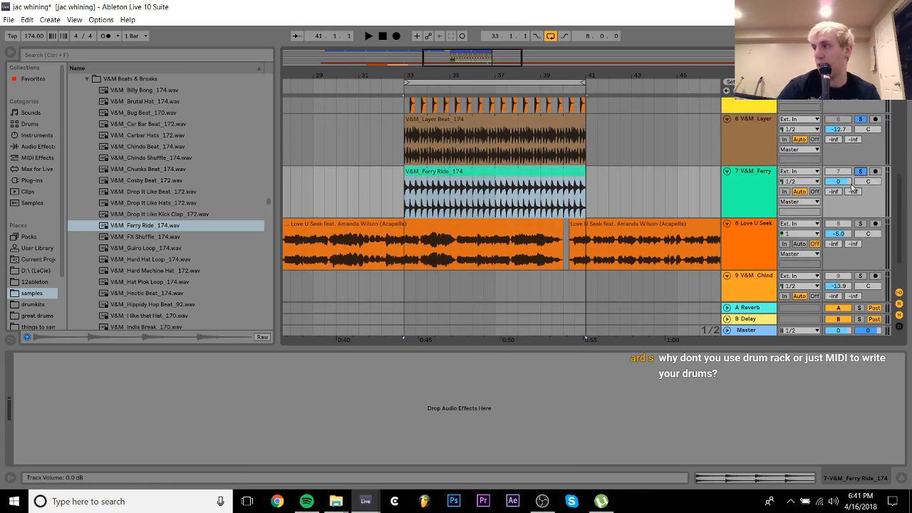
{"action": "left_click_drag", "start_coordinate": [849, 183], "coordinate": [849, 214]}
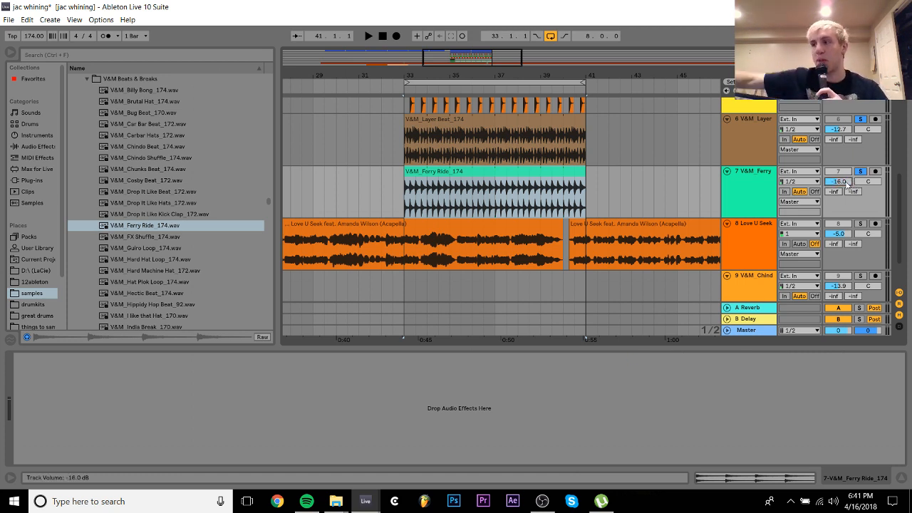
Look over the kick, snare and loop layers, play them together and unsolo the drum tracks
{"action": "scroll", "coordinate": [433, 175], "scroll_direction": "up", "scroll_amount": 2}
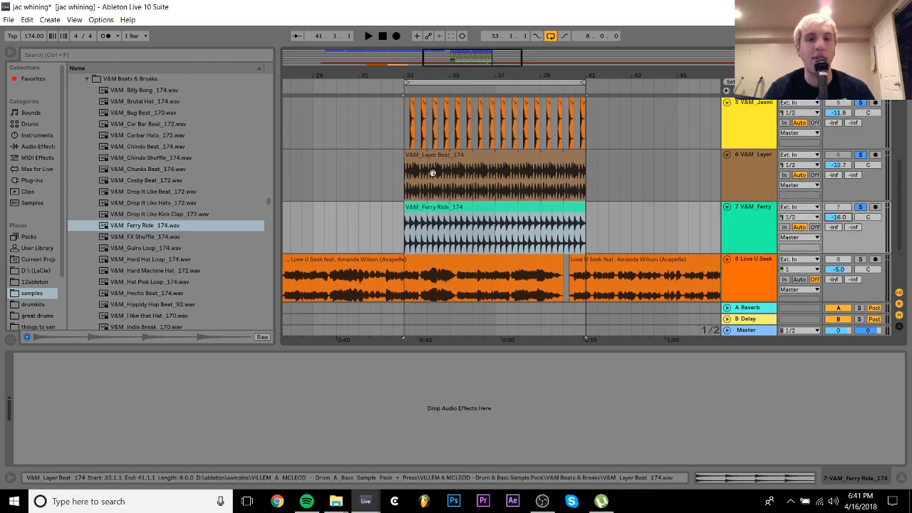
{"action": "scroll", "coordinate": [433, 174], "scroll_direction": "up", "scroll_amount": 2}
{"action": "scroll", "coordinate": [464, 197], "scroll_direction": "up", "scroll_amount": 2}
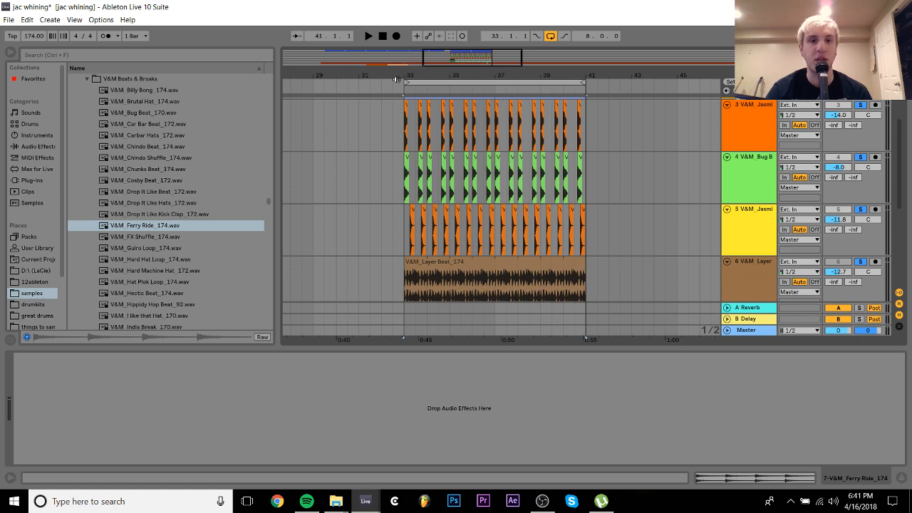
{"action": "left_click_drag", "start_coordinate": [396, 79], "coordinate": [399, 157]}
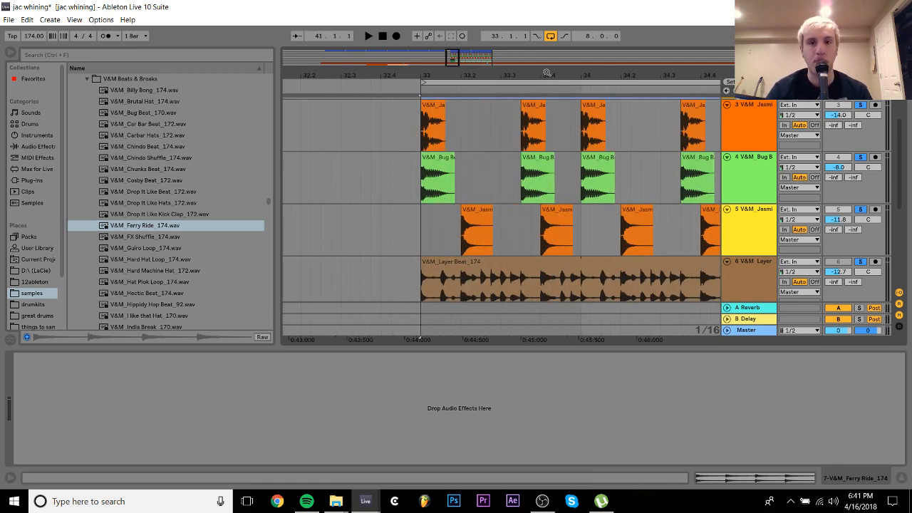
{"action": "left_click_drag", "start_coordinate": [547, 72], "coordinate": [397, 14]}
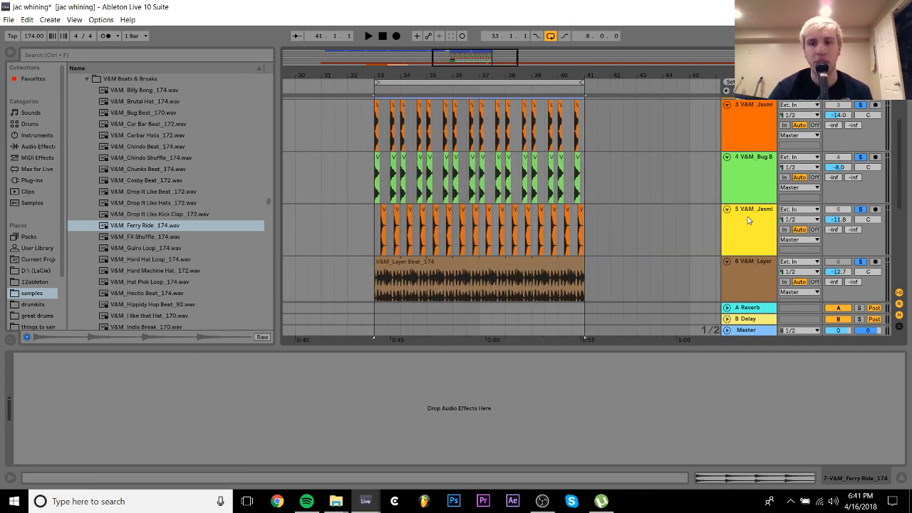
{"action": "key", "text": "space"}
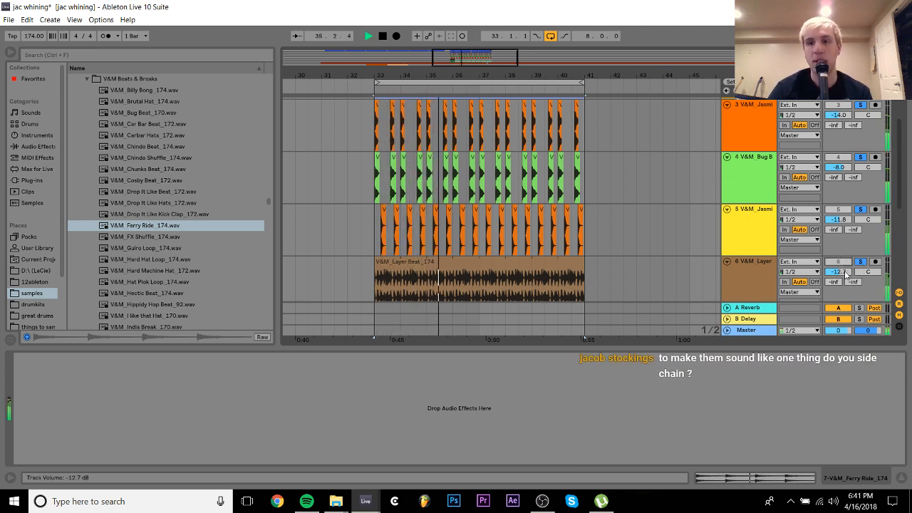
{"action": "scroll", "coordinate": [754, 212], "scroll_direction": "up", "scroll_amount": 3}
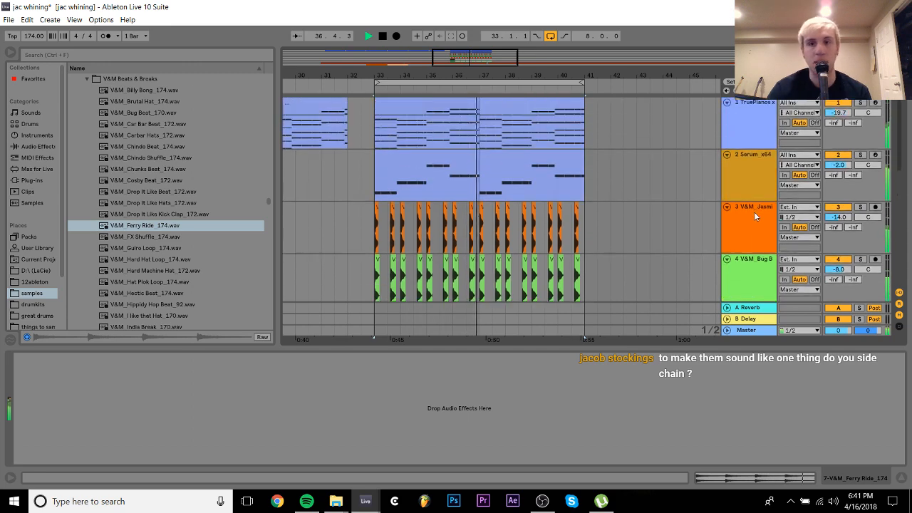
Collapse the Serum track and raise the TruePianos volume to -18.2 dB against the full mix
{"action": "left_click", "coordinate": [726, 153]}
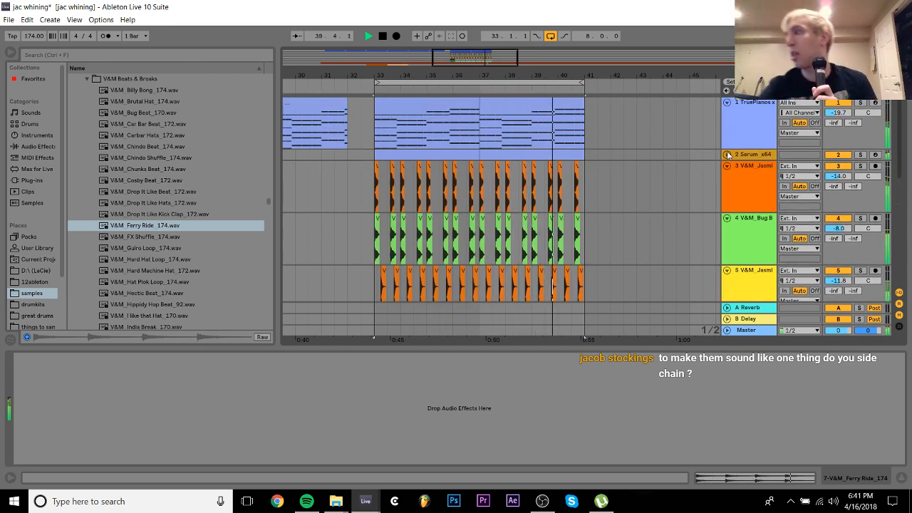
{"action": "left_click", "coordinate": [853, 121]}
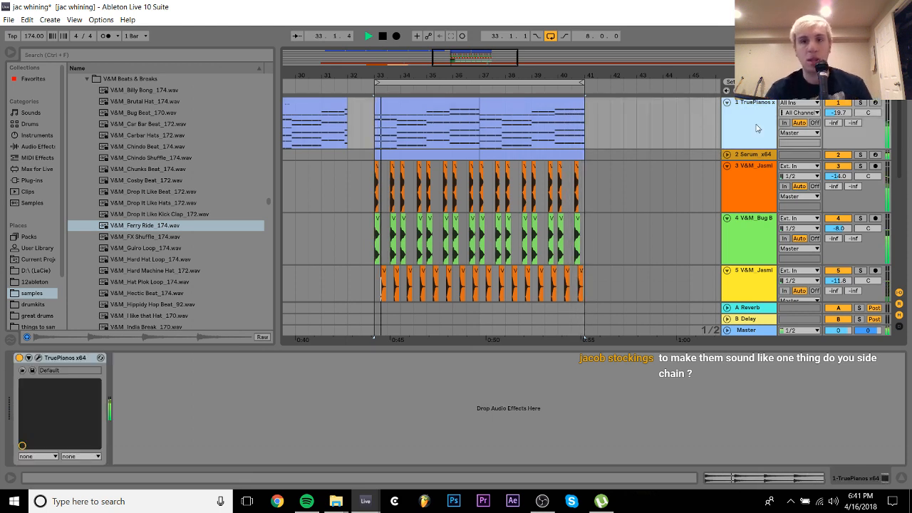
{"action": "left_click_drag", "start_coordinate": [841, 113], "coordinate": [841, 108]}
{"action": "key", "text": "space"}
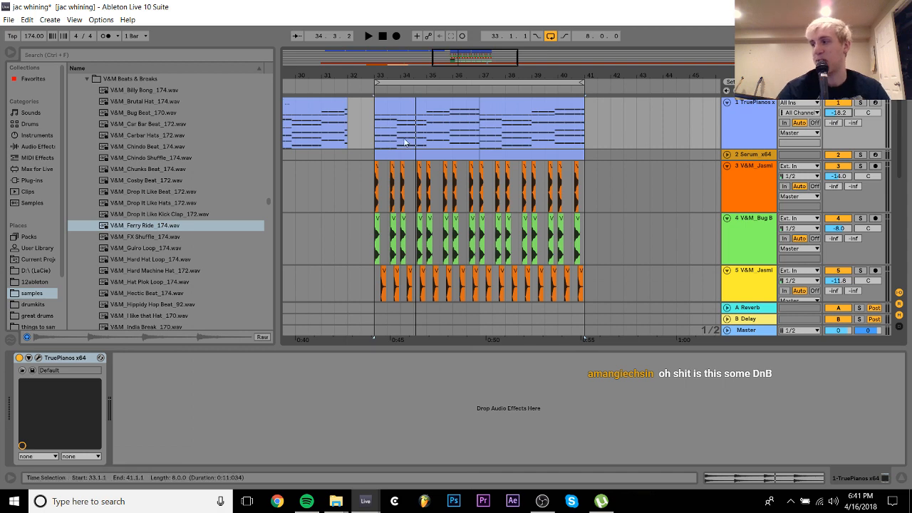
Play the piano lead-in from bar 29 and check the Serum clip at the start of the drop
{"action": "left_click_drag", "start_coordinate": [337, 72], "coordinate": [407, 43]}
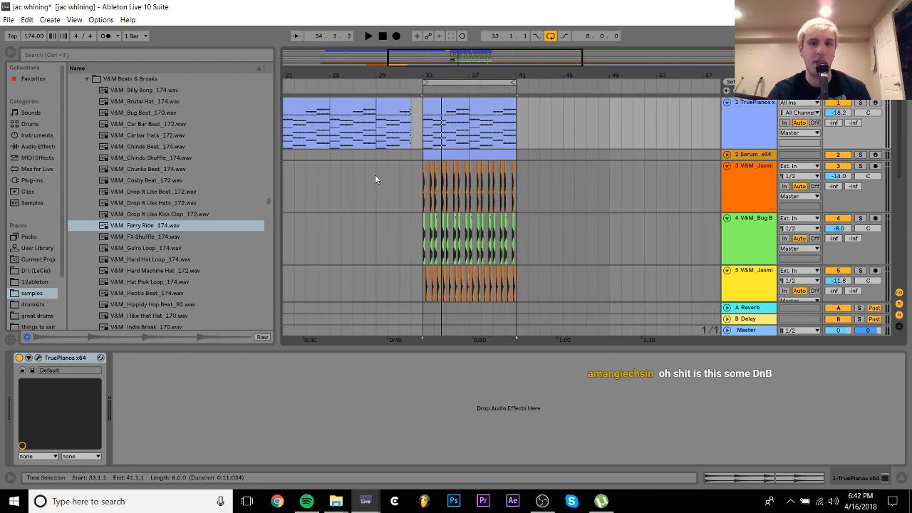
{"action": "left_click", "coordinate": [376, 175]}
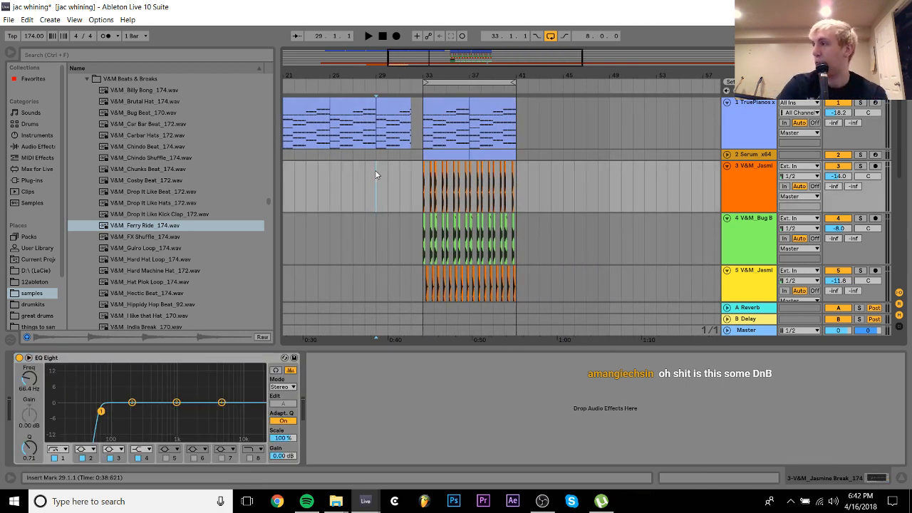
{"action": "key", "text": "space"}
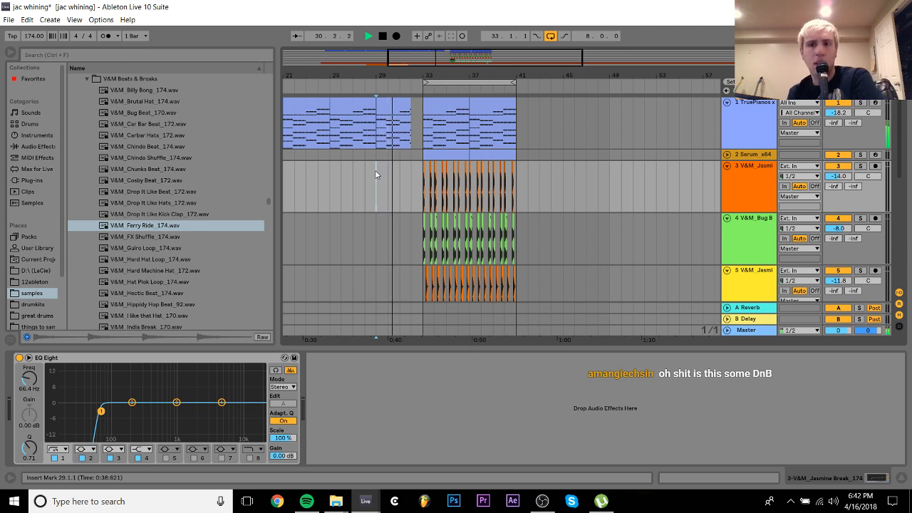
{"action": "key", "text": "space"}
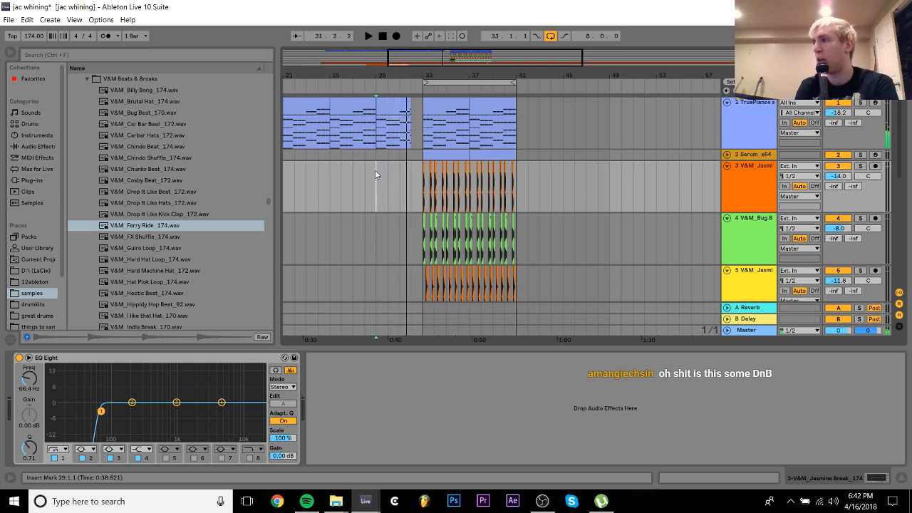
{"action": "left_click_drag", "start_coordinate": [472, 154], "coordinate": [426, 154]}
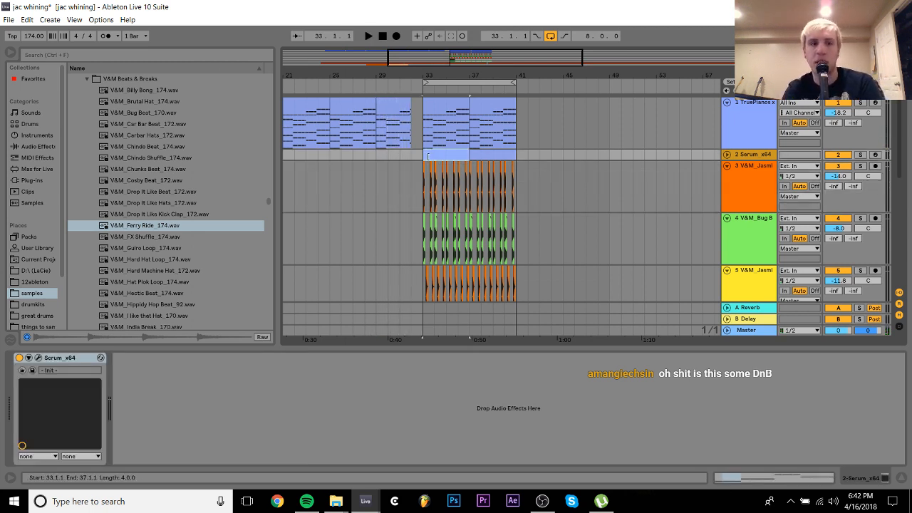
{"action": "left_click", "coordinate": [374, 156]}
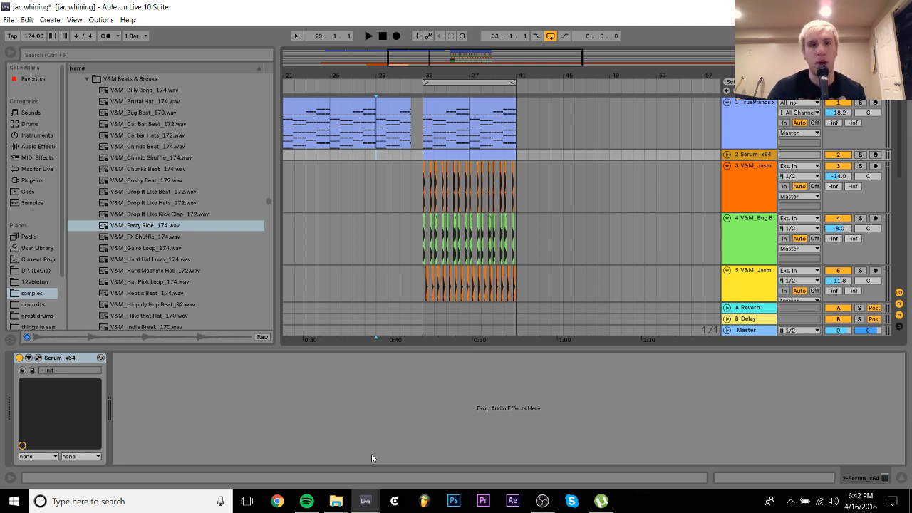
Play the arrangement from the start of the acapella and deactivate the Chindo Beat track
{"action": "key", "text": "minus"}
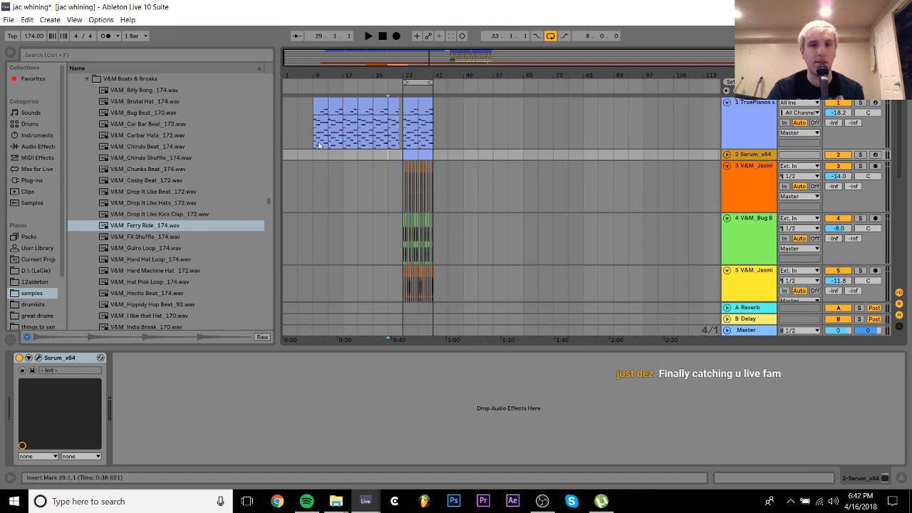
{"action": "scroll", "coordinate": [318, 141], "scroll_direction": "down", "scroll_amount": 3}
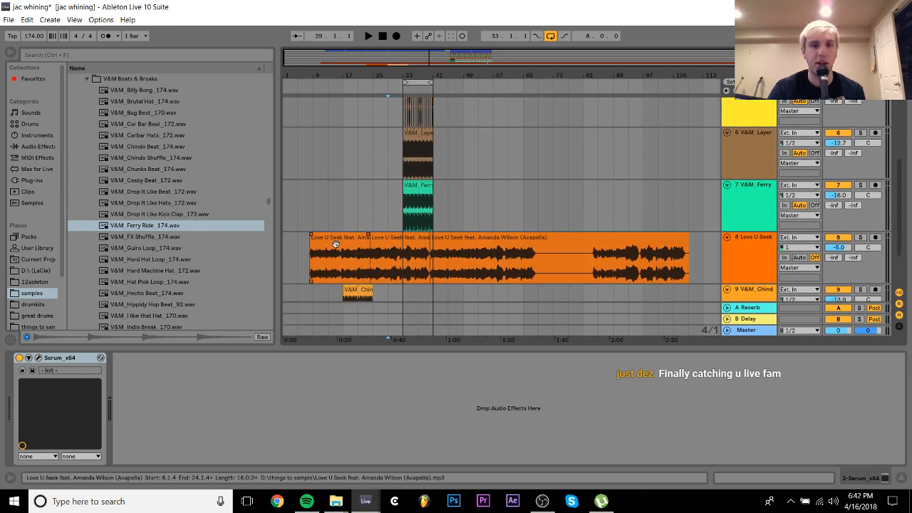
{"action": "left_click", "coordinate": [337, 245]}
{"action": "key", "text": "space"}
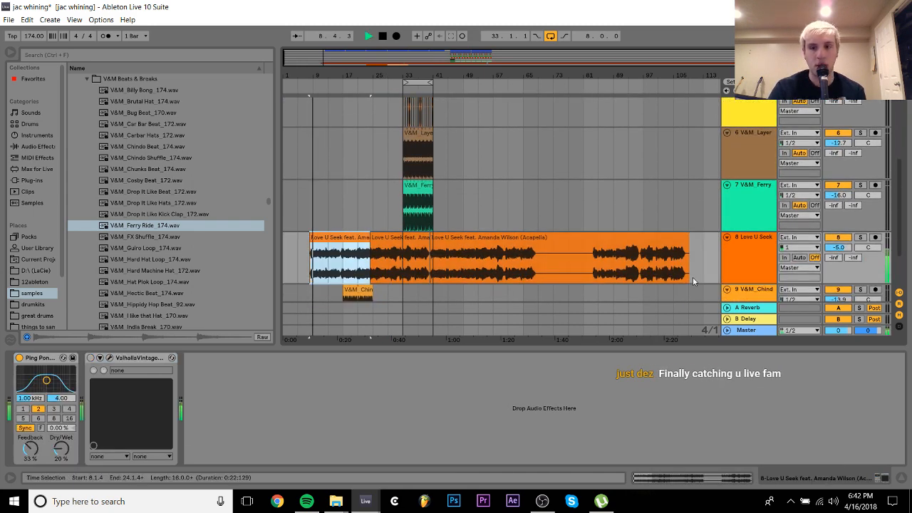
{"action": "left_click", "coordinate": [759, 292]}
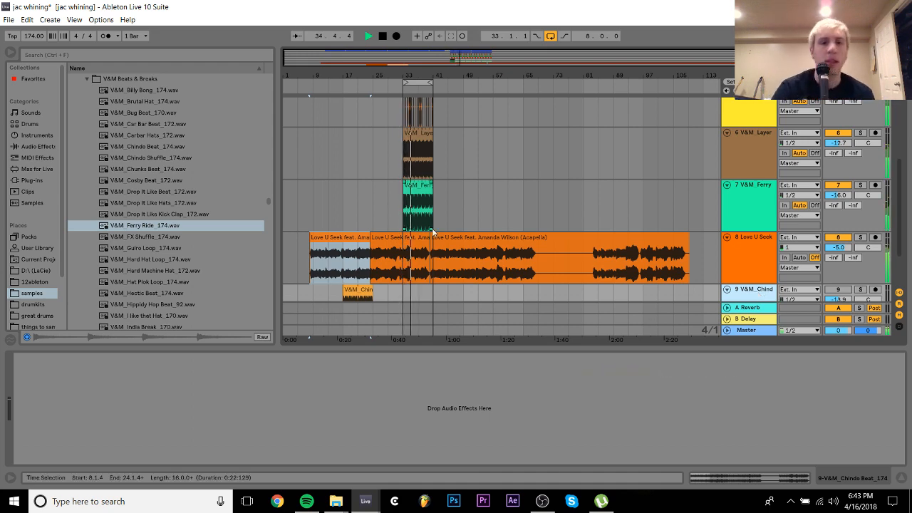
Open the Serum bass synth, examine its oscillator and filter settings, and close its window
{"action": "scroll", "coordinate": [432, 230], "scroll_direction": "up", "scroll_amount": 5}
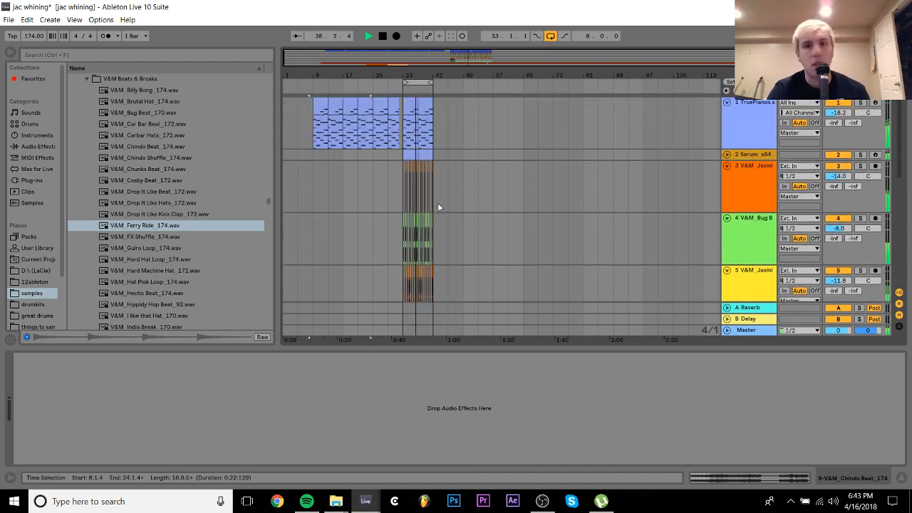
{"action": "left_click", "coordinate": [754, 155]}
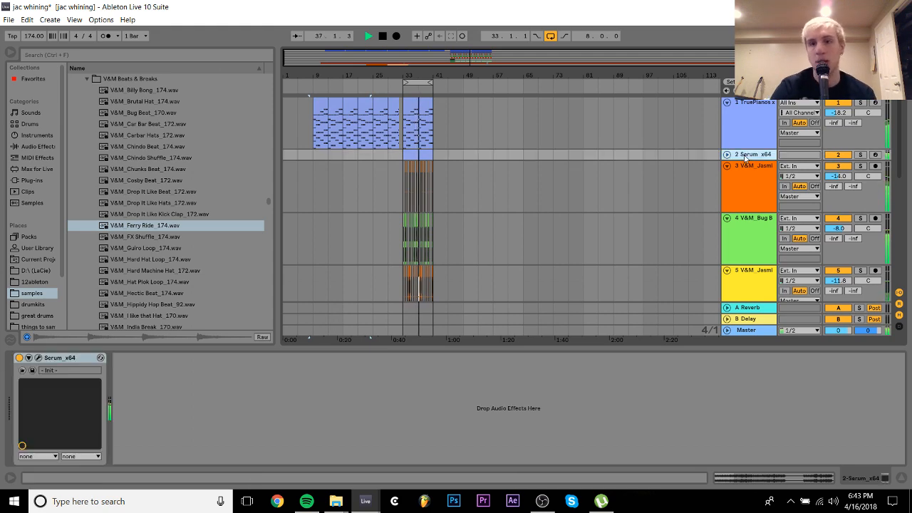
{"action": "left_click", "coordinate": [37, 358]}
{"action": "left_click_drag", "start_coordinate": [527, 194], "coordinate": [528, 237]}
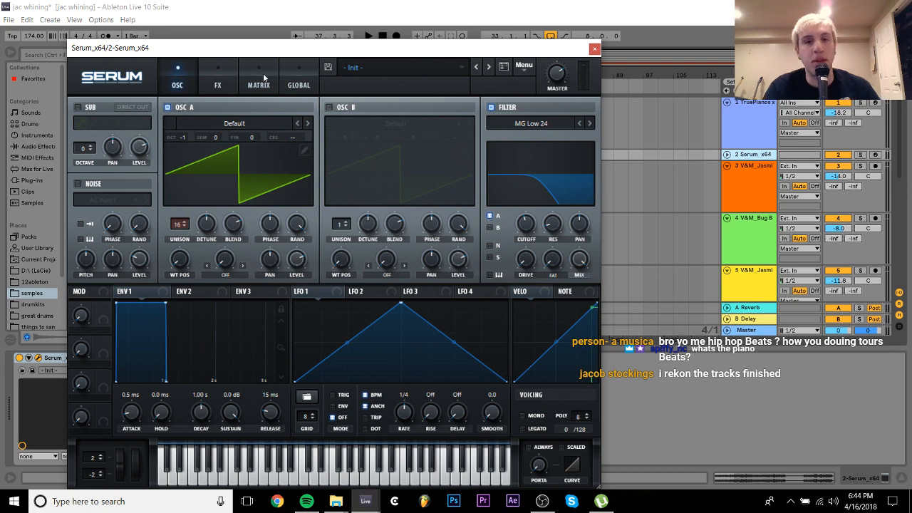
{"action": "left_click", "coordinate": [594, 49]}
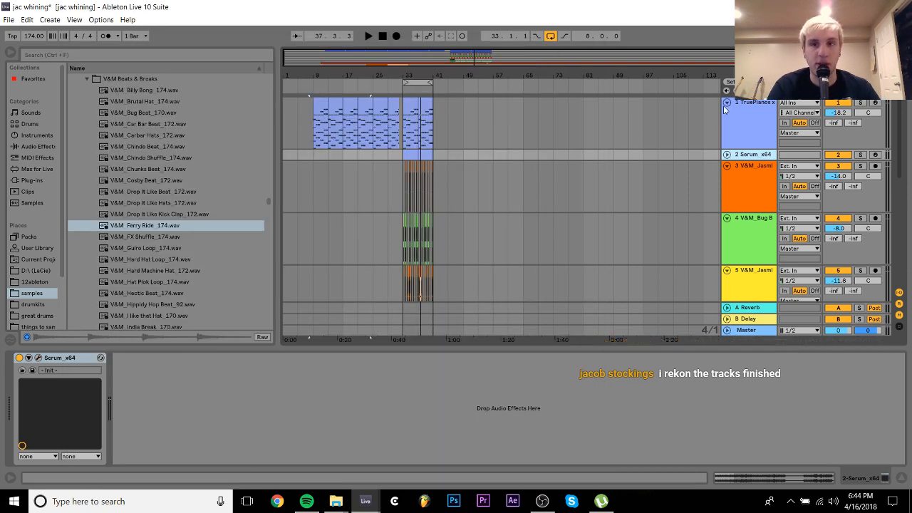
Collapse the TruePianos track, duplicate it with its clips and deactivate the copy
{"action": "left_click", "coordinate": [727, 103]}
{"action": "left_click", "coordinate": [726, 102]}
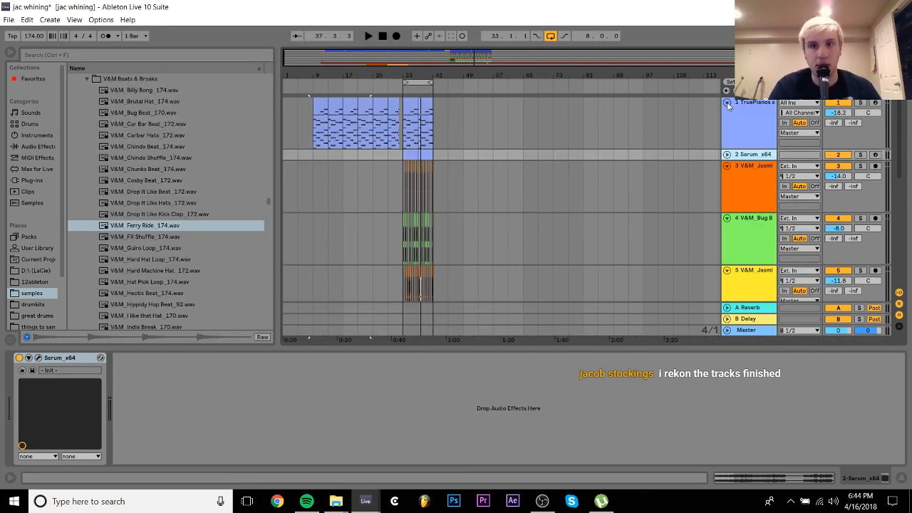
{"action": "left_click", "coordinate": [727, 102]}
{"action": "left_click_drag", "start_coordinate": [399, 69], "coordinate": [400, 135]}
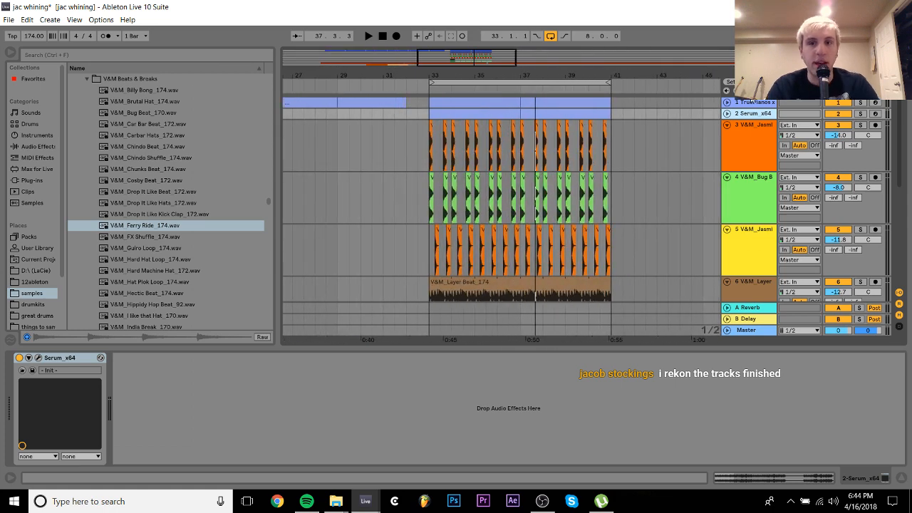
{"action": "left_click", "coordinate": [756, 104]}
{"action": "key", "text": "ctrl+d"}
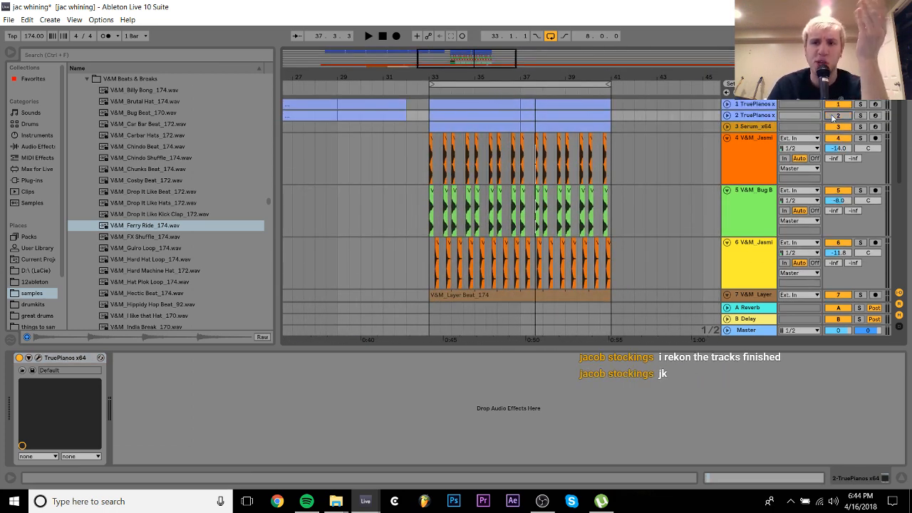
Play the drop from bar 33 to compare the two TruePianos tracks, and deactivate both of them
{"action": "left_click", "coordinate": [490, 116]}
{"action": "key", "text": "space"}
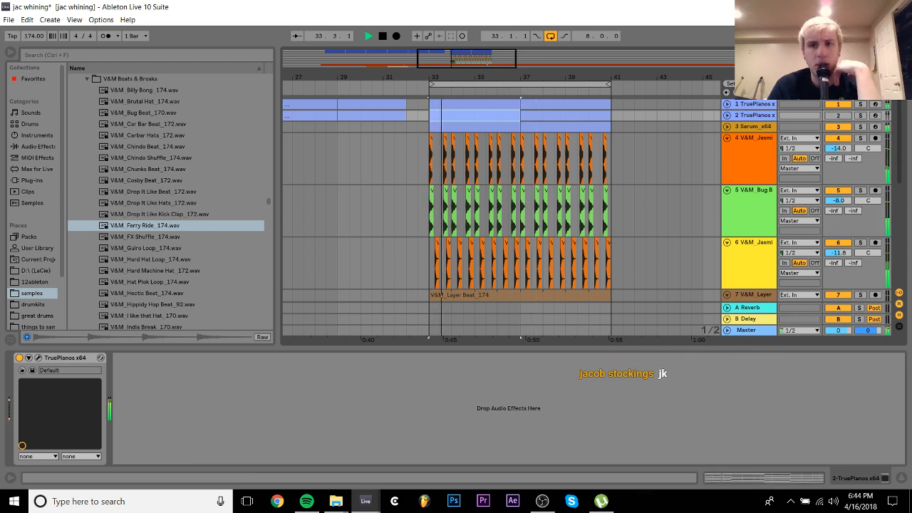
{"action": "left_click", "coordinate": [860, 104]}
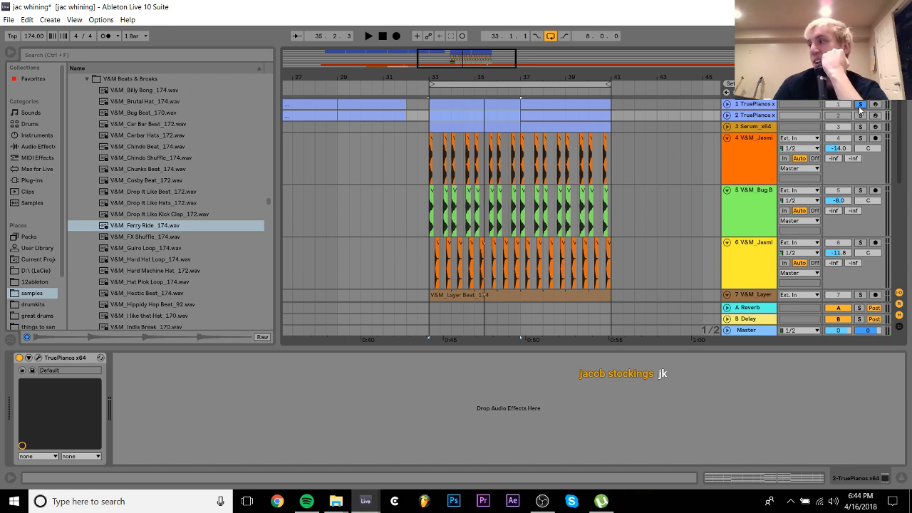
{"action": "key", "text": "space"}
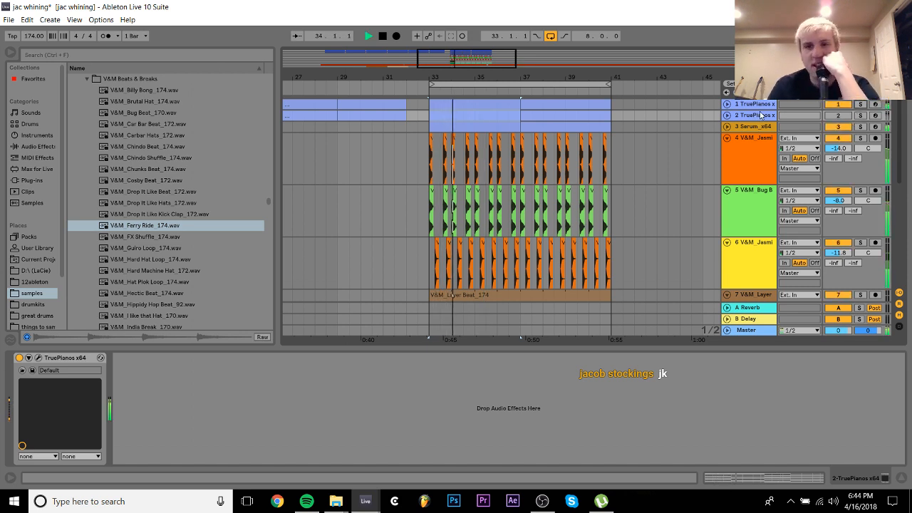
{"action": "left_click", "coordinate": [836, 106]}
{"action": "key", "text": "space"}
{"action": "left_click", "coordinate": [837, 116]}
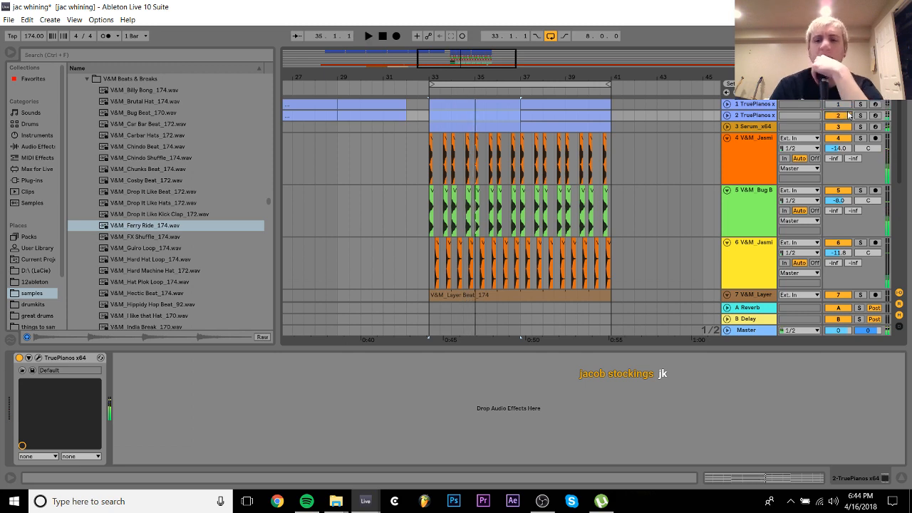
{"action": "key", "text": "space"}
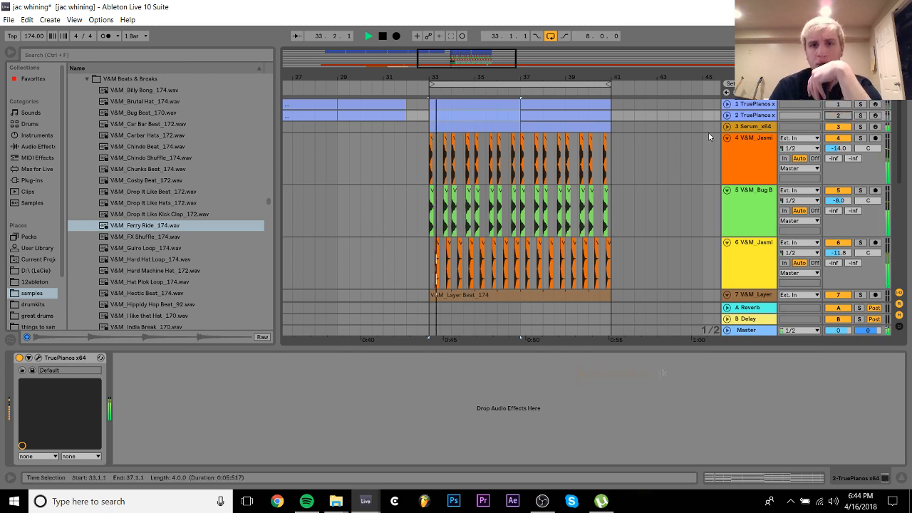
Collapse the Jasmine Break and Bug Beat tracks in the arrangement while the drop plays
{"action": "scroll", "coordinate": [679, 175], "scroll_direction": "down", "scroll_amount": 8}
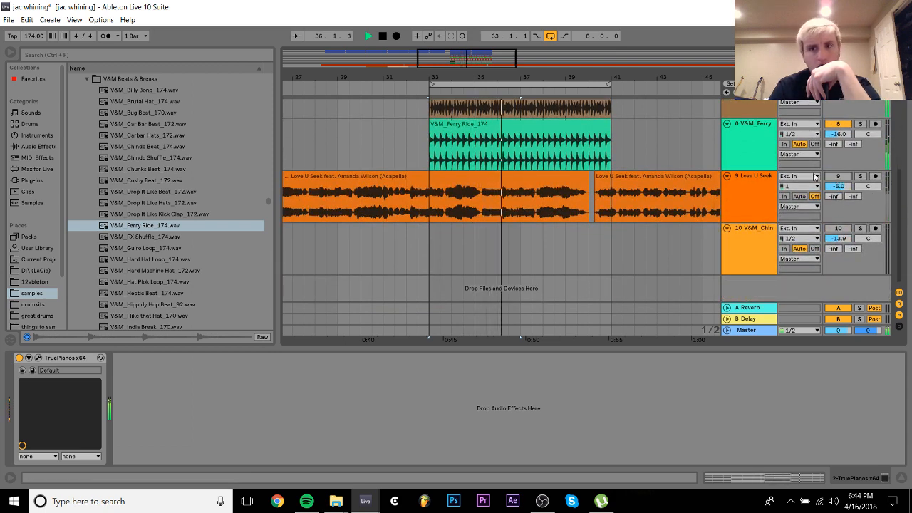
{"action": "scroll", "coordinate": [750, 175], "scroll_direction": "up", "scroll_amount": 3}
{"action": "scroll", "coordinate": [750, 173], "scroll_direction": "up", "scroll_amount": 3}
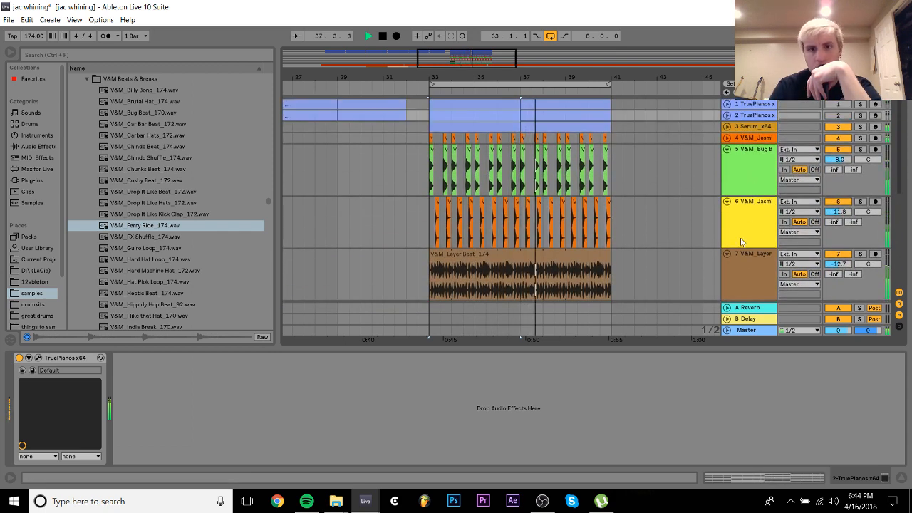
{"action": "left_click", "coordinate": [870, 221]}
{"action": "left_click", "coordinate": [839, 212]}
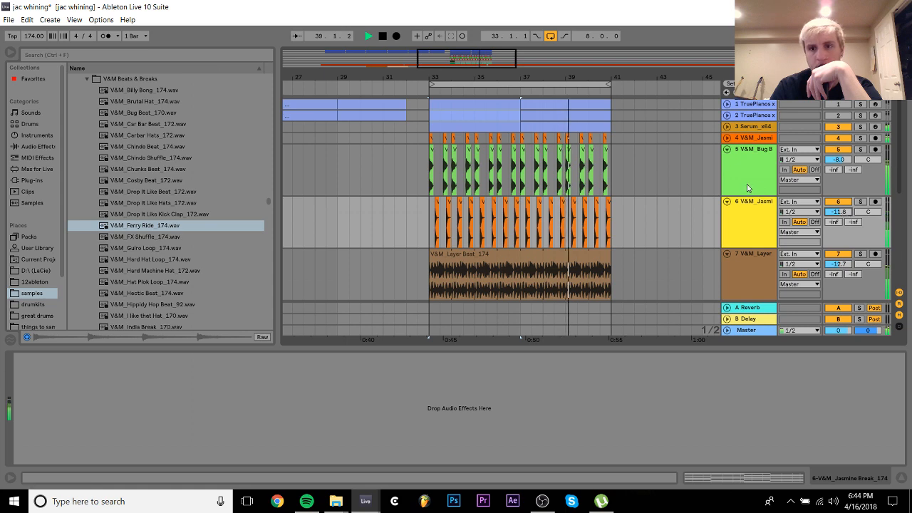
{"action": "left_click", "coordinate": [727, 202]}
{"action": "left_click", "coordinate": [727, 149]}
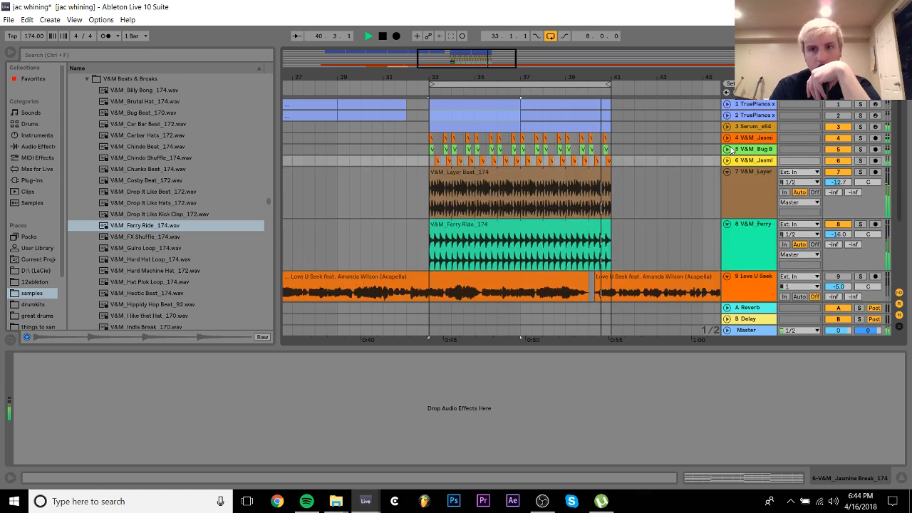
Solo the duplicated TruePianos track, listen to it and stop playback
{"action": "left_click", "coordinate": [861, 115]}
{"action": "left_click", "coordinate": [756, 116]}
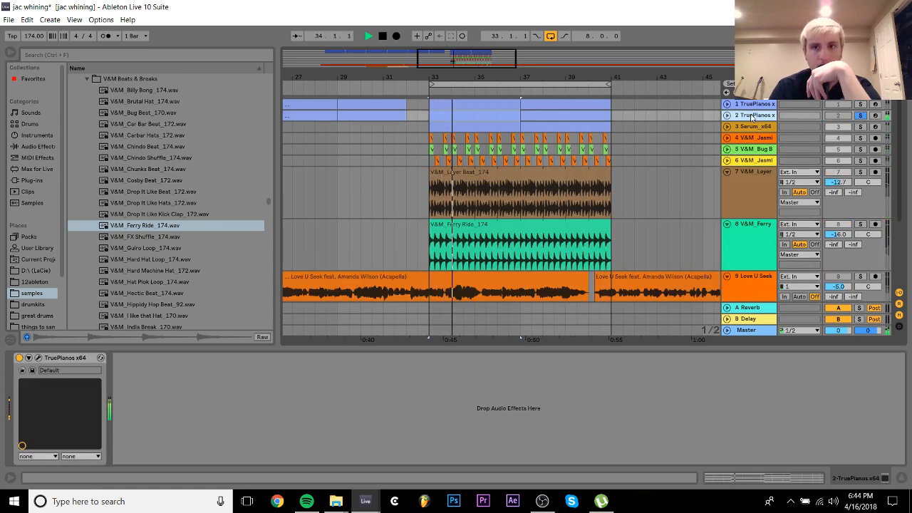
{"action": "key", "text": "space"}
Try Serum_x64 as the instrument on the duplicated piano track and close its window
{"action": "left_click", "coordinate": [30, 181]}
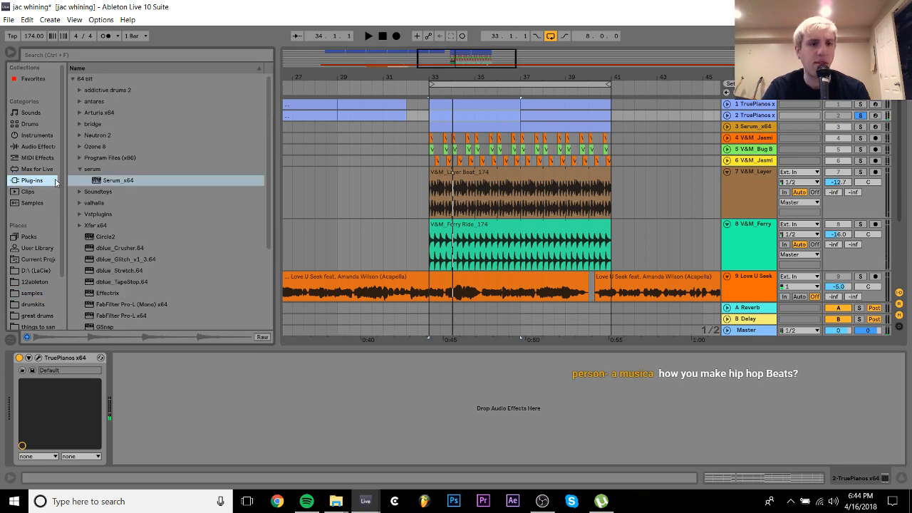
{"action": "double_click", "coordinate": [108, 180]}
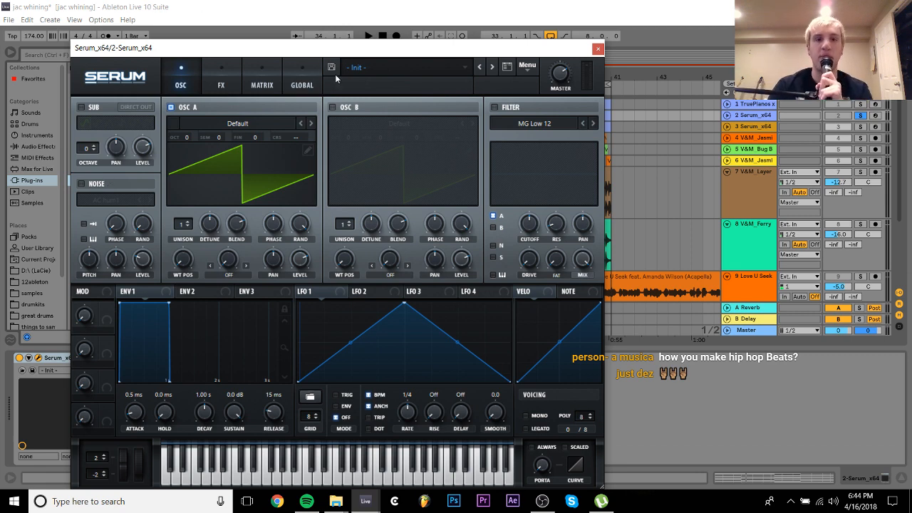
{"action": "left_click", "coordinate": [367, 67]}
{"action": "left_click", "coordinate": [598, 49]}
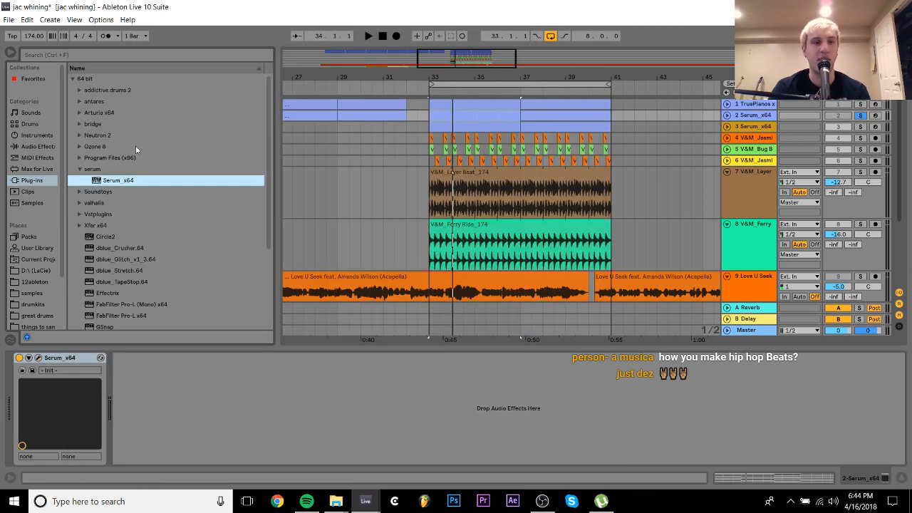
Load Nexus.64 from the Program Files (x86) plug-in folder as the duplicated track's instrument and close its window
{"action": "left_click", "coordinate": [79, 159]}
{"action": "left_click_drag", "start_coordinate": [118, 170], "coordinate": [47, 411]}
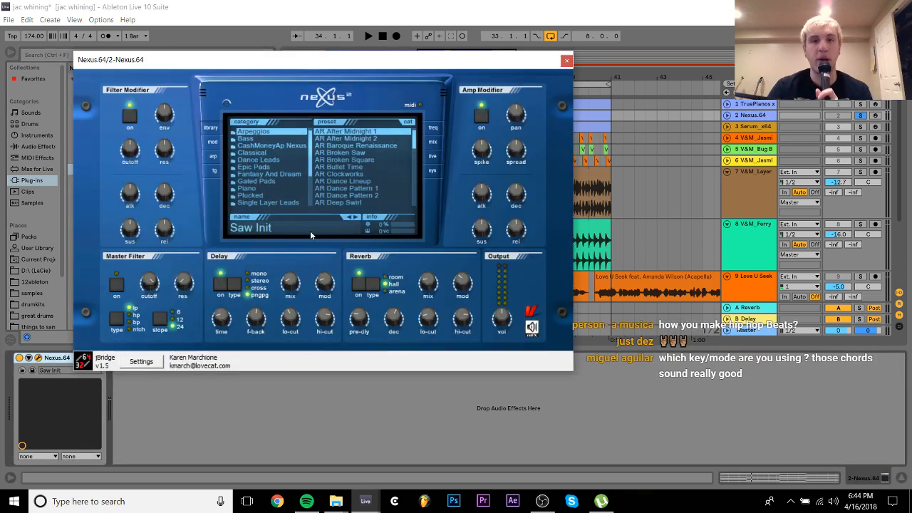
{"action": "left_click", "coordinate": [567, 61]}
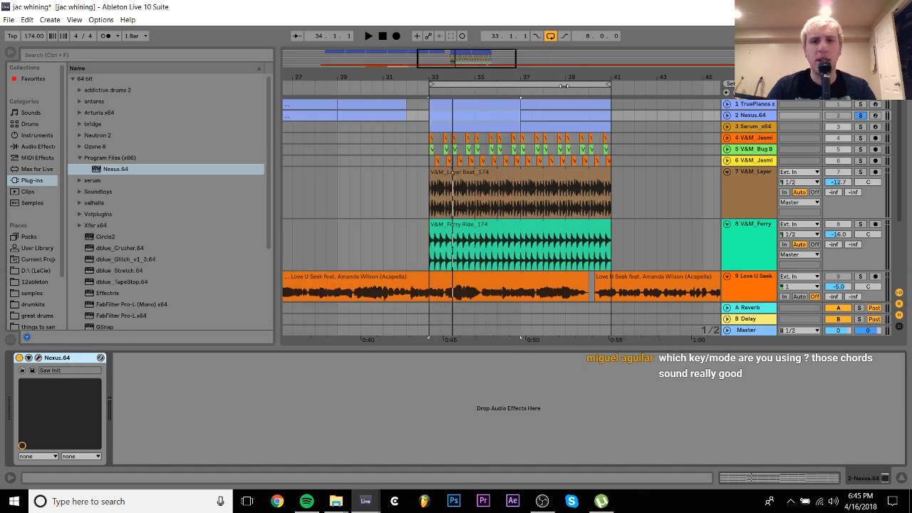
Open the Nexus track's chord clip at bar 33, try transposing the first chord's D3 notes down by octaves and undo it
{"action": "double_click", "coordinate": [475, 115]}
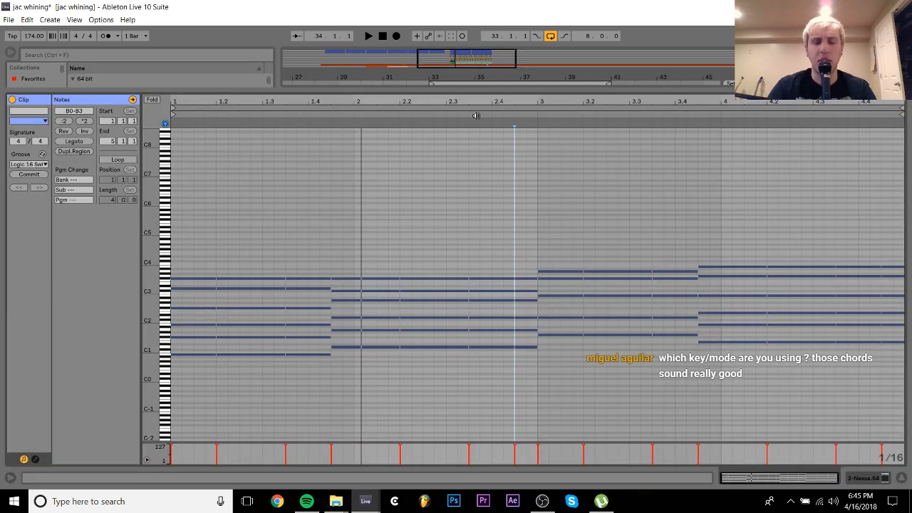
{"action": "left_click", "coordinate": [191, 354]}
{"action": "mouse_move", "coordinate": [191, 341]}
{"action": "left_mouse_down"}
{"action": "mouse_move", "coordinate": [161, 357]}
{"action": "mouse_move", "coordinate": [189, 354]}
{"action": "left_mouse_up"}
{"action": "left_click_drag", "start_coordinate": [196, 287], "coordinate": [294, 176]}
{"action": "key", "text": "shift+Down"}
{"action": "key", "text": "ctrl+z"}
{"action": "key", "text": "shift+Down"}
{"action": "key", "text": "ctrl+z"}
{"action": "key", "text": "shift+Down"}
{"action": "key", "text": "shift+Down"}
{"action": "key", "text": "ctrl+z"}
{"action": "key", "text": "ctrl+z"}
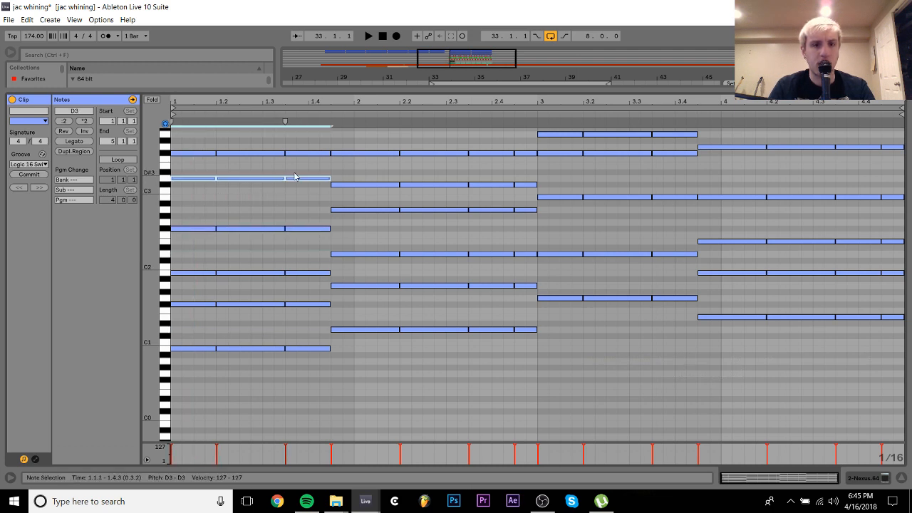
Transpose the first chord's D3 notes down two octaves to D1 and select the chord's low notes
{"action": "key", "text": "shift+Down"}
{"action": "key", "text": "shift+Down"}
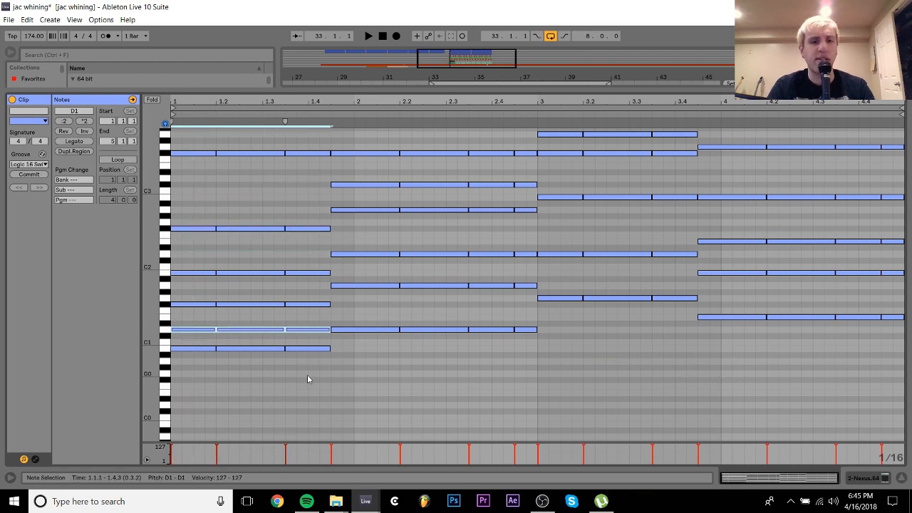
{"action": "left_click_drag", "start_coordinate": [308, 381], "coordinate": [173, 289]}
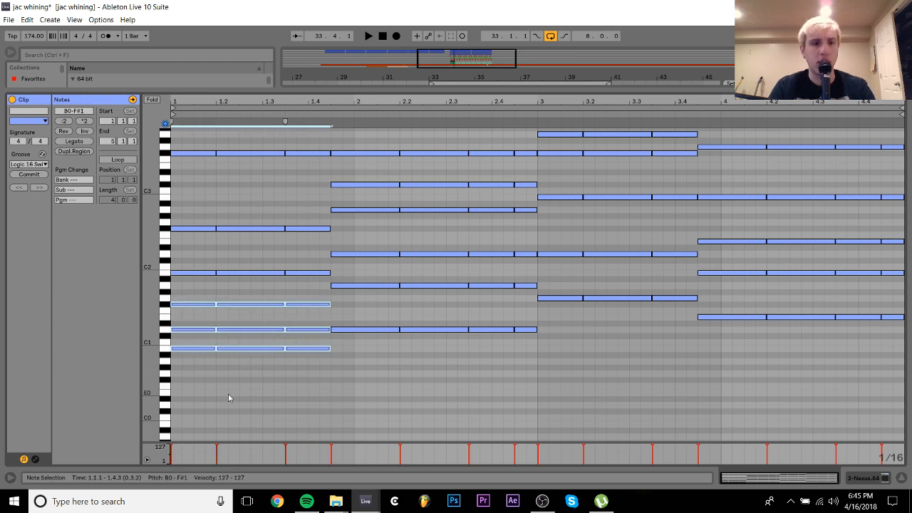
Transpose the first chord's F#3 notes down two octaves and back up to F#3
{"action": "left_click", "coordinate": [214, 153]}
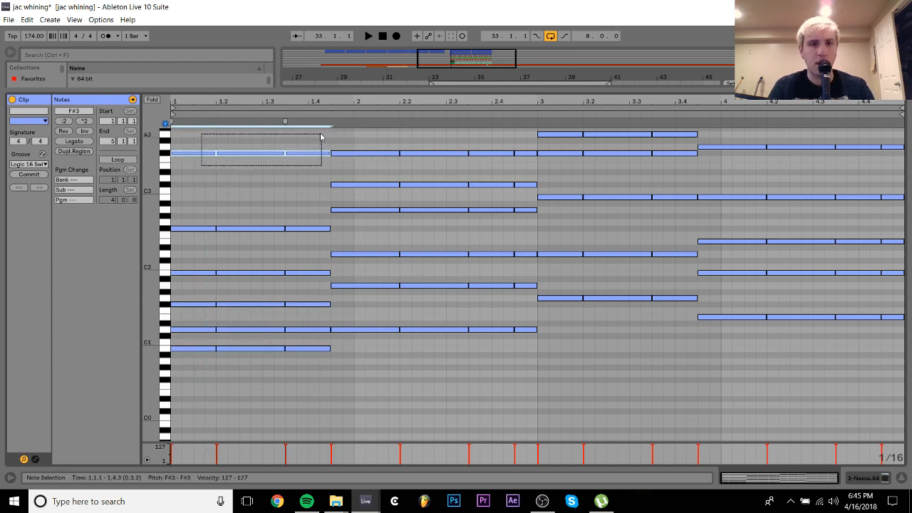
{"action": "key", "text": "shift+Down"}
{"action": "key", "text": "shift+Down"}
{"action": "key", "text": "shift+Up"}
{"action": "key", "text": "shift+Up"}
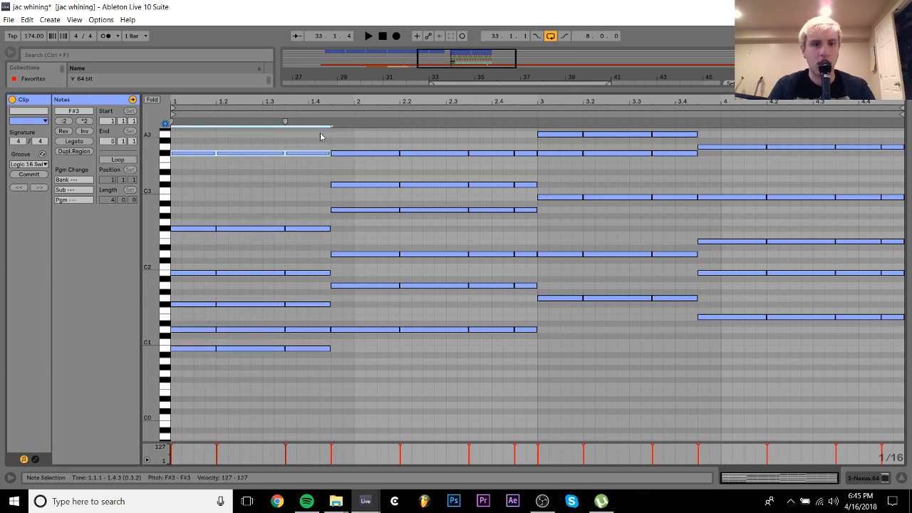
Transpose the first chord's D1 notes back up two octaves to D3 and review the chord voicings
{"action": "left_click", "coordinate": [306, 329]}
{"action": "key", "text": "shift+Up"}
{"action": "key", "text": "shift+Up"}
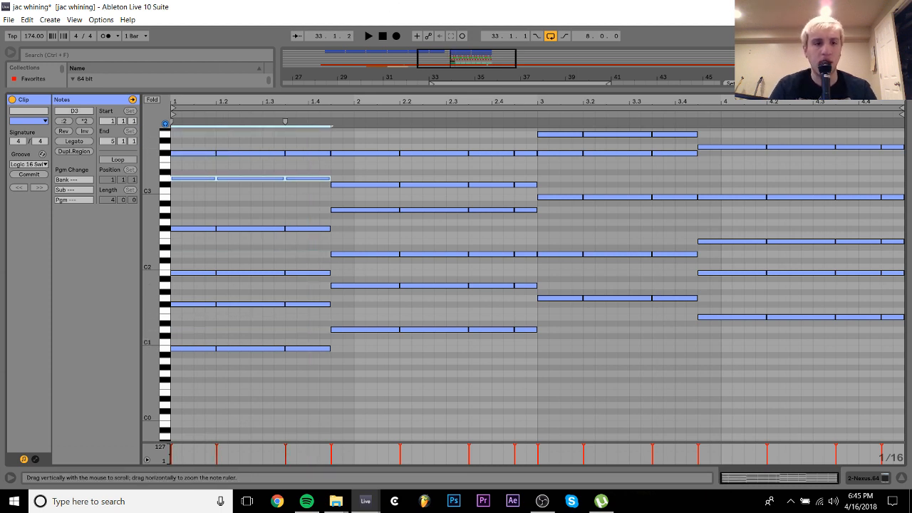
{"action": "left_click_drag", "start_coordinate": [152, 286], "coordinate": [121, 286]}
{"action": "left_click_drag", "start_coordinate": [311, 374], "coordinate": [767, 88]}
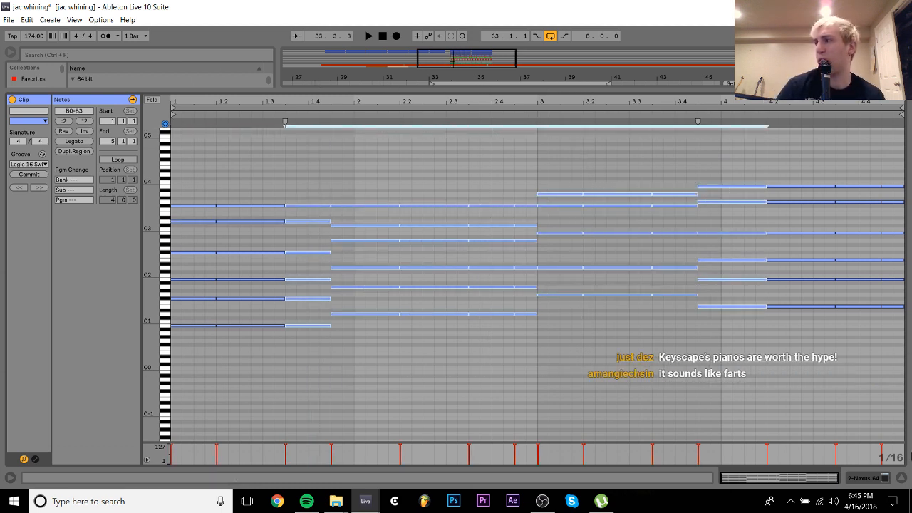
Open Nexus.64 on the duplicated track and load the PN Dancepiano 2k7 preset from the Piano category
{"action": "left_click", "coordinate": [867, 479]}
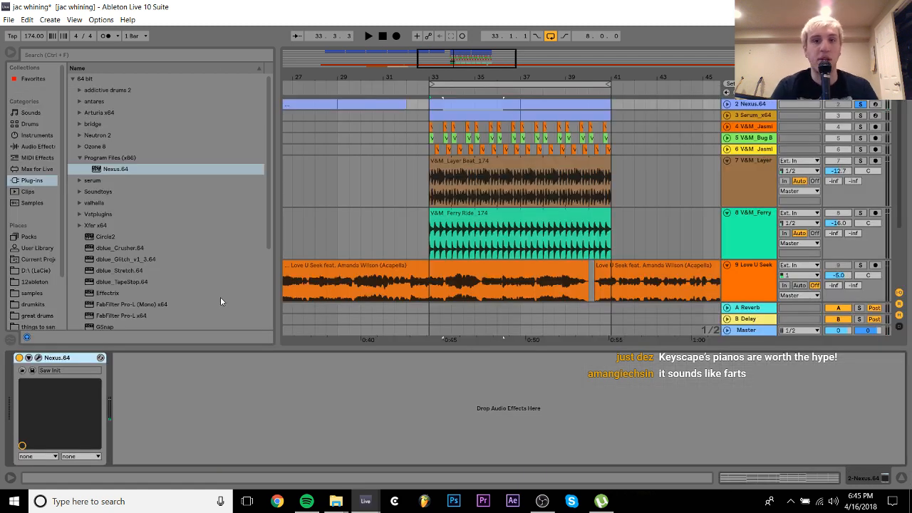
{"action": "left_click", "coordinate": [459, 105]}
{"action": "left_click", "coordinate": [38, 358]}
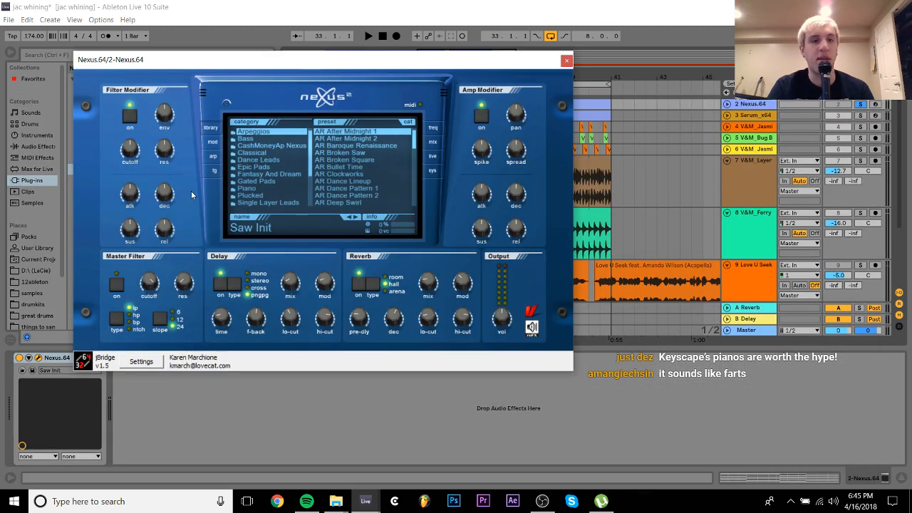
{"action": "left_click", "coordinate": [266, 187]}
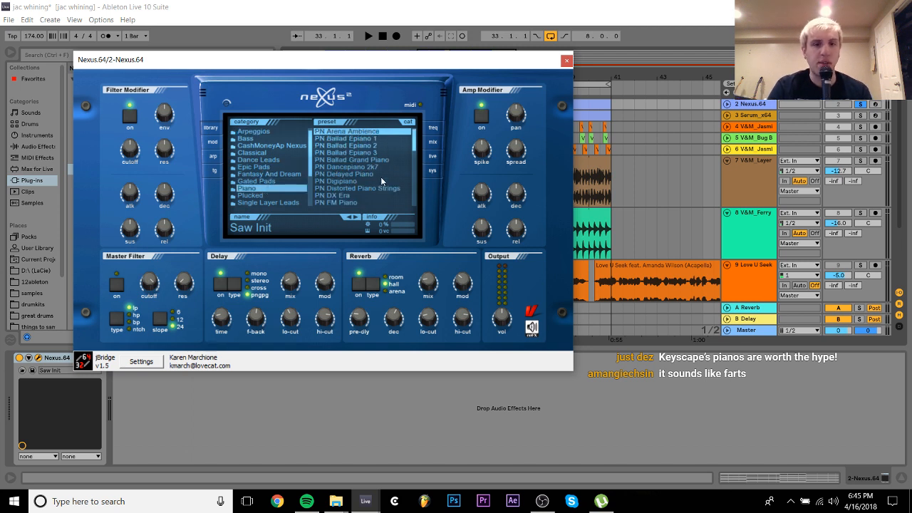
{"action": "left_click", "coordinate": [362, 167]}
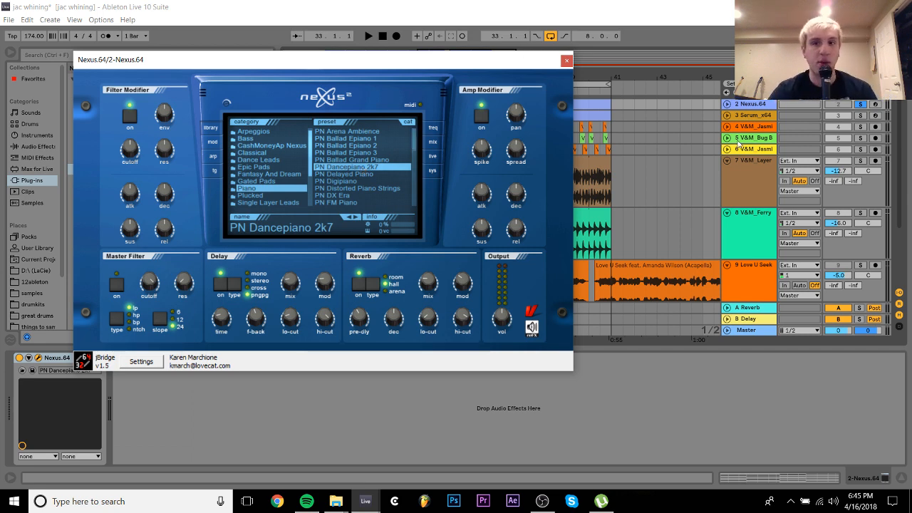
Solo the TruePianos track, play its bar 33 chords, and check the piano module in its plug-in window
{"action": "scroll", "coordinate": [739, 142], "scroll_direction": "up", "scroll_amount": 1}
{"action": "left_click", "coordinate": [767, 104]}
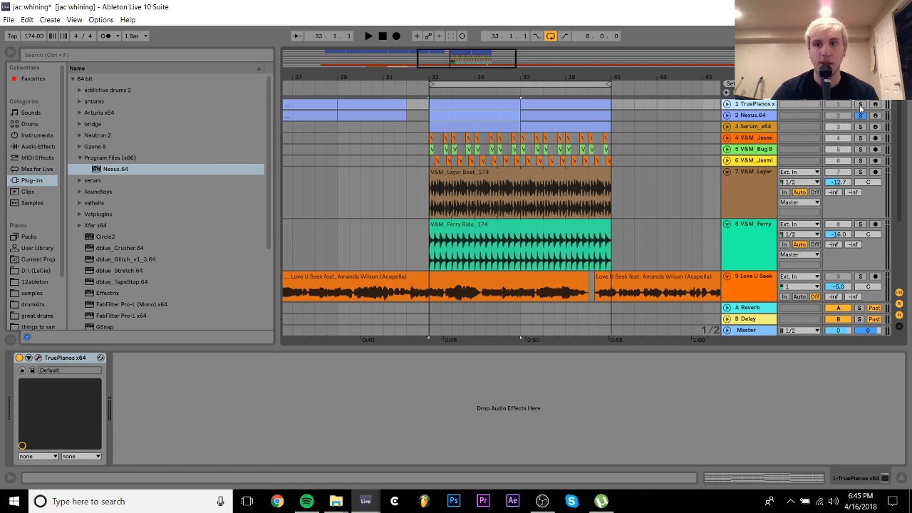
{"action": "left_click", "coordinate": [459, 104]}
{"action": "key", "text": "space"}
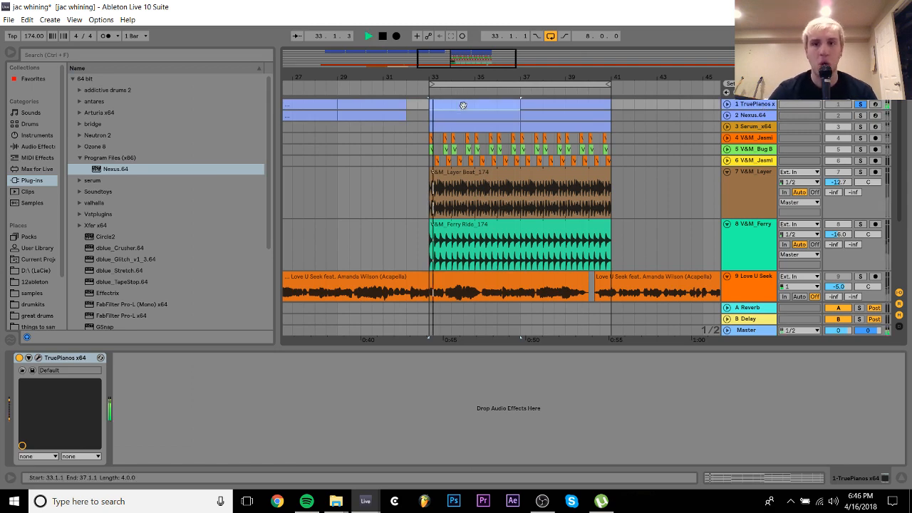
{"action": "left_click", "coordinate": [38, 358]}
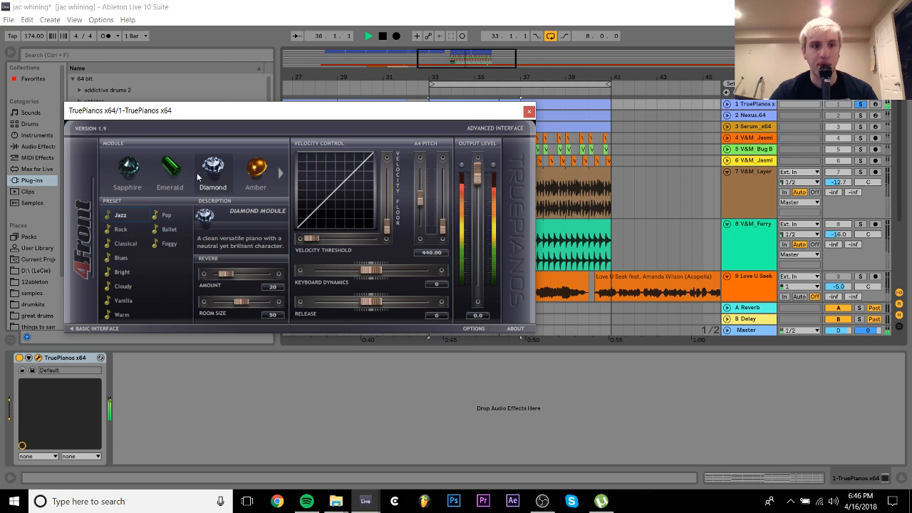
{"action": "left_click", "coordinate": [529, 113]}
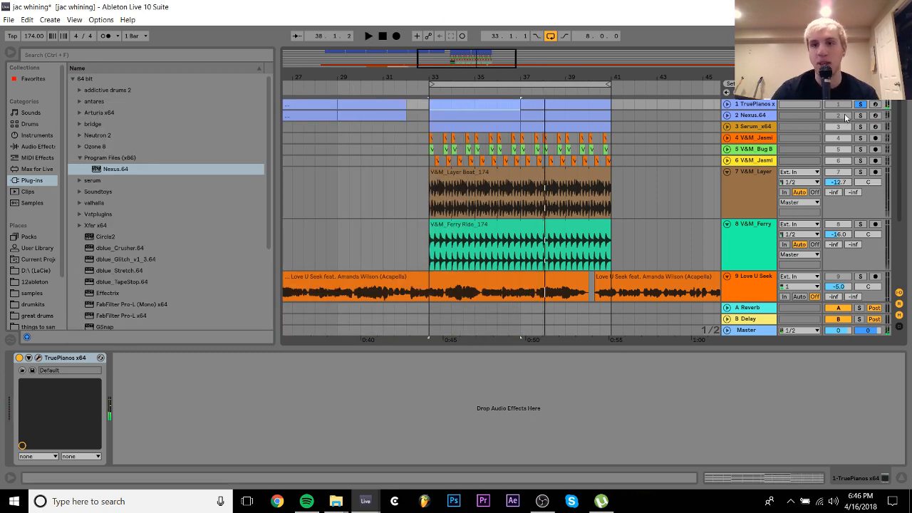
Solo the Nexus.64 track, play its chords with the dance piano preset and close the plug-in window
{"action": "left_click", "coordinate": [757, 115]}
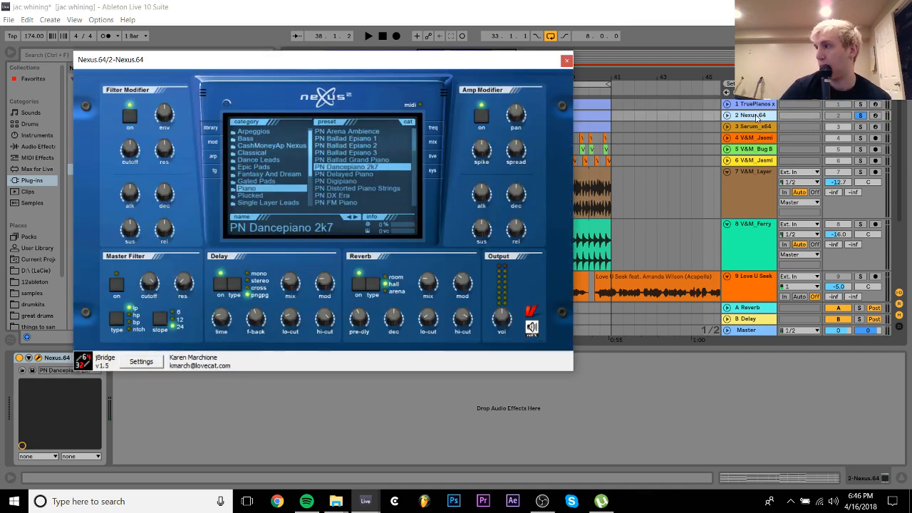
{"action": "key", "text": "space"}
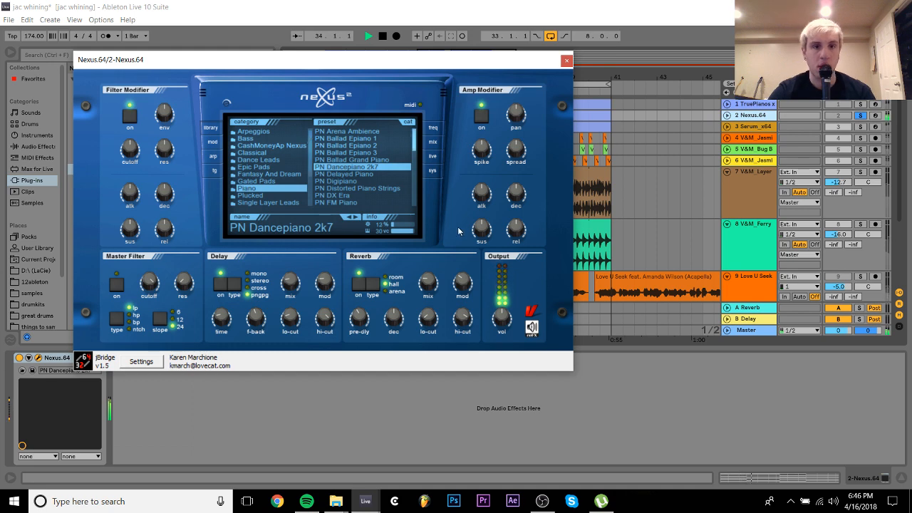
{"action": "left_click", "coordinate": [567, 60]}
Add the +12 Pitch MIDI effect preset in front of Nexus.64 on the duplicated track
{"action": "left_click", "coordinate": [36, 156]}
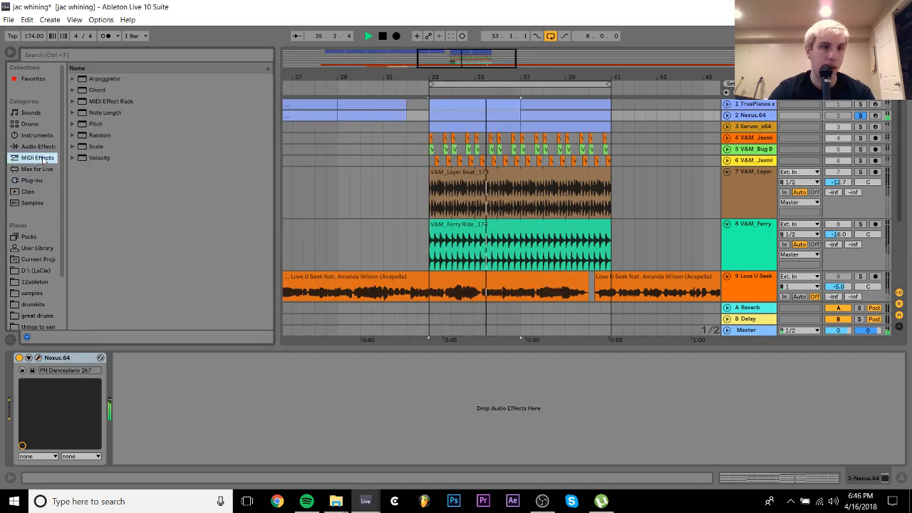
{"action": "left_click", "coordinate": [82, 127]}
{"action": "double_click", "coordinate": [107, 146]}
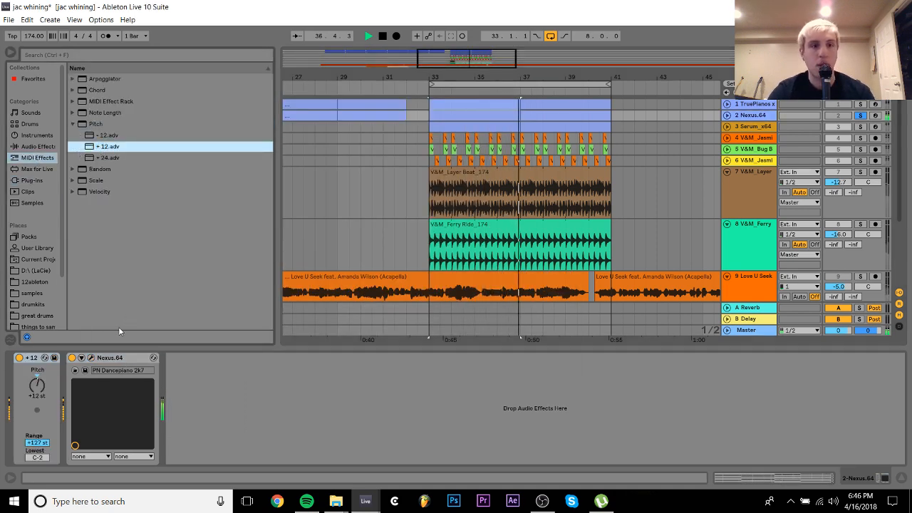
Unsolo the Nexus.64 track, unfold it and set its volume to -17.7 dB
{"action": "left_click", "coordinate": [861, 115]}
{"action": "left_click", "coordinate": [839, 115]}
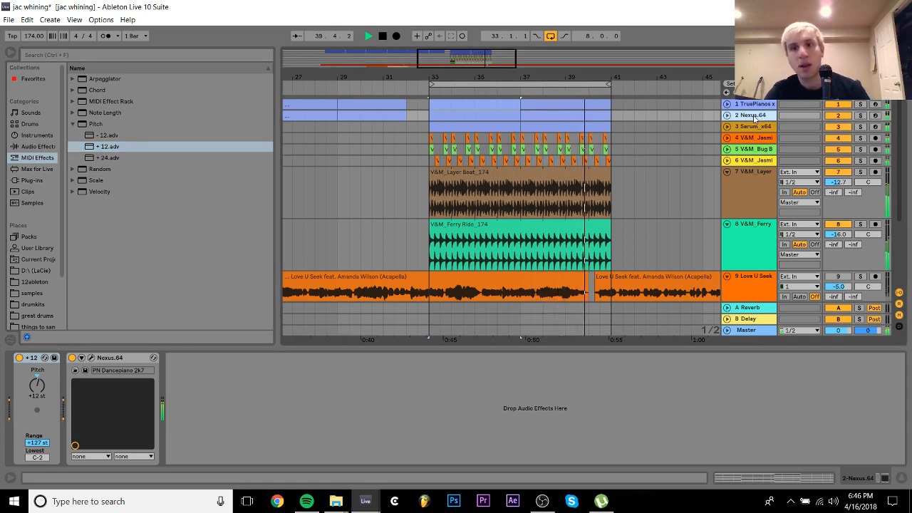
{"action": "left_click", "coordinate": [727, 116]}
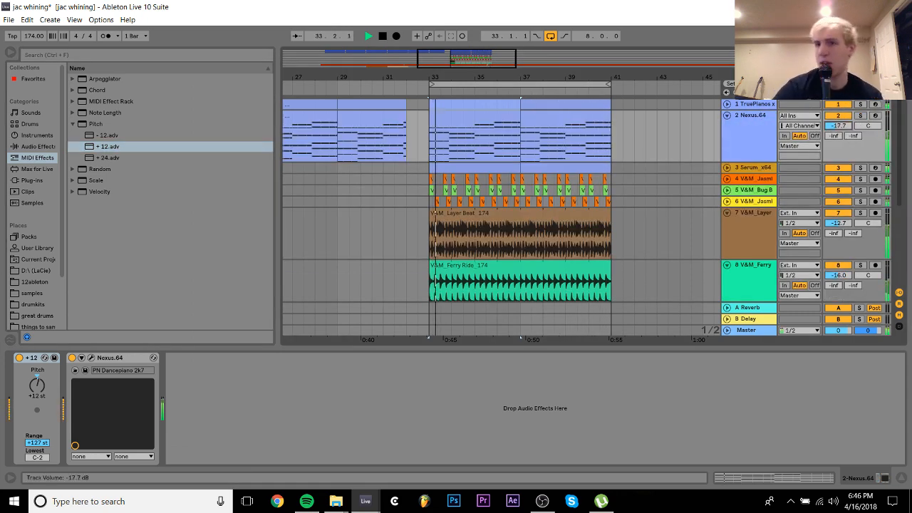
Stop playback, hide the device view and shift the entire arrangement 24 bars later so the first piano chords start at bar 33
{"action": "scroll", "coordinate": [798, 218], "scroll_direction": "down", "scroll_amount": 2}
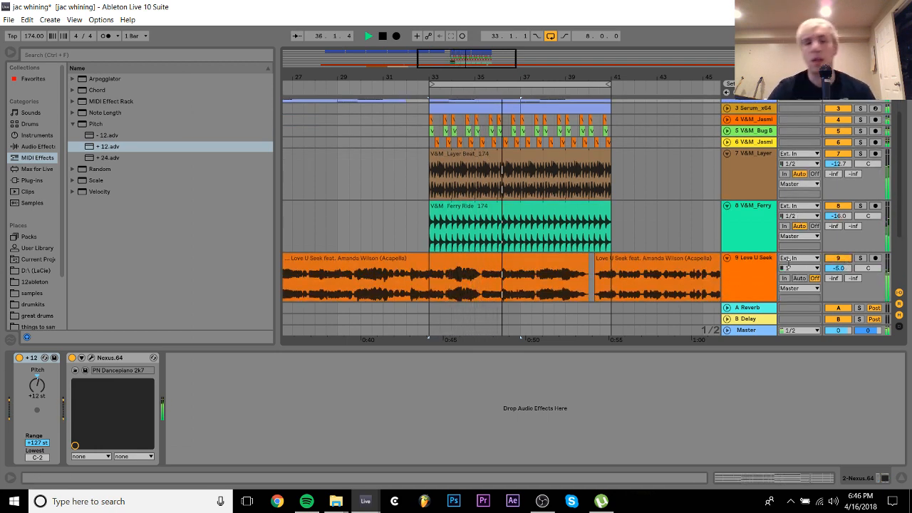
{"action": "left_click", "coordinate": [747, 259]}
{"action": "left_click", "coordinate": [670, 278]}
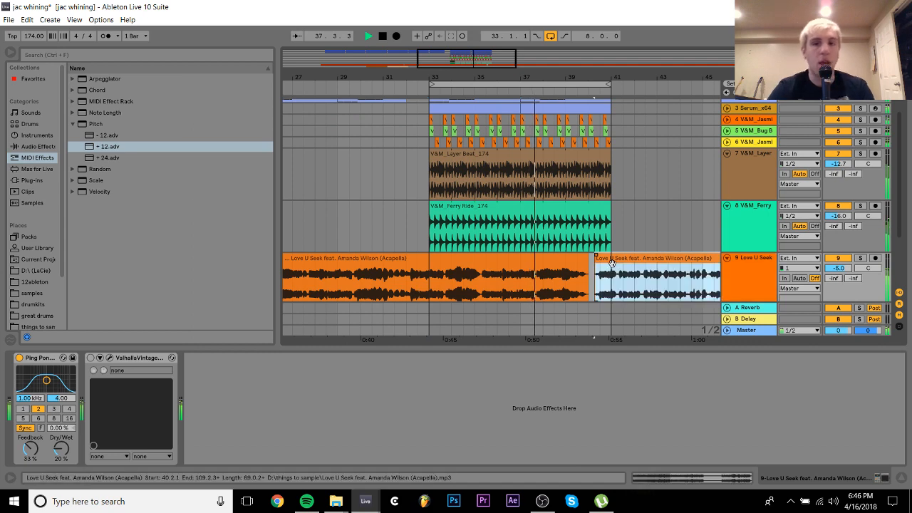
{"action": "key", "text": "space"}
{"action": "left_click_drag", "start_coordinate": [614, 76], "coordinate": [402, 53]}
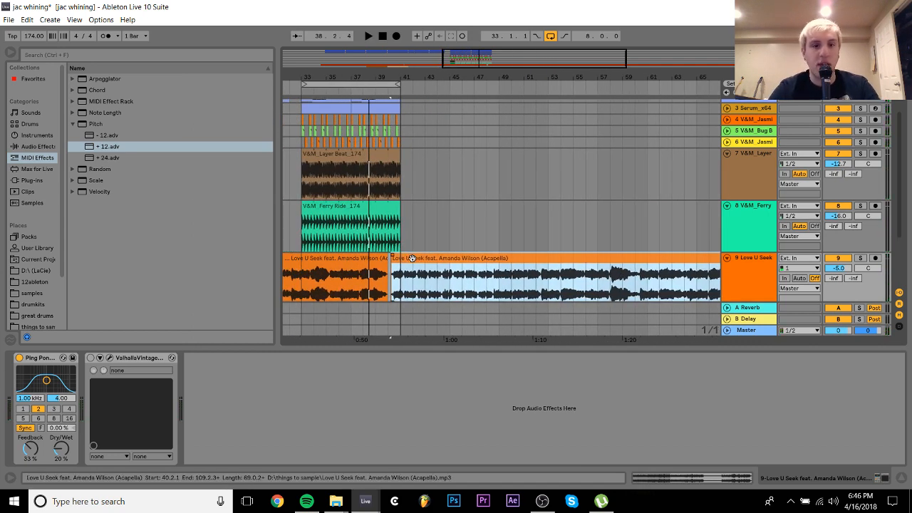
{"action": "scroll", "coordinate": [386, 100], "scroll_direction": "up", "scroll_amount": 3}
{"action": "left_click_drag", "start_coordinate": [373, 74], "coordinate": [374, 54]}
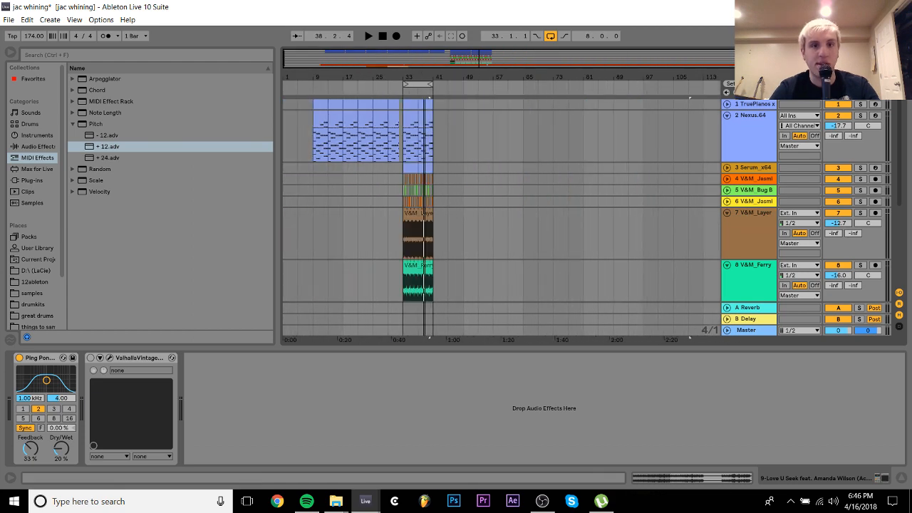
{"action": "scroll", "coordinate": [557, 280], "scroll_direction": "down", "scroll_amount": 3}
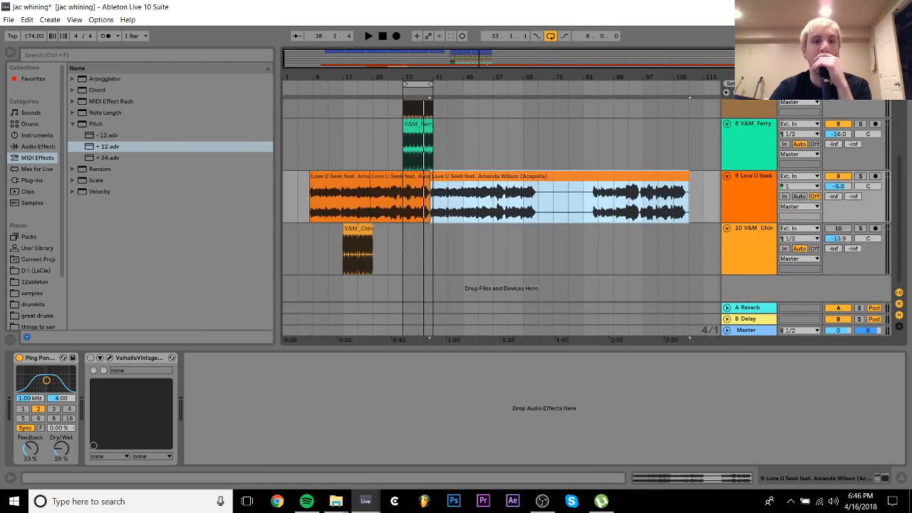
{"action": "left_click", "coordinate": [901, 477]}
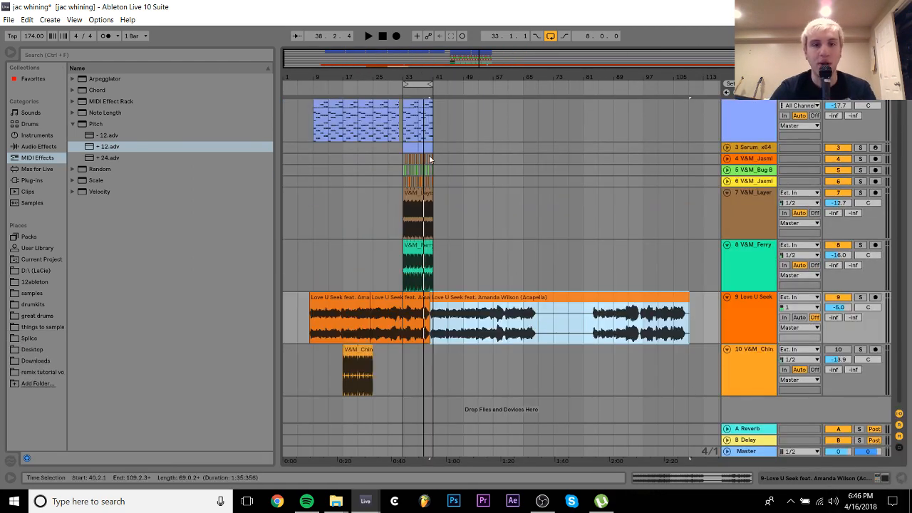
{"action": "left_click", "coordinate": [321, 106]}
{"action": "key", "text": "ctrl+a"}
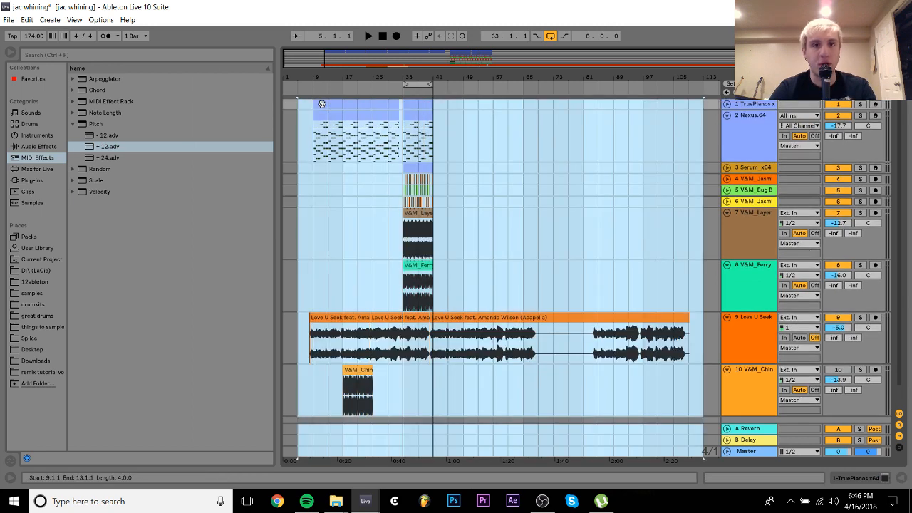
{"action": "left_click_drag", "start_coordinate": [321, 104], "coordinate": [410, 104]}
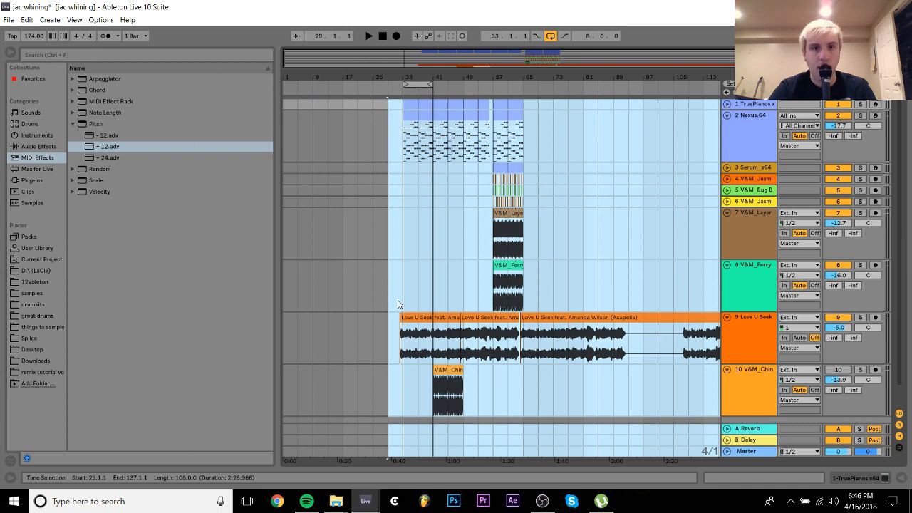
Copy the bar 57 drum clips on tracks 4 to 8 to bar 1 and duplicate them three times to fill up to bar 33
{"action": "left_click", "coordinate": [501, 266]}
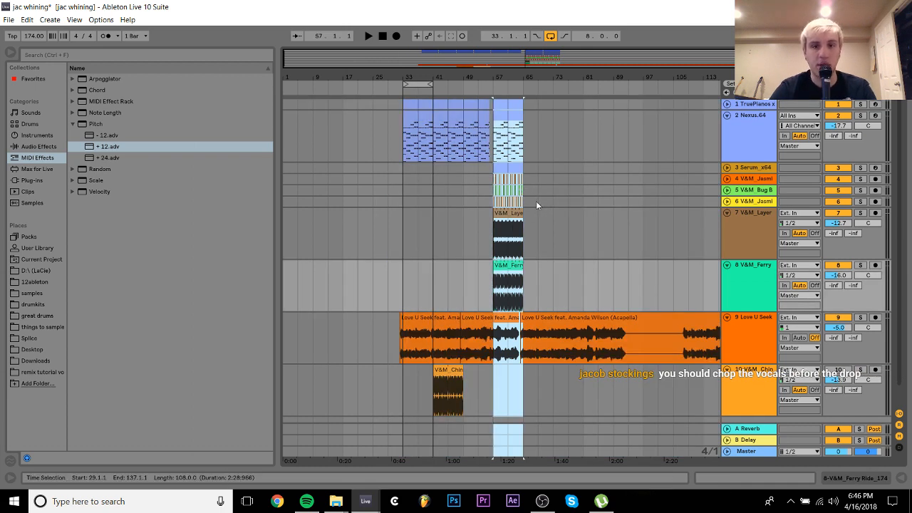
{"action": "key", "text": "ctrl+z"}
{"action": "key", "text": "ctrl+y"}
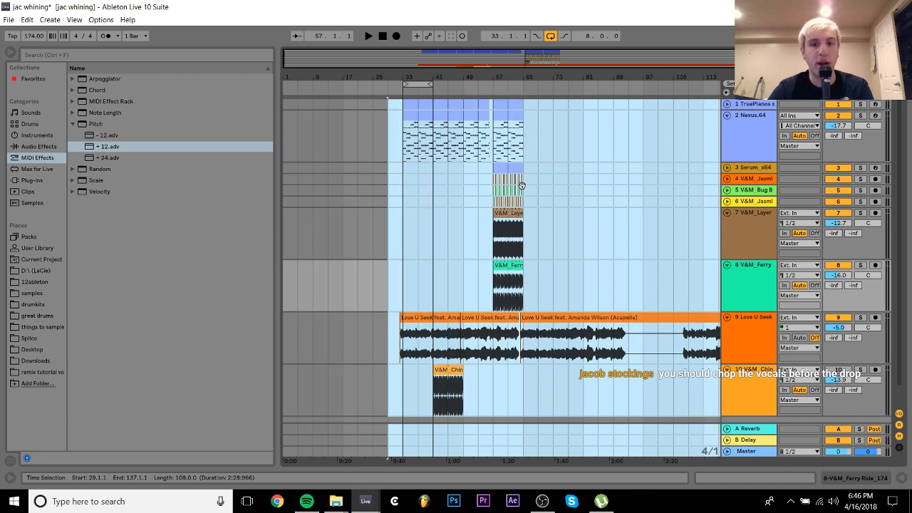
{"action": "left_click_drag", "start_coordinate": [525, 179], "coordinate": [306, 281]}
{"action": "key", "text": "ctrl+d"}
{"action": "key", "text": "ctrl+d"}
{"action": "key", "text": "ctrl+d"}
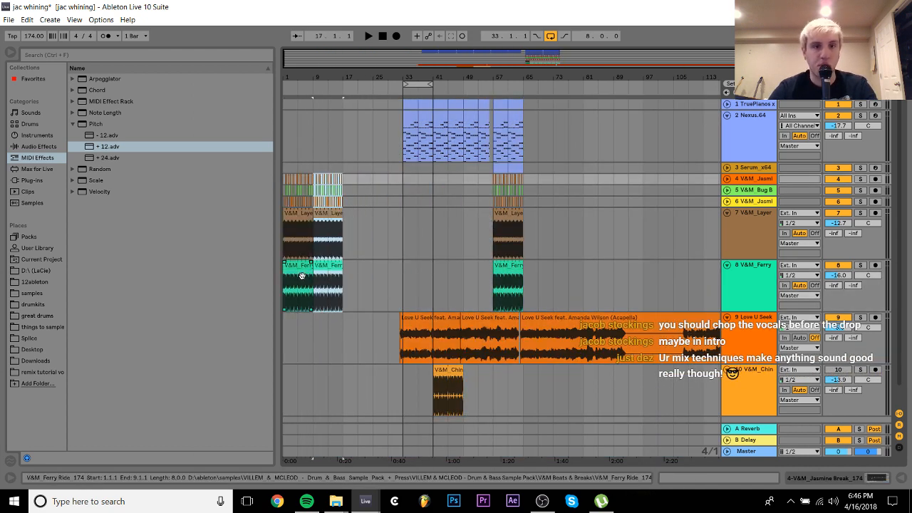
Delete the first two Ferry Ride clips, covering bars 1 to 17
{"action": "left_click", "coordinate": [328, 265]}
{"action": "left_click", "coordinate": [298, 266], "text": "shift"}
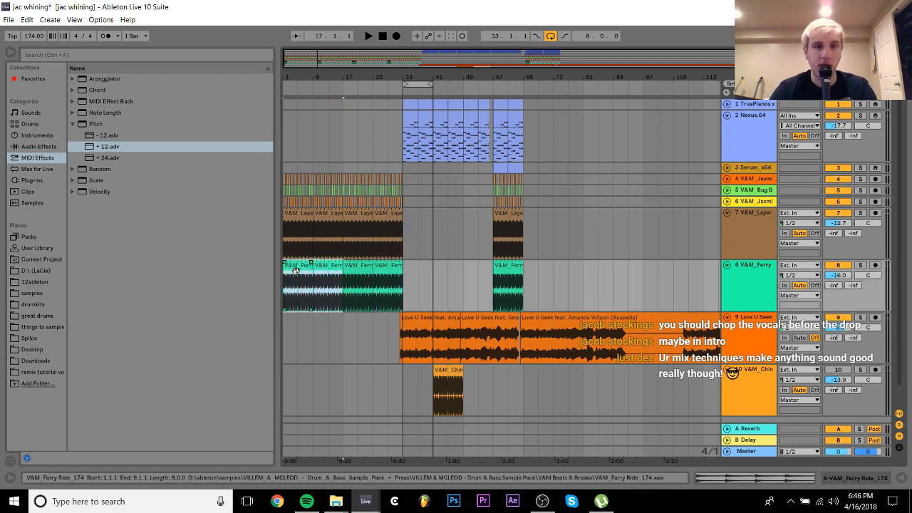
{"action": "key", "text": "Delete"}
Audition the arrangement from bars 1, 17 and 33, and turn off the arrangement loop
{"action": "key", "text": "space"}
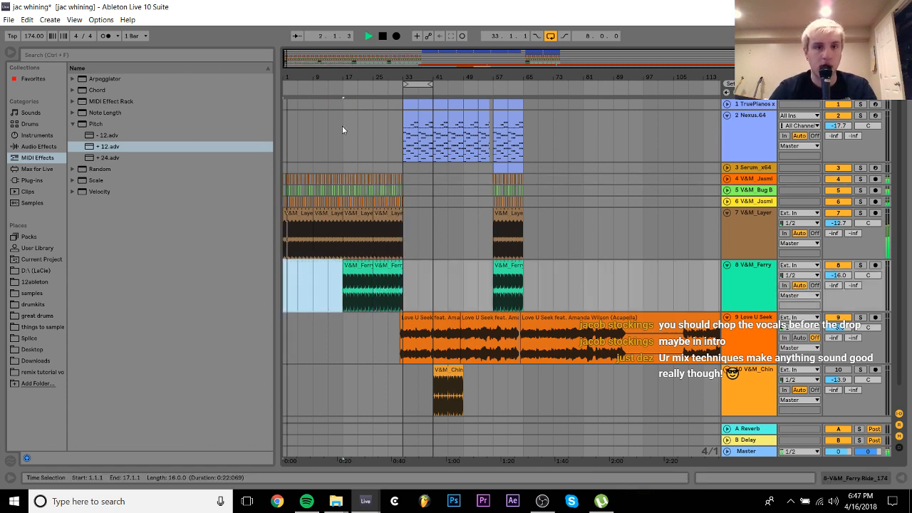
{"action": "key", "text": "space"}
{"action": "left_click", "coordinate": [343, 168]}
{"action": "left_click", "coordinate": [399, 168]}
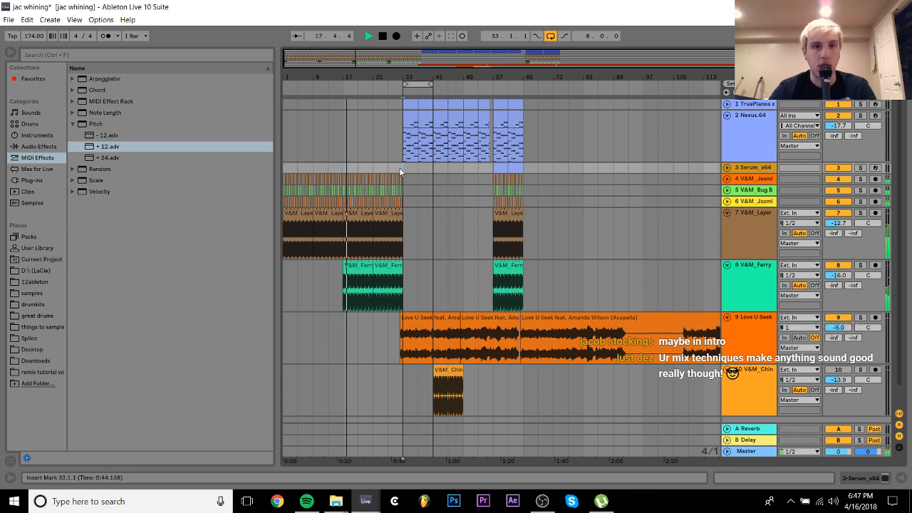
{"action": "key", "text": "space"}
{"action": "left_click_drag", "start_coordinate": [404, 75], "coordinate": [407, 274]}
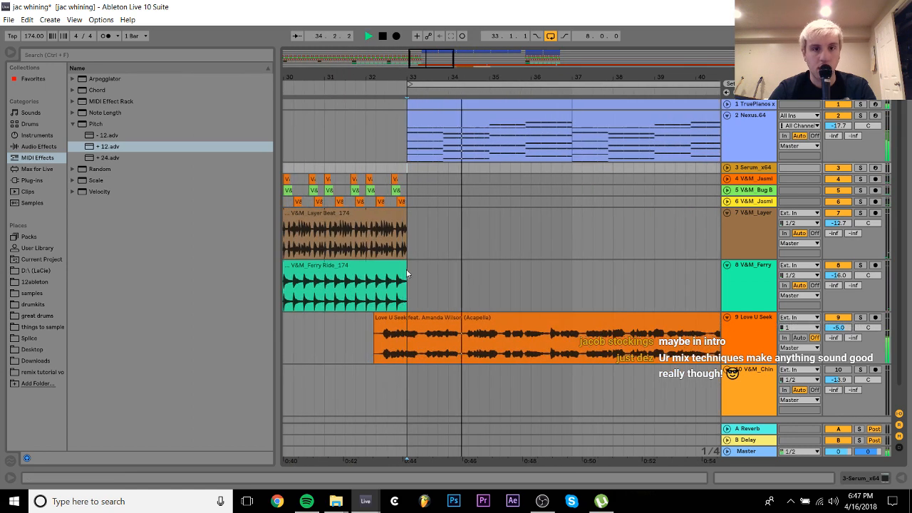
{"action": "left_click", "coordinate": [389, 334]}
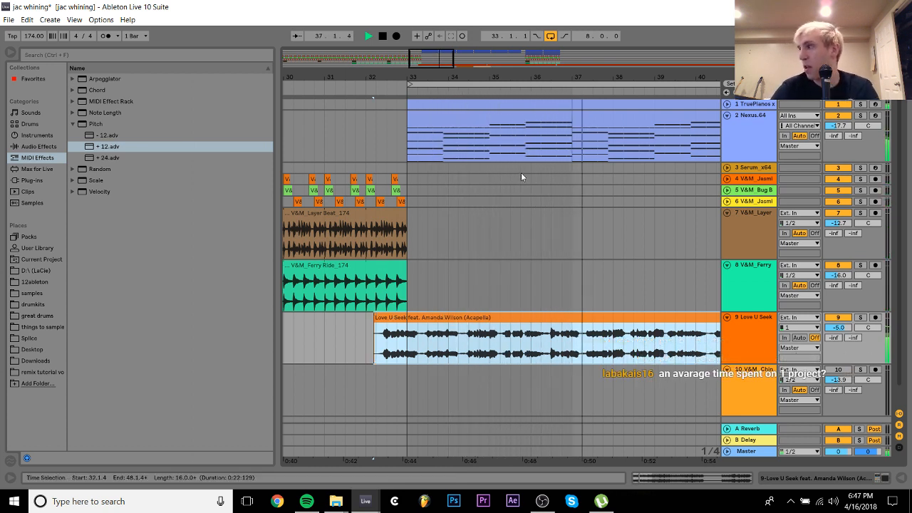
{"action": "left_click", "coordinate": [551, 36]}
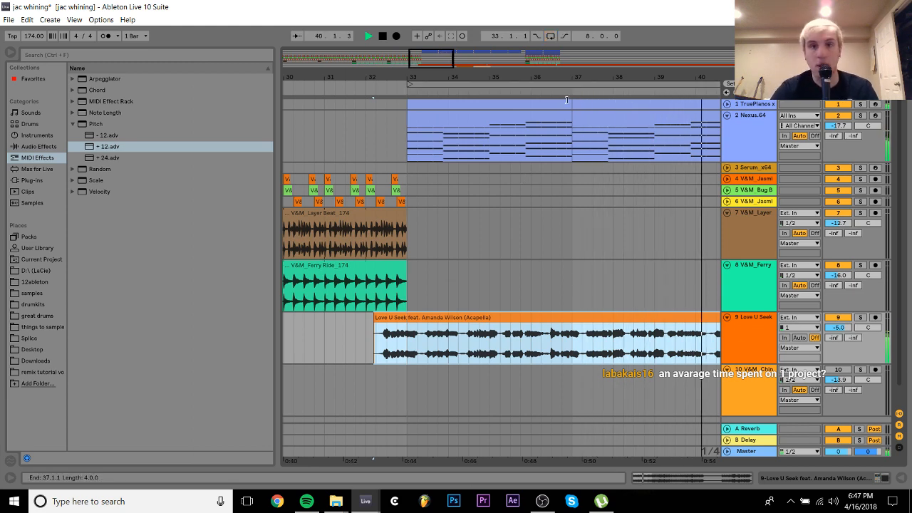
Try a copy of the Chindo Beat clip at bar 57 on the V&M_Layer track and play it
{"action": "left_click_drag", "start_coordinate": [555, 76], "coordinate": [284, 75]}
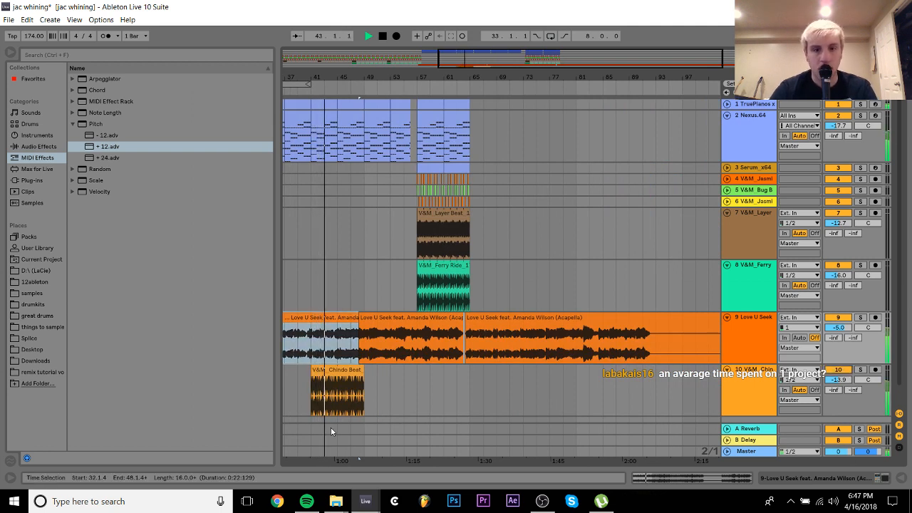
{"action": "left_click", "coordinate": [335, 386]}
{"action": "left_click_drag", "start_coordinate": [335, 385], "coordinate": [434, 165]}
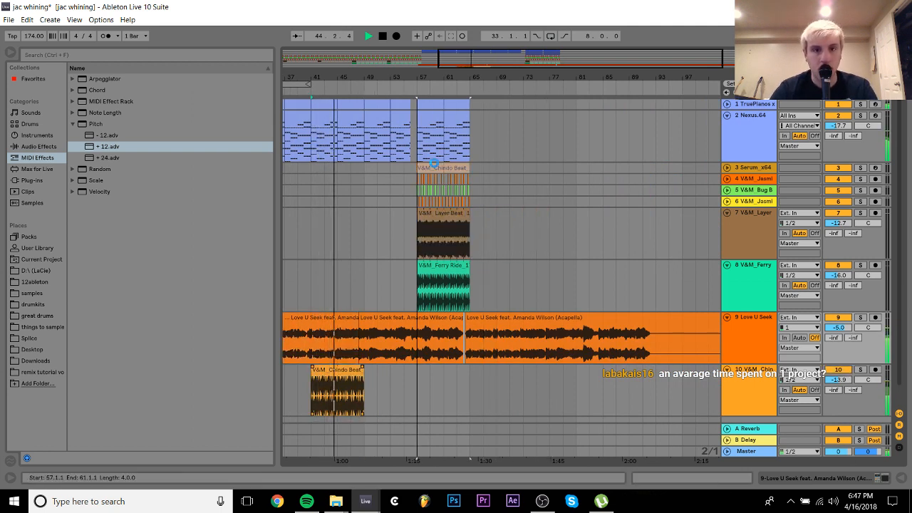
{"action": "left_click", "coordinate": [455, 288]}
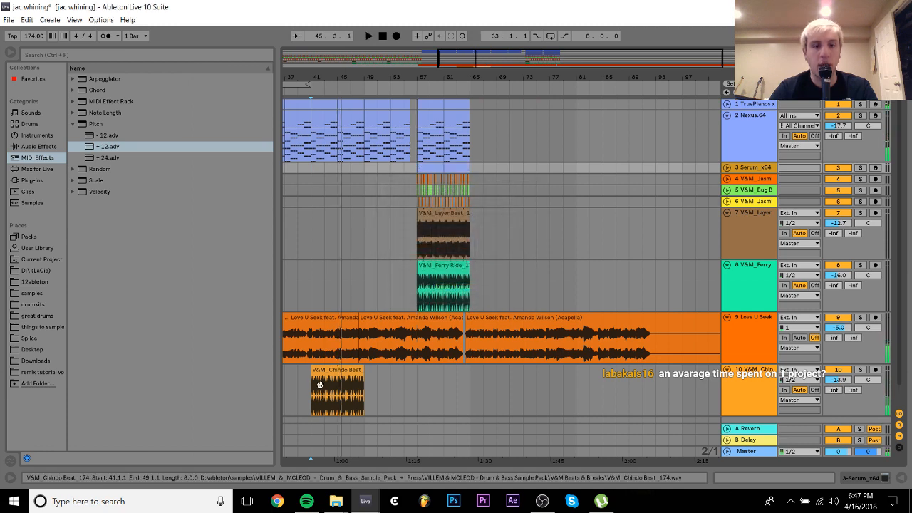
{"action": "left_click_drag", "start_coordinate": [481, 317], "coordinate": [439, 213]}
{"action": "double_click", "coordinate": [439, 213]}
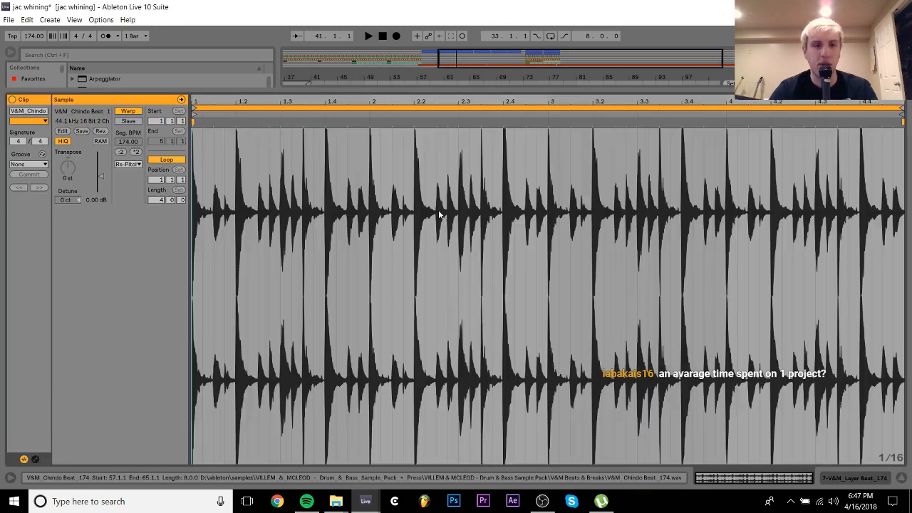
{"action": "key", "text": "space"}
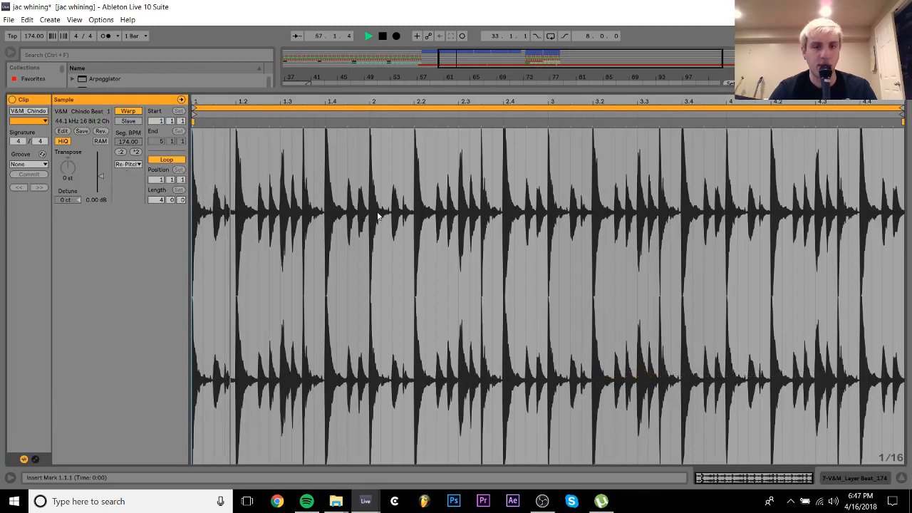
{"action": "left_click", "coordinate": [864, 478]}
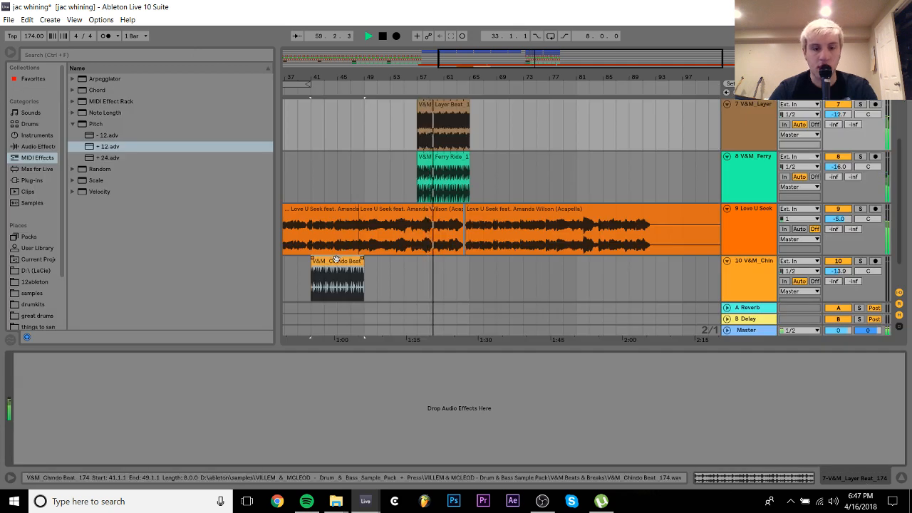
Replace the Layer Beat clip at bar 57 with the Chindo Beat clip at -10.1 dB track volume and delete the emptied audio track
{"action": "left_click_drag", "start_coordinate": [339, 261], "coordinate": [444, 105]}
{"action": "mouse_move", "coordinate": [838, 114]}
{"action": "left_mouse_down"}
{"action": "mouse_move", "coordinate": [838, 101]}
{"action": "mouse_move", "coordinate": [838, 120]}
{"action": "left_mouse_up"}
{"action": "left_click", "coordinate": [759, 278]}
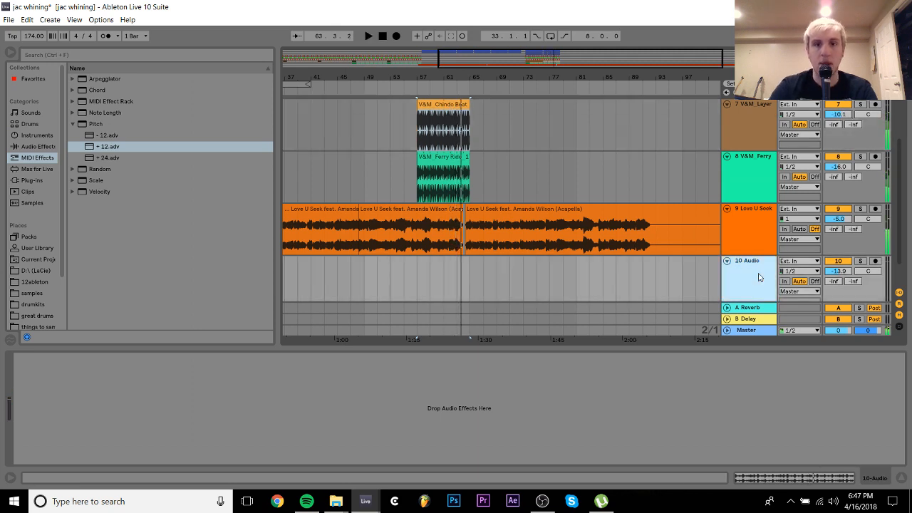
{"action": "key", "text": "Delete"}
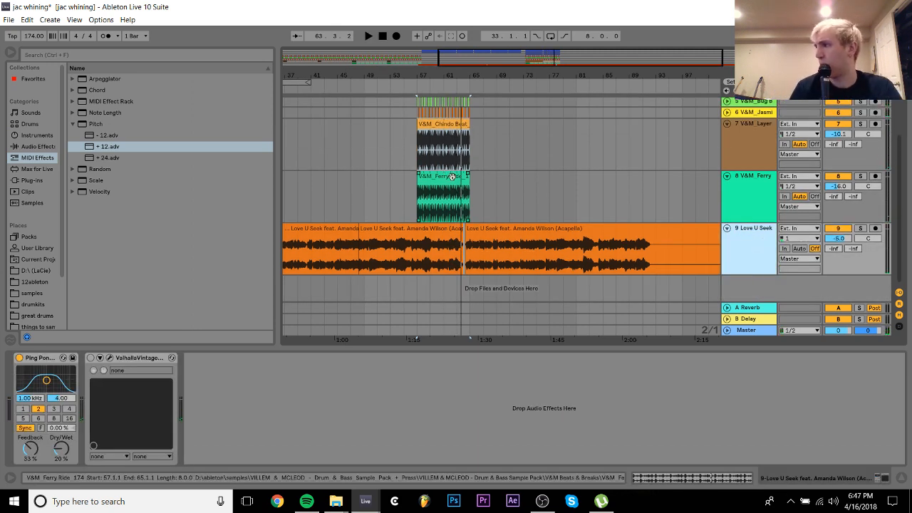
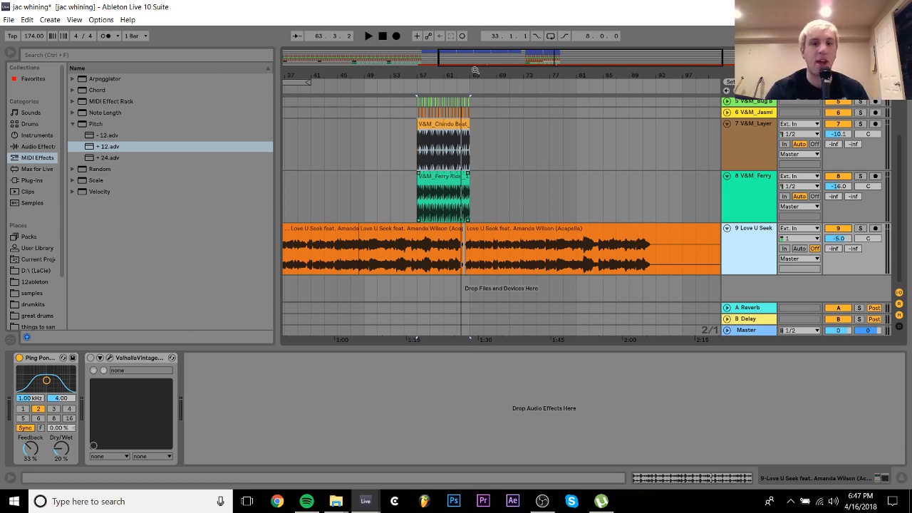
Extend the start of the last acapella clip back to 64.1.1
{"action": "left_click_drag", "start_coordinate": [489, 65], "coordinate": [473, 74]}
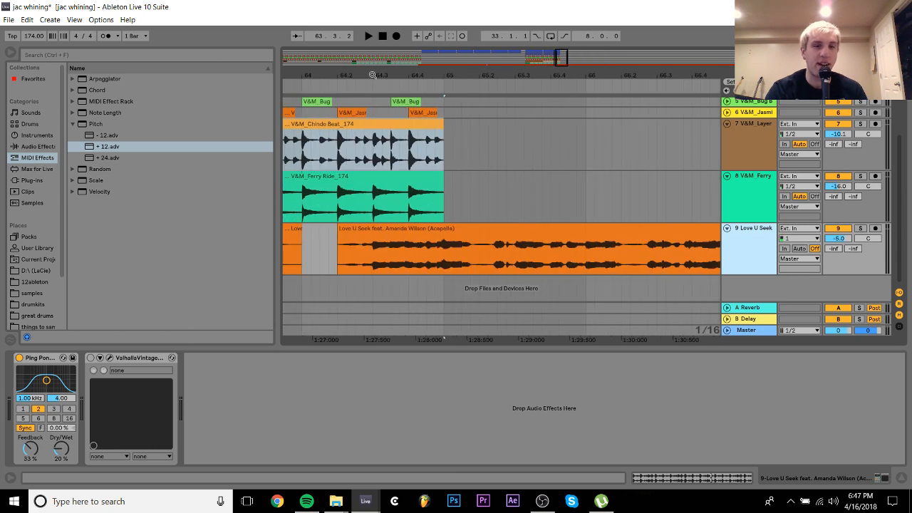
{"action": "left_click_drag", "start_coordinate": [372, 75], "coordinate": [372, 64]}
{"action": "left_click", "coordinate": [354, 231]}
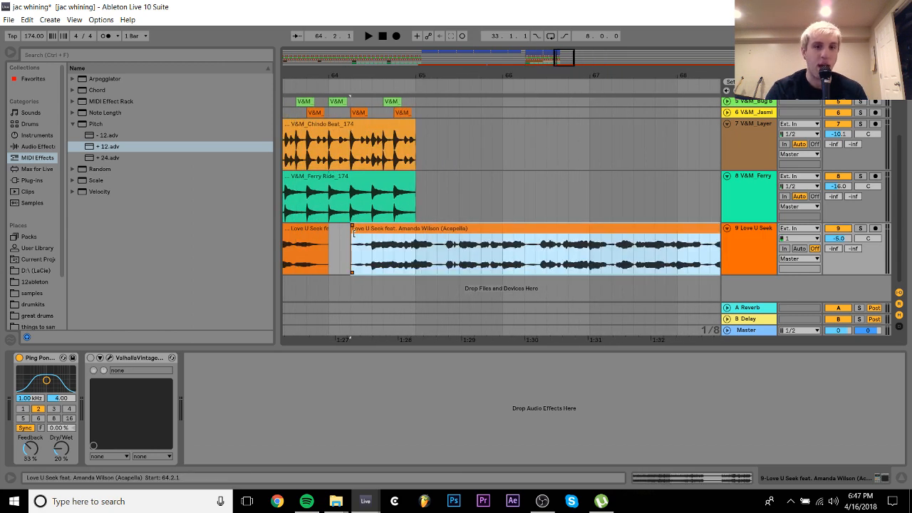
{"action": "left_click_drag", "start_coordinate": [354, 233], "coordinate": [330, 233]}
{"action": "left_click_drag", "start_coordinate": [355, 73], "coordinate": [429, 50]}
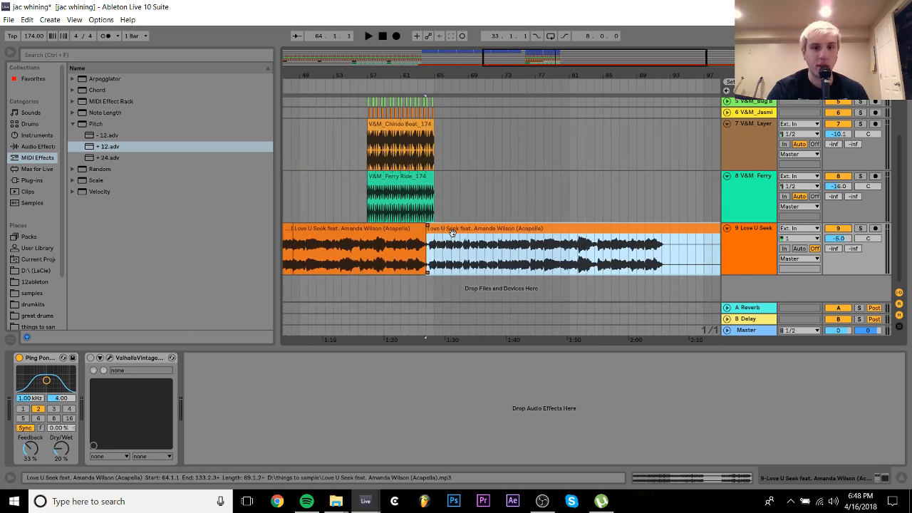
Move the last acapella clip 8 bars later to bar 72 and trim its start to 72.2.1
{"action": "left_click_drag", "start_coordinate": [452, 233], "coordinate": [519, 235]}
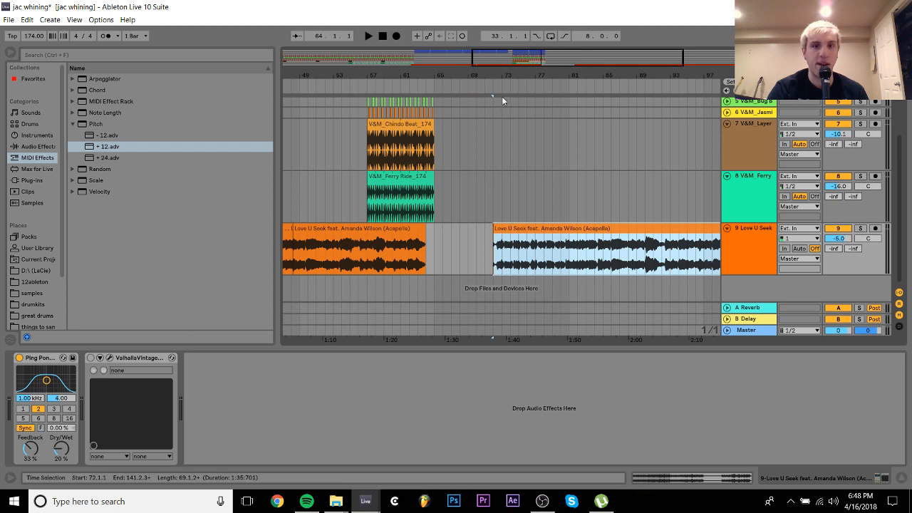
{"action": "left_click_drag", "start_coordinate": [501, 76], "coordinate": [504, 146]}
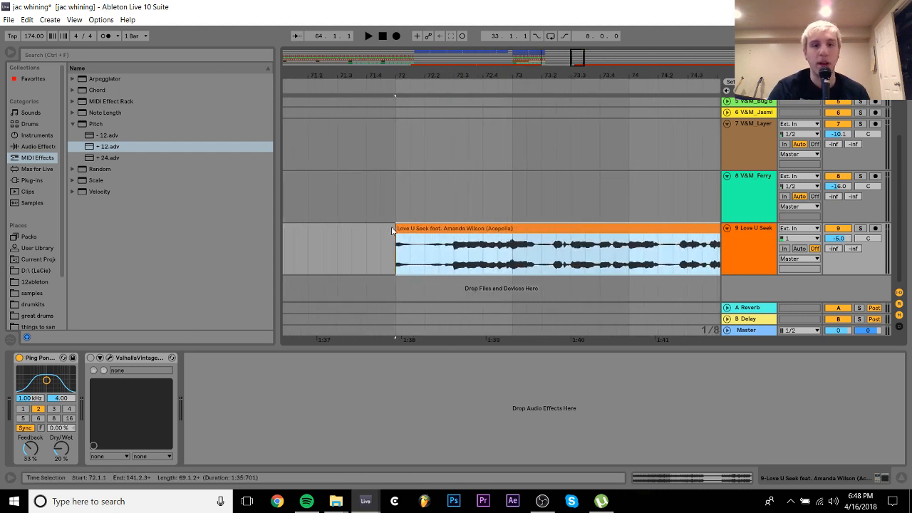
{"action": "left_click_drag", "start_coordinate": [400, 232], "coordinate": [424, 234]}
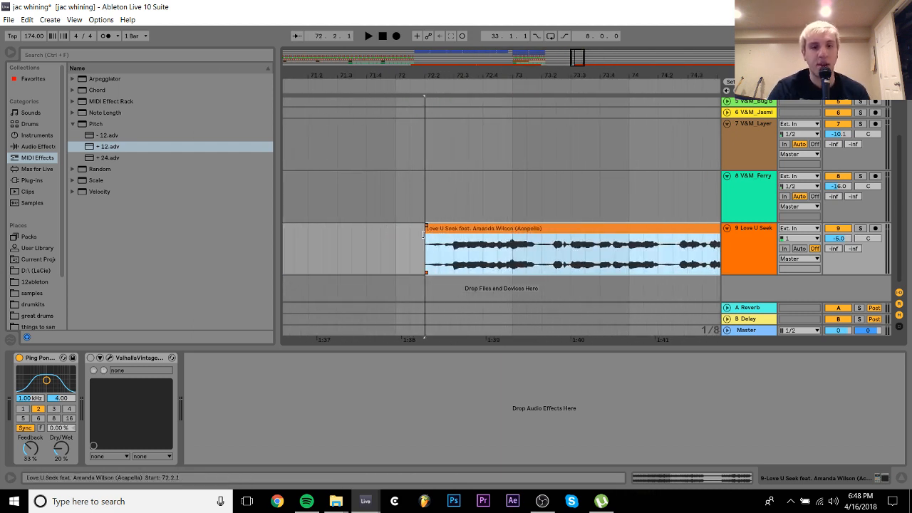
Duplicate the 8-bar drop section of synths, breaks and drum loops from bar 57 to bar 65 and play from bar 51
{"action": "left_click_drag", "start_coordinate": [401, 77], "coordinate": [667, 64]}
{"action": "left_click_drag", "start_coordinate": [572, 211], "coordinate": [446, 104]}
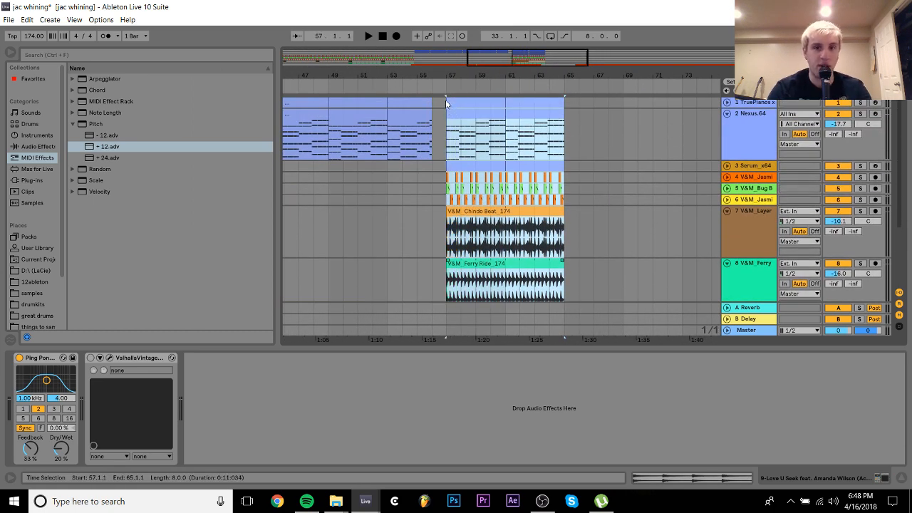
{"action": "key", "text": "ctrl+d"}
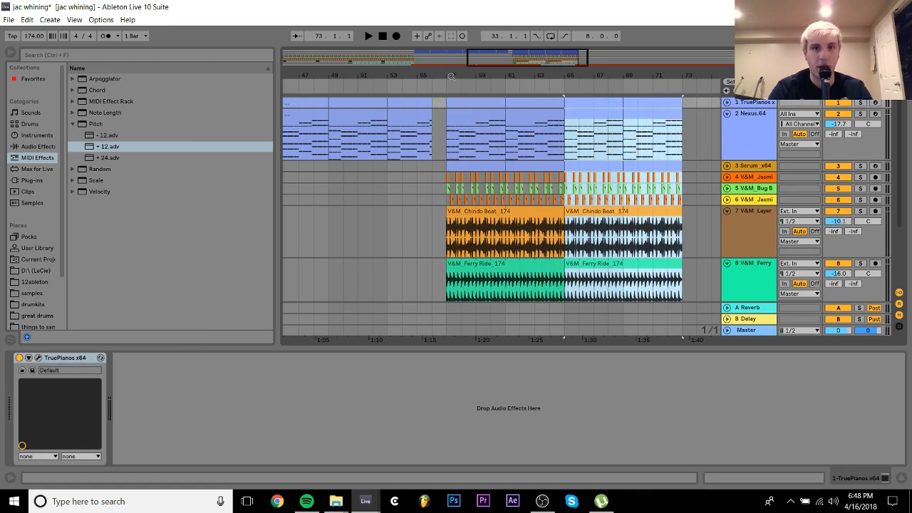
{"action": "left_click", "coordinate": [363, 173]}
{"action": "key", "text": "space"}
{"action": "scroll", "coordinate": [558, 177], "scroll_direction": "down", "scroll_amount": 2}
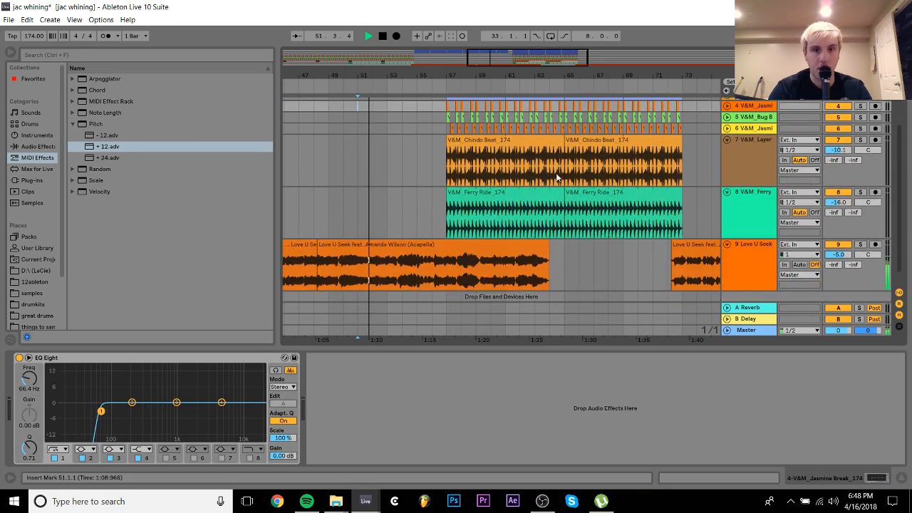
Duplicate the roughly 8-bar acapella section starting at 56.1.1 directly after itself at bar 64
{"action": "left_click_drag", "start_coordinate": [442, 76], "coordinate": [440, 153]}
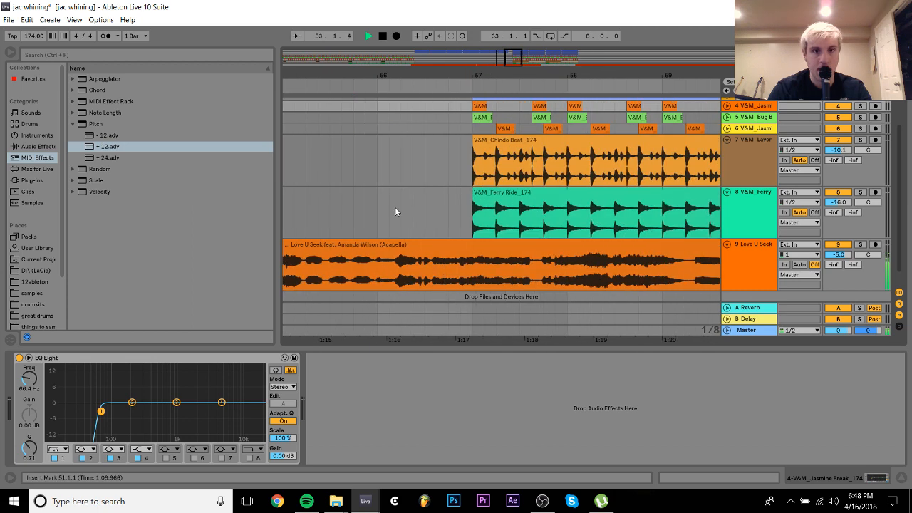
{"action": "left_click", "coordinate": [377, 278]}
{"action": "left_click_drag", "start_coordinate": [456, 73], "coordinate": [342, 36]}
{"action": "left_click", "coordinate": [618, 269], "text": "shift"}
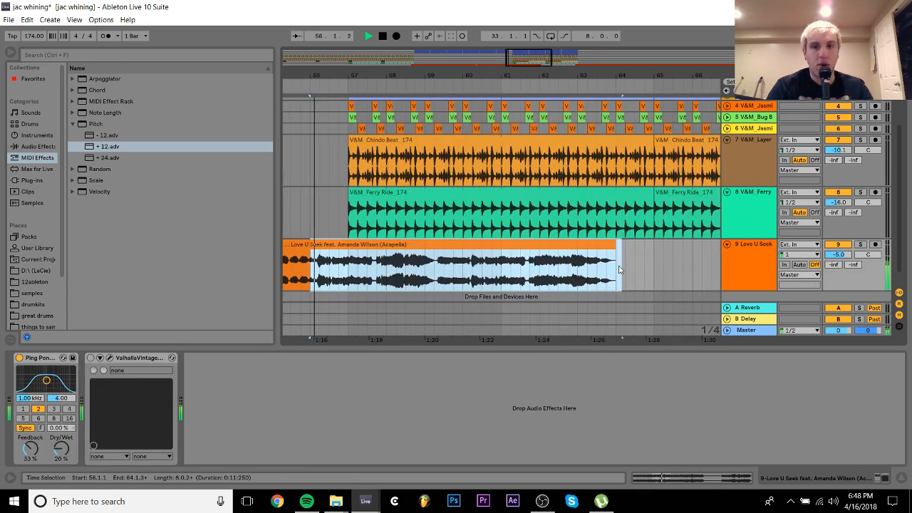
{"action": "key", "text": "ctrl+d"}
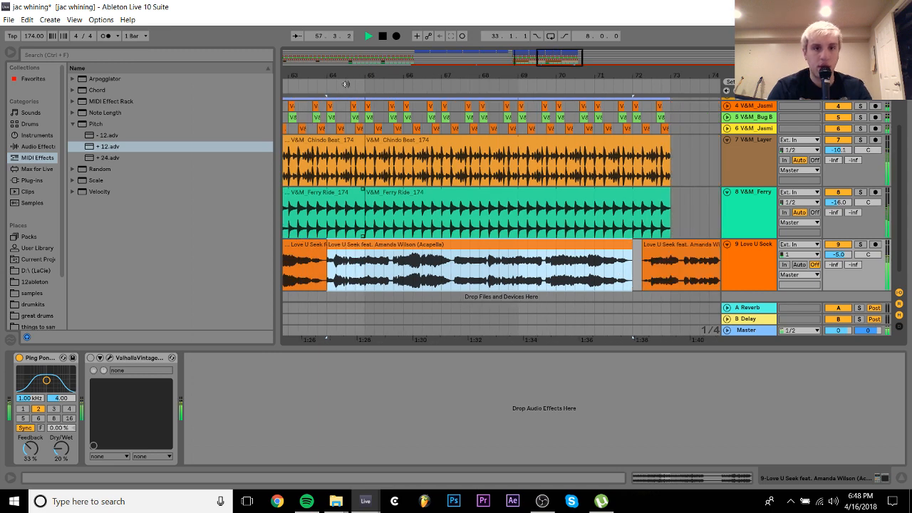
Split the duplicated acapella clip at 64.1.3, delete the short piece before the split, and stop playback
{"action": "left_click_drag", "start_coordinate": [335, 75], "coordinate": [334, 138]}
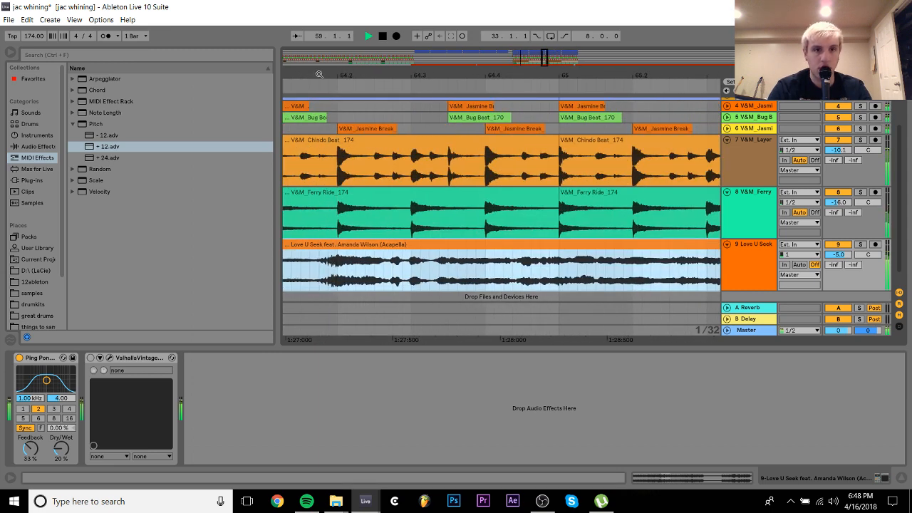
{"action": "left_click_drag", "start_coordinate": [318, 75], "coordinate": [517, 75]}
{"action": "left_click", "coordinate": [508, 271]}
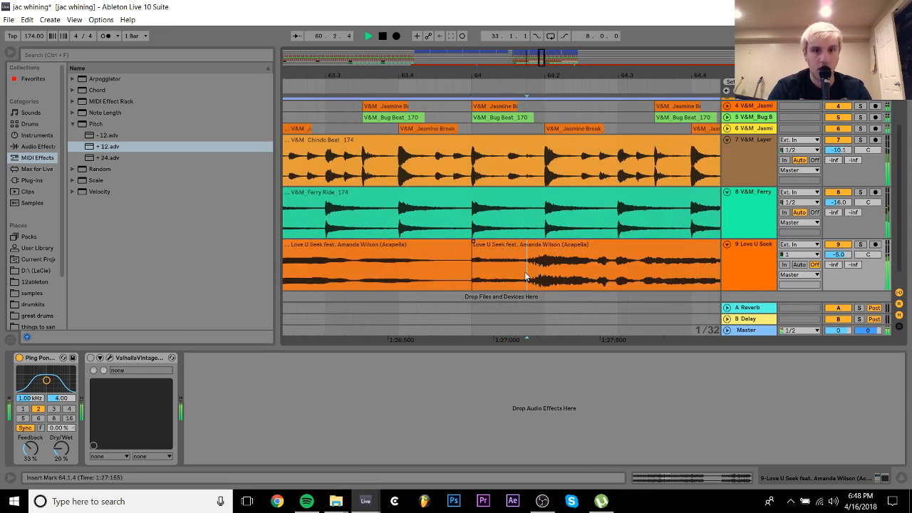
{"action": "left_click", "coordinate": [520, 274]}
{"action": "key", "text": "ctrl+e"}
{"action": "left_click", "coordinate": [502, 246]}
{"action": "key", "text": "Delete"}
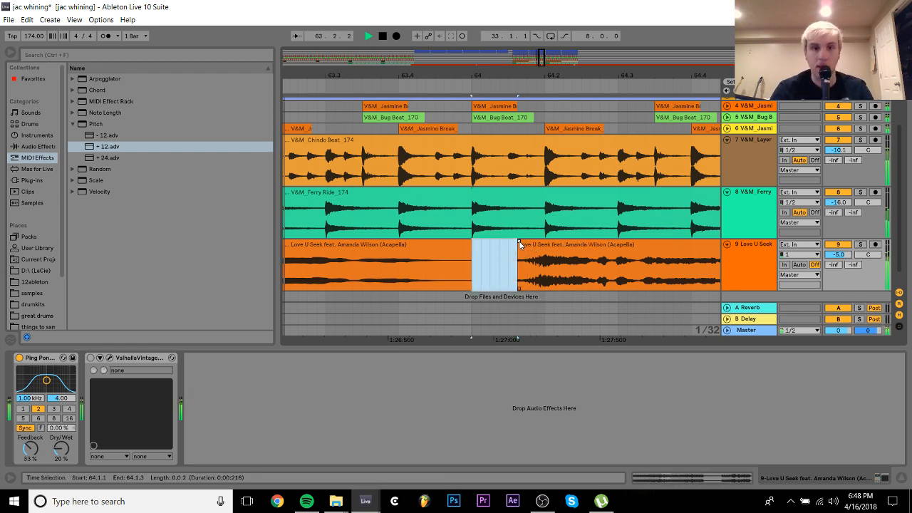
{"action": "scroll", "coordinate": [525, 245], "scroll_direction": "up", "scroll_amount": 3}
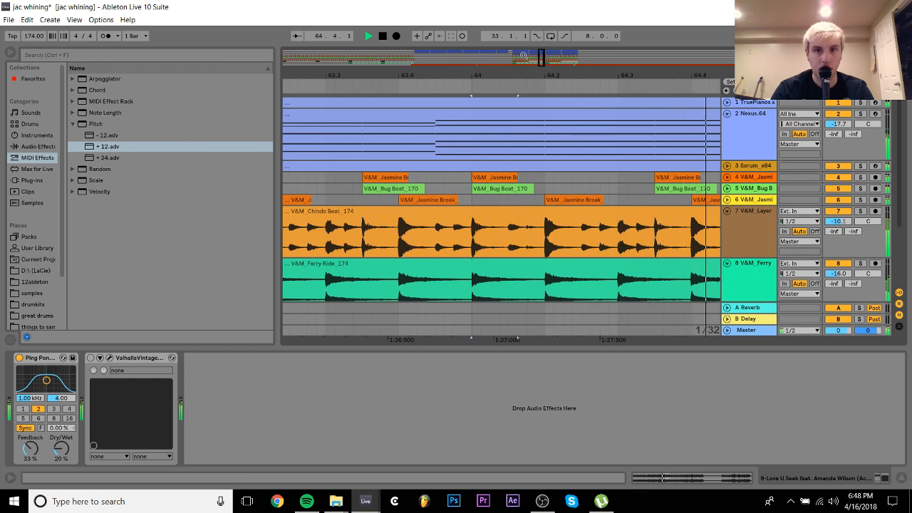
{"action": "scroll", "coordinate": [524, 244], "scroll_direction": "down", "scroll_amount": 10}
{"action": "key", "text": "space"}
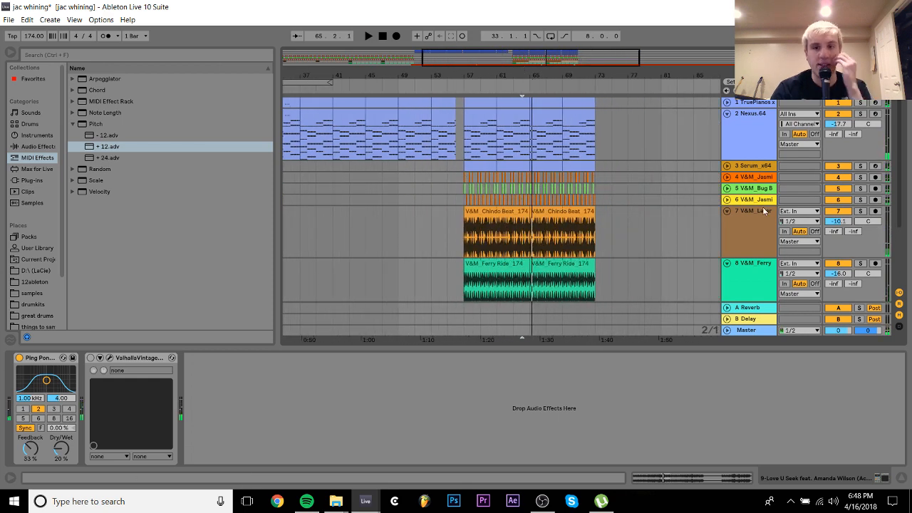
Mute the V&M_Jasmine Break track 6 and insert a new MIDI track below the V&M_Bug Beat track
{"action": "left_click", "coordinate": [756, 201]}
{"action": "left_click", "coordinate": [726, 178]}
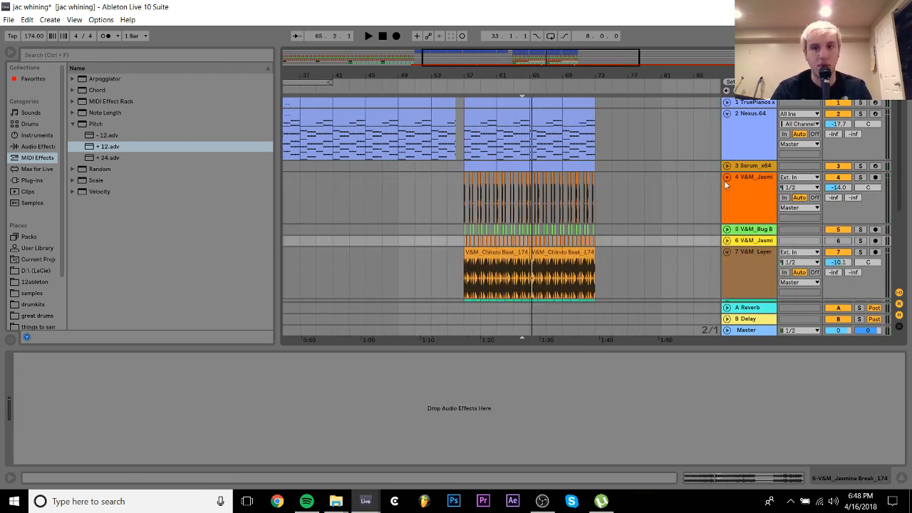
{"action": "left_click", "coordinate": [754, 229]}
{"action": "key", "text": "ctrl+shift+t"}
Play the drop and place the insert marker at 57.1.1 on the new MIDI track
{"action": "key", "text": "space"}
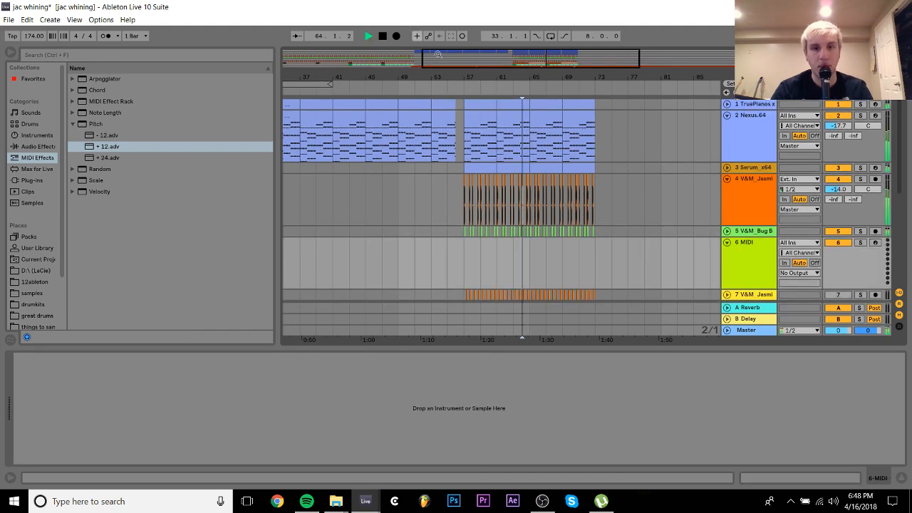
{"action": "left_click_drag", "start_coordinate": [472, 72], "coordinate": [476, 122]}
{"action": "key", "text": "space"}
{"action": "scroll", "coordinate": [741, 230], "scroll_direction": "down", "scroll_amount": 3}
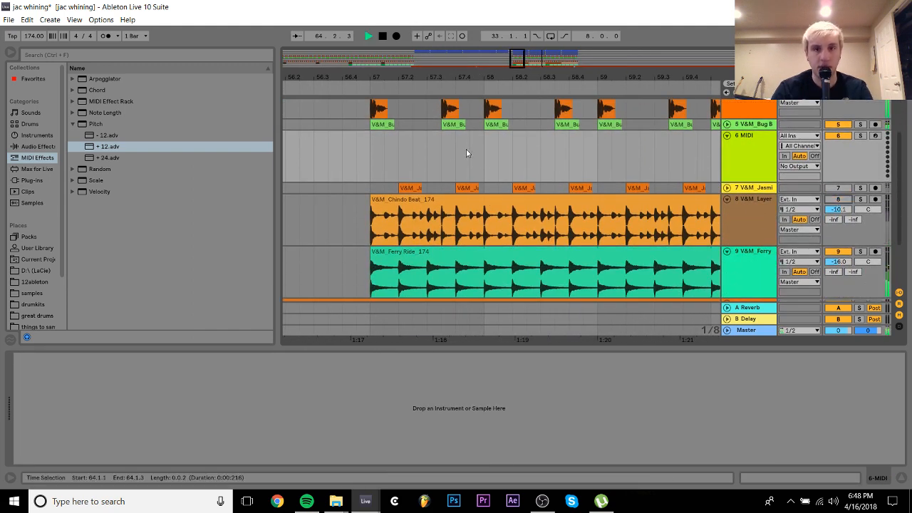
{"action": "left_click", "coordinate": [369, 158]}
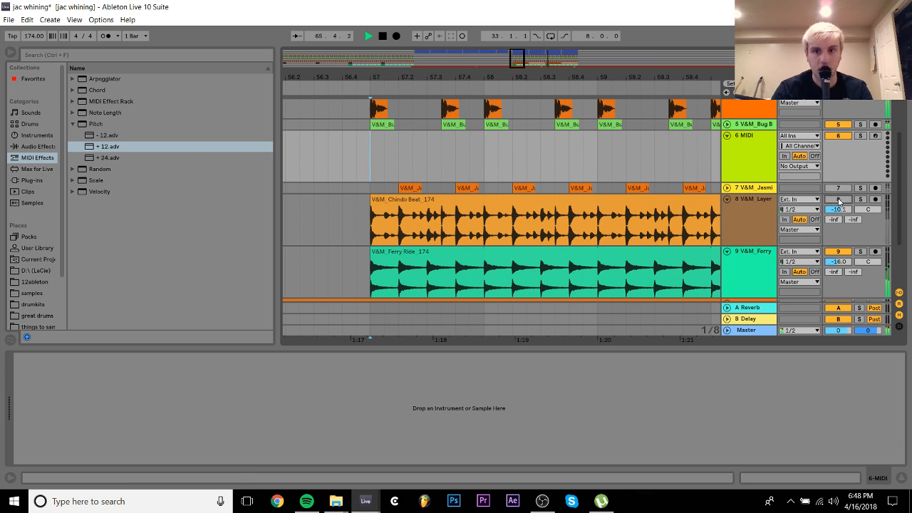
Show the samples folder and collapse V&M Beats & Breaks to return to the Villem & McLeod pack folder
{"action": "left_click", "coordinate": [34, 293]}
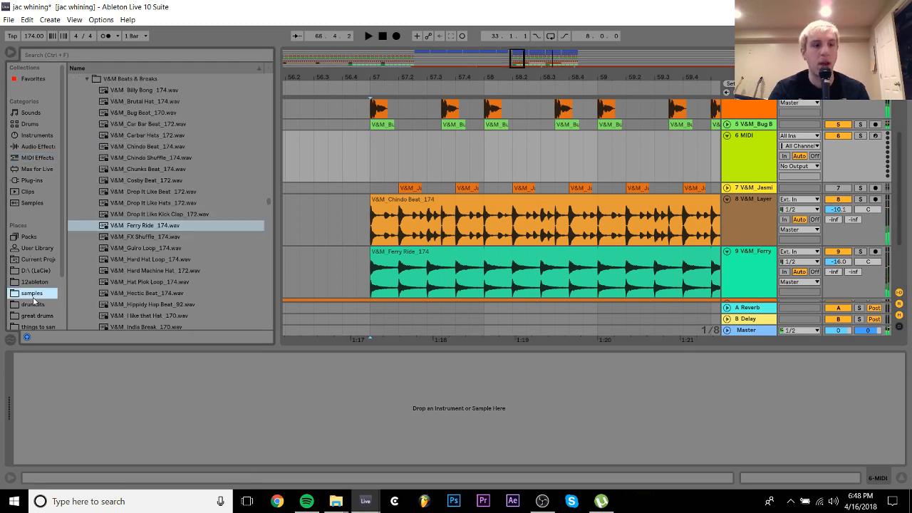
{"action": "left_click", "coordinate": [149, 245]}
{"action": "key", "text": "Up"}
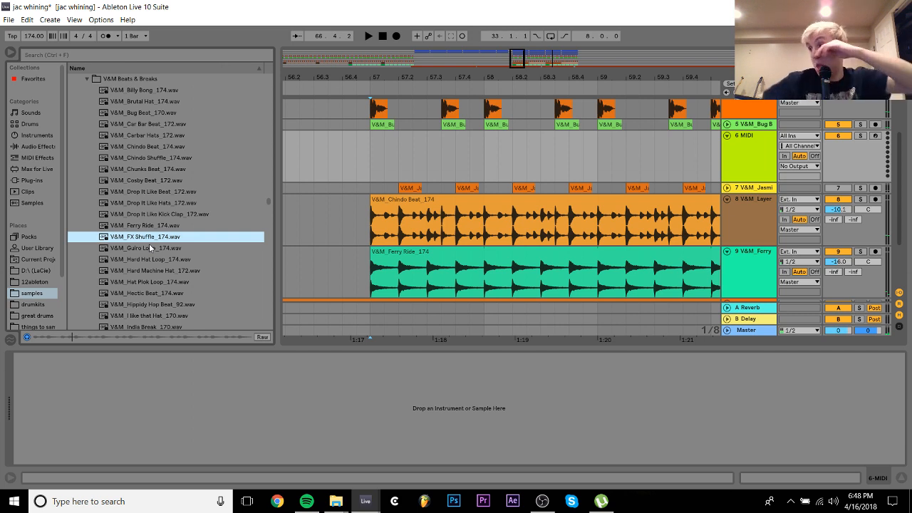
{"action": "key", "text": "Left"}
{"action": "key", "text": "Left"}
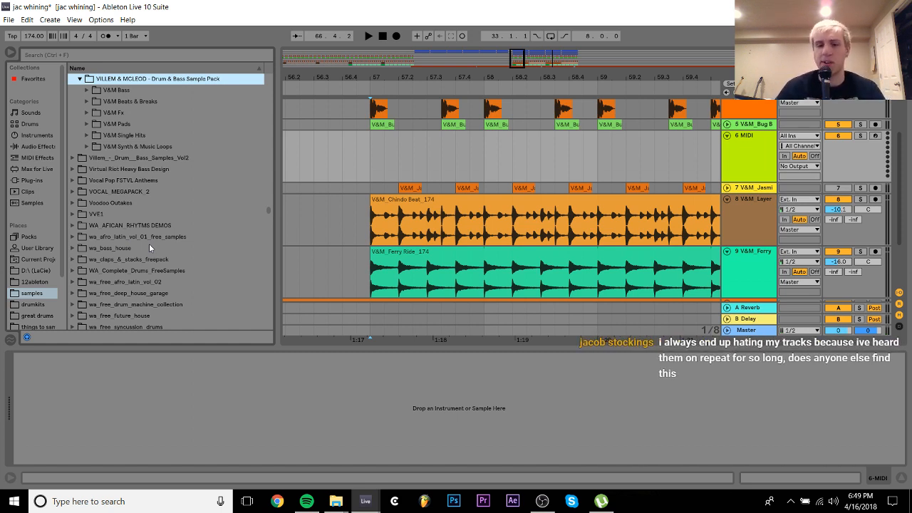
{"action": "left_click", "coordinate": [599, 505]}
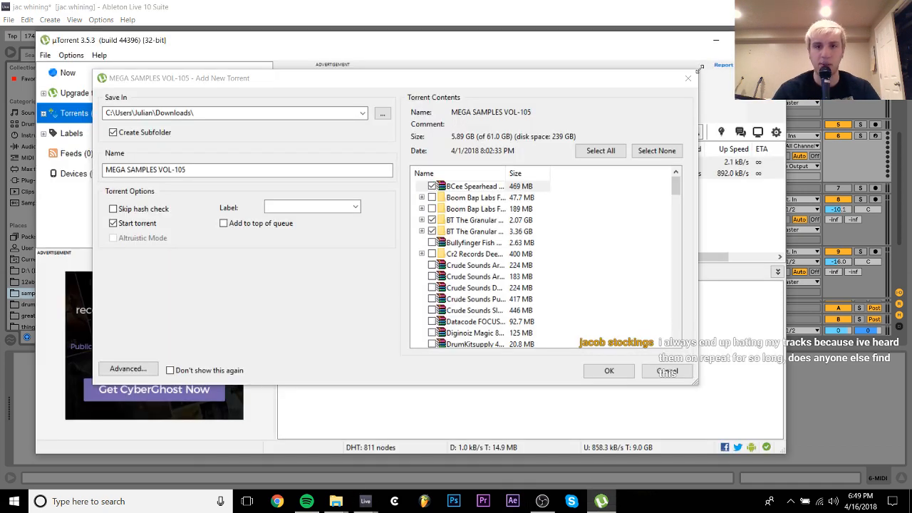
{"action": "left_click", "coordinate": [525, 476]}
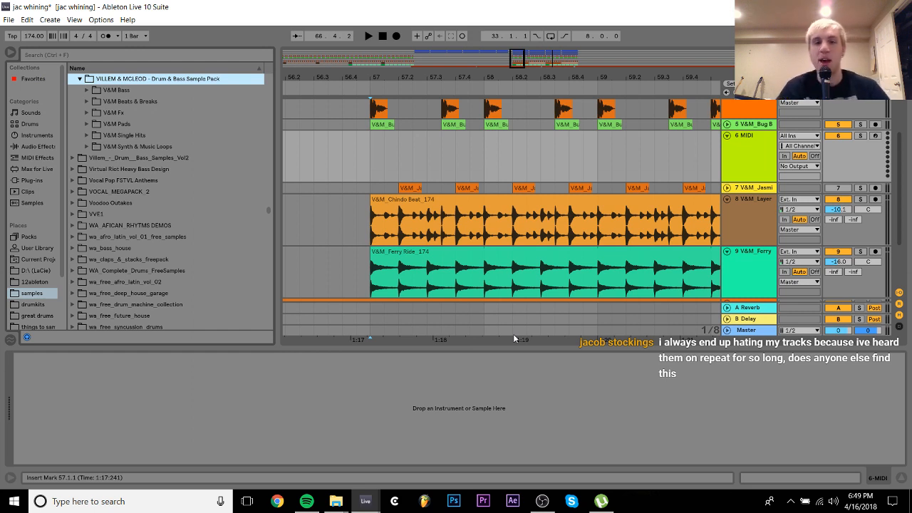
Expand the V&M Snares folder inside V&M Single Hits and preview V&M Snare 01
{"action": "left_click", "coordinate": [159, 134]}
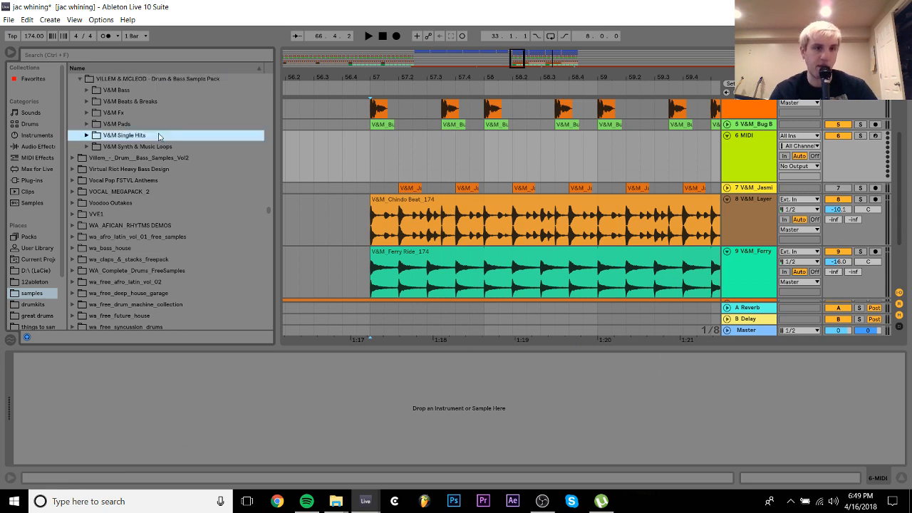
{"action": "key", "text": "Right"}
{"action": "key", "text": "Down"}
{"action": "key", "text": "Down"}
{"action": "key", "text": "Down"}
{"action": "key", "text": "Right"}
{"action": "key", "text": "Down"}
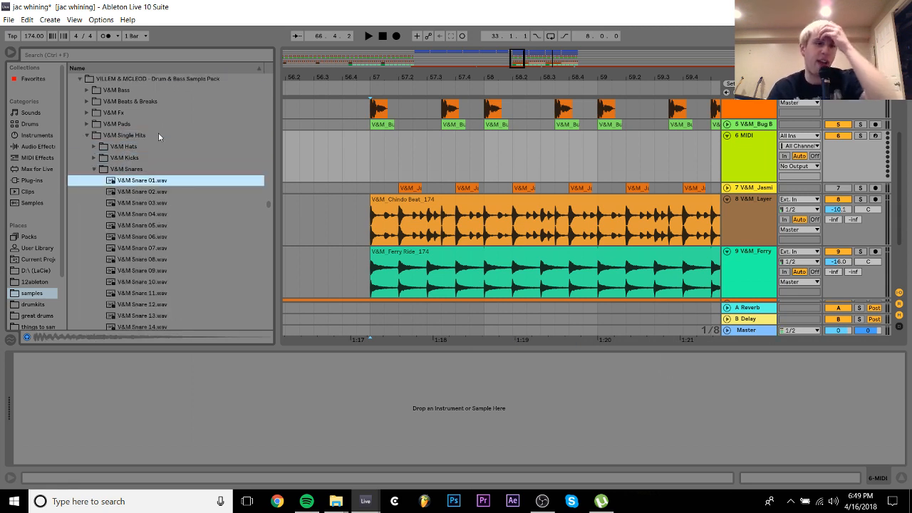
Audition the following snare samples in the V&M Snares folder one after another
{"action": "key", "text": "Down"}
{"action": "key", "text": "Down"}
{"action": "key", "text": "Down"}
{"action": "key", "text": "Down"}
{"action": "key", "text": "Down"}
{"action": "key", "text": "Down"}
{"action": "key", "text": "Down"}
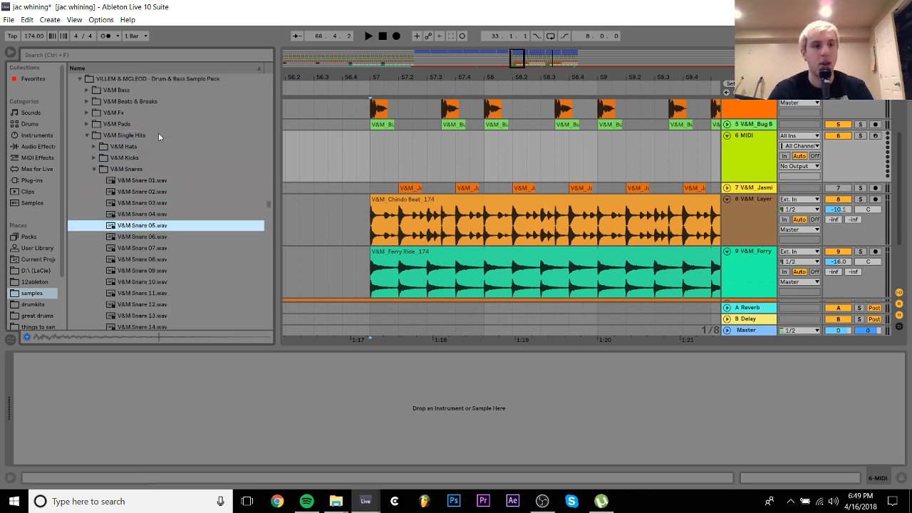
{"action": "key", "text": "Down"}
{"action": "key", "text": "Down"}
{"action": "key", "text": "Down"}
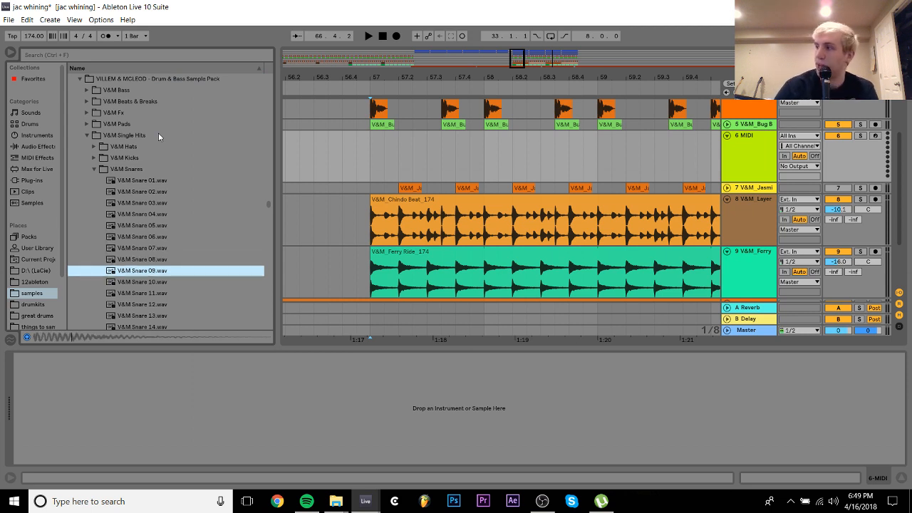
{"action": "key", "text": "Down"}
{"action": "key", "text": "Down"}
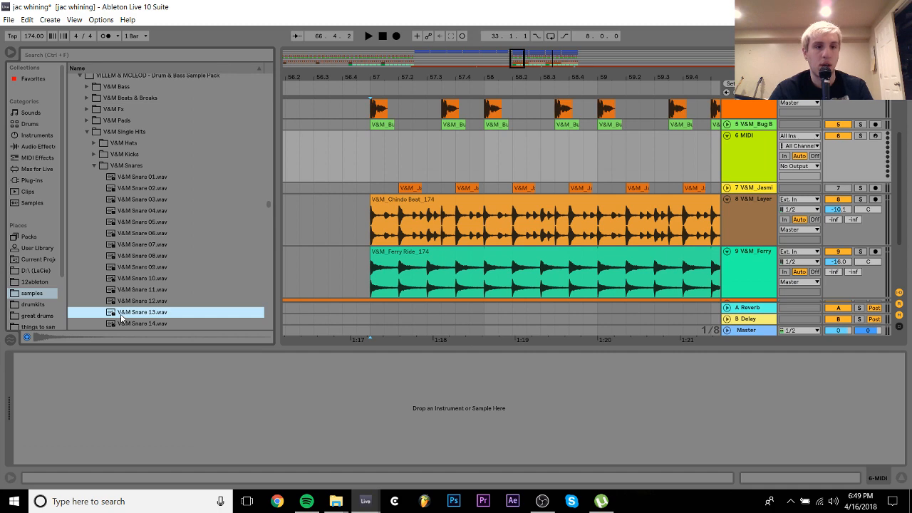
Place V&M Snare 13 at 57.2.1 on the new track and shorten the clip to end just after 57.2.4
{"action": "left_click_drag", "start_coordinate": [121, 318], "coordinate": [403, 147]}
{"action": "double_click", "coordinate": [420, 135]}
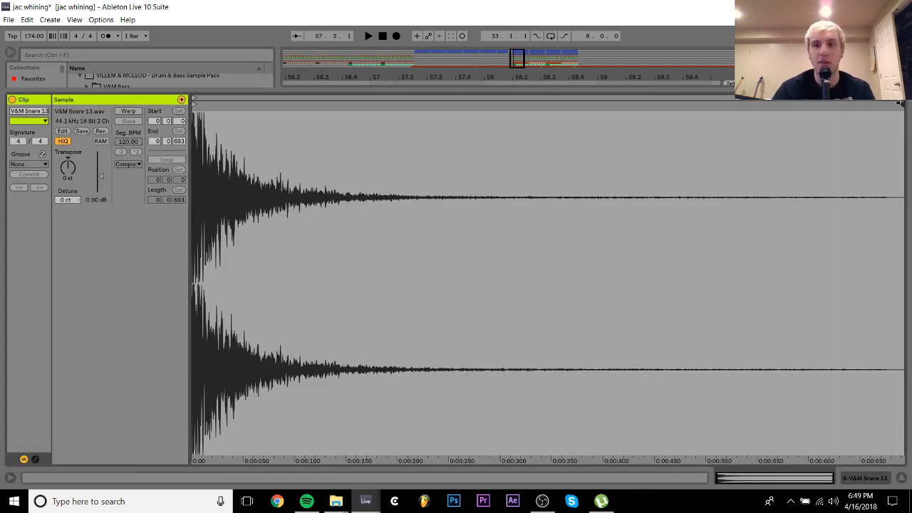
{"action": "left_click_drag", "start_coordinate": [900, 103], "coordinate": [488, 146]}
{"action": "left_click", "coordinate": [861, 480]}
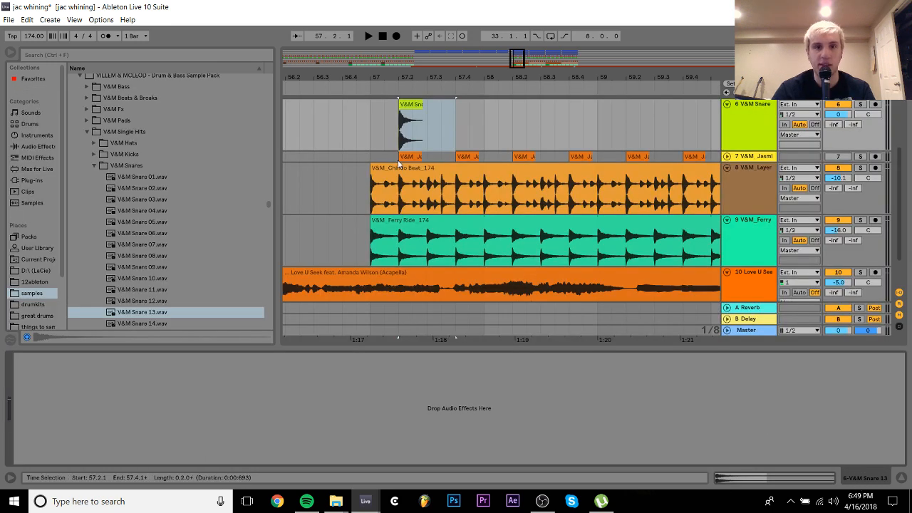
Fade out the snare clip over its full length and set its track volume to -8.9 dB while playing from bar 57
{"action": "left_click_drag", "start_coordinate": [420, 102], "coordinate": [355, 98]}
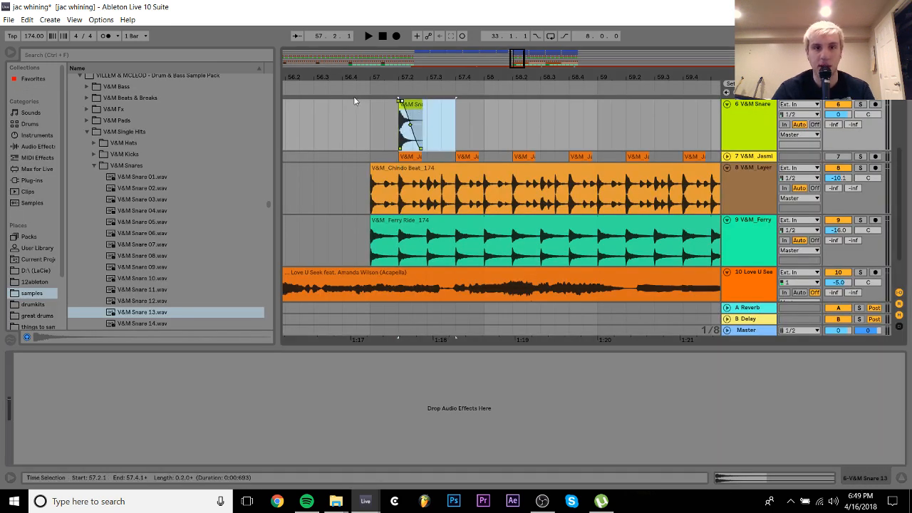
{"action": "left_click", "coordinate": [417, 104]}
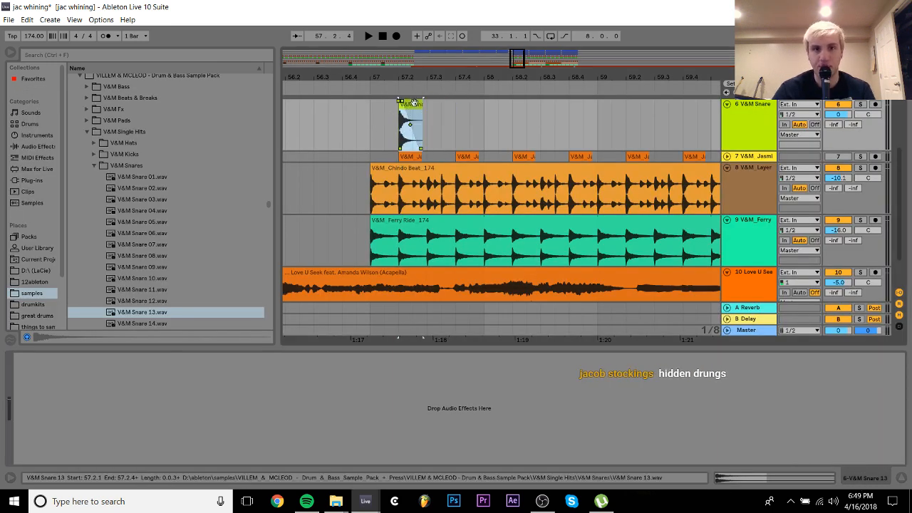
{"action": "left_click", "coordinate": [369, 126]}
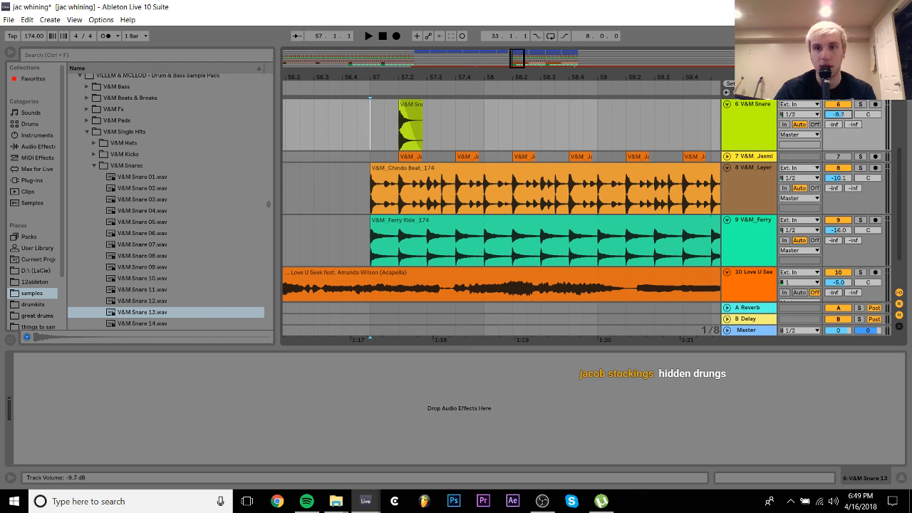
{"action": "key", "text": "space"}
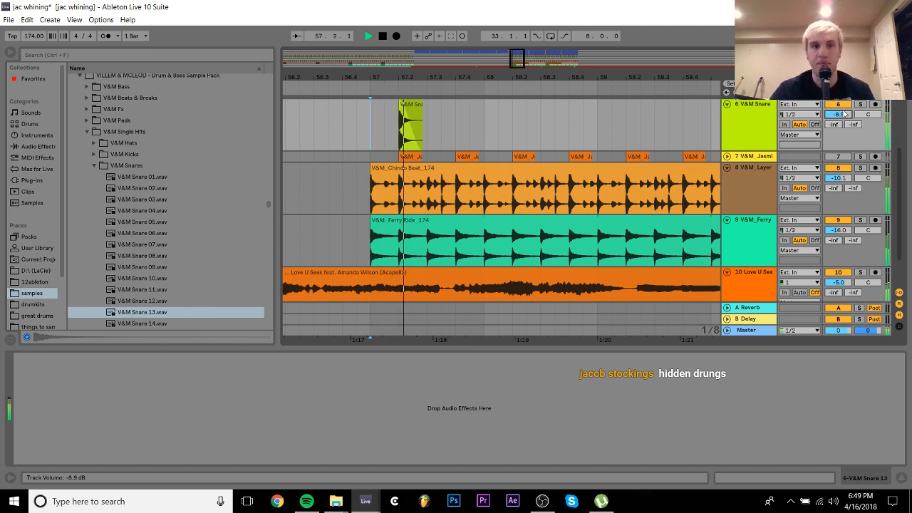
{"action": "key", "text": "space"}
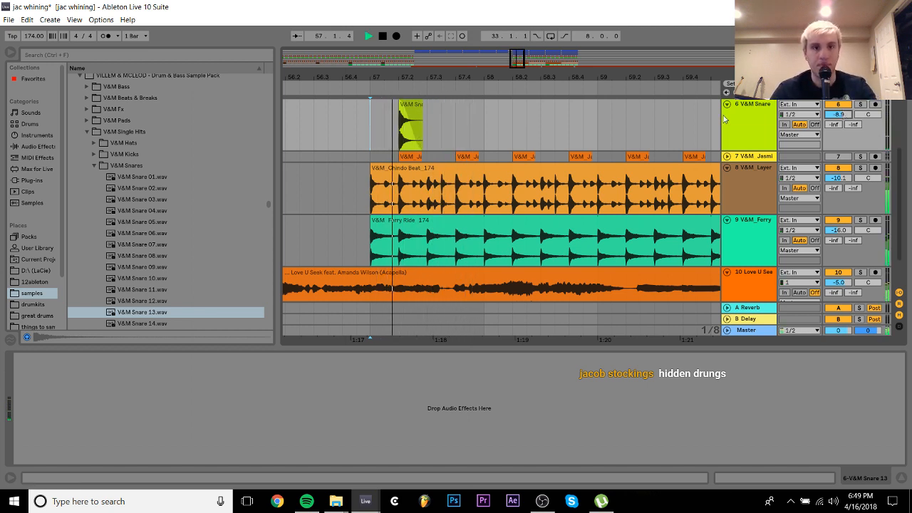
Repeat the half-bar snare pattern from 57.1.1 up to bar 65 and duplicate those 8 bars through bar 73
{"action": "left_click", "coordinate": [428, 129], "text": "shift"}
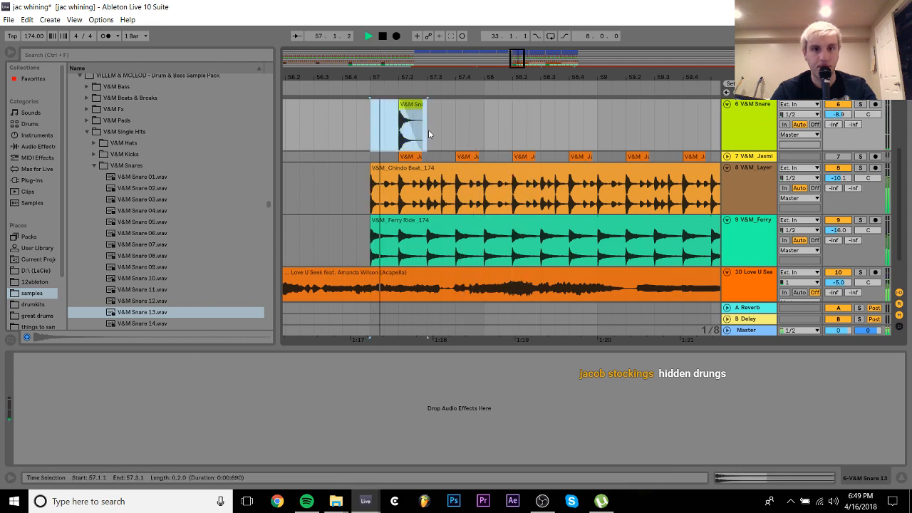
{"action": "key", "text": "ctrl+d"}
{"action": "key", "text": "ctrl+d"}
{"action": "key", "text": "ctrl+d"}
{"action": "key", "text": "ctrl+d"}
{"action": "key", "text": "ctrl+d"}
{"action": "key", "text": "ctrl+d"}
{"action": "left_click_drag", "start_coordinate": [568, 75], "coordinate": [430, 35]}
{"action": "key", "text": "ctrl+d"}
{"action": "key", "text": "ctrl+d"}
{"action": "key", "text": "ctrl+d"}
{"action": "key", "text": "ctrl+d"}
{"action": "key", "text": "ctrl+d"}
{"action": "key", "text": "ctrl+d"}
{"action": "key", "text": "ctrl+d"}
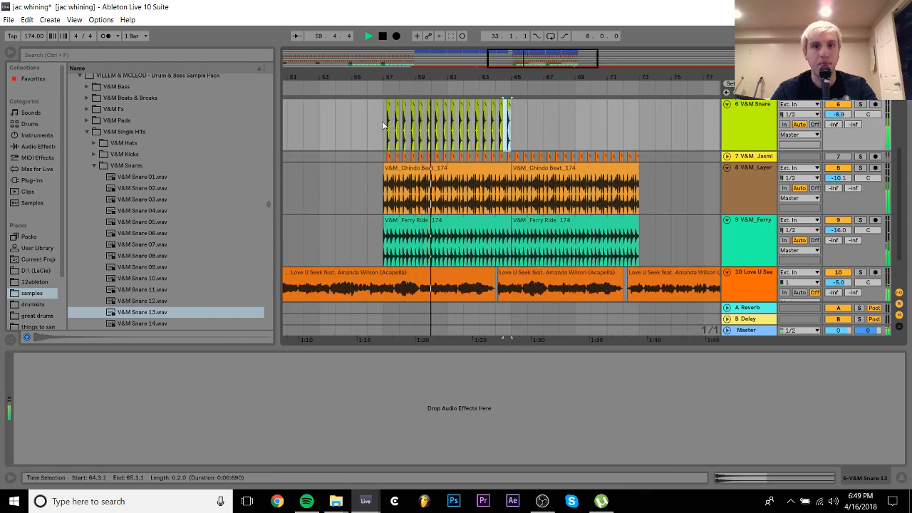
{"action": "left_click", "coordinate": [382, 123], "text": "shift"}
{"action": "key", "text": "ctrl+d"}
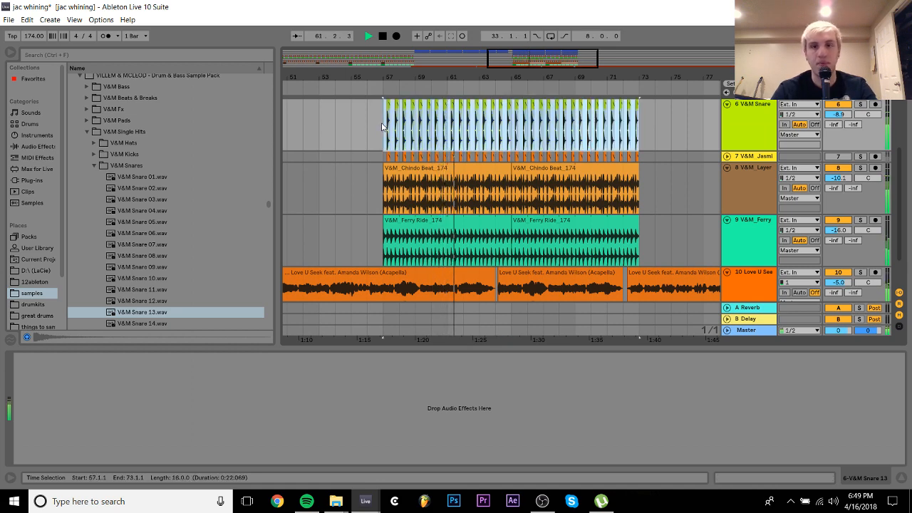
Loop the arrangement from 57.1.1 for 16 bars and transpose the selected V&M Snare 13 clips to 6 semitones
{"action": "key", "text": "ctrl+l"}
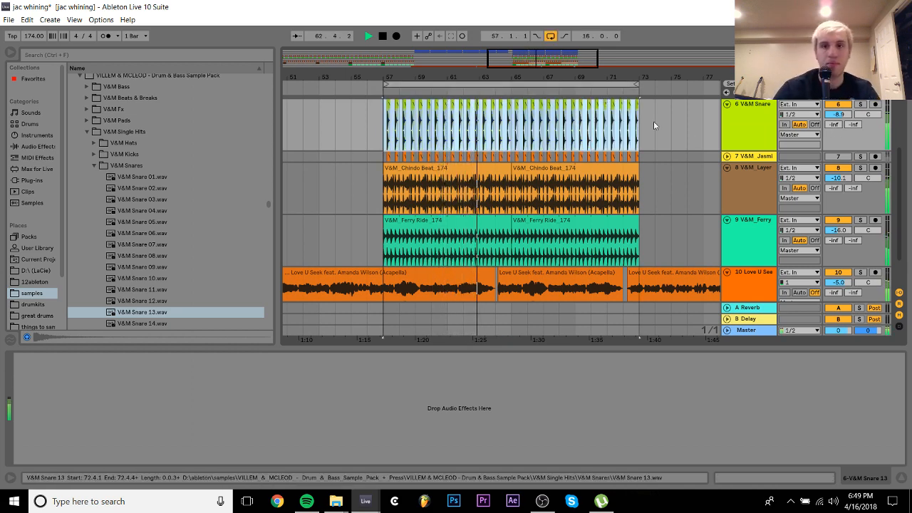
{"action": "left_click", "coordinate": [746, 478]}
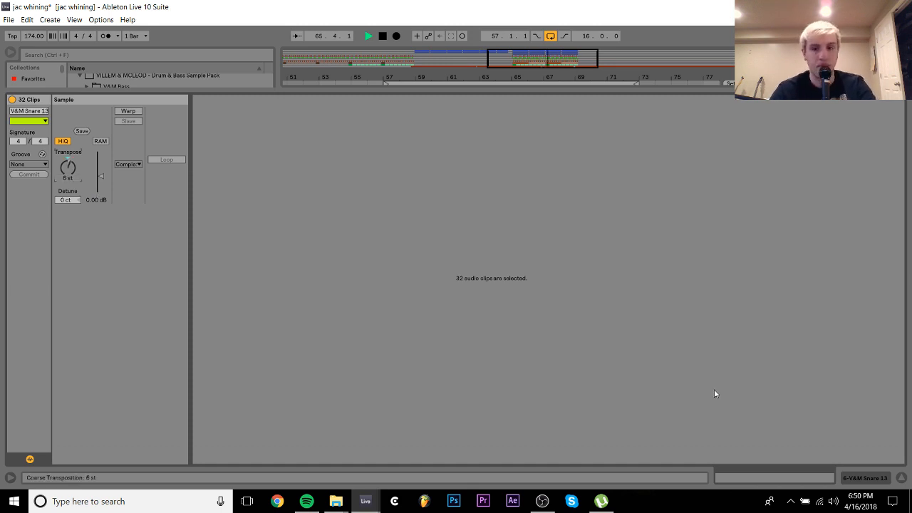
{"action": "left_click", "coordinate": [872, 479]}
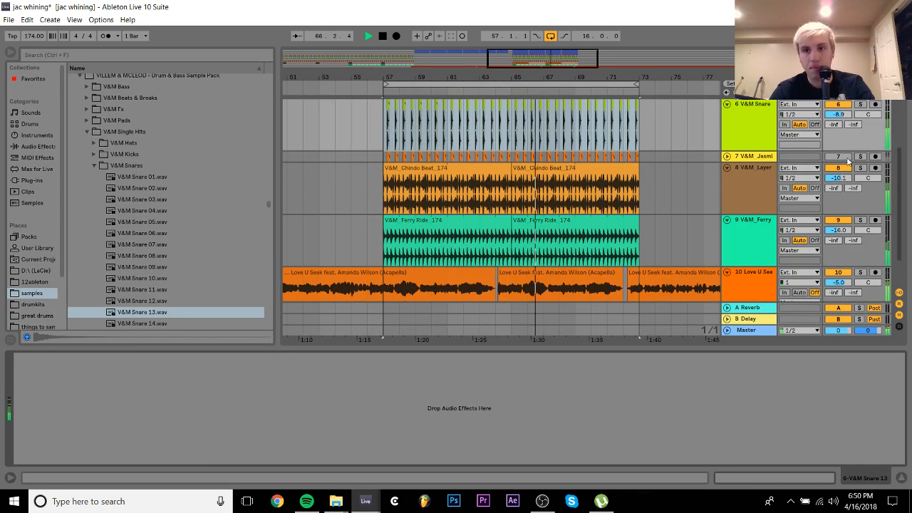
Lower the V&M Snare track's volume to -9.7 dB and turn off arrangement looping
{"action": "left_click", "coordinate": [754, 112]}
{"action": "scroll", "coordinate": [720, 159], "scroll_direction": "up", "scroll_amount": 3}
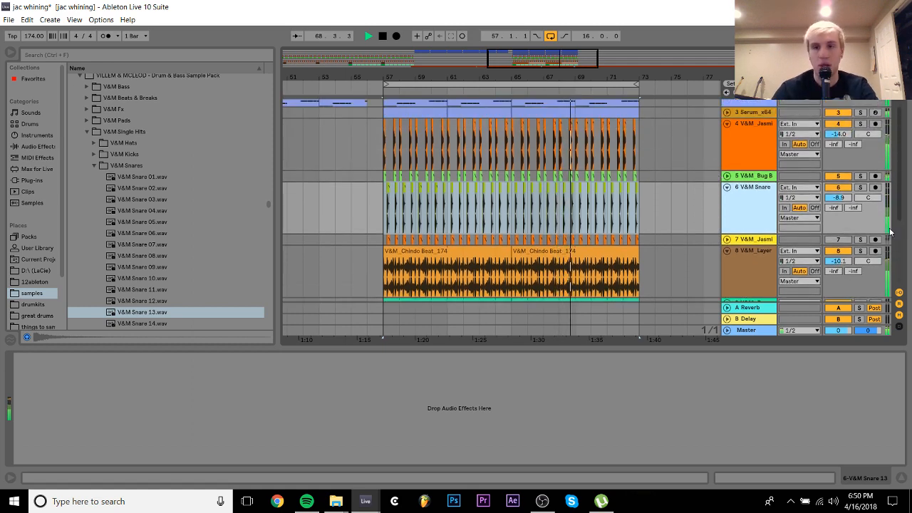
{"action": "left_click_drag", "start_coordinate": [837, 197], "coordinate": [837, 201]}
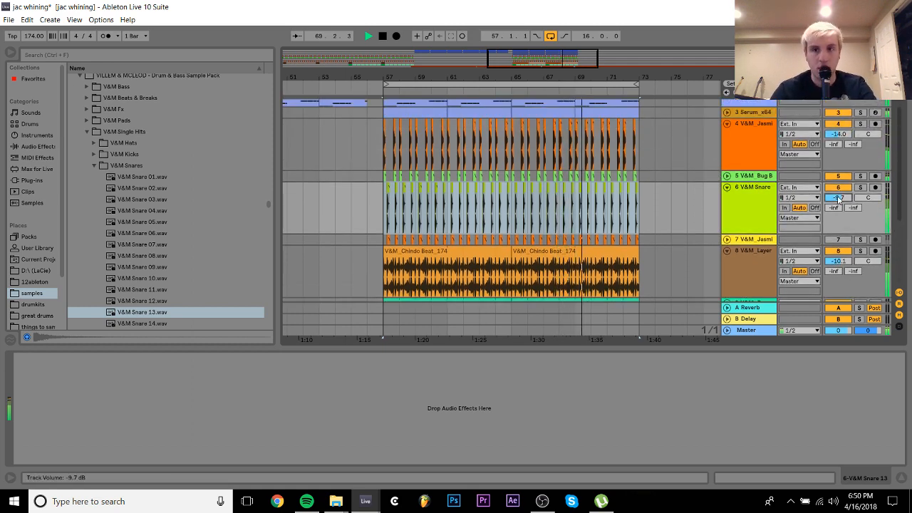
{"action": "left_click", "coordinate": [551, 37]}
Delete the clips on tracks 6 and 7 between the start of bar 72 and bar 73, and play back from 72.1.1
{"action": "scroll", "coordinate": [682, 189], "scroll_direction": "up", "scroll_amount": 1}
{"action": "left_click_drag", "start_coordinate": [627, 76], "coordinate": [511, 126]}
{"action": "key", "text": "space"}
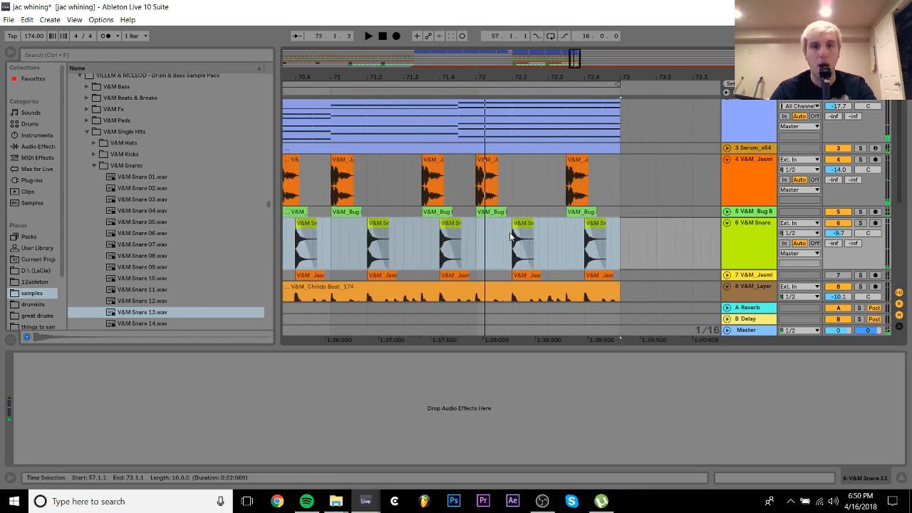
{"action": "left_click_drag", "start_coordinate": [488, 228], "coordinate": [635, 279]}
{"action": "key", "text": "Delete"}
{"action": "left_click", "coordinate": [475, 235]}
{"action": "key", "text": "space"}
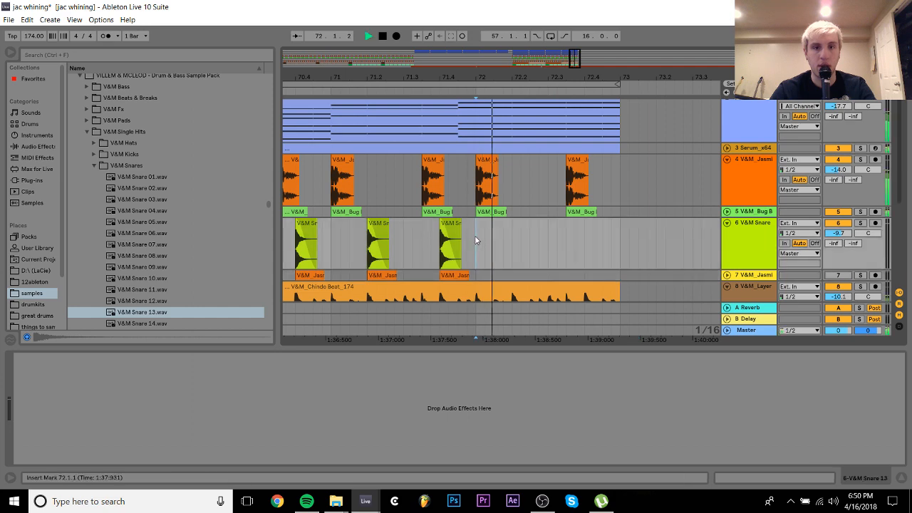
Shorten the second V&M_Chindo Beat_174 clip in the drop to end at 72.1.3
{"action": "scroll", "coordinate": [542, 246], "scroll_direction": "down", "scroll_amount": 2}
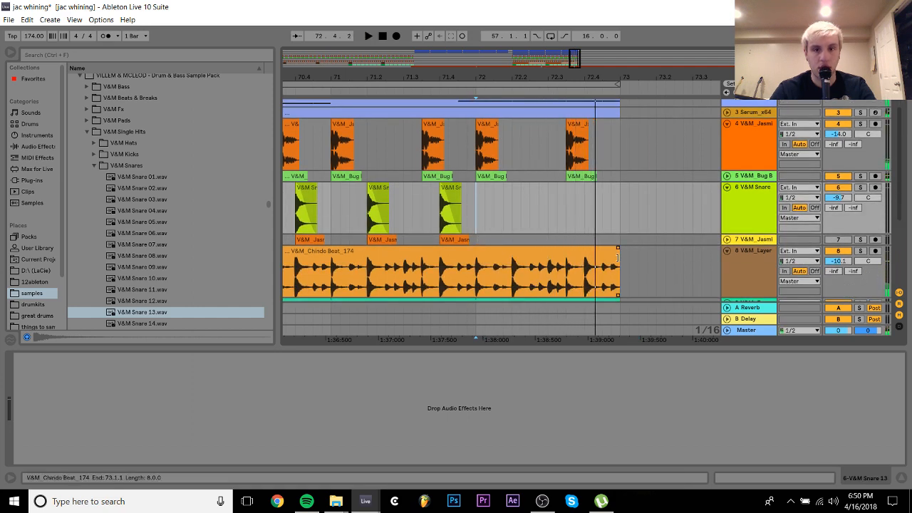
{"action": "left_click_drag", "start_coordinate": [617, 258], "coordinate": [493, 258]}
{"action": "scroll", "coordinate": [495, 258], "scroll_direction": "down", "scroll_amount": 1}
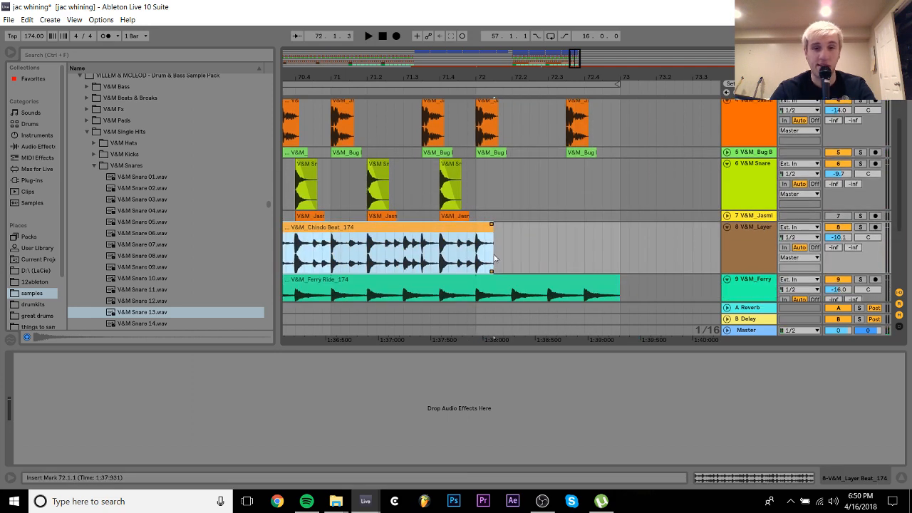
Delete the end of the V&M_Ferry Ride_174 clip from 72.2.1 to 73.1.1 and play the transition from 71.3.2
{"action": "scroll", "coordinate": [495, 258], "scroll_direction": "down", "scroll_amount": 1}
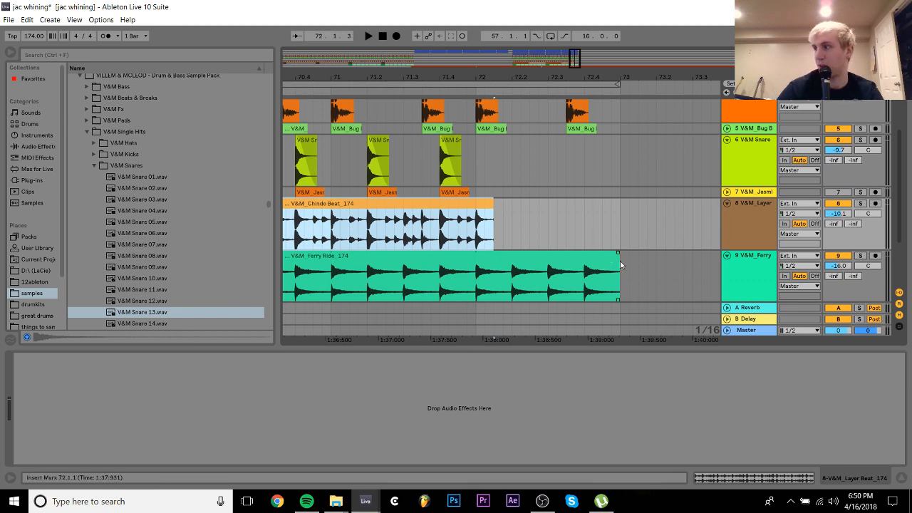
{"action": "left_click_drag", "start_coordinate": [621, 265], "coordinate": [511, 285]}
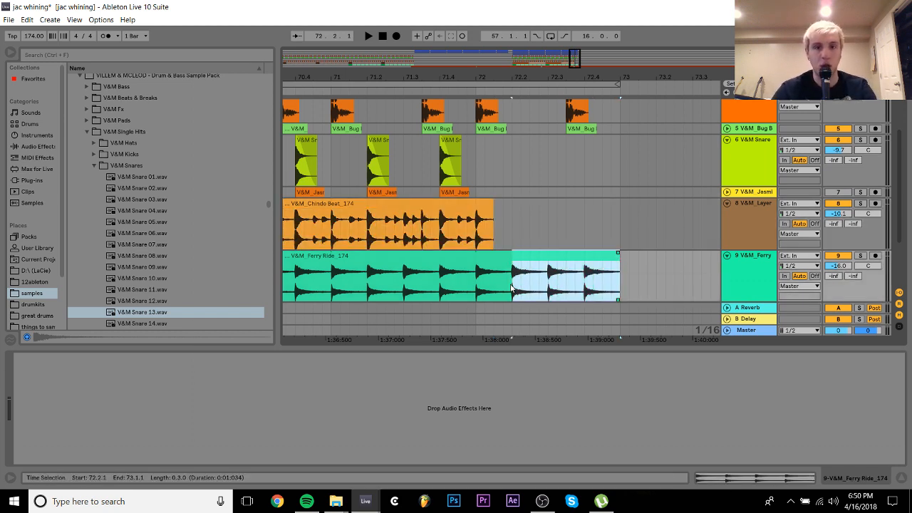
{"action": "key", "text": "Delete"}
{"action": "left_click", "coordinate": [412, 282]}
{"action": "key", "text": "space"}
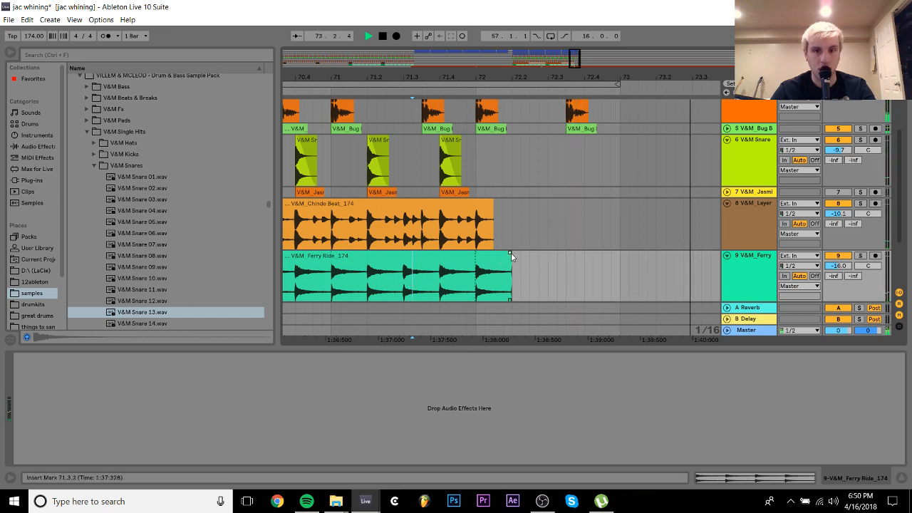
{"action": "left_click_drag", "start_coordinate": [510, 254], "coordinate": [502, 255]}
Delete the remaining clips on tracks 4 and 5 from 72.3.1 up to bar 73, and fold the V&M Snare track
{"action": "scroll", "coordinate": [596, 195], "scroll_direction": "up", "scroll_amount": 3}
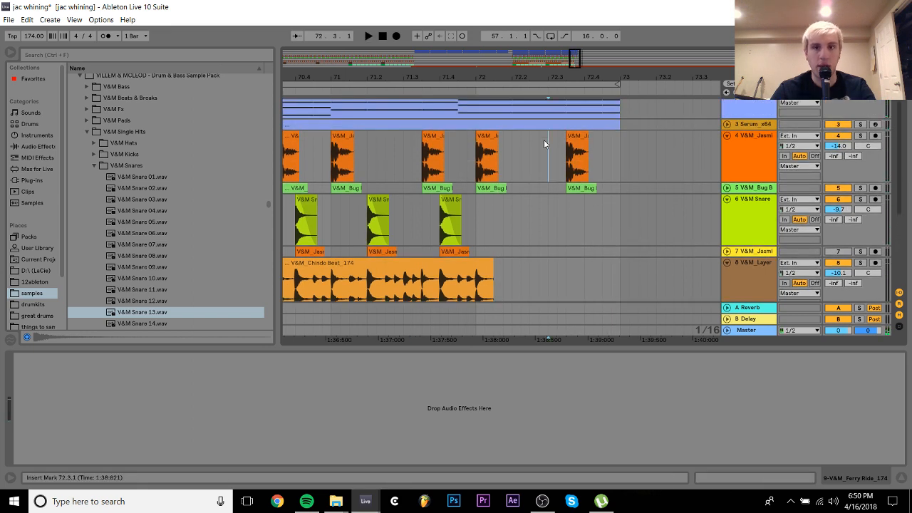
{"action": "left_click_drag", "start_coordinate": [547, 142], "coordinate": [667, 211]}
{"action": "left_click_drag", "start_coordinate": [518, 74], "coordinate": [521, 34]}
{"action": "left_click", "coordinate": [452, 205]}
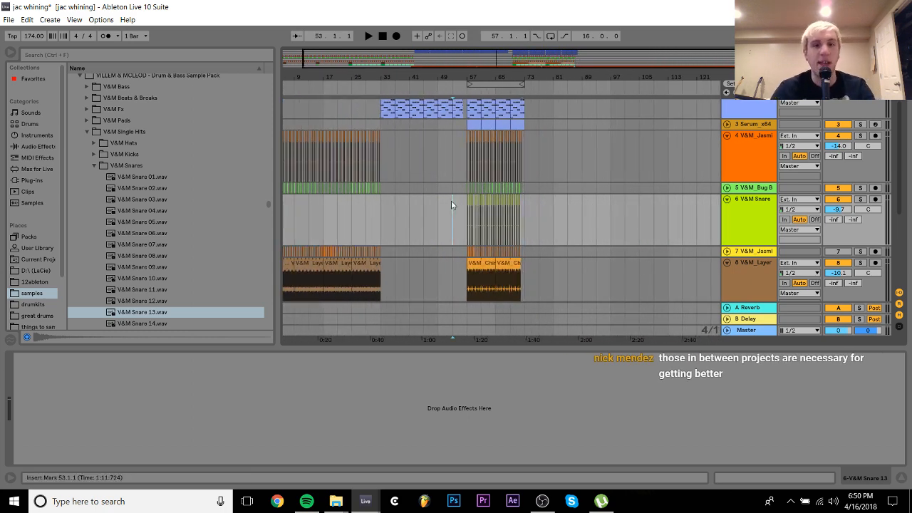
{"action": "left_click", "coordinate": [735, 204]}
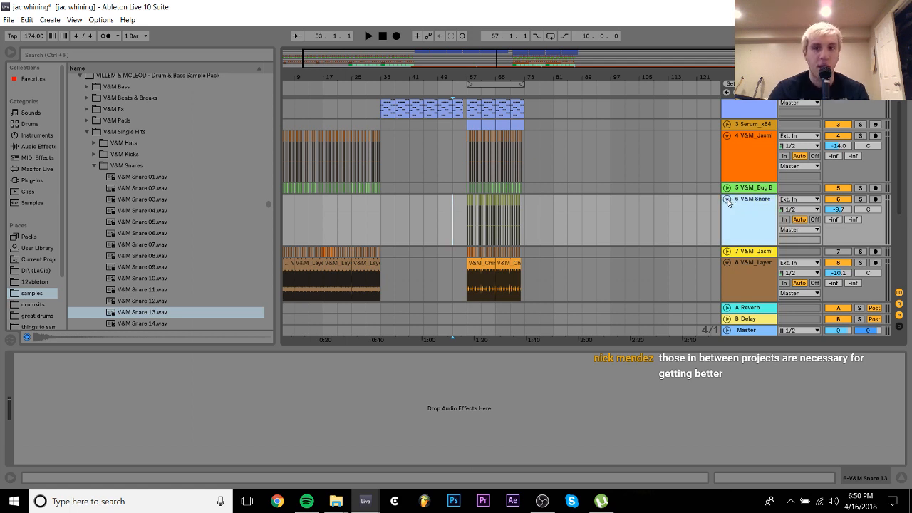
{"action": "left_click", "coordinate": [727, 201]}
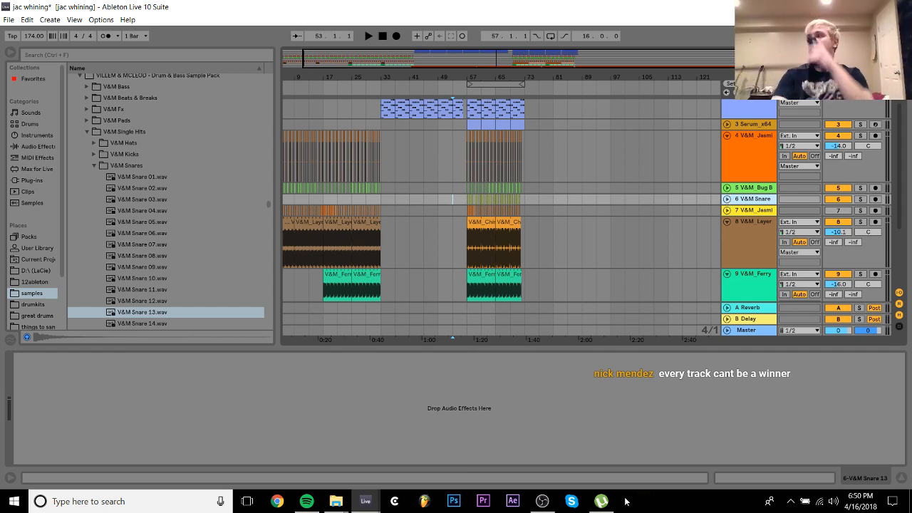
Switch to OBS to check the stream, and return to Ableton Live
{"action": "left_click", "coordinate": [543, 502]}
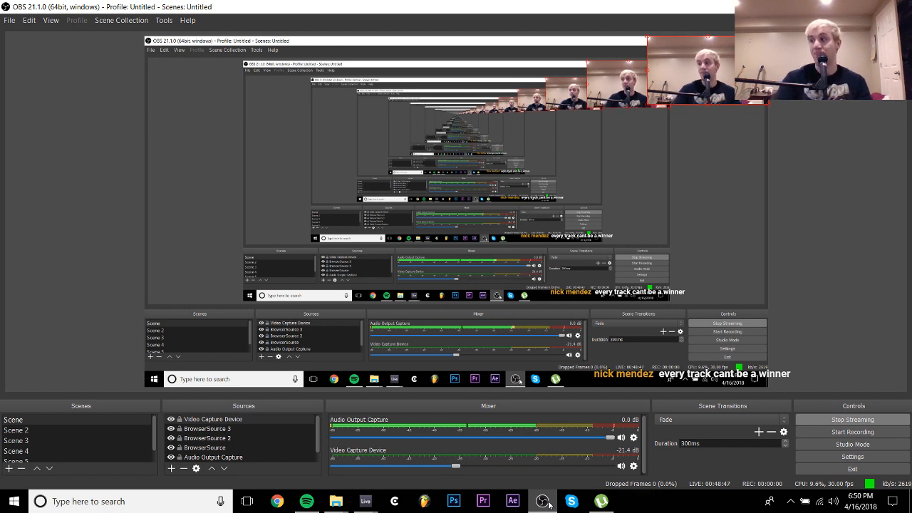
{"action": "key", "text": "alt+Tab"}
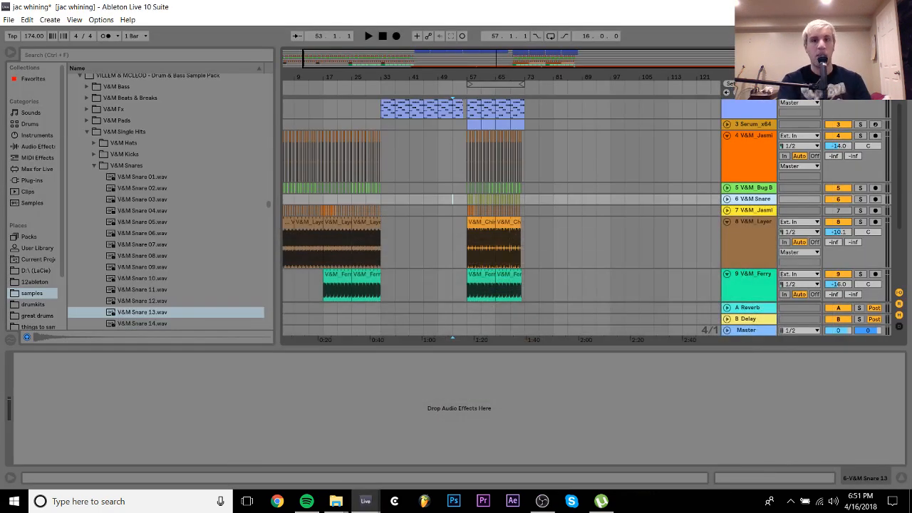
Play the drum intro from 17.1.1 briefly to hear its current layers
{"action": "left_click", "coordinate": [322, 124]}
{"action": "key", "text": "space"}
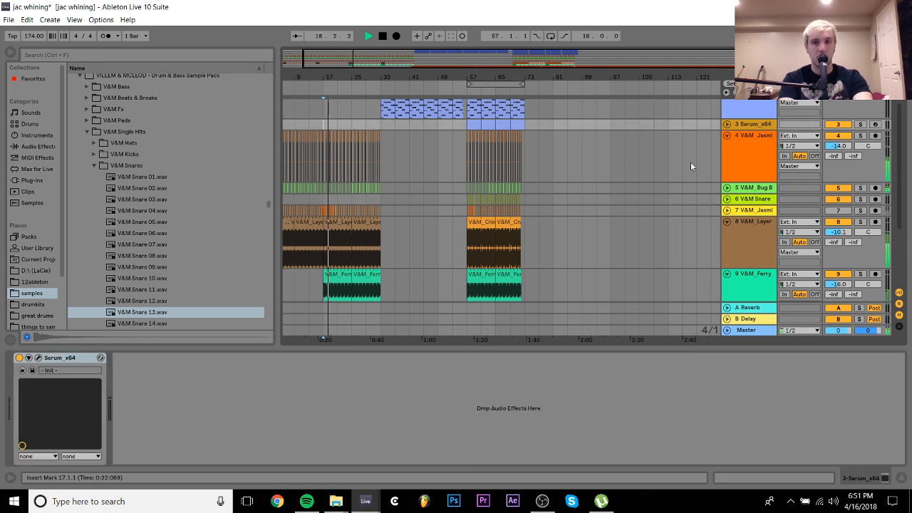
{"action": "key", "text": "space"}
Copy the snare clips from bars 57 to 73 to the start of track 6, duplicate them through bar 33 and play
{"action": "left_click_drag", "start_coordinate": [465, 200], "coordinate": [491, 203]}
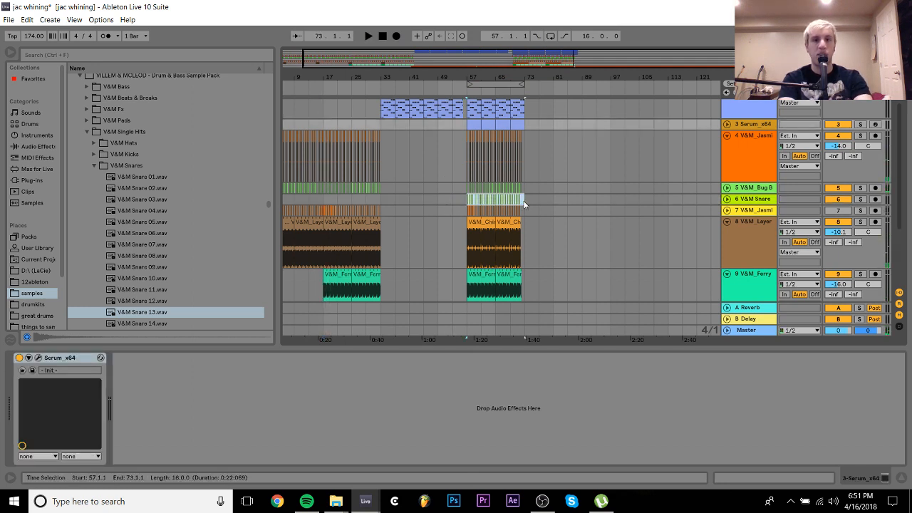
{"action": "left_click", "coordinate": [518, 201]}
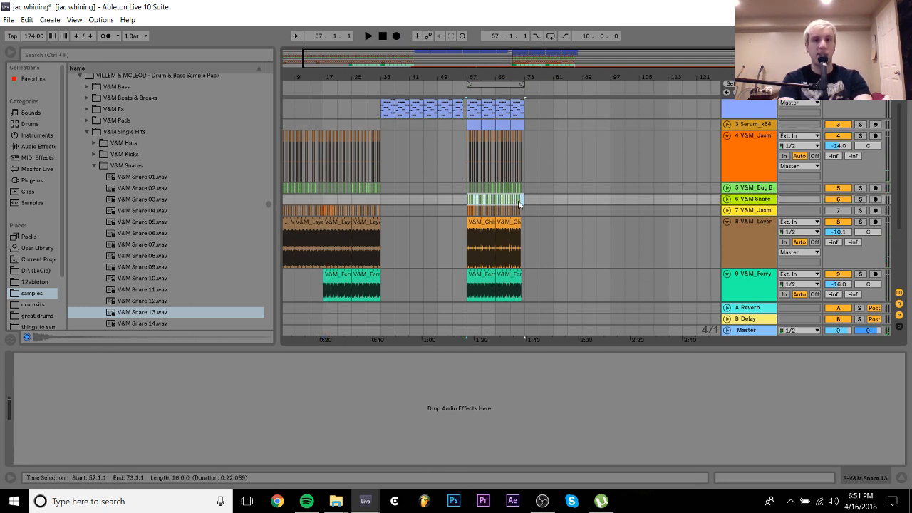
{"action": "left_click", "coordinate": [470, 199]}
{"action": "left_click_drag", "start_coordinate": [271, 203], "coordinate": [269, 203]}
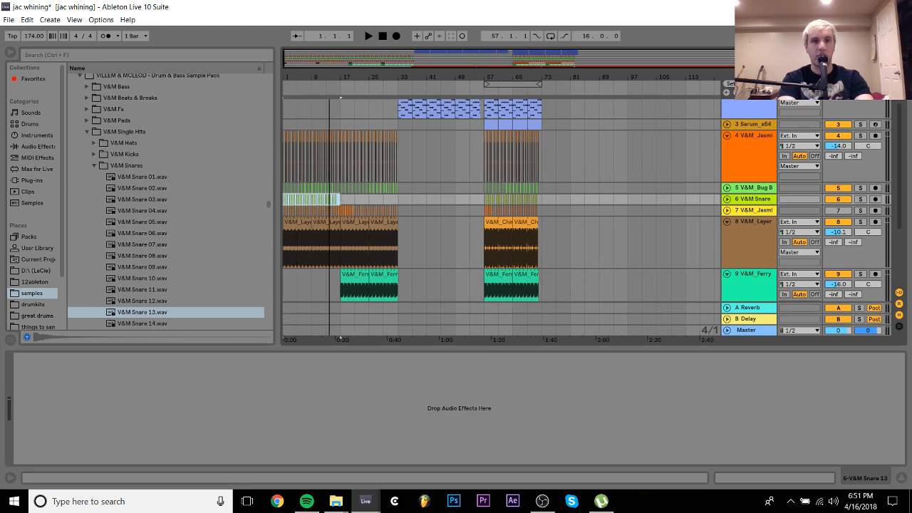
{"action": "key", "text": "ctrl+d"}
{"action": "key", "text": "space"}
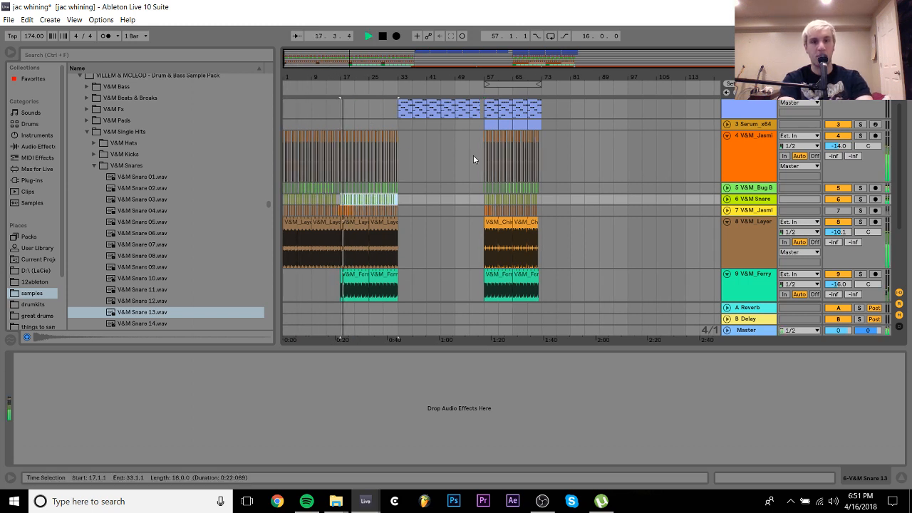
Unfold the V&M Snare track, set its volume to -9.4 dB and raise track 4's volume to -8.8 dB
{"action": "left_click", "coordinate": [733, 201]}
{"action": "left_click", "coordinate": [727, 199]}
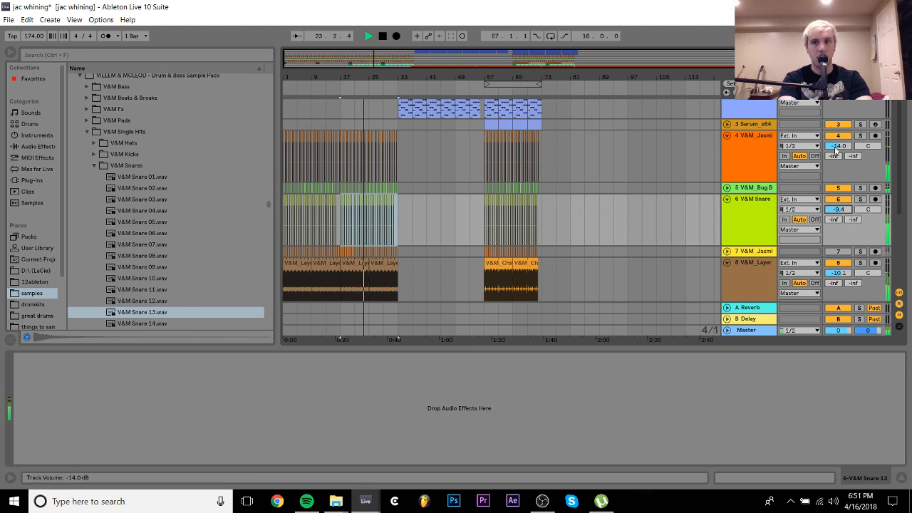
{"action": "left_click_drag", "start_coordinate": [836, 146], "coordinate": [837, 133]}
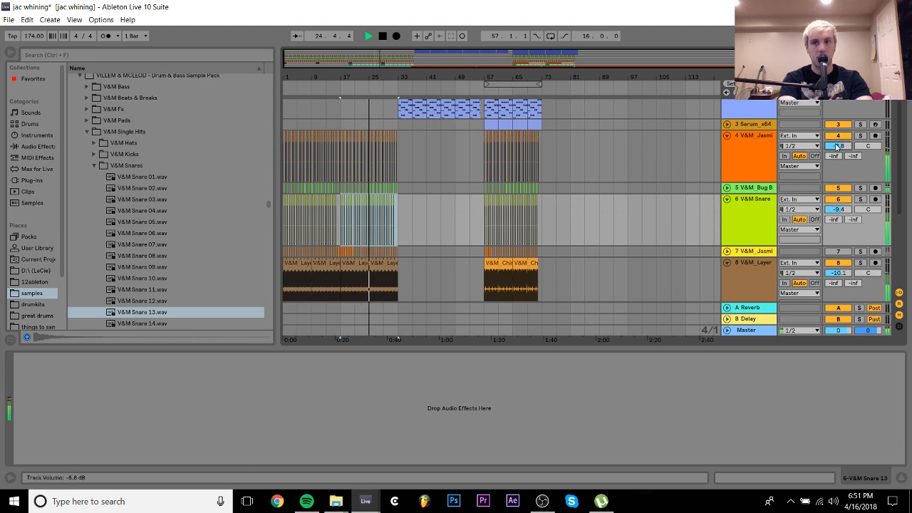
Play from 53.1.1 while folding the remaining expanded V&M drum tracks
{"action": "left_click", "coordinate": [469, 152]}
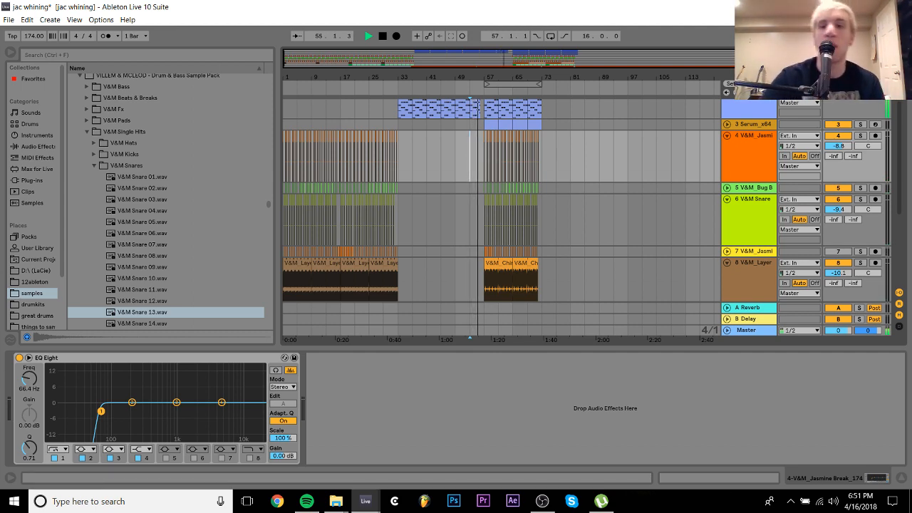
{"action": "left_click", "coordinate": [727, 135]}
{"action": "left_click", "coordinate": [727, 157]}
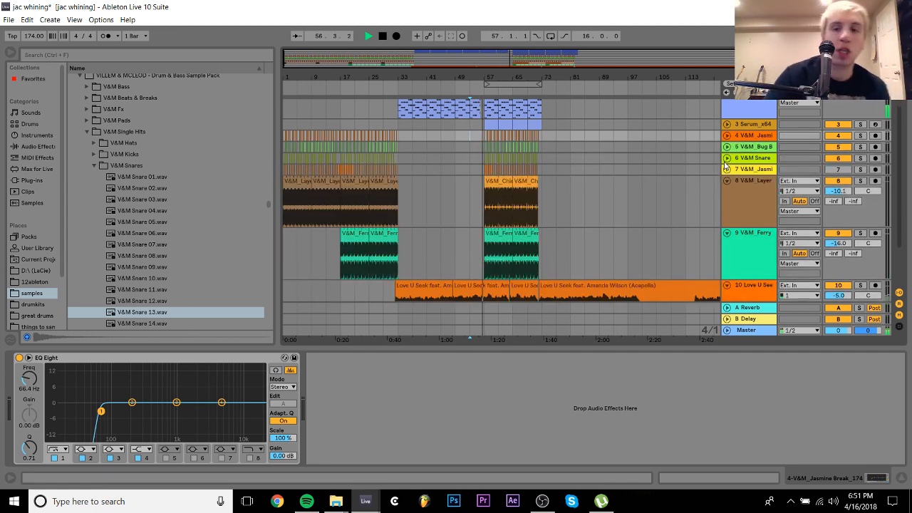
{"action": "left_click", "coordinate": [727, 180]}
{"action": "left_click", "coordinate": [727, 192]}
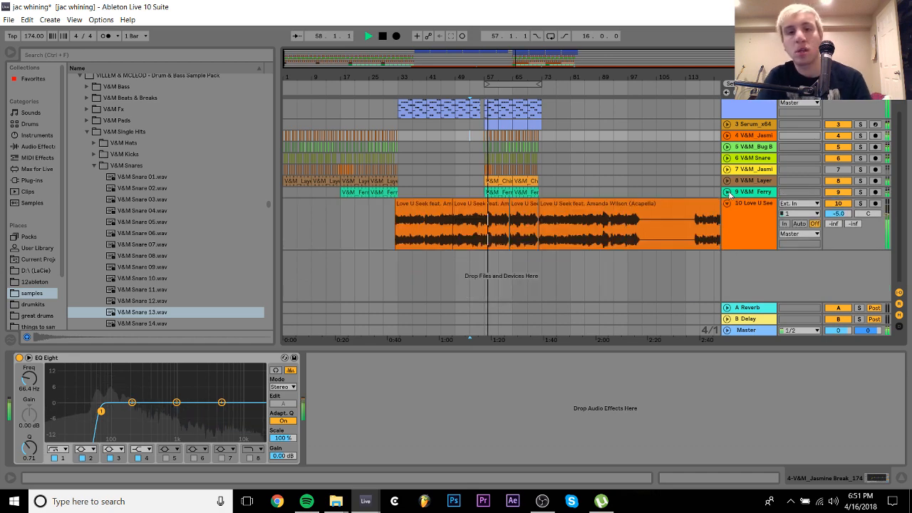
Stop playback and delete all six V&M drum tracks, 4 through 9
{"action": "left_click_drag", "start_coordinate": [484, 74], "coordinate": [373, 71]}
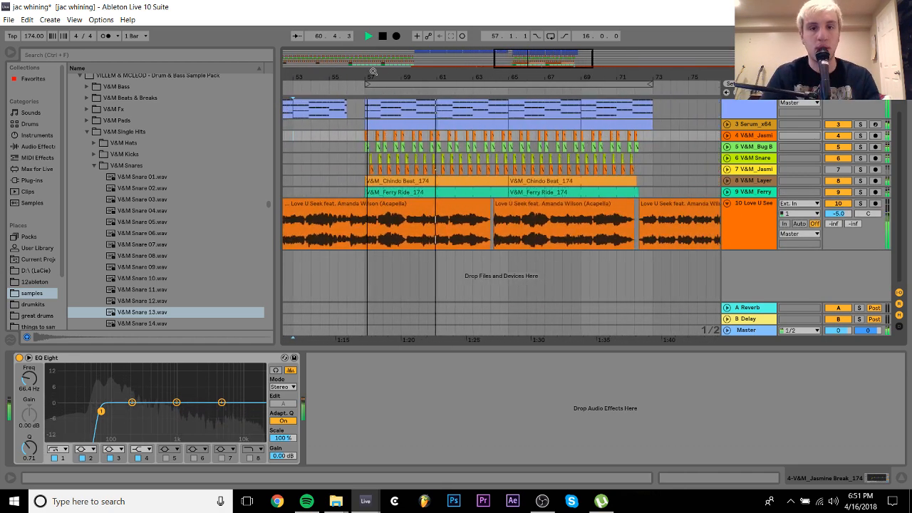
{"action": "left_click_drag", "start_coordinate": [366, 153], "coordinate": [508, 178]}
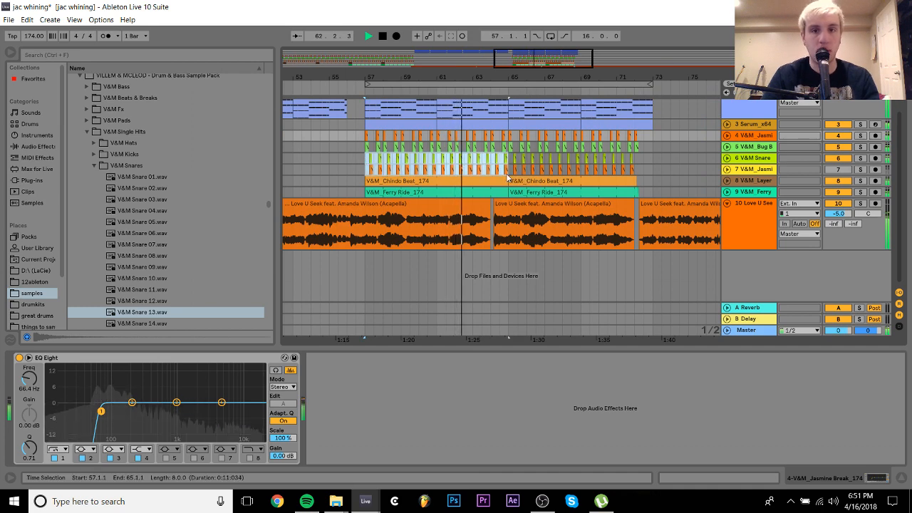
{"action": "left_click", "coordinate": [506, 175]}
{"action": "key", "text": "space"}
{"action": "left_click", "coordinate": [745, 137]}
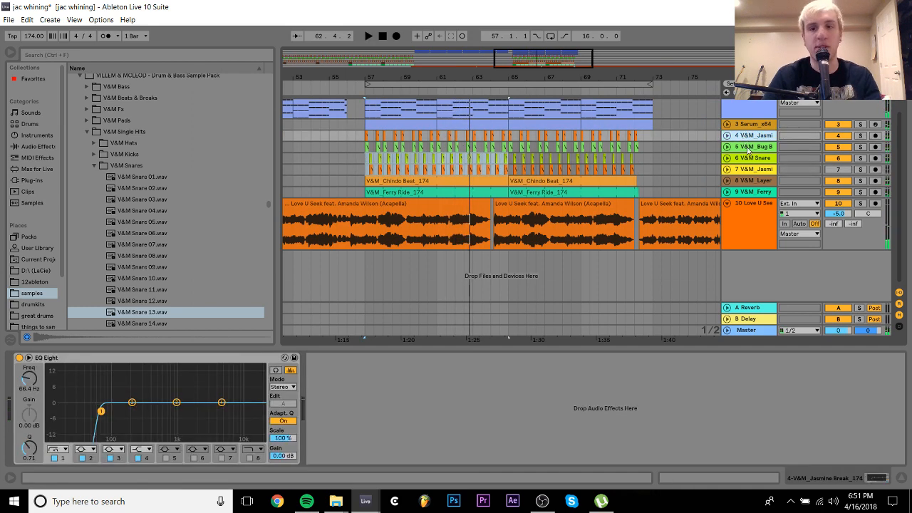
{"action": "left_click", "coordinate": [753, 193]}
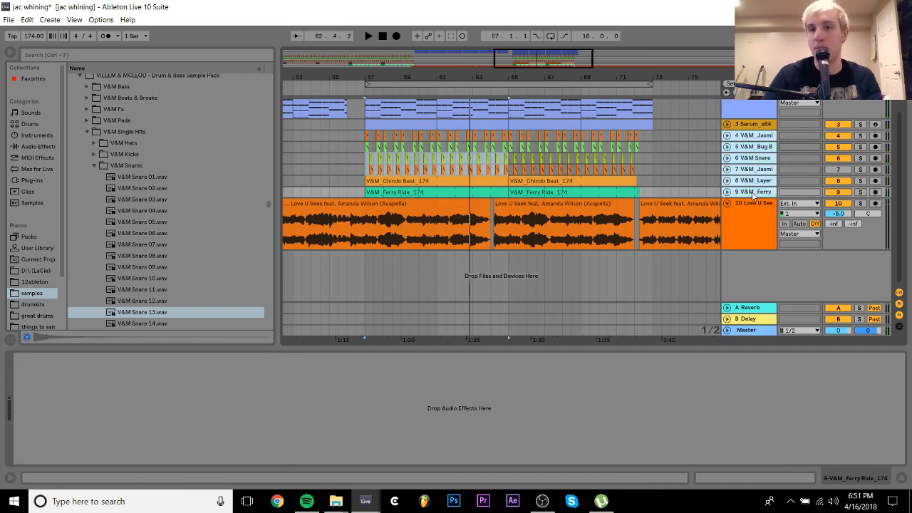
{"action": "key", "text": "Delete"}
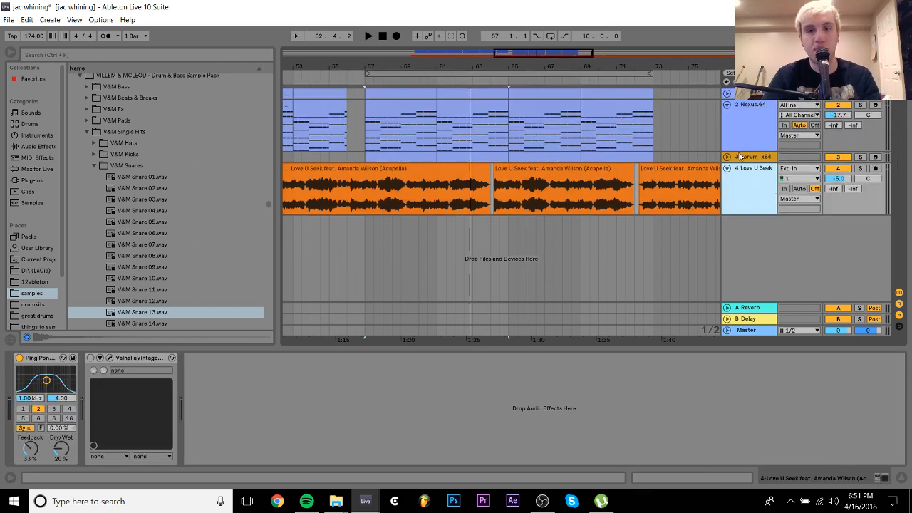
Insert a new MIDI track below the Serum_x64 track while playing the drop from bar 57
{"action": "left_click", "coordinate": [740, 156]}
{"action": "left_click", "coordinate": [422, 156]}
{"action": "key", "text": "space"}
{"action": "key", "text": "ctrl+shift+t"}
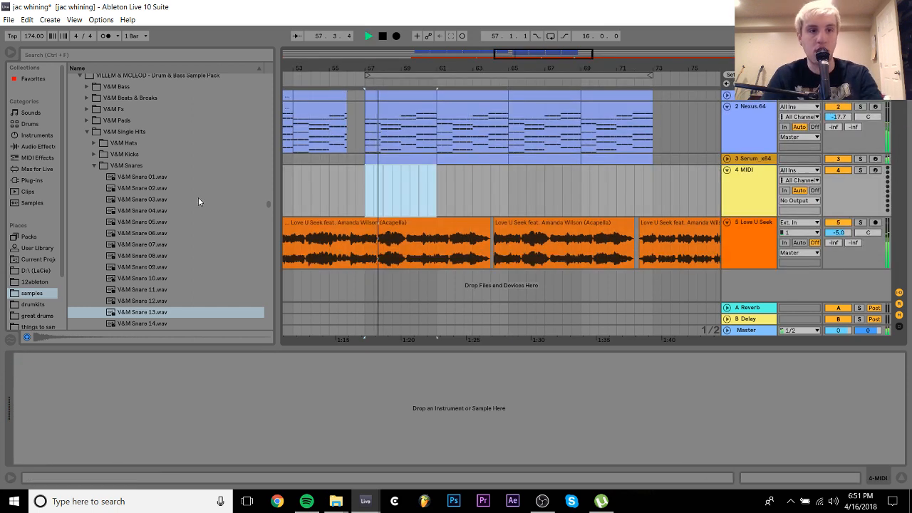
Stop playback, close the V&M Snares folder, open V&M Kicks and audition V&M Kick 01
{"action": "left_click", "coordinate": [94, 166]}
{"action": "key", "text": "space"}
{"action": "left_click", "coordinate": [93, 154]}
{"action": "left_click", "coordinate": [98, 164]}
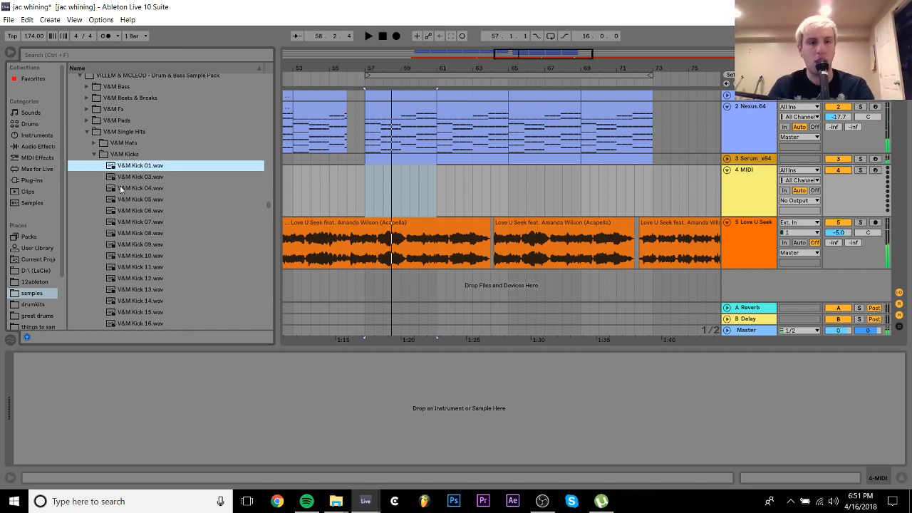
Audition the neighbouring V&M kick samples and place V&M Kick 05 at bar 57 on the empty track 4
{"action": "left_click", "coordinate": [120, 189]}
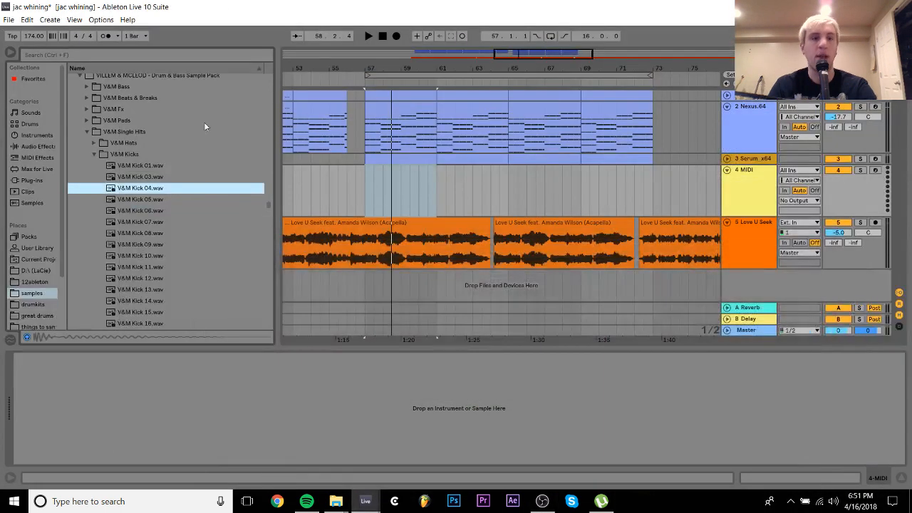
{"action": "left_click", "coordinate": [159, 222]}
{"action": "key", "text": "Up"}
{"action": "key", "text": "Up"}
{"action": "key", "text": "Up"}
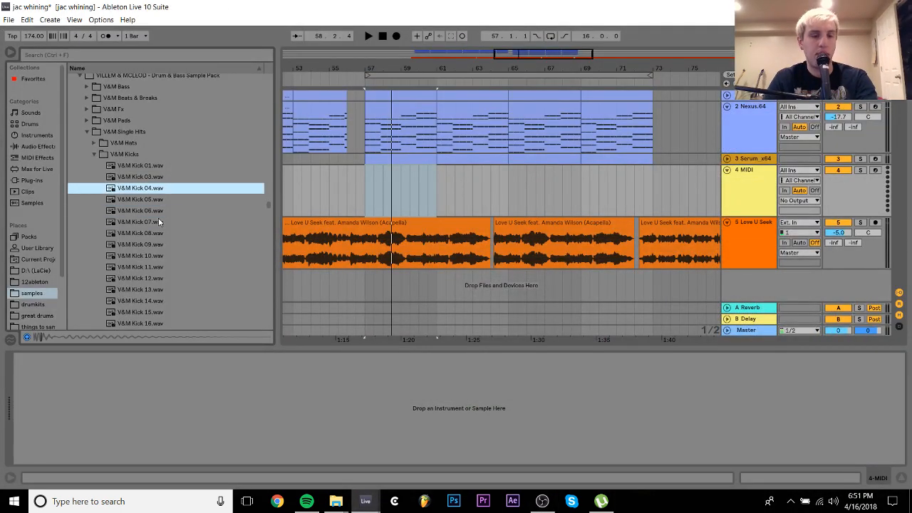
{"action": "key", "text": "Down"}
{"action": "left_click_drag", "start_coordinate": [150, 205], "coordinate": [366, 191]}
{"action": "left_click_drag", "start_coordinate": [375, 61], "coordinate": [386, 194]}
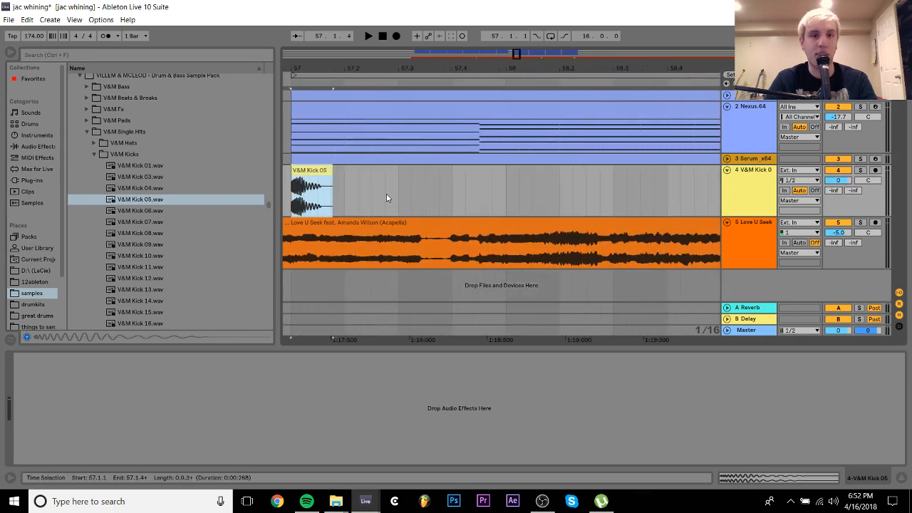
Build a one-bar pattern with kicks on 57.1.1 and 57.3.3, and duplicate it into bar 58
{"action": "left_click", "coordinate": [439, 193], "text": "shift"}
{"action": "key", "text": "ctrl+d"}
{"action": "left_click_drag", "start_coordinate": [509, 196], "coordinate": [337, 189]}
{"action": "key", "text": "ctrl+d"}
{"action": "key", "text": "ctrl+d"}
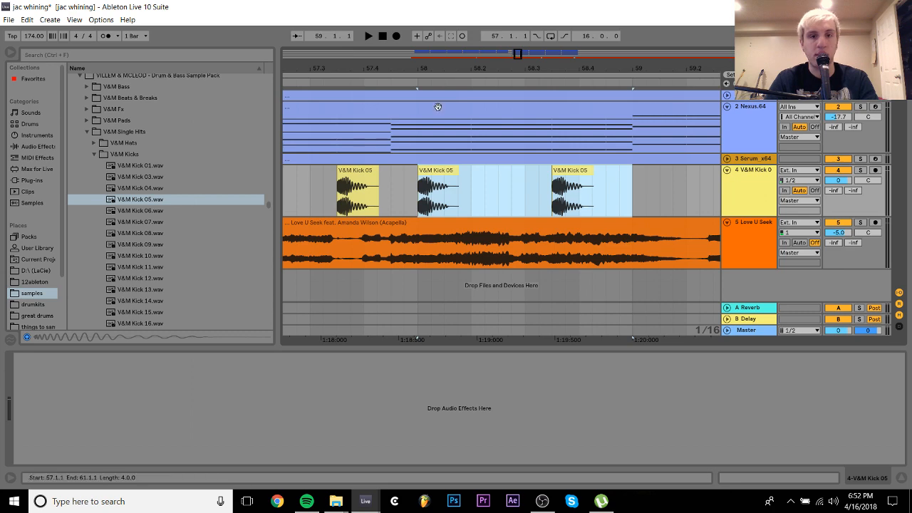
Repeat the one-bar kick pattern until it fills the drop up to bar 73
{"action": "key", "text": "minus"}
{"action": "key", "text": "minus"}
{"action": "key", "text": "minus"}
{"action": "key", "text": "ctrl+d"}
{"action": "key", "text": "ctrl+d"}
{"action": "key", "text": "ctrl+d"}
{"action": "key", "text": "ctrl+d"}
{"action": "key", "text": "ctrl+d"}
{"action": "key", "text": "ctrl+d"}
{"action": "key", "text": "ctrl+d"}
{"action": "key", "text": "ctrl+d"}
{"action": "key", "text": "ctrl+d"}
{"action": "left_click_drag", "start_coordinate": [433, 65], "coordinate": [407, 64]}
{"action": "key", "text": "ctrl+d"}
{"action": "key", "text": "ctrl+d"}
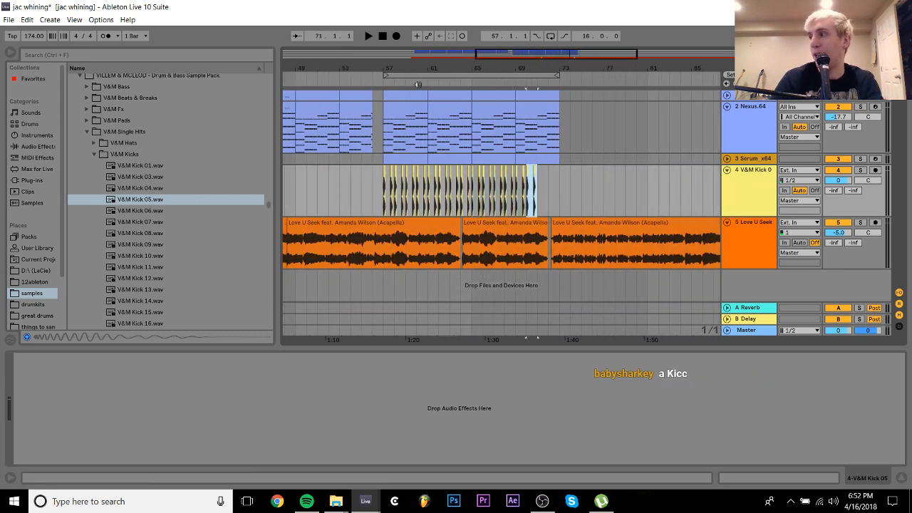
{"action": "key", "text": "ctrl+d"}
{"action": "key", "text": "ctrl+d"}
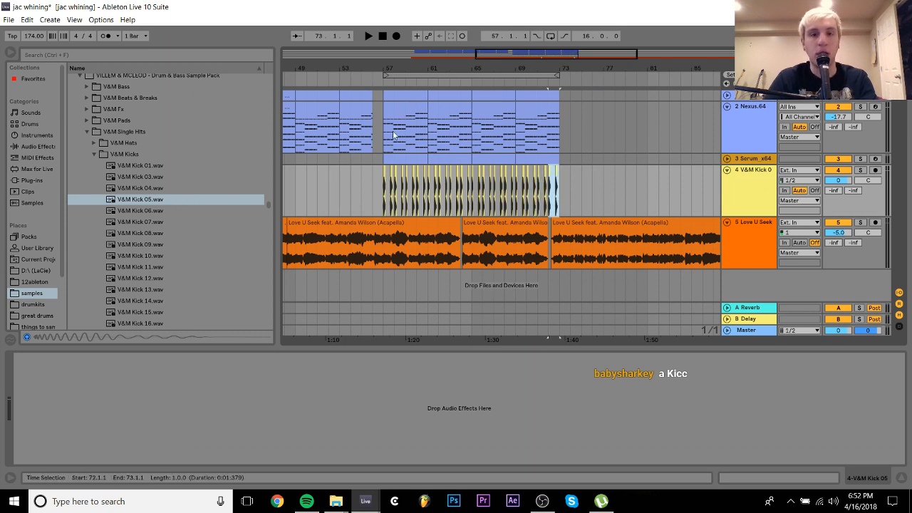
Play from bar 56, set the kick track's volume to -6.6 dB and solo it together with the Serum_x64 track
{"action": "left_click", "coordinate": [367, 187]}
{"action": "key", "text": "space"}
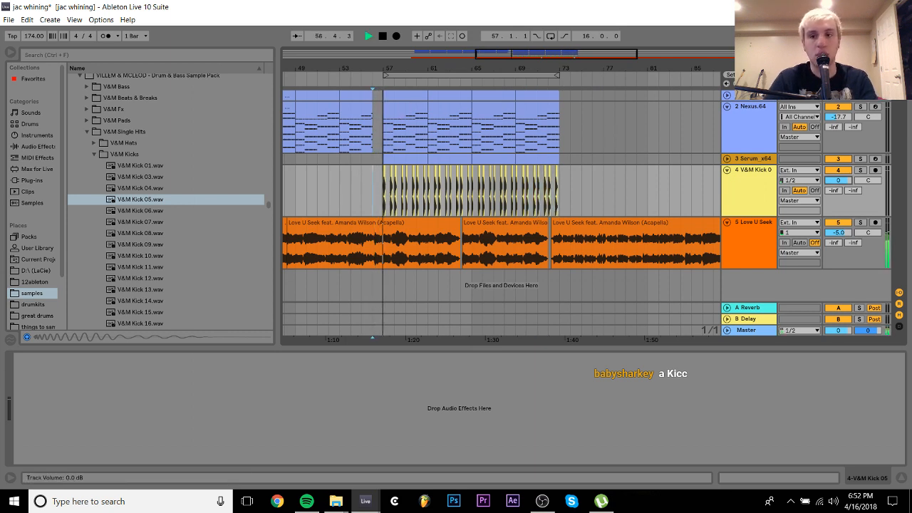
{"action": "mouse_move", "coordinate": [838, 181]}
{"action": "left_mouse_down"}
{"action": "mouse_move", "coordinate": [838, 164]}
{"action": "mouse_move", "coordinate": [838, 184]}
{"action": "left_mouse_up"}
{"action": "left_click", "coordinate": [860, 170]}
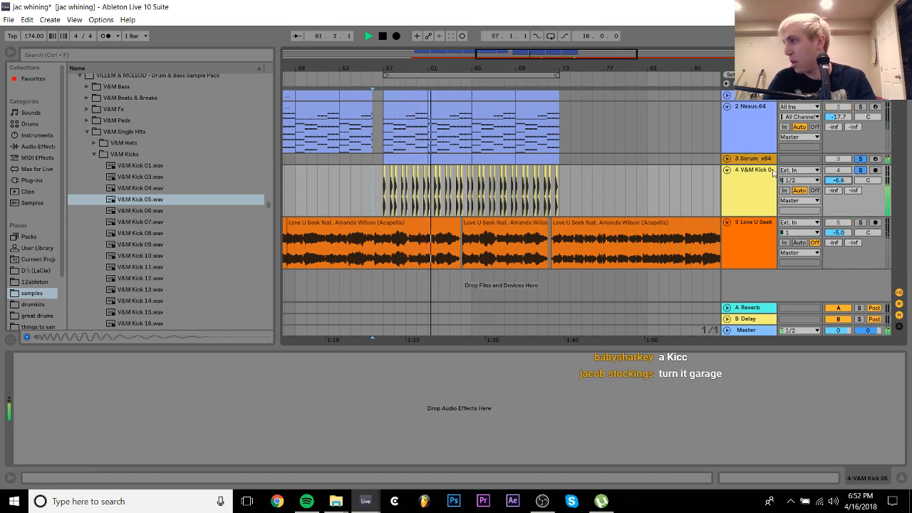
Stop playback and insert a new MIDI track below the V&M Kick track
{"action": "key", "text": "space"}
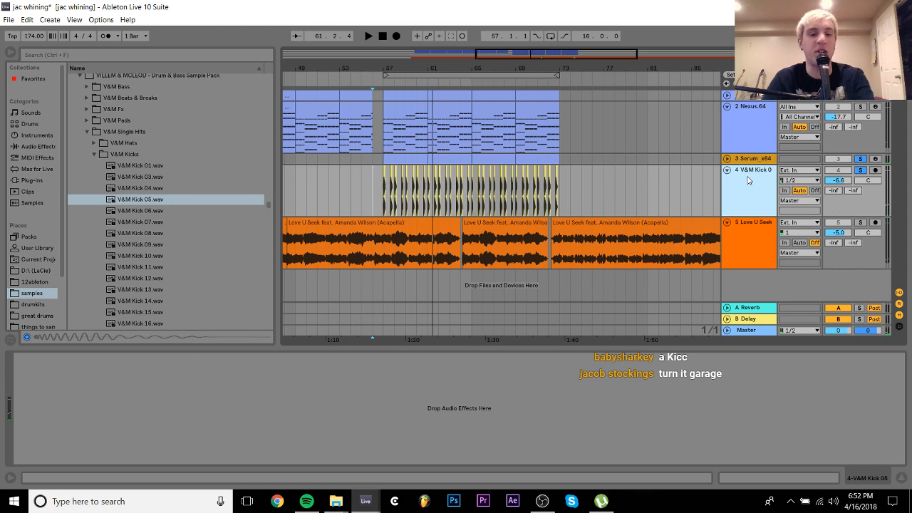
{"action": "key", "text": "ctrl+shift+t"}
{"action": "left_click_drag", "start_coordinate": [387, 68], "coordinate": [390, 68]}
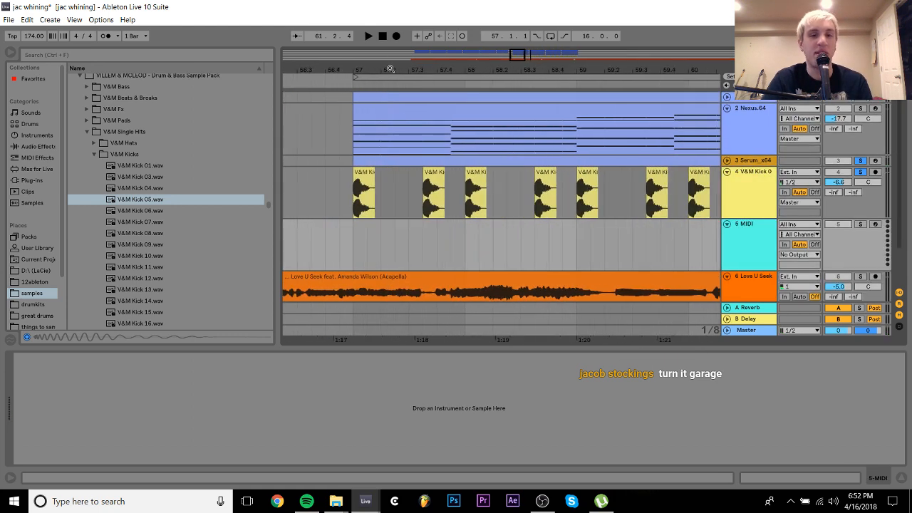
Collapse the V&M Kicks folder and open the V&M Snares folder, auditioning its first samples
{"action": "left_click", "coordinate": [123, 233]}
{"action": "key", "text": "Left"}
{"action": "key", "text": "Left"}
{"action": "key", "text": "Down"}
{"action": "key", "text": "Right"}
{"action": "key", "text": "Down"}
{"action": "key", "text": "Down"}
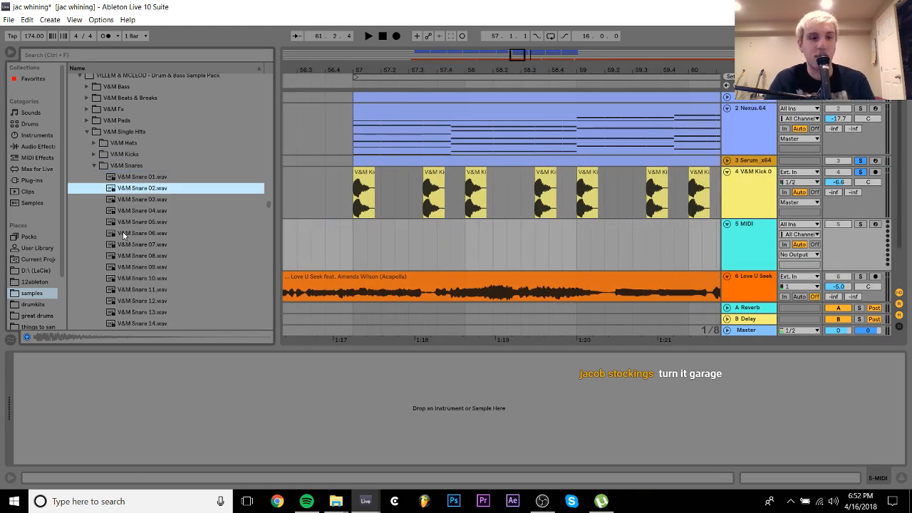
Audition the snare samples in the V&M Snares folder up to V&M Snare 18.wav
{"action": "key", "text": "Down"}
{"action": "key", "text": "Down"}
{"action": "key", "text": "Down"}
{"action": "key", "text": "Down"}
{"action": "key", "text": "Down"}
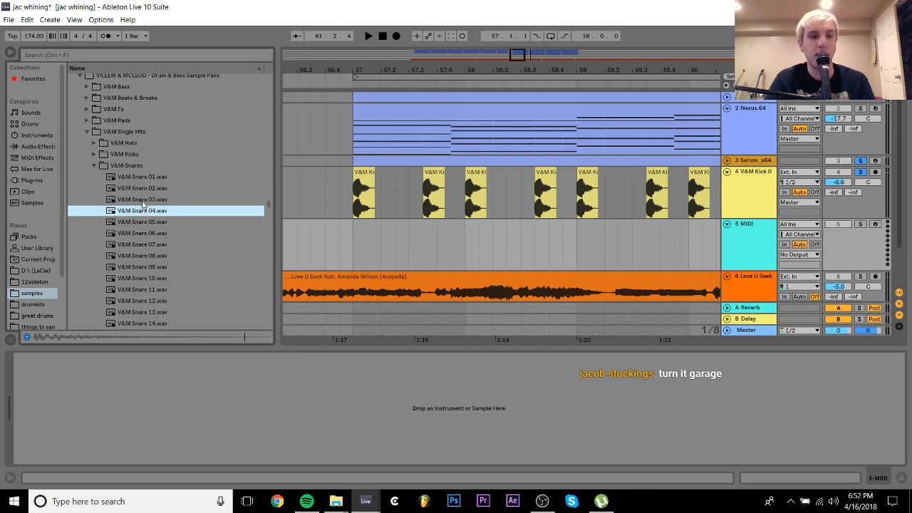
{"action": "key", "text": "Down"}
{"action": "key", "text": "Down"}
{"action": "key", "text": "Down"}
{"action": "key", "text": "Down"}
{"action": "key", "text": "Down"}
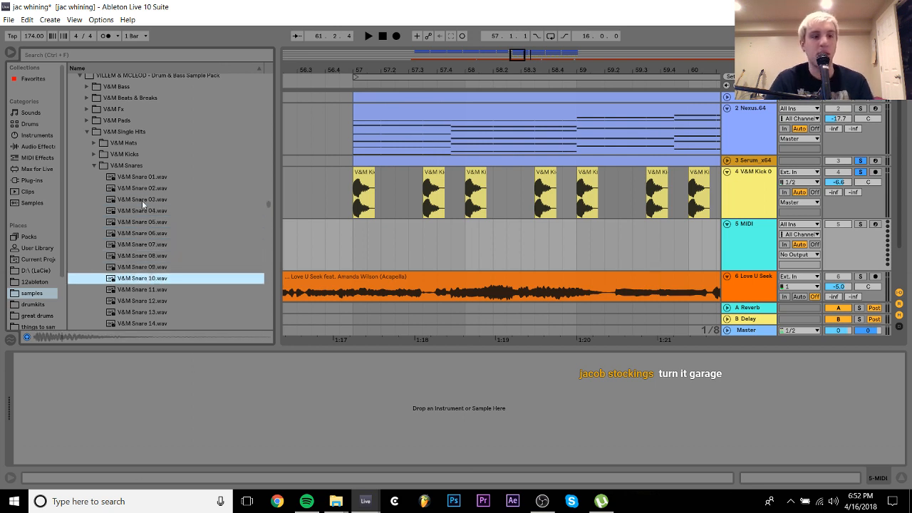
{"action": "key", "text": "Up"}
{"action": "key", "text": "Up"}
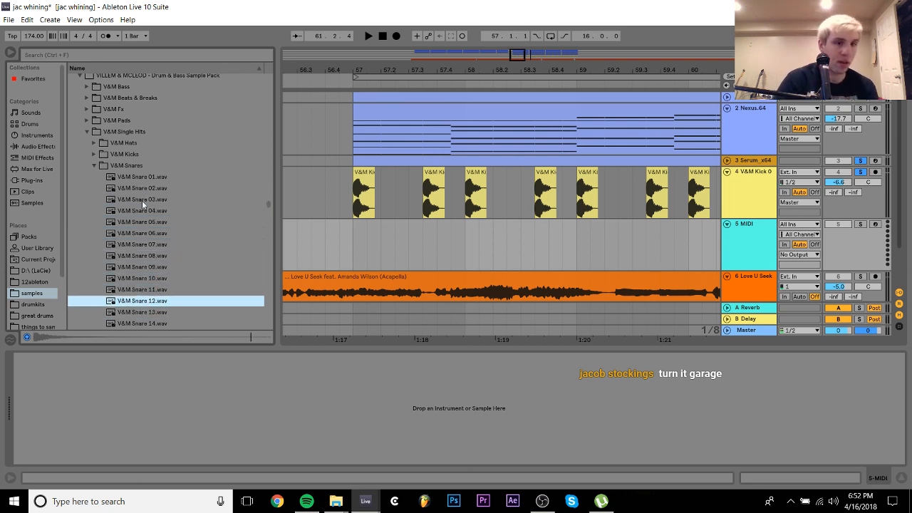
{"action": "key", "text": "Up"}
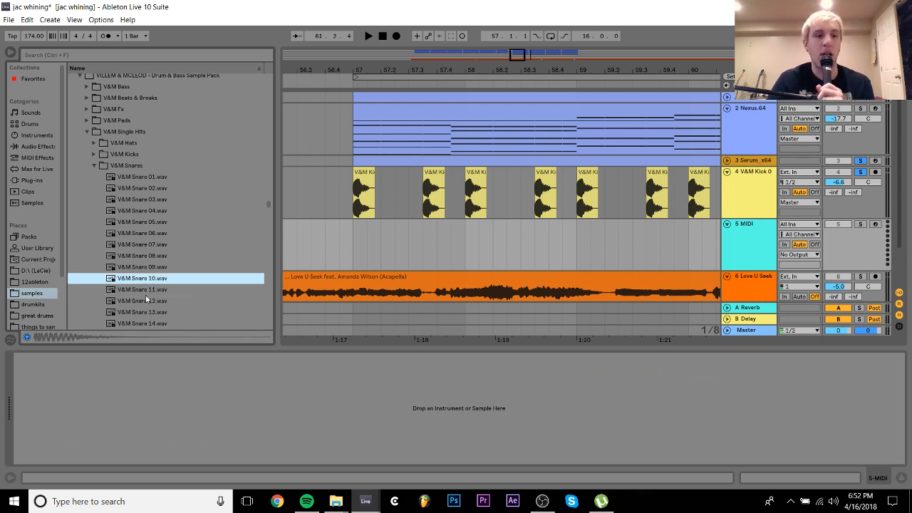
{"action": "key", "text": "Down"}
{"action": "key", "text": "Down"}
{"action": "key", "text": "Down"}
{"action": "key", "text": "Down"}
{"action": "key", "text": "Down"}
{"action": "key", "text": "Down"}
{"action": "key", "text": "Down"}
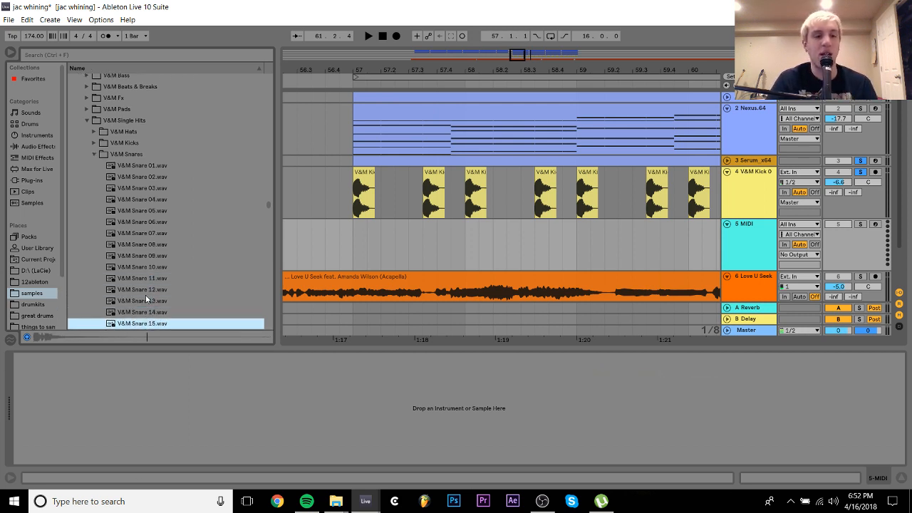
{"action": "key", "text": "Down"}
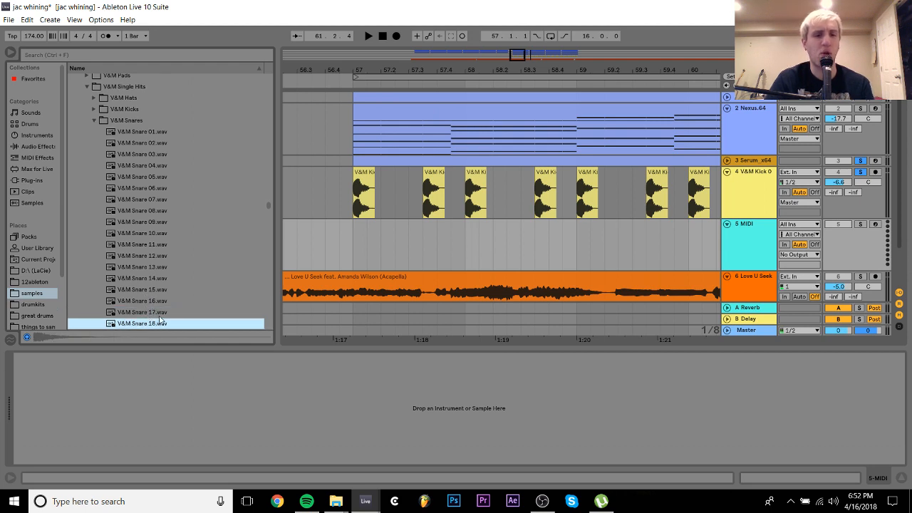
Place V&M Snare 18.wav on track 5 at beat 2 of bar 57 and repeat it every half bar up to bar 60
{"action": "left_click_drag", "start_coordinate": [157, 326], "coordinate": [355, 239]}
{"action": "key", "text": "space"}
{"action": "key", "text": "ctrl+d"}
{"action": "key", "text": "ctrl+d"}
{"action": "key", "text": "ctrl+d"}
{"action": "key", "text": "ctrl+d"}
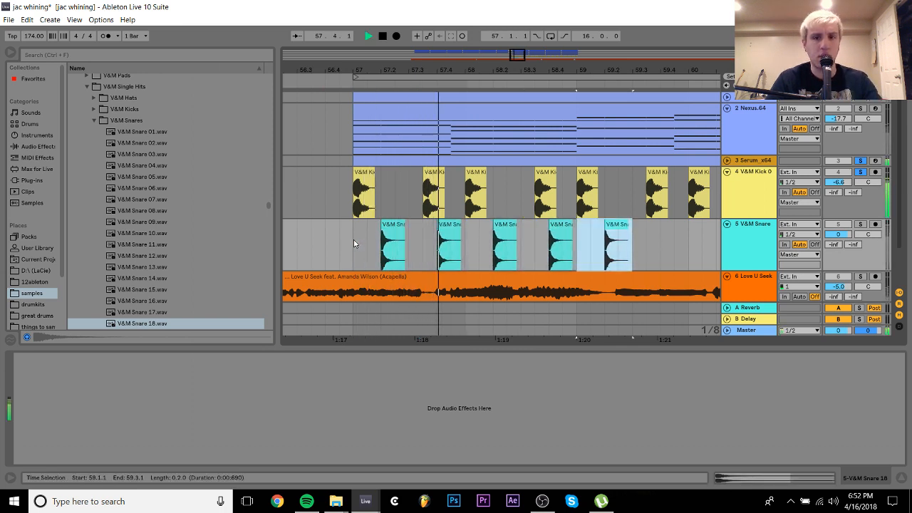
{"action": "key", "text": "ctrl+d"}
Duplicate the three-bar snare pattern to fill bars 57 to 73 and loop that section
{"action": "left_click", "coordinate": [347, 241], "text": "shift"}
{"action": "key", "text": "ctrl+d"}
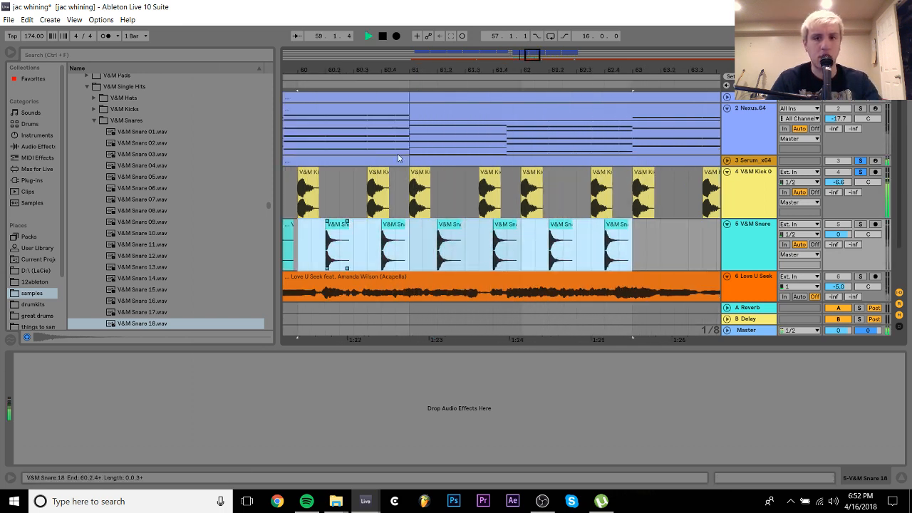
{"action": "key", "text": "ctrl+d"}
{"action": "left_click_drag", "start_coordinate": [471, 70], "coordinate": [471, 17]}
{"action": "key", "text": "ctrl+d"}
{"action": "key", "text": "ctrl+d"}
{"action": "key", "text": "ctrl+d"}
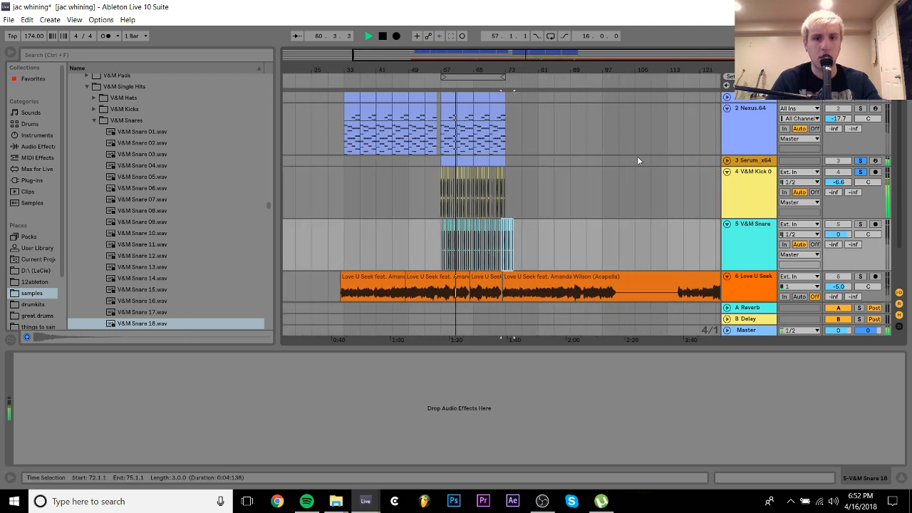
{"action": "key", "text": "ctrl+z"}
{"action": "key", "text": "ctrl+d"}
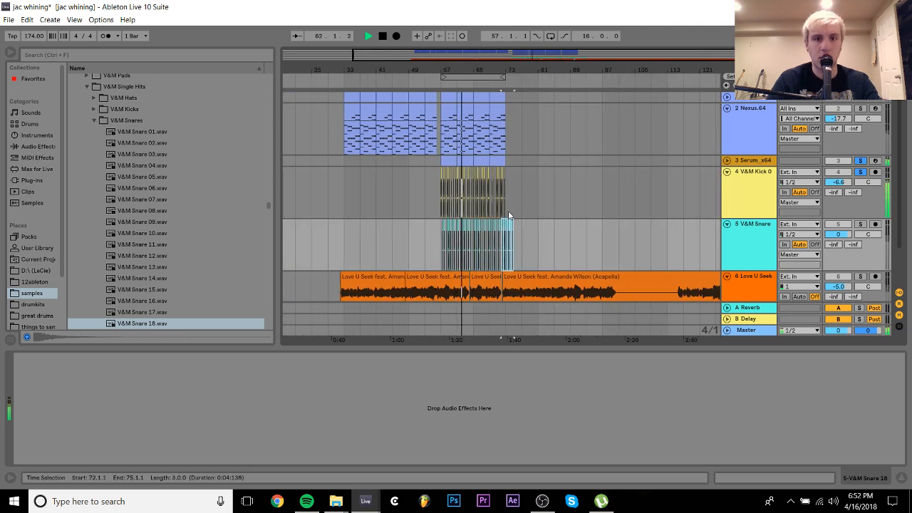
{"action": "left_click_drag", "start_coordinate": [509, 215], "coordinate": [438, 248]}
{"action": "key", "text": "ctrl+l"}
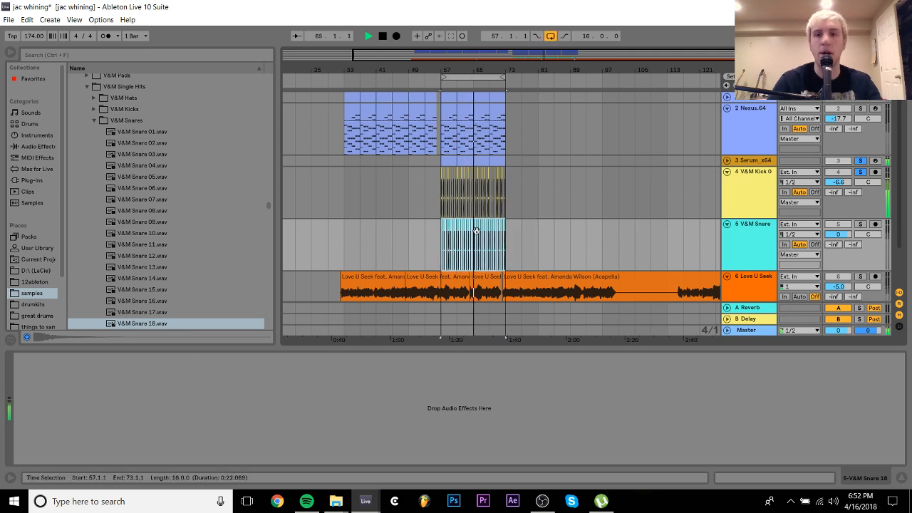
Solo the snare track with its volume at -9.2 dB and insert a new MIDI track below it
{"action": "left_click", "coordinate": [860, 223]}
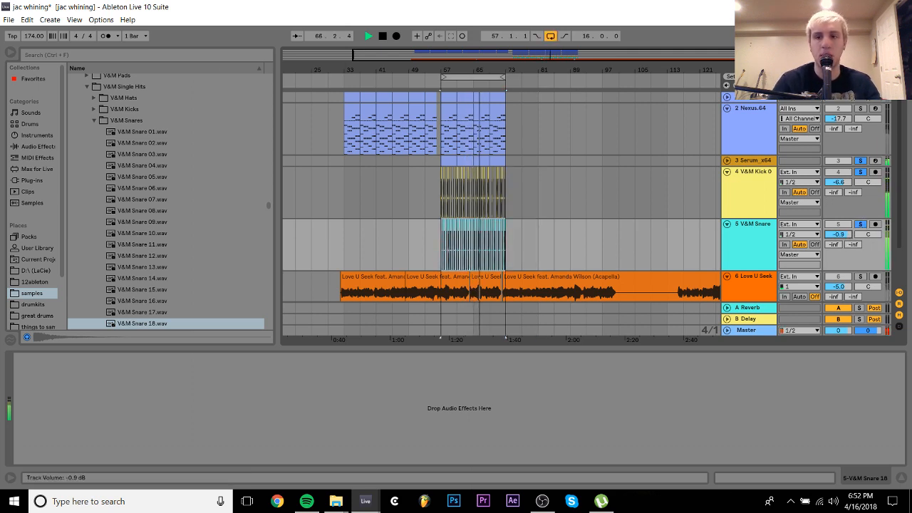
{"action": "left_click", "coordinate": [753, 234]}
{"action": "key", "text": "ctrl+shift+t"}
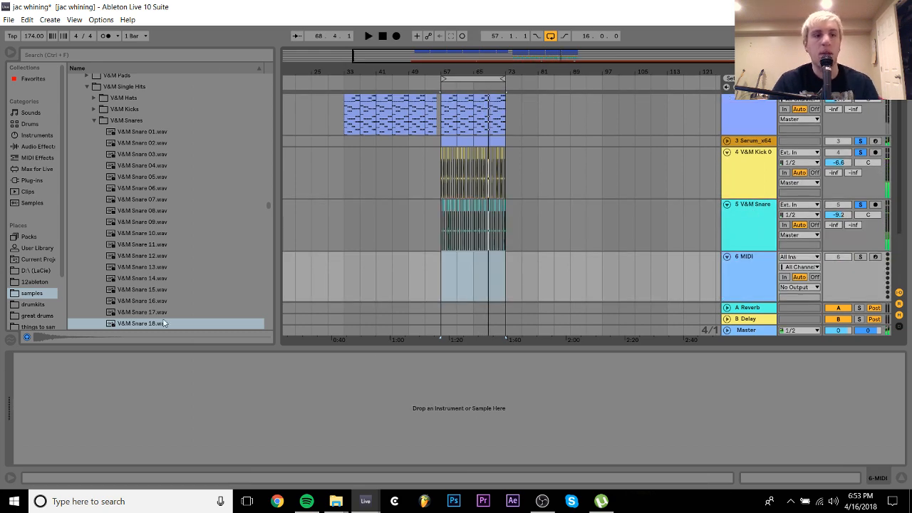
Look through the sample packs in the samples folder for a drum and bass pack
{"action": "scroll", "coordinate": [167, 262], "scroll_direction": "up", "scroll_amount": 10}
{"action": "scroll", "coordinate": [166, 262], "scroll_direction": "up", "scroll_amount": 5}
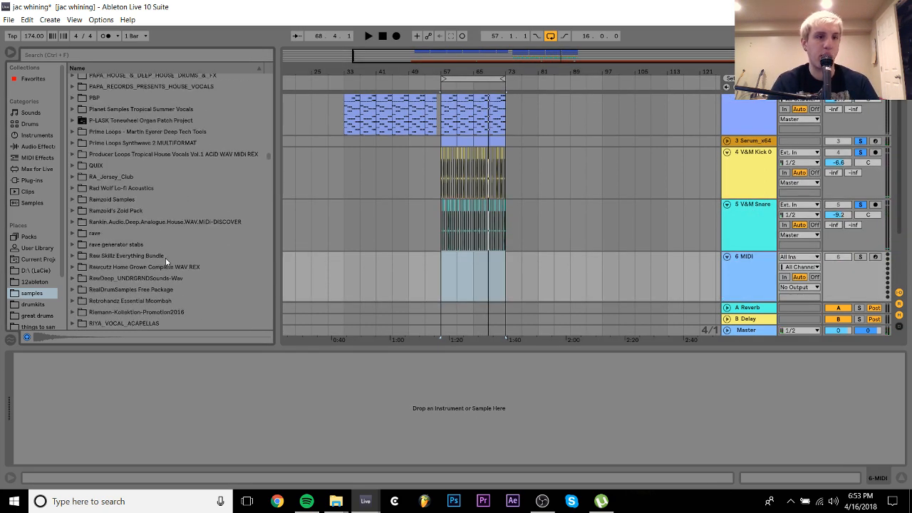
{"action": "scroll", "coordinate": [166, 263], "scroll_direction": "up", "scroll_amount": 10}
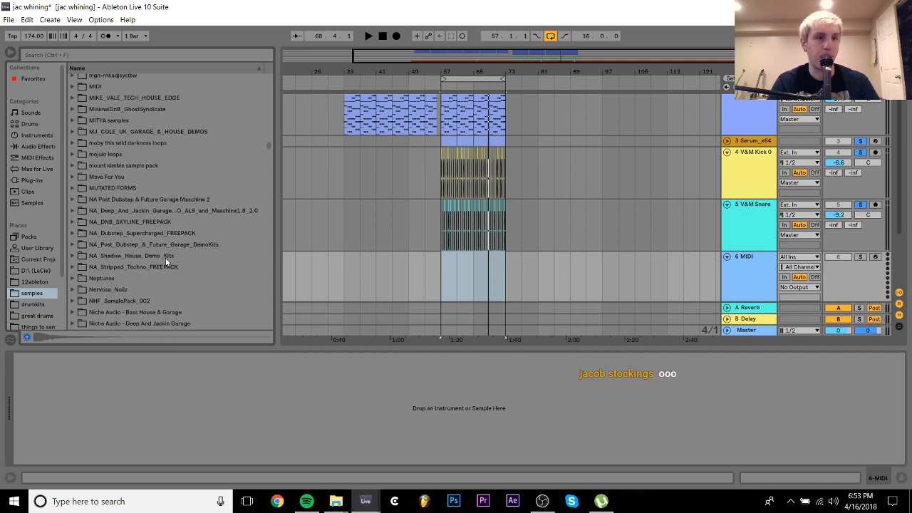
{"action": "scroll", "coordinate": [166, 262], "scroll_direction": "down", "scroll_amount": 15}
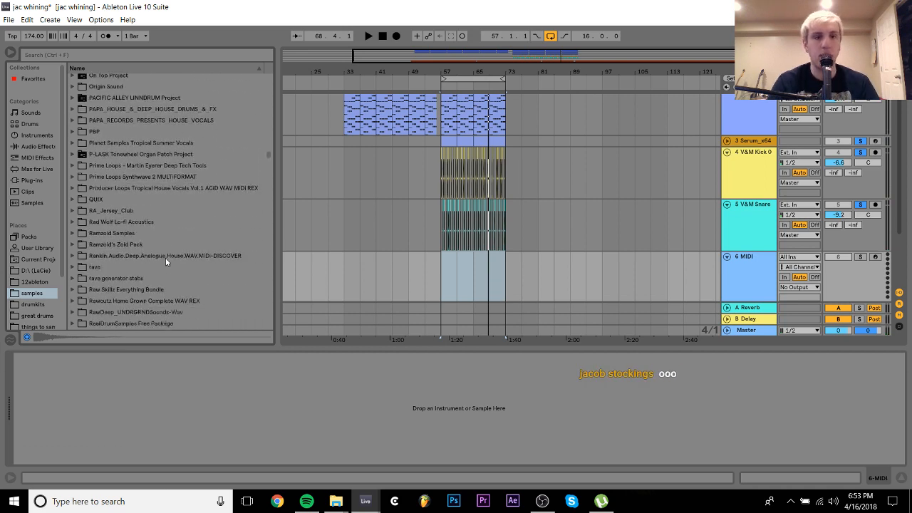
{"action": "scroll", "coordinate": [166, 262], "scroll_direction": "down", "scroll_amount": 4}
{"action": "scroll", "coordinate": [166, 261], "scroll_direction": "up", "scroll_amount": 1}
{"action": "left_click", "coordinate": [154, 266]}
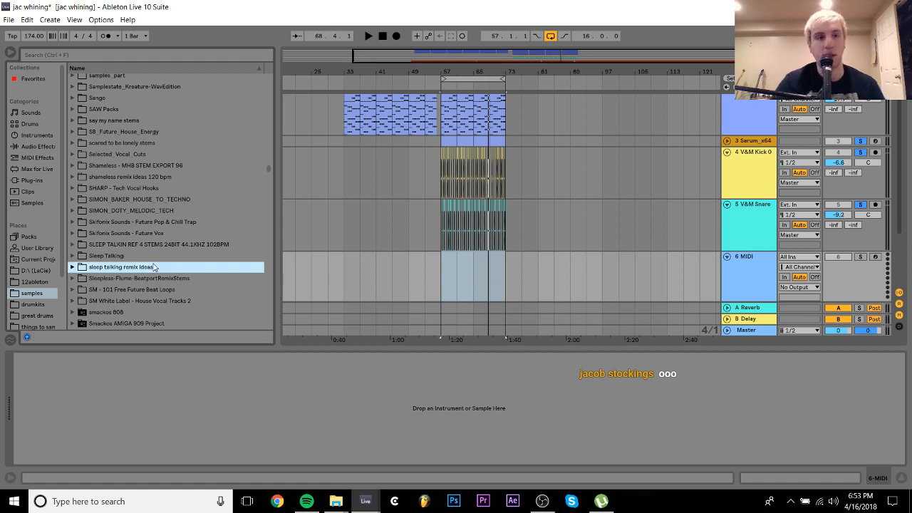
{"action": "key", "text": "Up"}
{"action": "key", "text": "Up"}
{"action": "key", "text": "Up"}
{"action": "key", "text": "Up"}
{"action": "key", "text": "Up"}
{"action": "key", "text": "Up"}
{"action": "key", "text": "Up"}
{"action": "key", "text": "Up"}
{"action": "key", "text": "Up"}
{"action": "key", "text": "Up"}
{"action": "key", "text": "Up"}
{"action": "key", "text": "Up"}
{"action": "key", "text": "Up"}
{"action": "key", "text": "Up"}
{"action": "key", "text": "Up"}
{"action": "key", "text": "Up"}
{"action": "key", "text": "Up"}
{"action": "key", "text": "Up"}
{"action": "key", "text": "Up"}
{"action": "key", "text": "Up"}
{"action": "key", "text": "Up"}
{"action": "key", "text": "Up"}
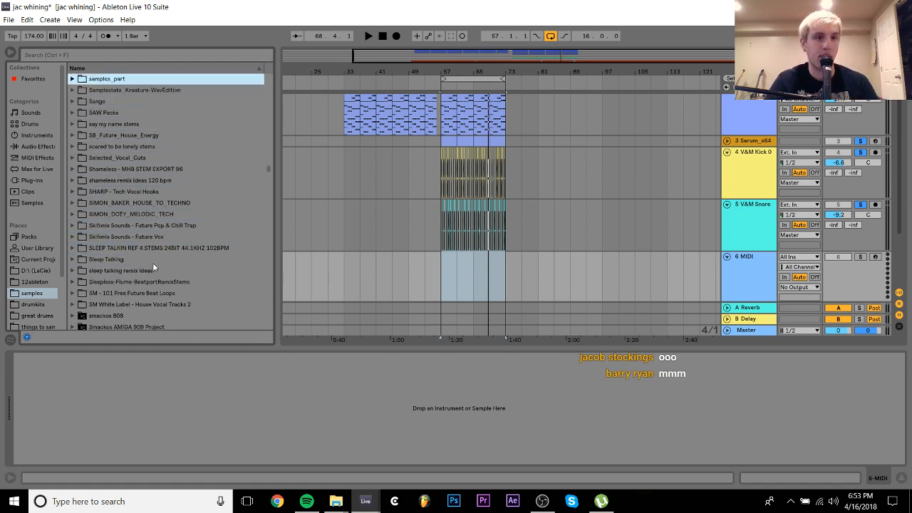
{"action": "key", "text": "Up"}
{"action": "key", "text": "Up"}
{"action": "key", "text": "Up"}
{"action": "key", "text": "Up"}
{"action": "key", "text": "Up"}
{"action": "key", "text": "Up"}
{"action": "key", "text": "Up"}
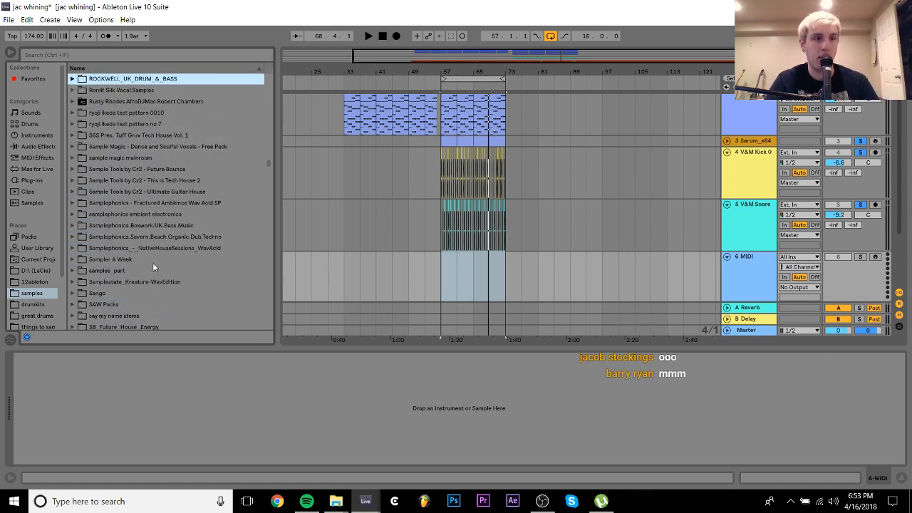
{"action": "key", "text": "Down"}
{"action": "key", "text": "Down"}
{"action": "key", "text": "Down"}
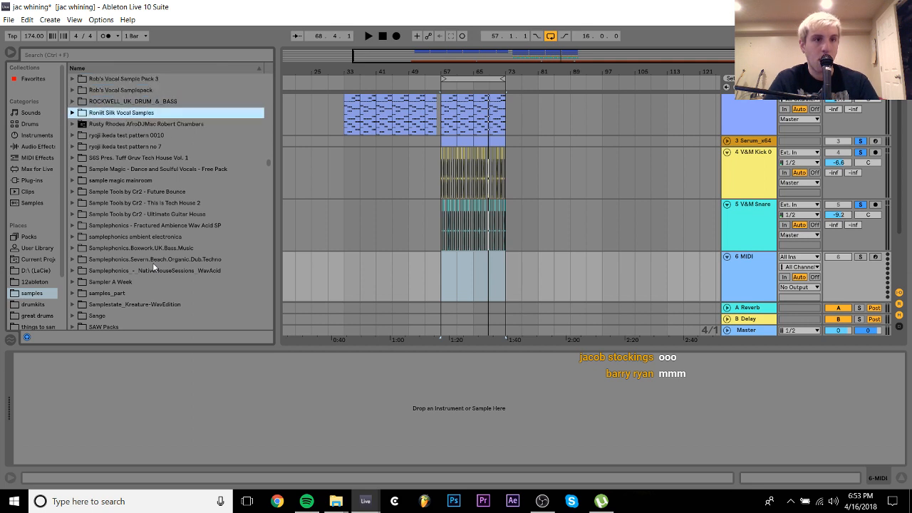
Expand the ROCKWELL_UK_DRUM_&_BASS pack and its RW1_WAV_LOOPS folder
{"action": "key", "text": "Up"}
{"action": "key", "text": "Right"}
{"action": "key", "text": "Down"}
{"action": "key", "text": "Down"}
{"action": "key", "text": "Down"}
{"action": "key", "text": "Down"}
{"action": "key", "text": "Down"}
{"action": "key", "text": "Right"}
{"action": "key", "text": "Down"}
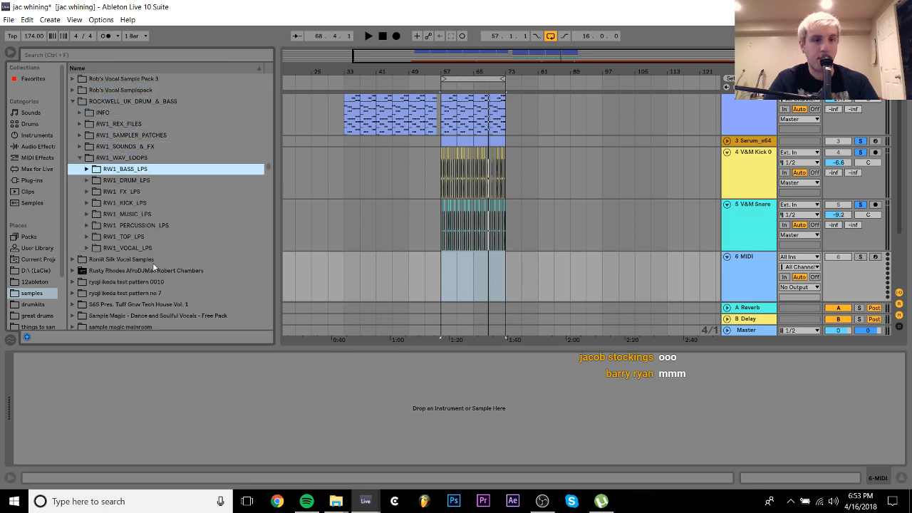
Check the loops in the RW1_DRUM_LPS folder and collapse it again
{"action": "key", "text": "Down"}
{"action": "key", "text": "Right"}
{"action": "key", "text": "Down"}
{"action": "key", "text": "Down"}
{"action": "key", "text": "Left"}
{"action": "key", "text": "Left"}
{"action": "key", "text": "Down"}
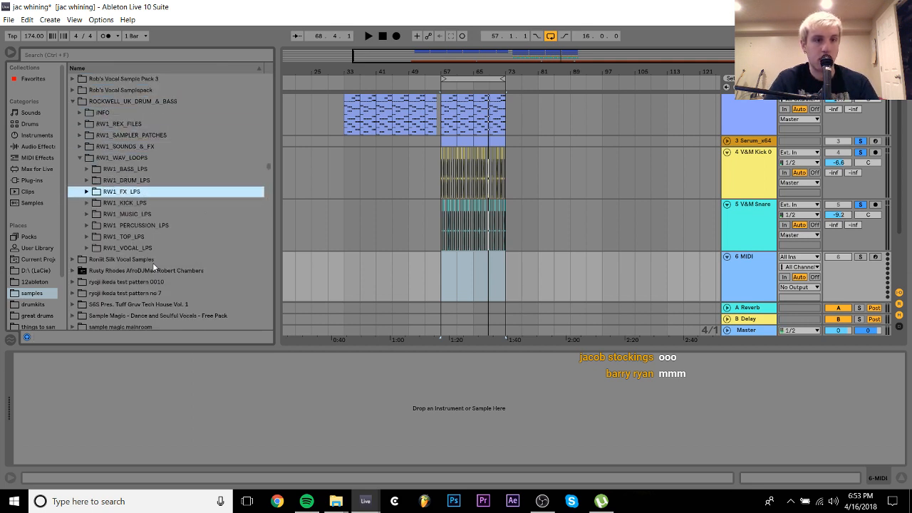
Open the RW1_TOP_LPS folder and audition its loops from RW1_140_Glitchy_Top.wav to RW1_170_2BeSad_Top_02.wav
{"action": "key", "text": "Down"}
{"action": "key", "text": "Down"}
{"action": "key", "text": "Down"}
{"action": "key", "text": "Down"}
{"action": "key", "text": "Right"}
{"action": "key", "text": "Down"}
{"action": "key", "text": "Down"}
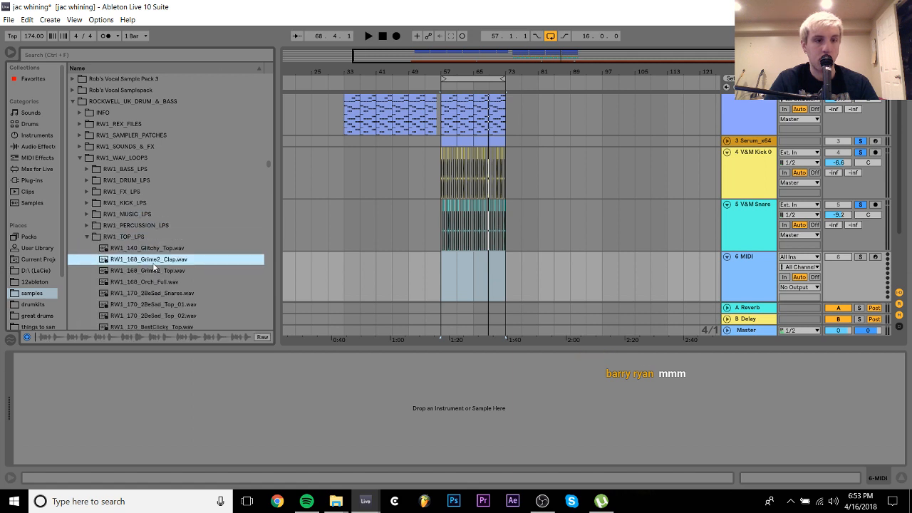
{"action": "key", "text": "Down"}
{"action": "key", "text": "Down"}
{"action": "key", "text": "Down"}
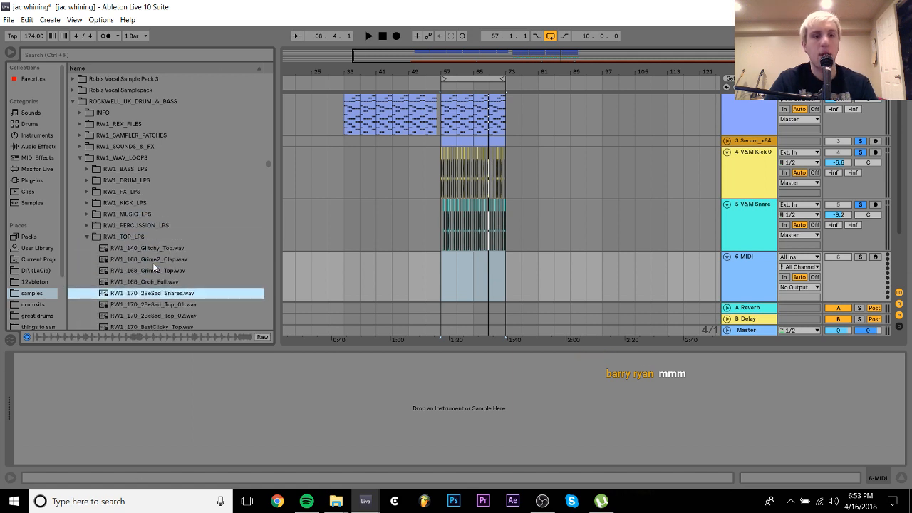
{"action": "key", "text": "Down"}
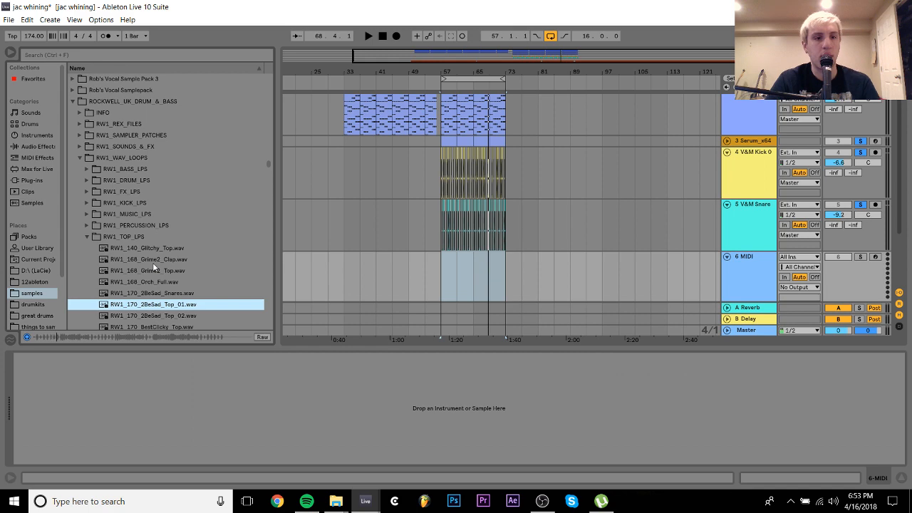
{"action": "key", "text": "Down"}
{"action": "key", "text": "Up"}
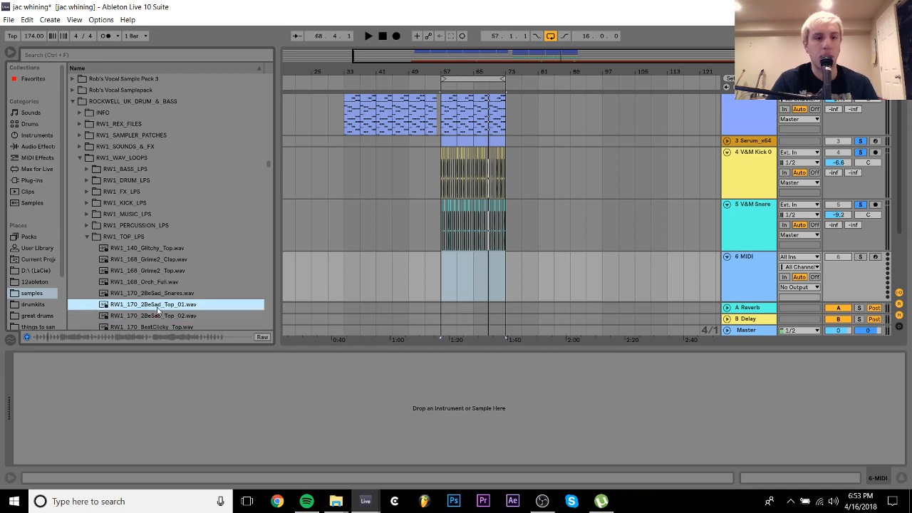
Audition the remaining 170 BPM top loops from RW1_170_BestClicky_Top.wav to RW1_170_Say_Top.wav
{"action": "left_click_drag", "start_coordinate": [250, 300], "coordinate": [212, 296]}
{"action": "left_click", "coordinate": [170, 326]}
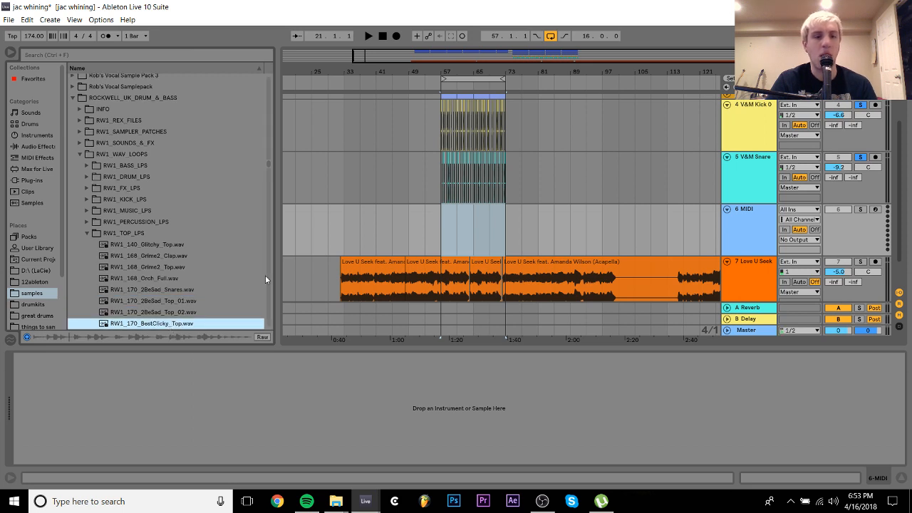
{"action": "scroll", "coordinate": [265, 278], "scroll_direction": "down", "scroll_amount": 7}
{"action": "left_click", "coordinate": [143, 91]}
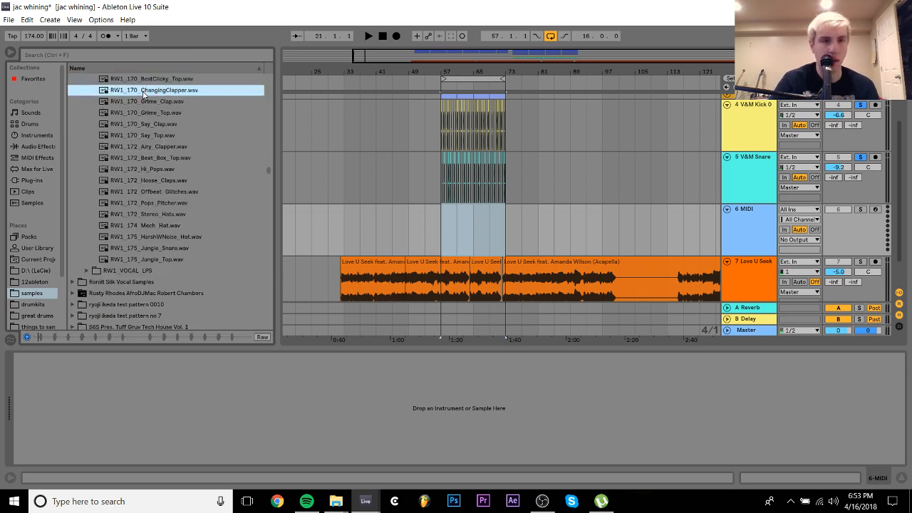
{"action": "key", "text": "Down"}
{"action": "key", "text": "Down"}
{"action": "key", "text": "Down"}
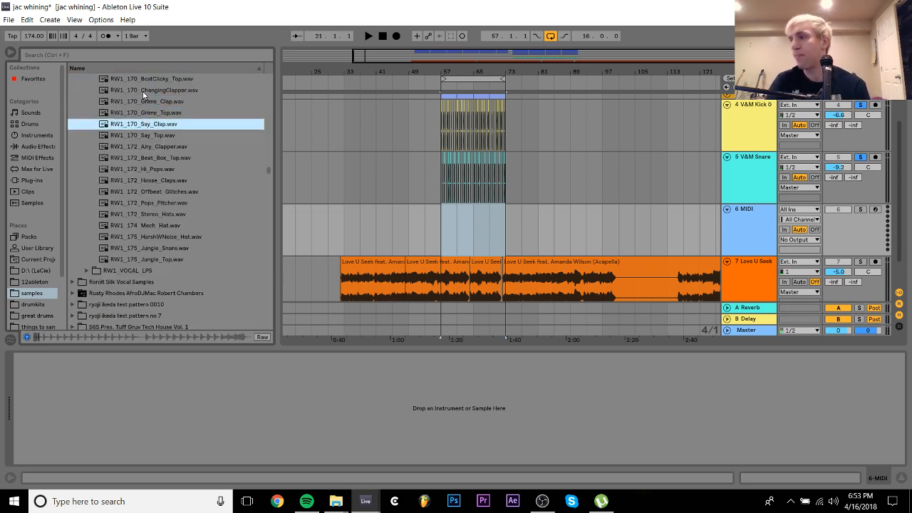
{"action": "key", "text": "Down"}
{"action": "key", "text": "Down"}
{"action": "key", "text": "Up"}
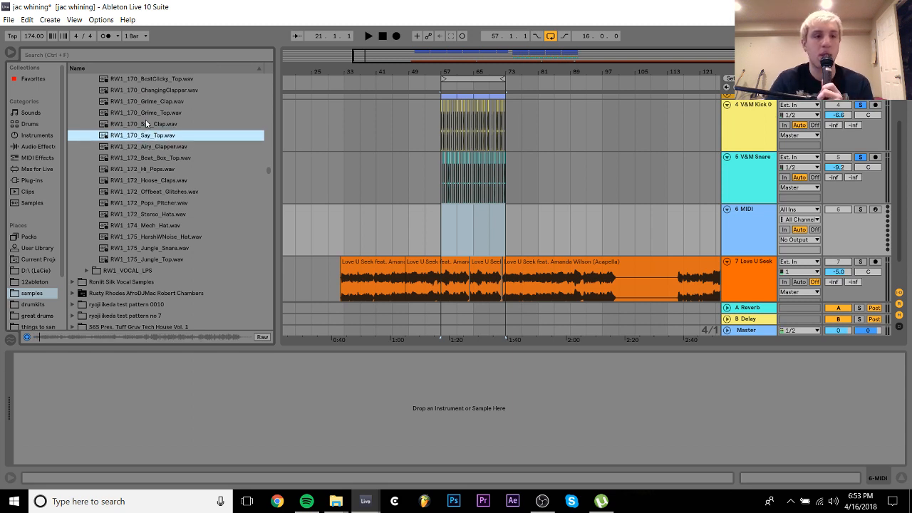
Place RW1_170_Say_Top.wav on track 6 at bar 57 and set the clip's warp mode to Re-Pitch
{"action": "left_click_drag", "start_coordinate": [146, 137], "coordinate": [492, 242]}
{"action": "double_click", "coordinate": [469, 208]}
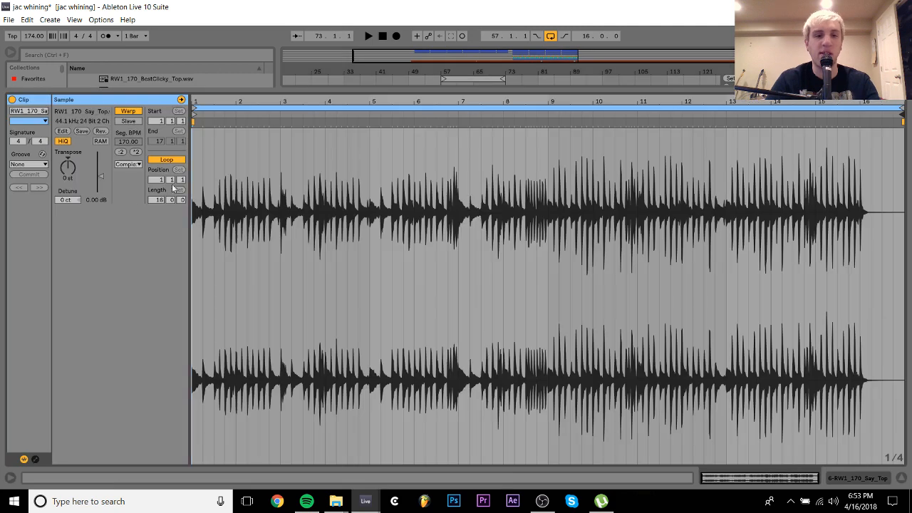
{"action": "left_click", "coordinate": [127, 164]}
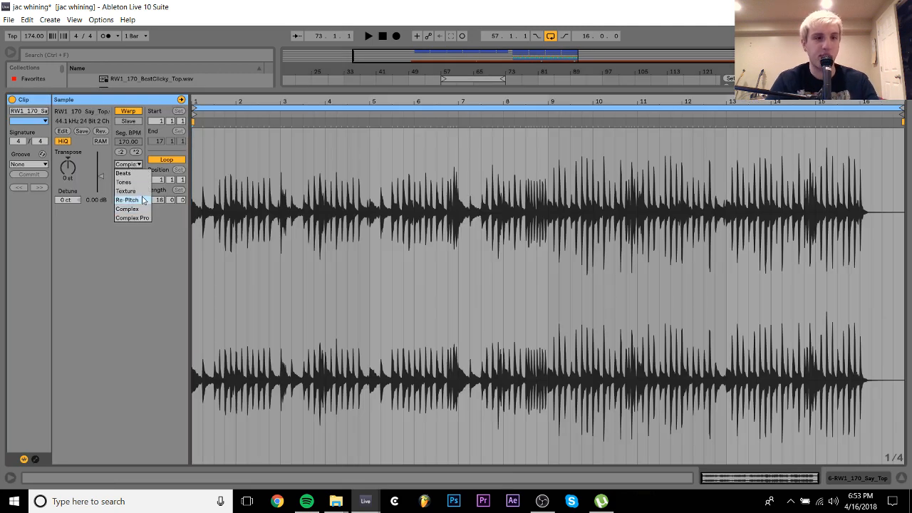
{"action": "left_click", "coordinate": [127, 201]}
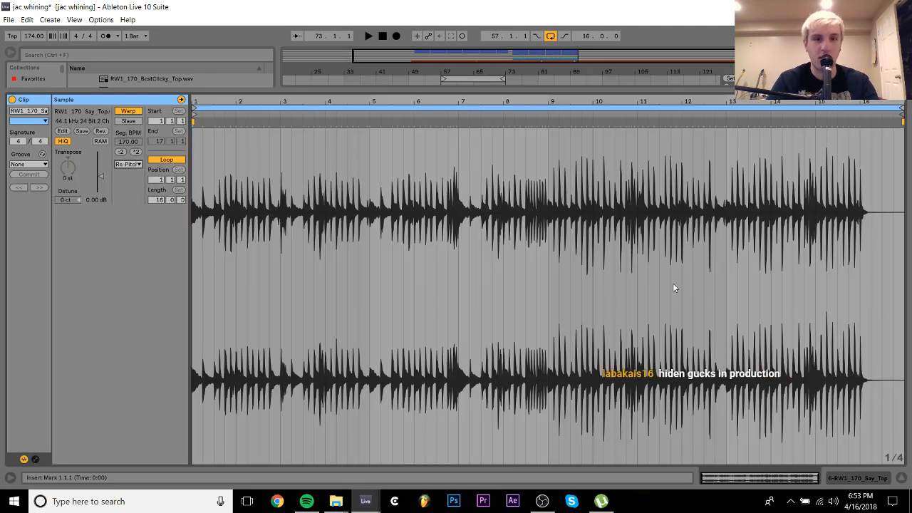
Return to the arrangement, clear the track solos and play the looped section with all tracks
{"action": "left_click", "coordinate": [861, 479]}
{"action": "left_click", "coordinate": [863, 176]}
{"action": "left_click", "coordinate": [863, 177]}
{"action": "key", "text": "space"}
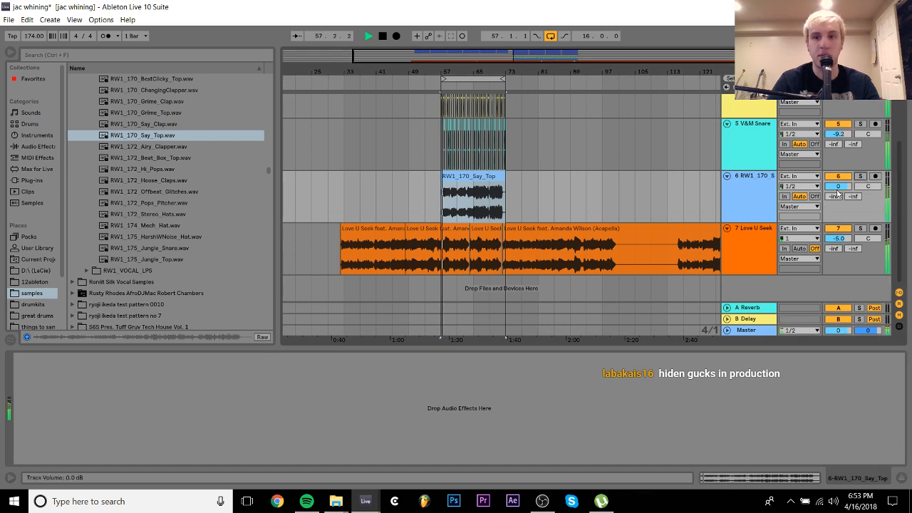
Set track 6's volume to -11.9 dB and delete bars 65 to 69 of its top loop clip
{"action": "left_click_drag", "start_coordinate": [841, 188], "coordinate": [796, 188]}
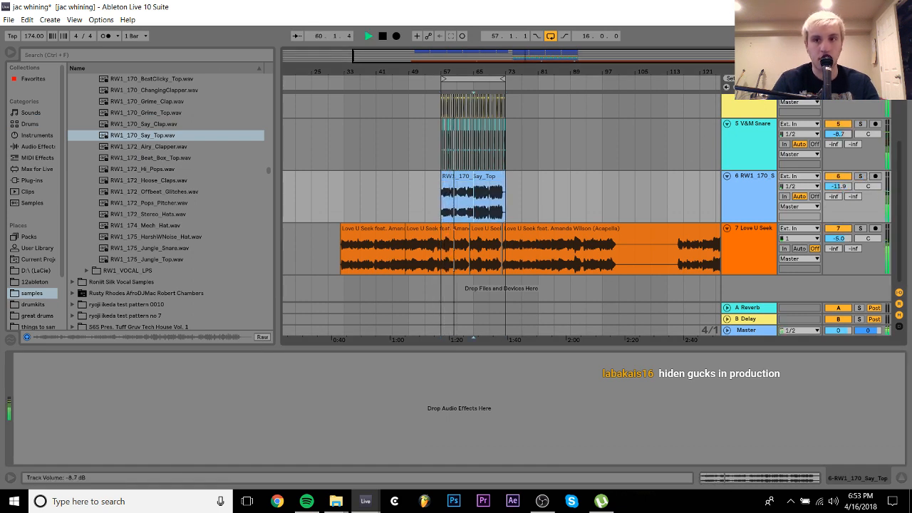
{"action": "left_click", "coordinate": [476, 211]}
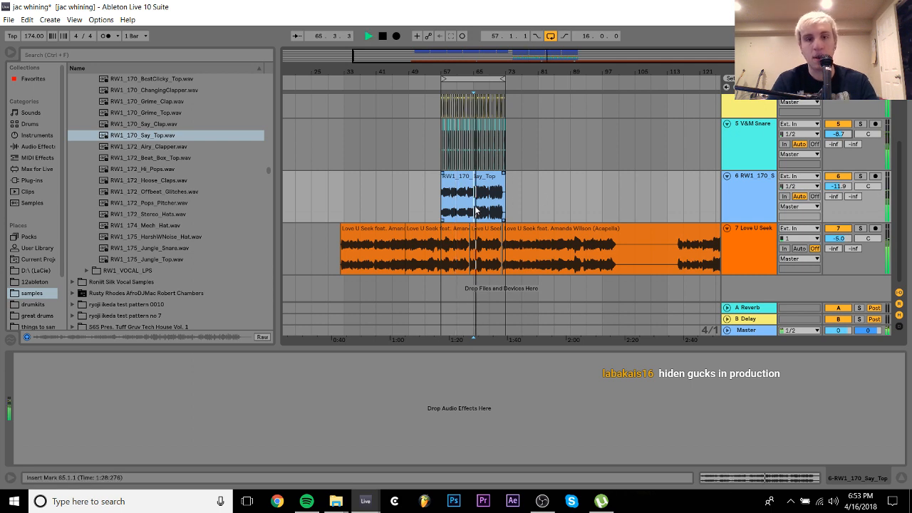
{"action": "left_click_drag", "start_coordinate": [475, 206], "coordinate": [490, 199]}
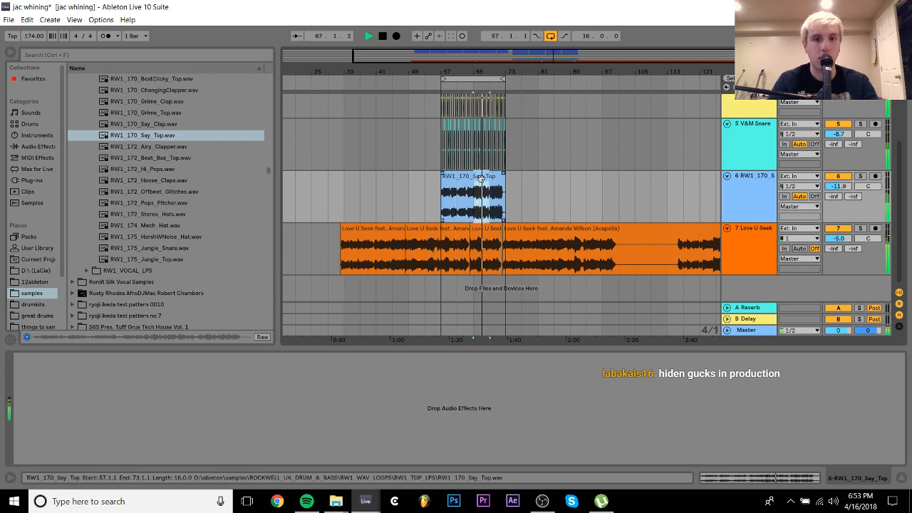
{"action": "key", "text": "Delete"}
{"action": "key", "text": "space"}
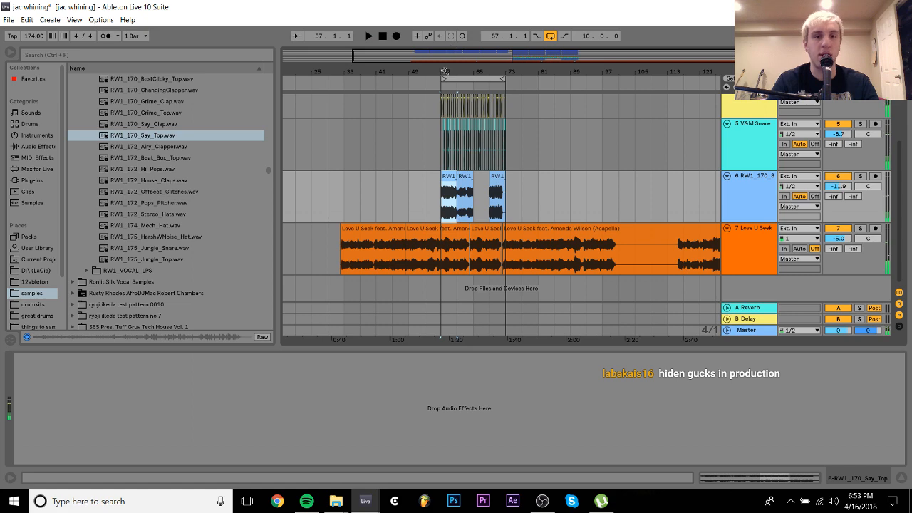
Solo track 6 and play the start of the top loop from bar 57
{"action": "left_click_drag", "start_coordinate": [445, 72], "coordinate": [457, 236]}
{"action": "left_click", "coordinate": [860, 176]}
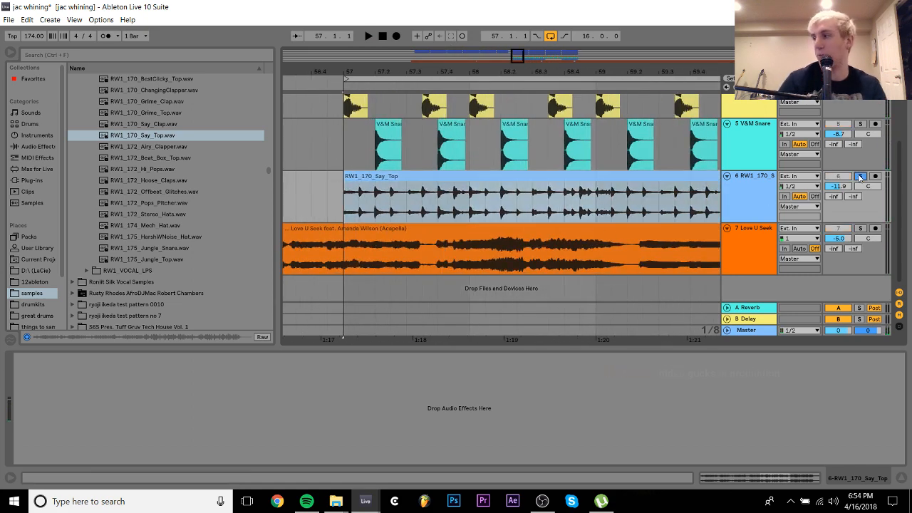
{"action": "key", "text": "space"}
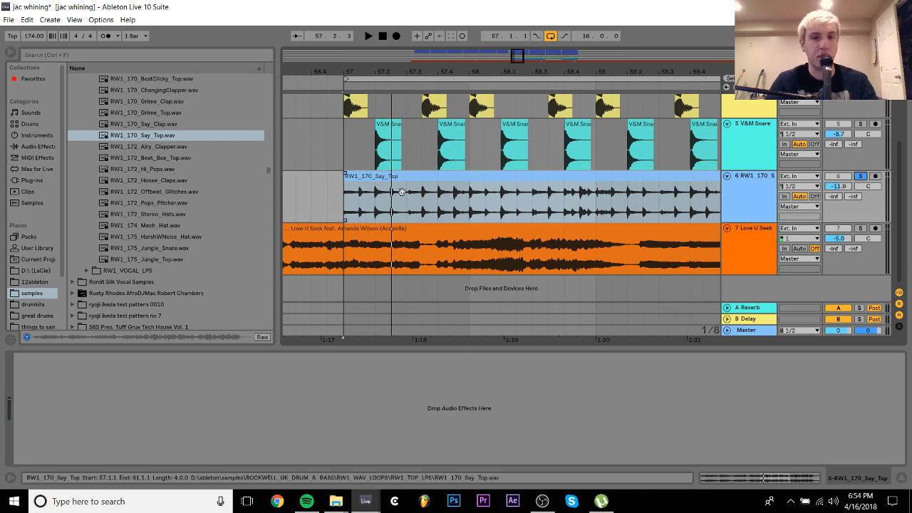
{"action": "key", "text": "space"}
{"action": "key", "text": "space"}
{"action": "key", "text": "space"}
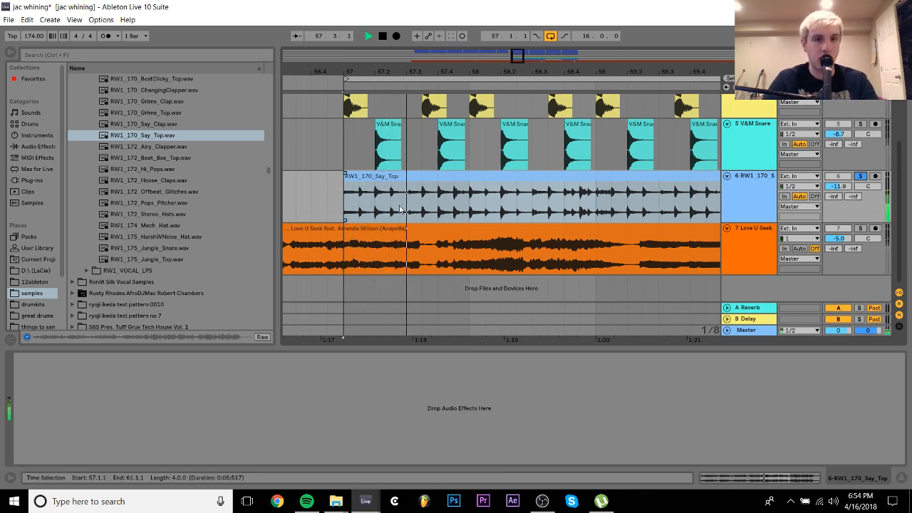
{"action": "key", "text": "space"}
Duplicate the half-beat slice before 57.3.1 of the top loop onto 57.3.1 and listen to the edit
{"action": "left_click_drag", "start_coordinate": [400, 209], "coordinate": [392, 203]}
{"action": "key", "text": "ctrl+d"}
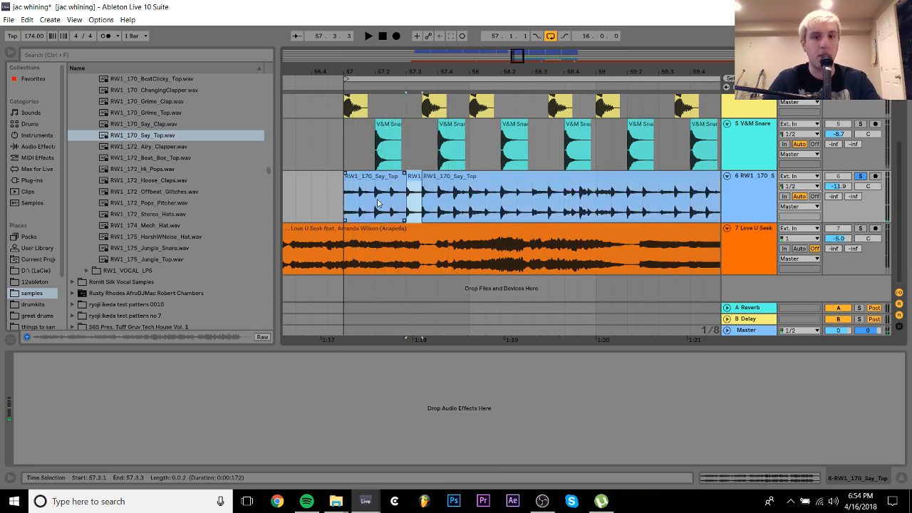
{"action": "left_click", "coordinate": [378, 205]}
{"action": "key", "text": "space"}
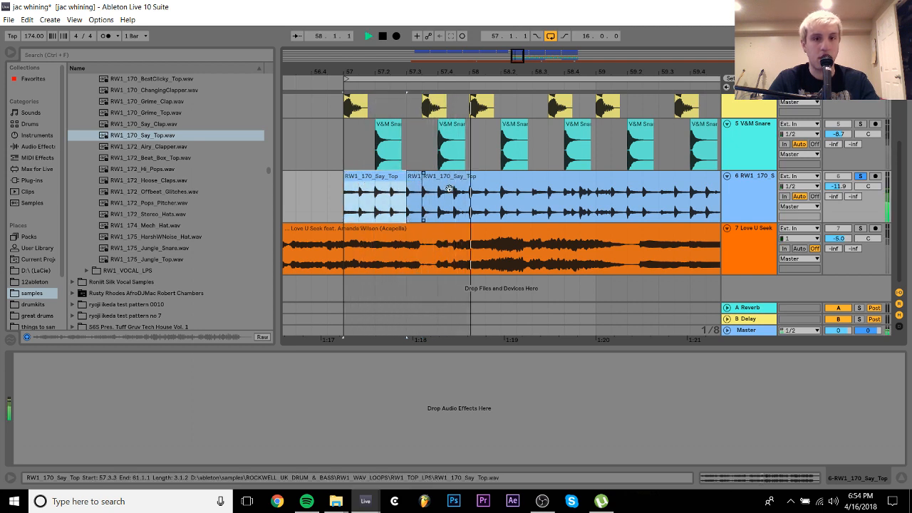
{"action": "key", "text": "space"}
{"action": "left_click", "coordinate": [470, 209], "text": "shift"}
{"action": "key", "text": "space"}
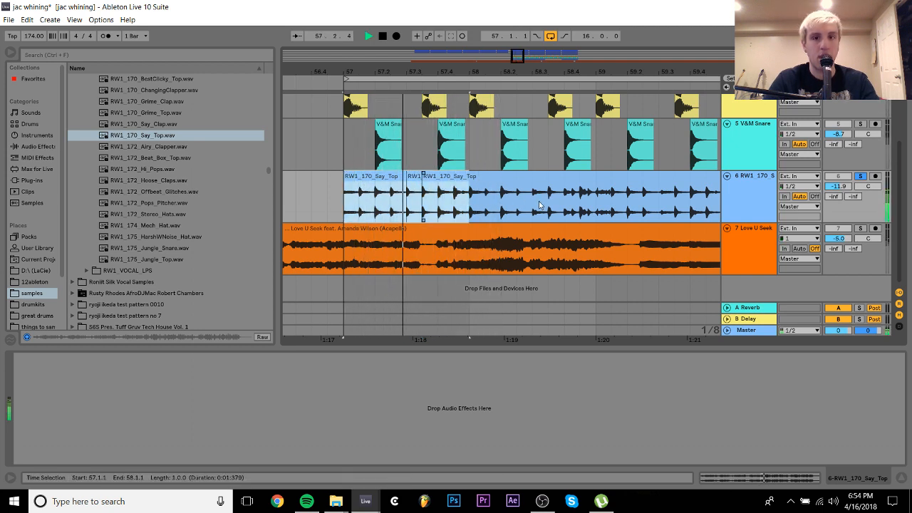
{"action": "left_click", "coordinate": [515, 206]}
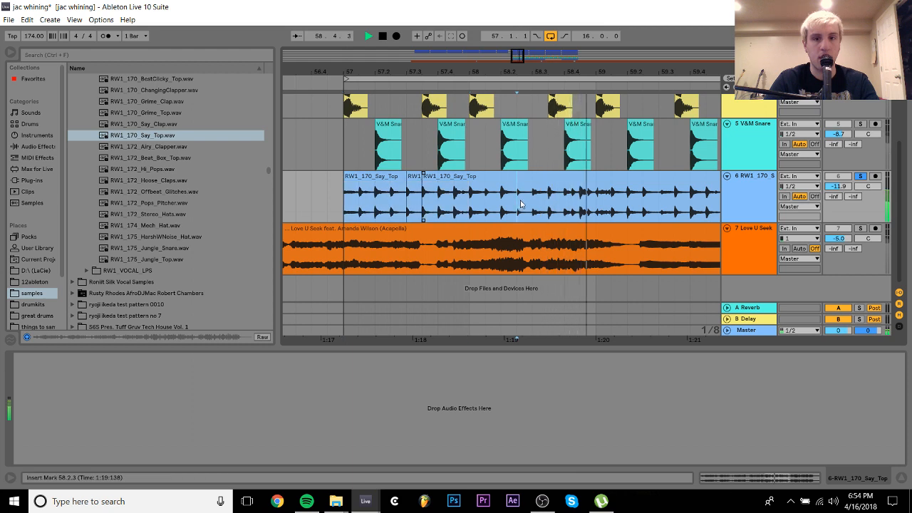
{"action": "key", "text": "space"}
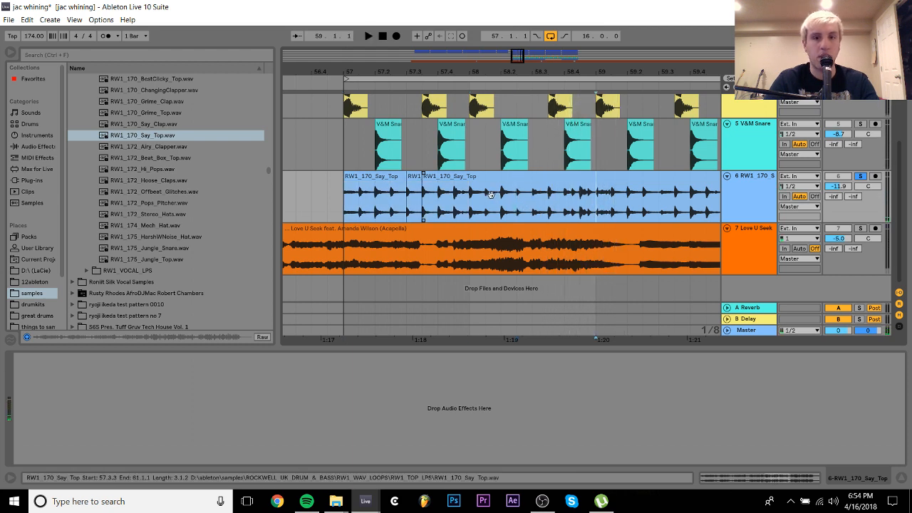
Repeat the edited bar 57 of the top loop along track 6 up to bar 69
{"action": "left_click_drag", "start_coordinate": [470, 207], "coordinate": [347, 183]}
{"action": "key", "text": "ctrl+d"}
{"action": "key", "text": "ctrl+d"}
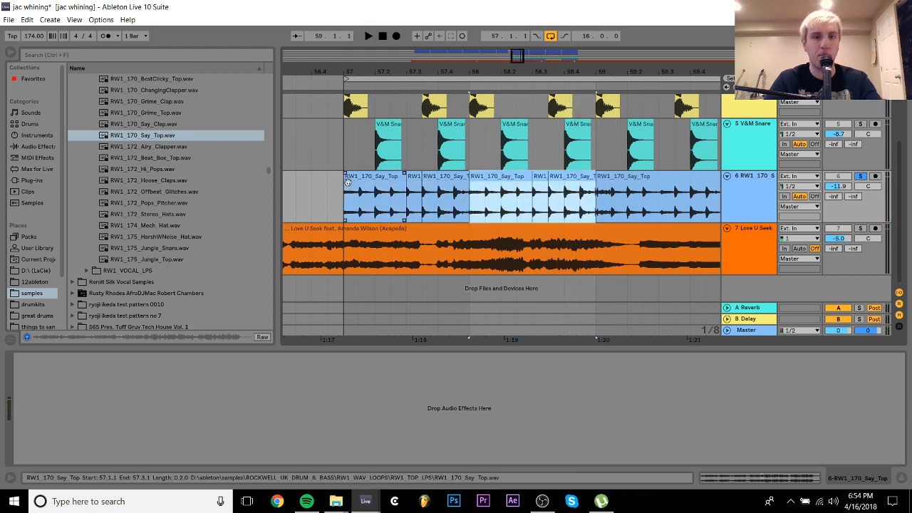
{"action": "left_click_drag", "start_coordinate": [403, 72], "coordinate": [380, 41]}
{"action": "key", "text": "ctrl+d"}
{"action": "key", "text": "ctrl+d"}
{"action": "key", "text": "ctrl+d"}
{"action": "key", "text": "ctrl+d"}
{"action": "key", "text": "ctrl+d"}
Play the remaining top loop clip from bar 69, clear track 6's solo and resume playback with all tracks
{"action": "left_click", "coordinate": [529, 178]}
{"action": "key", "text": "space"}
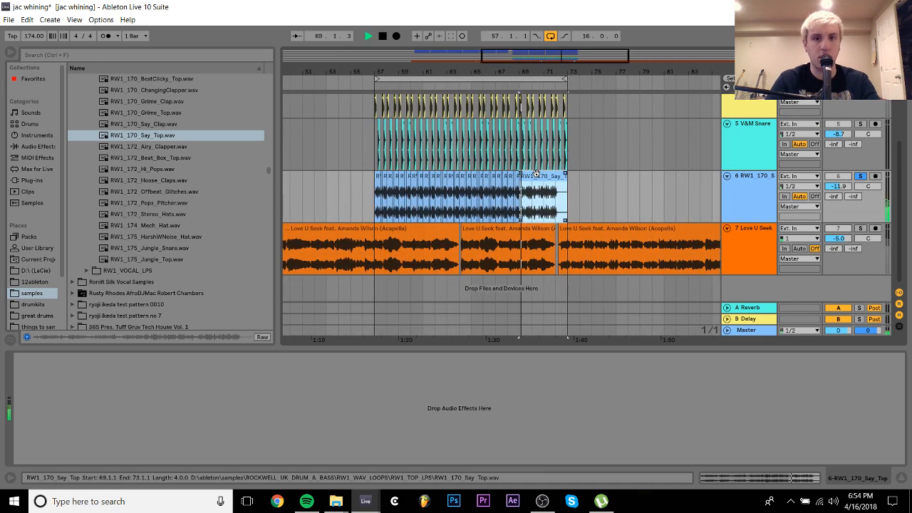
{"action": "left_click", "coordinate": [522, 209]}
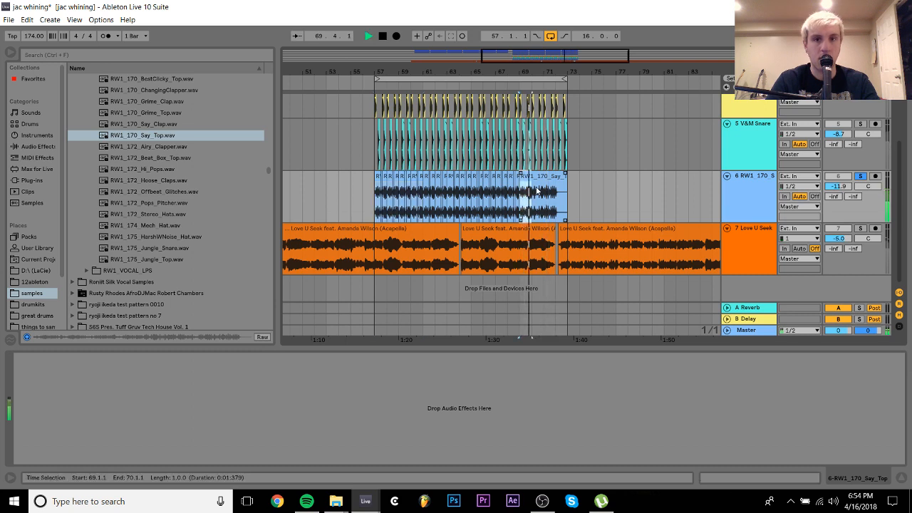
{"action": "key", "text": "space"}
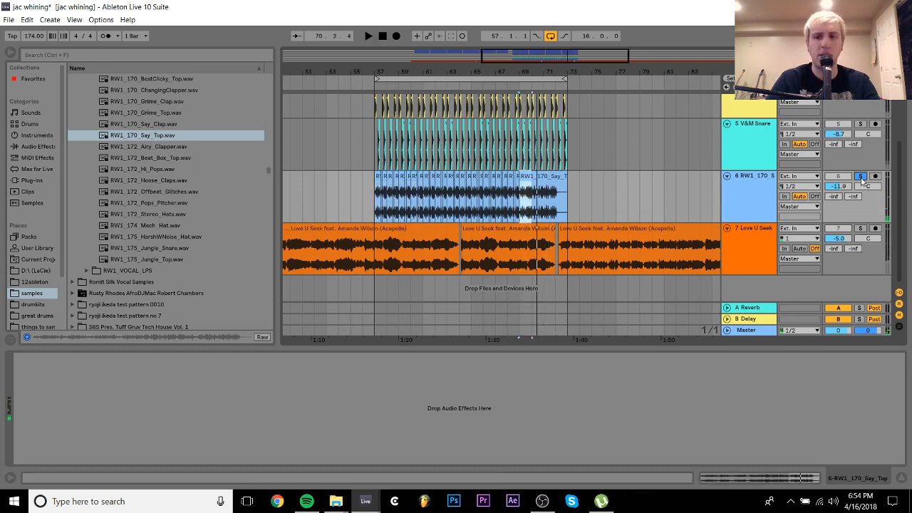
{"action": "key", "text": "space"}
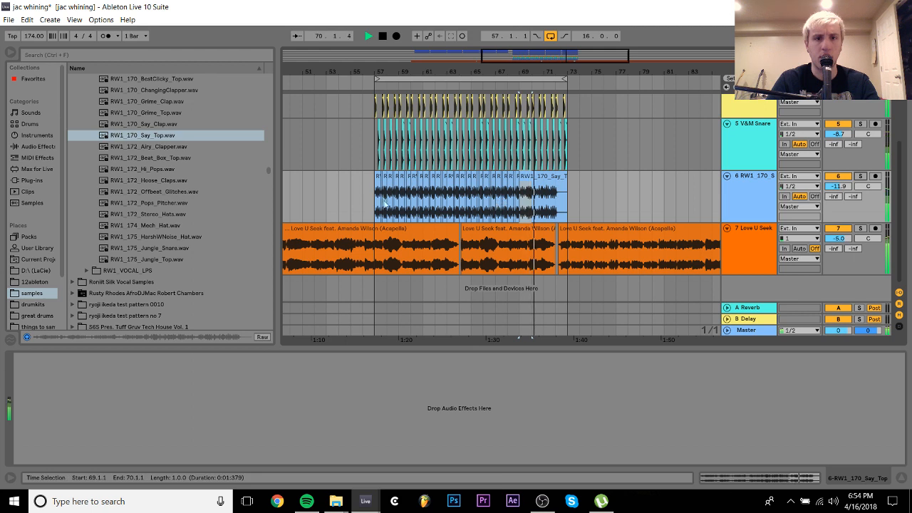
Duplicate bars 57 to 65 of the top loop so the copy fills track 6 up to bar 73
{"action": "left_click_drag", "start_coordinate": [368, 206], "coordinate": [476, 203]}
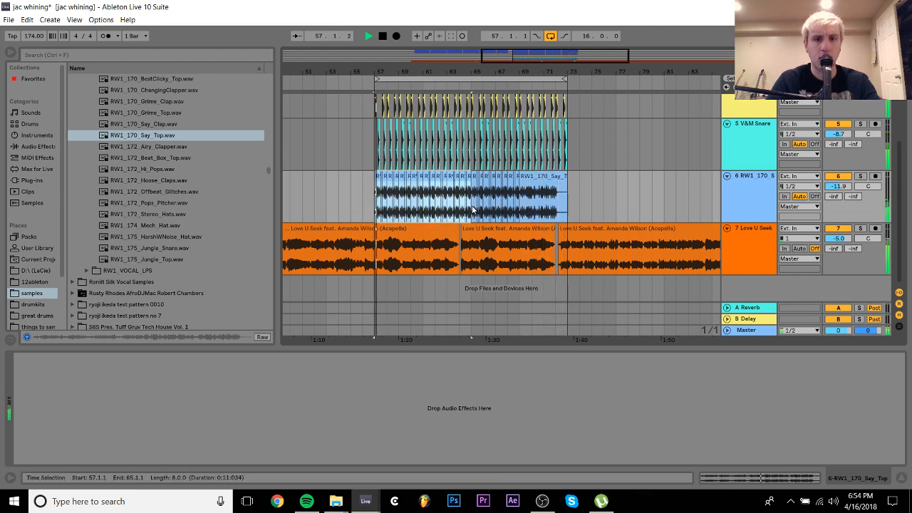
{"action": "key", "text": "ctrl+d"}
{"action": "left_click", "coordinate": [372, 208], "text": "shift"}
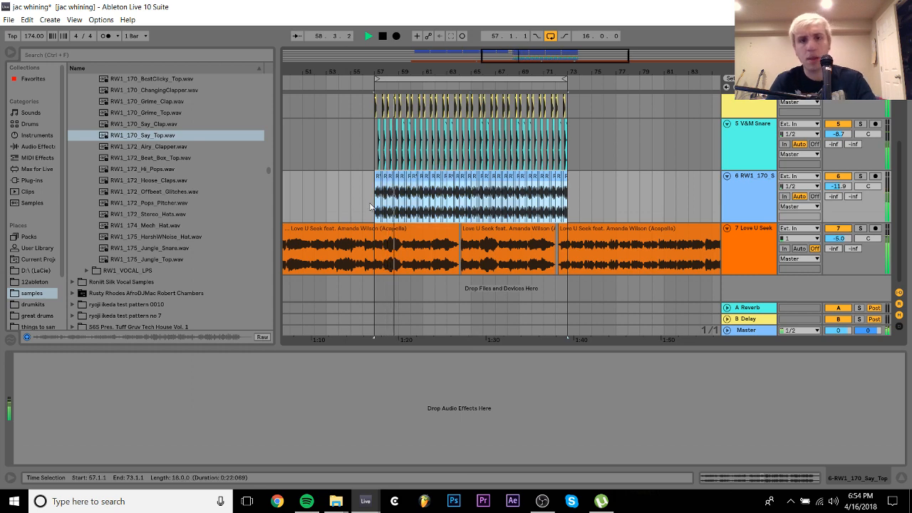
Try repeating the half-bar slice from 57.1.1 to 57.3.1 five times along track 6 during playback
{"action": "key", "text": "space"}
{"action": "left_click_drag", "start_coordinate": [378, 72], "coordinate": [378, 73]}
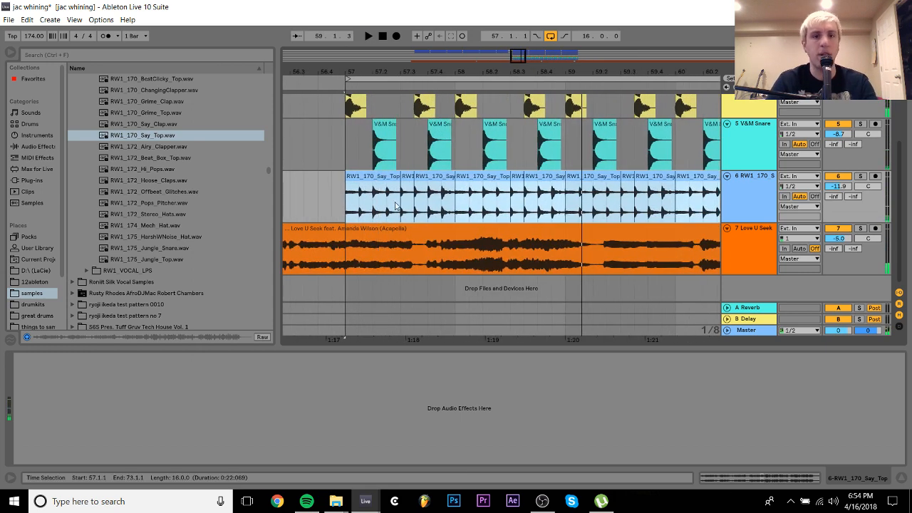
{"action": "left_click_drag", "start_coordinate": [400, 208], "coordinate": [346, 205]}
{"action": "key", "text": "space"}
{"action": "key", "text": "ctrl+d"}
{"action": "key", "text": "ctrl+d"}
{"action": "key", "text": "ctrl+d"}
{"action": "key", "text": "ctrl+d"}
{"action": "key", "text": "ctrl+d"}
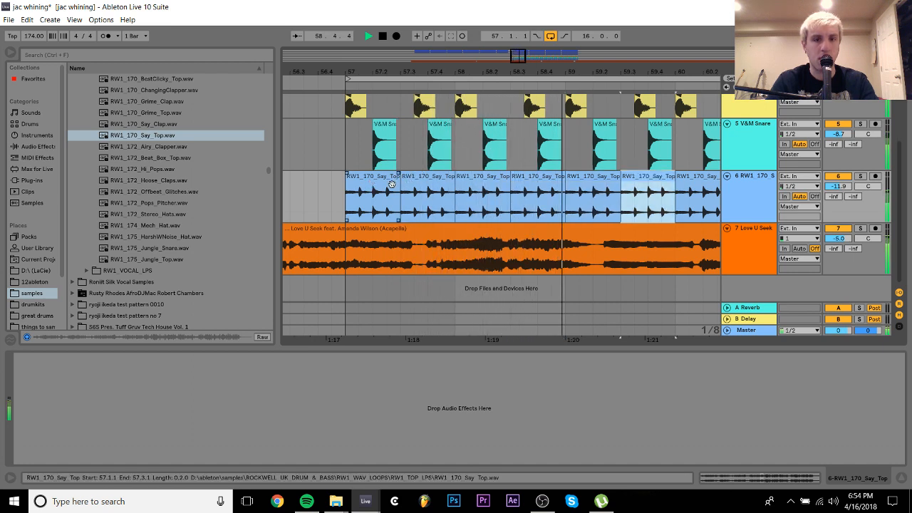
Stop playback and undo the last three half-bar duplicates on track 6
{"action": "key", "text": "space"}
{"action": "key", "text": "ctrl+z"}
{"action": "key", "text": "ctrl+z"}
{"action": "key", "text": "ctrl+z"}
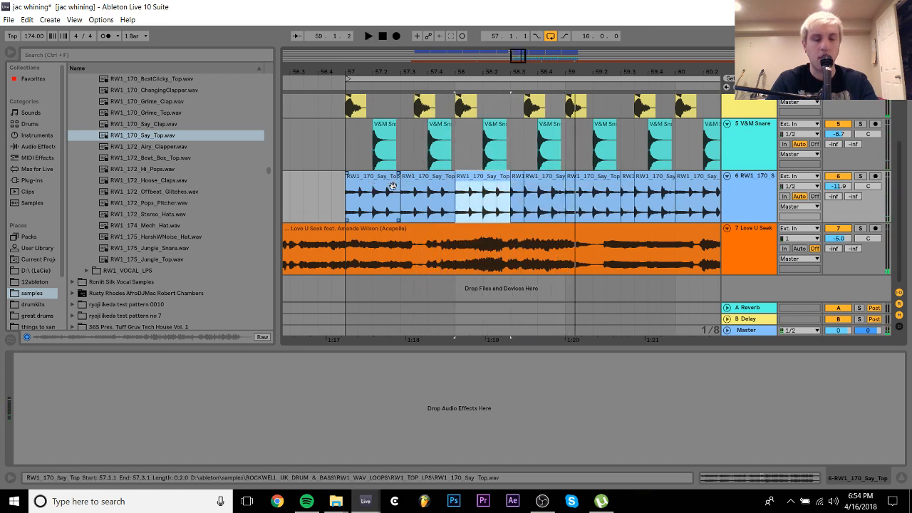
Duplicate a short slice of the top loop within bar 57 and repeat the edited bar over bars 58 and 59
{"action": "left_click_drag", "start_coordinate": [399, 199], "coordinate": [349, 182]}
{"action": "key", "text": "ctrl+d"}
{"action": "key", "text": "space"}
{"action": "left_click", "coordinate": [441, 178], "text": "shift"}
{"action": "key", "text": "ctrl+d"}
{"action": "key", "text": "ctrl+d"}
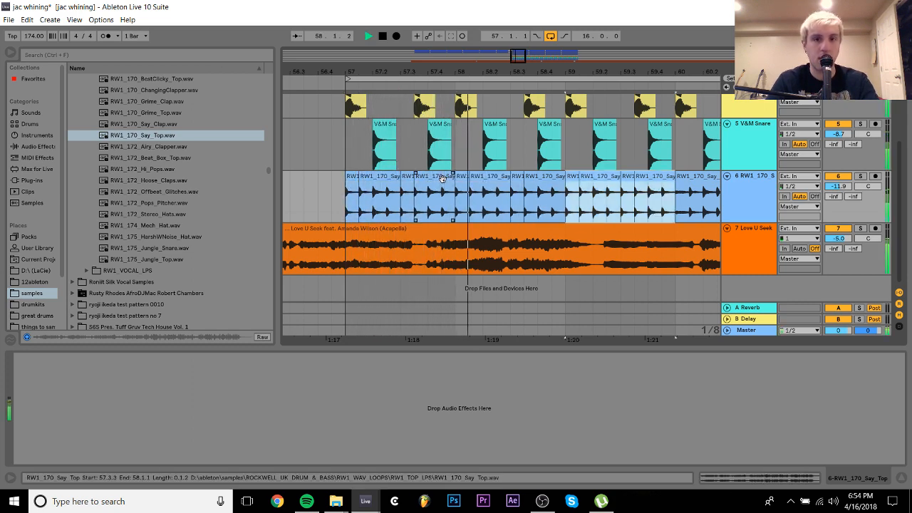
Continue duplicating the edited top loop bar along track 6 up to bar 73 and set the track's volume to -11.8 dB
{"action": "key", "text": "ctrl+d"}
{"action": "key", "text": "ctrl+d"}
{"action": "key", "text": "ctrl+d"}
{"action": "key", "text": "ctrl+d"}
{"action": "left_click_drag", "start_coordinate": [468, 72], "coordinate": [441, 37]}
{"action": "key", "text": "ctrl+d"}
{"action": "key", "text": "ctrl+d"}
{"action": "key", "text": "ctrl+d"}
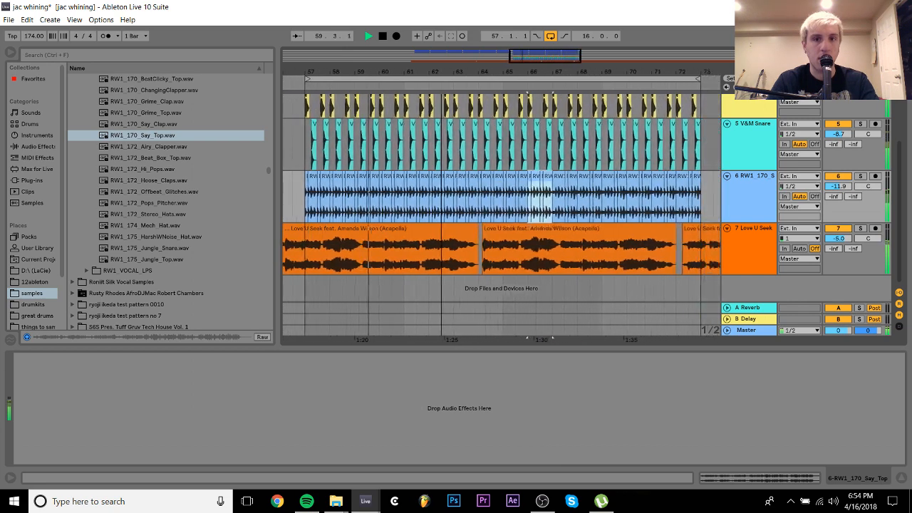
{"action": "key", "text": "minus"}
{"action": "key", "text": "ctrl+d"}
{"action": "key", "text": "ctrl+d"}
{"action": "key", "text": "ctrl+d"}
{"action": "key", "text": "ctrl+d"}
{"action": "key", "text": "ctrl+d"}
{"action": "key", "text": "ctrl+d"}
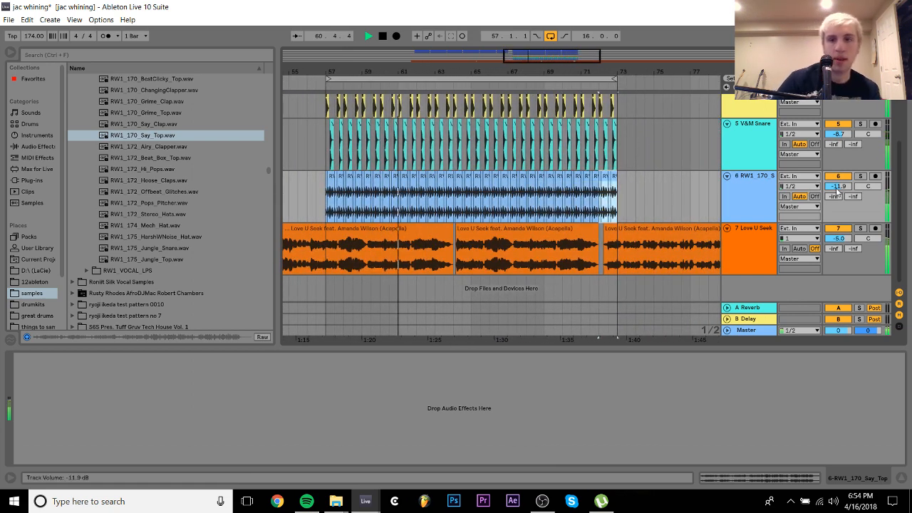
{"action": "left_click_drag", "start_coordinate": [837, 191], "coordinate": [837, 190]}
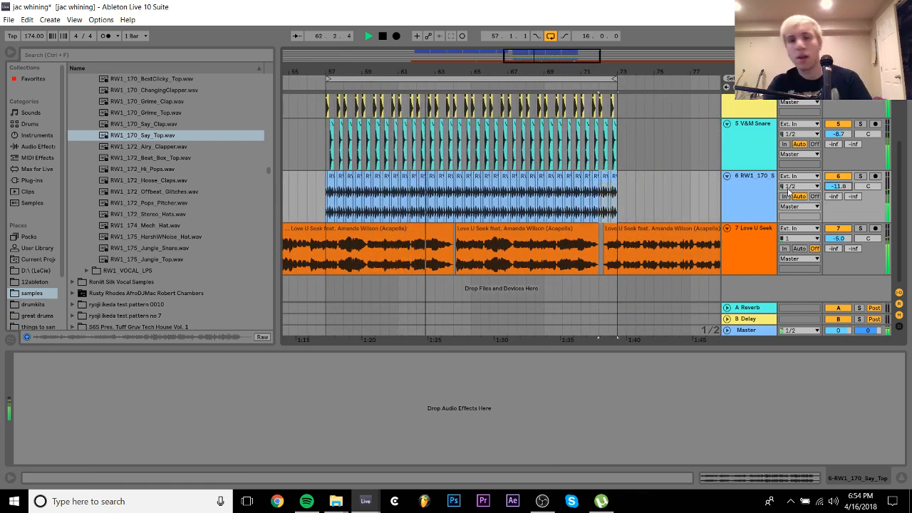
Solo track 6 and load EQ Eight with its default preset on it
{"action": "left_click", "coordinate": [768, 186]}
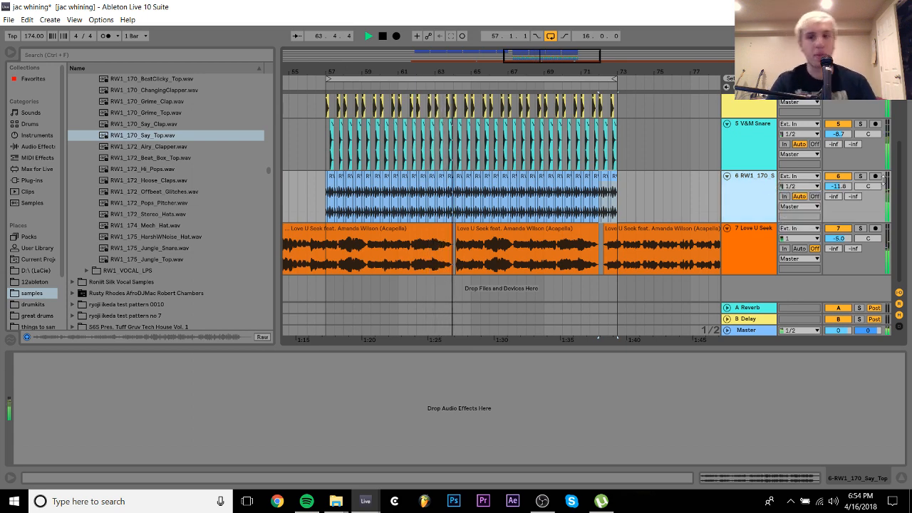
{"action": "left_click", "coordinate": [860, 176]}
{"action": "left_click", "coordinate": [32, 147]}
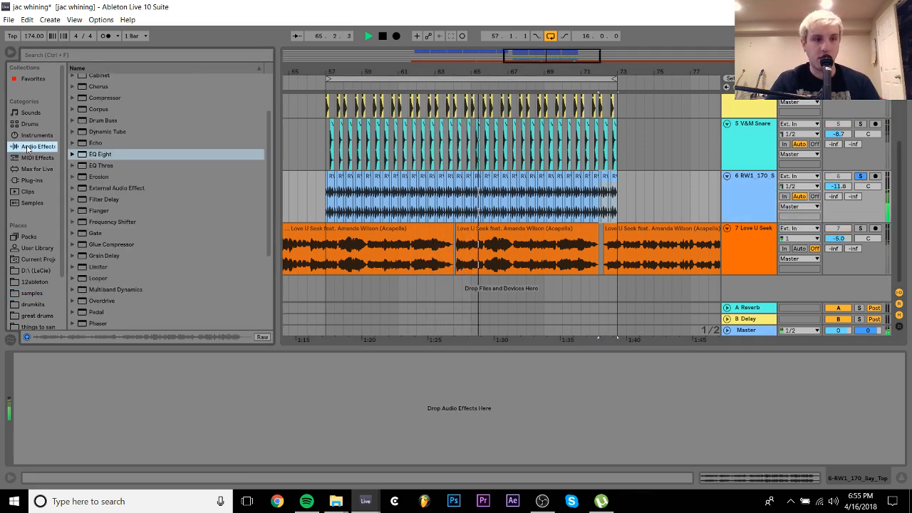
{"action": "double_click", "coordinate": [100, 155]}
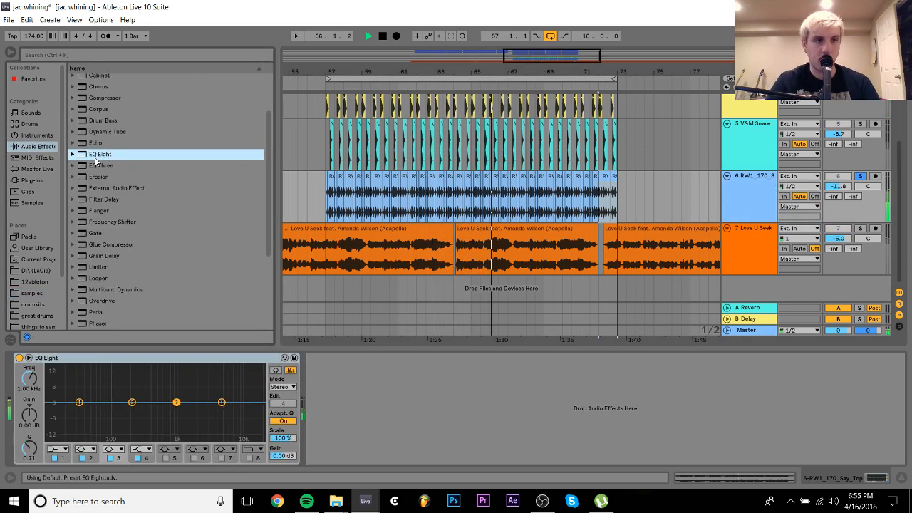
Make EQ Eight's band 1 a low cut at about 288 Hz and boost band 4's high shelf about 5.58 dB at 5.87 kHz
{"action": "left_click", "coordinate": [57, 449]}
{"action": "left_click", "coordinate": [54, 379]}
{"action": "left_click_drag", "start_coordinate": [79, 411], "coordinate": [142, 411]}
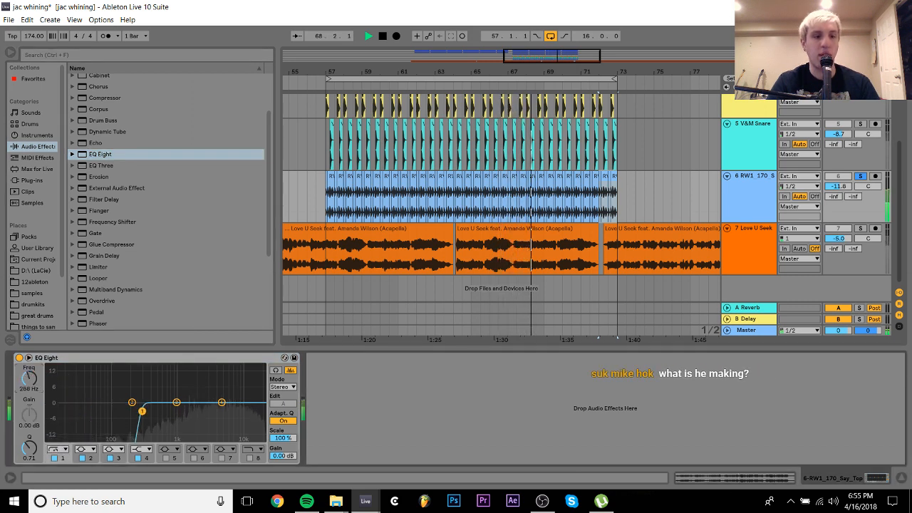
{"action": "left_click_drag", "start_coordinate": [222, 403], "coordinate": [226, 389]}
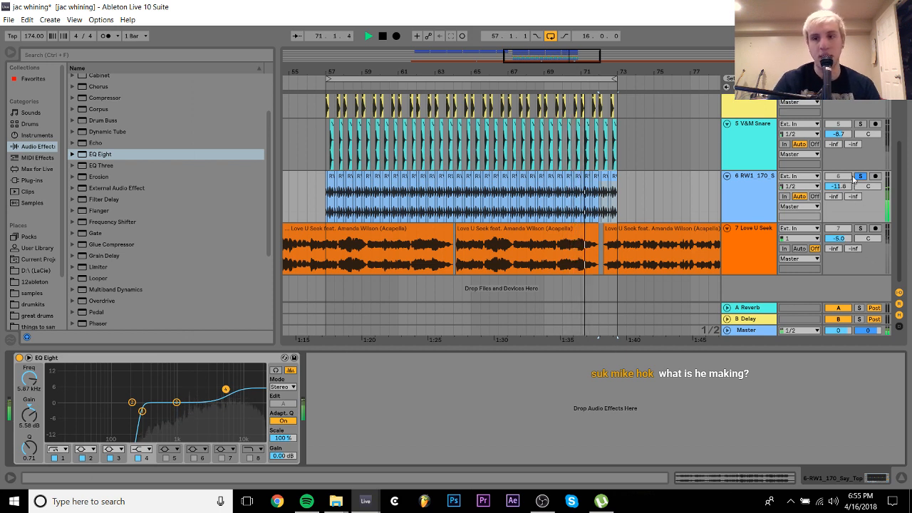
Clear track 6's solo and play the looped drop from bar 57 with all tracks
{"action": "left_click", "coordinate": [860, 176]}
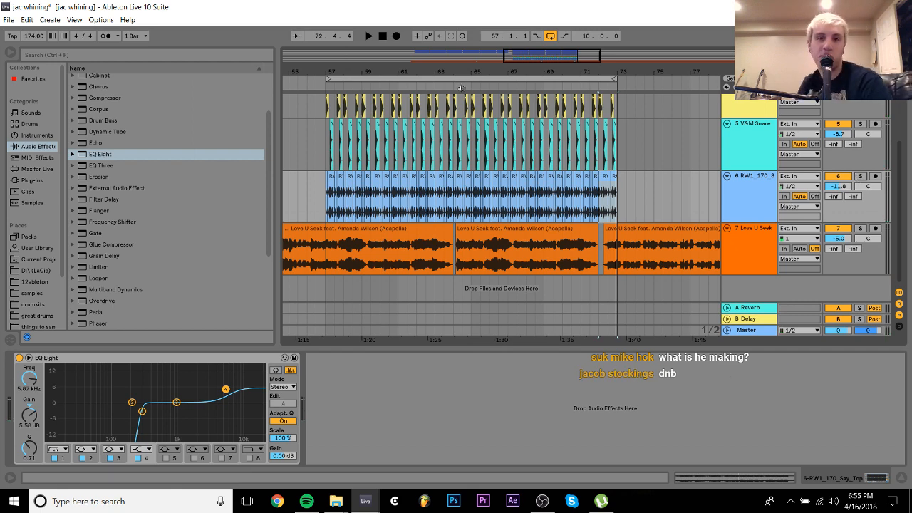
{"action": "left_click_drag", "start_coordinate": [451, 70], "coordinate": [509, 24]}
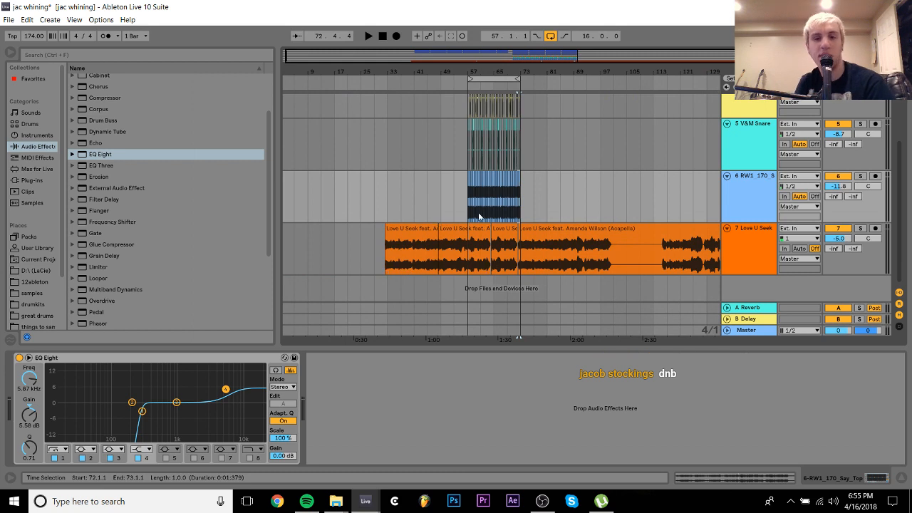
{"action": "left_click", "coordinate": [456, 194]}
{"action": "key", "text": "space"}
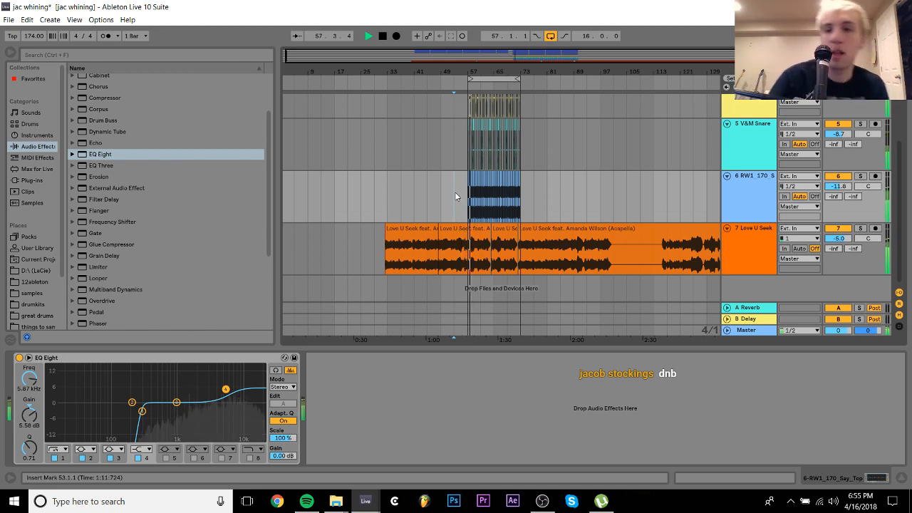
{"action": "left_click", "coordinate": [467, 203]}
{"action": "scroll", "coordinate": [465, 198], "scroll_direction": "up", "scroll_amount": 3}
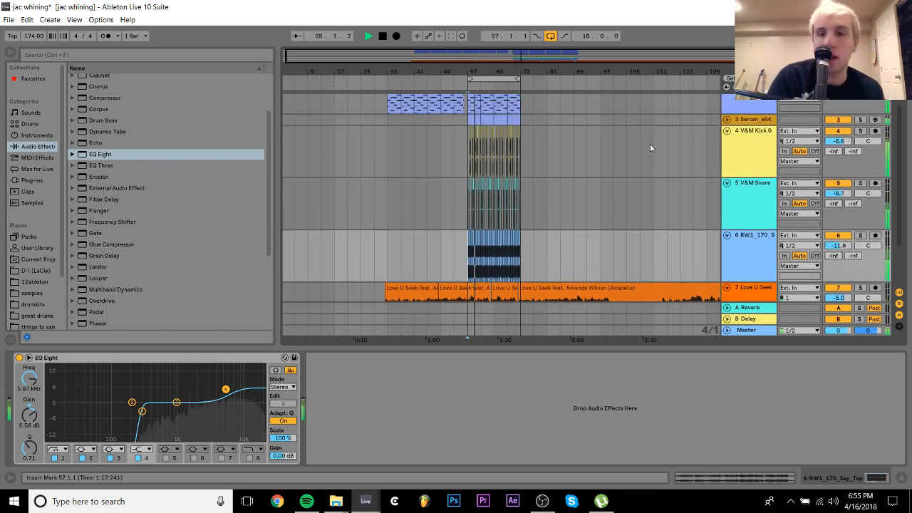
Solo the kick, snare and top loop tracks (4, 5 and 6) together to hear the drums on their own
{"action": "left_click", "coordinate": [863, 142]}
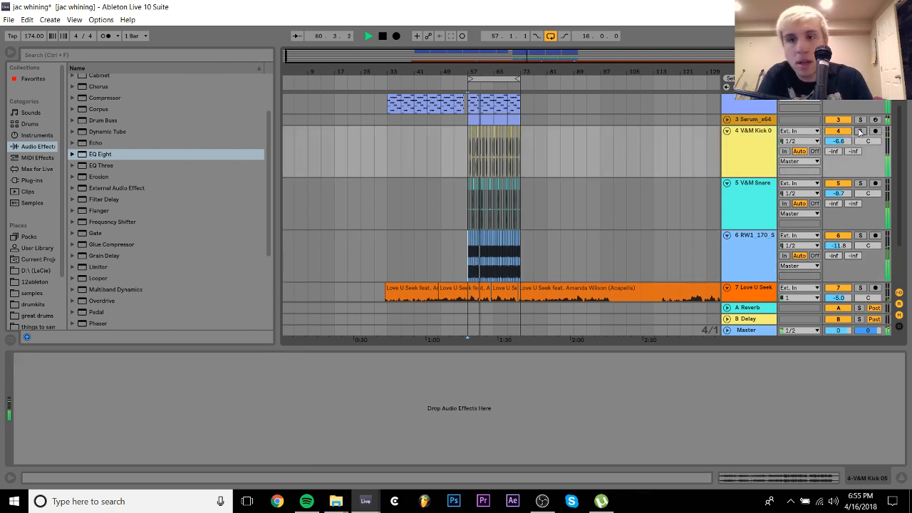
{"action": "left_click", "coordinate": [860, 131]}
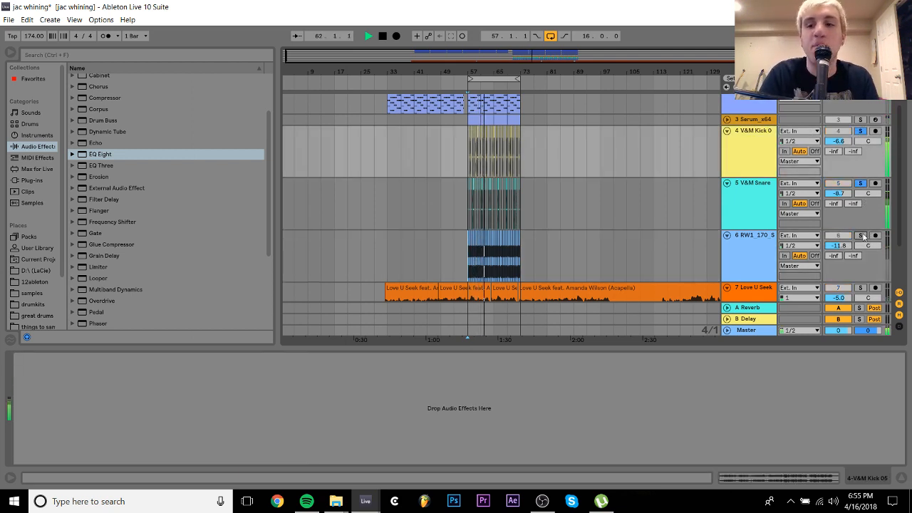
{"action": "left_click", "coordinate": [861, 236]}
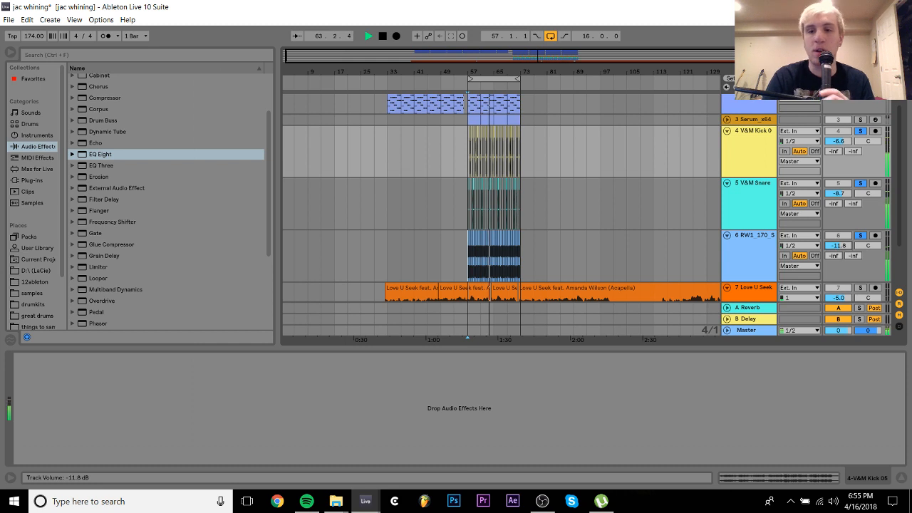
Clear the drum tracks' solos and set top loop track 6's volume to -15.3 dB in the full mix
{"action": "left_click", "coordinate": [741, 258]}
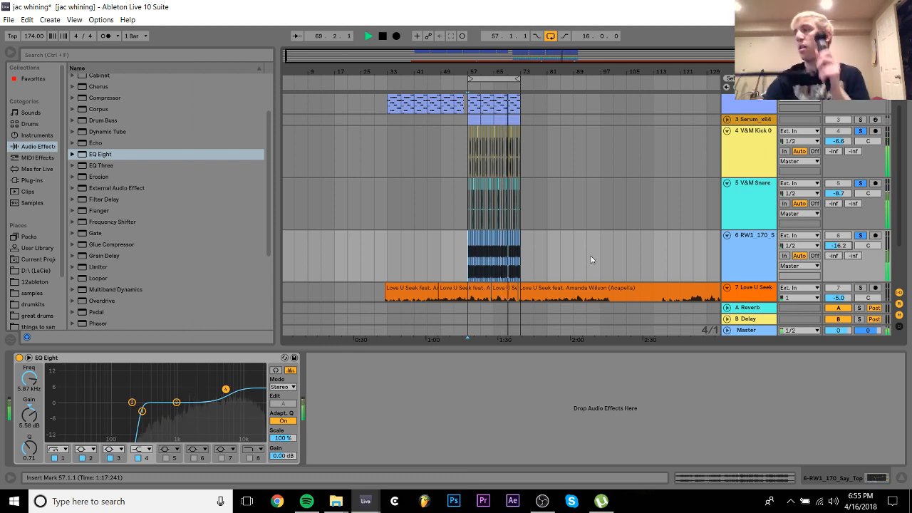
{"action": "left_click", "coordinate": [860, 236]}
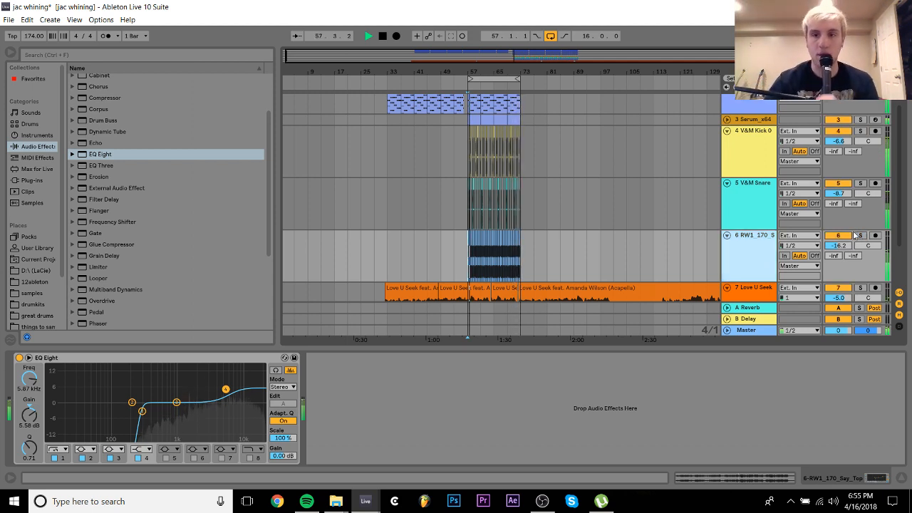
{"action": "left_click_drag", "start_coordinate": [838, 245], "coordinate": [838, 241]}
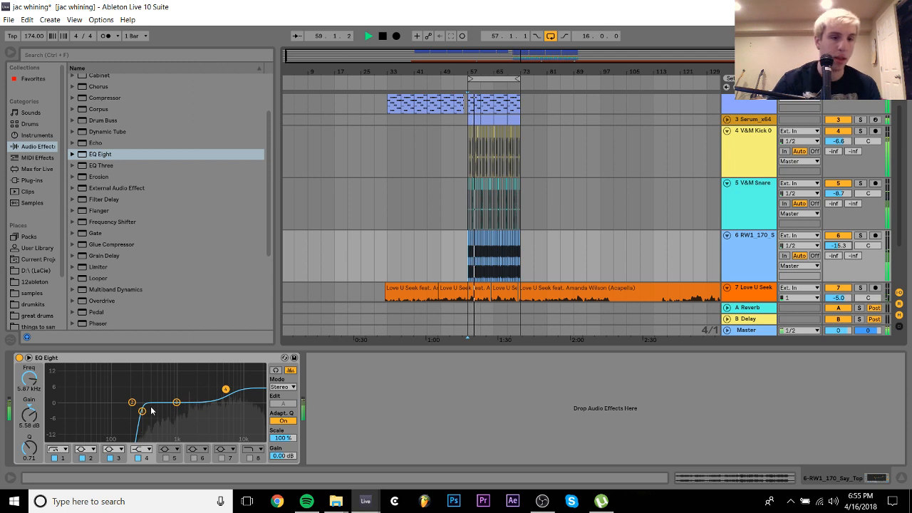
Set track 6's EQ Eight low cut to 495 Hz and its high shelf to 7.56 dB at 3.16 kHz, and fold the track
{"action": "mouse_move", "coordinate": [151, 412]}
{"action": "left_mouse_down"}
{"action": "mouse_move", "coordinate": [227, 407]}
{"action": "mouse_move", "coordinate": [158, 414]}
{"action": "left_mouse_up"}
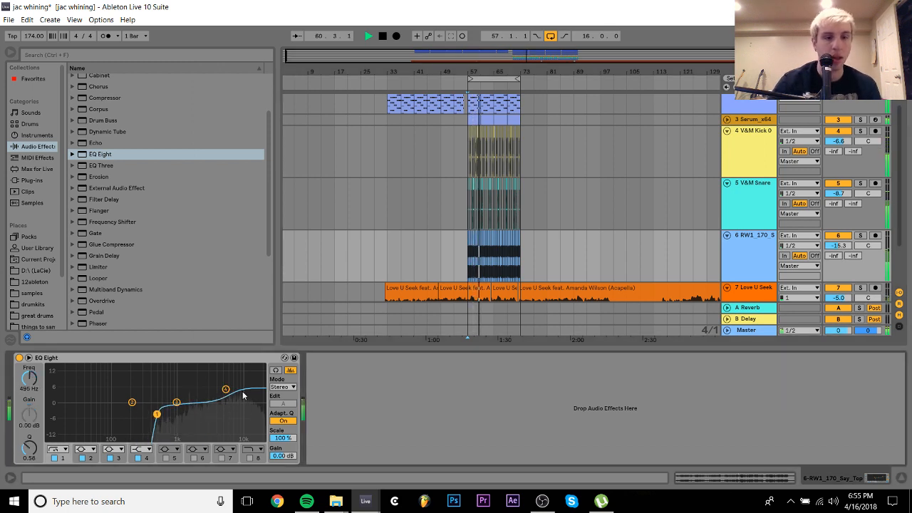
{"action": "left_click_drag", "start_coordinate": [226, 389], "coordinate": [208, 384]}
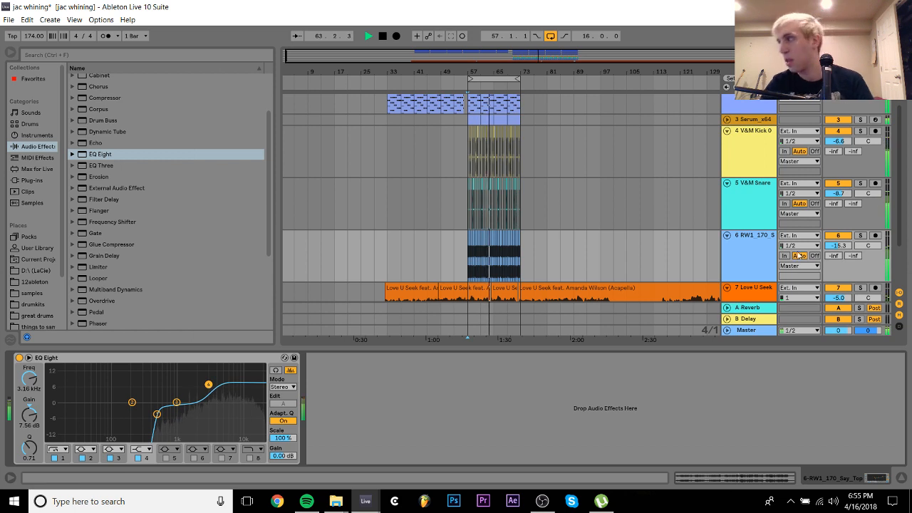
{"action": "left_click", "coordinate": [726, 235]}
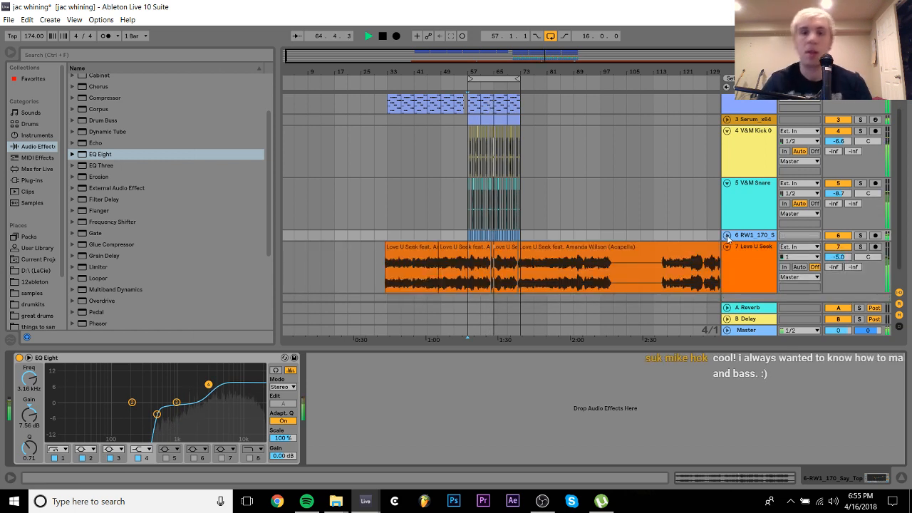
Insert a MIDI track below track 6 and preview RW1_172_Airy_Clapper and RW1_172_Beat_Box_Top from the samples folder
{"action": "key", "text": "ctrl+shift+t"}
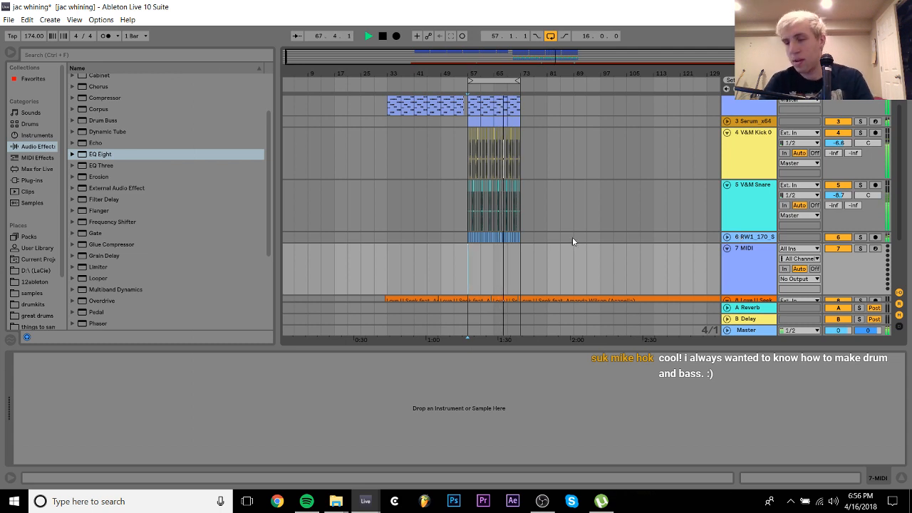
{"action": "left_click", "coordinate": [38, 293]}
{"action": "scroll", "coordinate": [160, 250], "scroll_direction": "up", "scroll_amount": 2}
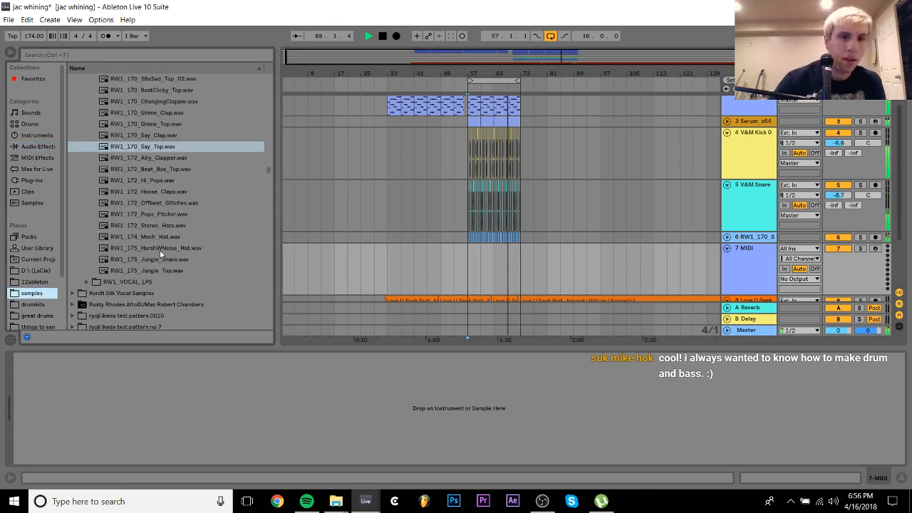
{"action": "key", "text": "space"}
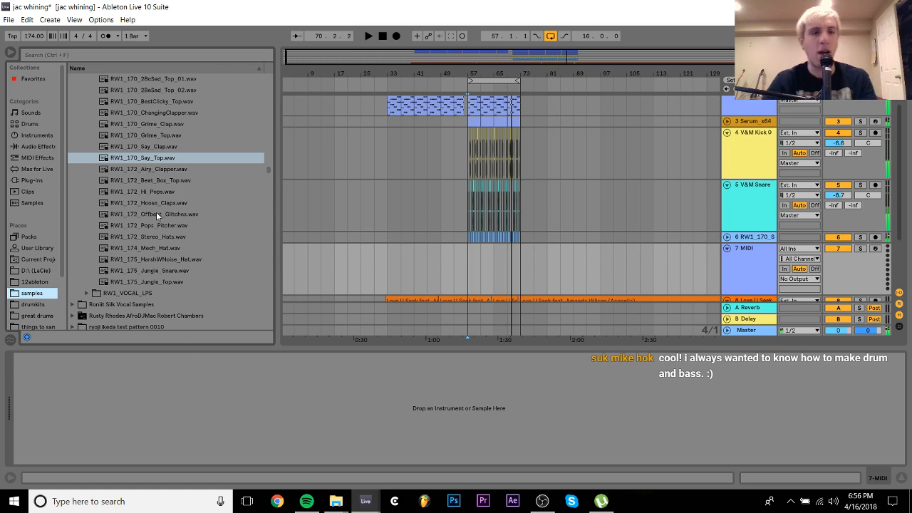
{"action": "left_click", "coordinate": [157, 172]}
{"action": "key", "text": "Down"}
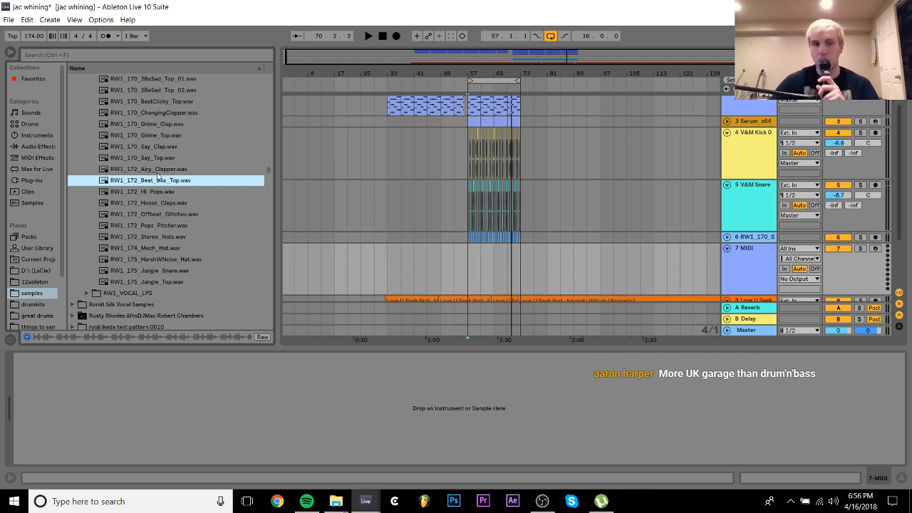
Audition Serum track 3 in solo, unfold it and set its volume to -0.3 dB
{"action": "scroll", "coordinate": [520, 197], "scroll_direction": "up", "scroll_amount": 3}
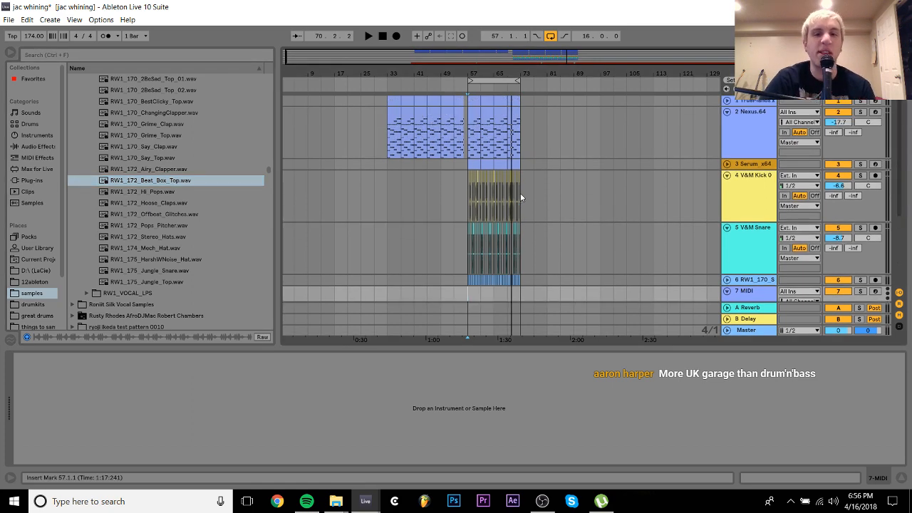
{"action": "left_click", "coordinate": [481, 165]}
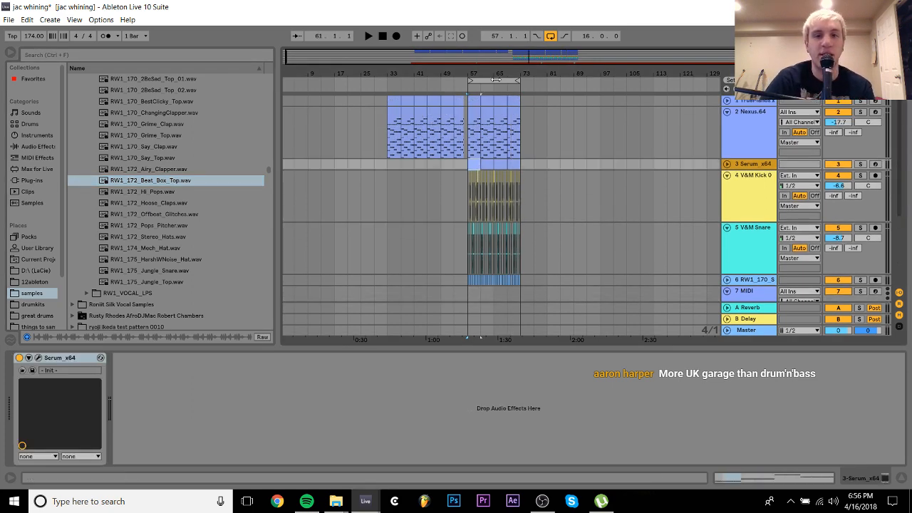
{"action": "left_click_drag", "start_coordinate": [487, 74], "coordinate": [486, 146]}
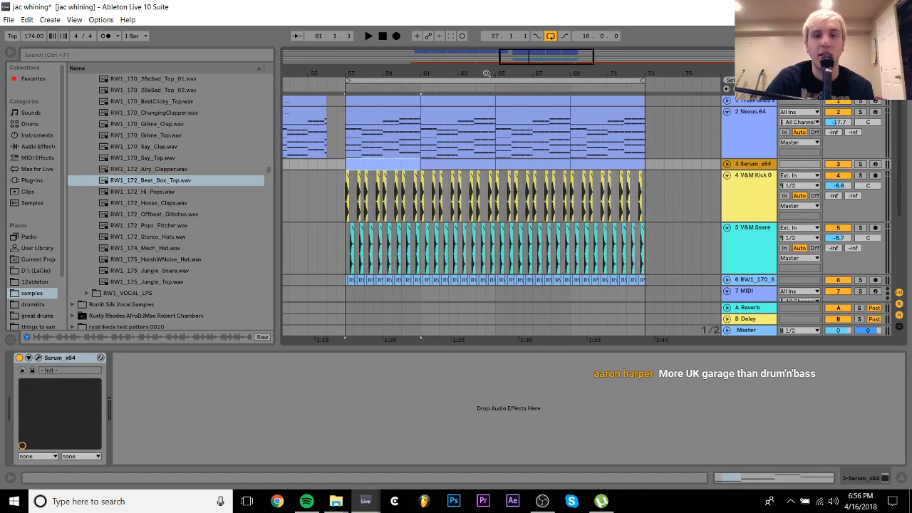
{"action": "left_click", "coordinate": [861, 165]}
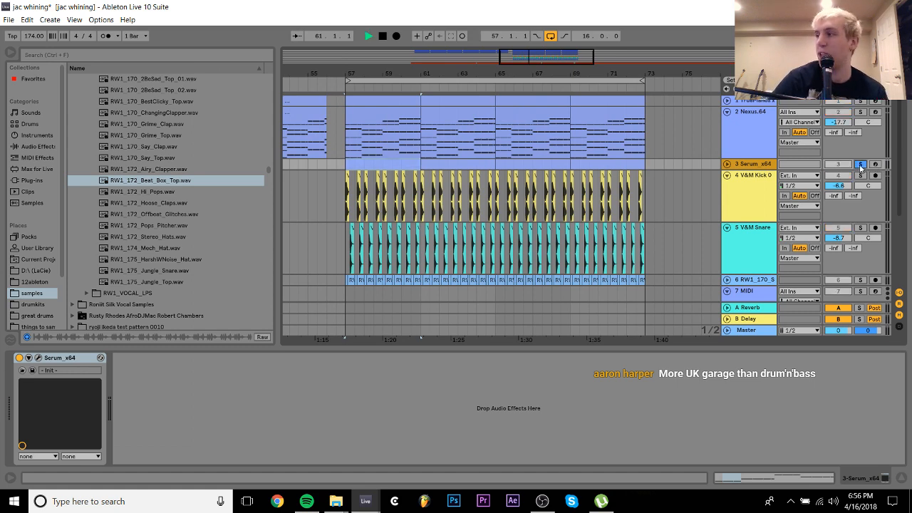
{"action": "left_click", "coordinate": [727, 164]}
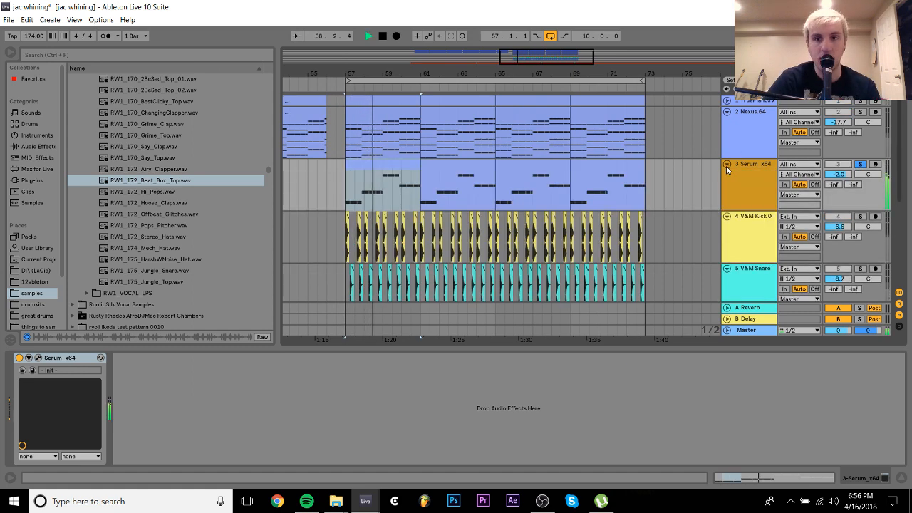
{"action": "left_click_drag", "start_coordinate": [838, 174], "coordinate": [839, 165]}
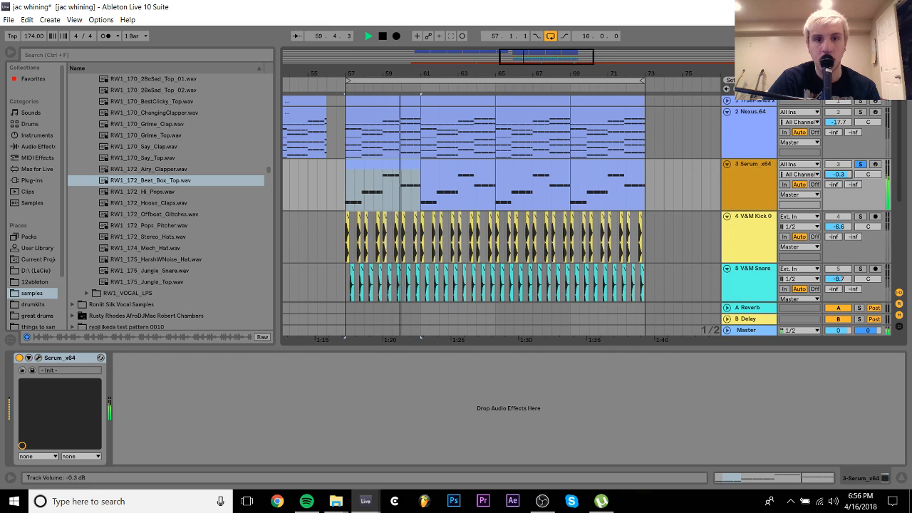
{"action": "scroll", "coordinate": [754, 228], "scroll_direction": "down", "scroll_amount": 5}
{"action": "key", "text": "space"}
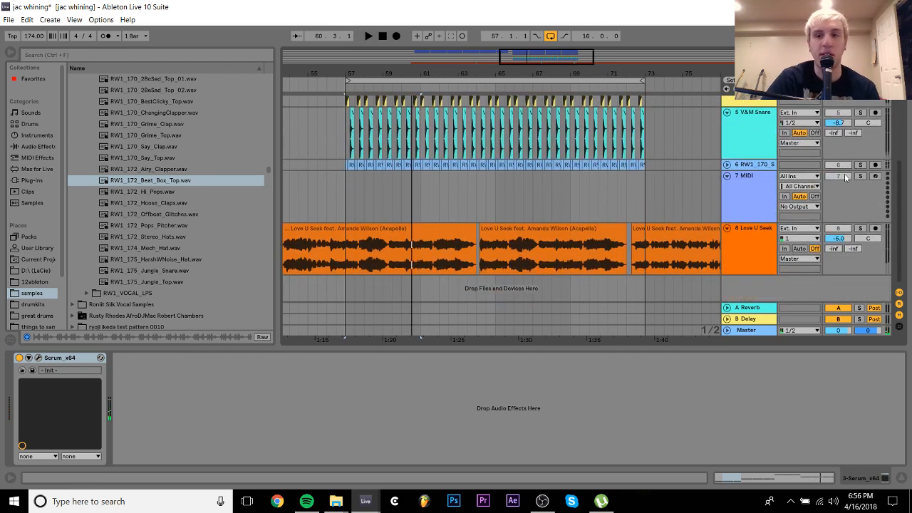
Preview more top loops, place RW1_172_Hoose_Claps.wav on the new track at bar 57 and set that track's volume to -11.8 dB
{"action": "left_click", "coordinate": [156, 192]}
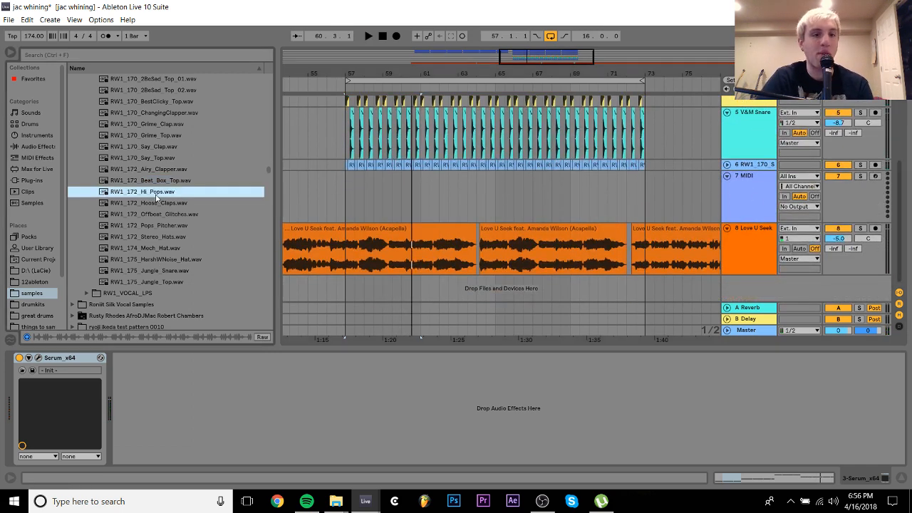
{"action": "key", "text": "Down"}
{"action": "key", "text": "Down"}
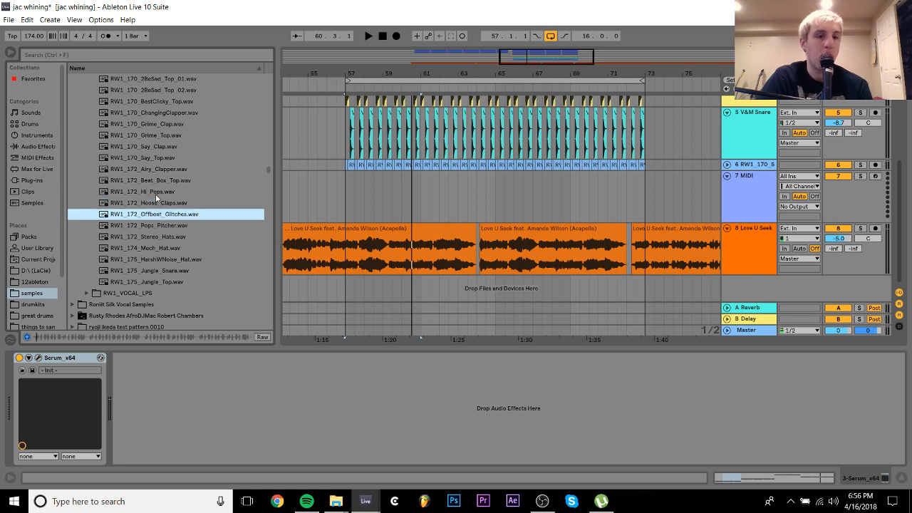
{"action": "key", "text": "Up"}
{"action": "left_click_drag", "start_coordinate": [159, 206], "coordinate": [346, 198]}
{"action": "left_click_drag", "start_coordinate": [838, 186], "coordinate": [838, 187]}
Move the Hoose_Claps track above the V&M Snare track and play both of them soloed
{"action": "key", "text": "space"}
{"action": "left_click_drag", "start_coordinate": [758, 181], "coordinate": [760, 117]}
{"action": "left_click", "coordinate": [860, 114]}
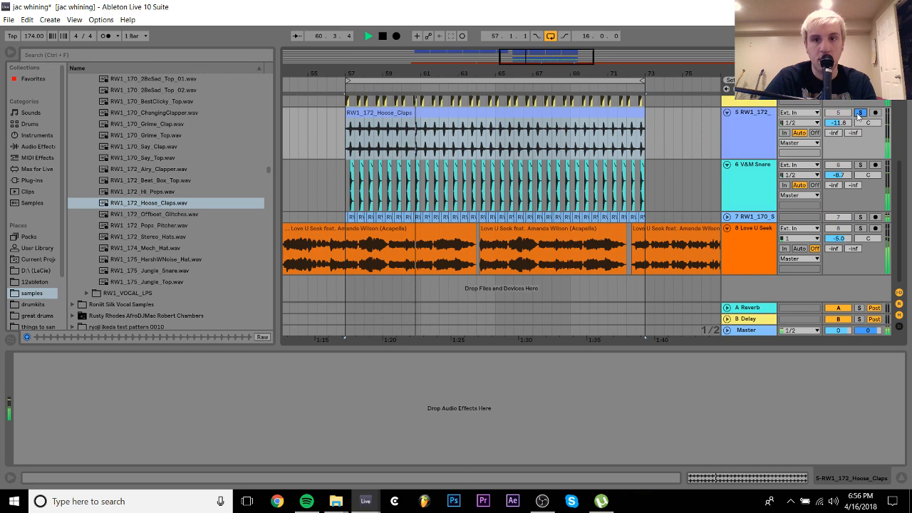
{"action": "left_click", "coordinate": [861, 166], "text": "ctrl"}
Change the RW1_172_Hoose_Claps clip's warp mode to Re-Pitch and return to the arrangement
{"action": "left_click", "coordinate": [532, 110]}
{"action": "double_click", "coordinate": [531, 108]}
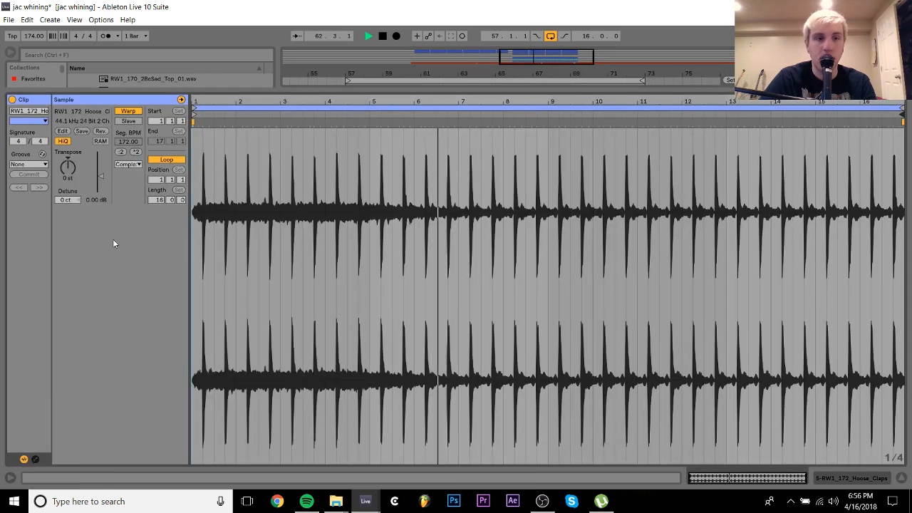
{"action": "left_click", "coordinate": [129, 163]}
{"action": "left_click", "coordinate": [139, 201]}
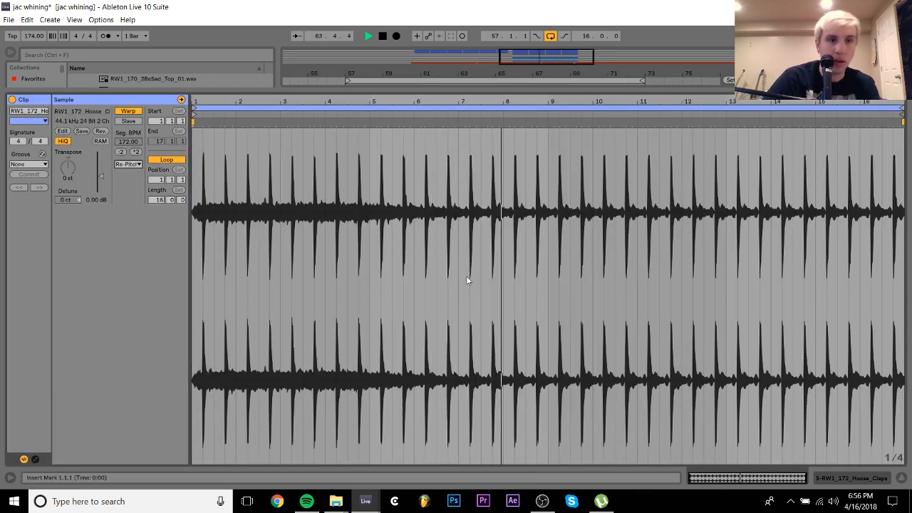
{"action": "left_click", "coordinate": [873, 480]}
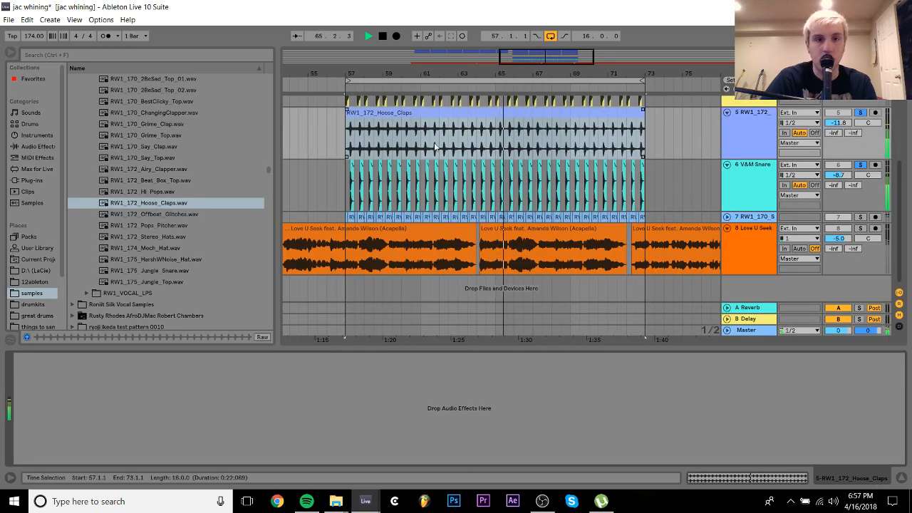
Duplicate the first one-bar section of the Hoose_Claps clip along track 5 from bar 57 to bar 73
{"action": "left_click_drag", "start_coordinate": [365, 133], "coordinate": [353, 118]}
{"action": "key", "text": "space"}
{"action": "key", "text": "space"}
{"action": "key", "text": "ctrl+d"}
{"action": "key", "text": "ctrl+d"}
{"action": "key", "text": "ctrl+d"}
{"action": "key", "text": "ctrl+d"}
{"action": "key", "text": "ctrl+d"}
{"action": "key", "text": "ctrl+d"}
{"action": "key", "text": "ctrl+d"}
{"action": "key", "text": "ctrl+d"}
{"action": "key", "text": "ctrl+d"}
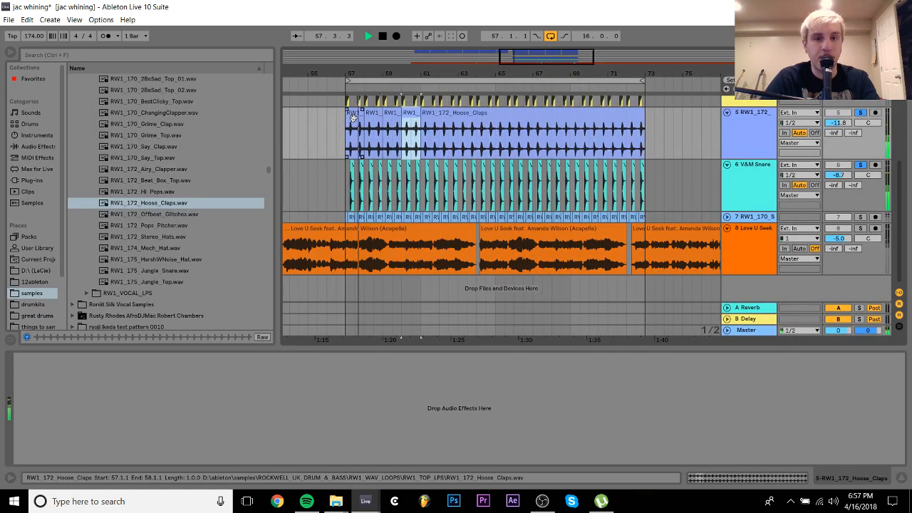
{"action": "key", "text": "ctrl+d"}
{"action": "key", "text": "ctrl+d"}
{"action": "key", "text": "ctrl+d"}
{"action": "key", "text": "ctrl+d"}
{"action": "key", "text": "ctrl+d"}
{"action": "key", "text": "ctrl+d"}
{"action": "key", "text": "ctrl+d"}
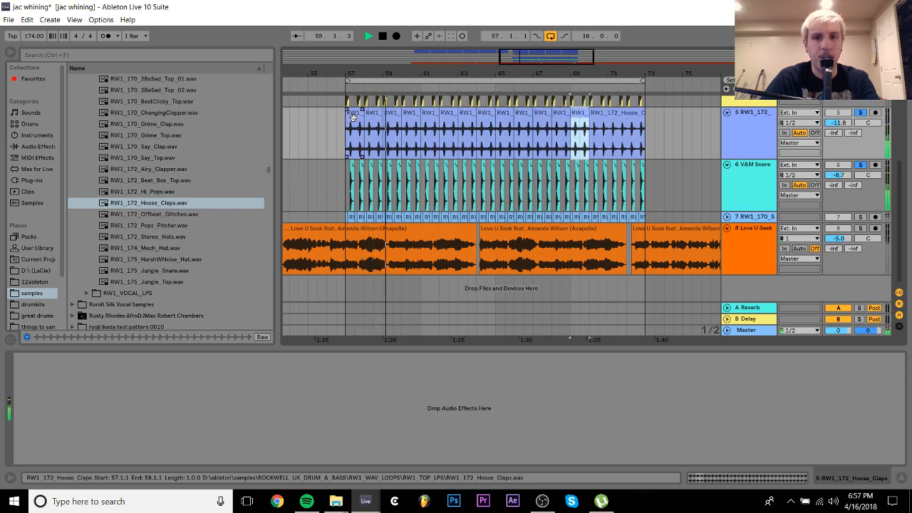
Add EQ Eight to the Hoose_Claps track and raise band 4's high shelf to 10.0 dB at 6.12 kHz
{"action": "left_click", "coordinate": [35, 150]}
{"action": "left_click", "coordinate": [102, 154]}
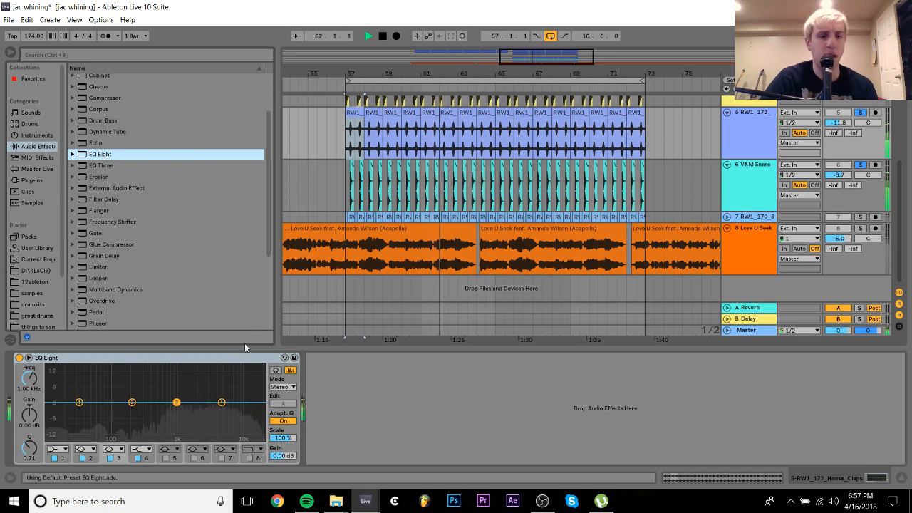
{"action": "left_click_drag", "start_coordinate": [223, 403], "coordinate": [226, 378]}
Hear the Hoose_Claps track in the full mix at -12.8 dB, and delete the track
{"action": "left_click", "coordinate": [860, 113]}
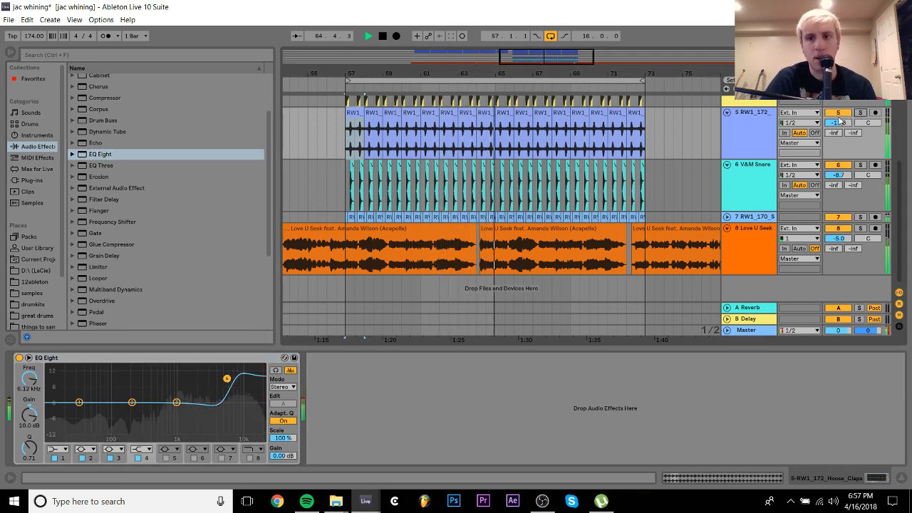
{"action": "left_click", "coordinate": [749, 127]}
{"action": "key", "text": "space"}
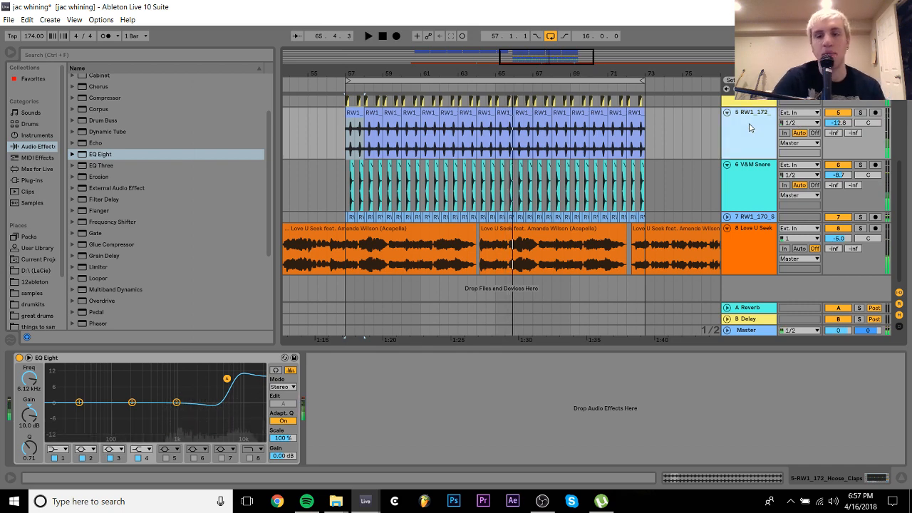
{"action": "key", "text": "Delete"}
Add a new track below V&M Snare, preview the RW1 top loops, and place RW1_172_Stereo_Hats on it from bar 57
{"action": "key", "text": "ctrl+shift+t"}
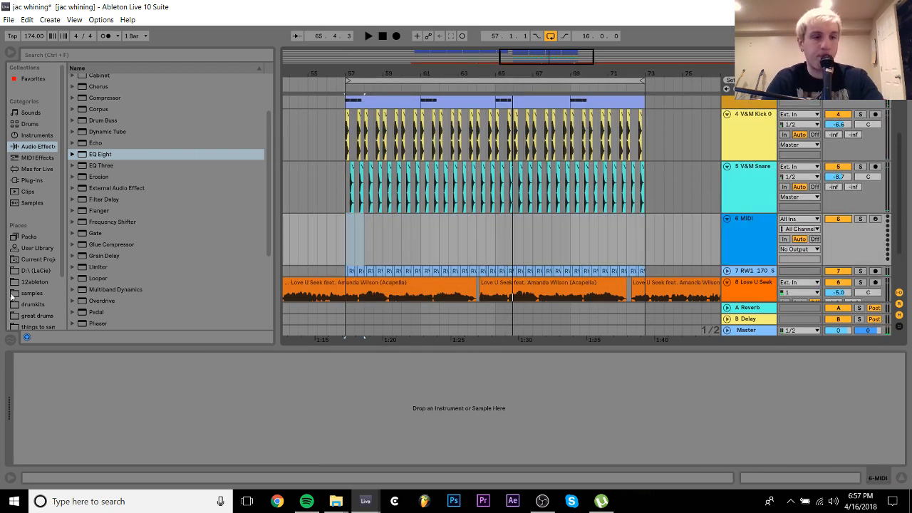
{"action": "left_click", "coordinate": [30, 292]}
{"action": "left_click", "coordinate": [122, 216]}
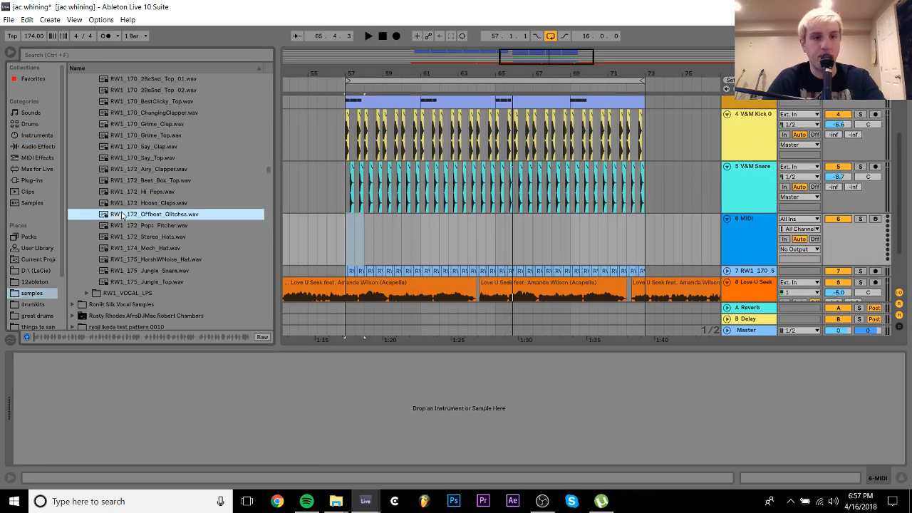
{"action": "key", "text": "Down"}
{"action": "key", "text": "Down"}
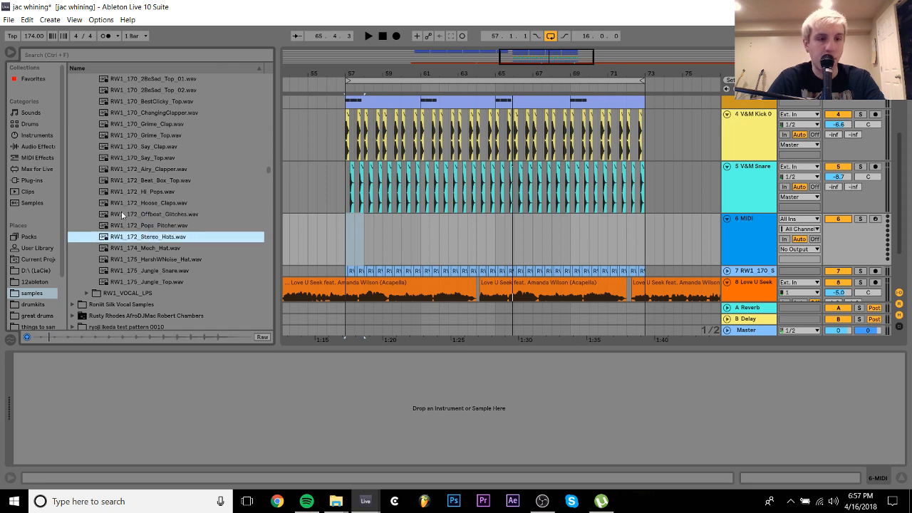
{"action": "key", "text": "Down"}
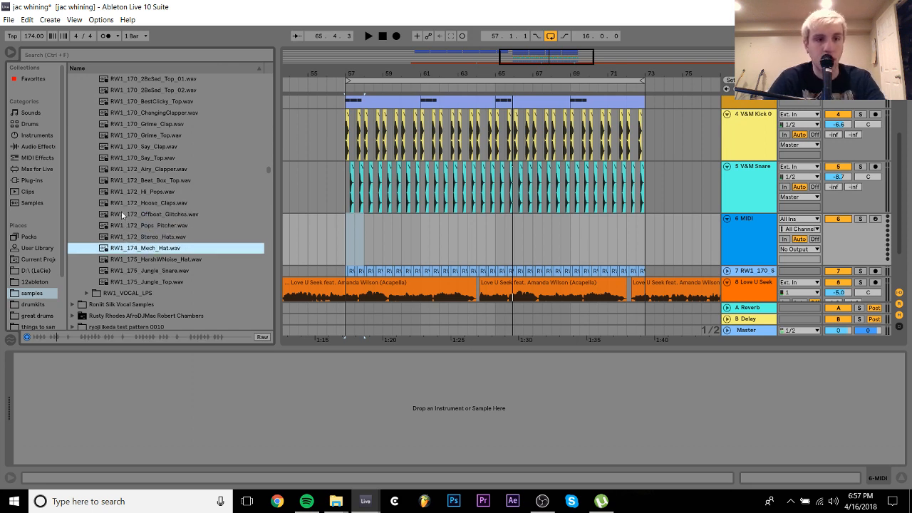
{"action": "key", "text": "Up"}
{"action": "left_click_drag", "start_coordinate": [162, 241], "coordinate": [418, 224]}
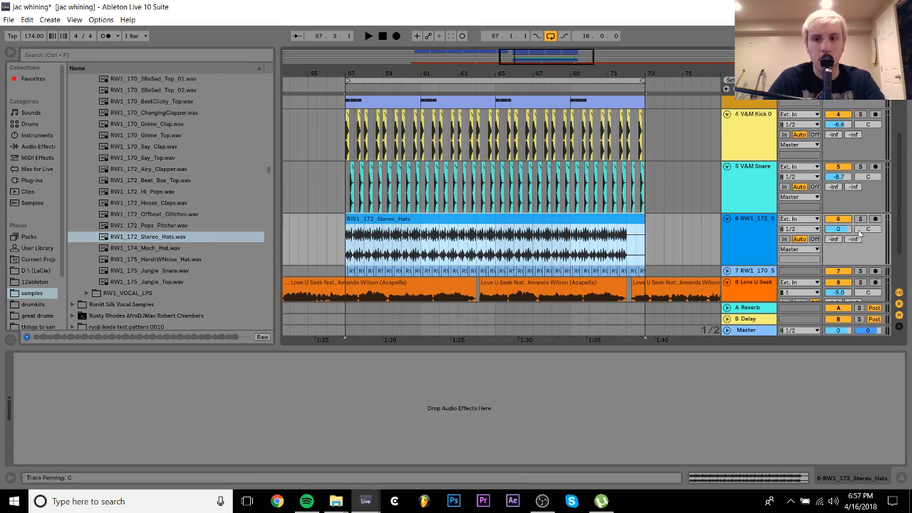
Lower the Stereo_Hats track's volume to -17.8 dB and listen to it in the mix
{"action": "left_click_drag", "start_coordinate": [846, 230], "coordinate": [845, 257]}
{"action": "key", "text": "space"}
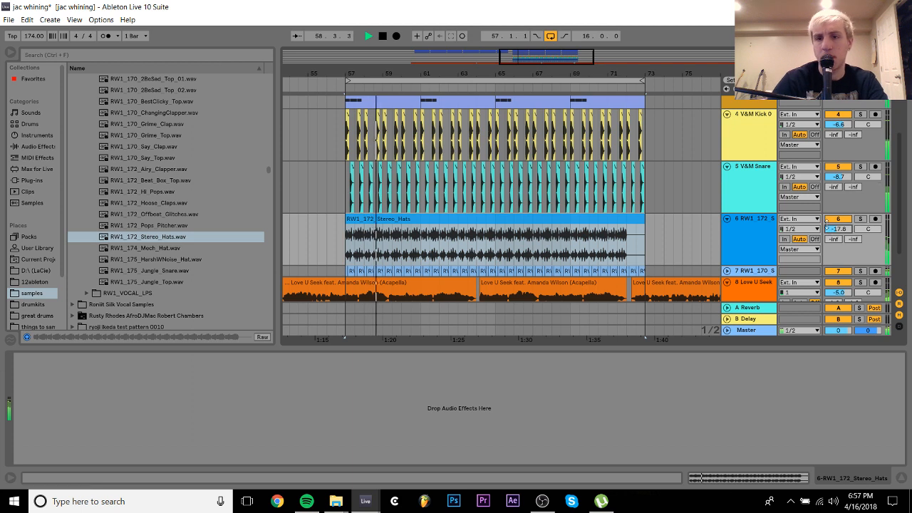
{"action": "left_click", "coordinate": [767, 221]}
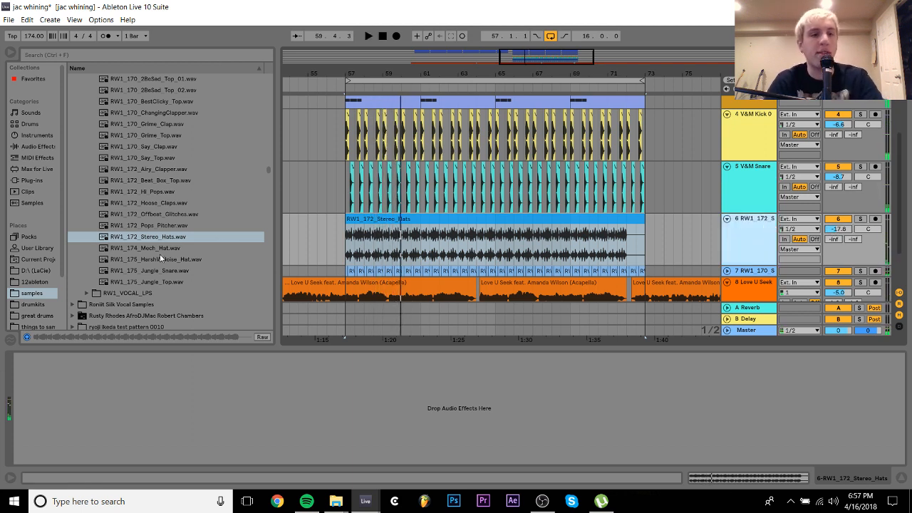
Preview the remaining RW1 loops and place RW1_175_Jungle_Top at bar 57 over the Stereo_Hats clip
{"action": "key", "text": "Down"}
{"action": "key", "text": "Down"}
{"action": "key", "text": "Down"}
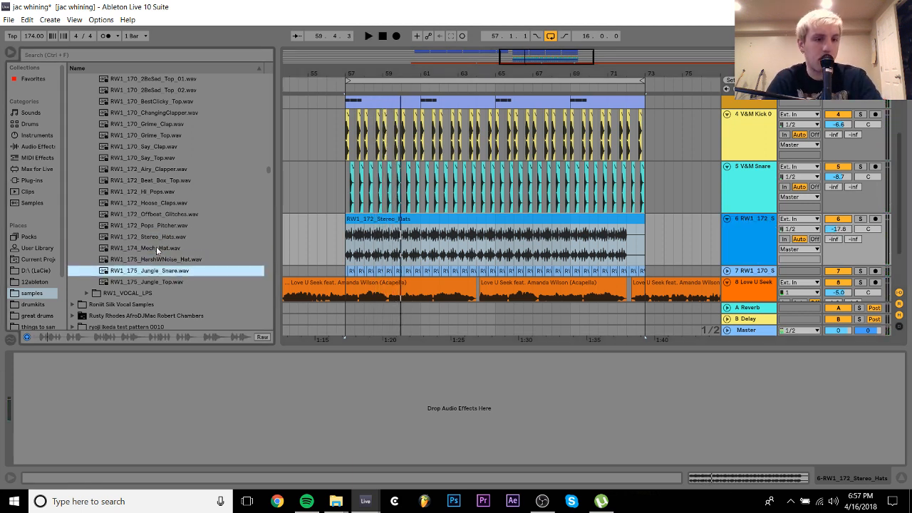
{"action": "key", "text": "Down"}
{"action": "key", "text": "Up"}
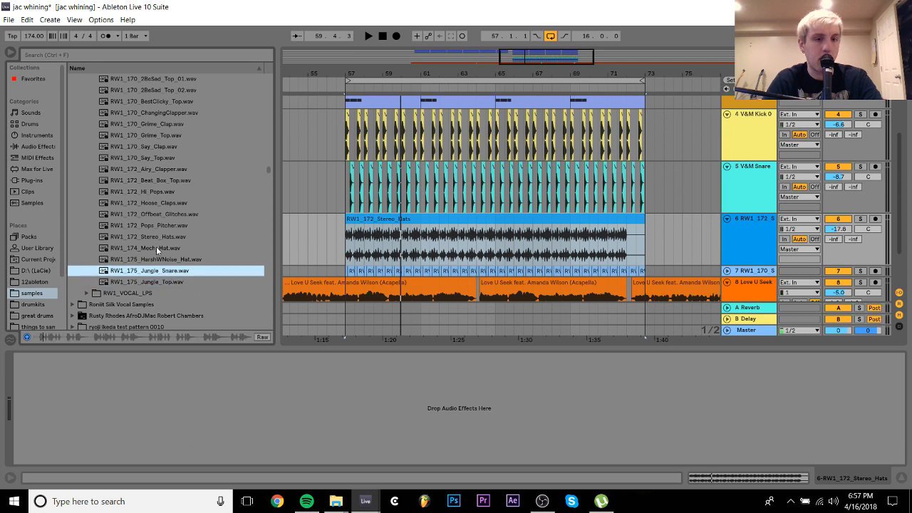
{"action": "key", "text": "Down"}
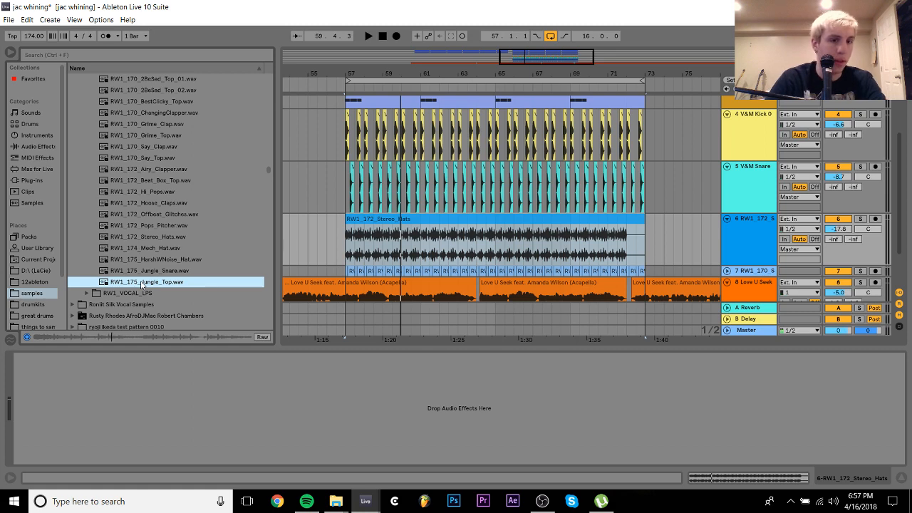
{"action": "left_click_drag", "start_coordinate": [142, 285], "coordinate": [347, 246]}
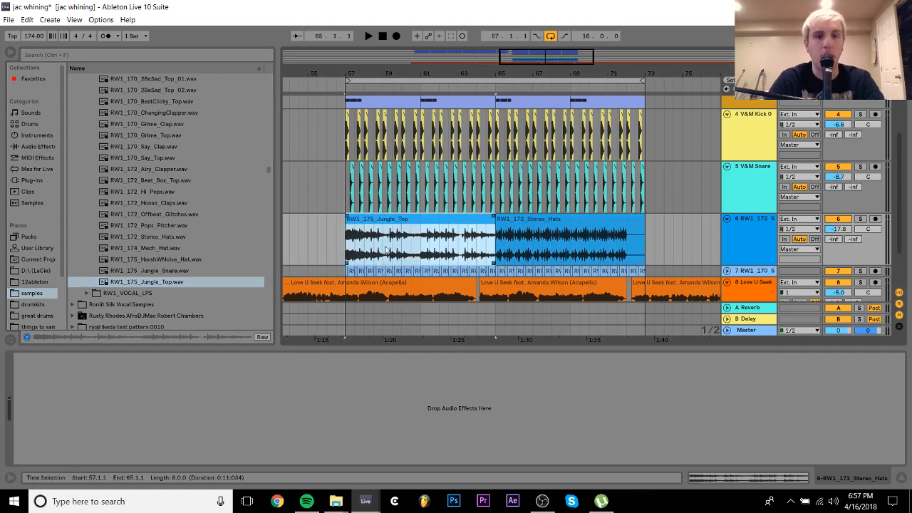
Duplicate the two-bar section of the Jungle_Top clip from bars 61 to 63 along the track up to bar 73
{"action": "left_click_drag", "start_coordinate": [421, 248], "coordinate": [449, 243]}
{"action": "key", "text": "space"}
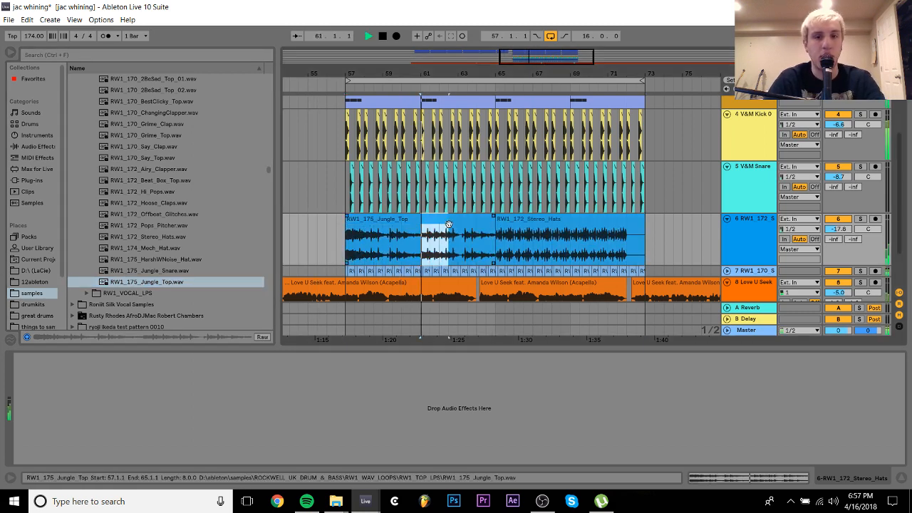
{"action": "left_click", "coordinate": [461, 245], "text": "shift"}
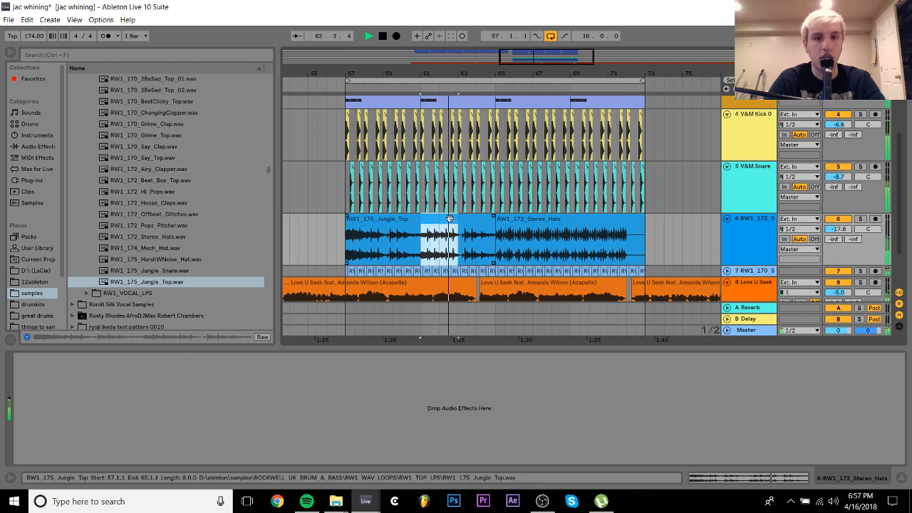
{"action": "key", "text": "ctrl+d"}
{"action": "key", "text": "ctrl+d"}
{"action": "key", "text": "ctrl+d"}
{"action": "key", "text": "ctrl+d"}
{"action": "key", "text": "ctrl+d"}
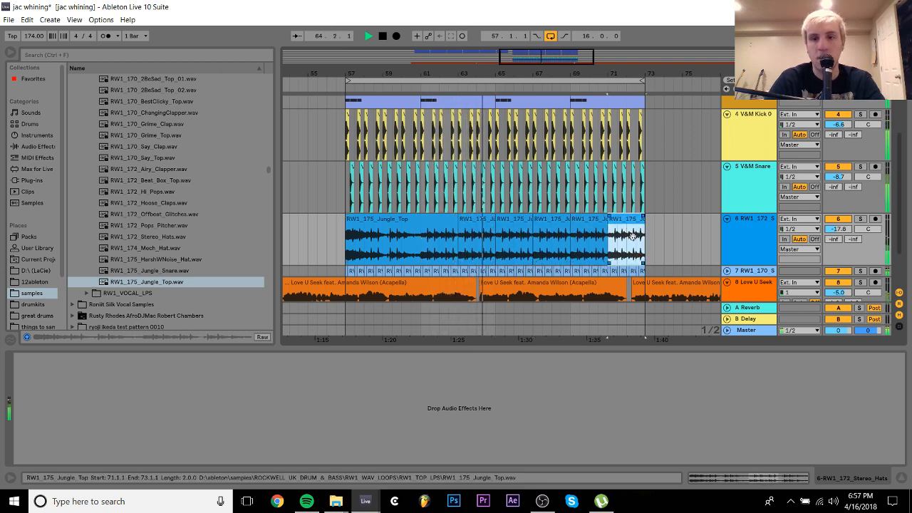
Mute track 6 and browse the samples folder for other drum and bass packs
{"action": "left_click", "coordinate": [841, 220]}
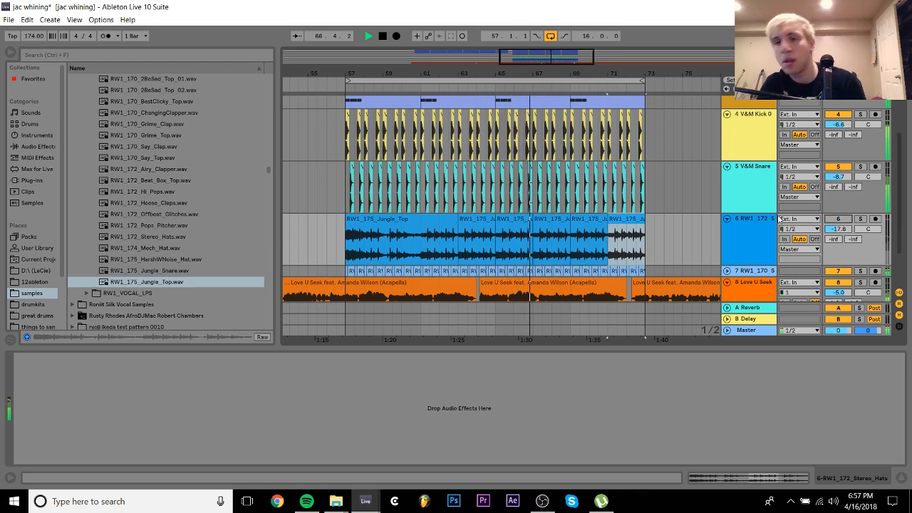
{"action": "scroll", "coordinate": [160, 268], "scroll_direction": "down", "scroll_amount": 8}
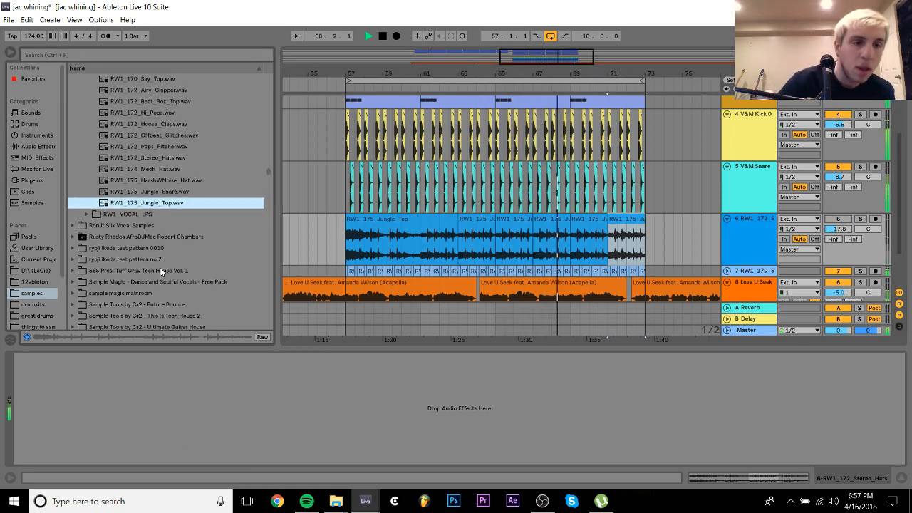
{"action": "scroll", "coordinate": [162, 271], "scroll_direction": "down", "scroll_amount": 15}
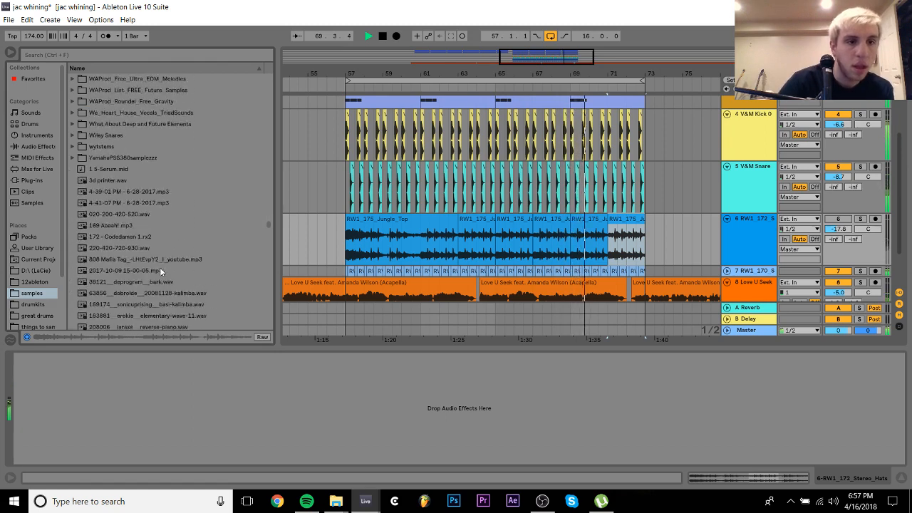
{"action": "scroll", "coordinate": [160, 268], "scroll_direction": "up", "scroll_amount": 7}
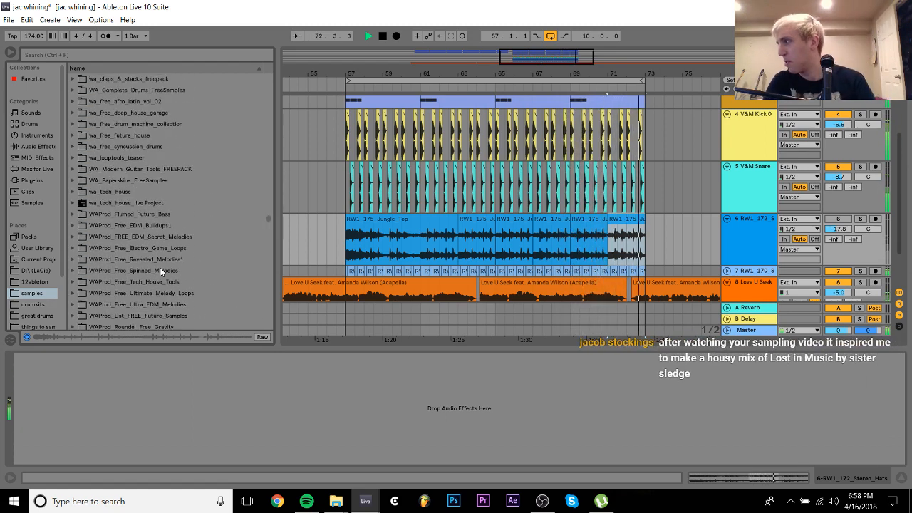
{"action": "key", "text": "space"}
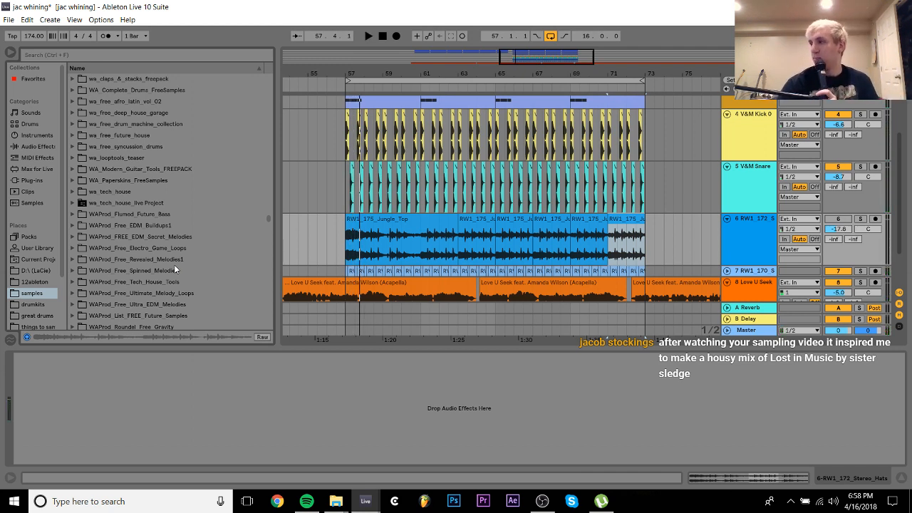
{"action": "scroll", "coordinate": [174, 265], "scroll_direction": "up", "scroll_amount": 15}
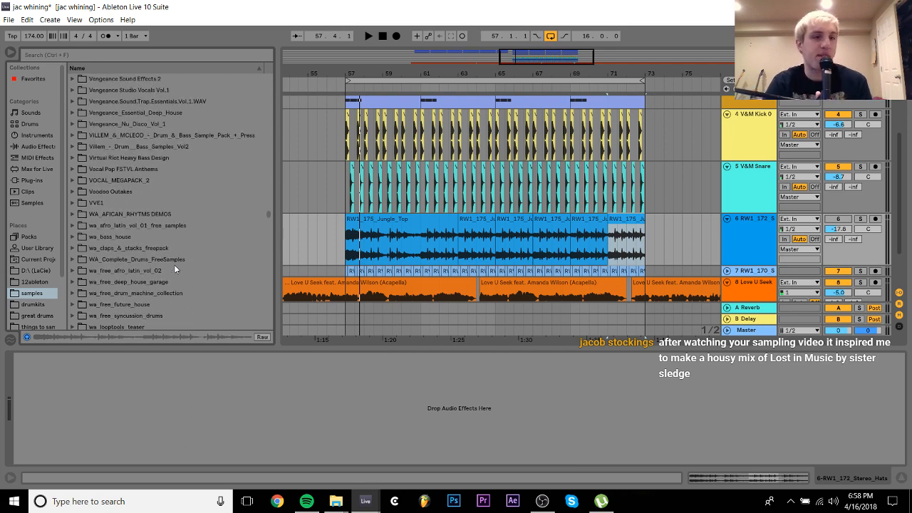
{"action": "scroll", "coordinate": [174, 264], "scroll_direction": "down", "scroll_amount": 5}
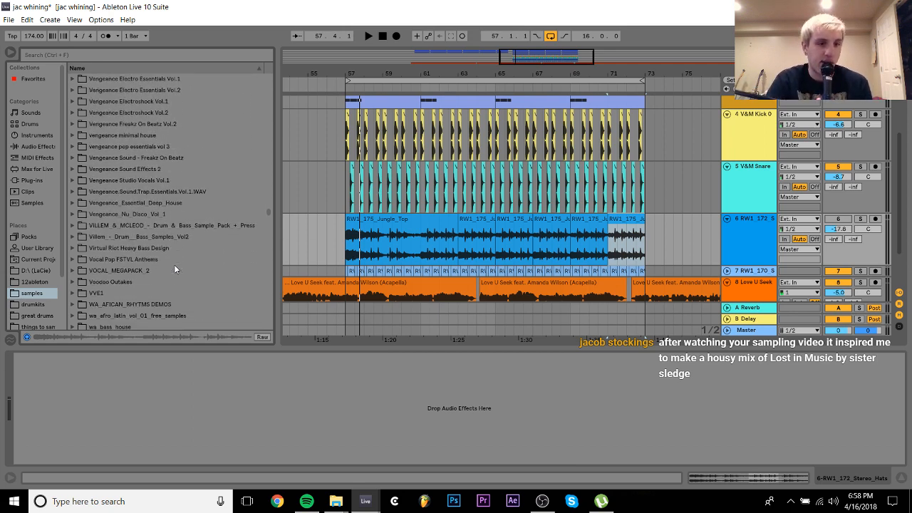
{"action": "left_click", "coordinate": [107, 261]}
{"action": "key", "text": "Up"}
{"action": "key", "text": "Up"}
{"action": "key", "text": "Up"}
{"action": "key", "text": "Up"}
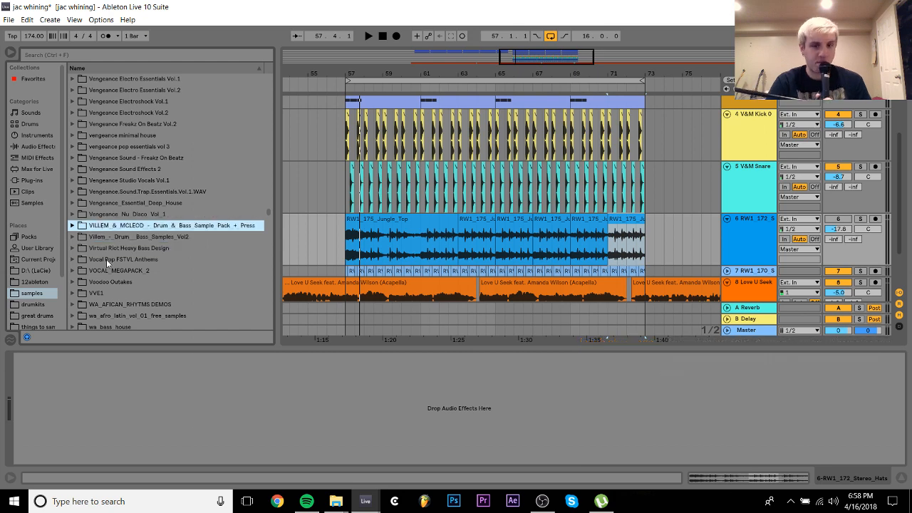
Delete all clips on track 6 between bars 57 and 73 and play the mix from just before the drop
{"action": "left_click", "coordinate": [397, 259], "text": "shift"}
{"action": "key", "text": "Delete"}
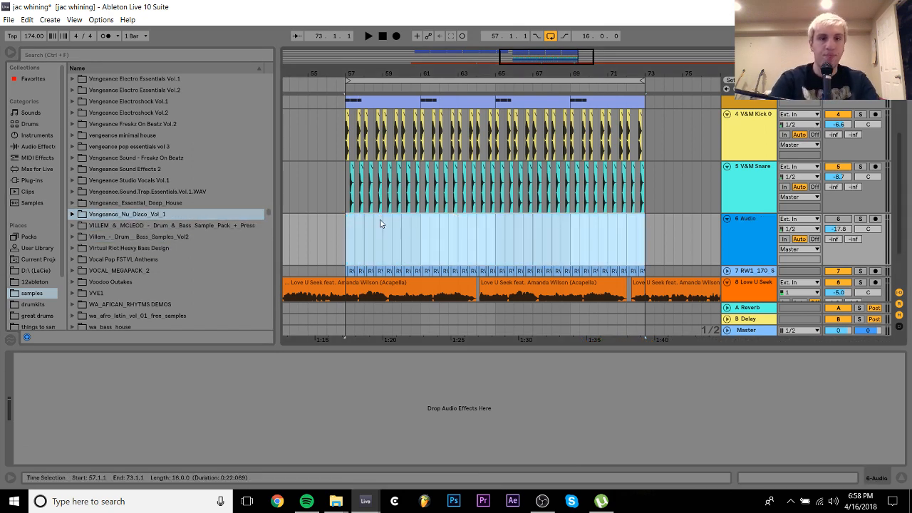
{"action": "left_click", "coordinate": [336, 243]}
{"action": "key", "text": "space"}
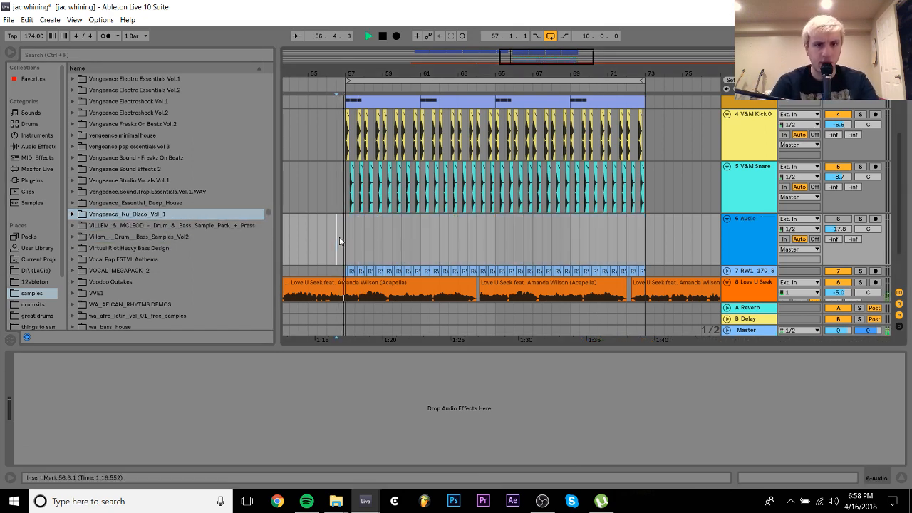
Solo the V&M Kick track, raise its volume to -5.8 dB, and check it in the full mix
{"action": "left_click_drag", "start_coordinate": [270, 212], "coordinate": [270, 176]}
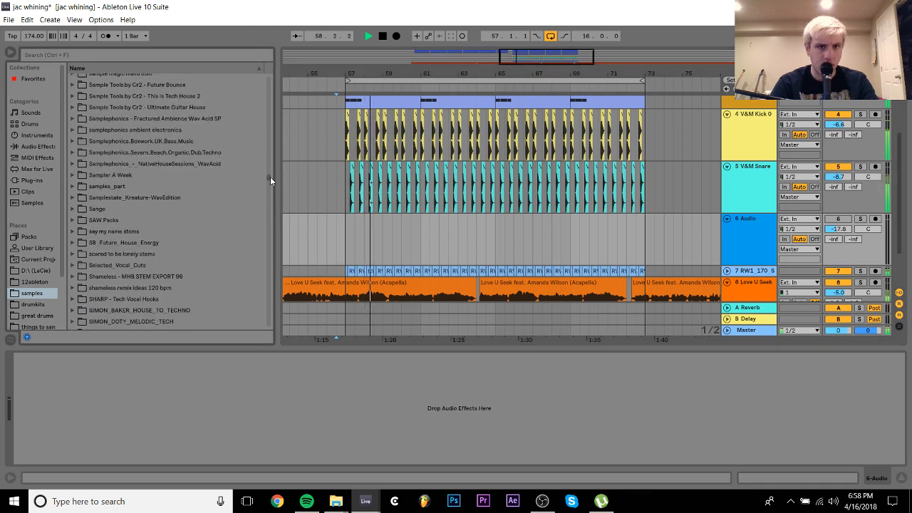
{"action": "scroll", "coordinate": [630, 162], "scroll_direction": "up", "scroll_amount": 1}
{"action": "left_click", "coordinate": [861, 139]}
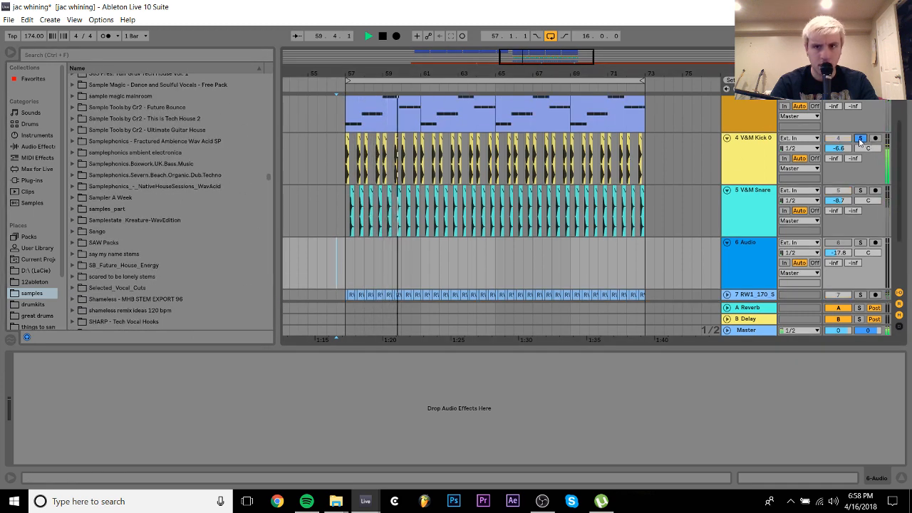
{"action": "left_click_drag", "start_coordinate": [838, 148], "coordinate": [838, 143]}
{"action": "left_click", "coordinate": [861, 139]}
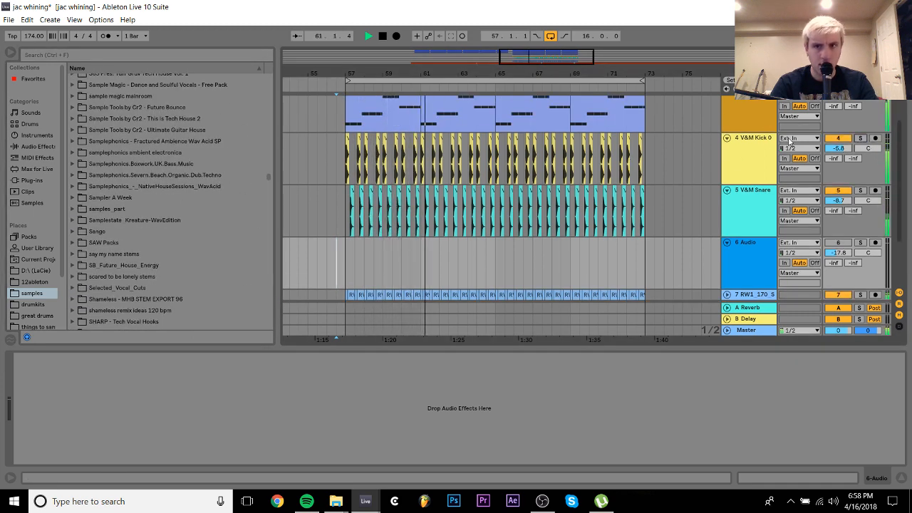
{"action": "left_click", "coordinate": [763, 142]}
{"action": "left_click", "coordinate": [750, 247]}
{"action": "key", "text": "space"}
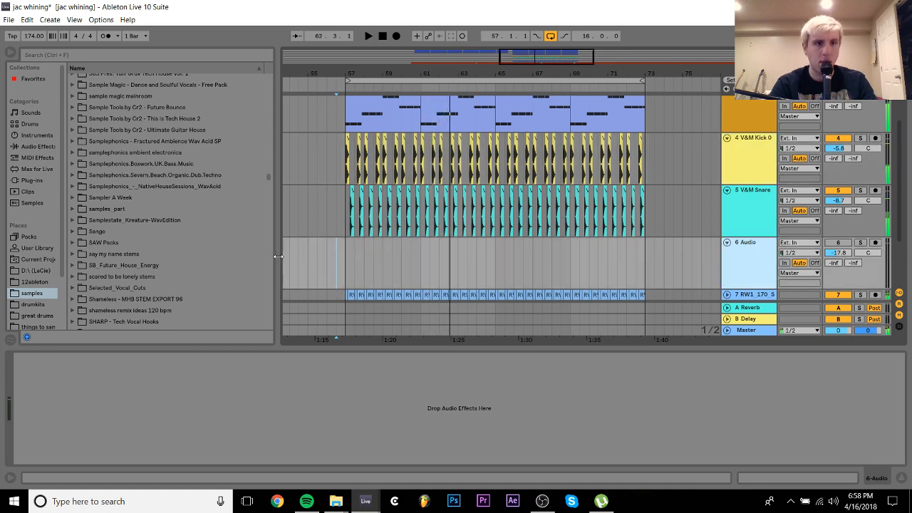
Browse to the Breaks folder of the Jungle Jungle - 1989 to 1999 Samplepack and preview Control Break 2.wav
{"action": "scroll", "coordinate": [181, 164], "scroll_direction": "up", "scroll_amount": 12}
{"action": "scroll", "coordinate": [181, 165], "scroll_direction": "up", "scroll_amount": 15}
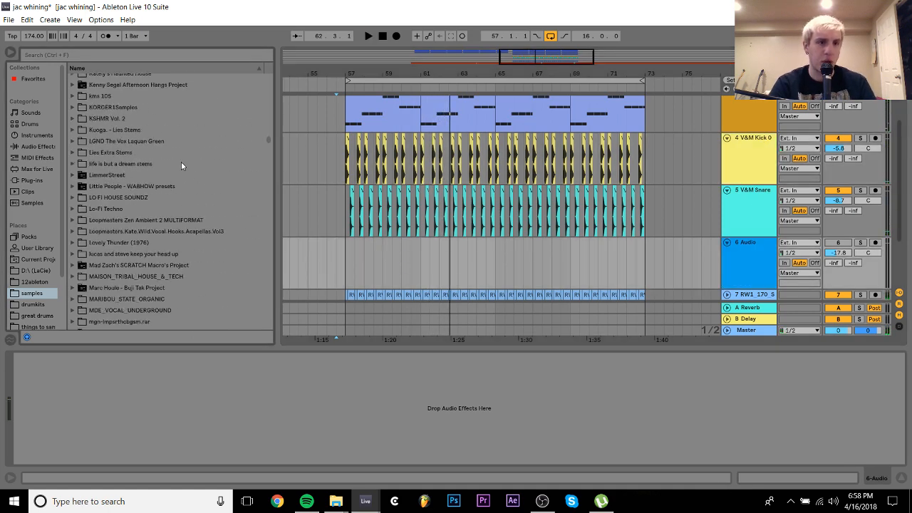
{"action": "scroll", "coordinate": [255, 169], "scroll_direction": "up", "scroll_amount": 10}
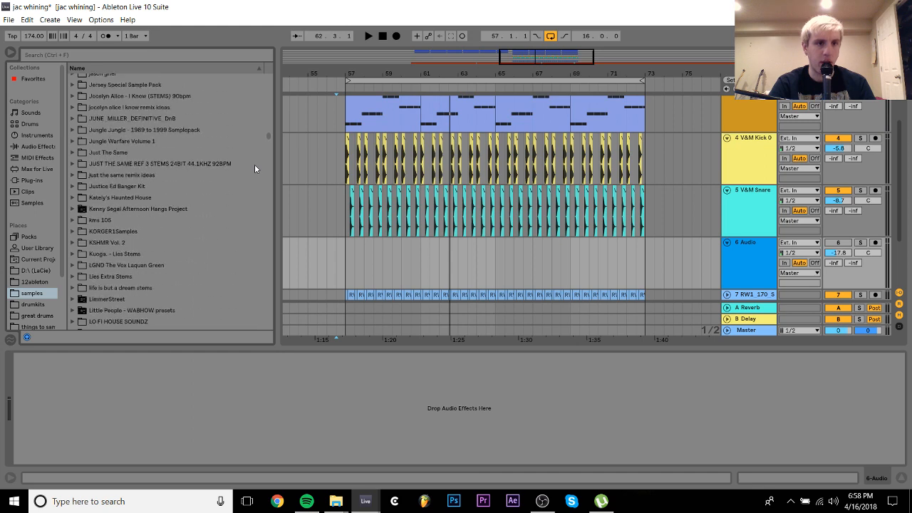
{"action": "left_click", "coordinate": [134, 175]}
{"action": "key", "text": "Down"}
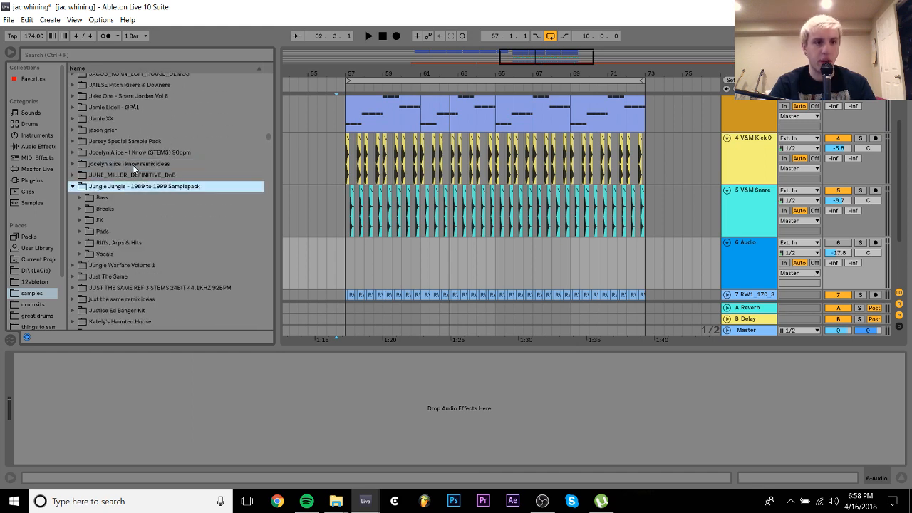
{"action": "key", "text": "Right"}
{"action": "key", "text": "Down"}
{"action": "key", "text": "Down"}
{"action": "key", "text": "Right"}
{"action": "scroll", "coordinate": [201, 224], "scroll_direction": "down", "scroll_amount": 10}
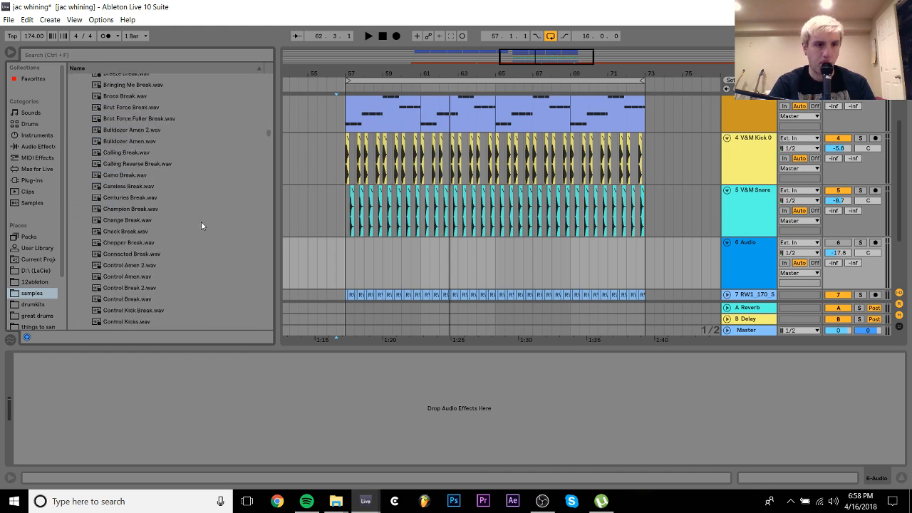
{"action": "left_click", "coordinate": [180, 221]}
{"action": "key", "text": "Up"}
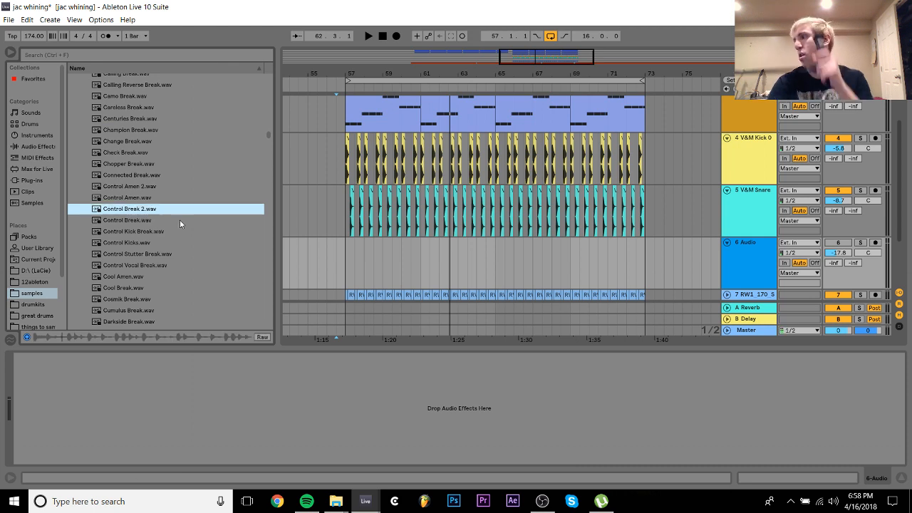
Collapse the Jungle Jungle sample pack and switch to OBS
{"action": "key", "text": "Left"}
{"action": "key", "text": "Left"}
{"action": "key", "text": "Left"}
{"action": "key", "text": "Left"}
{"action": "key", "text": "Down"}
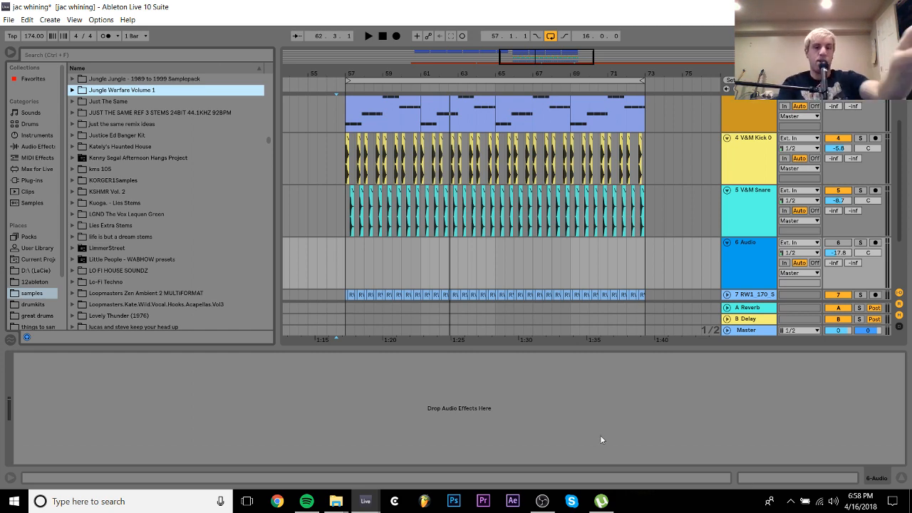
{"action": "left_click", "coordinate": [541, 502]}
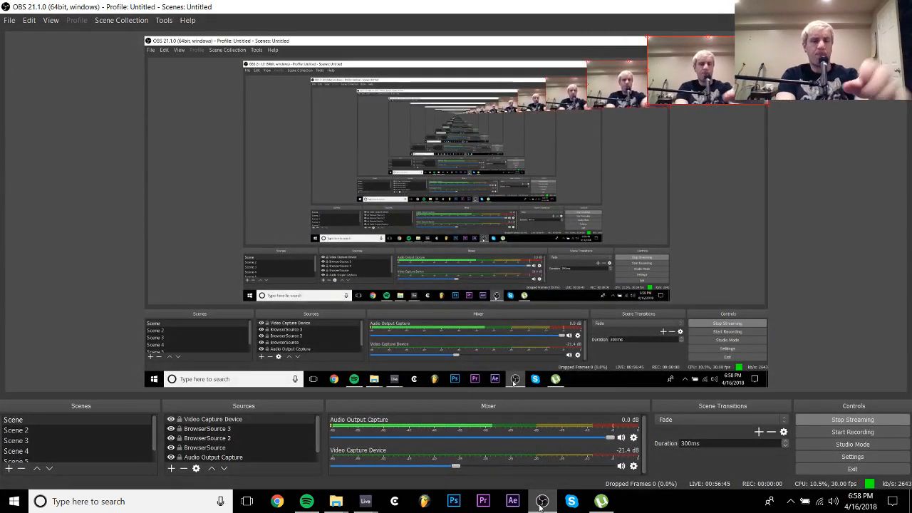
Switch back to Ableton Live and preview Hard Step 1-155.rx2 from Programmed Loops 2 in the Jungle Warfare Volume 1 folder
{"action": "left_click", "coordinate": [540, 504]}
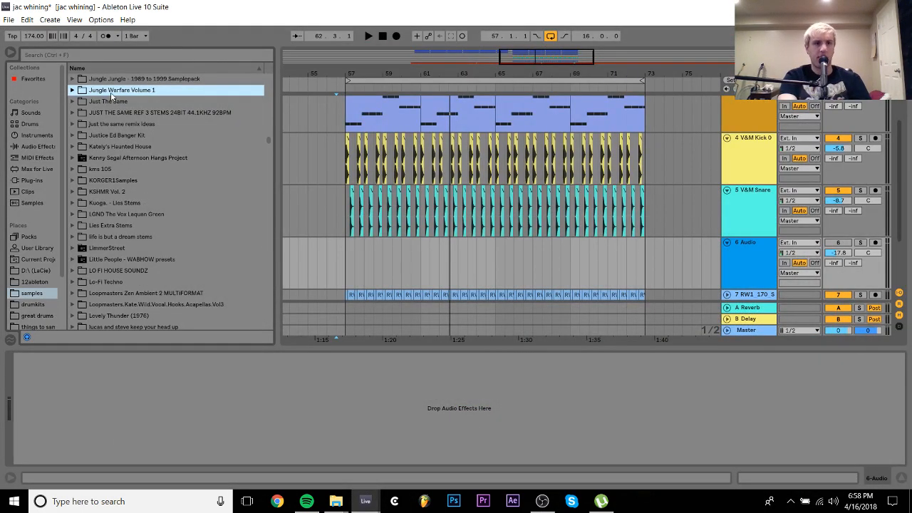
{"action": "key", "text": "Right"}
{"action": "key", "text": "Down"}
{"action": "key", "text": "Down"}
{"action": "key", "text": "Down"}
{"action": "key", "text": "Right"}
{"action": "key", "text": "Down"}
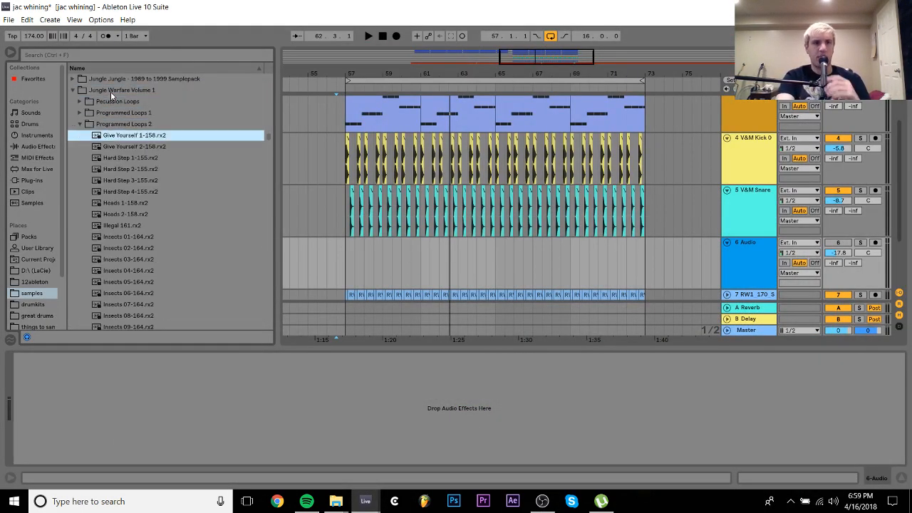
{"action": "key", "text": "Down"}
{"action": "key", "text": "Down"}
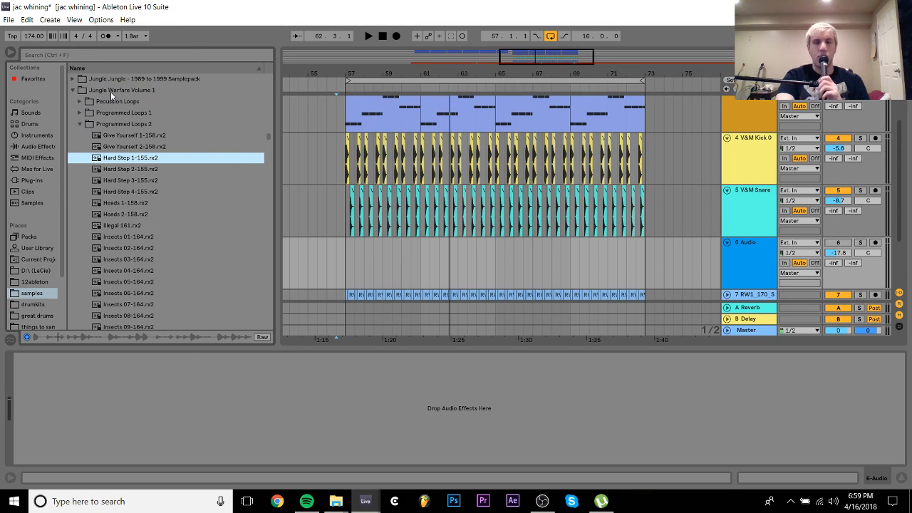
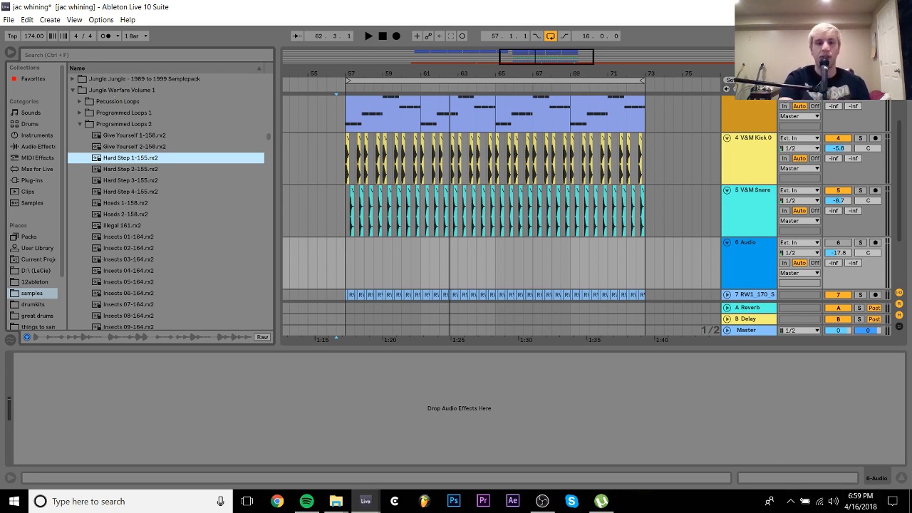
Check OBS briefly, return to Ableton Live and preview the next Hard Step loops, then collapse Programmed Loops 2
{"action": "left_click", "coordinate": [546, 505]}
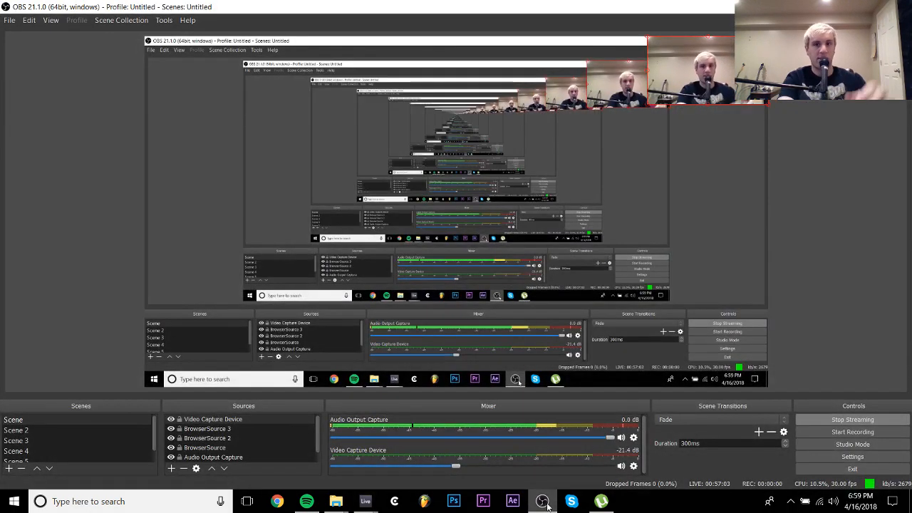
{"action": "left_click", "coordinate": [544, 502]}
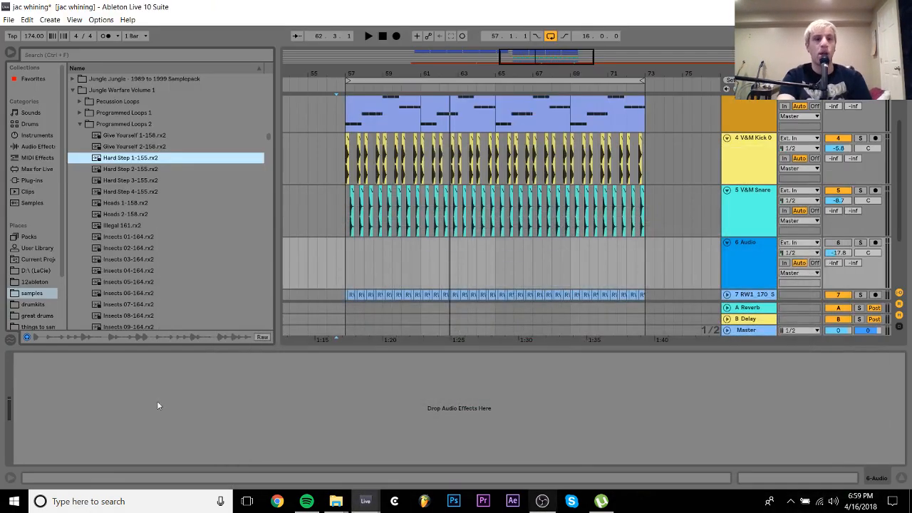
{"action": "key", "text": "Down"}
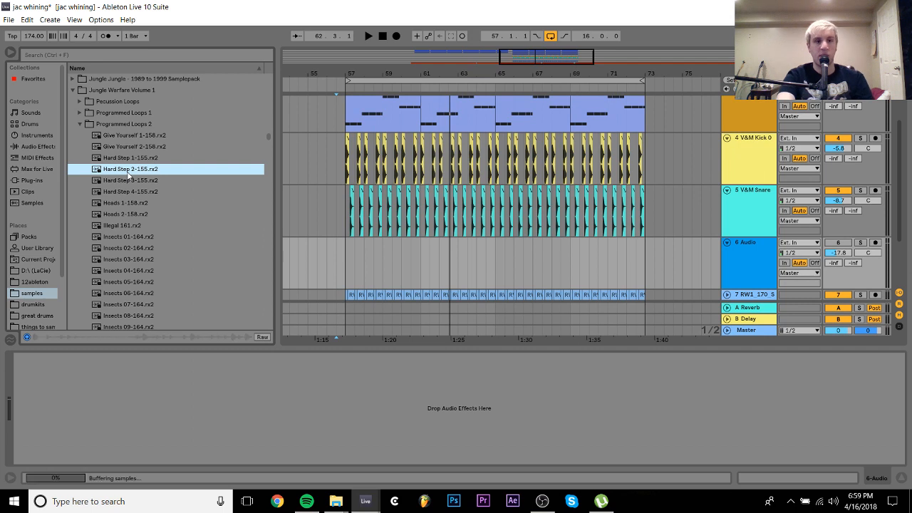
{"action": "key", "text": "Down"}
{"action": "key", "text": "Down"}
{"action": "key", "text": "Down"}
{"action": "key", "text": "Left"}
Preview the Airi Break and A-Men Variation A loops in the Programmed Loops 1 folder
{"action": "key", "text": "Up"}
{"action": "key", "text": "Right"}
{"action": "key", "text": "Down"}
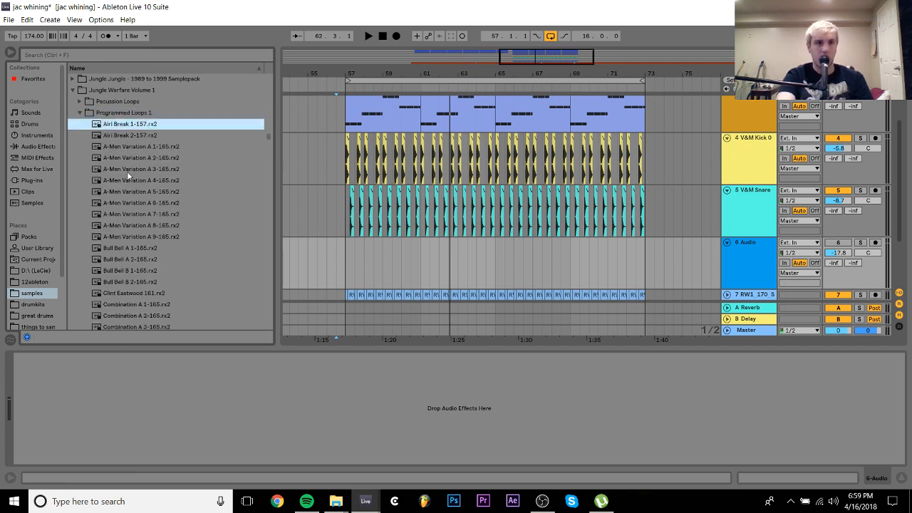
{"action": "key", "text": "Down"}
{"action": "key", "text": "Down"}
{"action": "key", "text": "Down"}
{"action": "key", "text": "Down"}
{"action": "key", "text": "Down"}
{"action": "key", "text": "Down"}
{"action": "key", "text": "Down"}
{"action": "key", "text": "Down"}
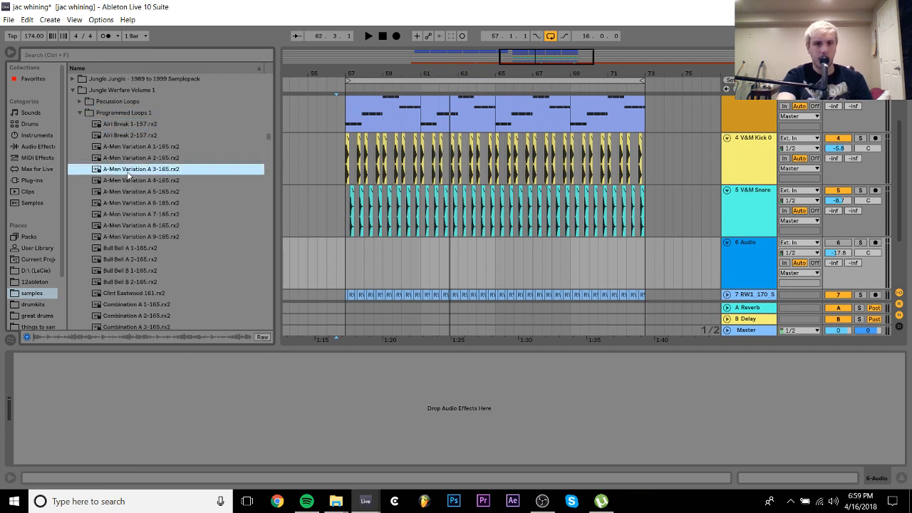
Collapse Programmed Loops 1 and preview the A-Men loops in the Straight Loops 1 folder
{"action": "key", "text": "Left"}
{"action": "key", "text": "Left"}
{"action": "key", "text": "Down"}
{"action": "key", "text": "Down"}
{"action": "key", "text": "Down"}
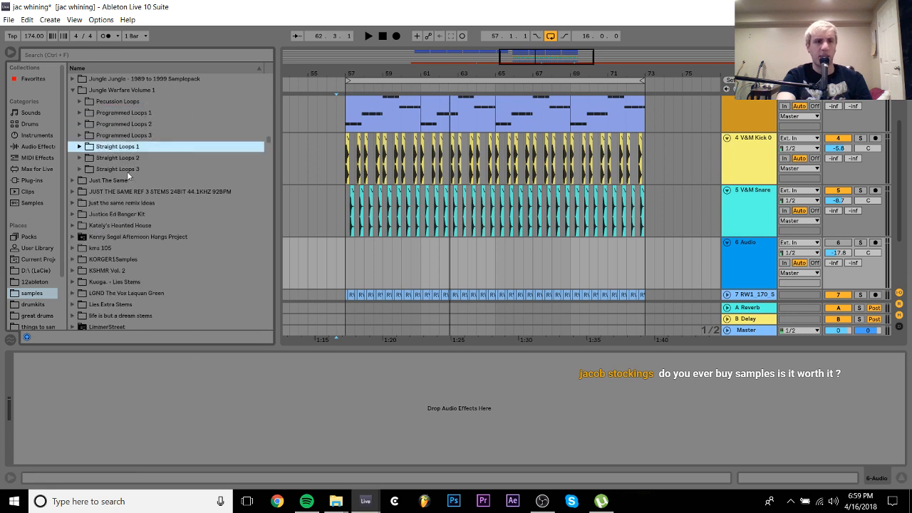
{"action": "key", "text": "Right"}
{"action": "key", "text": "Down"}
{"action": "key", "text": "Down"}
{"action": "key", "text": "Down"}
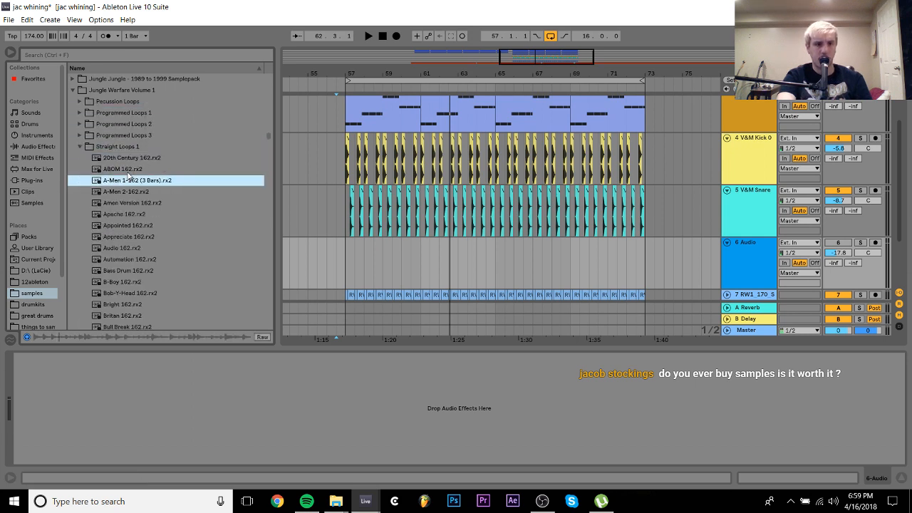
{"action": "key", "text": "Down"}
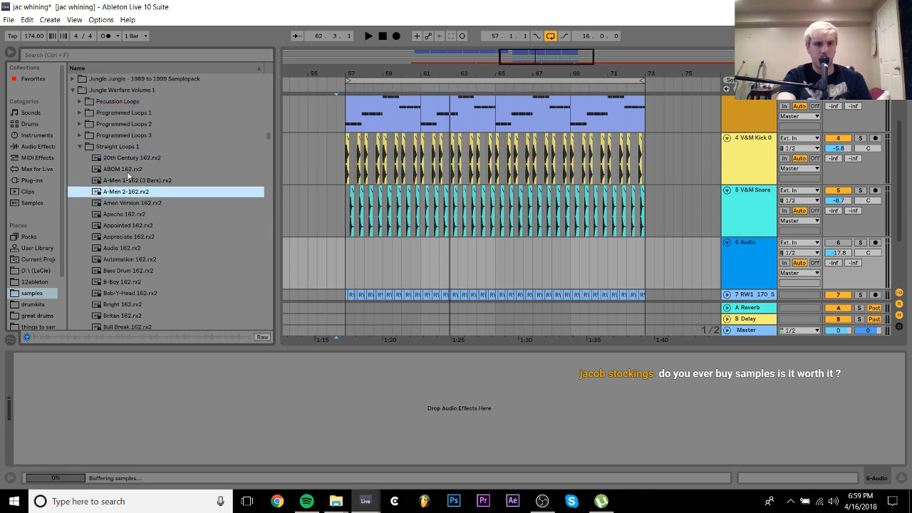
{"action": "key", "text": "Up"}
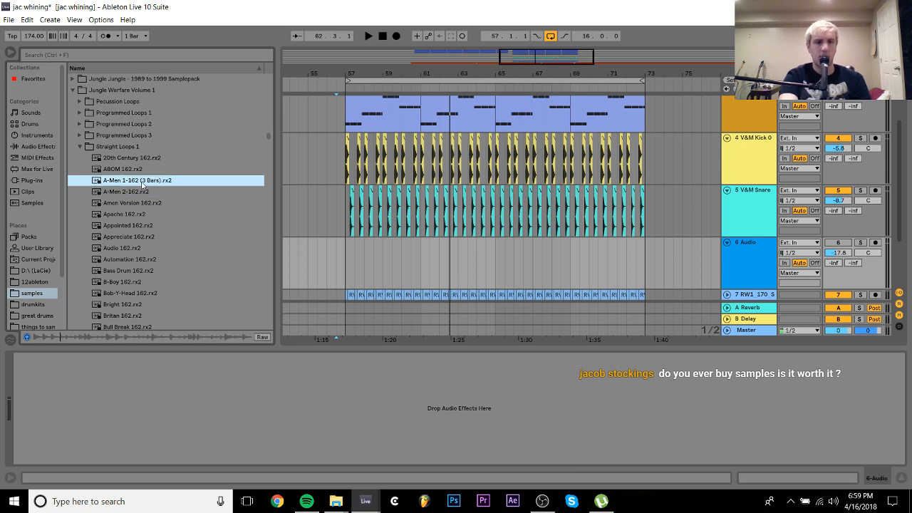
Place A-Men 1-162 (3 Bars).rx2 on track 6 at bar 57 and repeat its first two bars up to bar 73
{"action": "left_click_drag", "start_coordinate": [142, 184], "coordinate": [372, 273]}
{"action": "key", "text": "ctrl+d"}
{"action": "key", "text": "ctrl+d"}
{"action": "key", "text": "ctrl+z"}
{"action": "key", "text": "ctrl+z"}
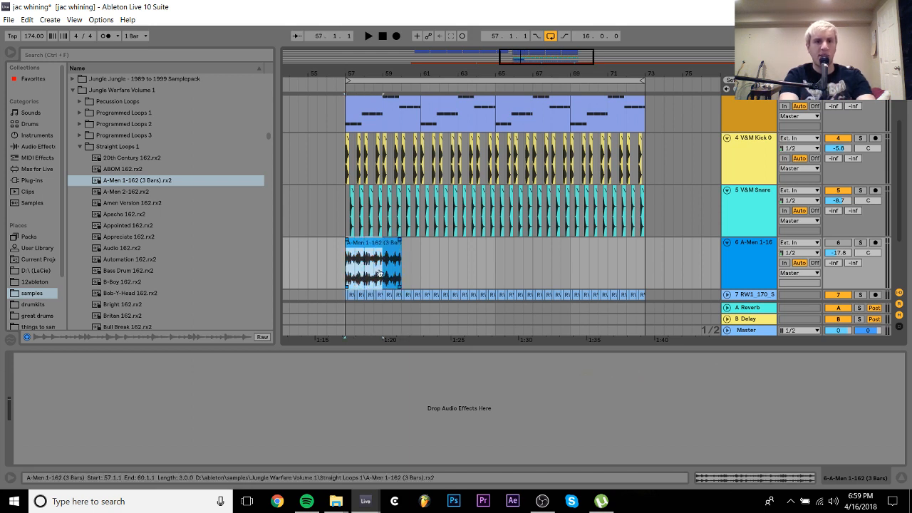
{"action": "key", "text": "ctrl+d"}
{"action": "key", "text": "ctrl+d"}
{"action": "key", "text": "ctrl+d"}
{"action": "key", "text": "ctrl+d"}
{"action": "key", "text": "ctrl+d"}
{"action": "key", "text": "ctrl+d"}
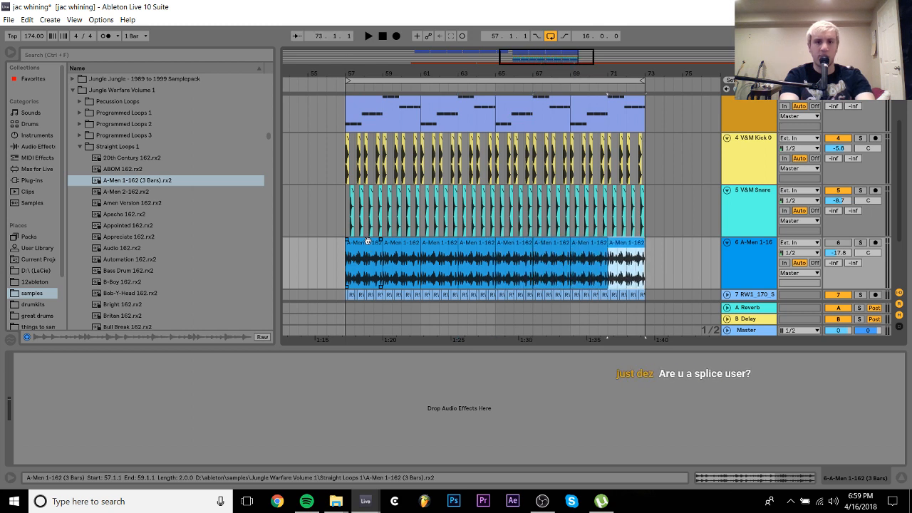
Transpose all the A-Men clips on track 6 between bars 57 and 73 to 3 st
{"action": "left_click", "coordinate": [361, 246], "text": "shift"}
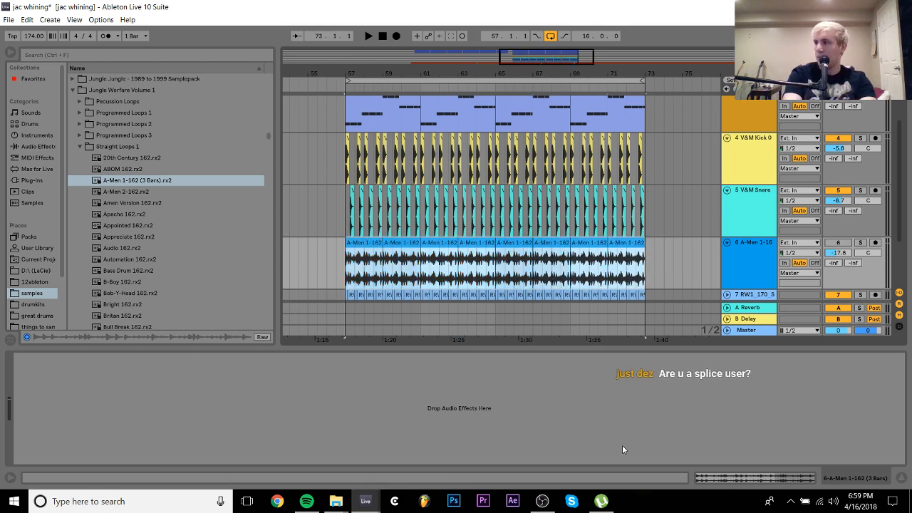
{"action": "left_click", "coordinate": [779, 480]}
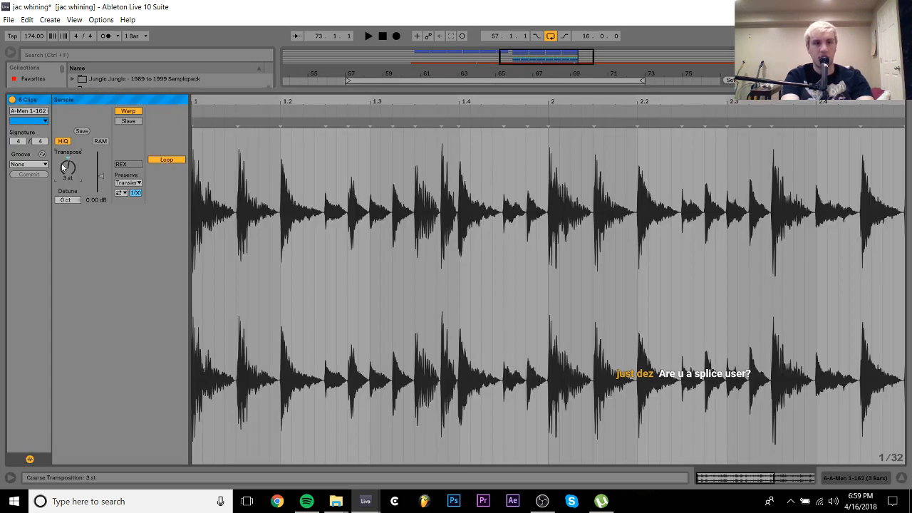
{"action": "left_click", "coordinate": [847, 480]}
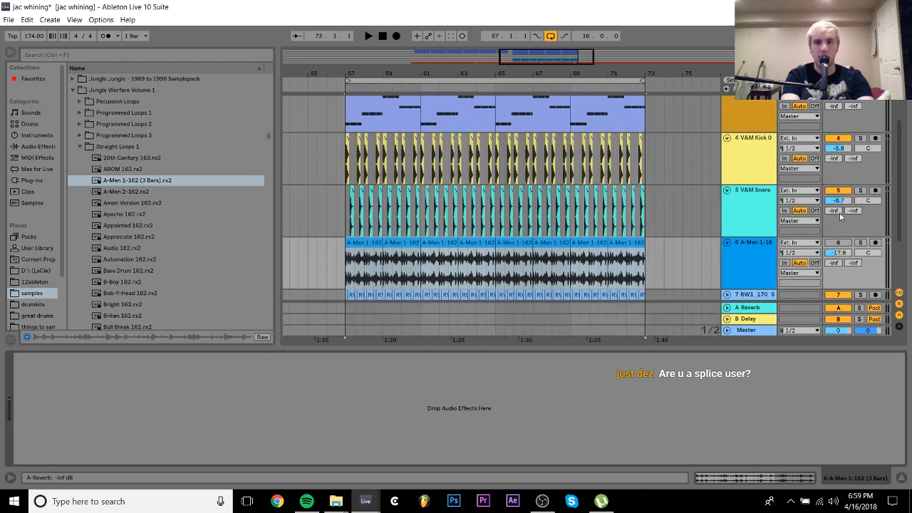
Solo the A-Men track, play it, and raise its volume to -11.2 dB
{"action": "left_click", "coordinate": [860, 243]}
{"action": "key", "text": "space"}
{"action": "left_click_drag", "start_coordinate": [839, 253], "coordinate": [839, 240]}
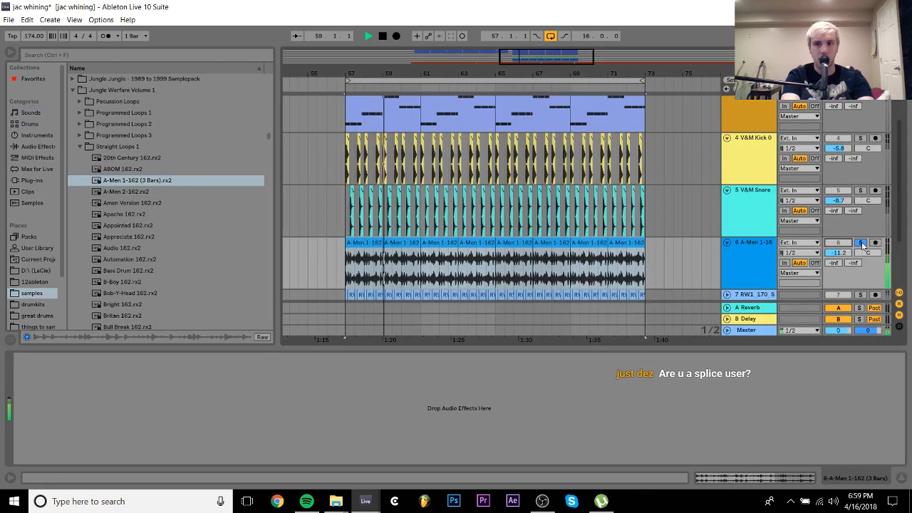
Repeat the first bar of the A-Men break across track 6 from bar 57 to bar 73
{"action": "left_click", "coordinate": [348, 270]}
{"action": "key", "text": "ctrl+d"}
{"action": "key", "text": "ctrl+d"}
{"action": "key", "text": "ctrl+d"}
{"action": "key", "text": "ctrl+d"}
{"action": "key", "text": "ctrl+d"}
{"action": "key", "text": "ctrl+d"}
{"action": "key", "text": "ctrl+d"}
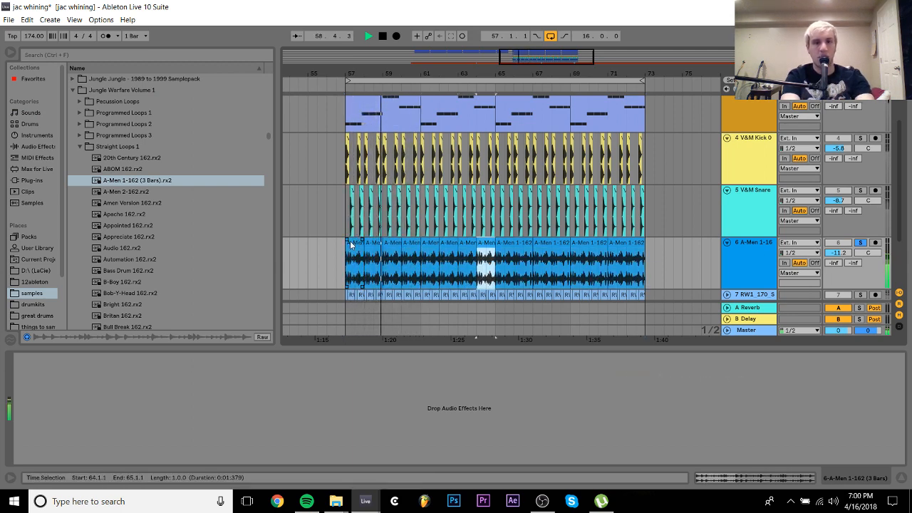
{"action": "left_click", "coordinate": [352, 245], "text": "shift"}
{"action": "key", "text": "ctrl+d"}
{"action": "left_click", "coordinate": [352, 245], "text": "shift"}
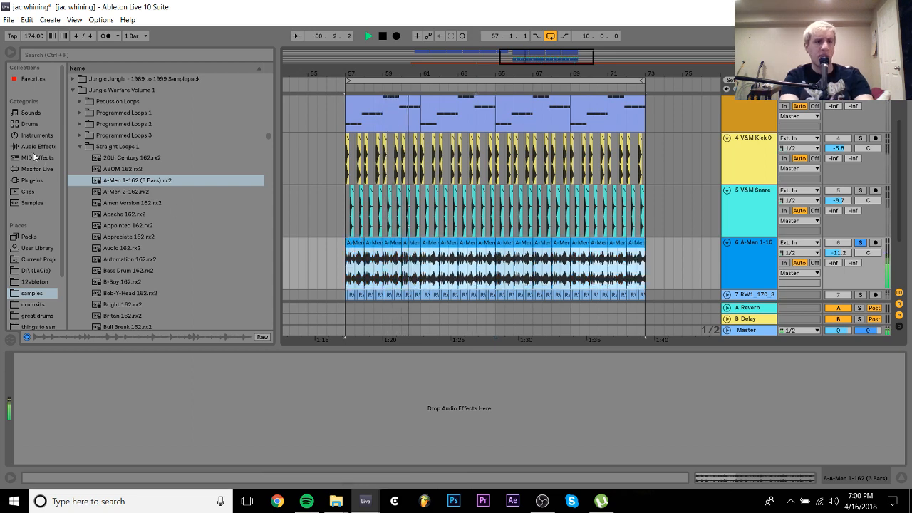
Add EQ Eight to the A-Men track, cutting band 2 by 11 dB at 167 Hz and boosting bands 3 and 4
{"action": "left_click", "coordinate": [35, 148]}
{"action": "double_click", "coordinate": [104, 156]}
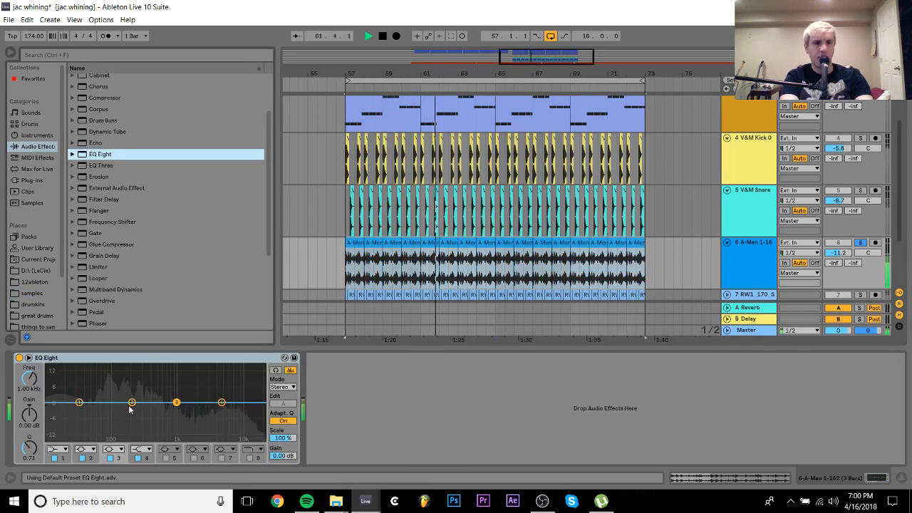
{"action": "left_click_drag", "start_coordinate": [131, 404], "coordinate": [127, 430]}
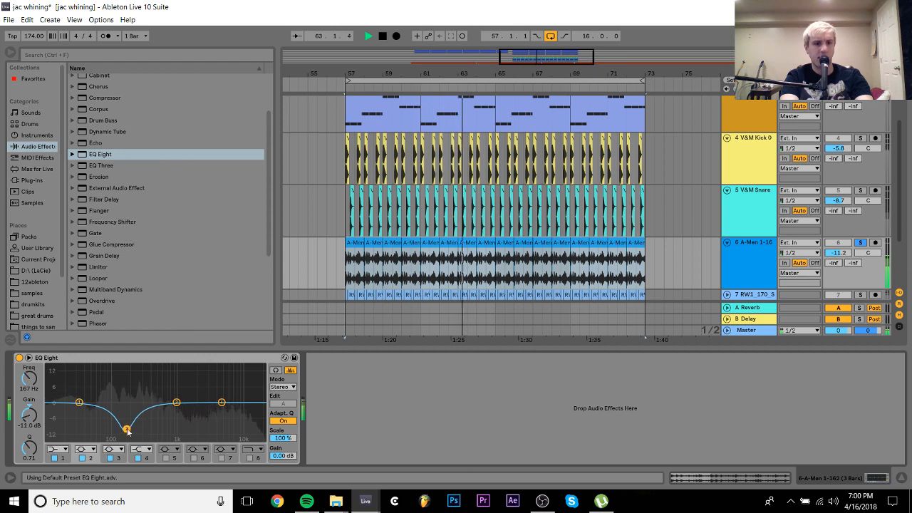
{"action": "mouse_move", "coordinate": [176, 403]}
{"action": "left_mouse_down"}
{"action": "mouse_move", "coordinate": [173, 378]}
{"action": "mouse_move", "coordinate": [169, 387]}
{"action": "left_mouse_up"}
{"action": "left_click_drag", "start_coordinate": [221, 403], "coordinate": [228, 388]}
Change EQ Eight band 1 to the steep low-cut filter and set its frequency to 199 Hz
{"action": "left_click", "coordinate": [57, 449]}
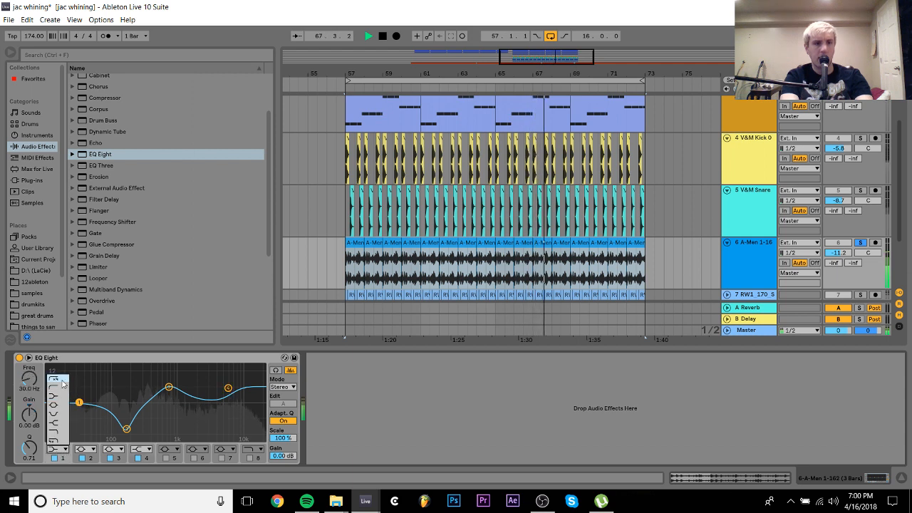
{"action": "left_click", "coordinate": [63, 383]}
{"action": "left_click_drag", "start_coordinate": [78, 411], "coordinate": [131, 411]}
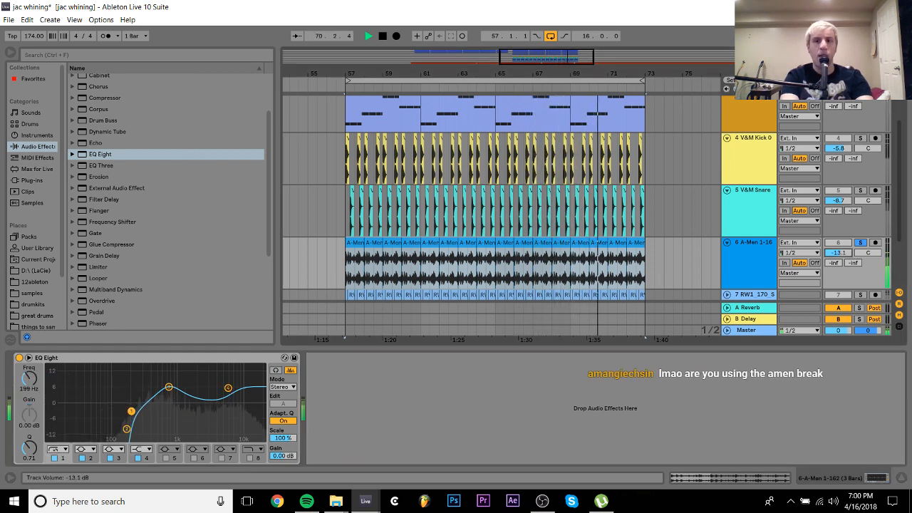
Lower the A-Men track to -13.2 dB and play it soloed together with the kick and snare tracks
{"action": "left_click_drag", "start_coordinate": [851, 253], "coordinate": [852, 254]}
{"action": "key", "text": "space"}
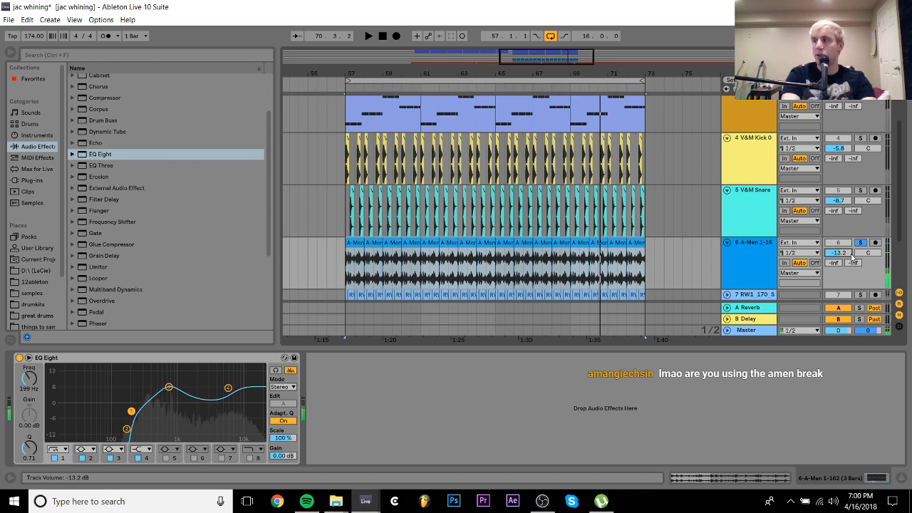
{"action": "key", "text": "space"}
{"action": "scroll", "coordinate": [860, 189], "scroll_direction": "up", "scroll_amount": 3}
{"action": "left_click", "coordinate": [861, 174], "text": "ctrl"}
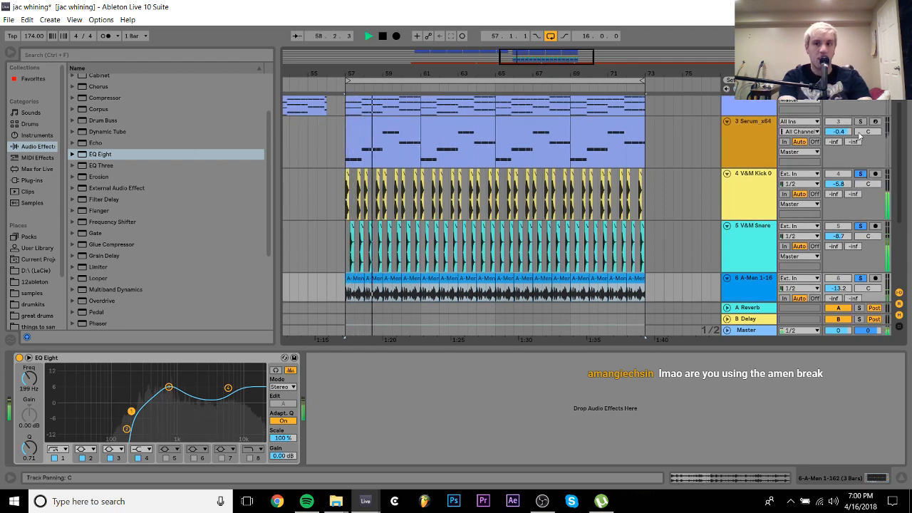
Lower the A-Men track to -16.8 dB against the soloed drums and RW1_170 loop, and return to the full mix
{"action": "scroll", "coordinate": [860, 247], "scroll_direction": "down", "scroll_amount": 3}
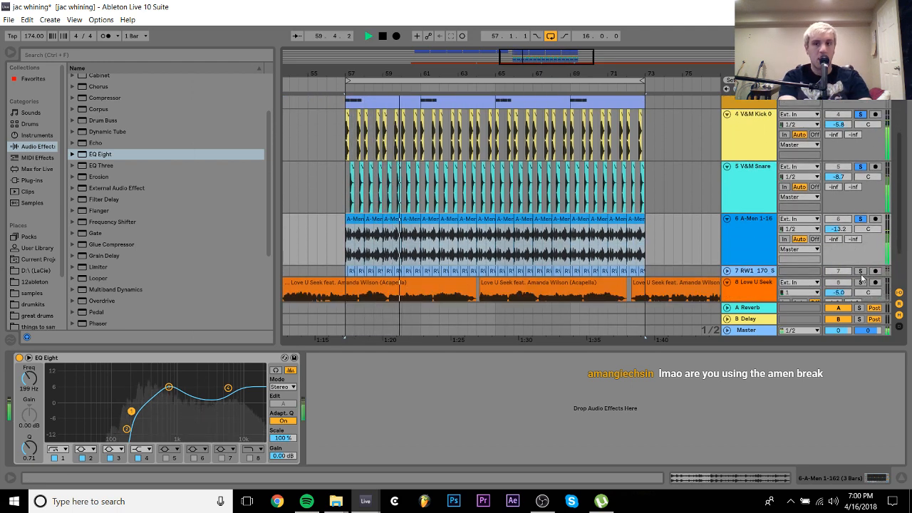
{"action": "left_click", "coordinate": [861, 271], "text": "ctrl"}
{"action": "left_click_drag", "start_coordinate": [839, 229], "coordinate": [839, 239]}
{"action": "left_click", "coordinate": [860, 219]}
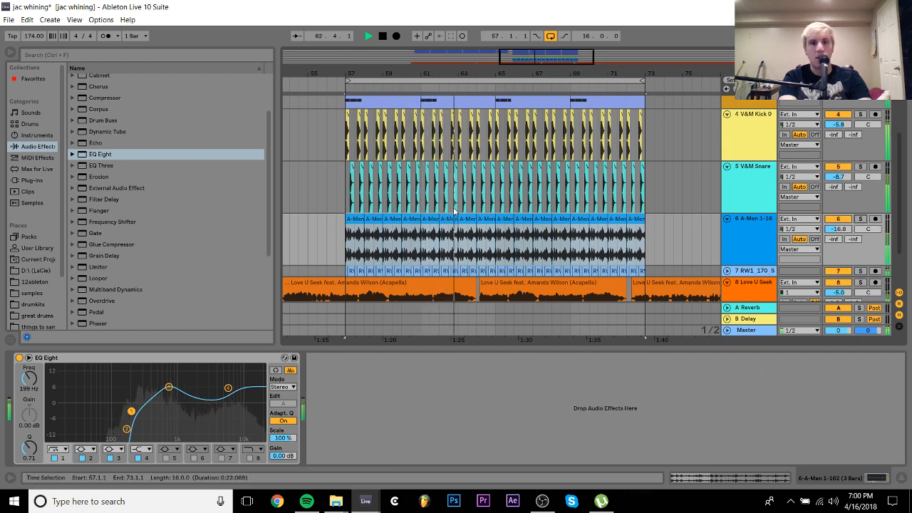
{"action": "left_click", "coordinate": [328, 262]}
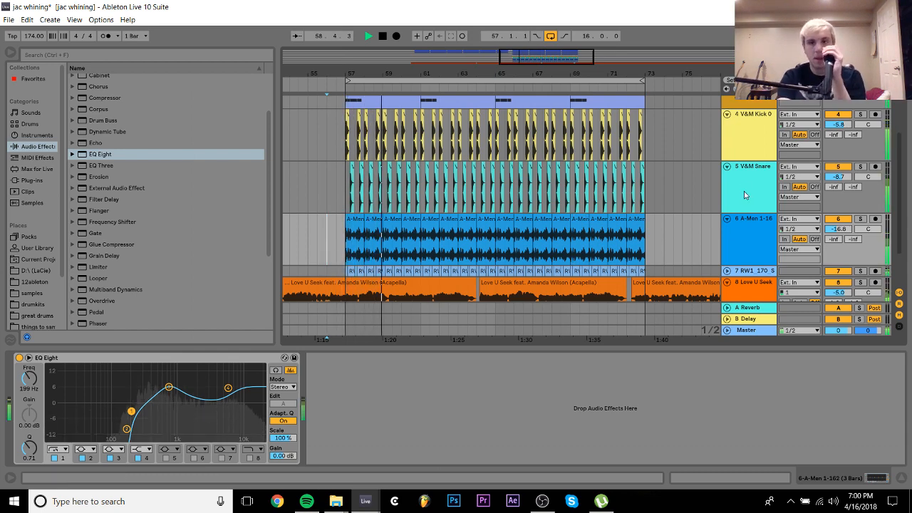
Try the Nexus.64 track at -8.5 dB, and mute it together with track 1
{"action": "scroll", "coordinate": [742, 183], "scroll_direction": "up", "scroll_amount": 4}
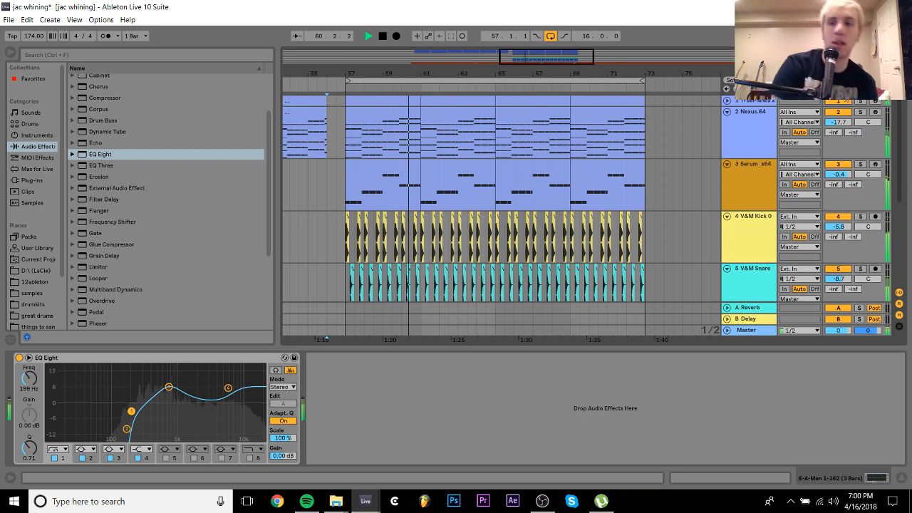
{"action": "left_click", "coordinate": [846, 101]}
{"action": "left_click_drag", "start_coordinate": [838, 122], "coordinate": [838, 102]}
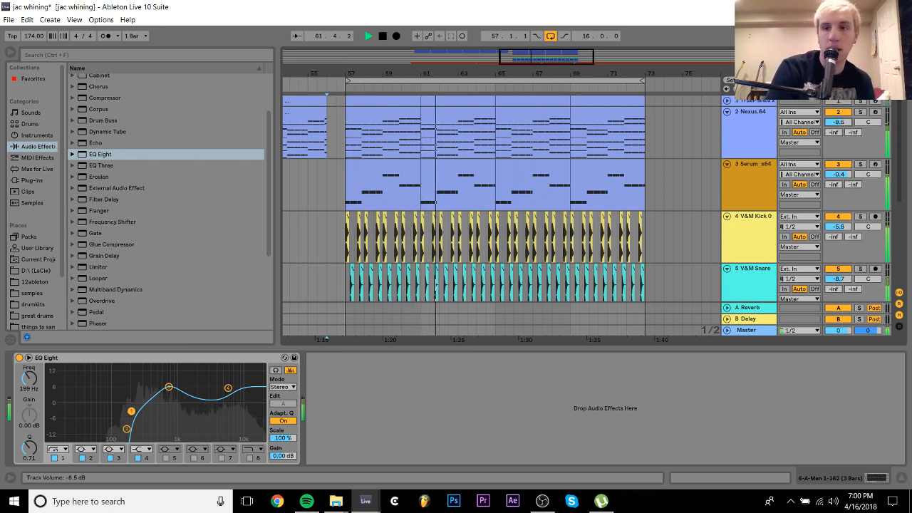
{"action": "left_click", "coordinate": [838, 113]}
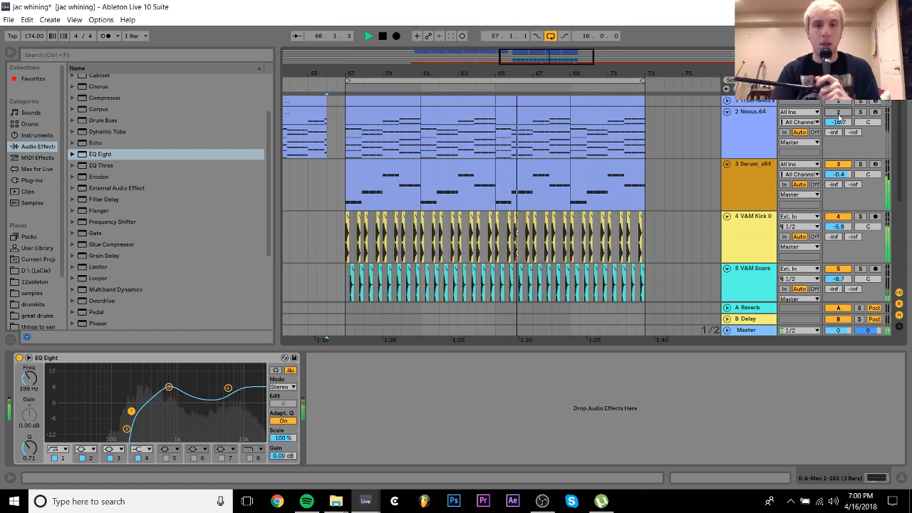
Stop playback and select the A-Men break track
{"action": "scroll", "coordinate": [677, 191], "scroll_direction": "down", "scroll_amount": 1}
{"action": "scroll", "coordinate": [677, 191], "scroll_direction": "down", "scroll_amount": 4}
{"action": "key", "text": "space"}
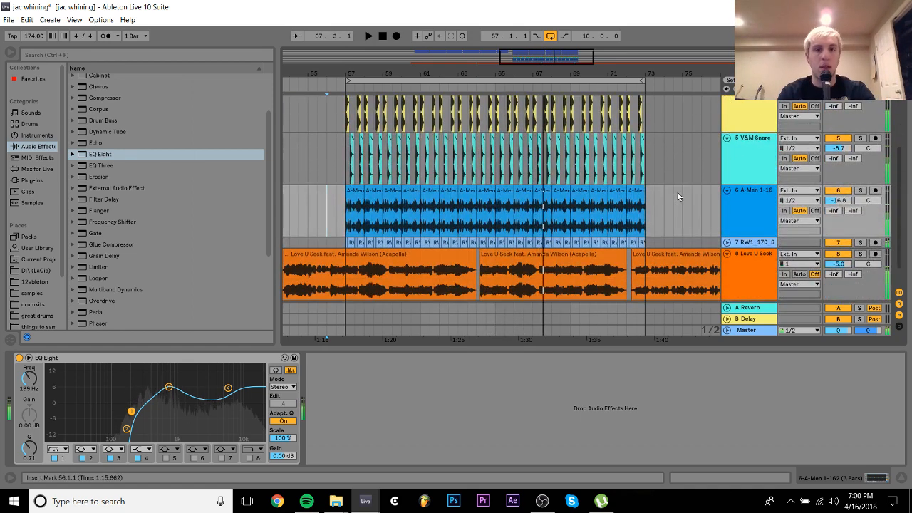
{"action": "left_click", "coordinate": [767, 206]}
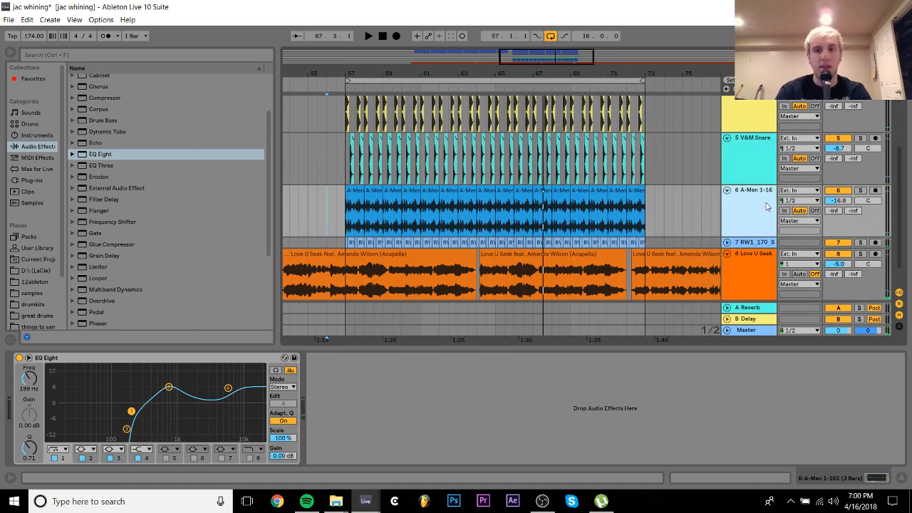
Delete the A-Men break track and add a new MIDI track above the acapella
{"action": "key", "text": "Delete"}
{"action": "key", "text": "ctrl+shift+t"}
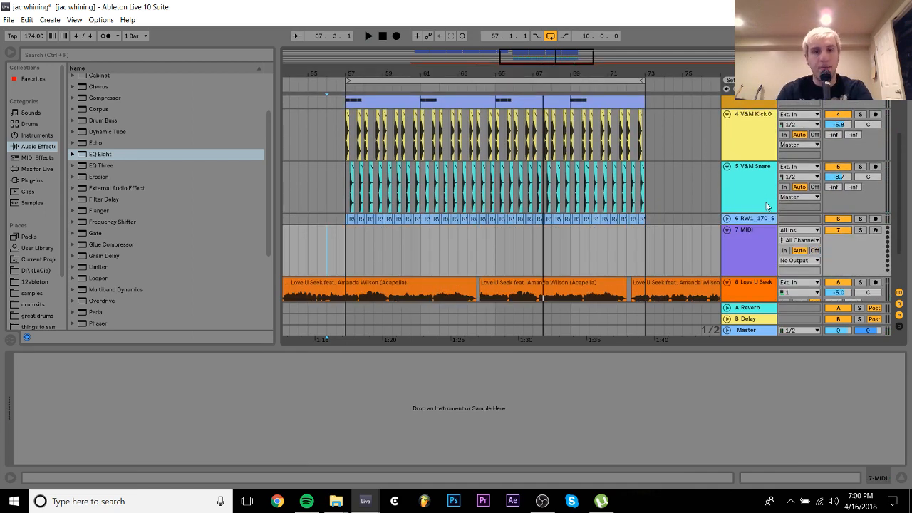
Search the Splice sample packs for "drumso"
{"action": "left_click", "coordinate": [31, 293]}
{"action": "scroll", "coordinate": [59, 311], "scroll_direction": "down", "scroll_amount": 3}
{"action": "left_click", "coordinate": [29, 280]}
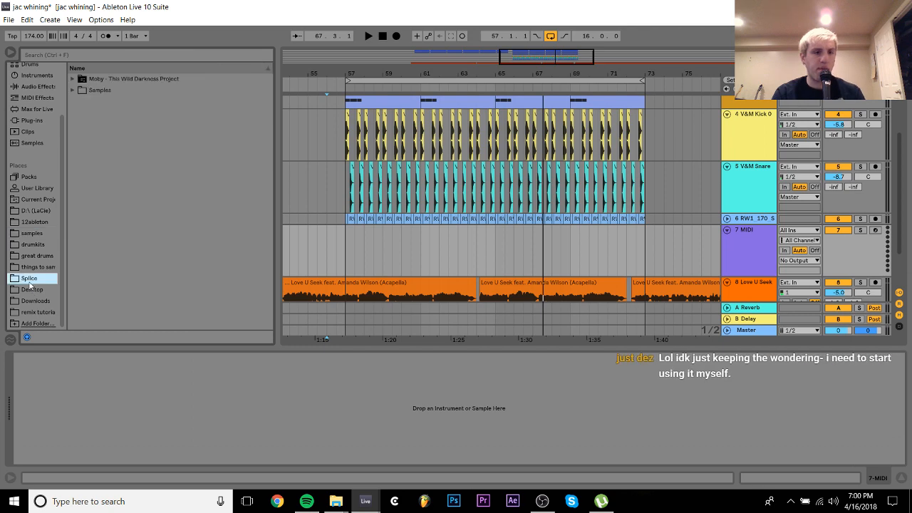
{"action": "left_click", "coordinate": [72, 91]}
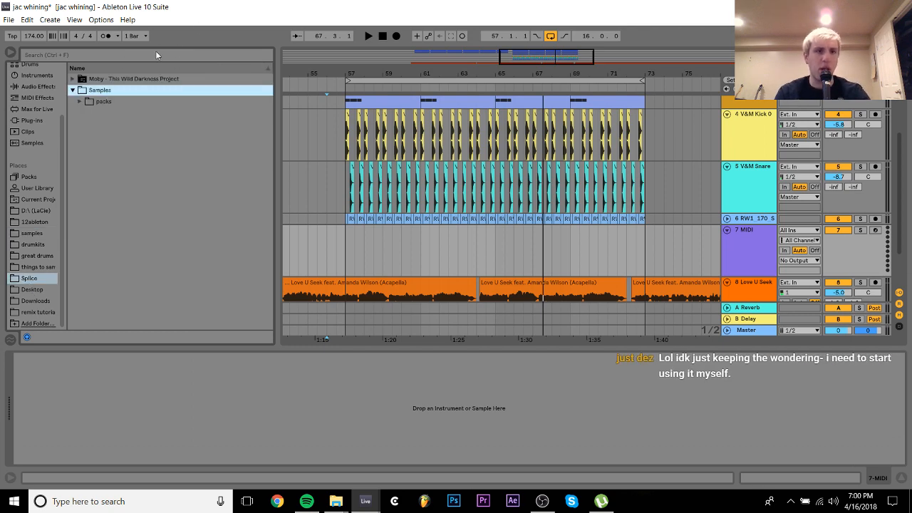
{"action": "left_click", "coordinate": [80, 101]}
{"action": "left_click", "coordinate": [97, 54]}
{"action": "type", "text": "d"}
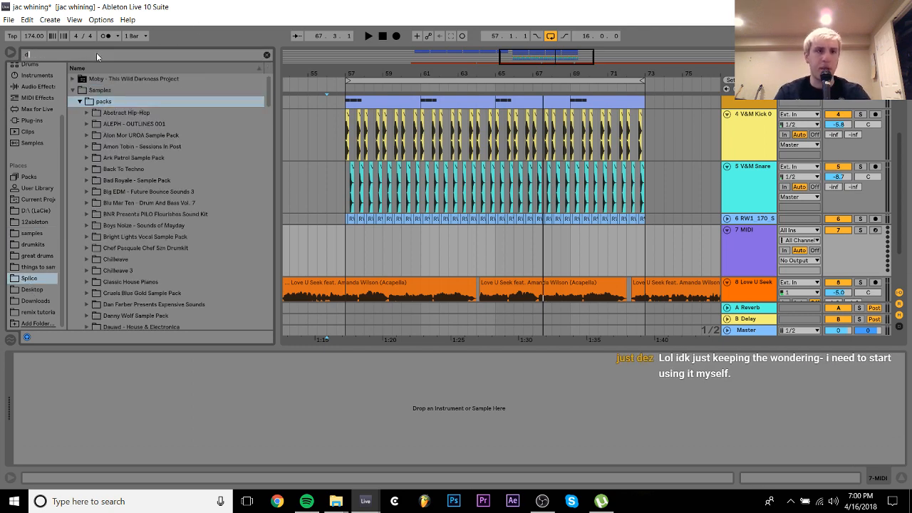
{"action": "type", "text": "rumso"}
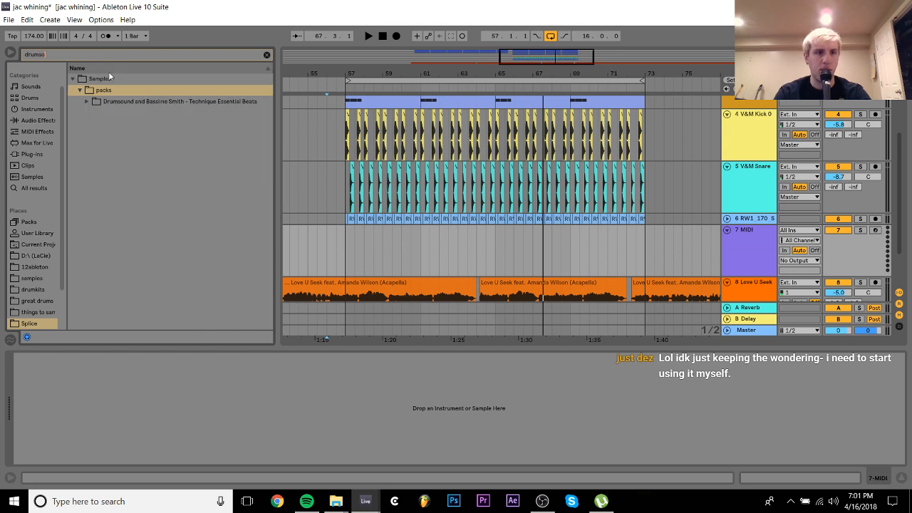
Audition the loops in Kit_3, Kit_4 and Kit_5 of the Drumsound and Bassline Smith Essential Beats pack
{"action": "left_click", "coordinate": [127, 104]}
{"action": "key", "text": "Down"}
{"action": "key", "text": "Right"}
{"action": "key", "text": "Down"}
{"action": "key", "text": "Right"}
{"action": "key", "text": "Down"}
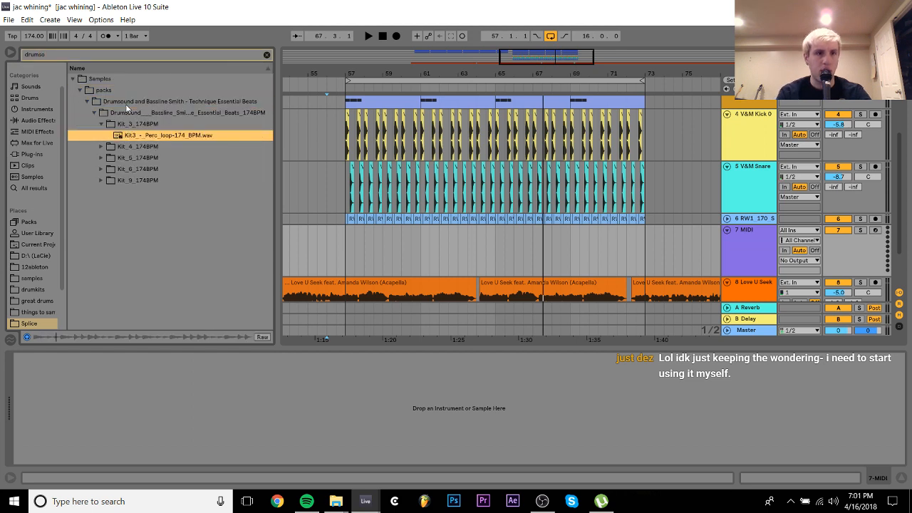
{"action": "key", "text": "Down"}
{"action": "key", "text": "Right"}
{"action": "key", "text": "Down"}
{"action": "key", "text": "Right"}
{"action": "key", "text": "Down"}
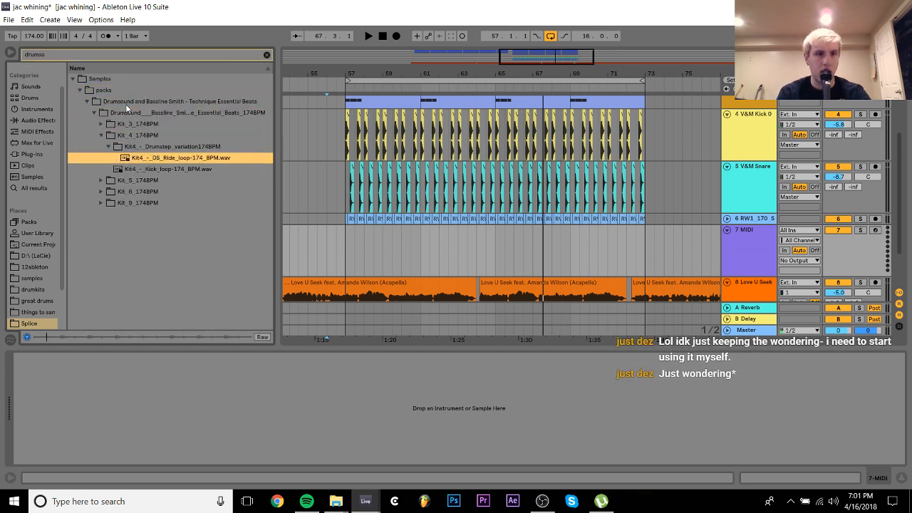
{"action": "key", "text": "Down"}
{"action": "key", "text": "Down"}
{"action": "key", "text": "Right"}
{"action": "key", "text": "Down"}
{"action": "key", "text": "Right"}
{"action": "key", "text": "Down"}
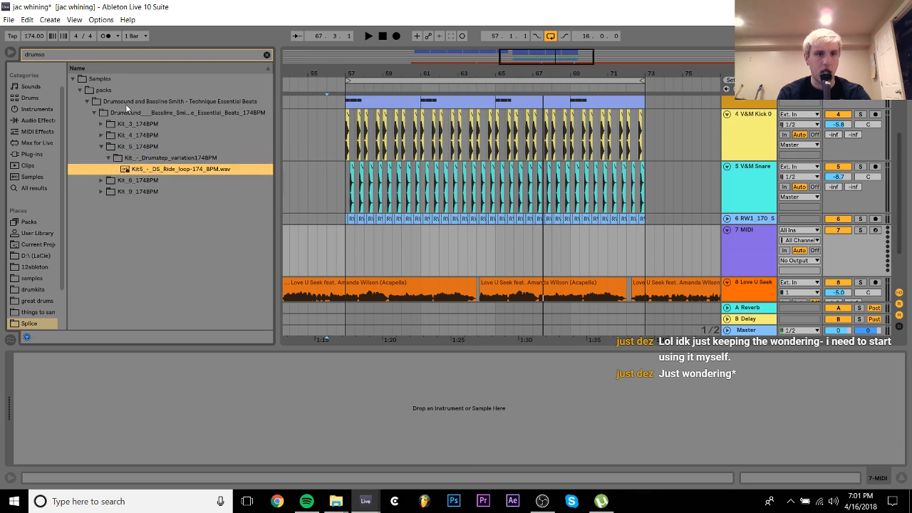
Audition the snare and ride loops in the Kit_6_174BPM folder
{"action": "key", "text": "Down"}
{"action": "key", "text": "Up"}
{"action": "key", "text": "Down"}
{"action": "key", "text": "Right"}
{"action": "key", "text": "Down"}
{"action": "key", "text": "Down"}
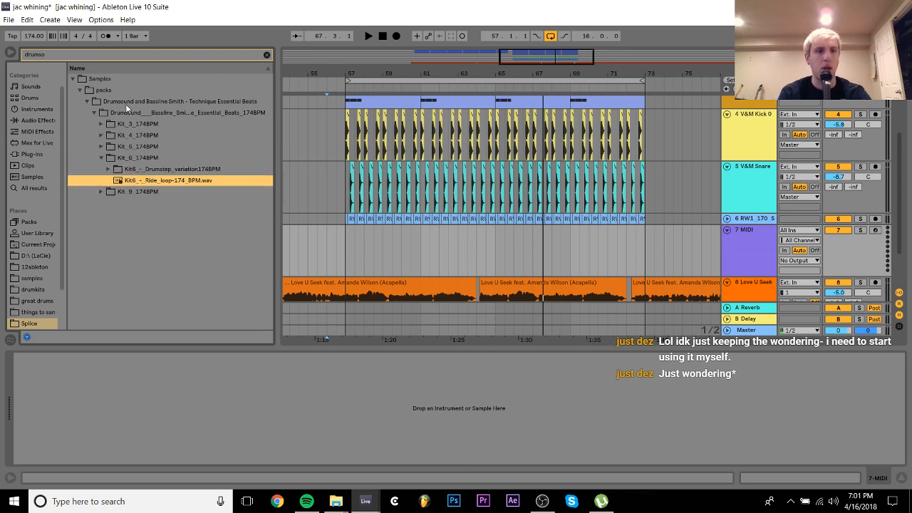
{"action": "key", "text": "Up"}
{"action": "key", "text": "Right"}
{"action": "key", "text": "Down"}
{"action": "key", "text": "Down"}
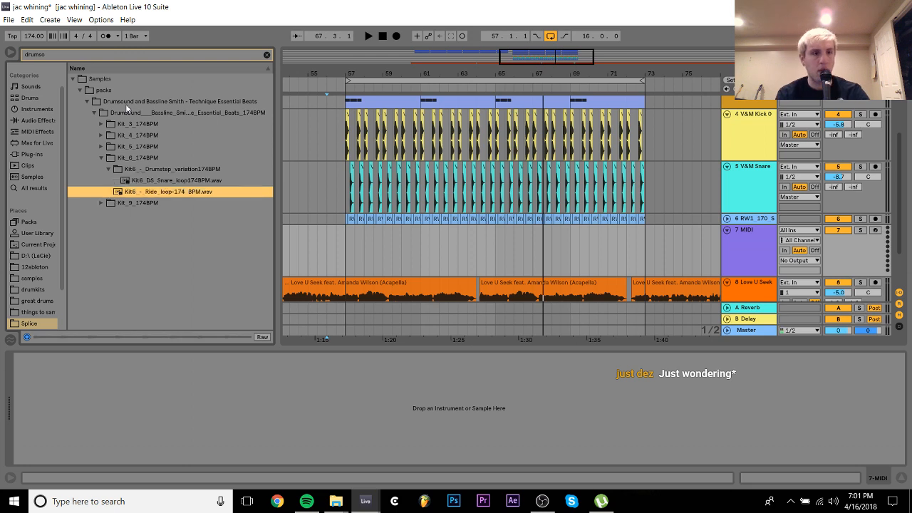
Place the DS Perc loop from the Kit_9 drumstep variation folder on the new track at bar 57
{"action": "key", "text": "Down"}
{"action": "key", "text": "Right"}
{"action": "key", "text": "Down"}
{"action": "key", "text": "Right"}
{"action": "key", "text": "Down"}
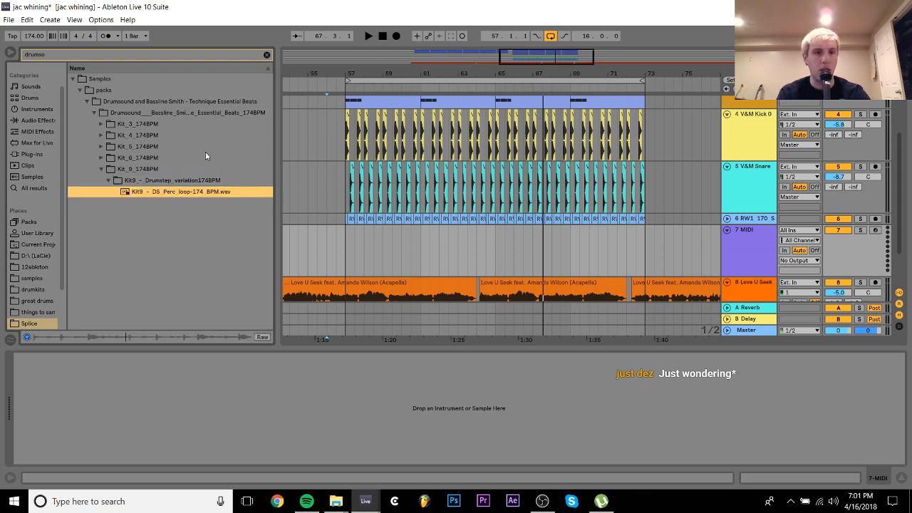
{"action": "left_click_drag", "start_coordinate": [186, 194], "coordinate": [346, 242]}
{"action": "left_click_drag", "start_coordinate": [345, 72], "coordinate": [356, 171]}
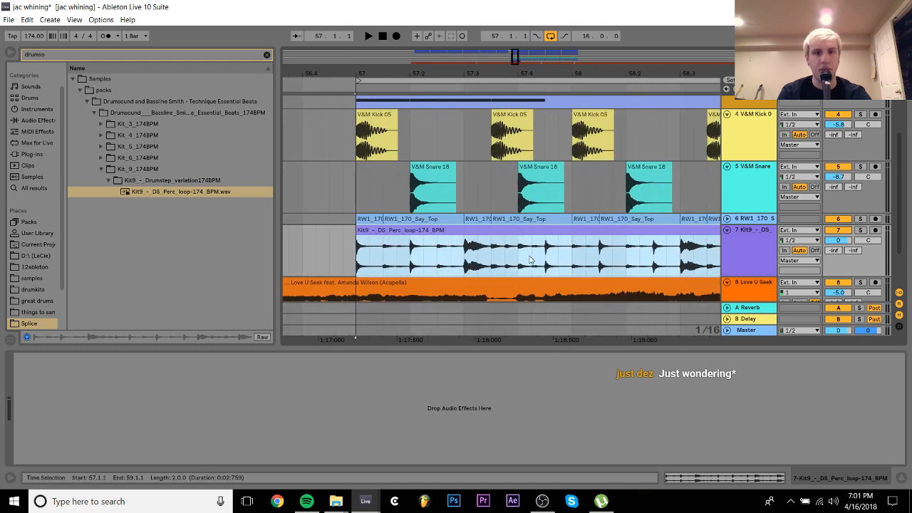
Rearrange slices of the Kit9 perc loop in bar 57 so its hits line up with the kick and snare pattern
{"action": "left_click_drag", "start_coordinate": [453, 265], "coordinate": [449, 243]}
{"action": "left_click", "coordinate": [443, 256]}
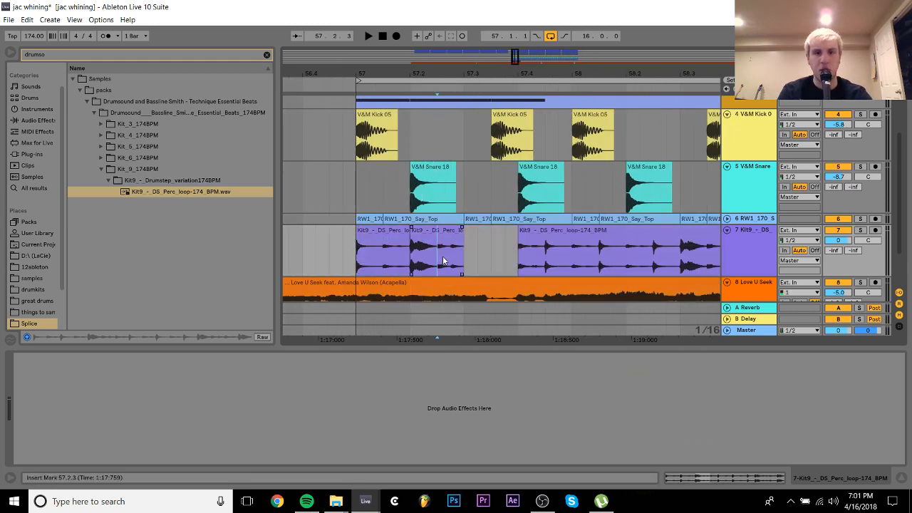
{"action": "key", "text": "ctrl+d"}
{"action": "left_click_drag", "start_coordinate": [384, 259], "coordinate": [496, 234]}
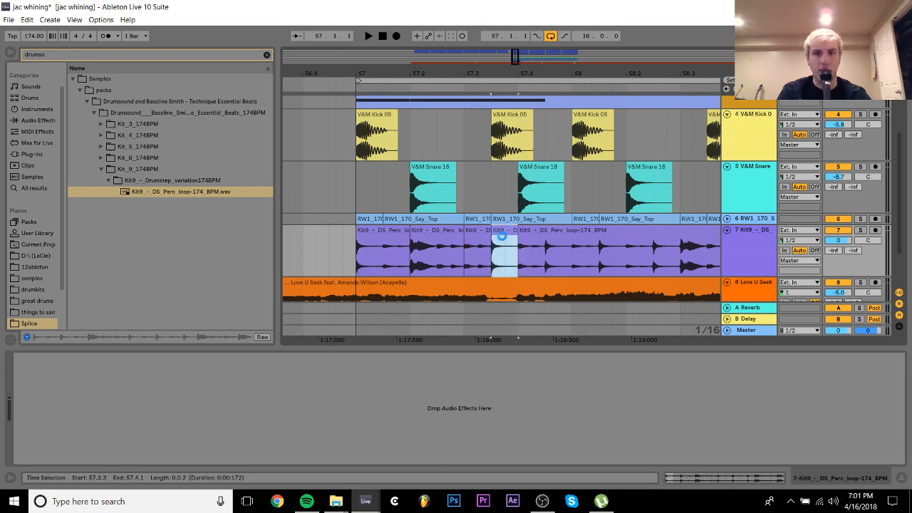
{"action": "left_click_drag", "start_coordinate": [430, 236], "coordinate": [547, 248]}
Duplicate the rearranged one-bar perc pattern repeatedly to fill the drop up to bar 73
{"action": "left_click", "coordinate": [382, 229], "text": "shift"}
{"action": "key", "text": "ctrl+d"}
{"action": "key", "text": "ctrl+d"}
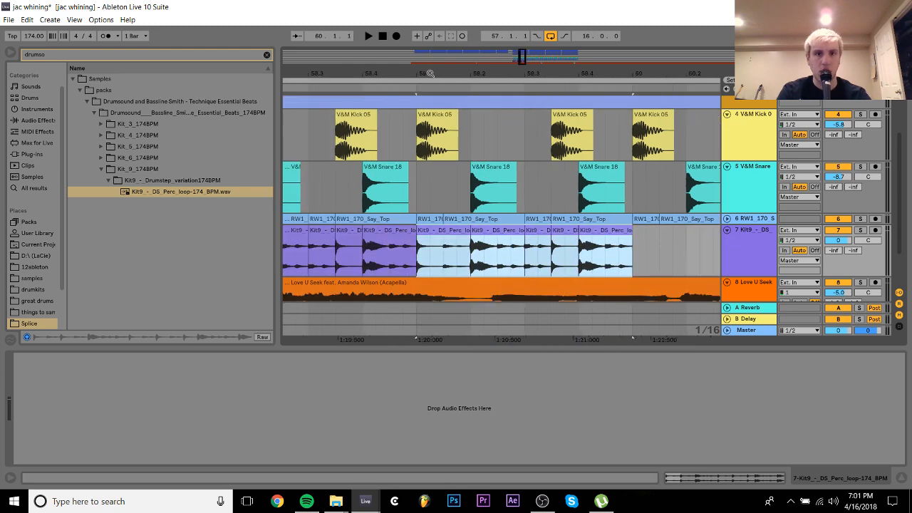
{"action": "left_click_drag", "start_coordinate": [429, 73], "coordinate": [401, 32]}
{"action": "key", "text": "ctrl+d"}
{"action": "key", "text": "ctrl+d"}
{"action": "key", "text": "ctrl+d"}
{"action": "key", "text": "ctrl+d"}
{"action": "key", "text": "ctrl+d"}
{"action": "key", "text": "ctrl+d"}
{"action": "key", "text": "ctrl+d"}
{"action": "key", "text": "ctrl+d"}
{"action": "key", "text": "ctrl+d"}
{"action": "key", "text": "ctrl+d"}
{"action": "key", "text": "ctrl+d"}
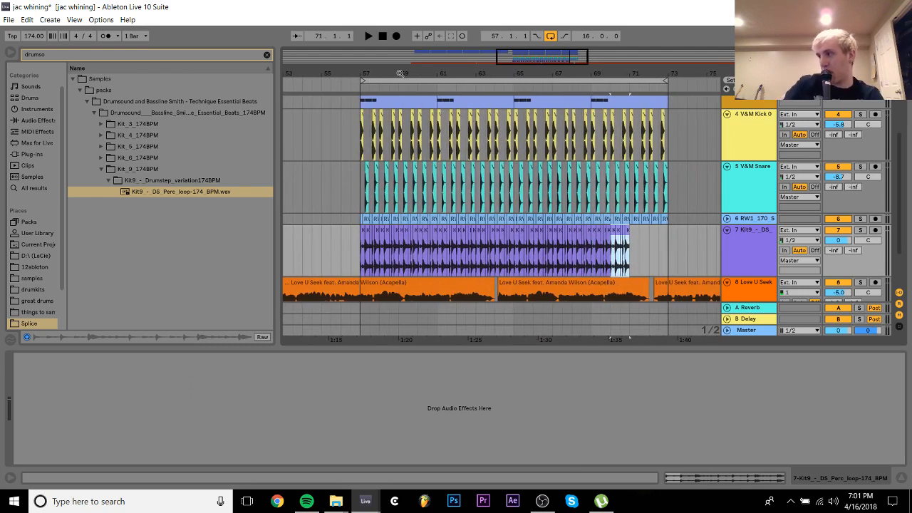
{"action": "key", "text": "ctrl+d"}
{"action": "key", "text": "ctrl+d"}
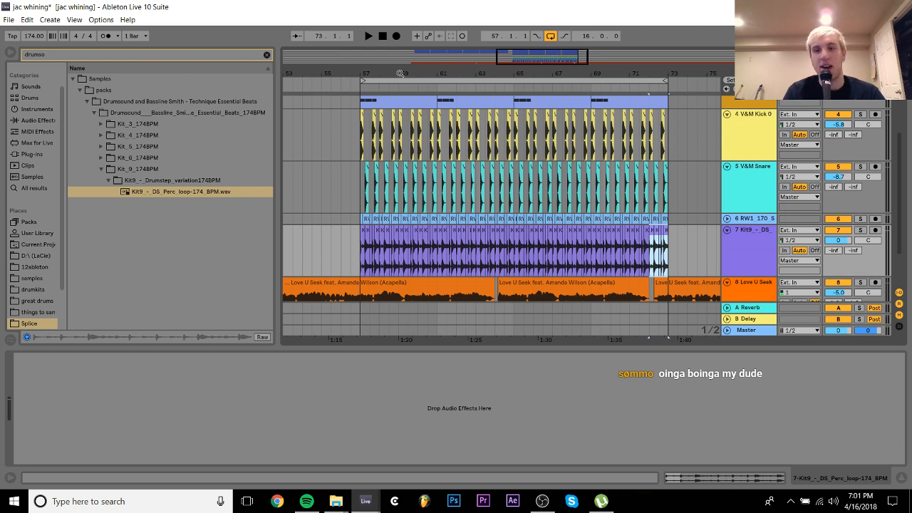
Lower the Kit9 perc track to -9.6 dB and set the warp mode of all its clips to Re-Pitch
{"action": "left_click_drag", "start_coordinate": [846, 241], "coordinate": [847, 243]}
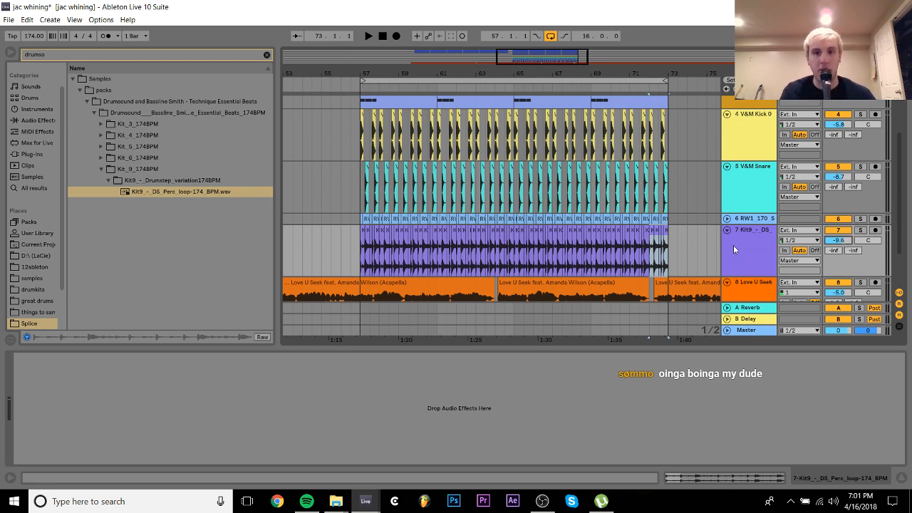
{"action": "left_click_drag", "start_coordinate": [672, 258], "coordinate": [360, 250]}
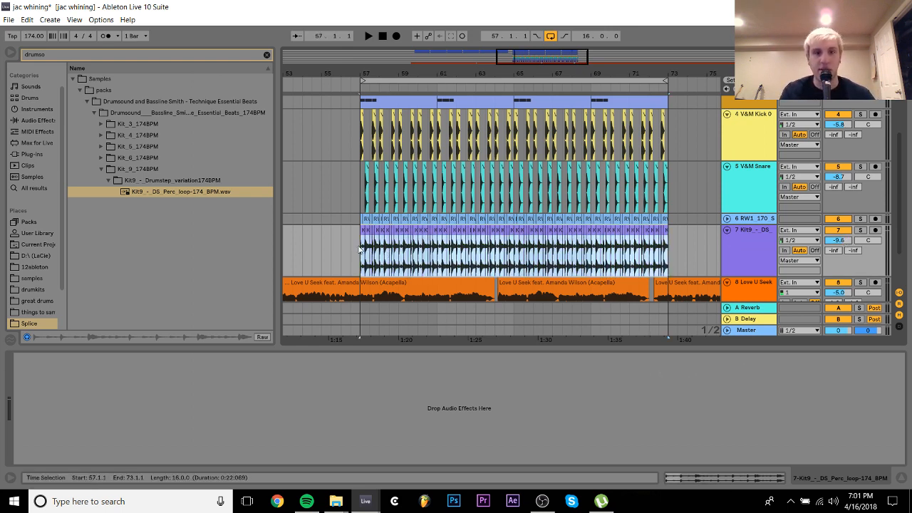
{"action": "left_click", "coordinate": [682, 478]}
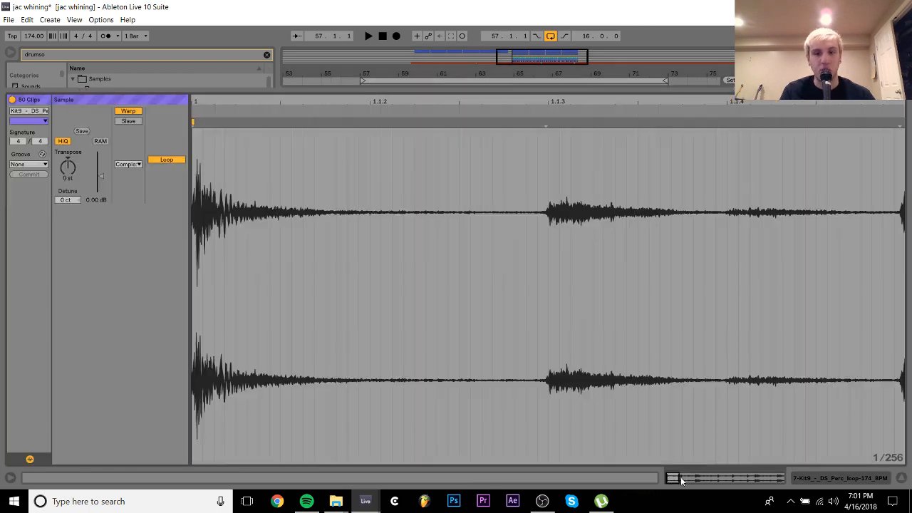
{"action": "left_click", "coordinate": [132, 165]}
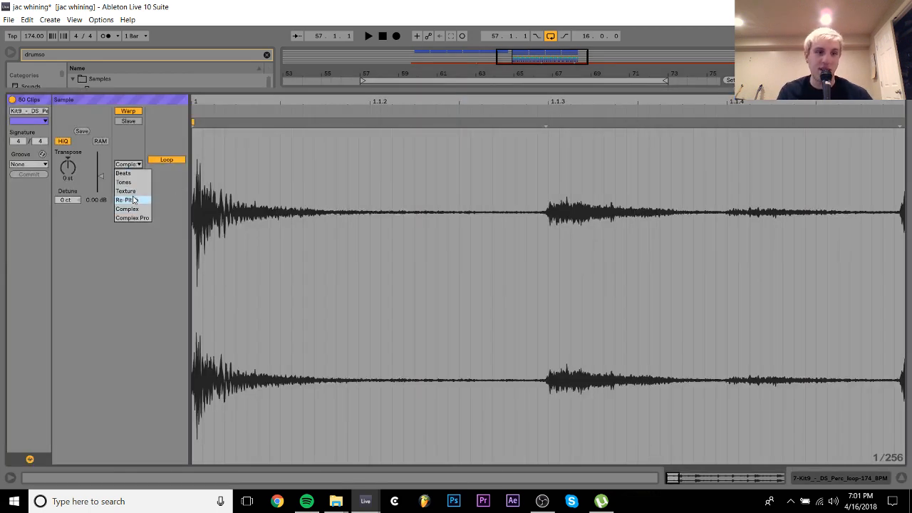
{"action": "left_click", "coordinate": [134, 200]}
{"action": "left_click", "coordinate": [855, 479]}
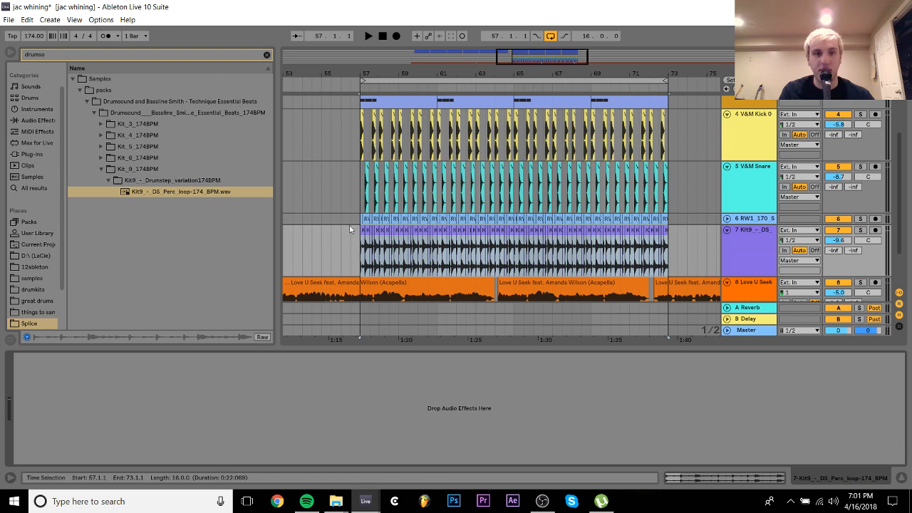
Play the drop and lower the Kit9 perc track to -11.1 dB against the other drums and bass
{"action": "left_click", "coordinate": [321, 240]}
{"action": "key", "text": "space"}
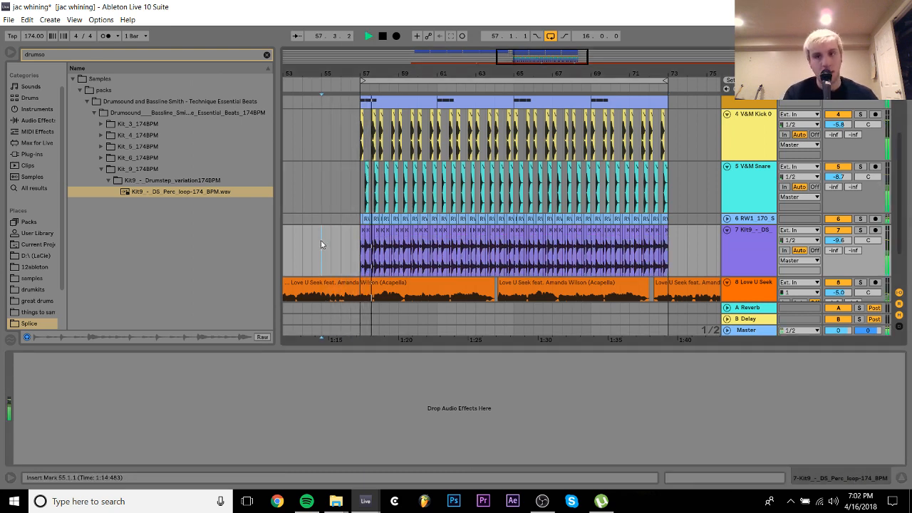
{"action": "left_click_drag", "start_coordinate": [830, 238], "coordinate": [829, 241]}
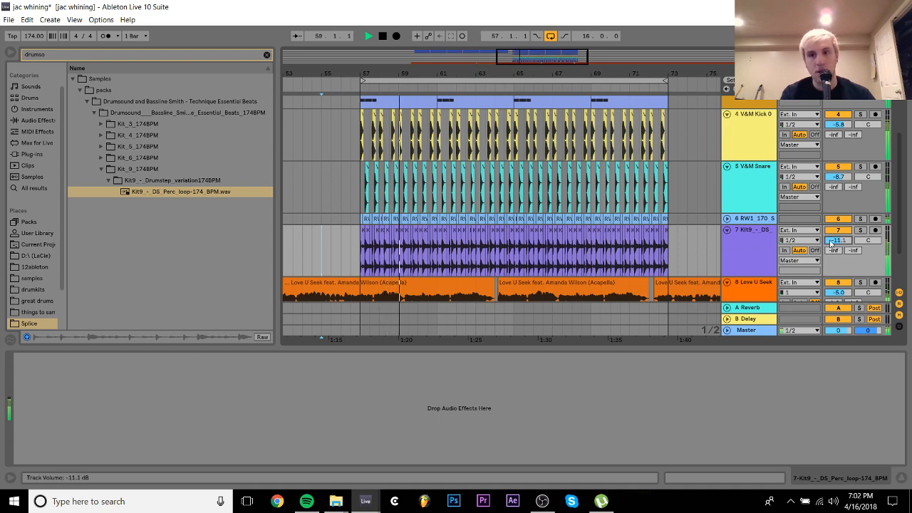
{"action": "scroll", "coordinate": [831, 243], "scroll_direction": "up", "scroll_amount": 3}
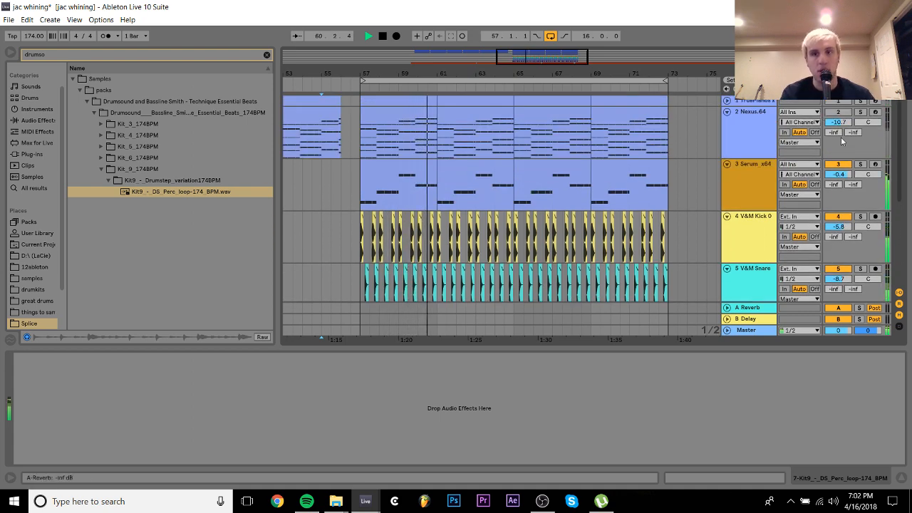
{"action": "left_click", "coordinate": [840, 203]}
{"action": "scroll", "coordinate": [839, 257], "scroll_direction": "down", "scroll_amount": 3}
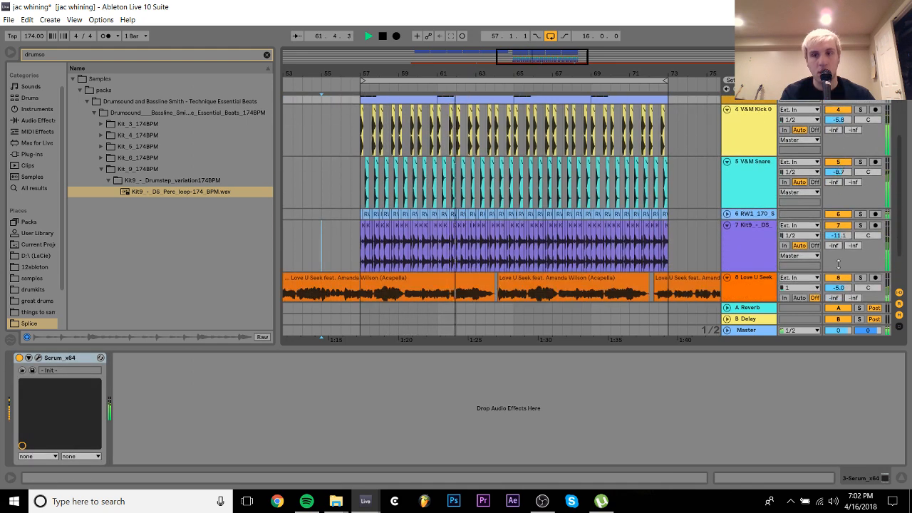
Compare the drop with the Kit9 perc track muted and unmuted, solo that track, and stop playback
{"action": "left_click", "coordinate": [756, 244]}
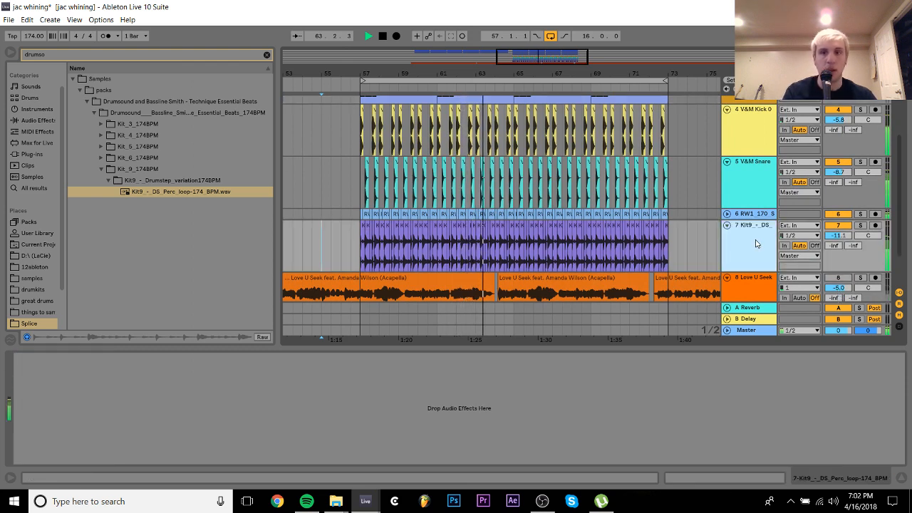
{"action": "left_click", "coordinate": [839, 225]}
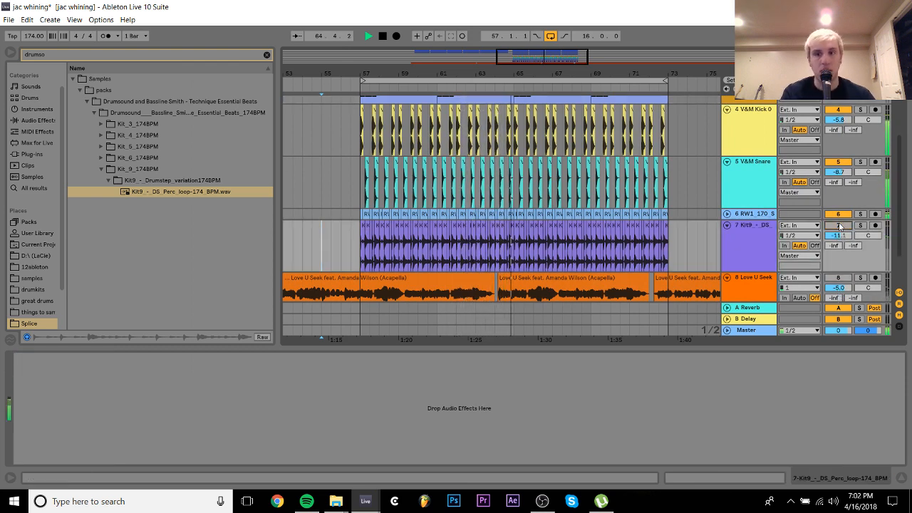
{"action": "left_click", "coordinate": [840, 226]}
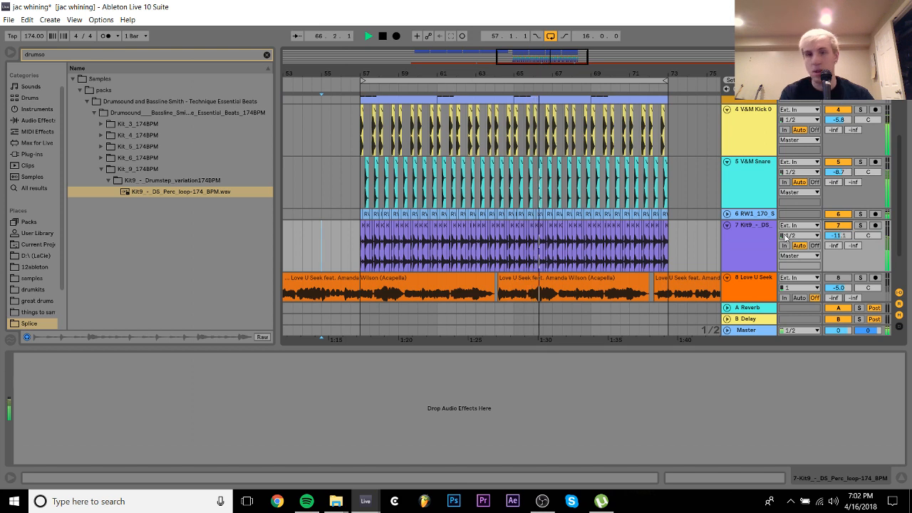
{"action": "left_click", "coordinate": [861, 225]}
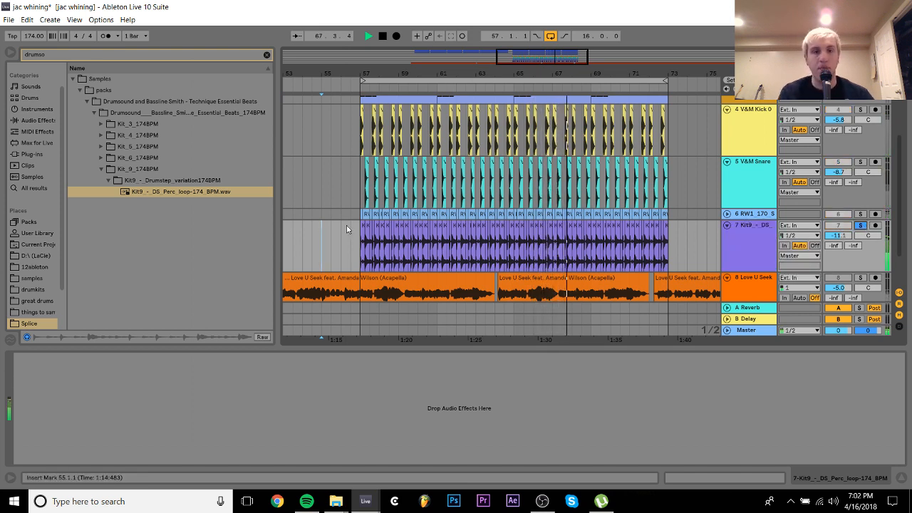
{"action": "key", "text": "space"}
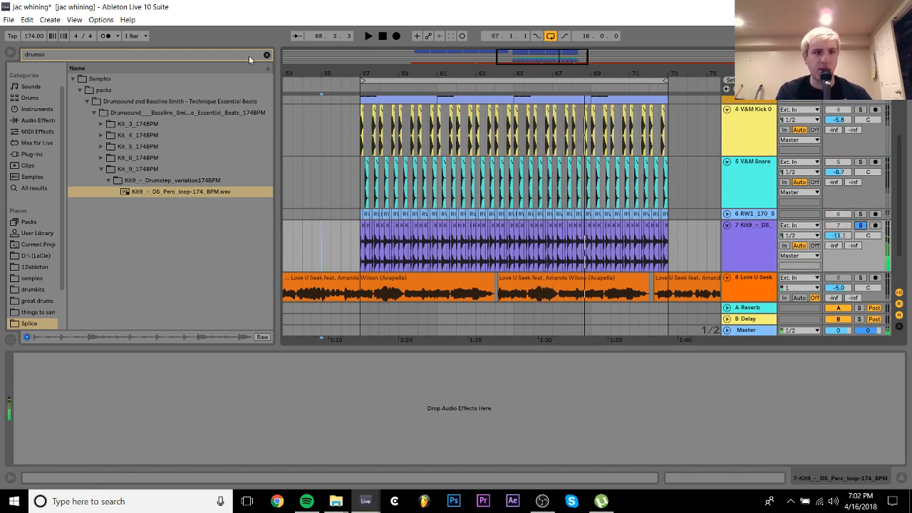
Add an EQ Eight to the soloed Kit9 perc track and play it from bar 57
{"action": "left_click", "coordinate": [140, 158]}
{"action": "left_click", "coordinate": [29, 121]}
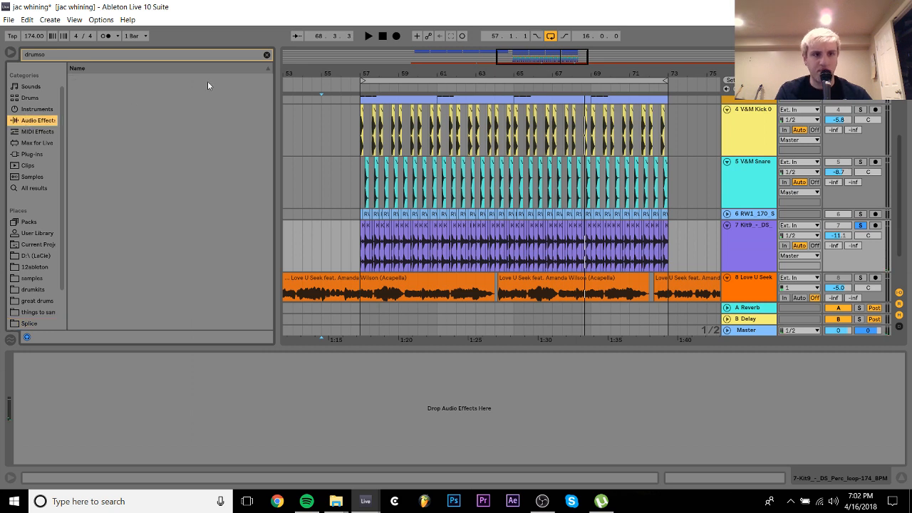
{"action": "left_click", "coordinate": [266, 57]}
{"action": "double_click", "coordinate": [110, 156]}
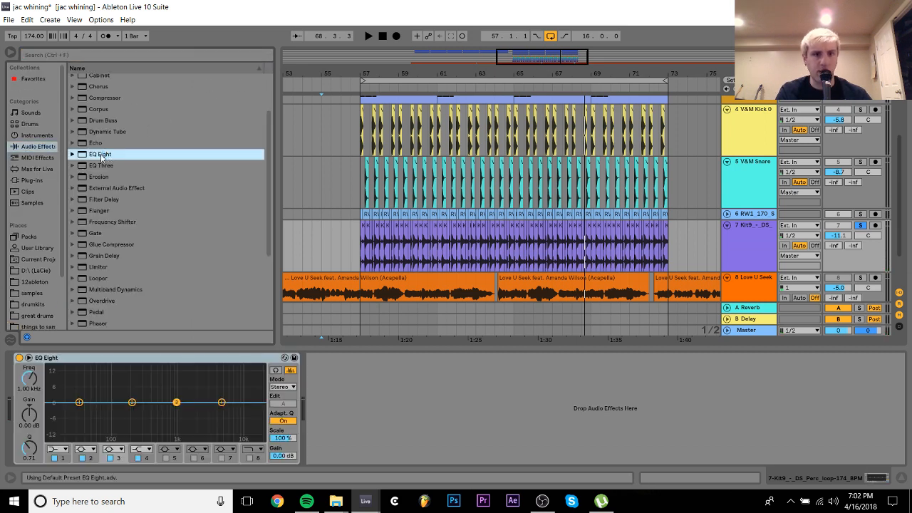
{"action": "key", "text": "space"}
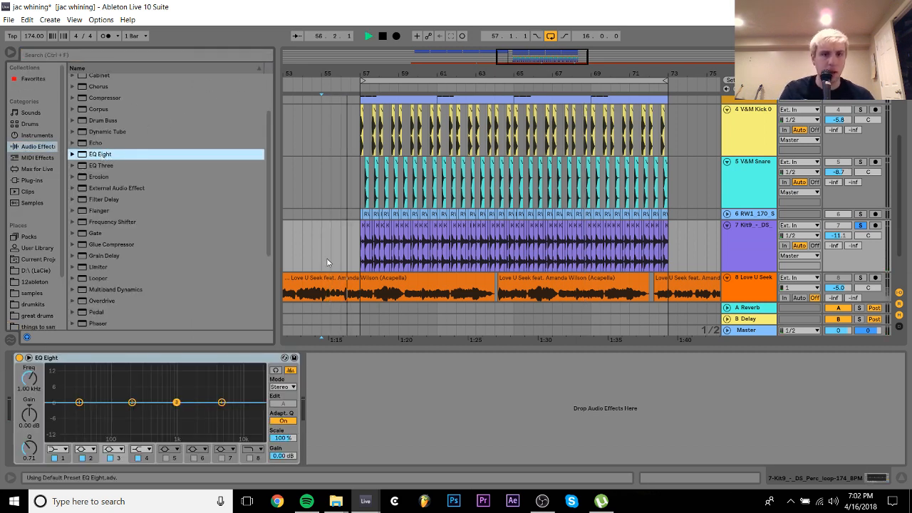
{"action": "left_click", "coordinate": [362, 262]}
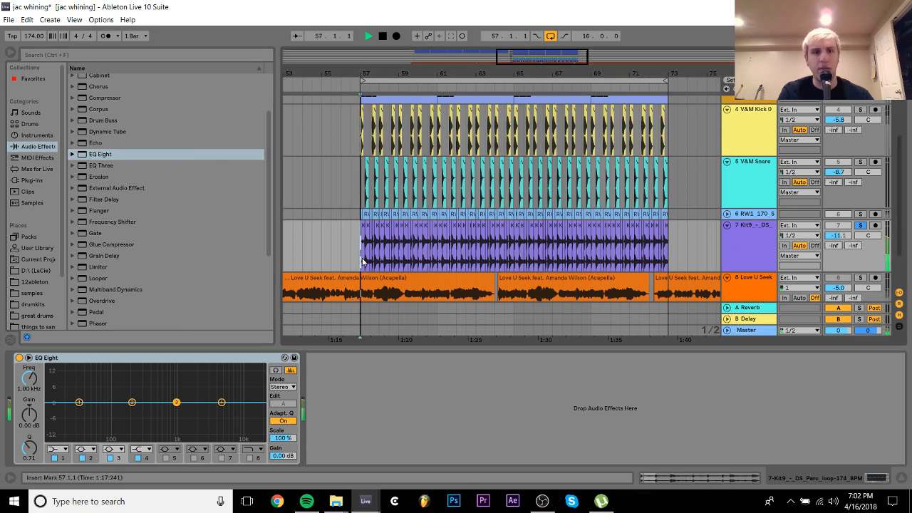
Make EQ band 1 a low cut at about 500 Hz and boost the high shelf by 5.33 dB at 5.62 kHz
{"action": "left_click", "coordinate": [64, 449]}
{"action": "left_click", "coordinate": [55, 379]}
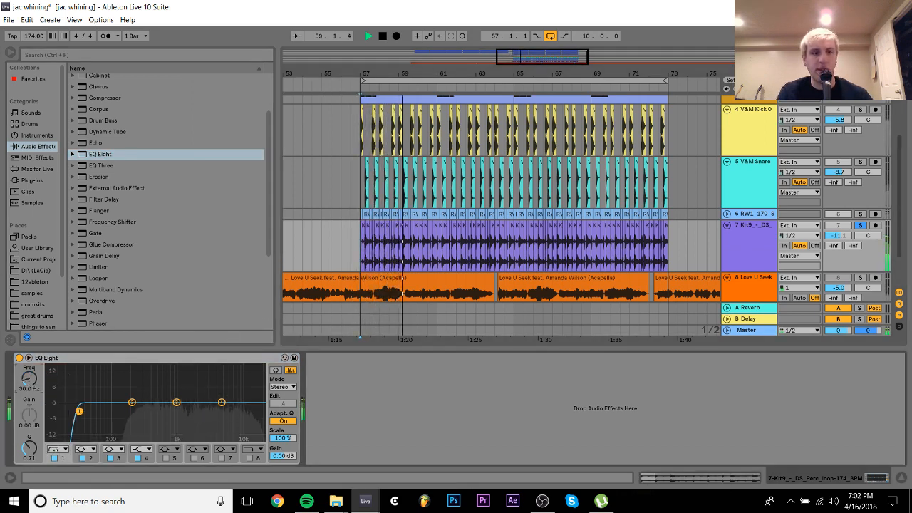
{"action": "left_click_drag", "start_coordinate": [29, 378], "coordinate": [30, 344]}
{"action": "left_click_drag", "start_coordinate": [224, 409], "coordinate": [224, 390]}
Unsolo the Kit9 perc track and lower its volume to -14.9 dB
{"action": "left_click", "coordinate": [861, 226]}
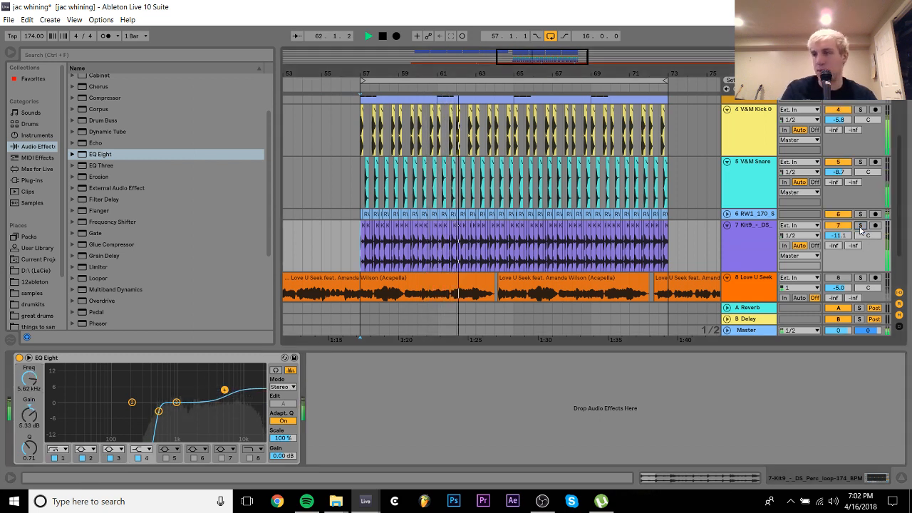
{"action": "left_click_drag", "start_coordinate": [838, 236], "coordinate": [838, 252]}
{"action": "key", "text": "space"}
{"action": "scroll", "coordinate": [763, 190], "scroll_direction": "up", "scroll_amount": 3}
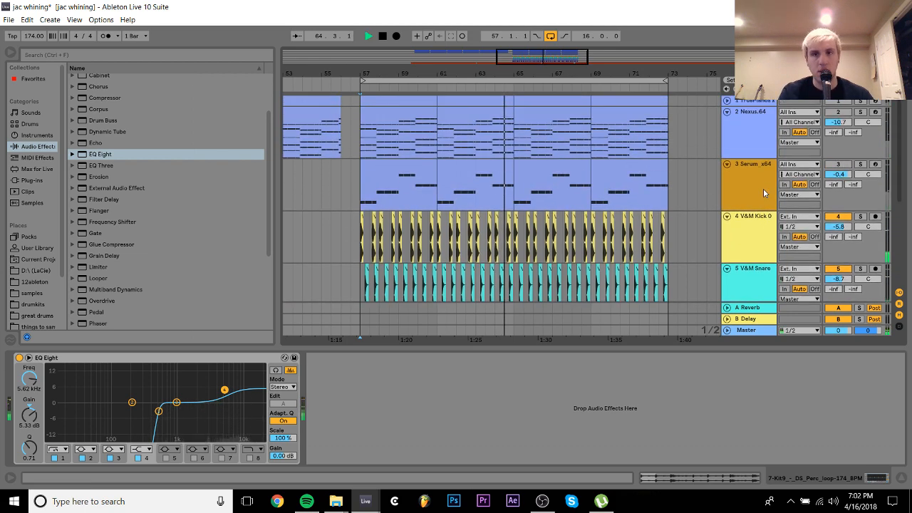
Play the drop from bar 57 and reactivate the Serum bass track
{"action": "key", "text": "space"}
{"action": "left_click", "coordinate": [740, 243]}
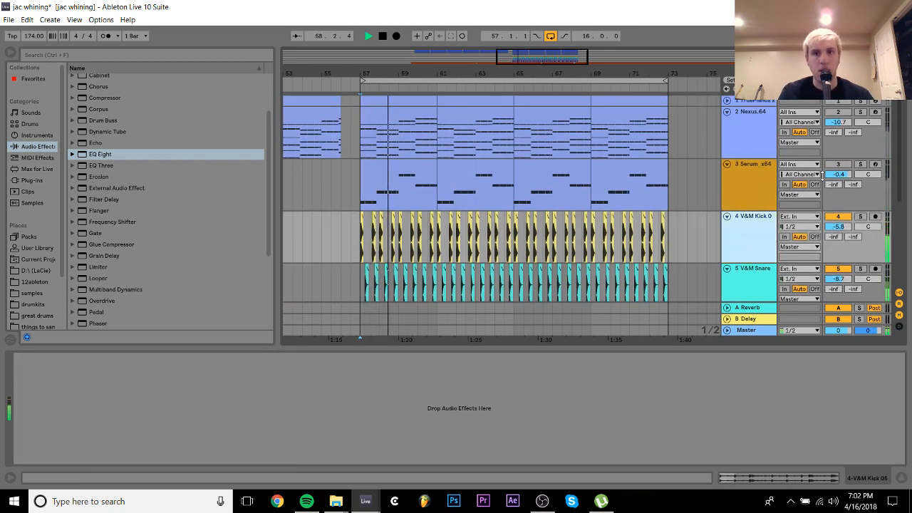
{"action": "left_click", "coordinate": [748, 178]}
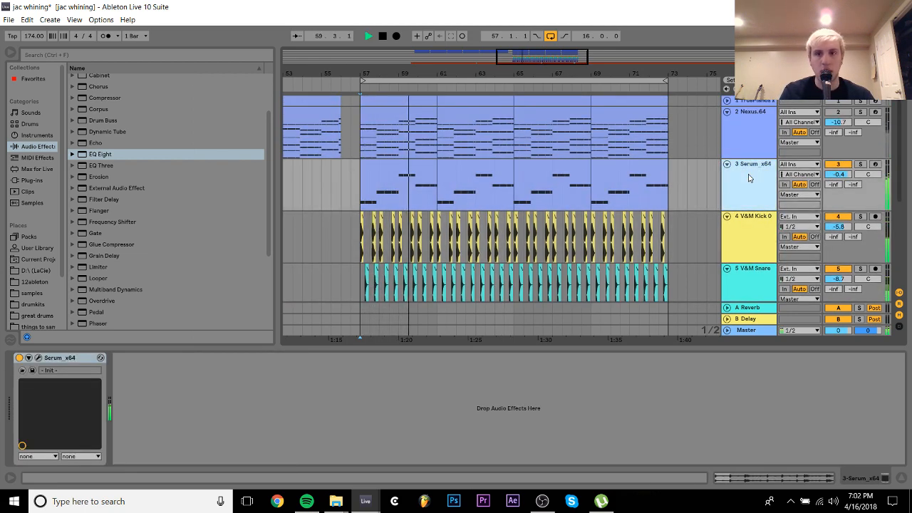
Open the first Serum clip and delete the repeated notes, leaving only the first note of each pitch
{"action": "double_click", "coordinate": [404, 173]}
{"action": "key", "text": "space"}
{"action": "left_click_drag", "start_coordinate": [194, 318], "coordinate": [189, 463]}
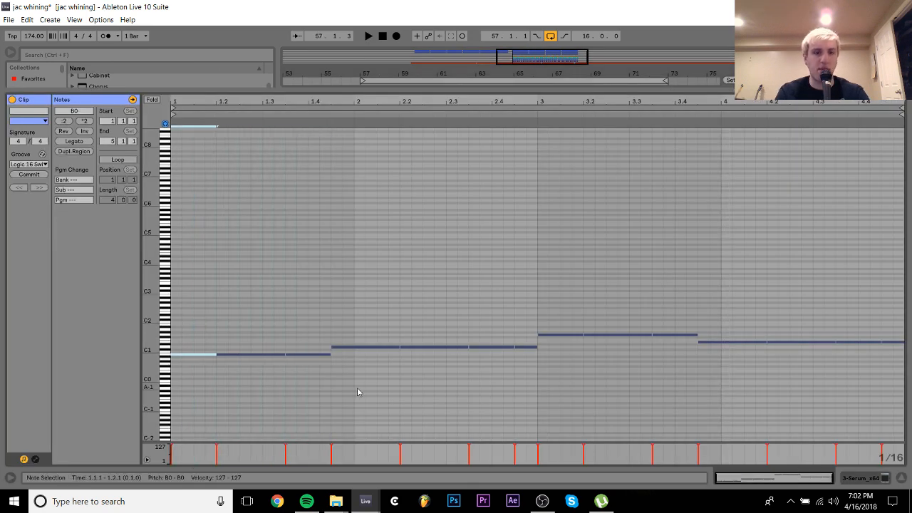
{"action": "left_click_drag", "start_coordinate": [359, 393], "coordinate": [356, 311]}
{"action": "left_click_drag", "start_coordinate": [273, 319], "coordinate": [299, 422]}
{"action": "left_click_drag", "start_coordinate": [450, 377], "coordinate": [527, 306]}
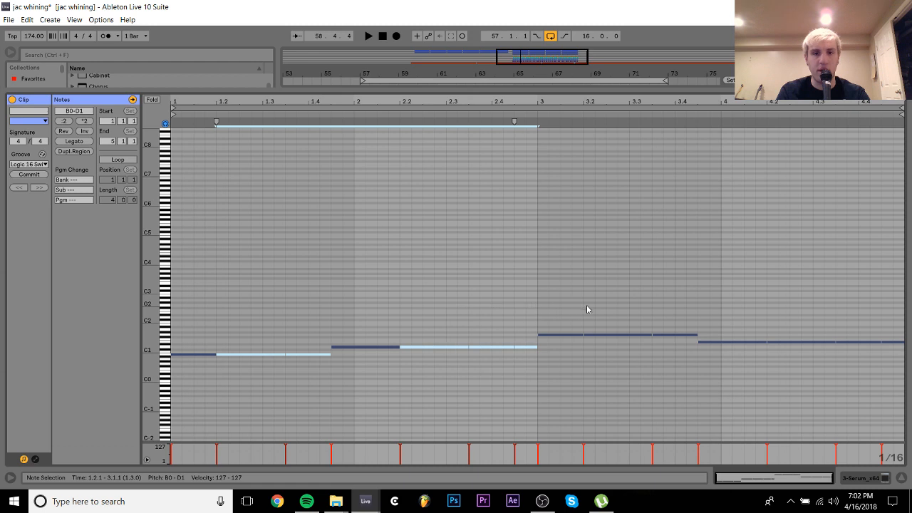
{"action": "left_click_drag", "start_coordinate": [584, 311], "coordinate": [764, 349]}
{"action": "left_click_drag", "start_coordinate": [726, 325], "coordinate": [742, 381]}
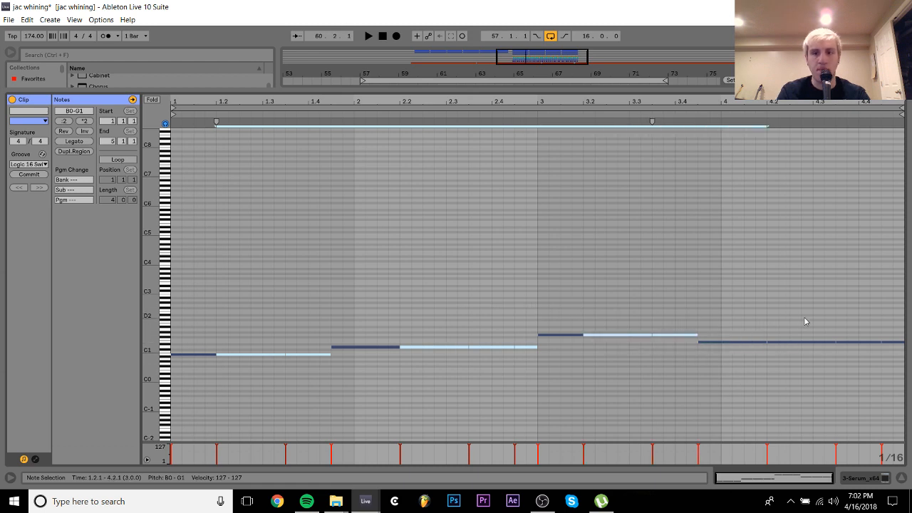
{"action": "left_click_drag", "start_coordinate": [805, 320], "coordinate": [900, 375]}
{"action": "key", "text": "Delete"}
Apply Legato to all remaining notes in the Serum clip and audition the sustained bass line
{"action": "key", "text": "ctrl+a"}
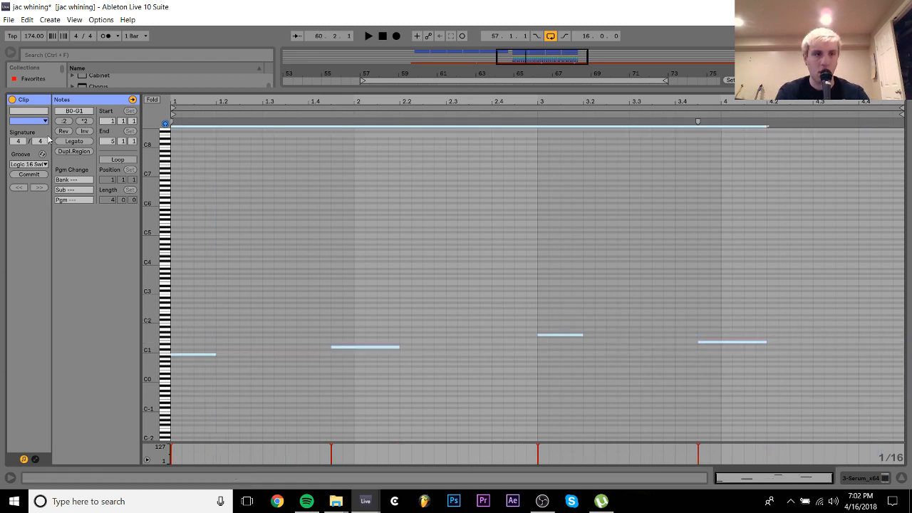
{"action": "left_click", "coordinate": [74, 141]}
{"action": "key", "text": "space"}
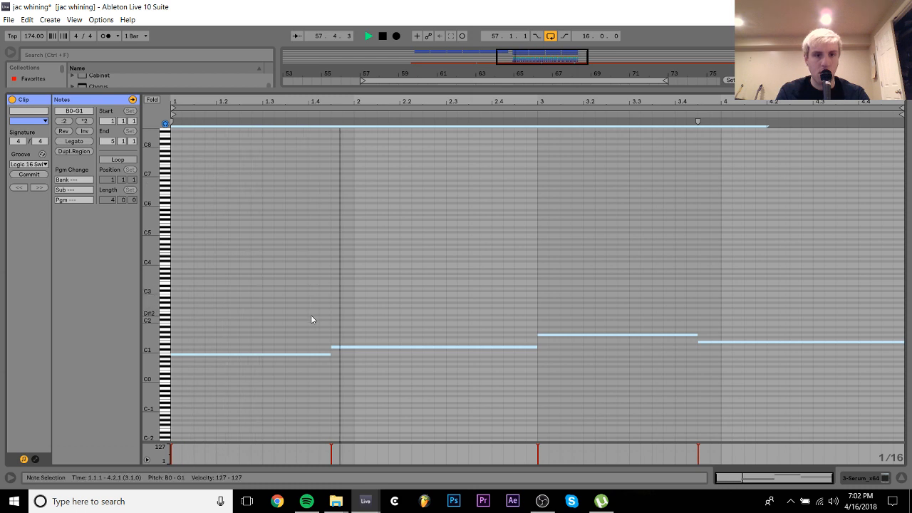
{"action": "key", "text": "space"}
Shorten the opening B0 note to end at 1.3.3 and fill the gap with a one-beat E1 note
{"action": "left_click_drag", "start_coordinate": [311, 316], "coordinate": [293, 389]}
{"action": "key", "text": "shift+Left"}
{"action": "key", "text": "shift+Left"}
{"action": "key", "text": "shift+Left"}
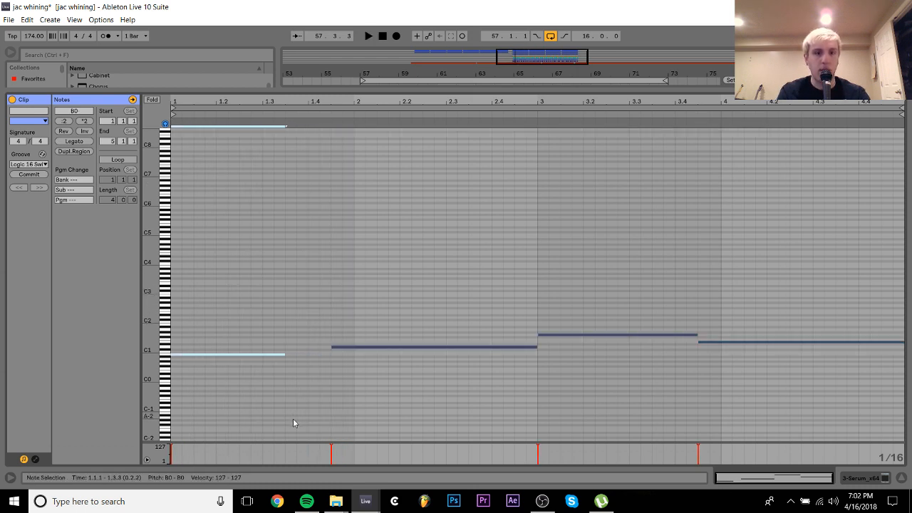
{"action": "left_click", "coordinate": [291, 347]}
{"action": "double_click", "coordinate": [290, 347]}
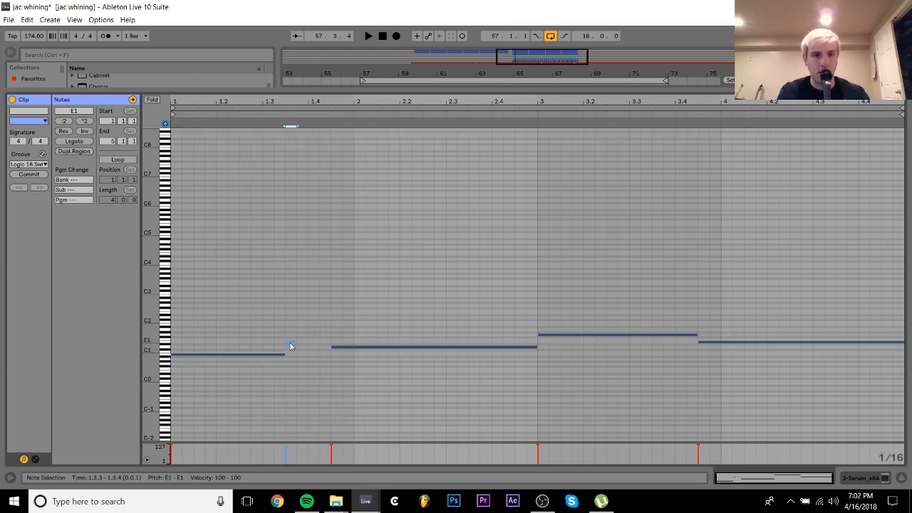
Try the added note at G1 while the drop plays, return it to E1, and stop playback
{"action": "key", "text": "space"}
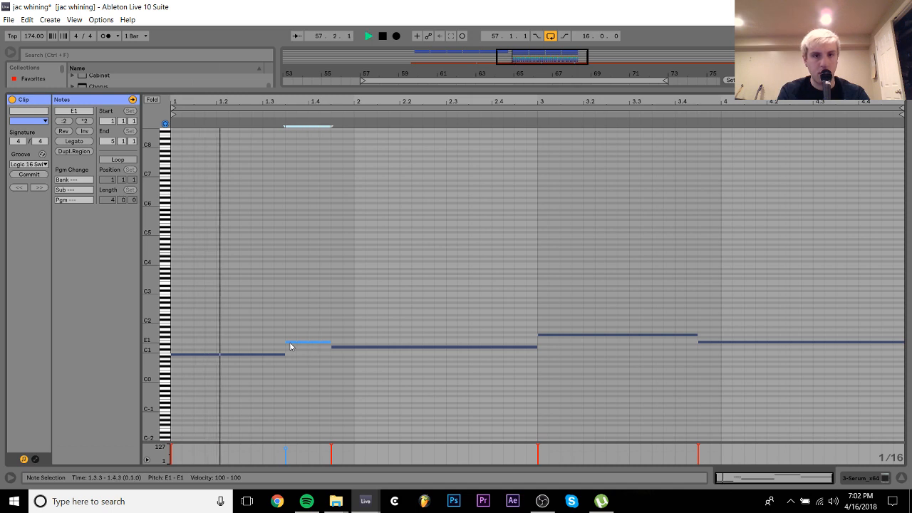
{"action": "key", "text": "Up"}
{"action": "key", "text": "Up"}
{"action": "key", "text": "Up"}
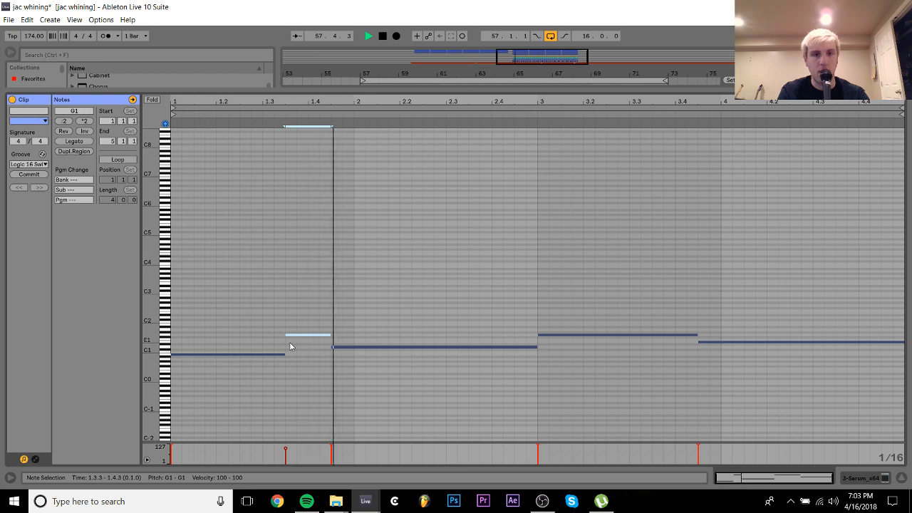
{"action": "key", "text": "Down"}
{"action": "key", "text": "Down"}
{"action": "key", "text": "Down"}
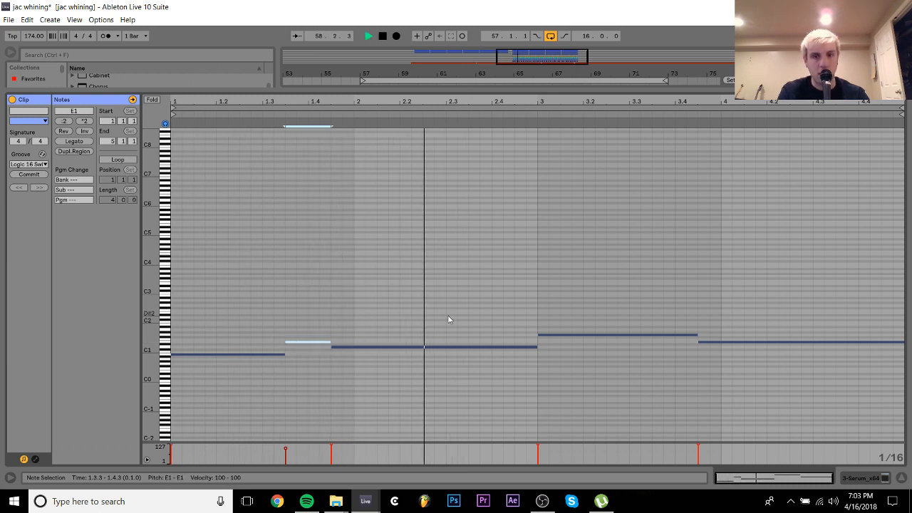
{"action": "key", "text": "space"}
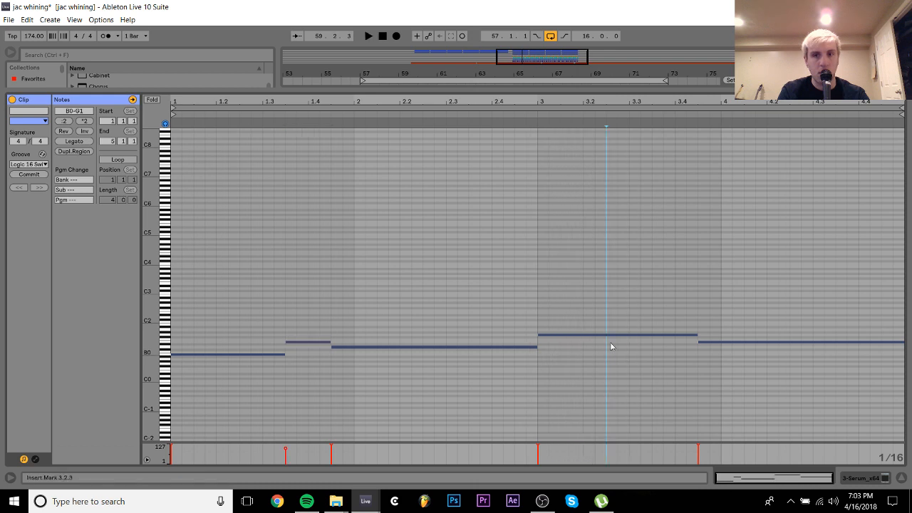
Shorten the G1 note in bar 3 to end at 3.3.3 and duplicate it one octave higher at G2
{"action": "left_click", "coordinate": [610, 334]}
{"action": "key", "text": "shift+Left"}
{"action": "key", "text": "shift+Left"}
{"action": "key", "text": "shift+Left"}
{"action": "key", "text": "shift+Left"}
{"action": "key", "text": "ctrl+d"}
{"action": "key", "text": "shift+Up"}
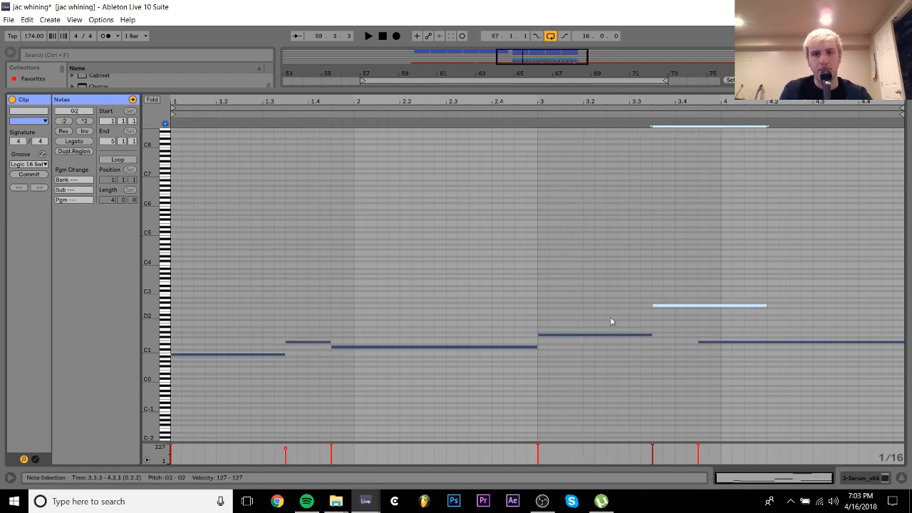
Trim the G2 note to one beat, ending at 3.4.3
{"action": "key", "text": "shift+Left"}
{"action": "key", "text": "shift+Left"}
{"action": "key", "text": "shift+Left"}
{"action": "key", "text": "shift+Left"}
{"action": "key", "text": "shift+Left"}
{"action": "key", "text": "shift+Left"}
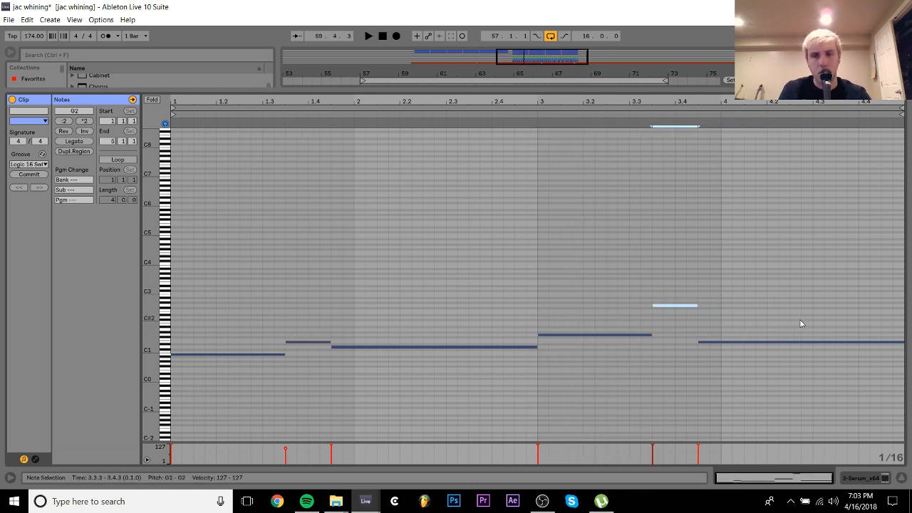
Shorten the final E1 note to end at 4.3.3 and duplicate it directly after, raised to G1
{"action": "left_click", "coordinate": [799, 342]}
{"action": "key", "text": "shift+Left"}
{"action": "key", "text": "shift+Left"}
{"action": "key", "text": "shift+Left"}
{"action": "key", "text": "shift+Left"}
{"action": "key", "text": "shift+Left"}
{"action": "key", "text": "shift+Left"}
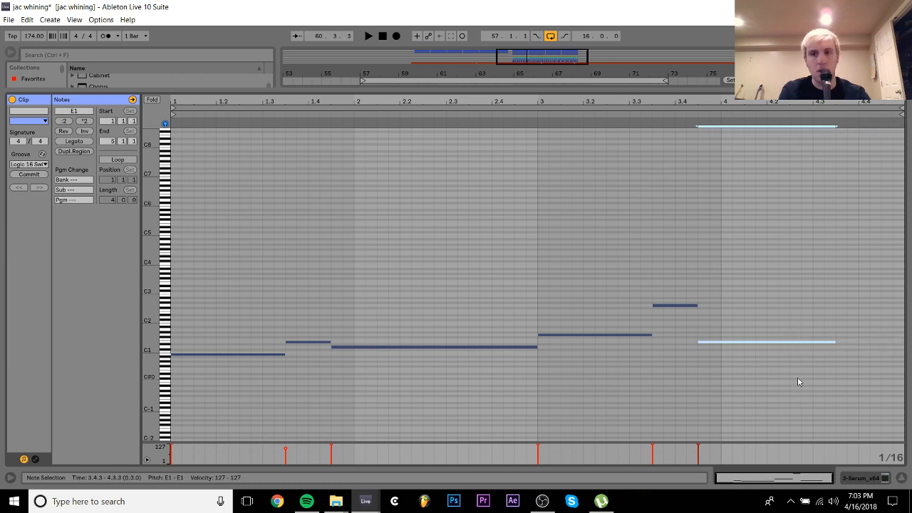
{"action": "key", "text": "ctrl+d"}
{"action": "key", "text": "Up"}
{"action": "key", "text": "Up"}
{"action": "key", "text": "Up"}
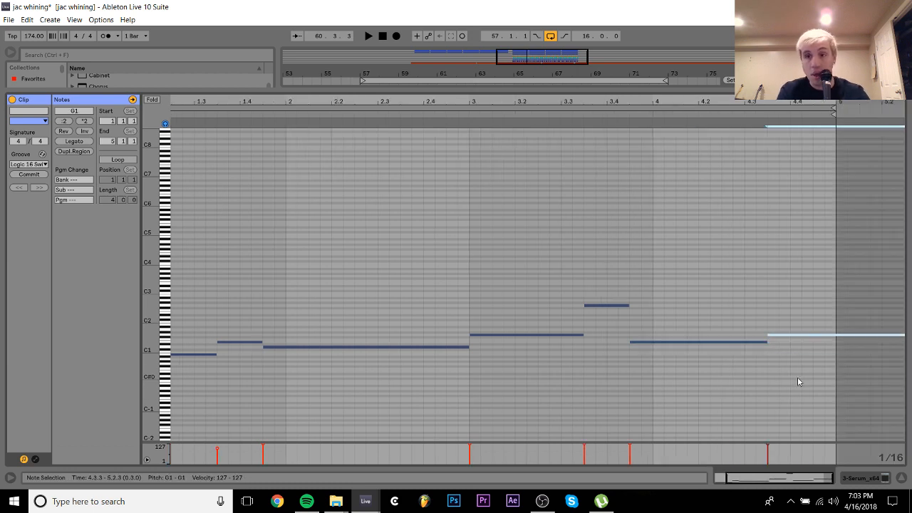
Play the drop to audition the edited bass line, and stop playback
{"action": "left_click_drag", "start_coordinate": [718, 386], "coordinate": [802, 249]}
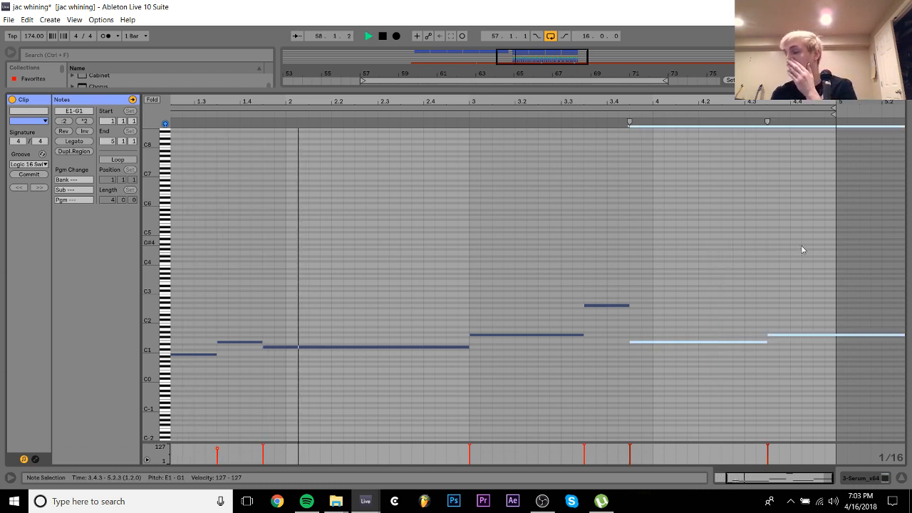
{"action": "left_click", "coordinate": [676, 246]}
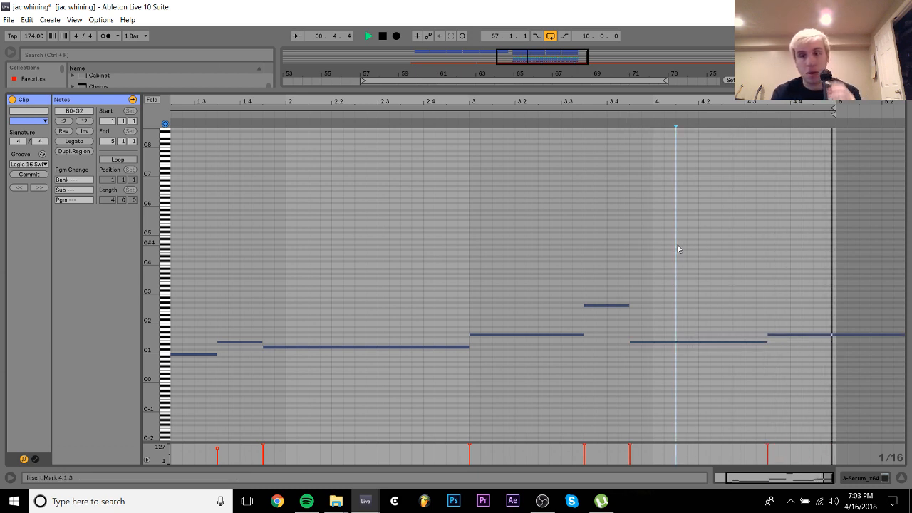
{"action": "key", "text": "space"}
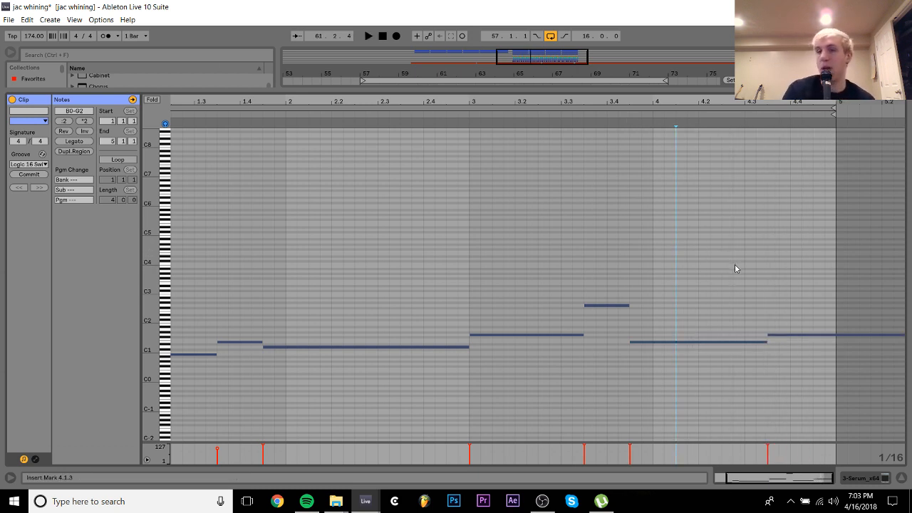
Lower the clip's last note to E1, audition the drop, and return to the arrangement with the Serum device shown
{"action": "left_click_drag", "start_coordinate": [736, 269], "coordinate": [759, 396]}
{"action": "left_click_drag", "start_coordinate": [803, 364], "coordinate": [803, 276]}
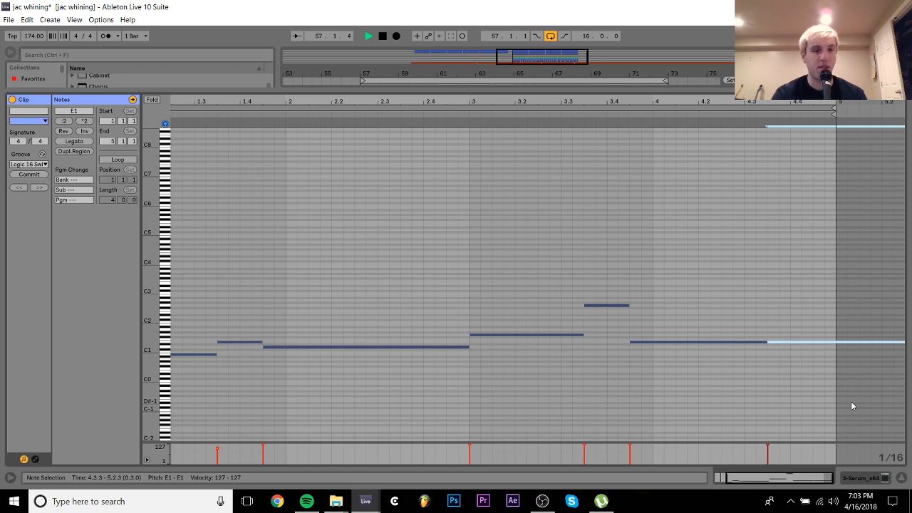
{"action": "left_click", "coordinate": [382, 410]}
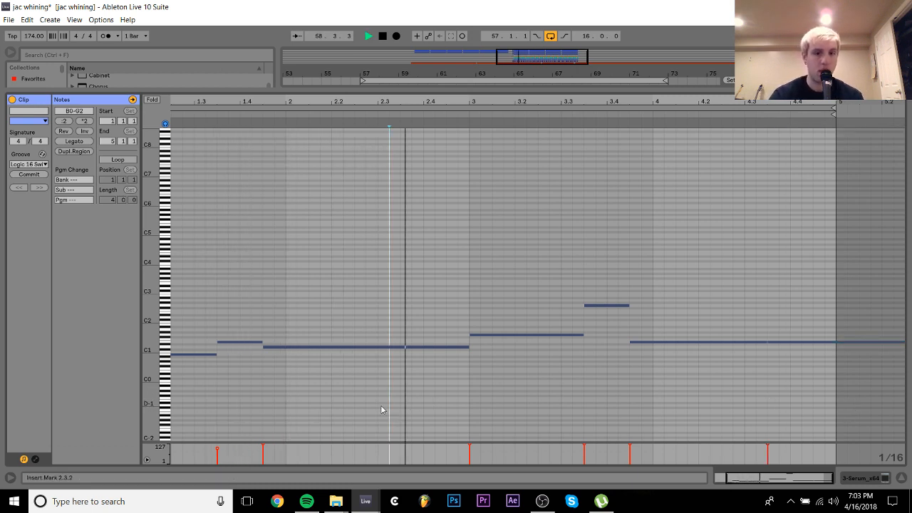
{"action": "left_click", "coordinate": [873, 479]}
{"action": "key", "text": "space"}
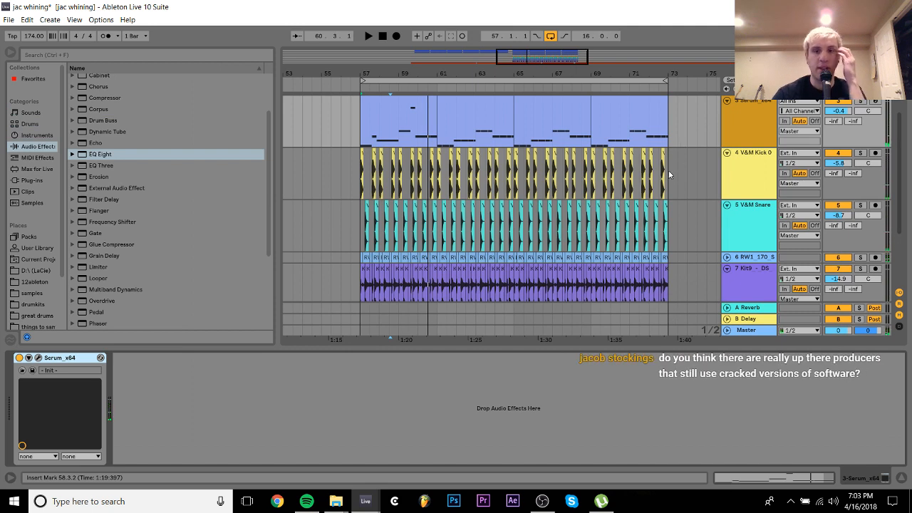
Try clearing the V&M Kick clips from bars 57 to 73, and open the Splice sample packs for a replacement
{"action": "left_click_drag", "start_coordinate": [668, 174], "coordinate": [364, 185]}
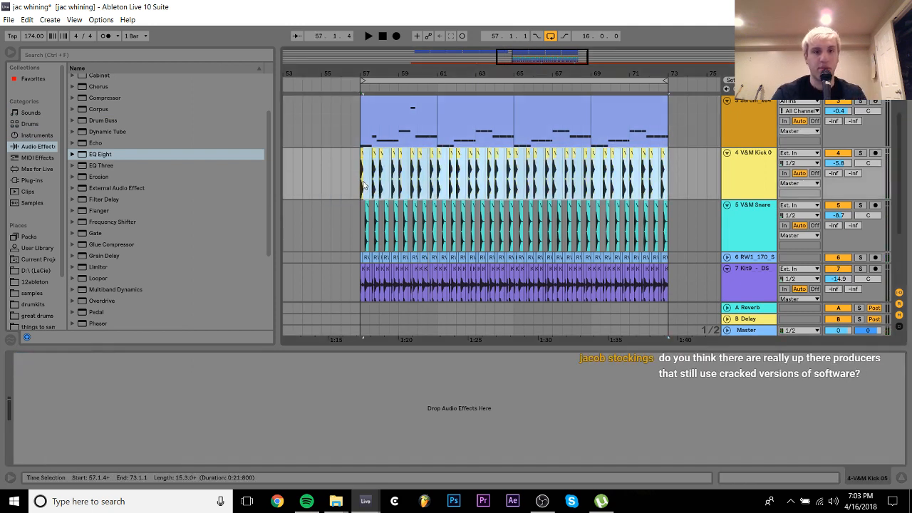
{"action": "key", "text": "Delete"}
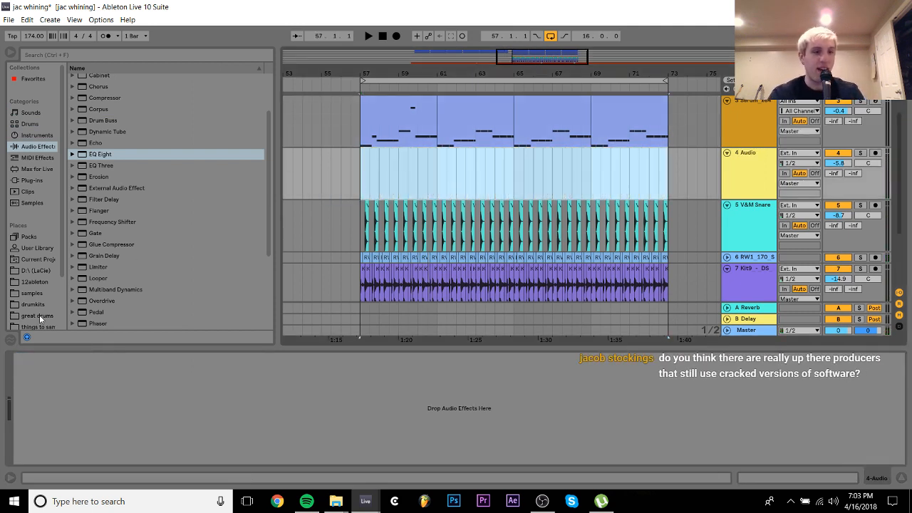
{"action": "scroll", "coordinate": [44, 314], "scroll_direction": "down", "scroll_amount": 2}
{"action": "left_click", "coordinate": [28, 278]}
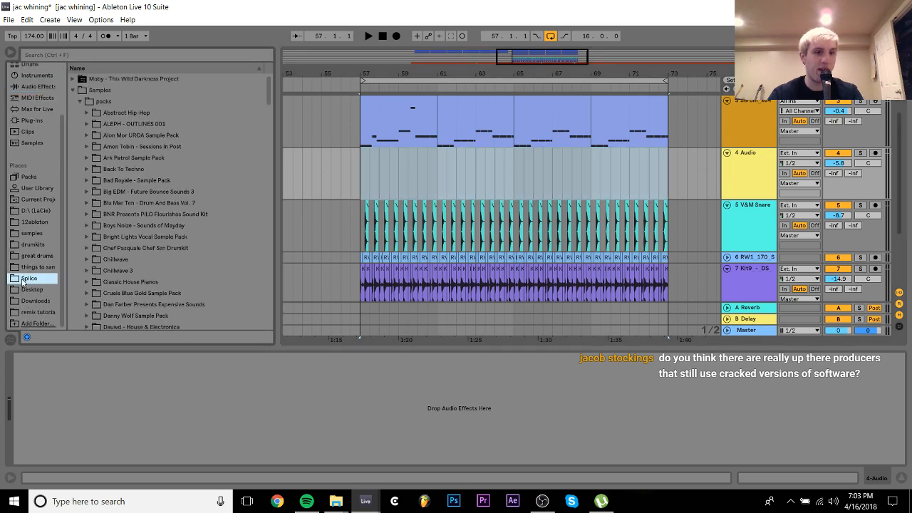
{"action": "scroll", "coordinate": [96, 212], "scroll_direction": "up", "scroll_amount": 5}
{"action": "scroll", "coordinate": [97, 213], "scroll_direction": "up", "scroll_amount": 2}
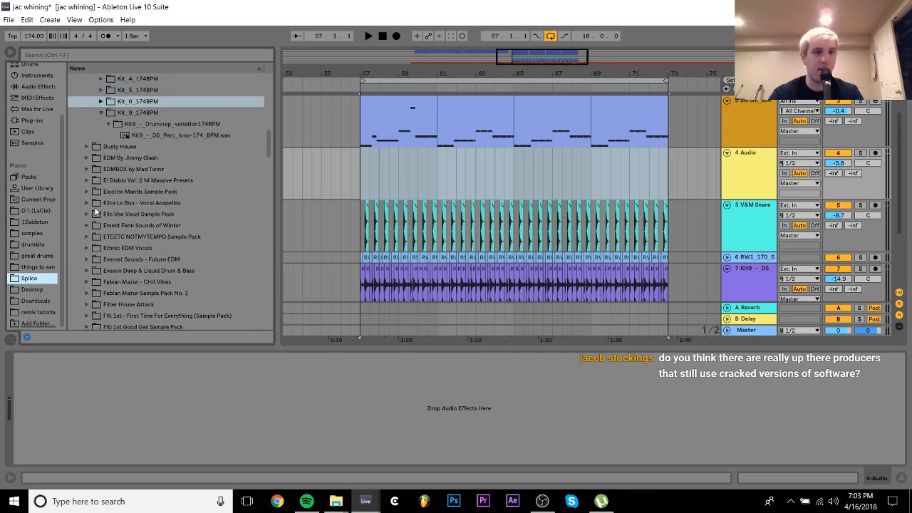
Look through the Kit_5_174BPM and Kit_4_174BPM folders for a kick loop
{"action": "left_click", "coordinate": [158, 105]}
{"action": "key", "text": "Up"}
{"action": "key", "text": "Right"}
{"action": "key", "text": "Down"}
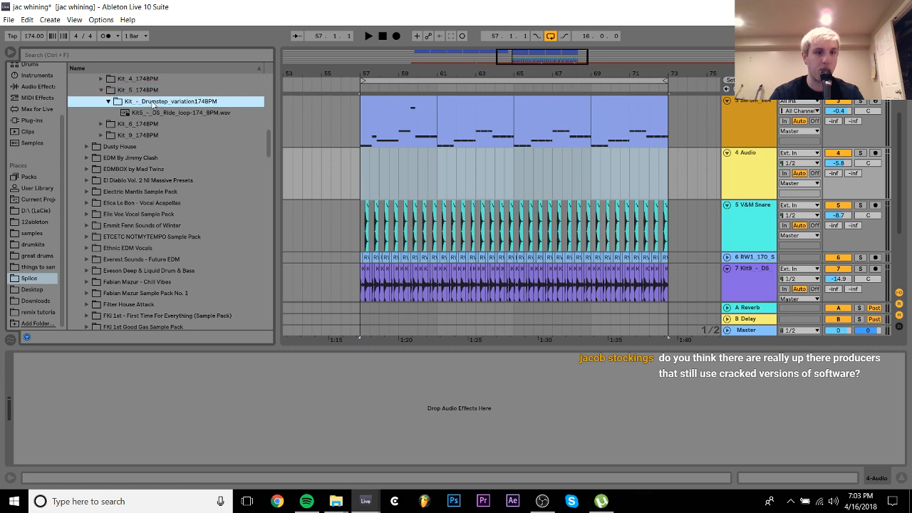
{"action": "key", "text": "Down"}
{"action": "key", "text": "Up"}
{"action": "key", "text": "Down"}
{"action": "key", "text": "Up"}
{"action": "key", "text": "Up"}
{"action": "key", "text": "Up"}
{"action": "key", "text": "Right"}
{"action": "key", "text": "Down"}
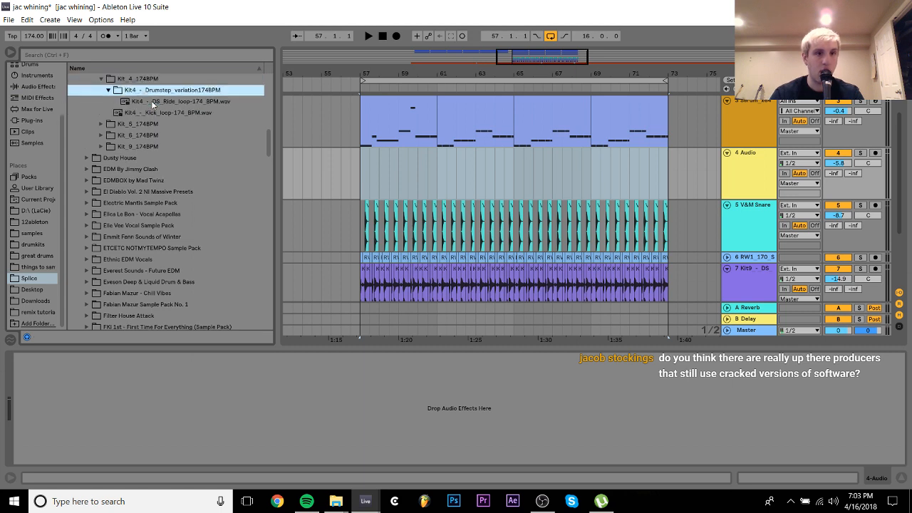
{"action": "key", "text": "Down"}
{"action": "key", "text": "Down"}
Try Kit4_-_Kick_loop-174_BPM.wav at bar 57 on the kick track, and undo back to the original kick clips
{"action": "left_click_drag", "start_coordinate": [161, 114], "coordinate": [360, 169]}
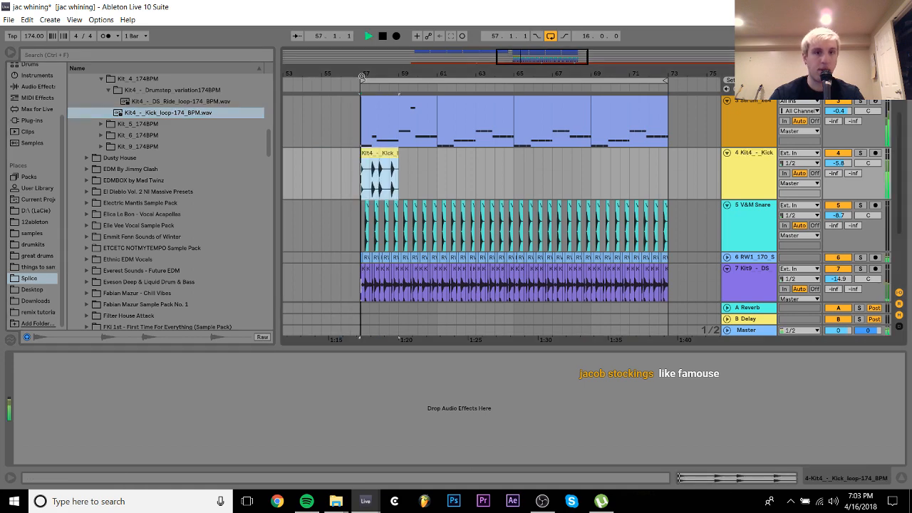
{"action": "key", "text": "space"}
{"action": "key", "text": "ctrl+z"}
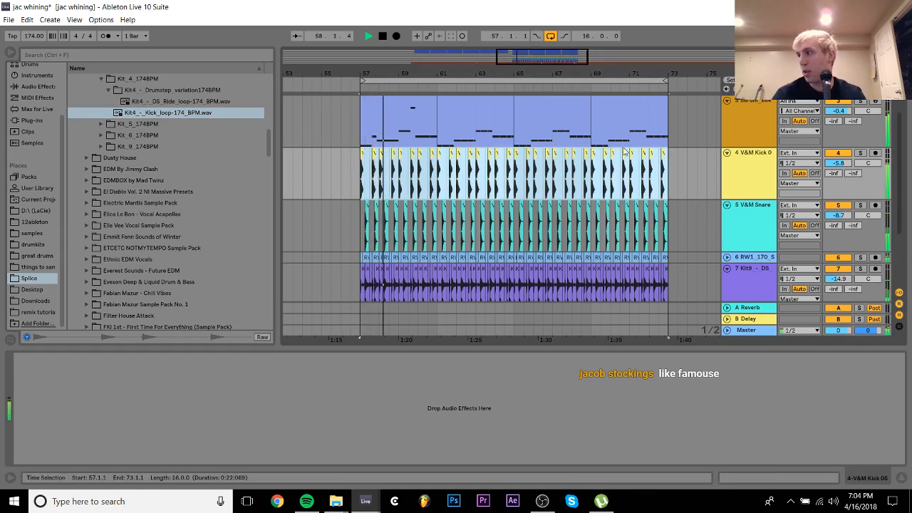
{"action": "key", "text": "space"}
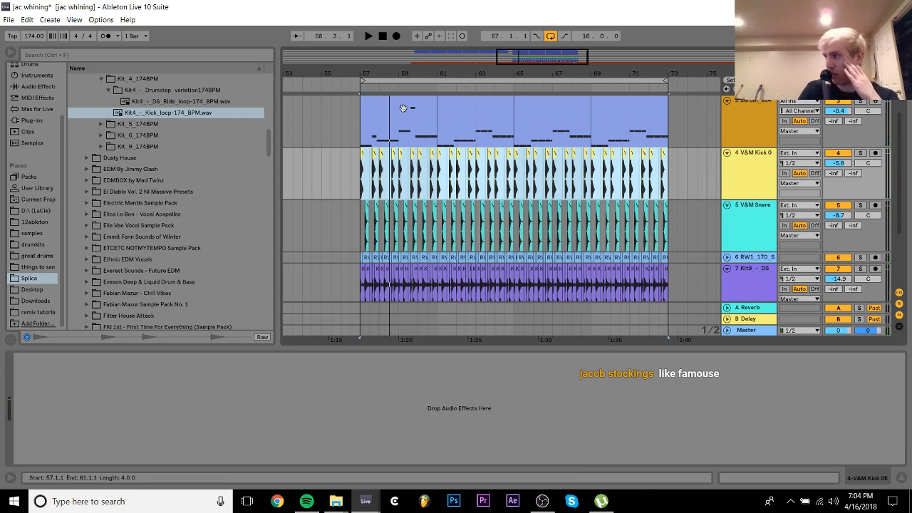
In the first Serum bass clip, lengthen the opening B0 note to 1.4.3 and the G1 note at bar 3 to 3.4.3
{"action": "double_click", "coordinate": [377, 112]}
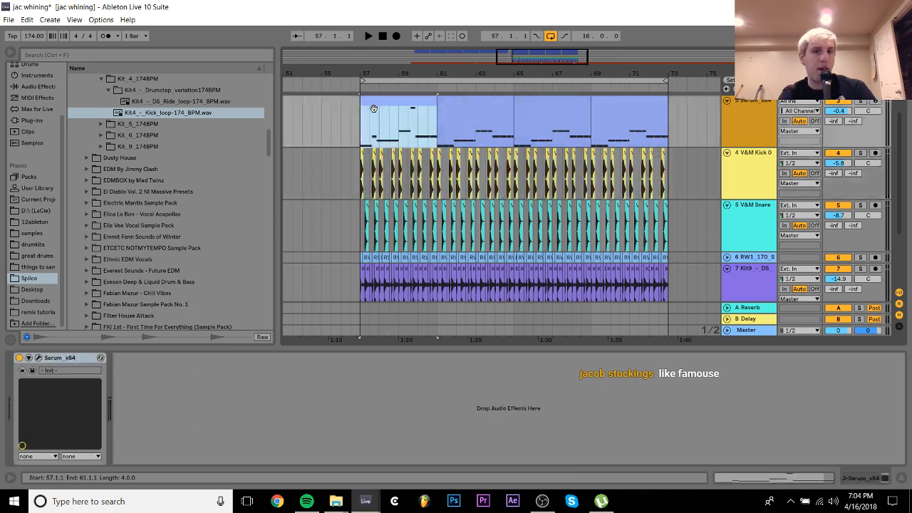
{"action": "left_click_drag", "start_coordinate": [235, 316], "coordinate": [221, 476]}
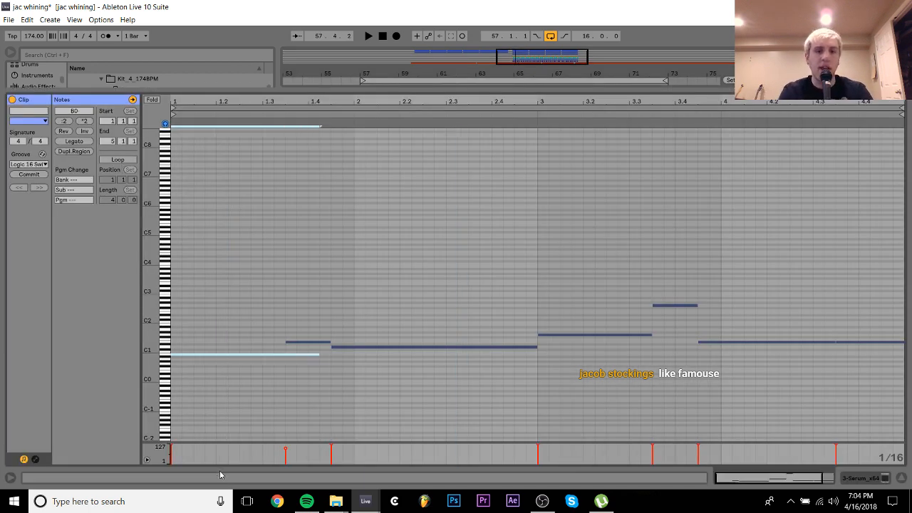
{"action": "left_click_drag", "start_coordinate": [613, 416], "coordinate": [598, 223]}
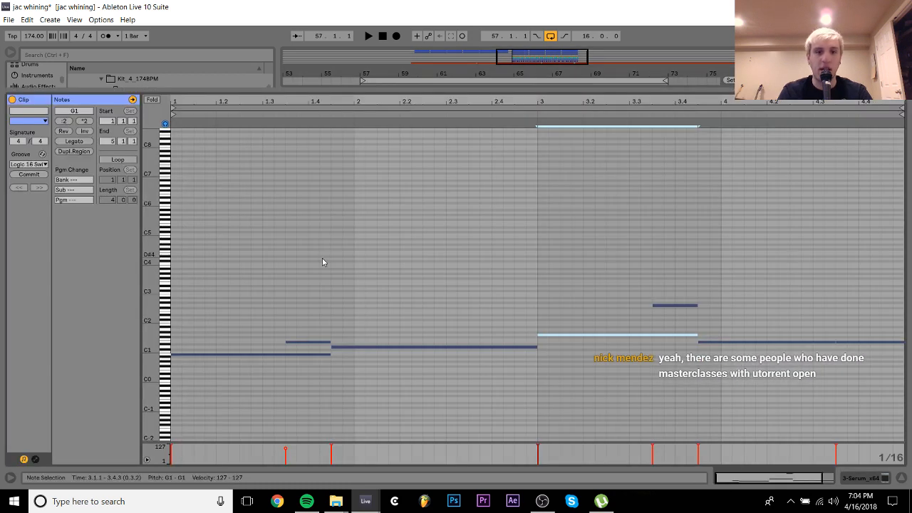
Lengthen the short E1 and G2 notes together so they overlap the following notes, ending the G2 note at 4.3.1
{"action": "left_click_drag", "start_coordinate": [317, 280], "coordinate": [331, 348]}
{"action": "left_click_drag", "start_coordinate": [655, 318], "coordinate": [674, 270]}
{"action": "key", "text": "shift+Down"}
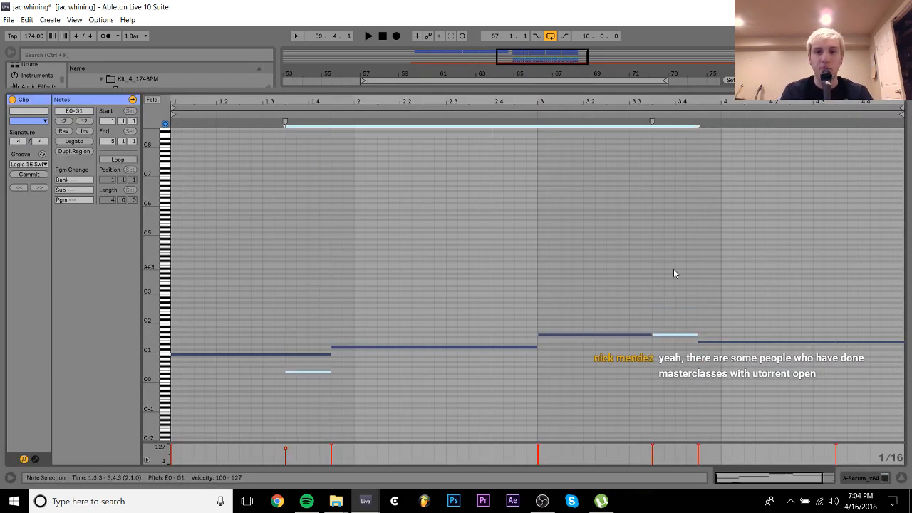
{"action": "key", "text": "shift+Right"}
{"action": "key", "text": "shift+Up"}
{"action": "key", "text": "shift+Right"}
{"action": "key", "text": "shift+Right"}
{"action": "key", "text": "shift+Right"}
{"action": "key", "text": "shift+Right"}
{"action": "key", "text": "shift+Right"}
{"action": "key", "text": "shift+Right"}
{"action": "key", "text": "shift+Right"}
{"action": "key", "text": "shift+Right"}
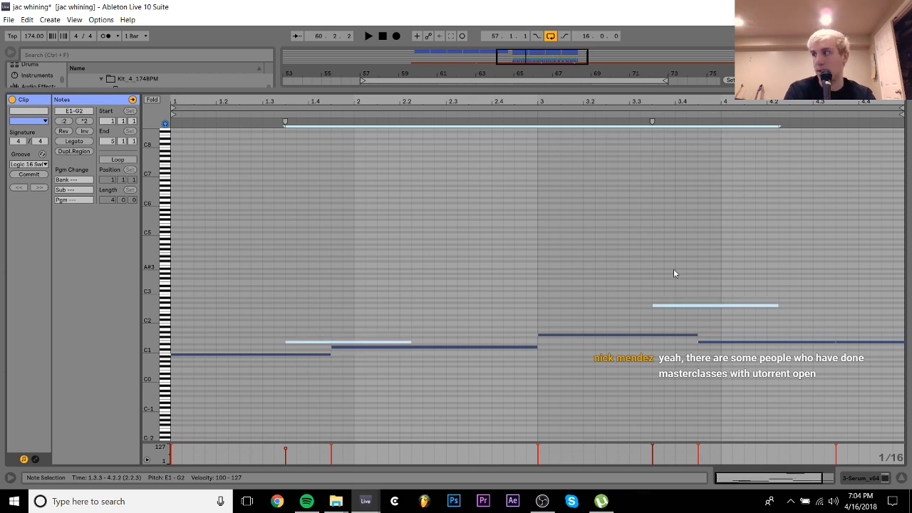
{"action": "key", "text": "shift+Right"}
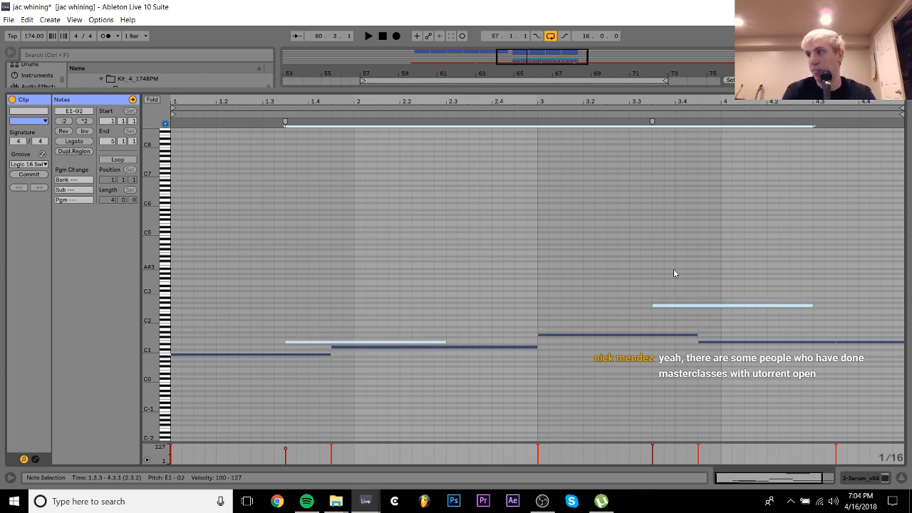
Return to the arrangement and duplicate the edited bass clip three times to fill bars 57 to 73
{"action": "left_click", "coordinate": [878, 482]}
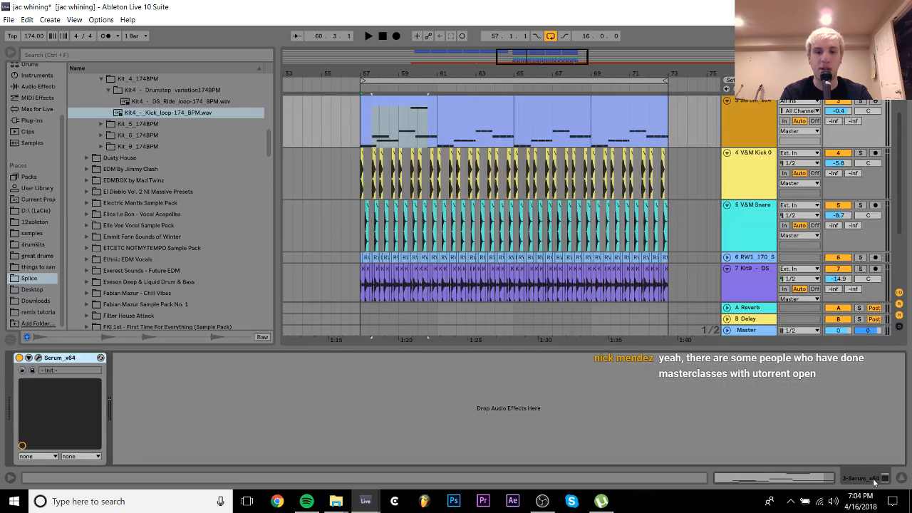
{"action": "left_click", "coordinate": [392, 101]}
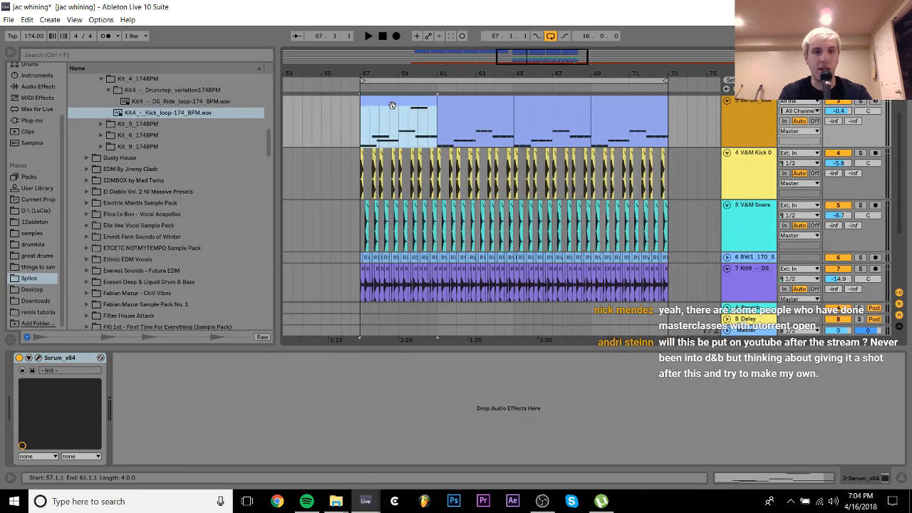
{"action": "key", "text": "ctrl+d"}
{"action": "key", "text": "ctrl+d"}
{"action": "key", "text": "ctrl+d"}
{"action": "left_click", "coordinate": [392, 101]}
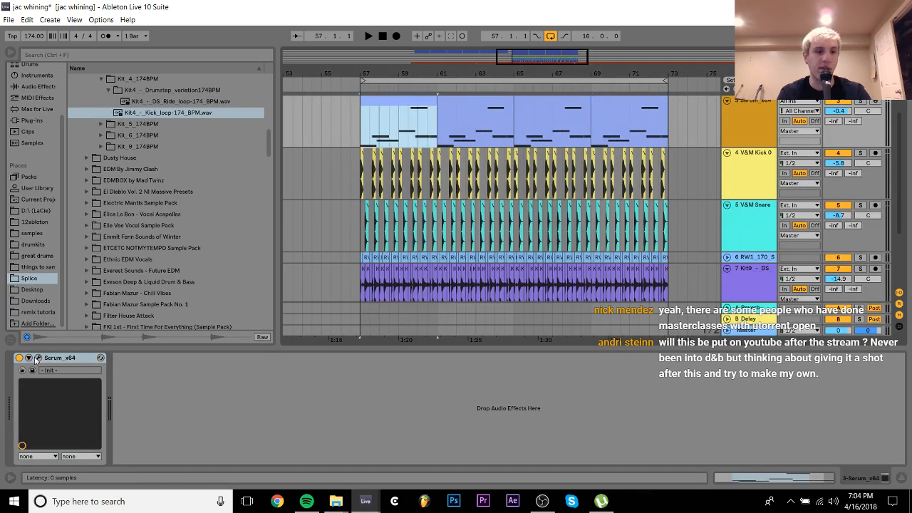
Turn on Mono and Legato voicing in Serum and play the drop
{"action": "left_click", "coordinate": [101, 357]}
{"action": "left_click", "coordinate": [540, 416]}
{"action": "left_click", "coordinate": [536, 430]}
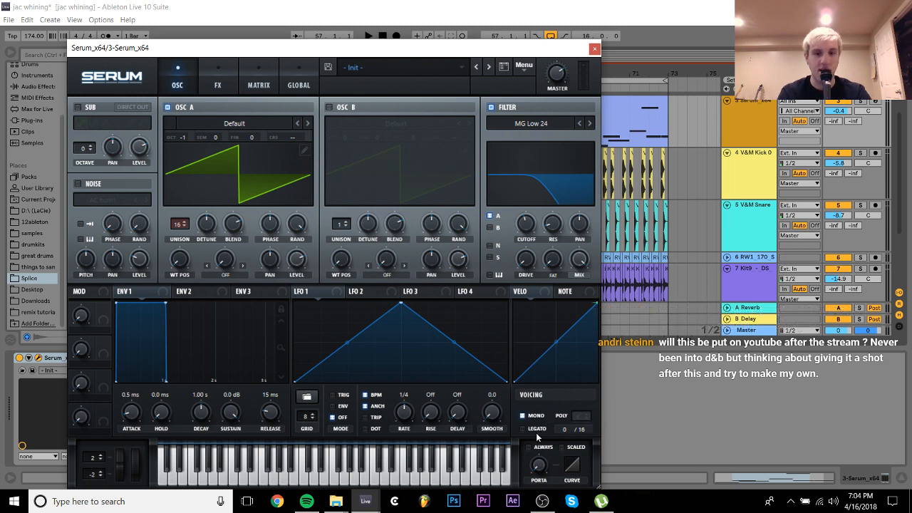
{"action": "key", "text": "space"}
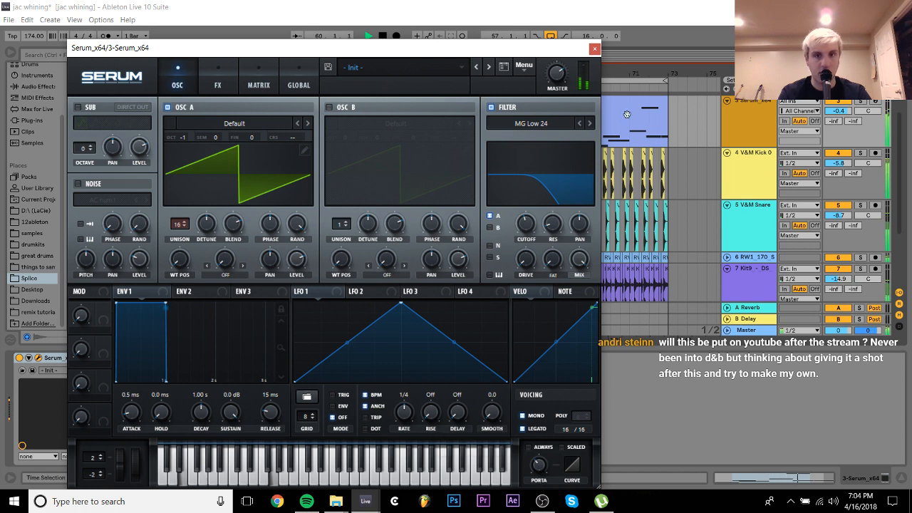
Close the Serum window and raise the Serum track's volume to 2.2 dB
{"action": "left_click", "coordinate": [595, 49]}
{"action": "scroll", "coordinate": [709, 184], "scroll_direction": "up", "scroll_amount": 3}
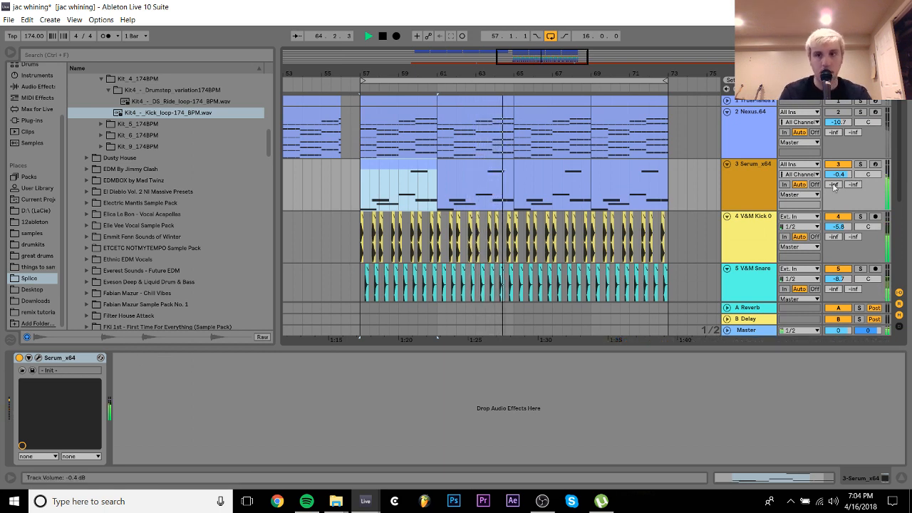
{"action": "left_click_drag", "start_coordinate": [839, 174], "coordinate": [839, 165]}
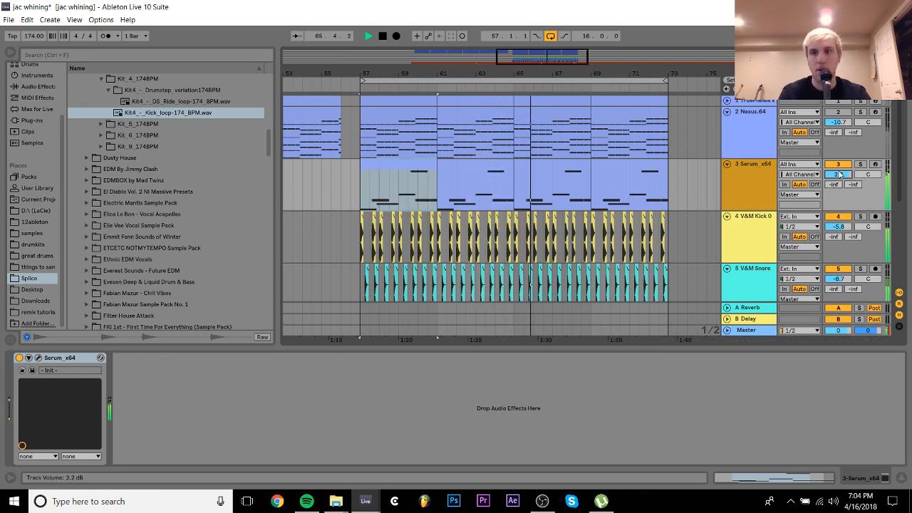
Reopen Serum, reset it to the init preset, and move its window clear of the track list
{"action": "left_click", "coordinate": [38, 358]}
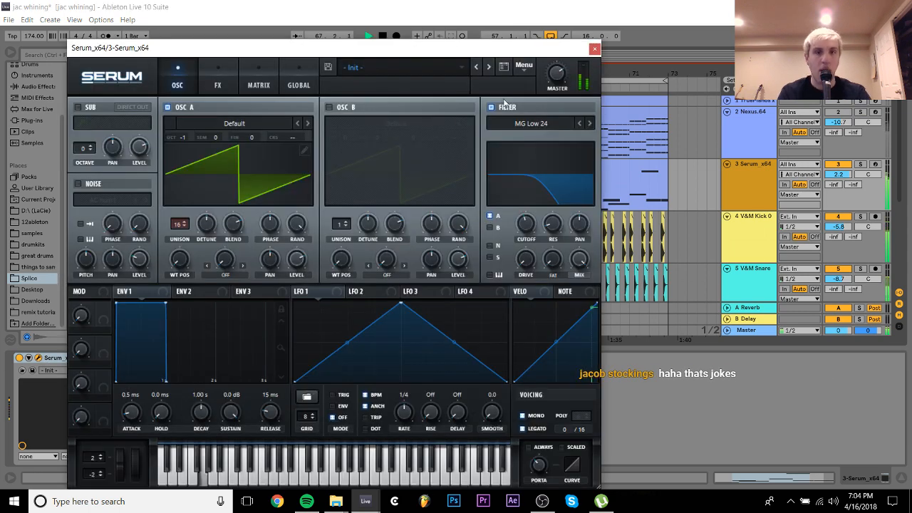
{"action": "left_click", "coordinate": [524, 65]}
{"action": "left_click", "coordinate": [551, 129]}
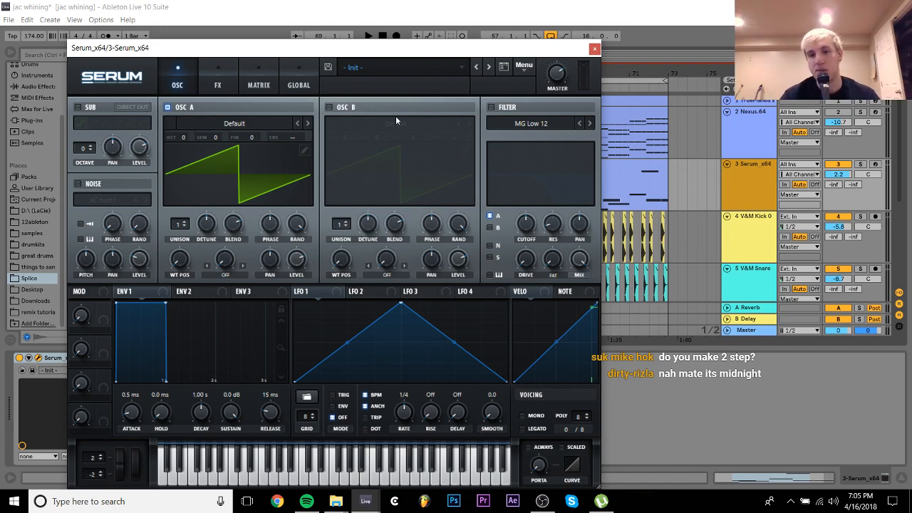
{"action": "left_click_drag", "start_coordinate": [423, 51], "coordinate": [504, 25]}
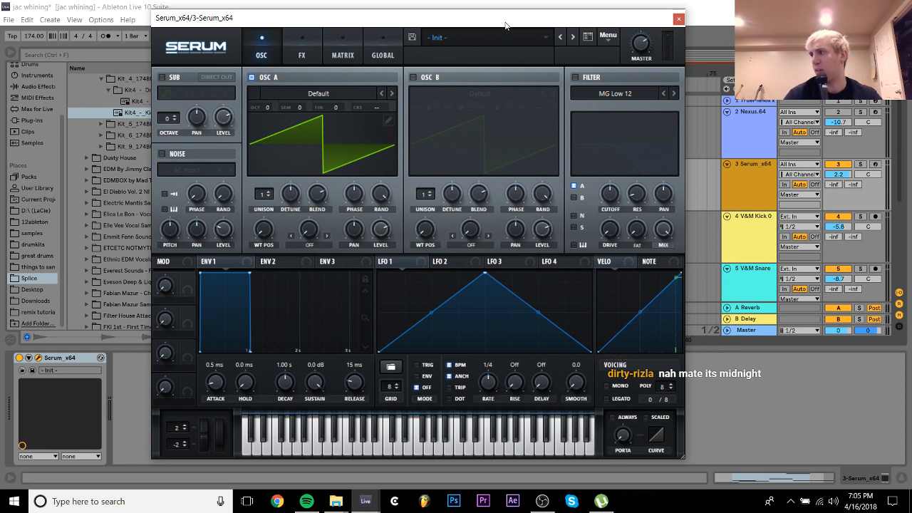
Enable Mono and Legato voicing on the init patch, and lower the Serum track's volume to -4.0 dB during playback
{"action": "key", "text": "space"}
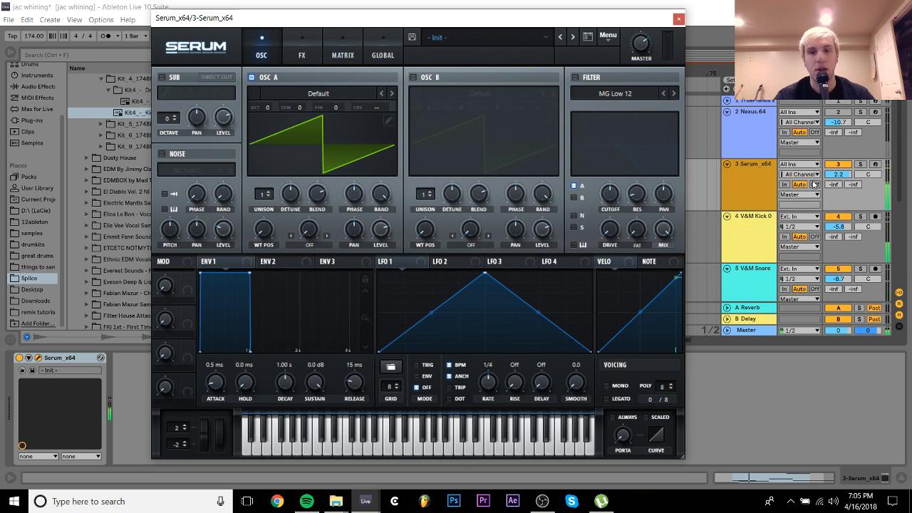
{"action": "left_click", "coordinate": [620, 389]}
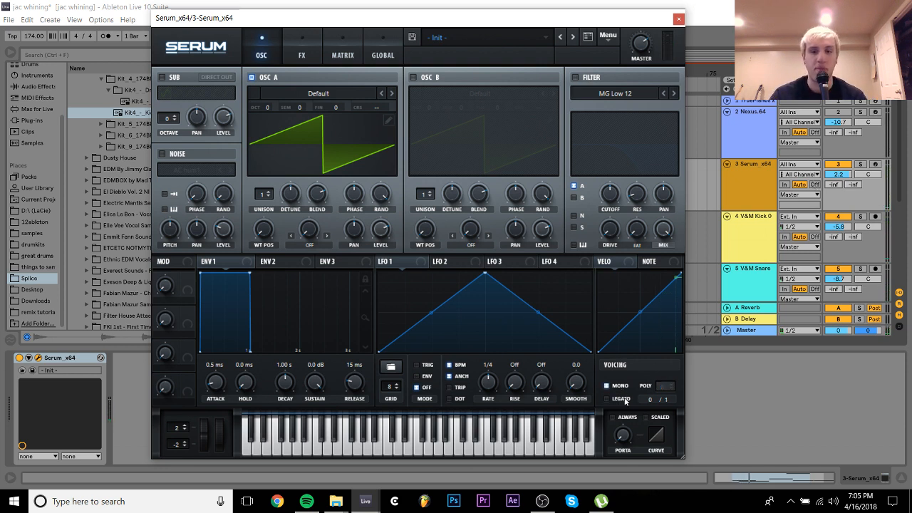
{"action": "left_click", "coordinate": [624, 399]}
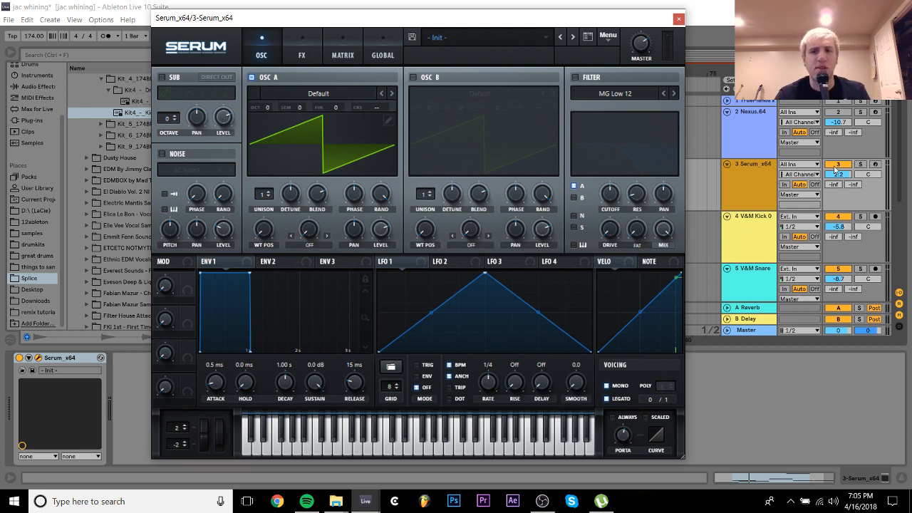
{"action": "left_click_drag", "start_coordinate": [838, 174], "coordinate": [838, 178]}
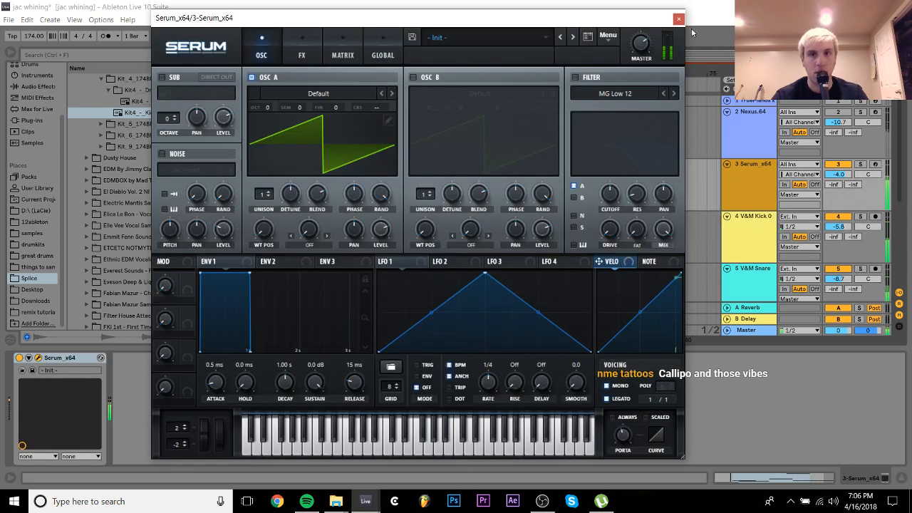
{"action": "left_click", "coordinate": [679, 19]}
Add a note at 2.4.1 in the first bass clip, pitched to D2 and ending at bar 3, and audition it
{"action": "double_click", "coordinate": [390, 170]}
{"action": "key", "text": "space"}
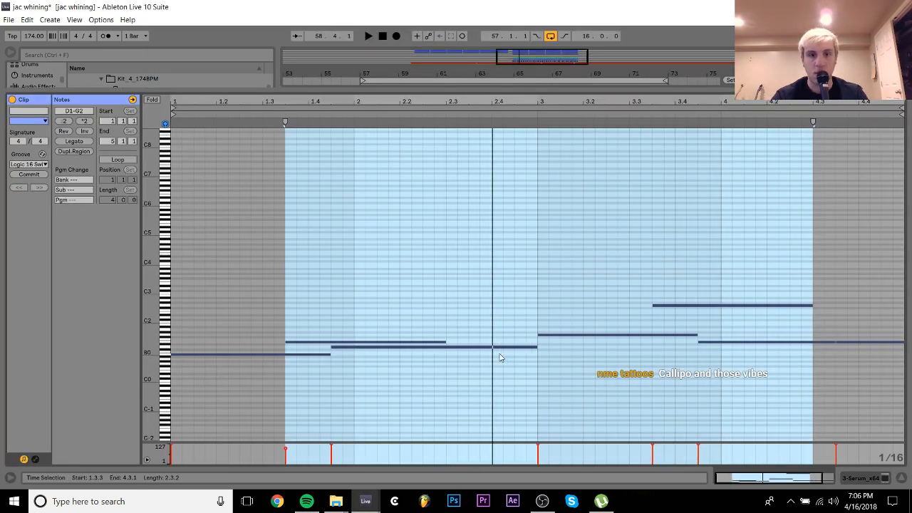
{"action": "double_click", "coordinate": [486, 341]}
{"action": "key", "text": "Down"}
{"action": "key", "text": "Down"}
{"action": "key", "text": "Right"}
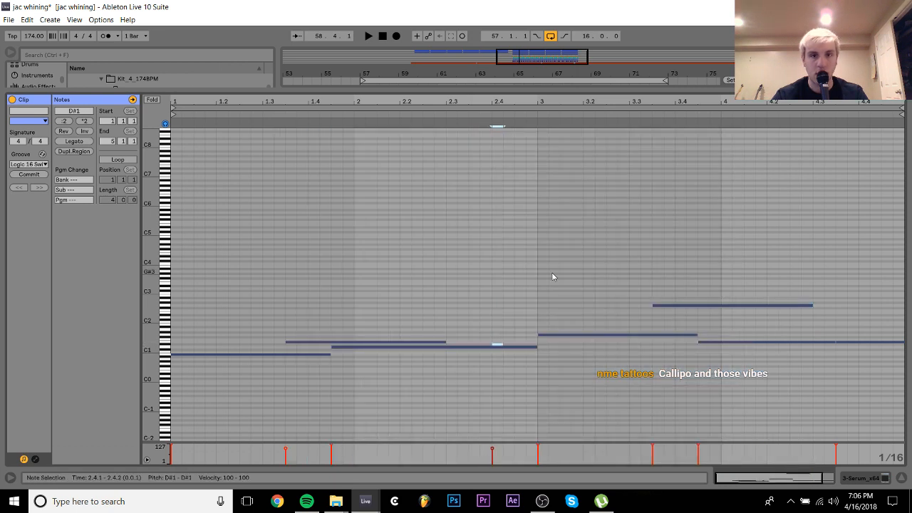
{"action": "key", "text": "Down"}
{"action": "key", "text": "shift+Up"}
{"action": "key", "text": "shift+Right"}
{"action": "key", "text": "shift+Right"}
{"action": "key", "text": "shift+Right"}
{"action": "key", "text": "space"}
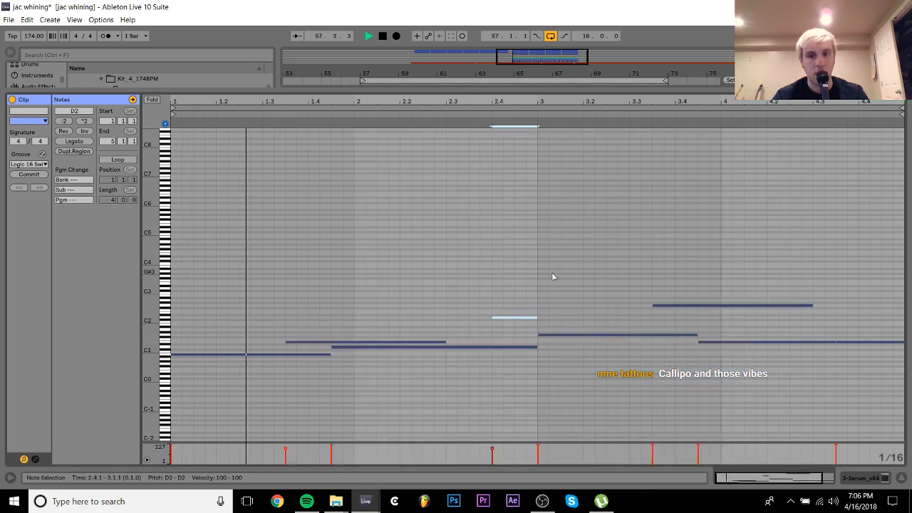
{"action": "left_click", "coordinate": [639, 408]}
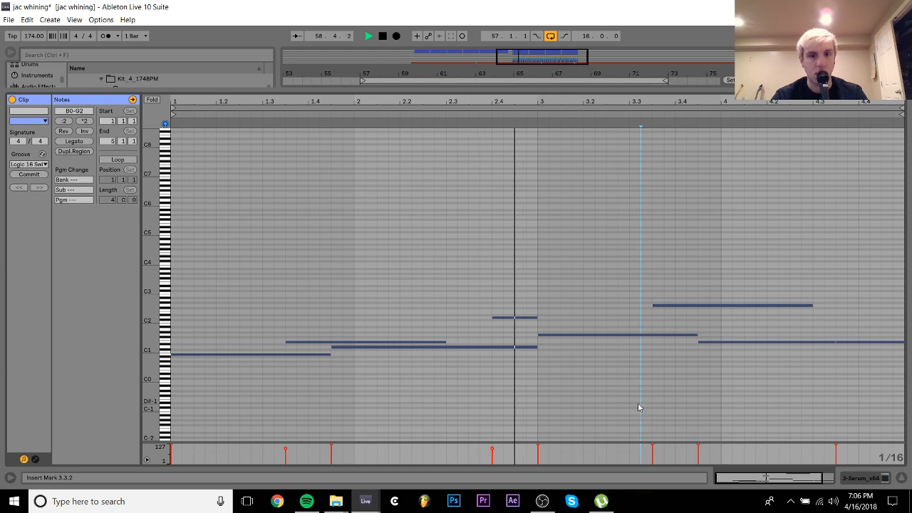
Shift the D2 note's start to 2.3.3, lower it to A1, extend it to bar 3, and audition the clip
{"action": "left_click", "coordinate": [503, 317]}
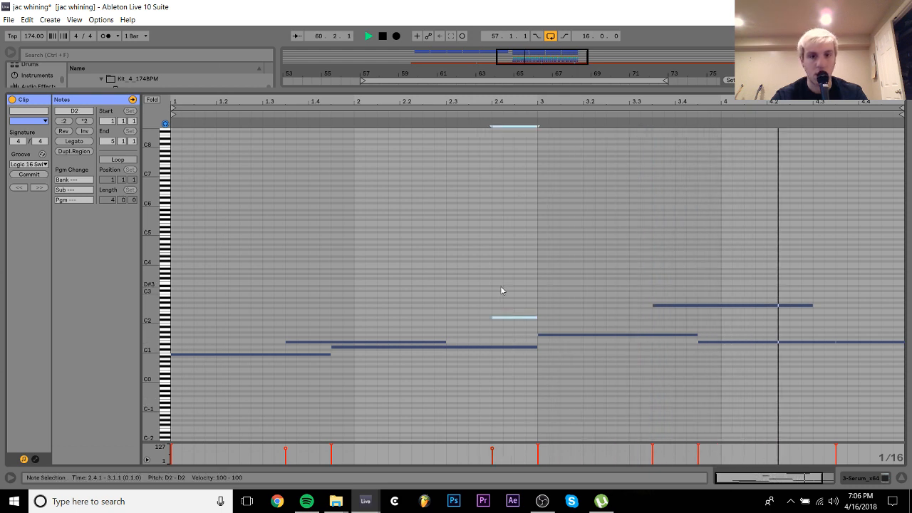
{"action": "key", "text": "space"}
{"action": "key", "text": "Left"}
{"action": "key", "text": "Left"}
{"action": "key", "text": "shift+Down"}
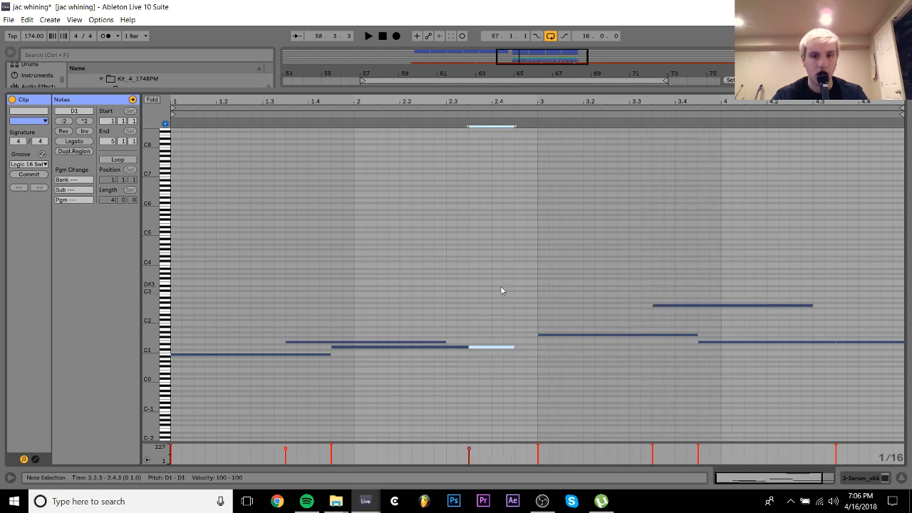
{"action": "key", "text": "shift+Up"}
{"action": "key", "text": "Down"}
{"action": "key", "text": "Down"}
{"action": "key", "text": "Down"}
{"action": "key", "text": "Down"}
{"action": "key", "text": "Down"}
{"action": "key", "text": "shift+Right"}
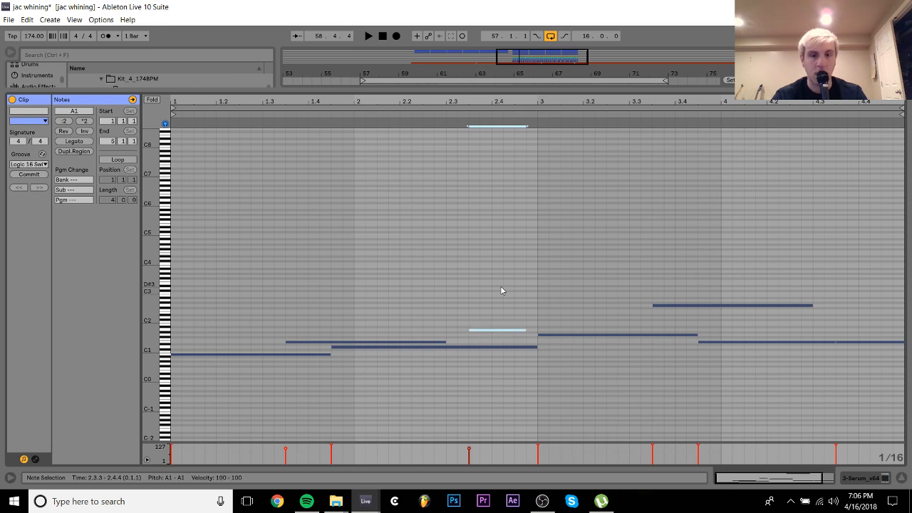
{"action": "key", "text": "shift+Right"}
{"action": "key", "text": "space"}
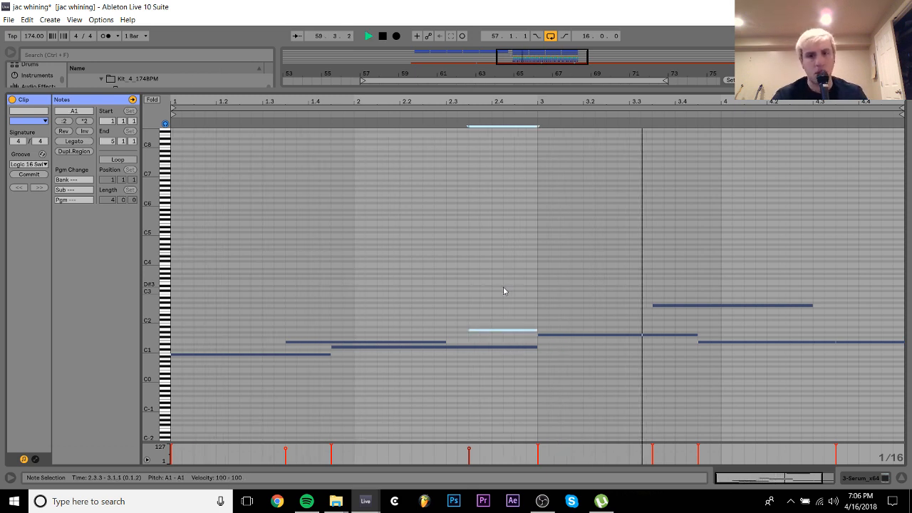
{"action": "key", "text": "space"}
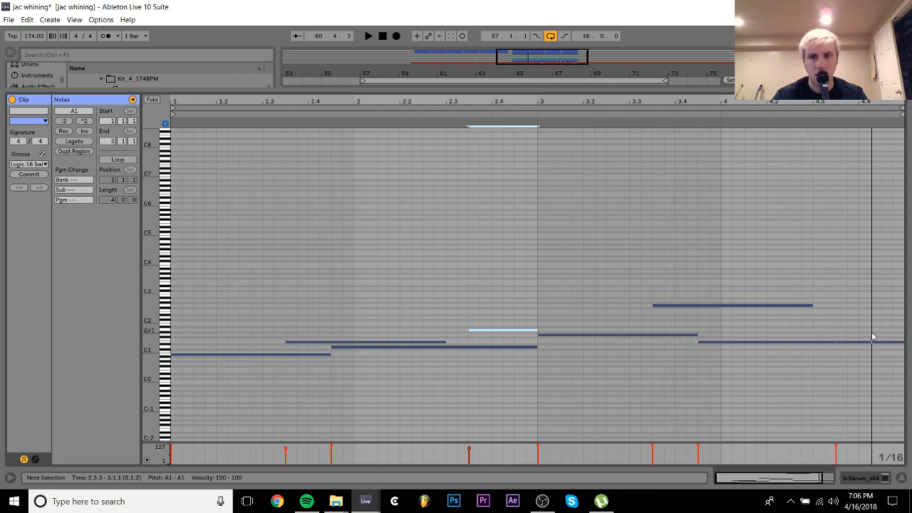
Lengthen the E1 note starting at 3.4.3 to the end of the clip at 5.1.1
{"action": "left_click", "coordinate": [832, 335]}
{"action": "left_click", "coordinate": [833, 342]}
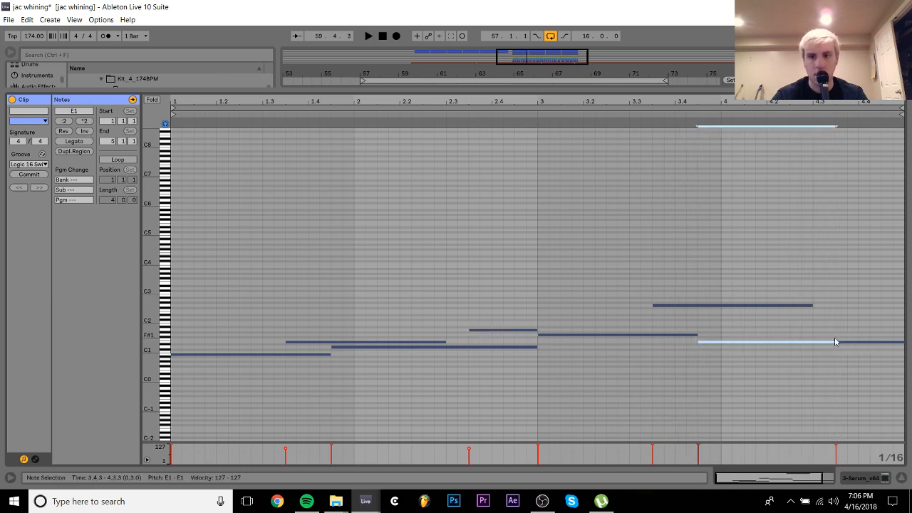
{"action": "key", "text": "shift+Right"}
{"action": "key", "text": "shift+Right"}
{"action": "key", "text": "shift+Right"}
{"action": "key", "text": "shift+Right"}
{"action": "key", "text": "shift+Right"}
{"action": "key", "text": "shift+Right"}
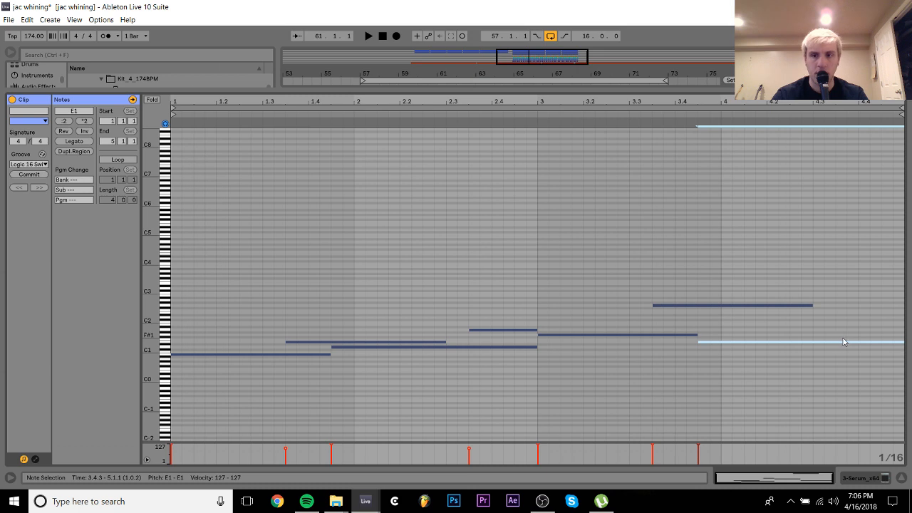
Add a B1 note from 4.4.1 to the end of the clip, audition it, and return to the arrangement with the Serum device shown
{"action": "double_click", "coordinate": [861, 335]}
{"action": "key", "text": "shift+Right"}
{"action": "key", "text": "shift+Right"}
{"action": "key", "text": "shift+Right"}
{"action": "key", "text": "shift+Right"}
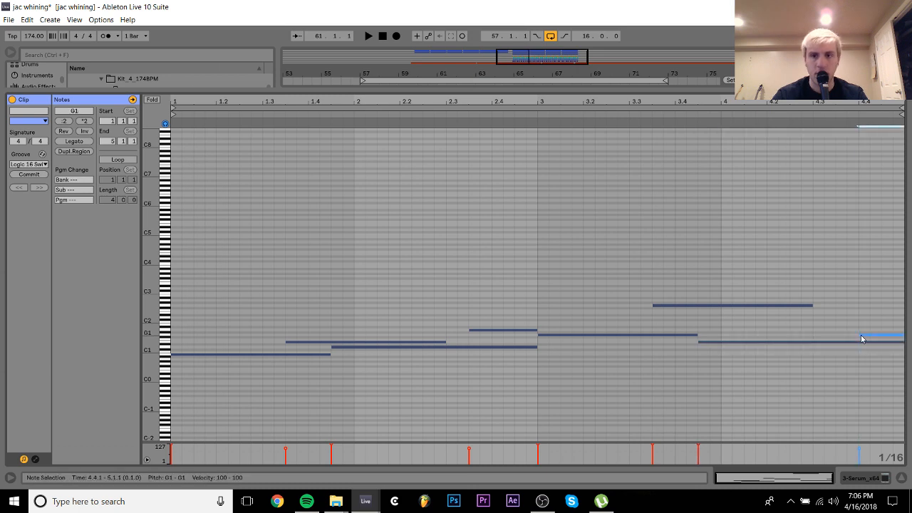
{"action": "key", "text": "Up"}
{"action": "key", "text": "Up"}
{"action": "key", "text": "space"}
{"action": "key", "text": "Up"}
{"action": "key", "text": "Up"}
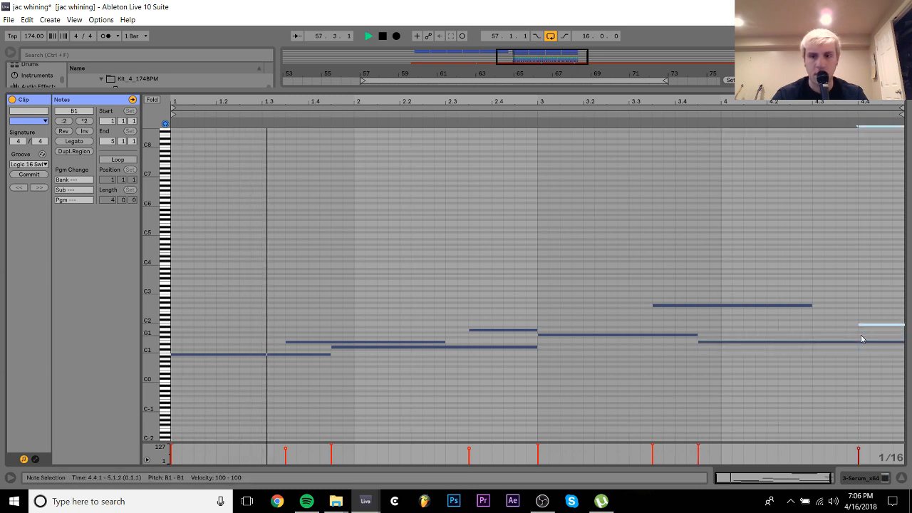
{"action": "left_click", "coordinate": [829, 412]}
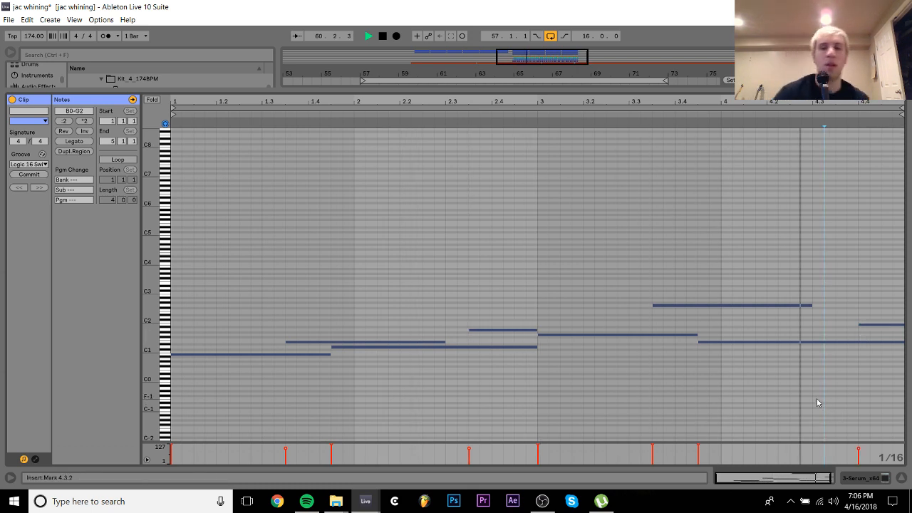
{"action": "left_click", "coordinate": [874, 477]}
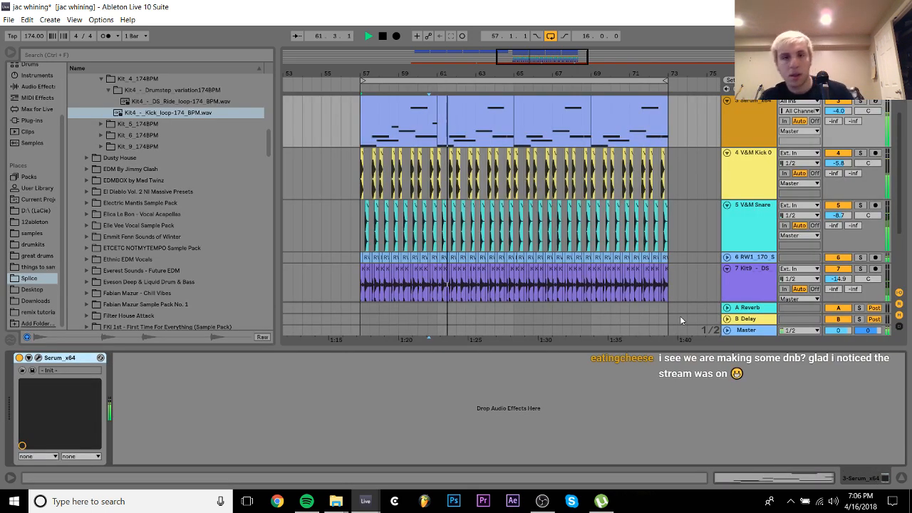
Duplicate the edited first Serum bass clip over the following clips so the pattern fills bars 57 to 73
{"action": "left_click", "coordinate": [422, 103]}
{"action": "key", "text": "ctrl+d"}
{"action": "key", "text": "ctrl+d"}
{"action": "key", "text": "ctrl+d"}
{"action": "key", "text": "ctrl+d"}
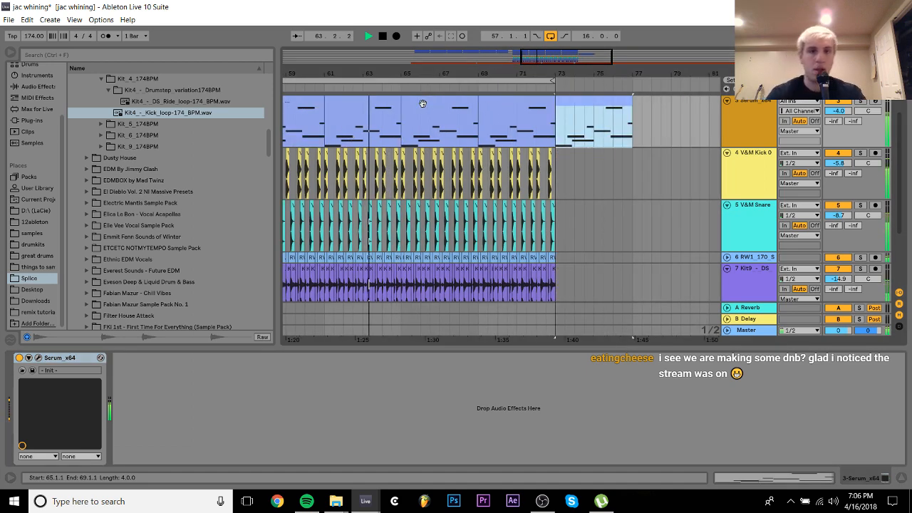
{"action": "key", "text": "ctrl+z"}
{"action": "scroll", "coordinate": [450, 109], "scroll_direction": "down", "scroll_amount": 3}
{"action": "left_click", "coordinate": [438, 103]}
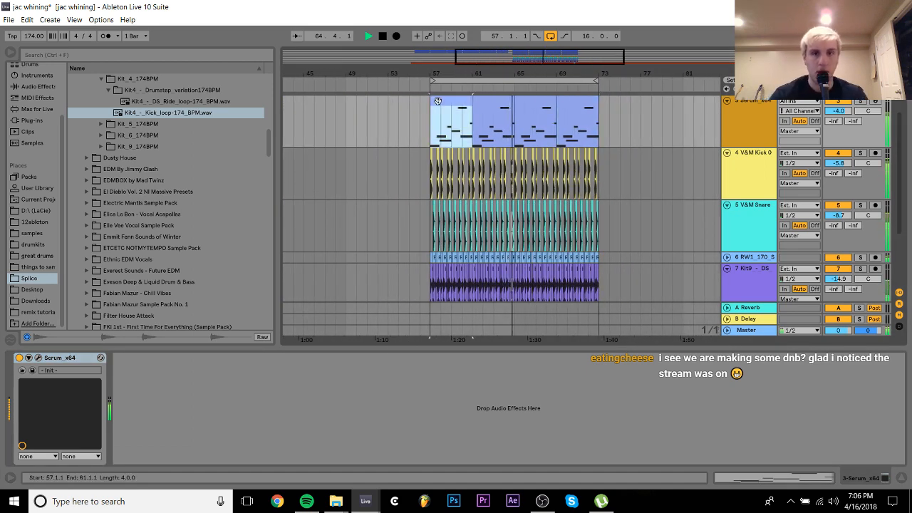
Open Serum's interface and load the Analog Basic Shapes wavetable into oscillator A
{"action": "left_click", "coordinate": [39, 357]}
{"action": "left_click", "coordinate": [282, 97]}
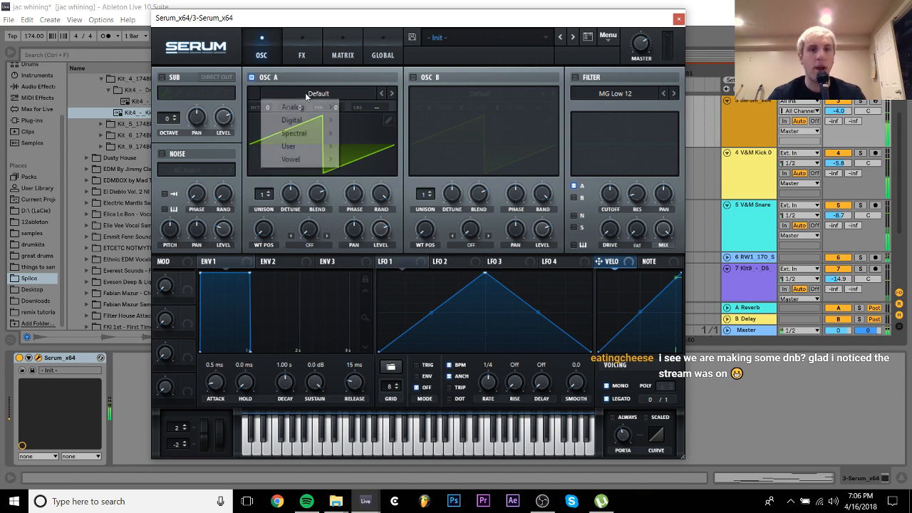
{"action": "mouse_move", "coordinate": [292, 106]}
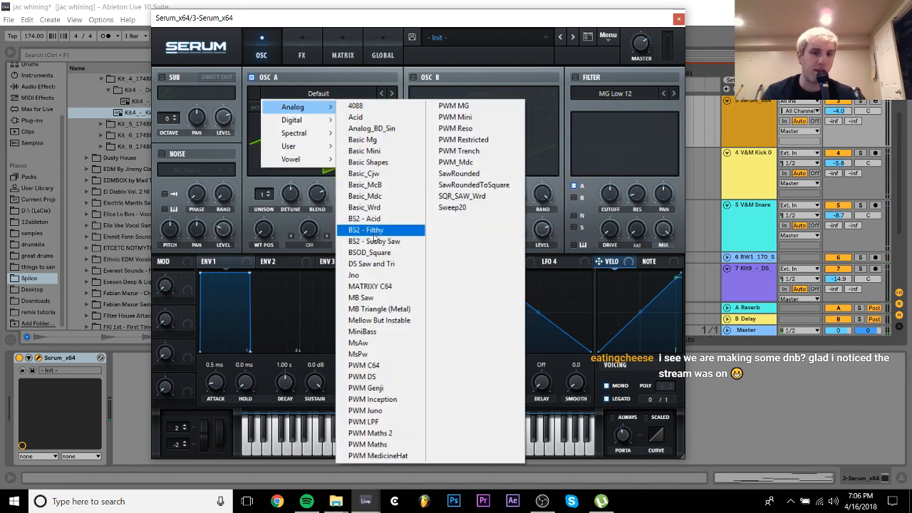
{"action": "left_click", "coordinate": [386, 162]}
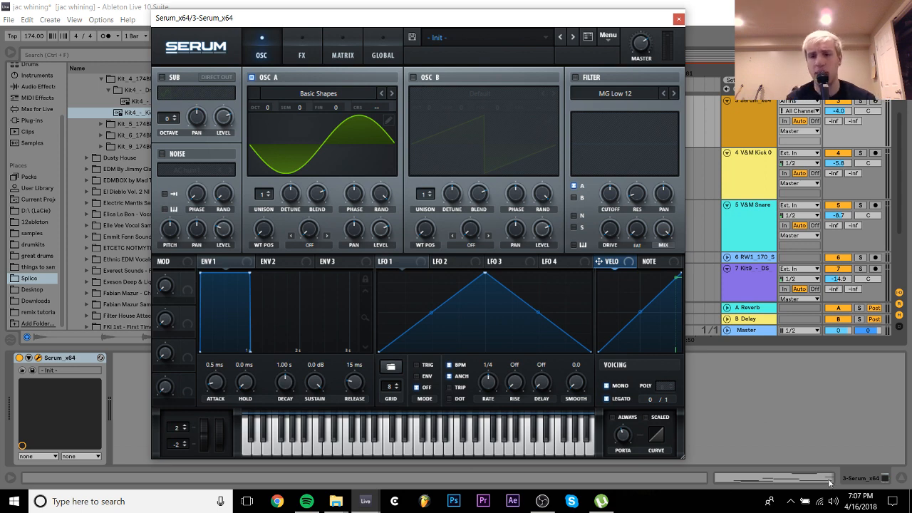
{"action": "left_click", "coordinate": [870, 487]}
{"action": "left_click", "coordinate": [862, 498]}
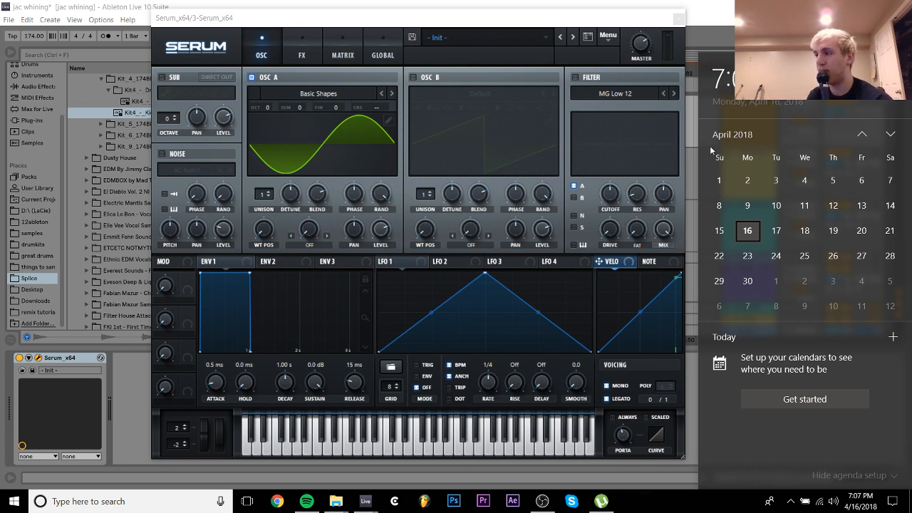
{"action": "left_click", "coordinate": [554, 23]}
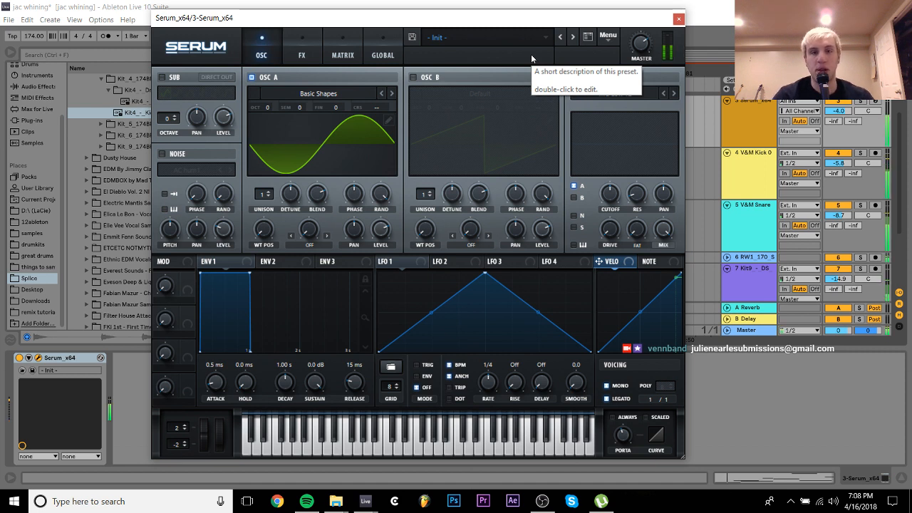
Arm and solo the Serum track, and audition low notes while switching the computer keyboard's octave
{"action": "left_click", "coordinate": [859, 105]}
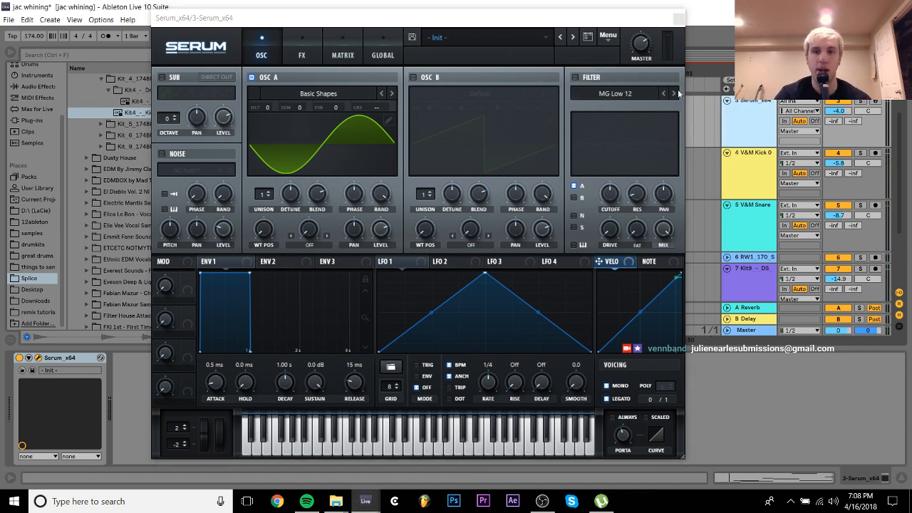
{"action": "left_click", "coordinate": [874, 99]}
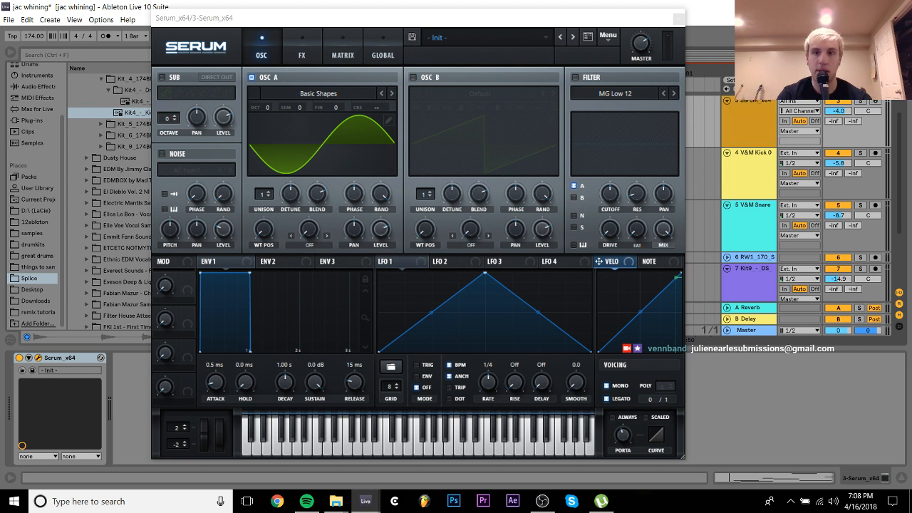
{"action": "left_click", "coordinate": [860, 102]}
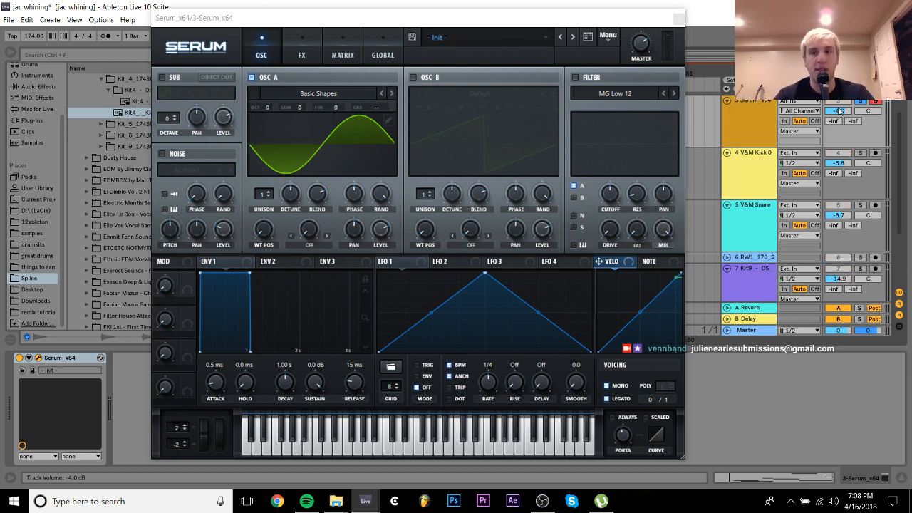
{"action": "key", "text": "f"}
{"action": "key", "text": "z"}
{"action": "key", "text": "f"}
{"action": "key", "text": "z"}
{"action": "key", "text": "f"}
{"action": "key", "text": "z"}
{"action": "key", "text": "f"}
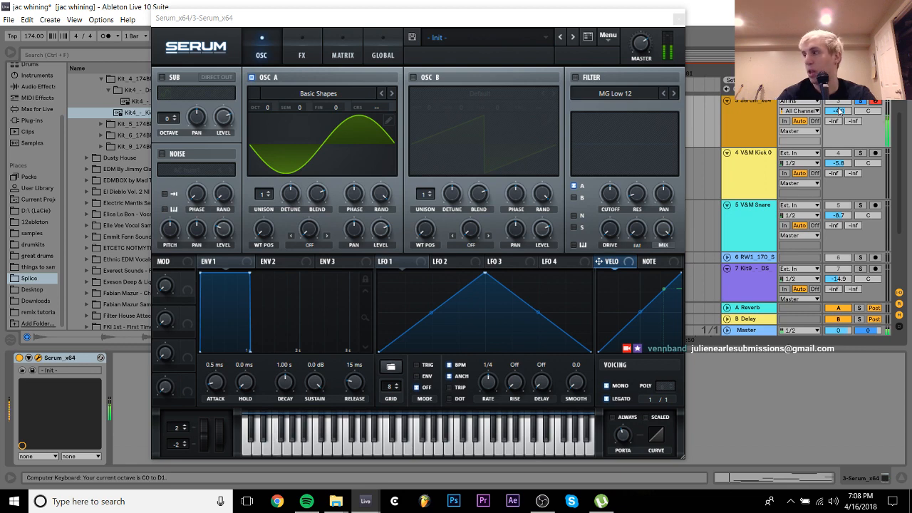
{"action": "key", "text": "x"}
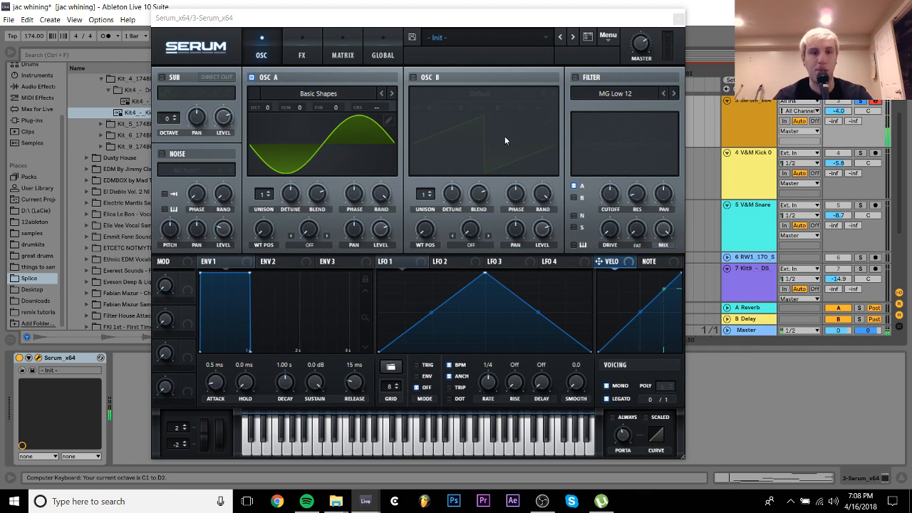
Set oscillator A's warp mode to Bend +, raise its amount strongly, and audition repeated notes one keyboard octave lower
{"action": "left_click", "coordinate": [309, 245]}
{"action": "left_click", "coordinate": [337, 246]}
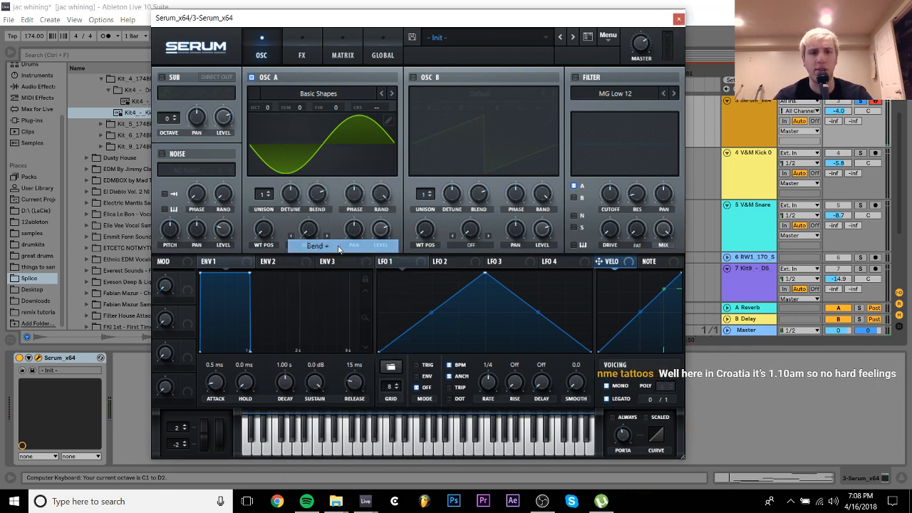
{"action": "left_click_drag", "start_coordinate": [317, 236], "coordinate": [396, 3]}
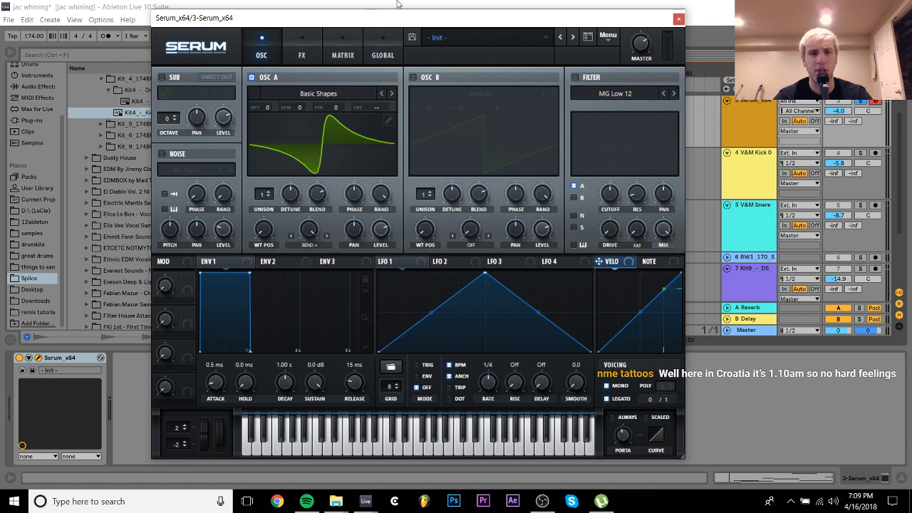
{"action": "key", "text": "z"}
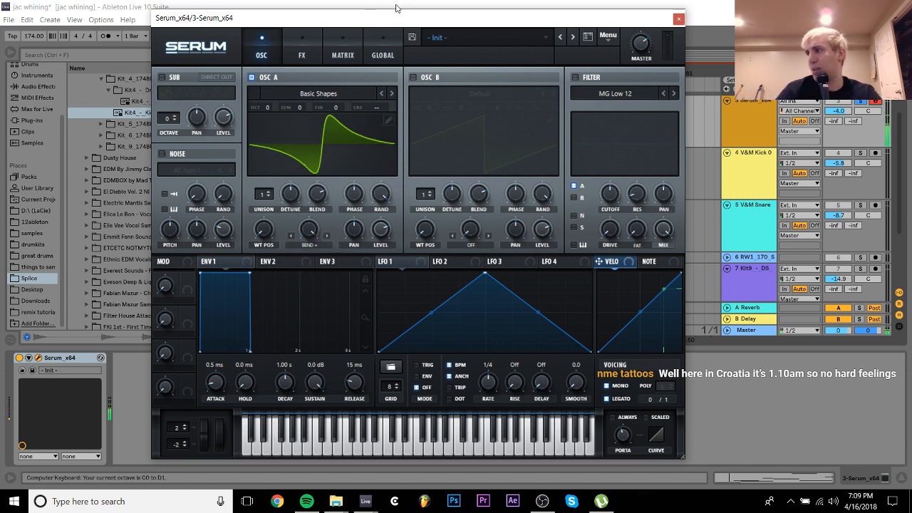
{"action": "key", "text": "a"}
{"action": "key", "text": "a"}
{"action": "key", "text": "a"}
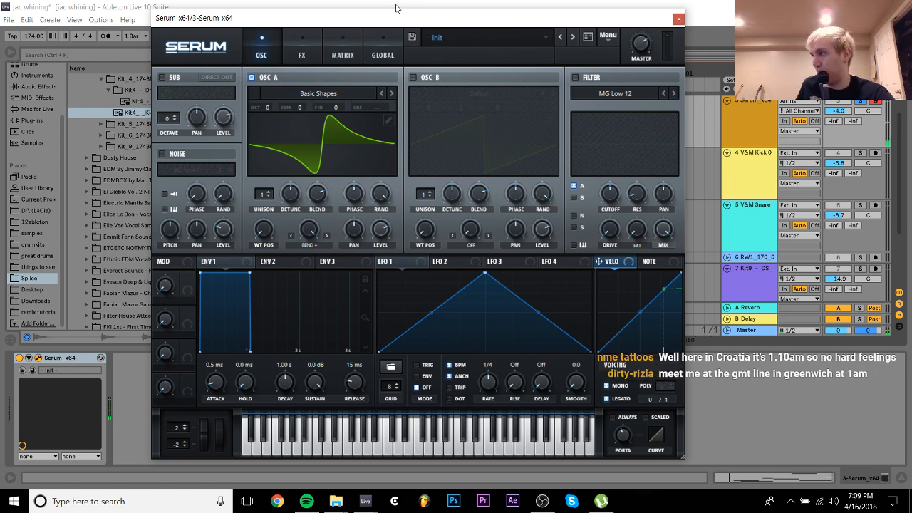
{"action": "key", "text": "a"}
{"action": "key", "text": "a"}
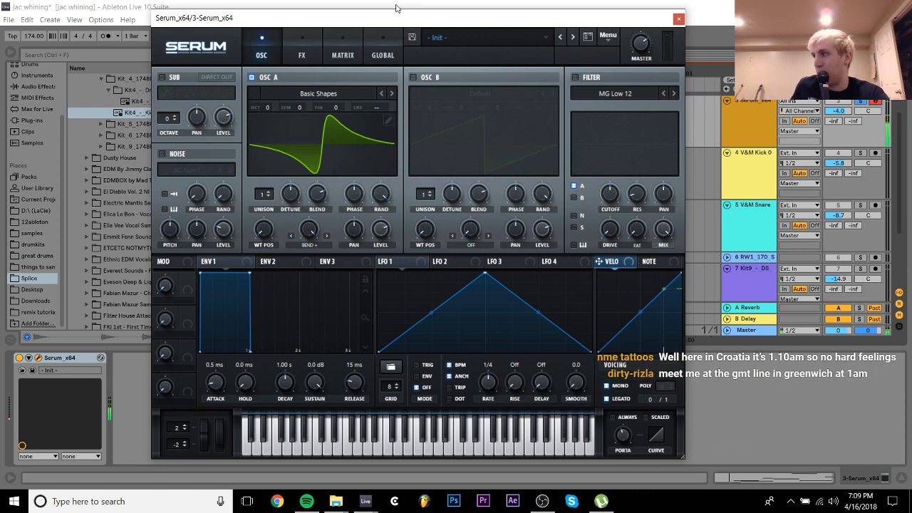
{"action": "key", "text": "a"}
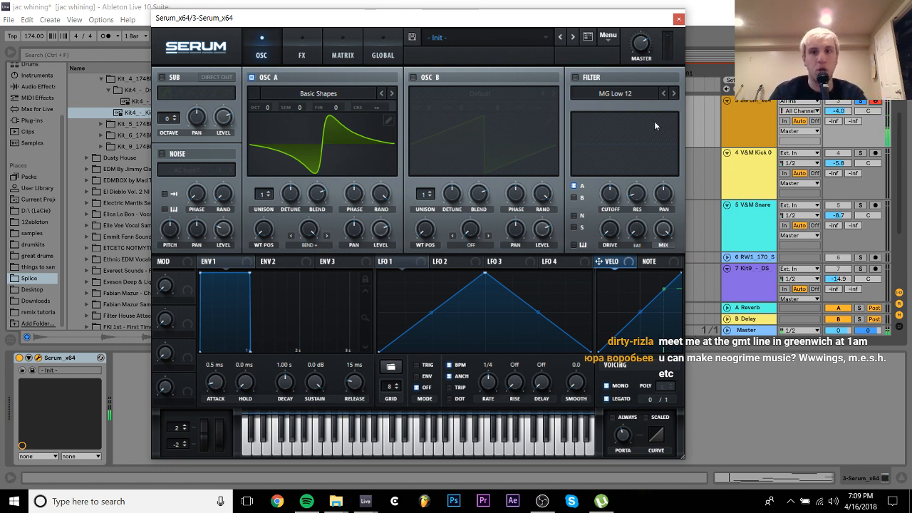
Enable Serum's filter as MG Low 24 and sweep its cutoff up to 22050 Hz and back down while auditioning
{"action": "left_click", "coordinate": [575, 77]}
{"action": "left_click", "coordinate": [673, 94]}
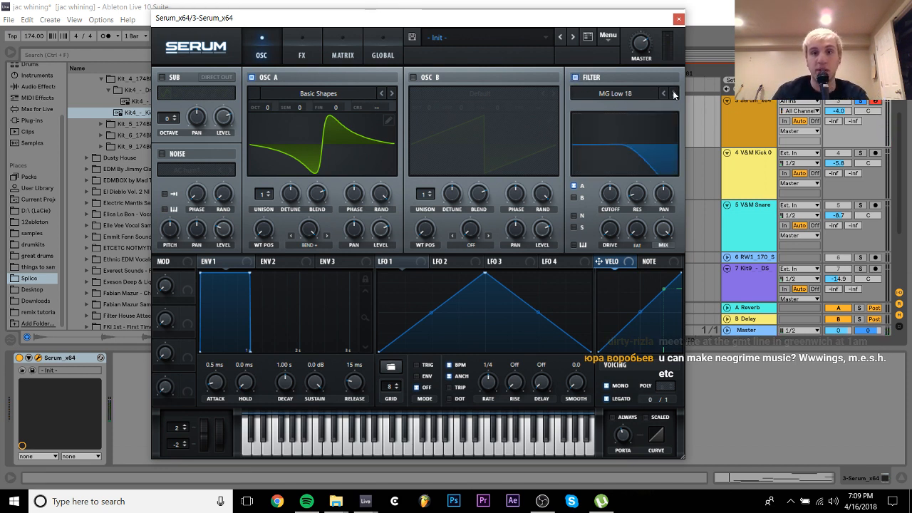
{"action": "left_click_drag", "start_coordinate": [620, 165], "coordinate": [633, 45]}
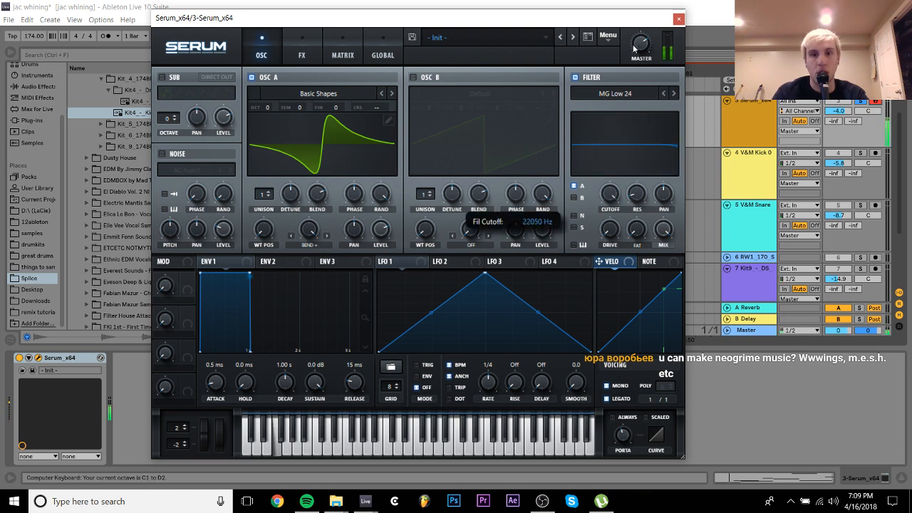
{"action": "left_click_drag", "start_coordinate": [634, 173], "coordinate": [619, 212]}
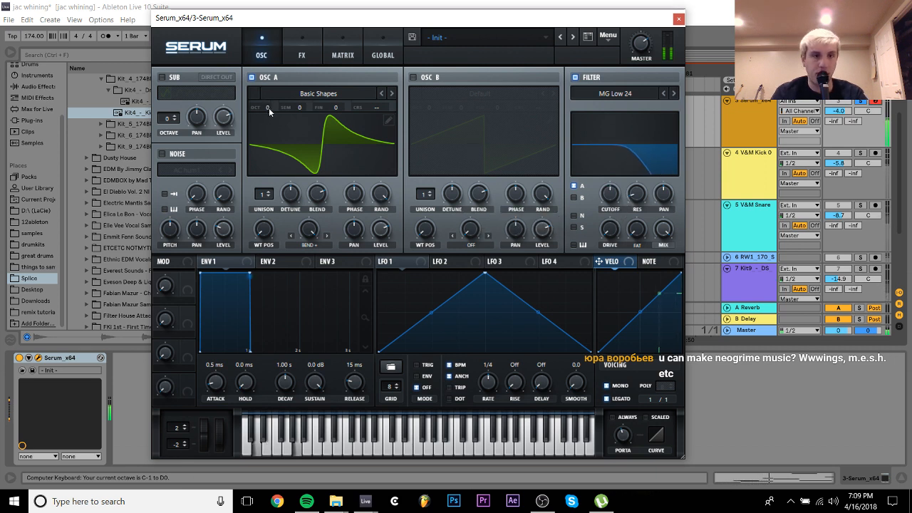
Set oscillator A to octave -1 with 16 unison voices, and open the filter cutoff slightly
{"action": "left_click_drag", "start_coordinate": [269, 107], "coordinate": [273, 131]}
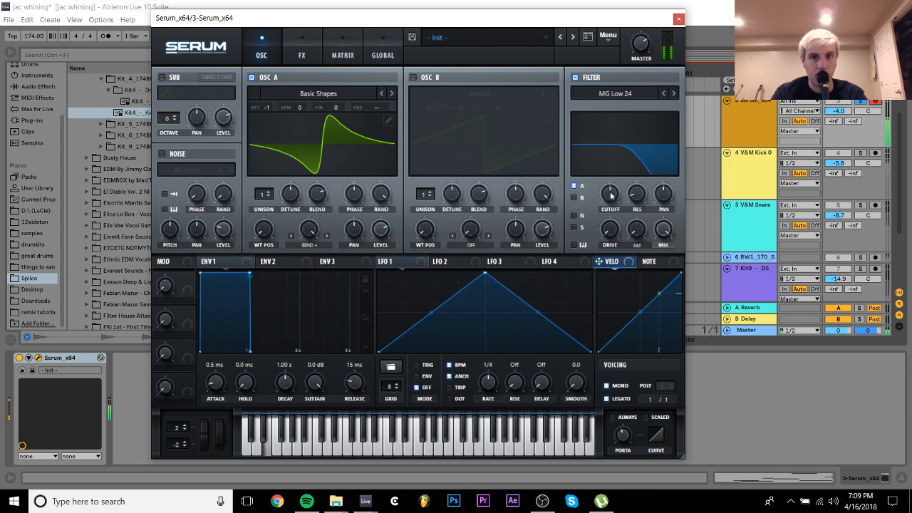
{"action": "left_click_drag", "start_coordinate": [611, 196], "coordinate": [611, 192]}
{"action": "left_click_drag", "start_coordinate": [263, 193], "coordinate": [304, 54]}
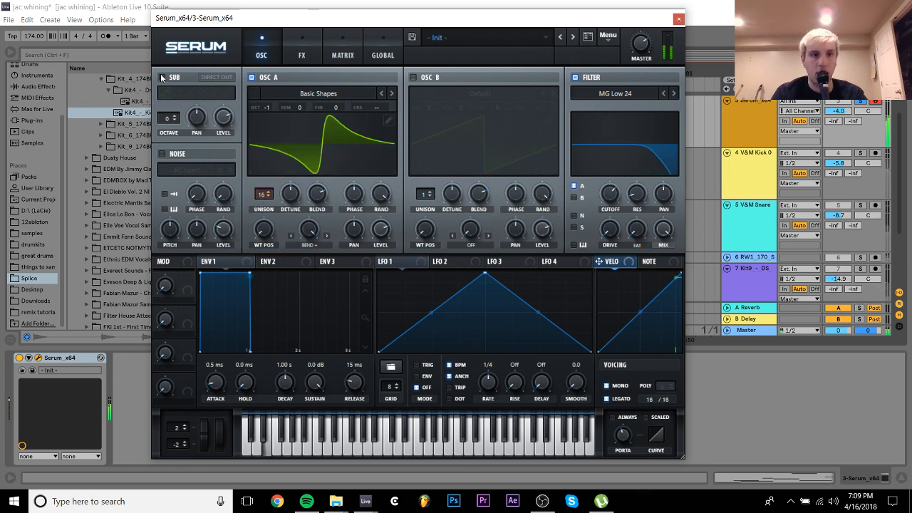
Enable the sine sub oscillator with direct out, raised level and octave -1, and unsolo the Serum track
{"action": "left_click", "coordinate": [162, 77]}
{"action": "left_click_drag", "start_coordinate": [229, 122], "coordinate": [249, 35]}
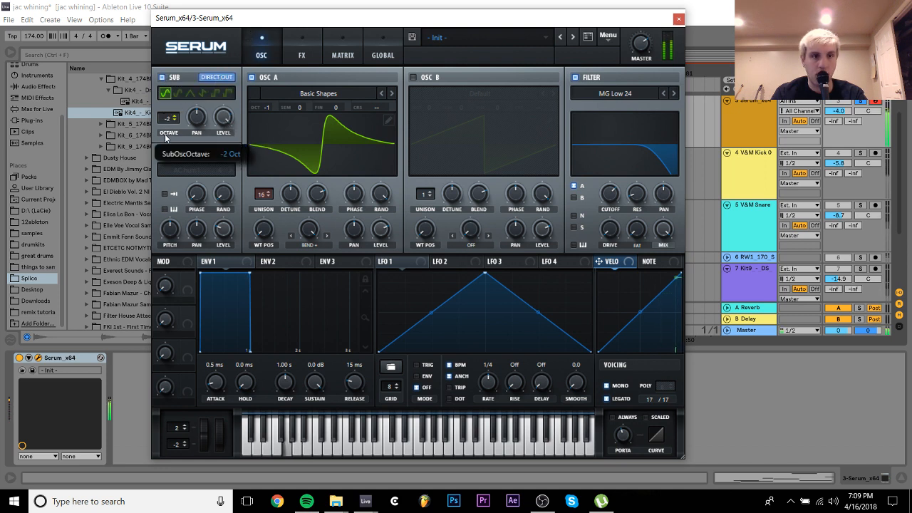
{"action": "left_click", "coordinate": [860, 102]}
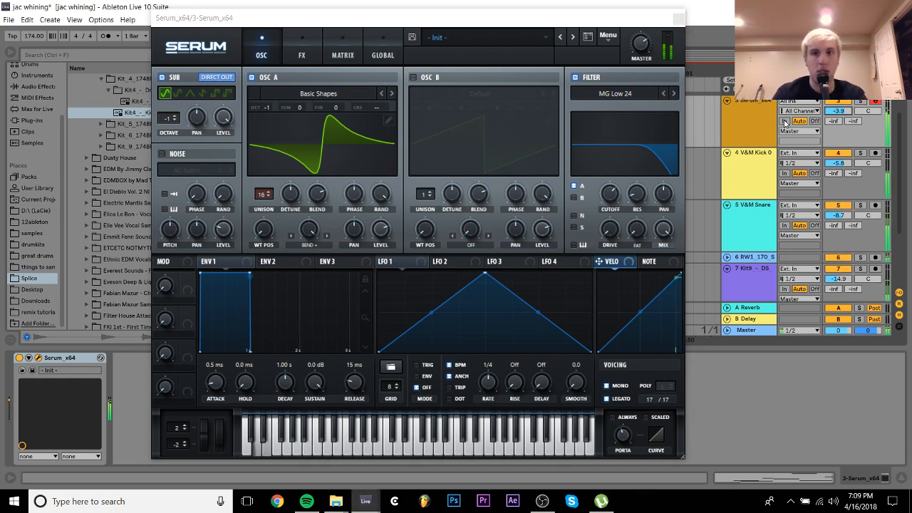
Close Serum's window and raise the V&M Snare track's volume to -4.4 dB
{"action": "scroll", "coordinate": [785, 123], "scroll_direction": "up", "scroll_amount": 3}
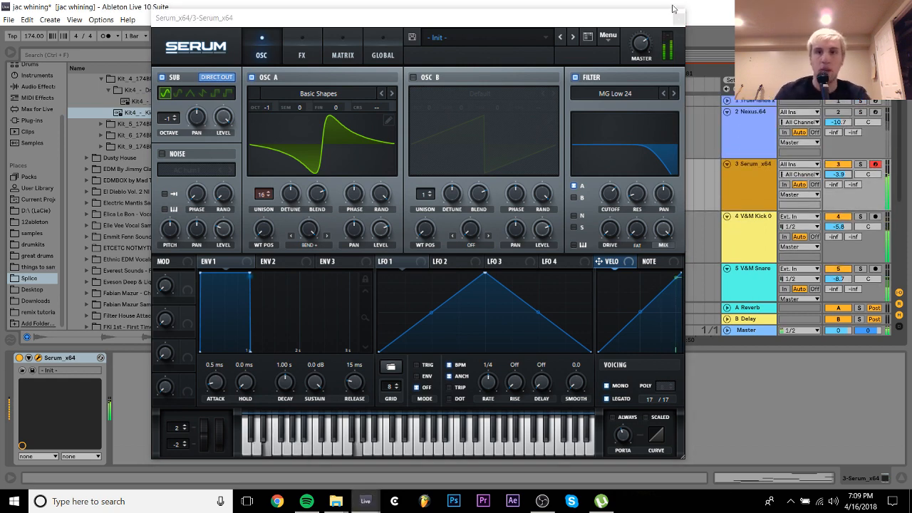
{"action": "left_click", "coordinate": [679, 18]}
{"action": "scroll", "coordinate": [847, 247], "scroll_direction": "down", "scroll_amount": 2}
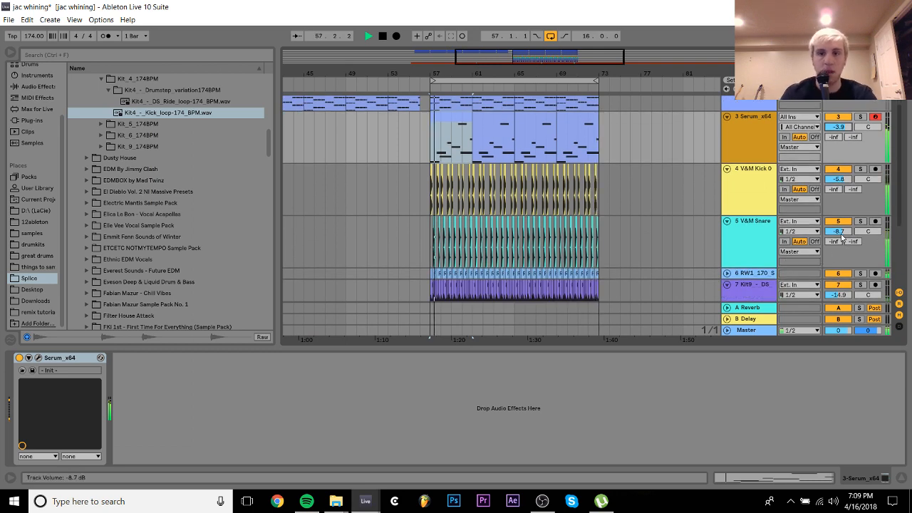
{"action": "left_click_drag", "start_coordinate": [839, 231], "coordinate": [839, 211]}
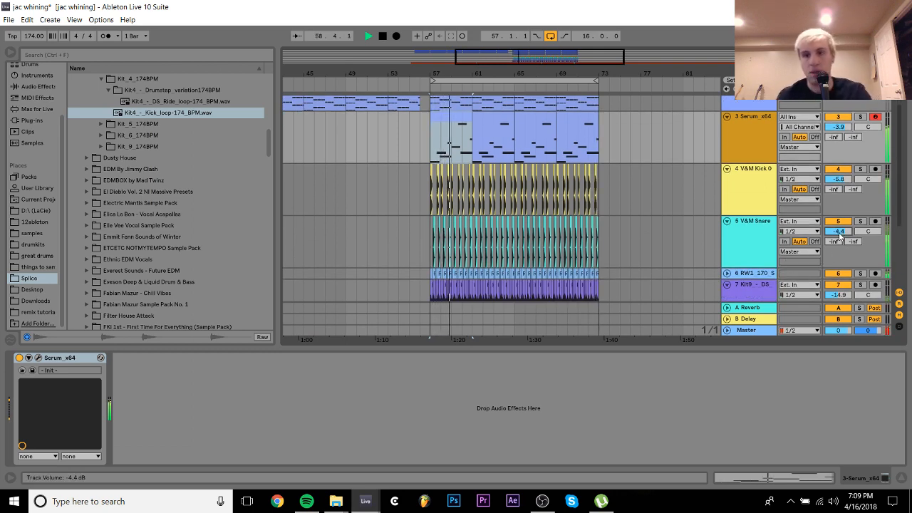
Select all tracks, lower their volumes together by about 6.3 dB, and check the levels in the session mixer
{"action": "left_click", "coordinate": [737, 226]}
{"action": "key", "text": "ctrl+a"}
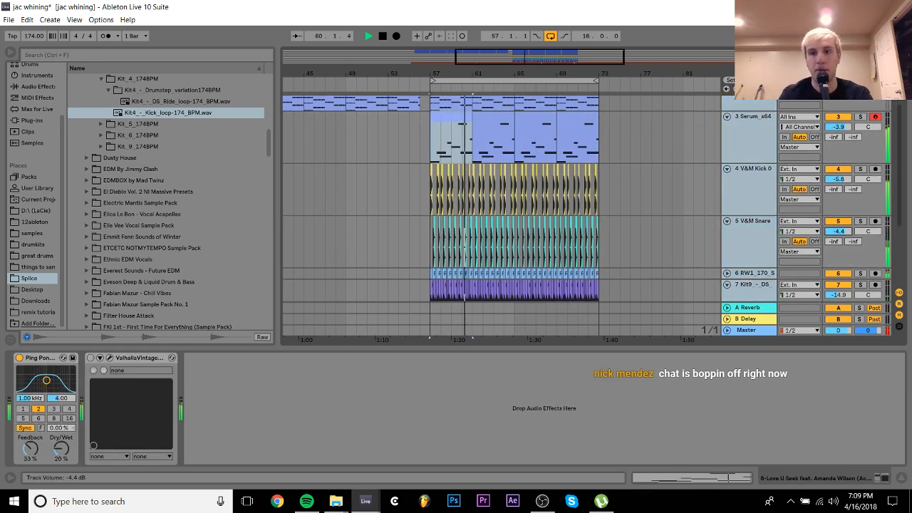
{"action": "key", "text": "Tab"}
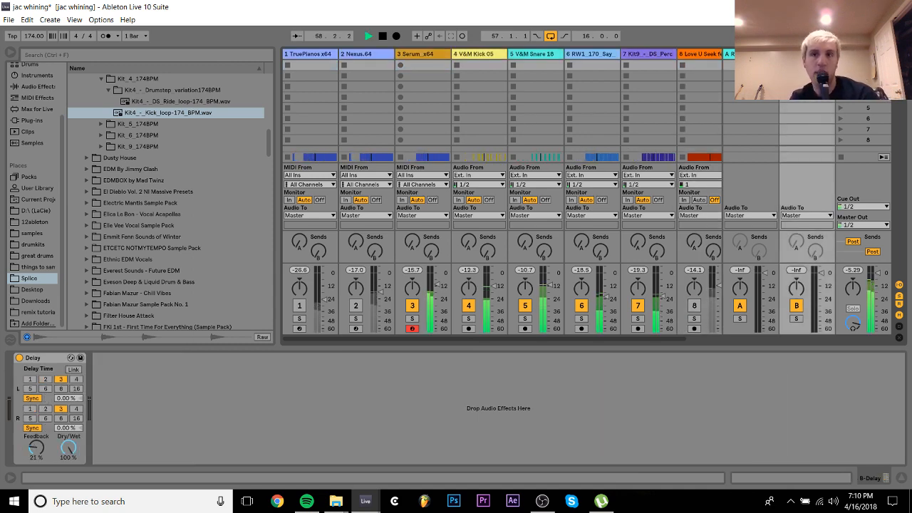
{"action": "key", "text": "Left"}
{"action": "key", "text": "Left"}
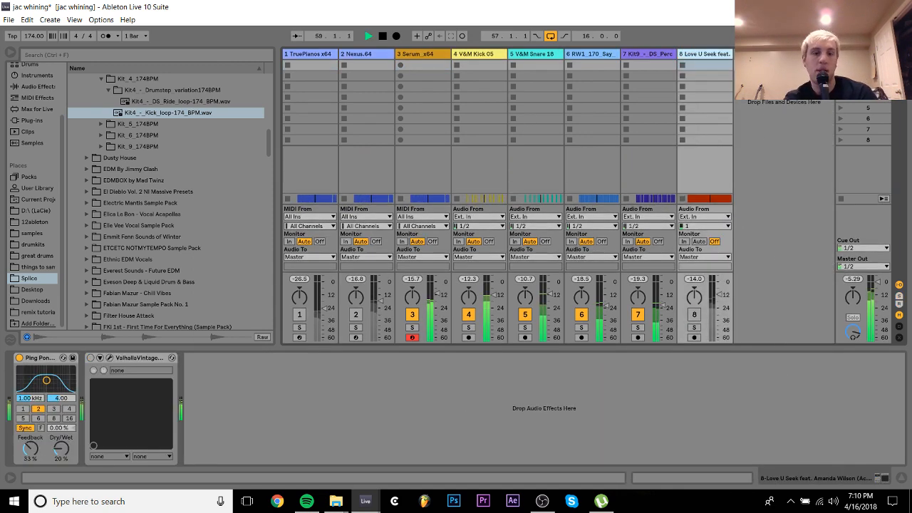
Return to the arrangement, stop playback, hide the device area, and fold the Love U Seek and Kit9 tracks
{"action": "key", "text": "Tab"}
{"action": "key", "text": "space"}
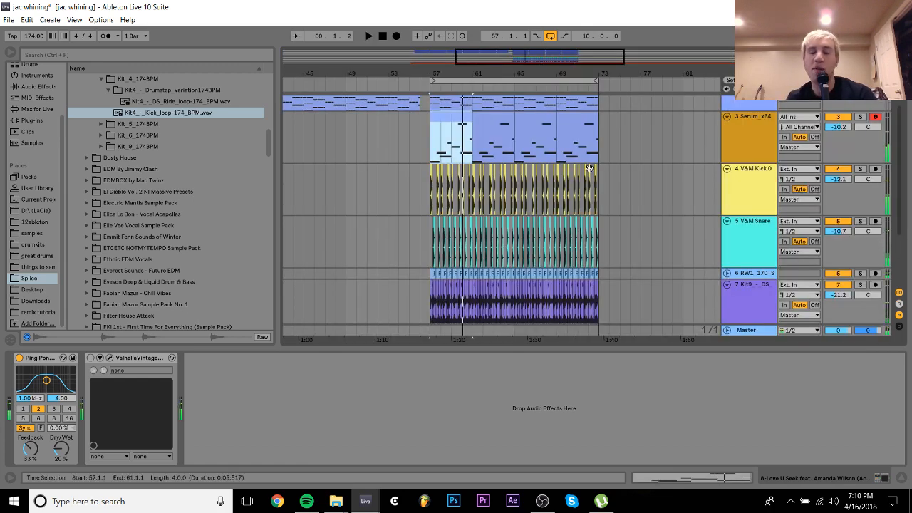
{"action": "left_click", "coordinate": [902, 479]}
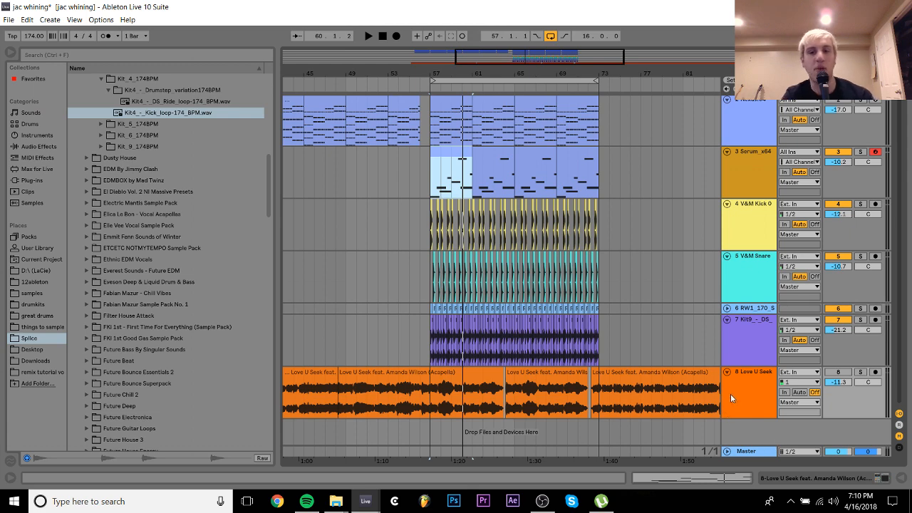
{"action": "left_click", "coordinate": [727, 372]}
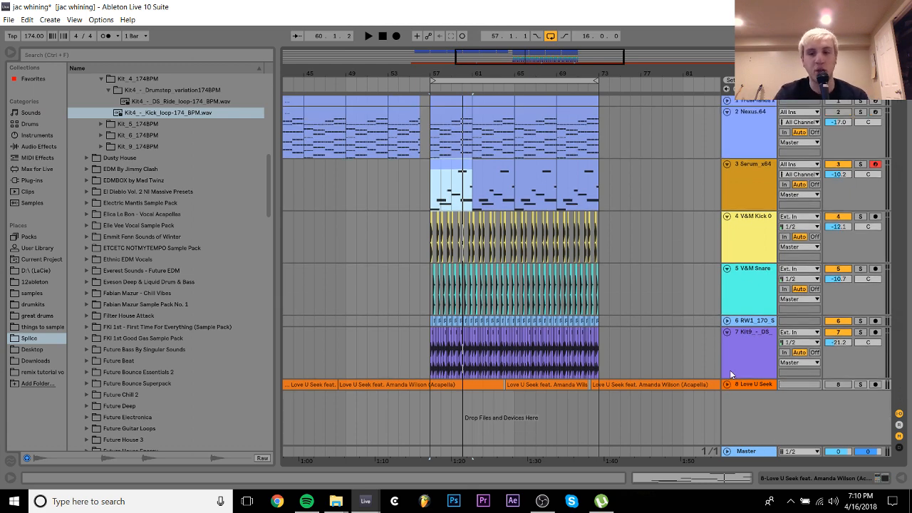
{"action": "left_click", "coordinate": [727, 332]}
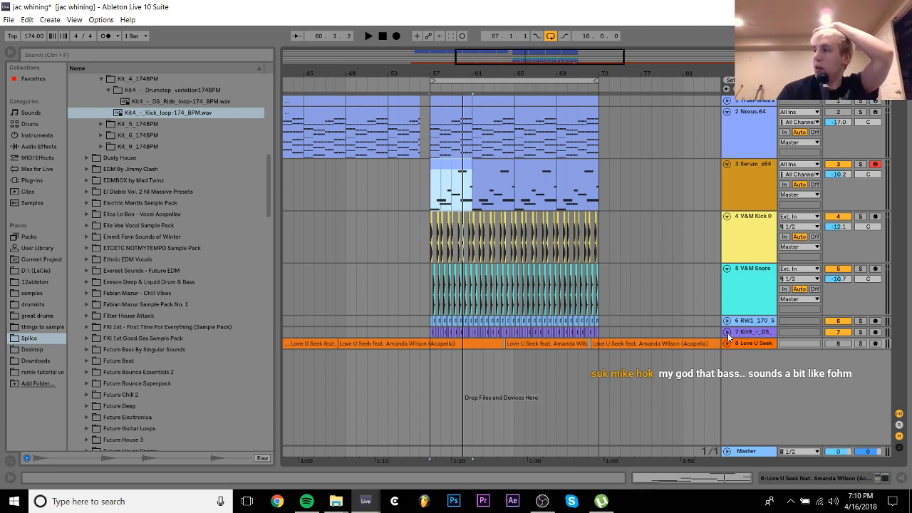
Play the drop from bar 57 and raise the V&M Kick track's volume to -8.5 dB
{"action": "key", "text": "space"}
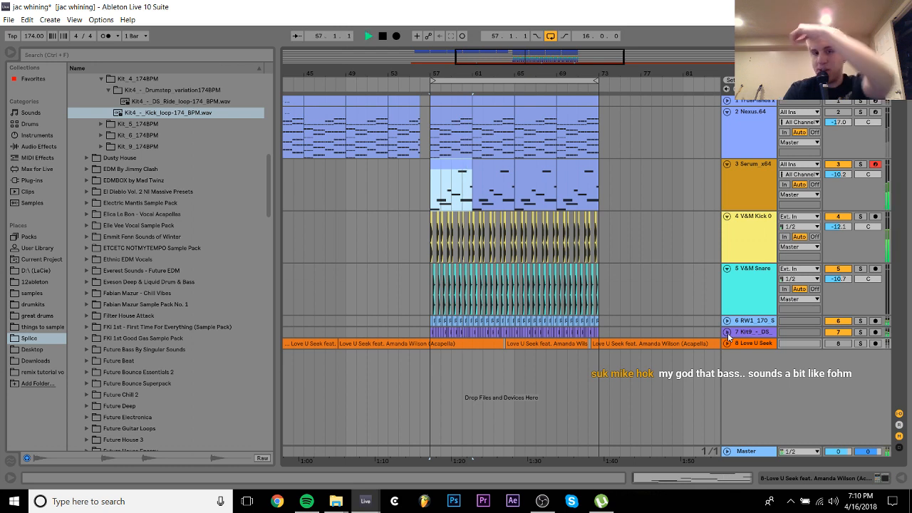
{"action": "left_click", "coordinate": [656, 168]}
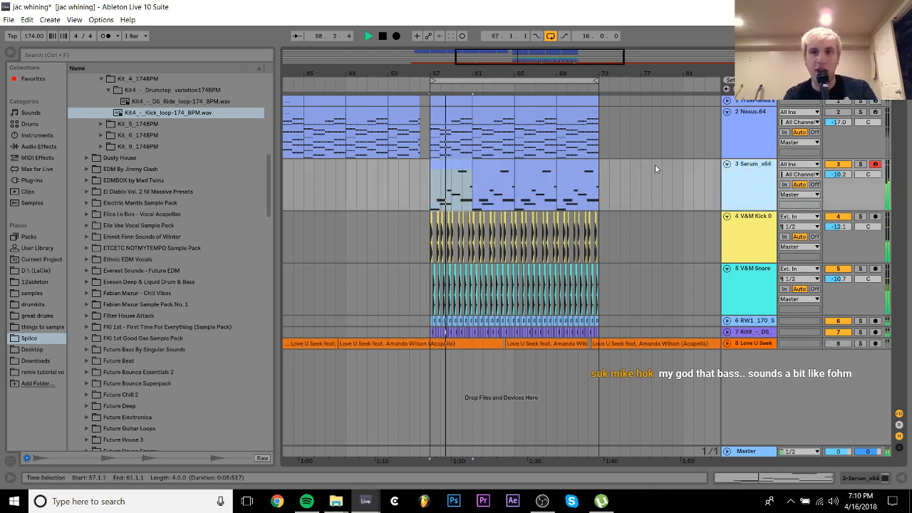
{"action": "left_click_drag", "start_coordinate": [839, 227], "coordinate": [839, 218]}
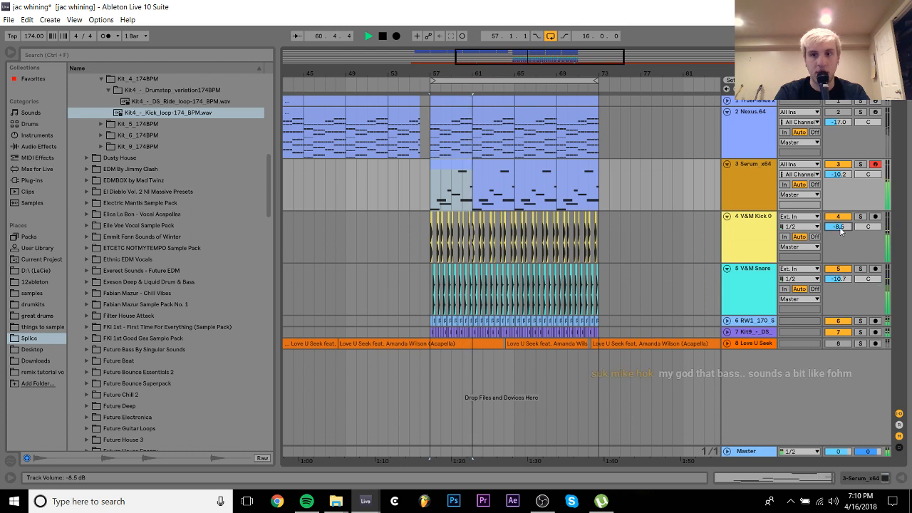
Try the Nexus chords, switch back to TruePianos in their place, and unfold TruePianos to raise its volume to -16.9 dB
{"action": "left_click", "coordinate": [838, 111]}
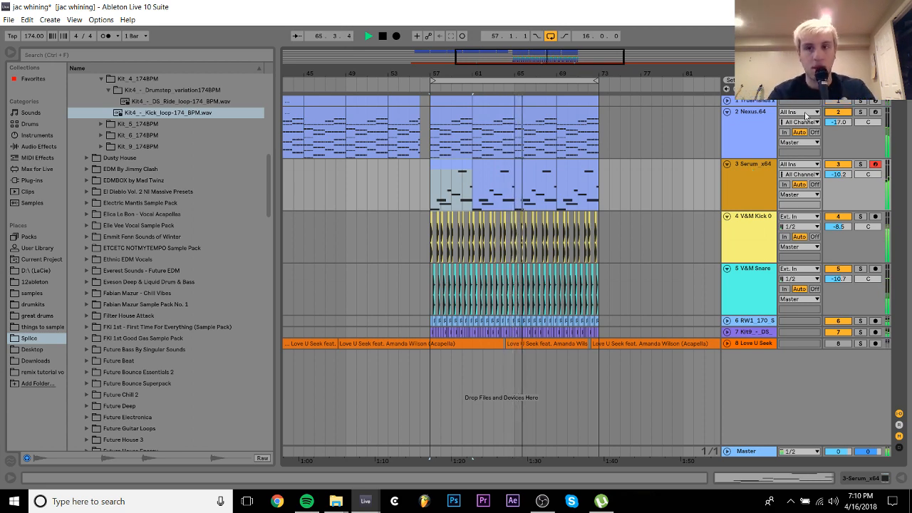
{"action": "left_click", "coordinate": [727, 101]}
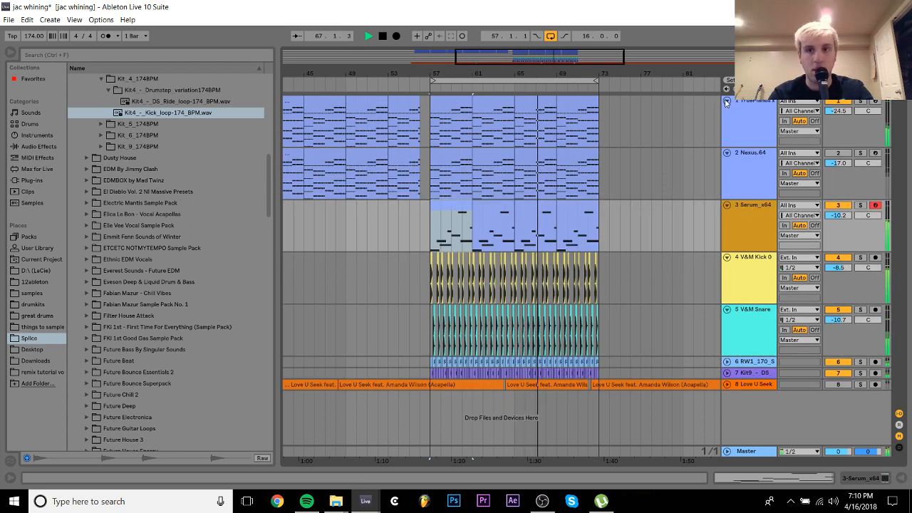
{"action": "left_click_drag", "start_coordinate": [838, 110], "coordinate": [838, 101]}
Activate the Love U Seek acapella track at -9.1 dB and lower TruePianos to -18.4 dB
{"action": "left_click", "coordinate": [840, 389]}
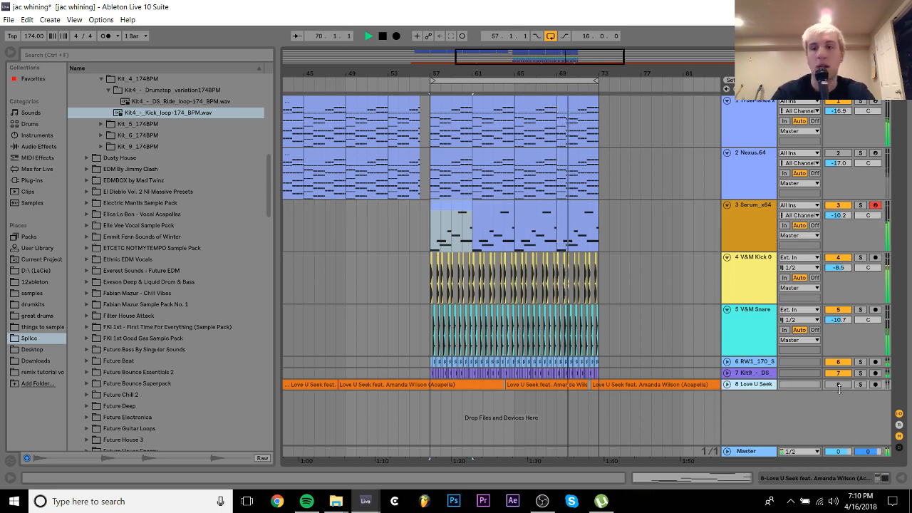
{"action": "left_click", "coordinate": [839, 386]}
{"action": "left_click_drag", "start_coordinate": [838, 111], "coordinate": [838, 115]}
{"action": "left_click", "coordinate": [727, 384]}
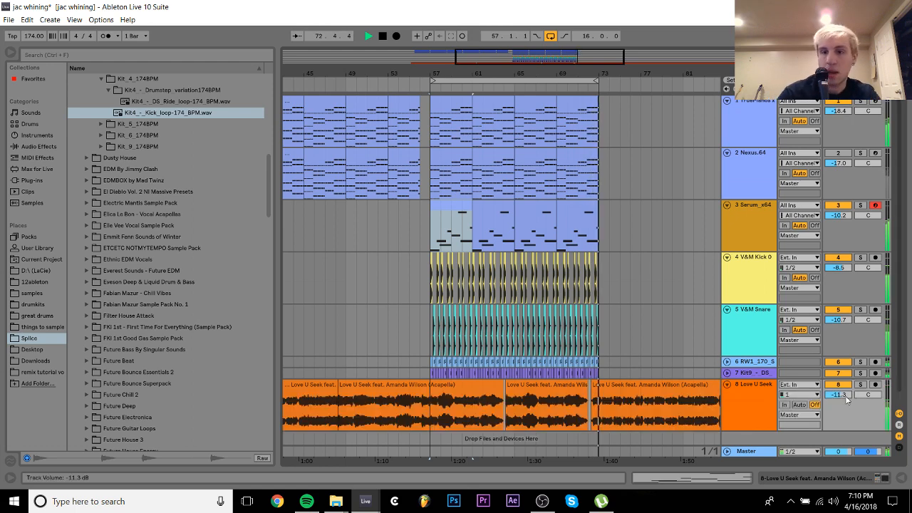
{"action": "left_click_drag", "start_coordinate": [843, 395], "coordinate": [838, 397]}
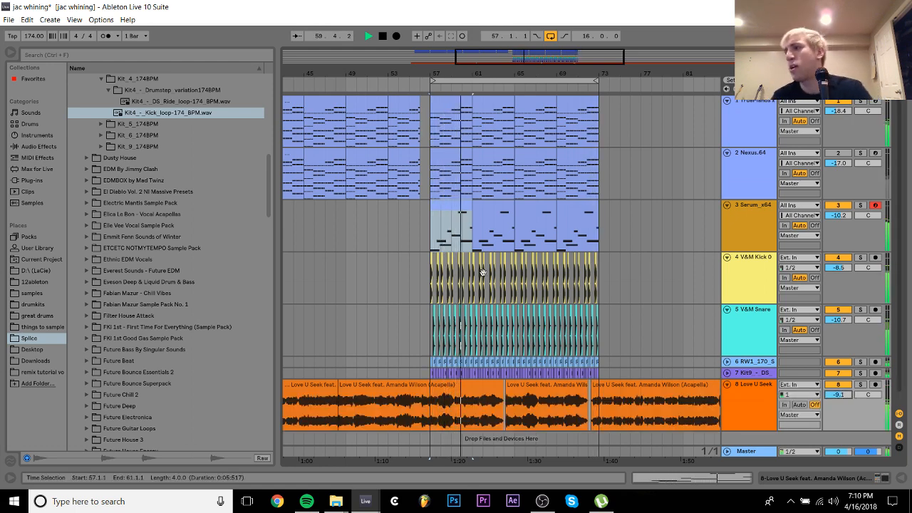
Save the set, and build a 32-bar drum intro from bar 1 with copies of the drop's drum clips, using the Kit9 loop only from bar 17
{"action": "left_click_drag", "start_coordinate": [434, 63], "coordinate": [434, 40]}
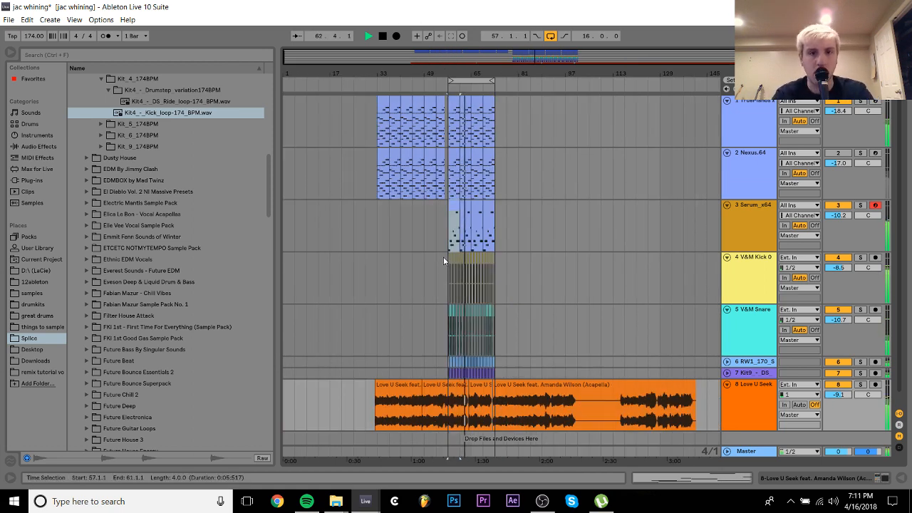
{"action": "left_click_drag", "start_coordinate": [444, 257], "coordinate": [500, 377]}
{"action": "key", "text": "space"}
{"action": "key", "text": "ctrl+s"}
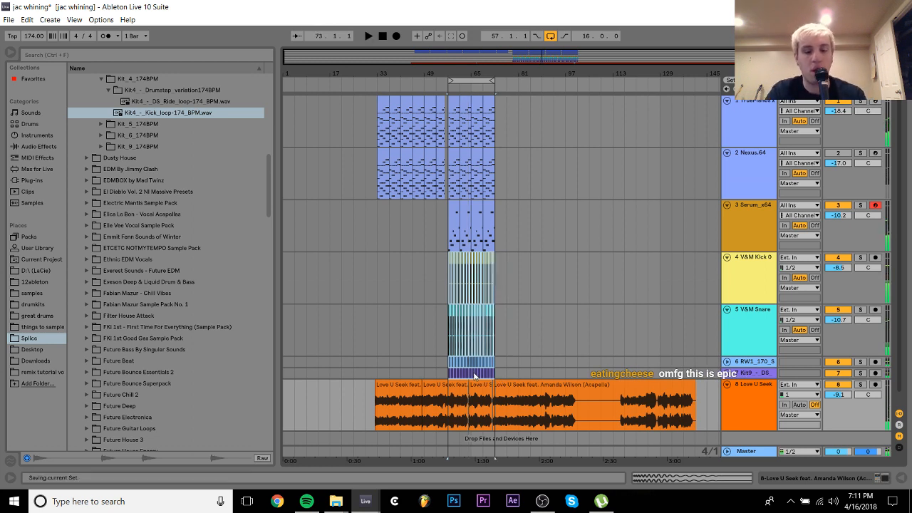
{"action": "left_click", "coordinate": [473, 373]}
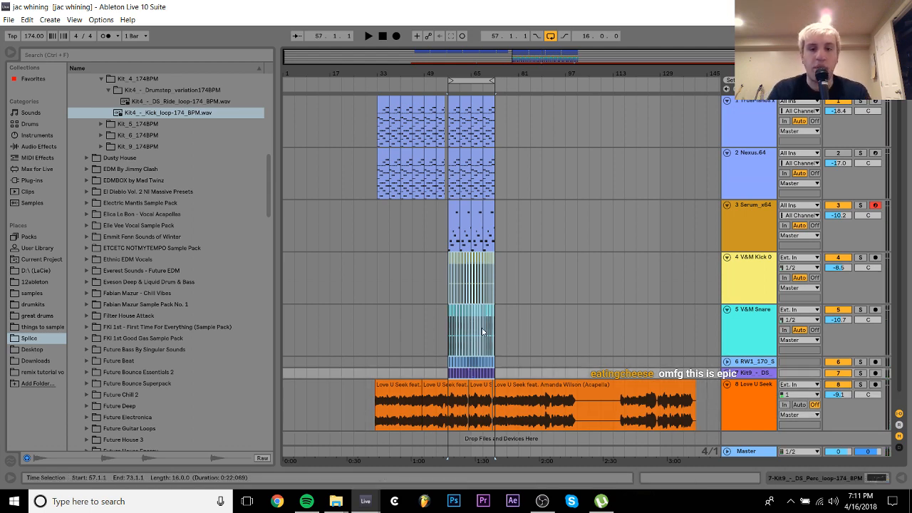
{"action": "left_click_drag", "start_coordinate": [474, 373], "coordinate": [265, 371]}
{"action": "key", "text": "ctrl+d"}
{"action": "key", "text": "space"}
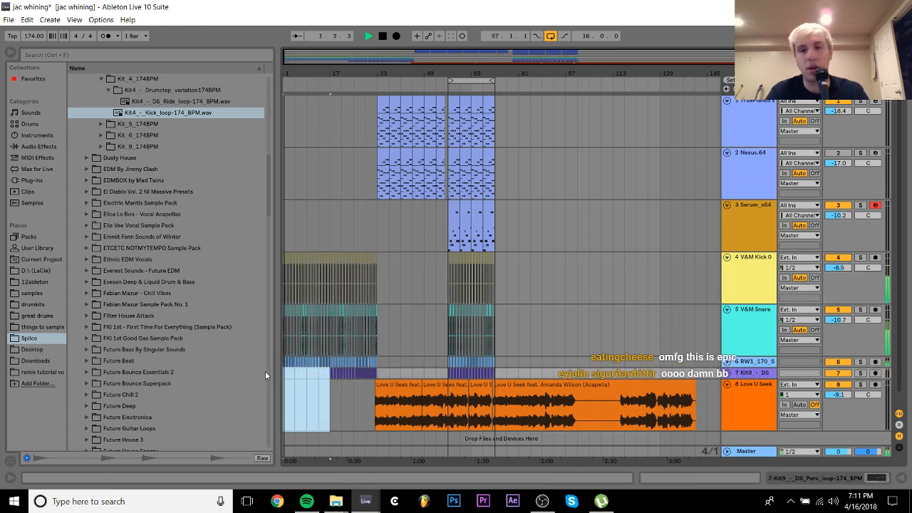
{"action": "left_click", "coordinate": [327, 223]}
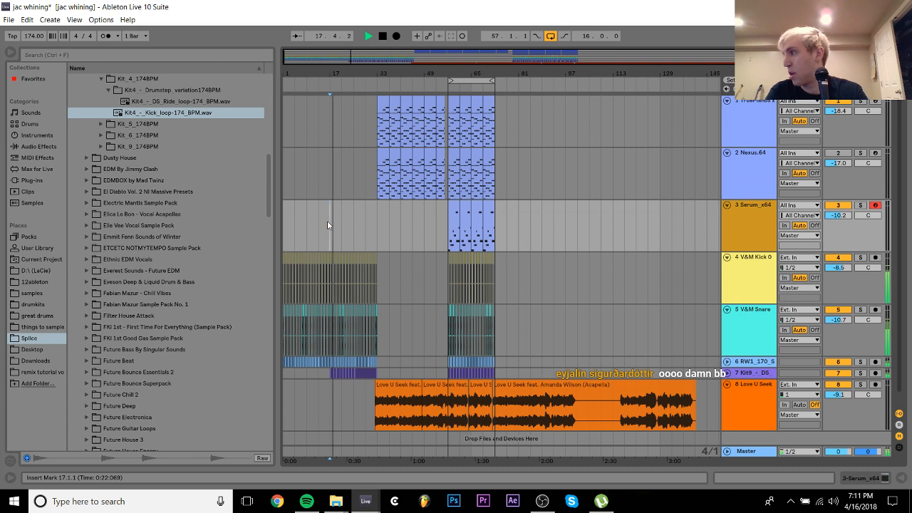
{"action": "key", "text": "space"}
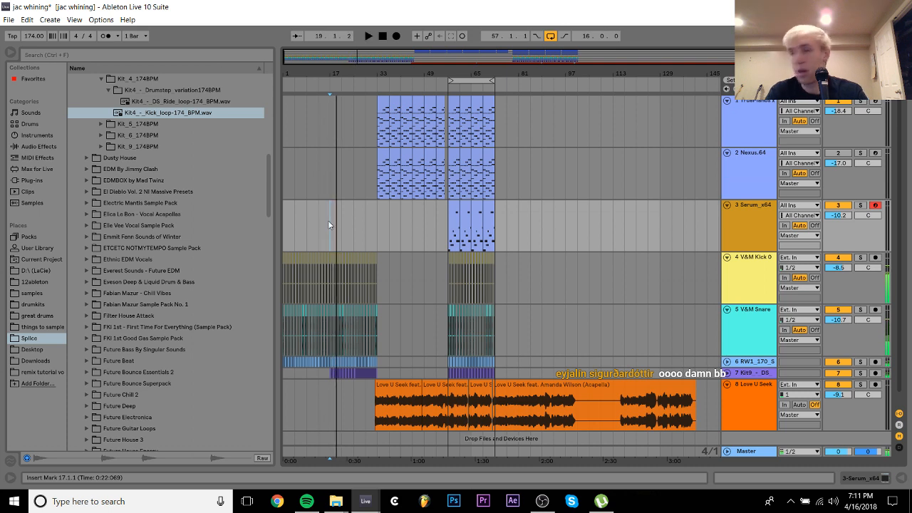
Play the arrangement from the start of the Love U Seek acapella, and stop to focus on the start of the drop
{"action": "left_click", "coordinate": [388, 385]}
{"action": "key", "text": "space"}
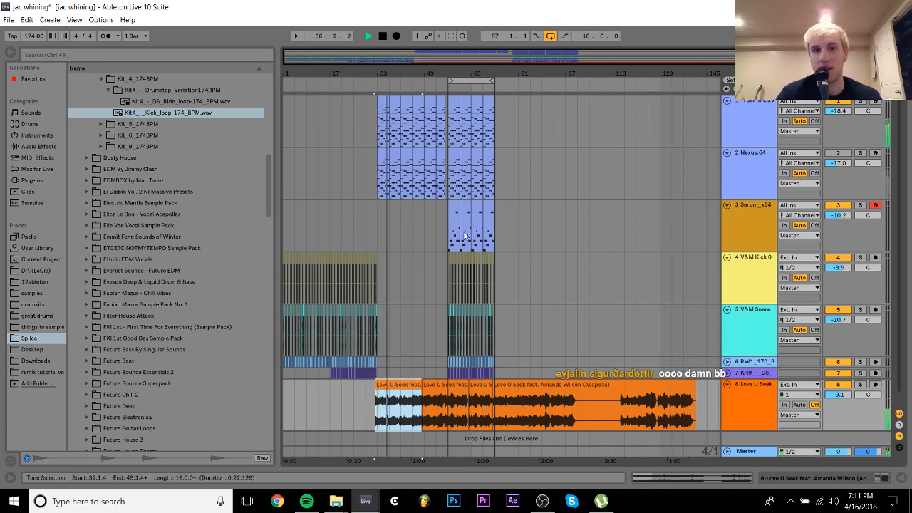
{"action": "left_click_drag", "start_coordinate": [447, 71], "coordinate": [497, 171]}
{"action": "key", "text": "space"}
Try shifting the drop's opening Serum, TruePianos and Nexus notes one beat later to 57.2.1 and deleting the two loops' first beat
{"action": "left_click_drag", "start_coordinate": [521, 71], "coordinate": [504, 118]}
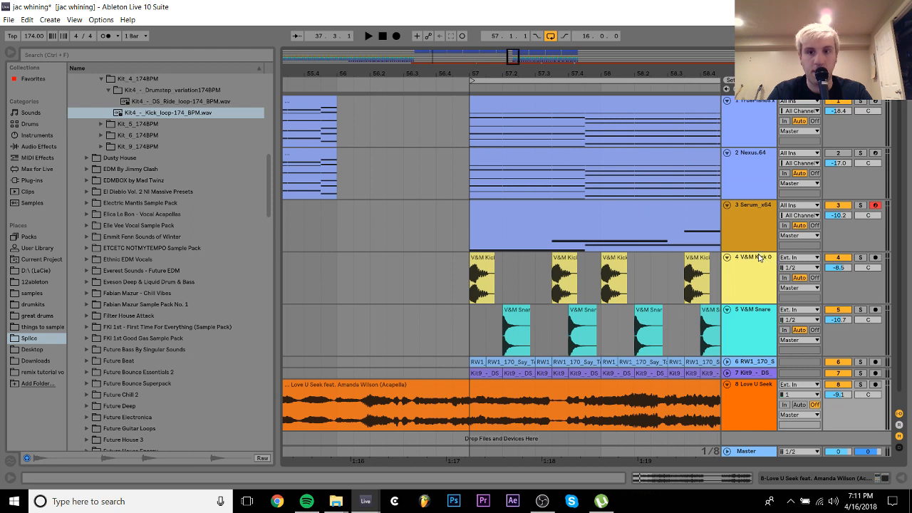
{"action": "left_click_drag", "start_coordinate": [552, 229], "coordinate": [528, 230]}
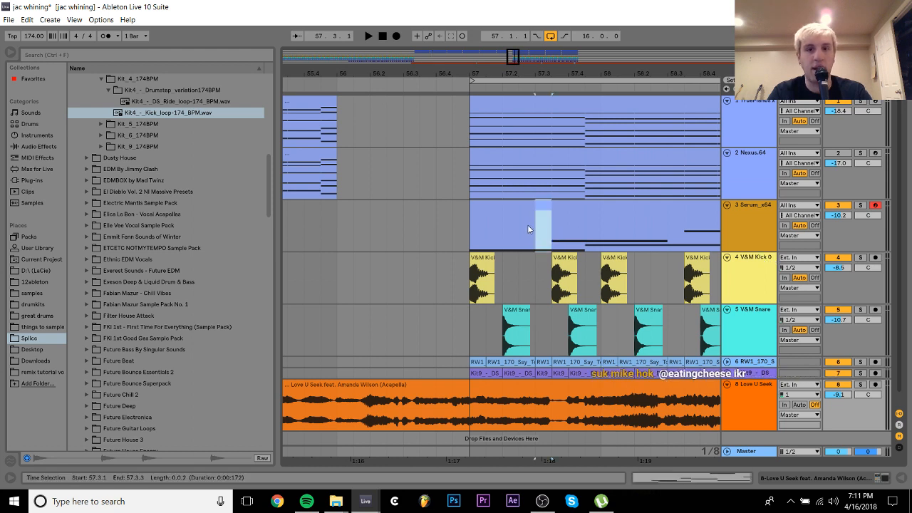
{"action": "left_click", "coordinate": [485, 208]}
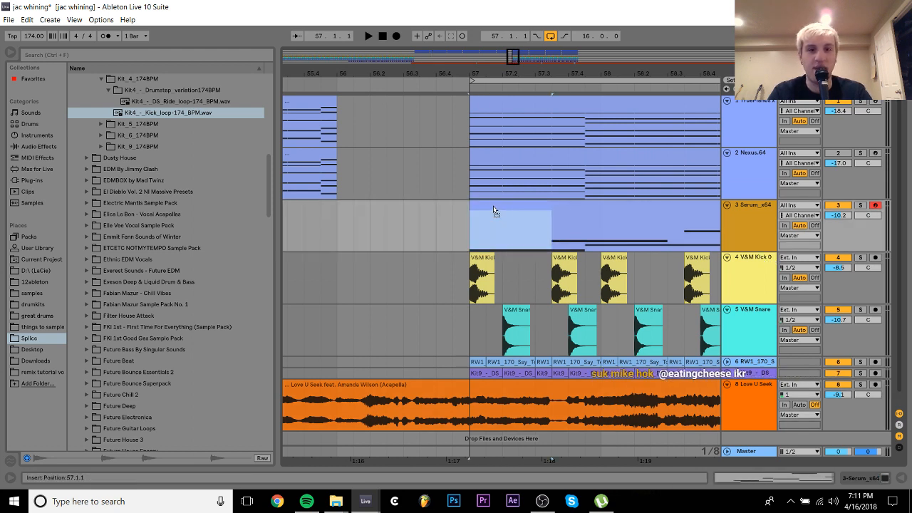
{"action": "left_click_drag", "start_coordinate": [505, 212], "coordinate": [521, 206]}
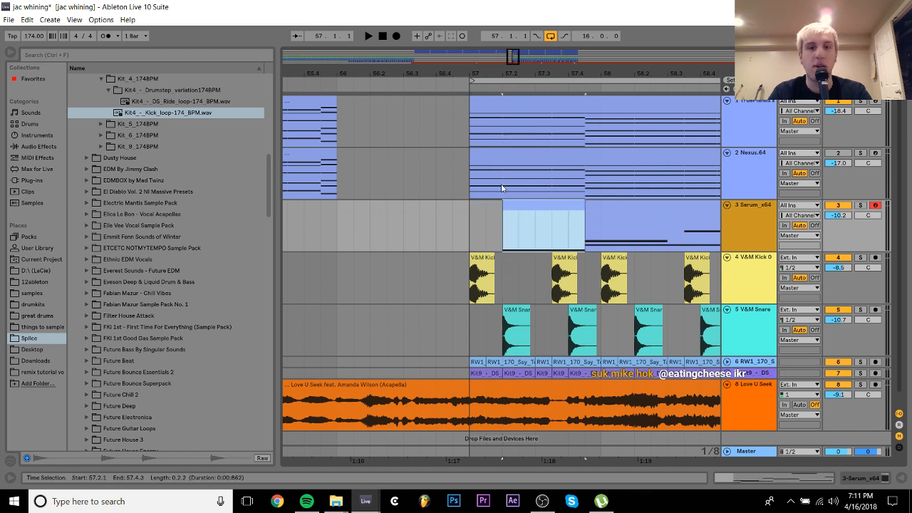
{"action": "left_click_drag", "start_coordinate": [557, 194], "coordinate": [533, 105]}
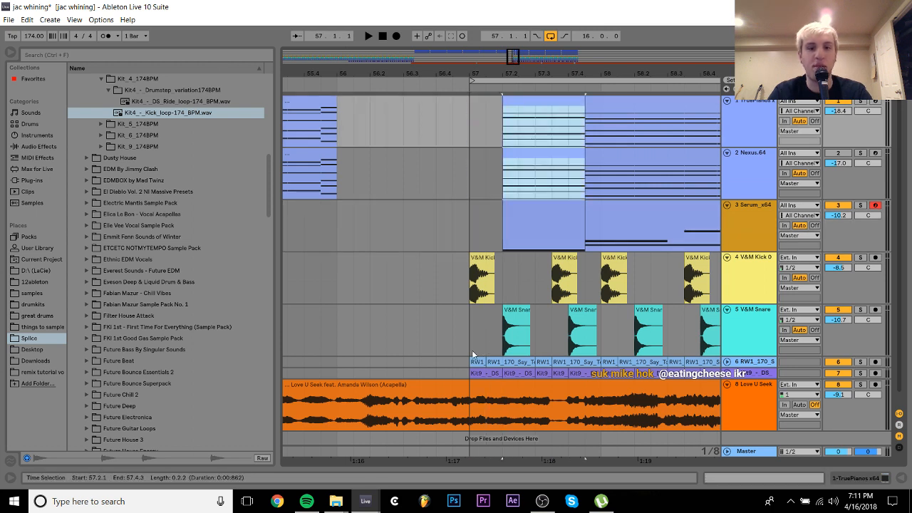
{"action": "left_click_drag", "start_coordinate": [463, 363], "coordinate": [503, 372]}
{"action": "key", "text": "Delete"}
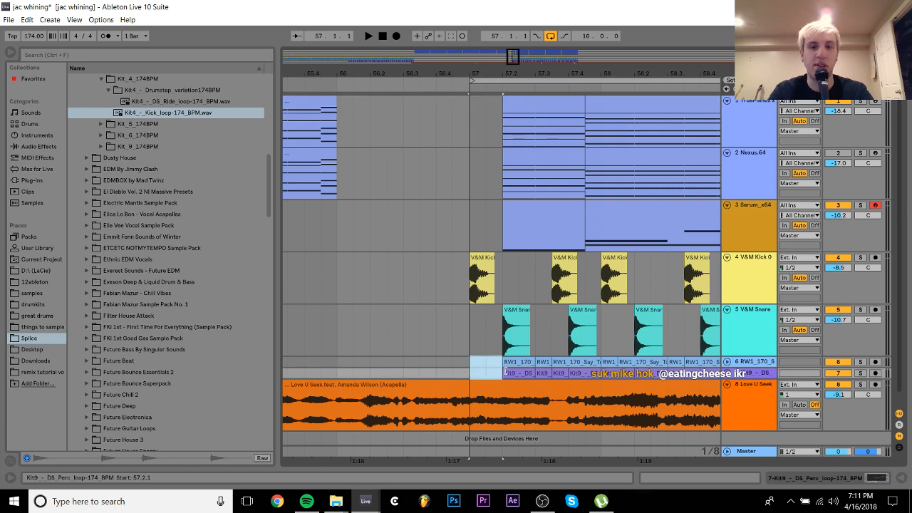
Play into the drop from bar 55, and undo the loop deletion and the one-beat shifts of the bass and chords
{"action": "left_click", "coordinate": [306, 231]}
{"action": "key", "text": "space"}
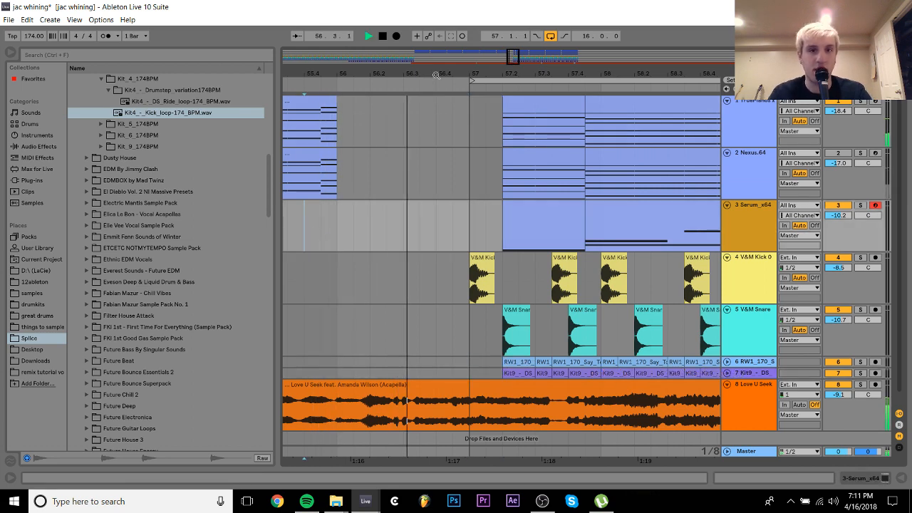
{"action": "left_click_drag", "start_coordinate": [436, 74], "coordinate": [431, 69]}
{"action": "key", "text": "space"}
{"action": "key", "text": "ctrl+z"}
{"action": "key", "text": "ctrl+z"}
{"action": "key", "text": "ctrl+z"}
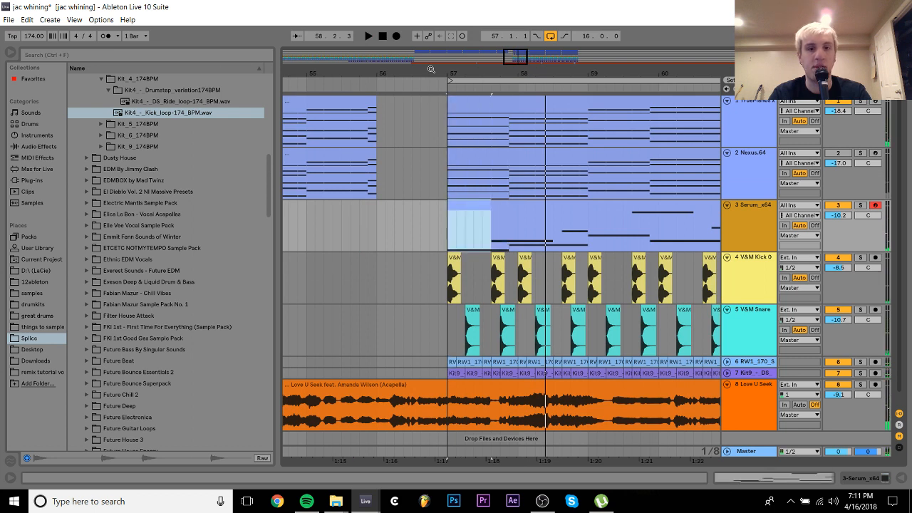
Play into the drop, briefly solo TruePianos to compare the chord sounds, and activate Nexus with TruePianos muted
{"action": "left_click", "coordinate": [402, 108]}
{"action": "key", "text": "space"}
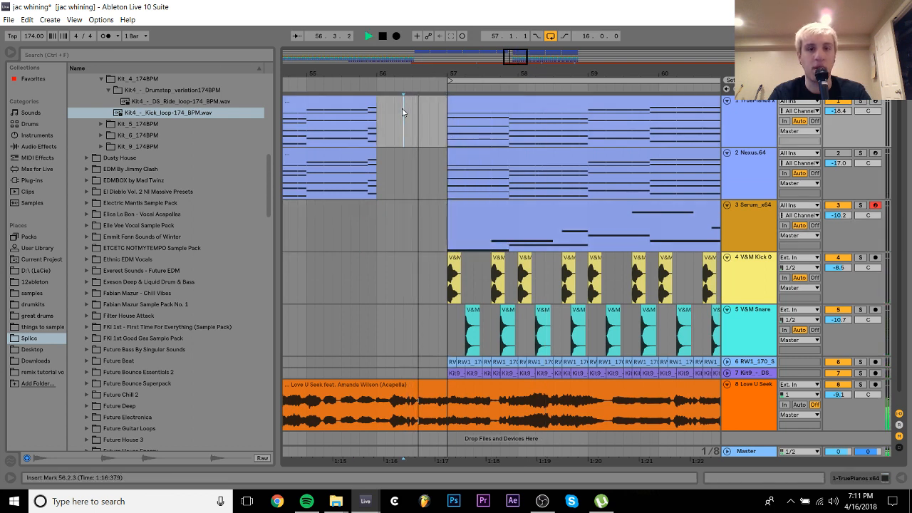
{"action": "left_click", "coordinate": [523, 104]}
{"action": "left_click", "coordinate": [861, 101]}
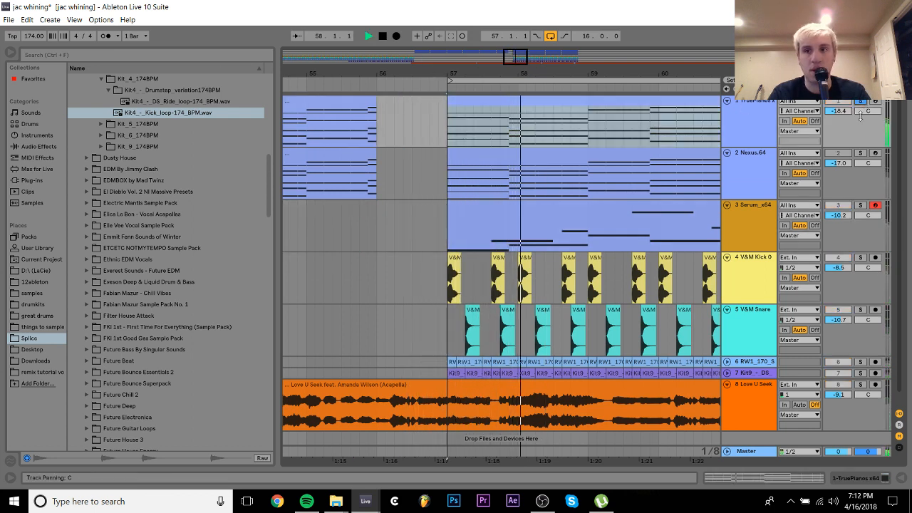
{"action": "left_click", "coordinate": [861, 154]}
{"action": "left_click", "coordinate": [862, 154]}
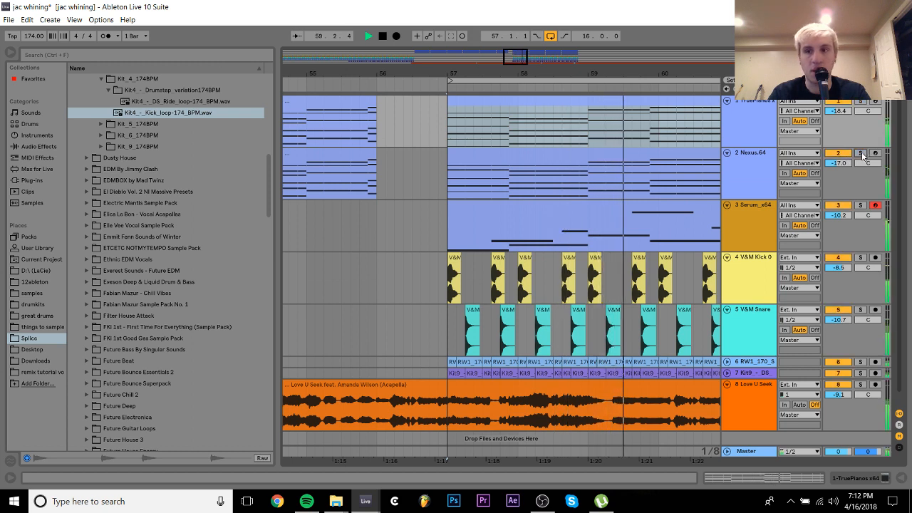
{"action": "left_click", "coordinate": [840, 102]}
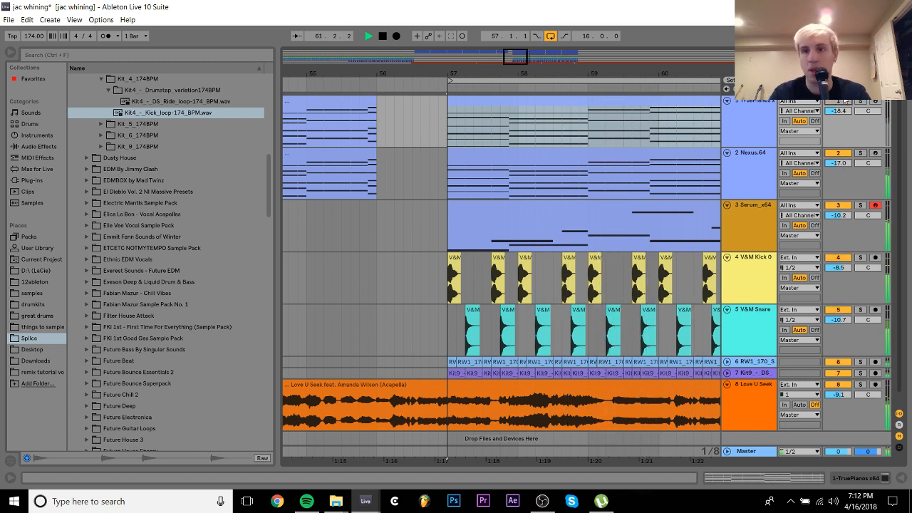
Raise the volumes of Serum to -8.0 dB, V&M Kick to -5.0 dB and V&M Snare to -10.4 dB
{"action": "left_click", "coordinate": [760, 158]}
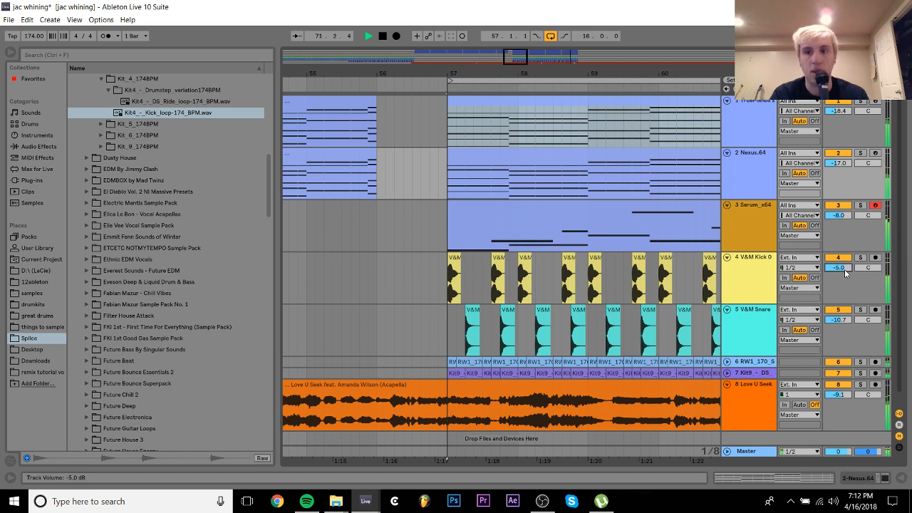
{"action": "left_click", "coordinate": [755, 321]}
{"action": "left_click_drag", "start_coordinate": [836, 322], "coordinate": [837, 321]}
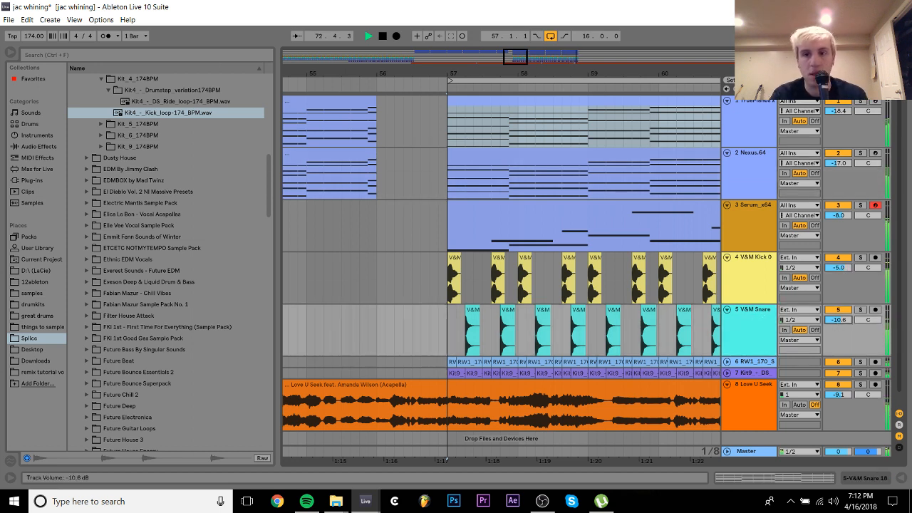
Stop playback, unfold the RW1_170 loop track, and try clearing the RW1_170 and Kit9 loops from 64.4.1 to 65.1.1
{"action": "mouse_move", "coordinate": [519, 63]}
{"action": "left_mouse_down"}
{"action": "mouse_move", "coordinate": [506, 63]}
{"action": "mouse_move", "coordinate": [509, 71]}
{"action": "left_mouse_up"}
{"action": "key", "text": "space"}
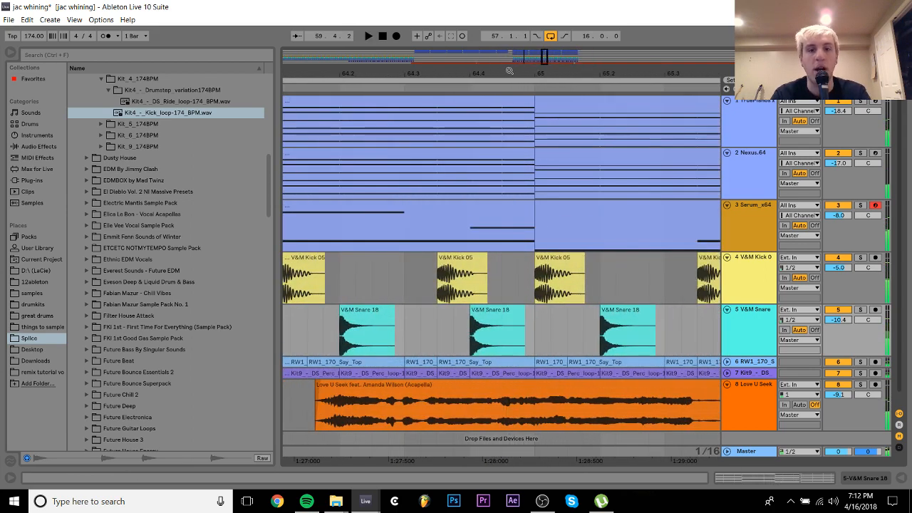
{"action": "left_click", "coordinate": [727, 361]}
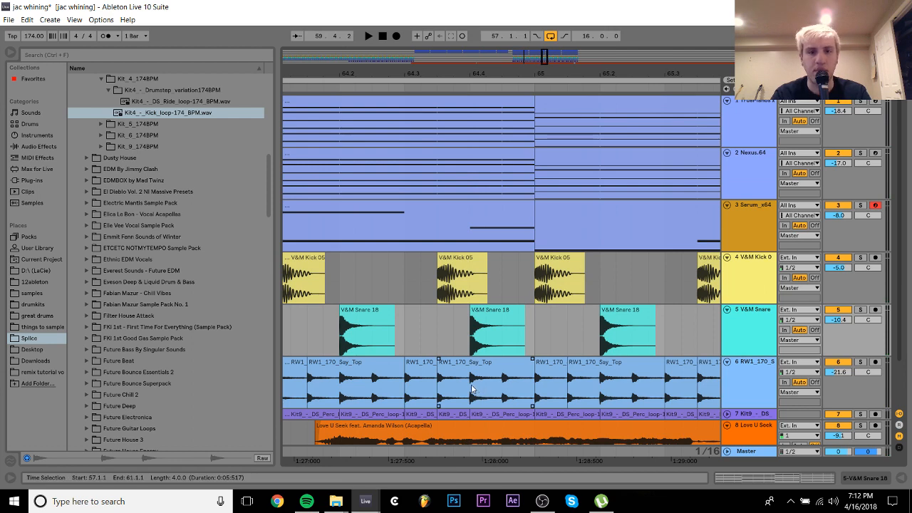
{"action": "left_click_drag", "start_coordinate": [515, 401], "coordinate": [535, 417]}
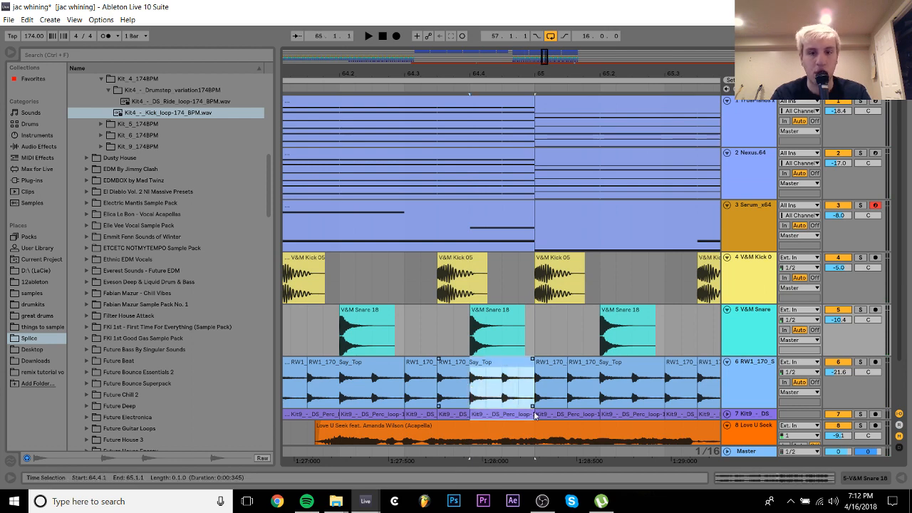
{"action": "key", "text": "Delete"}
{"action": "key", "text": "minus"}
{"action": "key", "text": "minus"}
{"action": "key", "text": "minus"}
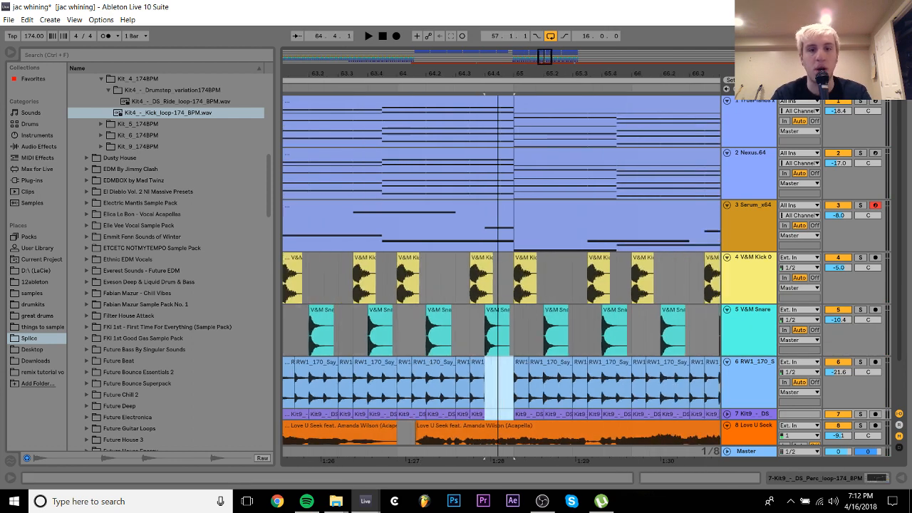
Play across the loop gap from bar 62 and undo the deletion before bar 65
{"action": "left_click", "coordinate": [434, 277]}
{"action": "key", "text": "space"}
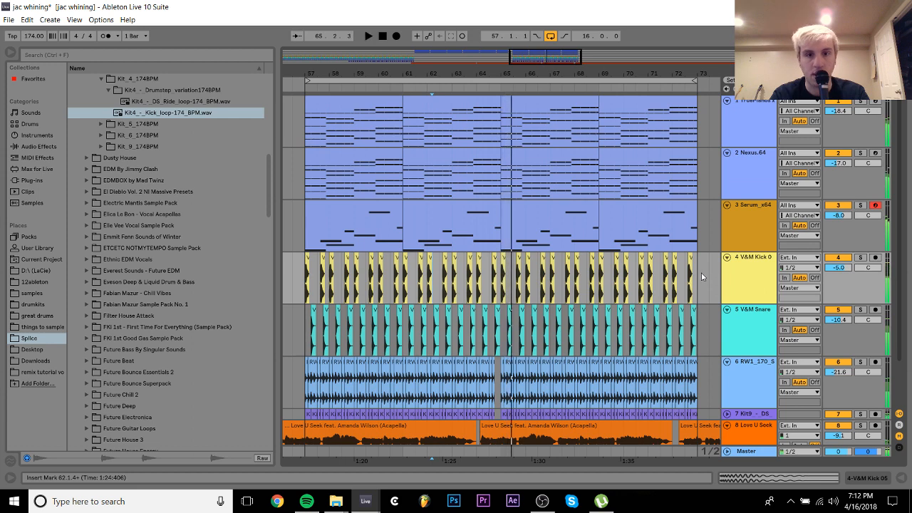
{"action": "key", "text": "space"}
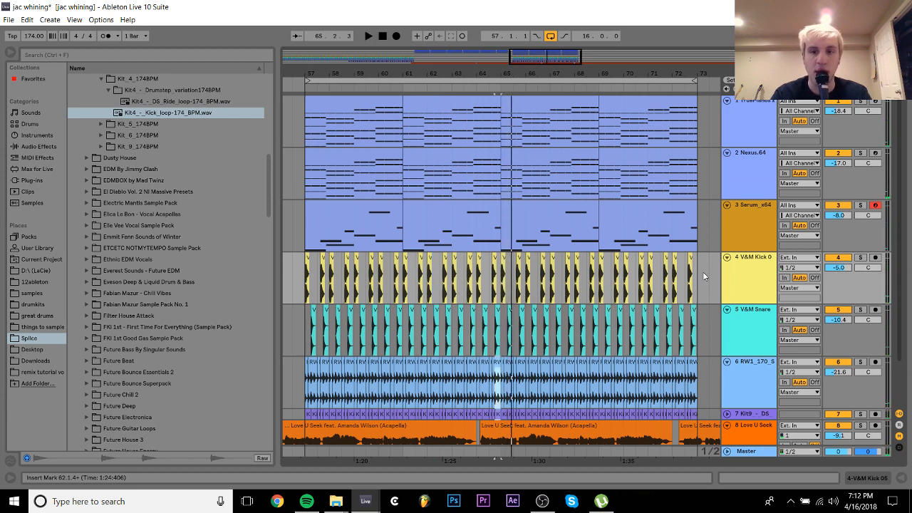
Clear the V&M Kick hit from 72.3.3 and the V&M Snare, RW1_170 and Kit9 clips from 72.1.1 at the drop's end
{"action": "left_click", "coordinate": [691, 274]}
{"action": "left_click", "coordinate": [704, 330], "text": "shift"}
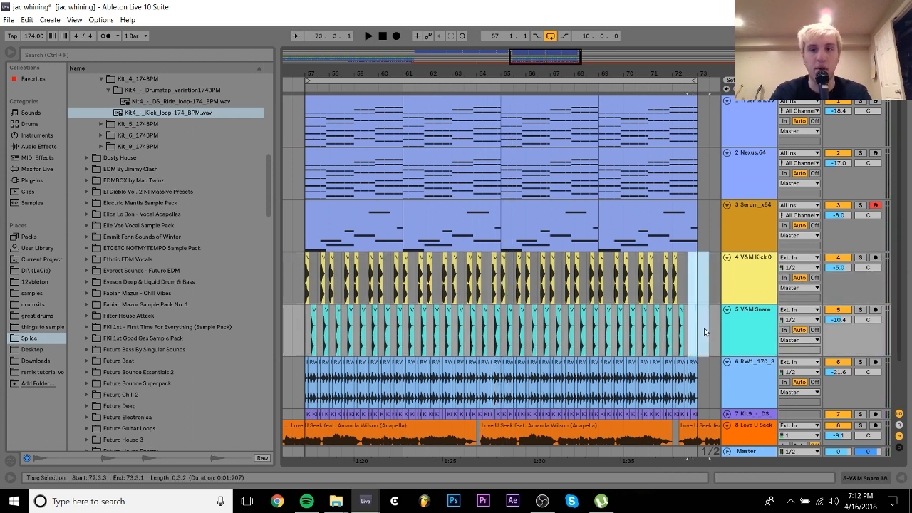
{"action": "left_click", "coordinate": [676, 319]}
{"action": "left_click", "coordinate": [708, 395], "text": "shift"}
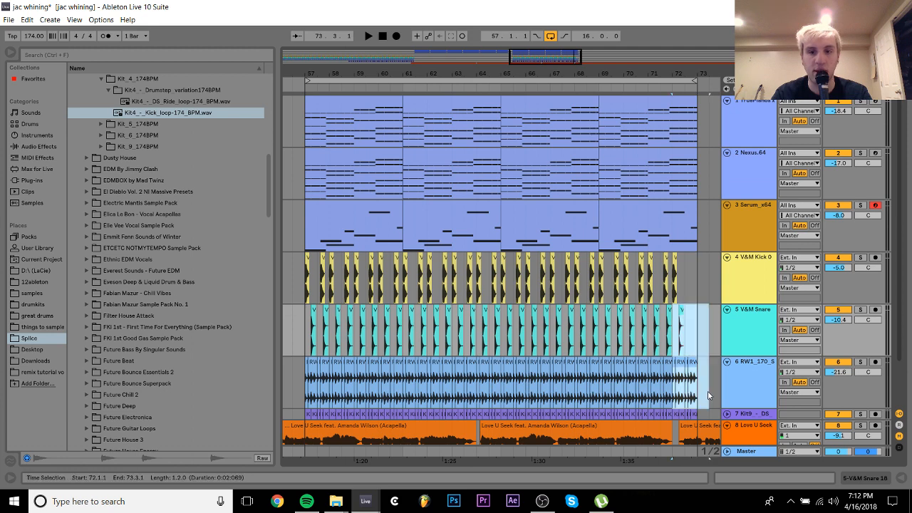
{"action": "key", "text": "Delete"}
Play the drop from bar 70, fold the RW1_170 track, and lower the V&M Kick volume to -7.4 dB
{"action": "left_click", "coordinate": [746, 300]}
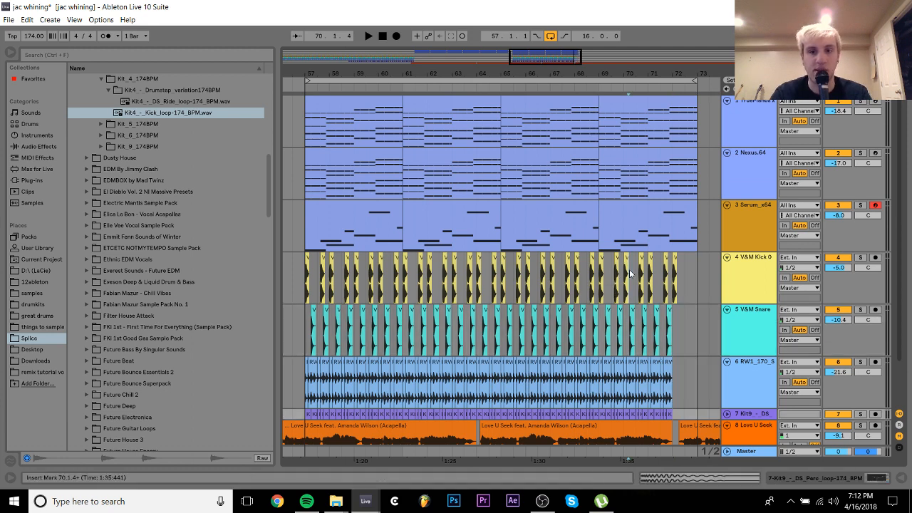
{"action": "key", "text": "space"}
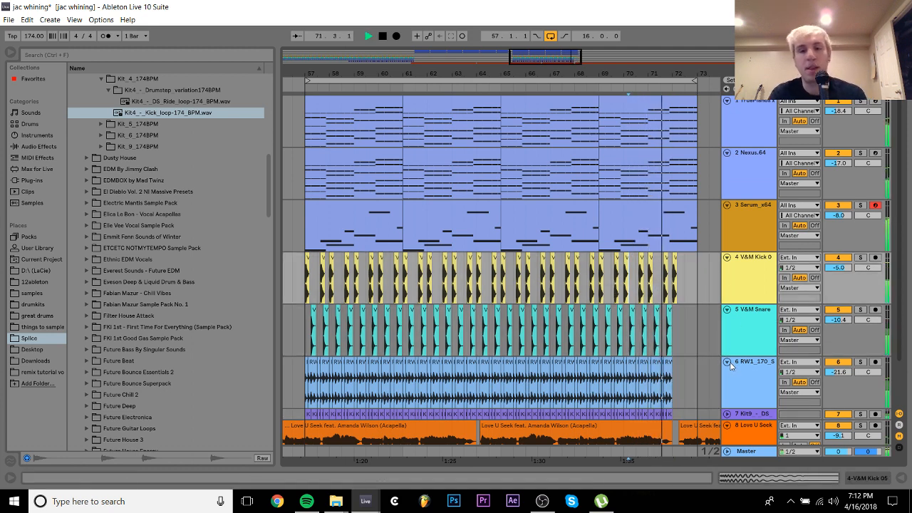
{"action": "left_click", "coordinate": [727, 362]}
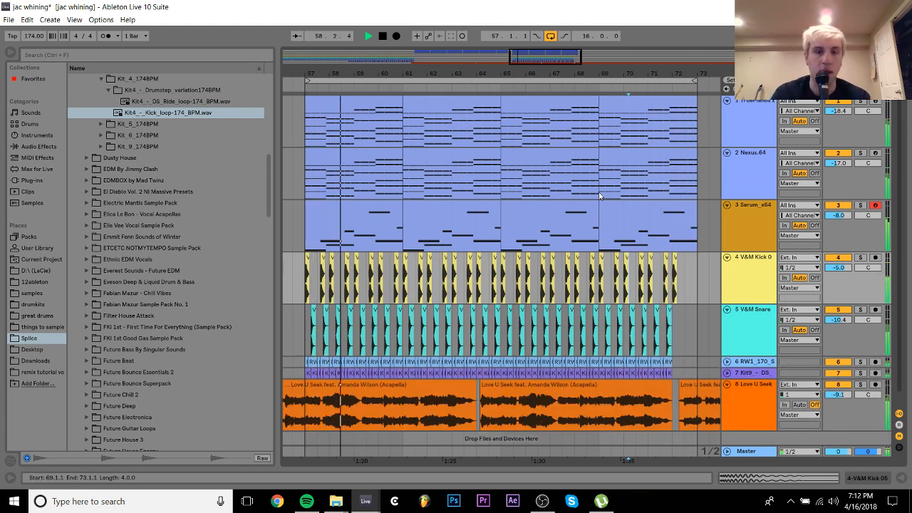
{"action": "left_click_drag", "start_coordinate": [839, 268], "coordinate": [838, 285]}
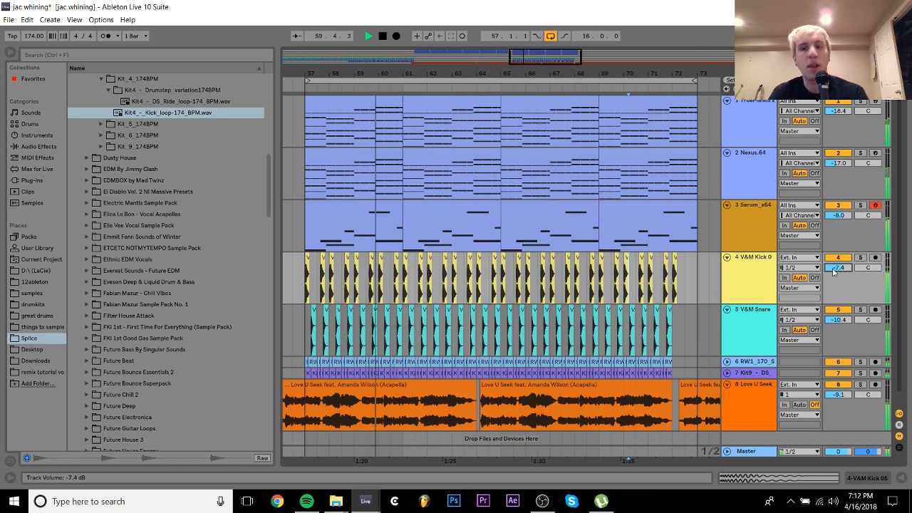
Stop playback and insert a new MIDI track directly below V&M Kick
{"action": "left_click", "coordinate": [759, 265]}
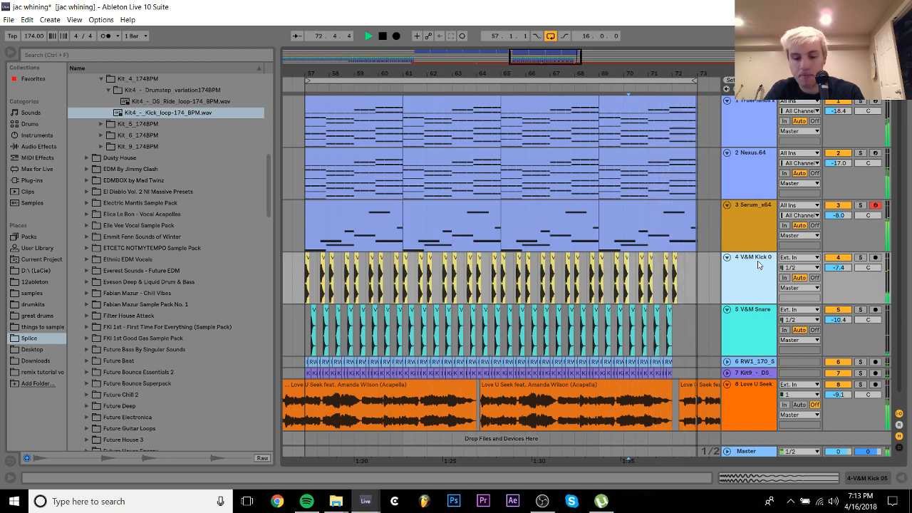
{"action": "key", "text": "space"}
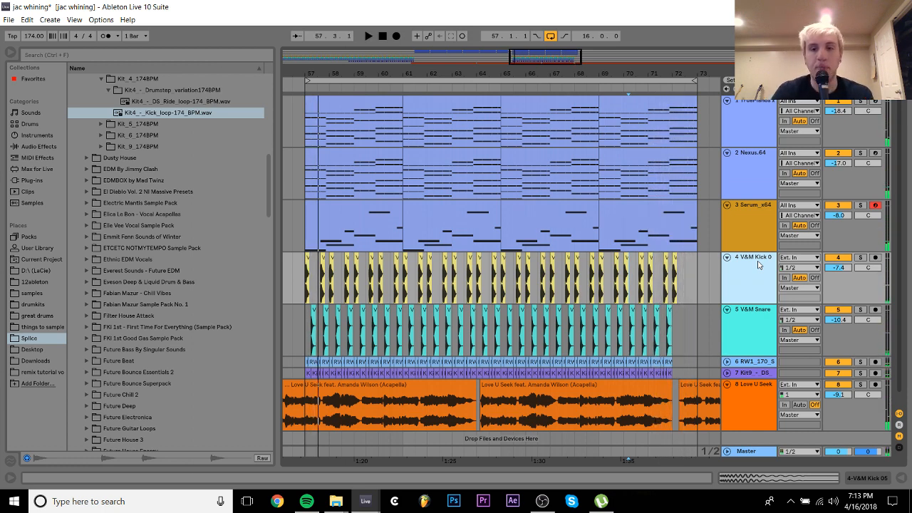
{"action": "key", "text": "ctrl+shift+t"}
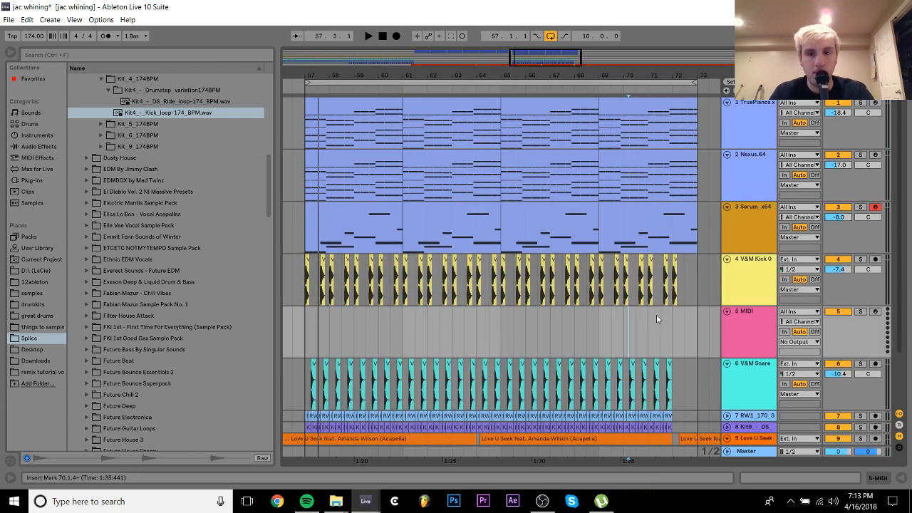
Play from 57.1.1 with V&M Kick soloed, then stop playback near bar 59
{"action": "key", "text": "space"}
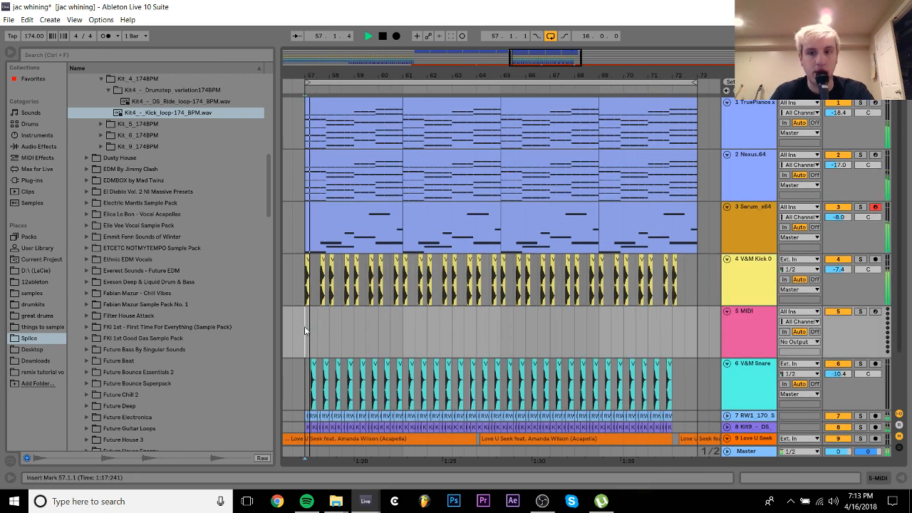
{"action": "left_click", "coordinate": [860, 260]}
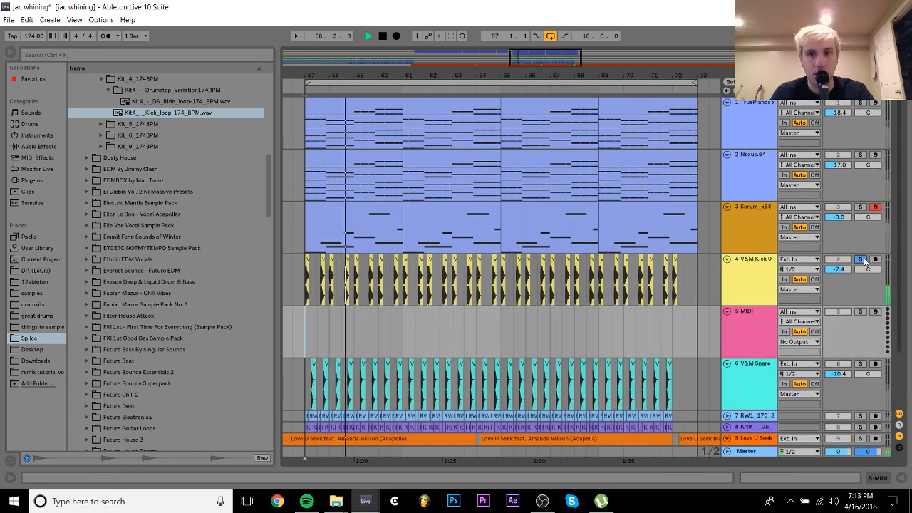
{"action": "key", "text": "space"}
{"action": "left_click_drag", "start_coordinate": [312, 67], "coordinate": [313, 74]}
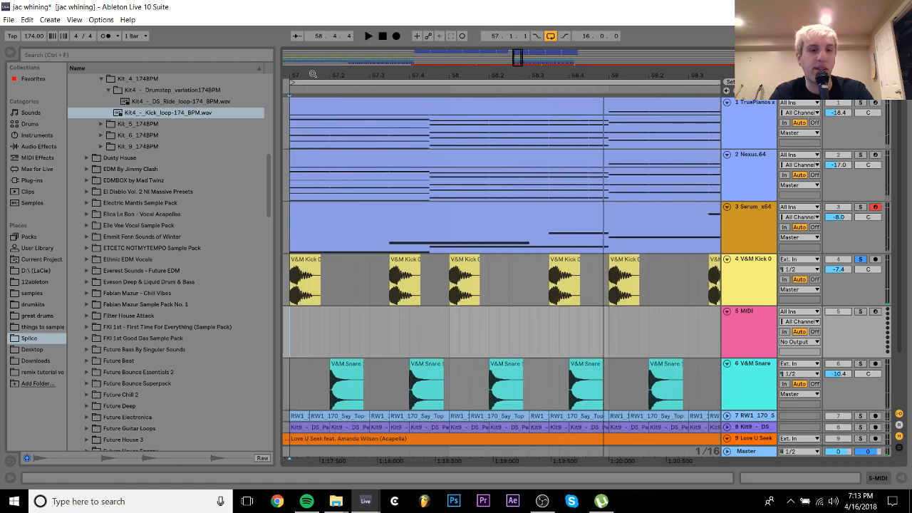
Browse the samples folder to V&M Drum & Bass Samples Vol.2 and expand its V&M2 - Single Hit Drums folder
{"action": "left_click", "coordinate": [30, 293]}
{"action": "scroll", "coordinate": [204, 326], "scroll_direction": "down", "scroll_amount": 15}
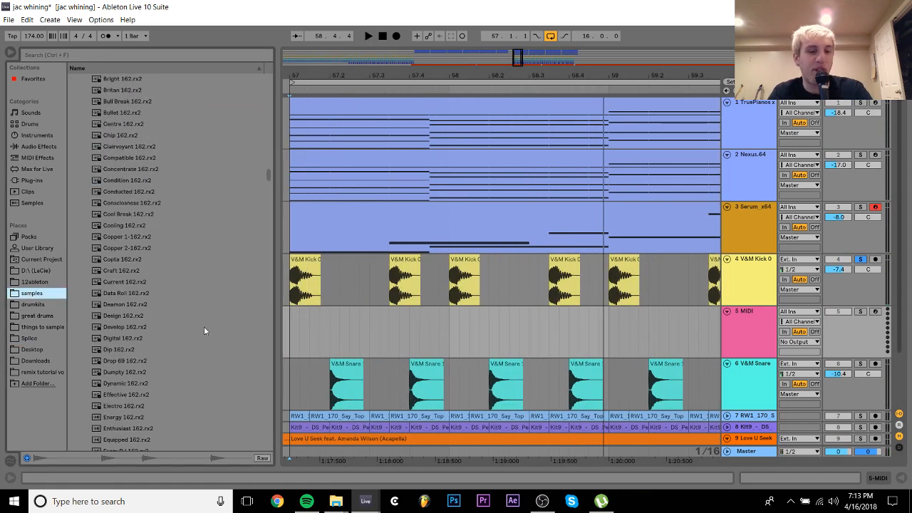
{"action": "left_click_drag", "start_coordinate": [270, 214], "coordinate": [260, 276]}
{"action": "left_click", "coordinate": [128, 335]}
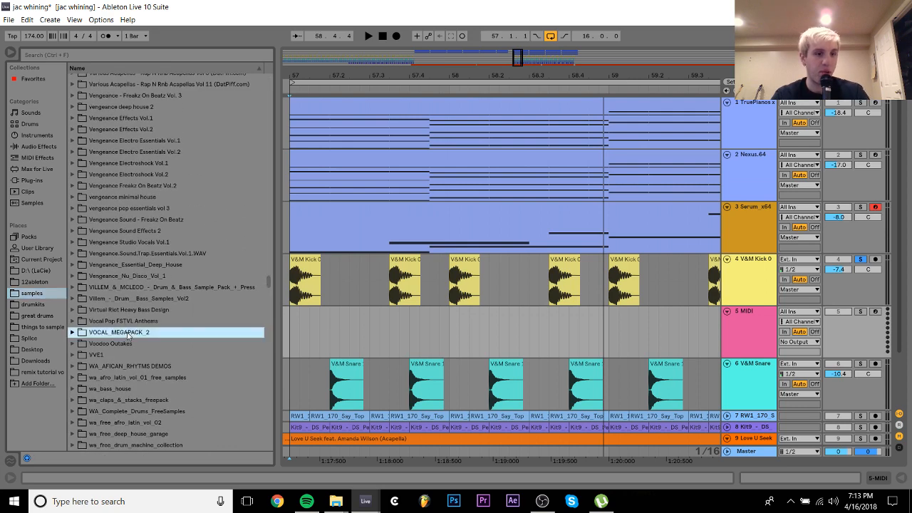
{"action": "key", "text": "Up"}
{"action": "key", "text": "Up"}
{"action": "key", "text": "Up"}
{"action": "key", "text": "Right"}
{"action": "key", "text": "Down"}
{"action": "key", "text": "Down"}
{"action": "key", "text": "Down"}
{"action": "key", "text": "Down"}
{"action": "key", "text": "Down"}
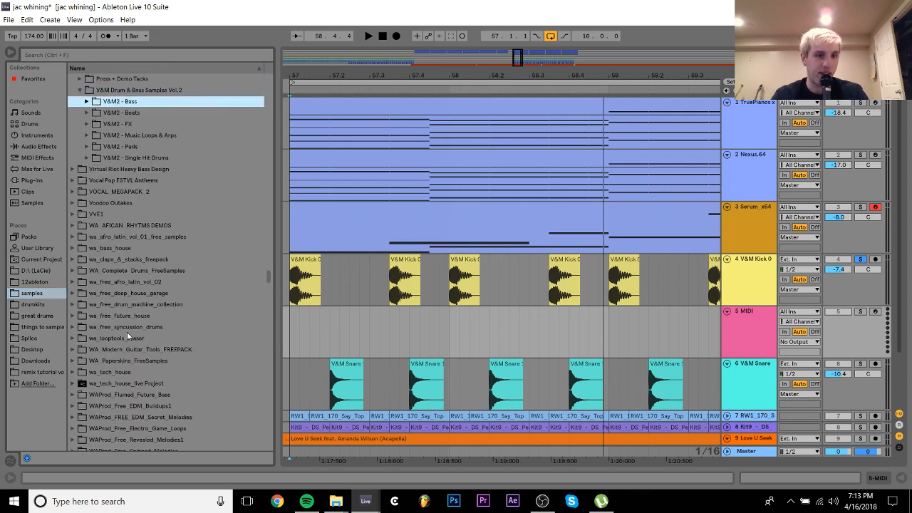
{"action": "key", "text": "Down"}
{"action": "key", "text": "Down"}
{"action": "key", "text": "Down"}
{"action": "key", "text": "Right"}
{"action": "key", "text": "Down"}
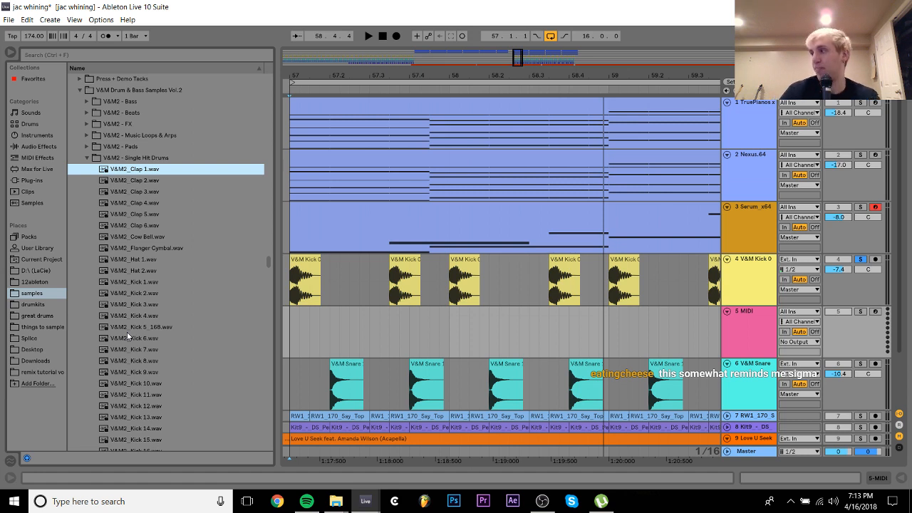
Audition the V&M2 kick samples between V&M2_Kick 3.wav and V&M2_Kick 10.wav
{"action": "left_click", "coordinate": [129, 331]}
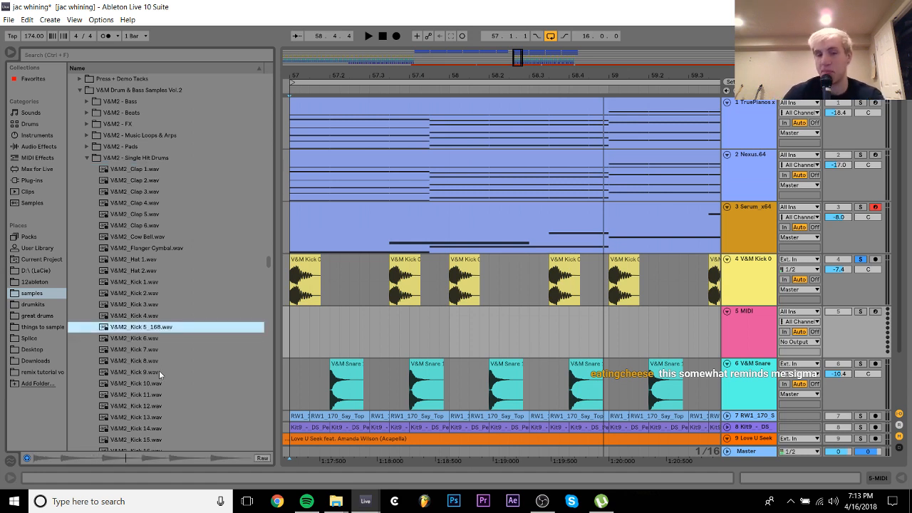
{"action": "key", "text": "Down"}
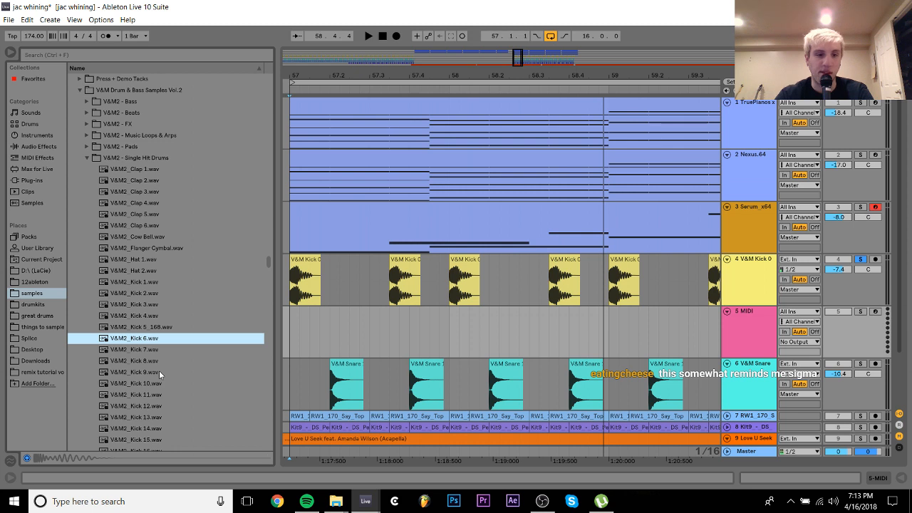
{"action": "key", "text": "Up"}
{"action": "key", "text": "Up"}
{"action": "key", "text": "Up"}
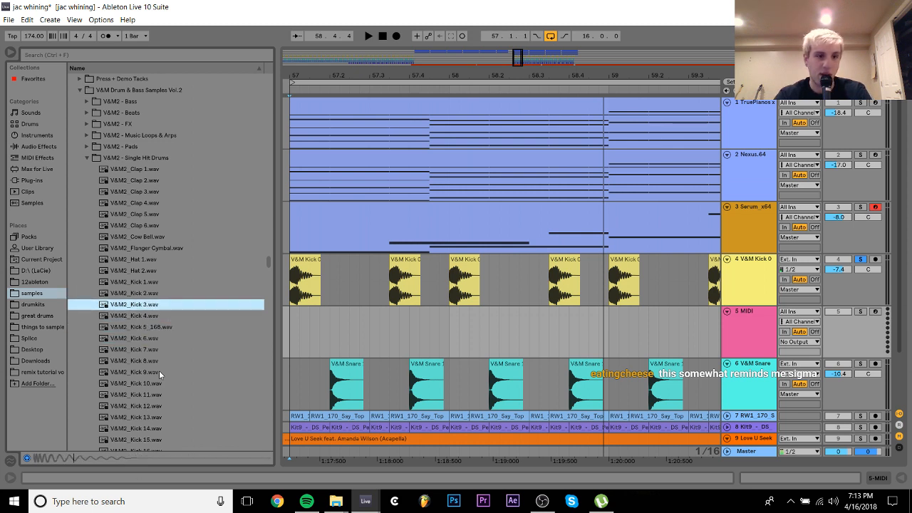
{"action": "key", "text": "Down"}
{"action": "key", "text": "Down"}
{"action": "key", "text": "Down"}
{"action": "key", "text": "Down"}
{"action": "key", "text": "Down"}
{"action": "key", "text": "Down"}
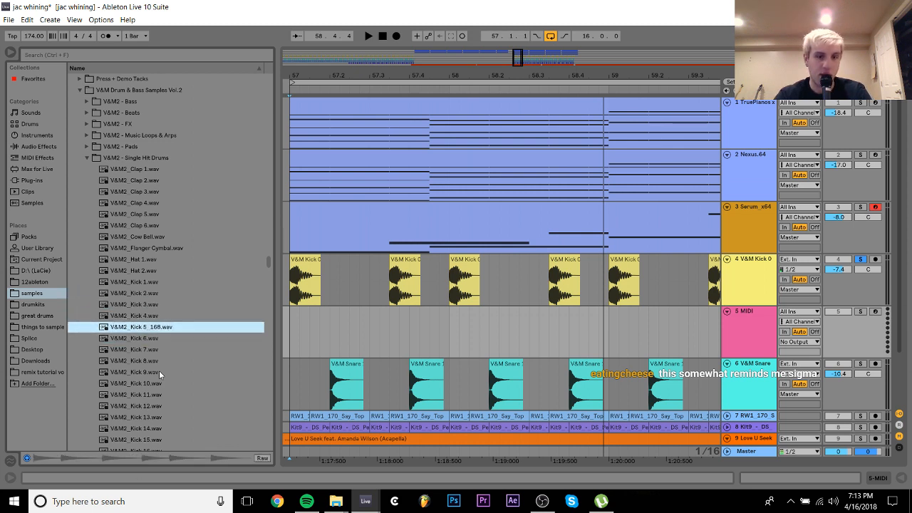
{"action": "key", "text": "Down"}
{"action": "key", "text": "Down"}
{"action": "key", "text": "Down"}
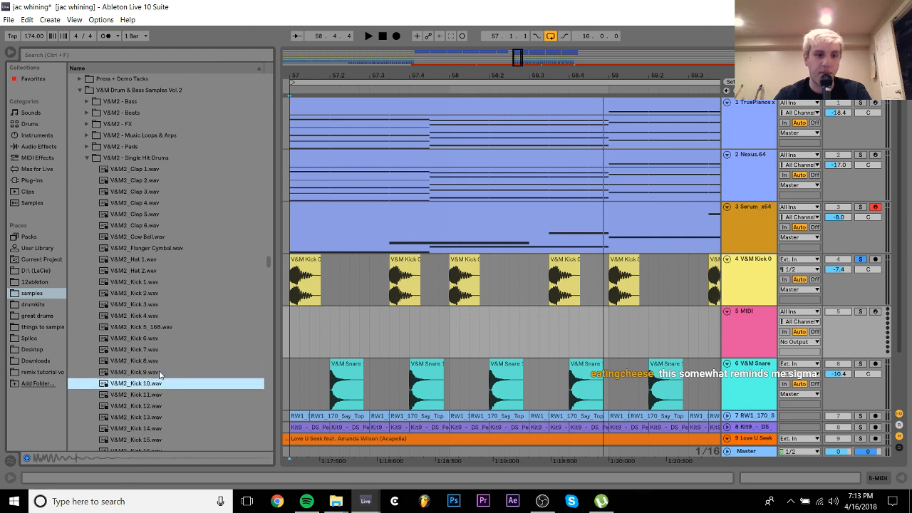
Place V&M2_Kick 4.wav at 57.1.1 on the new track and show its audio effects chain
{"action": "left_click", "coordinate": [143, 315]}
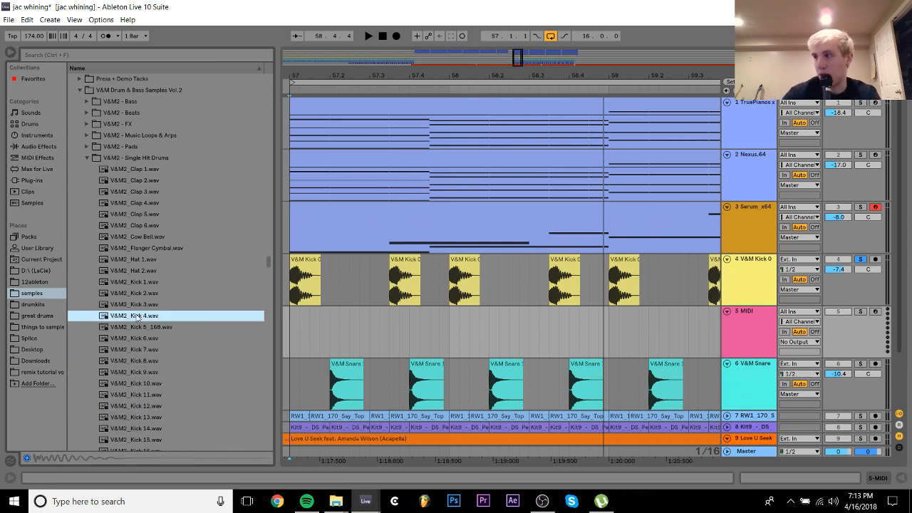
{"action": "left_click_drag", "start_coordinate": [137, 318], "coordinate": [298, 324]}
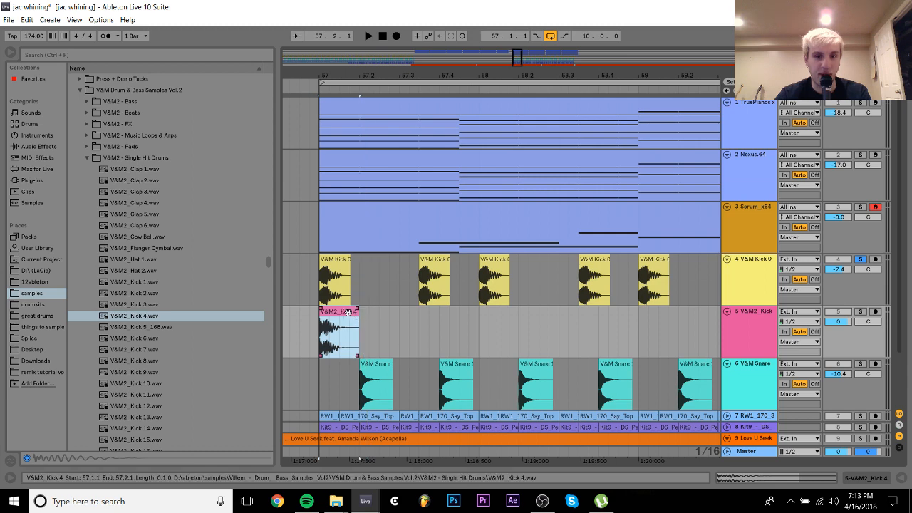
{"action": "double_click", "coordinate": [342, 314]}
{"action": "left_click", "coordinate": [883, 479]}
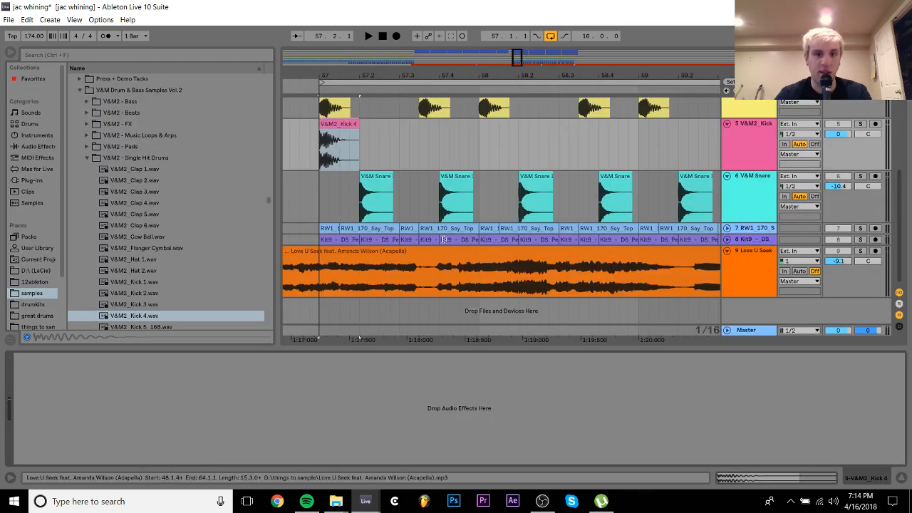
Duplicate the V&M2_Kick 4 clip into a two-bar pattern from 57.1.1 to 59.1.1, matching the V&M Kick hits
{"action": "left_click", "coordinate": [421, 150], "text": "shift"}
{"action": "key", "text": "ctrl+d"}
{"action": "left_click", "coordinate": [477, 152]}
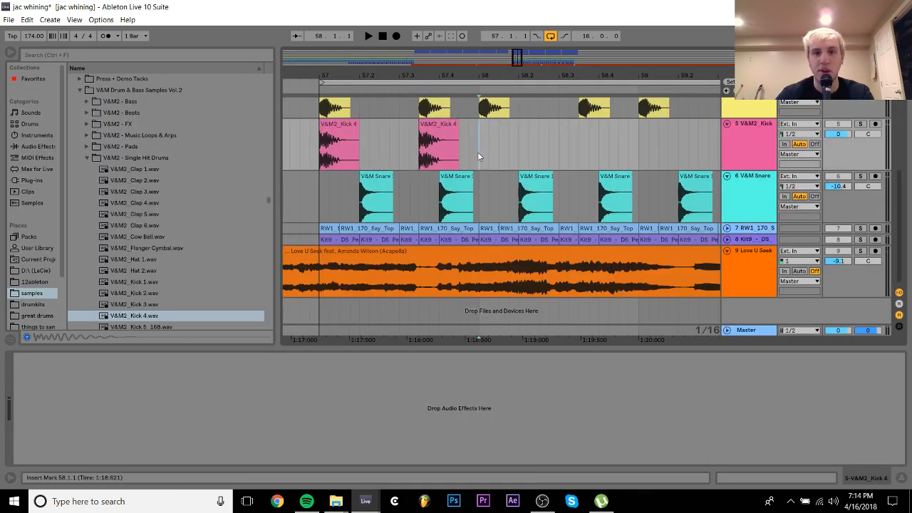
{"action": "left_click", "coordinate": [330, 141], "text": "shift"}
{"action": "key", "text": "ctrl+d"}
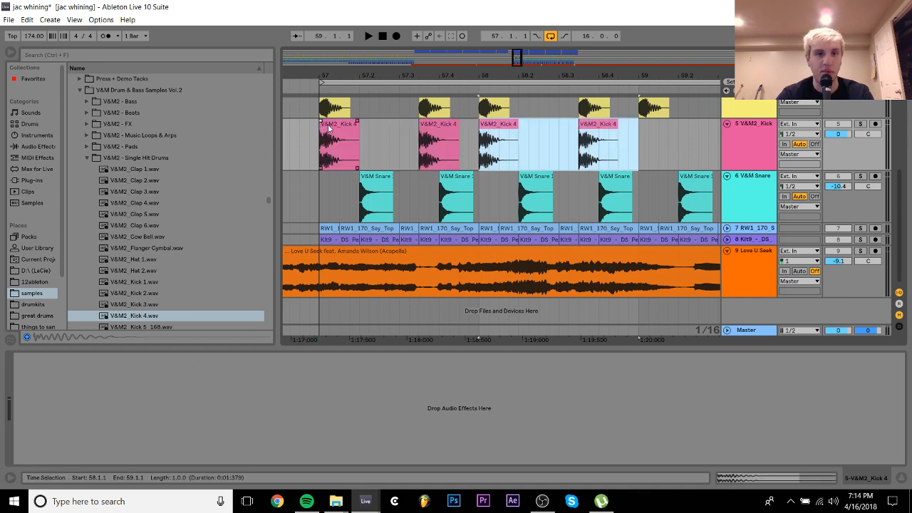
Repeat the two-bar V&M2_Kick 4 pattern up to 73.1.1, undoing the extra copy past the loop end
{"action": "left_click", "coordinate": [322, 125], "text": "shift"}
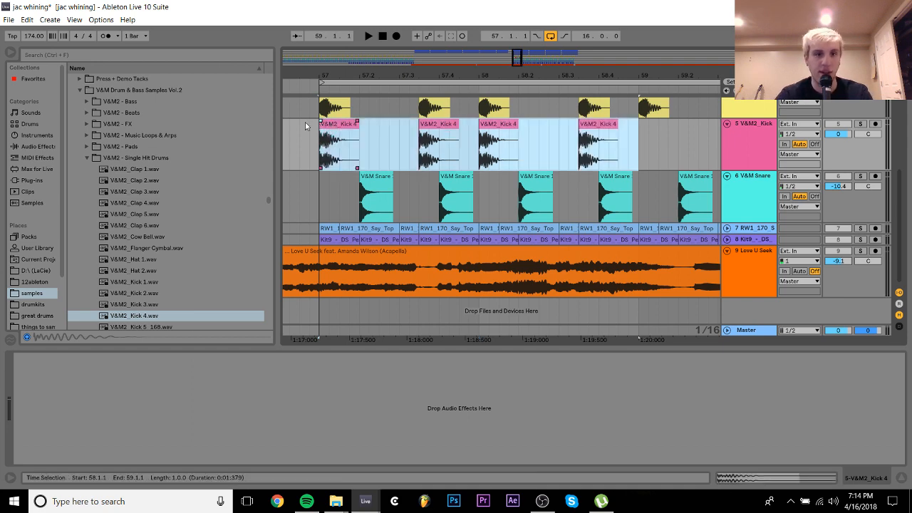
{"action": "key", "text": "ctrl+d"}
{"action": "key", "text": "ctrl+d"}
{"action": "left_click_drag", "start_coordinate": [454, 74], "coordinate": [454, 47]}
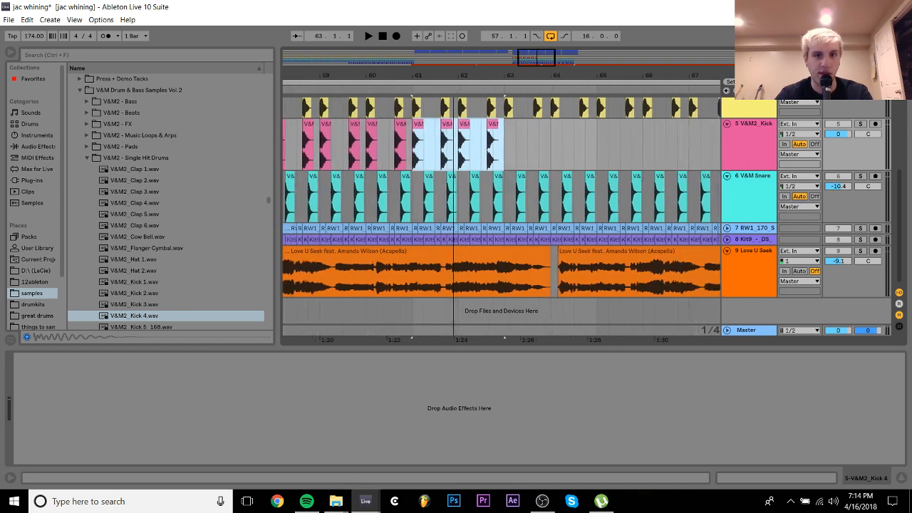
{"action": "key", "text": "ctrl+d"}
{"action": "key", "text": "ctrl+d"}
{"action": "key", "text": "ctrl+d"}
{"action": "key", "text": "ctrl+d"}
{"action": "key", "text": "ctrl+d"}
{"action": "key", "text": "ctrl+d"}
{"action": "key", "text": "ctrl+z"}
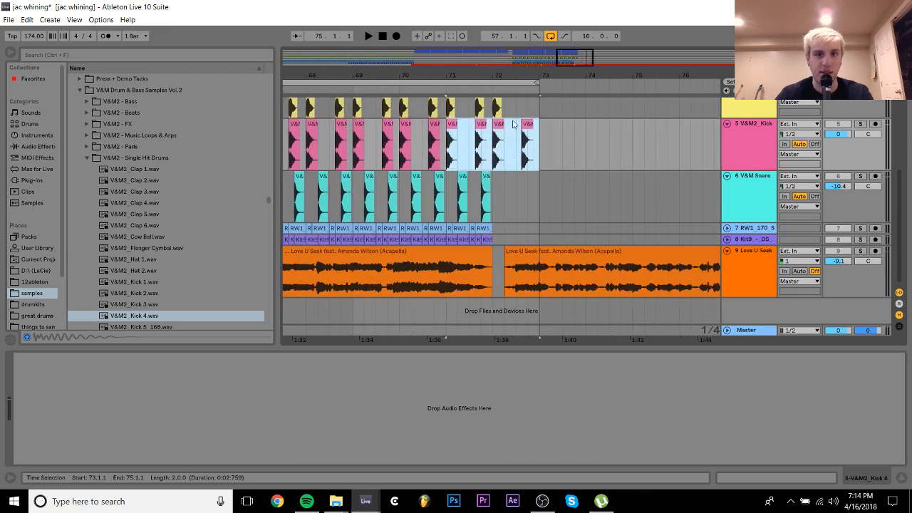
Delete the V&M2_Kick 4 hit at 72.3.3 and the hits of both kicks at 72.1.1
{"action": "left_click", "coordinate": [527, 125]}
{"action": "key", "text": "Delete"}
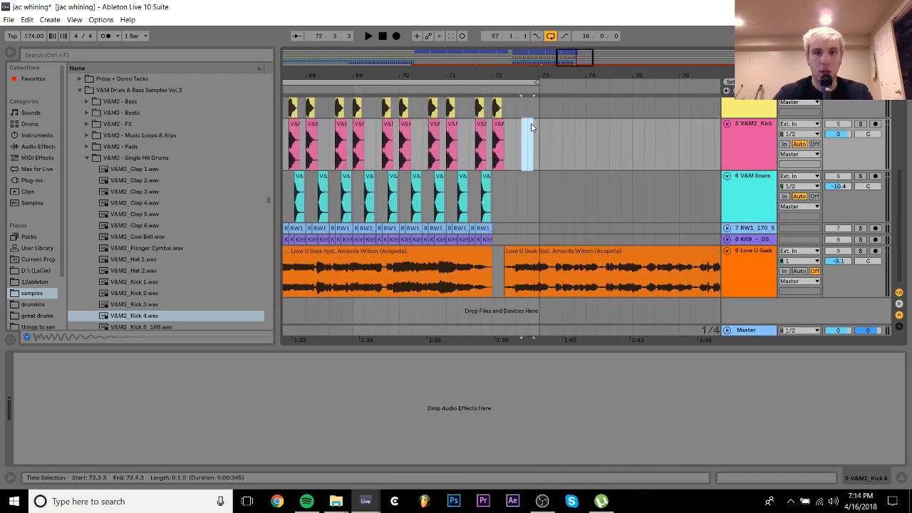
{"action": "left_click_drag", "start_coordinate": [481, 71], "coordinate": [556, 69]}
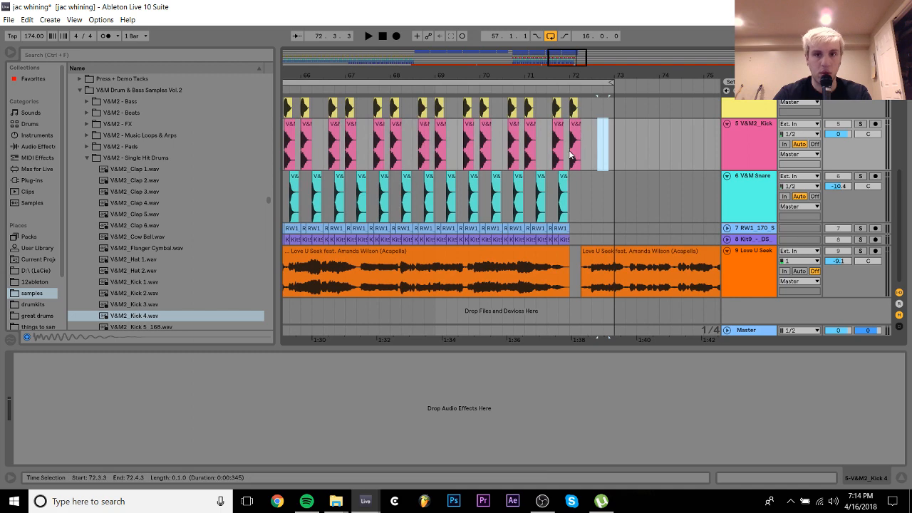
{"action": "left_click", "coordinate": [576, 143]}
{"action": "left_click_drag", "start_coordinate": [577, 144], "coordinate": [605, 111]}
{"action": "key", "text": "Delete"}
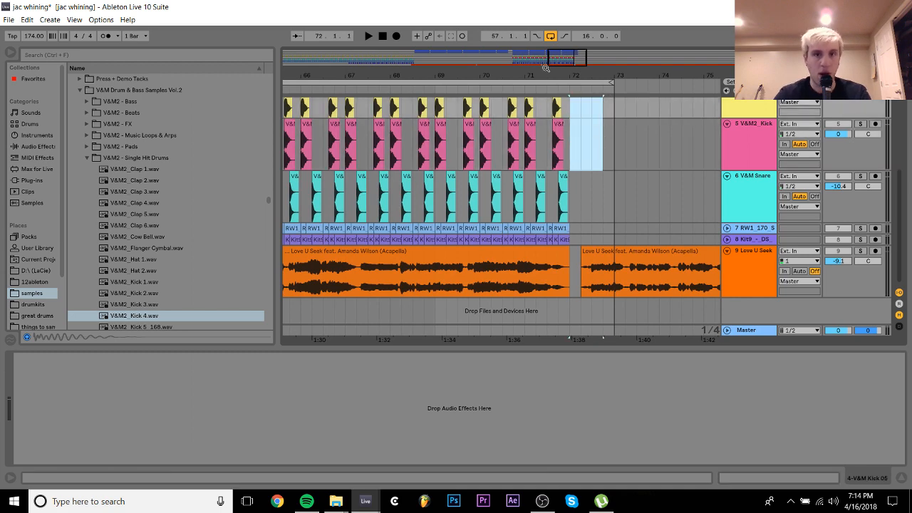
Delete the intro's kick, snare, RW1_170 and Kit9 clips from bar 1 onward and set the insert marker at 57.1.1
{"action": "left_click_drag", "start_coordinate": [552, 72], "coordinate": [553, 35]}
{"action": "scroll", "coordinate": [410, 173], "scroll_direction": "up", "scroll_amount": 5}
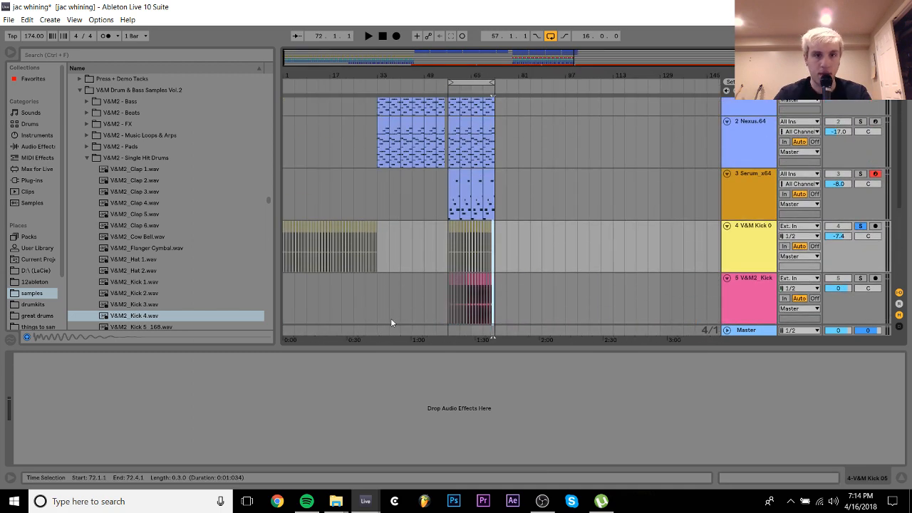
{"action": "scroll", "coordinate": [391, 318], "scroll_direction": "down", "scroll_amount": 5}
{"action": "left_click_drag", "start_coordinate": [392, 236], "coordinate": [221, 108]}
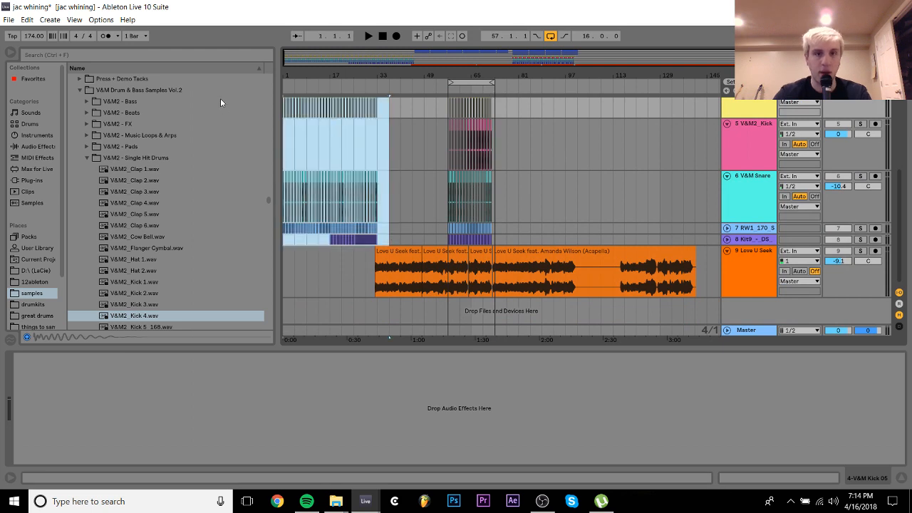
{"action": "key", "text": "Delete"}
{"action": "left_click", "coordinate": [444, 157]}
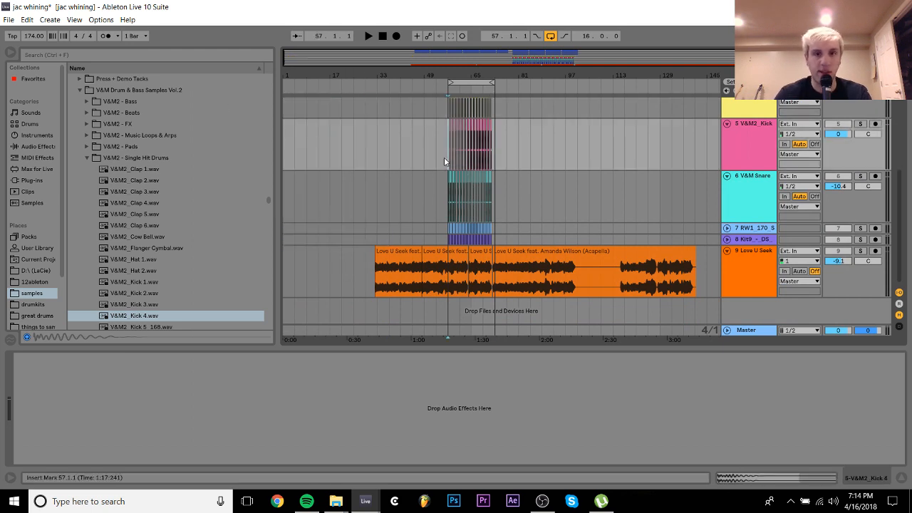
Set the V&M2_Kick track's volume to -6.0 dB during playback and fold the track
{"action": "scroll", "coordinate": [444, 157], "scroll_direction": "up", "scroll_amount": 2}
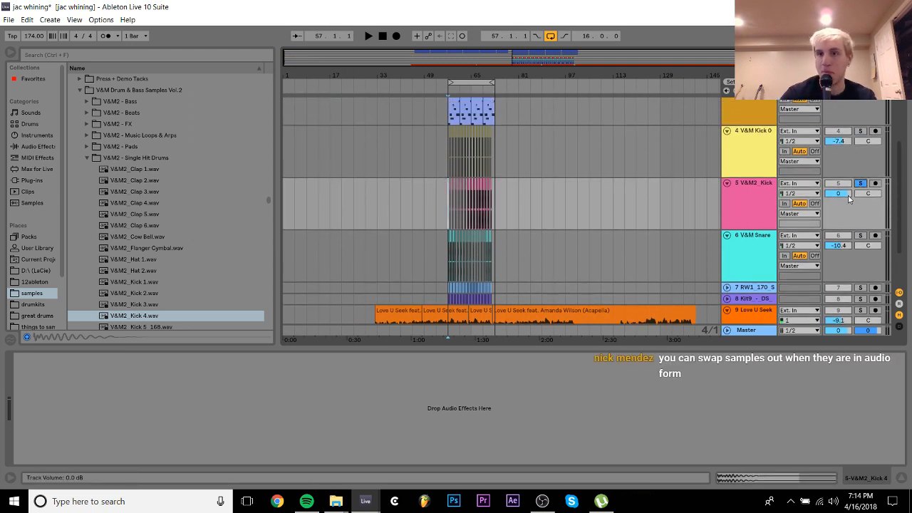
{"action": "scroll", "coordinate": [847, 201], "scroll_direction": "up", "scroll_amount": 2}
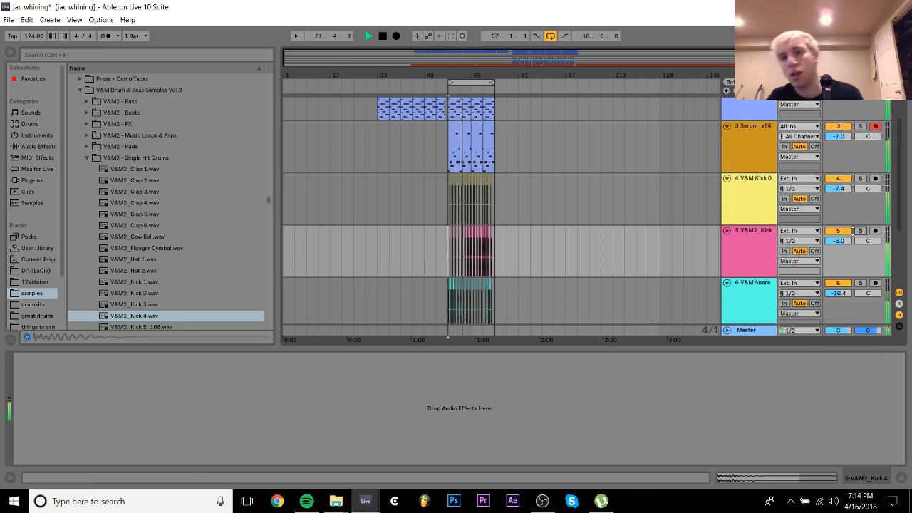
{"action": "left_click", "coordinate": [727, 231]}
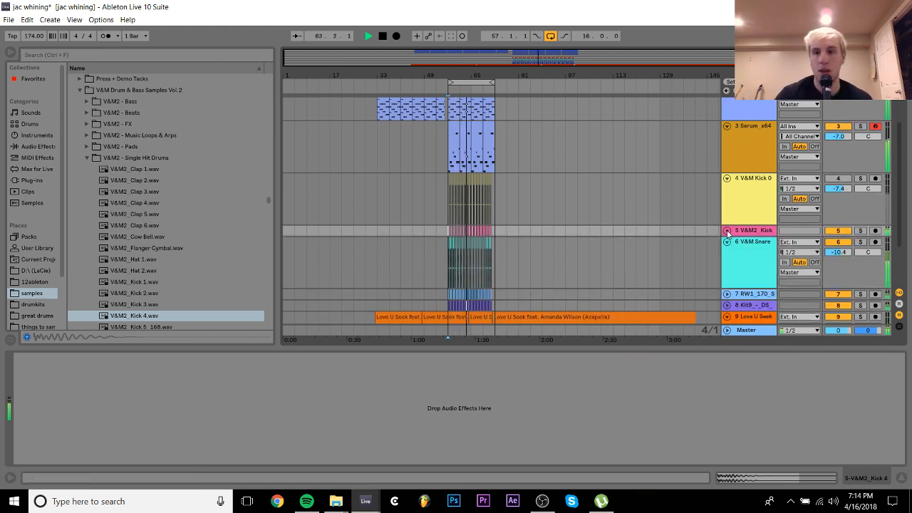
Solo the V&M Kick track, raise its volume to -6.1 dB and add an EQ Eight to it
{"action": "left_click", "coordinate": [752, 186]}
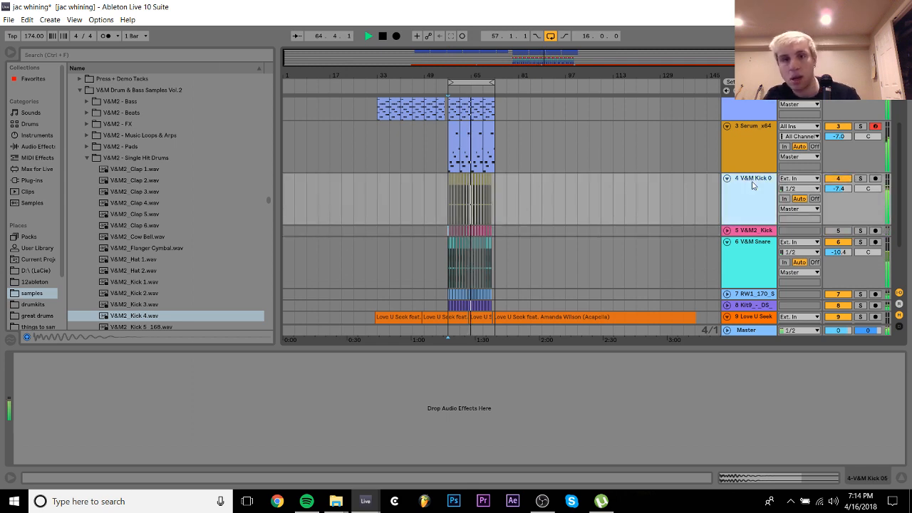
{"action": "left_click", "coordinate": [860, 179]}
{"action": "left_click", "coordinate": [746, 185]}
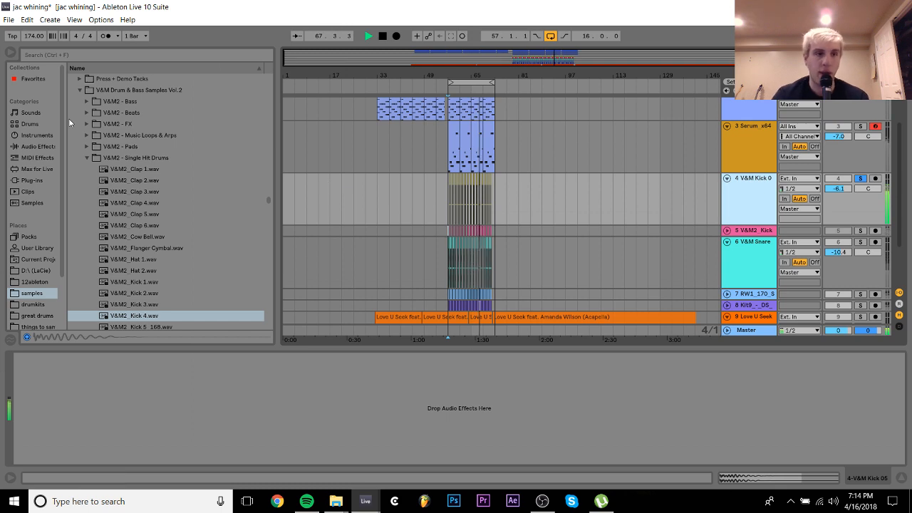
{"action": "left_click", "coordinate": [34, 147]}
{"action": "double_click", "coordinate": [100, 154]}
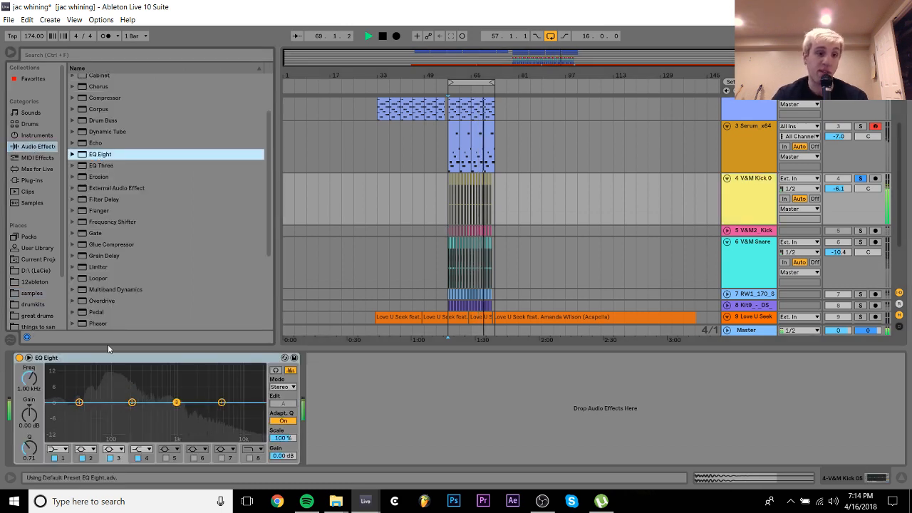
Change band 1 of the V&M Kick's EQ Eight to a low-cut filter at about 79.8 Hz
{"action": "left_click", "coordinate": [59, 449]}
{"action": "left_click", "coordinate": [57, 381]}
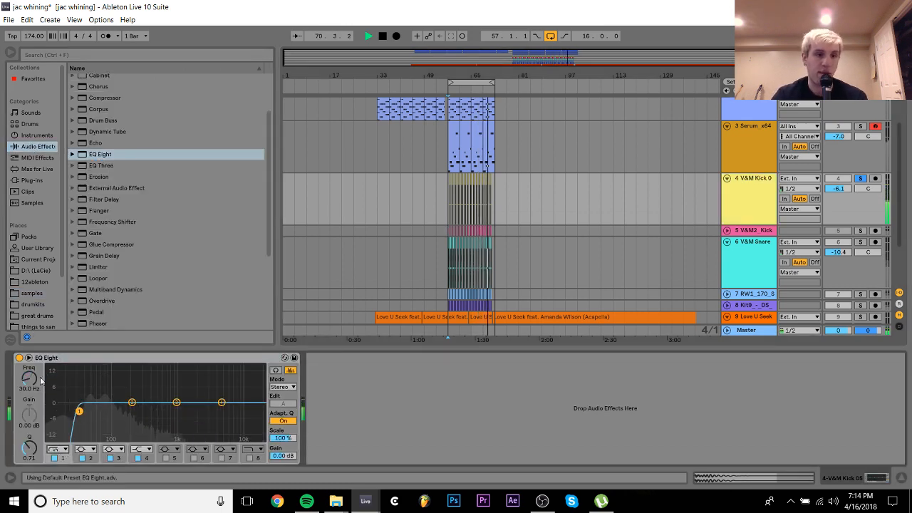
{"action": "left_click_drag", "start_coordinate": [29, 378], "coordinate": [29, 362]}
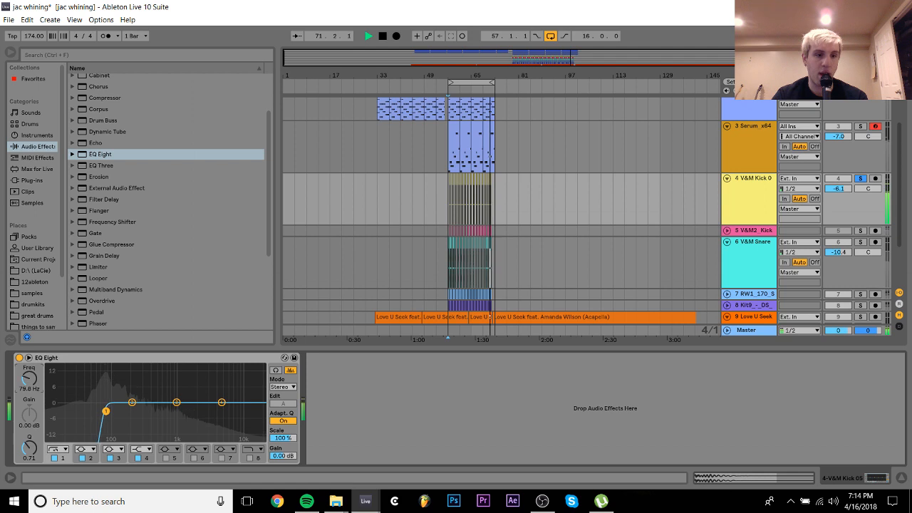
Solo the V&M2_Kick track instead of the V&M Kick and add an EQ Eight to it
{"action": "left_click", "coordinate": [860, 231]}
{"action": "left_click", "coordinate": [751, 231]}
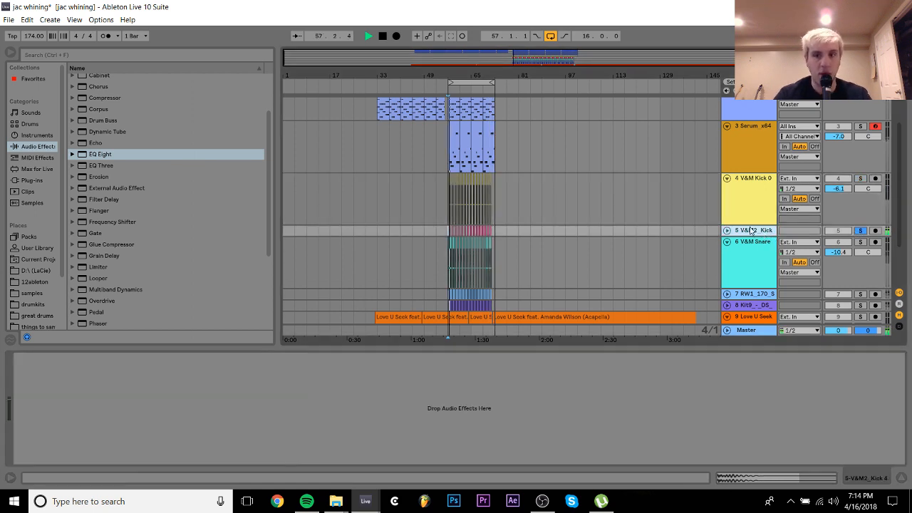
{"action": "double_click", "coordinate": [100, 154]}
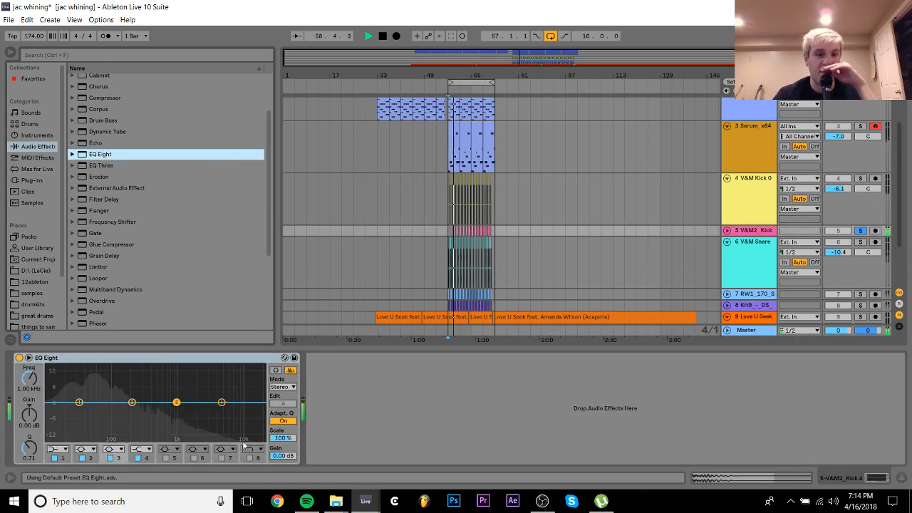
Turn on band 8 of the V&M2_Kick's EQ Eight as a high-cut filter
{"action": "left_click", "coordinate": [250, 458]}
{"action": "left_click", "coordinate": [253, 450]}
{"action": "left_click", "coordinate": [251, 441]}
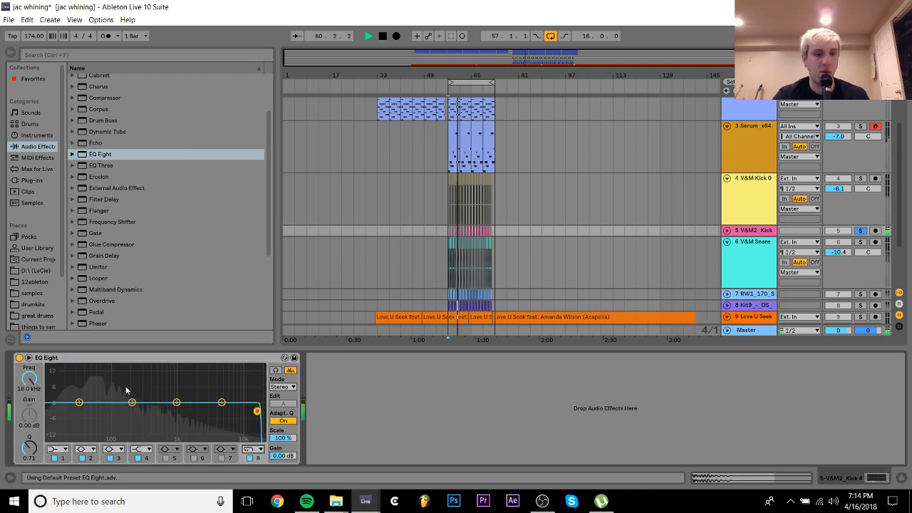
Set the low-pass frequency in EQ Eight on the V&M2_Kick track to 156 Hz and solo the V&M Kick 05 track too
{"action": "left_click_drag", "start_coordinate": [30, 383], "coordinate": [30, 438]}
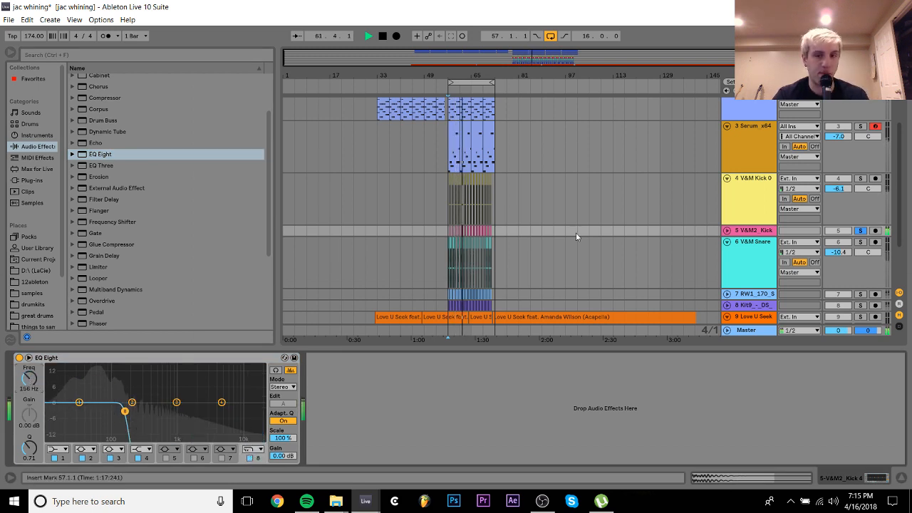
{"action": "left_click", "coordinate": [860, 178]}
Cut off the quiet start of the first V&M Kick 05 clip and move the remainder to 57.1.1 to align with the kick below
{"action": "left_click_drag", "start_coordinate": [445, 77], "coordinate": [444, 163]}
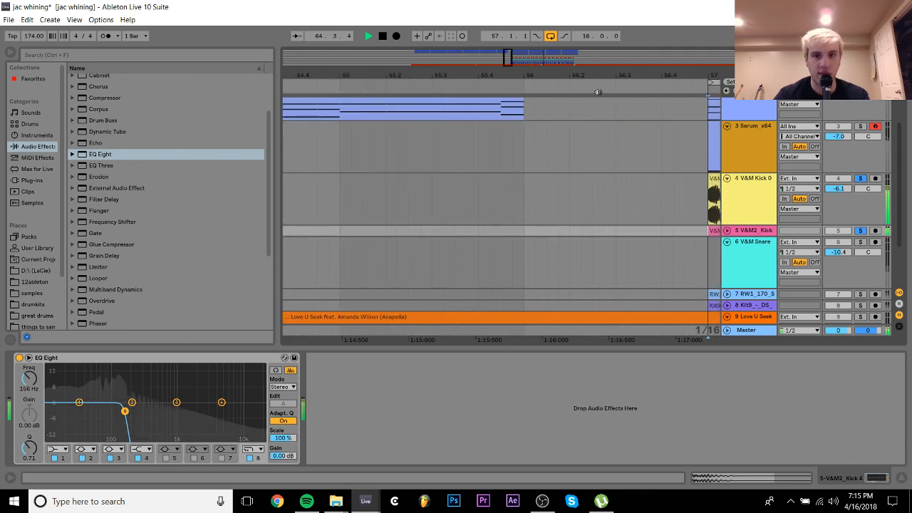
{"action": "left_click_drag", "start_coordinate": [717, 74], "coordinate": [565, 146]}
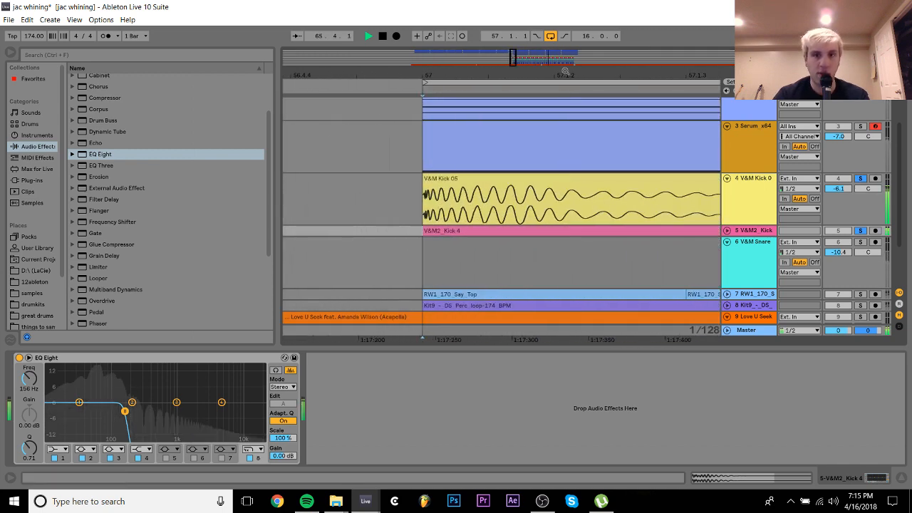
{"action": "left_click", "coordinate": [728, 232]}
{"action": "key", "text": "space"}
{"action": "left_click_drag", "start_coordinate": [428, 72], "coordinate": [451, 139]}
{"action": "left_click", "coordinate": [392, 213]}
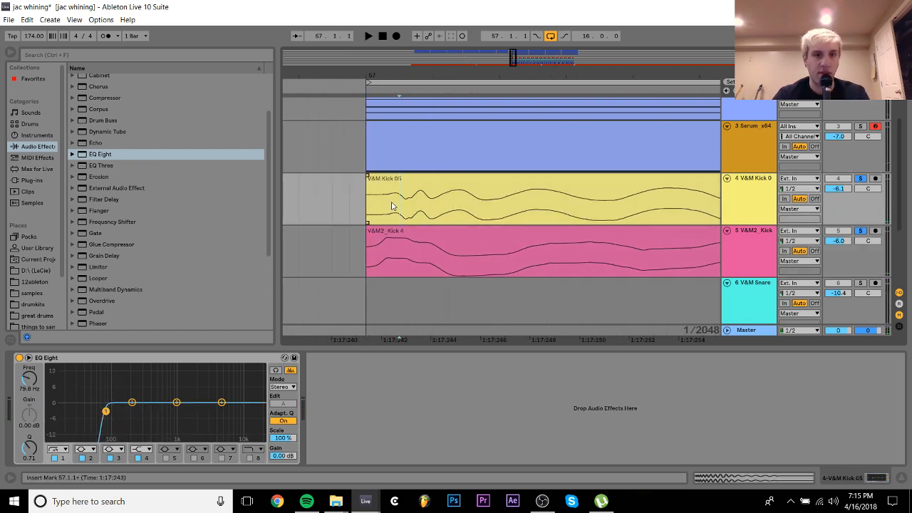
{"action": "left_click", "coordinate": [385, 181]}
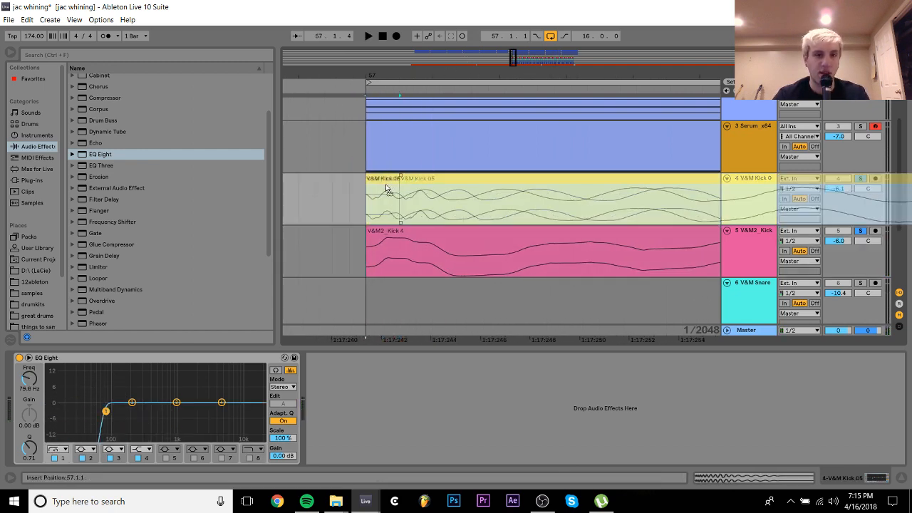
Play back the two soloed kick tracks from bar 57 to check how the aligned kicks sound together
{"action": "key", "text": "space"}
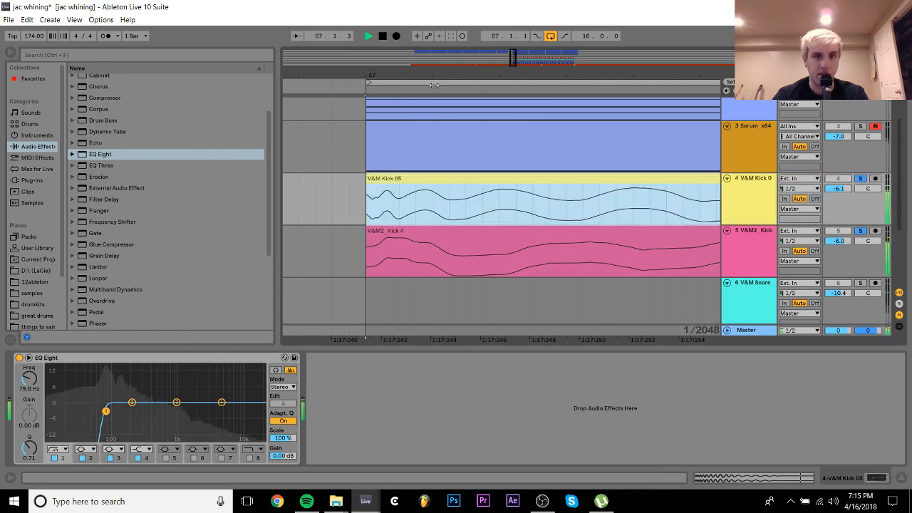
{"action": "left_click_drag", "start_coordinate": [431, 66], "coordinate": [285, 15]}
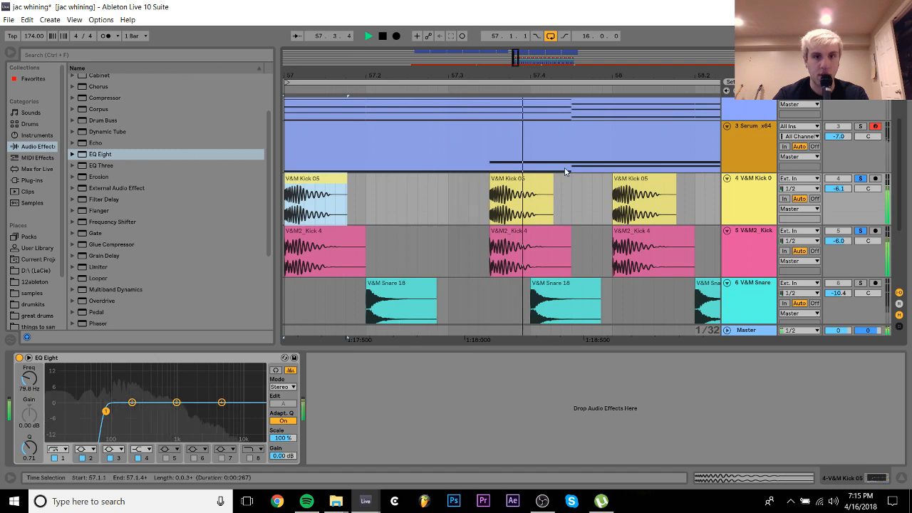
{"action": "left_click", "coordinate": [533, 182]}
{"action": "left_click", "coordinate": [383, 183]}
{"action": "left_click", "coordinate": [311, 178]}
{"action": "key", "text": "space"}
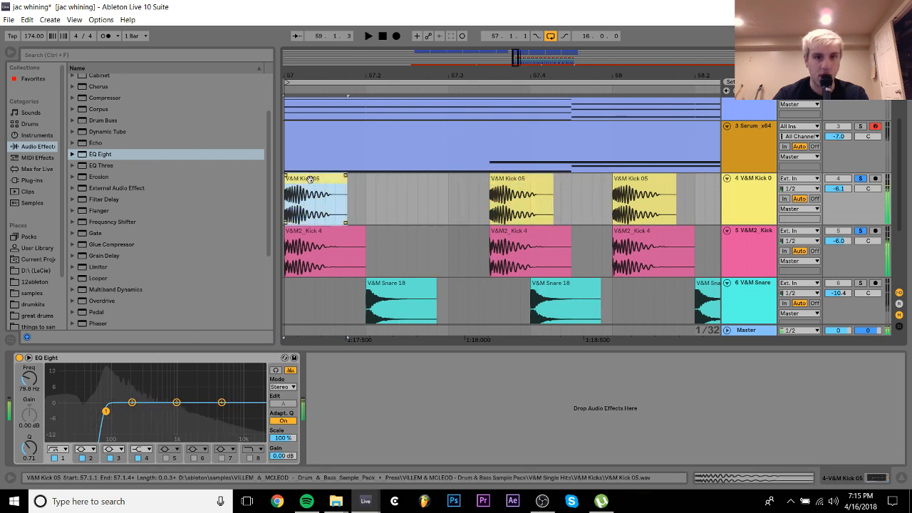
{"action": "key", "text": "space"}
{"action": "key", "text": "space"}
Delete all clips on both kick tracks from 57.3.1 to 73.1.1
{"action": "left_click", "coordinate": [456, 206]}
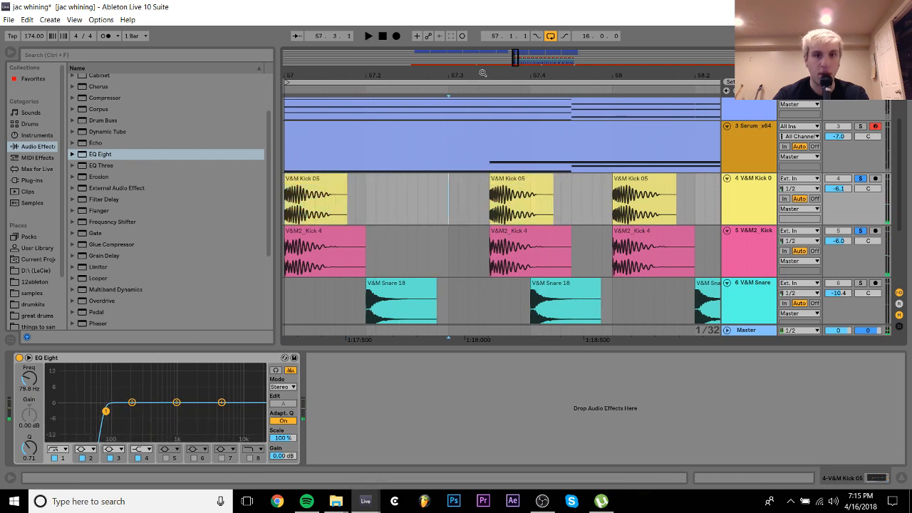
{"action": "left_click_drag", "start_coordinate": [483, 73], "coordinate": [322, 18]}
{"action": "left_click", "coordinate": [458, 236], "text": "shift"}
{"action": "key", "text": "Delete"}
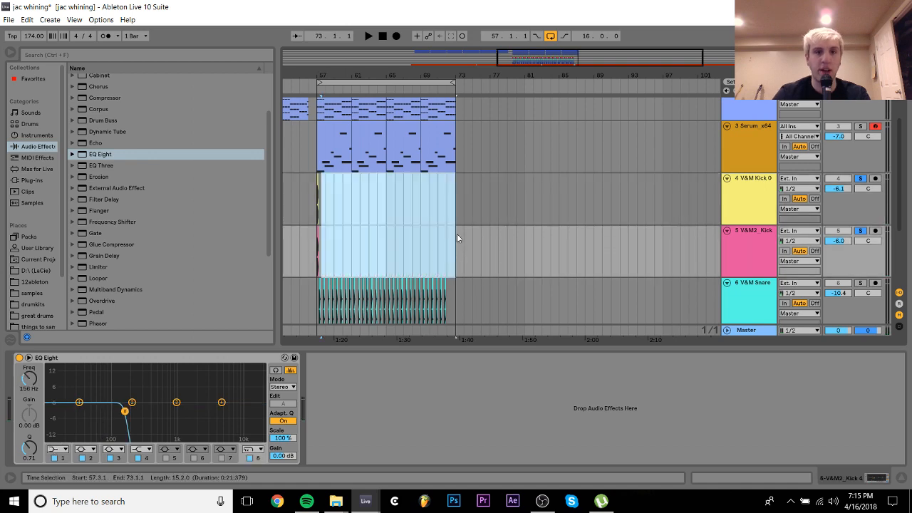
Duplicate the first kick pair on both kick tracks at a two-and-a-half-beat interval, keeping only one copy in bar 57
{"action": "left_click_drag", "start_coordinate": [333, 72], "coordinate": [449, 180]}
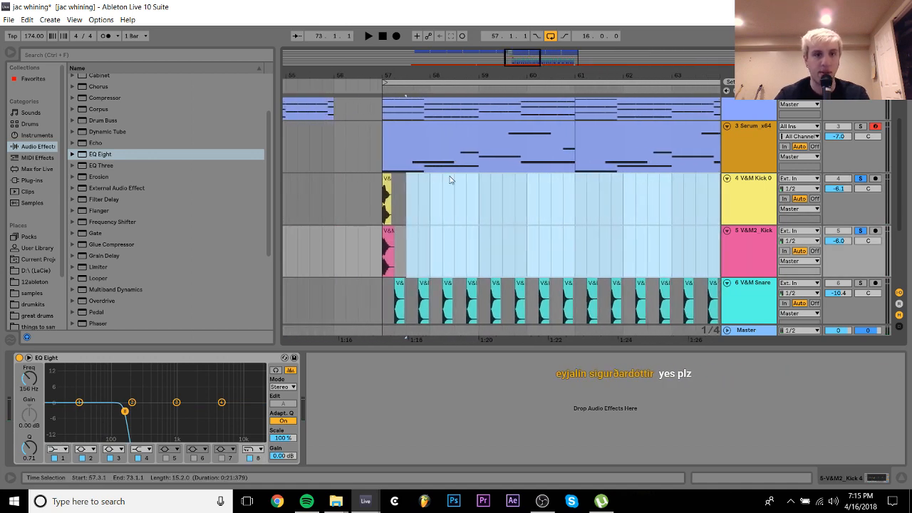
{"action": "left_click_drag", "start_coordinate": [413, 63], "coordinate": [414, 18]}
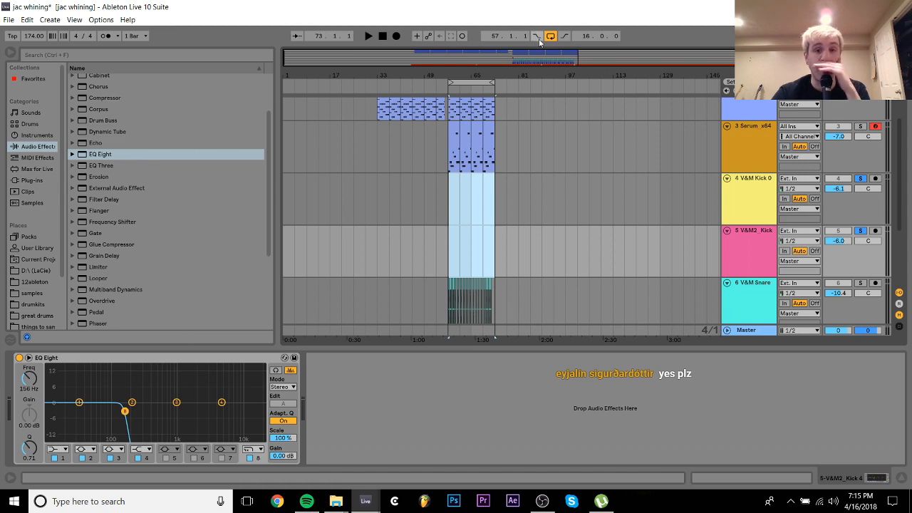
{"action": "left_click_drag", "start_coordinate": [458, 71], "coordinate": [499, 71]}
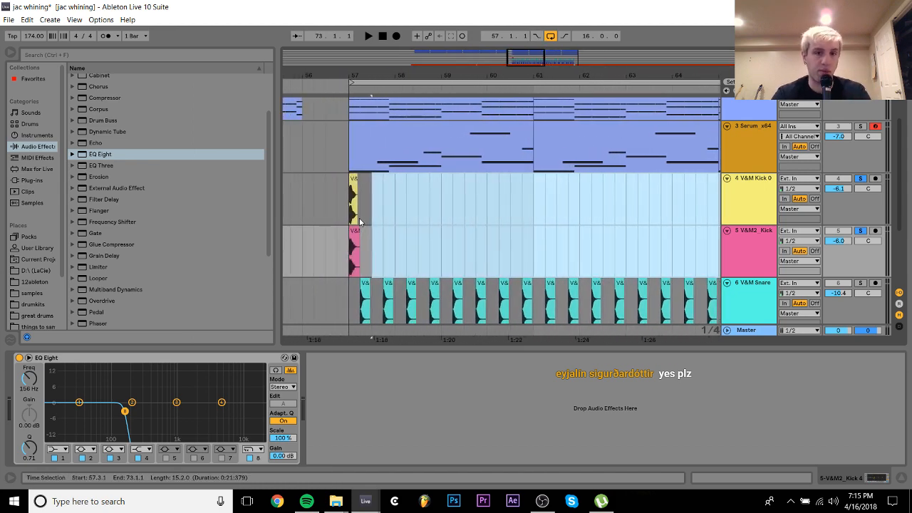
{"action": "left_click_drag", "start_coordinate": [371, 67], "coordinate": [371, 73]}
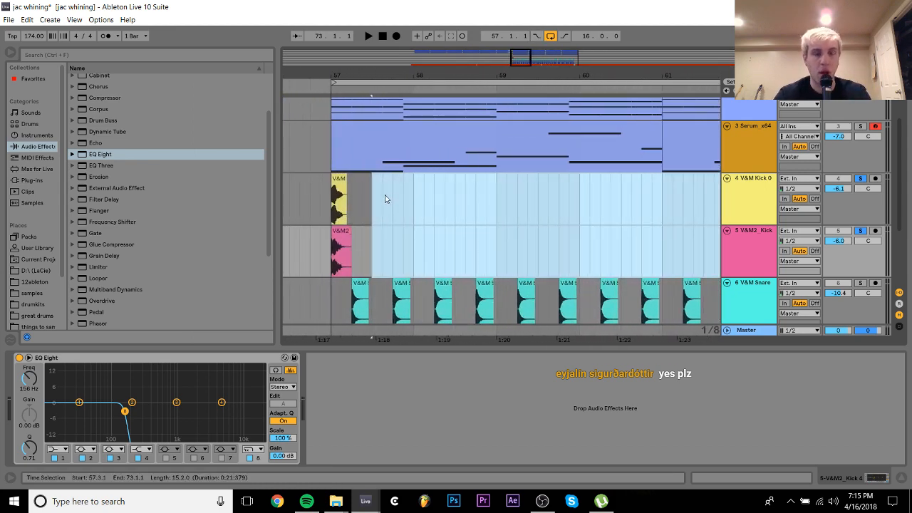
{"action": "left_click_drag", "start_coordinate": [385, 199], "coordinate": [332, 256]}
{"action": "key", "text": "ctrl+d"}
{"action": "key", "text": "ctrl+d"}
{"action": "key", "text": "ctrl+d"}
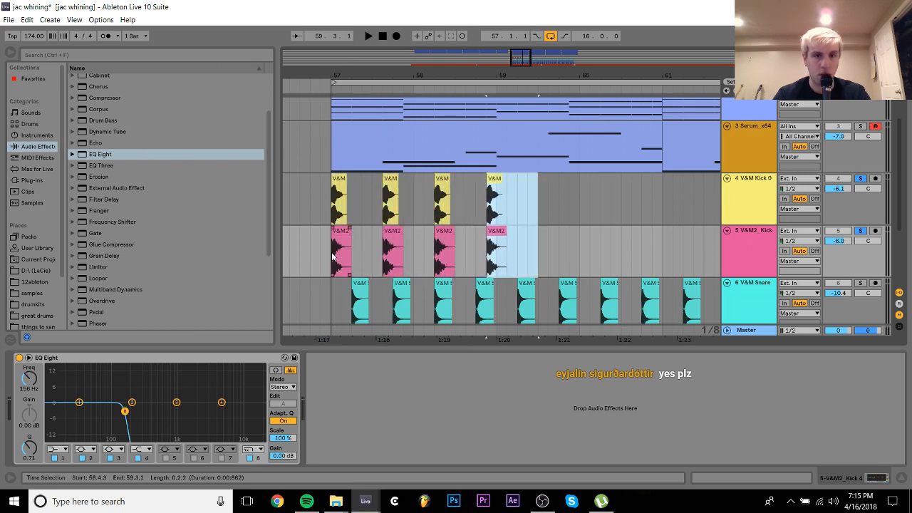
{"action": "key", "text": "ctrl+z"}
{"action": "key", "text": "ctrl+z"}
Repeat the one-bar kick pattern on both kick tracks up to bar 73, and delete the copies from bar 72 onward
{"action": "left_click_drag", "start_coordinate": [414, 254], "coordinate": [331, 198]}
{"action": "key", "text": "ctrl+d"}
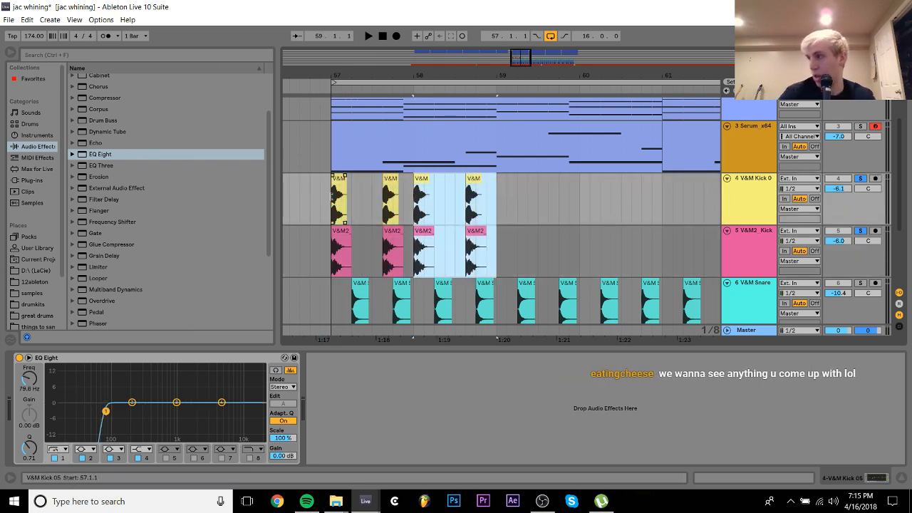
{"action": "left_click", "coordinate": [336, 179], "text": "shift"}
{"action": "key", "text": "ctrl+d"}
{"action": "key", "text": "ctrl+d"}
{"action": "key", "text": "ctrl+d"}
{"action": "key", "text": "ctrl+d"}
{"action": "key", "text": "ctrl+d"}
{"action": "key", "text": "ctrl+d"}
{"action": "key", "text": "ctrl+d"}
{"action": "key", "text": "ctrl+d"}
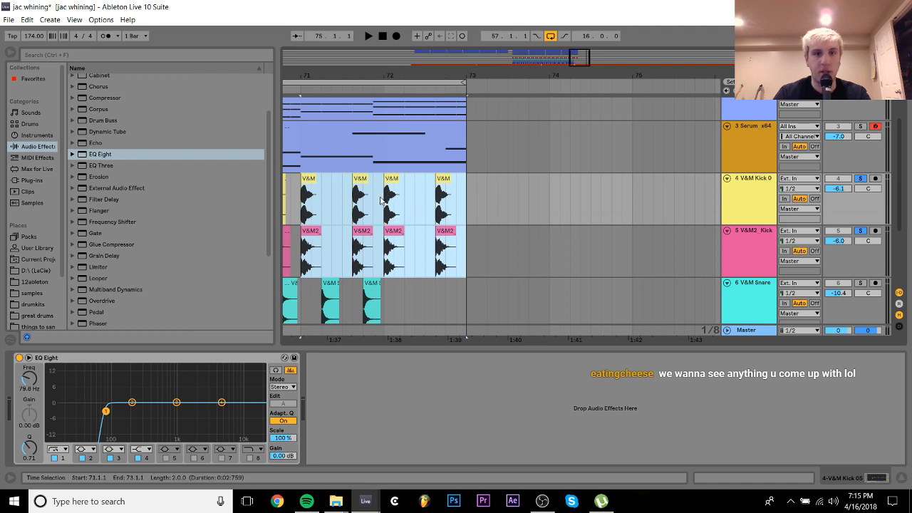
{"action": "left_click_drag", "start_coordinate": [381, 202], "coordinate": [509, 250]}
{"action": "key", "text": "Delete"}
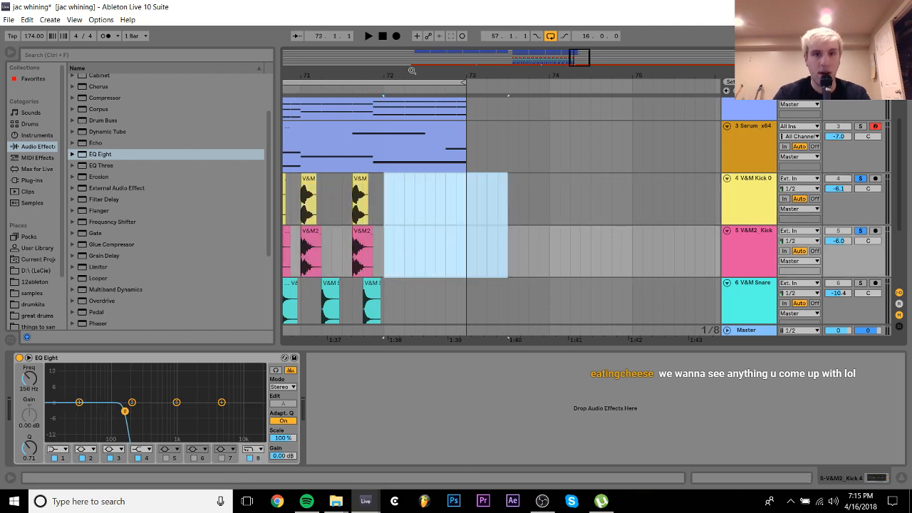
Play the loop from bar 57 with the kick solos released to hear the rebuilt kicks in the full mix
{"action": "left_click_drag", "start_coordinate": [412, 71], "coordinate": [720, 67]}
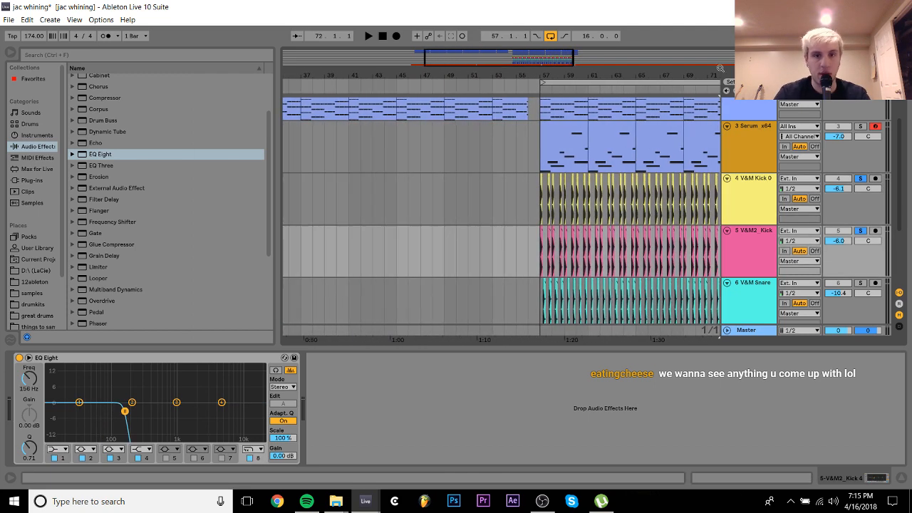
{"action": "left_click", "coordinate": [526, 186]}
{"action": "key", "text": "space"}
{"action": "left_click", "coordinate": [860, 179]}
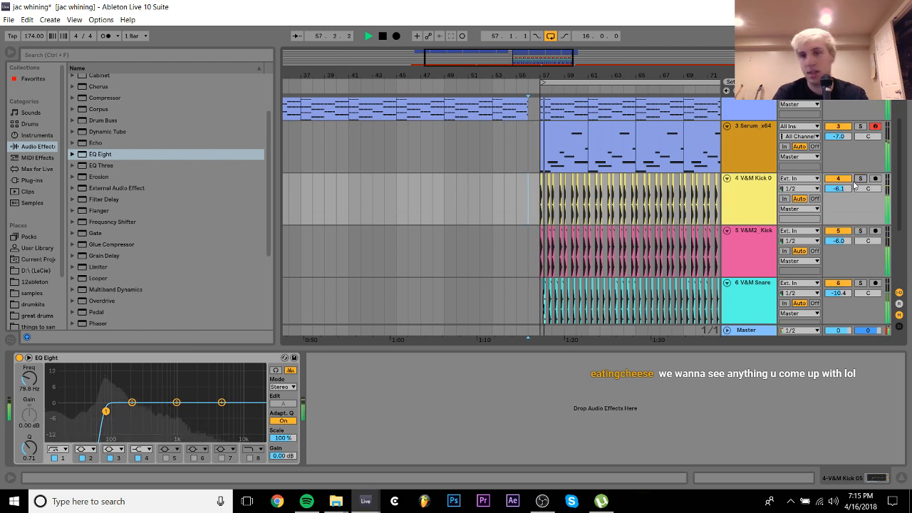
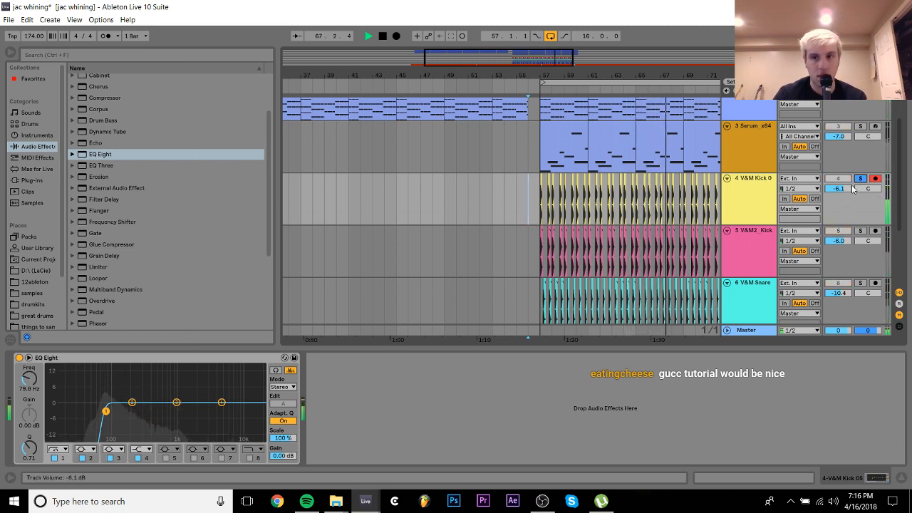
Set the V&M Kick 05 track volume to -4.1 dB and the V&M2_Kick track volume to -6.9 dB, with solo off
{"action": "left_click", "coordinate": [861, 179]}
{"action": "left_click", "coordinate": [861, 179]}
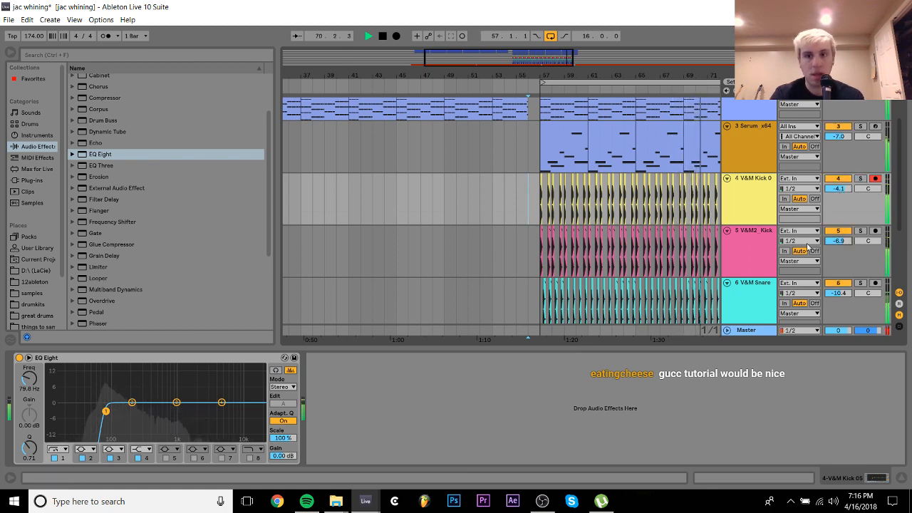
{"action": "left_click", "coordinate": [841, 241]}
{"action": "left_click", "coordinate": [840, 241]}
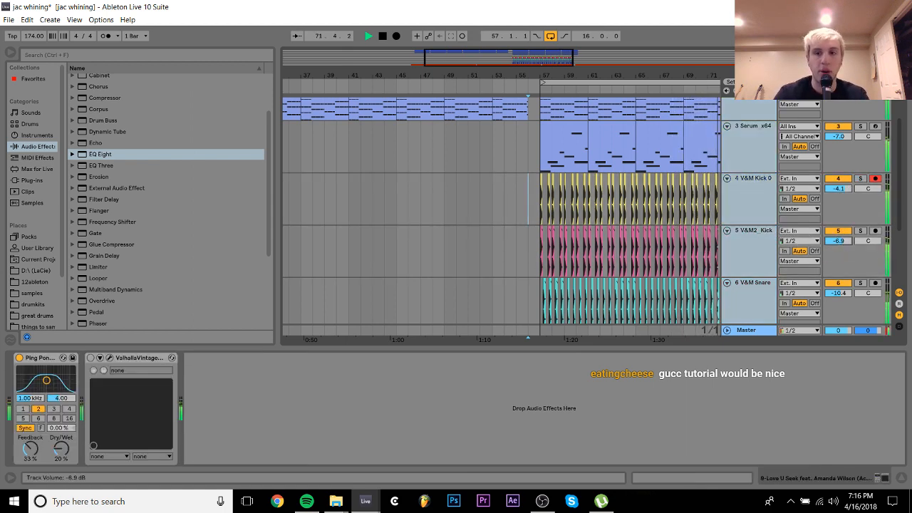
Lower the volumes of all selected tracks together by about 7.5 dB in the Session mixer and return to the Arrangement
{"action": "key", "text": "Tab"}
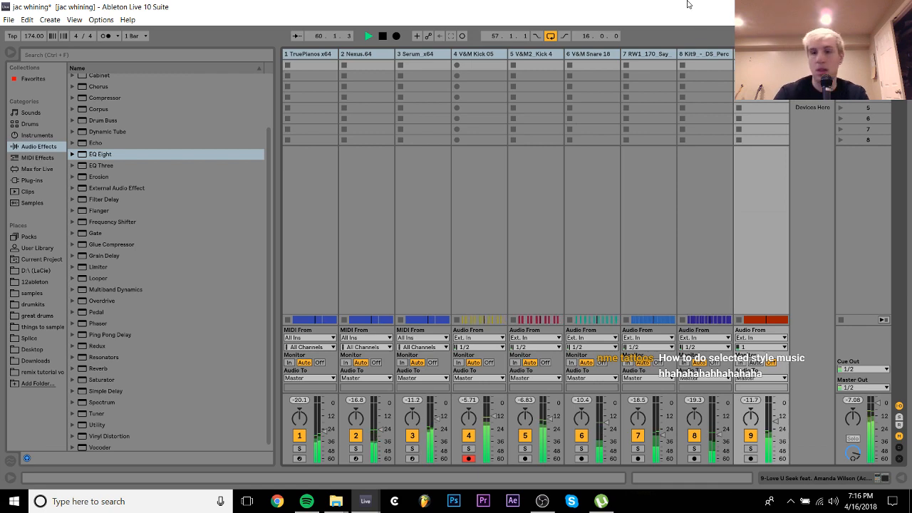
{"action": "key", "text": "Tab"}
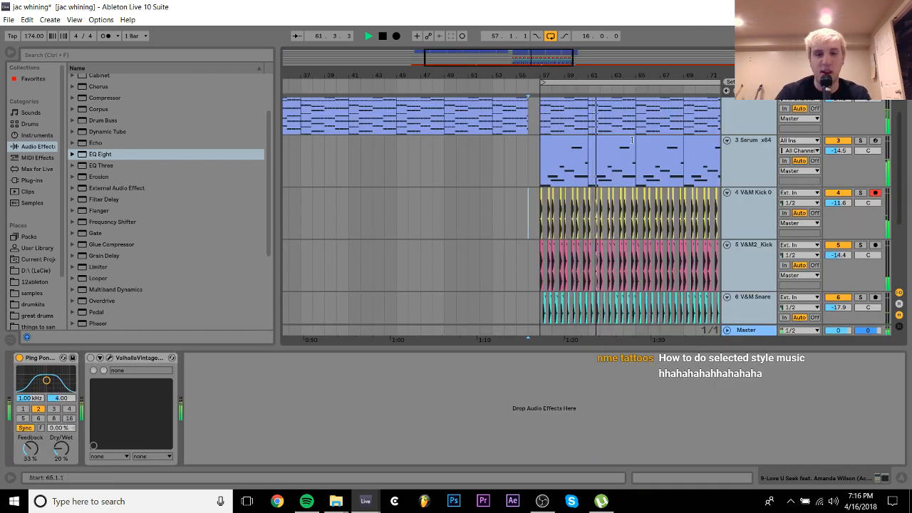
Boost V&M Kick 05's high shelf 10 dB at 3.23 kHz, and set the V&M Kick 05 and V&M2_Kick volumes to -10.4 dB and -16.3 dB
{"action": "left_click", "coordinate": [772, 216]}
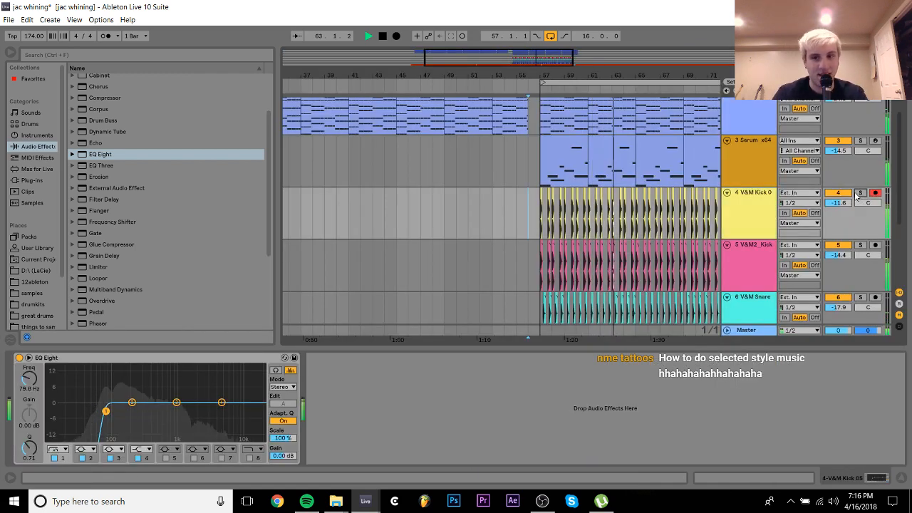
{"action": "left_click_drag", "start_coordinate": [221, 402], "coordinate": [209, 379]}
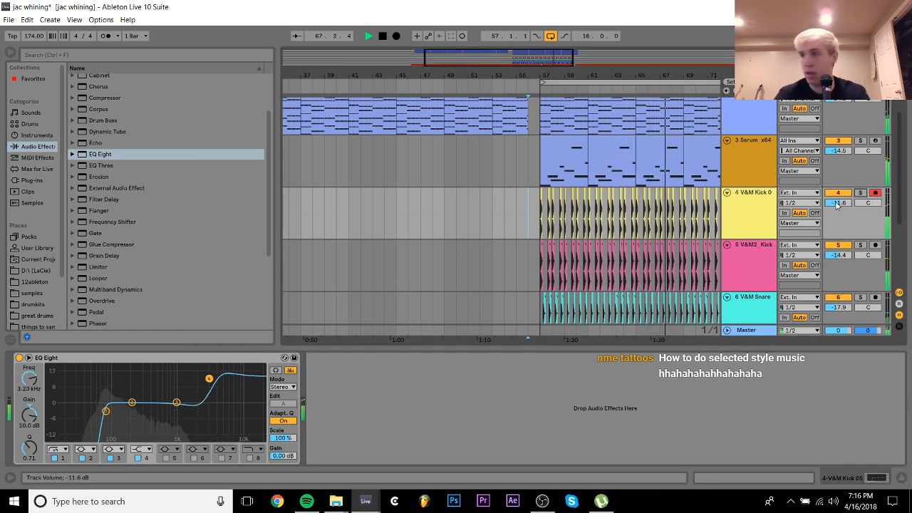
{"action": "left_click_drag", "start_coordinate": [840, 203], "coordinate": [836, 206]}
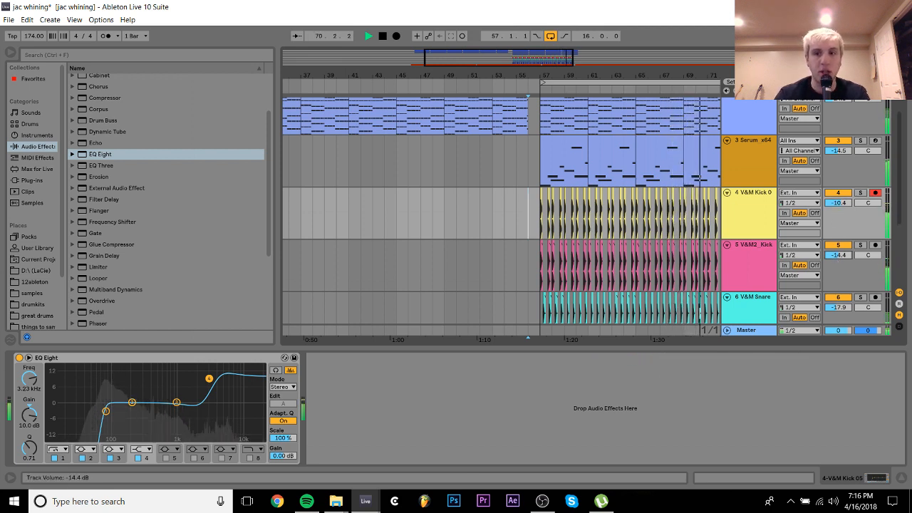
{"action": "left_click_drag", "start_coordinate": [838, 255], "coordinate": [833, 256]}
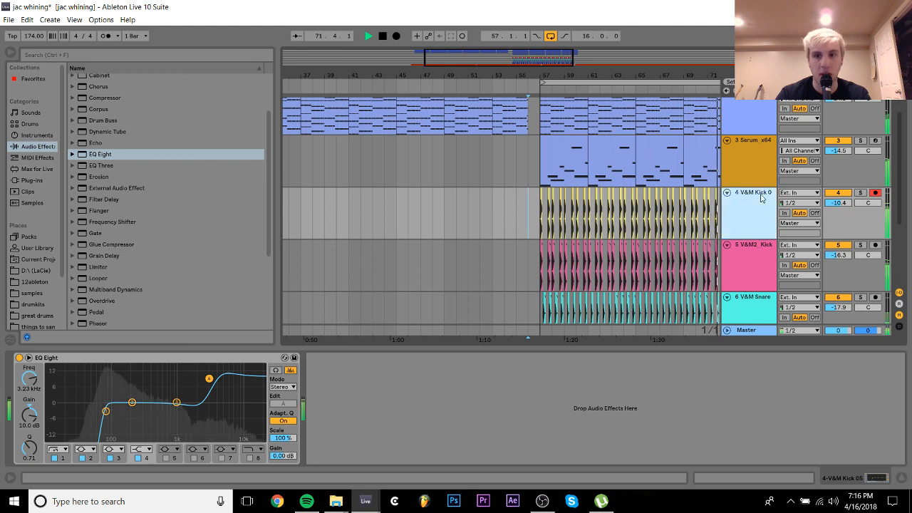
With both kick tracks soloed, set V&M Kick 05's low-cut band to 69.6 Hz and the V&M2_Kick volume to -9.0 dB
{"action": "left_click", "coordinate": [860, 193]}
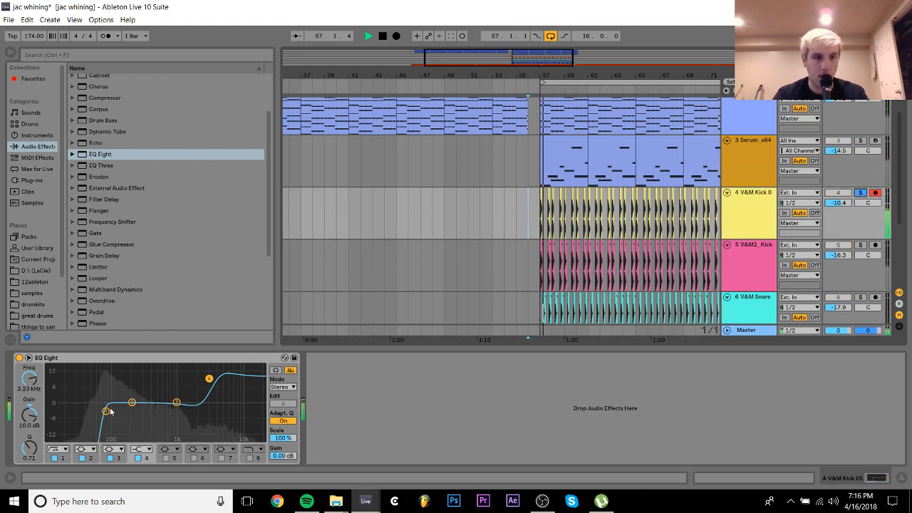
{"action": "left_click_drag", "start_coordinate": [106, 411], "coordinate": [113, 410]}
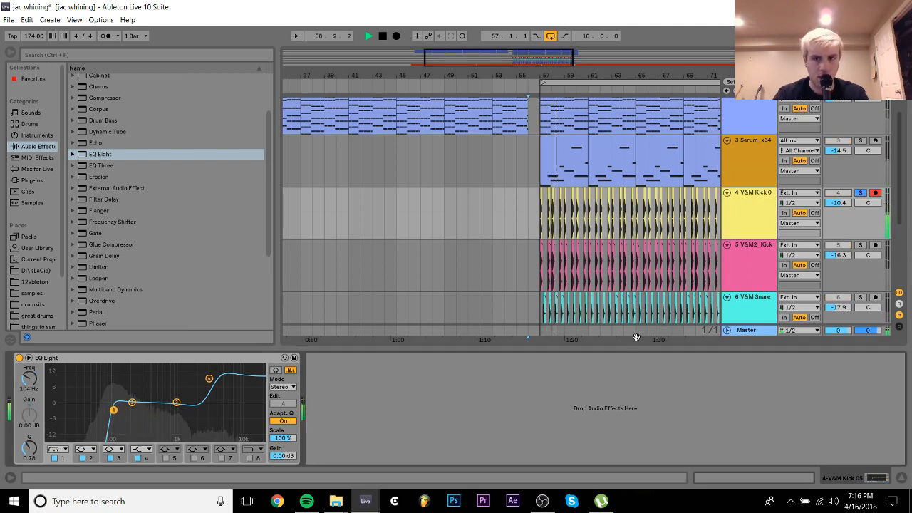
{"action": "left_click", "coordinate": [860, 245], "text": "ctrl"}
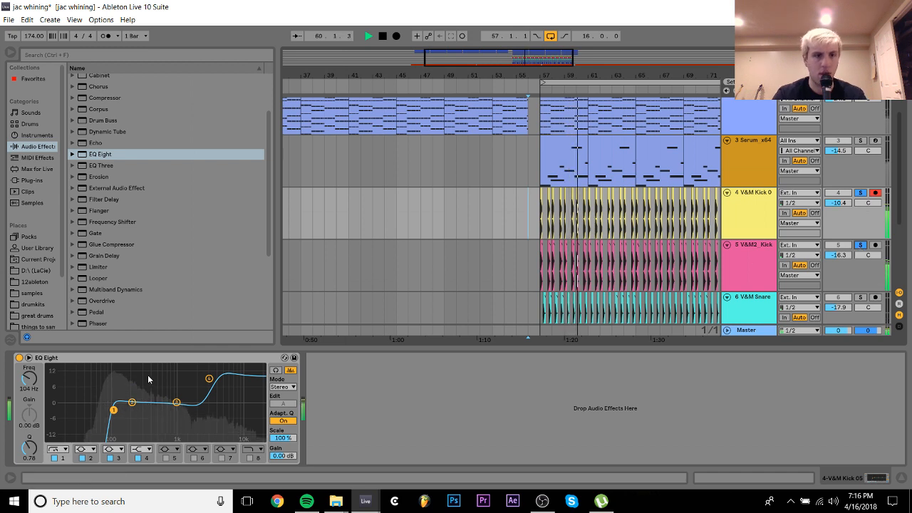
{"action": "left_click_drag", "start_coordinate": [113, 410], "coordinate": [102, 412]}
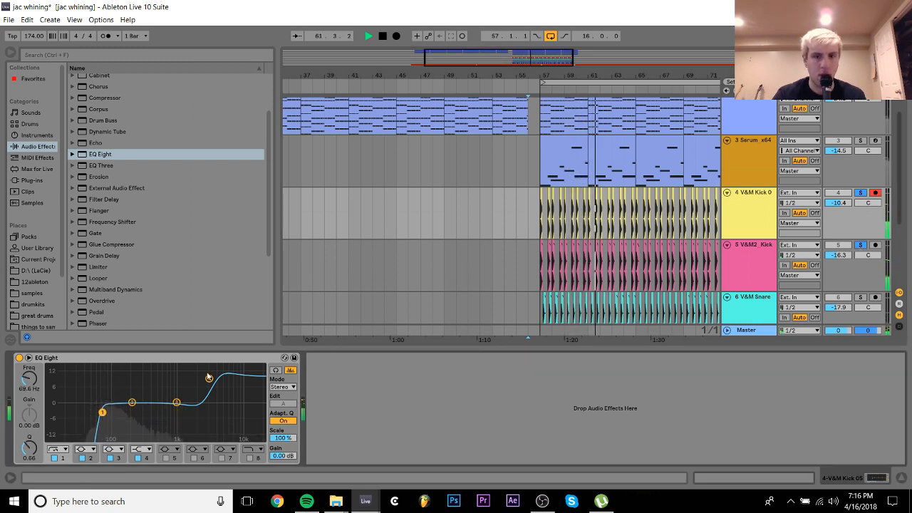
{"action": "mouse_move", "coordinate": [841, 255]}
{"action": "left_mouse_down"}
{"action": "mouse_move", "coordinate": [842, 236]}
{"action": "mouse_move", "coordinate": [842, 261]}
{"action": "left_mouse_up"}
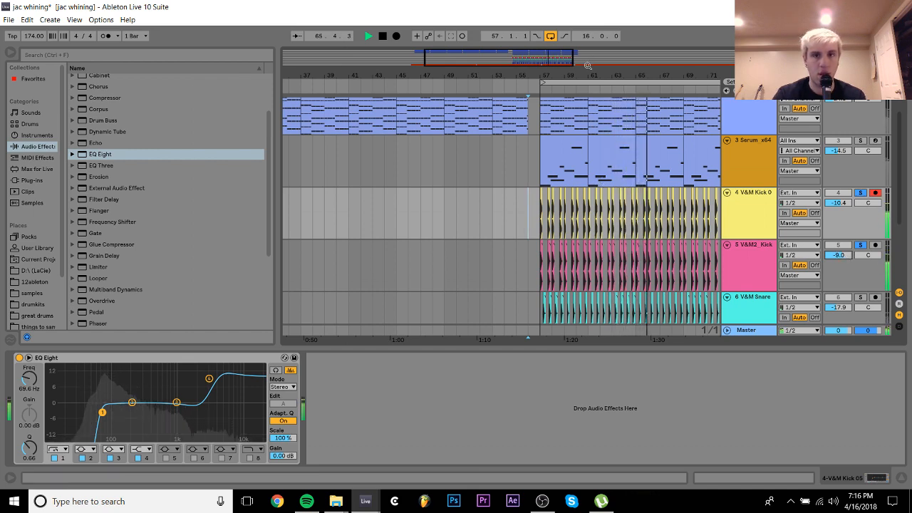
Transpose all V&M2_Kick clips to -3 st and turn off solo on both kick tracks
{"action": "left_click_drag", "start_coordinate": [542, 75], "coordinate": [411, 60]}
{"action": "left_click_drag", "start_coordinate": [539, 274], "coordinate": [410, 260]}
{"action": "left_click", "coordinate": [757, 482]}
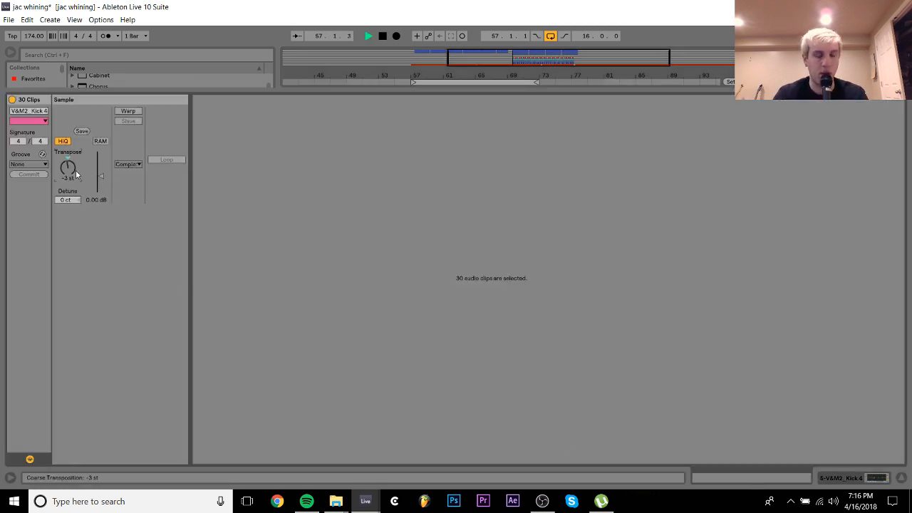
{"action": "left_click", "coordinate": [848, 479]}
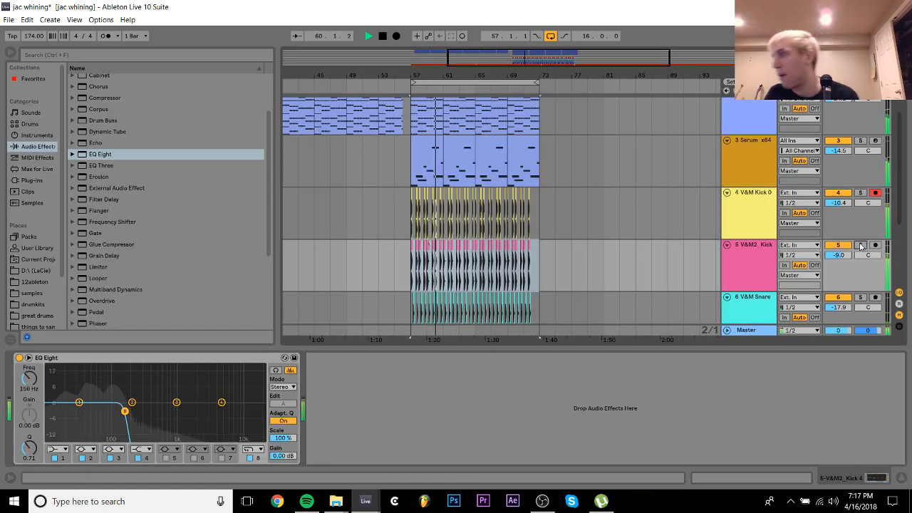
Lower both kick tracks together, setting V&M Kick 05 to -15.0 dB and V&M2_Kick to -13.6 dB, and replay the loop
{"action": "left_click", "coordinate": [758, 258]}
{"action": "left_click", "coordinate": [763, 200], "text": "shift"}
{"action": "key", "text": "space"}
{"action": "left_click_drag", "start_coordinate": [828, 204], "coordinate": [829, 219]}
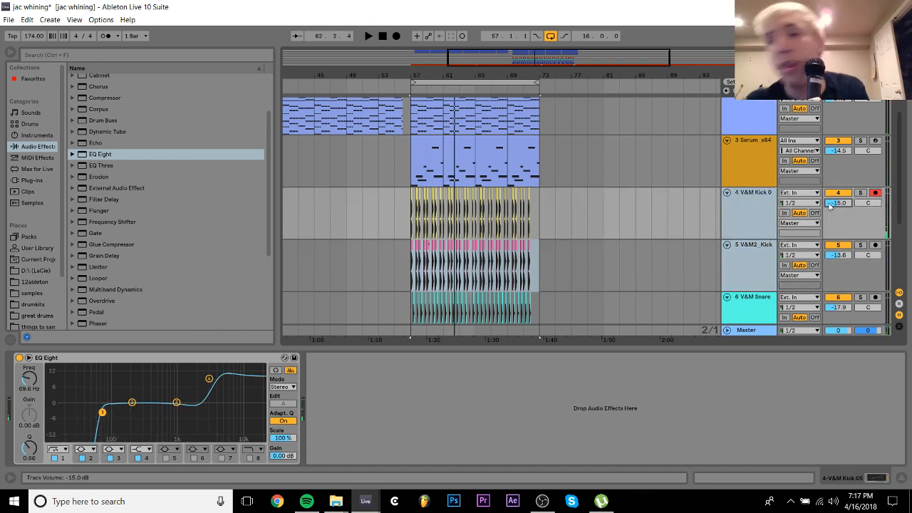
{"action": "key", "text": "space"}
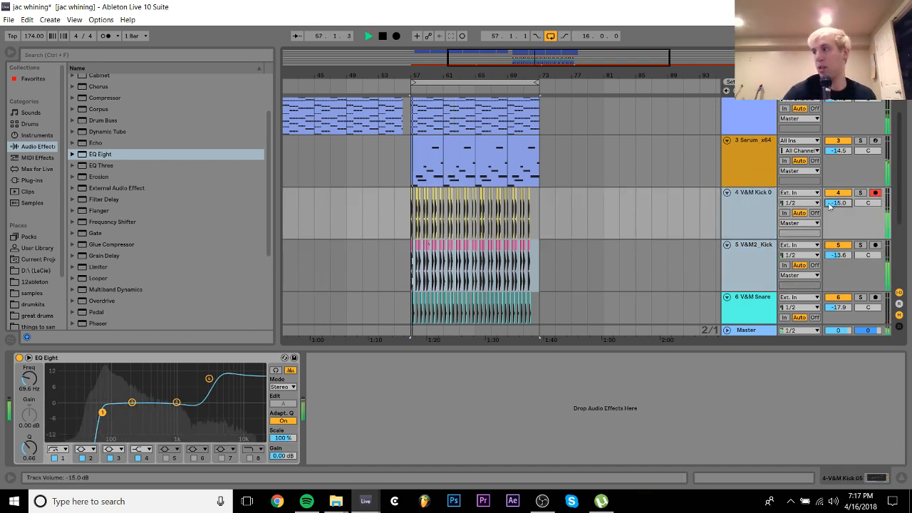
Stop playback and delete the V&M Kick 05 and V&M2_Kick tracks, keeping V&M Snare
{"action": "left_click", "coordinate": [756, 206]}
{"action": "key", "text": "space"}
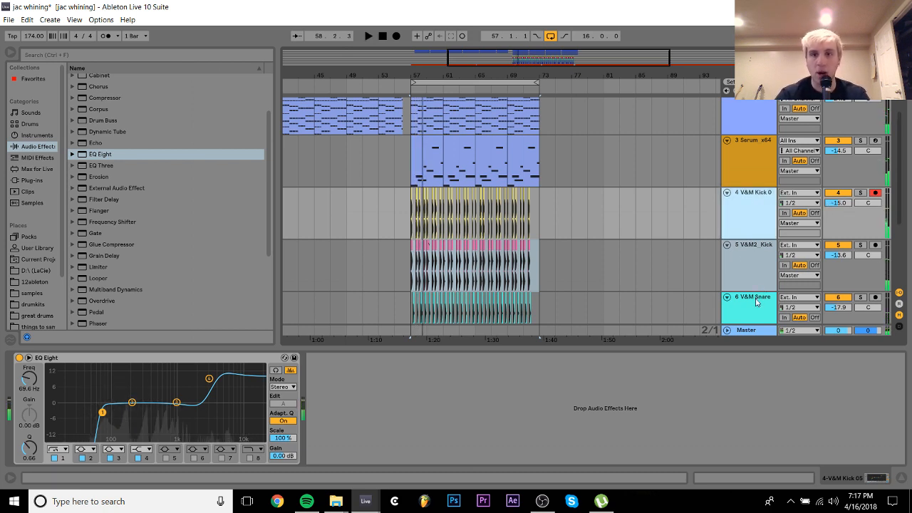
{"action": "key", "text": "Delete"}
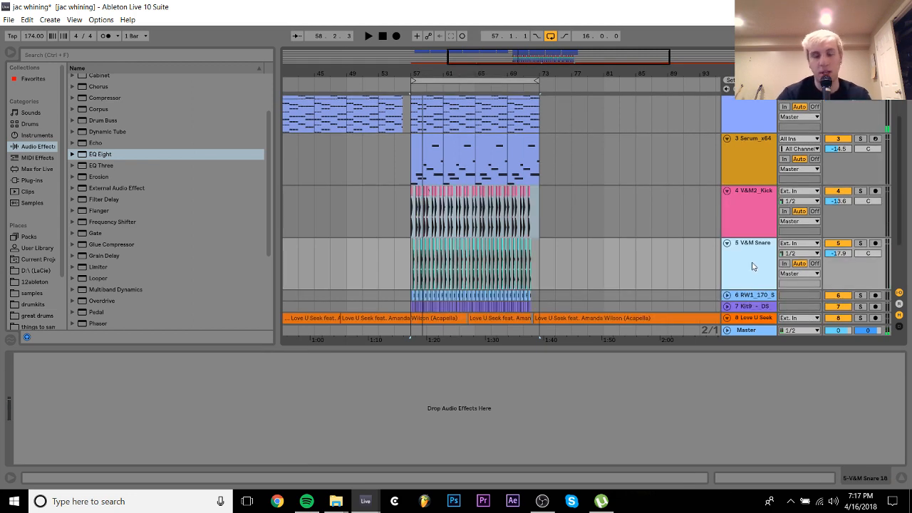
{"action": "left_click", "coordinate": [754, 213]}
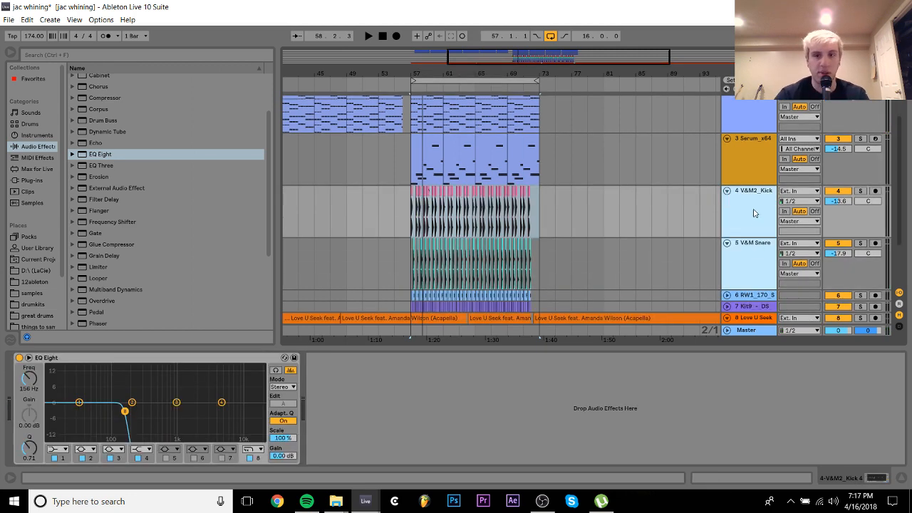
{"action": "key", "text": "Delete"}
{"action": "key", "text": "ctrl+z"}
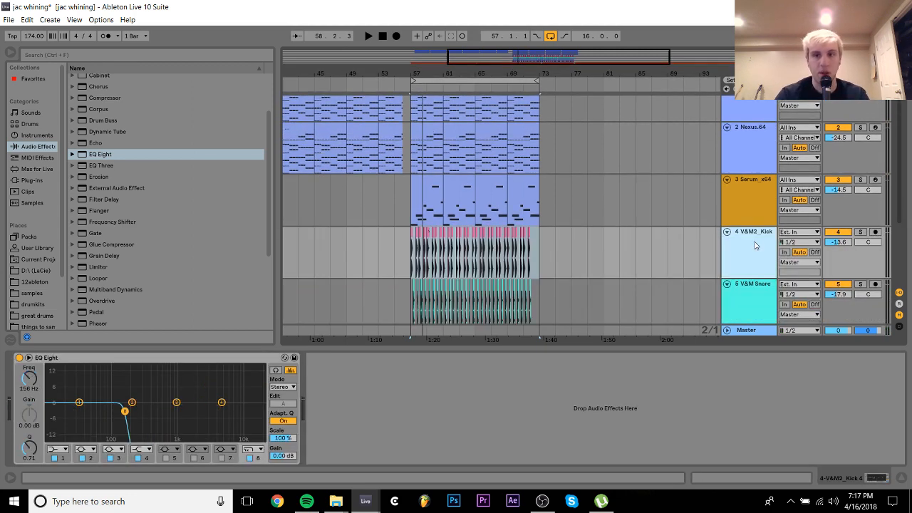
{"action": "key", "text": "Delete"}
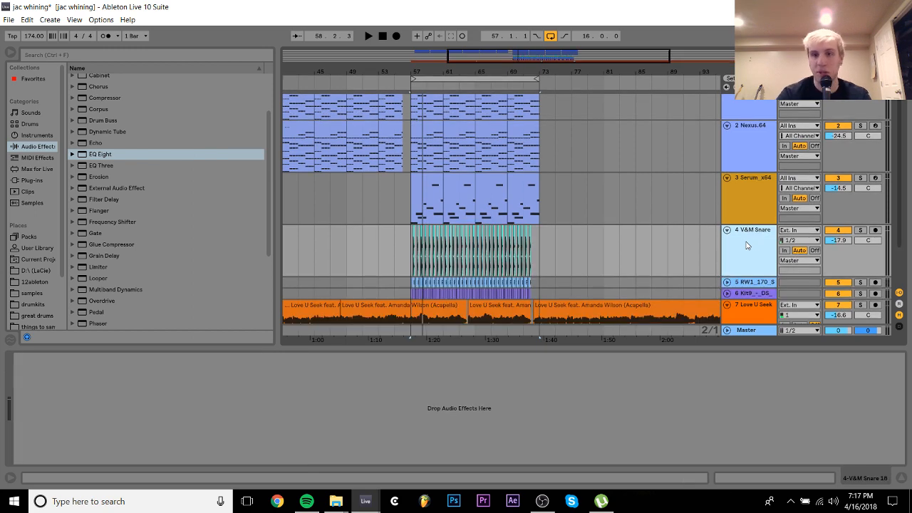
Insert a MIDI track below V&M Snare and open the V&M2 - Beats folder in the samples library
{"action": "key", "text": "ctrl+shift+t"}
{"action": "left_click_drag", "start_coordinate": [410, 71], "coordinate": [411, 71]}
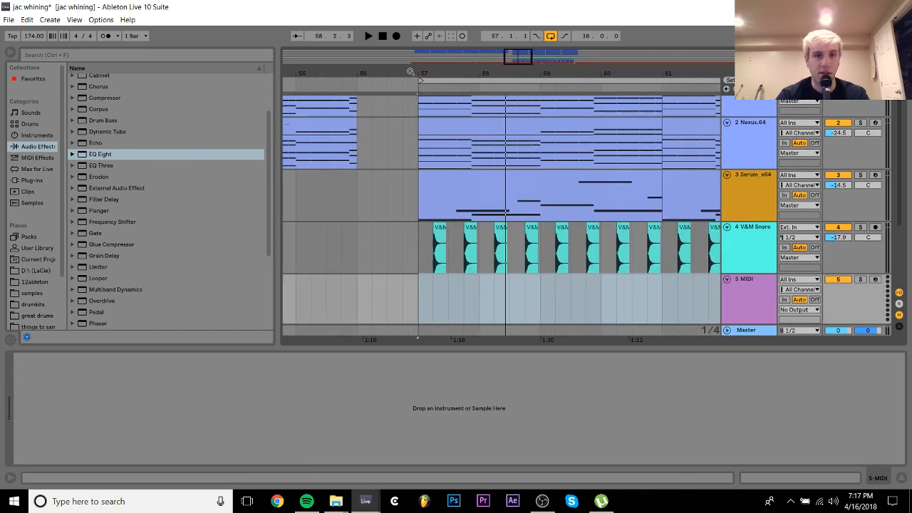
{"action": "left_click", "coordinate": [29, 294]}
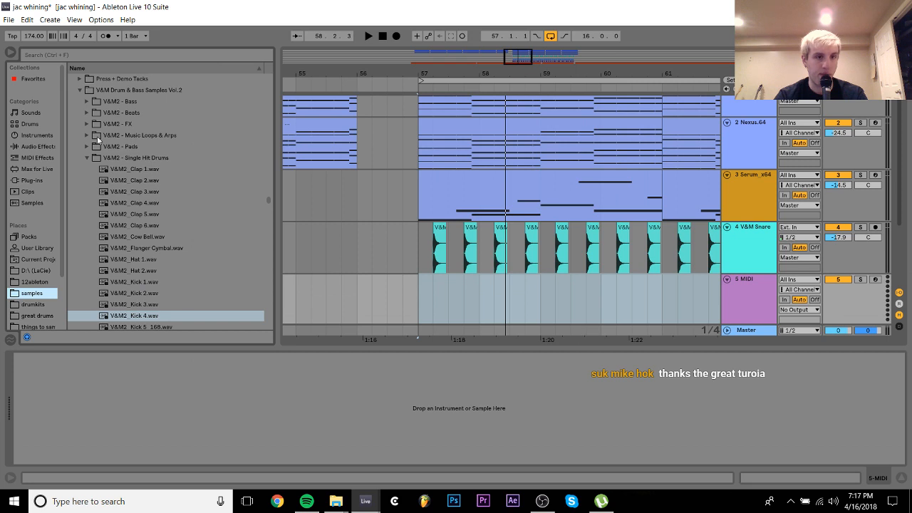
{"action": "left_click", "coordinate": [86, 113]}
{"action": "left_click", "coordinate": [123, 158]}
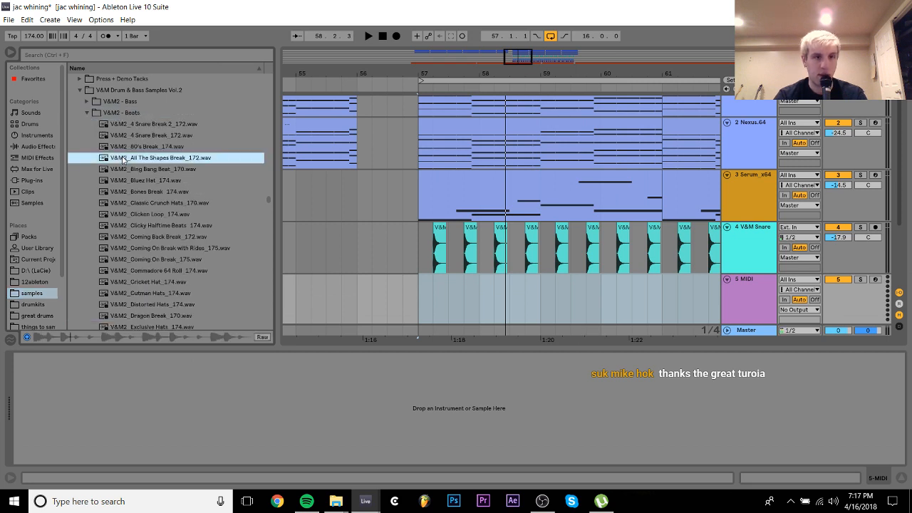
Collapse the V&M2 - Beats folder and open V&M Beats & Breaks in the VILLEM & MCLEOD Drum & Bass sample pack
{"action": "key", "text": "Down"}
{"action": "key", "text": "Left"}
{"action": "key", "text": "Left"}
{"action": "key", "text": "Up"}
{"action": "key", "text": "Up"}
{"action": "key", "text": "Up"}
{"action": "key", "text": "Up"}
{"action": "key", "text": "Up"}
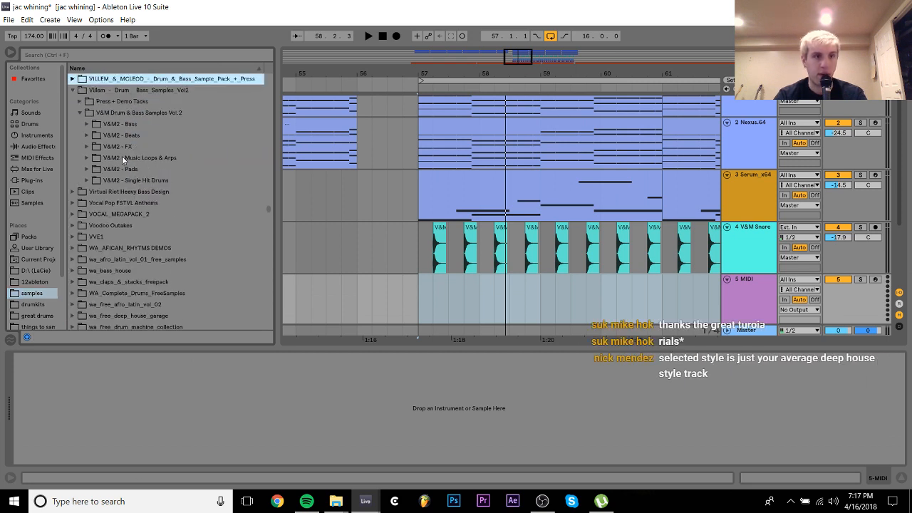
{"action": "key", "text": "Right"}
{"action": "key", "text": "Down"}
{"action": "key", "text": "Down"}
{"action": "key", "text": "Down"}
{"action": "key", "text": "Right"}
{"action": "key", "text": "Down"}
{"action": "key", "text": "Down"}
{"action": "key", "text": "Right"}
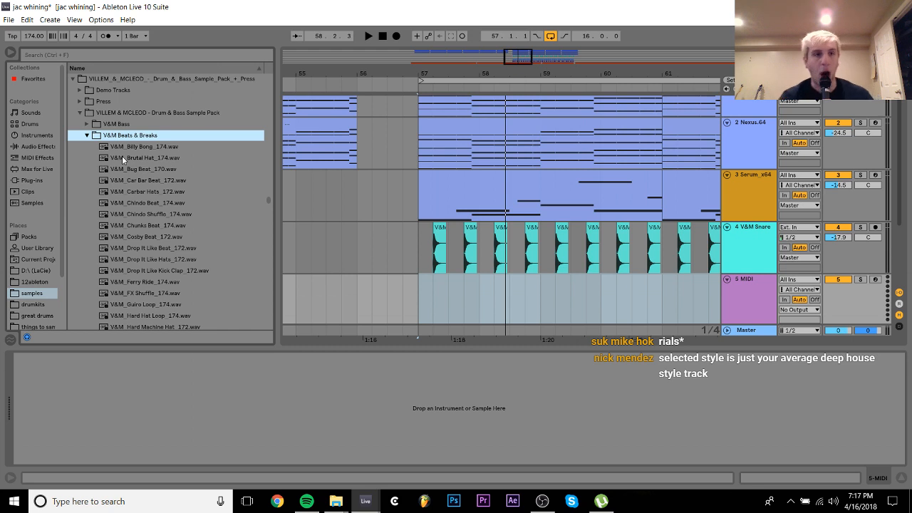
Audition the V&M Beats & Breaks loops one by one, from V&M_Billy Bong_174.wav through V&M_Jasmine Break_174.wav
{"action": "key", "text": "Down"}
{"action": "key", "text": "Down"}
{"action": "key", "text": "Down"}
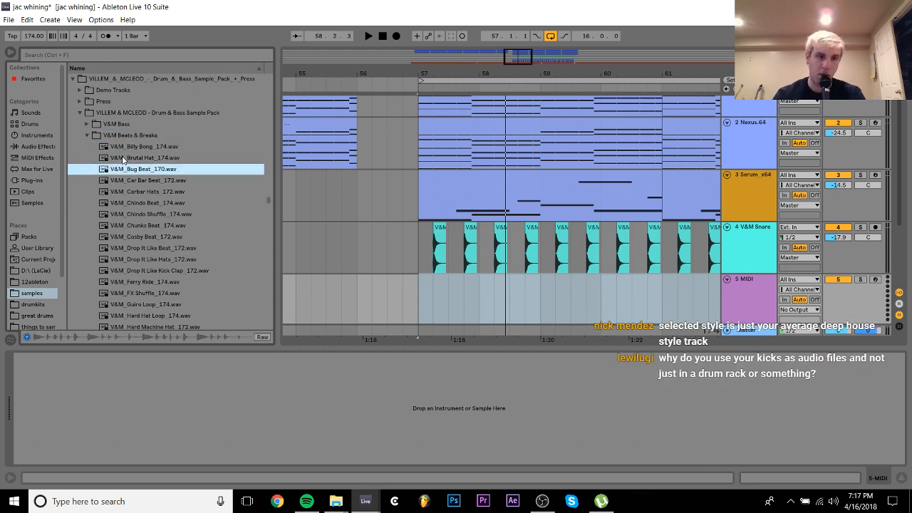
{"action": "key", "text": "Down"}
{"action": "key", "text": "Down"}
{"action": "key", "text": "Down"}
{"action": "key", "text": "Down"}
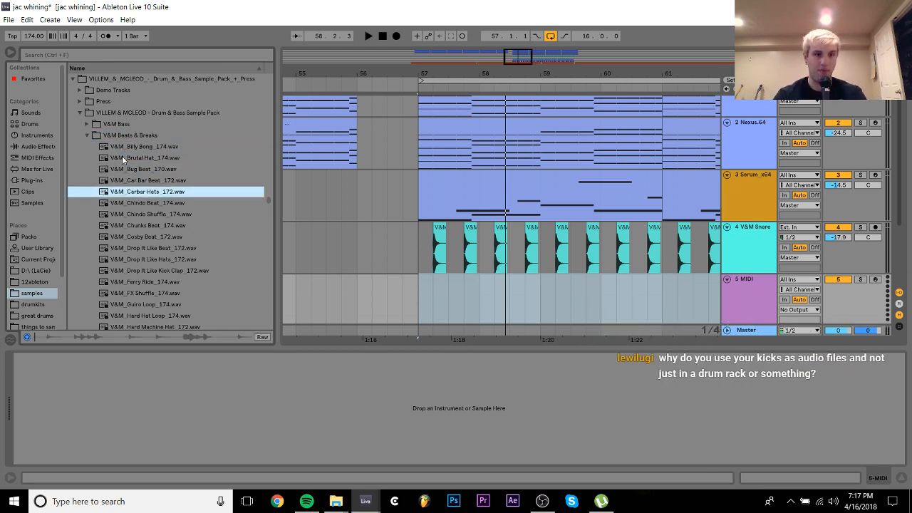
{"action": "key", "text": "Down"}
{"action": "key", "text": "Down"}
{"action": "key", "text": "Down"}
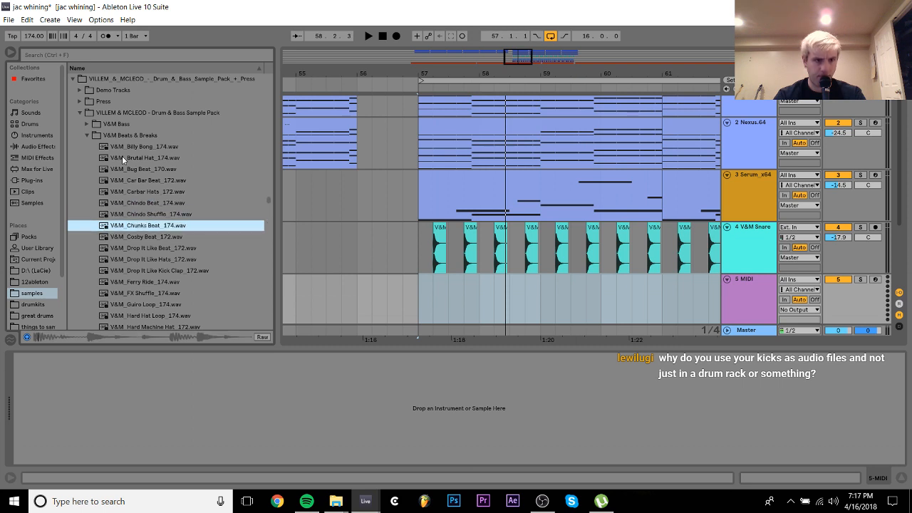
{"action": "key", "text": "Down"}
{"action": "key", "text": "Down"}
{"action": "key", "text": "Down"}
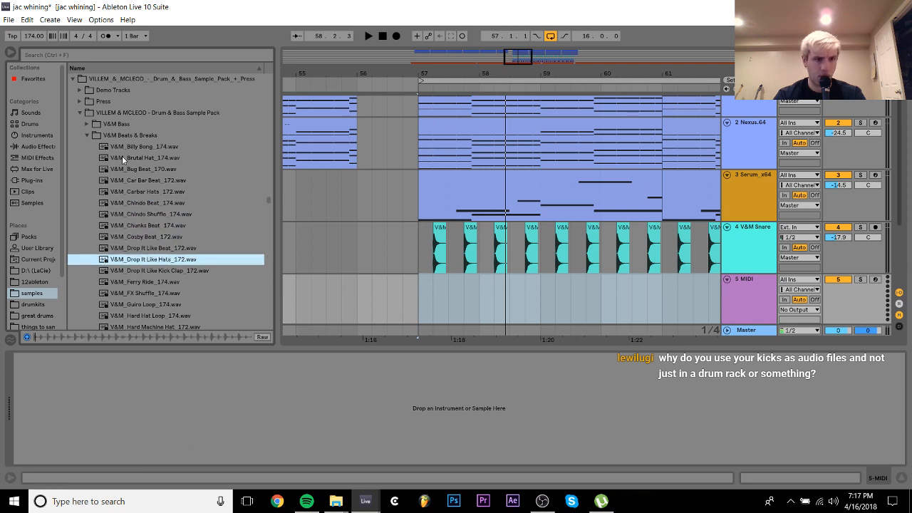
{"action": "key", "text": "Down"}
{"action": "key", "text": "Down"}
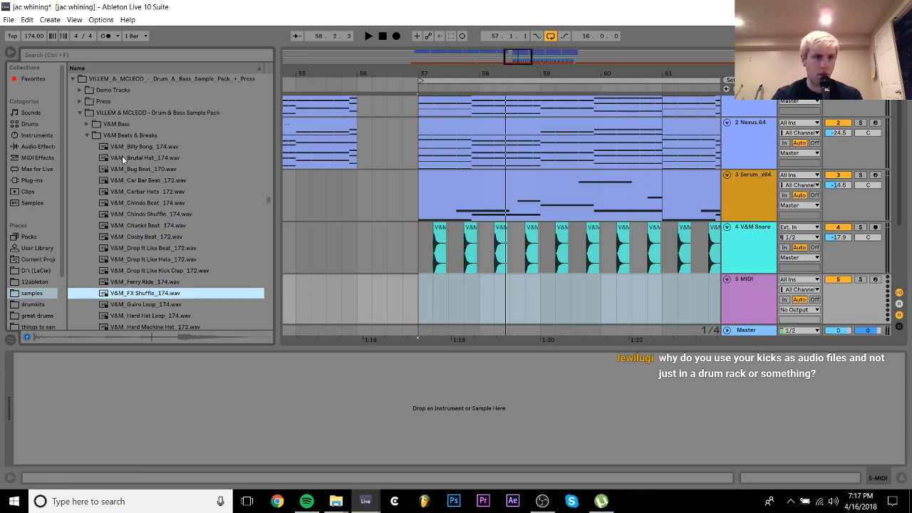
{"action": "key", "text": "Down"}
{"action": "key", "text": "Down"}
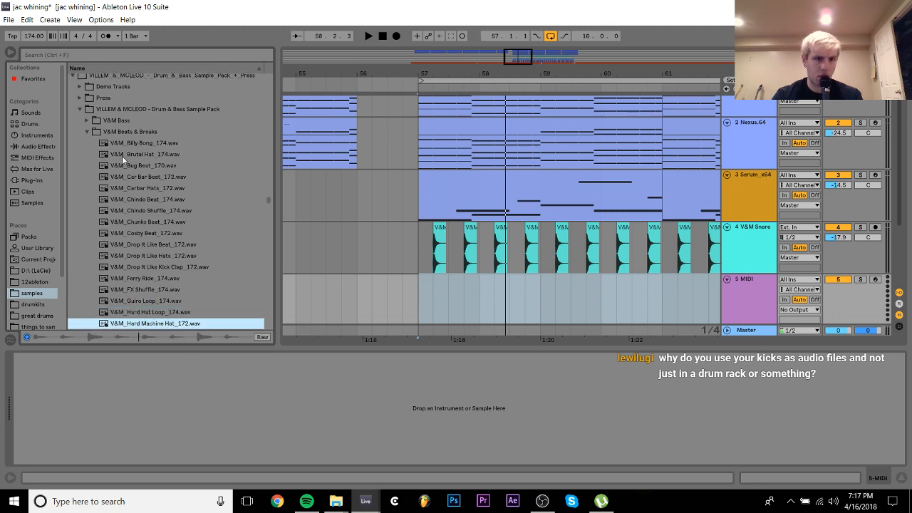
{"action": "key", "text": "Down"}
{"action": "key", "text": "Down"}
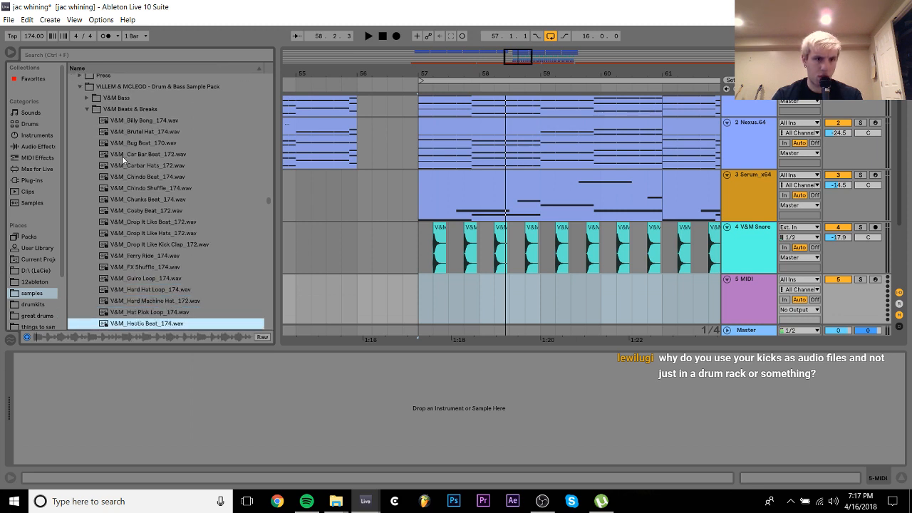
{"action": "key", "text": "Down"}
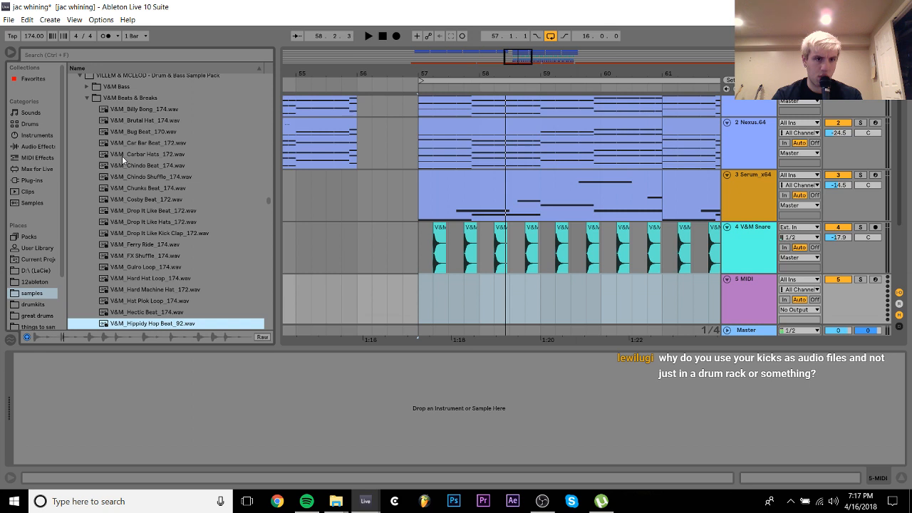
{"action": "key", "text": "Down"}
{"action": "key", "text": "Down"}
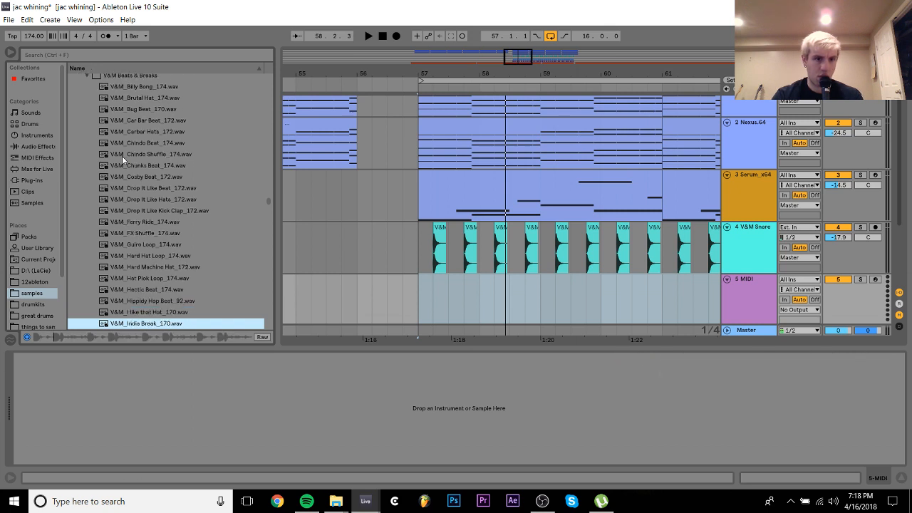
{"action": "key", "text": "Down"}
{"action": "key", "text": "Down"}
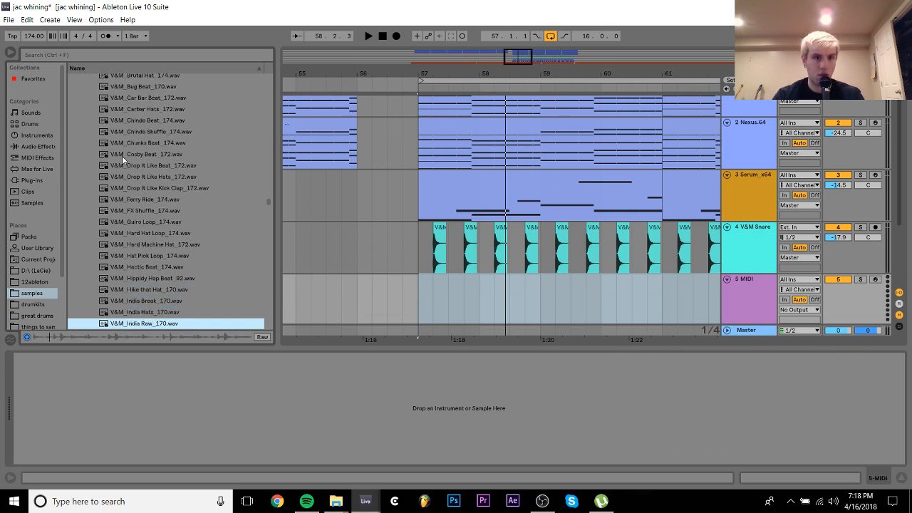
{"action": "key", "text": "Down"}
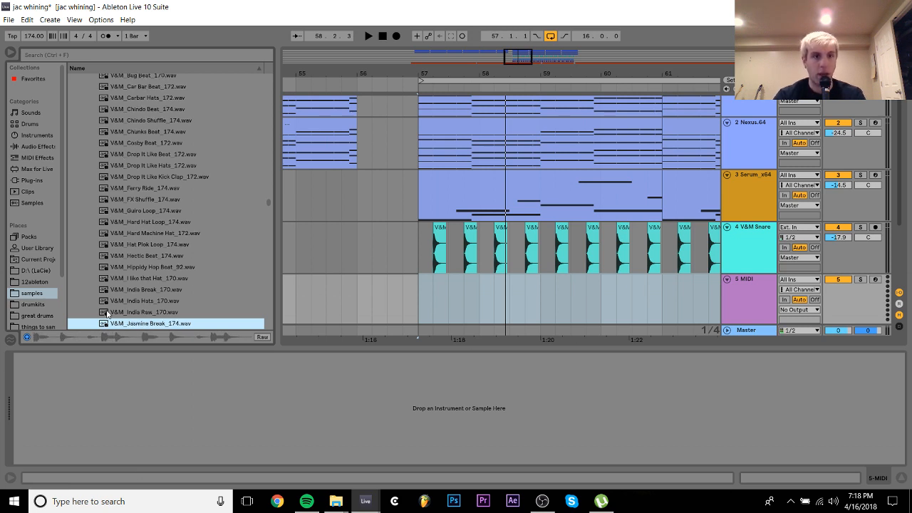
Place V&M_Jasmine Break_174.wav at bar 57 on the new track and, with Warp off, trim the clip to its first kick
{"action": "left_click_drag", "start_coordinate": [128, 329], "coordinate": [435, 285]}
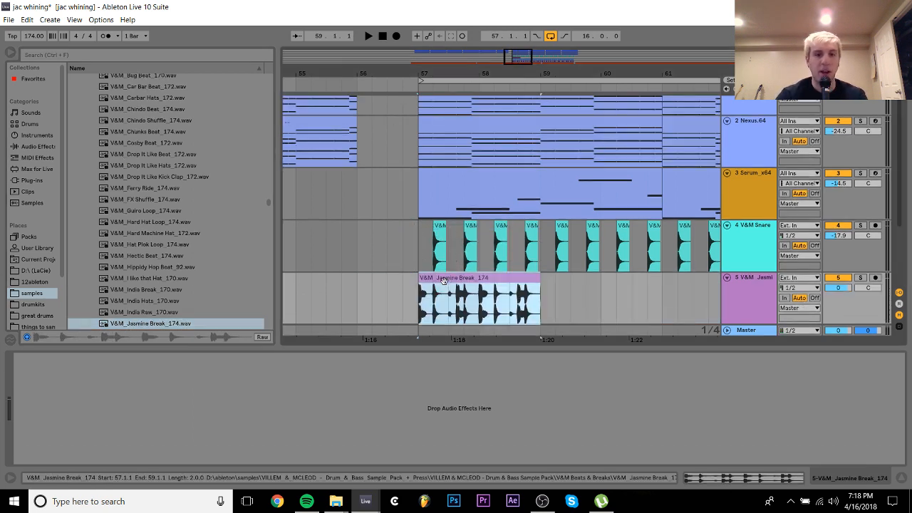
{"action": "double_click", "coordinate": [449, 289]}
{"action": "left_click", "coordinate": [129, 112]}
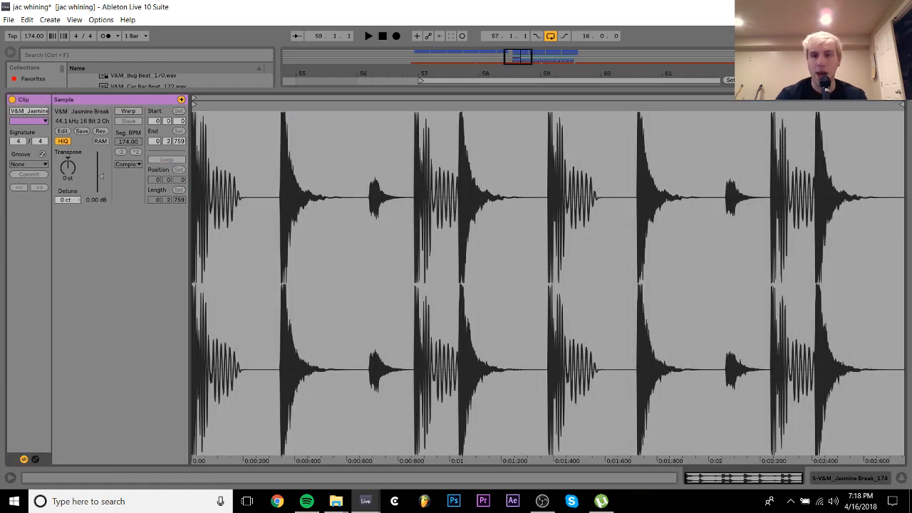
{"action": "left_click_drag", "start_coordinate": [901, 106], "coordinate": [249, 223]}
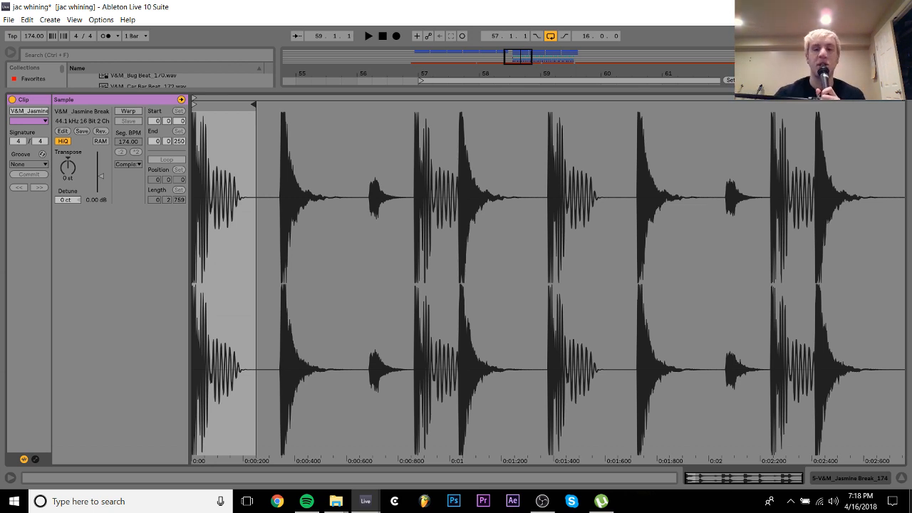
{"action": "left_click", "coordinate": [840, 481]}
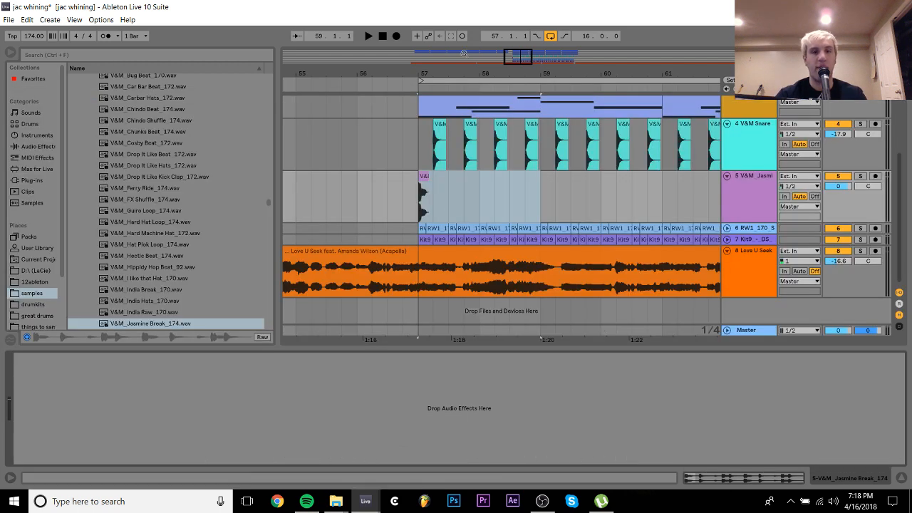
Duplicate the trimmed kick clip two and a half beats after the first, keeping only one copy within bar 57
{"action": "left_click_drag", "start_coordinate": [463, 53], "coordinate": [469, 162]}
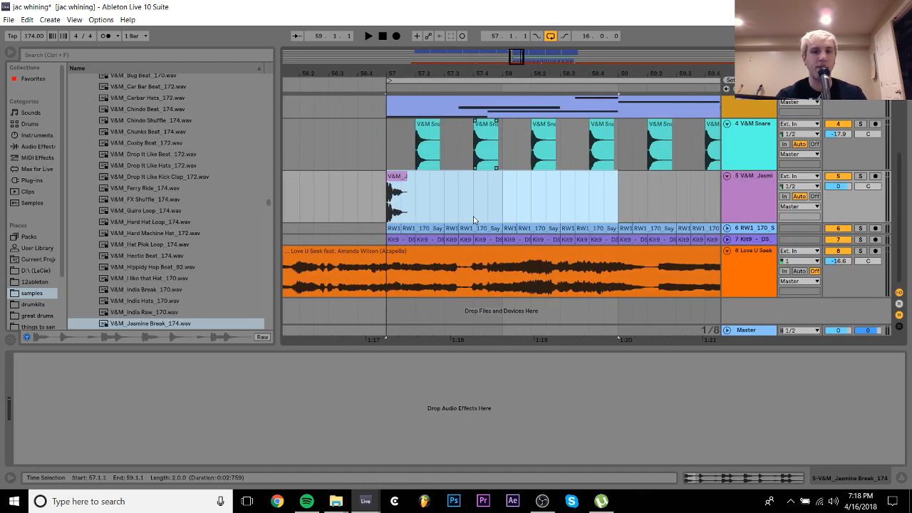
{"action": "left_click", "coordinate": [460, 195]}
{"action": "key", "text": "ctrl+d"}
{"action": "key", "text": "ctrl+d"}
{"action": "key", "text": "ctrl+d"}
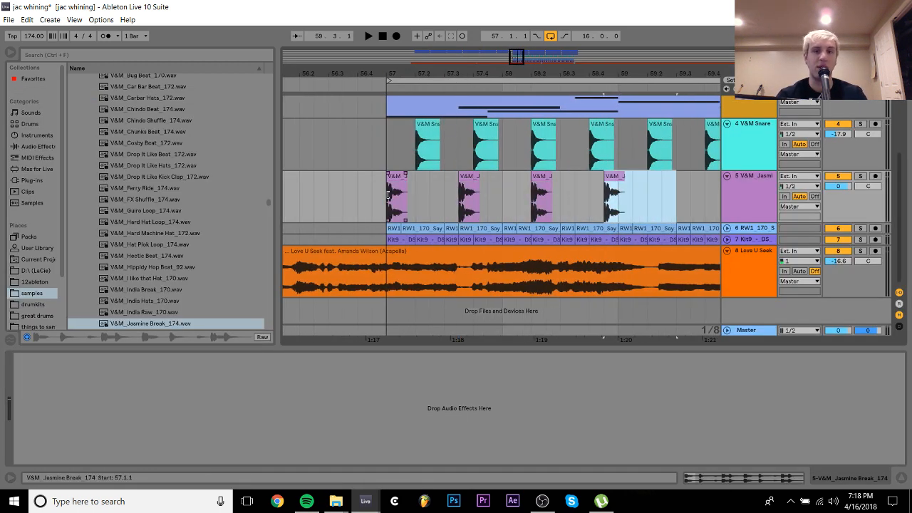
{"action": "key", "text": "ctrl+z"}
{"action": "key", "text": "ctrl+z"}
Duplicate the two-kick pattern of bar 57 into bars 58 and 59
{"action": "left_click_drag", "start_coordinate": [503, 198], "coordinate": [400, 207]}
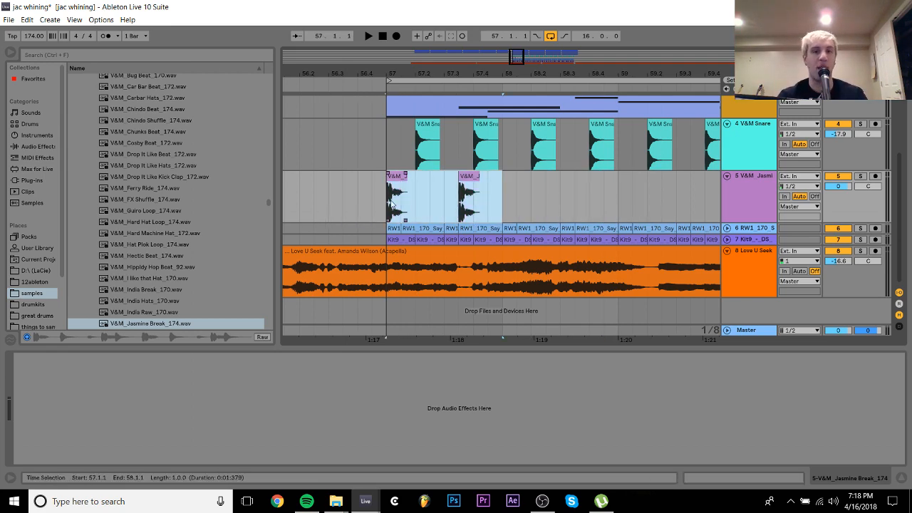
{"action": "key", "text": "ctrl+d"}
{"action": "key", "text": "ctrl+d"}
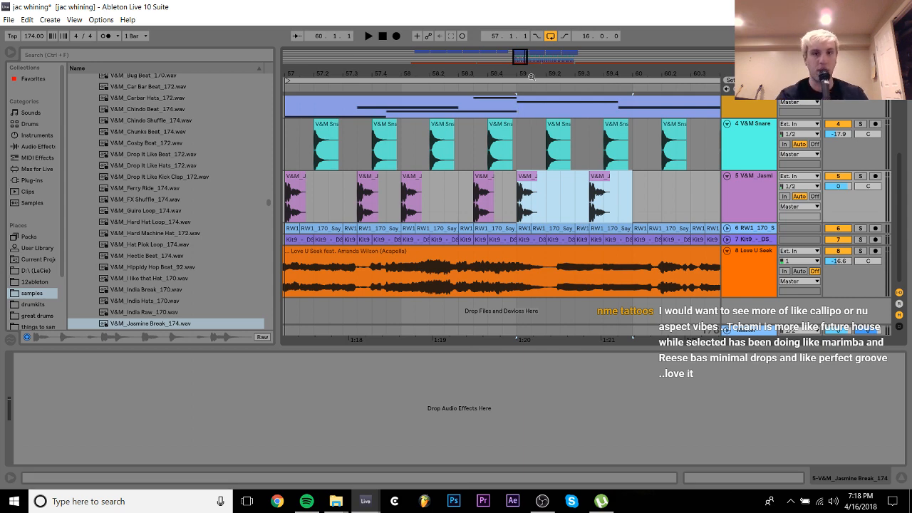
Extend the kick pattern through bar 60 and duplicate the four-bar pattern of bars 57 to 60 into bars 61 to 64
{"action": "left_click_drag", "start_coordinate": [399, 74], "coordinate": [419, 50]}
{"action": "key", "text": "ctrl+d"}
{"action": "key", "text": "ctrl+d"}
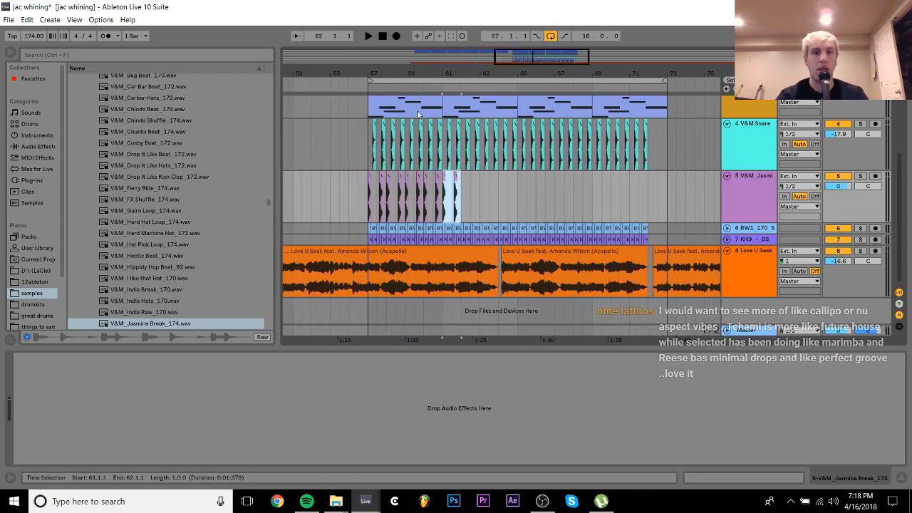
{"action": "key", "text": "ctrl+z"}
{"action": "left_click", "coordinate": [368, 175], "text": "shift"}
{"action": "key", "text": "ctrl+d"}
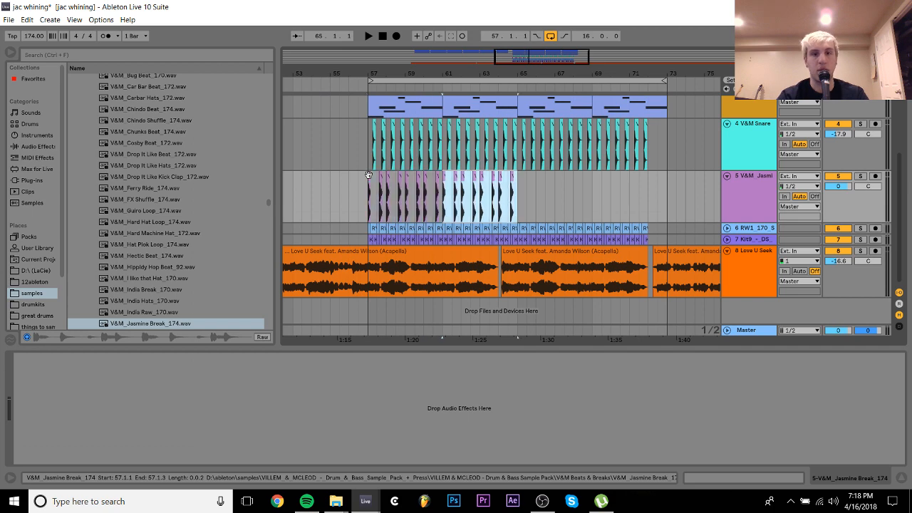
Duplicate the eight-bar kick pattern of bars 57 to 64 into bars 65 to 72
{"action": "left_click", "coordinate": [369, 175], "text": "shift"}
{"action": "key", "text": "ctrl+d"}
{"action": "left_click", "coordinate": [368, 175], "text": "shift"}
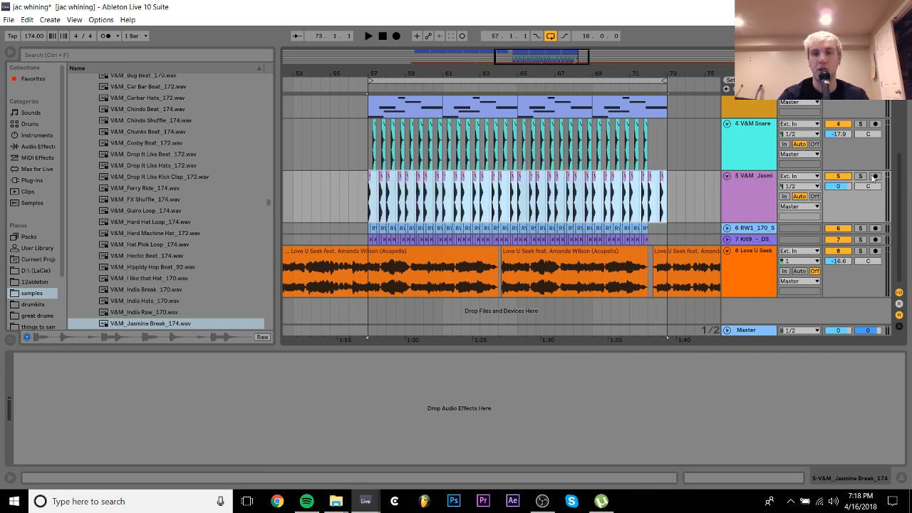
Set the V&M_Jasmine kick track's volume to -6 dB and raise the Serum track to -11.4 dB while the section plays
{"action": "left_click", "coordinate": [849, 186]}
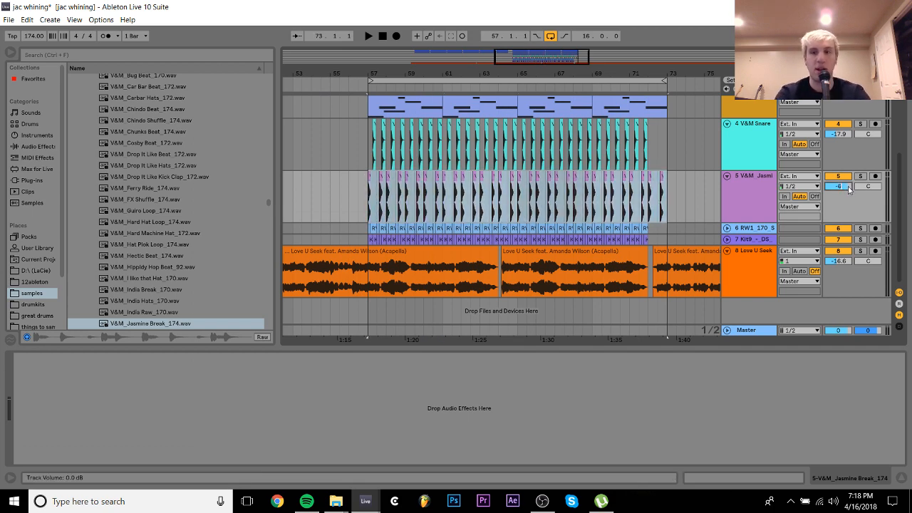
{"action": "scroll", "coordinate": [859, 207], "scroll_direction": "up", "scroll_amount": 2}
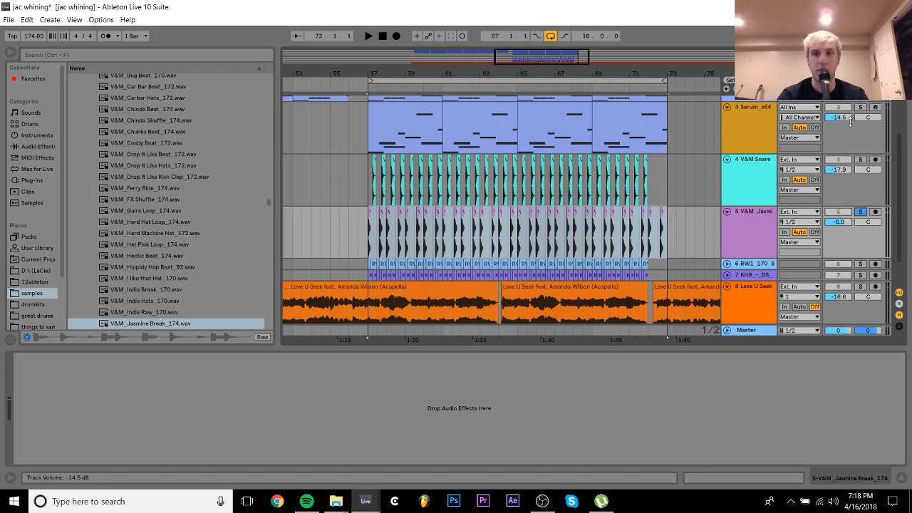
{"action": "key", "text": "space"}
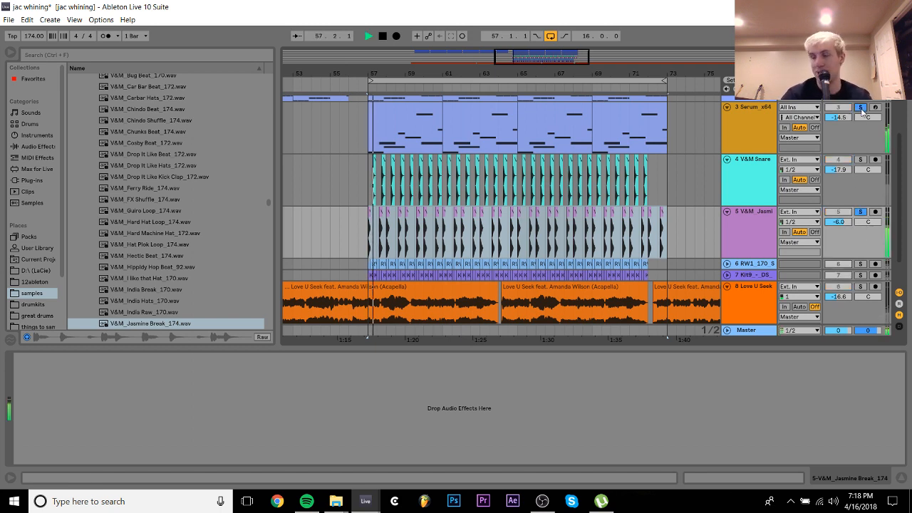
{"action": "left_click_drag", "start_coordinate": [840, 120], "coordinate": [840, 111]}
Lower the kick track to -11.1 dB and raise the V&M Snare track to -12.1 dB during playback
{"action": "left_click", "coordinate": [839, 222]}
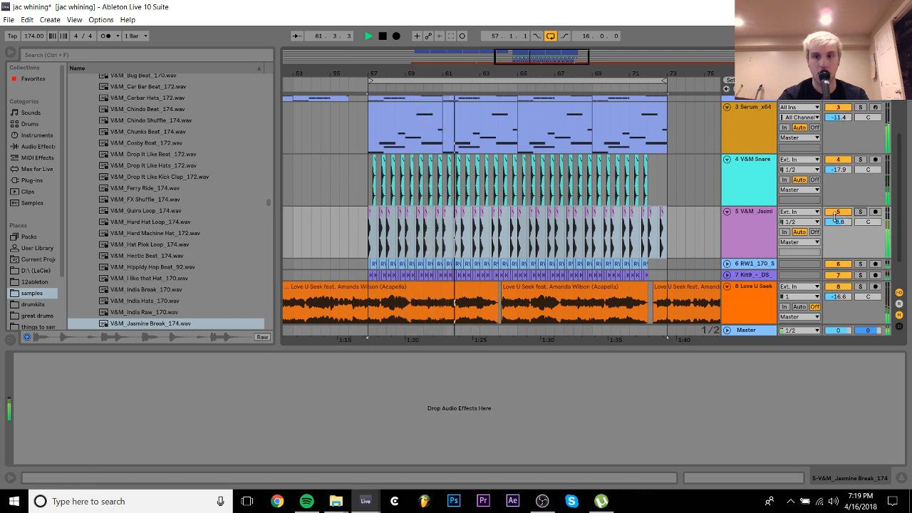
{"action": "left_click_drag", "start_coordinate": [839, 221], "coordinate": [840, 223]}
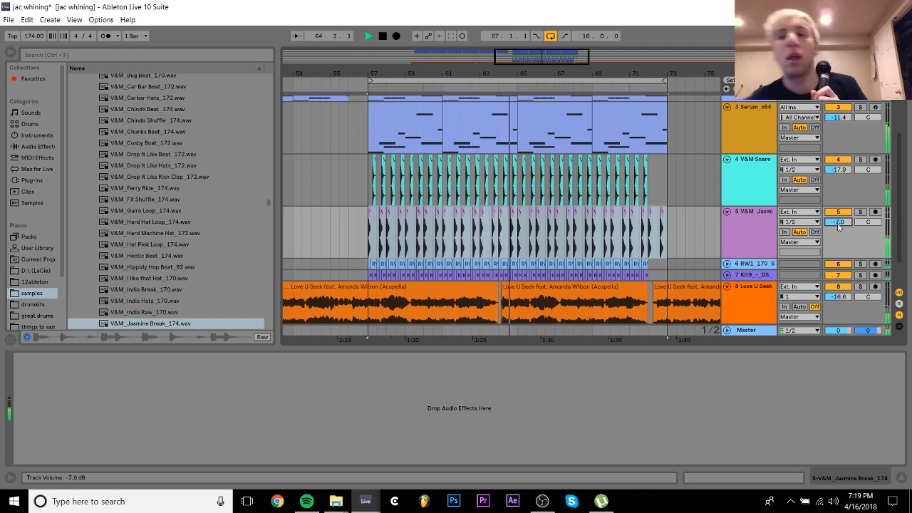
{"action": "left_click_drag", "start_coordinate": [838, 224], "coordinate": [838, 235]}
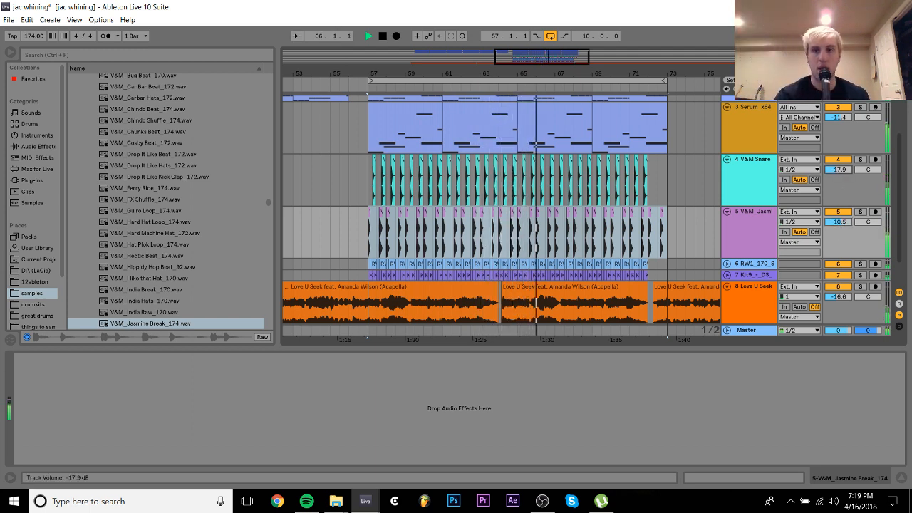
{"action": "left_click_drag", "start_coordinate": [844, 171], "coordinate": [844, 148]}
{"action": "left_click_drag", "start_coordinate": [840, 221], "coordinate": [840, 225]}
{"action": "left_click_drag", "start_coordinate": [839, 169], "coordinate": [839, 173]}
{"action": "left_click_drag", "start_coordinate": [840, 173], "coordinate": [839, 161]}
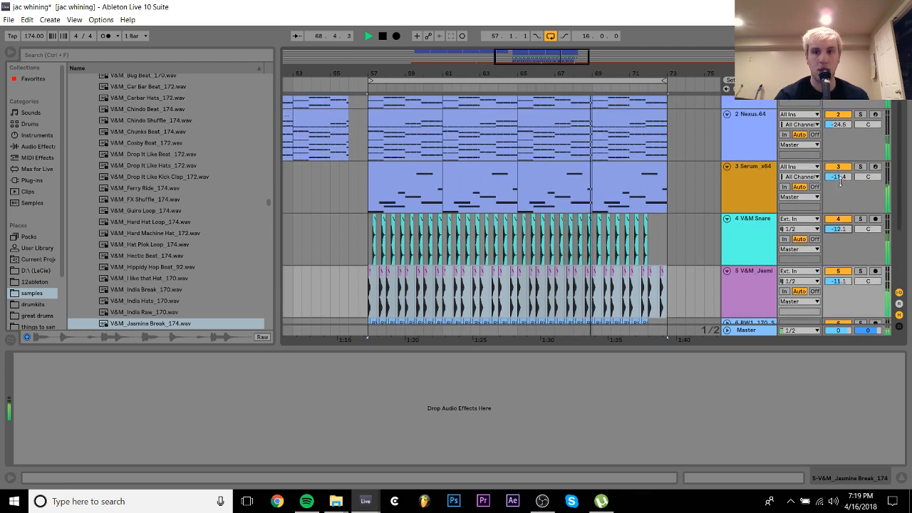
Rebalance the levels with Serum at -10.4 dB, the snare at -14.9 dB and the kick at -13.5 dB
{"action": "scroll", "coordinate": [841, 178], "scroll_direction": "down", "scroll_amount": 1}
{"action": "scroll", "coordinate": [841, 183], "scroll_direction": "down", "scroll_amount": 1}
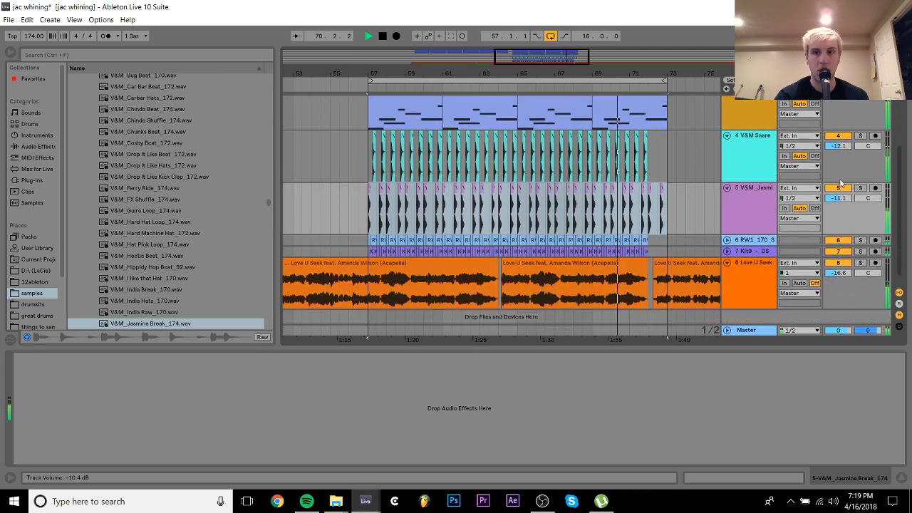
{"action": "left_click_drag", "start_coordinate": [839, 145], "coordinate": [838, 158]}
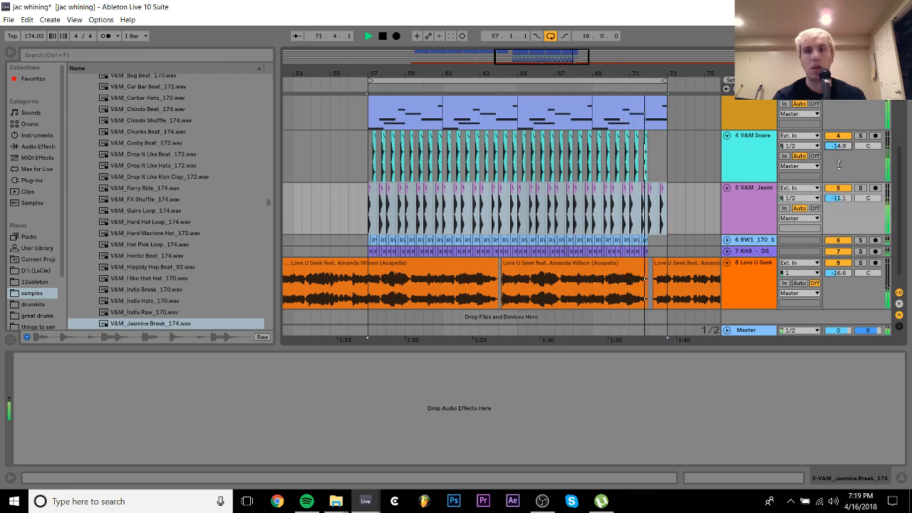
{"action": "left_click", "coordinate": [839, 198]}
{"action": "left_click_drag", "start_coordinate": [839, 200], "coordinate": [839, 211]}
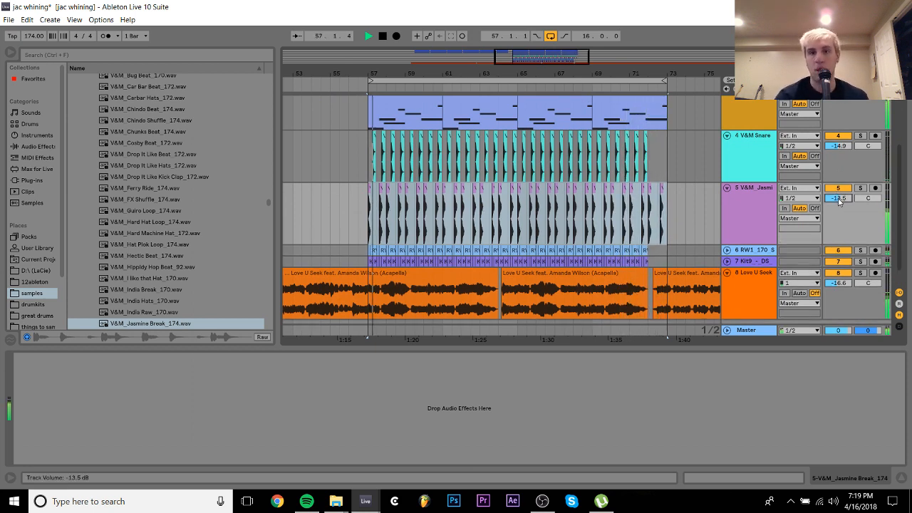
Delete the kick clips in bar 72 so the kicks end with the snares, and fold the kick track
{"action": "left_click_drag", "start_coordinate": [687, 208], "coordinate": [649, 162]}
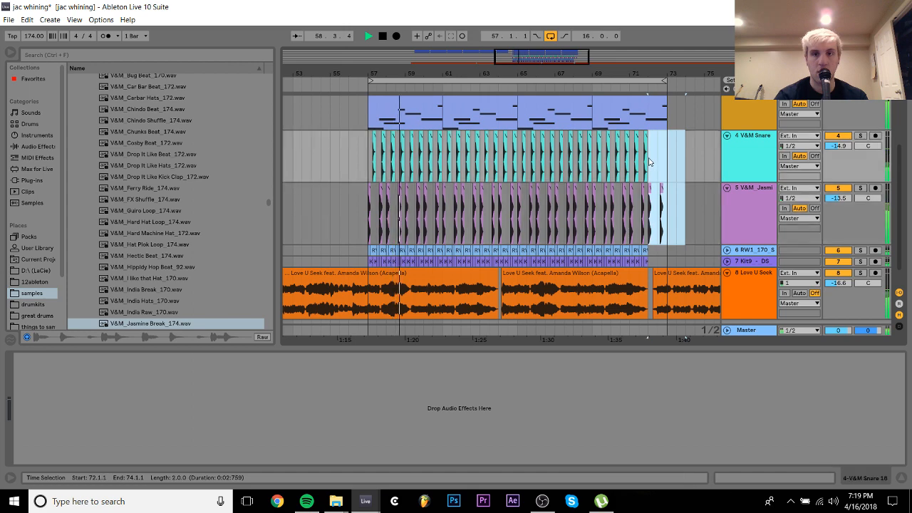
{"action": "key", "text": "Delete"}
{"action": "scroll", "coordinate": [725, 213], "scroll_direction": "down", "scroll_amount": 1}
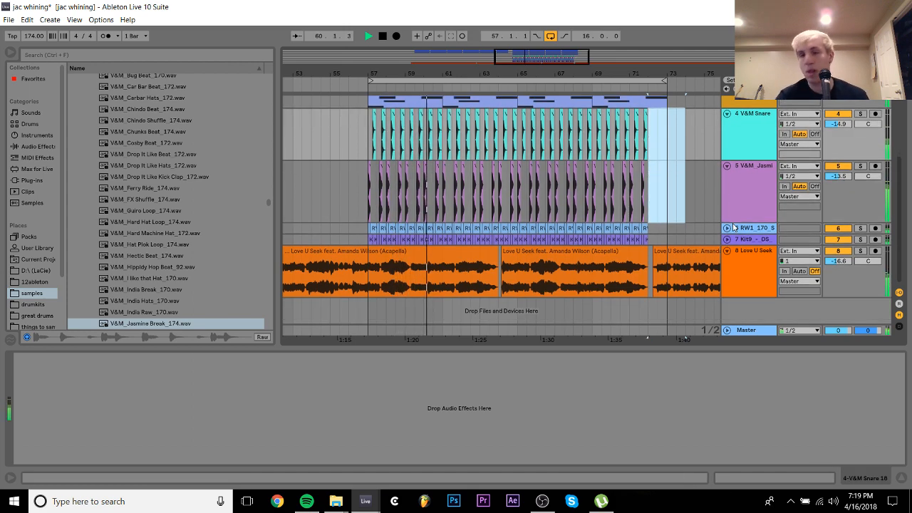
{"action": "left_click", "coordinate": [727, 166]}
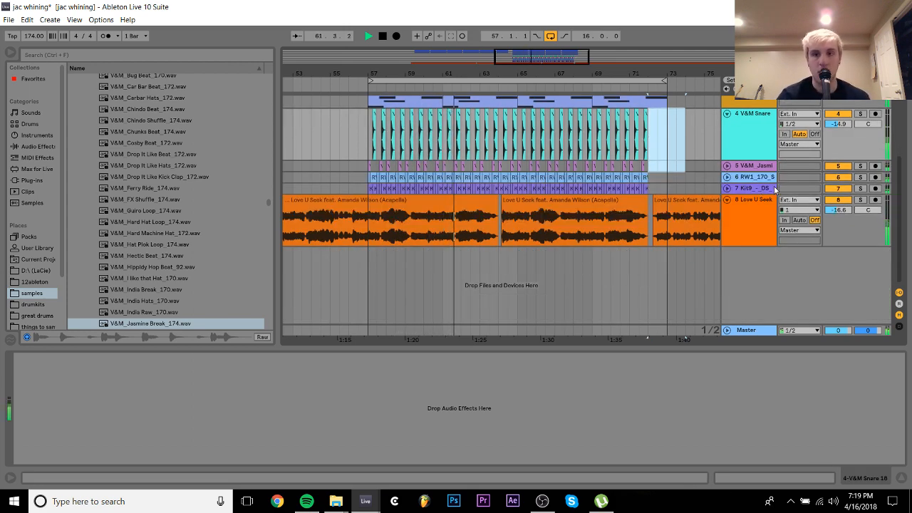
Unfold the RW1 and Kit9 loop tracks and audition each one soloed, raising RW1 to -17.3 dB
{"action": "left_click", "coordinate": [757, 189]}
{"action": "left_click", "coordinate": [860, 187]}
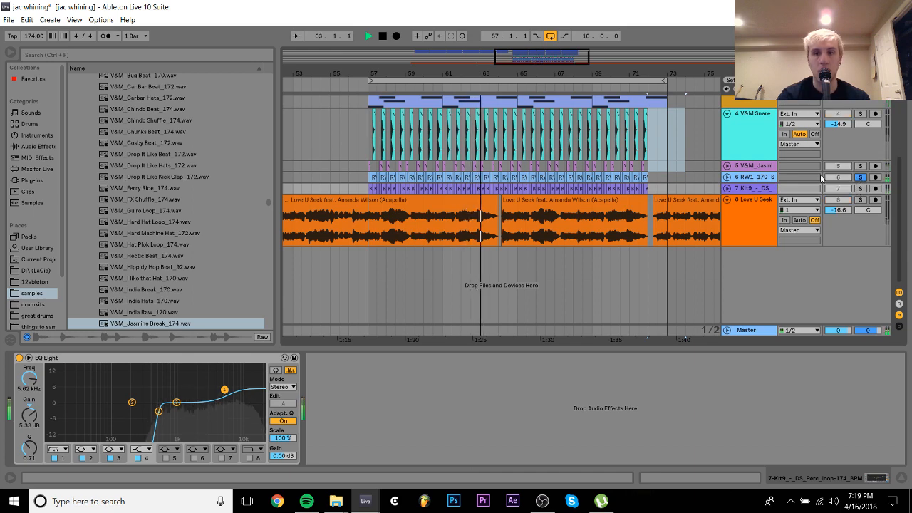
{"action": "left_click", "coordinate": [860, 177]}
{"action": "left_click", "coordinate": [727, 176]}
{"action": "left_click_drag", "start_coordinate": [831, 189], "coordinate": [831, 175]}
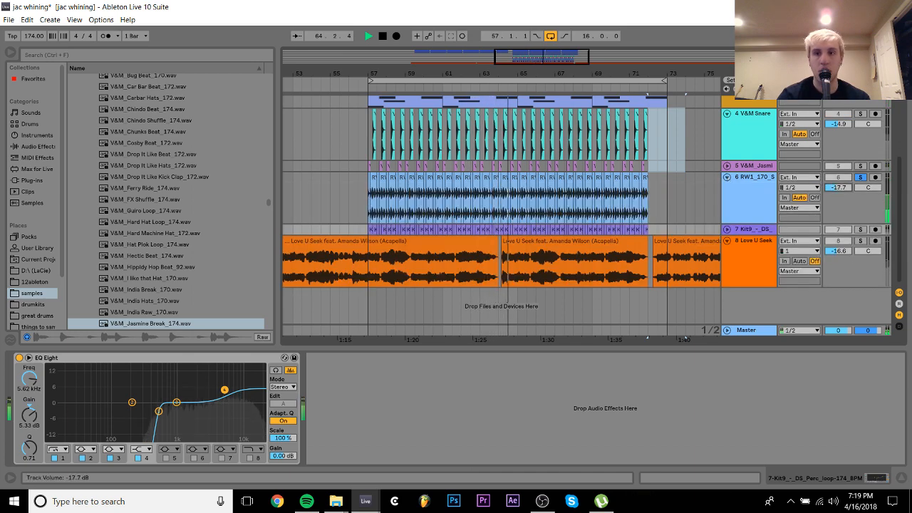
{"action": "left_click", "coordinate": [860, 229]}
{"action": "left_click", "coordinate": [727, 229]}
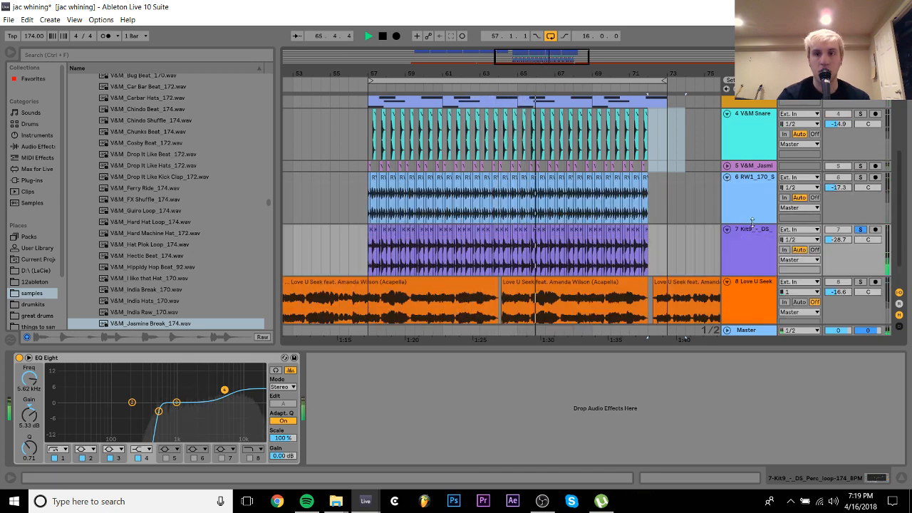
Set the RW1 track's volume to -20.9 dB and the Kit9 track's to -27.3 dB, and fold the Kit9 track
{"action": "left_click_drag", "start_coordinate": [838, 187], "coordinate": [835, 245]}
{"action": "left_click", "coordinate": [861, 177]}
{"action": "left_click", "coordinate": [861, 177]}
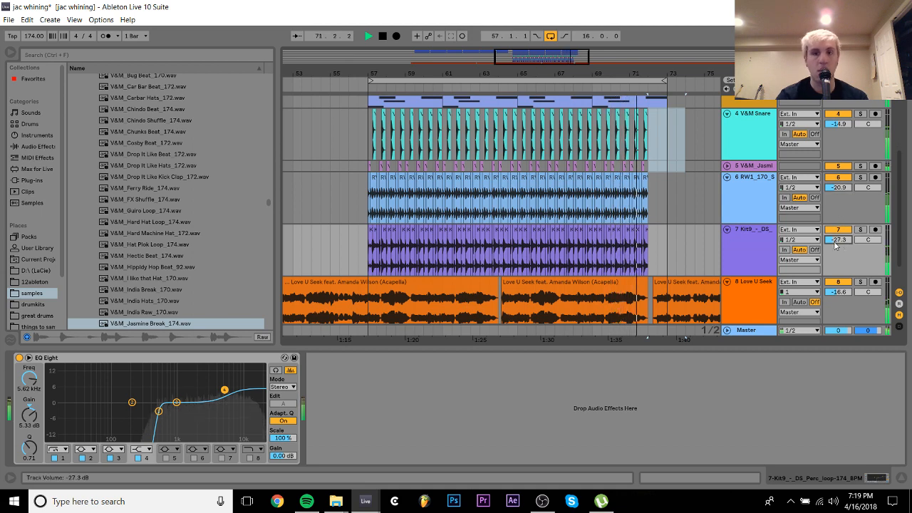
{"action": "left_click", "coordinate": [727, 228]}
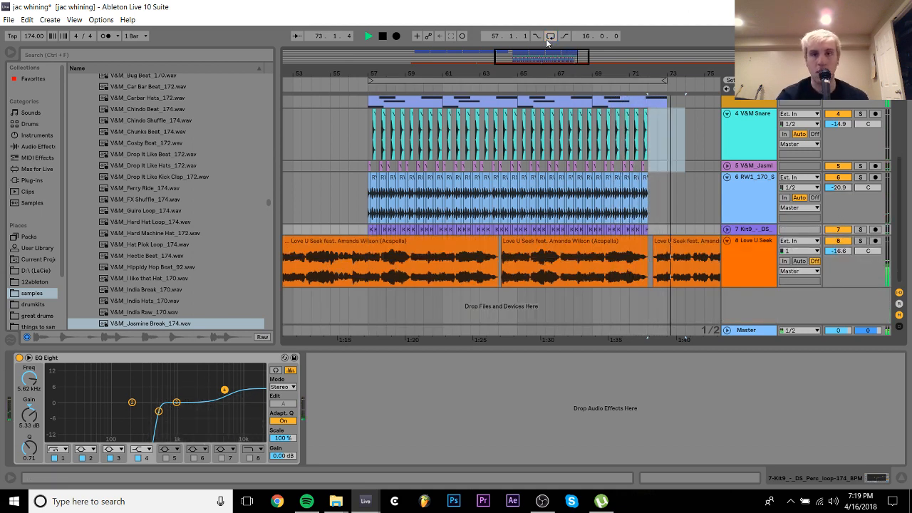
Duplicate the clips of bars 65 to 72 on the TruePianos and Nexus tracks into bars 73 to 80
{"action": "scroll", "coordinate": [610, 117], "scroll_direction": "up", "scroll_amount": 5}
{"action": "left_click", "coordinate": [609, 117]}
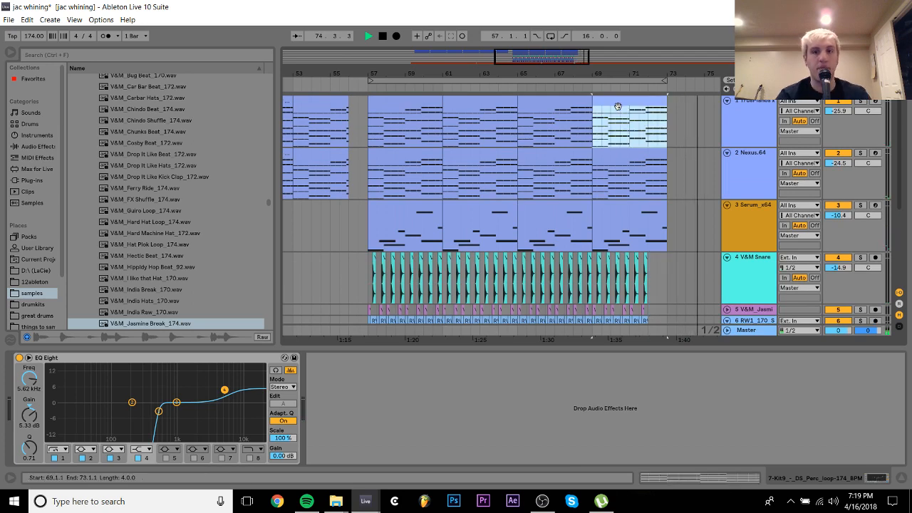
{"action": "left_click", "coordinate": [527, 149], "text": "shift"}
{"action": "key", "text": "ctrl+d"}
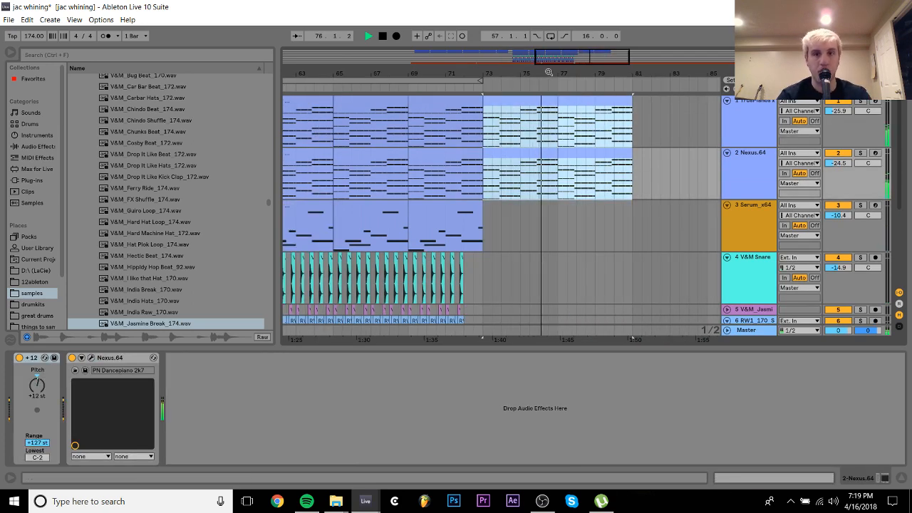
Select the Serum clips from bar 57 to bar 73 and loop that range
{"action": "left_click_drag", "start_coordinate": [548, 74], "coordinate": [538, 49]}
{"action": "left_click", "coordinate": [425, 101]}
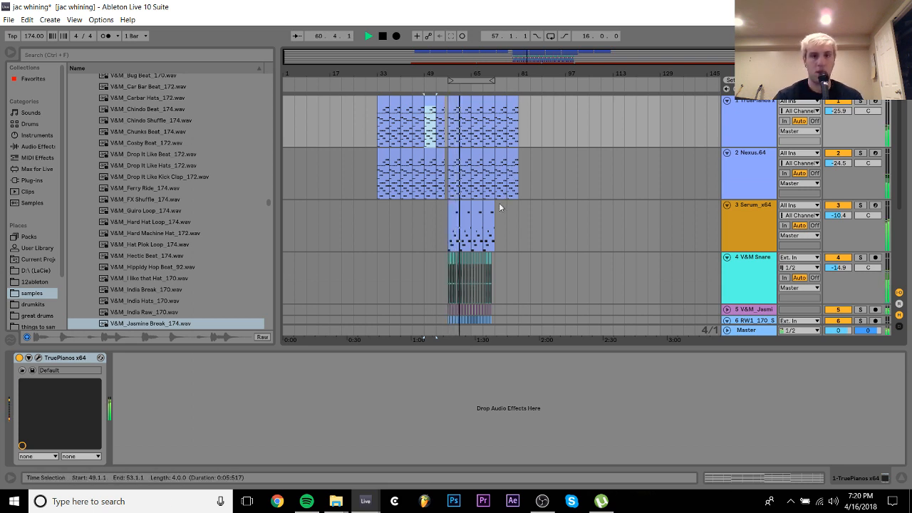
{"action": "scroll", "coordinate": [478, 234], "scroll_direction": "down", "scroll_amount": 1}
{"action": "scroll", "coordinate": [479, 234], "scroll_direction": "down", "scroll_amount": 2}
{"action": "left_click_drag", "start_coordinate": [455, 75], "coordinate": [431, 220]}
{"action": "left_click", "coordinate": [538, 189]}
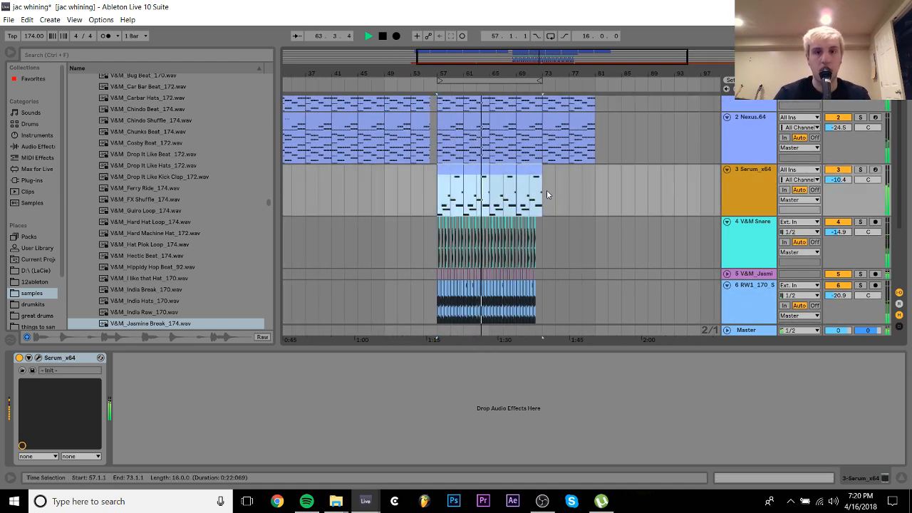
{"action": "key", "text": "ctrl+l"}
Lower the V&M Snare track's volume to -15.4 dB and select the V&M_Jasmine kick track
{"action": "left_click", "coordinate": [747, 238]}
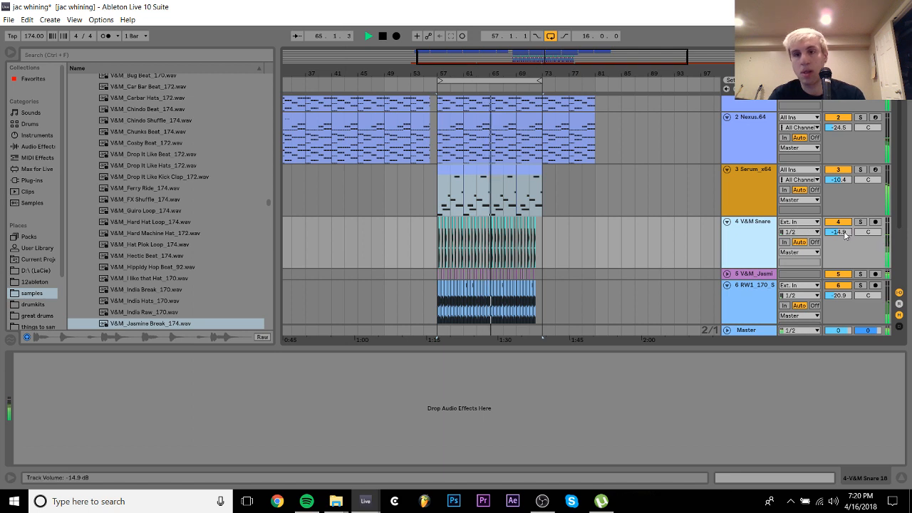
{"action": "left_click_drag", "start_coordinate": [844, 233], "coordinate": [844, 236]}
{"action": "left_click", "coordinate": [869, 275]}
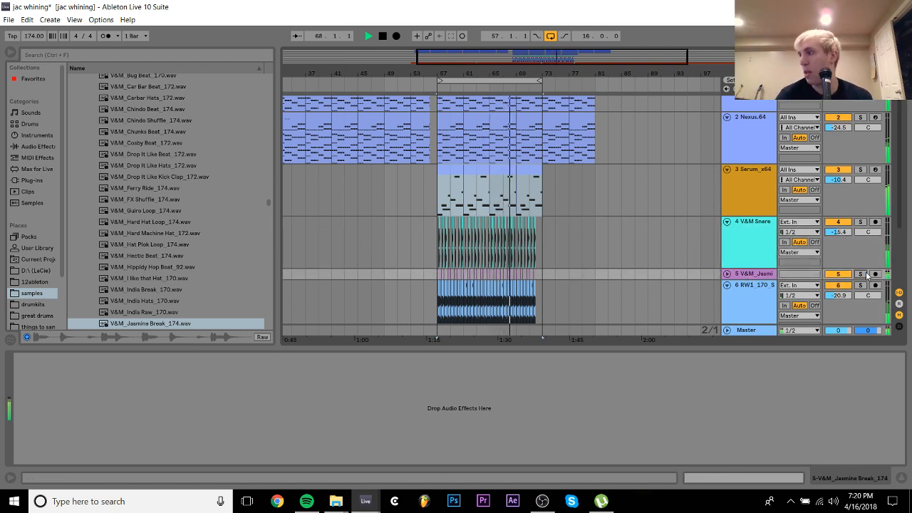
Fold the V&M Snare and RW1 tracks and stop playback
{"action": "scroll", "coordinate": [648, 204], "scroll_direction": "down", "scroll_amount": 2}
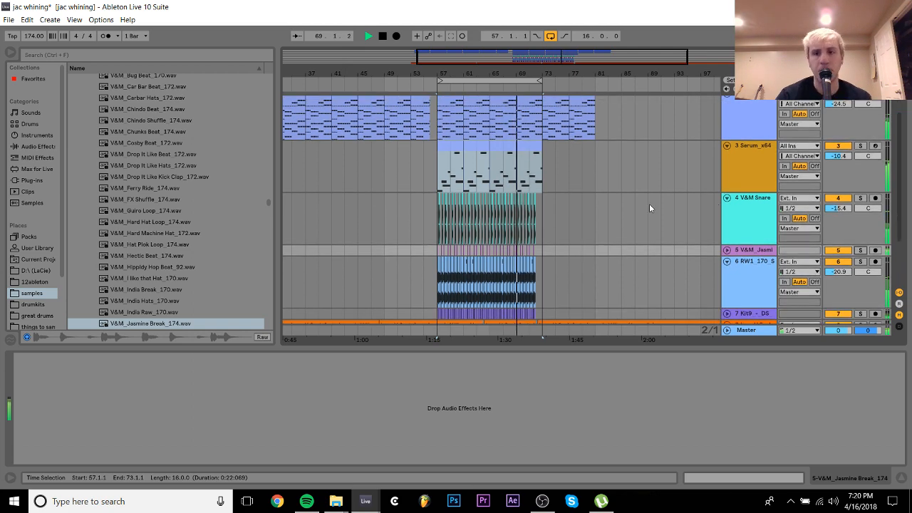
{"action": "left_click", "coordinate": [727, 198]}
{"action": "left_click", "coordinate": [727, 220]}
{"action": "key", "text": "space"}
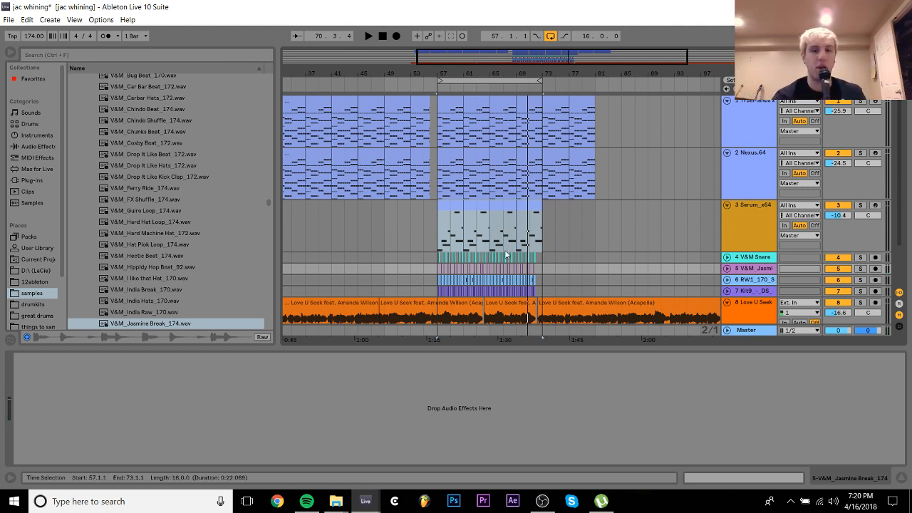
Start a new Live Set and set its tempo to 126 BPM
{"action": "key", "text": "ctrl+n"}
{"action": "key", "text": "Return"}
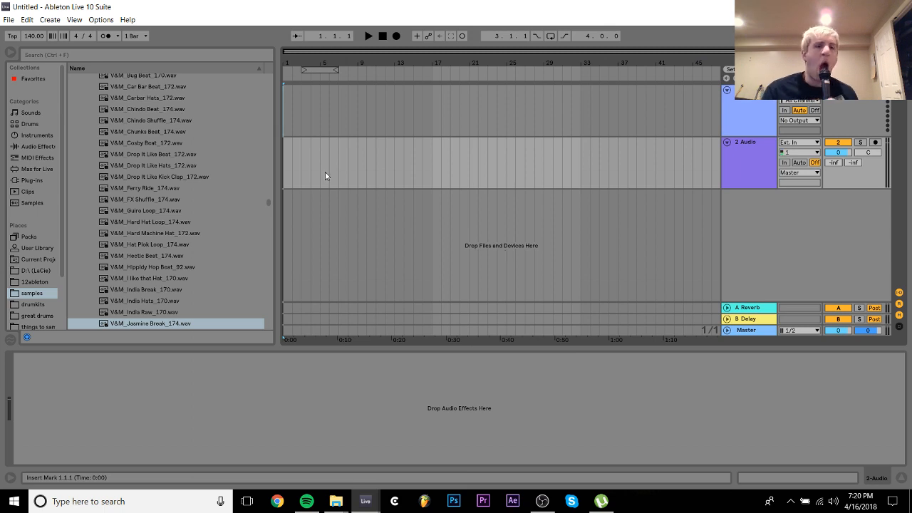
{"action": "left_click_drag", "start_coordinate": [287, 60], "coordinate": [287, 131]}
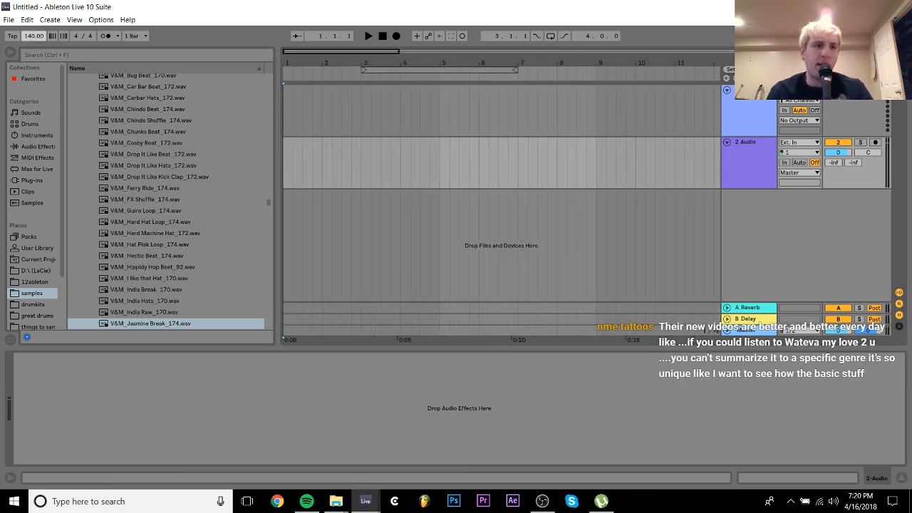
{"action": "type", "text": "4"}
{"action": "key", "text": "Return"}
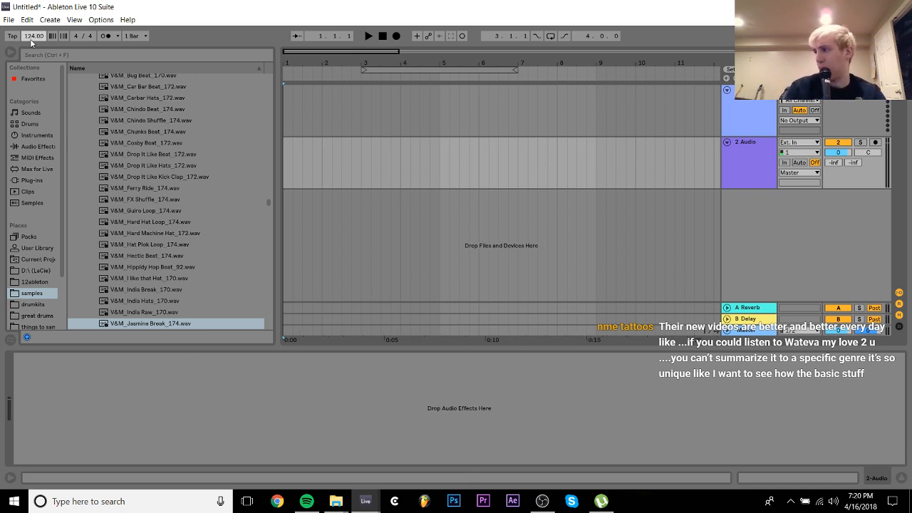
{"action": "key", "text": "Up"}
{"action": "key", "text": "Up"}
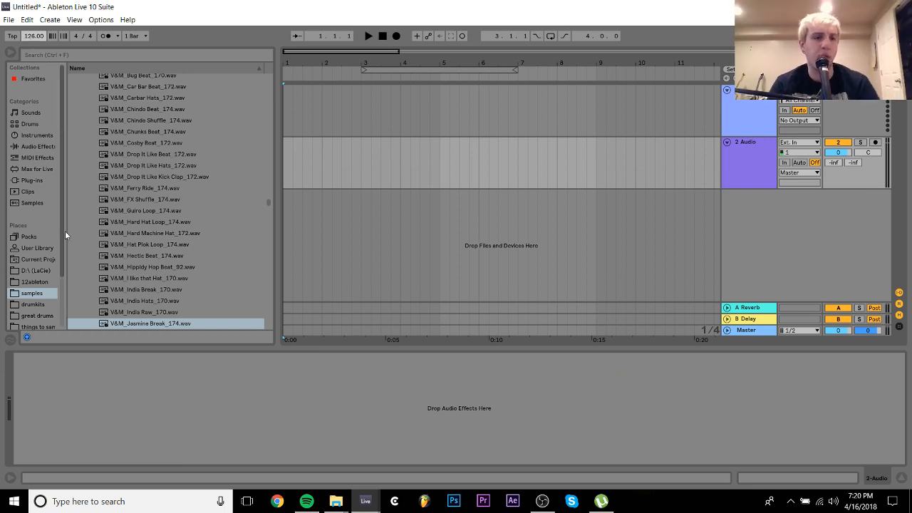
Load Serum_x64 from the serum plug-in folder onto the first MIDI track and play a test note
{"action": "scroll", "coordinate": [65, 231], "scroll_direction": "down", "scroll_amount": 1}
{"action": "left_click", "coordinate": [30, 146]}
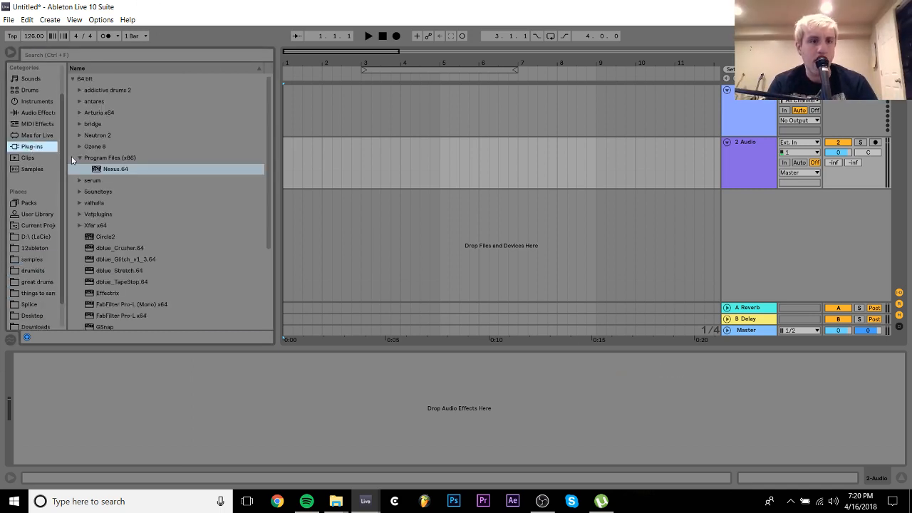
{"action": "scroll", "coordinate": [113, 173], "scroll_direction": "down", "scroll_amount": 1}
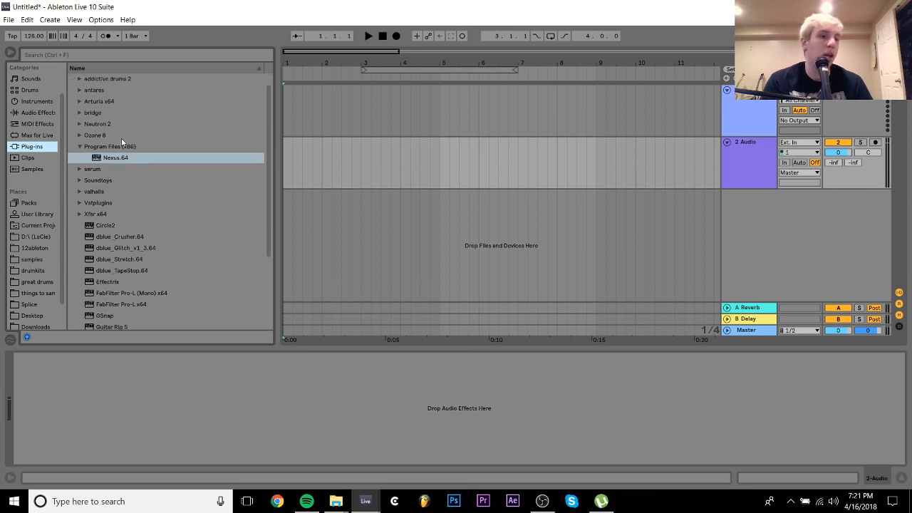
{"action": "scroll", "coordinate": [121, 139], "scroll_direction": "down", "scroll_amount": 5}
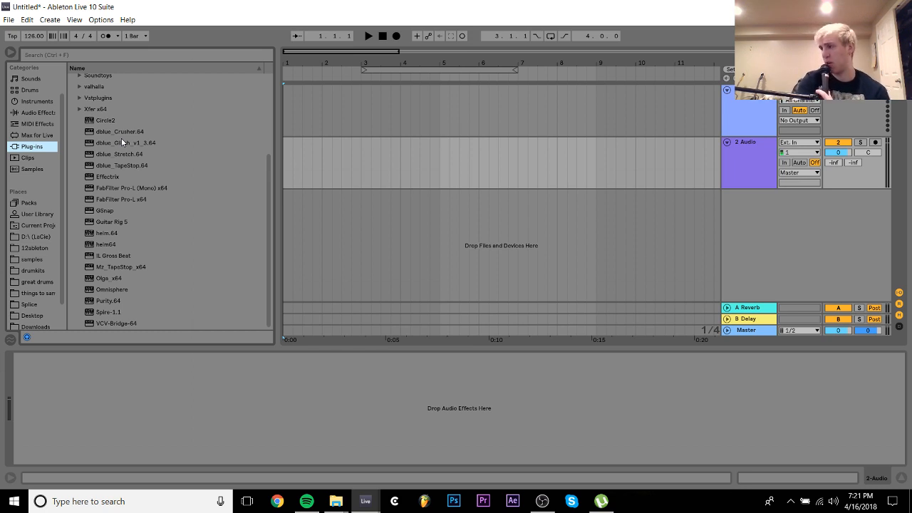
{"action": "scroll", "coordinate": [121, 139], "scroll_direction": "up", "scroll_amount": 3}
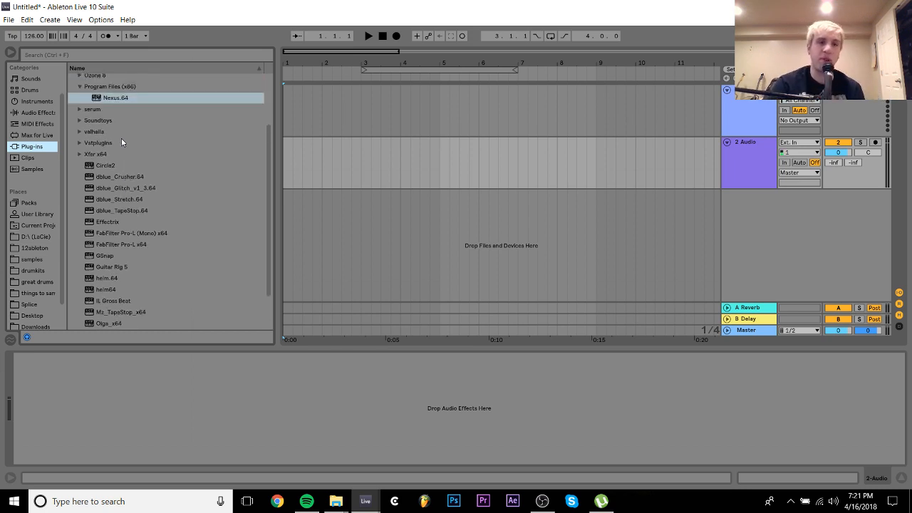
{"action": "left_click", "coordinate": [81, 110]}
{"action": "left_click", "coordinate": [104, 110]}
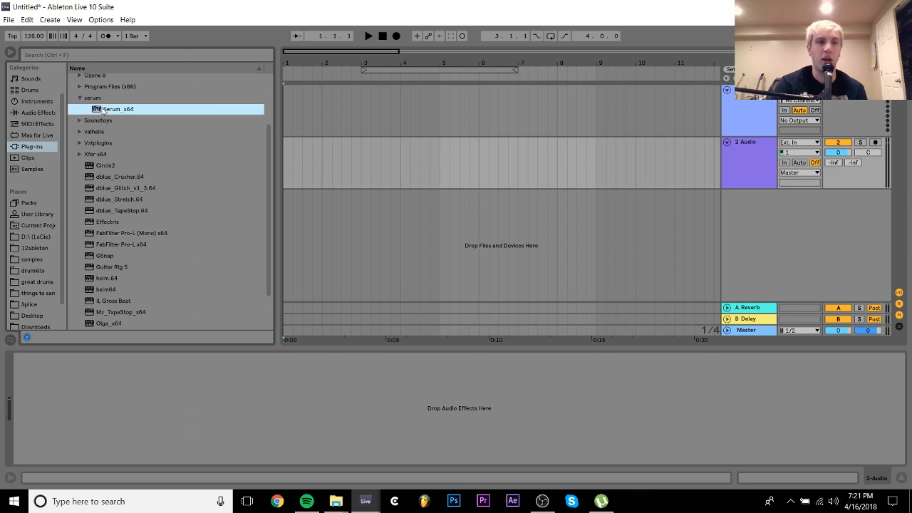
{"action": "left_click_drag", "start_coordinate": [325, 114], "coordinate": [325, 114]}
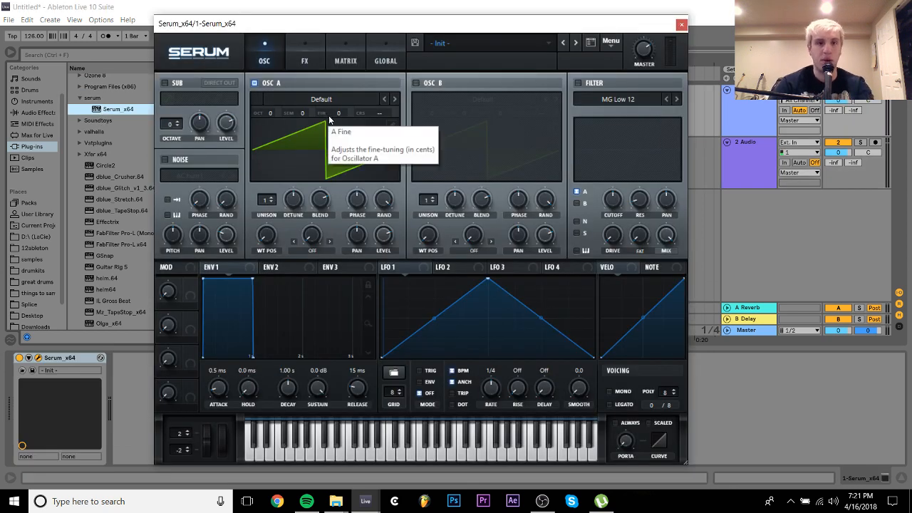
{"action": "key", "text": "a"}
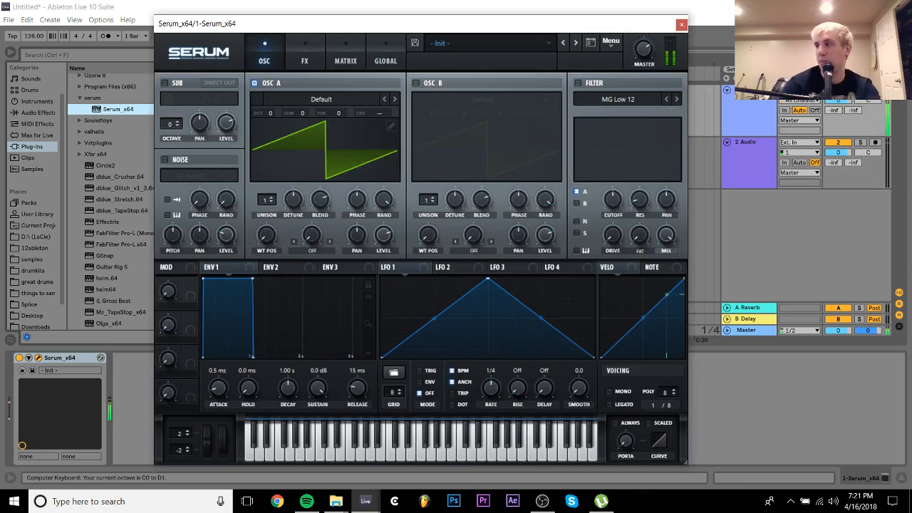
{"action": "left_click", "coordinate": [812, 79]}
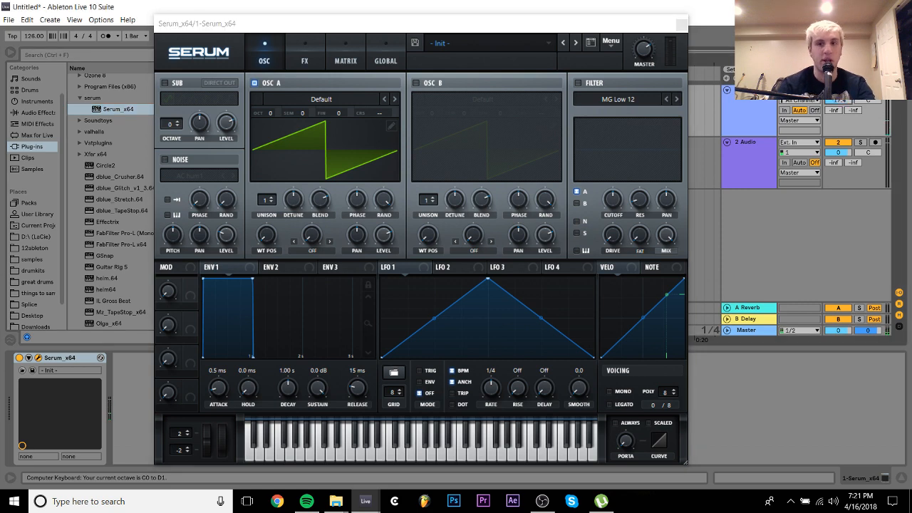
Set Serum's oscillator A to the Basic Shapes wavetable and enable the noise oscillator with AC hum1
{"action": "left_click", "coordinate": [337, 100]}
{"action": "mouse_move", "coordinate": [318, 115]}
{"action": "left_click", "coordinate": [404, 171]}
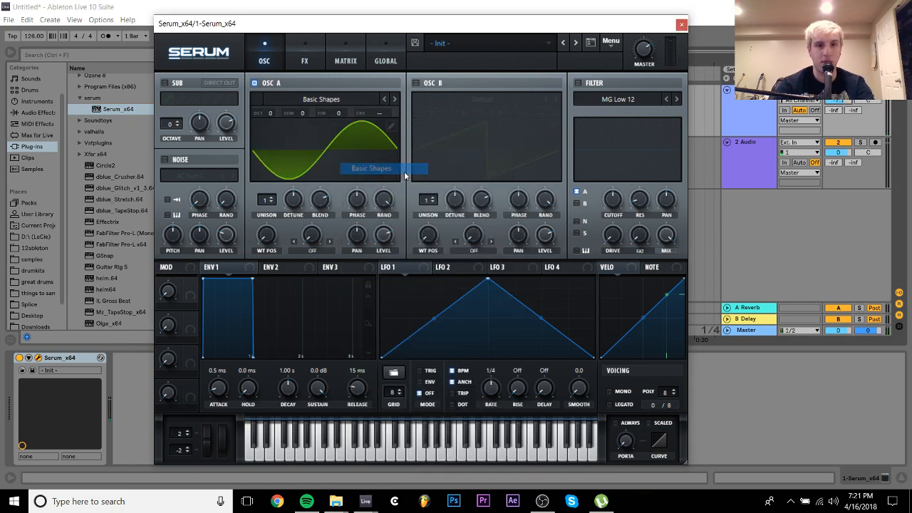
{"action": "left_click", "coordinate": [179, 160]}
{"action": "left_click", "coordinate": [191, 177]}
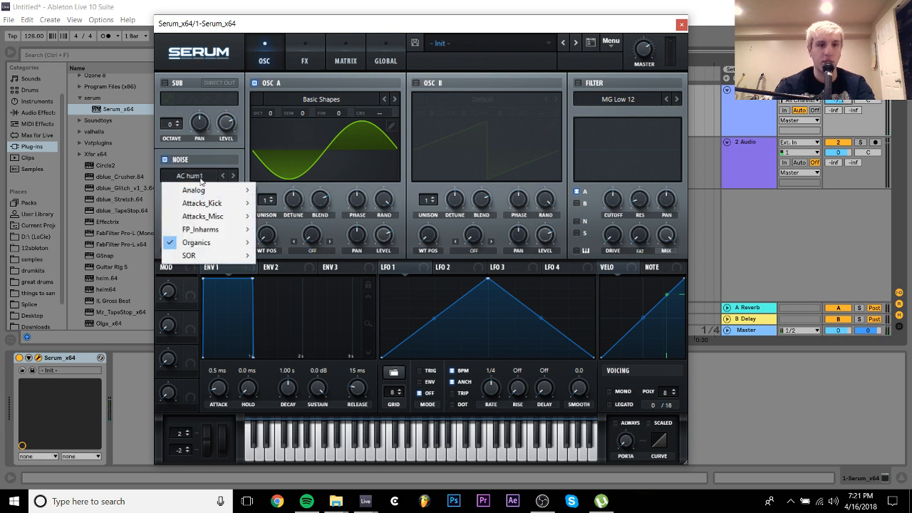
{"action": "left_click", "coordinate": [200, 147]}
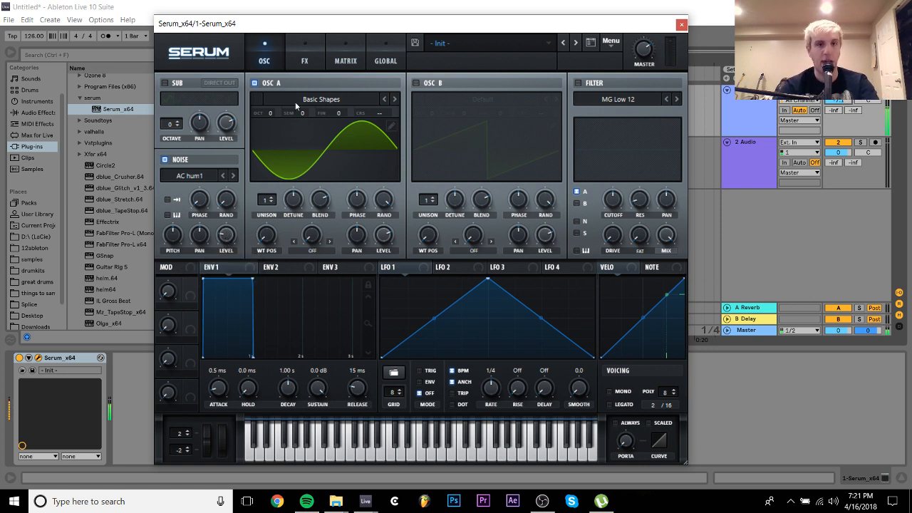
Enable Serum's Distortion effect in Tube mode and raise its drive
{"action": "left_click", "coordinate": [308, 61]}
{"action": "left_click", "coordinate": [170, 103]}
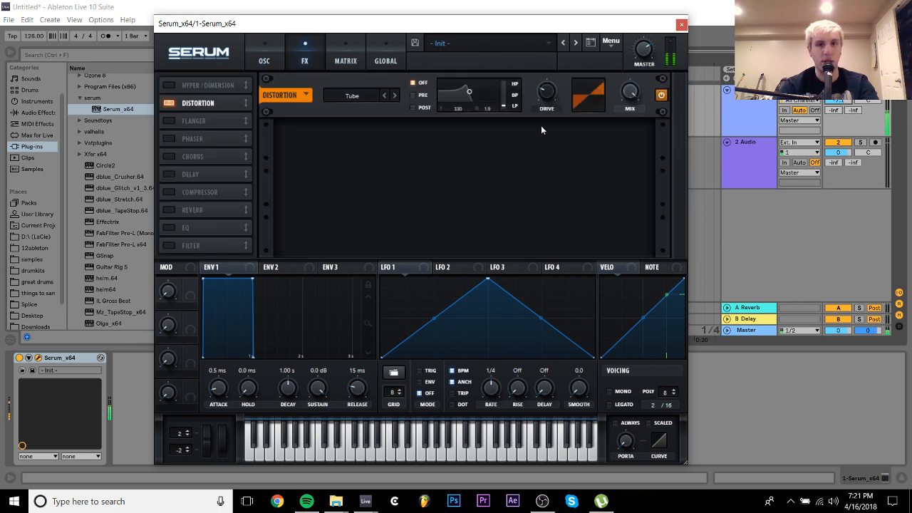
{"action": "left_click_drag", "start_coordinate": [548, 99], "coordinate": [547, 75]}
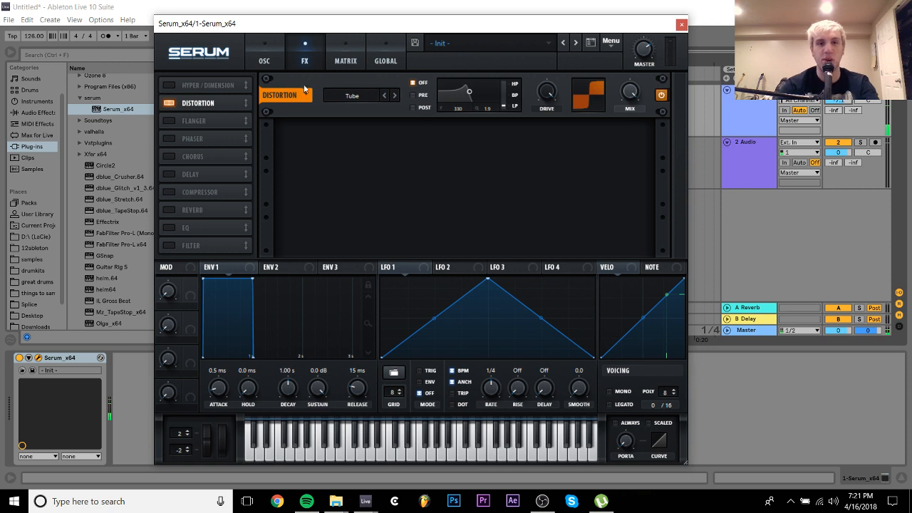
Audition the noise oscillator's level at 100% and bring it back down
{"action": "left_click", "coordinate": [260, 58]}
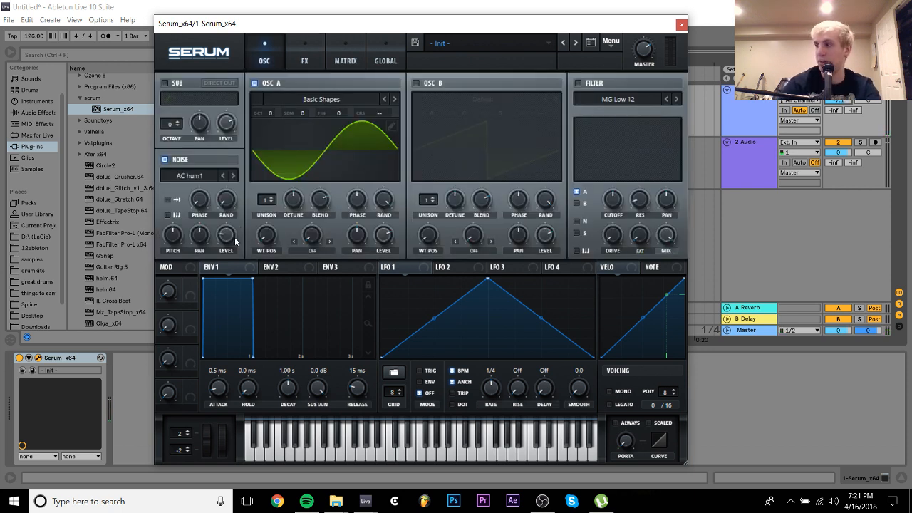
{"action": "left_click_drag", "start_coordinate": [230, 245], "coordinate": [237, 202]}
{"action": "left_click_drag", "start_coordinate": [239, 145], "coordinate": [241, 144]}
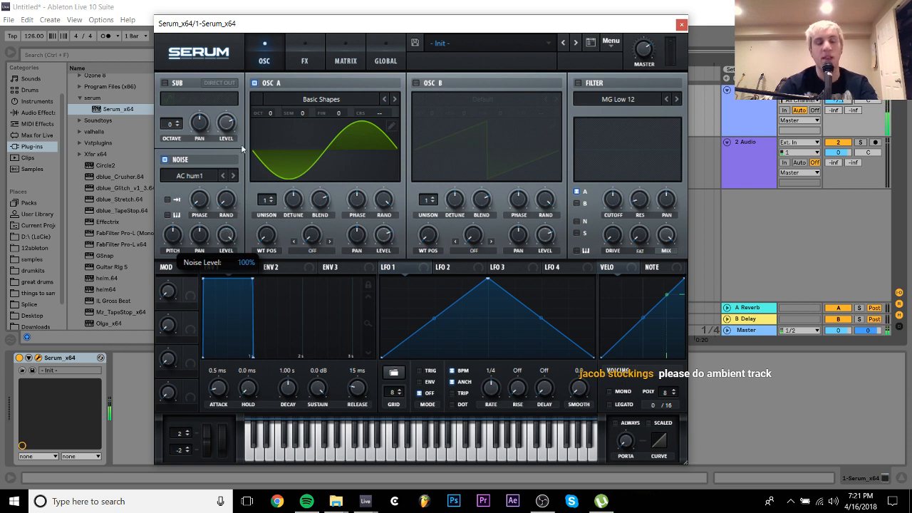
{"action": "mouse_move", "coordinate": [235, 237]}
{"action": "left_mouse_down"}
{"action": "mouse_move", "coordinate": [239, 194]}
{"action": "mouse_move", "coordinate": [236, 237]}
{"action": "left_mouse_up"}
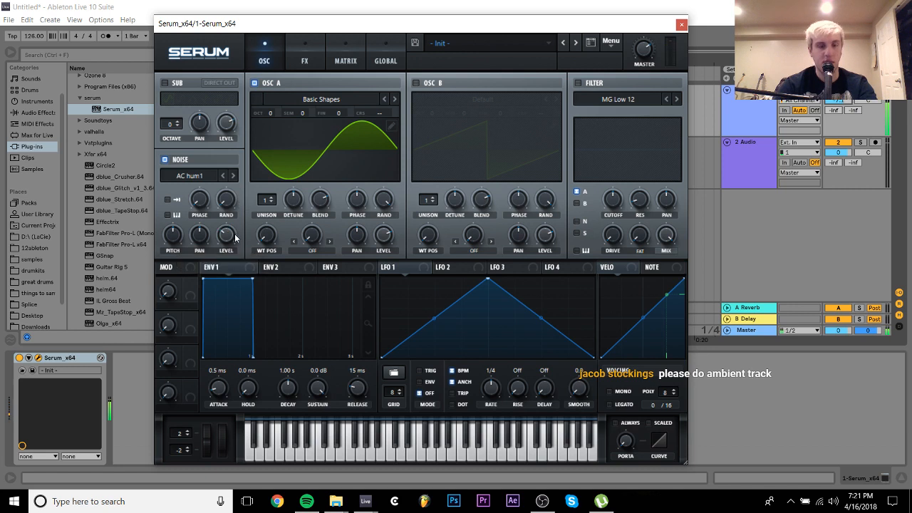
Audition the SoftClip, HardClip and Diode 1 distortion modes and return to Tube
{"action": "left_click", "coordinate": [302, 60]}
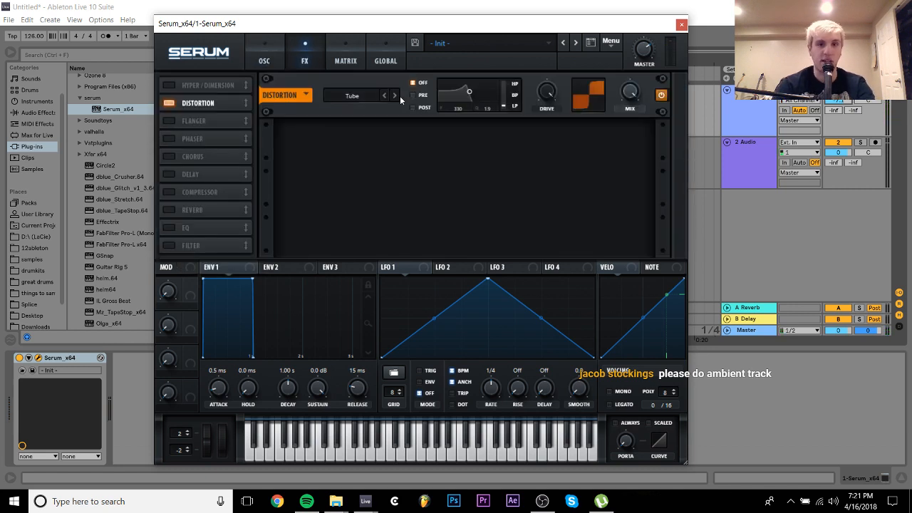
{"action": "left_click", "coordinate": [395, 97]}
{"action": "left_click", "coordinate": [394, 96]}
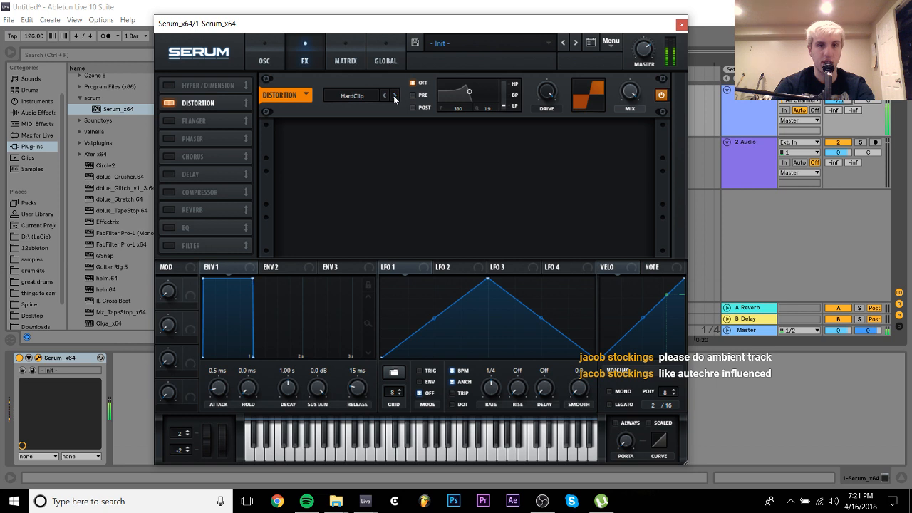
{"action": "left_click", "coordinate": [395, 99]}
{"action": "left_click", "coordinate": [386, 97]}
{"action": "left_click", "coordinate": [385, 97]}
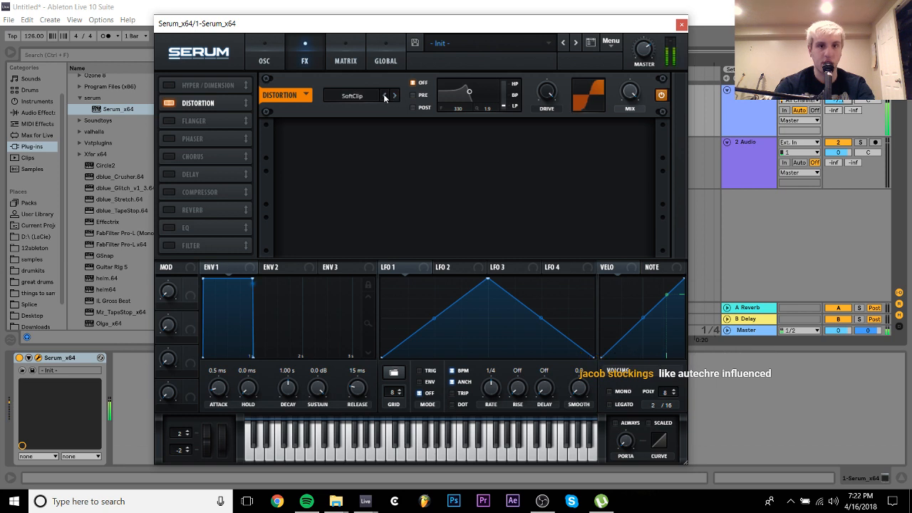
{"action": "left_click", "coordinate": [385, 97]}
Try the Zero-Square and Downsample distortion modes while sweeping the drive amount
{"action": "left_click", "coordinate": [351, 95]}
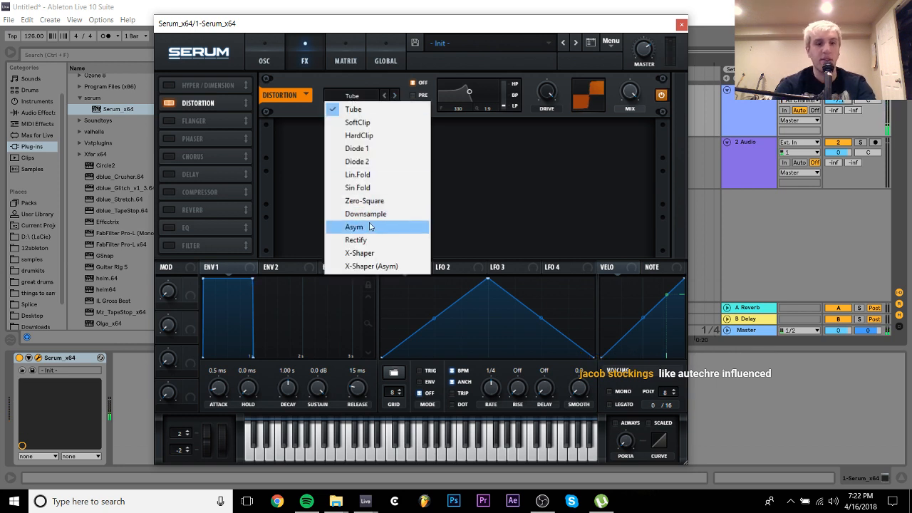
{"action": "left_click", "coordinate": [367, 200]}
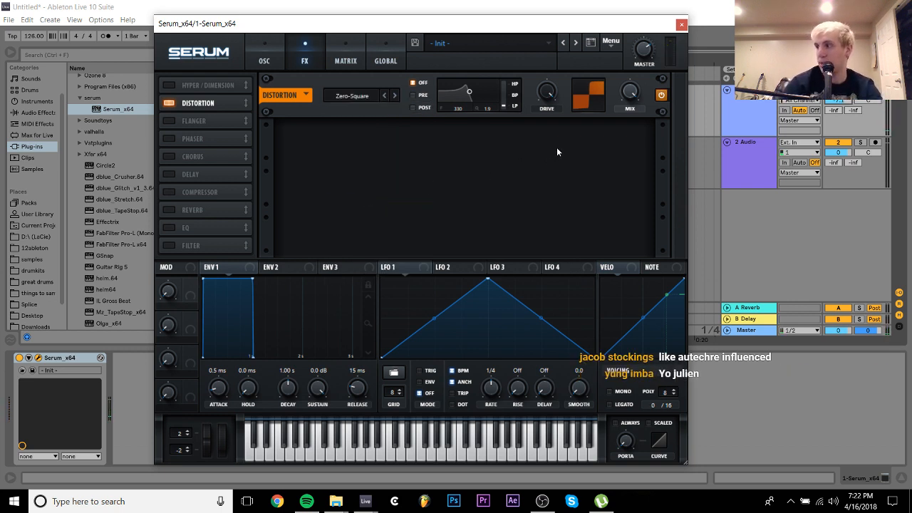
{"action": "left_click_drag", "start_coordinate": [546, 91], "coordinate": [421, 68]}
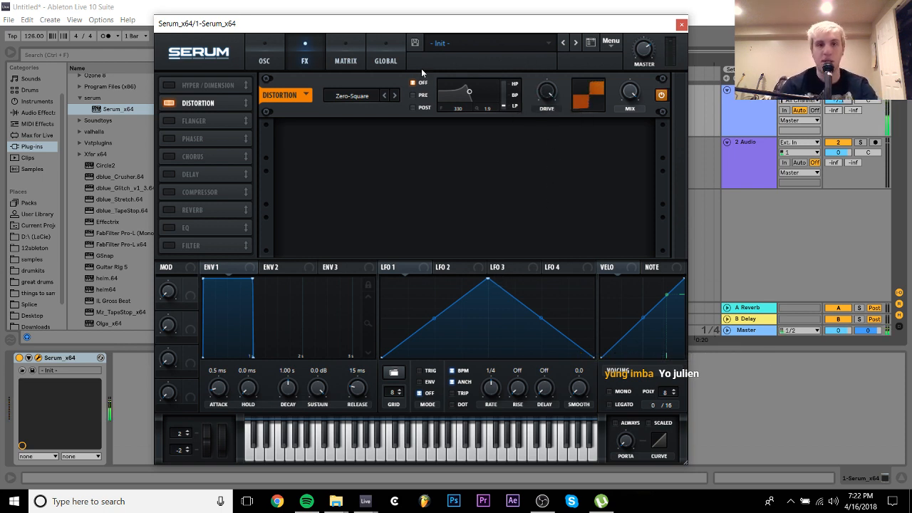
{"action": "left_click", "coordinate": [395, 96]}
{"action": "left_click_drag", "start_coordinate": [546, 91], "coordinate": [547, 152]}
{"action": "left_click_drag", "start_coordinate": [551, 221], "coordinate": [552, 219]}
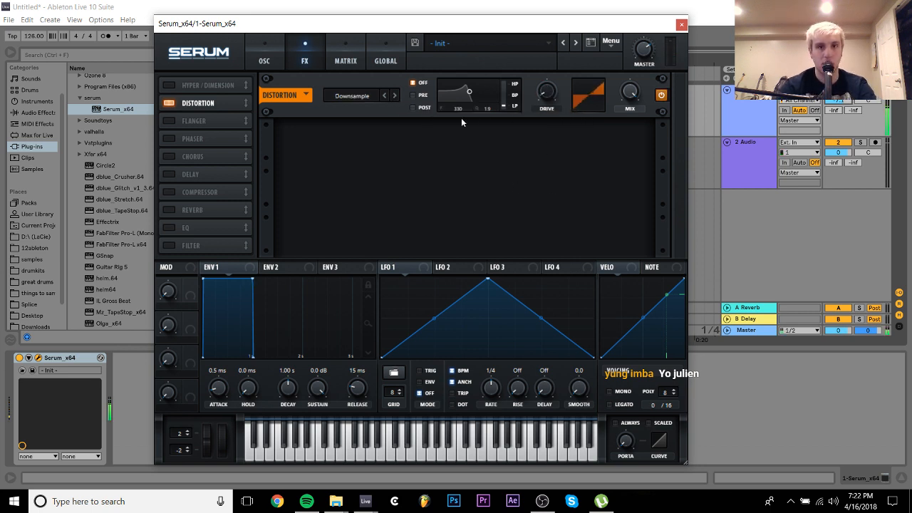
Switch the distortion mode to Asym, adjust its drive and assign LFO 1 to modulate the drive
{"action": "left_click", "coordinate": [396, 95]}
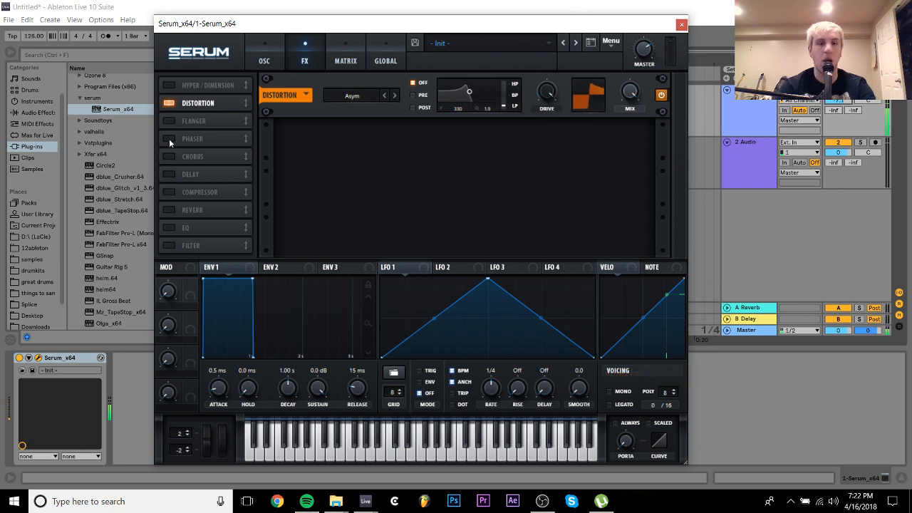
{"action": "mouse_move", "coordinate": [551, 95]}
{"action": "left_mouse_down"}
{"action": "mouse_move", "coordinate": [541, 126]}
{"action": "mouse_move", "coordinate": [560, 105]}
{"action": "left_mouse_up"}
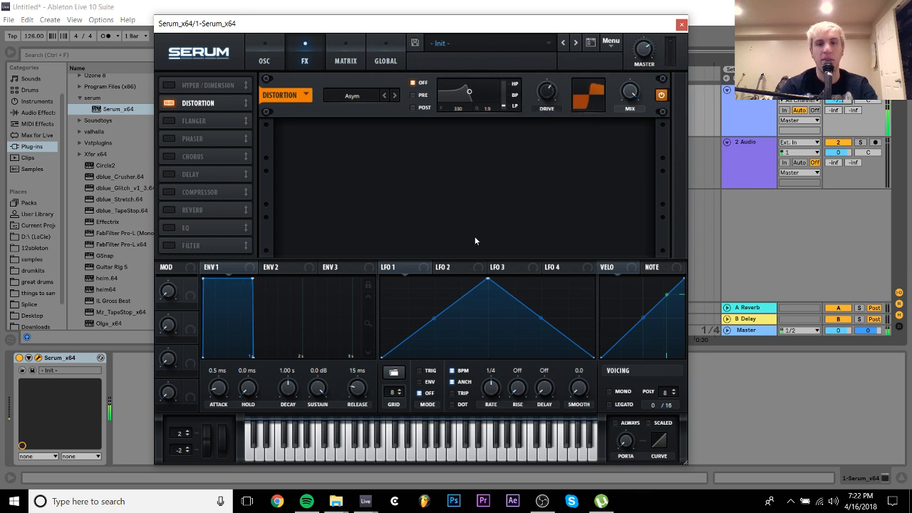
{"action": "left_click_drag", "start_coordinate": [398, 269], "coordinate": [548, 94]}
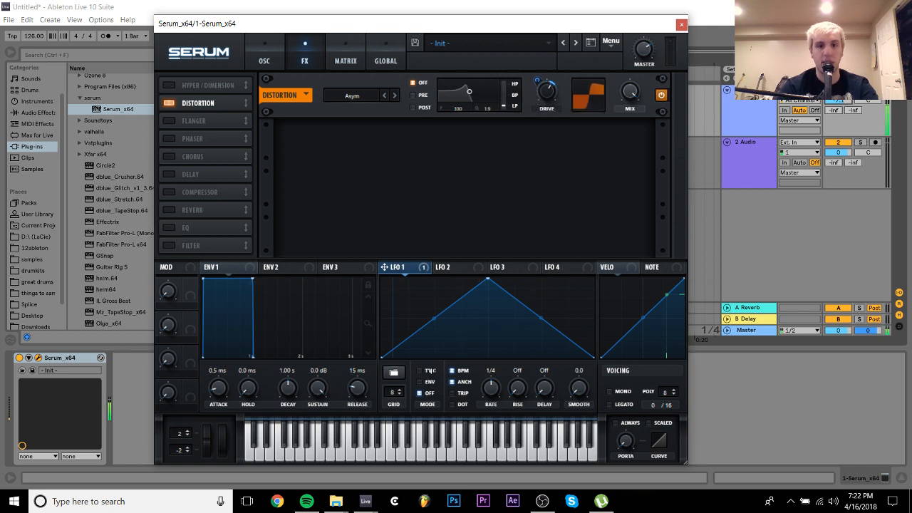
Set LFO 1 to Trig mode with BPM sync off and a rate of 3.1 Hz
{"action": "left_click_drag", "start_coordinate": [489, 410], "coordinate": [489, 404]}
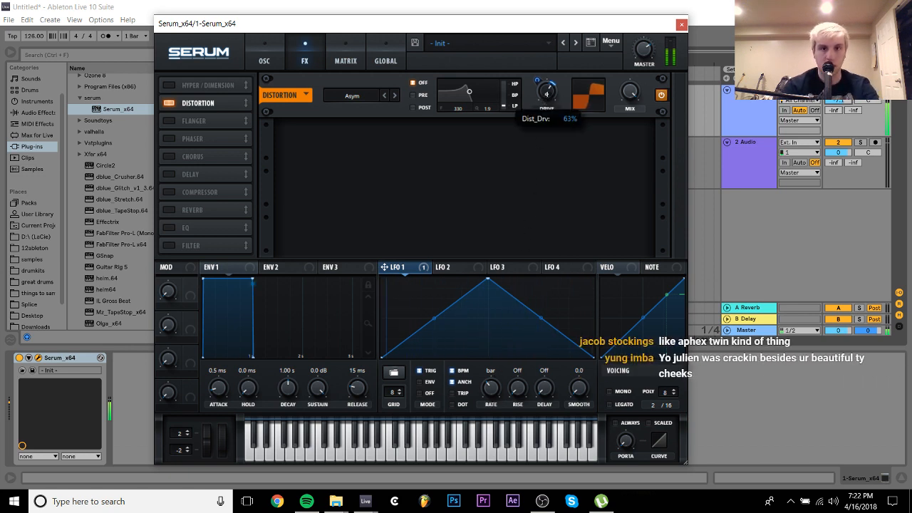
{"action": "left_click", "coordinate": [428, 382]}
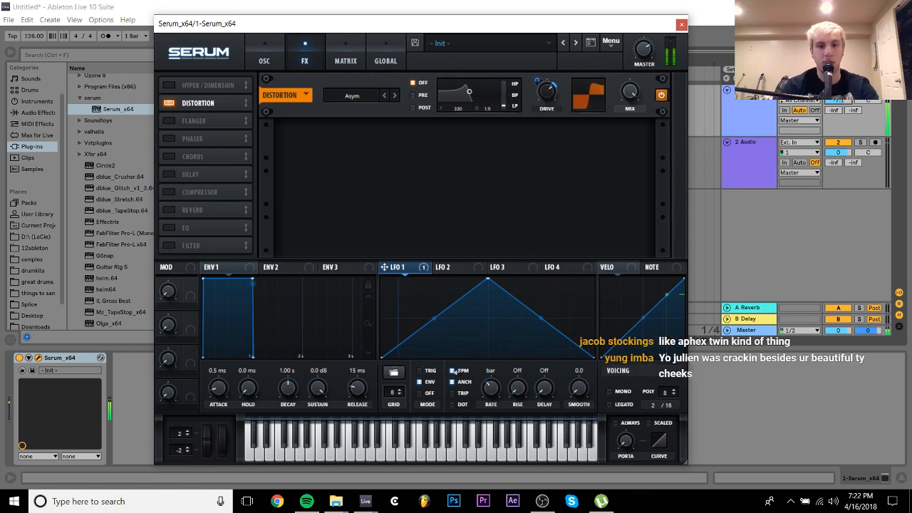
{"action": "left_click", "coordinate": [462, 371]}
{"action": "left_click", "coordinate": [429, 371]}
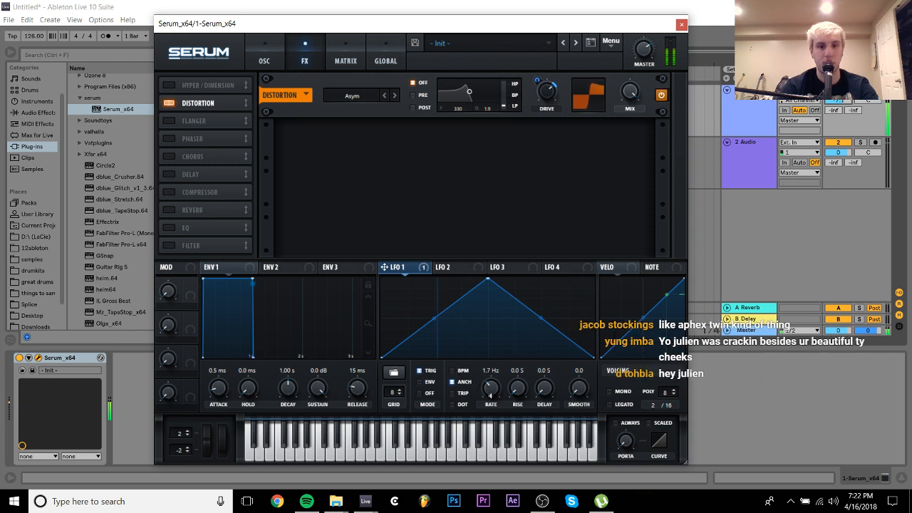
{"action": "mouse_move", "coordinate": [491, 395]}
{"action": "left_mouse_down"}
{"action": "mouse_move", "coordinate": [507, 368]}
{"action": "mouse_move", "coordinate": [495, 370]}
{"action": "mouse_move", "coordinate": [496, 357]}
{"action": "mouse_move", "coordinate": [491, 389]}
{"action": "left_mouse_up"}
Audition the modulated patch by playing a test note at successively lower octaves
{"action": "key", "text": "z"}
{"action": "key", "text": "f"}
{"action": "key", "text": "f"}
{"action": "key", "text": "z"}
{"action": "key", "text": "f"}
{"action": "key", "text": "z"}
{"action": "key", "text": "f"}
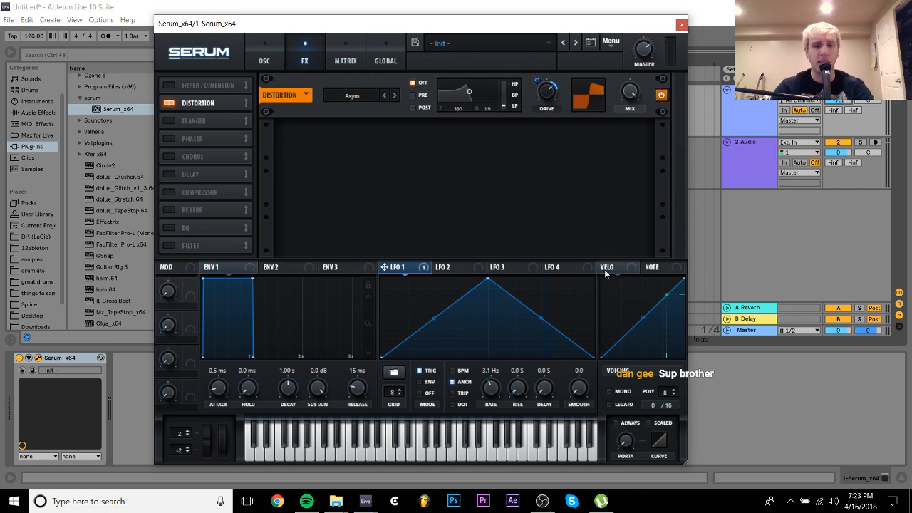
Add a modulation matrix routing with Note# as the source and LFO1 Rate as the destination
{"action": "left_click", "coordinate": [657, 268]}
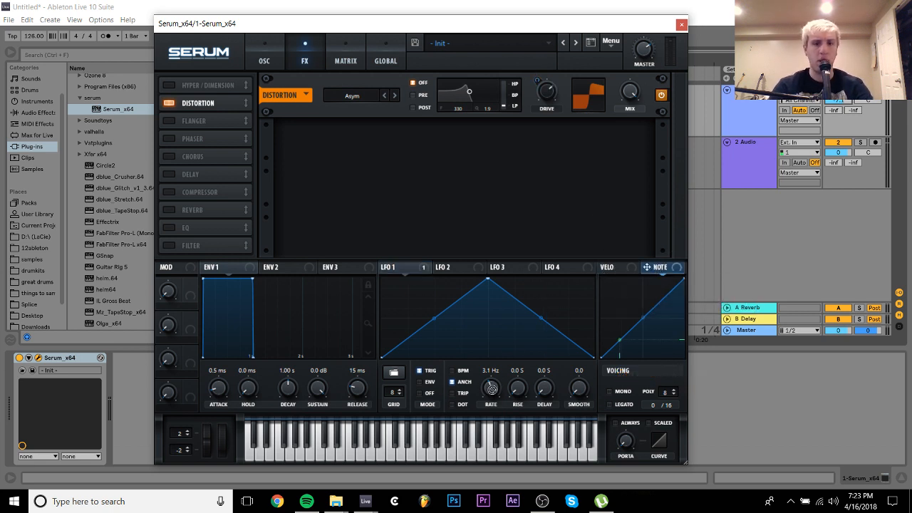
{"action": "left_click", "coordinate": [345, 54]}
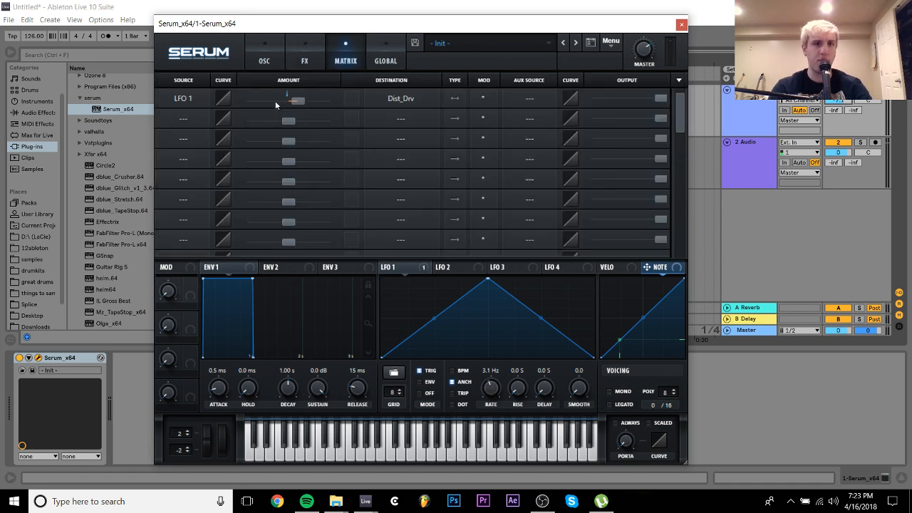
{"action": "left_click", "coordinate": [183, 120]}
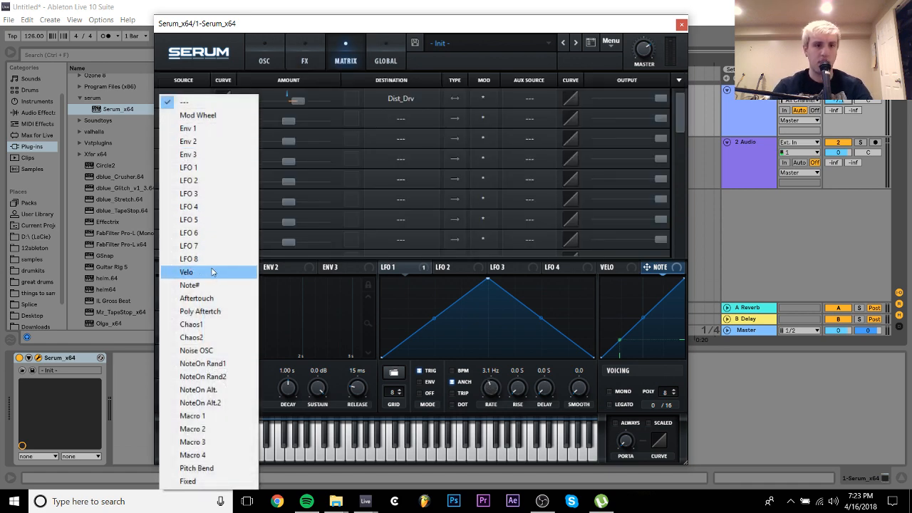
{"action": "left_click", "coordinate": [212, 286]}
{"action": "left_click", "coordinate": [400, 116]}
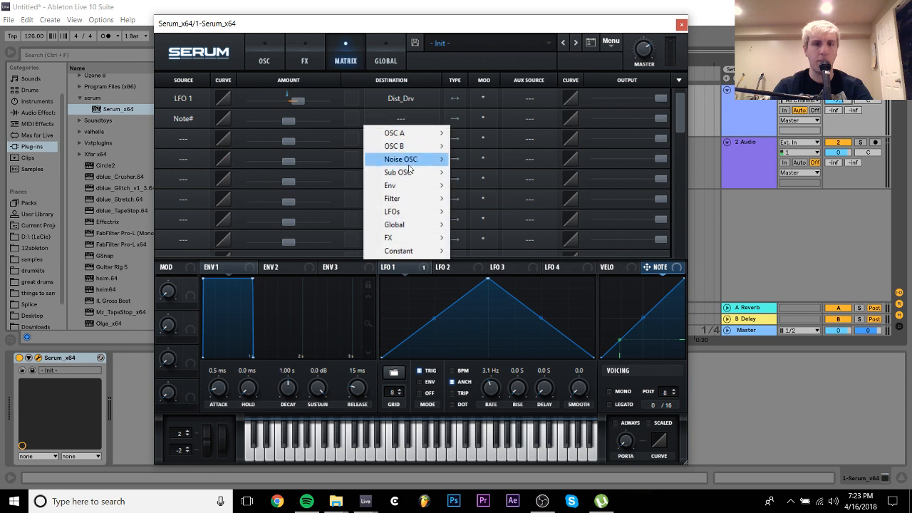
{"action": "mouse_move", "coordinate": [416, 214]}
{"action": "left_click", "coordinate": [476, 212]}
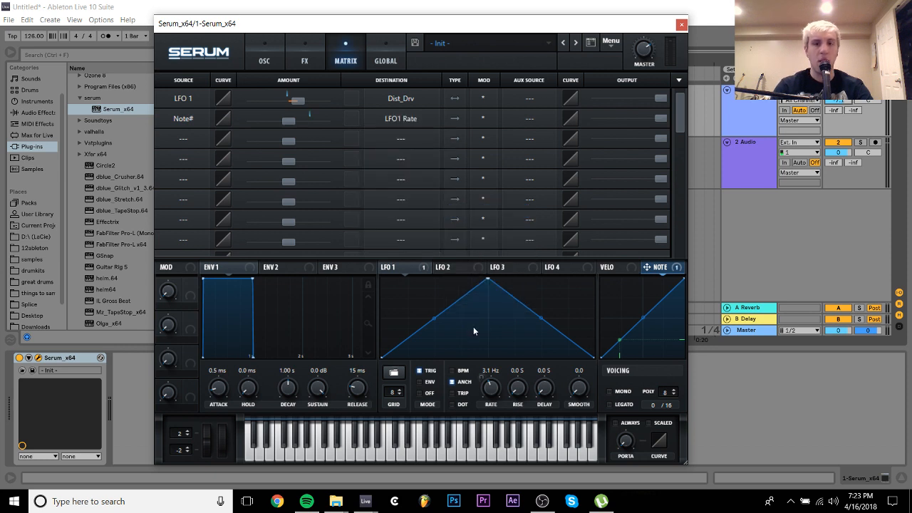
Increase the Note# modulation amount on the LFO1 Rate and lower LFO 1's base rate to 0.6 Hz
{"action": "mouse_move", "coordinate": [289, 124]}
{"action": "left_mouse_down"}
{"action": "mouse_move", "coordinate": [314, 120]}
{"action": "mouse_move", "coordinate": [302, 121]}
{"action": "left_mouse_up"}
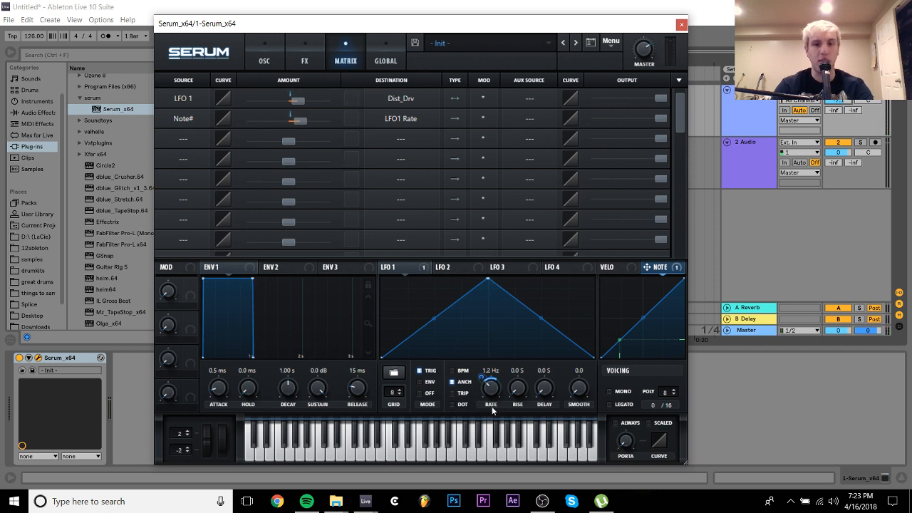
{"action": "left_click_drag", "start_coordinate": [300, 123], "coordinate": [306, 123]}
{"action": "left_click_drag", "start_coordinate": [497, 397], "coordinate": [496, 400]}
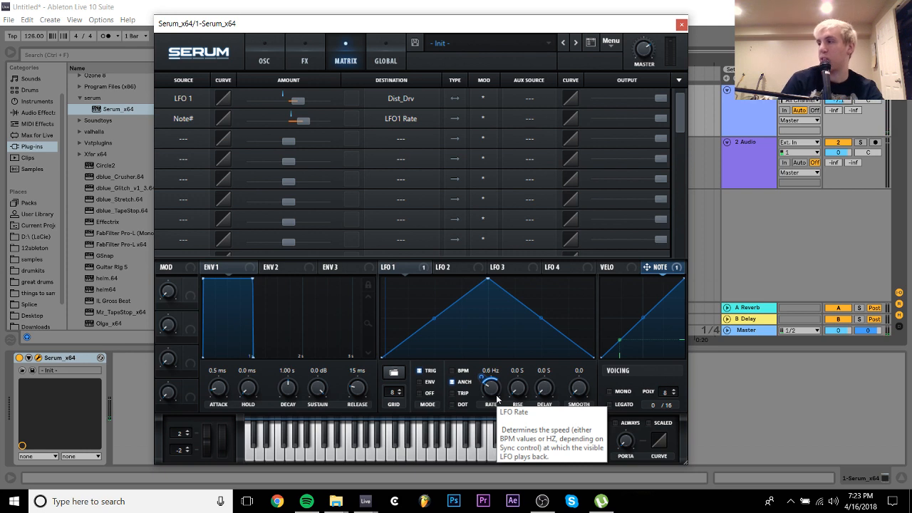
Audition the note-tracked LFO rate by playing test notes in higher and lower octaves
{"action": "key", "text": "x"}
{"action": "key", "text": "x"}
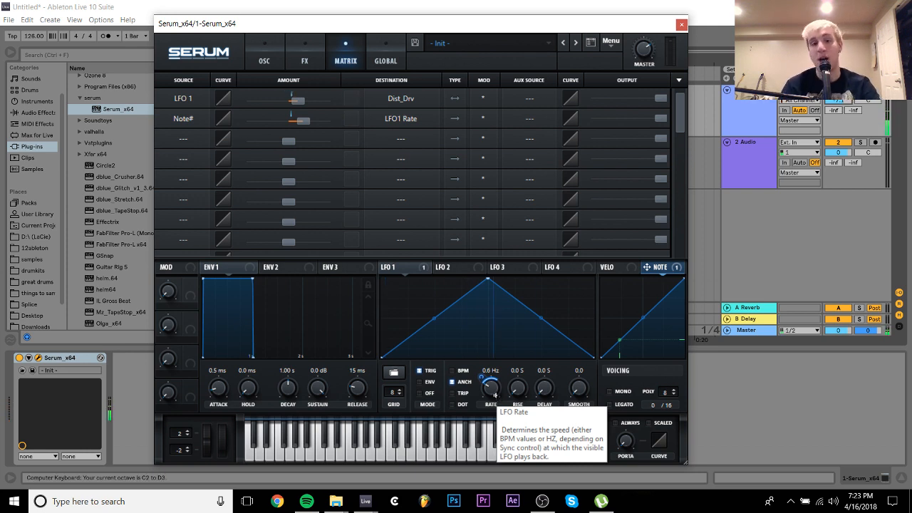
{"action": "key", "text": "d"}
{"action": "key", "text": "x"}
{"action": "key", "text": "f"}
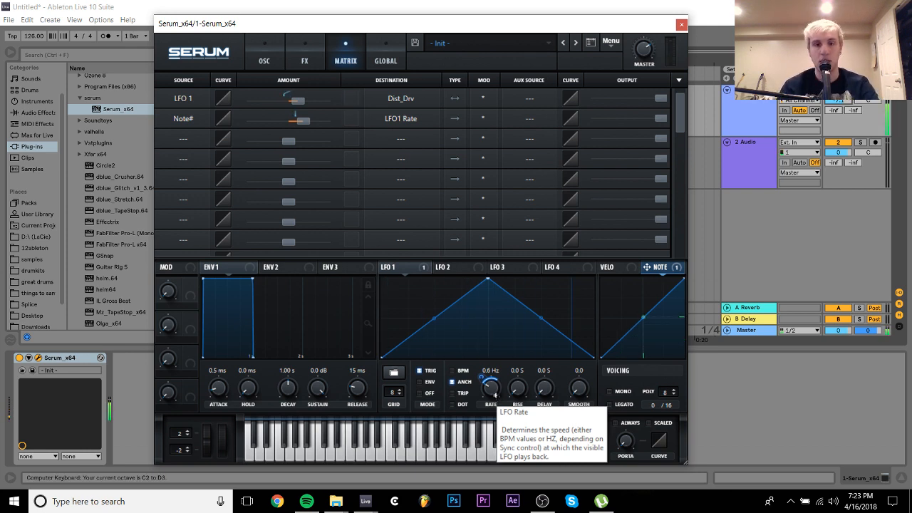
{"action": "key", "text": "z"}
{"action": "key", "text": "z"}
{"action": "key", "text": "f"}
Adjust the Note# modulation amount on LFO1 Rate to about 60 while testing notes in different octaves
{"action": "left_click_drag", "start_coordinate": [481, 379], "coordinate": [481, 361]}
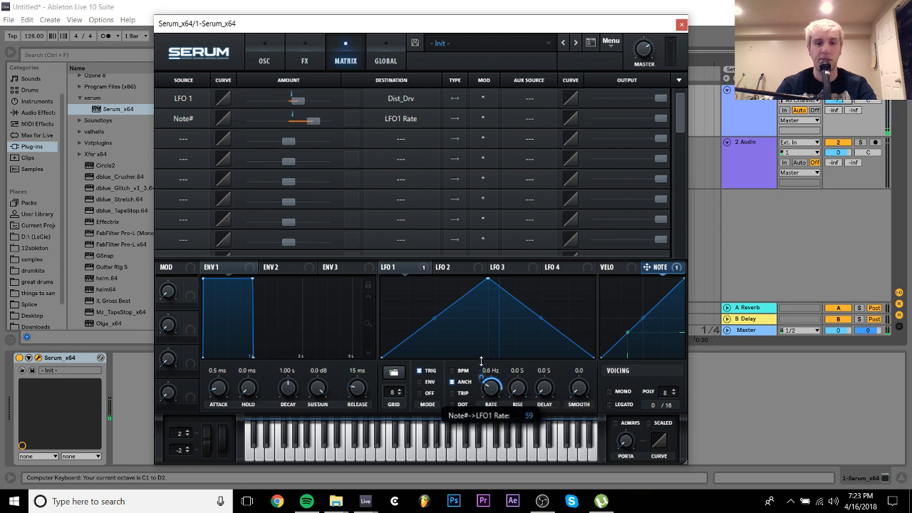
{"action": "key", "text": "f"}
{"action": "key", "text": "x"}
{"action": "key", "text": "f"}
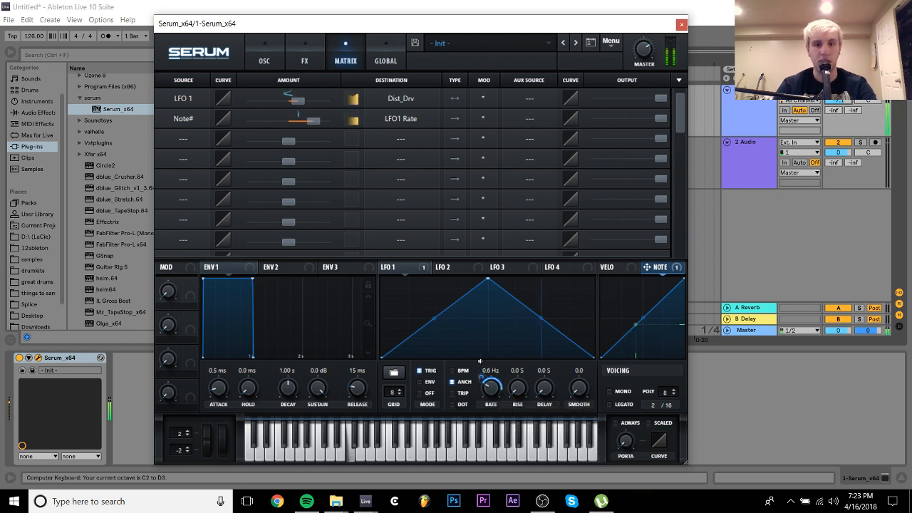
{"action": "key", "text": "z"}
{"action": "key", "text": "f"}
{"action": "key", "text": "z"}
{"action": "key", "text": "f"}
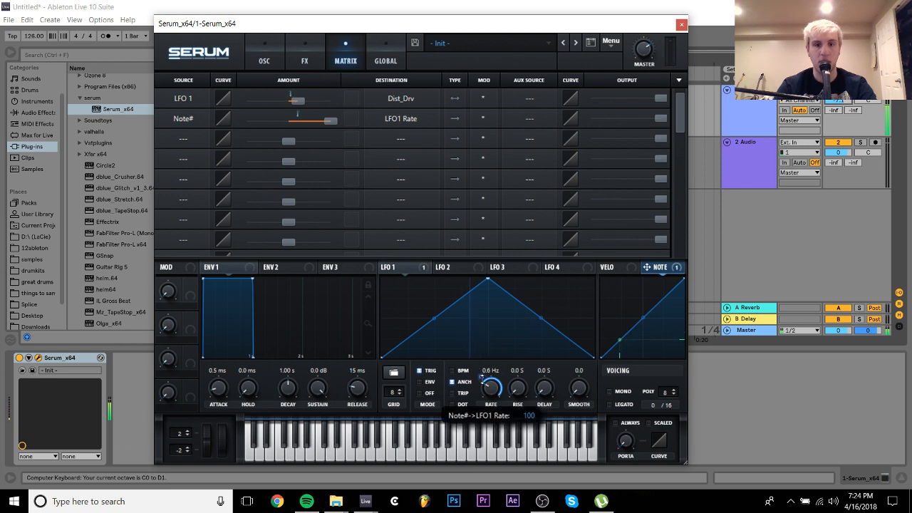
{"action": "left_click_drag", "start_coordinate": [481, 383], "coordinate": [481, 408]}
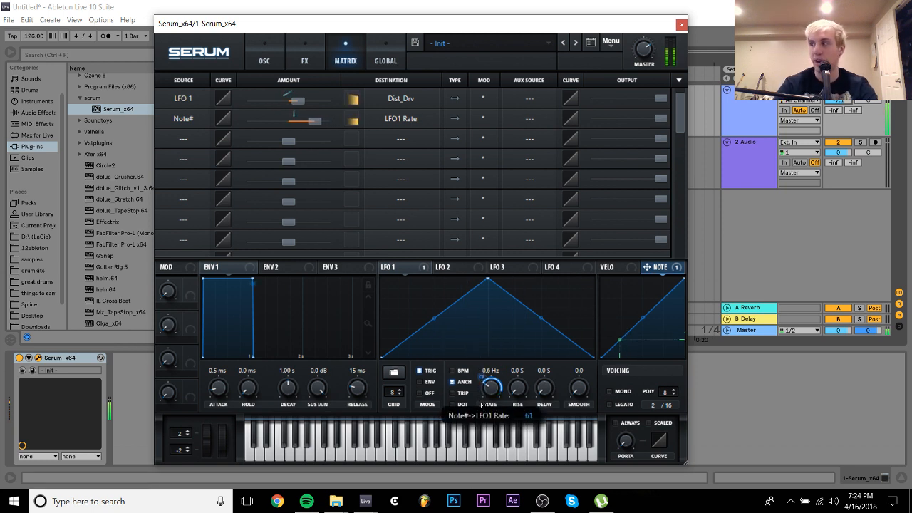
{"action": "key", "text": "x"}
{"action": "key", "text": "a"}
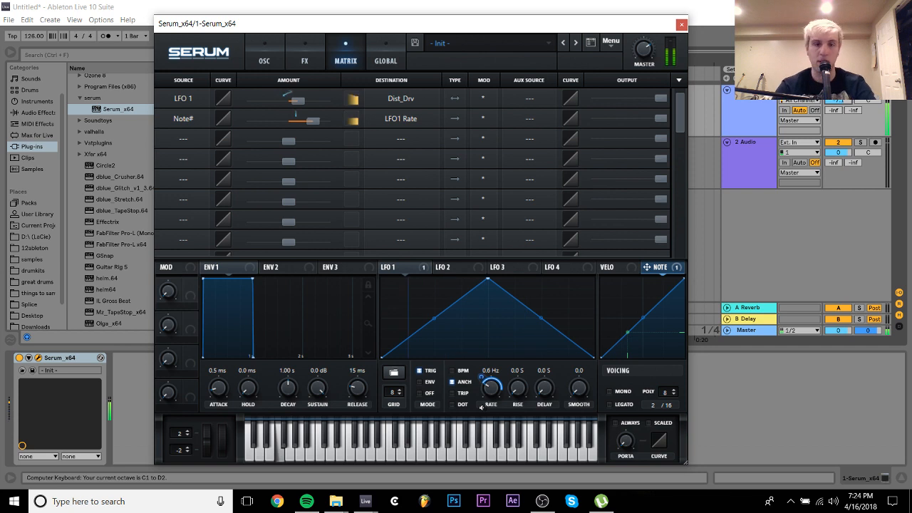
{"action": "key", "text": "z"}
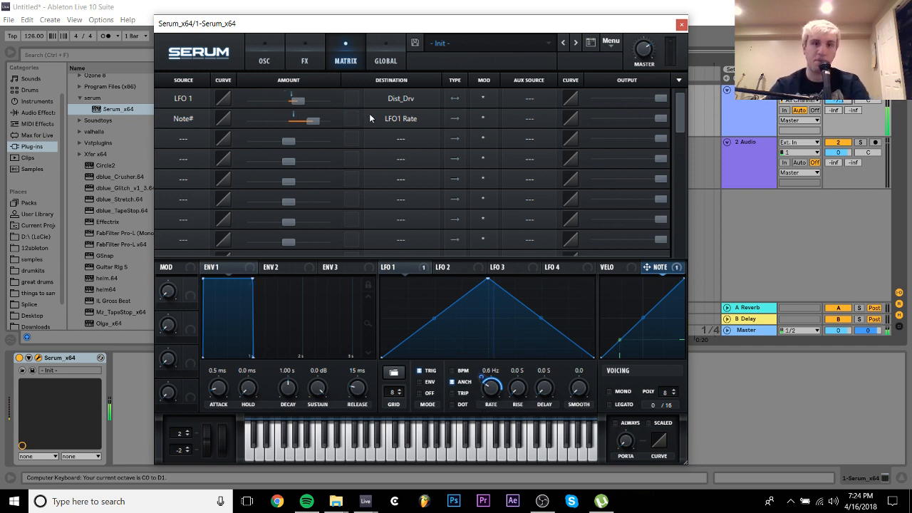
Set oscillator A's level to 0% and assign LFO 1 to both its level and the noise level, using amount 30 on the noise
{"action": "left_click", "coordinate": [250, 63]}
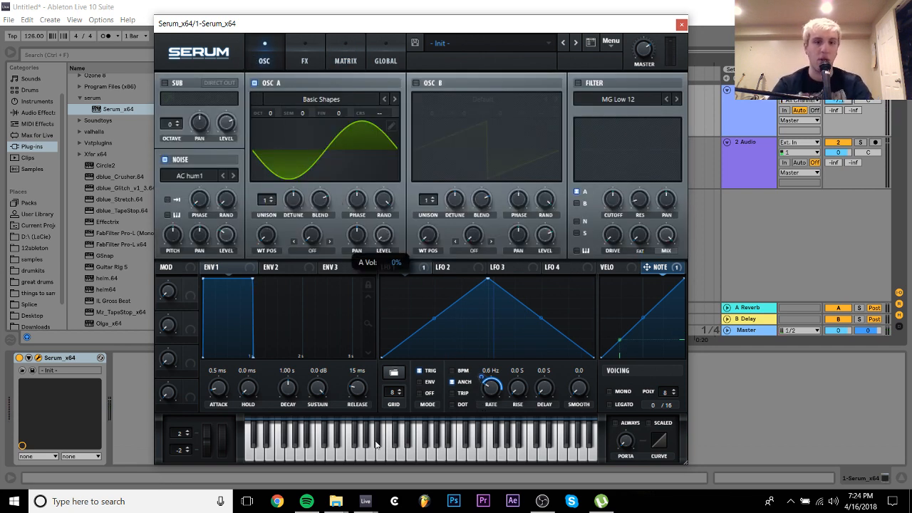
{"action": "left_click_drag", "start_coordinate": [385, 246], "coordinate": [384, 241]}
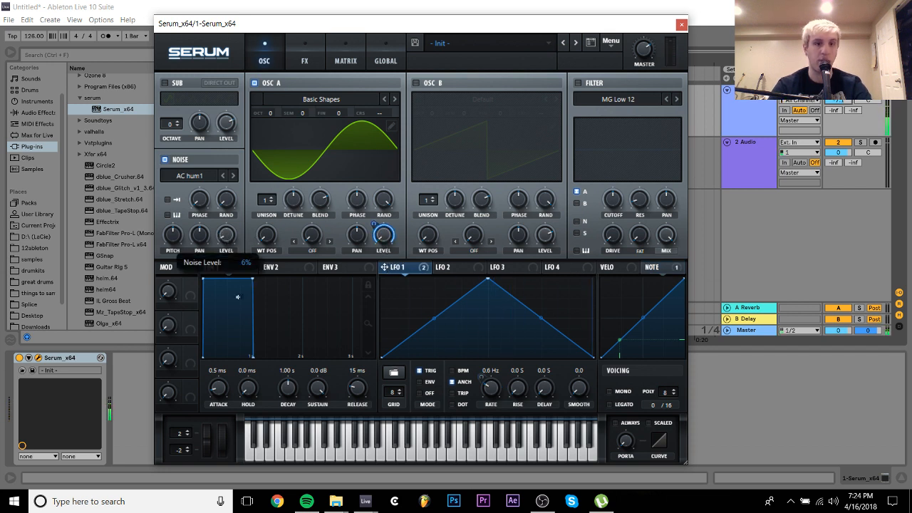
{"action": "left_click_drag", "start_coordinate": [255, 251], "coordinate": [219, 224]}
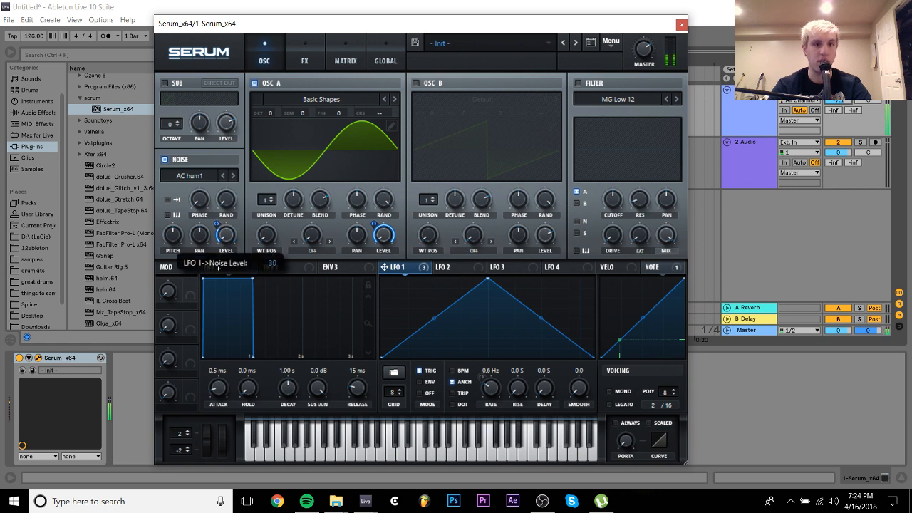
Remove all modulators from oscillator A's level and assign LFO 1 to it again
{"action": "right_click", "coordinate": [385, 235]}
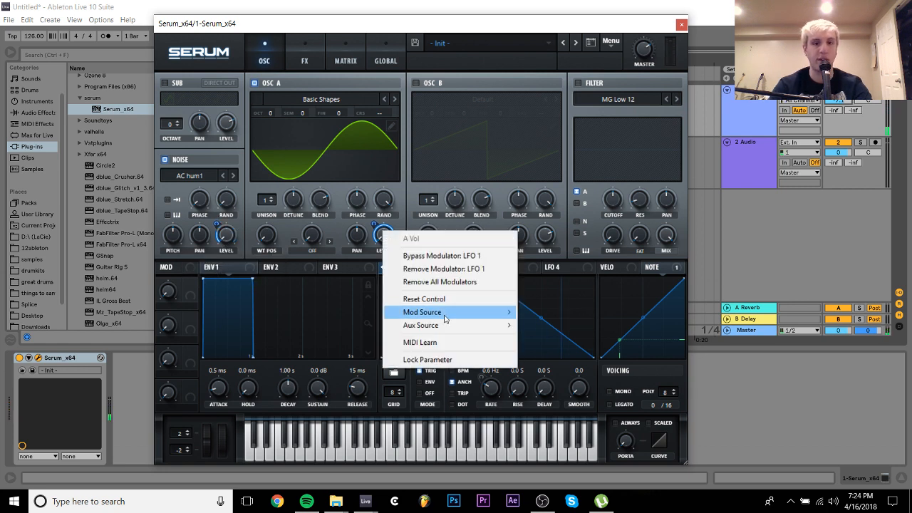
{"action": "left_click", "coordinate": [439, 282]}
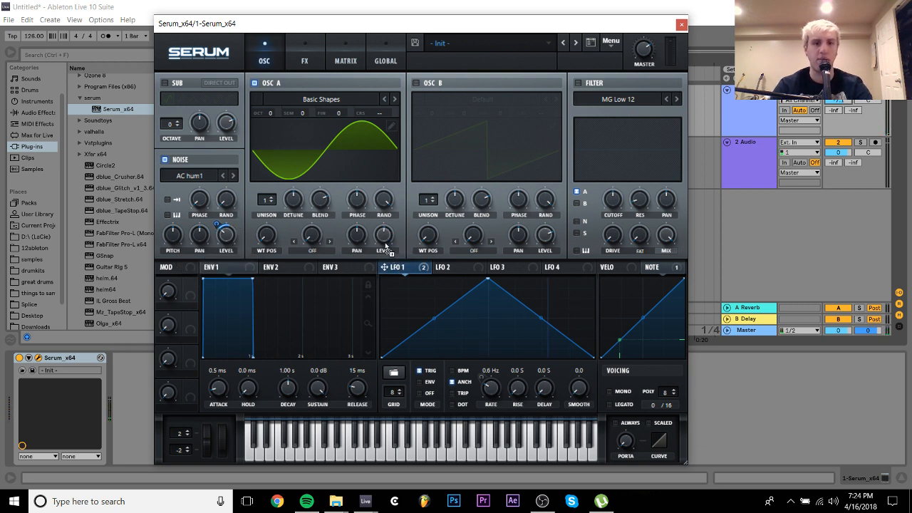
{"action": "left_click_drag", "start_coordinate": [385, 247], "coordinate": [384, 235]}
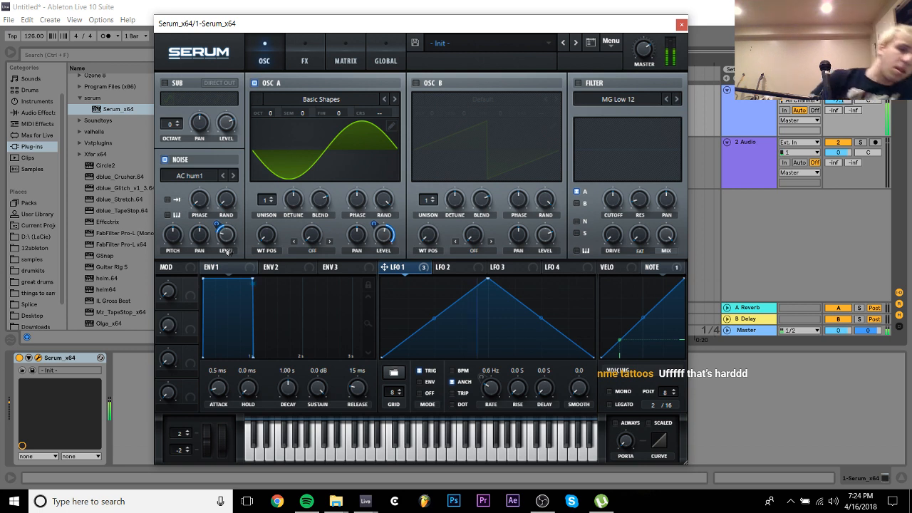
Audition the level modulation by playing test notes across several octaves
{"action": "key", "text": "f"}
{"action": "key", "text": "x"}
{"action": "key", "text": "f"}
{"action": "key", "text": "x"}
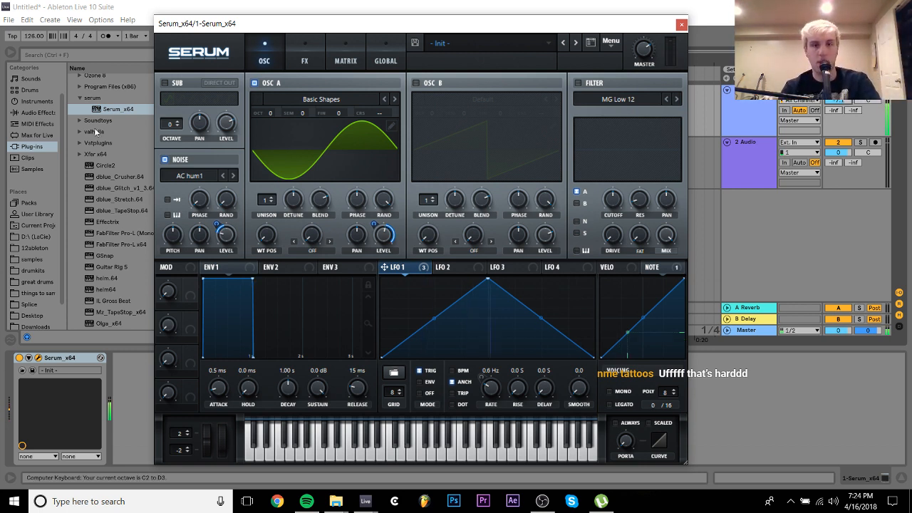
{"action": "key", "text": "f"}
{"action": "key", "text": "z"}
{"action": "key", "text": "z"}
{"action": "key", "text": "z"}
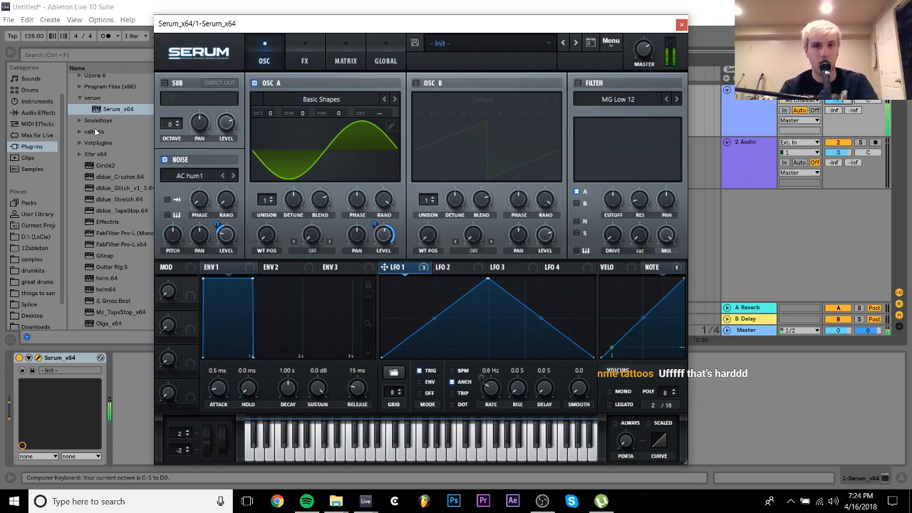
{"action": "key", "text": "x"}
{"action": "key", "text": "a"}
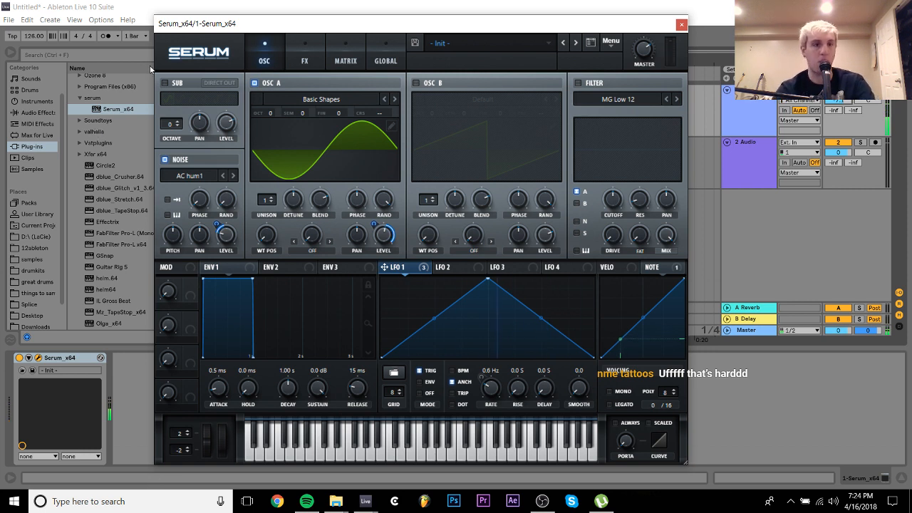
Switch the noise sample to Air Can 1 and enable Mono and Legato voicing
{"action": "left_click", "coordinate": [234, 176]}
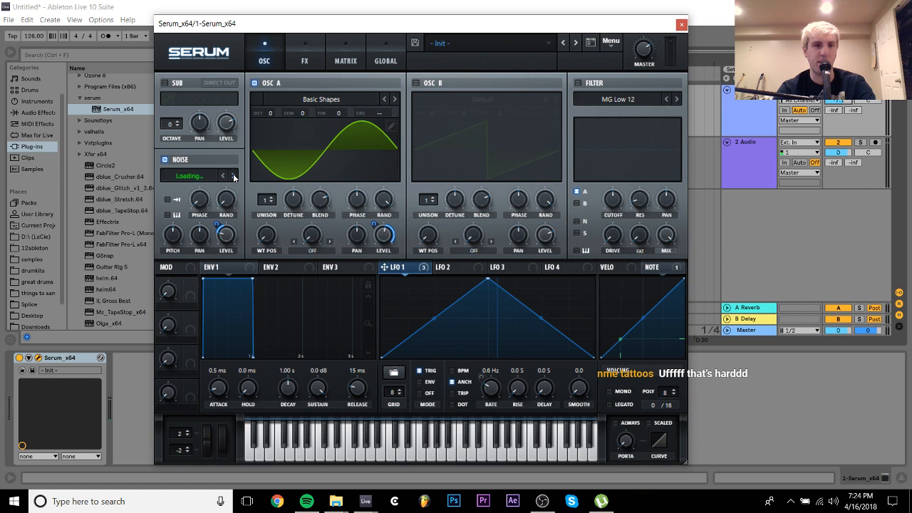
{"action": "left_click", "coordinate": [622, 392]}
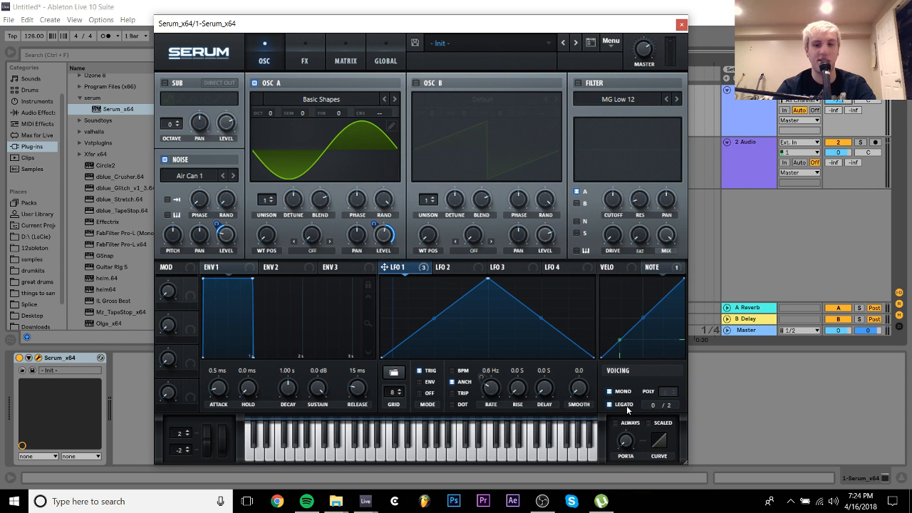
{"action": "left_click", "coordinate": [624, 405]}
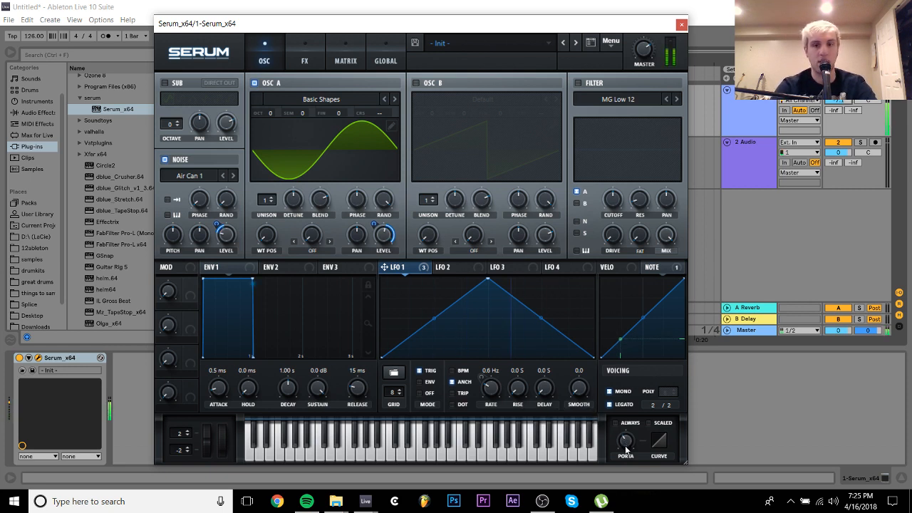
{"action": "mouse_move", "coordinate": [625, 444]}
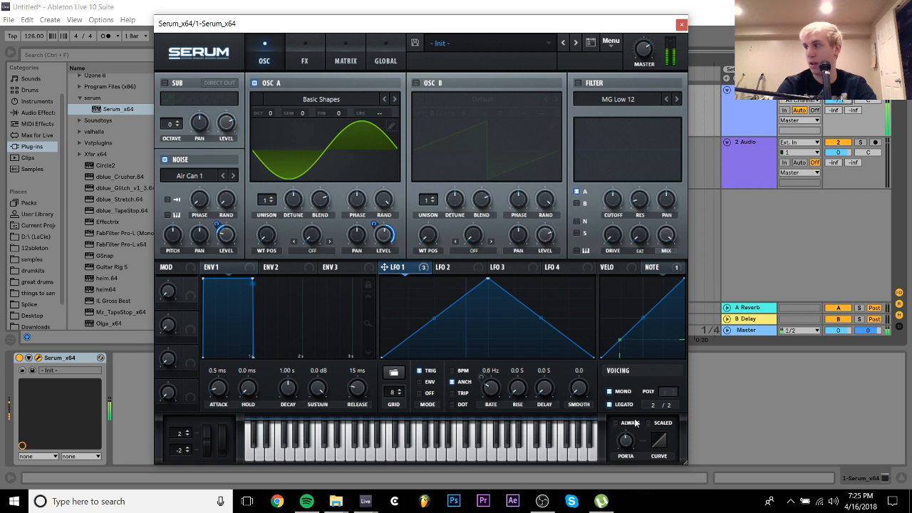
Add a Filter effect to the effects chain and set its type to Band 12
{"action": "left_click", "coordinate": [305, 52]}
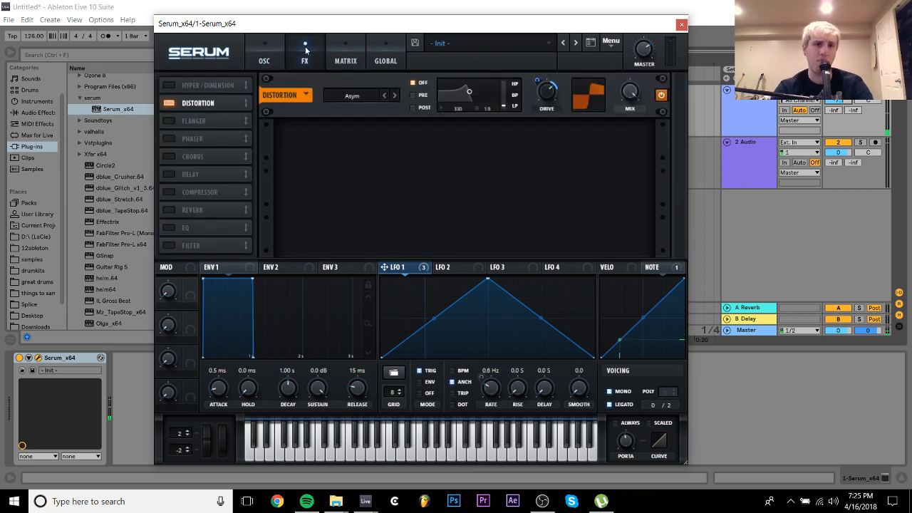
{"action": "left_click", "coordinate": [161, 245]}
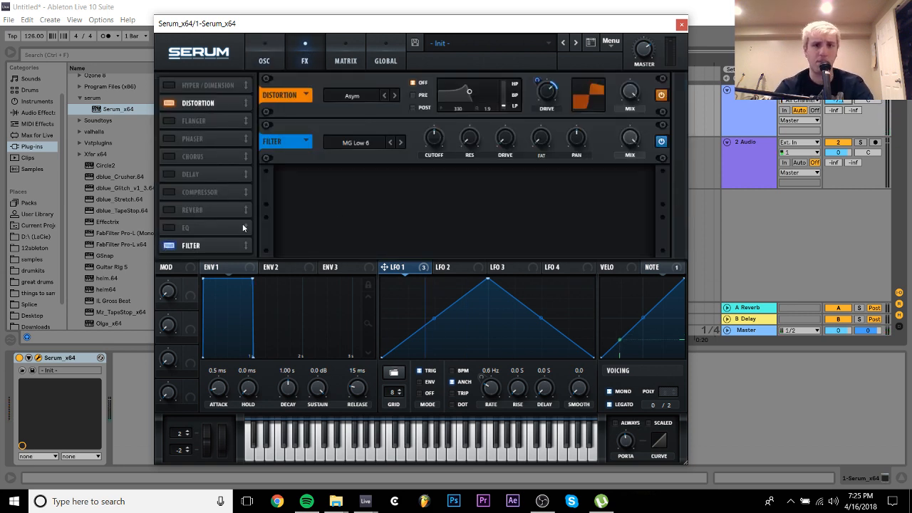
{"action": "left_click", "coordinate": [346, 145]}
{"action": "mouse_move", "coordinate": [384, 157]}
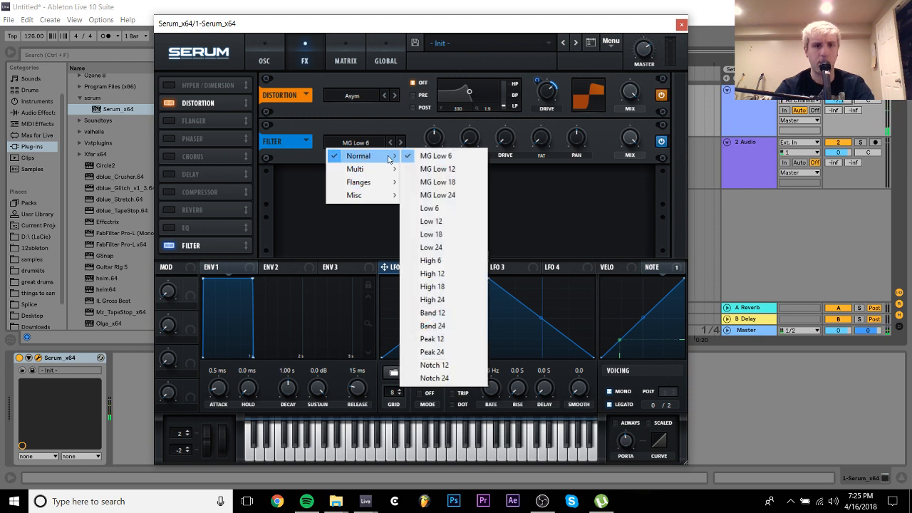
{"action": "left_click", "coordinate": [432, 312]}
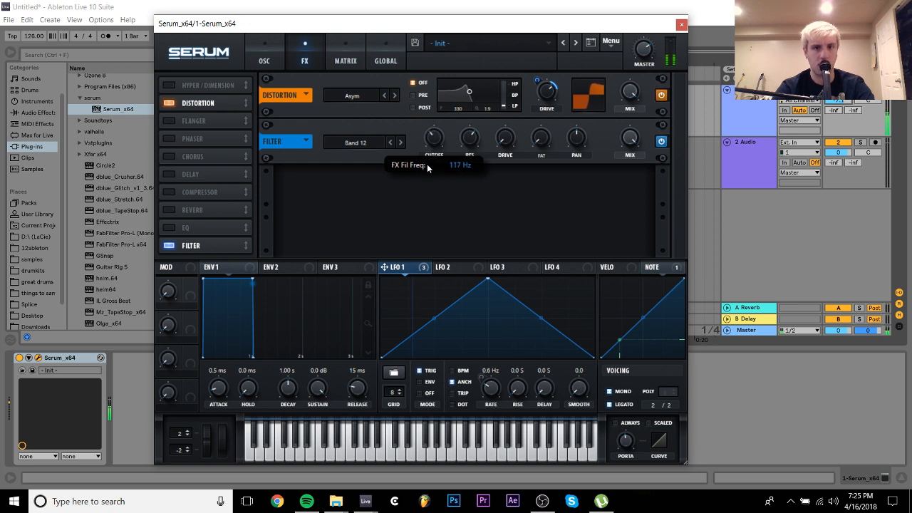
Try the filter ahead of the distortion, set to Peak 12 with a cutoff of 67 Hz
{"action": "left_click_drag", "start_coordinate": [228, 245], "coordinate": [236, 84]}
{"action": "mouse_move", "coordinate": [436, 79]}
{"action": "left_mouse_down"}
{"action": "mouse_move", "coordinate": [442, 21]}
{"action": "mouse_move", "coordinate": [427, 88]}
{"action": "left_mouse_up"}
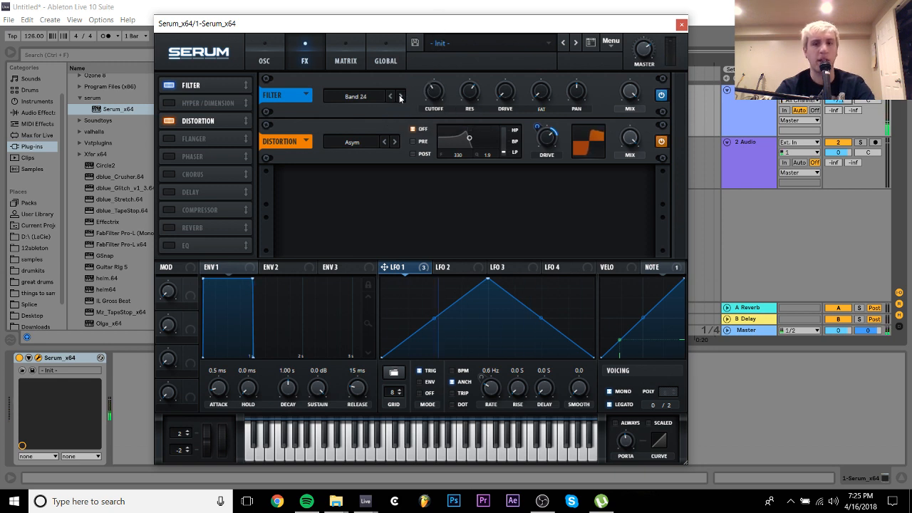
{"action": "left_click", "coordinate": [399, 96]}
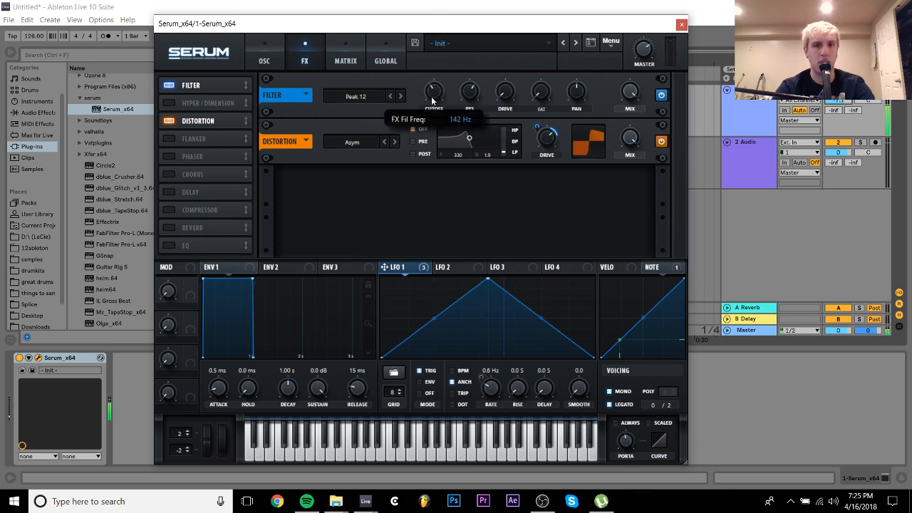
{"action": "left_click_drag", "start_coordinate": [432, 100], "coordinate": [426, 104]}
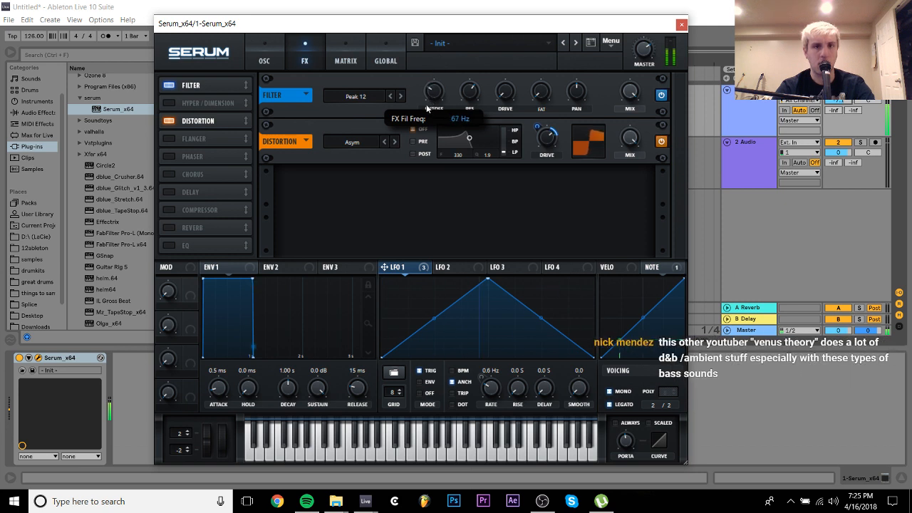
Place the filter directly after the distortion and assign LFO 1 to its cutoff with an amount of 18
{"action": "left_click_drag", "start_coordinate": [236, 85], "coordinate": [238, 143]}
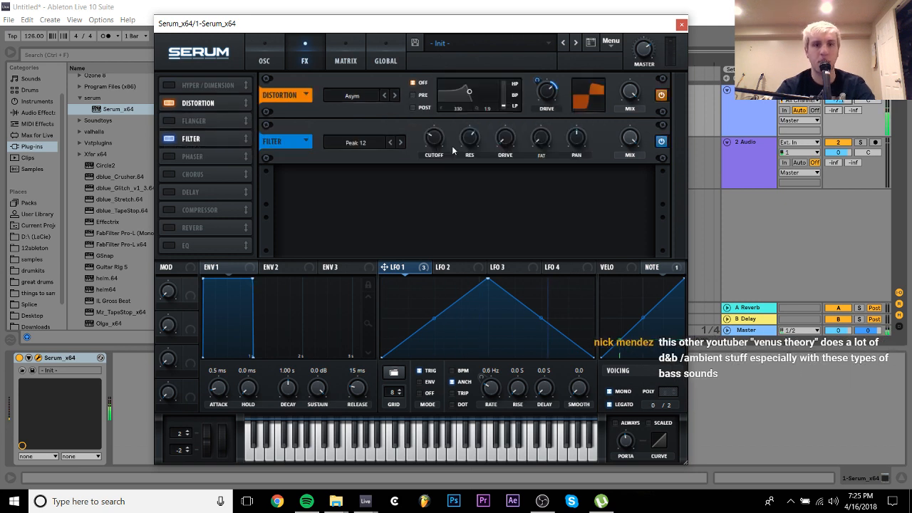
{"action": "mouse_move", "coordinate": [440, 145]}
{"action": "left_mouse_down"}
{"action": "mouse_move", "coordinate": [442, 97]}
{"action": "mouse_move", "coordinate": [442, 132]}
{"action": "left_mouse_up"}
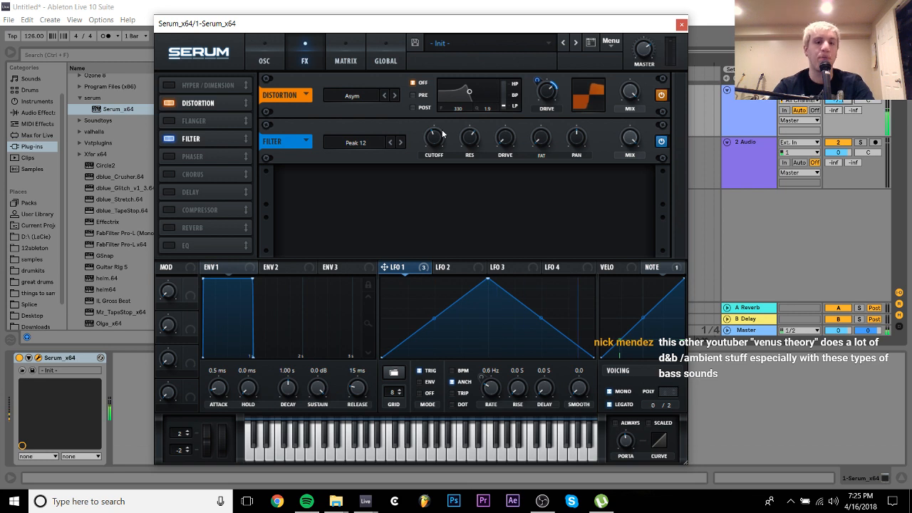
{"action": "left_click_drag", "start_coordinate": [437, 169], "coordinate": [432, 135]}
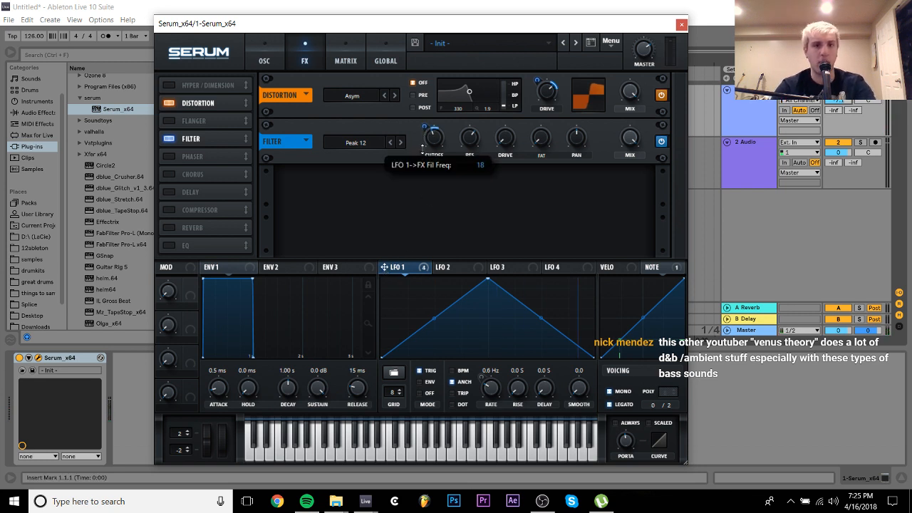
Change the filter type to Peak 24 and lower its cutoff
{"action": "left_click", "coordinate": [400, 142]}
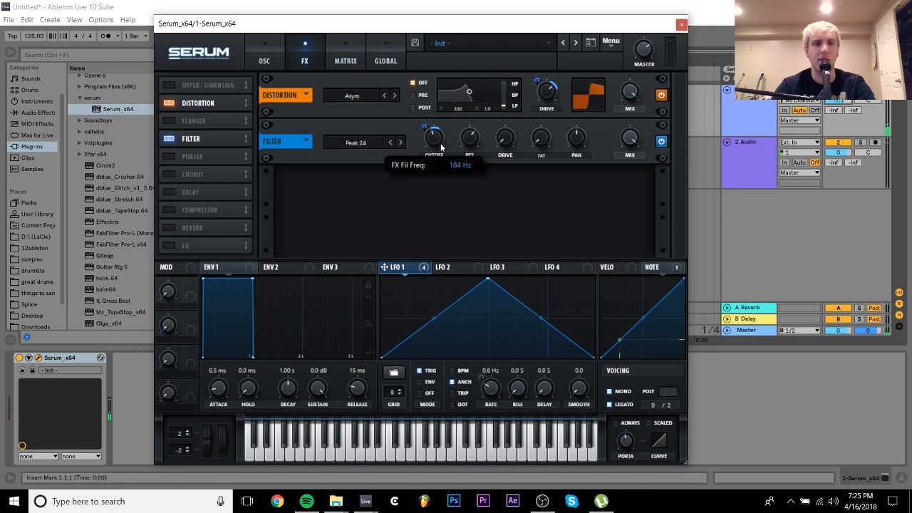
{"action": "left_click_drag", "start_coordinate": [441, 147], "coordinate": [435, 157]}
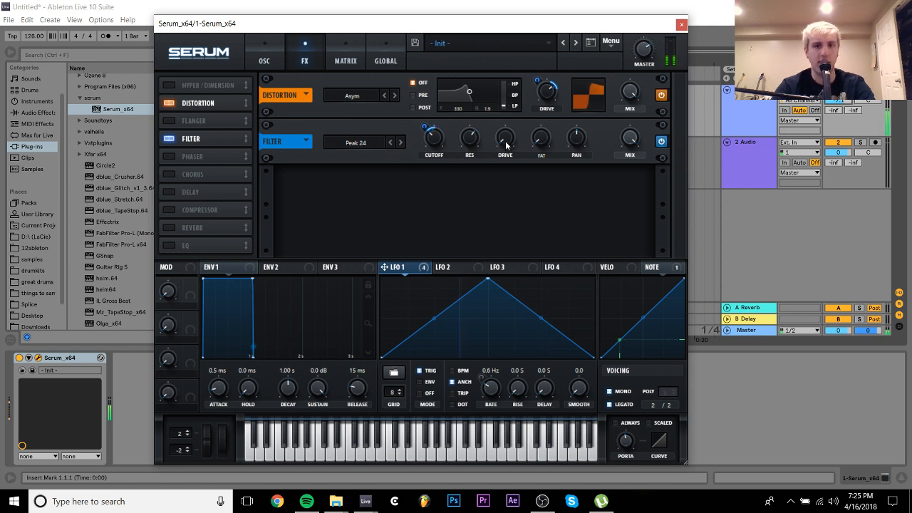
Set the filter's drive to 80% and its cutoff to about 203 Hz
{"action": "left_click_drag", "start_coordinate": [506, 145], "coordinate": [530, 30]}
{"action": "left_click_drag", "start_coordinate": [501, 144], "coordinate": [500, 173]}
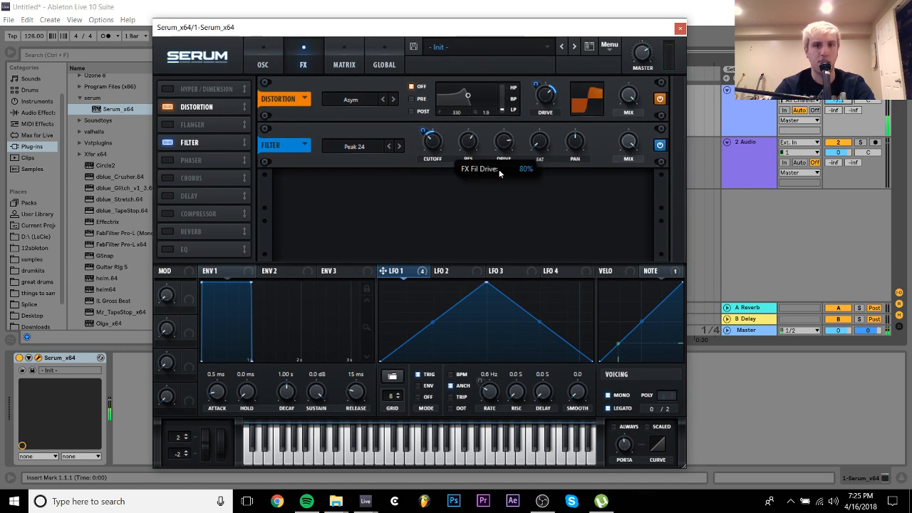
{"action": "mouse_move", "coordinate": [424, 130]}
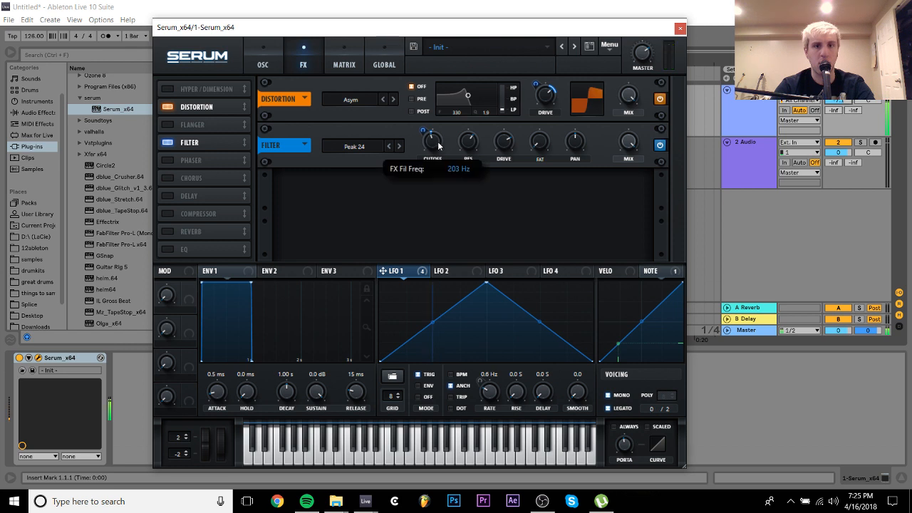
{"action": "left_click_drag", "start_coordinate": [440, 142], "coordinate": [440, 138]}
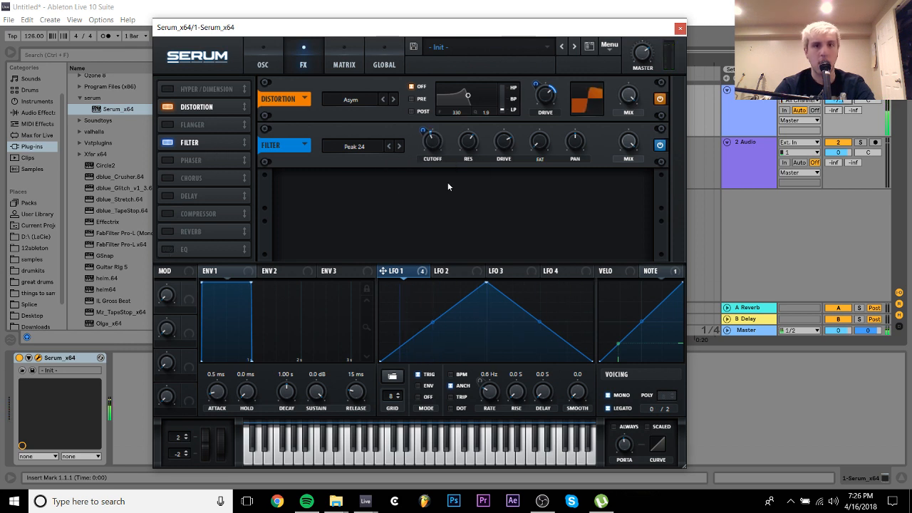
Add an EQ after the filter, make its low band a peak cut with a raised frequency, and compare it bypassed and active
{"action": "left_click", "coordinate": [166, 249]}
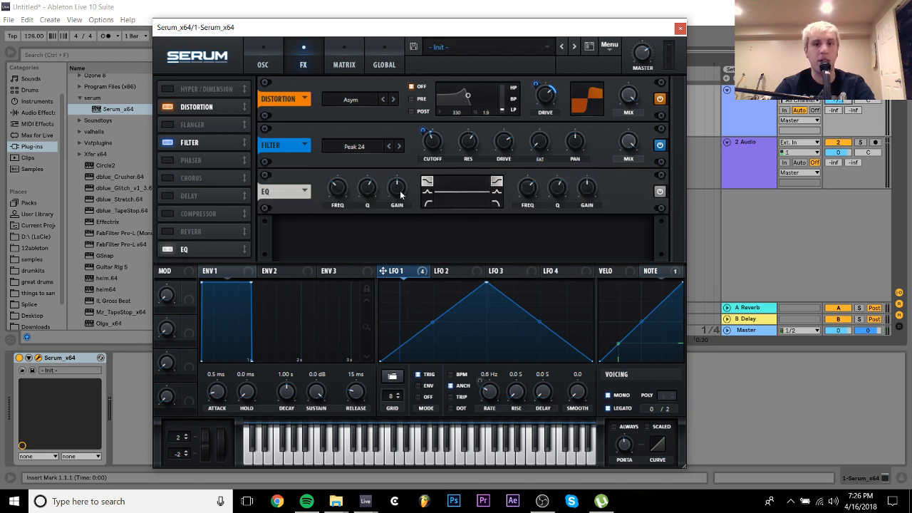
{"action": "left_click", "coordinate": [428, 191]}
{"action": "left_click_drag", "start_coordinate": [394, 186], "coordinate": [394, 250]}
{"action": "left_click_drag", "start_coordinate": [342, 189], "coordinate": [370, 198]}
{"action": "left_click", "coordinate": [168, 249]}
{"action": "left_click", "coordinate": [167, 249]}
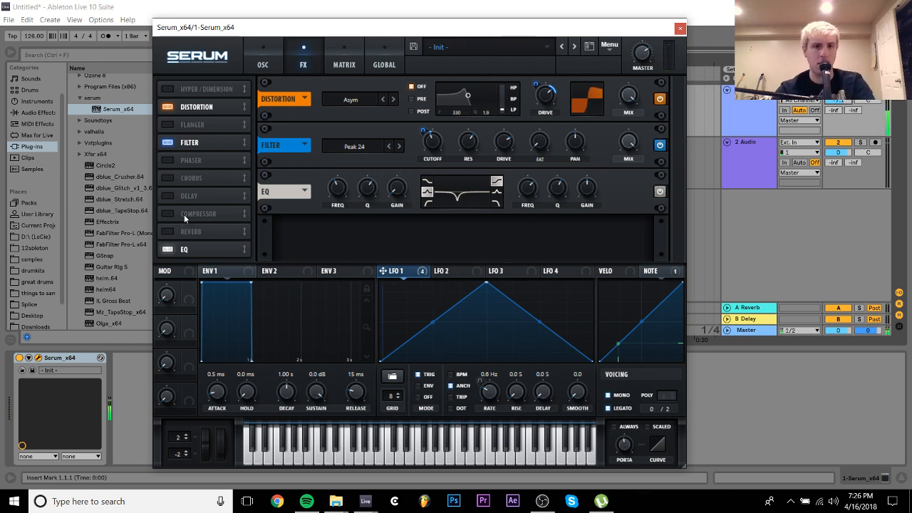
Set the filter cutoff to about 190 Hz and try the High 12 filter type
{"action": "mouse_move", "coordinate": [437, 144]}
{"action": "left_mouse_down"}
{"action": "mouse_move", "coordinate": [445, 128]}
{"action": "mouse_move", "coordinate": [436, 161]}
{"action": "left_mouse_up"}
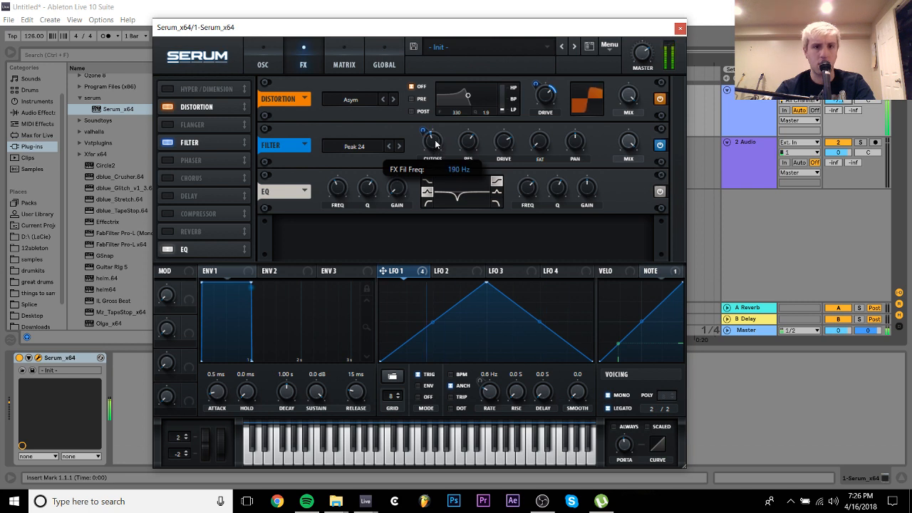
{"action": "left_click", "coordinate": [354, 149]}
{"action": "mouse_move", "coordinate": [385, 160]}
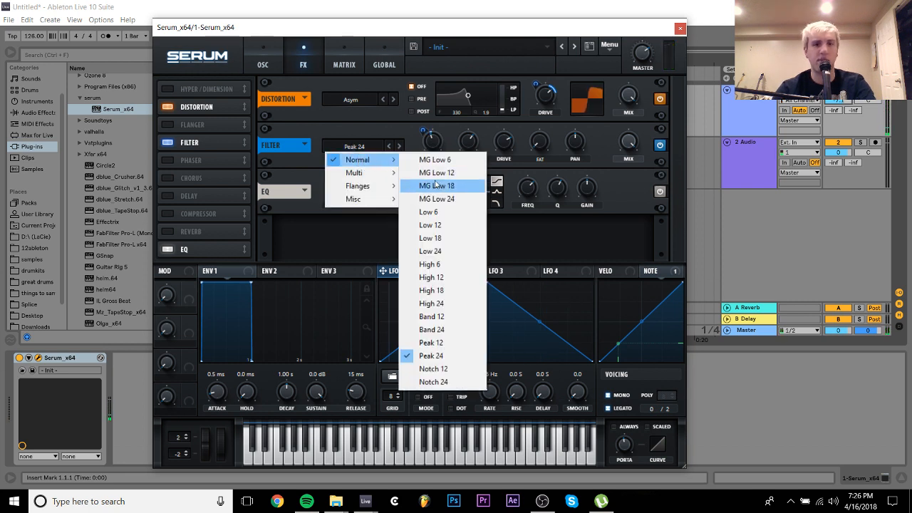
{"action": "left_click", "coordinate": [439, 278]}
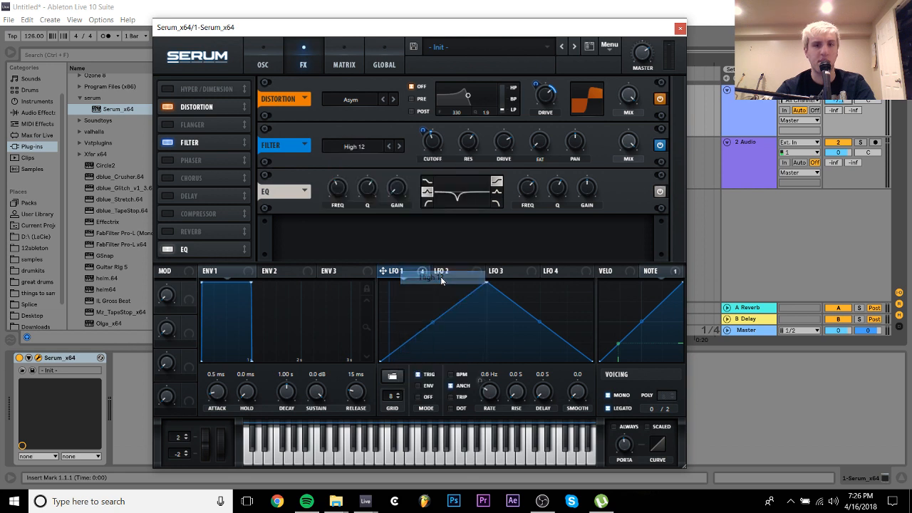
{"action": "left_click_drag", "start_coordinate": [437, 146], "coordinate": [439, 148]}
Try the Flg HL6+ flanger filter type with a cutoff of about 162 Hz
{"action": "left_click", "coordinate": [349, 146]}
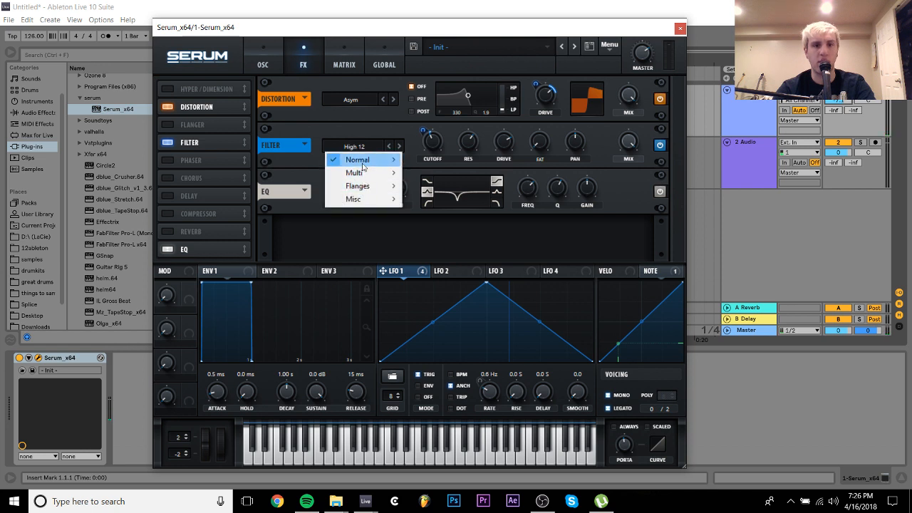
{"action": "mouse_move", "coordinate": [367, 186]}
{"action": "left_click", "coordinate": [463, 283]}
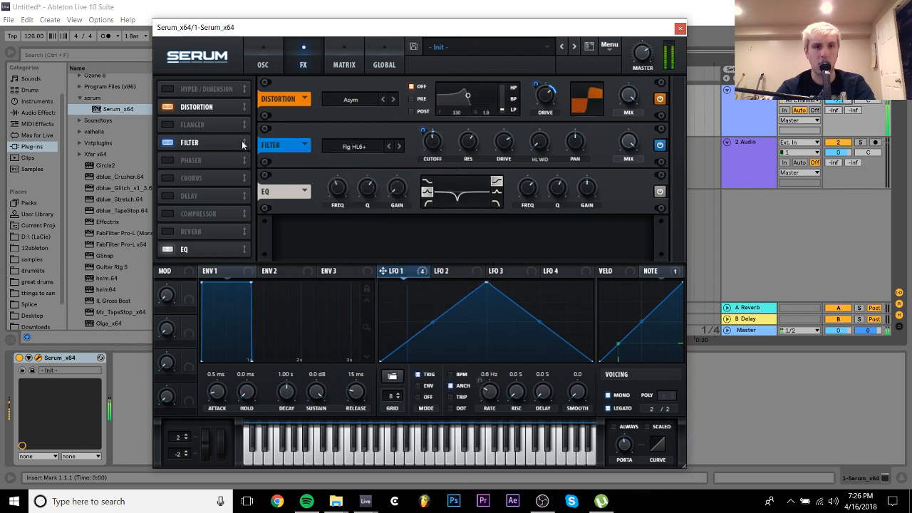
{"action": "left_click_drag", "start_coordinate": [229, 140], "coordinate": [242, 162]}
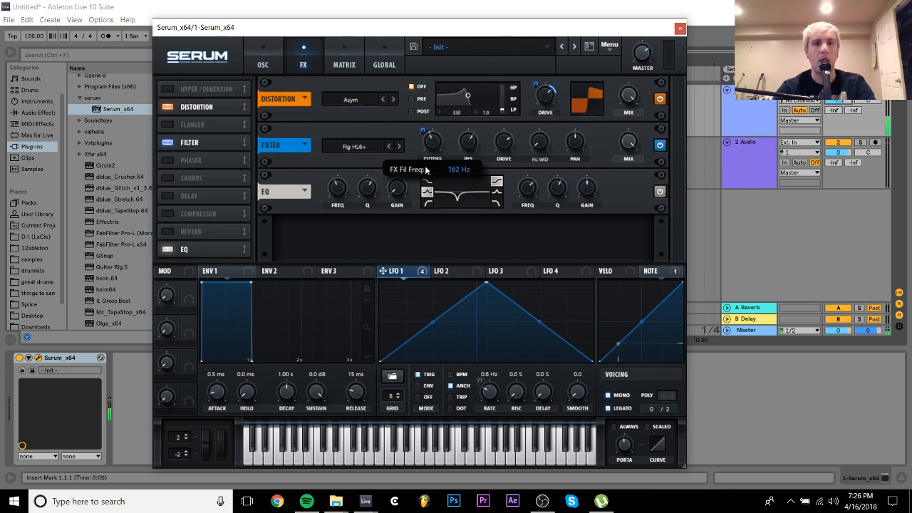
Change the filter type to Phs 24- and fine-tune its cutoff
{"action": "left_click", "coordinate": [397, 146]}
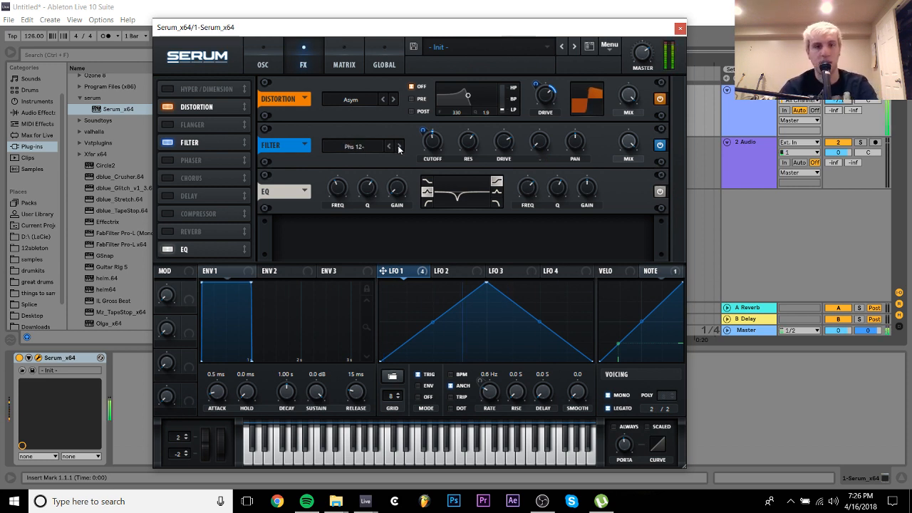
{"action": "left_click", "coordinate": [399, 147]}
{"action": "left_click", "coordinate": [400, 147]}
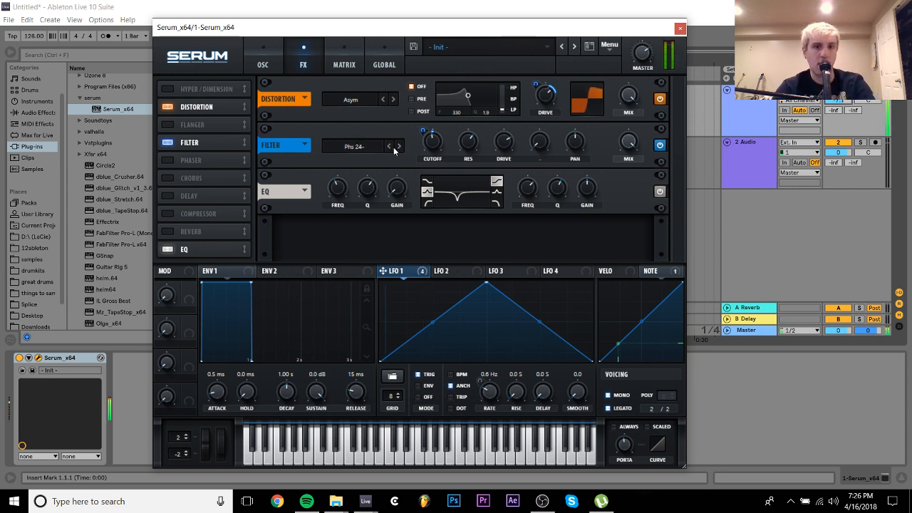
{"action": "left_click_drag", "start_coordinate": [432, 151], "coordinate": [433, 158]}
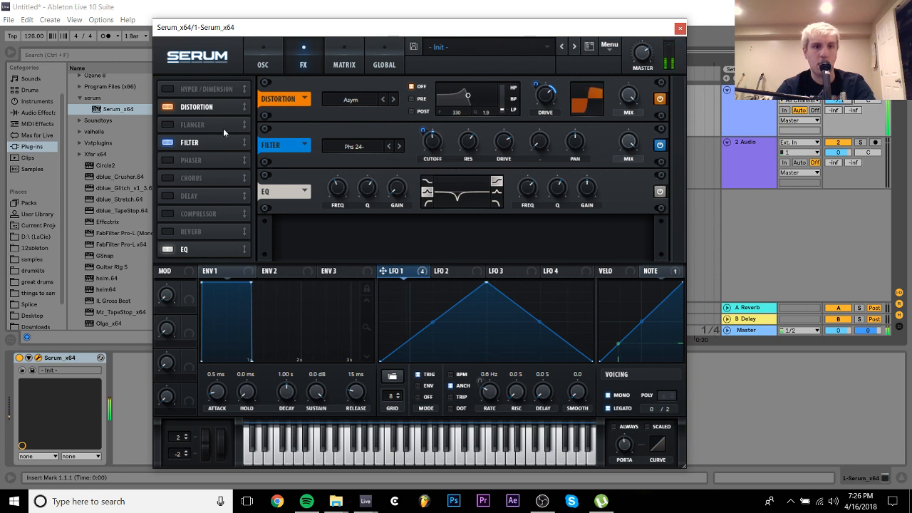
Add the Hyper/Dimension effect ahead of the distortion and set the Dimension mix to about 11%
{"action": "left_click", "coordinate": [168, 89]}
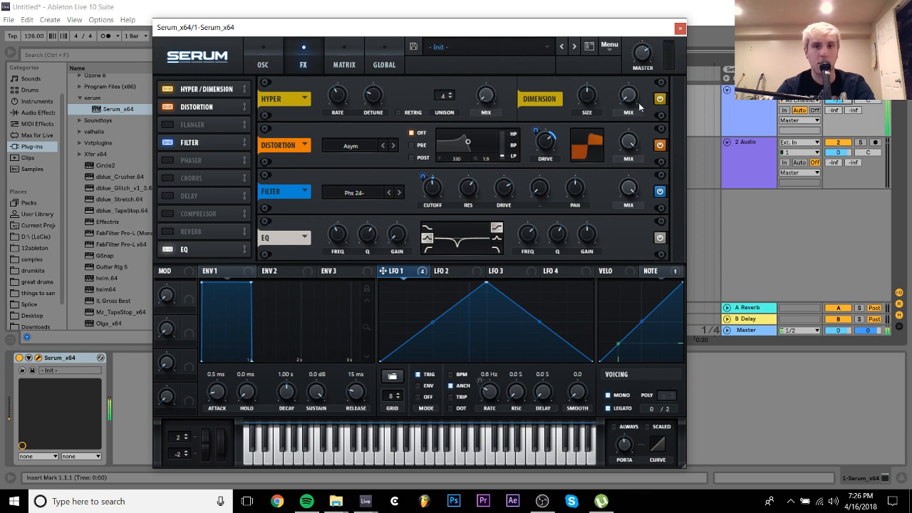
{"action": "left_click_drag", "start_coordinate": [637, 102], "coordinate": [636, 59]}
{"action": "left_click_drag", "start_coordinate": [597, 88], "coordinate": [544, 198]}
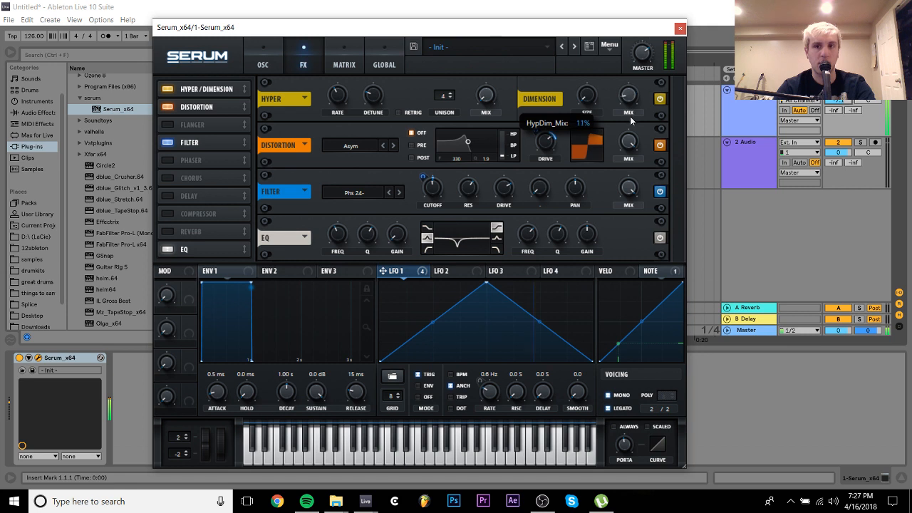
Audition the patch by playing notes in higher and lower keyboard octaves
{"action": "key", "text": "f"}
{"action": "key", "text": "x"}
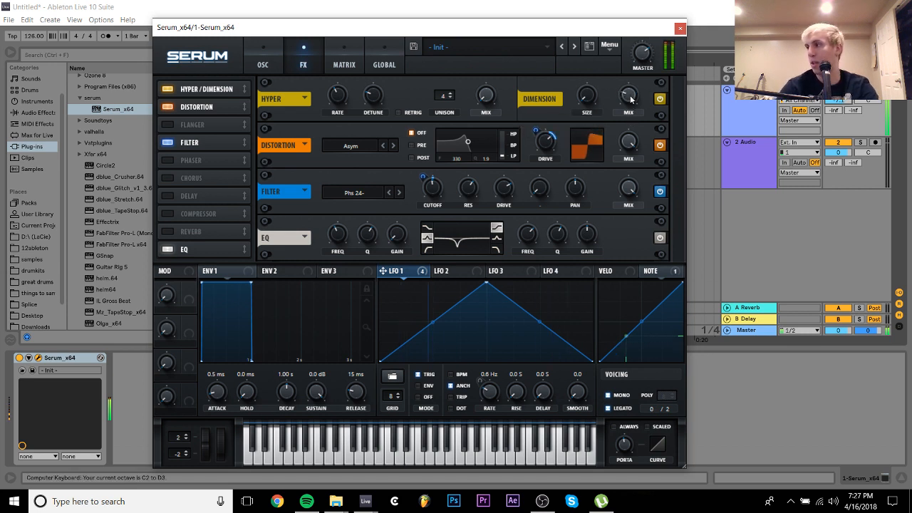
{"action": "key", "text": "f"}
{"action": "key", "text": "x"}
{"action": "key", "text": "f"}
{"action": "key", "text": "z"}
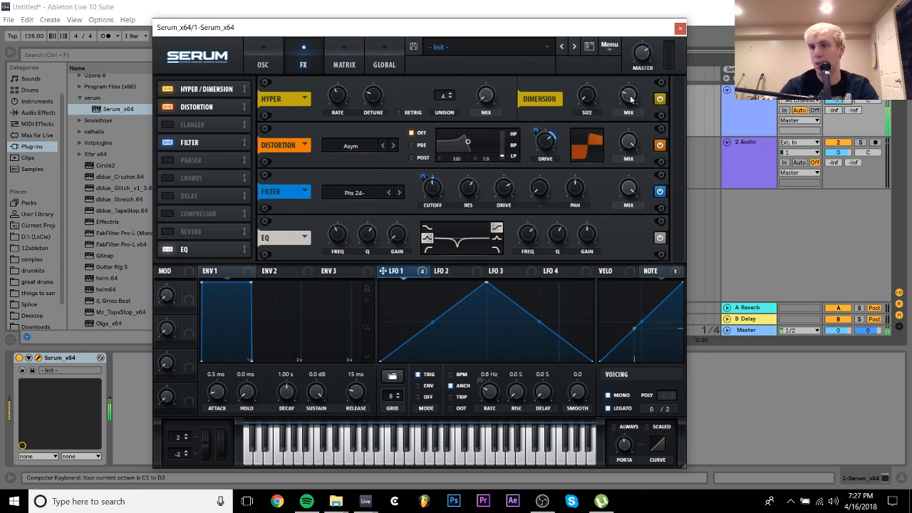
{"action": "key", "text": "z"}
{"action": "key", "text": "z"}
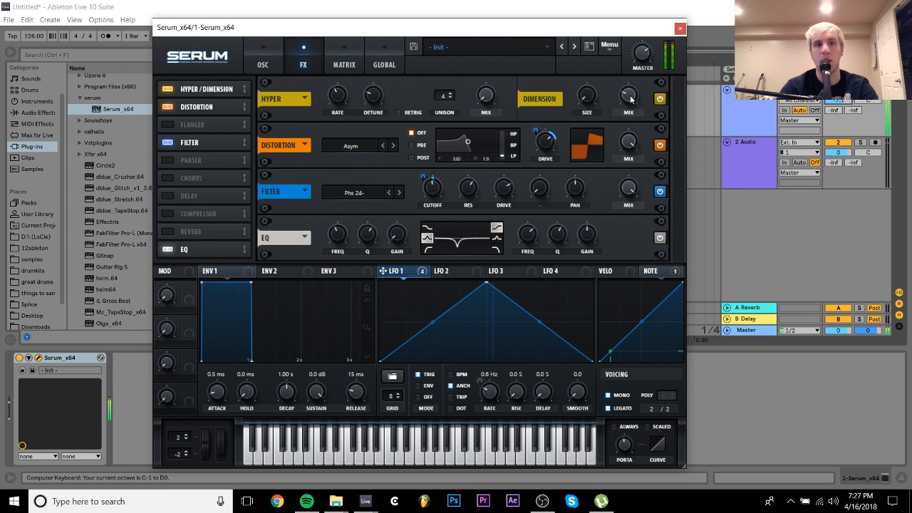
Add a Reverb directly before the distortion and set its mix to about 32%
{"action": "left_click", "coordinate": [187, 232]}
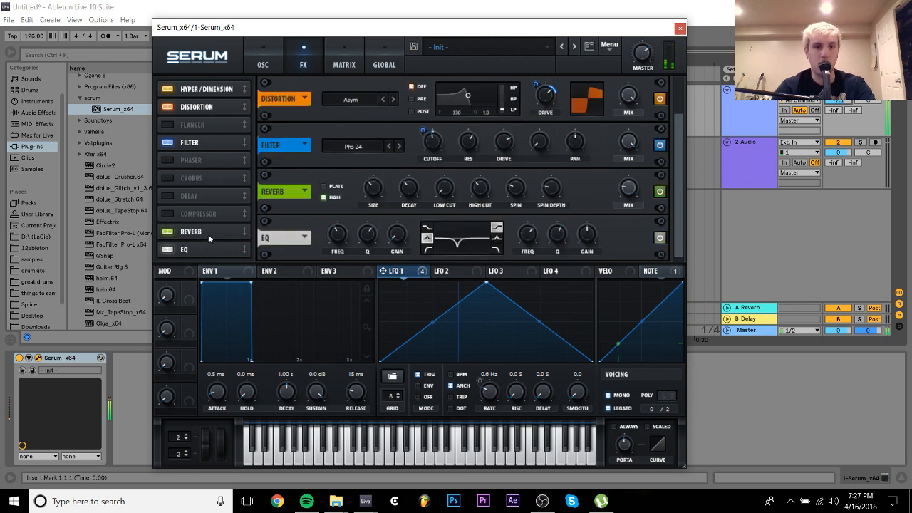
{"action": "left_click_drag", "start_coordinate": [208, 234], "coordinate": [207, 101]}
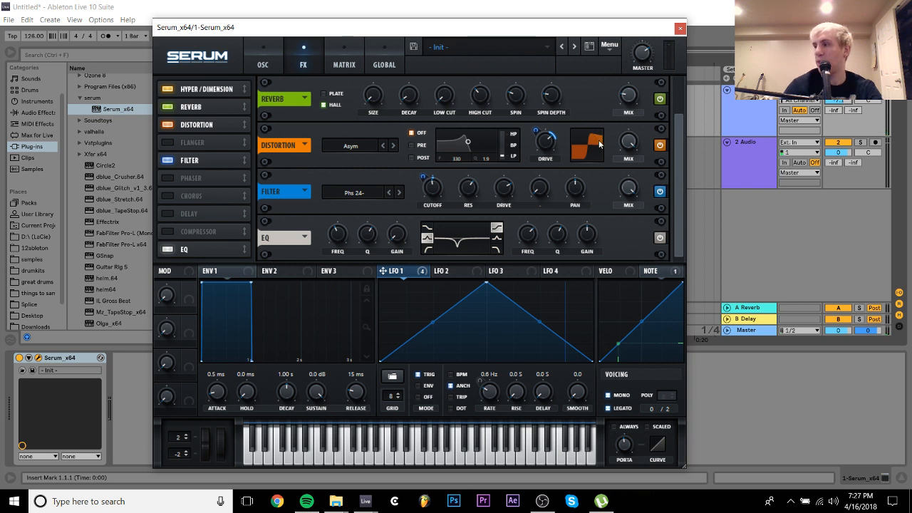
{"action": "left_click_drag", "start_coordinate": [625, 95], "coordinate": [635, 19]}
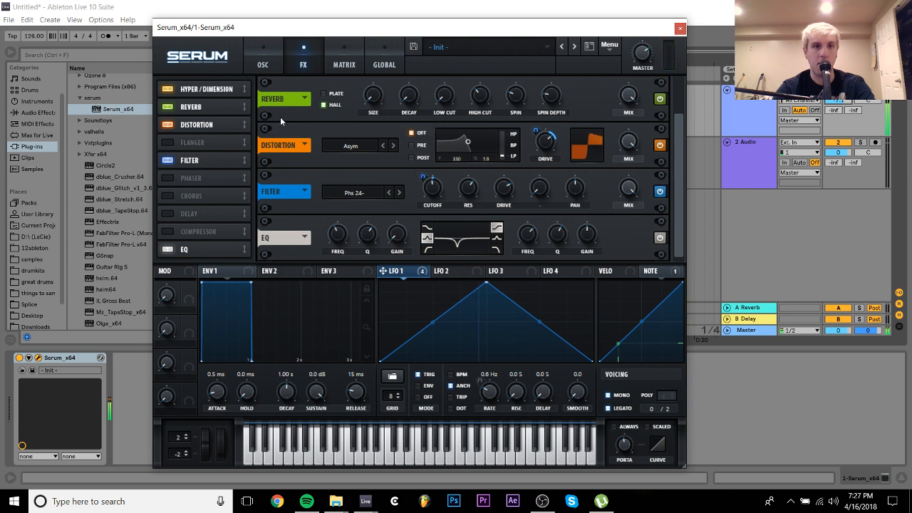
{"action": "left_click_drag", "start_coordinate": [629, 96], "coordinate": [609, 190]}
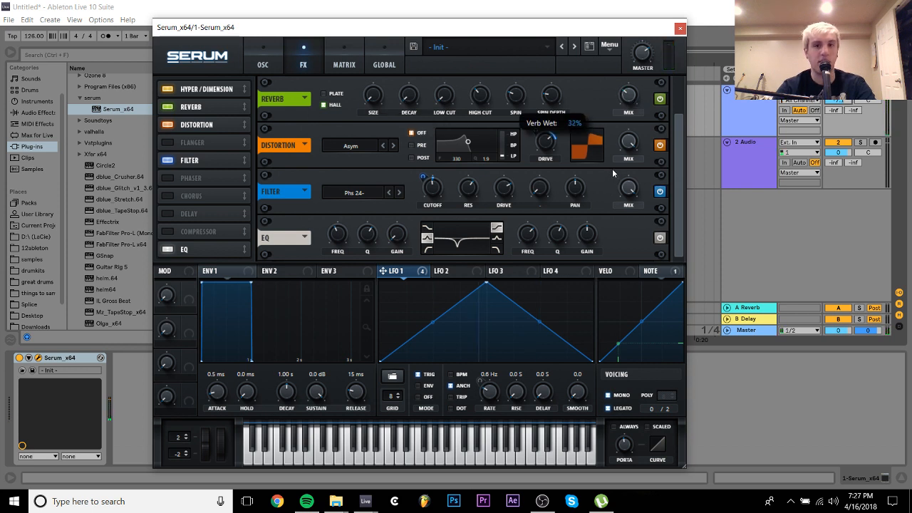
Compare the reverb's Plate mode with Hall, keep Hall, and raise the decay
{"action": "left_click", "coordinate": [325, 94]}
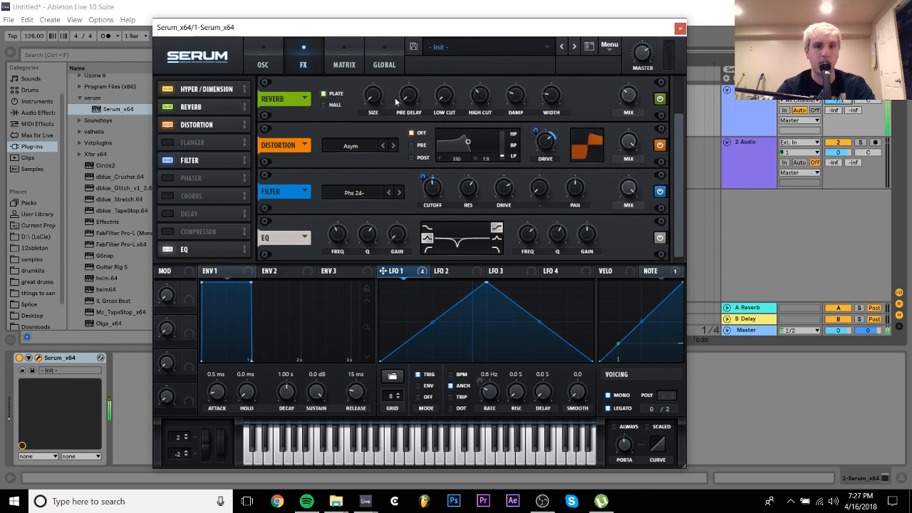
{"action": "left_click", "coordinate": [329, 106]}
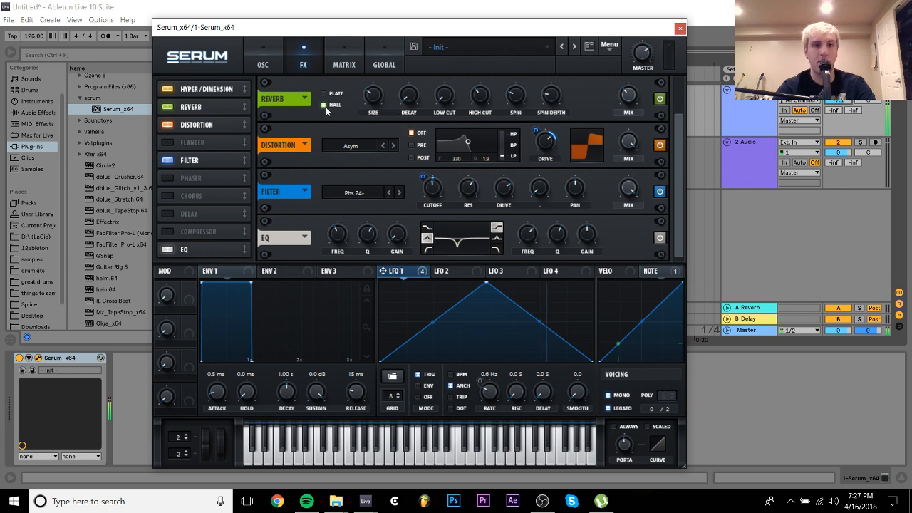
{"action": "left_click_drag", "start_coordinate": [415, 101], "coordinate": [417, 68]}
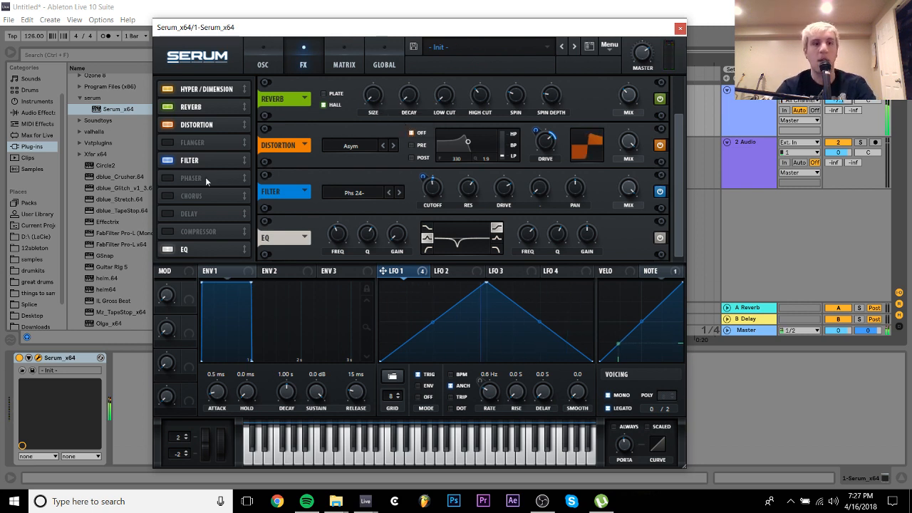
Try a Chorus after the filter, replace it with a Phaser, and lower the phaser's frequency
{"action": "left_click", "coordinate": [171, 197]}
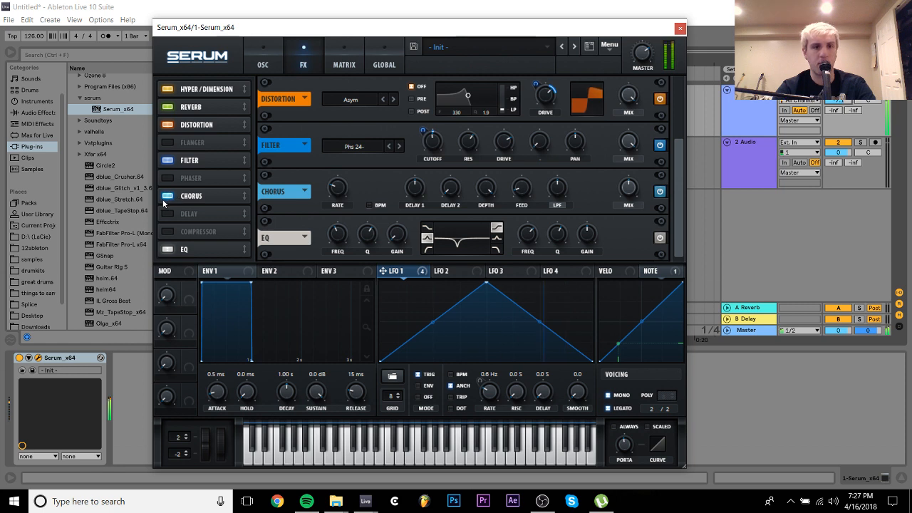
{"action": "left_click", "coordinate": [167, 196]}
{"action": "left_click", "coordinate": [167, 178]}
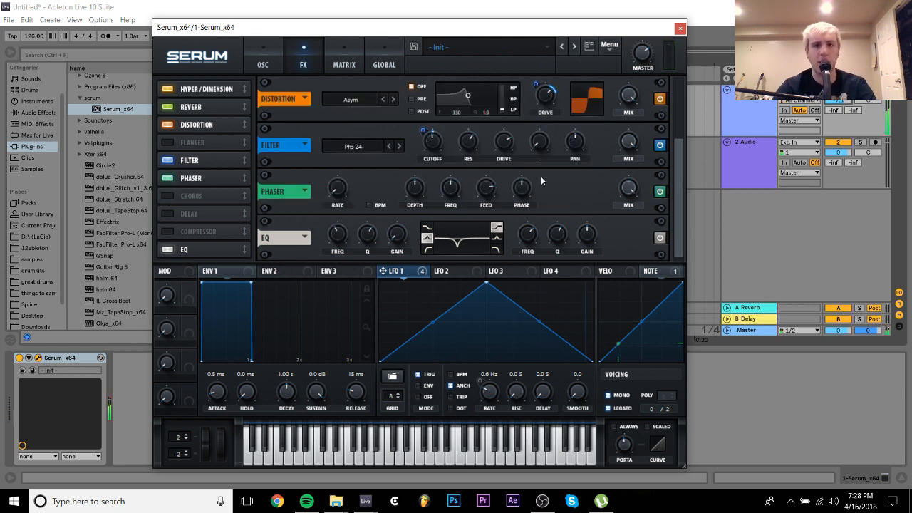
{"action": "left_click_drag", "start_coordinate": [450, 187], "coordinate": [448, 233]}
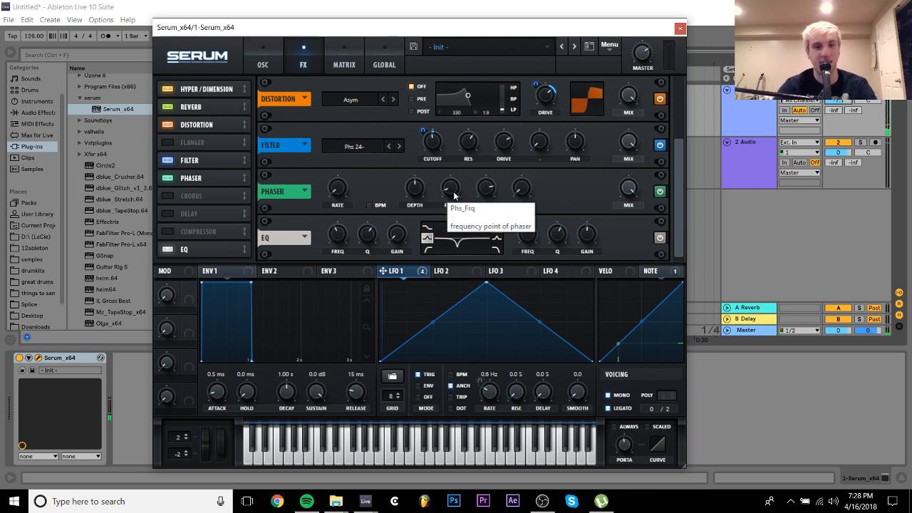
{"action": "left_click_drag", "start_coordinate": [448, 193], "coordinate": [454, 209]}
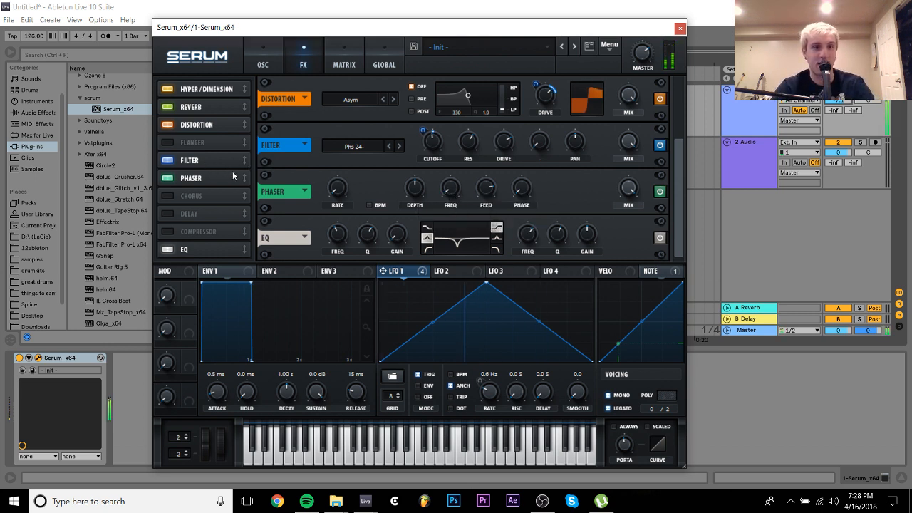
{"action": "mouse_move", "coordinate": [232, 171]}
{"action": "left_mouse_down"}
{"action": "mouse_move", "coordinate": [232, 113]}
{"action": "mouse_move", "coordinate": [236, 189]}
{"action": "left_mouse_up"}
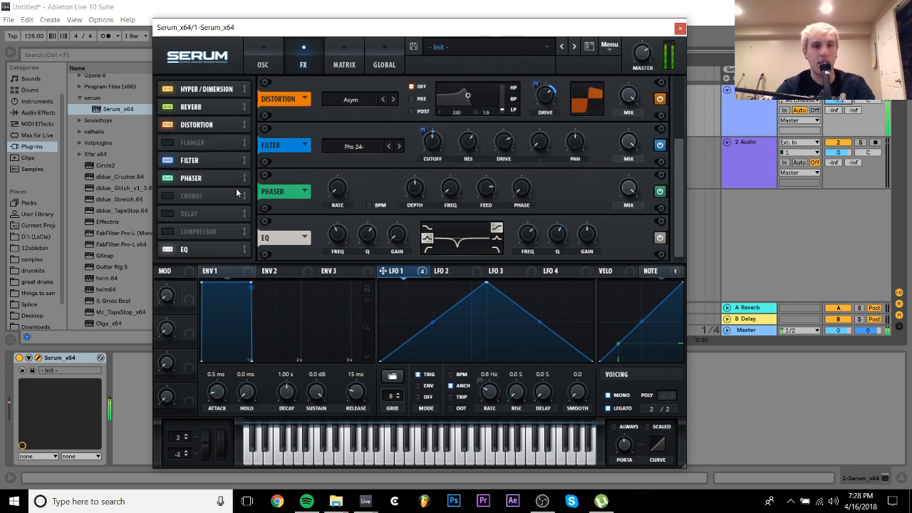
{"action": "left_click_drag", "start_coordinate": [452, 191], "coordinate": [457, 214]}
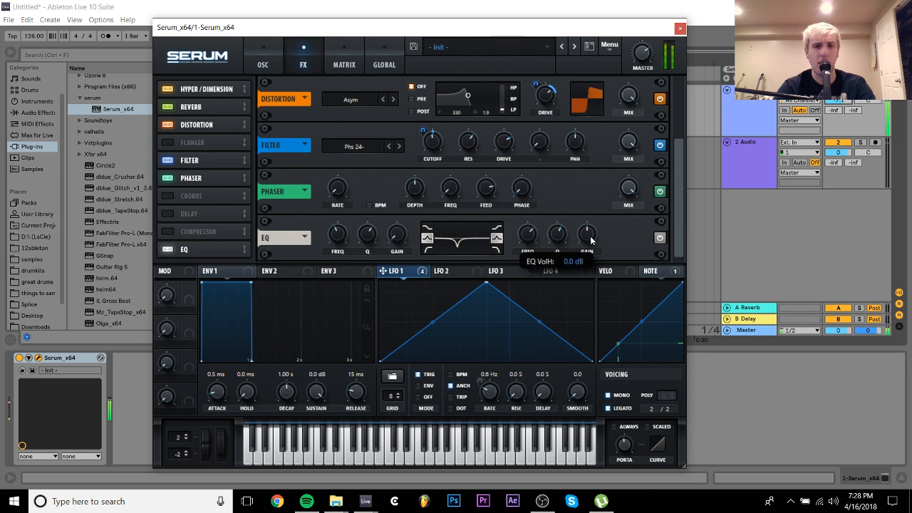
Cut the gain of the EQ's high peak band, lower its frequency, and return to the oscillator settings
{"action": "left_click_drag", "start_coordinate": [591, 241], "coordinate": [591, 262]}
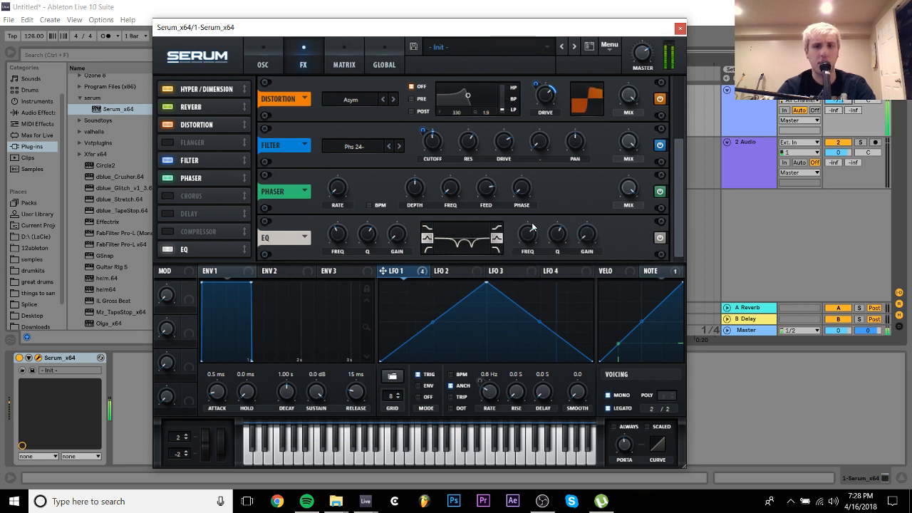
{"action": "left_click_drag", "start_coordinate": [526, 232], "coordinate": [526, 289]}
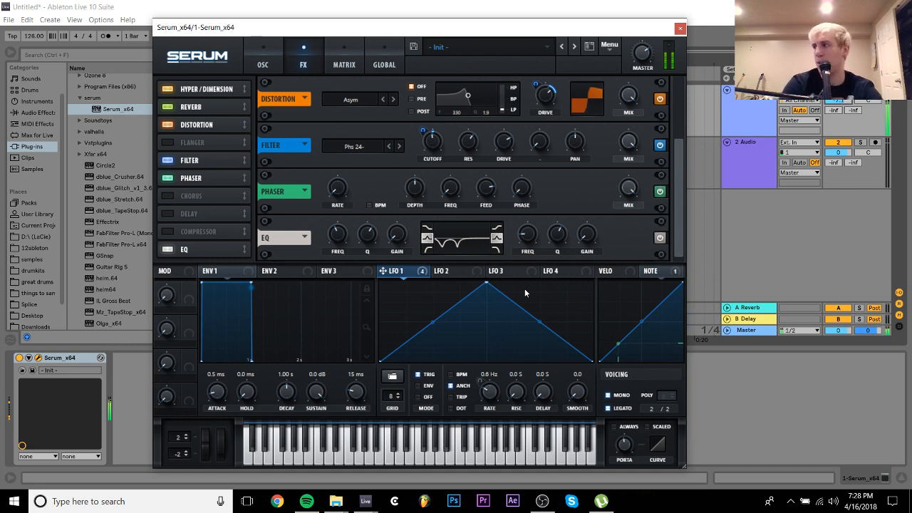
{"action": "left_click", "coordinate": [261, 57]}
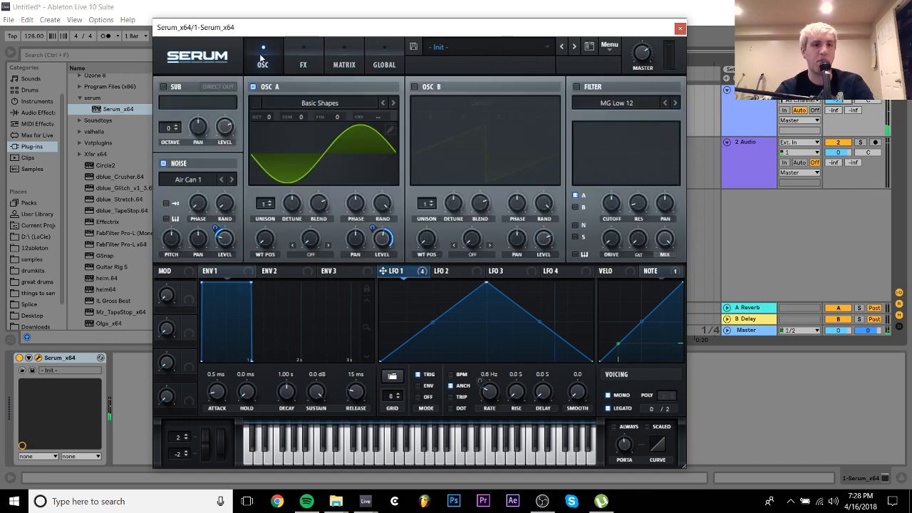
Turn on the sub oscillator and audition it alone by temporarily muting oscillator A and the noise
{"action": "left_click", "coordinate": [164, 86]}
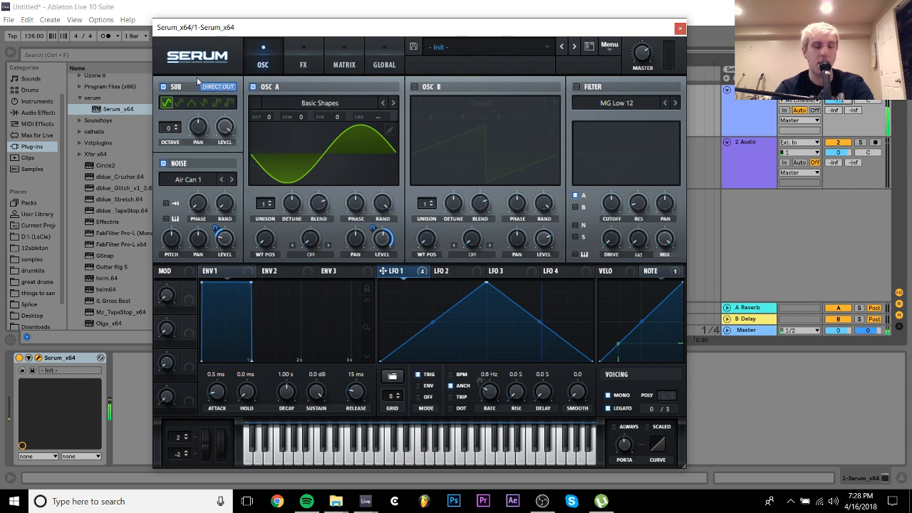
{"action": "left_click", "coordinate": [250, 86]}
{"action": "left_click", "coordinate": [176, 164]}
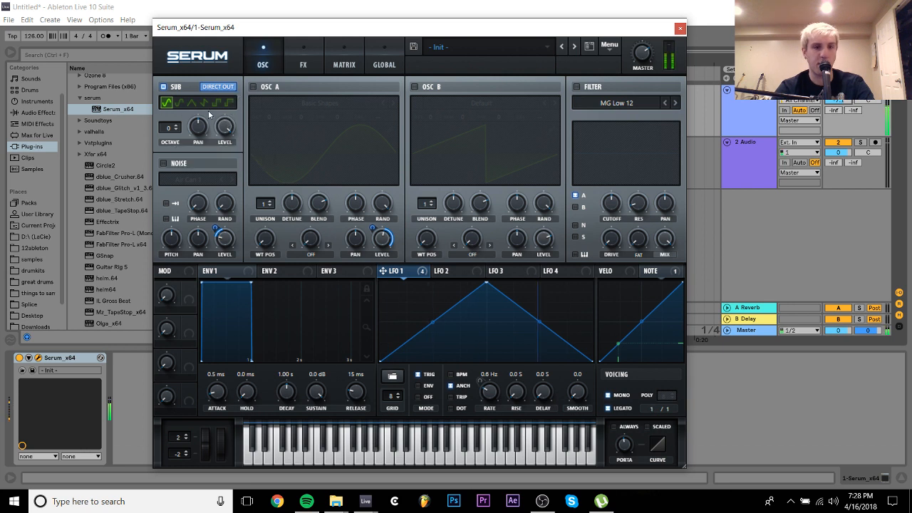
{"action": "left_click", "coordinate": [253, 87]}
{"action": "left_click", "coordinate": [175, 163]}
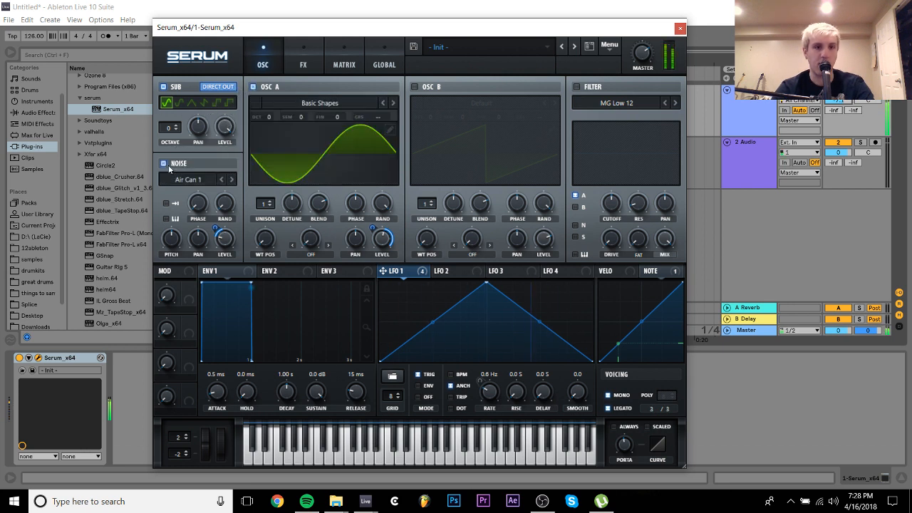
Play test notes of the patch while shifting the computer keyboard's octave up and back down
{"action": "mouse_move", "coordinate": [384, 252]}
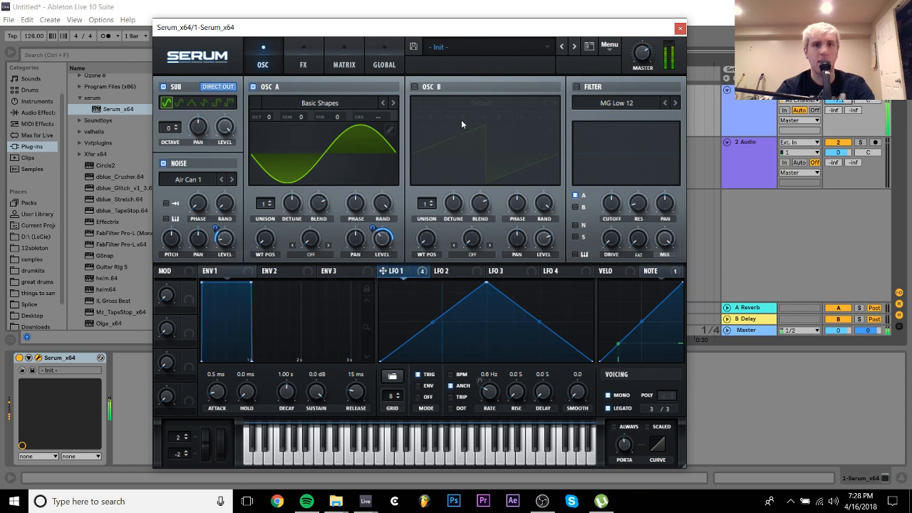
{"action": "key", "text": "x"}
{"action": "key", "text": "f"}
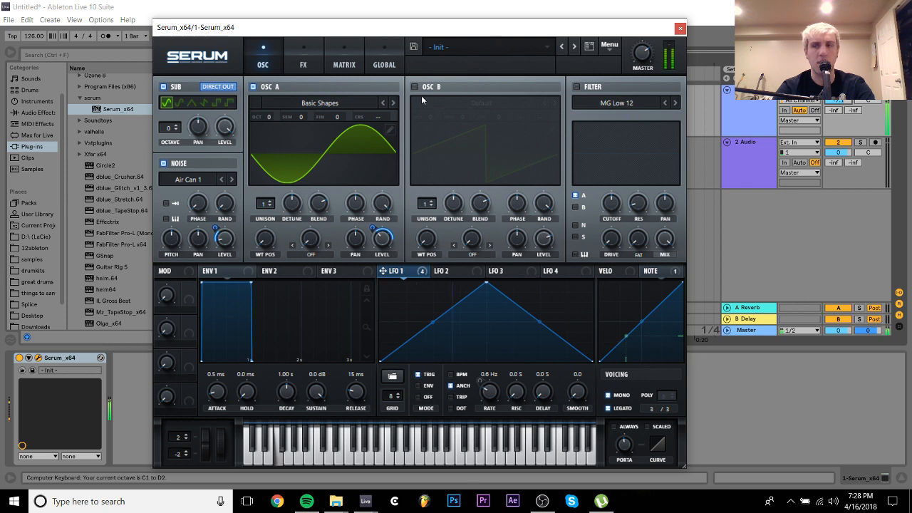
{"action": "key", "text": "x"}
{"action": "key", "text": "f"}
{"action": "key", "text": "x"}
{"action": "key", "text": "f"}
{"action": "key", "text": "z"}
{"action": "key", "text": "f"}
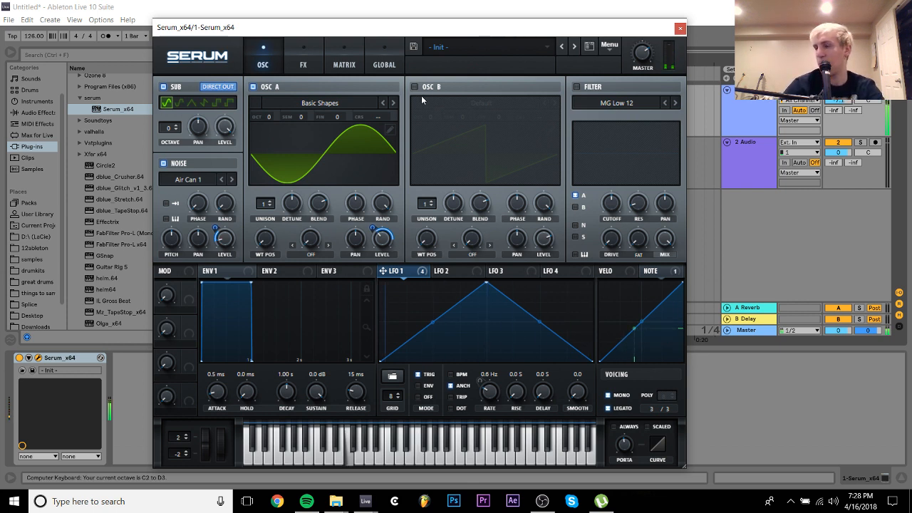
{"action": "key", "text": "z"}
{"action": "key", "text": "z"}
{"action": "key", "text": "f"}
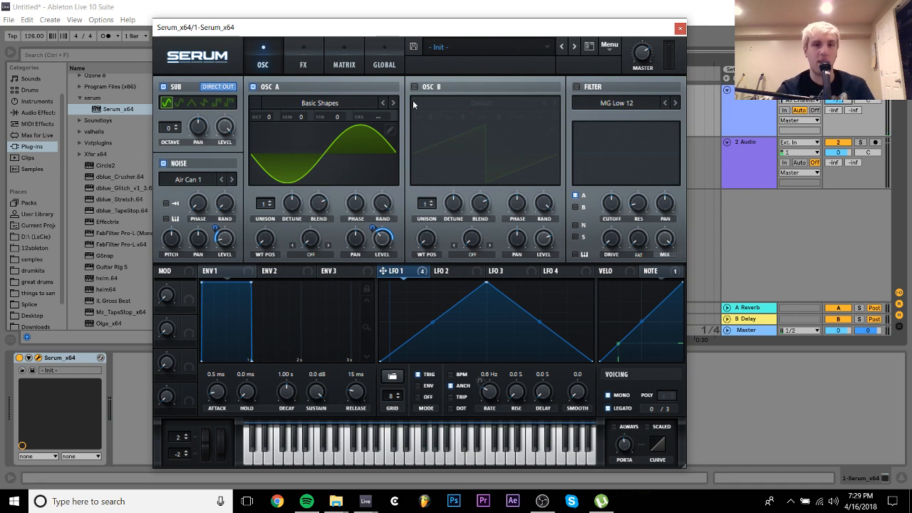
Turn on oscillator B and load the analog Basic Shapes wavetable into it
{"action": "left_click", "coordinate": [414, 87]}
{"action": "left_click", "coordinate": [470, 102]}
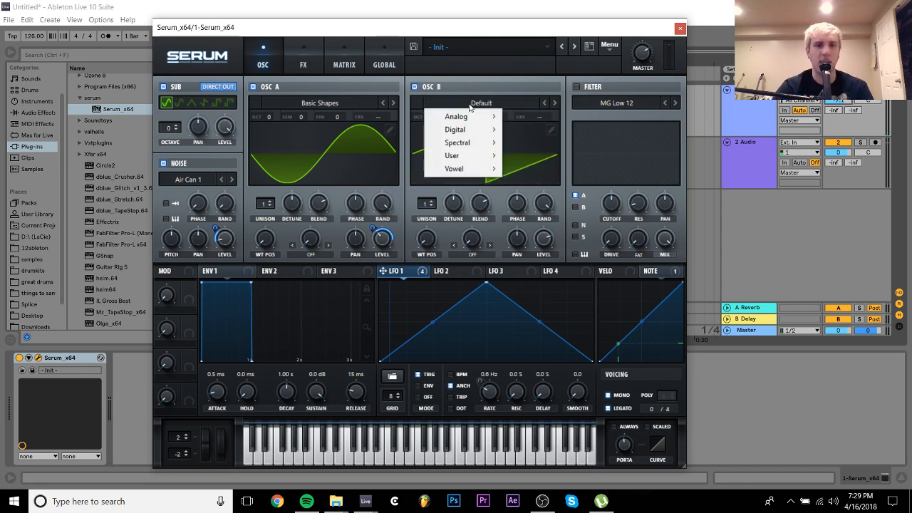
{"action": "mouse_move", "coordinate": [474, 118]}
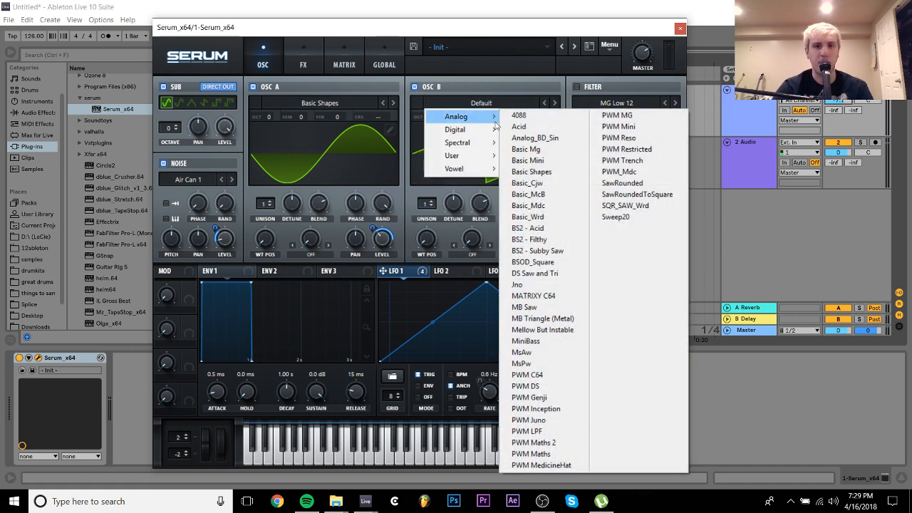
{"action": "left_click", "coordinate": [547, 173]}
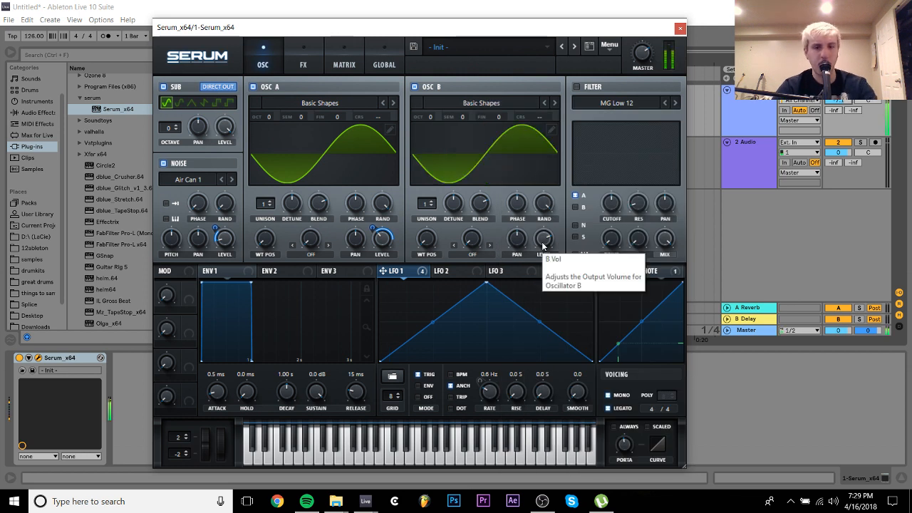
Lower oscillator B's level with LFO 1 modulating it, and set its fine tuning to -27
{"action": "mouse_move", "coordinate": [542, 247]}
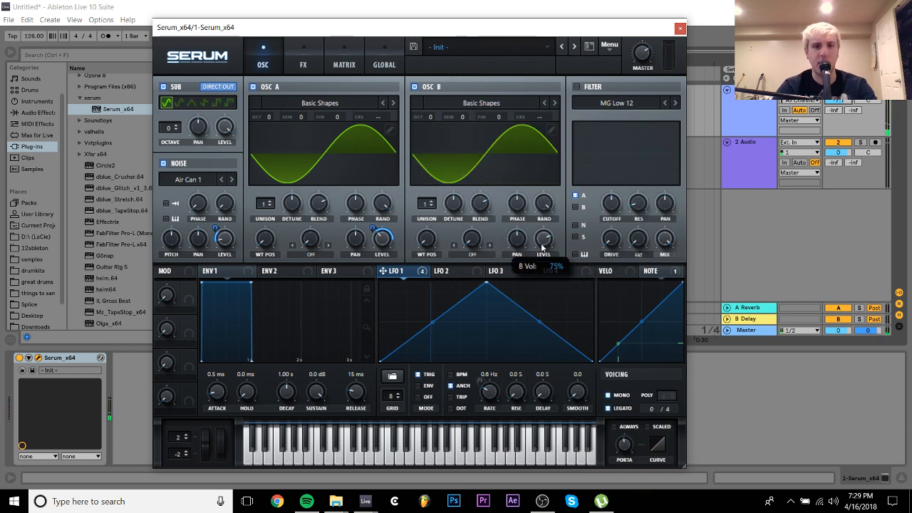
{"action": "left_click_drag", "start_coordinate": [541, 293], "coordinate": [540, 317]}
{"action": "left_click_drag", "start_coordinate": [384, 273], "coordinate": [543, 241]}
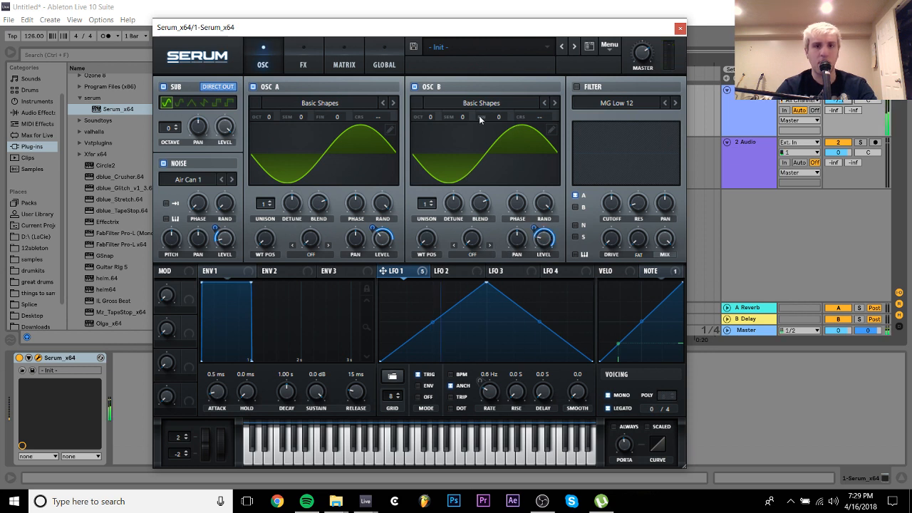
{"action": "left_click_drag", "start_coordinate": [501, 117], "coordinate": [506, 142]}
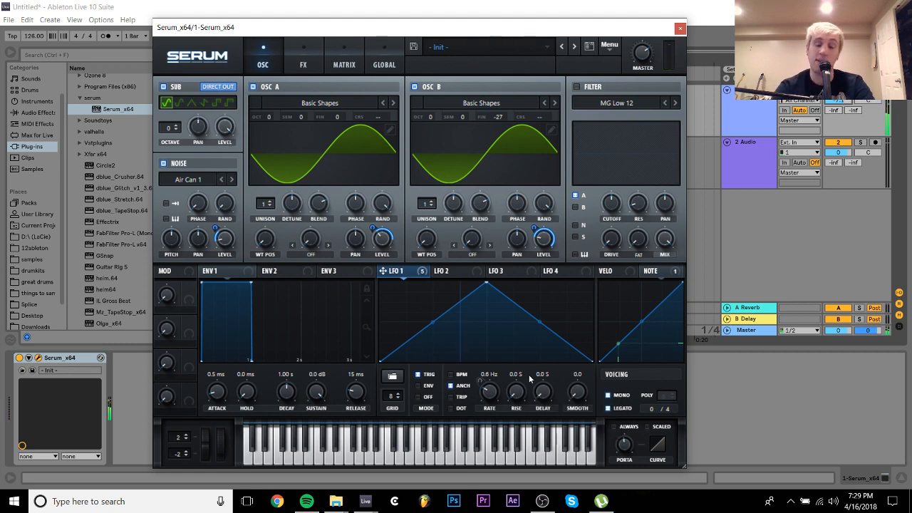
Save the patch as "ba 1" in the Skifonix presets folder
{"action": "left_click", "coordinate": [412, 48]}
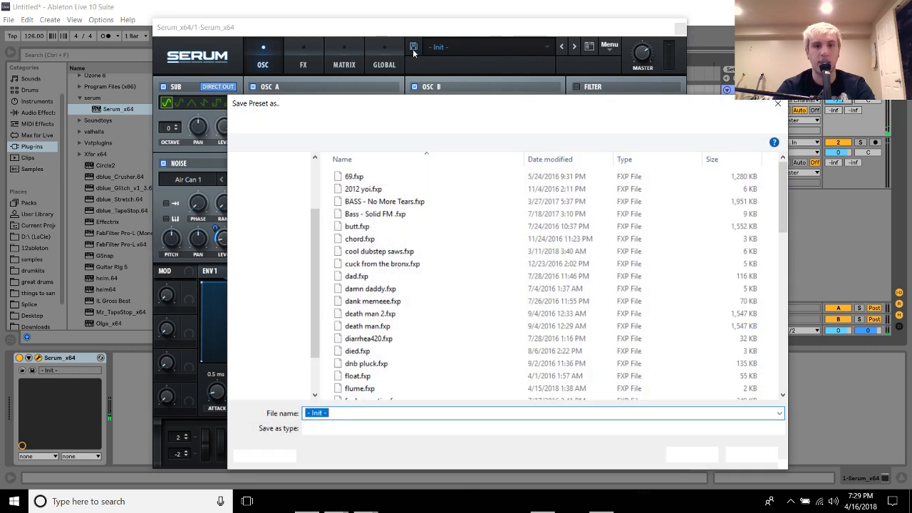
{"action": "left_click", "coordinate": [539, 121]}
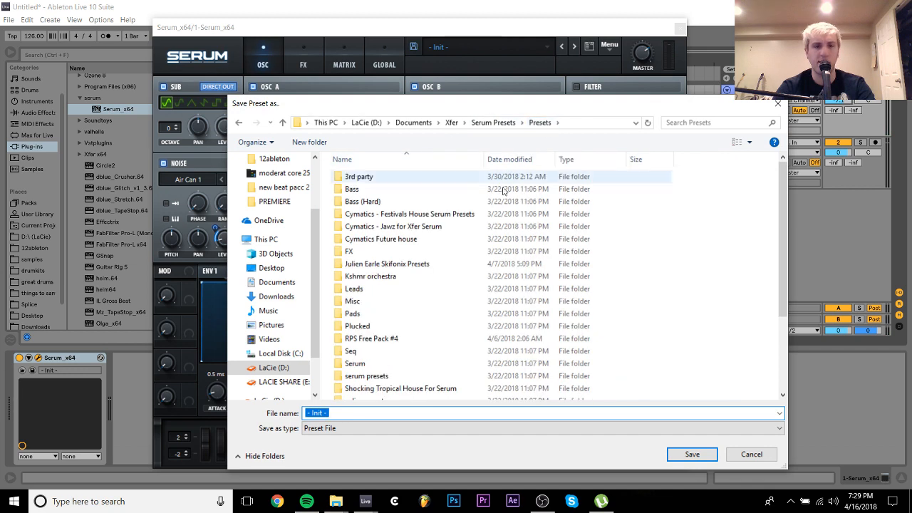
{"action": "left_click", "coordinate": [388, 267]}
{"action": "double_click", "coordinate": [389, 267]}
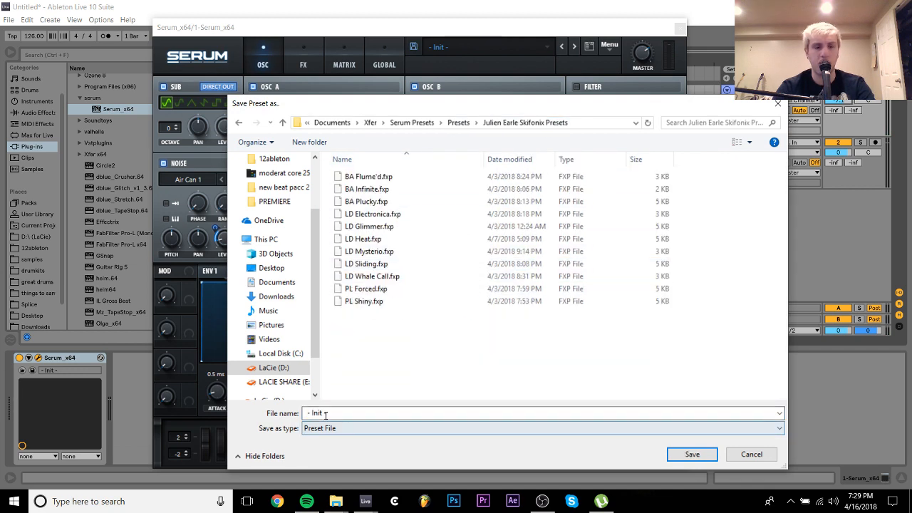
{"action": "type", "text": "ba 1"}
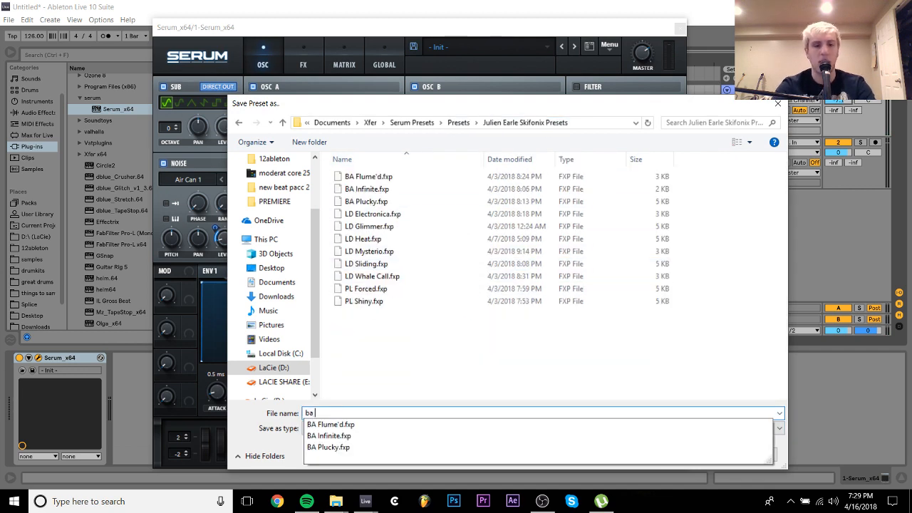
{"action": "key", "text": "Return"}
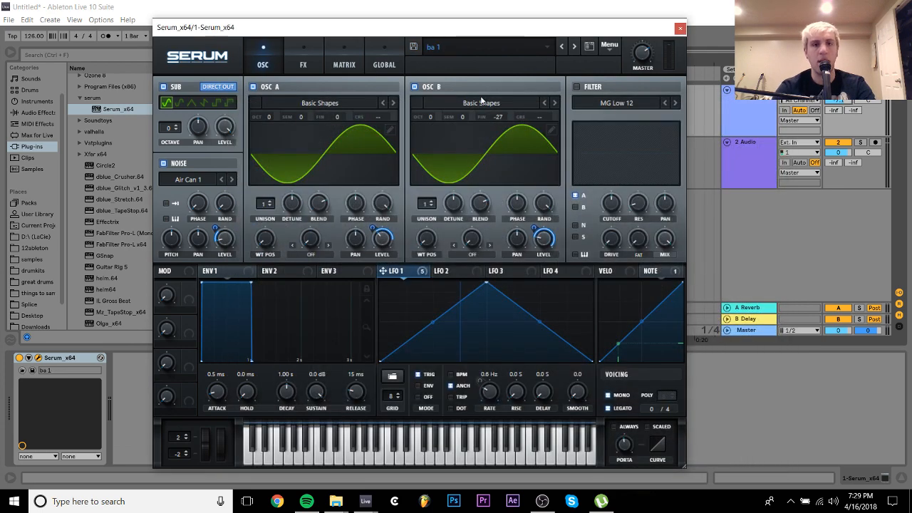
Turn off oscillator B, save this variation as preset "ba 2", and close the synth window
{"action": "left_click", "coordinate": [414, 87]}
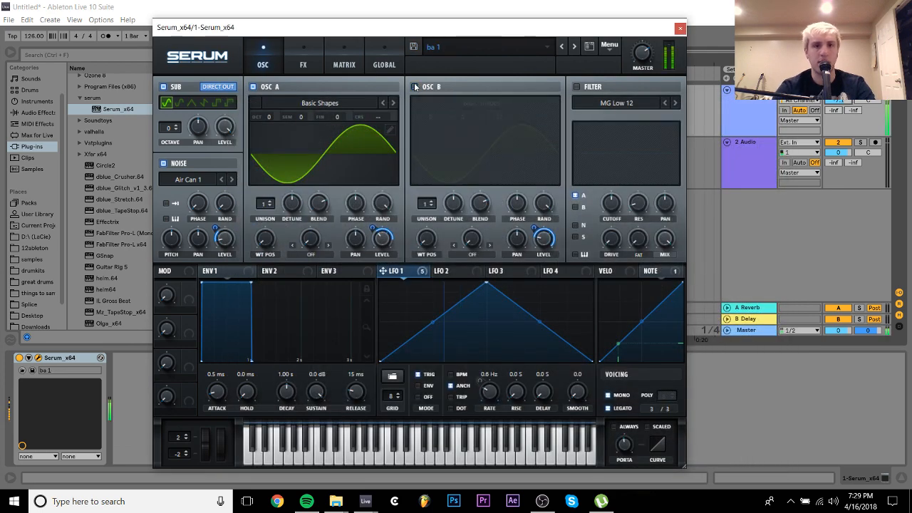
{"action": "left_click", "coordinate": [413, 47]}
{"action": "type", "text": "ba 2"}
{"action": "key", "text": "Return"}
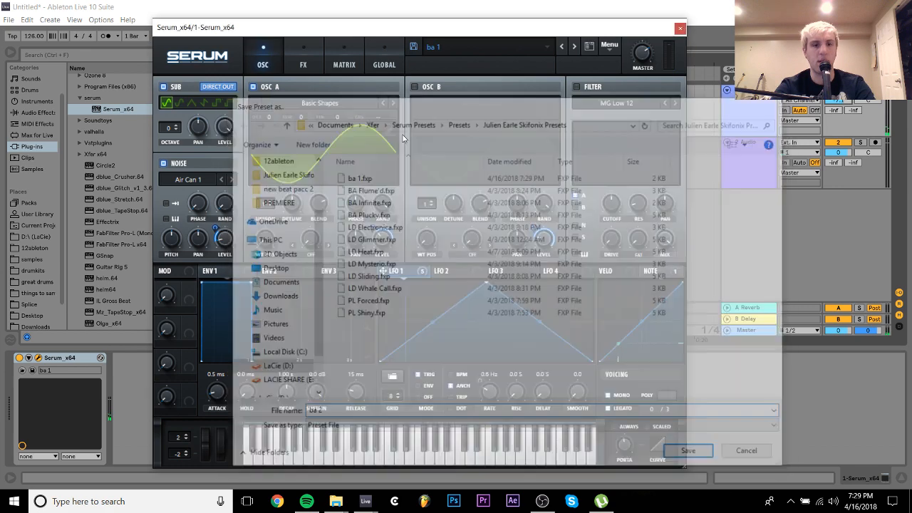
{"action": "left_click", "coordinate": [679, 27]}
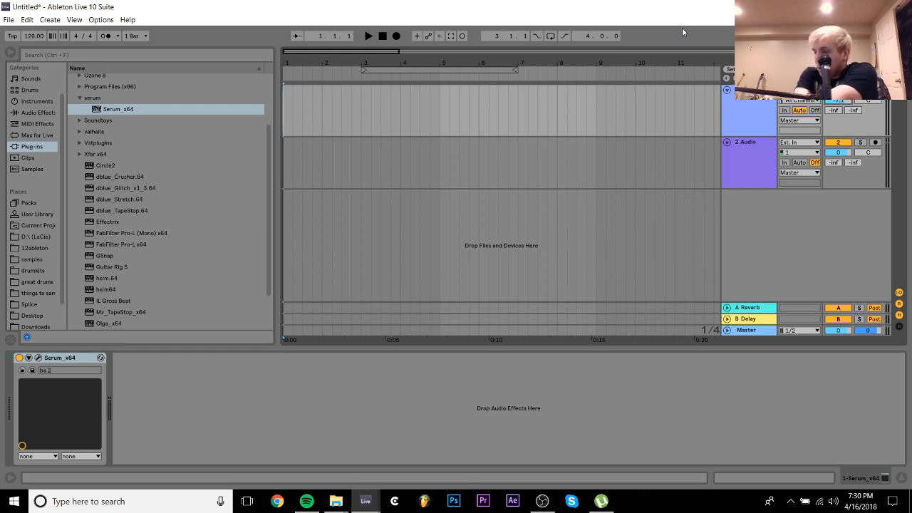
Reopen Serum on the first track and reset it to the Init preset
{"action": "left_click", "coordinate": [749, 94]}
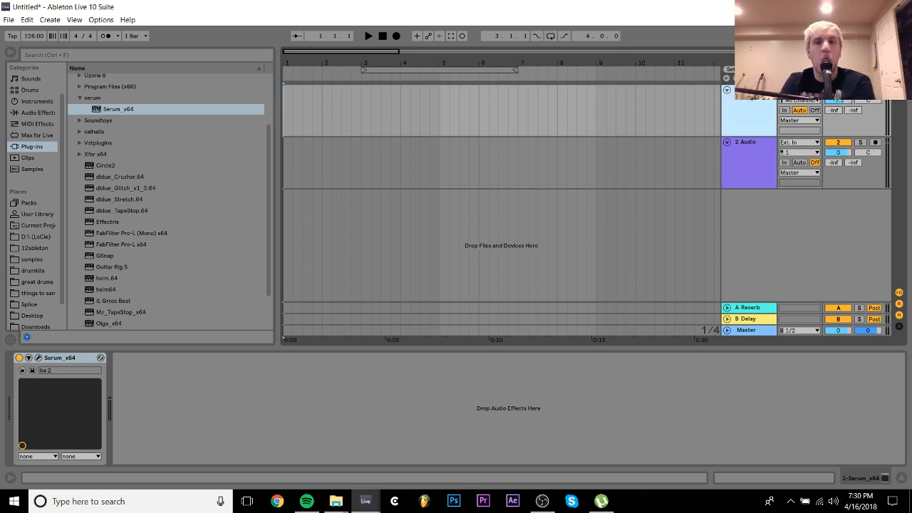
{"action": "left_click", "coordinate": [38, 358]}
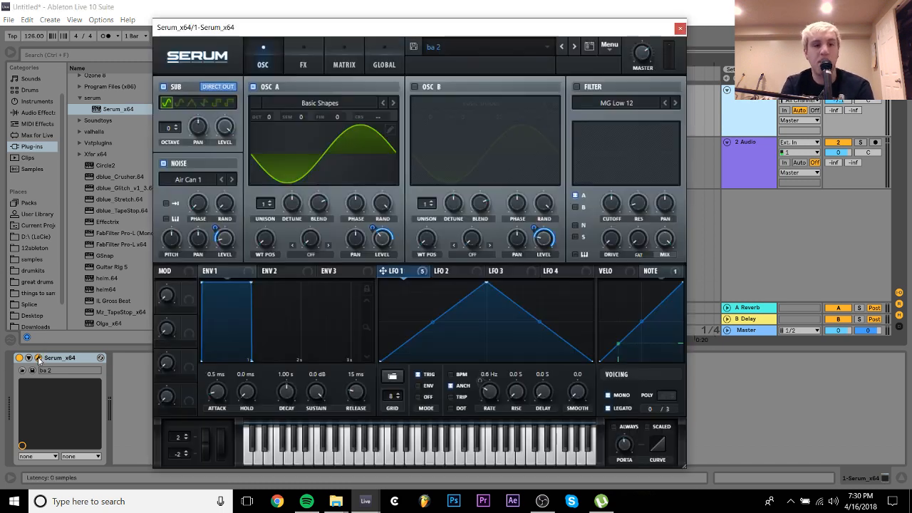
{"action": "left_click", "coordinate": [607, 46]}
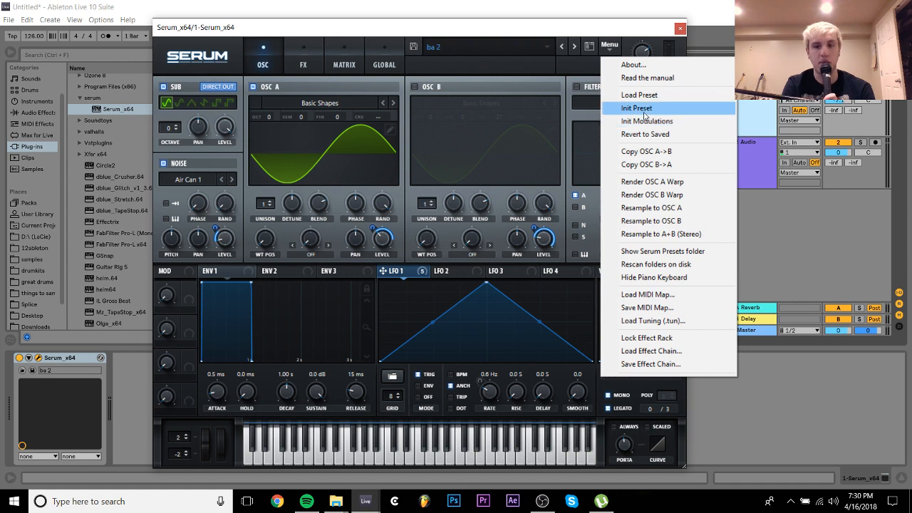
{"action": "left_click", "coordinate": [645, 108]}
{"action": "left_click", "coordinate": [859, 506]}
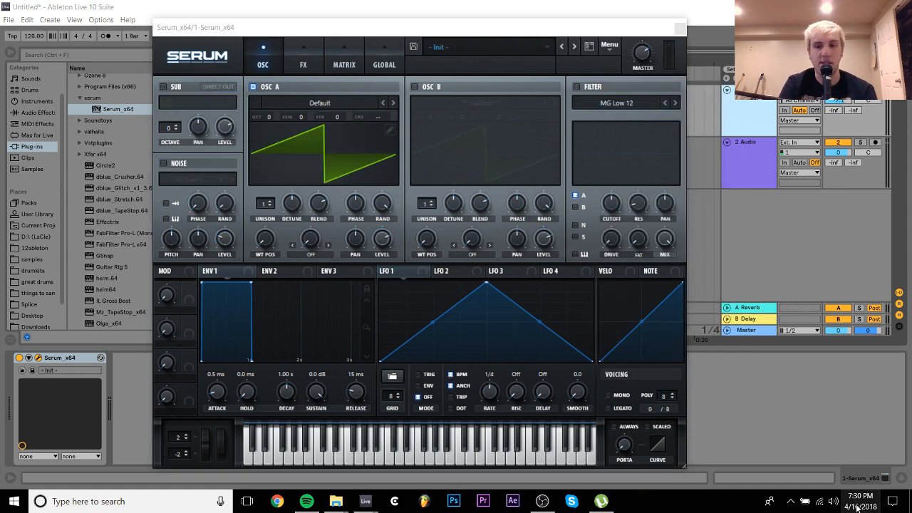
{"action": "left_click", "coordinate": [561, 34]}
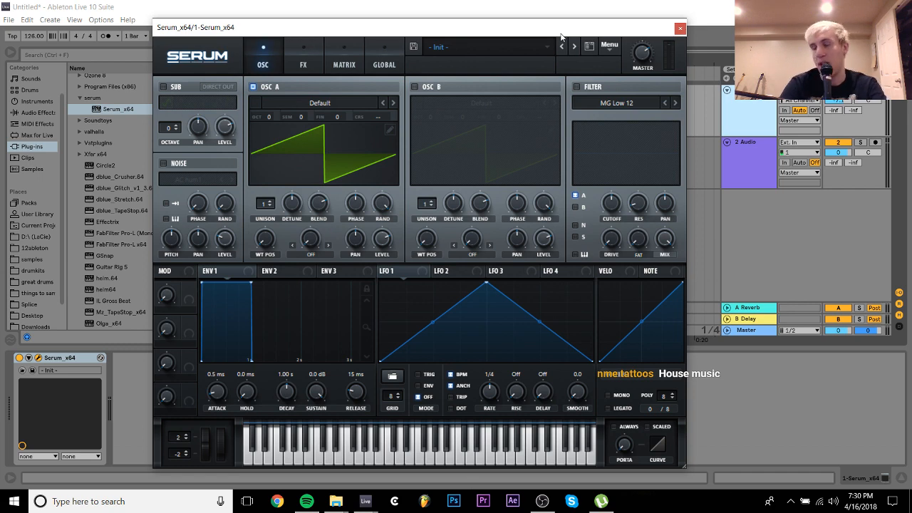
Search the preset browser for "mallet" and compare MALLET - Xylophone with PL Mallety [SD]
{"action": "left_click", "coordinate": [548, 46]}
{"action": "left_click", "coordinate": [588, 46]}
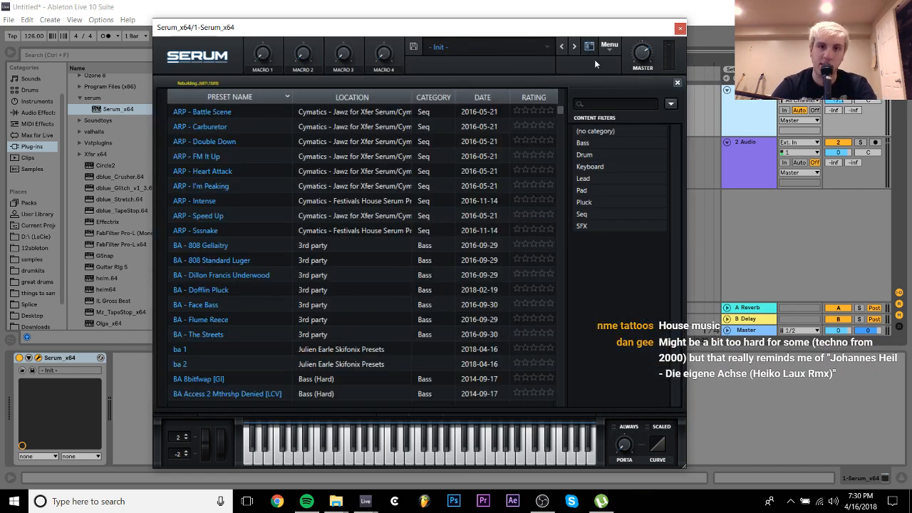
{"action": "left_click", "coordinate": [601, 103]}
{"action": "type", "text": "mallet"}
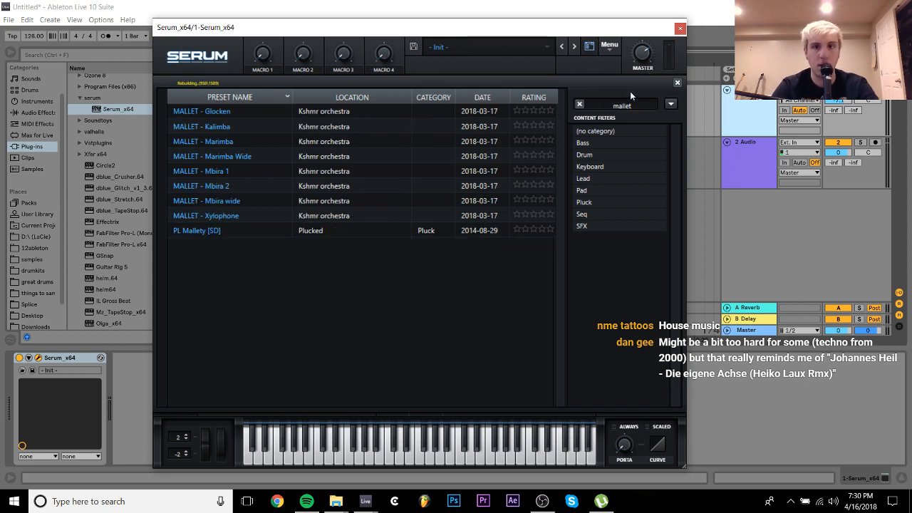
{"action": "left_click", "coordinate": [206, 217]}
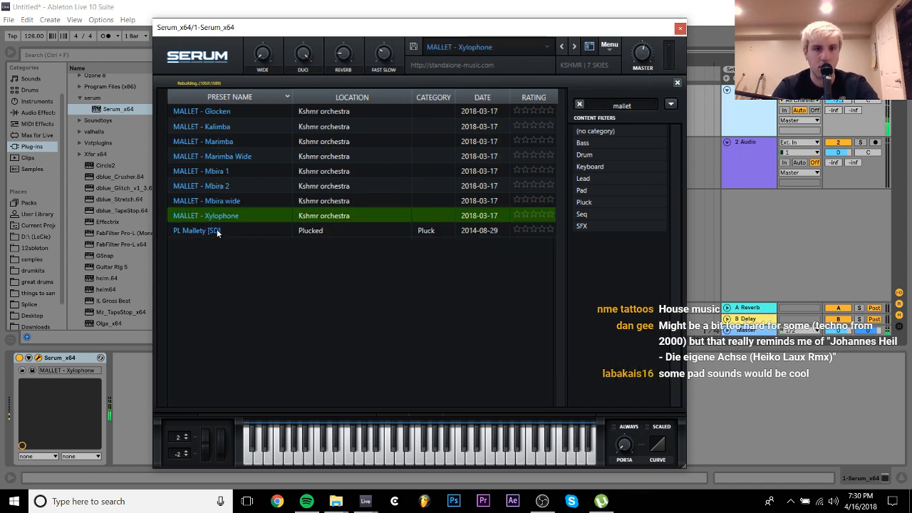
{"action": "left_click", "coordinate": [221, 233]}
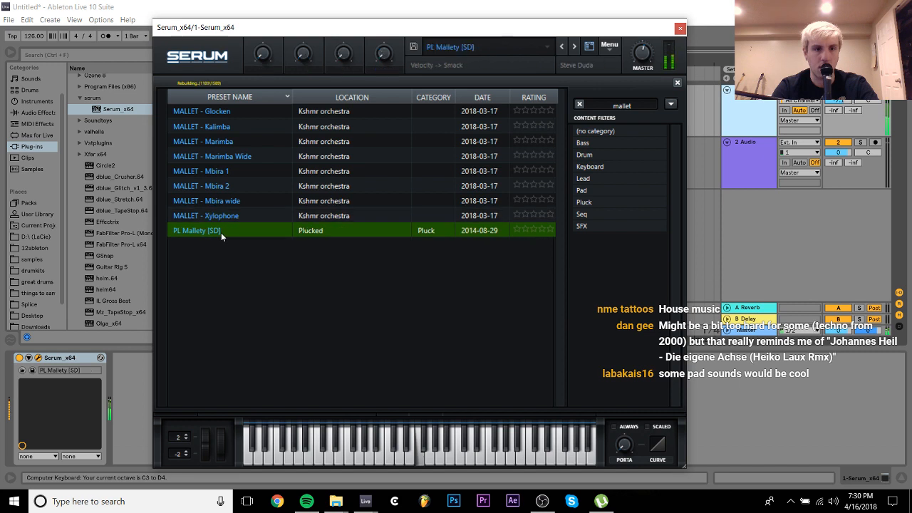
{"action": "left_click", "coordinate": [242, 216]}
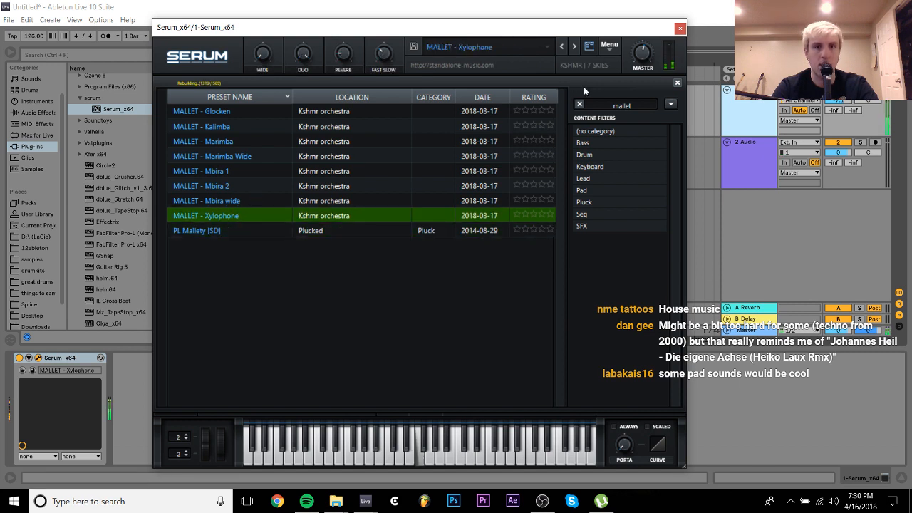
Search the presets for "drum" instead, try DRUM - Hangdrum Pluck, and load DRUM - Hangrum
{"action": "double_click", "coordinate": [630, 105]}
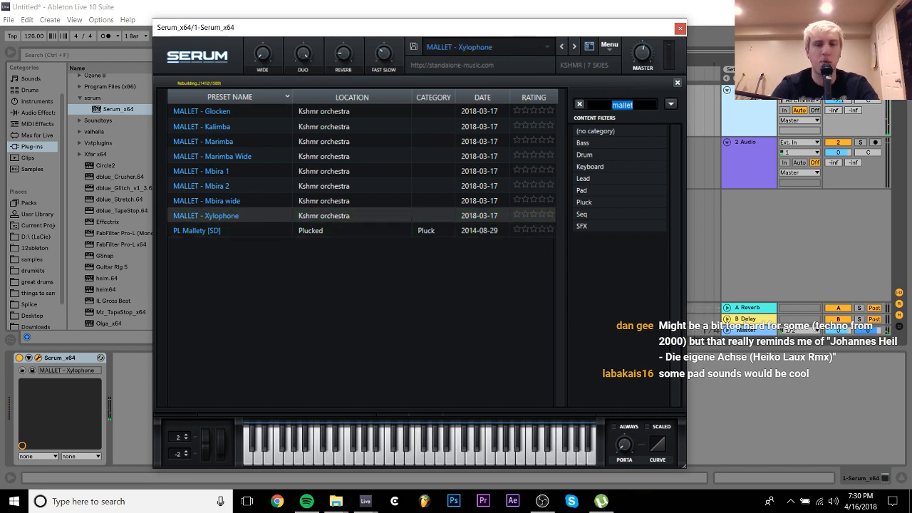
{"action": "key", "text": "BackSpace"}
{"action": "type", "text": "drum"}
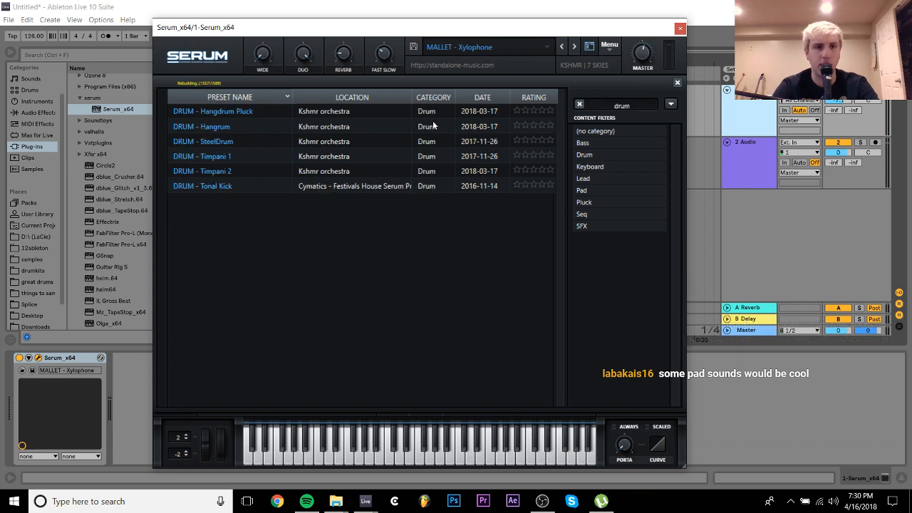
{"action": "left_click", "coordinate": [252, 112]}
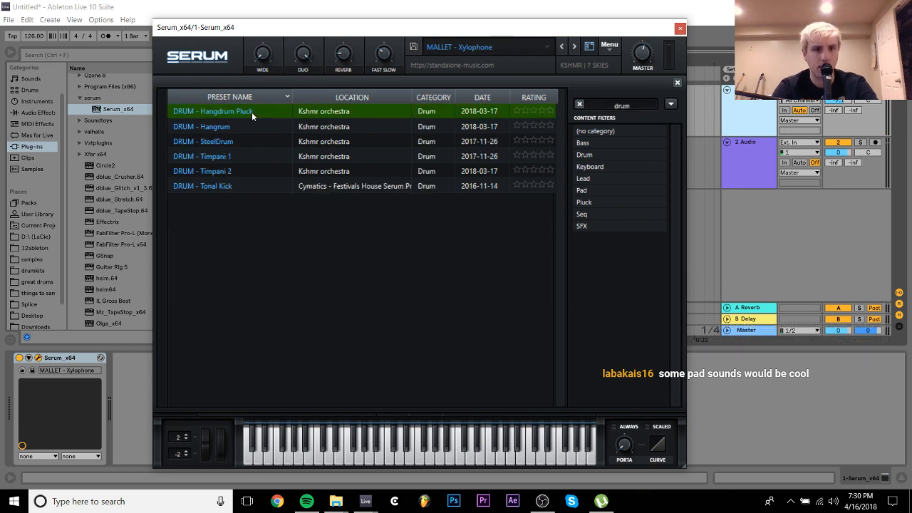
{"action": "left_click", "coordinate": [236, 127]}
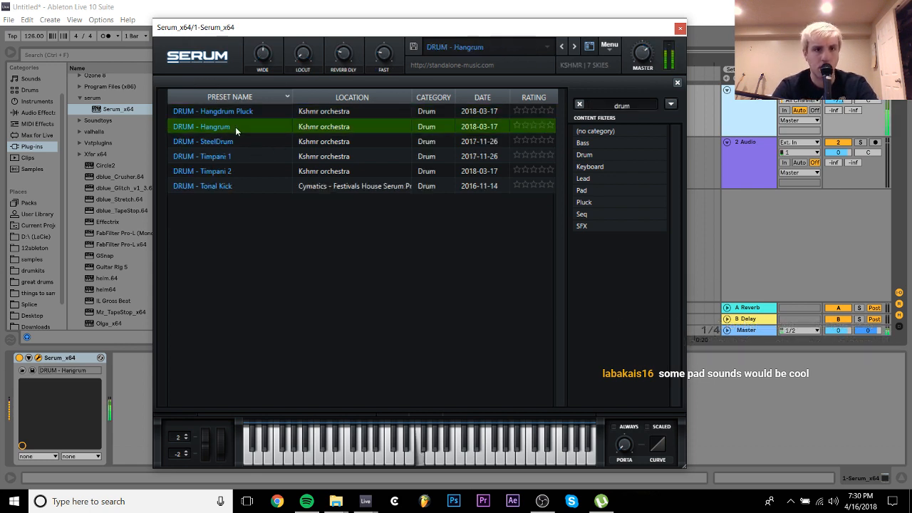
Audition the presets DRUM - Timpani 1, DRUM - Timpani 2 and DRUM - Tonal Kick, trying the last one in different octaves
{"action": "left_click", "coordinate": [257, 159]}
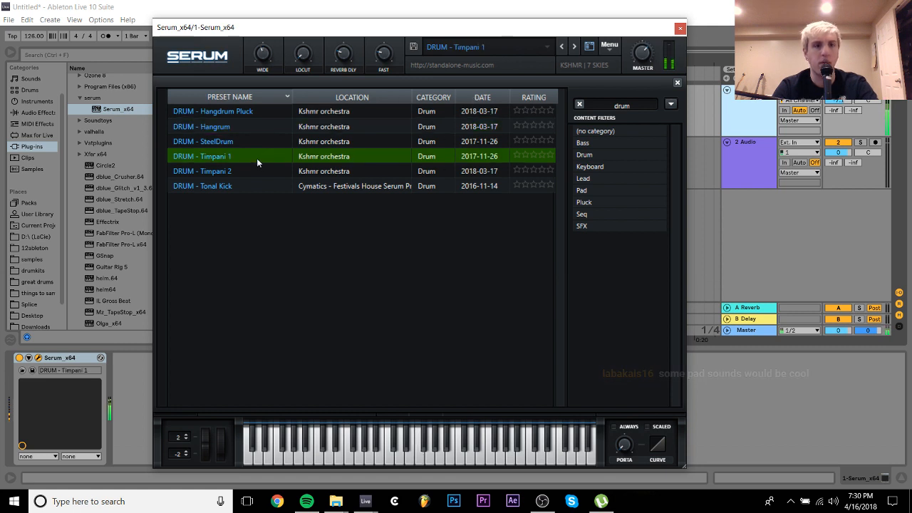
{"action": "left_click", "coordinate": [256, 172]}
{"action": "left_click", "coordinate": [257, 185]}
{"action": "key", "text": "f"}
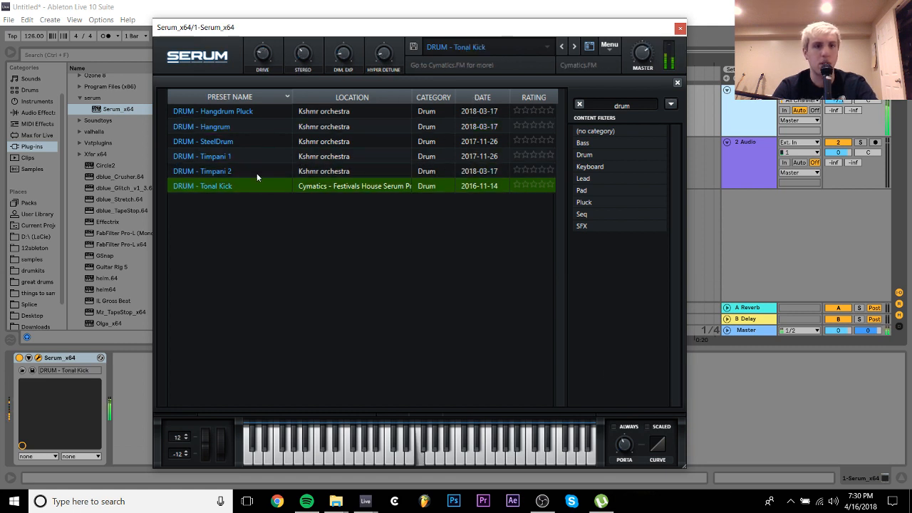
{"action": "key", "text": "z"}
{"action": "key", "text": "f"}
{"action": "key", "text": "z"}
{"action": "key", "text": "f"}
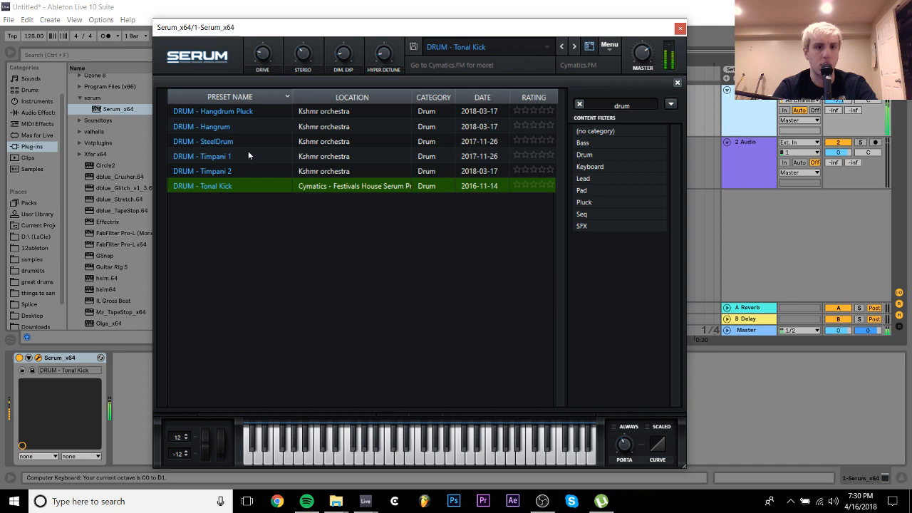
{"action": "key", "text": "x"}
{"action": "key", "text": "f"}
Load the preset DRUM - Timpani 1, test it in a higher octave, and close the synth window
{"action": "left_click", "coordinate": [248, 157]}
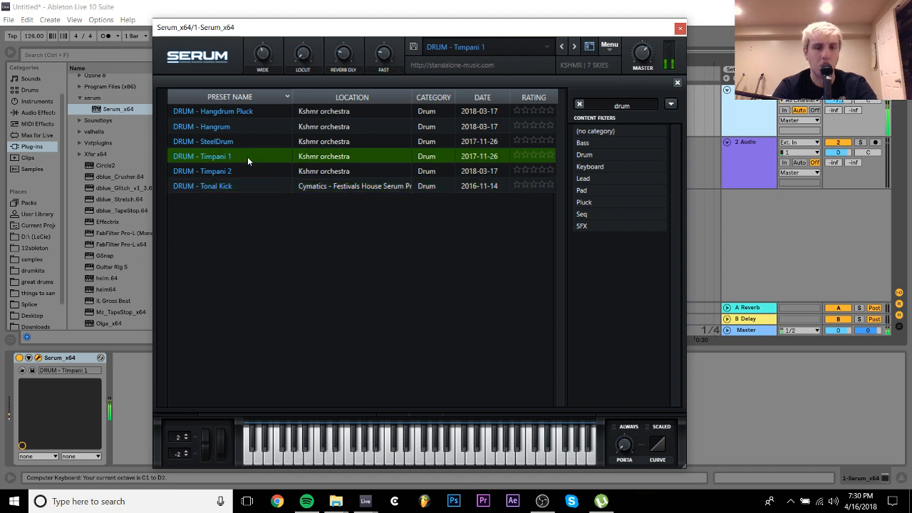
{"action": "key", "text": "f"}
{"action": "key", "text": "x"}
{"action": "key", "text": "f"}
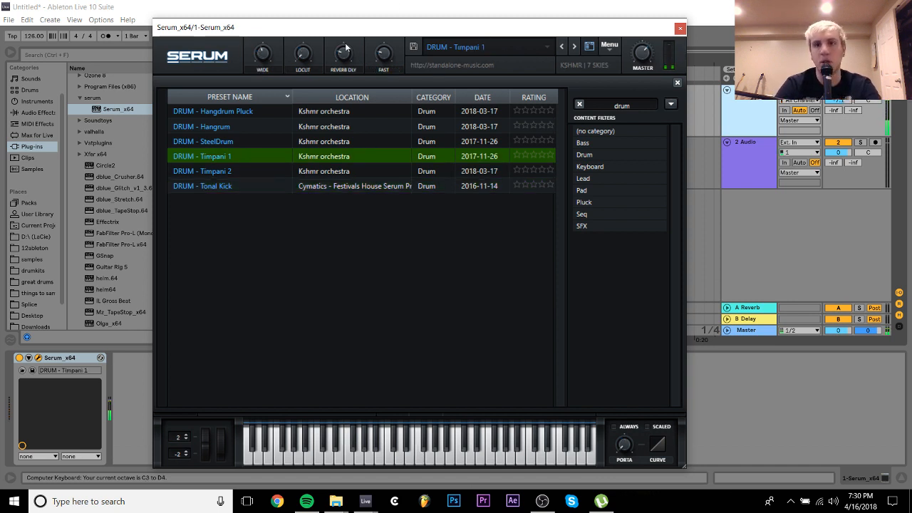
{"action": "key", "text": "f"}
{"action": "left_click", "coordinate": [680, 29]}
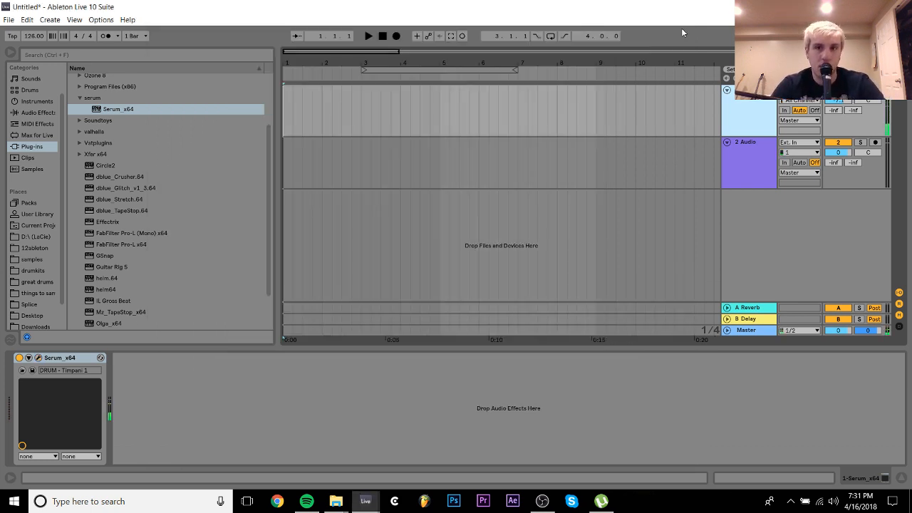
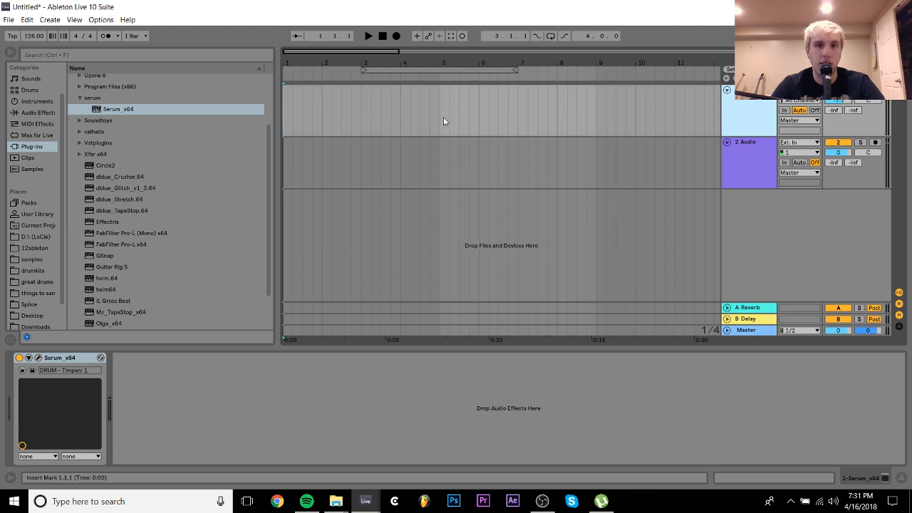
Create an empty four-bar MIDI clip at the start of the first track and loop it
{"action": "left_click_drag", "start_coordinate": [444, 120], "coordinate": [284, 114]}
{"action": "key", "text": "ctrl+shift+m"}
{"action": "key", "text": "ctrl+l"}
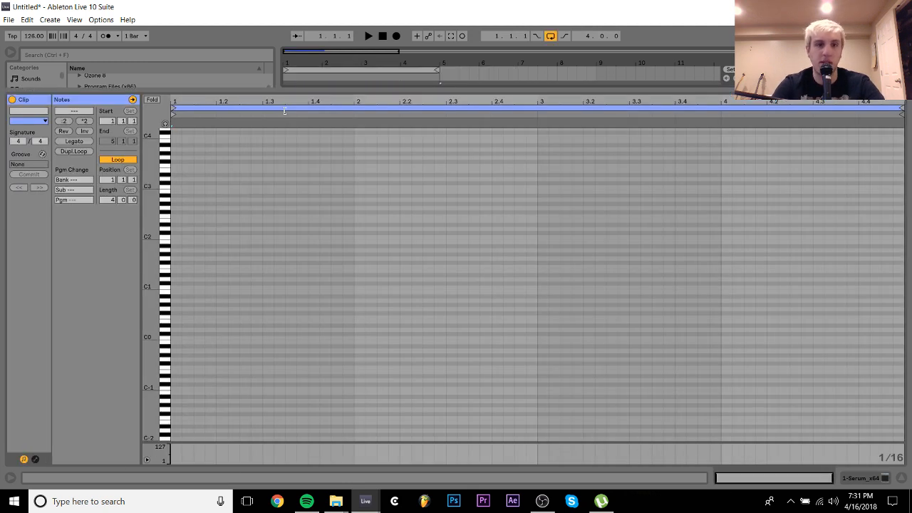
{"action": "key", "text": "f"}
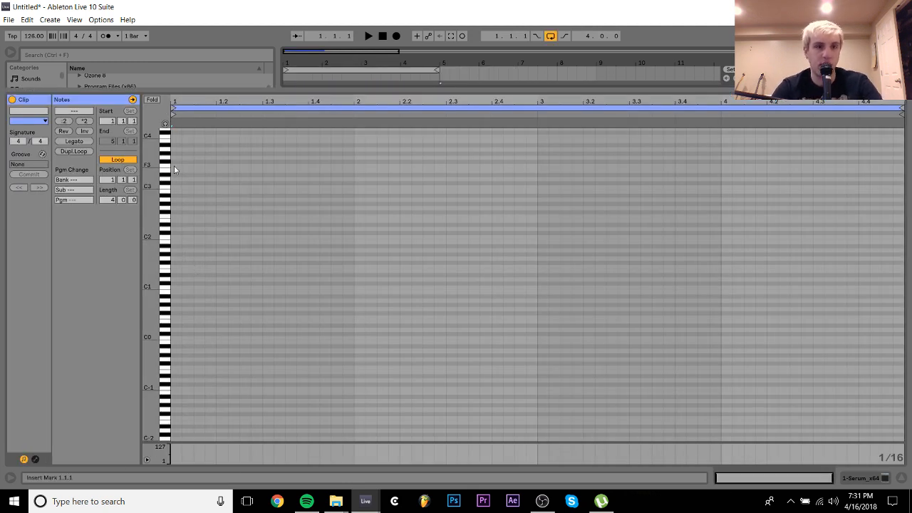
Enter two eighth notes on F3 from 1.1.1 and a third on G#3 at 1.2.1, and play them back
{"action": "double_click", "coordinate": [175, 166]}
{"action": "key", "text": "ctrl+d"}
{"action": "key", "text": "ctrl+d"}
{"action": "key", "text": "Up"}
{"action": "key", "text": "Up"}
{"action": "key", "text": "Up"}
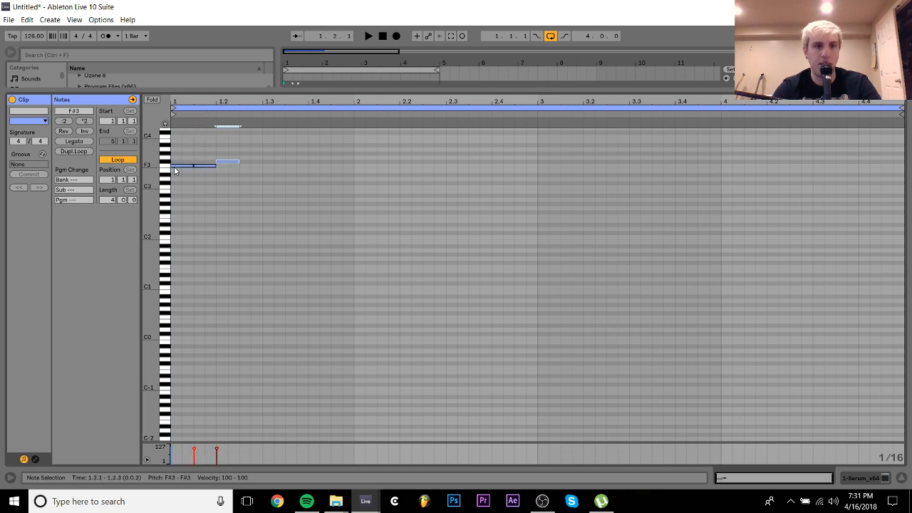
{"action": "key", "text": "space"}
{"action": "key", "text": "space"}
Add two eighth notes on F3 at 1.2.3 and 1.3.1 and start playback
{"action": "key", "text": "ctrl+d"}
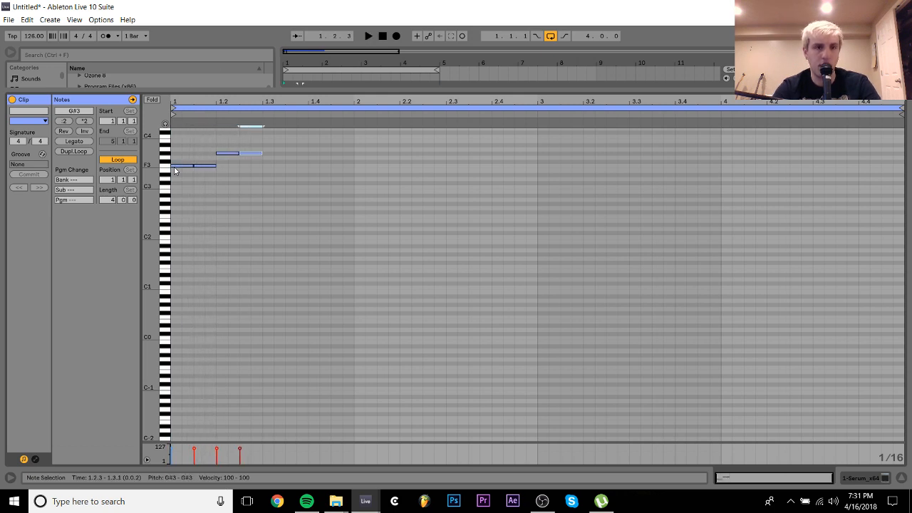
{"action": "key", "text": "Down"}
{"action": "key", "text": "Down"}
{"action": "key", "text": "Down"}
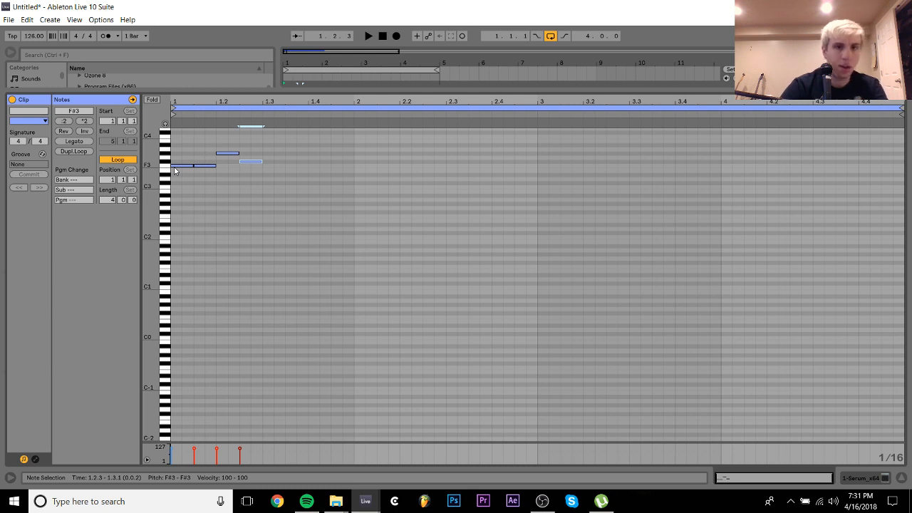
{"action": "key", "text": "space"}
{"action": "key", "text": "ctrl+d"}
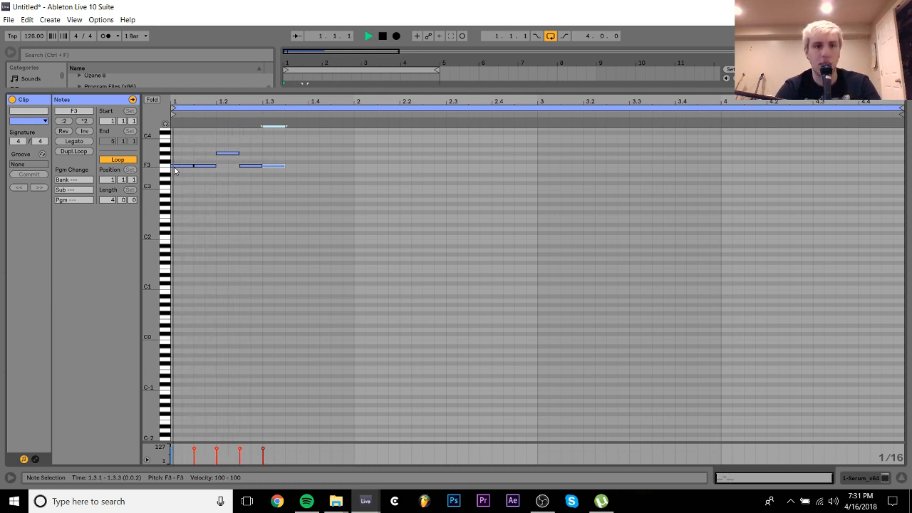
Add a sixth note at 1.3.3, trying it on B3 and raising it to D4
{"action": "key", "text": "ctrl+d"}
{"action": "key", "text": "Up"}
{"action": "key", "text": "Up"}
{"action": "key", "text": "Up"}
{"action": "key", "text": "Up"}
{"action": "key", "text": "Up"}
{"action": "key", "text": "Up"}
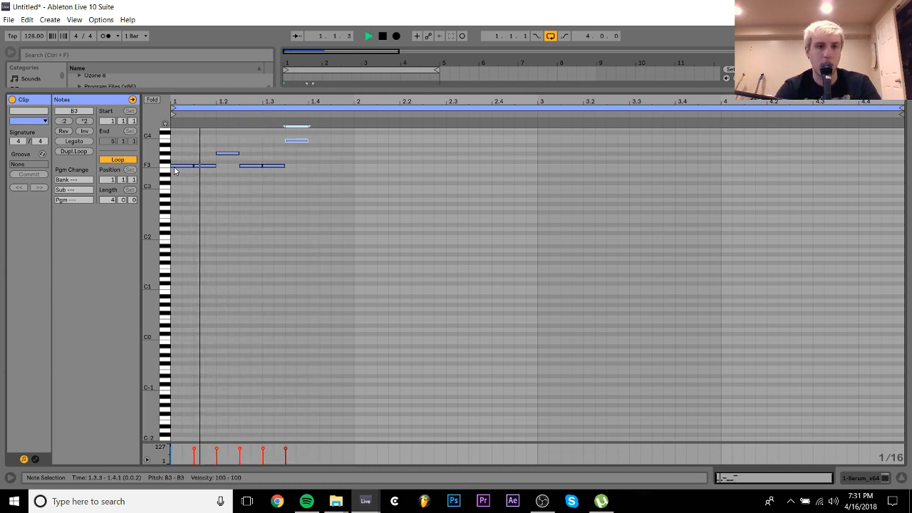
{"action": "key", "text": "space"}
{"action": "key", "text": "Up"}
{"action": "key", "text": "Up"}
{"action": "key", "text": "Up"}
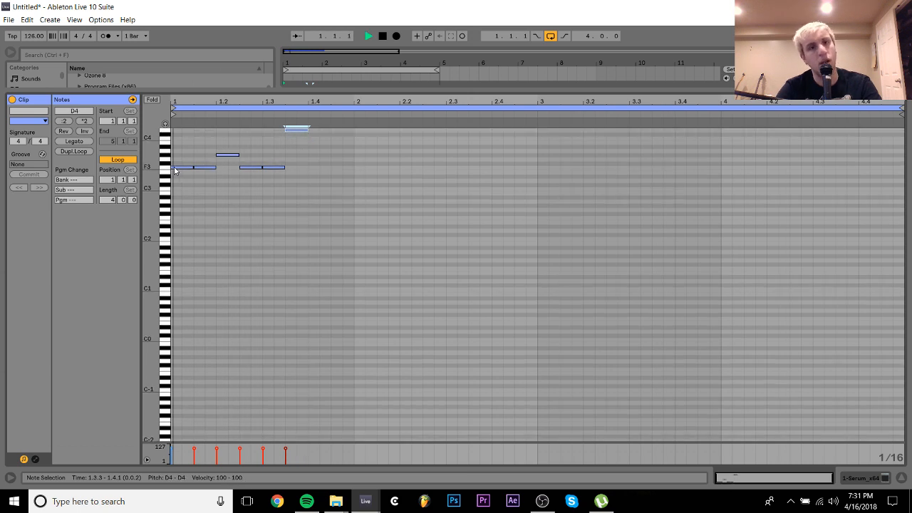
Audition the note at 1.3.3 on E4, then settle on D#4 and play the phrase
{"action": "key", "text": "space"}
{"action": "key", "text": "Up"}
{"action": "key", "text": "Up"}
{"action": "key", "text": "space"}
{"action": "key", "text": "space"}
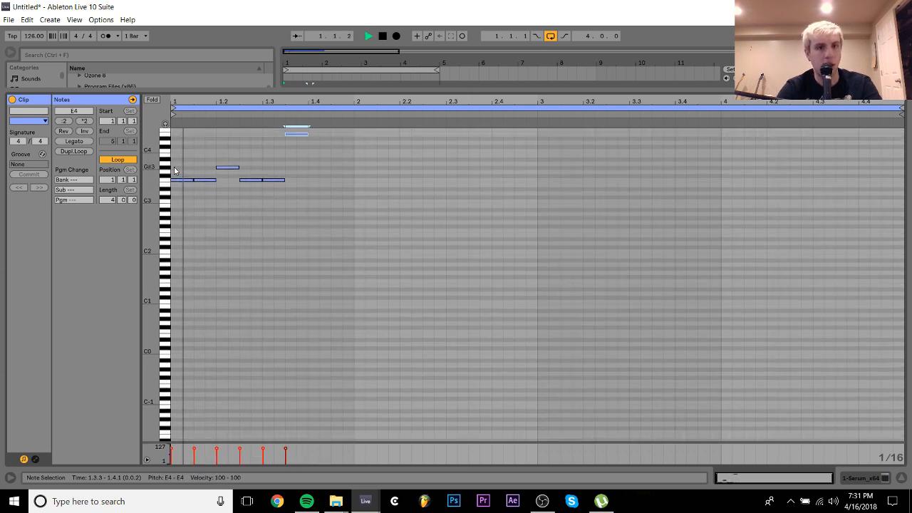
{"action": "key", "text": "Down"}
{"action": "key", "text": "space"}
{"action": "key", "text": "space"}
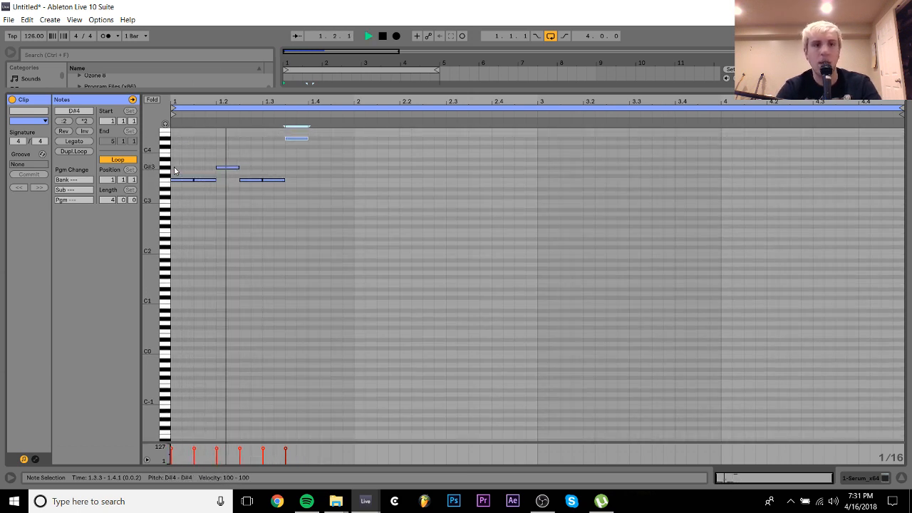
{"action": "key", "text": "space"}
Try a seventh note at 1.4.1 on D4 and on C4, playing the phrase back
{"action": "key", "text": "ctrl+d"}
{"action": "key", "text": "Down"}
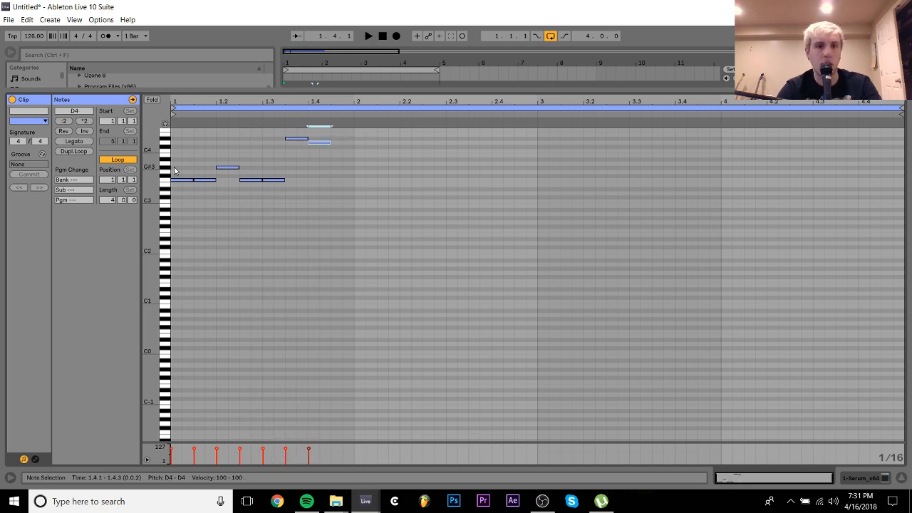
{"action": "key", "text": "space"}
{"action": "key", "text": "Down"}
{"action": "key", "text": "Down"}
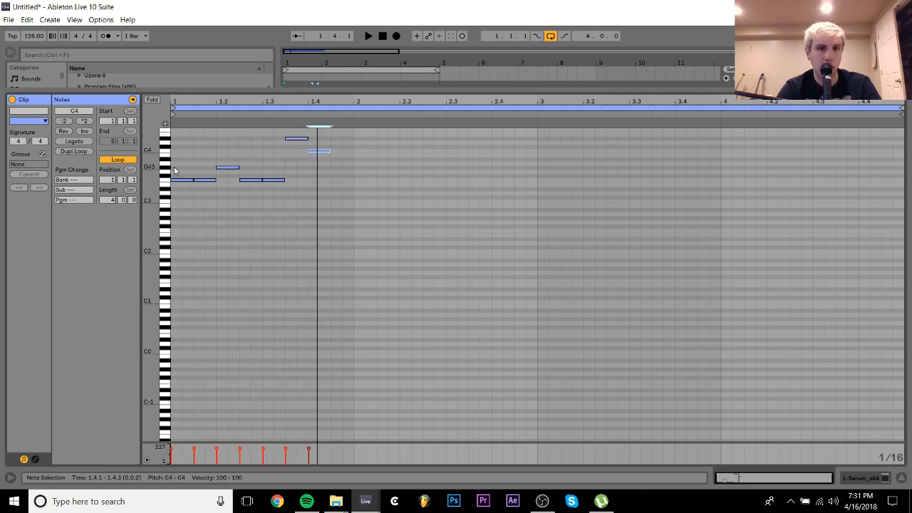
{"action": "key", "text": "space"}
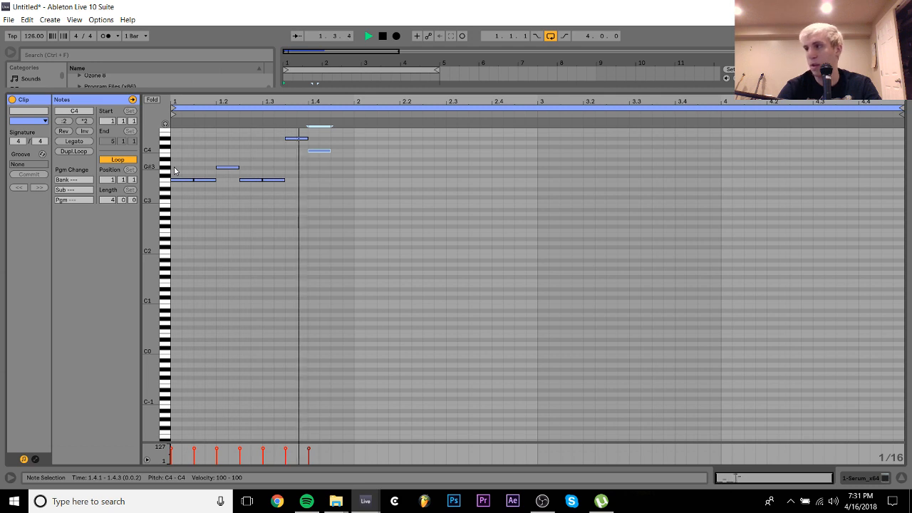
{"action": "key", "text": "space"}
Delete the last note and clear all remaining notes from the clip
{"action": "key", "text": "Delete"}
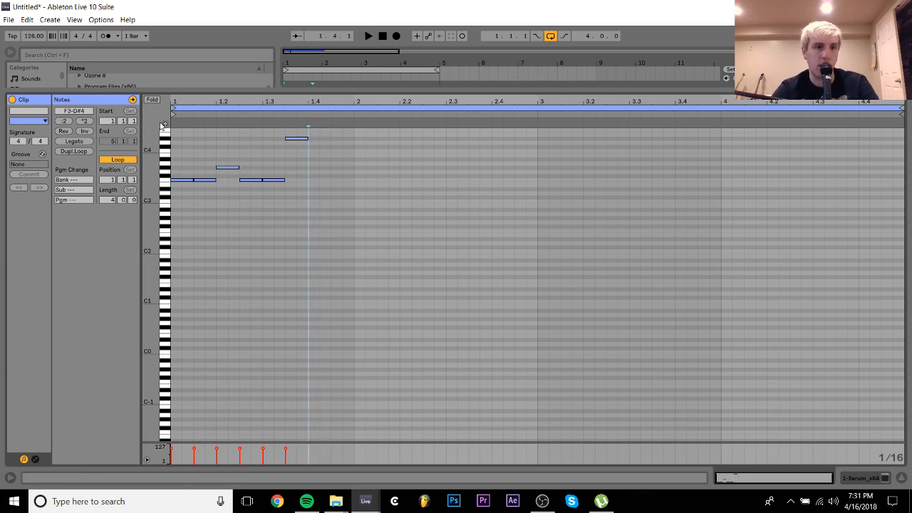
{"action": "key", "text": "ctrl+a"}
{"action": "key", "text": "Delete"}
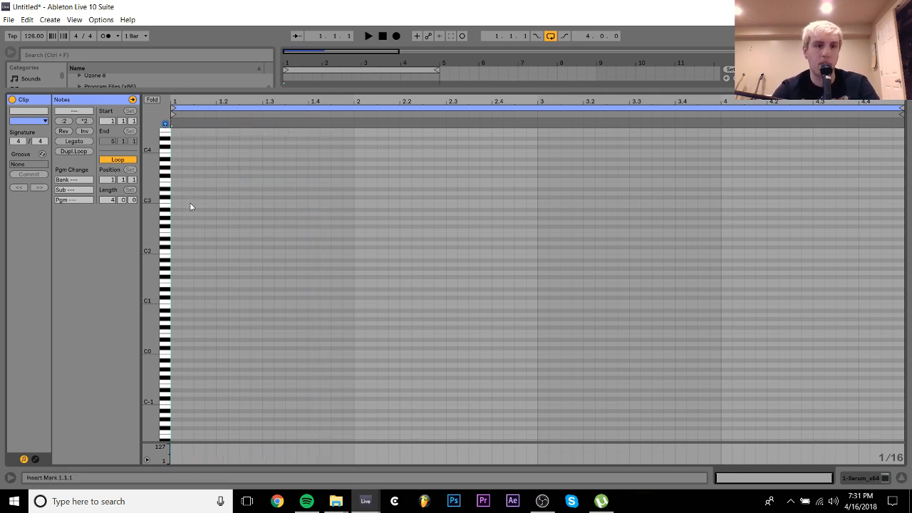
Start a new melody with eighth notes on C3 at 1.1.2 and D#3 at 1.2.1, and play it back
{"action": "double_click", "coordinate": [190, 203]}
{"action": "key", "text": "space"}
{"action": "key", "text": "space"}
{"action": "key", "text": "ctrl+d"}
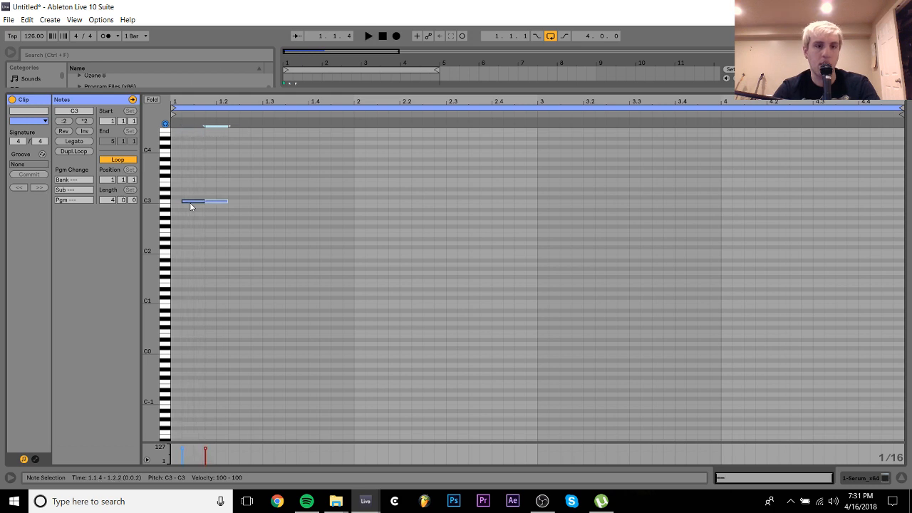
{"action": "key", "text": "Right"}
{"action": "key", "text": "Up"}
{"action": "key", "text": "Up"}
{"action": "key", "text": "Up"}
{"action": "key", "text": "space"}
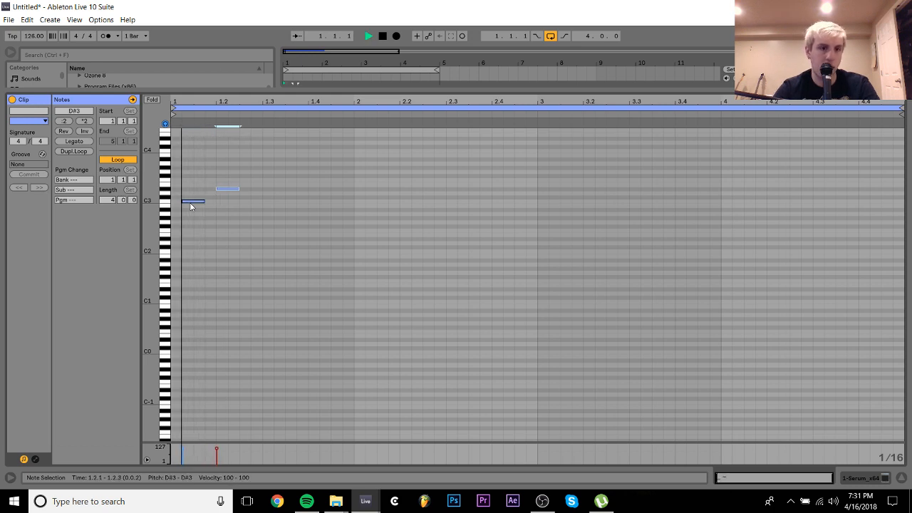
{"action": "key", "text": "space"}
Add an eighth note on G3 at 1.2.4 and play back the phrase
{"action": "key", "text": "ctrl+d"}
{"action": "key", "text": "Right"}
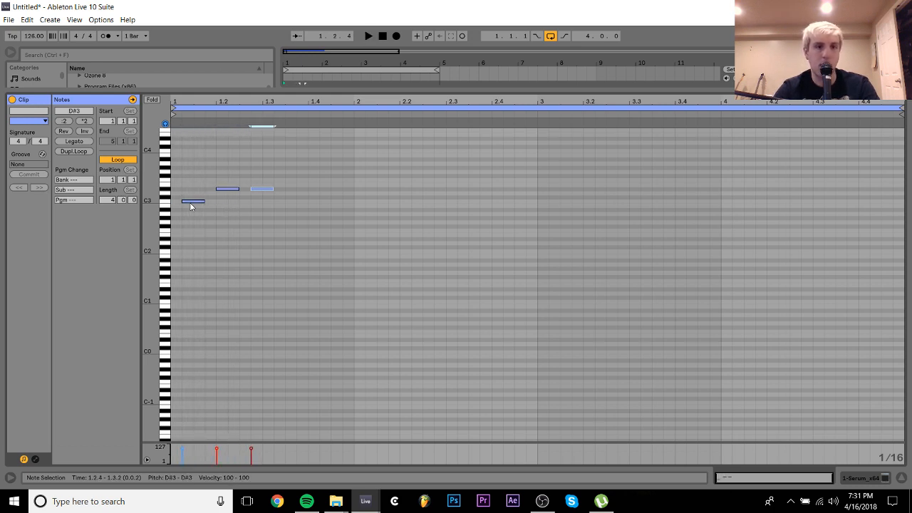
{"action": "key", "text": "Up"}
{"action": "key", "text": "Up"}
{"action": "key", "text": "Up"}
{"action": "key", "text": "Up"}
{"action": "key", "text": "space"}
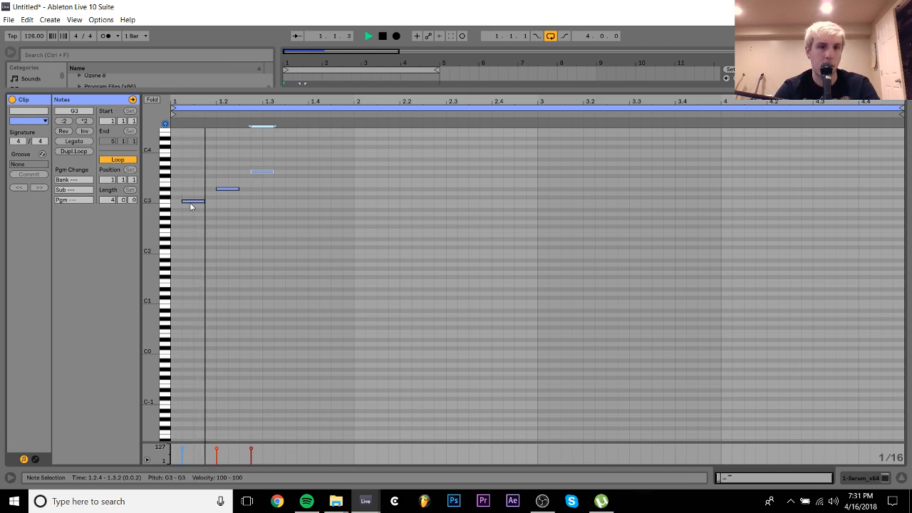
{"action": "key", "text": "space"}
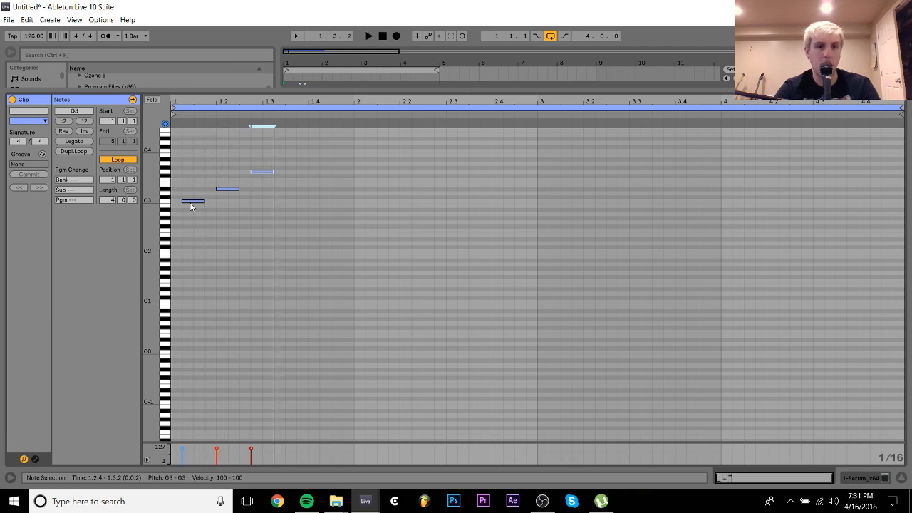
Add two eighth notes on F2 at 1.3.2 and 1.4.1 and play back the phrase
{"action": "double_click", "coordinate": [278, 231]}
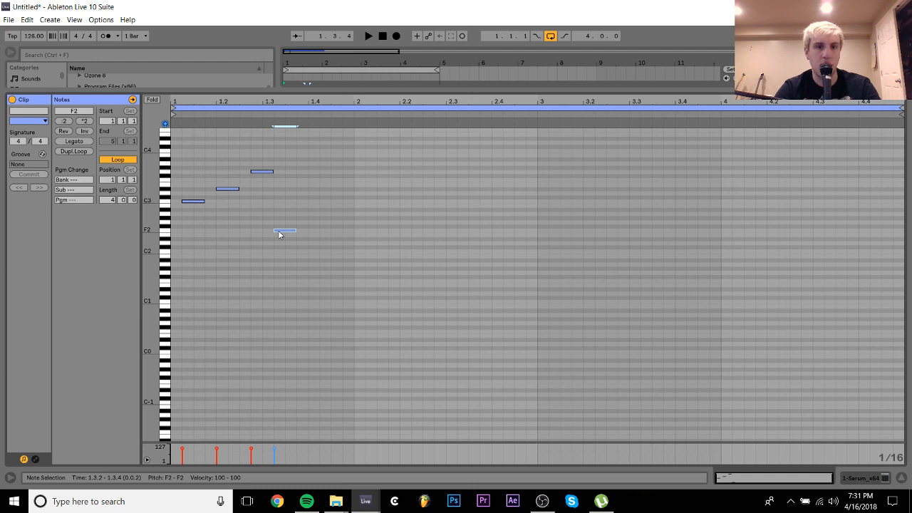
{"action": "key", "text": "ctrl+d"}
{"action": "key", "text": "Right"}
{"action": "key", "text": "space"}
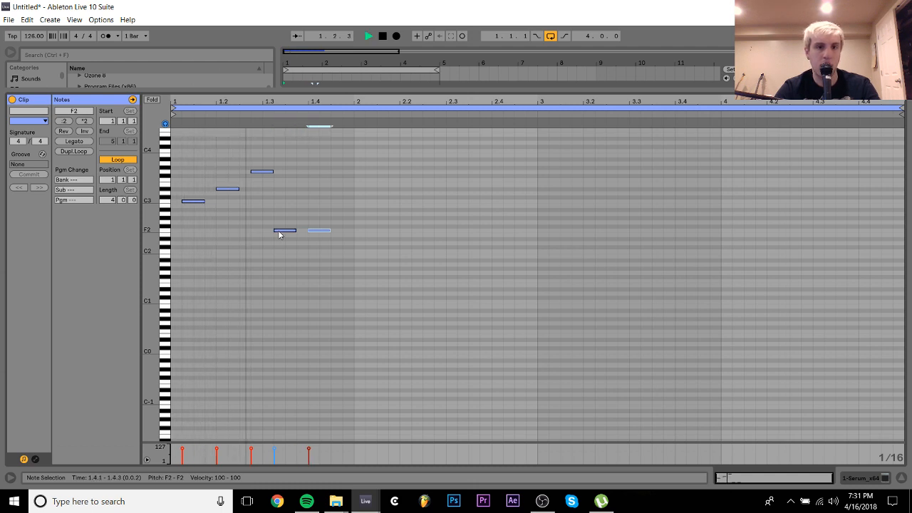
{"action": "key", "text": "space"}
Add an eighth note on G#2 at 1.4.4 and play back the phrase
{"action": "key", "text": "ctrl+d"}
{"action": "key", "text": "Right"}
{"action": "key", "text": "Up"}
{"action": "key", "text": "Up"}
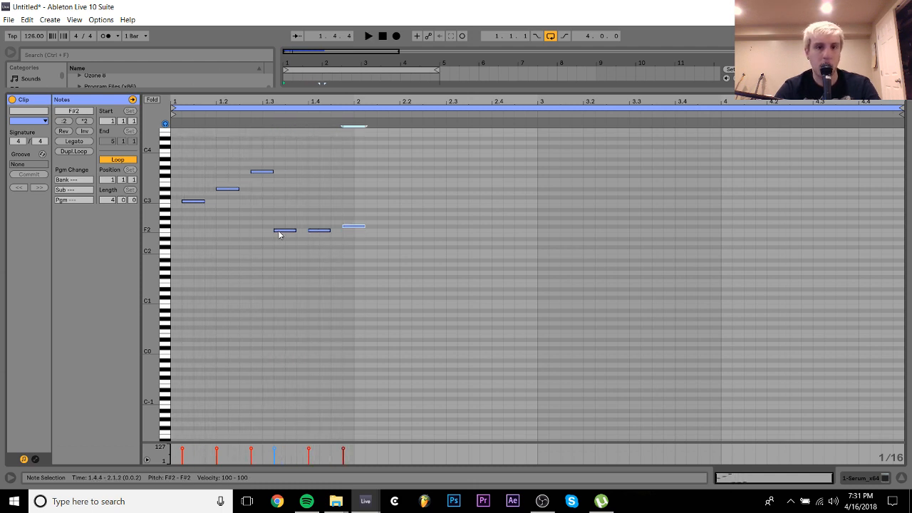
{"action": "key", "text": "Up"}
{"action": "key", "text": "space"}
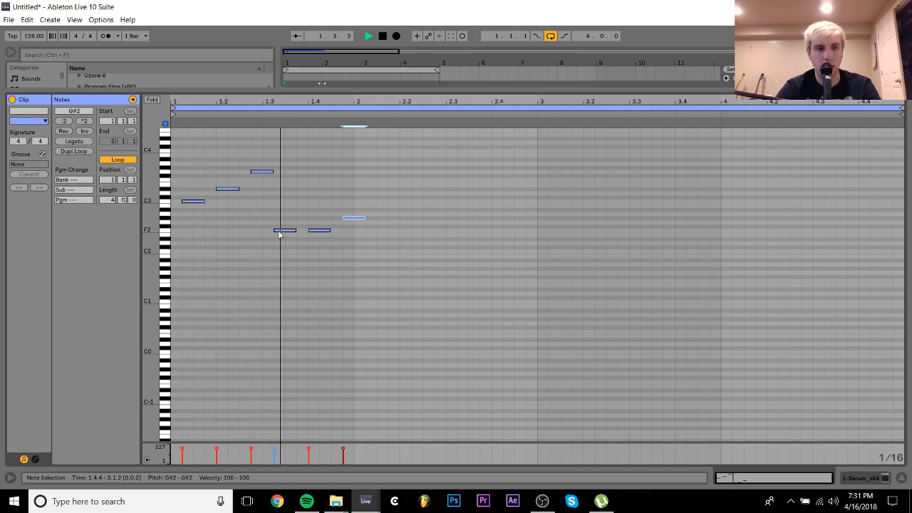
{"action": "key", "text": "space"}
Continue the melody with eighth notes on G#2 at 2.1.3 and F2 at 2.2.1
{"action": "key", "text": "ctrl+d"}
{"action": "key", "text": "Right"}
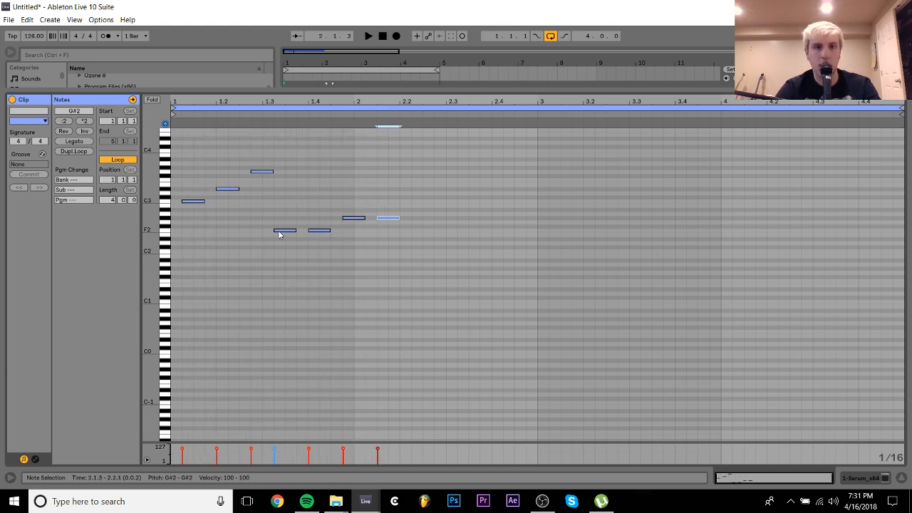
{"action": "key", "text": "ctrl+d"}
{"action": "key", "text": "Down"}
{"action": "key", "text": "Down"}
{"action": "key", "text": "Down"}
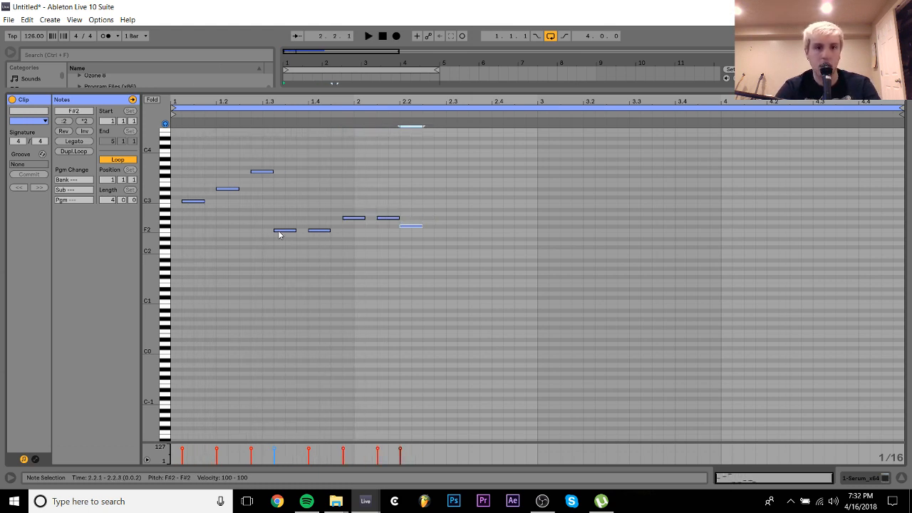
Add an eighth note on G#2 at 2.2.3 and play back the melody
{"action": "key", "text": "ctrl+d"}
{"action": "key", "text": "Up"}
{"action": "key", "text": "Up"}
{"action": "key", "text": "Up"}
{"action": "key", "text": "space"}
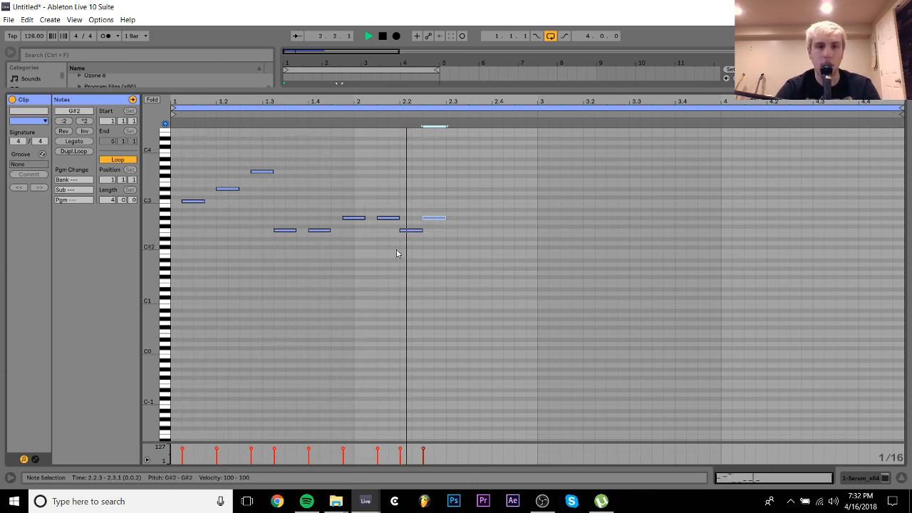
{"action": "key", "text": "space"}
Raise the note at 2.2.1 to G2, transpose the whole melody up one octave, and play it back
{"action": "left_click", "coordinate": [412, 229]}
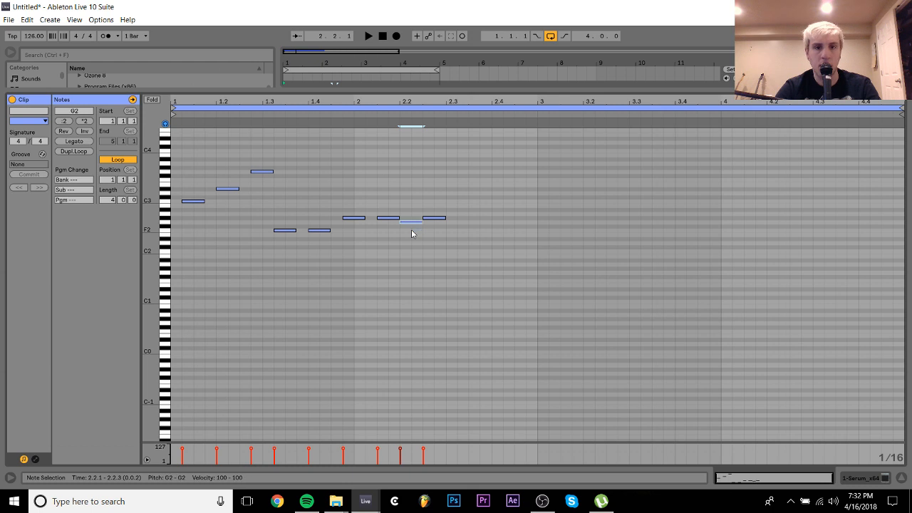
{"action": "key", "text": "space"}
{"action": "key", "text": "ctrl+a"}
{"action": "key", "text": "shift+Up"}
{"action": "key", "text": "space"}
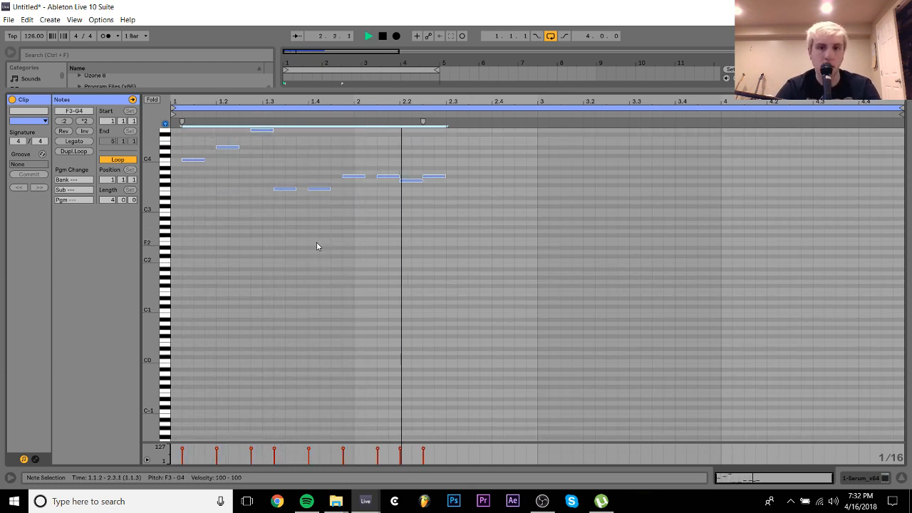
{"action": "key", "text": "space"}
{"action": "key", "text": "space"}
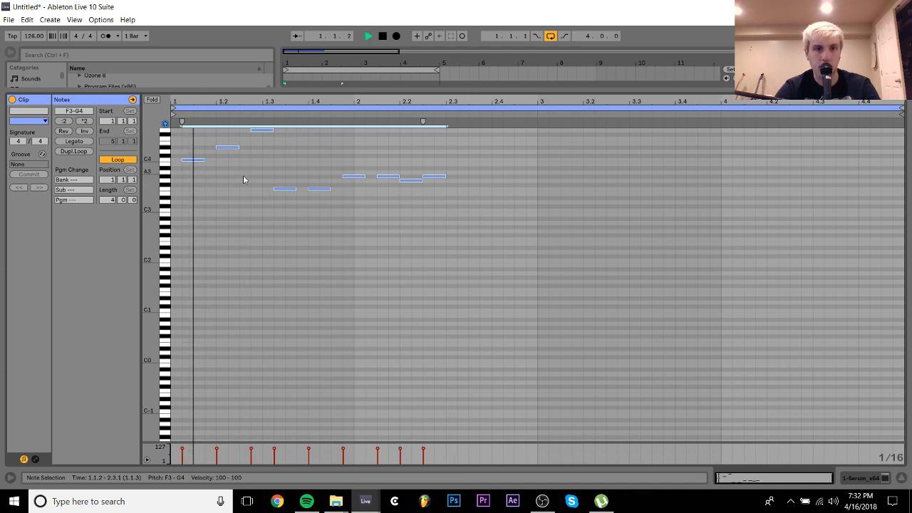
{"action": "key", "text": "space"}
Lower the melody's highest note at 1.2.4 to F4 and play back the phrase
{"action": "left_click_drag", "start_coordinate": [253, 161], "coordinate": [270, 127]}
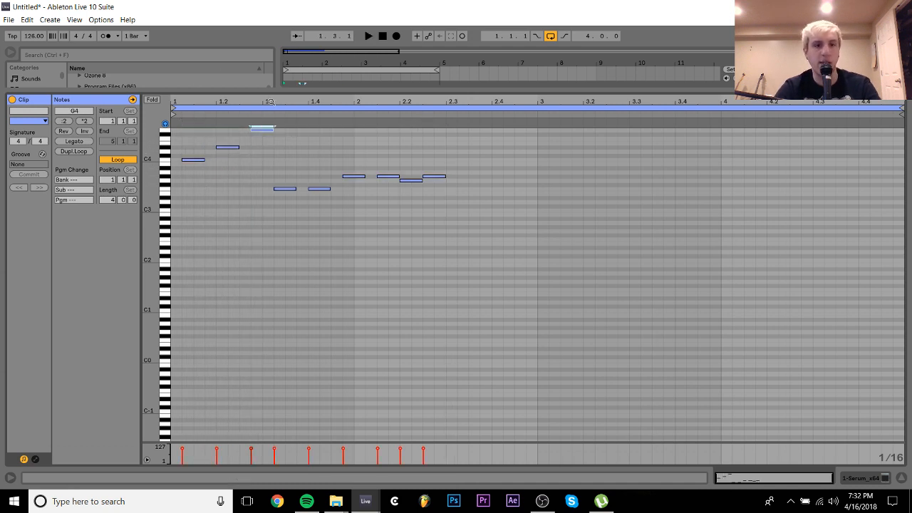
{"action": "key", "text": "Down"}
{"action": "key", "text": "Down"}
{"action": "key", "text": "space"}
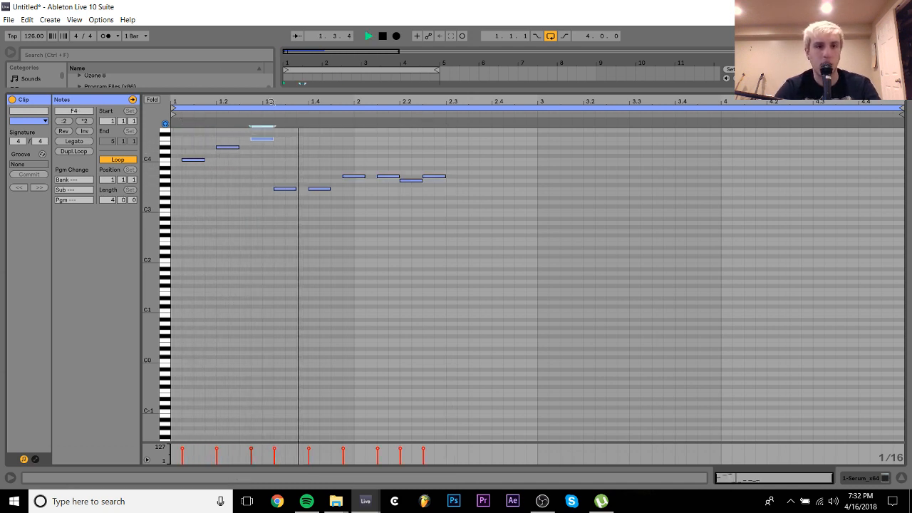
{"action": "key", "text": "space"}
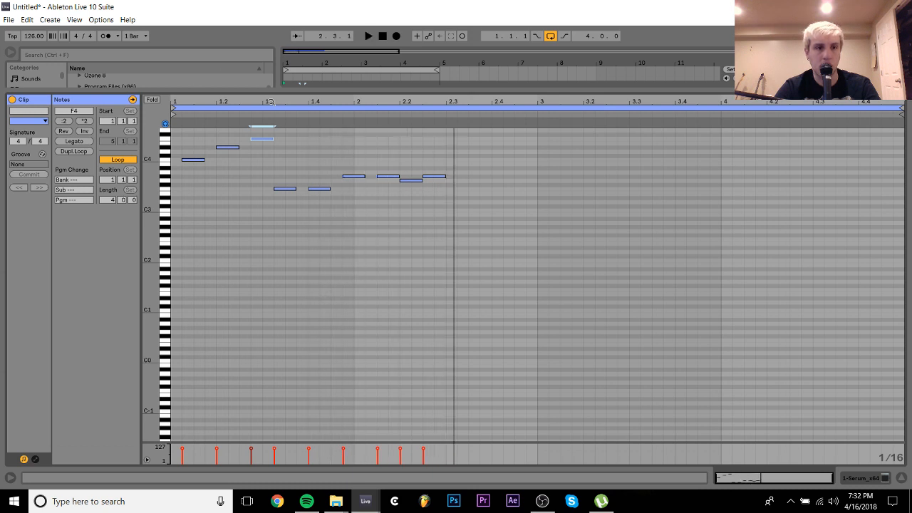
Add a low eighth note on F2 under the melody at 1.1.2 and play it back
{"action": "double_click", "coordinate": [191, 231]}
{"action": "key", "text": "space"}
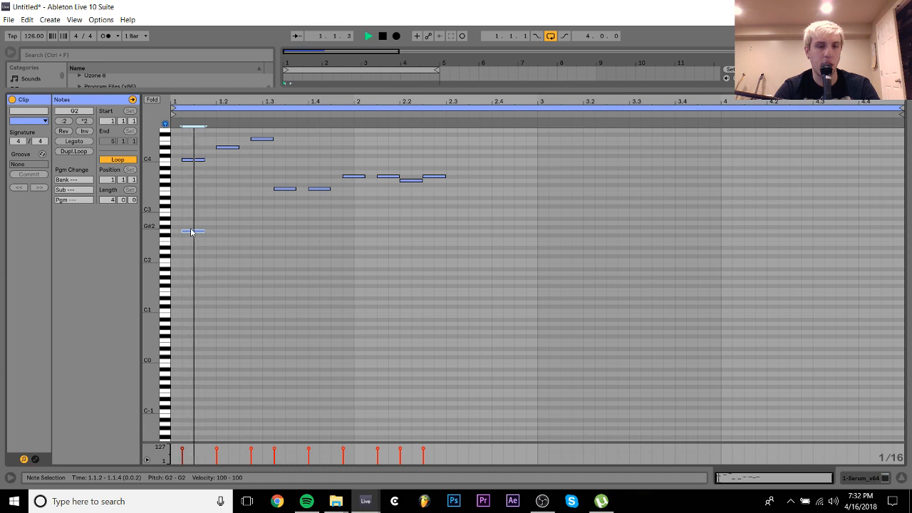
{"action": "key", "text": "space"}
{"action": "key", "text": "Down"}
{"action": "key", "text": "Down"}
{"action": "key", "text": "space"}
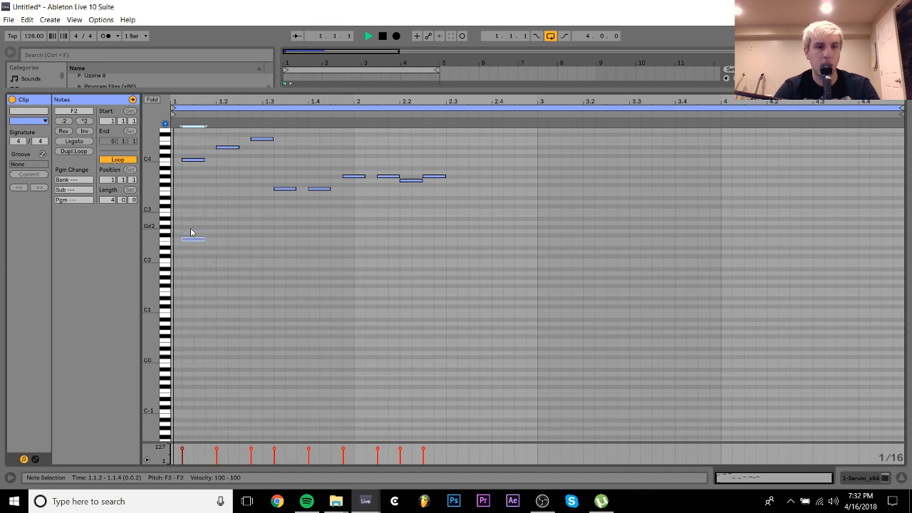
{"action": "key", "text": "space"}
Duplicate the low note to 1.2.1, raise the copy to G#2, and play it back
{"action": "key", "text": "ctrl+d"}
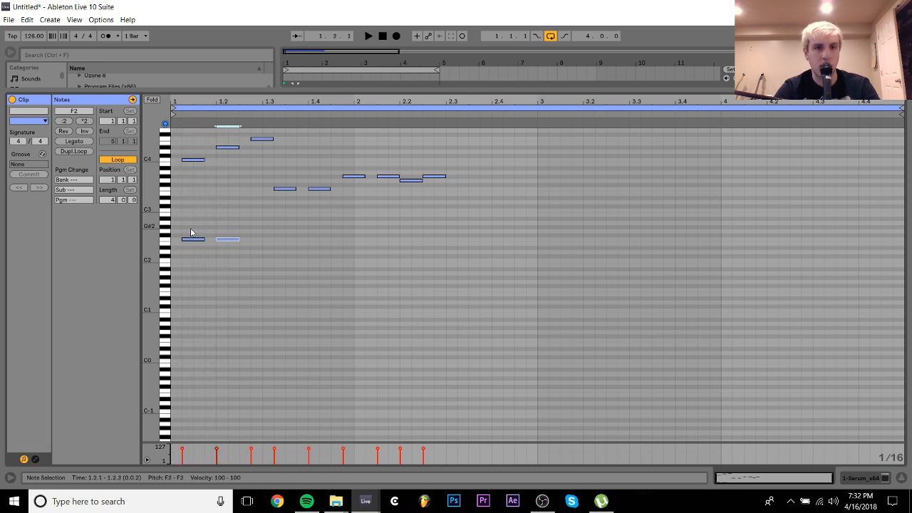
{"action": "key", "text": "Right"}
{"action": "key", "text": "Up"}
{"action": "key", "text": "Up"}
{"action": "key", "text": "Up"}
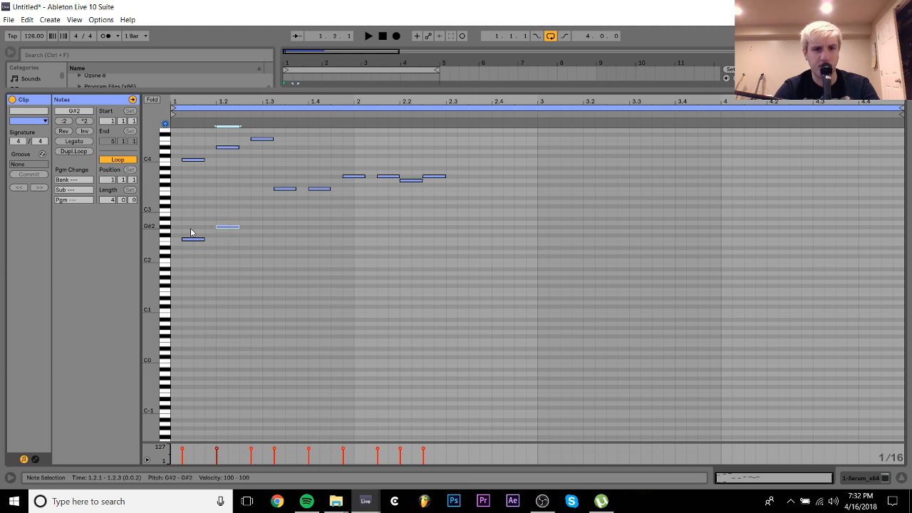
{"action": "key", "text": "space"}
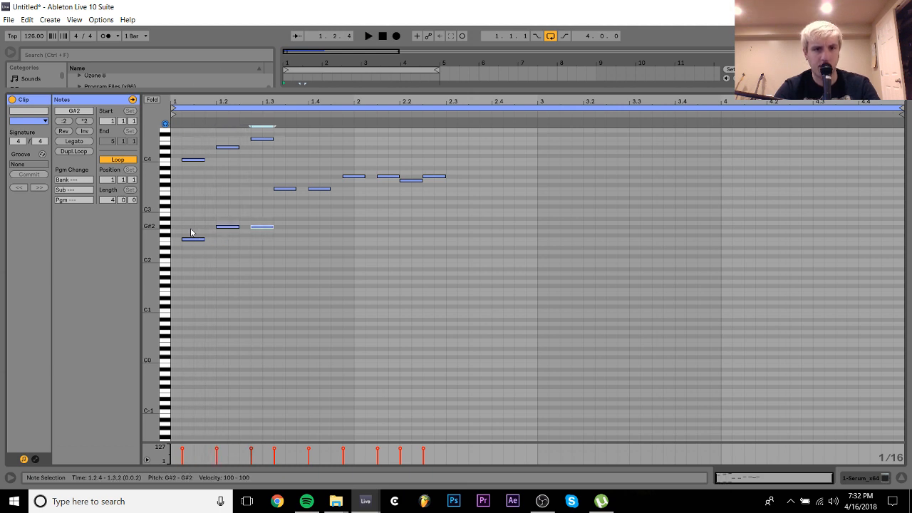
Try different pitches for the third low note at 1.2.4 and set it to C3
{"action": "key", "text": "Up"}
{"action": "key", "text": "Up"}
{"action": "key", "text": "Up"}
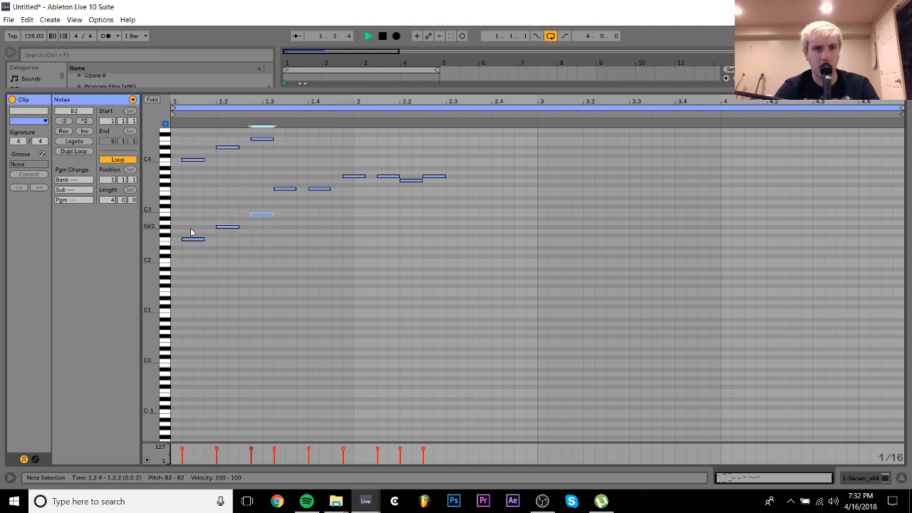
{"action": "key", "text": "Down"}
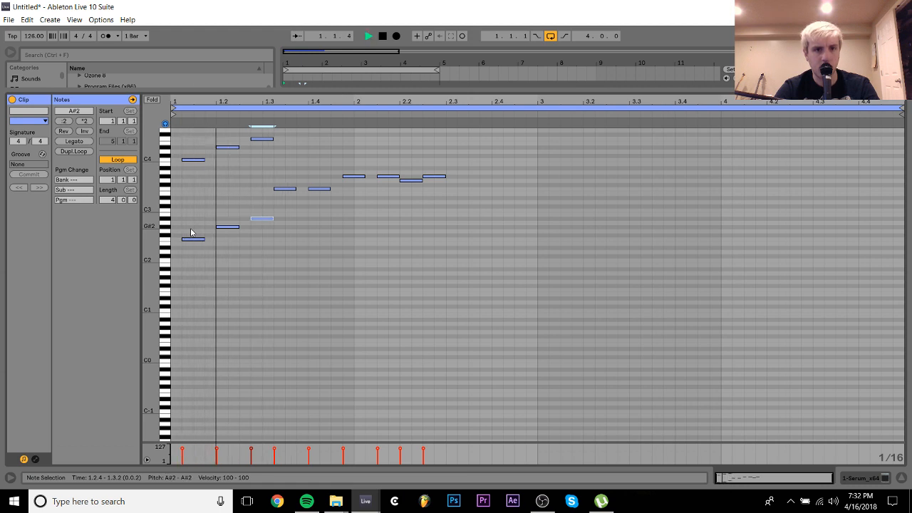
{"action": "key", "text": "Up"}
{"action": "key", "text": "Up"}
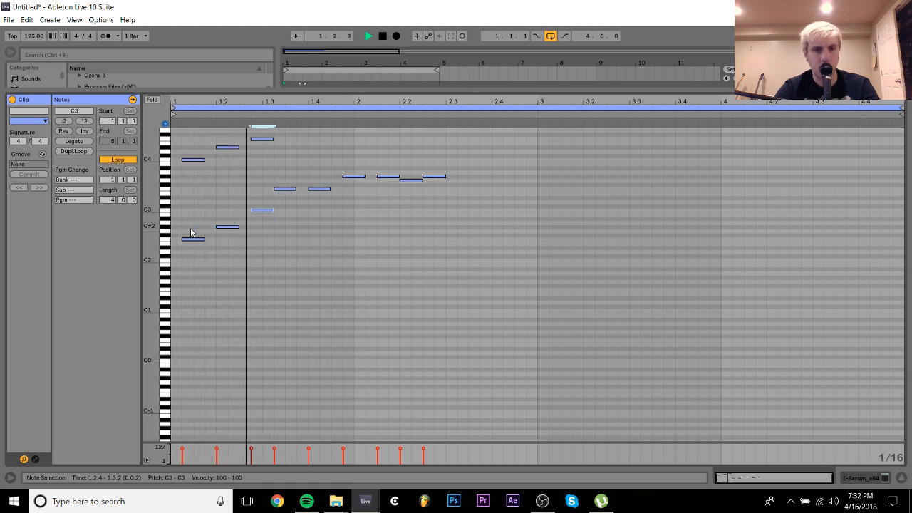
Duplicate the low note to 1.3.2, lower the copy to C2, and play back the phrase
{"action": "key", "text": "ctrl+d"}
{"action": "key", "text": "Down"}
{"action": "key", "text": "Down"}
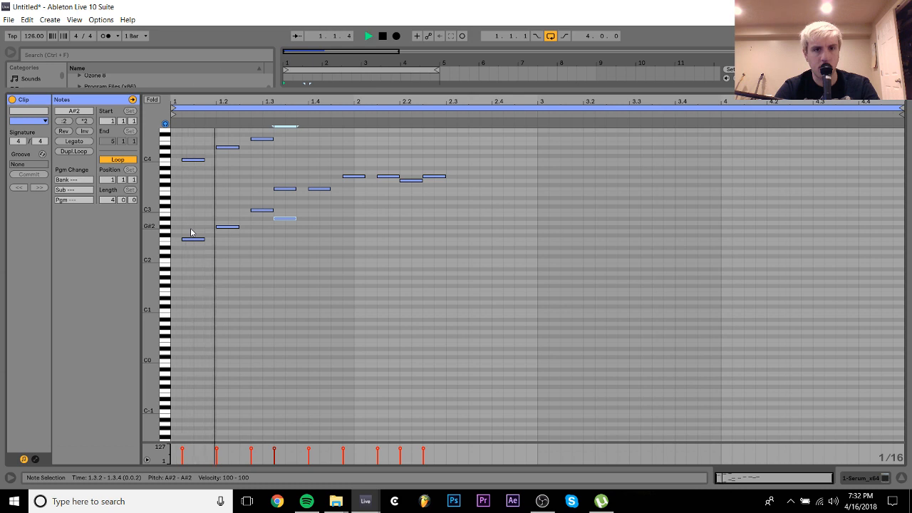
{"action": "key", "text": "space"}
{"action": "key", "text": "Down"}
{"action": "key", "text": "Down"}
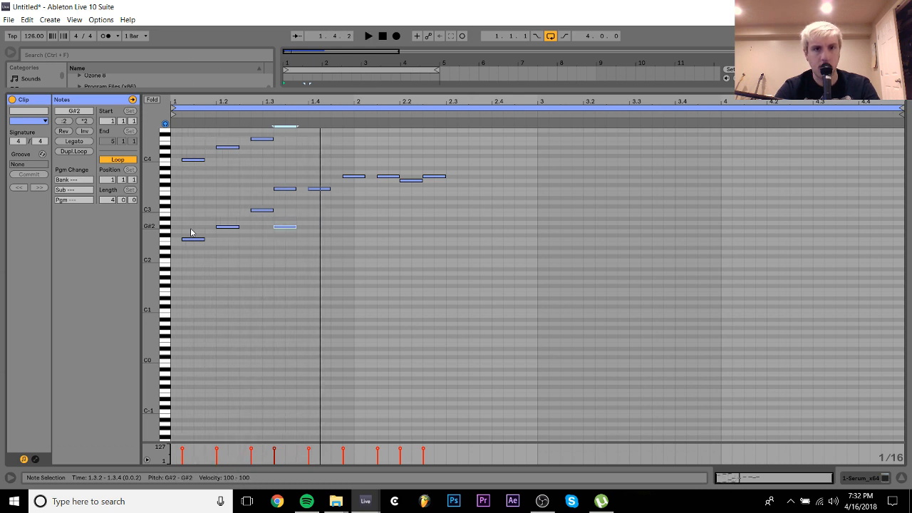
{"action": "key", "text": "Down"}
{"action": "key", "text": "Down"}
{"action": "key", "text": "Down"}
{"action": "key", "text": "Down"}
{"action": "key", "text": "Down"}
{"action": "key", "text": "Down"}
{"action": "key", "text": "Down"}
{"action": "key", "text": "Down"}
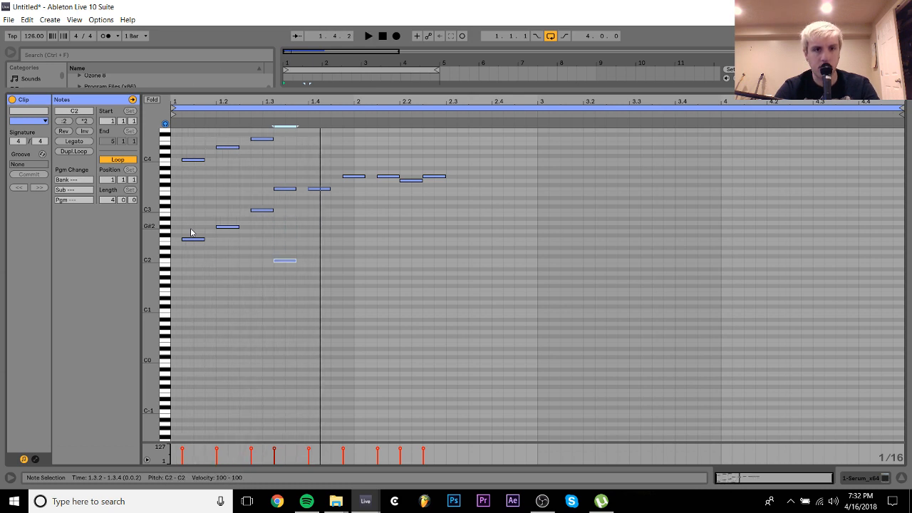
{"action": "key", "text": "space"}
Continue the low line with eighth notes on C2 at 1.4.1 and C#2 at 1.4.4, and play it back
{"action": "key", "text": "ctrl+d"}
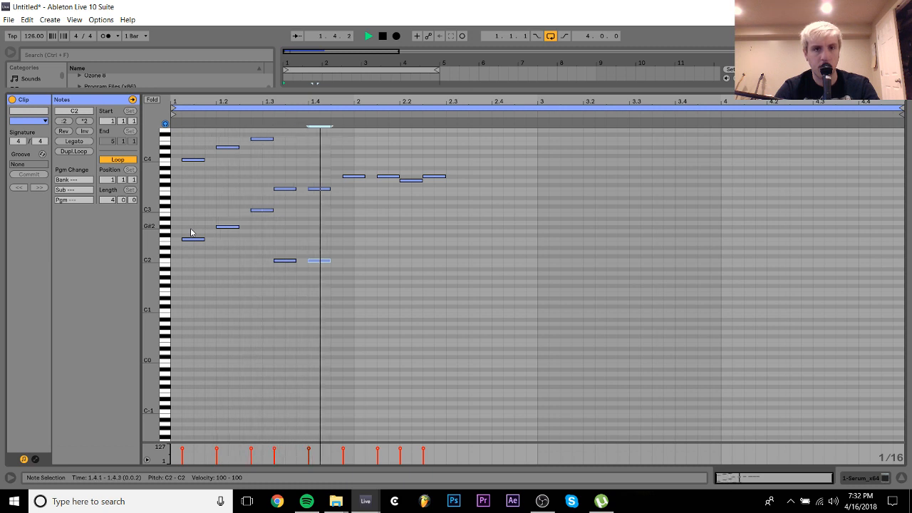
{"action": "key", "text": "space"}
{"action": "key", "text": "ctrl+d"}
{"action": "key", "text": "Up"}
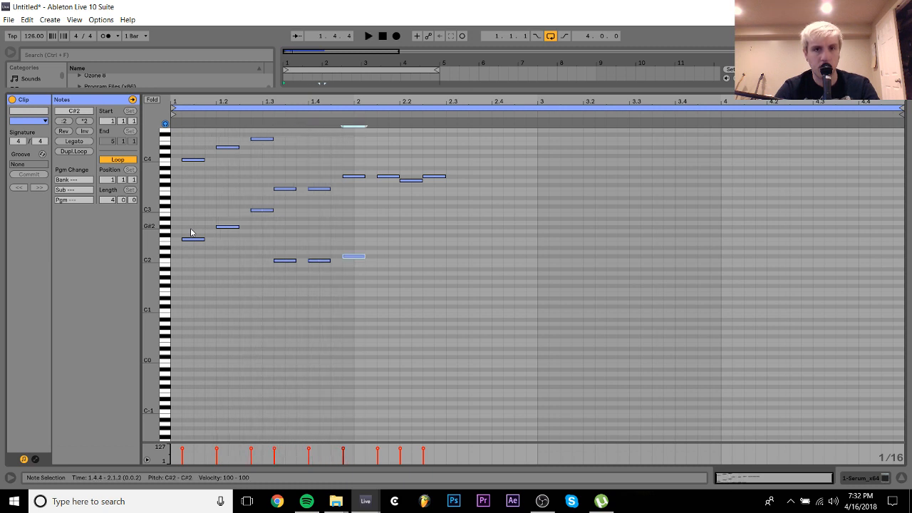
{"action": "key", "text": "space"}
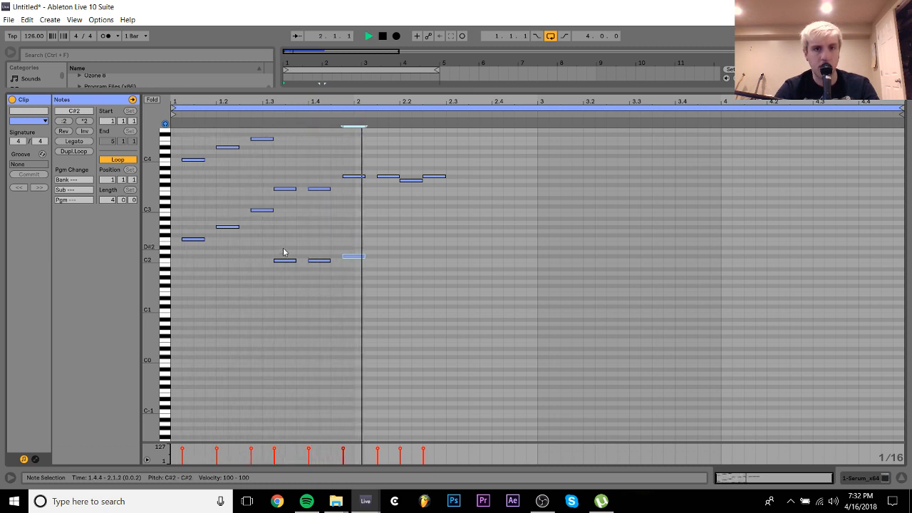
{"action": "key", "text": "space"}
Finish the low line with eighth notes on C#2 at 2.1.3, C2 at 2.2.1 and C#2 at 2.2.3, and play it back
{"action": "left_click_drag", "start_coordinate": [340, 247], "coordinate": [357, 272]}
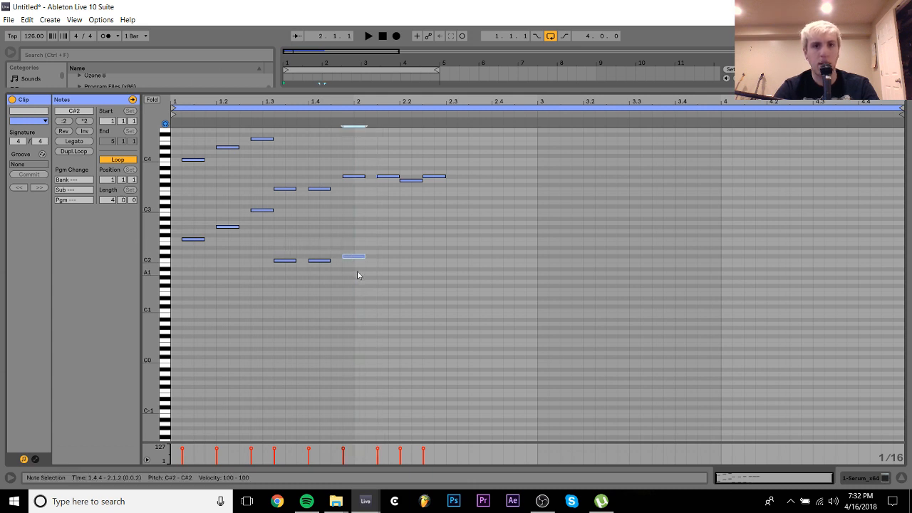
{"action": "key", "text": "ctrl+d"}
{"action": "key", "text": "Right"}
{"action": "key", "text": "ctrl+d"}
{"action": "key", "text": "Down"}
{"action": "key", "text": "ctrl+d"}
{"action": "key", "text": "Up"}
{"action": "key", "text": "space"}
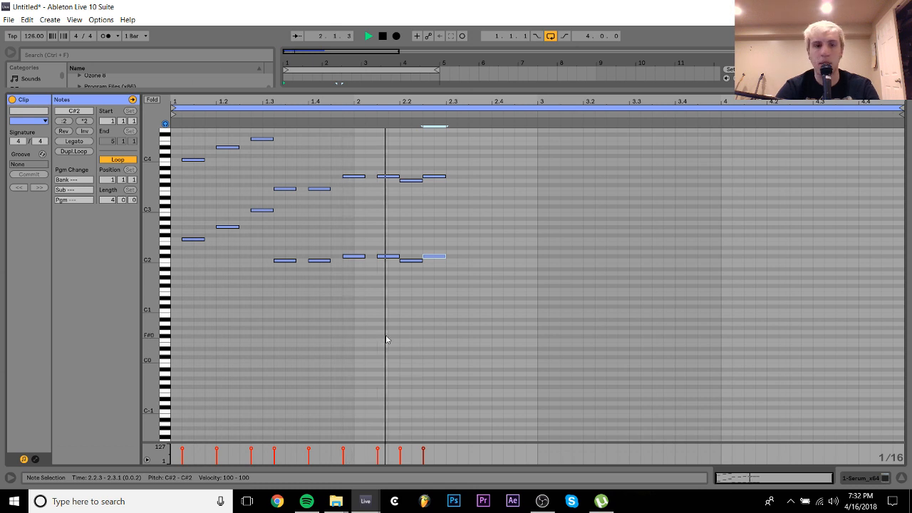
{"action": "key", "text": "space"}
Delete all the low notes under the melody and play back the remaining notes
{"action": "left_click_drag", "start_coordinate": [464, 199], "coordinate": [106, 332]}
{"action": "key", "text": "Delete"}
{"action": "key", "text": "space"}
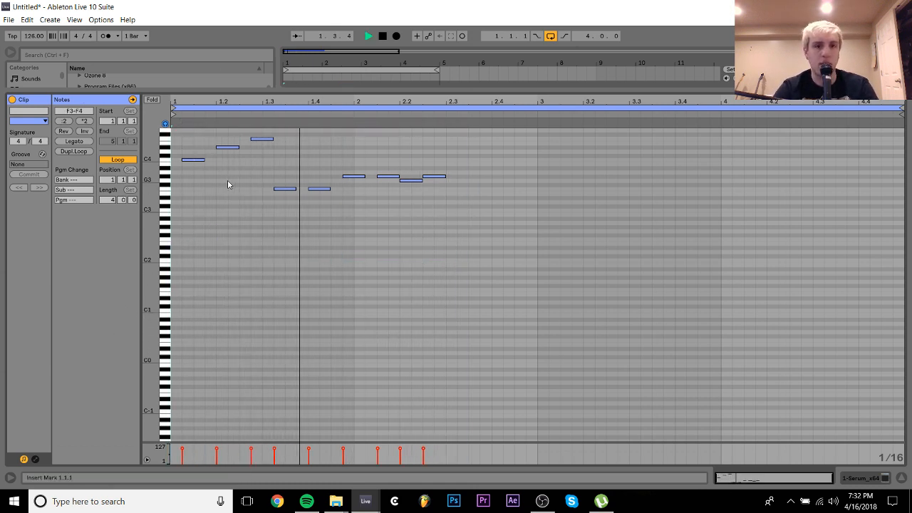
{"action": "key", "text": "space"}
Raise the melody note at 1.2.4 to G#4 and play back the phrase
{"action": "left_click_drag", "start_coordinate": [246, 163], "coordinate": [267, 129]}
{"action": "key", "text": "space"}
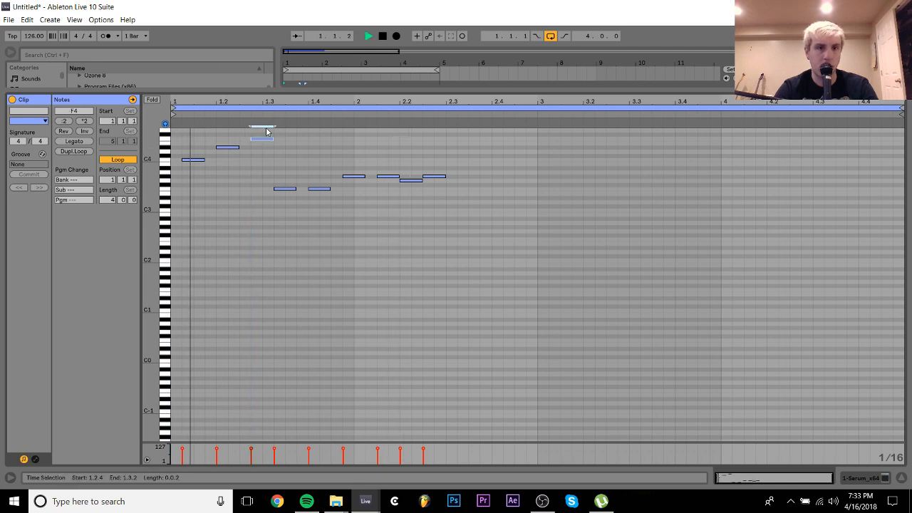
{"action": "key", "text": "space"}
{"action": "key", "text": "Up"}
{"action": "key", "text": "Up"}
{"action": "key", "text": "space"}
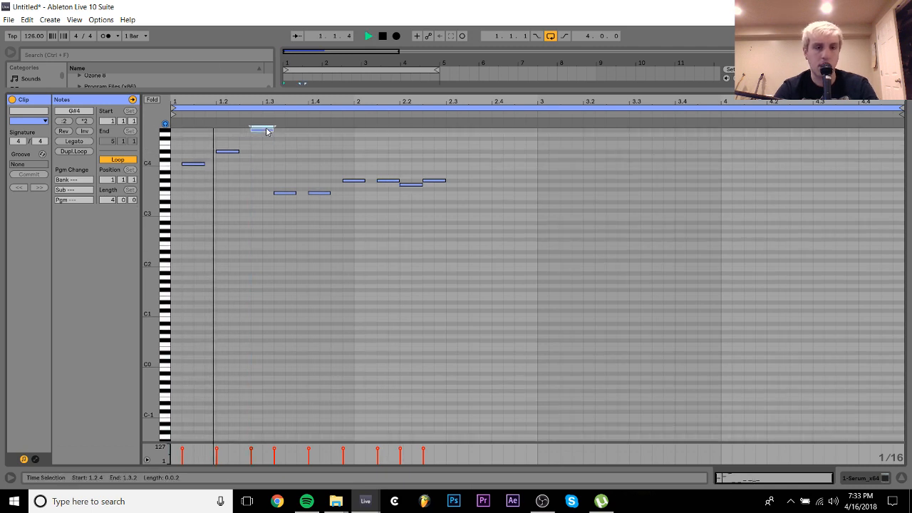
Try A#4 and G#3 as pitches for the melody note at 1.2.4 while playing back
{"action": "key", "text": "space"}
{"action": "key", "text": "Up"}
{"action": "key", "text": "Up"}
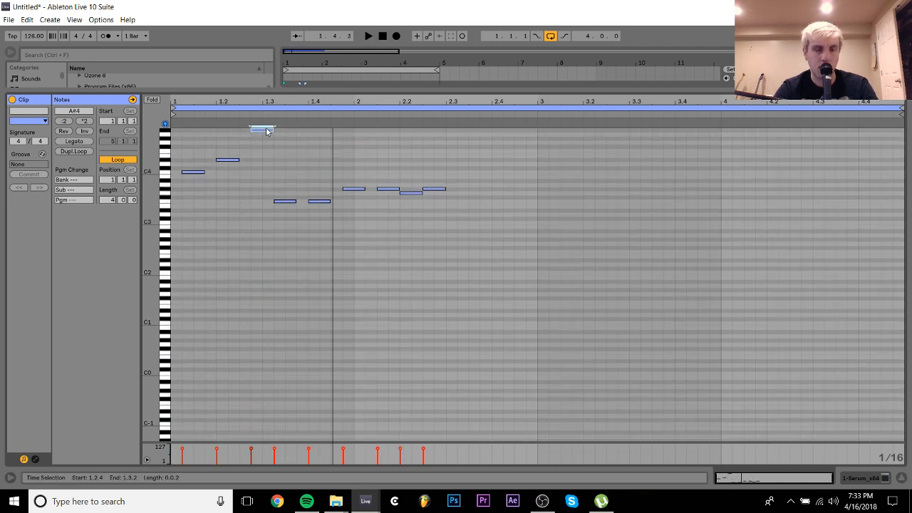
{"action": "key", "text": "Up"}
{"action": "key", "text": "space"}
{"action": "key", "text": "Down"}
{"action": "key", "text": "Down"}
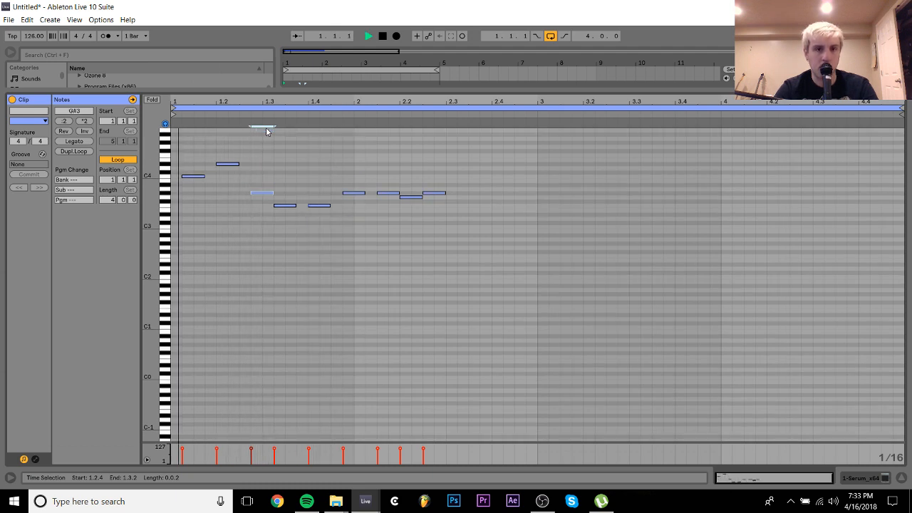
Clear all notes from the clip and insert a new one-beat note on B2 at 1.1.1
{"action": "key", "text": "ctrl+a"}
{"action": "key", "text": "Delete"}
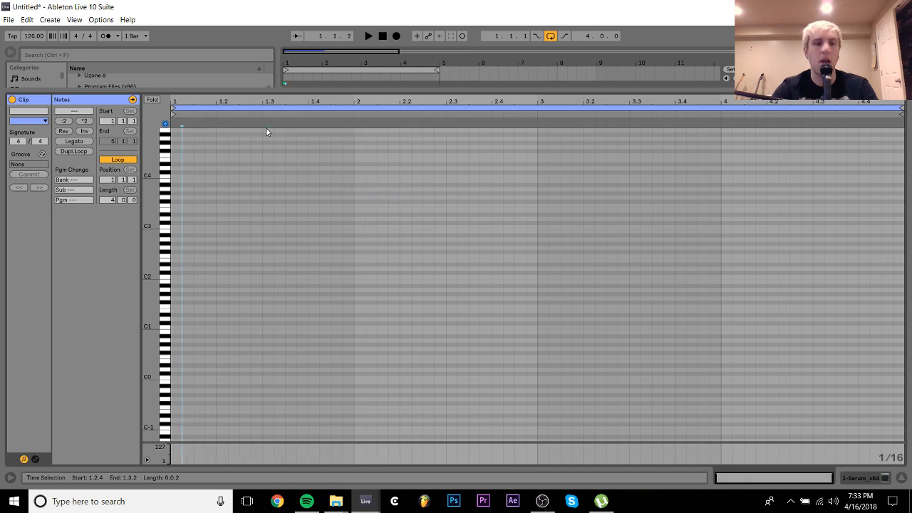
{"action": "double_click", "coordinate": [174, 187]}
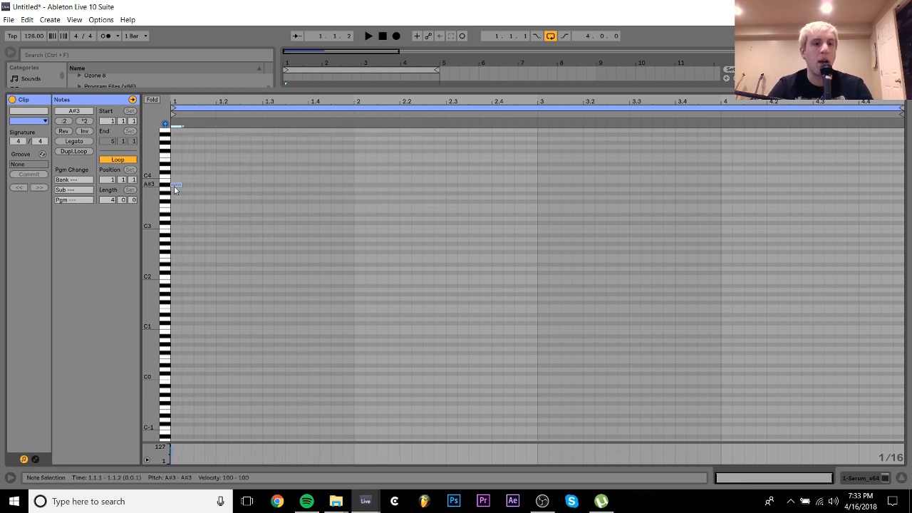
{"action": "key", "text": "Down"}
{"action": "key", "text": "Down"}
{"action": "key", "text": "Down"}
{"action": "key", "text": "Down"}
{"action": "key", "text": "Down"}
{"action": "key", "text": "Down"}
{"action": "key", "text": "Down"}
{"action": "key", "text": "Down"}
{"action": "key", "text": "Down"}
{"action": "key", "text": "Down"}
{"action": "key", "text": "Down"}
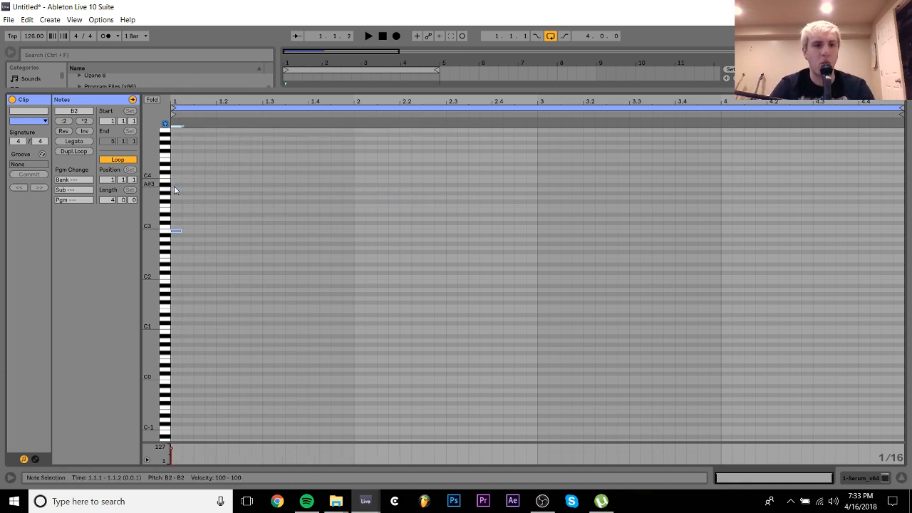
{"action": "key", "text": "shift+Right"}
{"action": "key", "text": "shift+Right"}
{"action": "key", "text": "shift+Right"}
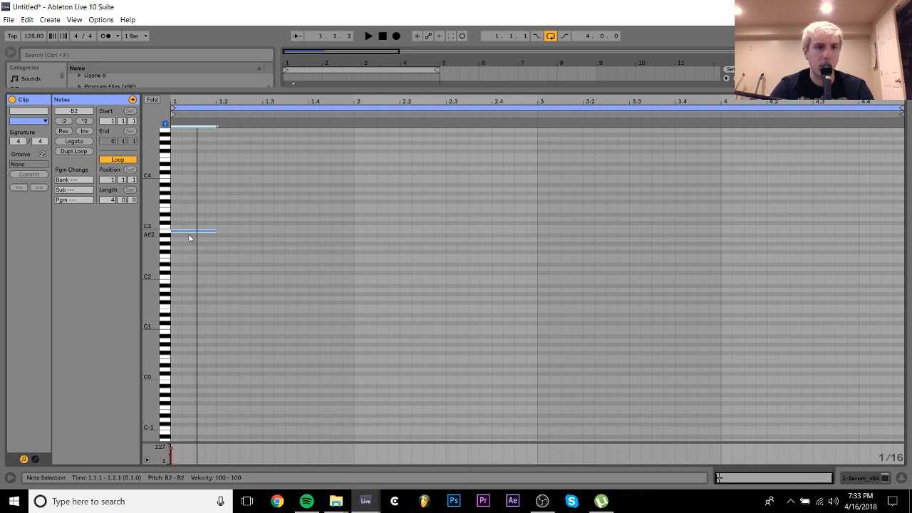
Turn the note into a G2, D3 and A#3 chord, shift it to start at 1.1.2, and play it back
{"action": "mouse_move", "coordinate": [190, 234]}
{"action": "left_mouse_down"}
{"action": "mouse_move", "coordinate": [191, 250]}
{"action": "mouse_move", "coordinate": [197, 220]}
{"action": "left_mouse_up"}
{"action": "left_click", "coordinate": [191, 244]}
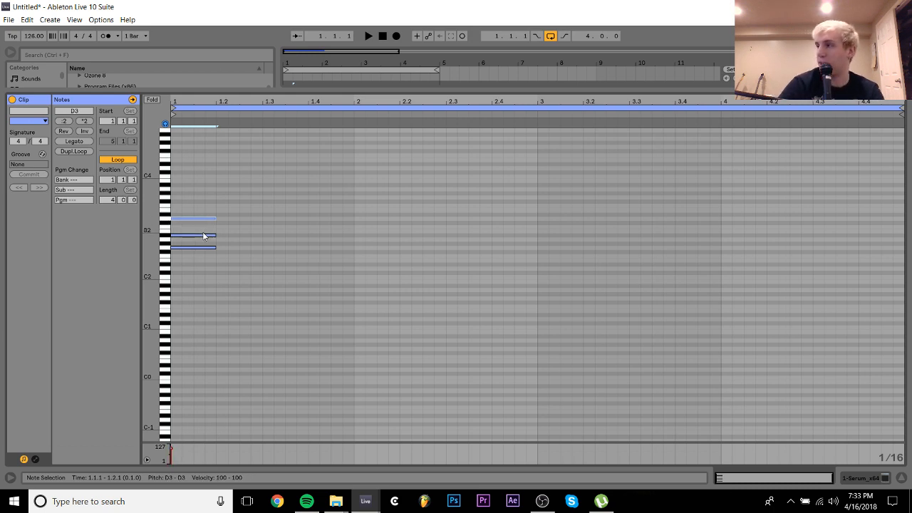
{"action": "left_click", "coordinate": [201, 234]}
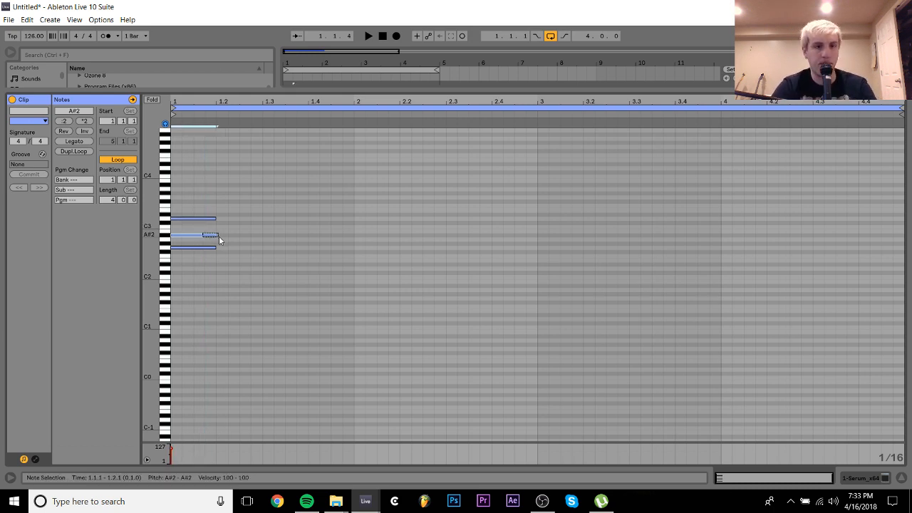
{"action": "key", "text": "ctrl+a"}
{"action": "key", "text": "Right"}
{"action": "key", "text": "space"}
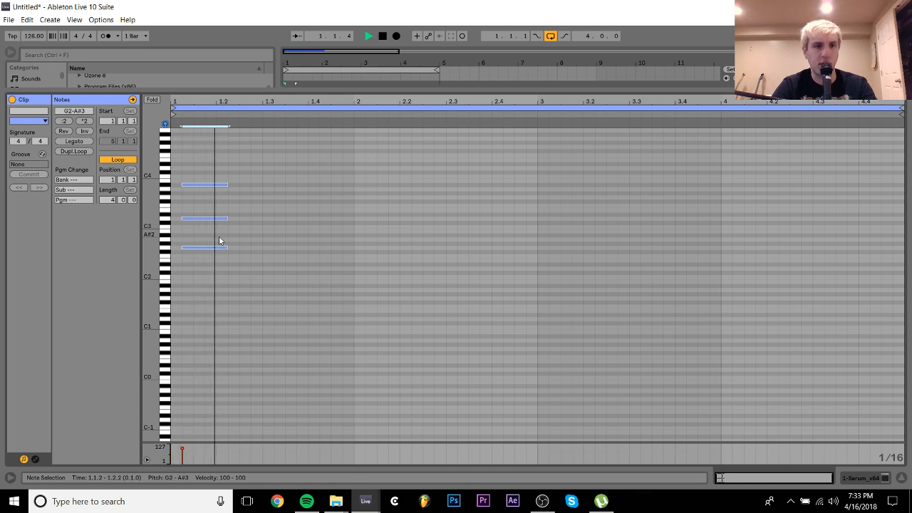
{"action": "key", "text": "space"}
Shorten the chord to an eighth note and duplicate it at 1.1.4
{"action": "key", "text": "shift+Left"}
{"action": "key", "text": "shift+Left"}
{"action": "key", "text": "space"}
{"action": "key", "text": "ctrl+d"}
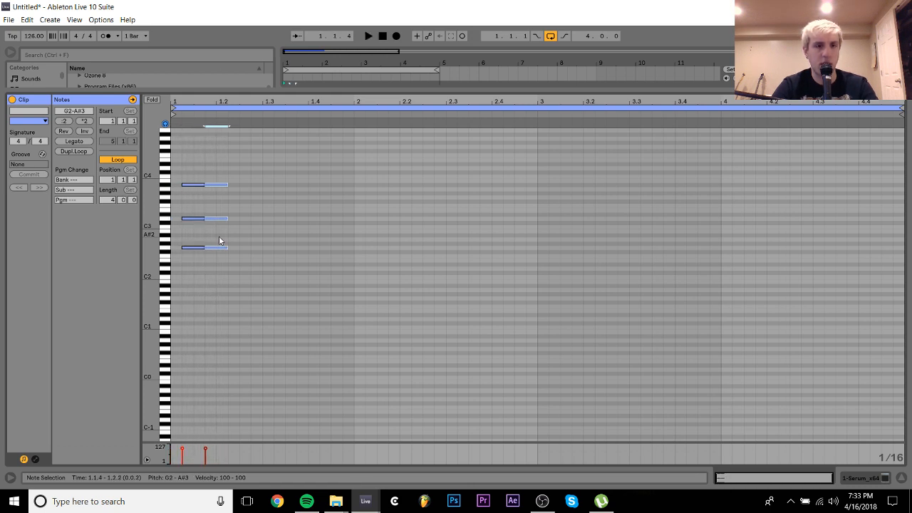
Move the second chord to start at 1.2.1 and delete the extra copy at 1.2.3
{"action": "key", "text": "space"}
{"action": "key", "text": "ctrl+d"}
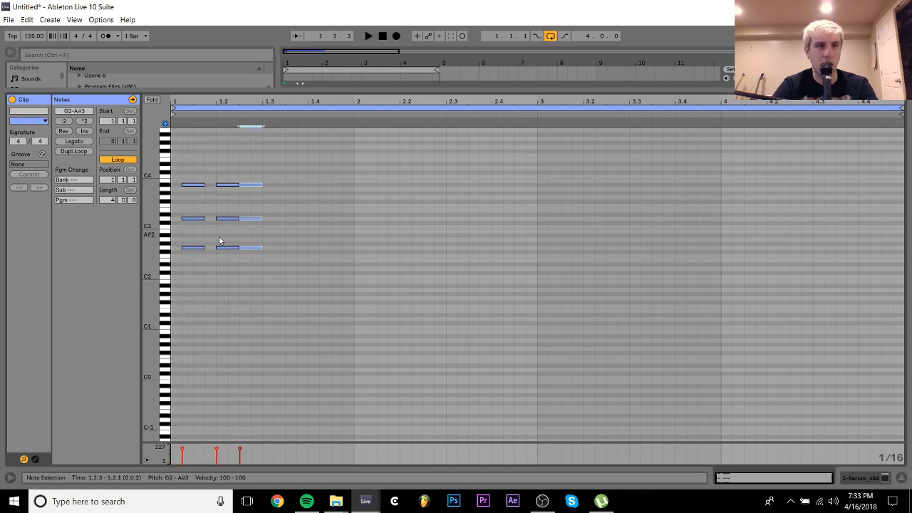
{"action": "key", "text": "Delete"}
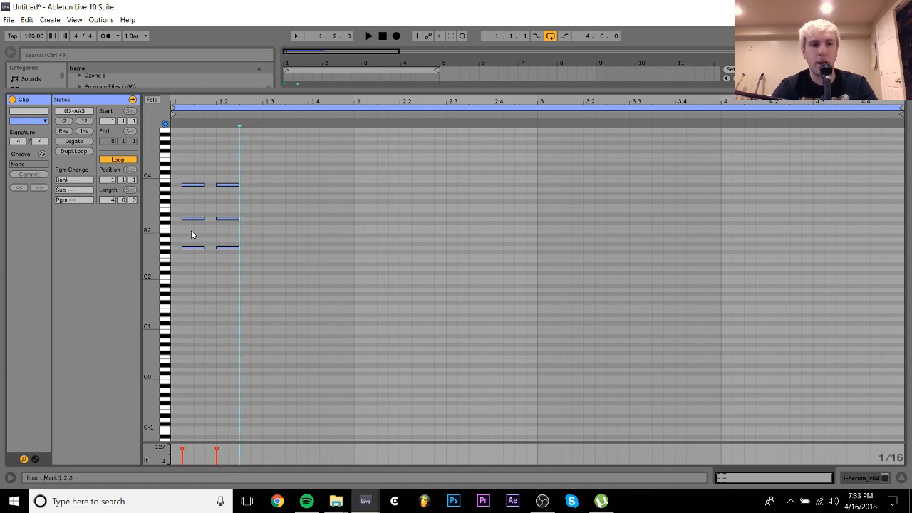
Raise the top notes of both chords to B3 and play the clip
{"action": "left_click_drag", "start_coordinate": [188, 229], "coordinate": [194, 183]}
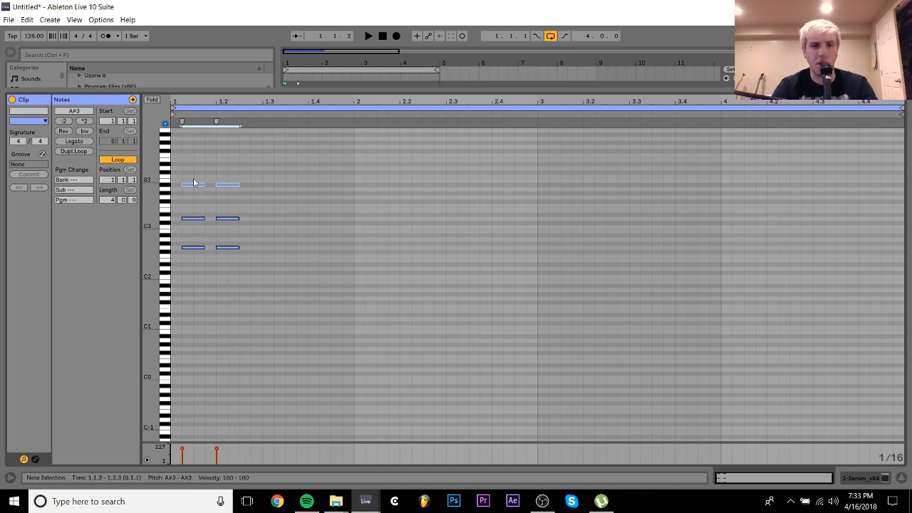
{"action": "key", "text": "Up"}
{"action": "key", "text": "space"}
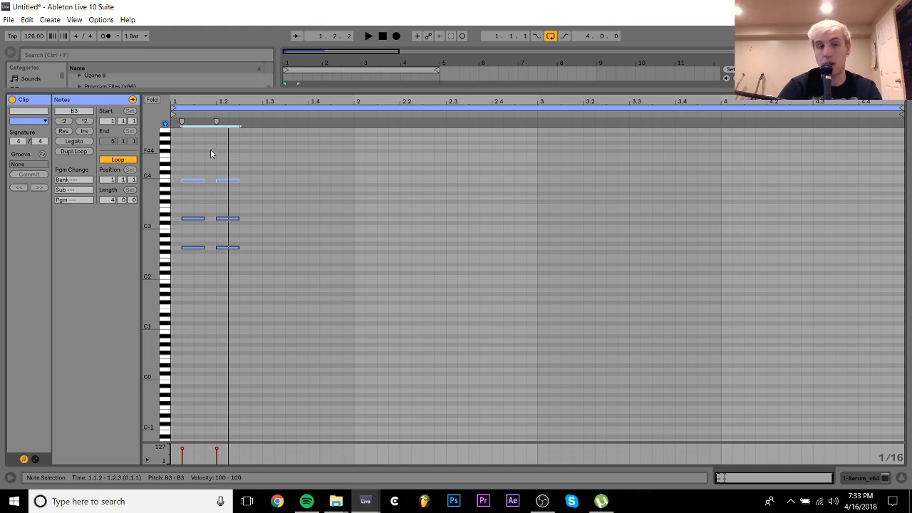
Add a copy of the second chord at 1.2.3, lower its top note to A3, and play it back
{"action": "left_click_drag", "start_coordinate": [194, 158], "coordinate": [236, 259]}
{"action": "key", "text": "Left"}
{"action": "key", "text": "Right"}
{"action": "key", "text": "space"}
{"action": "key", "text": "space"}
{"action": "key", "text": "Right"}
{"action": "key", "text": "ctrl+d"}
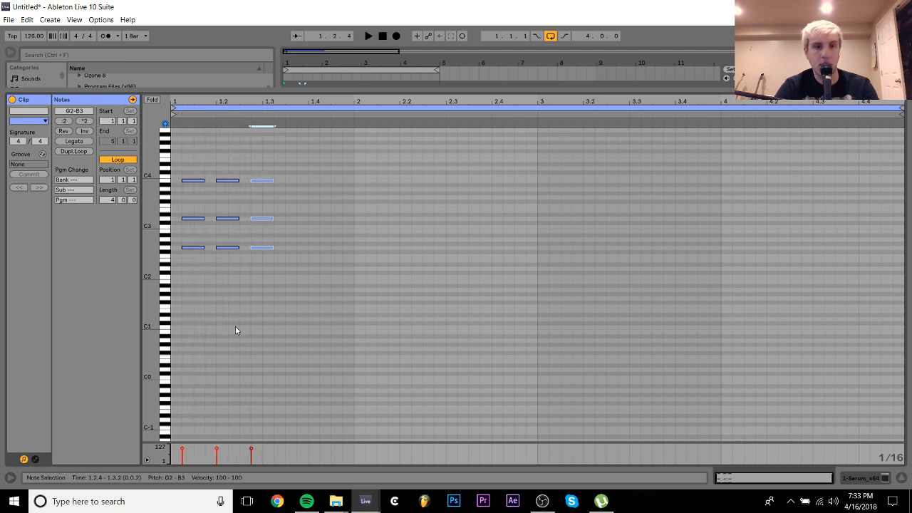
{"action": "left_click", "coordinate": [250, 180]}
{"action": "key", "text": "Down"}
{"action": "key", "text": "Down"}
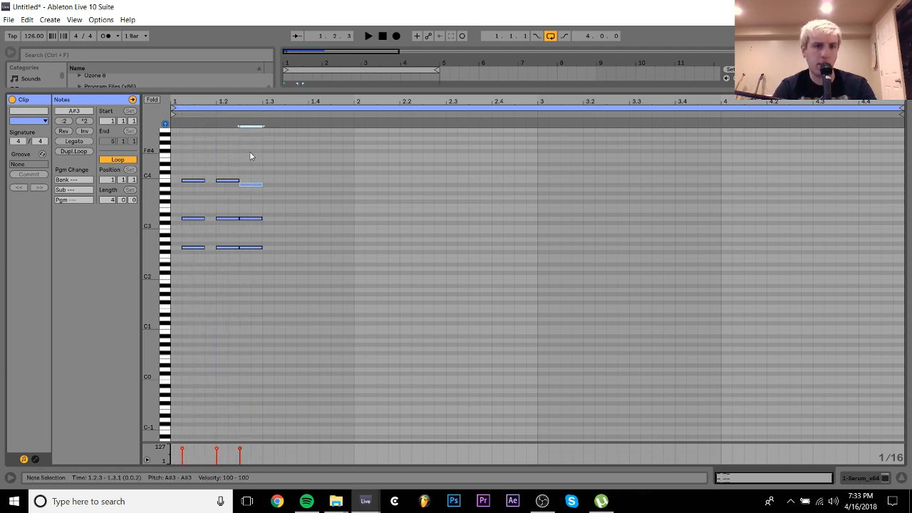
{"action": "key", "text": "space"}
Add copies of the G2, D3 and B3 chord at 1.3.1, 1.3.4 and 1.4.2
{"action": "left_click_drag", "start_coordinate": [250, 152], "coordinate": [221, 142]}
{"action": "key", "text": "ctrl+d"}
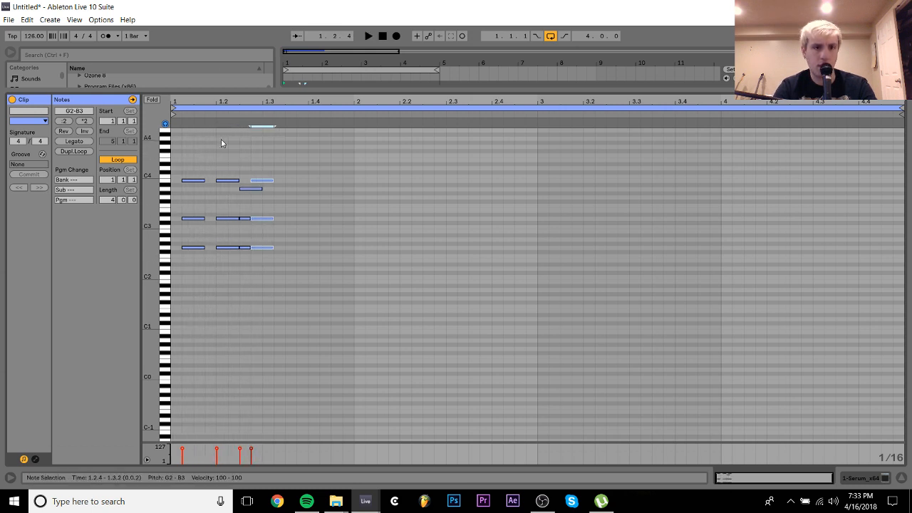
{"action": "key", "text": "space"}
{"action": "key", "text": "ctrl+d"}
{"action": "key", "text": "space"}
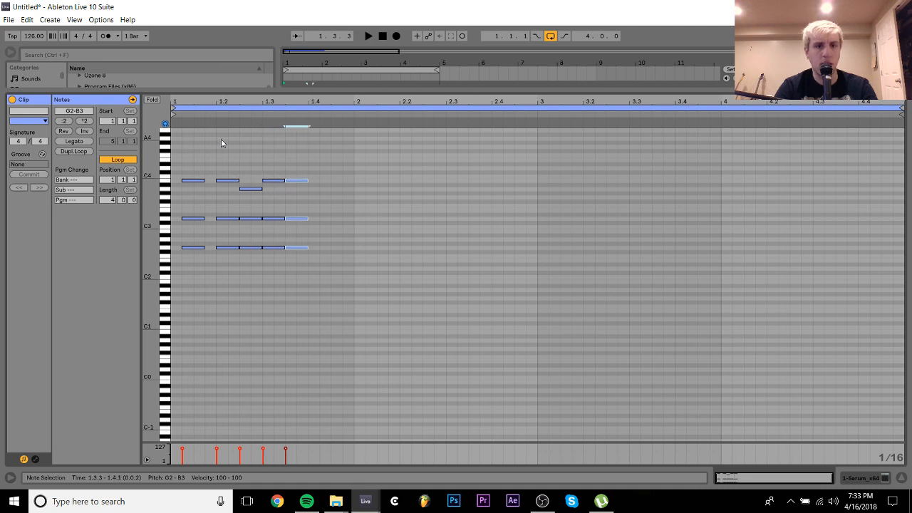
{"action": "key", "text": "ctrl+d"}
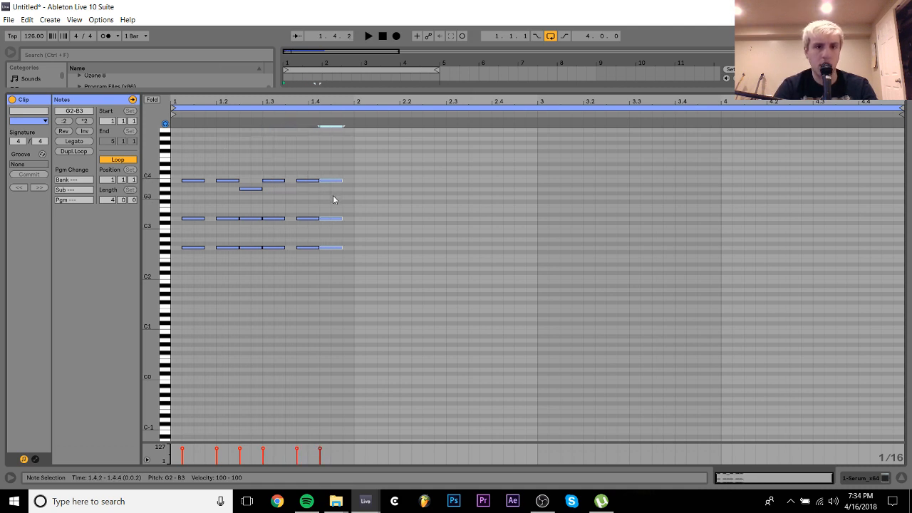
Lower the top note of the chord at 1.4.2 to A3 and play the clip
{"action": "left_click", "coordinate": [333, 180]}
{"action": "key", "text": "Down"}
{"action": "key", "text": "Down"}
{"action": "key", "text": "space"}
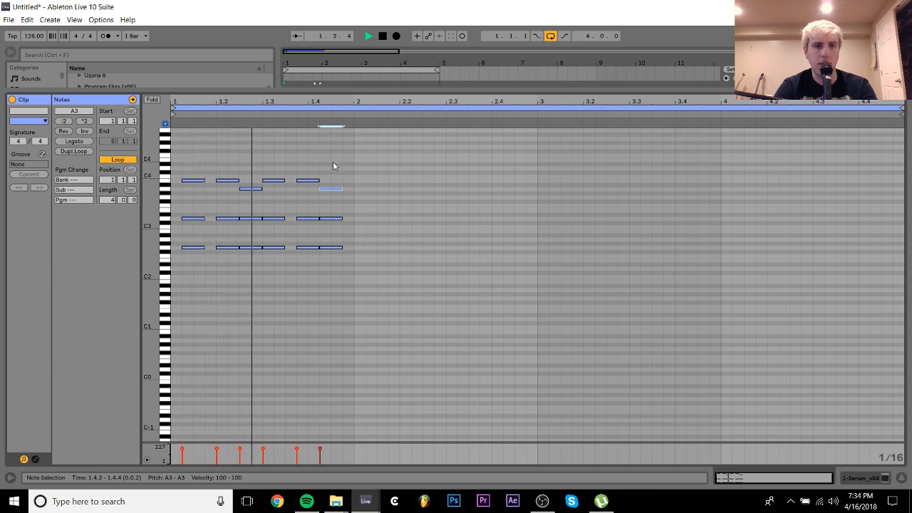
{"action": "key", "text": "space"}
Build an eighth-note chord of B2, F#3 and D4 at 1.4.4 and play it back
{"action": "double_click", "coordinate": [348, 241]}
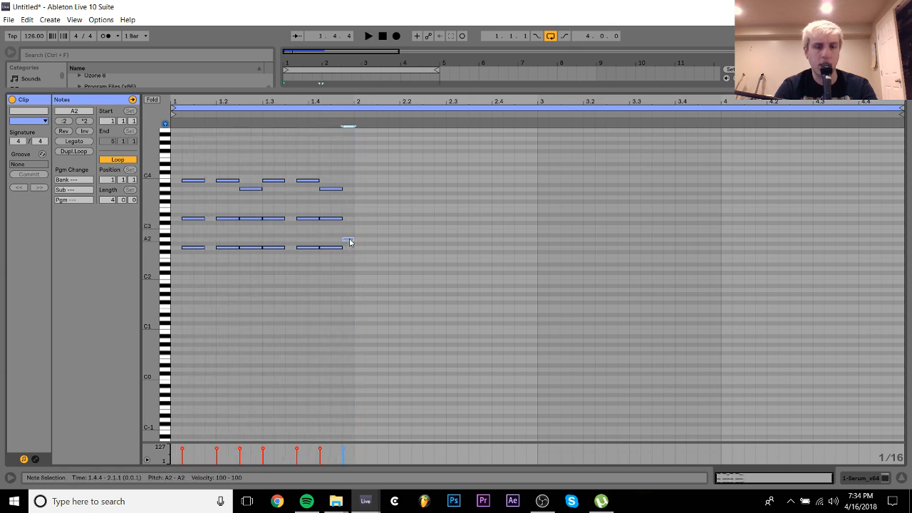
{"action": "key", "text": "Up"}
{"action": "key", "text": "Up"}
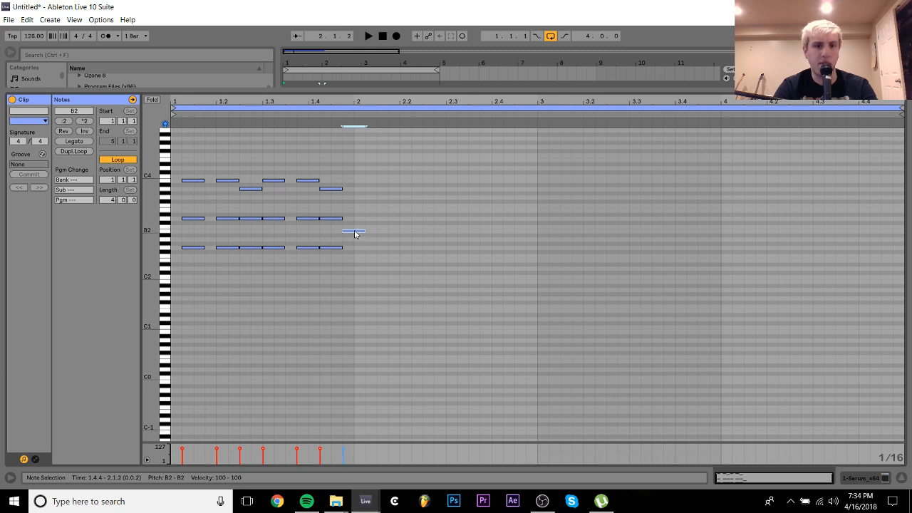
{"action": "mouse_move", "coordinate": [354, 231]}
{"action": "left_mouse_down"}
{"action": "mouse_move", "coordinate": [354, 201]}
{"action": "mouse_move", "coordinate": [360, 221]}
{"action": "left_mouse_up"}
{"action": "left_click", "coordinate": [357, 215]}
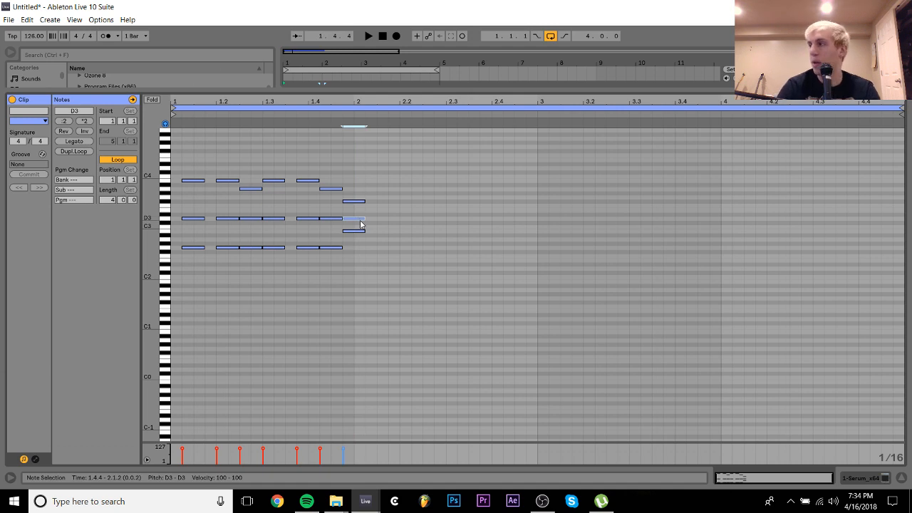
{"action": "key", "text": "shift+Up"}
{"action": "key", "text": "space"}
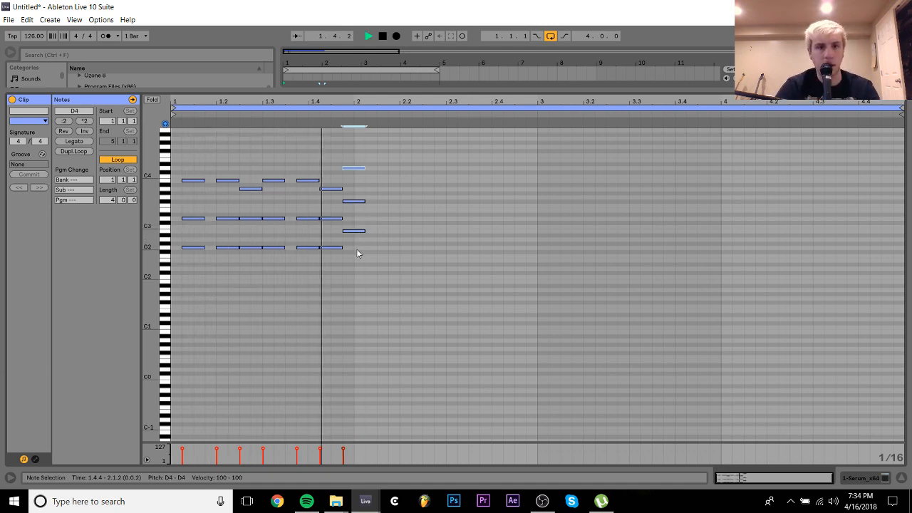
{"action": "key", "text": "space"}
Copy the B2, F#3 and D4 chord to 2.1.3, 2.2.1, 2.2.4, 2.3.2, 2.3.4 and 2.4.2
{"action": "left_click_drag", "start_coordinate": [358, 251], "coordinate": [357, 131]}
{"action": "key", "text": "ctrl+d"}
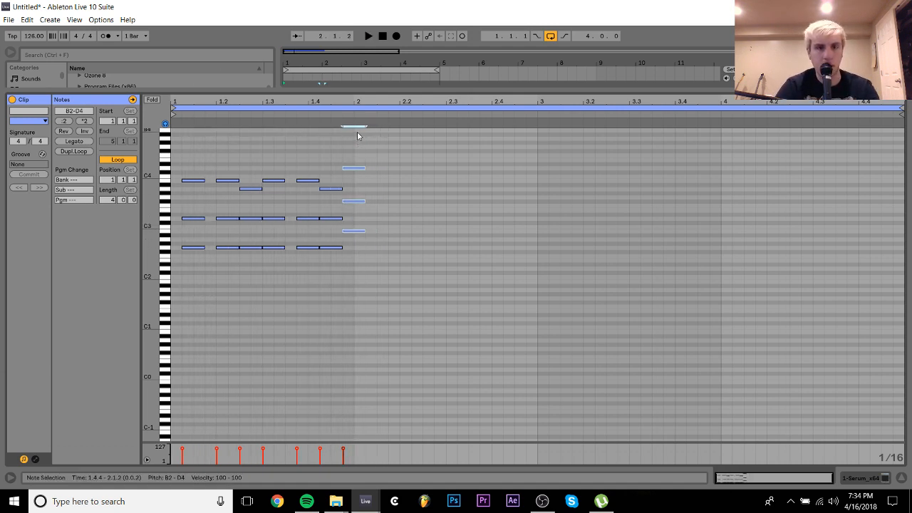
{"action": "key", "text": "space"}
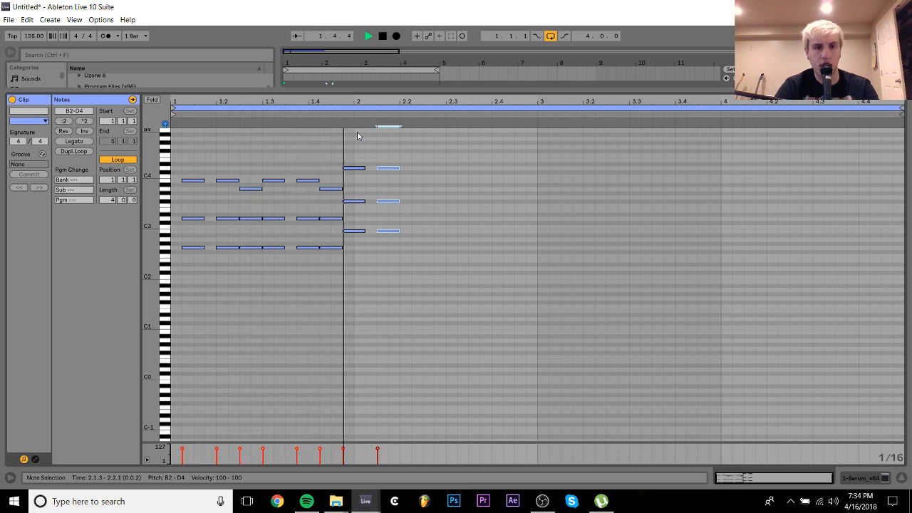
{"action": "key", "text": "space"}
{"action": "key", "text": "ctrl+d"}
{"action": "key", "text": "ctrl+d"}
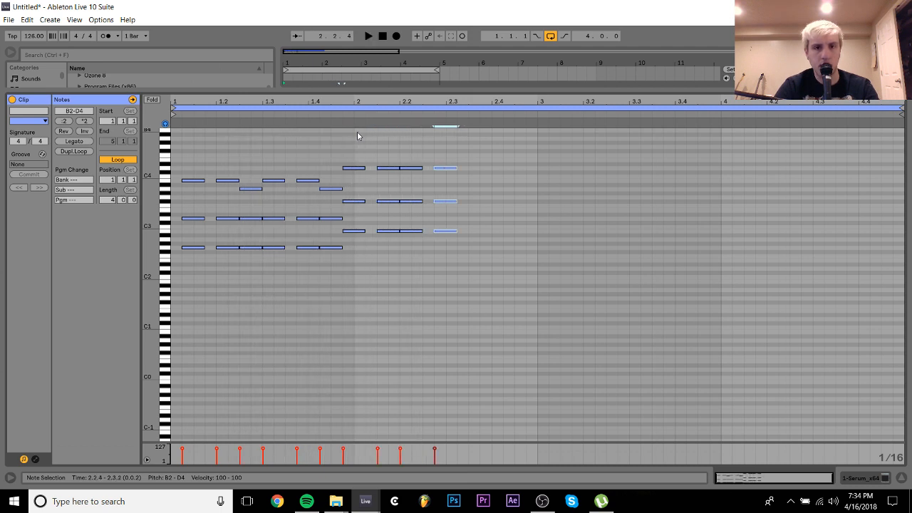
{"action": "key", "text": "ctrl+d"}
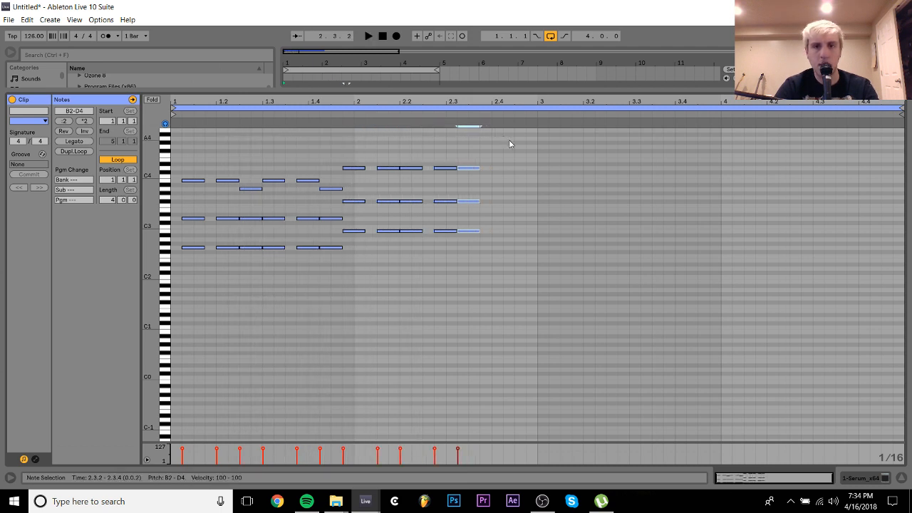
{"action": "key", "text": "ctrl+d"}
{"action": "key", "text": "ctrl+d"}
Lower the top notes of the chords at 2.3.2 and 2.4.2 to C#4 and start playback
{"action": "left_click", "coordinate": [469, 167]}
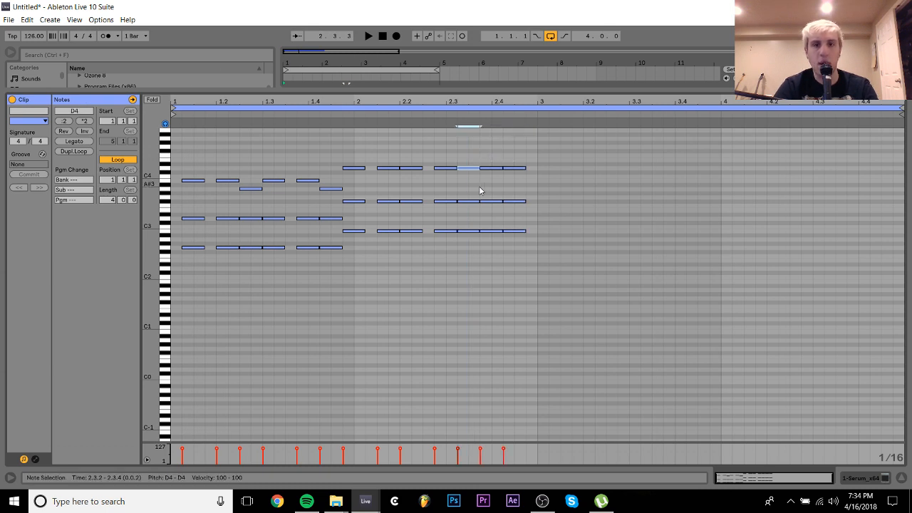
{"action": "left_click", "coordinate": [514, 168], "text": "shift"}
{"action": "key", "text": "Down"}
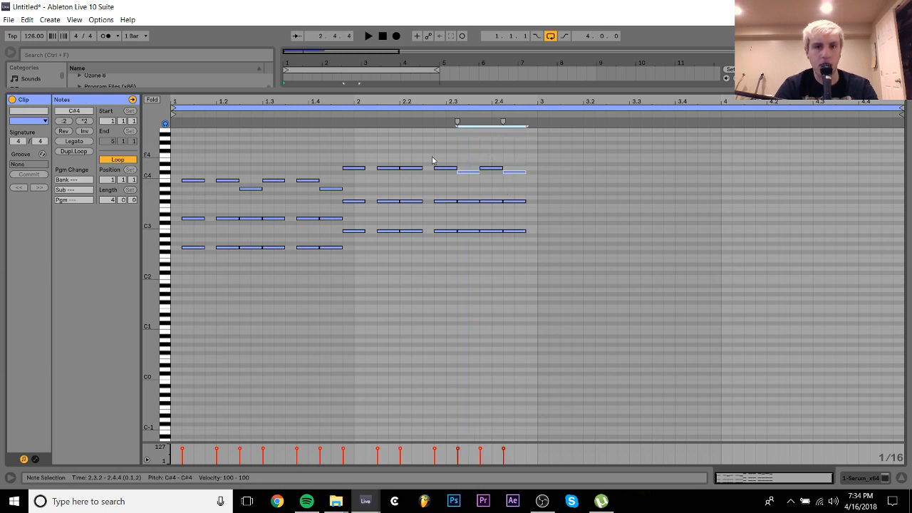
{"action": "left_click_drag", "start_coordinate": [431, 159], "coordinate": [519, 326]}
{"action": "key", "text": "space"}
Lower the top note of the chord at 2.4.2 to B3 while listening to the clip
{"action": "left_click", "coordinate": [511, 214]}
{"action": "left_click", "coordinate": [518, 172]}
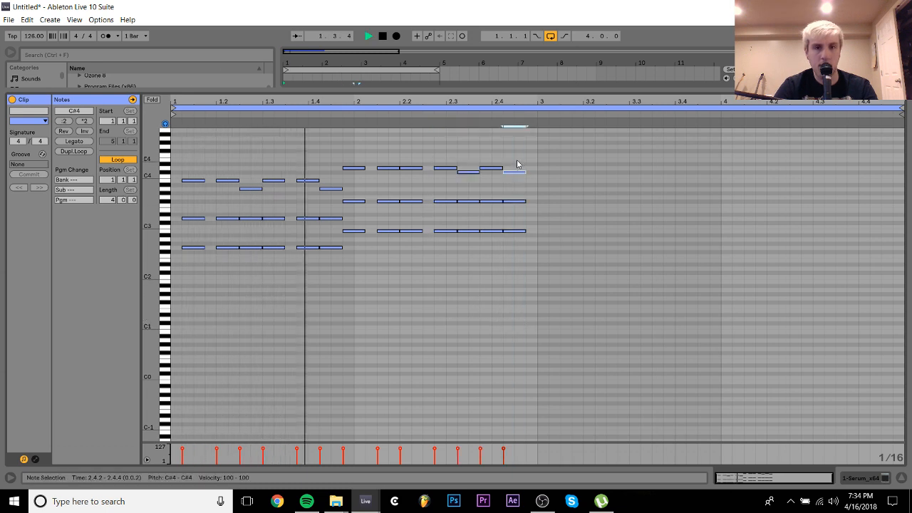
{"action": "key", "text": "Down"}
{"action": "key", "text": "Down"}
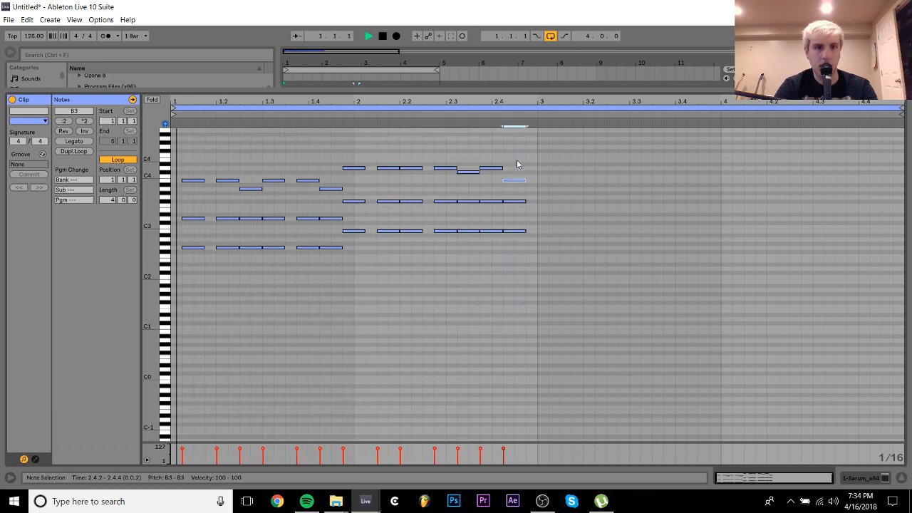
{"action": "key", "text": "space"}
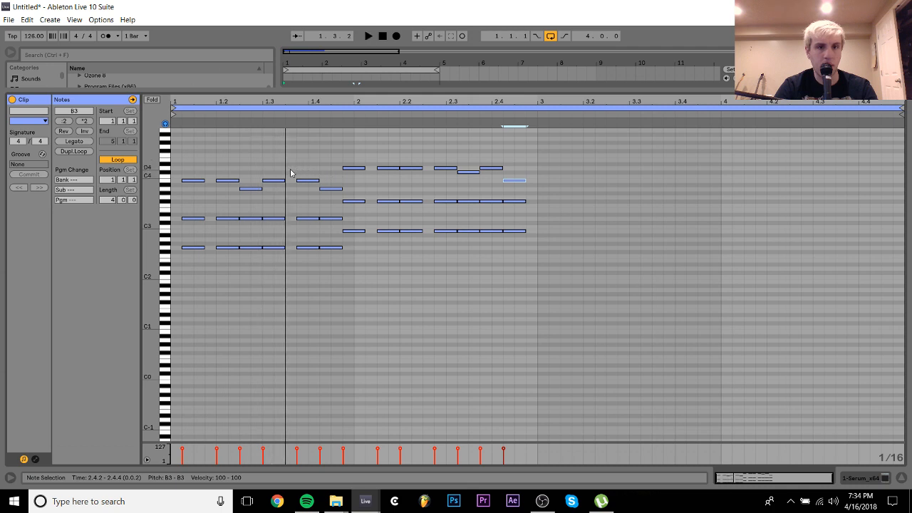
Insert a sixteenth note on C#4 at 1.3.3 and play the clip
{"action": "double_click", "coordinate": [291, 172]}
{"action": "key", "text": "space"}
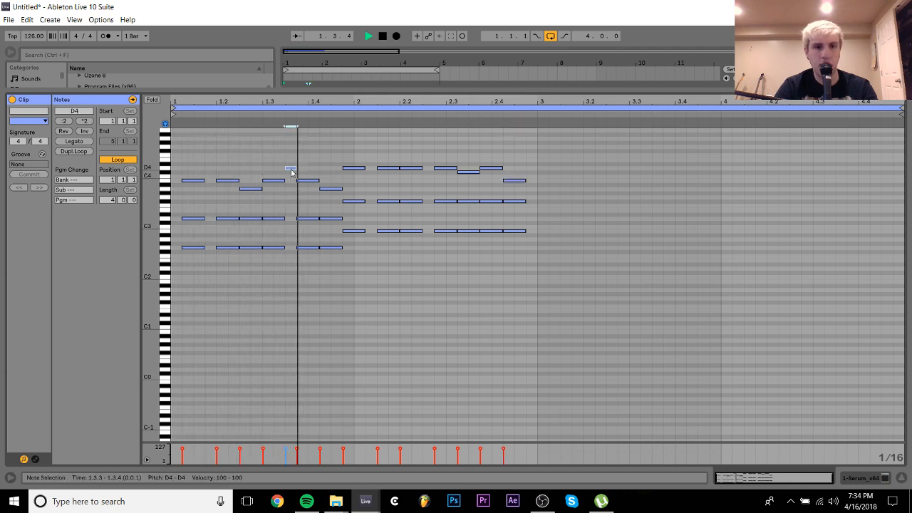
{"action": "key", "text": "Down"}
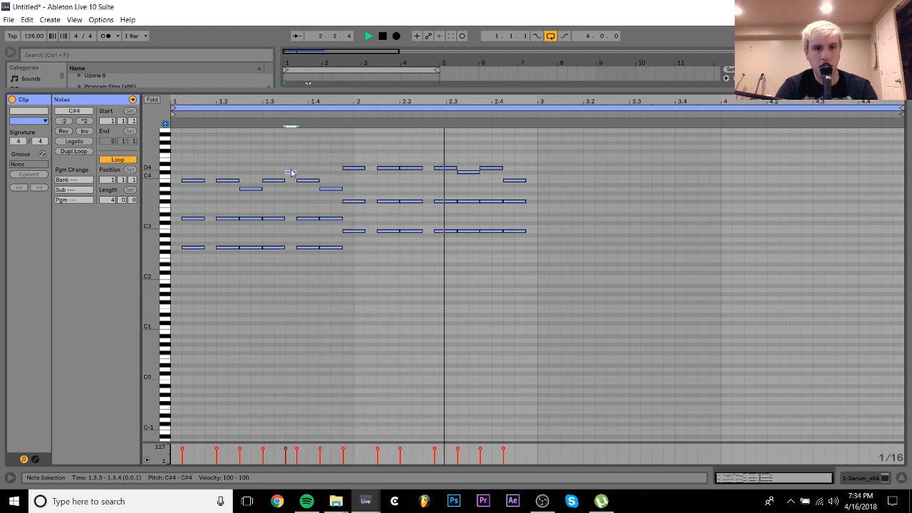
Try the chord at 1.4.4 without its D4 note, restore the note, and play the clip again
{"action": "double_click", "coordinate": [358, 169]}
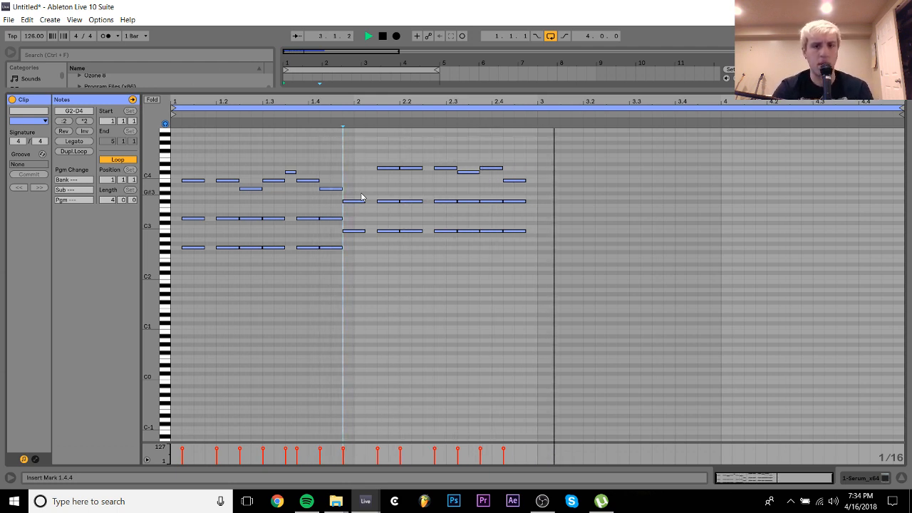
{"action": "key", "text": "space"}
{"action": "key", "text": "ctrl+z"}
{"action": "key", "text": "space"}
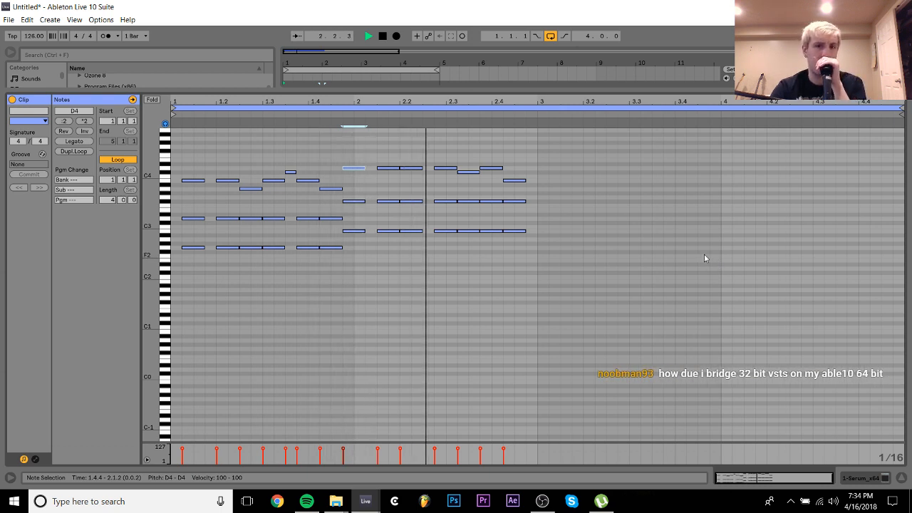
{"action": "key", "text": "space"}
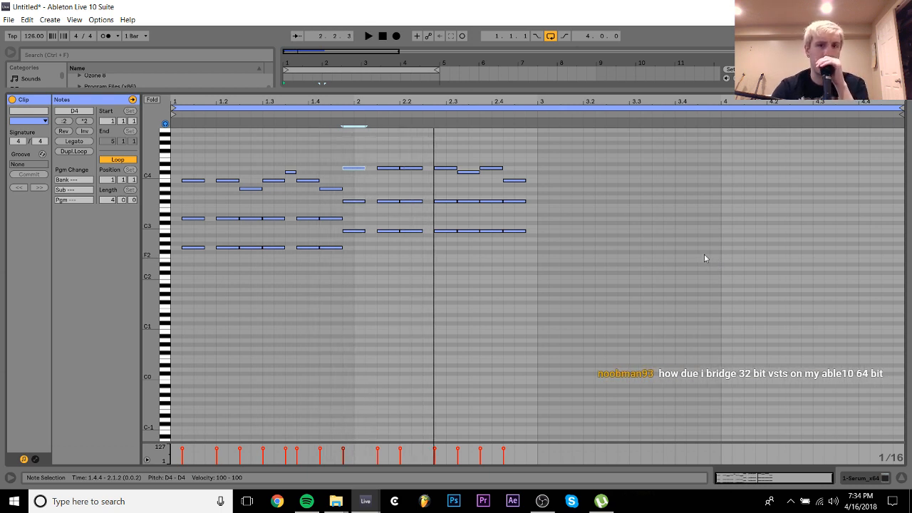
Change the chord at 1.4.4 to E2, B2 and G3 and play it back
{"action": "left_click_drag", "start_coordinate": [358, 185], "coordinate": [362, 283]}
{"action": "left_click", "coordinate": [357, 168]}
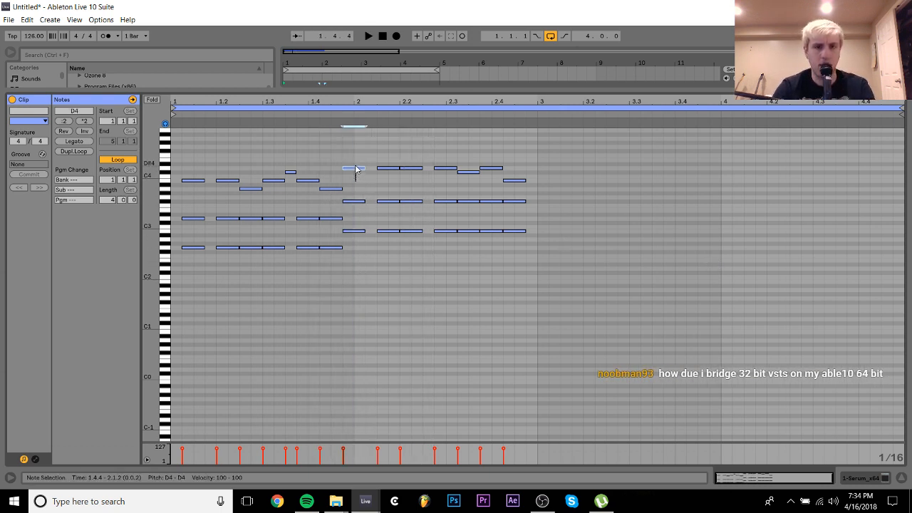
{"action": "left_click_drag", "start_coordinate": [356, 171], "coordinate": [361, 226]}
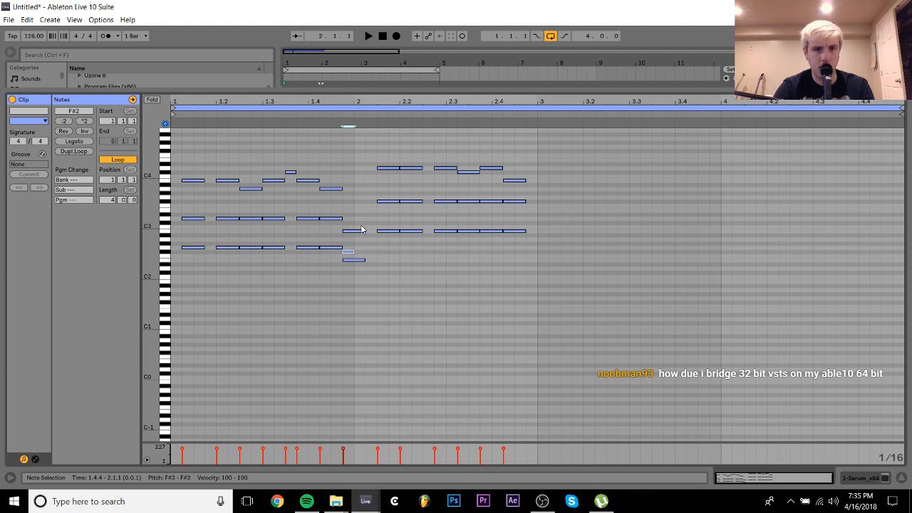
{"action": "key", "text": "Up"}
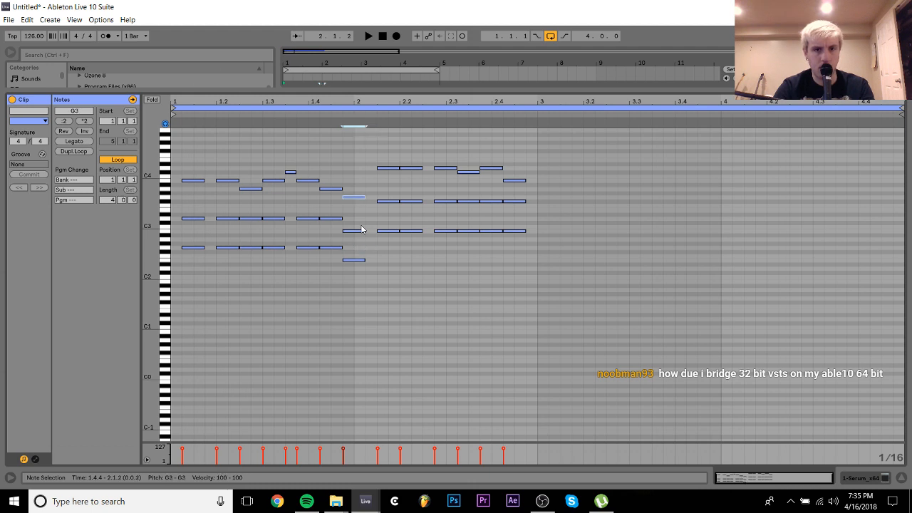
{"action": "key", "text": "space"}
{"action": "left_click", "coordinate": [364, 305]}
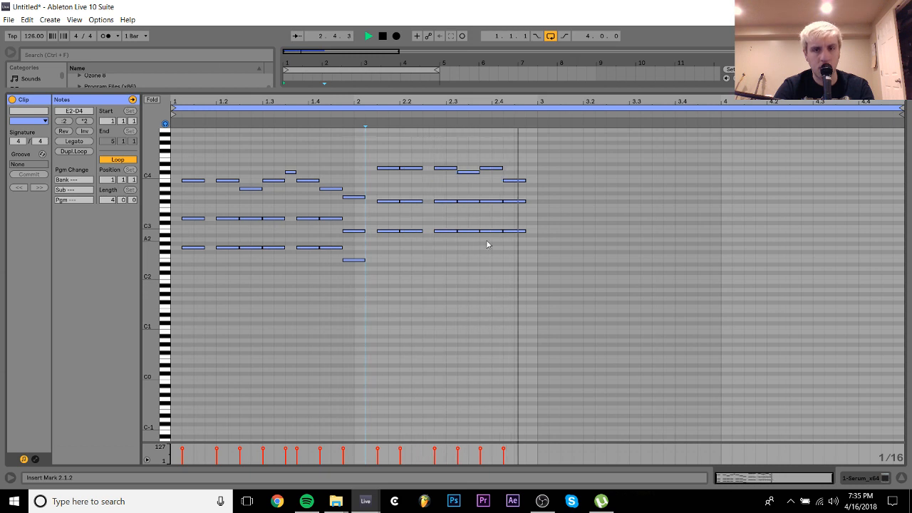
Raise the top note of the final chord at 2.4.2 to F#4 and listen to the clip
{"action": "key", "text": "space"}
{"action": "left_click_drag", "start_coordinate": [512, 181], "coordinate": [512, 154]}
{"action": "key", "text": "space"}
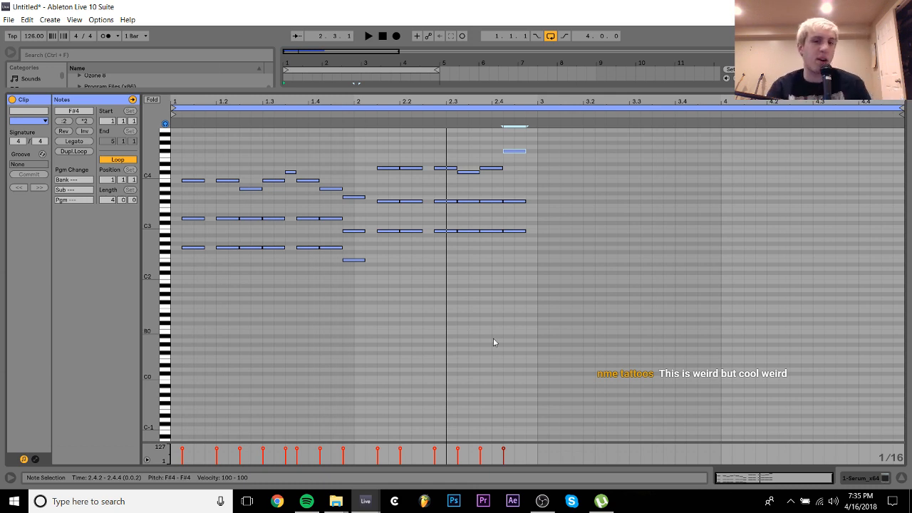
Return to the device view and find the Nexus.64 plug-in in the browser's Program Files (x86) folder
{"action": "left_click", "coordinate": [865, 478]}
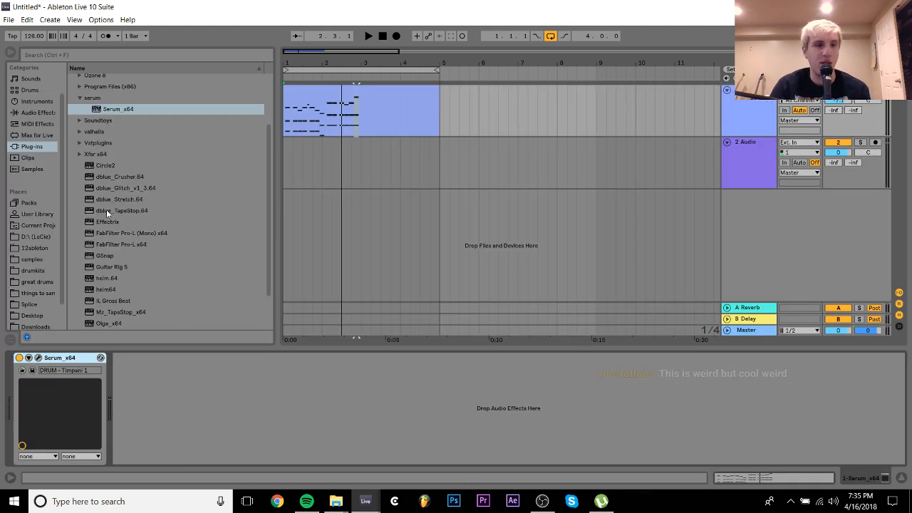
{"action": "scroll", "coordinate": [102, 199], "scroll_direction": "up", "scroll_amount": 3}
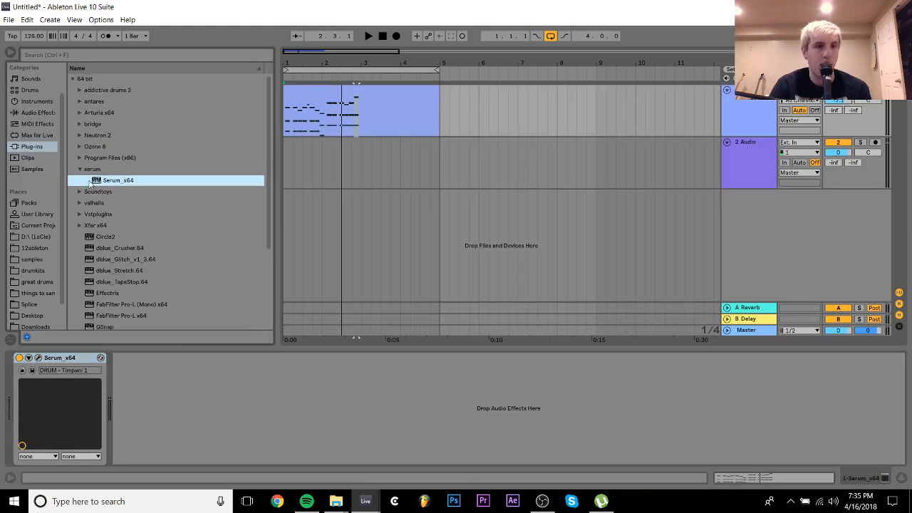
{"action": "left_click", "coordinate": [80, 158]}
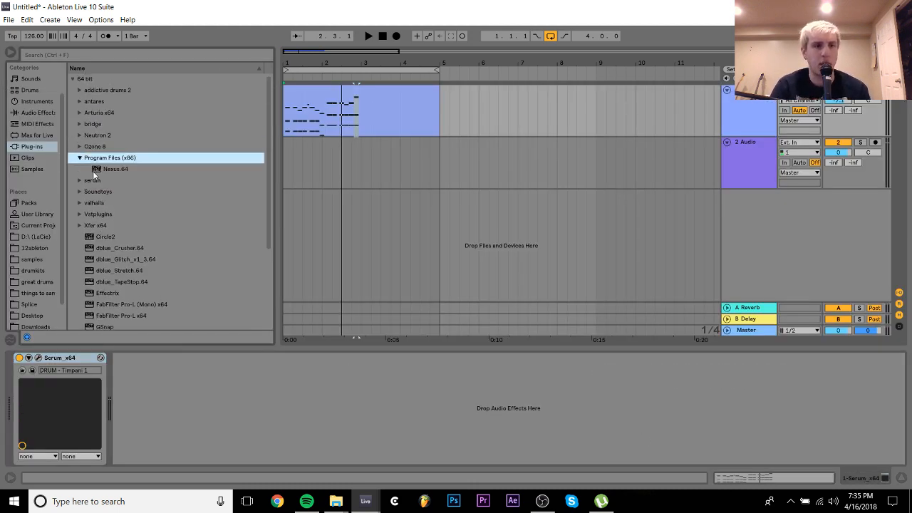
{"action": "left_click", "coordinate": [107, 170]}
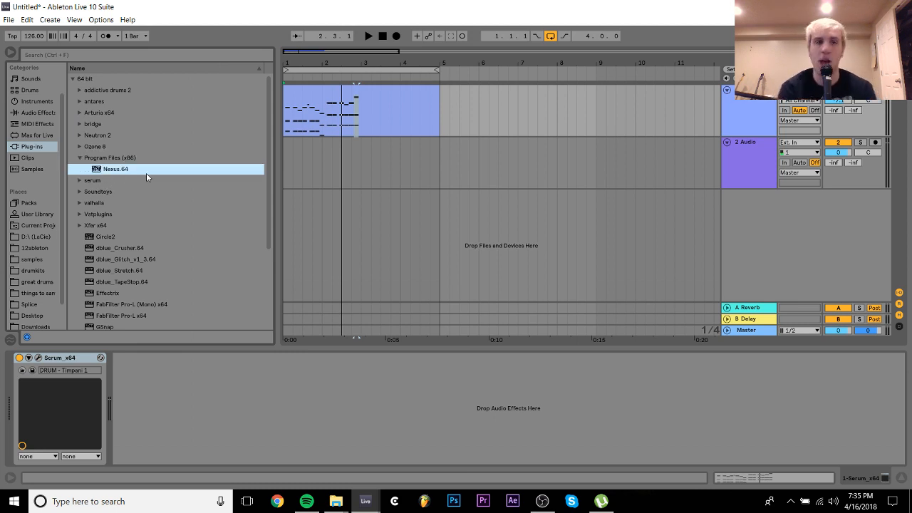
Open the recent set "pretty good poppy house" without saving the untitled set
{"action": "left_click", "coordinate": [10, 19]}
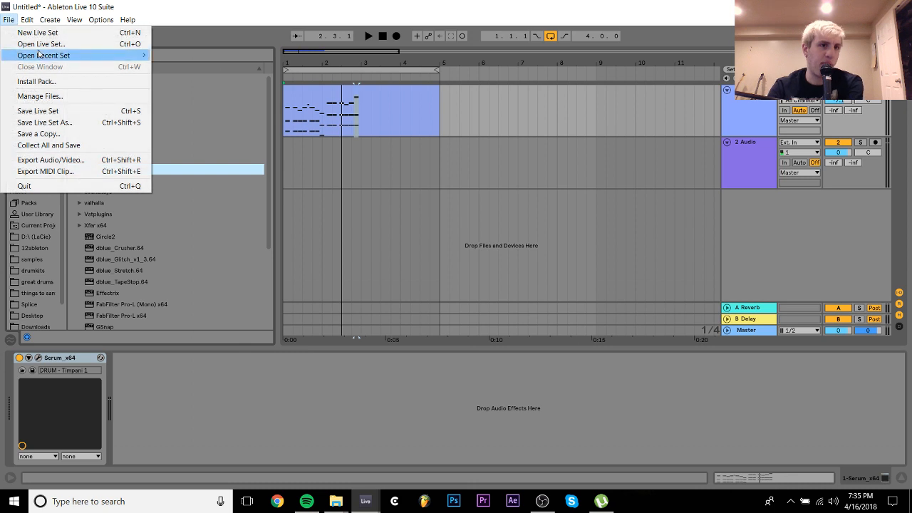
{"action": "mouse_move", "coordinate": [41, 58]}
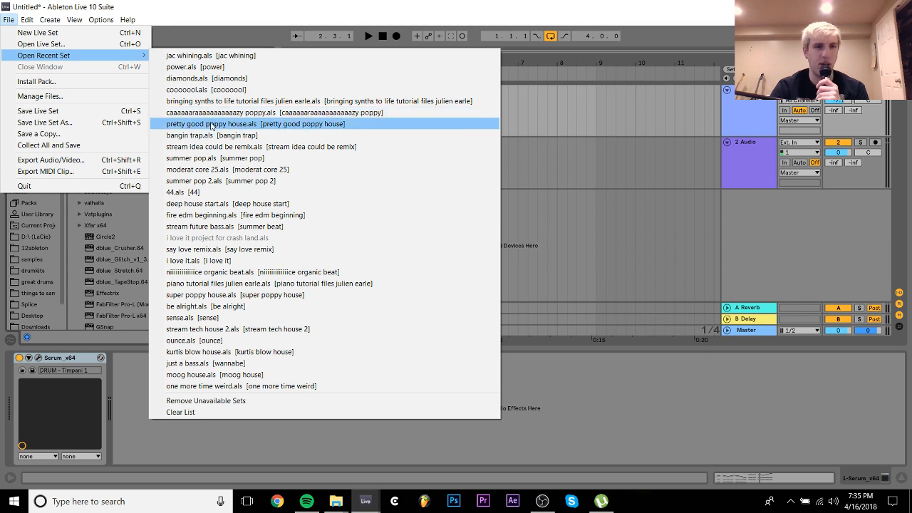
{"action": "left_click", "coordinate": [211, 124]}
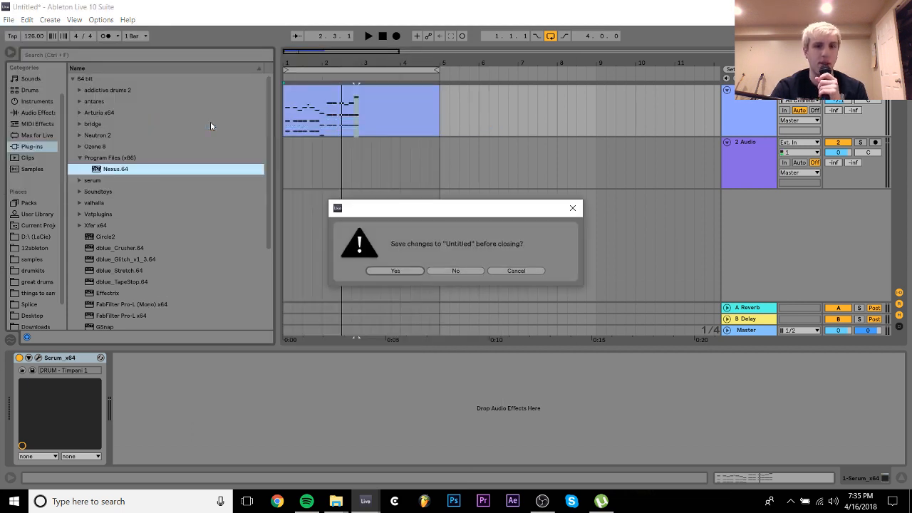
{"action": "key", "text": "n"}
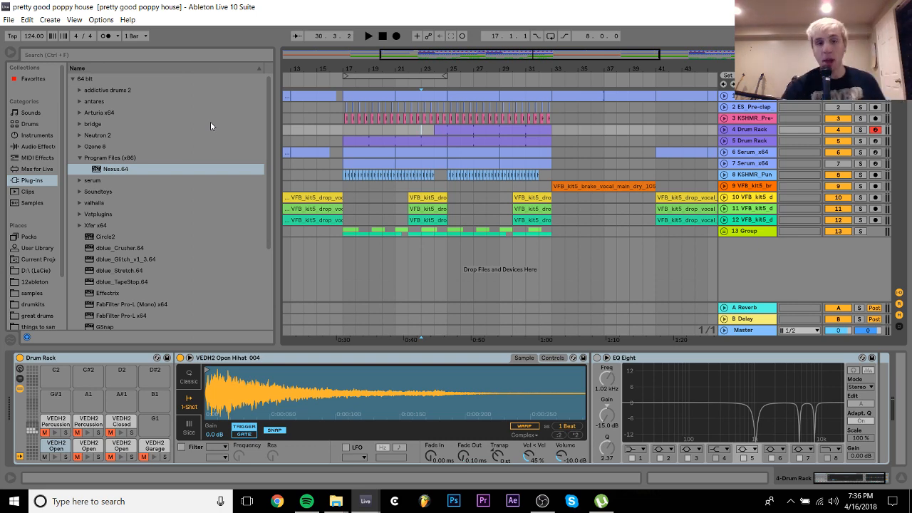
Show the whole arrangement and play it from the start, skipping ahead to bar 9
{"action": "left_click_drag", "start_coordinate": [363, 68], "coordinate": [363, 56]}
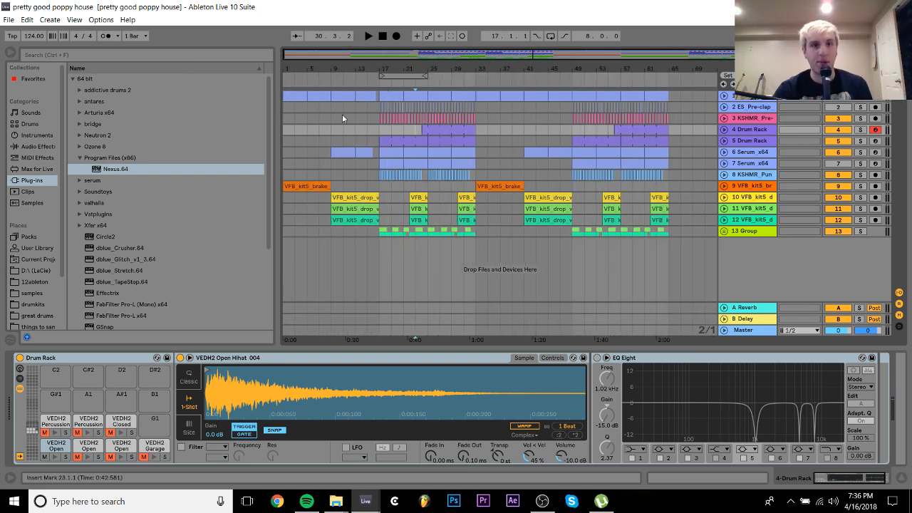
{"action": "left_click", "coordinate": [308, 185]}
{"action": "key", "text": "space"}
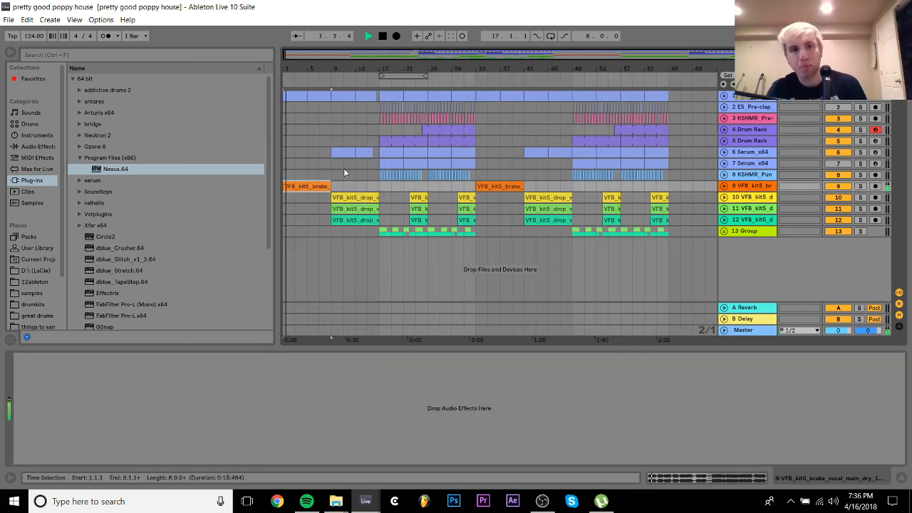
{"action": "left_click", "coordinate": [334, 174]}
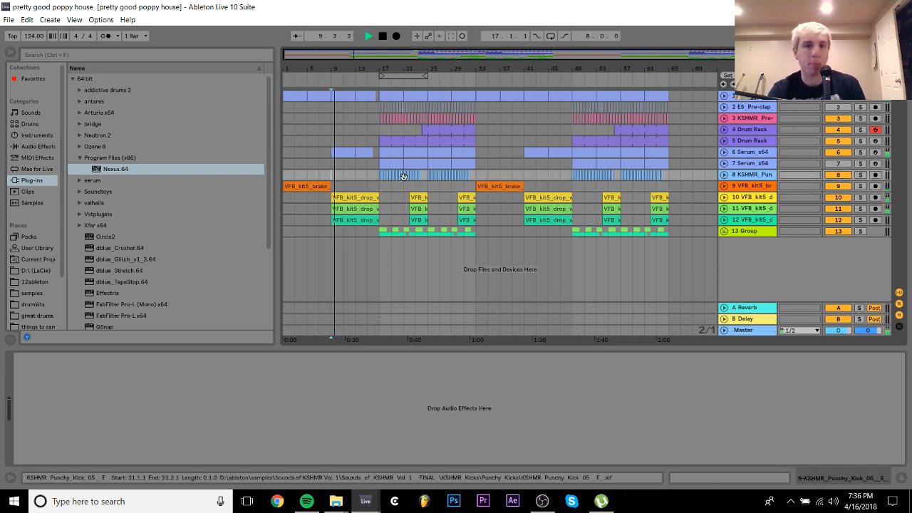
Continue playback from bar 17 and loop the drop from bar 17 to bar 33
{"action": "left_click", "coordinate": [378, 187]}
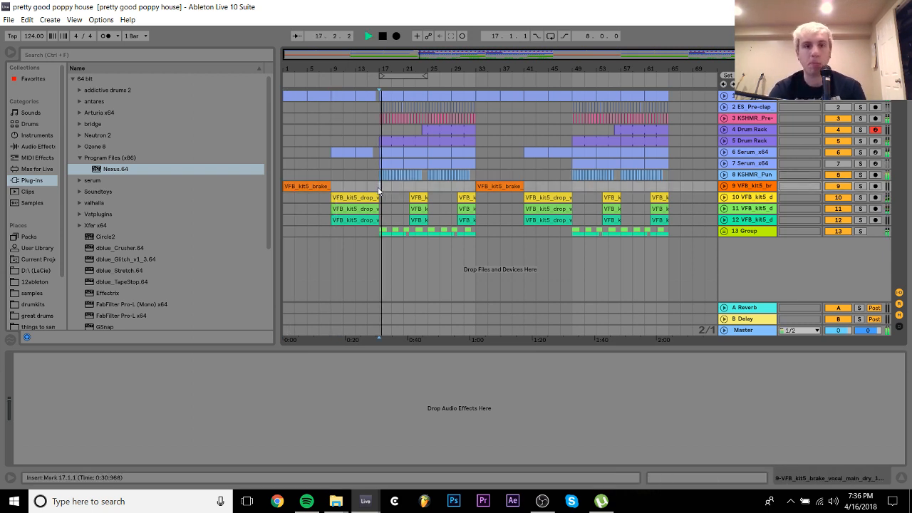
{"action": "left_click_drag", "start_coordinate": [386, 186], "coordinate": [477, 188]}
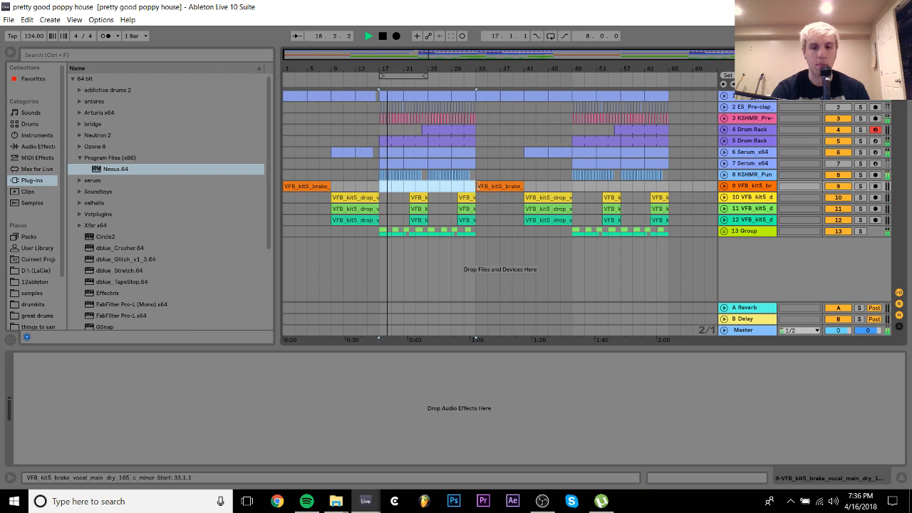
{"action": "key", "text": "ctrl+l"}
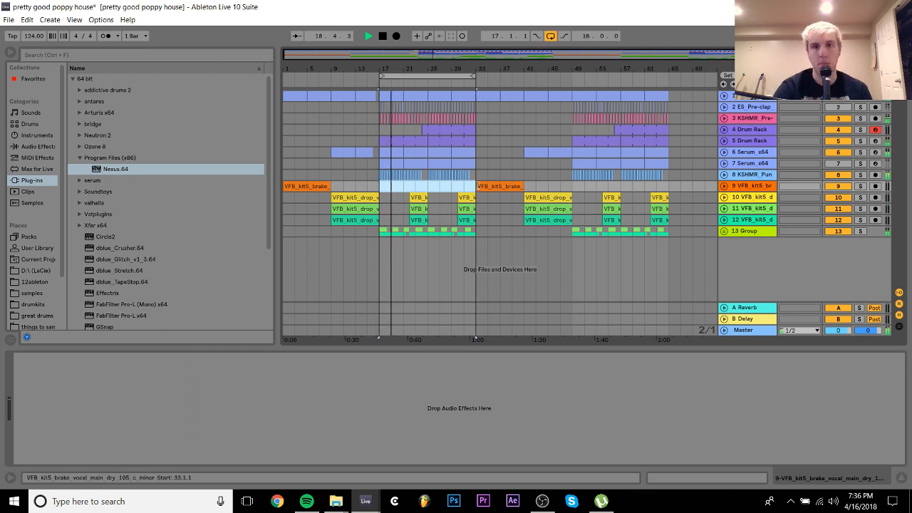
Show the TruePianos track's device chain and play its part soloed from bar 17
{"action": "left_click", "coordinate": [750, 96]}
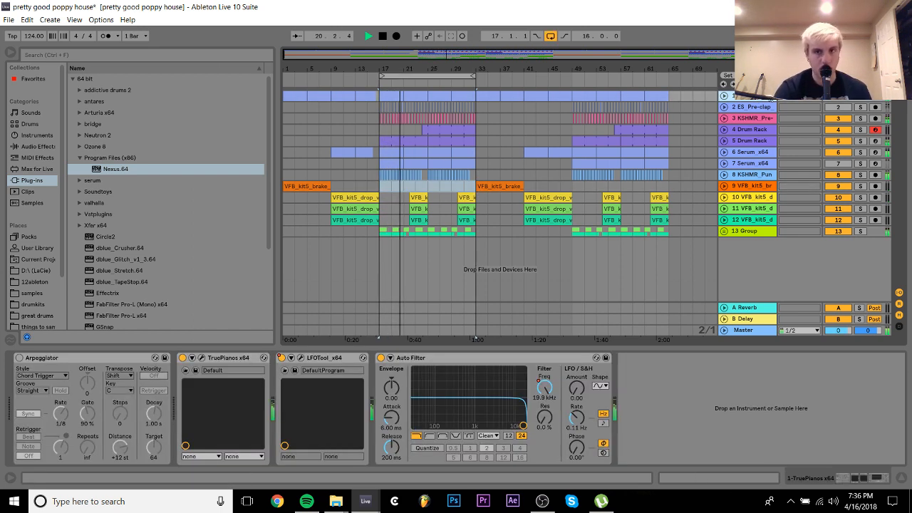
{"action": "left_click_drag", "start_coordinate": [407, 64], "coordinate": [407, 70]}
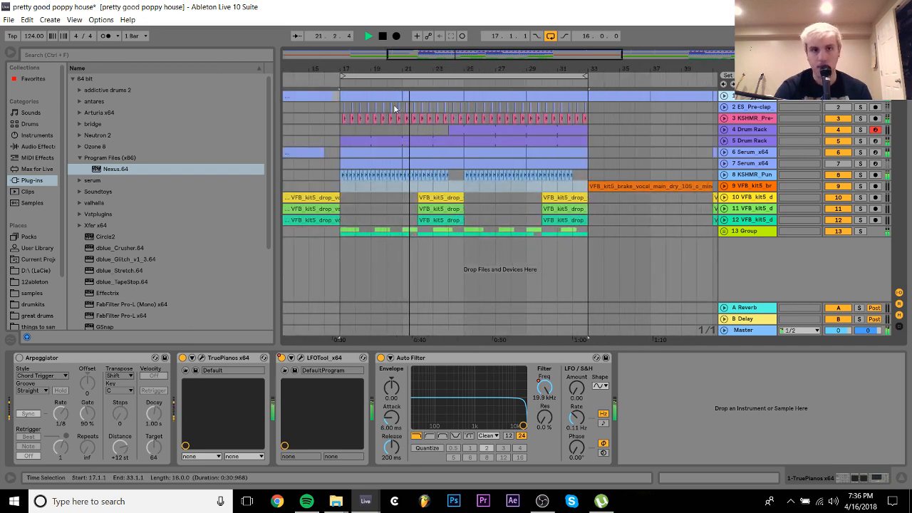
{"action": "left_click", "coordinate": [393, 94]}
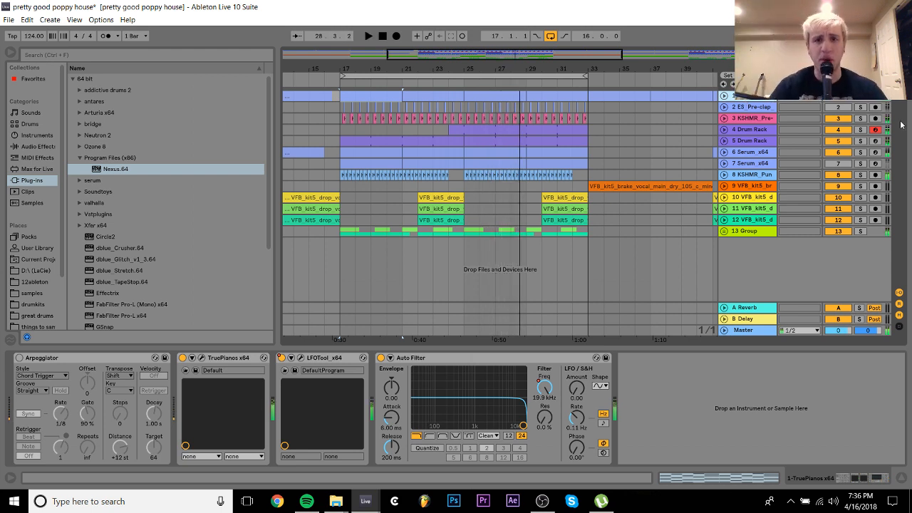
{"action": "left_click", "coordinate": [385, 95]}
{"action": "key", "text": "space"}
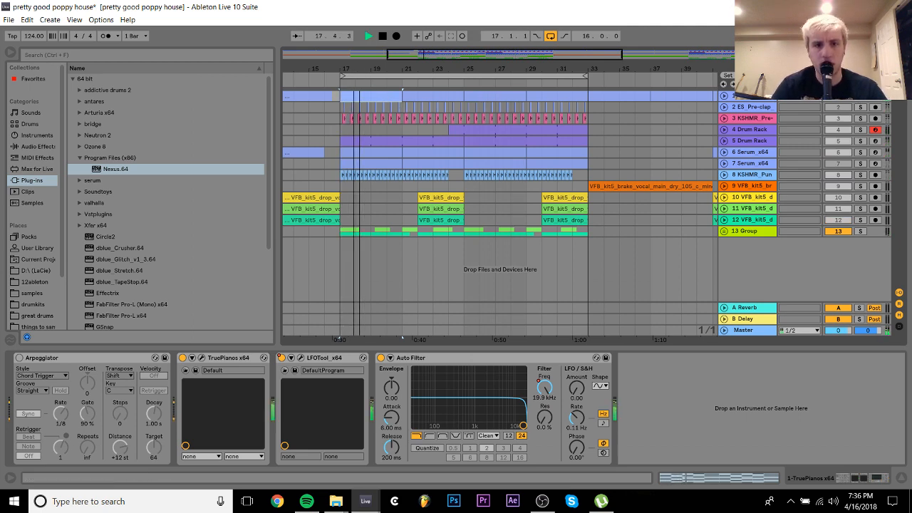
Compare the piano with LFOTool_x64 switched off and on again during playback
{"action": "left_click_drag", "start_coordinate": [359, 70], "coordinate": [405, 69]}
{"action": "left_click", "coordinate": [282, 358]}
{"action": "left_click", "coordinate": [282, 359]}
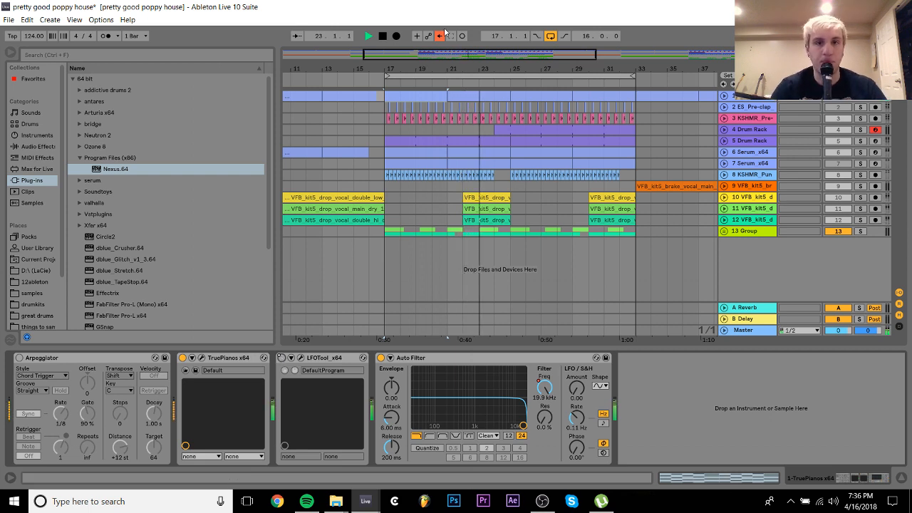
Audition the ES_Pre-clap track and the 13 Group track soloed, and restore the full mix
{"action": "left_click", "coordinate": [861, 107]}
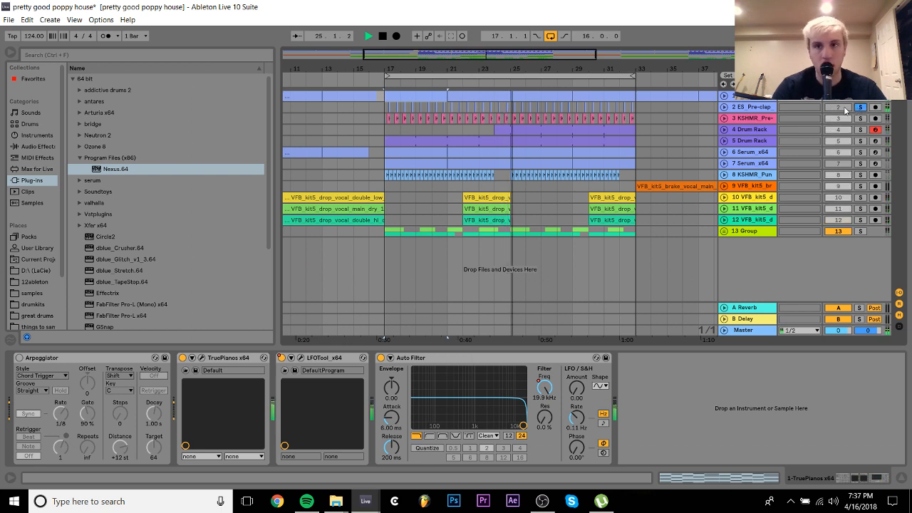
{"action": "left_click", "coordinate": [860, 107]}
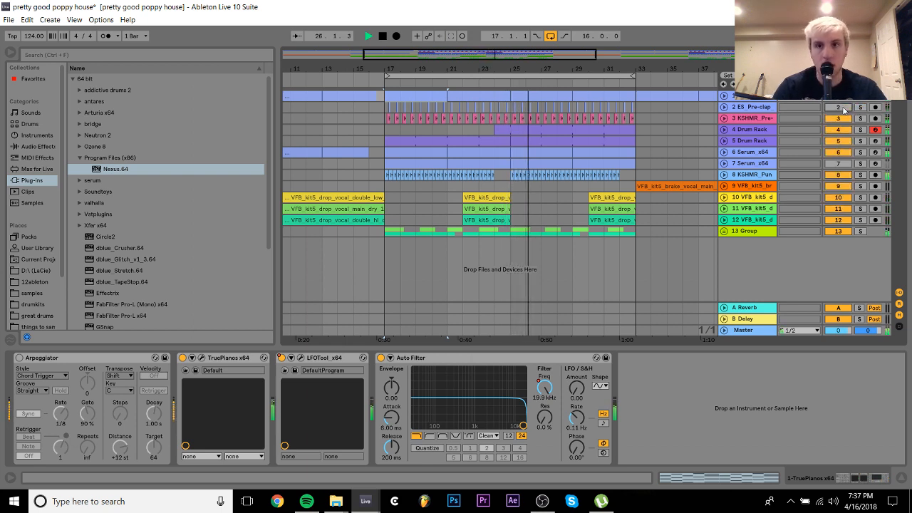
{"action": "left_click", "coordinate": [753, 116]}
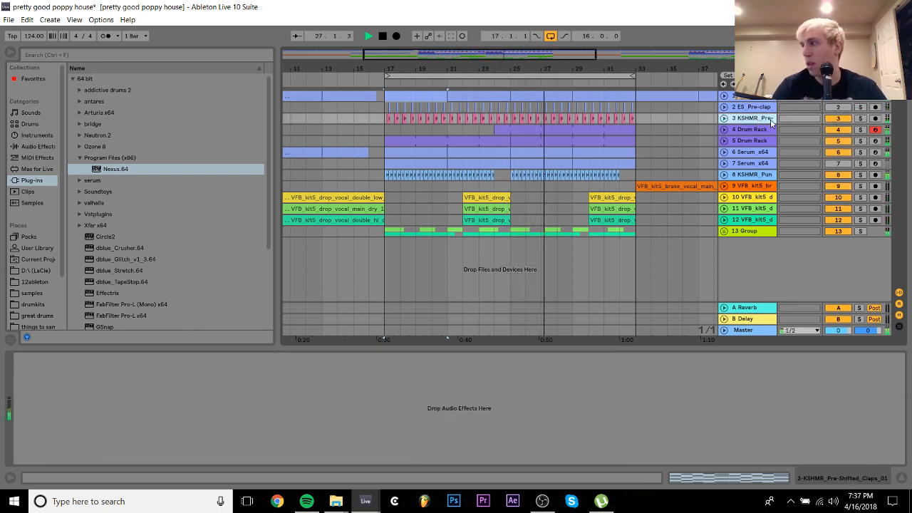
{"action": "left_click_drag", "start_coordinate": [455, 58], "coordinate": [456, 29]}
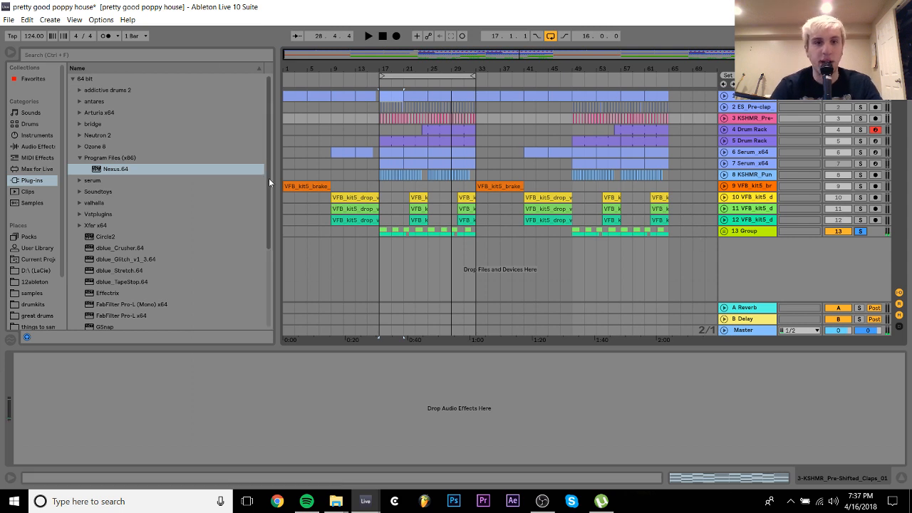
{"action": "left_click", "coordinate": [863, 232]}
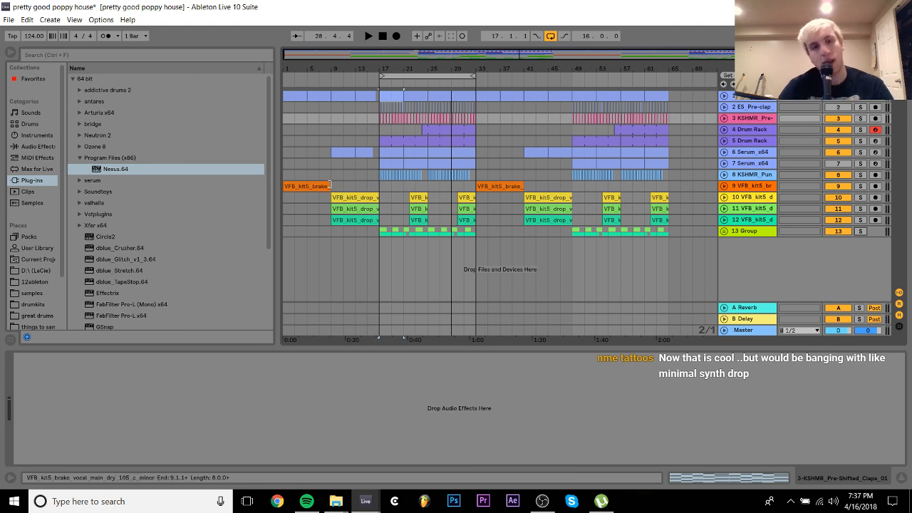
Play the full arrangement from bar 9 and continue from the drop at bar 17
{"action": "left_click", "coordinate": [332, 178]}
{"action": "key", "text": "space"}
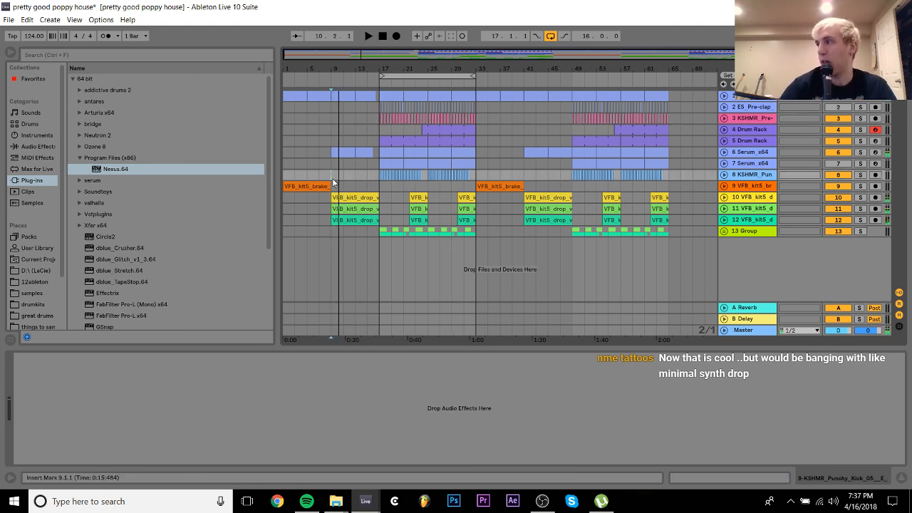
{"action": "key", "text": "space"}
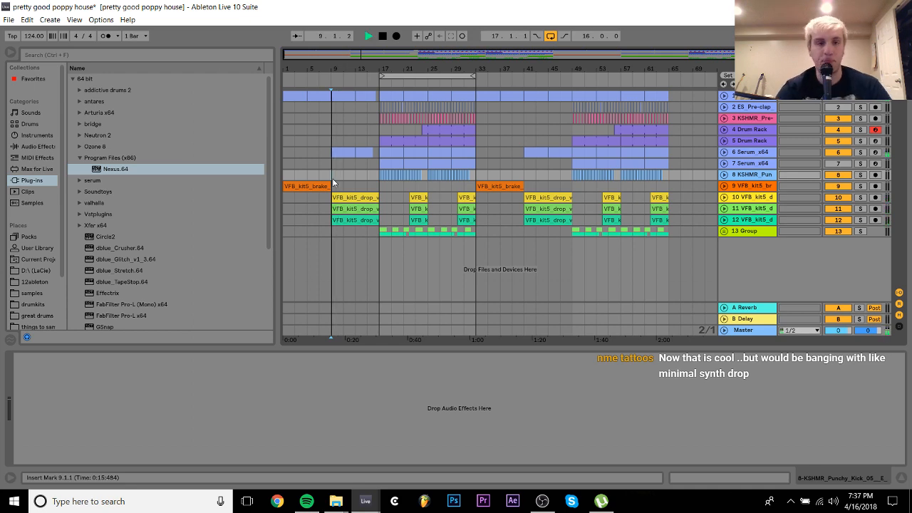
{"action": "left_click_drag", "start_coordinate": [385, 62], "coordinate": [489, 129]}
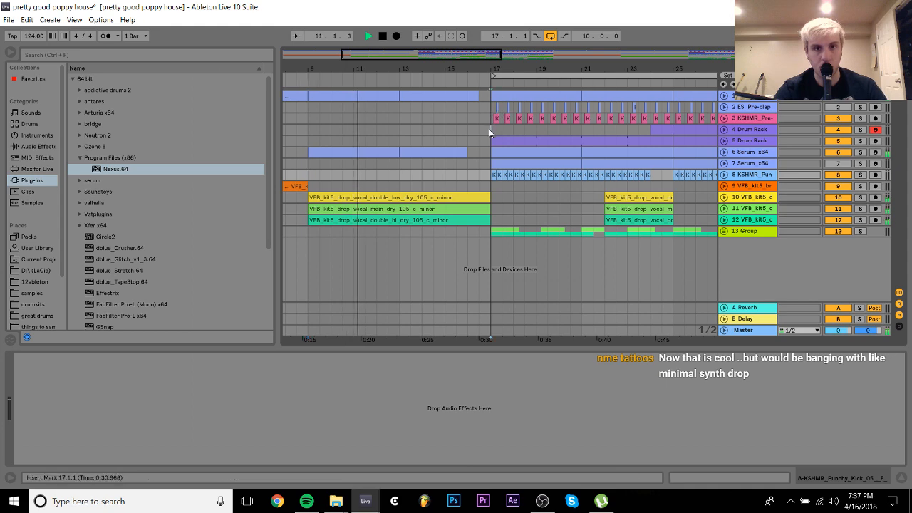
{"action": "left_click", "coordinate": [489, 129]}
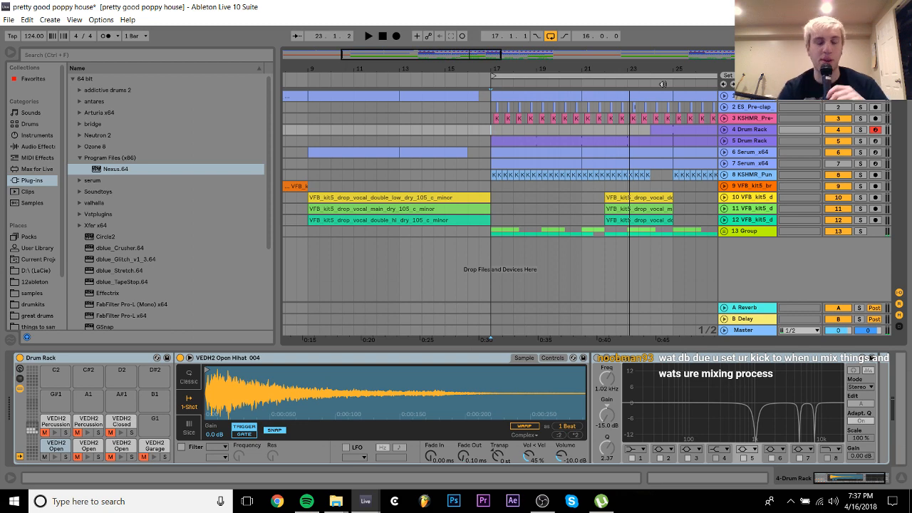
Solo the KSHMR_Punchy kick track in the Session View mixer and play it to check its level
{"action": "key", "text": "Tab"}
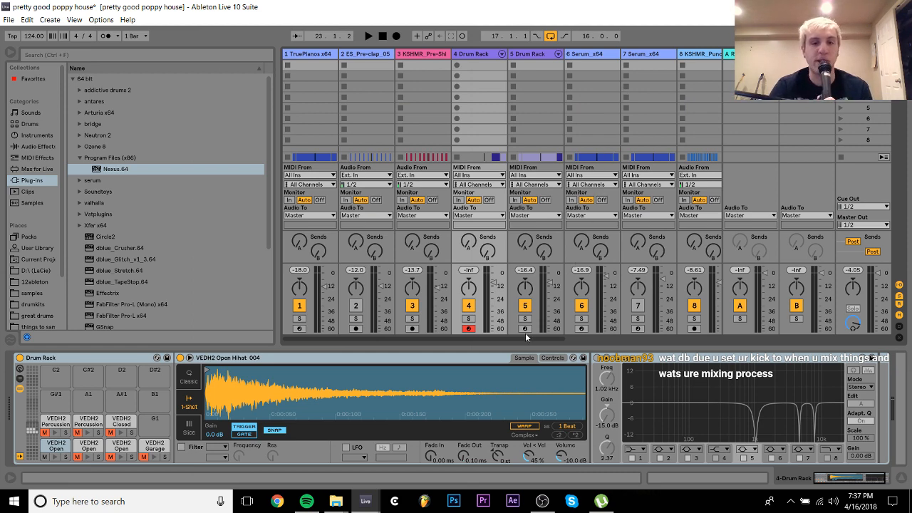
{"action": "left_click_drag", "start_coordinate": [526, 337], "coordinate": [599, 343]}
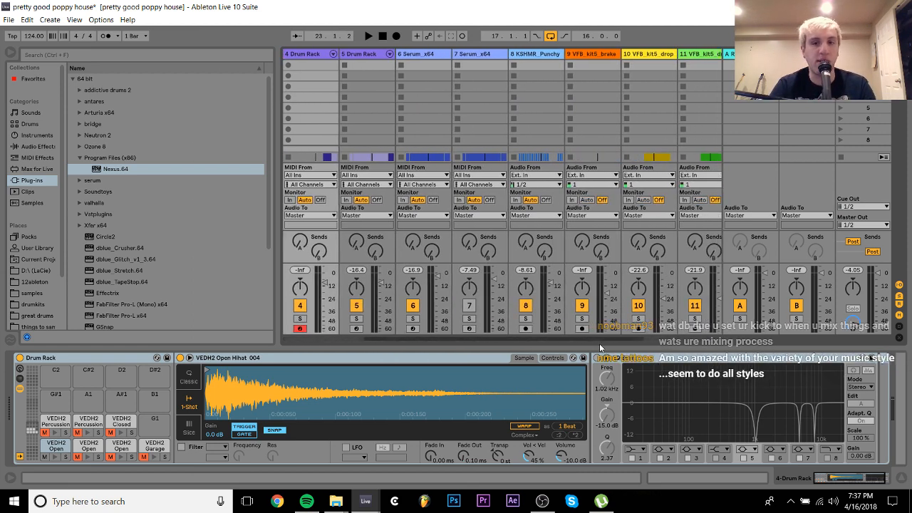
{"action": "left_click", "coordinate": [526, 319]}
{"action": "key", "text": "space"}
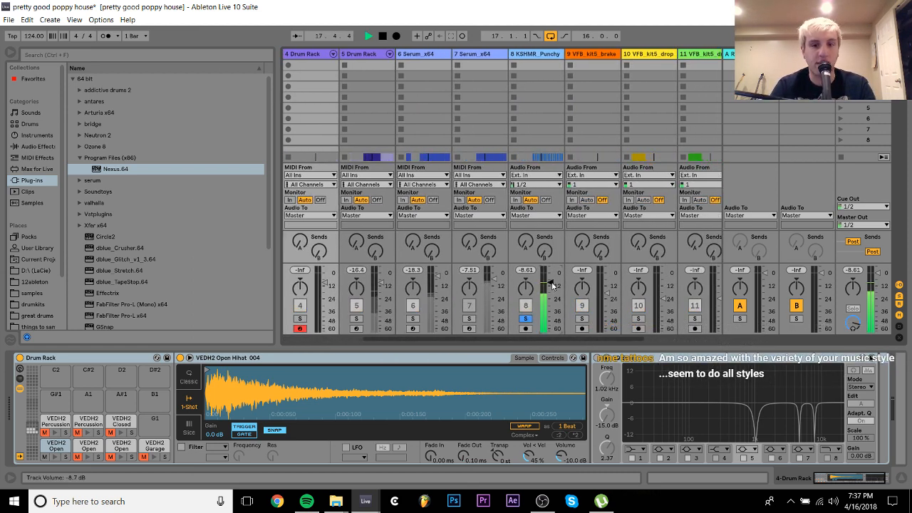
Return to the Arrangement View, play the Serum_x64 track 7 soloed with the kick, and delete that Serum track
{"action": "key", "text": "Tab"}
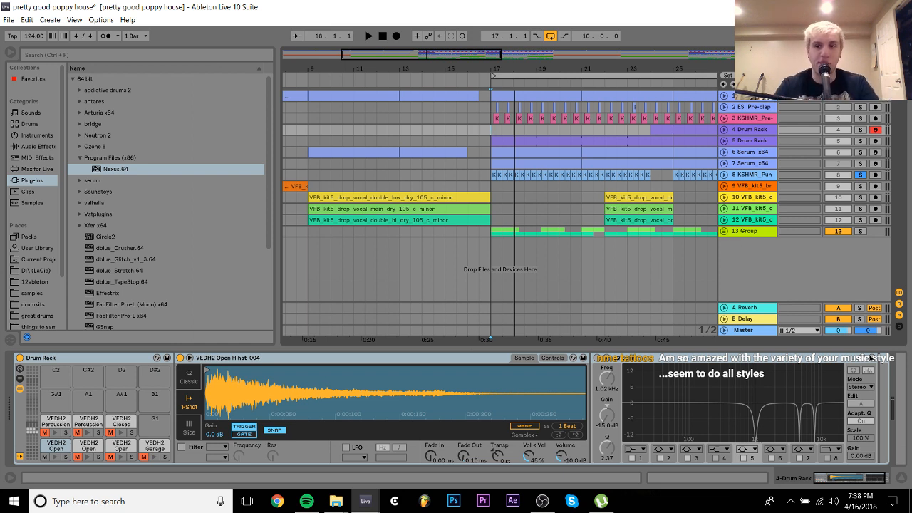
{"action": "key", "text": "space"}
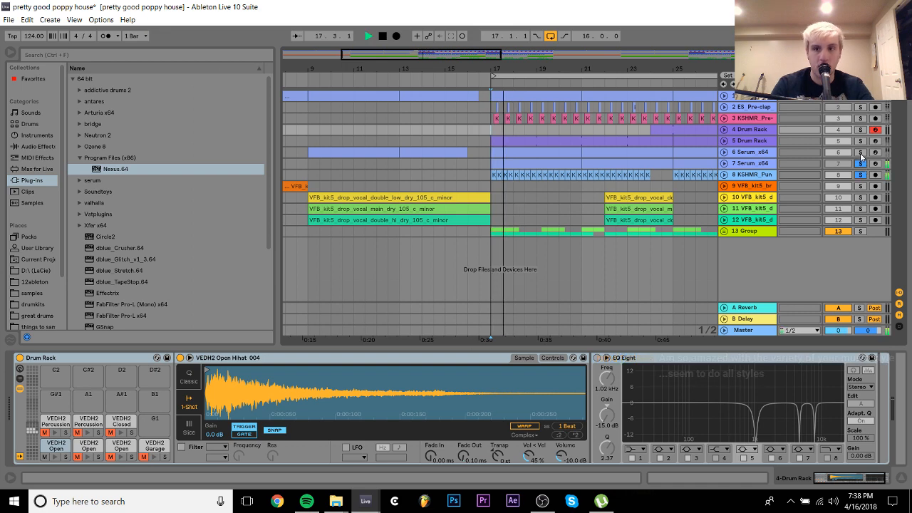
{"action": "left_click", "coordinate": [759, 164]}
{"action": "key", "text": "Delete"}
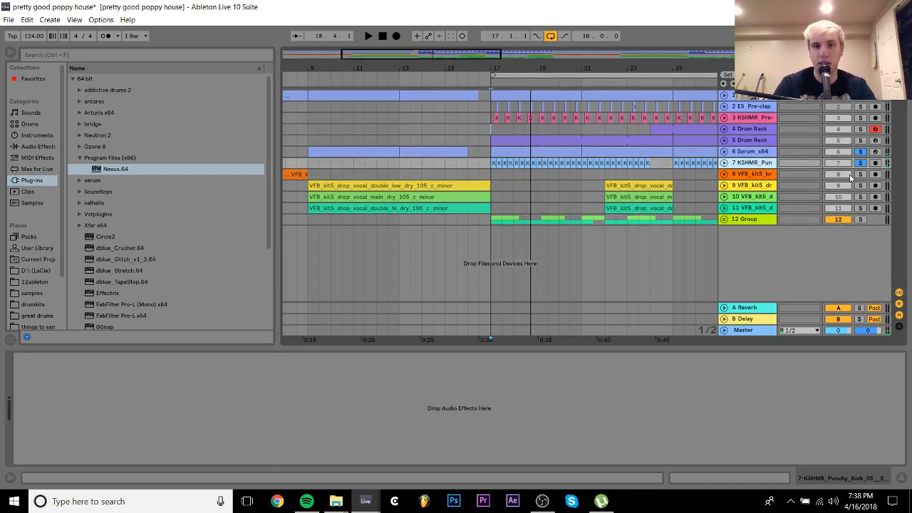
Bring the KSHMR_Pre- track 3 and both Drum Rack tracks into the soloed playback from bar 17
{"action": "left_click", "coordinate": [860, 111]}
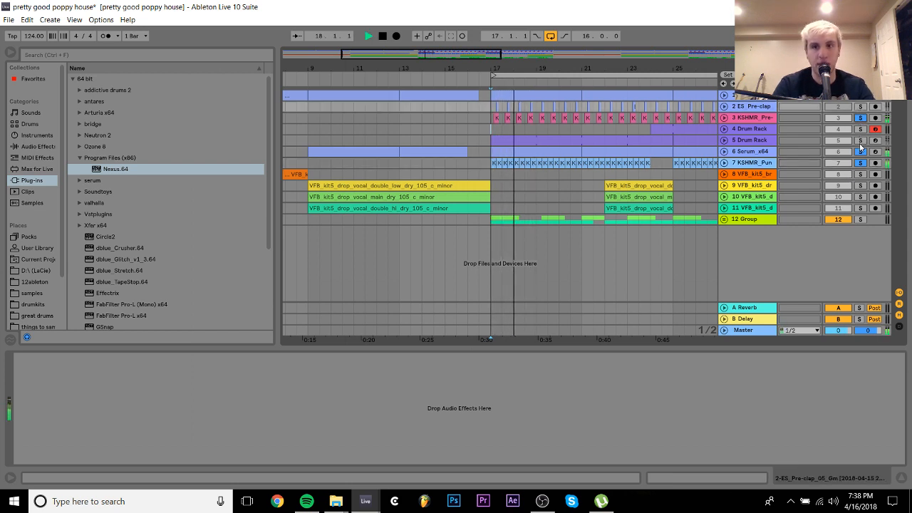
{"action": "left_click", "coordinate": [861, 141]}
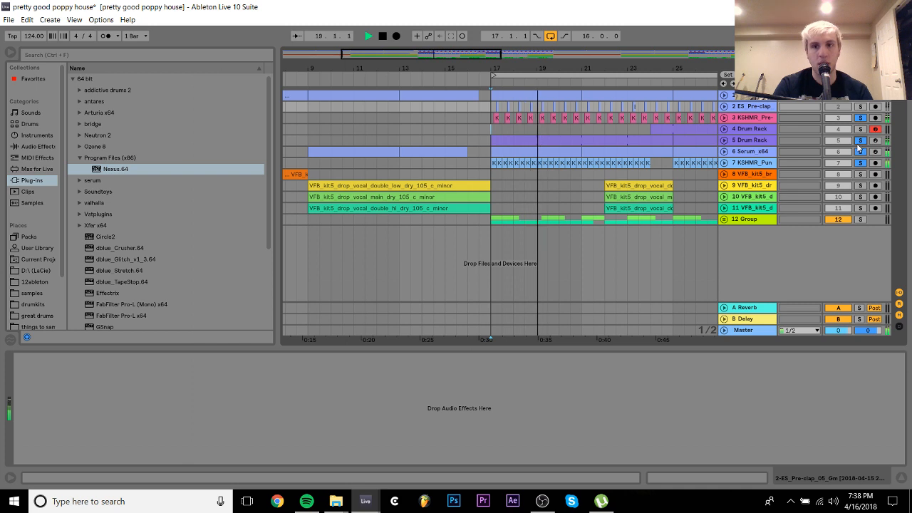
{"action": "left_click", "coordinate": [859, 131]}
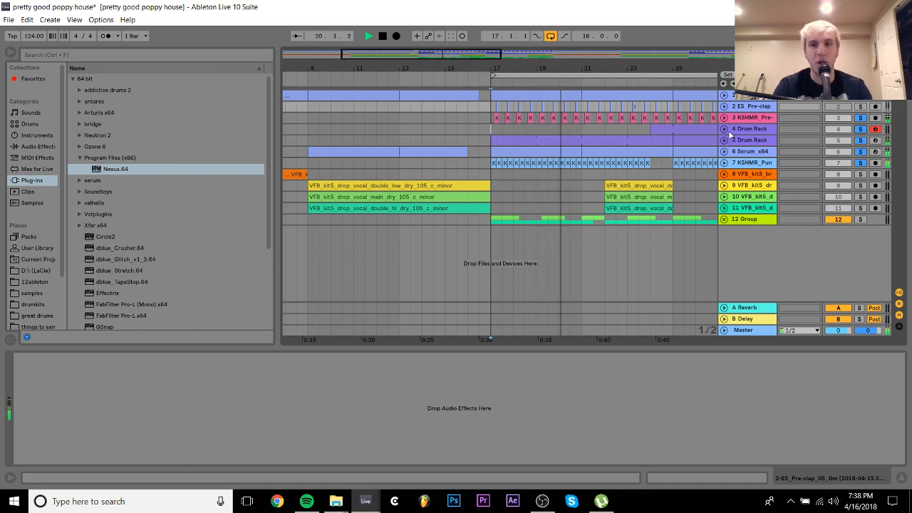
Unfold the 4 Drum Rack track to show its pattern and play the soloed parts from bar 25
{"action": "left_click", "coordinate": [730, 132]}
{"action": "left_click", "coordinate": [724, 130]}
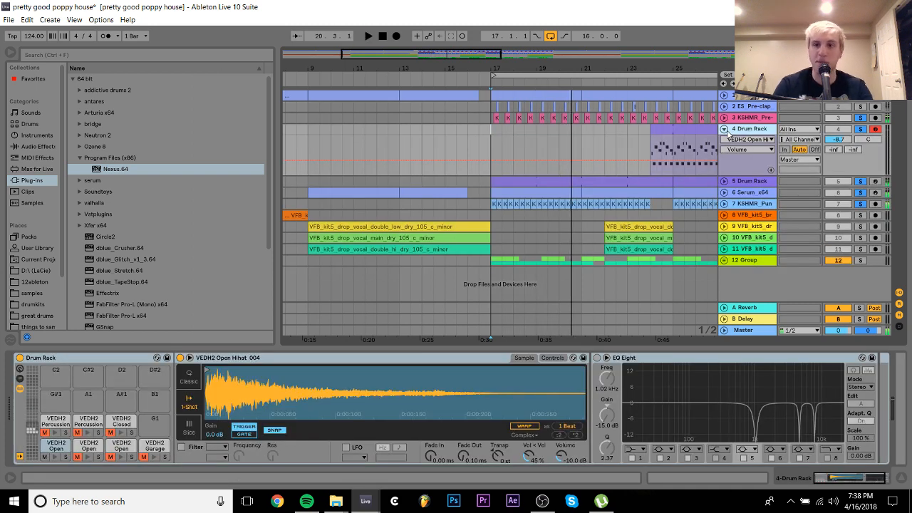
{"action": "left_click", "coordinate": [676, 145]}
{"action": "key", "text": "space"}
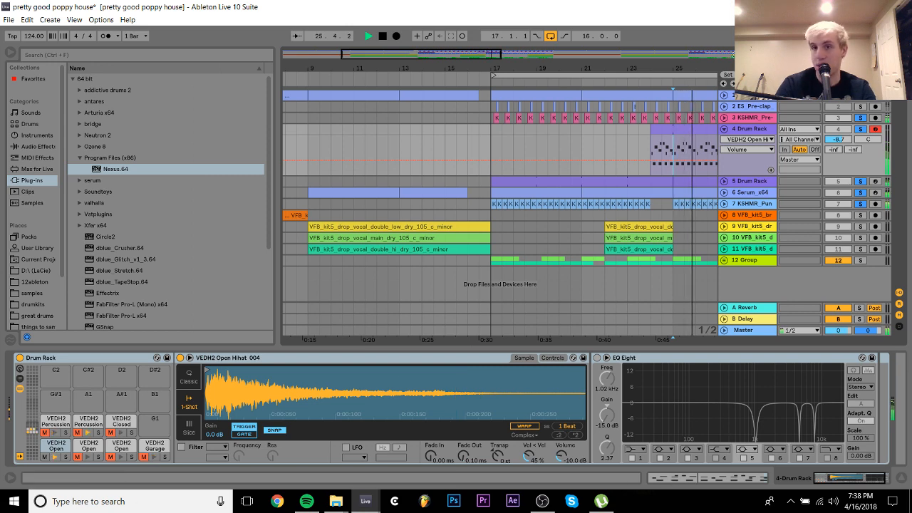
Select bars 25 to 33 on the 4 Drum Rack track and loop that range
{"action": "left_click_drag", "start_coordinate": [702, 151], "coordinate": [486, 127]}
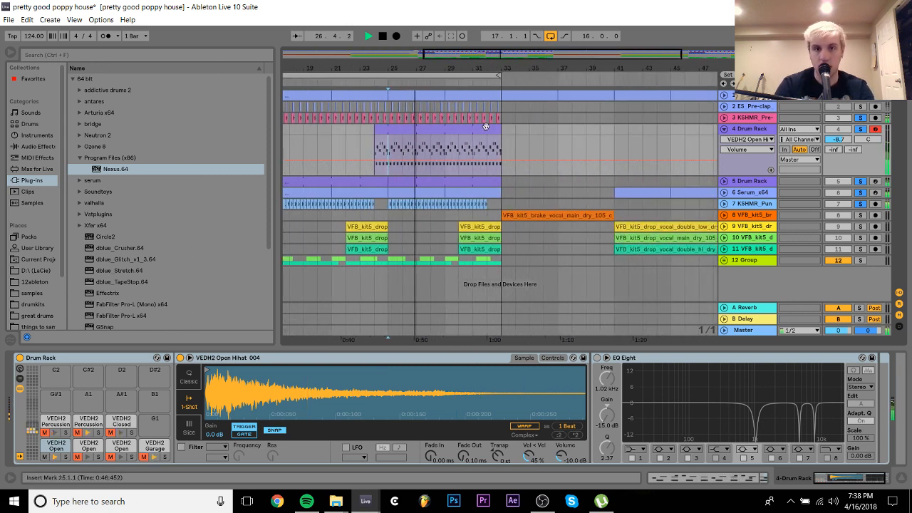
{"action": "left_click", "coordinate": [502, 152], "text": "shift"}
{"action": "key", "text": "ctrl+l"}
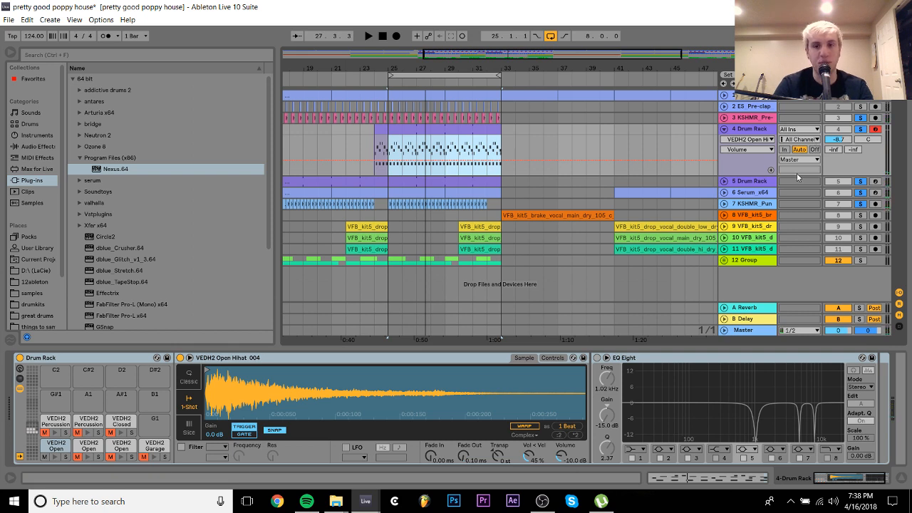
Play the looped section, audition the piano track and the 12 Group with the soloed parts, and restore the full mix
{"action": "left_click", "coordinate": [860, 105]}
{"action": "key", "text": "space"}
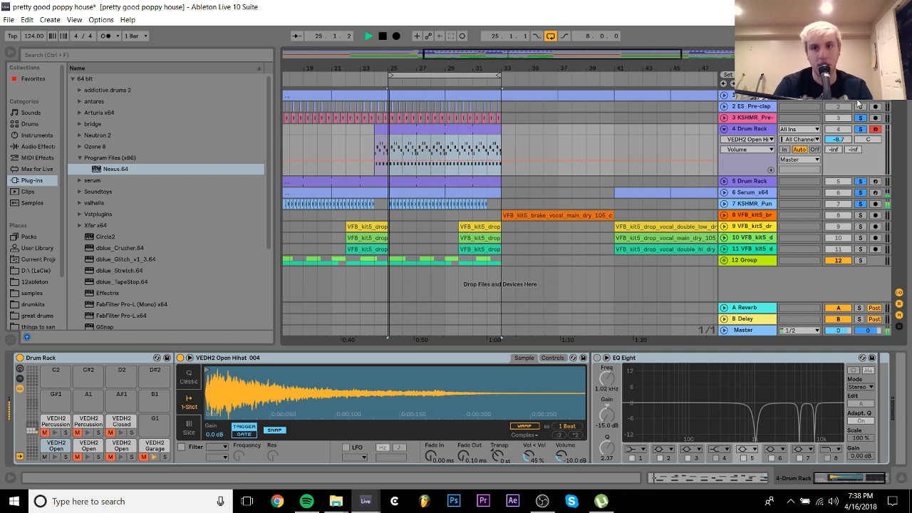
{"action": "left_click", "coordinate": [860, 95]}
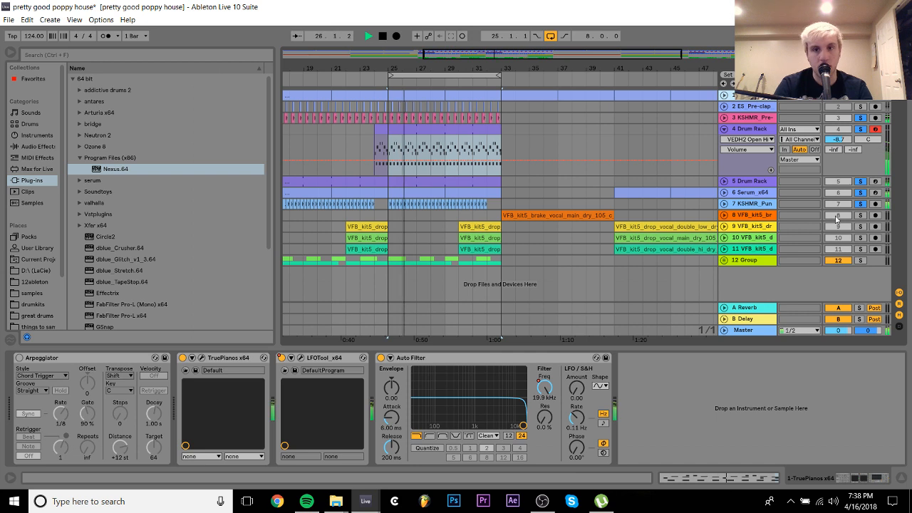
{"action": "left_click", "coordinate": [860, 261]}
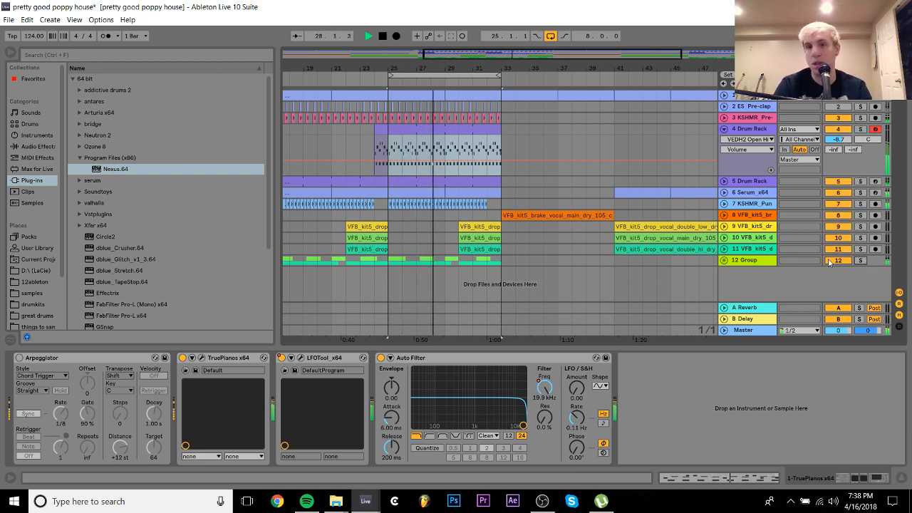
Show the 12 Group's effect chain, switch off the arrangement loop, and stop playback
{"action": "left_click", "coordinate": [755, 260]}
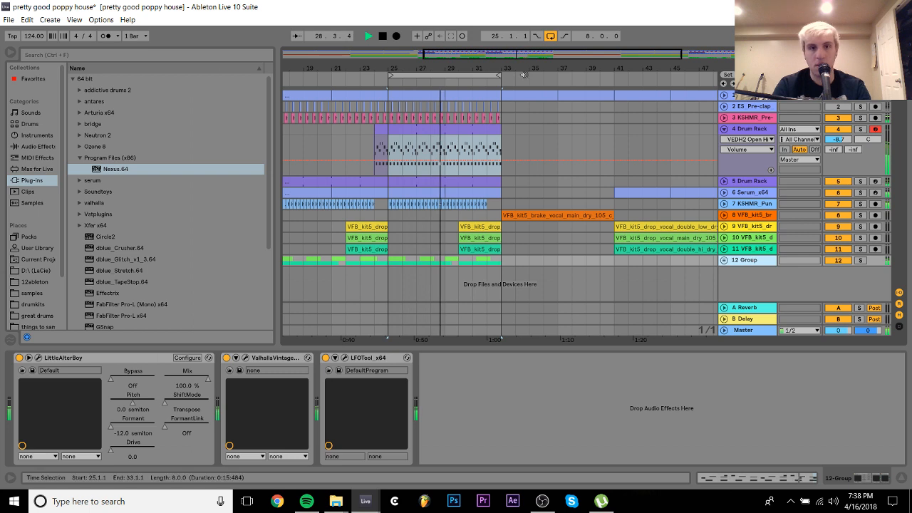
{"action": "left_click", "coordinate": [551, 35]}
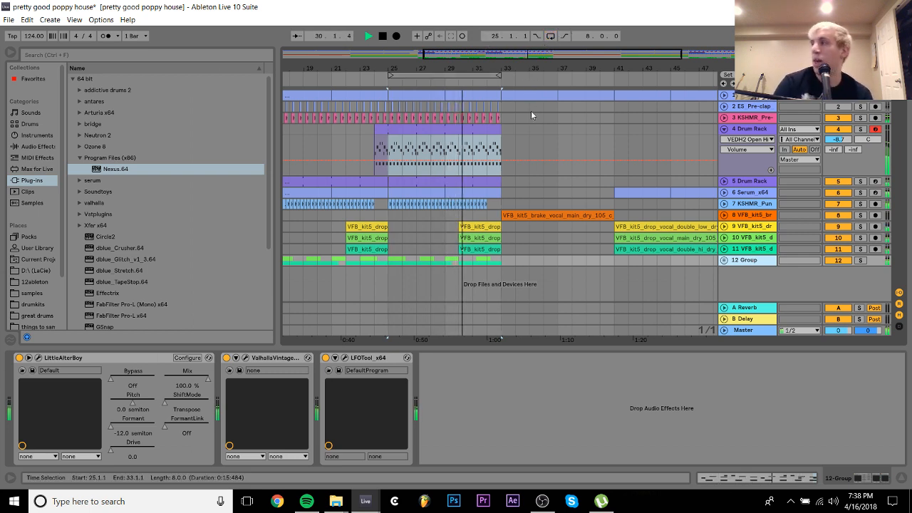
{"action": "key", "text": "space"}
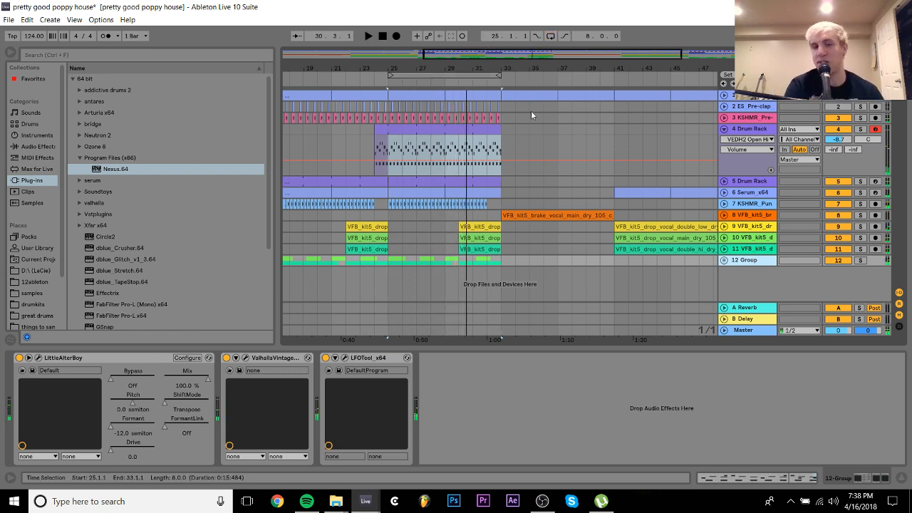
Play the full mix from bar 29 into the break, and restart playback from the drop at bar 17
{"action": "left_click", "coordinate": [448, 149]}
{"action": "key", "text": "space"}
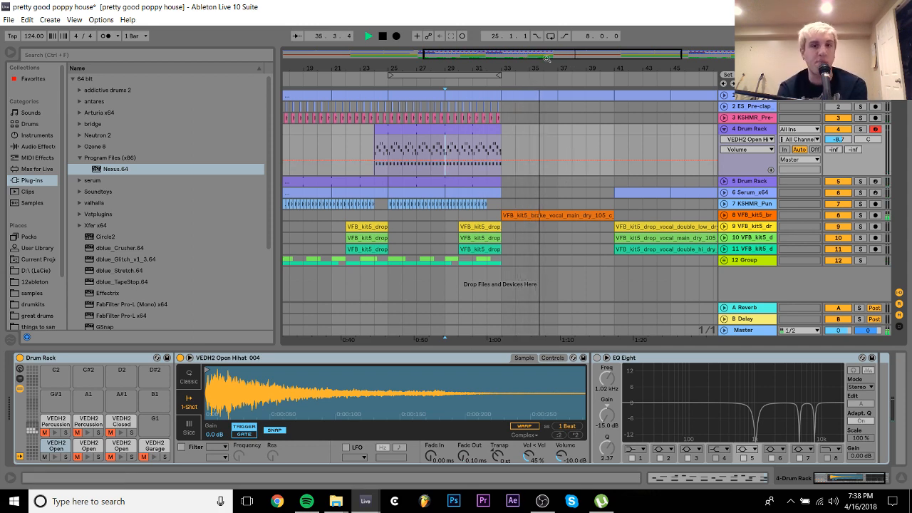
{"action": "left_click_drag", "start_coordinate": [546, 58], "coordinate": [519, 51]}
{"action": "key", "text": "space"}
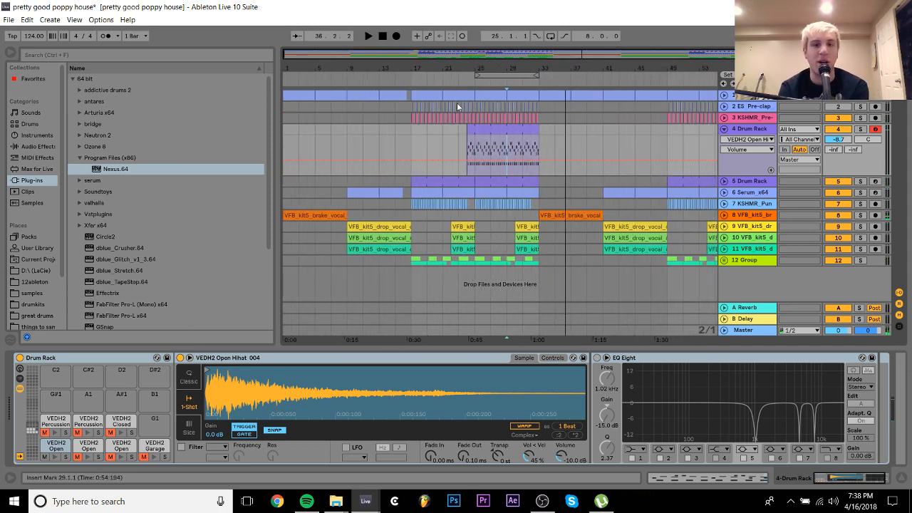
{"action": "left_click", "coordinate": [414, 212]}
{"action": "key", "text": "space"}
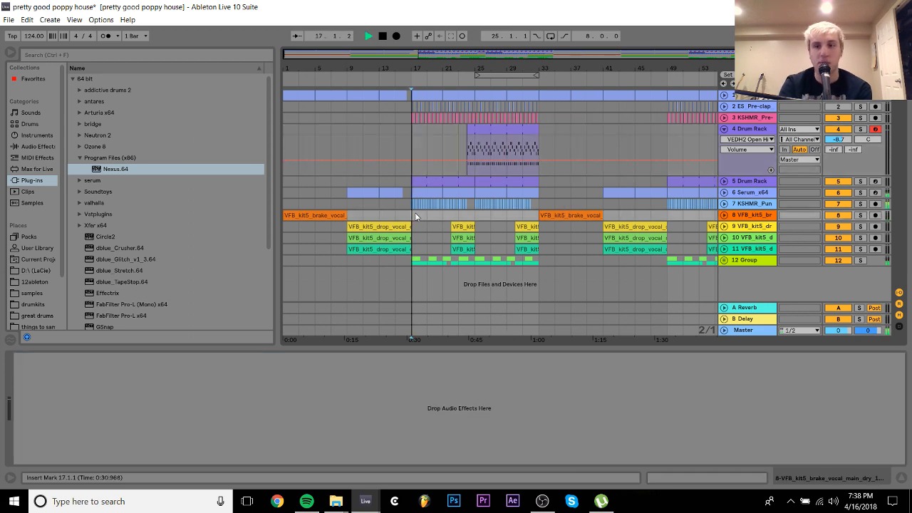
Audition the drop with the 12 Group soloed and with vocal tracks 9 to 11 muted, restoring all tracks
{"action": "left_click", "coordinate": [860, 260]}
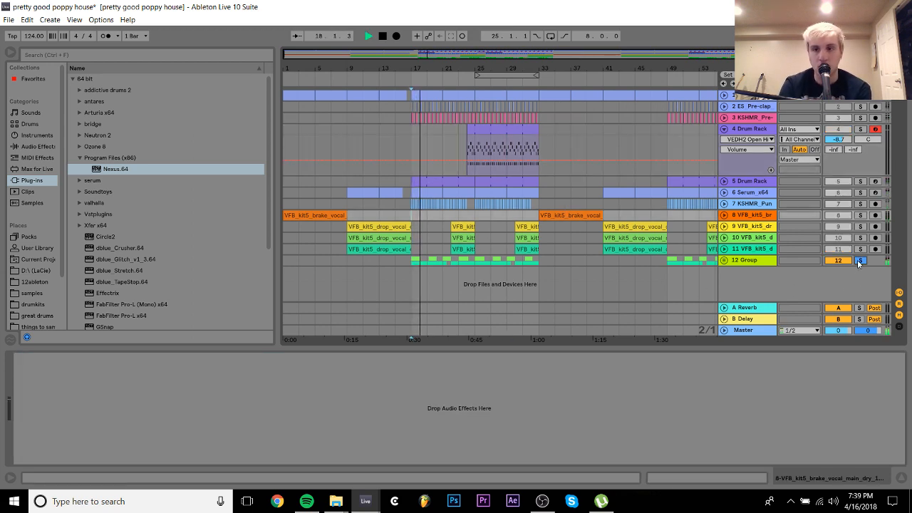
{"action": "left_click", "coordinate": [859, 261]}
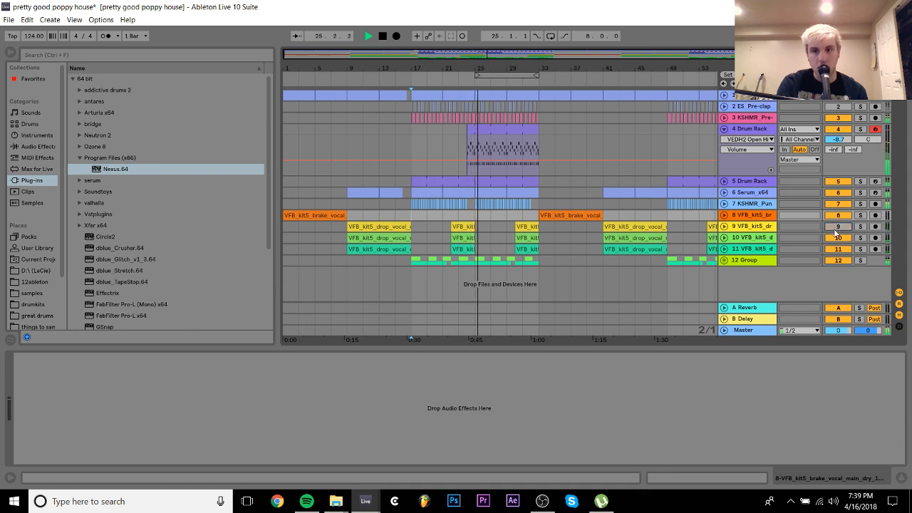
{"action": "left_click", "coordinate": [442, 242]}
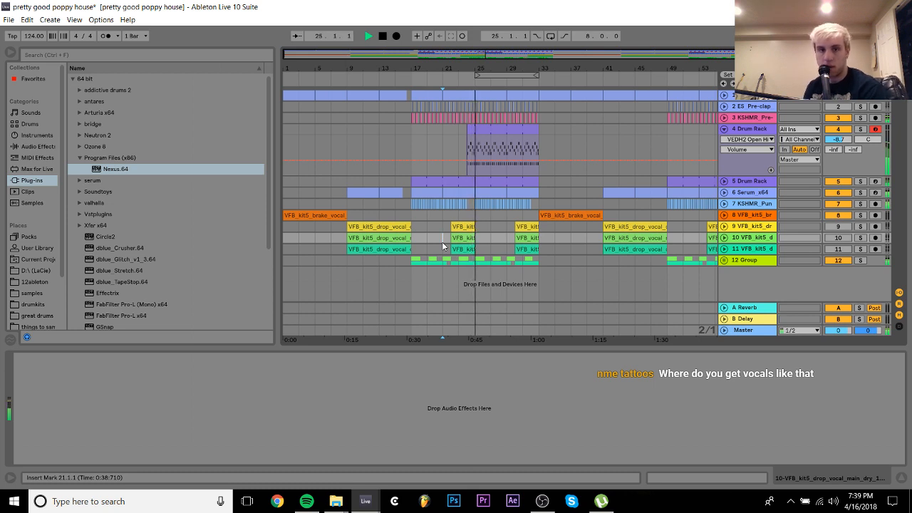
{"action": "left_click", "coordinate": [848, 227]}
{"action": "left_click", "coordinate": [847, 238]}
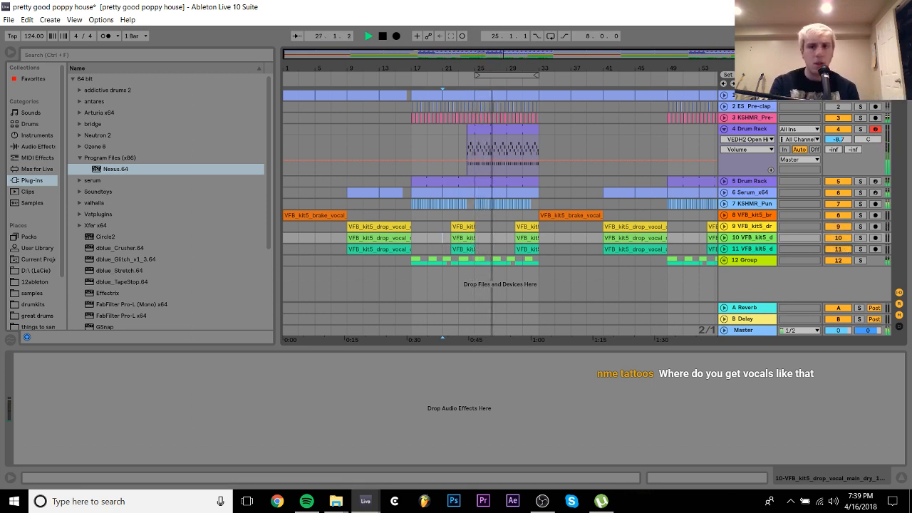
Stop playback, solo the 12 Group and unfold it to show its vocal tracks
{"action": "left_click", "coordinate": [734, 96]}
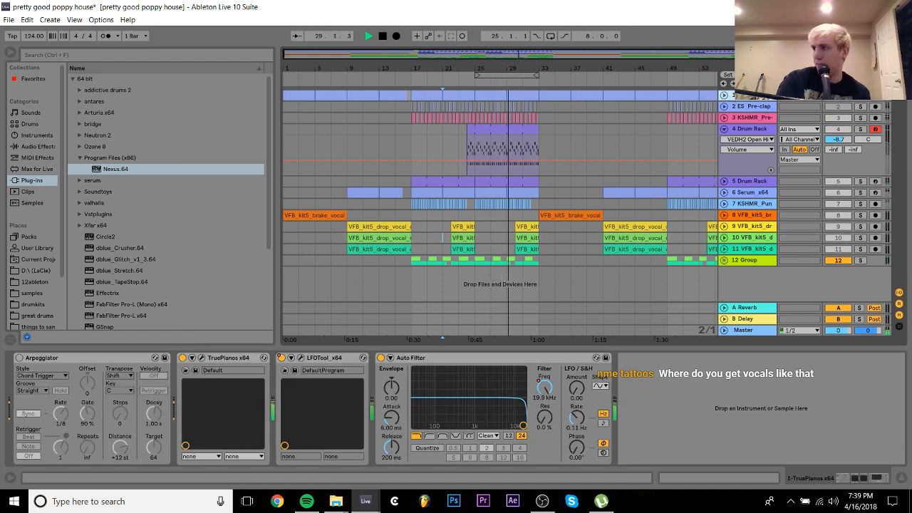
{"action": "key", "text": "space"}
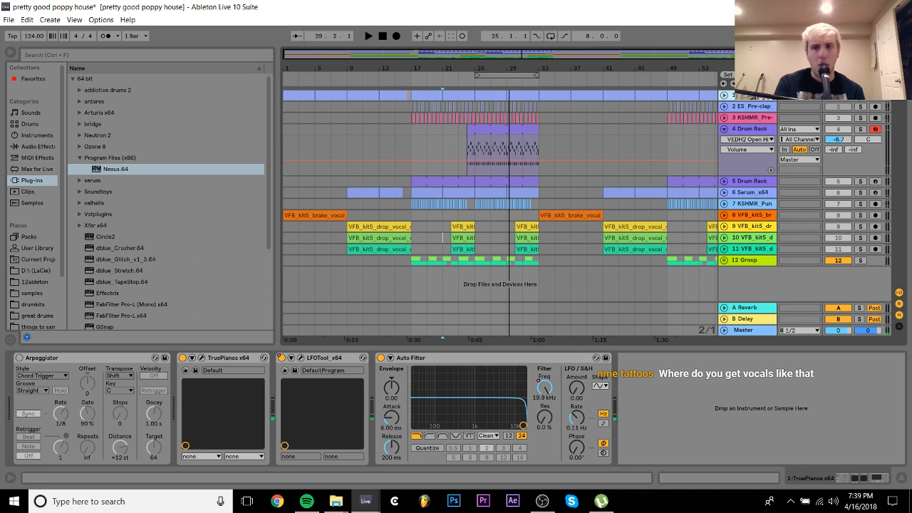
{"action": "left_click", "coordinate": [861, 96]}
{"action": "left_click", "coordinate": [860, 262]}
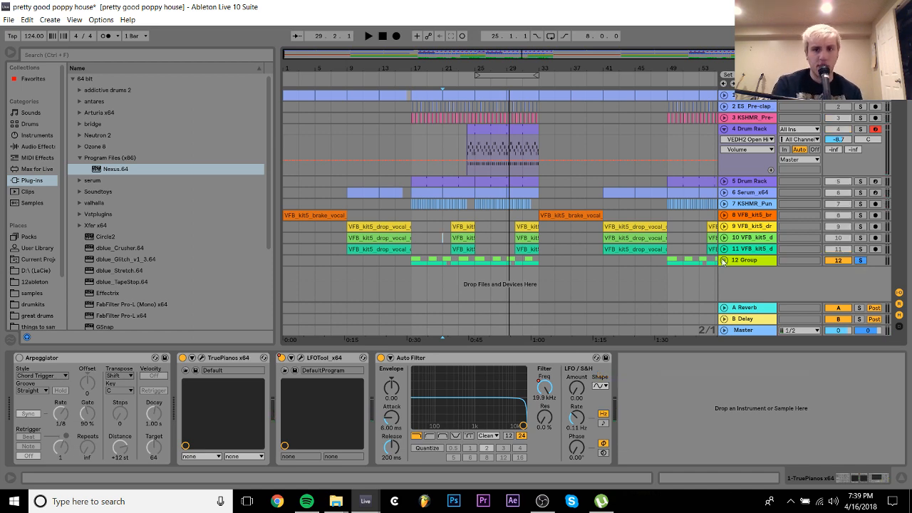
{"action": "left_click", "coordinate": [724, 261]}
Play the soloed vocal chops from bar 17 and show the 12 Group's effect chain
{"action": "left_click", "coordinate": [410, 277]}
{"action": "key", "text": "space"}
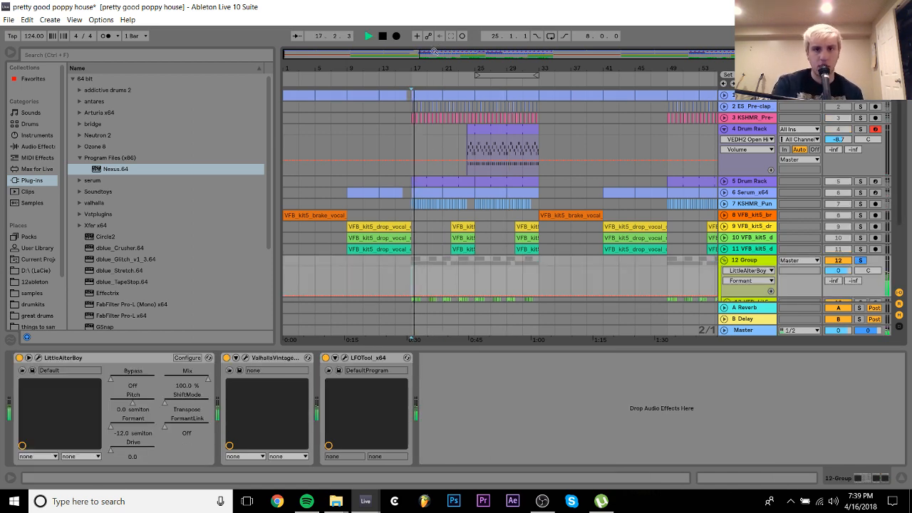
{"action": "left_click_drag", "start_coordinate": [420, 68], "coordinate": [421, 90]}
{"action": "scroll", "coordinate": [459, 232], "scroll_direction": "down", "scroll_amount": 4}
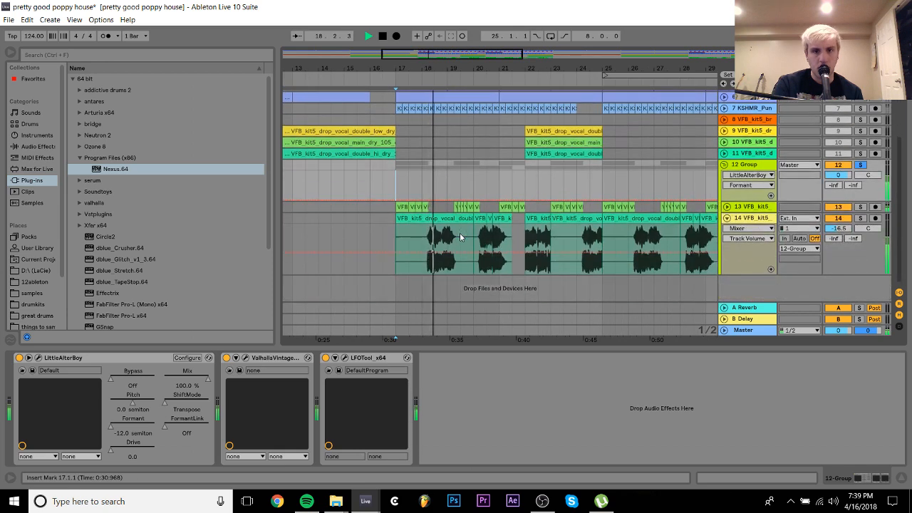
{"action": "left_click", "coordinate": [755, 207]}
{"action": "left_click", "coordinate": [747, 166]}
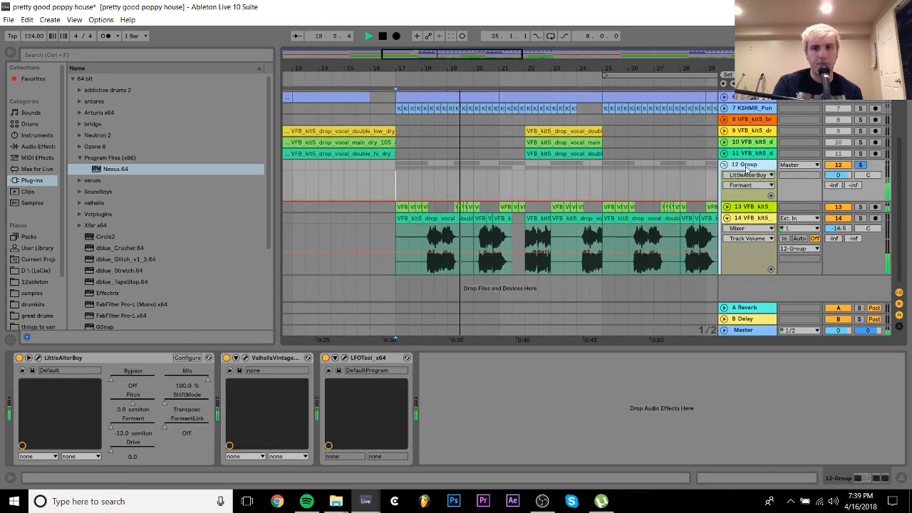
Stop playback and disable LFOTool, ValhallaVintage and LittleAlterBoy on the 12 Group
{"action": "key", "text": "space"}
{"action": "left_click", "coordinate": [326, 358]}
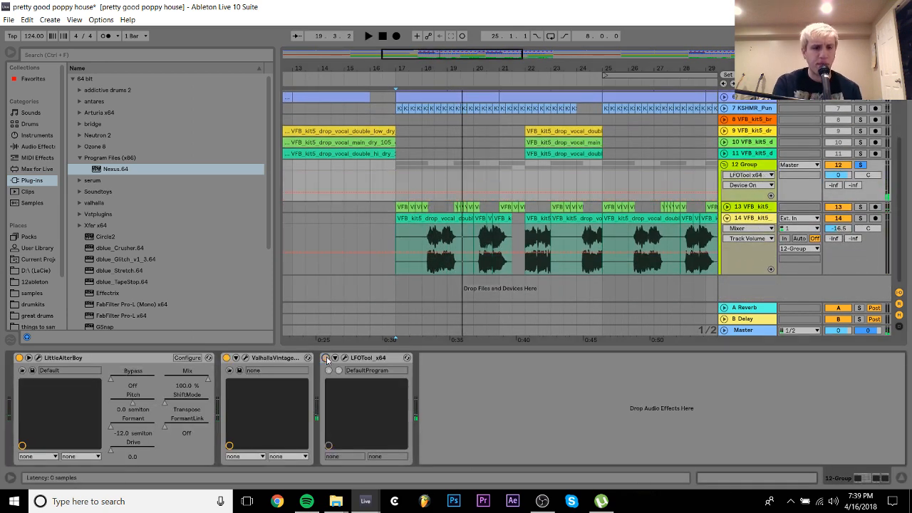
{"action": "left_click", "coordinate": [226, 359]}
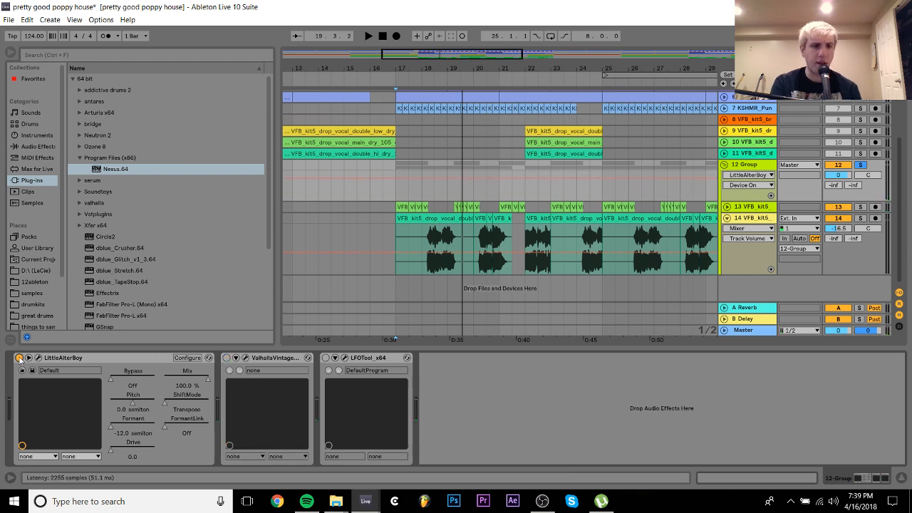
{"action": "left_click", "coordinate": [20, 359]}
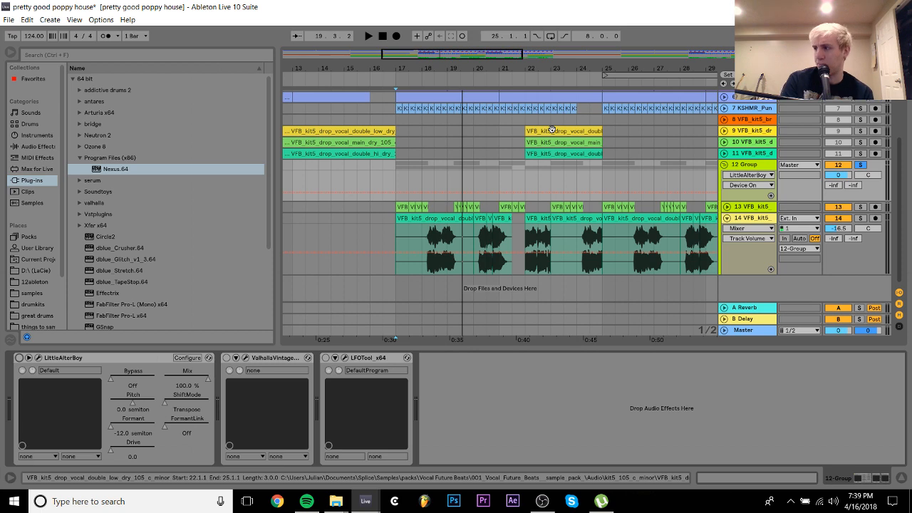
Unfold track 13 to show the waveforms of its vocal chops from bar 17
{"action": "left_click", "coordinate": [392, 225]}
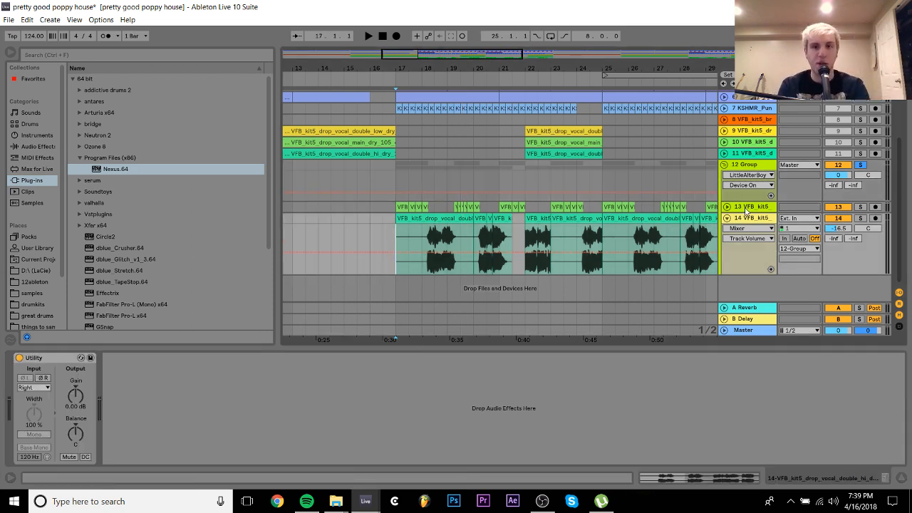
{"action": "left_click", "coordinate": [727, 207]}
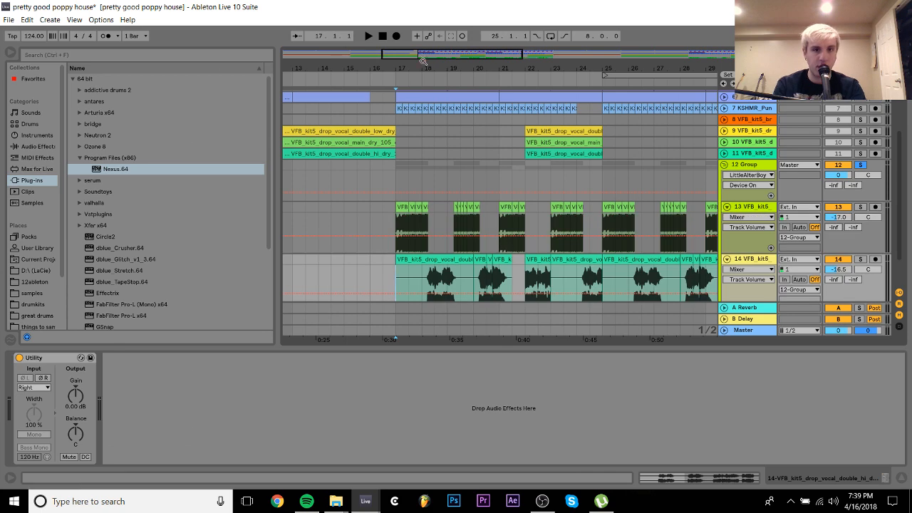
{"action": "left_click_drag", "start_coordinate": [422, 57], "coordinate": [424, 54]}
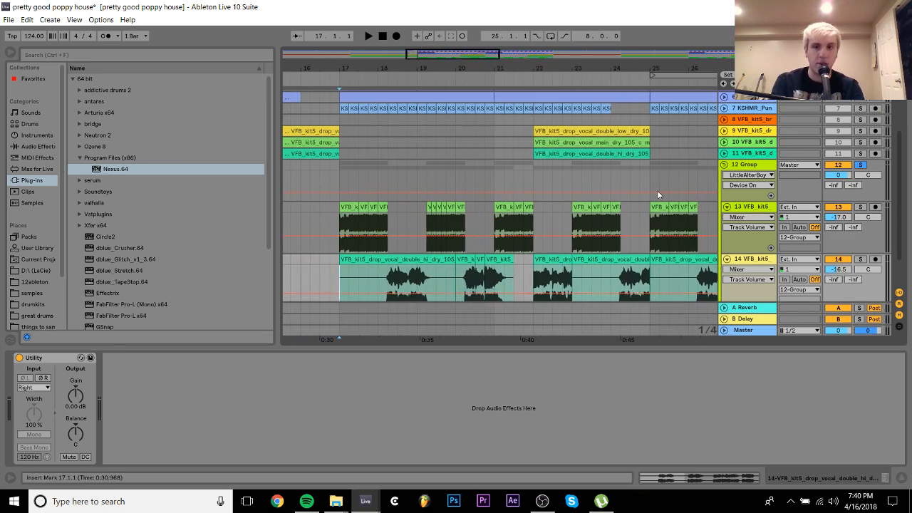
Play the unprocessed vocal chops of the 12 Group from bar 17 and stop playback
{"action": "left_click", "coordinate": [354, 191]}
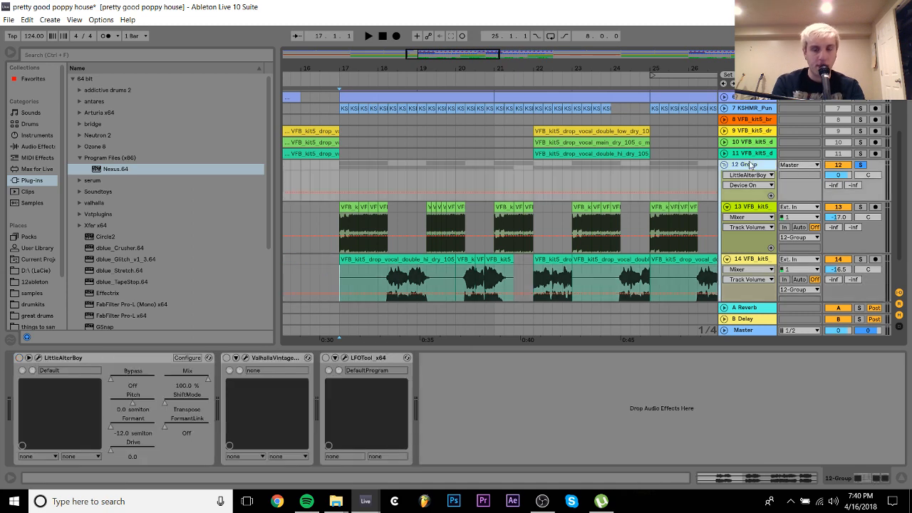
{"action": "left_click", "coordinate": [339, 219]}
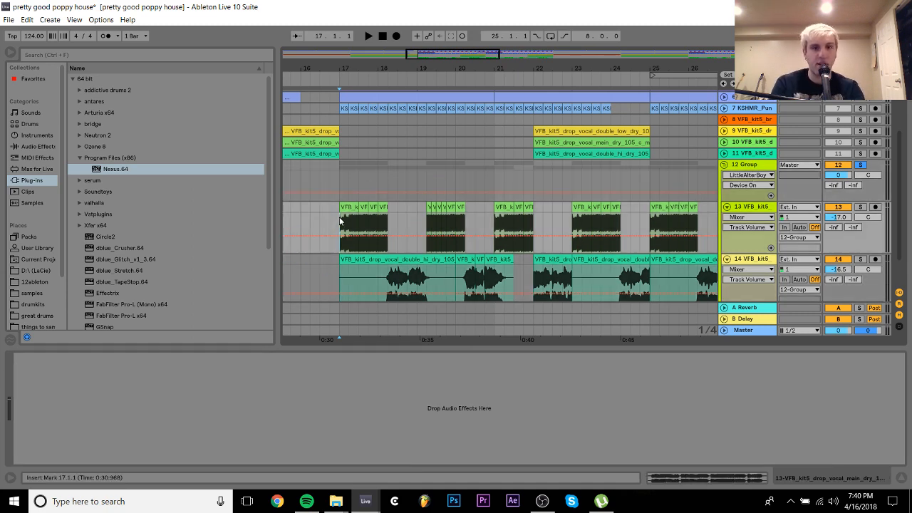
{"action": "left_click", "coordinate": [340, 167]}
{"action": "key", "text": "space"}
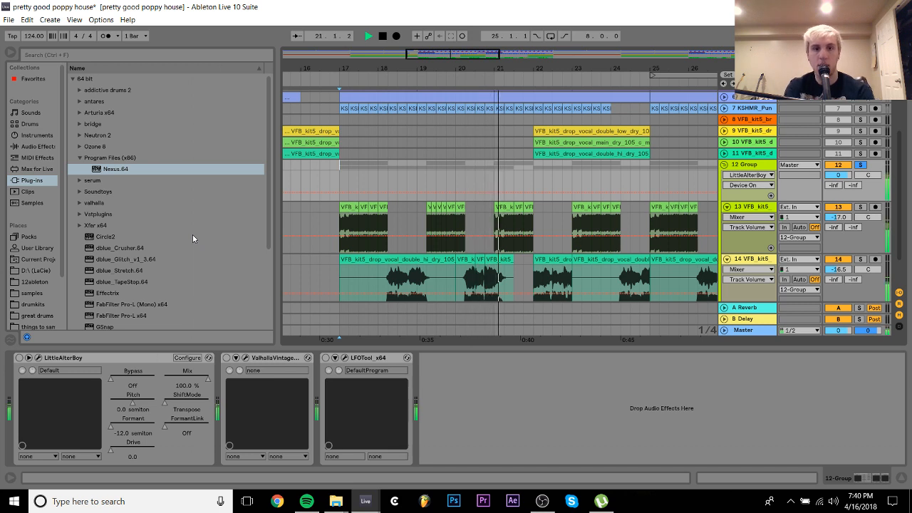
{"action": "key", "text": "space"}
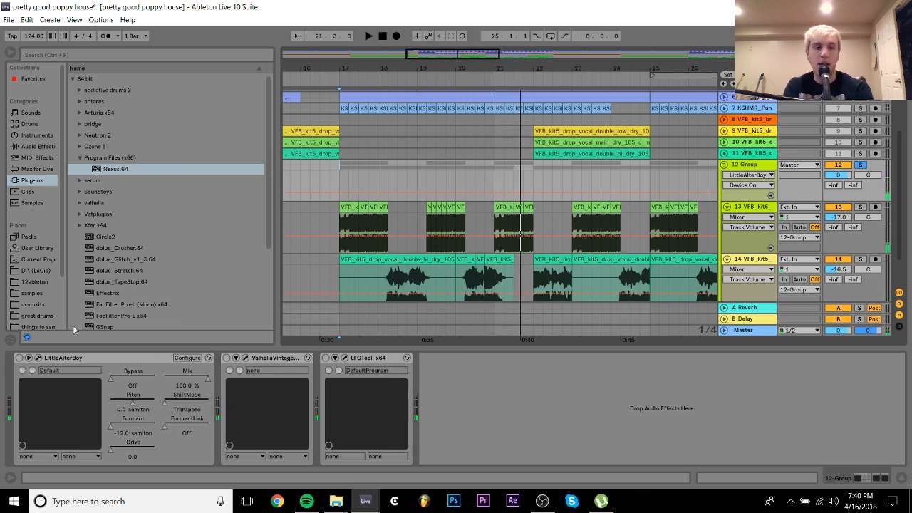
Enable LittleAlterBoy on the 12 Group, play the chops from bar 17 and open the plug-in's window
{"action": "left_click", "coordinate": [19, 357]}
{"action": "key", "text": "space"}
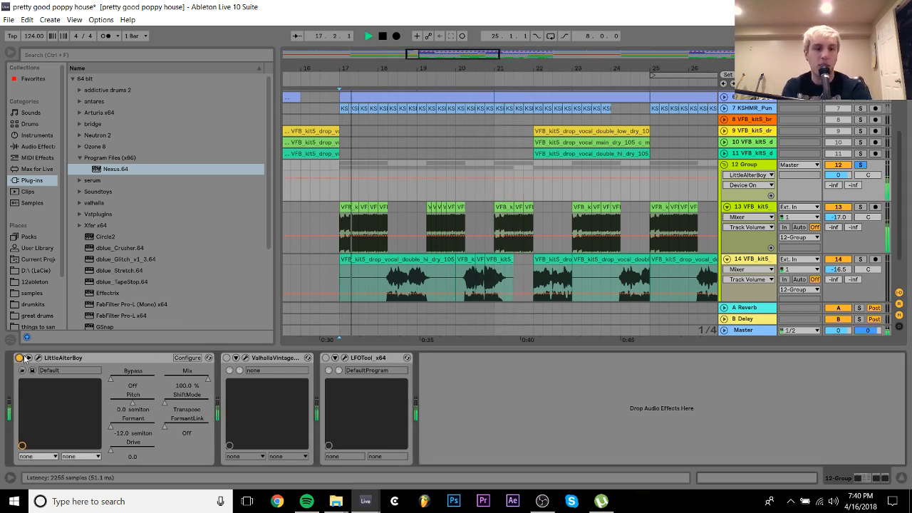
{"action": "left_click", "coordinate": [38, 357]}
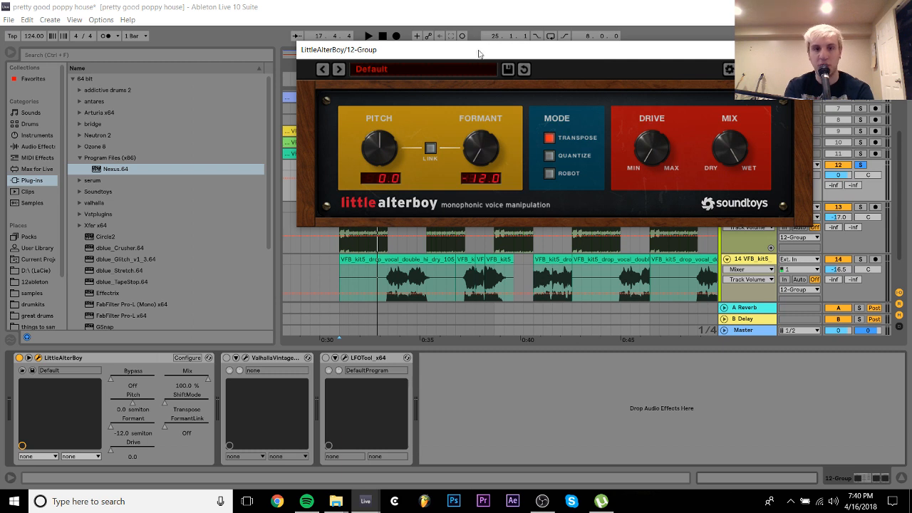
Play the chops again with ValhallaVintage and LFOTool enabled, and close the LittleAlterBoy window
{"action": "left_click", "coordinate": [226, 358]}
{"action": "key", "text": "space"}
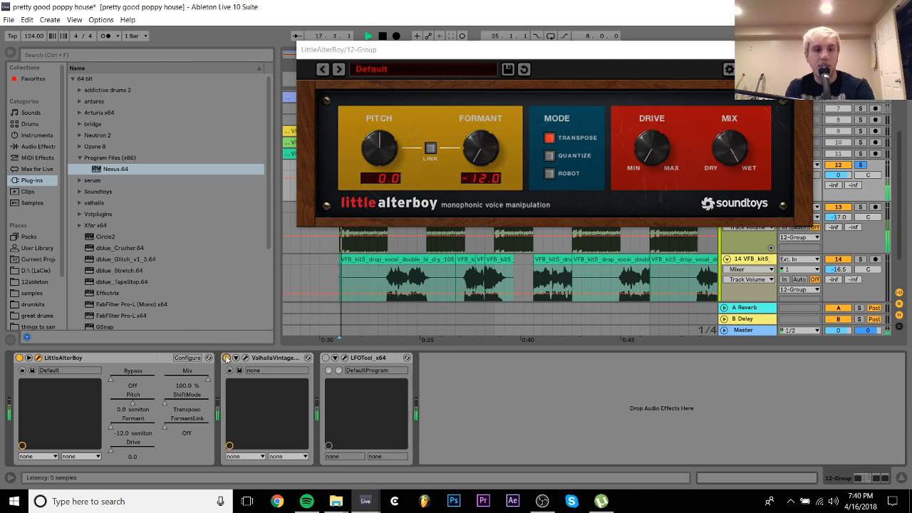
{"action": "left_click", "coordinate": [327, 358]}
{"action": "left_click", "coordinate": [797, 50]}
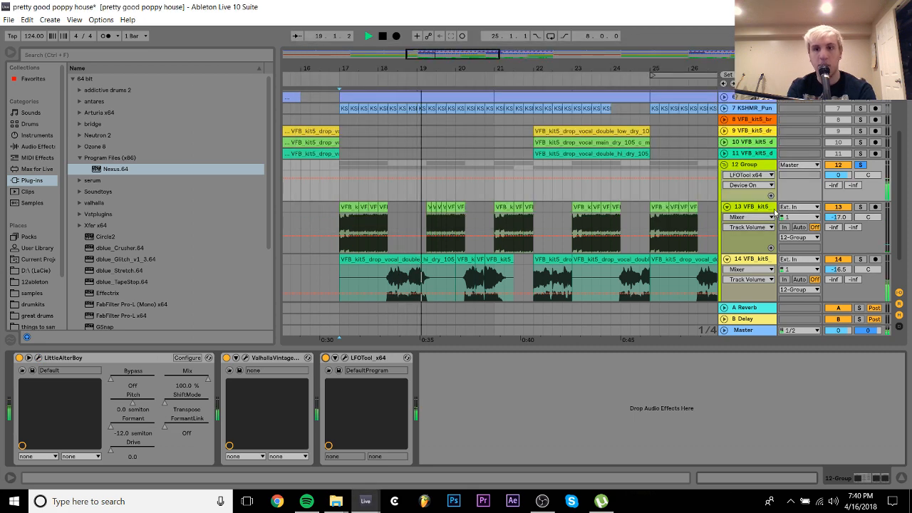
Examine the effect chains of tracks 13, 14 and the 12 Group, stopping playback along the way
{"action": "left_click", "coordinate": [774, 214]}
{"action": "left_click", "coordinate": [762, 263]}
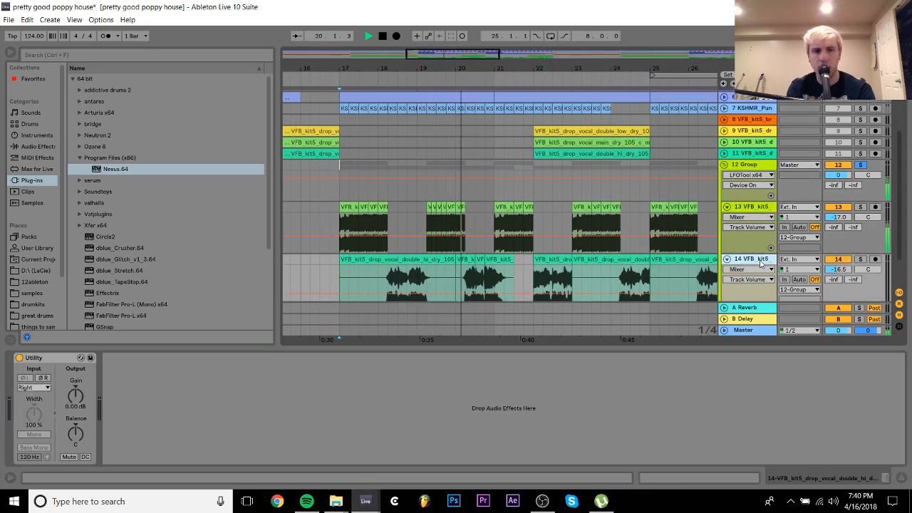
{"action": "key", "text": "space"}
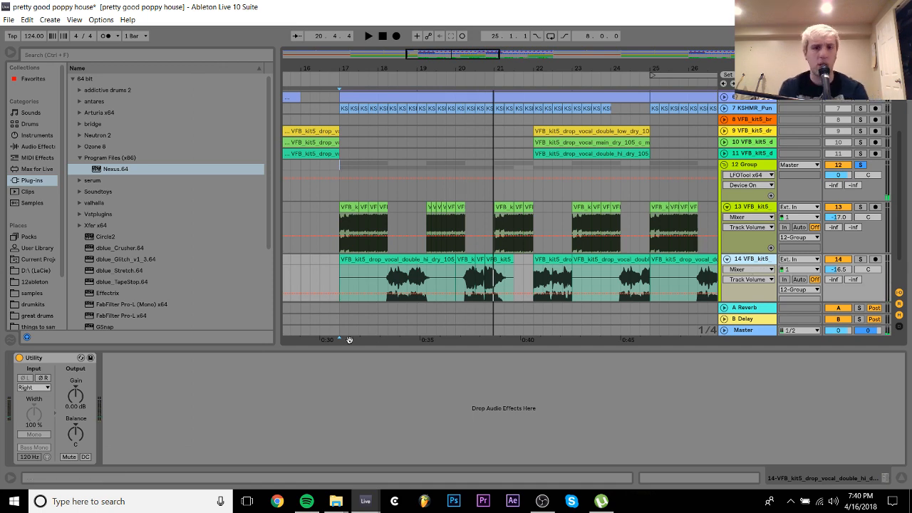
{"action": "left_click", "coordinate": [751, 172]}
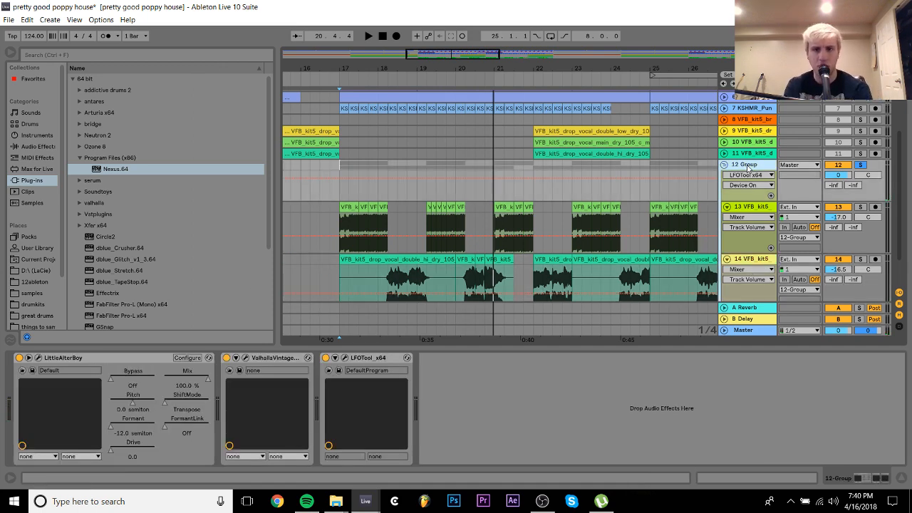
{"action": "left_click", "coordinate": [694, 297]}
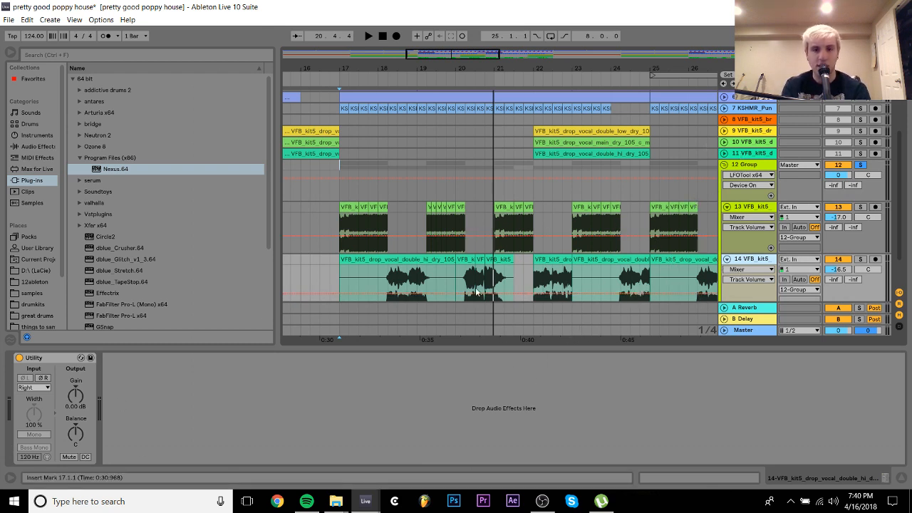
Unsolo the 12 Group and play the full mix from bar 16
{"action": "left_click", "coordinate": [861, 165]}
{"action": "left_click", "coordinate": [305, 174]}
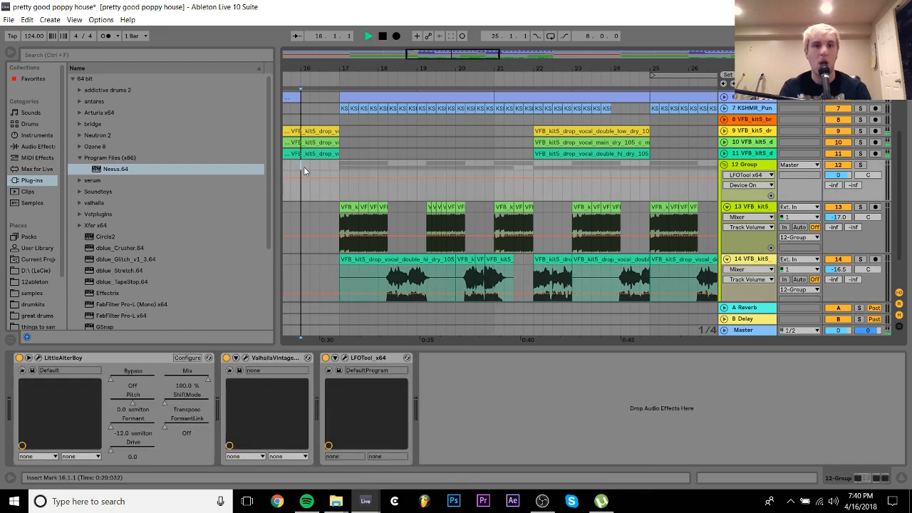
{"action": "key", "text": "space"}
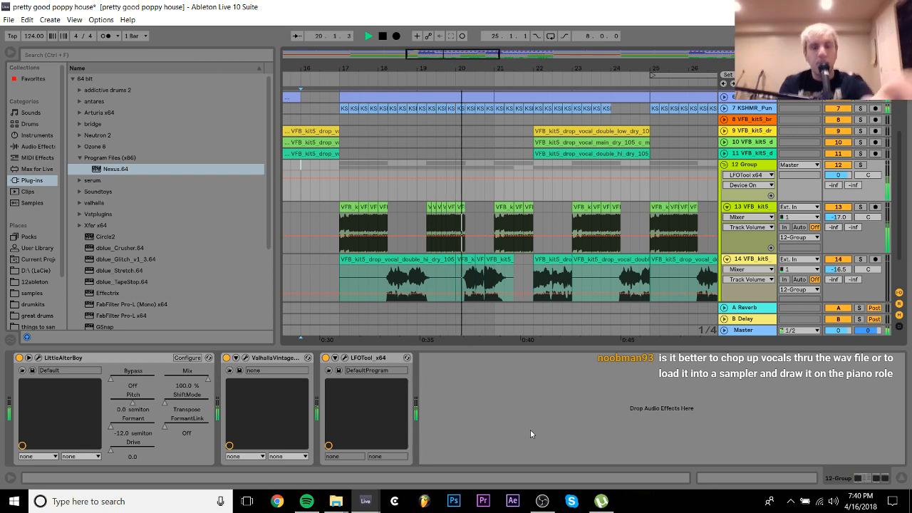
Check the stream in OBS, return to Ableton Live and play the mix from bar 16 again
{"action": "left_click", "coordinate": [542, 501]}
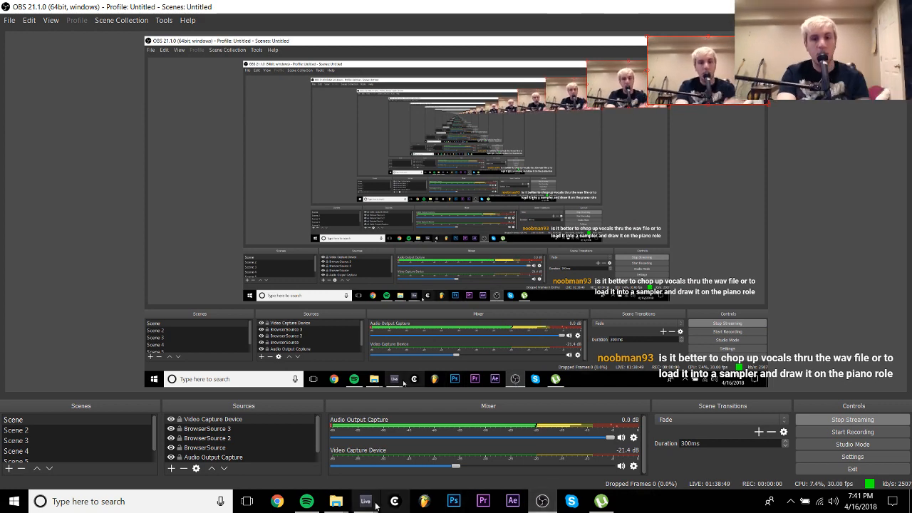
{"action": "mouse_move", "coordinate": [365, 501]}
{"action": "left_click", "coordinate": [400, 449]}
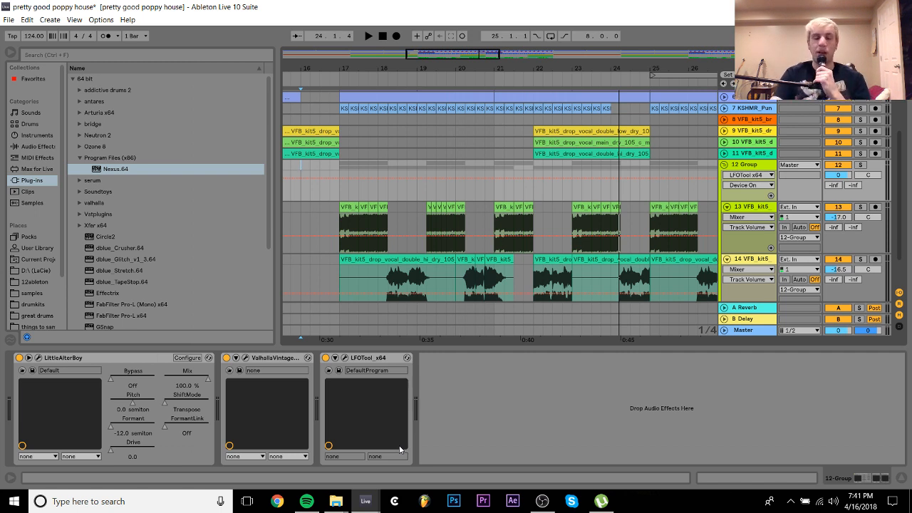
{"action": "key", "text": "space"}
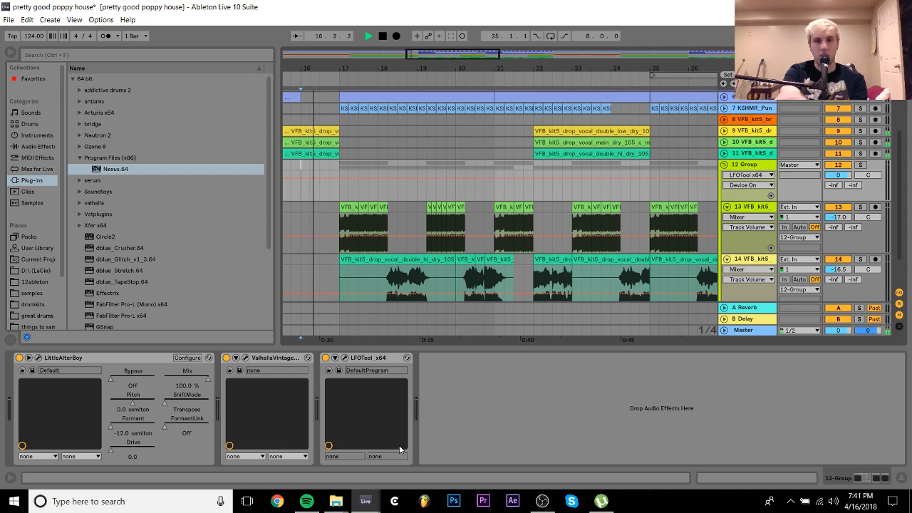
Fold the 12 Group and Drum Rack track 4, and move playback to bar 25
{"action": "left_click", "coordinate": [724, 165]}
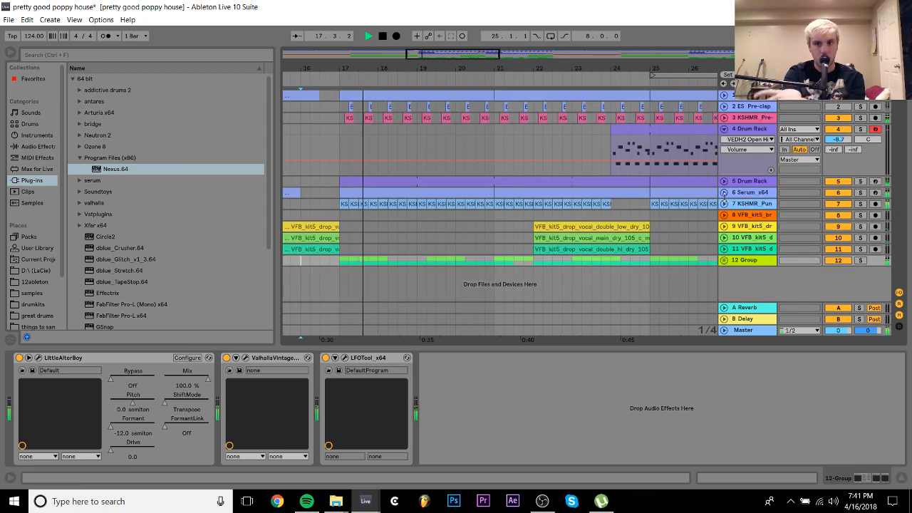
{"action": "left_click", "coordinate": [724, 129]}
{"action": "left_click_drag", "start_coordinate": [649, 68], "coordinate": [390, 44]}
{"action": "left_click", "coordinate": [391, 172]}
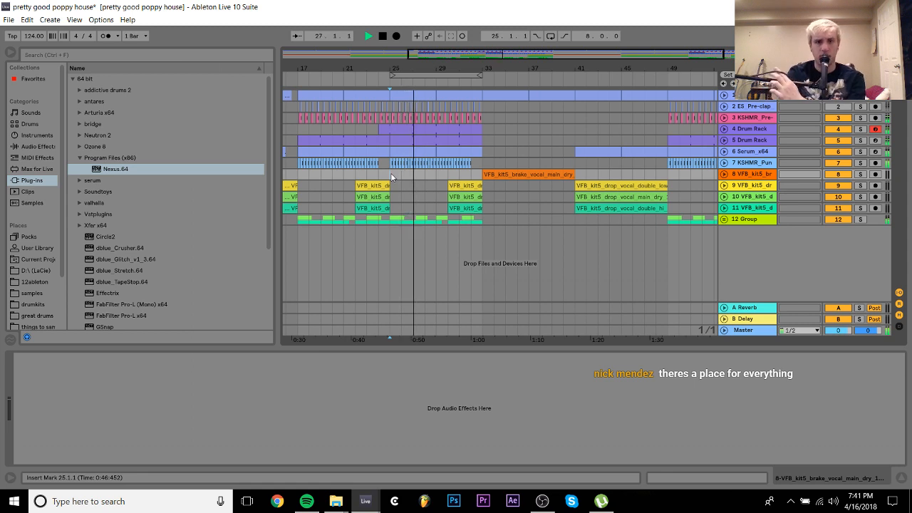
Stop playback, solo the piano track and examine the chord notes of its clip at bar 9
{"action": "key", "text": "space"}
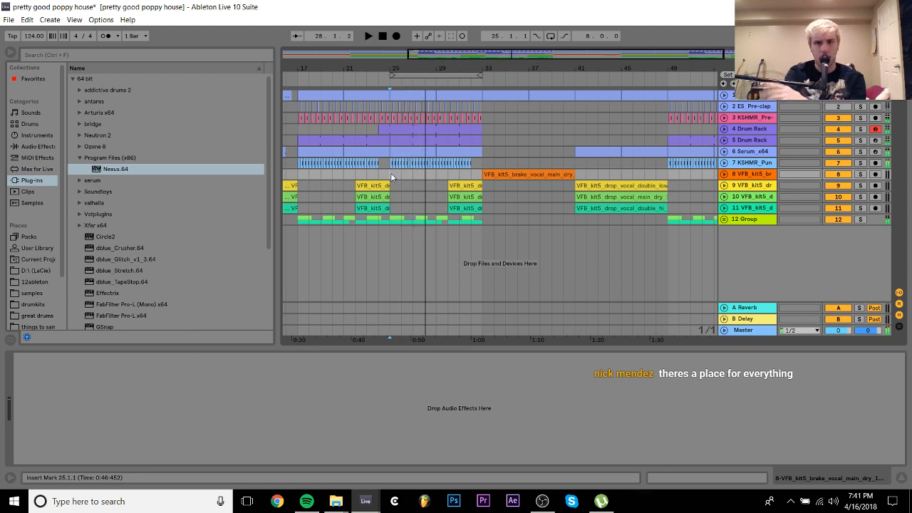
{"action": "left_click", "coordinate": [321, 95]}
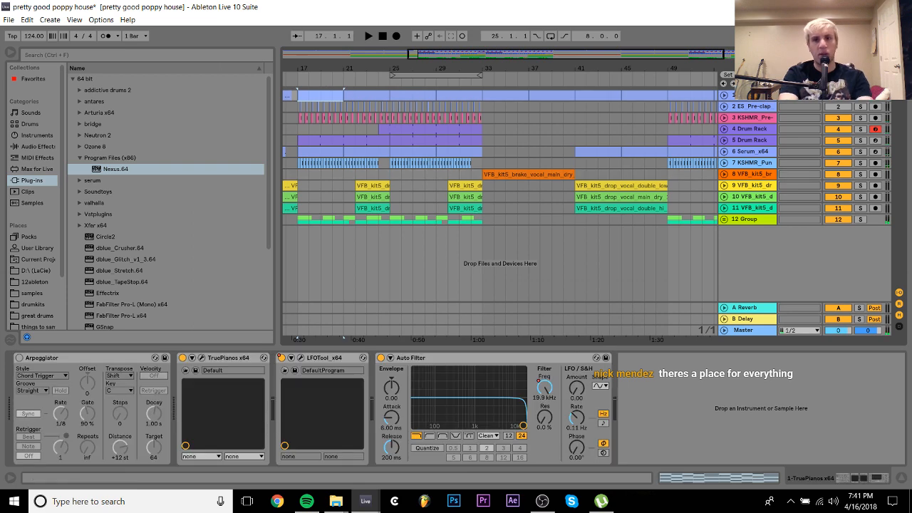
{"action": "left_click", "coordinate": [861, 96]}
{"action": "left_click_drag", "start_coordinate": [467, 58], "coordinate": [463, 29]}
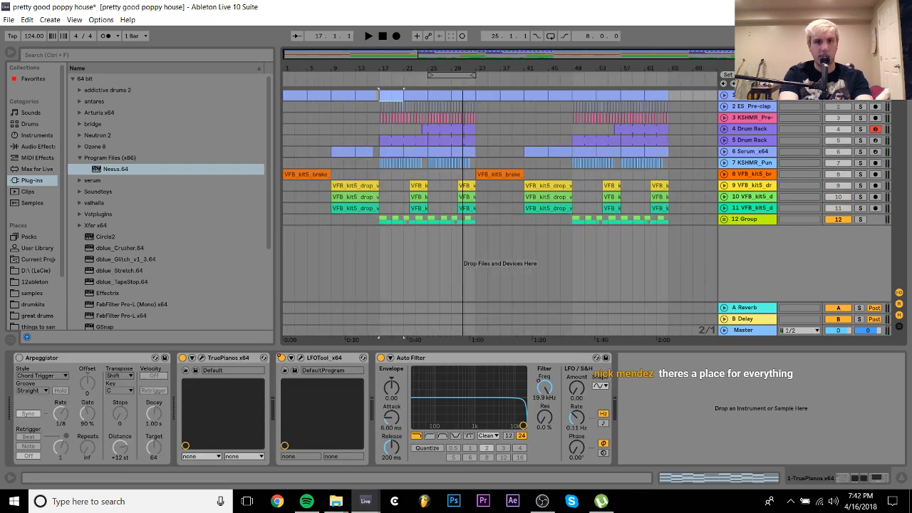
{"action": "double_click", "coordinate": [342, 92]}
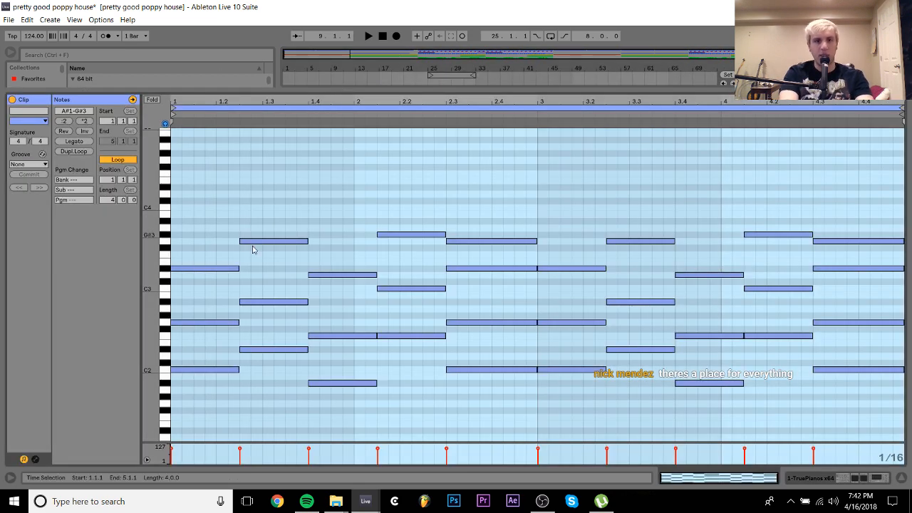
{"action": "left_click_drag", "start_coordinate": [212, 293], "coordinate": [356, 204]}
{"action": "left_click_drag", "start_coordinate": [409, 213], "coordinate": [479, 256]}
{"action": "left_click", "coordinate": [849, 480]}
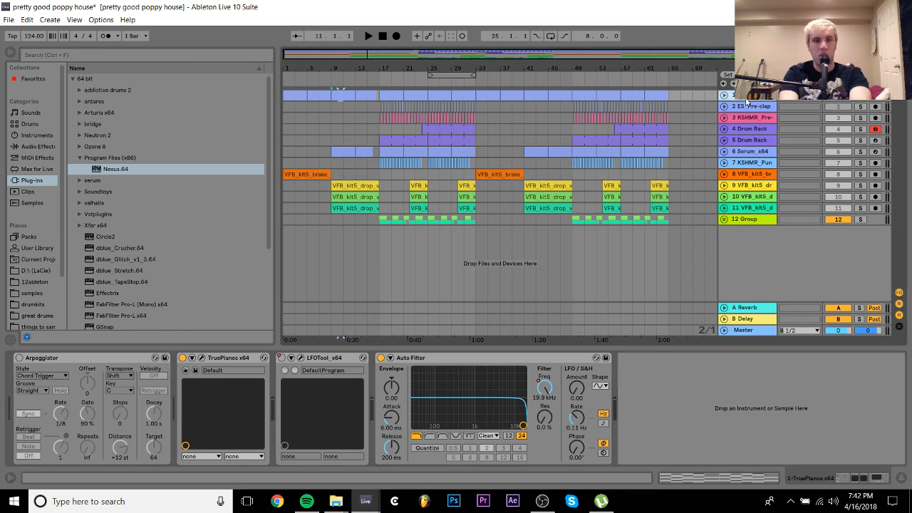
Insert a new MIDI track below the piano track and copy the four-bar piano chord clip at bar 9 onto it
{"action": "key", "text": "ctrl+shift+t"}
{"action": "left_click_drag", "start_coordinate": [330, 67], "coordinate": [319, 121]}
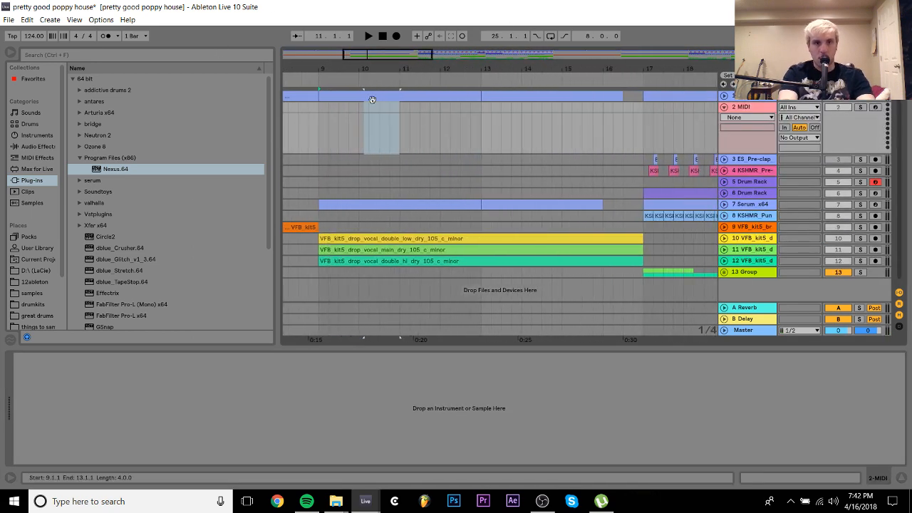
{"action": "left_click", "coordinate": [377, 98]}
{"action": "left_click_drag", "start_coordinate": [380, 97], "coordinate": [381, 107]}
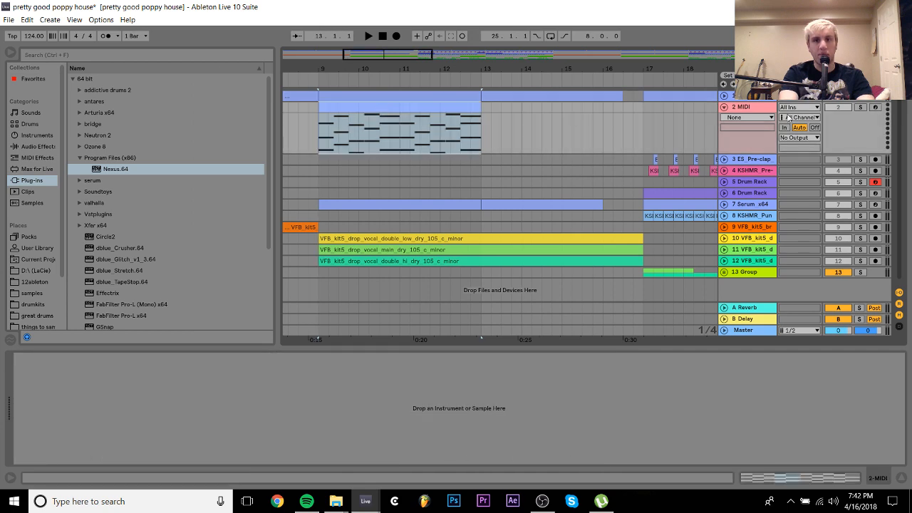
Load Serum on the new MIDI track, search its presets for "mallet" and load MALLET - Mbira wide
{"action": "left_click", "coordinate": [91, 180]}
{"action": "left_click_drag", "start_coordinate": [92, 180], "coordinate": [224, 182]}
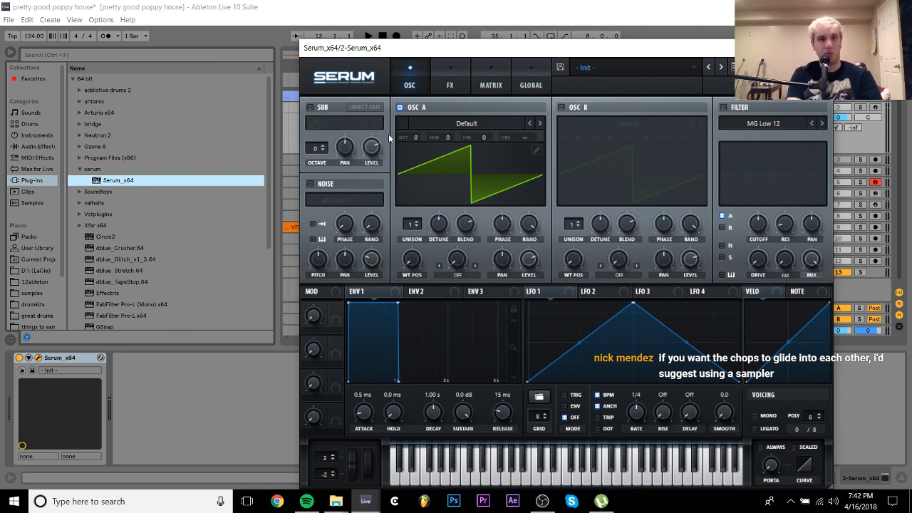
{"action": "left_click", "coordinate": [732, 69]}
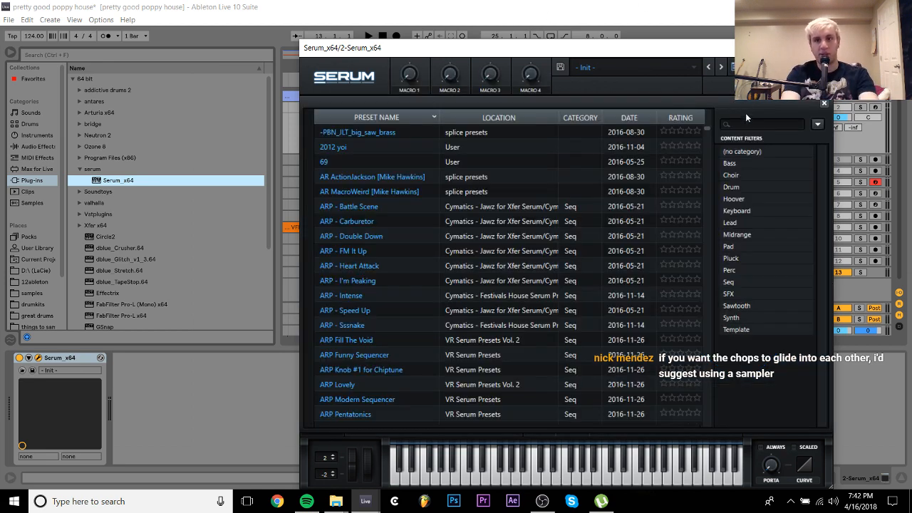
{"action": "type", "text": "mallet"}
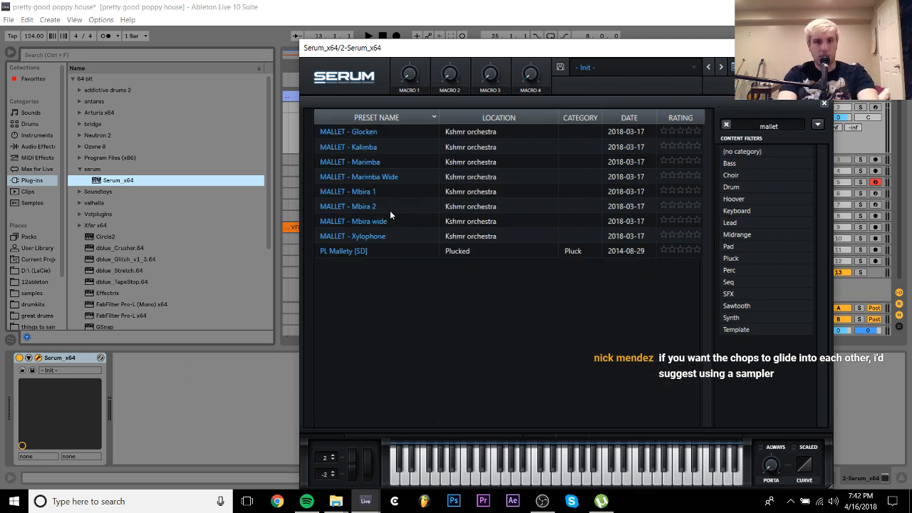
{"action": "left_click", "coordinate": [371, 177]}
{"action": "left_click", "coordinate": [384, 222]}
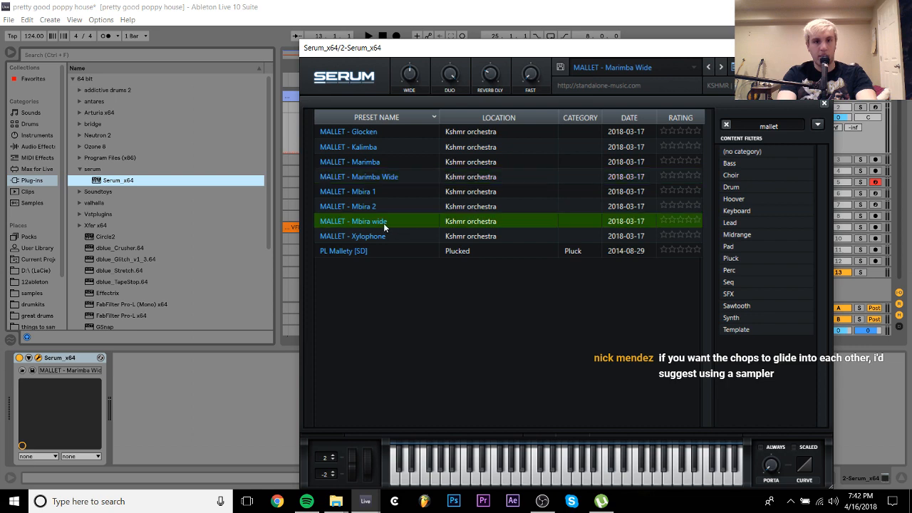
{"action": "left_click", "coordinate": [822, 48]}
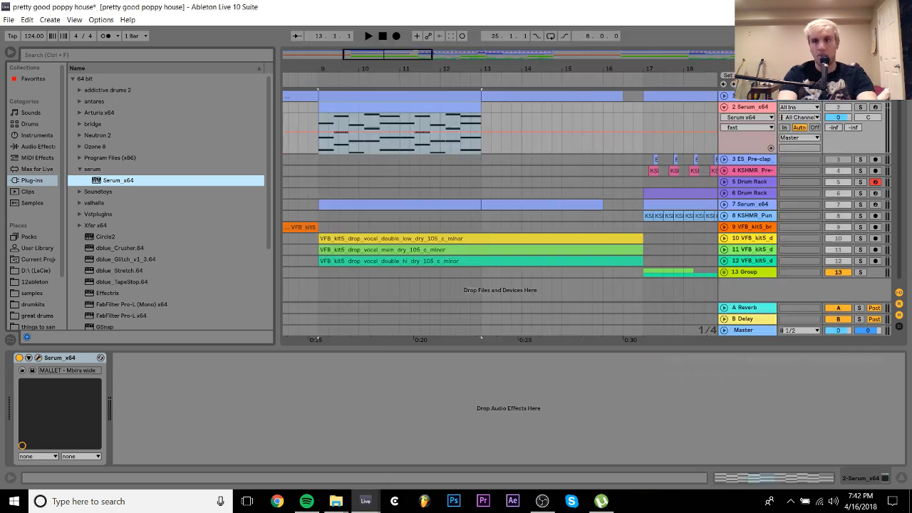
Solo the new Serum track, play its clip from bar 9 and lower the track volume to -11.3 dB
{"action": "left_click", "coordinate": [434, 107]}
{"action": "left_click", "coordinate": [860, 107]}
{"action": "key", "text": "space"}
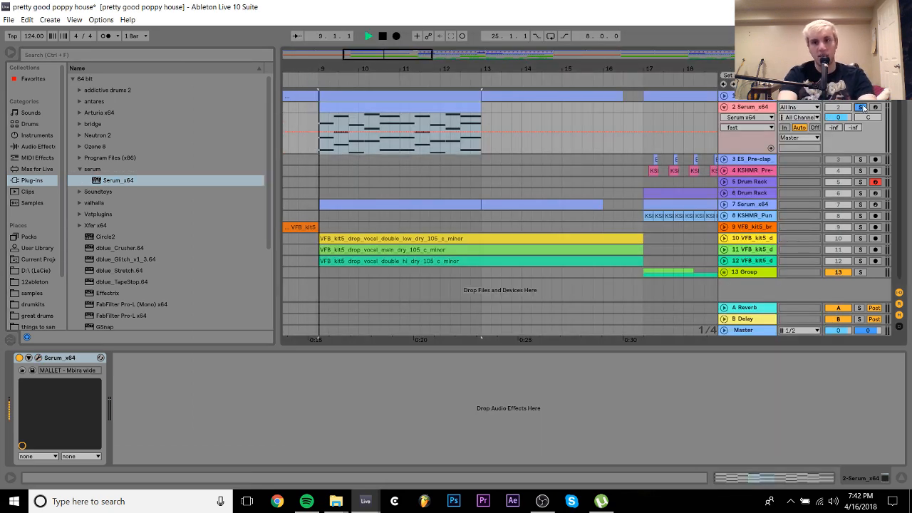
{"action": "left_click_drag", "start_coordinate": [838, 117], "coordinate": [830, 123]}
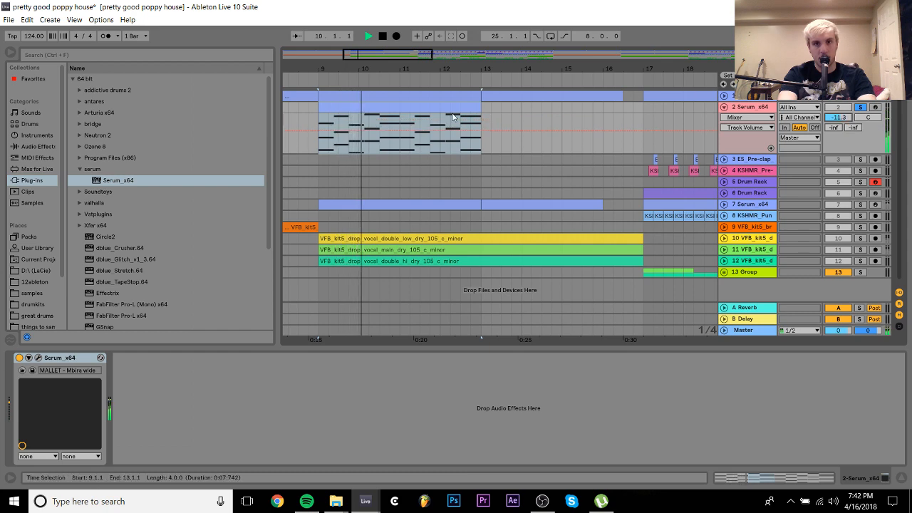
{"action": "left_click", "coordinate": [814, 478]}
{"action": "key", "text": "space"}
{"action": "left_click", "coordinate": [873, 480]}
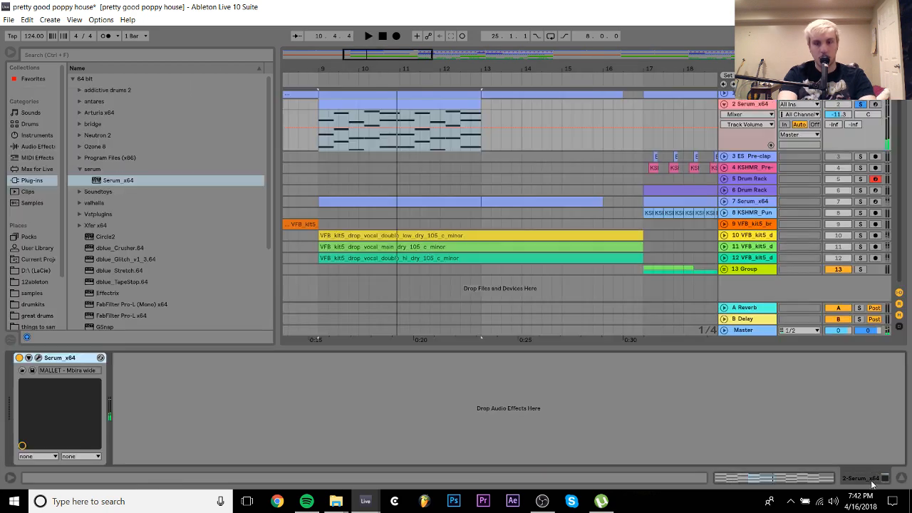
Loop the four-bar Serum clip at bar 9 and open its notes for editing
{"action": "left_click", "coordinate": [417, 103]}
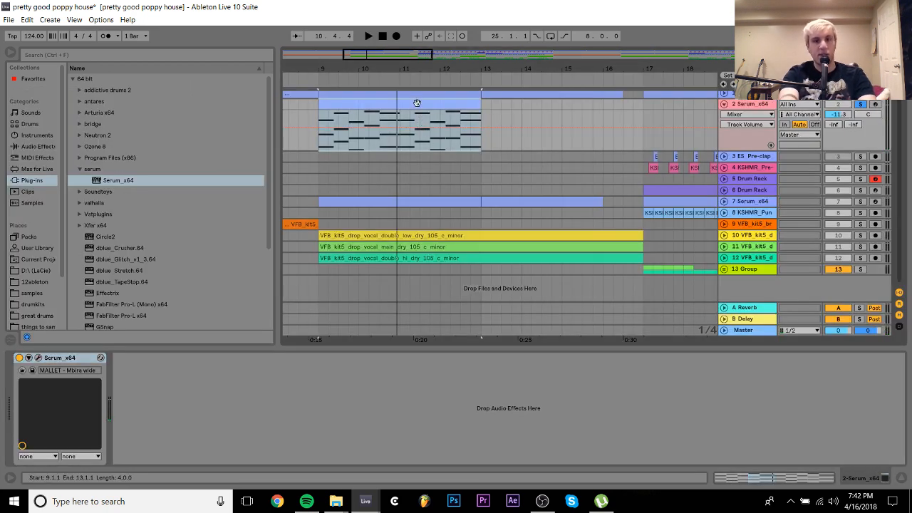
{"action": "key", "text": "ctrl+l"}
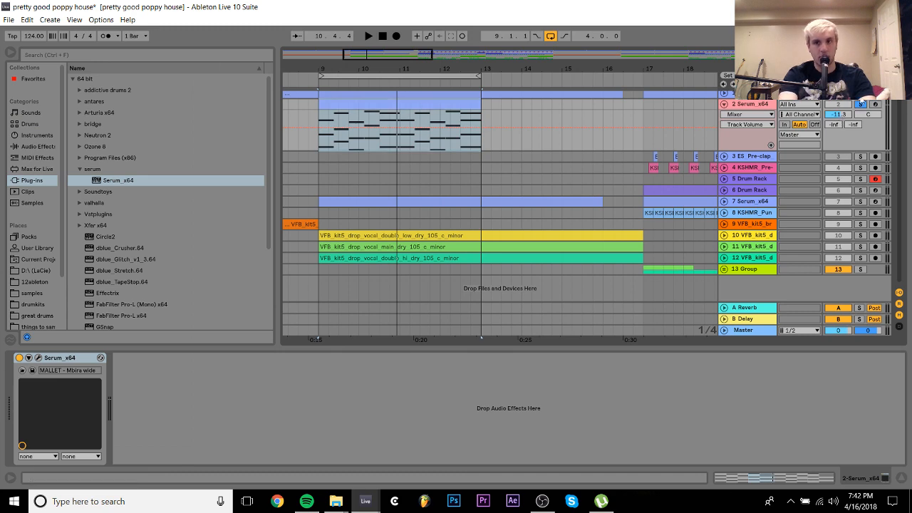
{"action": "double_click", "coordinate": [452, 104]}
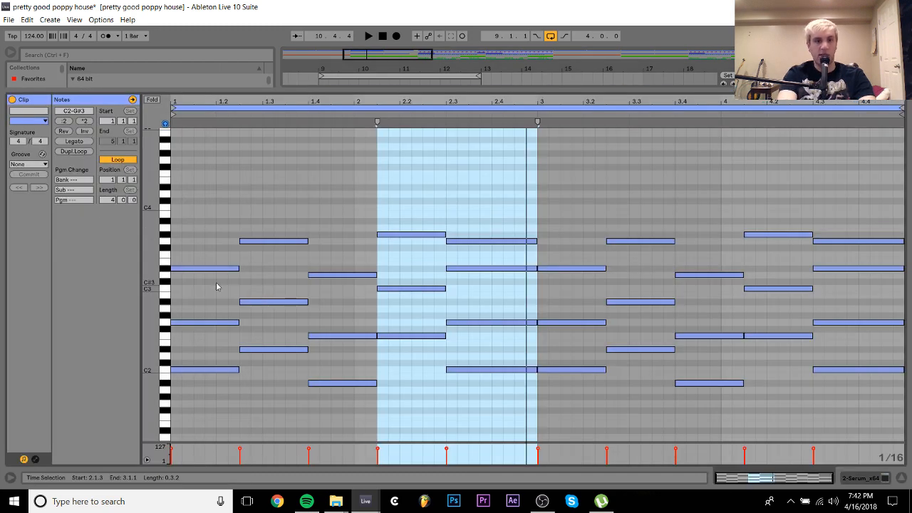
Replace the clip's first D#3 note with one lasting three sixteenths, and add a copy right after it lowered to G2
{"action": "left_click_drag", "start_coordinate": [199, 285], "coordinate": [372, 399]}
{"action": "double_click", "coordinate": [178, 271]}
{"action": "double_click", "coordinate": [178, 271]}
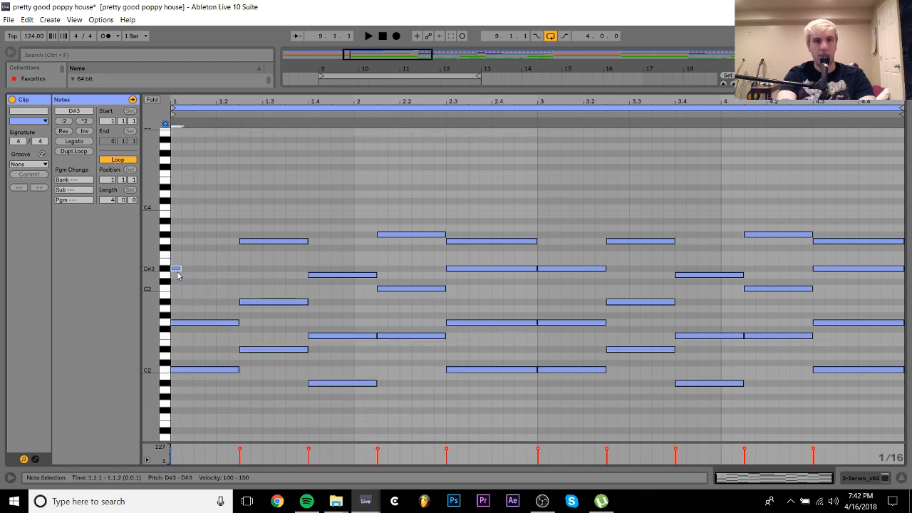
{"action": "key", "text": "shift+Right"}
{"action": "key", "text": "ctrl+d"}
{"action": "key", "text": "Down"}
{"action": "key", "text": "Down"}
{"action": "key", "text": "Down"}
{"action": "key", "text": "Down"}
{"action": "key", "text": "Down"}
{"action": "key", "text": "Down"}
{"action": "key", "text": "Down"}
{"action": "key", "text": "Down"}
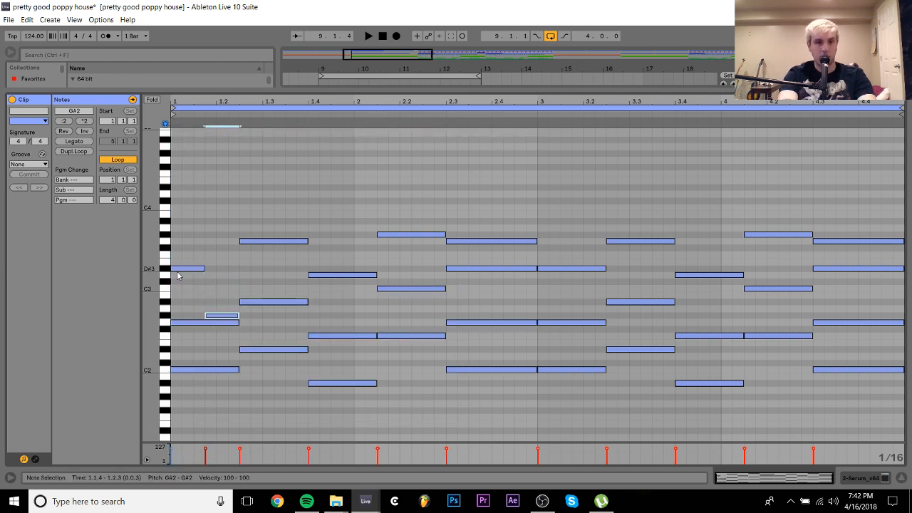
Delete the first chord's long G2 and C2 notes and raise the second short note to D#3
{"action": "double_click", "coordinate": [187, 317]}
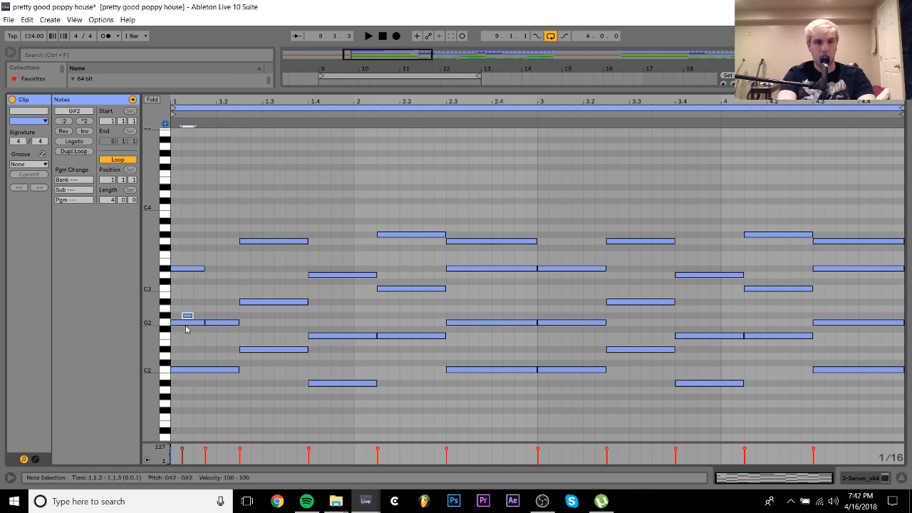
{"action": "double_click", "coordinate": [187, 317]}
{"action": "key", "text": "space"}
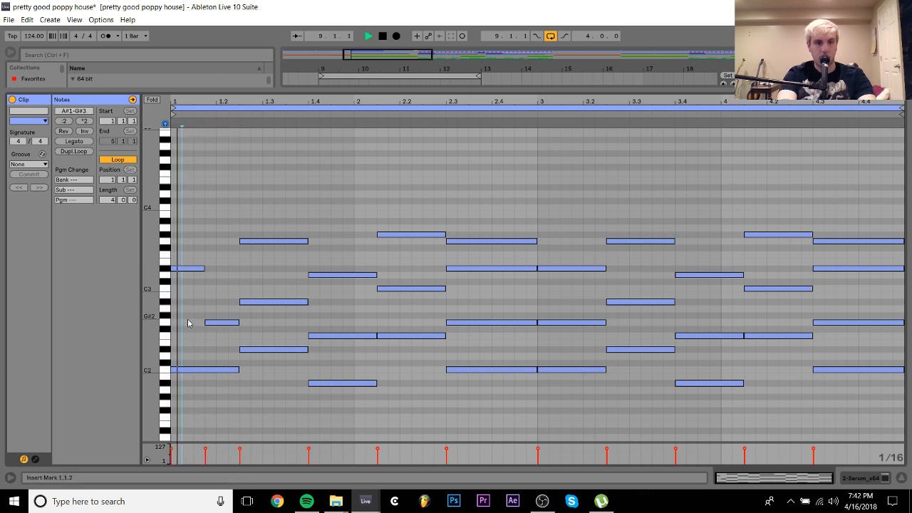
{"action": "double_click", "coordinate": [216, 374]}
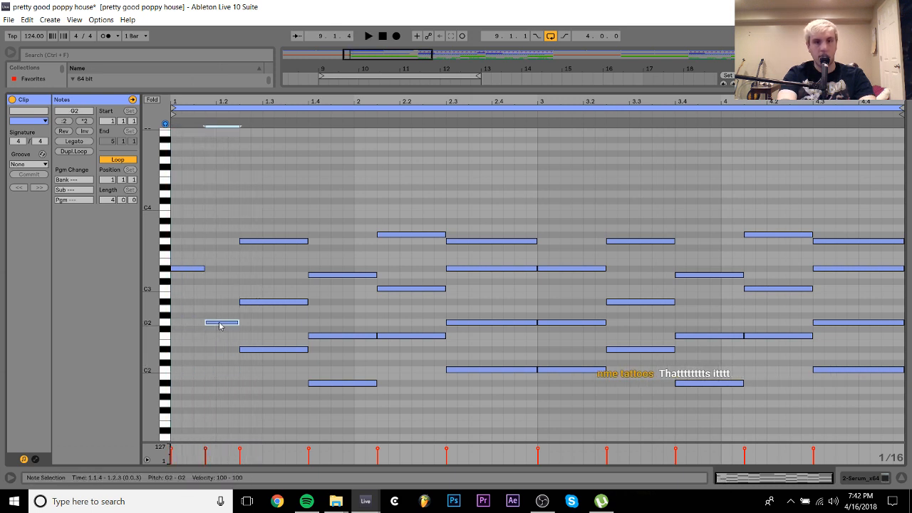
{"action": "left_click_drag", "start_coordinate": [220, 326], "coordinate": [221, 271]}
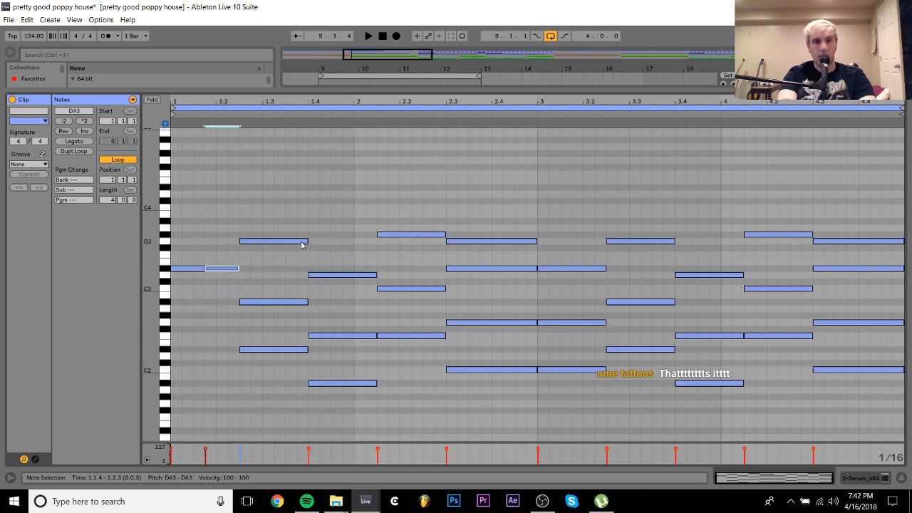
Rebuild the rest of the two-bar top line as repeated three-sixteenth notes on G3, D3, G#3 and G3, ending with a two-sixteenth G3
{"action": "left_click", "coordinate": [301, 242]}
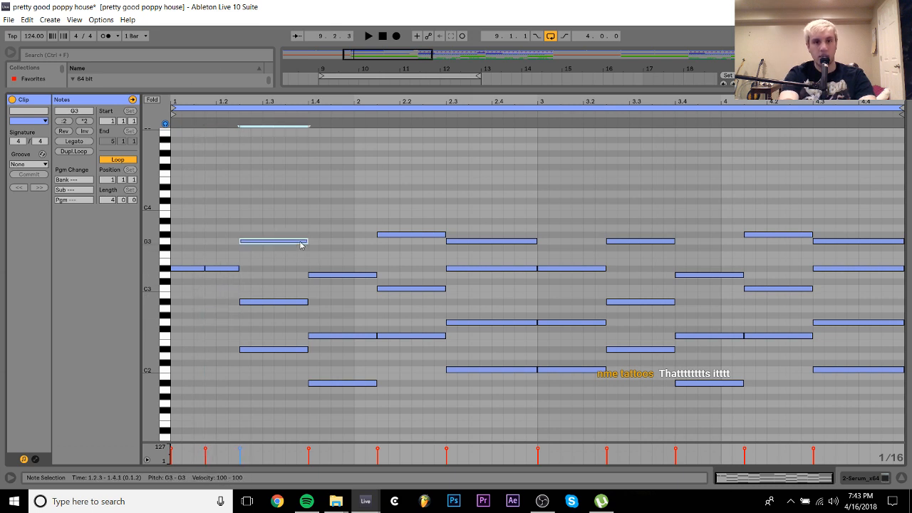
{"action": "left_click", "coordinate": [329, 275]}
{"action": "left_click_drag", "start_coordinate": [330, 279], "coordinate": [419, 201]}
{"action": "key", "text": "ctrl+d"}
{"action": "key", "text": "ctrl+d"}
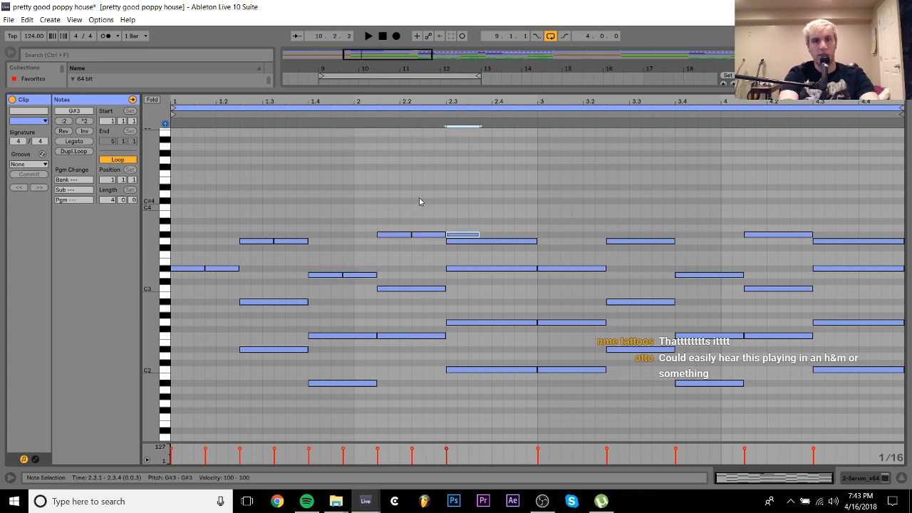
{"action": "key", "text": "Down"}
{"action": "key", "text": "ctrl+d"}
{"action": "key", "text": "ctrl+d"}
{"action": "key", "text": "shift+Left"}
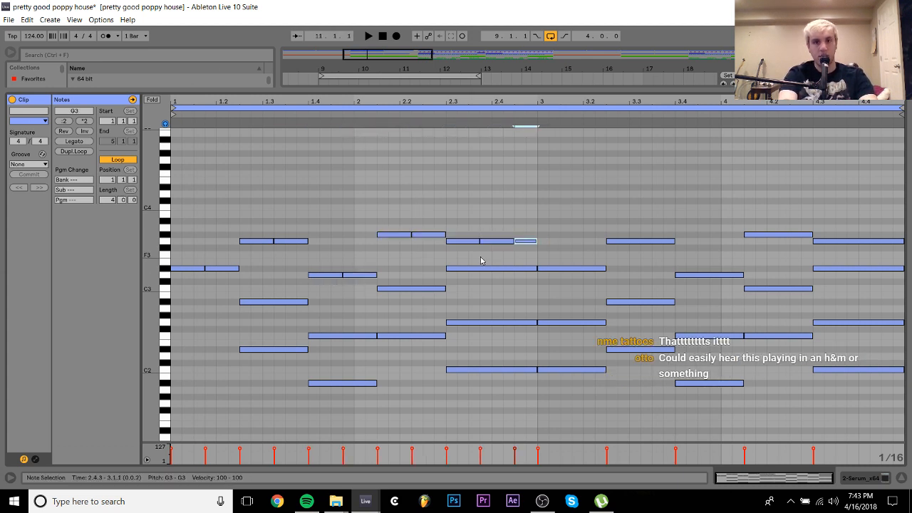
Delete the remaining lower chord notes beneath the melody in the clip's first two bars
{"action": "left_click_drag", "start_coordinate": [480, 252], "coordinate": [433, 395]}
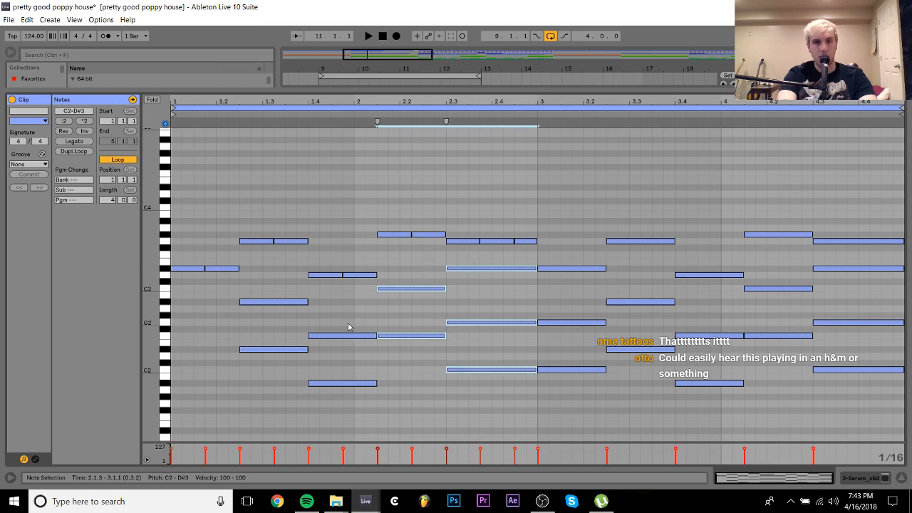
{"action": "left_click_drag", "start_coordinate": [348, 327], "coordinate": [345, 449]}
{"action": "left_click_drag", "start_coordinate": [277, 285], "coordinate": [280, 416]}
{"action": "key", "text": "Delete"}
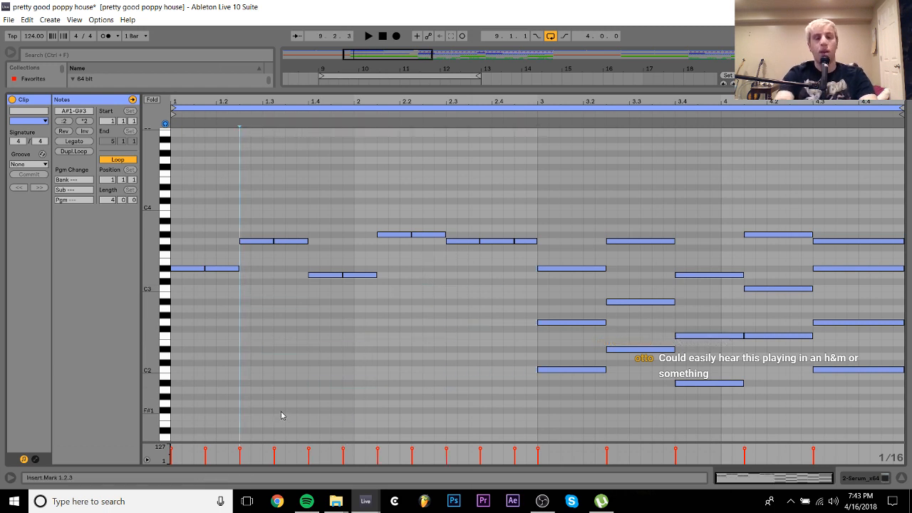
Clear all notes from the clip's bars 3 and 4 and duplicate the two-bar melody into them
{"action": "left_click_drag", "start_coordinate": [544, 189], "coordinate": [867, 439]}
{"action": "key", "text": "Delete"}
{"action": "key", "text": "ctrl+a"}
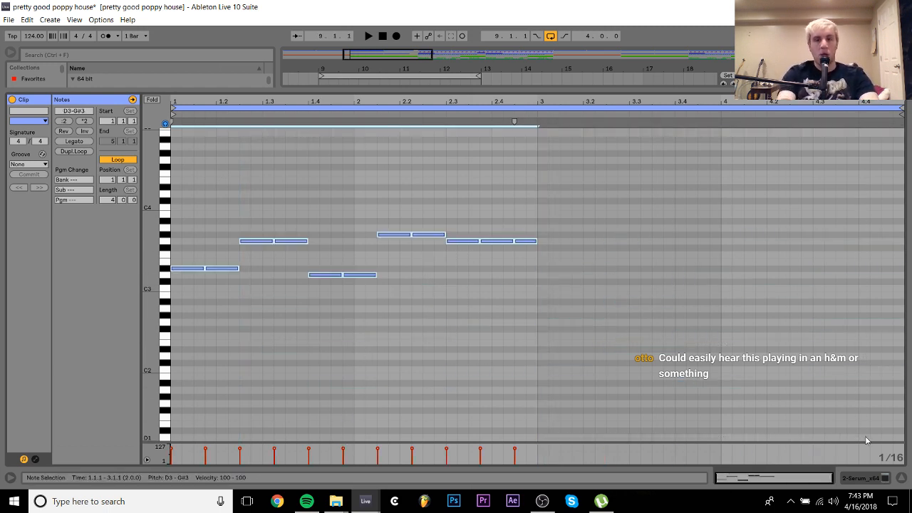
{"action": "key", "text": "ctrl+d"}
Lower the second D#3 note of the clip's bar 3 to D3 and play the loop
{"action": "left_click_drag", "start_coordinate": [592, 256], "coordinate": [597, 275]}
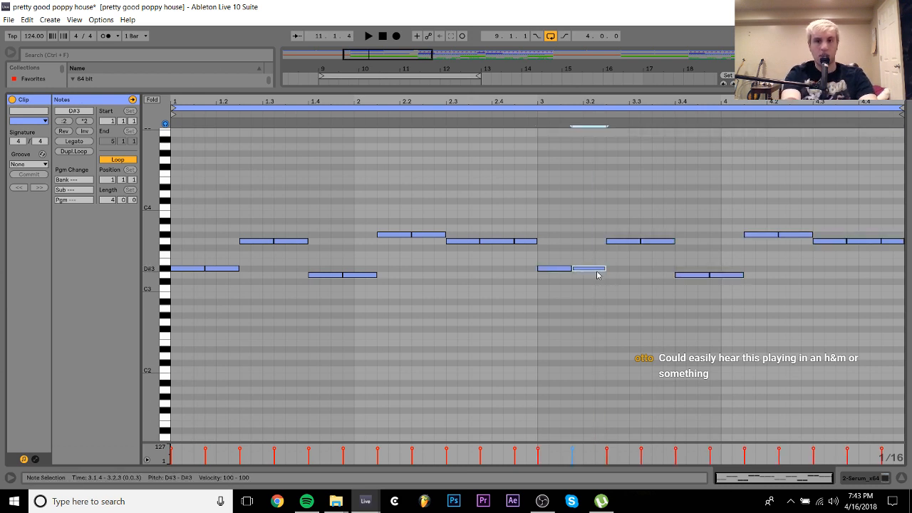
{"action": "key", "text": "Down"}
{"action": "key", "text": "space"}
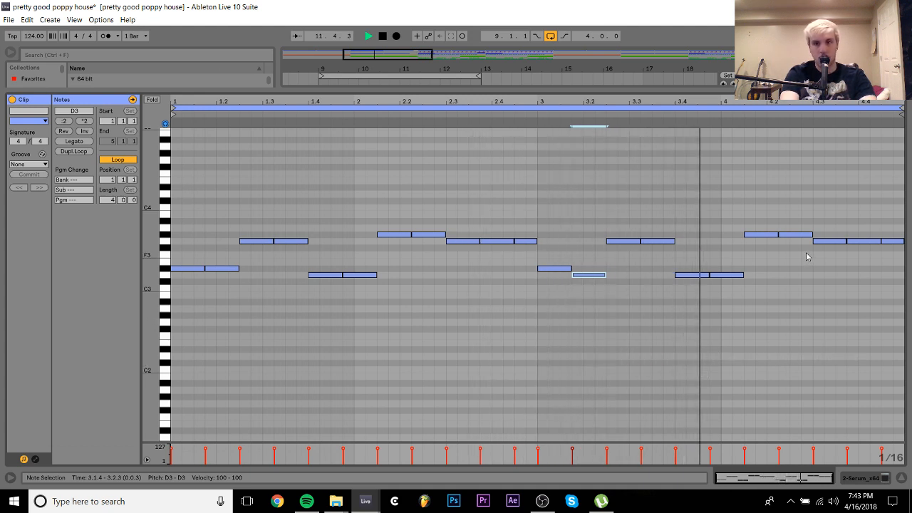
Lower the clip's final G3 note to D3, then play the loop with the Serum track's device chain shown
{"action": "left_click", "coordinate": [892, 241]}
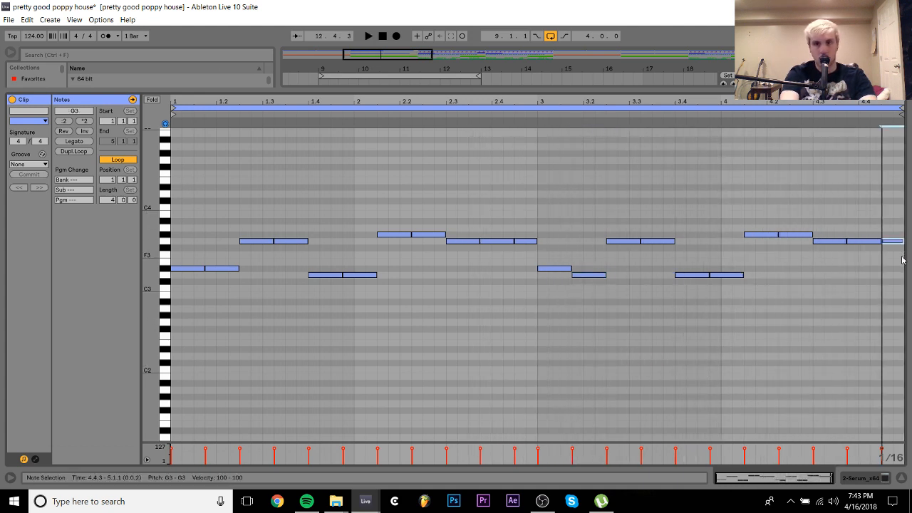
{"action": "key", "text": "Down"}
{"action": "key", "text": "Down"}
{"action": "key", "text": "Down"}
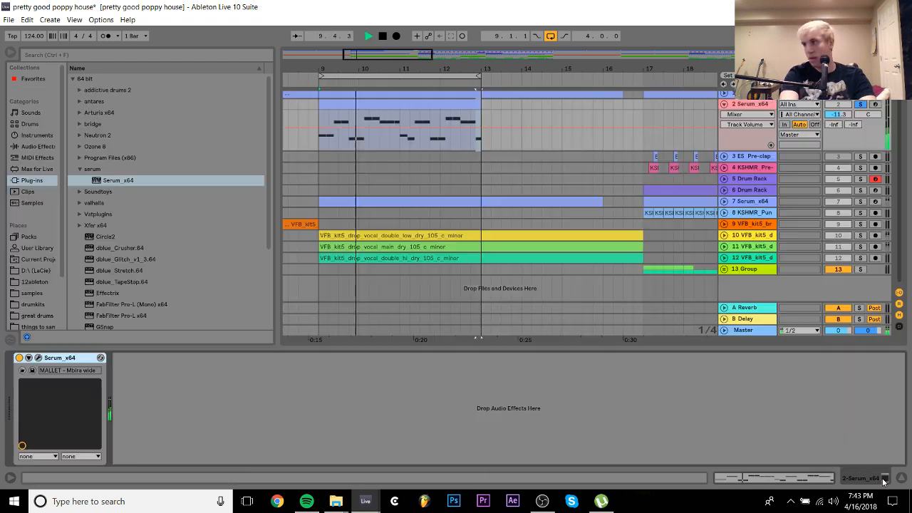
{"action": "left_click", "coordinate": [885, 478]}
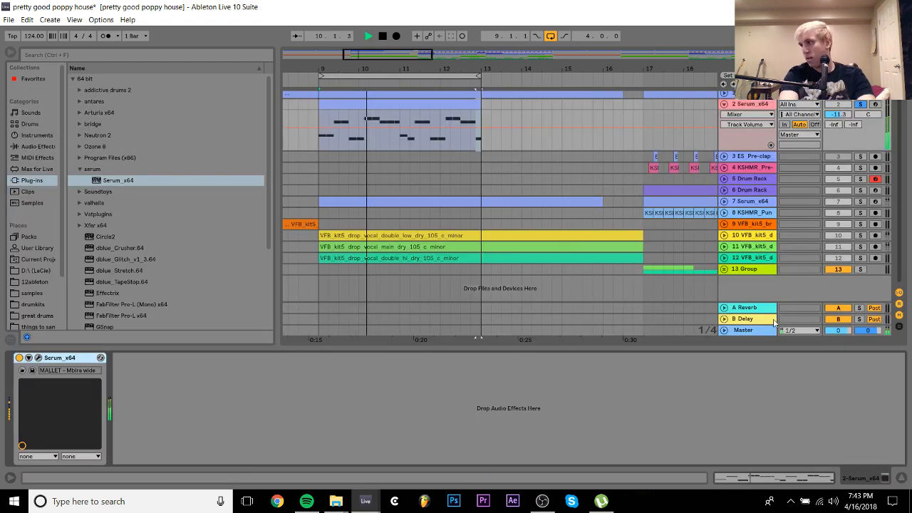
Stop playback, move the Serum mallet melody clip from bar 9 to bar 17, and unsolo its track
{"action": "key", "text": "space"}
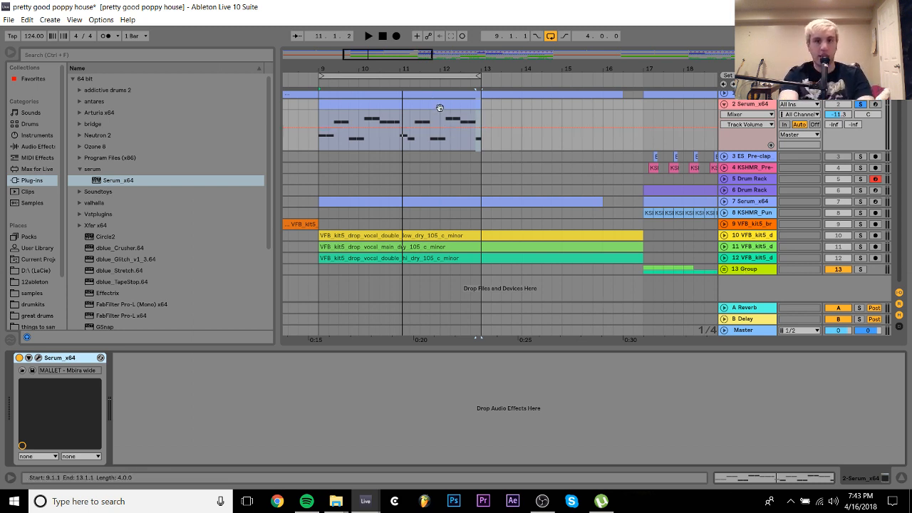
{"action": "left_click_drag", "start_coordinate": [440, 108], "coordinate": [688, 119]}
{"action": "left_click_drag", "start_coordinate": [651, 71], "coordinate": [519, 62]}
{"action": "left_click", "coordinate": [862, 106]}
Copy the LFOTool device from the piano track onto the Serum mallet track
{"action": "left_click", "coordinate": [743, 95]}
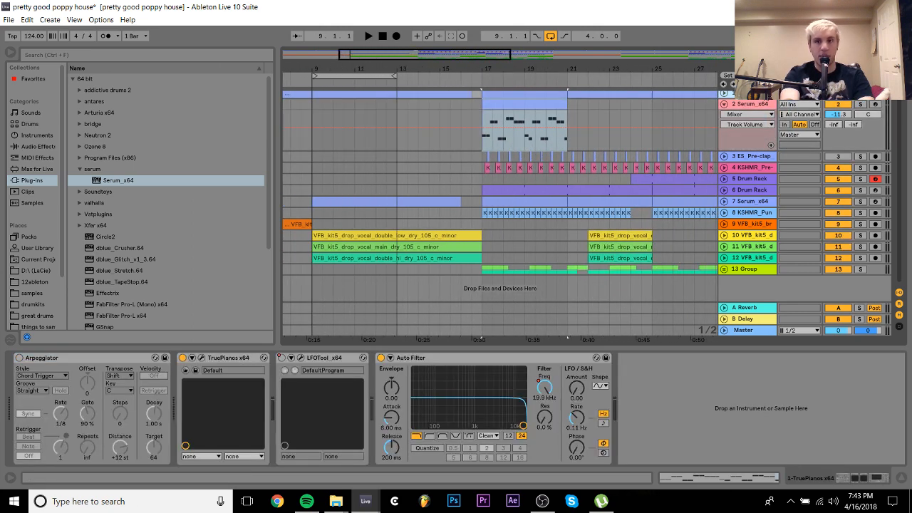
{"action": "left_click", "coordinate": [338, 356]}
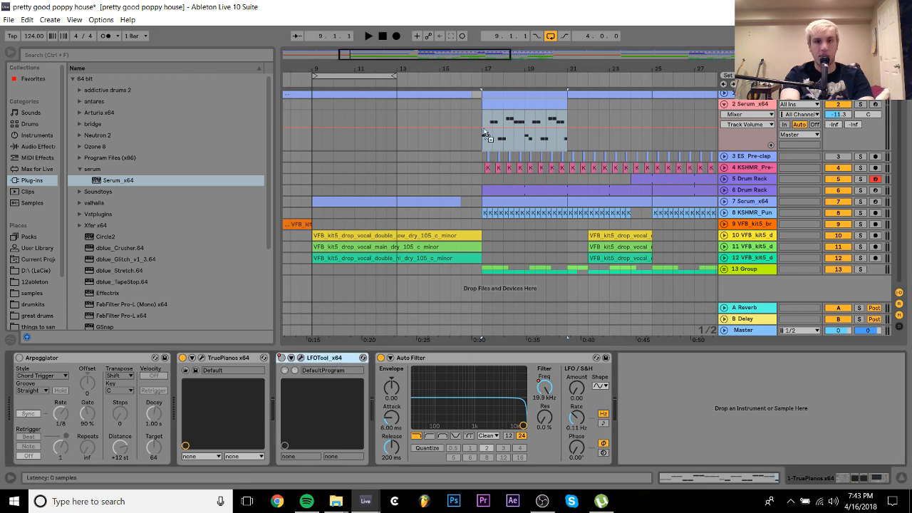
{"action": "left_click", "coordinate": [486, 135]}
Delete the piano clips from bars 17 to 25 and duplicate the mallet melody clip to bar 21
{"action": "left_click", "coordinate": [523, 93]}
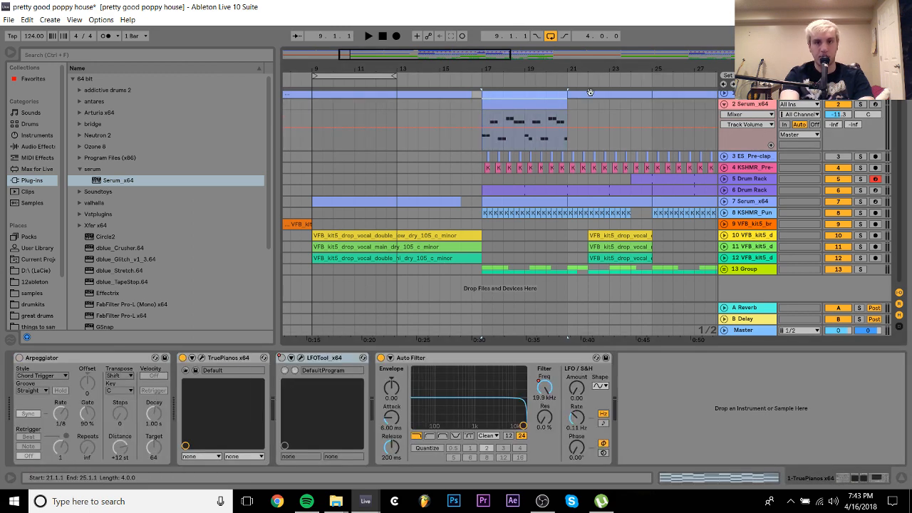
{"action": "left_click", "coordinate": [525, 105]}
{"action": "key", "text": "ctrl+d"}
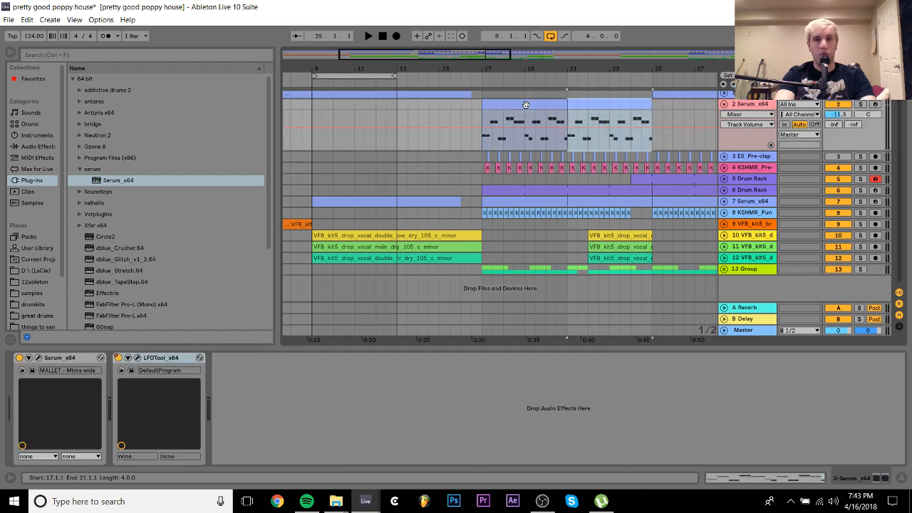
Play the drop, raise the Serum track's volume to -7.3 dB, and loop both melody clips over bars 17 to 25
{"action": "left_click", "coordinate": [473, 106]}
{"action": "key", "text": "space"}
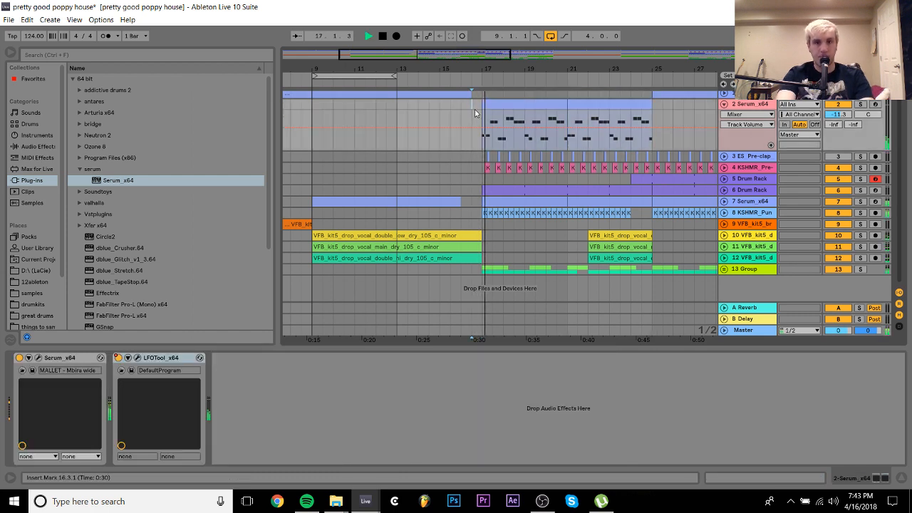
{"action": "left_click", "coordinate": [531, 104]}
{"action": "left_click", "coordinate": [591, 104], "text": "shift"}
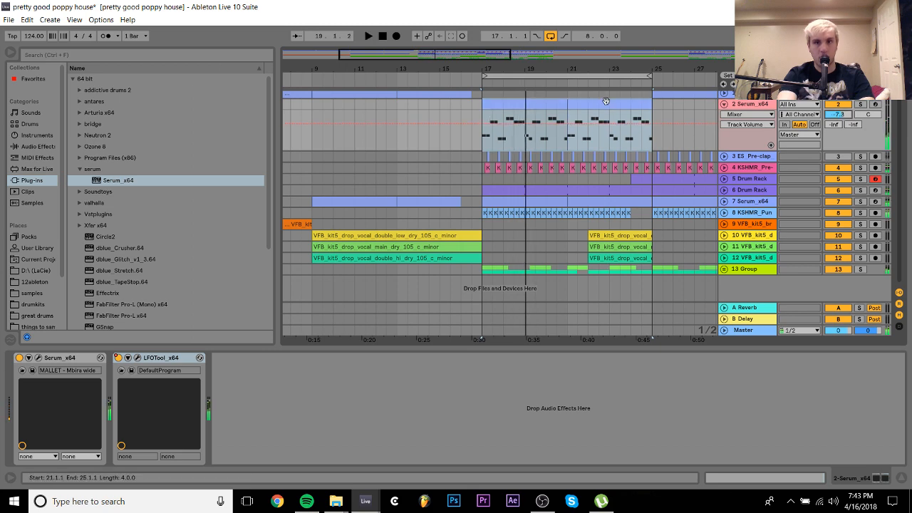
{"action": "left_click", "coordinate": [526, 105]}
{"action": "key", "text": "space"}
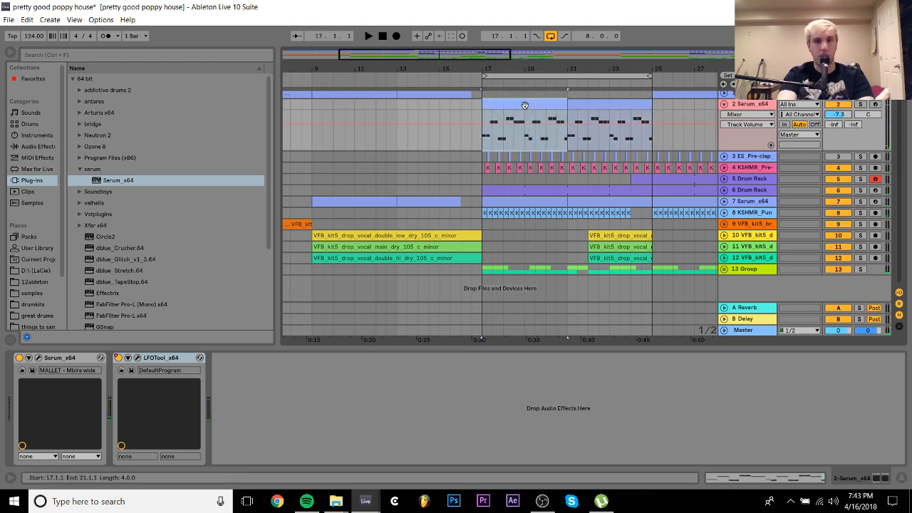
Set the groove of the melody clip at bar 17 to Logic 16 Swing and play the loop
{"action": "double_click", "coordinate": [525, 105]}
{"action": "left_click", "coordinate": [14, 164]}
{"action": "left_click", "coordinate": [43, 182]}
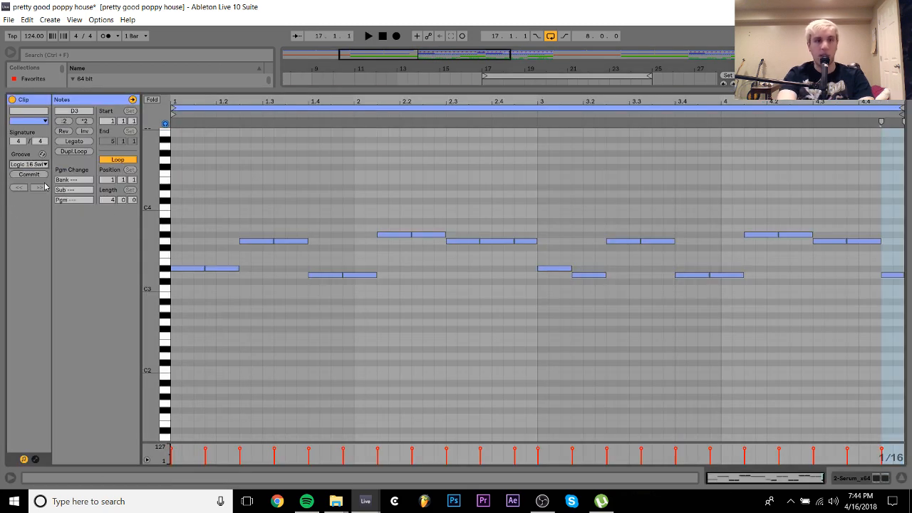
{"action": "left_click", "coordinate": [877, 478]}
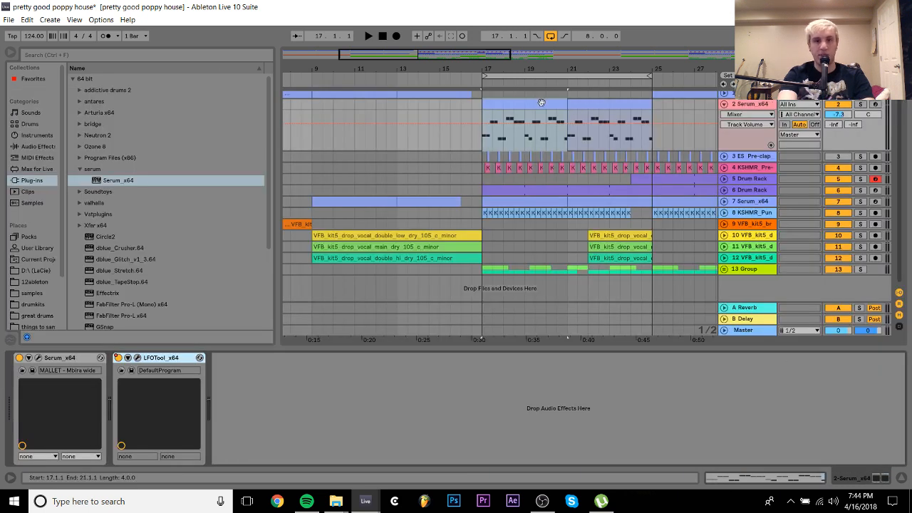
{"action": "key", "text": "space"}
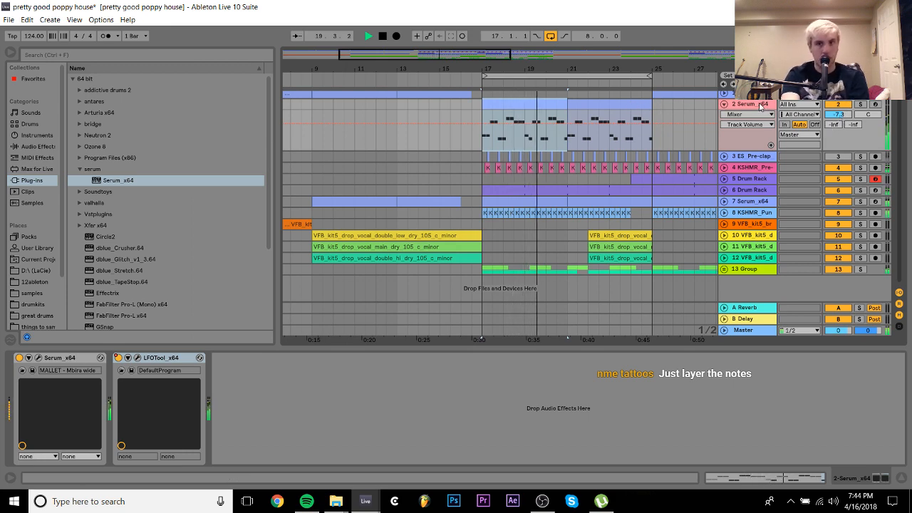
In the melody clip at bar 17, raise the second note of its third bar one semitone and drop it an octave to D#2
{"action": "double_click", "coordinate": [548, 105]}
{"action": "key", "text": "space"}
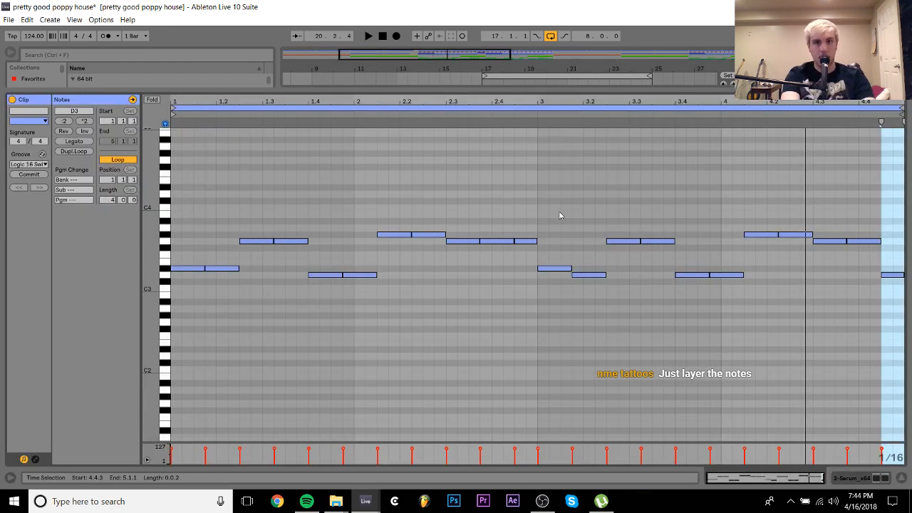
{"action": "left_click", "coordinate": [598, 275]}
{"action": "key", "text": "Up"}
{"action": "key", "text": "shift+Down"}
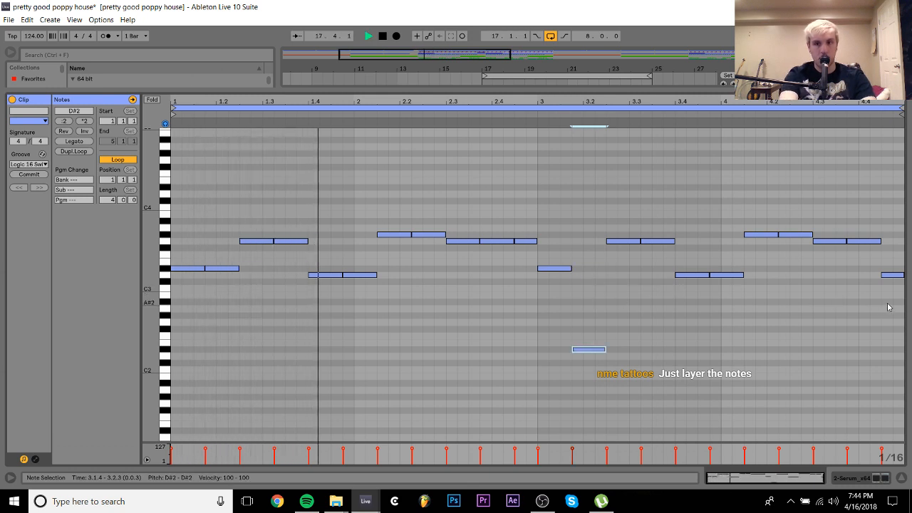
Raise the clip's final note to F3 and move the low D#2 note in its third bar up an octave to D#3
{"action": "left_click", "coordinate": [892, 275]}
{"action": "key", "text": "Up"}
{"action": "key", "text": "Up"}
{"action": "key", "text": "Up"}
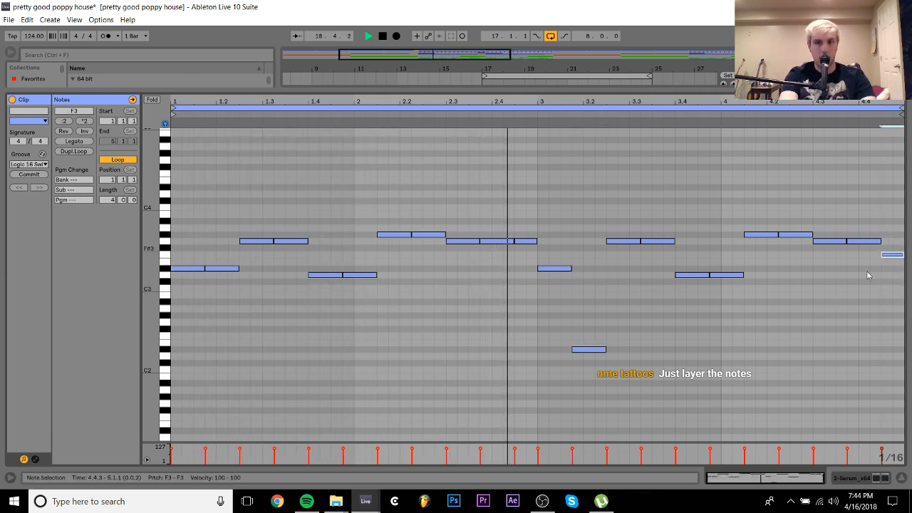
{"action": "left_click", "coordinate": [833, 324]}
{"action": "left_click", "coordinate": [585, 350]}
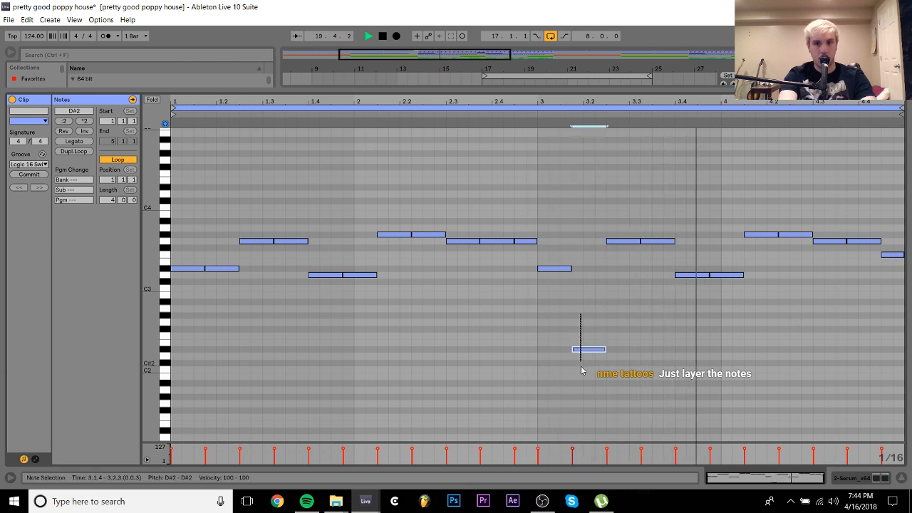
{"action": "key", "text": "shift+Up"}
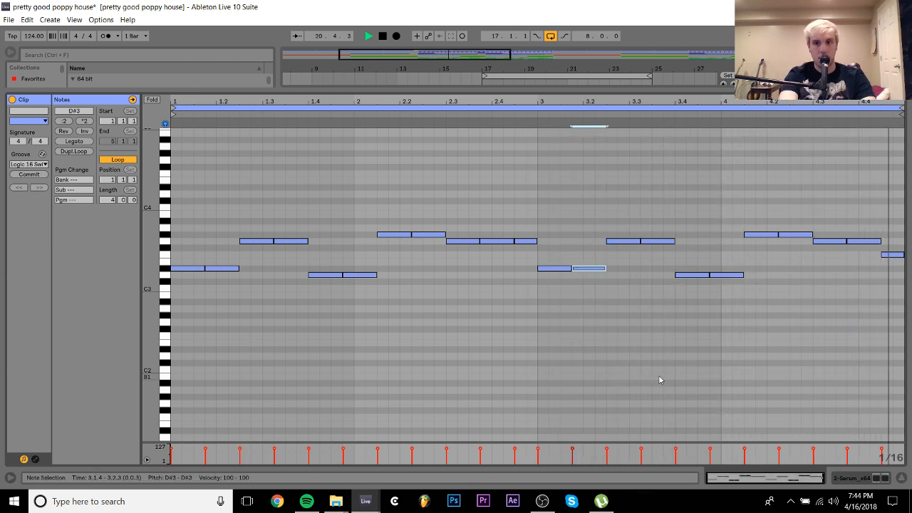
Copy the edited melody clip over bar 21 and repeat the pair through bar 33, deleting the surplus copies beyond it
{"action": "left_click", "coordinate": [847, 477]}
{"action": "left_click", "coordinate": [516, 103]}
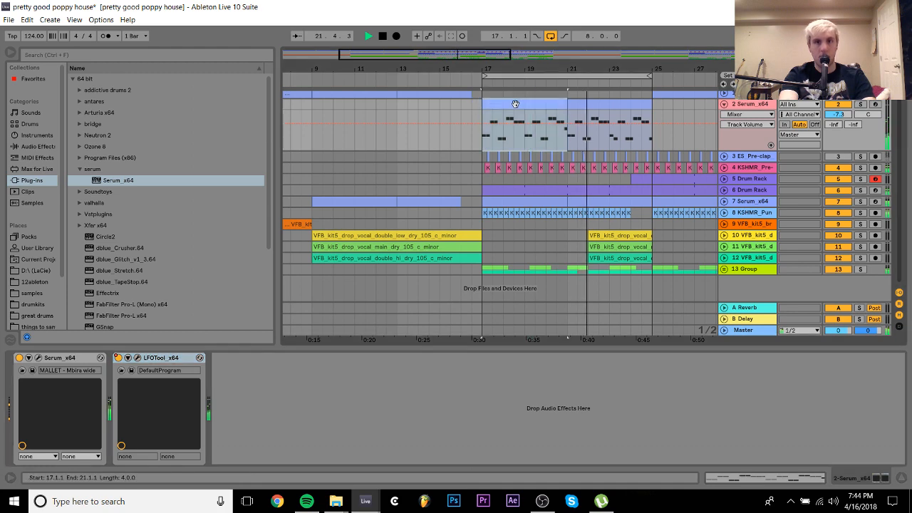
{"action": "key", "text": "ctrl+d"}
{"action": "left_click", "coordinate": [515, 103], "text": "shift"}
{"action": "key", "text": "ctrl+d"}
{"action": "key", "text": "ctrl+d"}
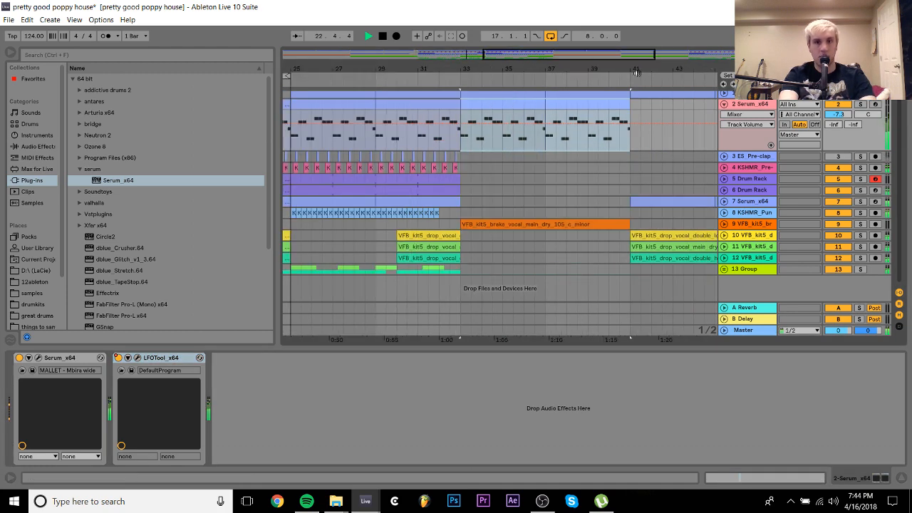
{"action": "key", "text": "Delete"}
{"action": "left_click_drag", "start_coordinate": [491, 69], "coordinate": [663, 62]}
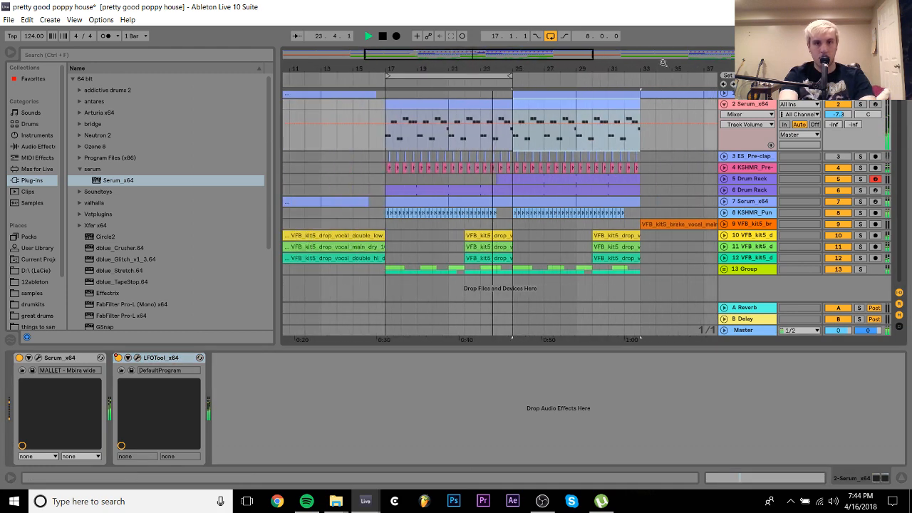
Turn off looping and delete the piano clips from bars 25 to 33
{"action": "left_click", "coordinate": [551, 37]}
{"action": "scroll", "coordinate": [574, 148], "scroll_direction": "up", "scroll_amount": 1}
{"action": "left_click", "coordinate": [571, 99]}
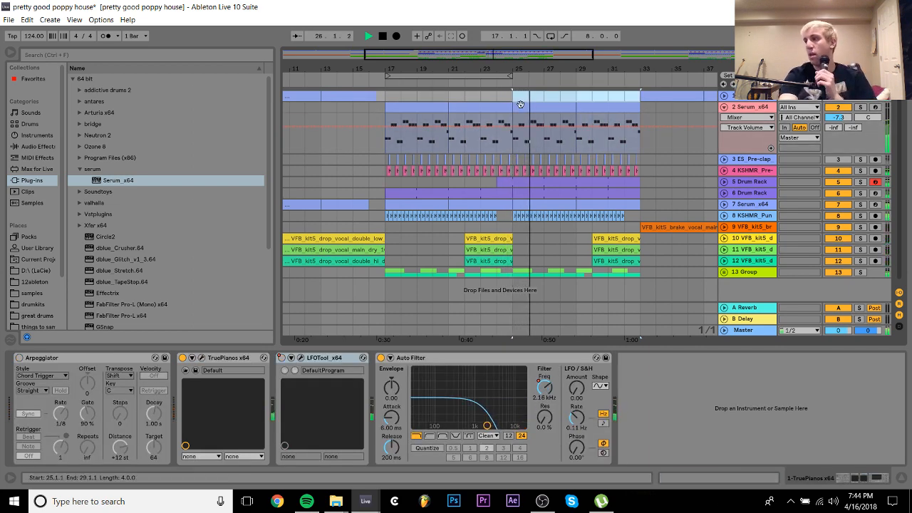
{"action": "left_click", "coordinate": [417, 97]}
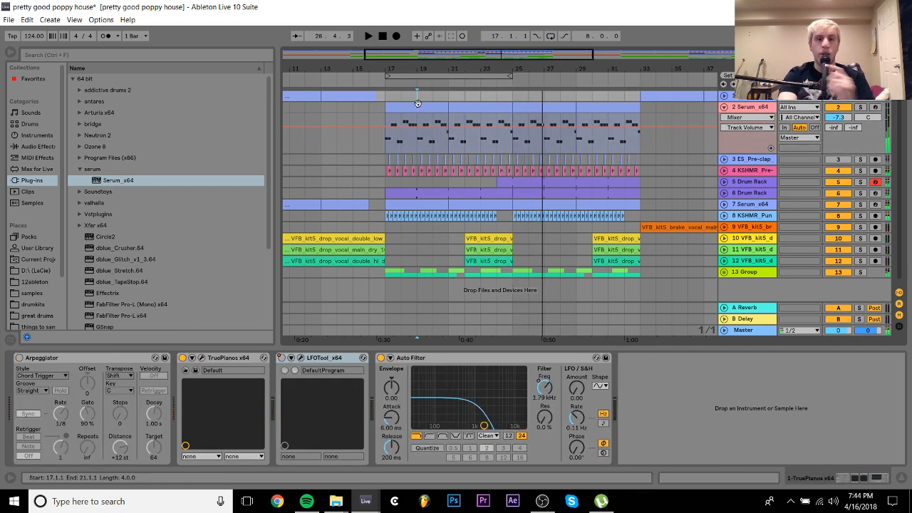
Loop all the mallet melody clips from bars 17 to 33 and play them with the Serum track soloed
{"action": "left_click", "coordinate": [418, 107]}
{"action": "key", "text": "space"}
{"action": "left_click", "coordinate": [622, 104], "text": "shift"}
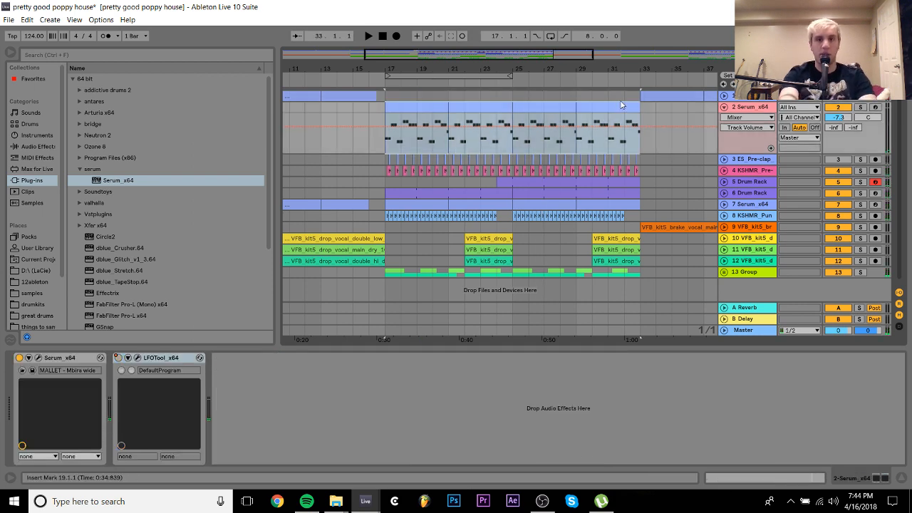
{"action": "key", "text": "ctrl+l"}
{"action": "key", "text": "space"}
{"action": "left_click", "coordinate": [861, 107]}
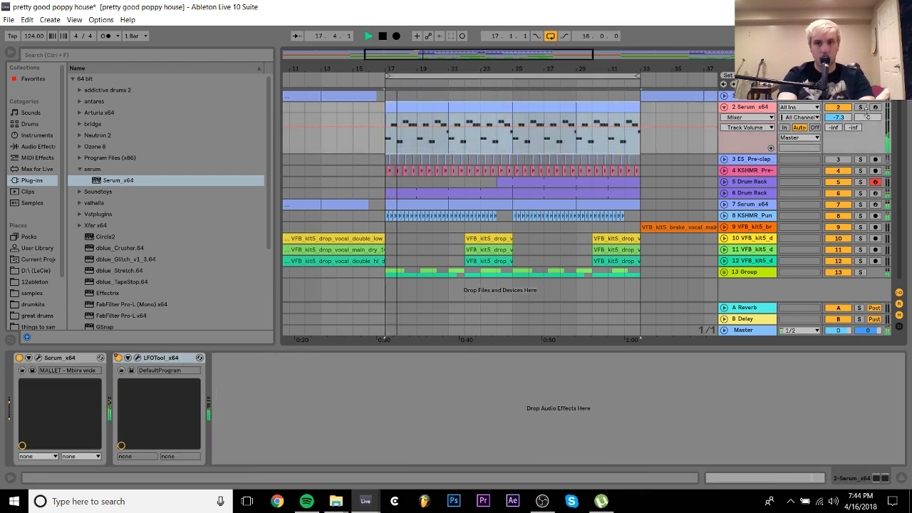
Examine the effects and oscillator sections of the mallet track's Serum patch and listen to it briefly
{"action": "left_click", "coordinate": [38, 357]}
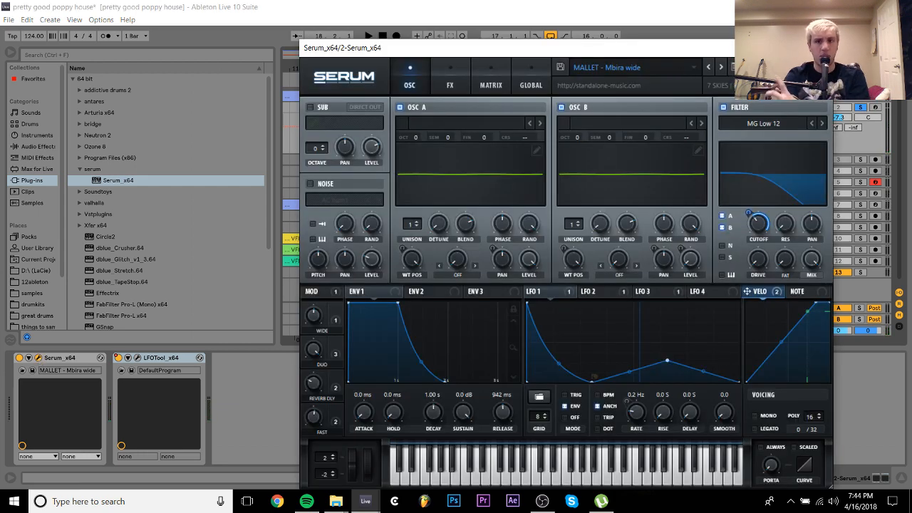
{"action": "left_click", "coordinate": [442, 82]}
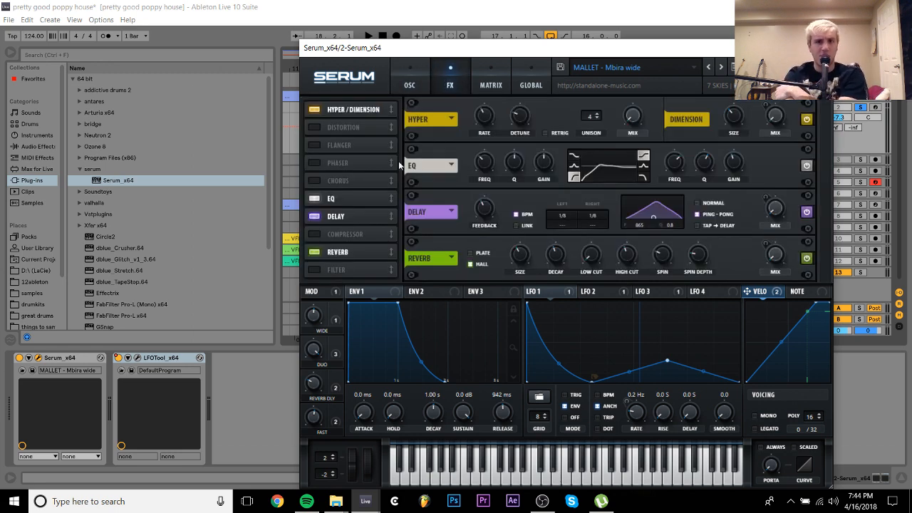
{"action": "left_click", "coordinate": [411, 86]}
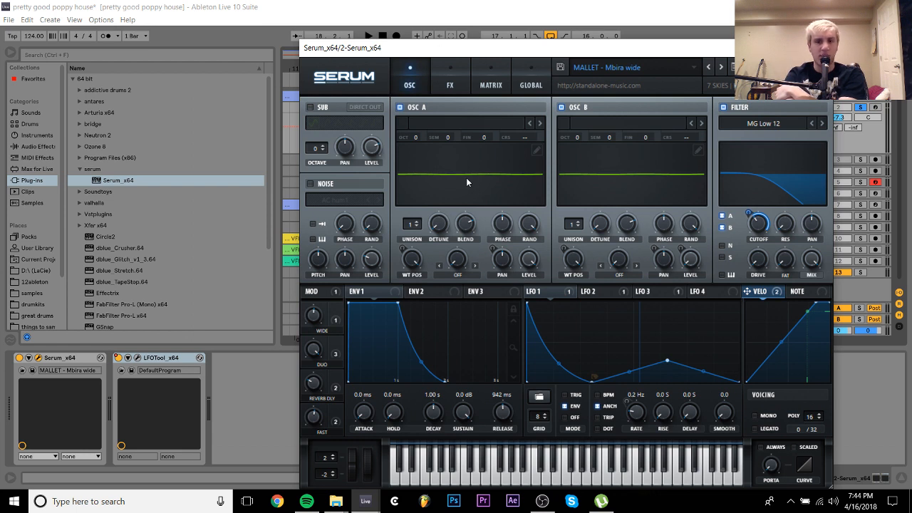
{"action": "key", "text": "space"}
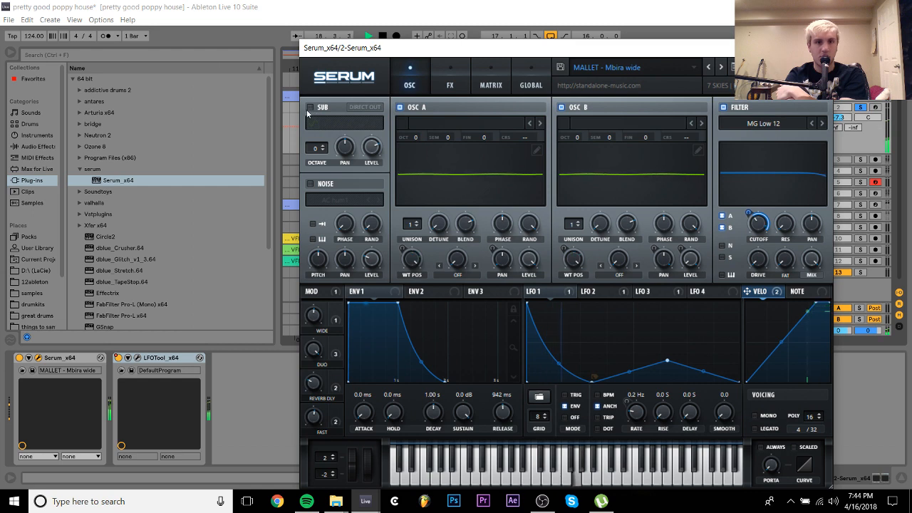
{"action": "key", "text": "space"}
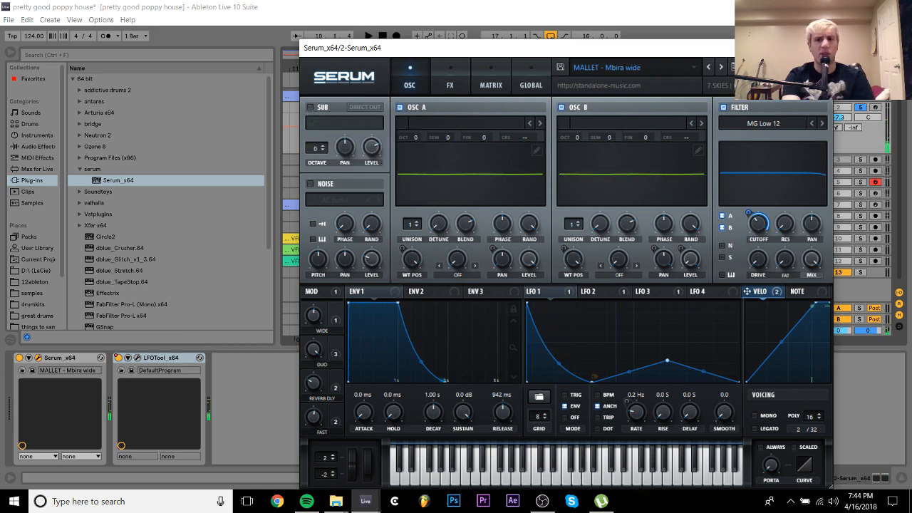
{"action": "left_click", "coordinate": [817, 48]}
Duplicate the Serum mallet track, solo the copy, and play the loop
{"action": "left_click", "coordinate": [743, 110]}
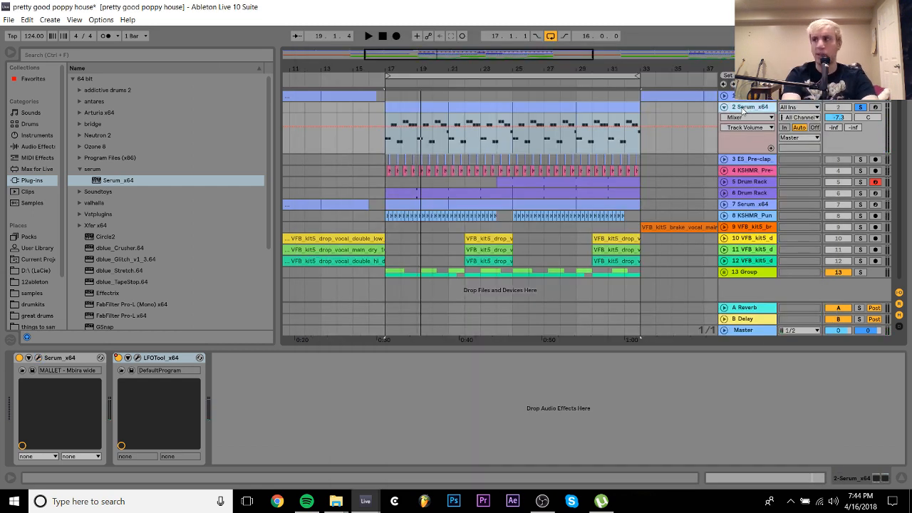
{"action": "key", "text": "ctrl+d"}
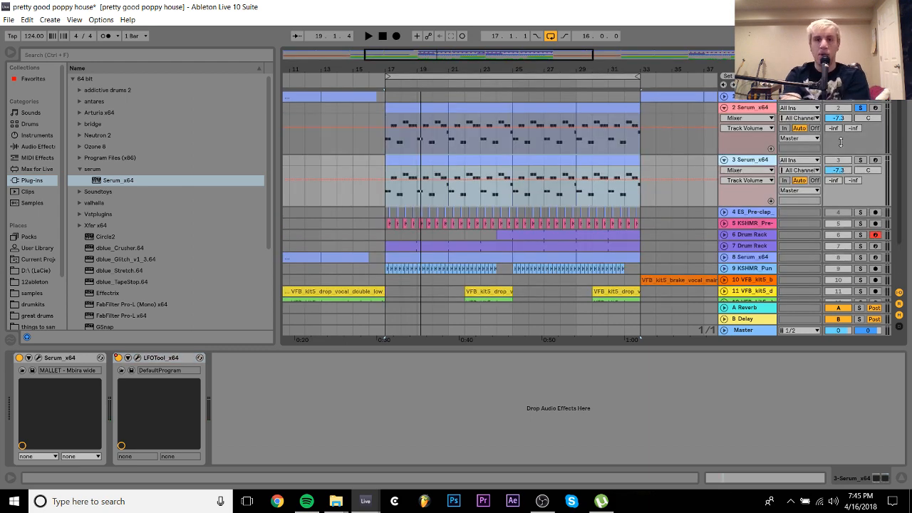
{"action": "left_click", "coordinate": [861, 160]}
{"action": "key", "text": "space"}
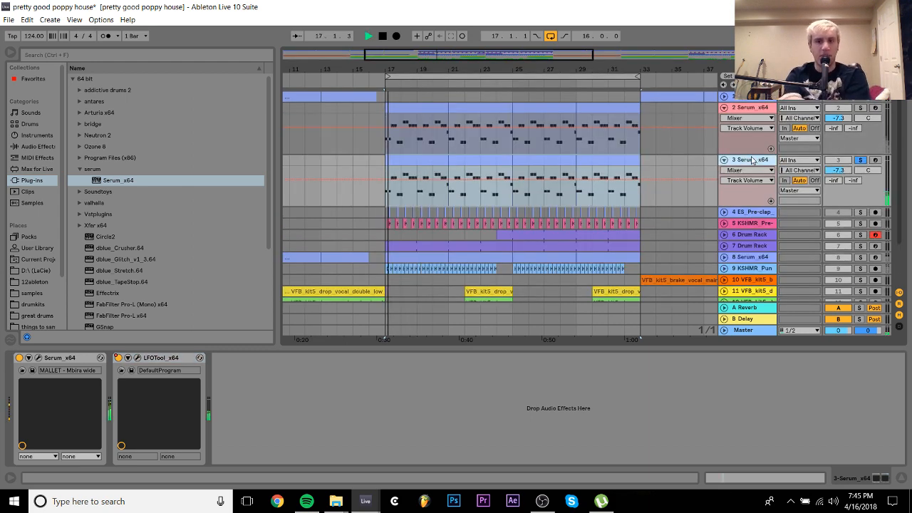
Turn off oscillators A and B in the duplicated track's Serum and check its effects section
{"action": "left_click", "coordinate": [38, 358]}
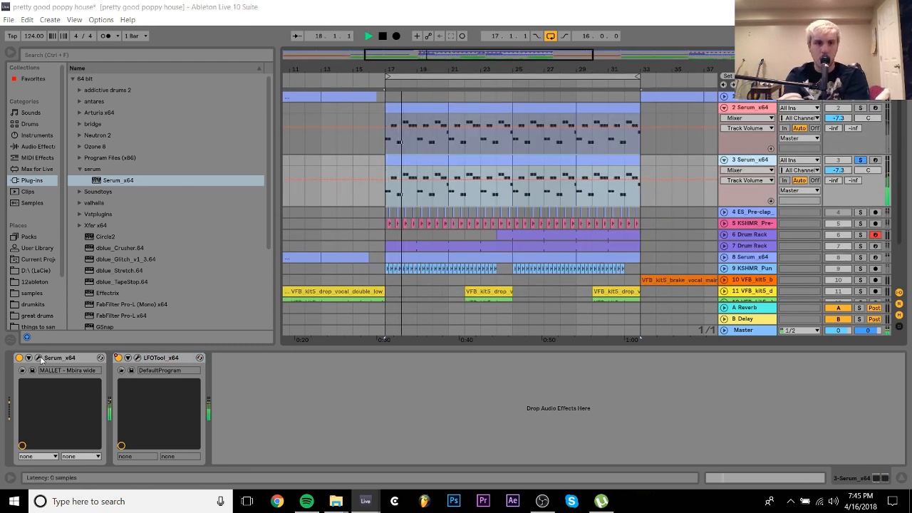
{"action": "left_click", "coordinate": [400, 107]}
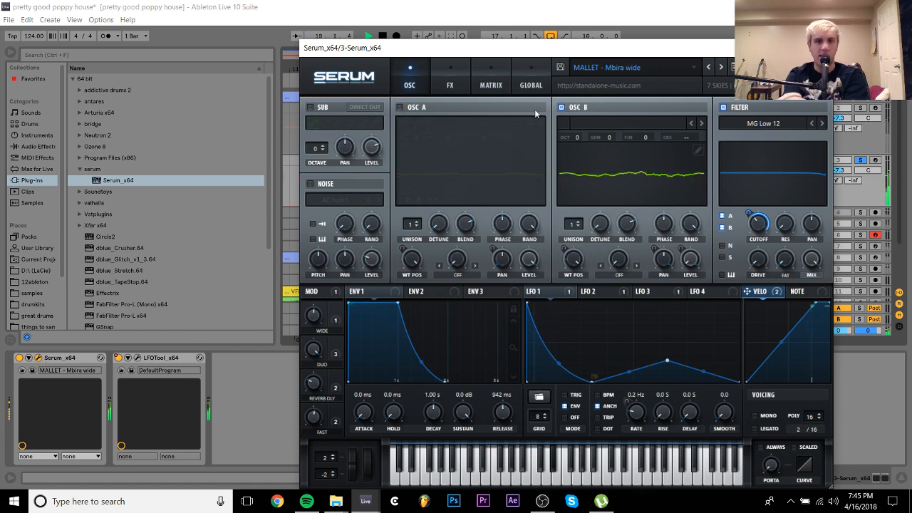
{"action": "left_click", "coordinate": [561, 107]}
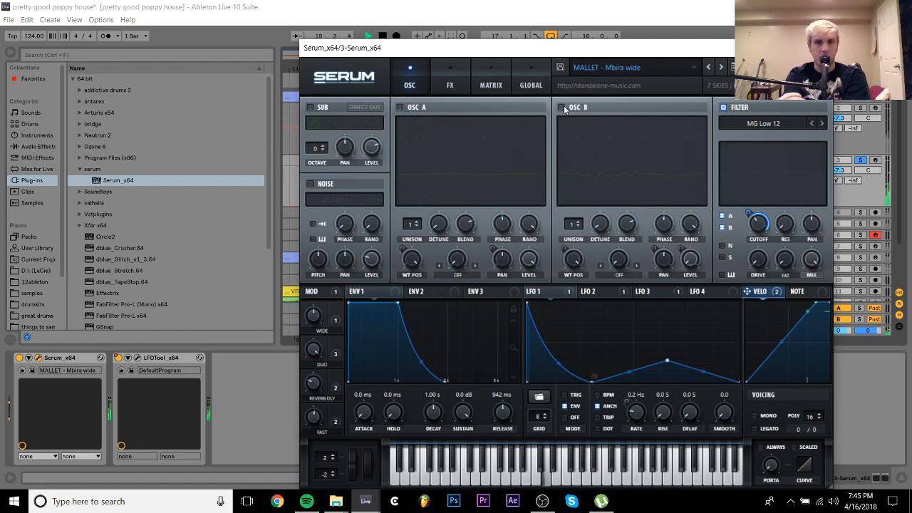
{"action": "left_click", "coordinate": [456, 71]}
{"action": "left_click", "coordinate": [410, 79]}
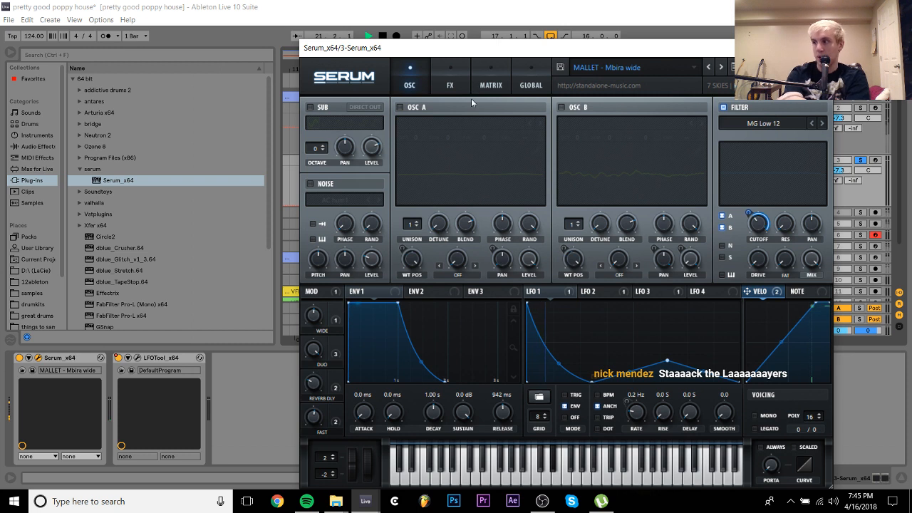
Turn on the duplicated Serum's sub oscillator and switch its waveform to saw after auditioning the triangle
{"action": "key", "text": "space"}
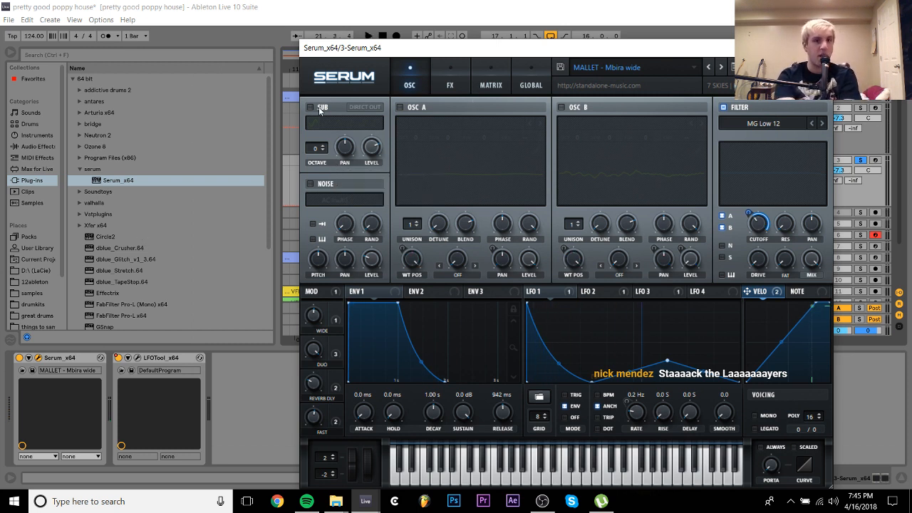
{"action": "left_click", "coordinate": [337, 123]}
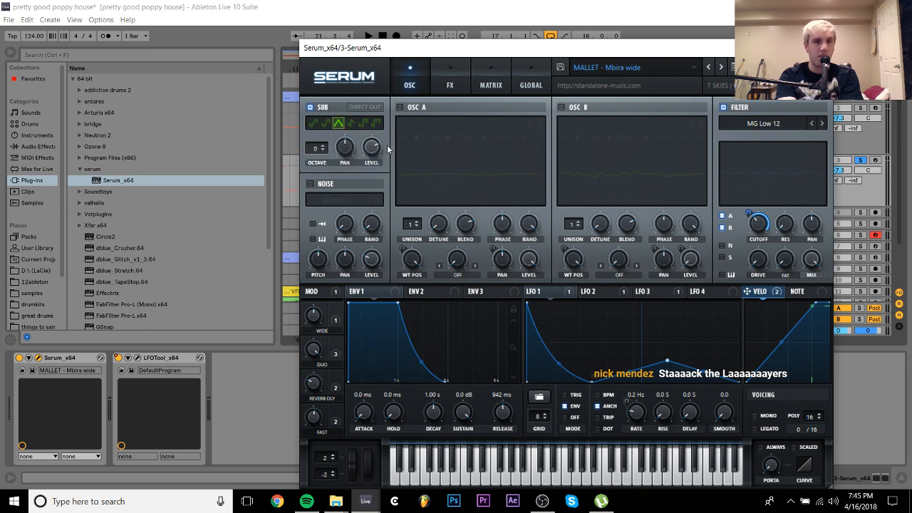
{"action": "key", "text": "space"}
{"action": "key", "text": "space"}
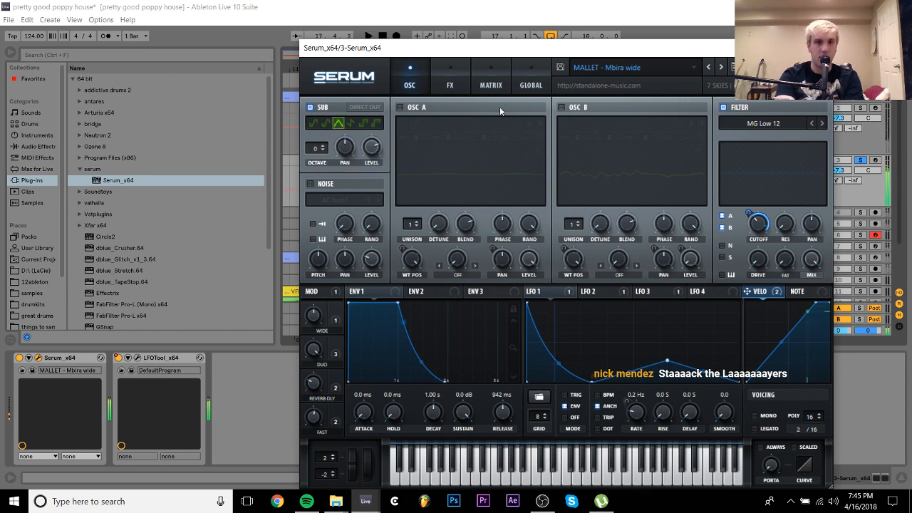
{"action": "left_click", "coordinate": [355, 122]}
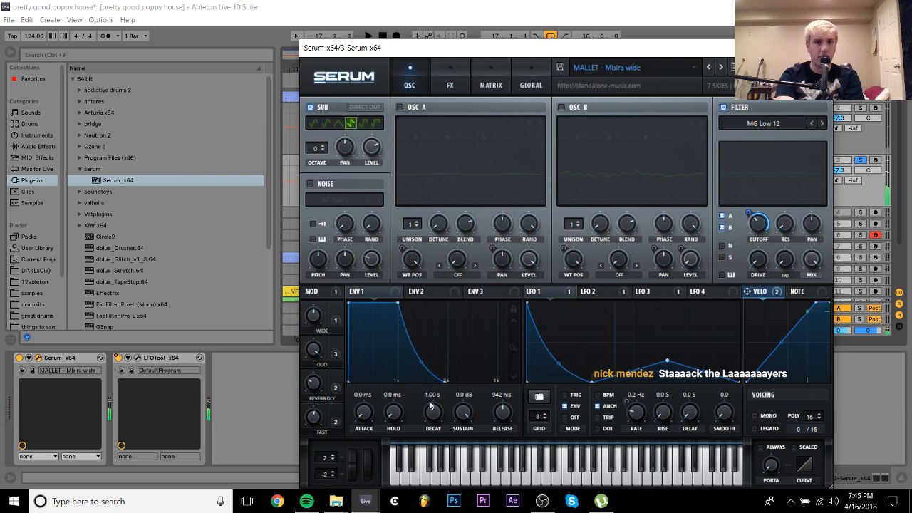
Pull envelope 1's sustain down to -oo dB and shorten its release to 901 ms
{"action": "left_click_drag", "start_coordinate": [470, 424], "coordinate": [470, 463]}
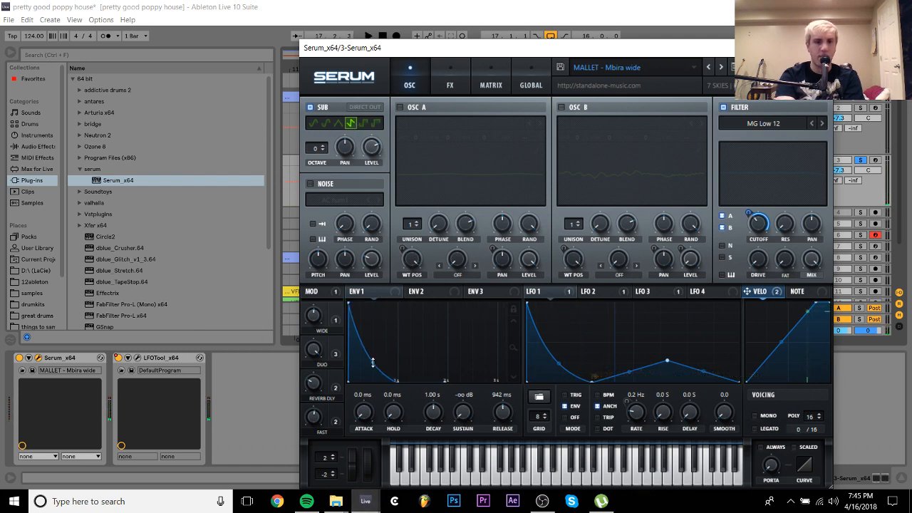
{"action": "key", "text": "space"}
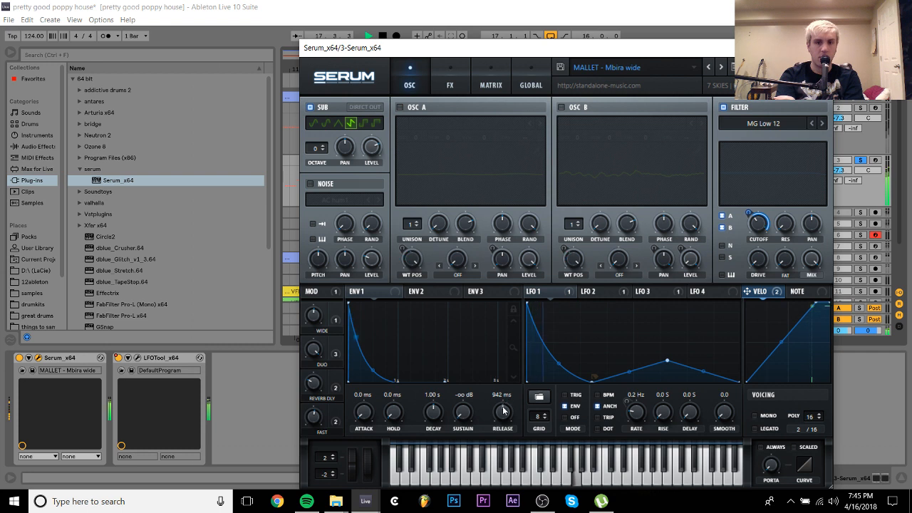
{"action": "key", "text": "space"}
{"action": "left_click_drag", "start_coordinate": [503, 407], "coordinate": [503, 408]}
Enable mono and legato voicing with always-on portamento, and shorten envelope 1's release to 432 ms during playback
{"action": "left_click", "coordinate": [779, 418]}
{"action": "left_click", "coordinate": [770, 431]}
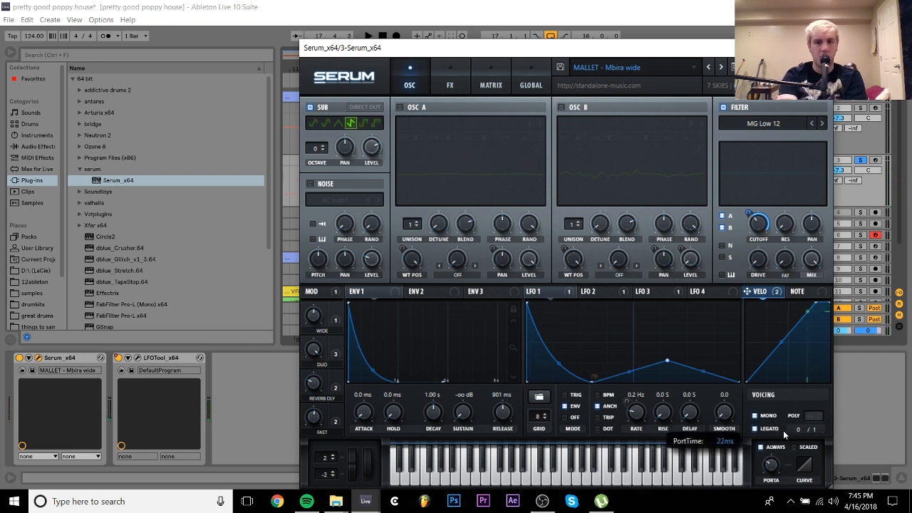
{"action": "key", "text": "space"}
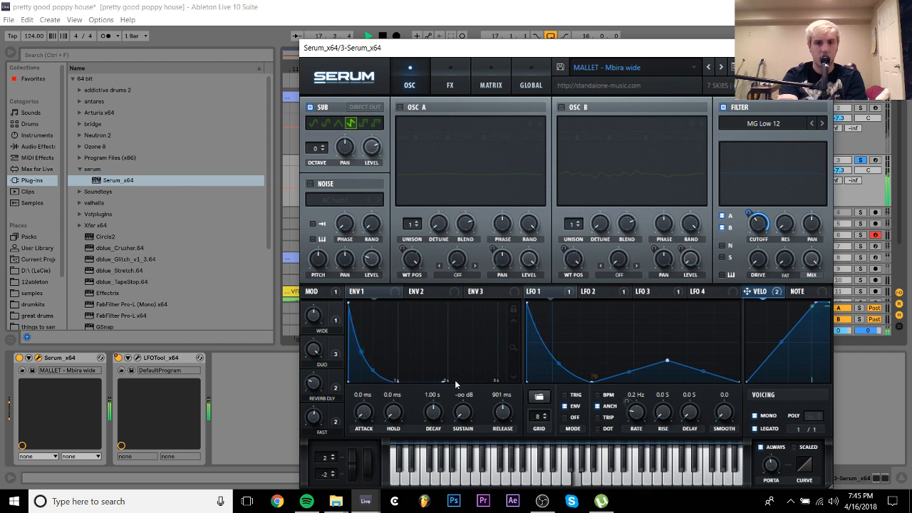
{"action": "left_click_drag", "start_coordinate": [417, 389], "coordinate": [413, 394]}
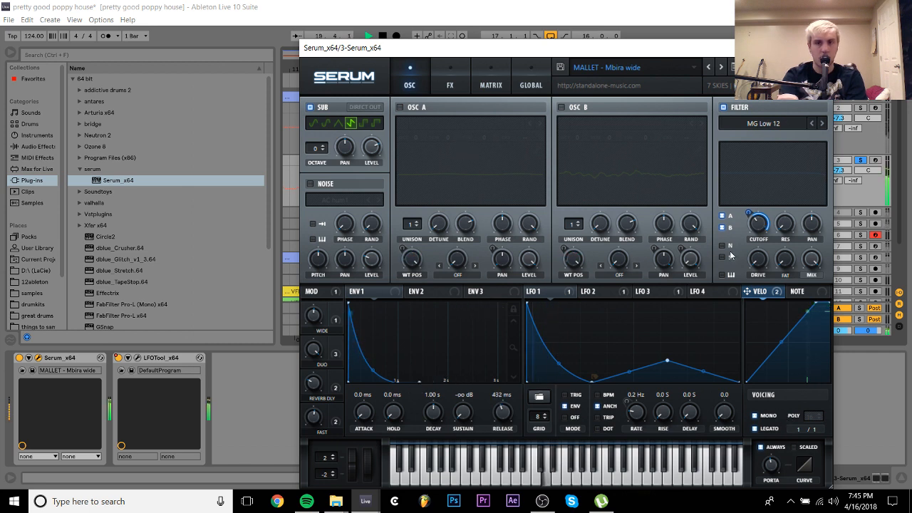
Route the sub oscillator through the filter and set LFO 1 to trigger mode with a 1.0 Hz rate
{"action": "left_click", "coordinate": [722, 257]}
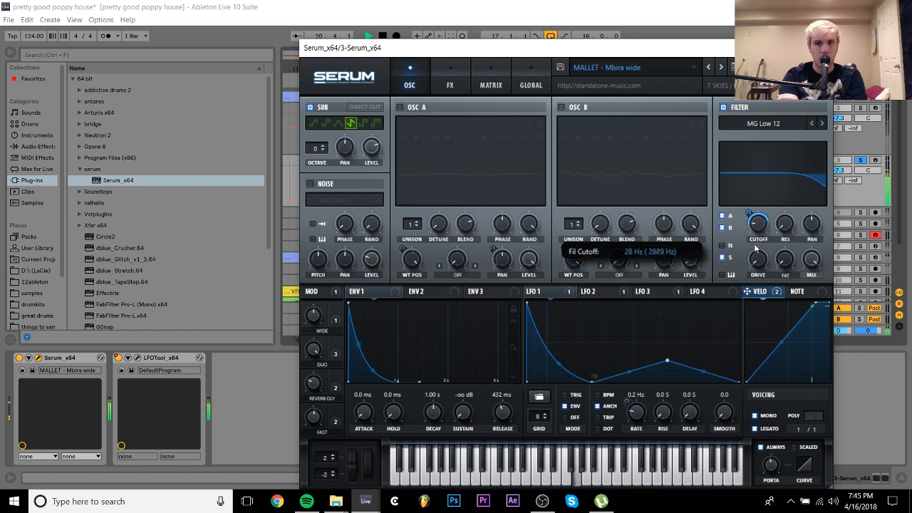
{"action": "left_click", "coordinate": [549, 294]}
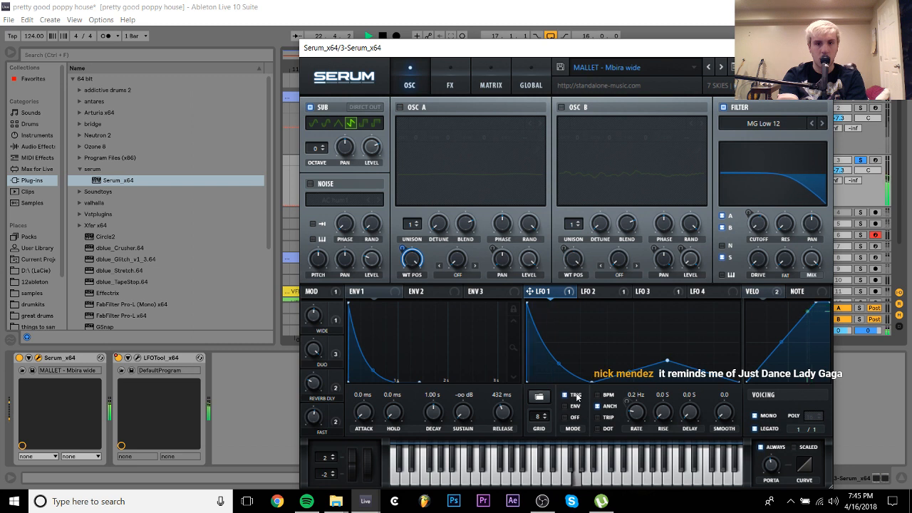
{"action": "mouse_move", "coordinate": [646, 410]}
{"action": "left_mouse_down"}
{"action": "mouse_move", "coordinate": [652, 377]}
{"action": "mouse_move", "coordinate": [649, 401]}
{"action": "left_mouse_up"}
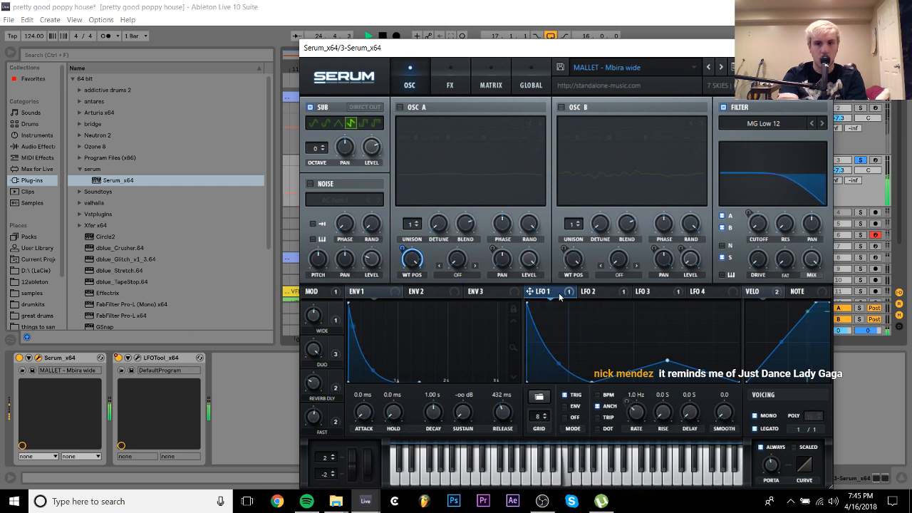
Check the remaining LFOs and remove all modulation destinations from velocity, with the filter cutoff set to 8 Hz
{"action": "left_click", "coordinate": [588, 291]}
{"action": "left_click", "coordinate": [642, 292]}
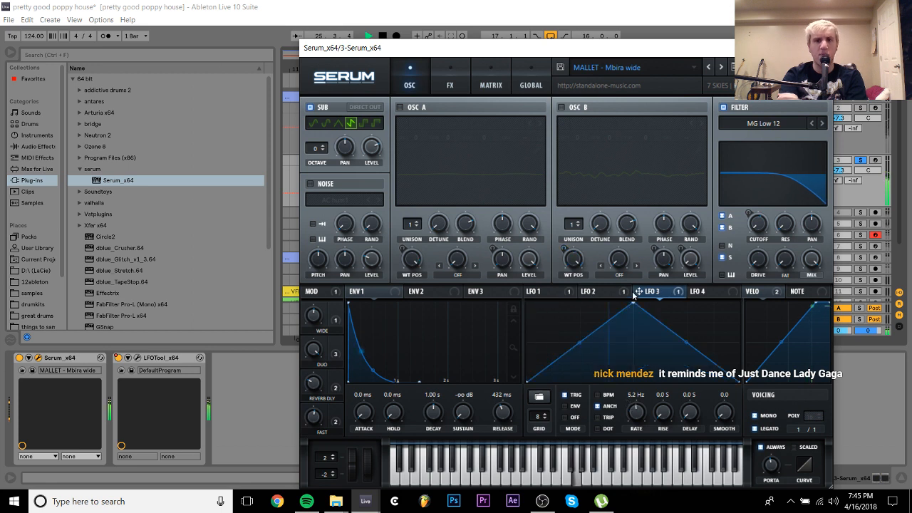
{"action": "left_click", "coordinate": [698, 292]}
{"action": "left_click", "coordinate": [497, 293]}
{"action": "left_click", "coordinate": [385, 292]}
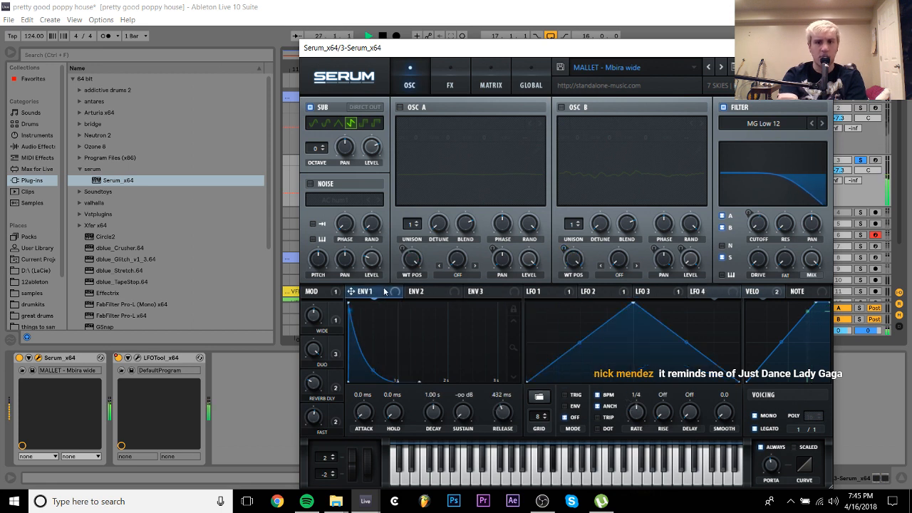
{"action": "right_click", "coordinate": [755, 293]}
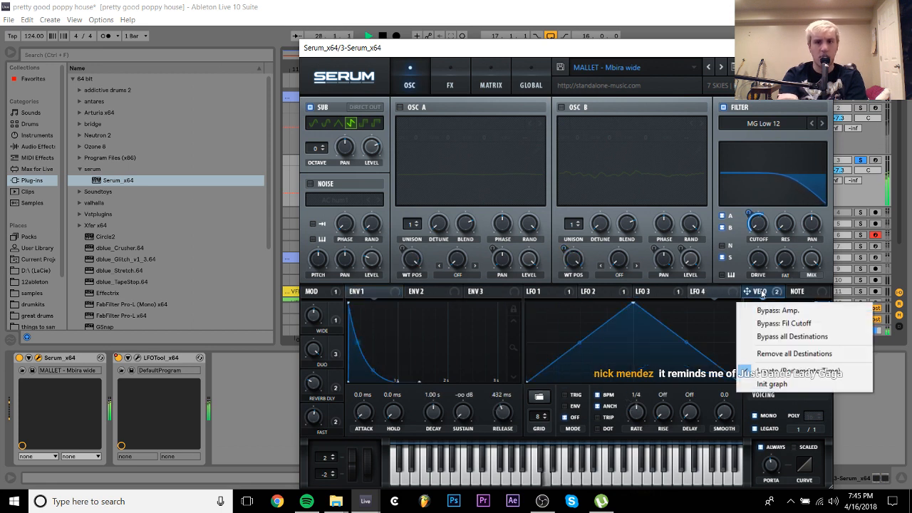
{"action": "left_click", "coordinate": [794, 353]}
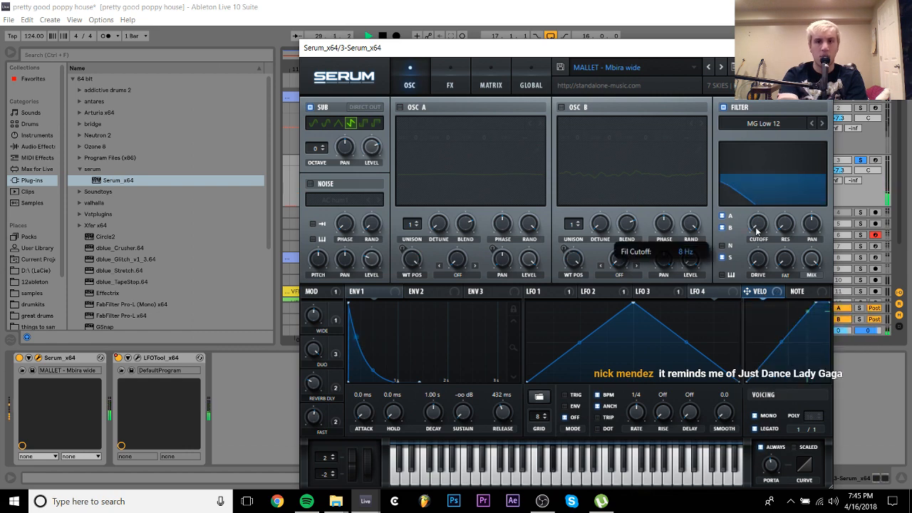
Add a modulation routing from Env 1 to the filter cutoff with its amount at the positive maximum
{"action": "left_click", "coordinate": [497, 86]}
{"action": "scroll", "coordinate": [376, 138], "scroll_direction": "down", "scroll_amount": 5}
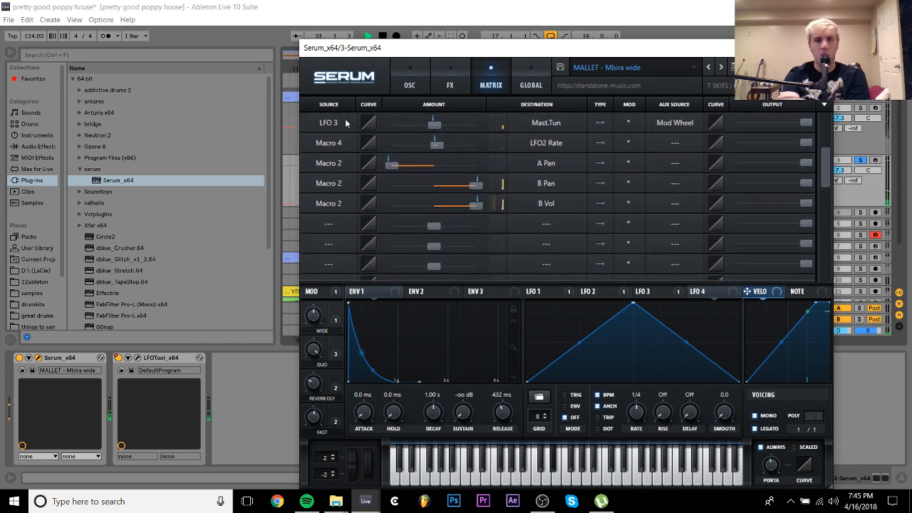
{"action": "scroll", "coordinate": [346, 124], "scroll_direction": "down", "scroll_amount": 2}
{"action": "left_click", "coordinate": [330, 178]}
{"action": "left_click", "coordinate": [340, 136]}
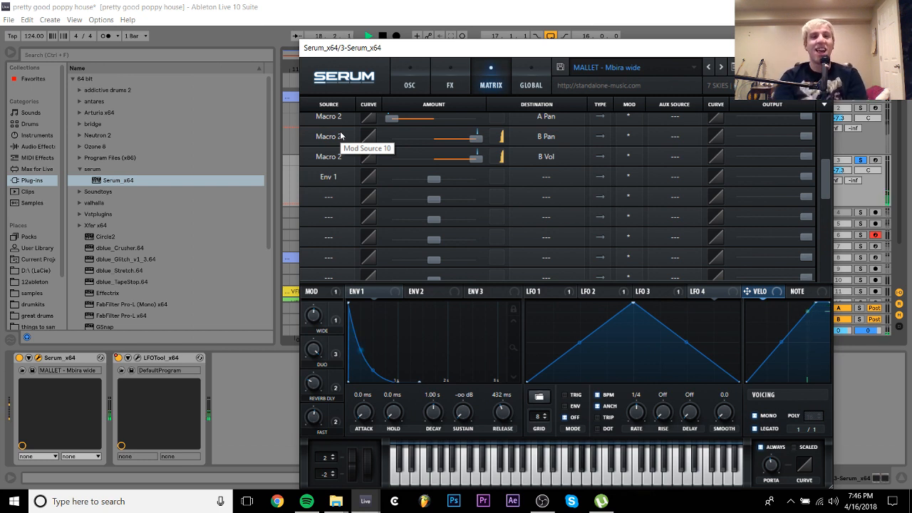
{"action": "left_click", "coordinate": [560, 178]}
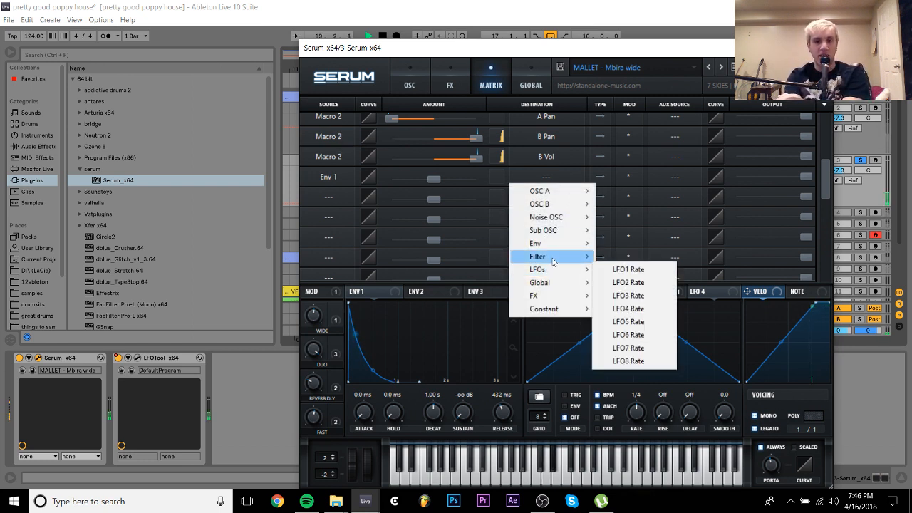
{"action": "mouse_move", "coordinate": [563, 256]}
{"action": "left_click", "coordinate": [636, 258]}
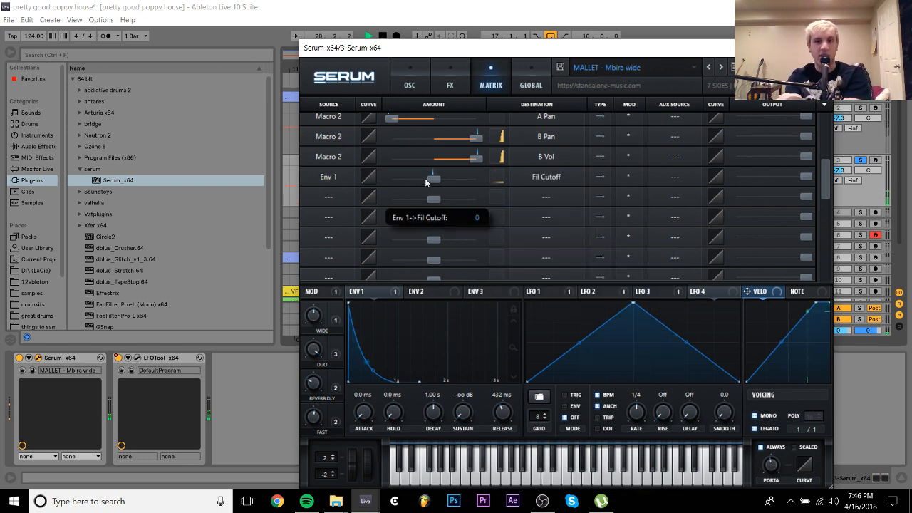
{"action": "left_click_drag", "start_coordinate": [434, 178], "coordinate": [463, 183]}
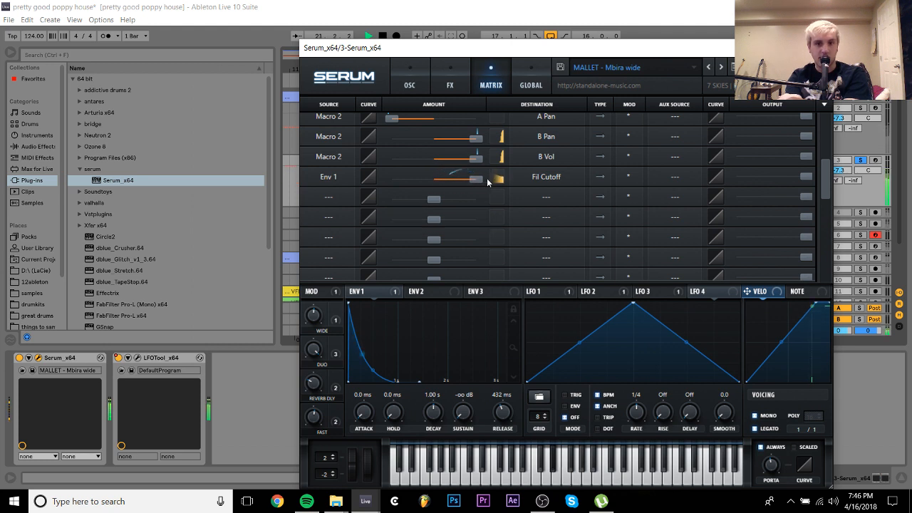
{"action": "left_click", "coordinate": [410, 85]}
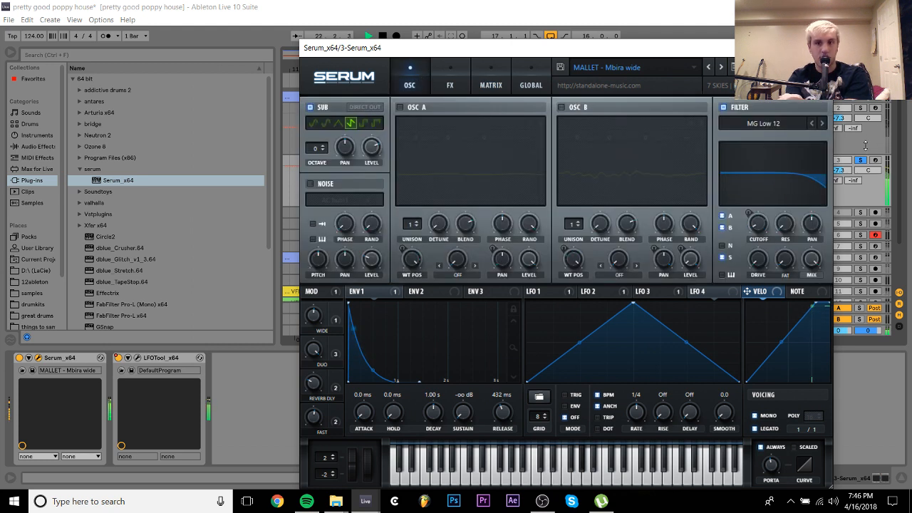
Play the duplicate unsoloed in the mix with the original Serum track muted, and lower the duplicate's volume to -13.4 dB
{"action": "left_click", "coordinate": [864, 112]}
{"action": "left_click", "coordinate": [817, 48]}
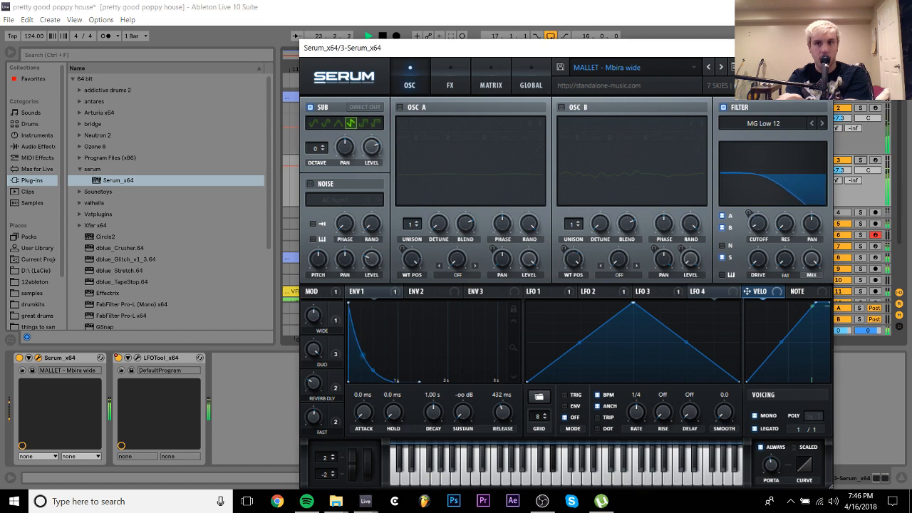
{"action": "left_click", "coordinate": [839, 107]}
{"action": "left_click_drag", "start_coordinate": [844, 172], "coordinate": [844, 187]}
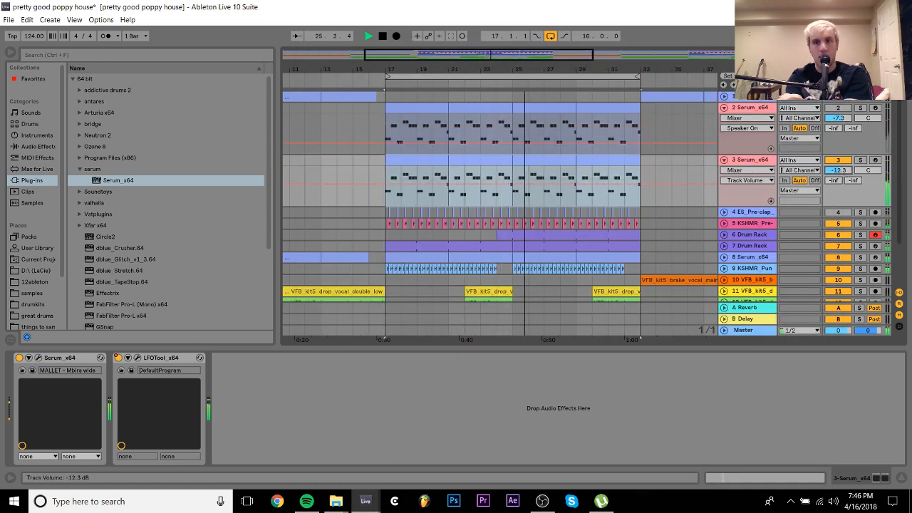
Add the +12 Pitch MIDI effect preset to the duplicated Serum track
{"action": "left_click", "coordinate": [37, 157]}
{"action": "left_click", "coordinate": [102, 148]}
{"action": "double_click", "coordinate": [102, 149]}
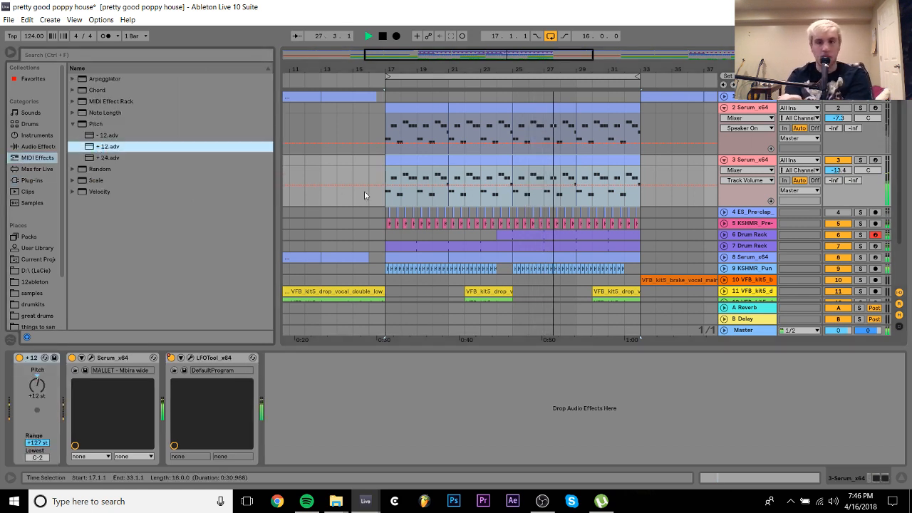
{"action": "left_click", "coordinate": [424, 155]}
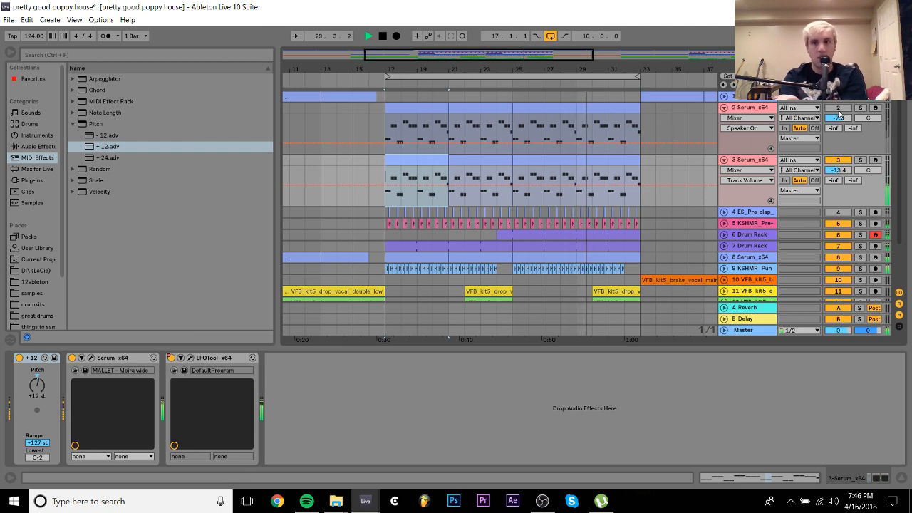
Mute the duplicated Serum track, reactivate the original at -7.1 dB, and stop playback
{"action": "left_click", "coordinate": [843, 159]}
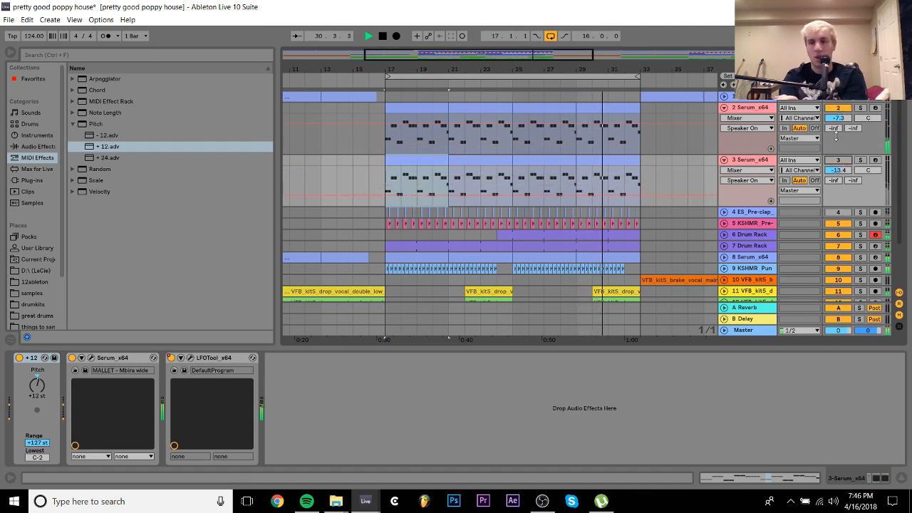
{"action": "left_click_drag", "start_coordinate": [840, 120], "coordinate": [840, 119]}
{"action": "key", "text": "space"}
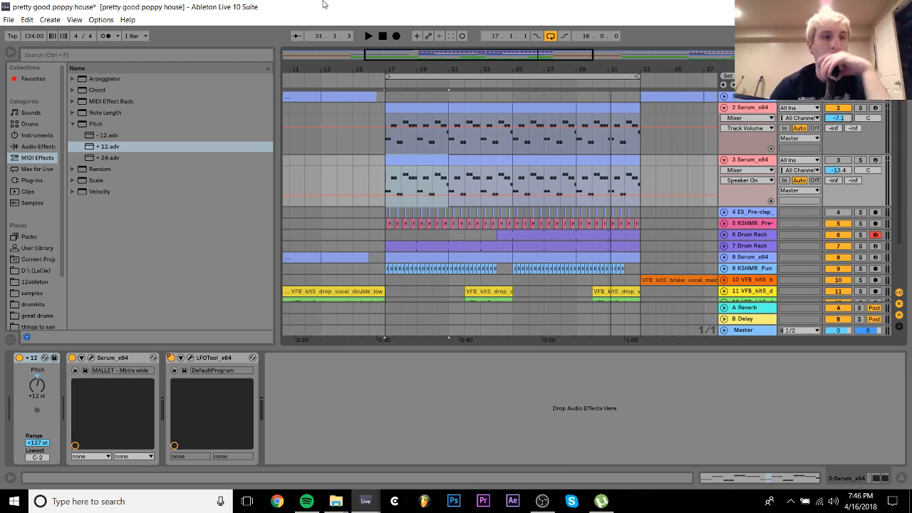
Save the current set and open the recent set "caaaaaaraaaaaaaaaaazy poppy"
{"action": "left_click", "coordinate": [8, 20]}
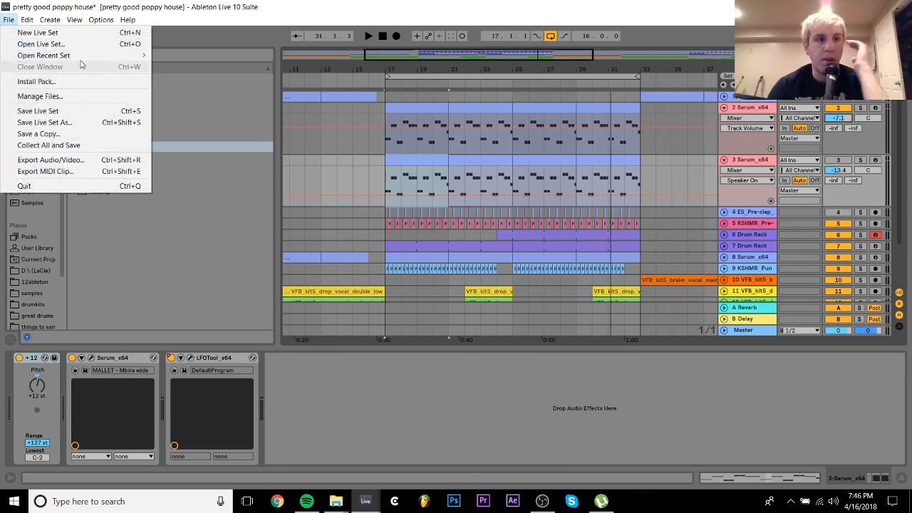
{"action": "mouse_move", "coordinate": [84, 56]}
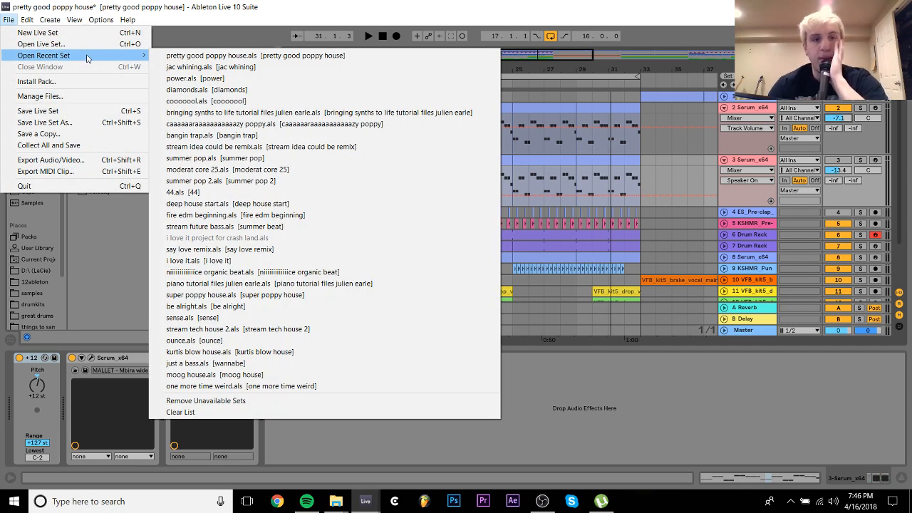
{"action": "left_click", "coordinate": [239, 124]}
{"action": "key", "text": "Return"}
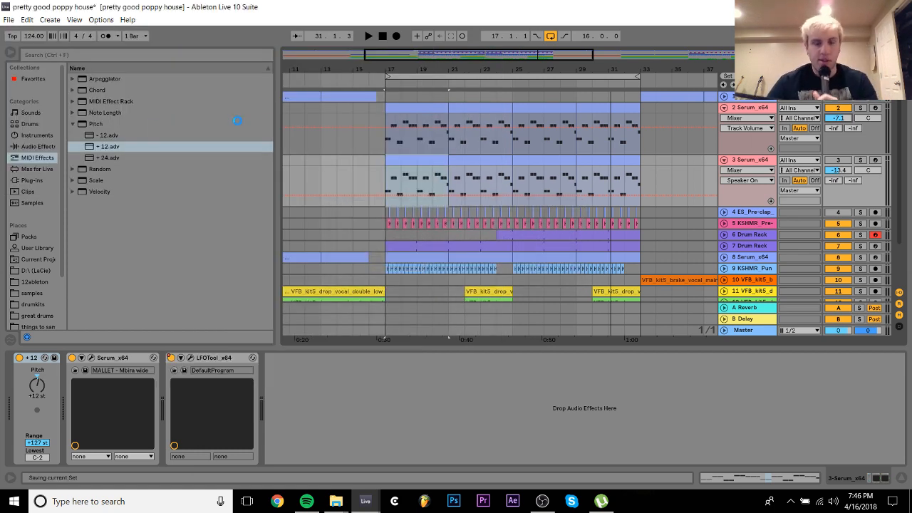
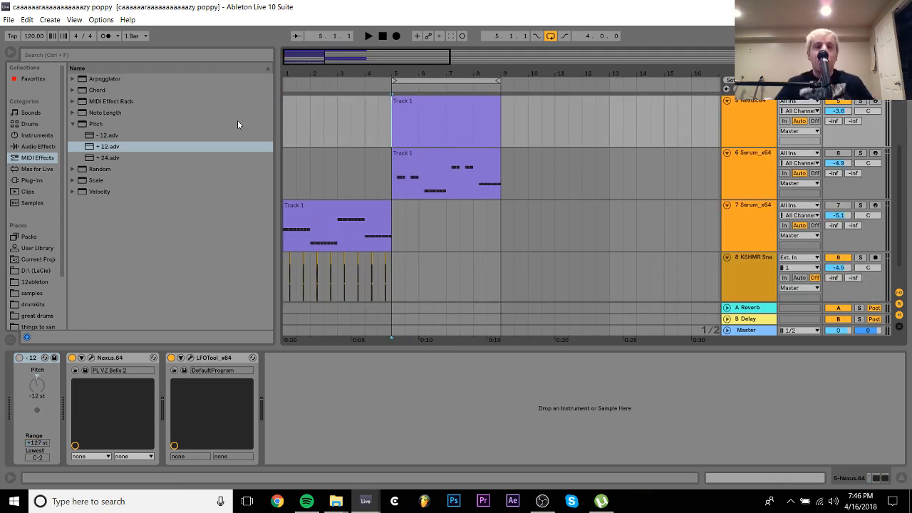
Listen to the opened set from bar 1, then from the Nexus clip at bar 5
{"action": "left_click", "coordinate": [321, 206]}
{"action": "key", "text": "space"}
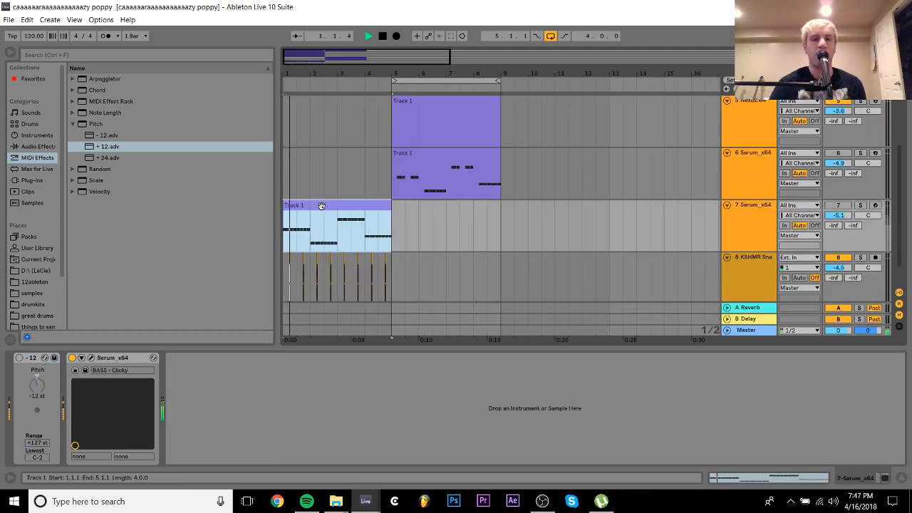
{"action": "scroll", "coordinate": [596, 223], "scroll_direction": "up", "scroll_amount": 3}
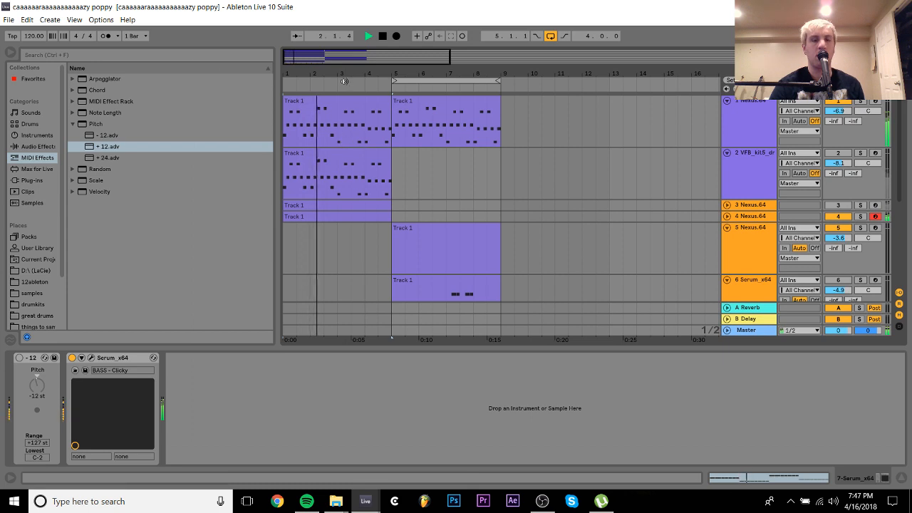
{"action": "key", "text": "space"}
{"action": "left_click", "coordinate": [421, 100]}
{"action": "key", "text": "space"}
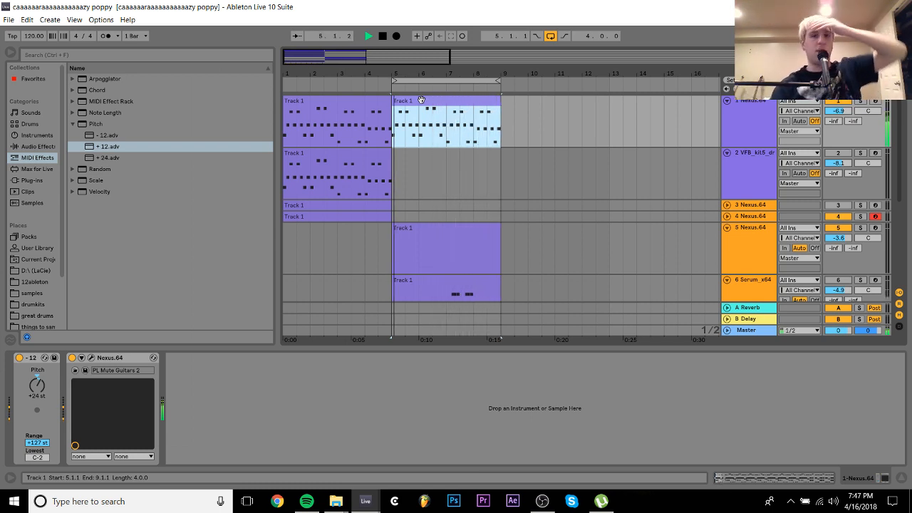
Stop playback of the poppy set and create a new empty Live set
{"action": "key", "text": "space"}
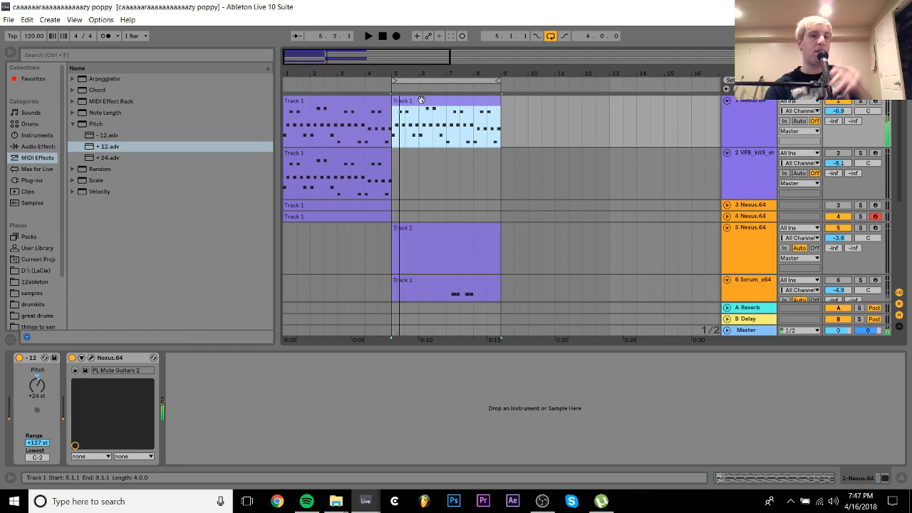
{"action": "left_click", "coordinate": [8, 20]}
{"action": "mouse_move", "coordinate": [39, 56]}
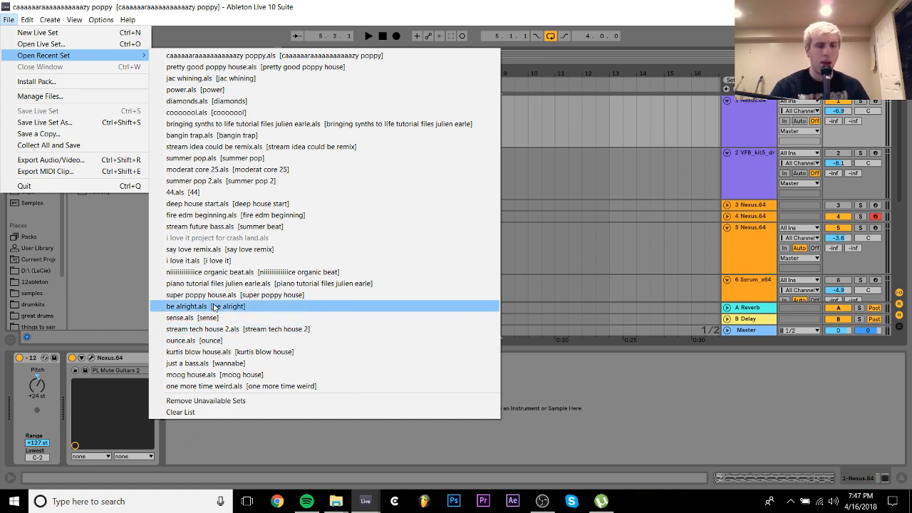
{"action": "left_click", "coordinate": [37, 32]}
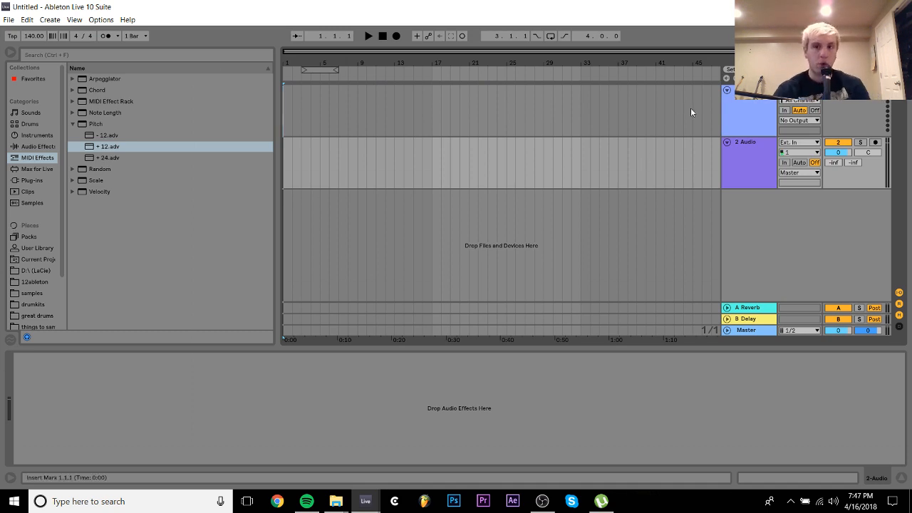
Load Serum_x64 from the serum plug-in folder onto the first MIDI track and turn the track's volume down
{"action": "left_click", "coordinate": [706, 107]}
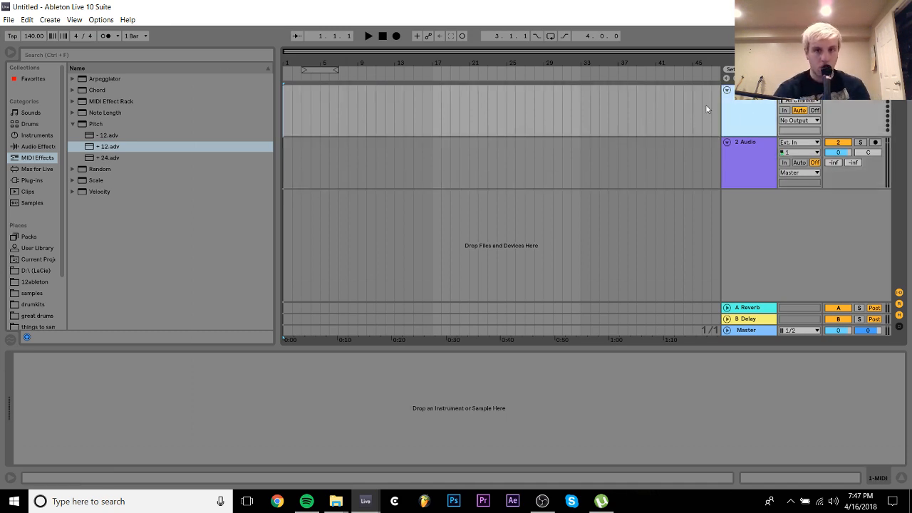
{"action": "left_click", "coordinate": [30, 182]}
{"action": "left_click_drag", "start_coordinate": [118, 181], "coordinate": [338, 111]}
{"action": "key", "text": "z"}
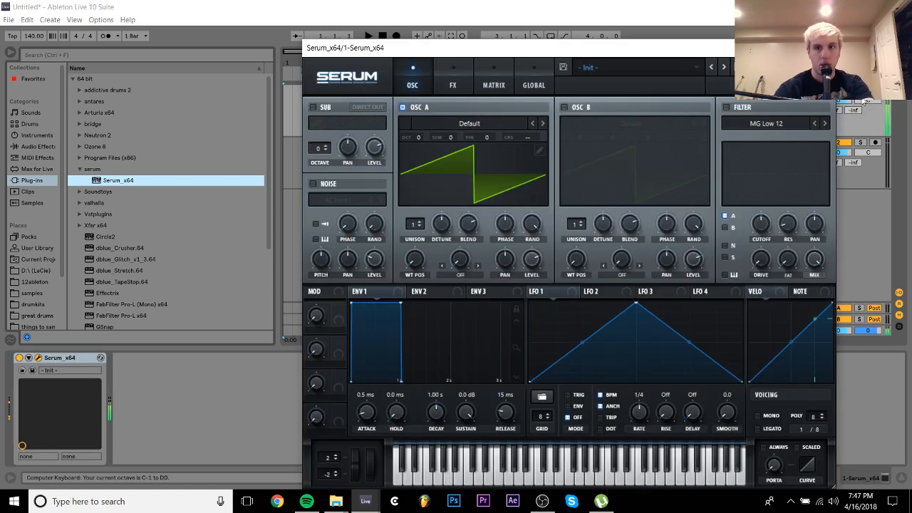
{"action": "key", "text": "x"}
{"action": "left_click_drag", "start_coordinate": [846, 99], "coordinate": [845, 107]}
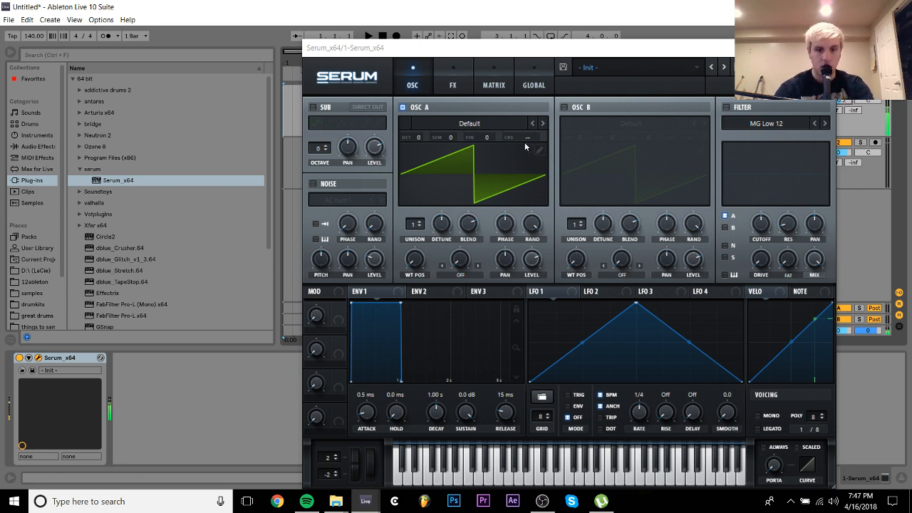
Enable Serum's MG Low 12 filter, lower its cutoff, and modulate Fil Cutoff from Env 2 with an amount of 54
{"action": "left_click", "coordinate": [726, 108]}
{"action": "mouse_move", "coordinate": [763, 226]}
{"action": "left_mouse_down"}
{"action": "mouse_move", "coordinate": [764, 258]}
{"action": "mouse_move", "coordinate": [768, 235]}
{"action": "left_mouse_up"}
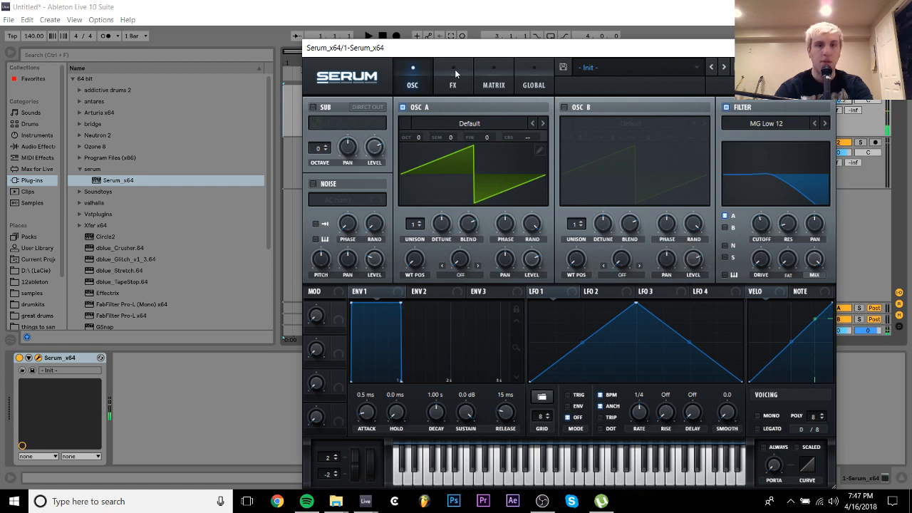
{"action": "left_click", "coordinate": [494, 83]}
{"action": "left_click", "coordinate": [345, 125]}
{"action": "left_click", "coordinate": [344, 127]}
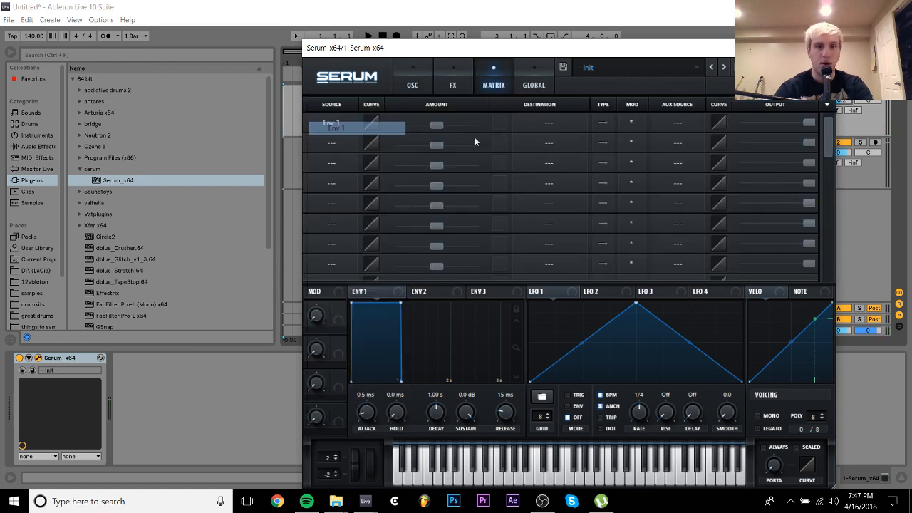
{"action": "left_click", "coordinate": [329, 122]}
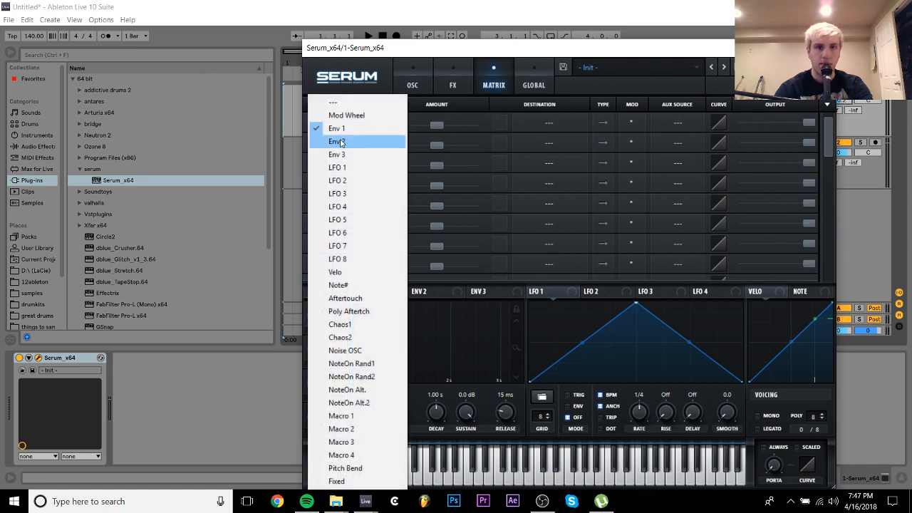
{"action": "left_click", "coordinate": [343, 141]}
{"action": "left_click", "coordinate": [549, 127]}
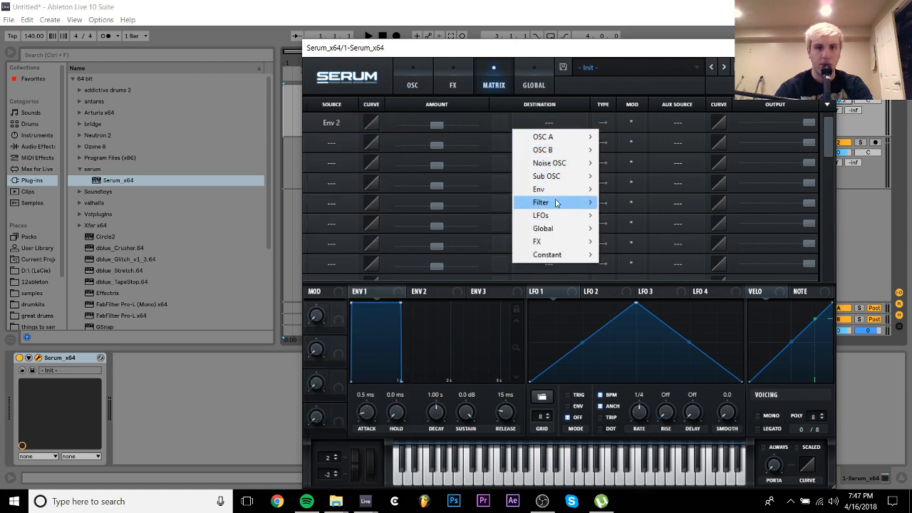
{"action": "mouse_move", "coordinate": [553, 204]}
{"action": "left_click", "coordinate": [627, 202]}
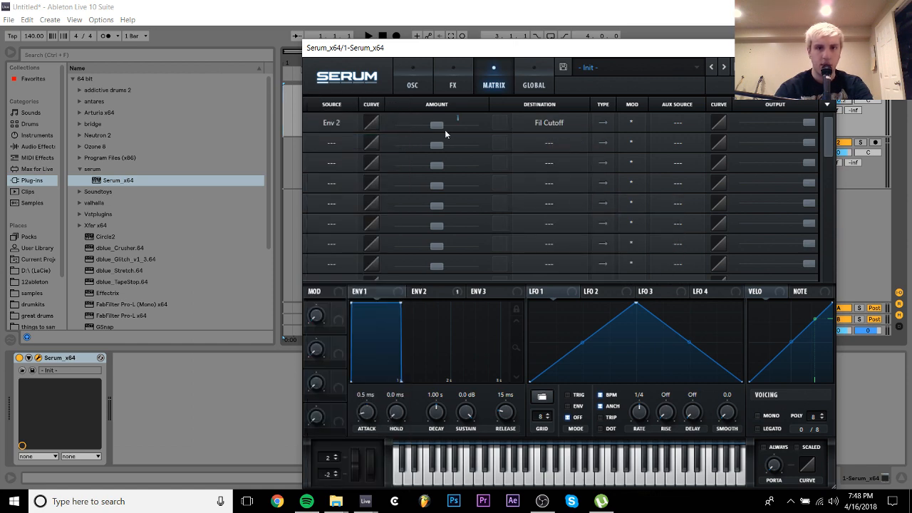
{"action": "mouse_move", "coordinate": [439, 126]}
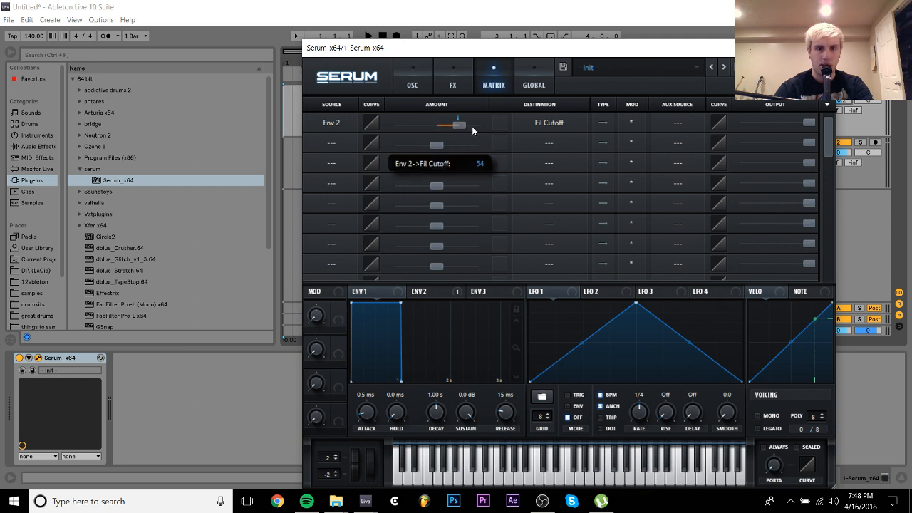
Shape Env 2 with a decay of 8.77 s, a sustain of 62.28% and a release of 108 ms
{"action": "left_click", "coordinate": [434, 290]}
{"action": "left_click_drag", "start_coordinate": [465, 412], "coordinate": [451, 447]}
{"action": "left_click_drag", "start_coordinate": [431, 415], "coordinate": [439, 392]}
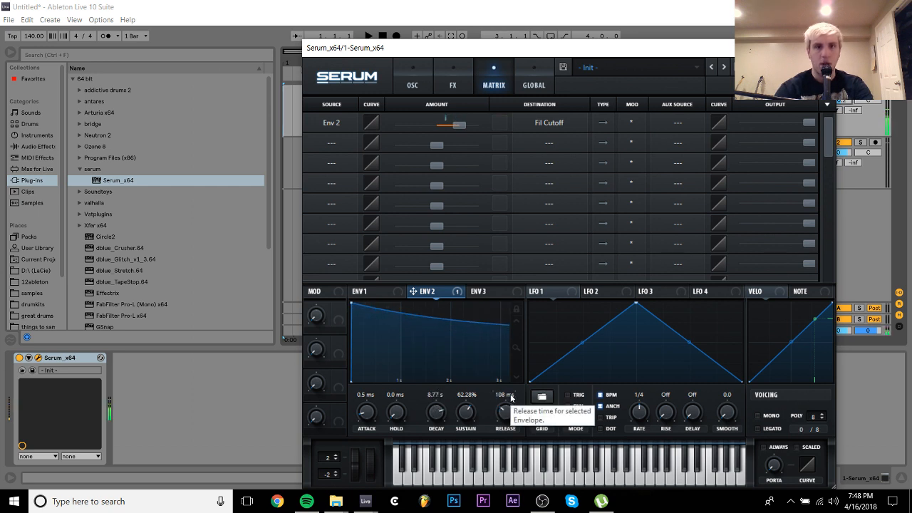
Readjust the filter cutoff, then switch Serum's voicing to Mono with Legato and close its window
{"action": "left_click", "coordinate": [416, 68]}
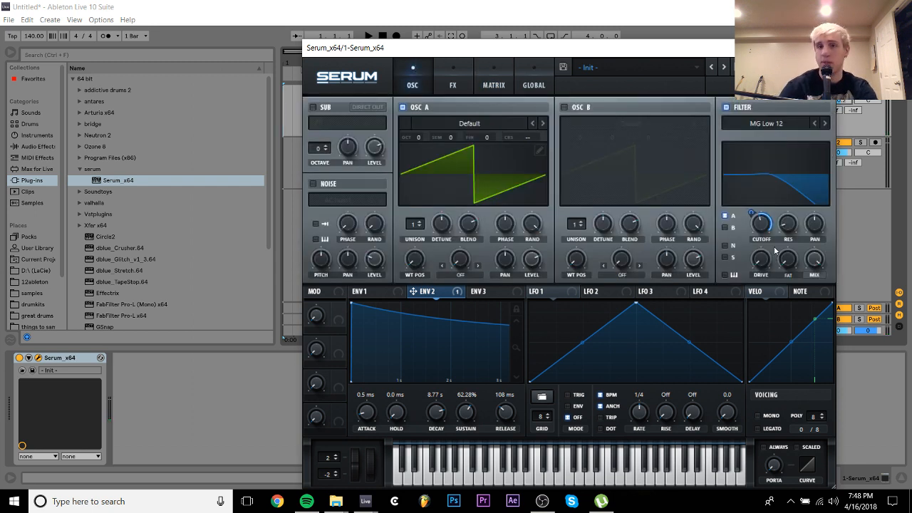
{"action": "mouse_move", "coordinate": [766, 226]}
{"action": "left_mouse_down"}
{"action": "mouse_move", "coordinate": [760, 242]}
{"action": "mouse_move", "coordinate": [750, 213]}
{"action": "mouse_move", "coordinate": [771, 214]}
{"action": "left_mouse_up"}
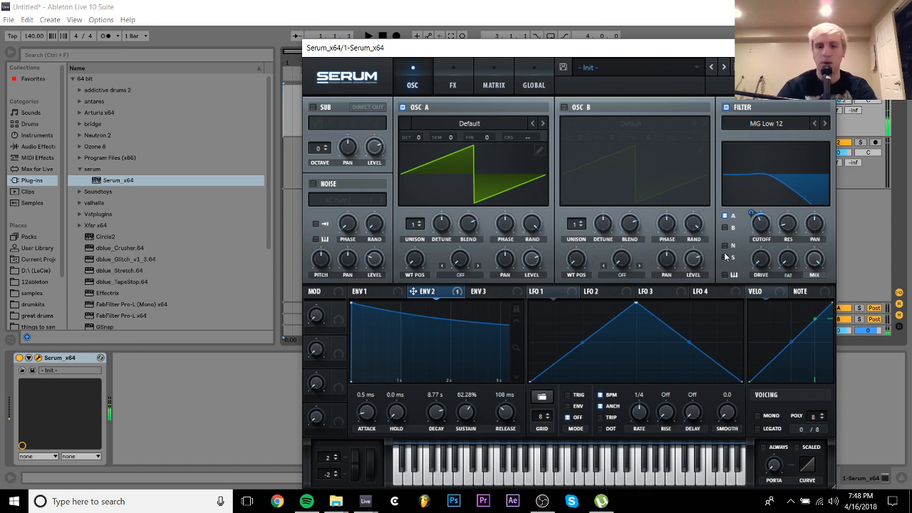
{"action": "left_click", "coordinate": [772, 416]}
{"action": "left_click", "coordinate": [771, 430]}
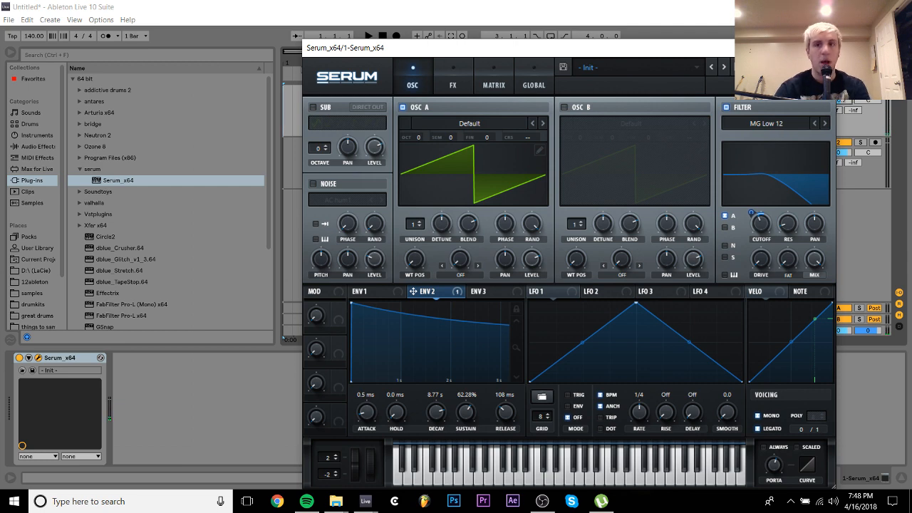
{"action": "left_click", "coordinate": [824, 48]}
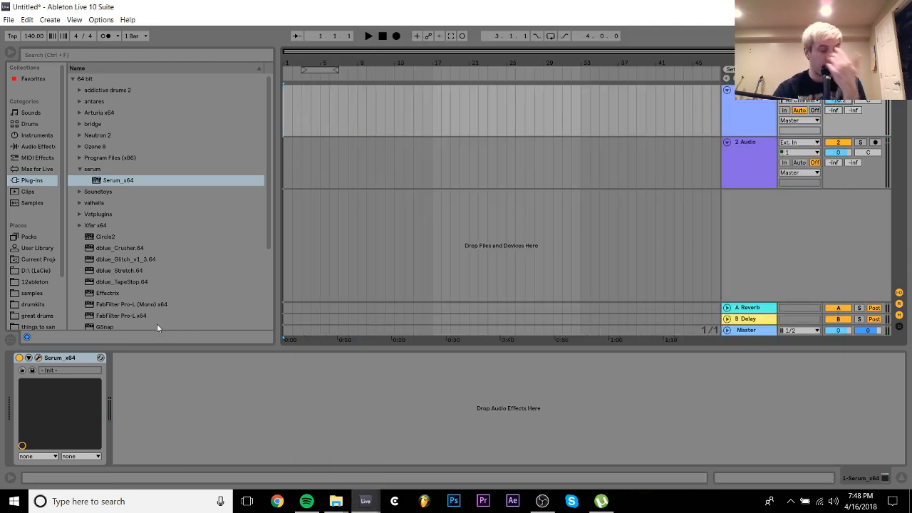
In the samples place, expand the Kicks folder inside Drum Hits of the UNDRGRND Sounds - Real Deep - Wav pack
{"action": "left_click", "coordinate": [32, 293]}
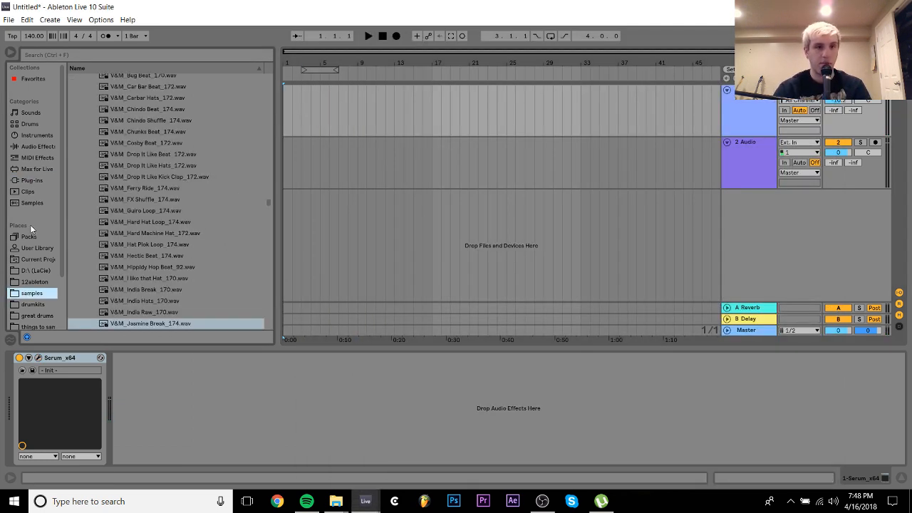
{"action": "scroll", "coordinate": [176, 147], "scroll_direction": "up", "scroll_amount": 10}
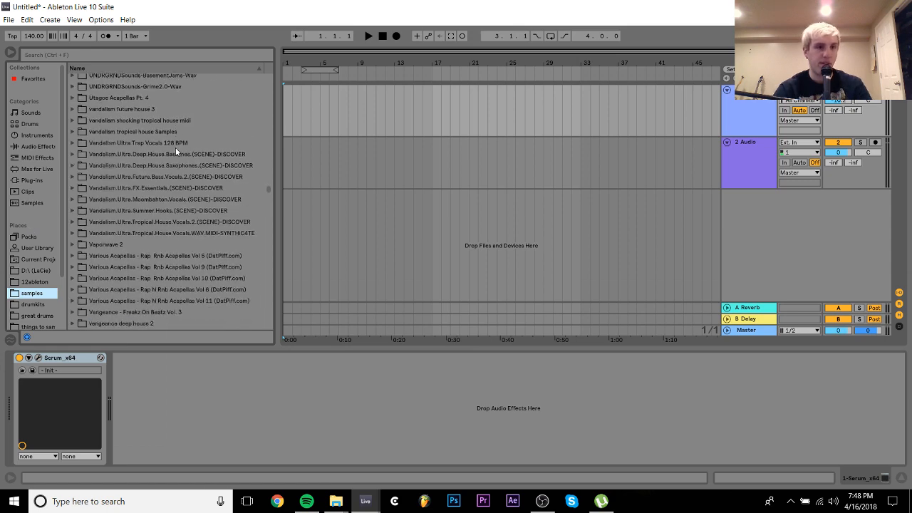
{"action": "scroll", "coordinate": [175, 148], "scroll_direction": "up", "scroll_amount": 15}
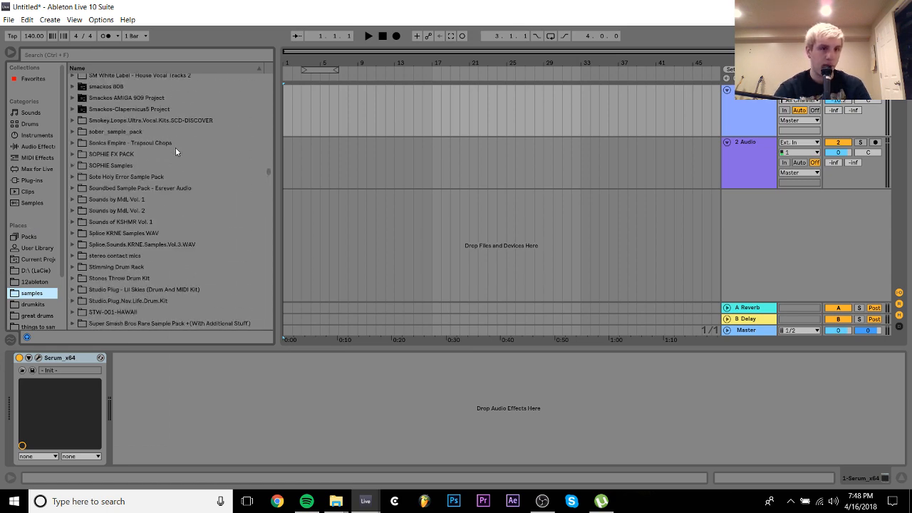
{"action": "scroll", "coordinate": [175, 147], "scroll_direction": "down", "scroll_amount": 12}
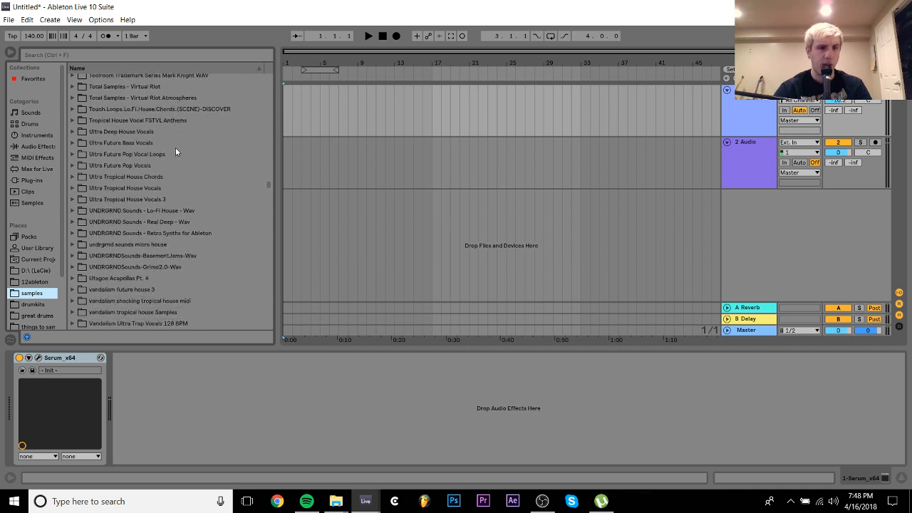
{"action": "left_click", "coordinate": [129, 233]}
{"action": "key", "text": "Up"}
{"action": "key", "text": "Right"}
{"action": "key", "text": "Down"}
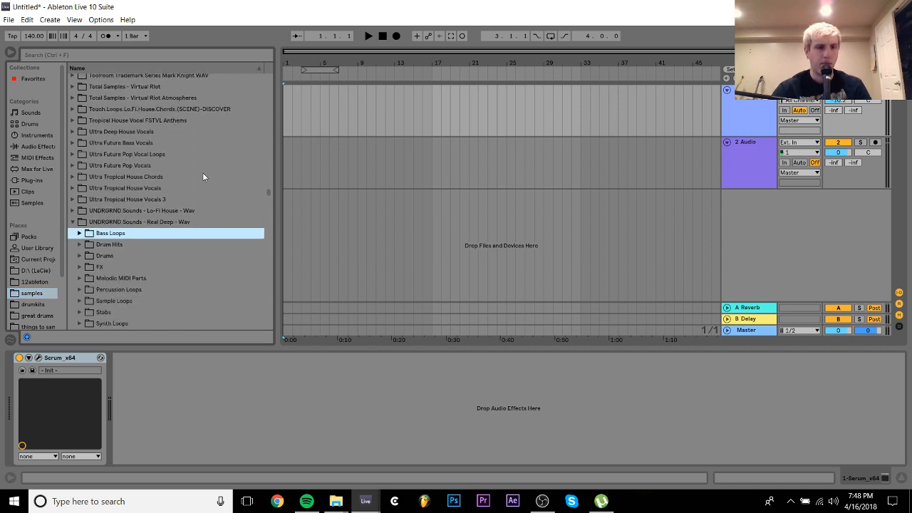
{"action": "key", "text": "Down"}
{"action": "key", "text": "Right"}
{"action": "key", "text": "Down"}
{"action": "key", "text": "Down"}
{"action": "key", "text": "Down"}
{"action": "key", "text": "Right"}
Audition the kick samples in the Kicks folder from US_RD_Drumhit_Kick_16.wav through US_RD_Drumhit_Kick_30.wav
{"action": "key", "text": "Down"}
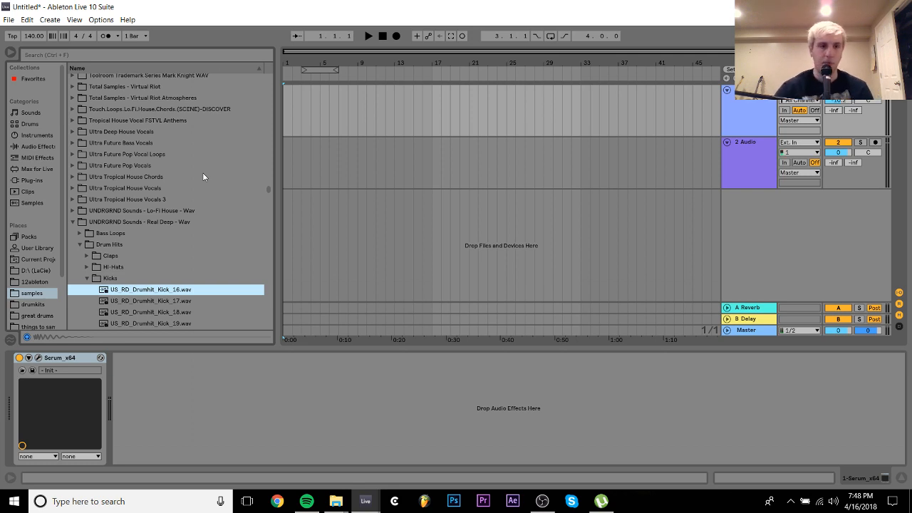
{"action": "key", "text": "Down"}
{"action": "key", "text": "Down"}
{"action": "key", "text": "Down"}
{"action": "key", "text": "Down"}
{"action": "key", "text": "Down"}
{"action": "key", "text": "Down"}
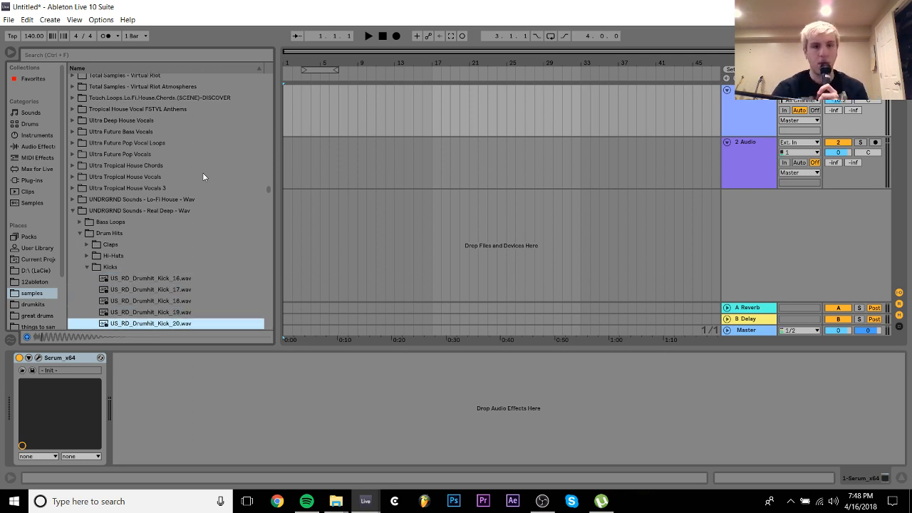
{"action": "key", "text": "Down"}
{"action": "key", "text": "Down"}
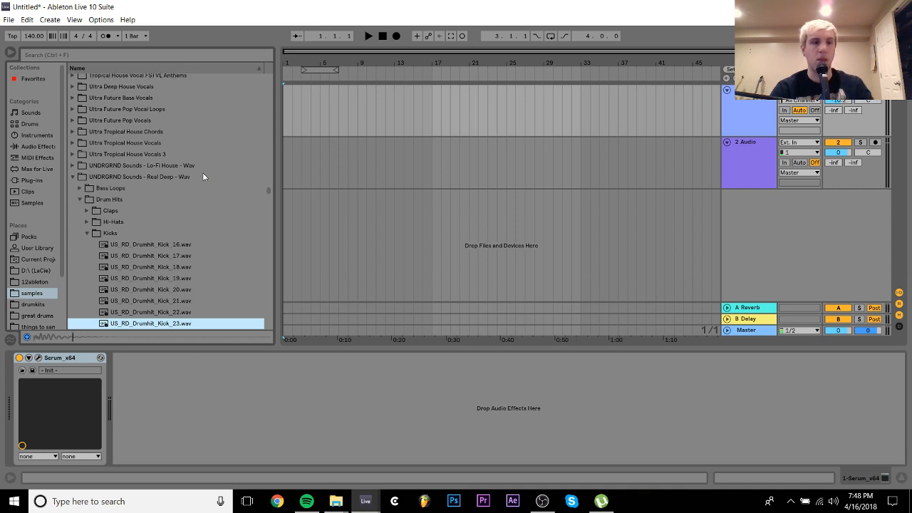
{"action": "key", "text": "Up"}
{"action": "key", "text": "Up"}
{"action": "key", "text": "Up"}
{"action": "key", "text": "Up"}
{"action": "key", "text": "Up"}
{"action": "key", "text": "Up"}
{"action": "key", "text": "Up"}
{"action": "key", "text": "Up"}
{"action": "key", "text": "Up"}
{"action": "key", "text": "Down"}
{"action": "key", "text": "Down"}
{"action": "key", "text": "Down"}
{"action": "key", "text": "Down"}
{"action": "key", "text": "Down"}
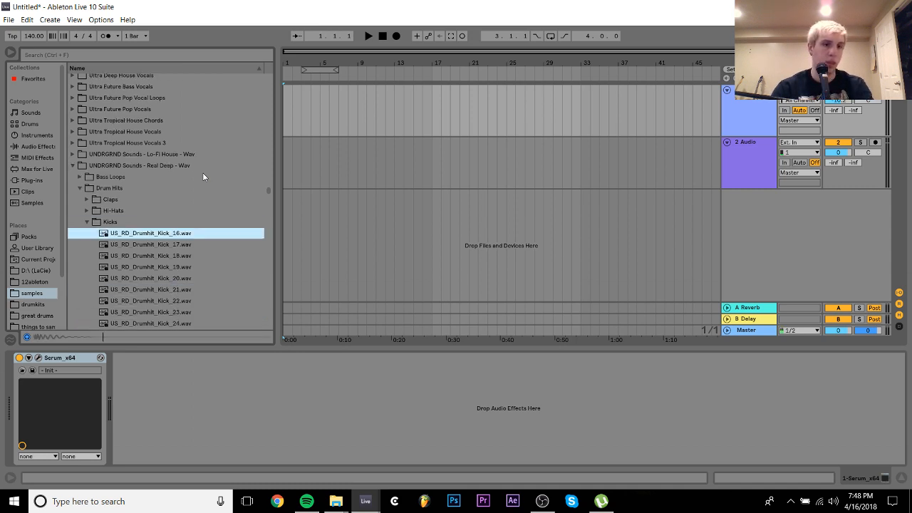
{"action": "key", "text": "Down"}
{"action": "key", "text": "Down"}
{"action": "key", "text": "Down"}
{"action": "key", "text": "Down"}
{"action": "key", "text": "Down"}
{"action": "key", "text": "Down"}
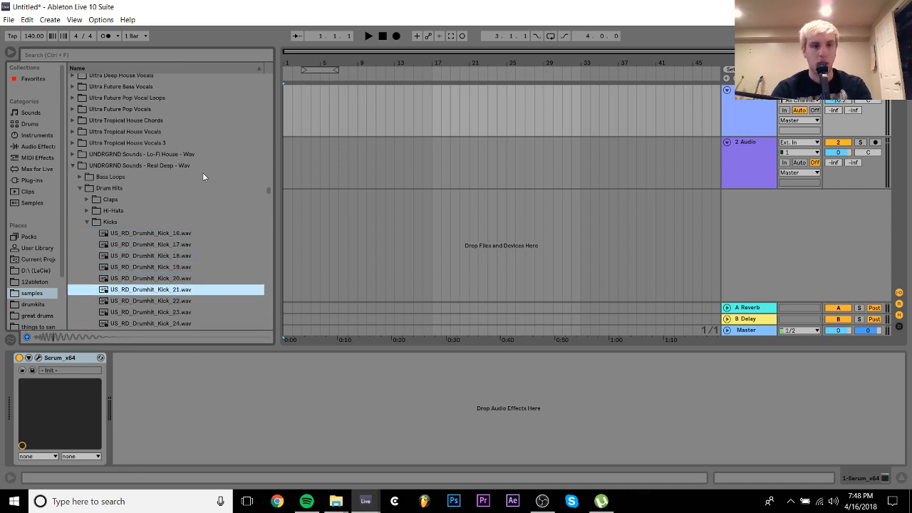
{"action": "key", "text": "Down"}
{"action": "key", "text": "Down"}
{"action": "key", "text": "Down"}
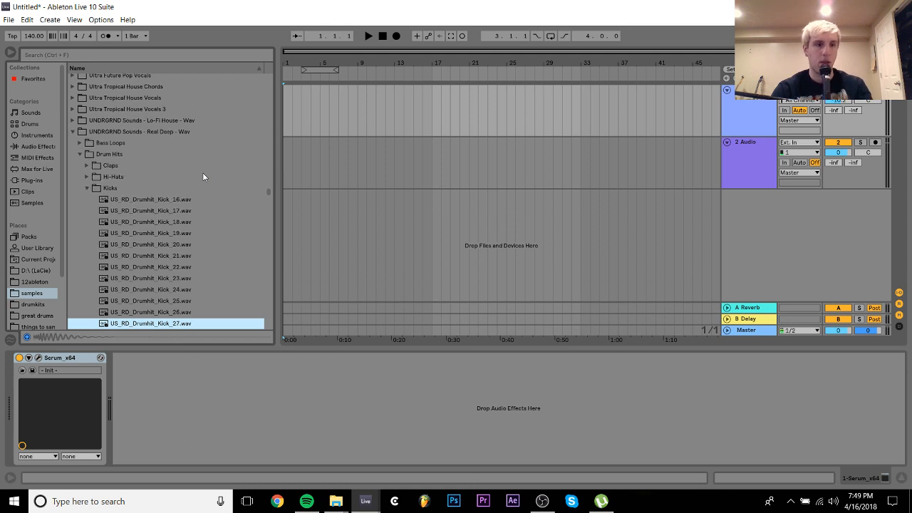
{"action": "key", "text": "Up"}
{"action": "key", "text": "Up"}
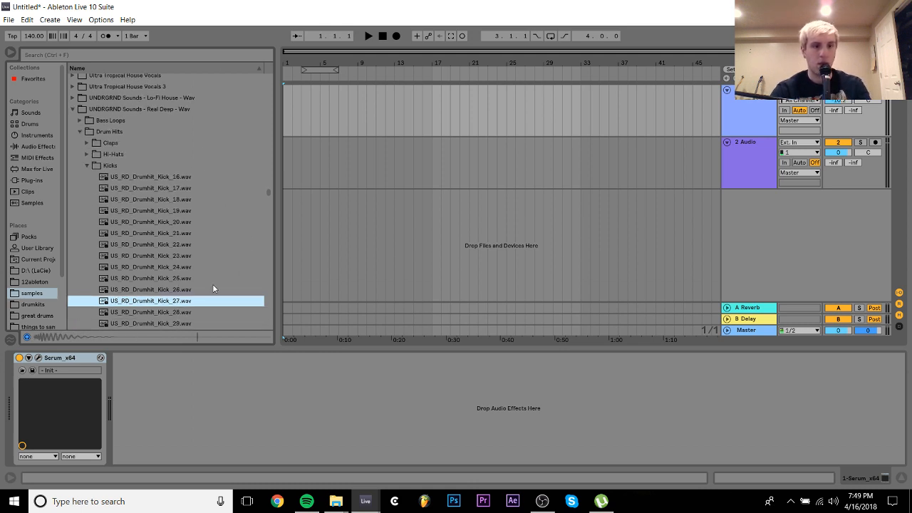
{"action": "key", "text": "Down"}
{"action": "key", "text": "Down"}
{"action": "key", "text": "Down"}
{"action": "key", "text": "Down"}
{"action": "key", "text": "Down"}
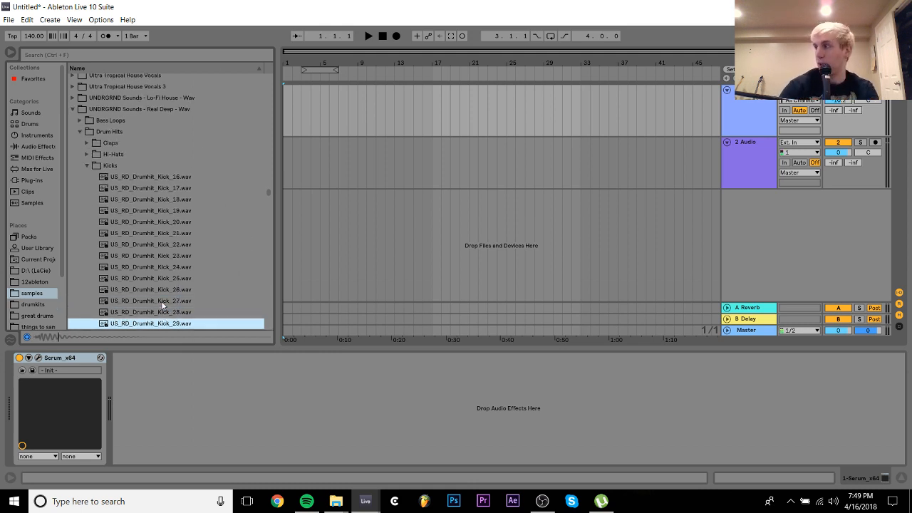
{"action": "key", "text": "Up"}
{"action": "key", "text": "Up"}
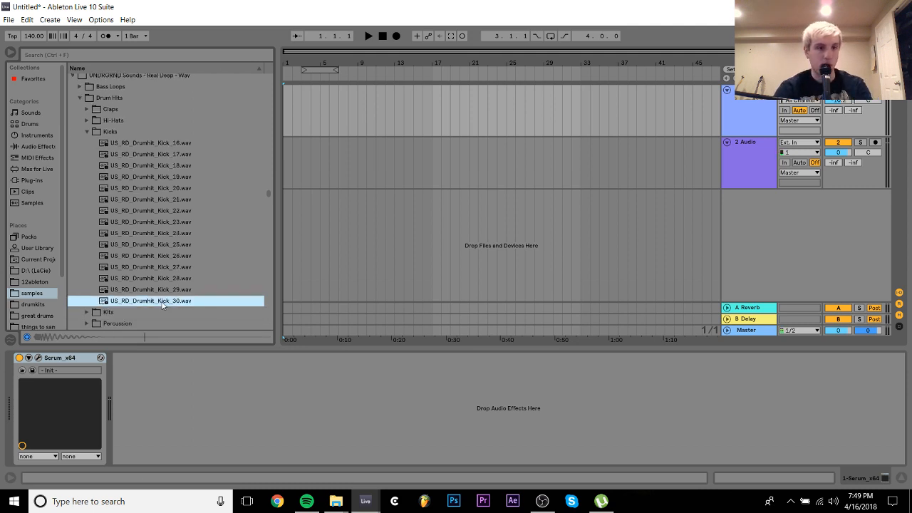
Place US_RD_Drumhit_Kick_30.wav at bar 1 of the audio track and consolidate it with its tail cut off from 1.1.4
{"action": "left_click_drag", "start_coordinate": [163, 304], "coordinate": [284, 171]}
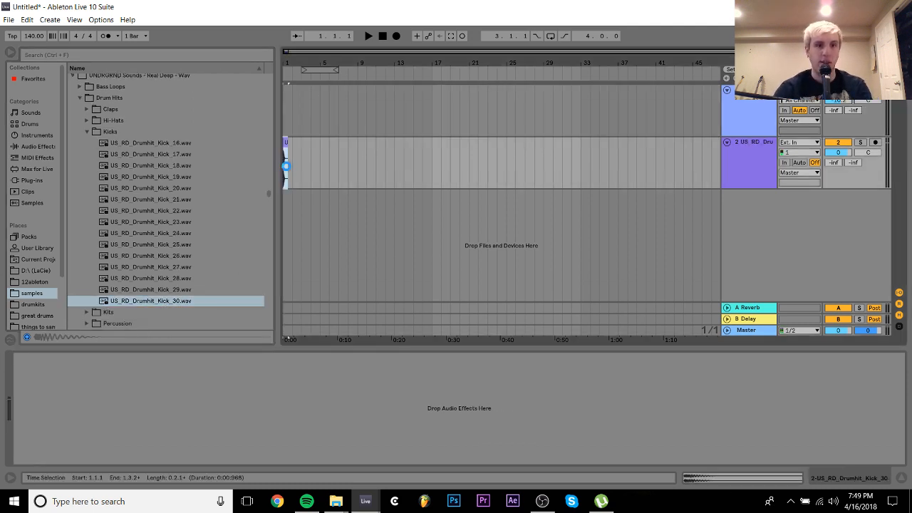
{"action": "left_click_drag", "start_coordinate": [318, 176], "coordinate": [400, 160]}
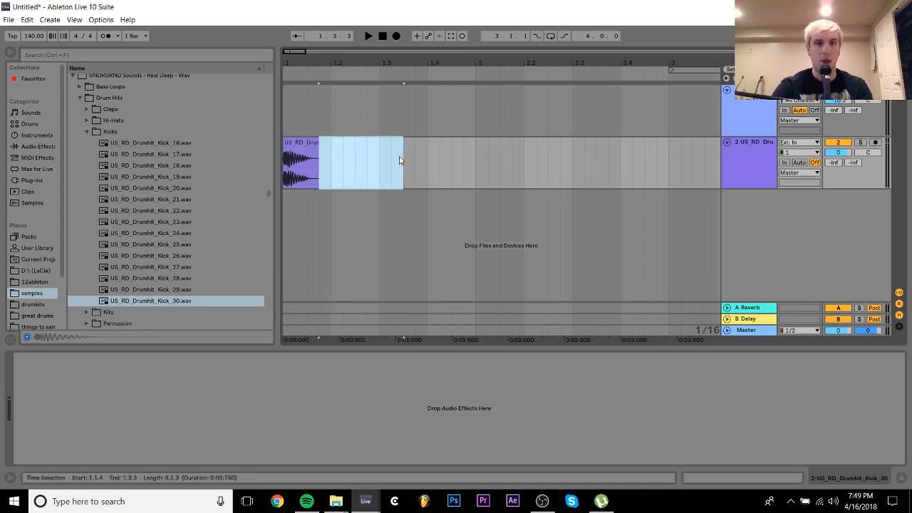
{"action": "left_click", "coordinate": [304, 144]}
{"action": "key", "text": "ctrl+j"}
Turn off Warp for the consolidated kick clip and move its start marker to the waveform's onset, about 4 ms in
{"action": "double_click", "coordinate": [298, 144]}
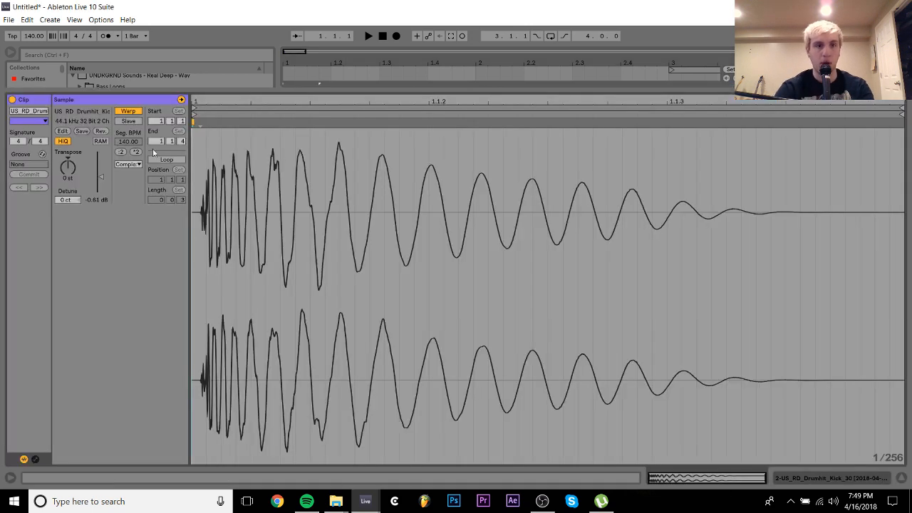
{"action": "left_click", "coordinate": [128, 112]}
{"action": "left_click_drag", "start_coordinate": [198, 124], "coordinate": [192, 137]}
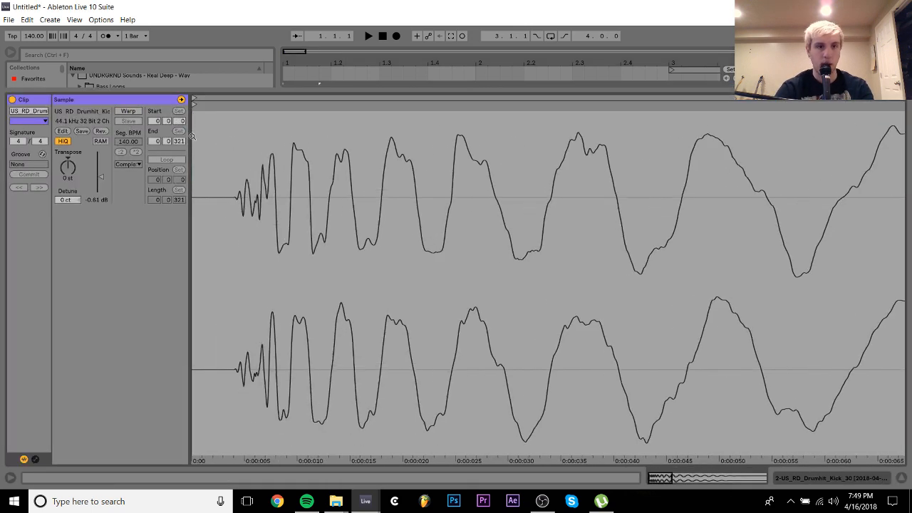
{"action": "mouse_move", "coordinate": [195, 104]}
{"action": "left_mouse_down"}
{"action": "mouse_move", "coordinate": [248, 104]}
{"action": "mouse_move", "coordinate": [234, 105]}
{"action": "left_mouse_up"}
{"action": "left_click_drag", "start_coordinate": [231, 169], "coordinate": [231, 214]}
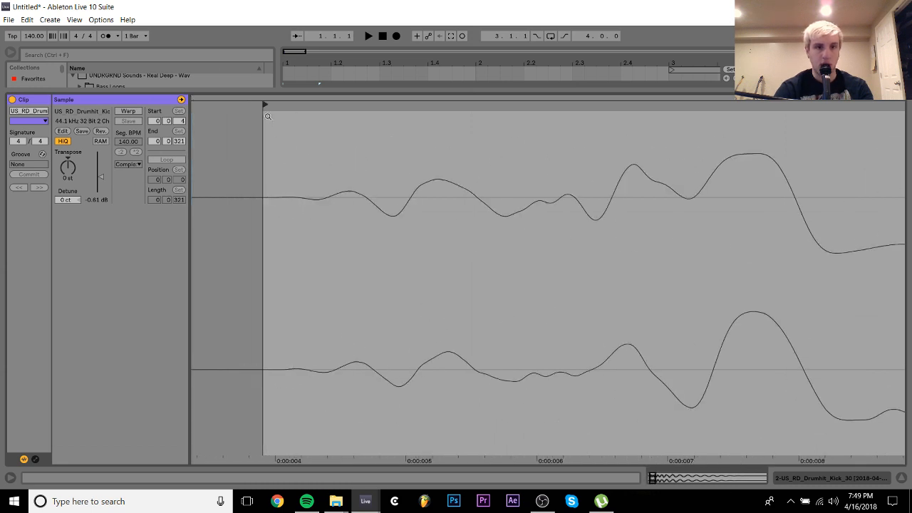
{"action": "left_click_drag", "start_coordinate": [266, 104], "coordinate": [284, 105]}
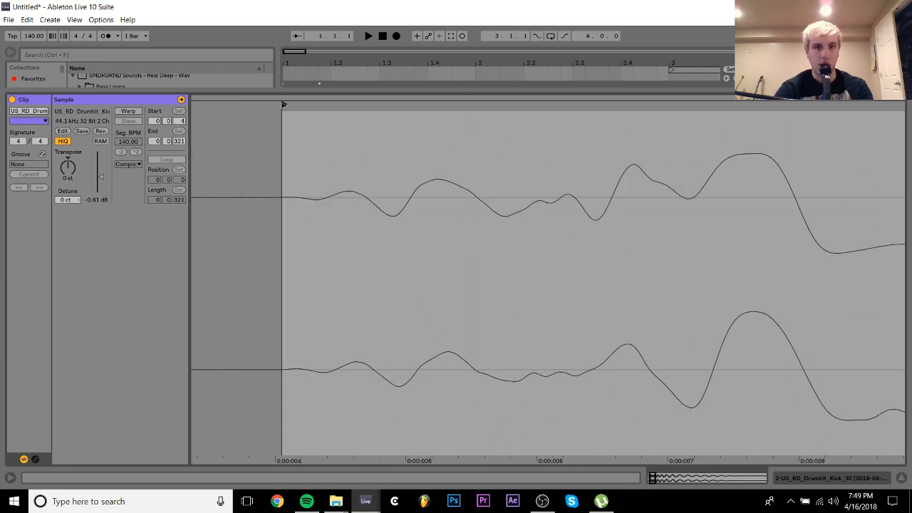
{"action": "left_click", "coordinate": [799, 481]}
Duplicate the kick clip onto every beat of bars 1 to 4 on the audio track
{"action": "left_click", "coordinate": [336, 158]}
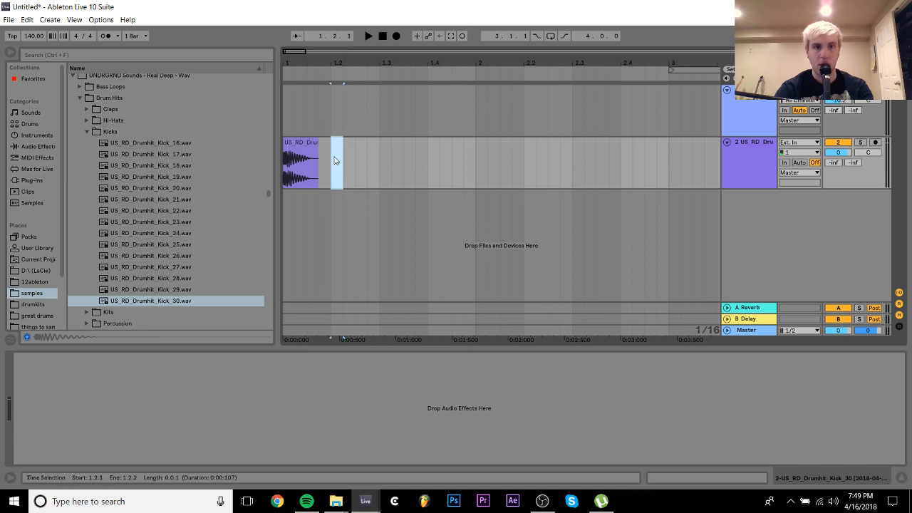
{"action": "left_click_drag", "start_coordinate": [335, 160], "coordinate": [272, 157]}
{"action": "key", "text": "ctrl+d"}
{"action": "key", "text": "ctrl+d"}
{"action": "key", "text": "ctrl+d"}
{"action": "left_click", "coordinate": [295, 146], "text": "shift"}
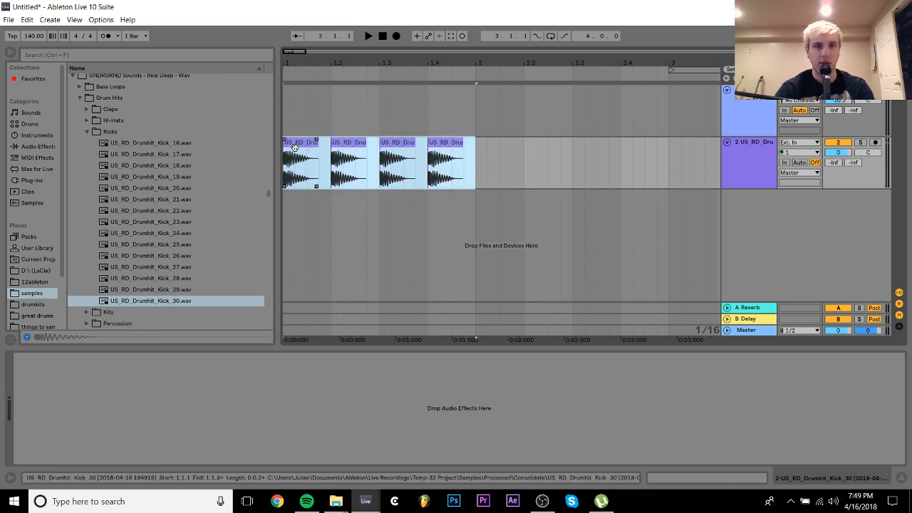
{"action": "key", "text": "ctrl+d"}
{"action": "key", "text": "minus"}
{"action": "key", "text": "ctrl+d"}
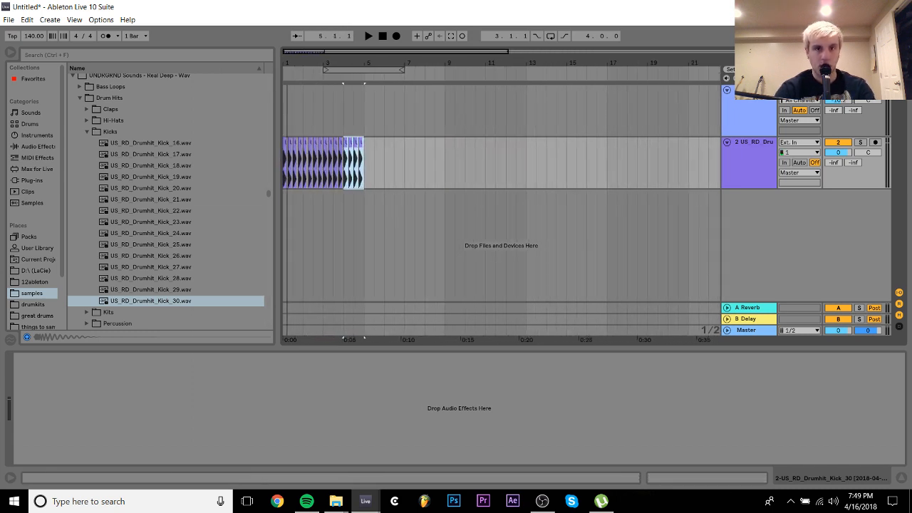
{"action": "key", "text": "ctrl+a"}
{"action": "key", "text": "ctrl+d"}
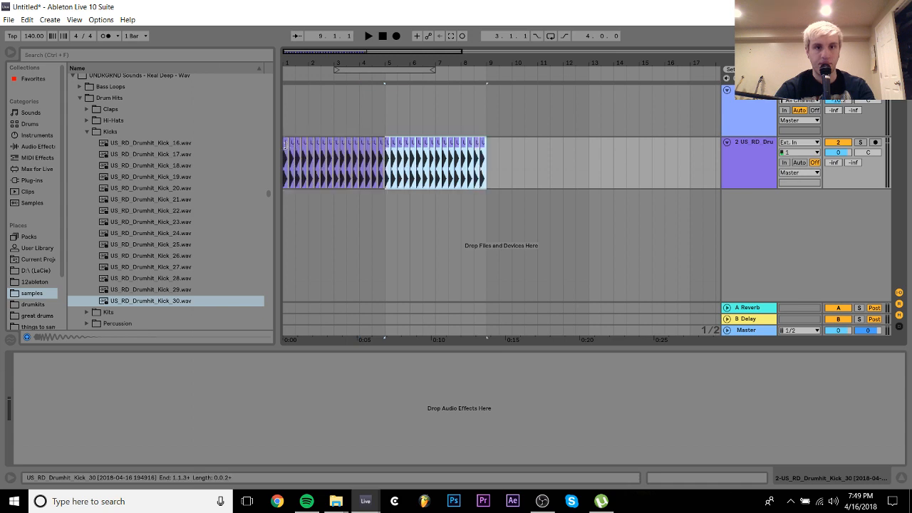
{"action": "key", "text": "ctrl+a"}
{"action": "key", "text": "ctrl+z"}
Loop the four bars of kicks and set the kick track's volume to -6 dB
{"action": "key", "text": "ctrl+l"}
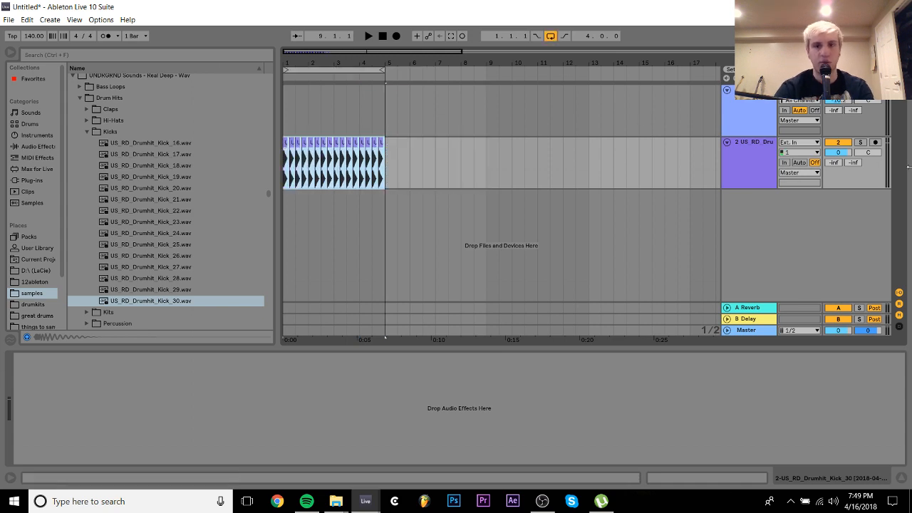
{"action": "left_click", "coordinate": [844, 155]}
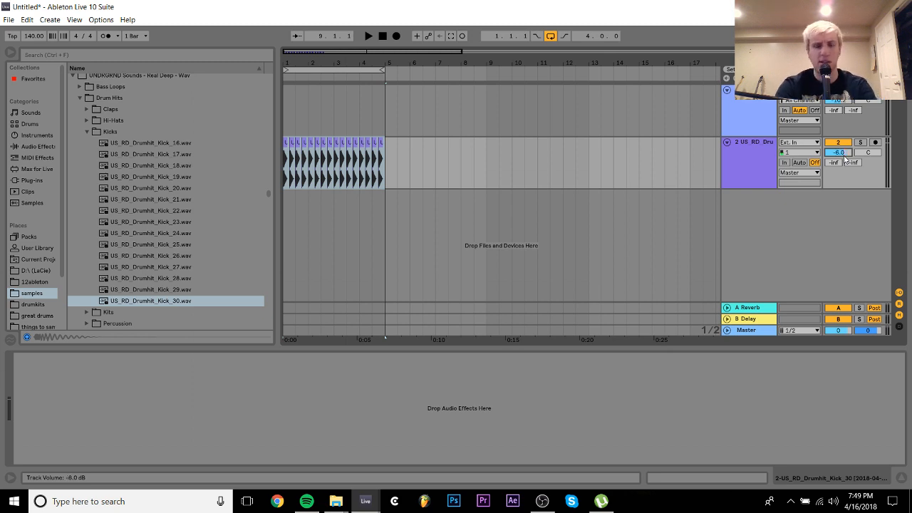
{"action": "key", "text": "space"}
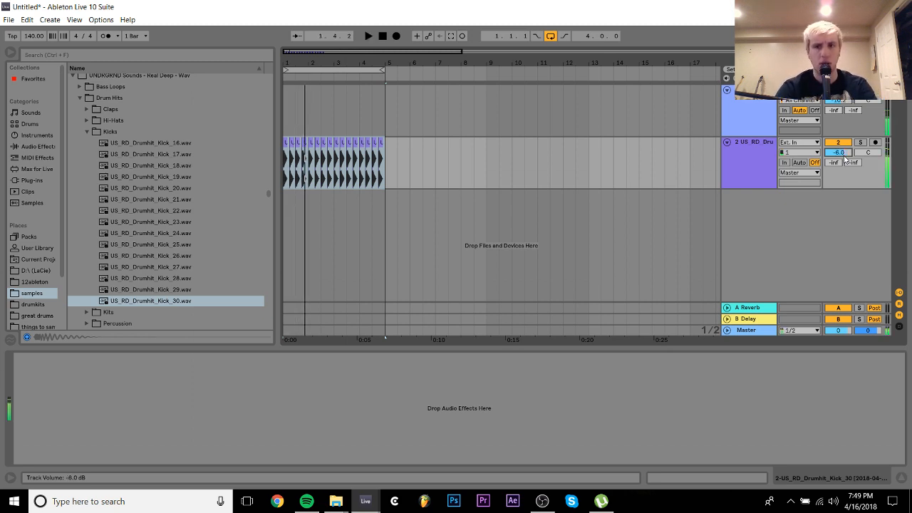
Set the song tempo to 124 BPM and play back the looped kick pattern
{"action": "left_click", "coordinate": [35, 39]}
{"action": "type", "text": "1"}
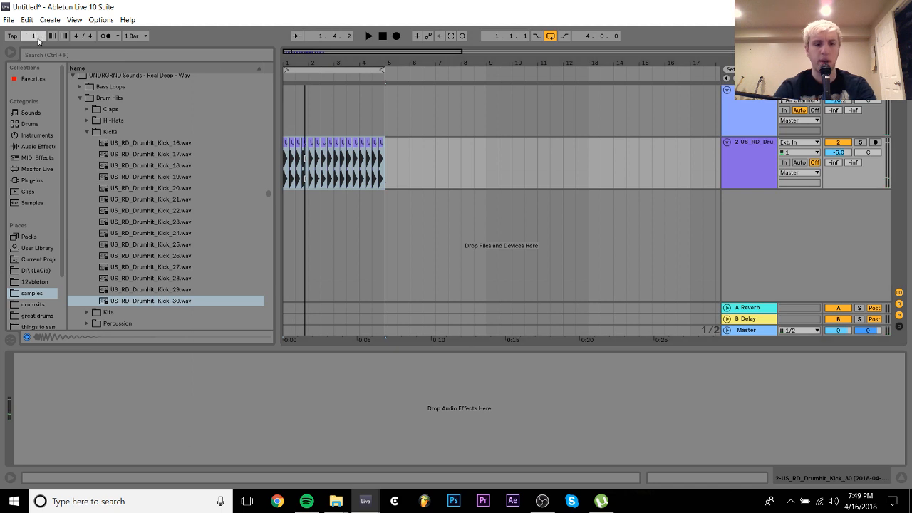
{"action": "type", "text": "23"}
{"action": "key", "text": "Return"}
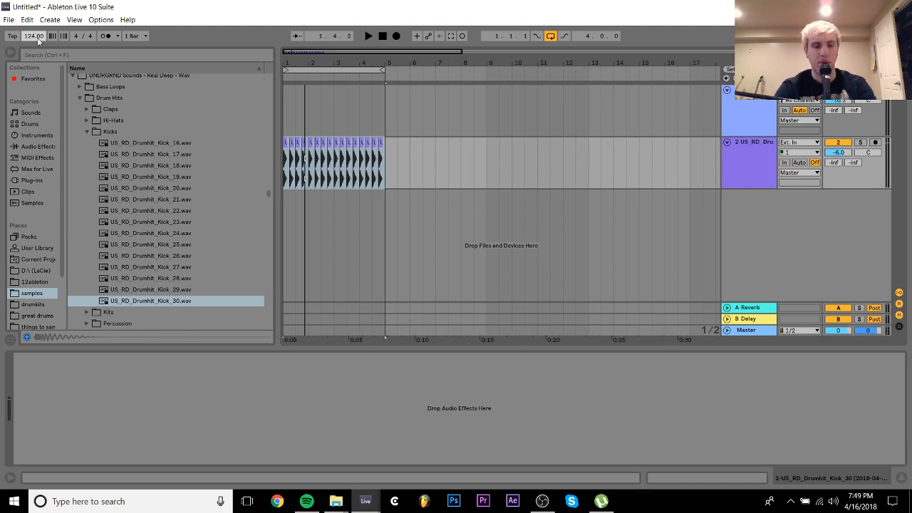
{"action": "key", "text": "space"}
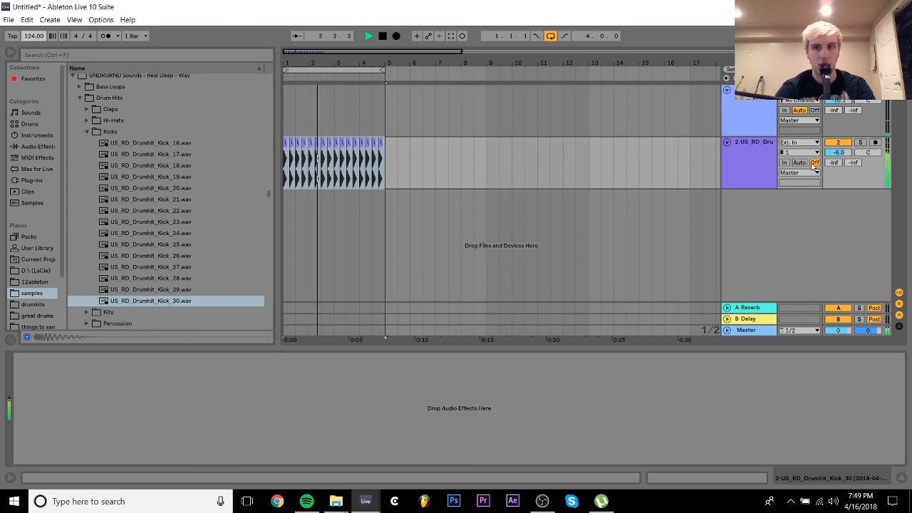
{"action": "key", "text": "space"}
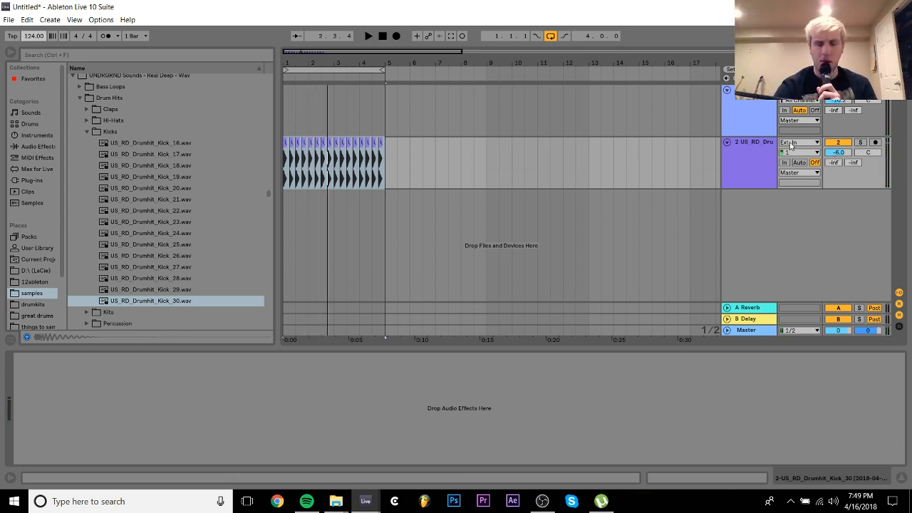
{"action": "key", "text": "space"}
Add a Utility audio effect to the kick track and set its input channel mode to Left
{"action": "left_click", "coordinate": [760, 143]}
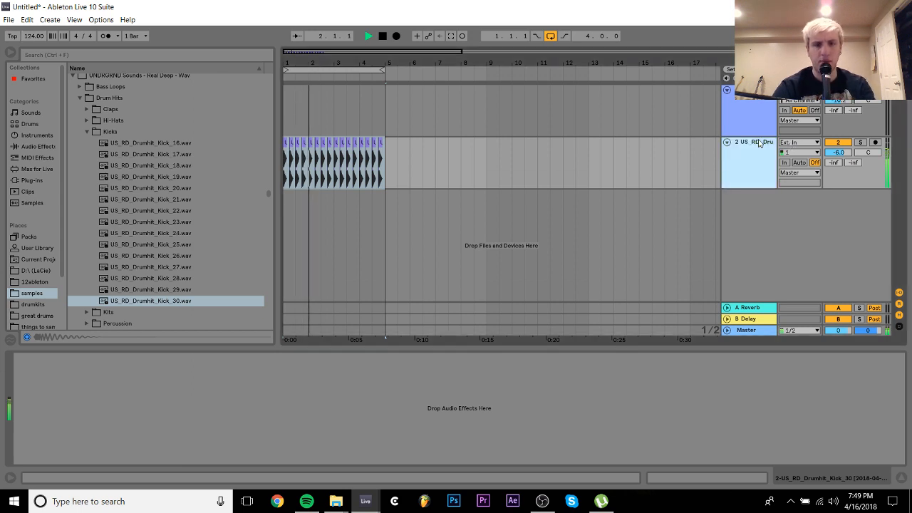
{"action": "key", "text": "Tab"}
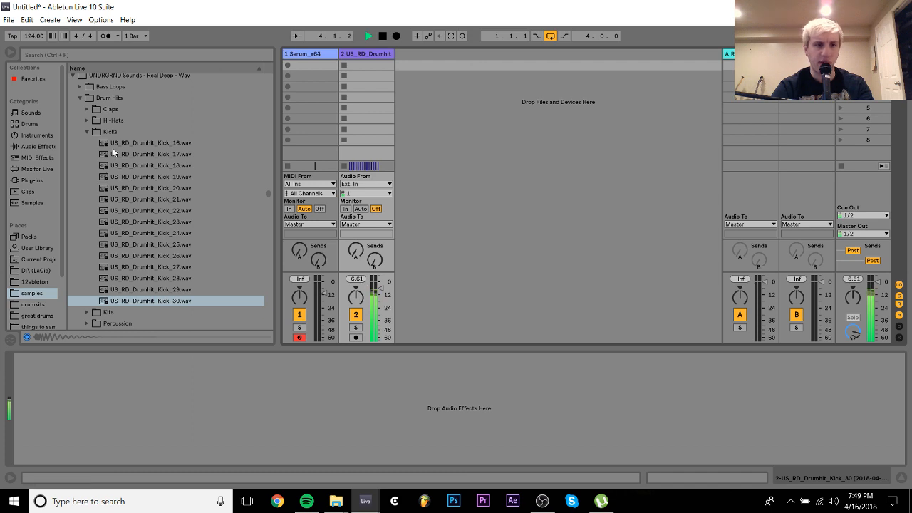
{"action": "left_click", "coordinate": [37, 146]}
{"action": "scroll", "coordinate": [130, 281], "scroll_direction": "down", "scroll_amount": 5}
{"action": "left_click", "coordinate": [102, 301]}
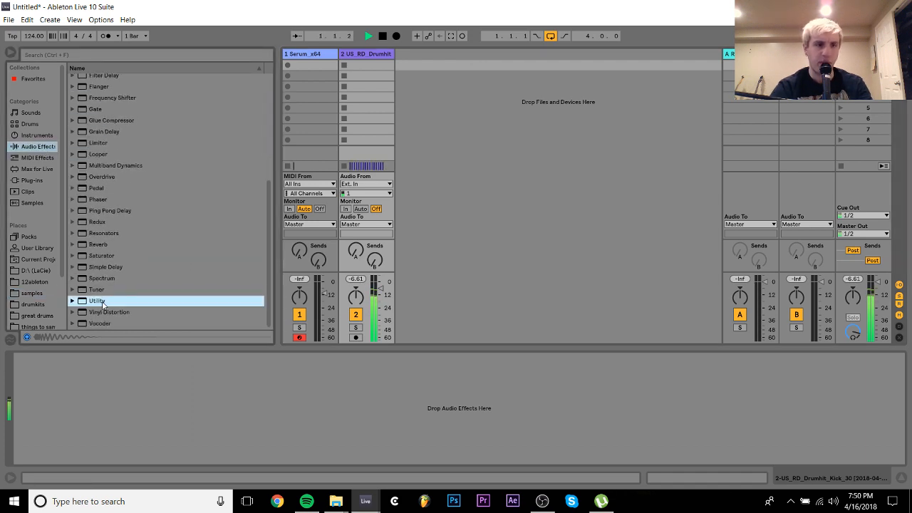
{"action": "left_click_drag", "start_coordinate": [101, 301], "coordinate": [80, 358]}
{"action": "left_click", "coordinate": [48, 386]}
{"action": "left_click", "coordinate": [43, 400]}
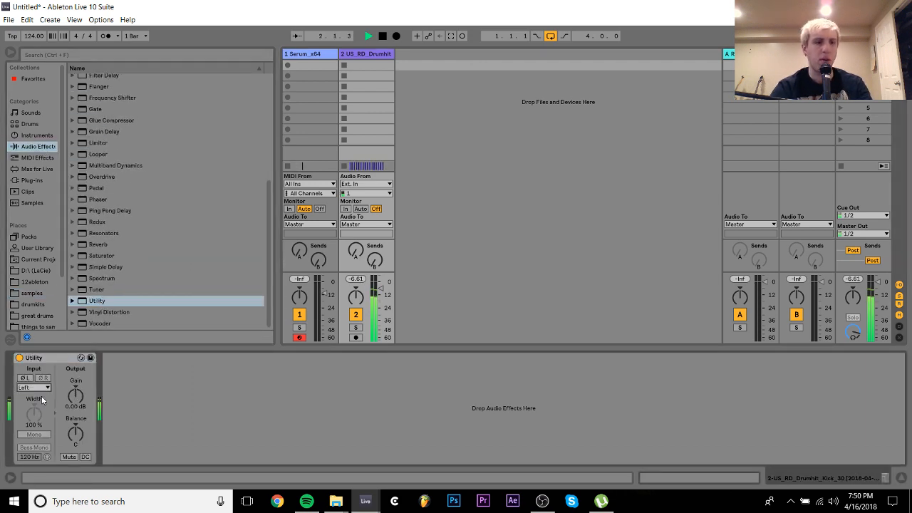
{"action": "key", "text": "Tab"}
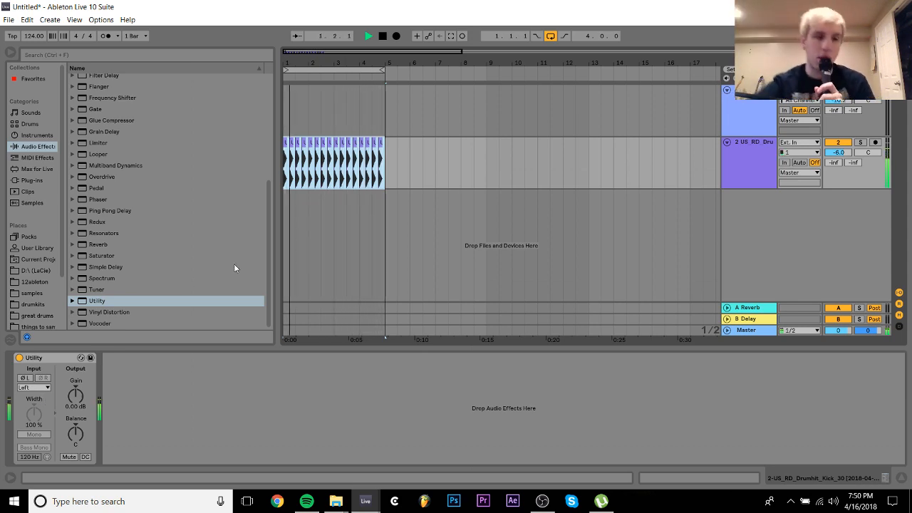
In the samples place, expand Drums and Grooves inside S6S Pres. Tuff Gruv Tech House Vol. 1 and audition its first two loops
{"action": "left_click", "coordinate": [31, 293]}
{"action": "scroll", "coordinate": [173, 205], "scroll_direction": "up", "scroll_amount": 20}
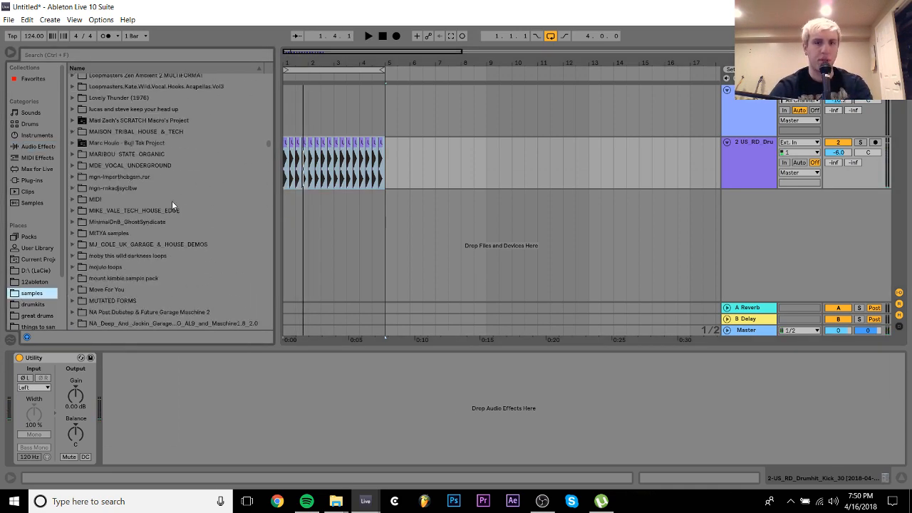
{"action": "scroll", "coordinate": [171, 204], "scroll_direction": "up", "scroll_amount": 20}
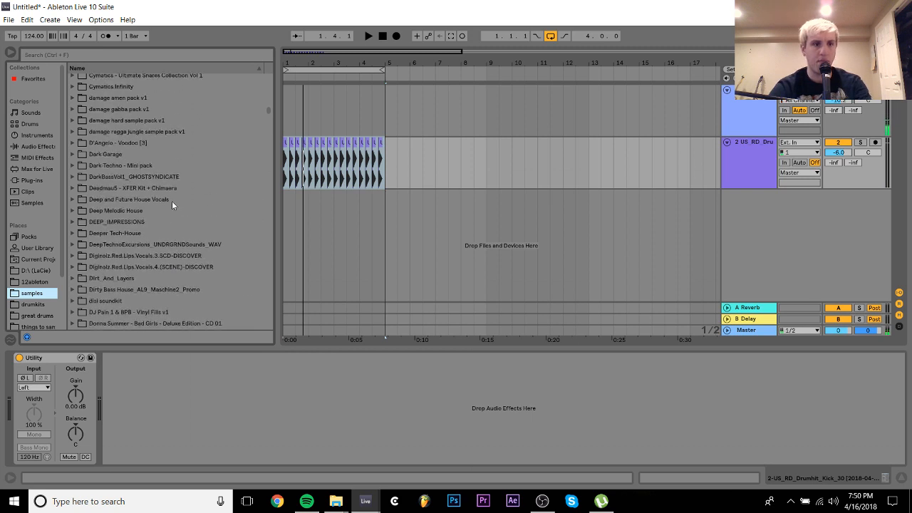
{"action": "scroll", "coordinate": [172, 205], "scroll_direction": "up", "scroll_amount": 4}
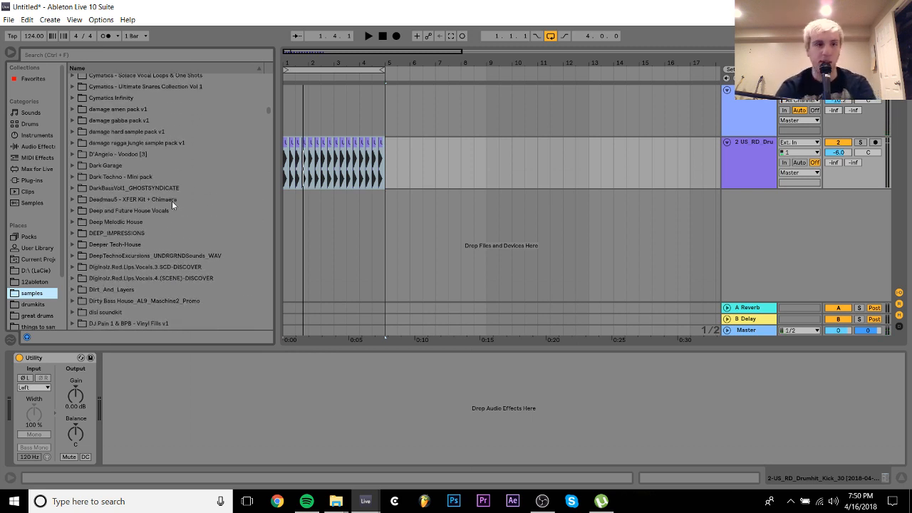
{"action": "scroll", "coordinate": [171, 201], "scroll_direction": "up", "scroll_amount": 2}
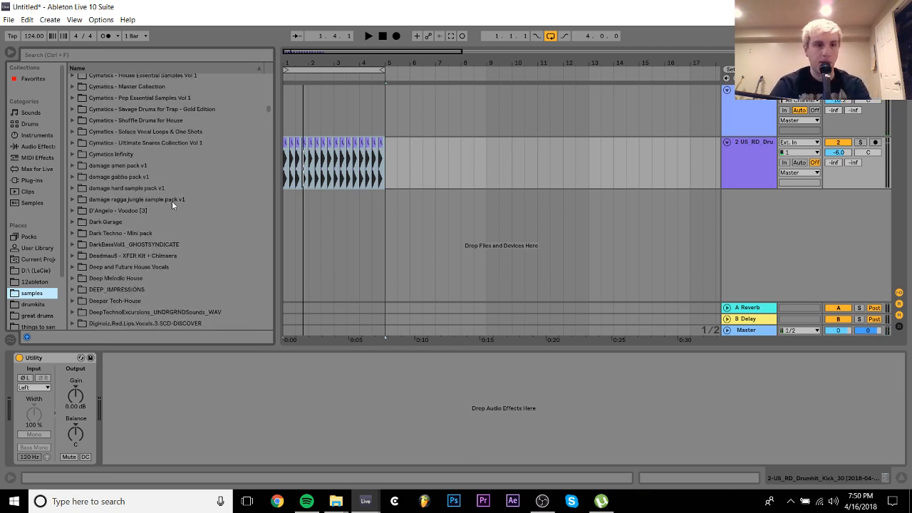
{"action": "scroll", "coordinate": [172, 201], "scroll_direction": "down", "scroll_amount": 20}
{"action": "left_click_drag", "start_coordinate": [267, 132], "coordinate": [275, 167]}
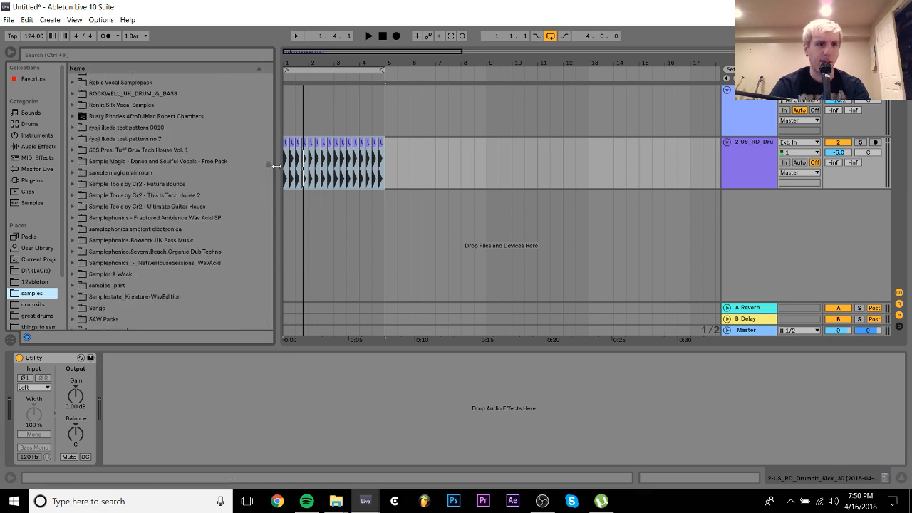
{"action": "left_click", "coordinate": [179, 208]}
{"action": "key", "text": "Up"}
{"action": "key", "text": "Up"}
{"action": "key", "text": "Up"}
{"action": "key", "text": "Up"}
{"action": "key", "text": "Up"}
{"action": "key", "text": "Right"}
{"action": "key", "text": "Down"}
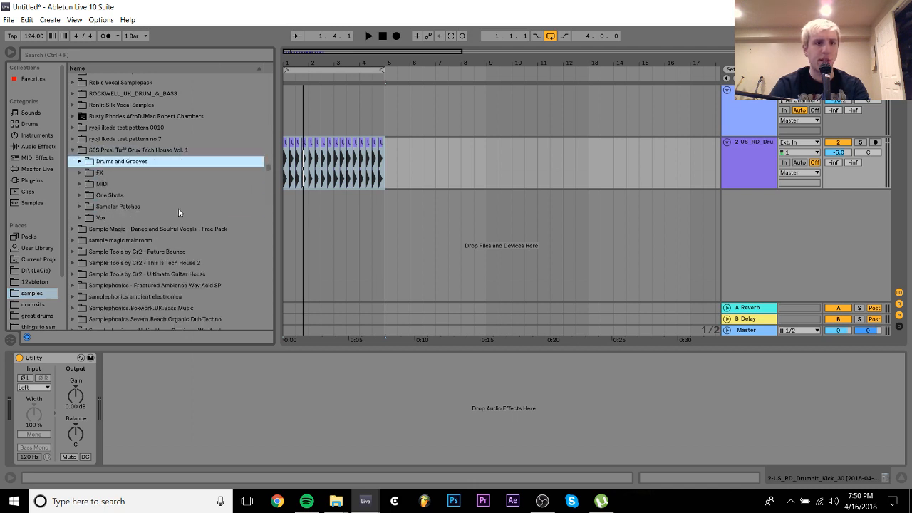
{"action": "key", "text": "Right"}
{"action": "key", "text": "Down"}
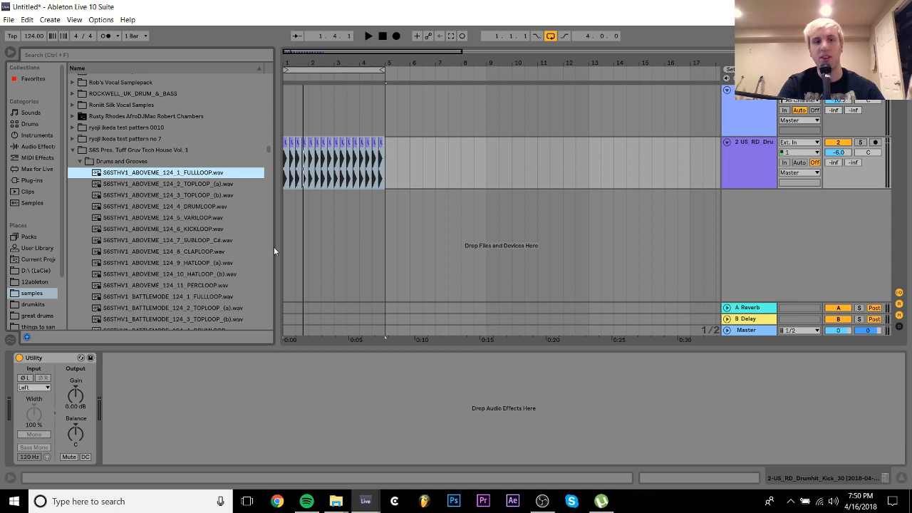
{"action": "key", "text": "Down"}
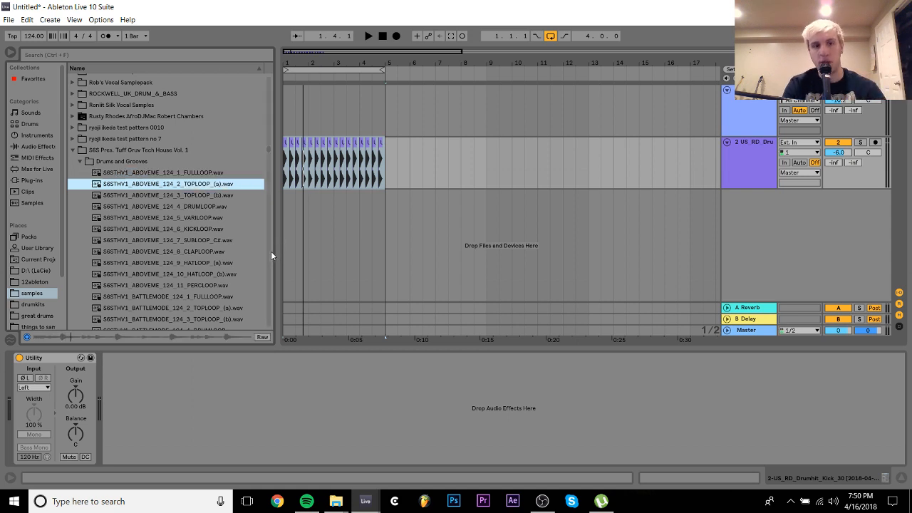
Audition the Drums and Grooves loops upward from S6STHV1_YUKKA_124_11_SYNTHLOOP_Am.wav to S6STHV1_WIDEBOY_124_8_PERCLOOP.wav
{"action": "scroll", "coordinate": [270, 251], "scroll_direction": "down", "scroll_amount": 6}
{"action": "scroll", "coordinate": [266, 260], "scroll_direction": "down", "scroll_amount": 9}
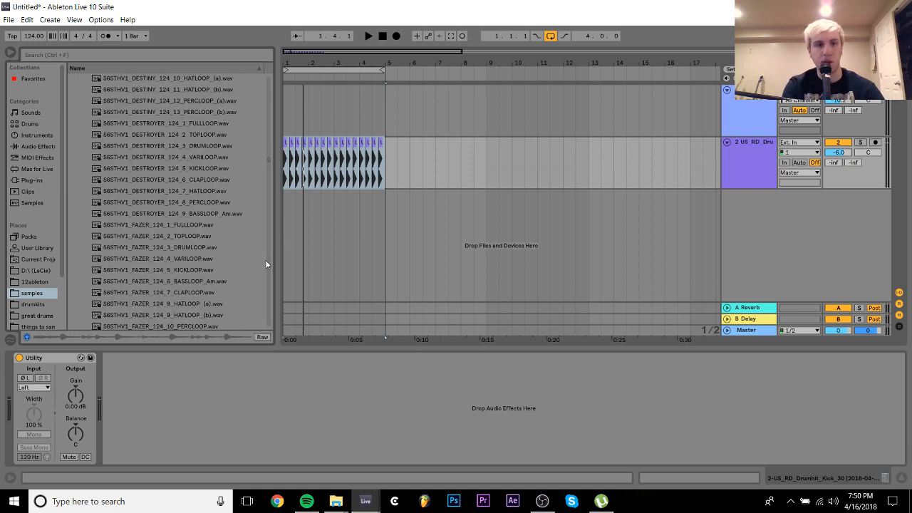
{"action": "scroll", "coordinate": [266, 259], "scroll_direction": "down", "scroll_amount": 15}
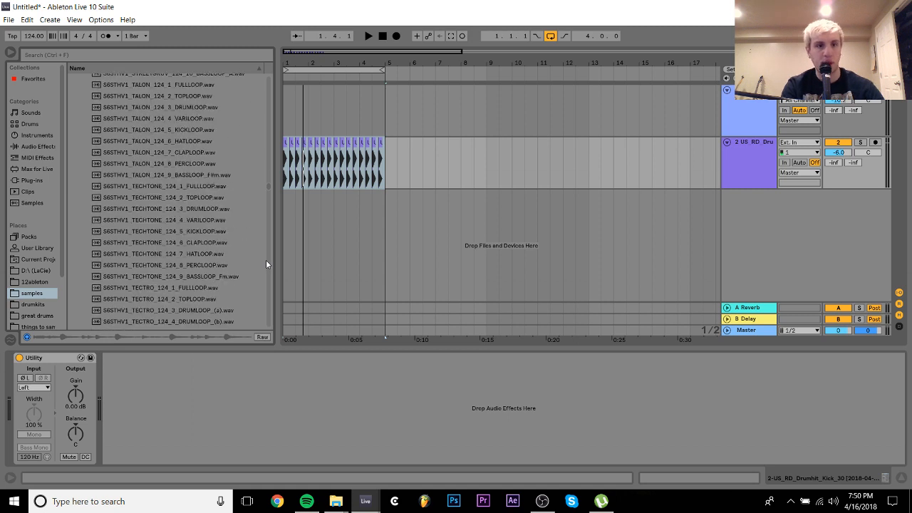
{"action": "scroll", "coordinate": [266, 161], "scroll_direction": "up", "scroll_amount": 7}
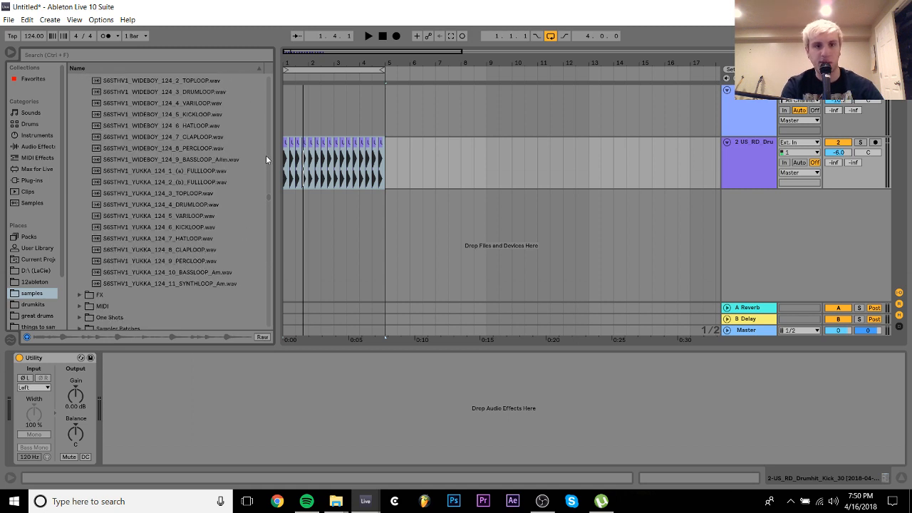
{"action": "left_click", "coordinate": [188, 284]}
{"action": "key", "text": "Up"}
{"action": "key", "text": "Up"}
{"action": "key", "text": "Up"}
{"action": "key", "text": "Up"}
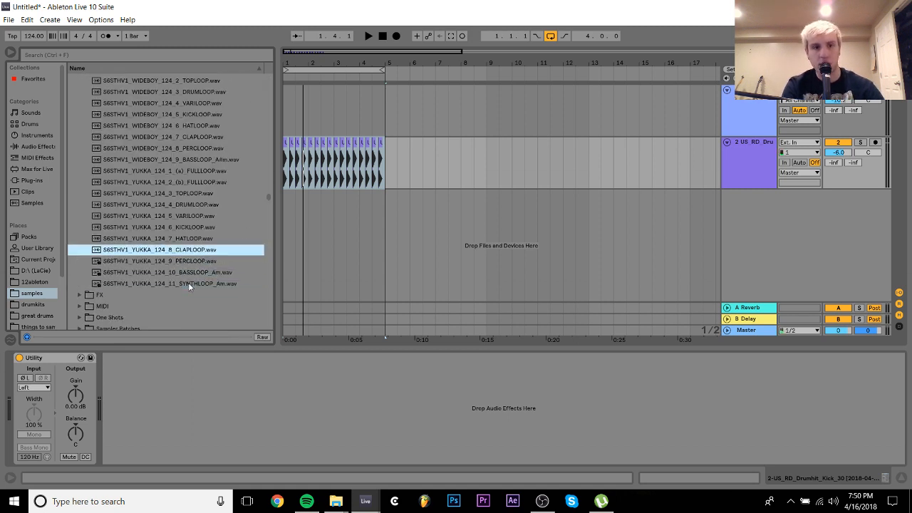
{"action": "key", "text": "Up"}
{"action": "key", "text": "Up"}
{"action": "key", "text": "Up"}
{"action": "key", "text": "Up"}
{"action": "key", "text": "Up"}
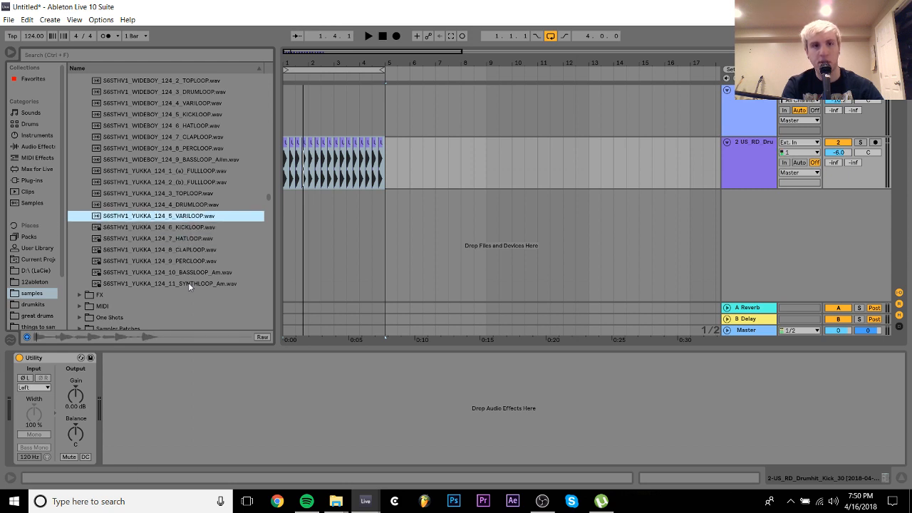
{"action": "key", "text": "Up"}
{"action": "key", "text": "Up"}
{"action": "key", "text": "Up"}
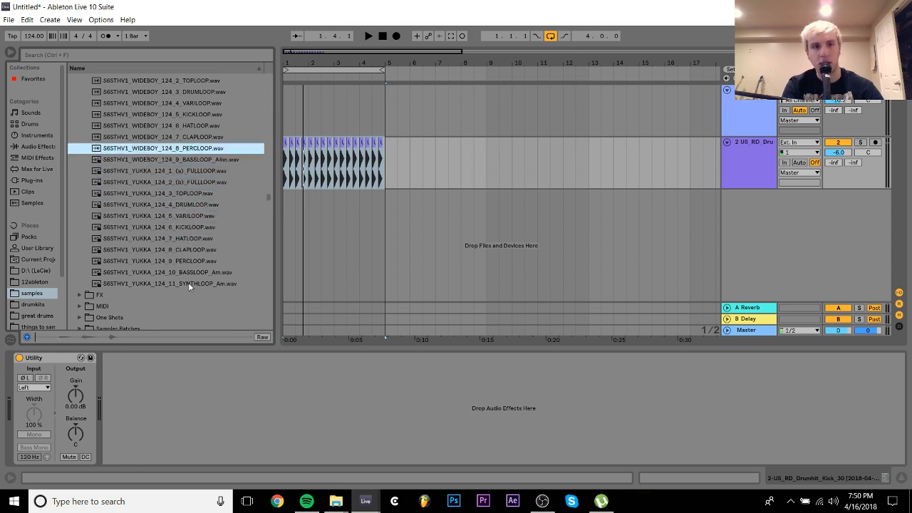
{"action": "key", "text": "Down"}
{"action": "key", "text": "Up"}
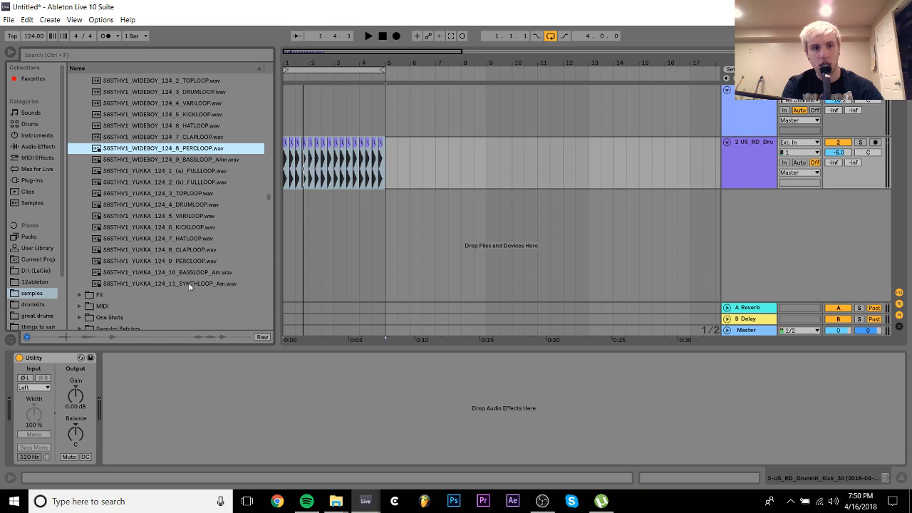
Add S6STHV1_WIDEBOY_124_9_BASSLOOP_A#m.wav on a new audio track at bar 1, set its volume to -17.1 dB and play it back
{"action": "left_click_drag", "start_coordinate": [164, 159], "coordinate": [385, 208]}
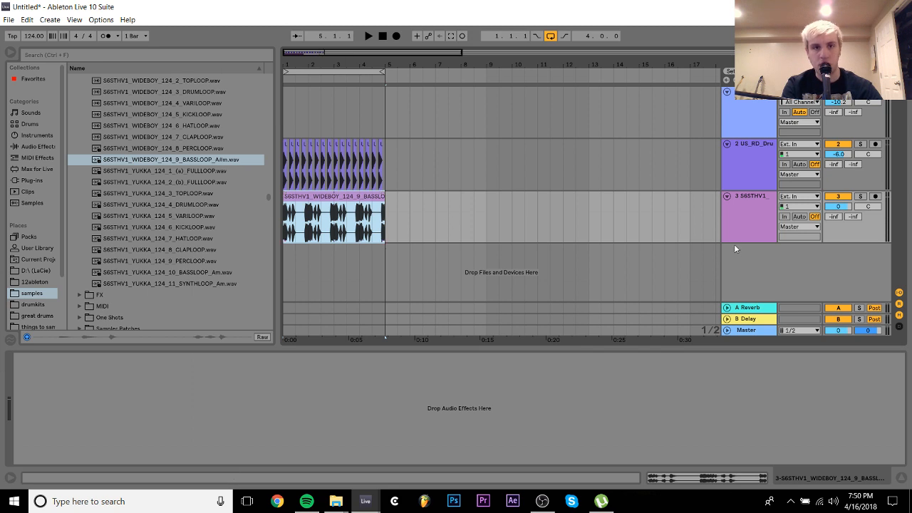
{"action": "left_click_drag", "start_coordinate": [841, 208], "coordinate": [841, 232]}
{"action": "key", "text": "space"}
{"action": "key", "text": "space"}
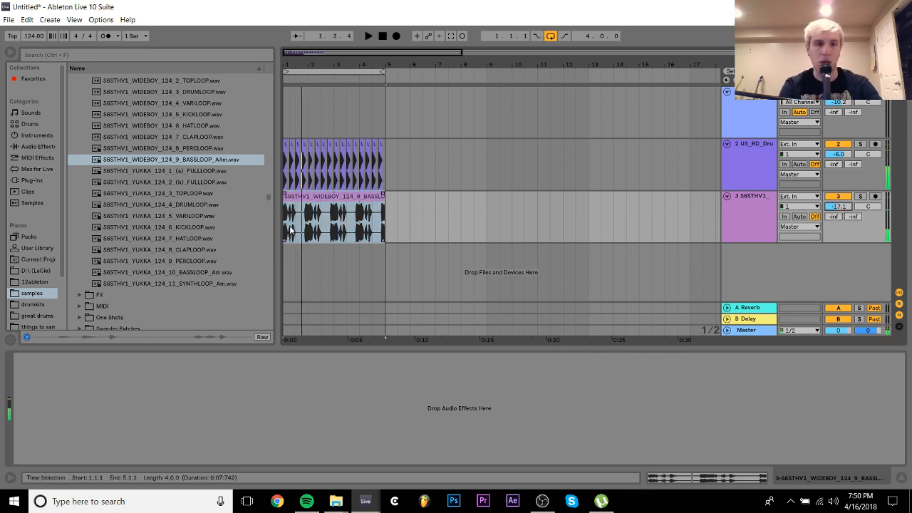
Audition the Drums and Grooves loops upward from S6STHV1_WIDEBOY_124_8_PERCLOOP.wav to S6STHV1_UNIVERSAL_124_12_PERCLOOP_(b).wav
{"action": "left_click", "coordinate": [192, 150]}
{"action": "key", "text": "Up"}
{"action": "key", "text": "Up"}
{"action": "key", "text": "Up"}
{"action": "key", "text": "Up"}
{"action": "key", "text": "Up"}
{"action": "key", "text": "Up"}
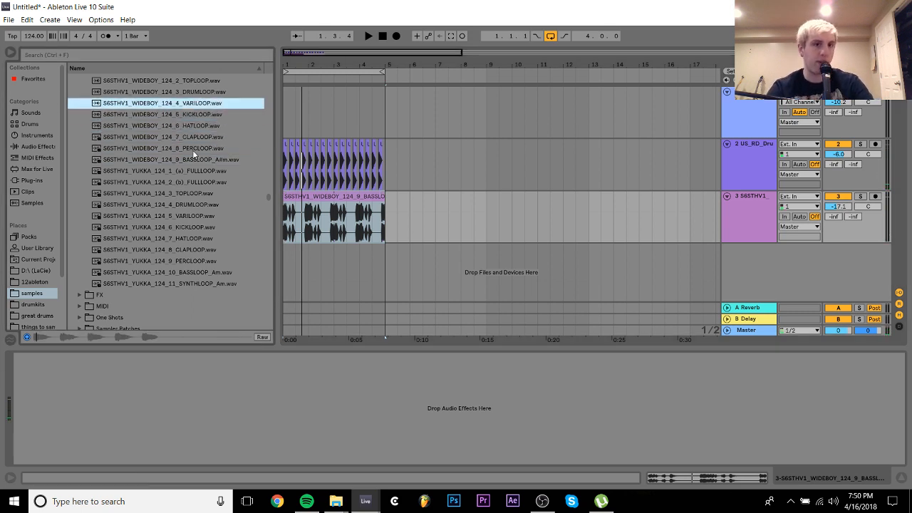
{"action": "key", "text": "Up"}
{"action": "key", "text": "Up"}
{"action": "key", "text": "Up"}
{"action": "key", "text": "Up"}
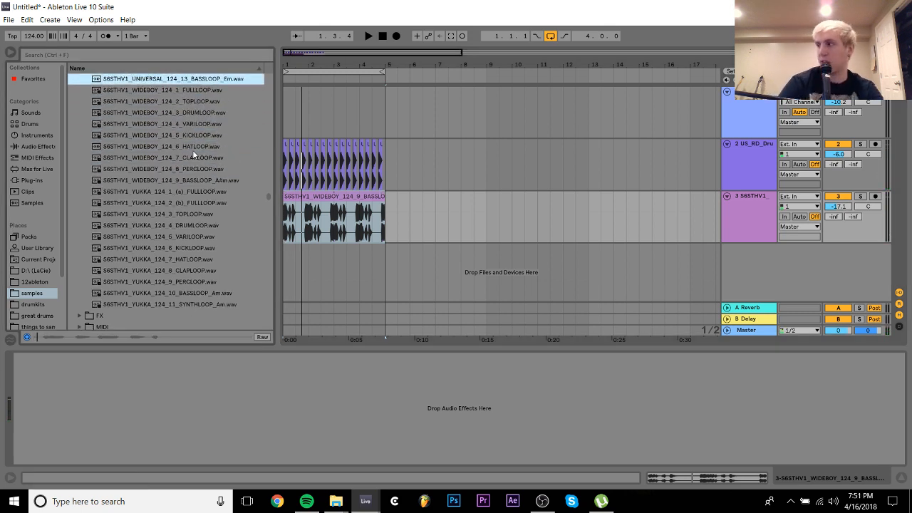
{"action": "key", "text": "Down"}
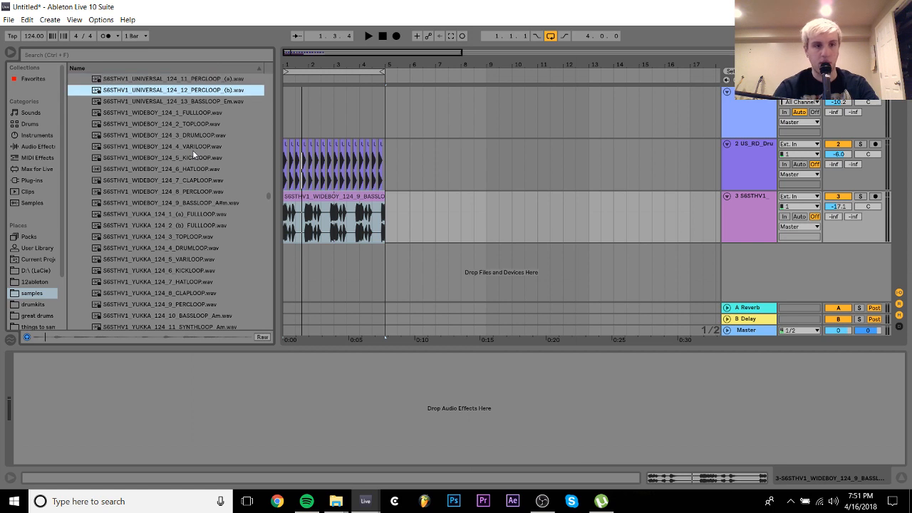
Replace the bass loop on track 3 with S6STHV1_UNIVERSAL_124_12_PERCLOOP_(b).wav, filling bars 1 to 4, and set the track volume to -13.0 dB
{"action": "left_click_drag", "start_coordinate": [271, 213], "coordinate": [285, 223]}
{"action": "key", "text": "space"}
{"action": "left_click_drag", "start_coordinate": [330, 199], "coordinate": [385, 200]}
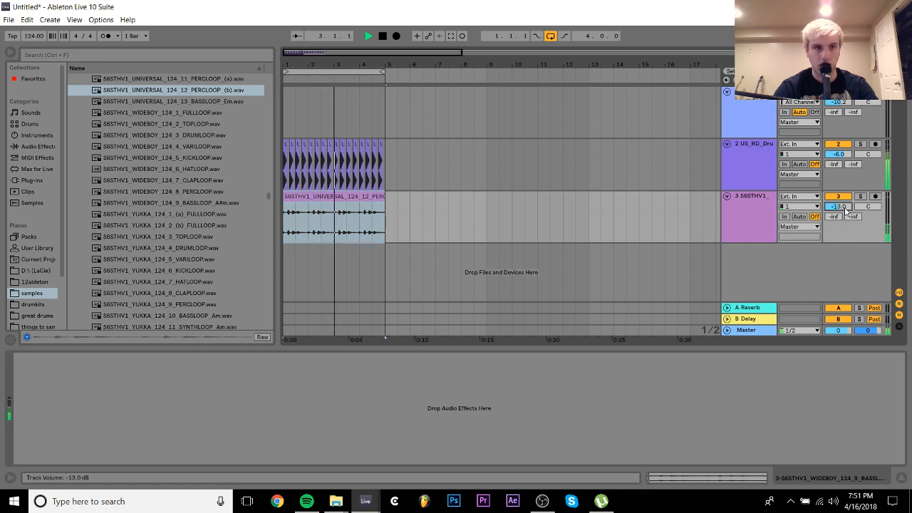
Add S6STHV1_UNIVERSAL_124_11_PERCLOOP_(a).wav on a new audio track, filling bars 1 to 4
{"action": "left_click", "coordinate": [218, 80]}
{"action": "key", "text": "space"}
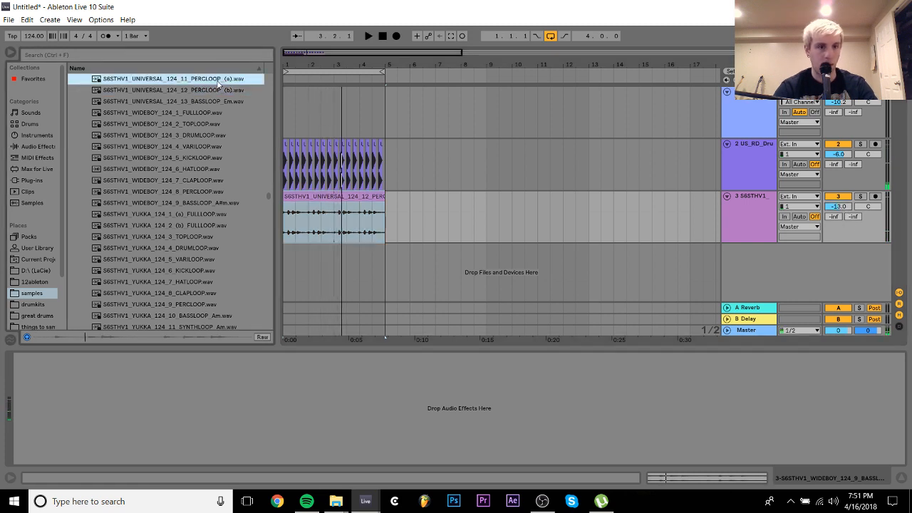
{"action": "left_click_drag", "start_coordinate": [218, 80], "coordinate": [385, 262]}
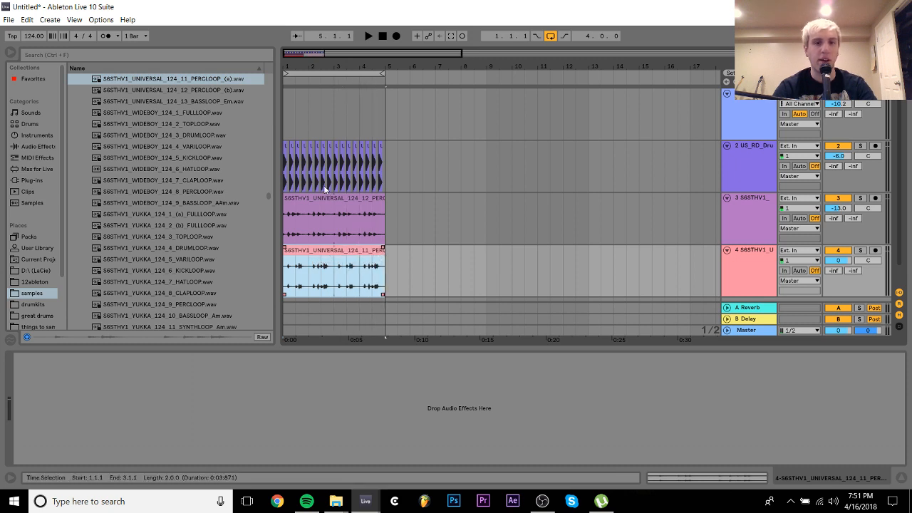
Set the warp mode of both percussion loop clips to Re-Pitch
{"action": "left_click", "coordinate": [322, 201]}
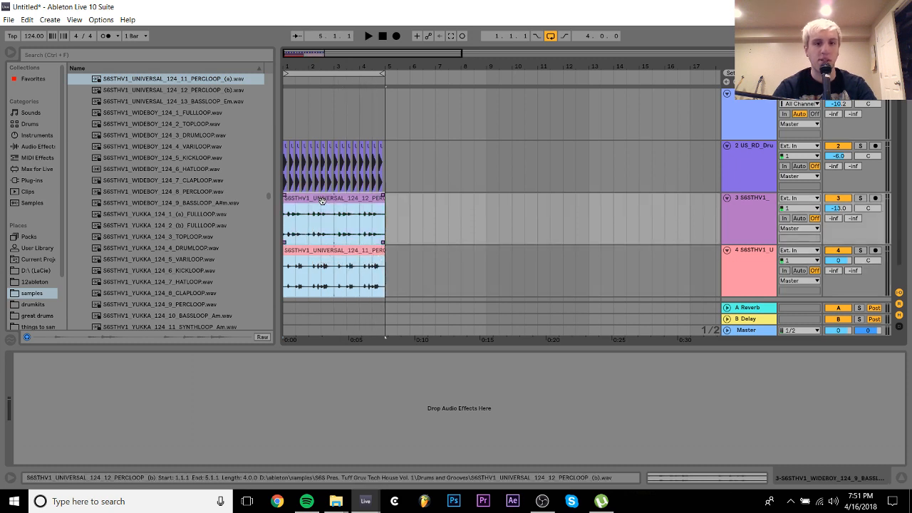
{"action": "left_click", "coordinate": [718, 479]}
{"action": "left_click", "coordinate": [129, 164]}
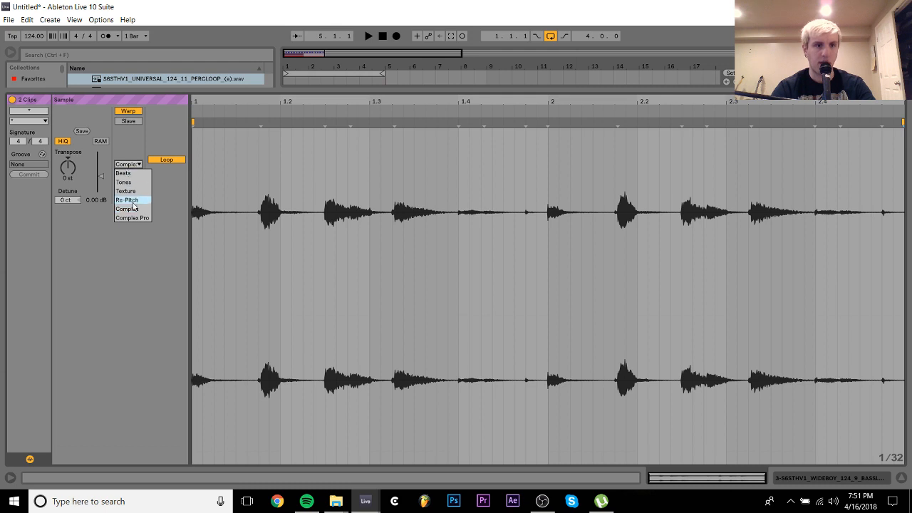
{"action": "left_click", "coordinate": [826, 484]}
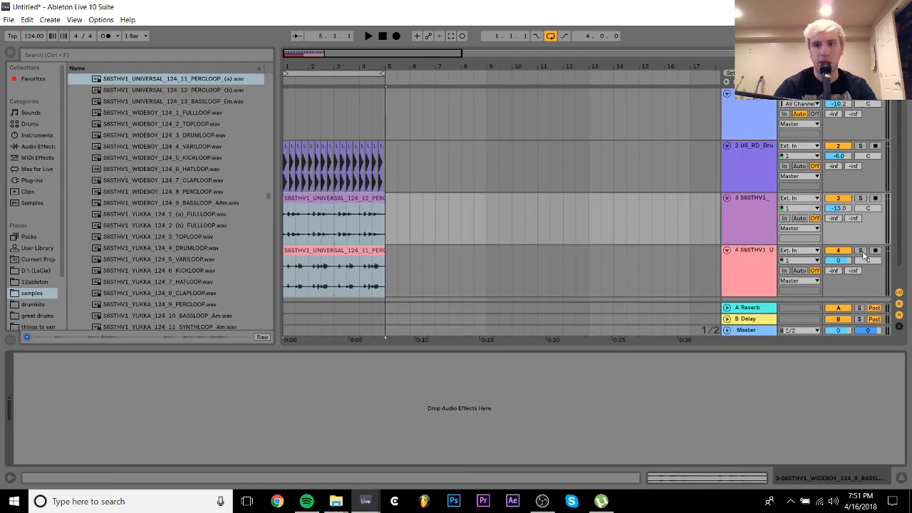
During playback, set track 4's volume to -10.2 dB and track 3's to -9.1 dB, and fold track 3
{"action": "left_click_drag", "start_coordinate": [841, 261], "coordinate": [841, 281]}
{"action": "key", "text": "space"}
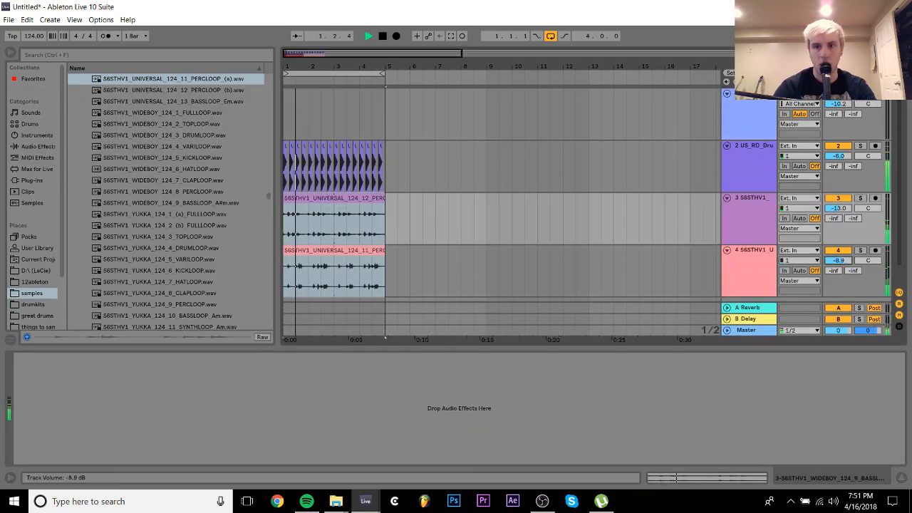
{"action": "left_click", "coordinate": [762, 253]}
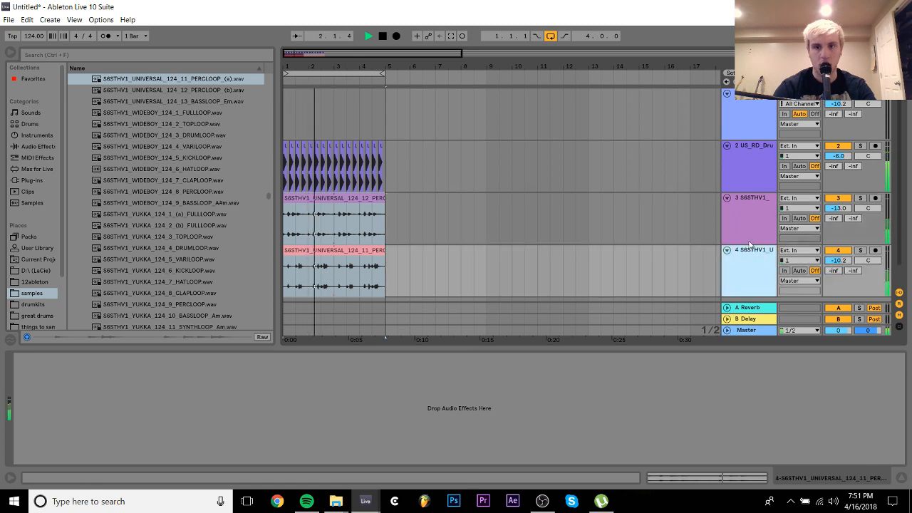
{"action": "left_click", "coordinate": [727, 199]}
{"action": "left_click", "coordinate": [726, 199]}
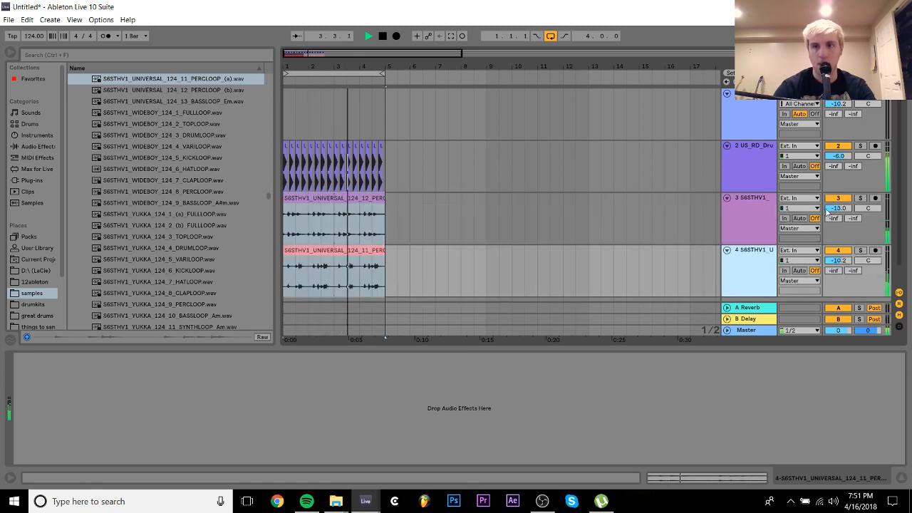
{"action": "left_click_drag", "start_coordinate": [838, 208], "coordinate": [838, 200]}
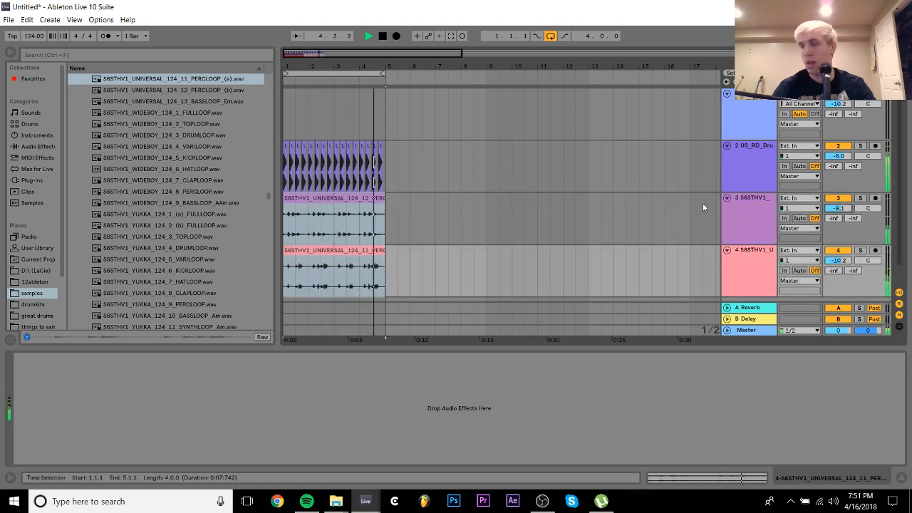
{"action": "left_click", "coordinate": [726, 198]}
{"action": "key", "text": "space"}
Audition the Drums and Grooves loops upward from S6STHV1_UNIVERSAL_124_12_PERCLOOP_(b).wav to S6STHV1_TECTRO_124_11_BASSLOOP_Am.wav
{"action": "key", "text": "Up"}
{"action": "key", "text": "Up"}
{"action": "key", "text": "Up"}
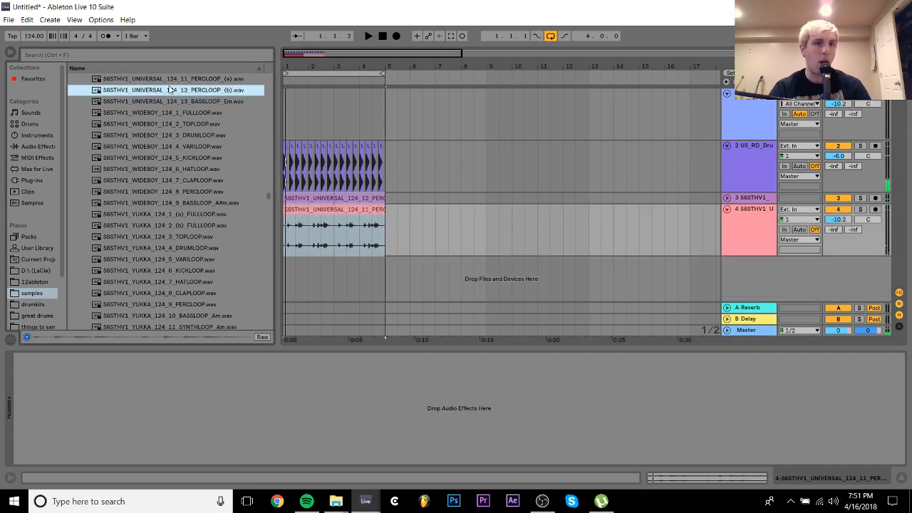
{"action": "key", "text": "Up"}
{"action": "key", "text": "Up"}
{"action": "key", "text": "Up"}
{"action": "key", "text": "Up"}
{"action": "key", "text": "Up"}
{"action": "key", "text": "Up"}
{"action": "key", "text": "Up"}
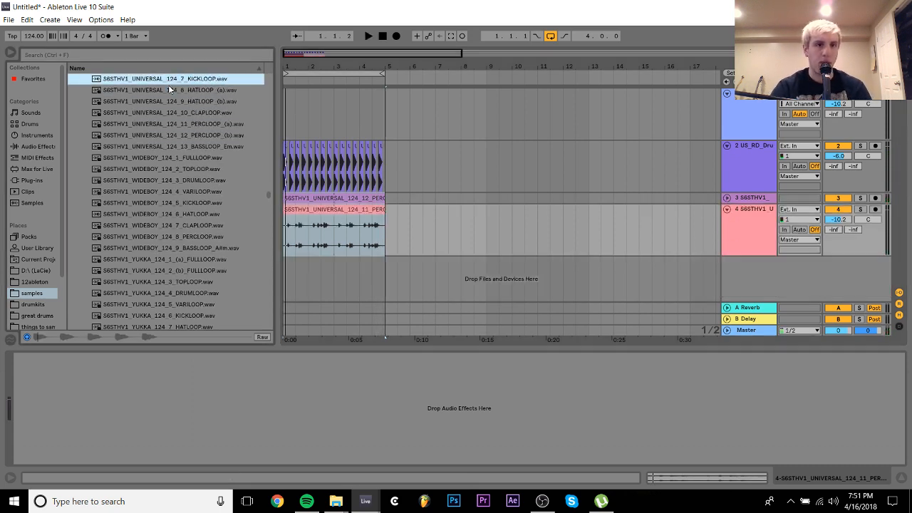
{"action": "key", "text": "Up"}
{"action": "key", "text": "Up"}
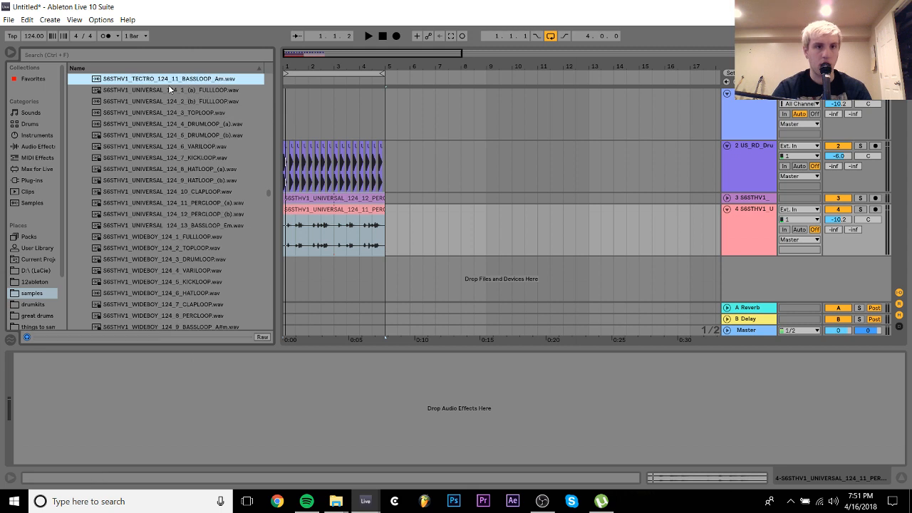
{"action": "left_click", "coordinate": [170, 87]}
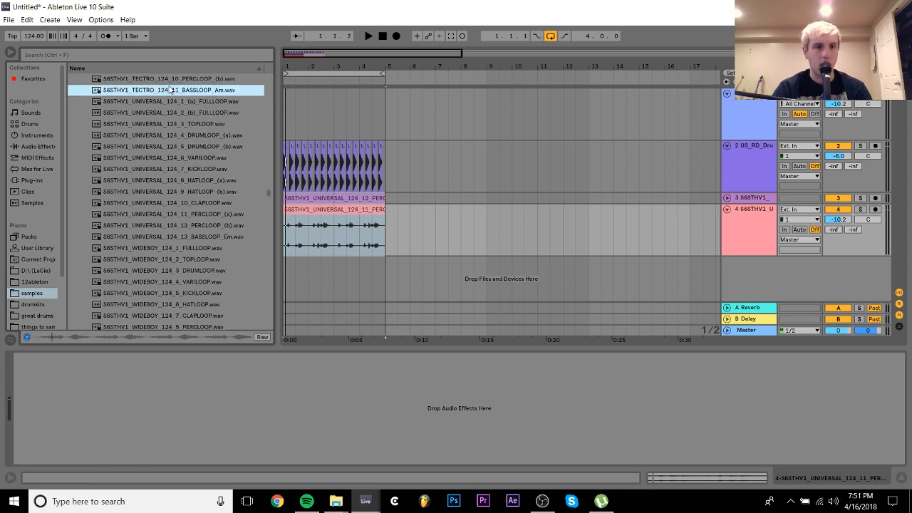
Collapse the Drums and Grooves folder and expand One Shots down to Bass Stabs in the Tuff Gruv Tech House pack
{"action": "key", "text": "Left"}
{"action": "key", "text": "Left"}
{"action": "key", "text": "Down"}
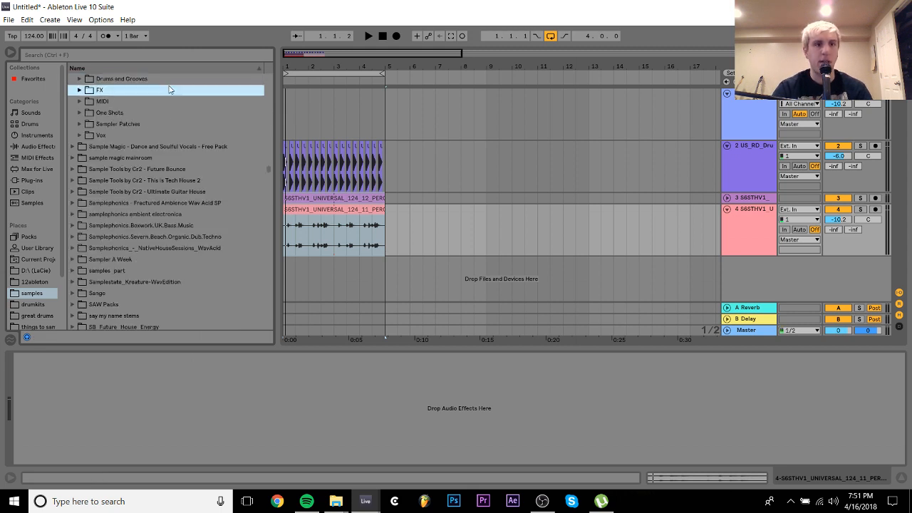
{"action": "key", "text": "Up"}
{"action": "key", "text": "Up"}
{"action": "key", "text": "Up"}
{"action": "key", "text": "Down"}
{"action": "key", "text": "Down"}
{"action": "key", "text": "Down"}
{"action": "key", "text": "Down"}
{"action": "key", "text": "space"}
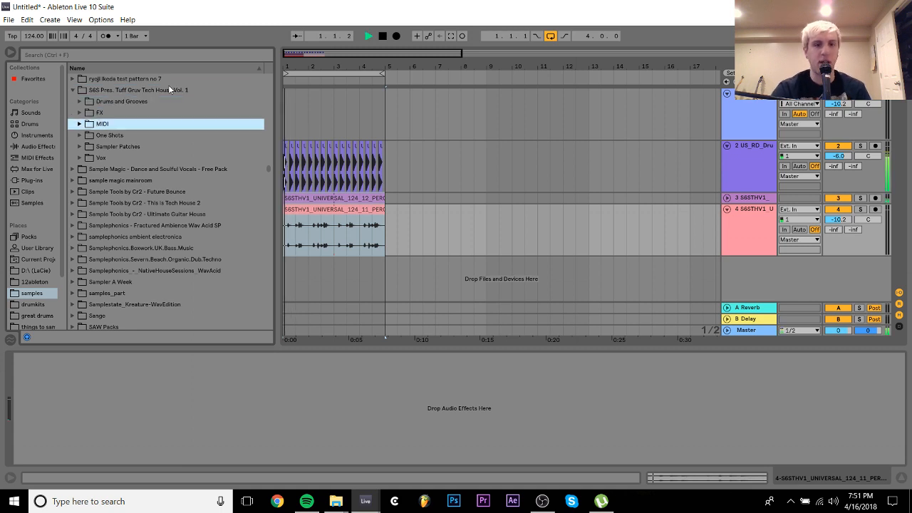
{"action": "key", "text": "Down"}
{"action": "key", "text": "Right"}
{"action": "key", "text": "space"}
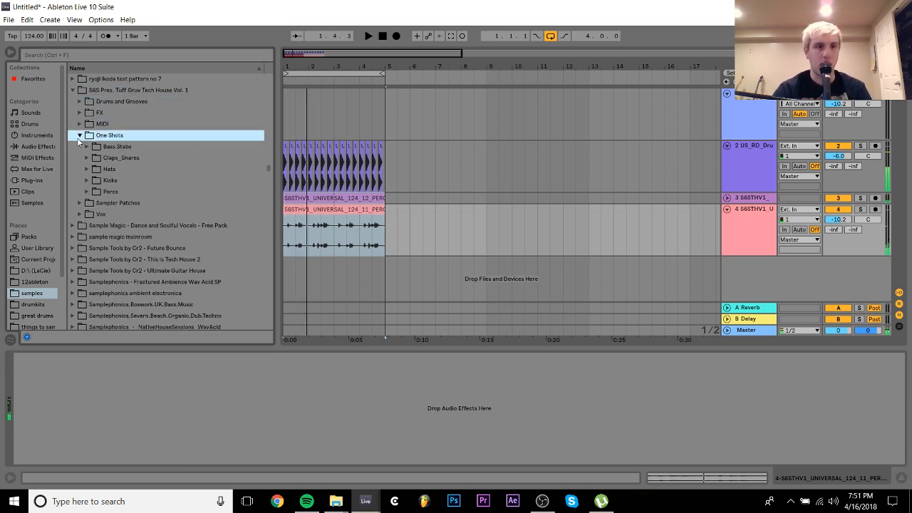
{"action": "key", "text": "Down"}
{"action": "key", "text": "Right"}
Audition the Bass Stabs from S6STHV1_OS_BASS_1_(a)_G#m.wav to S6STHV1_OS_BASS_15_(a)_F#m.wav and return to S6STHV1_OS_BASS_13_(b)_G#m.wav
{"action": "key", "text": "Down"}
{"action": "key", "text": "Down"}
{"action": "key", "text": "Down"}
{"action": "key", "text": "Down"}
{"action": "key", "text": "Down"}
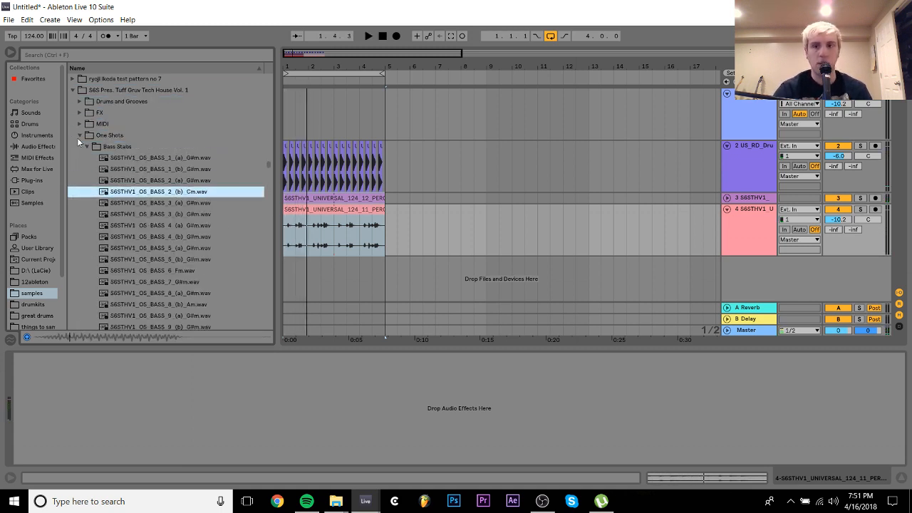
{"action": "key", "text": "Down"}
{"action": "key", "text": "Down"}
{"action": "key", "text": "Down"}
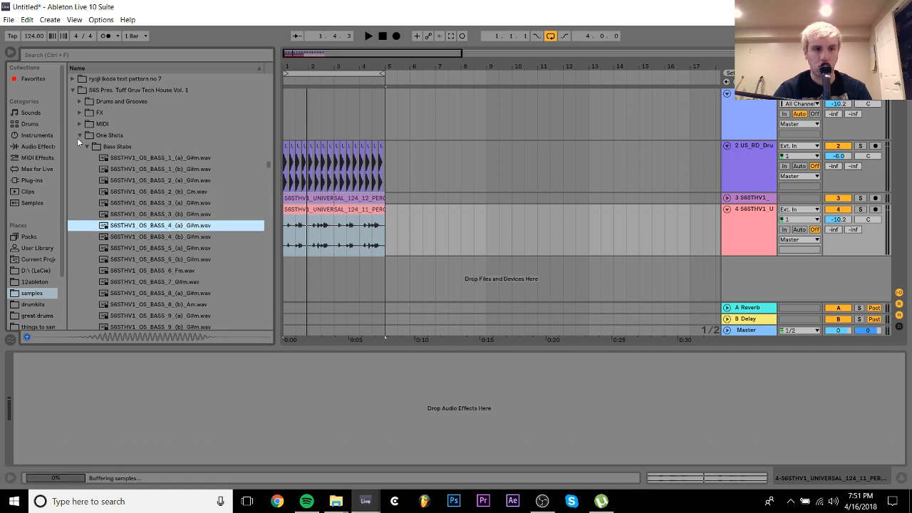
{"action": "key", "text": "Down"}
{"action": "key", "text": "Down"}
{"action": "key", "text": "Down"}
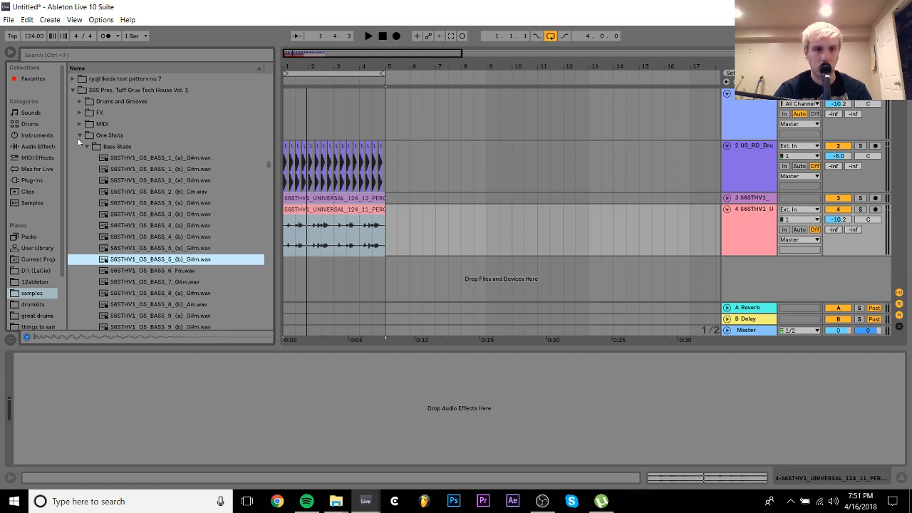
{"action": "key", "text": "Down"}
{"action": "key", "text": "Down"}
{"action": "key", "text": "Down"}
{"action": "key", "text": "Down"}
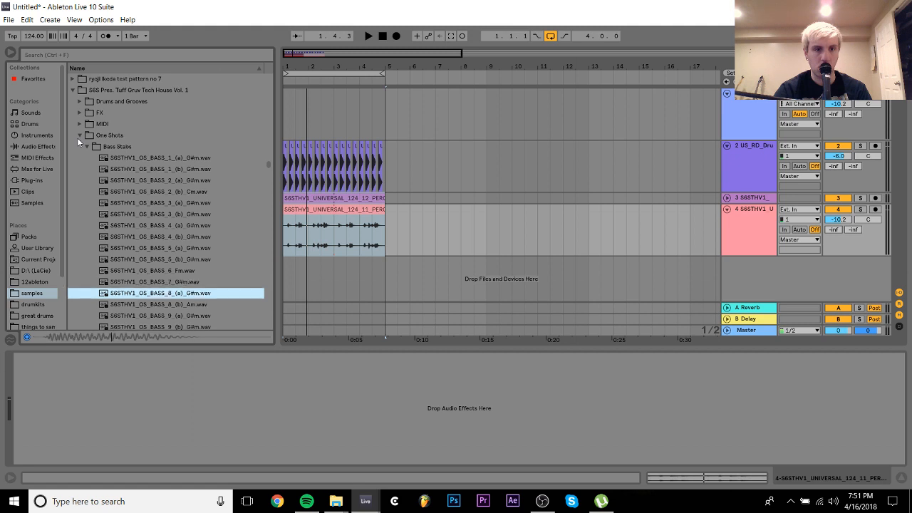
{"action": "key", "text": "Down"}
{"action": "key", "text": "Down"}
{"action": "key", "text": "Down"}
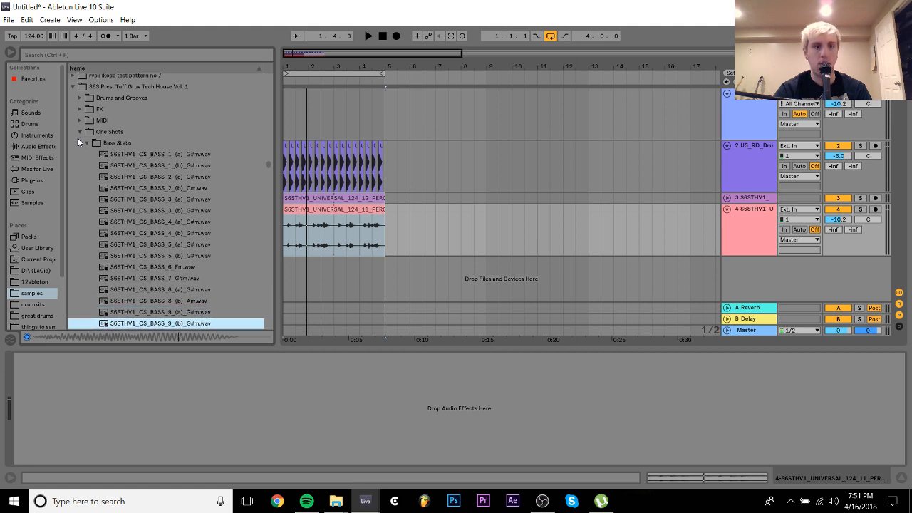
{"action": "key", "text": "Down"}
{"action": "key", "text": "Down"}
{"action": "key", "text": "Down"}
{"action": "key", "text": "Down"}
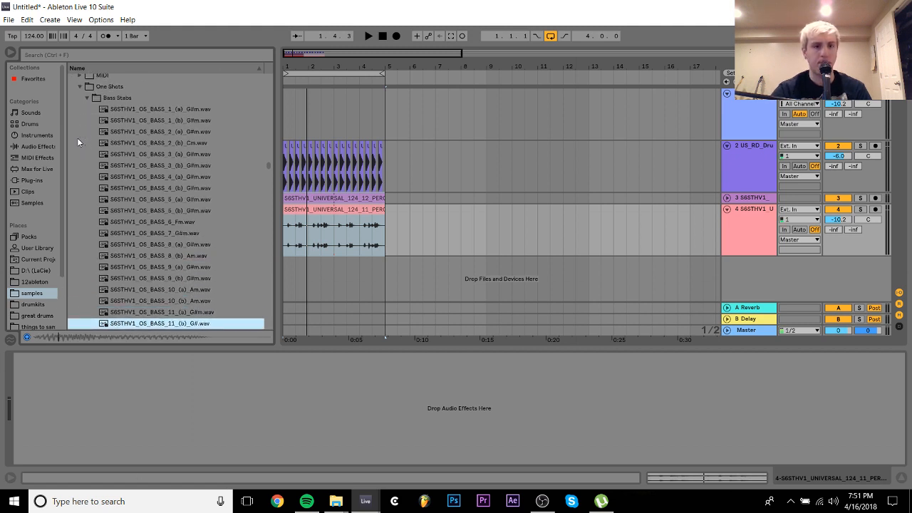
{"action": "key", "text": "Up"}
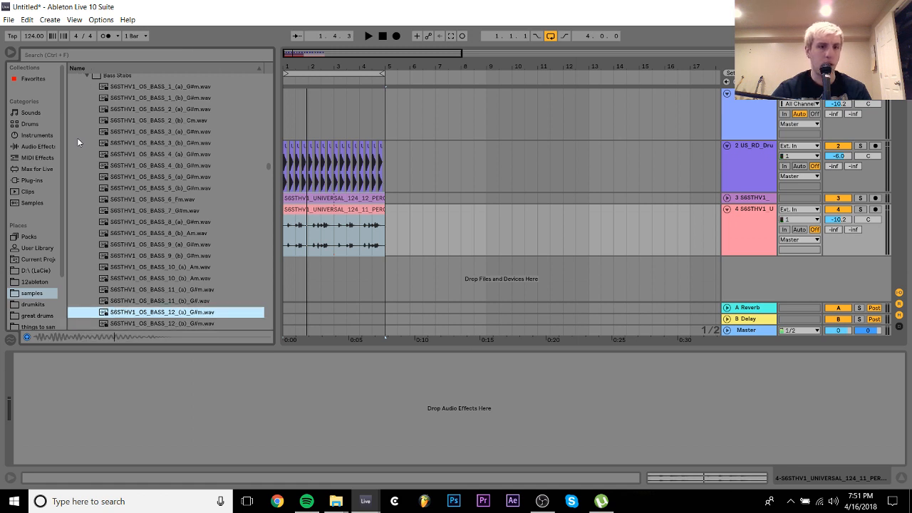
{"action": "key", "text": "Down"}
{"action": "key", "text": "Down"}
{"action": "key", "text": "Down"}
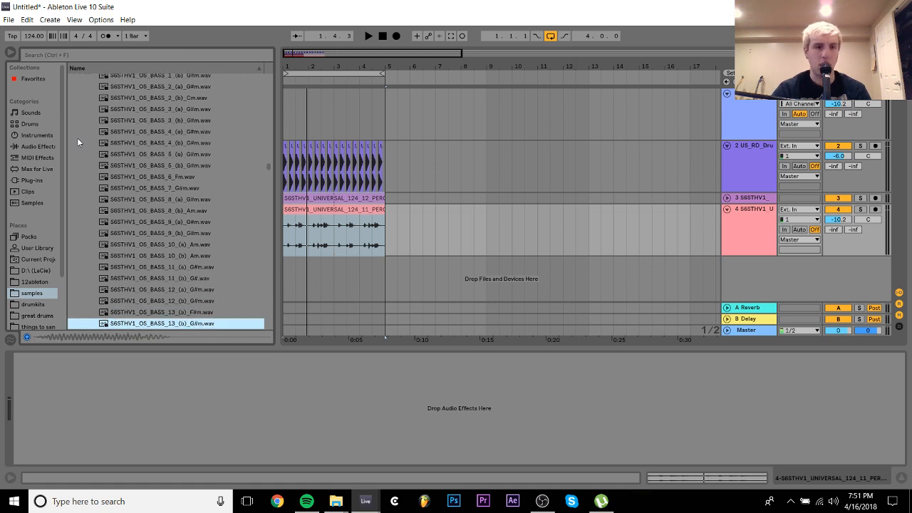
{"action": "key", "text": "Down"}
{"action": "key", "text": "Down"}
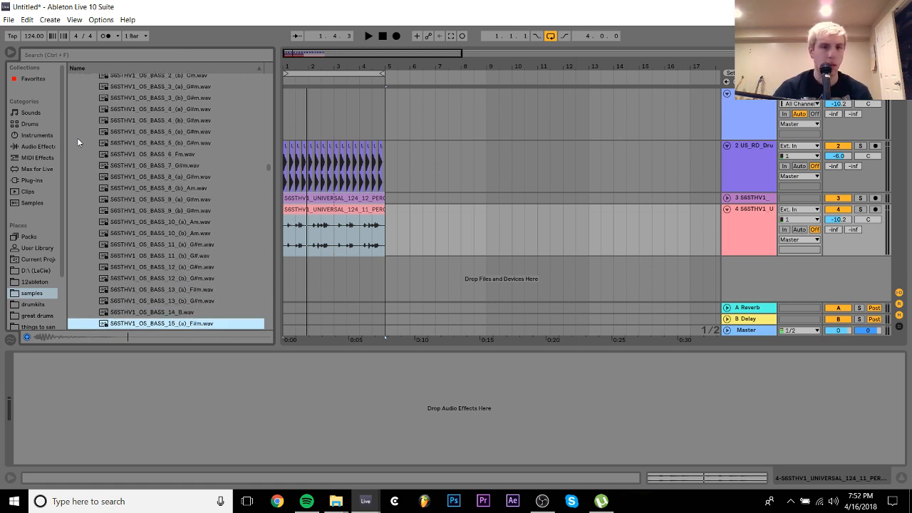
{"action": "key", "text": "Up"}
{"action": "key", "text": "Up"}
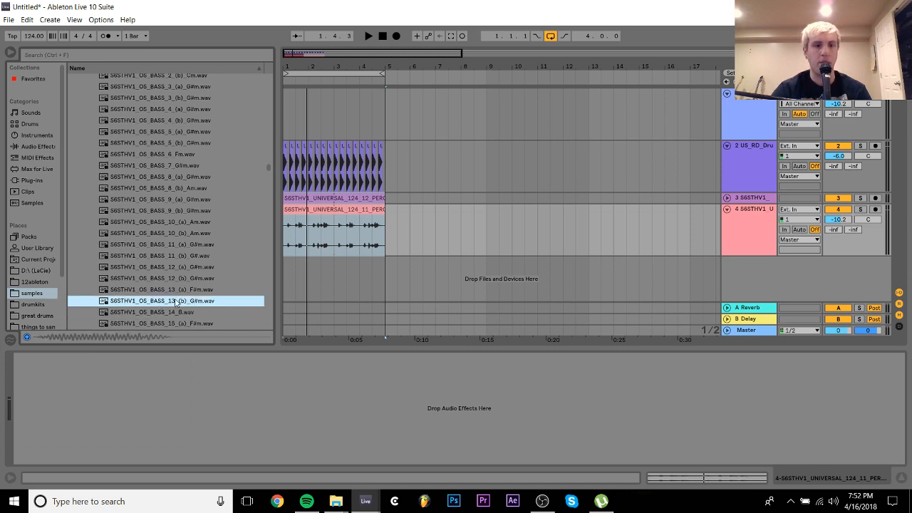
Place S6STHV1_OS_BASS_13_(b)_G#m.wav on a new audio track 5 and lower the clip's transposition
{"action": "left_click_drag", "start_coordinate": [175, 302], "coordinate": [298, 265]}
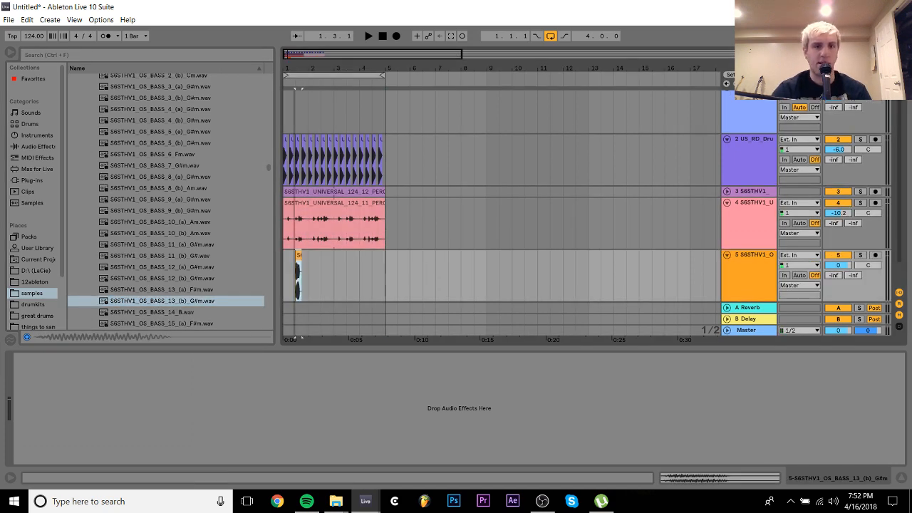
{"action": "left_click_drag", "start_coordinate": [294, 64], "coordinate": [474, 51]}
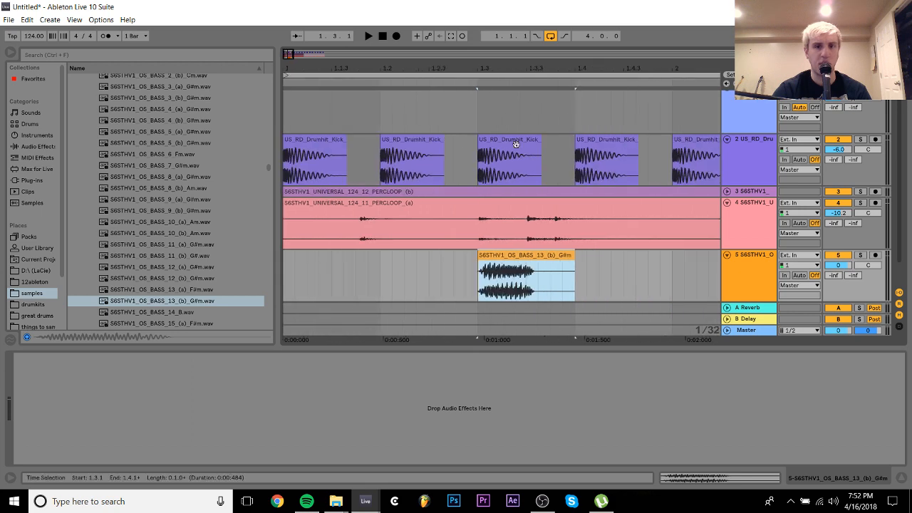
{"action": "double_click", "coordinate": [535, 258]}
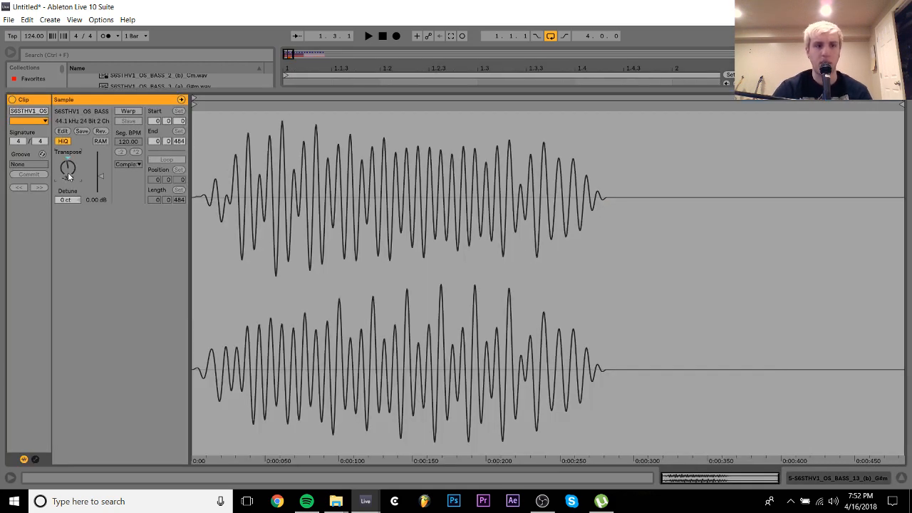
{"action": "left_click", "coordinate": [838, 479]}
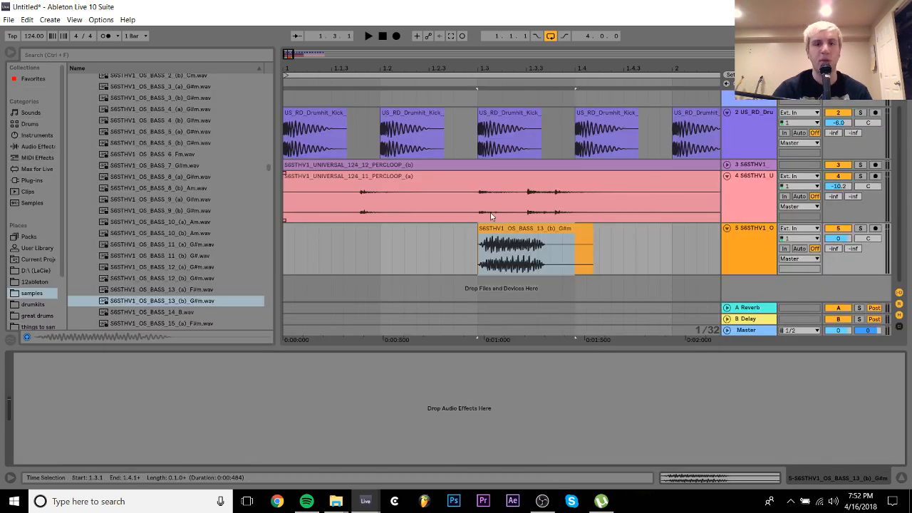
Move the bass stab to 1.1.4, shorten it, and place a second copy directly after it ending at 1.3.1
{"action": "left_click", "coordinate": [517, 229]}
{"action": "left_click_drag", "start_coordinate": [535, 234], "coordinate": [428, 227]}
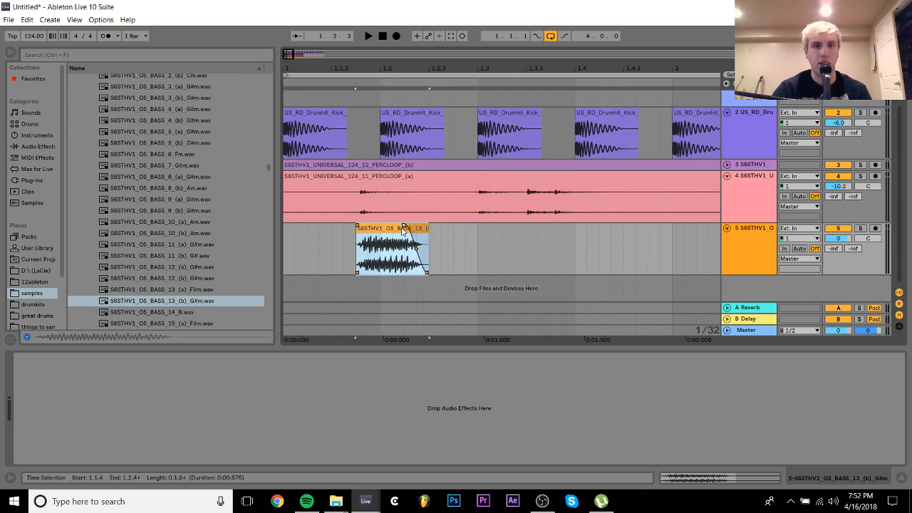
{"action": "left_click_drag", "start_coordinate": [390, 233], "coordinate": [284, 263]}
{"action": "key", "text": "Delete"}
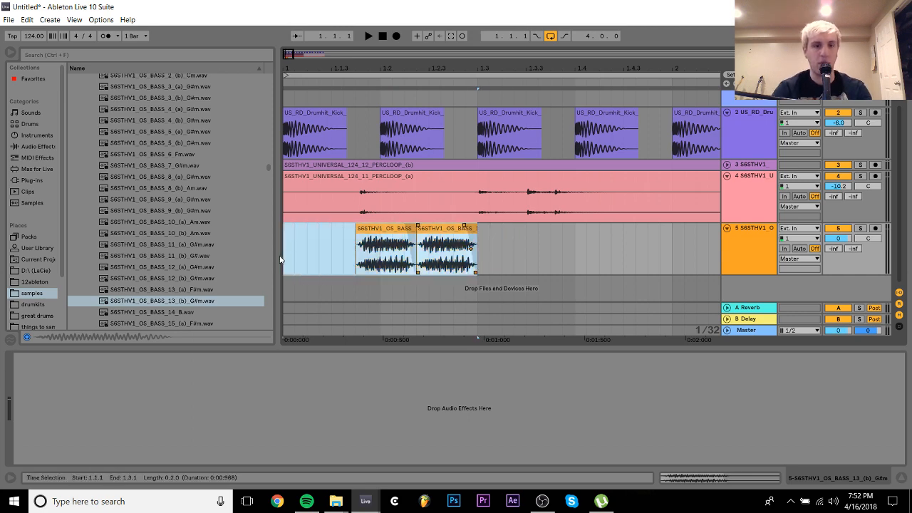
Duplicate the half-bar with the two bass stabs repeatedly to fill the four-bar loop on track 5
{"action": "left_click_drag", "start_coordinate": [309, 67], "coordinate": [305, 36]}
{"action": "key", "text": "ctrl+d"}
{"action": "key", "text": "ctrl+d"}
{"action": "key", "text": "ctrl+d"}
{"action": "key", "text": "ctrl+d"}
{"action": "key", "text": "ctrl+d"}
{"action": "key", "text": "ctrl+d"}
{"action": "key", "text": "ctrl+d"}
Play the loop from 1.1.1, set track 5's volume to -15.6 dB, and stop playback
{"action": "left_click", "coordinate": [286, 241]}
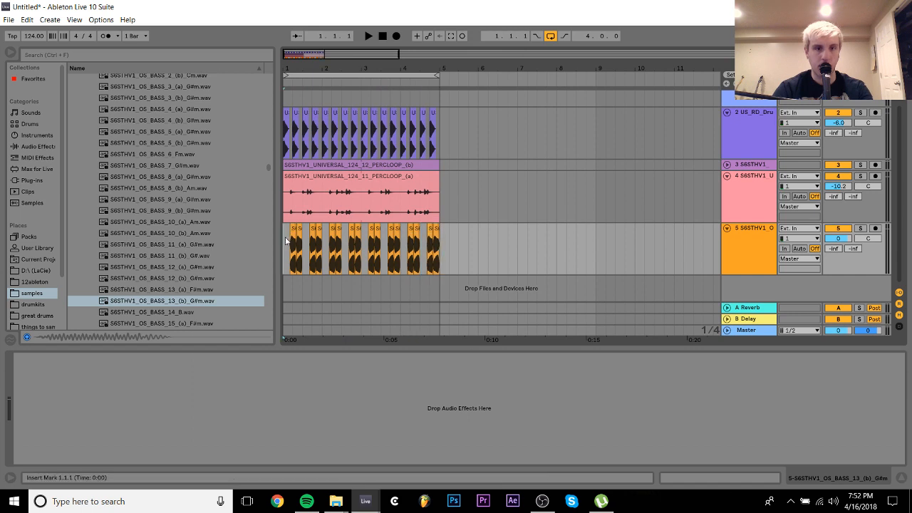
{"action": "left_click_drag", "start_coordinate": [840, 236], "coordinate": [841, 240]}
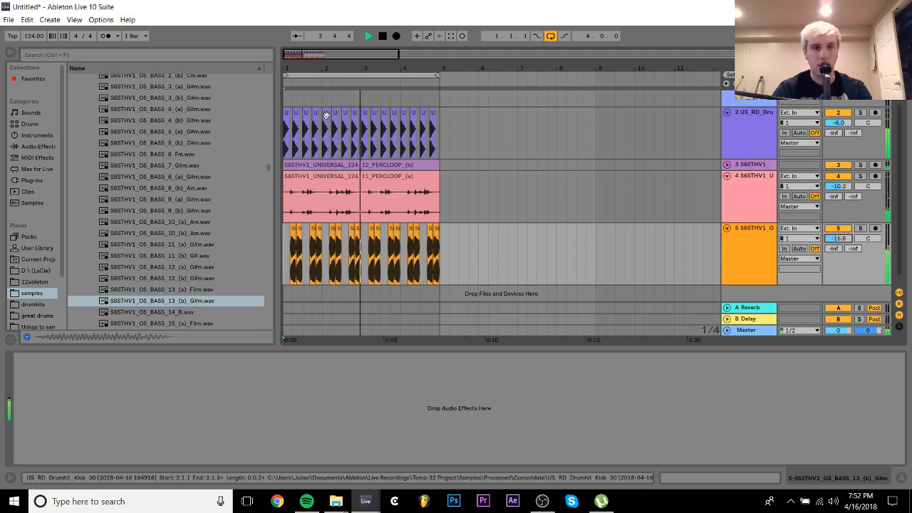
{"action": "key", "text": "space"}
Make the second bass stab in bar 1 start at 1.2.3 and give it a long fade-out ending at 1.3.1
{"action": "left_click_drag", "start_coordinate": [290, 67], "coordinate": [290, 135]}
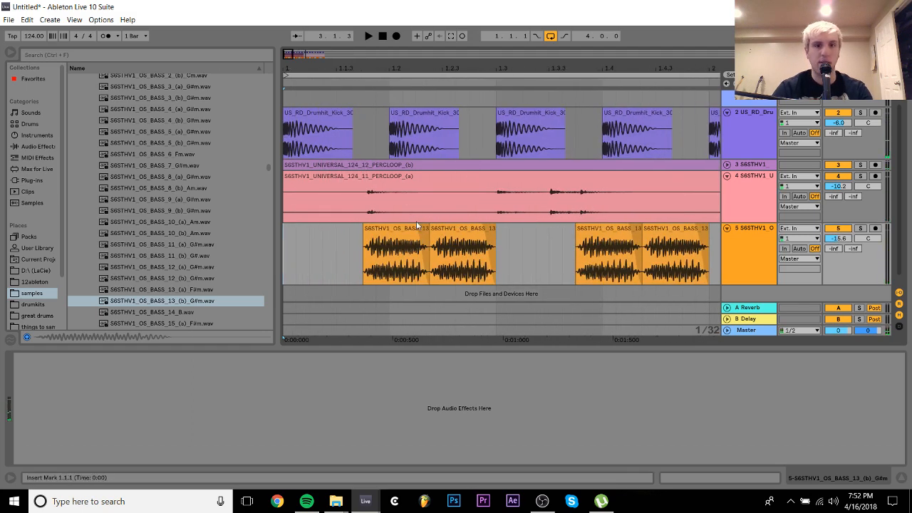
{"action": "mouse_move", "coordinate": [454, 239]}
{"action": "left_mouse_down"}
{"action": "mouse_move", "coordinate": [479, 244]}
{"action": "mouse_move", "coordinate": [454, 237]}
{"action": "mouse_move", "coordinate": [469, 230]}
{"action": "left_mouse_up"}
{"action": "left_click", "coordinate": [478, 230]}
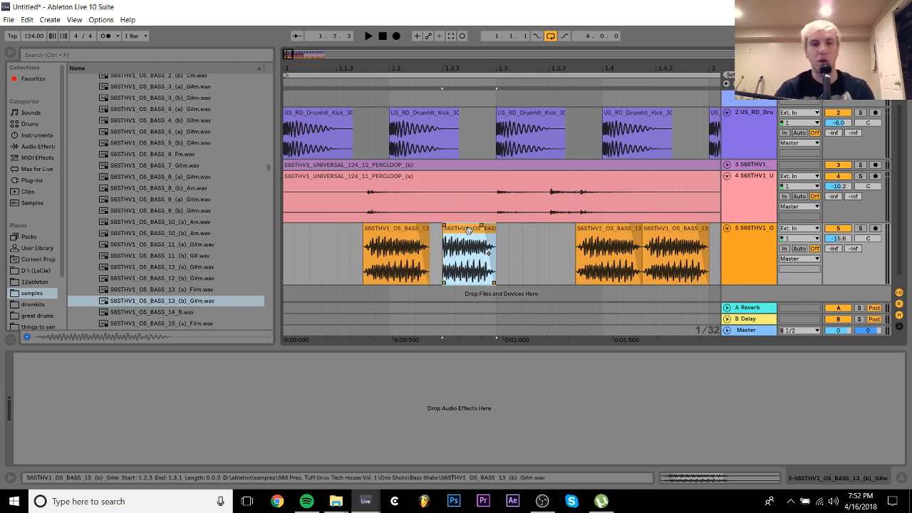
{"action": "key", "text": "ctrl+alt+f"}
{"action": "left_click", "coordinate": [497, 255]}
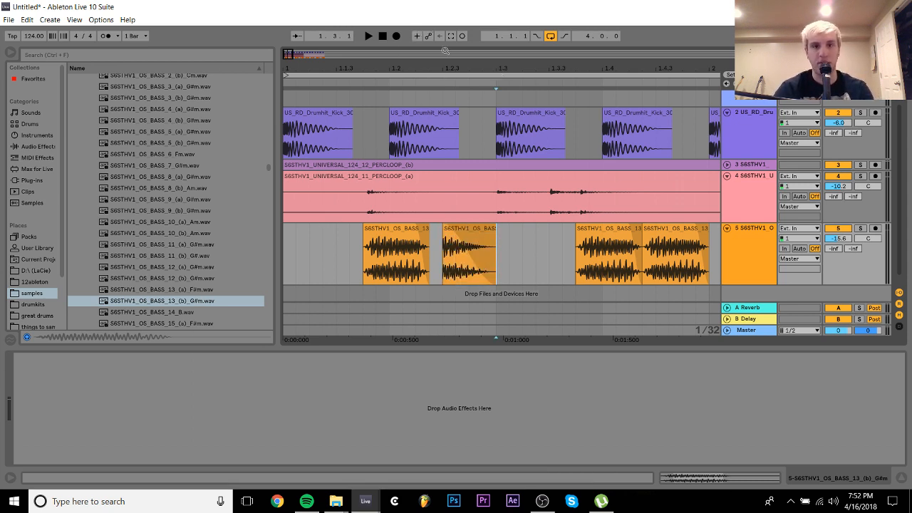
Clear track 5 from 1.3.1 to 5.3.1, keeping only the first two bass stabs
{"action": "left_click_drag", "start_coordinate": [435, 54], "coordinate": [587, 51]}
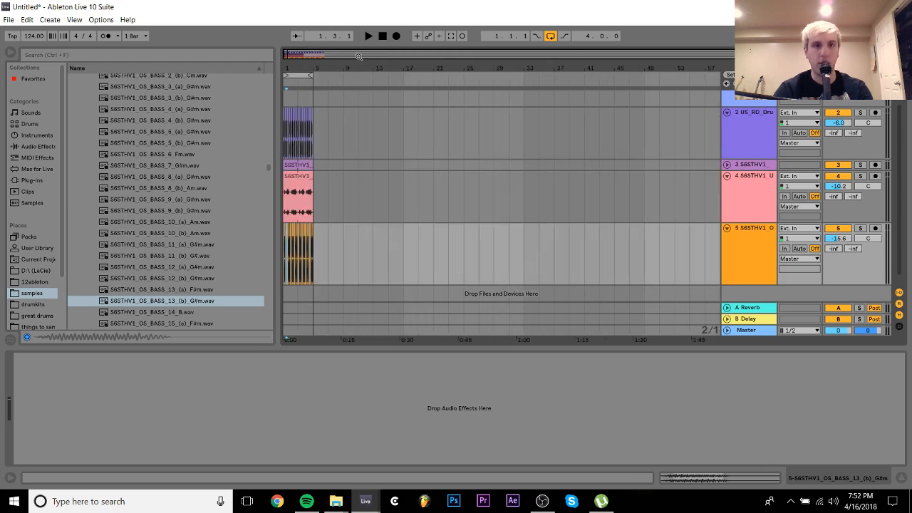
{"action": "left_click_drag", "start_coordinate": [293, 69], "coordinate": [289, 70]}
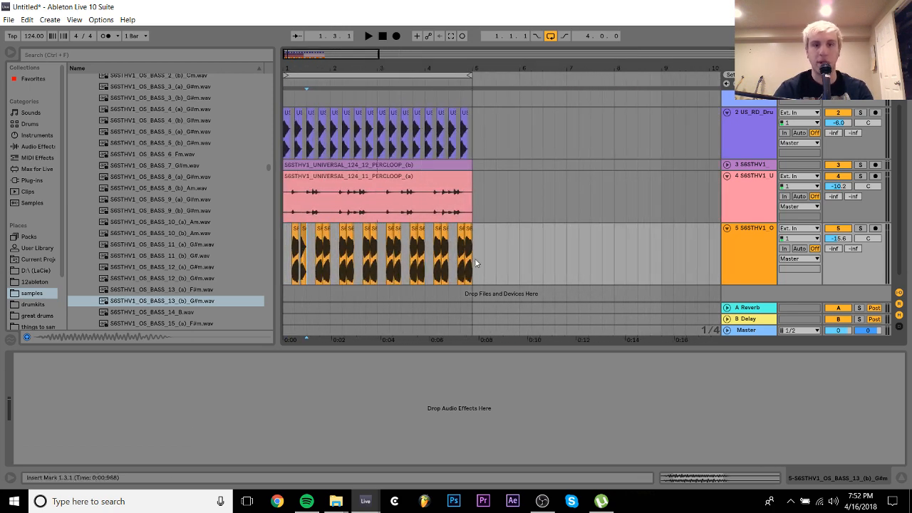
{"action": "left_click", "coordinate": [497, 256], "text": "shift"}
{"action": "key", "text": "Delete"}
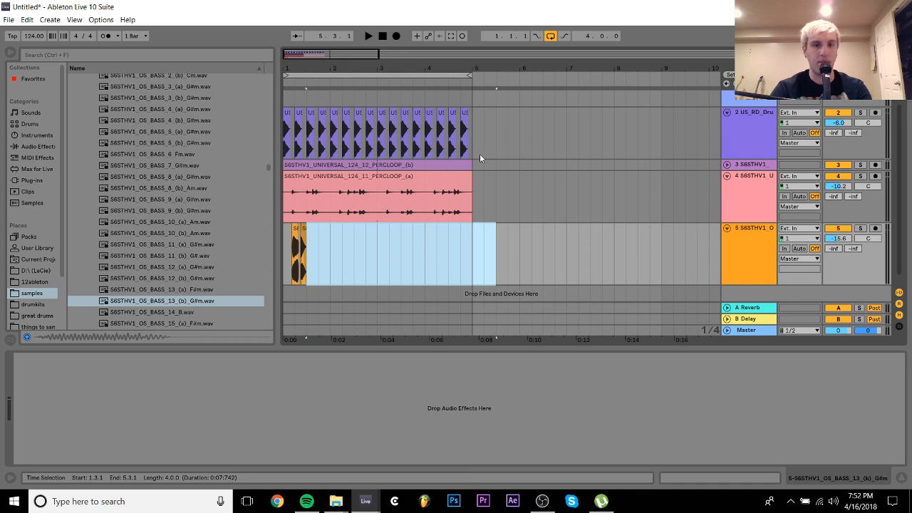
Consolidate track 5 from 1.1.1 to 1.3.1 into one clip and duplicate it to fill the four-bar loop
{"action": "left_click_drag", "start_coordinate": [307, 267], "coordinate": [267, 262]}
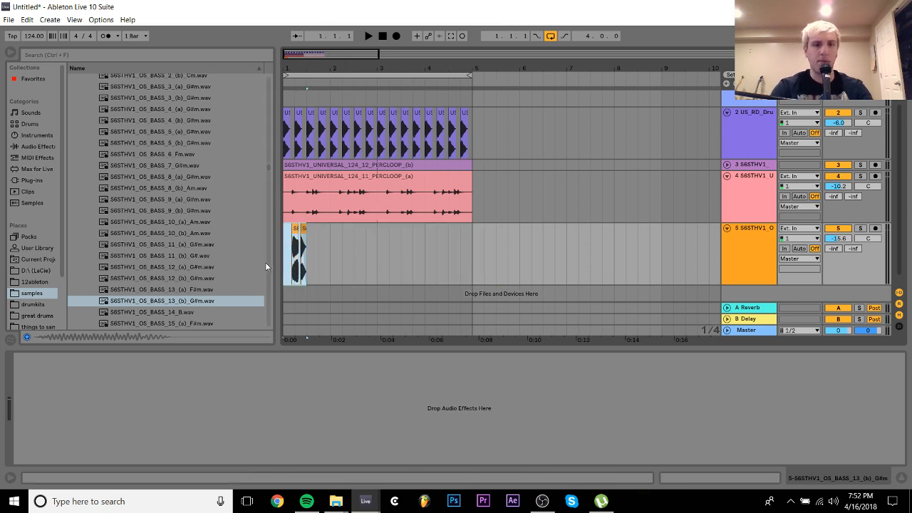
{"action": "key", "text": "ctrl+j"}
{"action": "key", "text": "ctrl+d"}
{"action": "key", "text": "ctrl+d"}
{"action": "key", "text": "ctrl+d"}
{"action": "key", "text": "ctrl+d"}
{"action": "key", "text": "ctrl+d"}
{"action": "key", "text": "ctrl+d"}
{"action": "key", "text": "ctrl+d"}
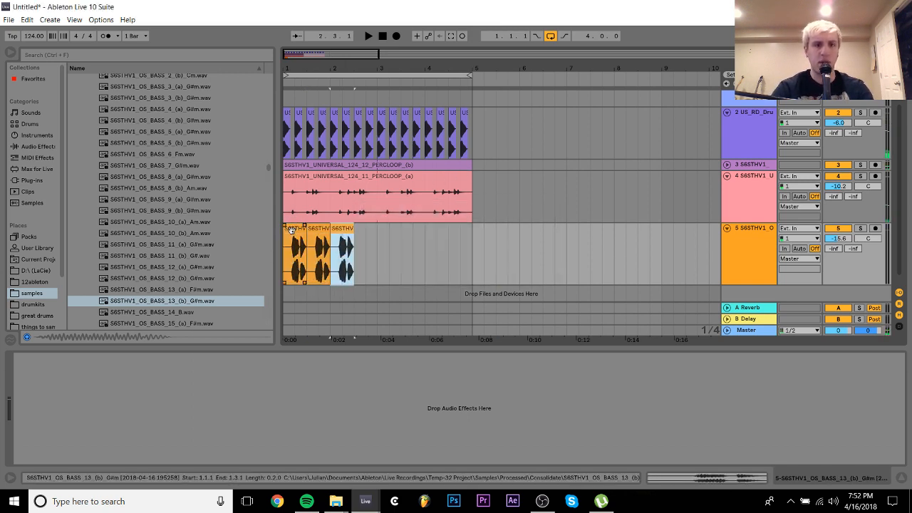
{"action": "left_click", "coordinate": [291, 230], "text": "shift"}
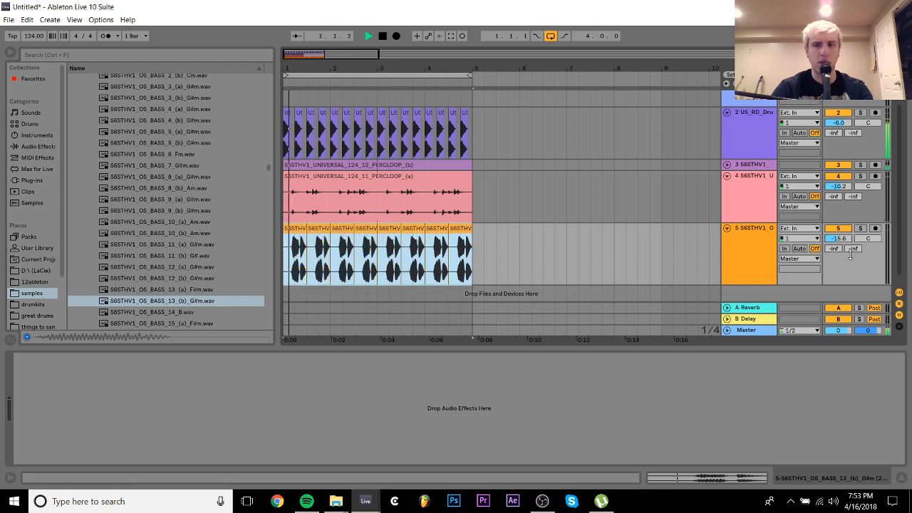
During playback, set track 5's volume to -9.7 dB
{"action": "key", "text": "space"}
{"action": "mouse_move", "coordinate": [839, 238]}
{"action": "left_mouse_down"}
{"action": "mouse_move", "coordinate": [845, 243]}
{"action": "mouse_move", "coordinate": [836, 228]}
{"action": "left_mouse_up"}
{"action": "left_click", "coordinate": [764, 239]}
{"action": "key", "text": "space"}
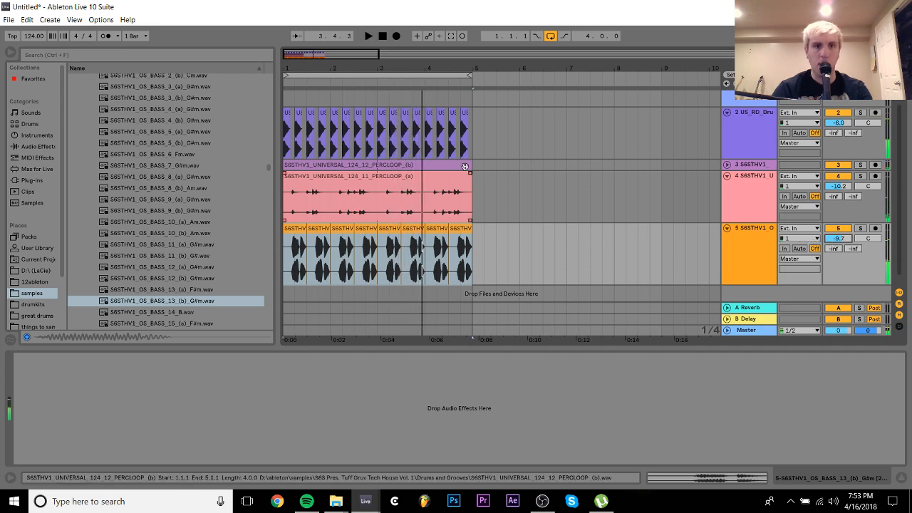
Split the consolidated bass clip at 1.2.3, reverse the second piece, and repeat the new half-bar across the loop while listening
{"action": "left_click_drag", "start_coordinate": [294, 64], "coordinate": [285, 175]}
{"action": "left_click", "coordinate": [380, 262]}
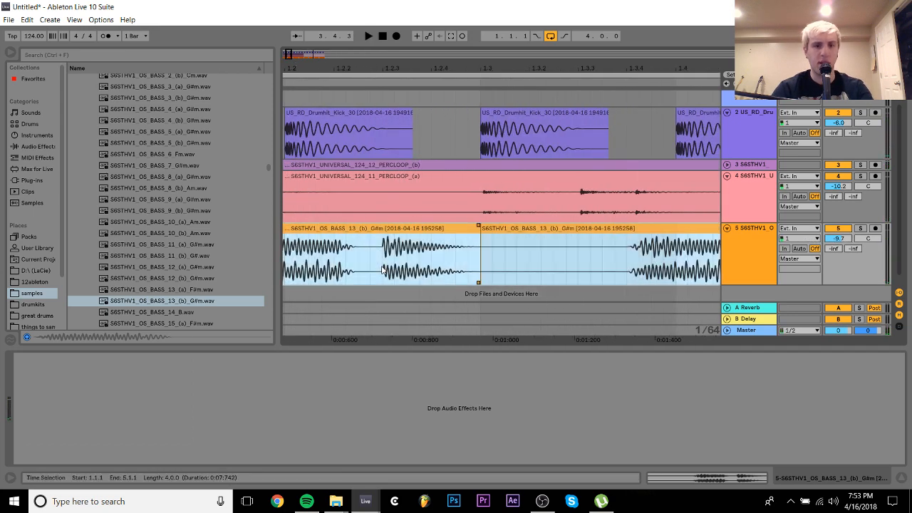
{"action": "key", "text": "ctrl+e"}
{"action": "double_click", "coordinate": [414, 228]}
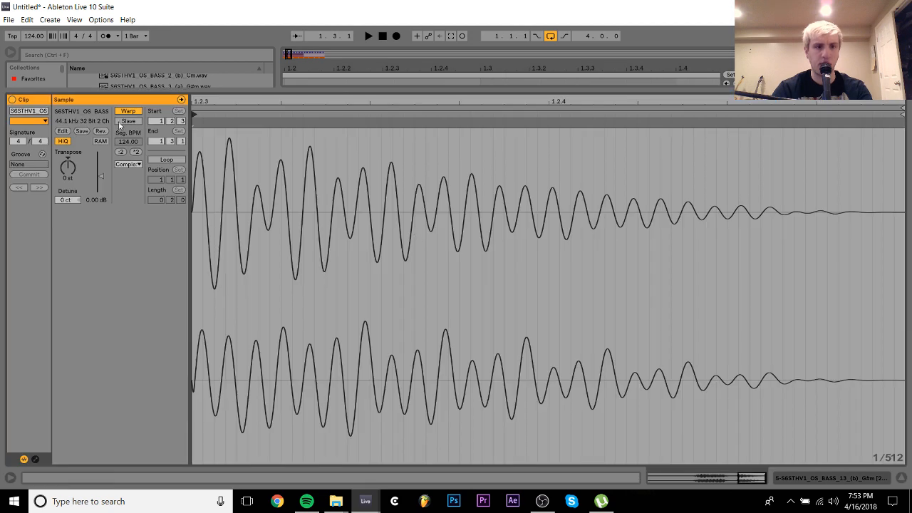
{"action": "left_click", "coordinate": [100, 131]}
{"action": "key", "text": "space"}
{"action": "key", "text": "space"}
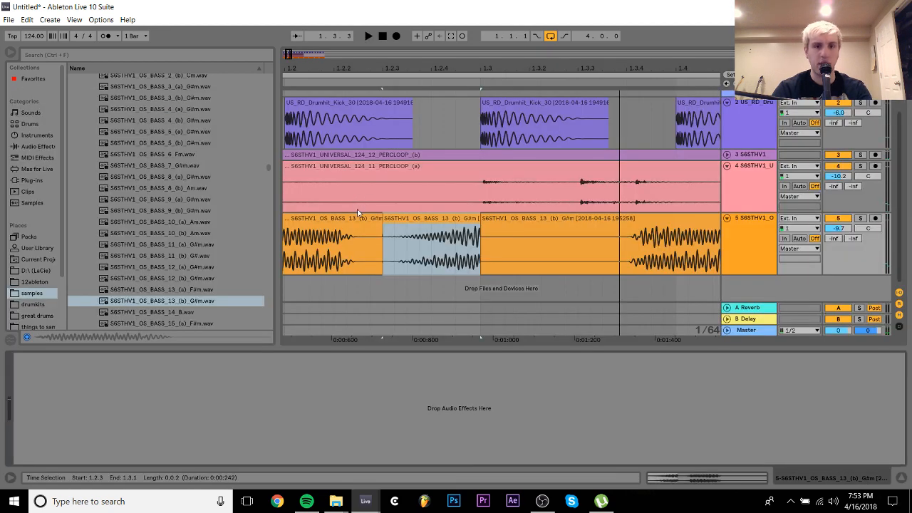
{"action": "left_click", "coordinate": [354, 219]}
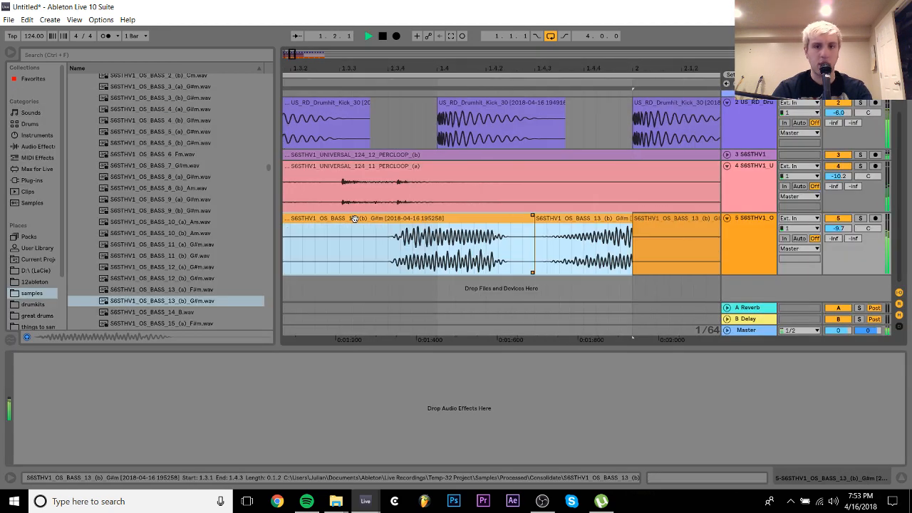
Pull the reversed stab's opening earlier with its start warp marker and set its warp mode to Complex Pro
{"action": "left_click_drag", "start_coordinate": [501, 68], "coordinate": [451, 69]}
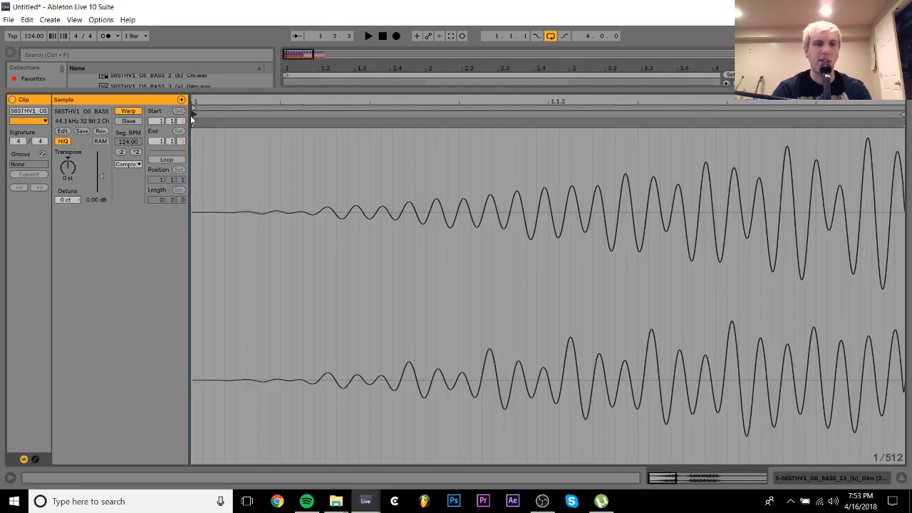
{"action": "left_click_drag", "start_coordinate": [193, 123], "coordinate": [178, 126]}
{"action": "left_click", "coordinate": [137, 166]}
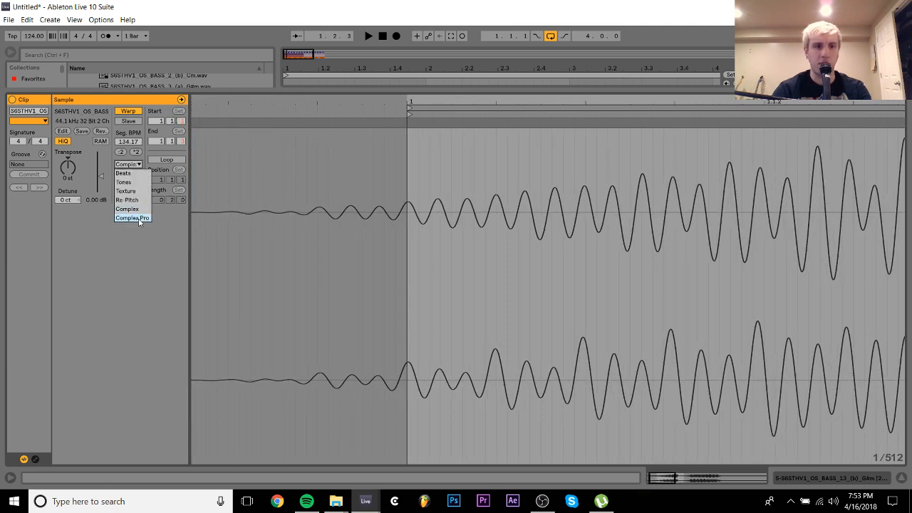
{"action": "left_click", "coordinate": [136, 218]}
{"action": "left_click", "coordinate": [836, 481]}
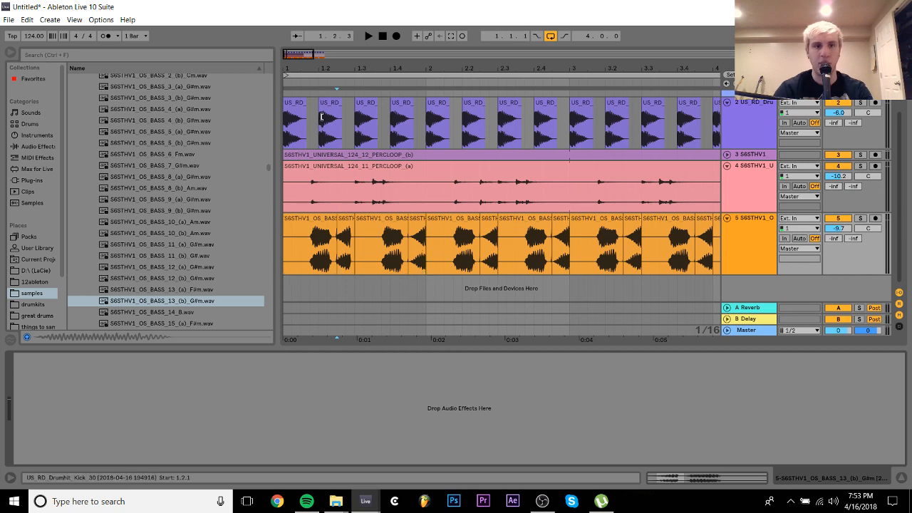
Split the first bass stab at its onset, move the piece back to 1.1.4, and trim the silence off its end
{"action": "left_click_drag", "start_coordinate": [308, 69], "coordinate": [377, 203]}
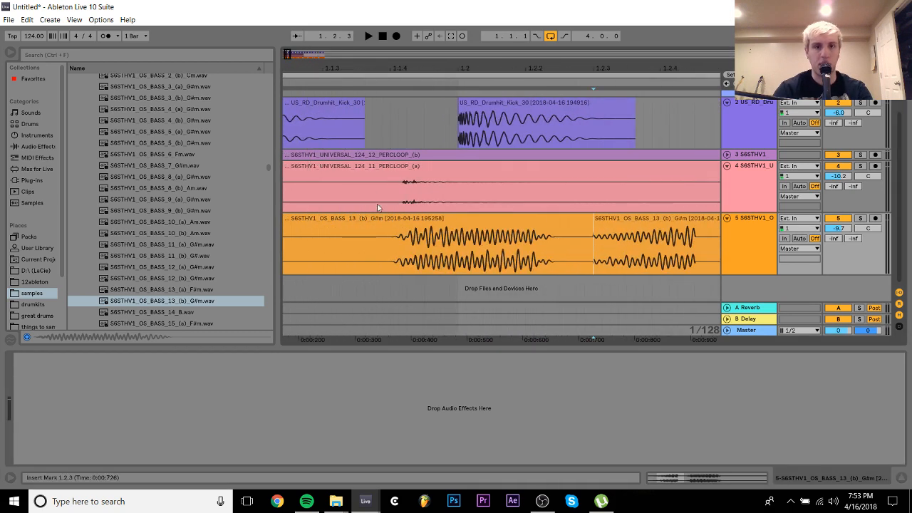
{"action": "left_click", "coordinate": [413, 261]}
{"action": "key", "text": "ctrl+e"}
{"action": "left_click_drag", "start_coordinate": [451, 219], "coordinate": [426, 232]}
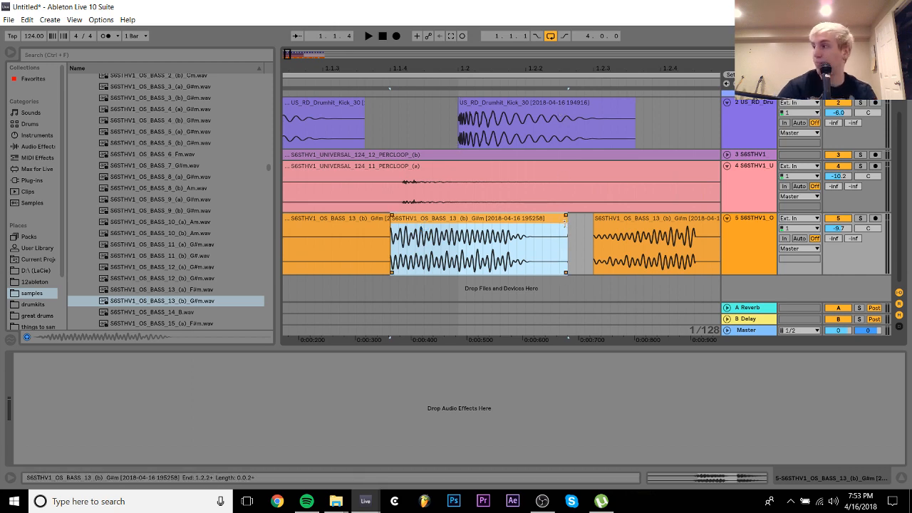
{"action": "left_click_drag", "start_coordinate": [564, 223], "coordinate": [552, 227]}
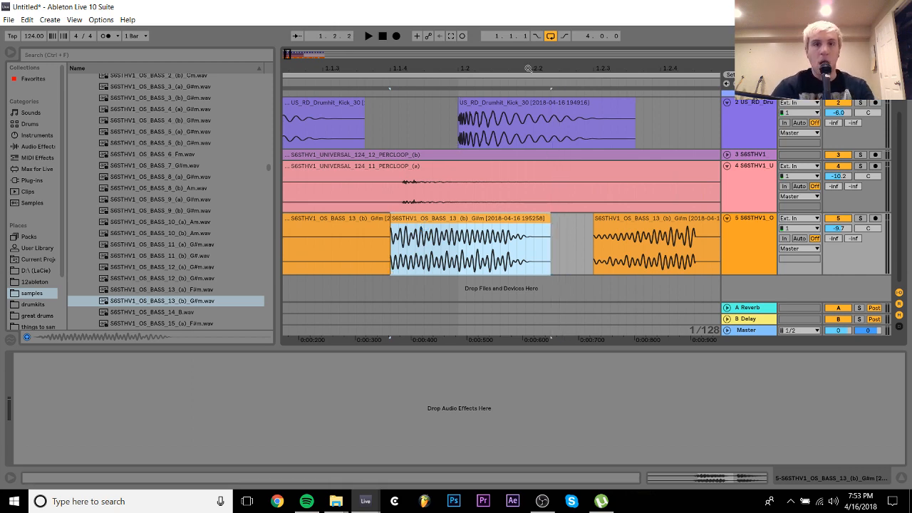
Delete the bass clips on track 5 from 1.3.1 to 5.2.1
{"action": "mouse_move", "coordinate": [528, 69]}
{"action": "left_mouse_down"}
{"action": "mouse_move", "coordinate": [528, 21]}
{"action": "mouse_move", "coordinate": [528, 52]}
{"action": "left_mouse_up"}
{"action": "left_click", "coordinate": [328, 252]}
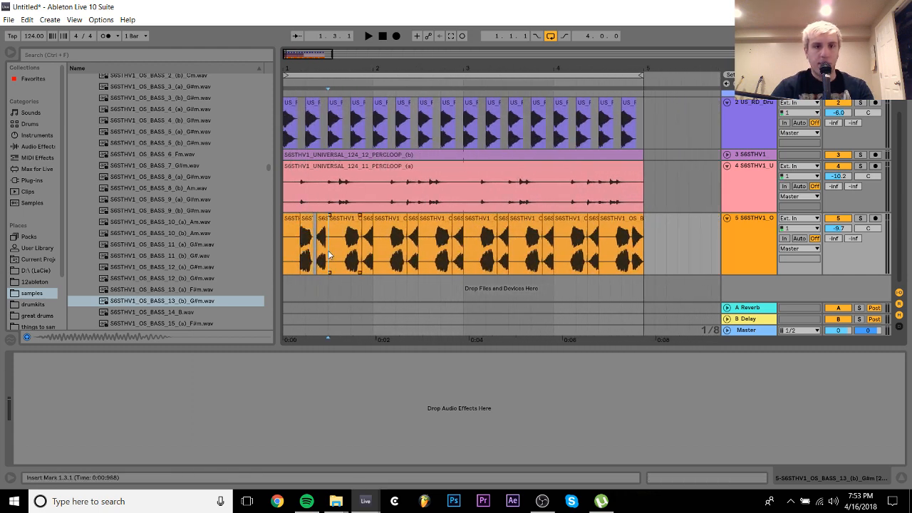
{"action": "left_click_drag", "start_coordinate": [329, 253], "coordinate": [668, 243]}
{"action": "key", "text": "Delete"}
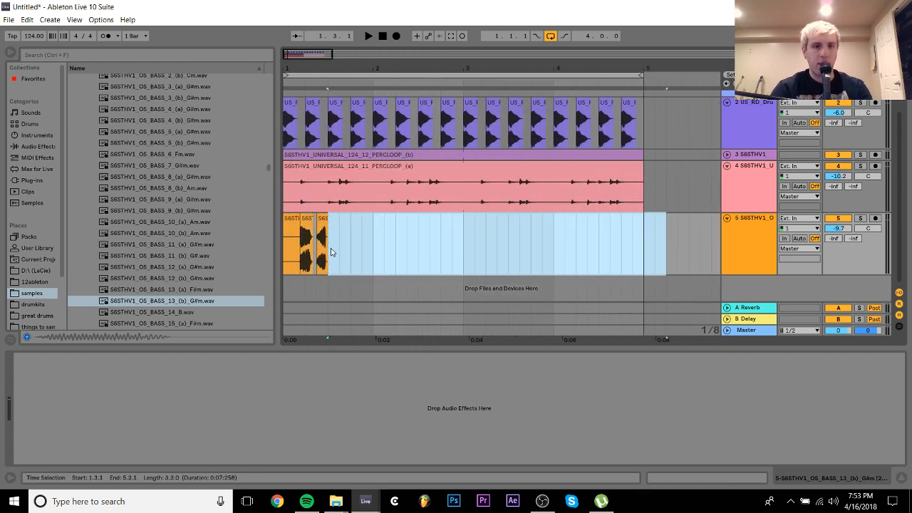
Duplicate the edited half-bar bass pattern on track 5 to fill the four-bar loop during playback
{"action": "left_click", "coordinate": [306, 249]}
{"action": "key", "text": "space"}
{"action": "key", "text": "ctrl+d"}
{"action": "key", "text": "ctrl+d"}
{"action": "key", "text": "ctrl+d"}
{"action": "key", "text": "ctrl+d"}
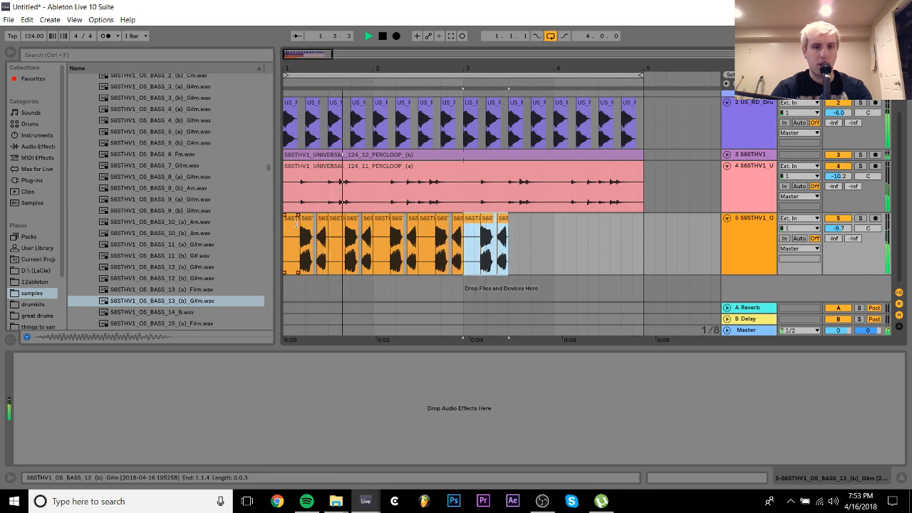
{"action": "key", "text": "ctrl+d"}
{"action": "key", "text": "ctrl+d"}
{"action": "key", "text": "ctrl+d"}
Stop playback and delete all the bass stab clips from track 5
{"action": "left_click", "coordinate": [290, 221], "text": "shift"}
{"action": "key", "text": "space"}
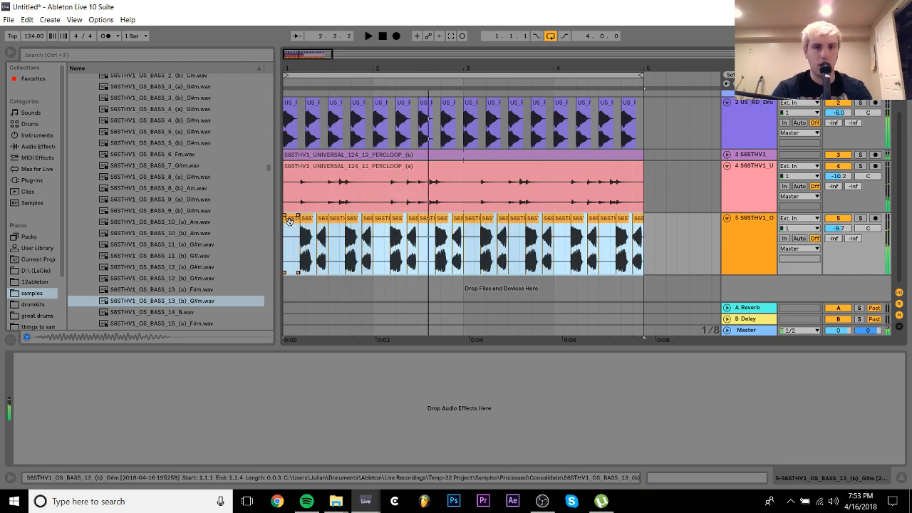
{"action": "key", "text": "Delete"}
Audition the bass one-shots upward from BASS_14 to BASS_2_(b)_Cm to find a fitting stab
{"action": "left_click", "coordinate": [177, 311]}
{"action": "key", "text": "Up"}
{"action": "key", "text": "Up"}
{"action": "key", "text": "Up"}
{"action": "key", "text": "Up"}
{"action": "key", "text": "Up"}
{"action": "key", "text": "Up"}
{"action": "key", "text": "Up"}
{"action": "key", "text": "Up"}
{"action": "key", "text": "Up"}
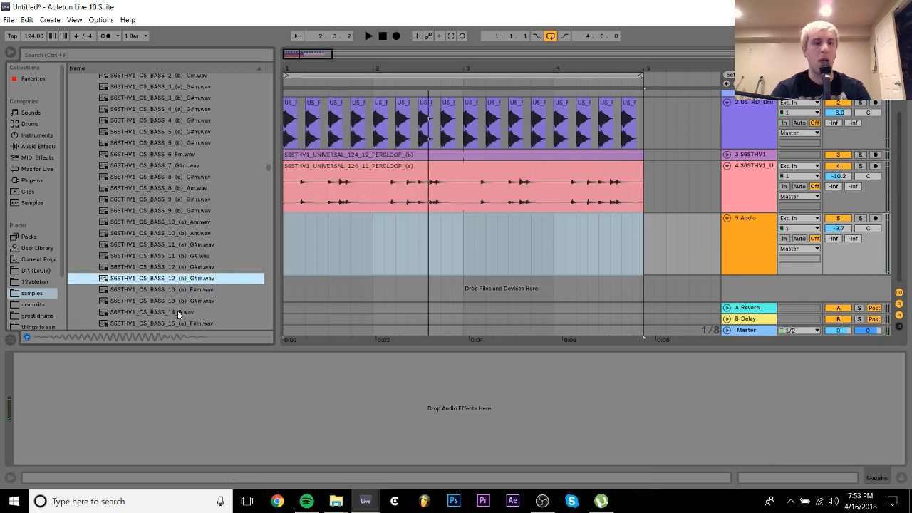
{"action": "key", "text": "Up"}
{"action": "key", "text": "Up"}
{"action": "key", "text": "Up"}
{"action": "key", "text": "Up"}
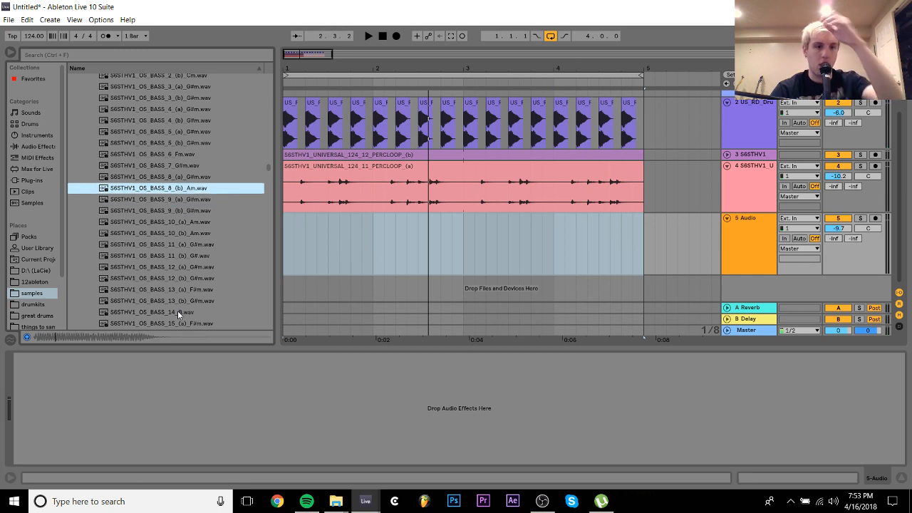
{"action": "key", "text": "Up"}
{"action": "key", "text": "Up"}
{"action": "key", "text": "Up"}
{"action": "key", "text": "Up"}
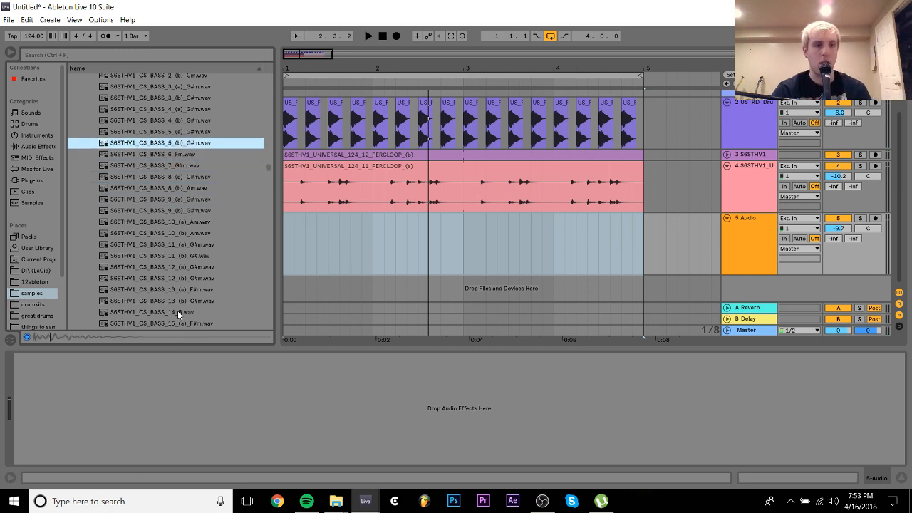
{"action": "key", "text": "Down"}
{"action": "key", "text": "Down"}
{"action": "key", "text": "Up"}
{"action": "key", "text": "Up"}
{"action": "key", "text": "Up"}
{"action": "key", "text": "Up"}
{"action": "key", "text": "Up"}
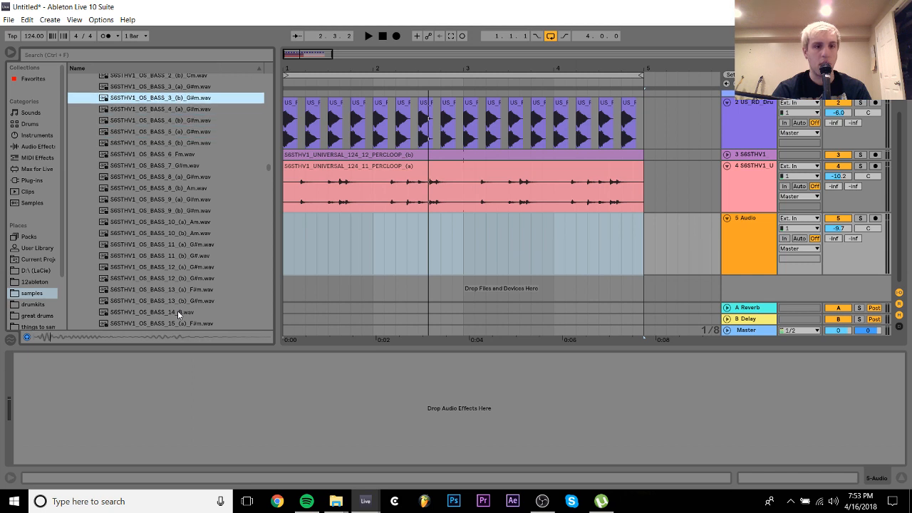
{"action": "key", "text": "Up"}
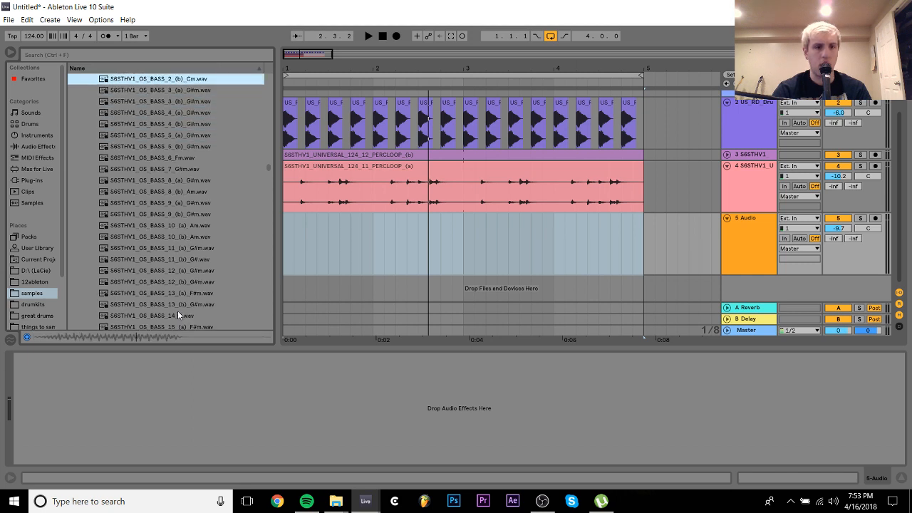
Place BASS_3_(b)_G#m at 1.1.4 and BASS_3_(a)_G#m at 1.2.3 on track 5, cutting the second clip's tail at 1.3.1
{"action": "key", "text": "Down"}
{"action": "key", "text": "Down"}
{"action": "left_click_drag", "start_coordinate": [301, 84], "coordinate": [330, 64]}
{"action": "left_click_drag", "start_coordinate": [171, 104], "coordinate": [330, 248]}
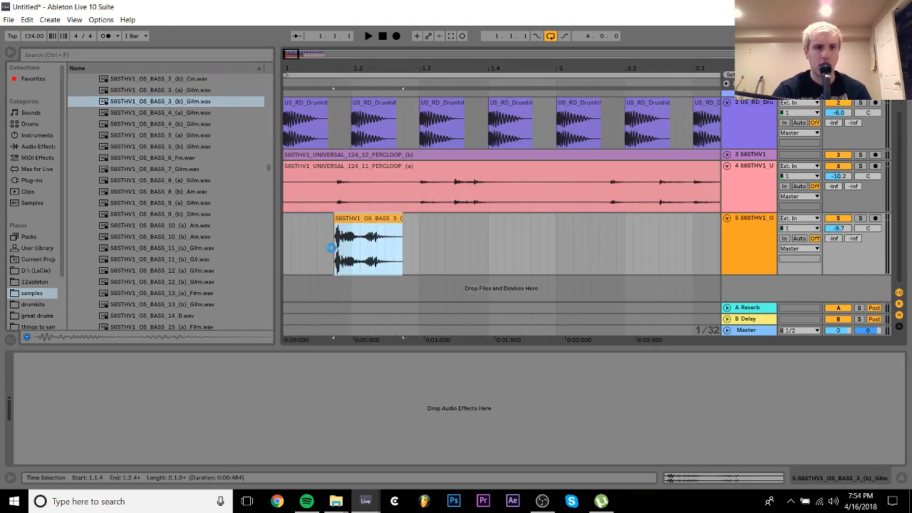
{"action": "left_click", "coordinate": [158, 95]}
{"action": "left_click_drag", "start_coordinate": [157, 93], "coordinate": [531, 235]}
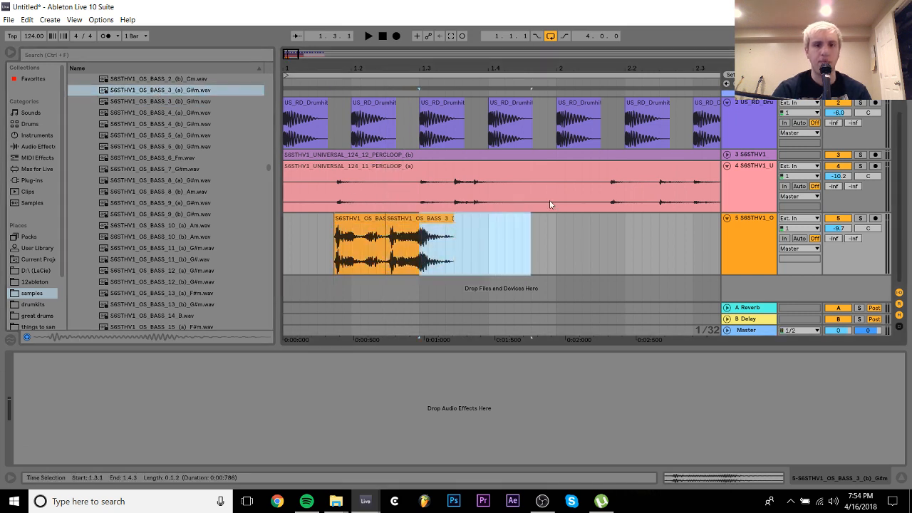
Duplicate the bass pattern from 1.1.1 to 1.3.1 across the four-bar loop and play it from the start
{"action": "left_click_drag", "start_coordinate": [424, 268], "coordinate": [282, 252]}
{"action": "key", "text": "ctrl+d"}
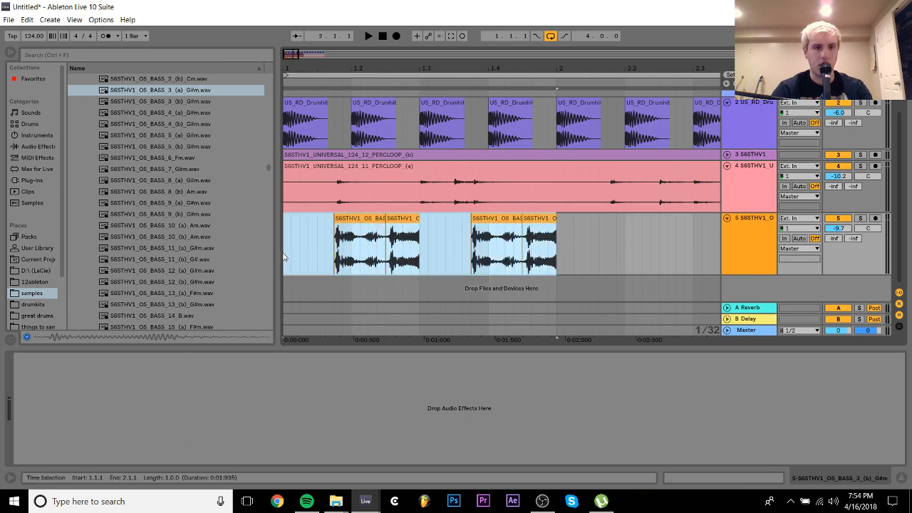
{"action": "key", "text": "ctrl+d"}
{"action": "key", "text": "ctrl+d"}
{"action": "left_click_drag", "start_coordinate": [439, 65], "coordinate": [419, 82]}
{"action": "key", "text": "ctrl+d"}
{"action": "left_click", "coordinate": [283, 235]}
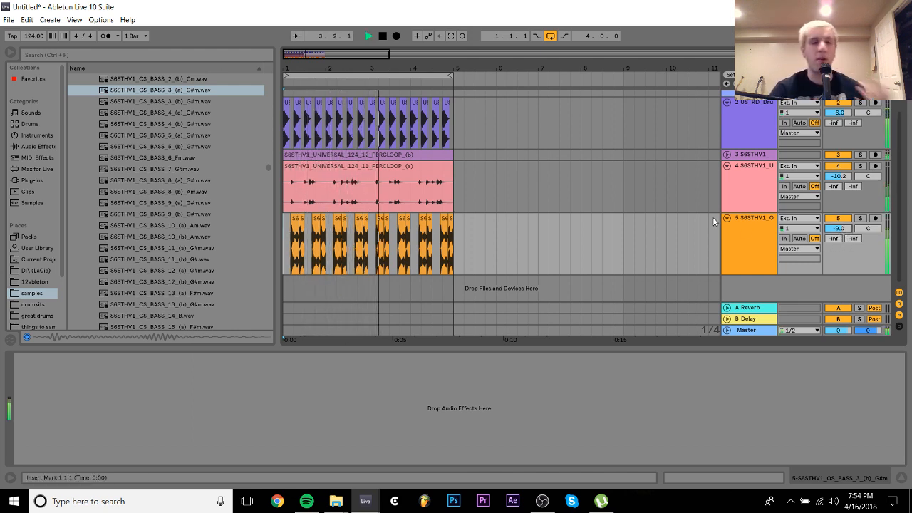
Stop playback and delete the existing US_RD_Drumhit kick track
{"action": "left_click", "coordinate": [759, 118]}
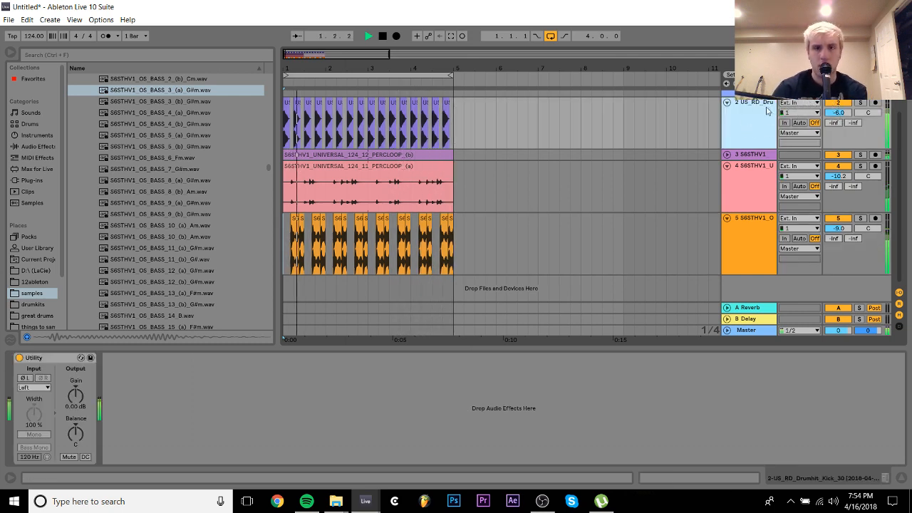
{"action": "key", "text": "space"}
{"action": "key", "text": "Delete"}
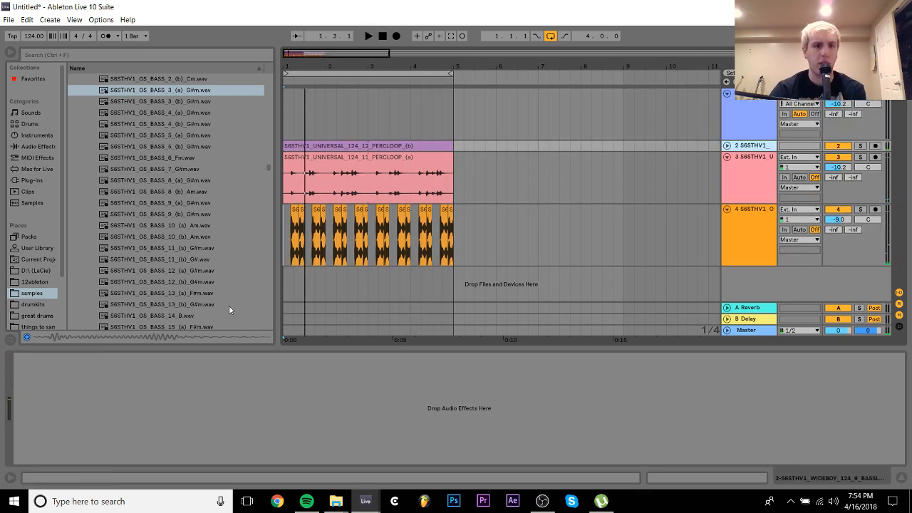
Collapse the Bass Stabs sample folder and open the Kicks folder of the same pack
{"action": "left_click", "coordinate": [179, 239]}
{"action": "key", "text": "Left"}
{"action": "key", "text": "Left"}
{"action": "key", "text": "Down"}
{"action": "key", "text": "Down"}
{"action": "key", "text": "Down"}
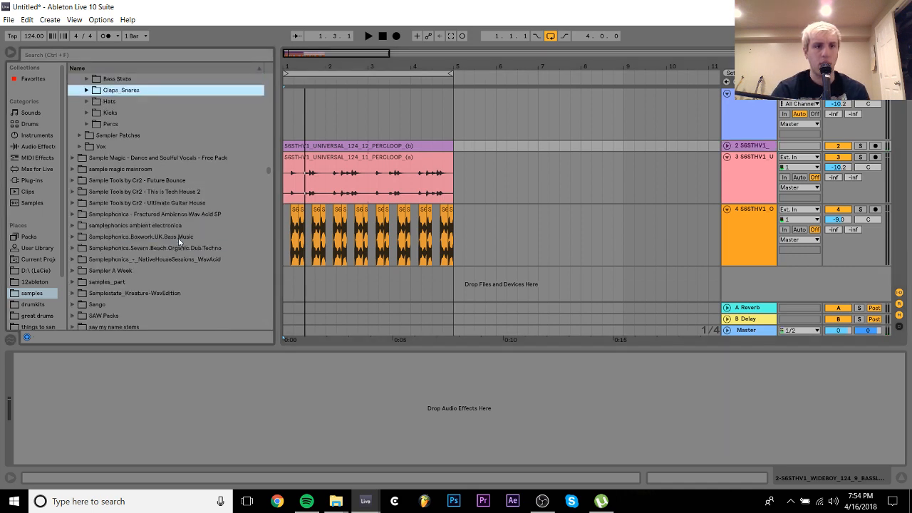
{"action": "key", "text": "Right"}
{"action": "key", "text": "Down"}
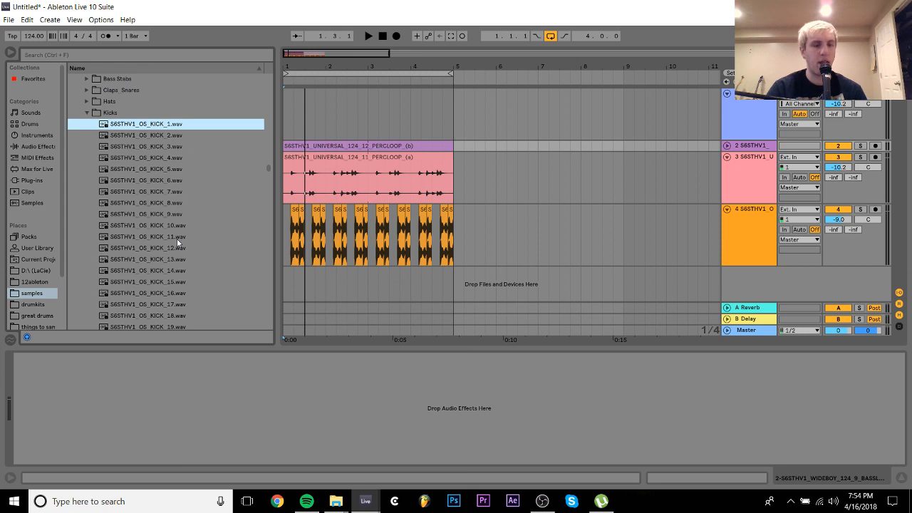
Audition the kick one-shots between KICK_1 and KICK_14 to find a replacement kick
{"action": "left_click", "coordinate": [177, 237]}
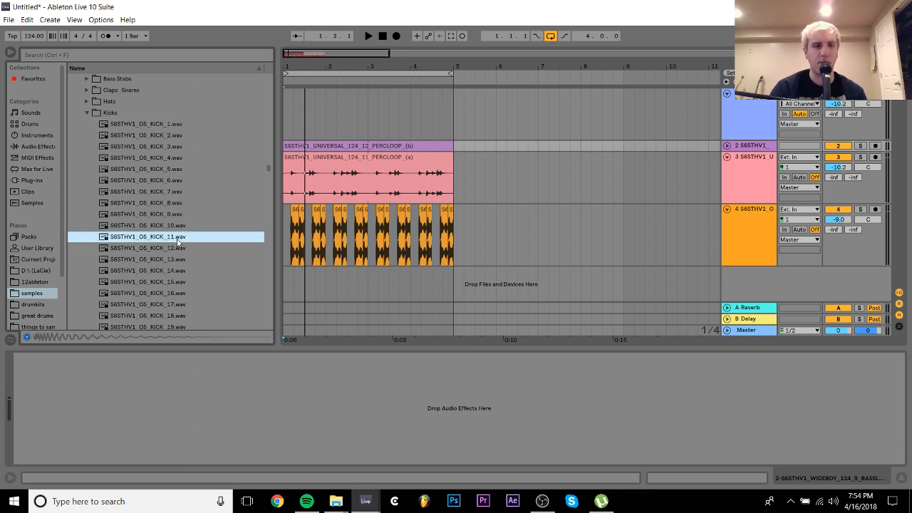
{"action": "key", "text": "Down"}
{"action": "key", "text": "Down"}
{"action": "key", "text": "Down"}
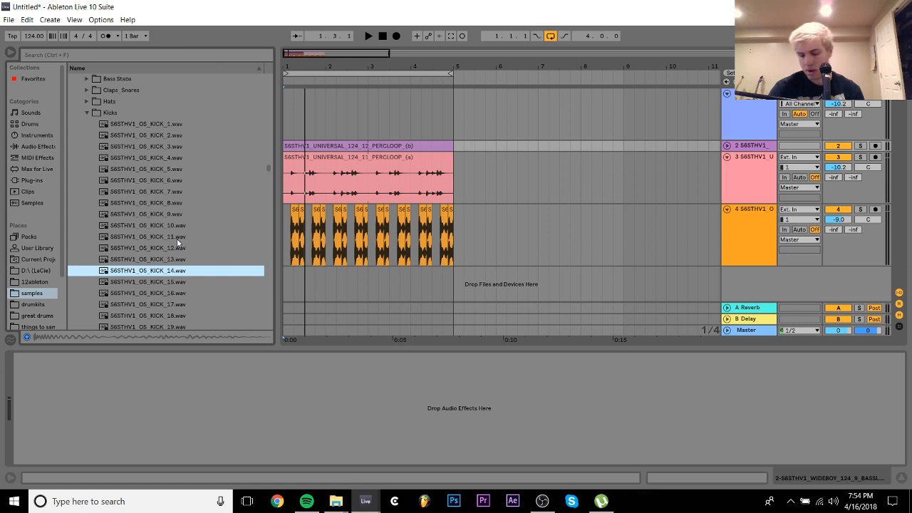
{"action": "key", "text": "Up"}
{"action": "key", "text": "Up"}
{"action": "key", "text": "Up"}
{"action": "key", "text": "Up"}
{"action": "key", "text": "Up"}
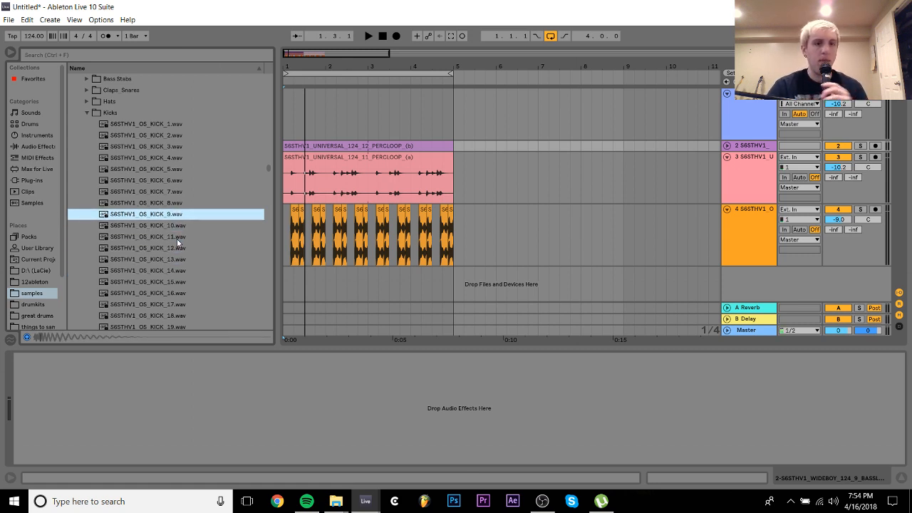
{"action": "key", "text": "Up"}
{"action": "key", "text": "Up"}
{"action": "key", "text": "Up"}
{"action": "key", "text": "Up"}
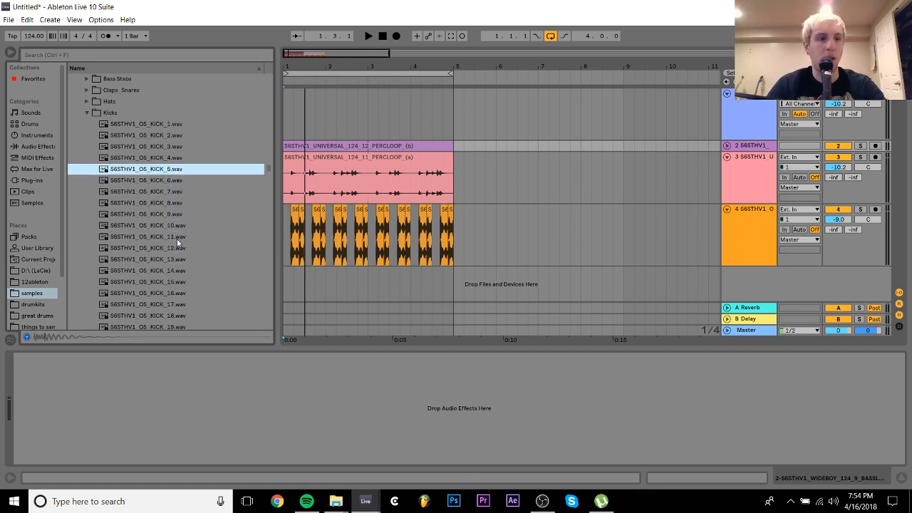
{"action": "key", "text": "Up"}
{"action": "key", "text": "Up"}
{"action": "key", "text": "Up"}
{"action": "key", "text": "Up"}
{"action": "key", "text": "Down"}
{"action": "key", "text": "Down"}
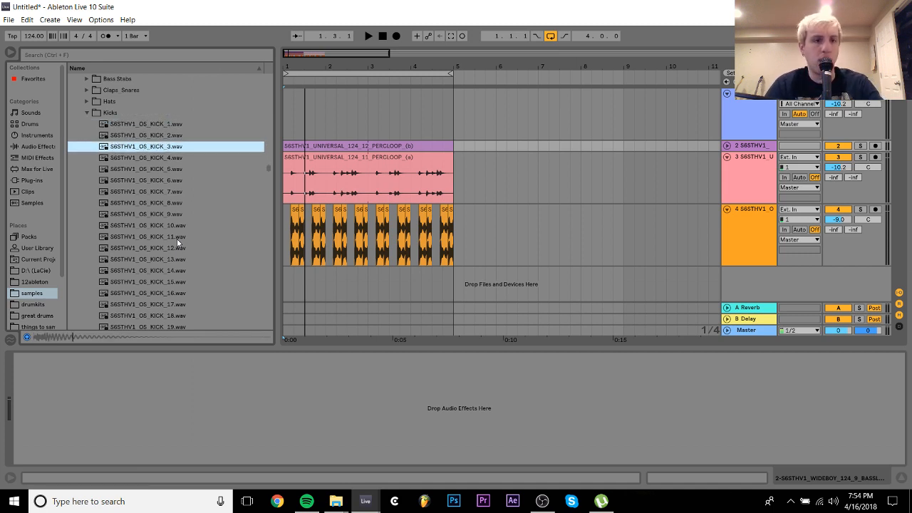
Add S6STHV1_OS_KICK_3.wav at 1.1.1 on a new audio track, repeat it every beat through bar 4, and select all the kicks
{"action": "left_click_drag", "start_coordinate": [158, 148], "coordinate": [286, 291]}
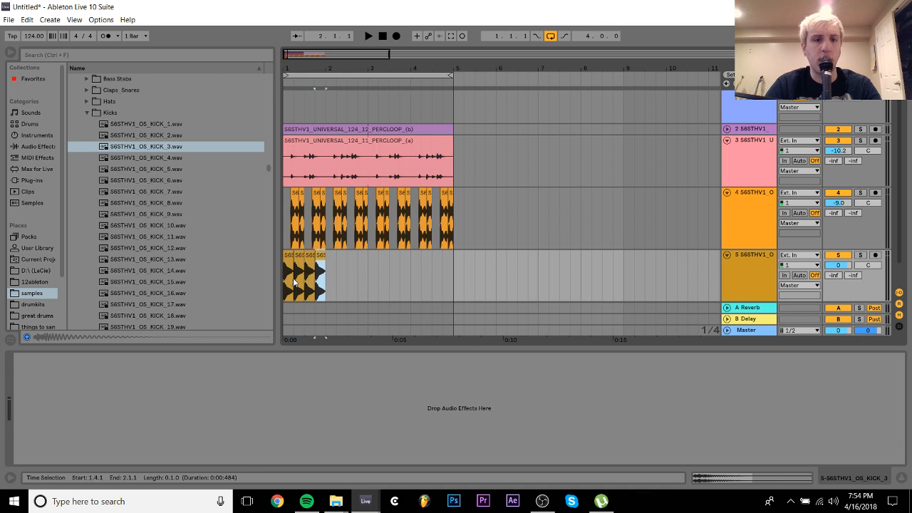
{"action": "key", "text": "ctrl+d"}
{"action": "key", "text": "ctrl+d"}
{"action": "key", "text": "ctrl+d"}
{"action": "key", "text": "ctrl+d"}
{"action": "key", "text": "ctrl+d"}
{"action": "key", "text": "ctrl+d"}
{"action": "key", "text": "ctrl+d"}
{"action": "key", "text": "ctrl+d"}
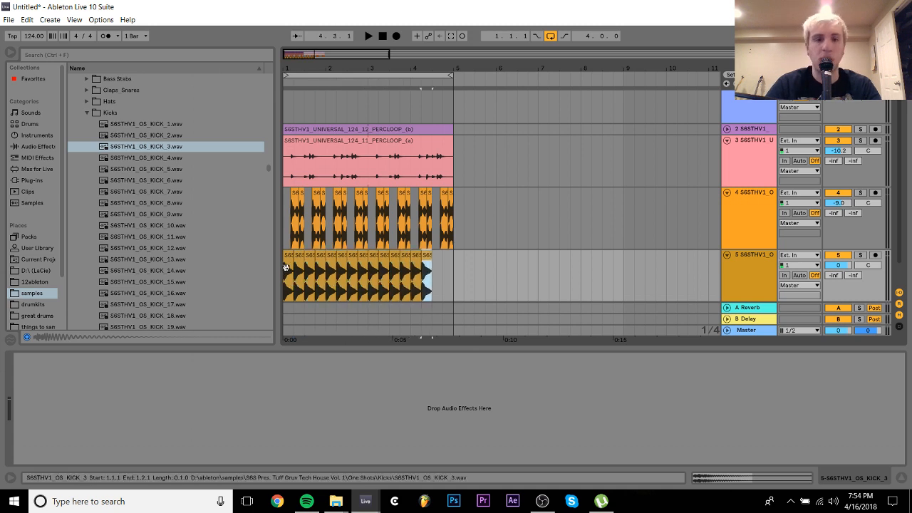
{"action": "left_click", "coordinate": [286, 258], "text": "shift"}
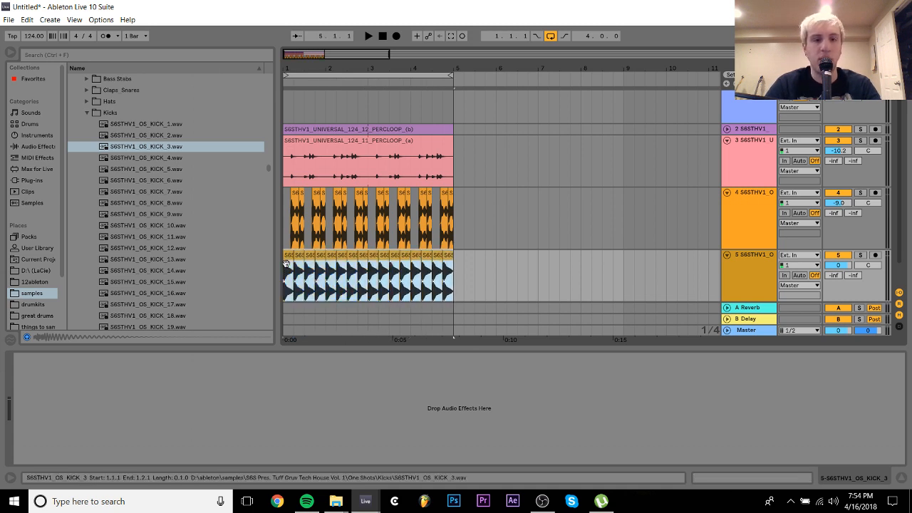
Hide the device view and balance the new kick track's volume during playback, settling on -5.2 dB
{"action": "left_click", "coordinate": [722, 480]}
{"action": "left_click", "coordinate": [902, 480]}
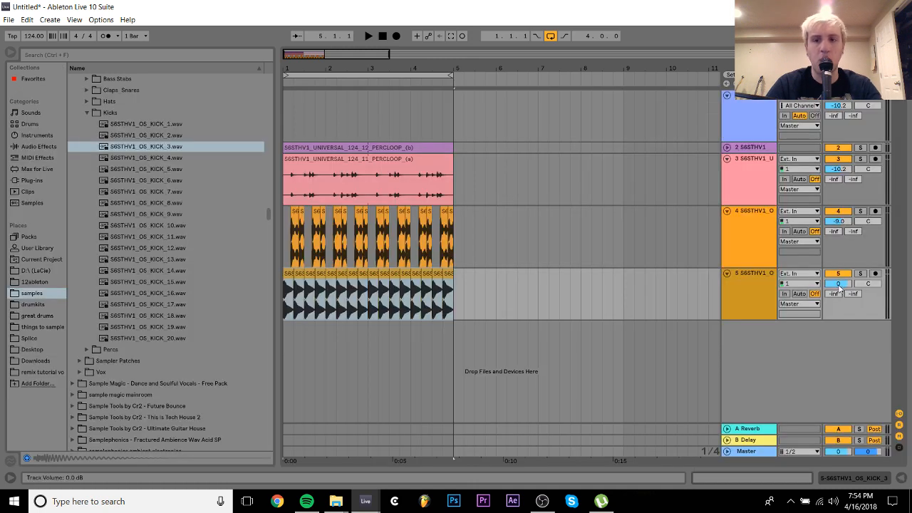
{"action": "key", "text": "Return"}
{"action": "key", "text": "space"}
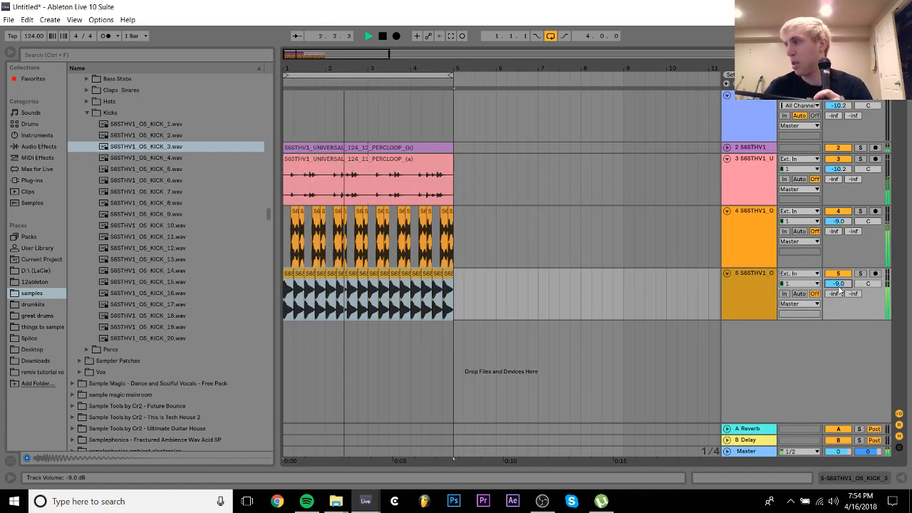
{"action": "key", "text": "Down"}
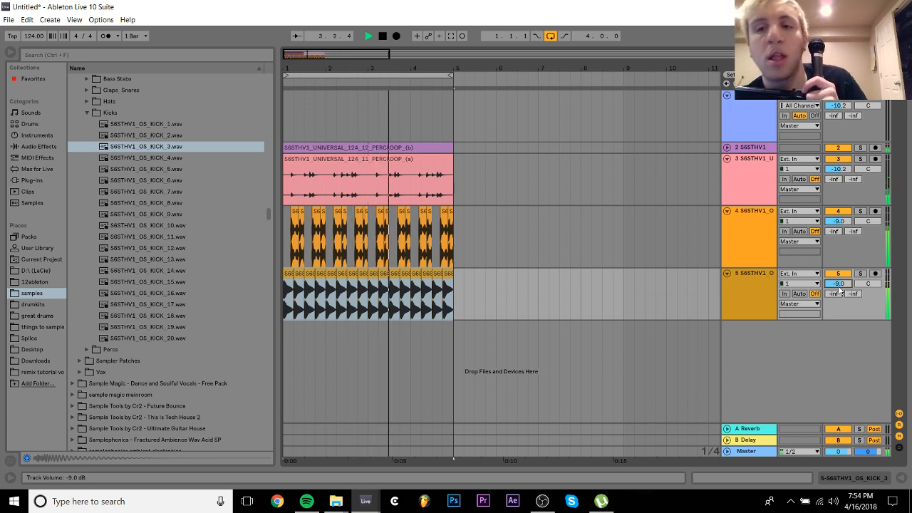
{"action": "key", "text": "Up"}
{"action": "key", "text": "Up"}
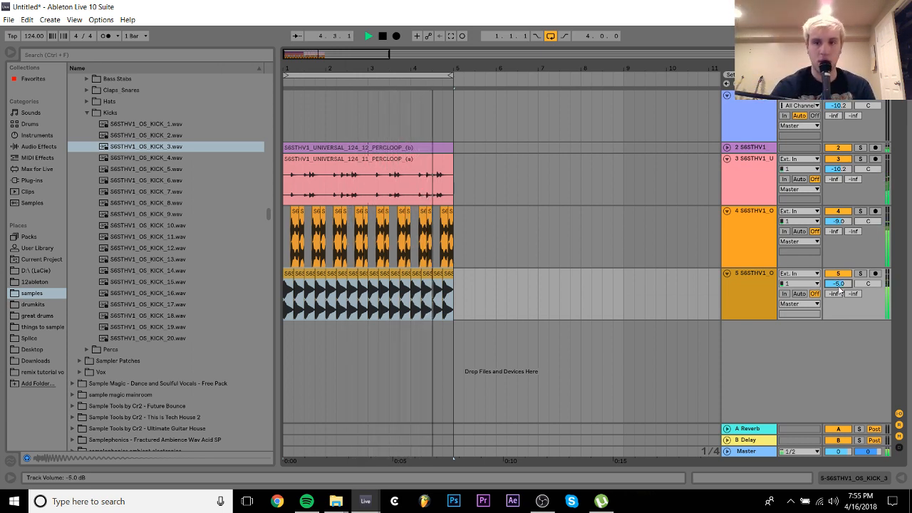
{"action": "key", "text": "Up"}
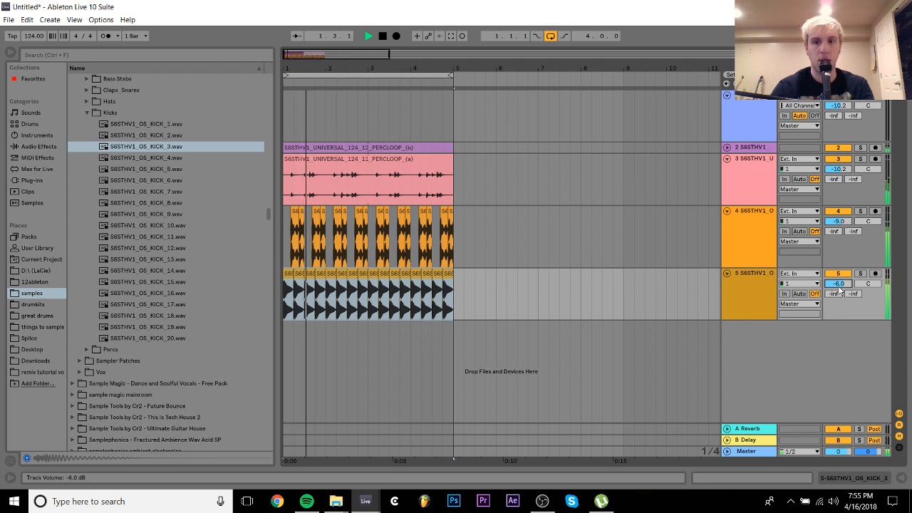
{"action": "left_click", "coordinate": [758, 289]}
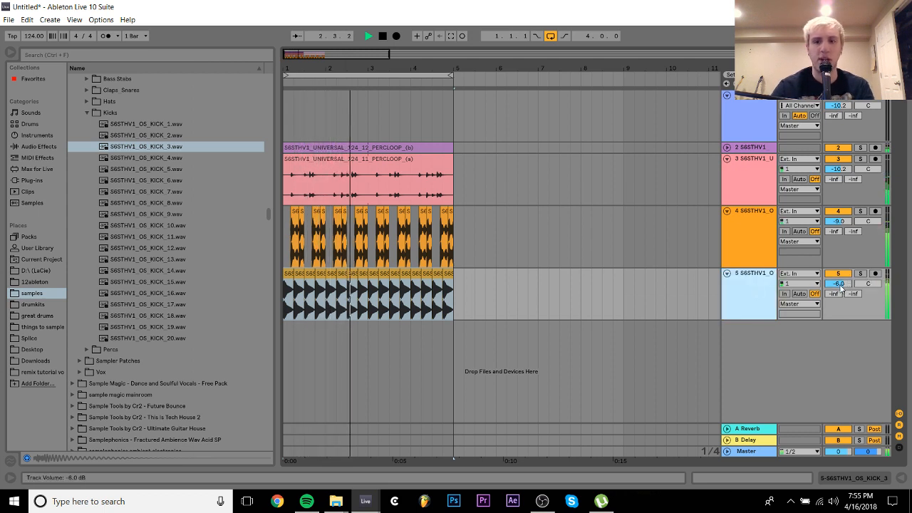
{"action": "left_click_drag", "start_coordinate": [838, 282], "coordinate": [838, 278]}
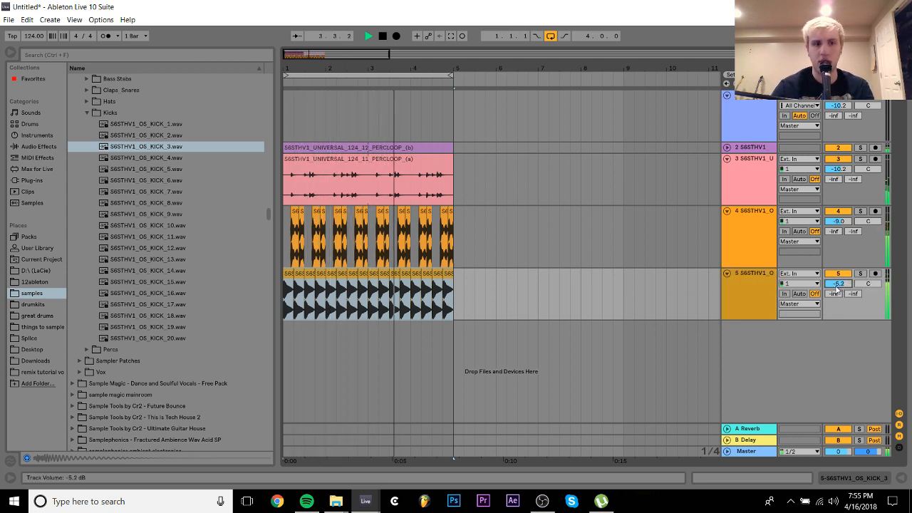
Select all tracks in the Session mixer and lower their faders together, bringing the kick to about -9.7 dB, then return to the Arrangement
{"action": "key", "text": "Tab"}
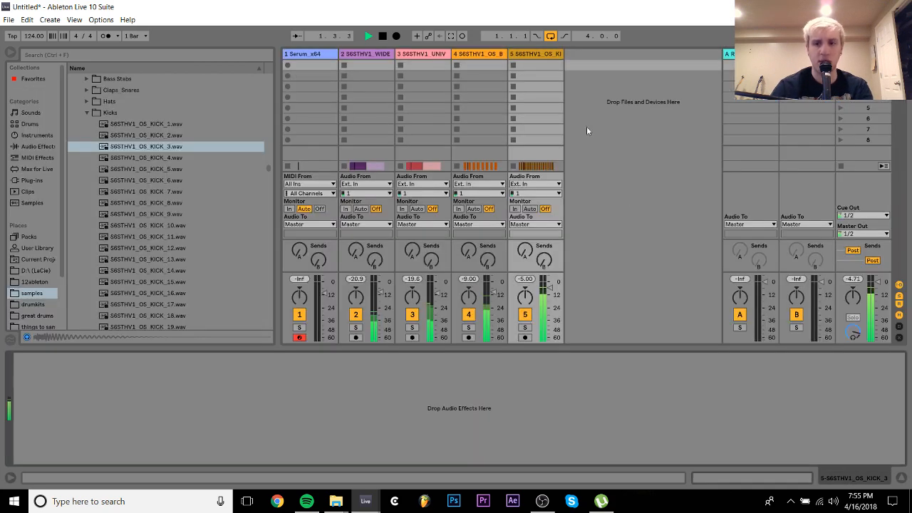
{"action": "left_click", "coordinate": [530, 55]}
{"action": "key", "text": "ctrl+a"}
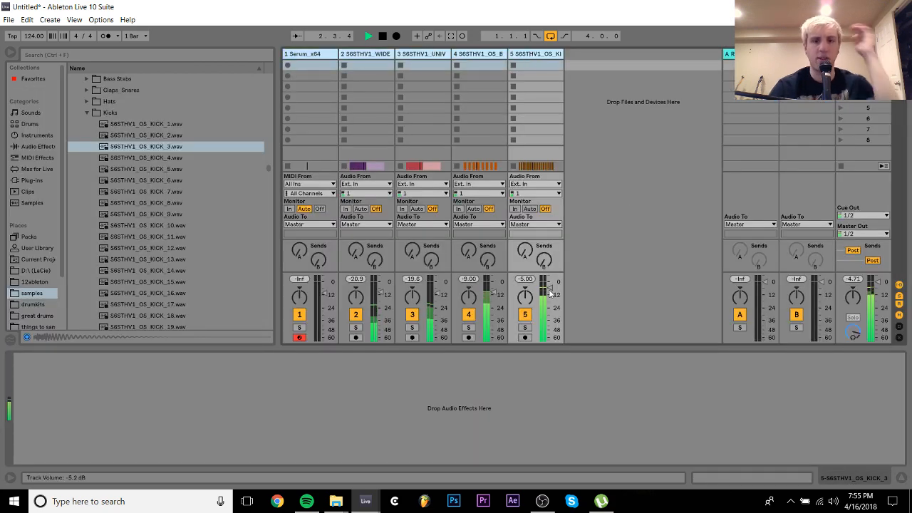
{"action": "left_click_drag", "start_coordinate": [550, 292], "coordinate": [550, 295]}
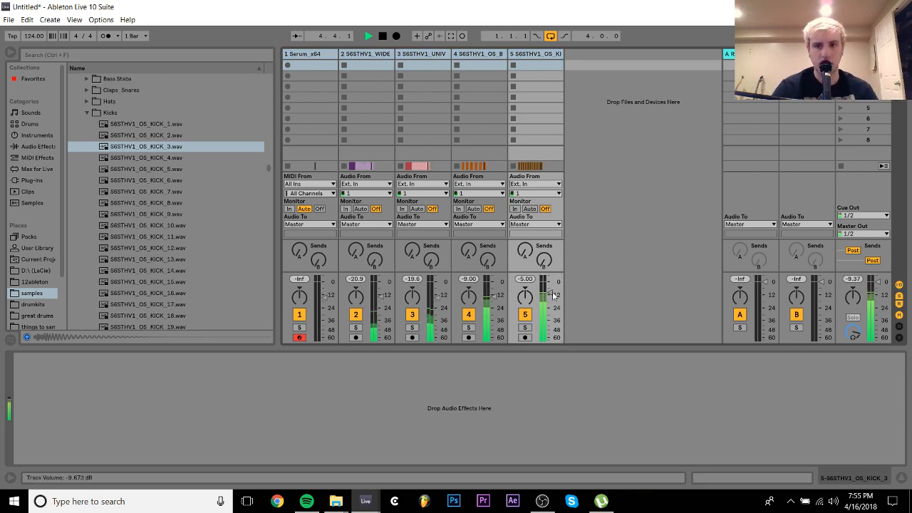
{"action": "key", "text": "Tab"}
Stop playback, collapse the Kicks sample folder and open the Hats folder
{"action": "left_click", "coordinate": [69, 325]}
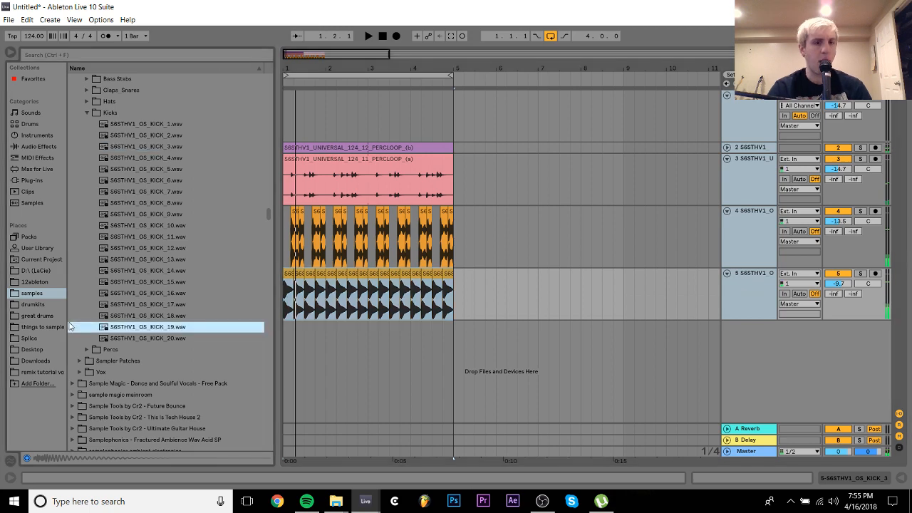
{"action": "key", "text": "Up"}
{"action": "key", "text": "Left"}
{"action": "key", "text": "Left"}
{"action": "key", "text": "Up"}
{"action": "key", "text": "Right"}
{"action": "key", "text": "Down"}
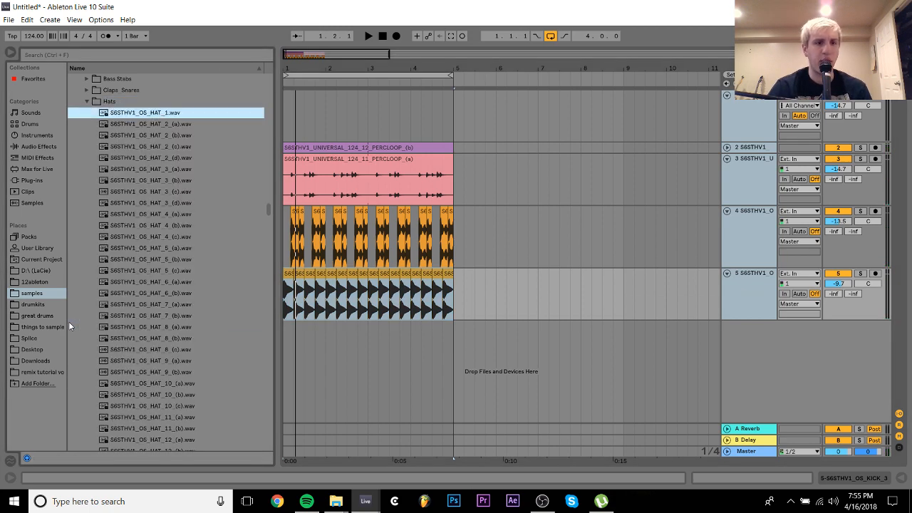
Audition the first hat one-shots and select S6STHV1_OS_HAT_2_(c).wav
{"action": "key", "text": "Down"}
{"action": "key", "text": "Down"}
{"action": "key", "text": "Down"}
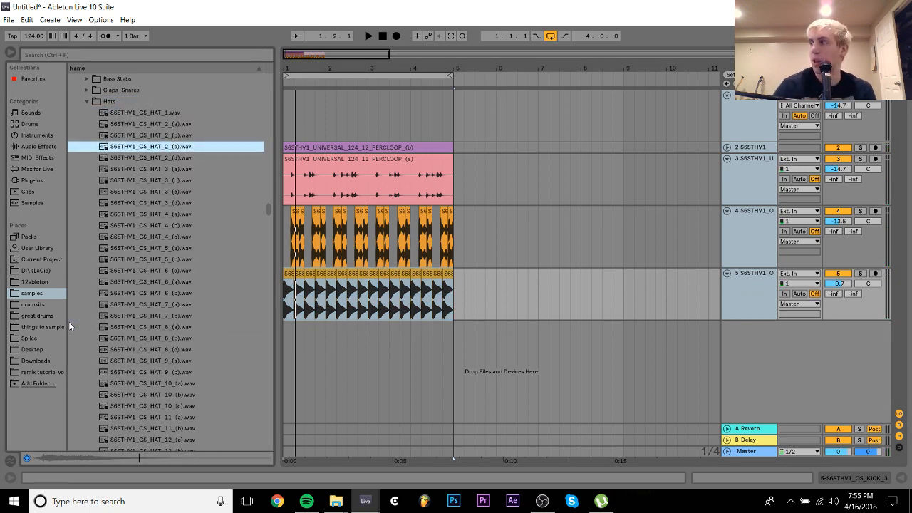
{"action": "key", "text": "Down"}
{"action": "key", "text": "Up"}
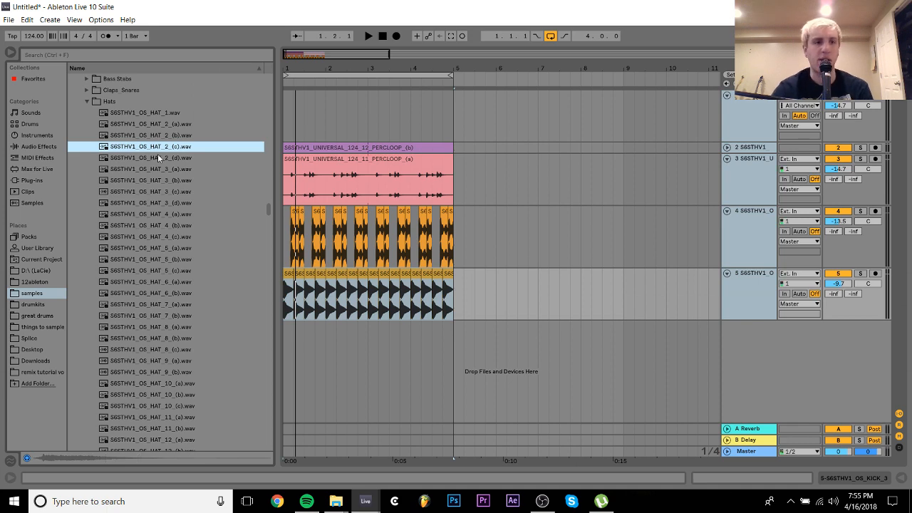
Place the selected hat sample on a new audio track below the kick and move it to the offbeat at 1.1.3
{"action": "left_click_drag", "start_coordinate": [156, 148], "coordinate": [306, 330]}
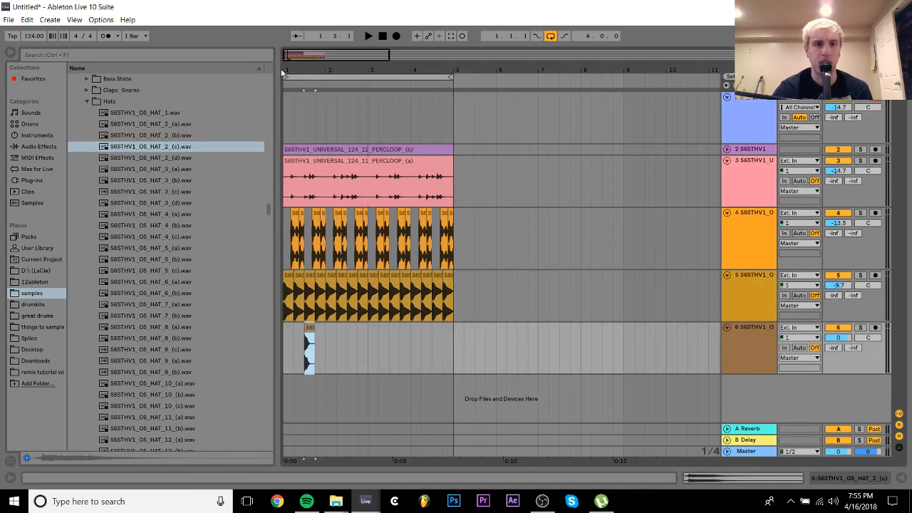
{"action": "left_click_drag", "start_coordinate": [285, 68], "coordinate": [285, 142]}
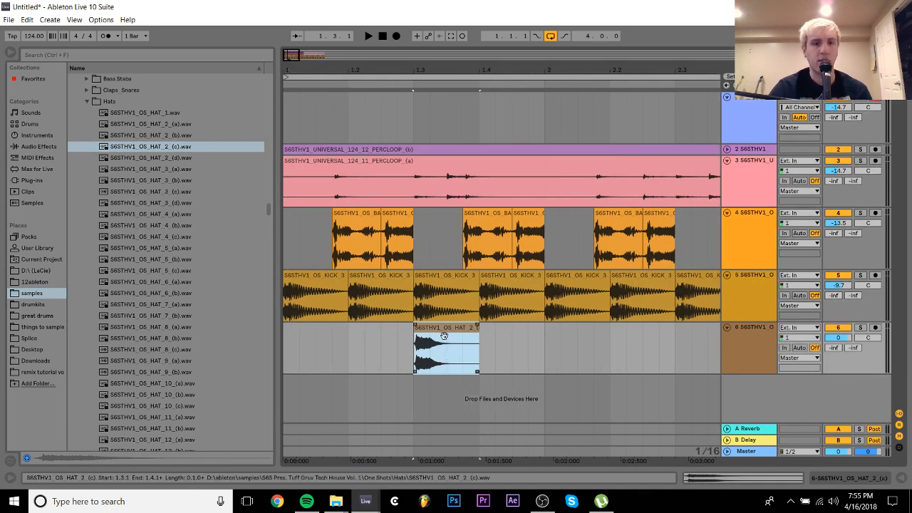
{"action": "left_click_drag", "start_coordinate": [445, 334], "coordinate": [335, 336]}
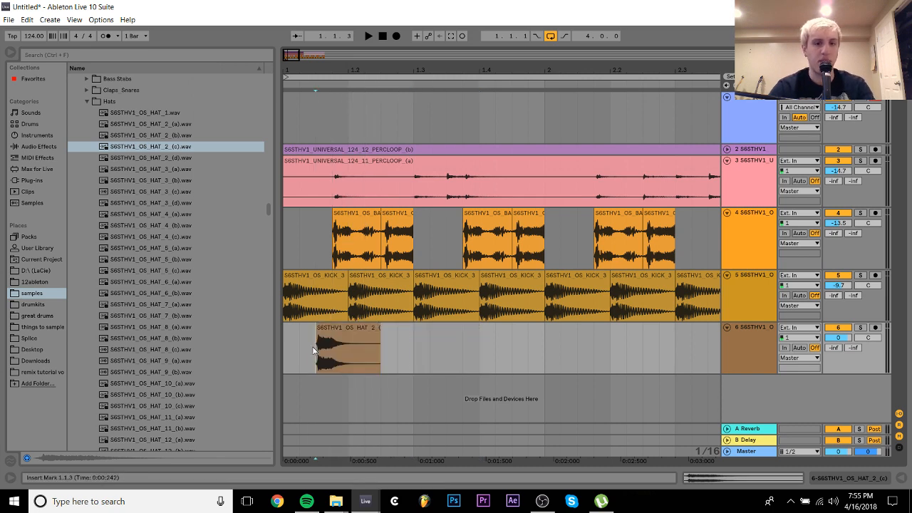
Duplicate the hat clip onto every offbeat through the end of the four-bar loop
{"action": "key", "text": "ctrl+d"}
{"action": "key", "text": "ctrl+d"}
{"action": "key", "text": "ctrl+d"}
{"action": "key", "text": "ctrl+d"}
{"action": "key", "text": "ctrl+d"}
{"action": "key", "text": "ctrl+d"}
{"action": "key", "text": "ctrl+d"}
{"action": "key", "text": "ctrl+d"}
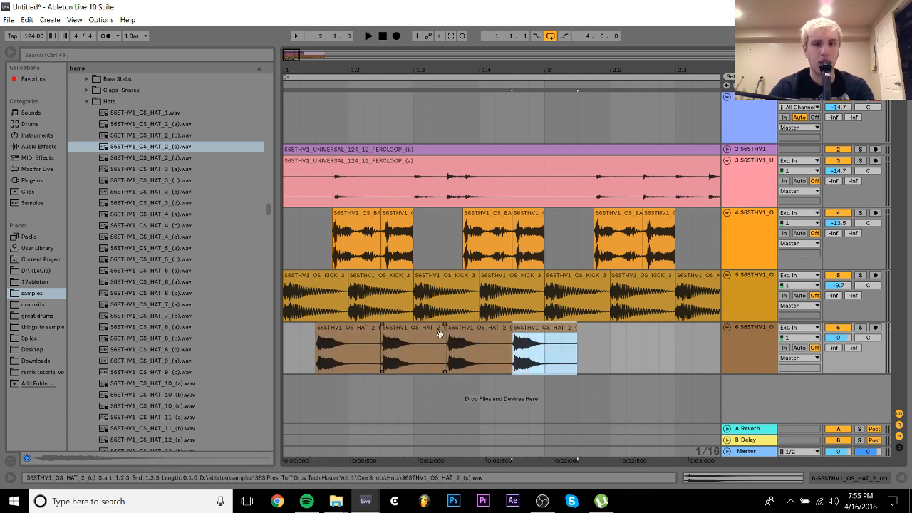
{"action": "key", "text": "ctrl+d"}
{"action": "key", "text": "ctrl+d"}
{"action": "key", "text": "ctrl+d"}
{"action": "key", "text": "ctrl+d"}
{"action": "key", "text": "ctrl+d"}
{"action": "key", "text": "ctrl+d"}
{"action": "key", "text": "ctrl+d"}
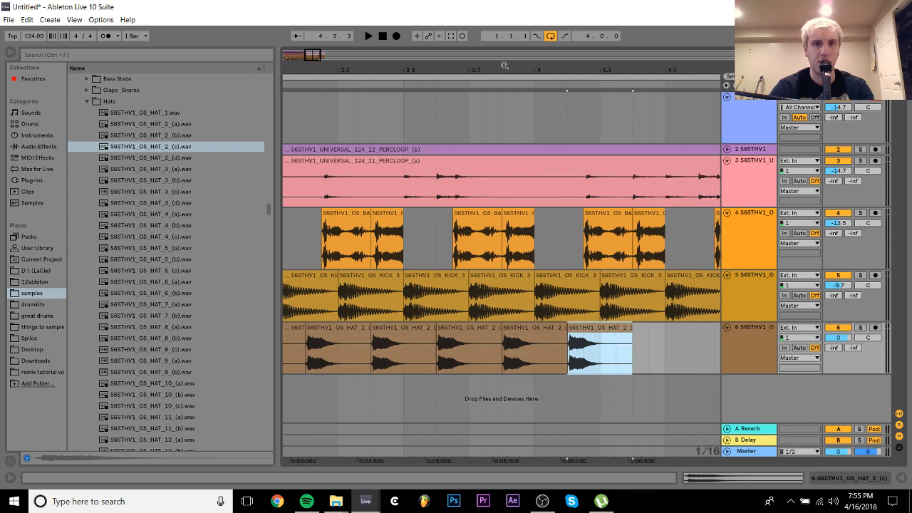
{"action": "left_click_drag", "start_coordinate": [505, 69], "coordinate": [424, 30]}
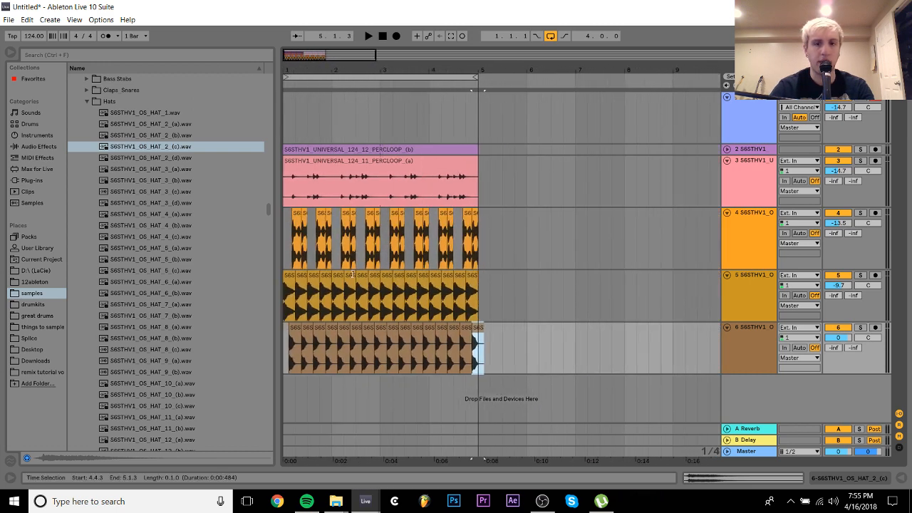
Play the loop from bar 1 and lower the hat track's volume to -17.8 dB
{"action": "left_click", "coordinate": [284, 349]}
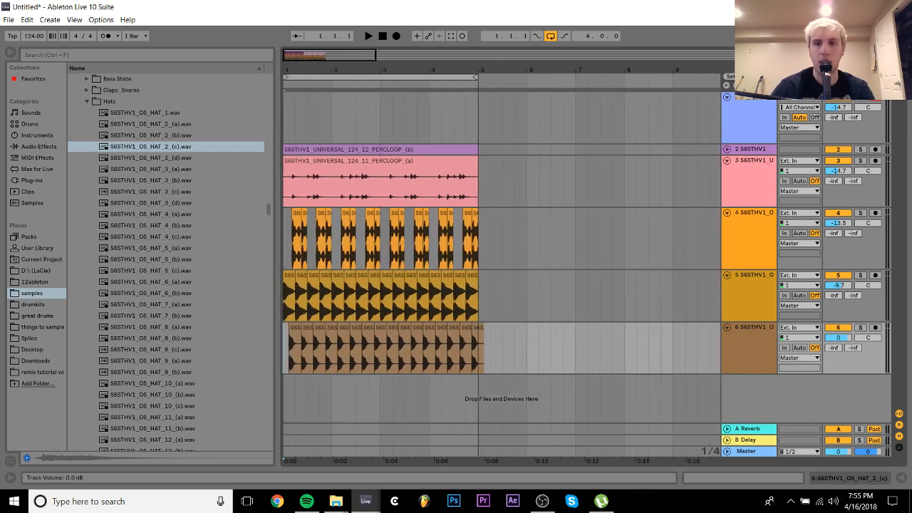
{"action": "key", "text": "space"}
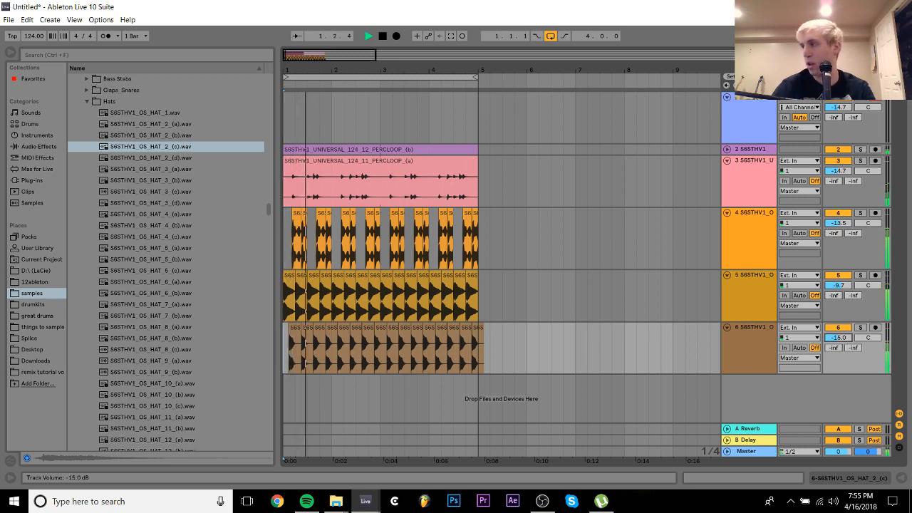
{"action": "left_click_drag", "start_coordinate": [839, 337], "coordinate": [840, 345]}
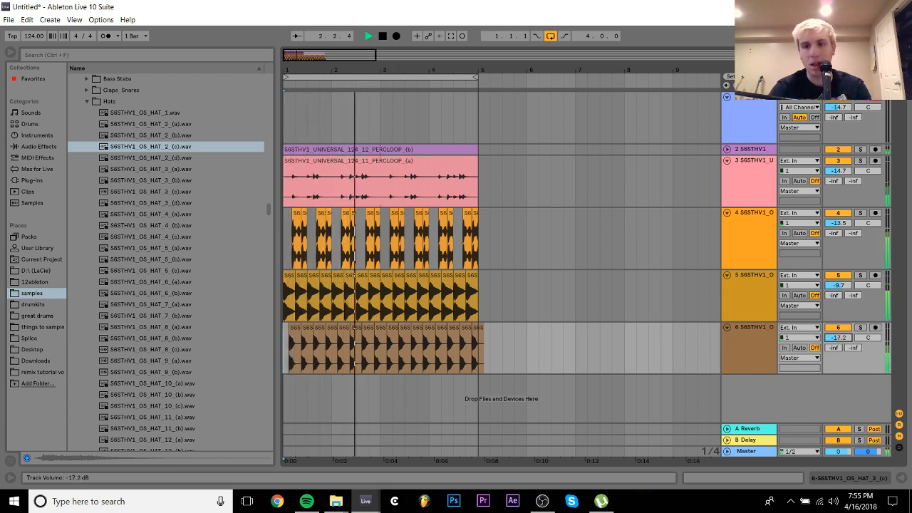
Insert a new MIDI track directly below the bass track
{"action": "left_click", "coordinate": [750, 286]}
{"action": "left_click", "coordinate": [752, 227]}
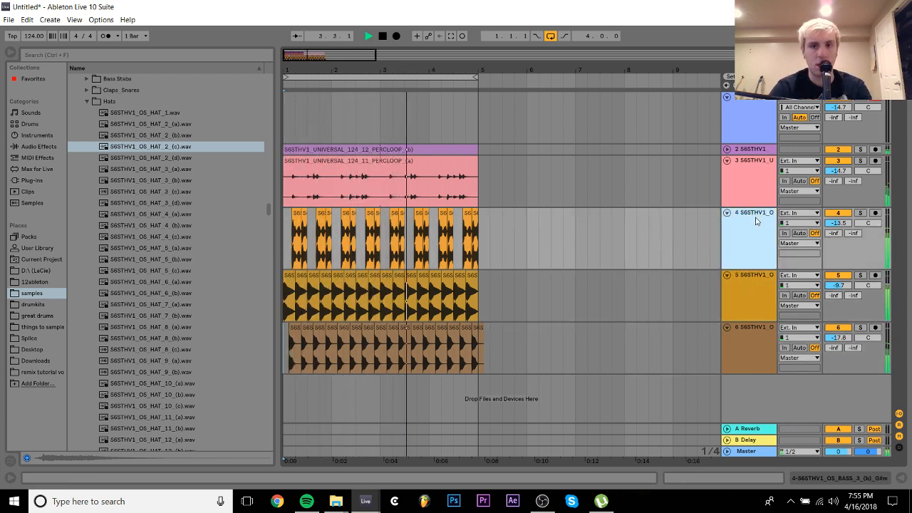
{"action": "key", "text": "ctrl+shift+t"}
{"action": "left_click_drag", "start_coordinate": [300, 58], "coordinate": [300, 68]}
Raise the kick track's volume to -9.0 dB and check it against the bass with both tracks soloed, then clear the solos
{"action": "left_click_drag", "start_coordinate": [839, 360], "coordinate": [839, 354]}
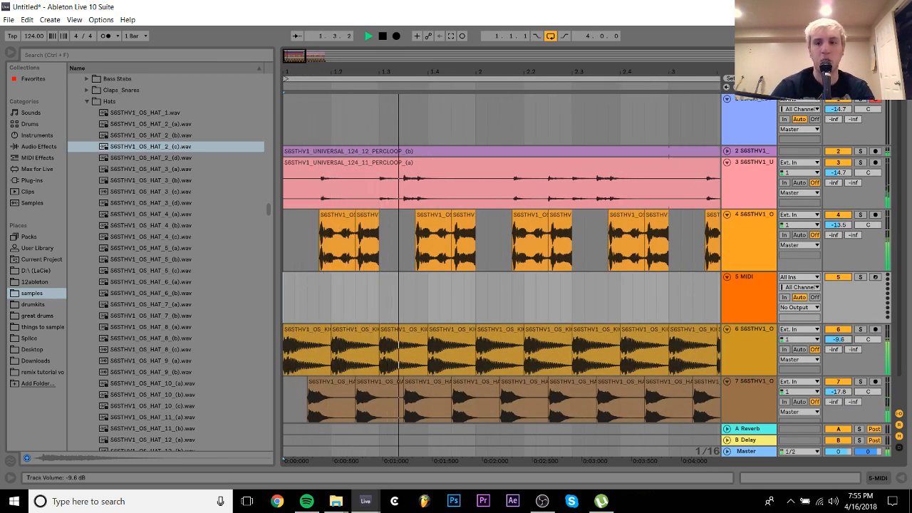
{"action": "left_click", "coordinate": [861, 330]}
{"action": "left_click", "coordinate": [861, 215], "text": "ctrl"}
{"action": "left_click", "coordinate": [758, 219]}
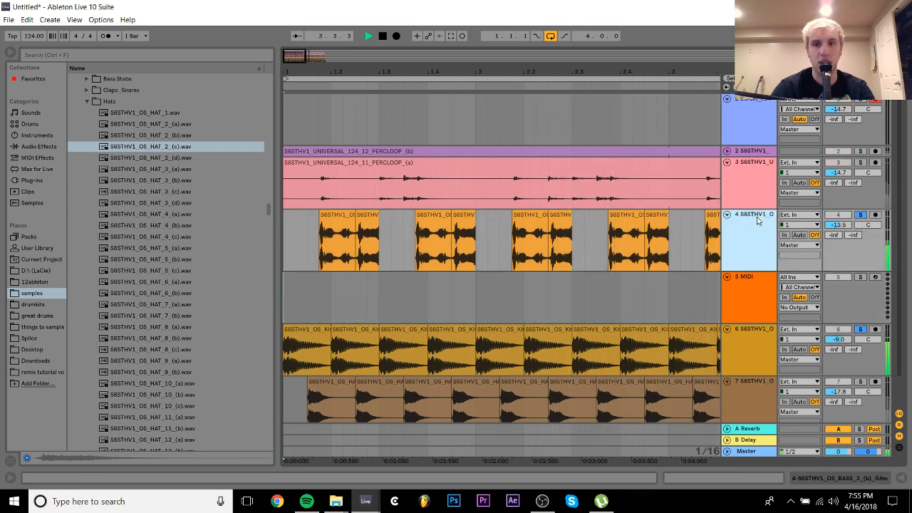
{"action": "left_click", "coordinate": [857, 216]}
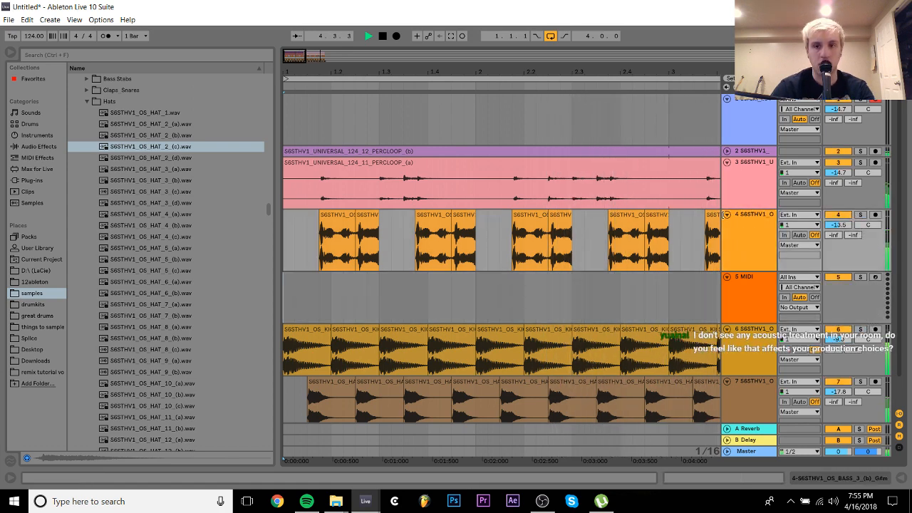
Fold the bass track and stop playback
{"action": "left_click", "coordinate": [727, 214]}
{"action": "key", "text": "space"}
{"action": "left_click", "coordinate": [349, 246]}
Collapse the Hats sample folder and look into the Percs folder
{"action": "left_click", "coordinate": [114, 305]}
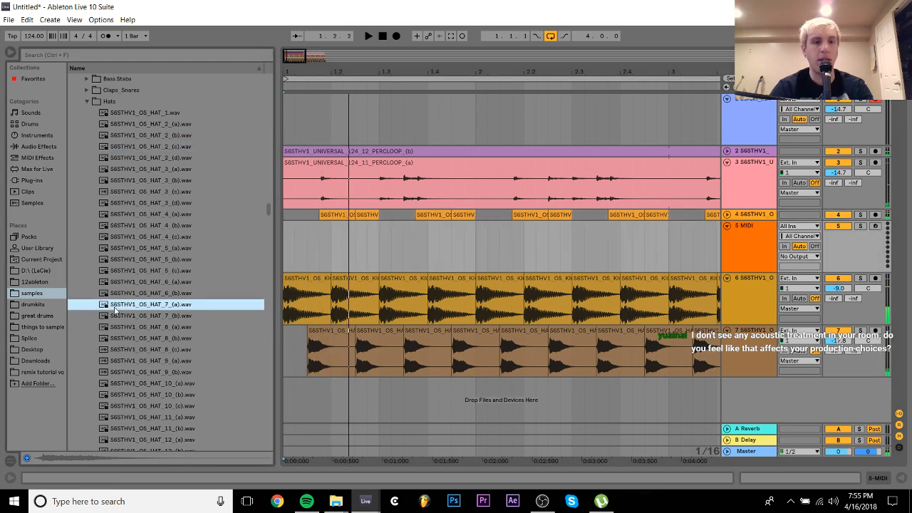
{"action": "key", "text": "Left"}
{"action": "key", "text": "Down"}
{"action": "key", "text": "Down"}
{"action": "key", "text": "Right"}
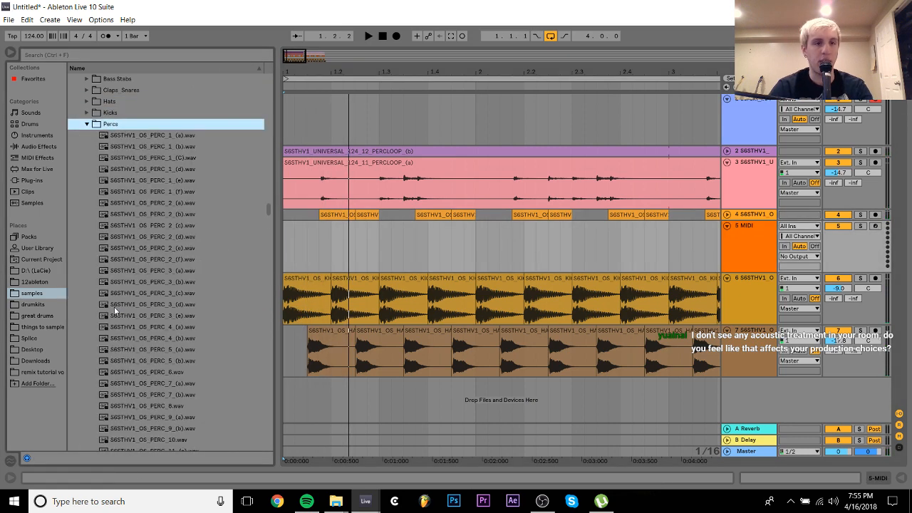
{"action": "key", "text": "Down"}
{"action": "key", "text": "Left"}
Open the Claps_Snares folder, audition the first claps and select S6STHV1_OS_CLAP_3.wav
{"action": "key", "text": "Up"}
{"action": "key", "text": "Up"}
{"action": "key", "text": "Up"}
{"action": "key", "text": "Right"}
{"action": "key", "text": "Down"}
{"action": "key", "text": "Down"}
{"action": "key", "text": "Down"}
{"action": "key", "text": "Down"}
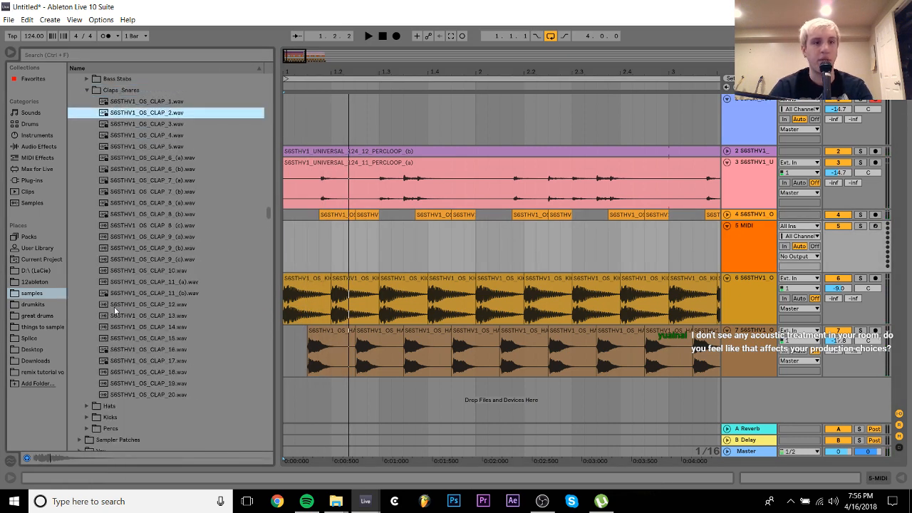
{"action": "key", "text": "Down"}
{"action": "key", "text": "Up"}
{"action": "key", "text": "Up"}
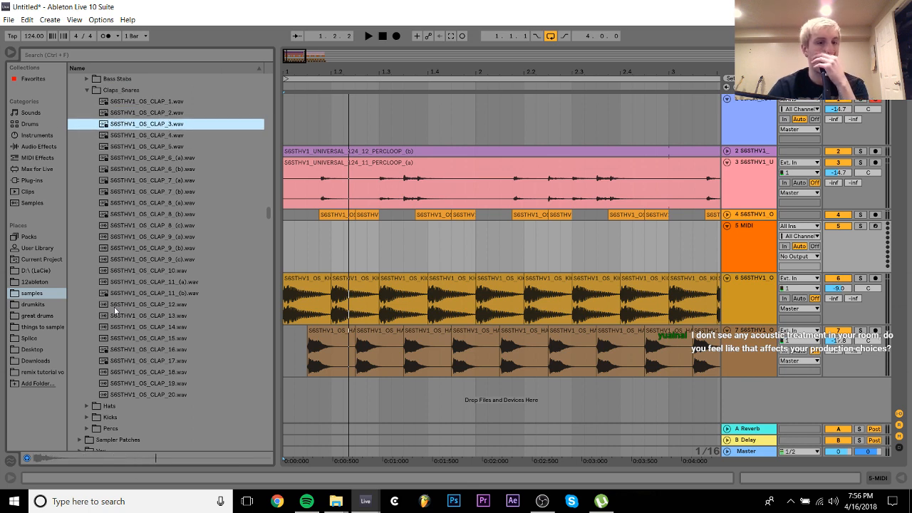
Place the selected clap on the empty MIDI track at beat 2 of bar 1, check its waveform and show the track's devices
{"action": "left_click_drag", "start_coordinate": [167, 125], "coordinate": [342, 229]}
{"action": "double_click", "coordinate": [344, 228]}
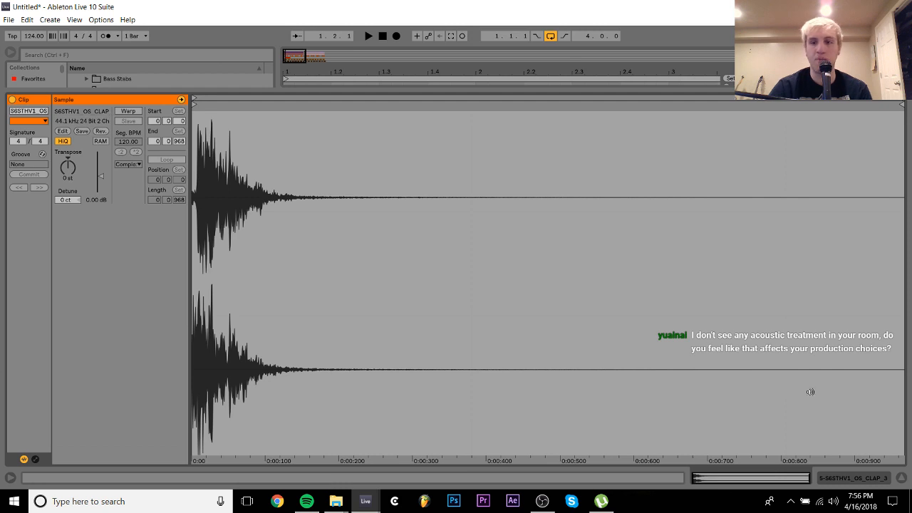
{"action": "left_click", "coordinate": [859, 476]}
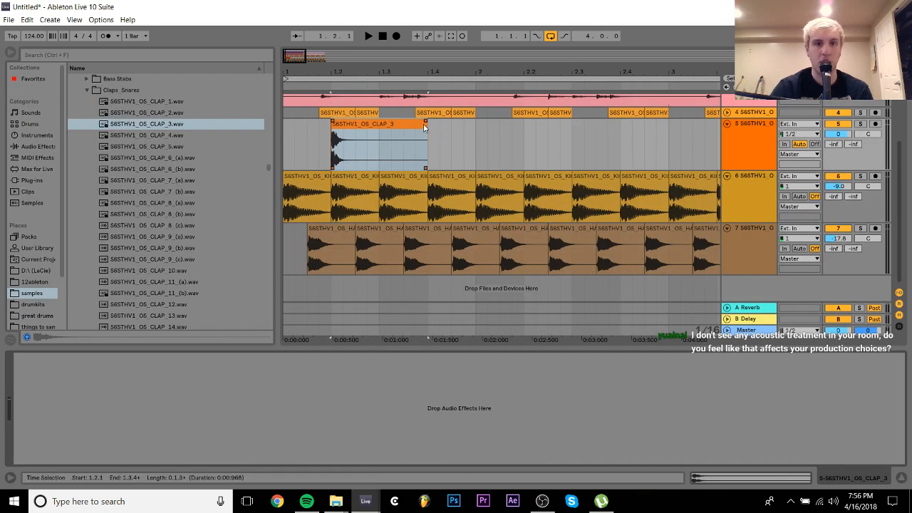
Trim the clap clip's tail and repeat it on beats 2 and 4 throughout the four-bar loop
{"action": "left_click_drag", "start_coordinate": [427, 132], "coordinate": [288, 131]}
{"action": "key", "text": "ctrl+d"}
{"action": "left_click", "coordinate": [288, 131], "text": "shift"}
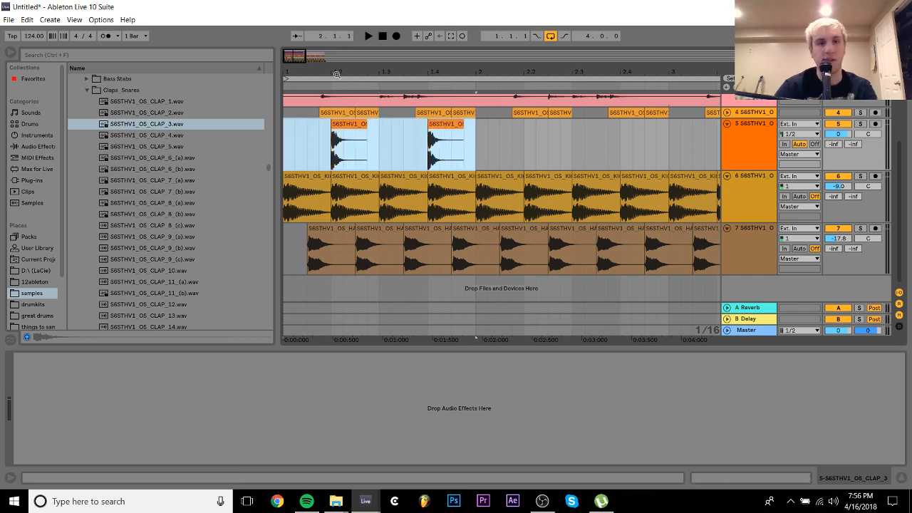
{"action": "key", "text": "ctrl+d"}
{"action": "left_click_drag", "start_coordinate": [336, 74], "coordinate": [302, 75]}
{"action": "key", "text": "ctrl+d"}
{"action": "key", "text": "ctrl+d"}
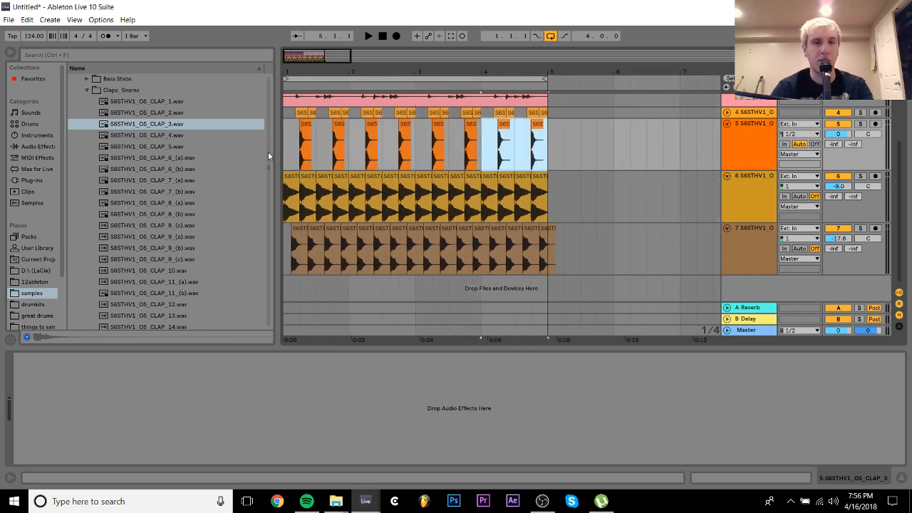
Balance the claps and kick during playback from bar 1, setting the clap track to -9.9 dB and the kick track to -8.5 dB
{"action": "left_click", "coordinate": [288, 154]}
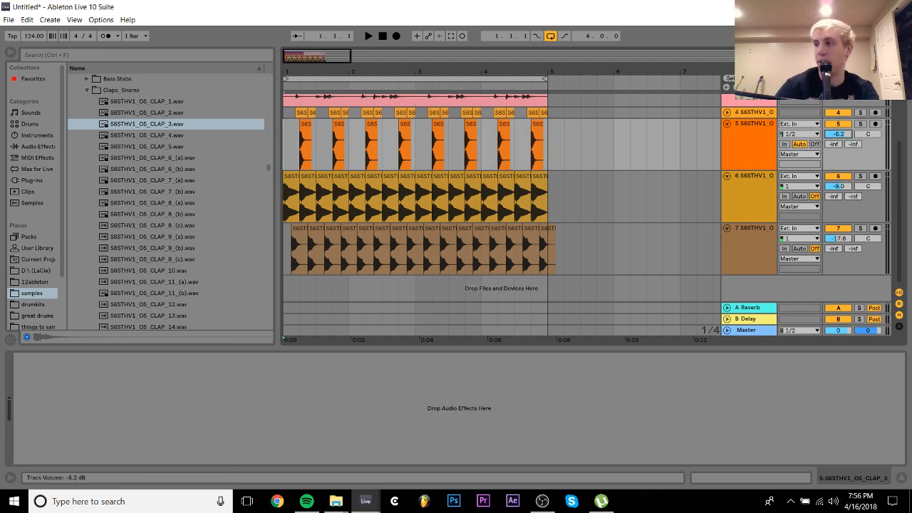
{"action": "key", "text": "space"}
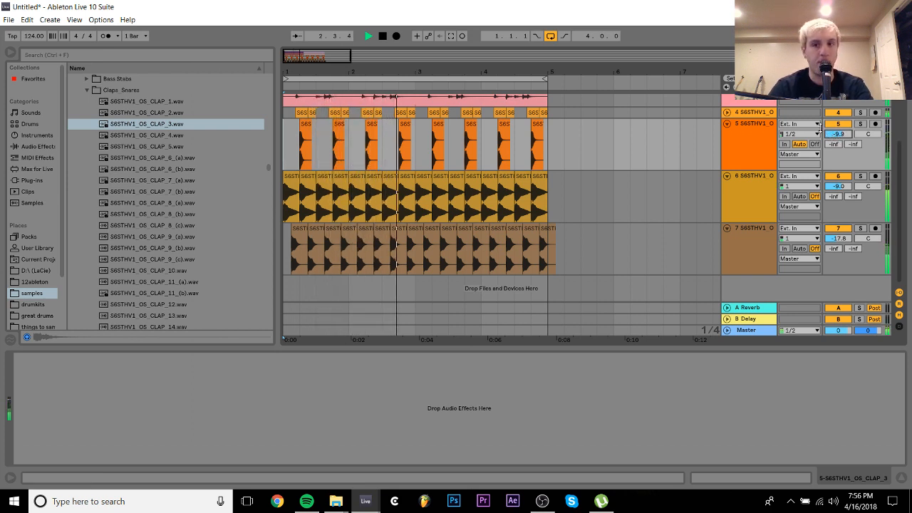
{"action": "left_click_drag", "start_coordinate": [843, 189], "coordinate": [844, 185]}
Insert a new MIDI track below the clap track and stop playback
{"action": "left_click", "coordinate": [761, 156]}
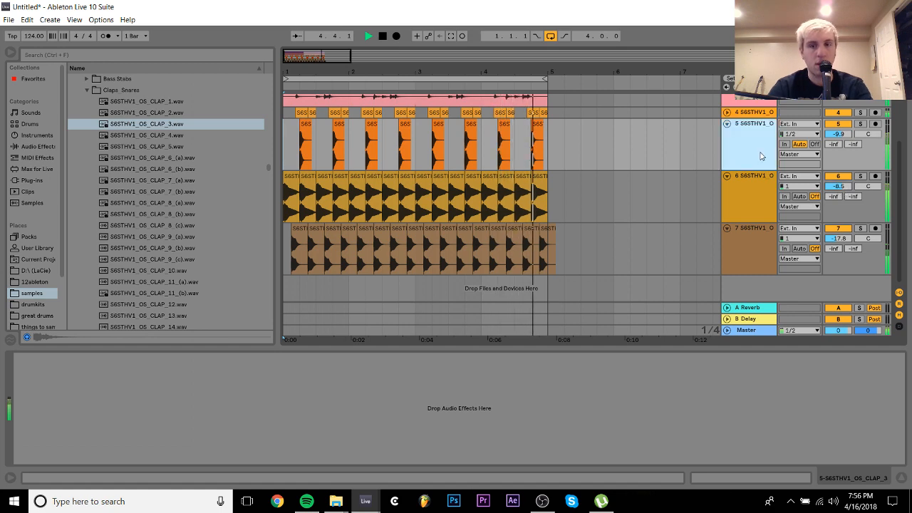
{"action": "key", "text": "ctrl+shift+t"}
{"action": "key", "text": "space"}
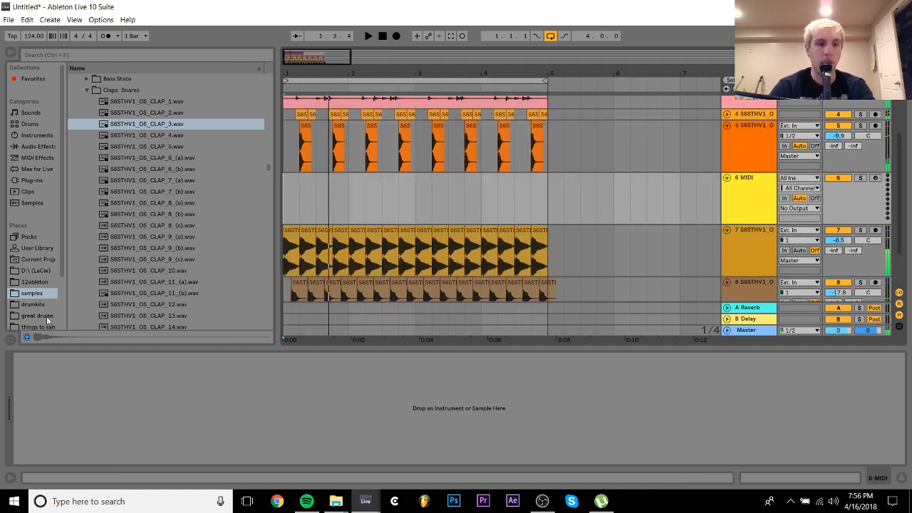
Look through the sample packs in the Splice folder for suitable sounds
{"action": "scroll", "coordinate": [50, 320], "scroll_direction": "down", "scroll_amount": 3}
{"action": "left_click", "coordinate": [28, 278]}
{"action": "scroll", "coordinate": [108, 294], "scroll_direction": "down", "scroll_amount": 10}
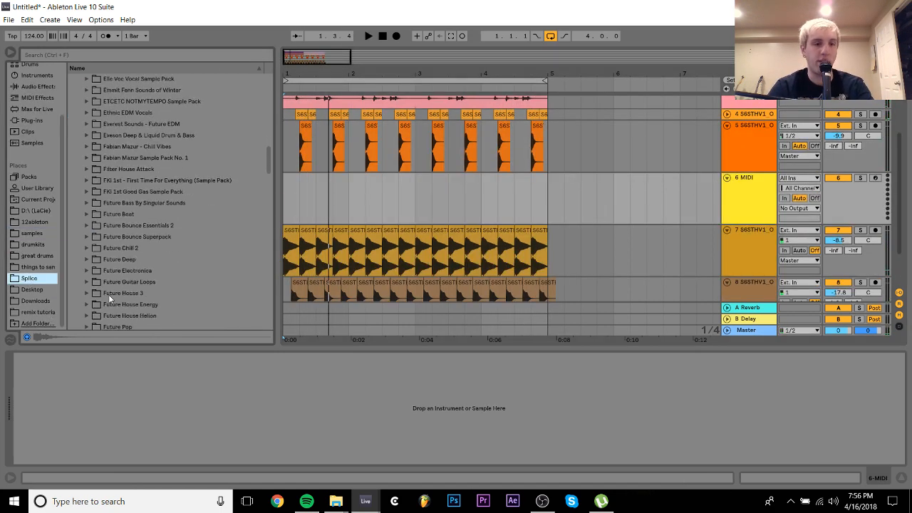
{"action": "scroll", "coordinate": [108, 294], "scroll_direction": "down", "scroll_amount": 5}
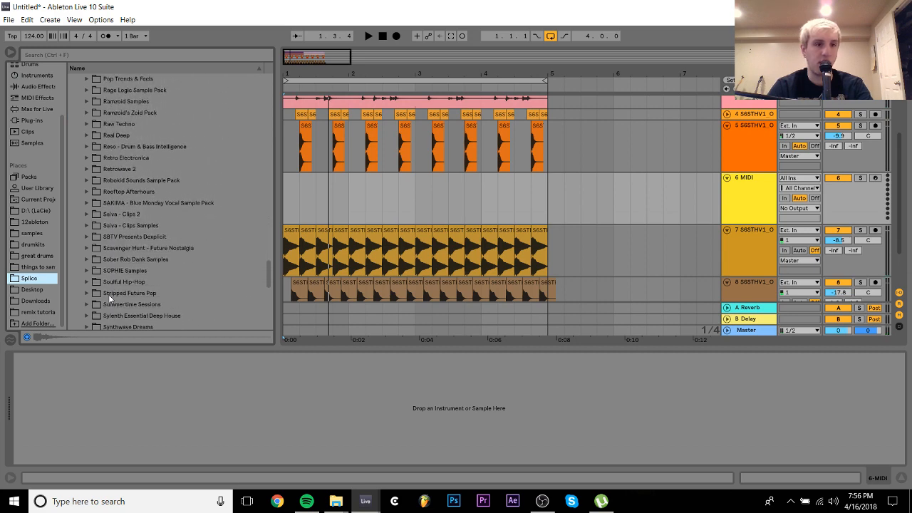
{"action": "left_click", "coordinate": [137, 158]}
{"action": "key", "text": "Up"}
{"action": "key", "text": "Up"}
{"action": "key", "text": "Up"}
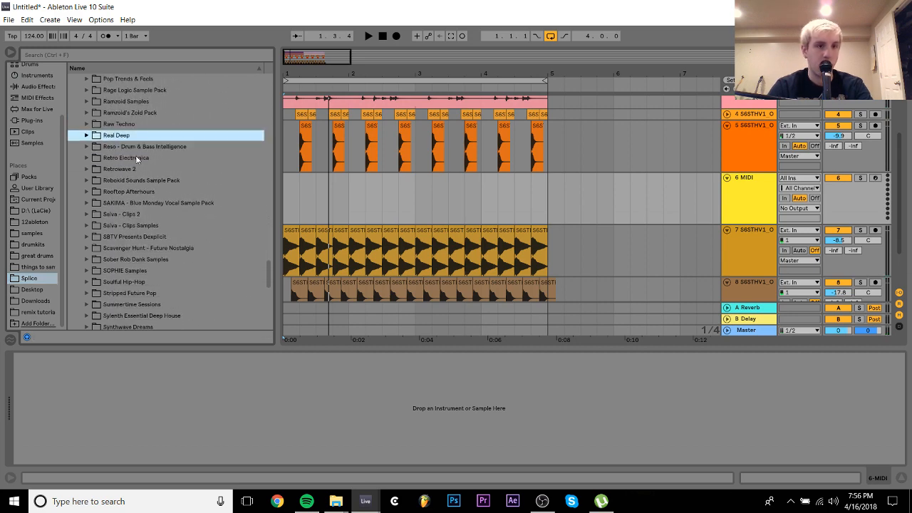
{"action": "key", "text": "Down"}
{"action": "key", "text": "Down"}
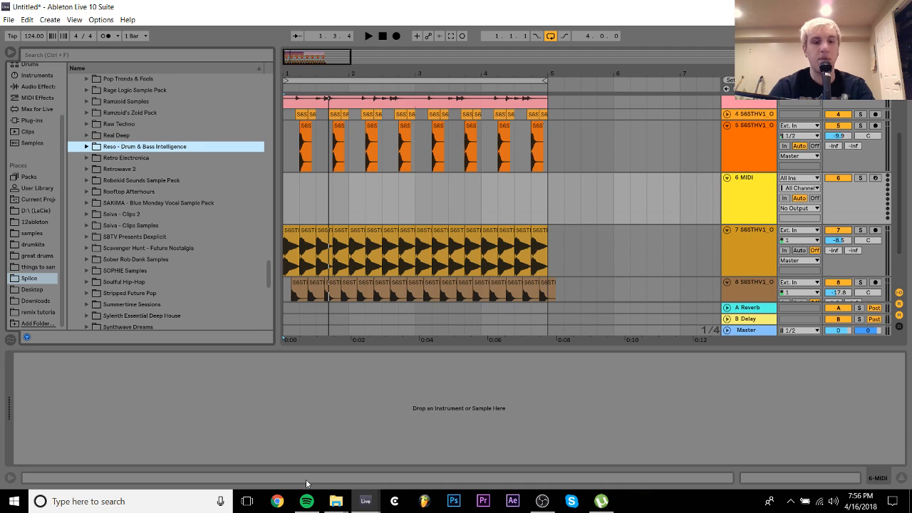
Switch to Chrome and open splice.com/sounds
{"action": "left_click", "coordinate": [277, 501]}
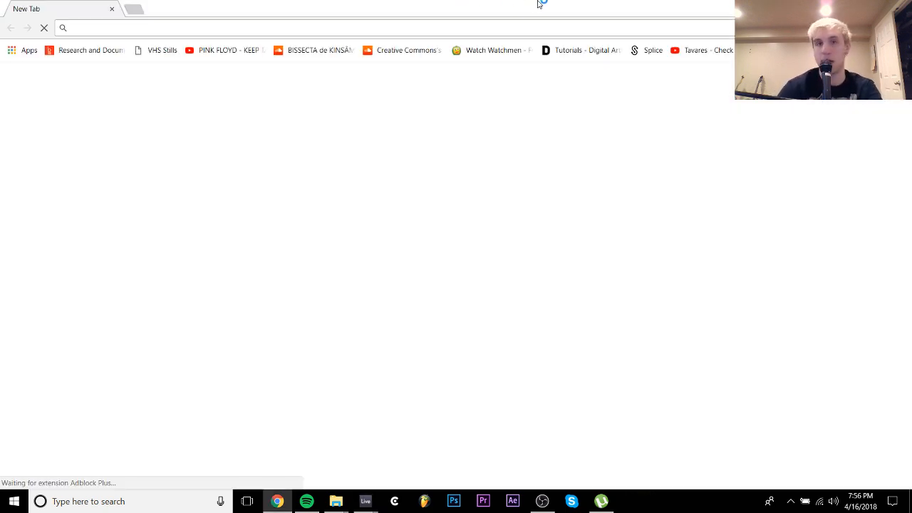
{"action": "type", "text": "splice.com/sounds"}
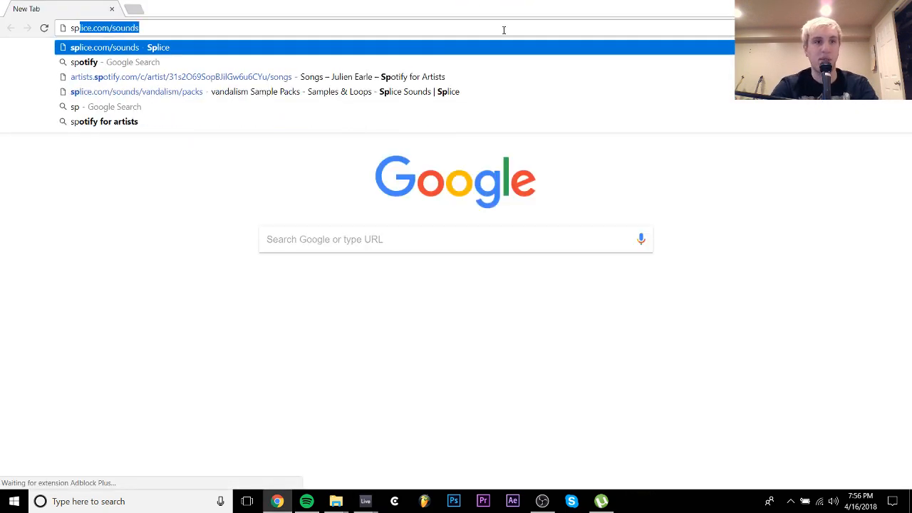
{"action": "key", "text": "Return"}
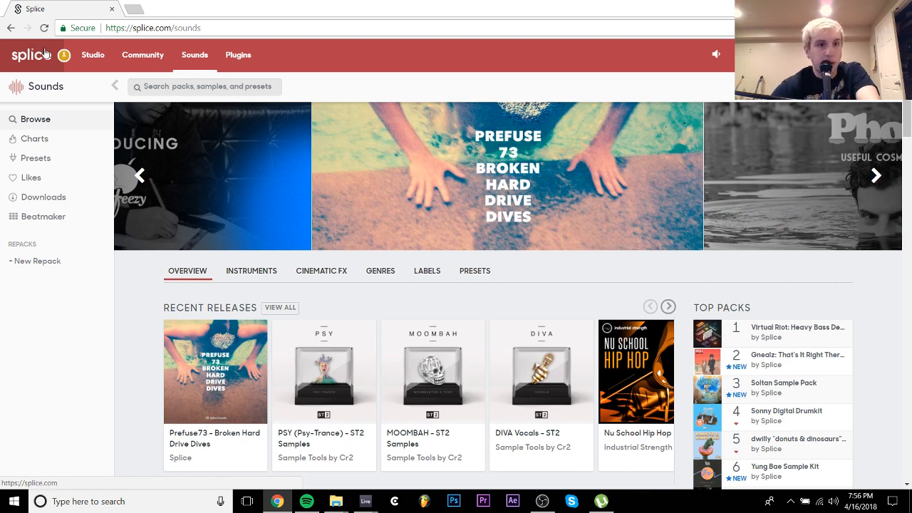
Search Splice Sounds for "rene" and open the Trademark Series - Rene Amesz pack
{"action": "left_click", "coordinate": [196, 87]}
{"action": "type", "text": "rene"}
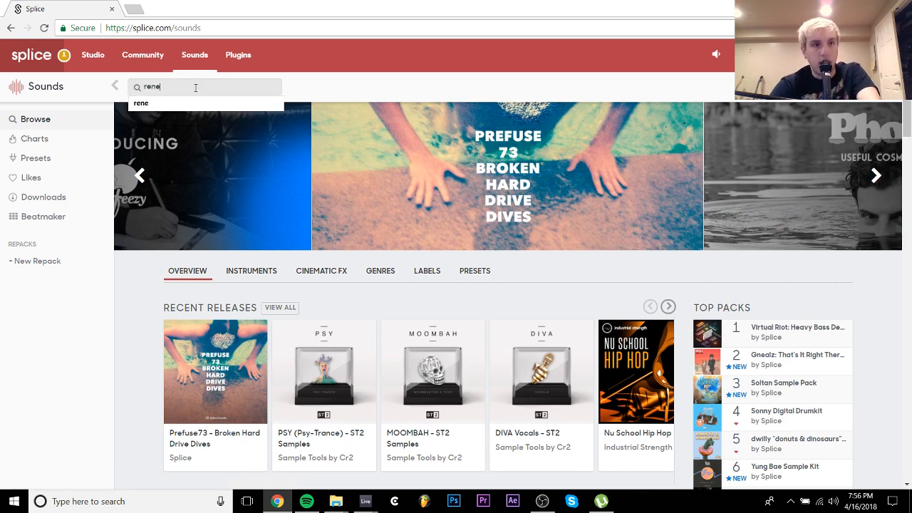
{"action": "key", "text": "Return"}
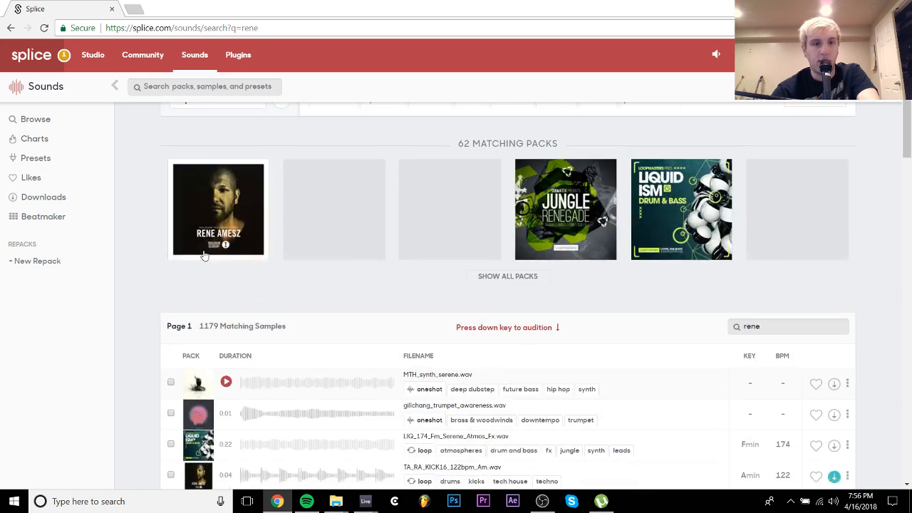
{"action": "left_click", "coordinate": [207, 238]}
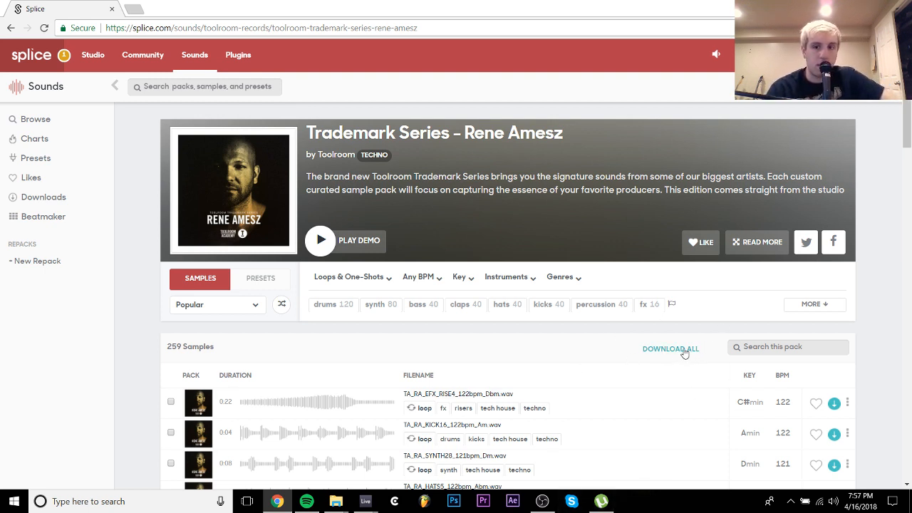
Download all samples of the Rene Amesz pack and switch back to the beat project in Ableton Live
{"action": "triple_click", "coordinate": [685, 354]}
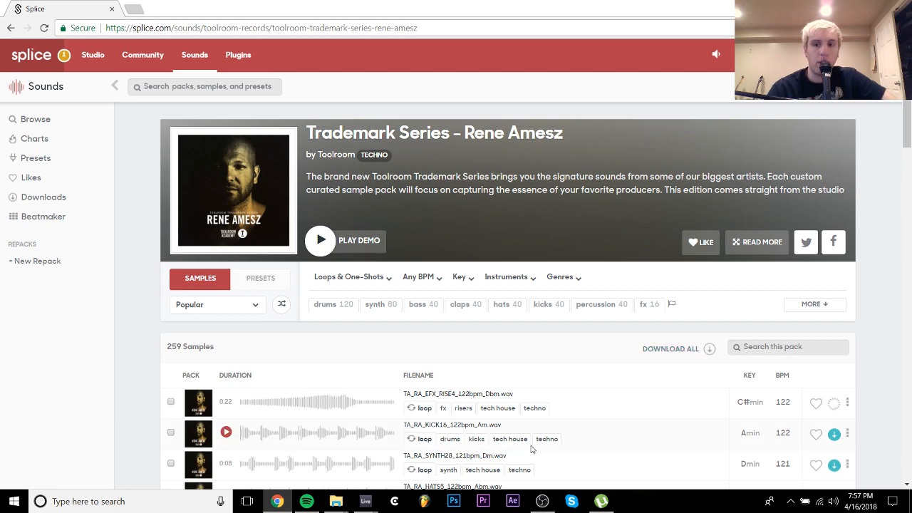
{"action": "mouse_move", "coordinate": [365, 505]}
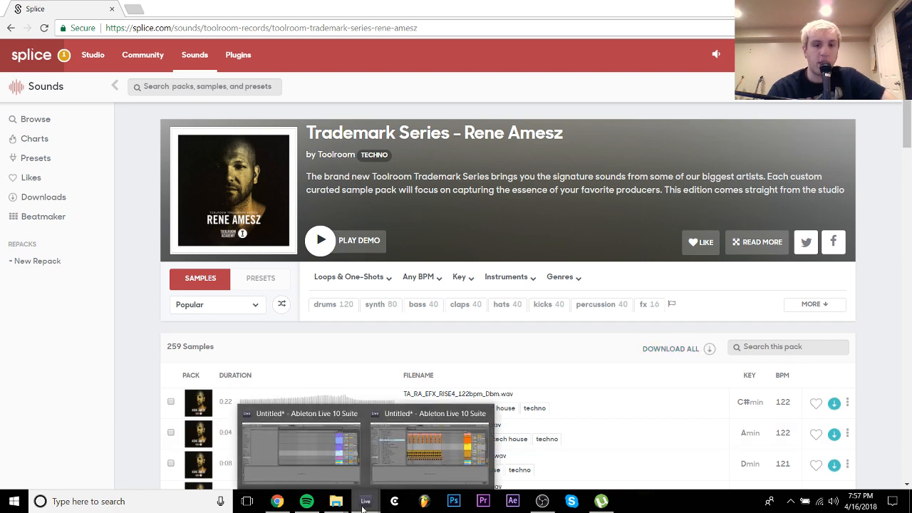
{"action": "left_click", "coordinate": [400, 465]}
Look through the Splice folder's packs around Real Deep and Retrowave 2 for the Rene Amesz samples
{"action": "left_click", "coordinate": [153, 168]}
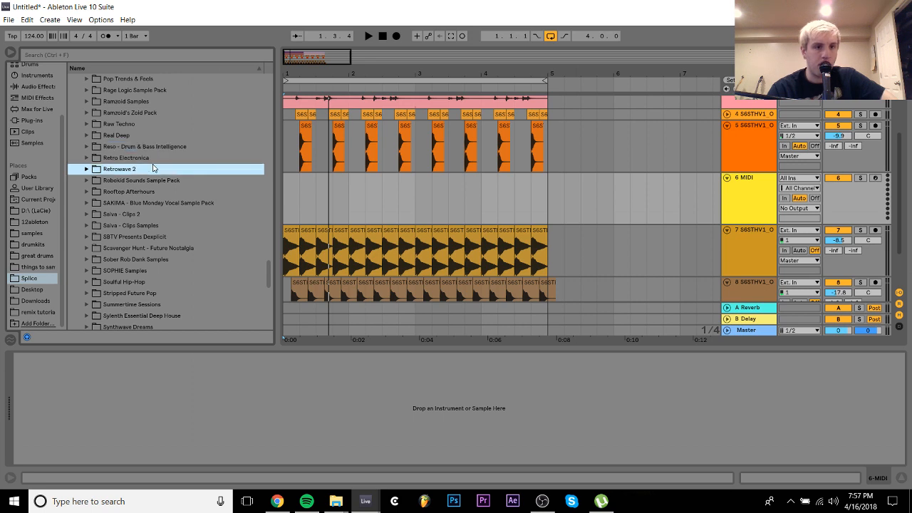
{"action": "key", "text": "Up"}
{"action": "key", "text": "Up"}
{"action": "key", "text": "Up"}
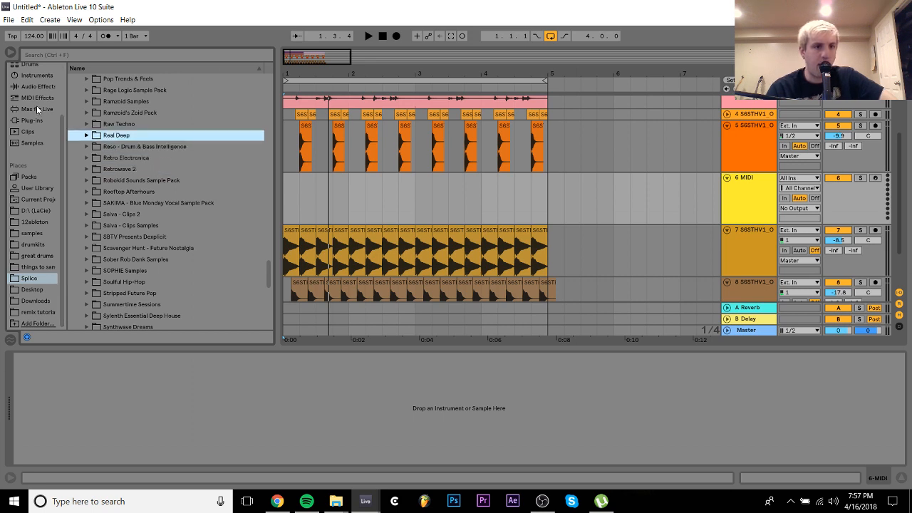
{"action": "left_click", "coordinate": [37, 109]}
{"action": "left_click", "coordinate": [26, 279]}
{"action": "left_click", "coordinate": [121, 170]}
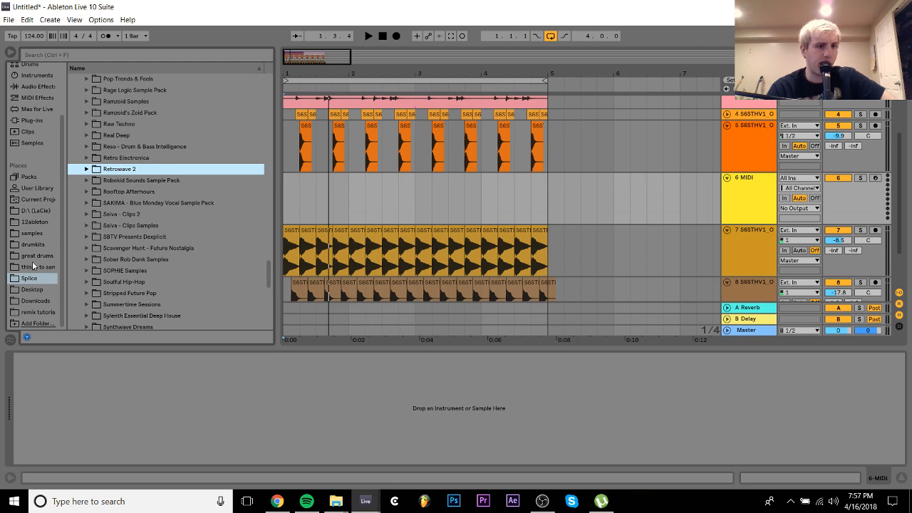
Open the samples folder and locate the Toolroom Artists TFP Packs for APC 40 mk11 folder
{"action": "left_click", "coordinate": [29, 245]}
{"action": "left_click", "coordinate": [31, 234]}
{"action": "scroll", "coordinate": [87, 220], "scroll_direction": "up", "scroll_amount": 9}
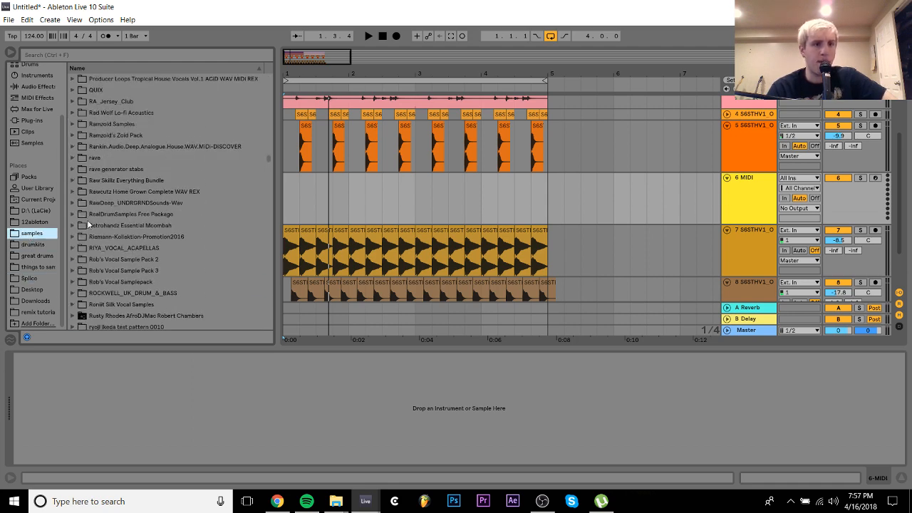
{"action": "scroll", "coordinate": [87, 220], "scroll_direction": "down", "scroll_amount": 5}
{"action": "left_click", "coordinate": [72, 183]}
{"action": "scroll", "coordinate": [72, 185], "scroll_direction": "down", "scroll_amount": 4}
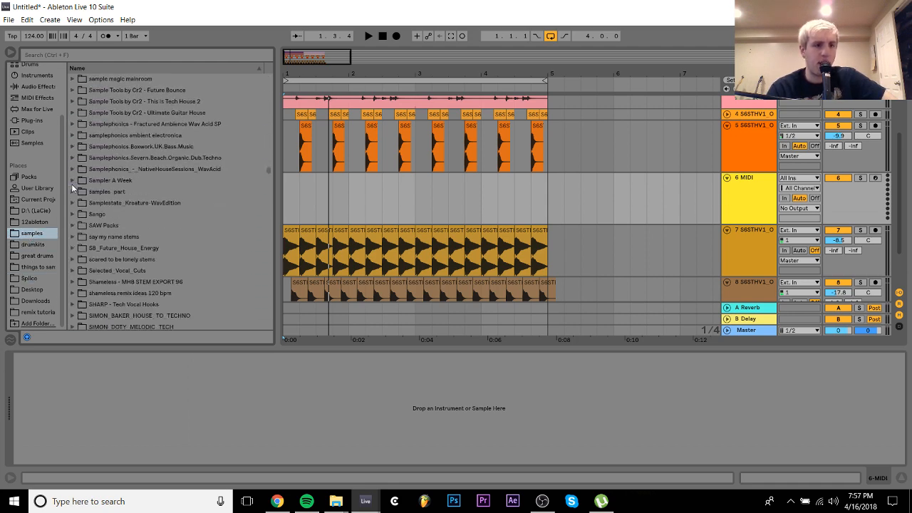
{"action": "scroll", "coordinate": [71, 184], "scroll_direction": "down", "scroll_amount": 10}
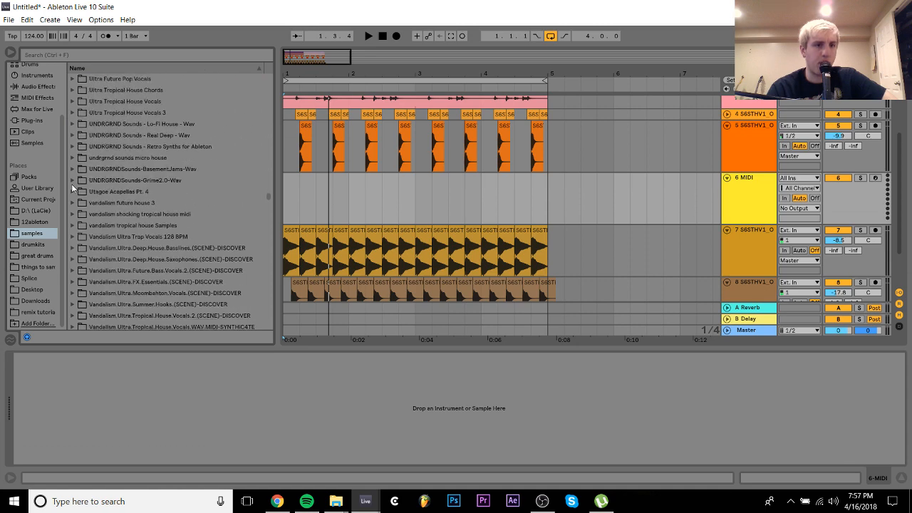
{"action": "left_click", "coordinate": [204, 80]}
{"action": "key", "text": "Up"}
{"action": "key", "text": "Up"}
{"action": "key", "text": "Up"}
{"action": "key", "text": "Up"}
{"action": "key", "text": "Up"}
{"action": "key", "text": "Up"}
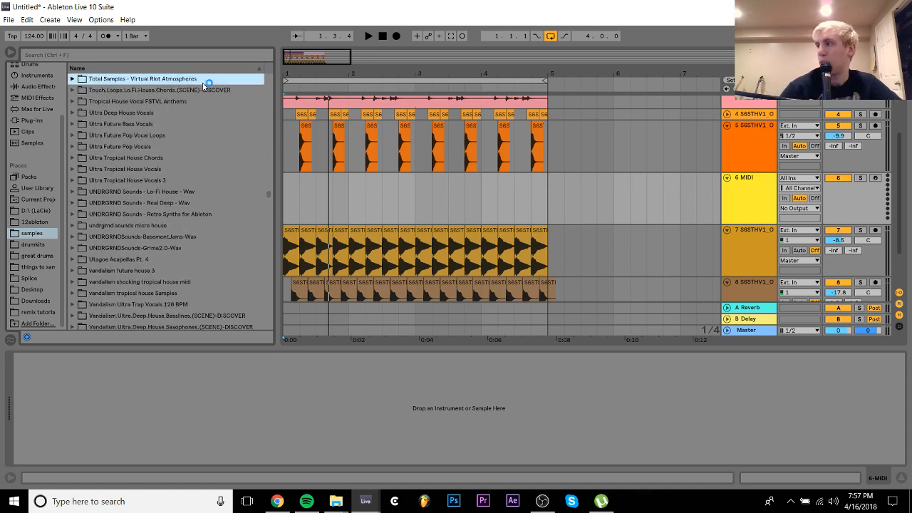
{"action": "key", "text": "Up"}
{"action": "key", "text": "Up"}
{"action": "key", "text": "Up"}
{"action": "key", "text": "Up"}
{"action": "key", "text": "Up"}
{"action": "key", "text": "Up"}
{"action": "key", "text": "Up"}
{"action": "key", "text": "Down"}
{"action": "key", "text": "Down"}
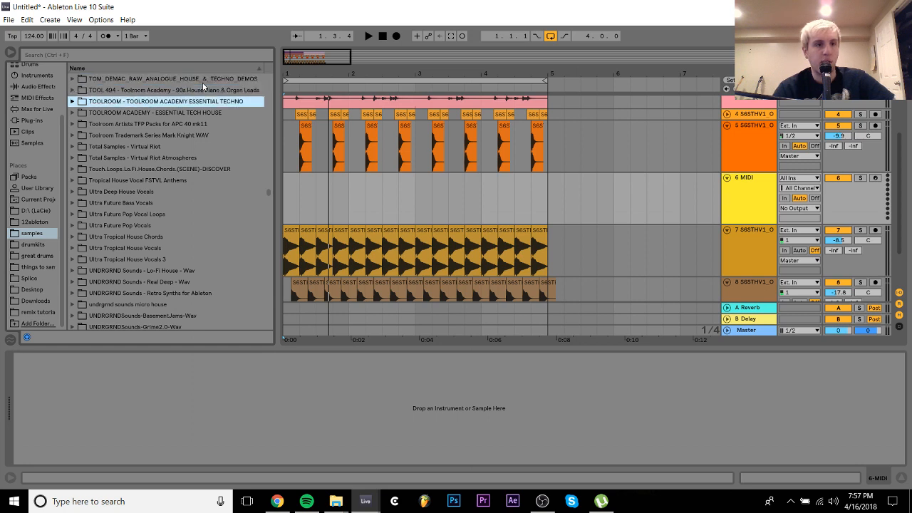
{"action": "key", "text": "Down"}
{"action": "key", "text": "Down"}
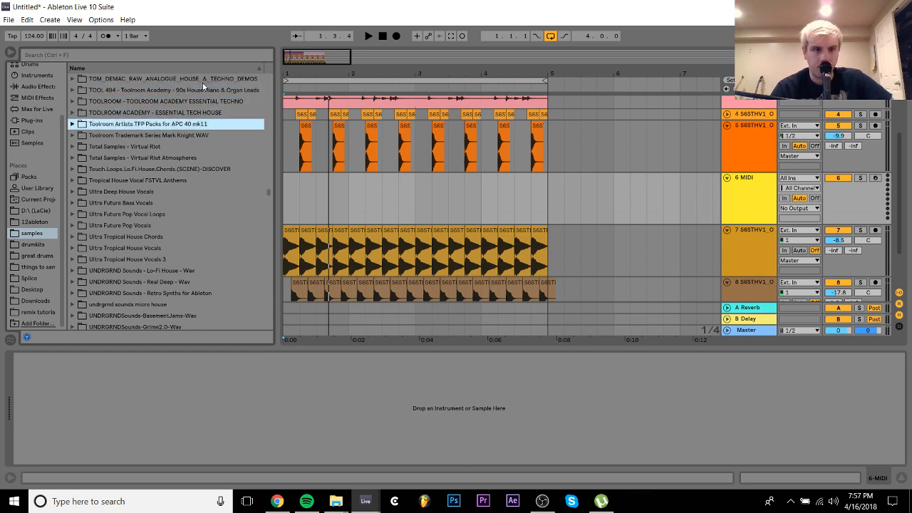
{"action": "key", "text": "Up"}
{"action": "key", "text": "Down"}
Expand the Toolroom Artists TFP Packs folder and open the 01 Drum Loops_part folder of Toolroom - Rene Amesz
{"action": "key", "text": "Right"}
{"action": "key", "text": "Down"}
{"action": "key", "text": "Down"}
{"action": "key", "text": "Down"}
{"action": "key", "text": "Right"}
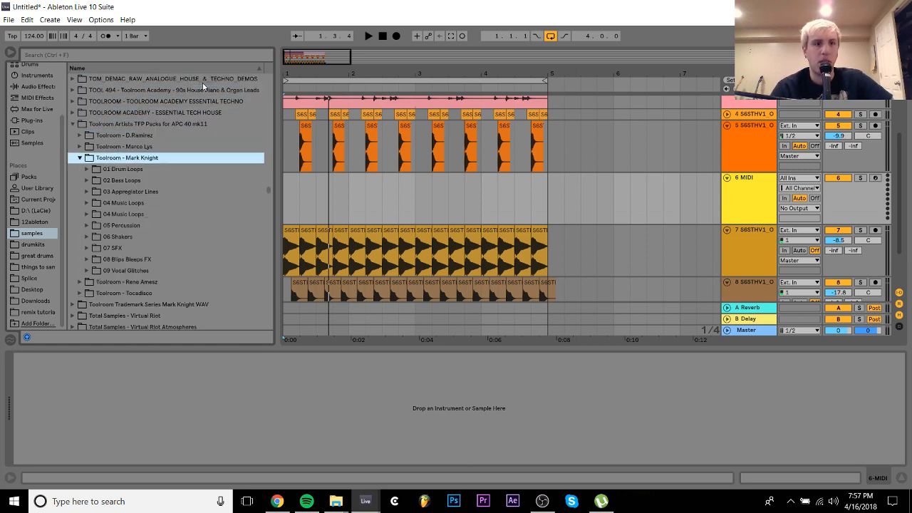
{"action": "key", "text": "Left"}
{"action": "key", "text": "Down"}
{"action": "key", "text": "Right"}
{"action": "key", "text": "Down"}
{"action": "key", "text": "Right"}
Audition the first Amesz drum loops, place Amesz_DrumLoopA3_123_03.wav at the start of track 6 and extend it to bar 5
{"action": "key", "text": "Down"}
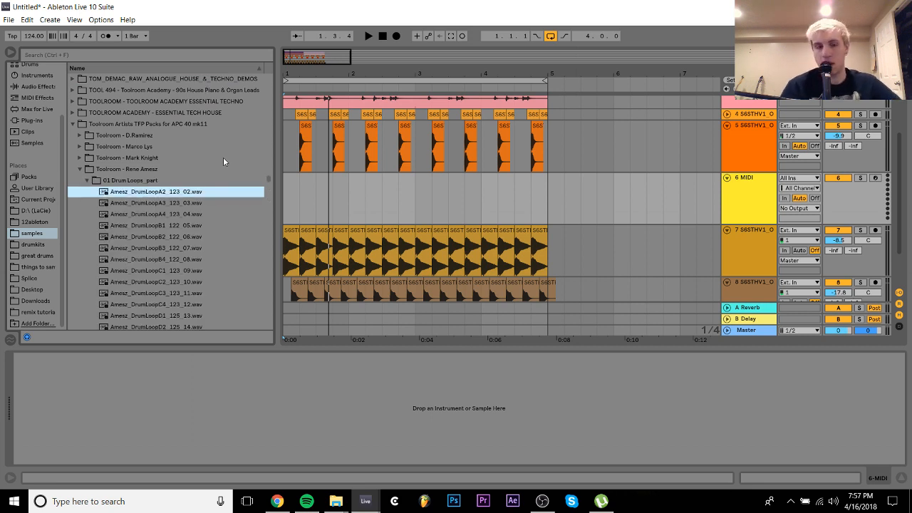
{"action": "key", "text": "Down"}
{"action": "key", "text": "Down"}
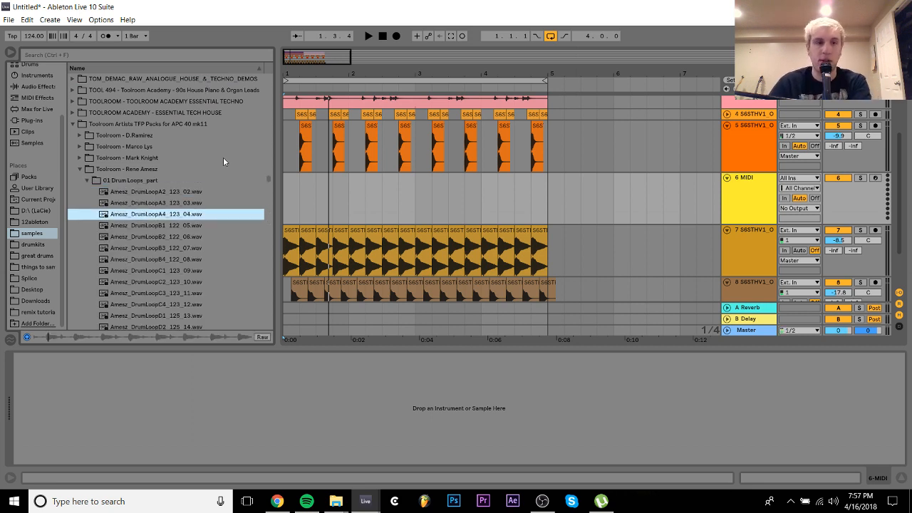
{"action": "key", "text": "Up"}
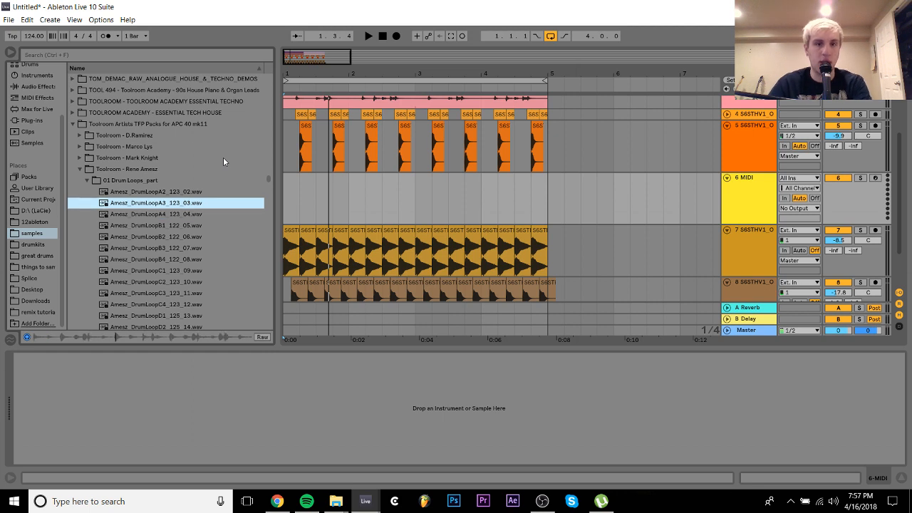
{"action": "left_click_drag", "start_coordinate": [180, 203], "coordinate": [291, 201]}
{"action": "left_click_drag", "start_coordinate": [413, 186], "coordinate": [555, 189]}
Play the beat and set the volume of track 6 to -16.5 dB
{"action": "left_click", "coordinate": [838, 188]}
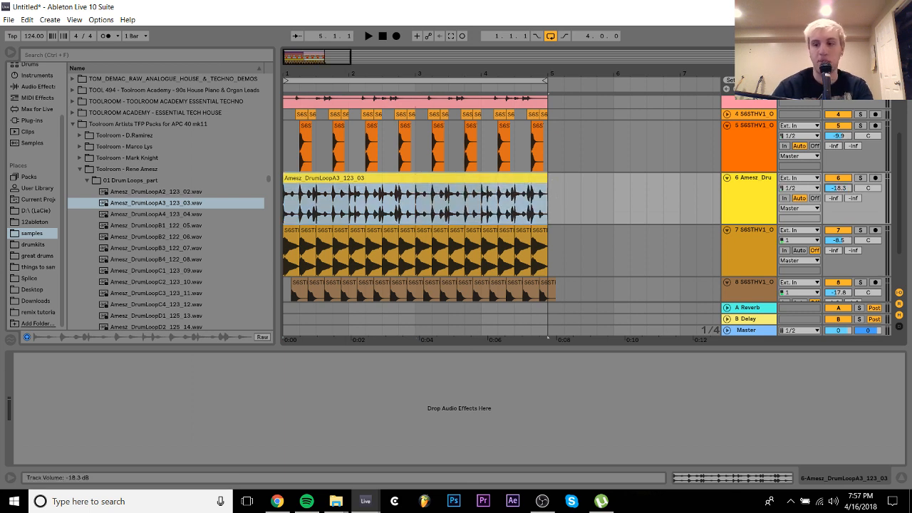
{"action": "key", "text": "space"}
{"action": "left_click_drag", "start_coordinate": [838, 188], "coordinate": [838, 184]}
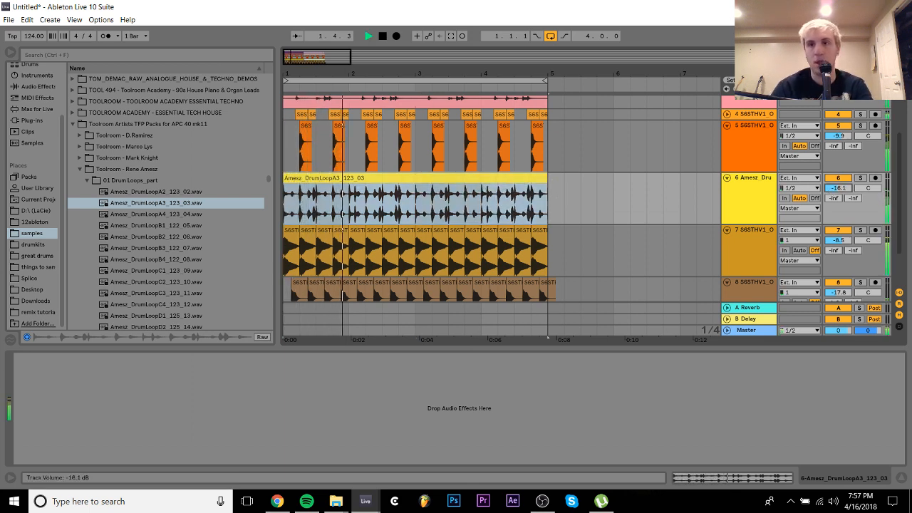
Set the warp mode of the DrumLoopA3 clip to Re-Pitch and return to the track's device view
{"action": "double_click", "coordinate": [520, 176]}
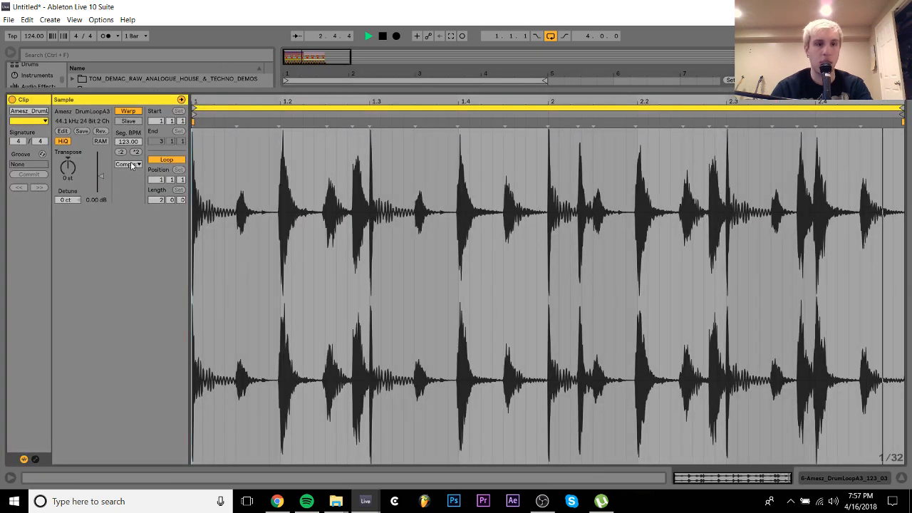
{"action": "left_click", "coordinate": [131, 164]}
{"action": "left_click", "coordinate": [134, 198]}
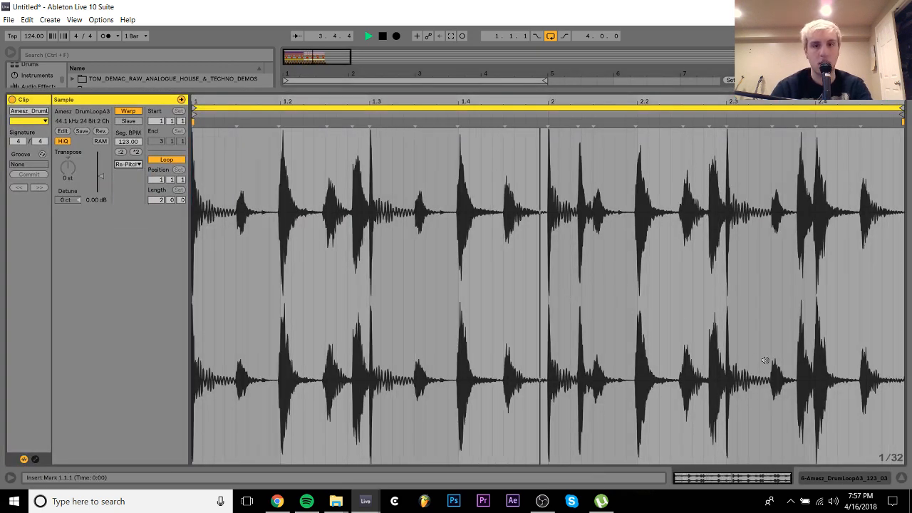
{"action": "left_click", "coordinate": [874, 478]}
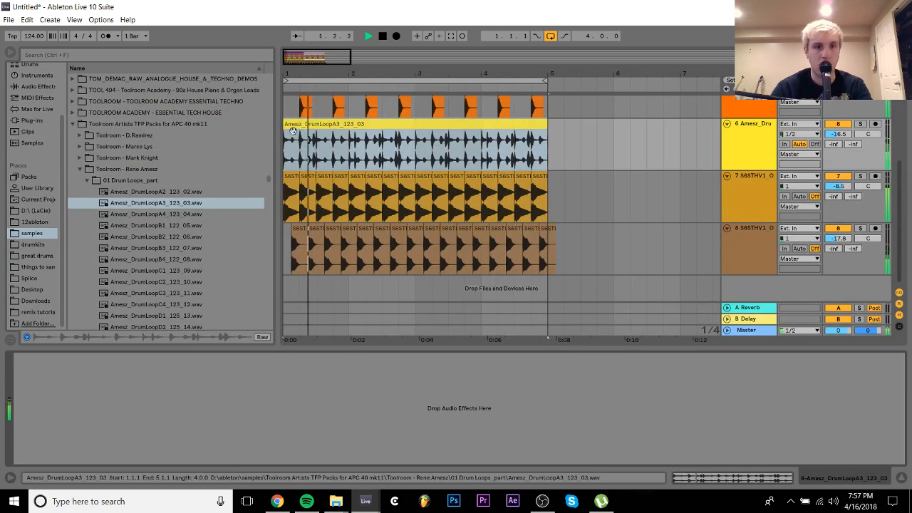
Duplicate the first half bar of the DrumLoopA3 clip repeatedly until it fills all four bars
{"action": "left_click_drag", "start_coordinate": [316, 146], "coordinate": [278, 142]}
{"action": "key", "text": "ctrl+d"}
{"action": "key", "text": "ctrl+d"}
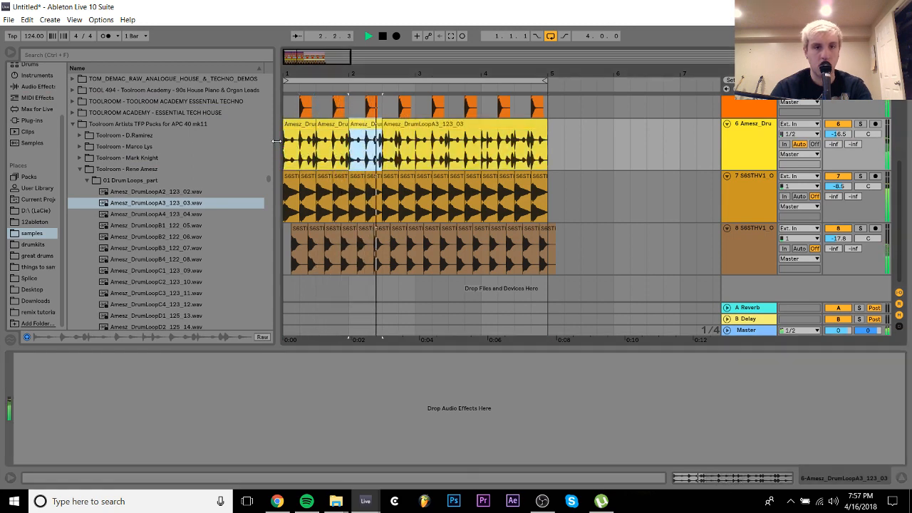
{"action": "key", "text": "ctrl+d"}
{"action": "key", "text": "ctrl+d"}
{"action": "key", "text": "ctrl+d"}
{"action": "key", "text": "ctrl+d"}
{"action": "key", "text": "ctrl+d"}
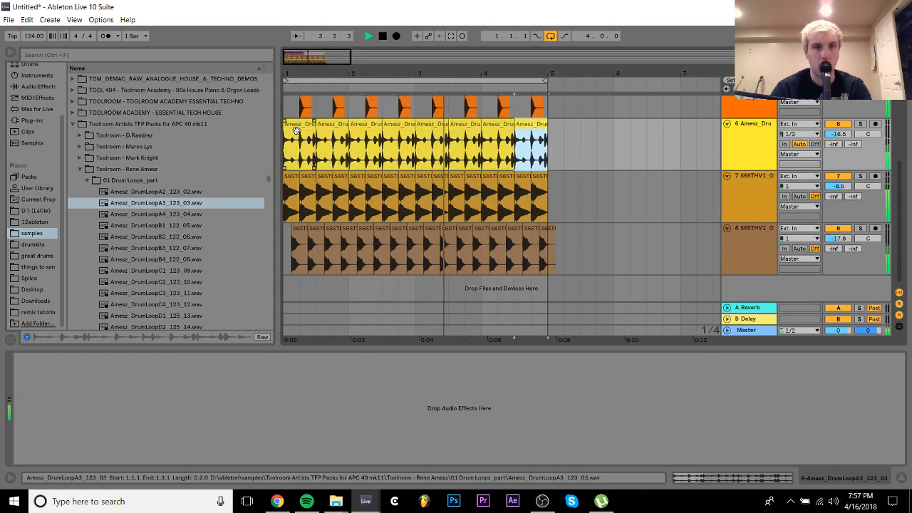
Stop playback and delete all DrumLoopA3 clips from track 6
{"action": "left_click", "coordinate": [296, 130]}
{"action": "key", "text": "space"}
{"action": "key", "text": "Delete"}
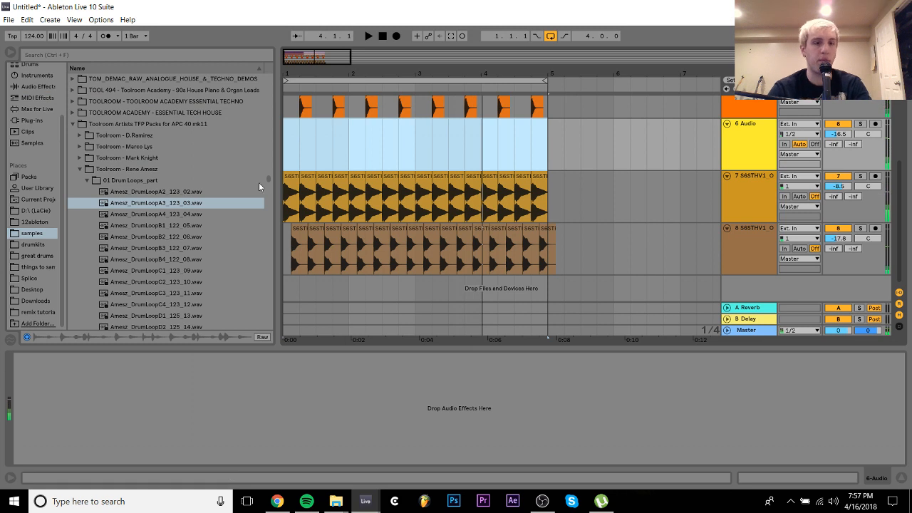
Audition further drum loops, place Amesz_DrumLoopB3_122_07.wav at the start of track 6 and extend it to bar 5 during playback
{"action": "left_click", "coordinate": [187, 215]}
{"action": "key", "text": "Down"}
{"action": "key", "text": "Down"}
{"action": "key", "text": "Down"}
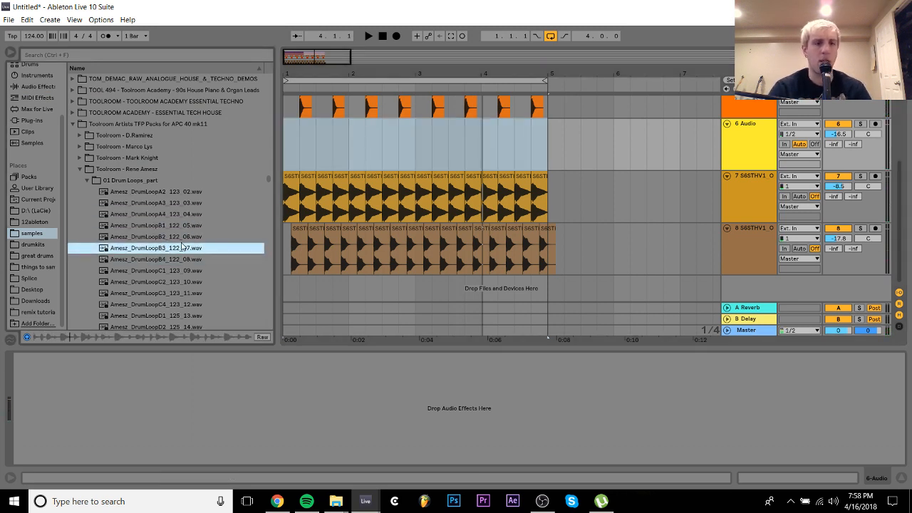
{"action": "left_click_drag", "start_coordinate": [183, 246], "coordinate": [287, 155]}
{"action": "key", "text": "space"}
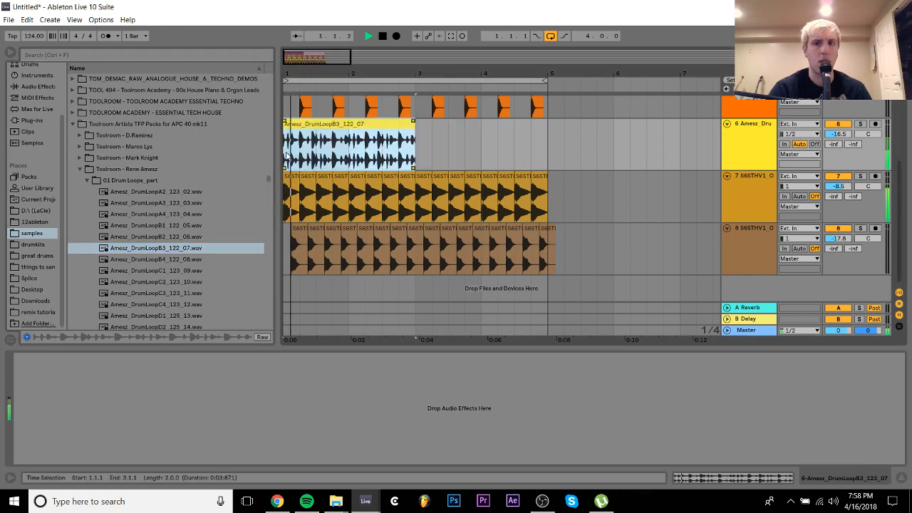
{"action": "left_click_drag", "start_coordinate": [415, 135], "coordinate": [548, 135]}
Set the warp mode of the DrumLoopB3 clip to Re-Pitch
{"action": "double_click", "coordinate": [517, 122]}
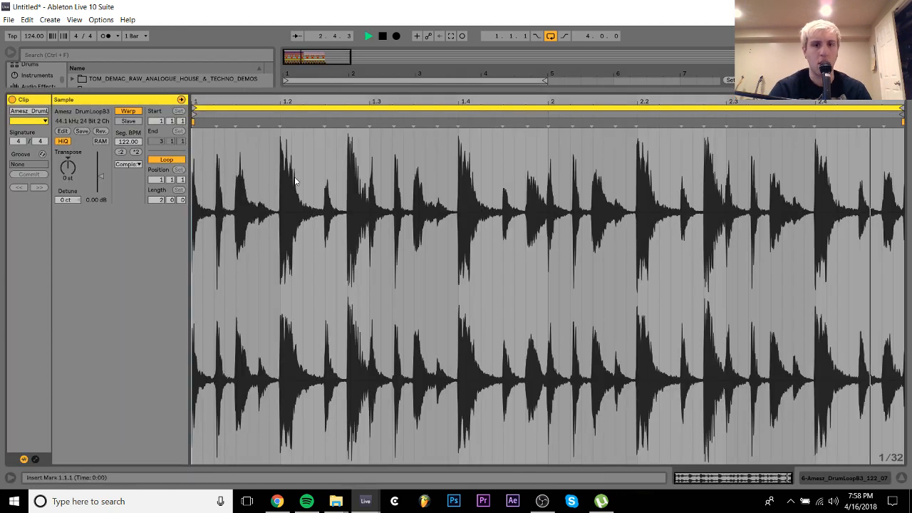
{"action": "left_click", "coordinate": [133, 166]}
{"action": "left_click", "coordinate": [134, 202]}
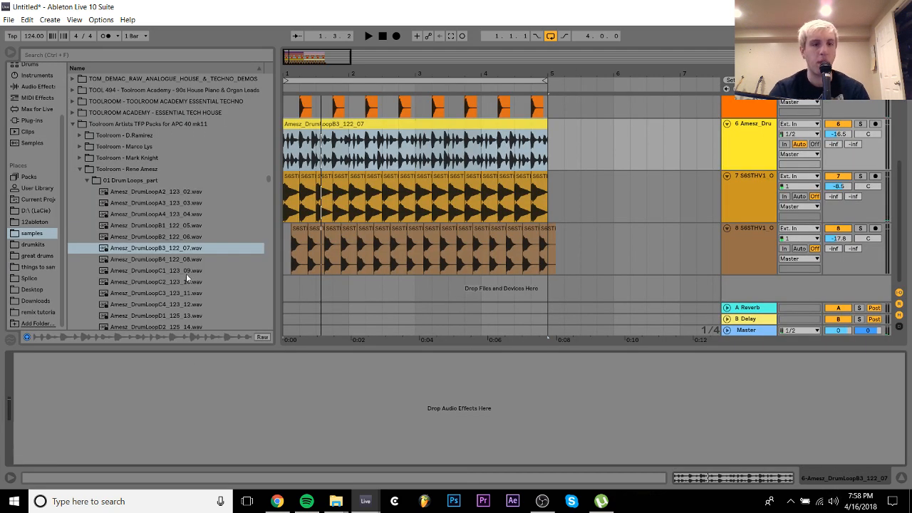
Audition the remaining drum loops, replace the clip on track 6 with Amesz_DrumLoopC3_123_11.wav and extend it to bar 5
{"action": "key", "text": "Down"}
{"action": "key", "text": "Down"}
{"action": "key", "text": "Down"}
{"action": "key", "text": "Down"}
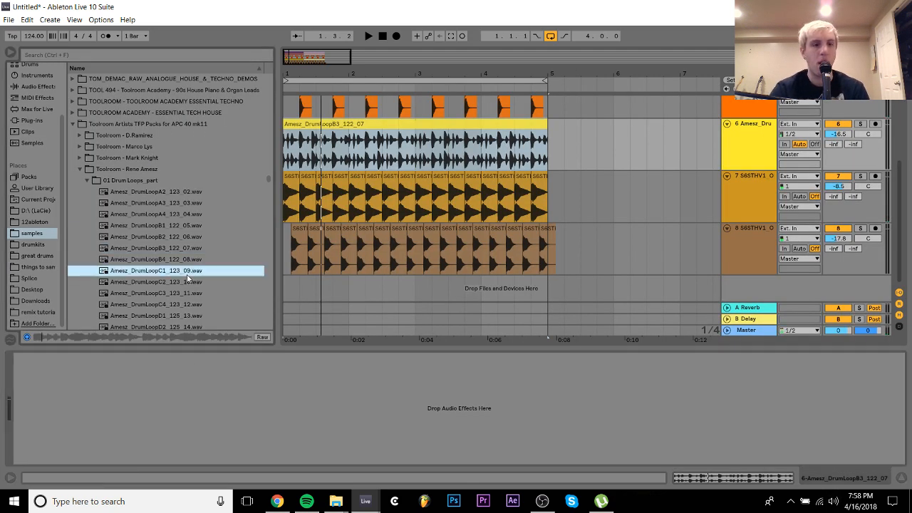
{"action": "key", "text": "Down"}
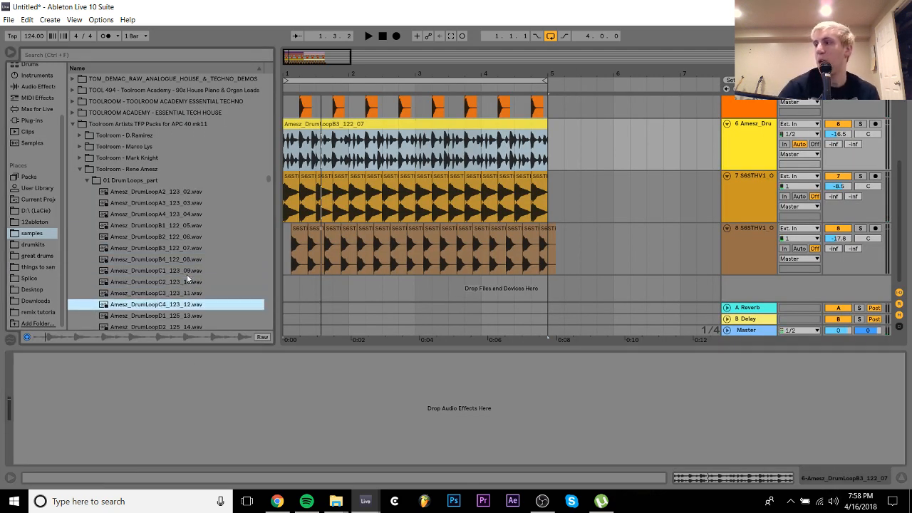
{"action": "key", "text": "Up"}
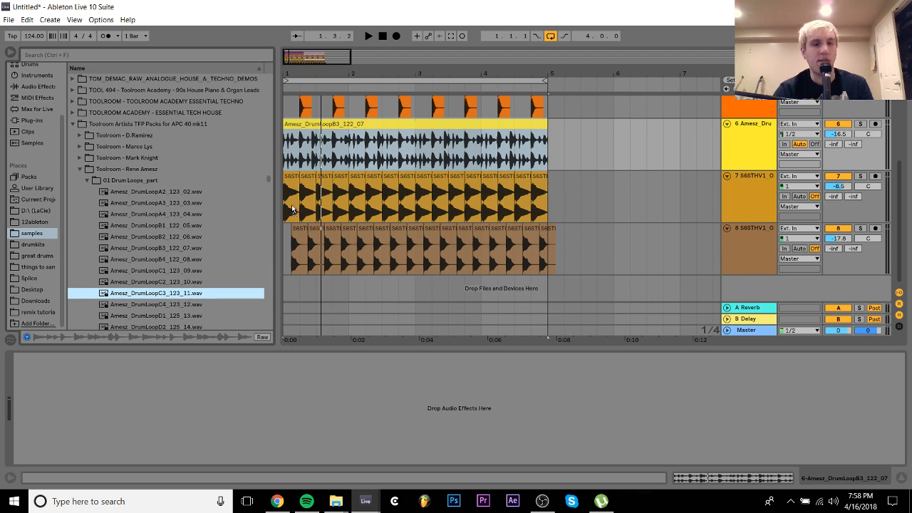
{"action": "left_click_drag", "start_coordinate": [292, 209], "coordinate": [287, 145]}
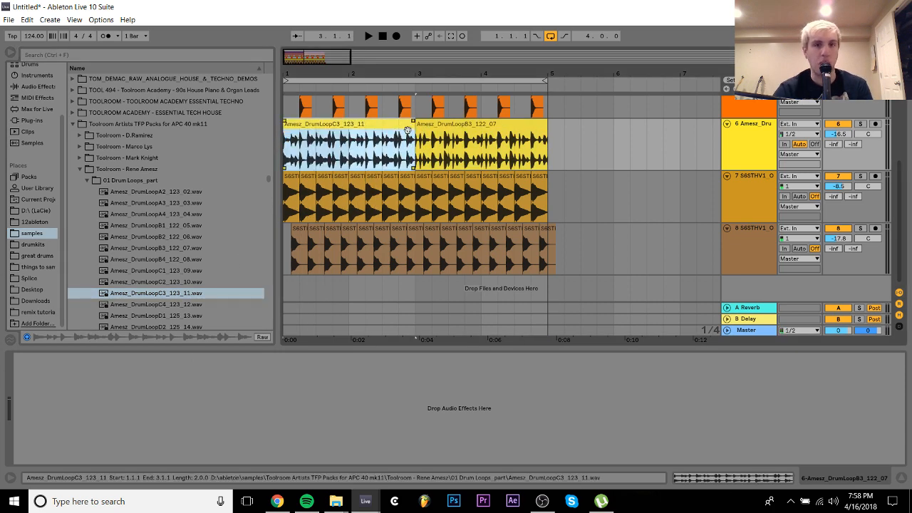
{"action": "left_click_drag", "start_coordinate": [407, 131], "coordinate": [543, 132]}
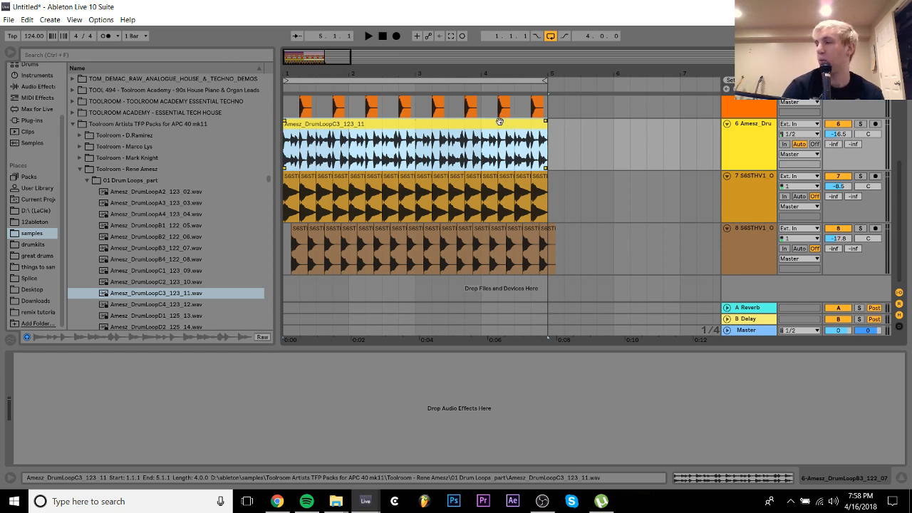
Set the warp mode of the DrumLoopC3 clip to Re-Pitch and briefly play the beat with it
{"action": "double_click", "coordinate": [493, 125]}
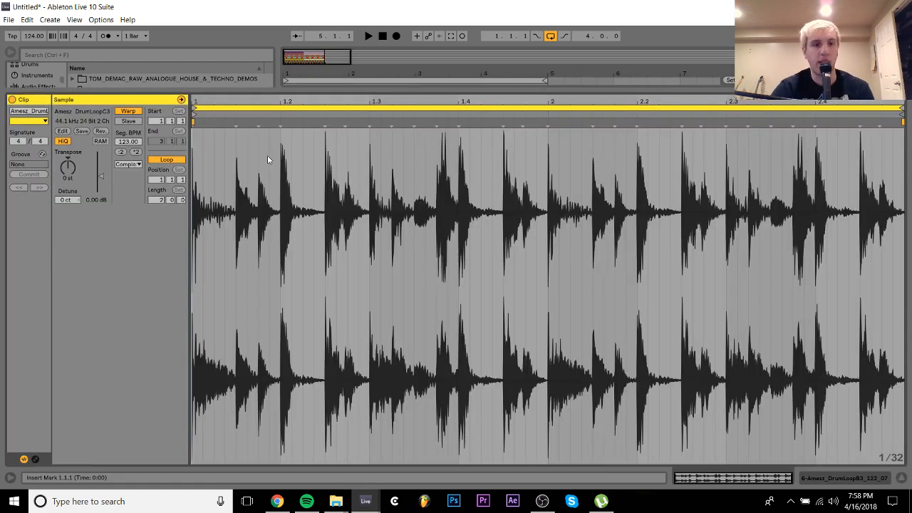
{"action": "left_click", "coordinate": [139, 164]}
{"action": "key", "text": "space"}
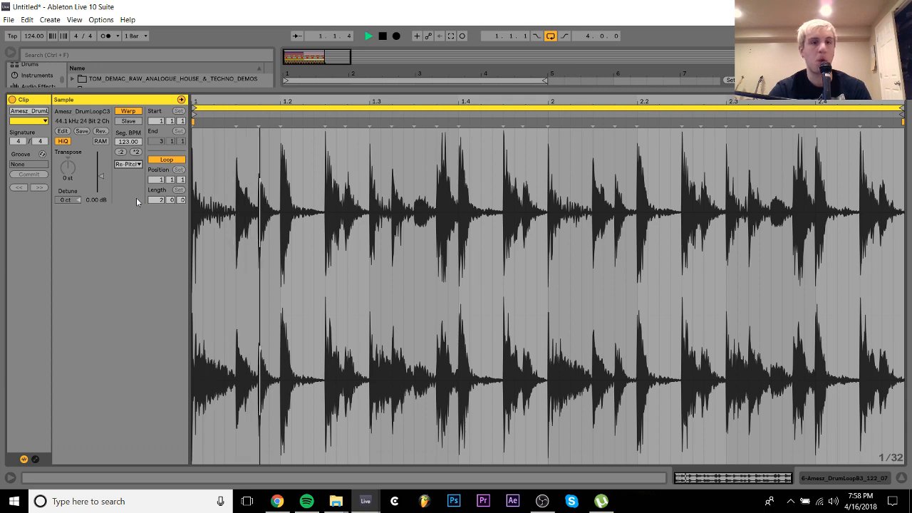
{"action": "left_click", "coordinate": [843, 486]}
{"action": "key", "text": "space"}
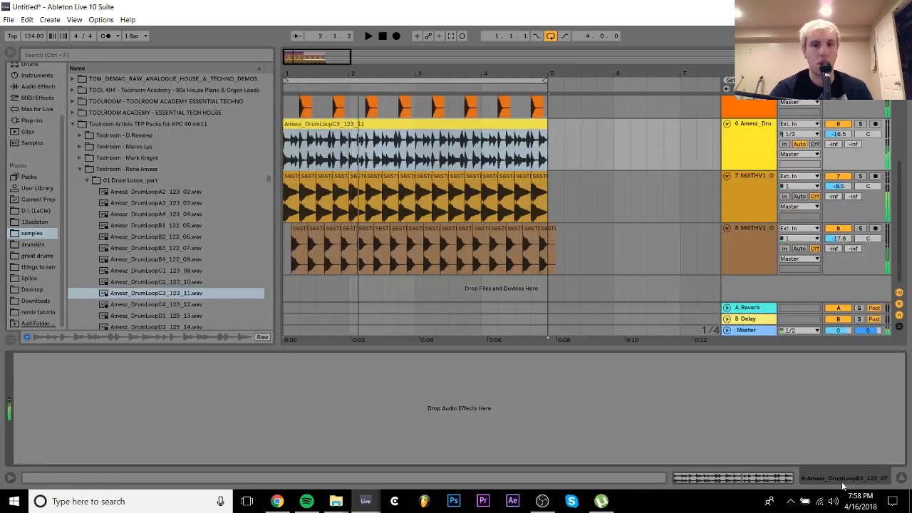
Undo the DrumLoopC3 replacement on track 6, play the beat with DrumLoopB3, and undo that clip's placement too
{"action": "key", "text": "ctrl+z"}
{"action": "key", "text": "ctrl+z"}
{"action": "key", "text": "space"}
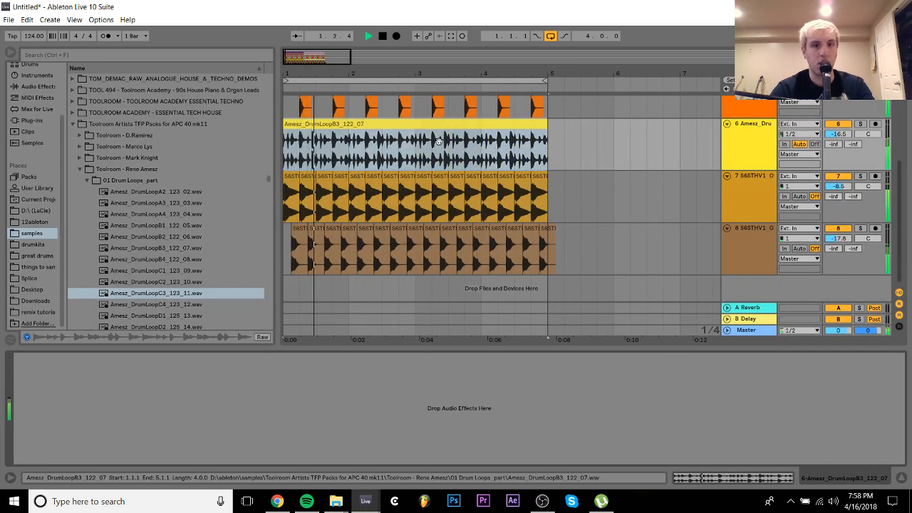
{"action": "key", "text": "ctrl+z"}
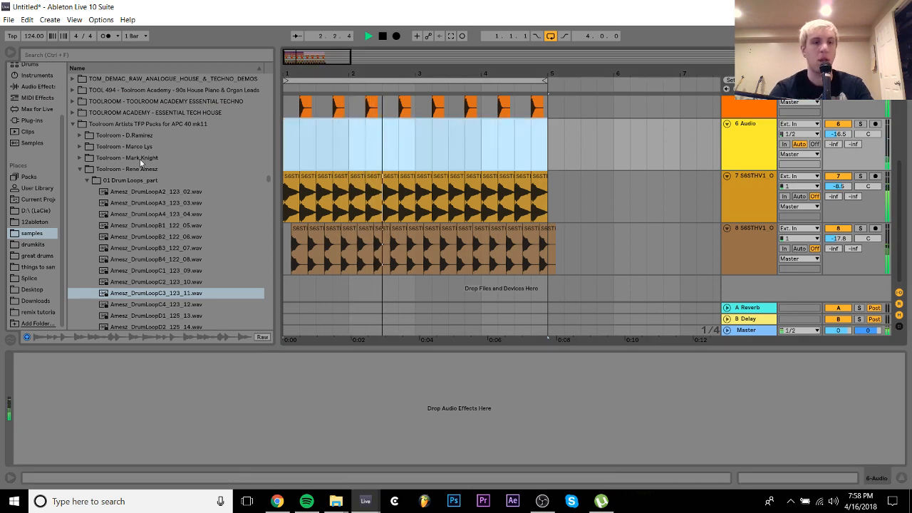
Audition further drum loops, place Amesz_DrumLoopD3_125_15.wav at the start of track 6 and extend it to bar 5
{"action": "left_click", "coordinate": [169, 295]}
{"action": "scroll", "coordinate": [169, 294], "scroll_direction": "down", "scroll_amount": 6}
{"action": "scroll", "coordinate": [169, 295], "scroll_direction": "up", "scroll_amount": 3}
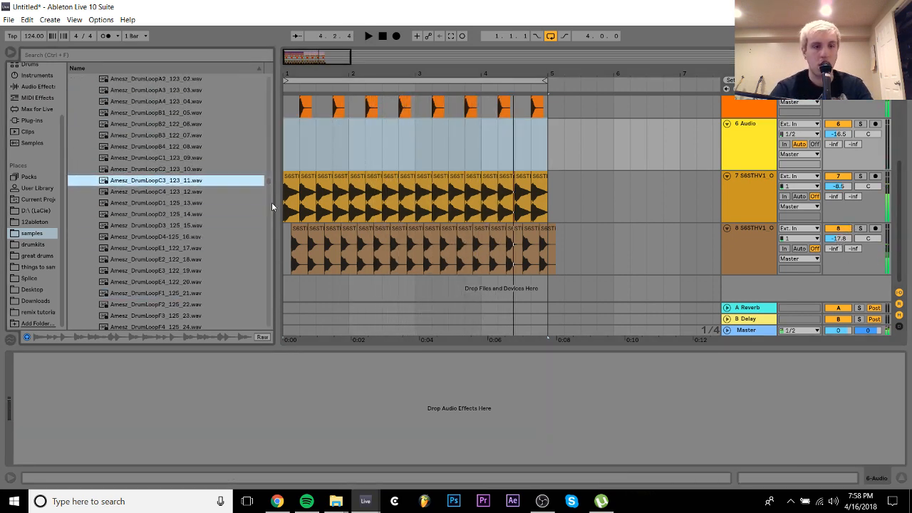
{"action": "left_click", "coordinate": [170, 274]}
{"action": "key", "text": "Up"}
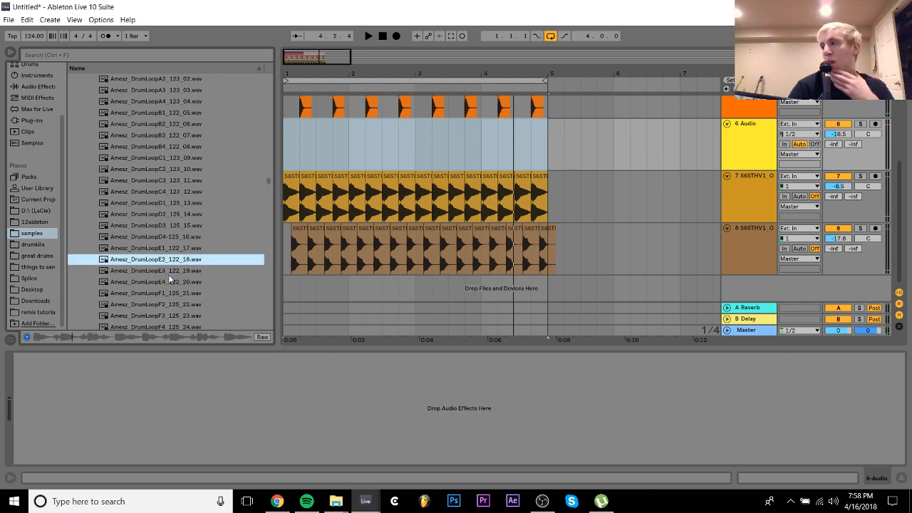
{"action": "key", "text": "Up"}
{"action": "key", "text": "Up"}
{"action": "key", "text": "Down"}
{"action": "key", "text": "Down"}
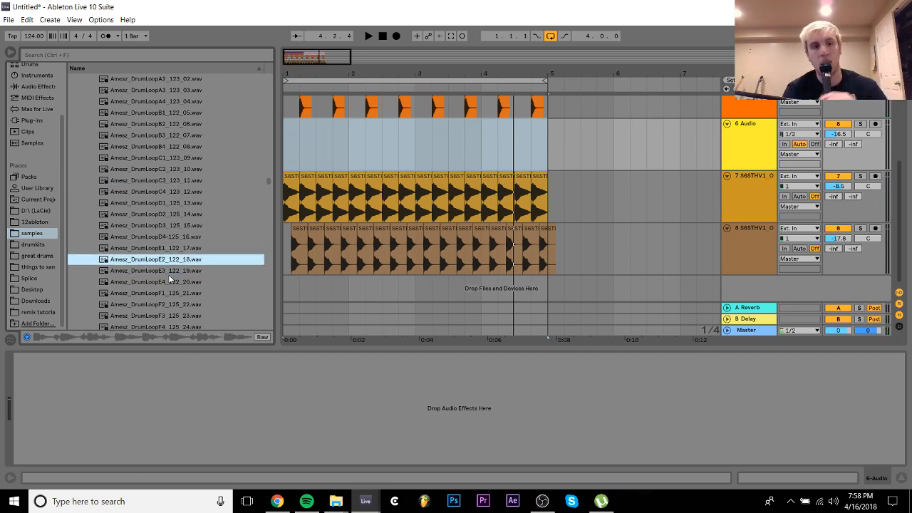
{"action": "key", "text": "Up"}
{"action": "key", "text": "Up"}
{"action": "key", "text": "Up"}
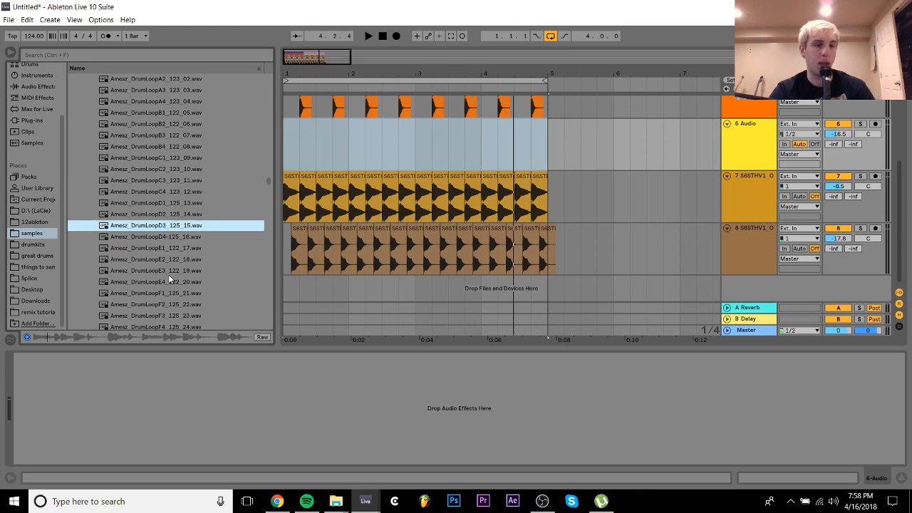
{"action": "key", "text": "Up"}
{"action": "key", "text": "Down"}
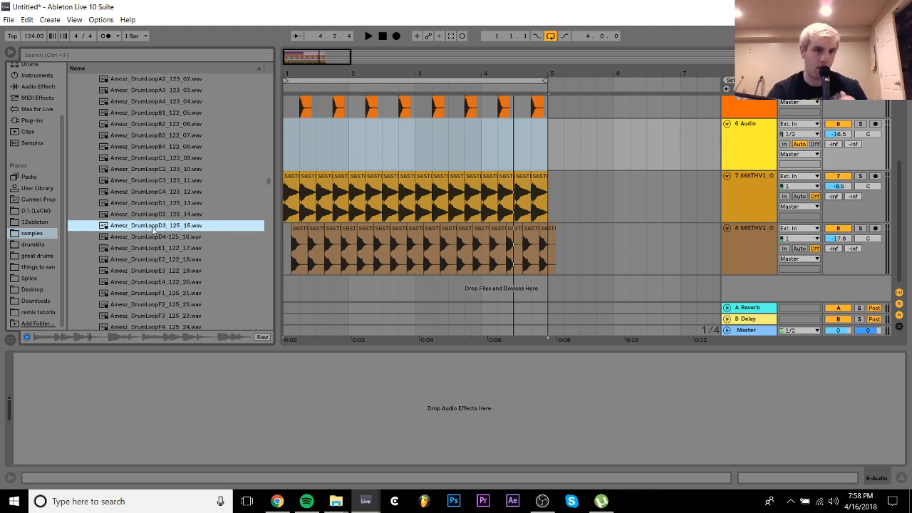
{"action": "left_click_drag", "start_coordinate": [154, 229], "coordinate": [291, 149]}
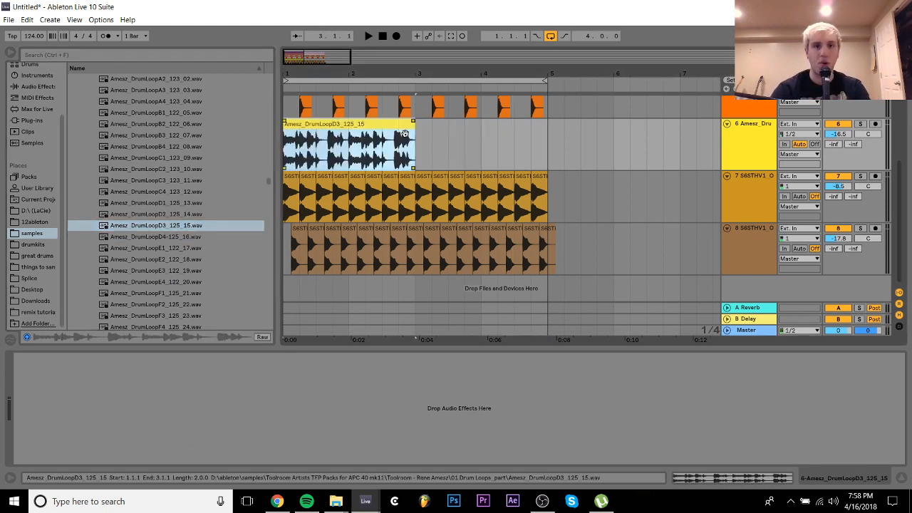
{"action": "left_click_drag", "start_coordinate": [414, 133], "coordinate": [550, 130]}
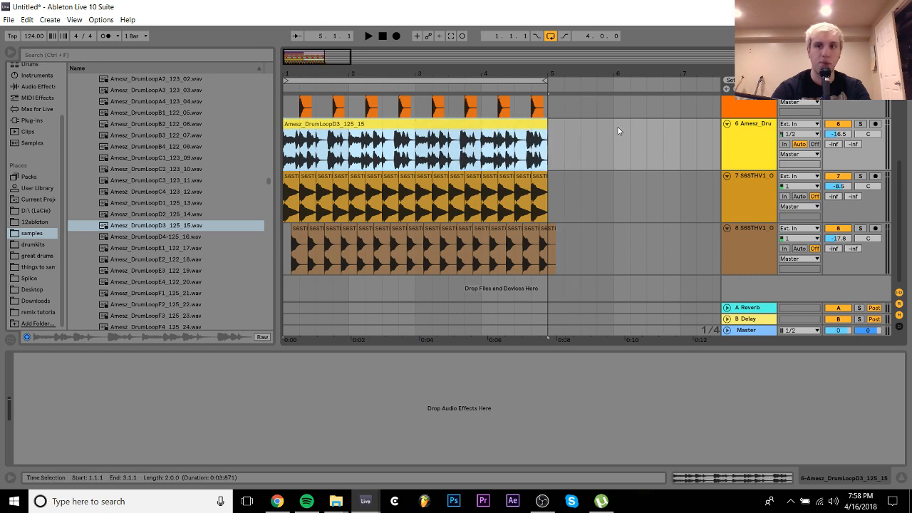
Change the warp mode of the DrumLoopD3 clip and lower the volume of track 6 to -18.1 dB
{"action": "double_click", "coordinate": [480, 129]}
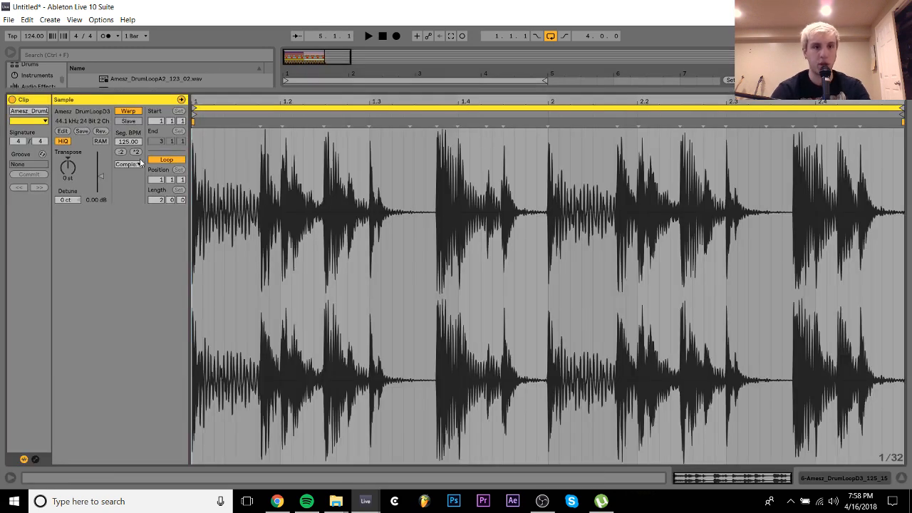
{"action": "left_click", "coordinate": [136, 165]}
{"action": "left_click", "coordinate": [128, 199]}
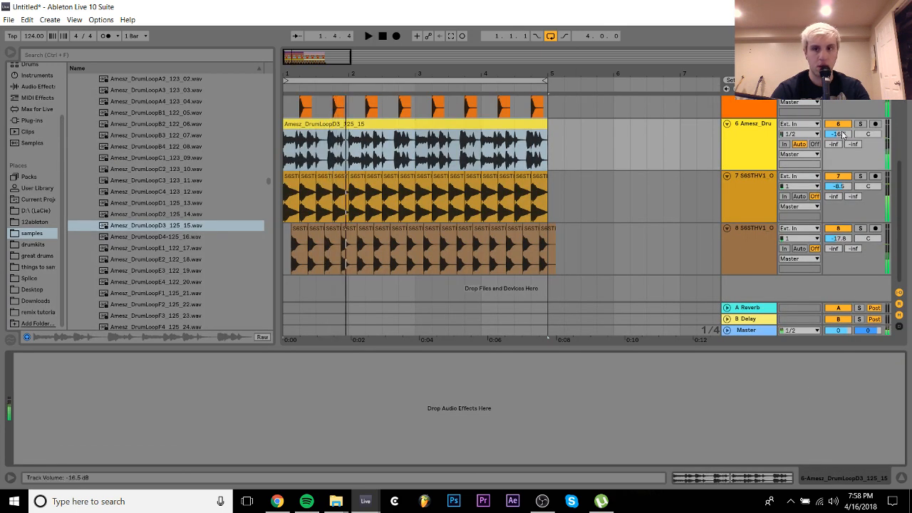
{"action": "left_click_drag", "start_coordinate": [843, 134], "coordinate": [843, 137]}
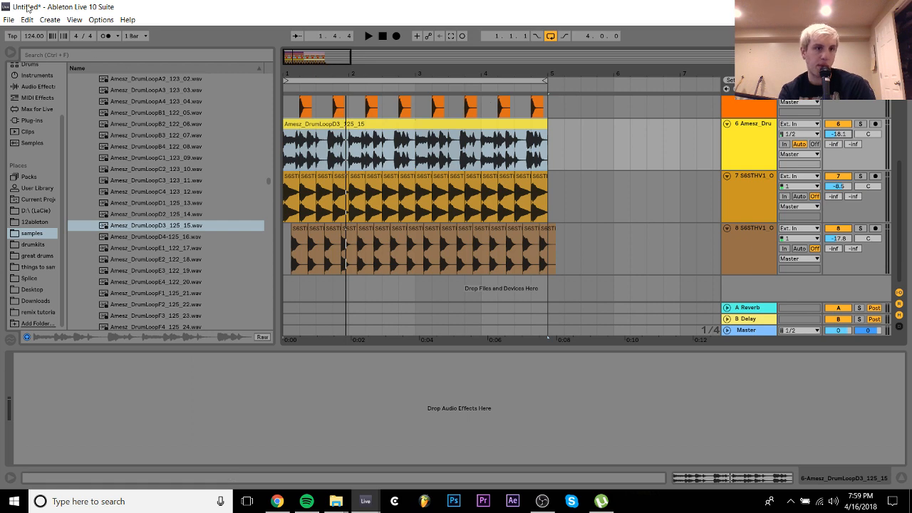
Open the recent set stream tech house 2.als without saving the current set, leaving its temporary files in place
{"action": "left_click", "coordinate": [8, 19]}
{"action": "mouse_move", "coordinate": [70, 60]}
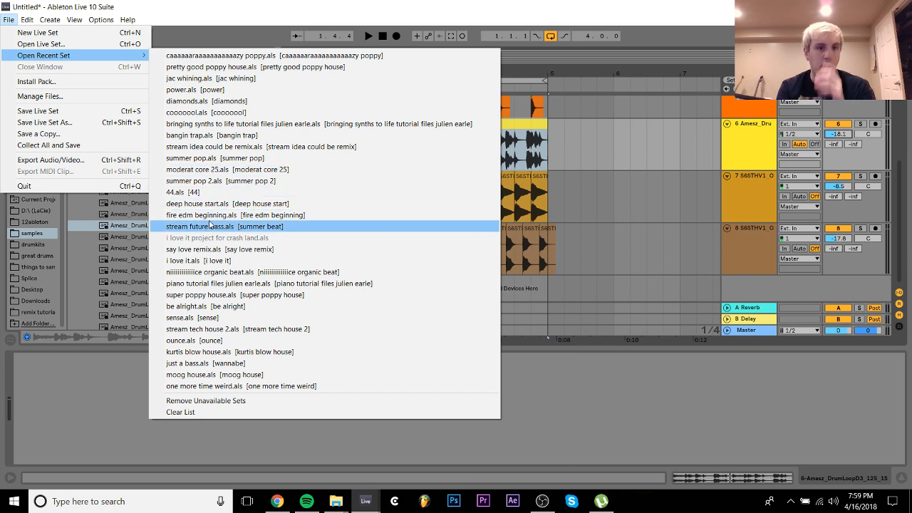
{"action": "left_click", "coordinate": [244, 330]}
{"action": "left_click", "coordinate": [456, 271]}
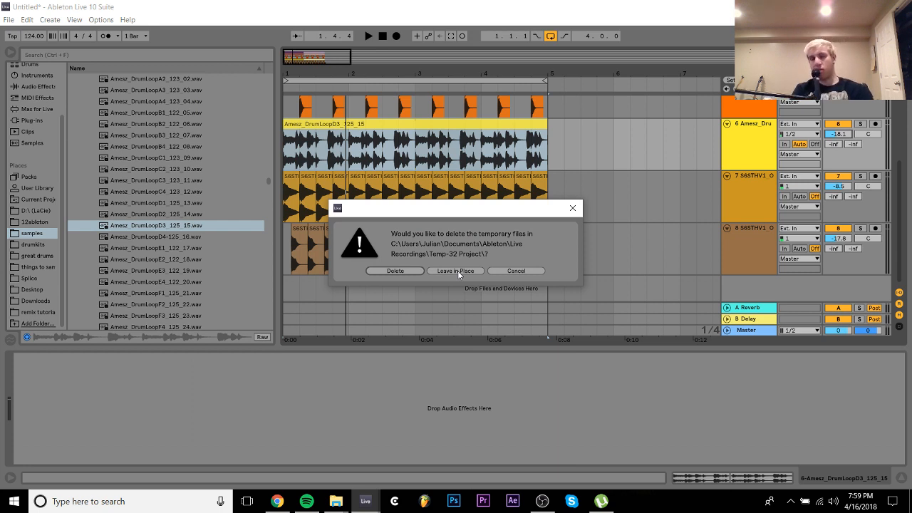
{"action": "left_click", "coordinate": [457, 271]}
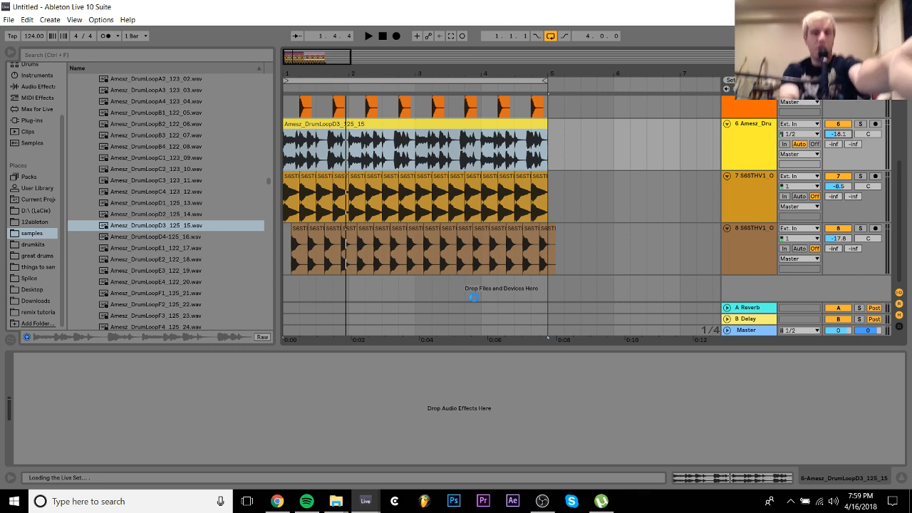
Switch to OBS while the Live set loads
{"action": "left_click", "coordinate": [543, 501]}
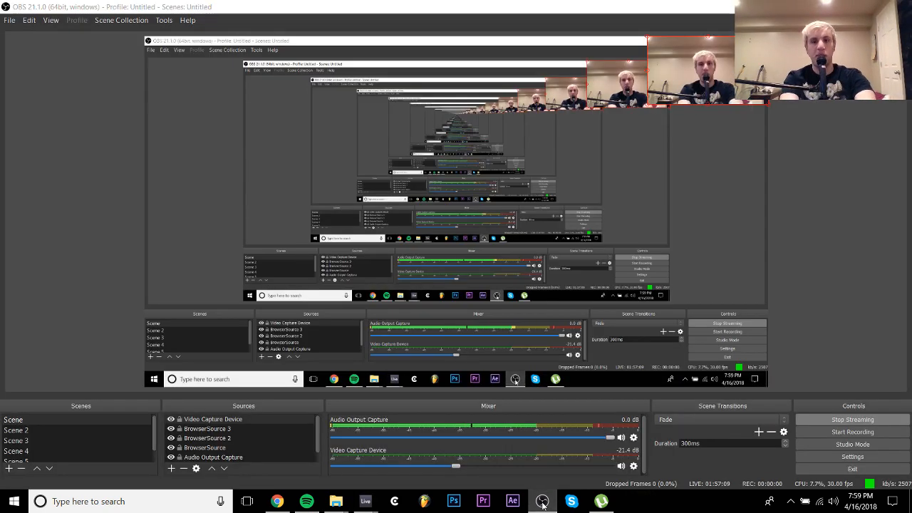
Switch to Ableton Live's Arrangement View and copy the Drum Rack clip from bars 41–45 to bar 49
{"action": "left_click", "coordinate": [542, 501]}
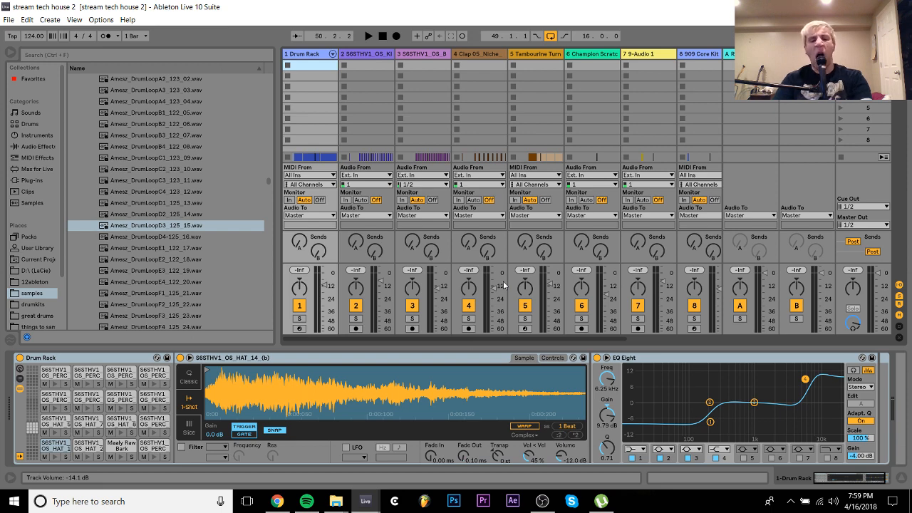
{"action": "key", "text": "Tab"}
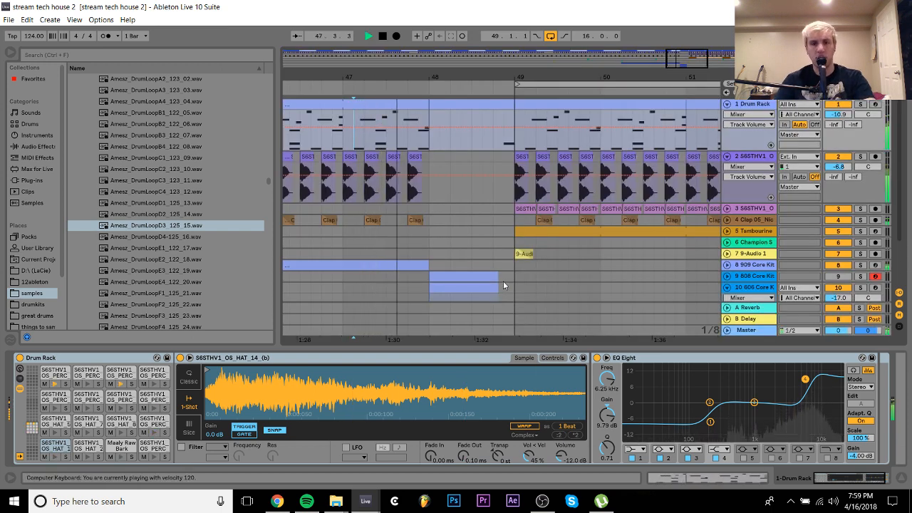
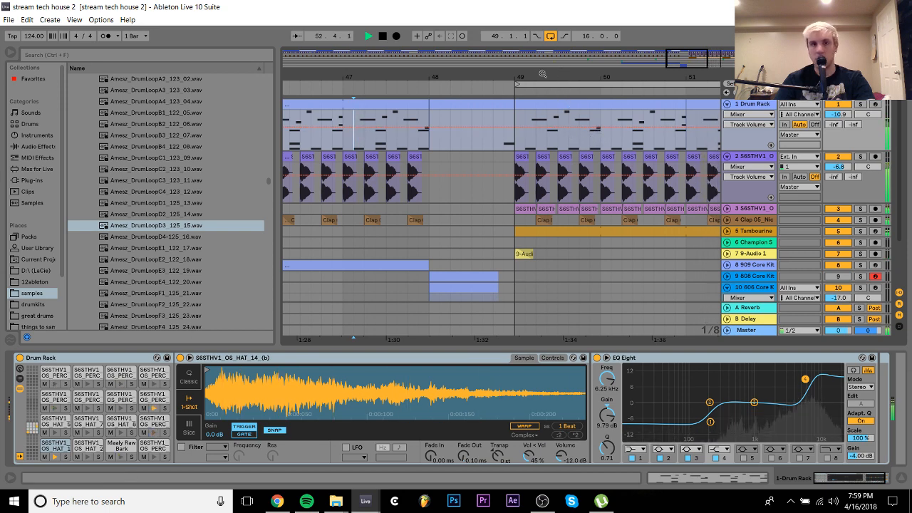
{"action": "left_click_drag", "start_coordinate": [538, 73], "coordinate": [497, 48]}
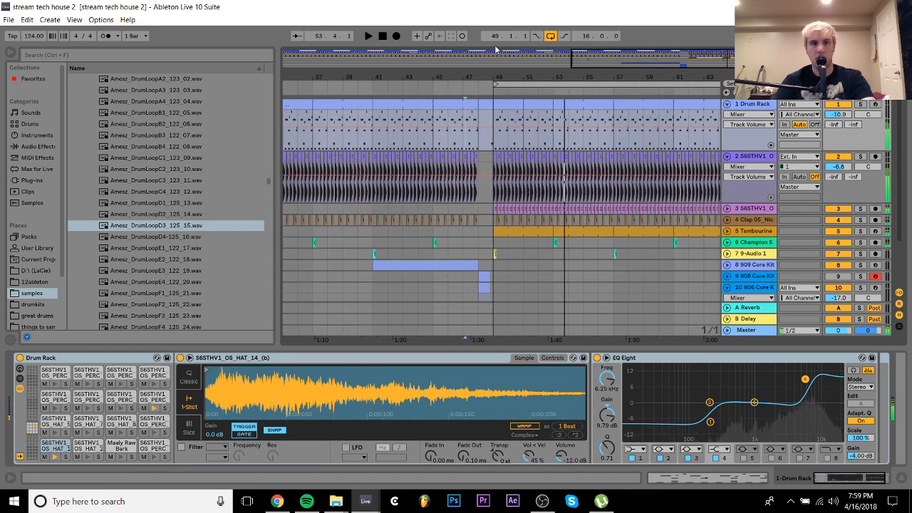
{"action": "left_click", "coordinate": [403, 105]}
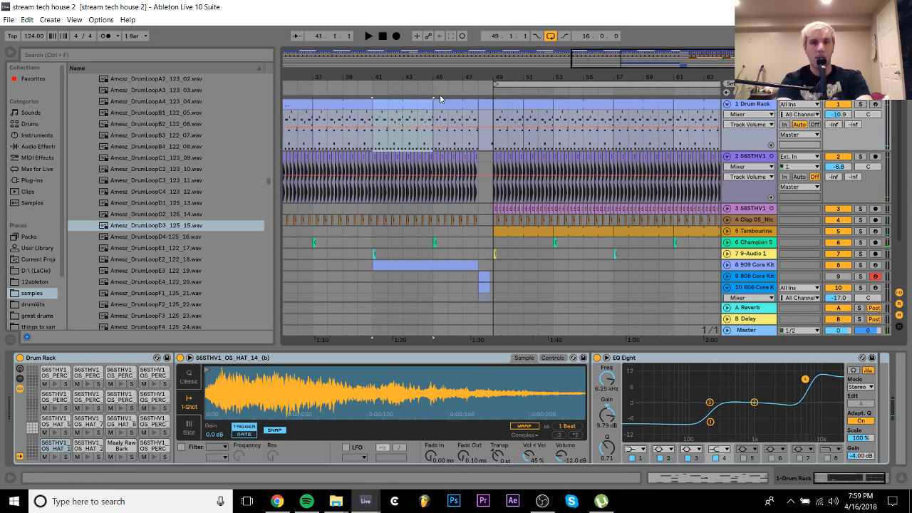
{"action": "left_click_drag", "start_coordinate": [413, 123], "coordinate": [553, 107]}
{"action": "key", "text": "space"}
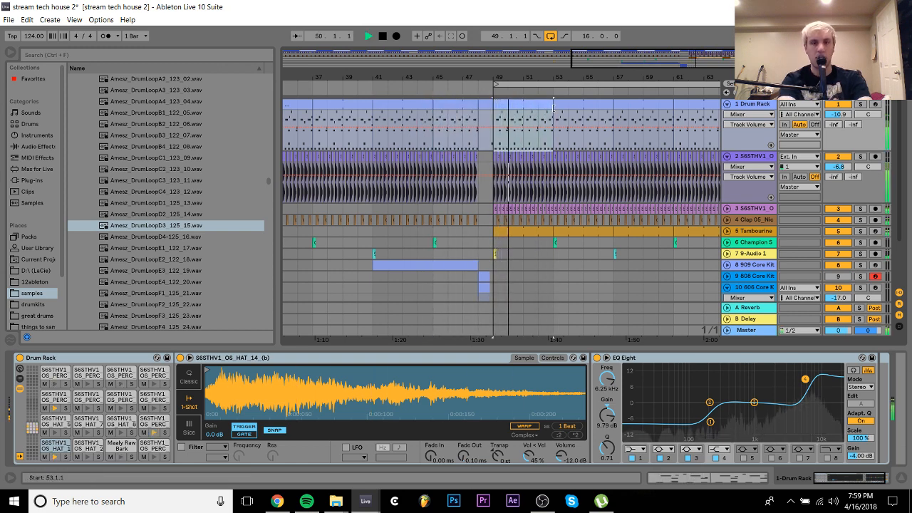
Duplicate the copied Drum Rack clip repeatedly so the pattern fills the section up to bar 65
{"action": "key", "text": "ctrl+d"}
{"action": "key", "text": "ctrl+d"}
{"action": "key", "text": "ctrl+d"}
{"action": "key", "text": "ctrl+d"}
{"action": "key", "text": "ctrl+z"}
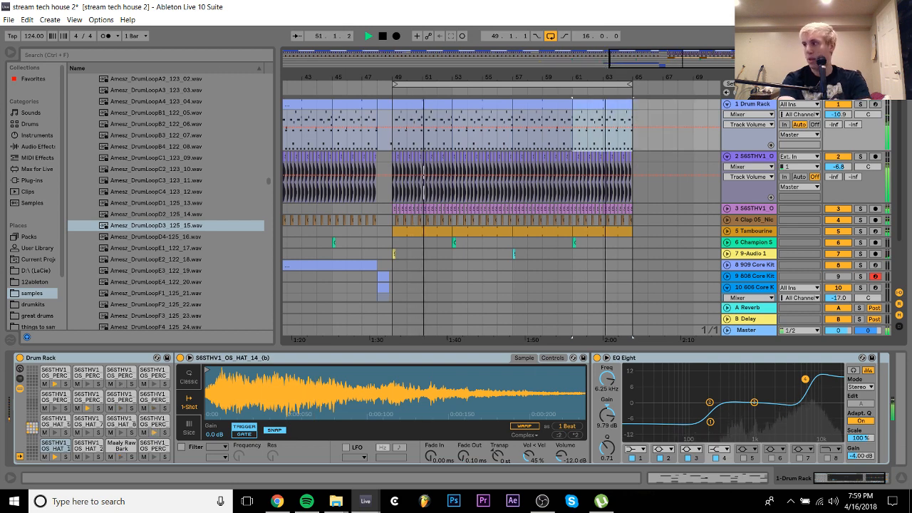
{"action": "left_click_drag", "start_coordinate": [633, 78], "coordinate": [702, 94]}
{"action": "key", "text": "space"}
Solo the 9-Audio 1 track and audition its clip at bar 49
{"action": "scroll", "coordinate": [484, 136], "scroll_direction": "down", "scroll_amount": 2}
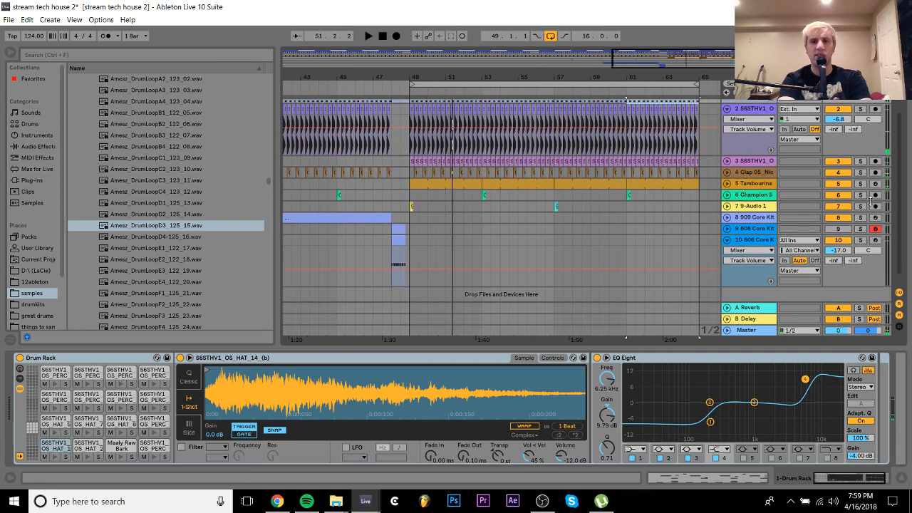
{"action": "left_click", "coordinate": [860, 206]}
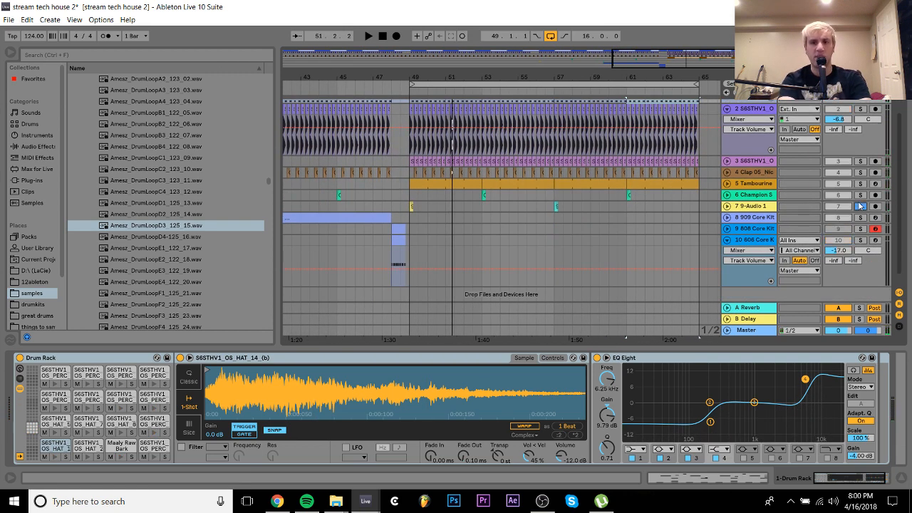
{"action": "left_click", "coordinate": [402, 208]}
{"action": "key", "text": "space"}
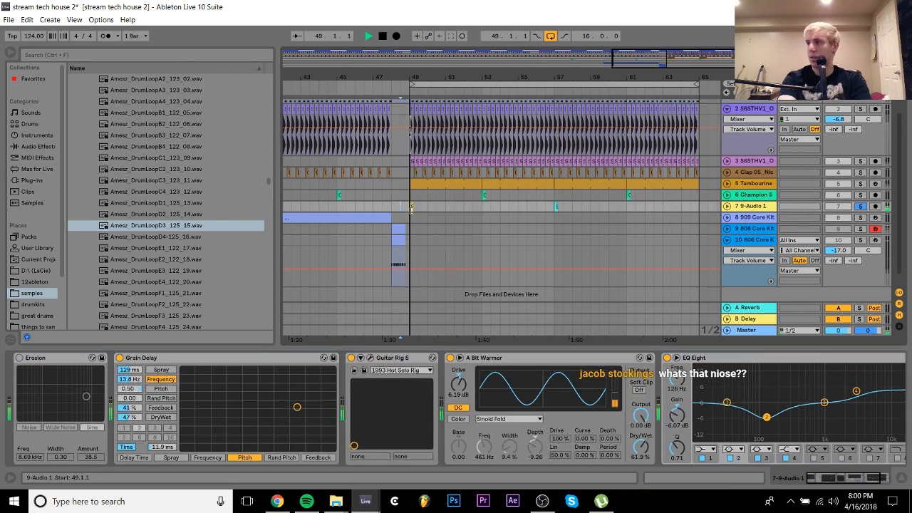
{"action": "key", "text": "space"}
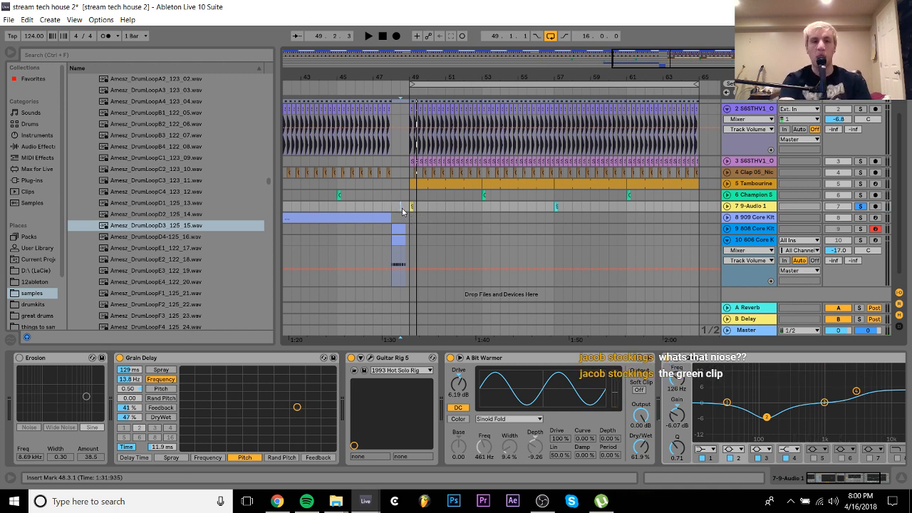
{"action": "left_click", "coordinate": [405, 208]}
{"action": "key", "text": "space"}
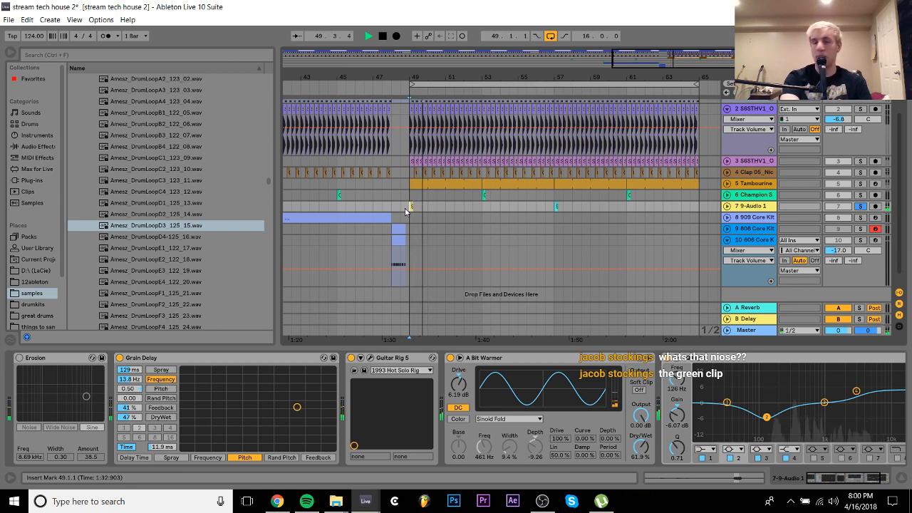
{"action": "key", "text": "space"}
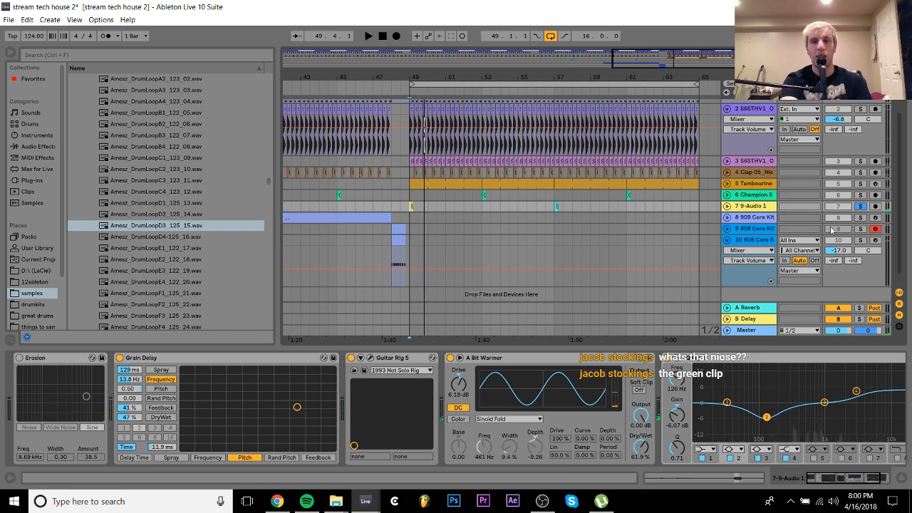
Unsolo 9-Audio 1, play the full arrangement around bars 49 and 53, and select the Champion Scratch track
{"action": "left_click", "coordinate": [860, 207]}
{"action": "key", "text": "space"}
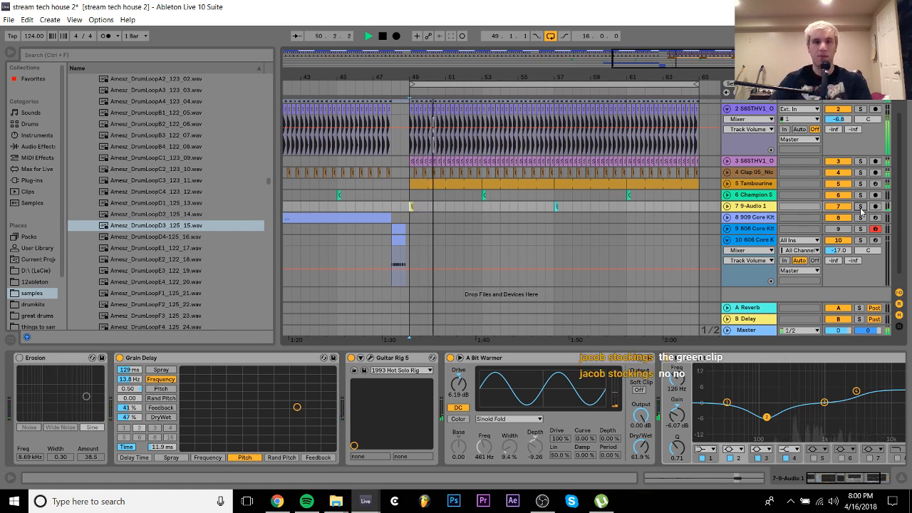
{"action": "key", "text": "space"}
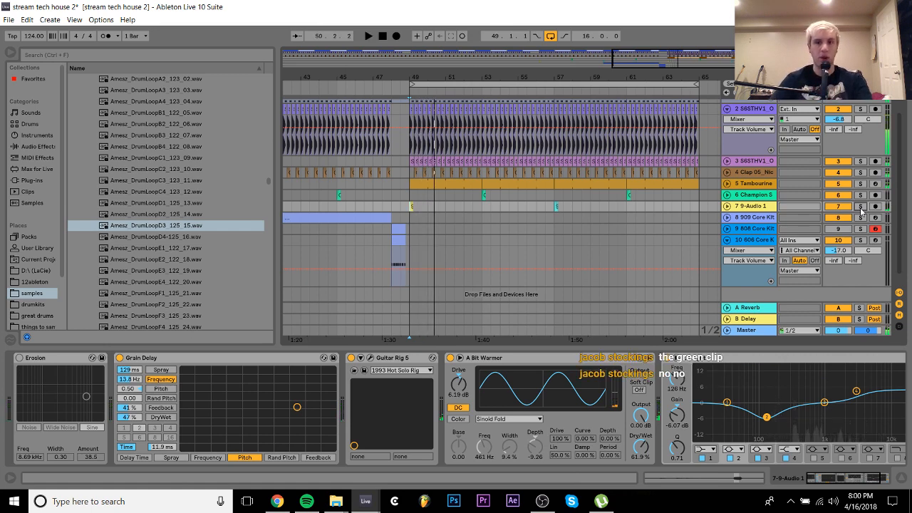
{"action": "left_click", "coordinate": [481, 209]}
{"action": "key", "text": "space"}
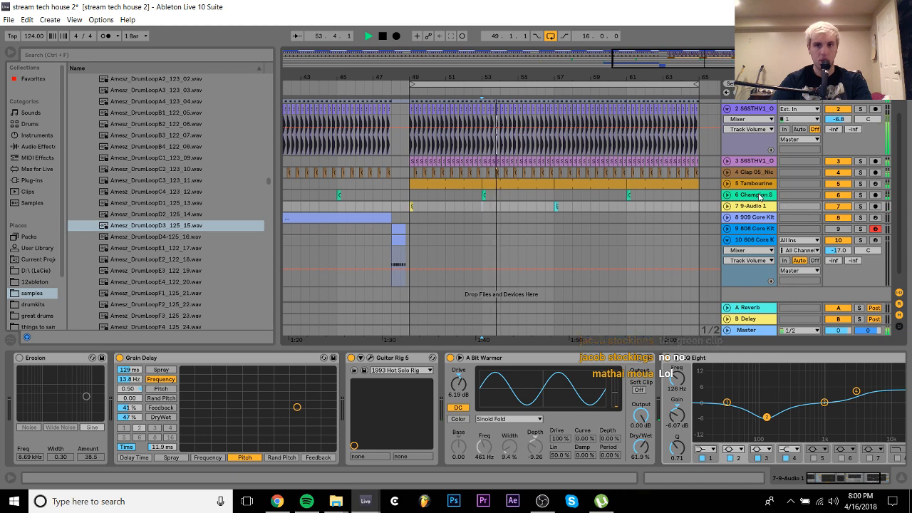
{"action": "left_click", "coordinate": [759, 196]}
{"action": "key", "text": "space"}
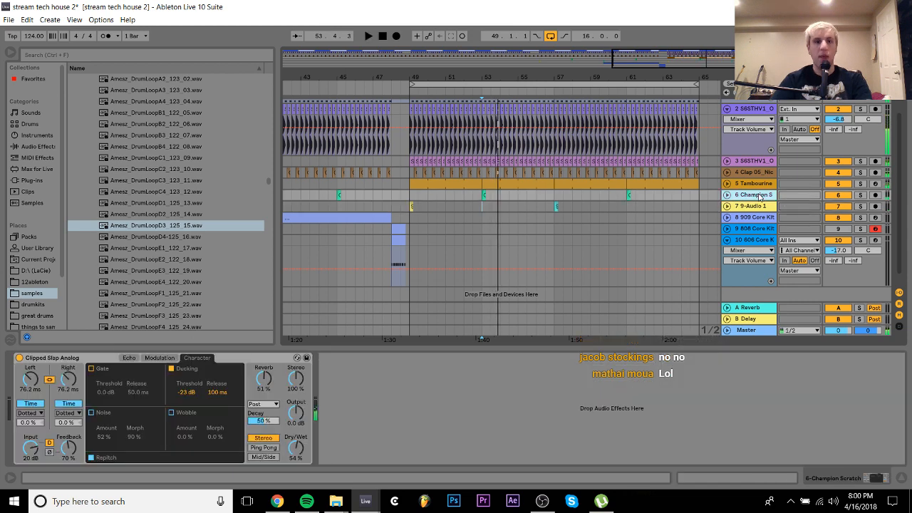
Show the Champion Scratch clip's source sample in the browser and find the sample pack that contains it
{"action": "right_click", "coordinate": [486, 195]}
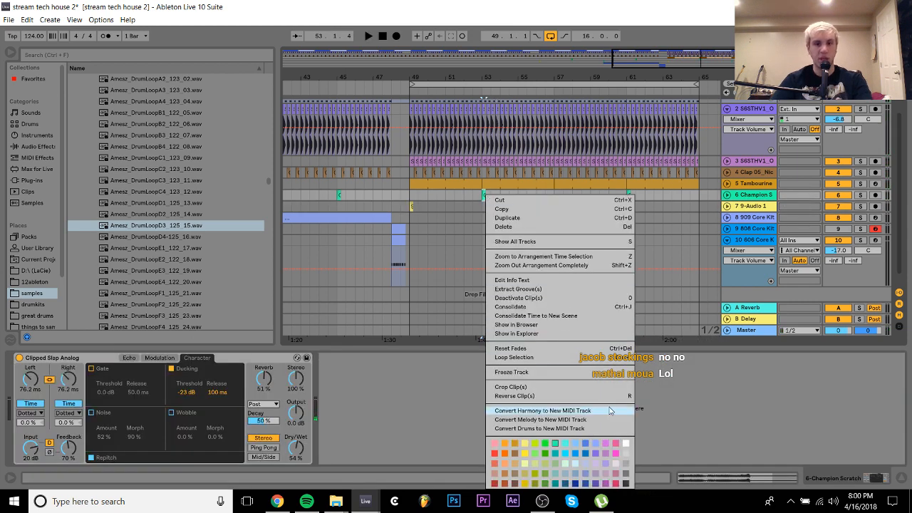
{"action": "left_click", "coordinate": [558, 326]}
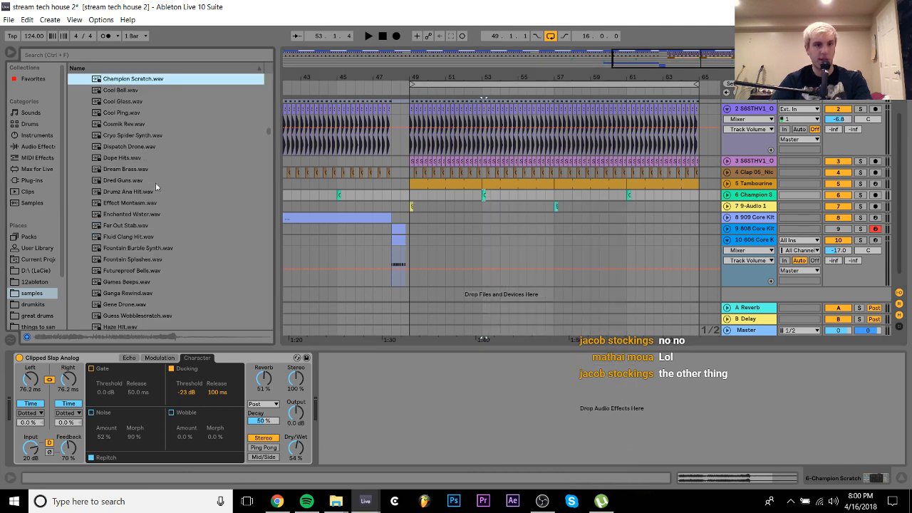
{"action": "scroll", "coordinate": [129, 81], "scroll_direction": "up", "scroll_amount": 10}
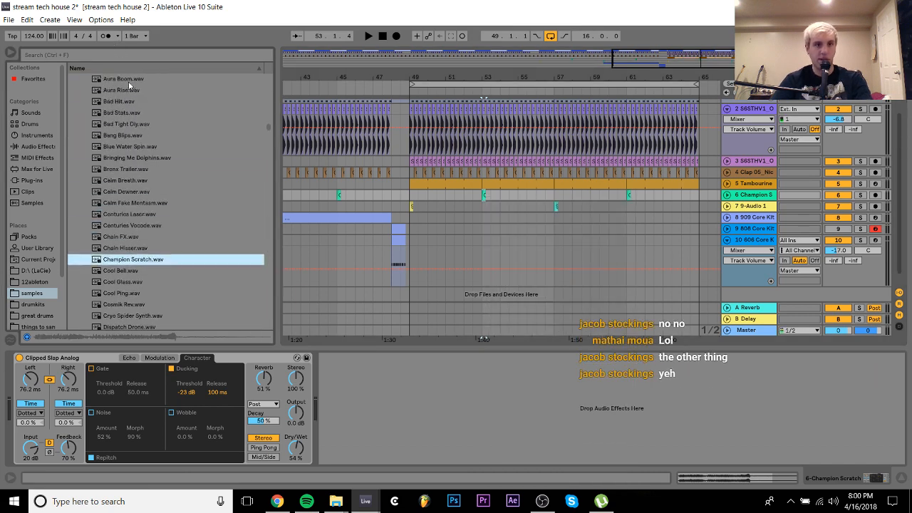
{"action": "scroll", "coordinate": [128, 81], "scroll_direction": "up", "scroll_amount": 1}
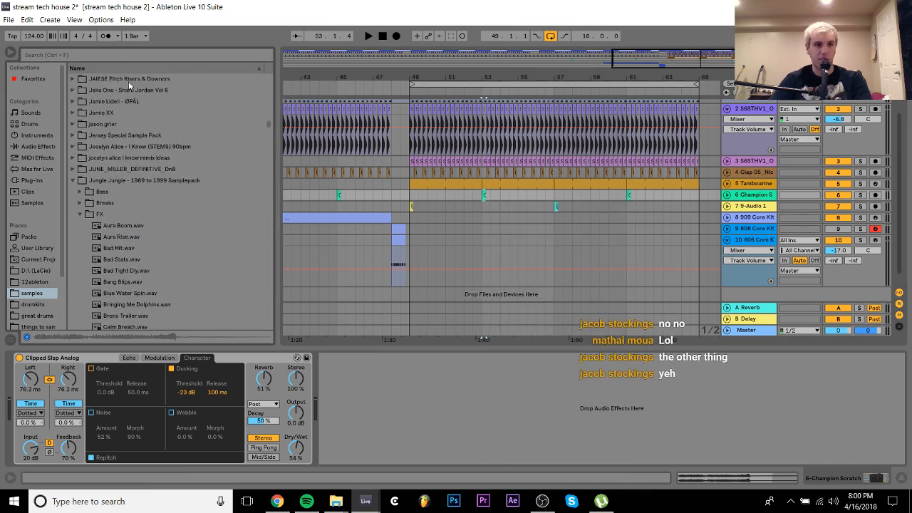
{"action": "left_click", "coordinate": [112, 181]}
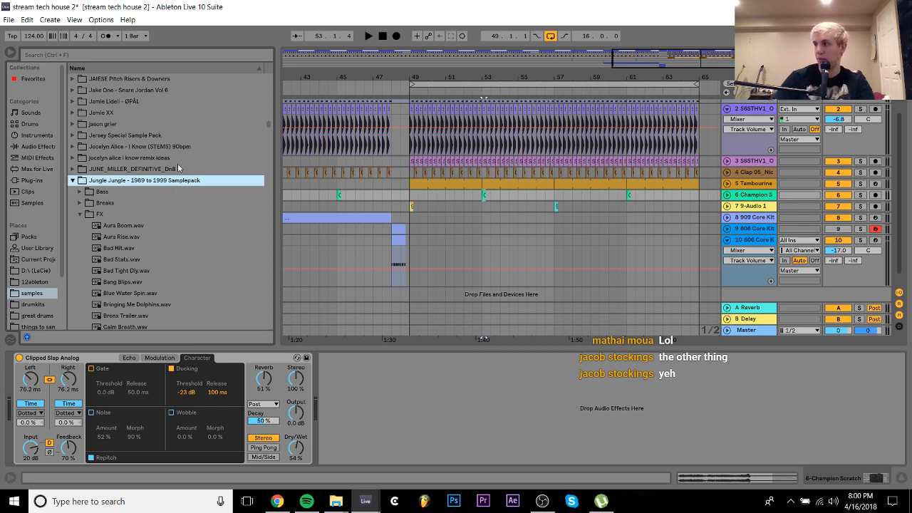
Play the arrangement from bar 53 and again from bar 31 to hear the build with all tracks
{"action": "key", "text": "space"}
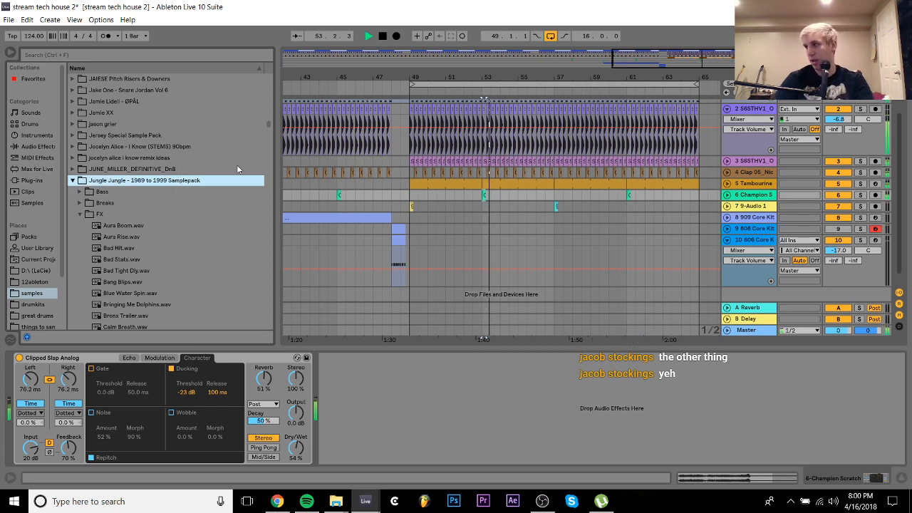
{"action": "left_click", "coordinate": [339, 205]}
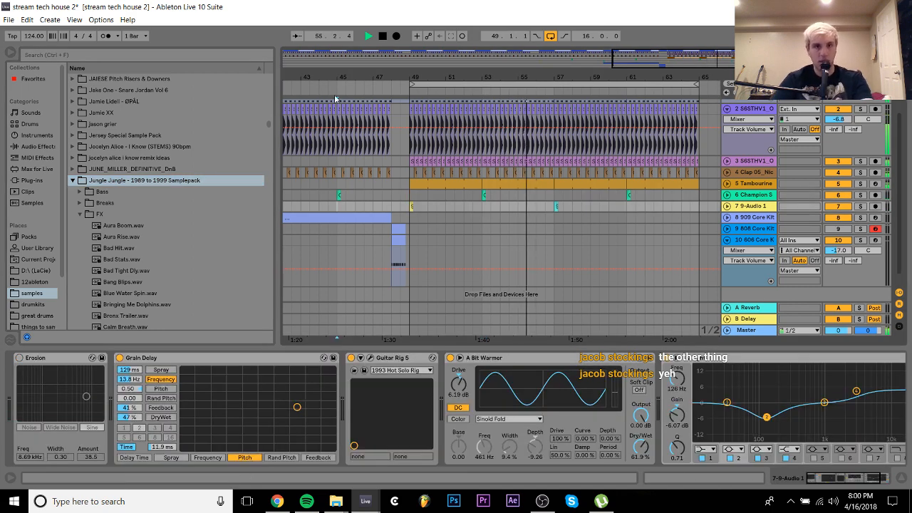
{"action": "left_click_drag", "start_coordinate": [456, 77], "coordinate": [491, 52]}
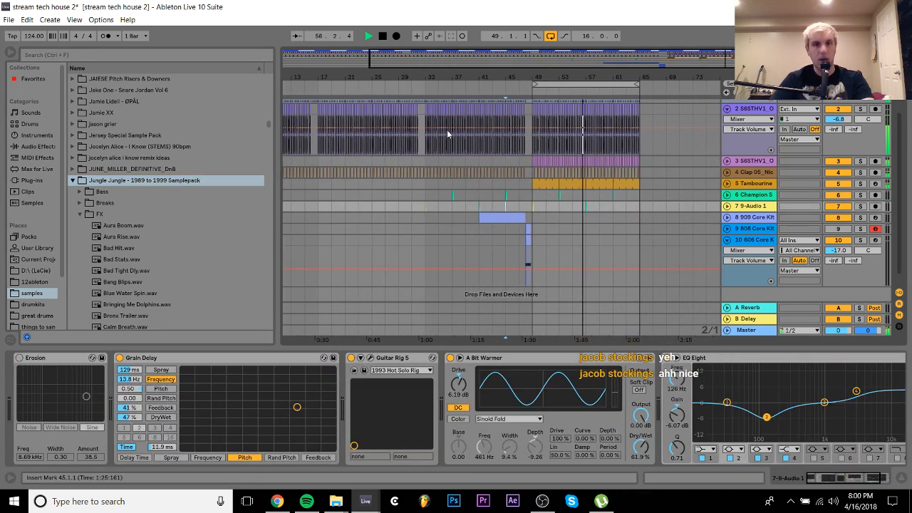
{"action": "left_click", "coordinate": [410, 199]}
{"action": "key", "text": "space"}
{"action": "key", "text": "space"}
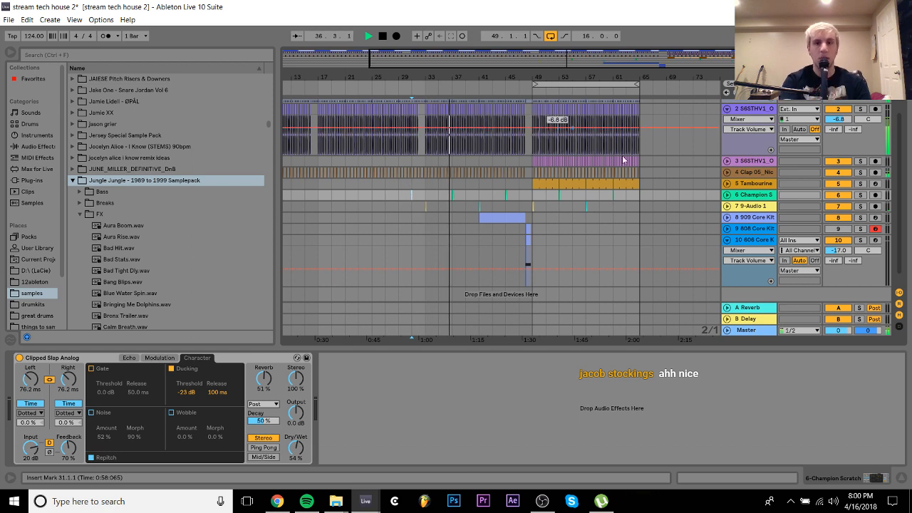
Insert a new MIDI track below the Clap track and collapse the Jungle Jungle sample pack folder in the browser
{"action": "left_click", "coordinate": [764, 178]}
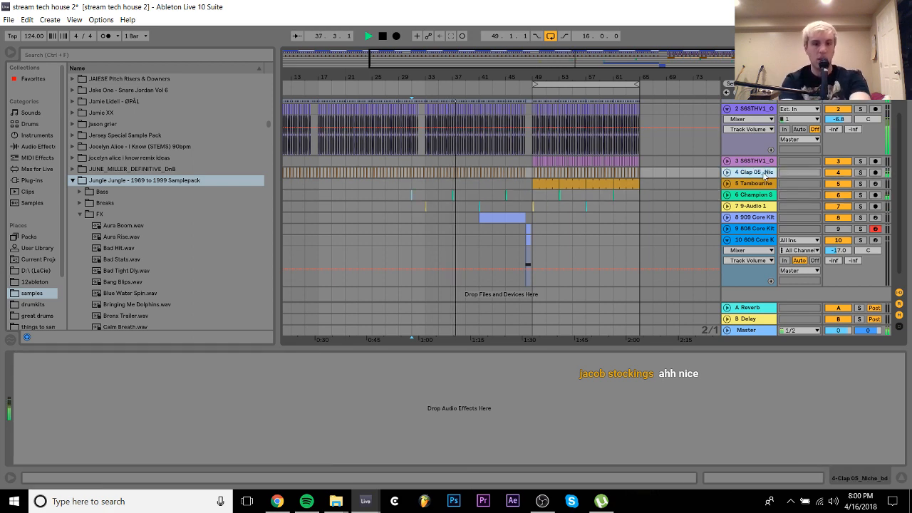
{"action": "key", "text": "ctrl+shift+t"}
{"action": "left_click", "coordinate": [79, 213]}
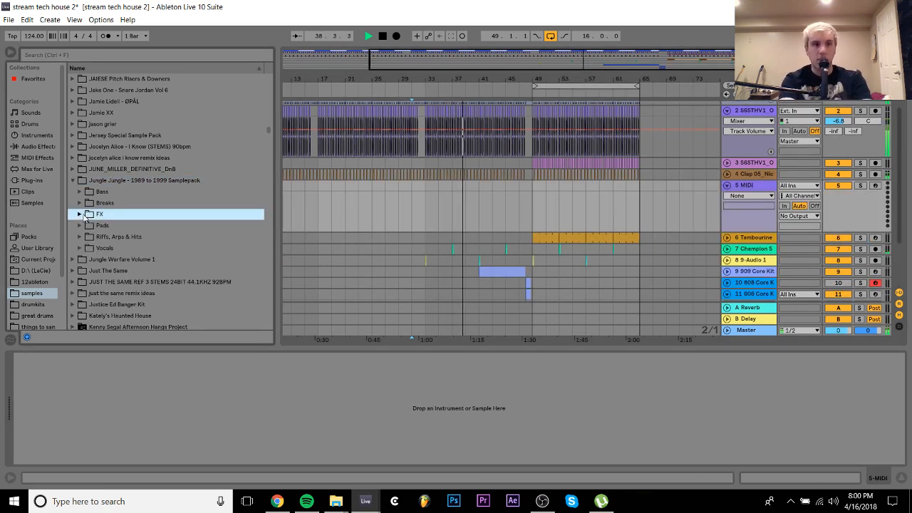
{"action": "left_click", "coordinate": [72, 181]}
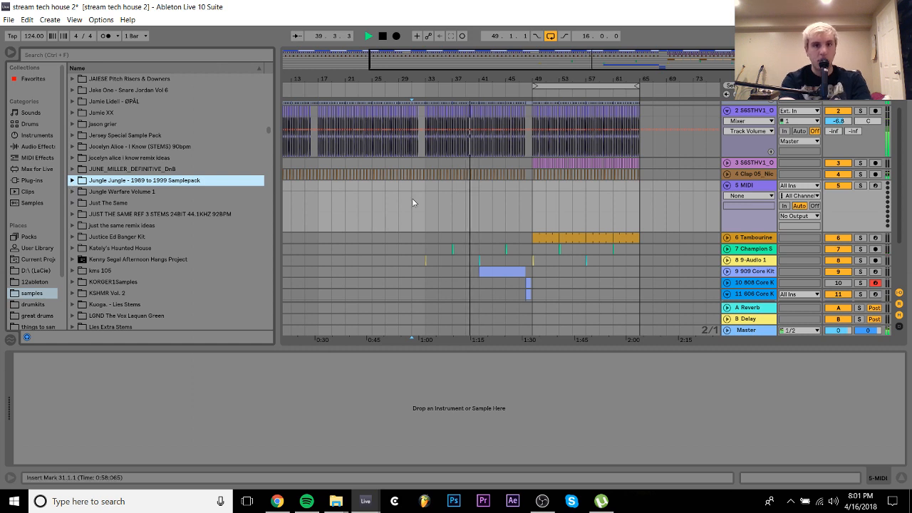
Load the Serum_x64 plug-in onto the new MIDI track and close its window
{"action": "left_click", "coordinate": [427, 186]}
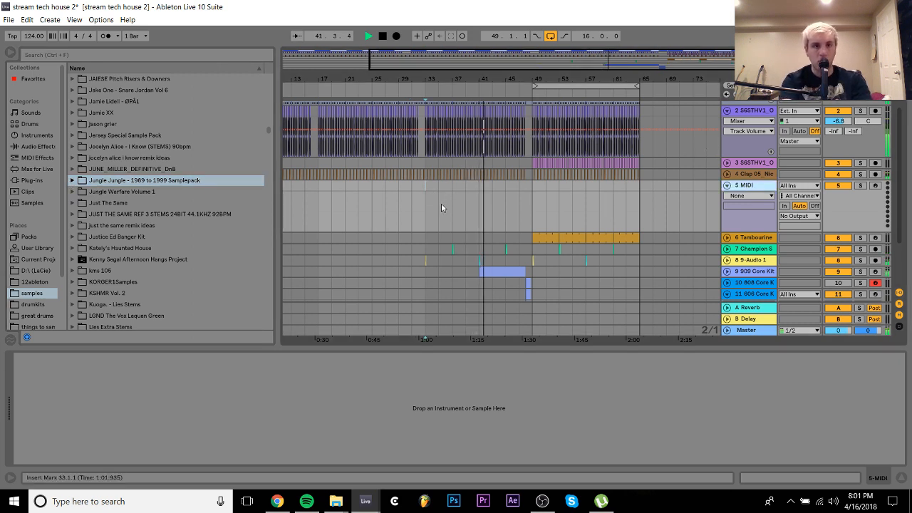
{"action": "left_click", "coordinate": [22, 181]}
{"action": "left_click_drag", "start_coordinate": [144, 181], "coordinate": [425, 223]}
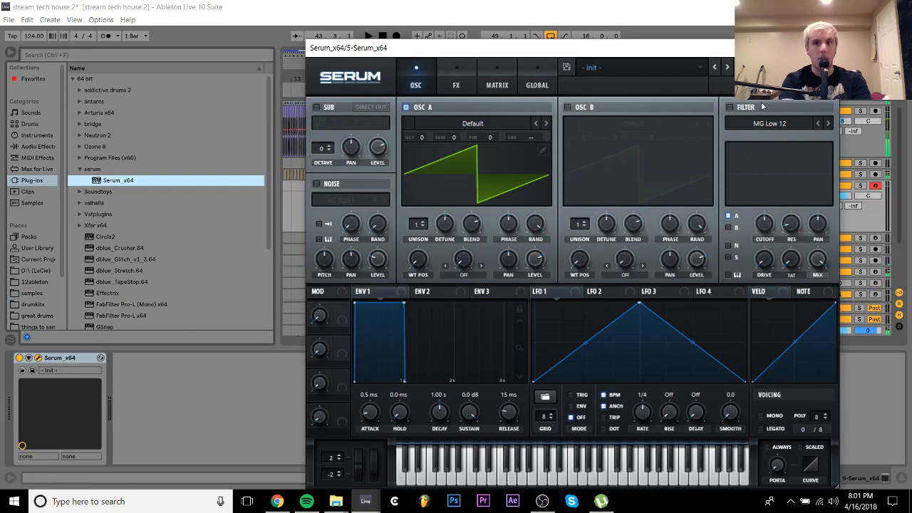
{"action": "left_click", "coordinate": [823, 48]}
Solo the Serum track at a volume of -8.0 dB and create an empty MIDI clip spanning bars 33 to 37
{"action": "left_click", "coordinate": [425, 191]}
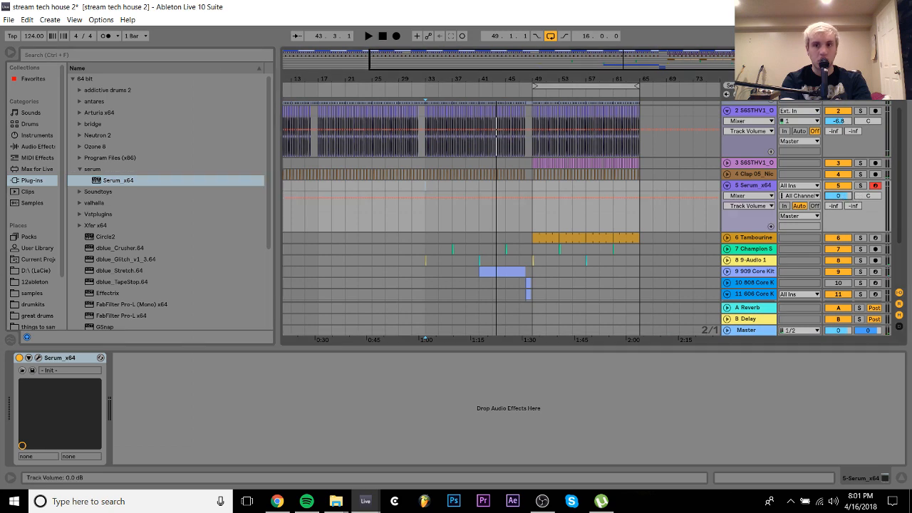
{"action": "left_click", "coordinate": [860, 185]}
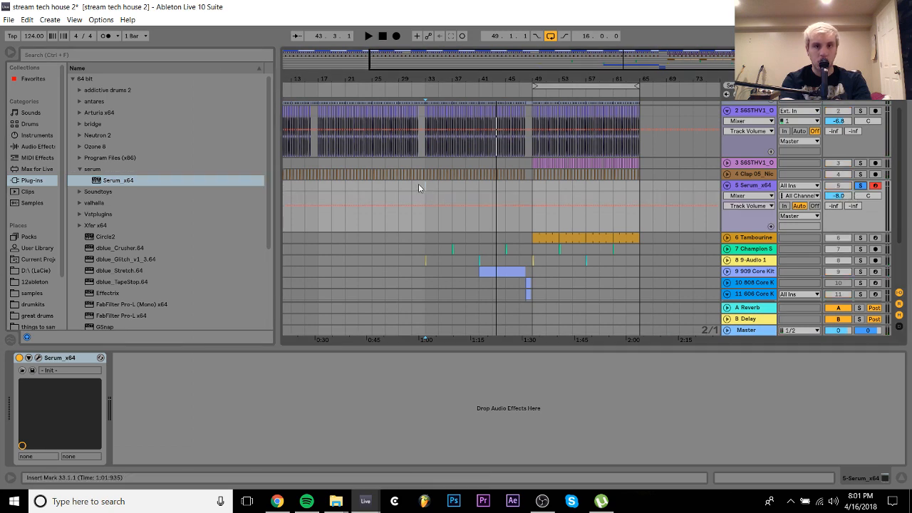
{"action": "left_click_drag", "start_coordinate": [428, 187], "coordinate": [451, 188]}
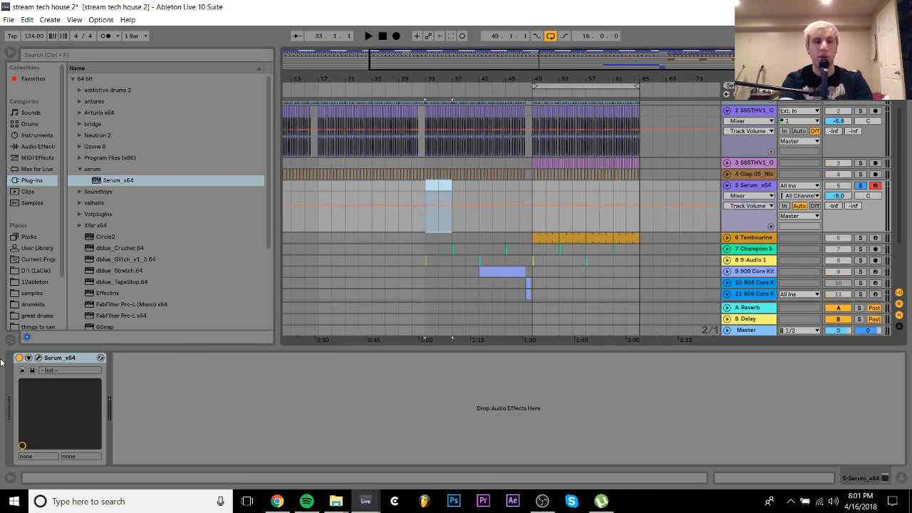
Open the Serum editor and enable mono and legato voicing
{"action": "left_click", "coordinate": [39, 358]}
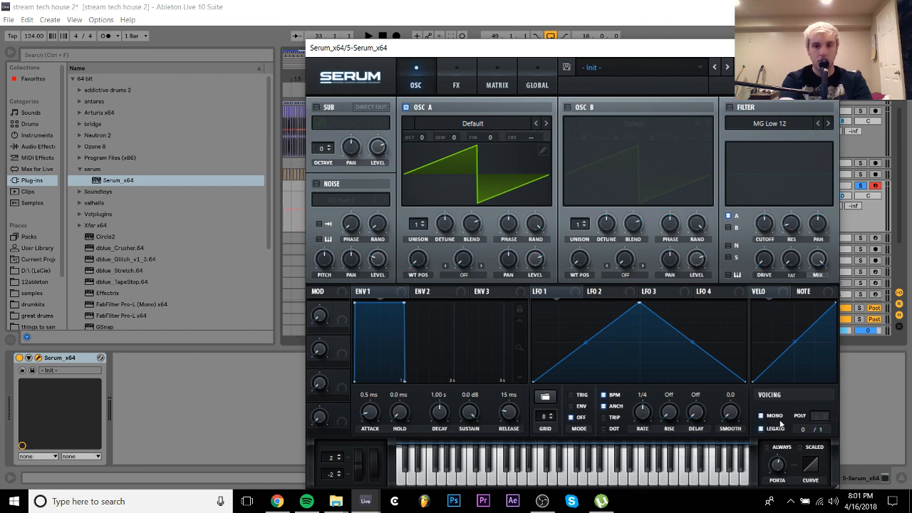
Close the Serum window and check the S6STHV1_OS_BASS_14_B sample clip at bar 49
{"action": "left_click", "coordinate": [824, 48]}
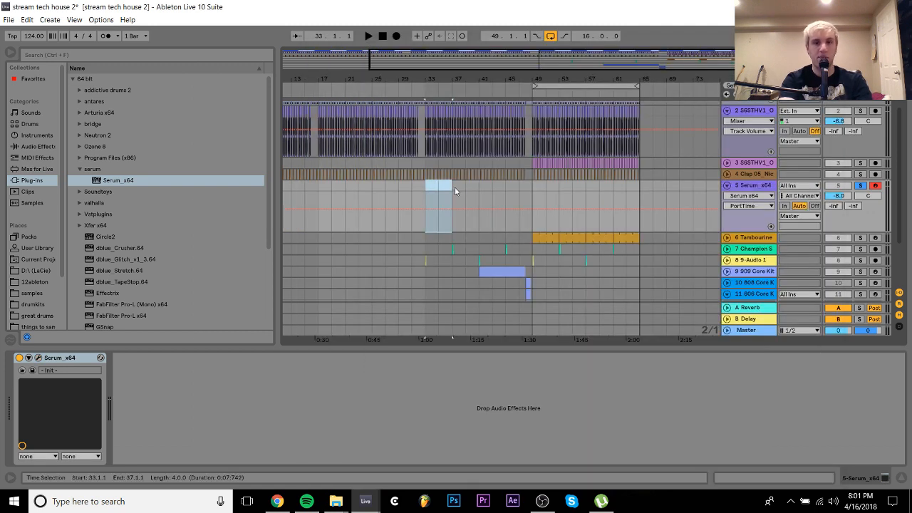
{"action": "key", "text": "ctrl+shift+m"}
{"action": "left_click", "coordinate": [899, 479]}
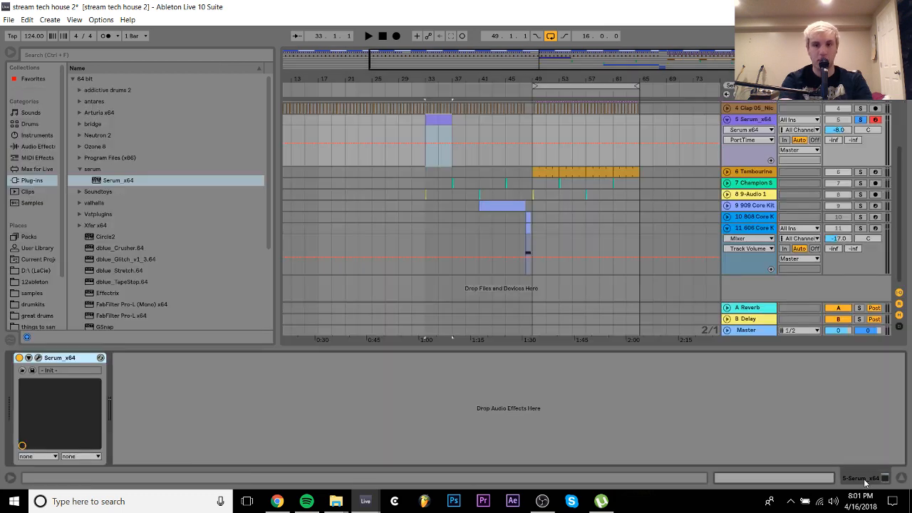
{"action": "scroll", "coordinate": [549, 168], "scroll_direction": "up", "scroll_amount": 4}
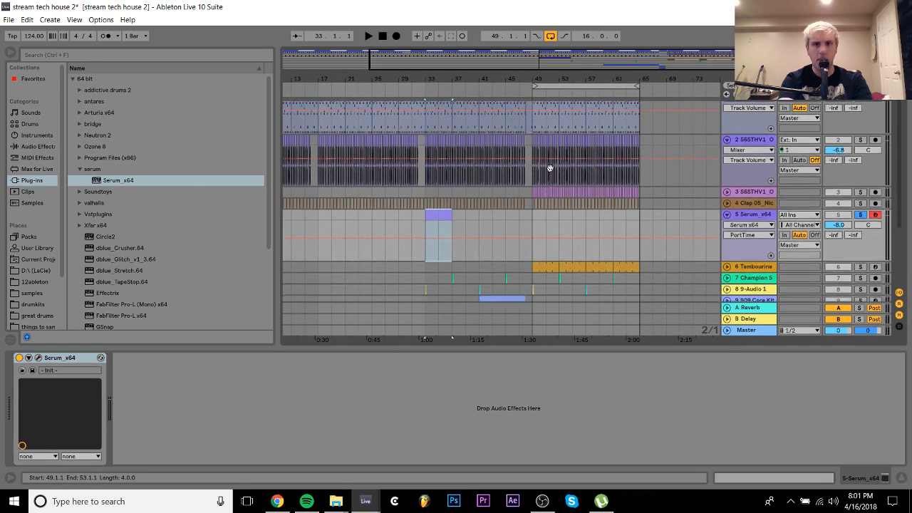
{"action": "left_click_drag", "start_coordinate": [548, 68], "coordinate": [384, 79]}
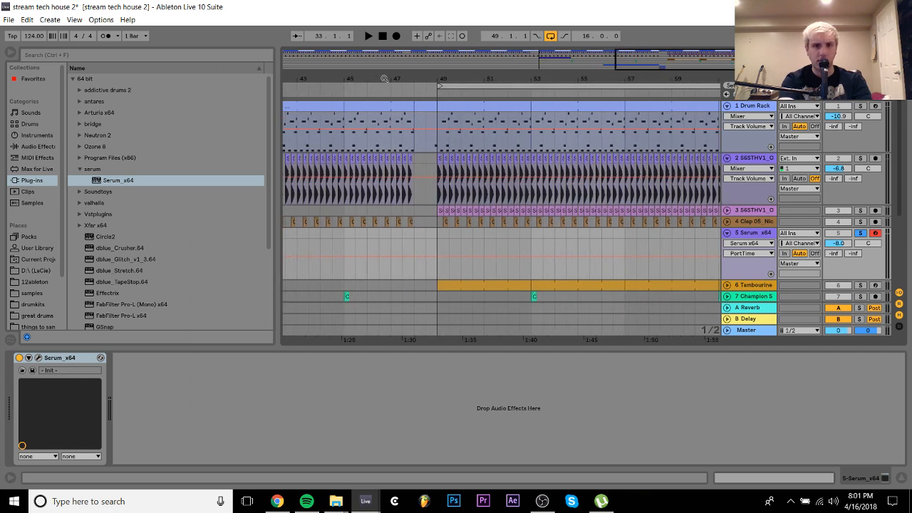
{"action": "left_click_drag", "start_coordinate": [442, 73], "coordinate": [414, 129]}
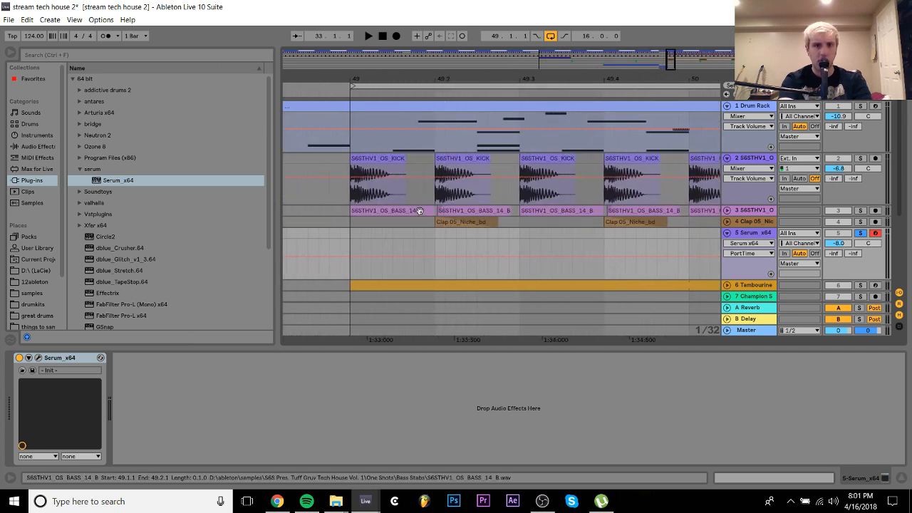
{"action": "double_click", "coordinate": [419, 213]}
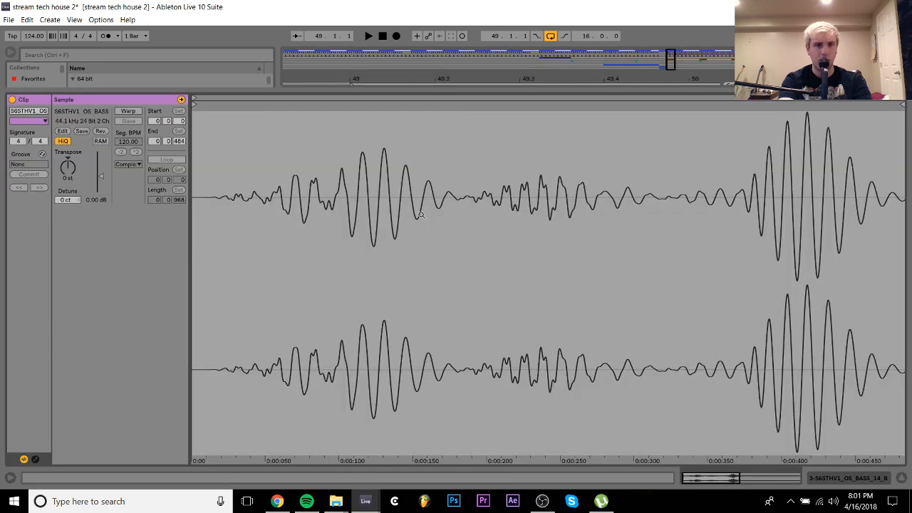
{"action": "left_click", "coordinate": [864, 479]}
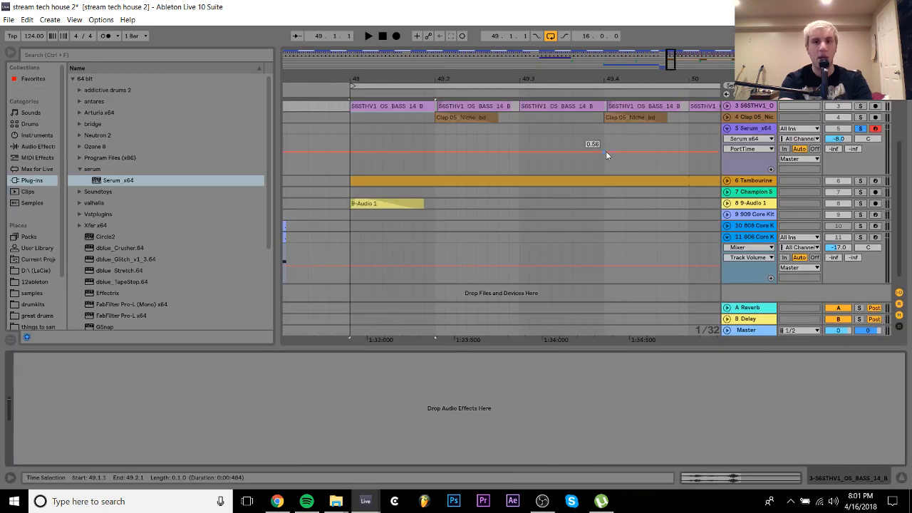
Open the empty Serum clip at bar 33, enter overlapping A#2 and B2 notes from 1.1.1 to 1.1.4, and play them
{"action": "left_click_drag", "start_coordinate": [489, 73], "coordinate": [643, 30]}
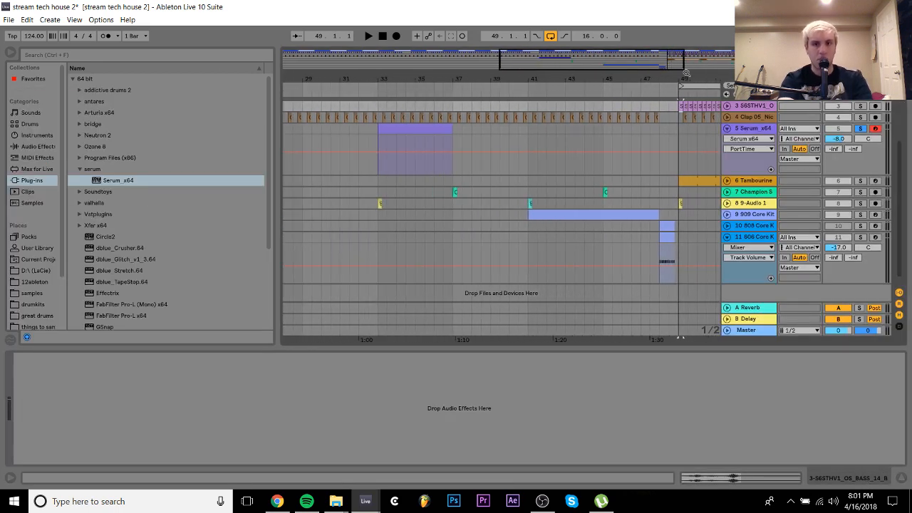
{"action": "double_click", "coordinate": [422, 132]}
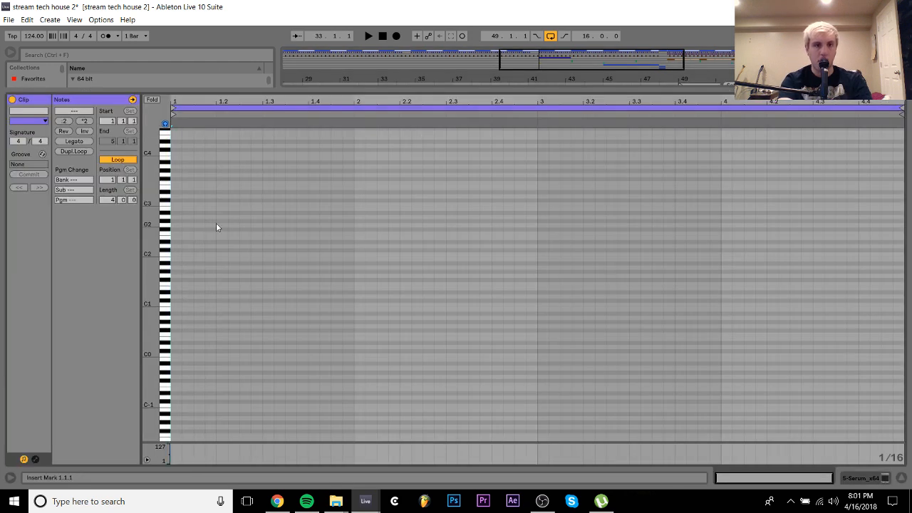
{"action": "double_click", "coordinate": [176, 214]}
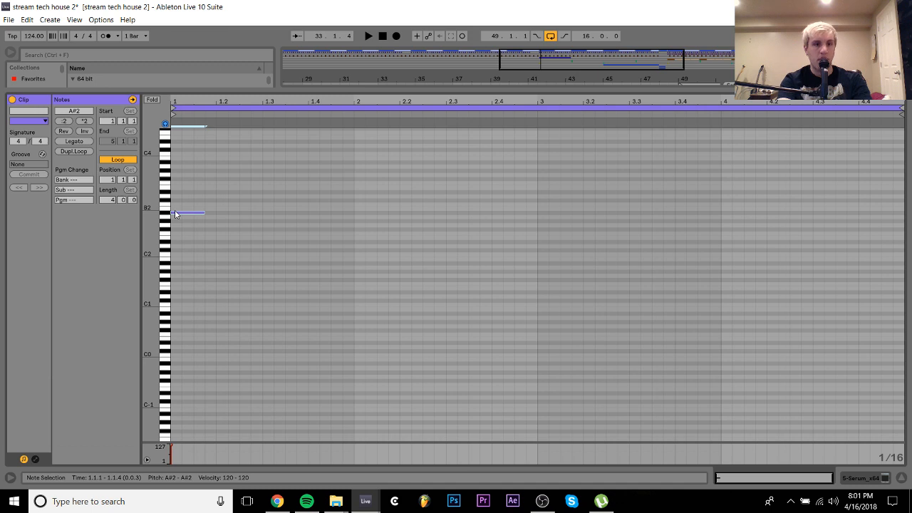
{"action": "double_click", "coordinate": [177, 209]}
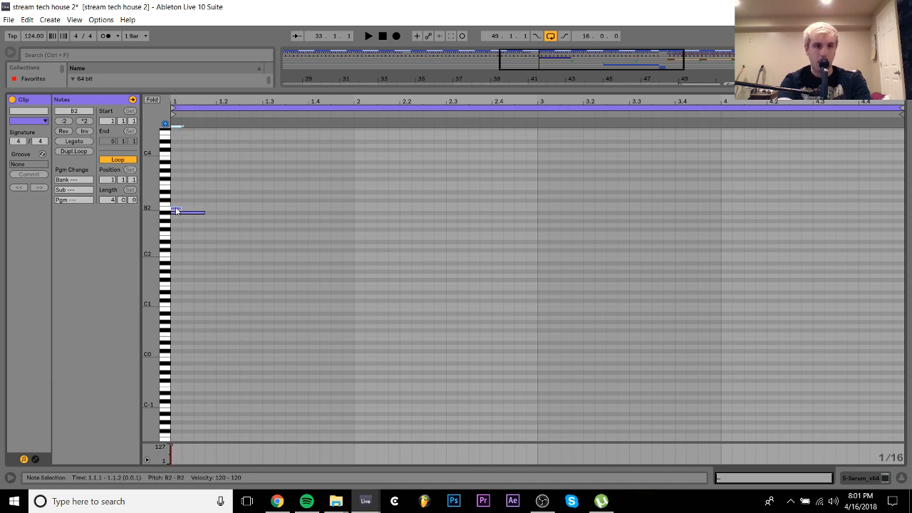
{"action": "left_click_drag", "start_coordinate": [177, 211], "coordinate": [207, 209]}
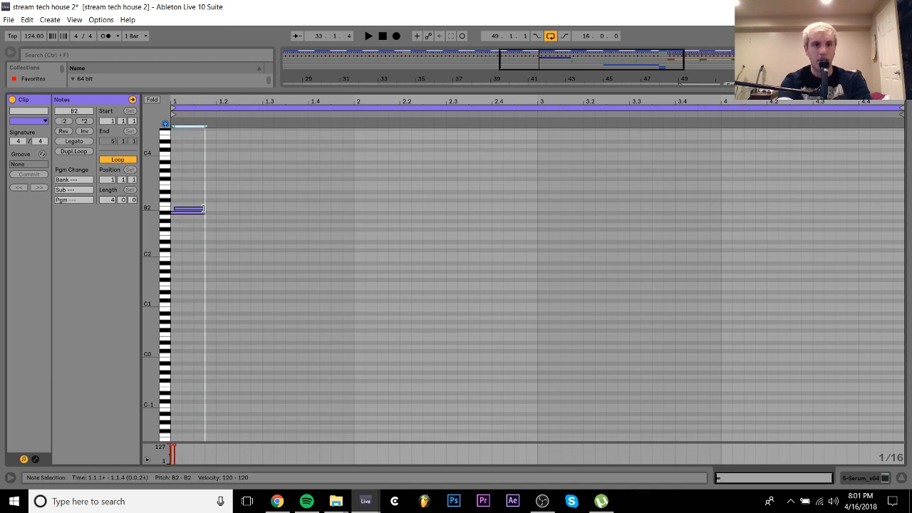
{"action": "key", "text": "space"}
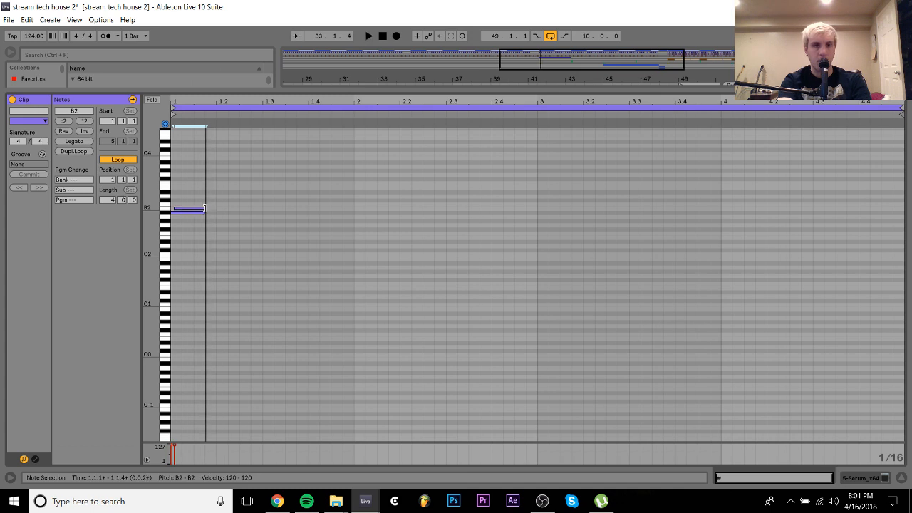
{"action": "key", "text": "space"}
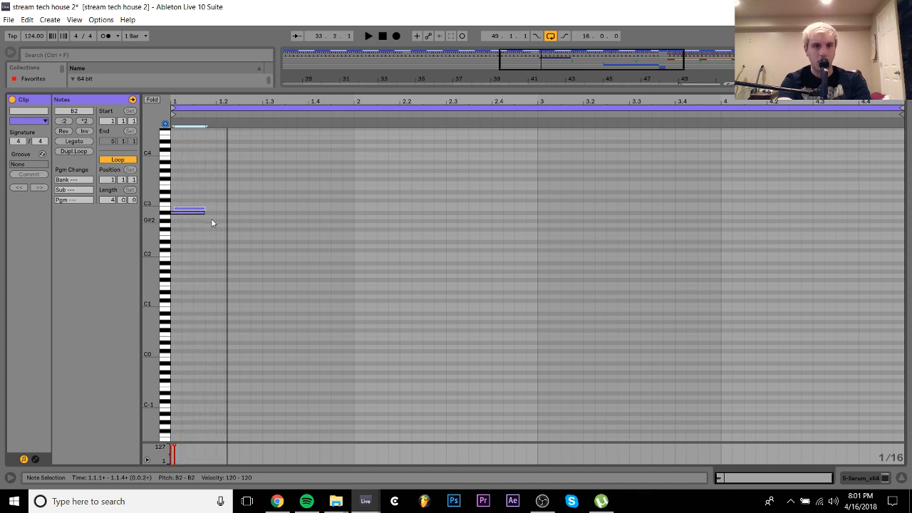
Add three consecutive B2 notes spanning 1.1.4 to 1.2.3, 1.2.3 to 1.3.1, and 1.3.1 to 1.3.3
{"action": "double_click", "coordinate": [210, 212]}
{"action": "key", "text": "Up"}
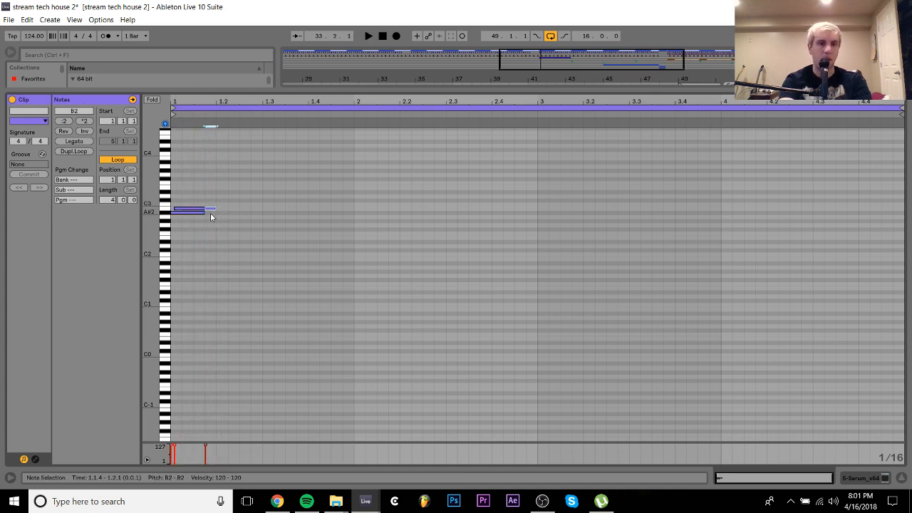
{"action": "key", "text": "shift+Right"}
{"action": "key", "text": "shift+Right"}
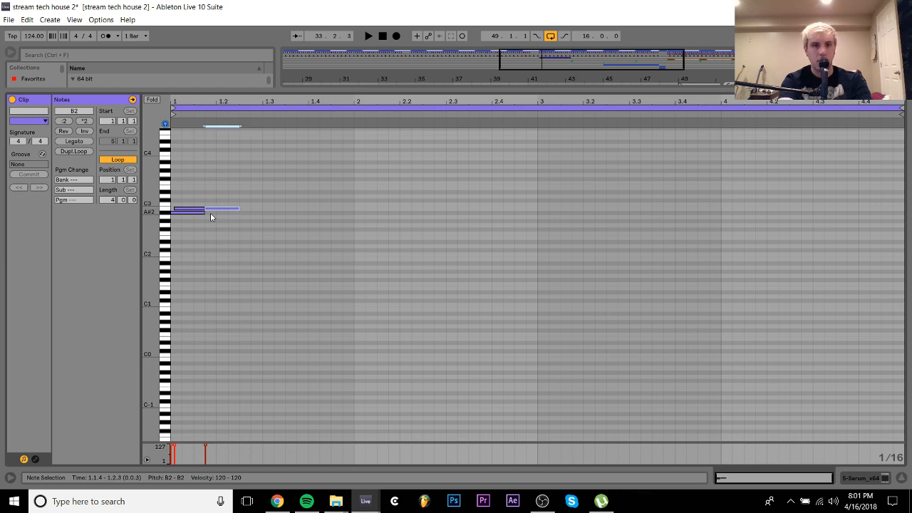
{"action": "key", "text": "ctrl+d"}
{"action": "key", "text": "shift+Left"}
{"action": "key", "text": "ctrl+d"}
{"action": "key", "text": "shift+Right"}
{"action": "key", "text": "shift+Right"}
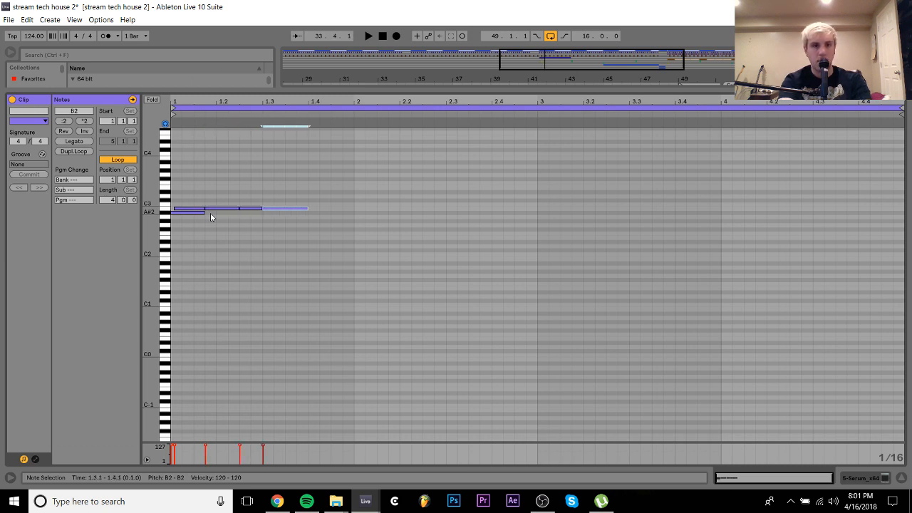
{"action": "key", "text": "shift+Left"}
{"action": "key", "text": "shift+Left"}
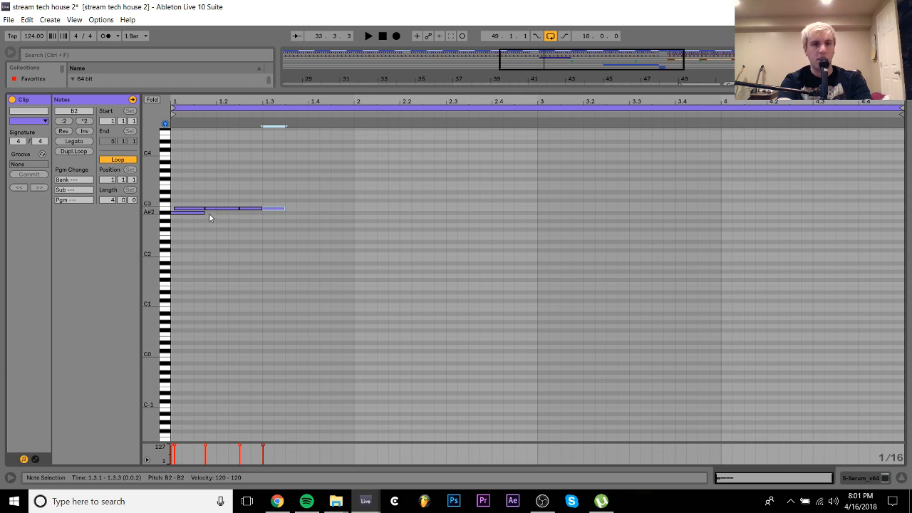
Add an A#2 note from 1.1.4 to 1.2.3, play it, and trim its start slightly later
{"action": "double_click", "coordinate": [208, 213]}
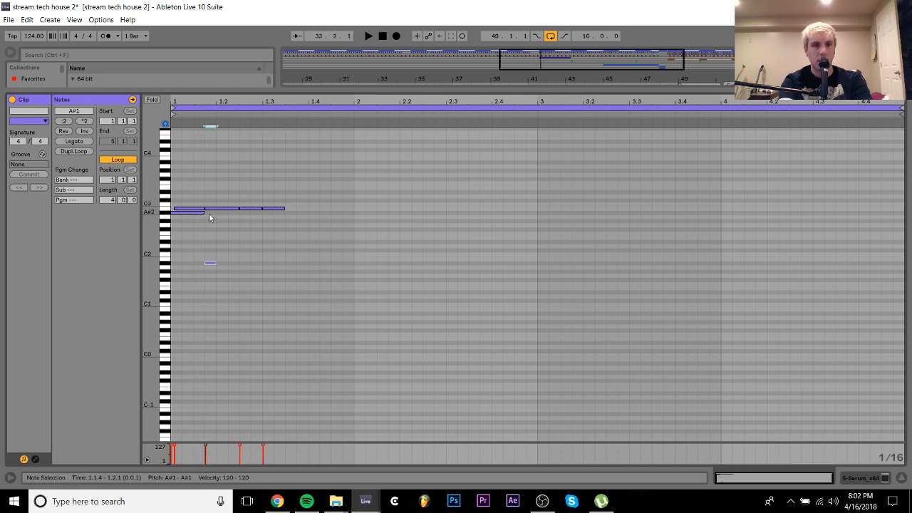
{"action": "key", "text": "shift+Right"}
{"action": "key", "text": "shift+Right"}
{"action": "key", "text": "space"}
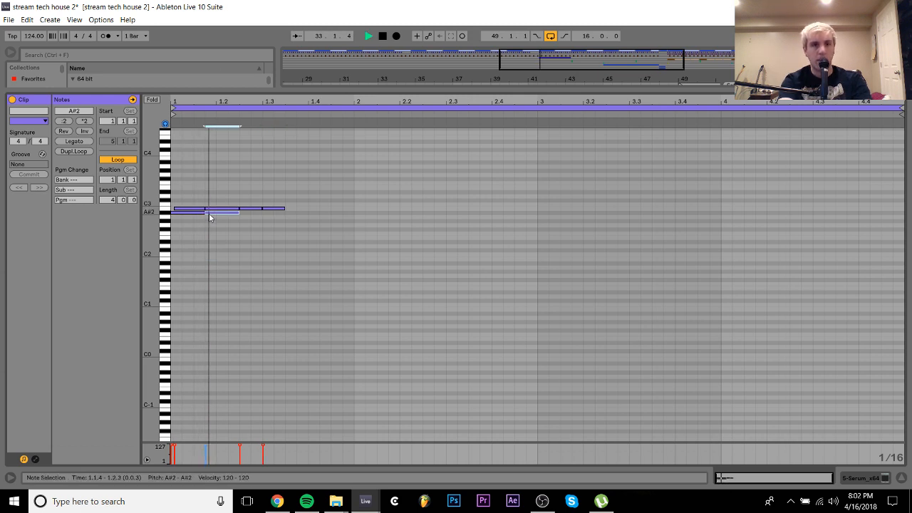
{"action": "key", "text": "space"}
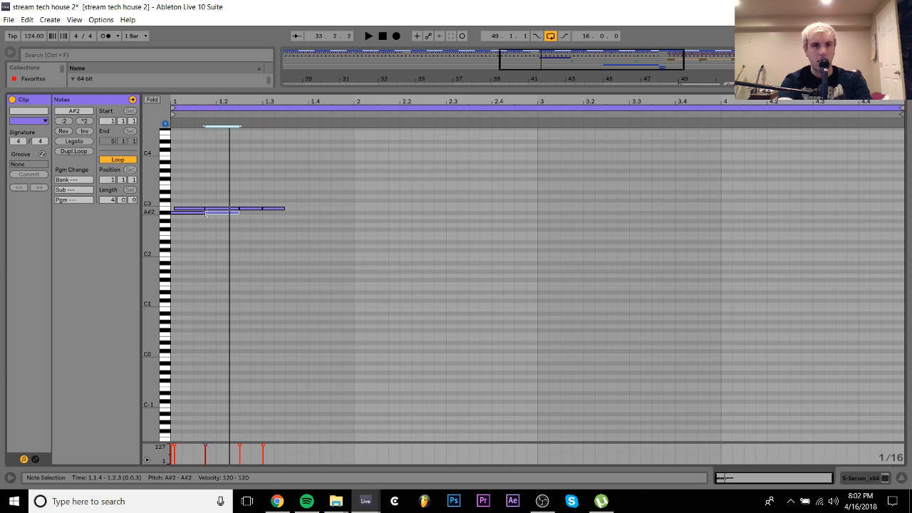
{"action": "left_click_drag", "start_coordinate": [206, 214], "coordinate": [210, 214]}
Duplicate the second A#2 note, transpose the copy to G2 starting at 1.2.3, and play the clip
{"action": "key", "text": "ctrl+d"}
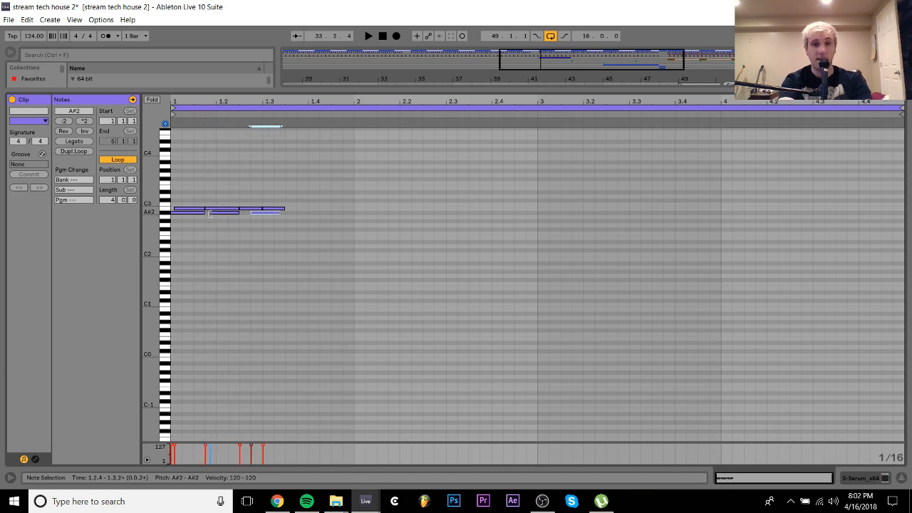
{"action": "key", "text": "Down"}
{"action": "key", "text": "Down"}
{"action": "key", "text": "Down"}
{"action": "key", "text": "Left"}
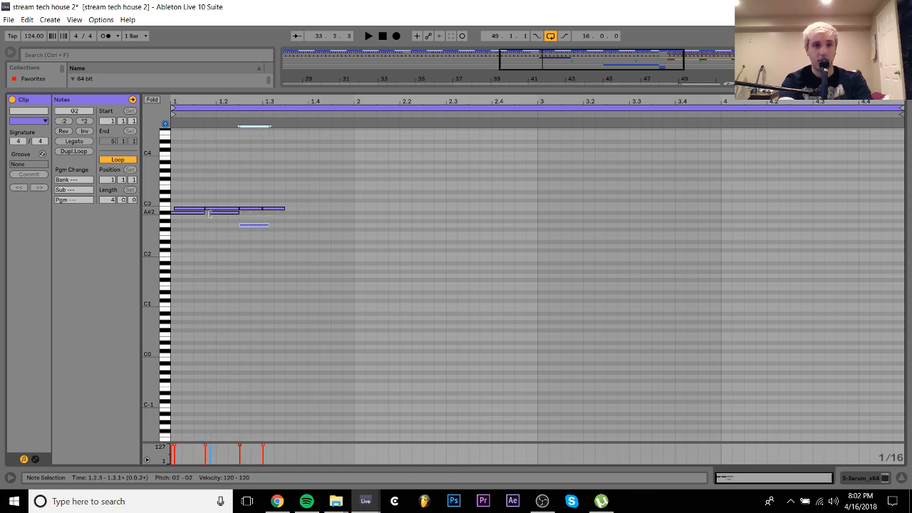
{"action": "key", "text": "Up"}
{"action": "key", "text": "Down"}
{"action": "key", "text": "Right"}
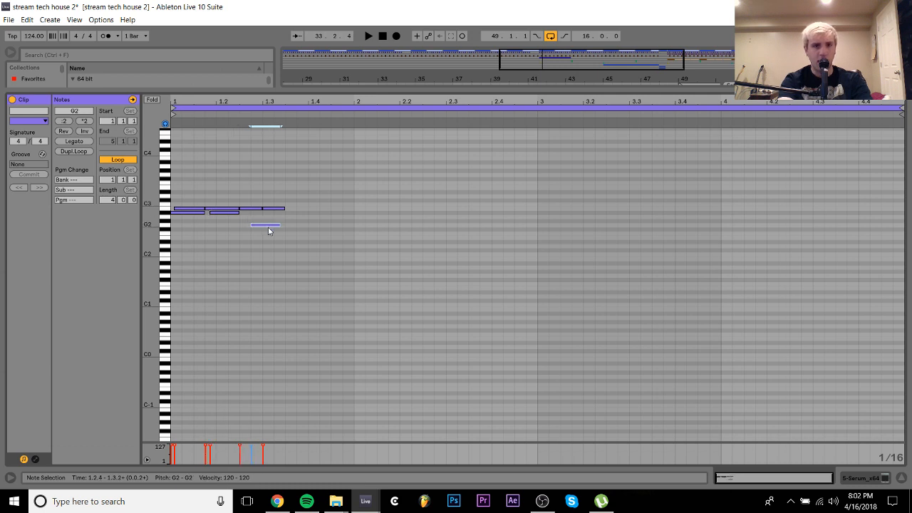
{"action": "left_click_drag", "start_coordinate": [267, 230], "coordinate": [260, 228]}
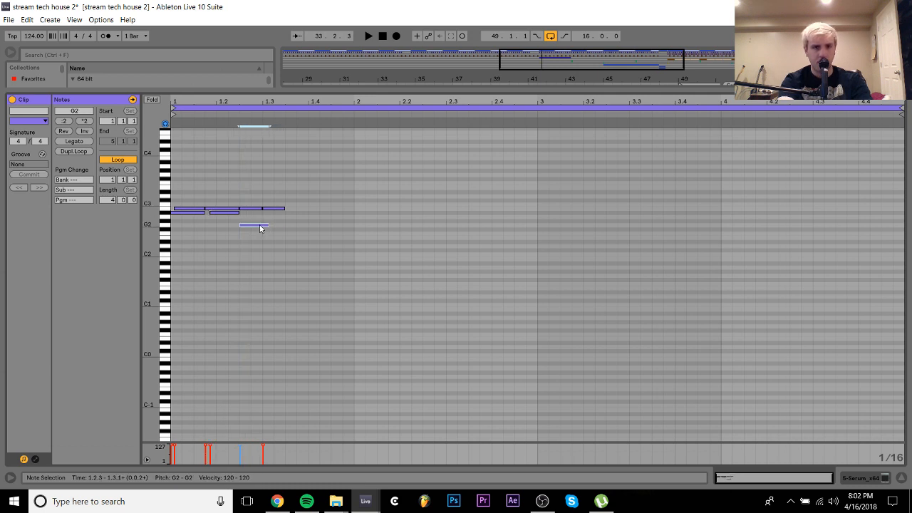
{"action": "key", "text": "space"}
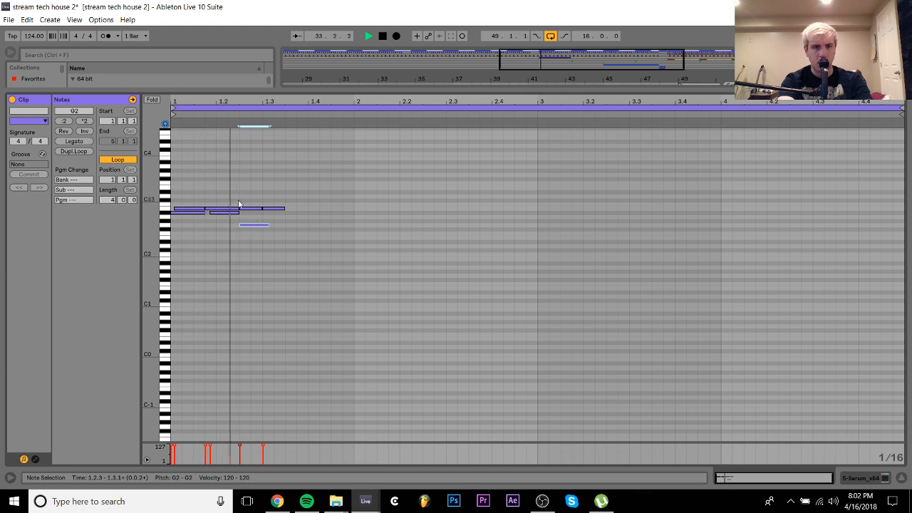
{"action": "key", "text": "space"}
Lengthen the A#2 and B2 notes that begin around 1.1.4 so they extend to 1.3.3
{"action": "left_click_drag", "start_coordinate": [231, 195], "coordinate": [231, 221]}
{"action": "key", "text": "shift+Right"}
{"action": "key", "text": "shift+Right"}
{"action": "key", "text": "shift+Right"}
{"action": "key", "text": "shift+Right"}
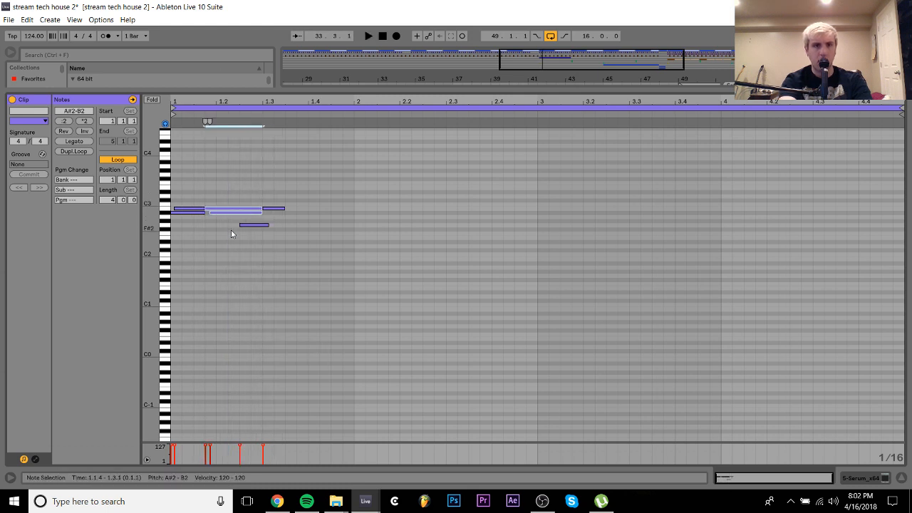
Redraw the G2 note at 1.2.3 so that it ends at 1.3.1
{"action": "left_click", "coordinate": [251, 226]}
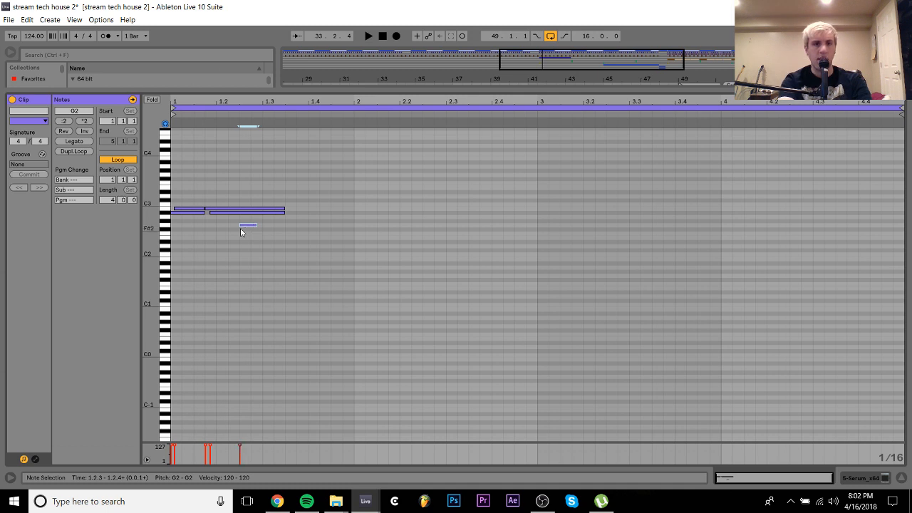
{"action": "double_click", "coordinate": [245, 225]}
{"action": "double_click", "coordinate": [245, 225]}
{"action": "key", "text": "shift+Right"}
{"action": "key", "text": "shift+Right"}
{"action": "key", "text": "shift+Left"}
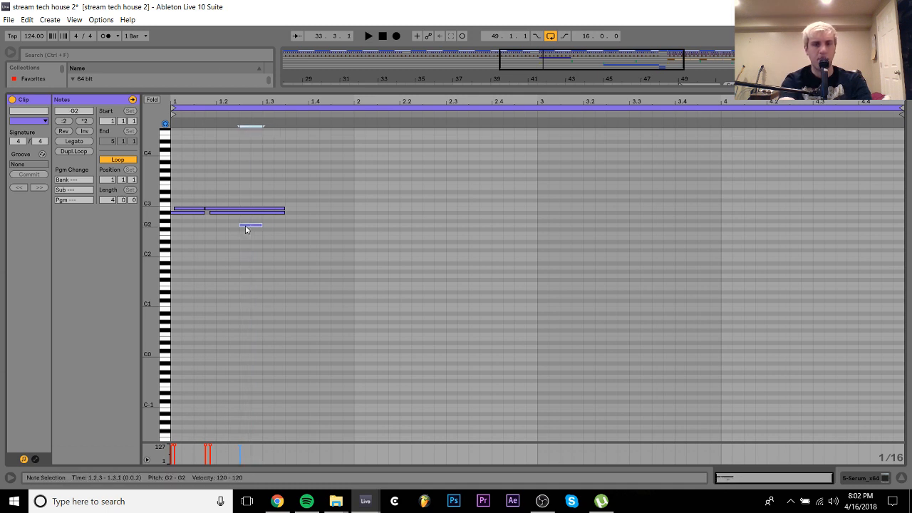
Duplicate the G2 note to 1.3.1 and lower the copy three semitones to E2
{"action": "key", "text": "ctrl+d"}
{"action": "key", "text": "Down"}
{"action": "key", "text": "Down"}
{"action": "key", "text": "Down"}
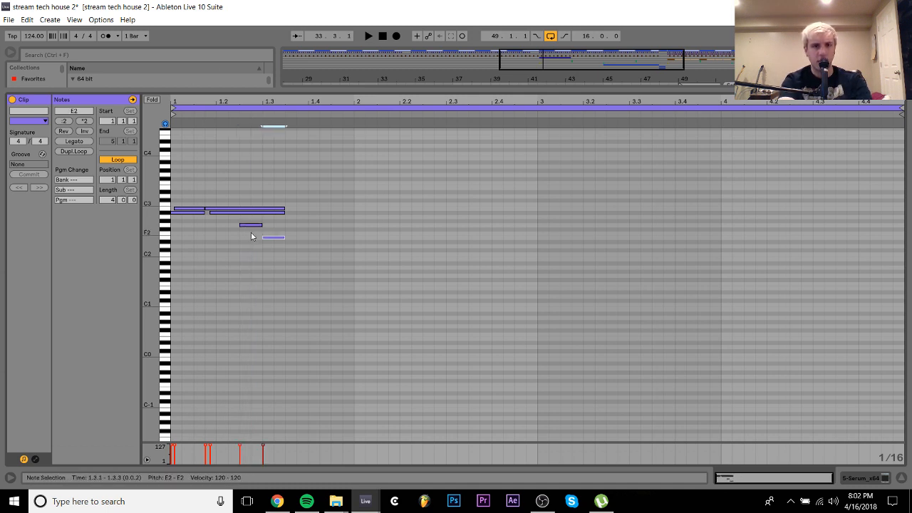
Extend the G2 note to 1.3.3, lower the E2 note at 1.3.1 to B1, and play the clip
{"action": "left_click_drag", "start_coordinate": [251, 236], "coordinate": [253, 217]}
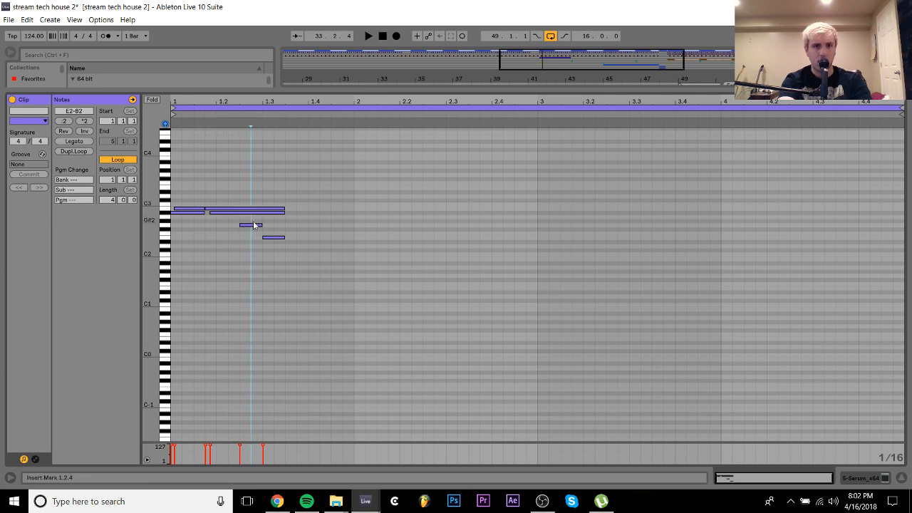
{"action": "left_click", "coordinate": [253, 223]}
{"action": "left_click", "coordinate": [261, 236]}
{"action": "key", "text": "Down"}
{"action": "key", "text": "Down"}
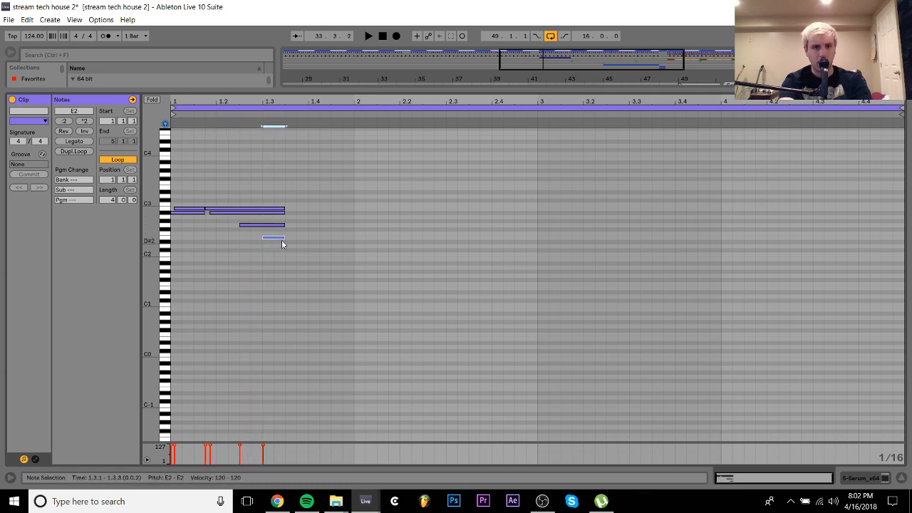
{"action": "key", "text": "Down"}
{"action": "key", "text": "Down"}
{"action": "key", "text": "space"}
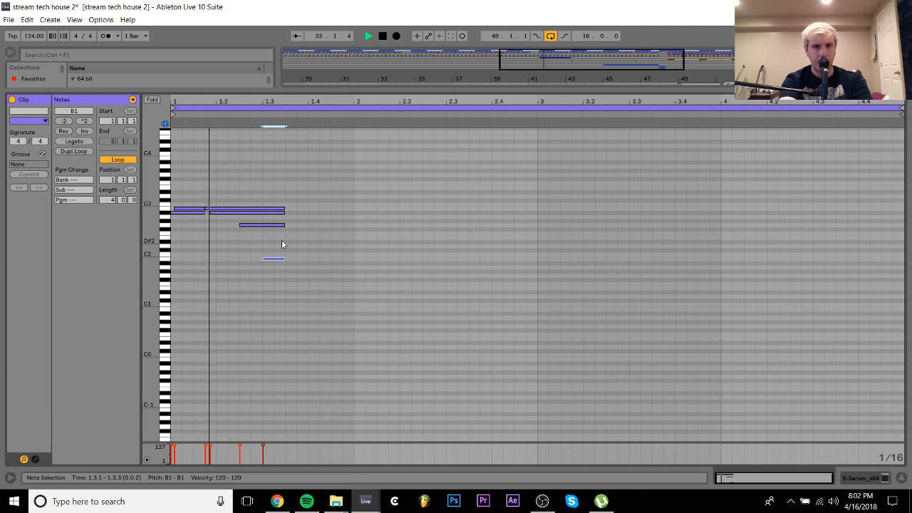
{"action": "key", "text": "space"}
Transpose the G2 note at 1.2.3 down three semitones and play the clip
{"action": "left_click", "coordinate": [275, 240]}
{"action": "left_click", "coordinate": [275, 225]}
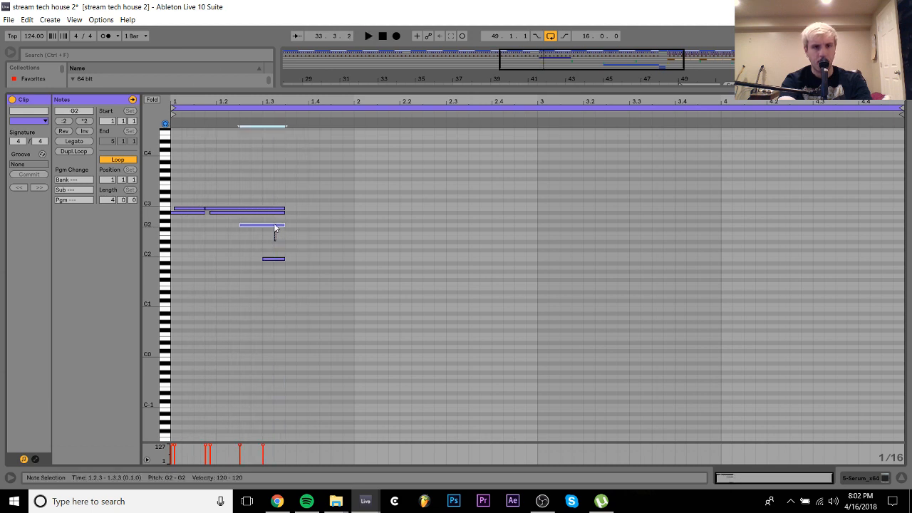
{"action": "key", "text": "Down"}
{"action": "key", "text": "Down"}
{"action": "key", "text": "Down"}
{"action": "key", "text": "space"}
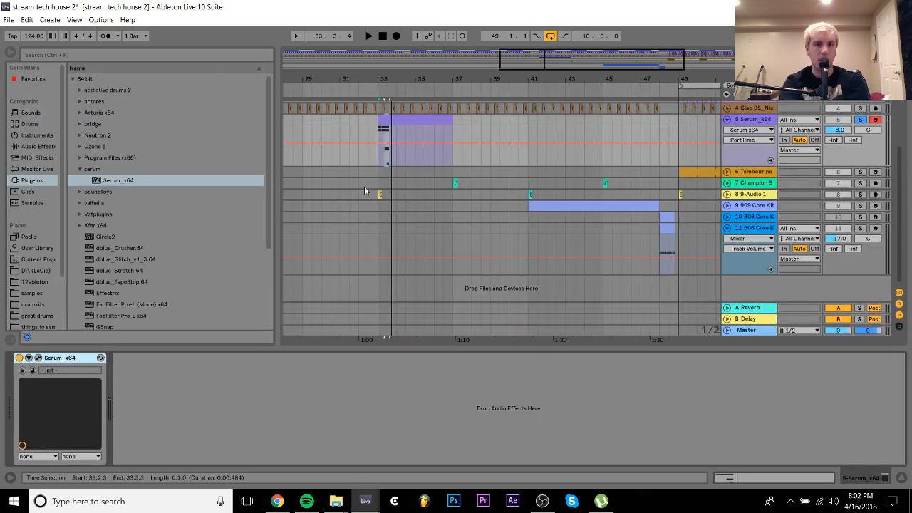
Open the Serum synth, turn on its MG Low 12 filter and lower the cutoff
{"action": "left_click", "coordinate": [39, 358]}
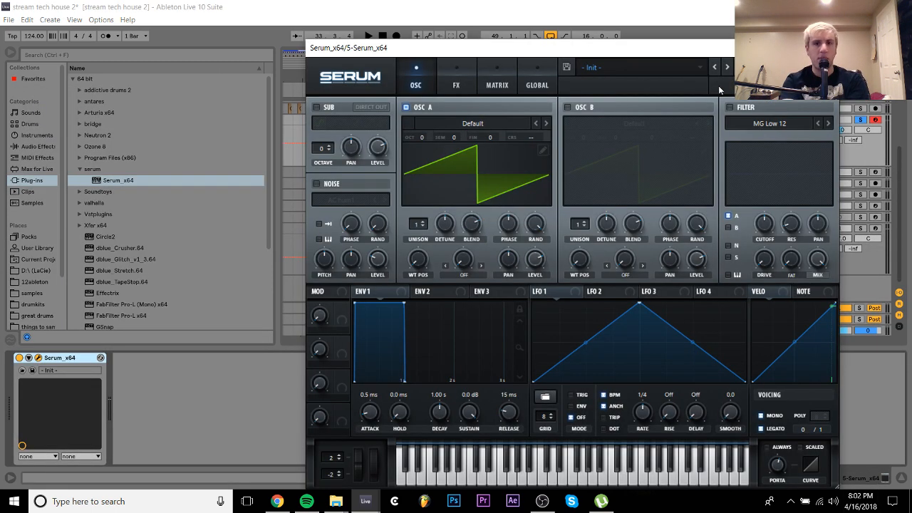
{"action": "left_click", "coordinate": [730, 108]}
{"action": "left_click_drag", "start_coordinate": [763, 227], "coordinate": [759, 273]}
Set Env 1 as the first modulation matrix source and lower Env 1's sustain to -oo dB
{"action": "left_click", "coordinate": [504, 88]}
{"action": "left_click", "coordinate": [357, 123]}
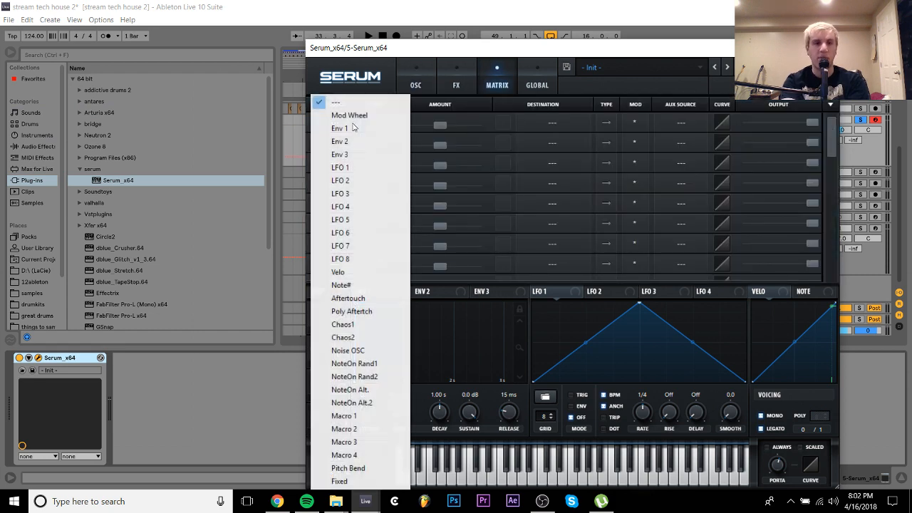
{"action": "left_click", "coordinate": [357, 130]}
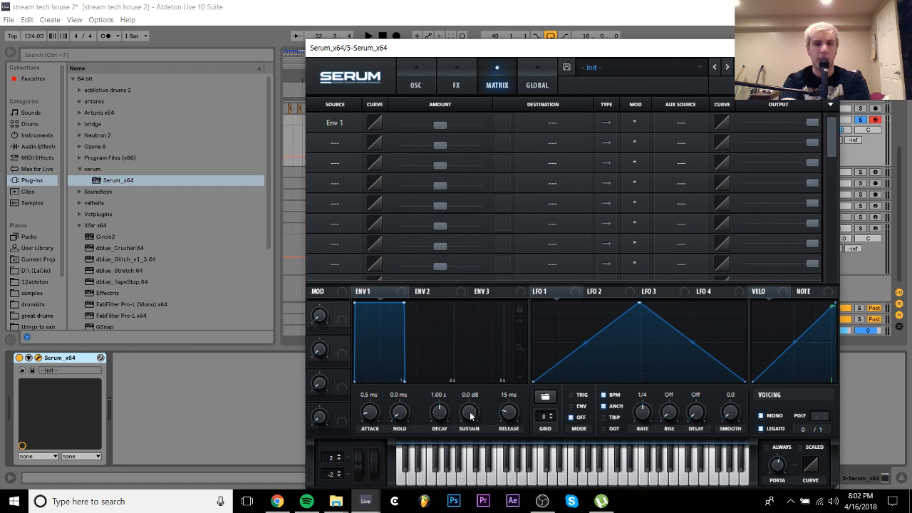
{"action": "left_click_drag", "start_coordinate": [471, 417], "coordinate": [471, 456]}
{"action": "key", "text": "space"}
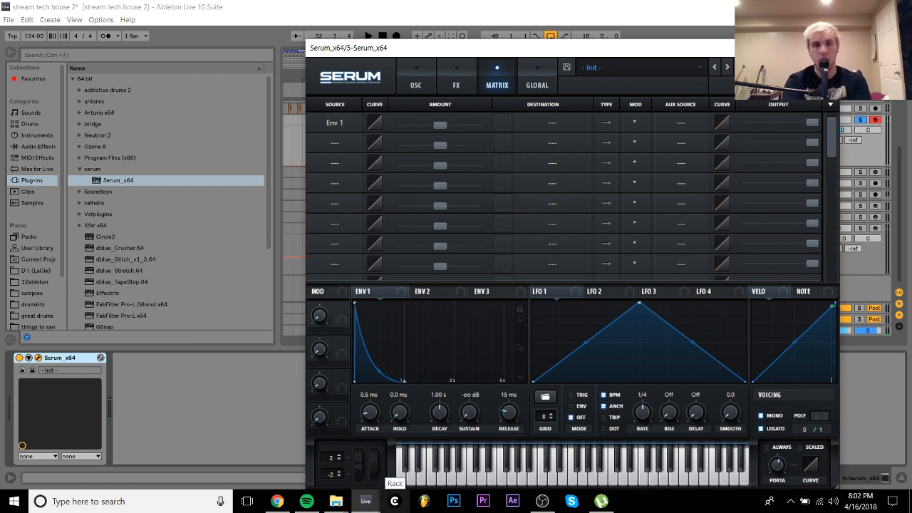
Route Env 1 to the filter cutoff with a positive modulation amount and play the part
{"action": "left_click", "coordinate": [541, 123]}
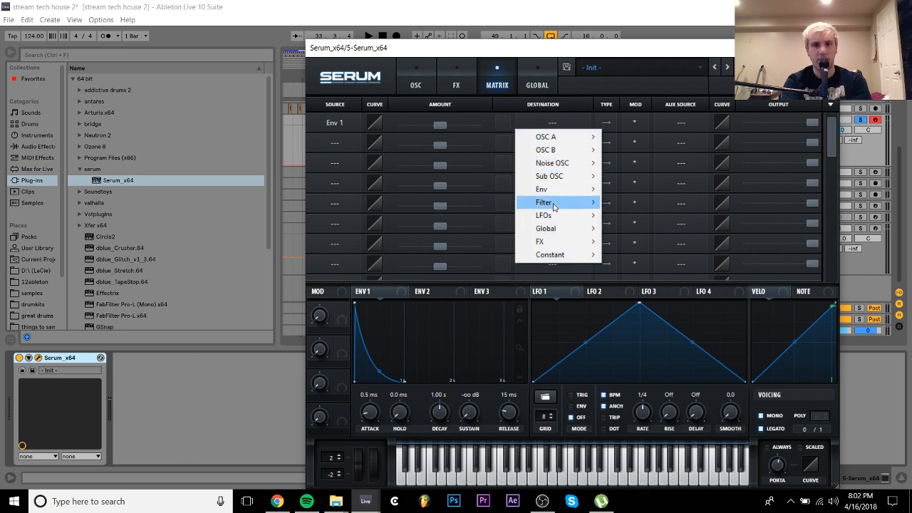
{"action": "mouse_move", "coordinate": [548, 204]}
{"action": "left_click", "coordinate": [645, 204]}
{"action": "left_click_drag", "start_coordinate": [442, 122], "coordinate": [478, 122]}
{"action": "key", "text": "space"}
{"action": "key", "text": "space"}
{"action": "left_click", "coordinate": [416, 85]}
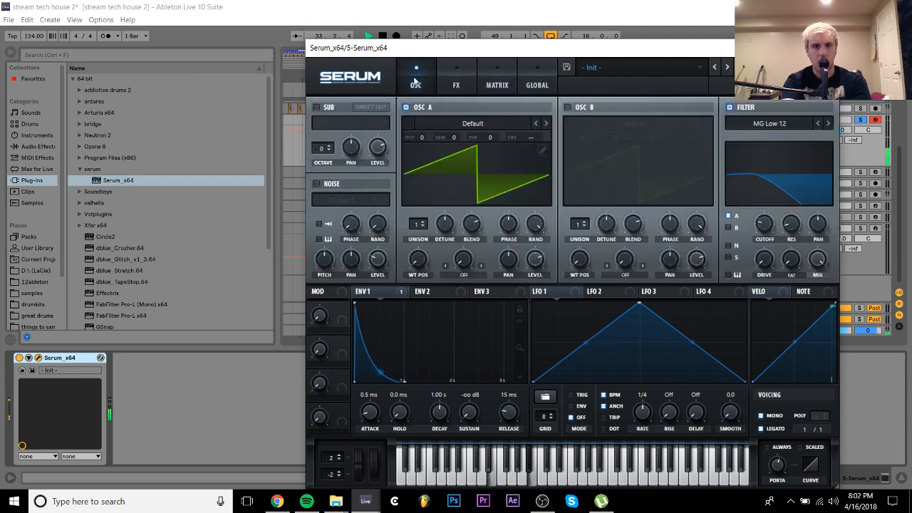
{"action": "key", "text": "space"}
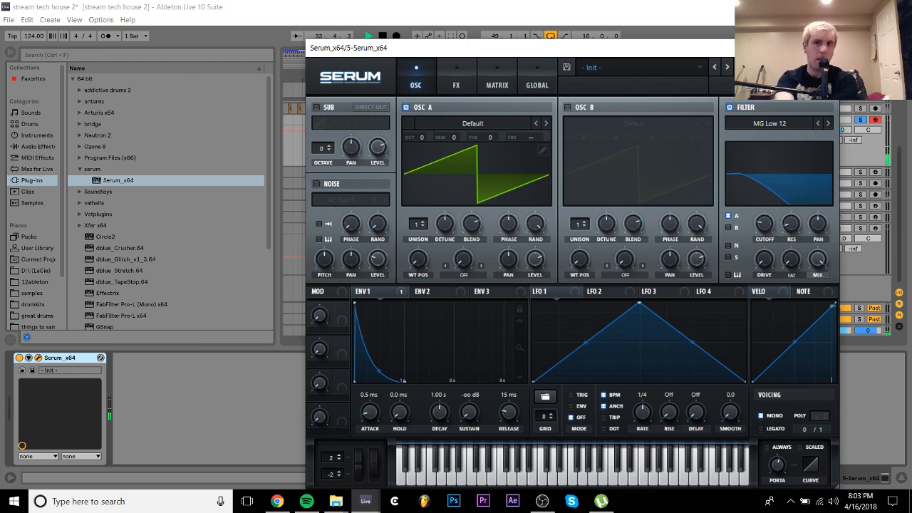
{"action": "key", "text": "space"}
Close Serum, transpose all notes in the bar 33 Serum clip down one octave, and play the clip
{"action": "left_click", "coordinate": [825, 48]}
{"action": "double_click", "coordinate": [427, 121]}
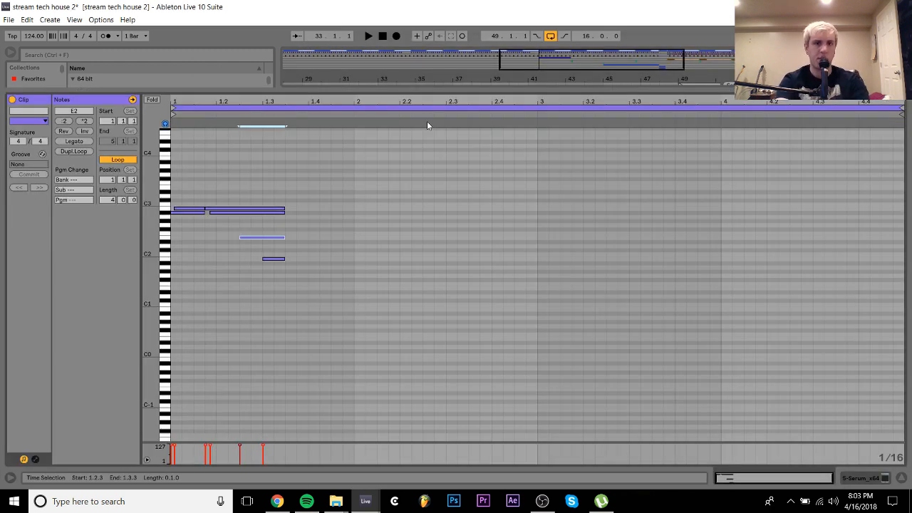
{"action": "key", "text": "ctrl+a"}
{"action": "key", "text": "shift+Down"}
{"action": "key", "text": "space"}
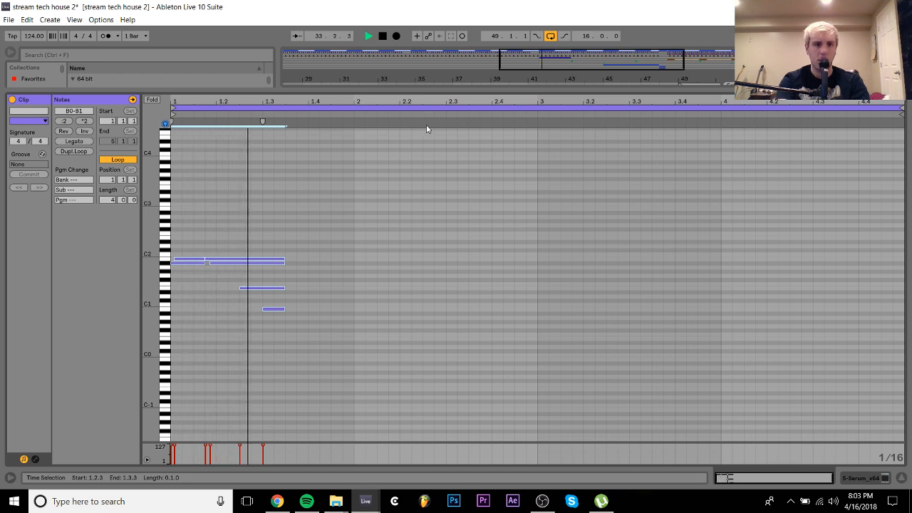
{"action": "key", "text": "space"}
Lower the A#1 note that starts just after 1.1.4 by three semitones to G1
{"action": "left_click", "coordinate": [261, 274]}
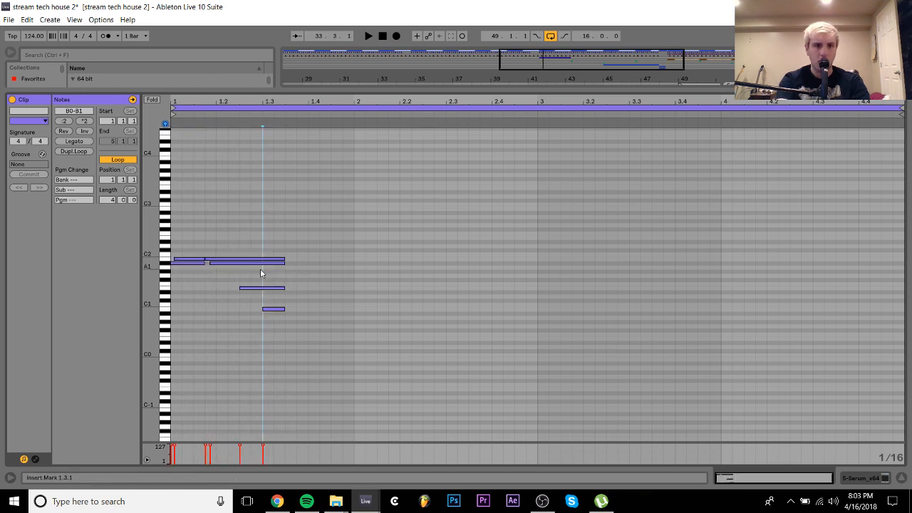
{"action": "left_click", "coordinate": [253, 263]}
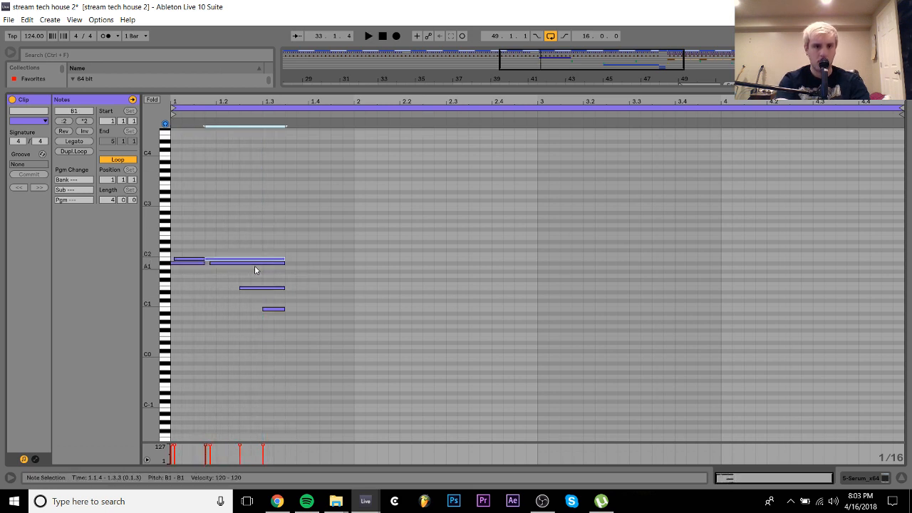
{"action": "left_click", "coordinate": [255, 270]}
{"action": "left_click", "coordinate": [258, 287]}
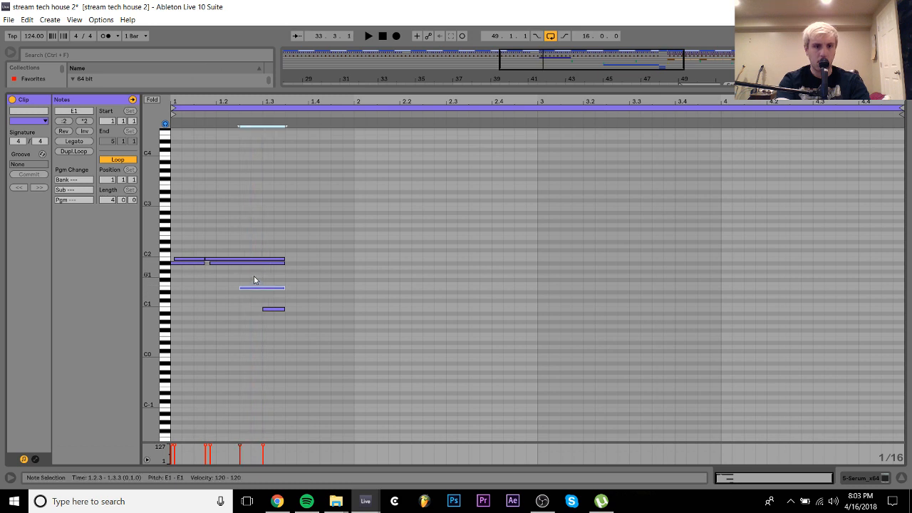
{"action": "left_click", "coordinate": [254, 263]}
{"action": "left_click", "coordinate": [255, 272]}
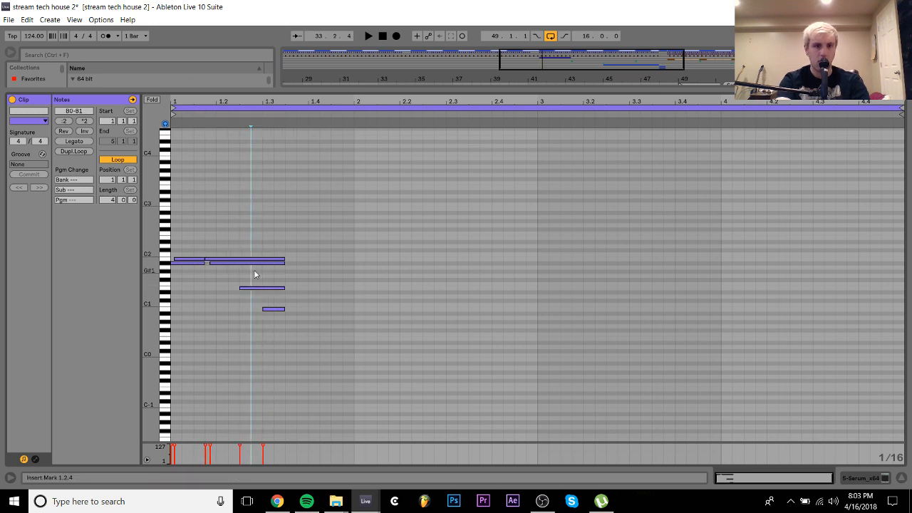
{"action": "left_click", "coordinate": [256, 264]}
{"action": "left_click", "coordinate": [257, 260], "text": "shift"}
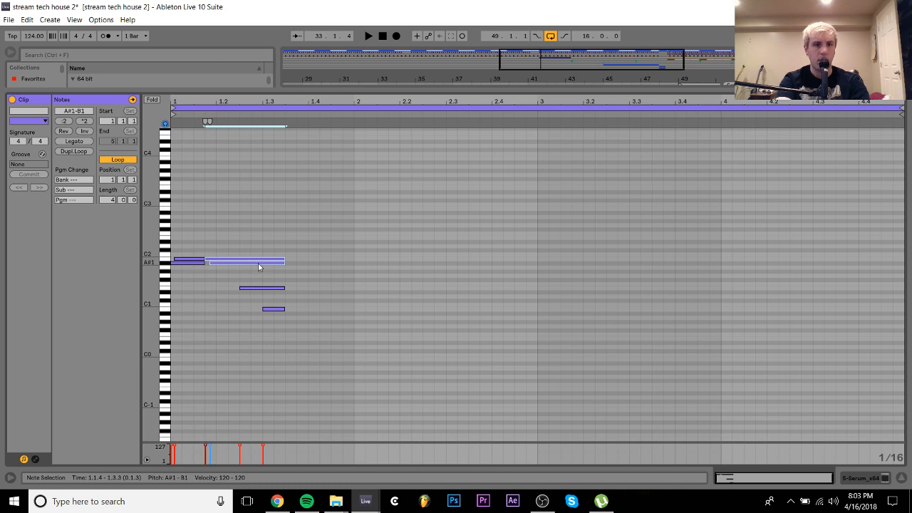
{"action": "left_click", "coordinate": [259, 277]}
{"action": "left_click", "coordinate": [258, 265]}
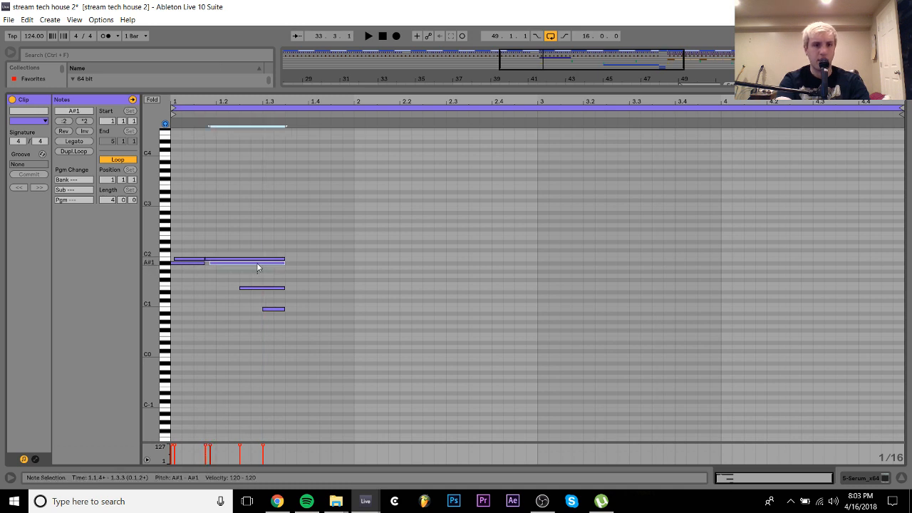
{"action": "key", "text": "Down"}
{"action": "key", "text": "Down"}
{"action": "key", "text": "Down"}
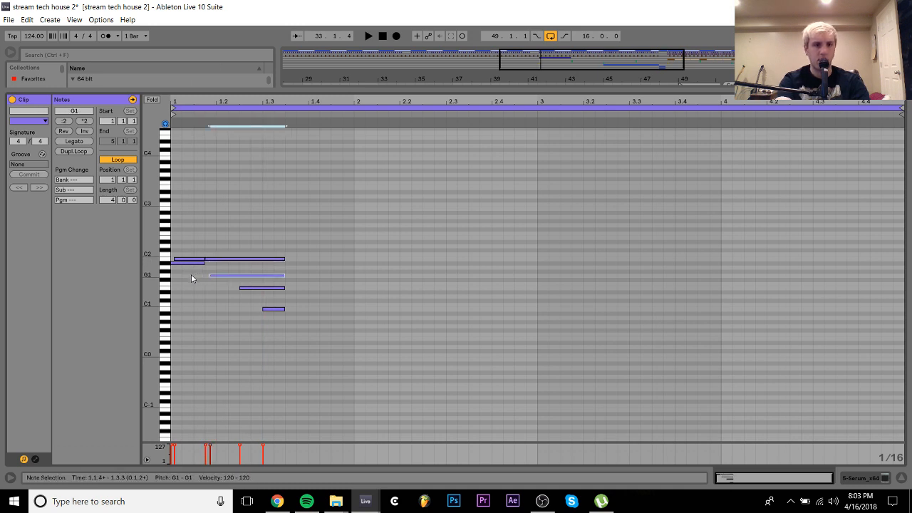
Extend the A#1 note at 1.1.1 to 1.3.3 and redraw the G1 note as an F#1 from 1.1.4 to 1.3.3
{"action": "left_click", "coordinate": [192, 263]}
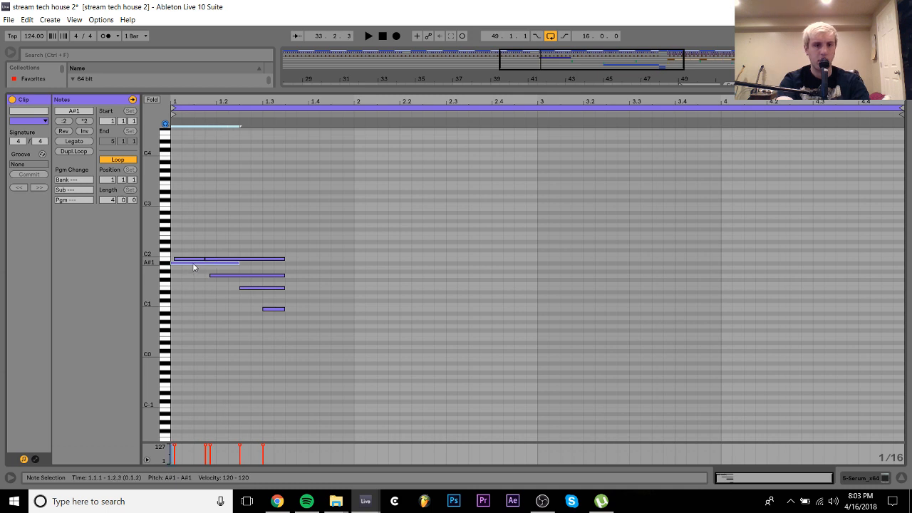
{"action": "left_click_drag", "start_coordinate": [203, 271], "coordinate": [223, 285]}
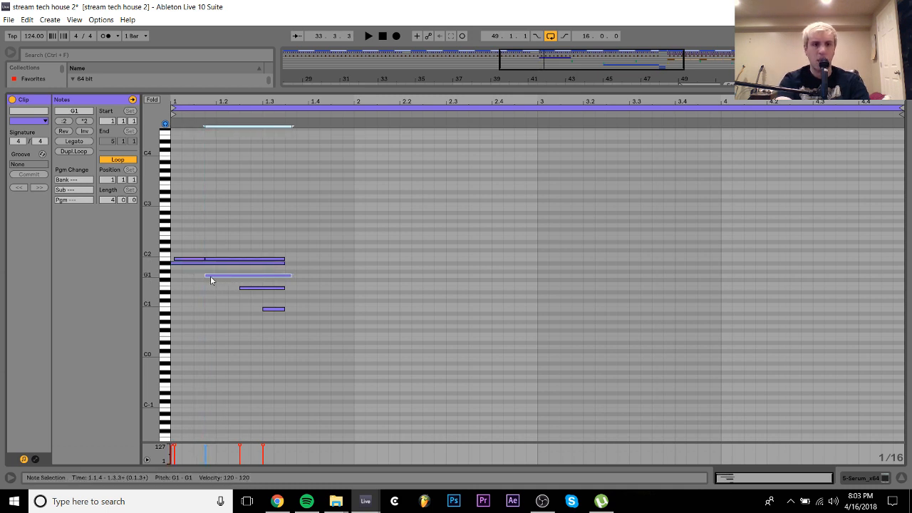
{"action": "key", "text": "Delete"}
{"action": "double_click", "coordinate": [210, 277]}
{"action": "key", "text": "Down"}
{"action": "key", "text": "shift+Right"}
{"action": "key", "text": "shift+Right"}
{"action": "key", "text": "shift+Right"}
{"action": "key", "text": "shift+Right"}
{"action": "key", "text": "shift+Right"}
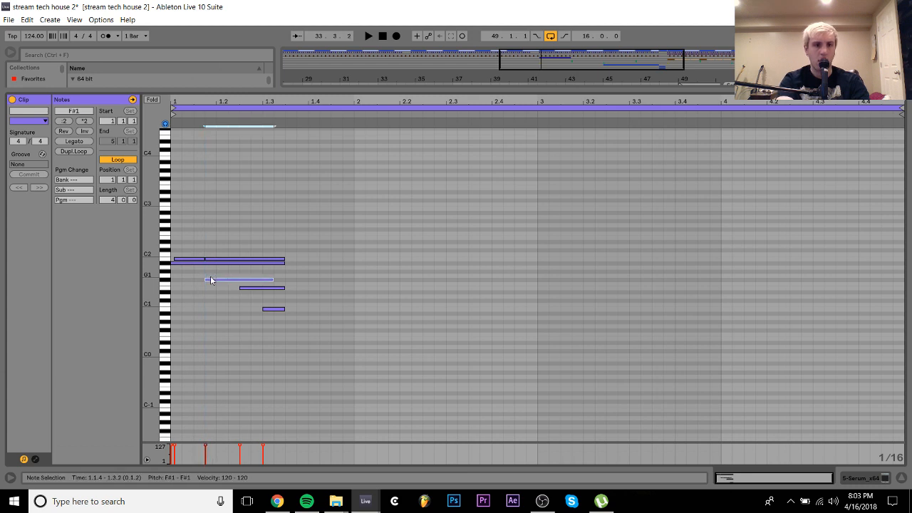
Delete the B1 note at 1.1.4 and play the clip
{"action": "double_click", "coordinate": [215, 260]}
{"action": "key", "text": "space"}
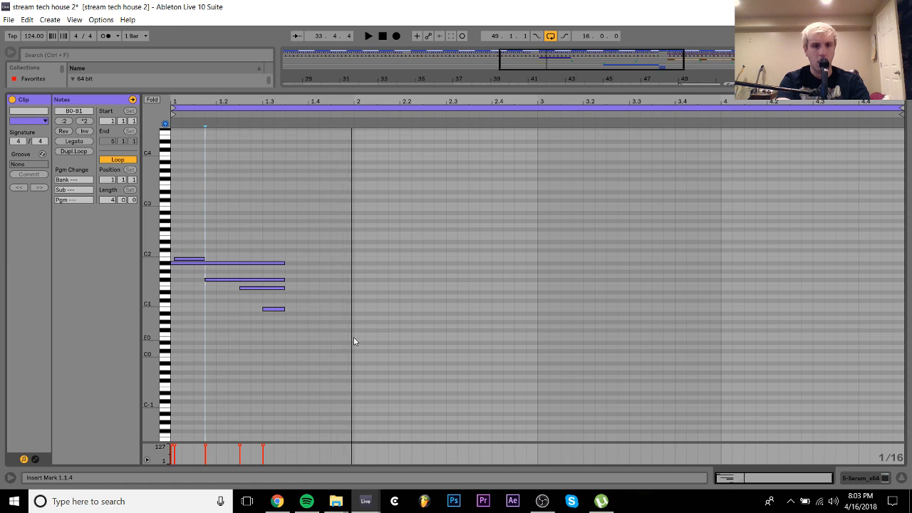
Duplicate the bar 1 phrase three times, placing copies at 2.1.1, 3.1.1 and 3.3.4
{"action": "left_click_drag", "start_coordinate": [175, 336], "coordinate": [360, 233]}
{"action": "key", "text": "ctrl+d"}
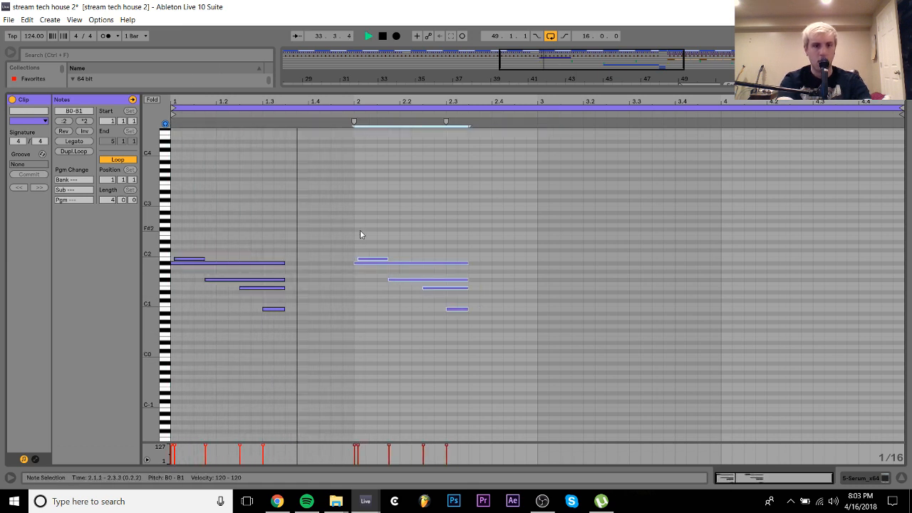
{"action": "key", "text": "ctrl+d"}
{"action": "key", "text": "ctrl+d"}
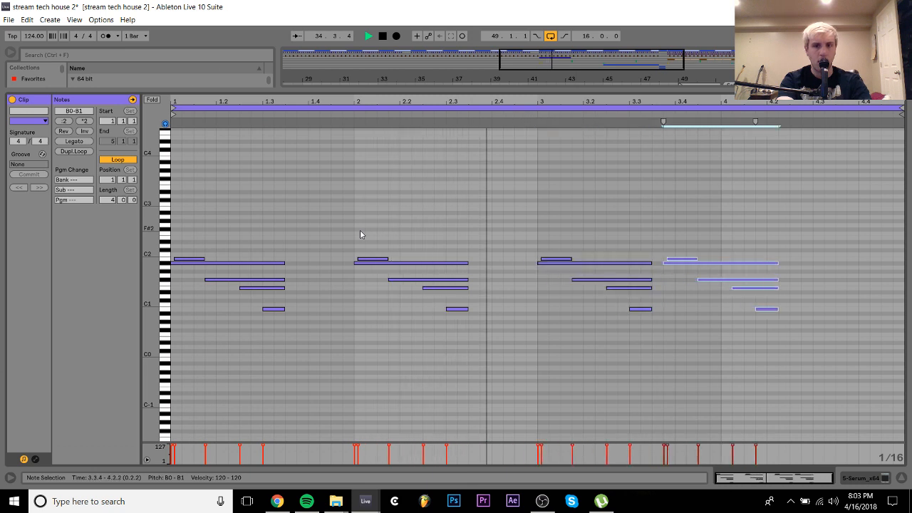
Stop playback and delete the phrase copies at 3.3.4 and 2.1.1
{"action": "key", "text": "space"}
{"action": "key", "text": "Delete"}
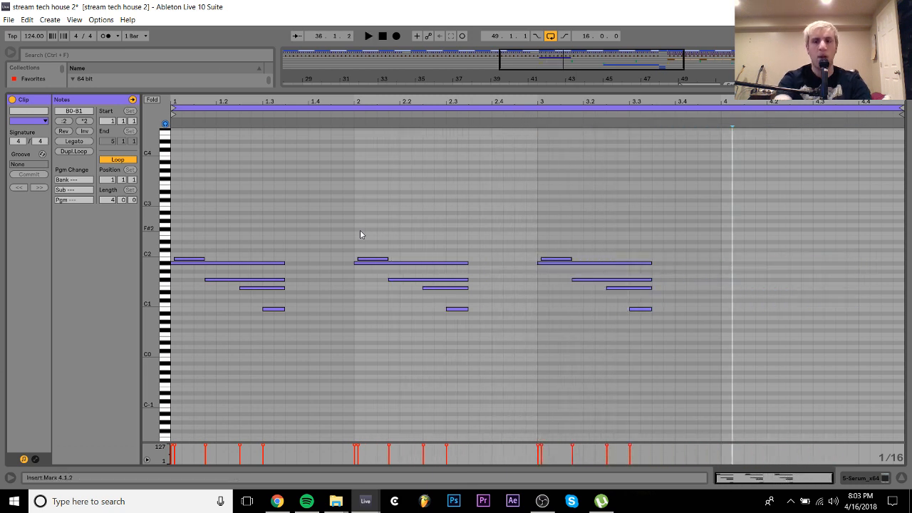
{"action": "left_click_drag", "start_coordinate": [298, 215], "coordinate": [475, 335]}
{"action": "key", "text": "Delete"}
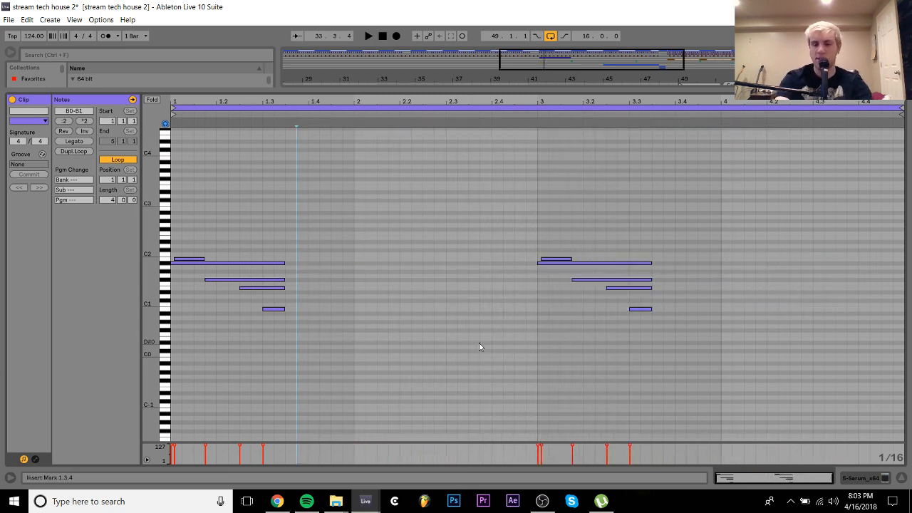
Duplicate the four-bar Serum clip three times so the part runs from bar 33 to bar 49
{"action": "left_click", "coordinate": [864, 478]}
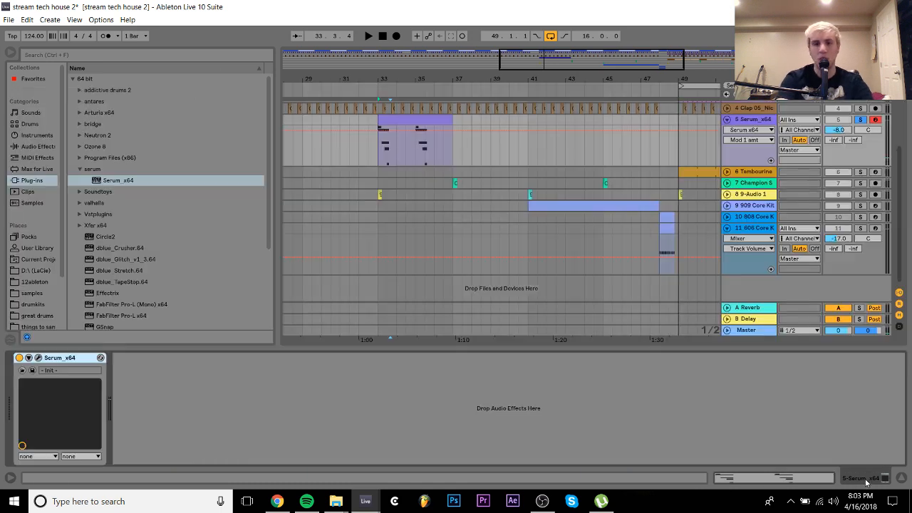
{"action": "key", "text": "ctrl+d"}
{"action": "key", "text": "ctrl+d"}
{"action": "key", "text": "ctrl+d"}
Loop playback over the Serum clips from bar 33 to bar 49 and open the Serum synth
{"action": "left_click", "coordinate": [429, 121], "text": "shift"}
{"action": "key", "text": "space"}
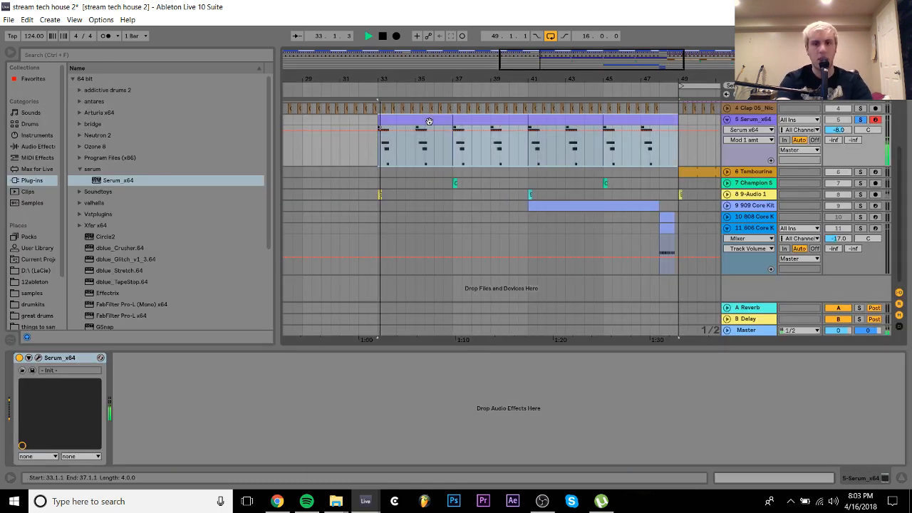
{"action": "key", "text": "ctrl+l"}
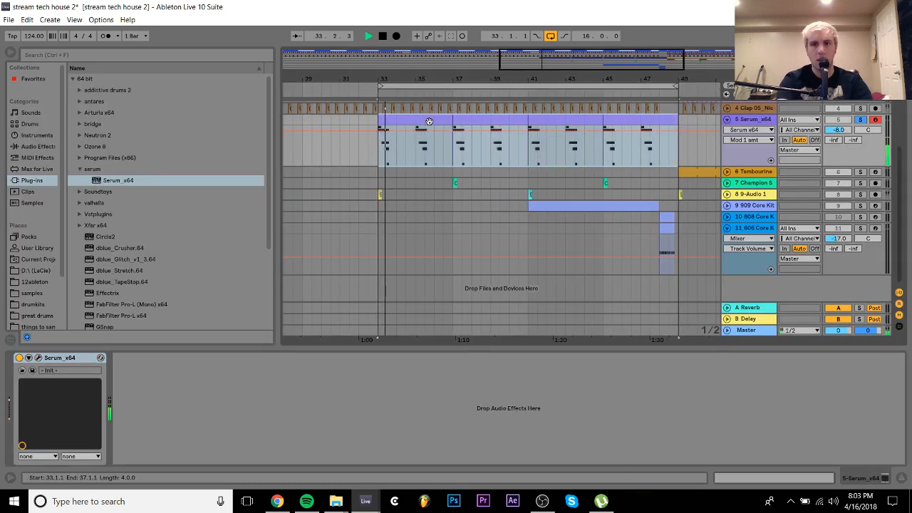
{"action": "left_click", "coordinate": [39, 358]}
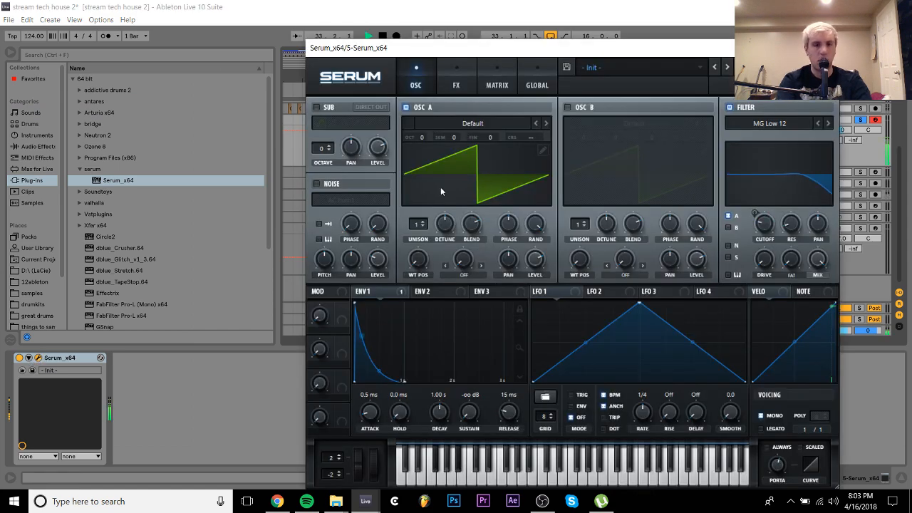
Try OSC A with 16 unison voices, set it back to 1 and replay the part
{"action": "left_click_drag", "start_coordinate": [418, 225], "coordinate": [432, 43]}
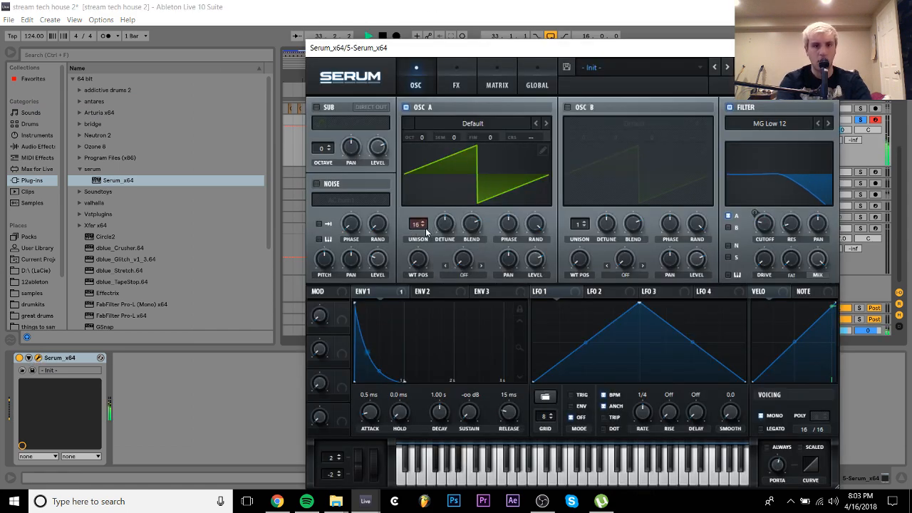
{"action": "key", "text": "space"}
{"action": "left_click_drag", "start_coordinate": [419, 226], "coordinate": [428, 407]}
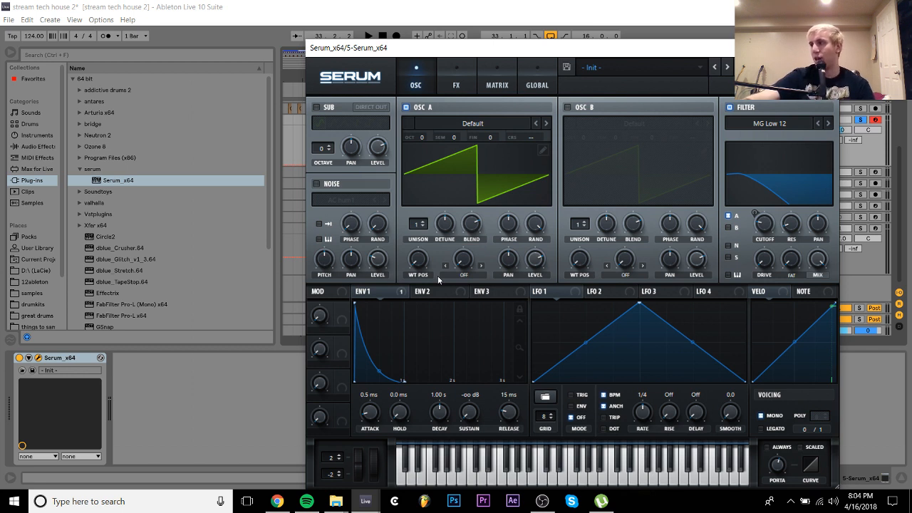
{"action": "key", "text": "space"}
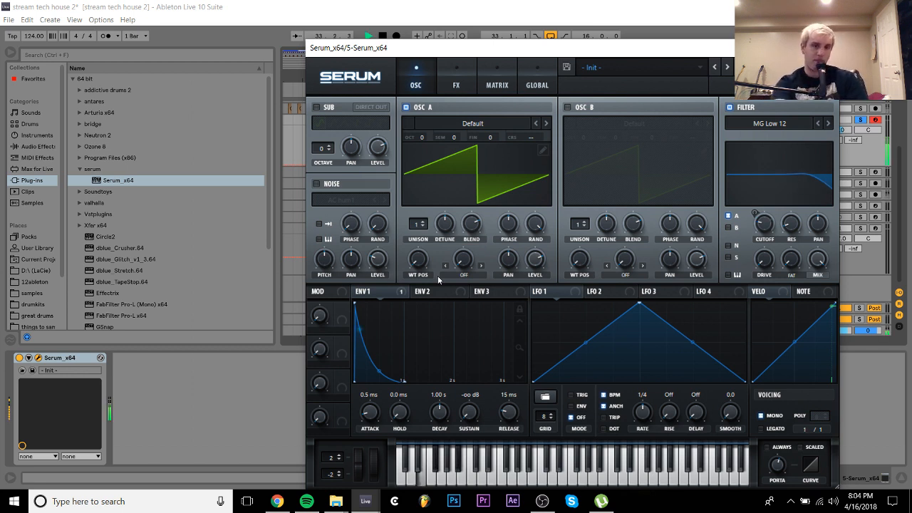
{"action": "key", "text": "space"}
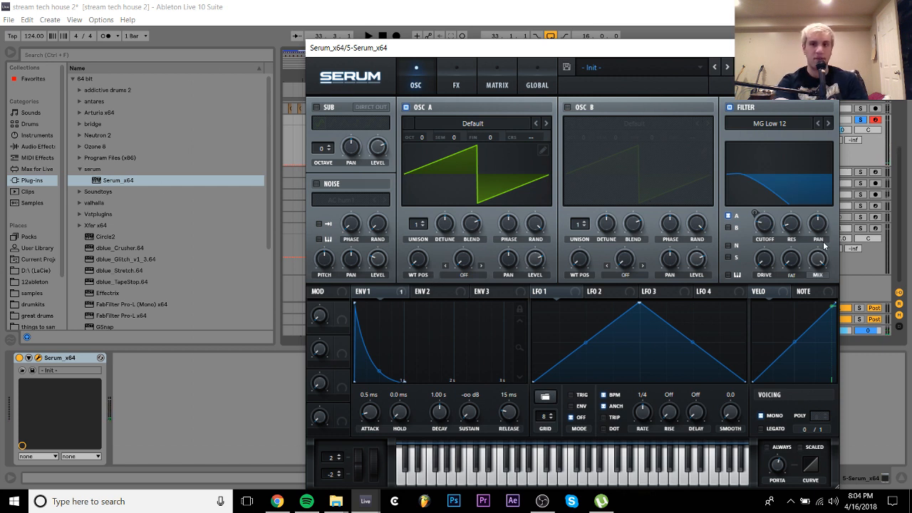
Try the MG Low 18 filter type with Env 1 on the cutoff and return to MG Low 12
{"action": "left_click", "coordinate": [829, 124]}
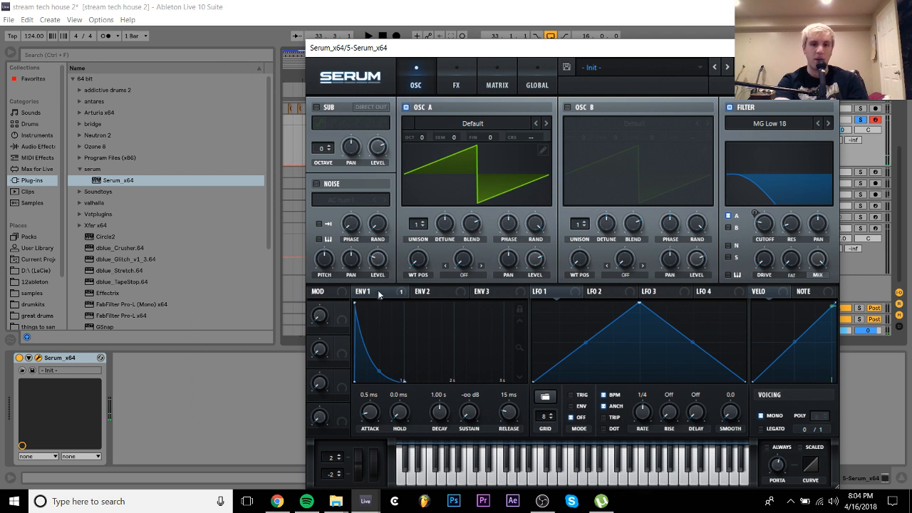
{"action": "left_click_drag", "start_coordinate": [379, 292], "coordinate": [761, 163]}
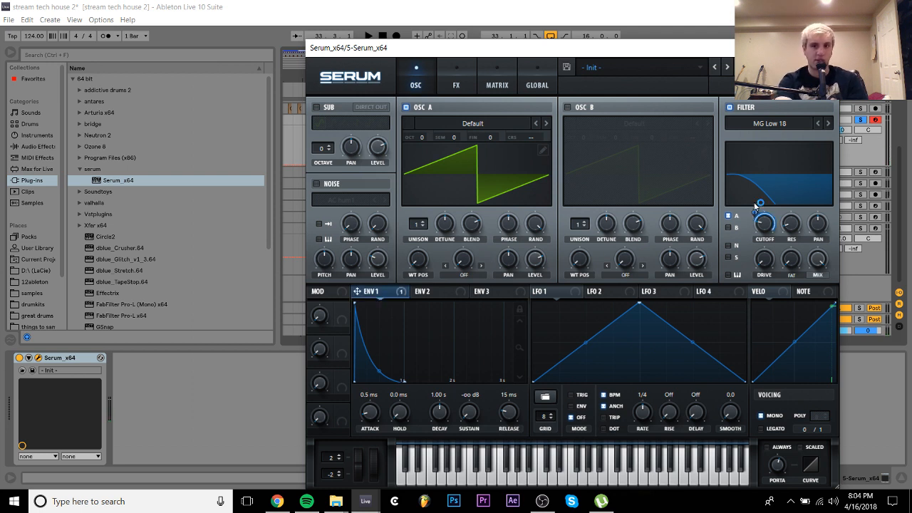
{"action": "left_click", "coordinate": [818, 125]}
{"action": "left_click", "coordinate": [817, 125]}
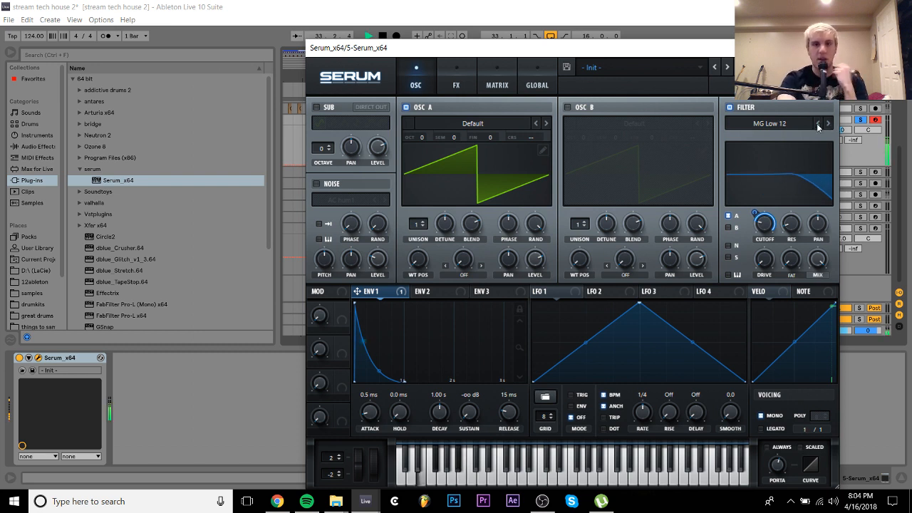
Enable Tube distortion in Serum's effects, adjust its drive and replay the part
{"action": "key", "text": "space"}
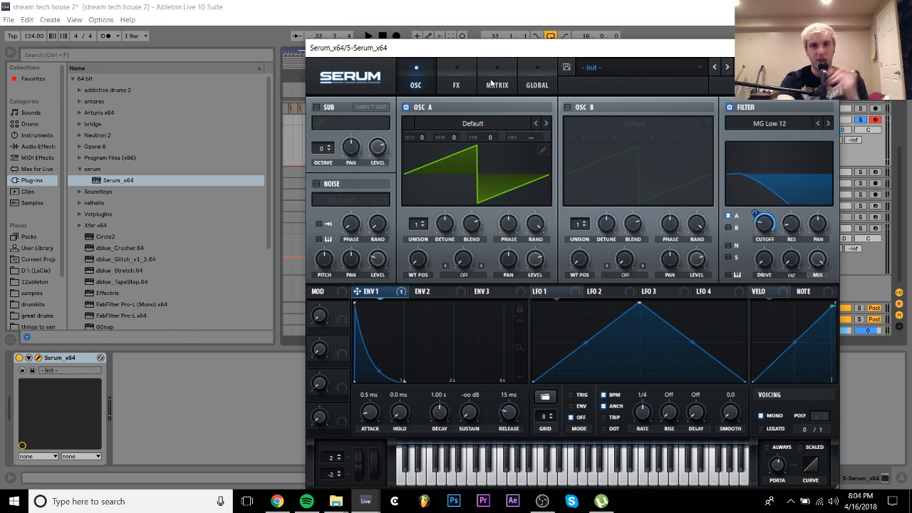
{"action": "left_click", "coordinate": [458, 86]}
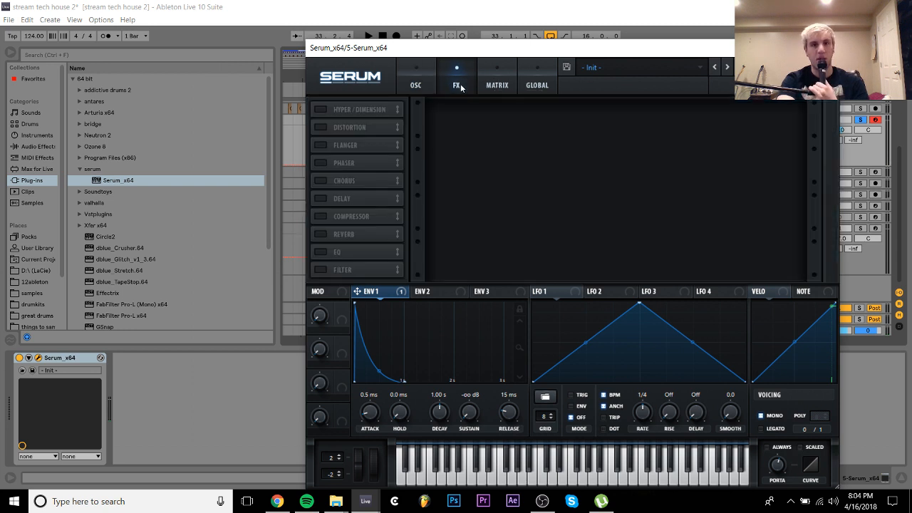
{"action": "left_click", "coordinate": [320, 128]}
{"action": "key", "text": "space"}
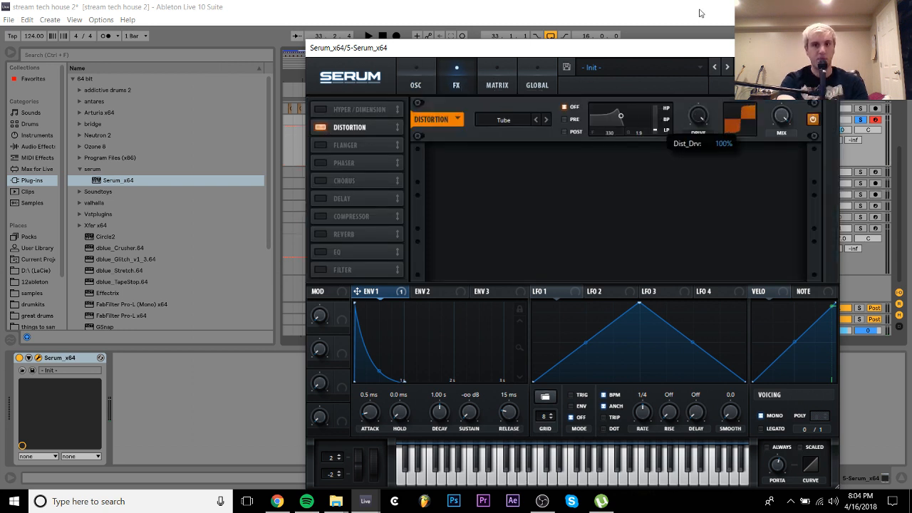
{"action": "key", "text": "space"}
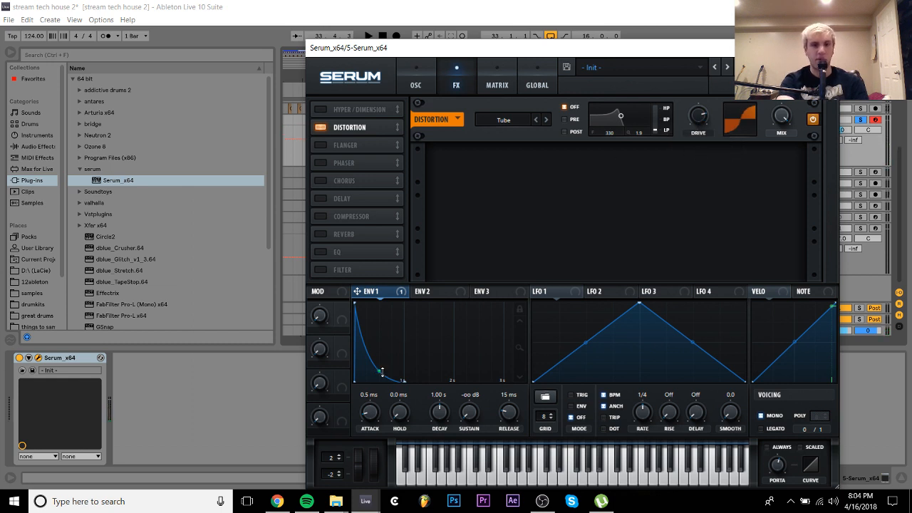
{"action": "key", "text": "space"}
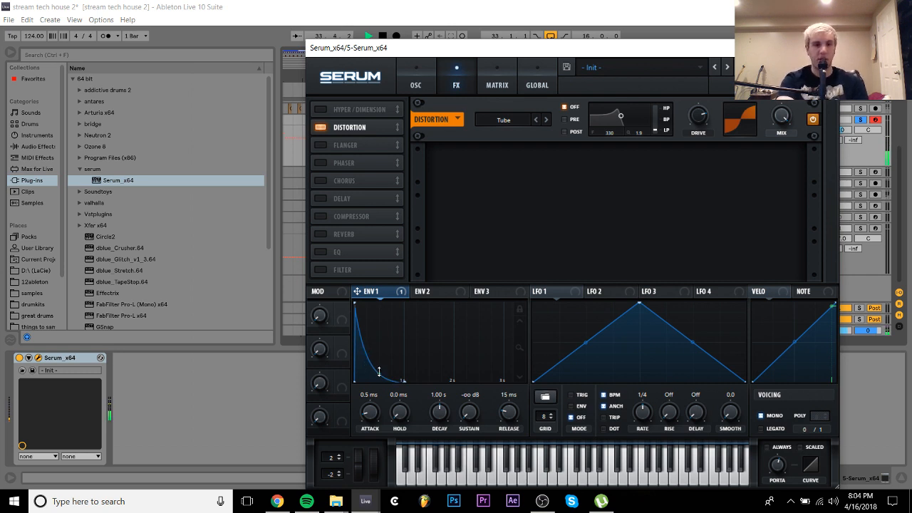
Try adding OSC B tuned up one octave and seven semitones, with its level at about 61%
{"action": "left_click", "coordinate": [416, 86]}
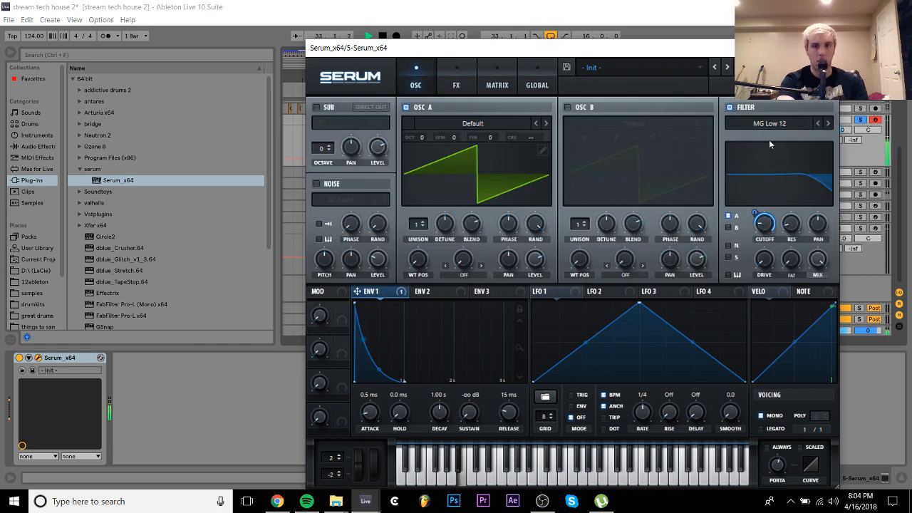
{"action": "left_click", "coordinate": [567, 107]}
{"action": "left_click_drag", "start_coordinate": [585, 139], "coordinate": [625, 102]}
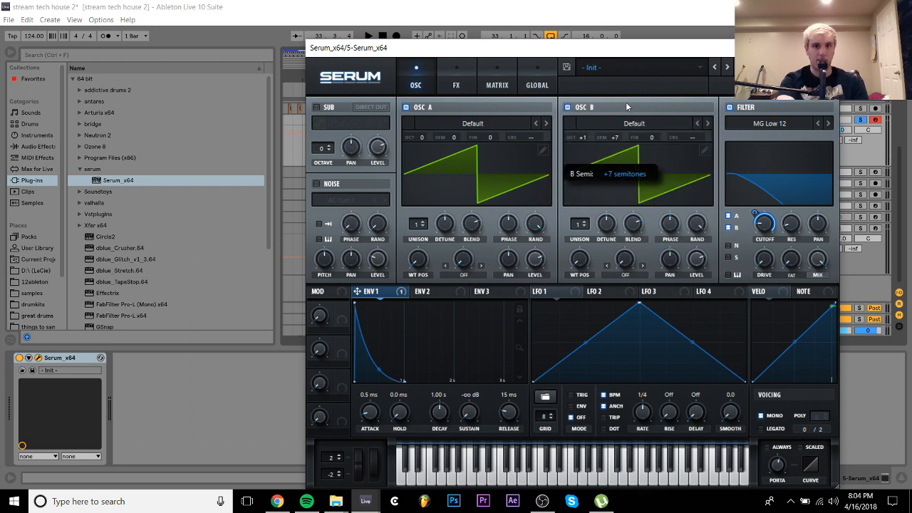
{"action": "key", "text": "space"}
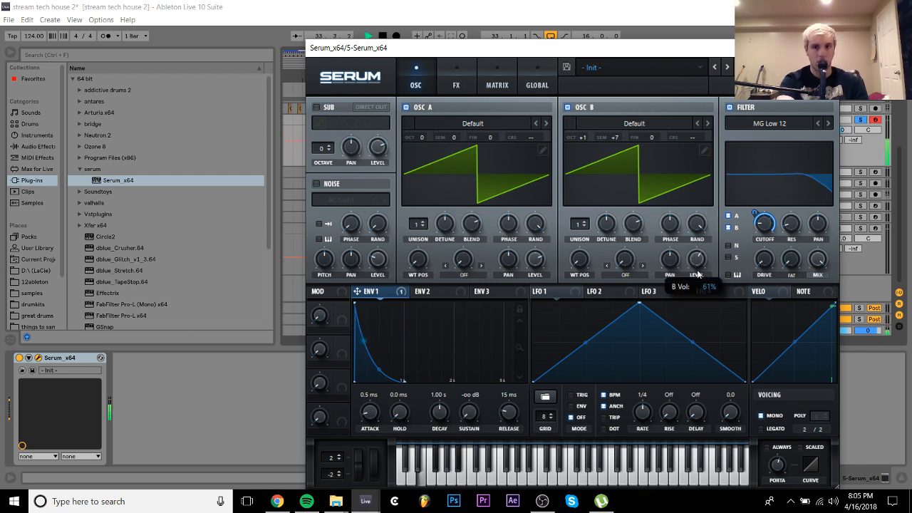
{"action": "left_click", "coordinate": [823, 48]}
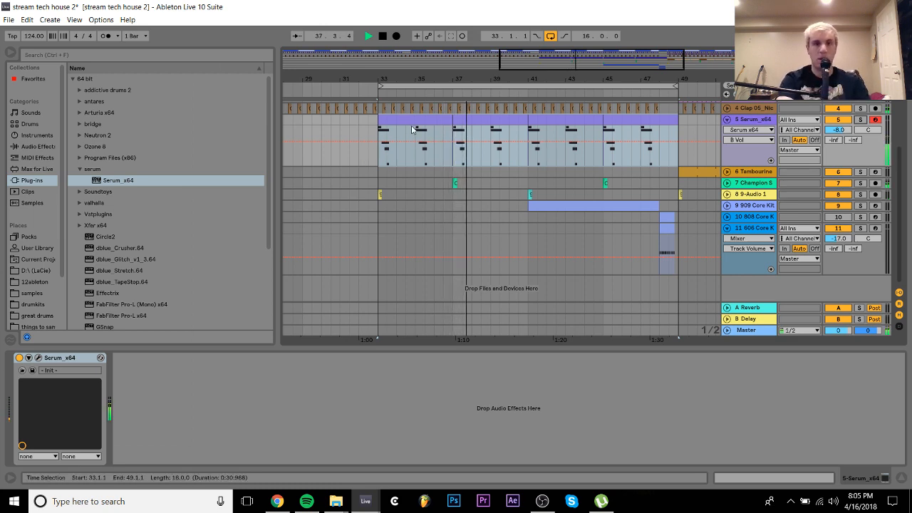
{"action": "key", "text": "space"}
{"action": "key", "text": "space"}
{"action": "double_click", "coordinate": [454, 169]}
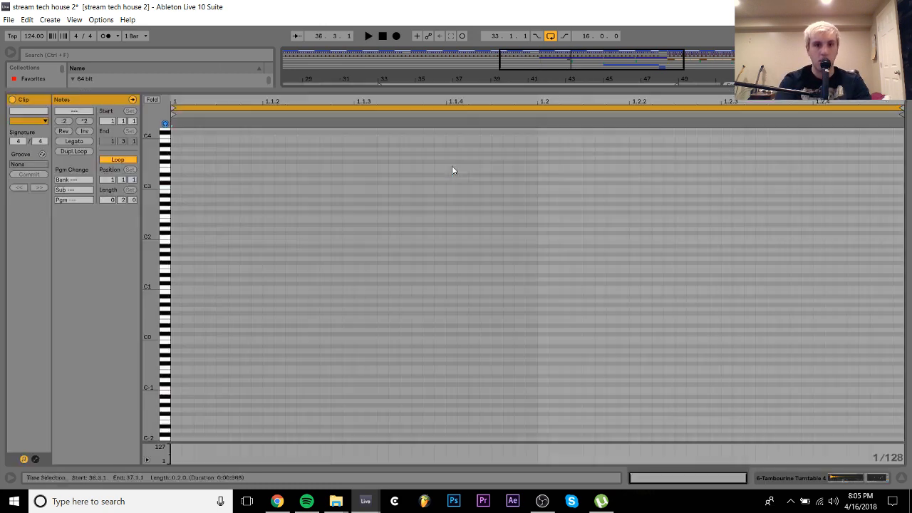
{"action": "left_click", "coordinate": [902, 479]}
{"action": "key", "text": "space"}
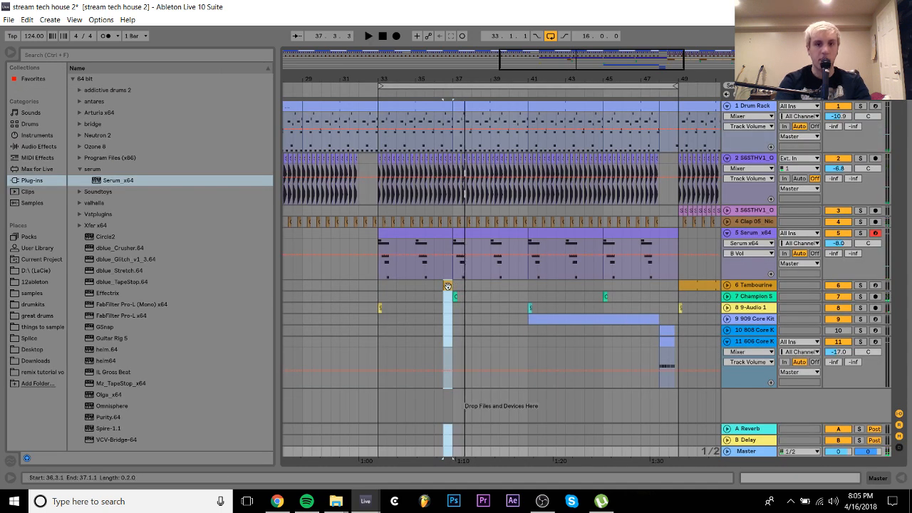
Loop playback over the first four-bar Serum clip, from bar 33 to bar 37
{"action": "left_click", "coordinate": [419, 249]}
{"action": "key", "text": "space"}
{"action": "key", "text": "ctrl+l"}
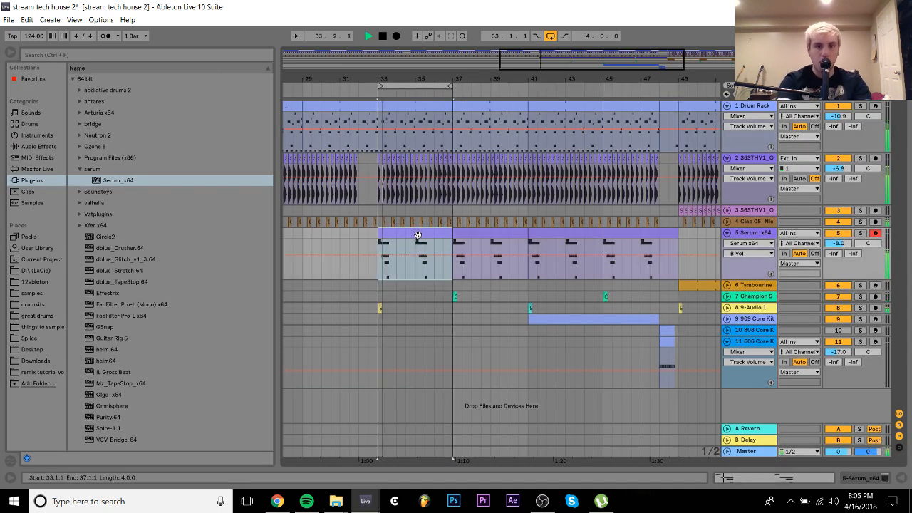
{"action": "left_click", "coordinate": [754, 234]}
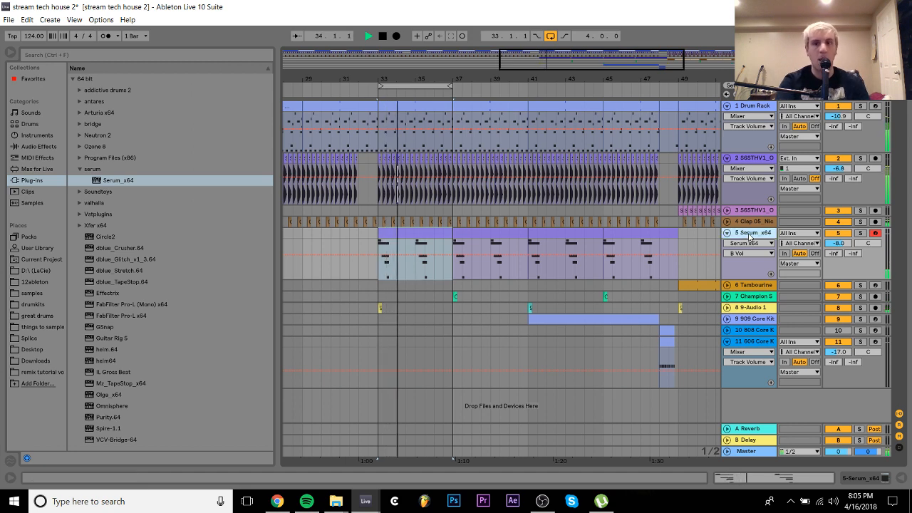
Lengthen the sustained notes in both phrases of the first Serum clip by two sixteenths, leaving the short top notes alone
{"action": "double_click", "coordinate": [420, 233]}
{"action": "key", "text": "space"}
{"action": "left_click_drag", "start_coordinate": [265, 241], "coordinate": [288, 369]}
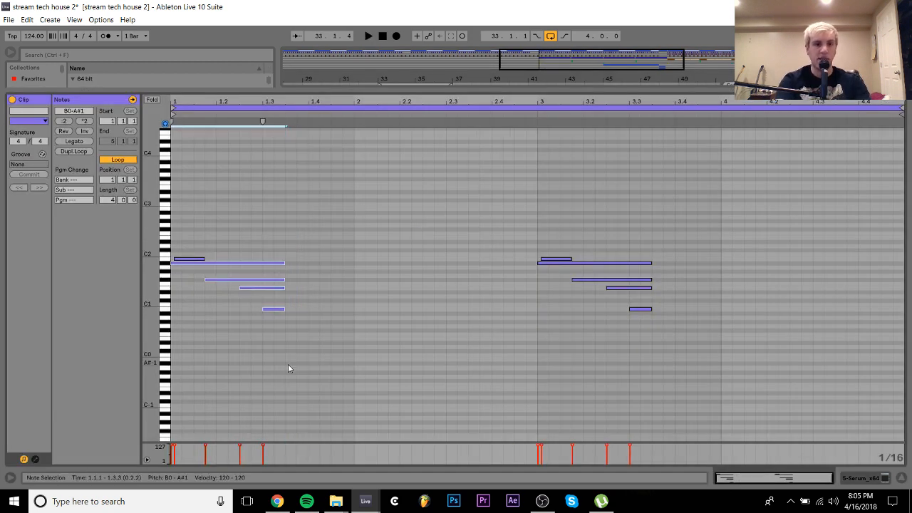
{"action": "key", "text": "ctrl+a"}
{"action": "key", "text": "shift+Right"}
{"action": "key", "text": "shift+Right"}
{"action": "key", "text": "space"}
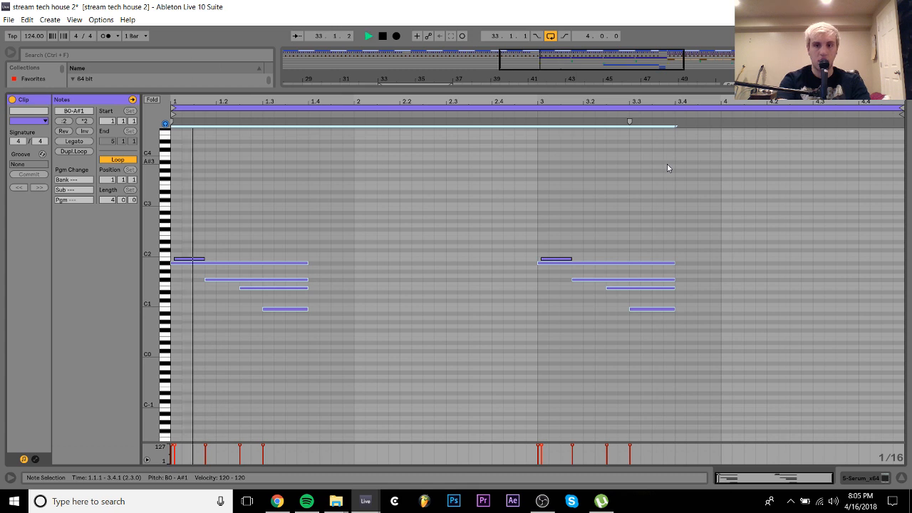
Duplicate the edited first Serum clip three times over the clips running up to bar 49
{"action": "left_click", "coordinate": [860, 478]}
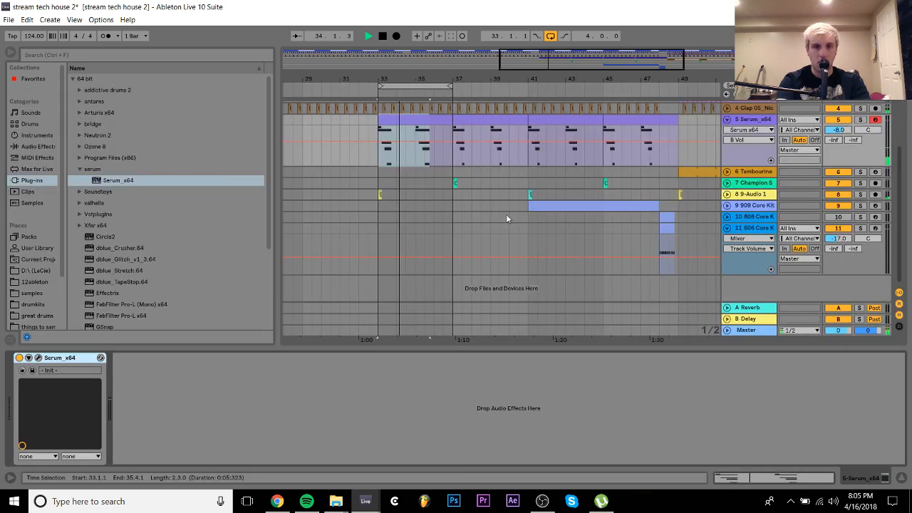
{"action": "left_click", "coordinate": [418, 120]}
{"action": "key", "text": "ctrl+d"}
{"action": "key", "text": "ctrl+d"}
{"action": "key", "text": "ctrl+d"}
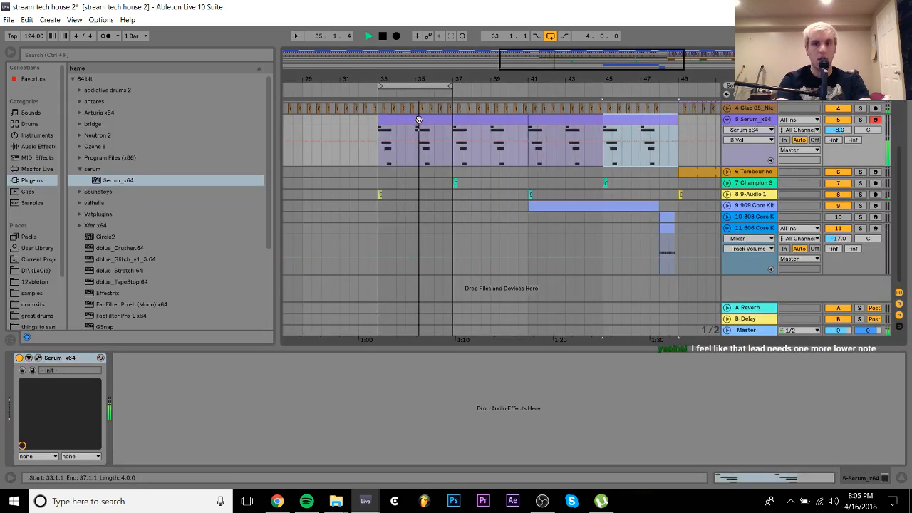
Switch off Serum's OSC B and enable Hyper/Dimension, lowering the Hyper mix and adjusting the Dimension size and mix
{"action": "left_click", "coordinate": [419, 119]}
{"action": "left_click", "coordinate": [38, 357]}
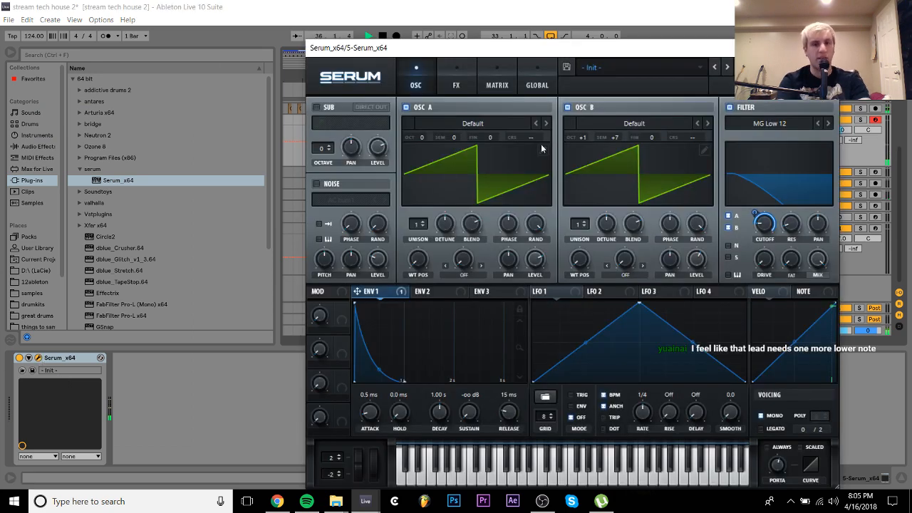
{"action": "left_click", "coordinate": [568, 108]}
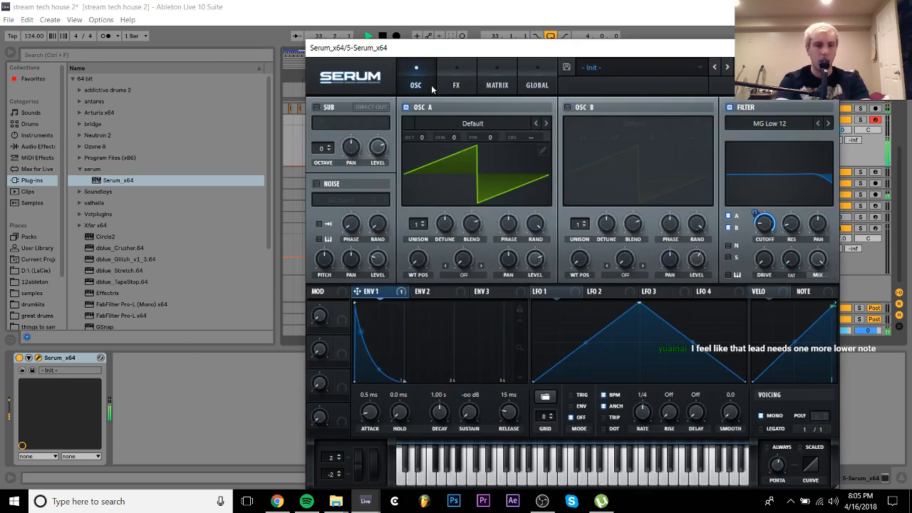
{"action": "left_click", "coordinate": [465, 66]}
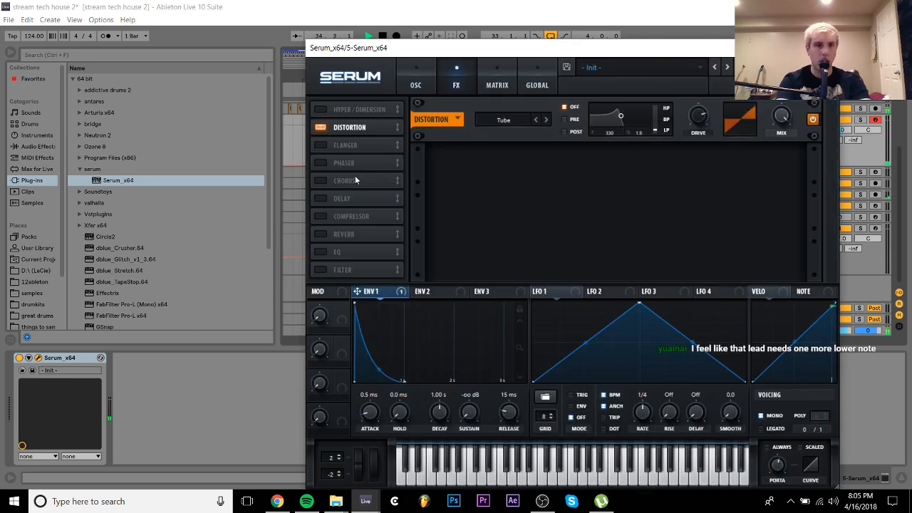
{"action": "left_click", "coordinate": [321, 110]}
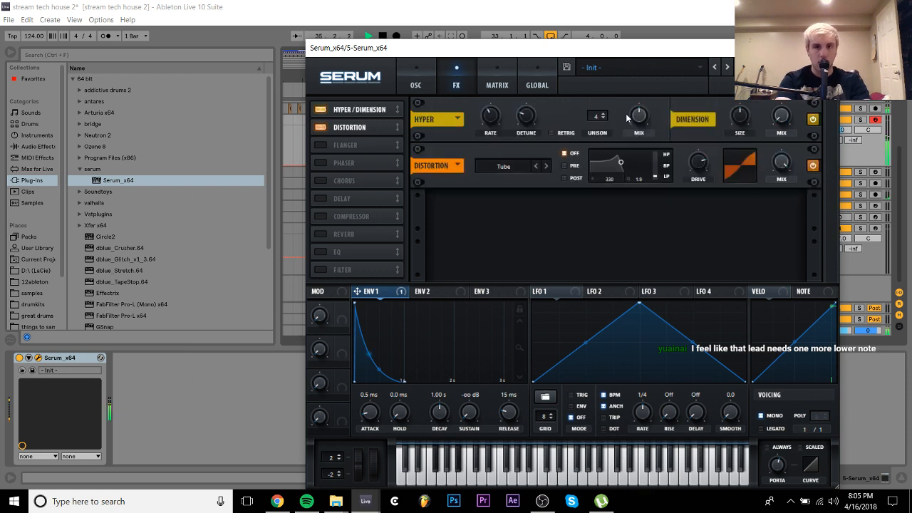
{"action": "left_click_drag", "start_coordinate": [633, 118], "coordinate": [631, 216]}
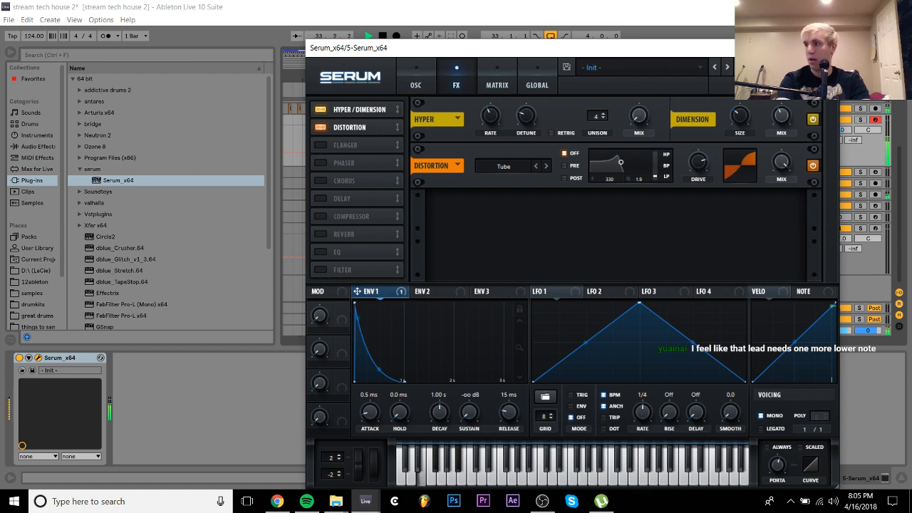
{"action": "left_click", "coordinate": [826, 48]}
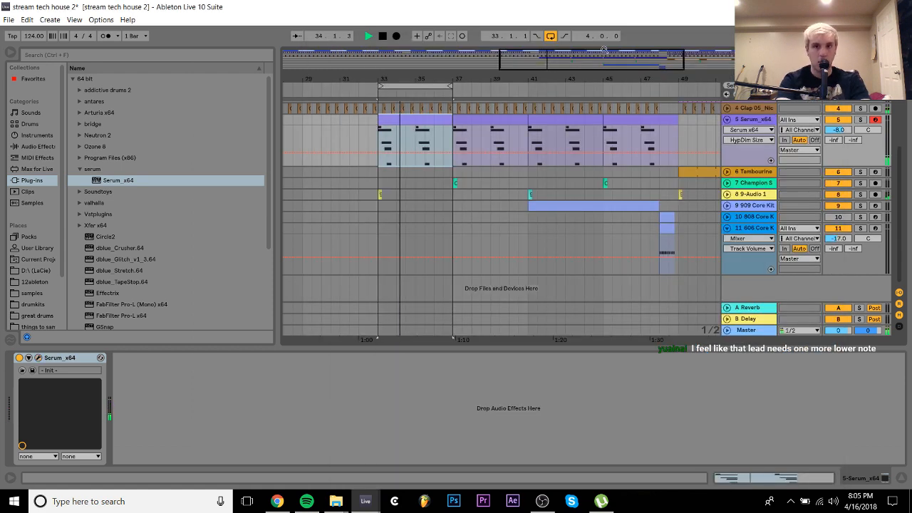
Turn off loop playback, set the insert mark at bar 31 and show the kick track's EQ Eight
{"action": "left_click", "coordinate": [550, 36]}
{"action": "left_click", "coordinate": [339, 129]}
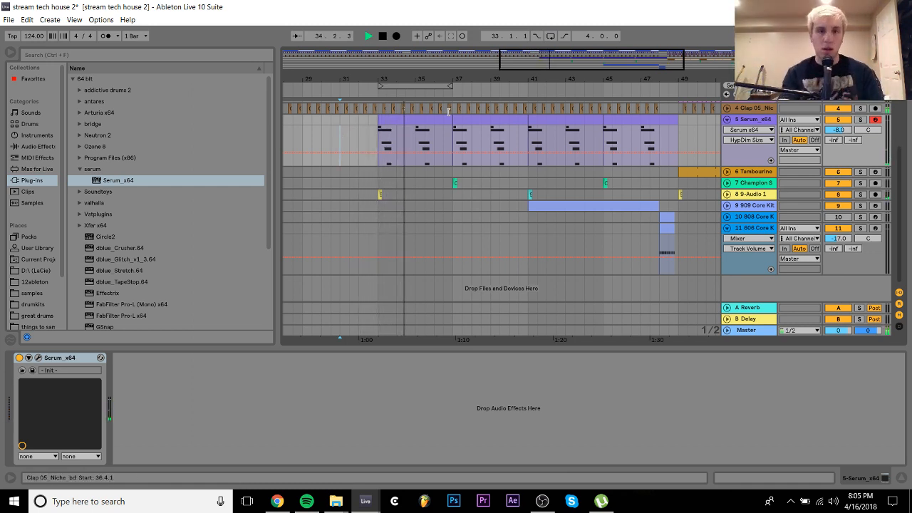
{"action": "scroll", "coordinate": [745, 127], "scroll_direction": "up", "scroll_amount": 5}
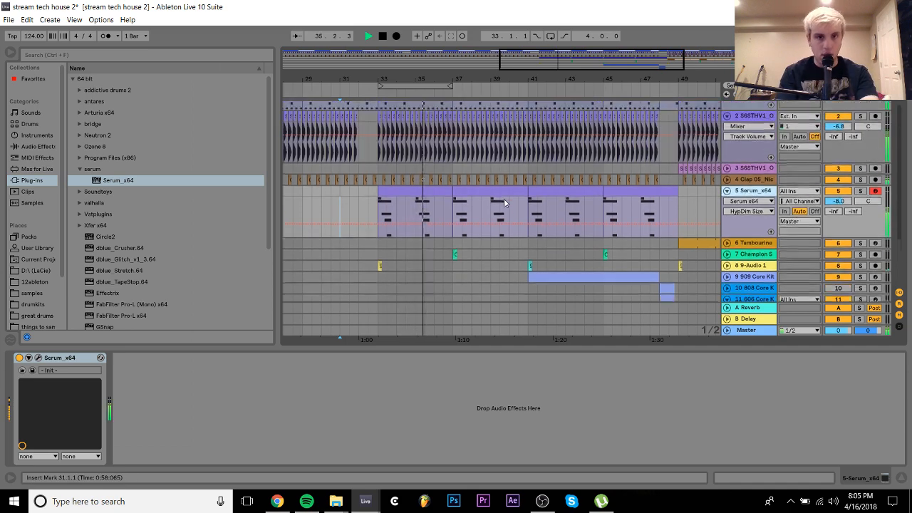
{"action": "left_click", "coordinate": [755, 160]}
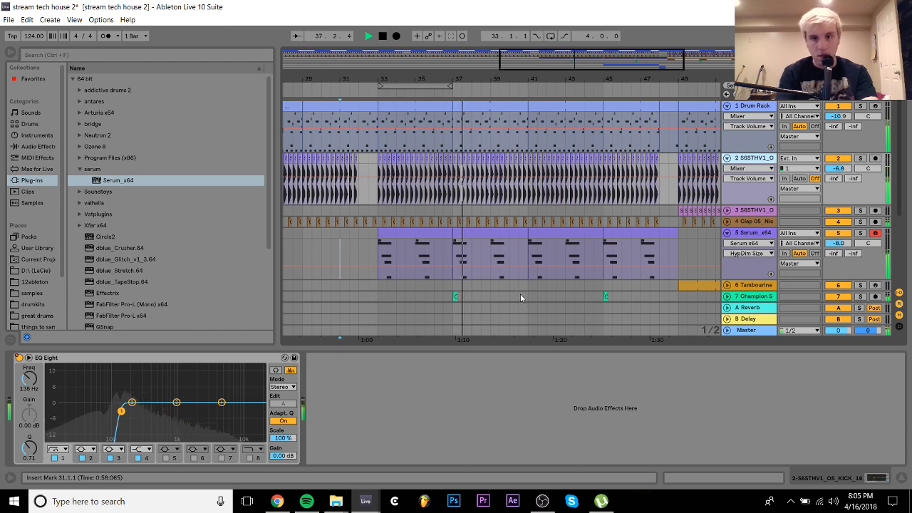
Delete the Champion Scratch clips at bars 37 and 45, and move the 9-Audio 1 clip from bar 41 to bar 37
{"action": "scroll", "coordinate": [455, 298], "scroll_direction": "down", "scroll_amount": 3}
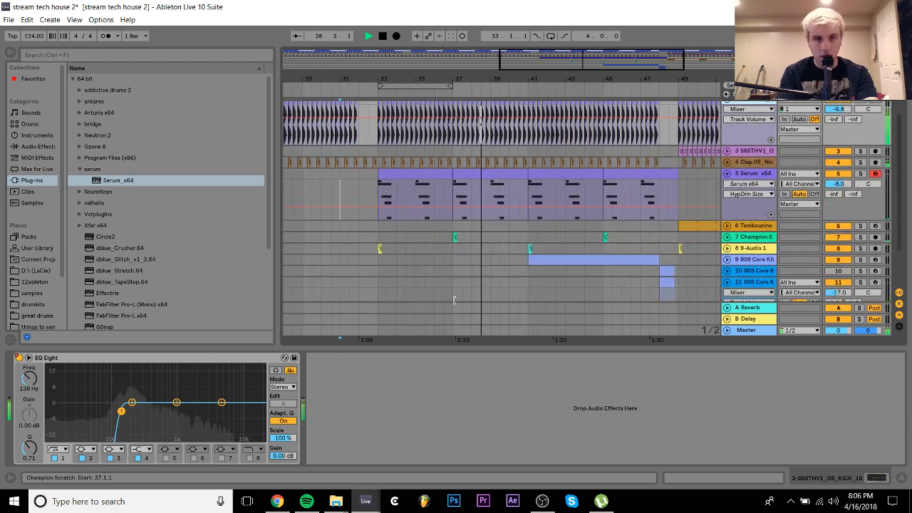
{"action": "left_click_drag", "start_coordinate": [444, 202], "coordinate": [635, 191]}
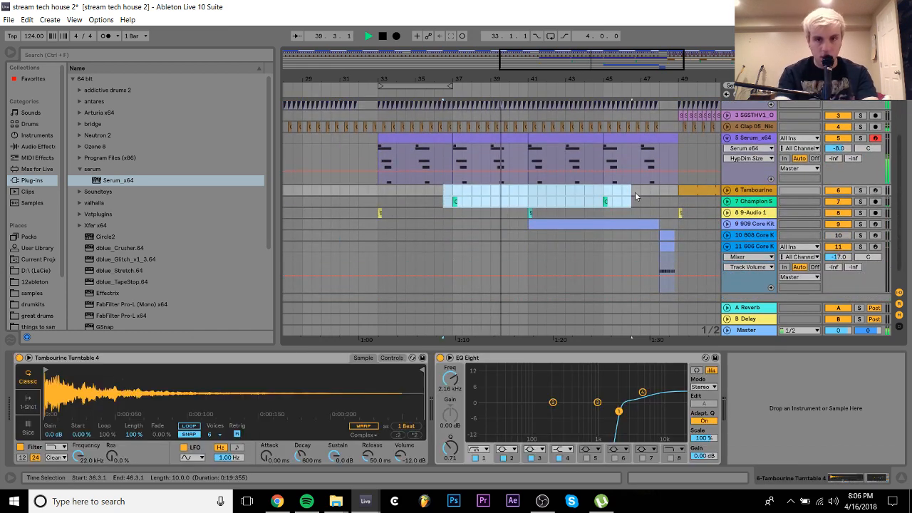
{"action": "left_click_drag", "start_coordinate": [530, 212], "coordinate": [452, 213]}
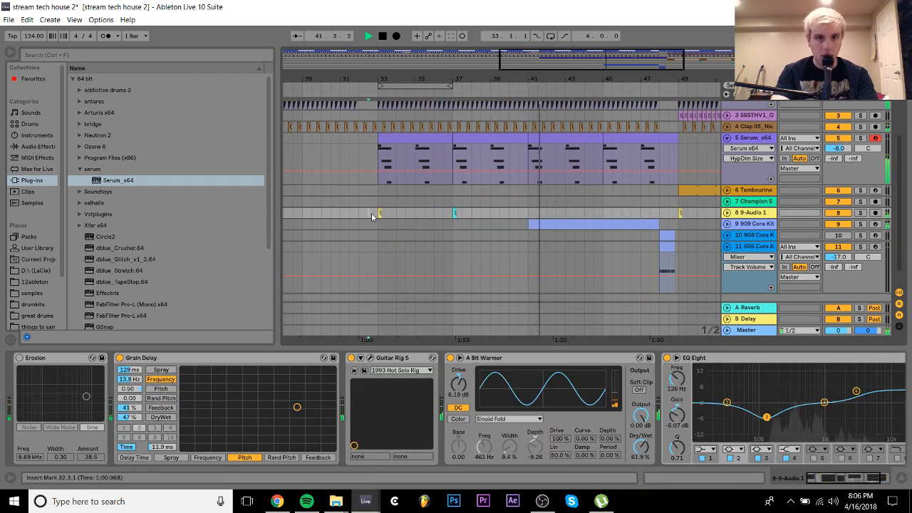
Duplicate the 9-Audio 1 clips of bars 33 to 41 into bars 41 to 49
{"action": "left_click_drag", "start_coordinate": [373, 214], "coordinate": [530, 204]}
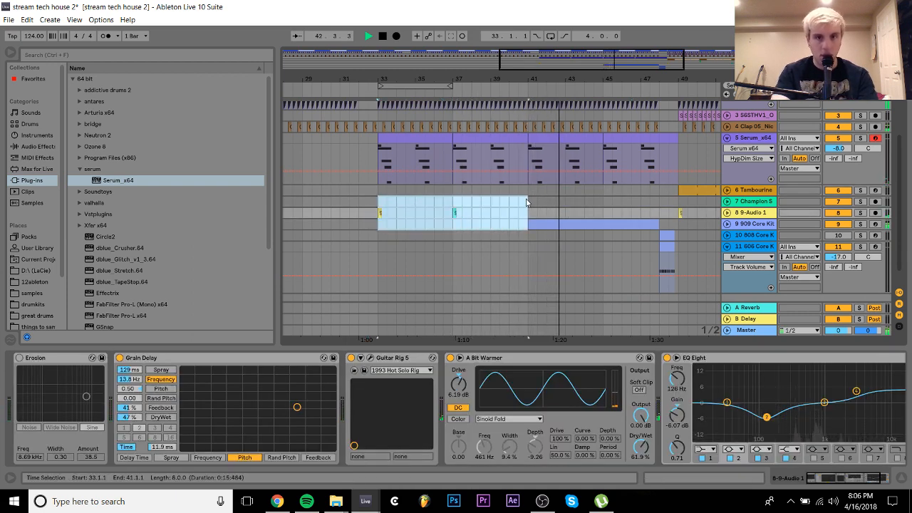
{"action": "key", "text": "ctrl+d"}
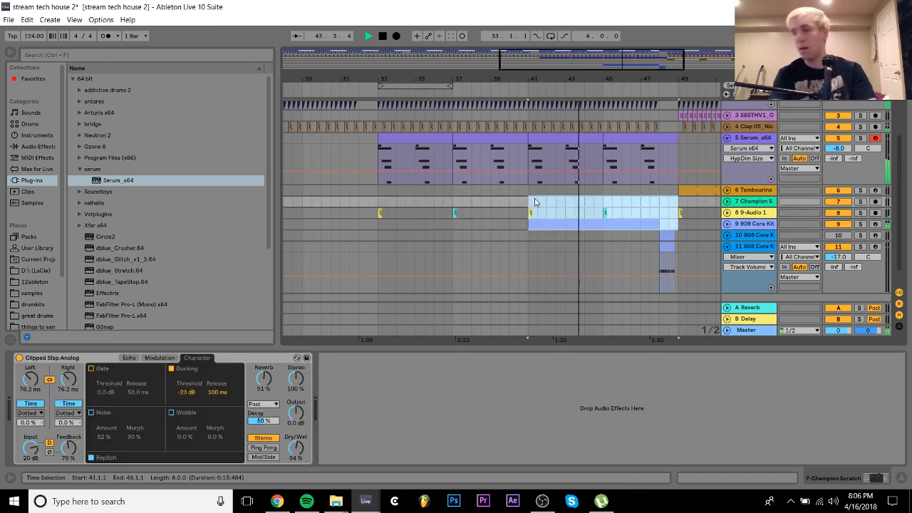
{"action": "scroll", "coordinate": [699, 182], "scroll_direction": "up", "scroll_amount": 3}
{"action": "scroll", "coordinate": [698, 179], "scroll_direction": "down", "scroll_amount": 3}
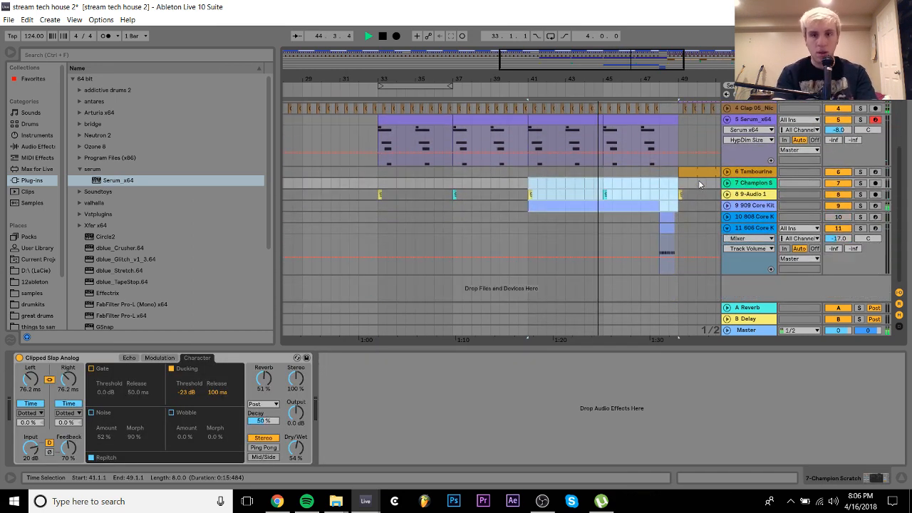
Duplicate all Serum clips from bars 33 to 49 so the part continues to bar 65
{"action": "scroll", "coordinate": [642, 185], "scroll_direction": "up", "scroll_amount": 3}
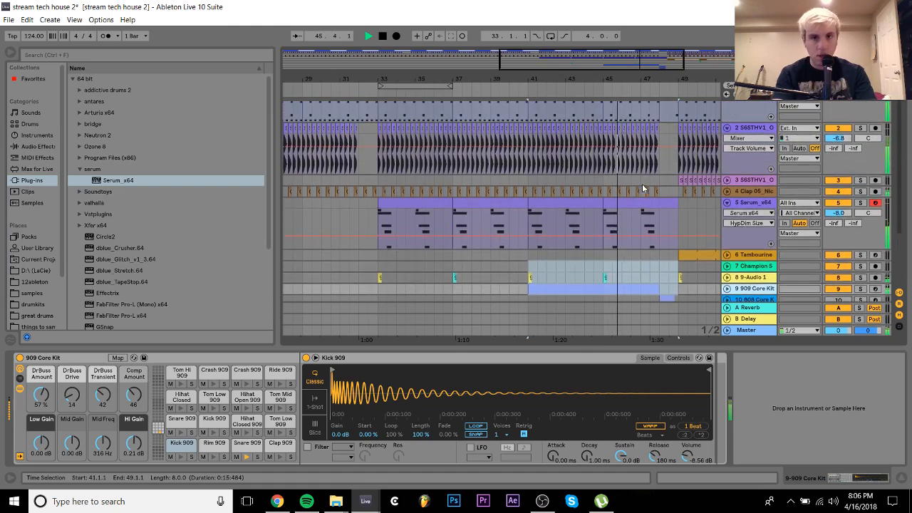
{"action": "left_click", "coordinate": [681, 205]}
{"action": "left_click", "coordinate": [656, 203]}
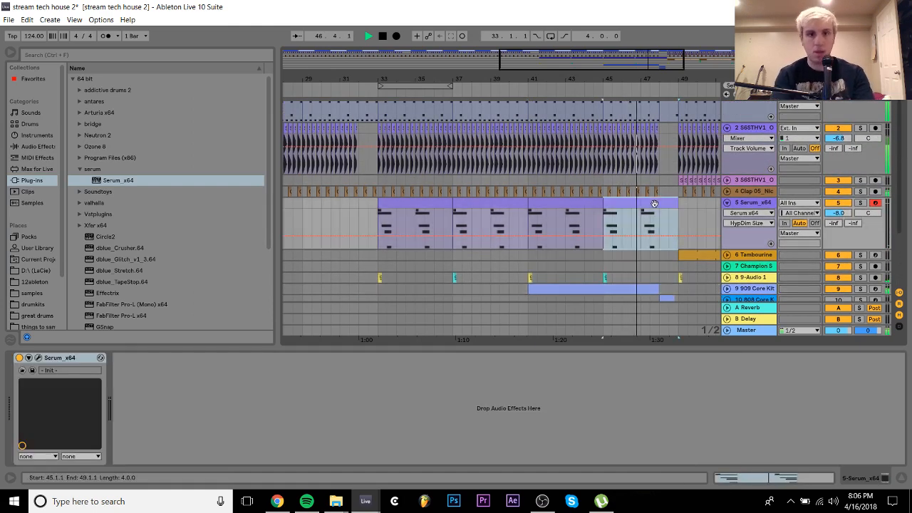
{"action": "left_click", "coordinate": [408, 205], "text": "shift"}
{"action": "key", "text": "ctrl+d"}
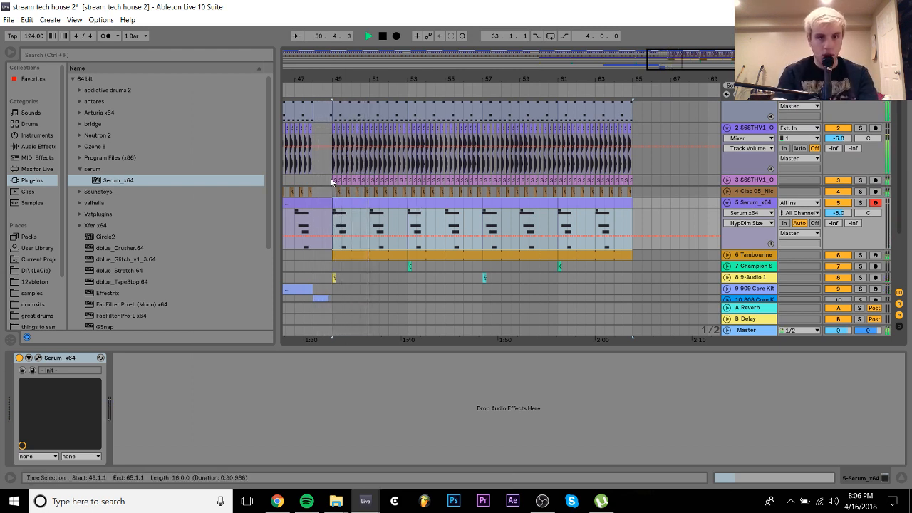
Restart playback from bar 49 to audition the extended section
{"action": "left_click_drag", "start_coordinate": [332, 182], "coordinate": [342, 183]}
{"action": "key", "text": "space"}
{"action": "key", "text": "space"}
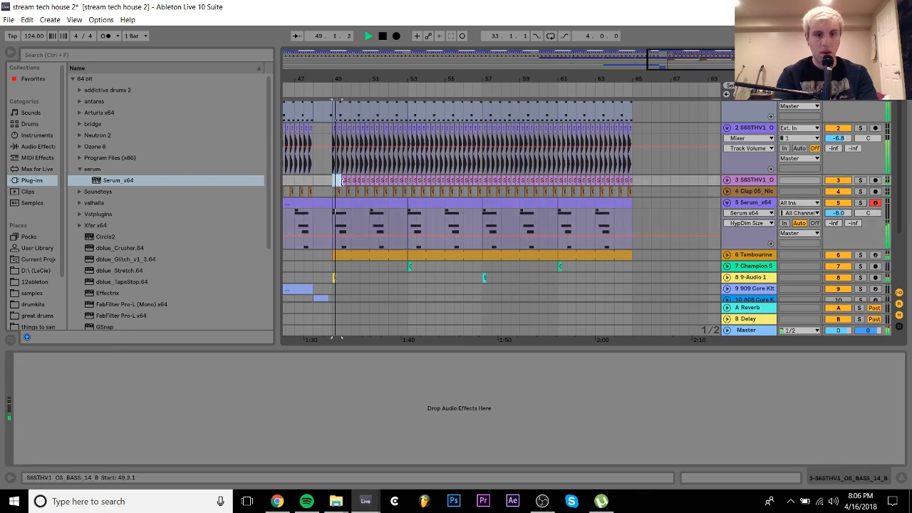
Shorten each of the four Serum clips between bars 49 and 65 from its end to a two-bar length
{"action": "left_click", "coordinate": [399, 204]}
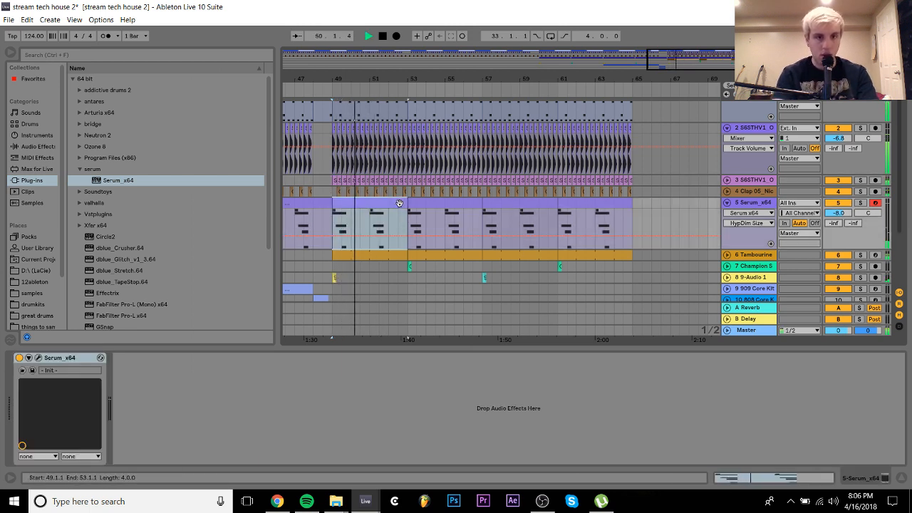
{"action": "left_click_drag", "start_coordinate": [405, 203], "coordinate": [367, 204]}
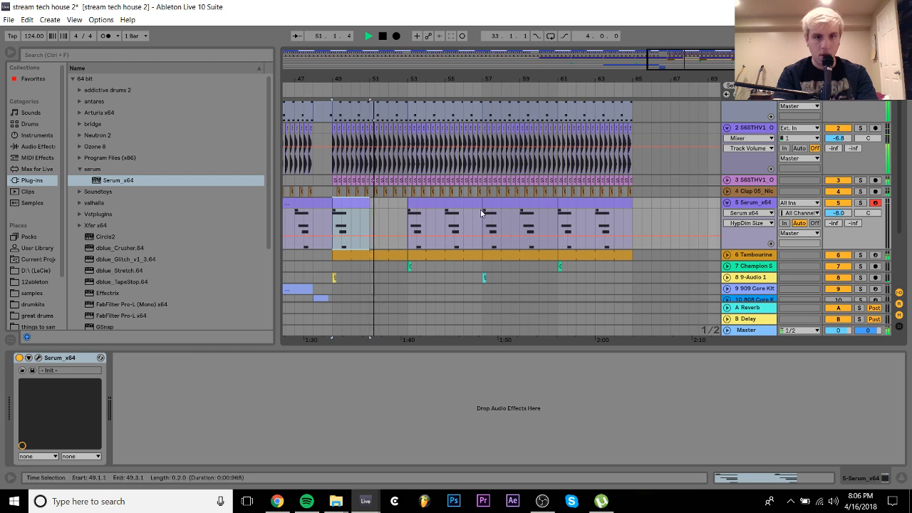
{"action": "left_click_drag", "start_coordinate": [481, 203], "coordinate": [444, 204]}
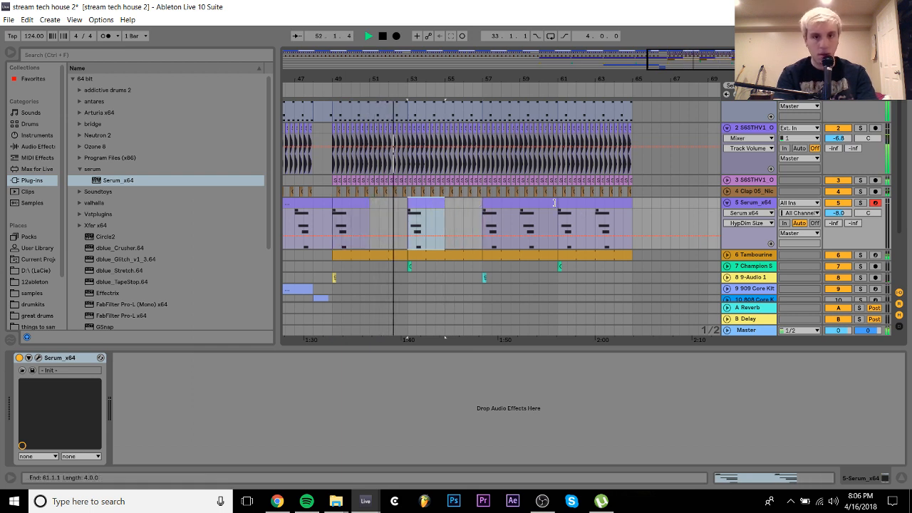
{"action": "left_click_drag", "start_coordinate": [558, 203], "coordinate": [519, 204]}
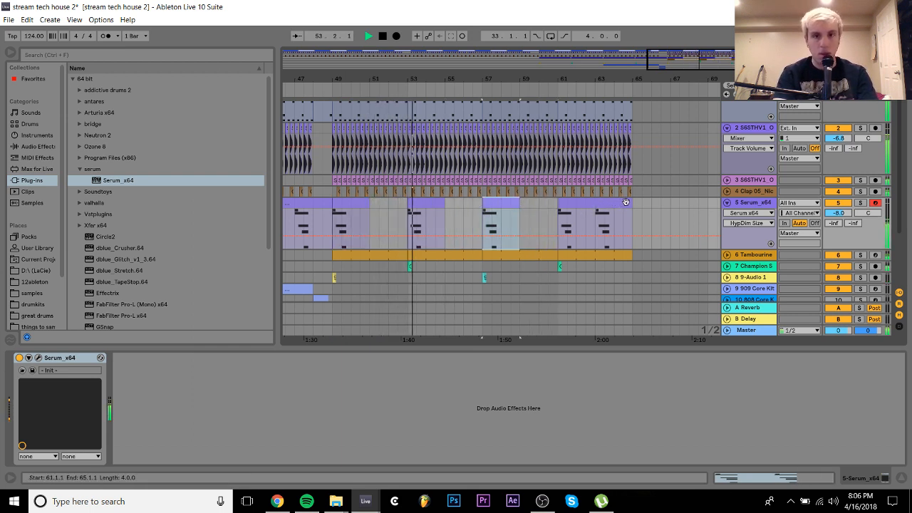
{"action": "left_click_drag", "start_coordinate": [631, 204], "coordinate": [593, 203]}
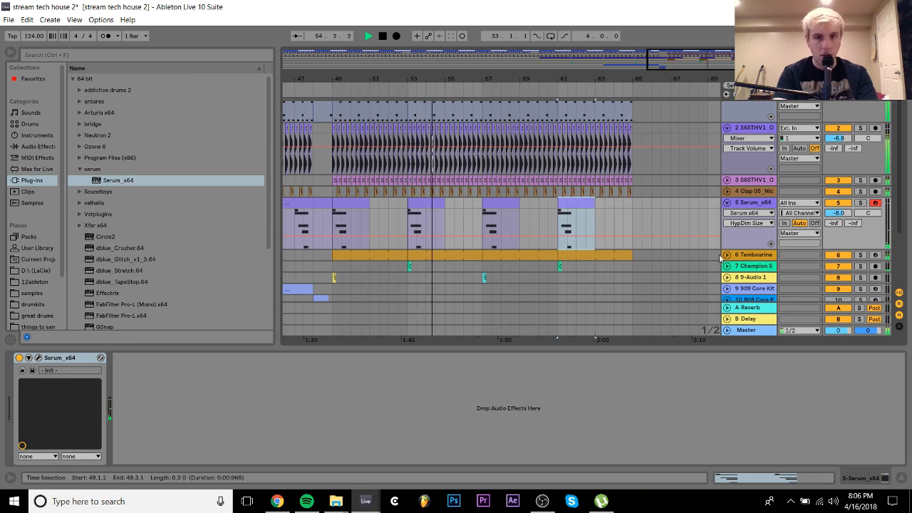
Mute the Champion Scratch track and stop playback
{"action": "left_click", "coordinate": [837, 265]}
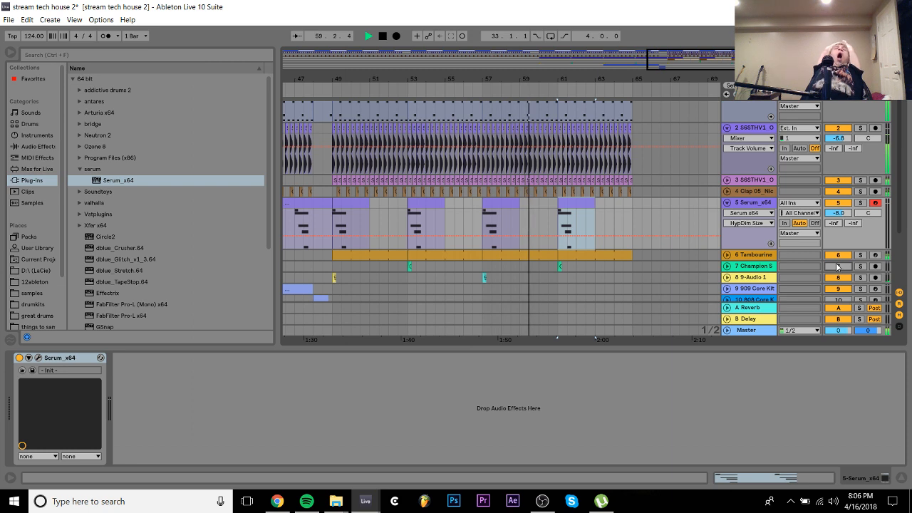
{"action": "key", "text": "space"}
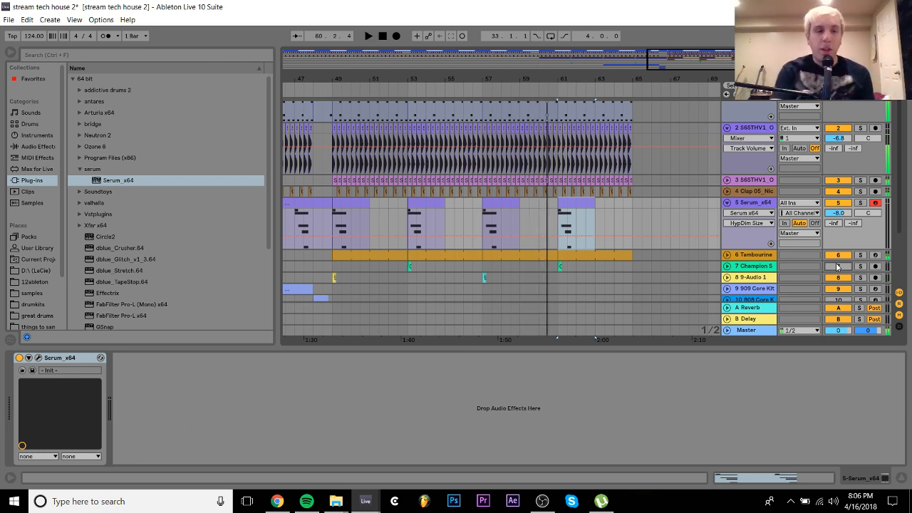
Add LFOTool to the Serum track and lower the start and end points of its volume curve to the minimum
{"action": "left_click", "coordinate": [80, 227]}
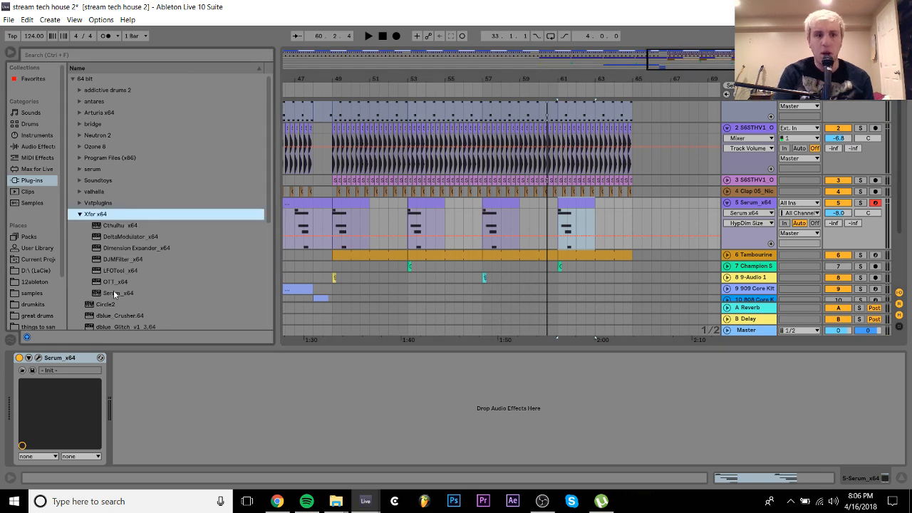
{"action": "double_click", "coordinate": [110, 270]}
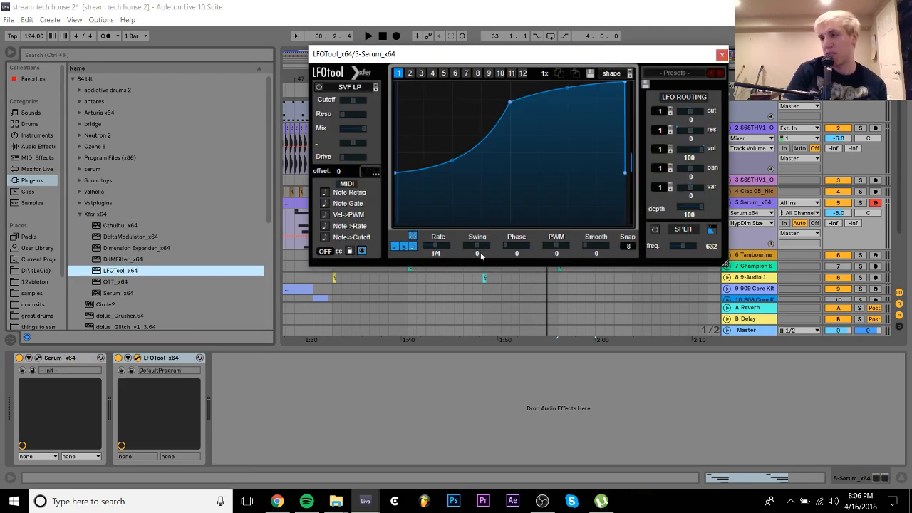
{"action": "left_click", "coordinate": [626, 172]}
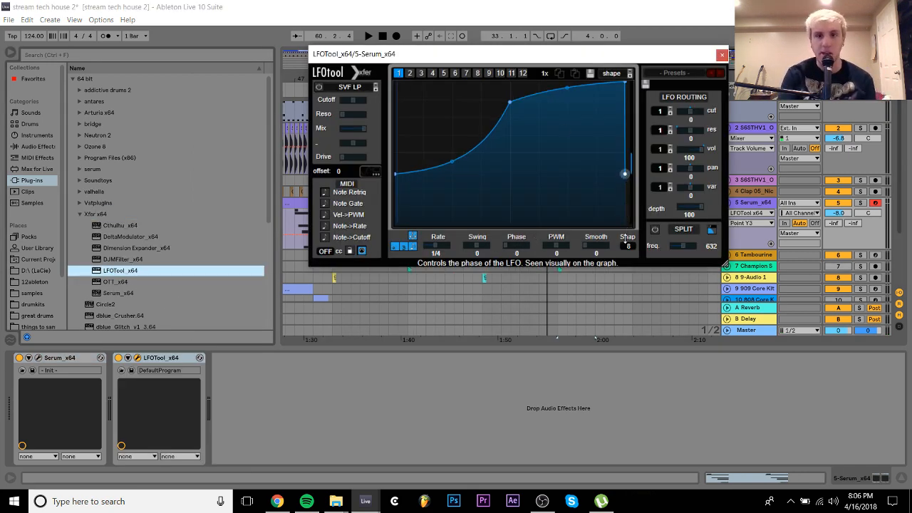
{"action": "left_click_drag", "start_coordinate": [627, 239], "coordinate": [628, 245]}
{"action": "left_click", "coordinate": [861, 501]}
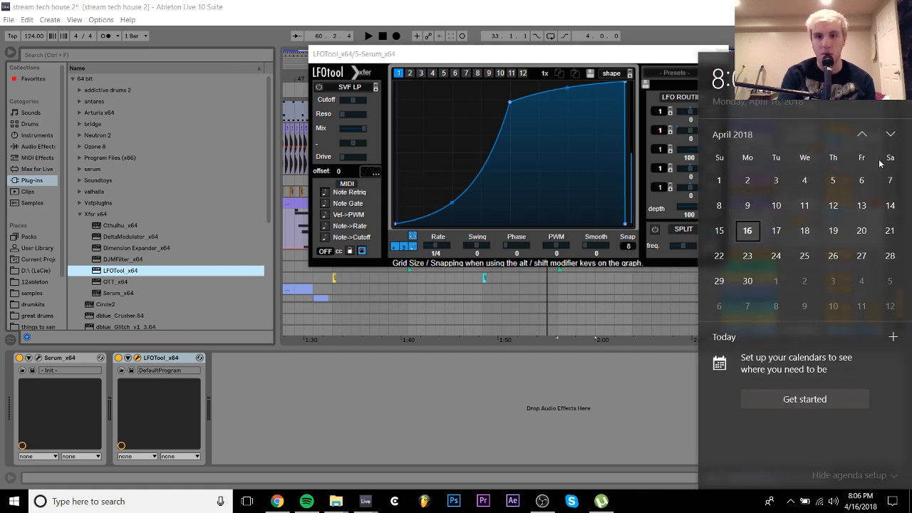
{"action": "left_click", "coordinate": [512, 444]}
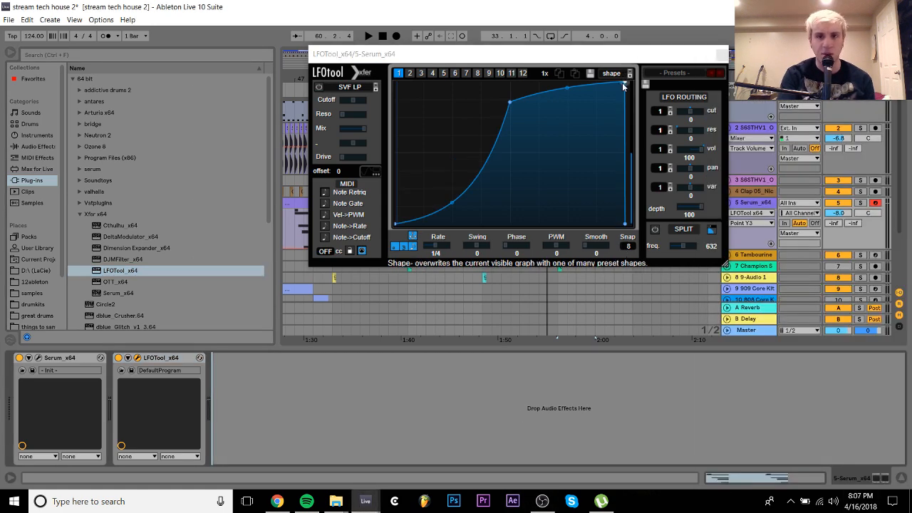
Move the LFO curve's peak slightly before its end, bend the closing segment into a steep rounded drop, audition it and close LFOTool
{"action": "left_click_drag", "start_coordinate": [625, 85], "coordinate": [600, 68]}
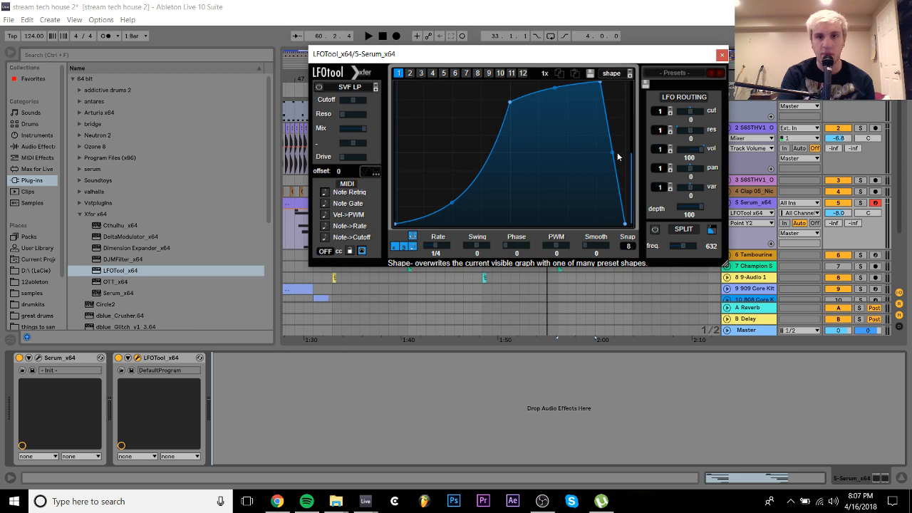
{"action": "left_click_drag", "start_coordinate": [613, 154], "coordinate": [619, 127]}
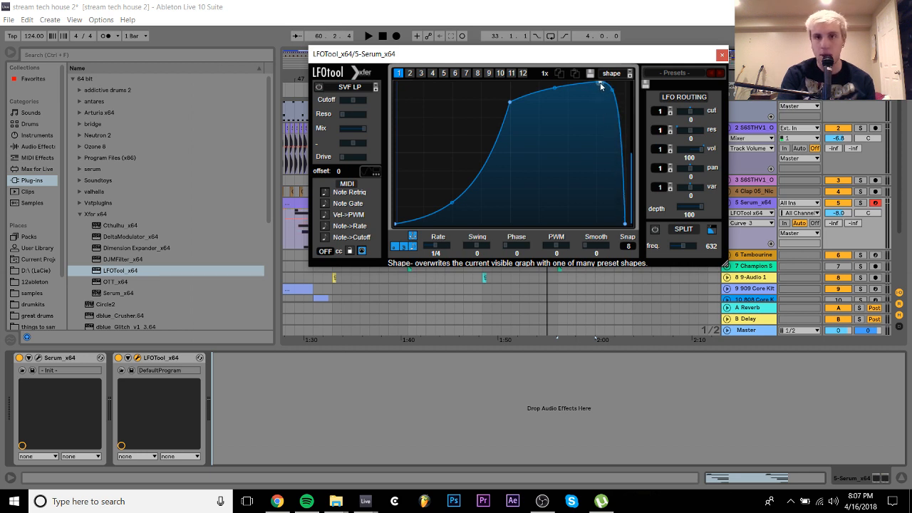
{"action": "left_click_drag", "start_coordinate": [605, 78], "coordinate": [613, 74]}
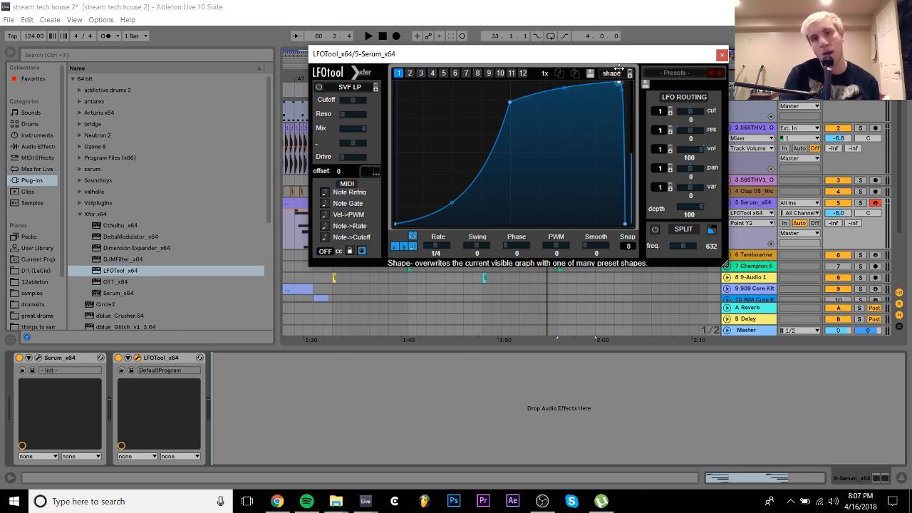
{"action": "key", "text": "space"}
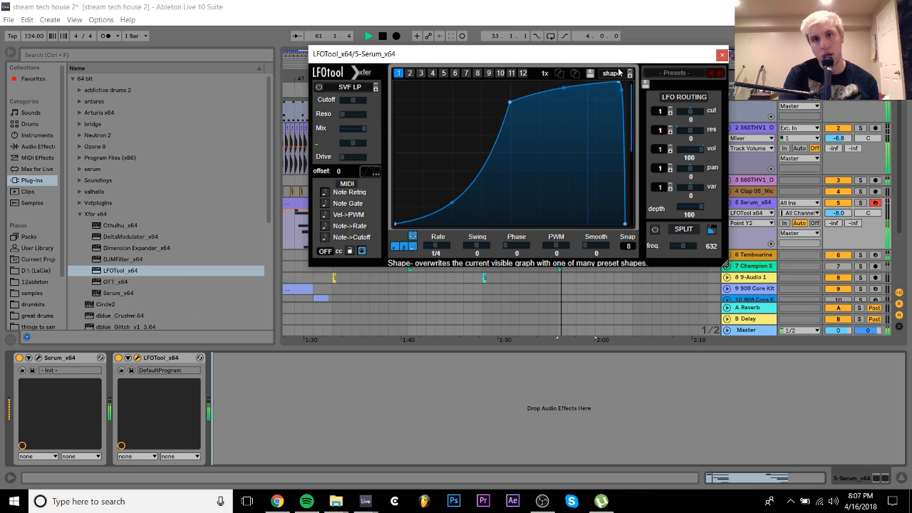
{"action": "left_click", "coordinate": [722, 54]}
Play from bar 32, insert ValhallaVintageVerb between Serum and LFOTool, and set the reverb mix to 31.2%
{"action": "left_click_drag", "start_coordinate": [552, 80], "coordinate": [673, 51]}
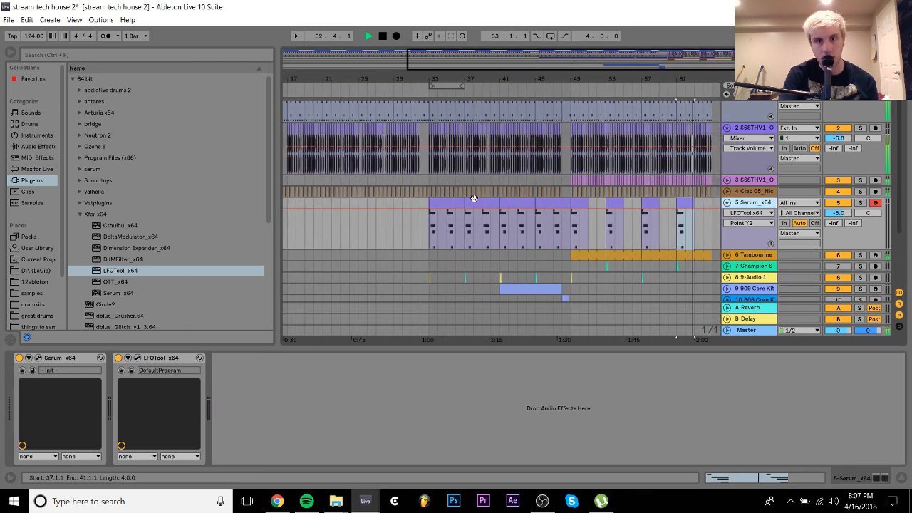
{"action": "left_click", "coordinate": [421, 237]}
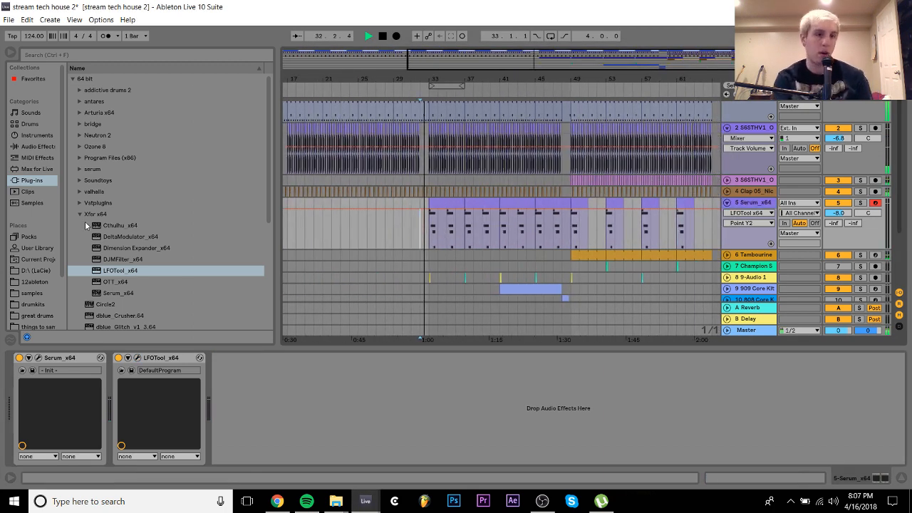
{"action": "left_click", "coordinate": [89, 191]}
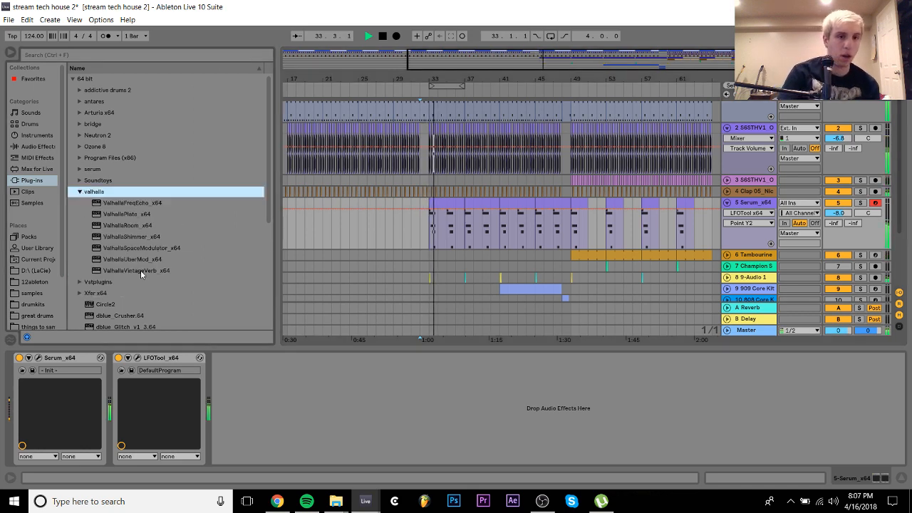
{"action": "left_click_drag", "start_coordinate": [141, 270], "coordinate": [124, 422]}
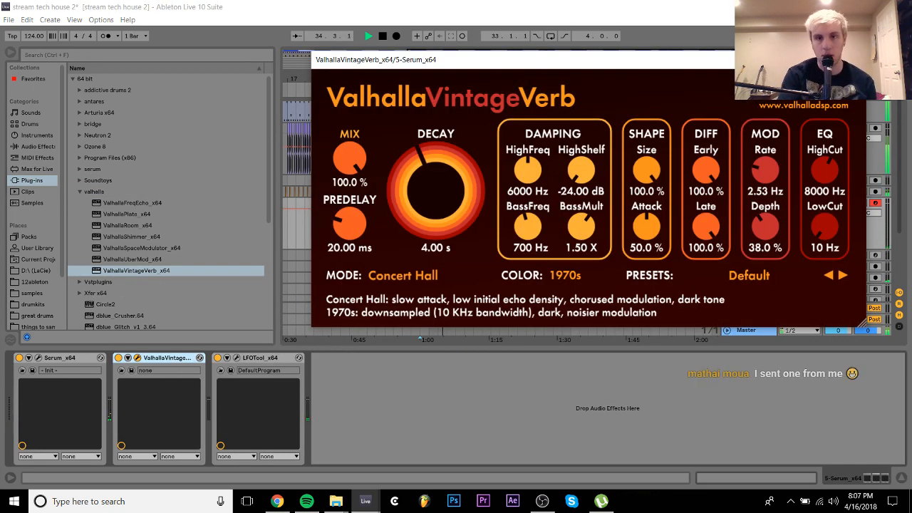
{"action": "left_click_drag", "start_coordinate": [361, 165], "coordinate": [359, 207]}
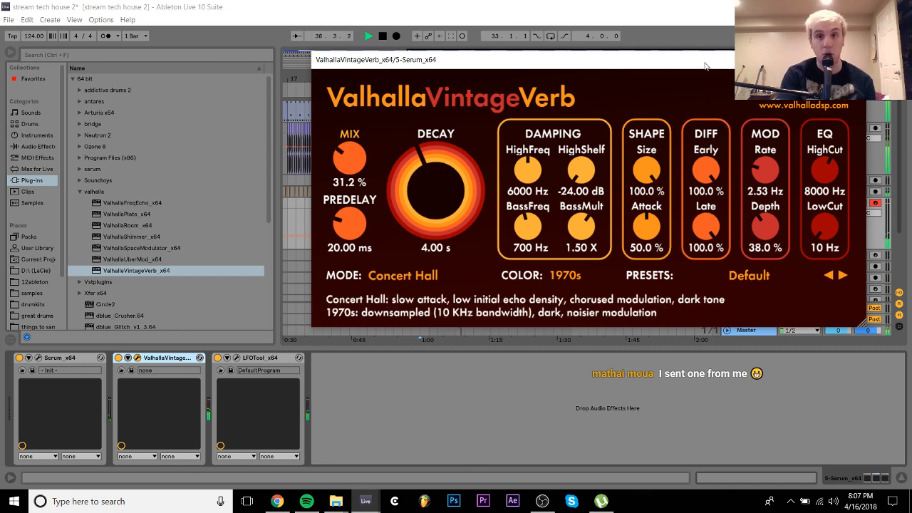
Raise the Serum track's volume to -5.3 dB and close the reverb window
{"action": "left_click_drag", "start_coordinate": [705, 67], "coordinate": [493, 31]}
{"action": "left_click", "coordinate": [838, 212]}
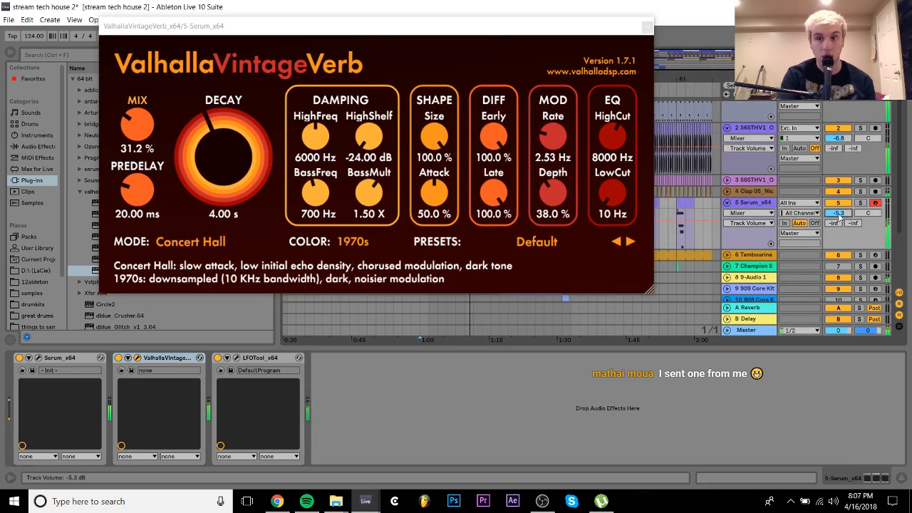
{"action": "left_click", "coordinate": [647, 27]}
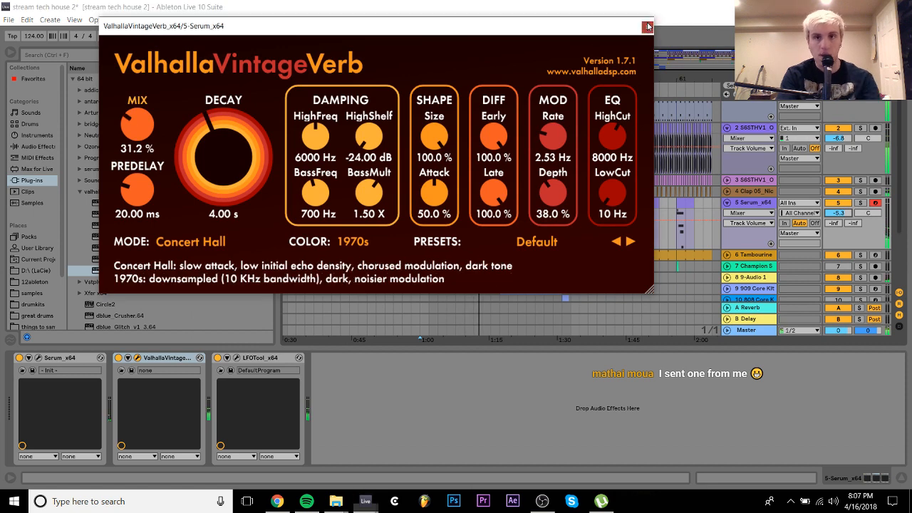
Replace the Serum clips in bars 33 to 49 with copies of the two-bar clips from bars 49 to 65, and play from bar 30
{"action": "left_click", "coordinate": [441, 206]}
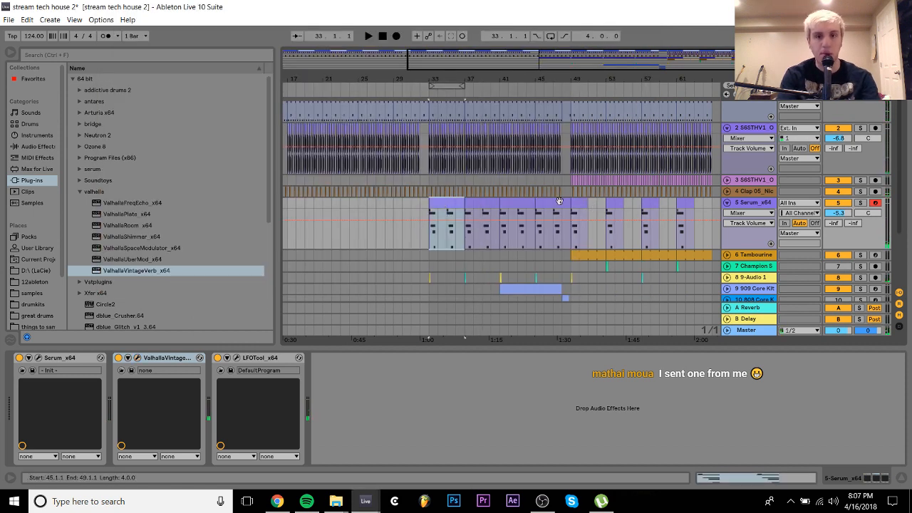
{"action": "left_click", "coordinate": [559, 201], "text": "shift"}
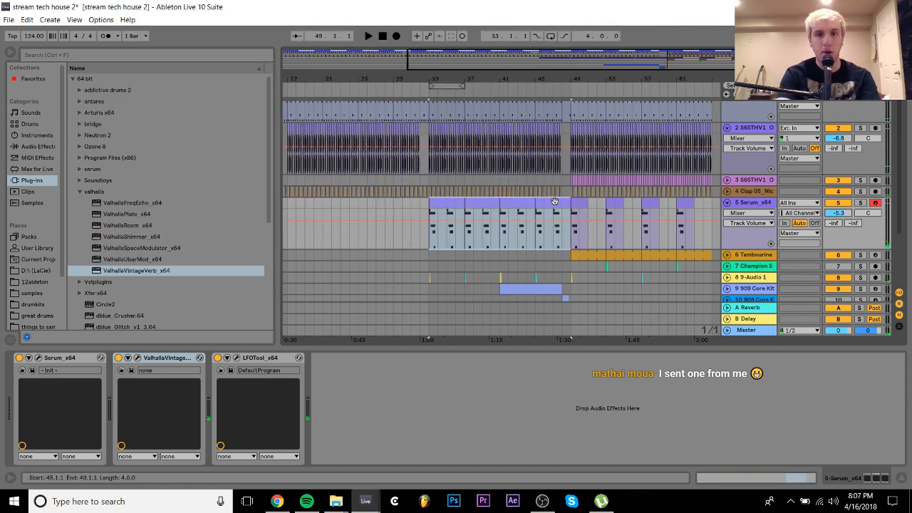
{"action": "left_click", "coordinate": [711, 208], "text": "shift"}
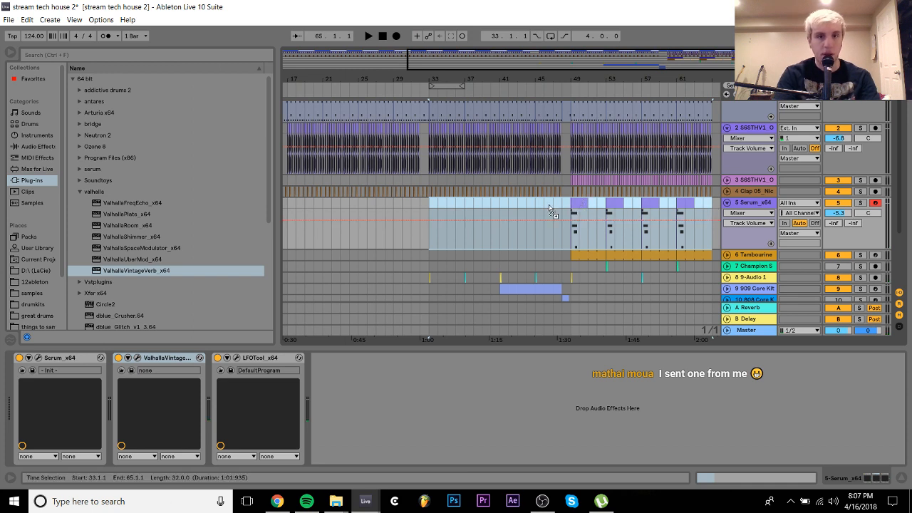
{"action": "left_click_drag", "start_coordinate": [553, 207], "coordinate": [437, 214]}
{"action": "left_click", "coordinate": [401, 213]}
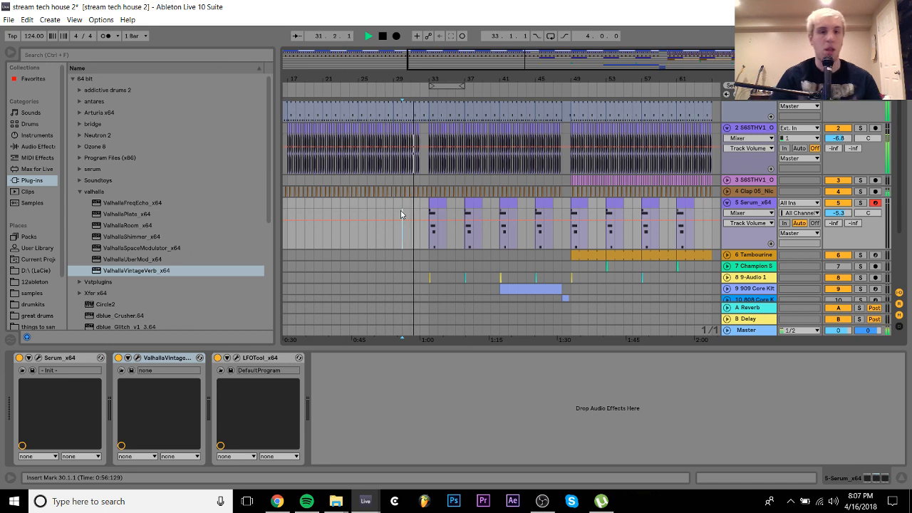
Set the ValhallaVintageVerb decay to 3.00 s and its mix to 100%, close its window and collapse the Serum track
{"action": "left_click", "coordinate": [137, 357]}
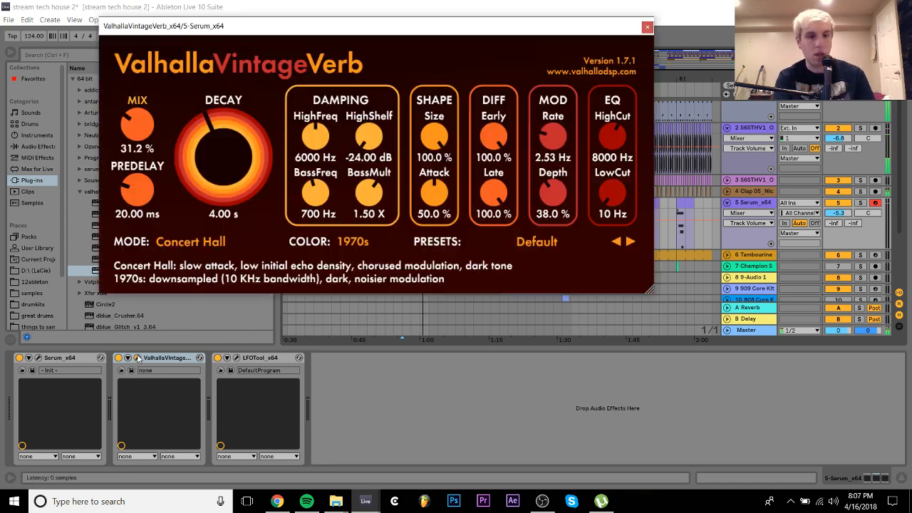
{"action": "left_click_drag", "start_coordinate": [242, 179], "coordinate": [226, 162]}
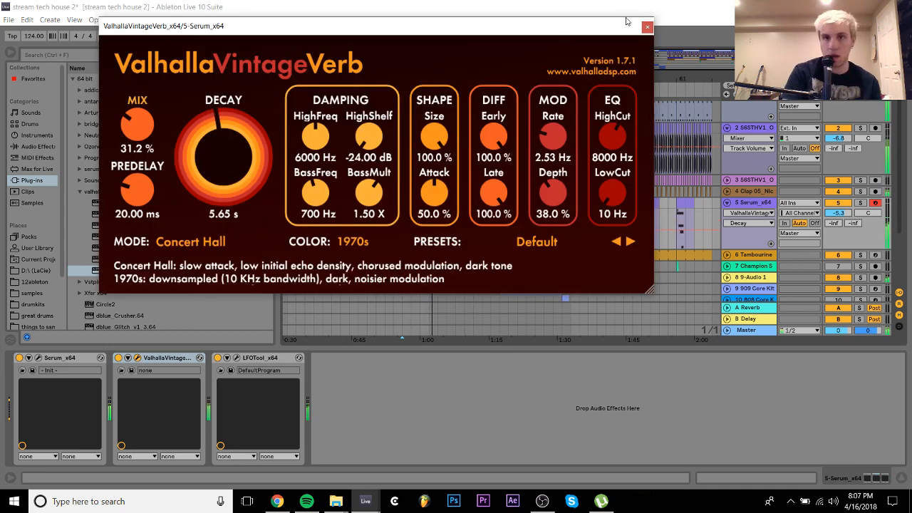
{"action": "left_click", "coordinate": [647, 28]}
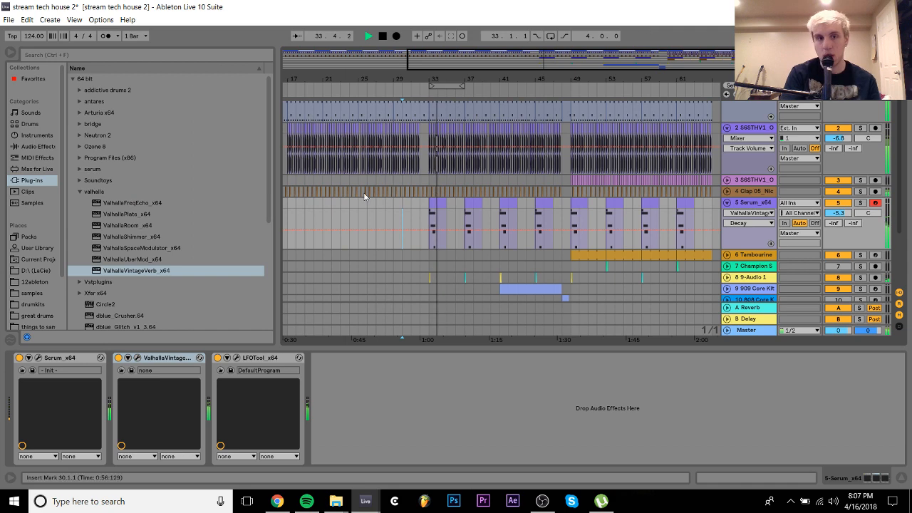
{"action": "left_click", "coordinate": [138, 358]}
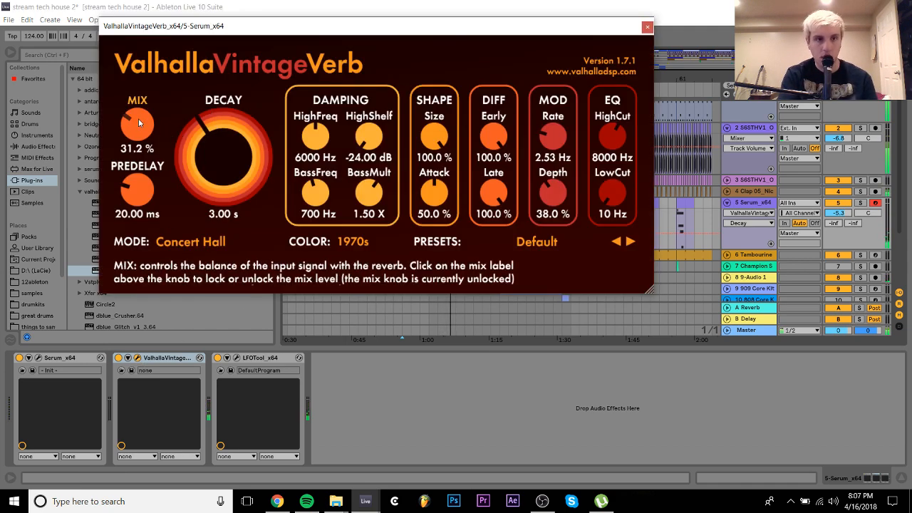
{"action": "left_click_drag", "start_coordinate": [140, 124], "coordinate": [181, 5]}
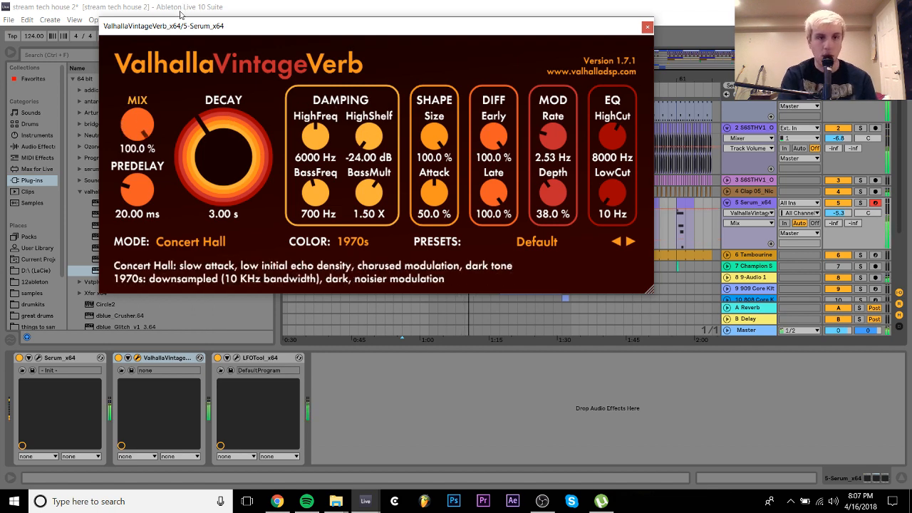
{"action": "left_click", "coordinate": [648, 27]}
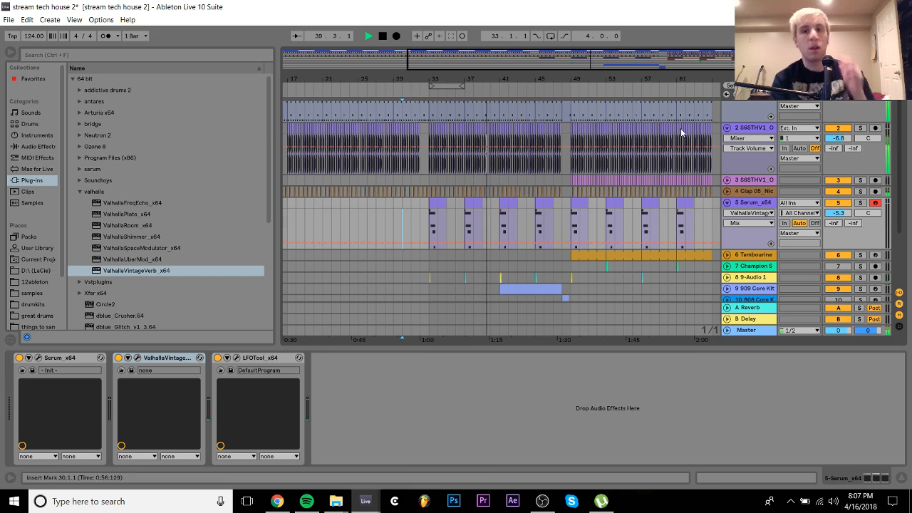
{"action": "left_click", "coordinate": [727, 203]}
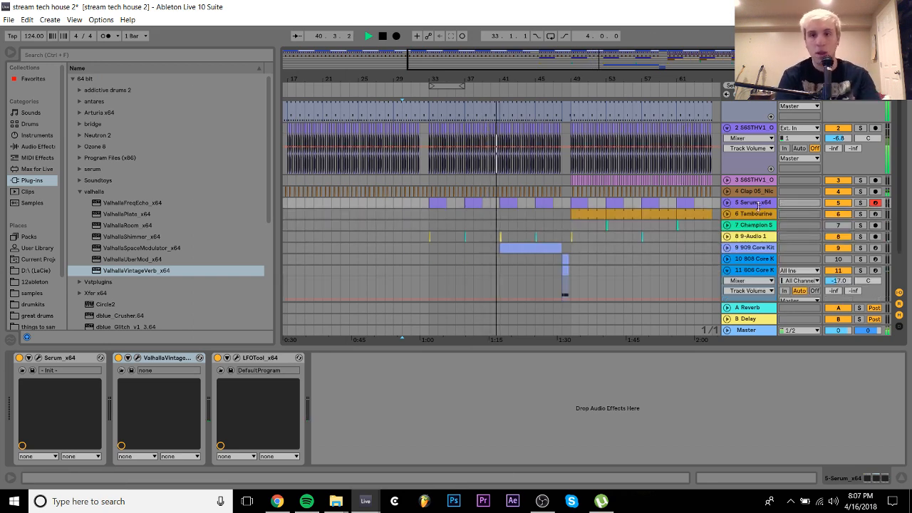
Insert a MIDI track below the Serum track, stop playback, and list the contents of the places folder below great drums
{"action": "left_click", "coordinate": [758, 205]}
{"action": "key", "text": "ctrl+shift+t"}
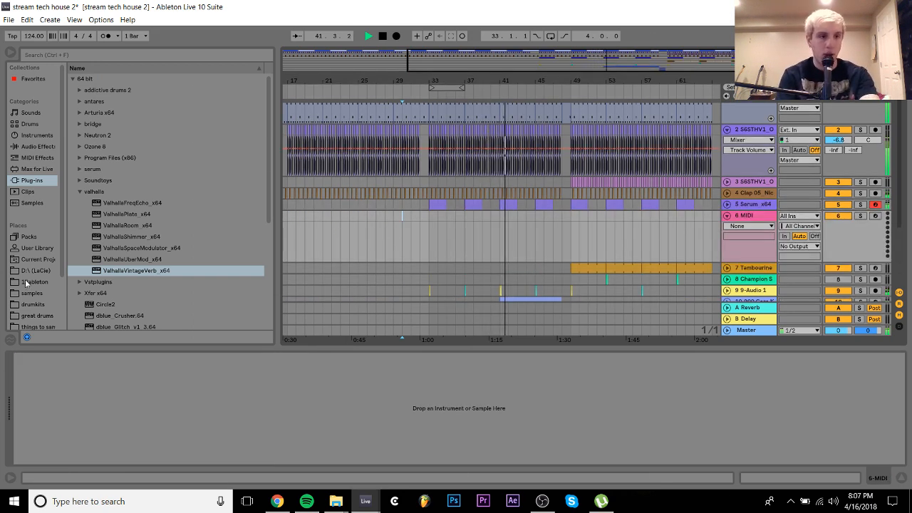
{"action": "key", "text": "space"}
{"action": "left_click", "coordinate": [44, 325]}
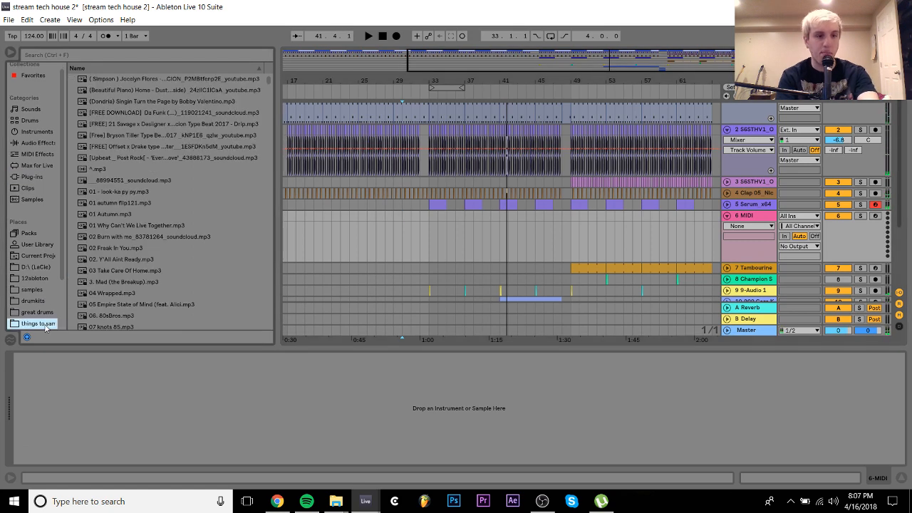
Switch to Chrome, open gmail.com, and change to the submissions mail account
{"action": "left_click", "coordinate": [277, 502]}
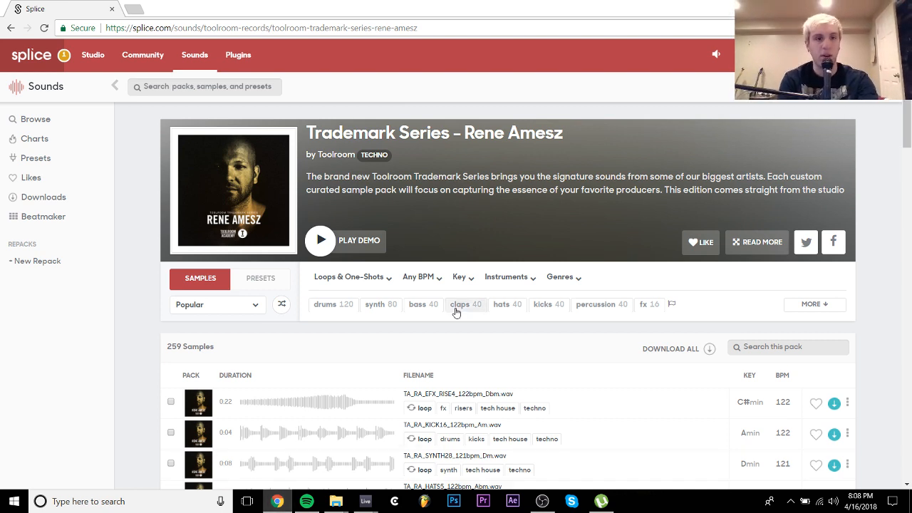
{"action": "left_click", "coordinate": [315, 27]}
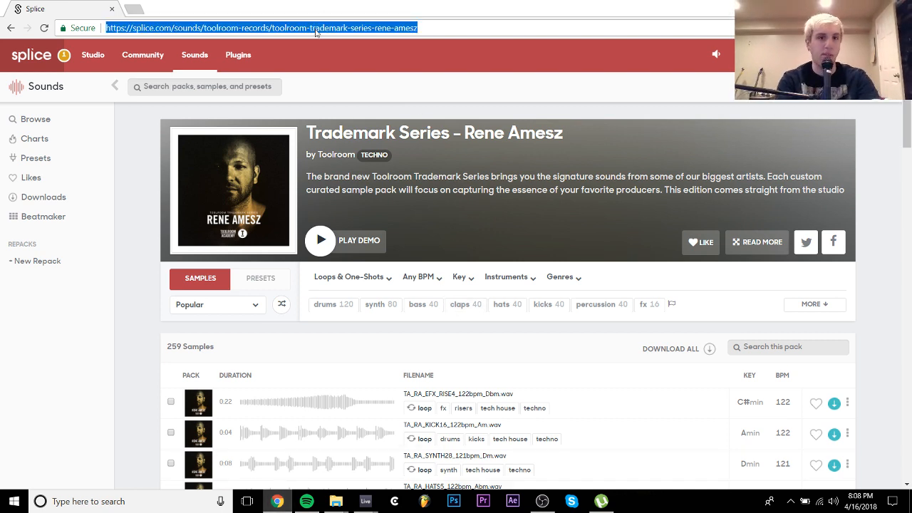
{"action": "type", "text": "gmail.com"}
{"action": "key", "text": "Return"}
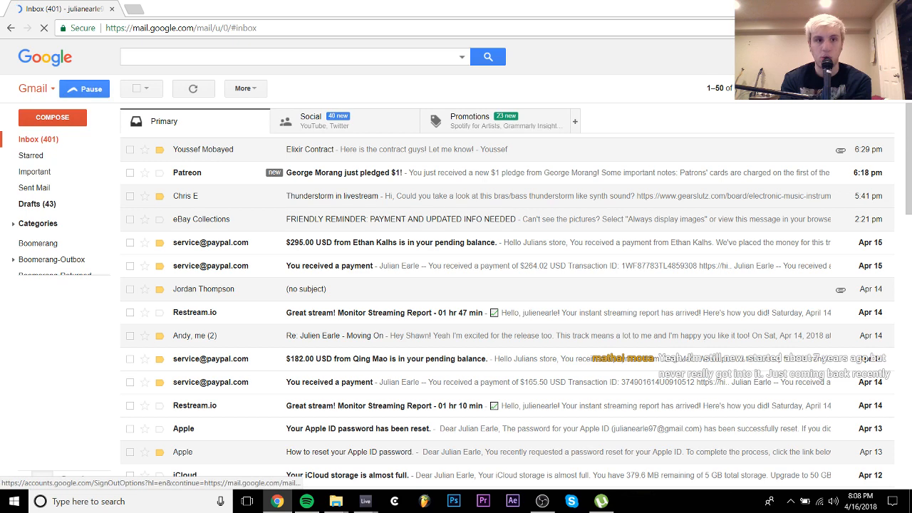
{"action": "left_click", "coordinate": [881, 57]}
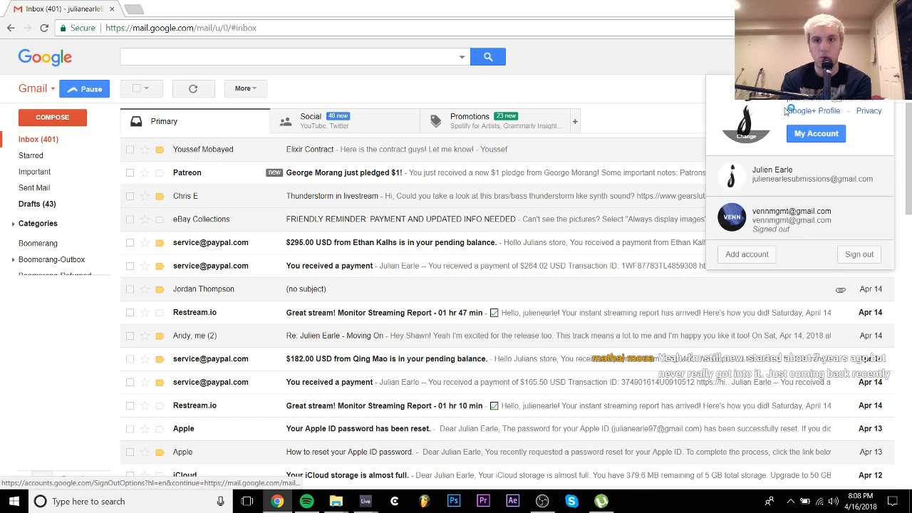
{"action": "left_click", "coordinate": [783, 178]}
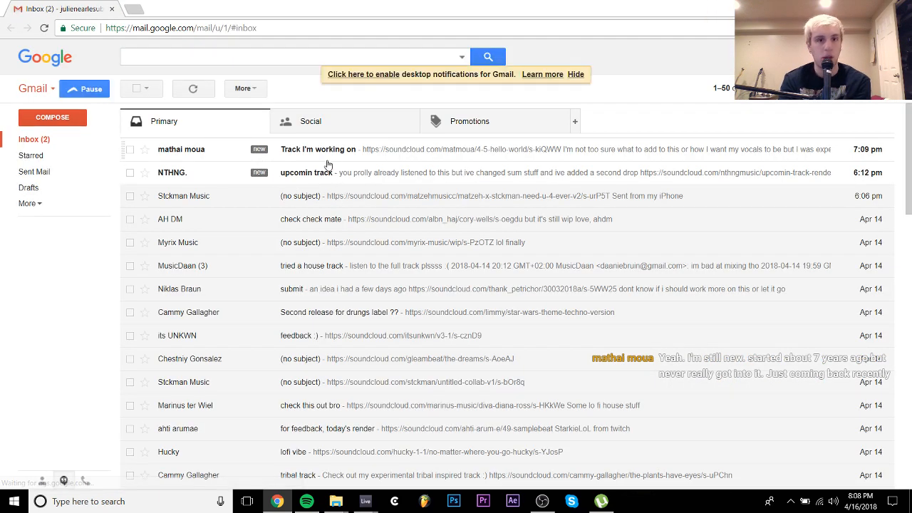
Open the "upcomin track" email, play its linked SoundCloud track, and lower the player volume
{"action": "left_click", "coordinate": [321, 175]}
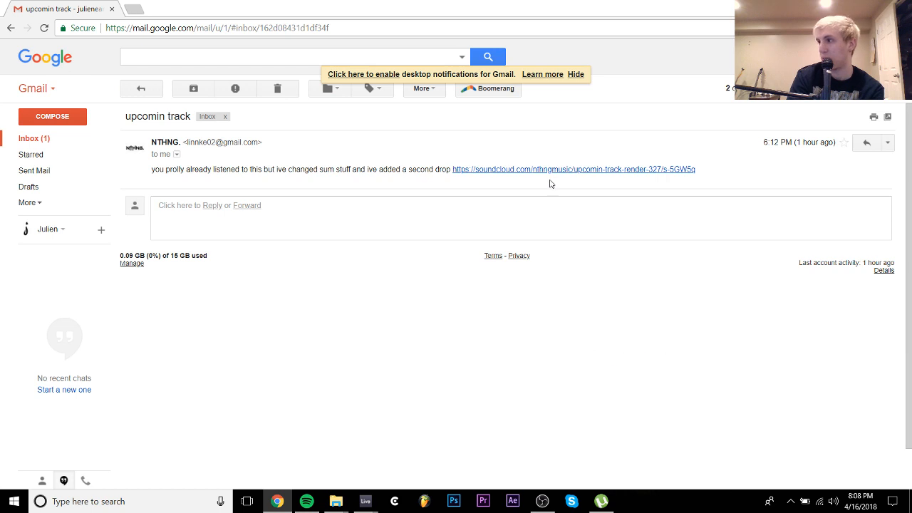
{"action": "left_click", "coordinate": [550, 170]}
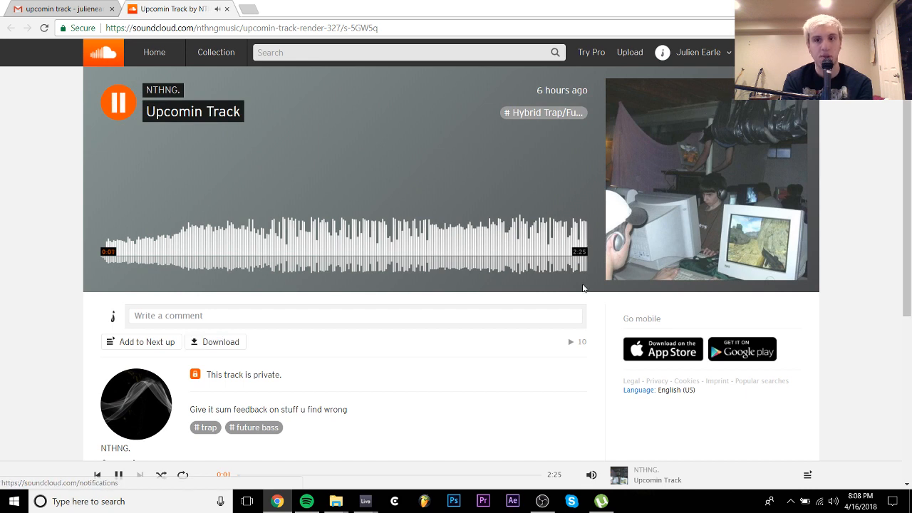
{"action": "mouse_move", "coordinate": [591, 464]}
{"action": "left_click", "coordinate": [591, 434]}
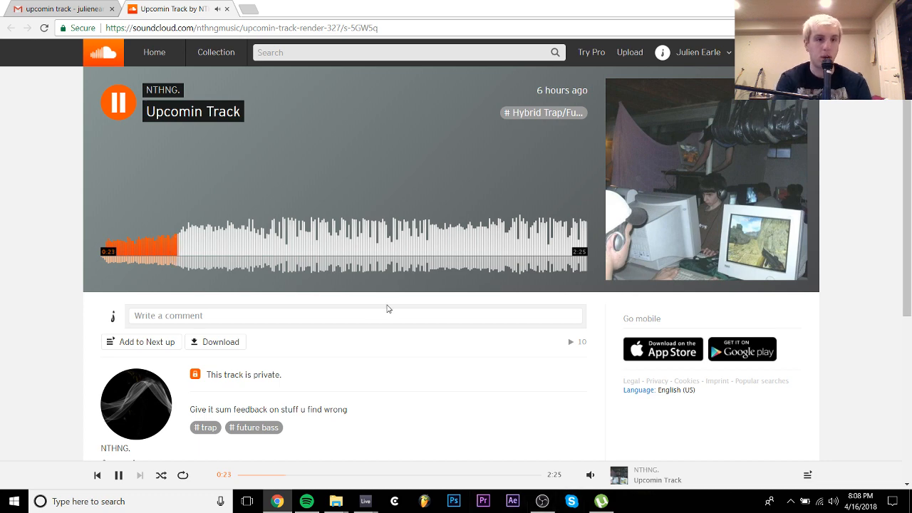
Switch to Ableton Live, search the folder for "daft", and place the Technologic studio acapella on the new track at bar 33
{"action": "mouse_move", "coordinate": [369, 497]}
{"action": "left_click", "coordinate": [412, 463]}
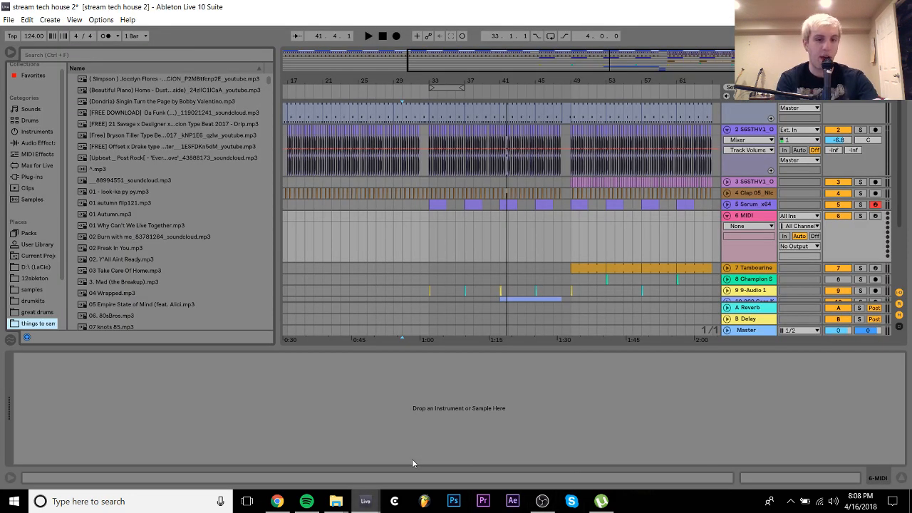
{"action": "left_click", "coordinate": [127, 55]}
{"action": "type", "text": "daft"}
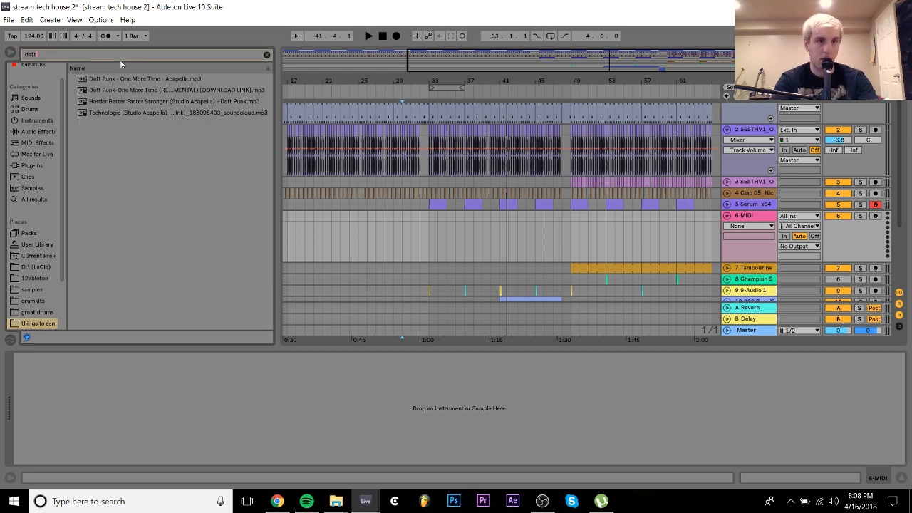
{"action": "left_click", "coordinate": [131, 110]}
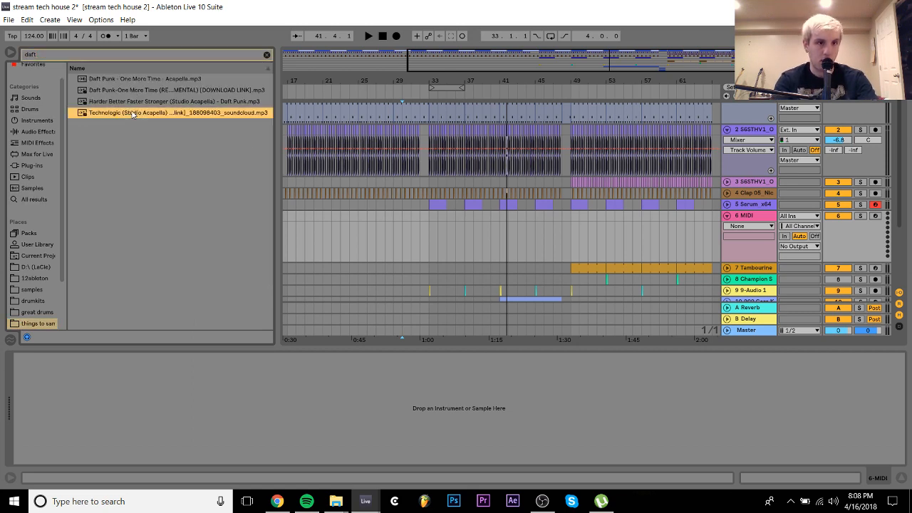
{"action": "left_click_drag", "start_coordinate": [244, 152], "coordinate": [443, 231]}
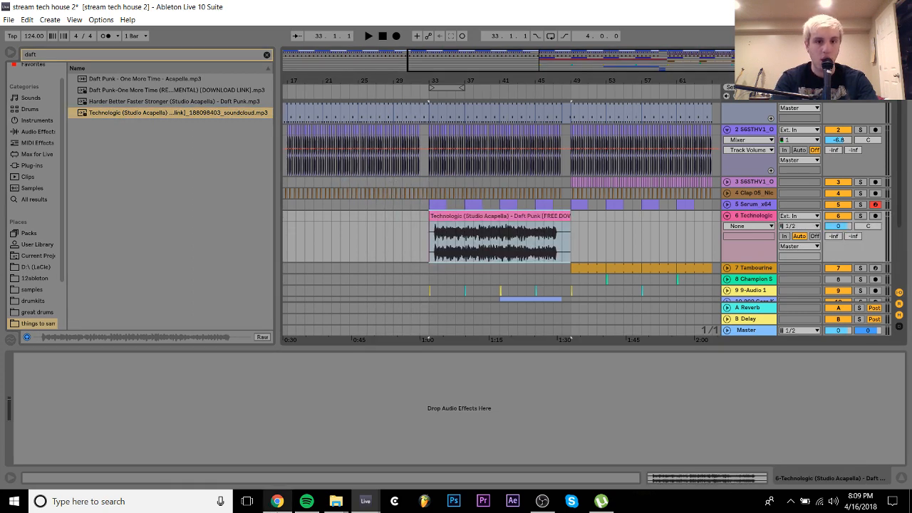
Look up "daft punk technologic bpm" in a new Chrome tab, check the Run Hundred and songbpm results, and close the tab
{"action": "left_click", "coordinate": [277, 501]}
{"action": "left_click", "coordinate": [250, 8]}
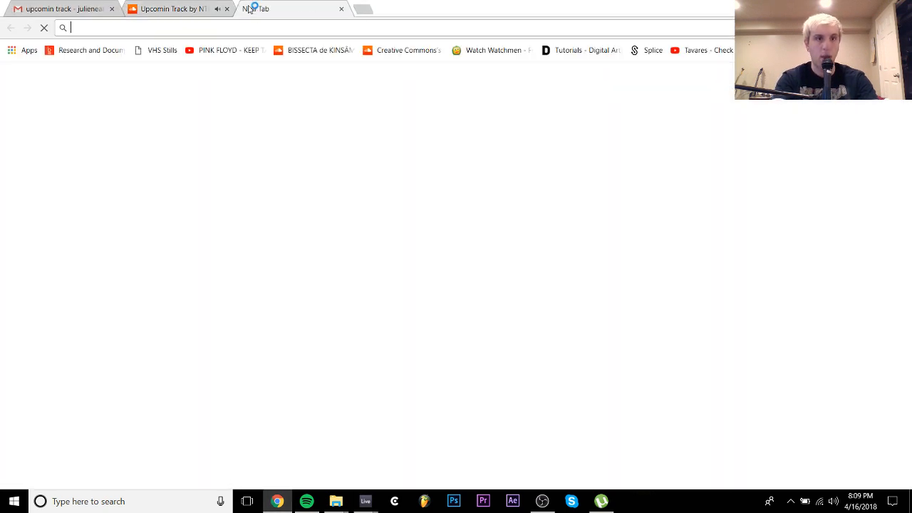
{"action": "type", "text": "daft punk technologic bp"}
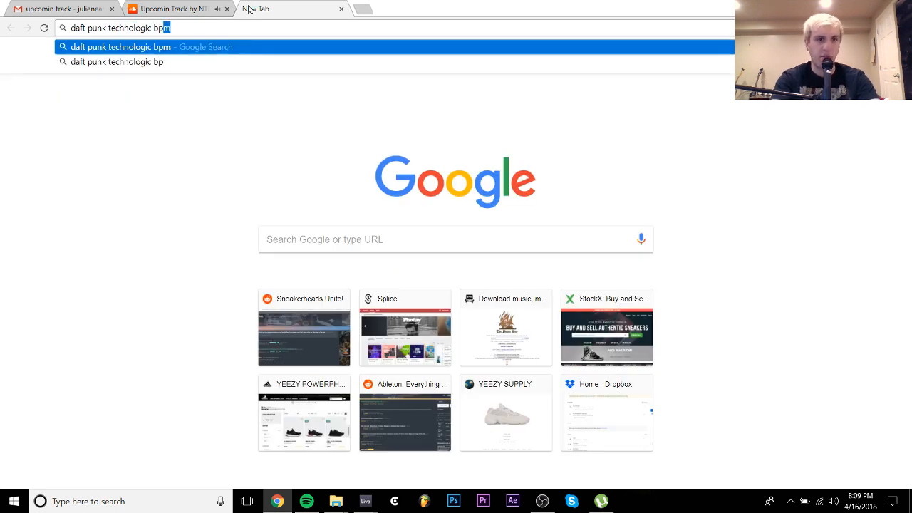
{"action": "key", "text": "Return"}
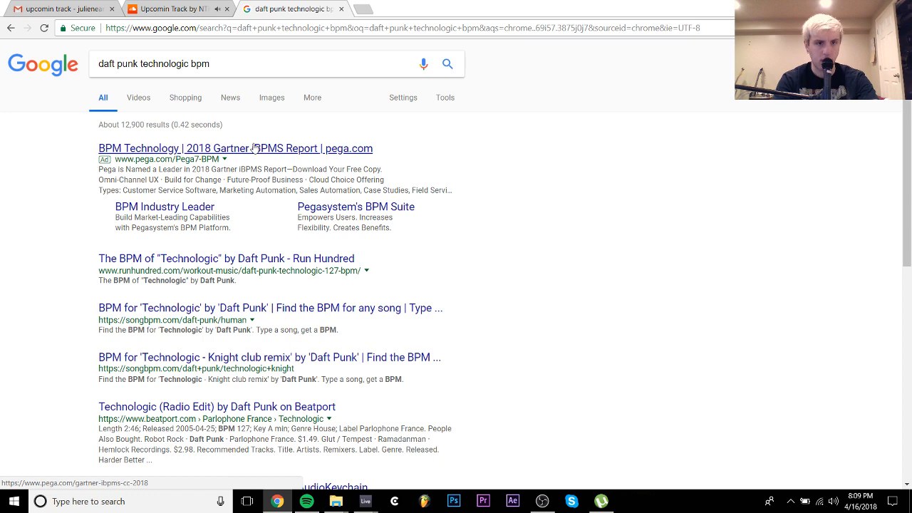
{"action": "left_click", "coordinate": [219, 258]}
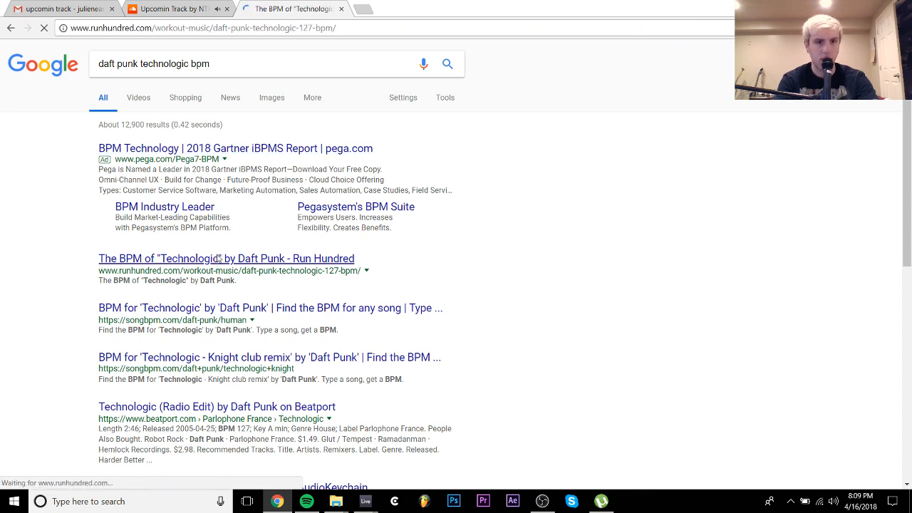
{"action": "key", "text": "alt+Left"}
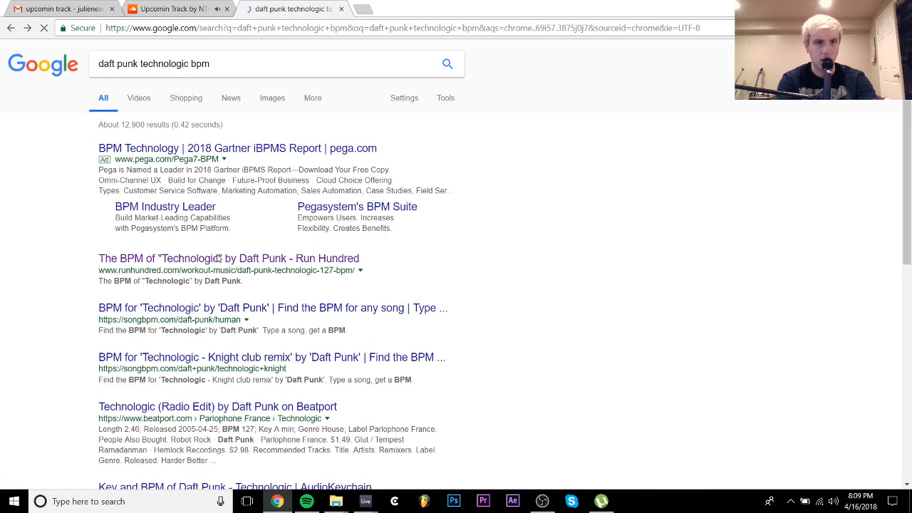
{"action": "left_click", "coordinate": [221, 308]}
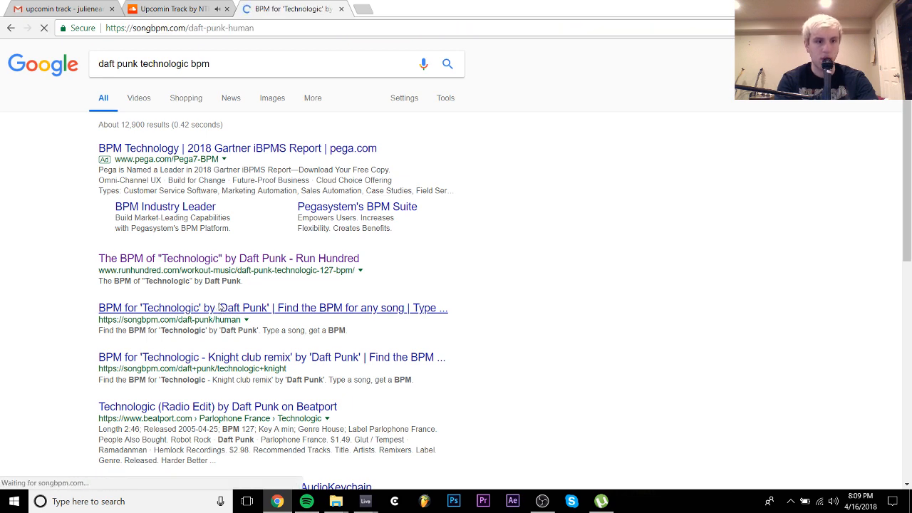
{"action": "left_click", "coordinate": [341, 9]}
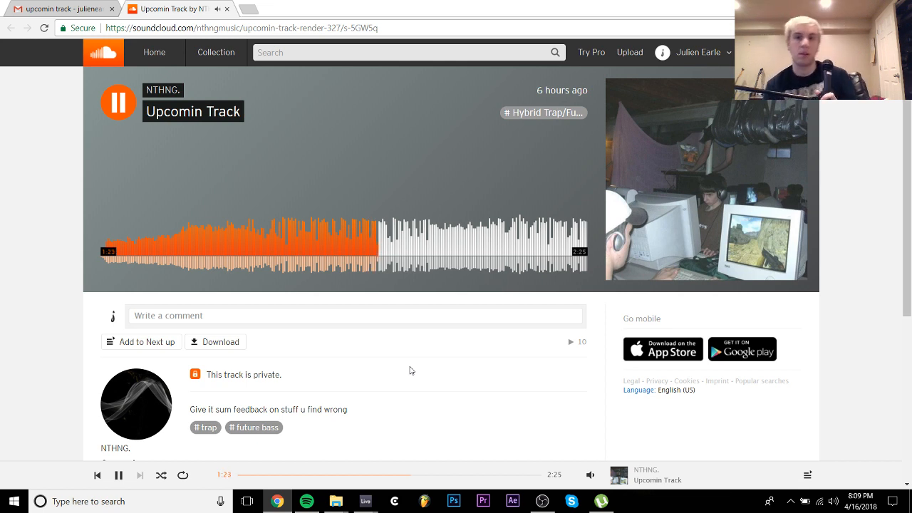
Pause Upcomin Track, replay it from about 1:18, and pause it again
{"action": "key", "text": "space"}
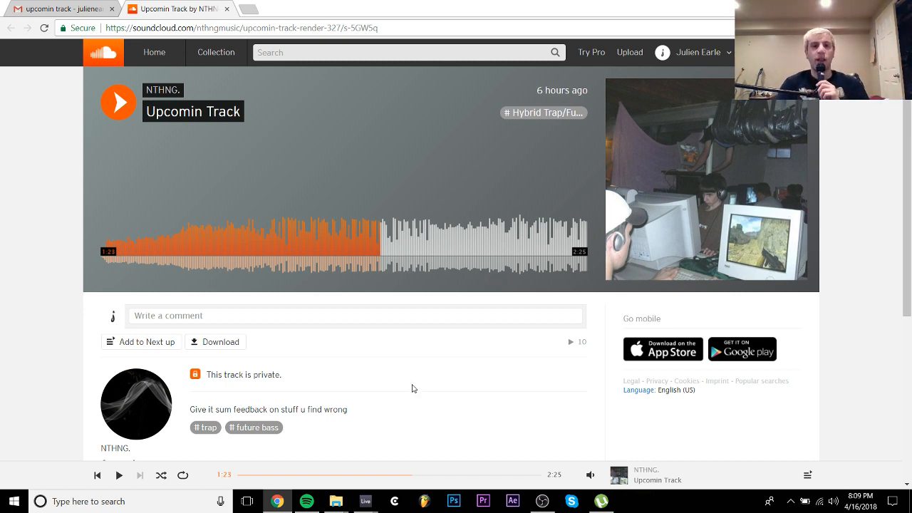
{"action": "key", "text": "Left"}
{"action": "key", "text": "space"}
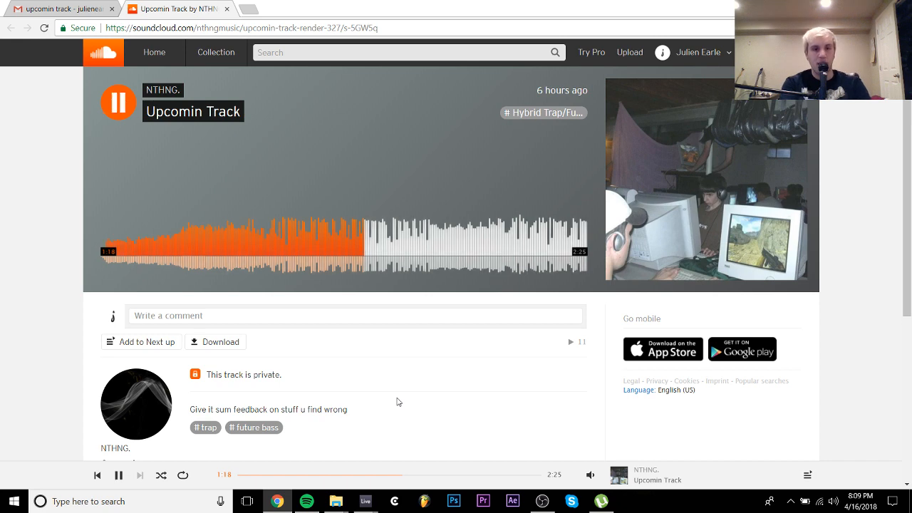
{"action": "key", "text": "space"}
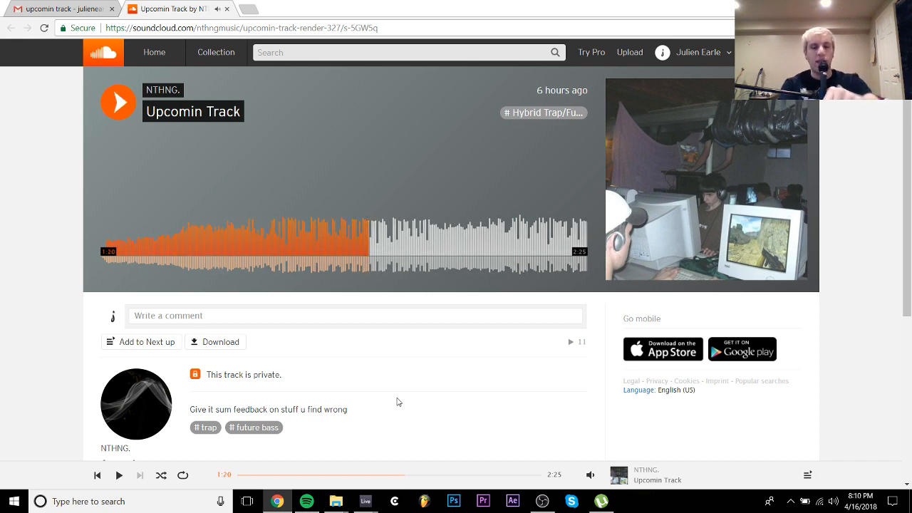
Check the sources and mixer in OBS, return to Chrome, and view the SoundCloud notifications
{"action": "left_click", "coordinate": [544, 501]}
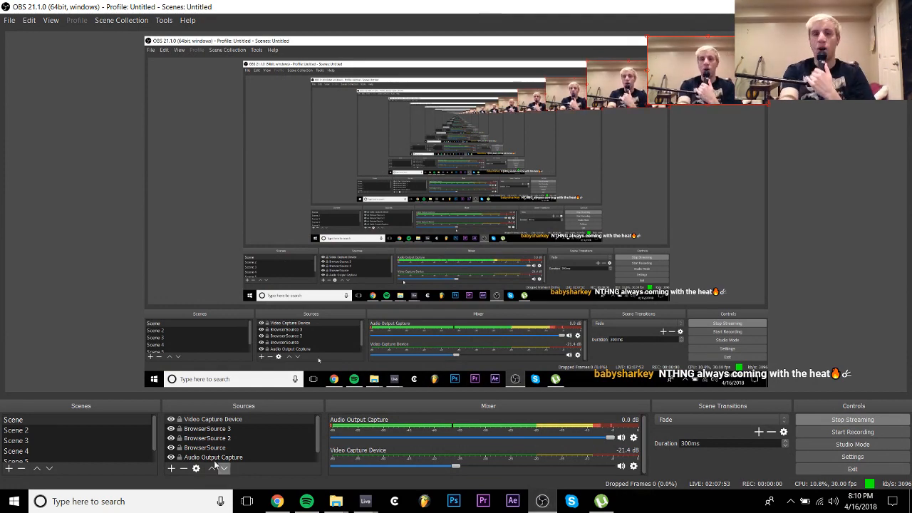
{"action": "left_click", "coordinate": [277, 501]}
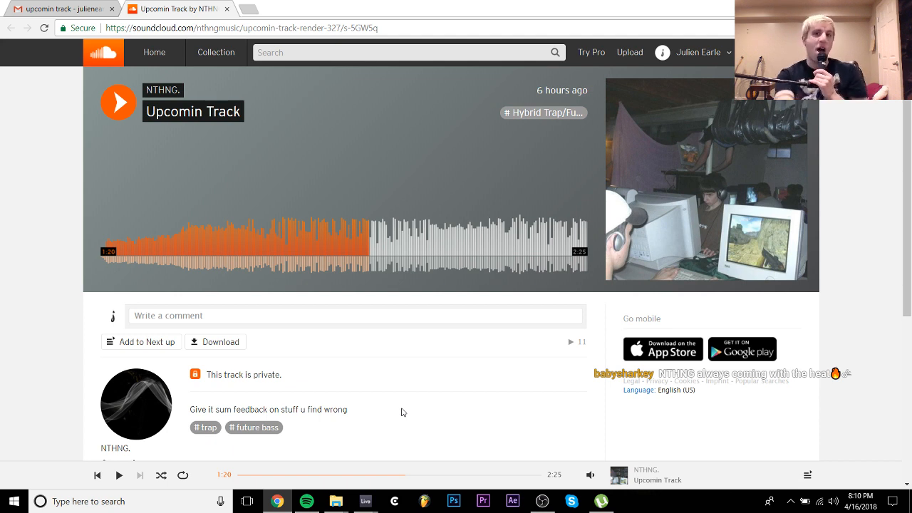
{"action": "left_click", "coordinate": [751, 52]}
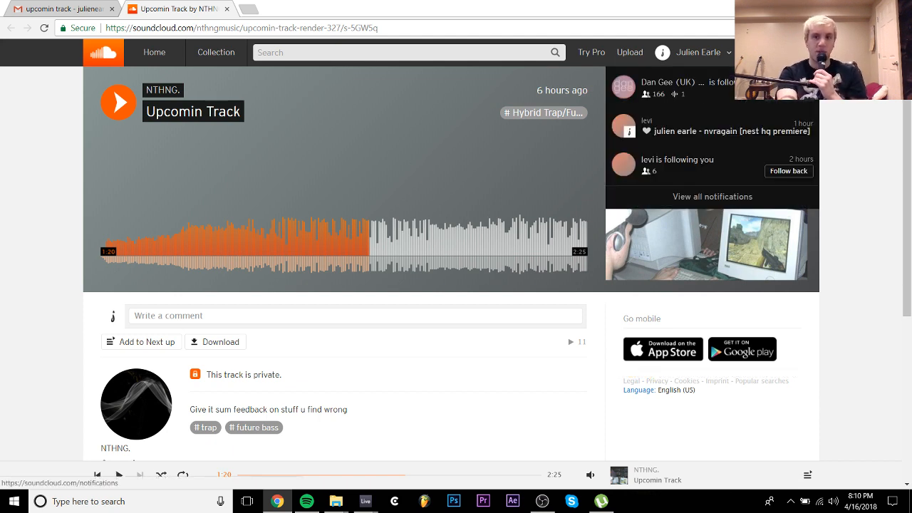
{"action": "left_click", "coordinate": [751, 52]}
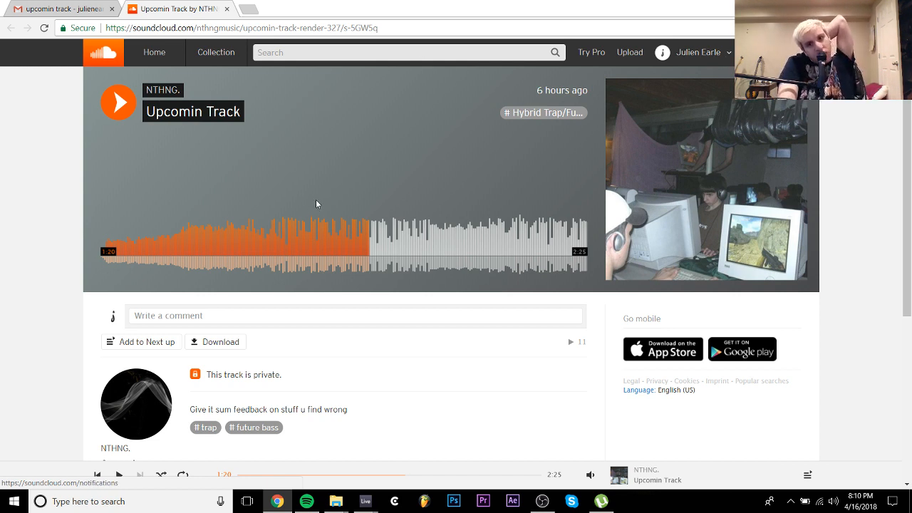
Close the Upcomin Track tab, open the "Track I'm working on" email, and play its linked SoundCloud track
{"action": "left_click", "coordinate": [227, 8]}
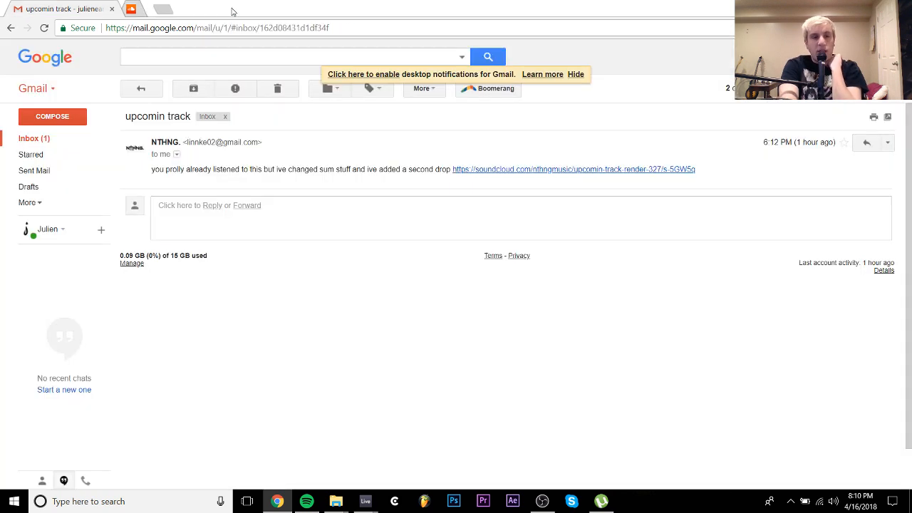
{"action": "left_click", "coordinate": [41, 145]}
{"action": "left_click", "coordinate": [179, 150]}
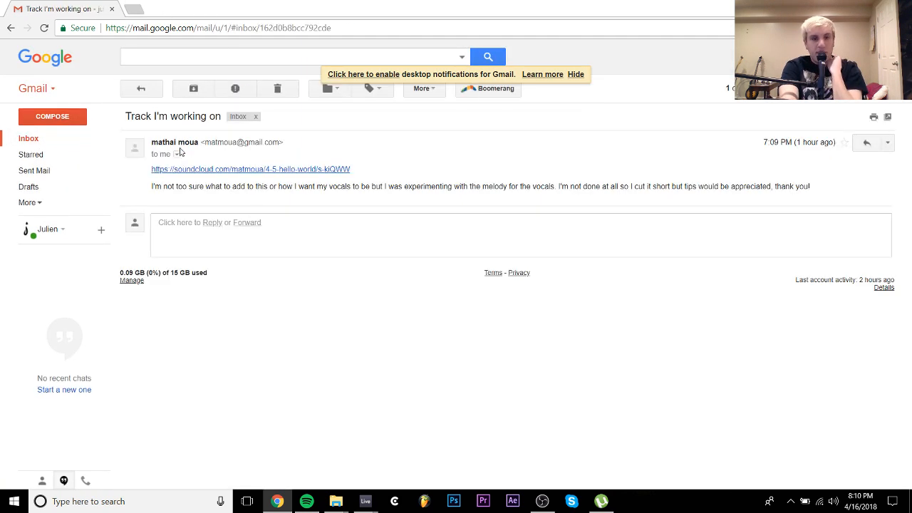
{"action": "left_click", "coordinate": [209, 170]}
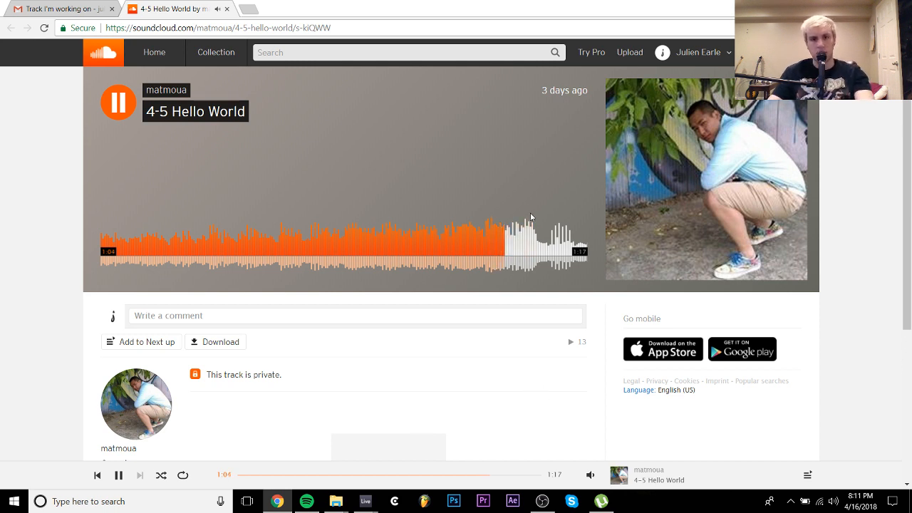
Skip 4-5 Hello World to near its end, replay it from about 0:46, pause, and close its tab
{"action": "left_click", "coordinate": [548, 230]}
{"action": "key", "text": "space"}
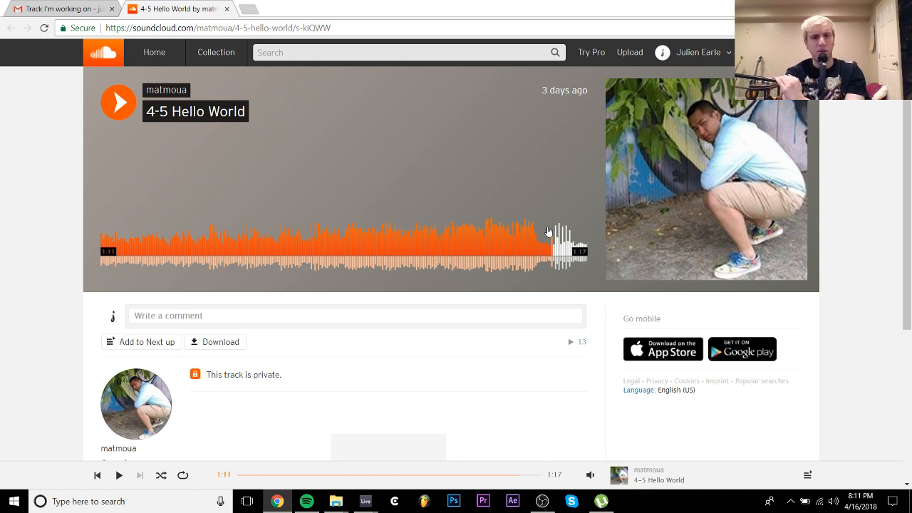
{"action": "left_click", "coordinate": [390, 235]}
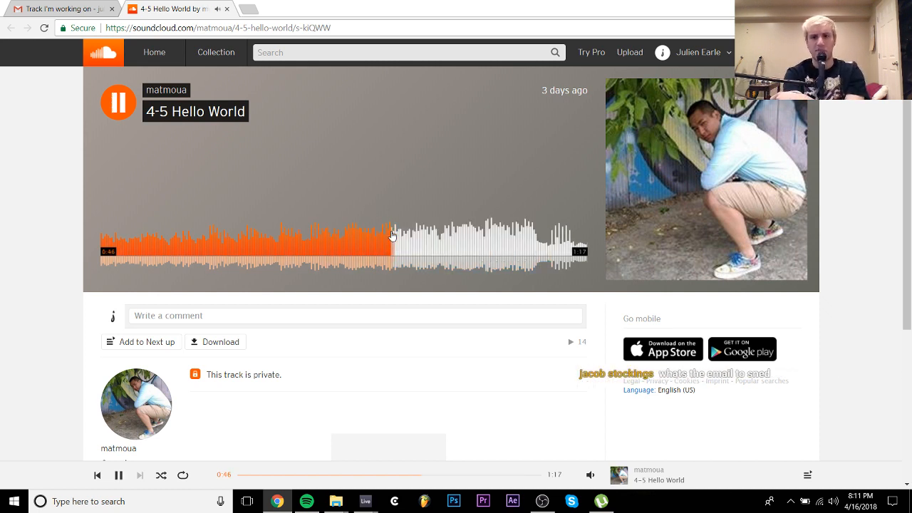
{"action": "key", "text": "space"}
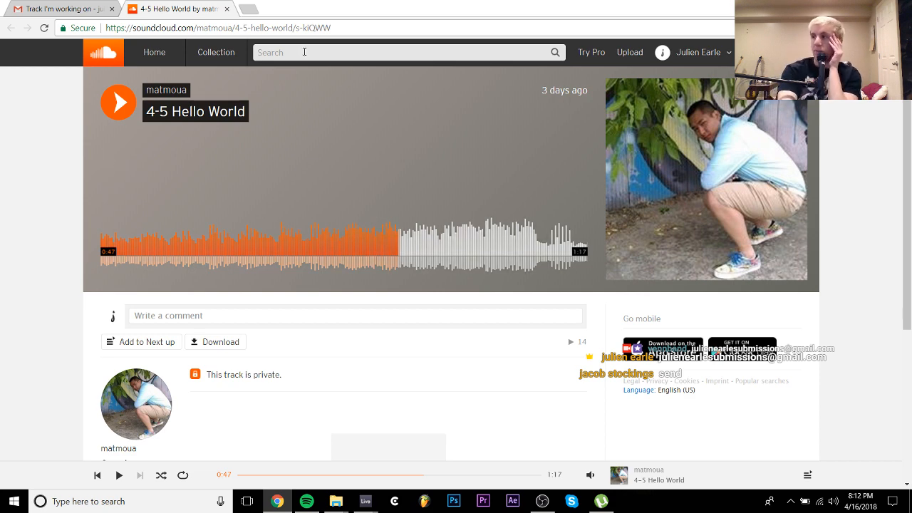
{"action": "left_click", "coordinate": [226, 9]}
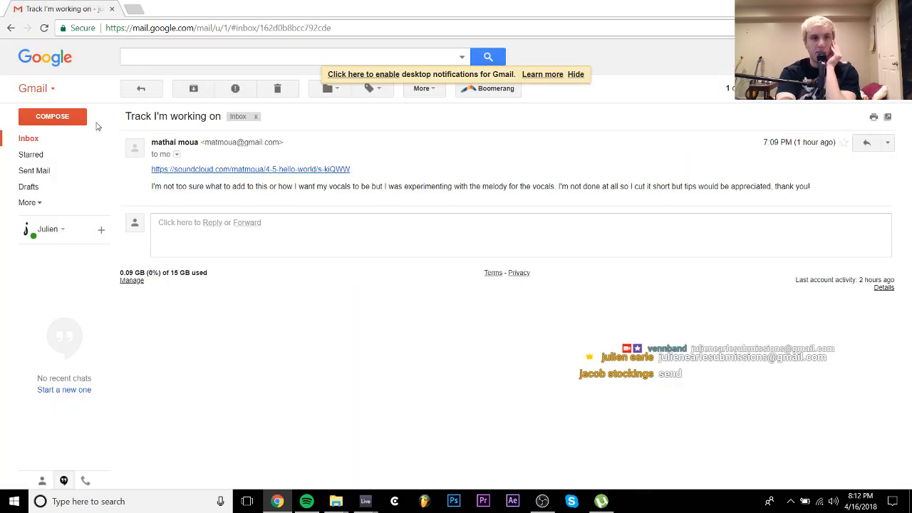
Go back to the Gmail inbox, switch to Ableton Live, and solo the Technologic track at a volume of -11.8 dB
{"action": "left_click", "coordinate": [63, 137]}
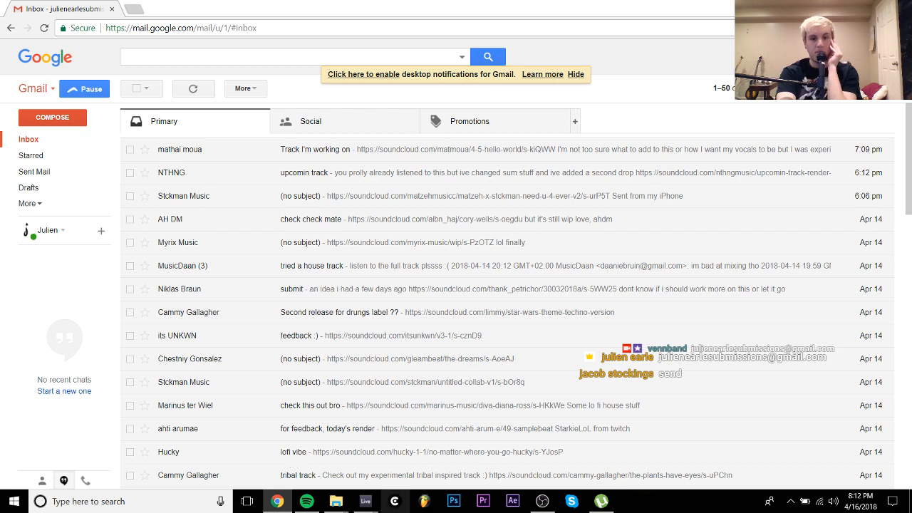
{"action": "mouse_move", "coordinate": [365, 501]}
{"action": "left_click", "coordinate": [403, 465]}
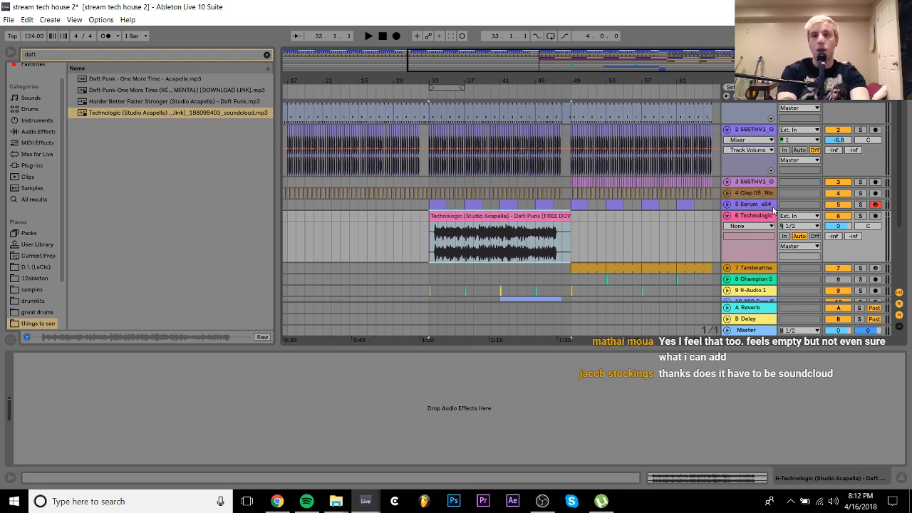
{"action": "left_click_drag", "start_coordinate": [838, 226], "coordinate": [840, 228]}
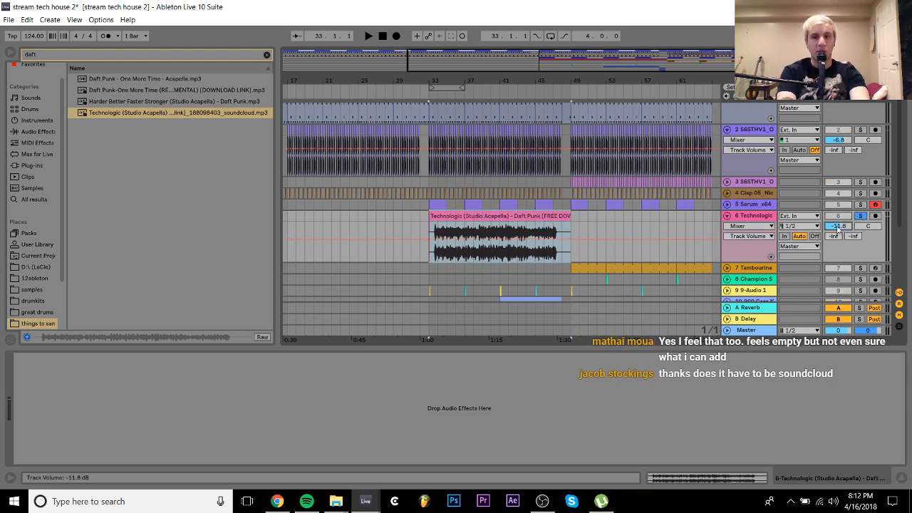
Turn off warping for the Technologic clip and set the project tempo to 127 BPM
{"action": "double_click", "coordinate": [474, 218]}
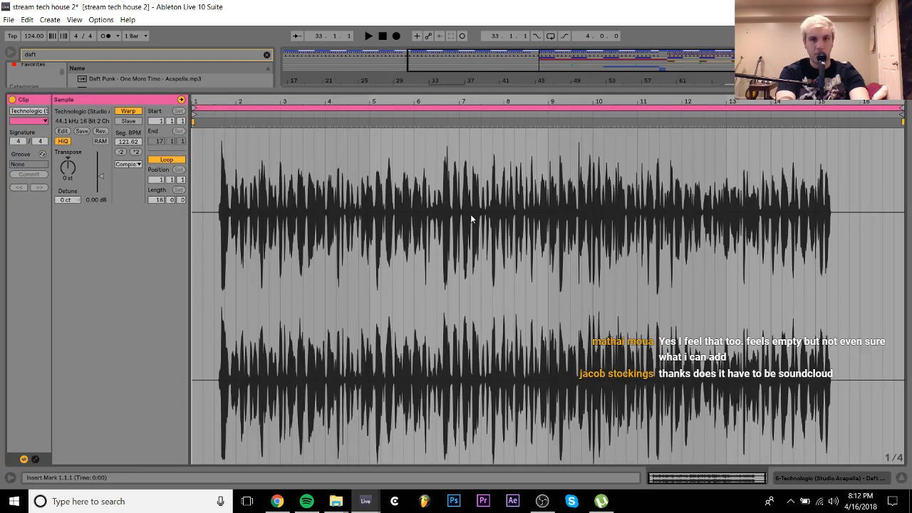
{"action": "left_click", "coordinate": [127, 111]}
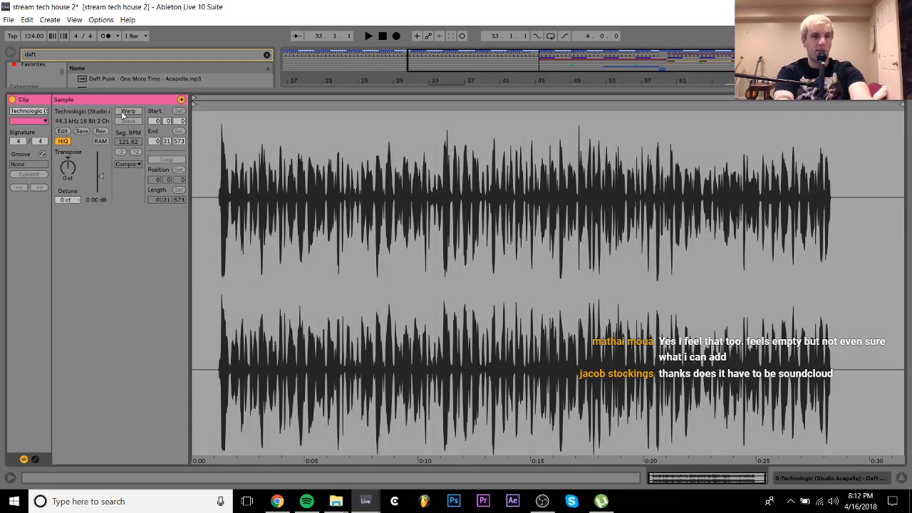
{"action": "left_click", "coordinate": [32, 40]}
{"action": "type", "text": "12"}
{"action": "key", "text": "Return"}
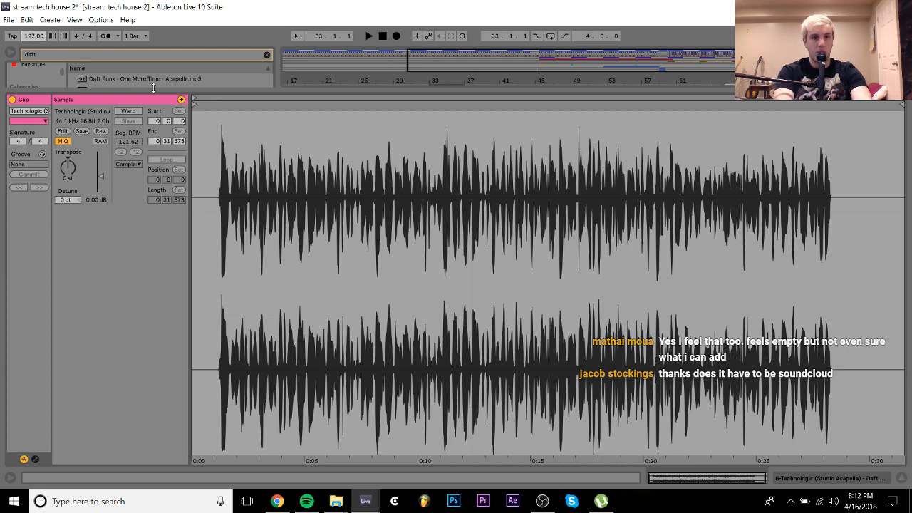
Move the Technologic clip's start marker to the first vocal hit at 0:01:328 and turn on the metronome
{"action": "mouse_move", "coordinate": [192, 102]}
{"action": "left_mouse_down"}
{"action": "mouse_move", "coordinate": [219, 118]}
{"action": "mouse_move", "coordinate": [219, 186]}
{"action": "left_mouse_up"}
{"action": "left_click_drag", "start_coordinate": [219, 118], "coordinate": [346, 112]}
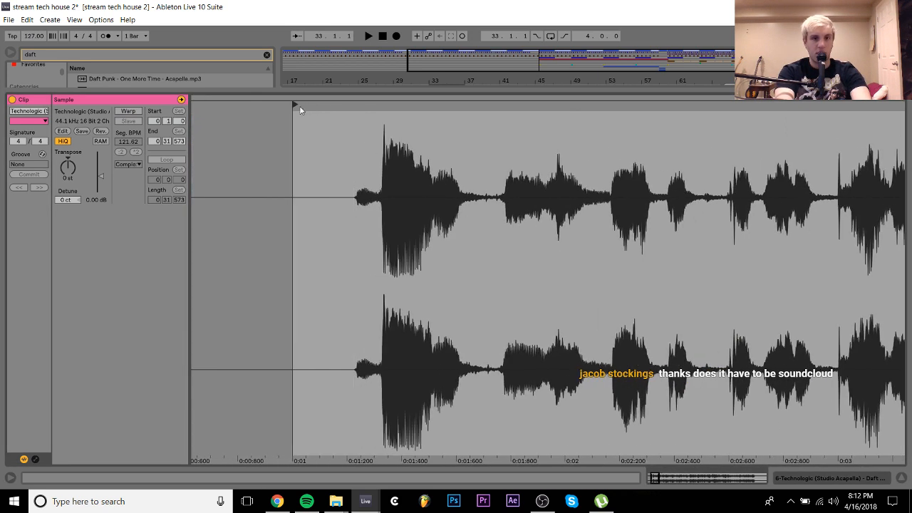
{"action": "left_click_drag", "start_coordinate": [292, 107], "coordinate": [379, 107]}
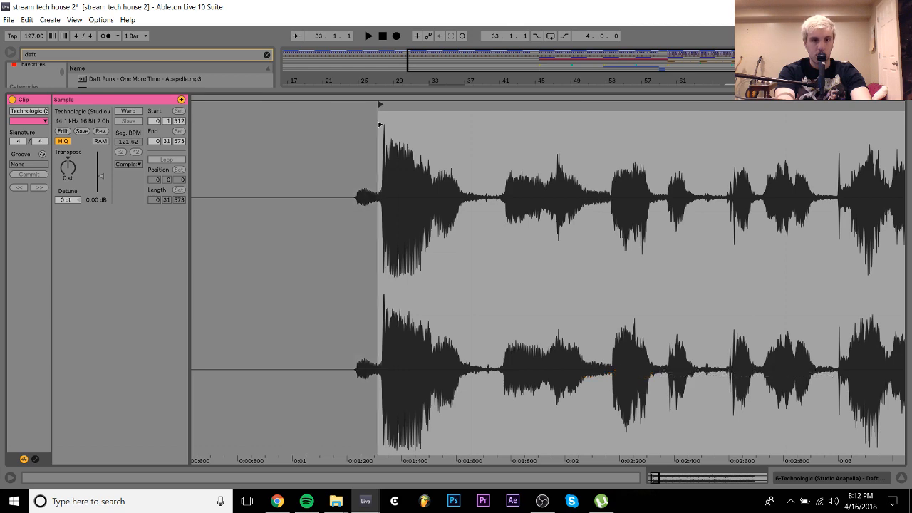
{"action": "key", "text": "space"}
{"action": "key", "text": "space"}
{"action": "left_click", "coordinate": [106, 35]}
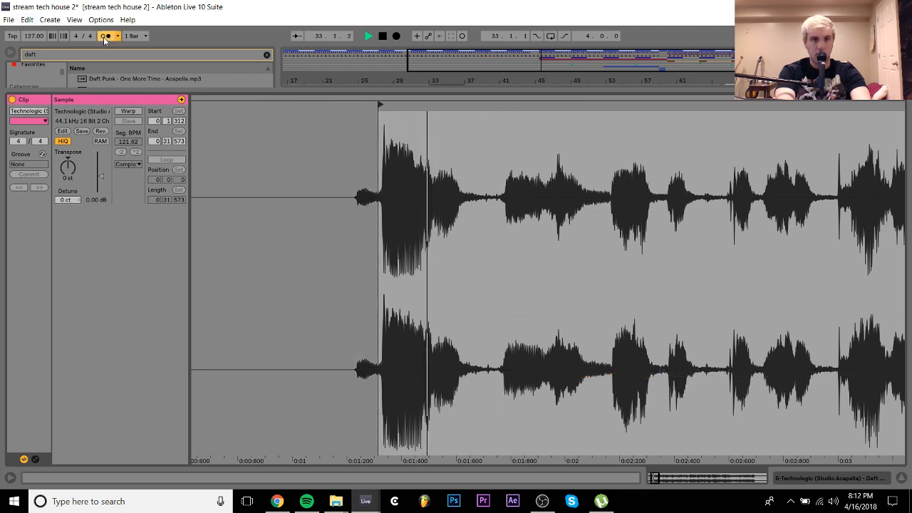
{"action": "left_click_drag", "start_coordinate": [390, 178], "coordinate": [390, 194]}
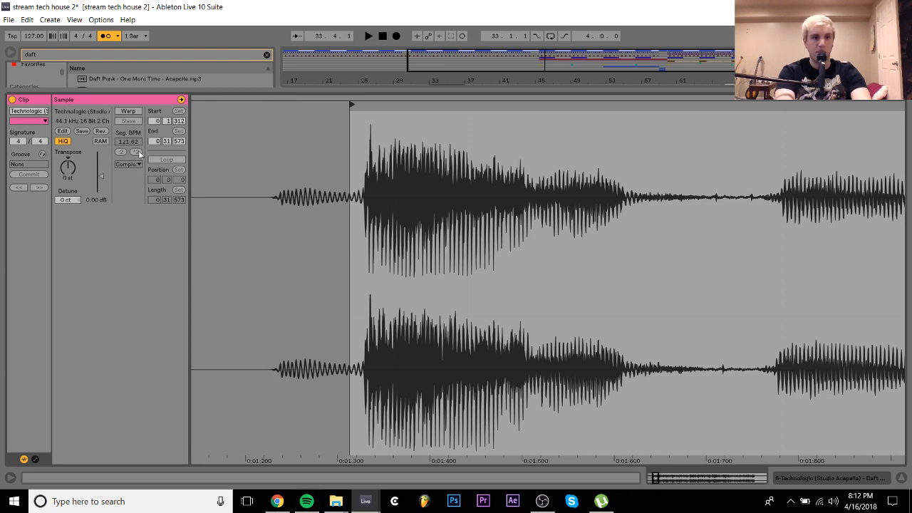
{"action": "left_click_drag", "start_coordinate": [354, 103], "coordinate": [360, 103]}
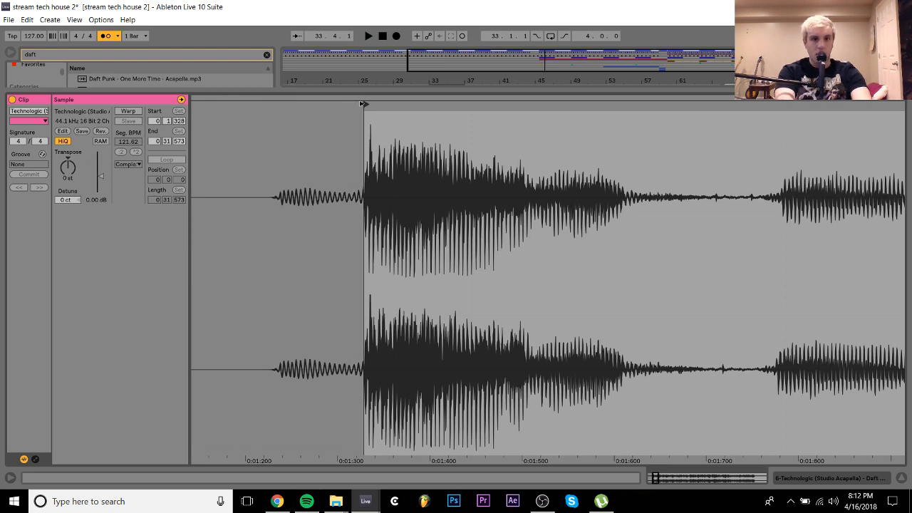
Audition the acapella against the metronome at several tempos, including 137 and 139, and set the project tempo to 140 BPM
{"action": "key", "text": "space"}
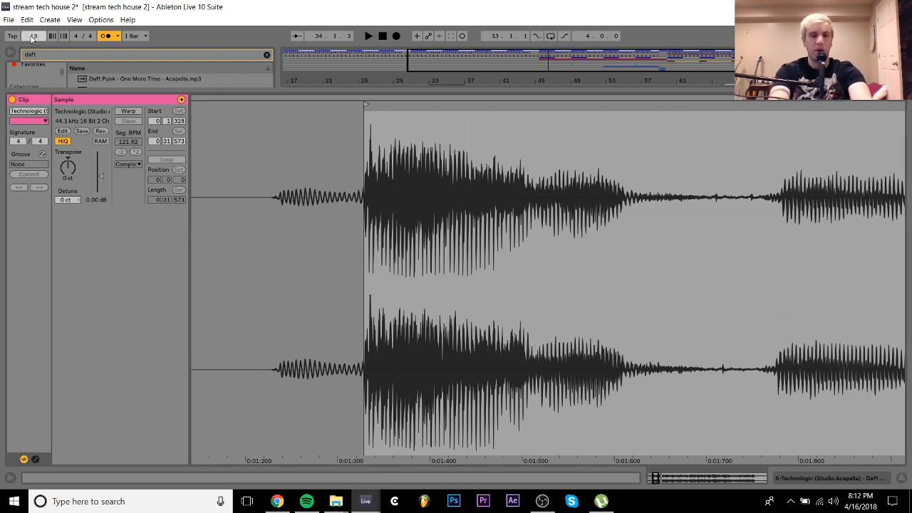
{"action": "key", "text": "Return"}
{"action": "key", "text": "space"}
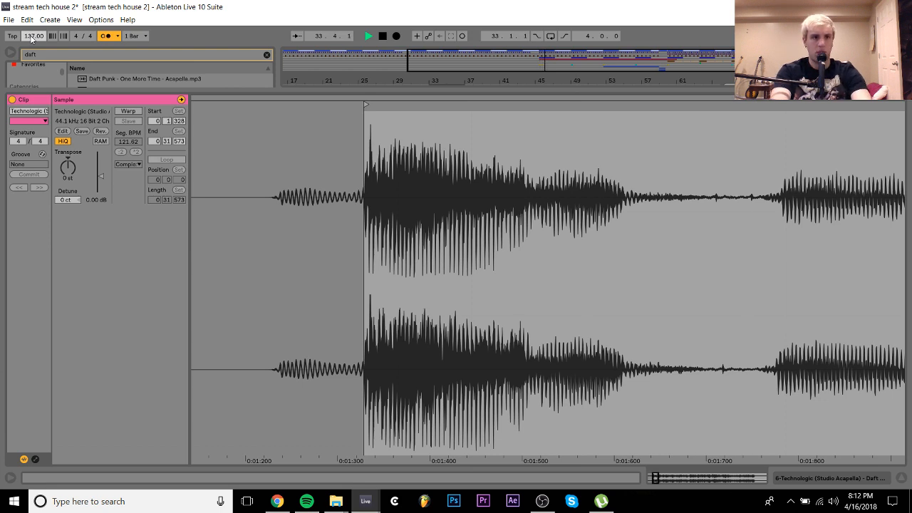
{"action": "key", "text": "space"}
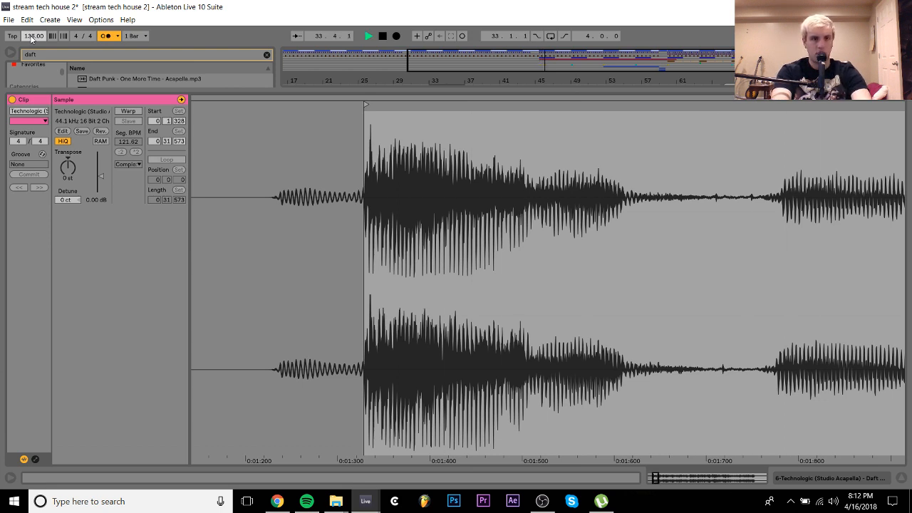
{"action": "key", "text": "space"}
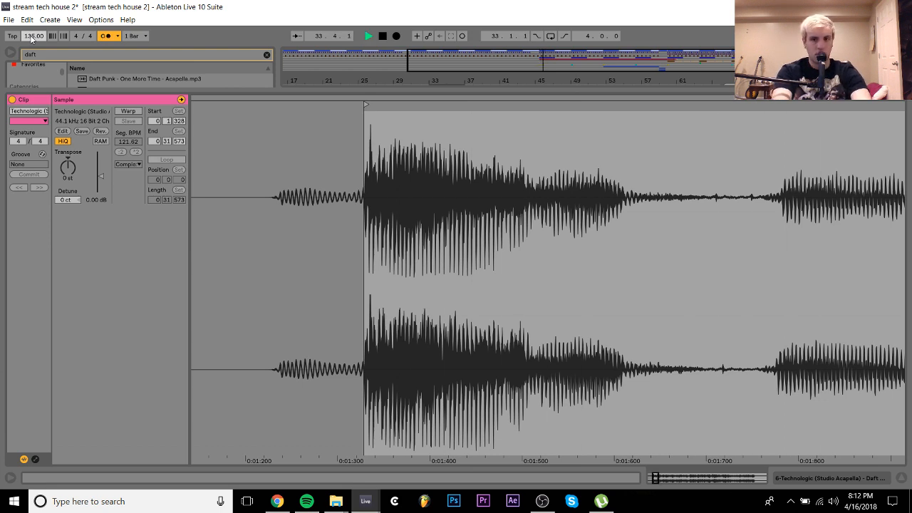
{"action": "key", "text": "space"}
{"action": "key", "text": "Down"}
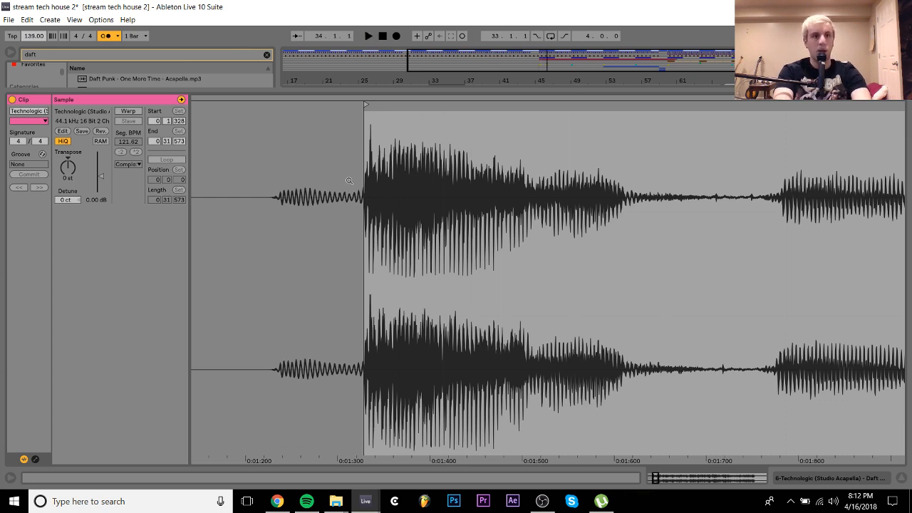
{"action": "key", "text": "space"}
{"action": "key", "text": "Up"}
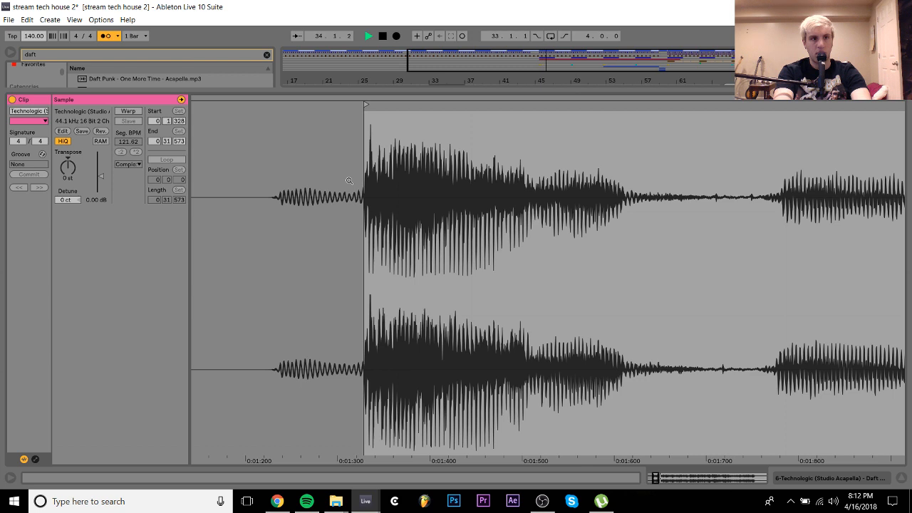
Return to the arrangement and listen to the Technologic clip from bars 45 and 48 against the metronome
{"action": "left_click", "coordinate": [843, 478]}
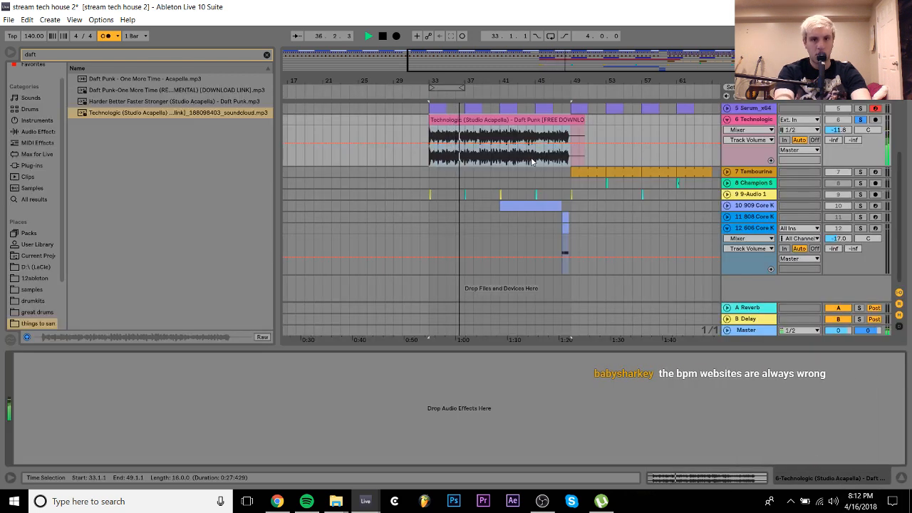
{"action": "key", "text": "space"}
{"action": "left_click_drag", "start_coordinate": [535, 143], "coordinate": [536, 161]}
{"action": "key", "text": "space"}
{"action": "key", "text": "ctrl+z"}
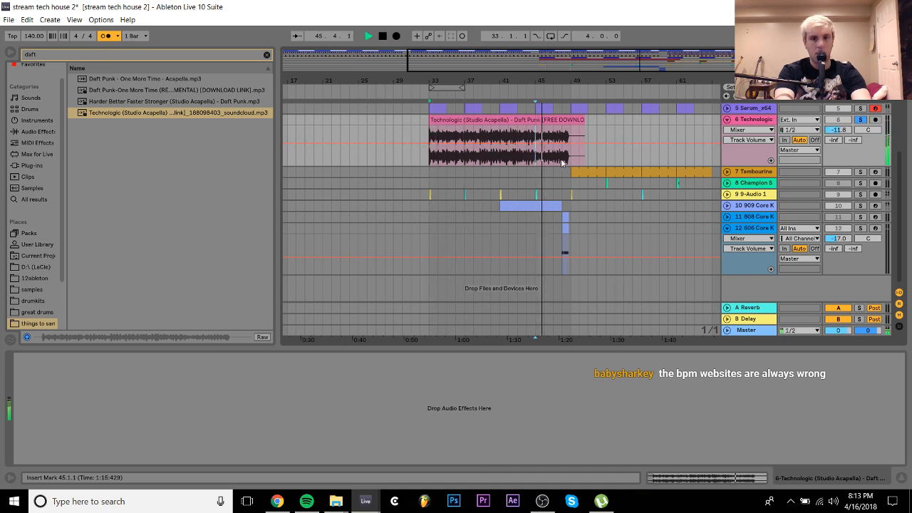
{"action": "key", "text": "space"}
{"action": "left_click", "coordinate": [562, 160]}
{"action": "key", "text": "space"}
Try project tempos between 136 and 138 BPM against the acapella's ending, and audition it from bar 42 at 138 BPM
{"action": "left_click", "coordinate": [32, 38]}
{"action": "key", "text": "space"}
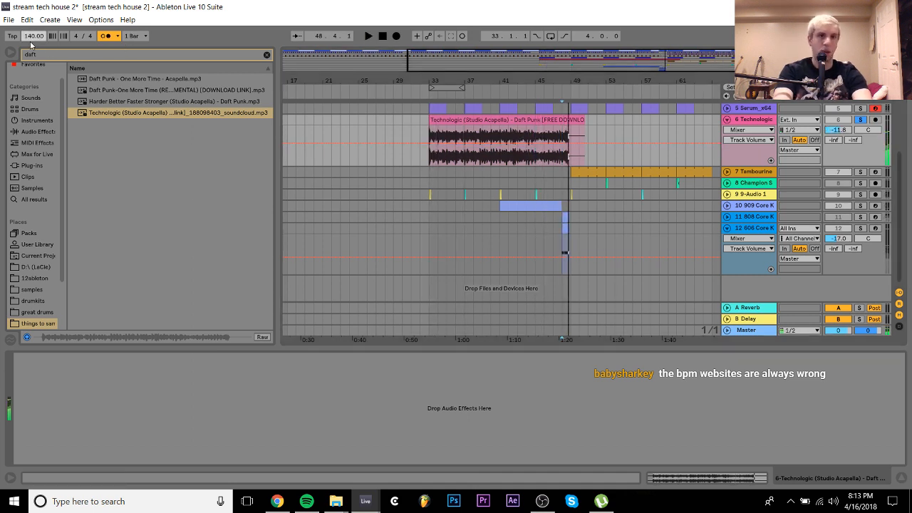
{"action": "key", "text": "Down"}
{"action": "key", "text": "Down"}
{"action": "key", "text": "space"}
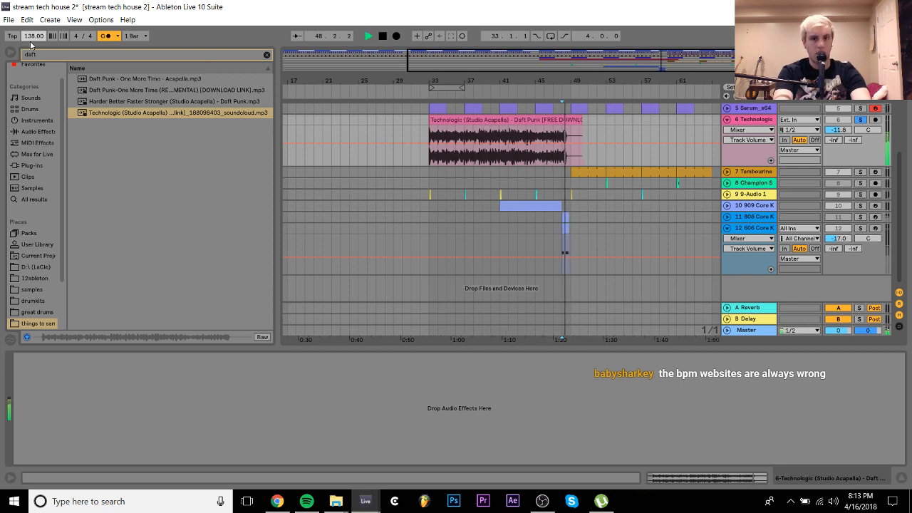
{"action": "key", "text": "Down"}
{"action": "key", "text": "space"}
{"action": "key", "text": "space"}
{"action": "key", "text": "Down"}
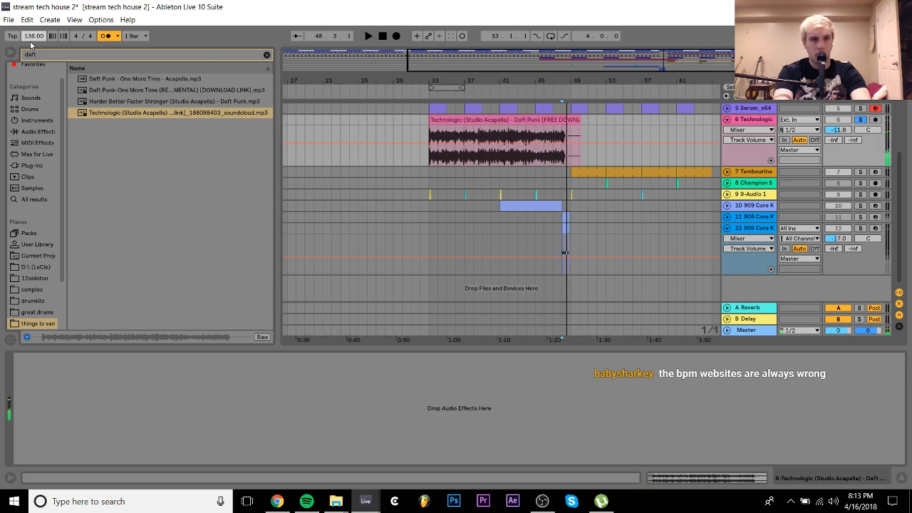
{"action": "key", "text": "space"}
{"action": "key", "text": "space"}
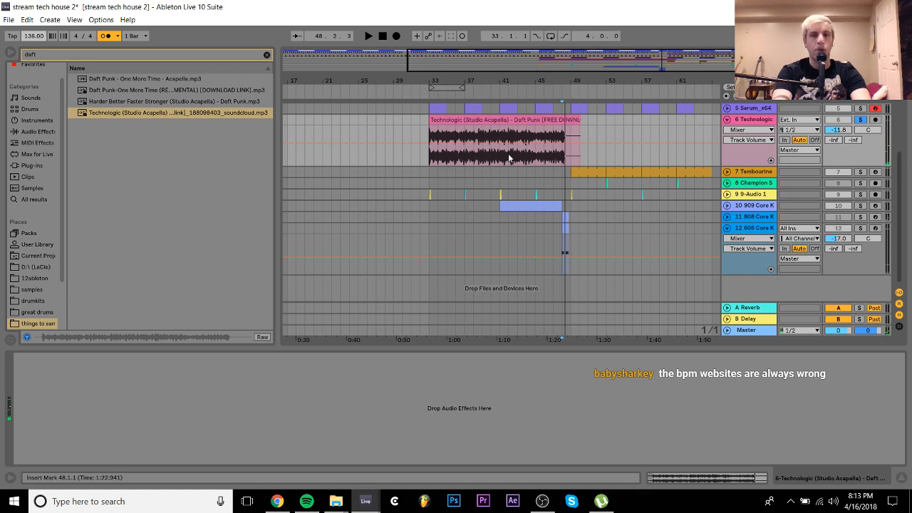
{"action": "key", "text": "Up"}
{"action": "key", "text": "Up"}
{"action": "left_click", "coordinate": [508, 153]}
{"action": "key", "text": "space"}
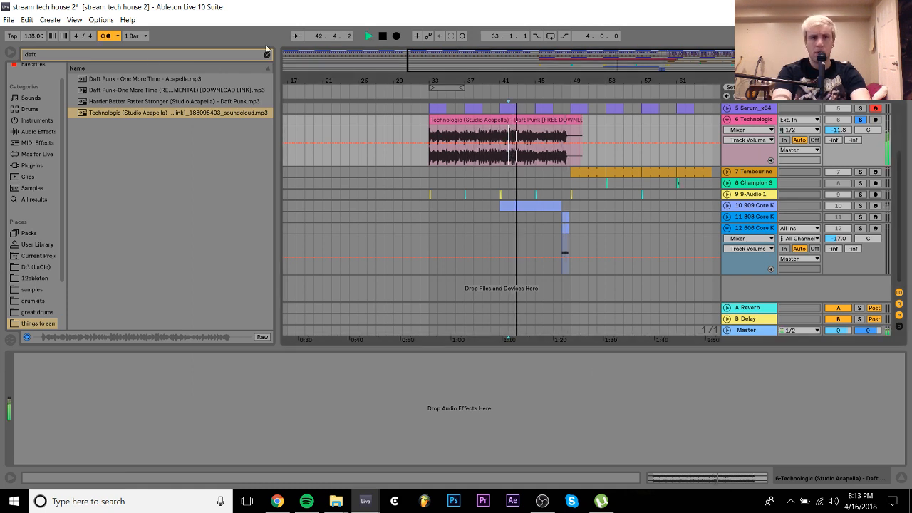
Compare the acapella at 141 BPM, set the project tempo to 140 BPM, stop playback, and turn off the metronome
{"action": "left_click", "coordinate": [28, 39]}
{"action": "key", "text": "Up"}
{"action": "key", "text": "Up"}
{"action": "key", "text": "Up"}
{"action": "key", "text": "space"}
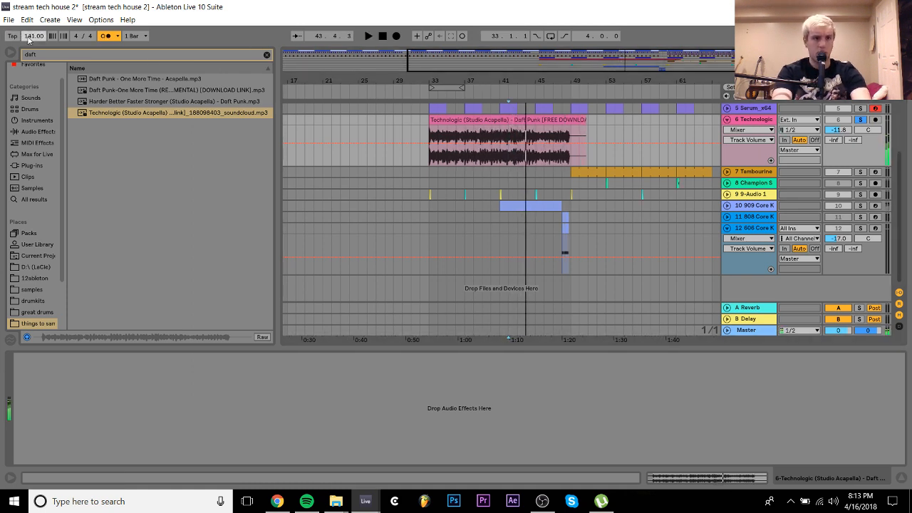
{"action": "key", "text": "space"}
{"action": "key", "text": "Down"}
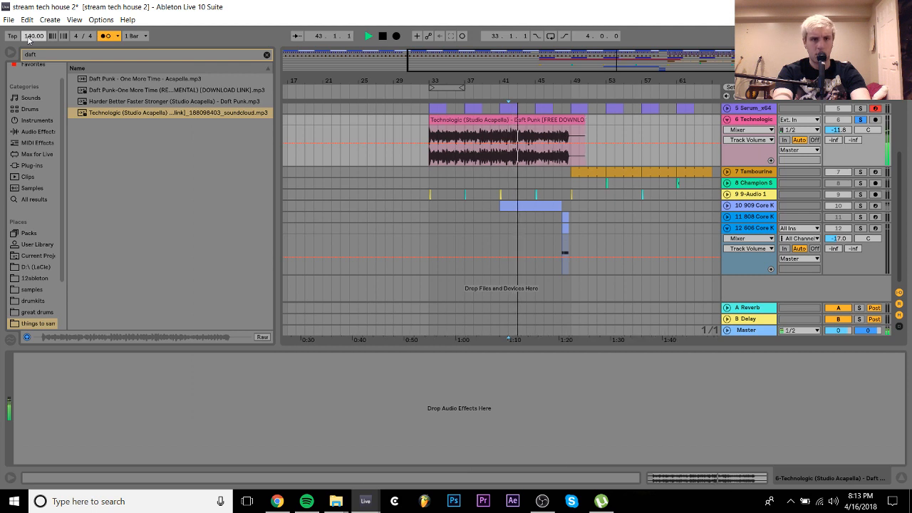
{"action": "key", "text": "space"}
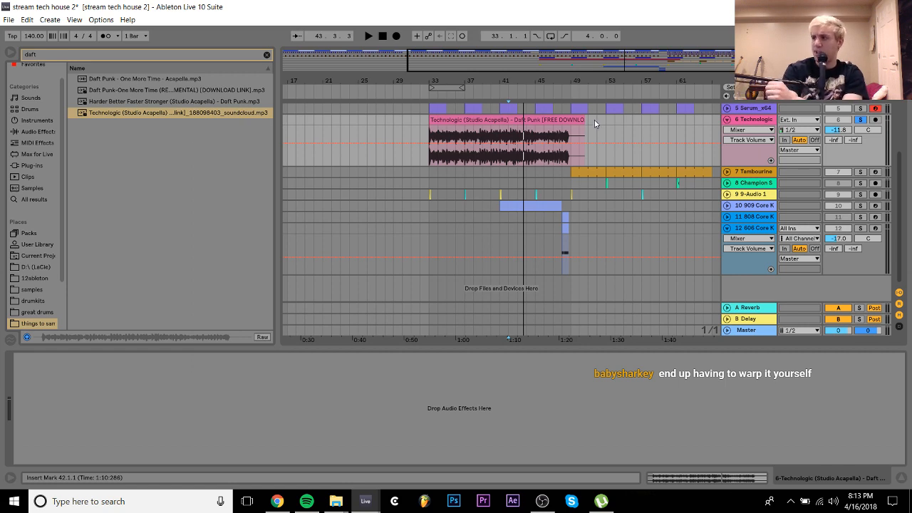
Turn warping on for the Technologic clip and return to the arrangement
{"action": "double_click", "coordinate": [490, 120]}
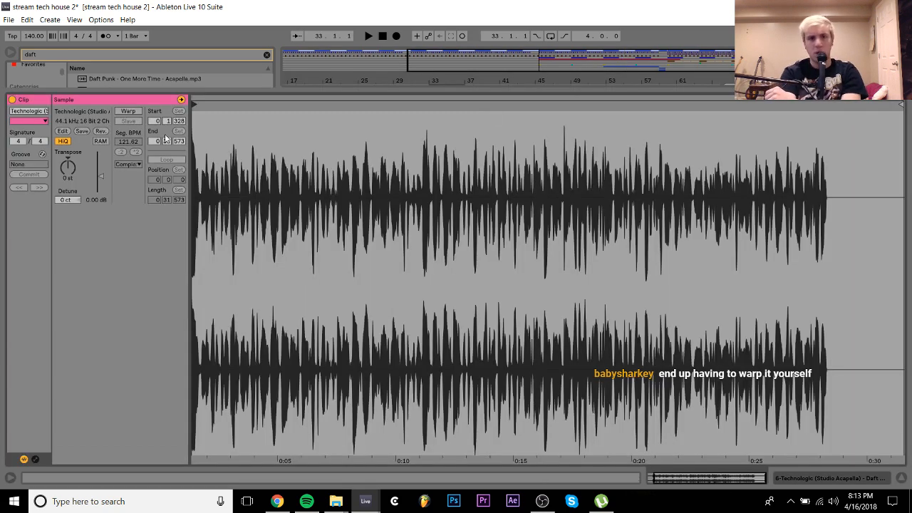
{"action": "left_click", "coordinate": [132, 112]}
{"action": "left_click", "coordinate": [842, 478]}
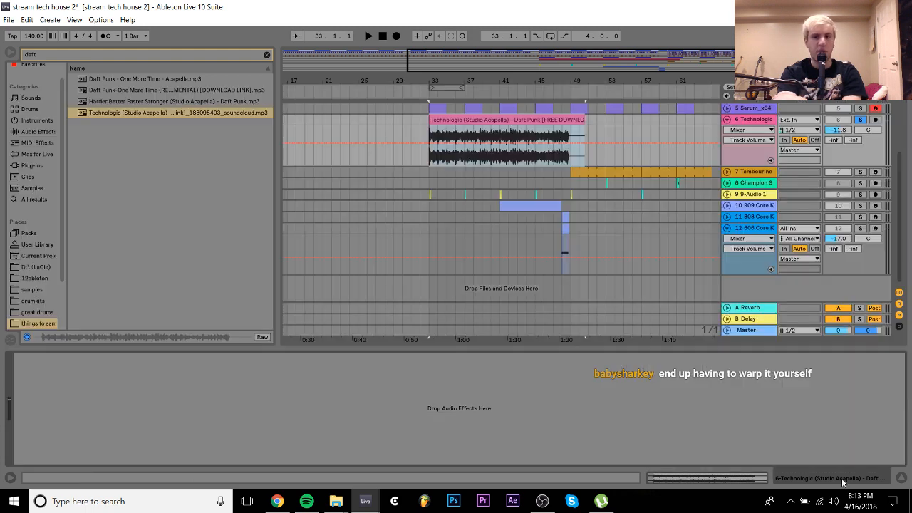
Listen closely to the Technologic acapella from 34.1.1 and 35.3.1 in the arrangement
{"action": "left_click_drag", "start_coordinate": [441, 81], "coordinate": [446, 136]}
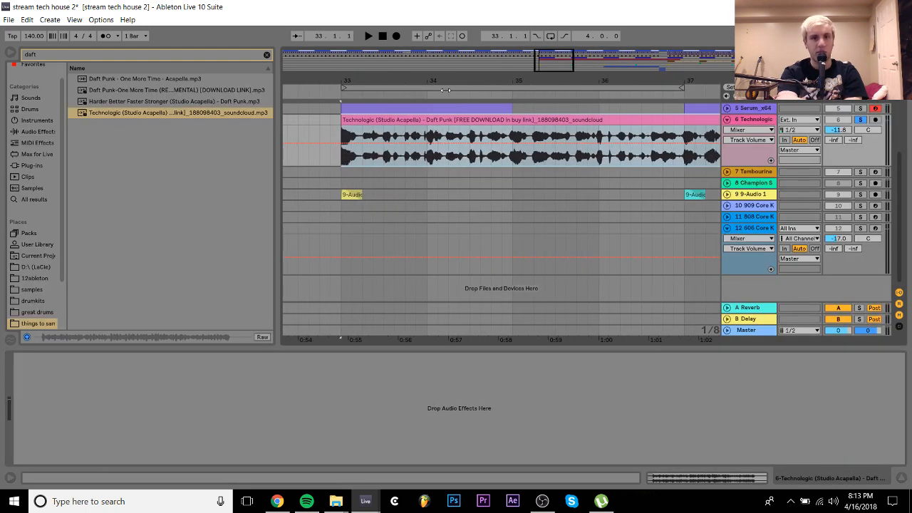
{"action": "left_click", "coordinate": [429, 162]}
{"action": "key", "text": "space"}
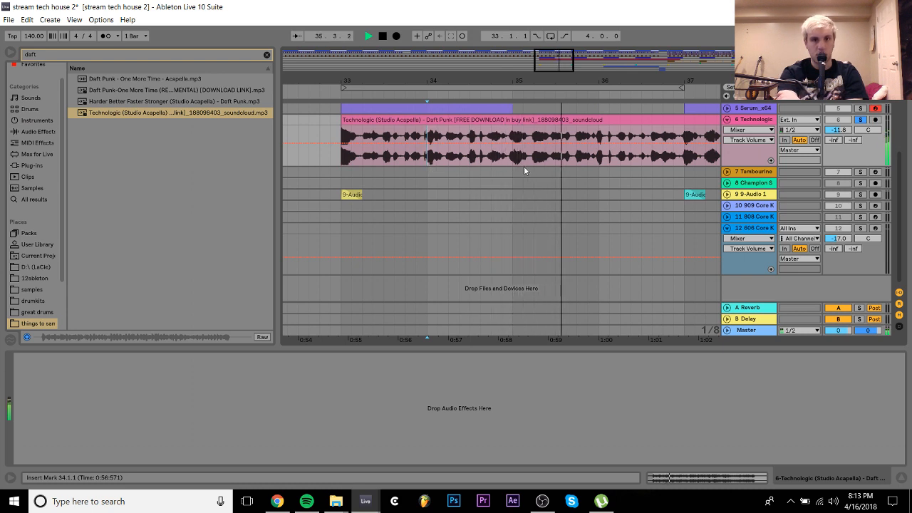
{"action": "key", "text": "space"}
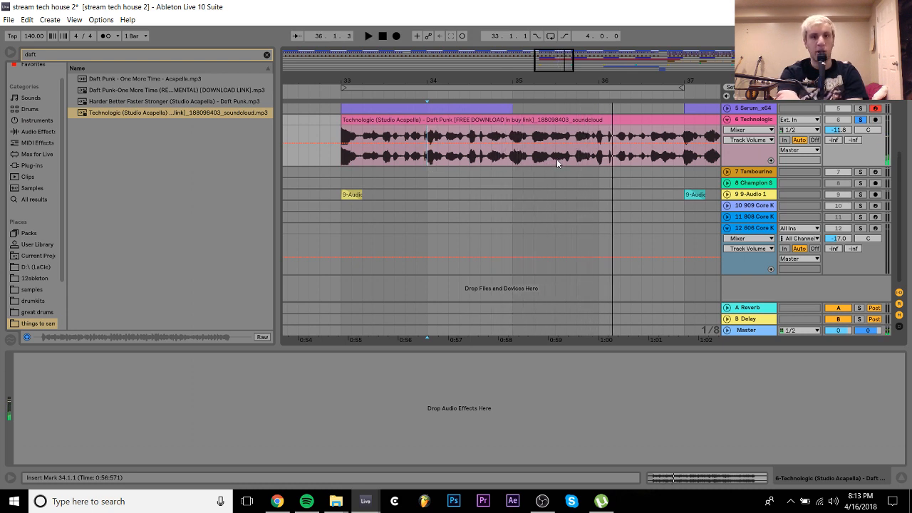
{"action": "left_click", "coordinate": [557, 159]}
{"action": "key", "text": "space"}
{"action": "key", "text": "space"}
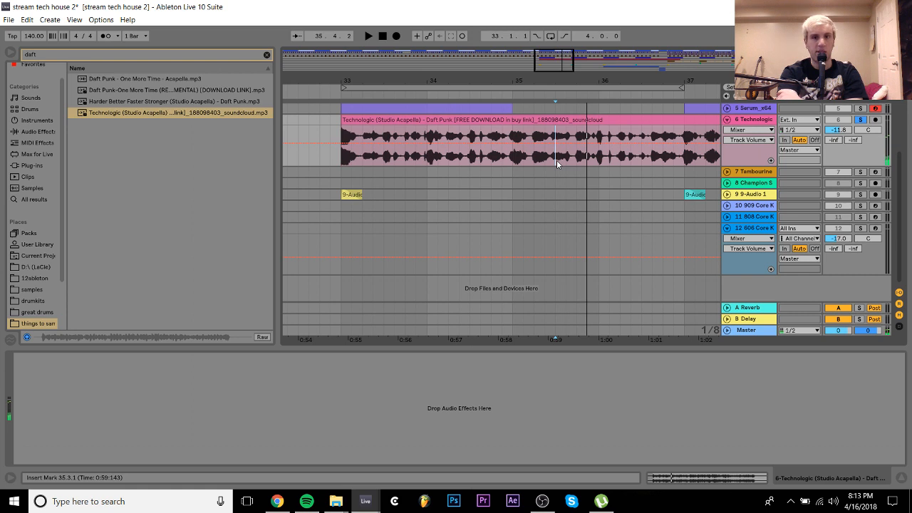
Split the Technologic clip at 33.3, clear the section from 35.3 to bar 36, and audition it from 36.3.3
{"action": "left_click_drag", "start_coordinate": [558, 159], "coordinate": [364, 135]}
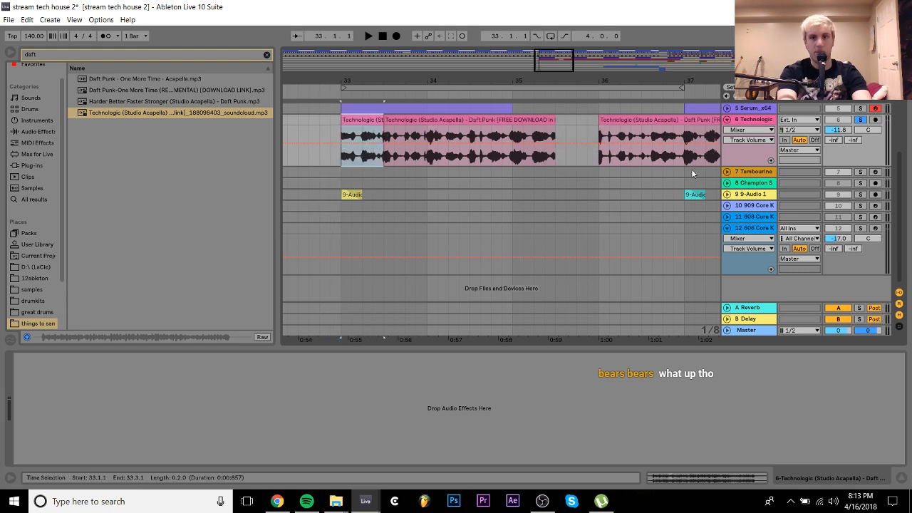
{"action": "left_click", "coordinate": [649, 157]}
{"action": "key", "text": "space"}
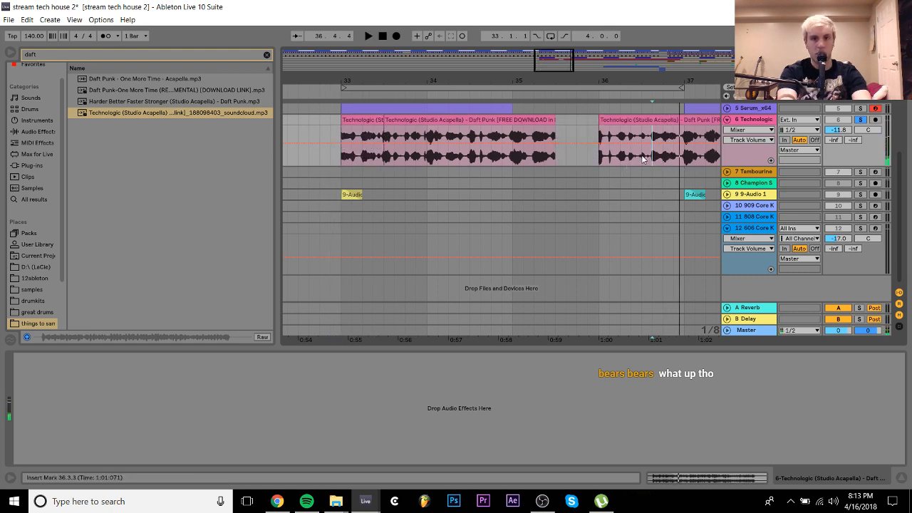
Audition the acapella from 36.1.1 and move the half-bar slice from 36.1.1 to 36.3.1 to 33.3
{"action": "left_click", "coordinate": [642, 157]}
{"action": "left_click", "coordinate": [598, 156]}
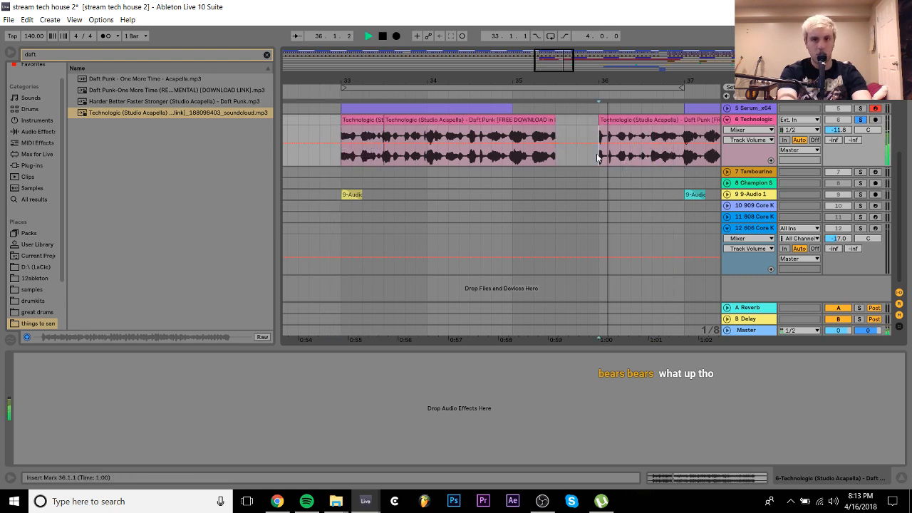
{"action": "left_click_drag", "start_coordinate": [599, 155], "coordinate": [641, 155]}
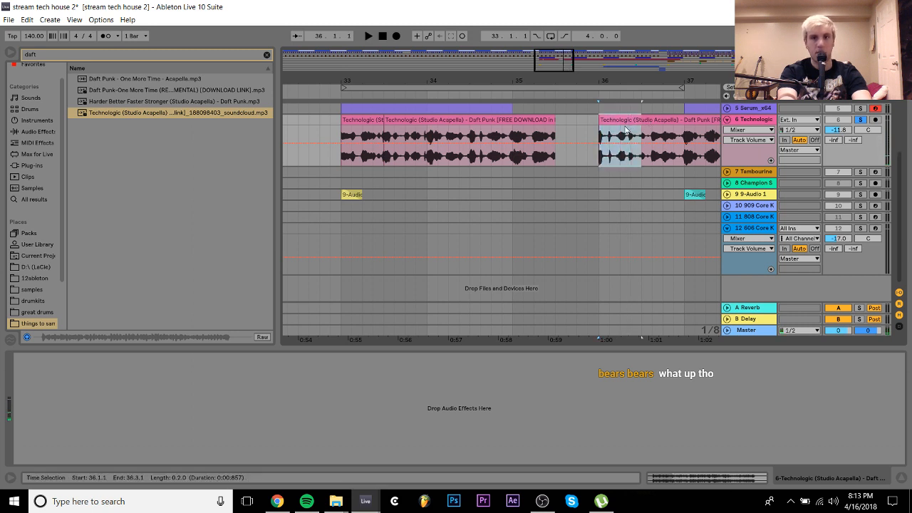
{"action": "left_click_drag", "start_coordinate": [625, 121], "coordinate": [410, 132]}
Duplicate the one-bar Technologic chop at bar 33 repeatedly until the pattern fills the track up to bar 49
{"action": "left_click", "coordinate": [365, 120], "text": "shift"}
{"action": "key", "text": "ctrl+d"}
{"action": "left_click", "coordinate": [364, 121], "text": "shift"}
{"action": "key", "text": "ctrl+d"}
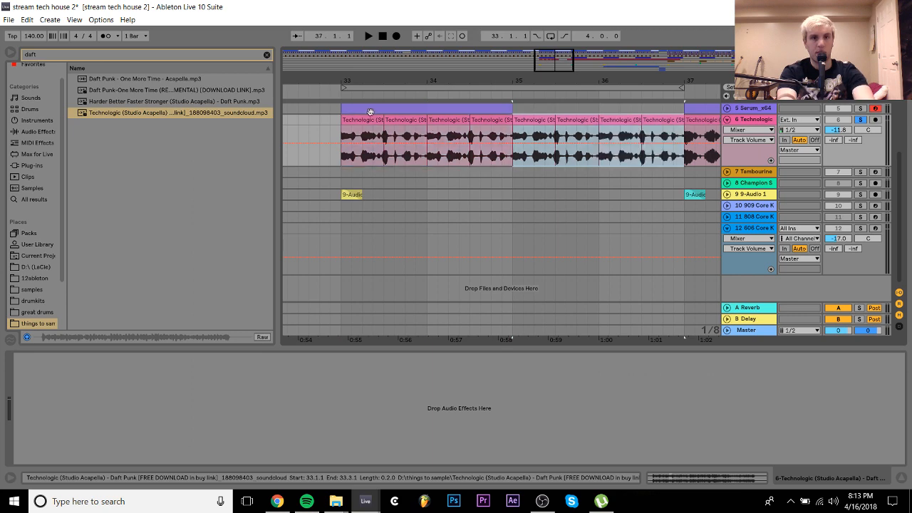
{"action": "left_click_drag", "start_coordinate": [370, 78], "coordinate": [371, 43]}
{"action": "key", "text": "ctrl+d"}
{"action": "key", "text": "ctrl+d"}
{"action": "key", "text": "ctrl+d"}
{"action": "key", "text": "ctrl+d"}
{"action": "key", "text": "ctrl+d"}
{"action": "key", "text": "ctrl+d"}
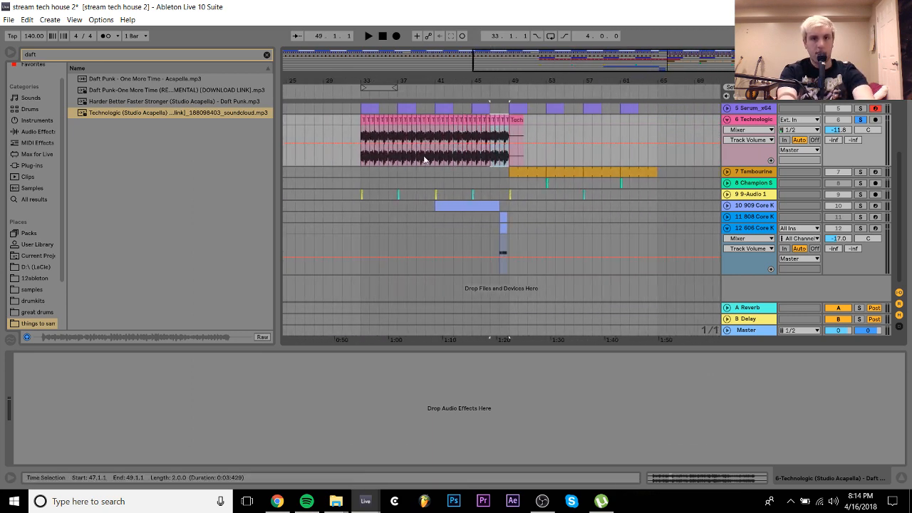
Transpose the Technologic clips between bars 33 and 49 to -3 st, with the tempo at 124 BPM and the browser search cleared
{"action": "left_click", "coordinate": [360, 124], "text": "shift"}
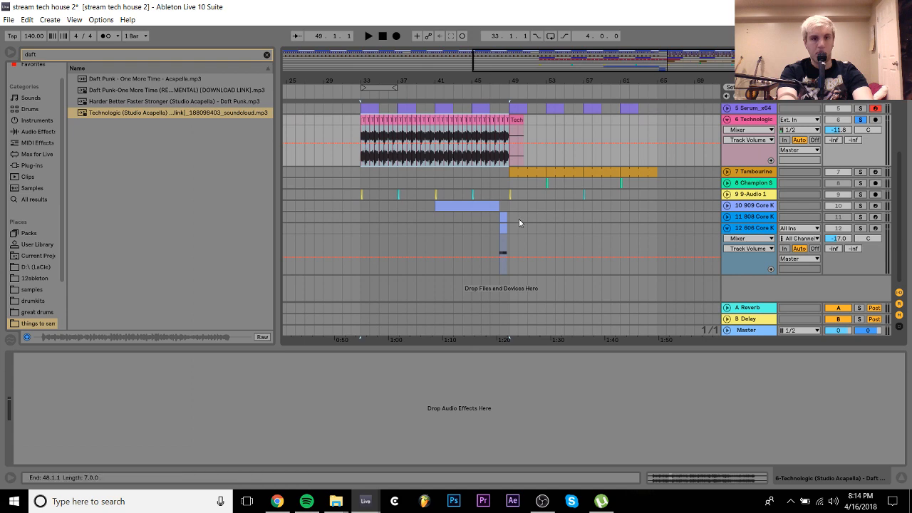
{"action": "left_click", "coordinate": [686, 473]}
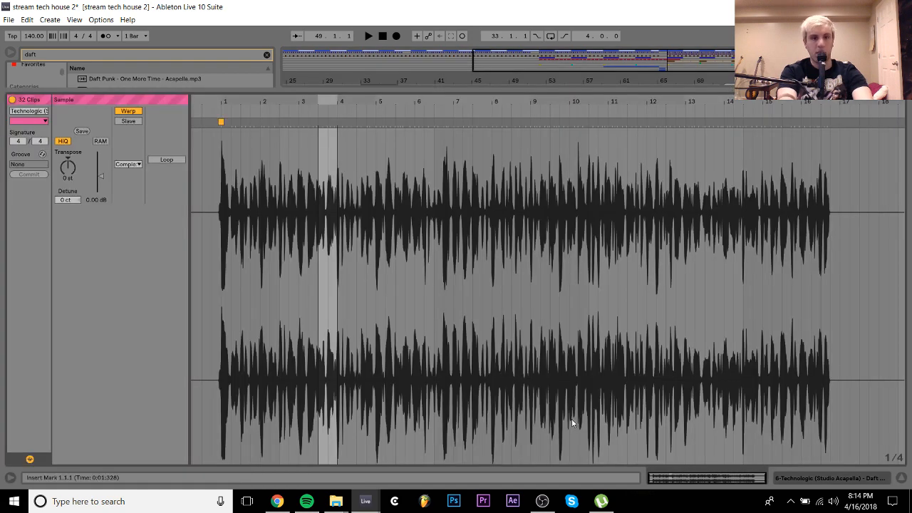
{"action": "left_click", "coordinate": [266, 54]}
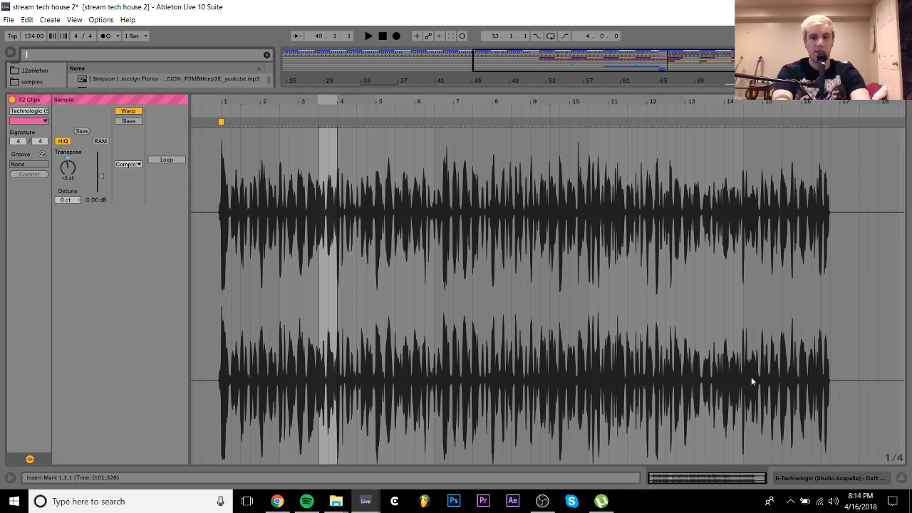
{"action": "left_click", "coordinate": [840, 476]}
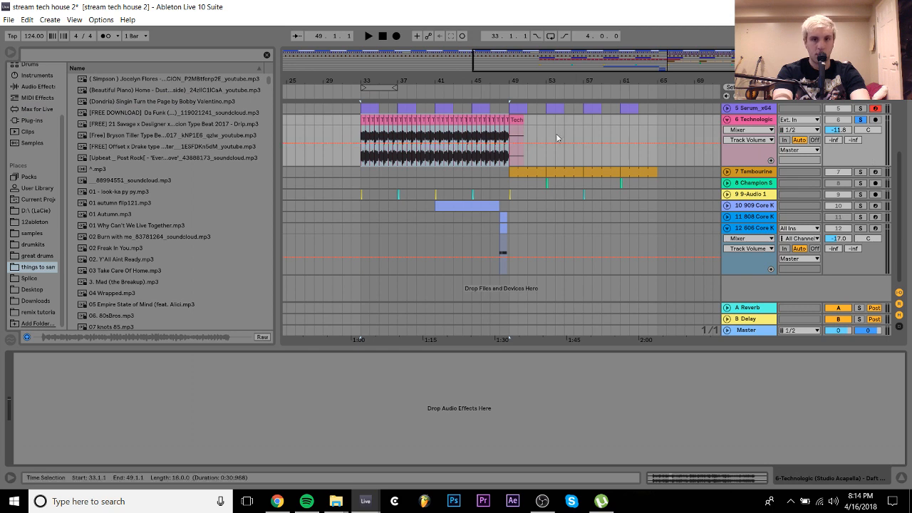
Play the arrangement from bar 32 and delete the leftover Technologic piece after bar 49
{"action": "left_click", "coordinate": [355, 157]}
{"action": "key", "text": "space"}
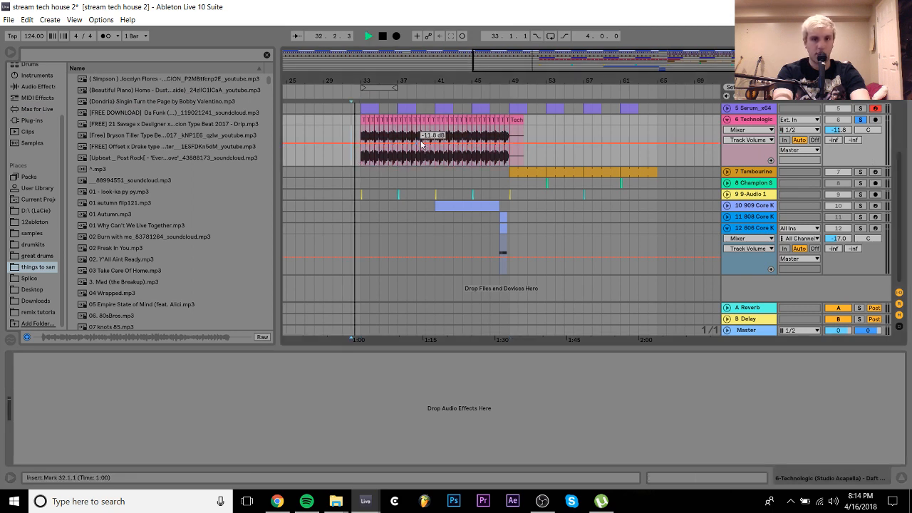
{"action": "left_click", "coordinate": [518, 116]}
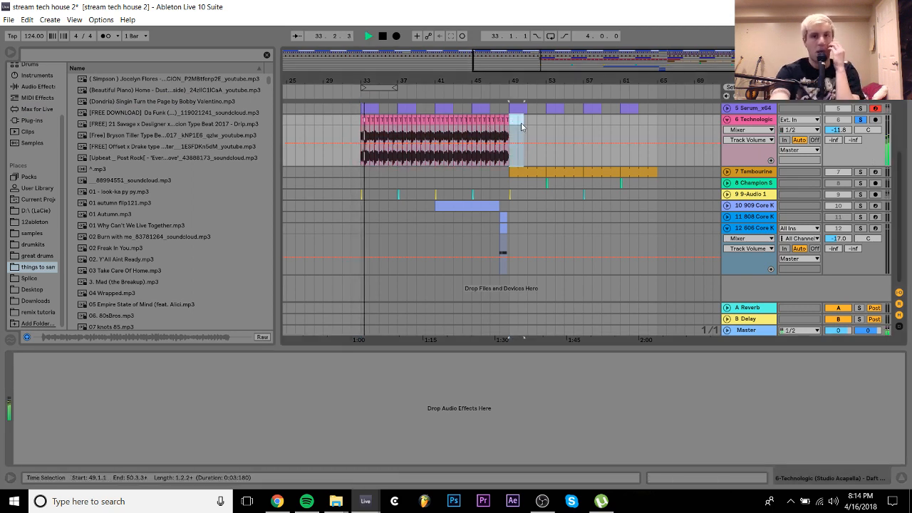
Unsolo the Technologic track with its volume at -15.4 dB, and set its track delay to 48 ms
{"action": "left_click_drag", "start_coordinate": [838, 131], "coordinate": [837, 135]}
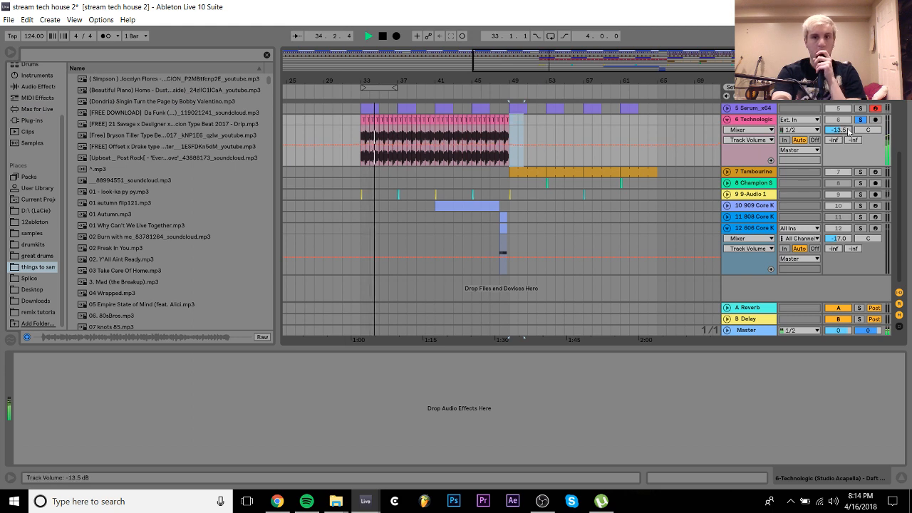
{"action": "left_click", "coordinate": [860, 120]}
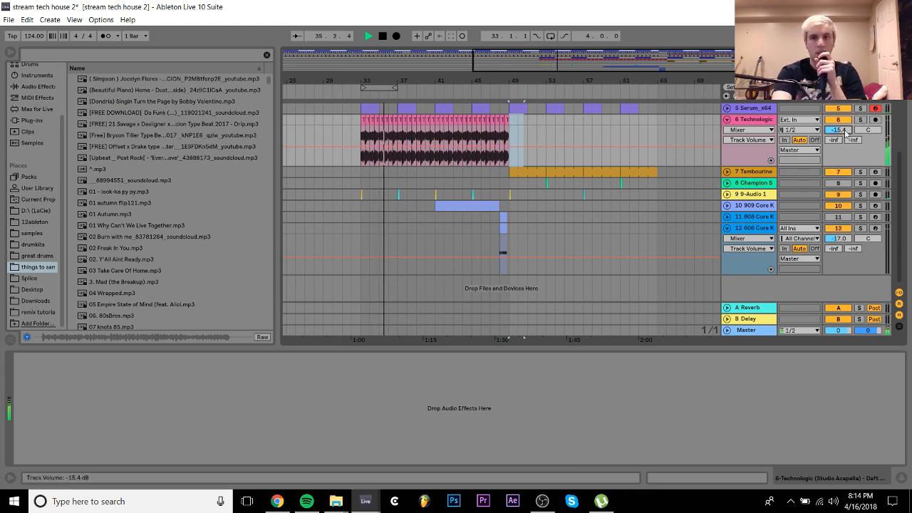
{"action": "left_click", "coordinate": [900, 326]}
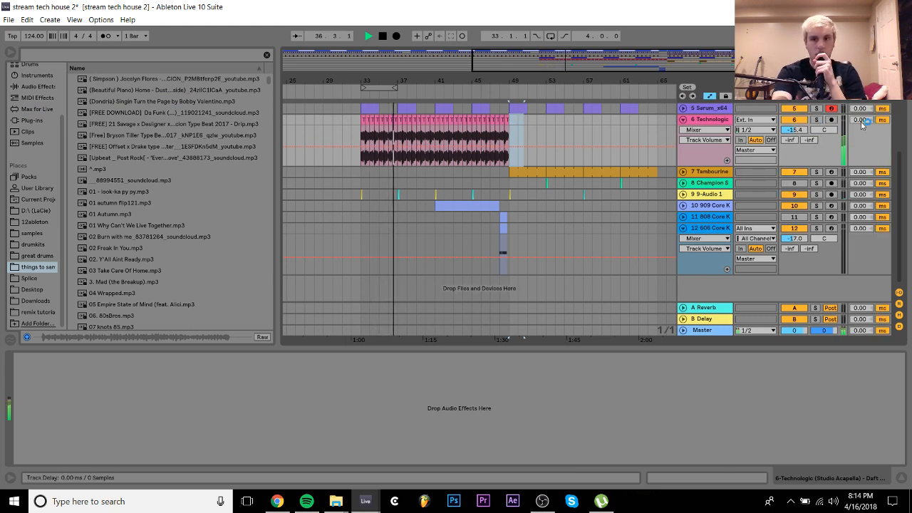
{"action": "left_click_drag", "start_coordinate": [861, 122], "coordinate": [861, 96]}
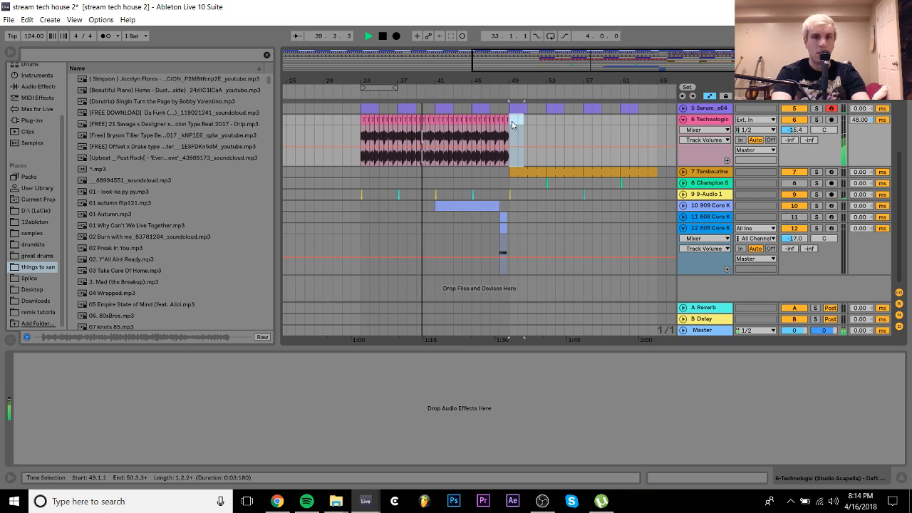
Try Complex Pro warping on all the Technologic clips, return them to Complex, and transpose them to -11 st
{"action": "left_click_drag", "start_coordinate": [507, 135], "coordinate": [366, 129]}
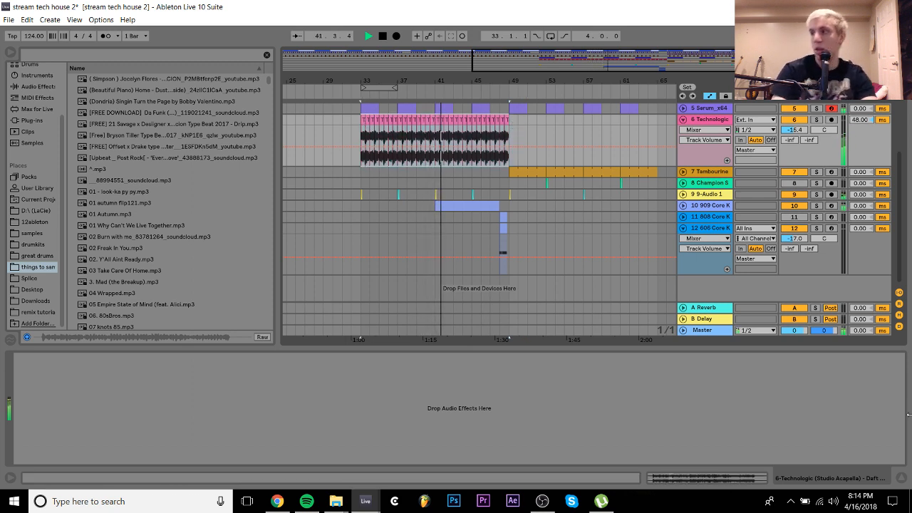
{"action": "left_click", "coordinate": [725, 479]}
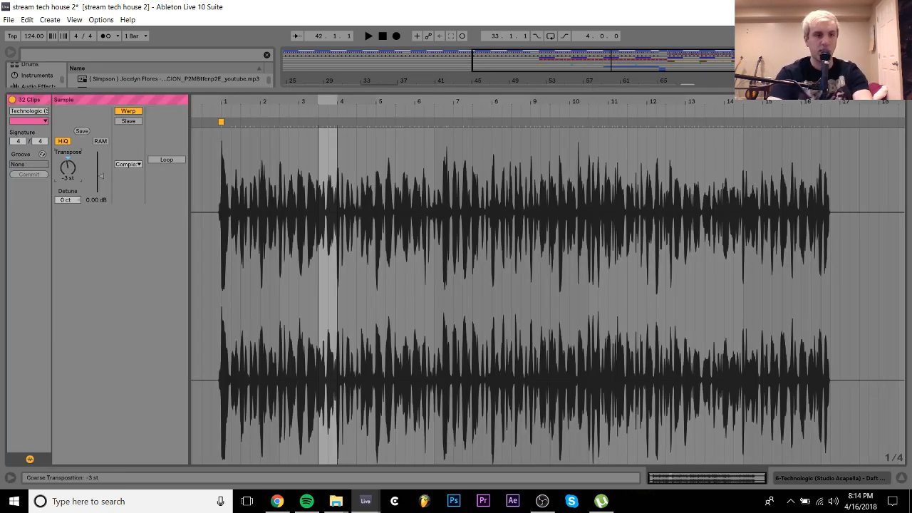
{"action": "left_click", "coordinate": [125, 167]}
{"action": "left_click", "coordinate": [130, 217]}
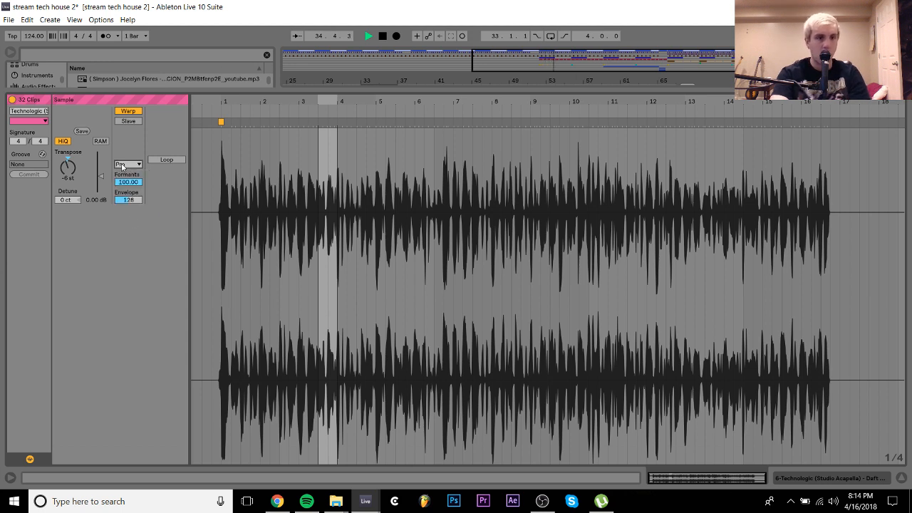
{"action": "left_click", "coordinate": [121, 166]}
{"action": "left_click", "coordinate": [128, 209]}
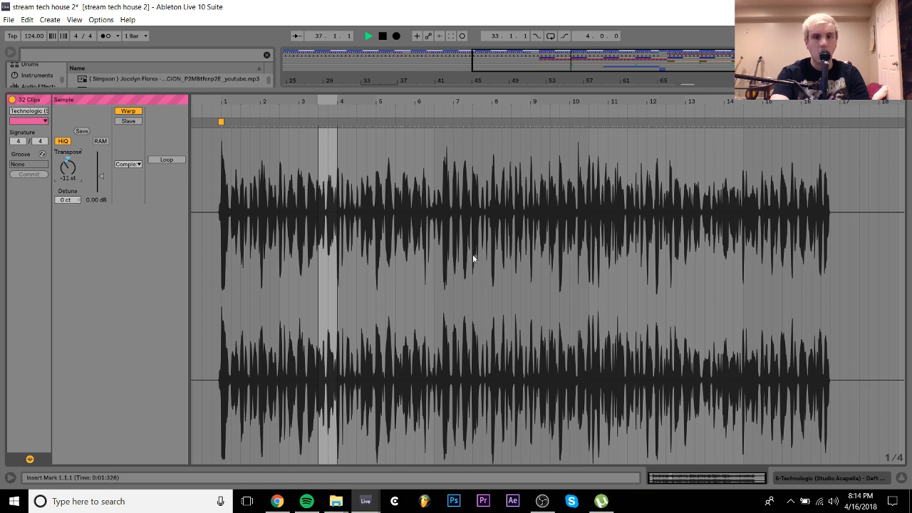
{"action": "left_click", "coordinate": [843, 475]}
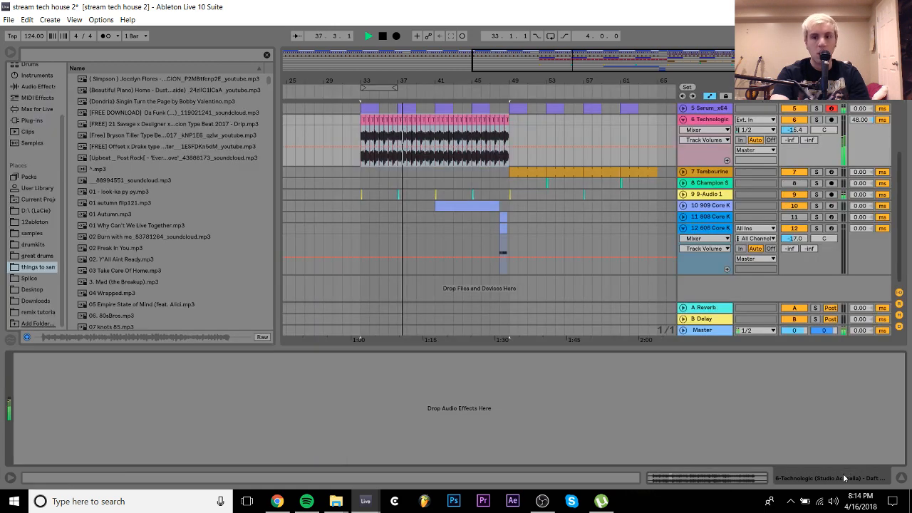
Set the Technologic track's volume to -13.5 dB and deactivate the track
{"action": "left_click", "coordinate": [795, 131]}
{"action": "left_click_drag", "start_coordinate": [794, 130], "coordinate": [794, 128]}
{"action": "left_click", "coordinate": [795, 121]}
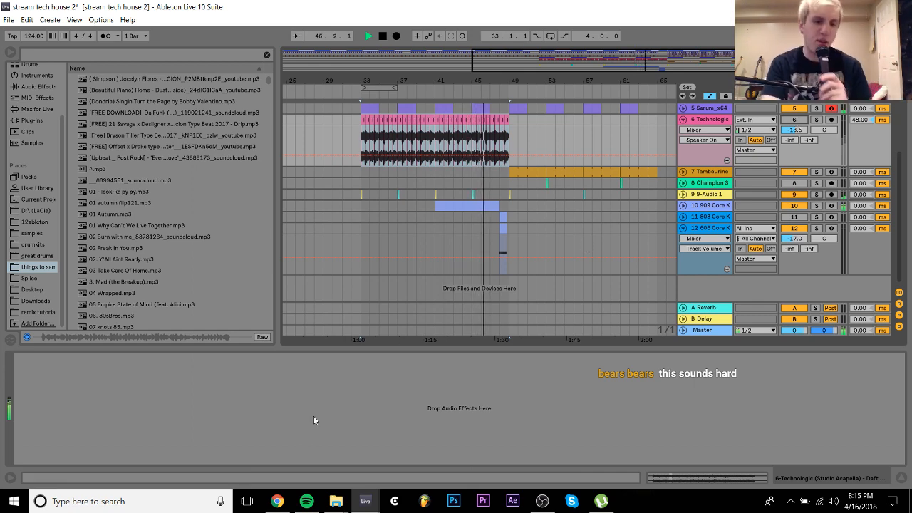
Switch to the Gmail inbox in Chrome to check the track submissions, and return to Ableton Live
{"action": "left_click", "coordinate": [277, 501]}
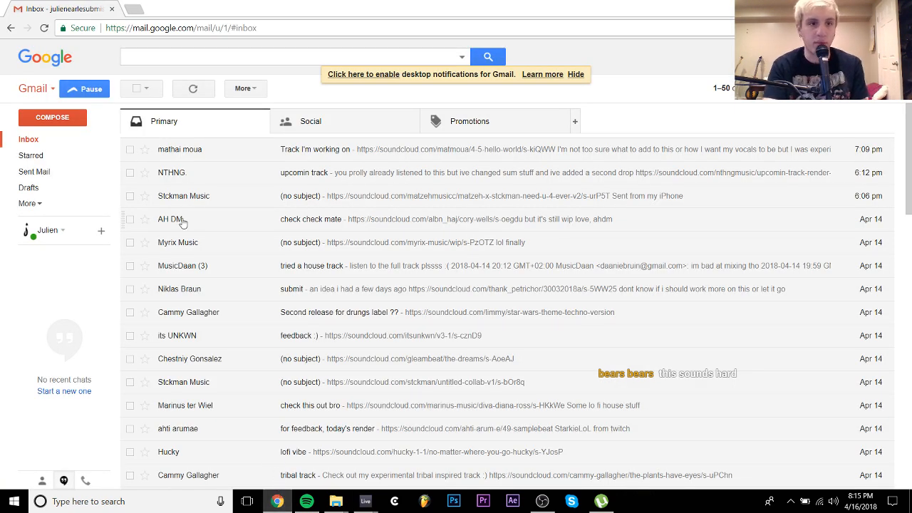
{"action": "left_click", "coordinate": [276, 503]}
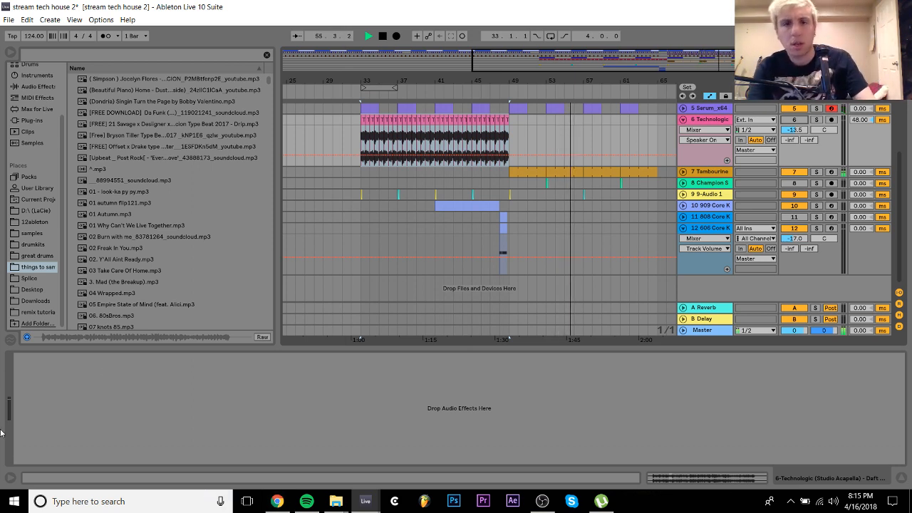
Duplicate the section from bar 49 to bar 65 across the tracks so that it fills bars 65 to 81
{"action": "left_click", "coordinate": [508, 214]}
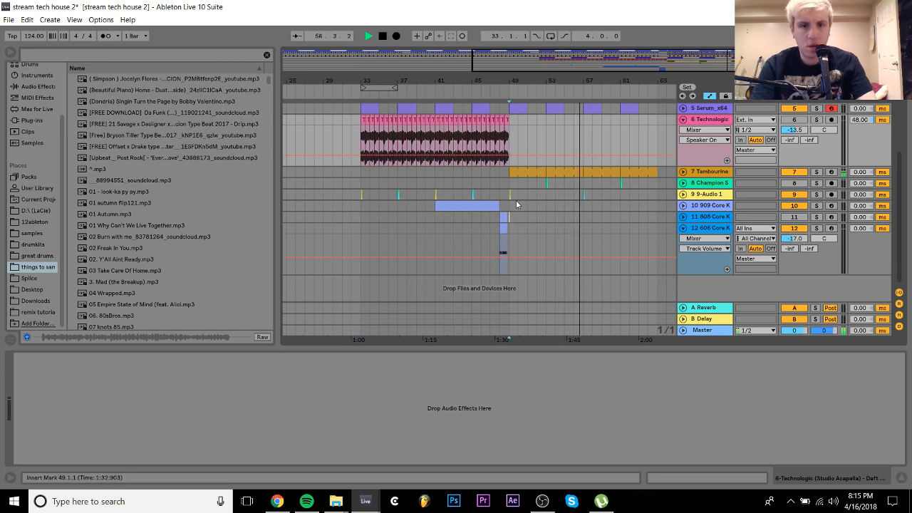
{"action": "left_click_drag", "start_coordinate": [518, 205], "coordinate": [657, 74]}
{"action": "key", "text": "ctrl+d"}
{"action": "left_click", "coordinate": [443, 61]}
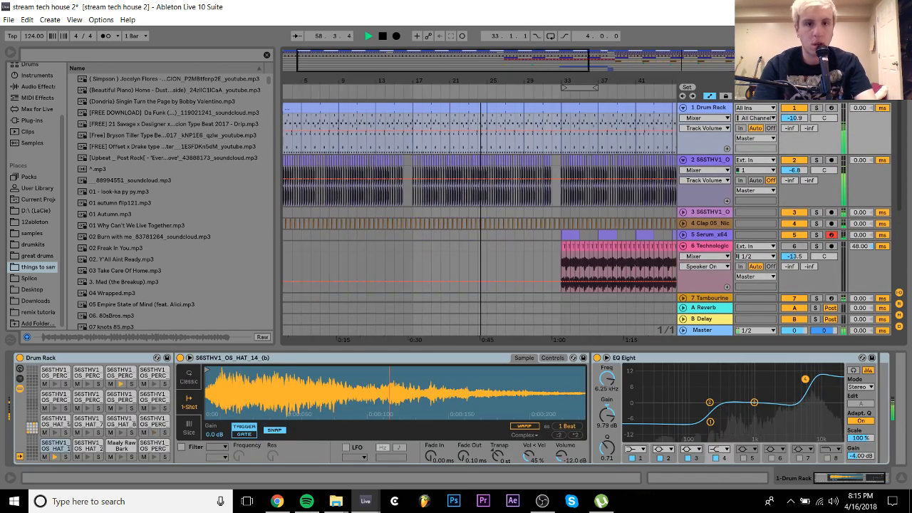
{"action": "mouse_move", "coordinate": [443, 61]}
{"action": "left_mouse_down"}
{"action": "mouse_move", "coordinate": [442, 92]}
{"action": "mouse_move", "coordinate": [443, 51]}
{"action": "left_mouse_up"}
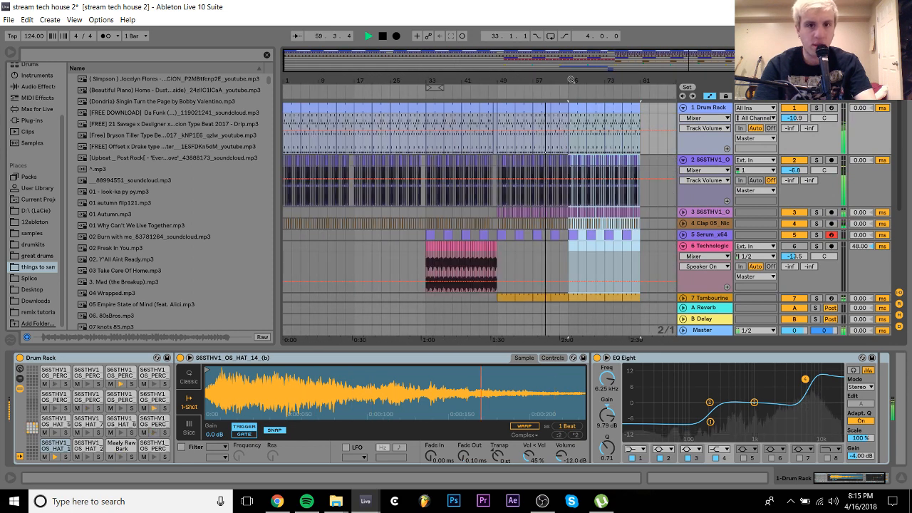
Clear the clips in bar 64 on the kick track and on the S6STHV1 track below it
{"action": "left_click_drag", "start_coordinate": [571, 80], "coordinate": [528, 214]}
{"action": "left_click", "coordinate": [528, 214]}
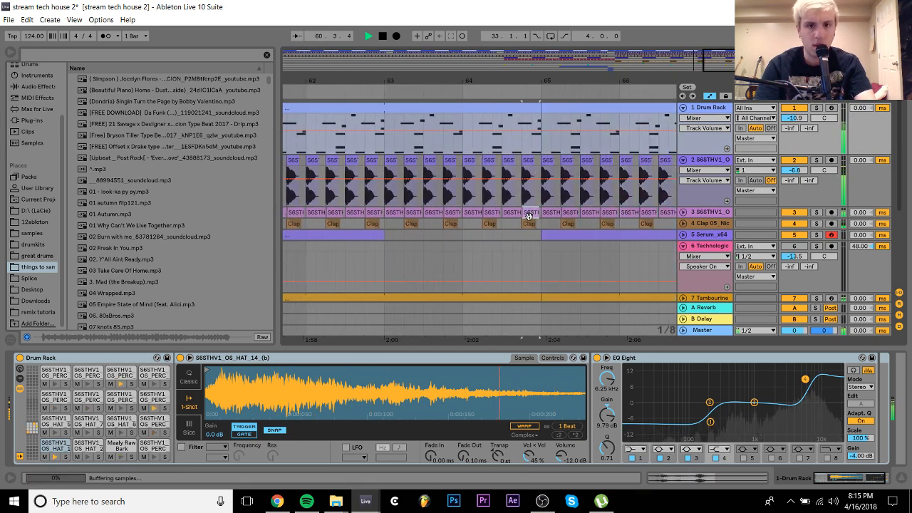
{"action": "left_click", "coordinate": [465, 166]}
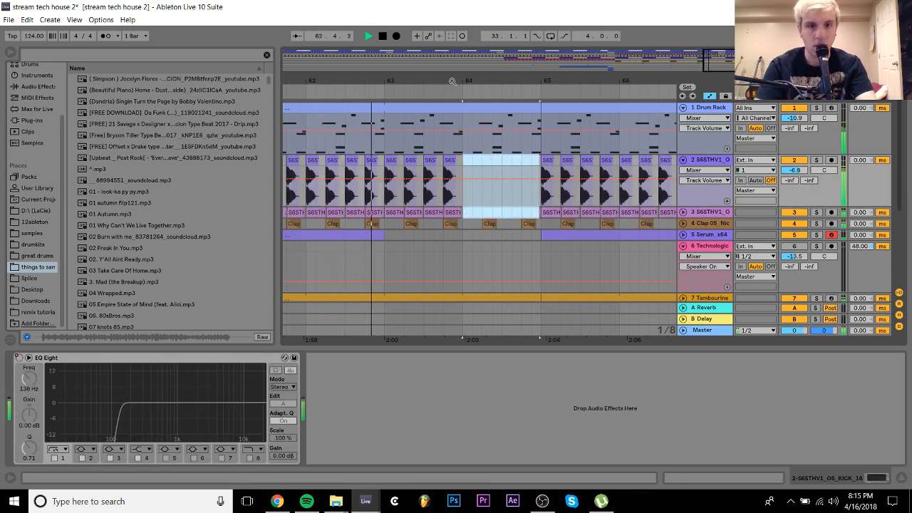
{"action": "key", "text": "ctrl+v"}
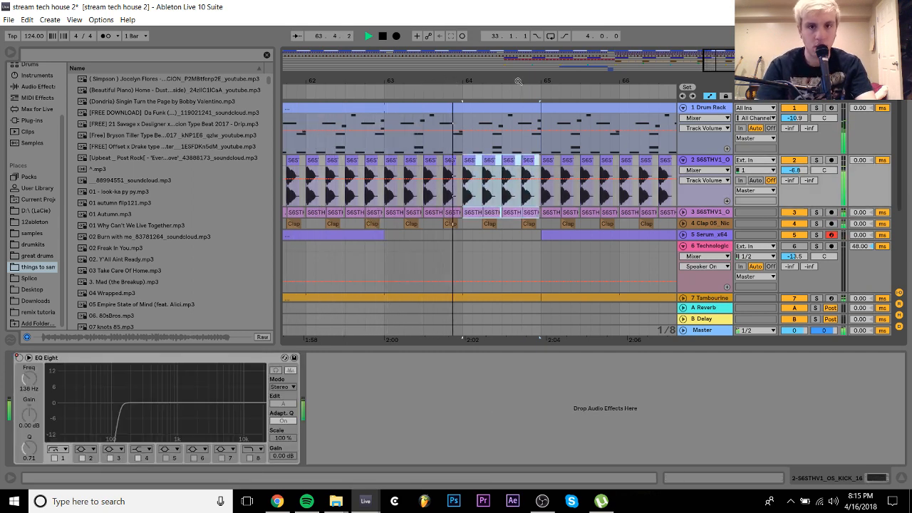
{"action": "left_click_drag", "start_coordinate": [519, 77], "coordinate": [519, 80]}
{"action": "key", "text": "Delete"}
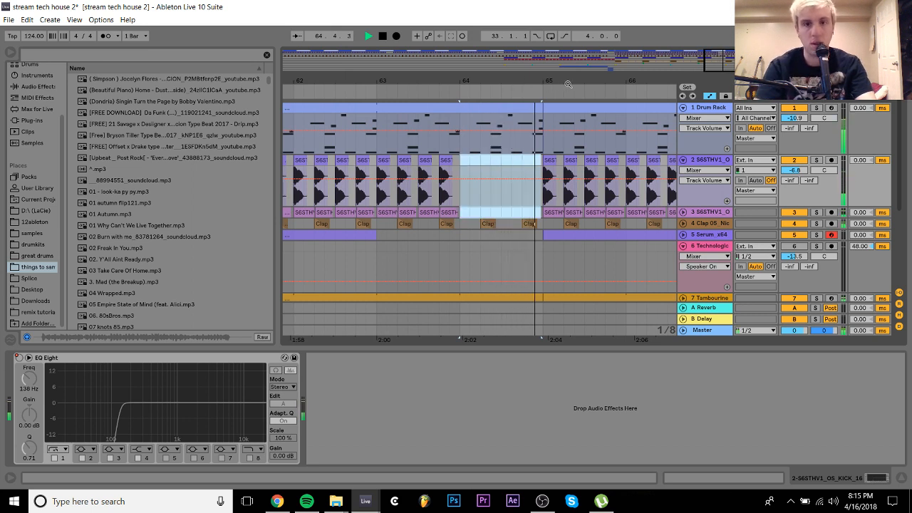
Audition the passage around bar 63 and duplicate the kick clips from 63.1.1 to 64.1.1 into bar 64
{"action": "key", "text": "ctrl+z"}
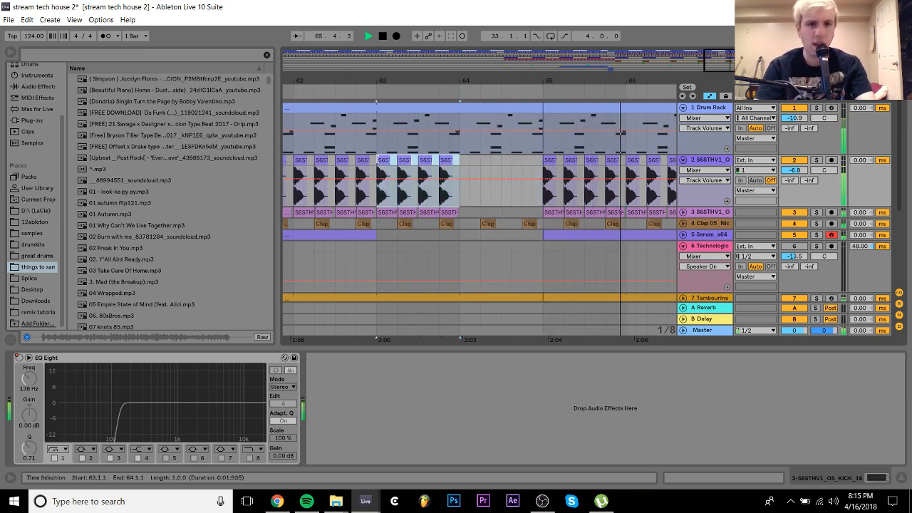
{"action": "key", "text": "ctrl+z"}
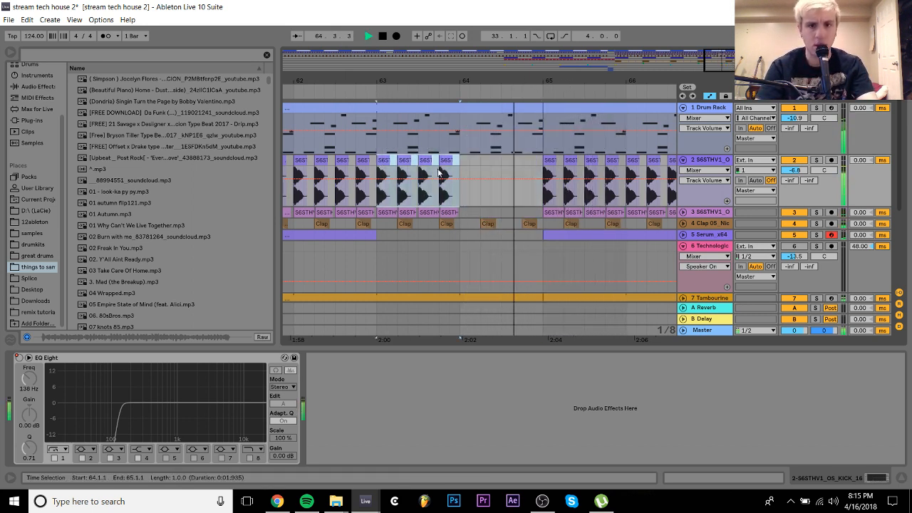
{"action": "key", "text": "space"}
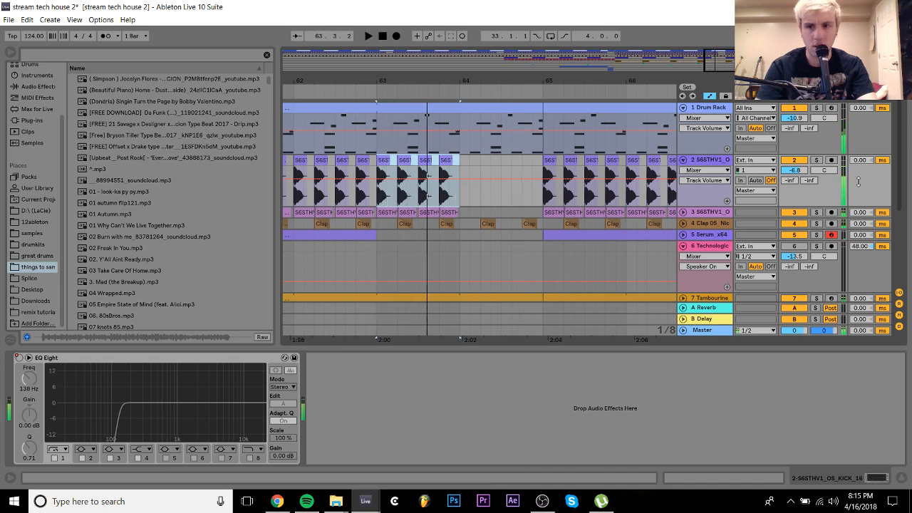
{"action": "key", "text": "space"}
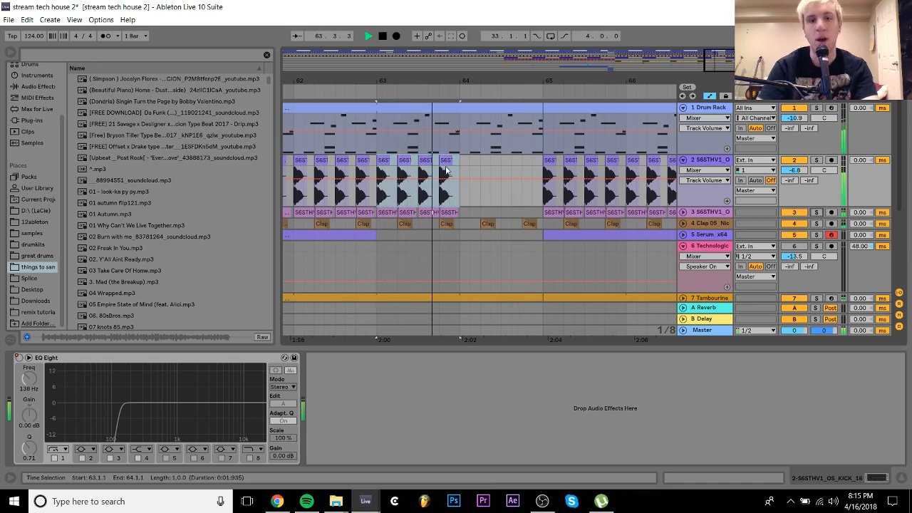
{"action": "left_click_drag", "start_coordinate": [472, 81], "coordinate": [472, 123]}
{"action": "key", "text": "space"}
{"action": "key", "text": "ctrl+d"}
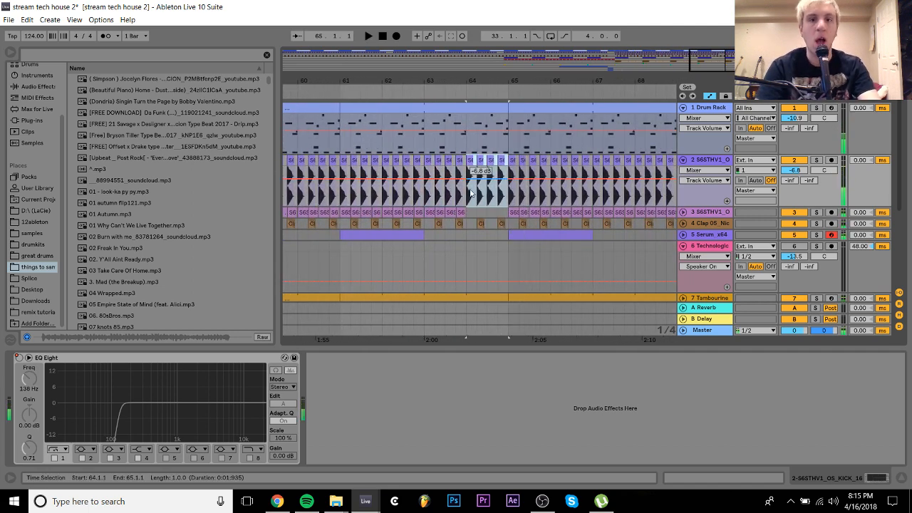
Show the kick track's EQ Eight Device On automation and switch the EQ on across bar 64
{"action": "right_click", "coordinate": [19, 358]}
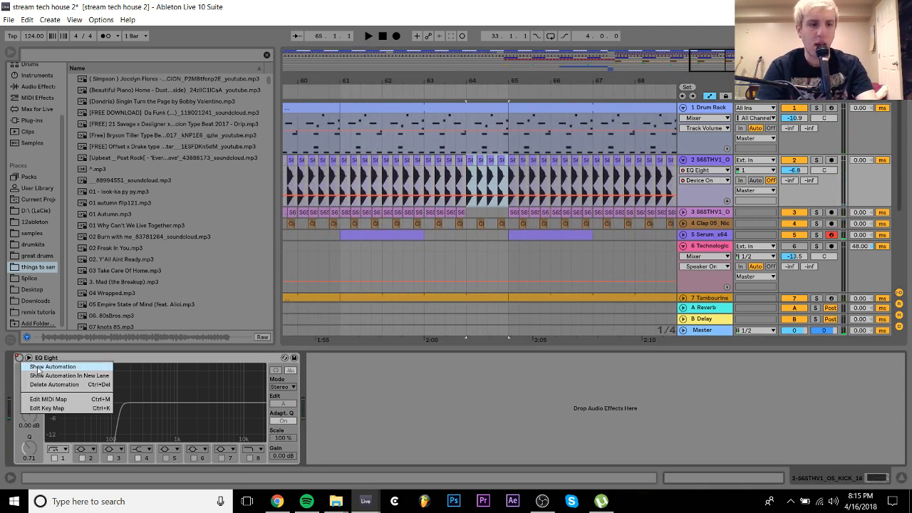
{"action": "left_click", "coordinate": [42, 370]}
{"action": "left_click", "coordinate": [471, 165]}
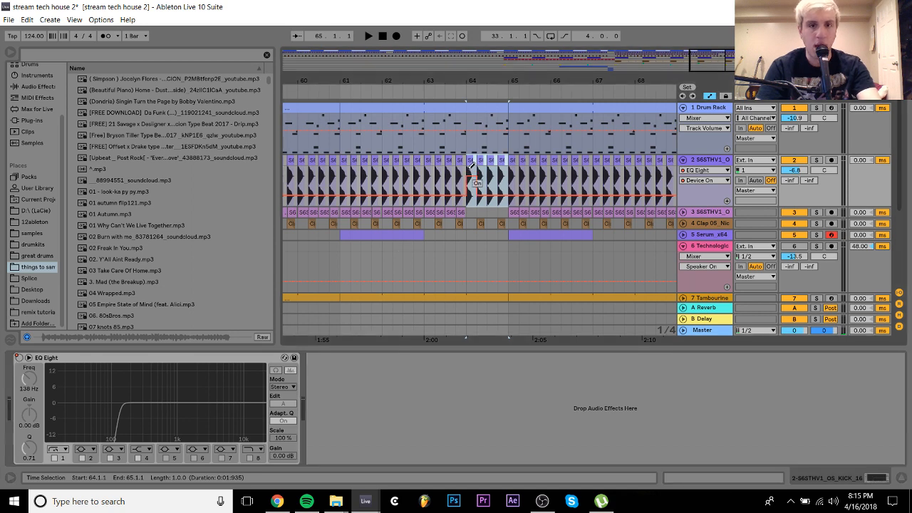
Duplicate the kick track's section from bar 49 to bar 65, including its EQ automation, into bars 65 to 81
{"action": "key", "text": "minus"}
{"action": "key", "text": "minus"}
{"action": "key", "text": "minus"}
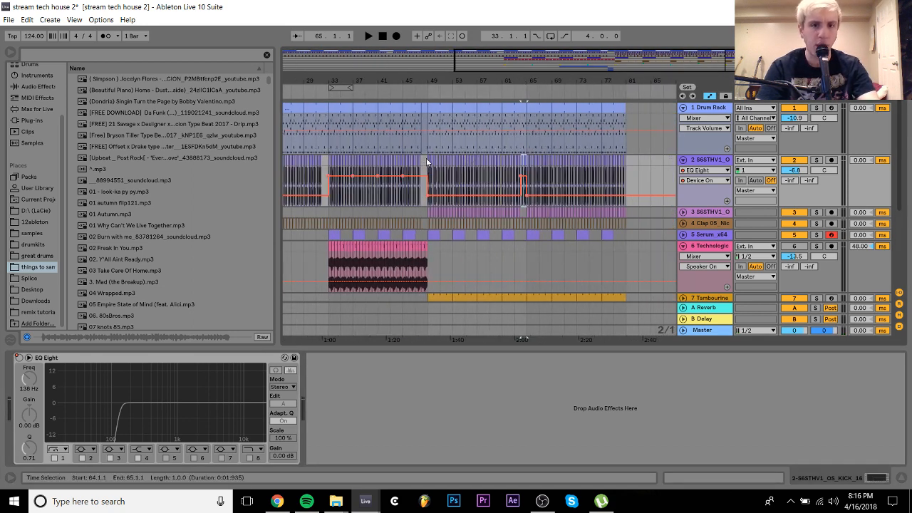
{"action": "left_click", "coordinate": [426, 162]}
{"action": "key", "text": "ctrl+d"}
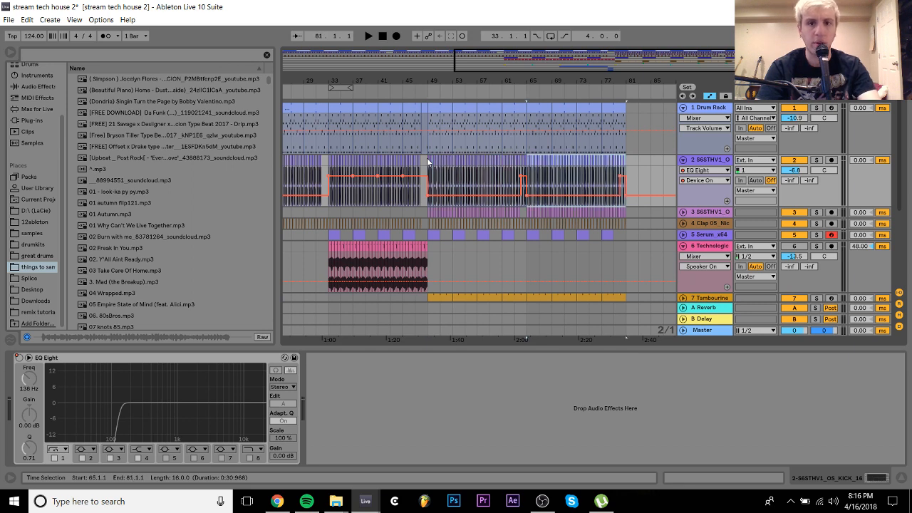
Play the section from bar 65 and lower the Serum track's volume to -8.4 dB
{"action": "left_click", "coordinate": [705, 235]}
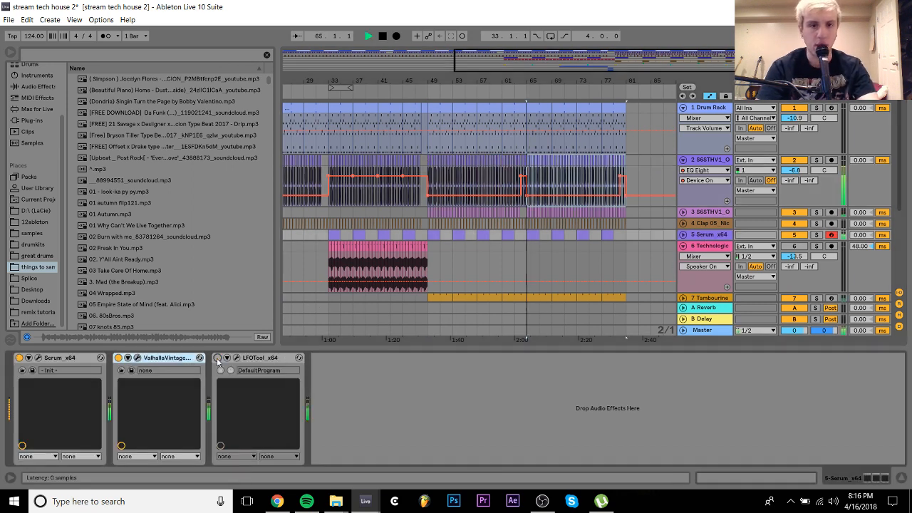
{"action": "key", "text": "space"}
{"action": "left_click", "coordinate": [684, 234]}
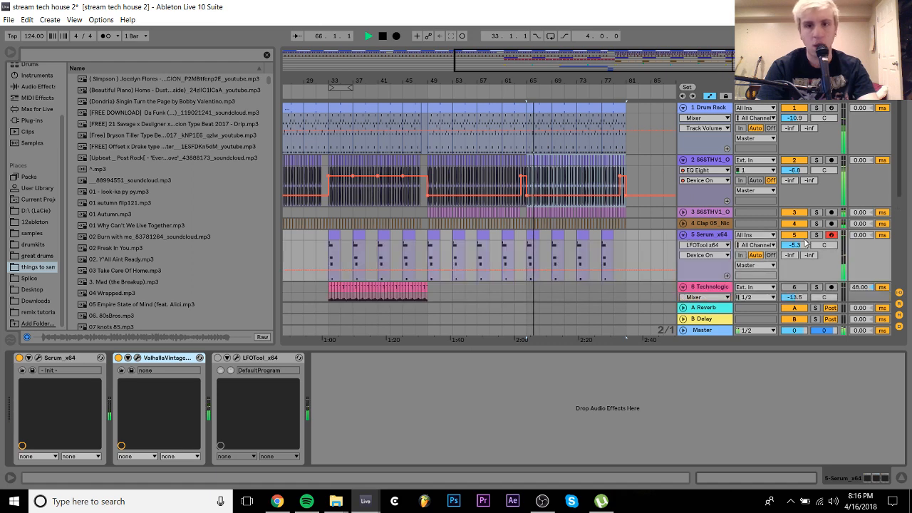
{"action": "left_click_drag", "start_coordinate": [795, 245], "coordinate": [803, 251]}
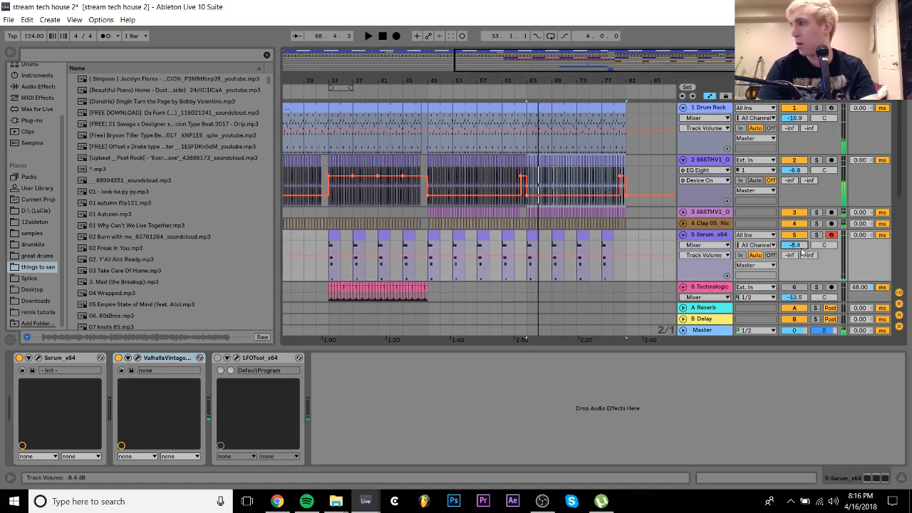
Audition the arrangement from bar 63.1.1, checking the streaming software briefly while it plays
{"action": "left_click", "coordinate": [514, 146]}
{"action": "key", "text": "space"}
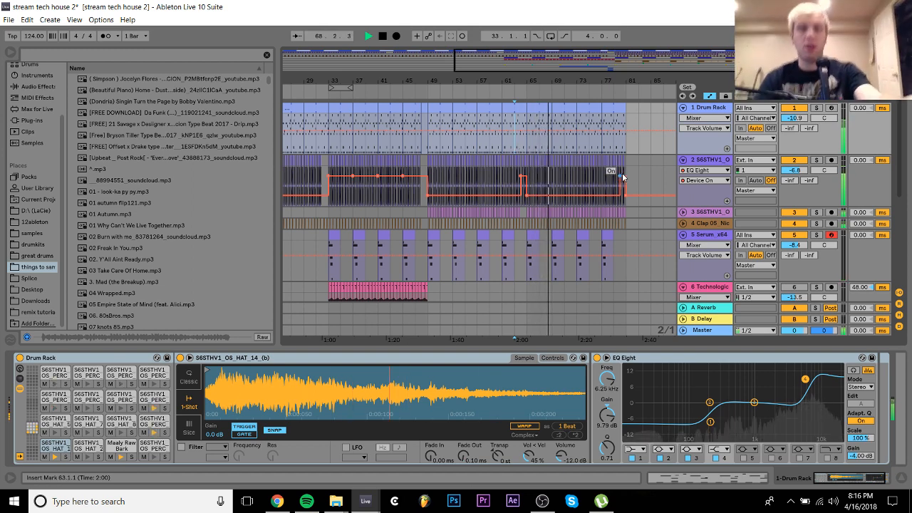
{"action": "left_click", "coordinate": [542, 501]}
{"action": "left_click", "coordinate": [542, 501]}
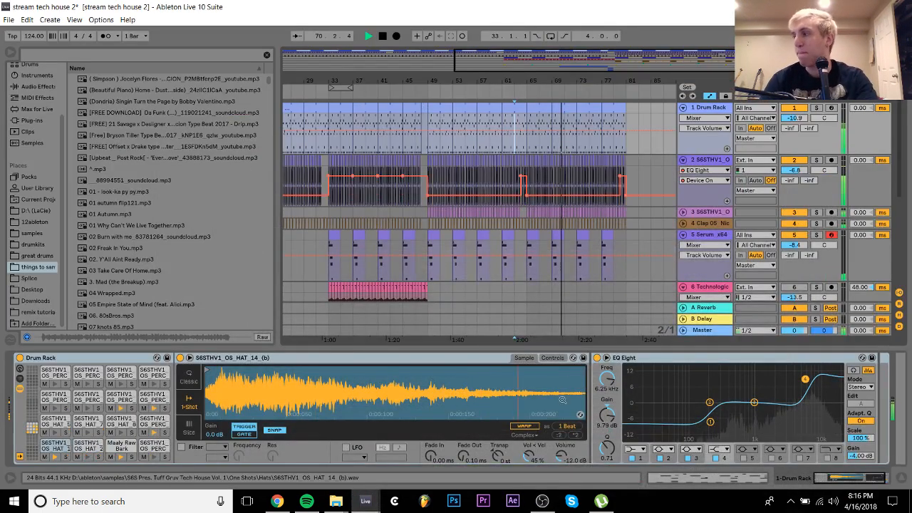
Fold the Serum, track 2 kick, Technologic and 606 Core Kit tracks in the arrangement
{"action": "left_click", "coordinate": [683, 234]}
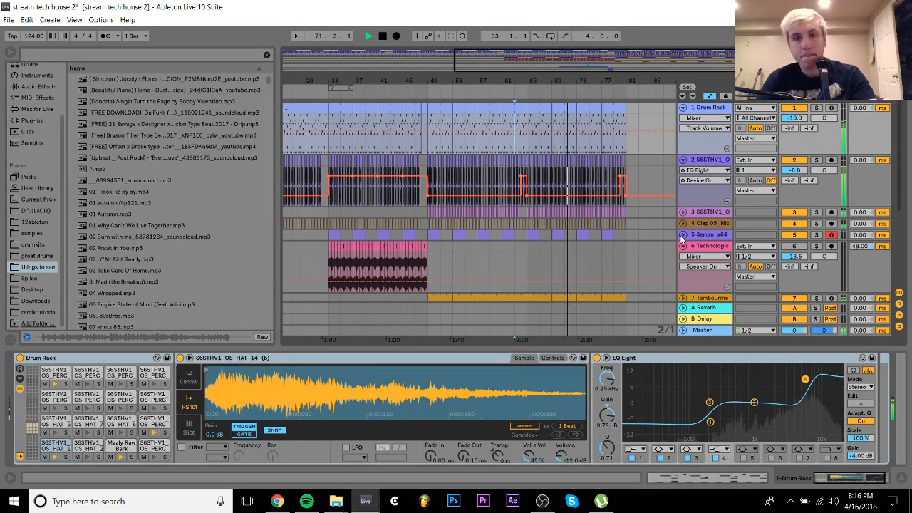
{"action": "left_click", "coordinate": [684, 161]}
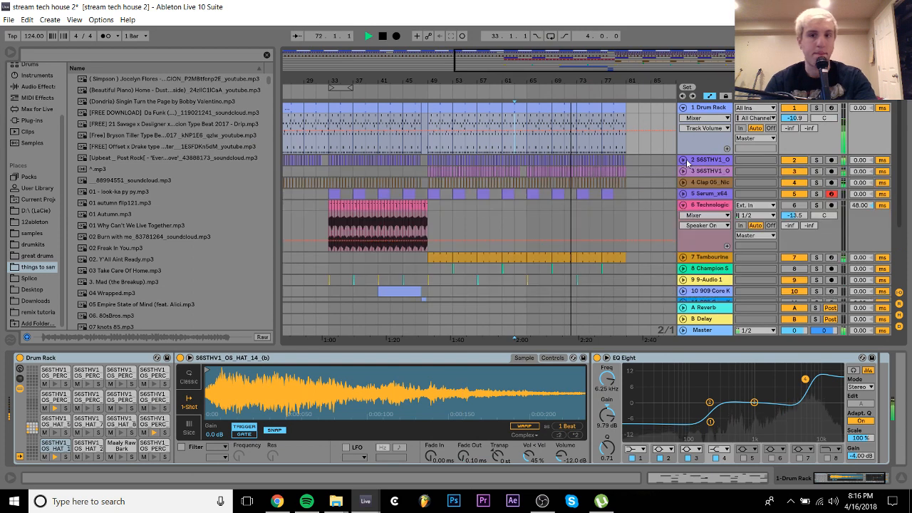
{"action": "left_click", "coordinate": [684, 206]}
{"action": "left_click", "coordinate": [683, 205]}
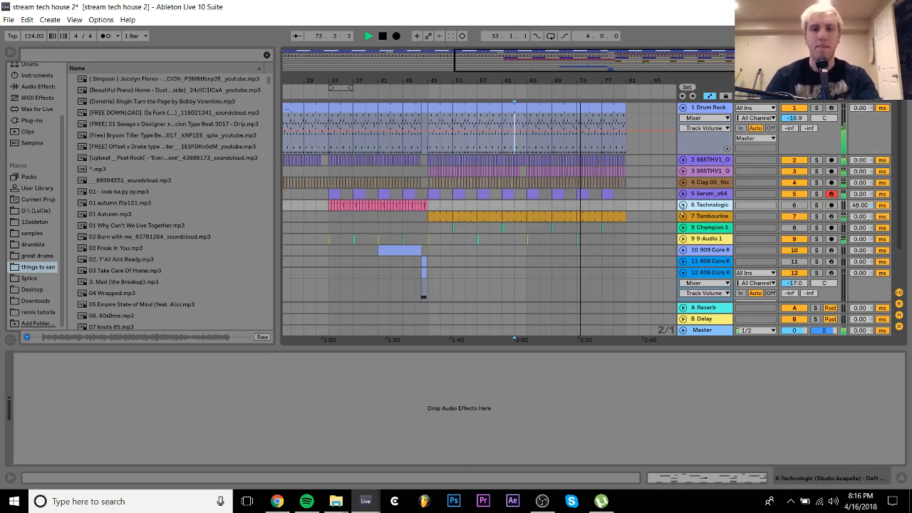
{"action": "scroll", "coordinate": [681, 227], "scroll_direction": "down", "scroll_amount": 2}
{"action": "left_click", "coordinate": [683, 227]}
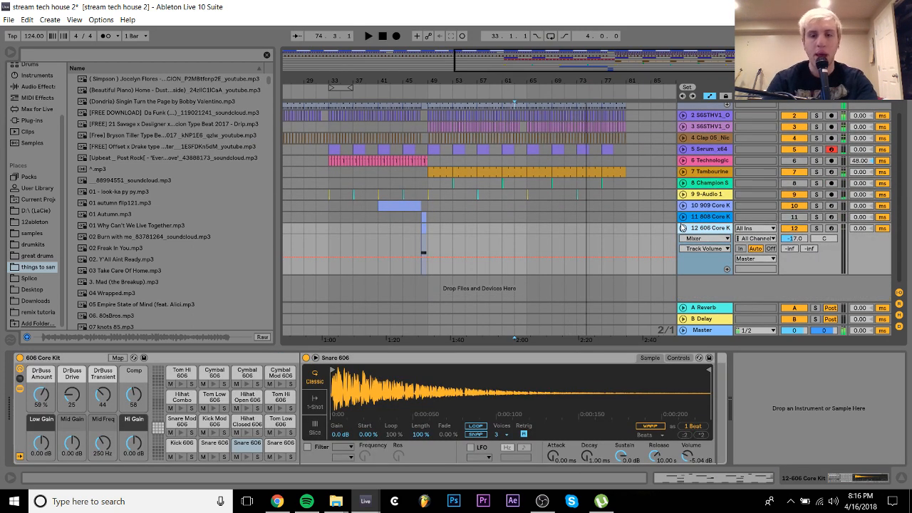
{"action": "left_click", "coordinate": [683, 227]}
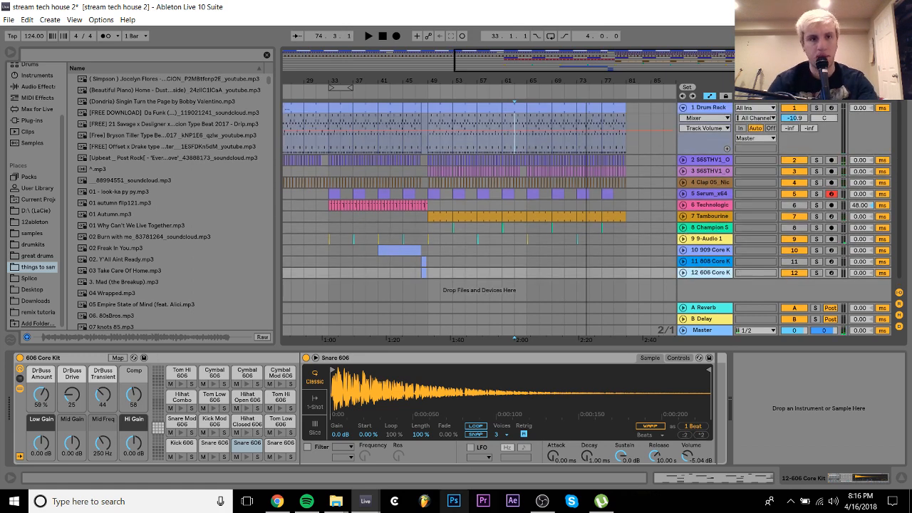
Open the recent set "stream idea could be remix", saving the changes to "stream tech house 2"
{"action": "left_click", "coordinate": [9, 21]}
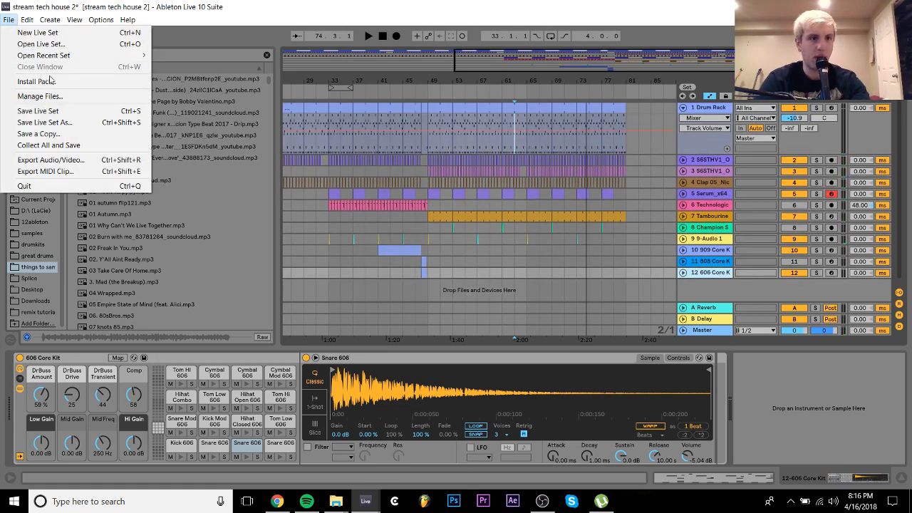
{"action": "mouse_move", "coordinate": [50, 55]}
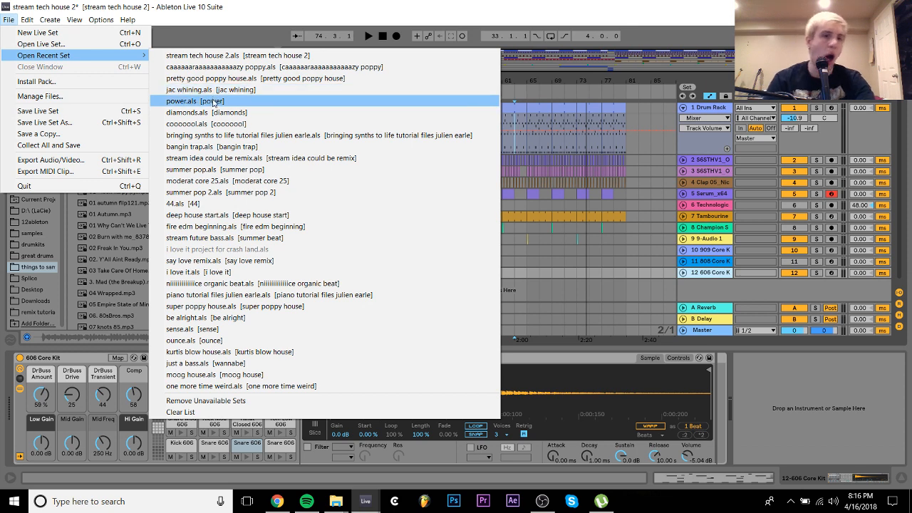
{"action": "left_click", "coordinate": [212, 157]}
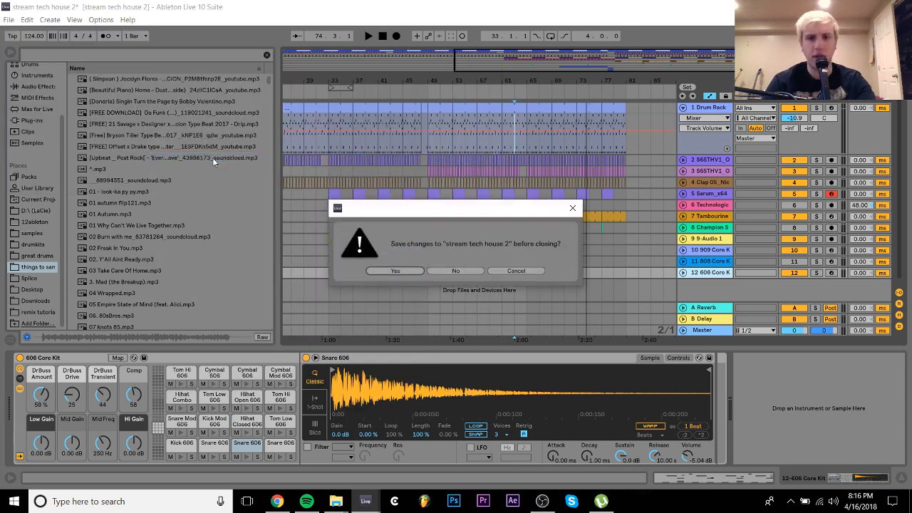
{"action": "key", "text": "Return"}
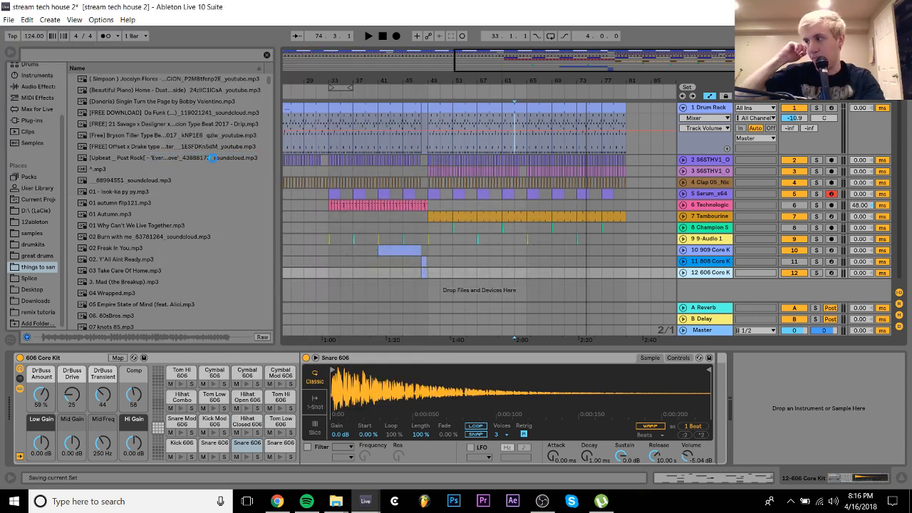
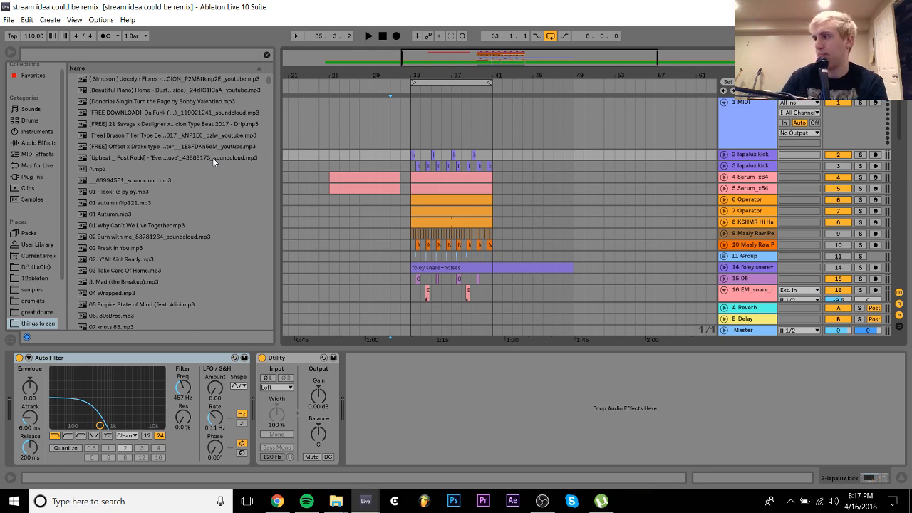
Group the JUST THE SAME vocal stem tracks 19 to 25 and fold the group
{"action": "key", "text": "space"}
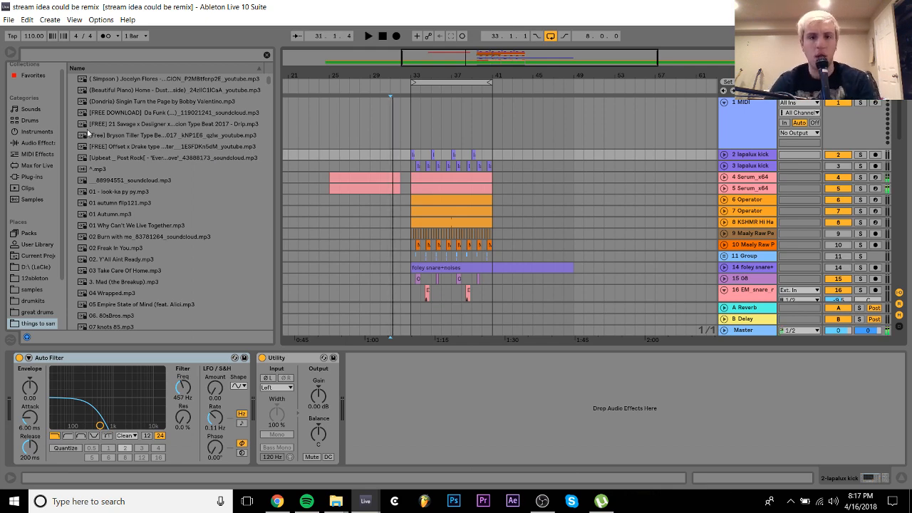
{"action": "scroll", "coordinate": [356, 228], "scroll_direction": "down", "scroll_amount": 10}
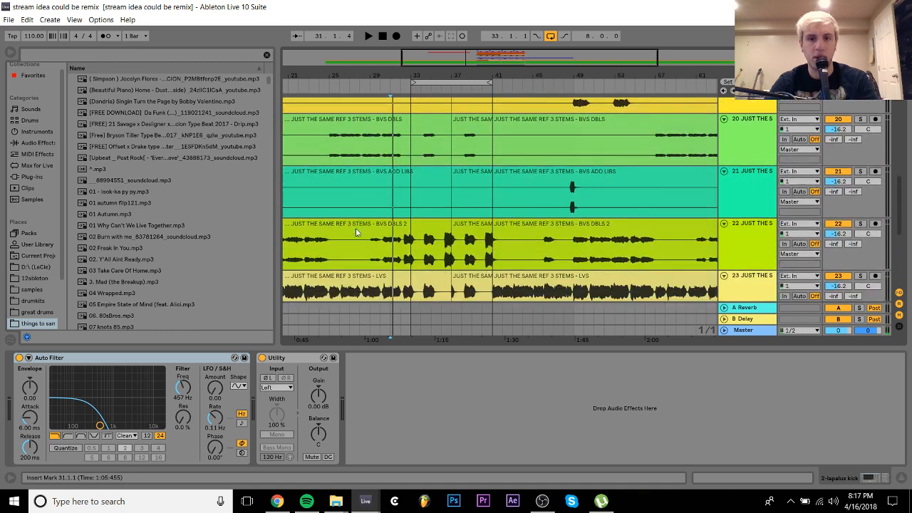
{"action": "scroll", "coordinate": [638, 208], "scroll_direction": "down", "scroll_amount": 5}
{"action": "left_click", "coordinate": [753, 199]}
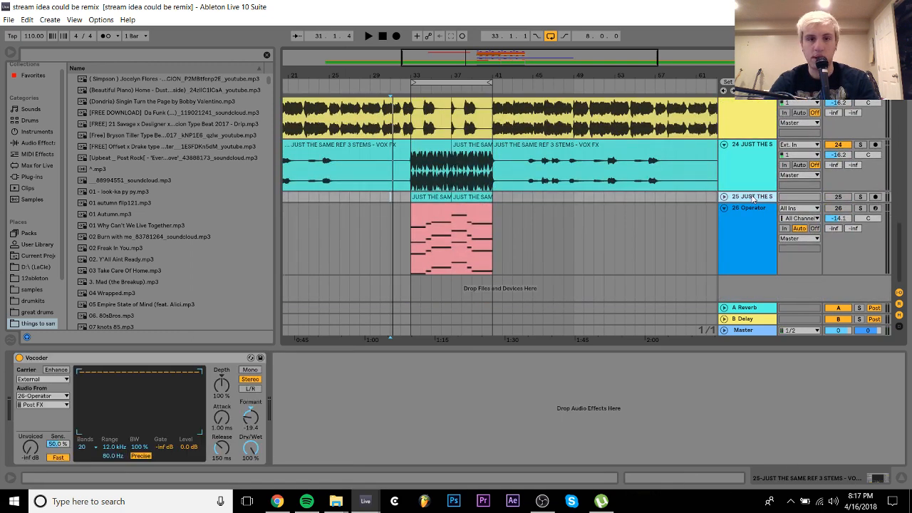
{"action": "scroll", "coordinate": [754, 200], "scroll_direction": "up", "scroll_amount": 6}
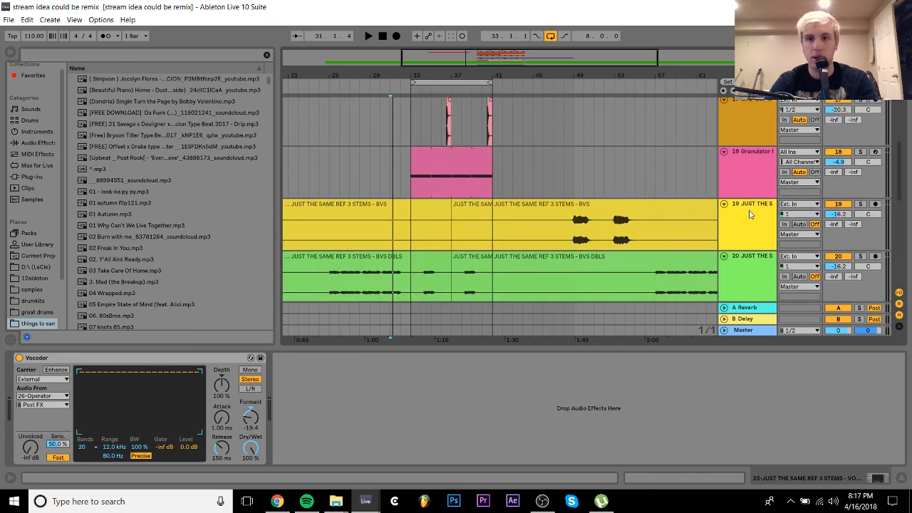
{"action": "left_click", "coordinate": [750, 214], "text": "shift"}
{"action": "key", "text": "ctrl+g"}
{"action": "left_click", "coordinate": [725, 205]}
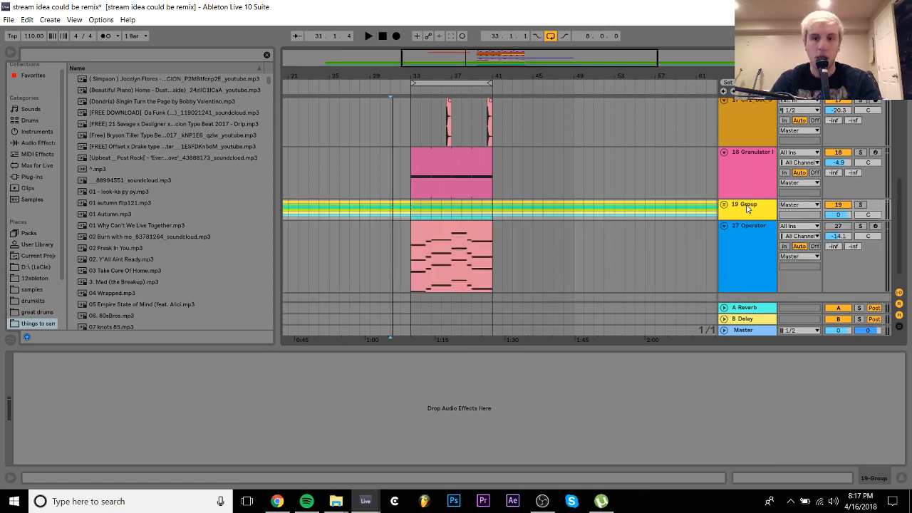
Play the looped section from bar 33 to bar 41 and deactivate track 18 Granulator
{"action": "left_click", "coordinate": [461, 151]}
{"action": "key", "text": "space"}
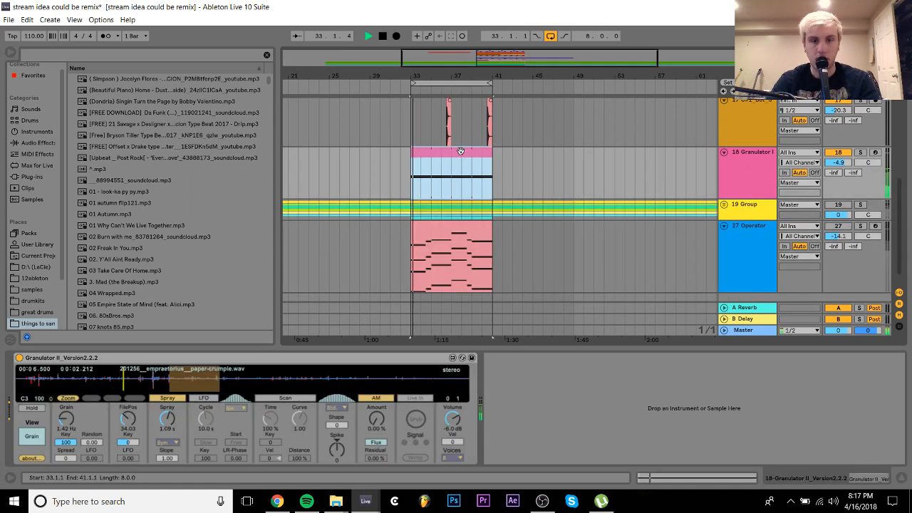
{"action": "scroll", "coordinate": [461, 152], "scroll_direction": "up", "scroll_amount": 2}
{"action": "scroll", "coordinate": [461, 151], "scroll_direction": "up", "scroll_amount": 4}
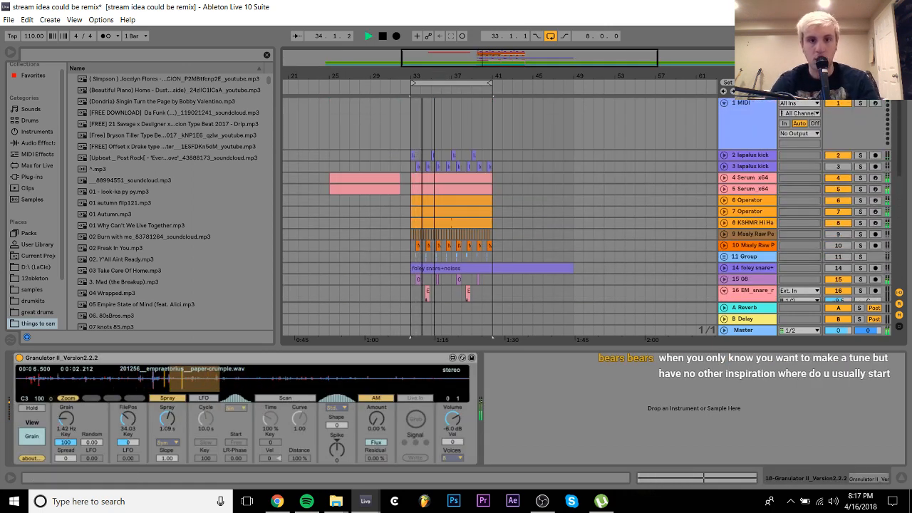
{"action": "left_click_drag", "start_coordinate": [434, 76], "coordinate": [434, 122]}
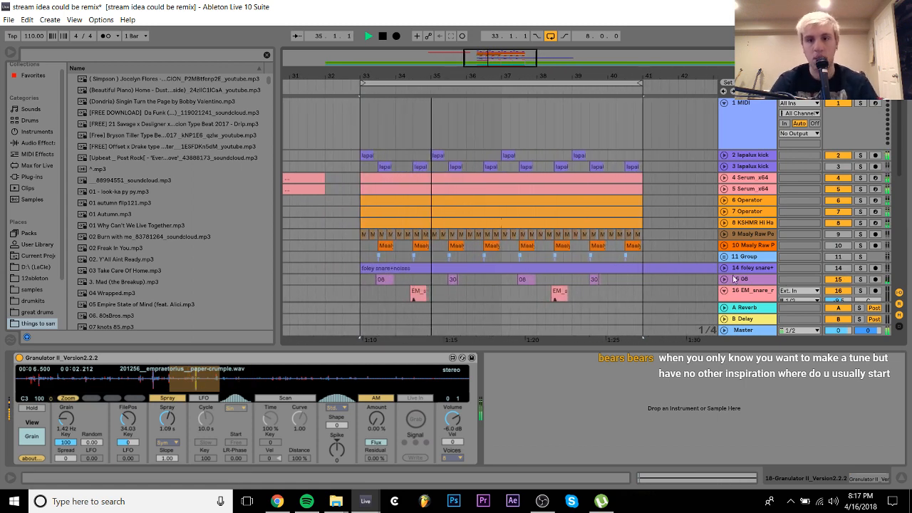
{"action": "scroll", "coordinate": [610, 265], "scroll_direction": "down", "scroll_amount": 5}
{"action": "scroll", "coordinate": [609, 263], "scroll_direction": "down", "scroll_amount": 3}
{"action": "left_click", "coordinate": [838, 135]}
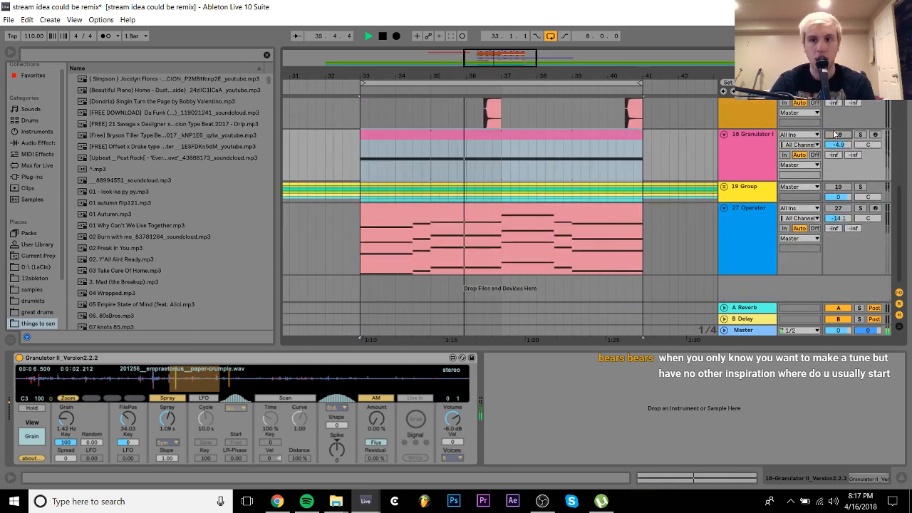
Activate track 27 Operator and show its devices while the loop plays
{"action": "scroll", "coordinate": [826, 128], "scroll_direction": "up", "scroll_amount": 2}
{"action": "scroll", "coordinate": [826, 143], "scroll_direction": "down", "scroll_amount": 2}
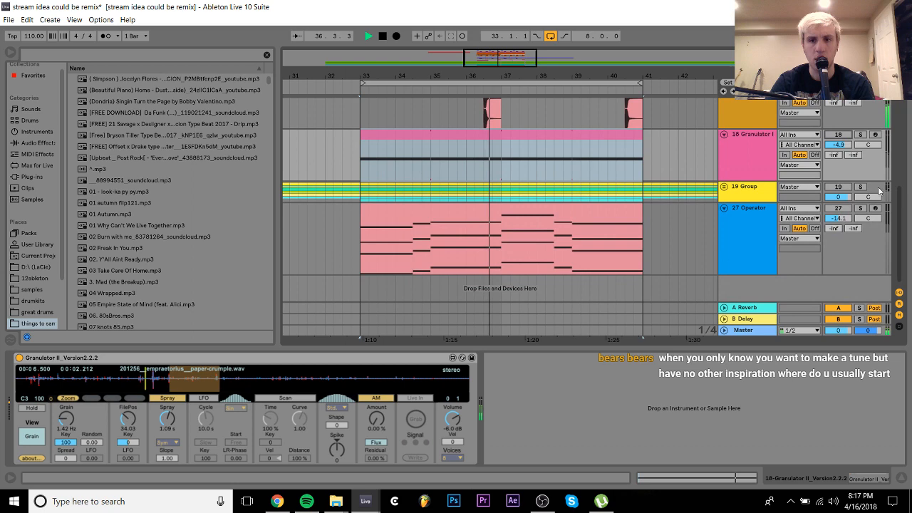
{"action": "left_click", "coordinate": [844, 210]}
{"action": "left_click", "coordinate": [752, 208]}
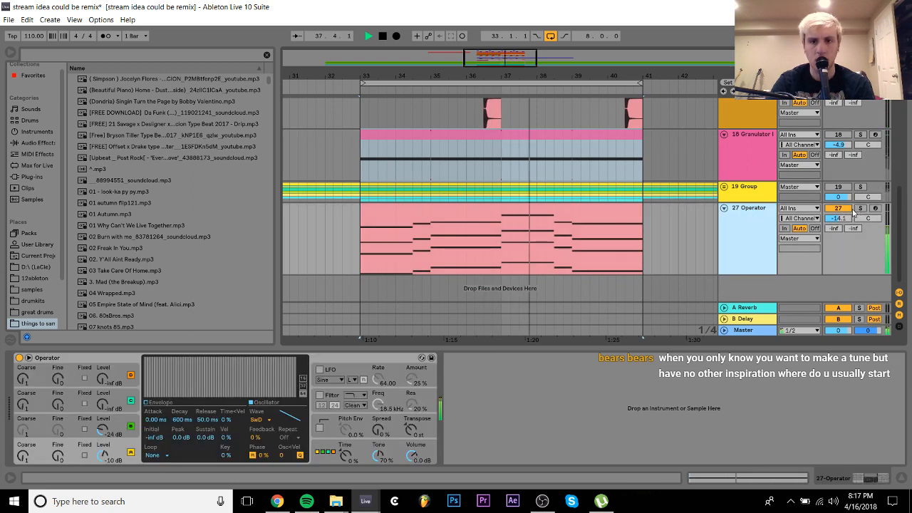
Solo Serum tracks 4 and 5 in turn, deactivate track 4, and turn the solo off
{"action": "scroll", "coordinate": [715, 185], "scroll_direction": "up", "scroll_amount": 5}
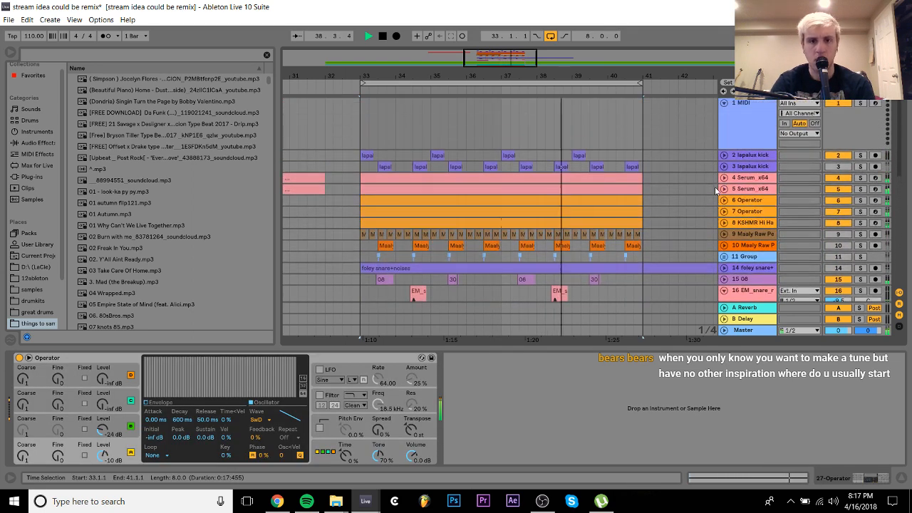
{"action": "scroll", "coordinate": [616, 225], "scroll_direction": "down", "scroll_amount": 1}
{"action": "left_click", "coordinate": [860, 154]}
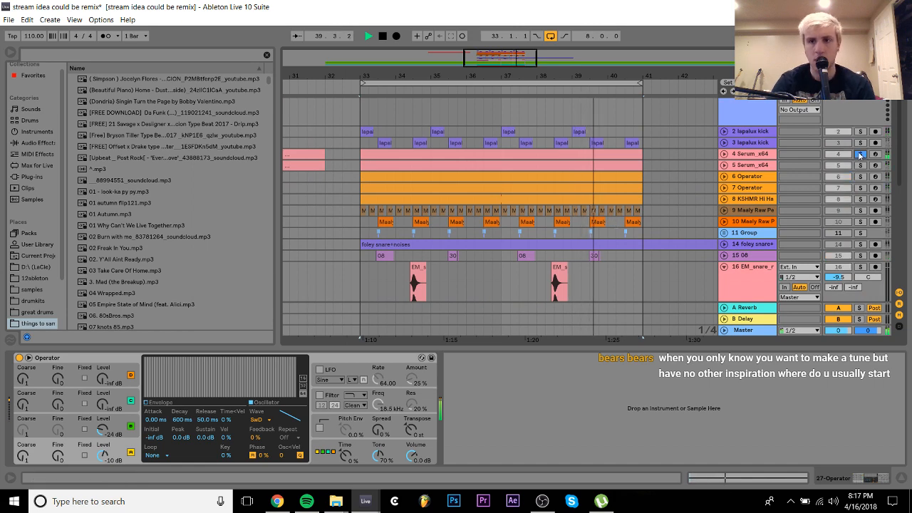
{"action": "left_click", "coordinate": [861, 165]}
{"action": "left_click", "coordinate": [839, 164]}
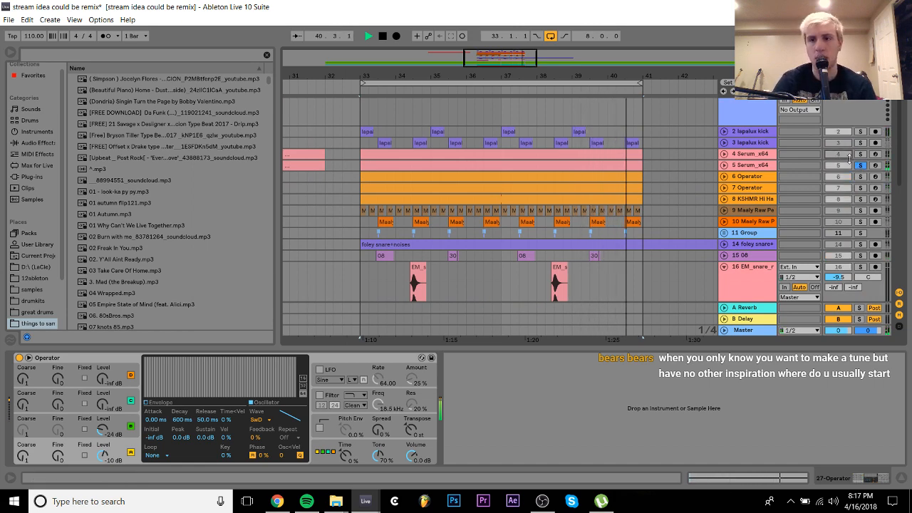
{"action": "left_click", "coordinate": [862, 166]}
Show the devices of track 6 Operator and deactivate track 7 Operator
{"action": "left_click", "coordinate": [844, 180]}
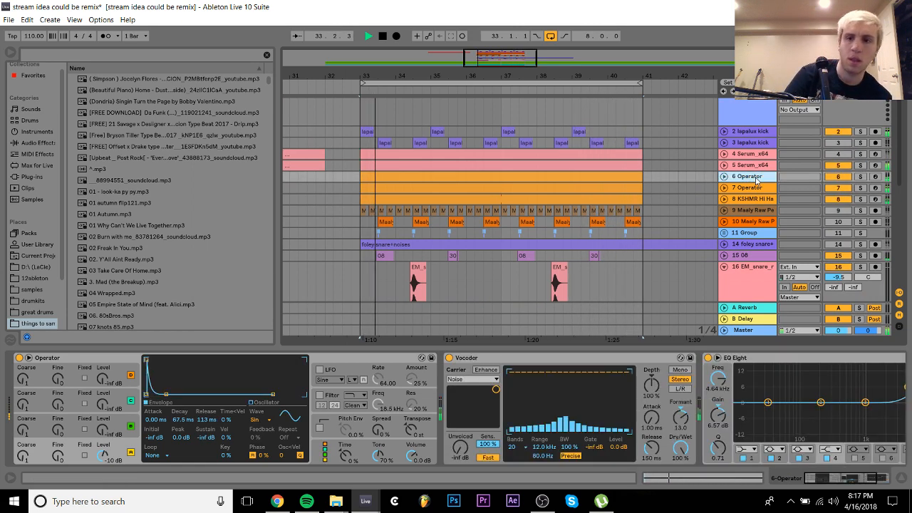
{"action": "left_click", "coordinate": [860, 188]}
{"action": "left_click", "coordinate": [860, 188]}
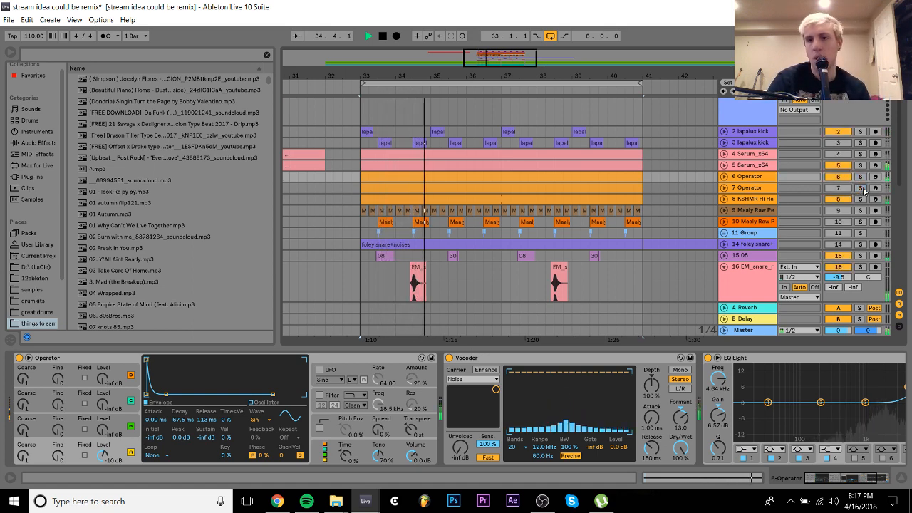
Show the devices of track 5 Serum_x64, stop playback, and show the devices of track 3 lapalux kick
{"action": "left_click", "coordinate": [750, 165]}
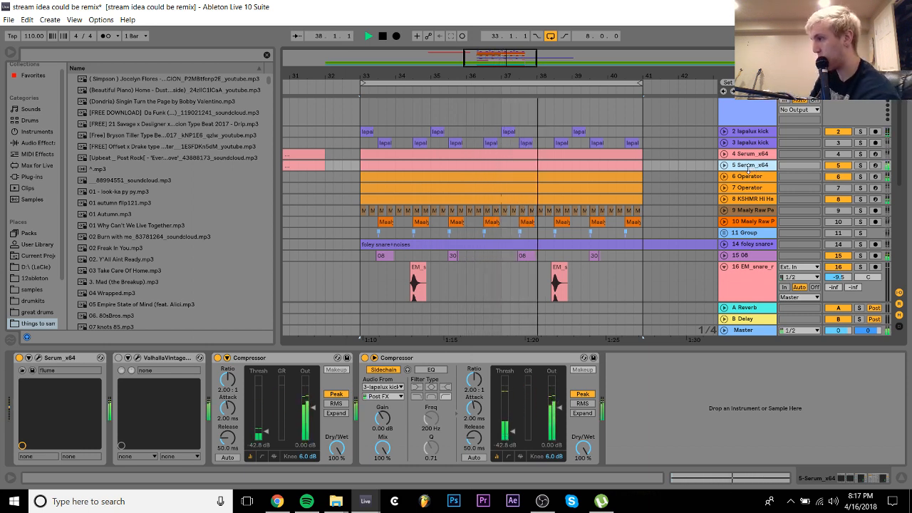
{"action": "key", "text": "space"}
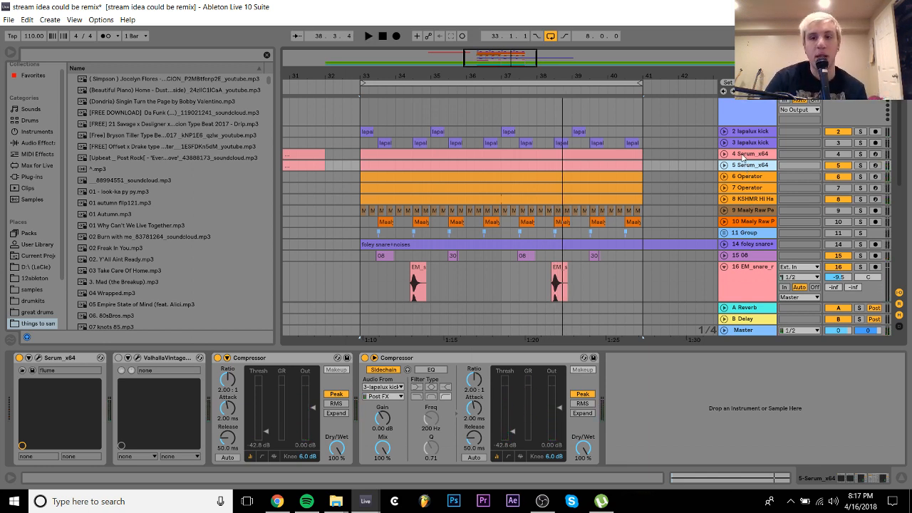
{"action": "scroll", "coordinate": [743, 157], "scroll_direction": "up", "scroll_amount": 1}
{"action": "left_click", "coordinate": [745, 168]}
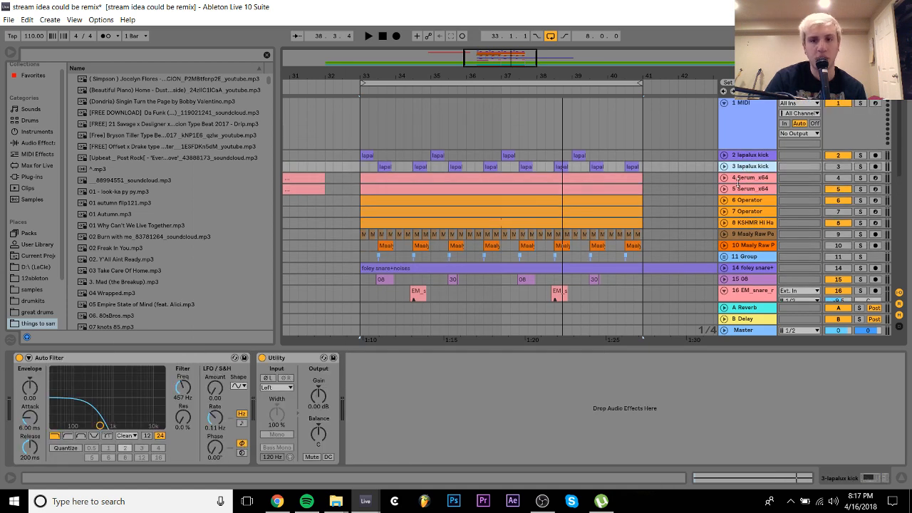
Delete tracks 15 to 17: the 08, EM_snare and C#1_Bot audio tracks
{"action": "scroll", "coordinate": [738, 180], "scroll_direction": "down", "scroll_amount": 2}
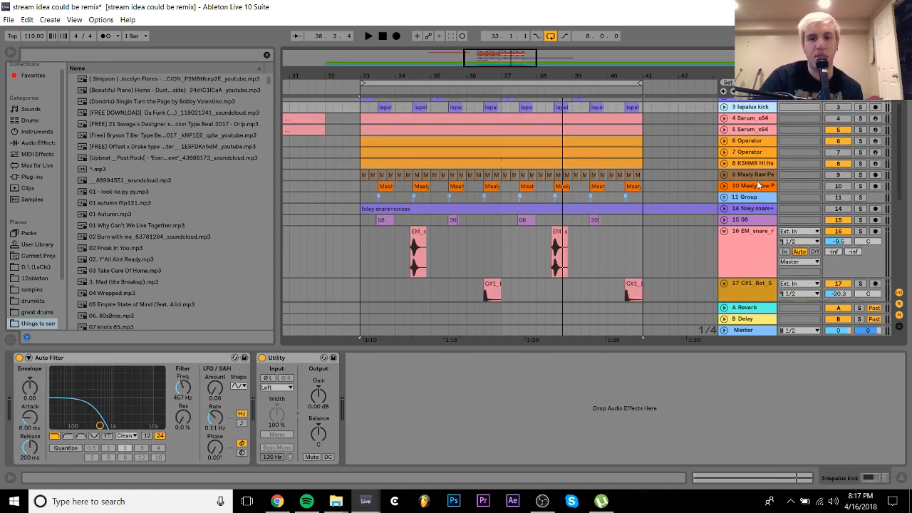
{"action": "scroll", "coordinate": [744, 189], "scroll_direction": "down", "scroll_amount": 2}
{"action": "left_click", "coordinate": [740, 174]}
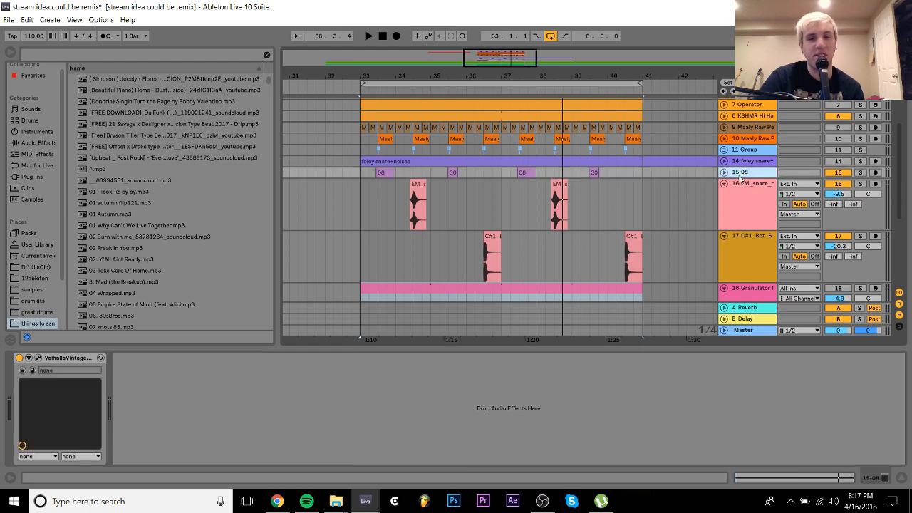
{"action": "left_click", "coordinate": [741, 253]}
{"action": "key", "text": "Delete"}
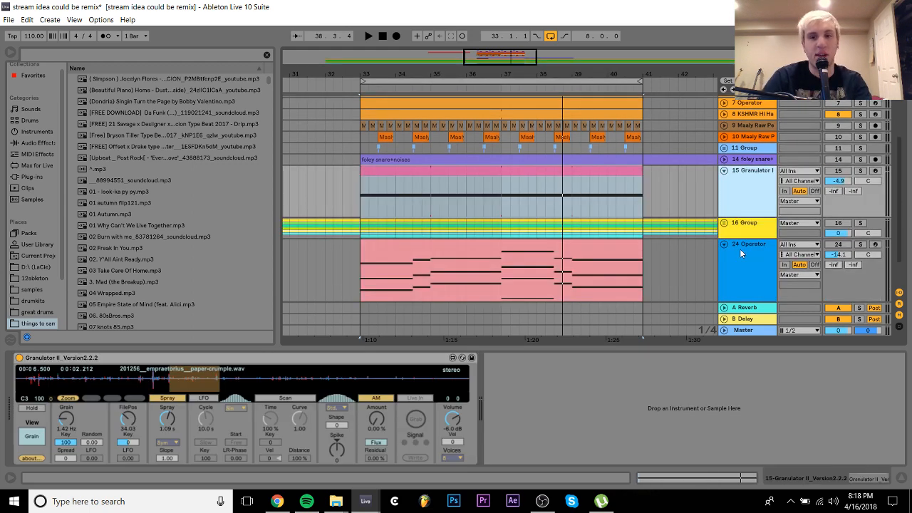
Insert a MIDI track below the foley snare track and play the loop with 11 Group activated
{"action": "left_click", "coordinate": [757, 161]}
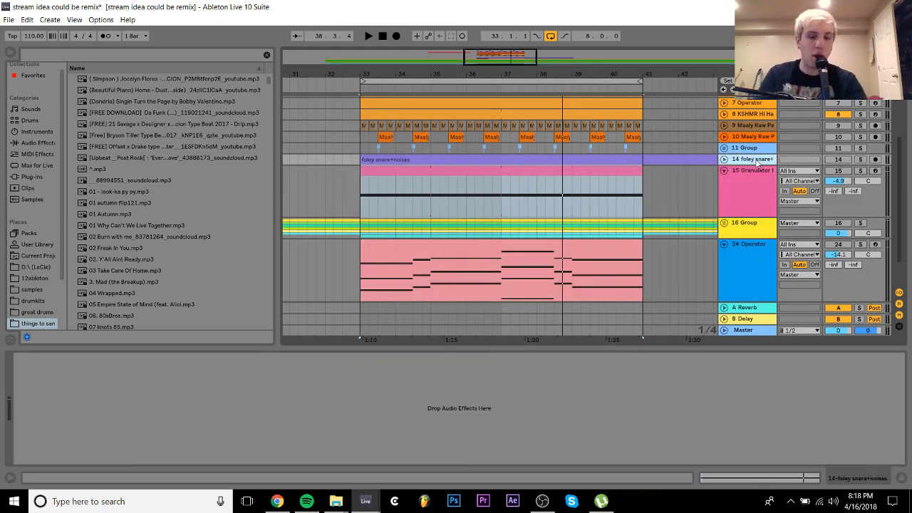
{"action": "key", "text": "ctrl+shift+t"}
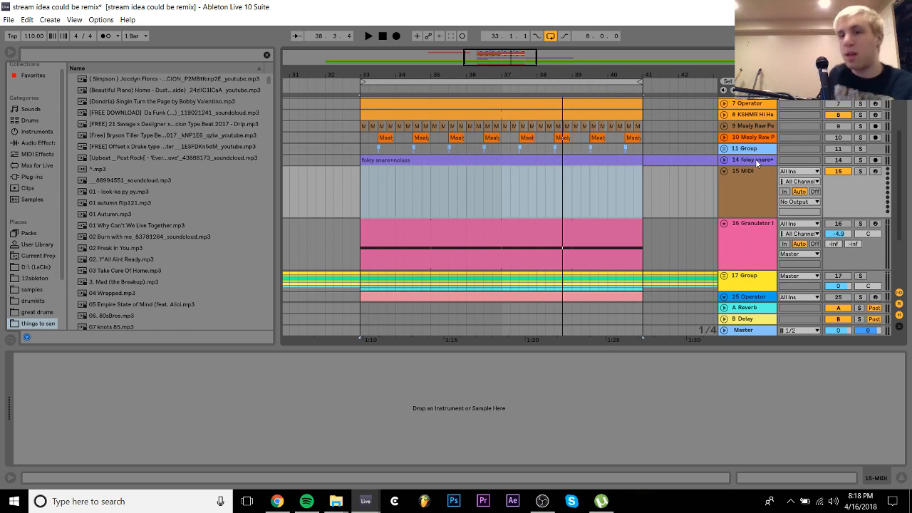
{"action": "left_click", "coordinate": [838, 148]}
{"action": "key", "text": "space"}
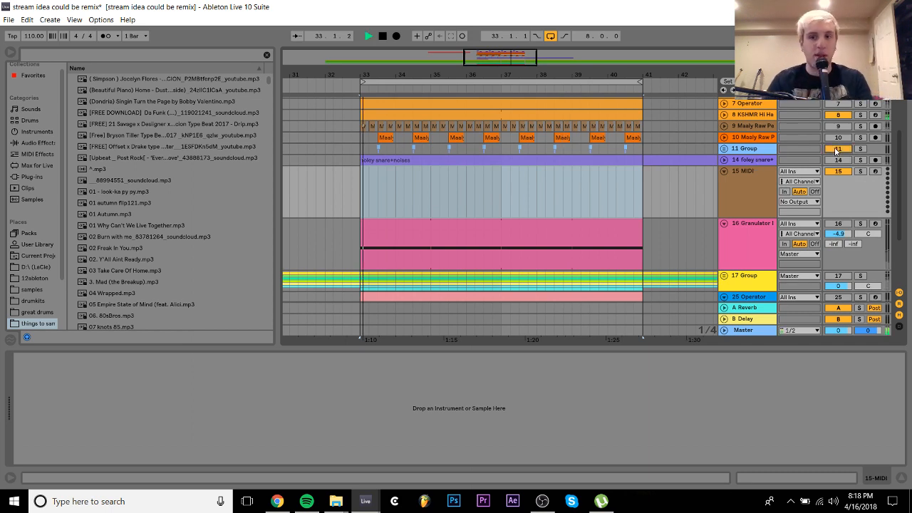
Delete 11 Group, the foley snare track, the empty MIDI track and the 10 Maaly Raw Perc track
{"action": "left_click", "coordinate": [755, 149]}
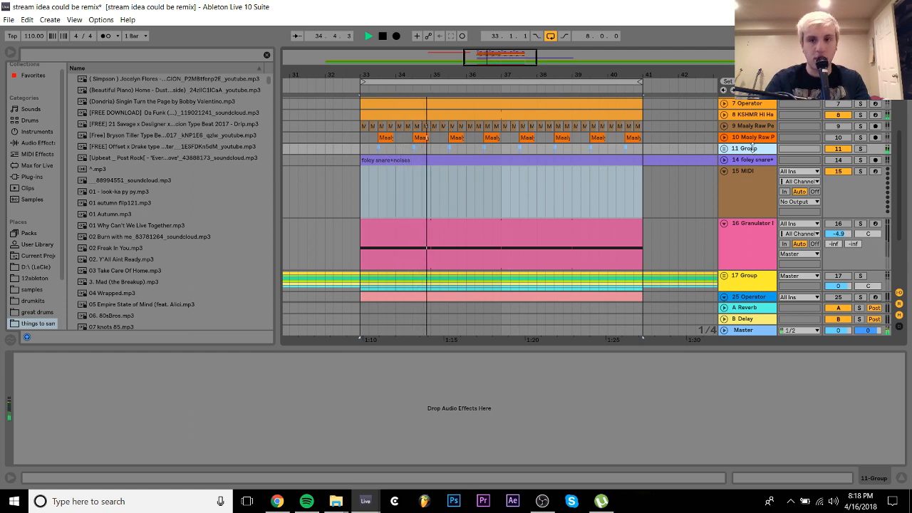
{"action": "key", "text": "Delete"}
{"action": "key", "text": "Delete"}
{"action": "key", "text": "Delete"}
{"action": "key", "text": "Up"}
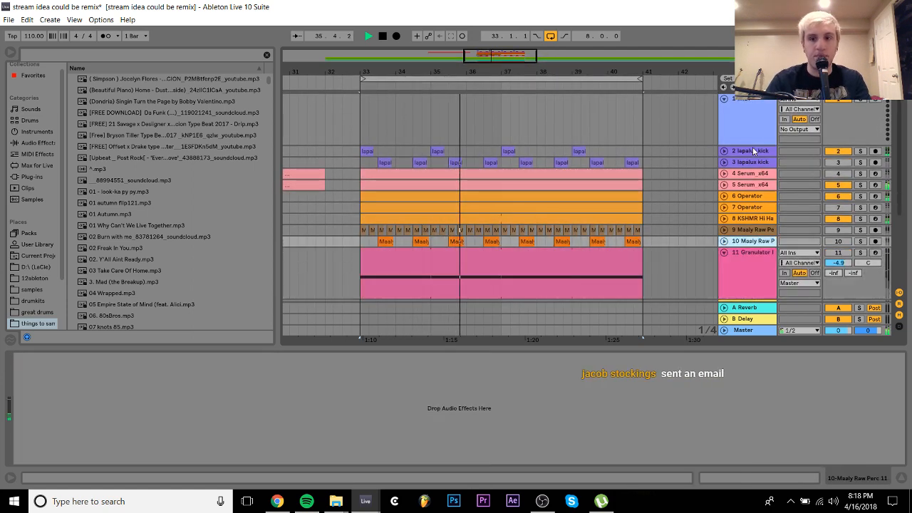
{"action": "key", "text": "Delete"}
Activate track 10 Granulator and lower its volume to -14.5 dB
{"action": "left_click", "coordinate": [838, 241]}
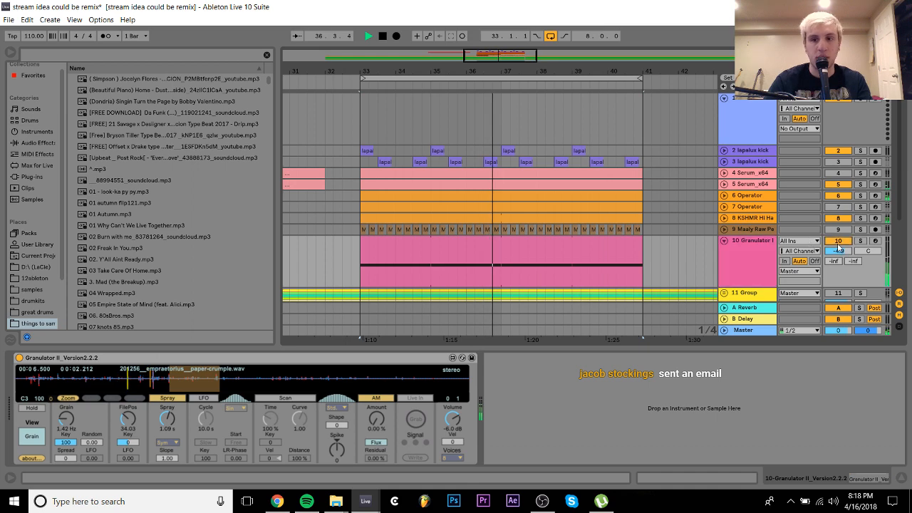
{"action": "left_click_drag", "start_coordinate": [838, 253], "coordinate": [838, 268]}
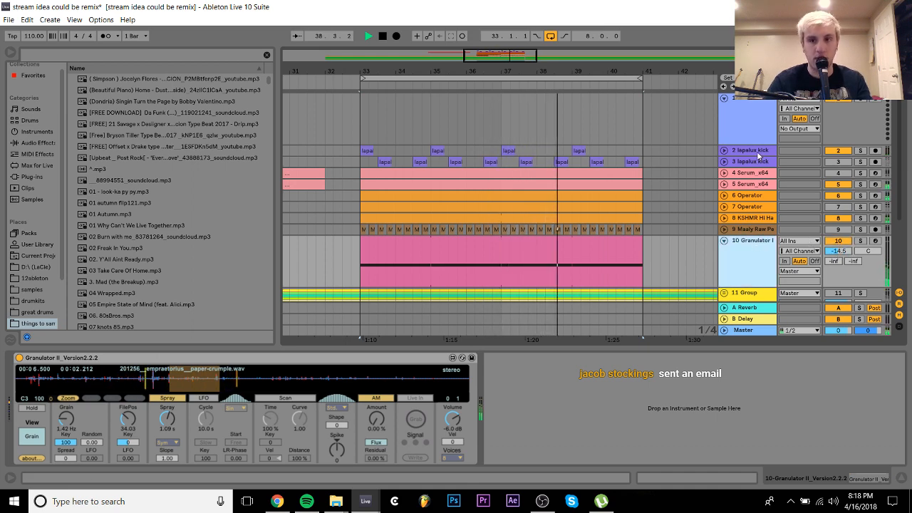
Unfold track 2 lapalux kick and raise its volume to -1.4 dB, checking the level with short playback
{"action": "left_click", "coordinate": [735, 152]}
{"action": "left_click", "coordinate": [724, 150]}
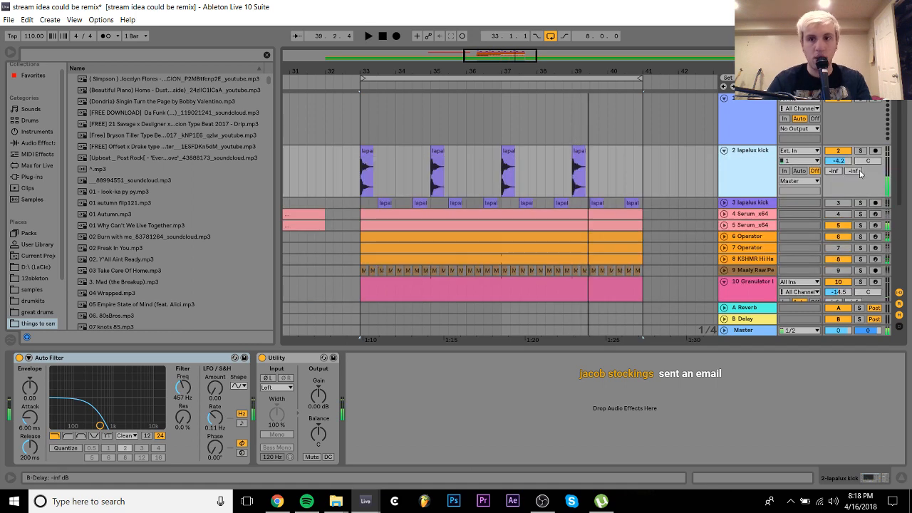
{"action": "key", "text": "space"}
{"action": "left_click_drag", "start_coordinate": [836, 163], "coordinate": [837, 157]}
{"action": "key", "text": "space"}
{"action": "key", "text": "space"}
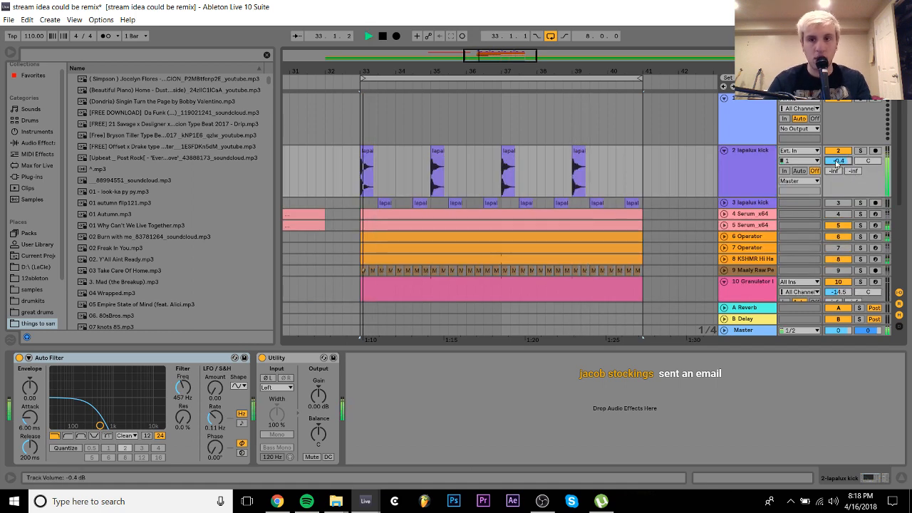
{"action": "key", "text": "space"}
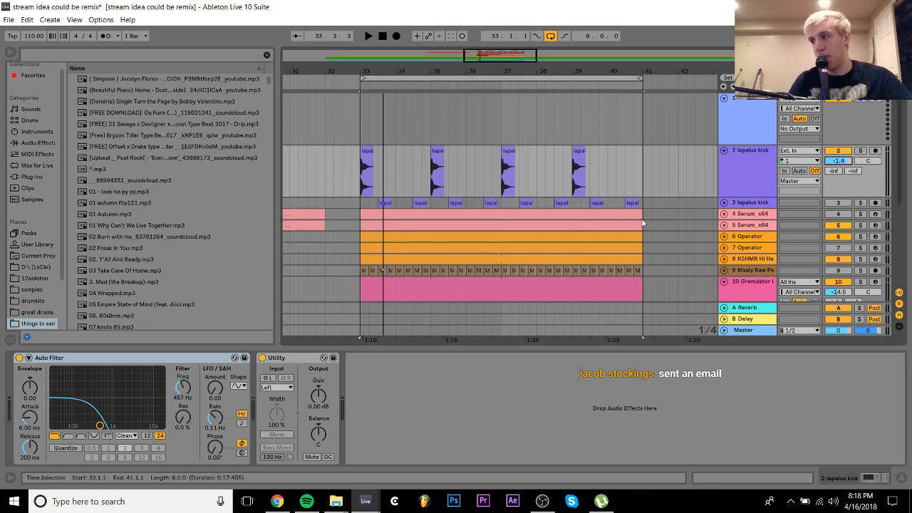
Switch to Chrome, open the newest email in the Gmail inbox, and open its SoundCloud link to cold-shower-v2
{"action": "left_click", "coordinate": [278, 501]}
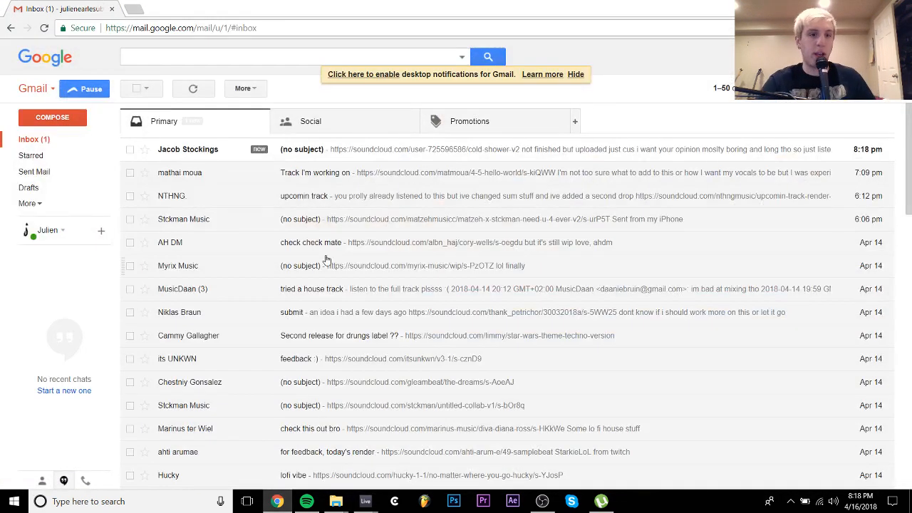
{"action": "left_click", "coordinate": [335, 152]}
{"action": "left_click", "coordinate": [297, 168]}
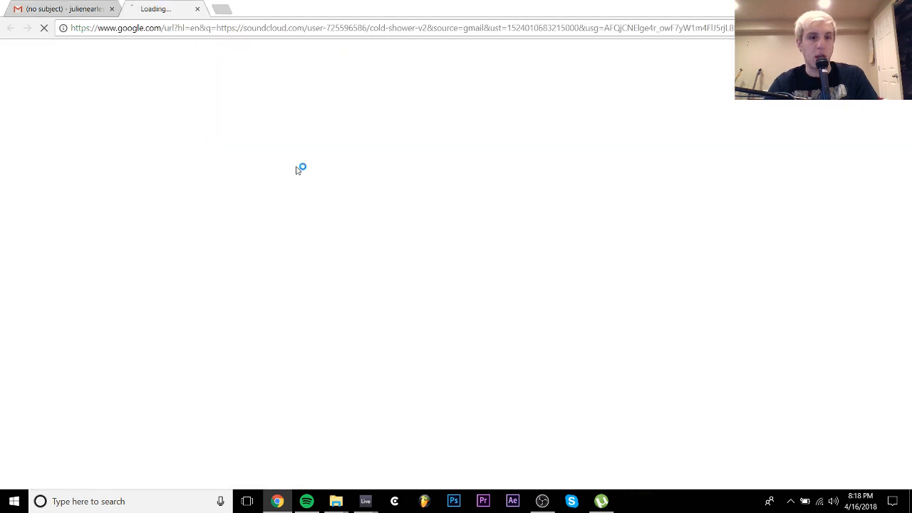
{"action": "left_click", "coordinate": [100, 4]}
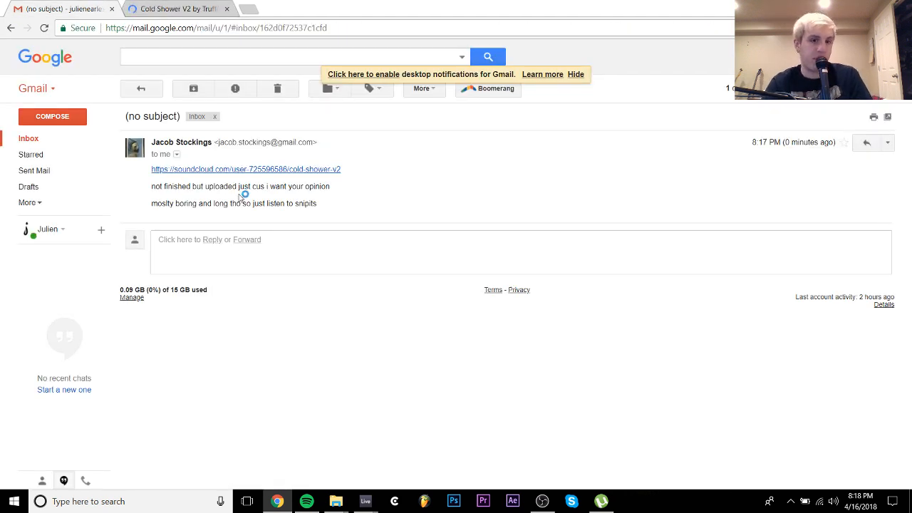
{"action": "left_click", "coordinate": [202, 5]}
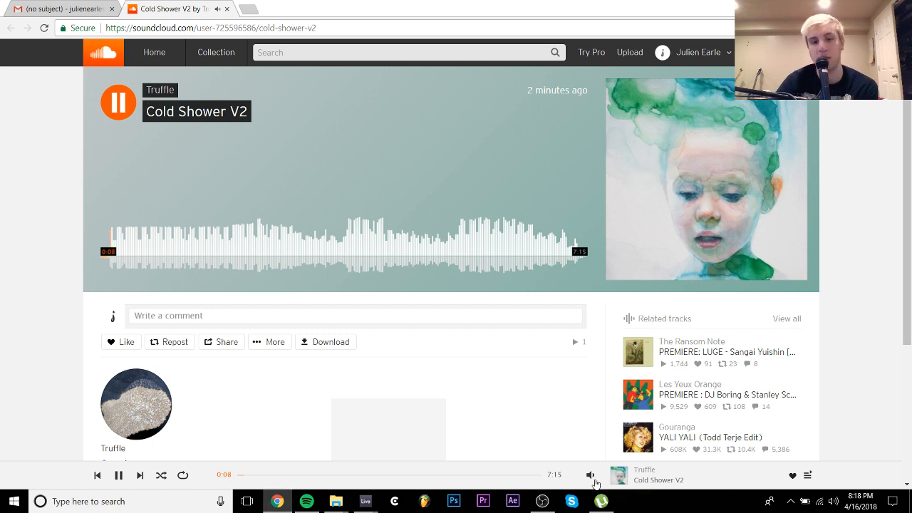
Audition Cold Shower V2 from 0:50 and about 2:20, rechecking the sender's message in between
{"action": "mouse_move", "coordinate": [591, 474]}
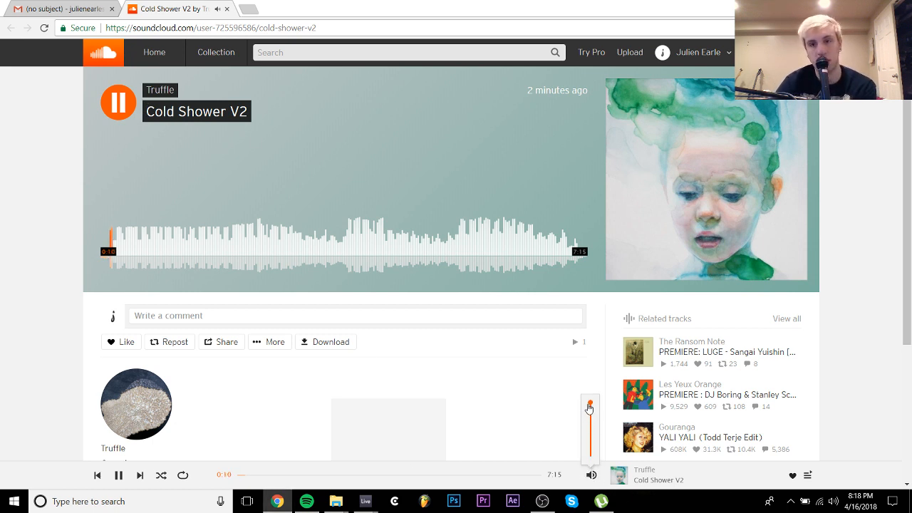
{"action": "left_click", "coordinate": [158, 246]}
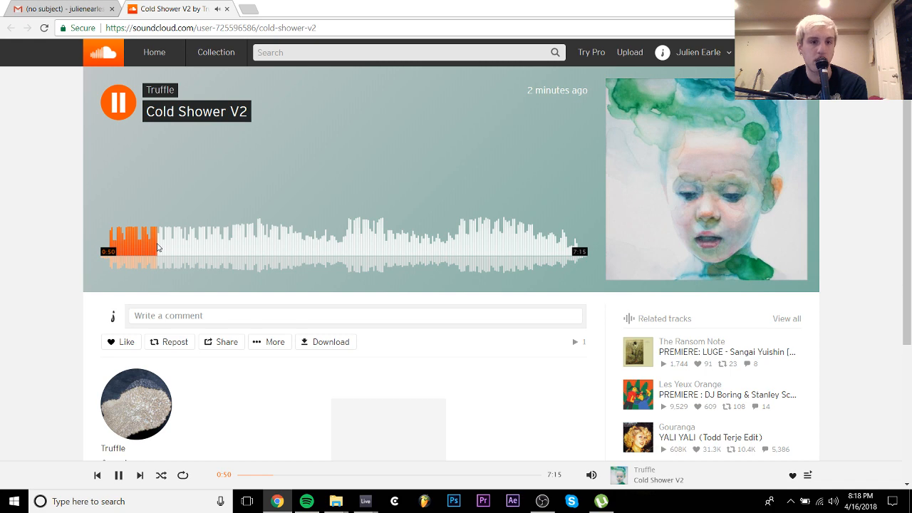
{"action": "left_click", "coordinate": [47, 6]}
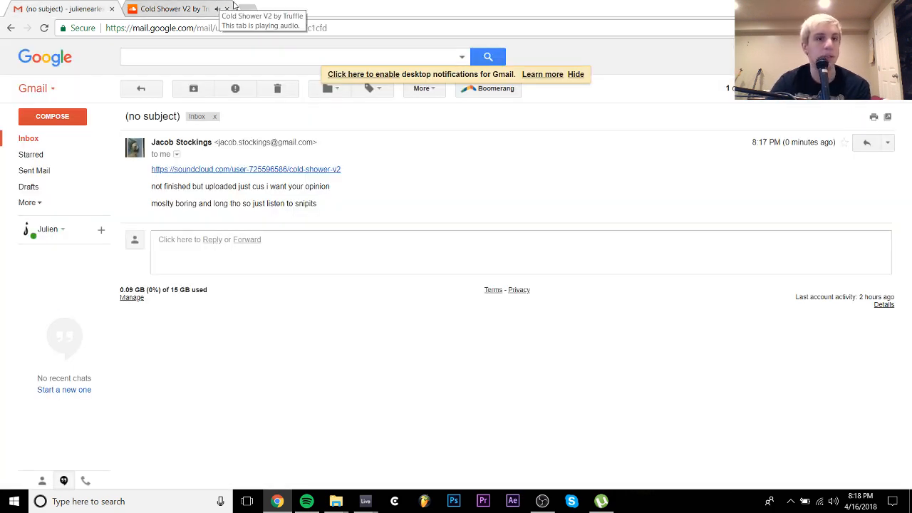
{"action": "left_click", "coordinate": [233, 6]}
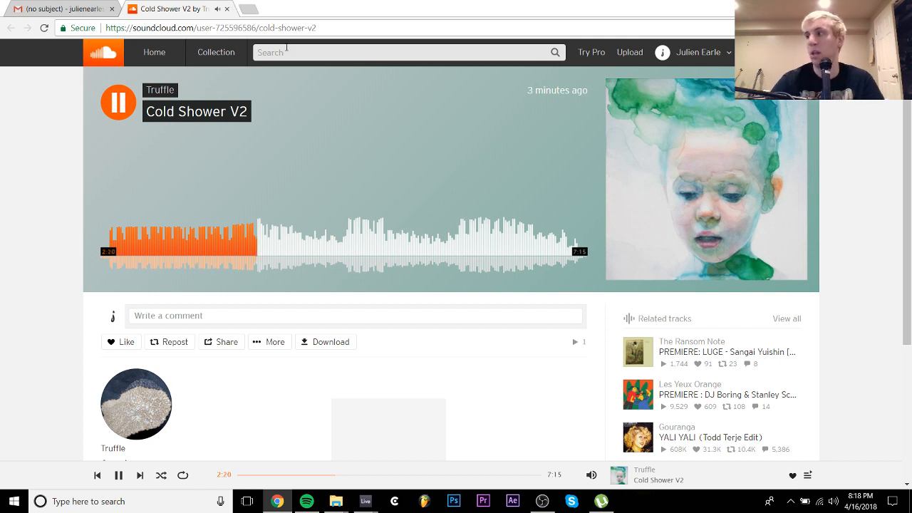
Skip through Cold Shower V2 to the middle quiet part, the next loud part and about 5:30, and pause it
{"action": "left_click", "coordinate": [317, 250]}
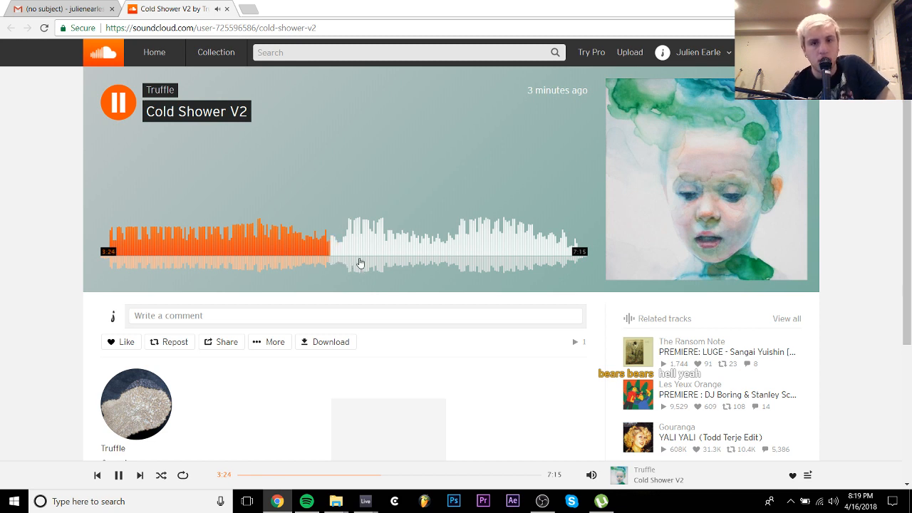
{"action": "left_click", "coordinate": [364, 256]}
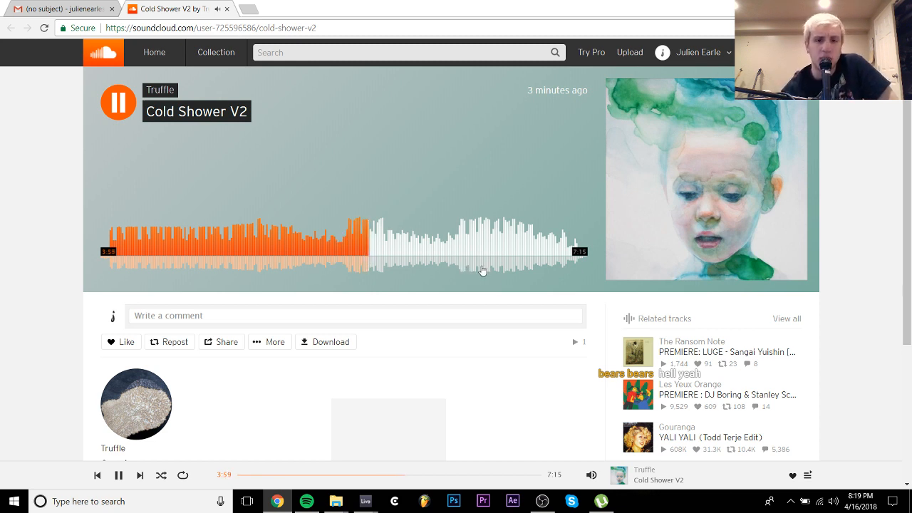
{"action": "left_click", "coordinate": [470, 249]}
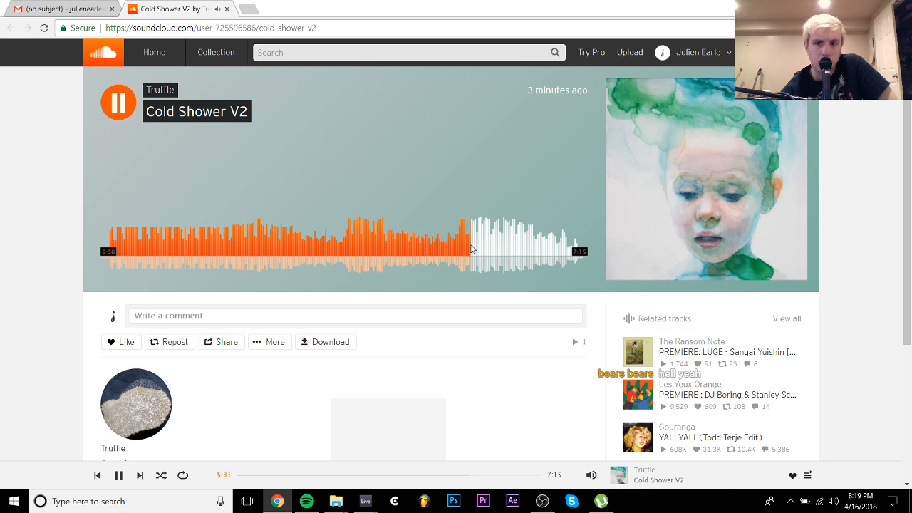
{"action": "scroll", "coordinate": [471, 248], "scroll_direction": "down", "scroll_amount": 2}
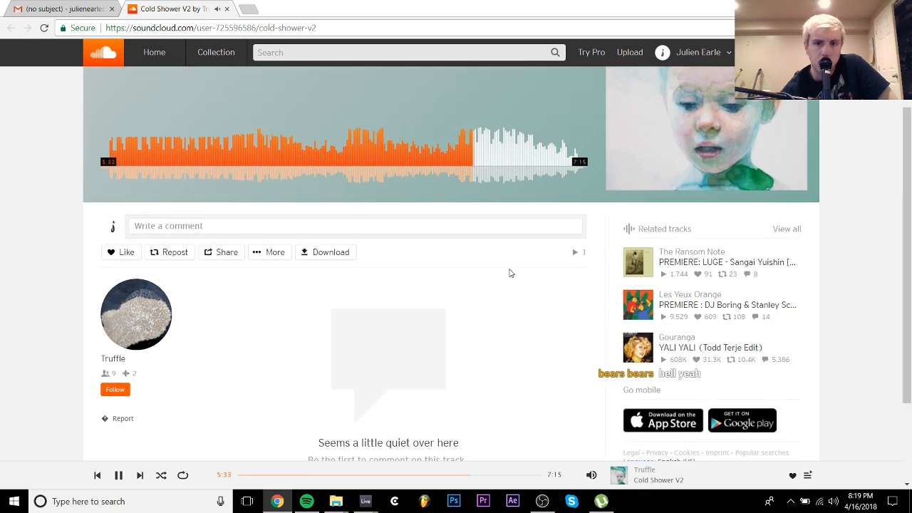
{"action": "scroll", "coordinate": [510, 274], "scroll_direction": "up", "scroll_amount": 2}
{"action": "key", "text": "space"}
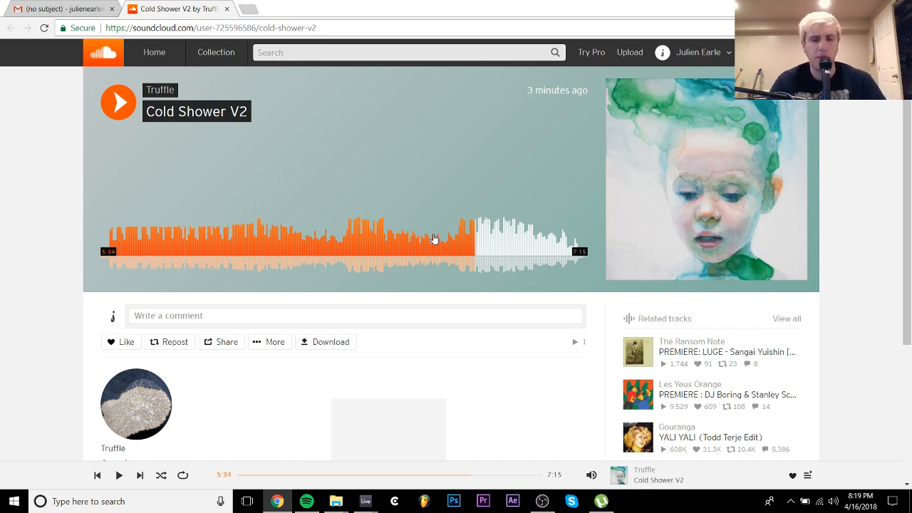
Listen to two more short passages of Cold Shower V2 from 5:34 onward, pausing after each
{"action": "key", "text": "space"}
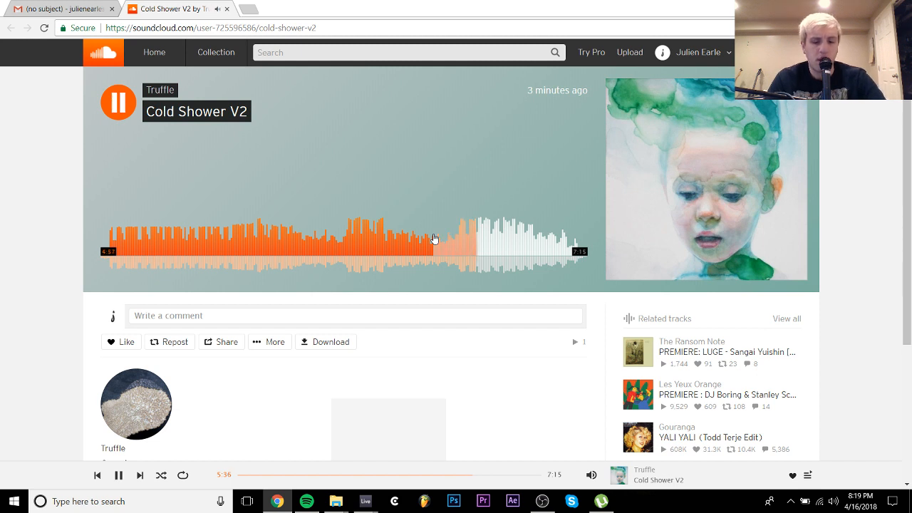
{"action": "key", "text": "space"}
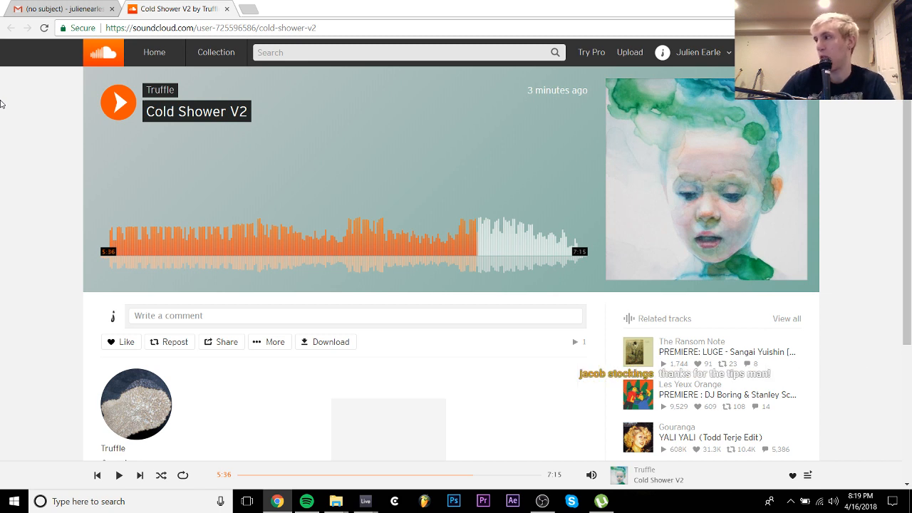
{"action": "key", "text": "space"}
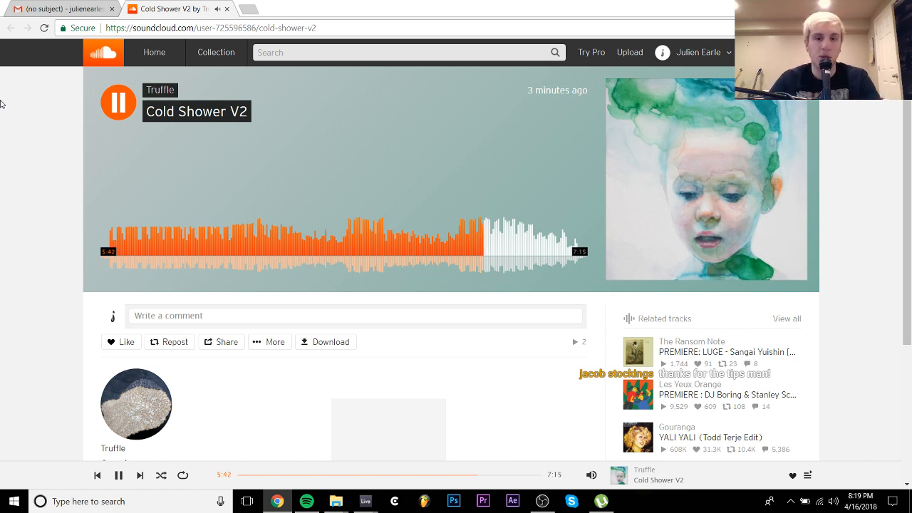
{"action": "key", "text": "space"}
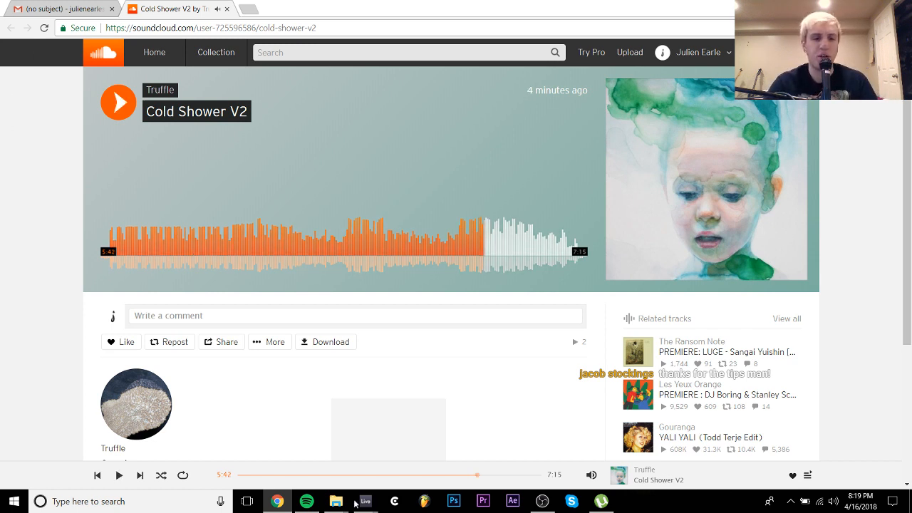
Close the Cold Shower V2 page and return to the Gmail inbox
{"action": "left_click", "coordinate": [227, 10]}
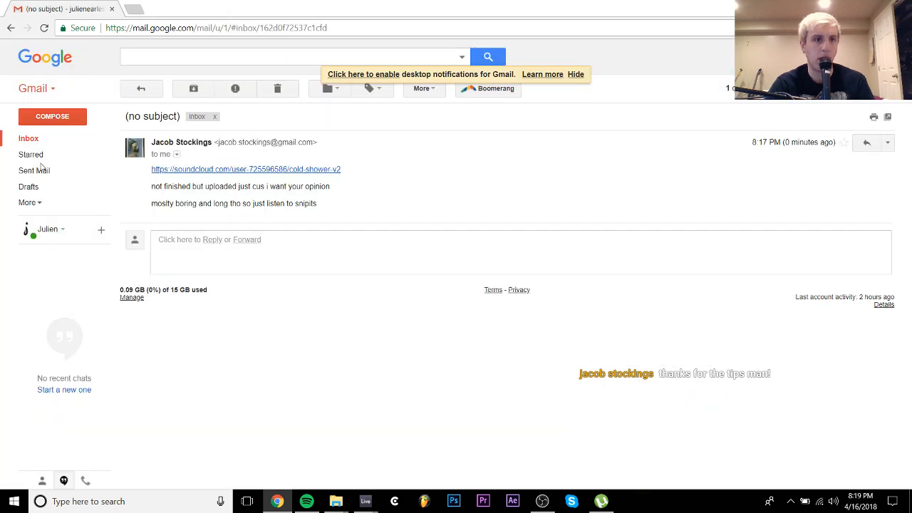
{"action": "left_click", "coordinate": [22, 154]}
{"action": "left_click", "coordinate": [24, 140]}
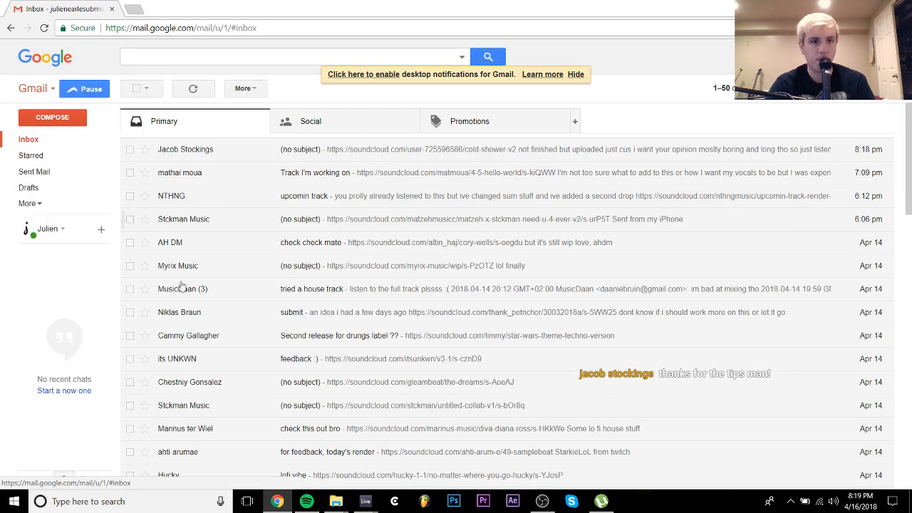
Switch to the "stream idea could be remix" set in Ableton Live and delete the switched-off tracks 7 Operator and Maaly Raw Pe
{"action": "mouse_move", "coordinate": [366, 503]}
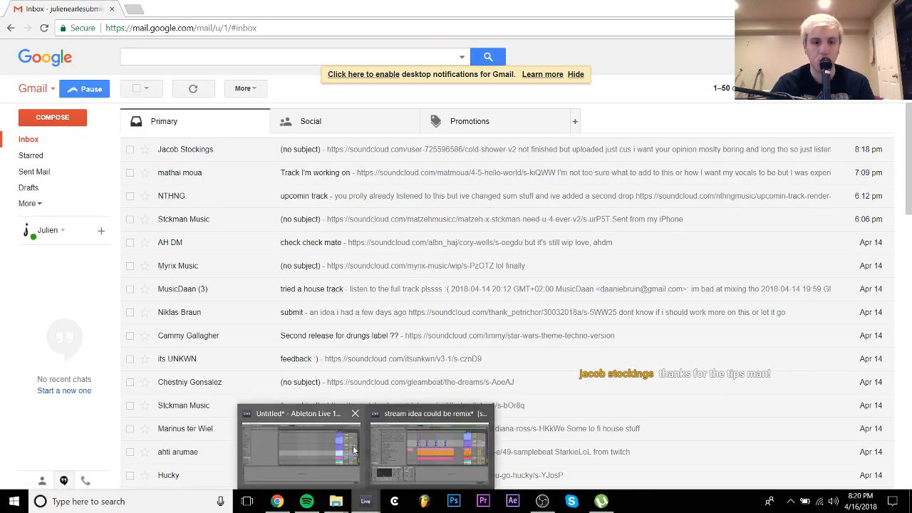
{"action": "left_click", "coordinate": [395, 452]}
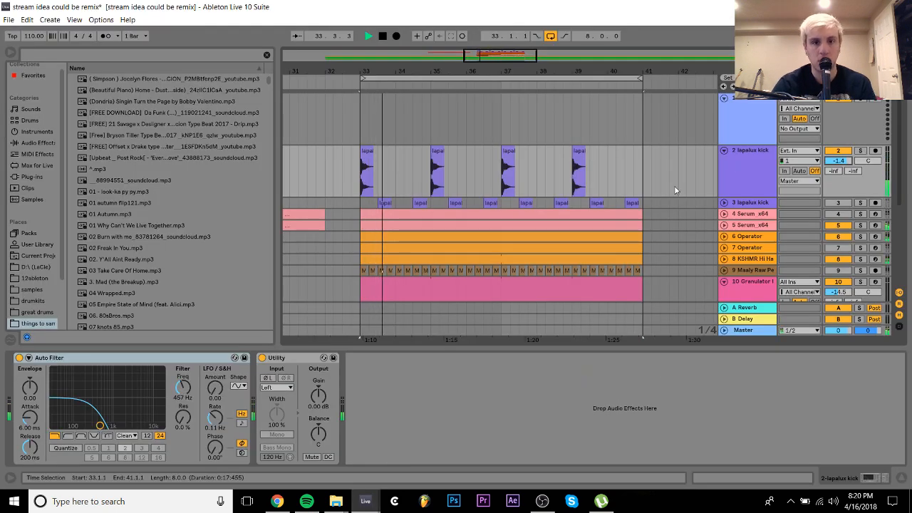
{"action": "scroll", "coordinate": [667, 189], "scroll_direction": "down", "scroll_amount": 2}
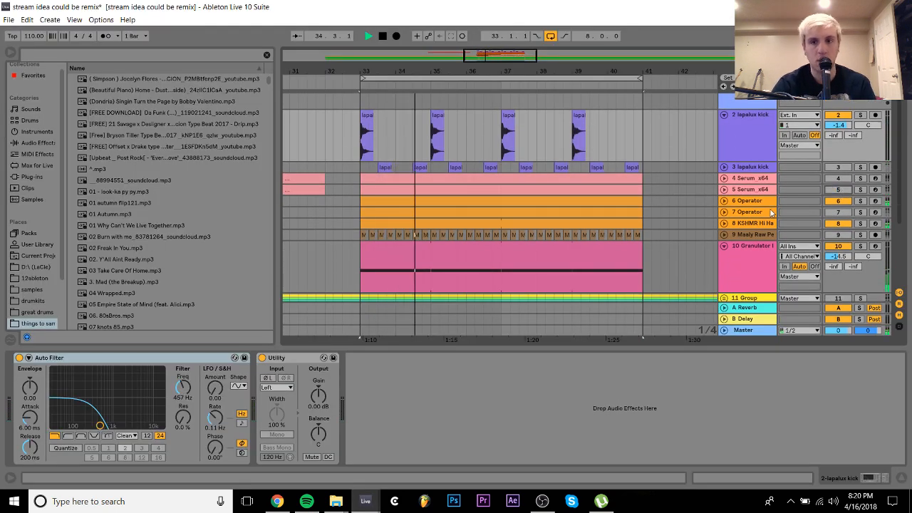
{"action": "scroll", "coordinate": [772, 212], "scroll_direction": "down", "scroll_amount": 3}
{"action": "scroll", "coordinate": [772, 212], "scroll_direction": "up", "scroll_amount": 2}
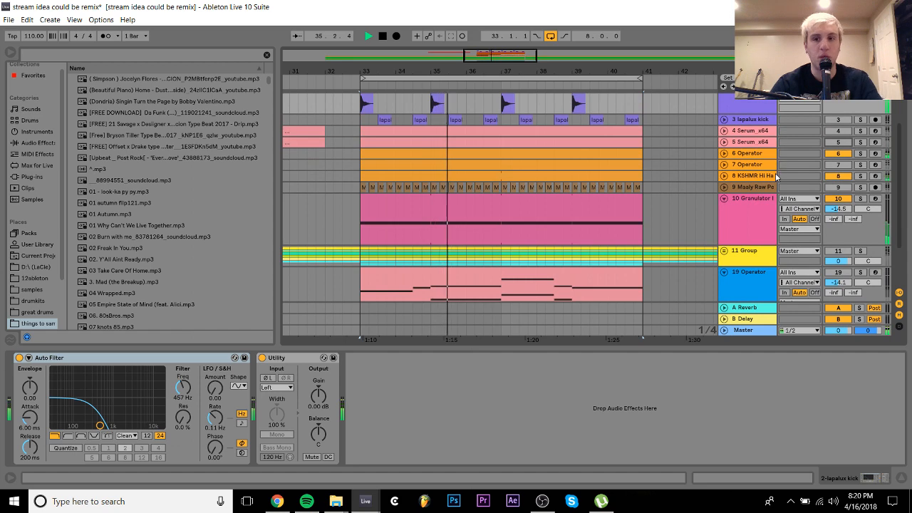
{"action": "left_click", "coordinate": [768, 166]}
{"action": "key", "text": "Delete"}
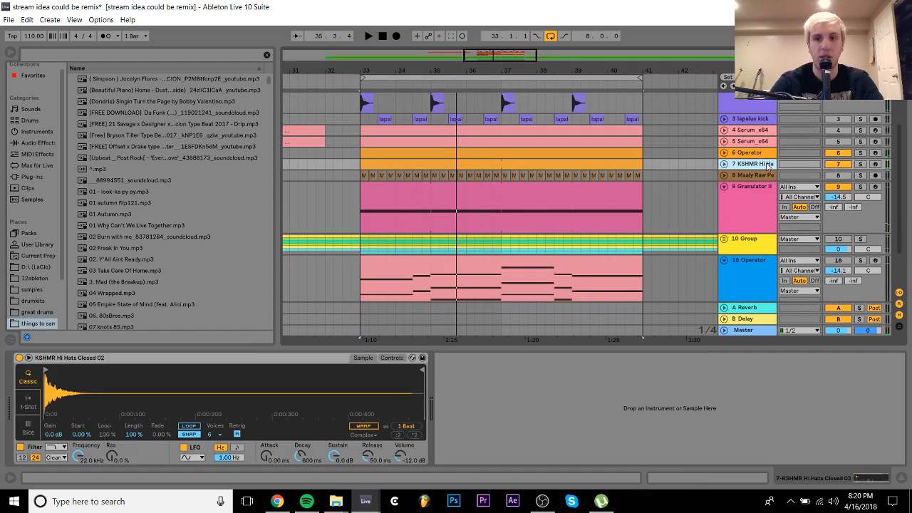
{"action": "key", "text": "Down"}
{"action": "key", "text": "Delete"}
Play the loop while going through the tracks from Group up to track 3 lapalux kick to check their devices
{"action": "key", "text": "space"}
{"action": "key", "text": "Down"}
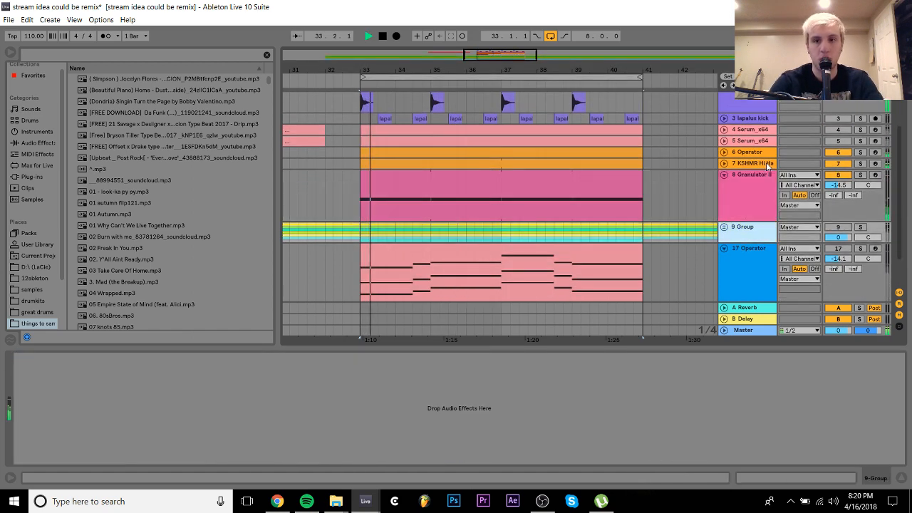
{"action": "key", "text": "Up"}
{"action": "key", "text": "Up"}
{"action": "key", "text": "Up"}
{"action": "key", "text": "Up"}
{"action": "key", "text": "Up"}
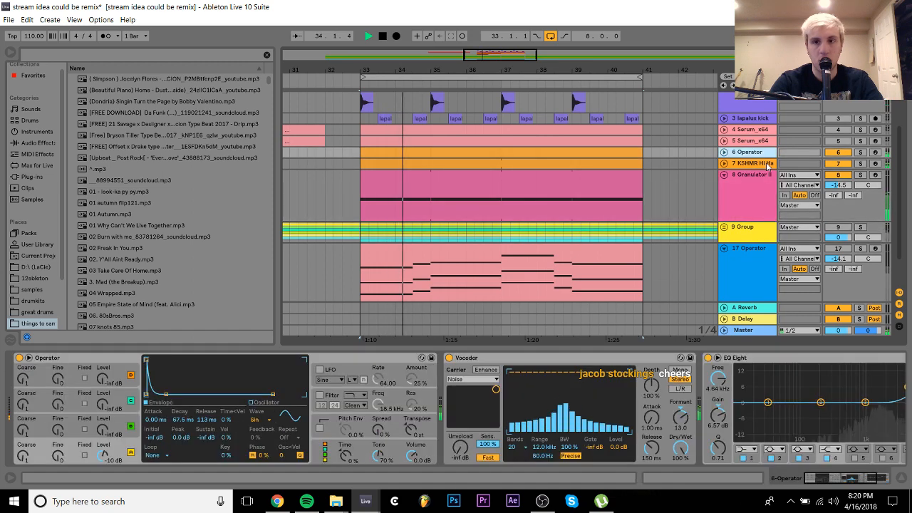
{"action": "key", "text": "Up"}
{"action": "key", "text": "Down"}
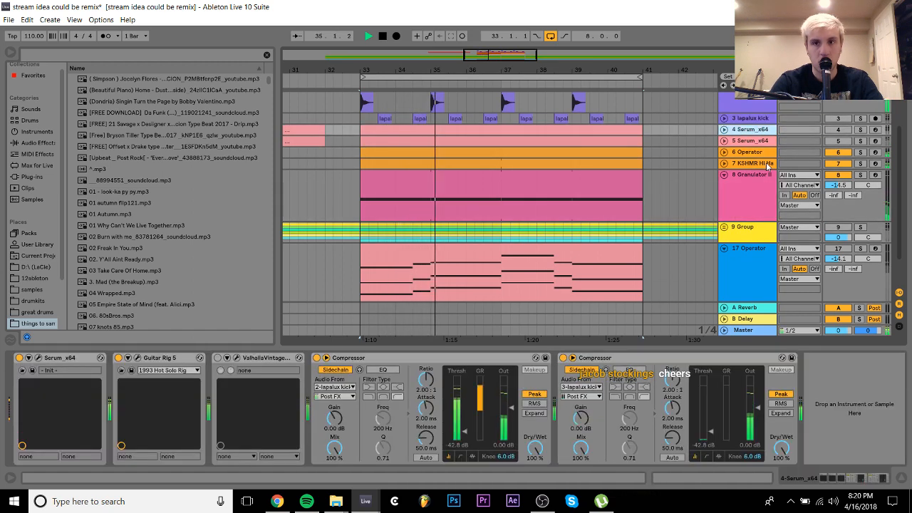
{"action": "key", "text": "Up"}
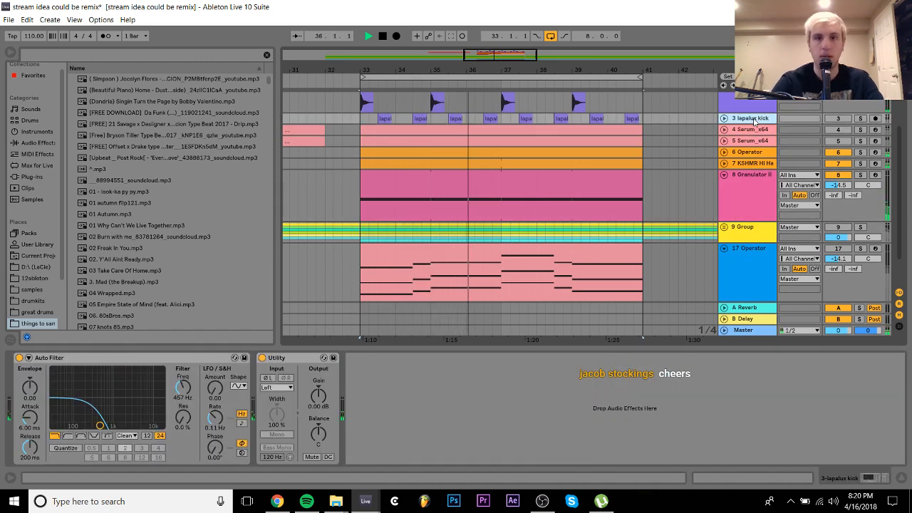
Fold the track 2 lapalux kick and insert a new MIDI track below it
{"action": "scroll", "coordinate": [754, 118], "scroll_direction": "up", "scroll_amount": 1}
{"action": "scroll", "coordinate": [753, 117], "scroll_direction": "up", "scroll_amount": 1}
{"action": "left_click", "coordinate": [727, 123]}
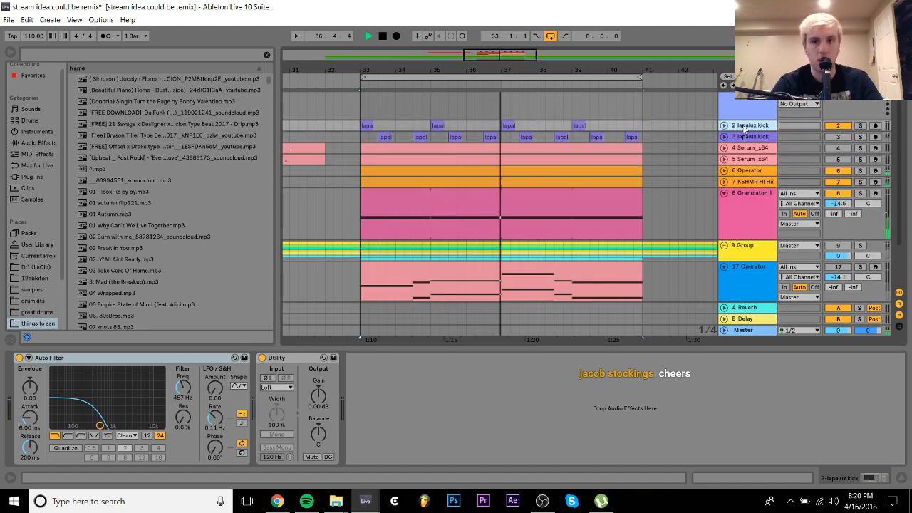
{"action": "key", "text": "space"}
{"action": "key", "text": "ctrl+shift+t"}
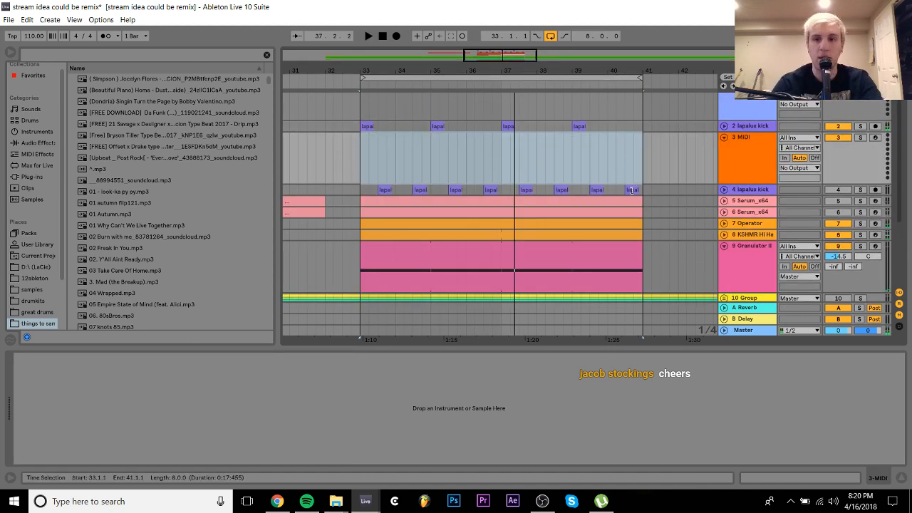
Open the track 7 Operator clip and delete all notes after its first bar
{"action": "double_click", "coordinate": [593, 227]}
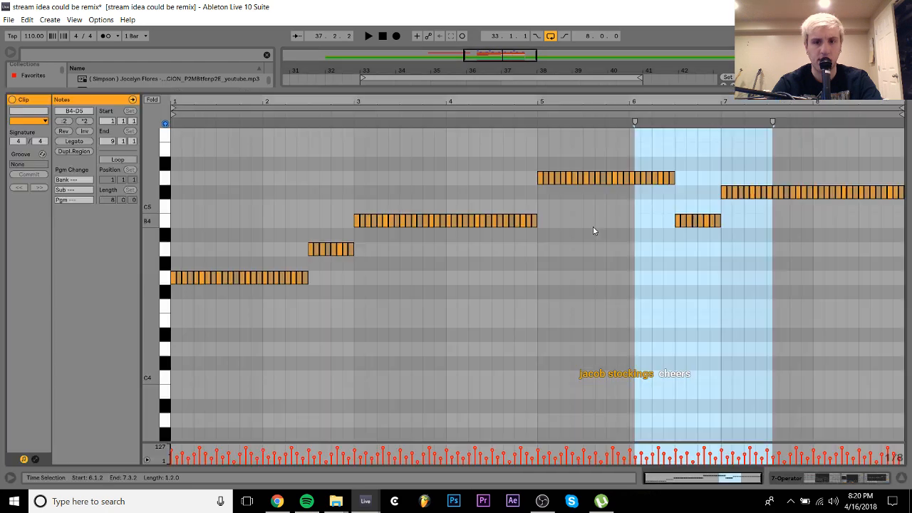
{"action": "left_click_drag", "start_coordinate": [302, 233], "coordinate": [355, 258]}
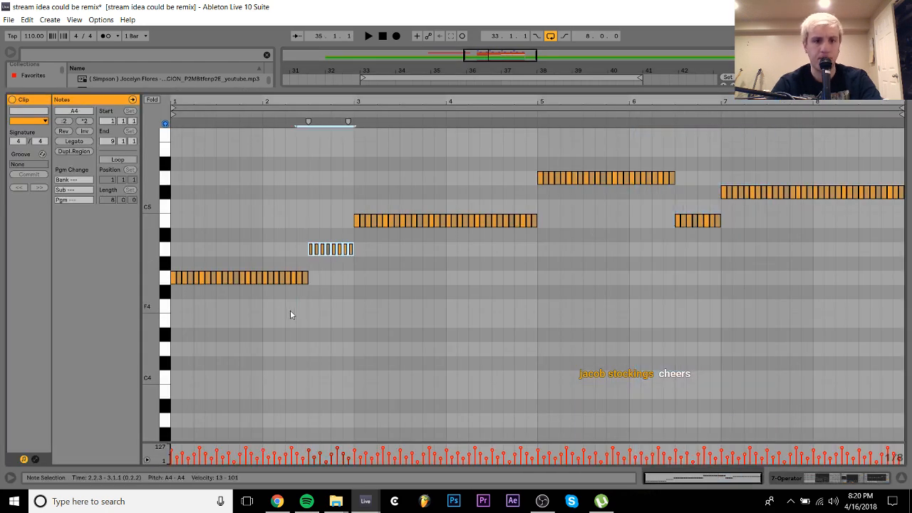
{"action": "left_click_drag", "start_coordinate": [264, 295], "coordinate": [905, 130]}
{"action": "key", "text": "Delete"}
Duplicate the first bar's G4 notes until they fill all eight bars of the Operator clip, and play it
{"action": "key", "text": "ctrl+a"}
{"action": "key", "text": "ctrl+d"}
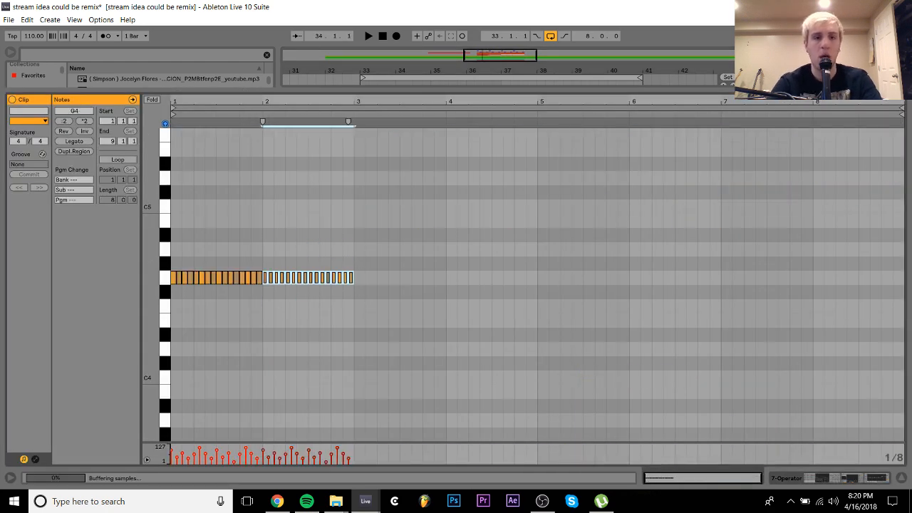
{"action": "key", "text": "ctrl+a"}
{"action": "key", "text": "ctrl+d"}
{"action": "key", "text": "ctrl+a"}
{"action": "key", "text": "ctrl+d"}
{"action": "key", "text": "space"}
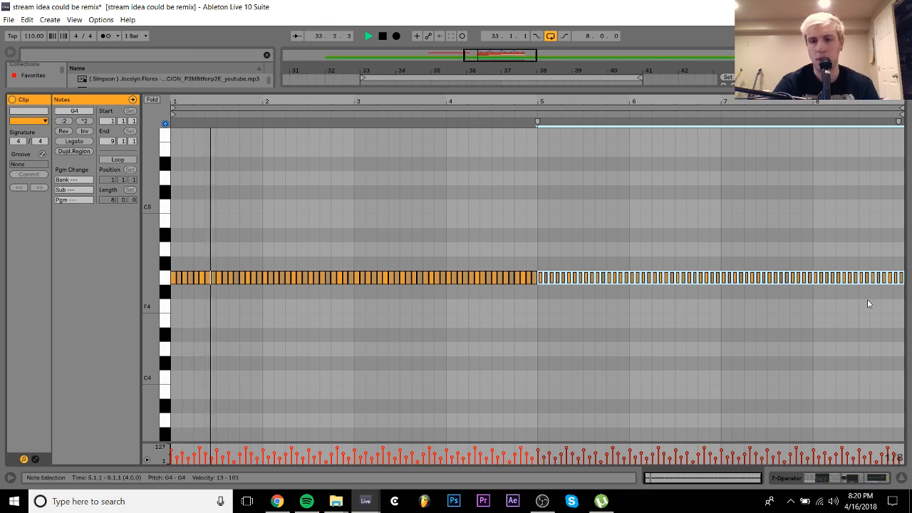
Return to the track's devices and set the Granulator II track's volume to -14.2 dB
{"action": "key", "text": "Tab"}
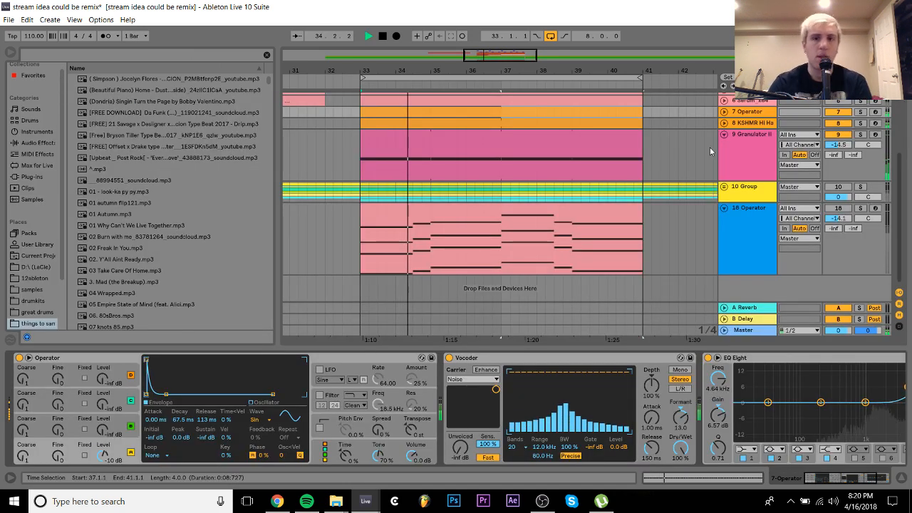
{"action": "left_click", "coordinate": [741, 141]}
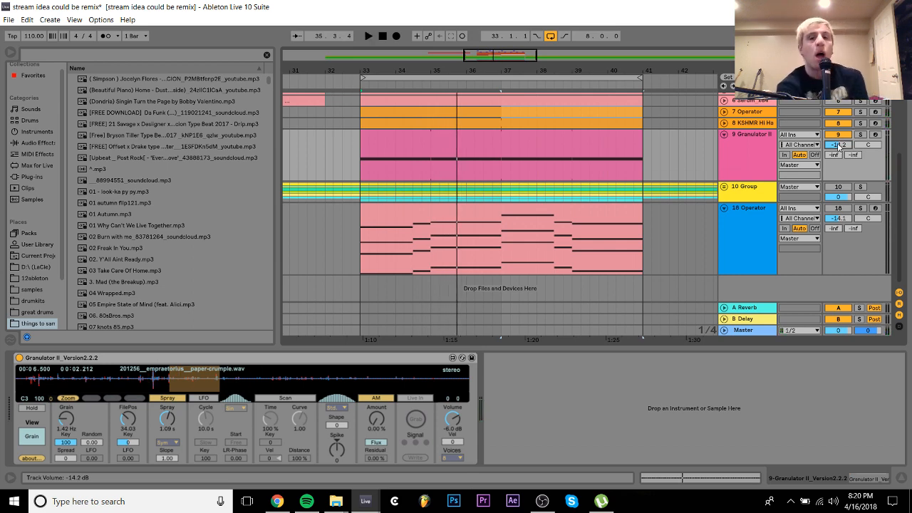
Solo the track 2 lapalux kick, compare it without Auto Filter, and set the filter to 318 Hz with 4.0% resonance
{"action": "scroll", "coordinate": [839, 145], "scroll_direction": "up", "scroll_amount": 3}
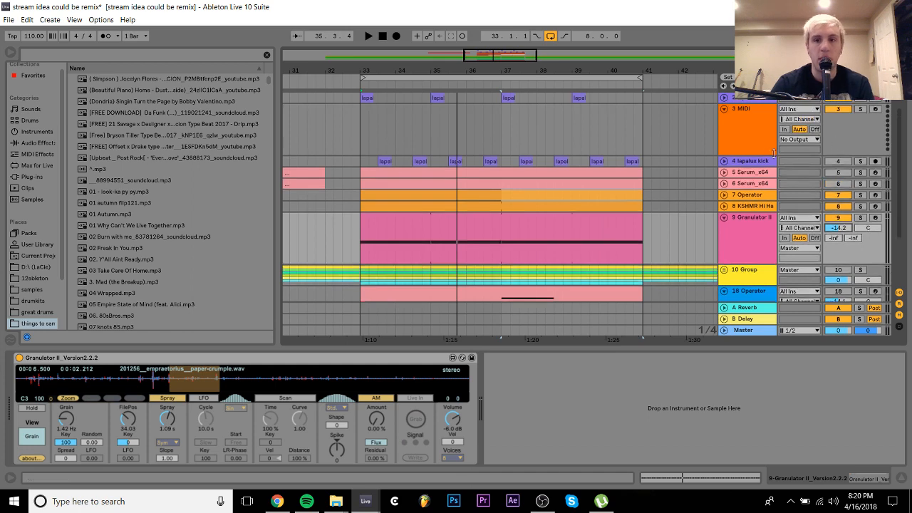
{"action": "scroll", "coordinate": [774, 151], "scroll_direction": "up", "scroll_amount": 2}
{"action": "left_click", "coordinate": [859, 150]}
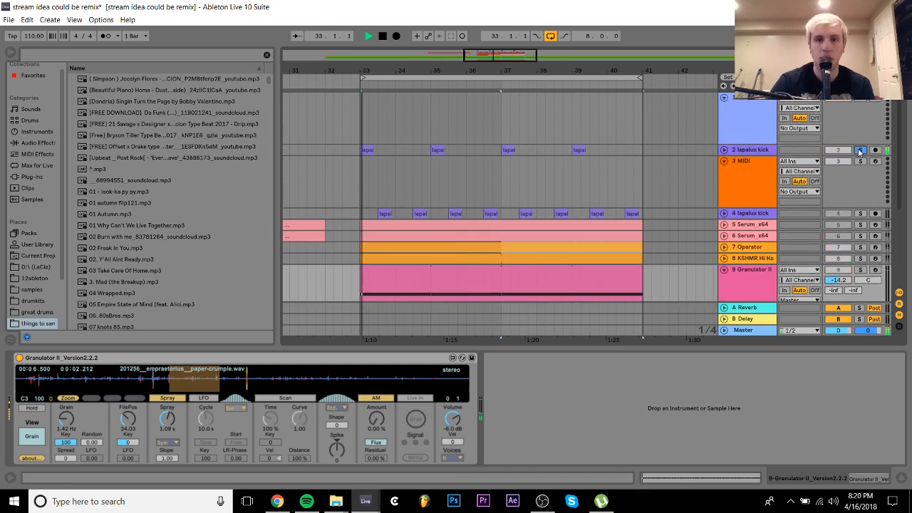
{"action": "left_click", "coordinate": [755, 149]}
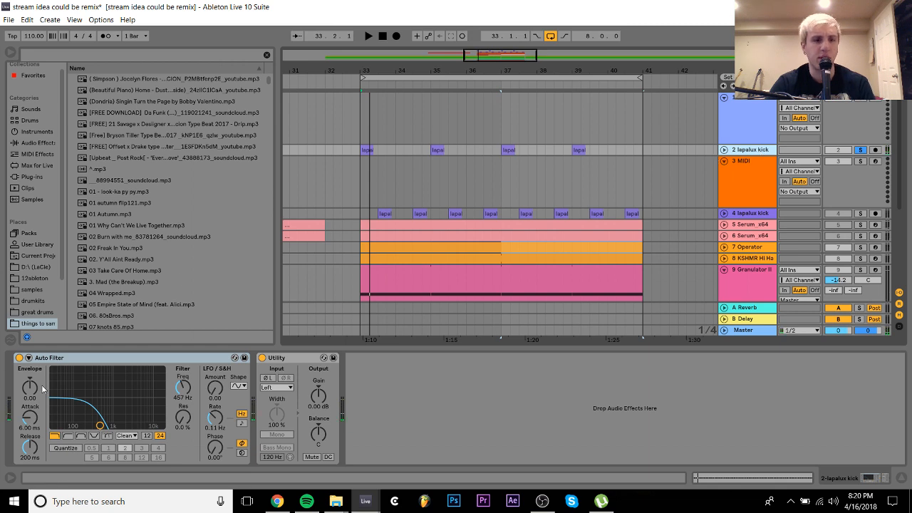
{"action": "key", "text": "space"}
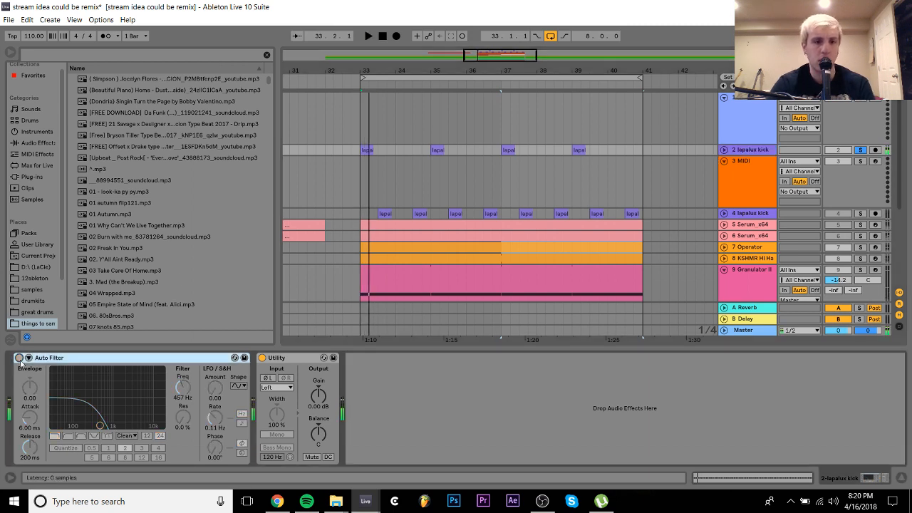
{"action": "key", "text": "space"}
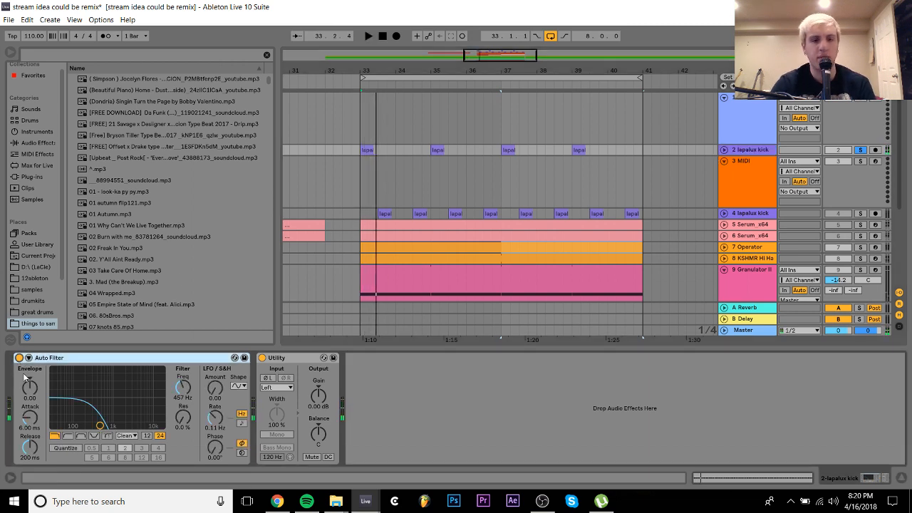
{"action": "left_click_drag", "start_coordinate": [91, 424], "coordinate": [95, 426]}
{"action": "key", "text": "space"}
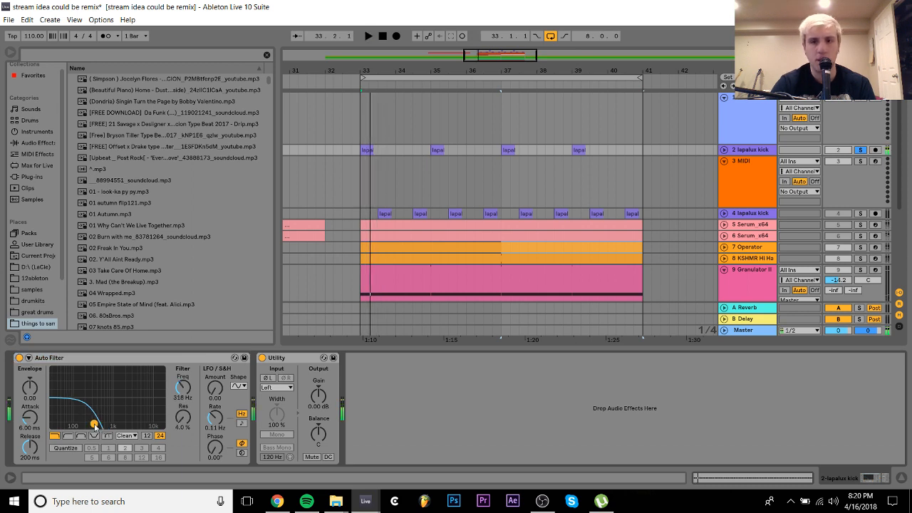
Solo the track 7 Operator and compare its sound with the Vocoder off and on
{"action": "left_click", "coordinate": [860, 248]}
{"action": "key", "text": "space"}
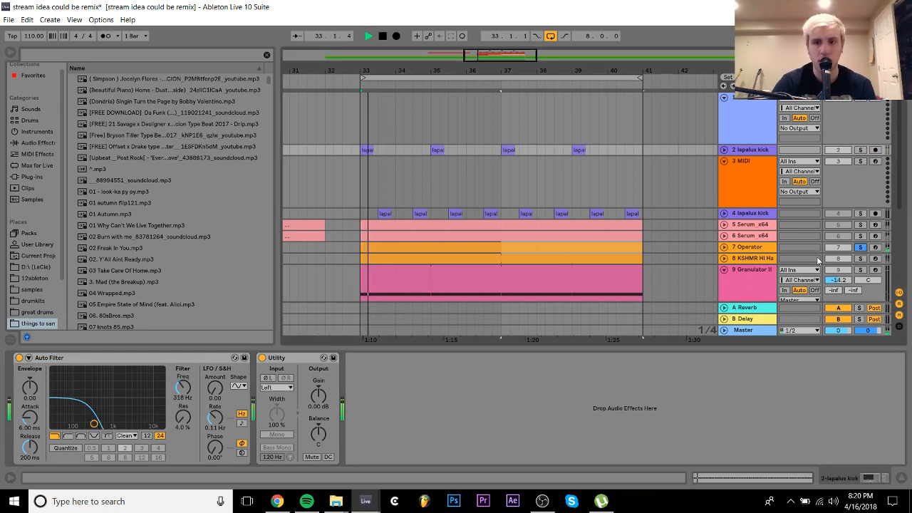
{"action": "left_click", "coordinate": [739, 249]}
{"action": "left_click", "coordinate": [450, 358]}
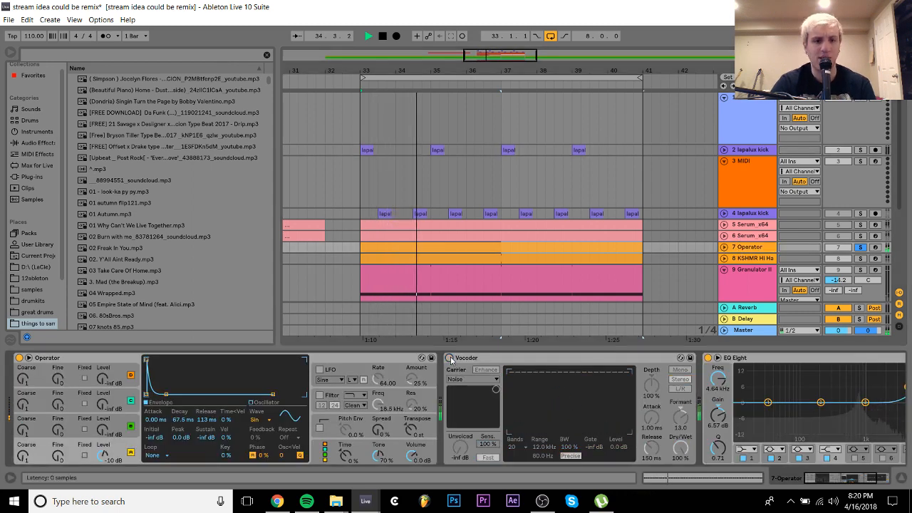
{"action": "left_click", "coordinate": [449, 358]}
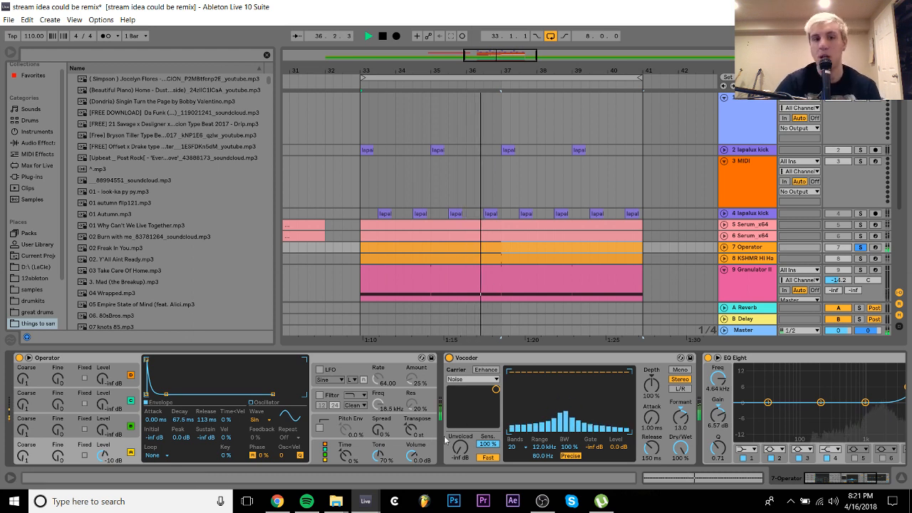
{"action": "key", "text": "space"}
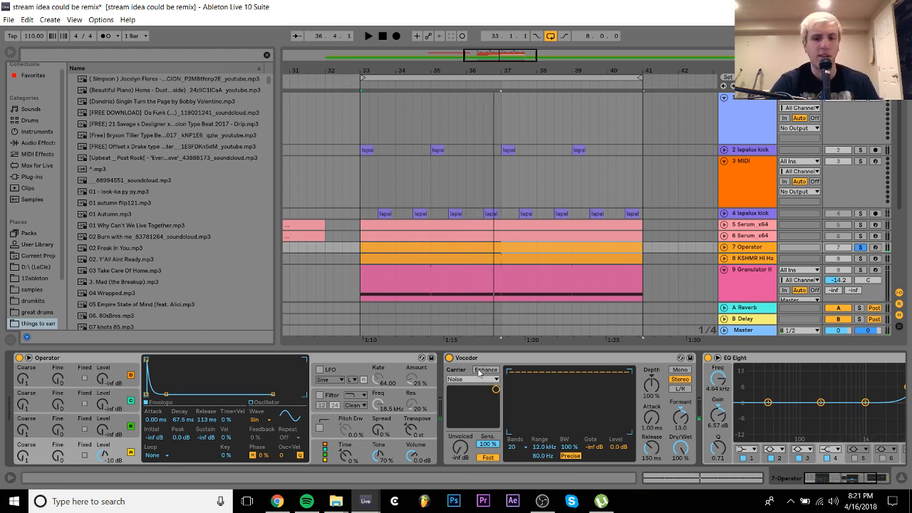
{"action": "key", "text": "space"}
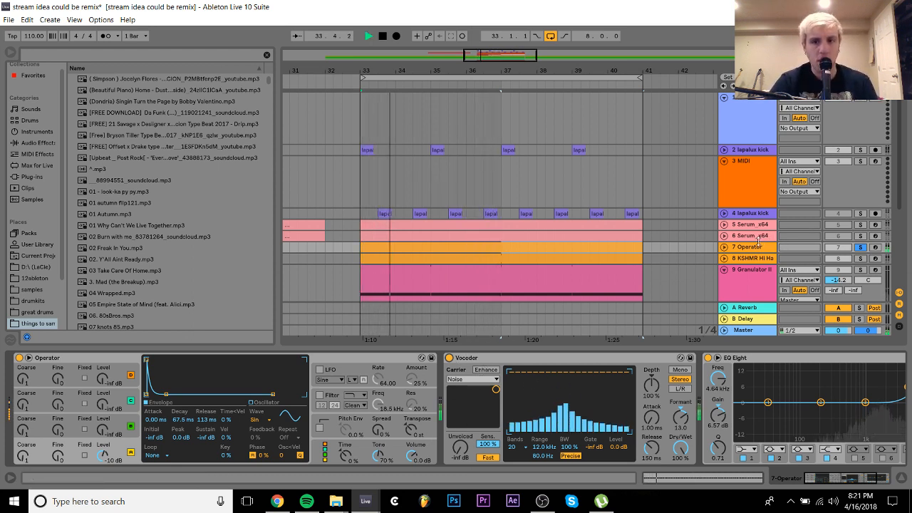
Audition the KSHMR Hi Hats track in solo, try the loop with that track deleted, and undo the deletion
{"action": "scroll", "coordinate": [752, 248], "scroll_direction": "down", "scroll_amount": 4}
{"action": "key", "text": "space"}
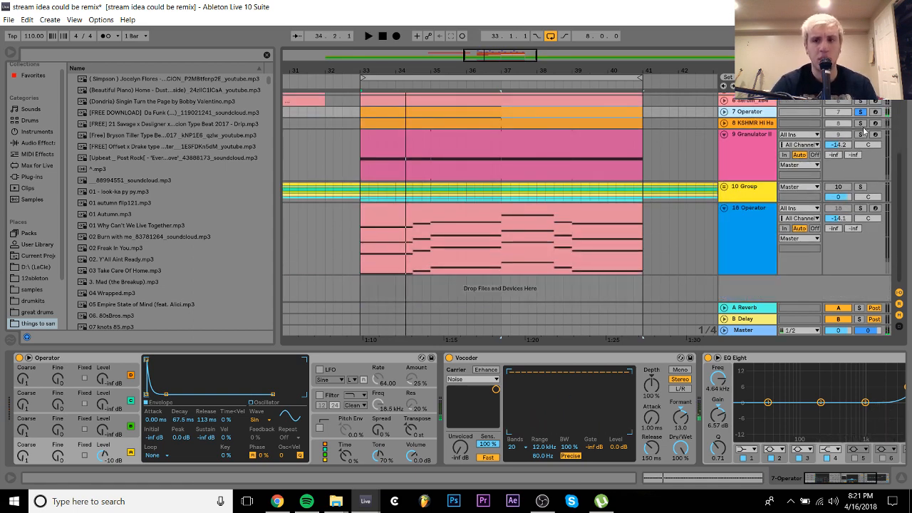
{"action": "left_click", "coordinate": [860, 123]}
{"action": "key", "text": "space"}
{"action": "left_click", "coordinate": [738, 122]}
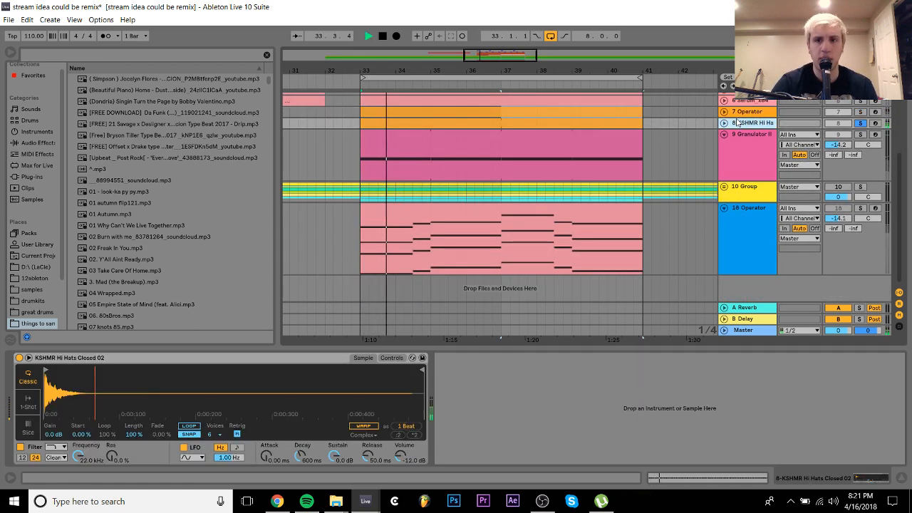
{"action": "key", "text": "Delete"}
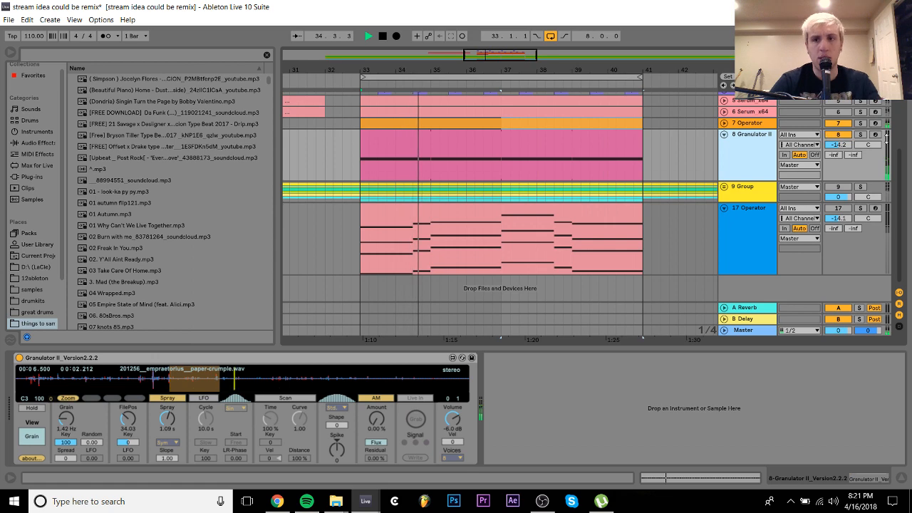
{"action": "key", "text": "ctrl+z"}
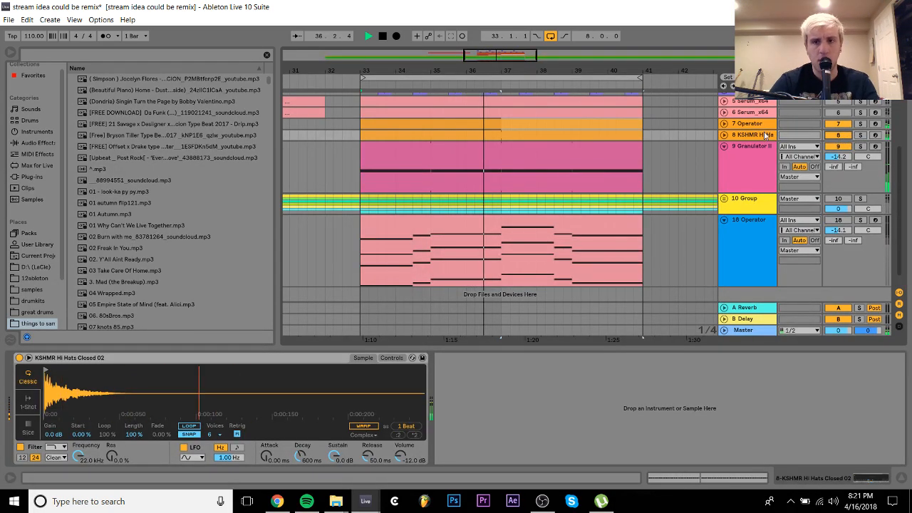
{"action": "key", "text": "space"}
Solo the Granulator II track and listen to the start of the loop
{"action": "left_click", "coordinate": [860, 146]}
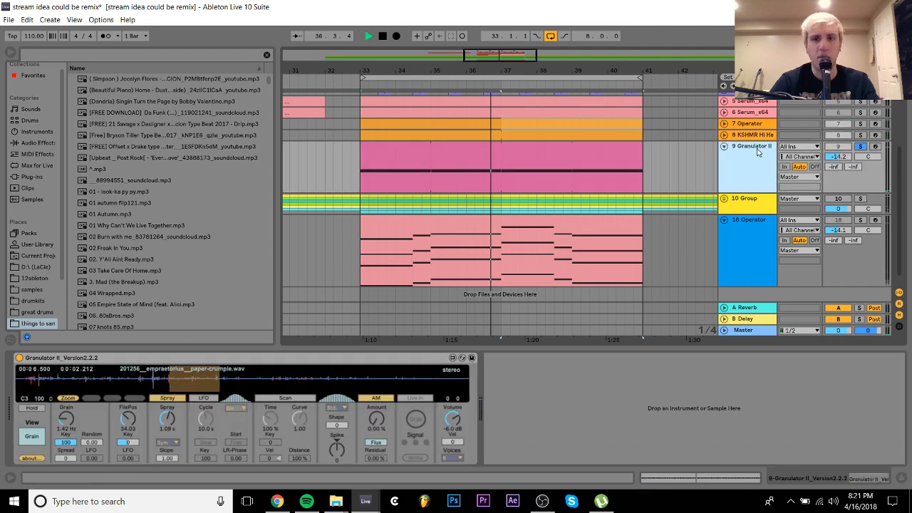
{"action": "key", "text": "space"}
{"action": "key", "text": "space"}
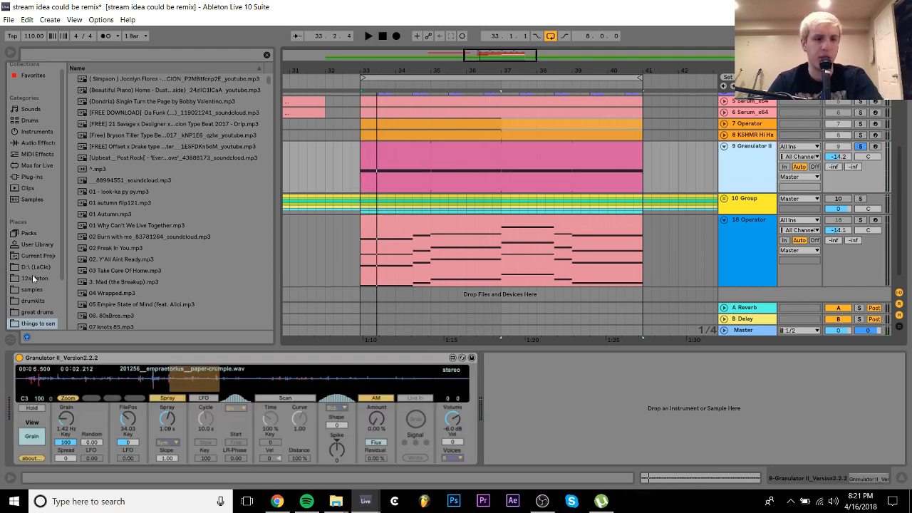
Search the browser for "paper" and preview the paper-crumple.wav sample
{"action": "left_click", "coordinate": [120, 54]}
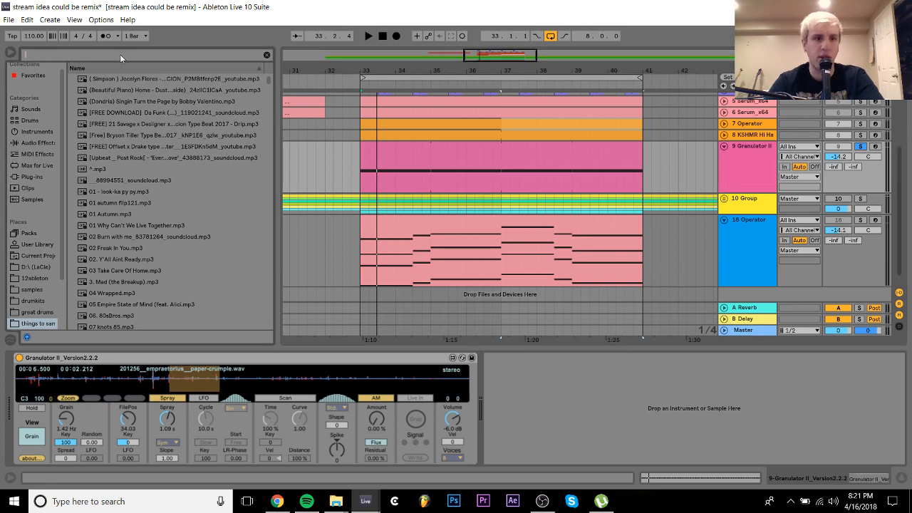
{"action": "type", "text": "paper"}
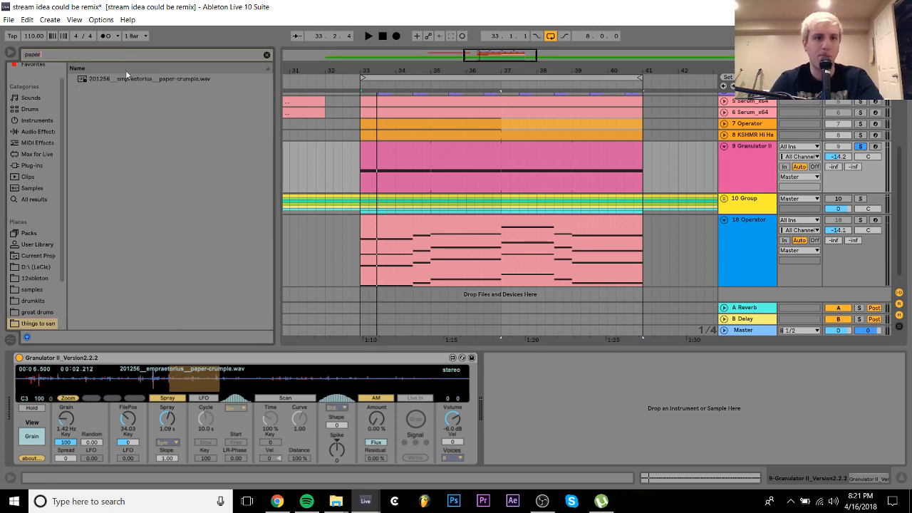
{"action": "left_click", "coordinate": [127, 79]}
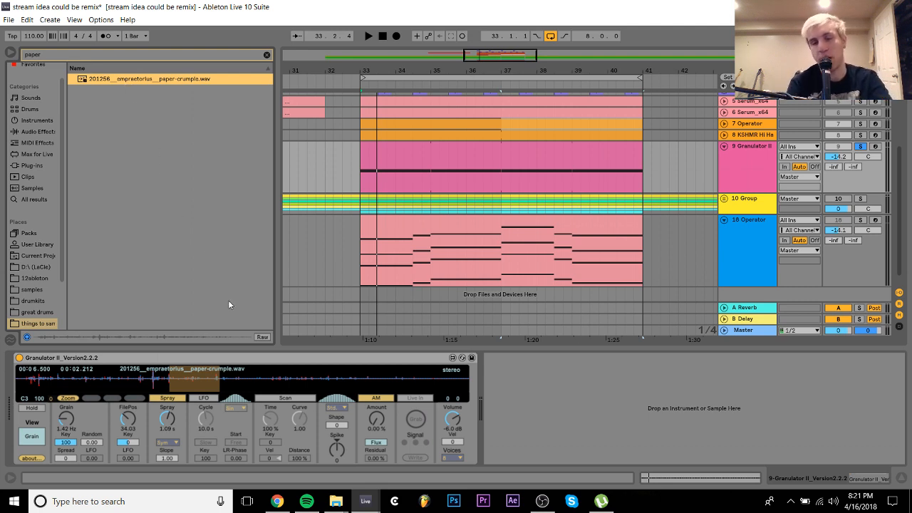
Play the loop, take the Granulator II track out of solo, and set its volume to -10.0 dB against the full mix
{"action": "key", "text": "space"}
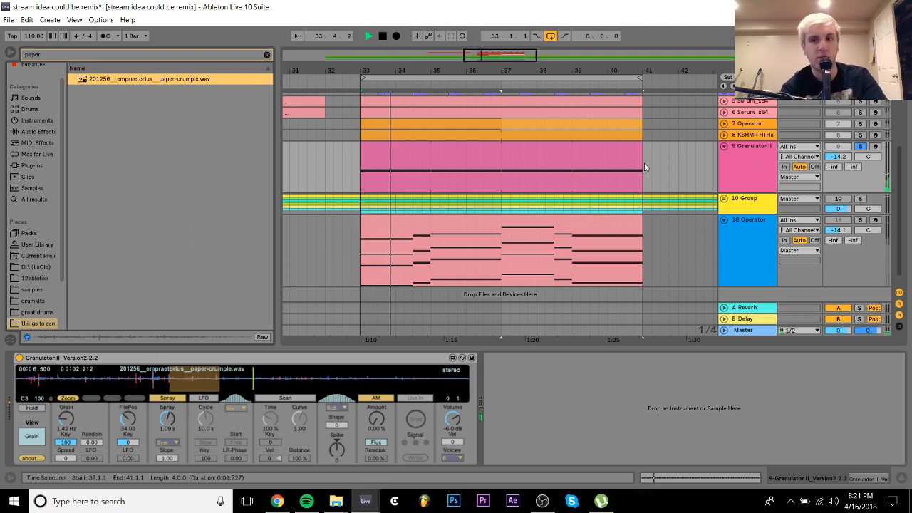
{"action": "left_click_drag", "start_coordinate": [838, 157], "coordinate": [856, 151]}
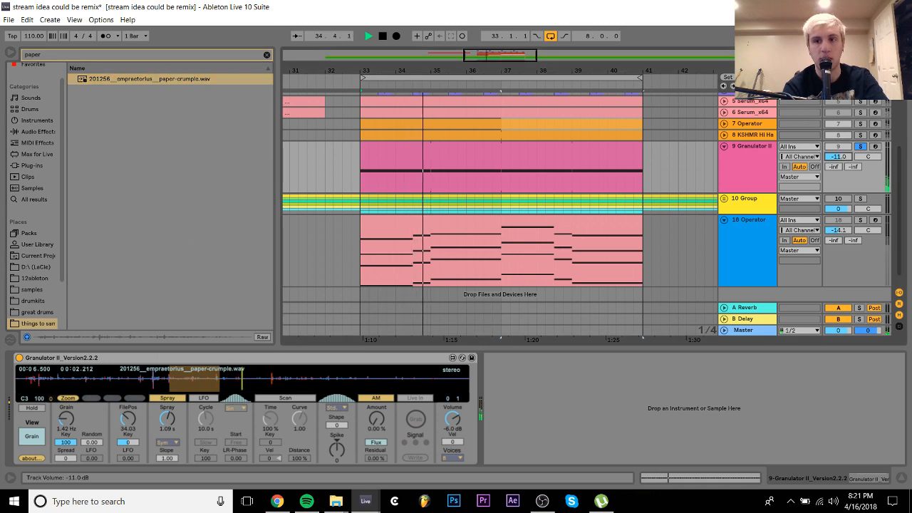
{"action": "left_click", "coordinate": [860, 146]}
{"action": "key", "text": "alt+plus"}
{"action": "left_click_drag", "start_coordinate": [841, 165], "coordinate": [841, 169]}
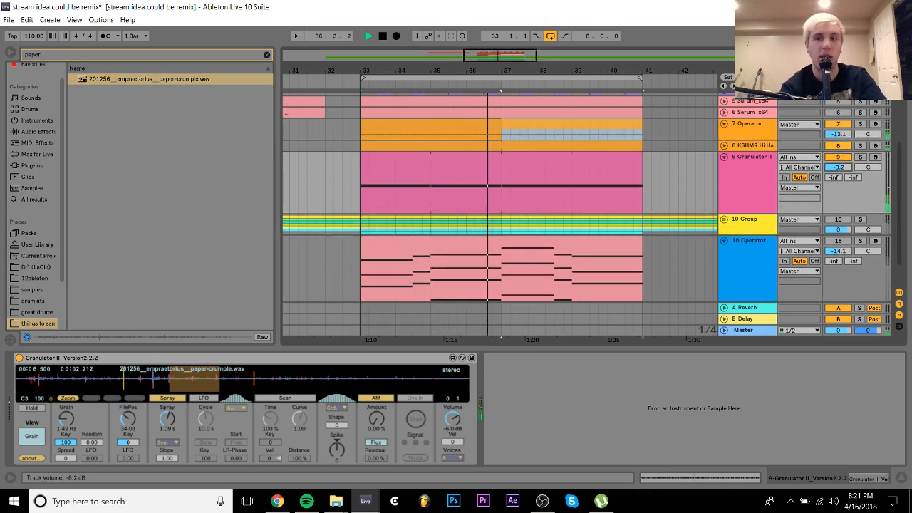
Stop playback and insert a new MIDI track directly below the Granulator II track
{"action": "left_click", "coordinate": [753, 159]}
{"action": "key", "text": "space"}
{"action": "key", "text": "ctrl+shift+t"}
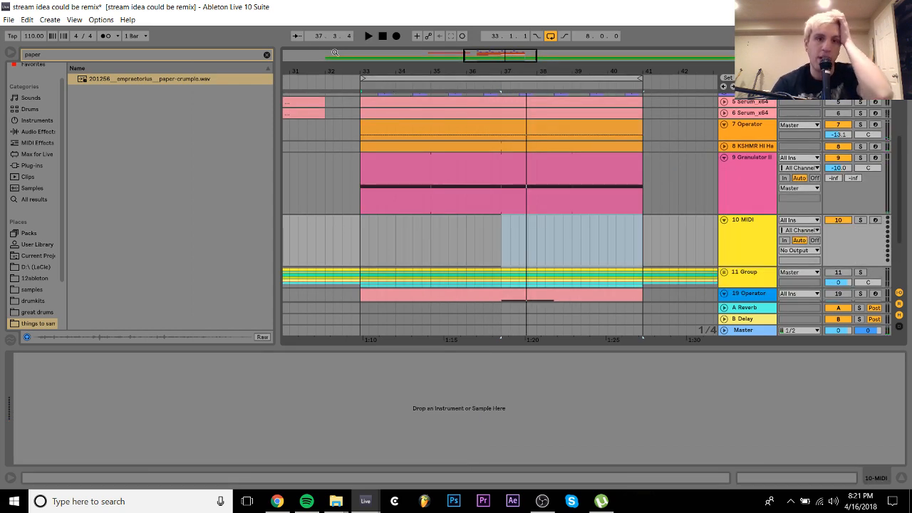
Clear the browser search and open the samples folder
{"action": "left_click", "coordinate": [266, 54]}
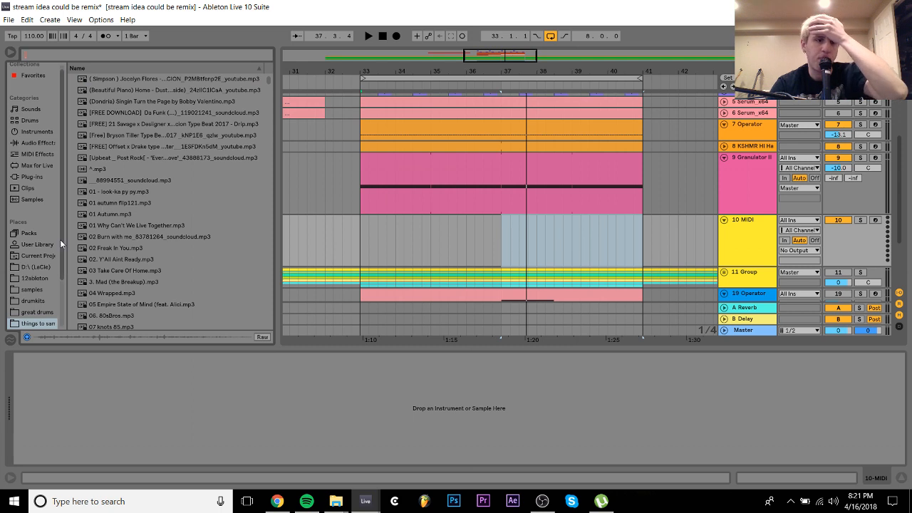
{"action": "left_click", "coordinate": [31, 289]}
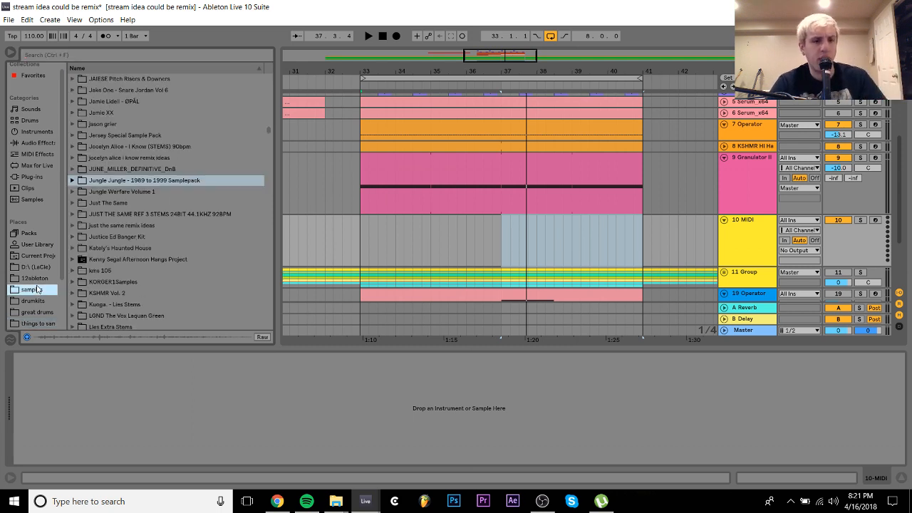
Search the Splice samples folder for "snap"
{"action": "scroll", "coordinate": [51, 314], "scroll_direction": "down", "scroll_amount": 3}
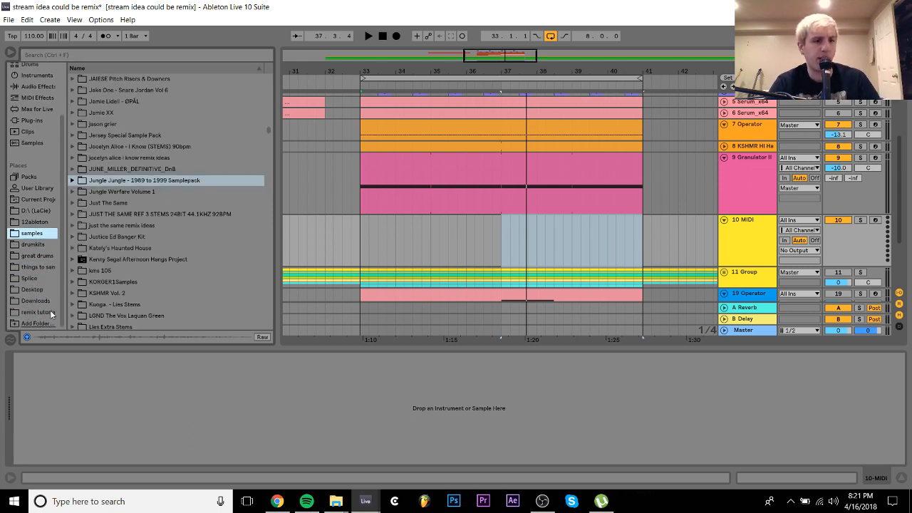
{"action": "left_click", "coordinate": [29, 278]}
{"action": "left_click", "coordinate": [119, 54]}
{"action": "type", "text": "snap"}
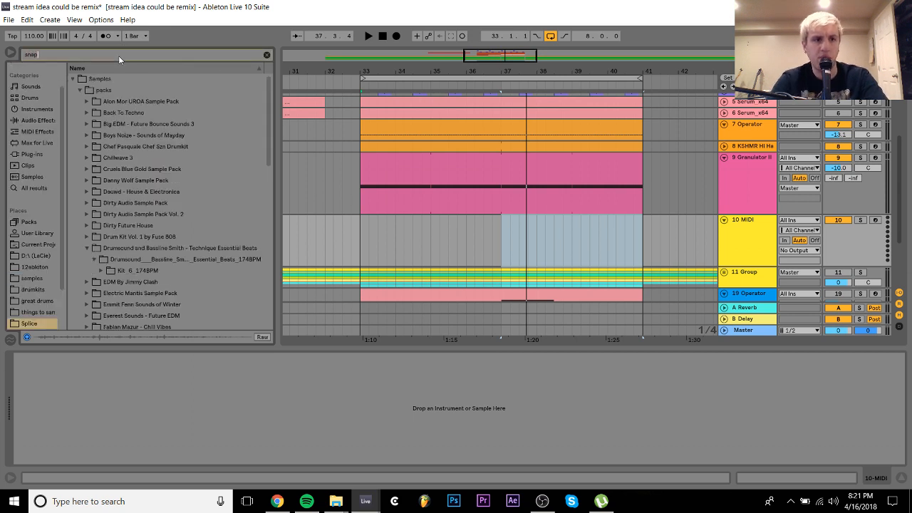
Audition the snap sample inside the Modern Samples - Sweet Pop pack by opening its nested folders
{"action": "left_click", "coordinate": [134, 178]}
{"action": "key", "text": "Up"}
{"action": "key", "text": "Right"}
{"action": "key", "text": "Down"}
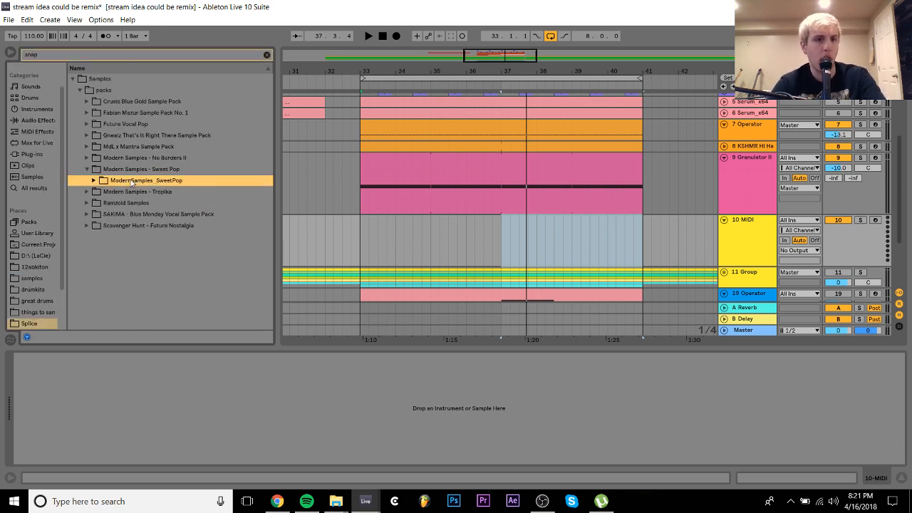
{"action": "key", "text": "Right"}
{"action": "key", "text": "Down"}
{"action": "key", "text": "Right"}
{"action": "key", "text": "Down"}
{"action": "key", "text": "Right"}
{"action": "key", "text": "Down"}
Audition 76_TropicalSnapOneShot.wav in the Drums folder of the Modern Samples - Tropika pack
{"action": "key", "text": "Down"}
{"action": "key", "text": "Right"}
{"action": "key", "text": "Down"}
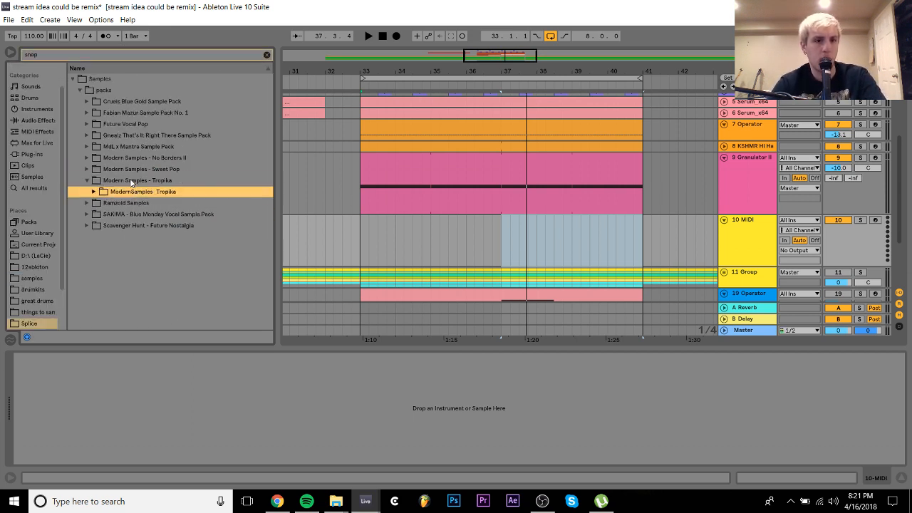
{"action": "key", "text": "Right"}
{"action": "key", "text": "Down"}
{"action": "key", "text": "Right"}
{"action": "key", "text": "Down"}
{"action": "key", "text": "Right"}
{"action": "key", "text": "Down"}
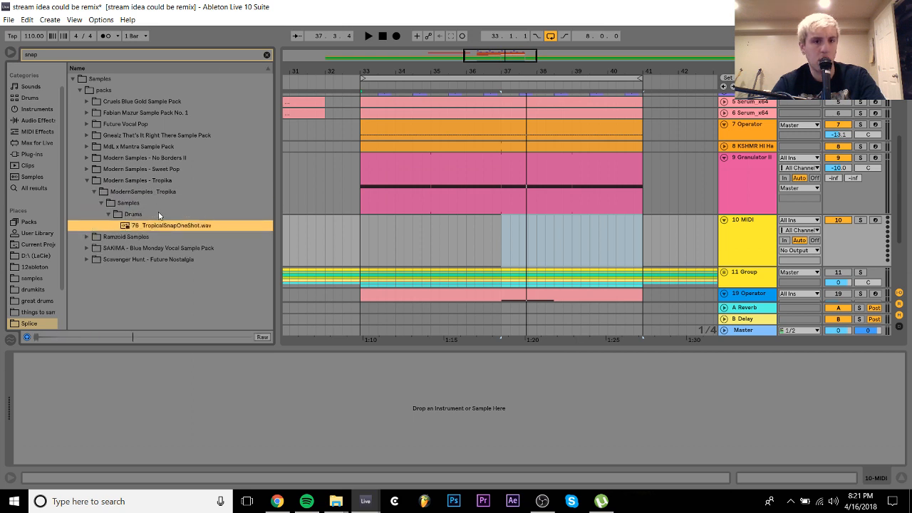
Expand the Modern Samples - No Borders II pack down to its Drums folder and audition 82_PopSnapOneShot.wav
{"action": "key", "text": "Up"}
{"action": "key", "text": "Up"}
{"action": "key", "text": "Up"}
{"action": "key", "text": "Up"}
{"action": "key", "text": "Up"}
{"action": "key", "text": "Up"}
{"action": "key", "text": "Down"}
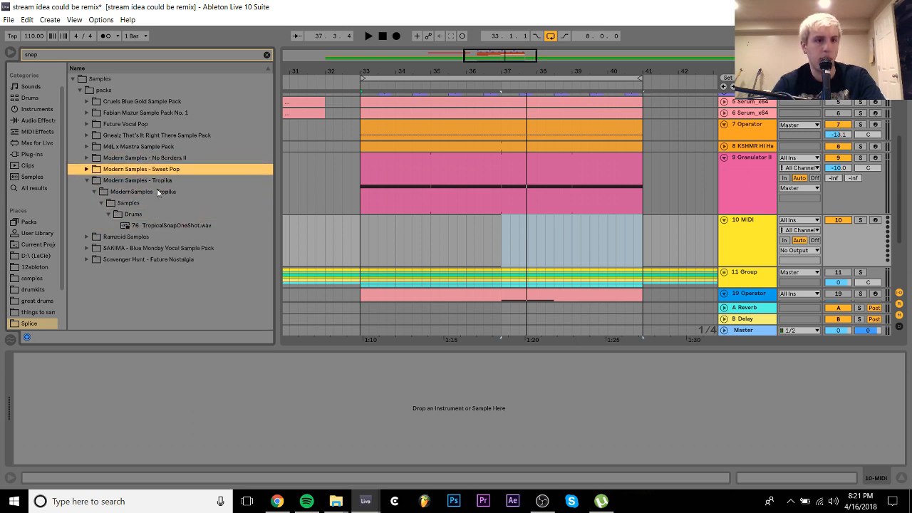
{"action": "key", "text": "Up"}
{"action": "key", "text": "Right"}
{"action": "key", "text": "Down"}
{"action": "key", "text": "Right"}
{"action": "key", "text": "Down"}
{"action": "key", "text": "Right"}
{"action": "key", "text": "Down"}
{"action": "key", "text": "Right"}
{"action": "key", "text": "Down"}
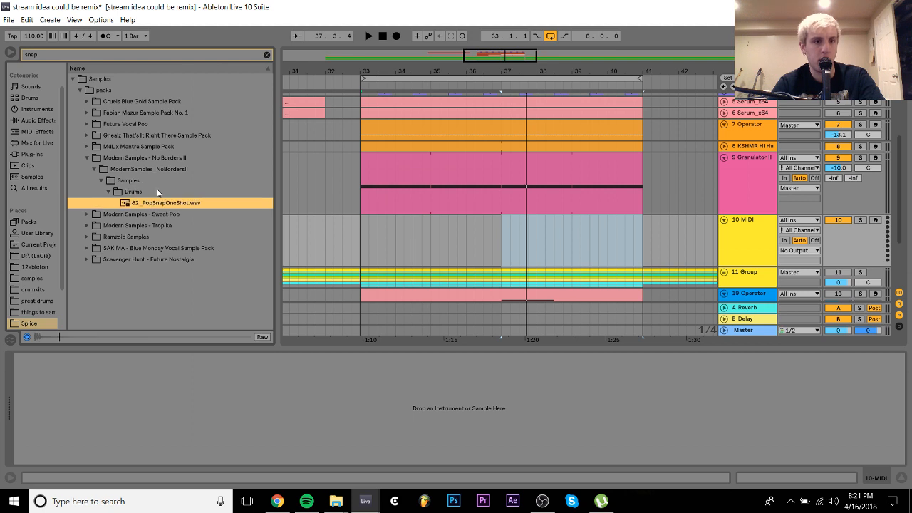
Place 82_PopSnapOneShot.wav on track 10 at 33.3.1 and turn off Warp for the clip
{"action": "left_click_drag", "start_coordinate": [158, 202], "coordinate": [378, 243]}
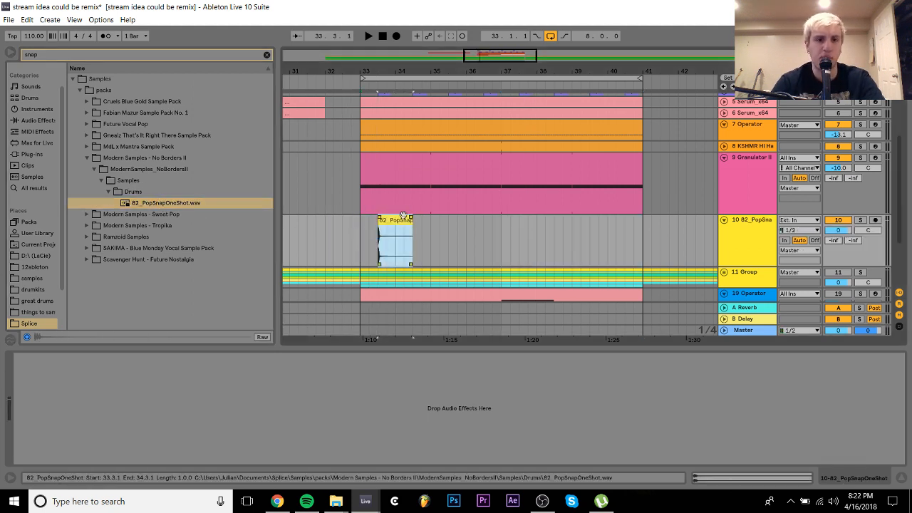
{"action": "double_click", "coordinate": [392, 220]}
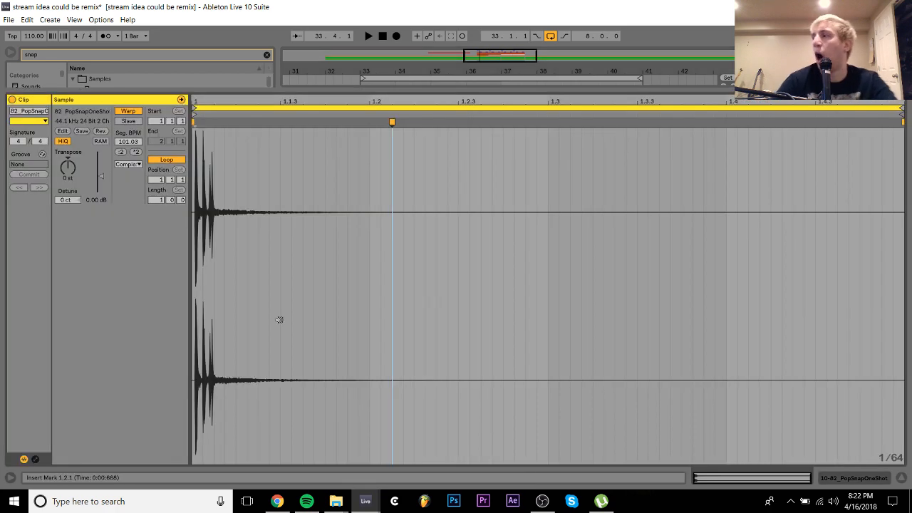
{"action": "left_click", "coordinate": [125, 112]}
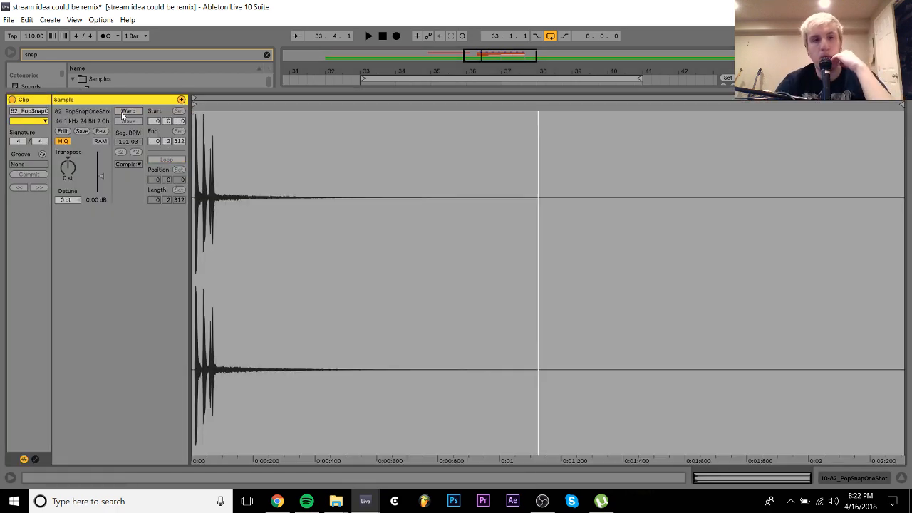
{"action": "left_click", "coordinate": [872, 478]}
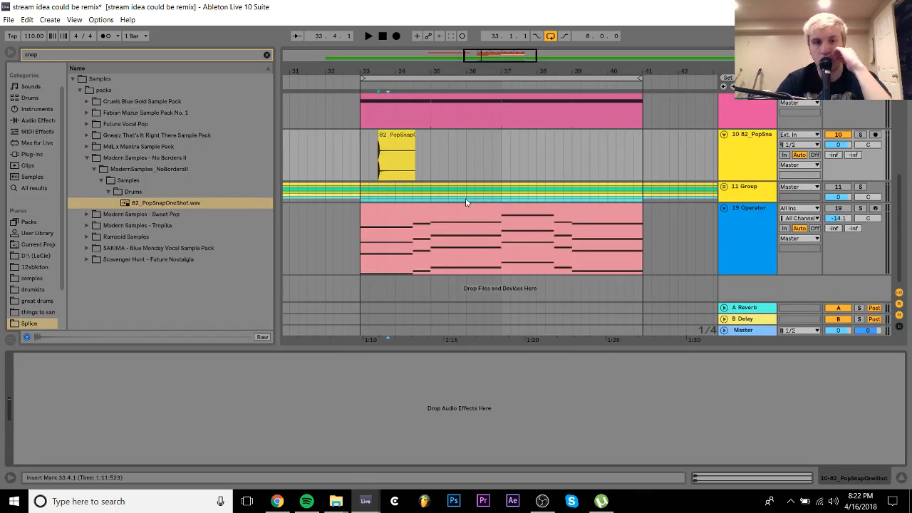
Trim the snap clip to end at 34.1.1, repeat its one-bar pattern through bar 40, and play the loop
{"action": "left_click_drag", "start_coordinate": [397, 163], "coordinate": [452, 159]}
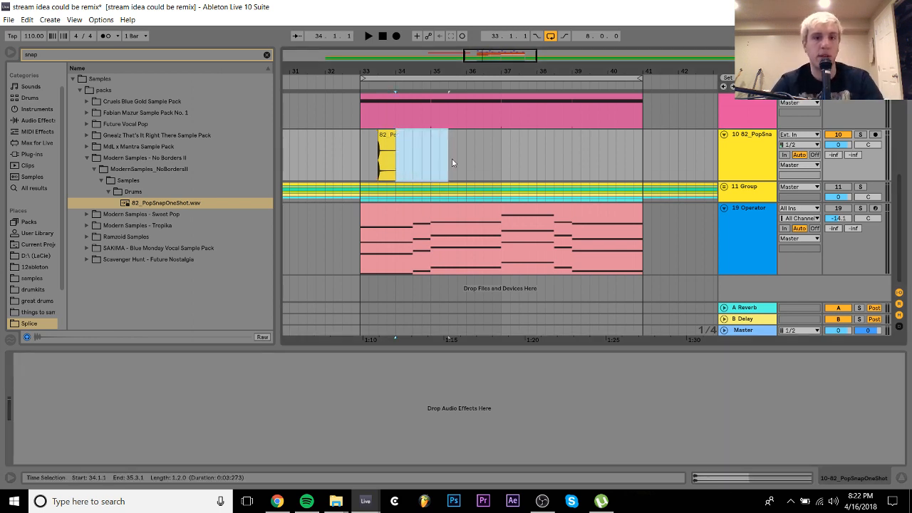
{"action": "left_click_drag", "start_coordinate": [361, 160], "coordinate": [396, 161]}
{"action": "key", "text": "ctrl+d"}
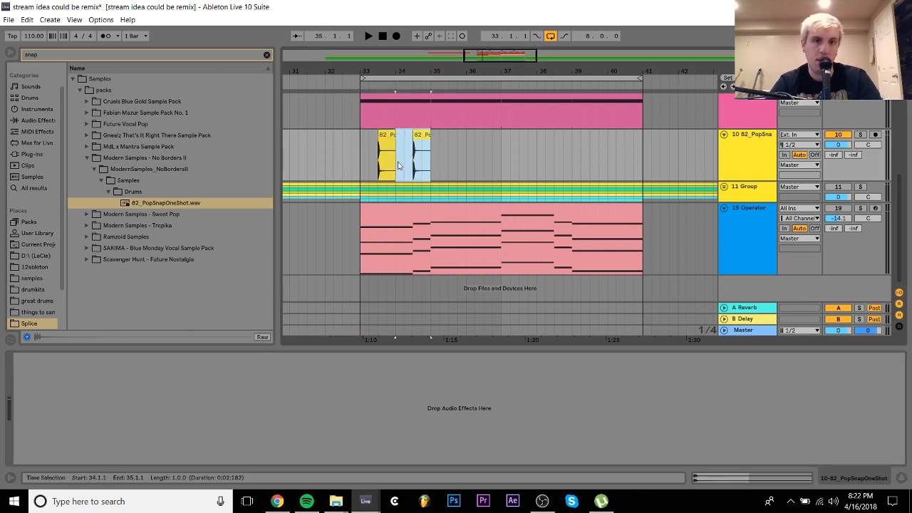
{"action": "key", "text": "ctrl+d"}
{"action": "key", "text": "ctrl+d"}
{"action": "key", "text": "ctrl+d"}
{"action": "key", "text": "ctrl+d"}
{"action": "key", "text": "ctrl+d"}
{"action": "key", "text": "ctrl+d"}
{"action": "left_click", "coordinate": [317, 157]}
{"action": "key", "text": "space"}
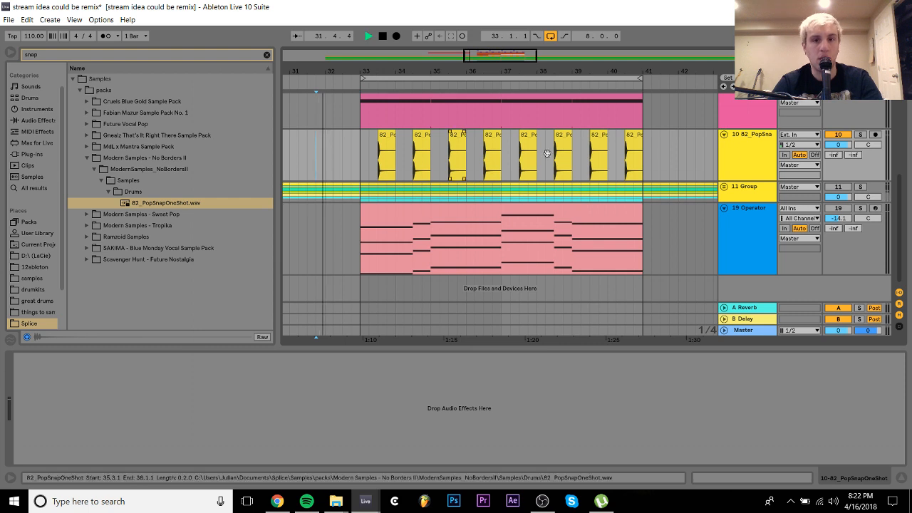
Set the snap track's volume to -8.0 dB
{"action": "mouse_move", "coordinate": [838, 145]}
{"action": "left_mouse_down"}
{"action": "mouse_move", "coordinate": [838, 165]}
{"action": "mouse_move", "coordinate": [838, 149]}
{"action": "left_mouse_up"}
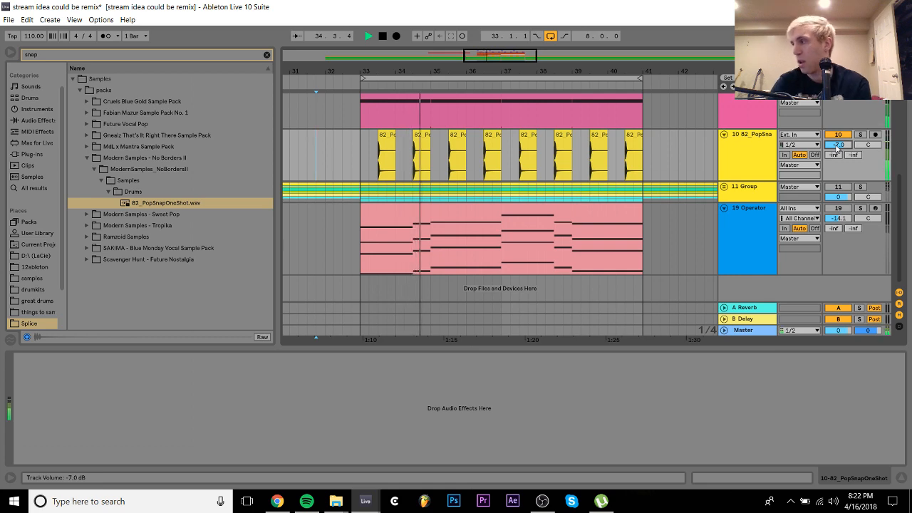
{"action": "scroll", "coordinate": [838, 147], "scroll_direction": "up", "scroll_amount": 5}
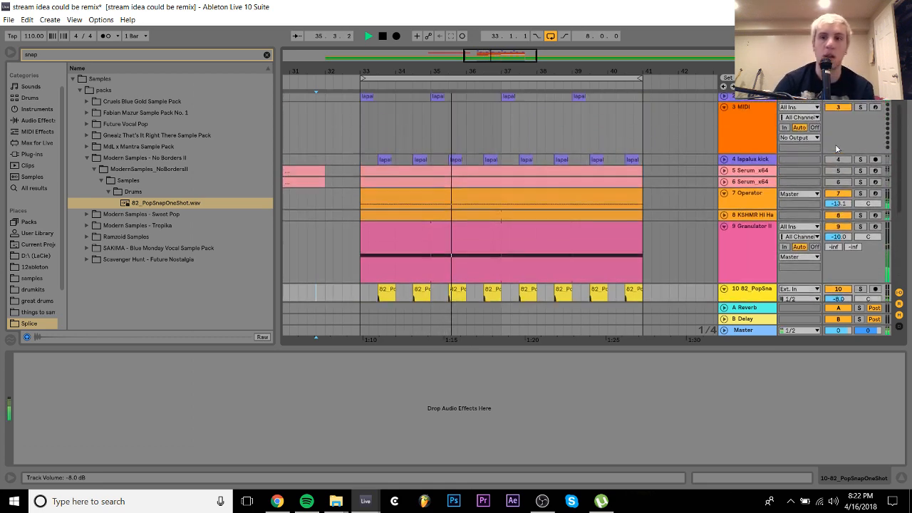
{"action": "scroll", "coordinate": [838, 149], "scroll_direction": "down", "scroll_amount": 1}
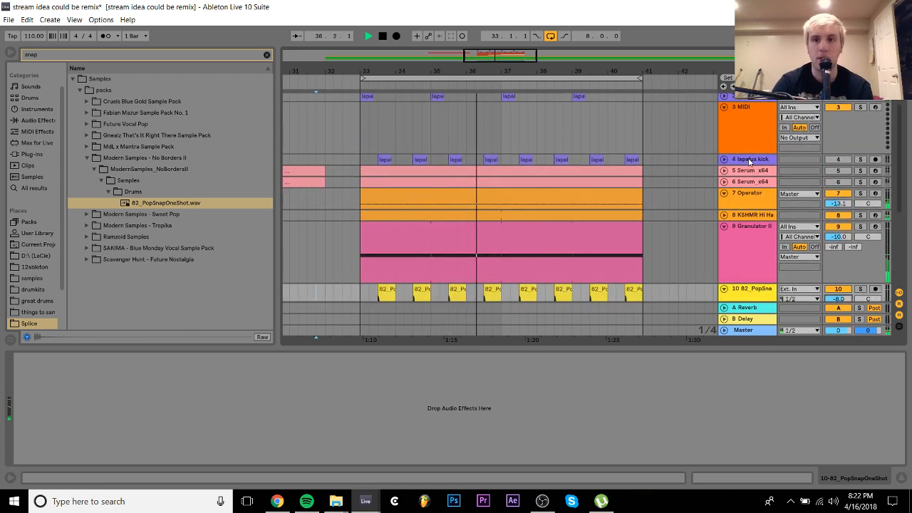
Activate the second Serum track, track 6, and open its MIDI clip for note editing
{"action": "left_click", "coordinate": [724, 108]}
{"action": "left_click", "coordinate": [838, 130]}
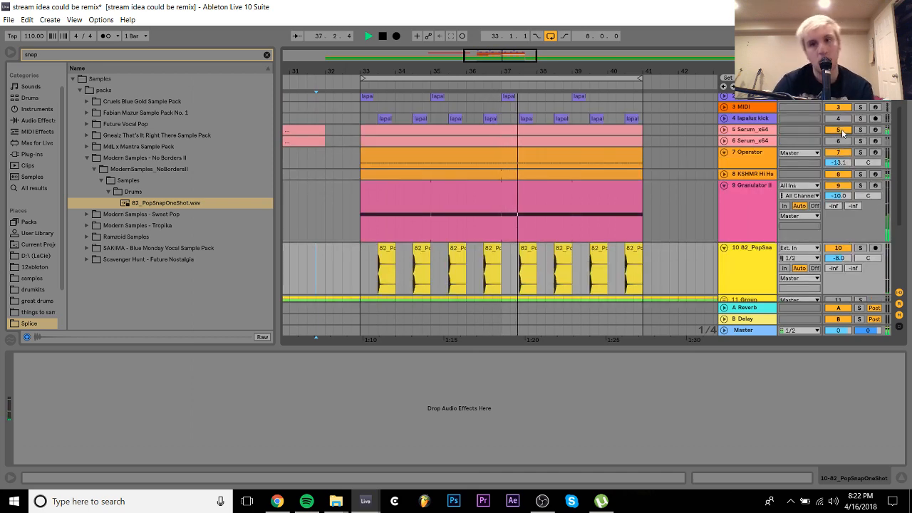
{"action": "left_click", "coordinate": [838, 141]}
{"action": "left_click", "coordinate": [752, 141]}
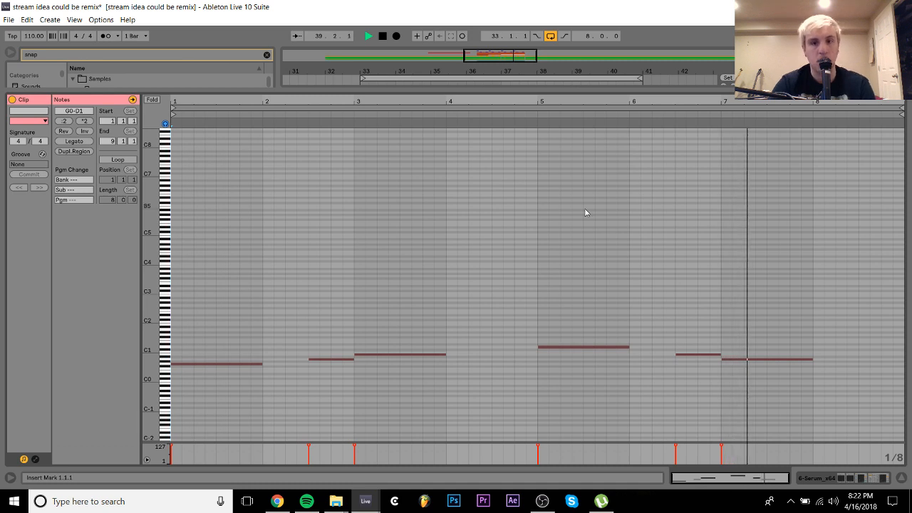
{"action": "key", "text": "ctrl+a"}
{"action": "key", "text": "Delete"}
{"action": "key", "text": "space"}
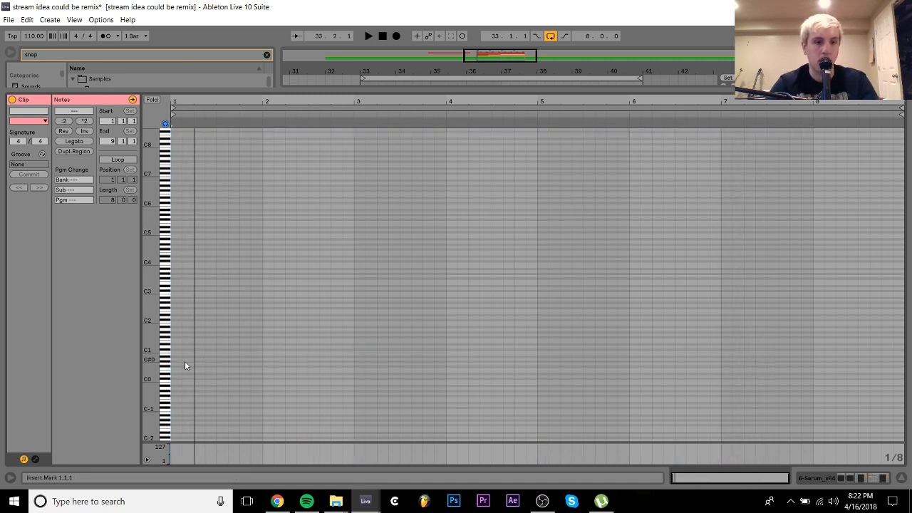
{"action": "key", "text": "ctrl+z"}
Delete every note after the first one-bar G0 note in the Serum clip and play it back
{"action": "left_click_drag", "start_coordinate": [328, 384], "coordinate": [859, 270]}
{"action": "key", "text": "Delete"}
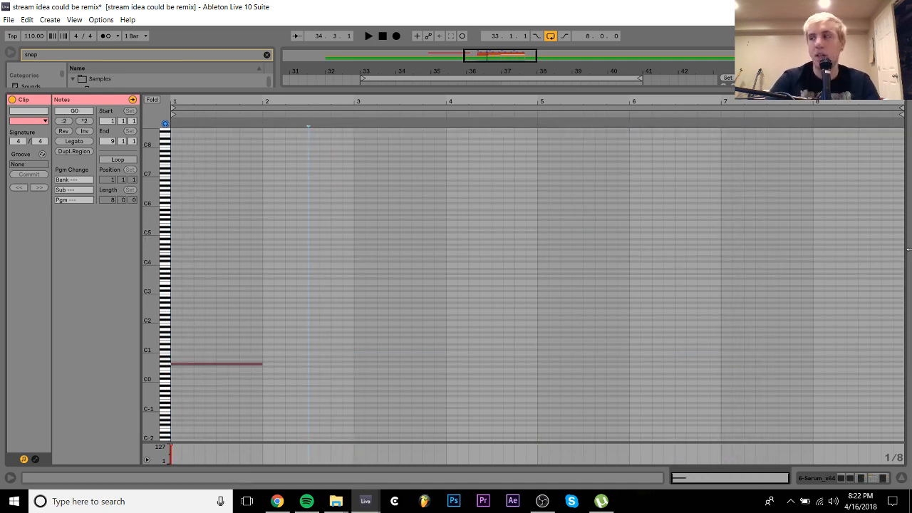
{"action": "left_click", "coordinate": [241, 344]}
{"action": "key", "text": "space"}
Duplicate the G0 note into bar 2, raise the copy to B0, and play the result
{"action": "left_click", "coordinate": [239, 364]}
{"action": "key", "text": "ctrl+d"}
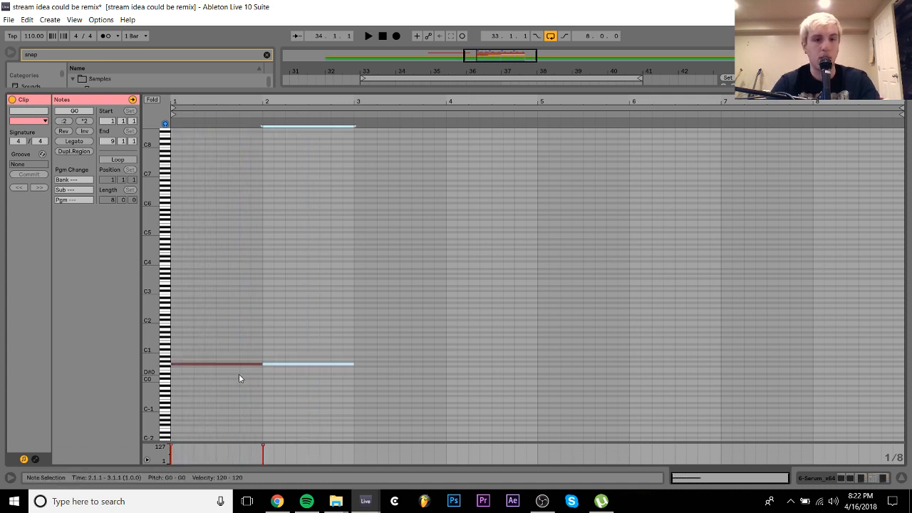
{"action": "key", "text": "Up"}
{"action": "key", "text": "Up"}
{"action": "key", "text": "Up"}
{"action": "key", "text": "Up"}
{"action": "key", "text": "space"}
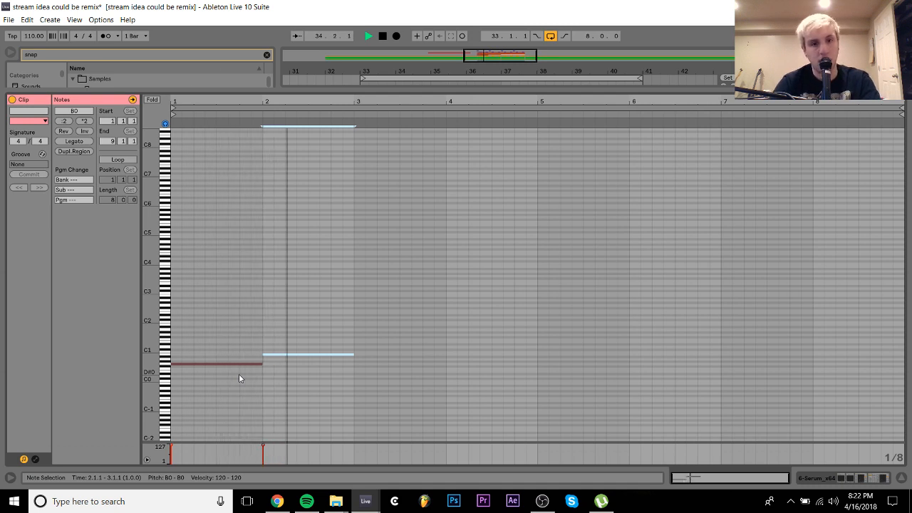
Duplicate the B0 note into bar 3 and lower the copy to A0
{"action": "key", "text": "ctrl+d"}
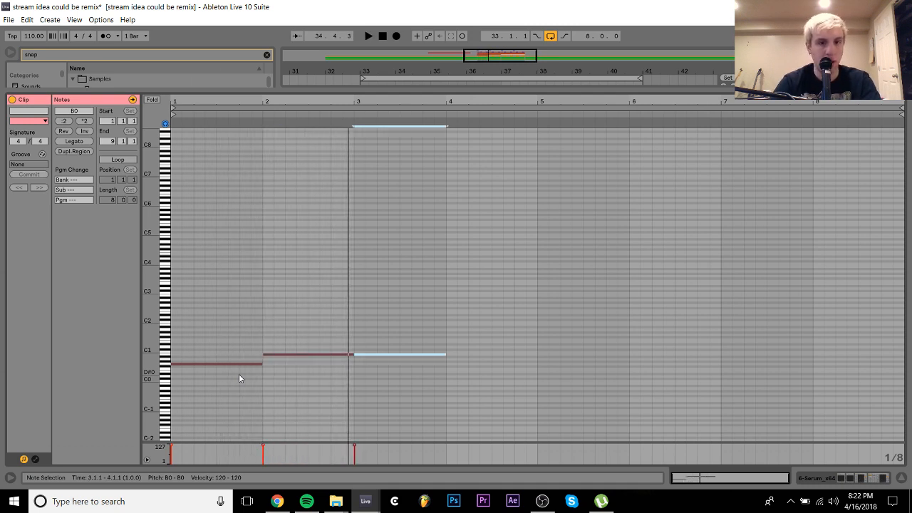
{"action": "key", "text": "Down"}
{"action": "key", "text": "Down"}
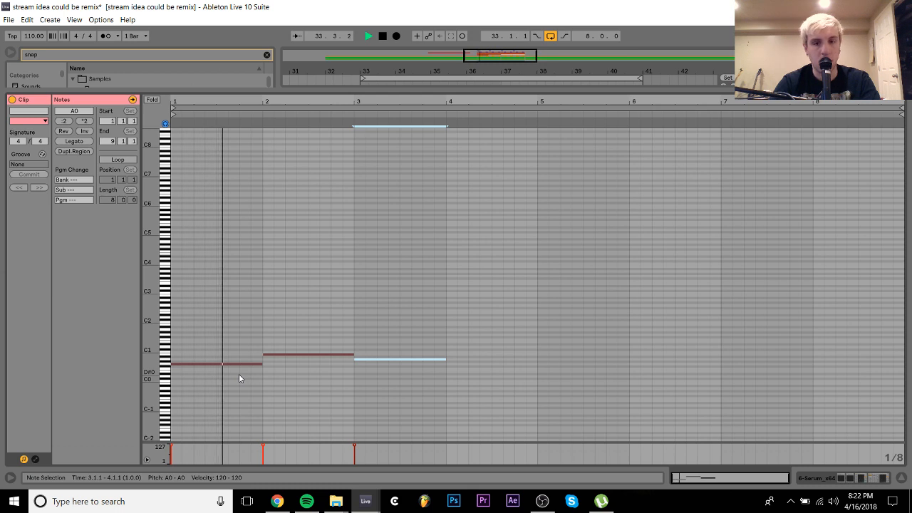
Duplicate the A0 note into bar 4 and lower the copy to E0
{"action": "key", "text": "ctrl+d"}
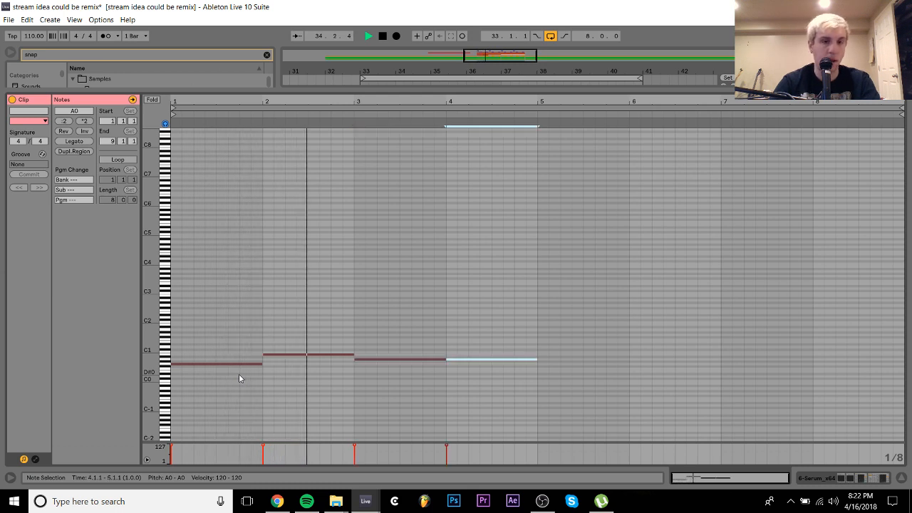
{"action": "key", "text": "Down"}
{"action": "key", "text": "Down"}
{"action": "key", "text": "Down"}
{"action": "key", "text": "Down"}
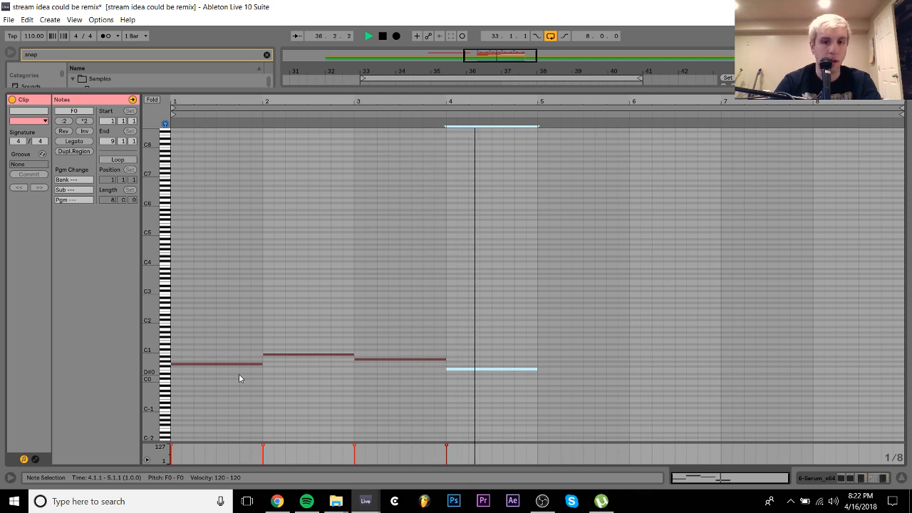
{"action": "key", "text": "Down"}
Duplicate the whole four-bar note pattern into bars 5 to 8 and return to the track's device view
{"action": "key", "text": "ctrl+a"}
{"action": "key", "text": "ctrl+d"}
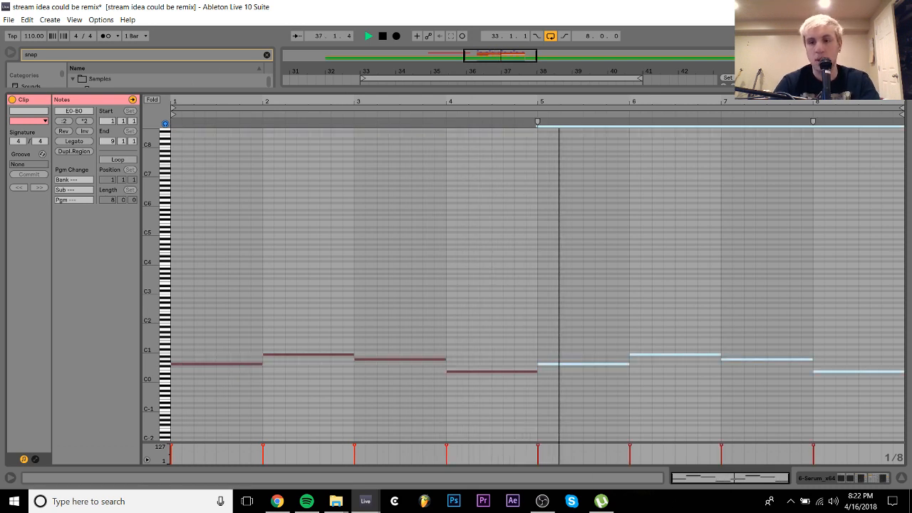
{"action": "left_click", "coordinate": [860, 480]}
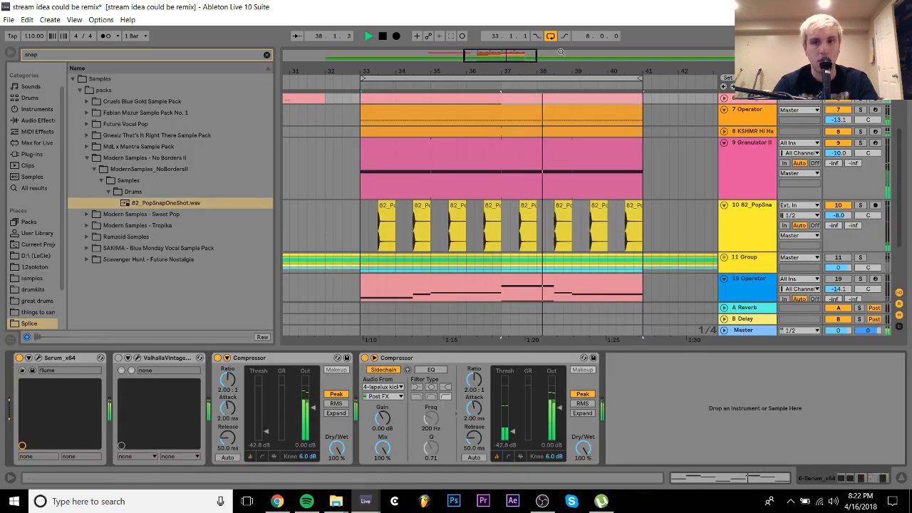
Copy the track 4 kick clip at 37.3.1 to 37.1.1
{"action": "scroll", "coordinate": [581, 196], "scroll_direction": "up", "scroll_amount": 3}
{"action": "left_click", "coordinate": [582, 195]}
{"action": "left_click", "coordinate": [504, 174]}
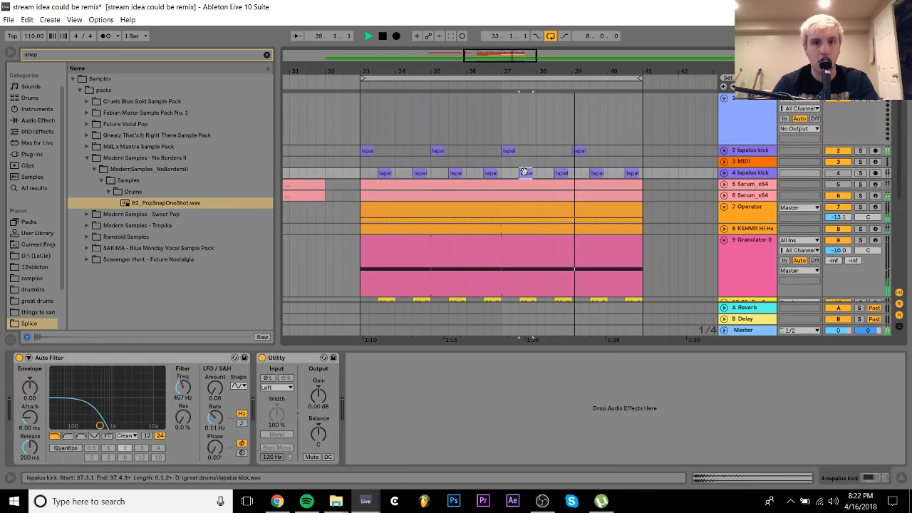
{"action": "left_click", "coordinate": [497, 174]}
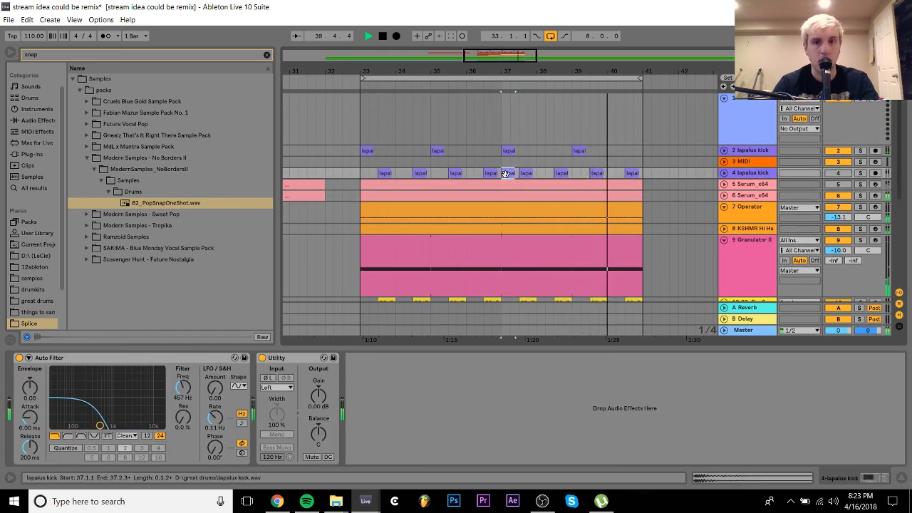
Copy the track 4 kick clip from 37.1.1 to 36.1.1 and delete the one at 37.1.1
{"action": "left_click", "coordinate": [470, 175]}
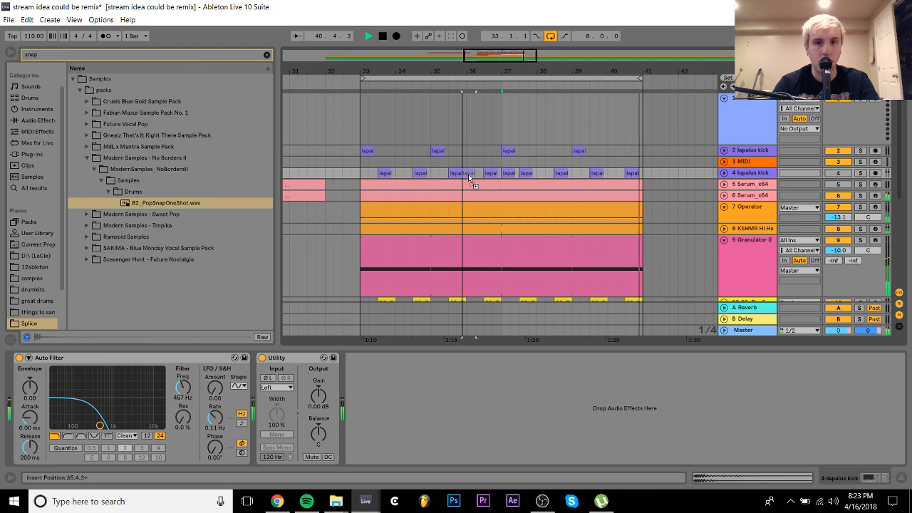
{"action": "left_click_drag", "start_coordinate": [473, 175], "coordinate": [473, 176]}
{"action": "left_click", "coordinate": [506, 174]}
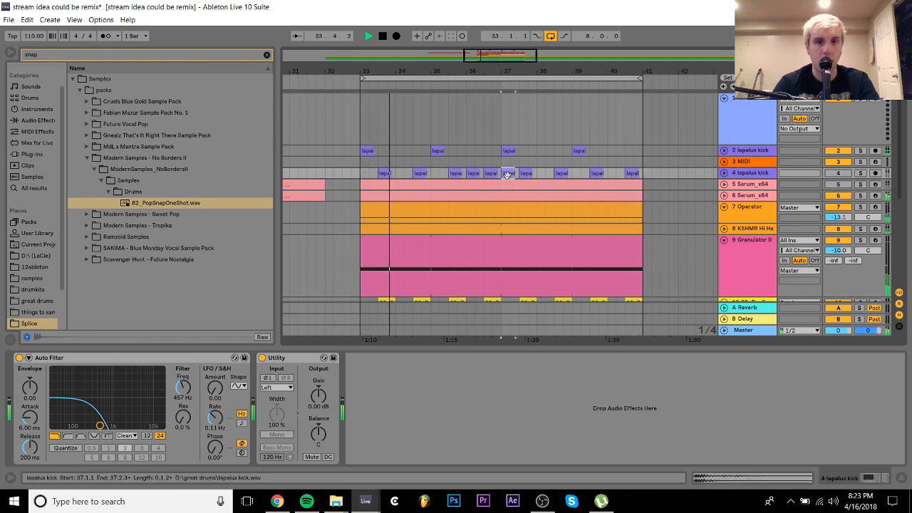
{"action": "key", "text": "Delete"}
Repeat the two-bar kick pattern from 35.1.1 on tracks 2 to 4 so it fills bars 33 through 40
{"action": "left_click", "coordinate": [473, 174]}
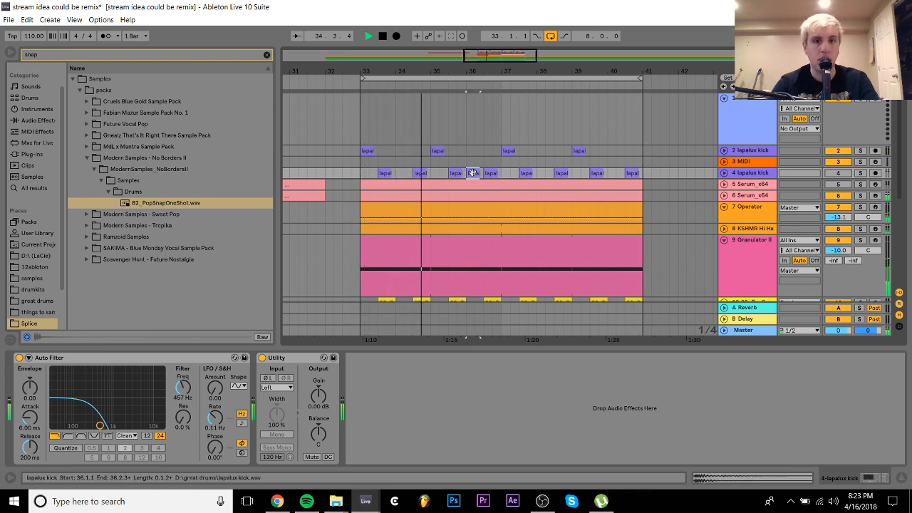
{"action": "key", "text": "space"}
{"action": "left_click_drag", "start_coordinate": [431, 149], "coordinate": [507, 179]}
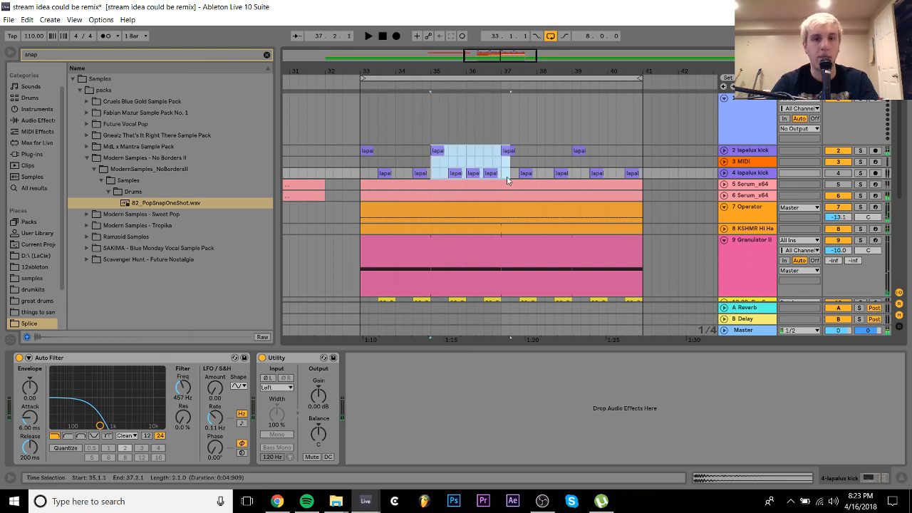
{"action": "key", "text": "ctrl+d"}
{"action": "key", "text": "ctrl+d"}
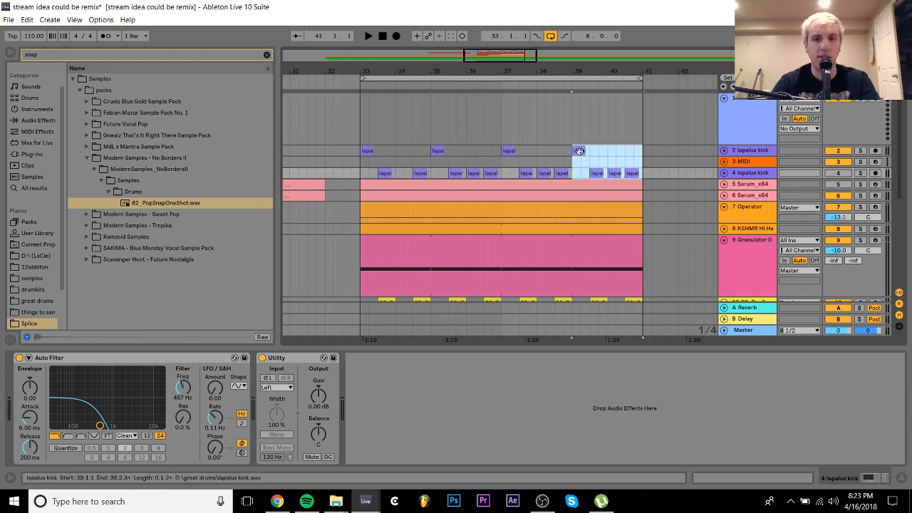
{"action": "left_click_drag", "start_coordinate": [578, 151], "coordinate": [368, 151]}
{"action": "key", "text": "ctrl+d"}
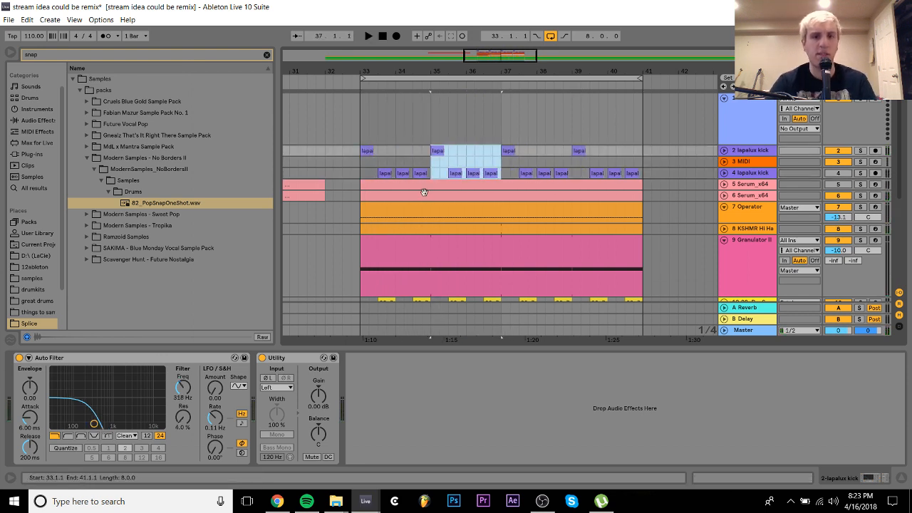
Play back the kick pattern, then examine the kick tracks' effects and the sidechain settings of both compressors on track 6 Serum_x64
{"action": "left_click", "coordinate": [757, 150]}
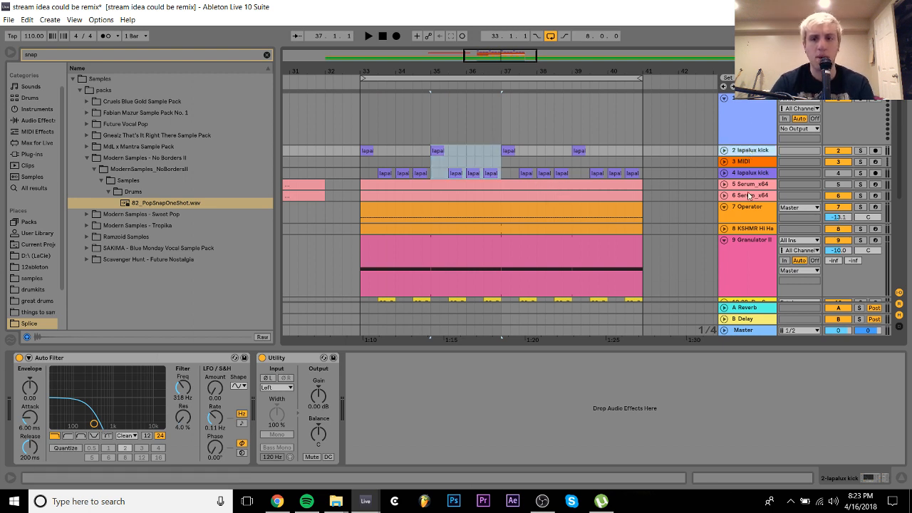
{"action": "left_click", "coordinate": [750, 174]}
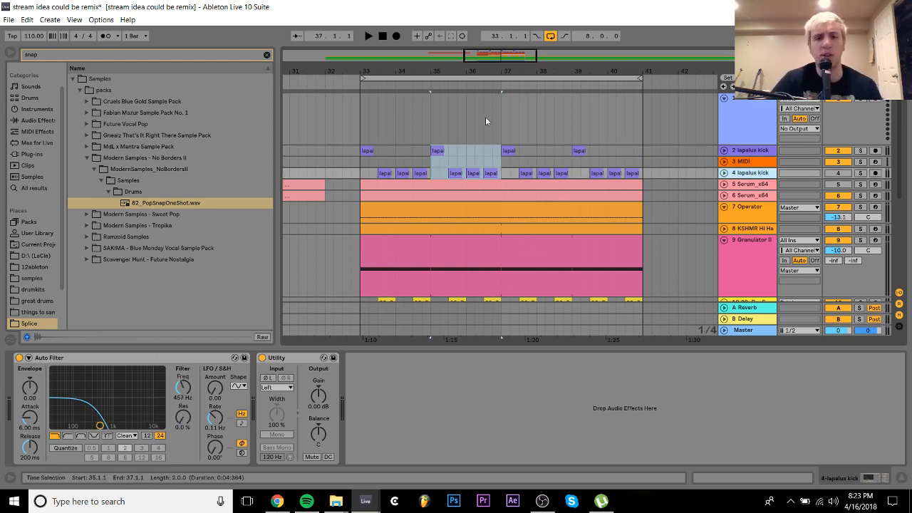
{"action": "key", "text": "space"}
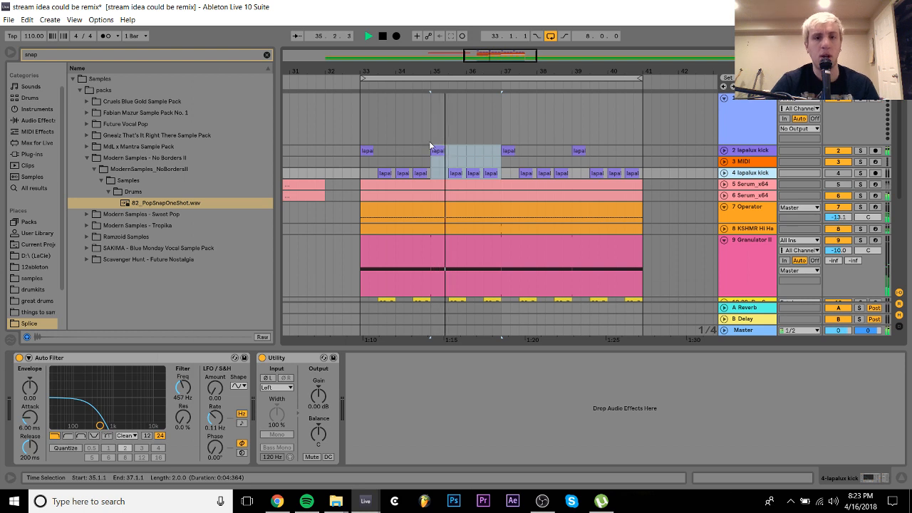
{"action": "key", "text": "space"}
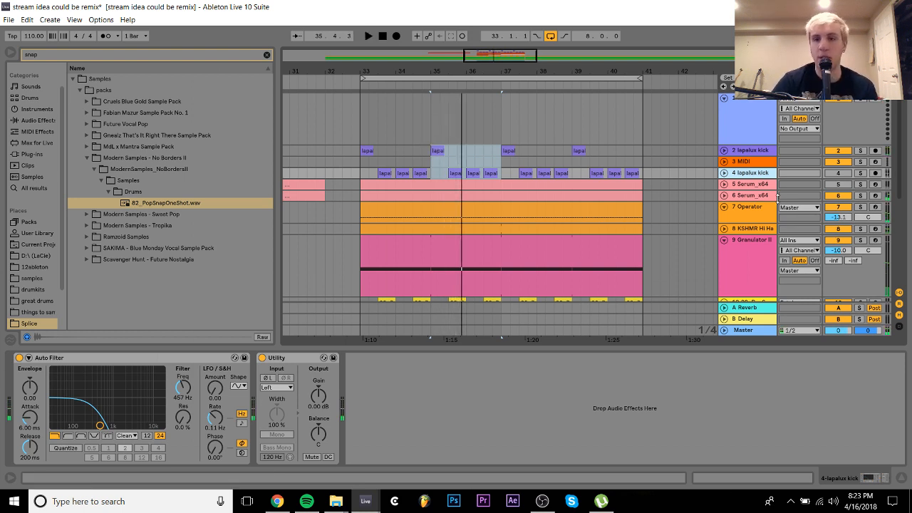
{"action": "left_click", "coordinate": [750, 195]}
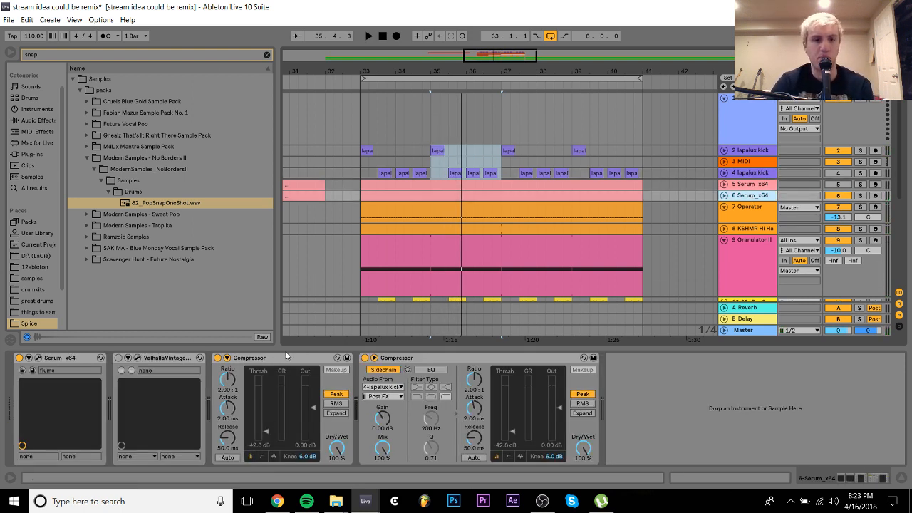
{"action": "left_click", "coordinate": [226, 358]}
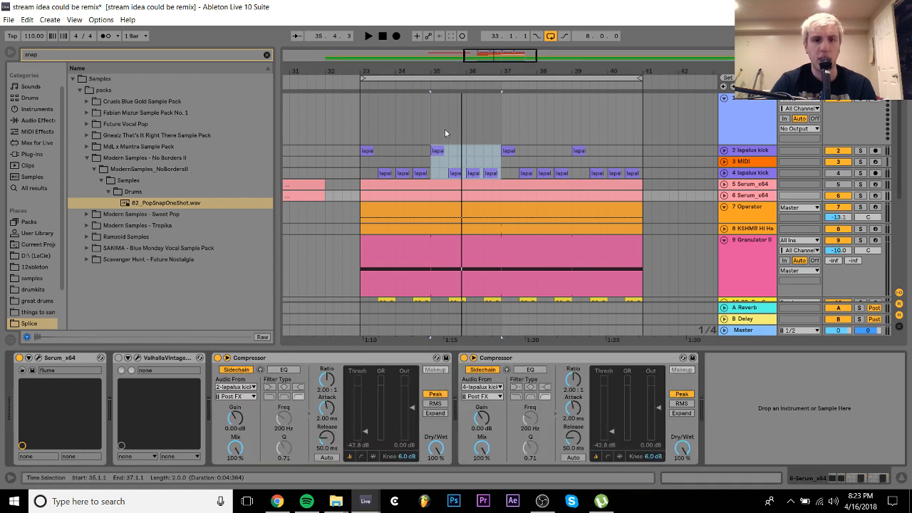
Delete the MIDI track between the two lapalux kick tracks and select the Serum clip on track 5
{"action": "left_click", "coordinate": [741, 162]}
{"action": "key", "text": "Delete"}
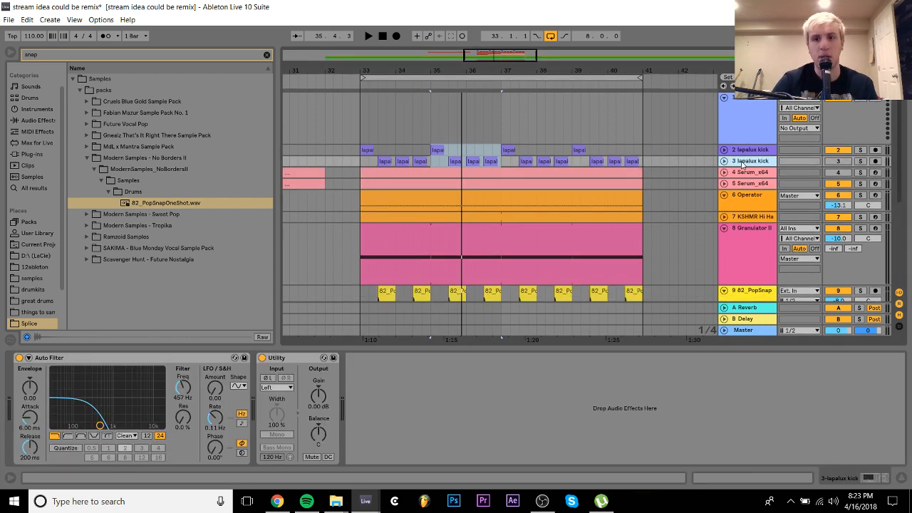
{"action": "left_click", "coordinate": [522, 191]}
{"action": "left_click", "coordinate": [535, 187]}
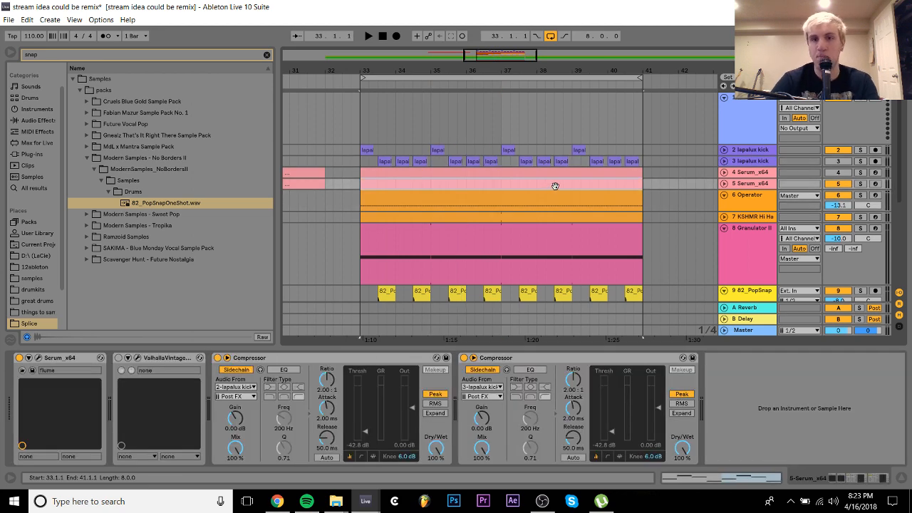
Activate track 4 Serum_x64 and open its eight-bar clip for note editing
{"action": "left_click", "coordinate": [557, 176]}
{"action": "left_click", "coordinate": [841, 173]}
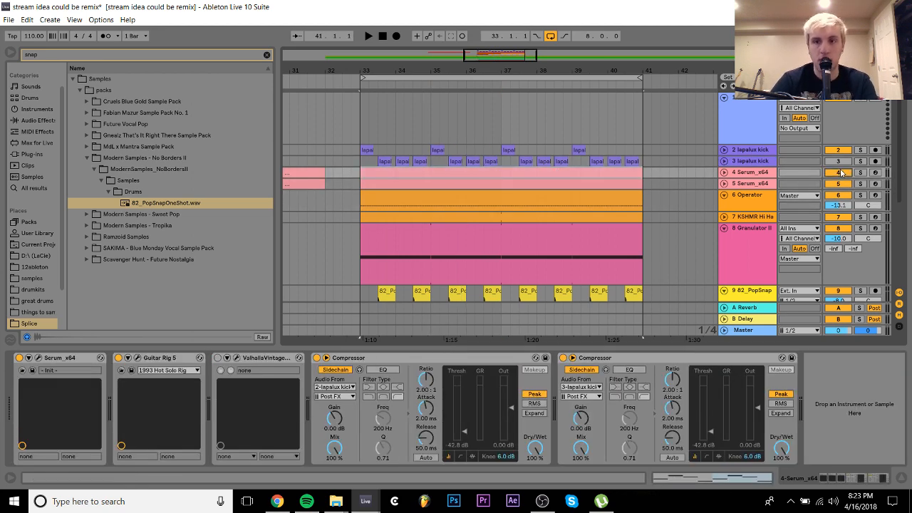
{"action": "double_click", "coordinate": [584, 172]}
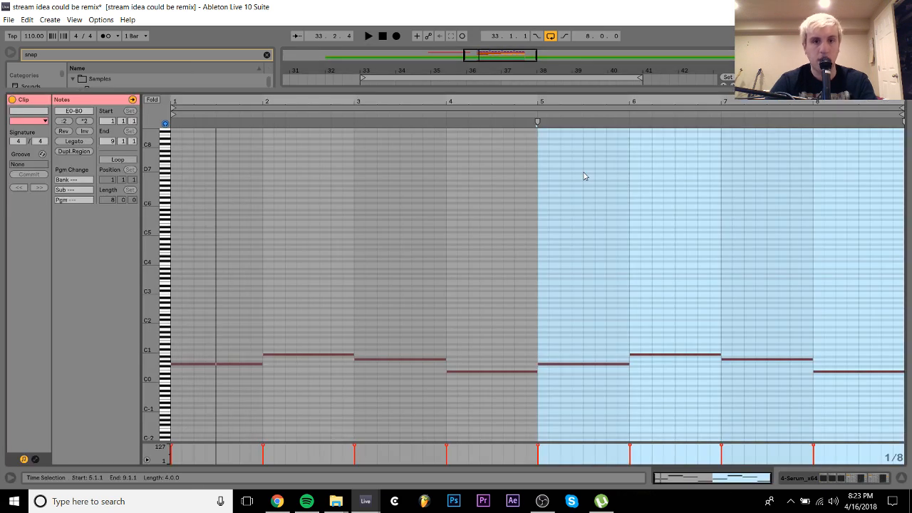
Try raising all notes in the track 4 Serum clip by one octave
{"action": "key", "text": "ctrl+a"}
{"action": "key", "text": "shift+Up"}
{"action": "key", "text": "space"}
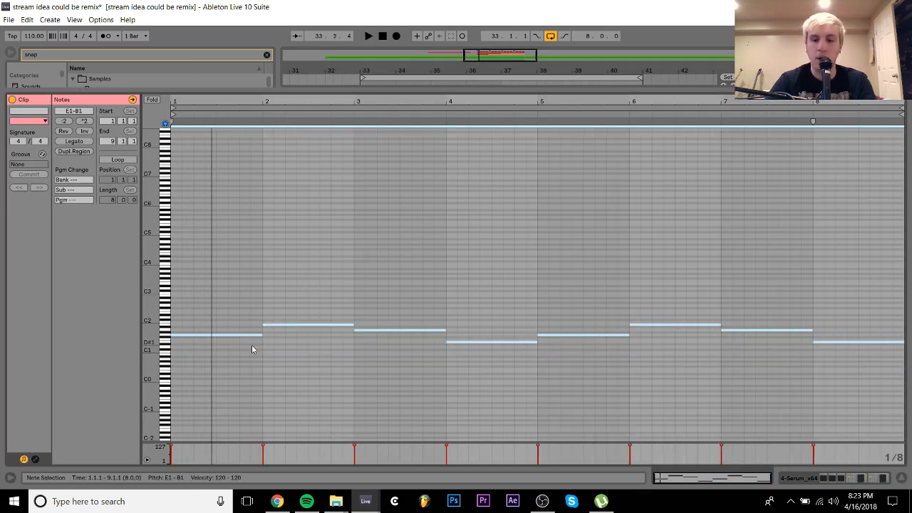
{"action": "key", "text": "shift+Down"}
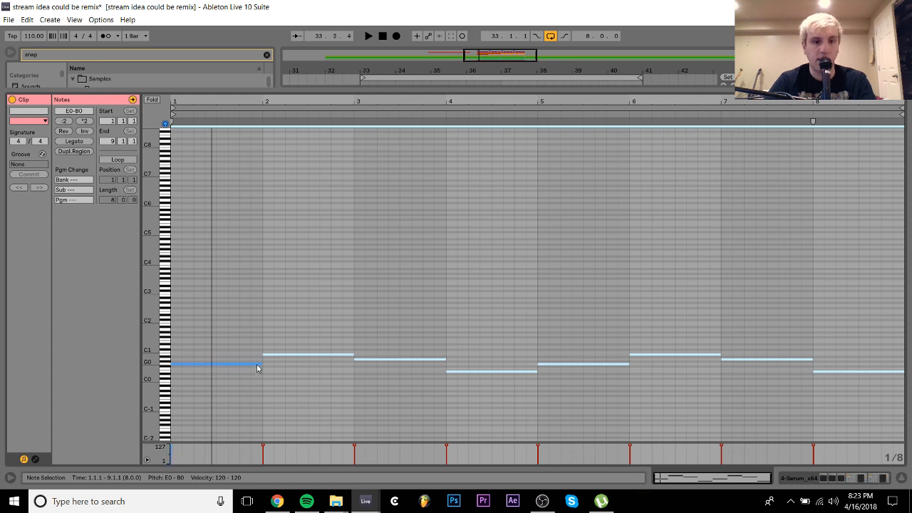
Copy all notes of the clip an octave and a major third higher, spanning G#1 to D#2
{"action": "left_click_drag", "start_coordinate": [258, 368], "coordinate": [258, 361]}
{"action": "key", "text": "Up"}
{"action": "key", "text": "shift+Up"}
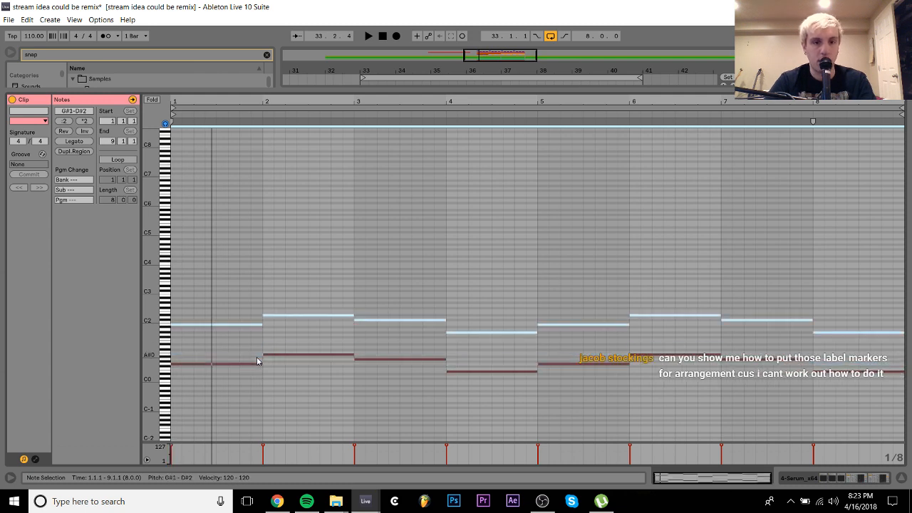
Lower the upper-layer notes in bars 2, 4, 6 and 8 by one semitone
{"action": "left_click", "coordinate": [326, 305]}
{"action": "left_click", "coordinate": [326, 316]}
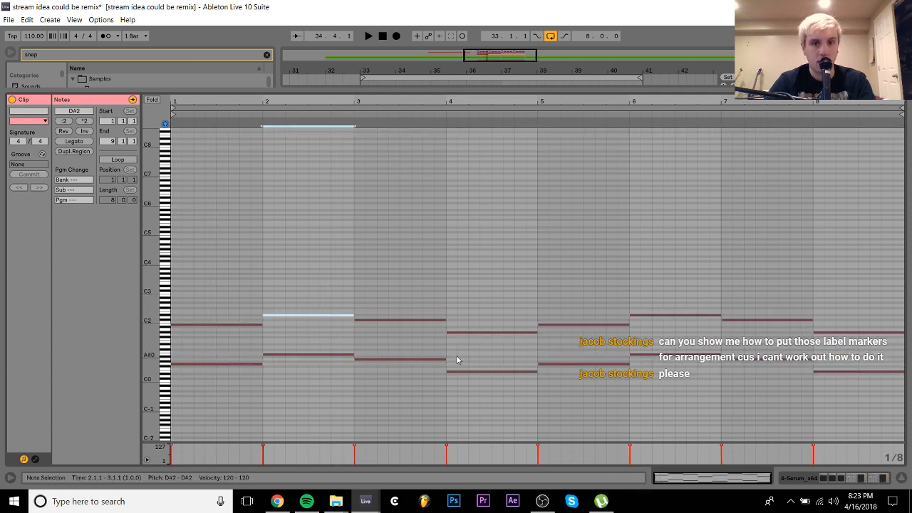
{"action": "left_click", "coordinate": [464, 332], "text": "shift"}
{"action": "left_click", "coordinate": [661, 314], "text": "shift"}
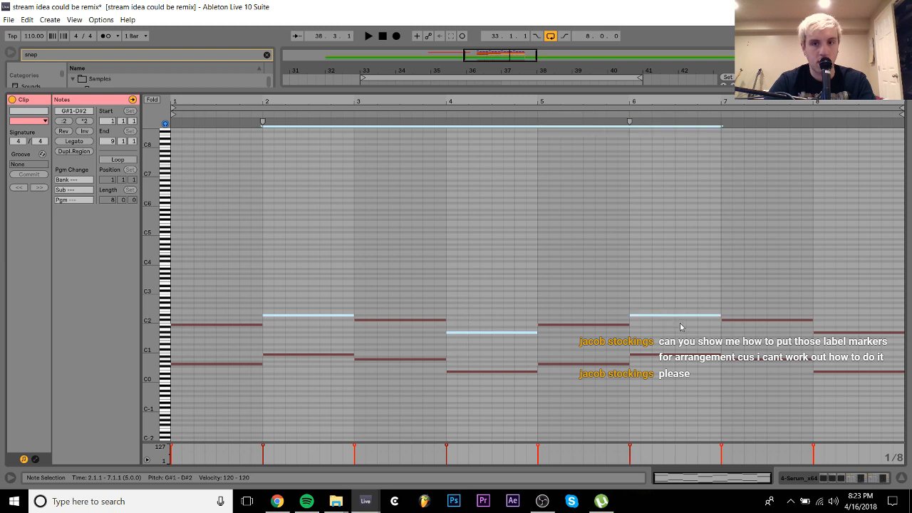
{"action": "left_click", "coordinate": [848, 332], "text": "shift"}
{"action": "key", "text": "Down"}
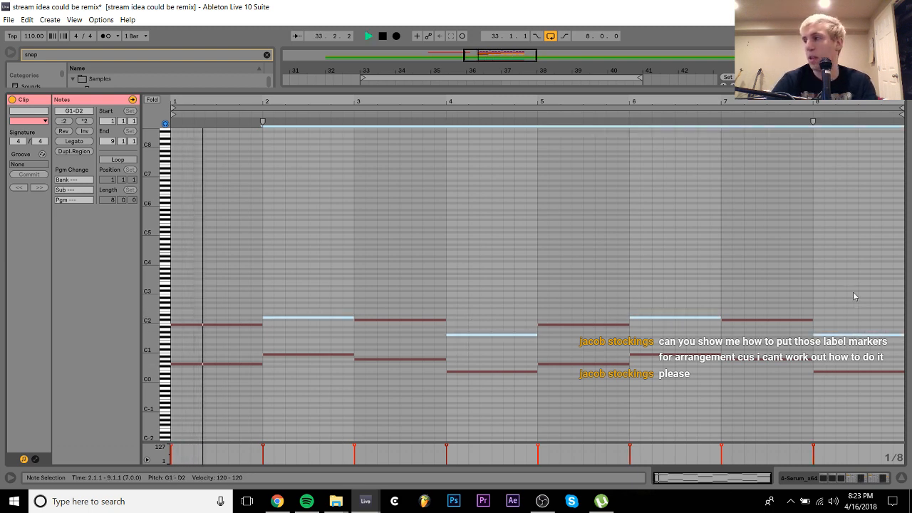
Transpose all notes in the clip up one octave while listening to playback
{"action": "key", "text": "ctrl+a"}
{"action": "key", "text": "shift+Up"}
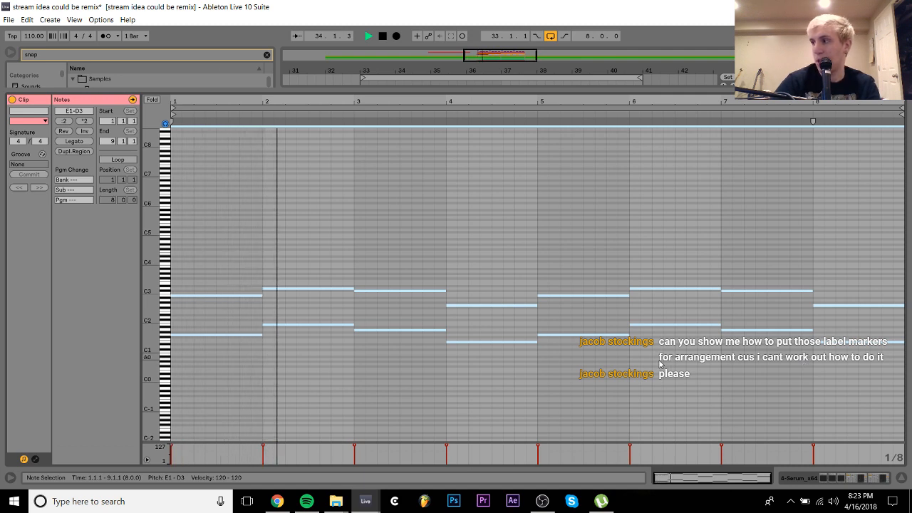
{"action": "key", "text": "space"}
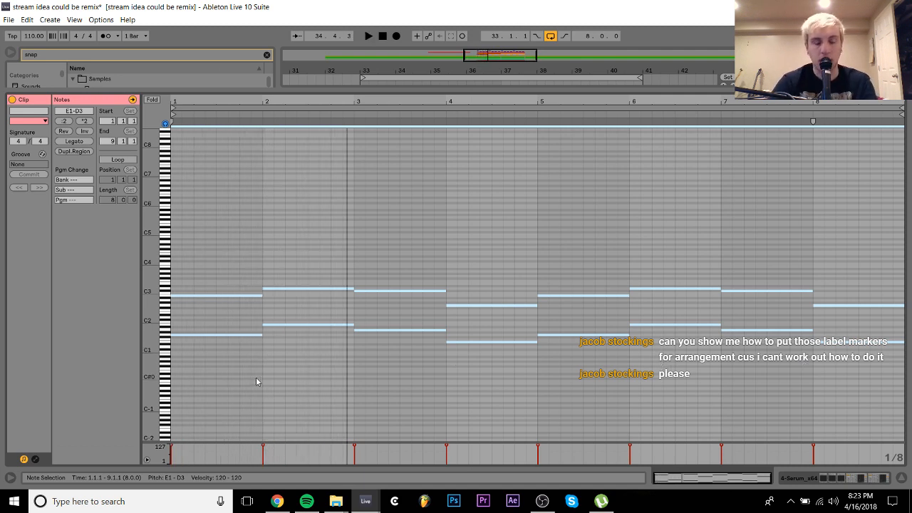
Copy the lower-layer notes seven semitones up to B1 through F#2, aligned with the same bars, and start playback
{"action": "left_click_drag", "start_coordinate": [218, 382], "coordinate": [909, 330]}
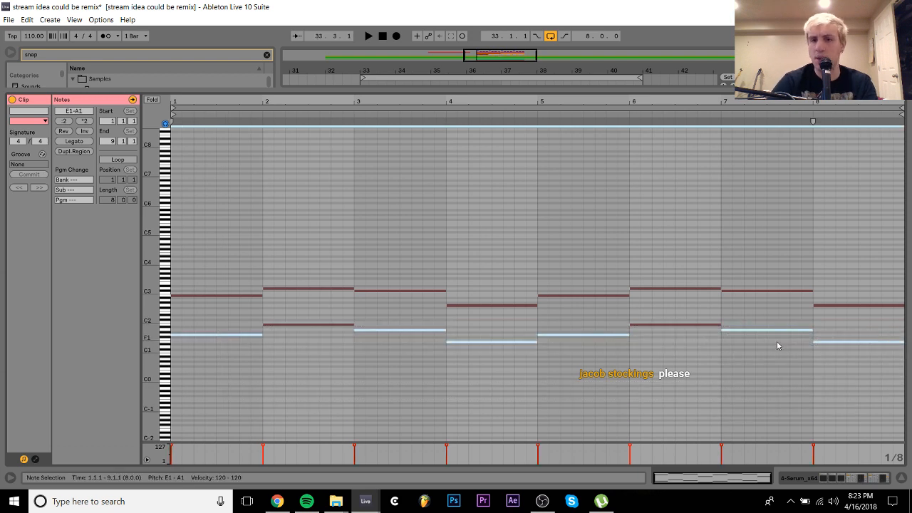
{"action": "left_click", "coordinate": [677, 324], "text": "shift"}
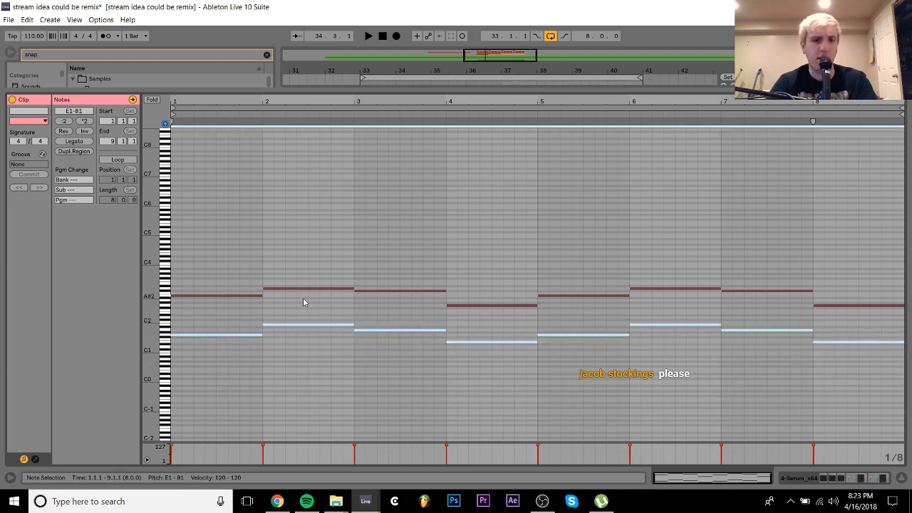
{"action": "left_click_drag", "start_coordinate": [304, 328], "coordinate": [327, 328]}
{"action": "key", "text": "Up"}
{"action": "key", "text": "Up"}
{"action": "key", "text": "Up"}
{"action": "key", "text": "Up"}
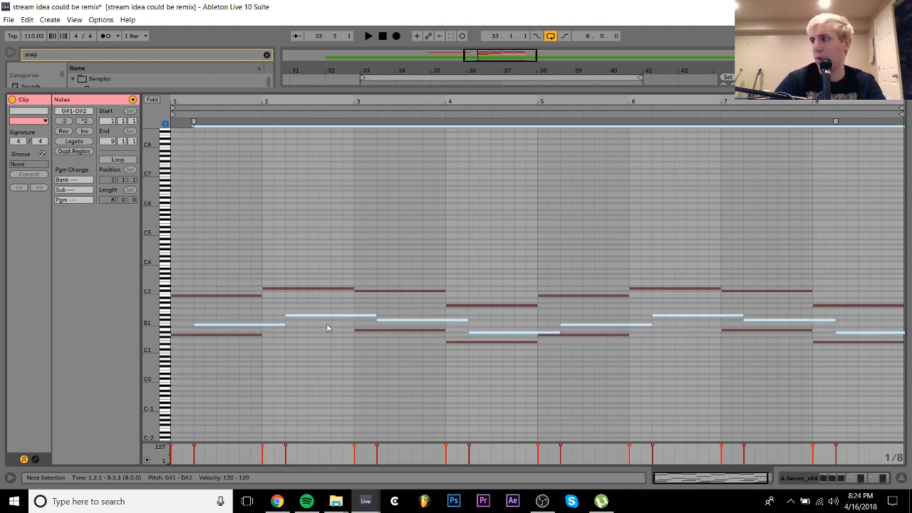
{"action": "key", "text": "Up"}
{"action": "key", "text": "Left"}
{"action": "key", "text": "Left"}
{"action": "key", "text": "space"}
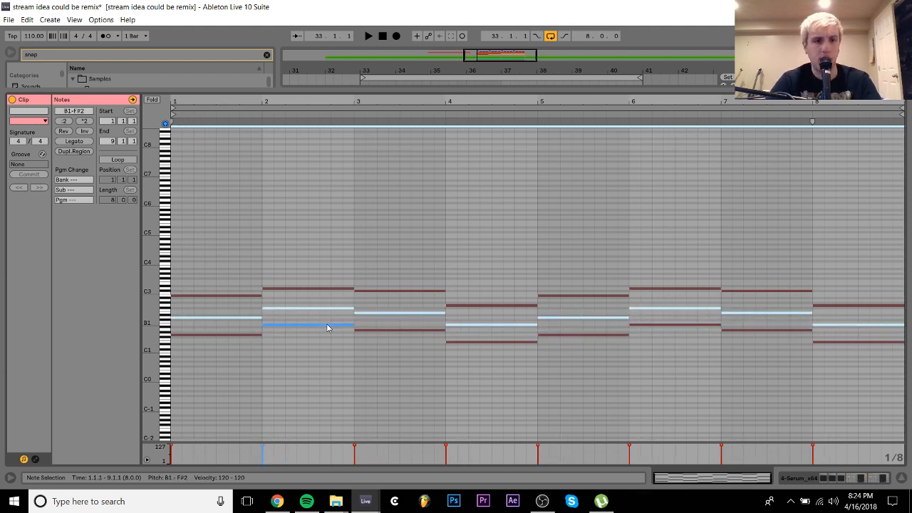
Open the Serum instrument of track 4 and remove all modulators from its filter cutoff
{"action": "left_click", "coordinate": [841, 481]}
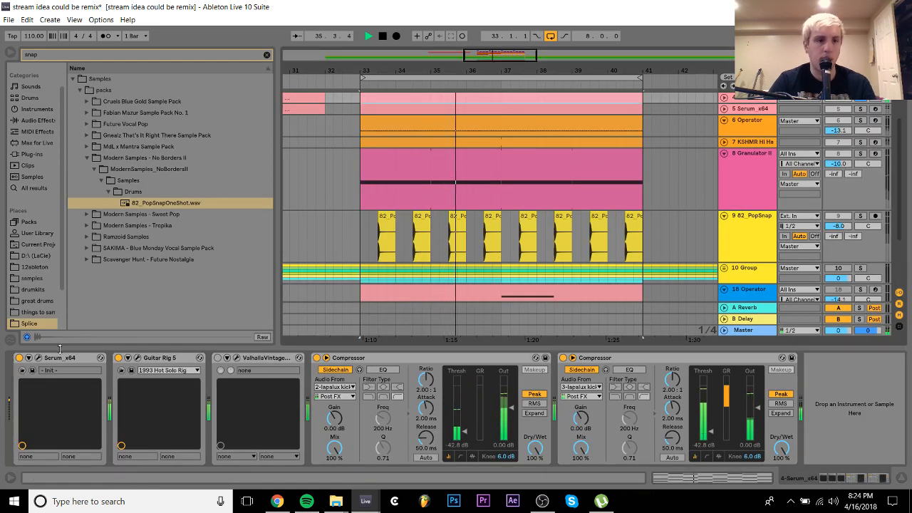
{"action": "left_click", "coordinate": [39, 359]}
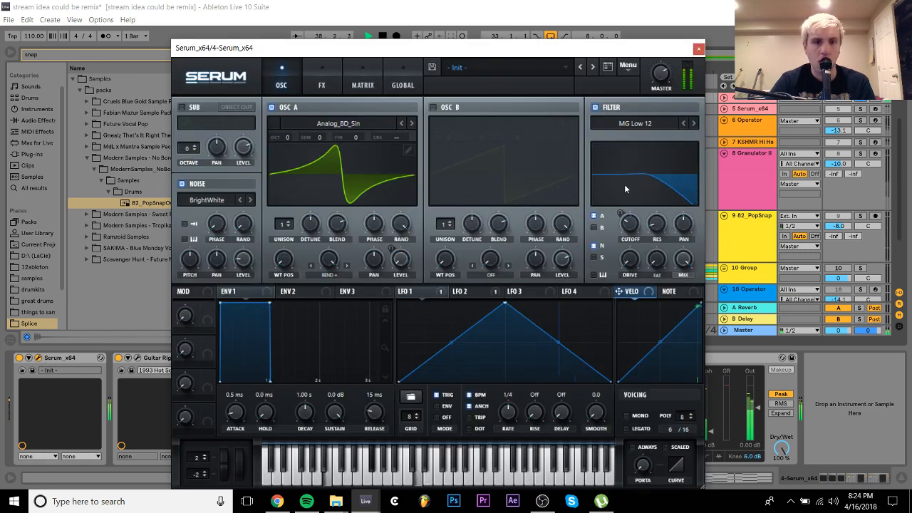
{"action": "right_click", "coordinate": [628, 221]}
{"action": "left_click", "coordinate": [675, 272]}
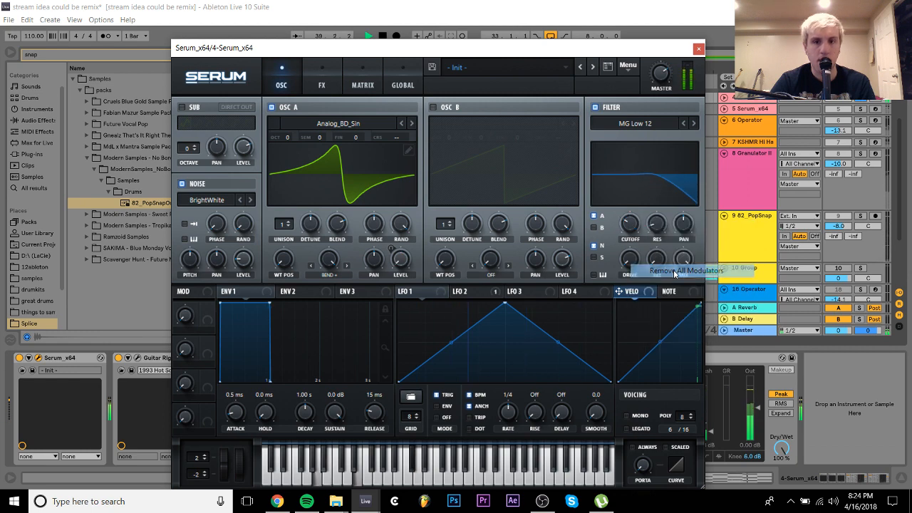
Route LFO 2 to Fil Cutoff in the first slot of Serum's modulation matrix with an amount of about 69
{"action": "left_click", "coordinate": [363, 81]}
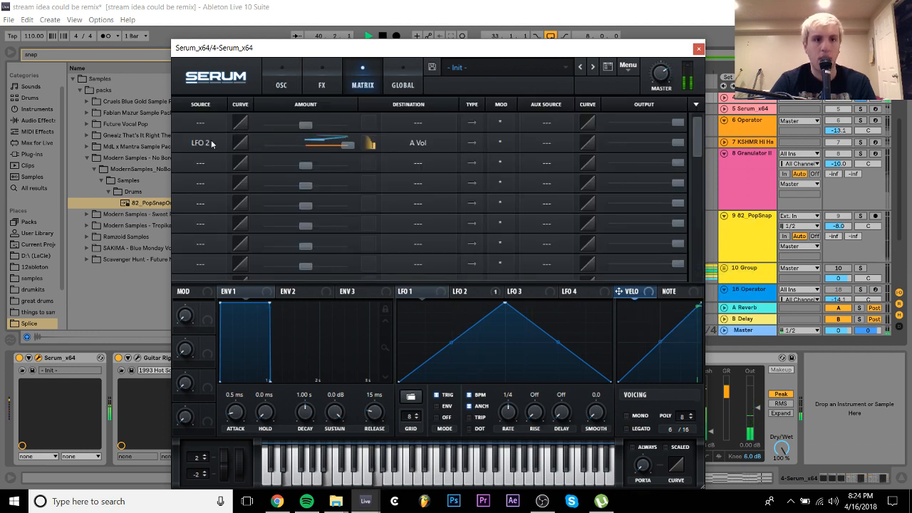
{"action": "left_click", "coordinate": [202, 123]}
{"action": "left_click", "coordinate": [214, 181]}
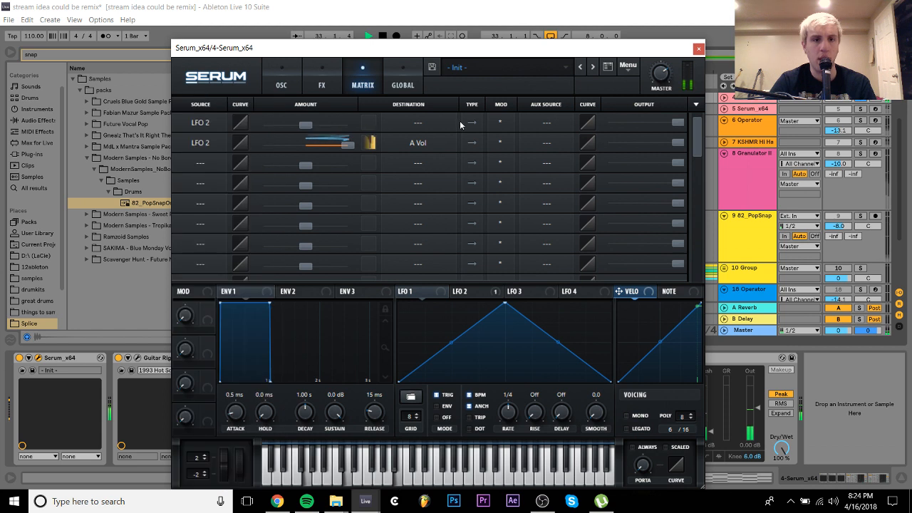
{"action": "left_click", "coordinate": [421, 122]}
{"action": "mouse_move", "coordinate": [440, 203]}
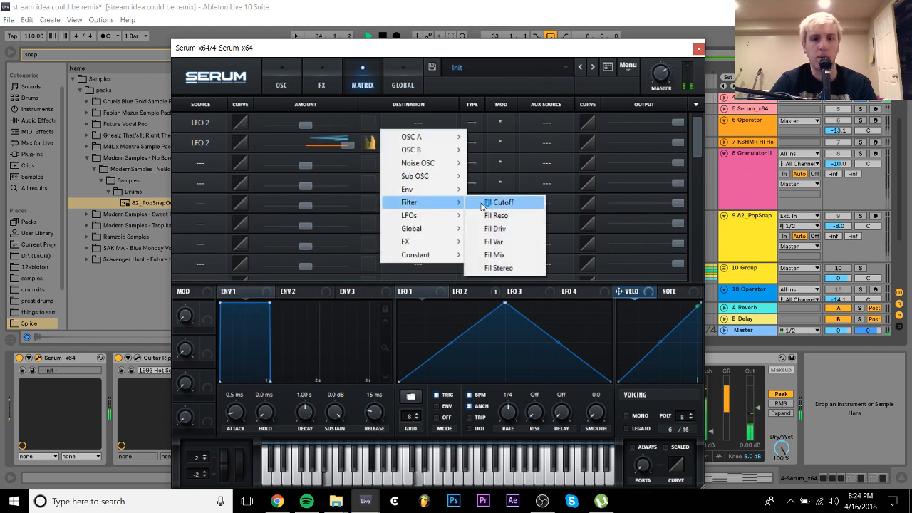
{"action": "left_click", "coordinate": [484, 205]}
{"action": "left_click_drag", "start_coordinate": [309, 128], "coordinate": [350, 132]}
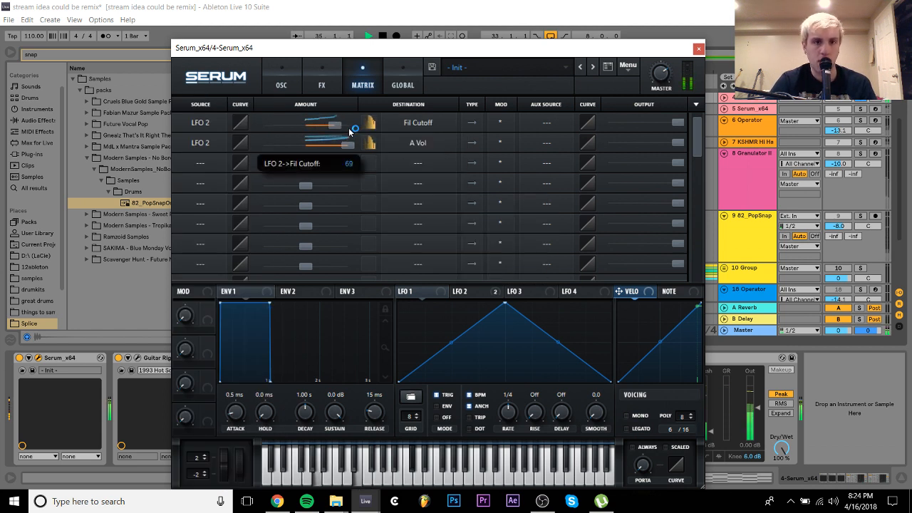
Turn off the noise oscillator on Serum's oscillator page and show the LFO 2 shape
{"action": "left_click", "coordinate": [282, 84]}
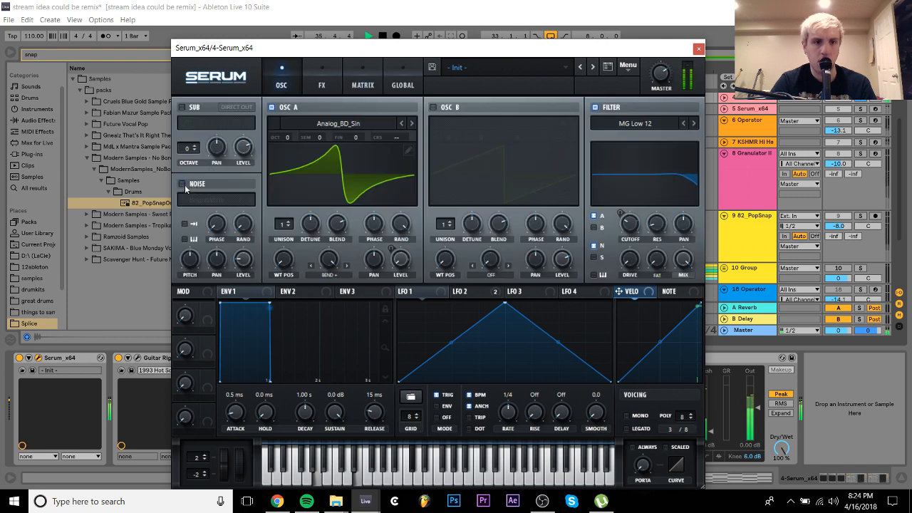
{"action": "left_click", "coordinate": [460, 290]}
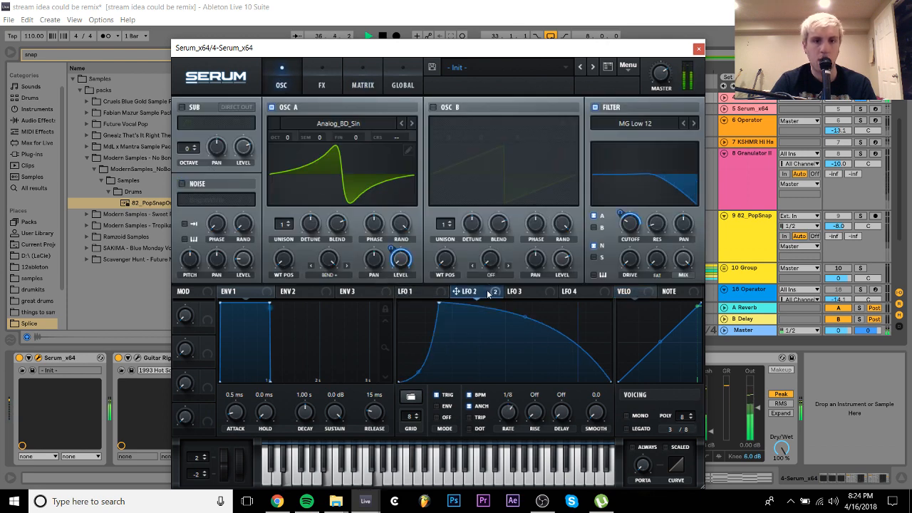
Raise Serum's filter cutoff slightly, then close the instrument window and stop playback
{"action": "left_click_drag", "start_coordinate": [621, 213], "coordinate": [623, 201]}
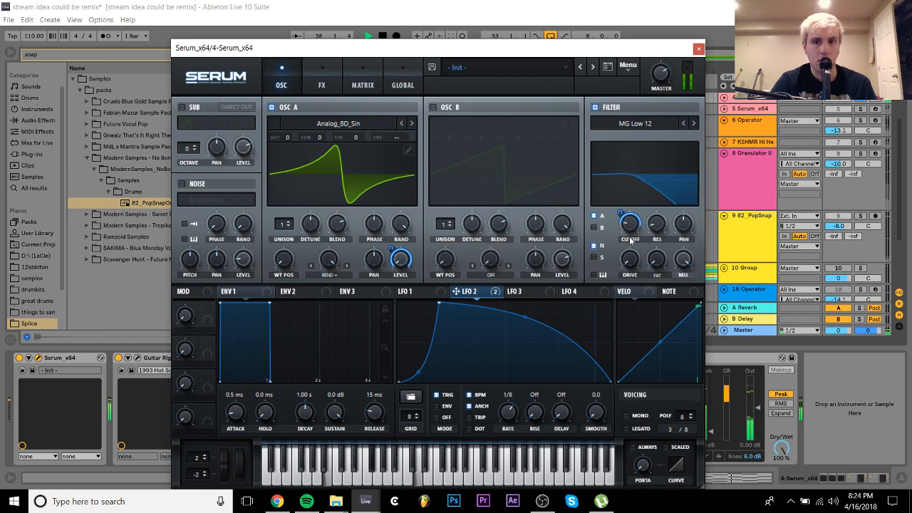
{"action": "left_click", "coordinate": [861, 98]}
{"action": "left_click", "coordinate": [699, 49]}
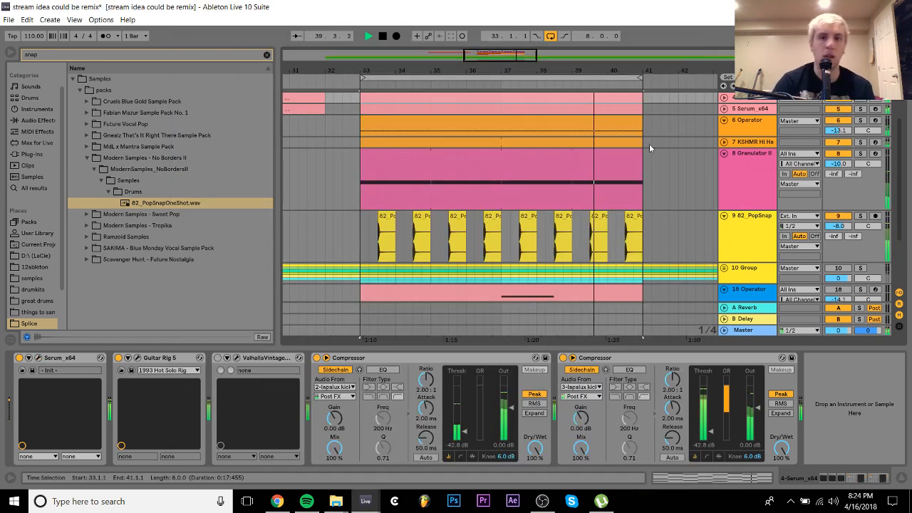
{"action": "key", "text": "space"}
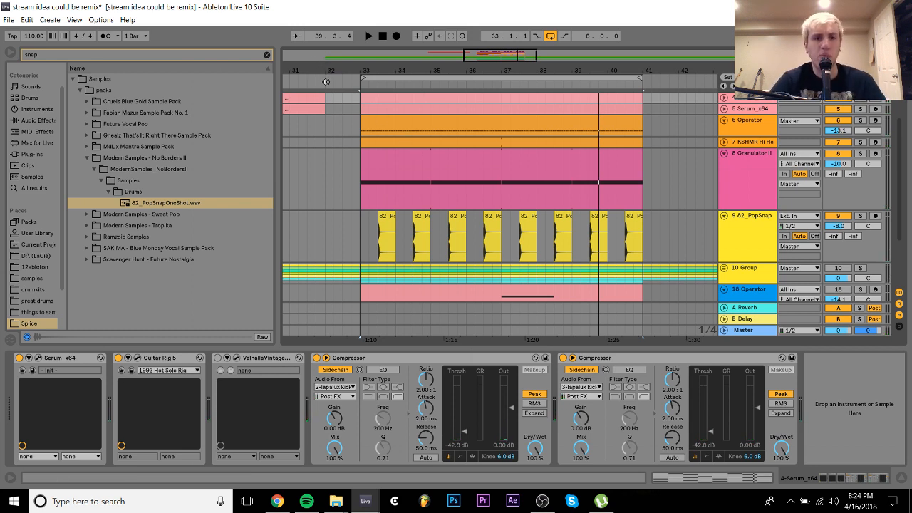
Add a named locator at bar 32 of the arrangement
{"action": "right_click", "coordinate": [326, 79]}
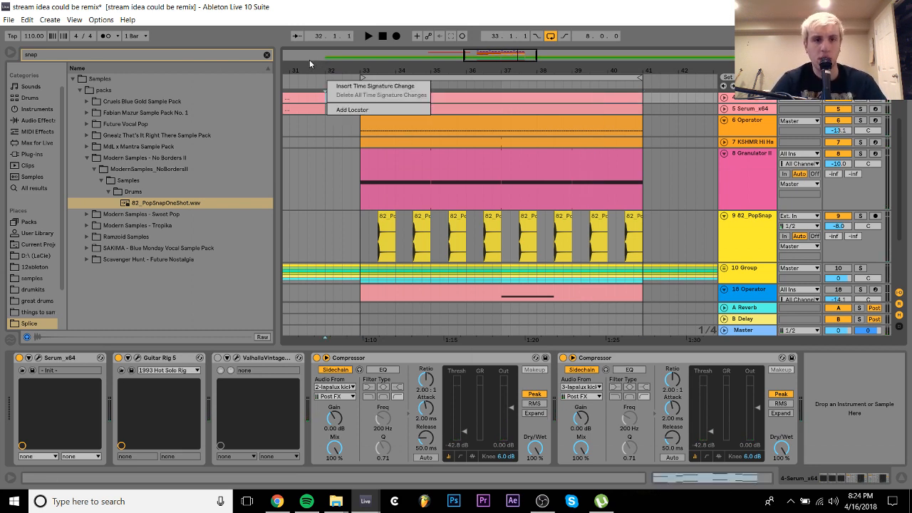
{"action": "left_click", "coordinate": [344, 110]}
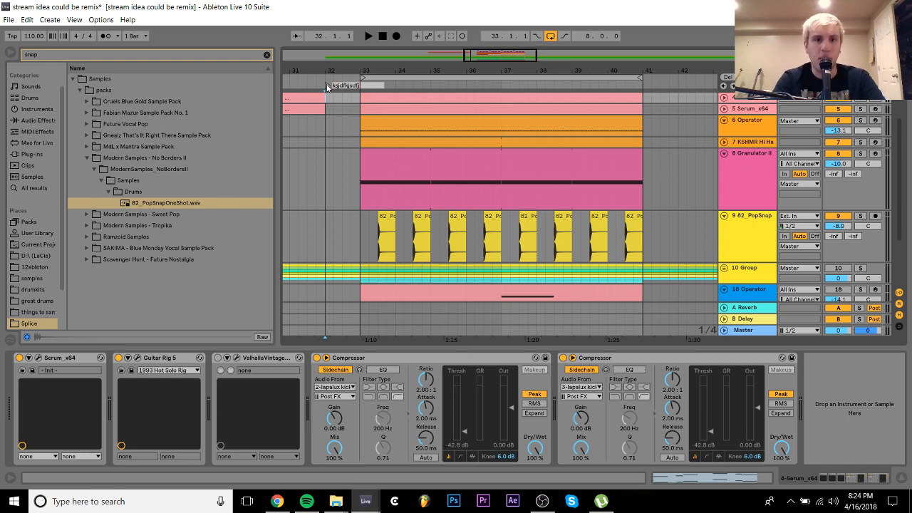
Start playback from bar 33 and mute Serum track 4
{"action": "left_click", "coordinate": [368, 153]}
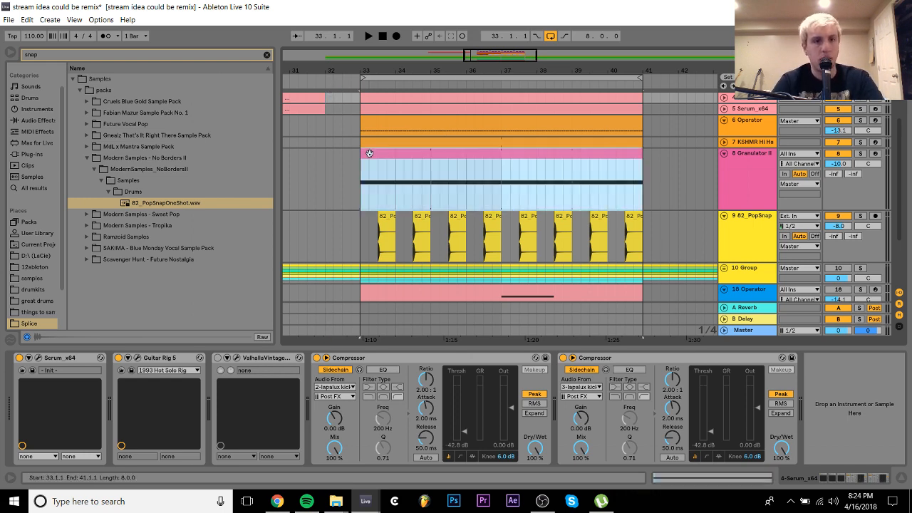
{"action": "key", "text": "space"}
{"action": "scroll", "coordinate": [824, 174], "scroll_direction": "up", "scroll_amount": 2}
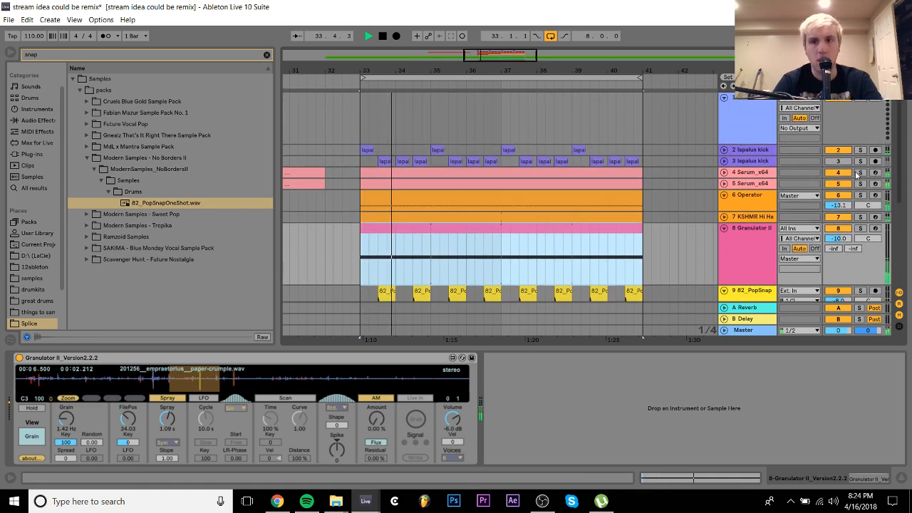
{"action": "left_click", "coordinate": [838, 172]}
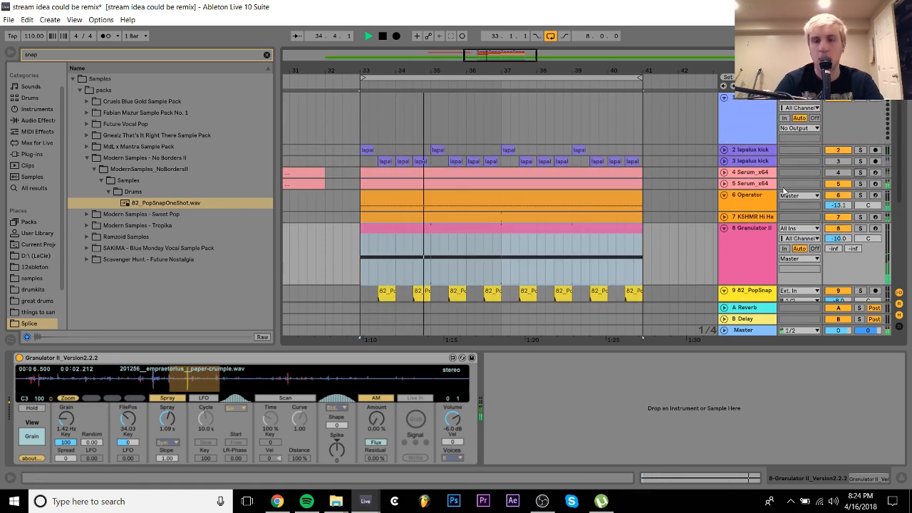
Fold the Operator, Granulator II and 82_PopSnap tracks and mute Serum track 5
{"action": "left_click", "coordinate": [724, 195]}
{"action": "left_click", "coordinate": [724, 217]}
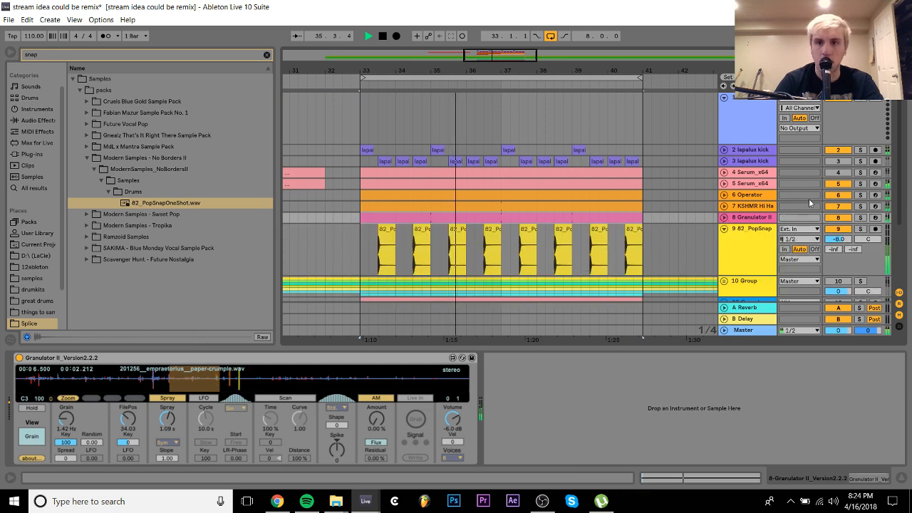
{"action": "left_click", "coordinate": [724, 229]}
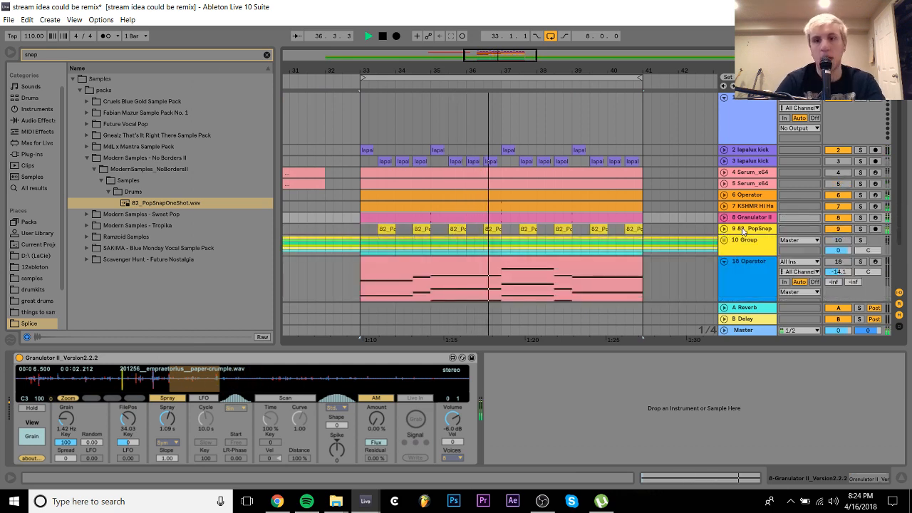
Stop playback and insert a new MIDI track below the 82_PopSnap track
{"action": "left_click", "coordinate": [749, 229]}
{"action": "key", "text": "space"}
{"action": "key", "text": "ctrl+shift+t"}
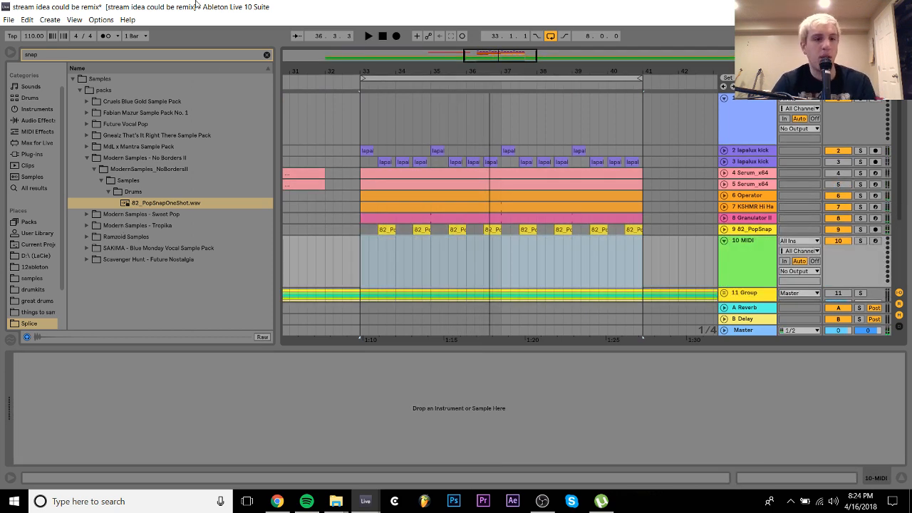
Clear the browser search and expand the "just the same remix ideas" folder in the samples place
{"action": "left_click", "coordinate": [269, 54]}
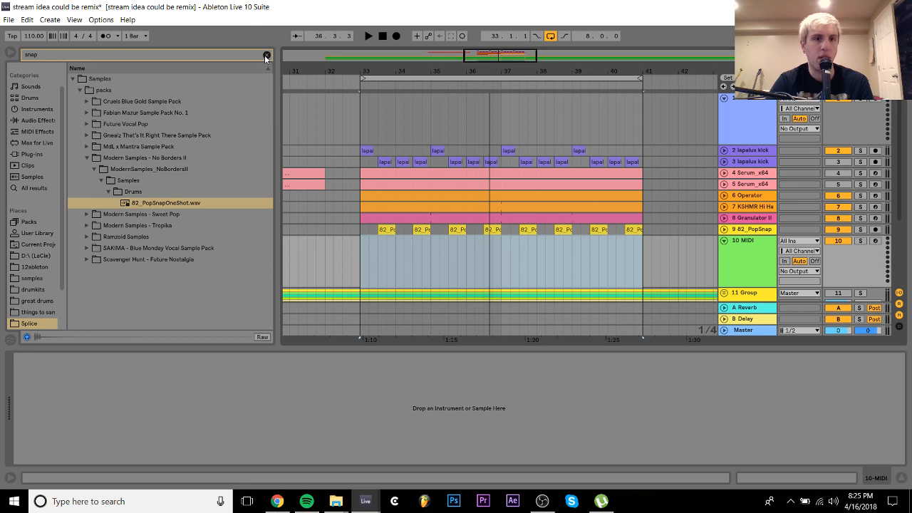
{"action": "left_click", "coordinate": [30, 278]}
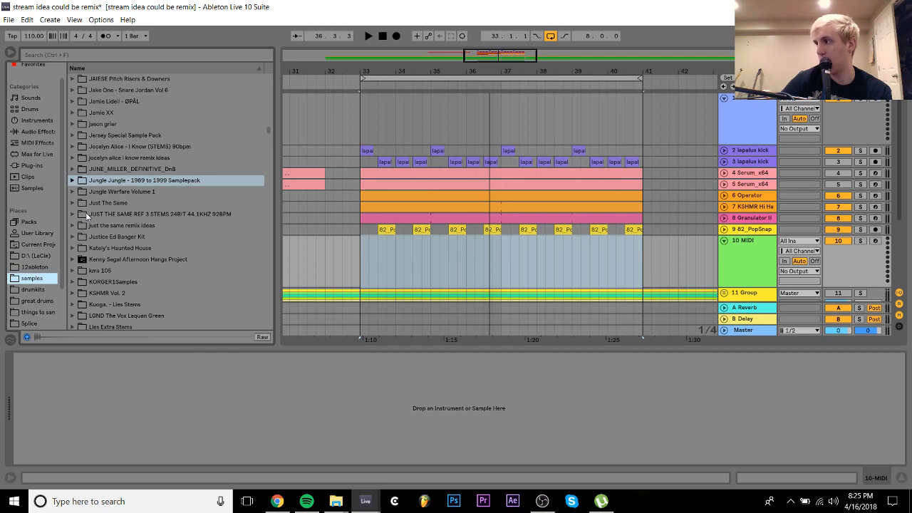
{"action": "scroll", "coordinate": [134, 200], "scroll_direction": "up", "scroll_amount": 3}
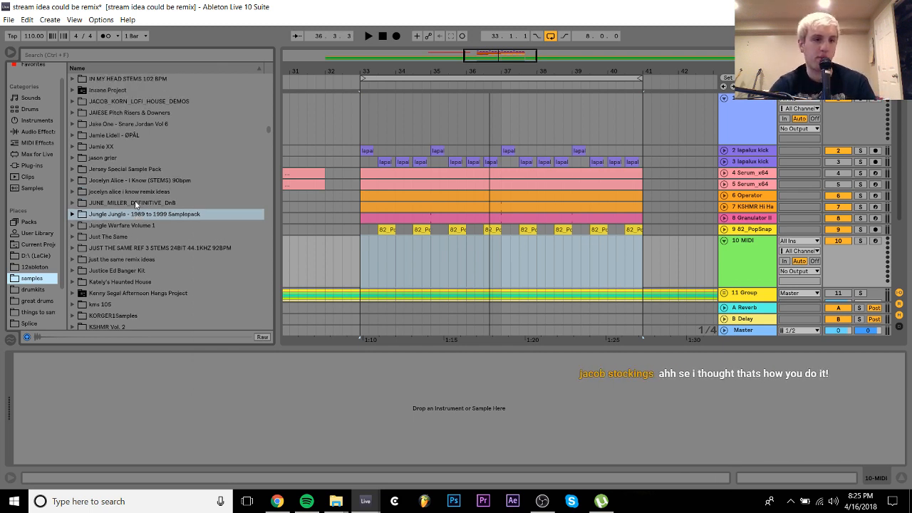
{"action": "left_click", "coordinate": [109, 259]}
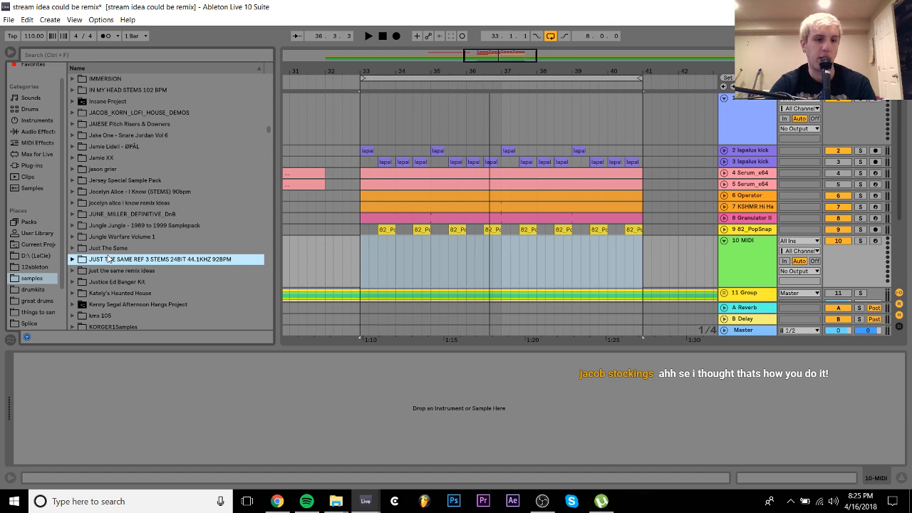
{"action": "key", "text": "Down"}
{"action": "key", "text": "Right"}
Audition the samples in the "just the same remix ideas" folder down to drop vocal chops.wav
{"action": "key", "text": "Down"}
{"action": "key", "text": "Down"}
{"action": "key", "text": "Down"}
{"action": "key", "text": "Down"}
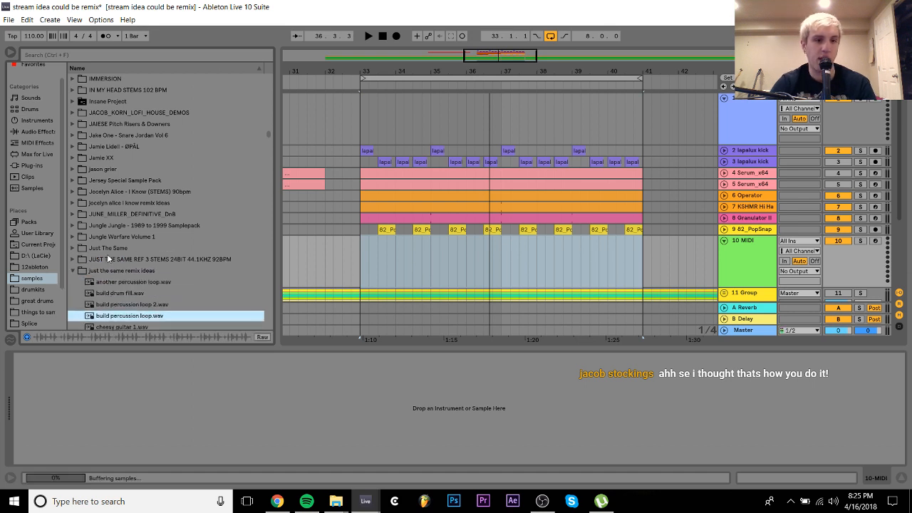
{"action": "key", "text": "Down"}
{"action": "key", "text": "Down"}
{"action": "key", "text": "Down"}
{"action": "key", "text": "Down"}
{"action": "key", "text": "Down"}
{"action": "key", "text": "Down"}
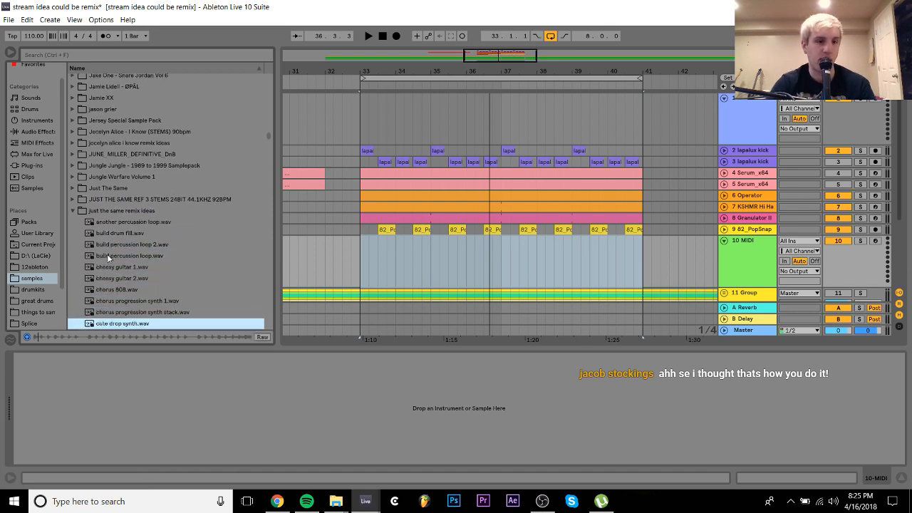
{"action": "key", "text": "Down"}
{"action": "key", "text": "Down"}
{"action": "key", "text": "Down"}
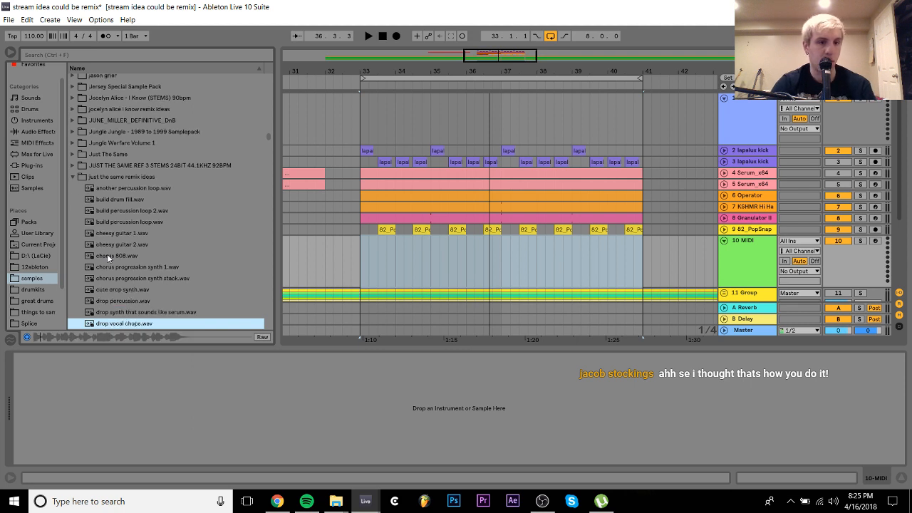
Place "drop synth that sounds like serum.wav" on track 10 at bar 33, setting the track volume to about -12.1 dB during playback
{"action": "key", "text": "Up"}
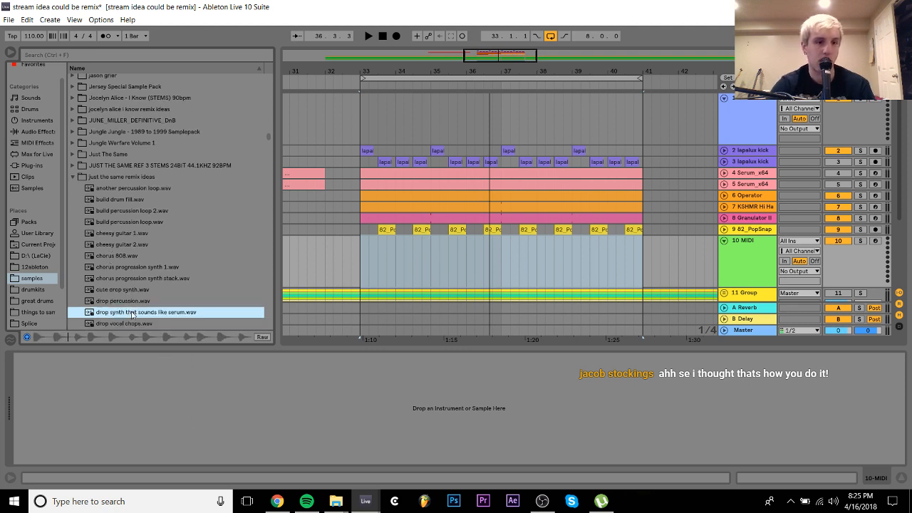
{"action": "left_click_drag", "start_coordinate": [132, 314], "coordinate": [510, 260]}
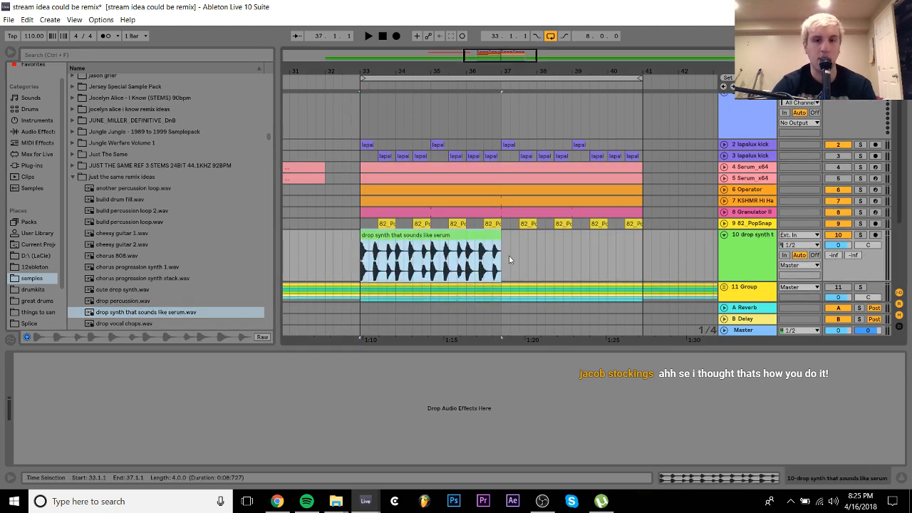
{"action": "left_click", "coordinate": [853, 249]}
{"action": "key", "text": "alt+minus"}
{"action": "left_click_drag", "start_coordinate": [841, 246], "coordinate": [840, 219]}
{"action": "key", "text": "alt+space"}
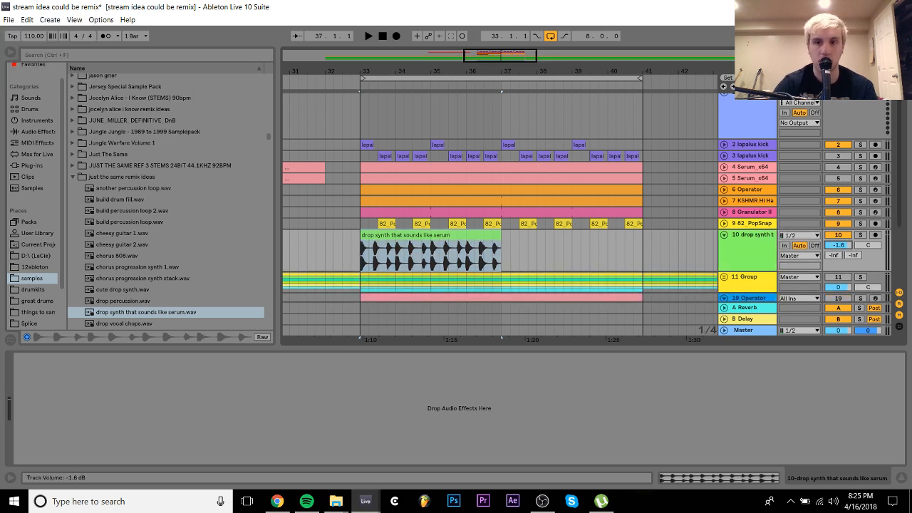
{"action": "left_click_drag", "start_coordinate": [839, 248], "coordinate": [839, 253]}
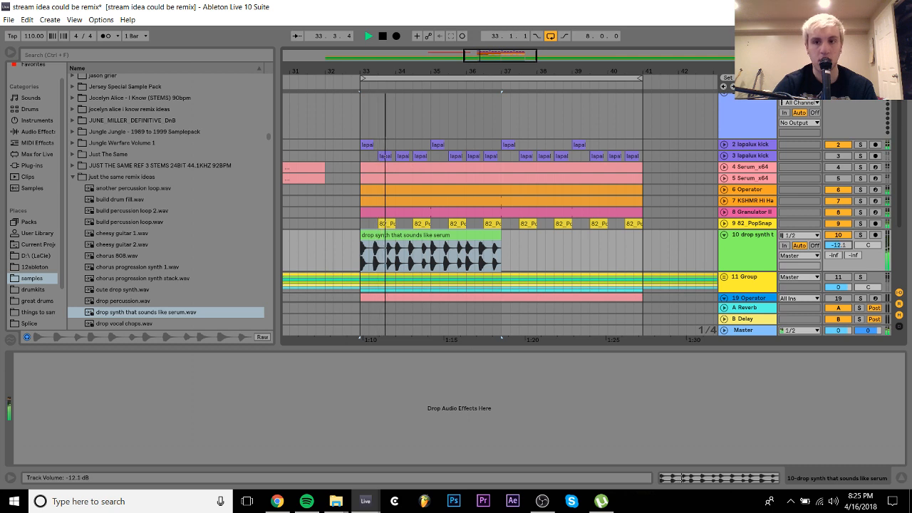
Extend the drop synth clip to bar 41 and stop playback
{"action": "left_click_drag", "start_coordinate": [501, 246], "coordinate": [643, 246]}
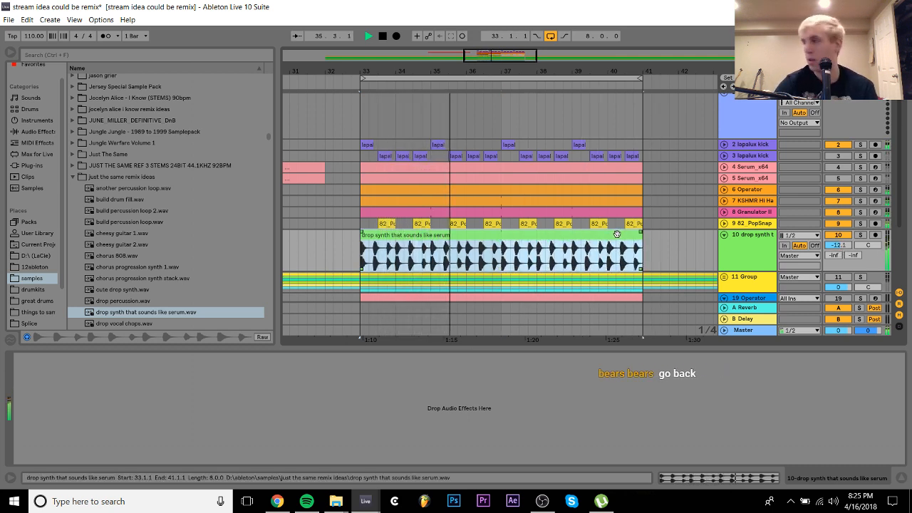
{"action": "key", "text": "space"}
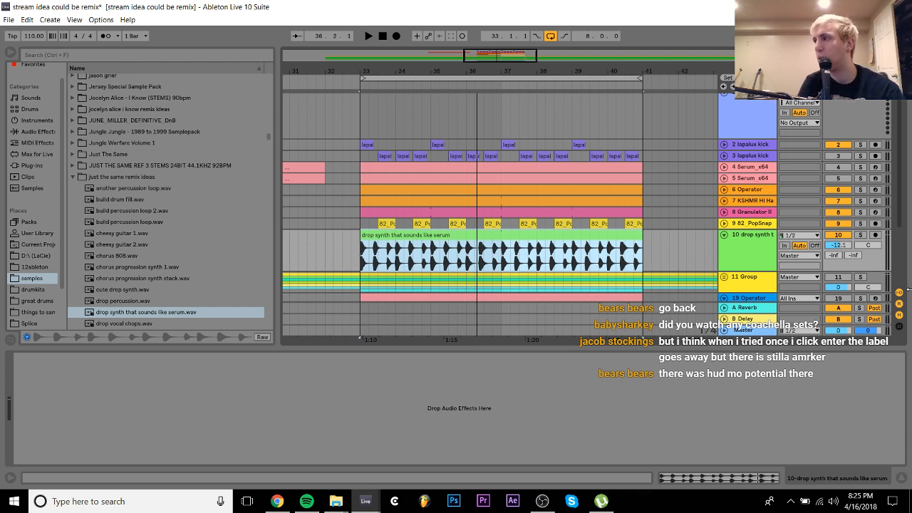
Mute the drop synth track, unmute Serum tracks 4 and 5, and play the loop
{"action": "left_click", "coordinate": [838, 235]}
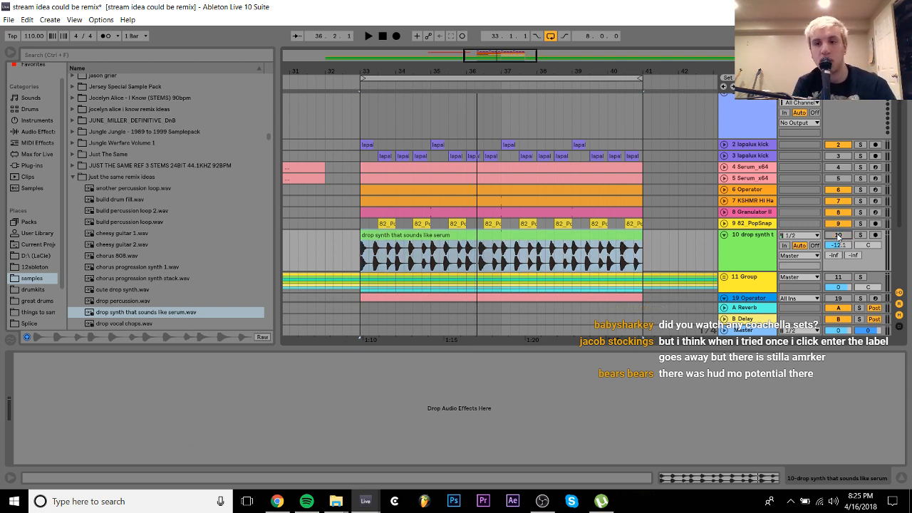
{"action": "left_click", "coordinate": [843, 181]}
{"action": "key", "text": "space"}
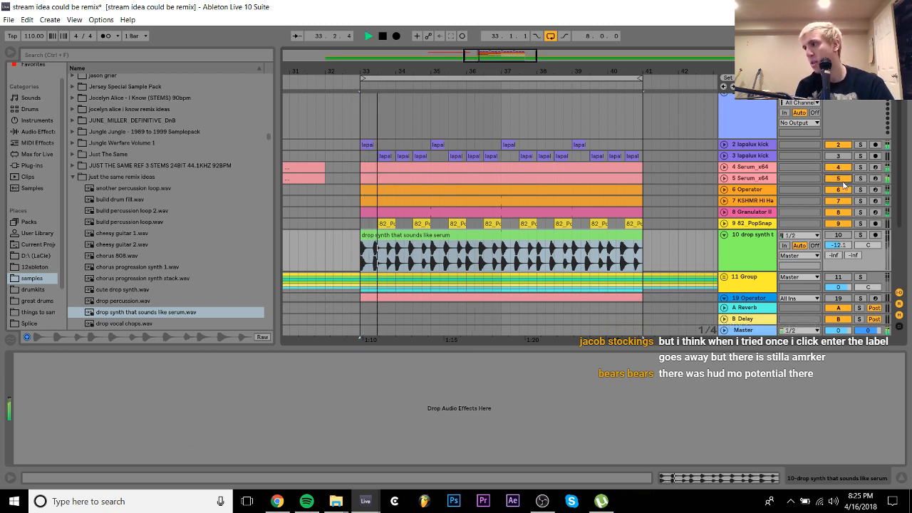
Open the Serum instrument of track 4 and raise its filter cutoff to about 2576 Hz
{"action": "left_click", "coordinate": [529, 167]}
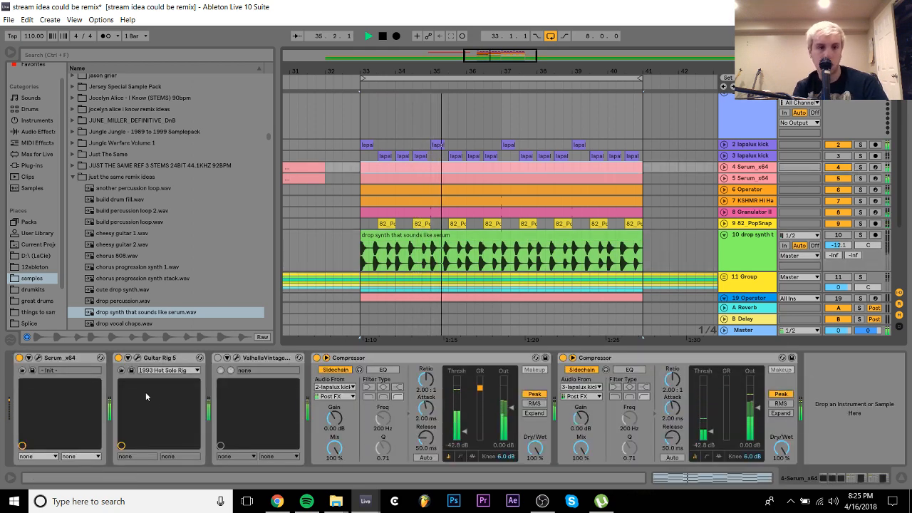
{"action": "left_click", "coordinate": [38, 358]}
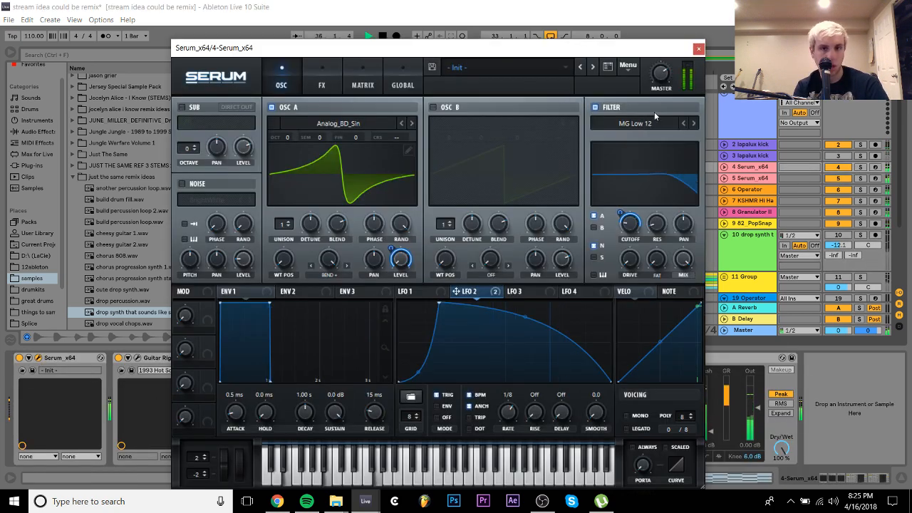
{"action": "left_click_drag", "start_coordinate": [627, 236], "coordinate": [639, 168]}
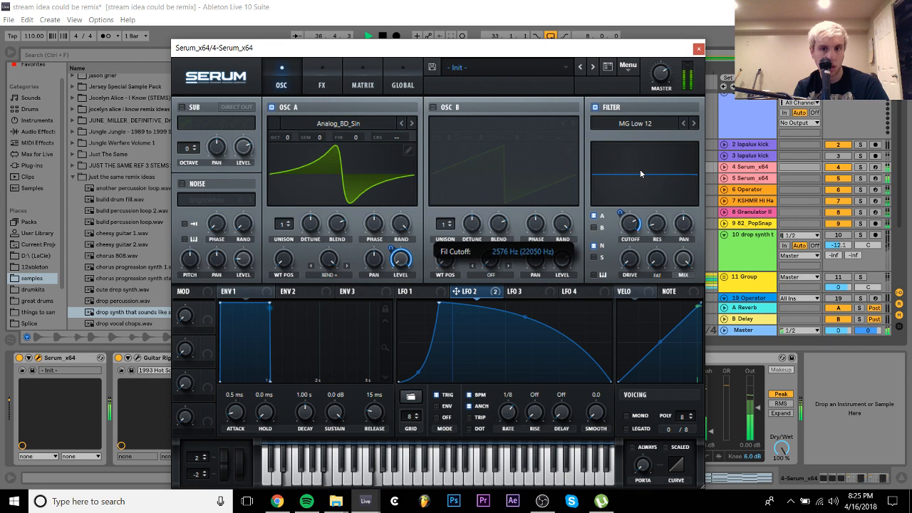
Turn off Serum's filter and set oscillator A's warp mode to Off
{"action": "left_click", "coordinate": [595, 106]}
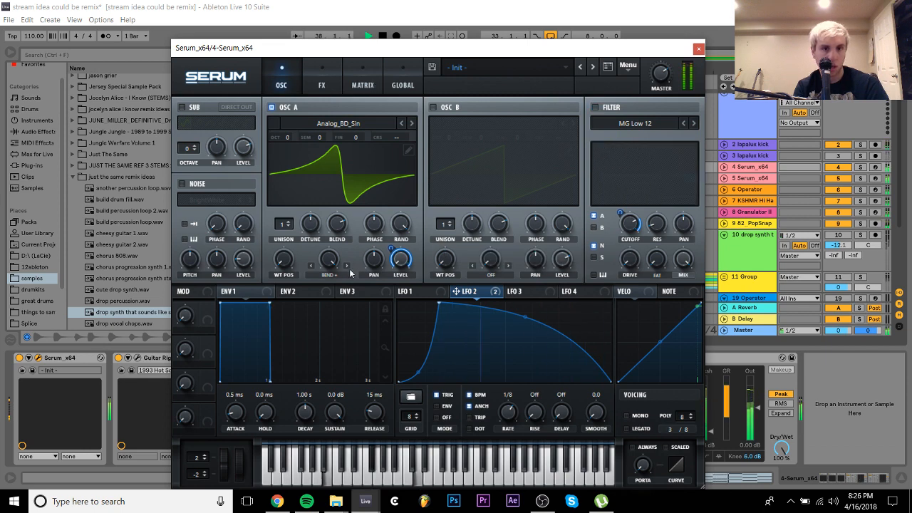
{"action": "left_click", "coordinate": [332, 277]}
{"action": "left_click", "coordinate": [328, 193]}
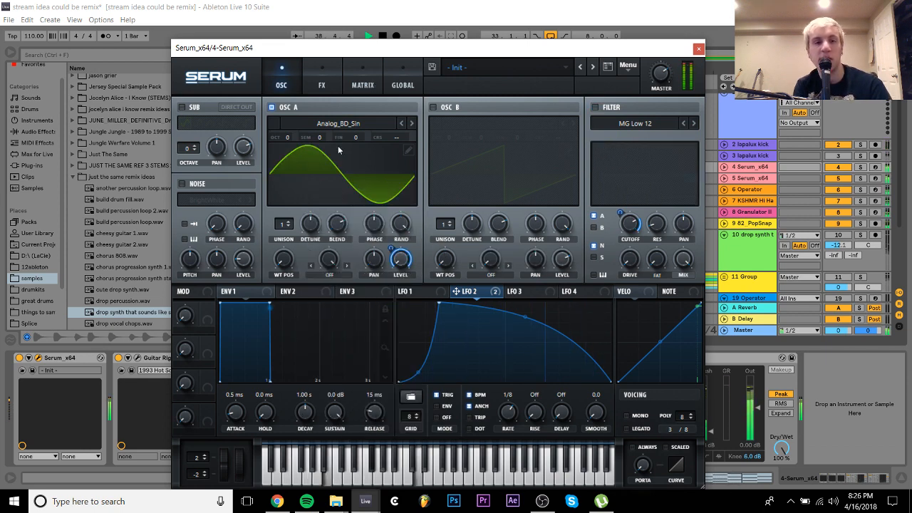
Load the analog Basic Shapes wavetable into oscillator A and move its wavetable position to the sawtooth shape
{"action": "left_click", "coordinate": [338, 123]}
{"action": "mouse_move", "coordinate": [333, 141]}
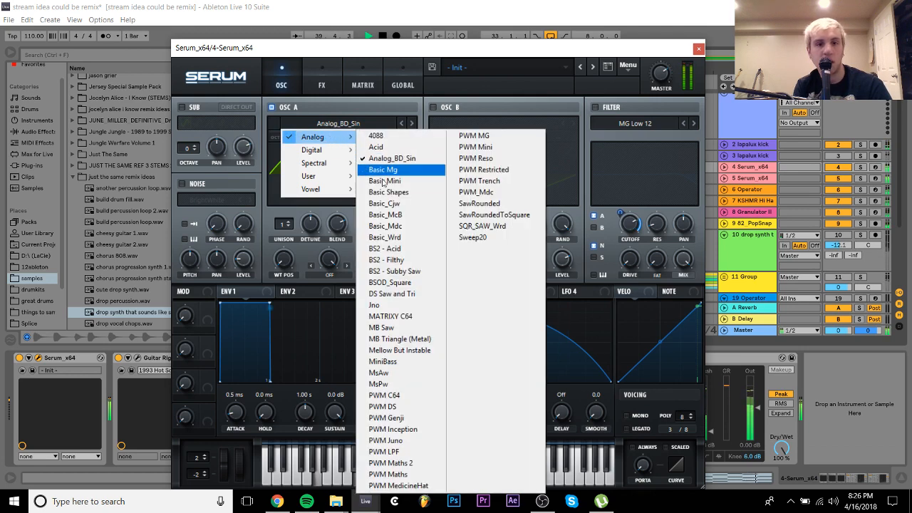
{"action": "left_click", "coordinate": [389, 192]}
{"action": "left_click_drag", "start_coordinate": [292, 265], "coordinate": [296, 229]}
Re-enable Serum's filter with a lower cutoff and turn on oscillator B
{"action": "left_click", "coordinate": [595, 108]}
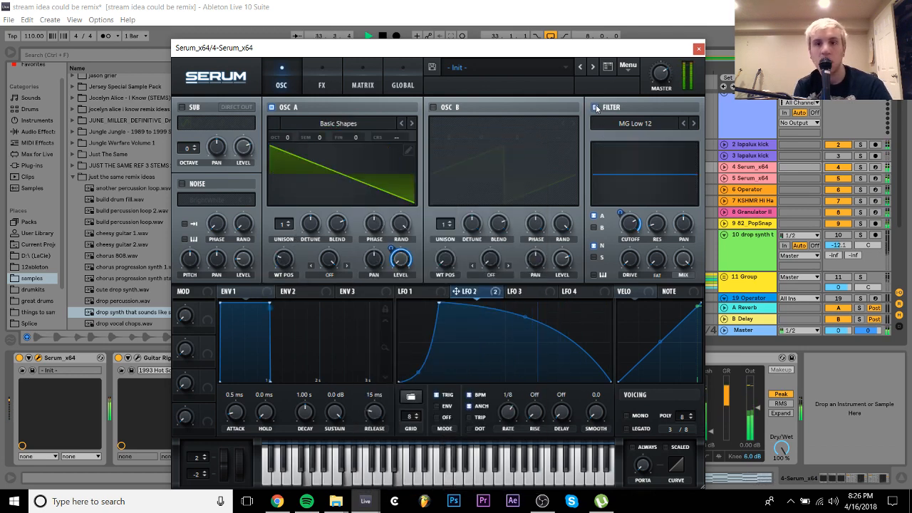
{"action": "left_click_drag", "start_coordinate": [628, 241], "coordinate": [625, 276]}
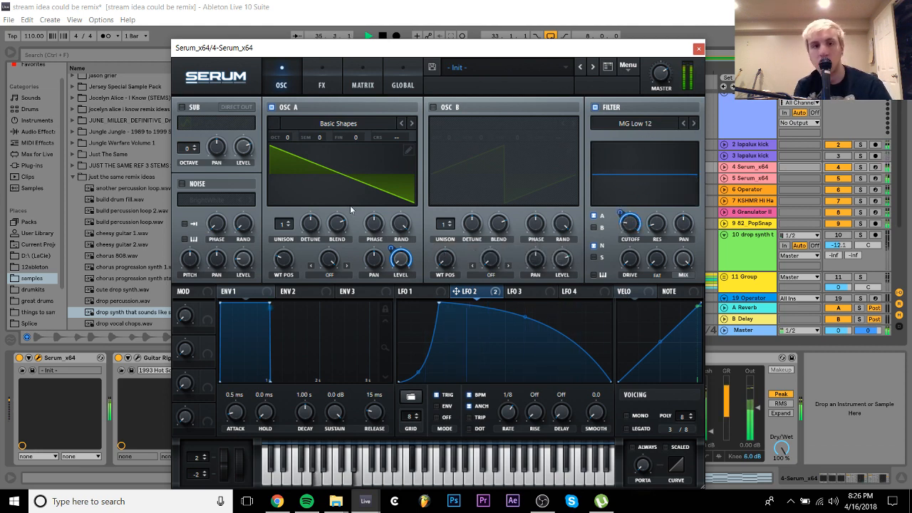
{"action": "left_click", "coordinate": [432, 107]}
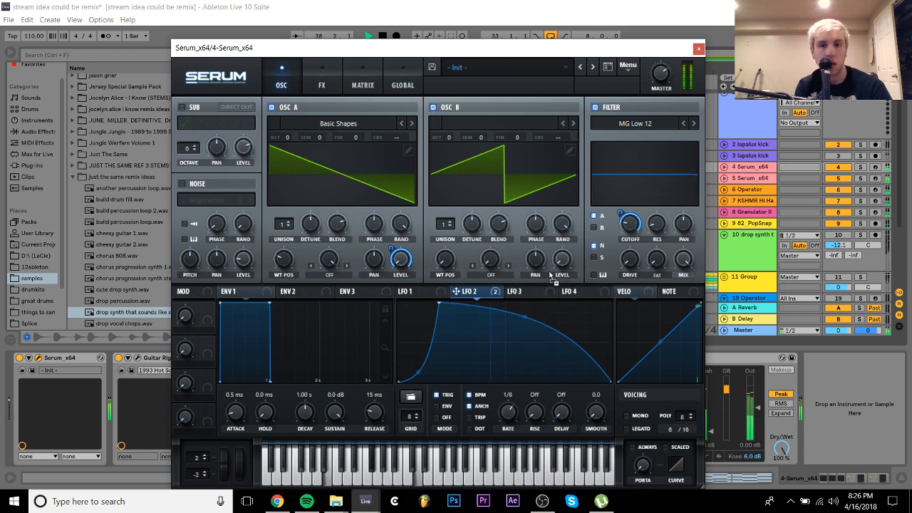
Modulate oscillator B's level with LFO 2, raise its octave to +1 and route it through the filter
{"action": "left_click_drag", "start_coordinate": [553, 277], "coordinate": [562, 260]}
{"action": "left_click_drag", "start_coordinate": [448, 137], "coordinate": [455, 126]}
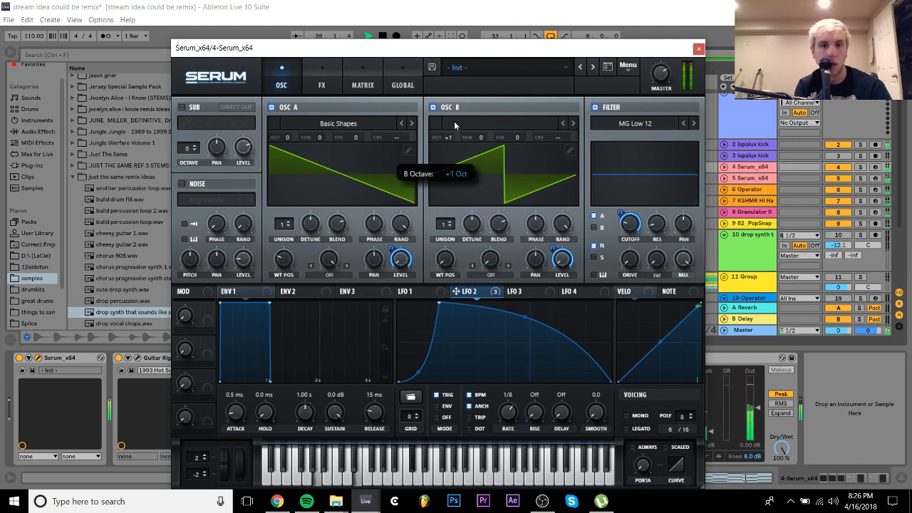
{"action": "left_click", "coordinate": [595, 227]}
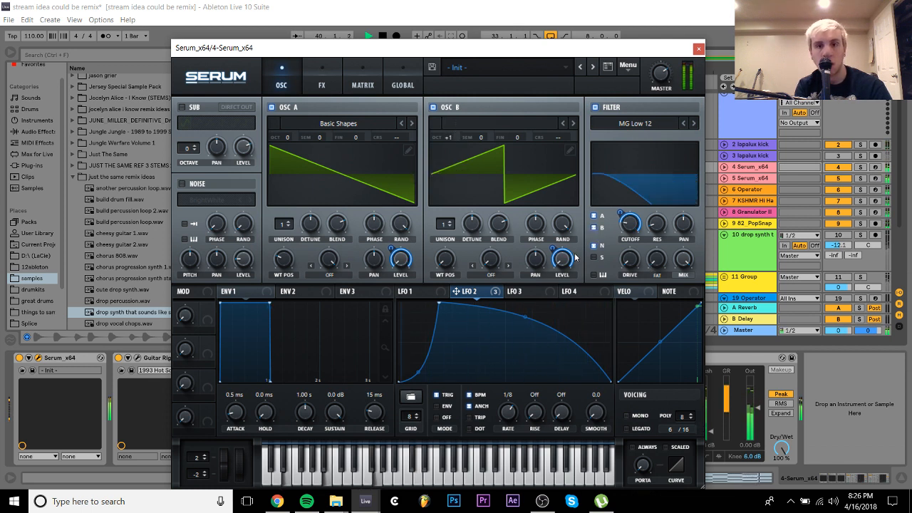
Adjust Serum's filter cutoff to a lower setting during playback and close the plug-in window
{"action": "left_click_drag", "start_coordinate": [620, 215], "coordinate": [622, 318]}
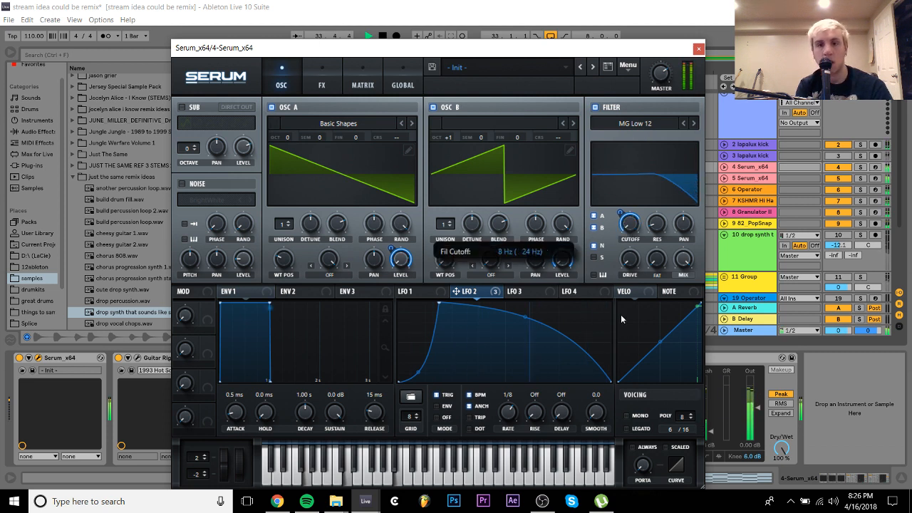
{"action": "left_click_drag", "start_coordinate": [620, 213], "coordinate": [625, 192]}
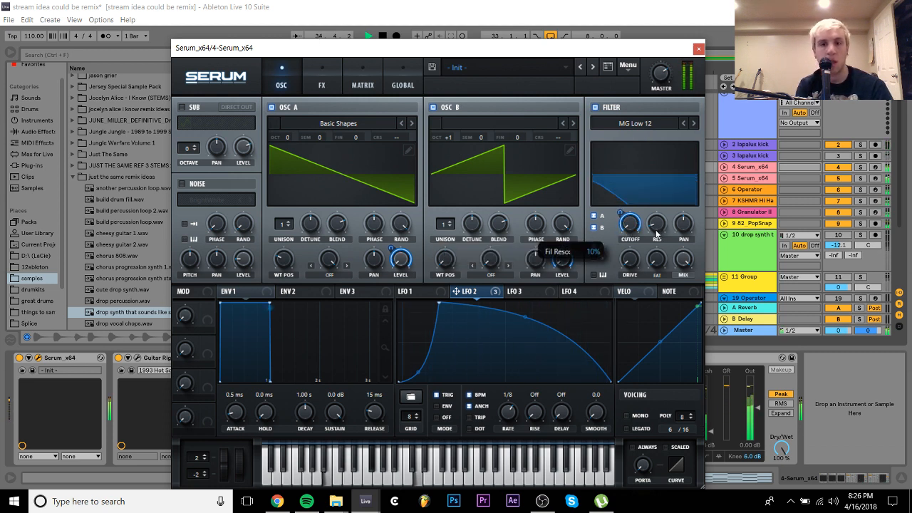
{"action": "key", "text": "space"}
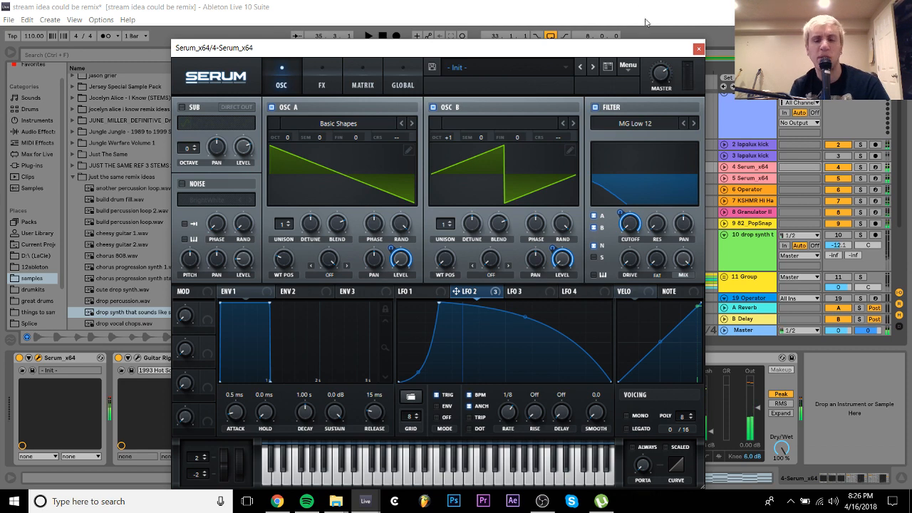
{"action": "left_click", "coordinate": [698, 49]}
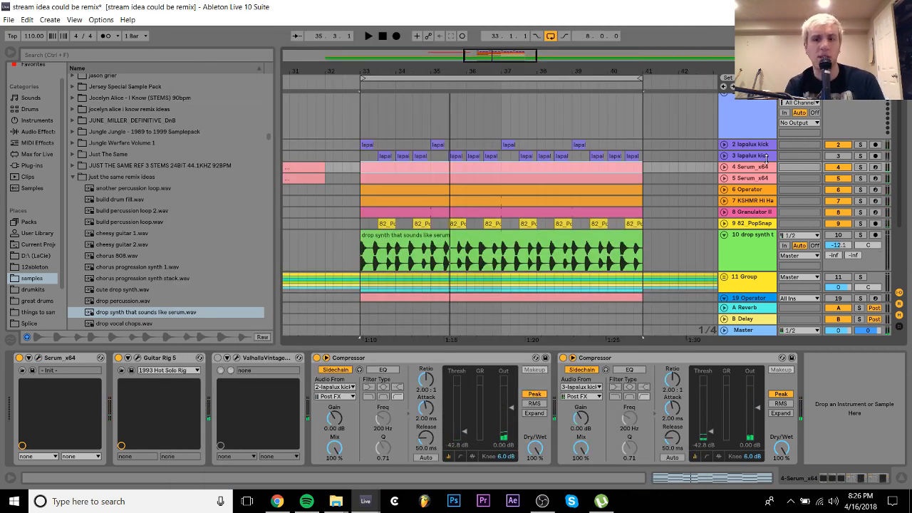
Insert a new MIDI track below Serum track 4 and mute both Serum tracks, 4 and 6
{"action": "key", "text": "ctrl+shift+t"}
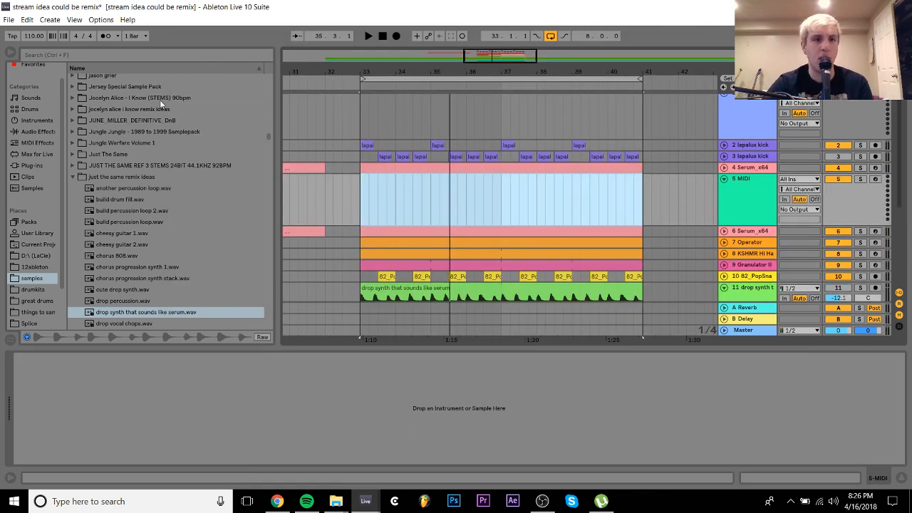
{"action": "key", "text": "space"}
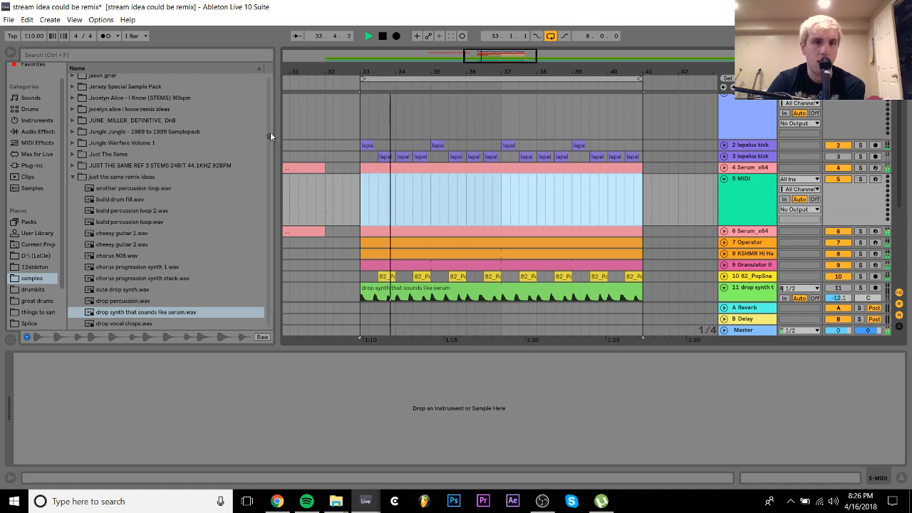
{"action": "left_click_drag", "start_coordinate": [271, 132], "coordinate": [268, 94]}
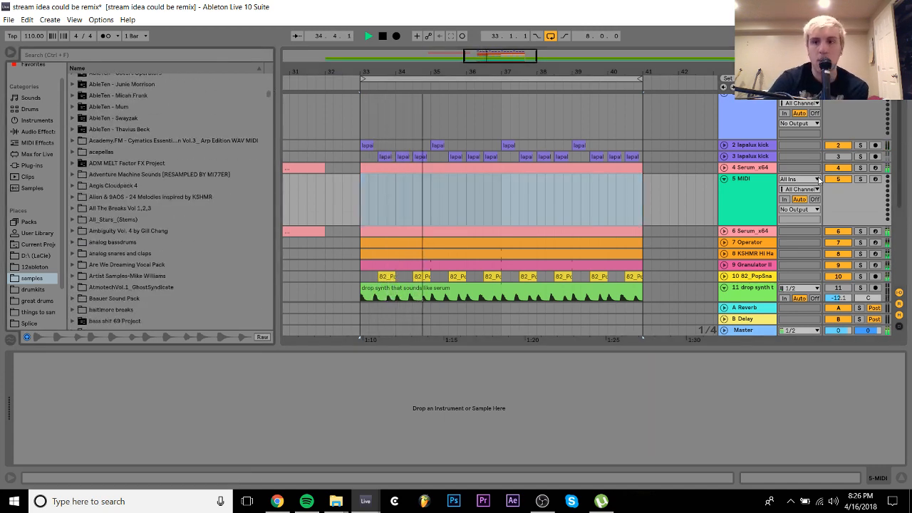
{"action": "left_click", "coordinate": [839, 168]}
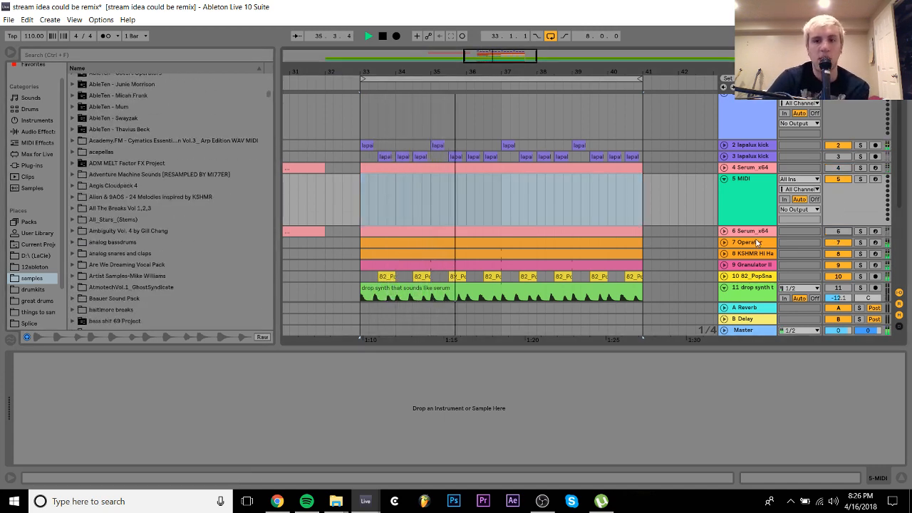
{"action": "left_click", "coordinate": [754, 232]}
{"action": "key", "text": "space"}
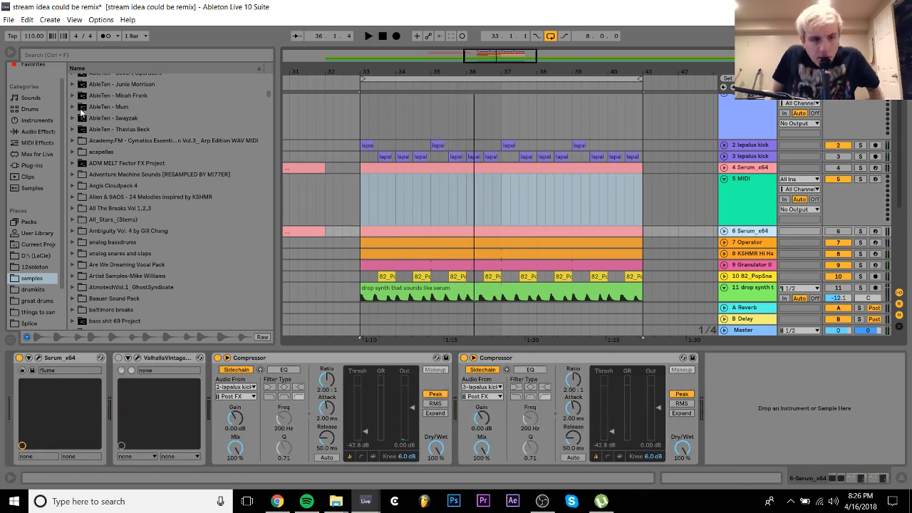
Open the Acoustic Loops folder in AA_Organic_Deep_House_and_Downtempo and preview Ensemble_Glitch_Loop_100bpm_Emn_1.wav
{"action": "left_click", "coordinate": [188, 294]}
{"action": "key", "text": "Up"}
{"action": "key", "text": "Up"}
{"action": "key", "text": "Up"}
{"action": "key", "text": "Up"}
{"action": "key", "text": "Up"}
{"action": "key", "text": "Up"}
{"action": "key", "text": "Up"}
{"action": "key", "text": "Up"}
{"action": "key", "text": "Up"}
{"action": "key", "text": "Up"}
{"action": "key", "text": "Up"}
{"action": "key", "text": "Up"}
{"action": "key", "text": "Up"}
{"action": "key", "text": "Up"}
{"action": "key", "text": "Up"}
{"action": "key", "text": "Up"}
{"action": "key", "text": "Up"}
{"action": "key", "text": "Up"}
{"action": "key", "text": "Up"}
{"action": "key", "text": "Up"}
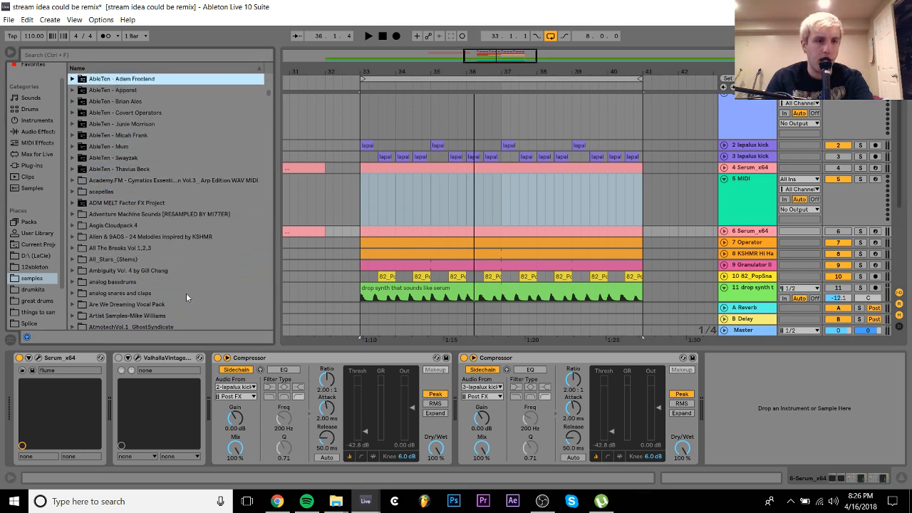
{"action": "key", "text": "Up"}
{"action": "key", "text": "Up"}
{"action": "key", "text": "Up"}
{"action": "key", "text": "Up"}
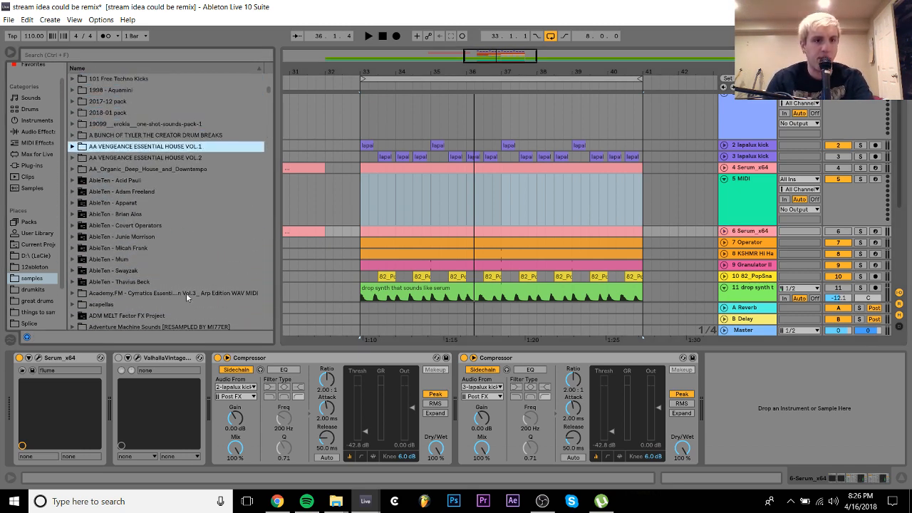
{"action": "key", "text": "Down"}
{"action": "key", "text": "Down"}
{"action": "key", "text": "Right"}
{"action": "key", "text": "Down"}
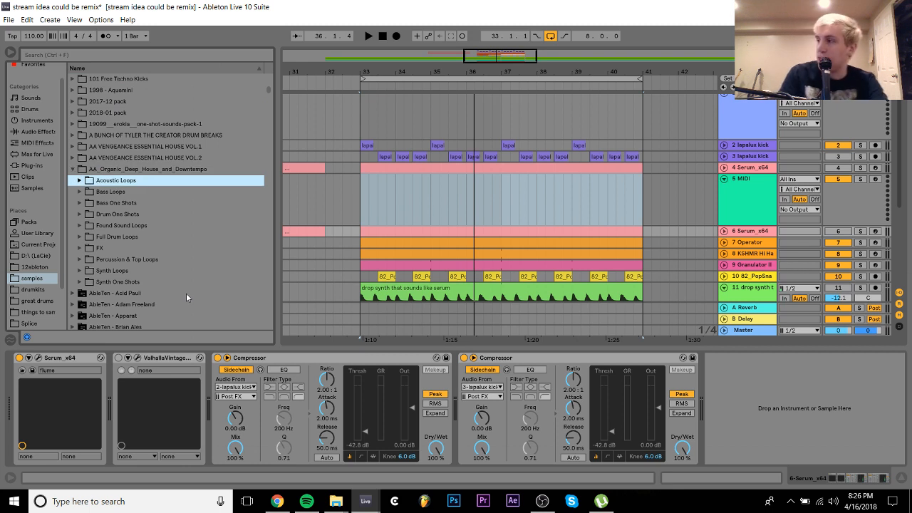
{"action": "key", "text": "Right"}
{"action": "key", "text": "Down"}
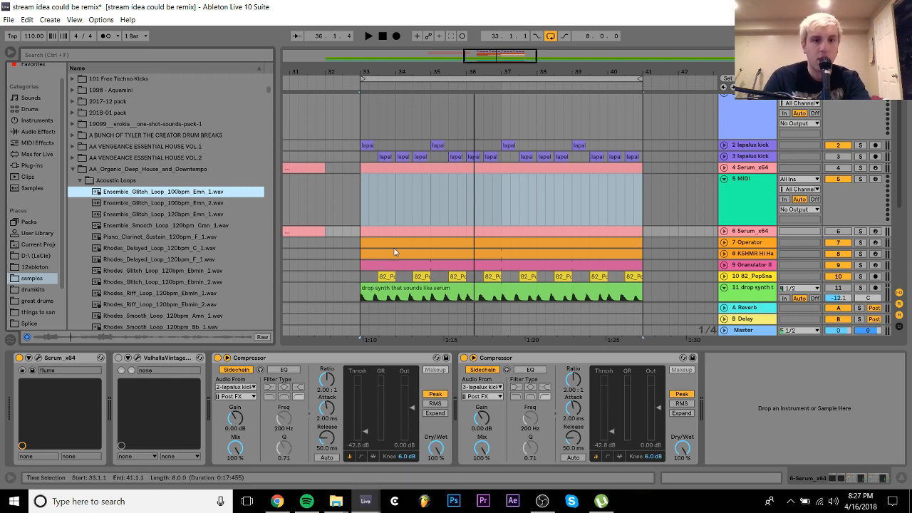
Check the notes of the Serum clip on track 6 and preview Ensemble_Glitch_Loop_100bpm_Emn_2.wav
{"action": "double_click", "coordinate": [418, 232]}
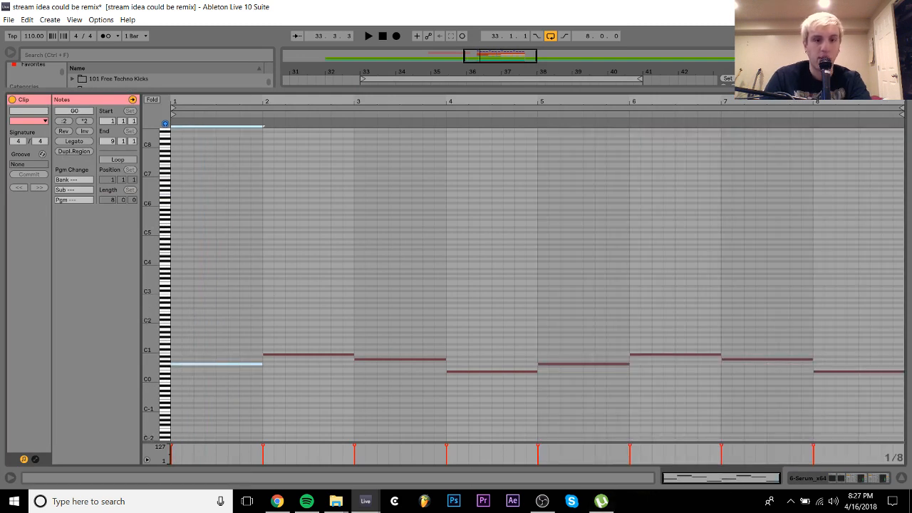
{"action": "left_click", "coordinate": [884, 479]}
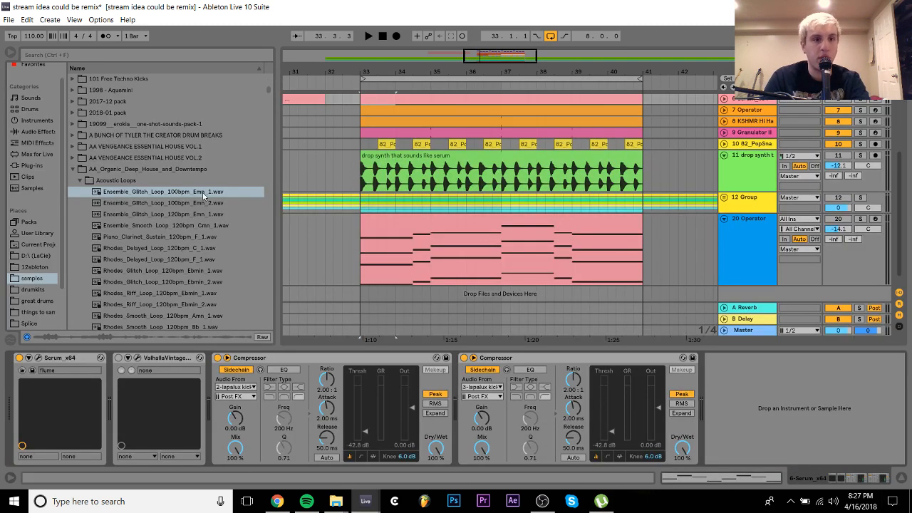
{"action": "left_click", "coordinate": [196, 203]}
{"action": "scroll", "coordinate": [346, 258], "scroll_direction": "up", "scroll_amount": 3}
{"action": "key", "text": "space"}
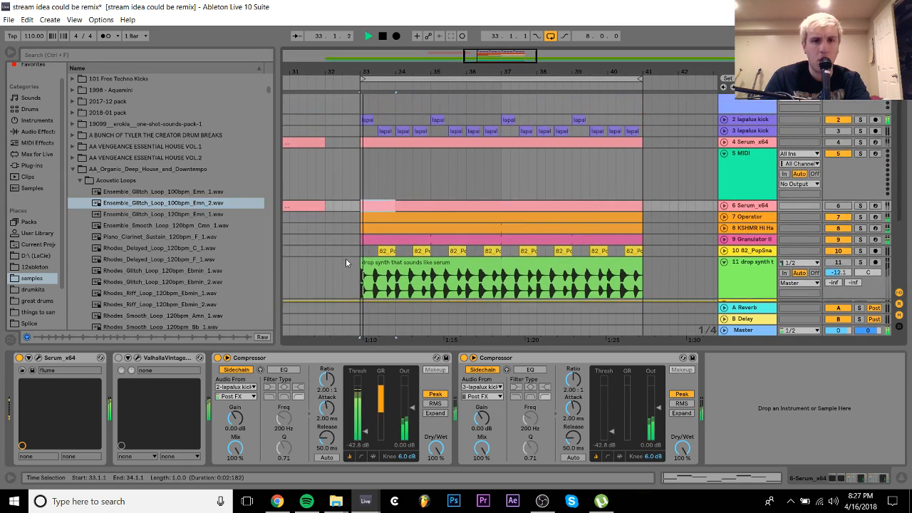
Try adding short A#0 and B0 notes at the start of the Serum clip on track 6
{"action": "double_click", "coordinate": [383, 205]}
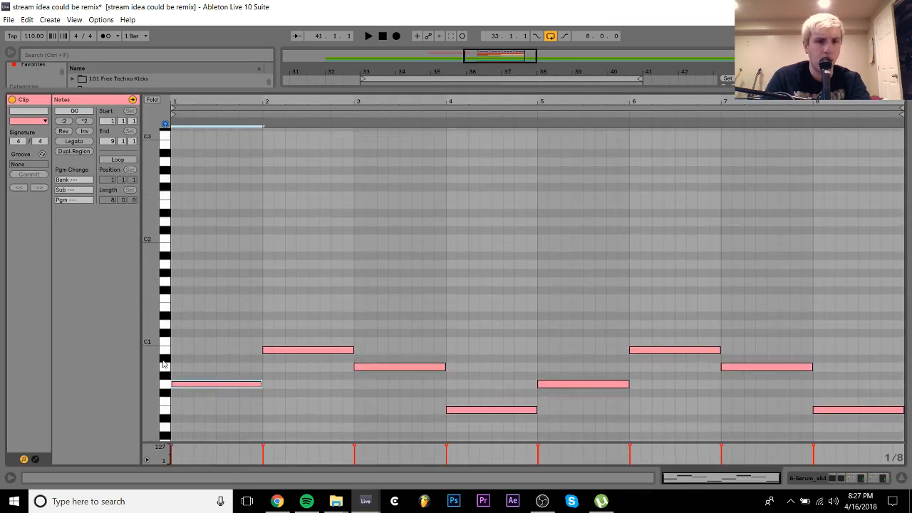
{"action": "double_click", "coordinate": [176, 359]}
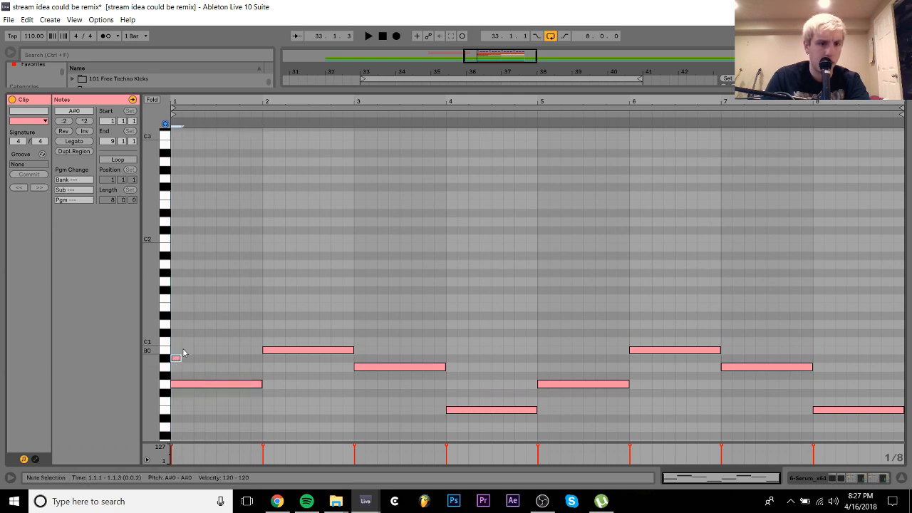
{"action": "double_click", "coordinate": [183, 350]}
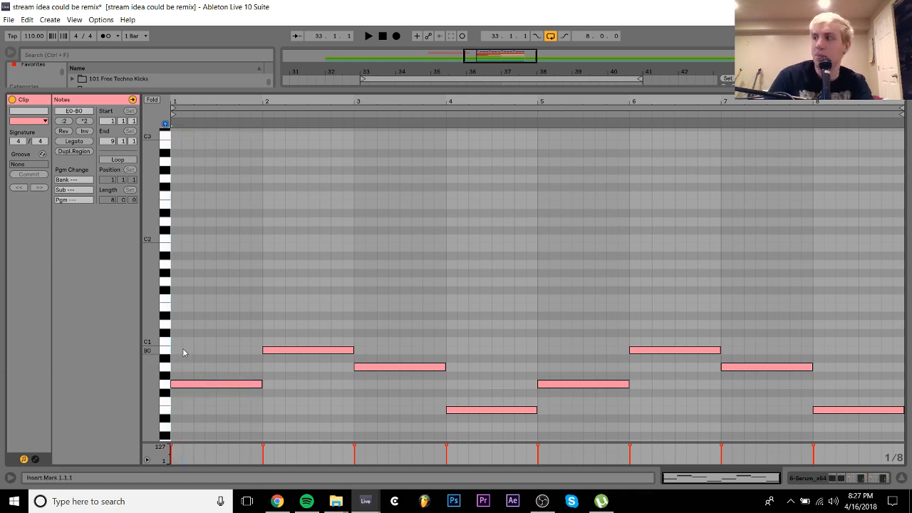
{"action": "left_click", "coordinate": [843, 477]}
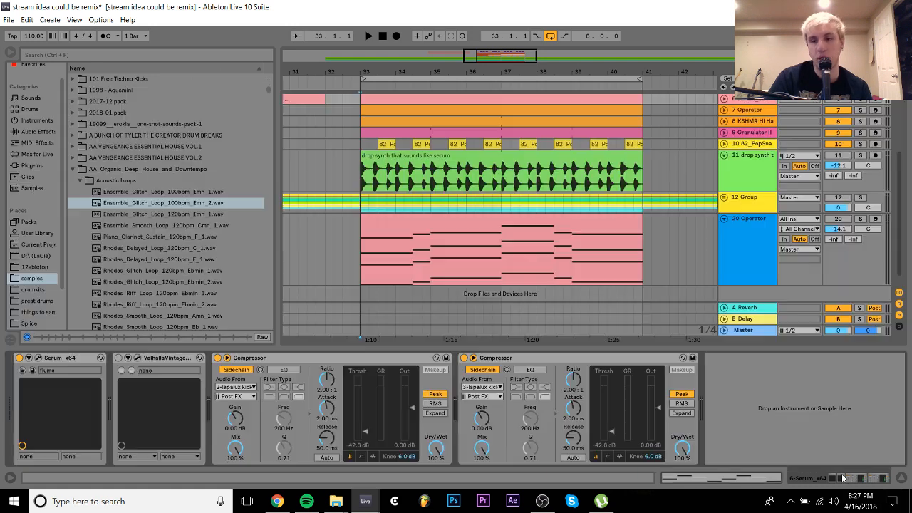
Select bar 33 on the empty MIDI track 5 and preview the acoustic loops down to Rhodes_Glitch_Loop_120bpm_Ebmin_1.wav
{"action": "scroll", "coordinate": [457, 153], "scroll_direction": "up", "scroll_amount": 2}
{"action": "left_click", "coordinate": [361, 145]}
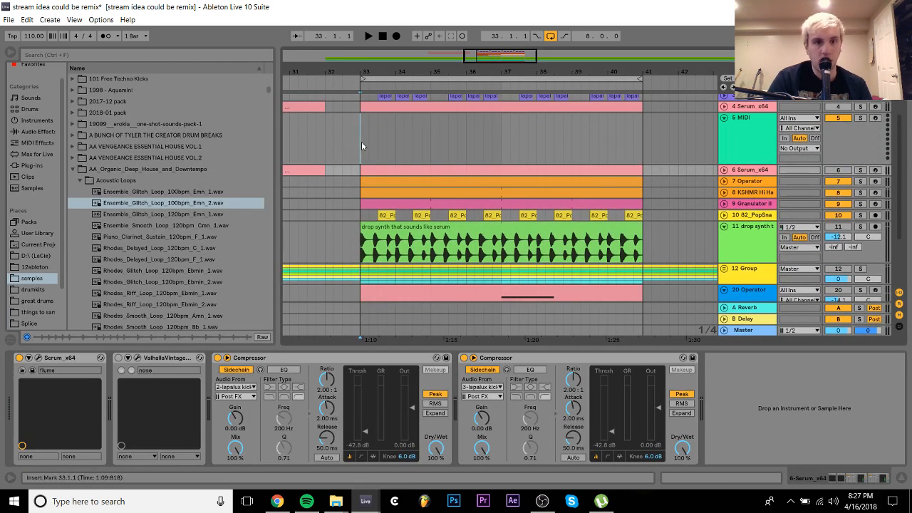
{"action": "left_click", "coordinate": [148, 203]}
{"action": "key", "text": "Down"}
{"action": "key", "text": "Down"}
{"action": "key", "text": "Down"}
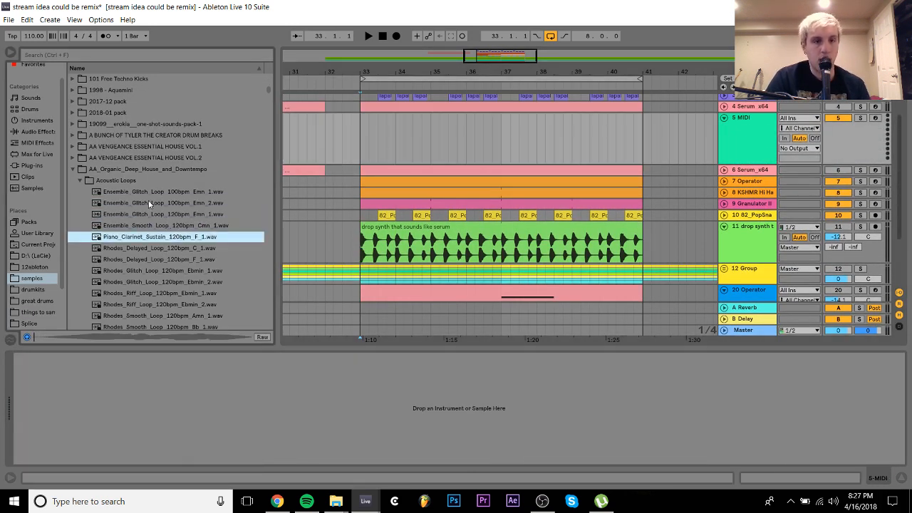
{"action": "key", "text": "Down"}
{"action": "key", "text": "Down"}
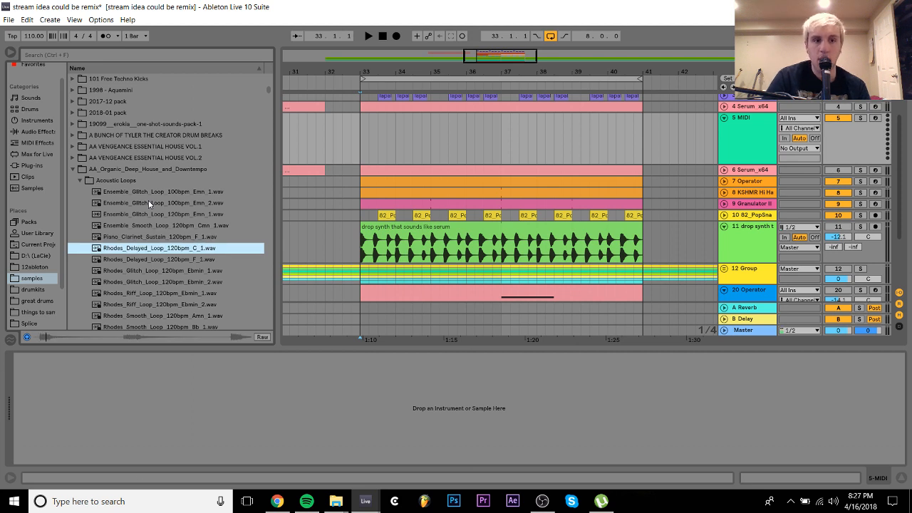
{"action": "key", "text": "Down"}
{"action": "key", "text": "Down"}
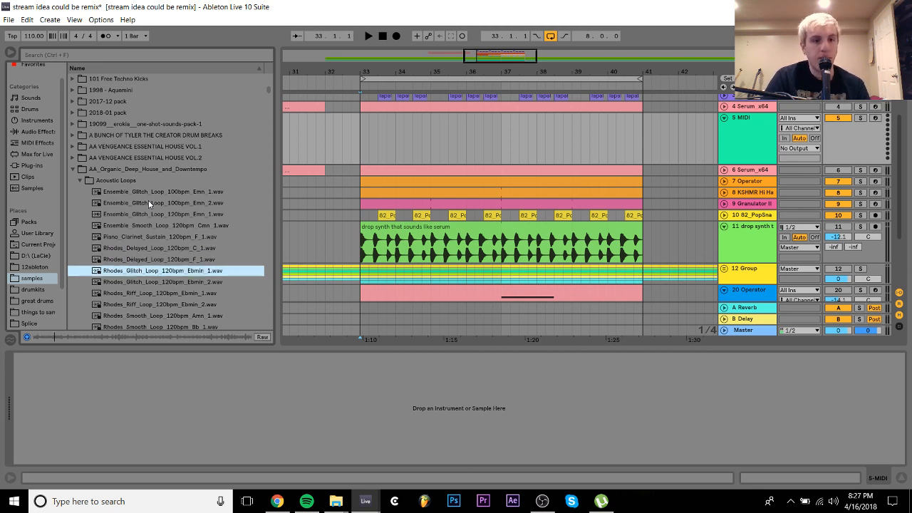
{"action": "key", "text": "Up"}
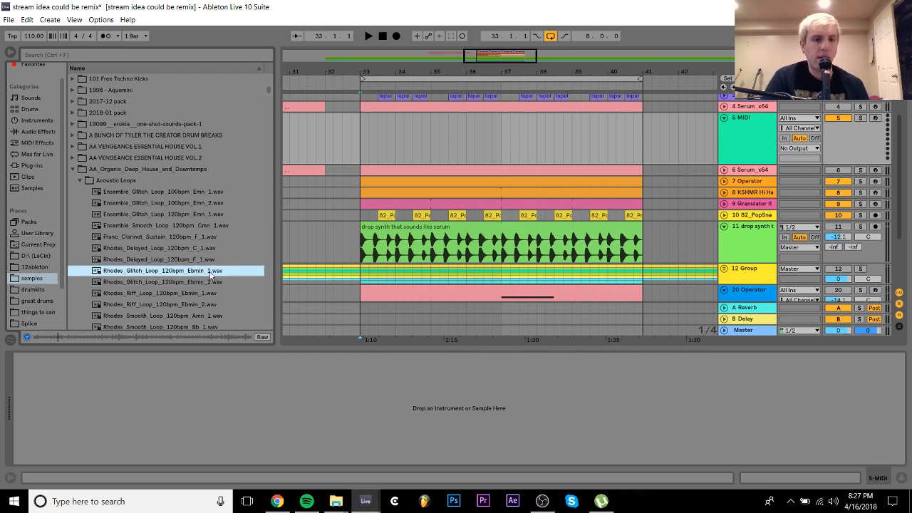
Place Rhodes_Glitch_Loop_120bpm_Ebmin_1.wav on track 5 at bar 33 and extend the looped clip to bar 41
{"action": "left_click_drag", "start_coordinate": [359, 173], "coordinate": [360, 137]}
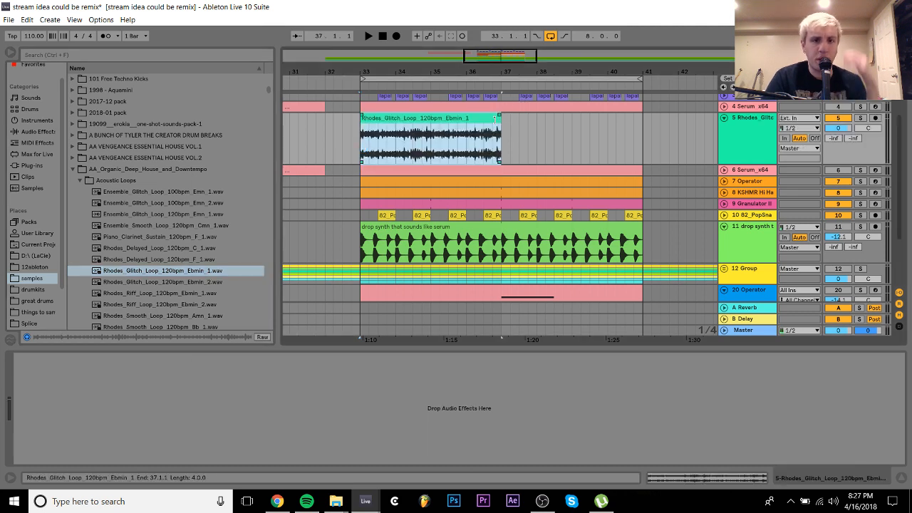
{"action": "left_click_drag", "start_coordinate": [495, 120], "coordinate": [640, 127]}
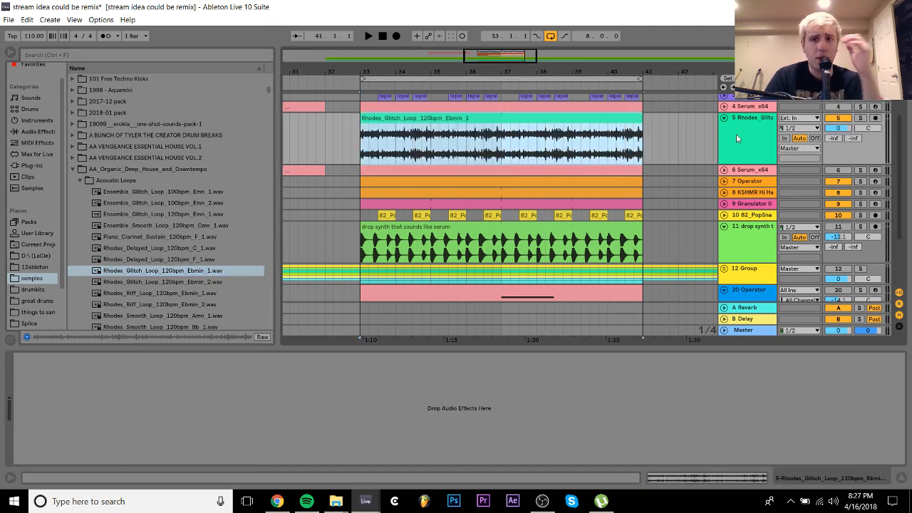
Lower the volume of the Rhodes track and transpose its clip to -4 st
{"action": "left_click_drag", "start_coordinate": [831, 128], "coordinate": [831, 144]}
{"action": "double_click", "coordinate": [548, 118]}
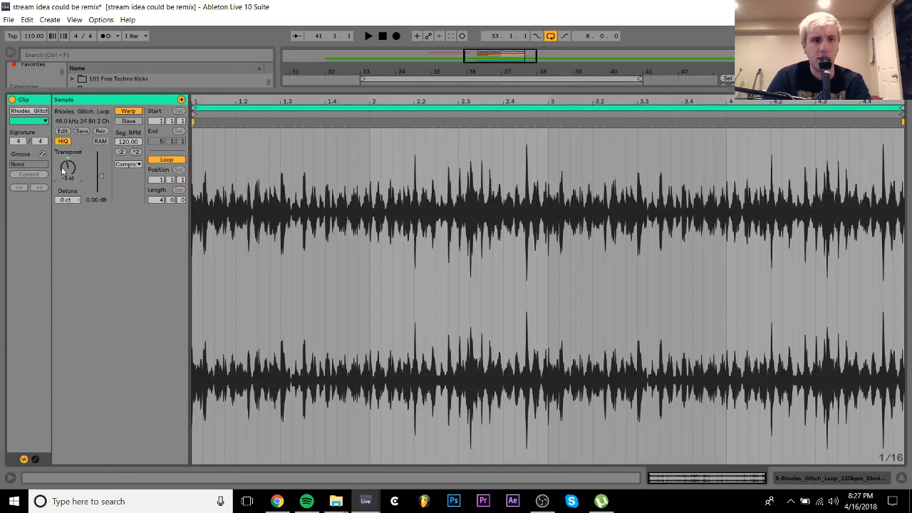
{"action": "key", "text": "space"}
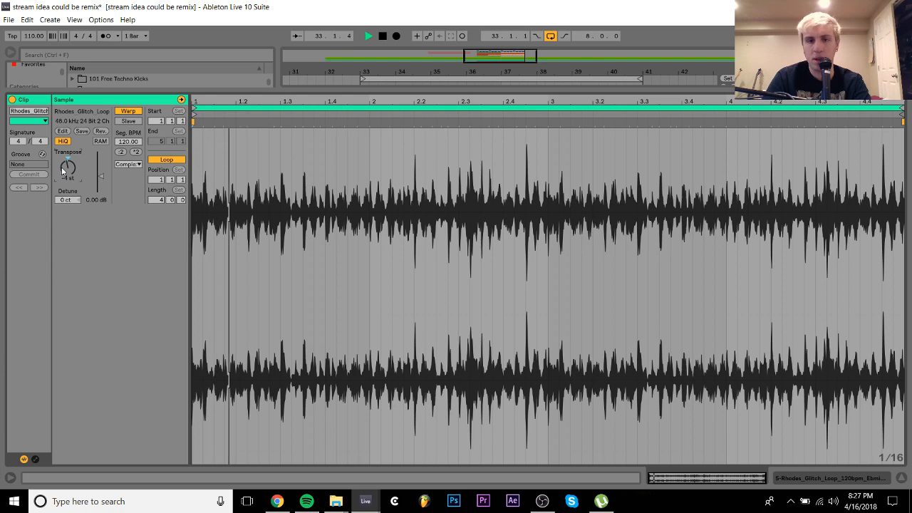
Set the Rhodes track's volume to -18.7 dB, unmute Serum track 6 and collapse the Rhodes track
{"action": "left_click", "coordinate": [873, 480]}
{"action": "left_click_drag", "start_coordinate": [838, 109], "coordinate": [838, 123]}
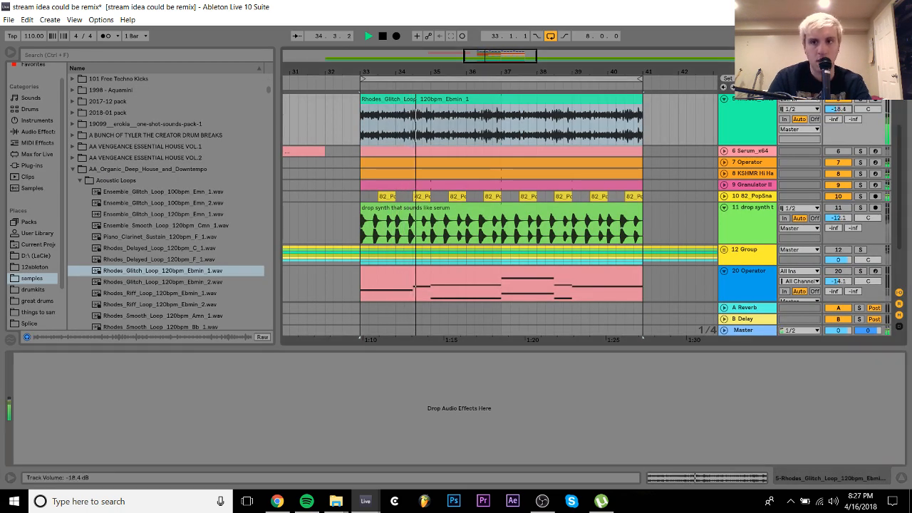
{"action": "scroll", "coordinate": [825, 190], "scroll_direction": "up", "scroll_amount": 2}
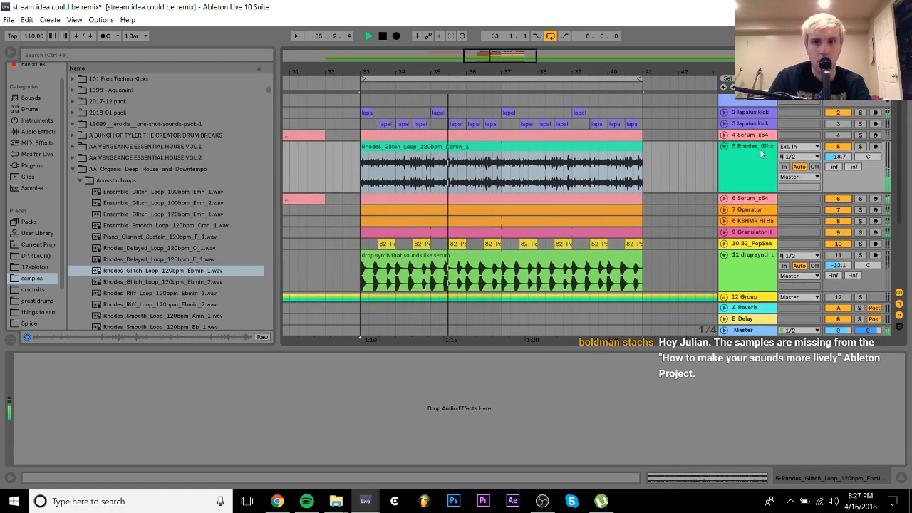
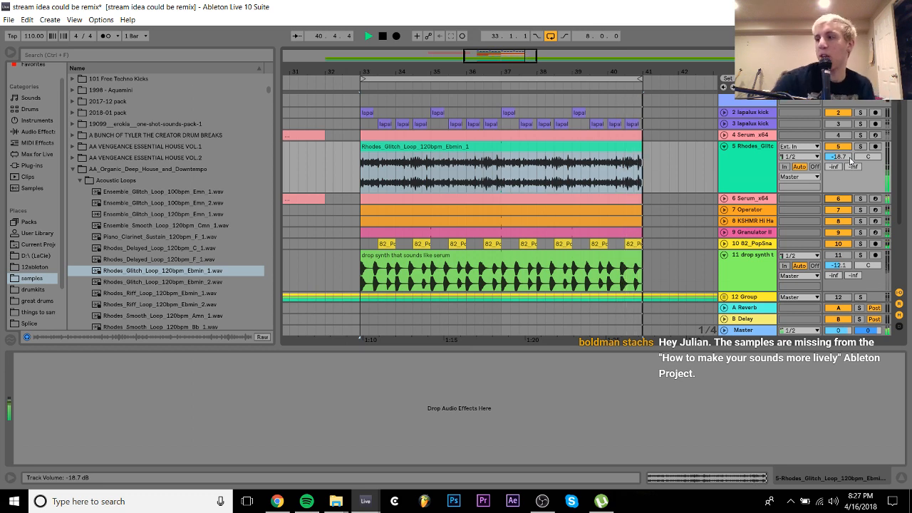
{"action": "left_click", "coordinate": [725, 146]}
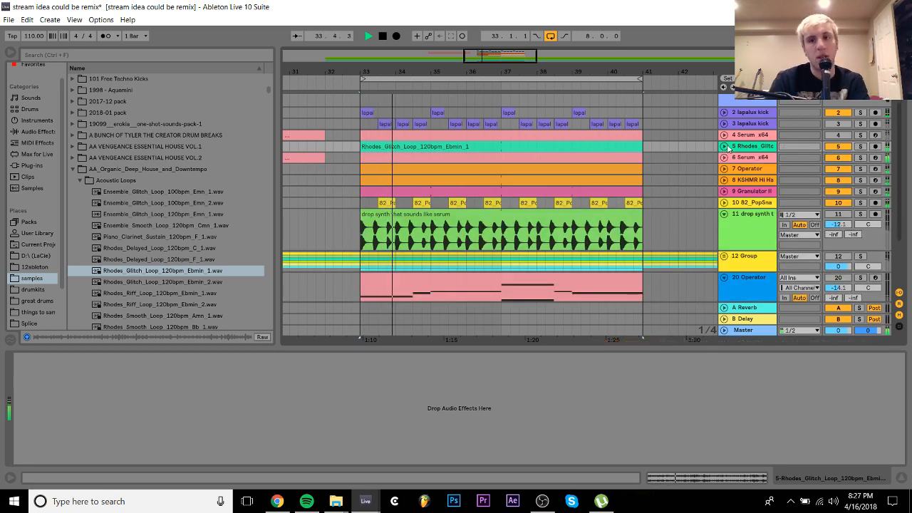
Solo Serum track 6 and enable Distortion in the effects of its flume patch
{"action": "left_click", "coordinate": [813, 161]}
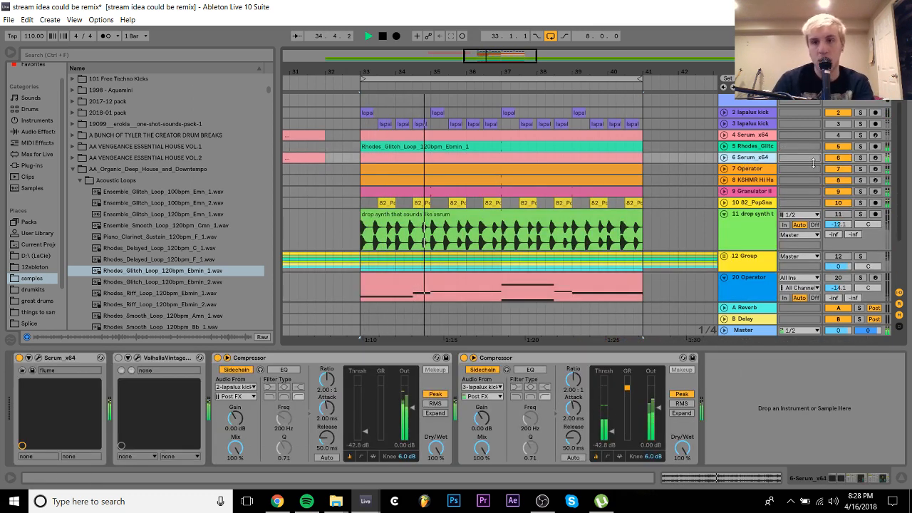
{"action": "left_click", "coordinate": [861, 158]}
{"action": "key", "text": "space"}
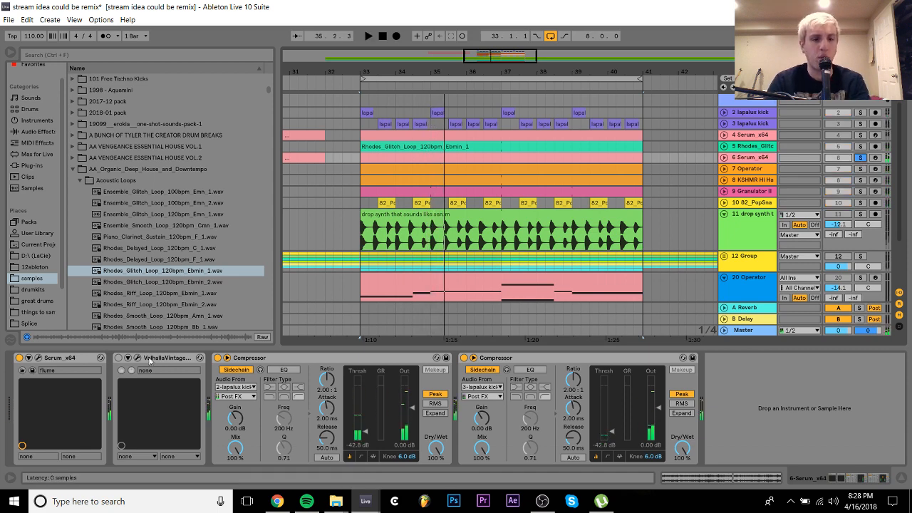
{"action": "left_click", "coordinate": [40, 358]}
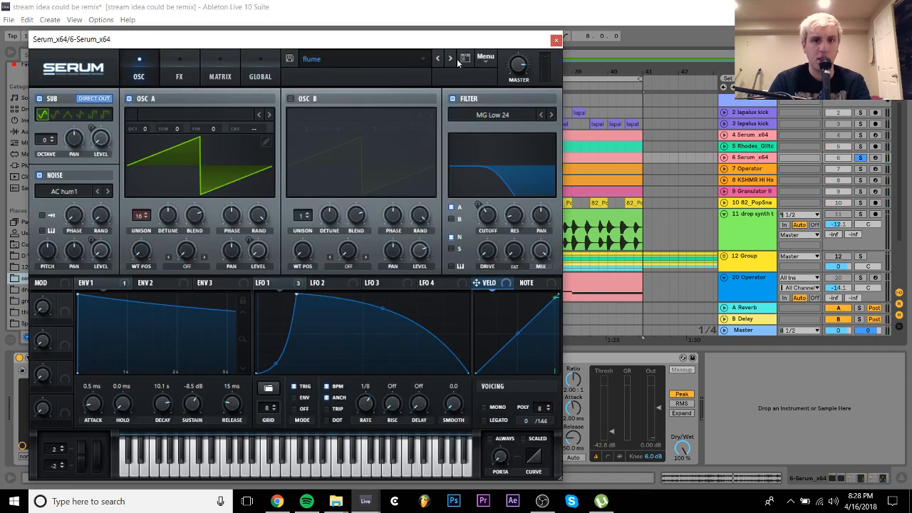
{"action": "left_click", "coordinate": [175, 74]}
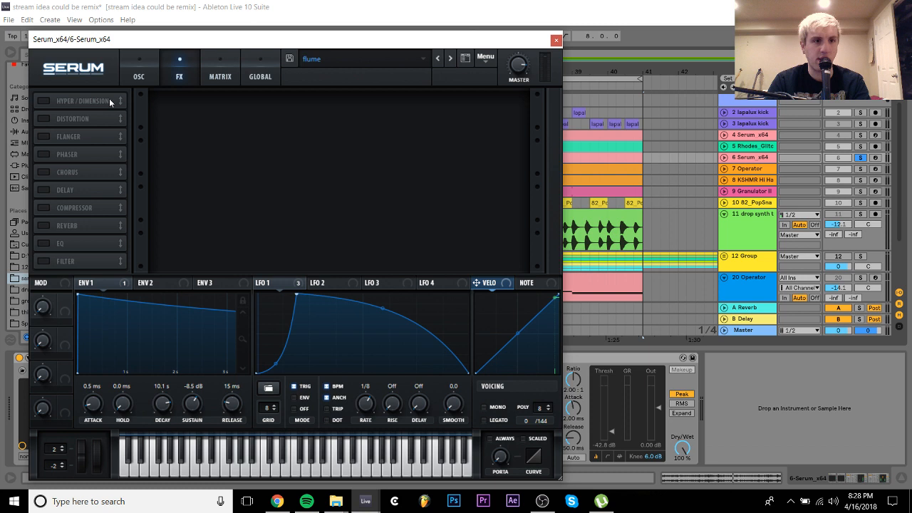
{"action": "left_click", "coordinate": [43, 118]}
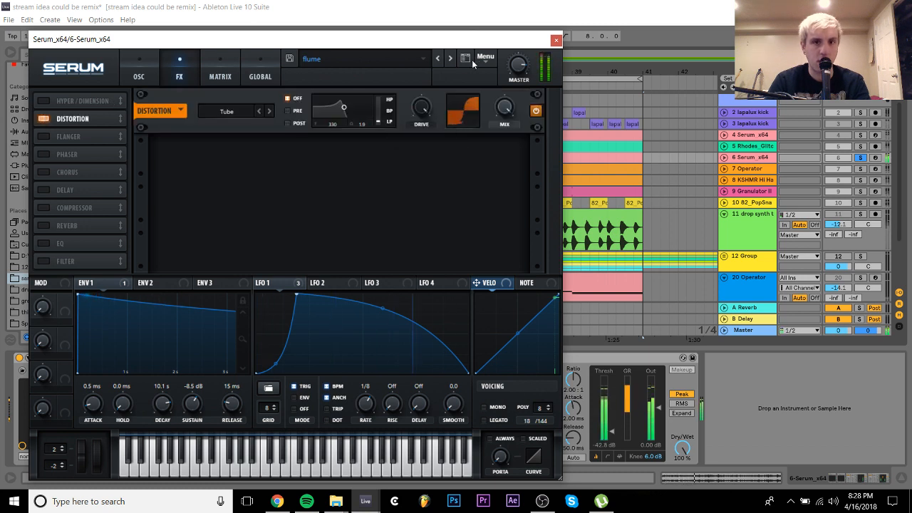
Expand and solo Serum track 6, reset its Serum patch to the Init preset and close the plugin window
{"action": "left_click", "coordinate": [864, 158]}
{"action": "left_click", "coordinate": [724, 157]}
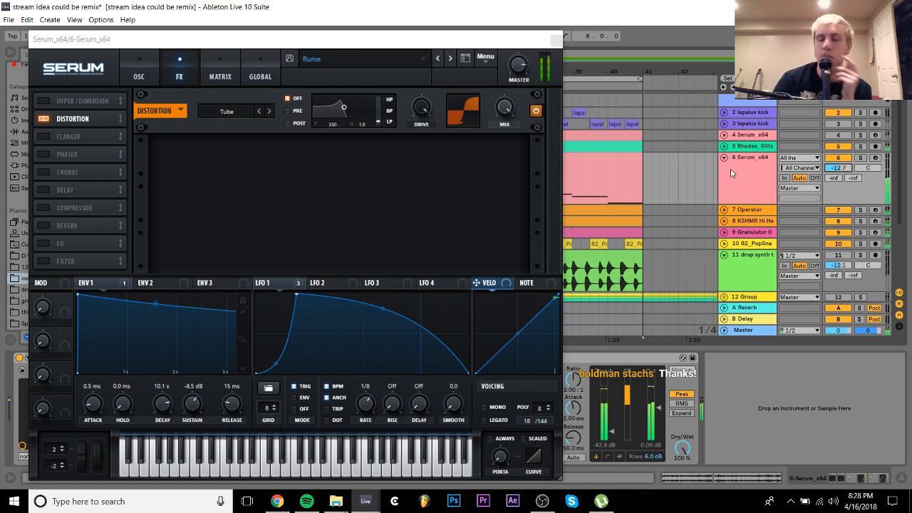
{"action": "left_click", "coordinate": [860, 158]}
{"action": "left_click", "coordinate": [485, 57]}
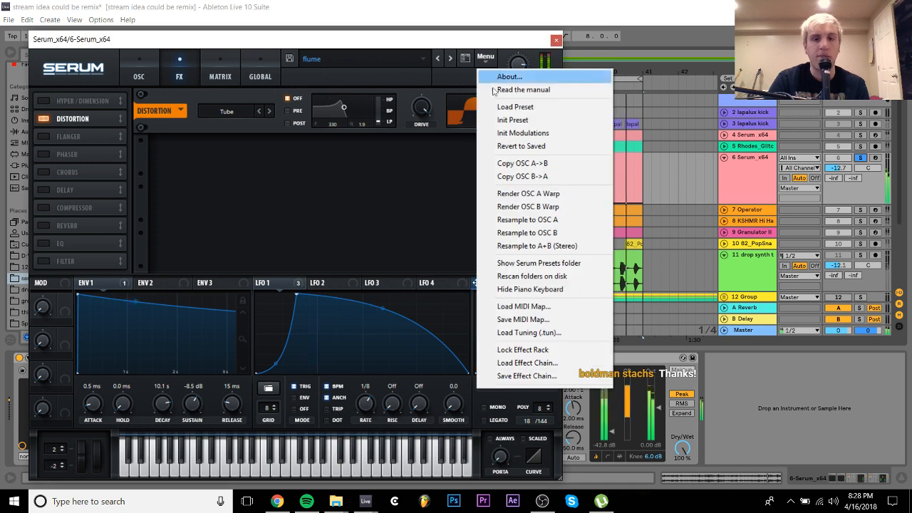
{"action": "left_click", "coordinate": [515, 119]}
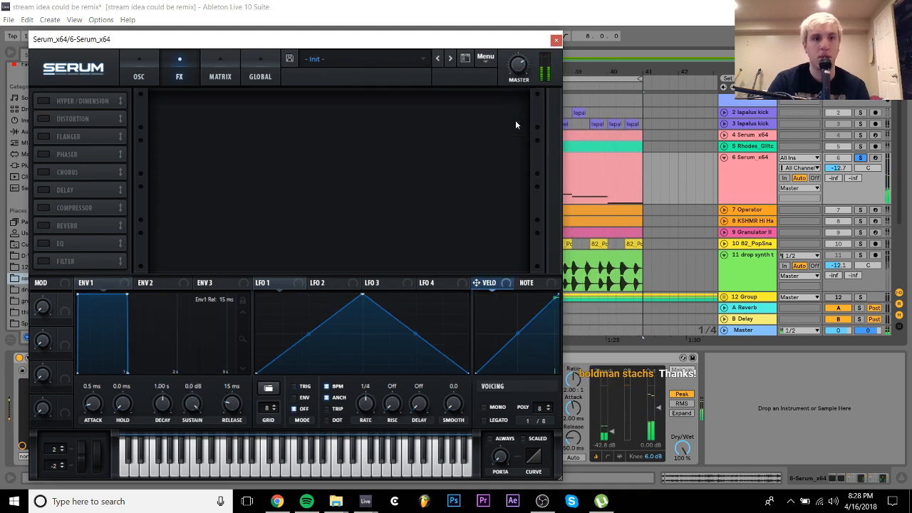
{"action": "left_click", "coordinate": [140, 74]}
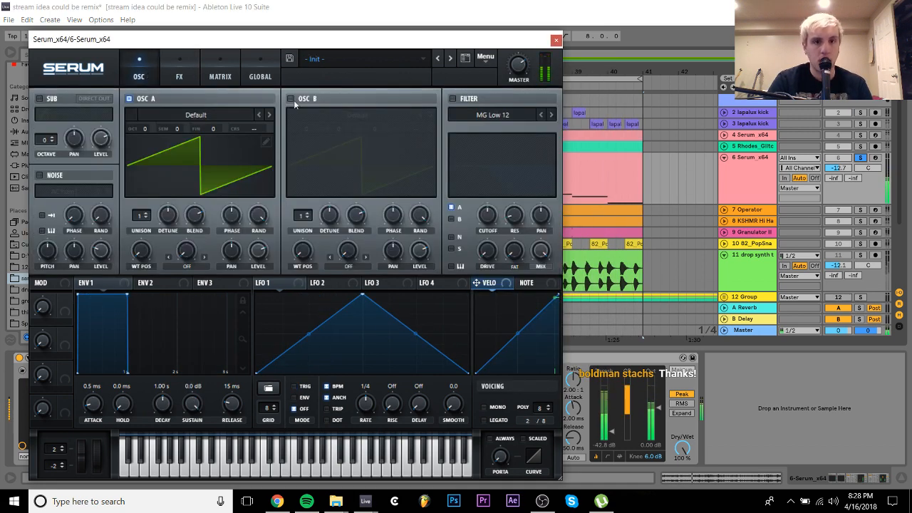
{"action": "left_click", "coordinate": [556, 40]}
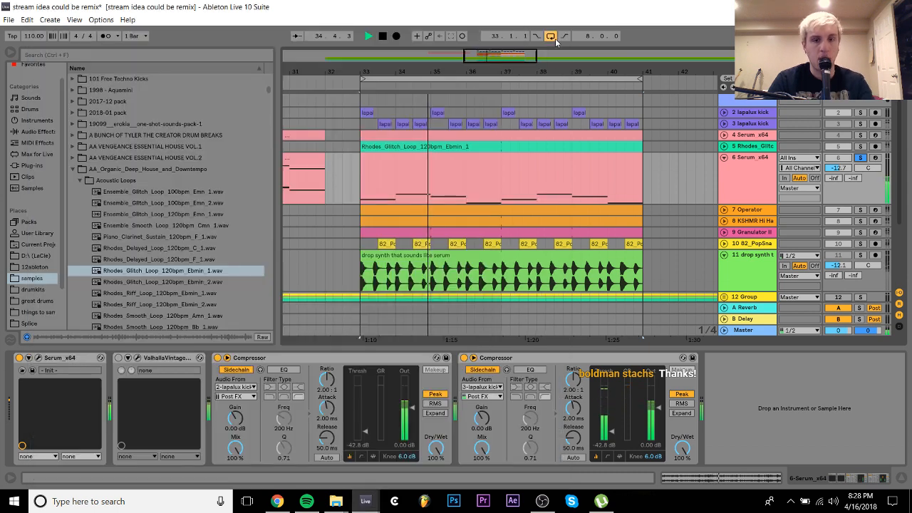
Delete both sidechain compressors from Serum track 6
{"action": "left_click", "coordinate": [310, 358]}
{"action": "key", "text": "Delete"}
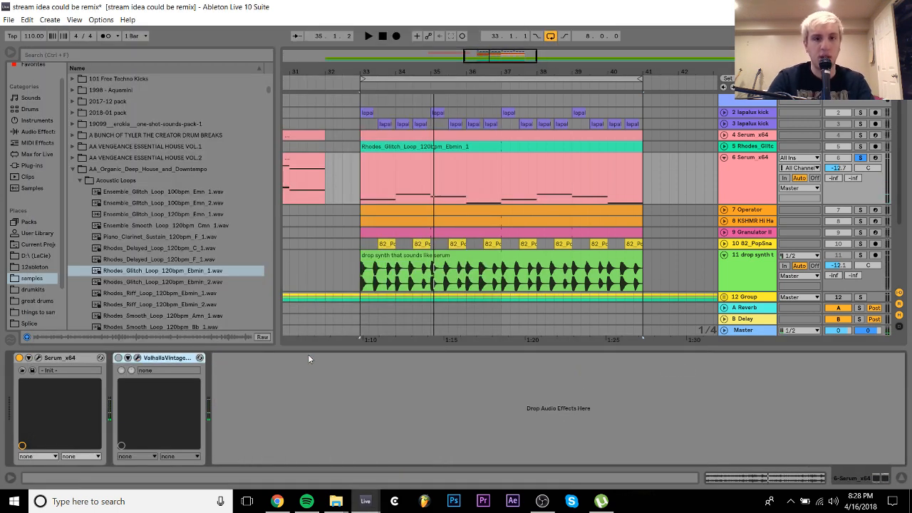
Delete the lapalux kick track 3 and the muted Serum track directly below it
{"action": "left_click", "coordinate": [752, 121]}
{"action": "key", "text": "Delete"}
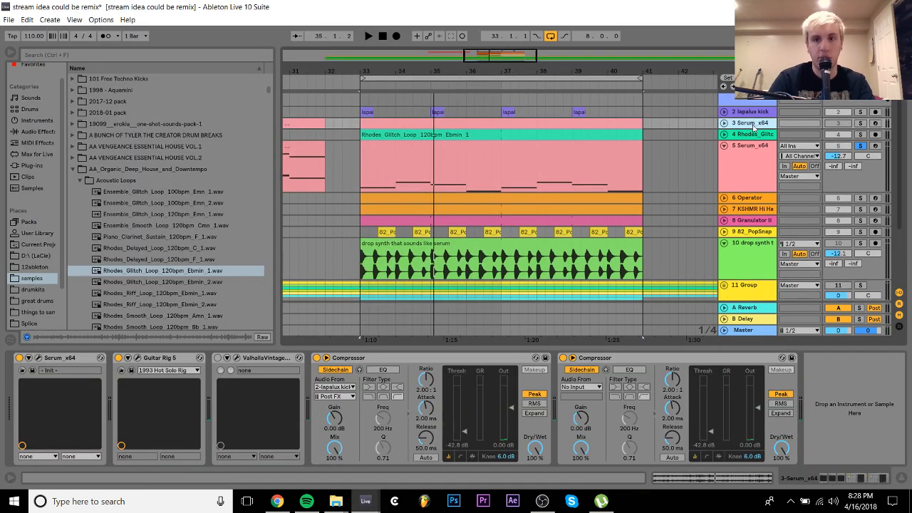
{"action": "left_click", "coordinate": [756, 150]}
{"action": "left_click", "coordinate": [755, 124]}
{"action": "key", "text": "Delete"}
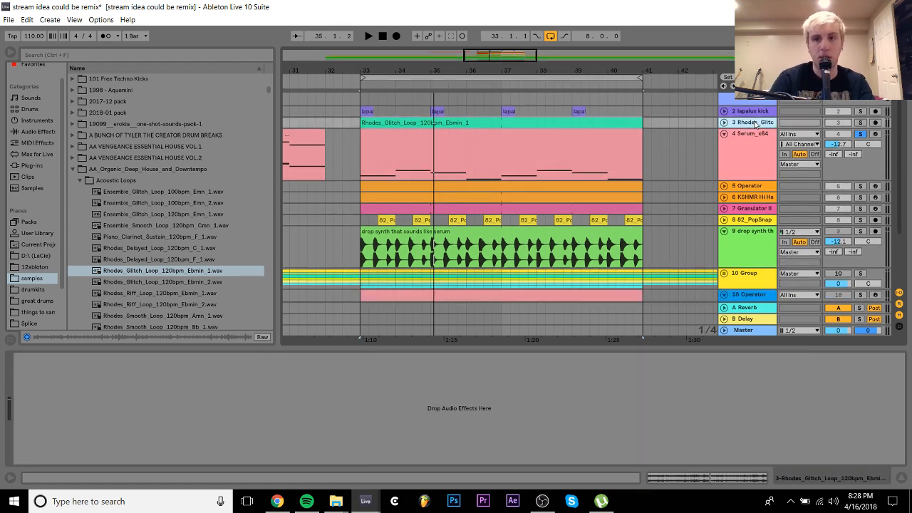
Start playback and add LFOTool_x64 from the Xfer x64 plug-ins to Serum track 4
{"action": "left_click", "coordinate": [750, 134]}
{"action": "key", "text": "space"}
{"action": "left_click", "coordinate": [30, 165]}
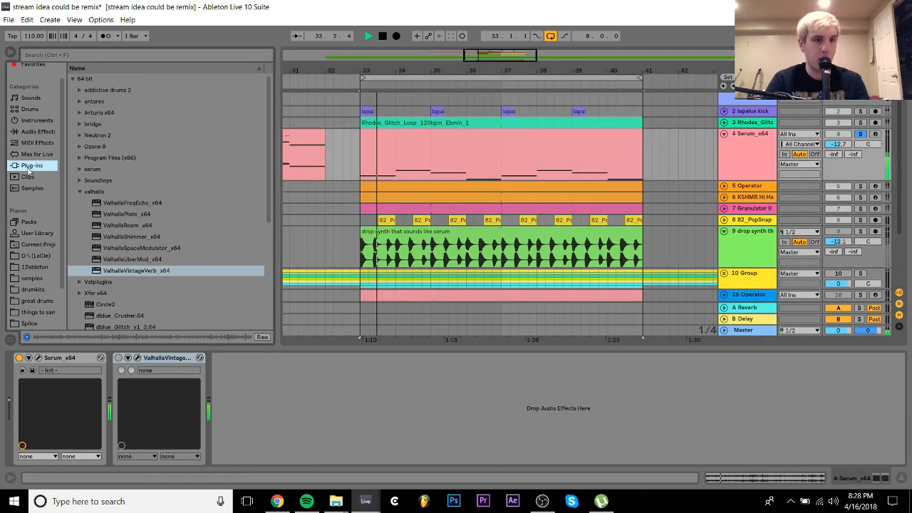
{"action": "left_click", "coordinate": [79, 190]}
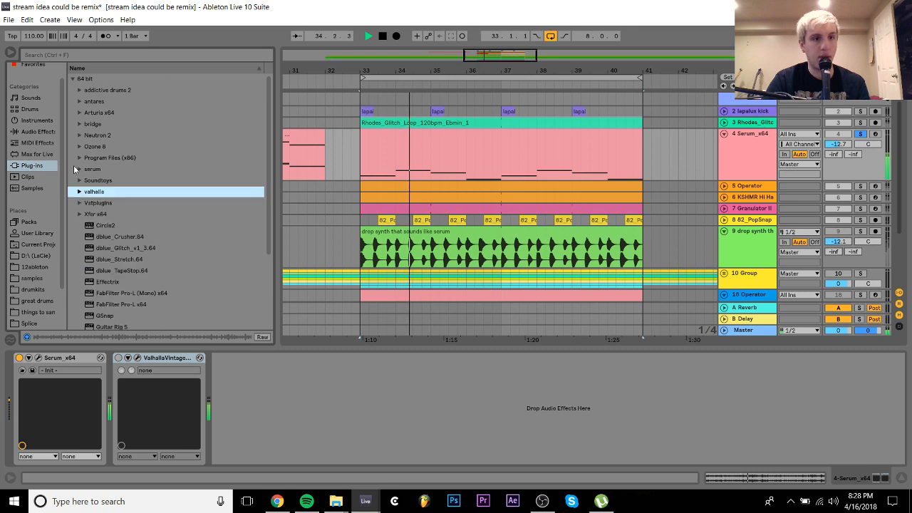
{"action": "left_click", "coordinate": [80, 214]}
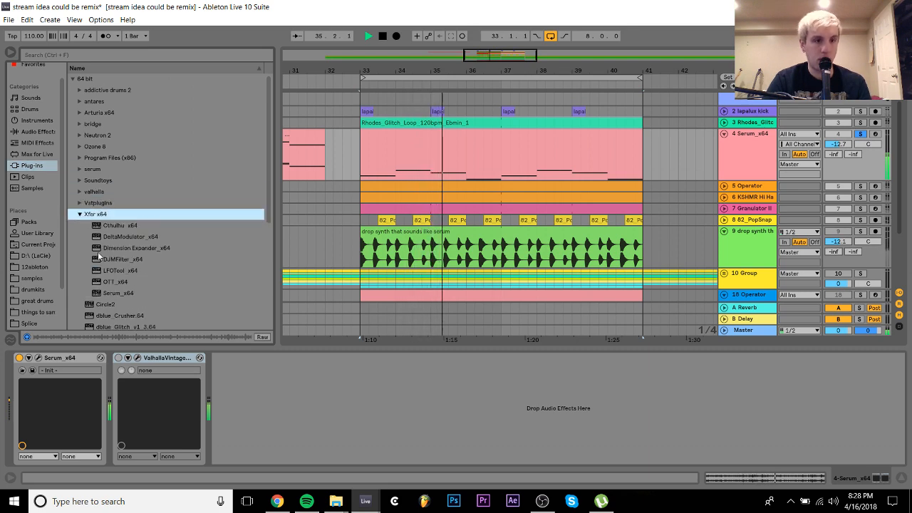
{"action": "double_click", "coordinate": [120, 270]}
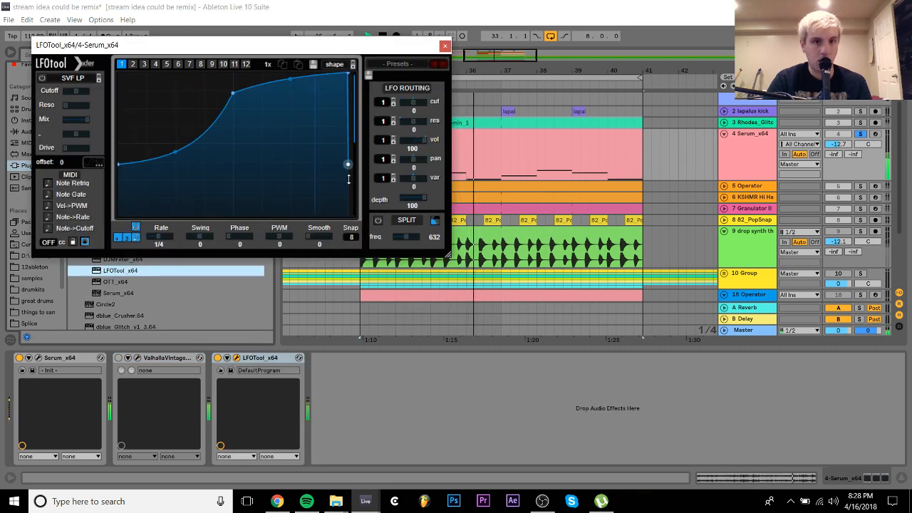
Shape the LFOTool curve to start and end at zero with a rounded final drop, at a 1/2 rate
{"action": "left_click_drag", "start_coordinate": [348, 165], "coordinate": [348, 214]}
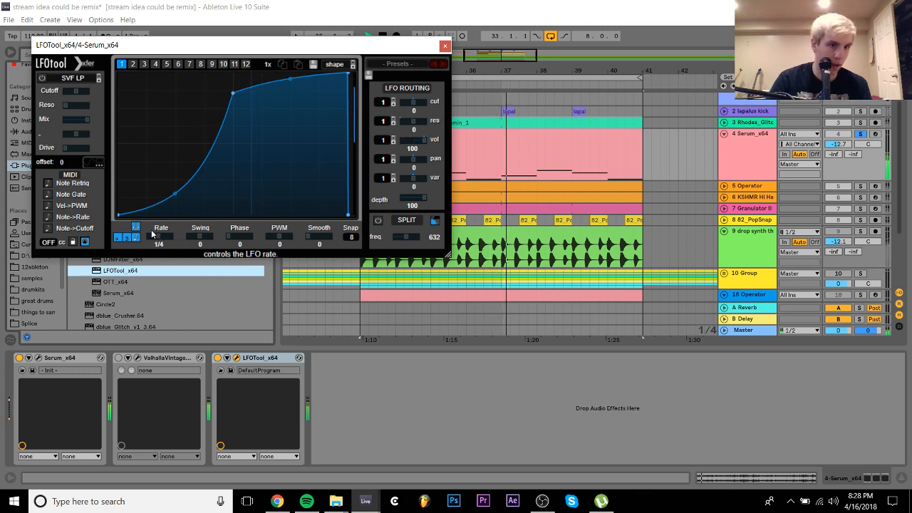
{"action": "left_click_drag", "start_coordinate": [151, 240], "coordinate": [148, 241]}
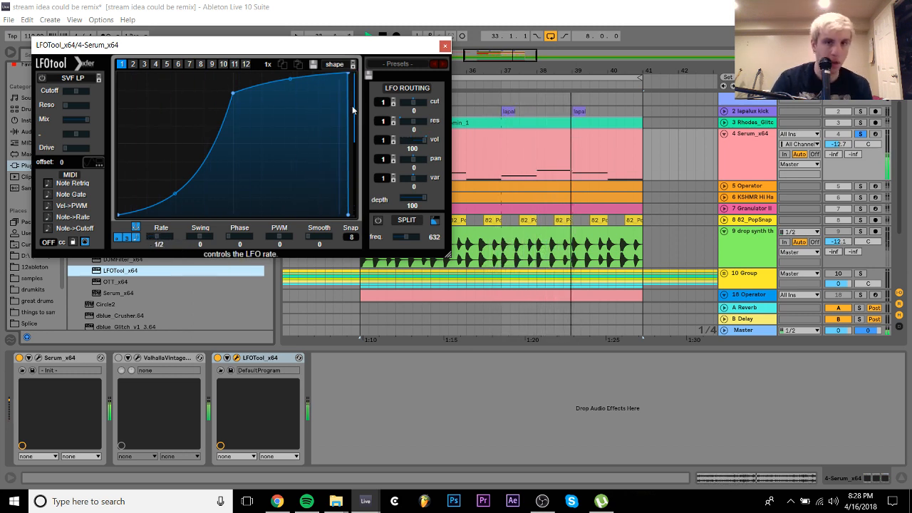
{"action": "left_click_drag", "start_coordinate": [349, 73], "coordinate": [339, 60]}
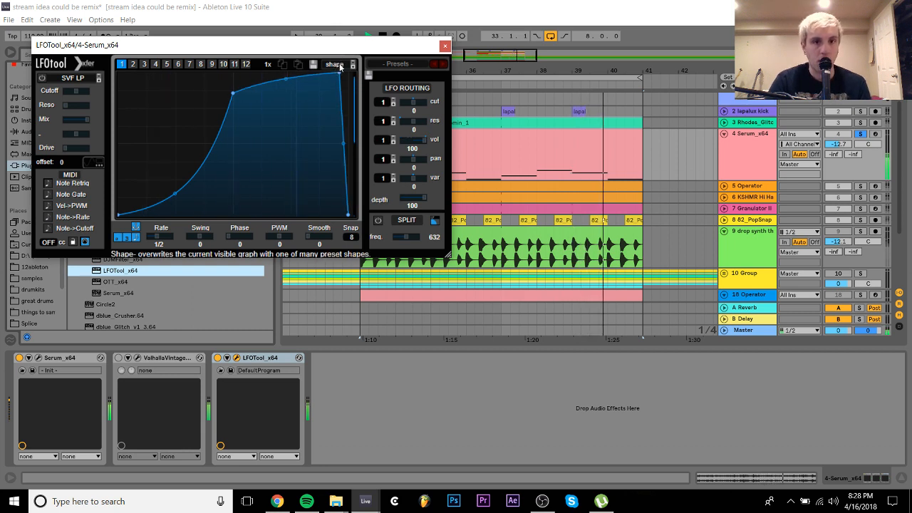
{"action": "left_click_drag", "start_coordinate": [343, 144], "coordinate": [362, 87]}
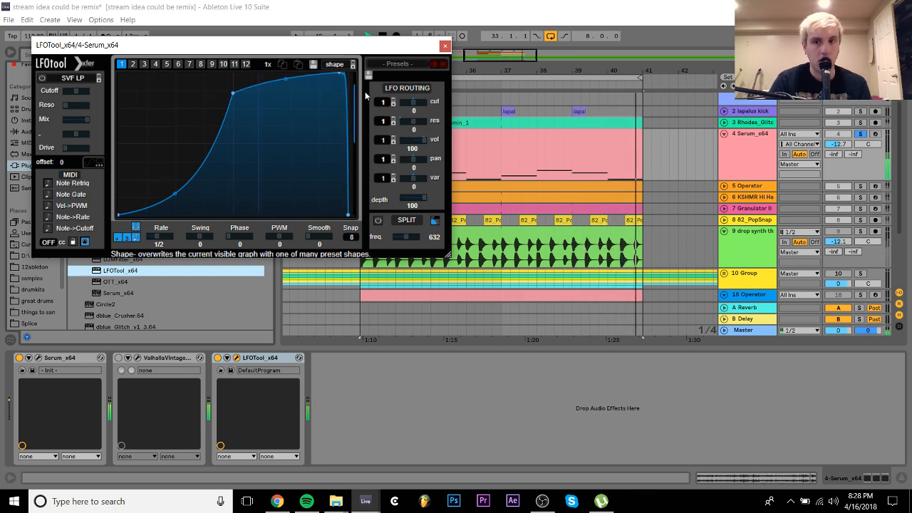
Raise Serum track 4's volume to -4.3 dB, open its Serum plugin and unsolo the track
{"action": "left_click_drag", "start_coordinate": [840, 145], "coordinate": [846, 146]}
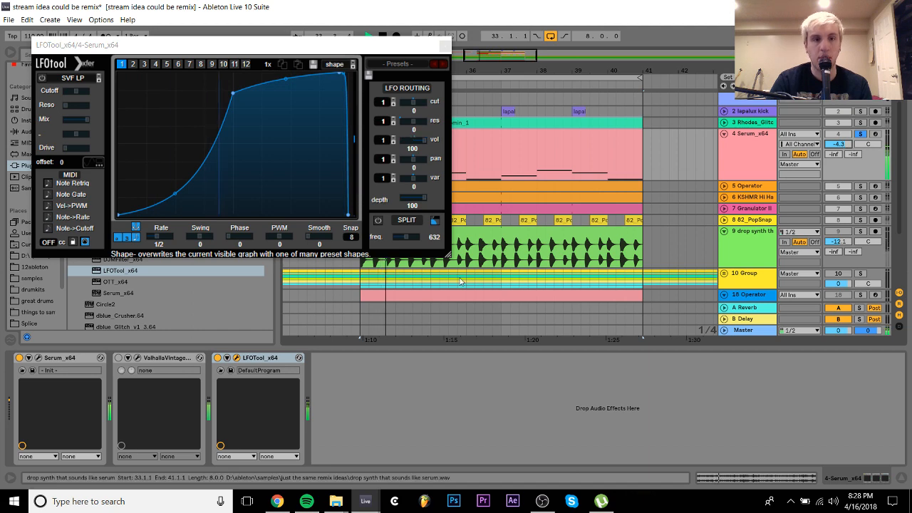
{"action": "left_click", "coordinate": [38, 357]}
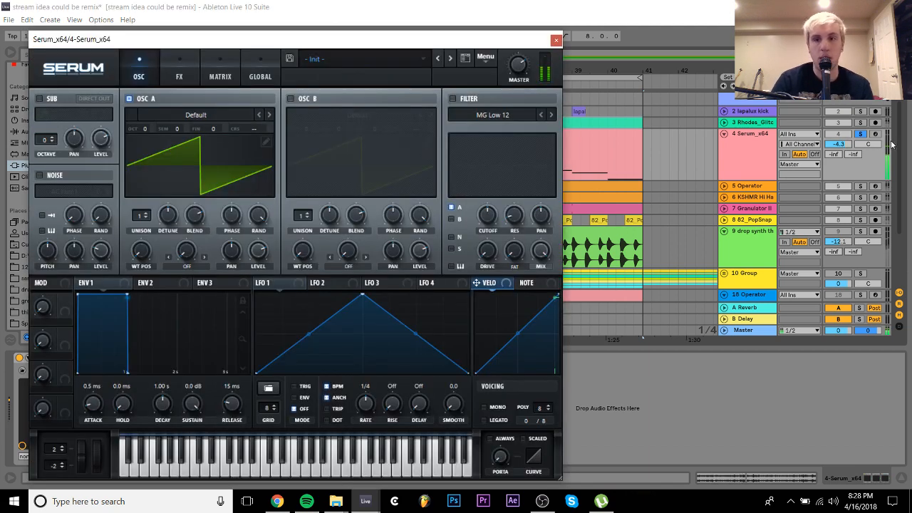
{"action": "left_click", "coordinate": [864, 136]}
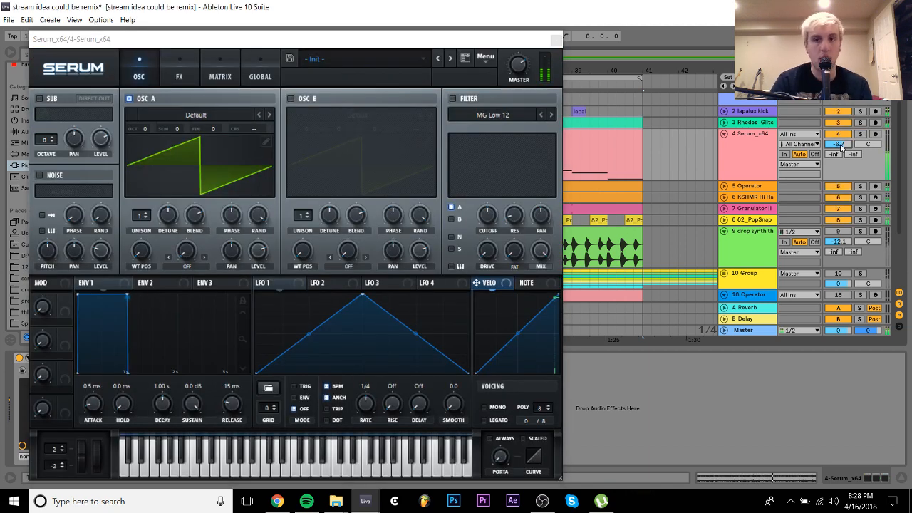
Move the plugin windows aside, set the tempo to 115 BPM and Serum track 4 to -9.1 dB, and close LFOTool
{"action": "left_click_drag", "start_coordinate": [229, 42], "coordinate": [254, 70]}
{"action": "left_click", "coordinate": [103, 46]}
{"action": "left_click_drag", "start_coordinate": [103, 46], "coordinate": [131, 68]}
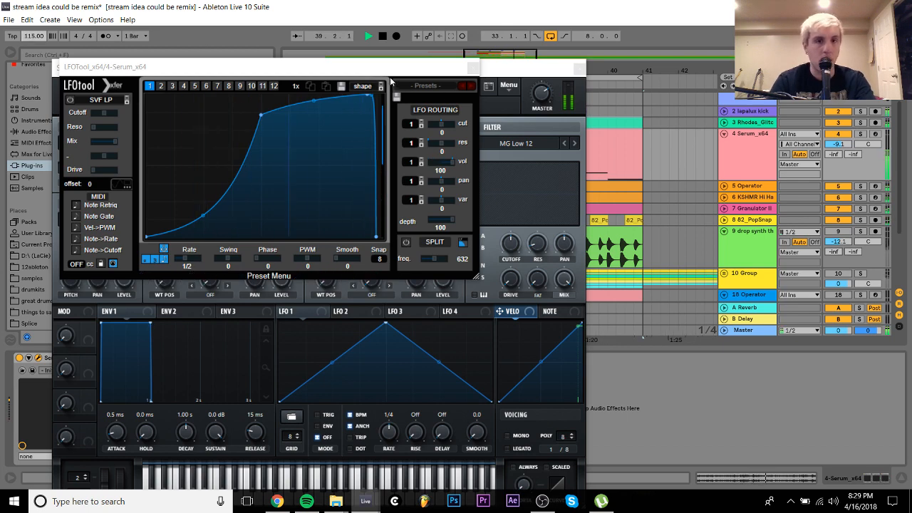
{"action": "left_click", "coordinate": [473, 68]}
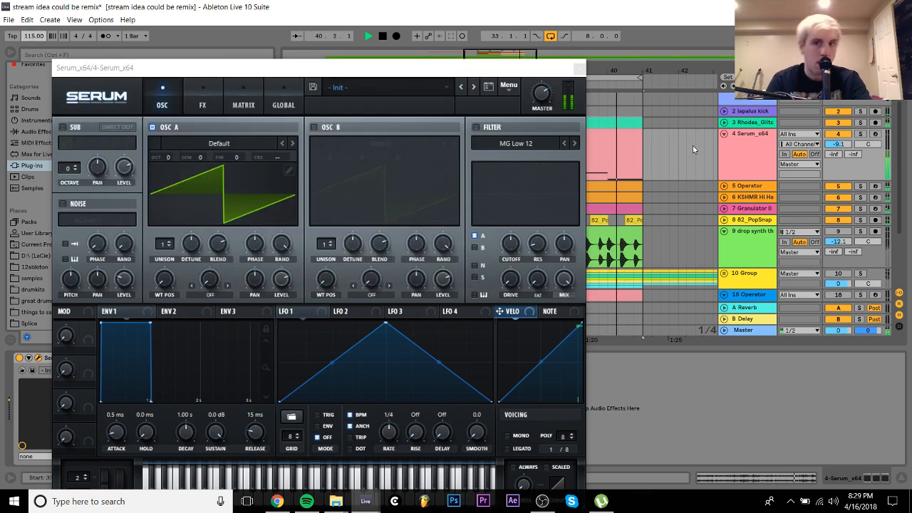
Stop playback, solo Serum track 4 and load the Analog wavetable Basic Shapes into oscillator A
{"action": "key", "text": "space"}
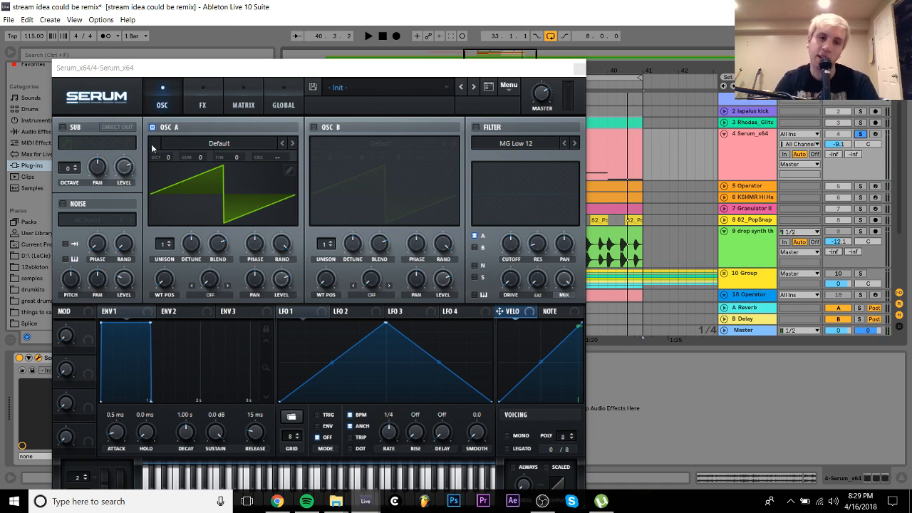
{"action": "left_click", "coordinate": [224, 143]}
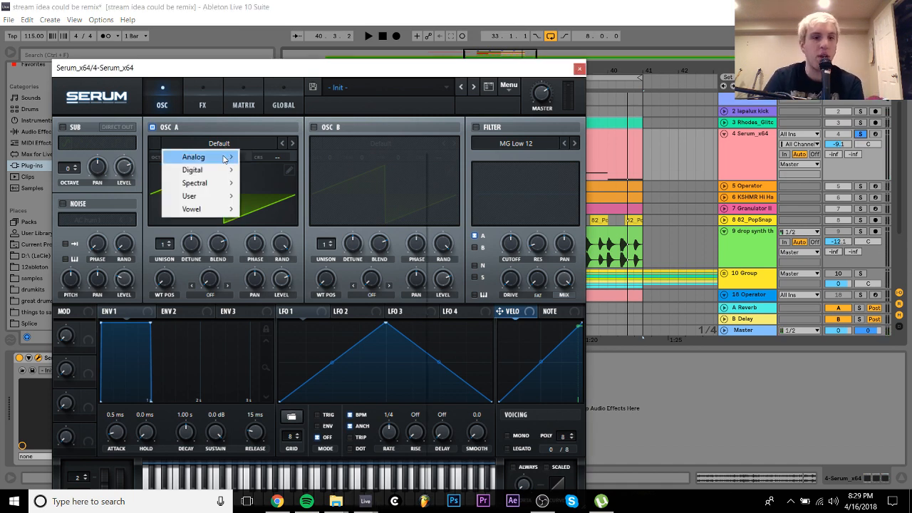
{"action": "mouse_move", "coordinate": [190, 153]}
{"action": "left_click", "coordinate": [283, 214]}
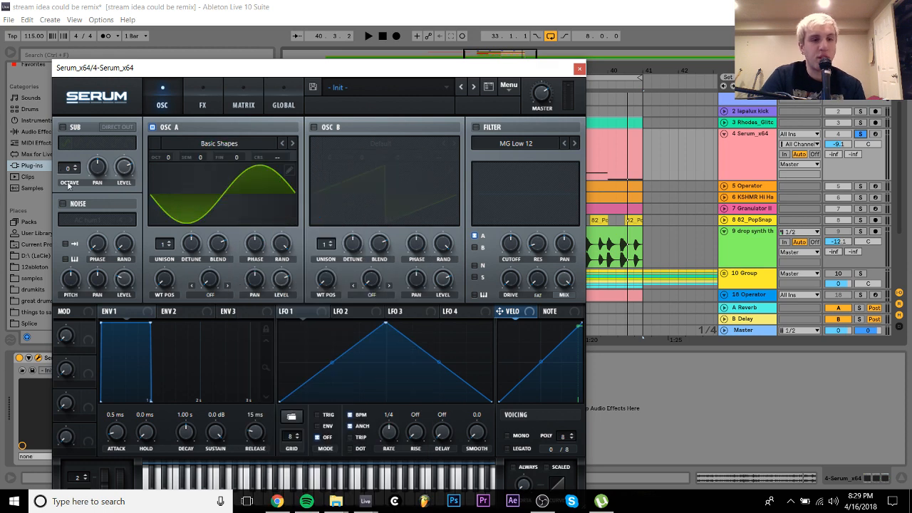
Enable Serum's noise oscillator with the Organics sample Air Can 2 and play the soloed track
{"action": "left_click", "coordinate": [91, 221]}
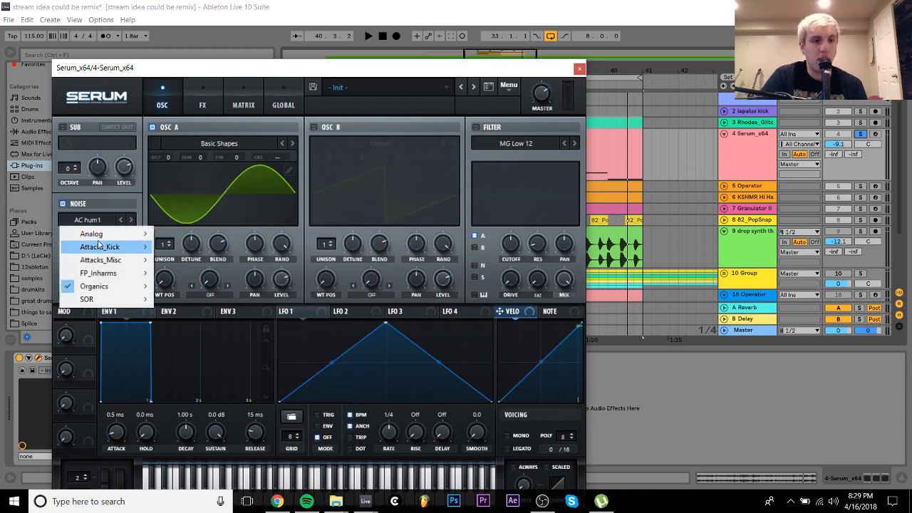
{"action": "mouse_move", "coordinate": [129, 236]}
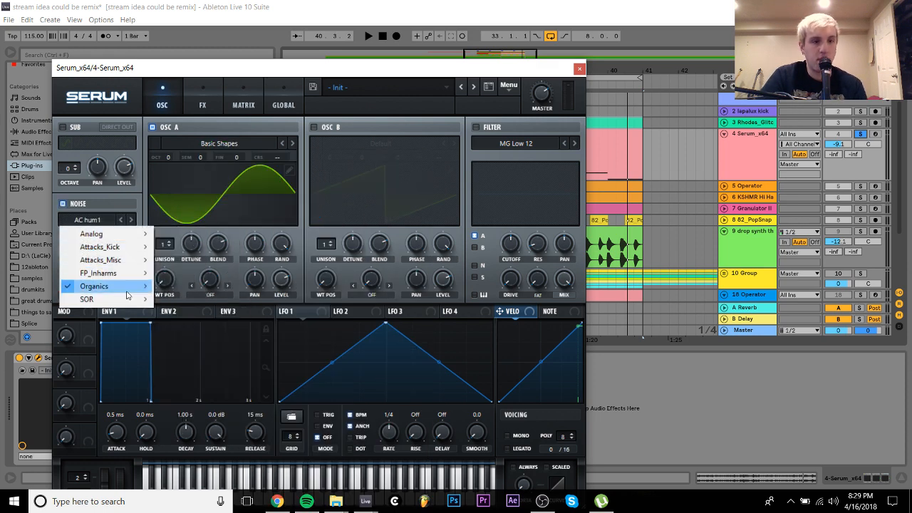
{"action": "mouse_move", "coordinate": [130, 290]}
{"action": "left_click", "coordinate": [186, 325]}
{"action": "key", "text": "space"}
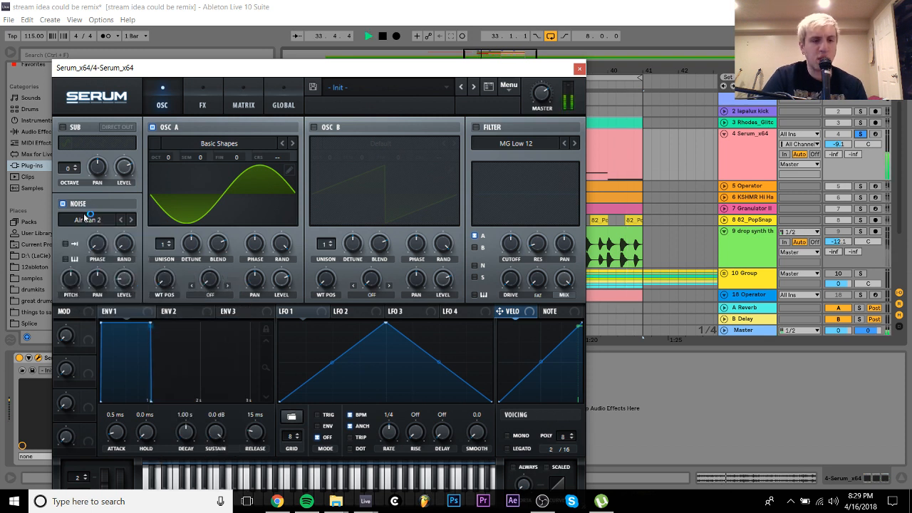
Enable Tube distortion in Serum's effects, resume playback and return to the oscillator page
{"action": "left_click", "coordinate": [202, 105]}
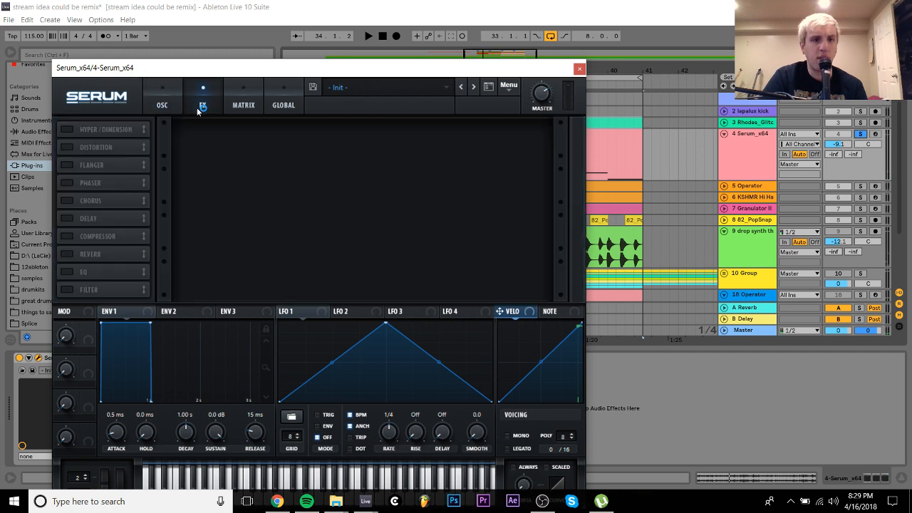
{"action": "left_click", "coordinate": [67, 147]}
{"action": "key", "text": "space"}
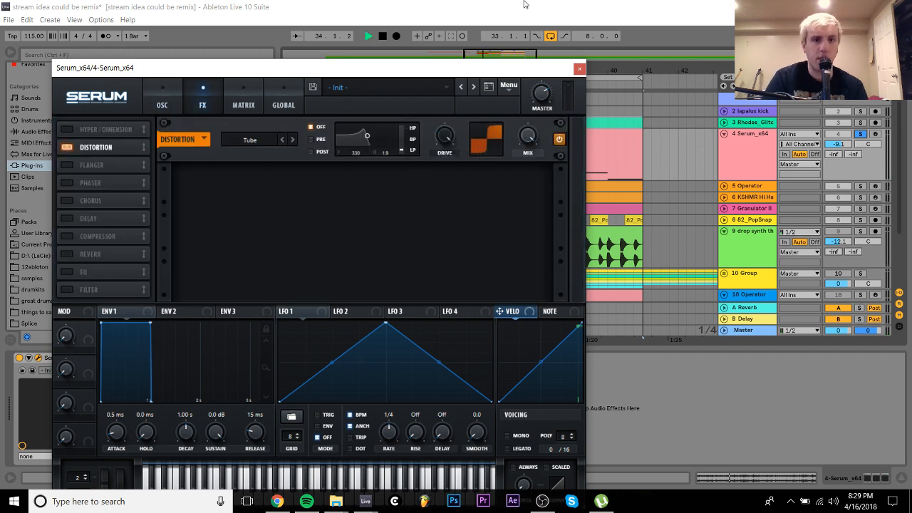
{"action": "left_click", "coordinate": [170, 105]}
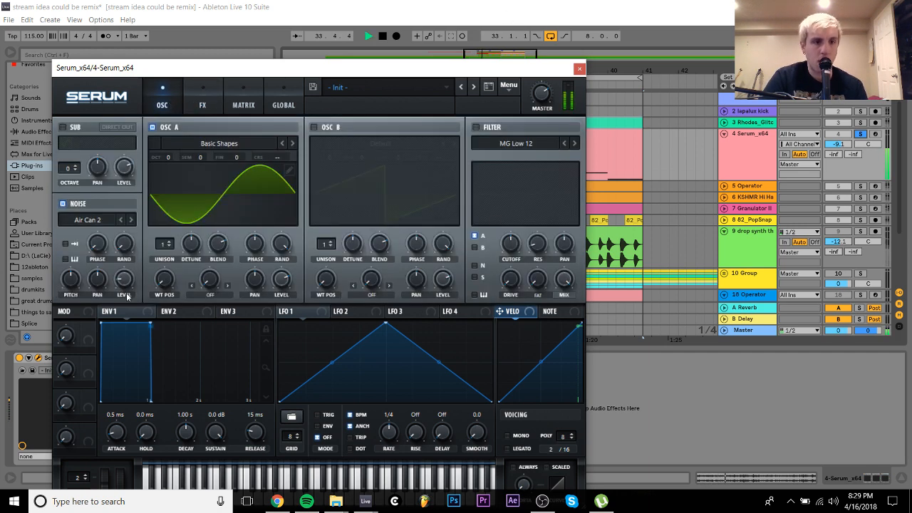
Enable Serum's MG Low 12 filter, route the noise oscillator through it and open the cutoff
{"action": "mouse_move", "coordinate": [127, 281]}
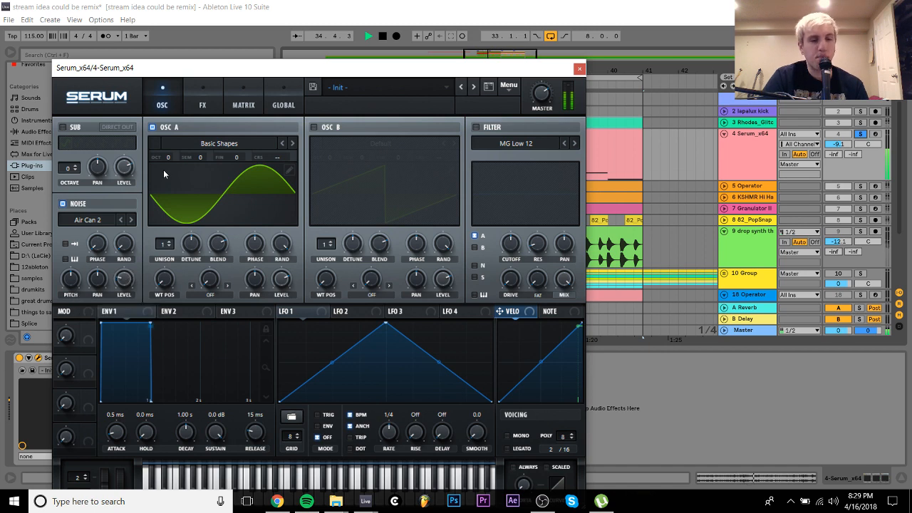
{"action": "left_click", "coordinate": [203, 102]}
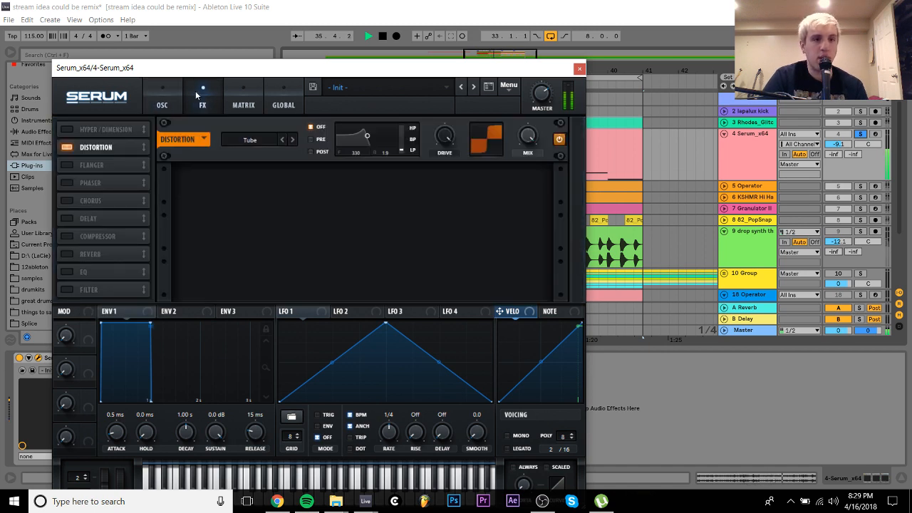
{"action": "left_click", "coordinate": [168, 96]}
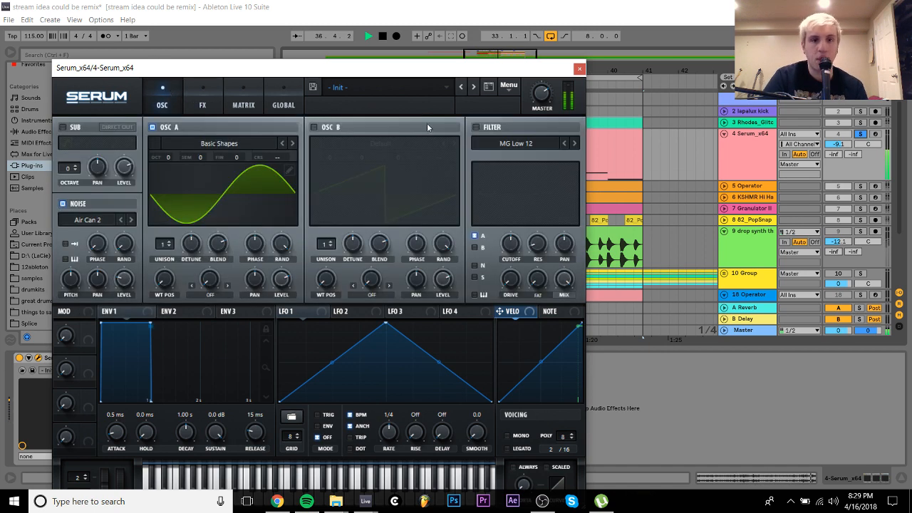
{"action": "left_click", "coordinate": [475, 128]}
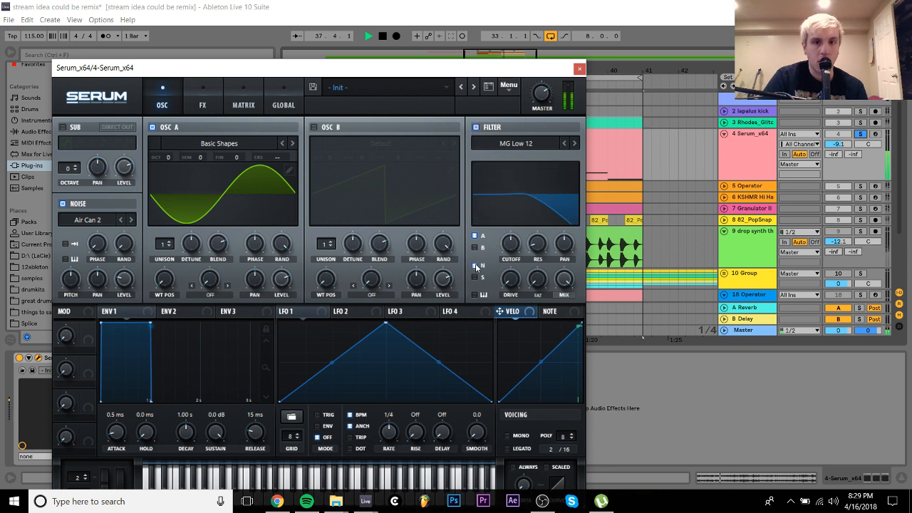
{"action": "left_click_drag", "start_coordinate": [517, 247], "coordinate": [532, 157]}
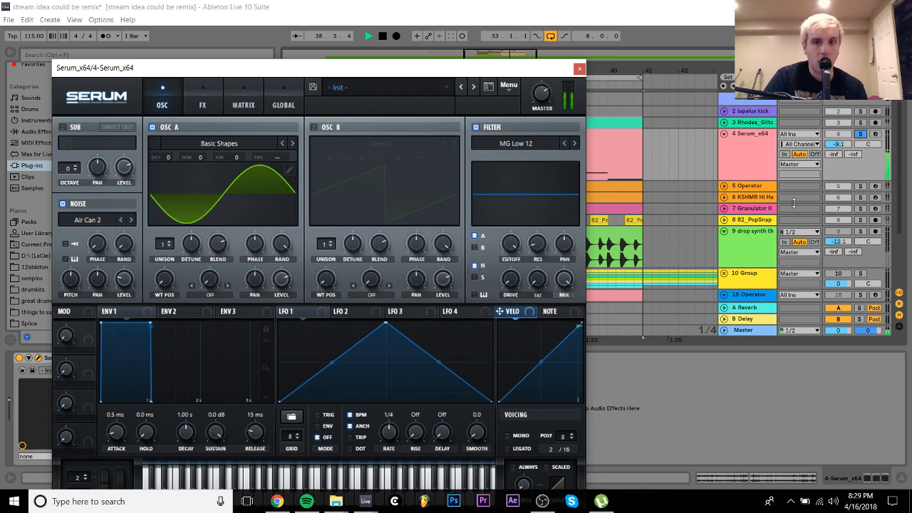
Turn off solo on Serum track 4 and select the track
{"action": "left_click", "coordinate": [865, 135]}
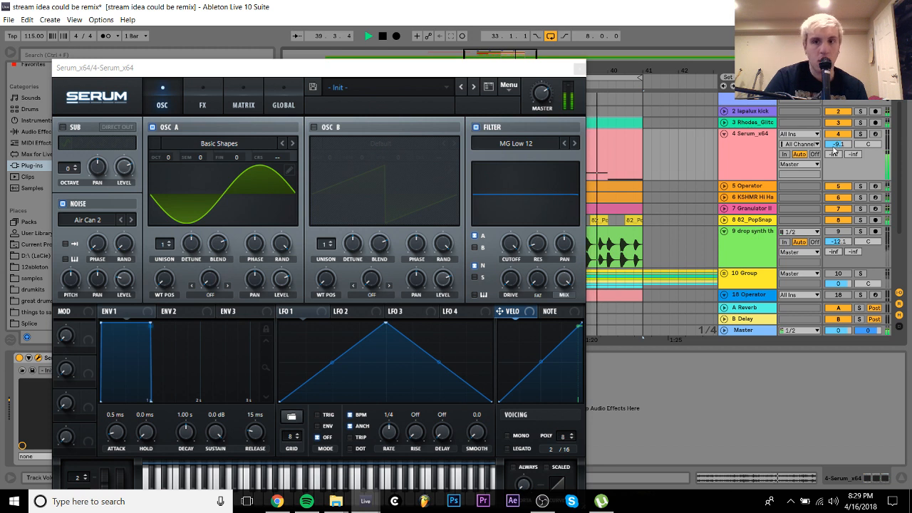
{"action": "left_click", "coordinate": [765, 141]}
Try the sub oscillator with Direct Out, and switch both the sub oscillator and the filter off
{"action": "left_click", "coordinate": [63, 127]}
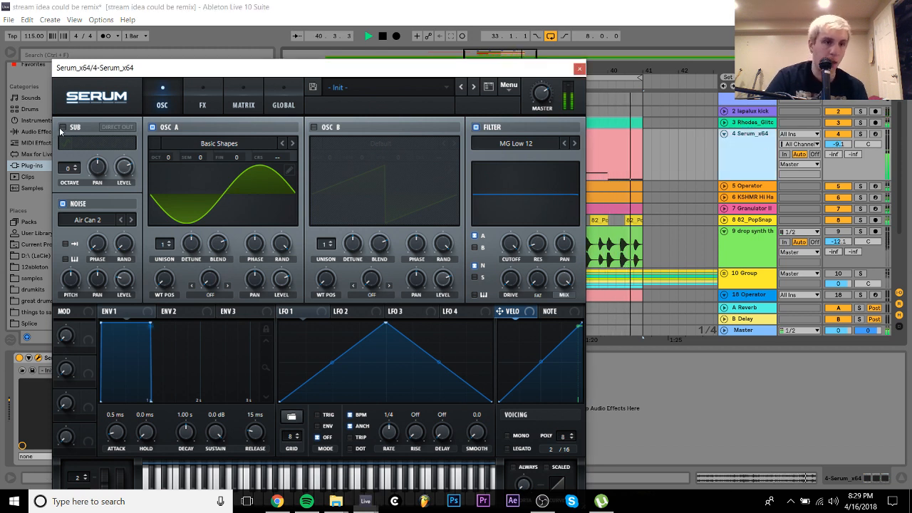
{"action": "left_click", "coordinate": [122, 128]}
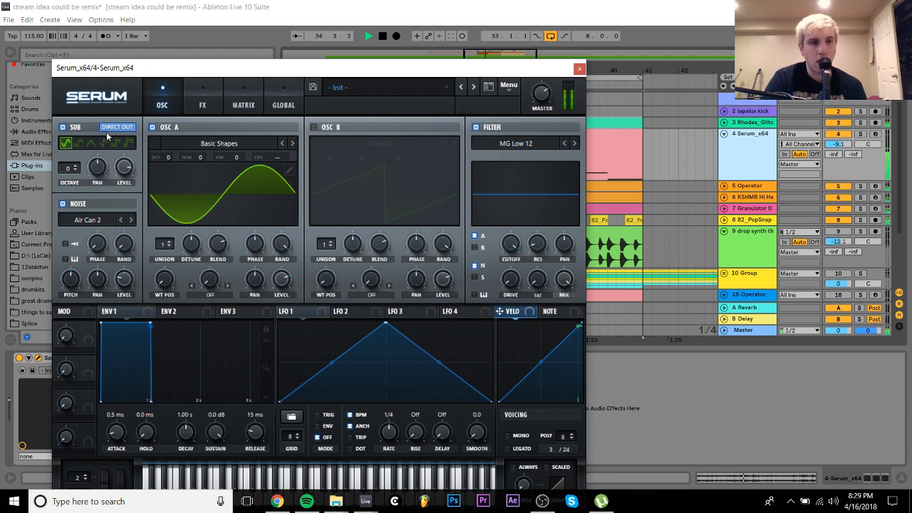
{"action": "left_click", "coordinate": [62, 128]}
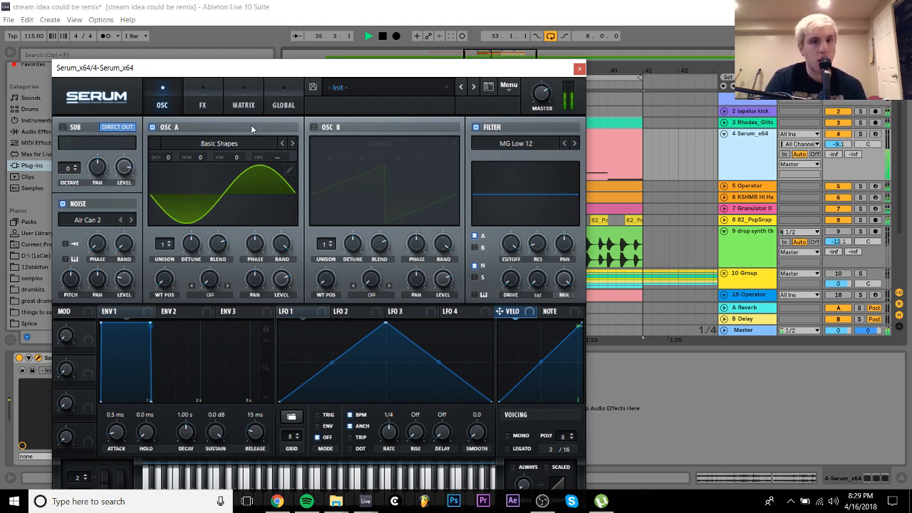
{"action": "left_click", "coordinate": [476, 128]}
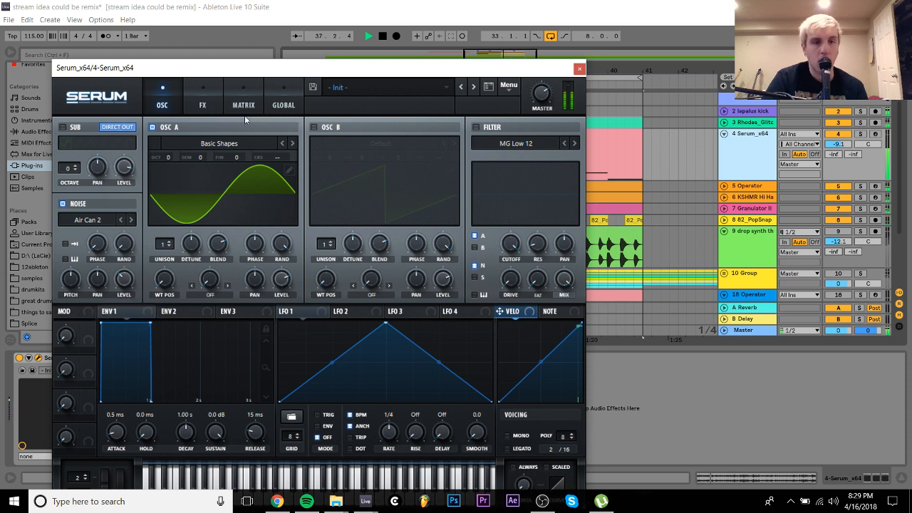
Sweep oscillator A's wavetable position through the Basic Shapes, settle on the saw wave and check the effects page
{"action": "left_click_drag", "start_coordinate": [169, 279], "coordinate": [176, 207]}
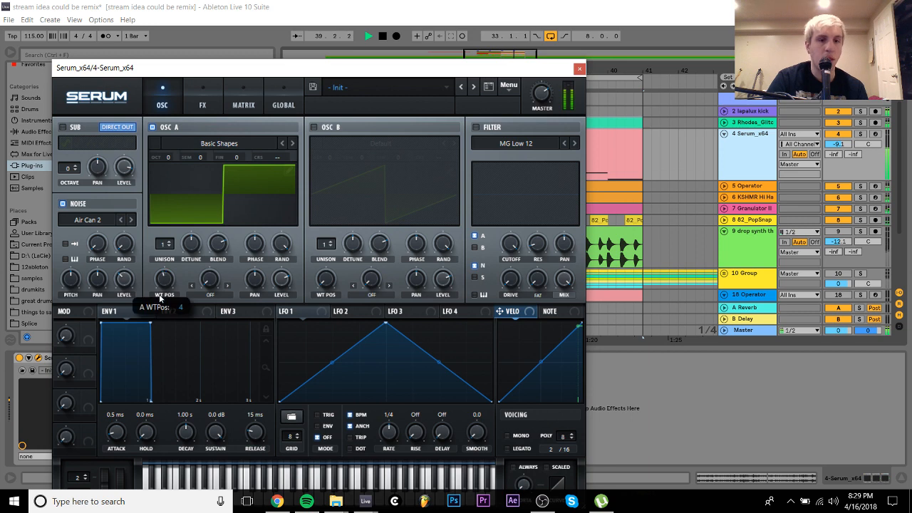
{"action": "left_click_drag", "start_coordinate": [160, 298], "coordinate": [157, 325]}
{"action": "left_click", "coordinate": [203, 105]}
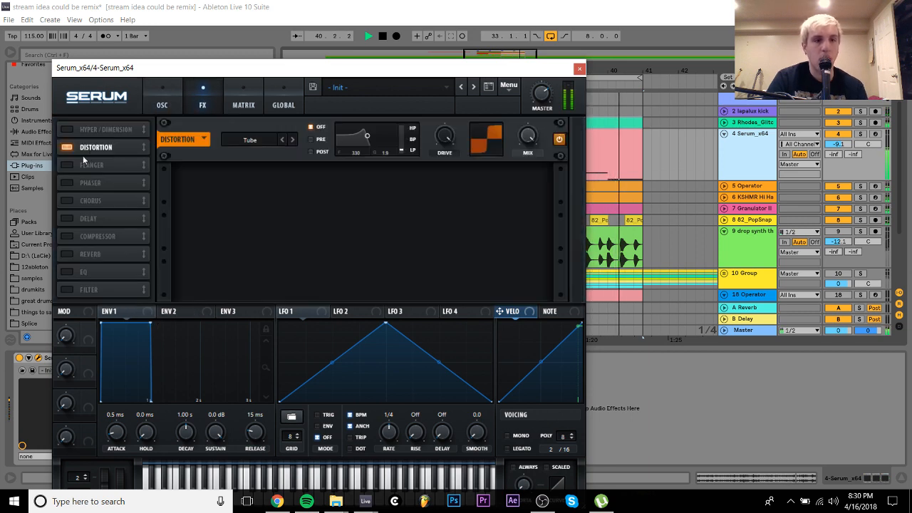
{"action": "left_click", "coordinate": [163, 105]}
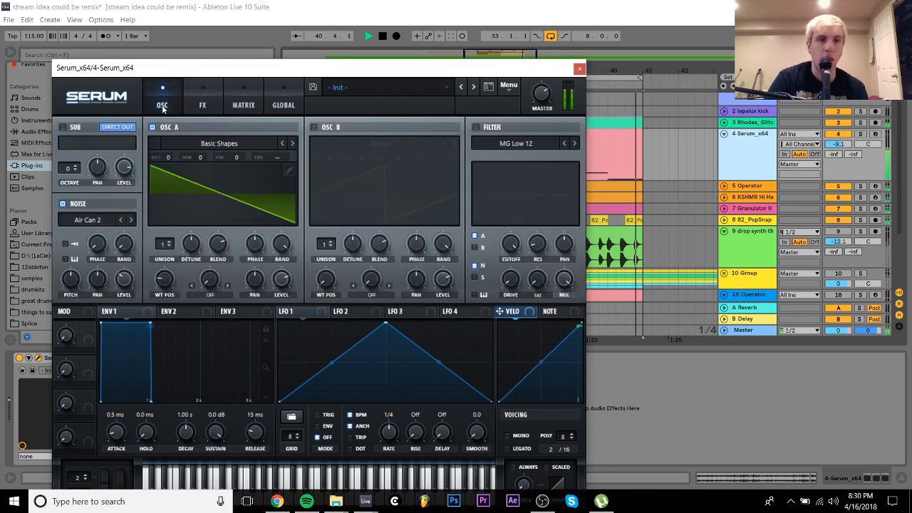
Set Serum track 4's volume to -14.2 dB, close the Serum window and fold the track
{"action": "left_click", "coordinate": [828, 160]}
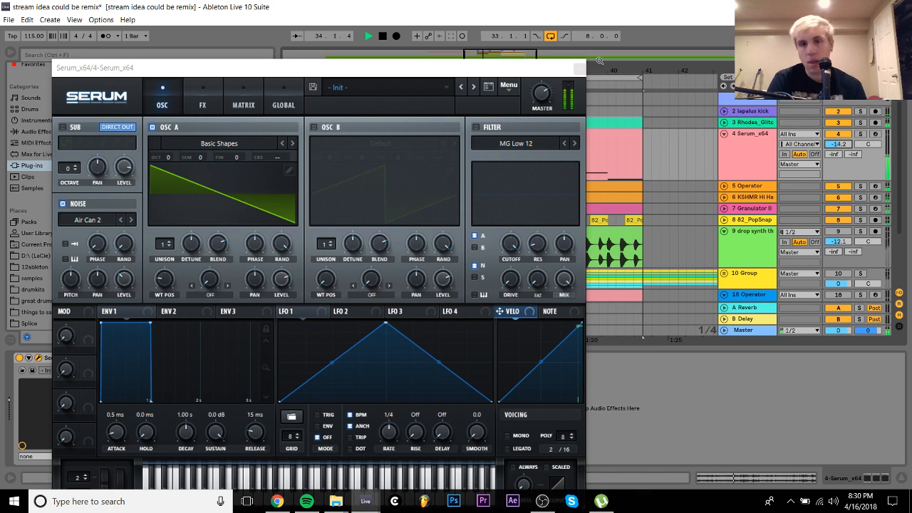
{"action": "left_click", "coordinate": [578, 70]}
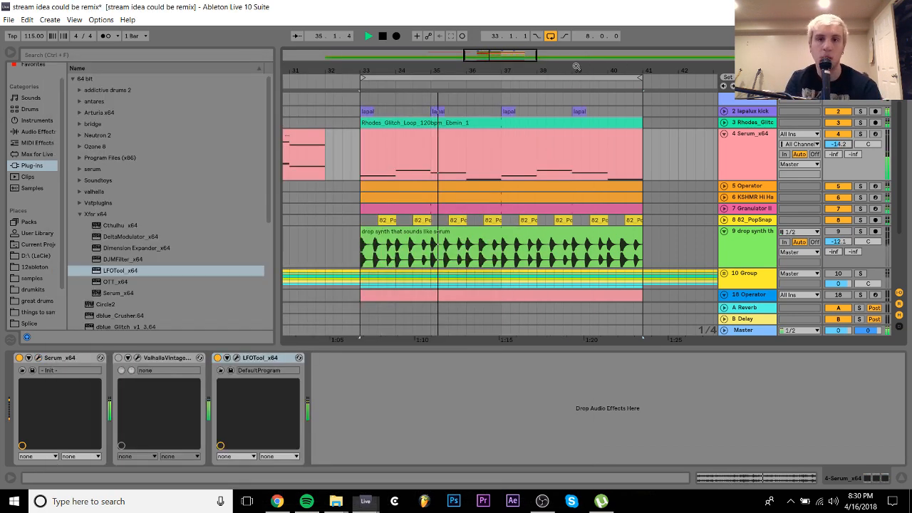
{"action": "left_click", "coordinate": [725, 135]}
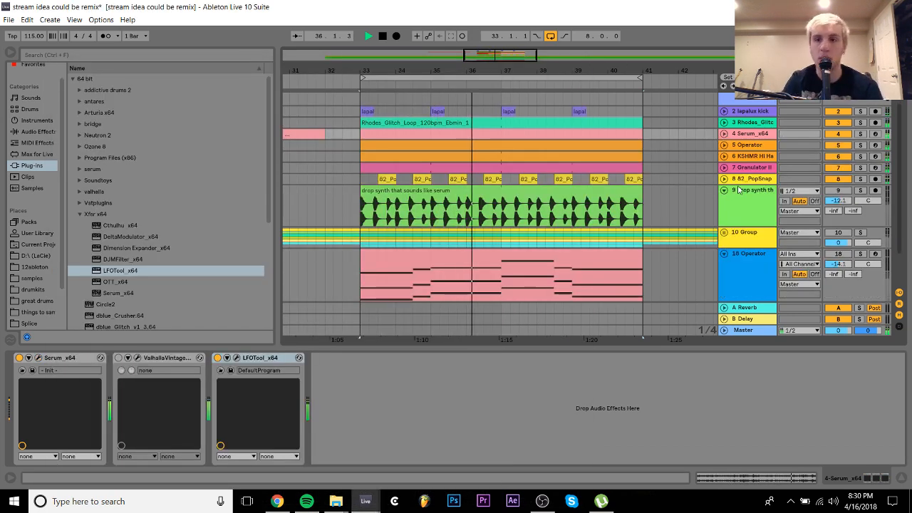
Briefly activate drop synth track 9 and 10 Group in turn to compare them, leaving both muted
{"action": "left_click", "coordinate": [838, 191]}
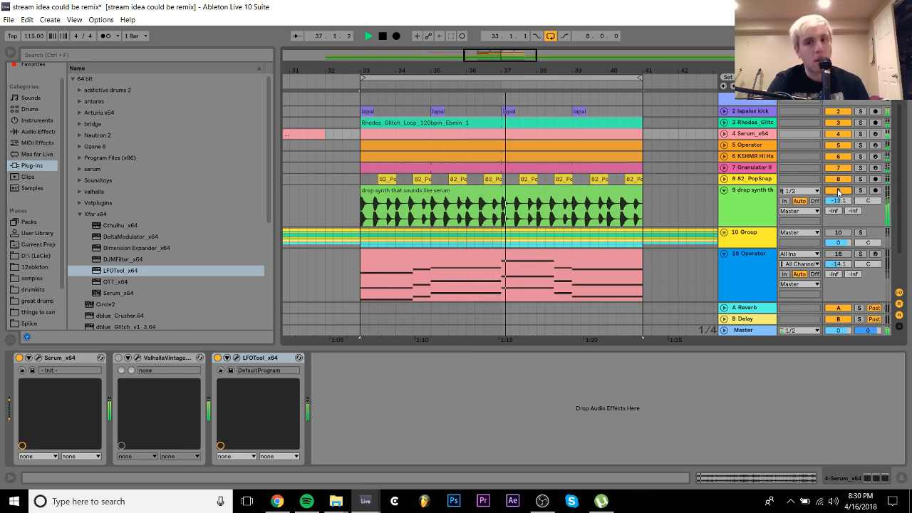
{"action": "left_click", "coordinate": [839, 233]}
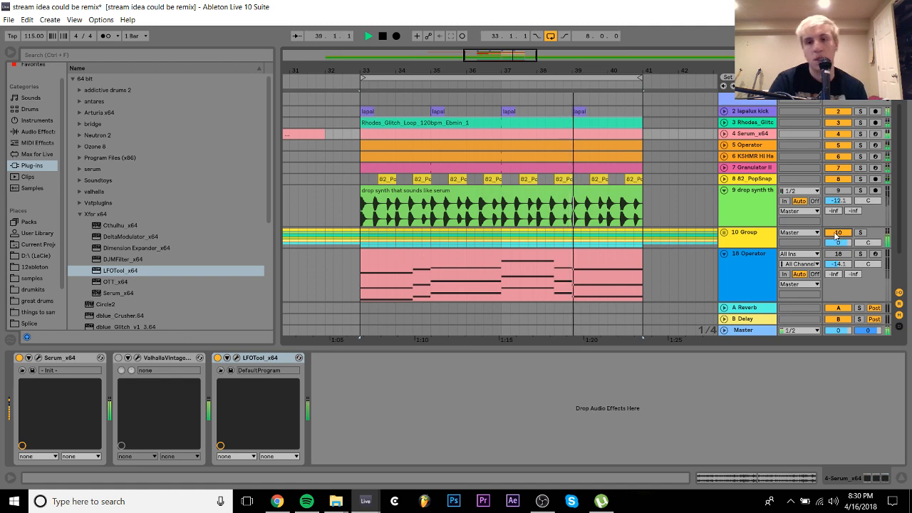
{"action": "left_click", "coordinate": [838, 233]}
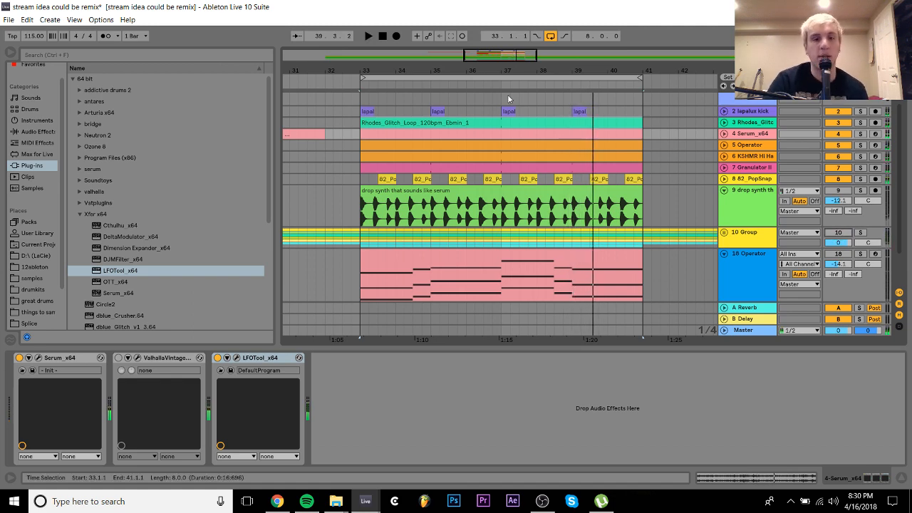
In the Serum clip from bar 33, move the second note to E0, the third to B0 and the fourth to A0
{"action": "double_click", "coordinate": [535, 133]}
{"action": "key", "text": "space"}
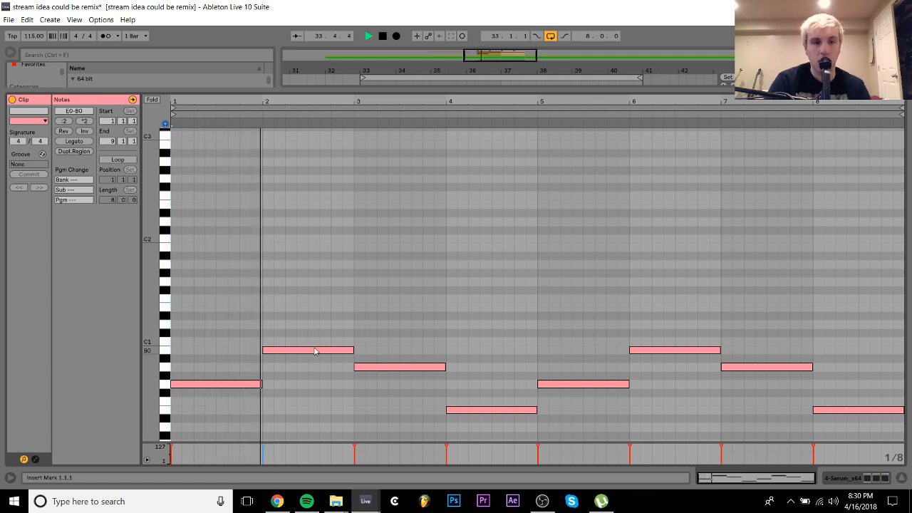
{"action": "key", "text": "space"}
{"action": "left_click_drag", "start_coordinate": [316, 357], "coordinate": [321, 418]}
{"action": "key", "text": "space"}
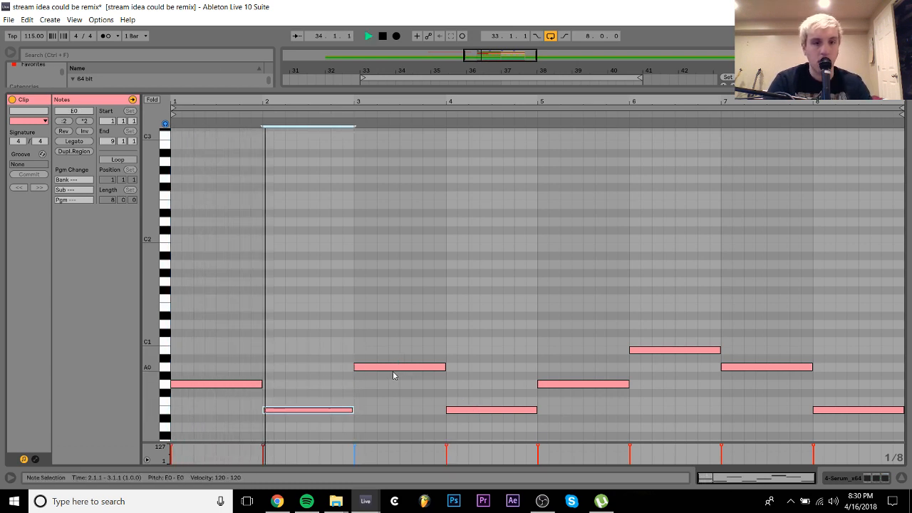
{"action": "left_click_drag", "start_coordinate": [396, 371], "coordinate": [397, 356]}
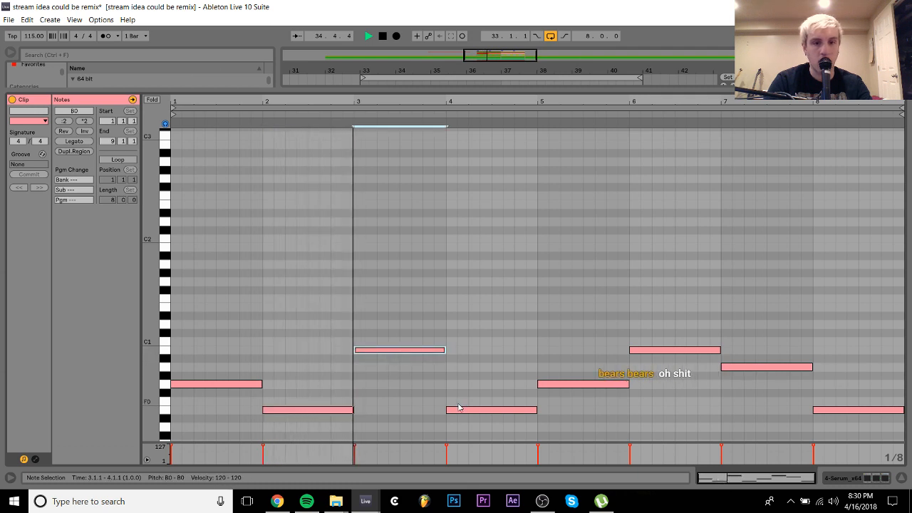
{"action": "left_click_drag", "start_coordinate": [476, 410], "coordinate": [477, 370]}
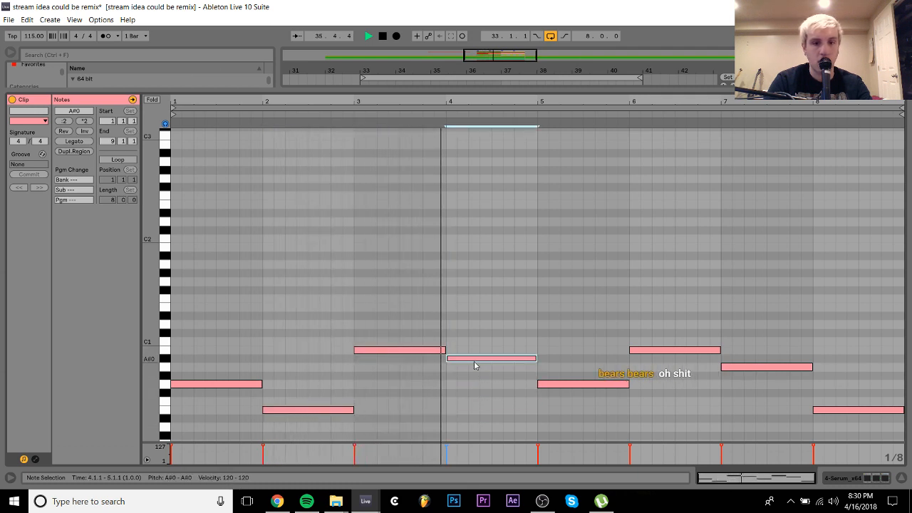
Replace the notes in bars 5 to 8 of the clip with a copy of the first four bars
{"action": "left_click_drag", "start_coordinate": [583, 425], "coordinate": [907, 150]}
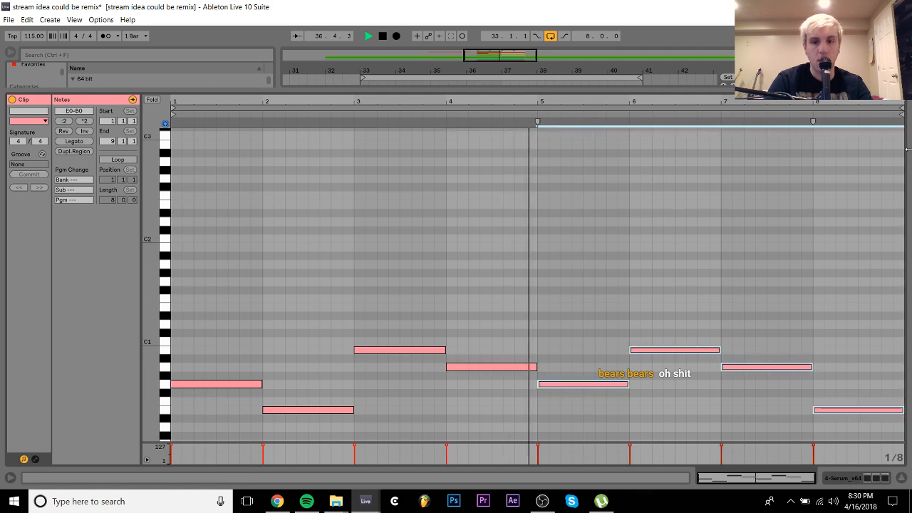
{"action": "key", "text": "Delete"}
{"action": "key", "text": "ctrl+v"}
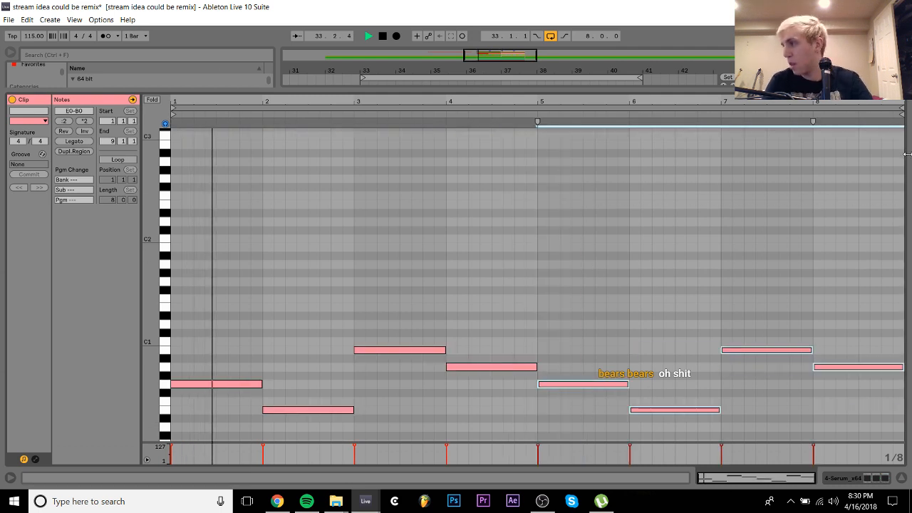
Return to the arrangement, unfold Rhodes track 3, insert a new MIDI track below it and stop playback
{"action": "left_click", "coordinate": [869, 477]}
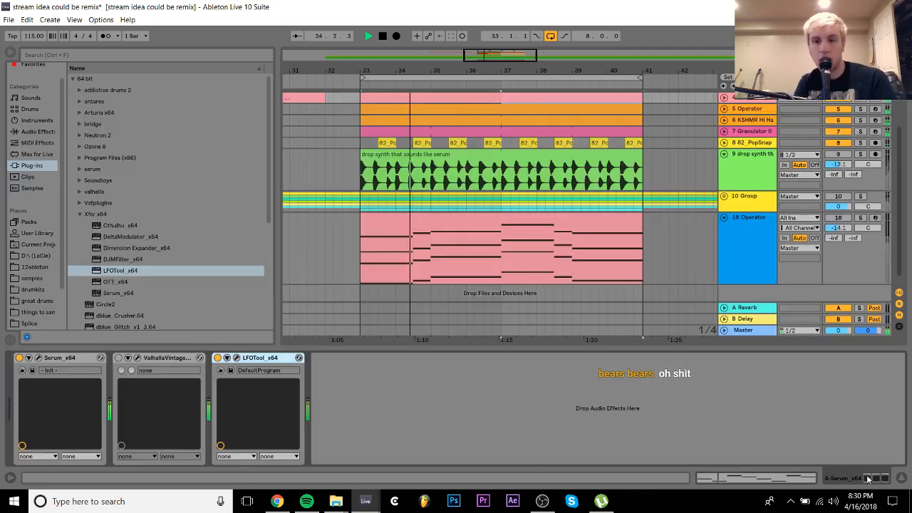
{"action": "scroll", "coordinate": [704, 159], "scroll_direction": "up", "scroll_amount": 2}
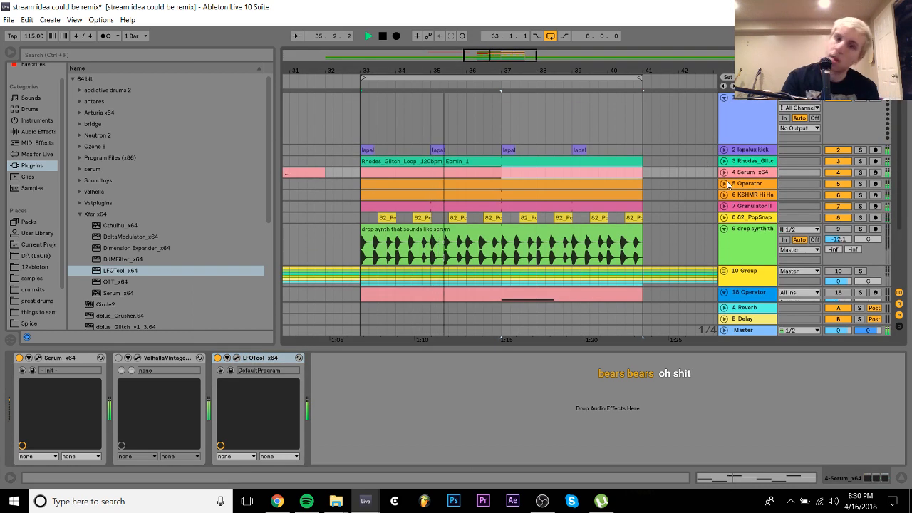
{"action": "left_click", "coordinate": [750, 171]}
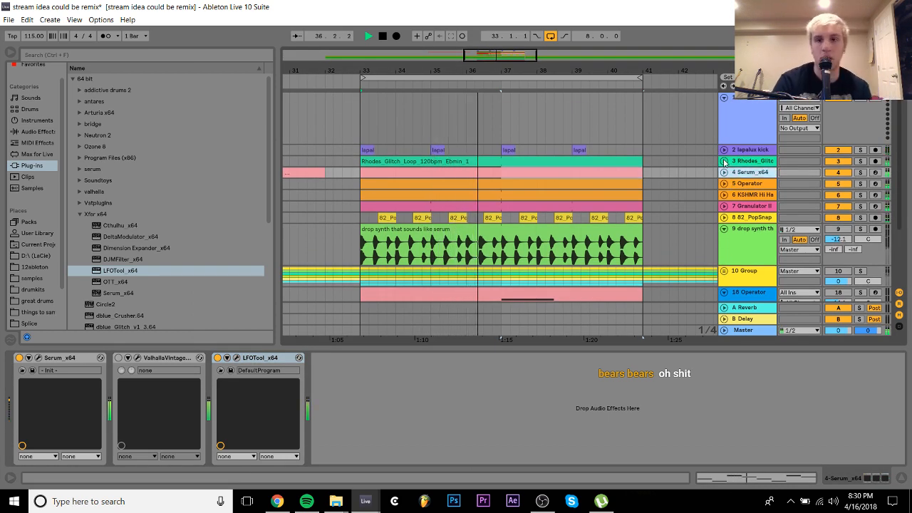
{"action": "left_click", "coordinate": [724, 161]}
{"action": "left_click", "coordinate": [837, 172]}
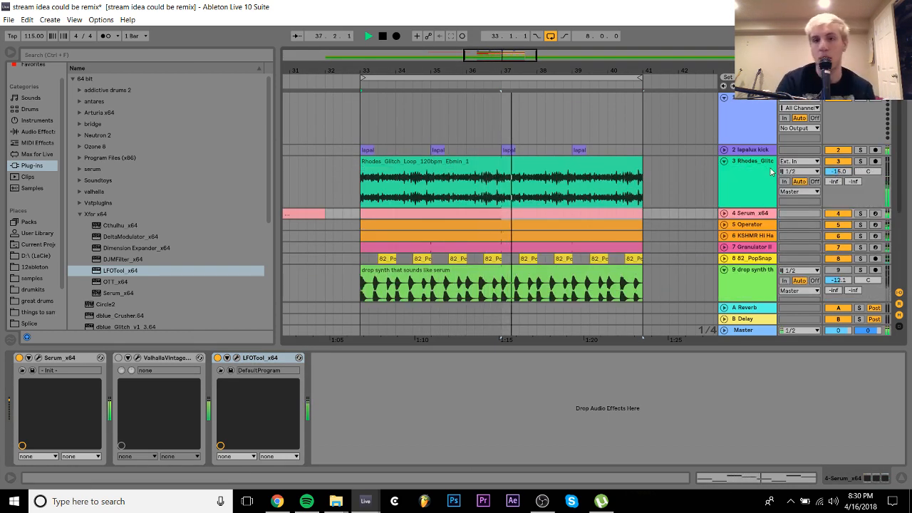
{"action": "key", "text": "ctrl+shift+t"}
{"action": "key", "text": "space"}
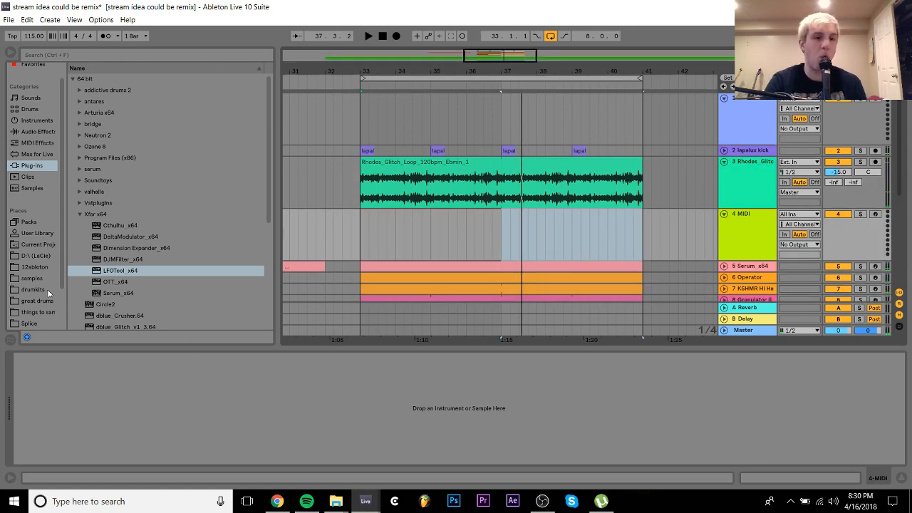
Audition the Rhodes glitch, riff and smooth loops in the Acoustic Loops folder of the samples library
{"action": "left_click", "coordinate": [31, 278]}
{"action": "left_click", "coordinate": [148, 282]}
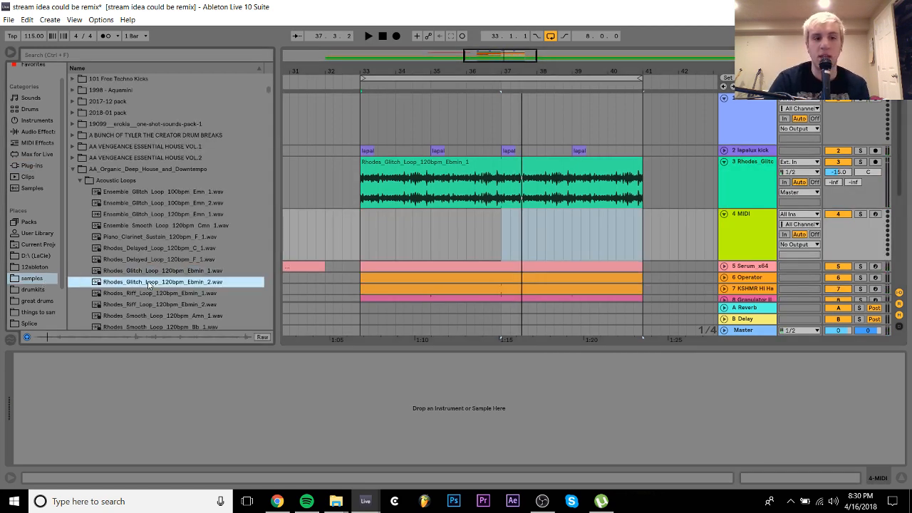
{"action": "key", "text": "Down"}
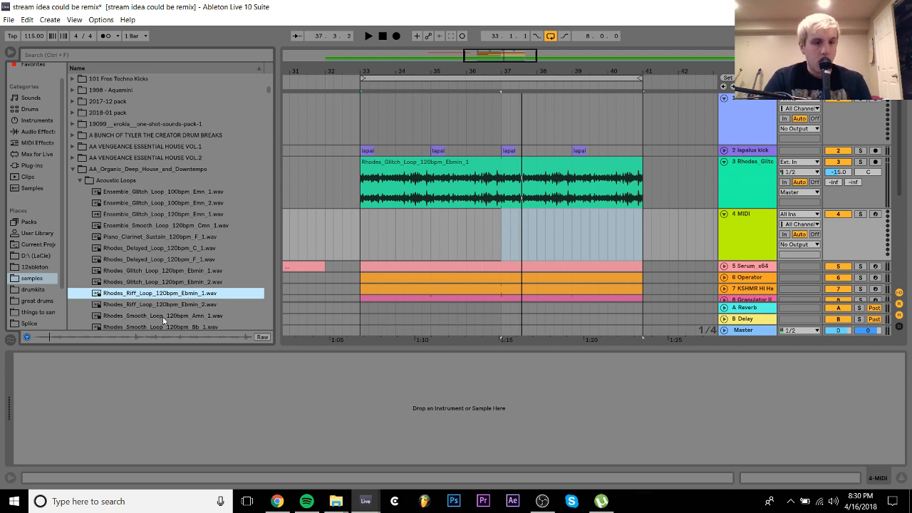
{"action": "key", "text": "Down"}
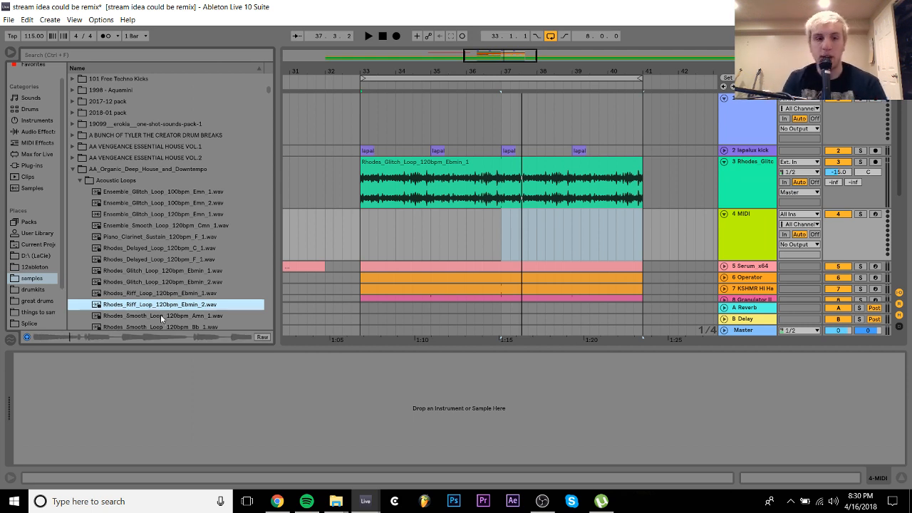
{"action": "key", "text": "Down"}
{"action": "key", "text": "Down"}
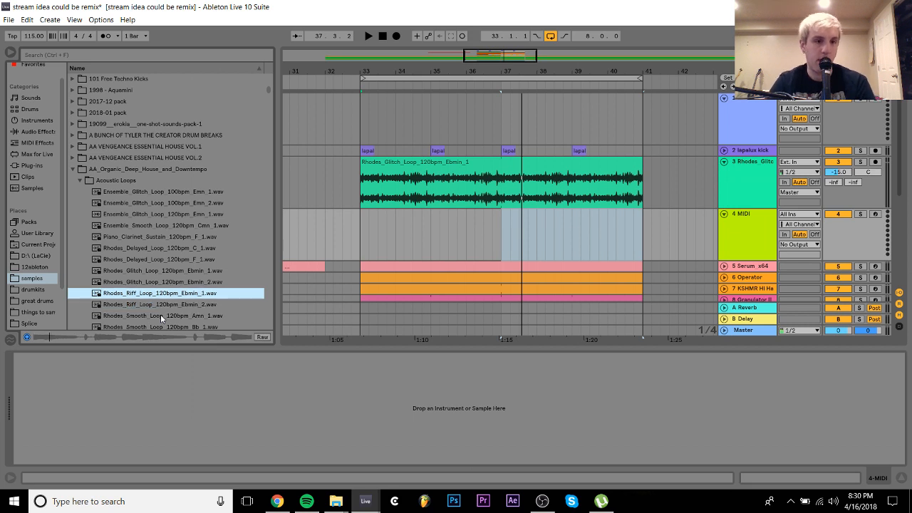
{"action": "key", "text": "Up"}
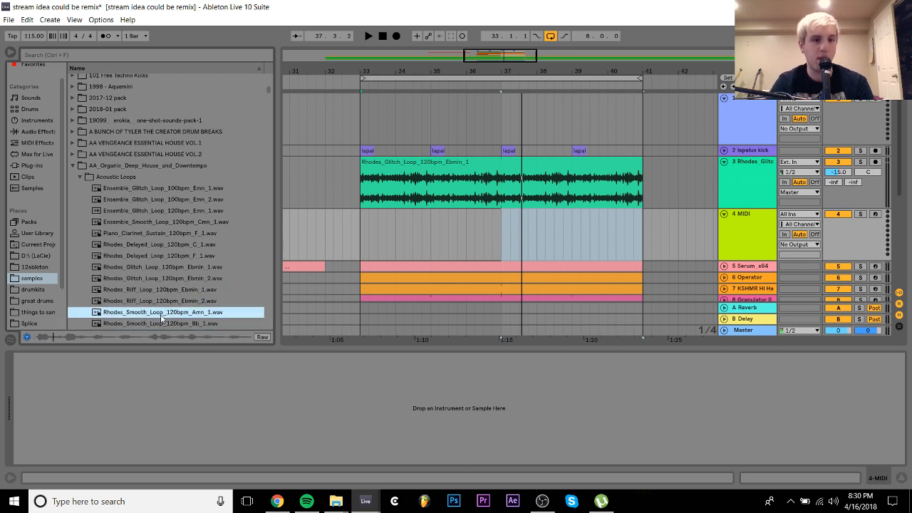
{"action": "key", "text": "Down"}
{"action": "key", "text": "Up"}
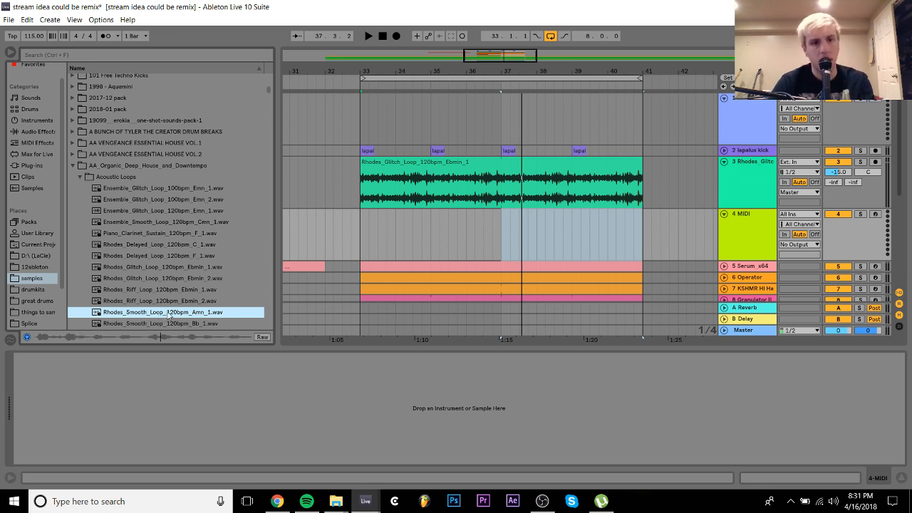
{"action": "key", "text": "Down"}
{"action": "key", "text": "Down"}
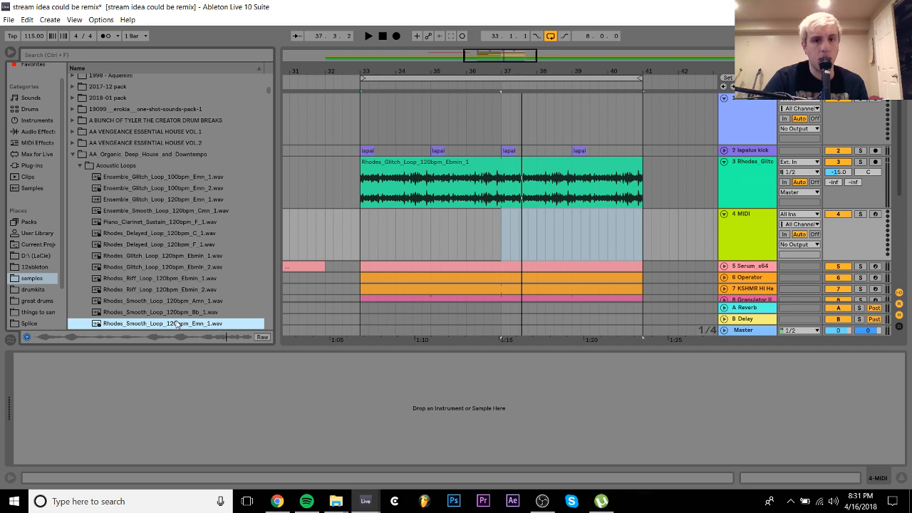
Play the loop from bar 33 and set the volume of Rhodes track 3 to -11.1 dB
{"action": "left_click", "coordinate": [771, 266]}
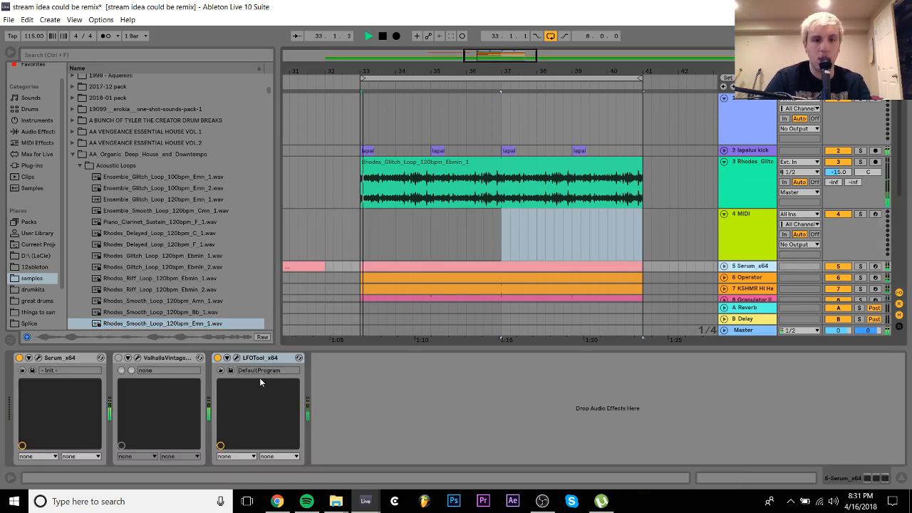
{"action": "left_click", "coordinate": [844, 173]}
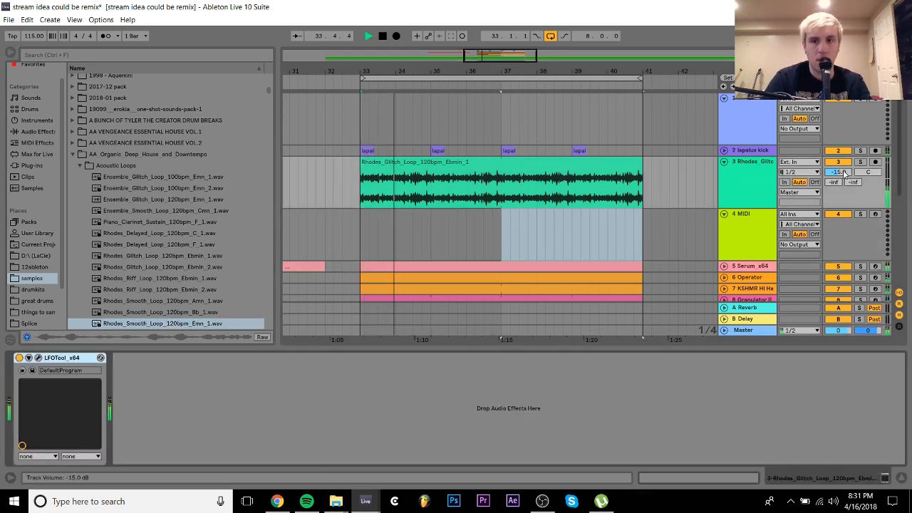
{"action": "left_click_drag", "start_coordinate": [844, 174], "coordinate": [844, 162]}
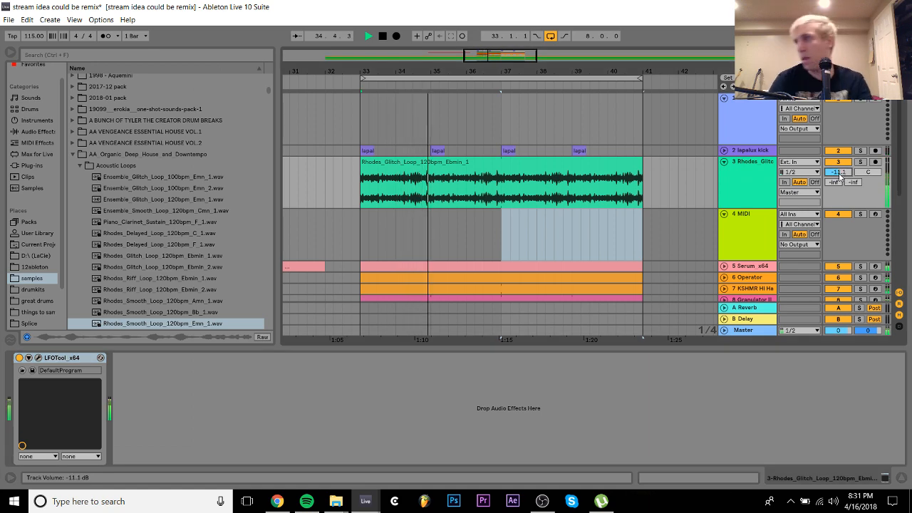
Unfold the 82_PopSnap track 9 and lower its volume to -7.4 dB
{"action": "scroll", "coordinate": [690, 240], "scroll_direction": "down", "scroll_amount": 4}
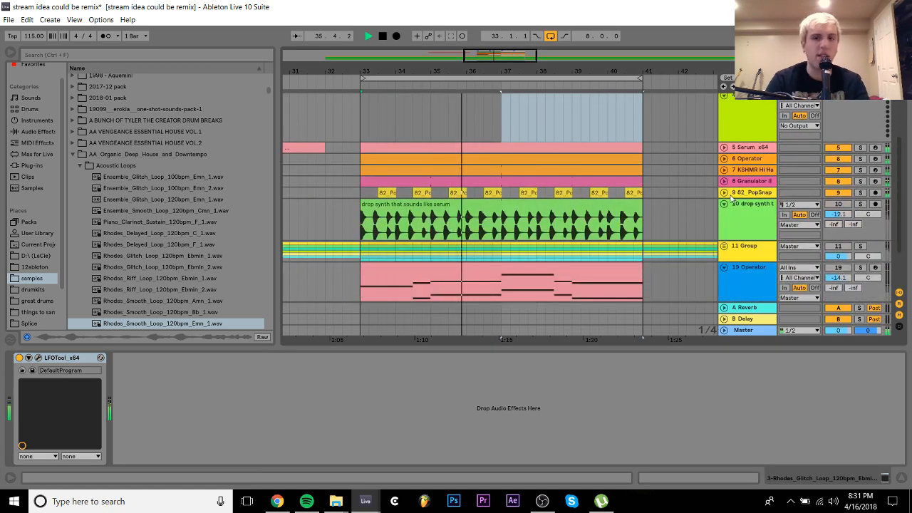
{"action": "left_click", "coordinate": [724, 194]}
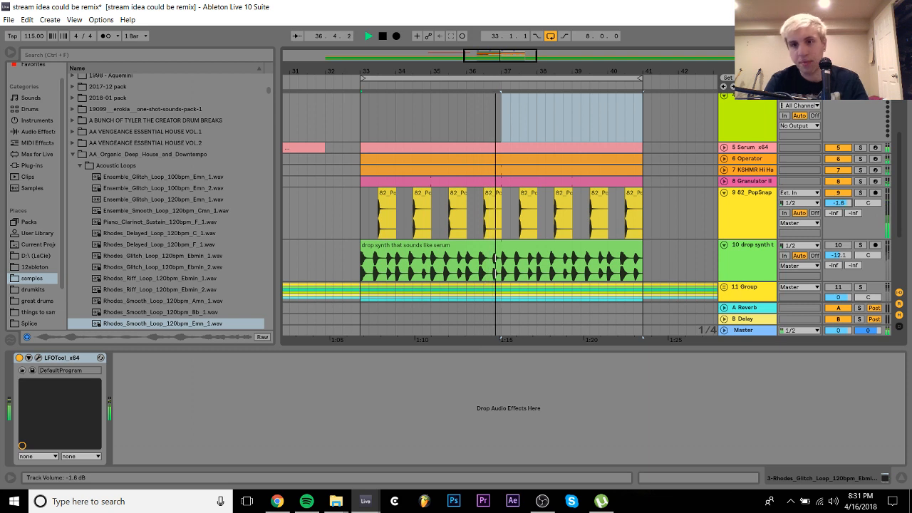
{"action": "left_click_drag", "start_coordinate": [838, 203], "coordinate": [849, 212]}
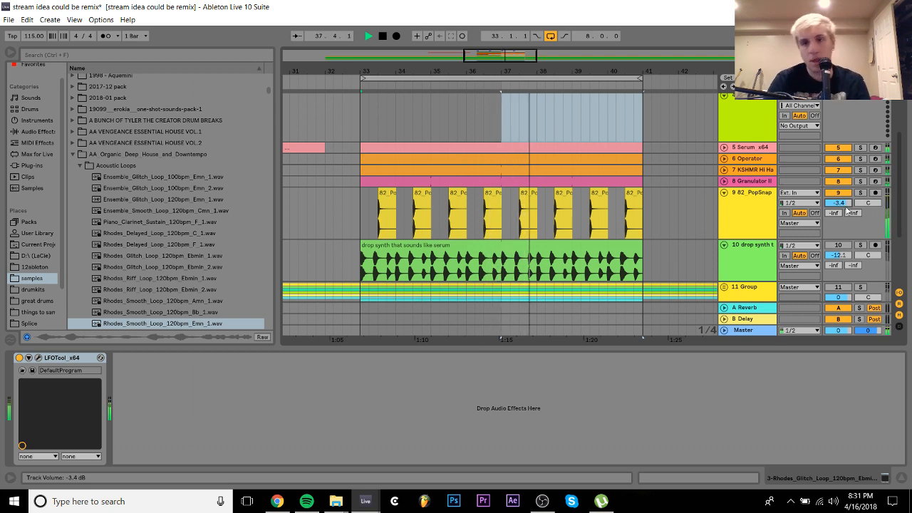
Mute Granulator II track 8 and set the volume of KSHMR hi-hat track 7 to -8.3 dB
{"action": "left_click", "coordinate": [745, 182]}
{"action": "left_click", "coordinate": [724, 181]}
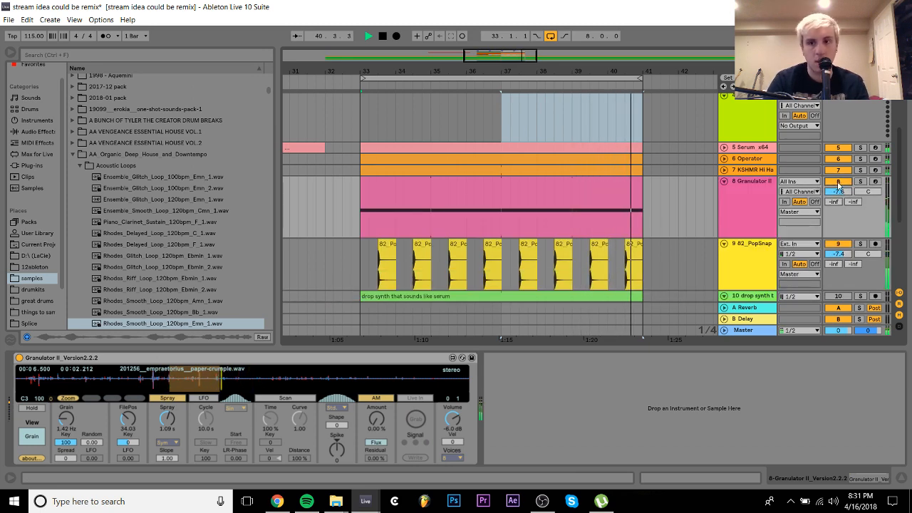
{"action": "left_click", "coordinate": [724, 181]}
{"action": "left_click", "coordinate": [724, 170]}
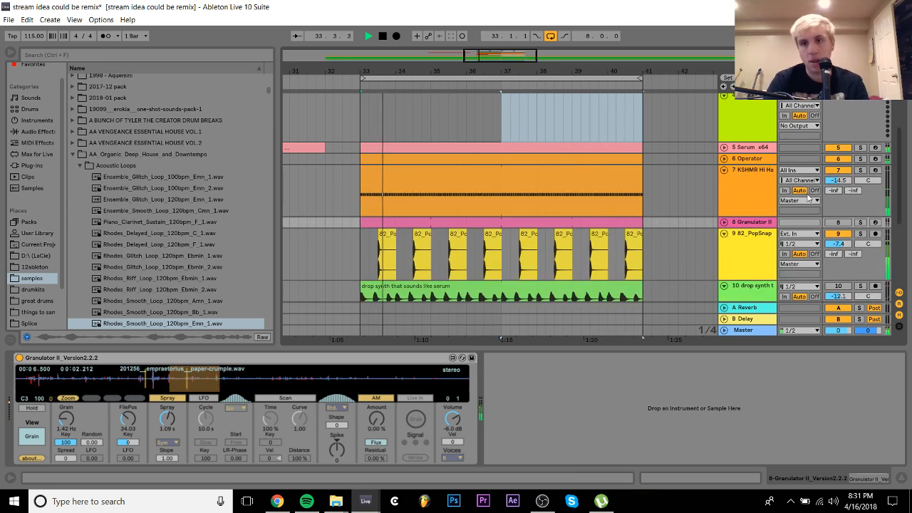
{"action": "left_click_drag", "start_coordinate": [844, 182], "coordinate": [844, 169]}
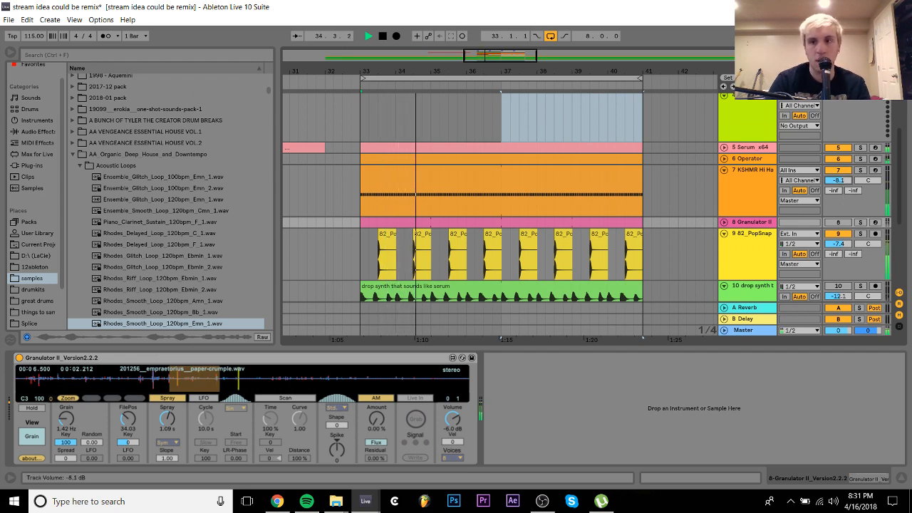
Stop playback and add the ValhallaVintageVerb_x64 plug-in to the 82_PopSnap track 9
{"action": "left_click", "coordinate": [735, 260]}
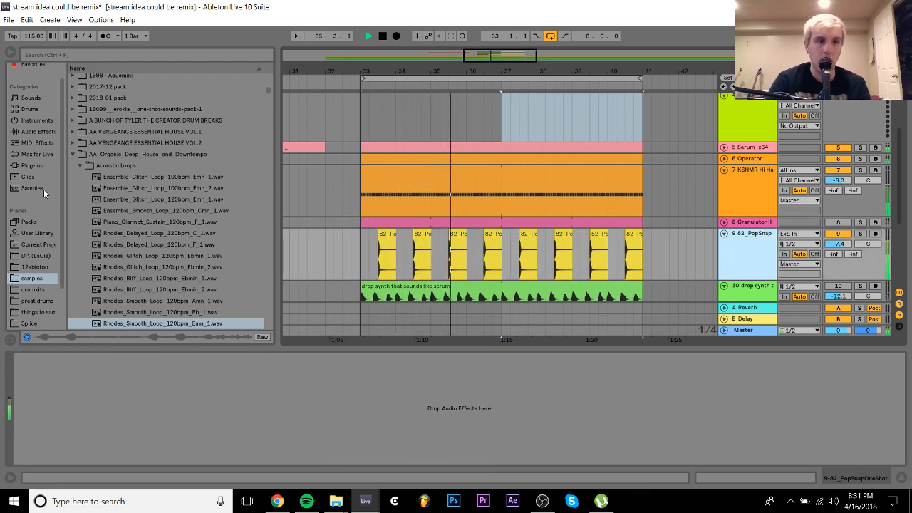
{"action": "left_click", "coordinate": [33, 168]}
{"action": "key", "text": "space"}
{"action": "left_click", "coordinate": [79, 192]}
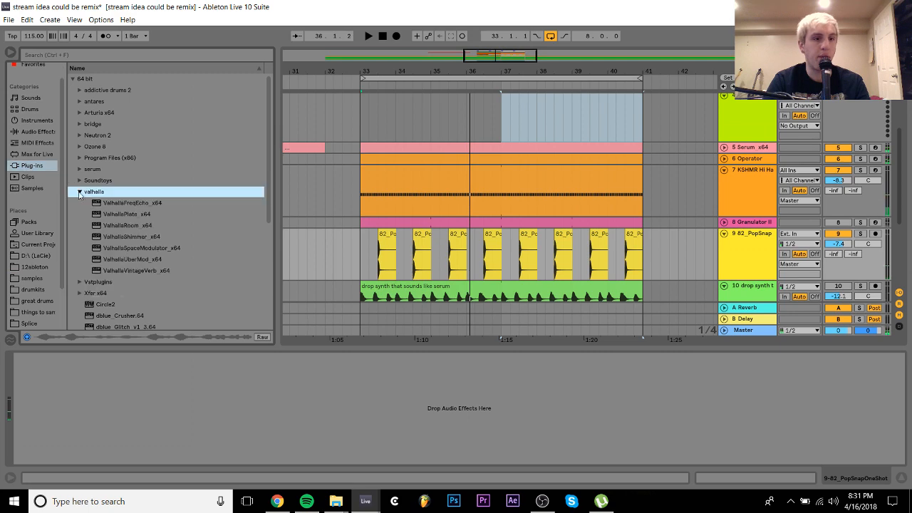
{"action": "left_click_drag", "start_coordinate": [123, 270], "coordinate": [350, 259]}
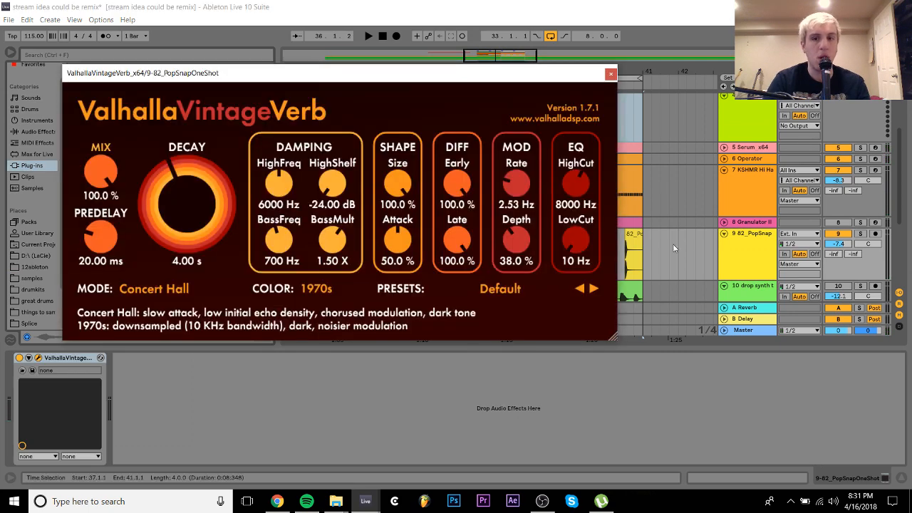
Set the reverb mix to 24.4% while playing the PopSnap track soloed, then close the plug-in and unsolo the track
{"action": "left_click", "coordinate": [860, 235]}
{"action": "key", "text": "space"}
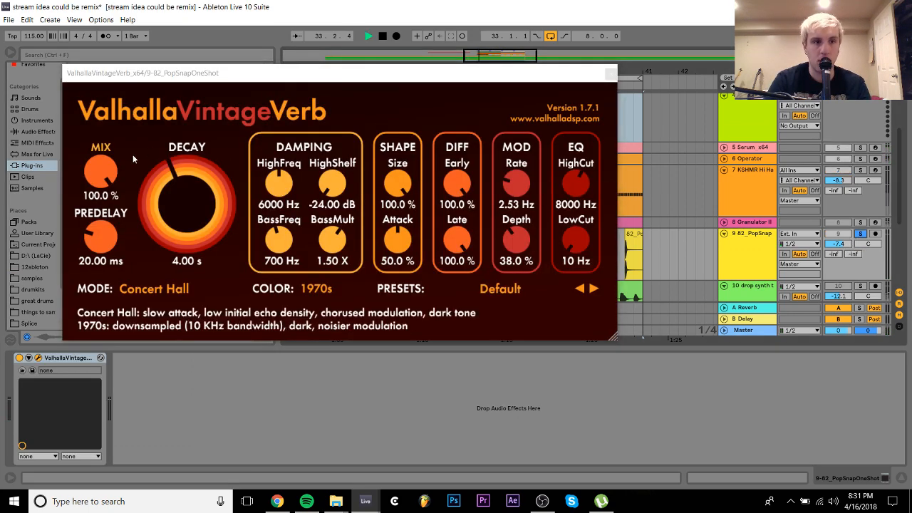
{"action": "left_click_drag", "start_coordinate": [100, 171], "coordinate": [105, 258]}
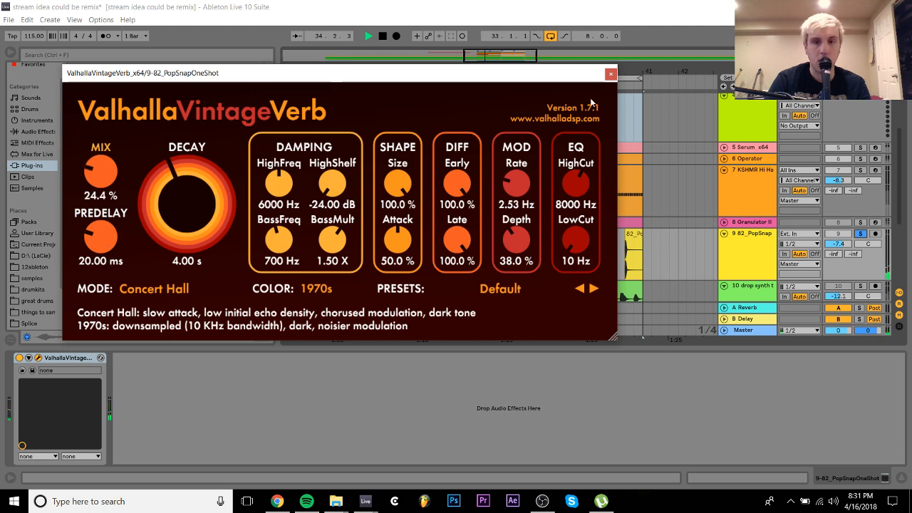
{"action": "left_click", "coordinate": [610, 75]}
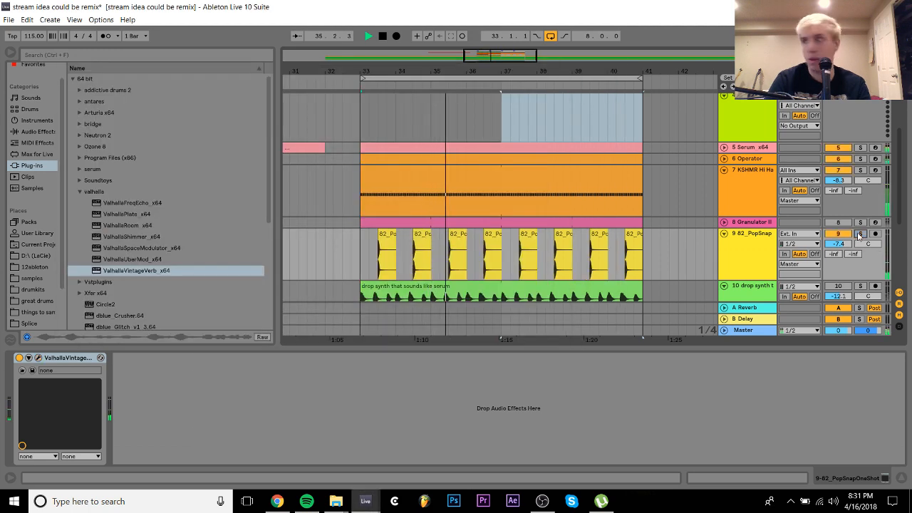
Stop playback and audition the Rhodes swell, string chord, voice and winds samples in the Acoustic Loops folder for track 4
{"action": "scroll", "coordinate": [736, 226], "scroll_direction": "up", "scroll_amount": 4}
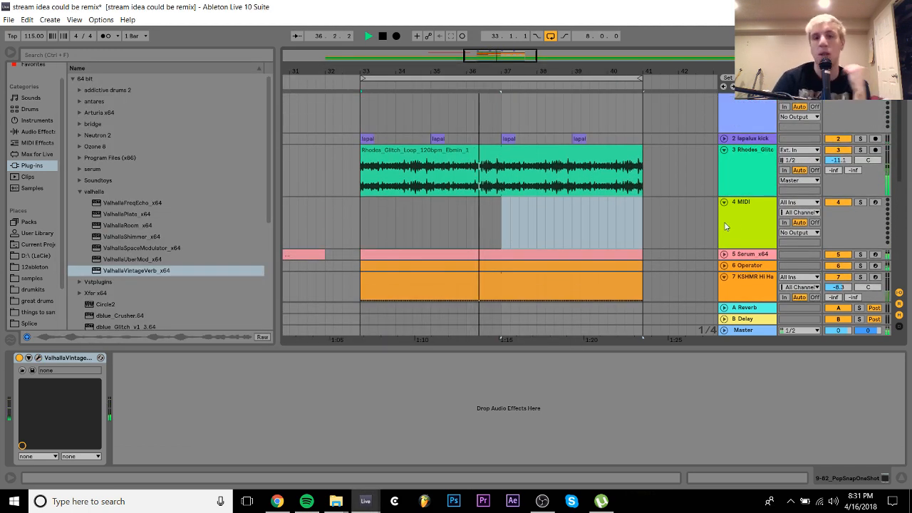
{"action": "left_click", "coordinate": [736, 227]}
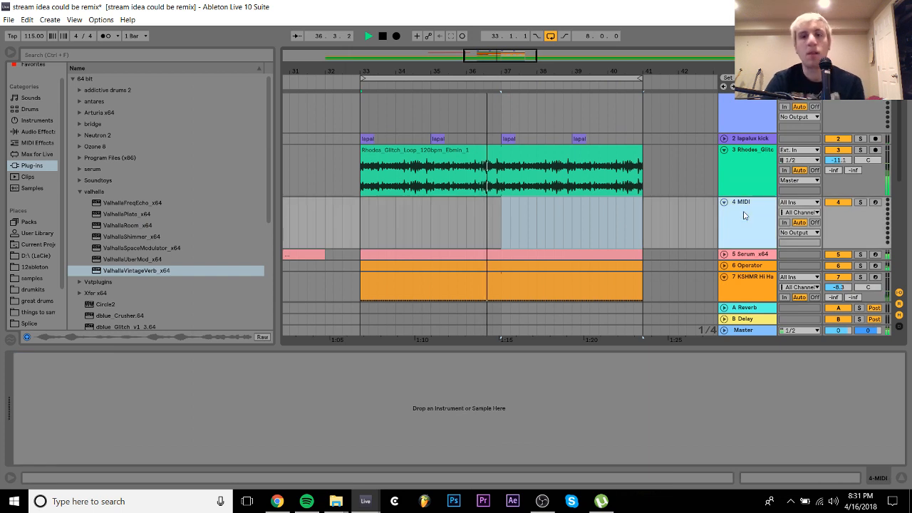
{"action": "left_click", "coordinate": [32, 278]}
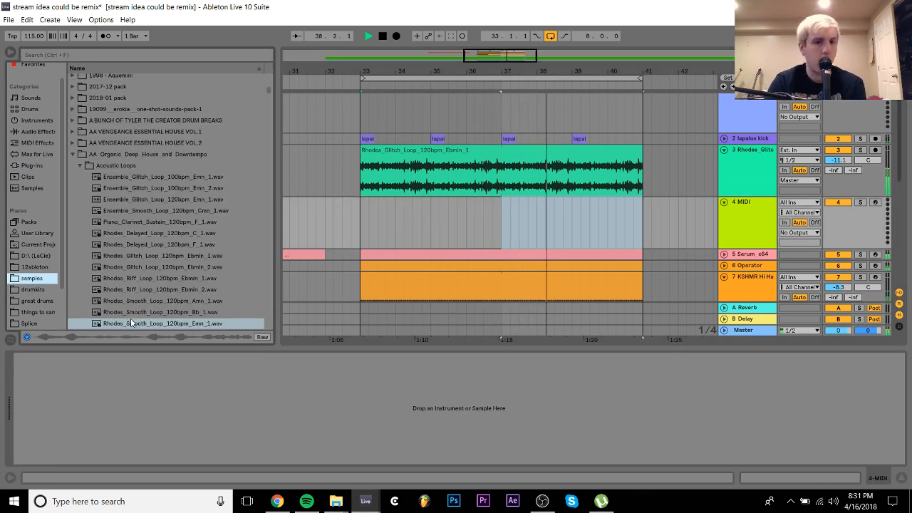
{"action": "key", "text": "space"}
{"action": "left_click", "coordinate": [141, 323]}
{"action": "key", "text": "Down"}
{"action": "key", "text": "Down"}
{"action": "key", "text": "Down"}
{"action": "key", "text": "Down"}
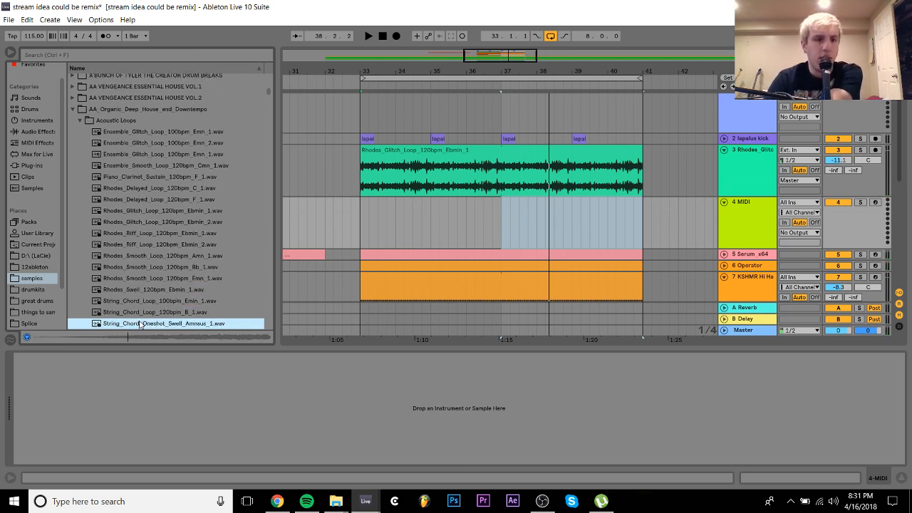
{"action": "key", "text": "Down"}
{"action": "key", "text": "Down"}
{"action": "key", "text": "Down"}
{"action": "key", "text": "Up"}
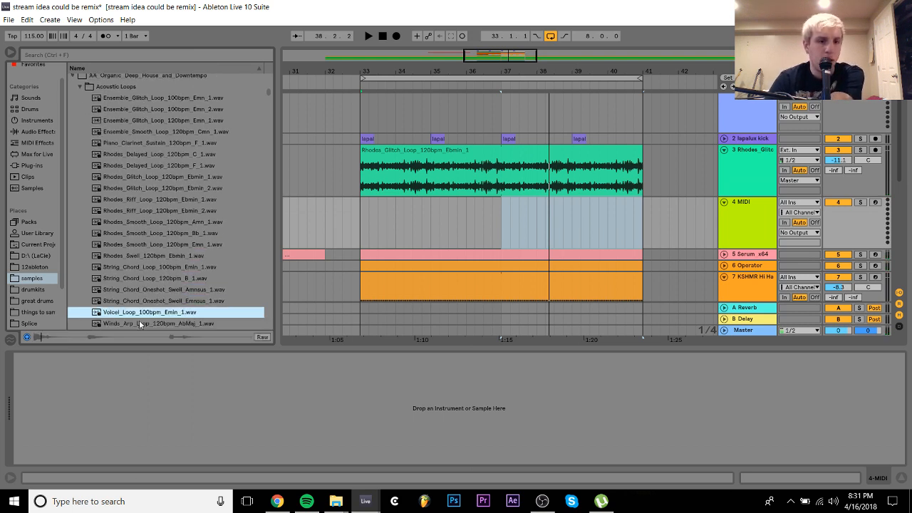
{"action": "key", "text": "Down"}
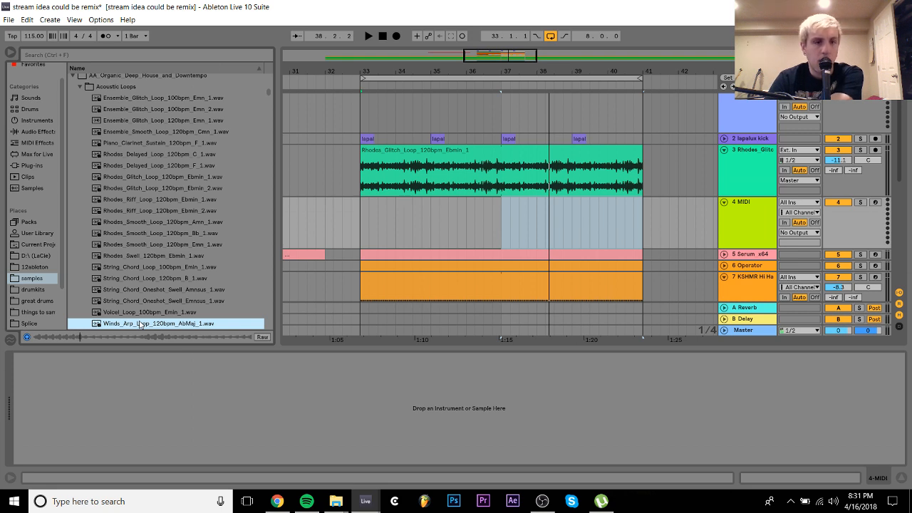
Place Winds_Arp_Loop_120bpm_AbMaj_1.wav on track 4 from bar 33, lower the clip's transposition and return to the arrangement
{"action": "left_click_drag", "start_coordinate": [158, 324], "coordinate": [467, 203]}
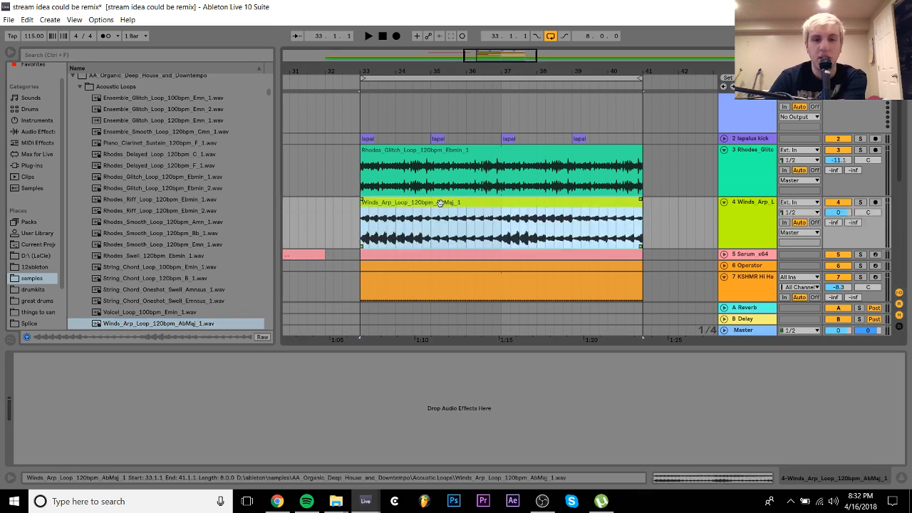
{"action": "double_click", "coordinate": [440, 203]}
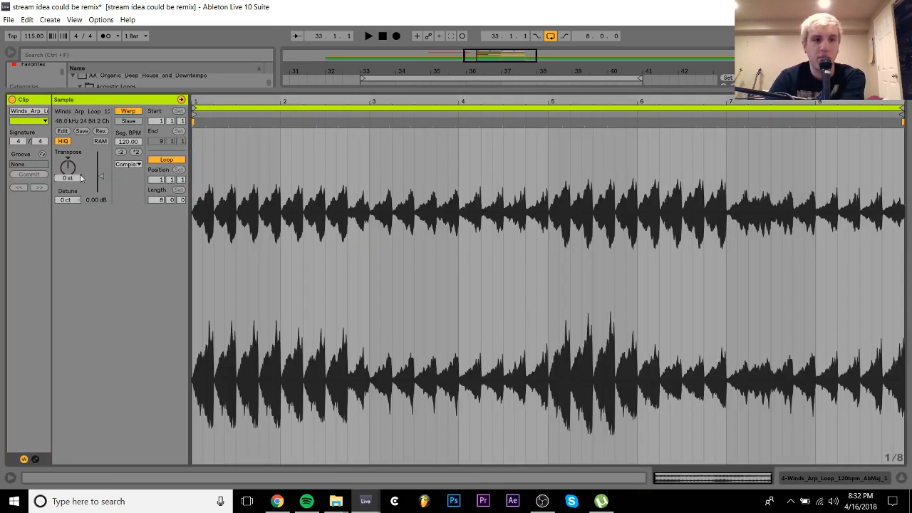
{"action": "key", "text": "Down"}
{"action": "left_click", "coordinate": [806, 480]}
{"action": "scroll", "coordinate": [728, 199], "scroll_direction": "up", "scroll_amount": 5}
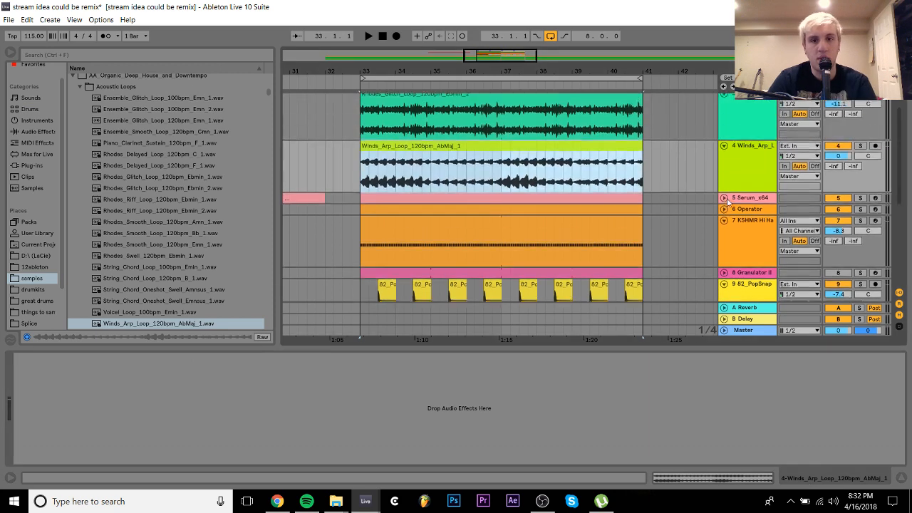
Add the LFOTool from Rhodes track 3 to Winds Arp track 4 and set that track's volume to -18.6 dB during playback
{"action": "left_click", "coordinate": [755, 116]}
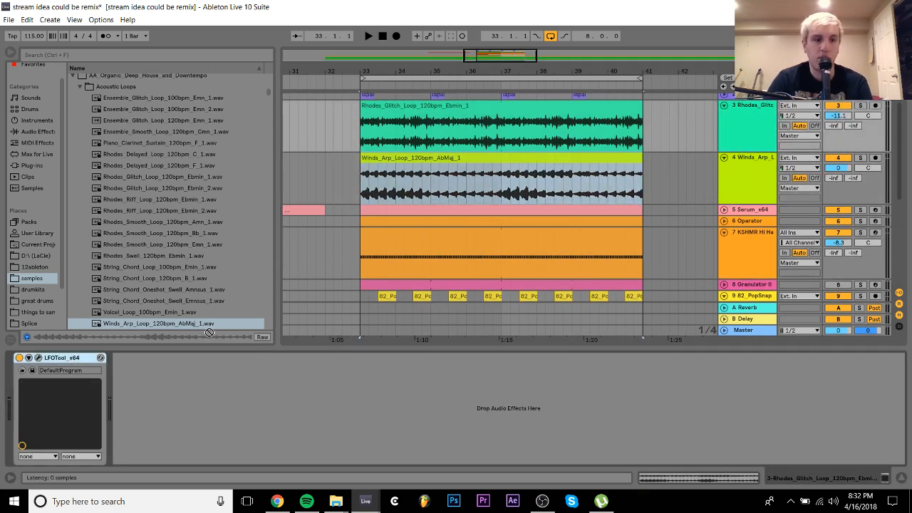
{"action": "left_click", "coordinate": [866, 174]}
{"action": "left_click_drag", "start_coordinate": [838, 168], "coordinate": [840, 171]}
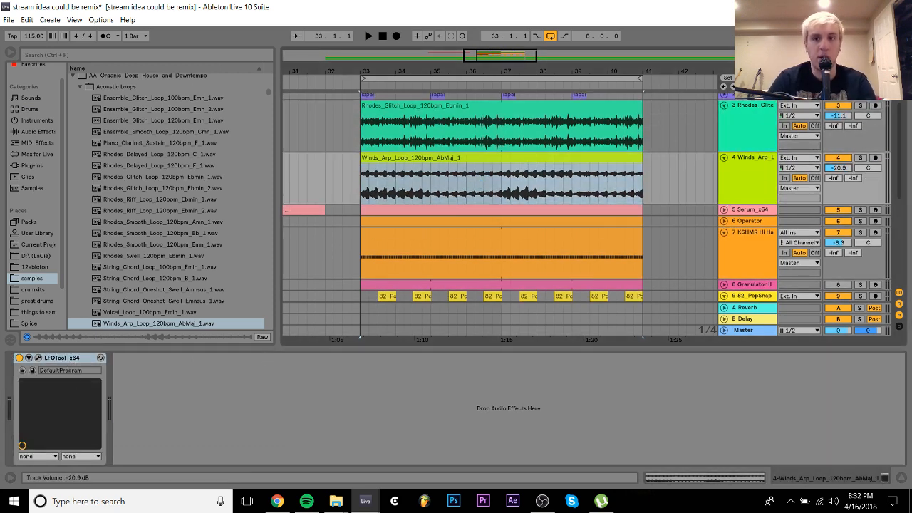
{"action": "key", "text": "space"}
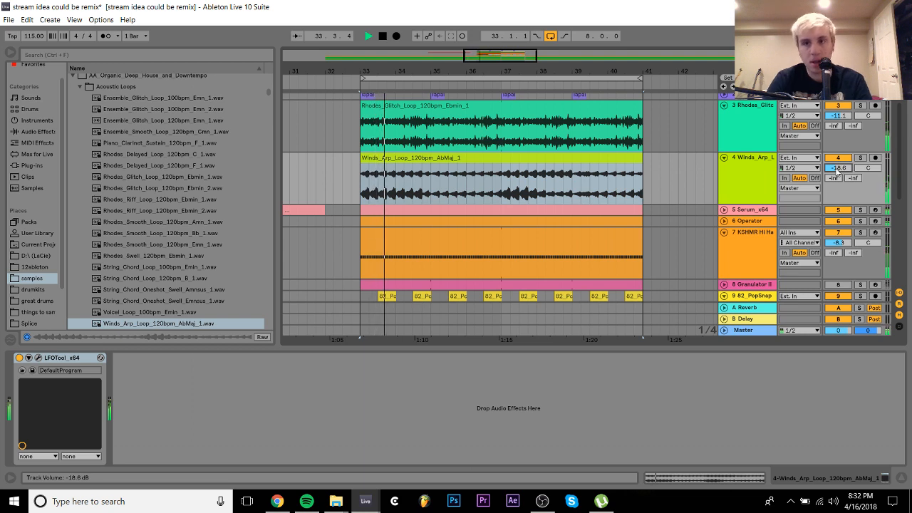
{"action": "left_click", "coordinate": [765, 159]}
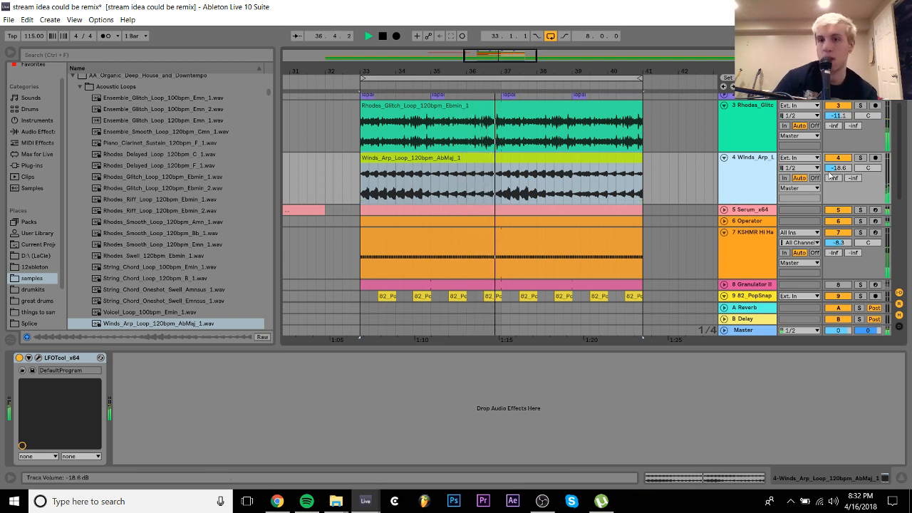
Set the Winds Arp track's volume to -15.2 dB, transpose its clip to 11 st, and return to the arrangement with playback restarted
{"action": "left_click_drag", "start_coordinate": [838, 169], "coordinate": [838, 158]}
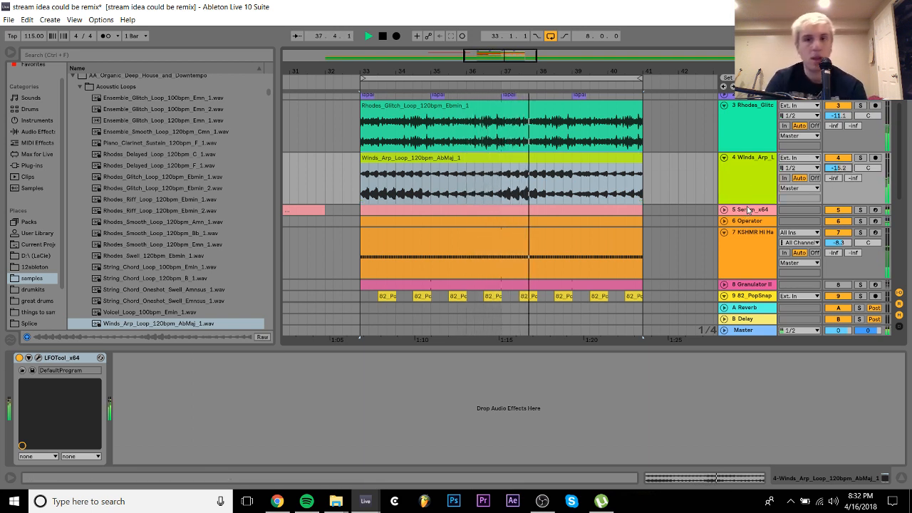
{"action": "left_click", "coordinate": [747, 182]}
{"action": "left_click", "coordinate": [541, 163]}
{"action": "double_click", "coordinate": [541, 163]}
{"action": "key", "text": "space"}
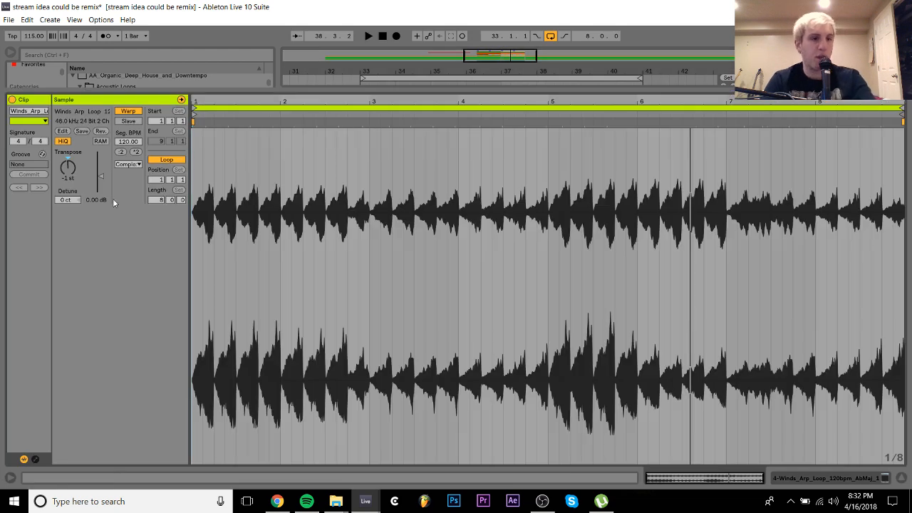
{"action": "left_click_drag", "start_coordinate": [71, 169], "coordinate": [71, 135]}
{"action": "key", "text": "space"}
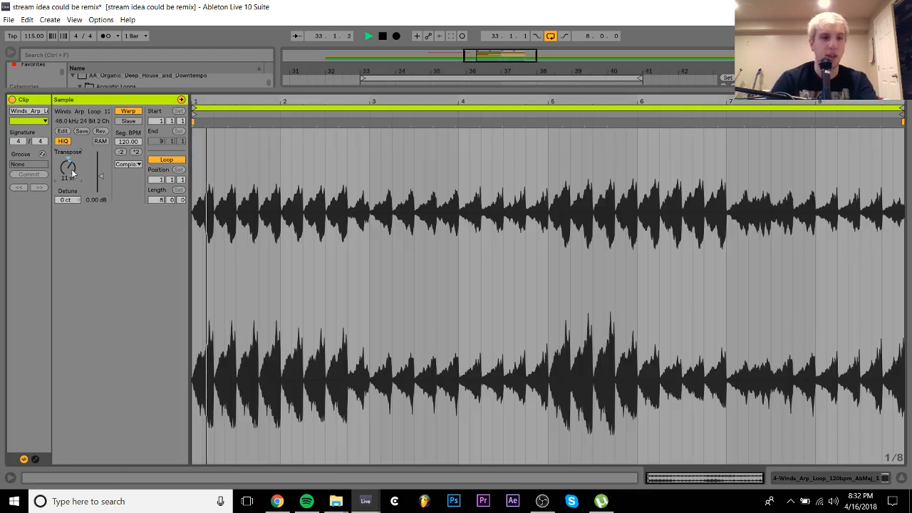
{"action": "left_click", "coordinate": [853, 478]}
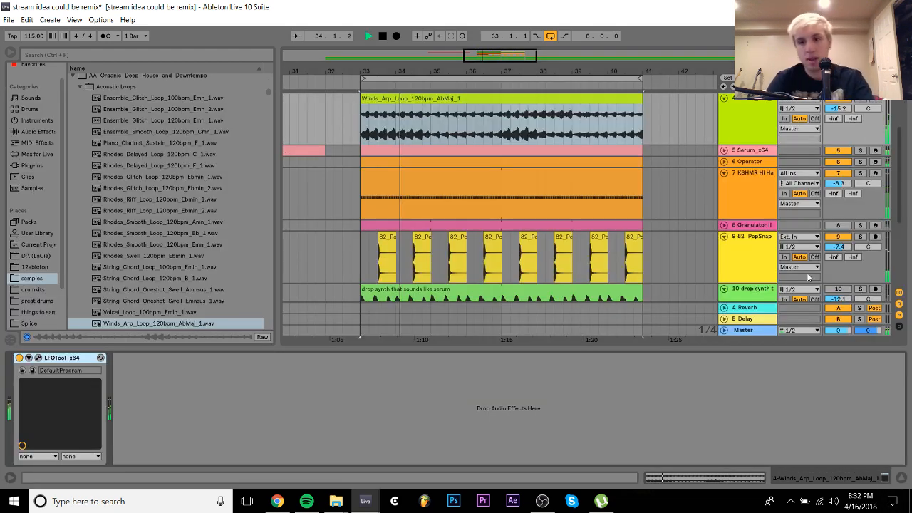
Set the volume of the Winds Arp track to -13.8 dB during playback
{"action": "scroll", "coordinate": [784, 121], "scroll_direction": "up", "scroll_amount": 2}
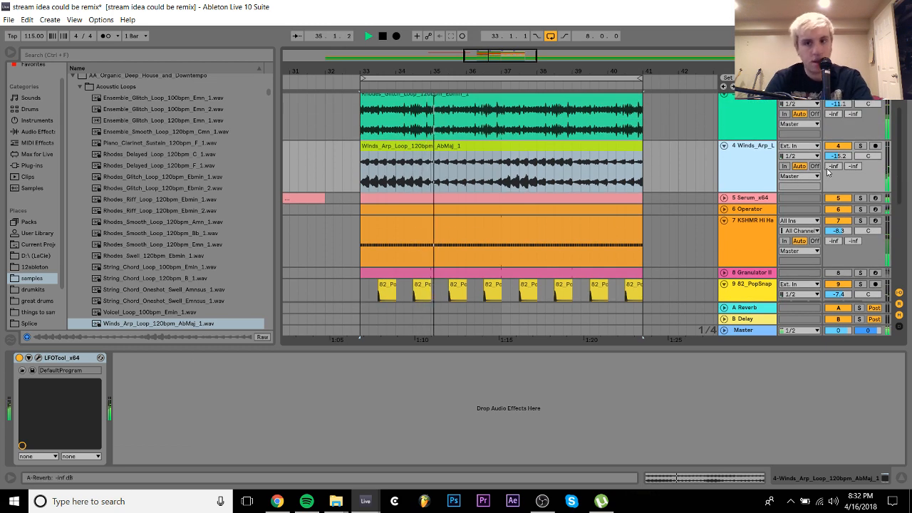
{"action": "left_click_drag", "start_coordinate": [835, 162], "coordinate": [836, 158]}
{"action": "left_click", "coordinate": [769, 170]}
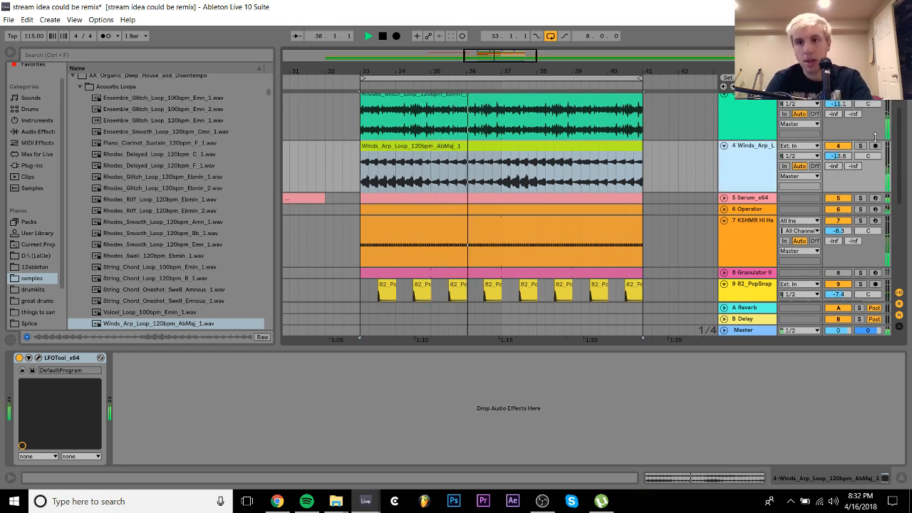
Solo the Winds Arp track, check its LFOTool curve, and add an Overdrive ahead of the LFOTool
{"action": "left_click", "coordinate": [861, 146]}
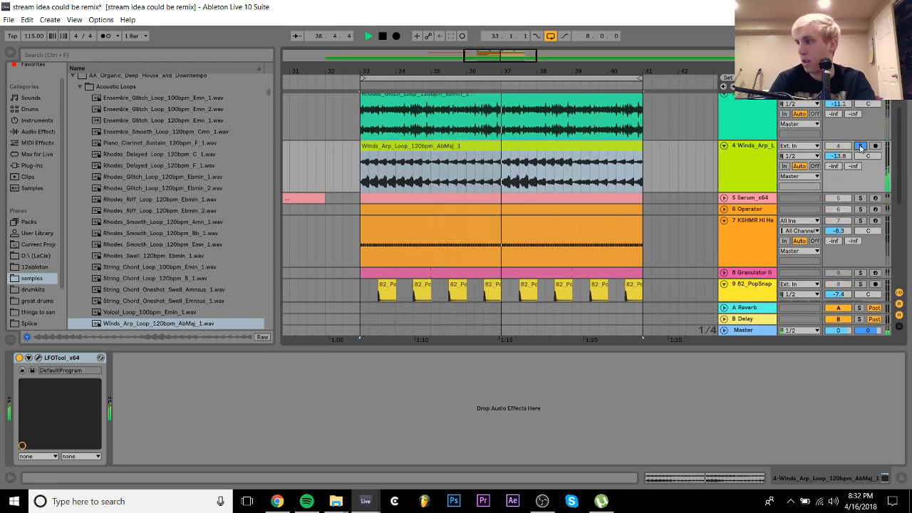
{"action": "left_click", "coordinate": [38, 358]}
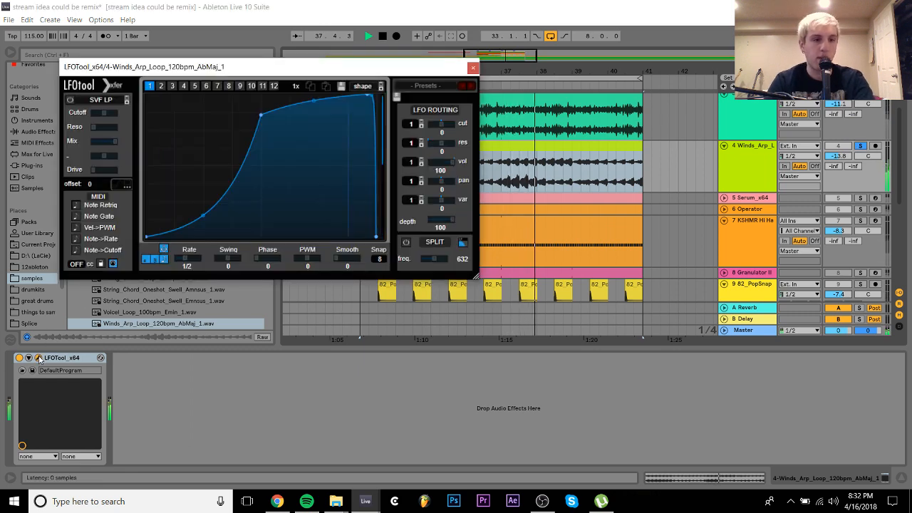
{"action": "left_click", "coordinate": [475, 67]}
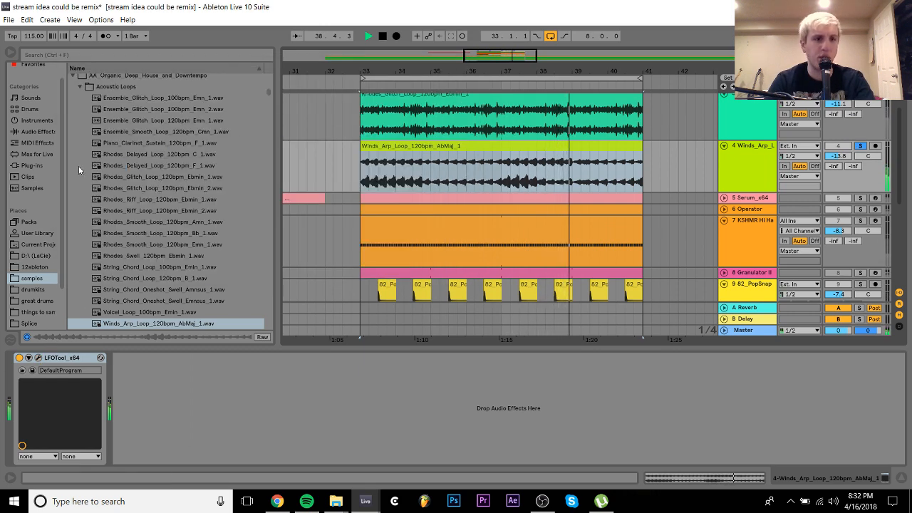
{"action": "left_click", "coordinate": [35, 132]}
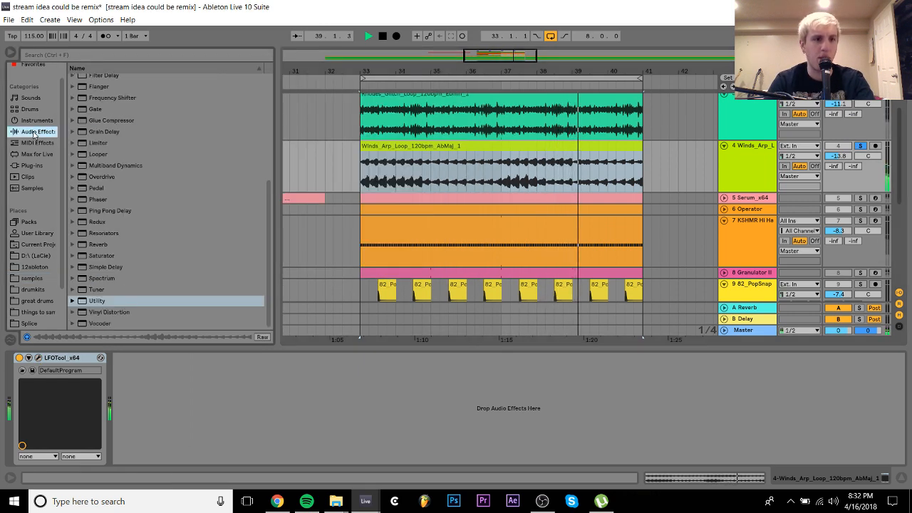
{"action": "left_click", "coordinate": [93, 176]}
{"action": "left_click_drag", "start_coordinate": [88, 431], "coordinate": [88, 432]}
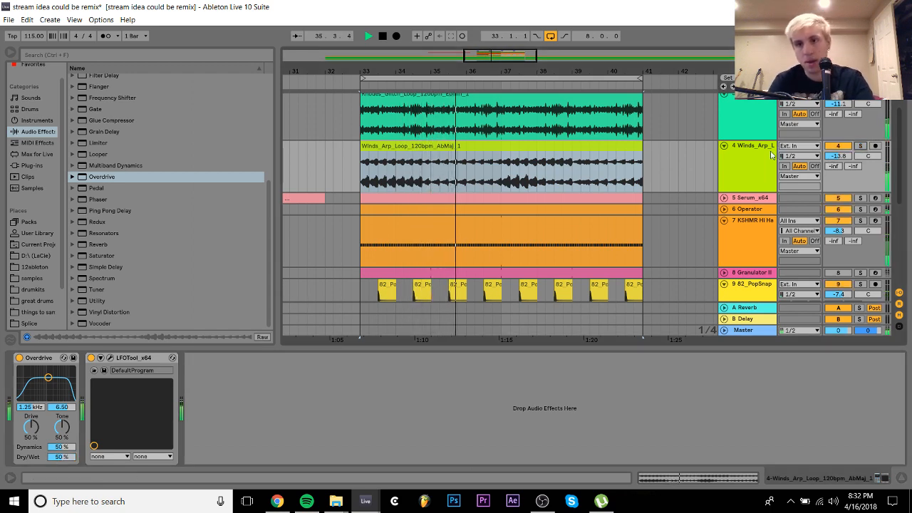
Unsolo the Winds Arp track and set its volume to -16.6 dB against the full mix
{"action": "left_click", "coordinate": [861, 146]}
{"action": "scroll", "coordinate": [784, 193], "scroll_direction": "down", "scroll_amount": 5}
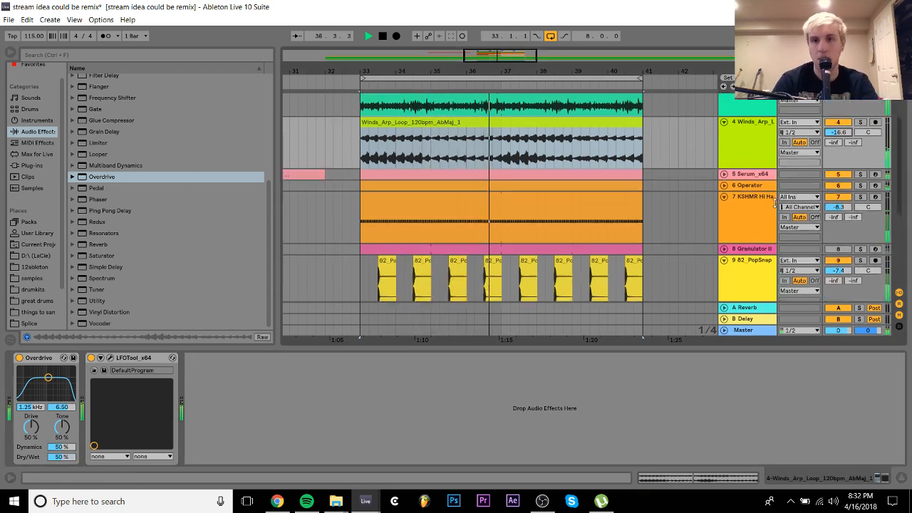
{"action": "scroll", "coordinate": [771, 209], "scroll_direction": "up", "scroll_amount": 4}
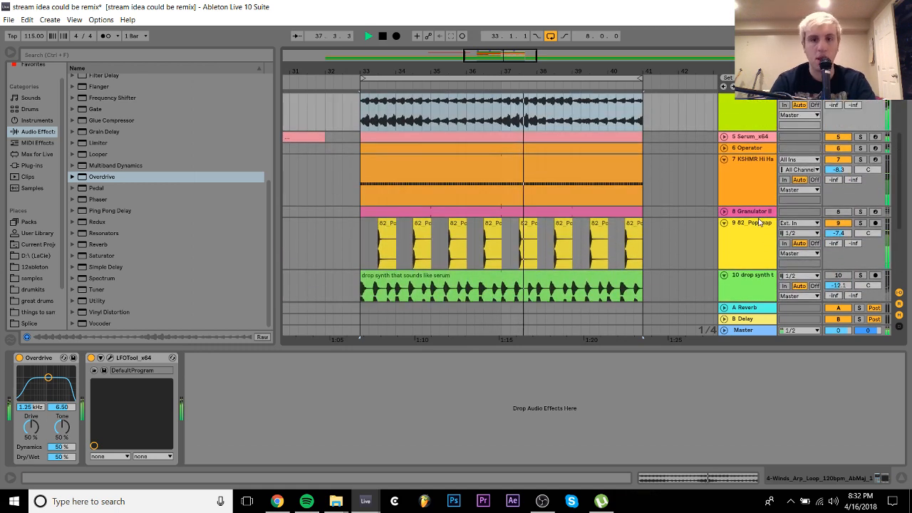
Stop playback and insert a new MIDI track directly below the PopSnap track
{"action": "key", "text": "space"}
{"action": "left_click", "coordinate": [750, 229]}
{"action": "key", "text": "ctrl+shift+t"}
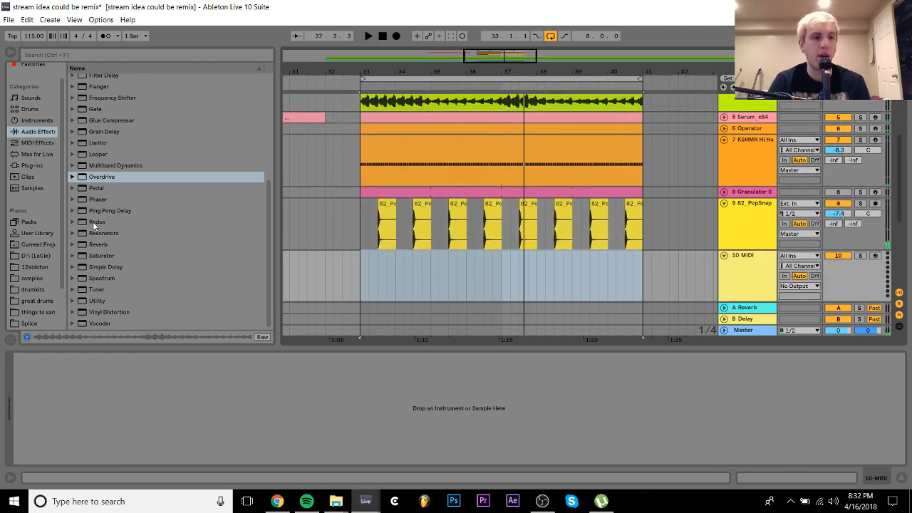
Search the Splice samples folder for "krn"
{"action": "left_click", "coordinate": [30, 279]}
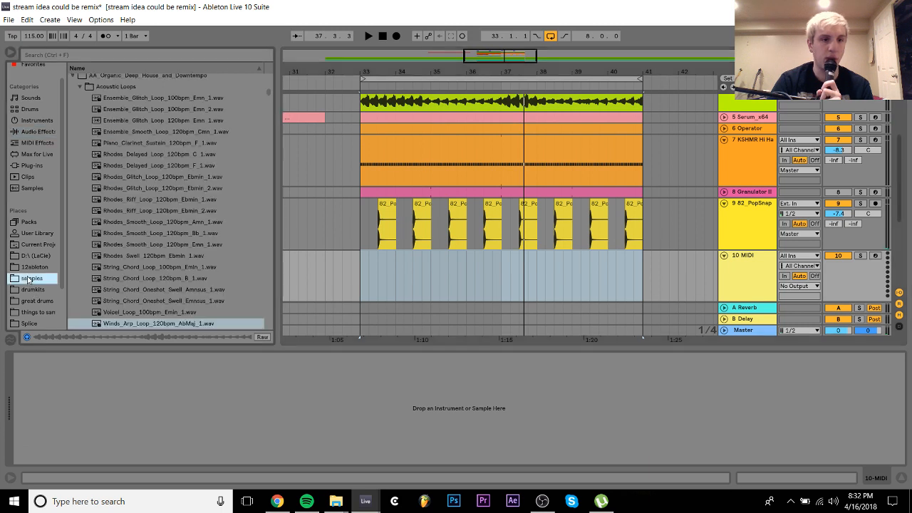
{"action": "left_click", "coordinate": [95, 54]}
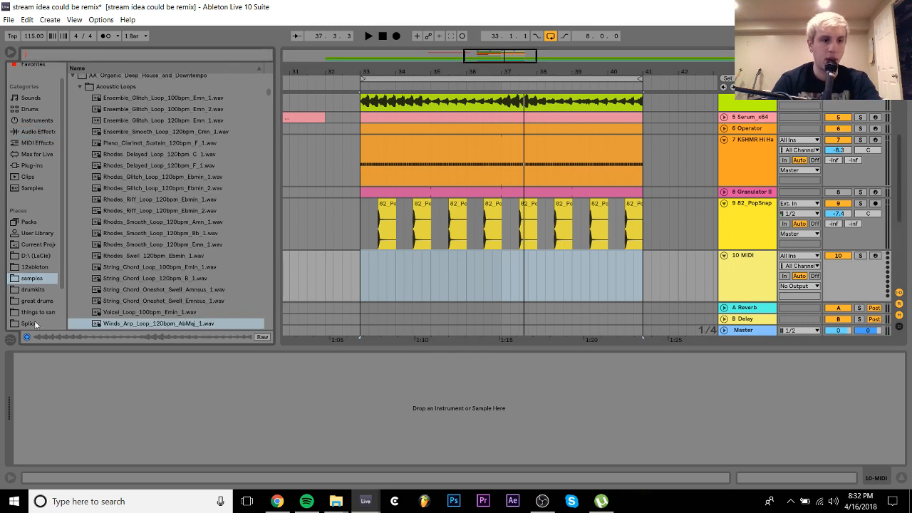
{"action": "left_click", "coordinate": [28, 324]}
{"action": "left_click", "coordinate": [87, 53]}
{"action": "type", "text": "krn"}
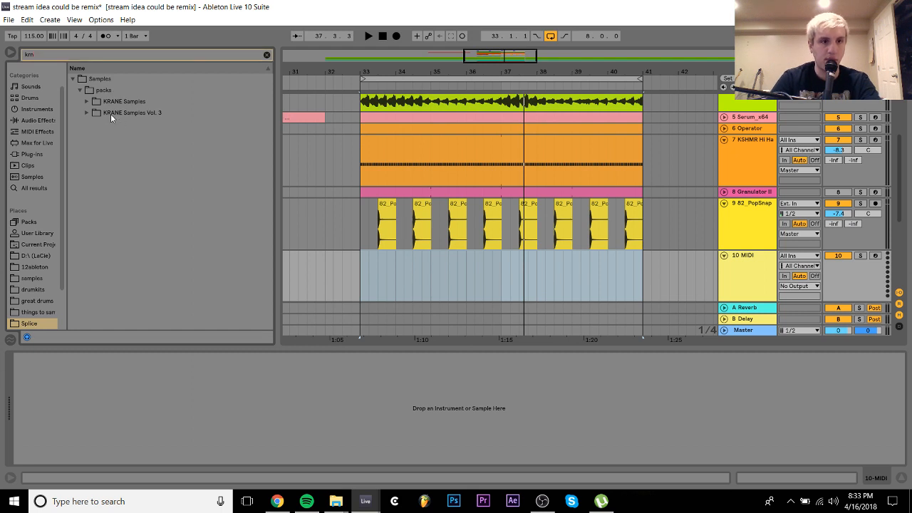
Audition the snare samples in the KRNE_snares folder of the KRANE Samples Vol. 3 pack
{"action": "left_click", "coordinate": [114, 115]}
{"action": "key", "text": "Right"}
{"action": "key", "text": "Down"}
{"action": "key", "text": "Right"}
{"action": "key", "text": "Down"}
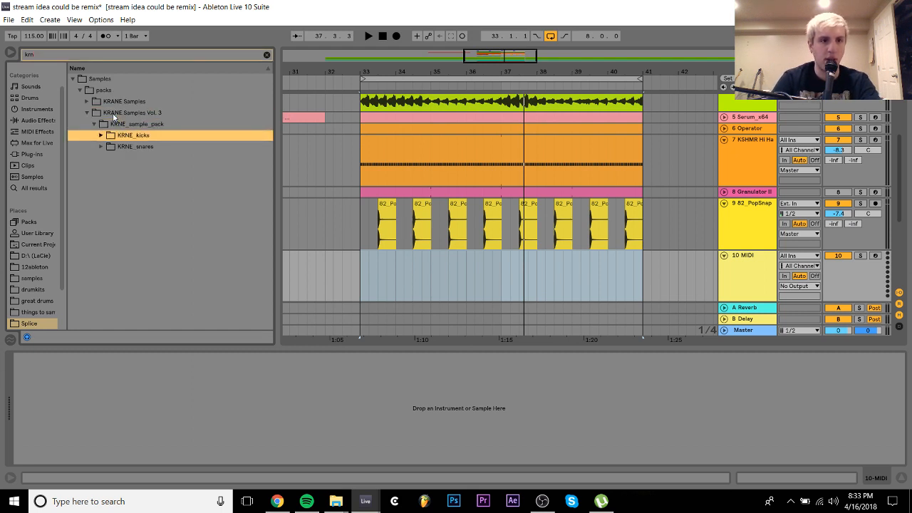
{"action": "key", "text": "Right"}
{"action": "key", "text": "Down"}
{"action": "key", "text": "Down"}
{"action": "key", "text": "Down"}
{"action": "key", "text": "Right"}
{"action": "key", "text": "Down"}
{"action": "key", "text": "Down"}
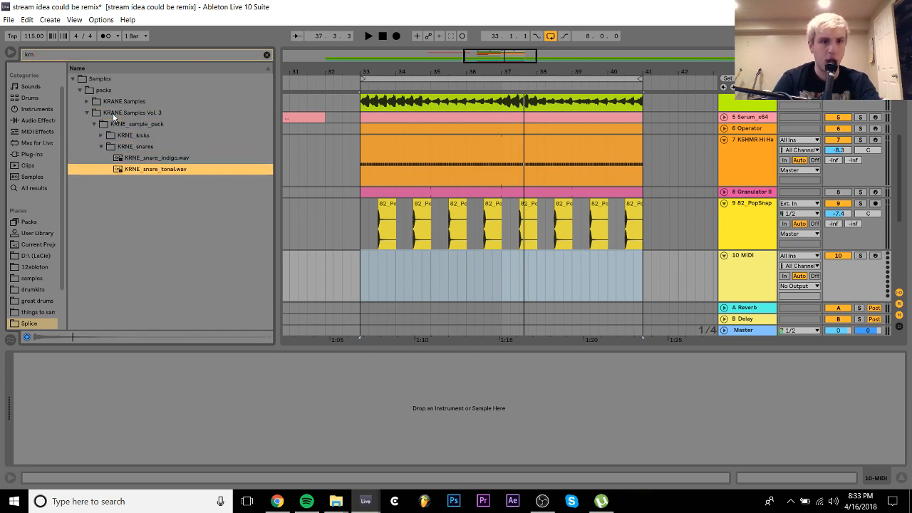
Collapse the Vol. 3 pack and audition the snares in the Drums folder of the KRANE Samples pack
{"action": "key", "text": "Left"}
{"action": "key", "text": "Left"}
{"action": "key", "text": "Left"}
{"action": "key", "text": "Left"}
{"action": "key", "text": "Left"}
{"action": "key", "text": "Left"}
{"action": "key", "text": "Up"}
{"action": "key", "text": "Right"}
{"action": "key", "text": "Down"}
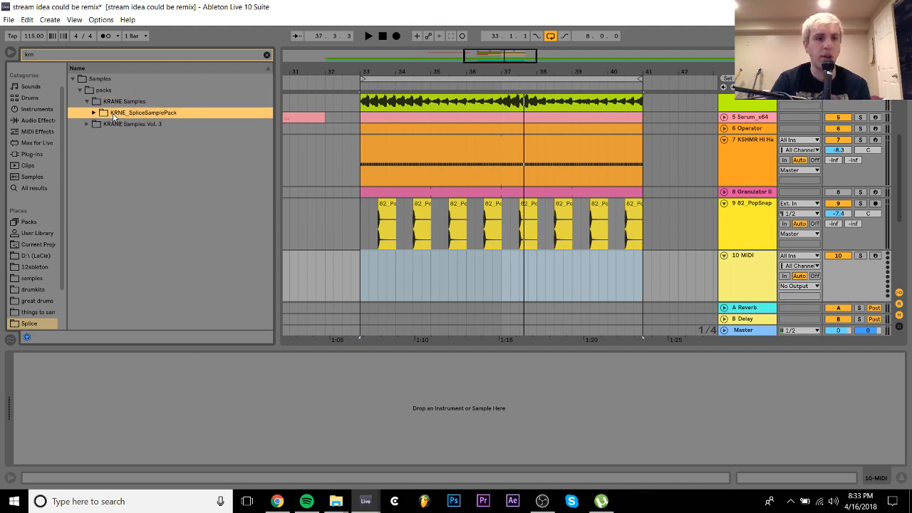
{"action": "key", "text": "Right"}
{"action": "key", "text": "Down"}
{"action": "key", "text": "Right"}
{"action": "key", "text": "Down"}
{"action": "key", "text": "Down"}
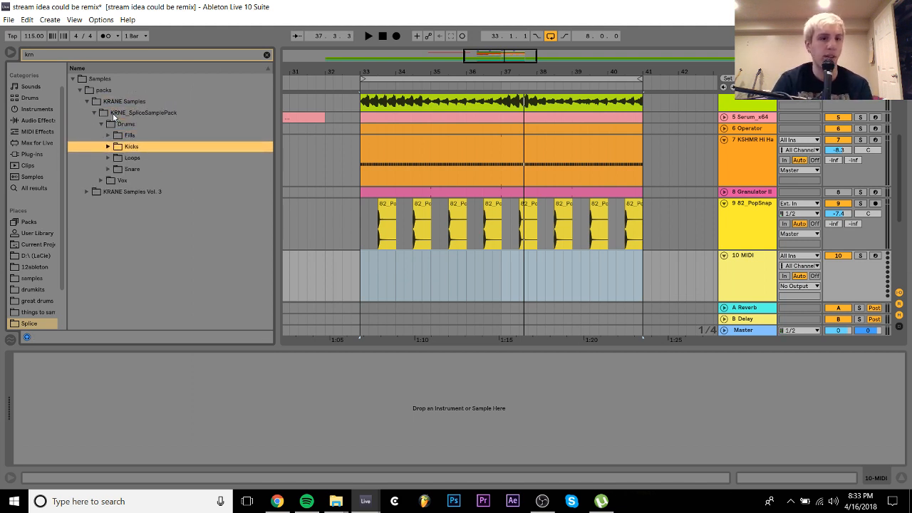
{"action": "key", "text": "Down"}
{"action": "key", "text": "Down"}
{"action": "key", "text": "Right"}
{"action": "key", "text": "Down"}
{"action": "key", "text": "Down"}
{"action": "key", "text": "Up"}
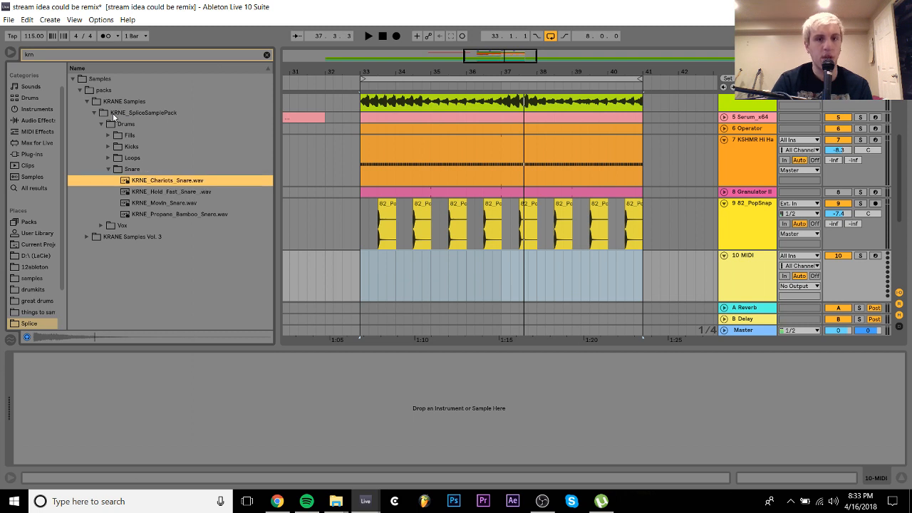
{"action": "left_click", "coordinate": [189, 204]}
{"action": "left_click", "coordinate": [171, 193]}
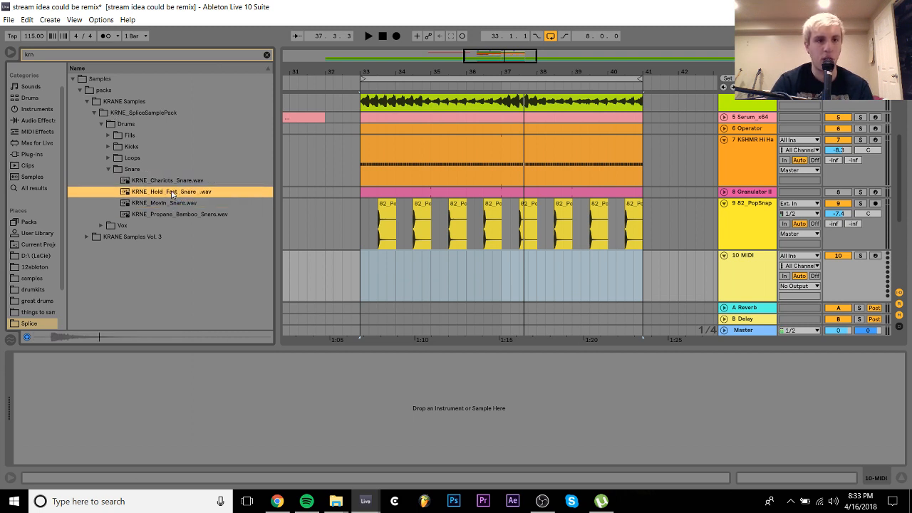
Place the KRNE_Hold_Fast_Snare sample on track 10 at 33.3.1 and trim the silence before its transient
{"action": "left_click_drag", "start_coordinate": [166, 192], "coordinate": [377, 271]}
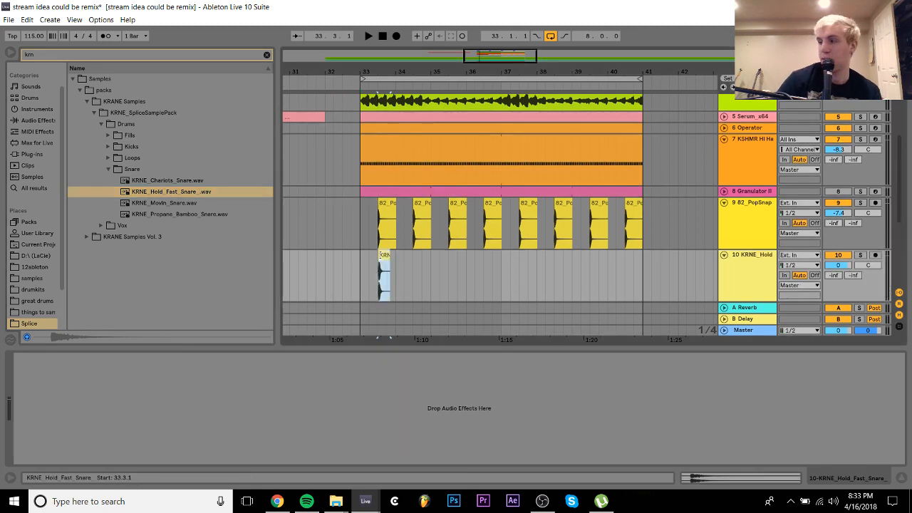
{"action": "double_click", "coordinate": [381, 253]}
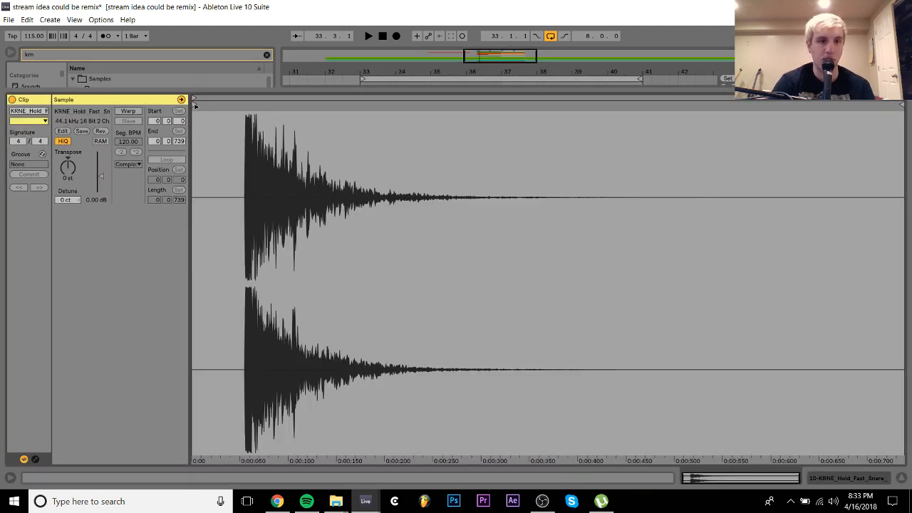
{"action": "mouse_move", "coordinate": [194, 105]}
{"action": "left_mouse_down"}
{"action": "mouse_move", "coordinate": [225, 114]}
{"action": "mouse_move", "coordinate": [255, 106]}
{"action": "mouse_move", "coordinate": [251, 118]}
{"action": "mouse_move", "coordinate": [501, 73]}
{"action": "left_mouse_up"}
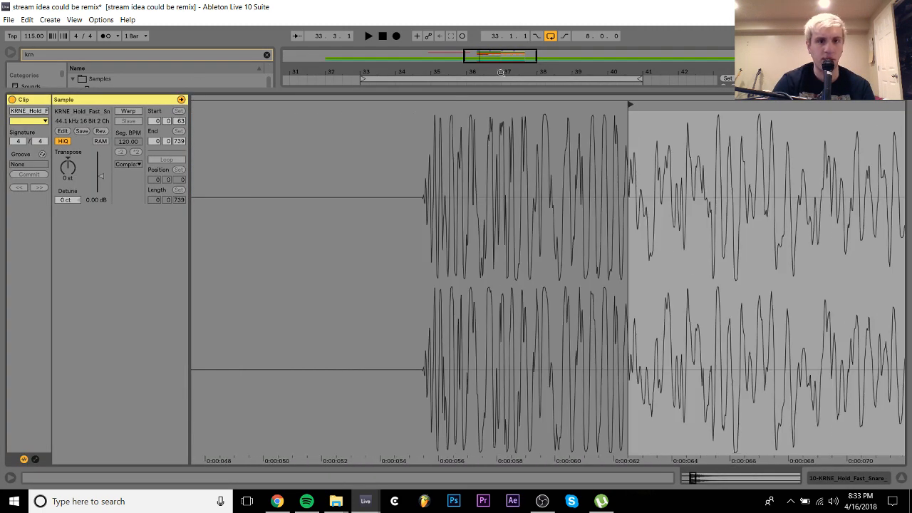
{"action": "mouse_move", "coordinate": [630, 106]}
{"action": "left_mouse_down"}
{"action": "mouse_move", "coordinate": [421, 95]}
{"action": "mouse_move", "coordinate": [435, 152]}
{"action": "left_mouse_up"}
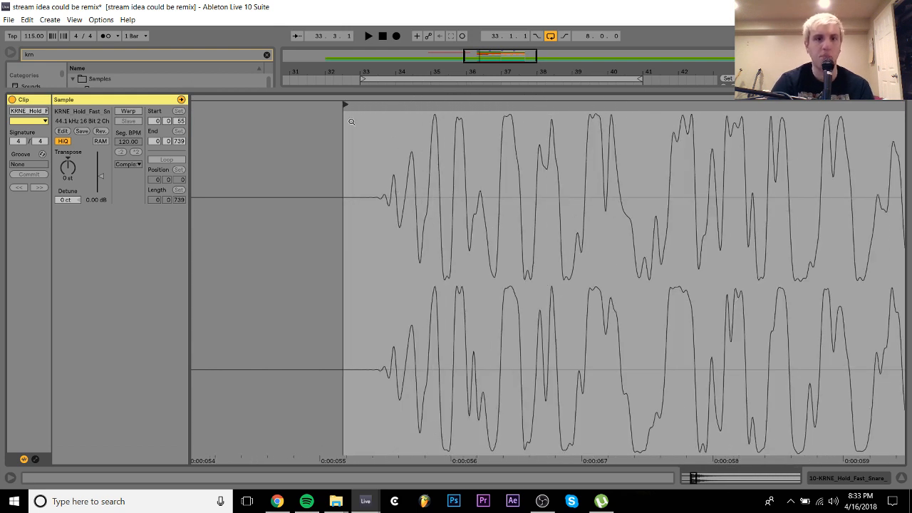
{"action": "mouse_move", "coordinate": [347, 105]}
{"action": "left_mouse_down"}
{"action": "mouse_move", "coordinate": [381, 106]}
{"action": "mouse_move", "coordinate": [373, 104]}
{"action": "mouse_move", "coordinate": [387, 127]}
{"action": "mouse_move", "coordinate": [362, 124]}
{"action": "left_mouse_up"}
Return to the arrangement and duplicate the one-bar snare section across the loop from bar 33 to bar 41
{"action": "left_click", "coordinate": [870, 481]}
{"action": "key", "text": "ctrl+d"}
{"action": "key", "text": "ctrl+d"}
{"action": "key", "text": "ctrl+d"}
{"action": "key", "text": "ctrl+d"}
{"action": "key", "text": "ctrl+d"}
{"action": "key", "text": "ctrl+d"}
{"action": "key", "text": "ctrl+d"}
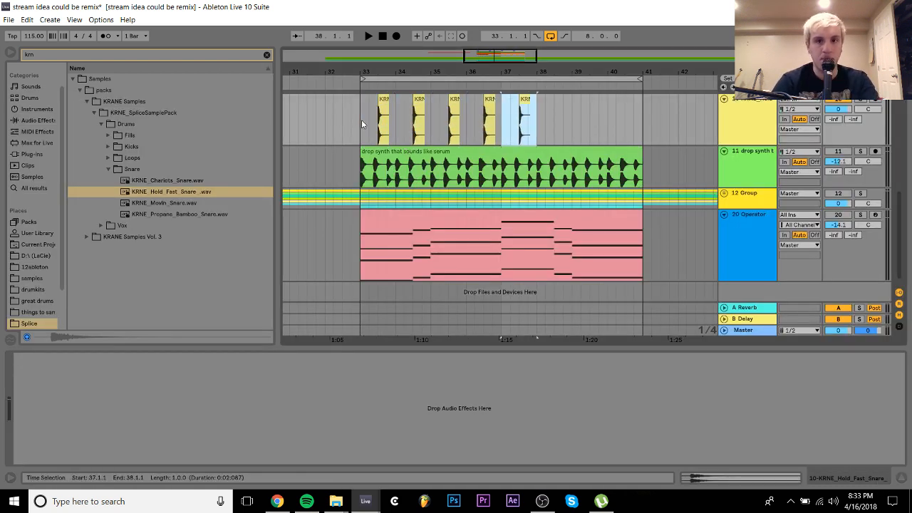
Play from bar 33 with the PopSnap and KRNE Hold tracks soloed, set the KRNE Hold volume to -10.9 dB, and unsolo both
{"action": "left_click", "coordinate": [362, 119]}
{"action": "scroll", "coordinate": [362, 119], "scroll_direction": "up", "scroll_amount": 3}
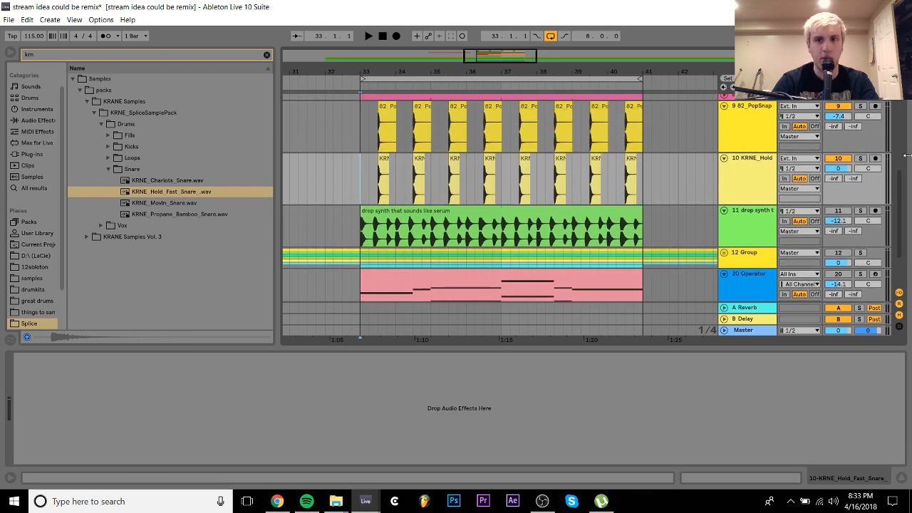
{"action": "left_click", "coordinate": [860, 158], "text": "ctrl"}
{"action": "key", "text": "space"}
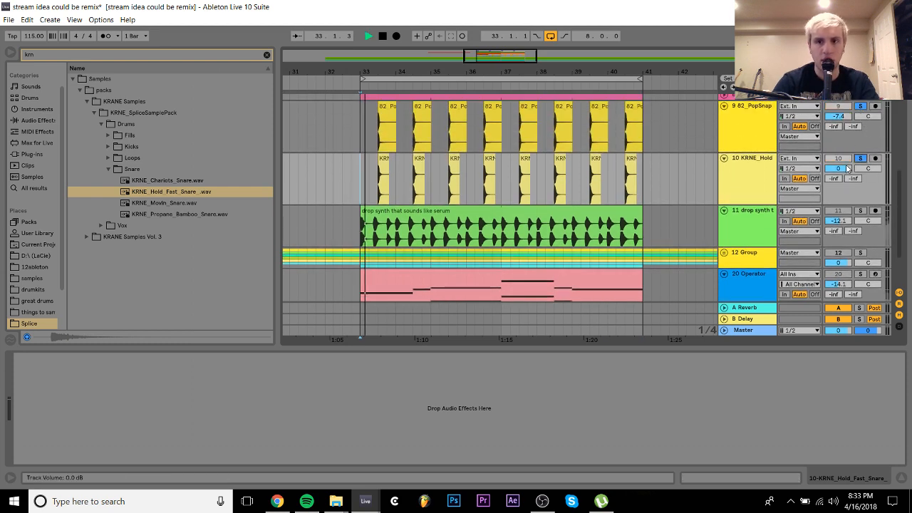
{"action": "left_click_drag", "start_coordinate": [838, 169], "coordinate": [839, 191]}
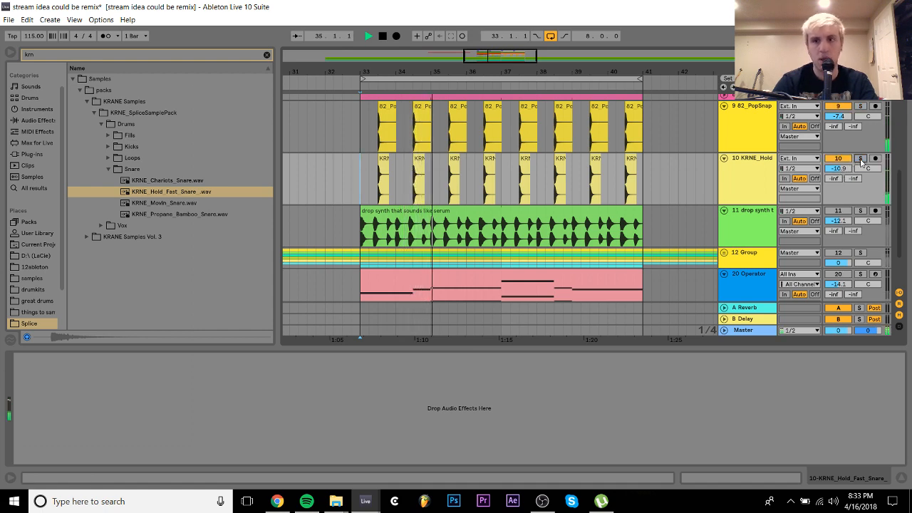
Insert a new MIDI track directly below the lapalux kick track and stop playback
{"action": "scroll", "coordinate": [726, 159], "scroll_direction": "up", "scroll_amount": 9}
{"action": "scroll", "coordinate": [726, 160], "scroll_direction": "up", "scroll_amount": 3}
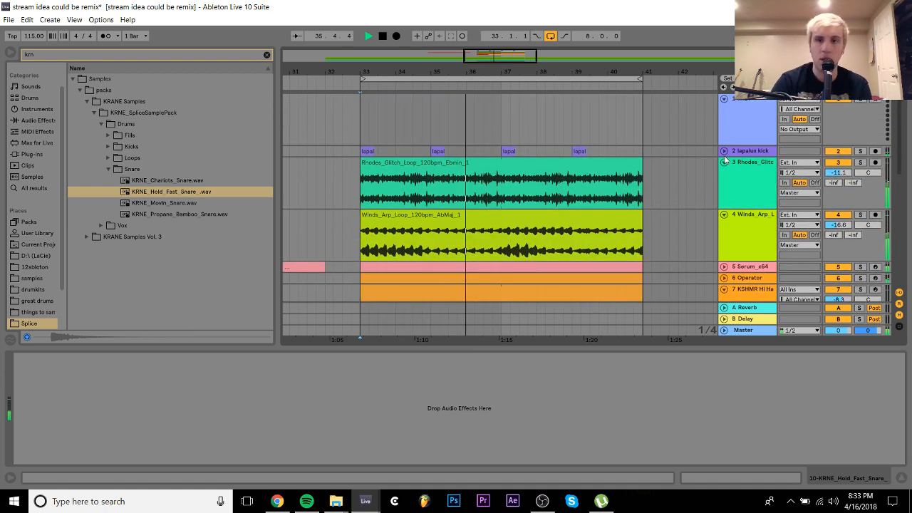
{"action": "scroll", "coordinate": [724, 156], "scroll_direction": "down", "scroll_amount": 8}
{"action": "scroll", "coordinate": [723, 154], "scroll_direction": "up", "scroll_amount": 8}
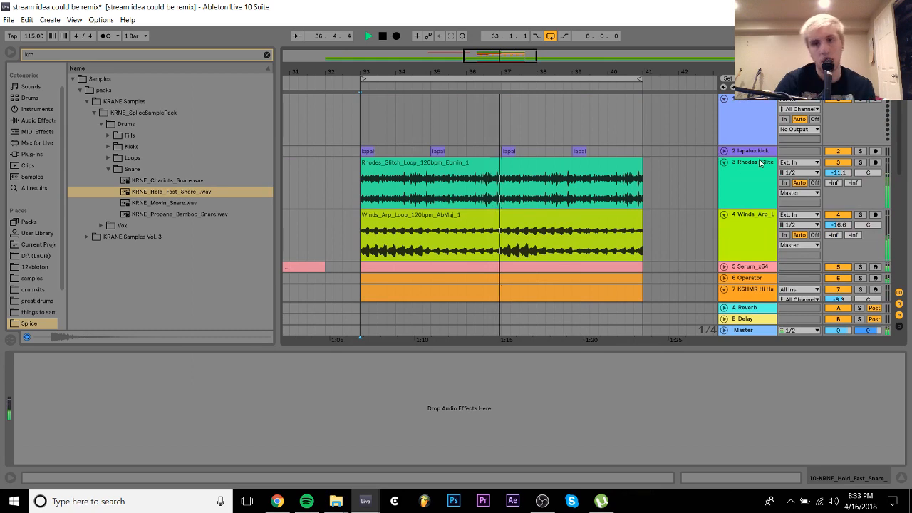
{"action": "left_click", "coordinate": [756, 152]}
{"action": "key", "text": "ctrl+shift+t"}
{"action": "key", "text": "space"}
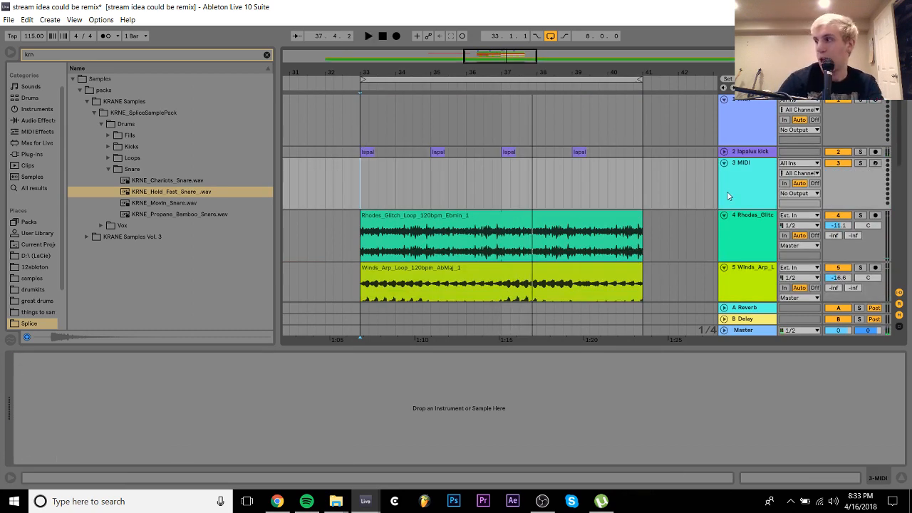
Audition the kick samples in the KRANE Samples and KRANE Samples Vol. 3 packs
{"action": "left_click", "coordinate": [137, 149]}
{"action": "key", "text": "Right"}
{"action": "key", "text": "Down"}
{"action": "key", "text": "Down"}
{"action": "key", "text": "Down"}
{"action": "key", "text": "Down"}
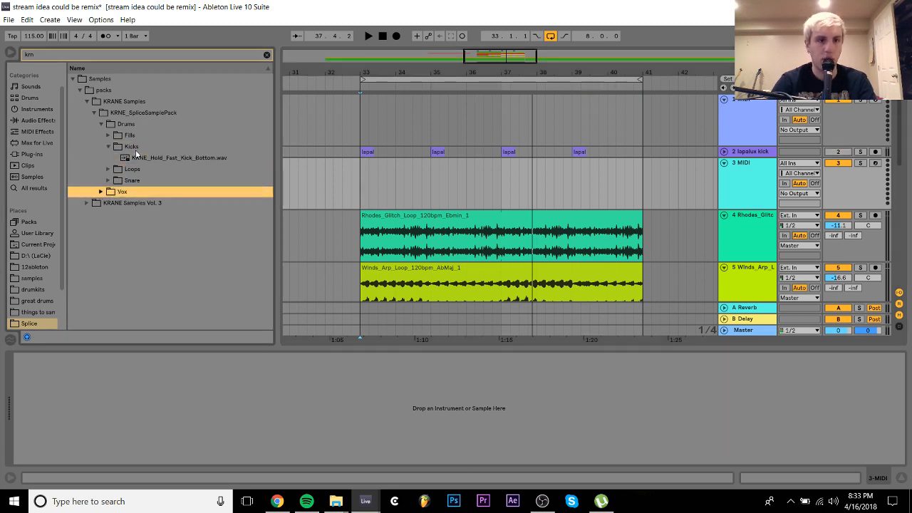
{"action": "key", "text": "Down"}
{"action": "key", "text": "Right"}
{"action": "key", "text": "Down"}
{"action": "key", "text": "Right"}
{"action": "key", "text": "Down"}
{"action": "key", "text": "Right"}
{"action": "key", "text": "Down"}
{"action": "key", "text": "Down"}
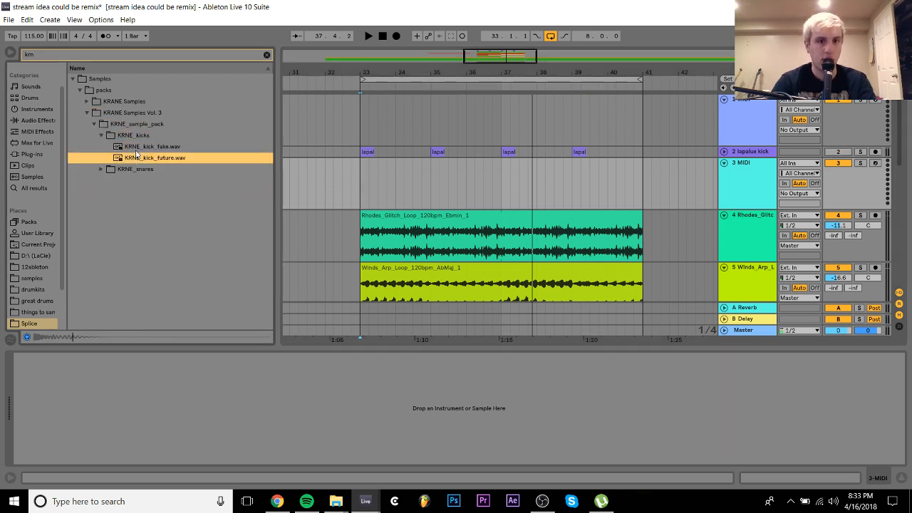
Try the KRNE_kick_future sample at 33.1.1 on track 3 and play it with the loops
{"action": "left_click_drag", "start_coordinate": [285, 169], "coordinate": [362, 173]}
{"action": "key", "text": "space"}
{"action": "left_click", "coordinate": [434, 186], "text": "shift"}
{"action": "key", "text": "space"}
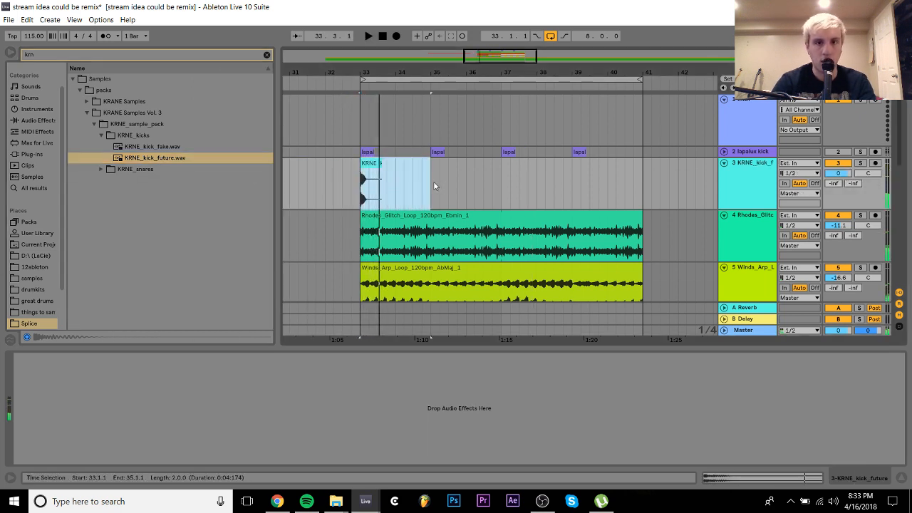
Delete the KRNE_kick_future track and insert an empty MIDI track in its place
{"action": "left_click", "coordinate": [733, 186]}
{"action": "key", "text": "Delete"}
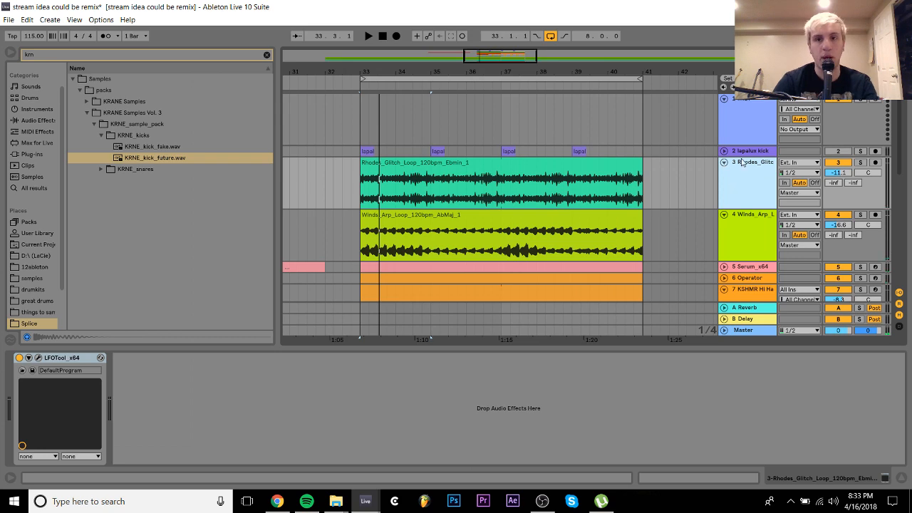
{"action": "key", "text": "ctrl+shift+t"}
Clear the sample search and audition kicks from the Medasin - Microdose Vol. 1 pack in the Splice folder
{"action": "left_click", "coordinate": [266, 55]}
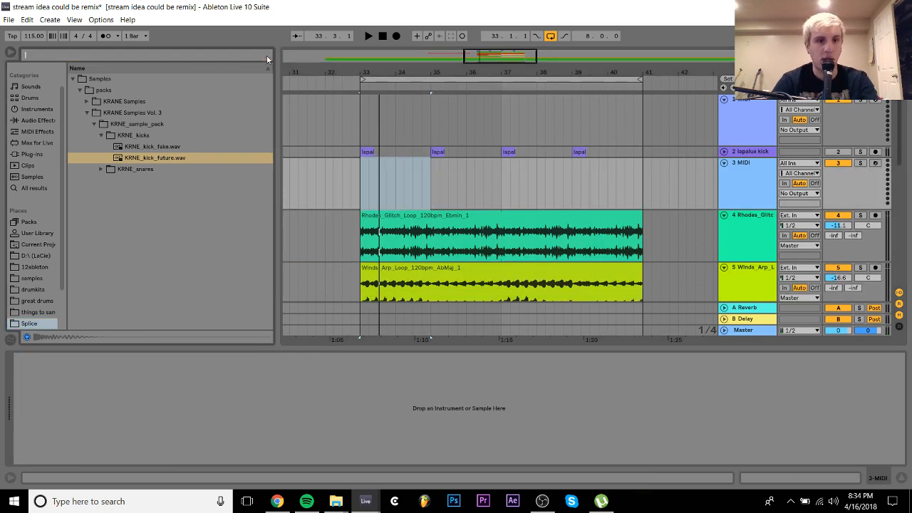
{"action": "scroll", "coordinate": [206, 194], "scroll_direction": "down", "scroll_amount": 5}
{"action": "scroll", "coordinate": [206, 193], "scroll_direction": "up", "scroll_amount": 3}
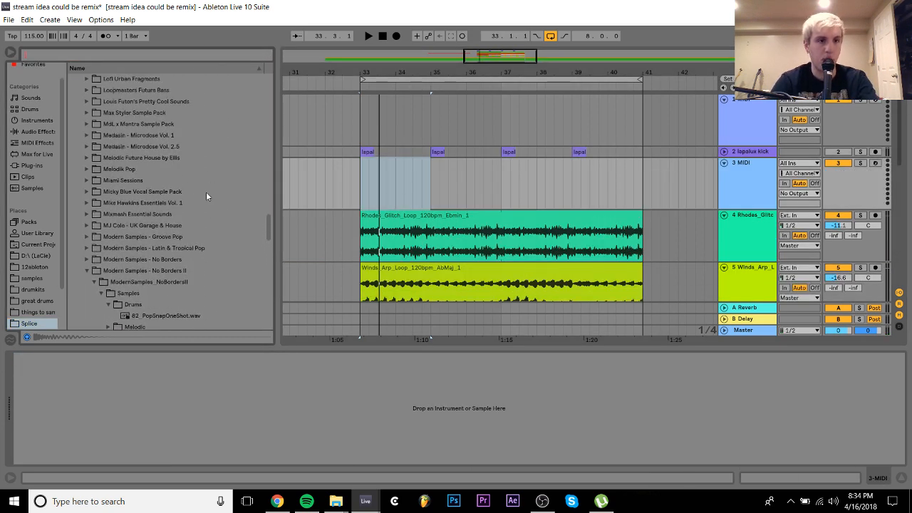
{"action": "right_click", "coordinate": [206, 193]}
{"action": "left_click", "coordinate": [136, 161]}
{"action": "left_click", "coordinate": [136, 161]}
{"action": "key", "text": "Up"}
{"action": "key", "text": "Up"}
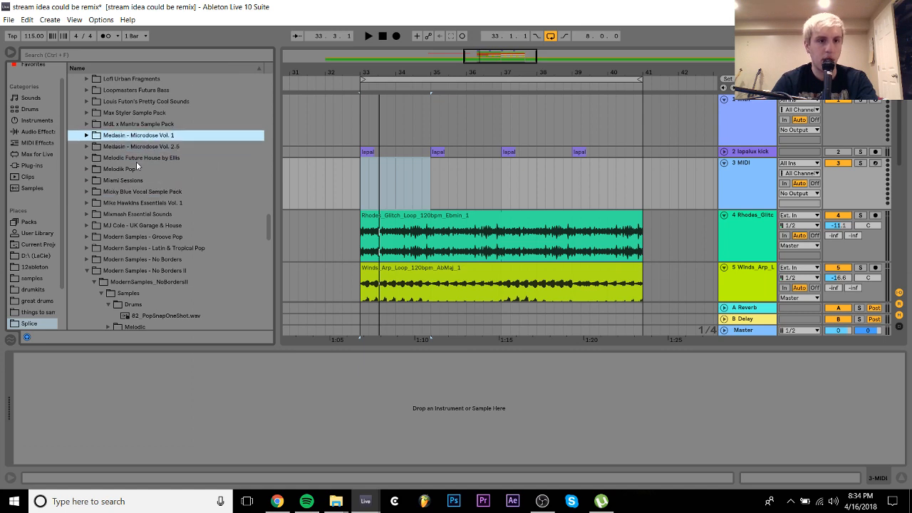
{"action": "key", "text": "Right"}
{"action": "key", "text": "Down"}
{"action": "key", "text": "Down"}
{"action": "key", "text": "Down"}
{"action": "key", "text": "Right"}
{"action": "key", "text": "Down"}
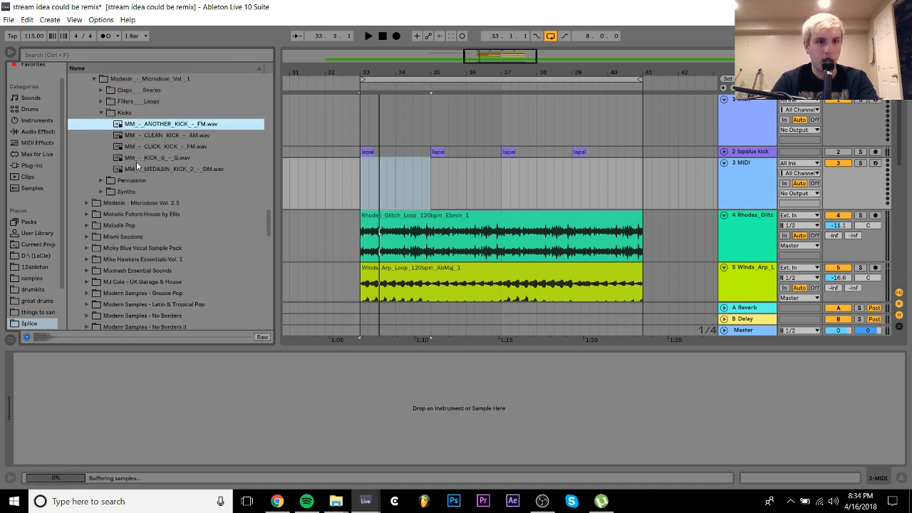
{"action": "key", "text": "Down"}
{"action": "scroll", "coordinate": [168, 153], "scroll_direction": "down", "scroll_amount": 10}
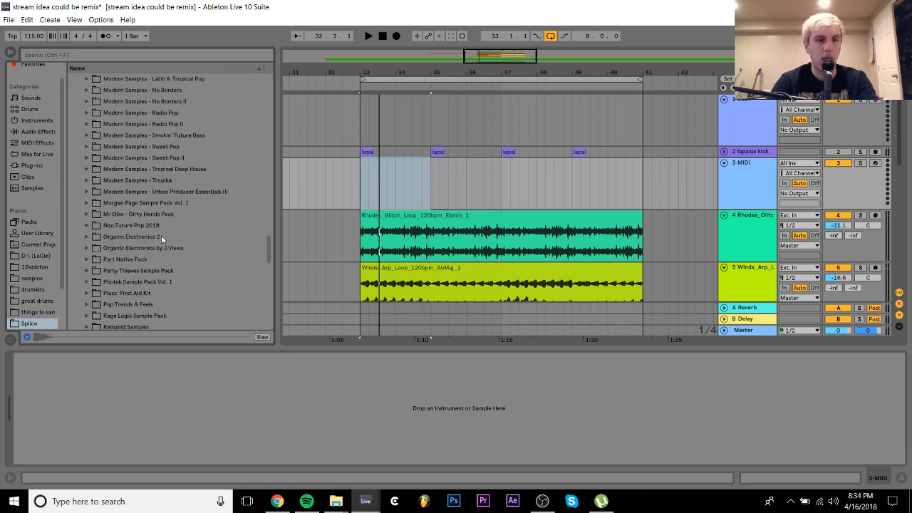
Look through the sample packs in the samples folder for a kick source
{"action": "left_click", "coordinate": [32, 278]}
{"action": "scroll", "coordinate": [123, 301], "scroll_direction": "down", "scroll_amount": 1}
{"action": "scroll", "coordinate": [122, 300], "scroll_direction": "down", "scroll_amount": 20}
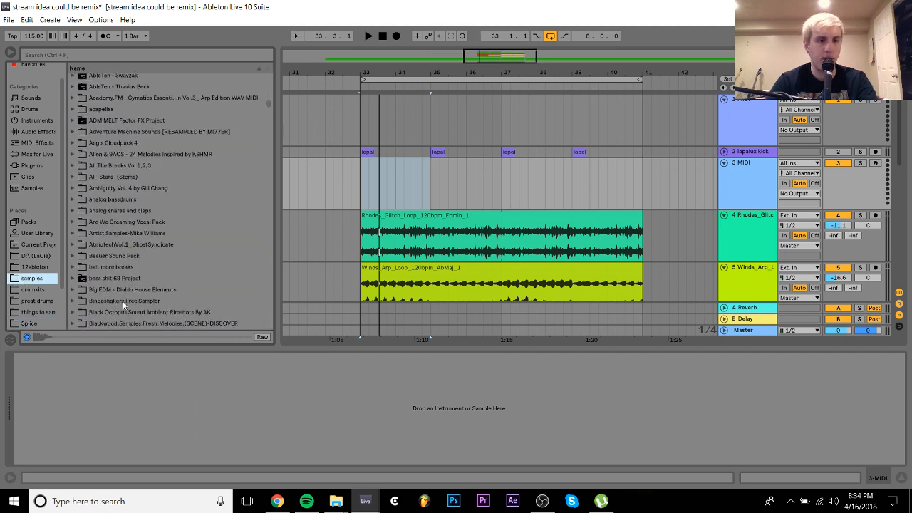
{"action": "scroll", "coordinate": [123, 301], "scroll_direction": "up", "scroll_amount": 20}
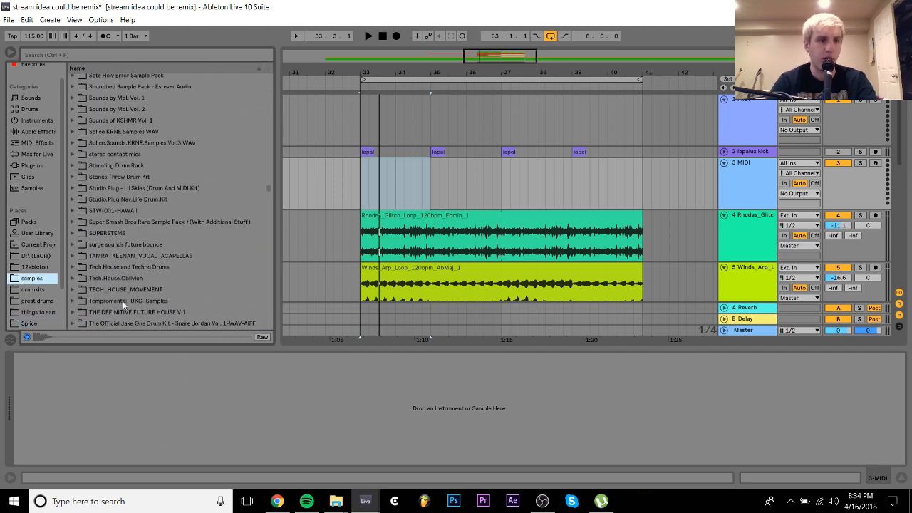
{"action": "scroll", "coordinate": [123, 301], "scroll_direction": "up", "scroll_amount": 20}
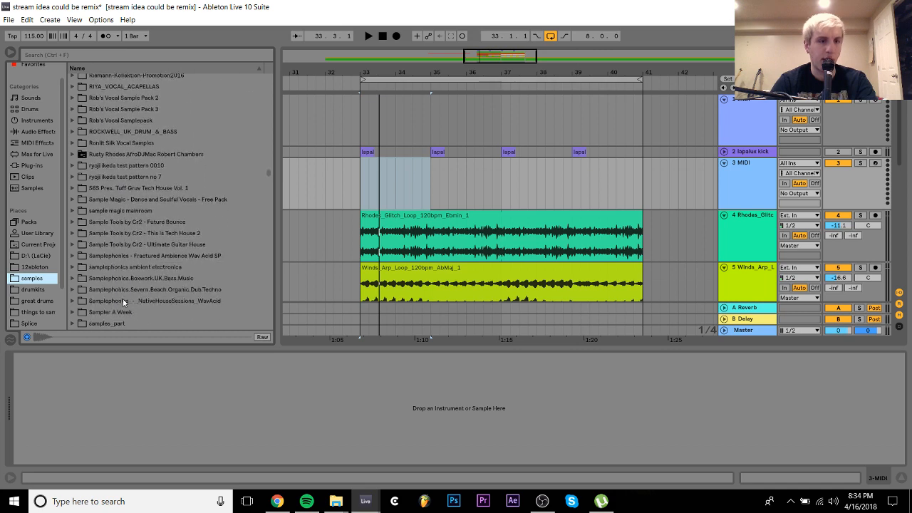
{"action": "scroll", "coordinate": [136, 164], "scroll_direction": "down", "scroll_amount": 10}
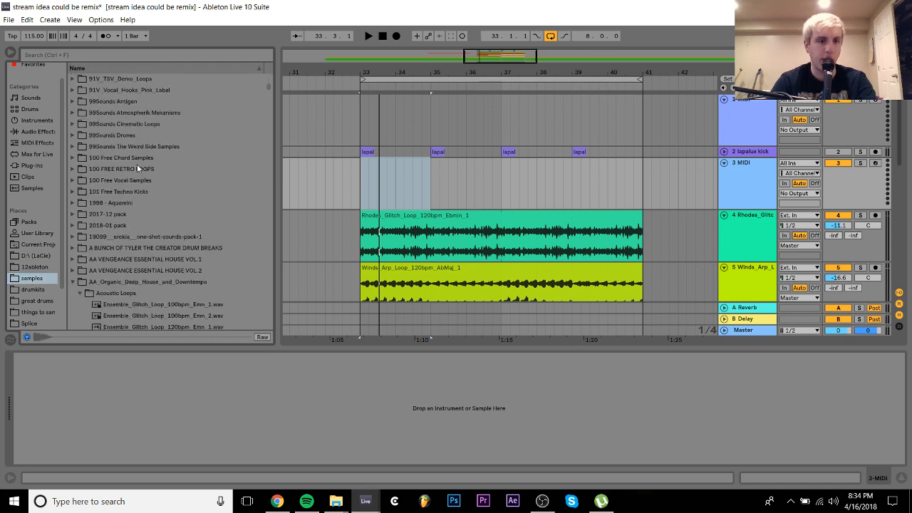
{"action": "left_click_drag", "start_coordinate": [268, 91], "coordinate": [269, 169]}
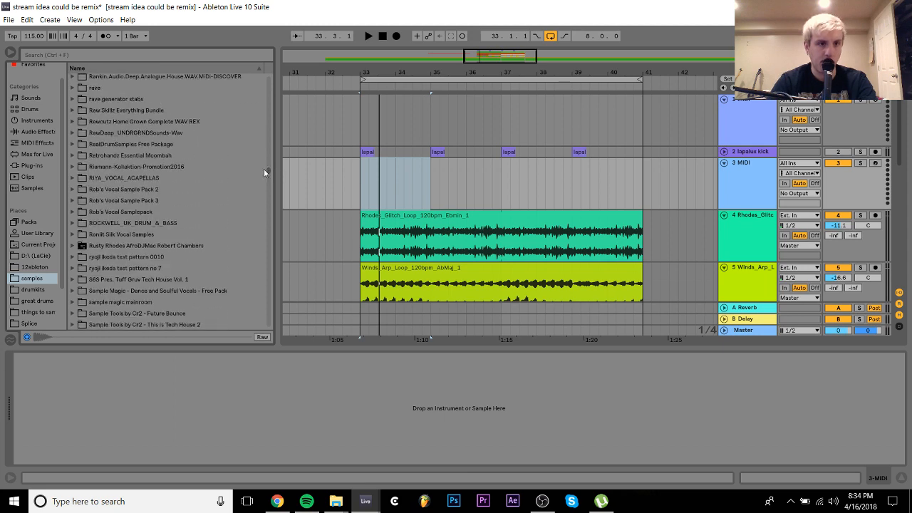
Locate Ramzoid's Zoid Pack among the packs in the samples folder
{"action": "left_click", "coordinate": [156, 132]}
{"action": "key", "text": "Up"}
{"action": "key", "text": "Up"}
{"action": "key", "text": "Up"}
{"action": "key", "text": "Up"}
{"action": "key", "text": "Up"}
{"action": "key", "text": "Up"}
{"action": "key", "text": "Up"}
{"action": "key", "text": "Up"}
{"action": "key", "text": "Up"}
{"action": "key", "text": "Up"}
{"action": "key", "text": "Up"}
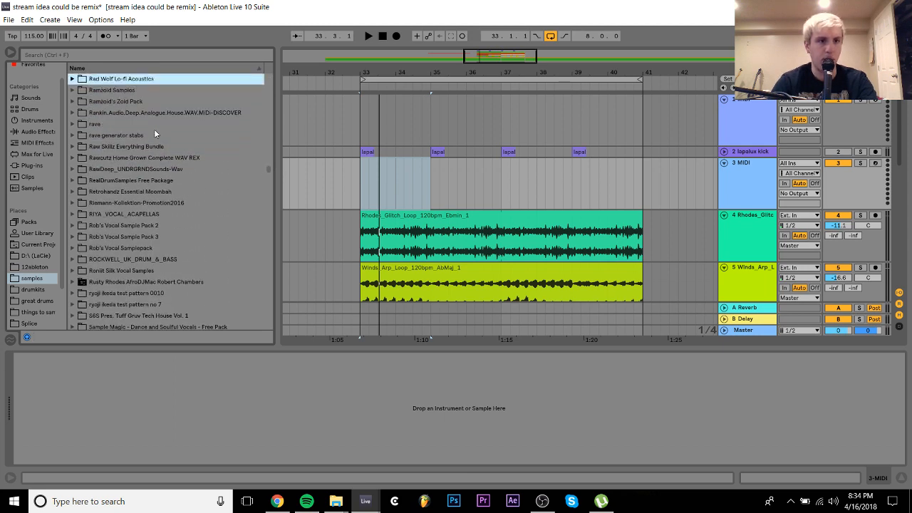
{"action": "key", "text": "space"}
{"action": "key", "text": "space"}
{"action": "key", "text": "Down"}
{"action": "key", "text": "Down"}
{"action": "key", "text": "Down"}
{"action": "key", "text": "Down"}
{"action": "key", "text": "Down"}
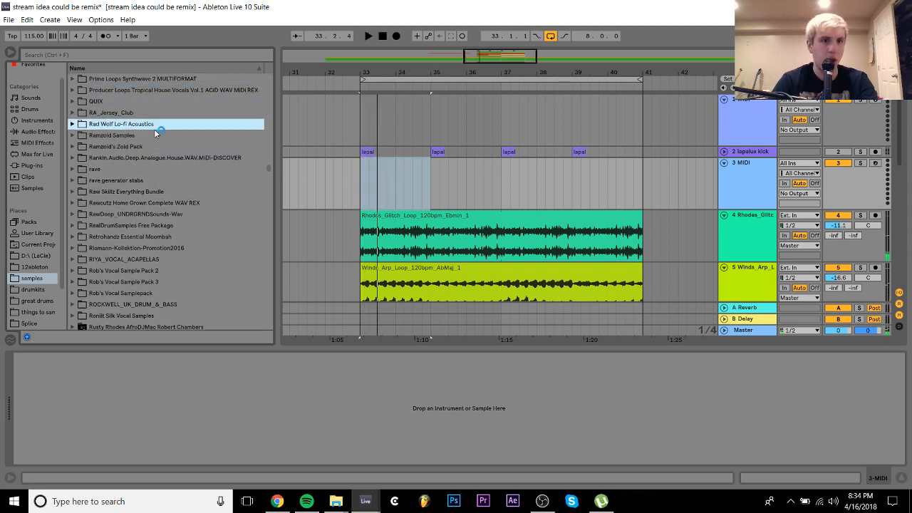
Expand Ramzoid's Zoid Pack down to its rmx_audio folder and check the RMZ_808s samples
{"action": "key", "text": "Right"}
{"action": "key", "text": "Down"}
{"action": "key", "text": "Right"}
{"action": "key", "text": "Down"}
{"action": "key", "text": "Right"}
{"action": "key", "text": "Down"}
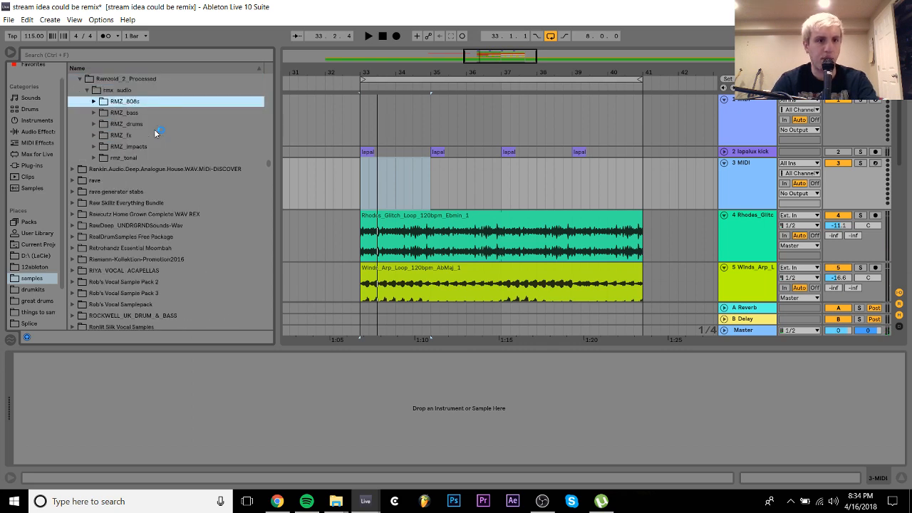
{"action": "key", "text": "Right"}
{"action": "key", "text": "Down"}
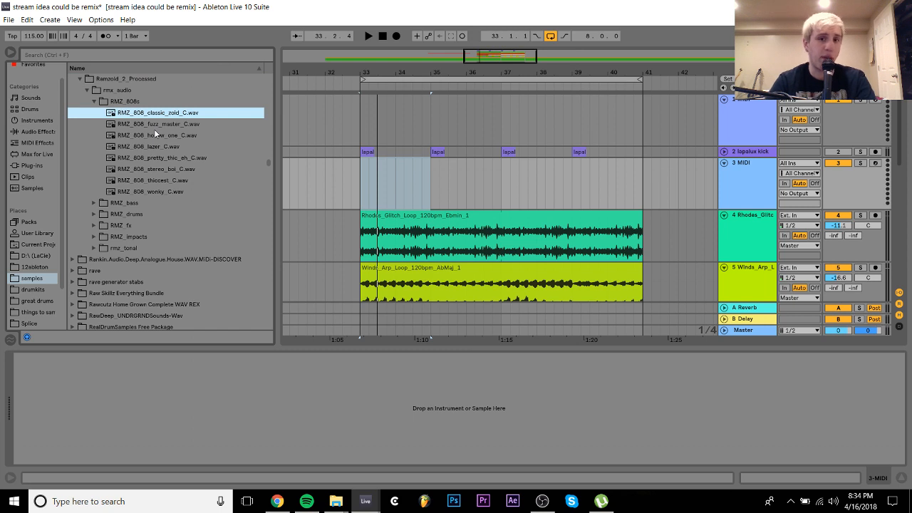
{"action": "key", "text": "Left"}
{"action": "key", "text": "Down"}
{"action": "key", "text": "Down"}
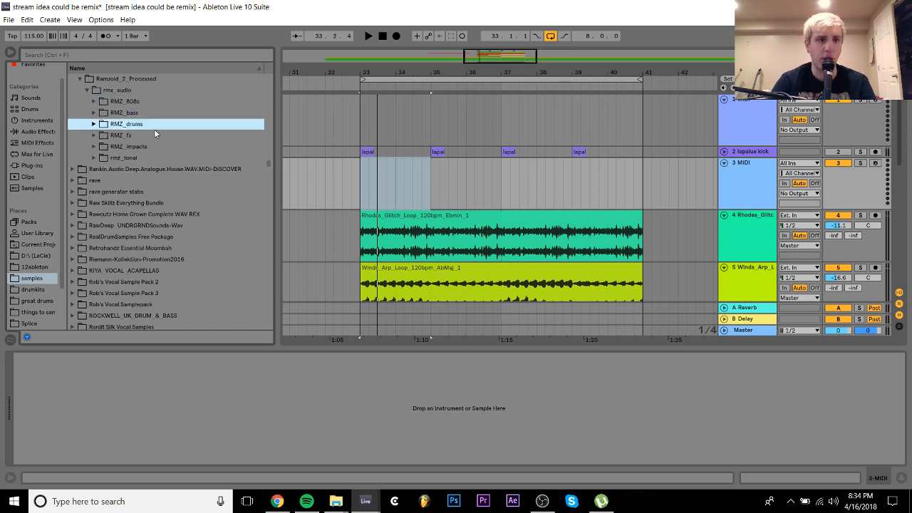
Audition the samples in the RMZ_kicks folder under RMZ_drums, ending on RMZ_kick_dark.wav
{"action": "key", "text": "Right"}
{"action": "key", "text": "Down"}
{"action": "key", "text": "Down"}
{"action": "key", "text": "Right"}
{"action": "key", "text": "Down"}
{"action": "key", "text": "Down"}
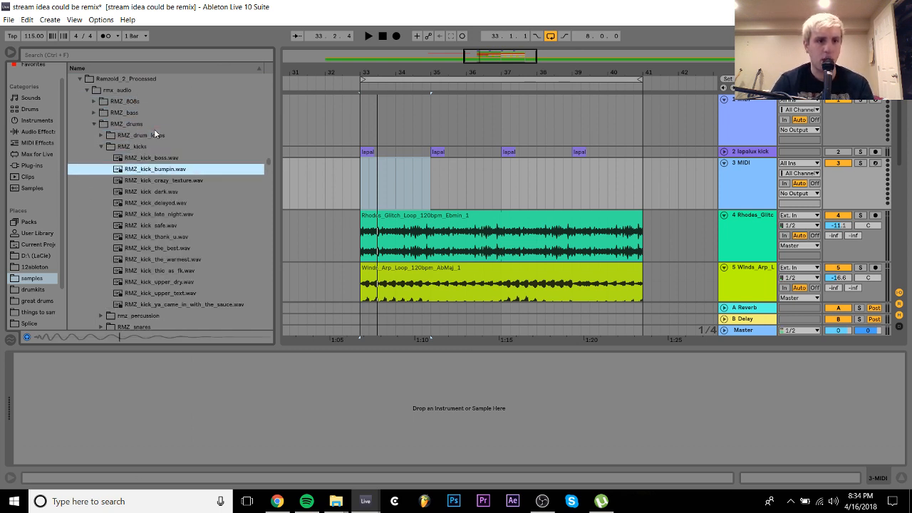
{"action": "key", "text": "Down"}
{"action": "key", "text": "Down"}
{"action": "key", "text": "Down"}
{"action": "key", "text": "Up"}
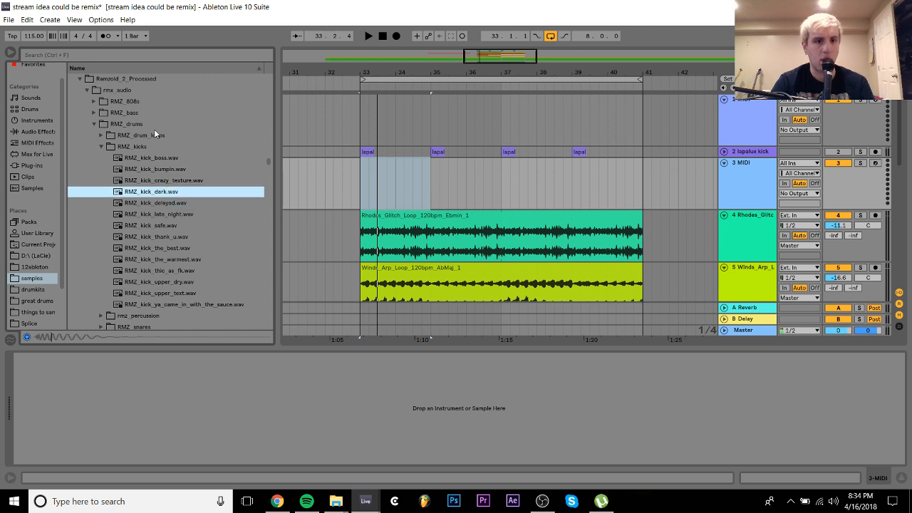
Place RMZ_kick_dark.wav on track 3 at 33.1.1 and copy it into a two-bar kick pattern ending with a hit at 34.2.3
{"action": "left_click_drag", "start_coordinate": [157, 191], "coordinate": [362, 185]}
{"action": "left_click", "coordinate": [368, 74]}
{"action": "left_click_drag", "start_coordinate": [368, 75], "coordinate": [368, 125]}
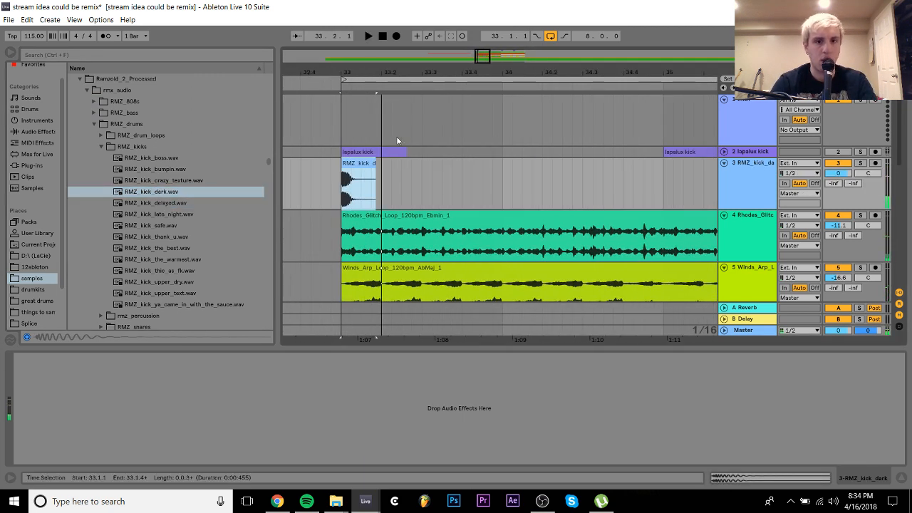
{"action": "key", "text": "ctrl+d"}
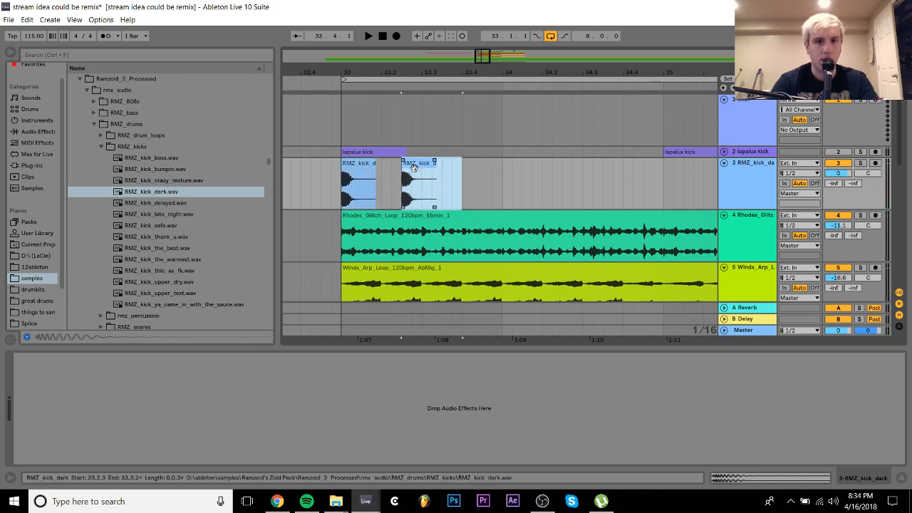
{"action": "left_click_drag", "start_coordinate": [414, 167], "coordinate": [588, 176]}
Move the pattern's second kick to 33.2.4 and set the RMZ kick track volume to -7.3 dB while playing from bar 33
{"action": "left_click_drag", "start_coordinate": [842, 178], "coordinate": [841, 189]}
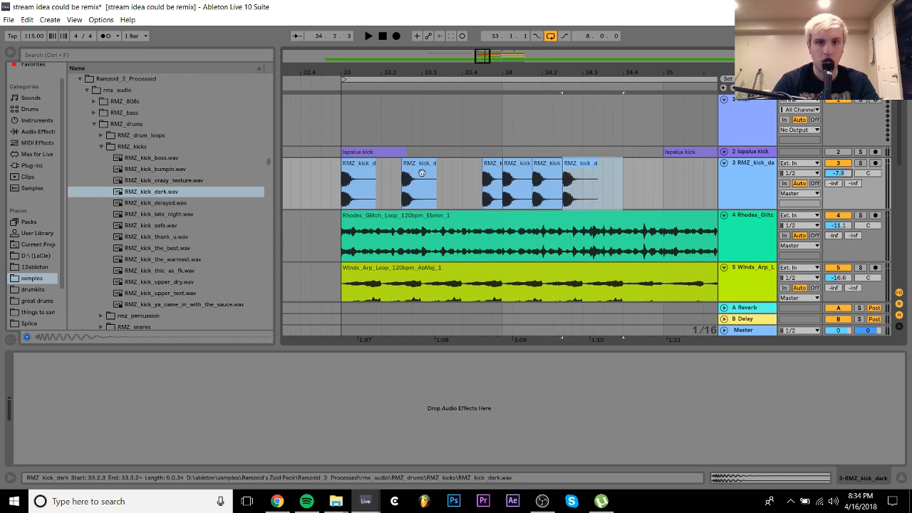
{"action": "left_click_drag", "start_coordinate": [411, 170], "coordinate": [423, 170]}
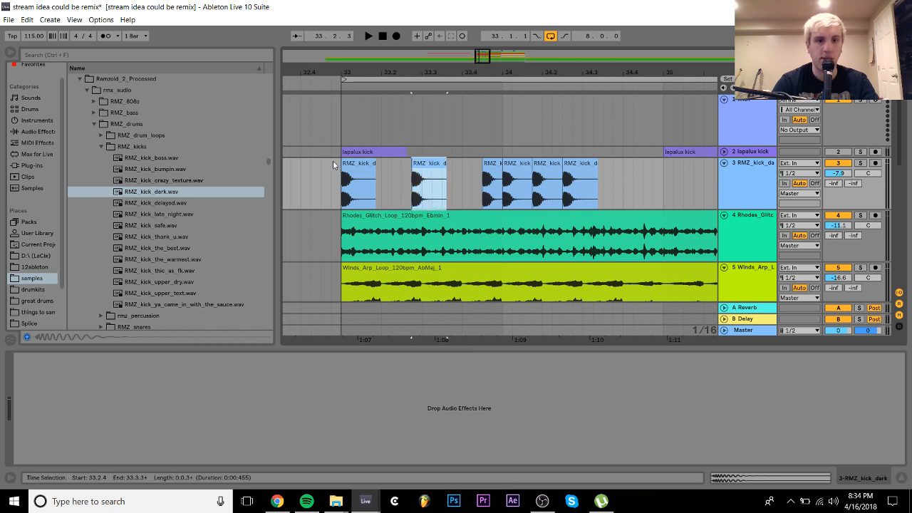
{"action": "left_click", "coordinate": [354, 164]}
{"action": "key", "text": "space"}
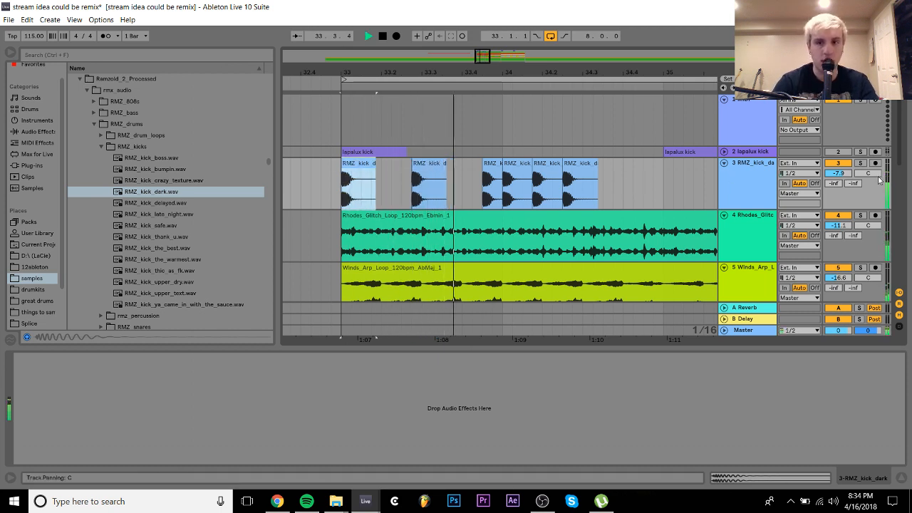
{"action": "left_click_drag", "start_coordinate": [845, 177], "coordinate": [846, 175]}
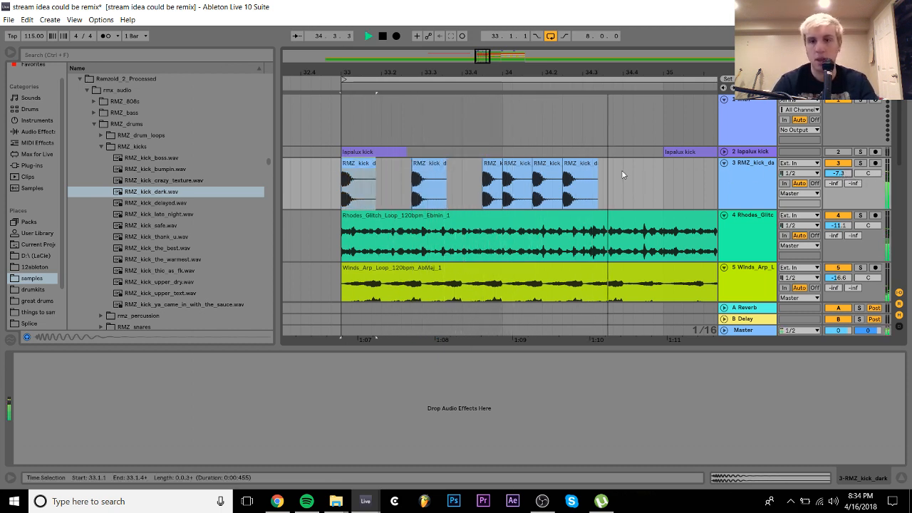
{"action": "key", "text": "space"}
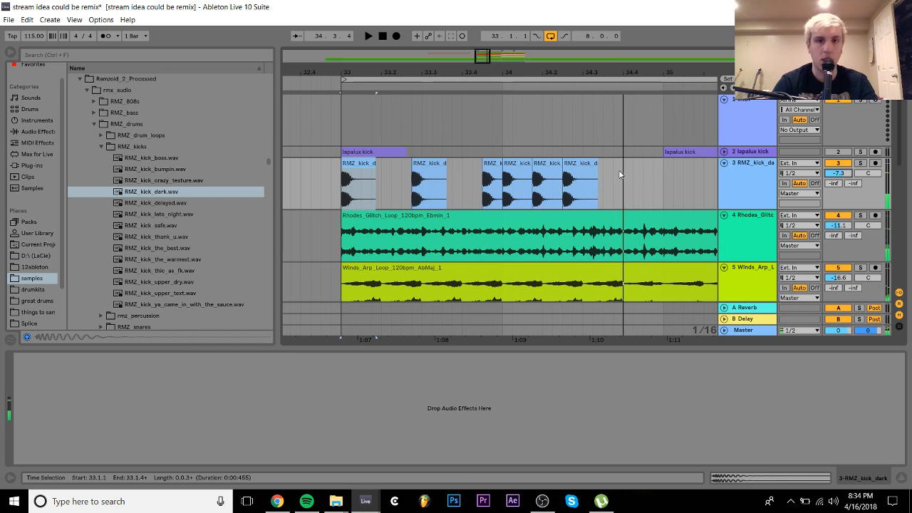
Delete the RMZ kick at 33.2.4 and play from bar 33 with the lapalux kick track enabled in place of the RMZ kick track
{"action": "left_click", "coordinate": [437, 166]}
{"action": "key", "text": "Delete"}
{"action": "left_click", "coordinate": [344, 191]}
{"action": "key", "text": "space"}
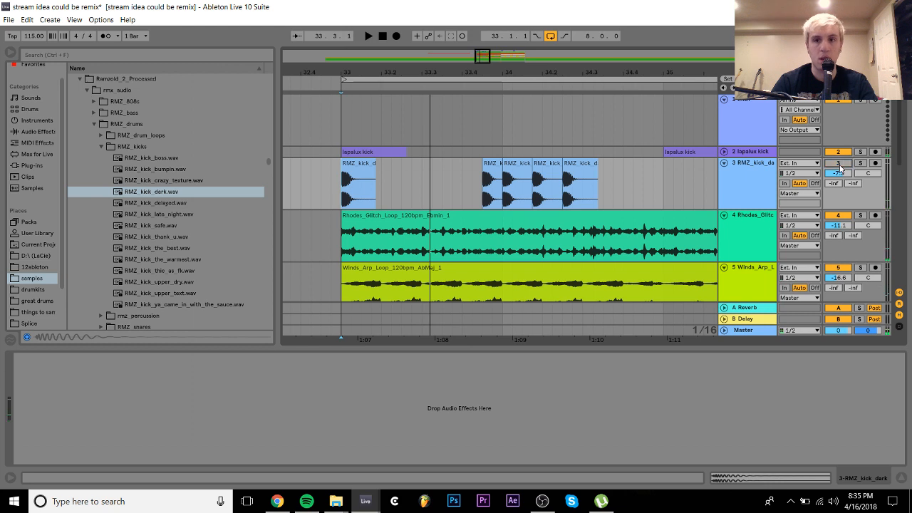
Copy the lapalux kick onto the RMZ kick hits from 33.4.3 to 34.2.3 and play the pattern
{"action": "left_click_drag", "start_coordinate": [378, 152], "coordinate": [584, 154]}
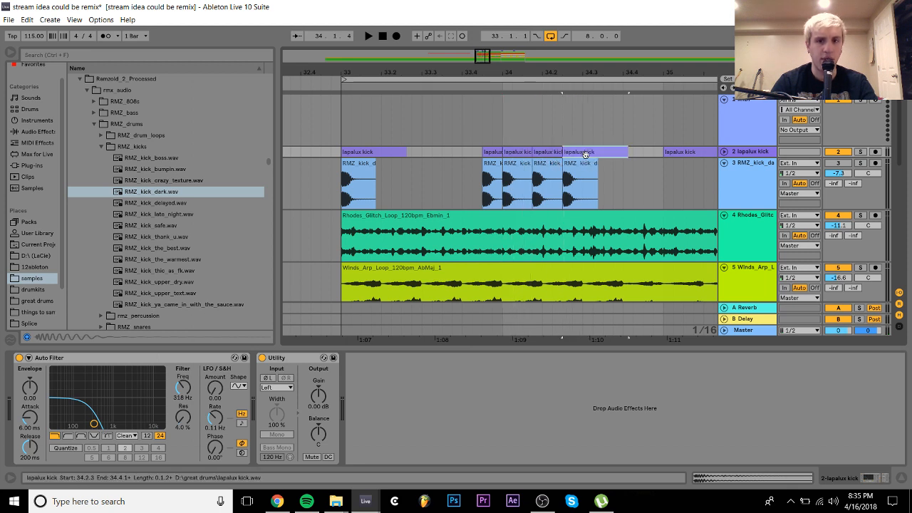
{"action": "left_click", "coordinate": [369, 151]}
{"action": "key", "text": "space"}
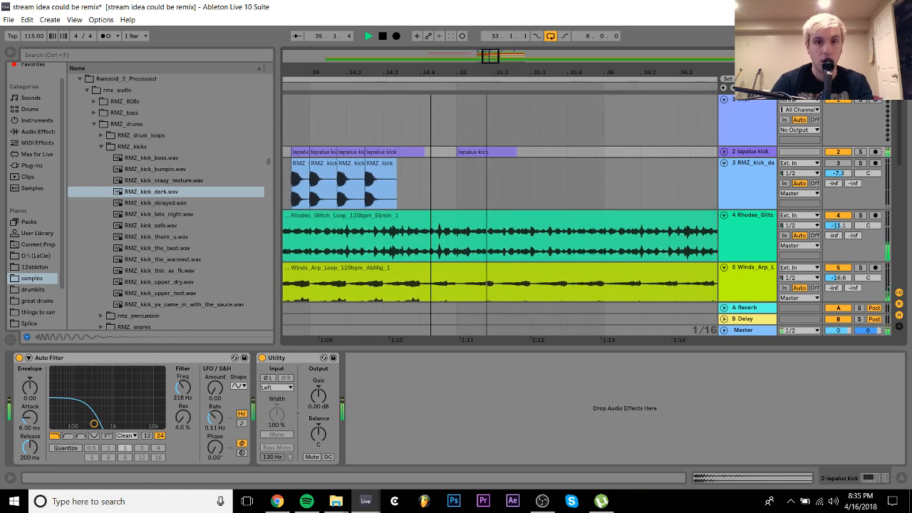
{"action": "key", "text": "space"}
Duplicate the lapalux kick from 35.1.1 to 35.2.4 and copy the group of four lapalux kicks to 35.4.3
{"action": "left_click_drag", "start_coordinate": [455, 140], "coordinate": [523, 156]}
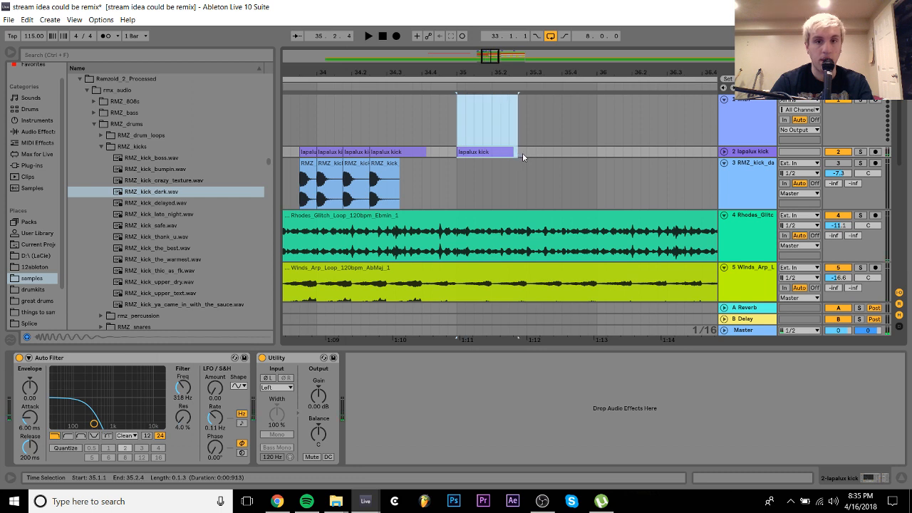
{"action": "key", "text": "ctrl+d"}
{"action": "left_click_drag", "start_coordinate": [304, 140], "coordinate": [395, 154]}
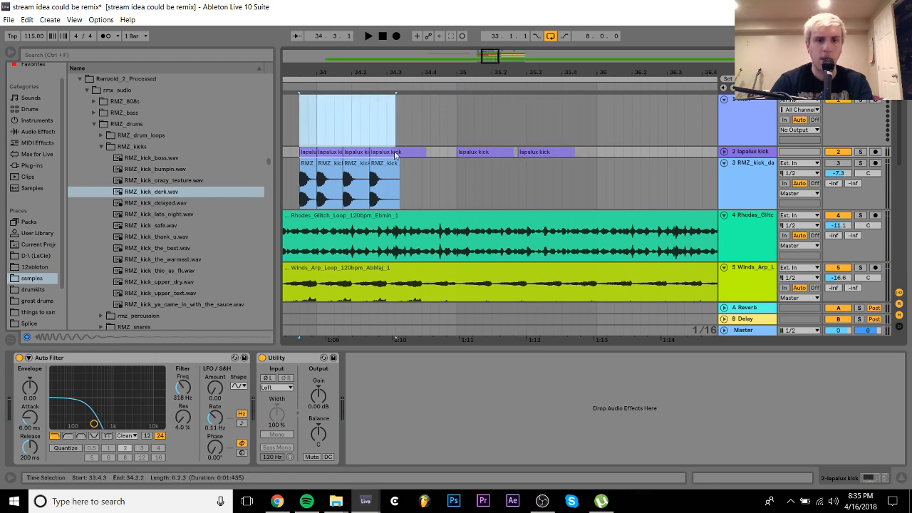
{"action": "left_click_drag", "start_coordinate": [305, 152], "coordinate": [585, 150]}
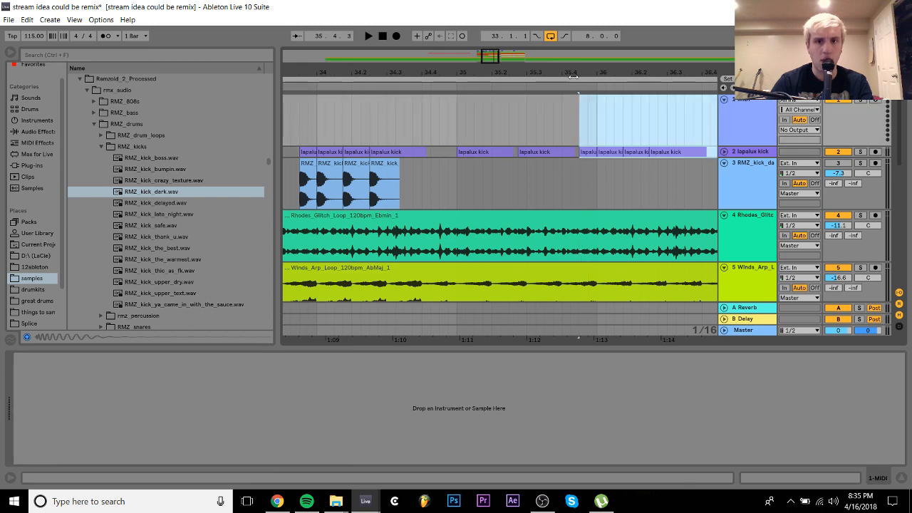
{"action": "left_click_drag", "start_coordinate": [572, 72], "coordinate": [482, 14]}
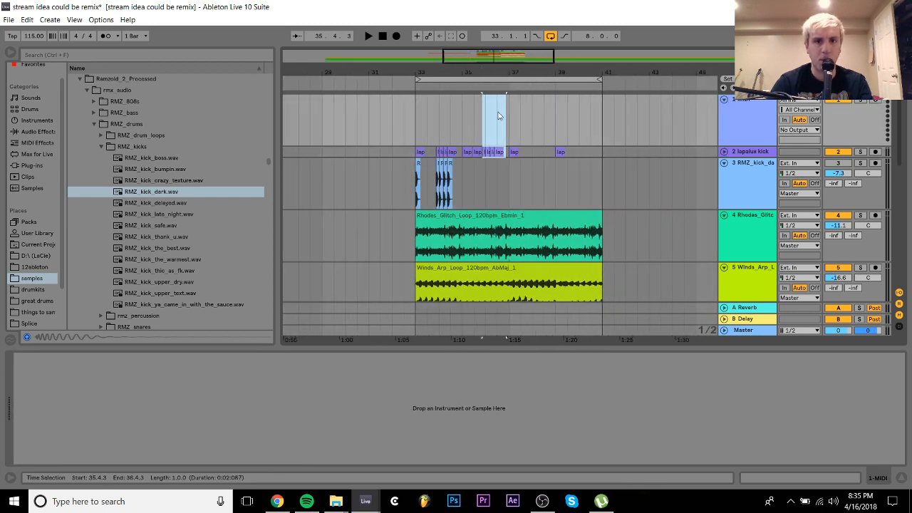
Duplicate the lapalux kick pattern of bars 33 to 37 so it fills bars 37 to 41, and play from bar 33
{"action": "left_click_drag", "start_coordinate": [509, 152], "coordinate": [414, 148]}
{"action": "key", "text": "ctrl+d"}
{"action": "left_click", "coordinate": [412, 148], "text": "shift"}
{"action": "key", "text": "space"}
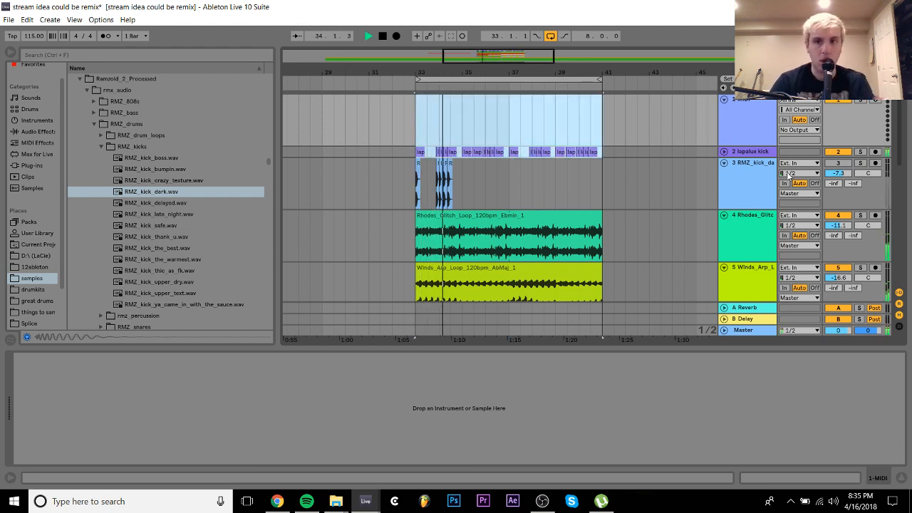
Compare the two kicks from bar 33, leaving the RMZ kick track enabled and the lapalux kick track muted
{"action": "left_click", "coordinate": [843, 166]}
{"action": "key", "text": "space"}
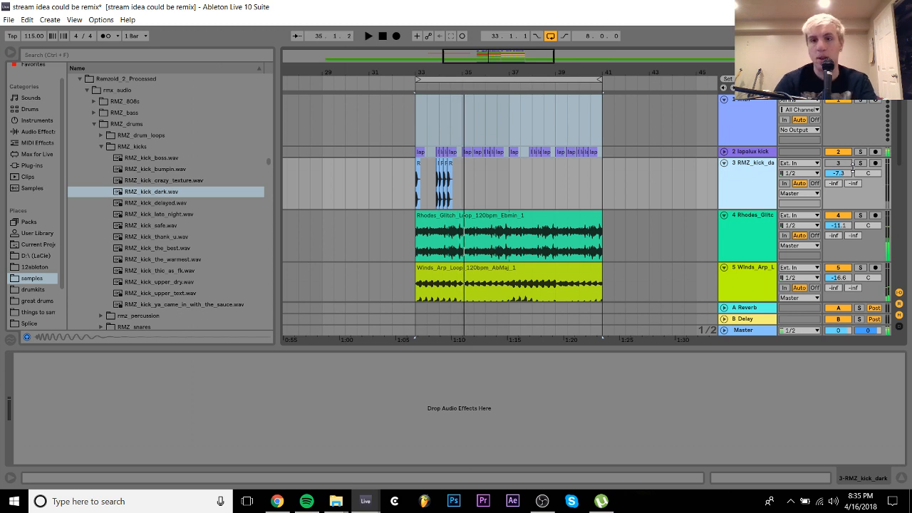
{"action": "left_click", "coordinate": [834, 164]}
{"action": "key", "text": "space"}
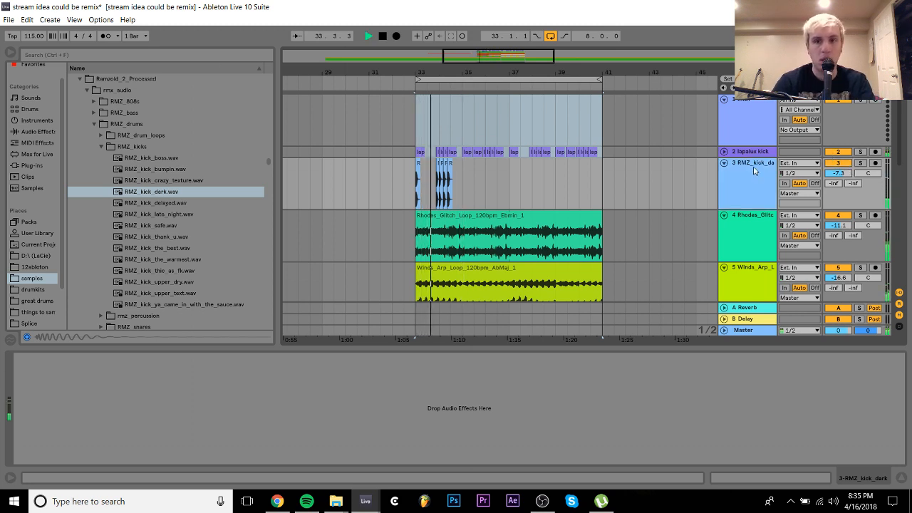
{"action": "left_click", "coordinate": [829, 165]}
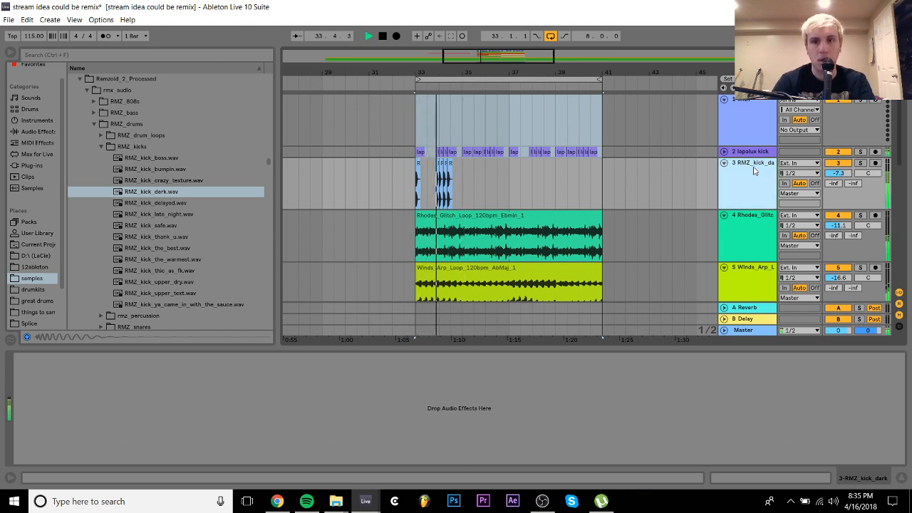
{"action": "left_click", "coordinate": [832, 152]}
{"action": "key", "text": "space"}
{"action": "key", "text": "space"}
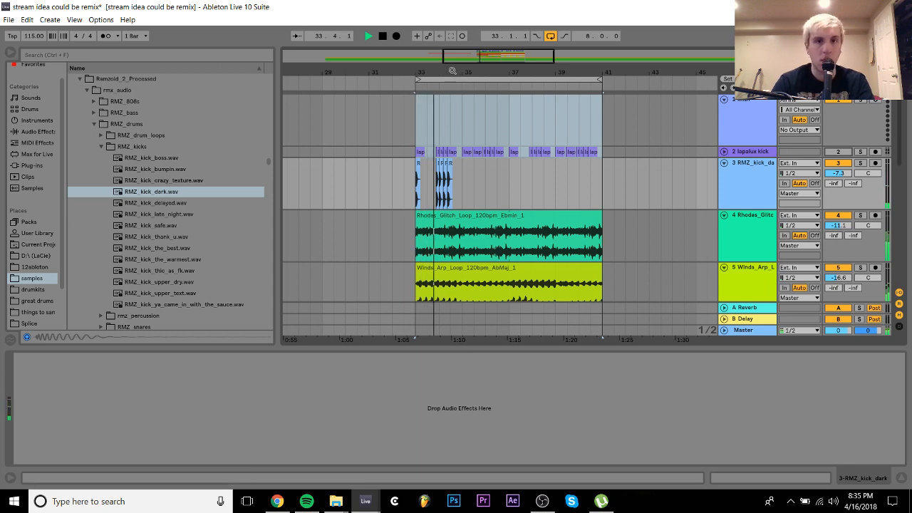
Mute the Serum_x64 track and insert a new MIDI track directly below the RMZ kick track
{"action": "left_click_drag", "start_coordinate": [453, 72], "coordinate": [453, 115]}
{"action": "scroll", "coordinate": [602, 284], "scroll_direction": "down", "scroll_amount": 3}
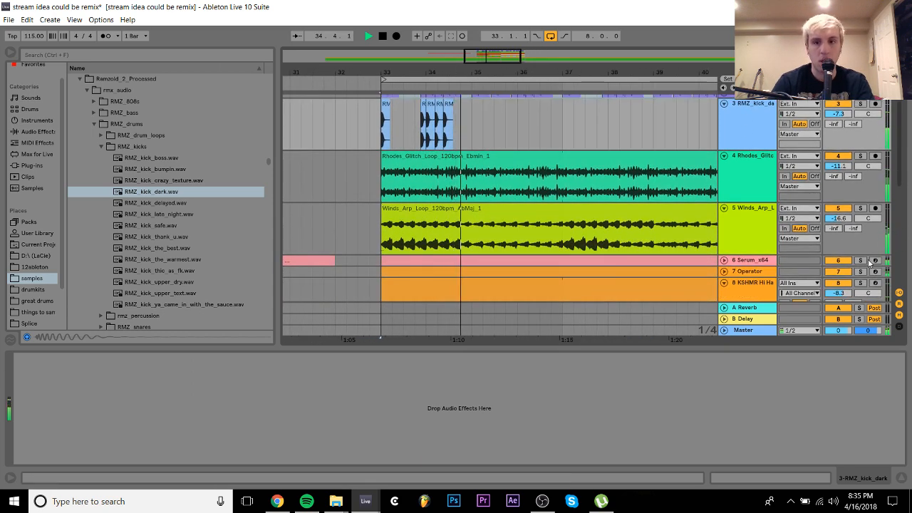
{"action": "left_click", "coordinate": [742, 128]}
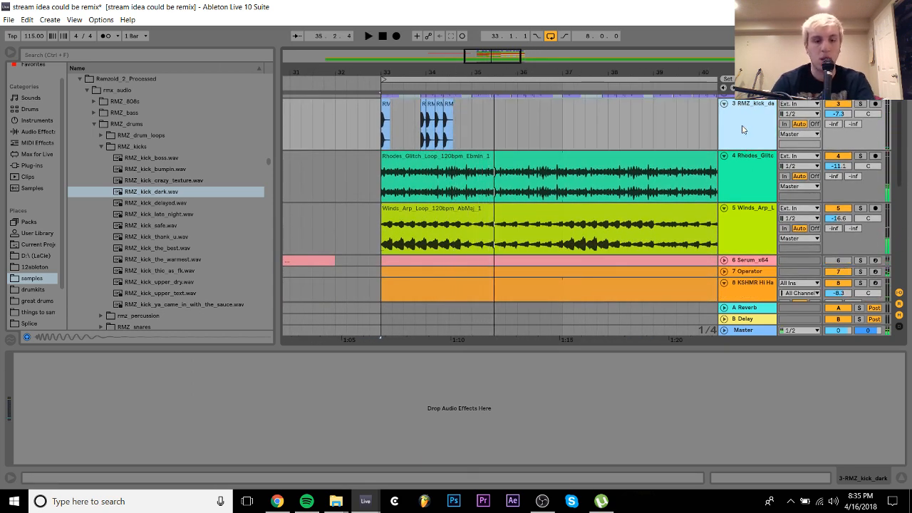
{"action": "key", "text": "ctrl+shift+t"}
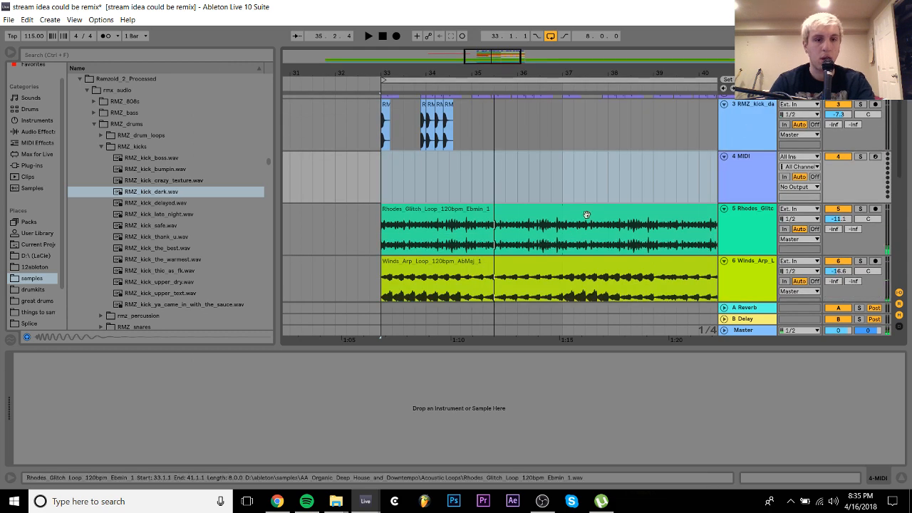
Preview RMZ_808_fuzz_master_C.wav in the RMZ_808s folder and return to the start of the samples list
{"action": "left_click", "coordinate": [95, 103]}
{"action": "left_click", "coordinate": [114, 124]}
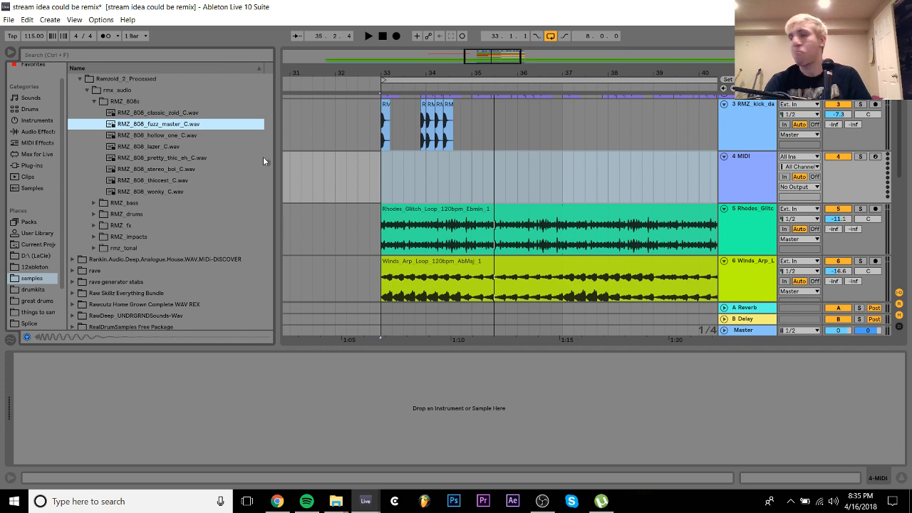
{"action": "left_click", "coordinate": [134, 128]}
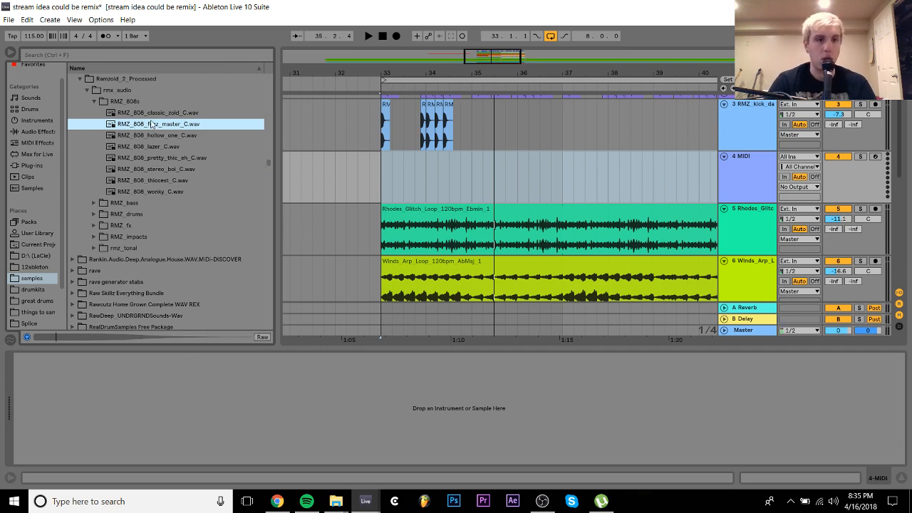
{"action": "scroll", "coordinate": [150, 113], "scroll_direction": "up", "scroll_amount": 15}
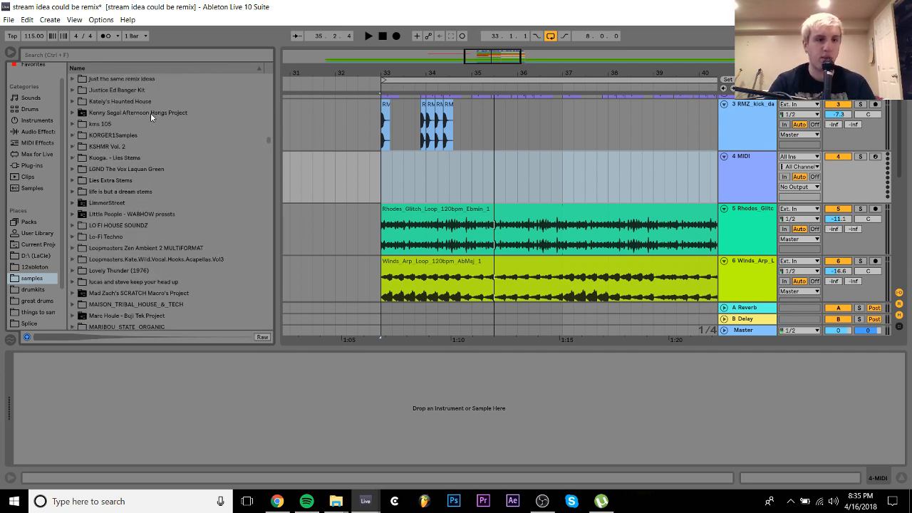
{"action": "left_click_drag", "start_coordinate": [268, 139], "coordinate": [268, 75]}
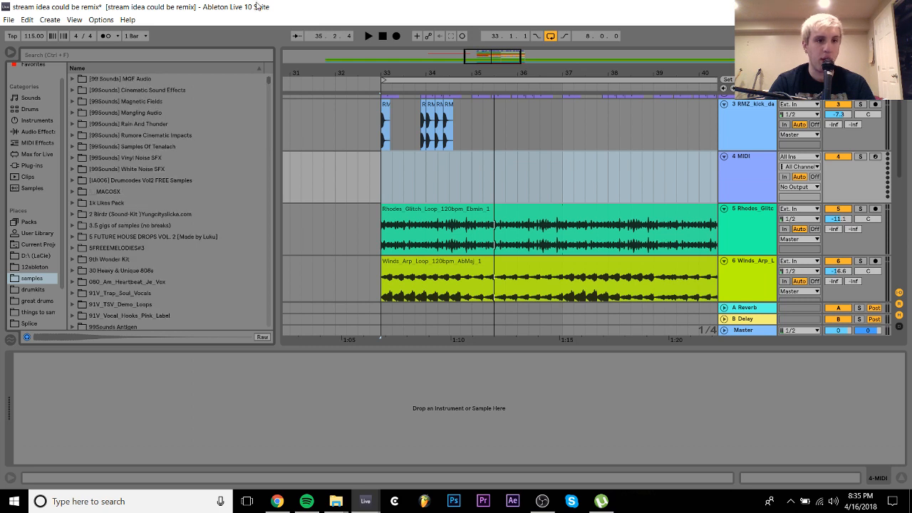
Open the 30 Heavy & Unique 808s folder and audition its samples from 808 1 E.wav to 808 6 A.wav
{"action": "left_click", "coordinate": [158, 236]}
{"action": "key", "text": "Down"}
{"action": "key", "text": "Down"}
{"action": "key", "text": "Down"}
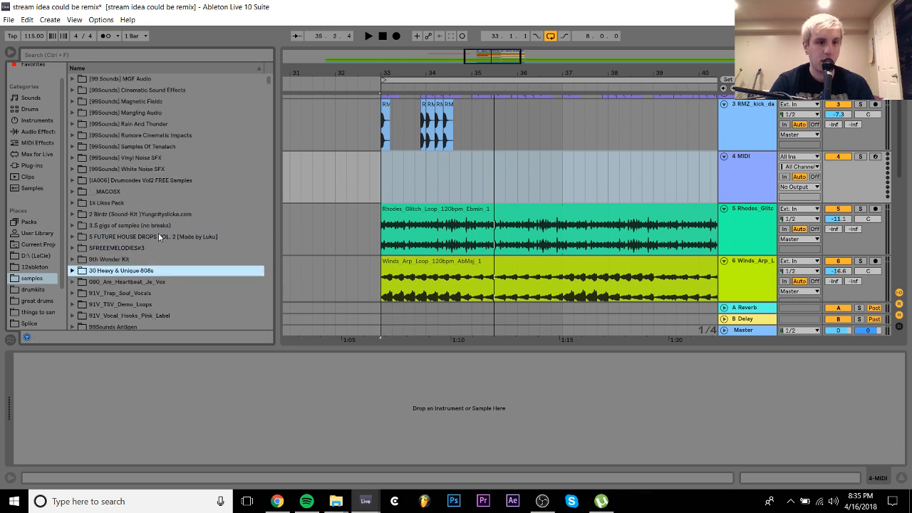
{"action": "key", "text": "Right"}
{"action": "key", "text": "Down"}
{"action": "key", "text": "Down"}
{"action": "key", "text": "Down"}
{"action": "key", "text": "Down"}
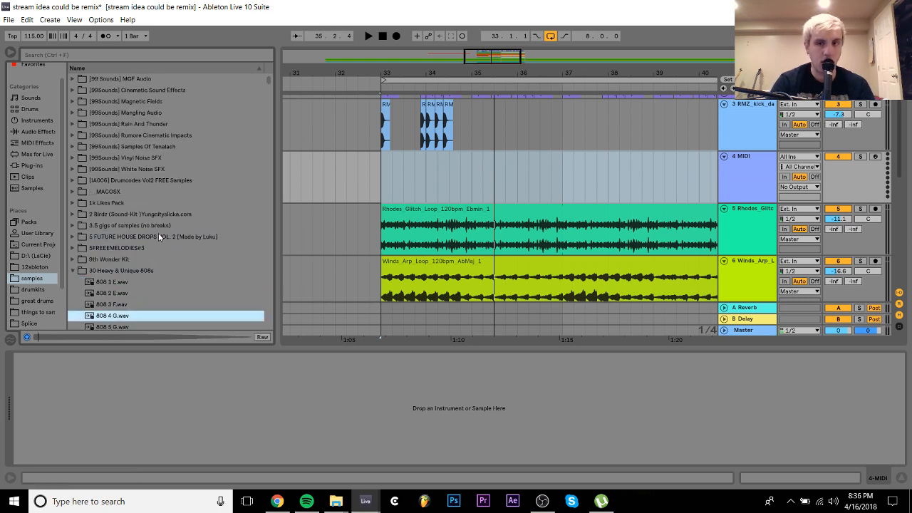
{"action": "key", "text": "Down"}
{"action": "key", "text": "Down"}
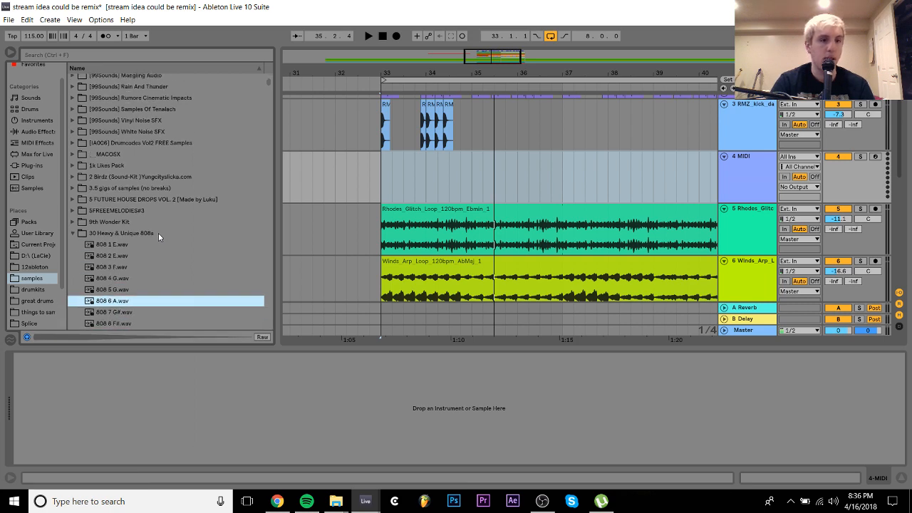
Load 808 3 F.wav into a Simpler on the new MIDI track and set its transposition to -5 st
{"action": "key", "text": "Up"}
{"action": "key", "text": "Up"}
{"action": "key", "text": "Up"}
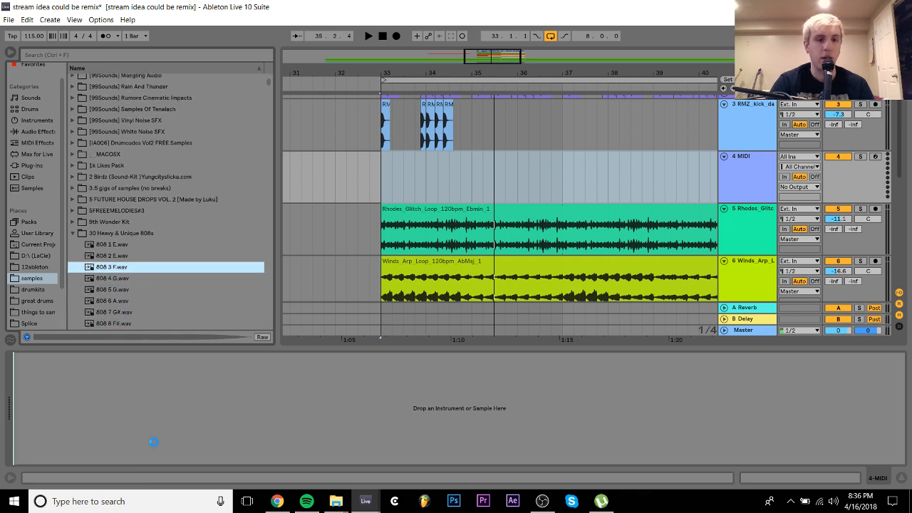
{"action": "left_click", "coordinate": [386, 358]}
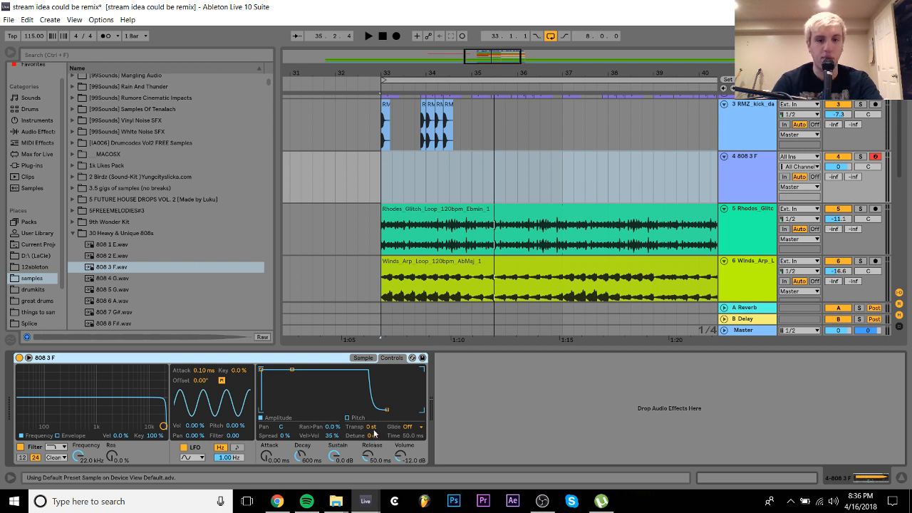
{"action": "left_click", "coordinate": [373, 430]}
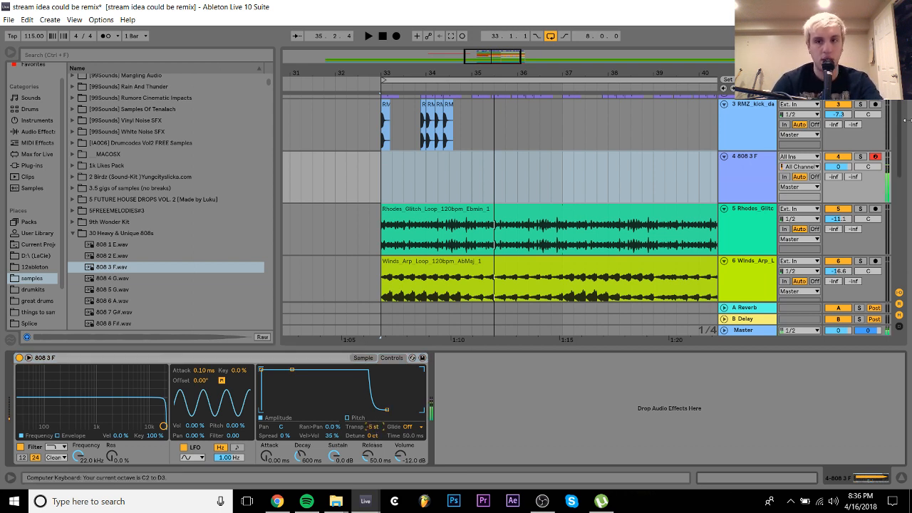
Create an empty four-bar MIDI clip on the 808 track from 33.1.1 to 37.1.1
{"action": "left_click", "coordinate": [840, 113]}
{"action": "scroll", "coordinate": [554, 210], "scroll_direction": "down", "scroll_amount": 1}
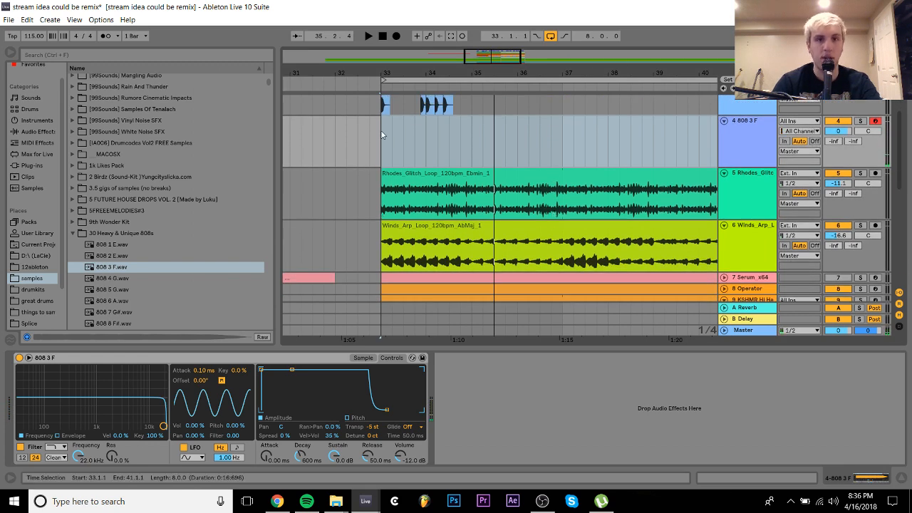
{"action": "left_click_drag", "start_coordinate": [380, 129], "coordinate": [559, 137]}
{"action": "key", "text": "ctrl+shift+m"}
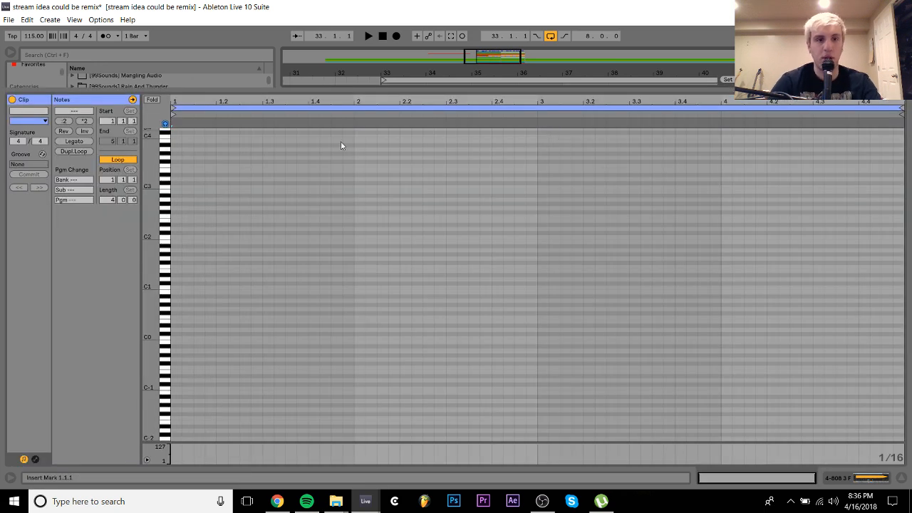
Enter G3 notes at 1.1.1 and 1.4.3 and E3 notes at 2.1.1, 2.1.4 and 2.2.3, and duplicate them into bars 3 and 4
{"action": "double_click", "coordinate": [176, 157]}
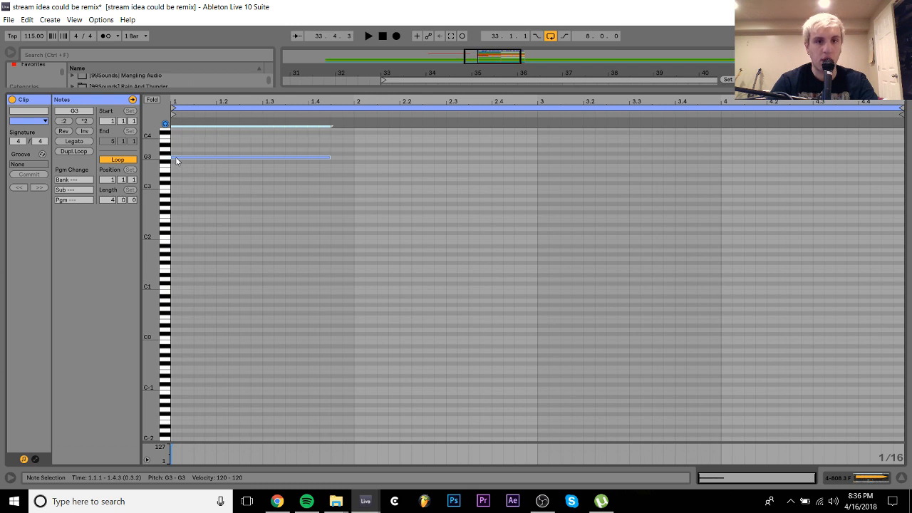
{"action": "key", "text": "ctrl+d"}
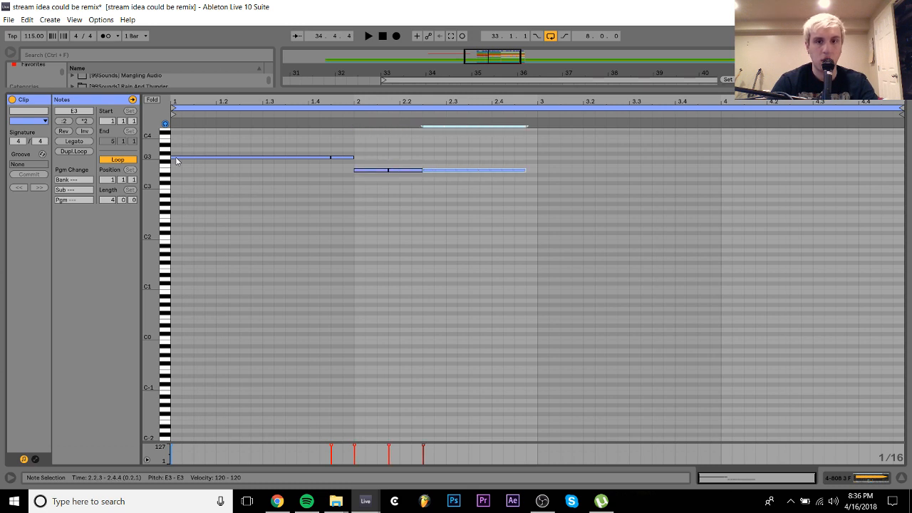
{"action": "key", "text": "ctrl+a"}
{"action": "key", "text": "ctrl+d"}
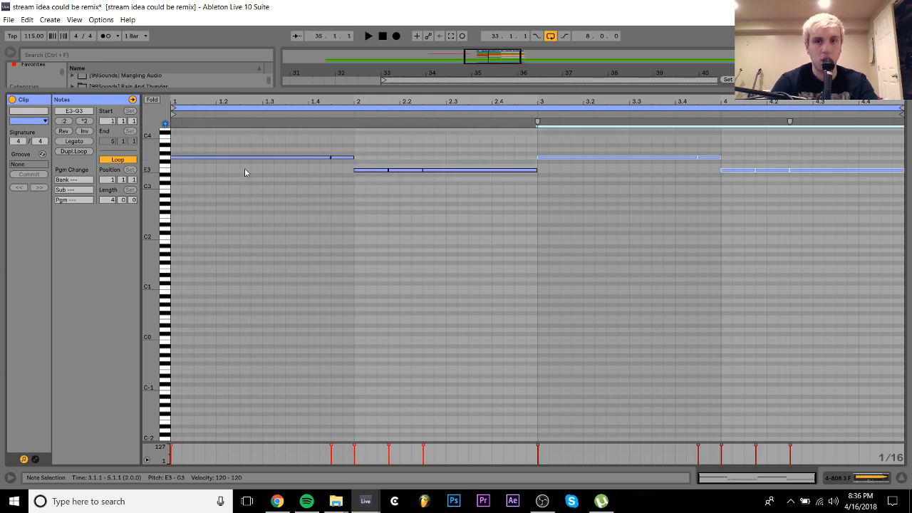
Transpose the duplicated 808 notes to B3 in bar 3 and A3 in bar 4
{"action": "key", "text": "Up"}
{"action": "key", "text": "Up"}
{"action": "key", "text": "Up"}
{"action": "key", "text": "Up"}
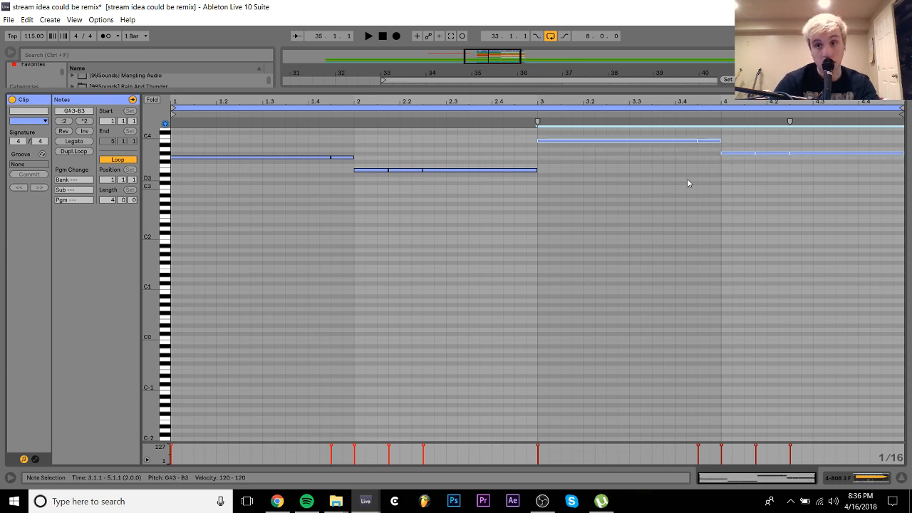
{"action": "left_click_drag", "start_coordinate": [688, 179], "coordinate": [905, 143]}
{"action": "key", "text": "Up"}
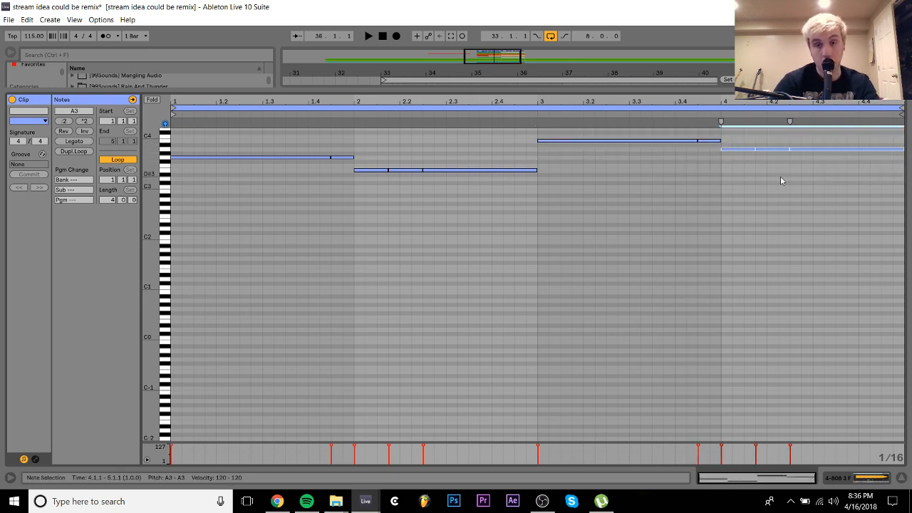
Shorten the long B3 note at 3.1.1 and duplicate it so a second B3 starts at 3.2.3
{"action": "left_click", "coordinate": [584, 151]}
{"action": "left_click_drag", "start_coordinate": [583, 140], "coordinate": [581, 126]}
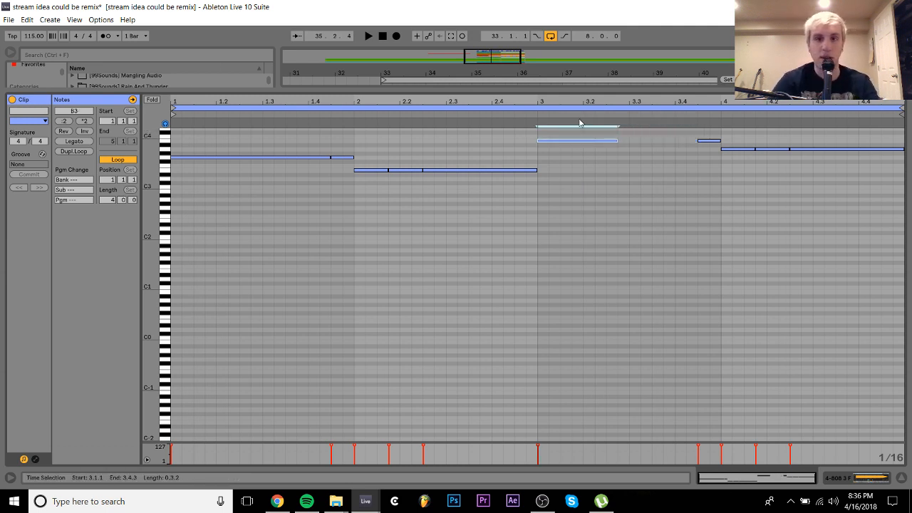
{"action": "key", "text": "ctrl+d"}
Play from bar 33 and try all the 808 notes one octave lower, restoring their original pitch
{"action": "key", "text": "ctrl+a"}
{"action": "key", "text": "space"}
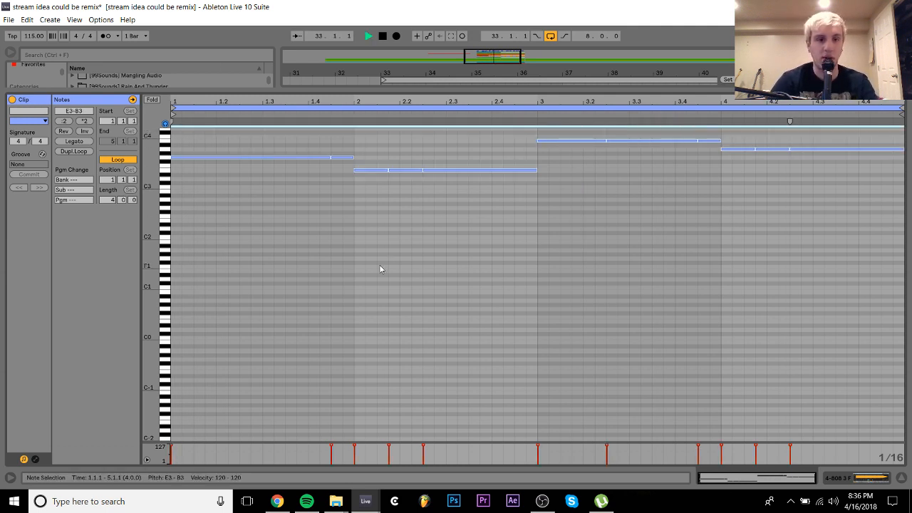
{"action": "key", "text": "shift+Down"}
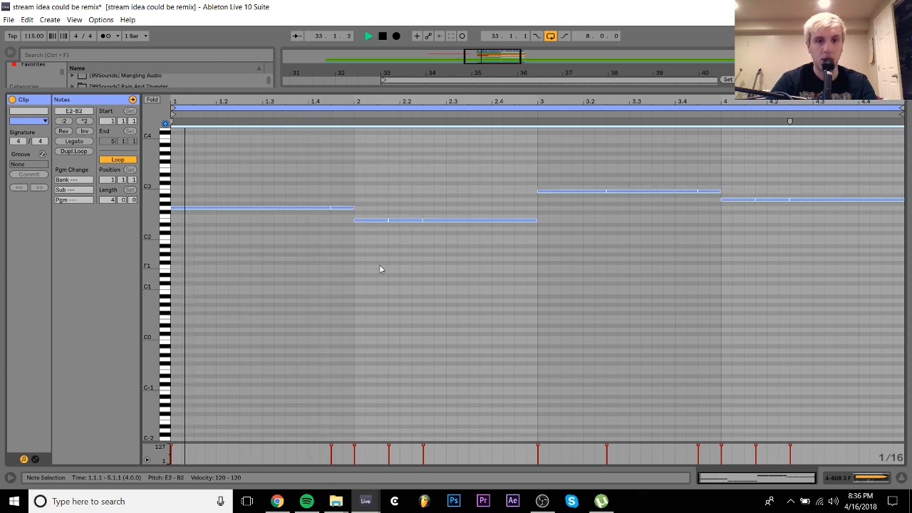
{"action": "key", "text": "shift+Up"}
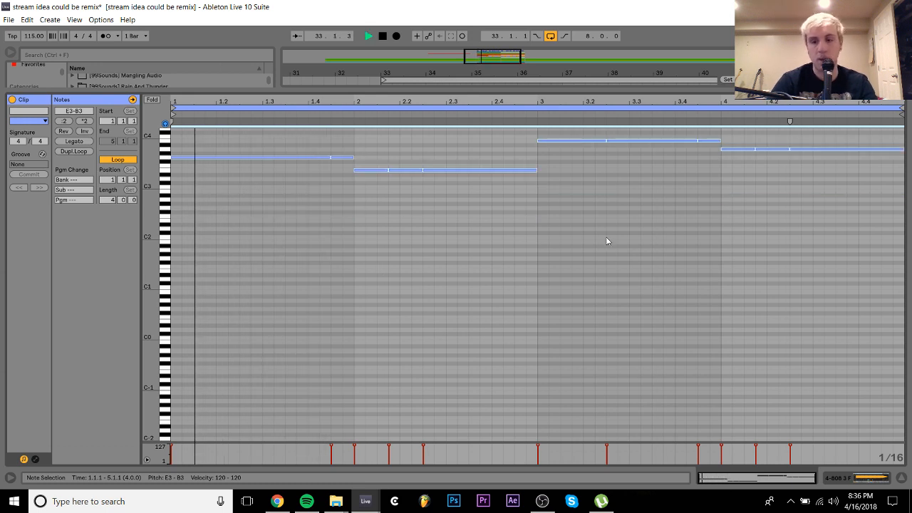
Set the 808 track volume to -8.9 dB and duplicate its four-bar clip to fill bars 37 to 41
{"action": "left_click", "coordinate": [863, 480]}
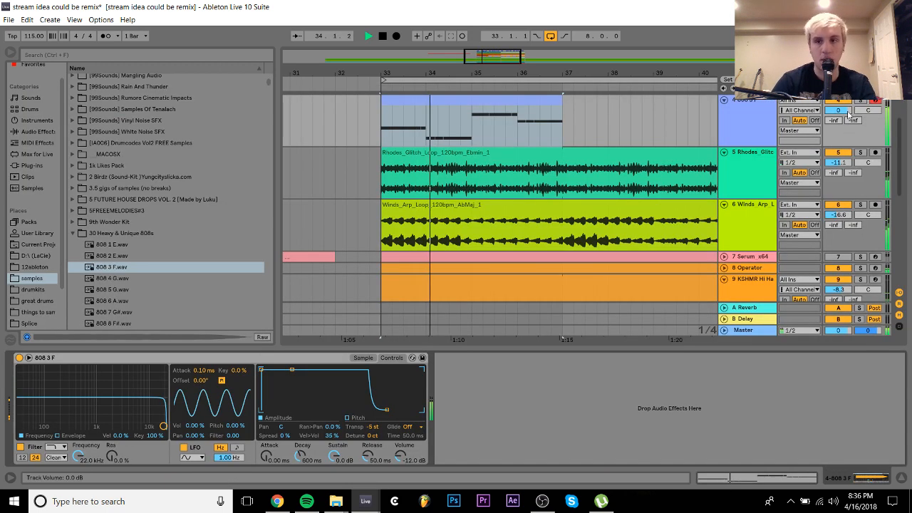
{"action": "left_click_drag", "start_coordinate": [839, 111], "coordinate": [839, 132]}
{"action": "left_click", "coordinate": [534, 99]}
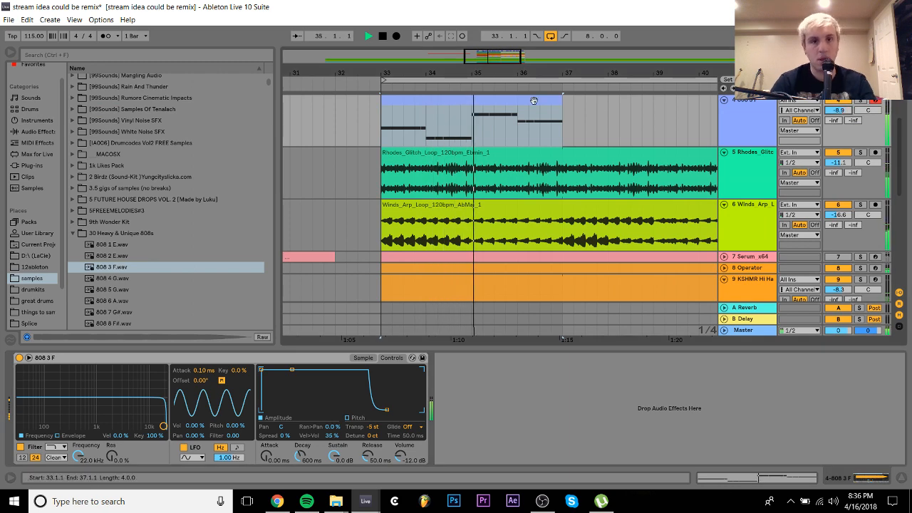
{"action": "key", "text": "ctrl+d"}
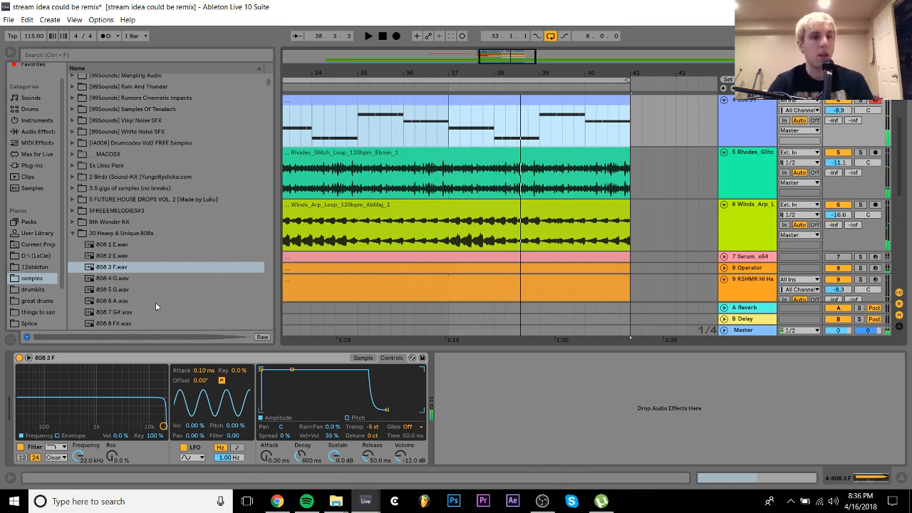
Audition alternative 808 samples from 808 5 G.wav to 808 8 F#.wav in the 30 Heavy & Unique 808s folder
{"action": "left_click", "coordinate": [116, 289]}
{"action": "key", "text": "Down"}
{"action": "key", "text": "Down"}
{"action": "key", "text": "Down"}
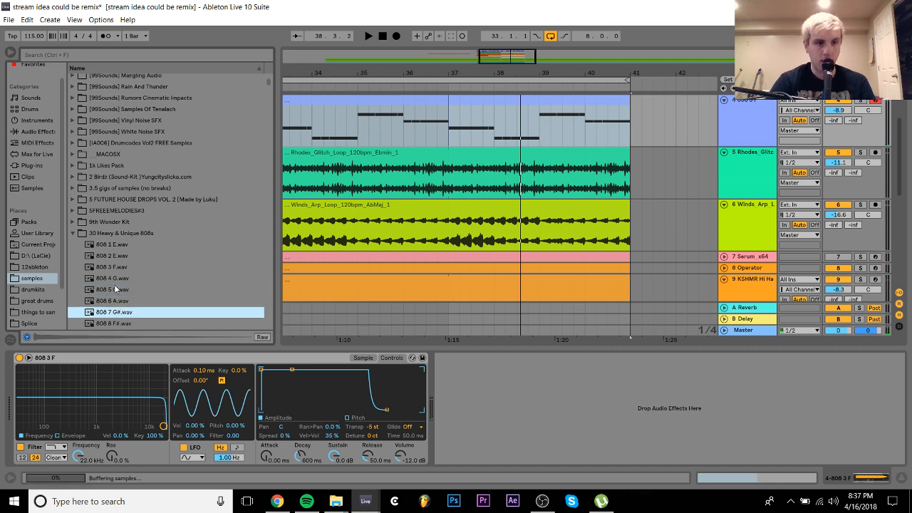
{"action": "key", "text": "Up"}
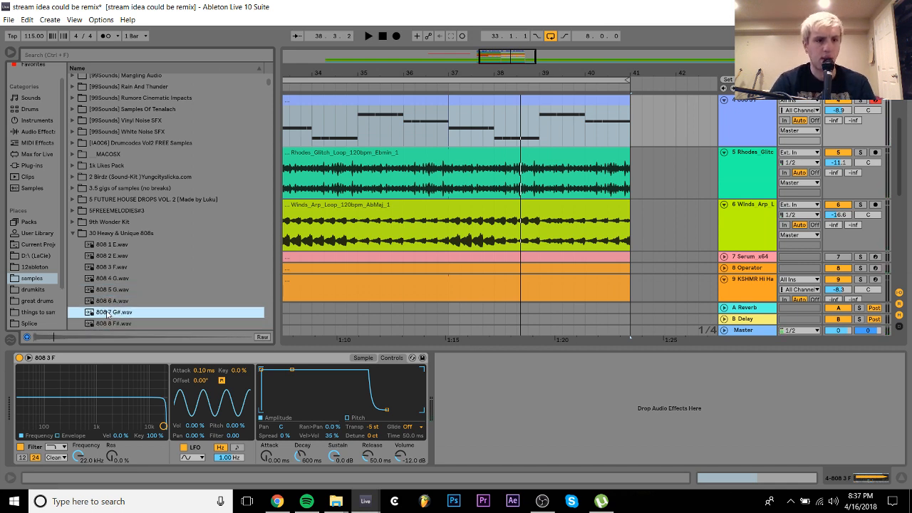
{"action": "key", "text": "Down"}
Load 808 8 F#.wav into the 808 track's Simpler, set its transpose to -6 st and play from bar 33
{"action": "left_click_drag", "start_coordinate": [107, 314], "coordinate": [128, 398]}
{"action": "left_click", "coordinate": [392, 358]}
{"action": "left_click", "coordinate": [373, 427]}
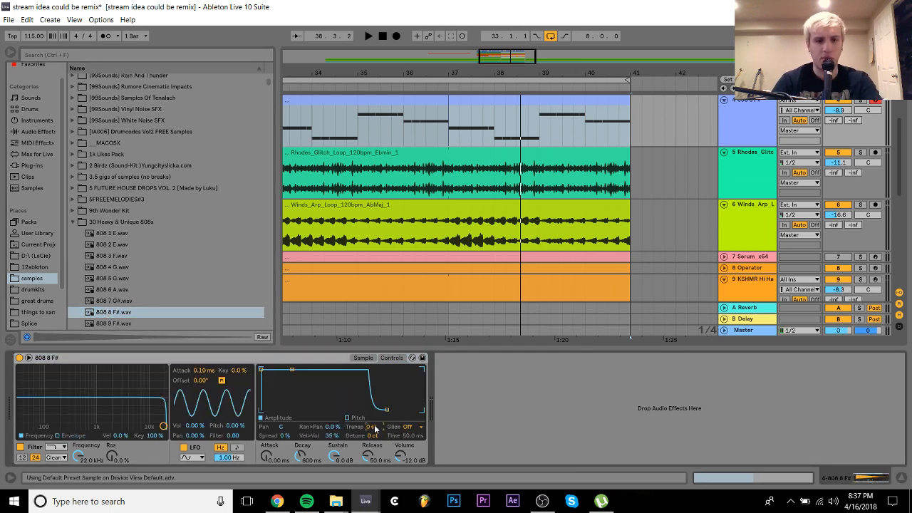
{"action": "key", "text": "space"}
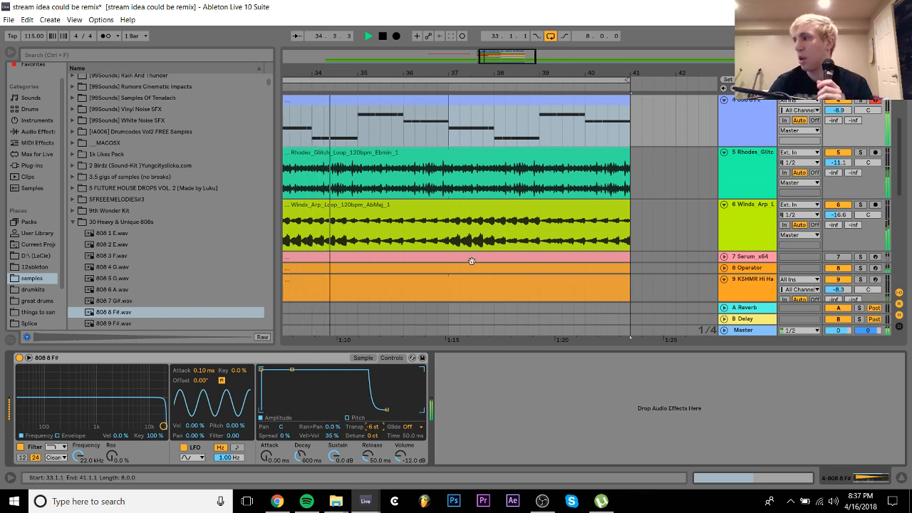
Mute the lapalux kick track and turn on the RMZ_kick_dark track during playback
{"action": "scroll", "coordinate": [690, 130], "scroll_direction": "up", "scroll_amount": 2}
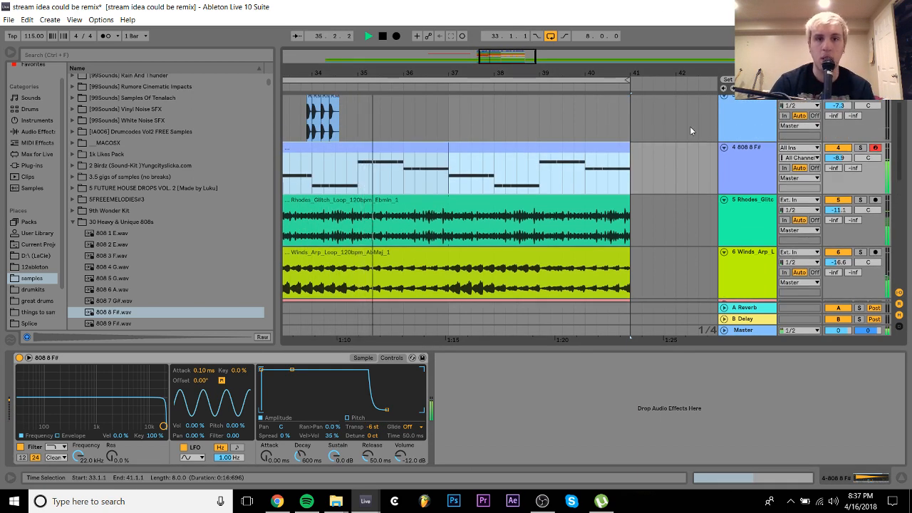
{"action": "scroll", "coordinate": [690, 126], "scroll_direction": "up", "scroll_amount": 2}
{"action": "left_click", "coordinate": [846, 153]}
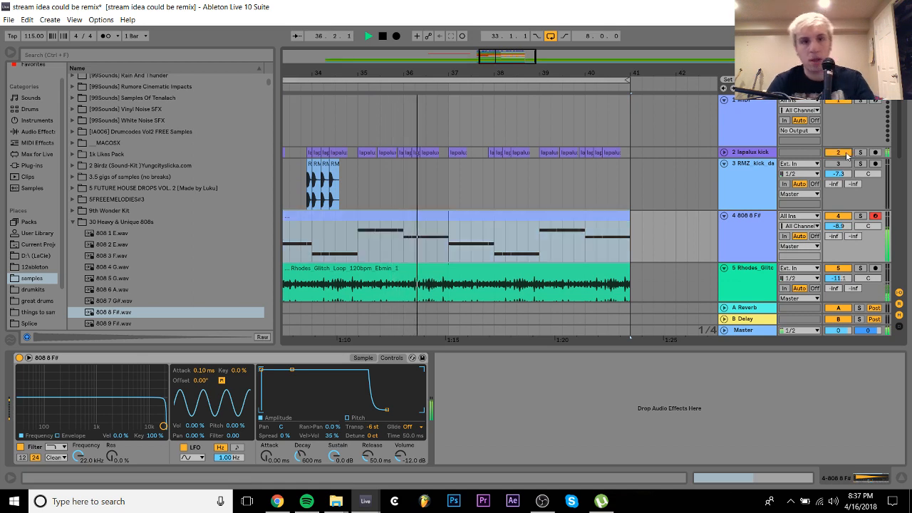
{"action": "left_click", "coordinate": [761, 152]}
{"action": "left_click", "coordinate": [838, 154]}
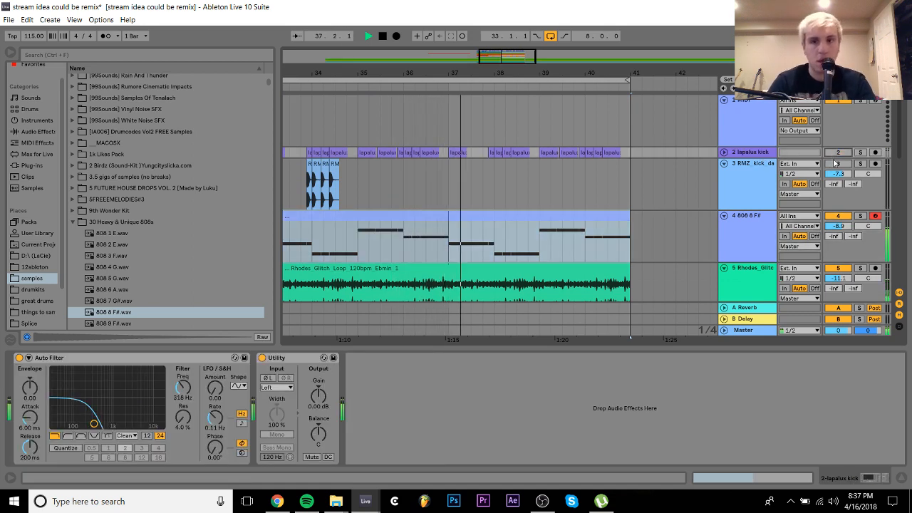
{"action": "left_click", "coordinate": [836, 163]}
Duplicate the two-bar RMZ kick pattern from bars 33 to 35 so it repeats at bar 35
{"action": "left_click_drag", "start_coordinate": [553, 73], "coordinate": [625, 32]}
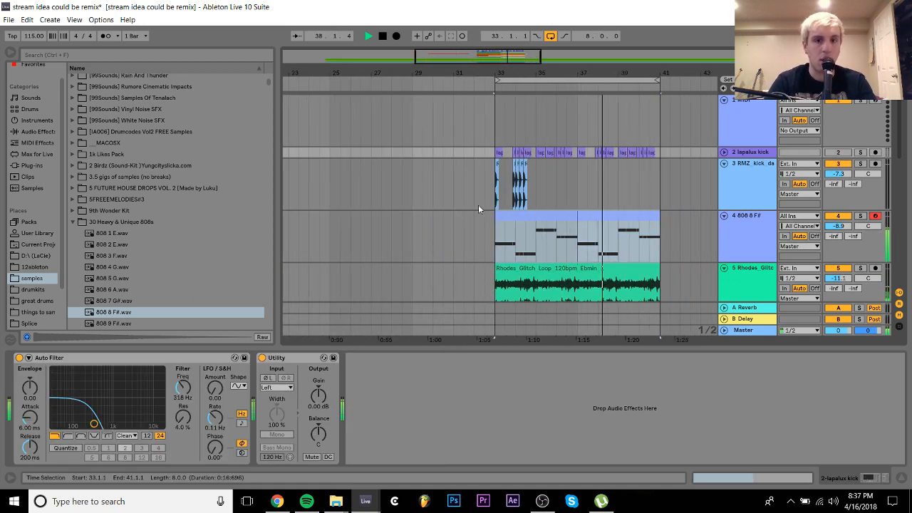
{"action": "left_click", "coordinate": [484, 197]}
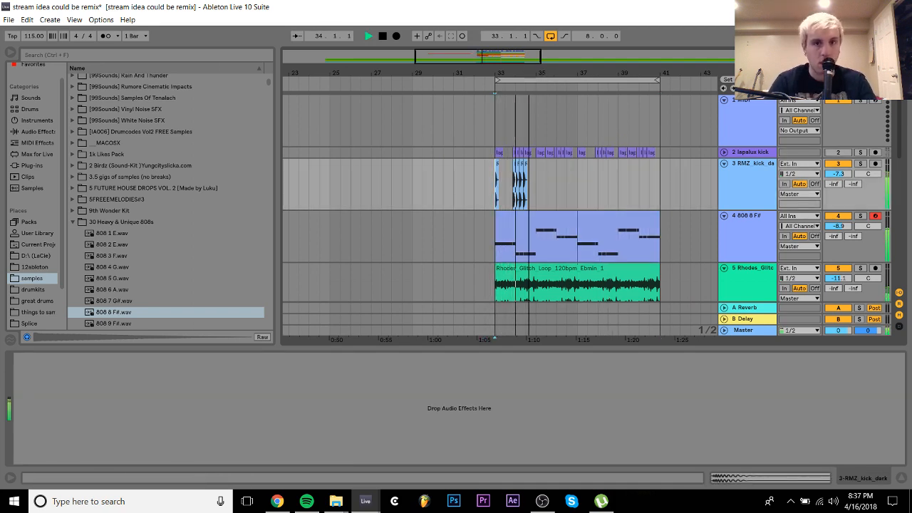
{"action": "left_click_drag", "start_coordinate": [529, 74], "coordinate": [529, 114]}
{"action": "left_click", "coordinate": [556, 189], "text": "shift"}
{"action": "key", "text": "ctrl+d"}
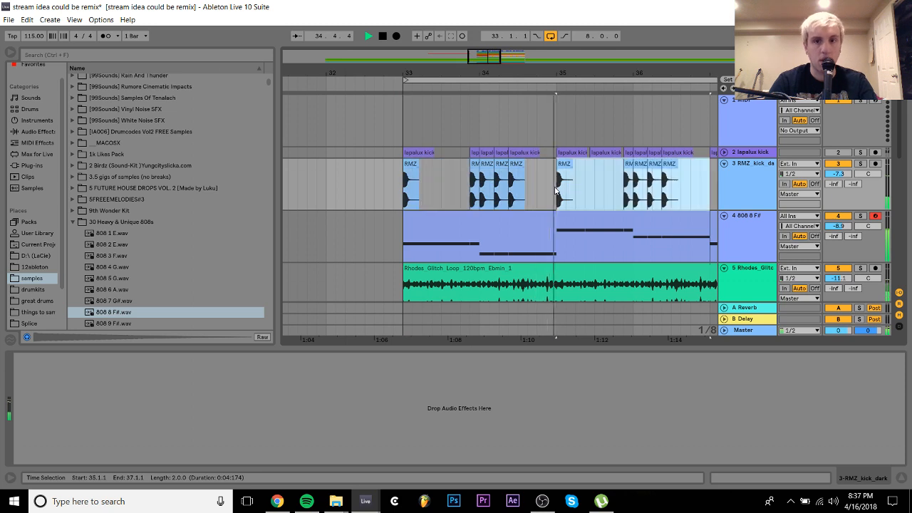
Add an extra RMZ kick at 35.2.3 and duplicate the four-bar pattern to fill bars 37 to 41
{"action": "left_click_drag", "start_coordinate": [556, 191], "coordinate": [586, 198]}
{"action": "key", "text": "ctrl+d"}
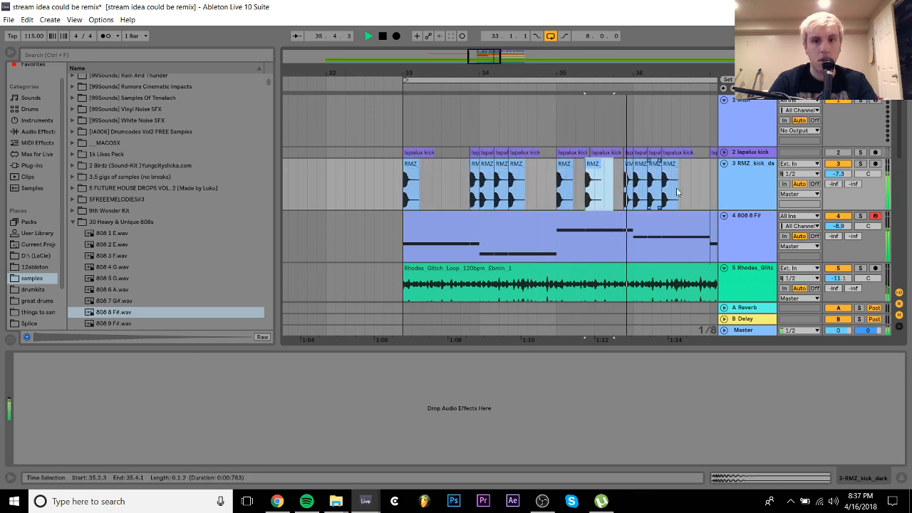
{"action": "left_click_drag", "start_coordinate": [710, 181], "coordinate": [403, 192]}
{"action": "key", "text": "ctrl+d"}
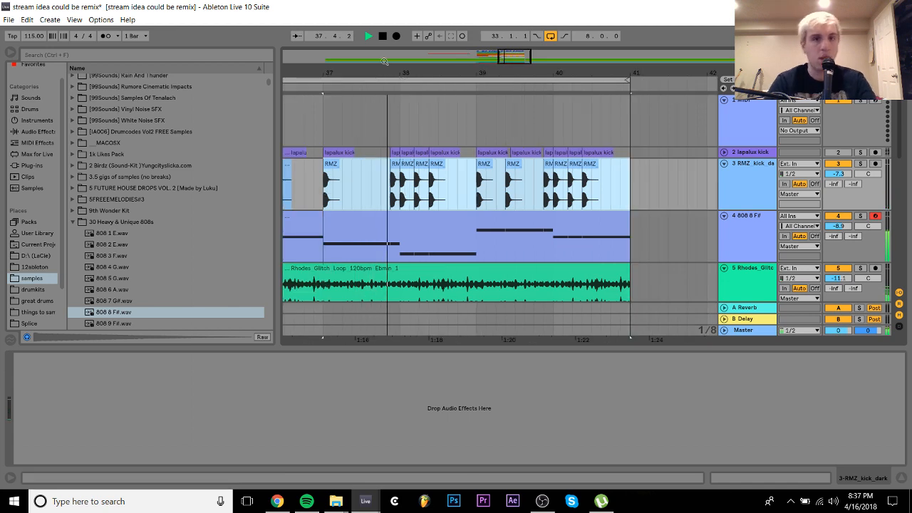
Stop playback and duplicate the 808 8 F# track with its clips
{"action": "left_click_drag", "start_coordinate": [381, 68], "coordinate": [474, 45]}
{"action": "key", "text": "space"}
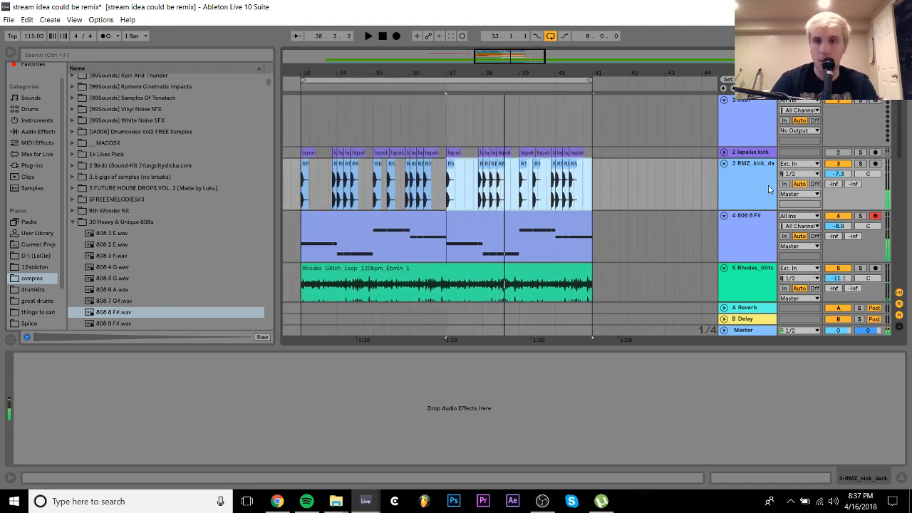
{"action": "left_click", "coordinate": [738, 244]}
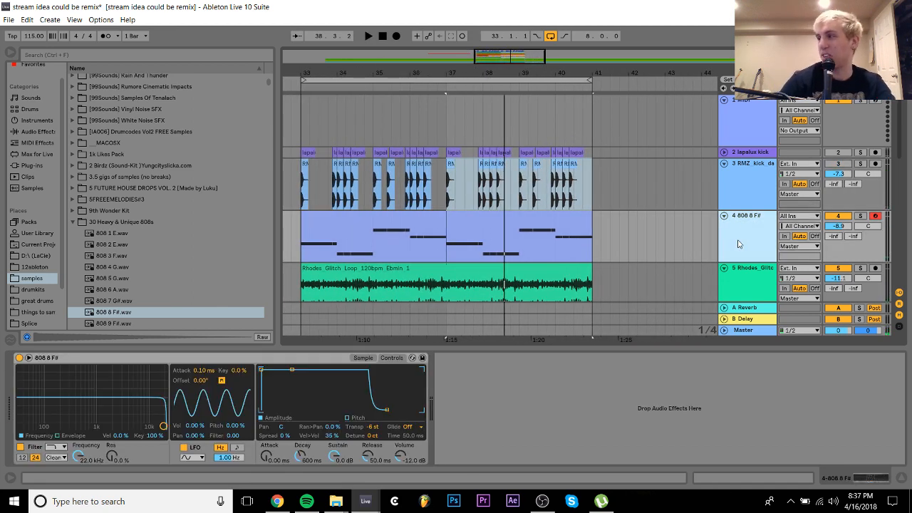
{"action": "key", "text": "ctrl+d"}
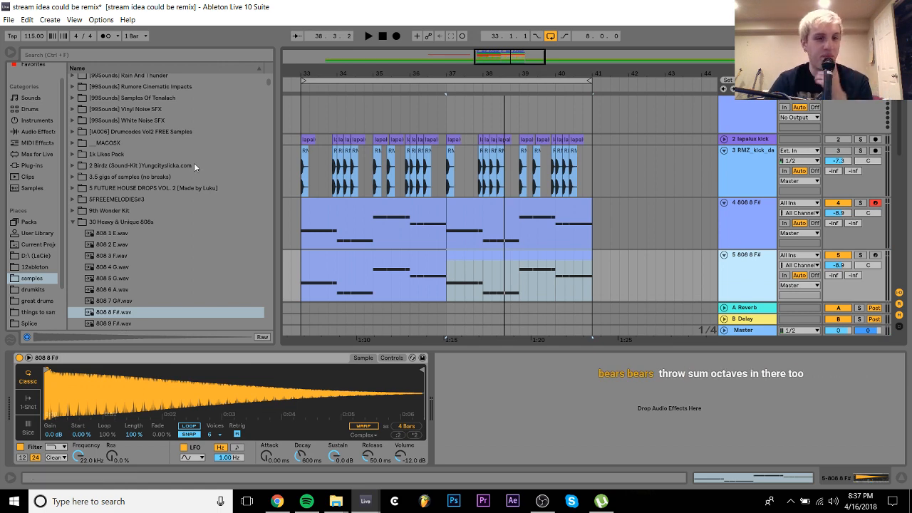
Look through the Ramzoid_2_Processed sample folders down to RMZ_808s in the samples library
{"action": "left_click_drag", "start_coordinate": [271, 79], "coordinate": [269, 166]}
{"action": "left_click", "coordinate": [135, 205]}
{"action": "key", "text": "Up"}
{"action": "key", "text": "Up"}
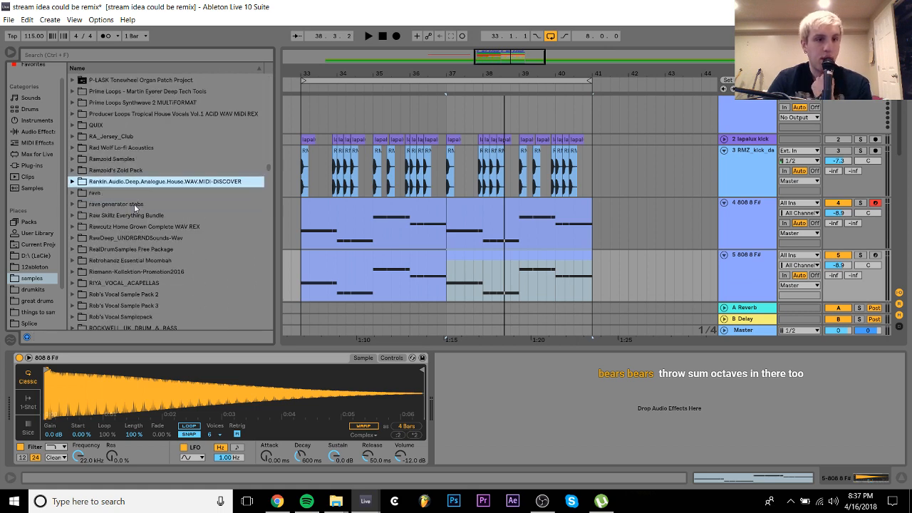
{"action": "key", "text": "Up"}
{"action": "key", "text": "Up"}
{"action": "key", "text": "Down"}
{"action": "key", "text": "Right"}
{"action": "key", "text": "Down"}
{"action": "key", "text": "Down"}
{"action": "key", "text": "Left"}
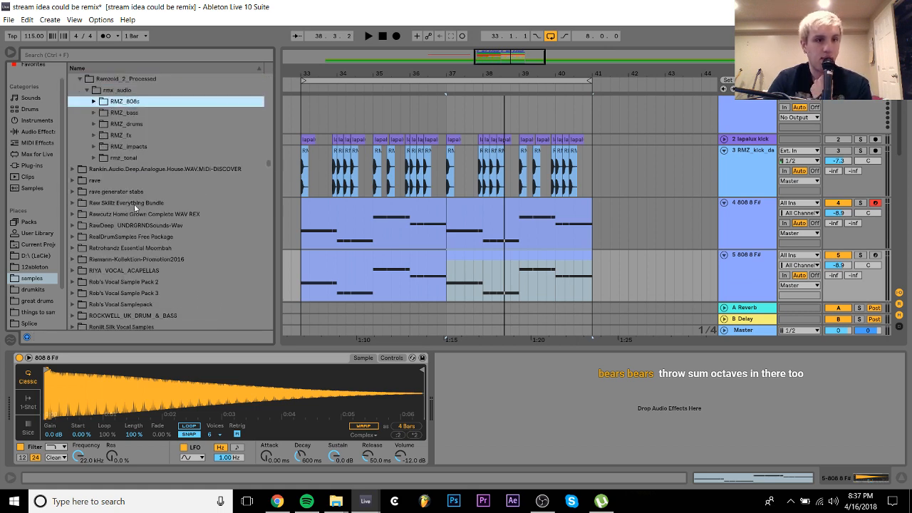
Open the zoid_kicks folder inside zoid_one_shots of the Ramzoid Samples pack
{"action": "key", "text": "Up"}
{"action": "key", "text": "Up"}
{"action": "key", "text": "Up"}
{"action": "key", "text": "Up"}
{"action": "key", "text": "Right"}
{"action": "key", "text": "Down"}
{"action": "key", "text": "Right"}
{"action": "key", "text": "Down"}
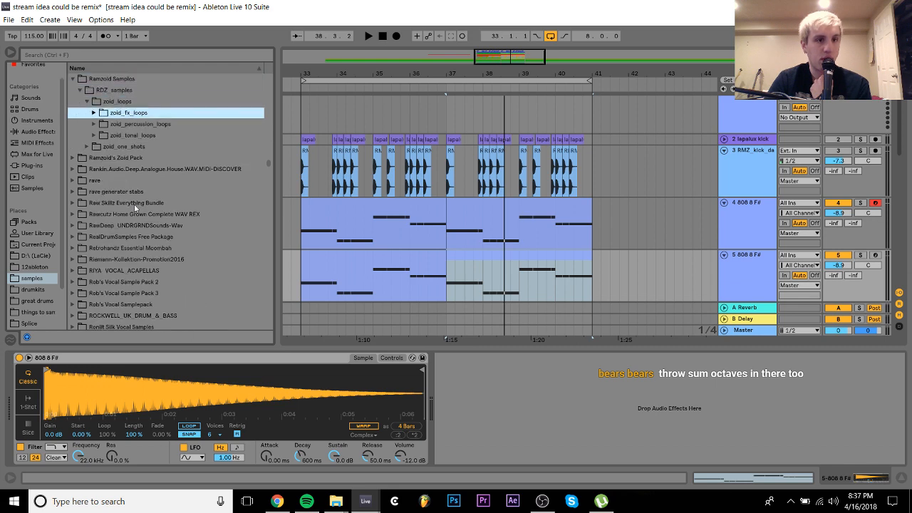
{"action": "key", "text": "Down"}
{"action": "key", "text": "Right"}
{"action": "key", "text": "Down"}
{"action": "key", "text": "Down"}
{"action": "key", "text": "Down"}
{"action": "key", "text": "Down"}
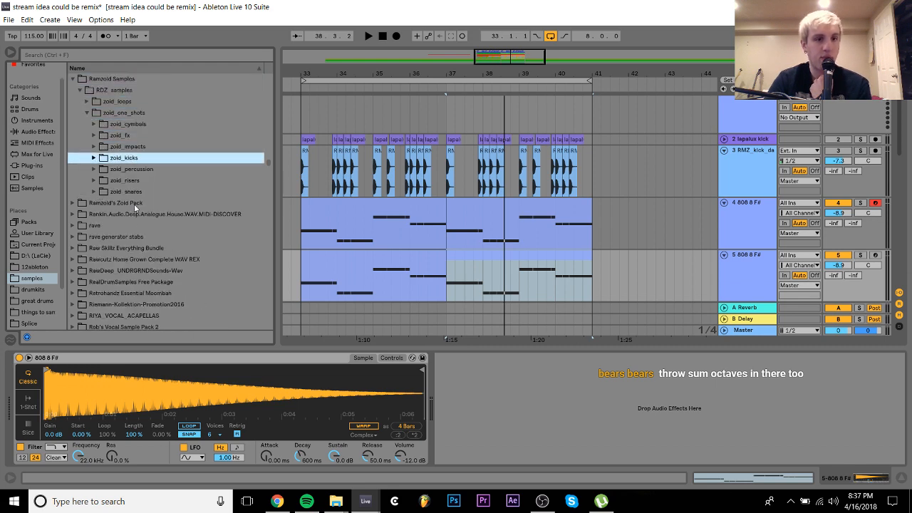
{"action": "key", "text": "Right"}
{"action": "key", "text": "Down"}
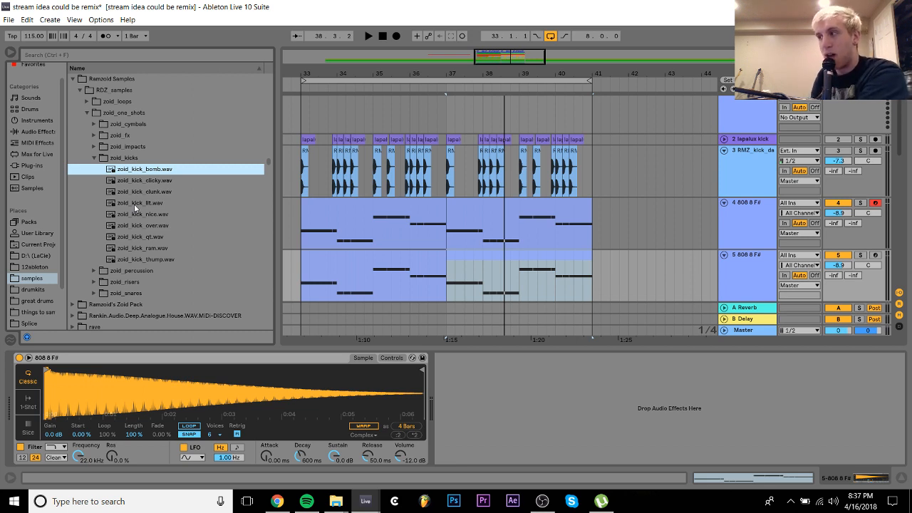
Audition the kick samples from zoid_kick_clicky.wav through zoid_kick_thump.wav
{"action": "left_click", "coordinate": [124, 181]}
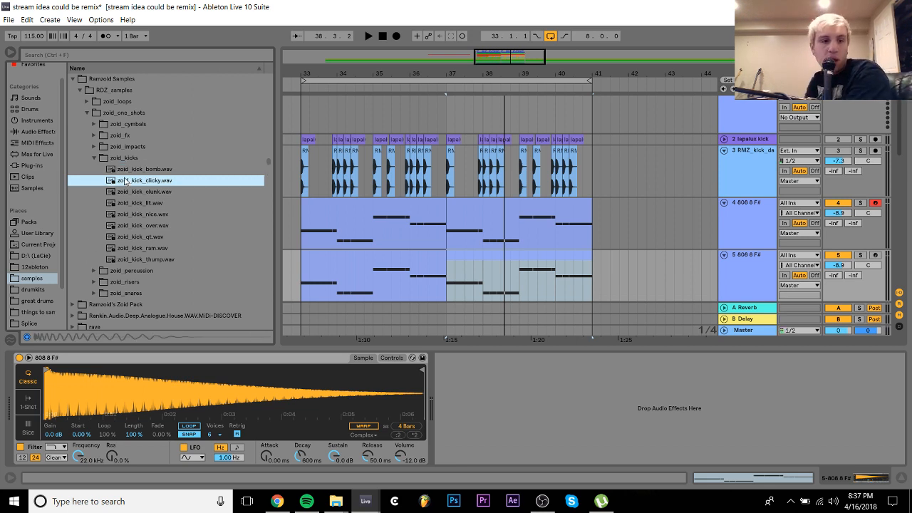
{"action": "key", "text": "Down"}
{"action": "key", "text": "Down"}
{"action": "key", "text": "Down"}
{"action": "key", "text": "Down"}
{"action": "key", "text": "Down"}
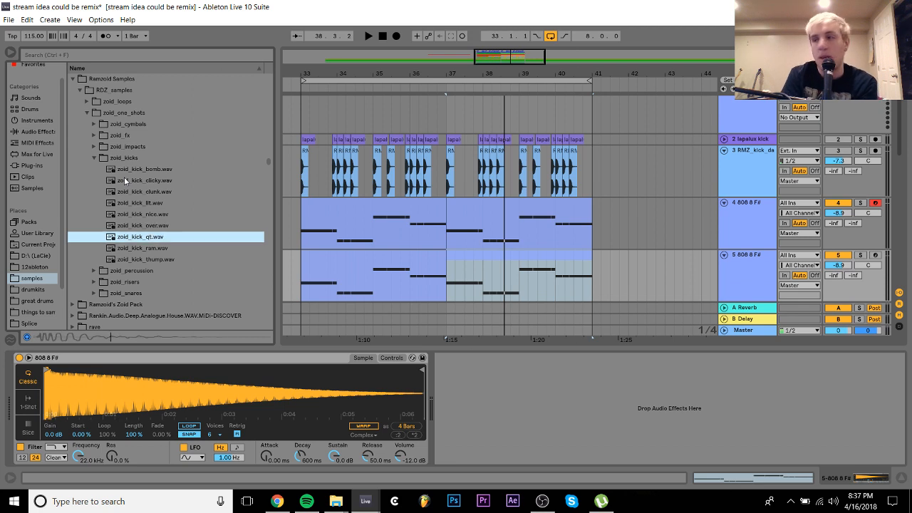
{"action": "key", "text": "Down"}
{"action": "key", "text": "Down"}
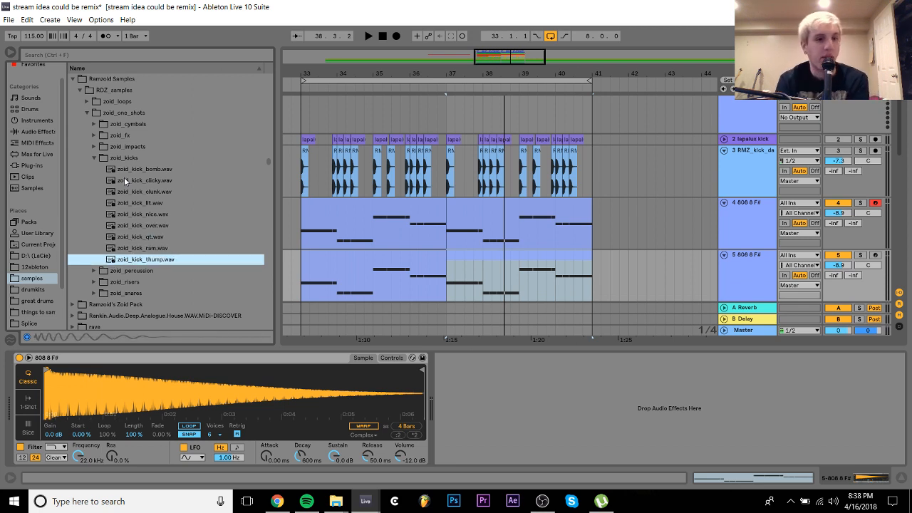
{"action": "key", "text": "Up"}
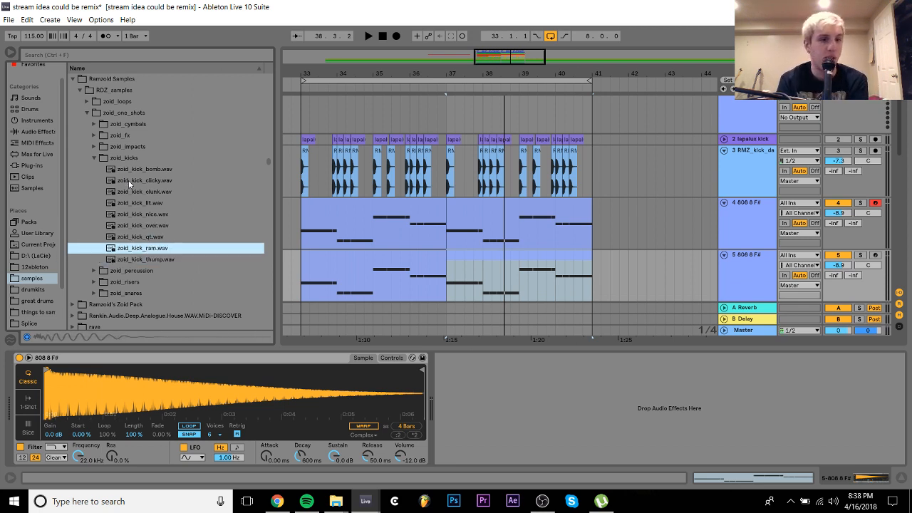
Compare the kick samples again, load zoid_kick_clicky.wav into the duplicated 808 track's Simpler and play it
{"action": "left_click", "coordinate": [161, 227]}
{"action": "key", "text": "Up"}
{"action": "key", "text": "Up"}
{"action": "key", "text": "Up"}
{"action": "key", "text": "Up"}
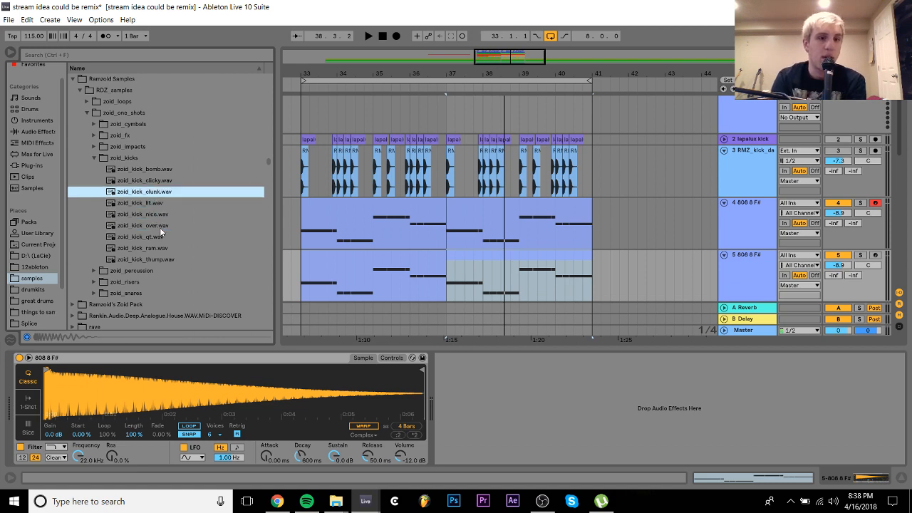
{"action": "left_click_drag", "start_coordinate": [151, 184], "coordinate": [185, 385]}
{"action": "key", "text": "space"}
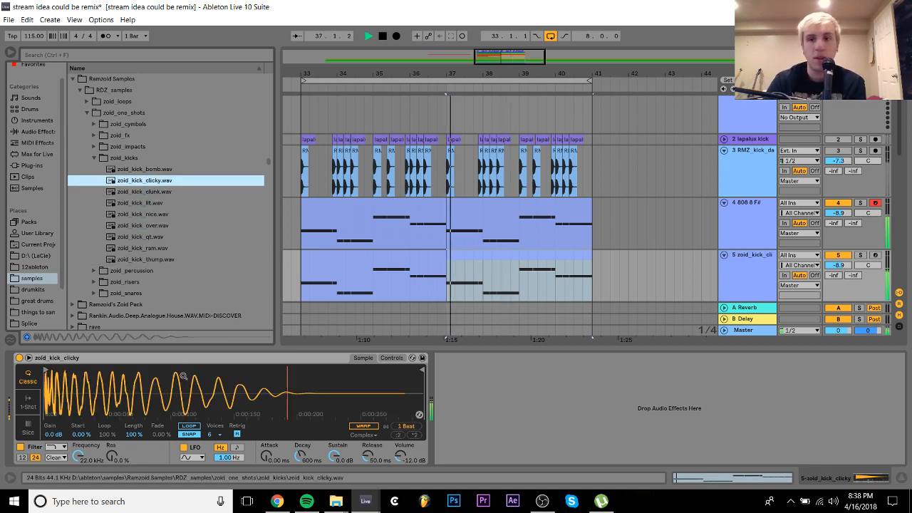
Lower all notes in the zoid kick clip at bar 37 so its first bar sits on C3, and raise its second-bar notes to C3
{"action": "double_click", "coordinate": [542, 264]}
{"action": "key", "text": "Down"}
{"action": "key", "text": "Down"}
{"action": "key", "text": "Down"}
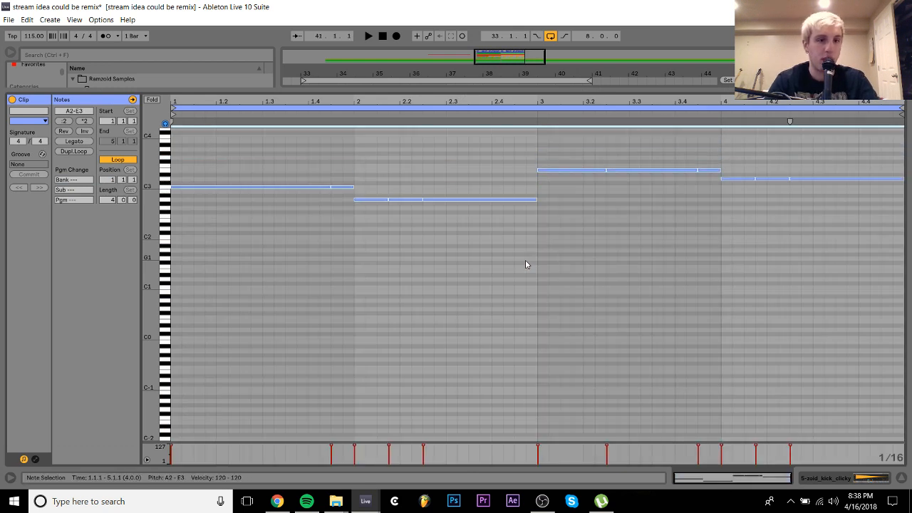
{"action": "left_click_drag", "start_coordinate": [354, 211], "coordinate": [379, 181]}
{"action": "key", "text": "Up"}
{"action": "key", "text": "Up"}
{"action": "key", "text": "Up"}
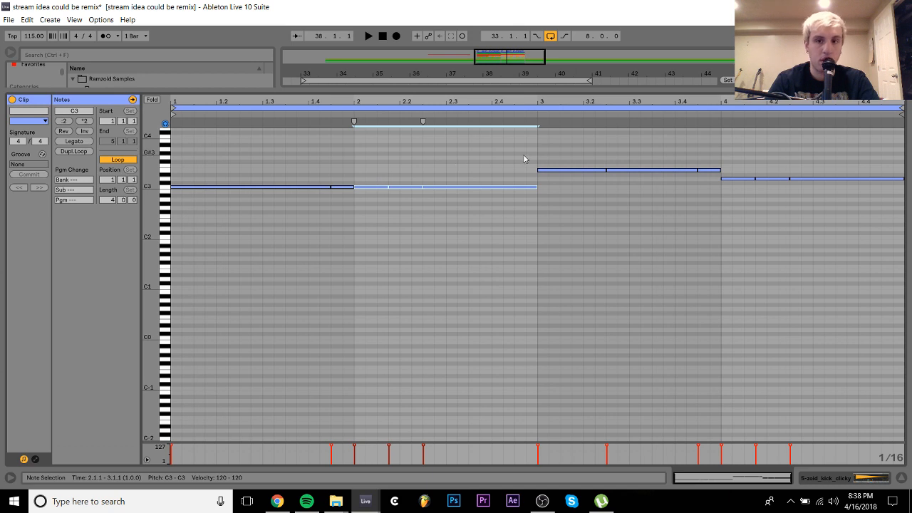
Lower the notes in the clip's third and fourth bars to C3 and select all notes
{"action": "left_click_drag", "start_coordinate": [524, 158], "coordinate": [744, 177]}
{"action": "key", "text": "Down"}
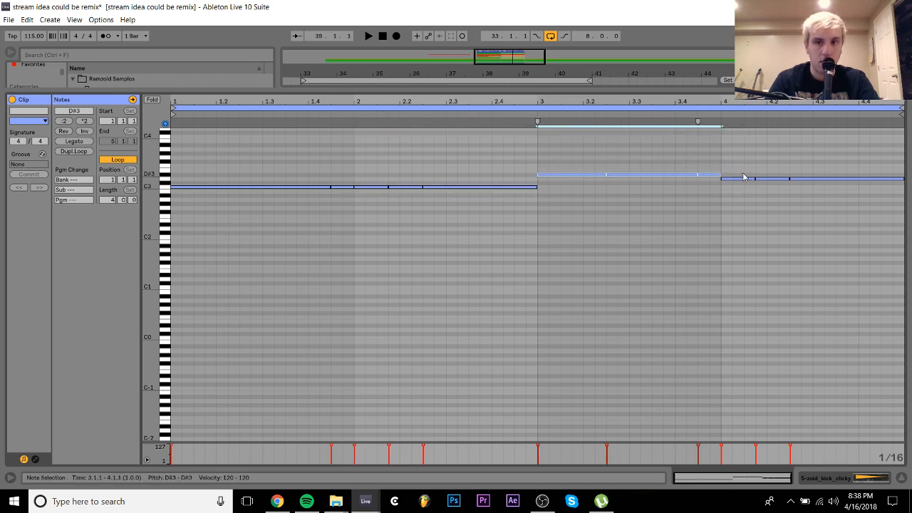
{"action": "key", "text": "Down"}
{"action": "key", "text": "Left"}
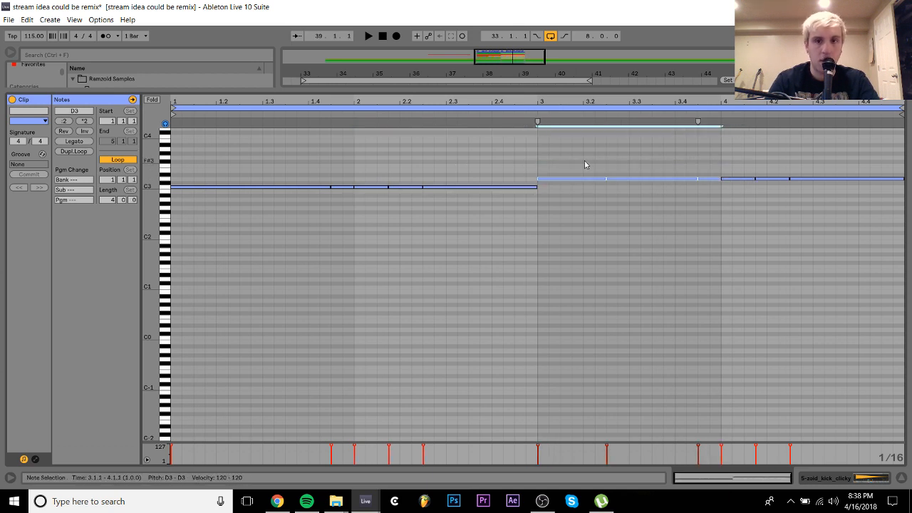
{"action": "left_click_drag", "start_coordinate": [585, 164], "coordinate": [809, 222]}
{"action": "key", "text": "Down"}
{"action": "key", "text": "Down"}
{"action": "key", "text": "ctrl+a"}
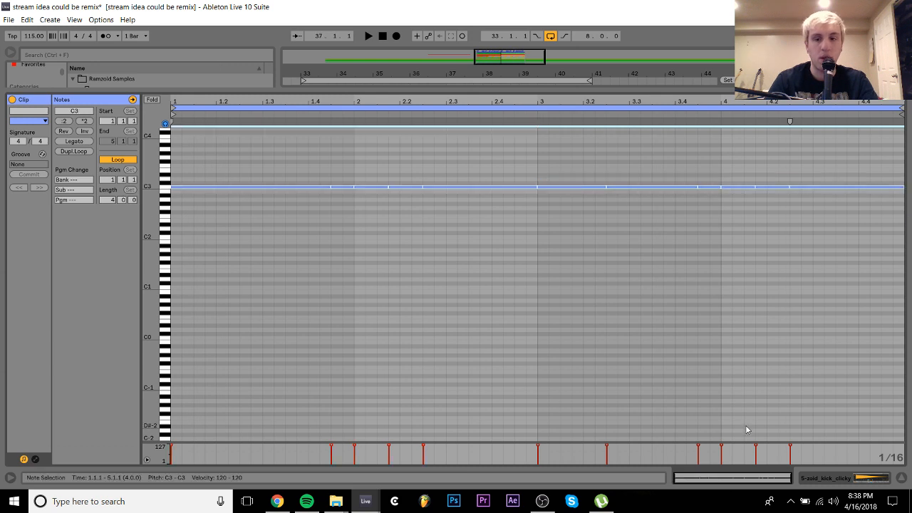
Set the zoid kick Simpler's transpose to 0 st and copy the edited bar 37 clip over the clip at bar 33
{"action": "left_click", "coordinate": [832, 478]}
{"action": "left_click", "coordinate": [396, 360]}
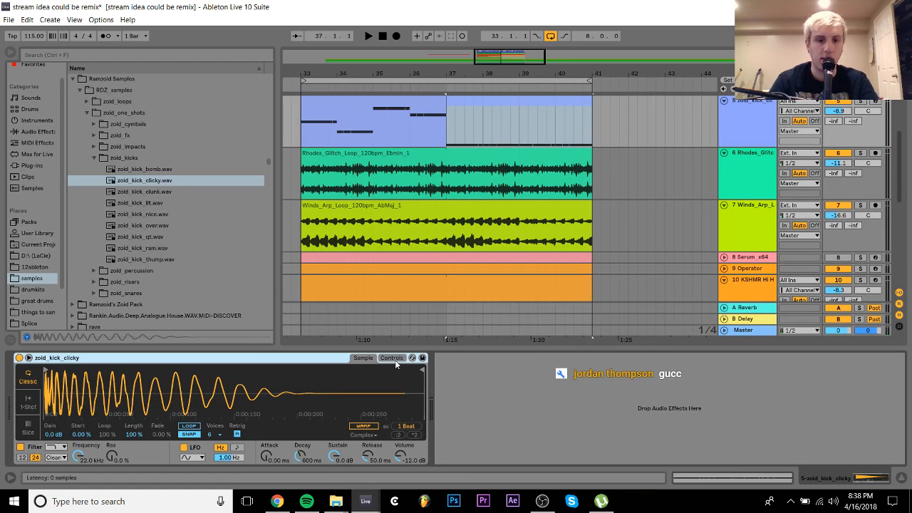
{"action": "left_click", "coordinate": [392, 358]}
{"action": "left_click", "coordinate": [372, 427]}
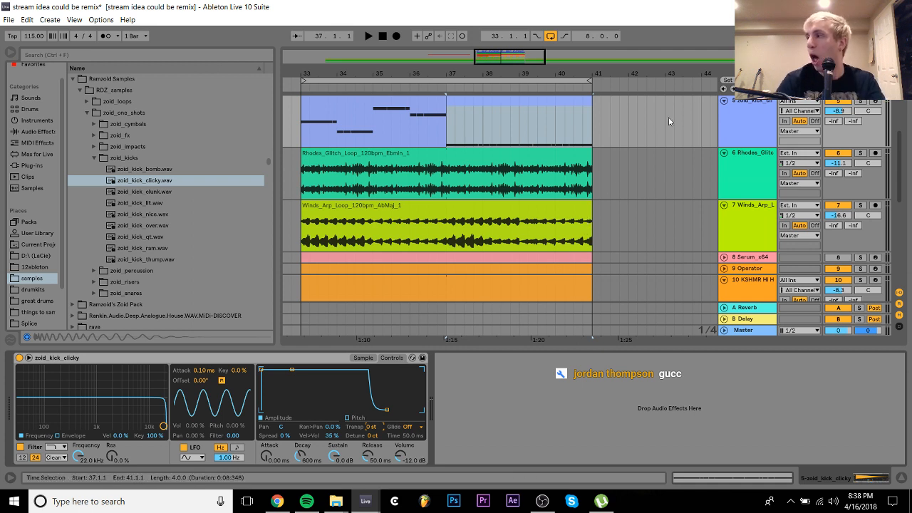
{"action": "left_click", "coordinate": [551, 101]}
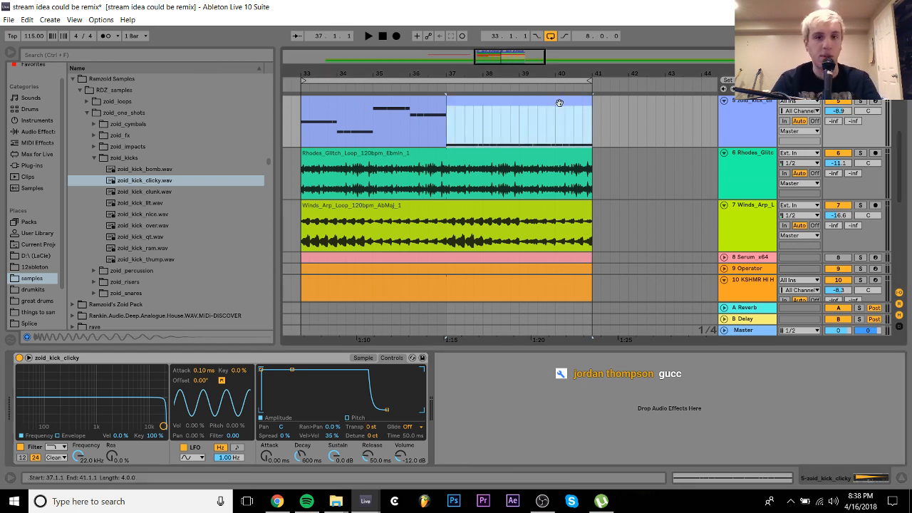
{"action": "left_click_drag", "start_coordinate": [559, 103], "coordinate": [411, 121]}
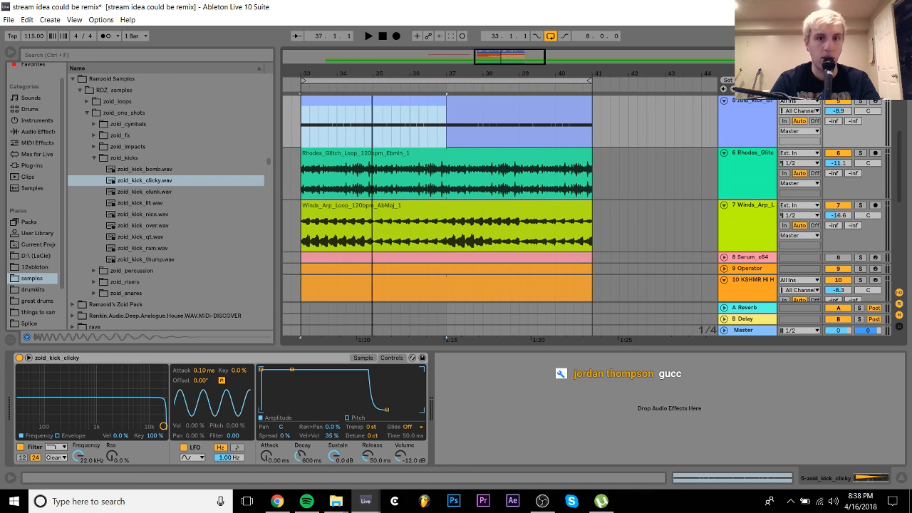
{"action": "left_click_drag", "start_coordinate": [372, 73], "coordinate": [478, 57]}
{"action": "scroll", "coordinate": [441, 131], "scroll_direction": "up", "scroll_amount": 3}
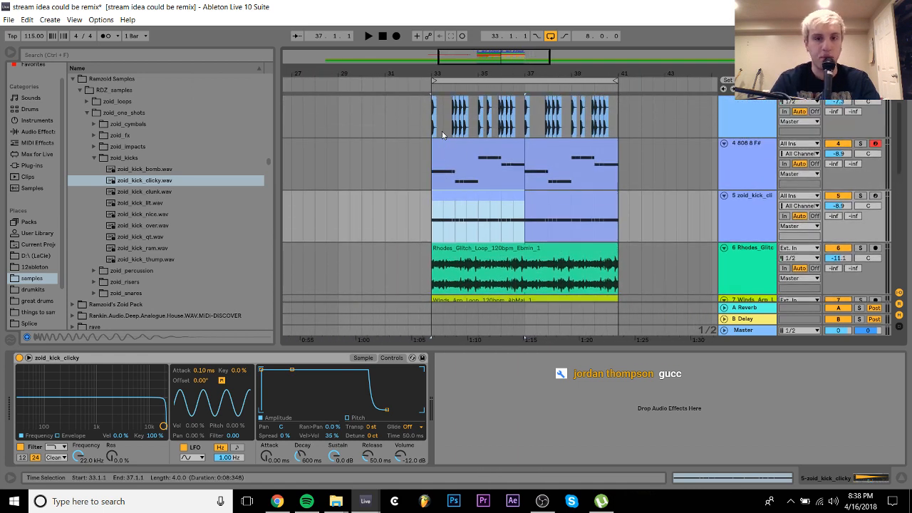
{"action": "scroll", "coordinate": [442, 134], "scroll_direction": "up", "scroll_amount": 2}
{"action": "left_click_drag", "start_coordinate": [474, 84], "coordinate": [449, 62]}
{"action": "scroll", "coordinate": [406, 217], "scroll_direction": "down", "scroll_amount": 6}
{"action": "scroll", "coordinate": [407, 216], "scroll_direction": "up", "scroll_amount": 2}
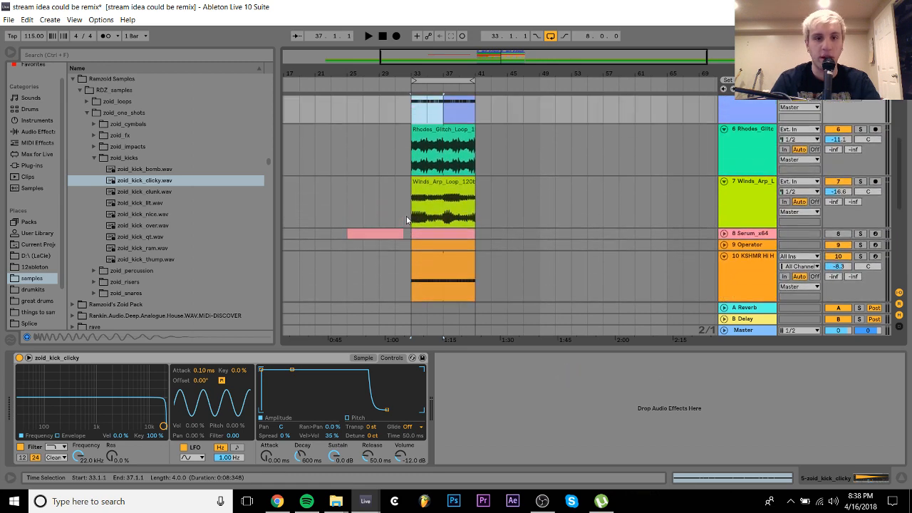
Play the drop from bar 33 and set the track volumes to -6.1 dB for 808 8 F# and -6.9 dB for zoid kick
{"action": "left_click", "coordinate": [393, 200]}
{"action": "key", "text": "space"}
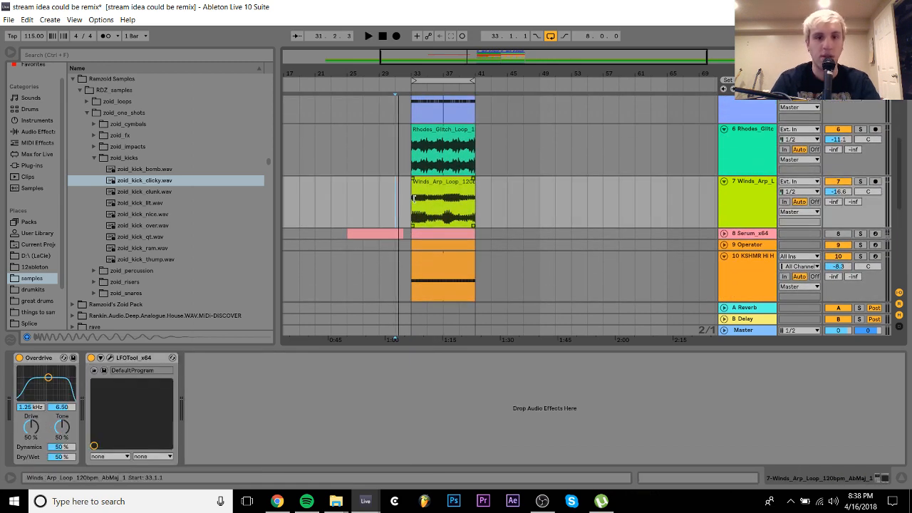
{"action": "left_click", "coordinate": [414, 198]}
{"action": "key", "text": "space"}
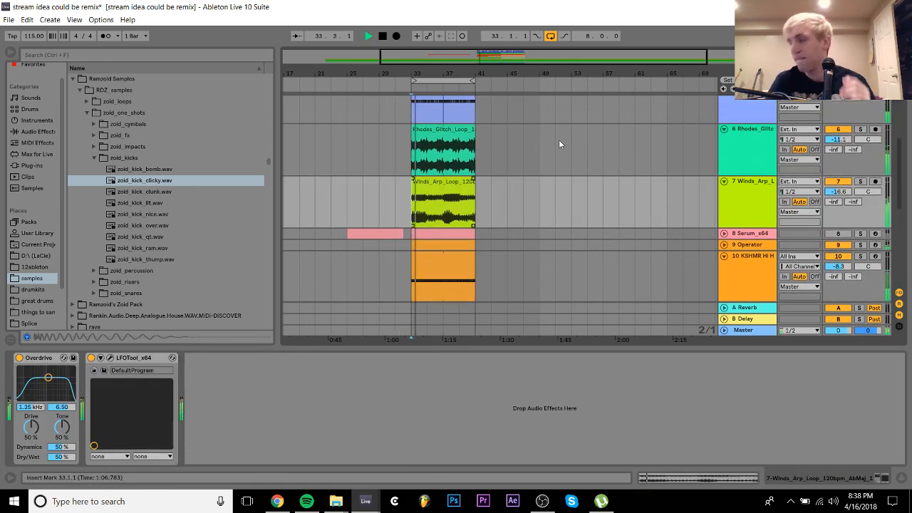
{"action": "scroll", "coordinate": [558, 154], "scroll_direction": "up", "scroll_amount": 4}
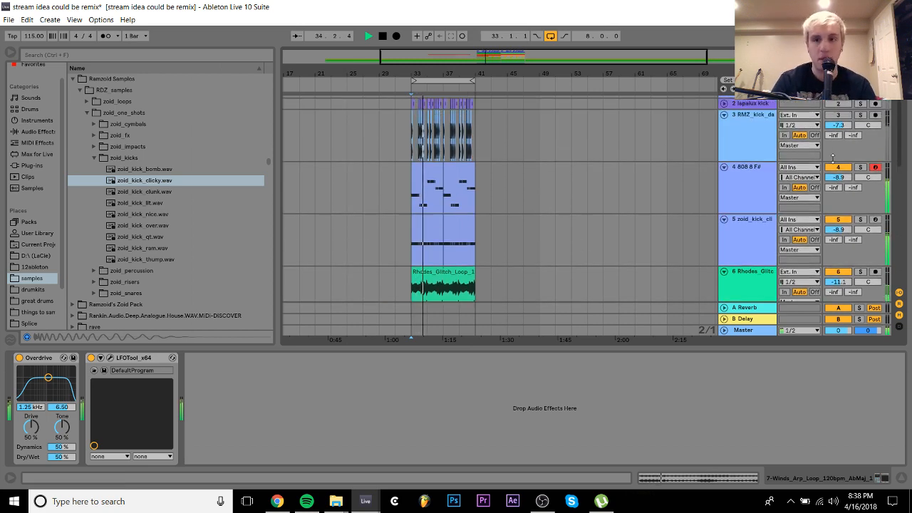
{"action": "double_click", "coordinate": [838, 231]}
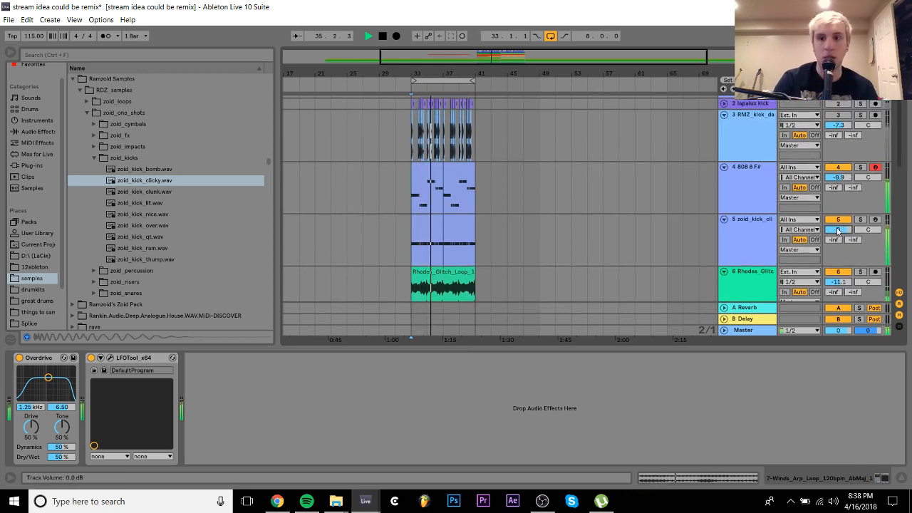
{"action": "left_click_drag", "start_coordinate": [838, 230], "coordinate": [838, 238]}
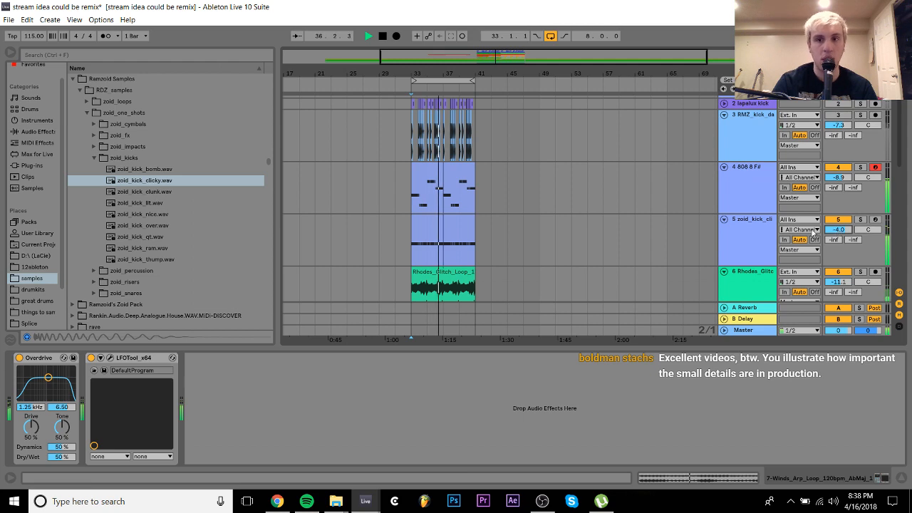
{"action": "left_click", "coordinate": [760, 227]}
{"action": "left_click", "coordinate": [755, 184], "text": "shift"}
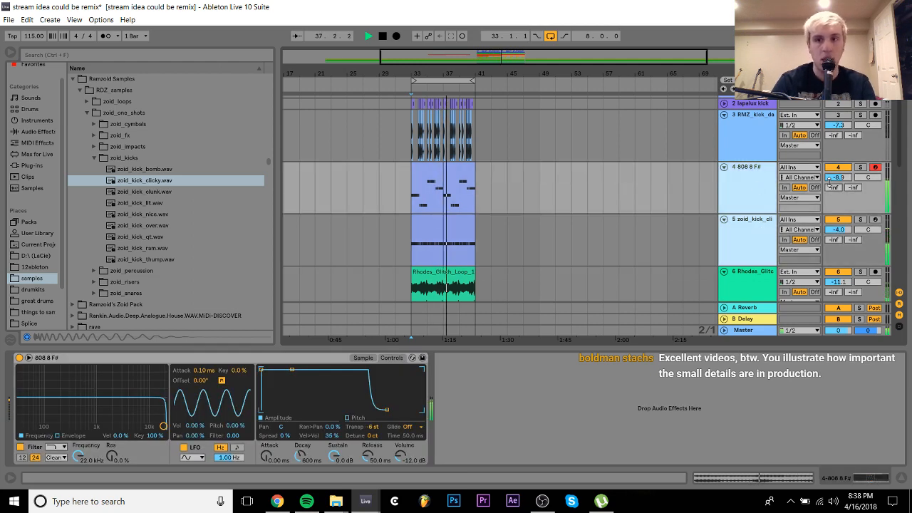
{"action": "left_click_drag", "start_coordinate": [838, 177], "coordinate": [838, 171]}
{"action": "left_click", "coordinate": [771, 180]}
{"action": "left_click", "coordinate": [750, 230]}
{"action": "left_click", "coordinate": [752, 192]}
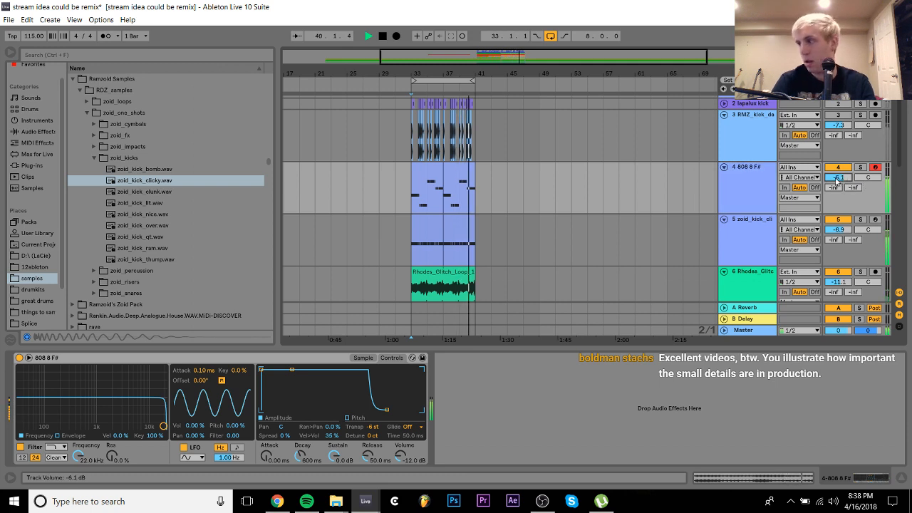
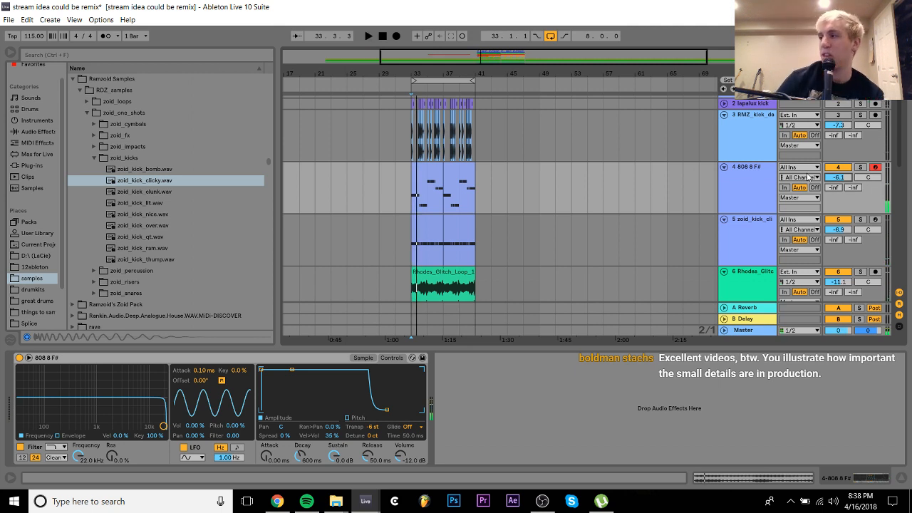
Solo the 808 8 F# track and select its clip at bar 33
{"action": "left_click", "coordinate": [759, 170]}
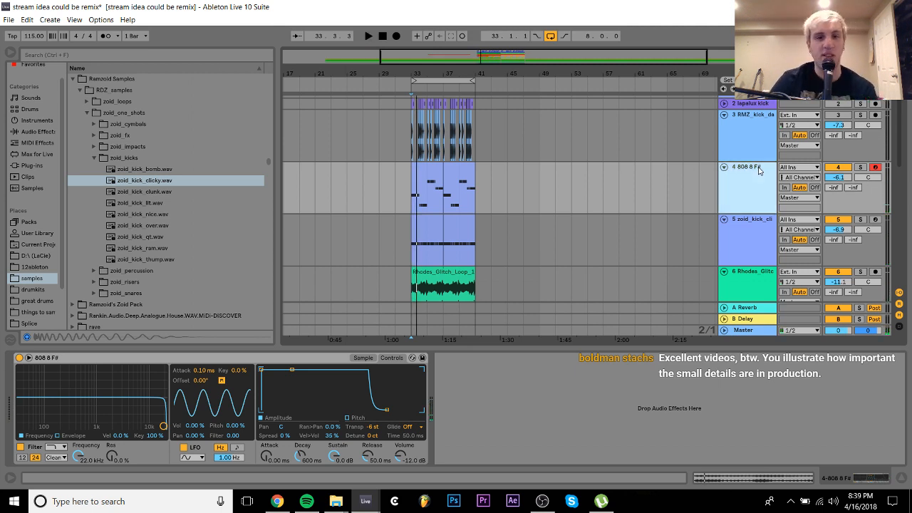
{"action": "left_click", "coordinate": [860, 167]}
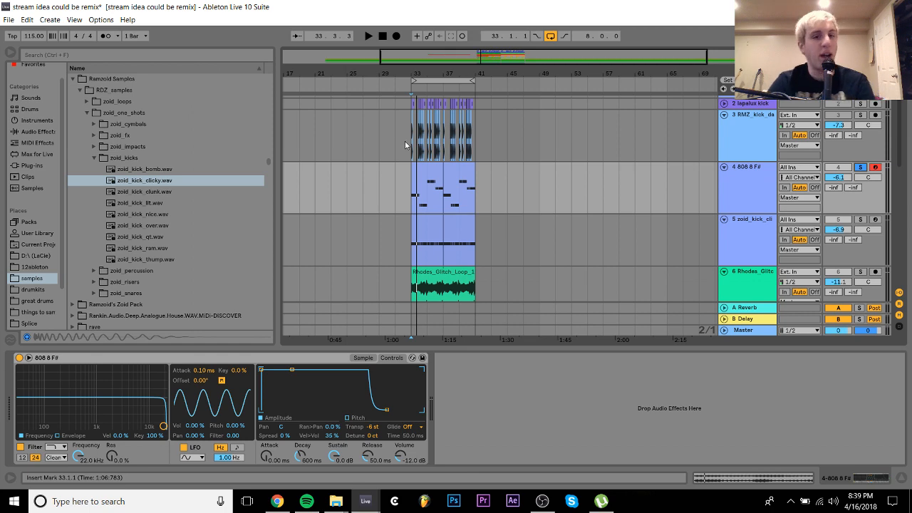
{"action": "left_click", "coordinate": [423, 171]}
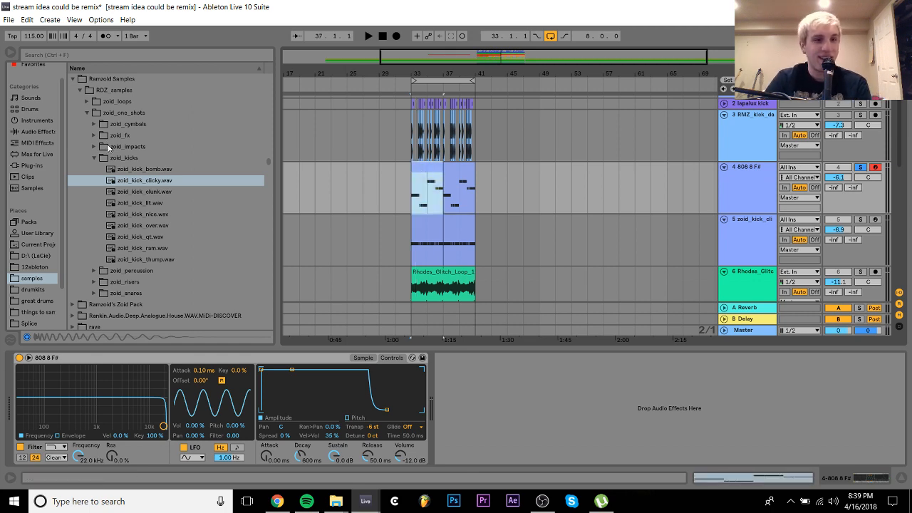
Open the RMZ_808s sample folder inside Ramzoid's Zoid Pack under rmx_audio
{"action": "left_click", "coordinate": [87, 114]}
{"action": "key", "text": "Down"}
{"action": "key", "text": "Right"}
{"action": "key", "text": "Down"}
{"action": "key", "text": "Down"}
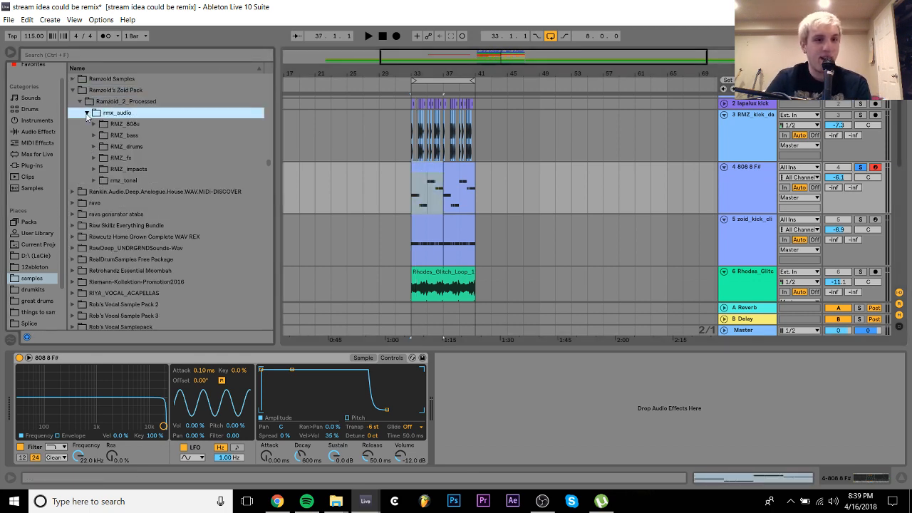
{"action": "key", "text": "Down"}
{"action": "key", "text": "Right"}
Audition the 808 samples in the RMZ_808s folder, from RMZ_808_classic_zoid_C.wav down to RMZ_808_thiccest_C.wav
{"action": "key", "text": "Down"}
{"action": "key", "text": "Down"}
{"action": "key", "text": "Down"}
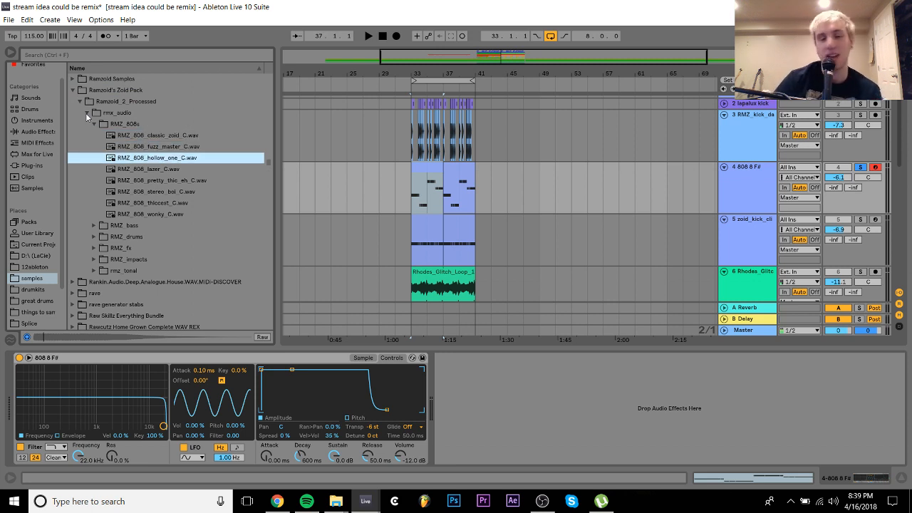
{"action": "key", "text": "Up"}
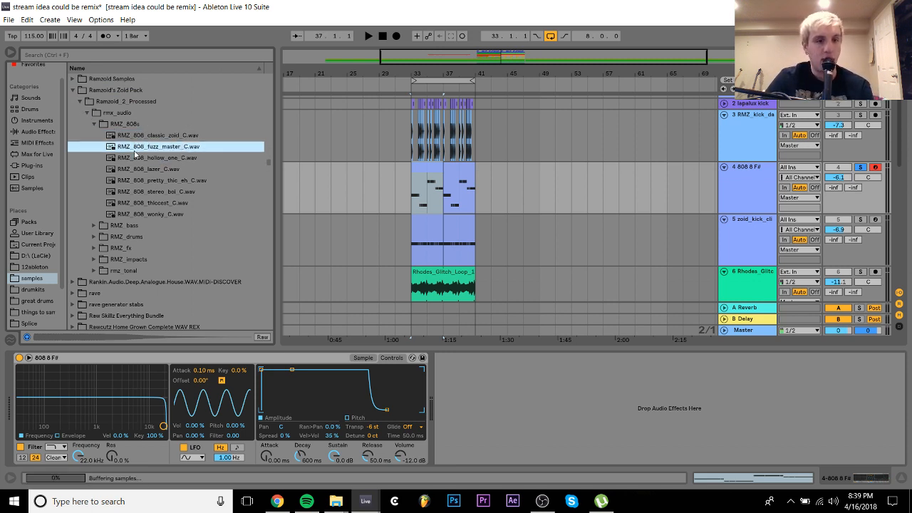
{"action": "key", "text": "Up"}
{"action": "key", "text": "Down"}
{"action": "key", "text": "Down"}
{"action": "key", "text": "Down"}
{"action": "key", "text": "Down"}
{"action": "key", "text": "Down"}
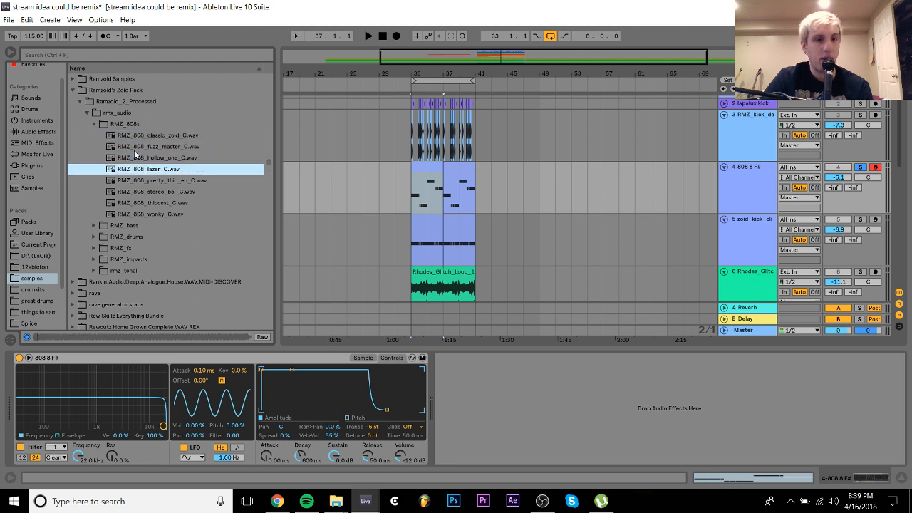
{"action": "key", "text": "Down"}
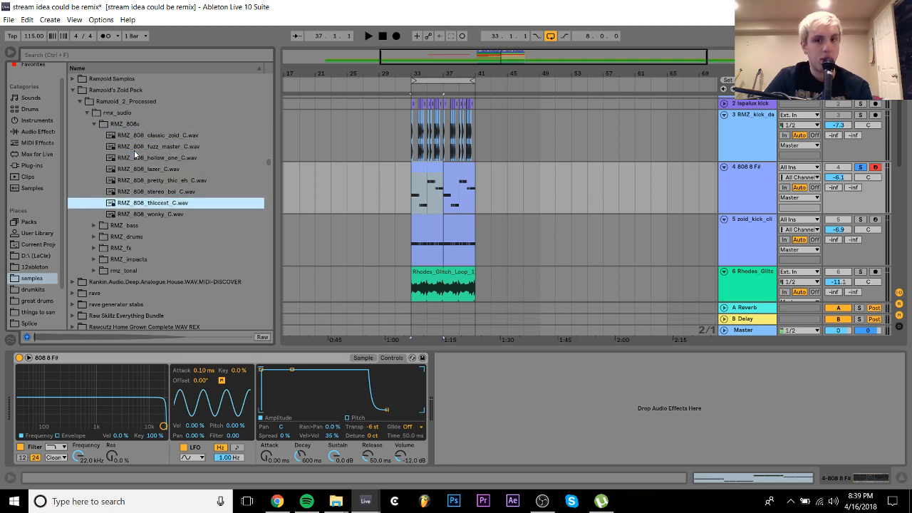
Load RMZ_808_classic_zoid_C.wav onto the 808 track and set the track's volume to -5.6 dB during playback
{"action": "key", "text": "Down"}
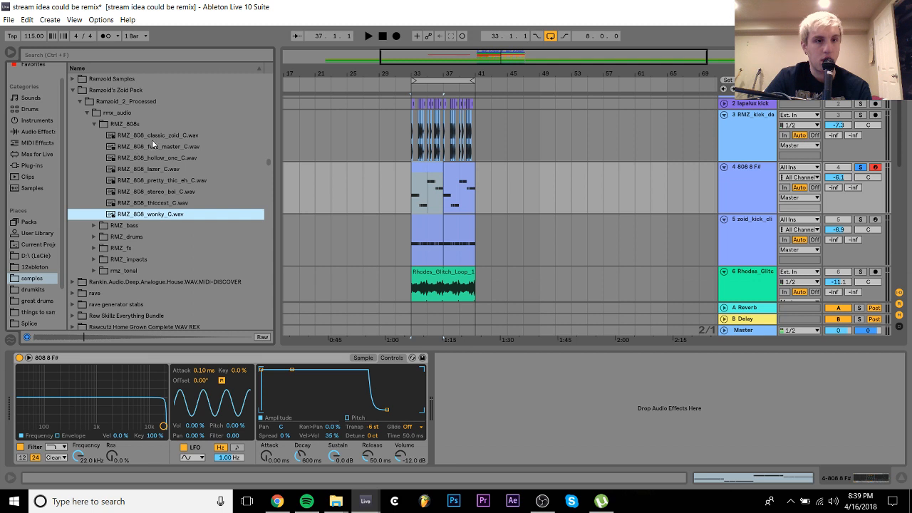
{"action": "left_click", "coordinate": [150, 139]}
{"action": "double_click", "coordinate": [146, 135]}
{"action": "key", "text": "space"}
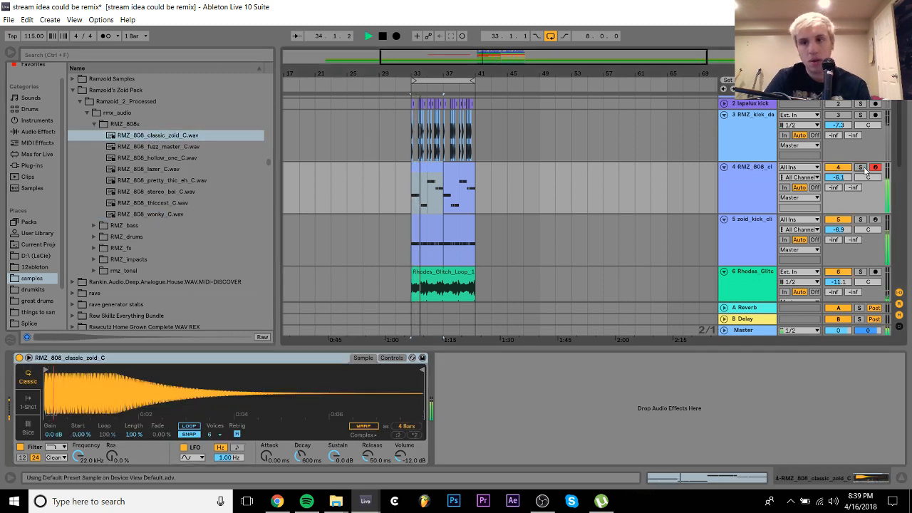
{"action": "left_click_drag", "start_coordinate": [838, 176], "coordinate": [838, 173]}
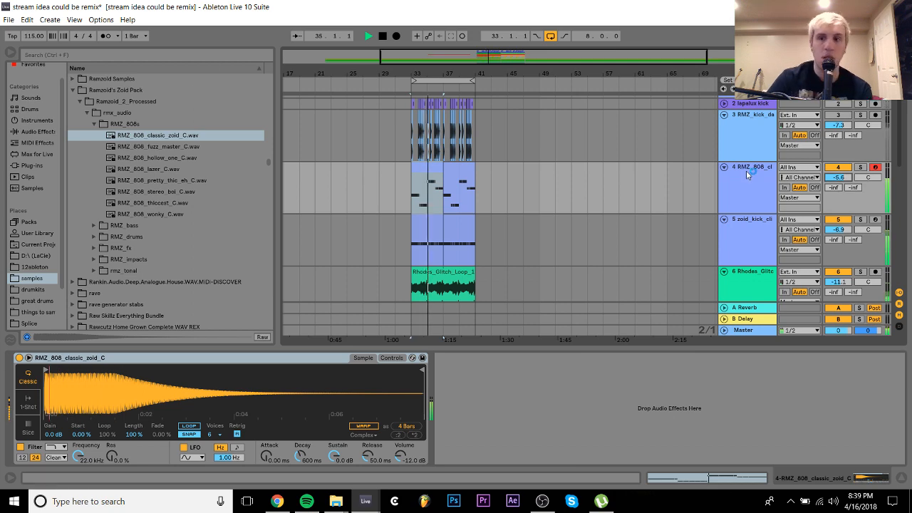
Select the zoid_kick_clicky track and open the RMZ_kicks sample folder inside RMZ_drums
{"action": "left_click", "coordinate": [746, 170]}
{"action": "left_click", "coordinate": [752, 231]}
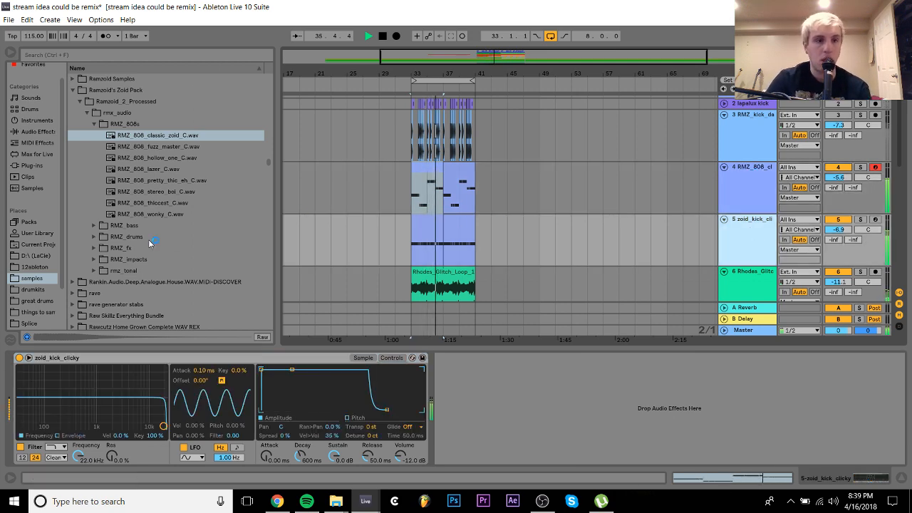
{"action": "left_click", "coordinate": [95, 236]}
{"action": "key", "text": "Down"}
{"action": "key", "text": "Down"}
{"action": "key", "text": "Down"}
{"action": "key", "text": "Down"}
{"action": "key", "text": "Down"}
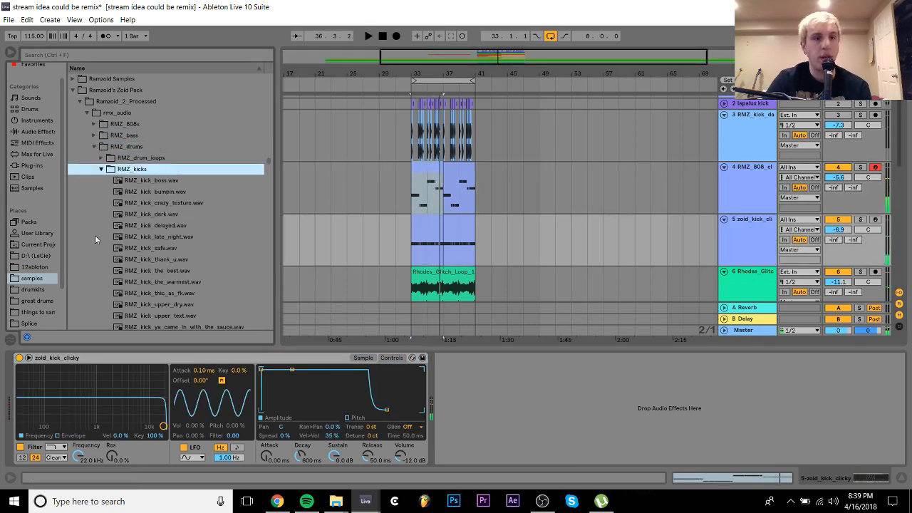
Try RMZ_kick_bumpin.wav on track 5, playing the loop with the track's volume raised to 6.0 dB
{"action": "key", "text": "Up"}
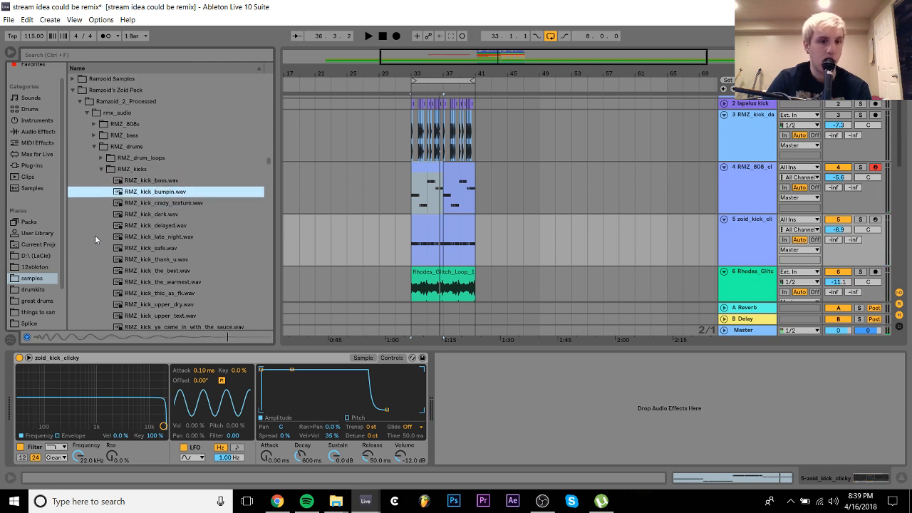
{"action": "key", "text": "Return"}
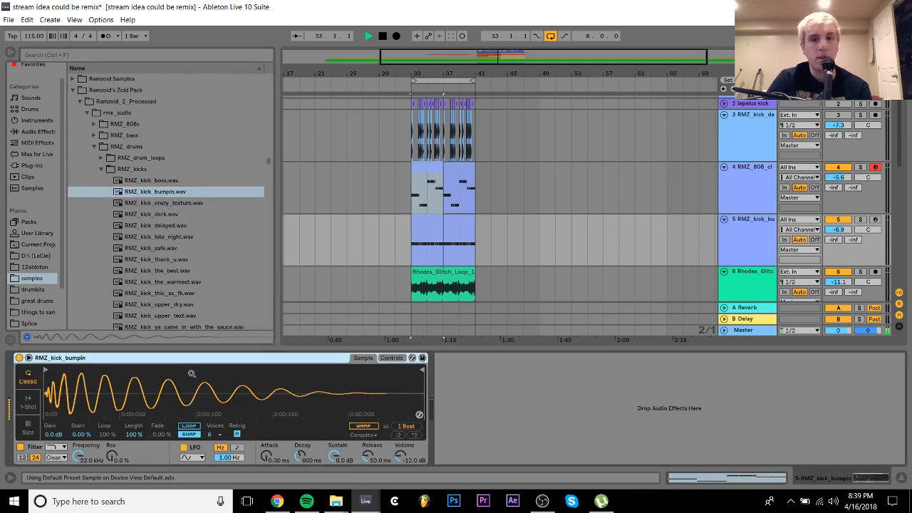
{"action": "key", "text": "space"}
{"action": "left_click_drag", "start_coordinate": [846, 230], "coordinate": [848, 233]}
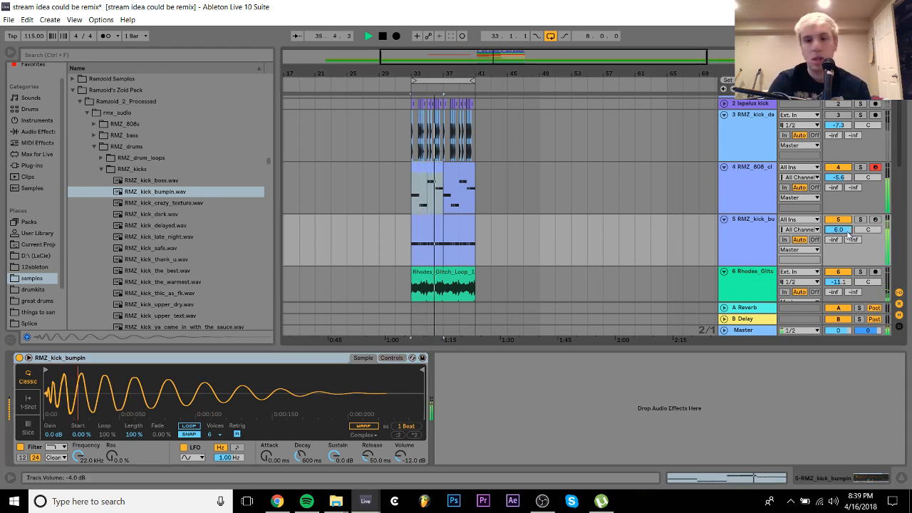
Audition more kick samples, load RMZ_kick_the_best.wav onto track 5 and set its volume to -2.0 dB
{"action": "left_click", "coordinate": [158, 217]}
{"action": "key", "text": "Down"}
{"action": "key", "text": "Down"}
{"action": "key", "text": "Down"}
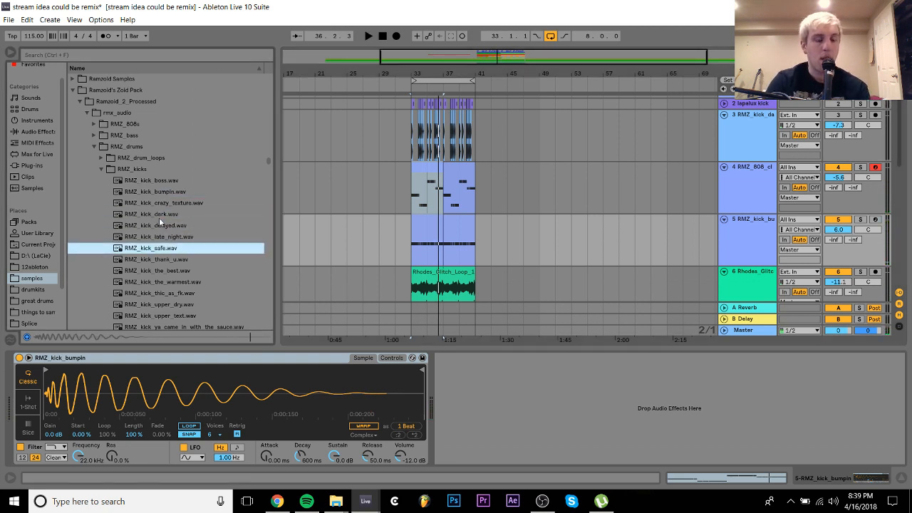
{"action": "key", "text": "Down"}
{"action": "key", "text": "Down"}
{"action": "key", "text": "Down"}
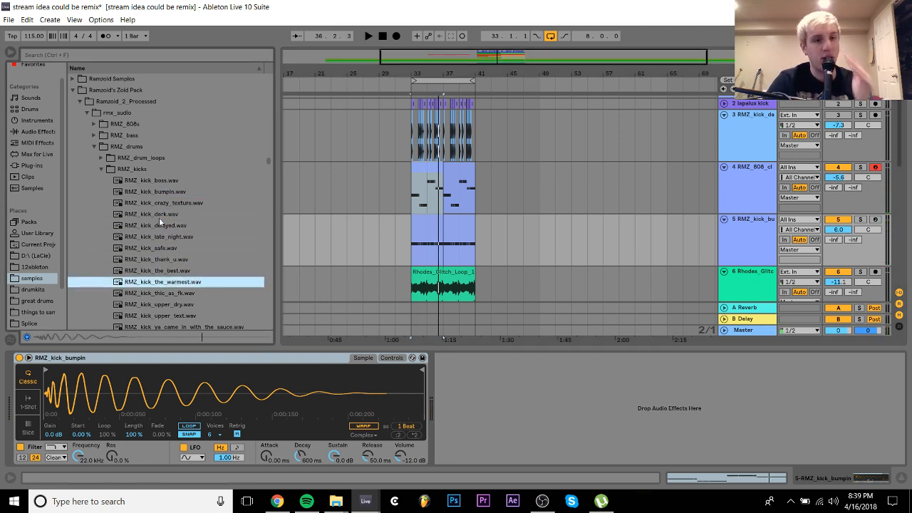
{"action": "key", "text": "Up"}
{"action": "key", "text": "Return"}
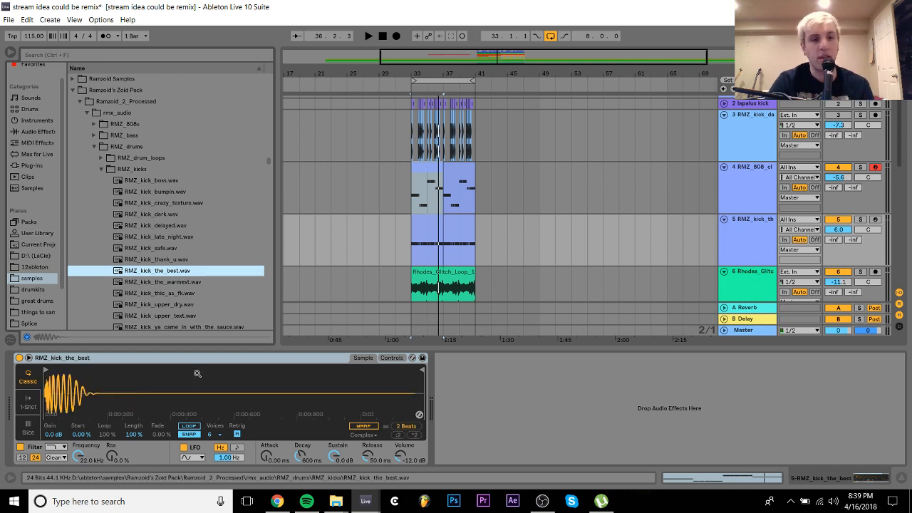
{"action": "key", "text": "space"}
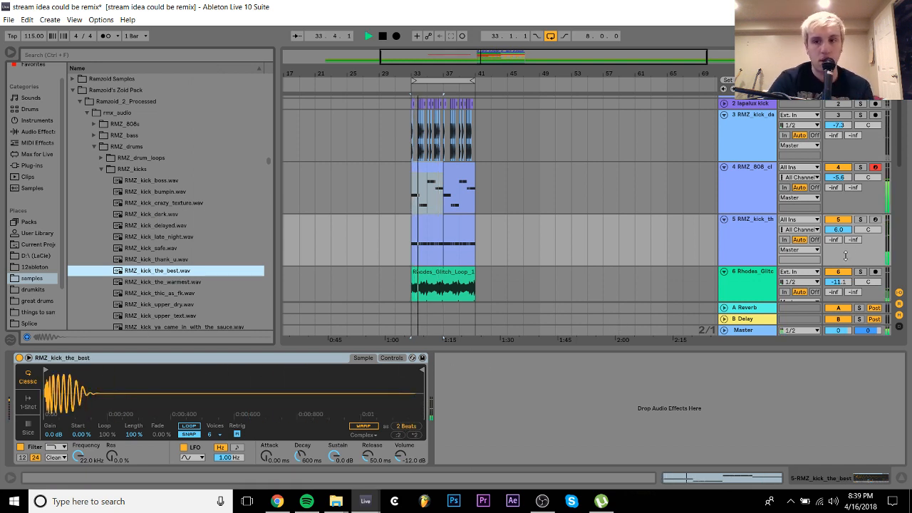
{"action": "double_click", "coordinate": [843, 231]}
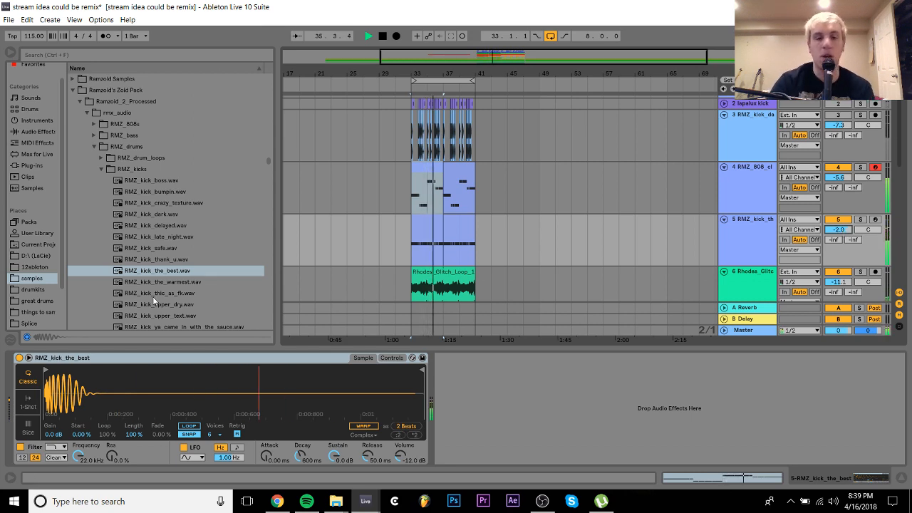
Activate the 15 Group track and compare the loop with the 23 Operator track switched on and off
{"action": "scroll", "coordinate": [494, 233], "scroll_direction": "down", "scroll_amount": 10}
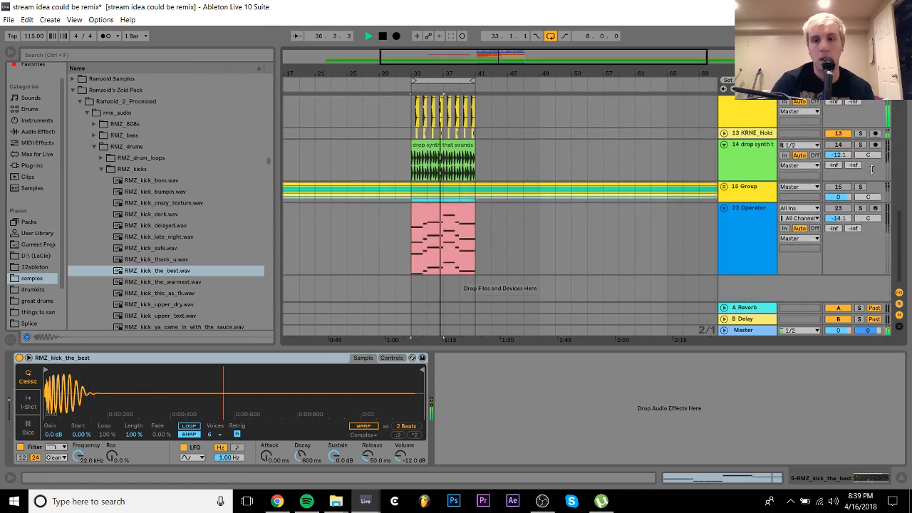
{"action": "left_click", "coordinate": [841, 187]}
{"action": "left_click", "coordinate": [763, 187]}
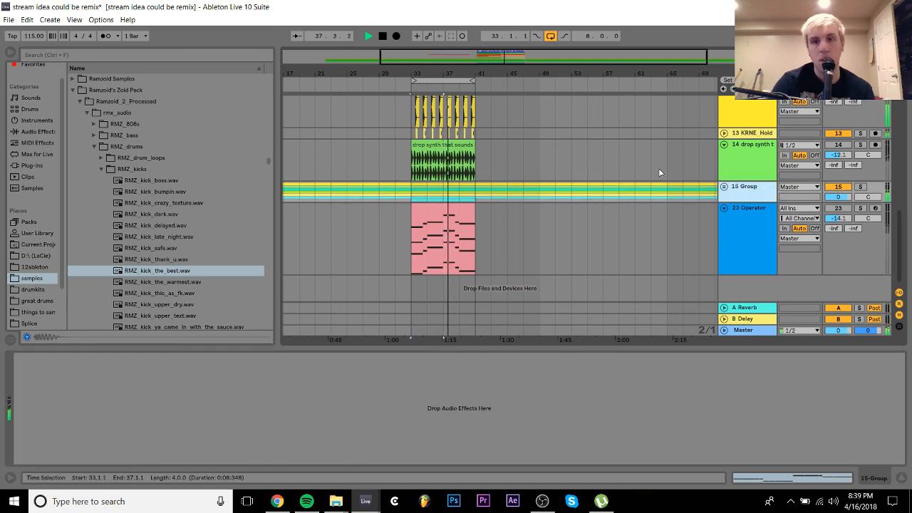
{"action": "scroll", "coordinate": [659, 168], "scroll_direction": "up", "scroll_amount": 3}
{"action": "scroll", "coordinate": [659, 168], "scroll_direction": "down", "scroll_amount": 3}
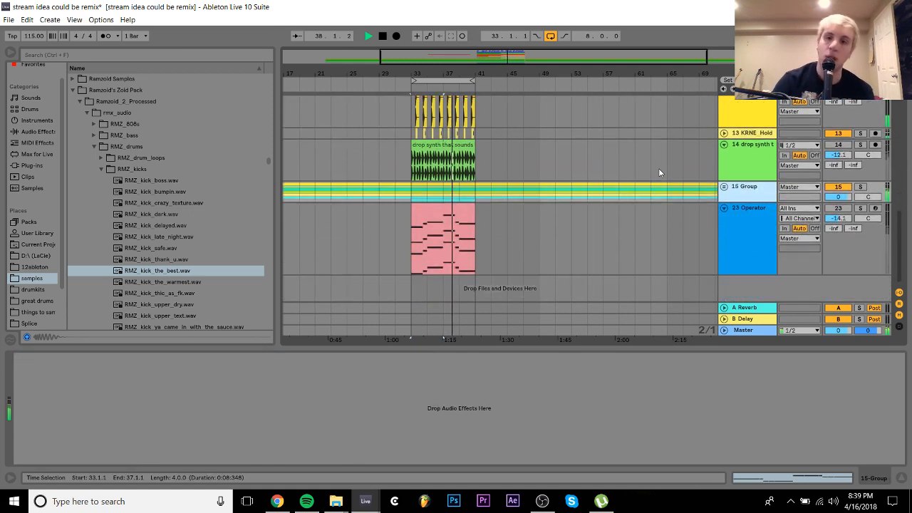
{"action": "left_click", "coordinate": [833, 209]}
{"action": "left_click", "coordinate": [833, 208]}
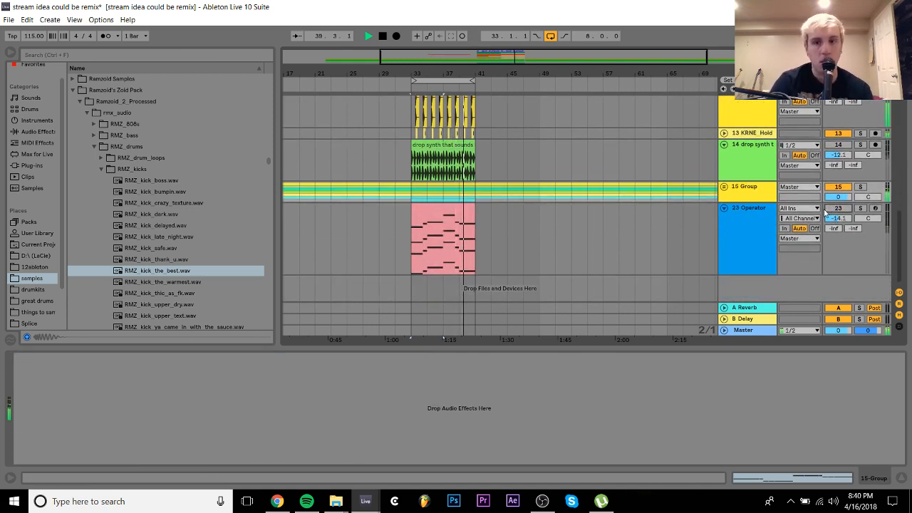
Expand the 15 Group track and briefly solo track 22 to hear it alone
{"action": "left_click", "coordinate": [724, 187]}
{"action": "scroll", "coordinate": [728, 190], "scroll_direction": "down", "scroll_amount": 5}
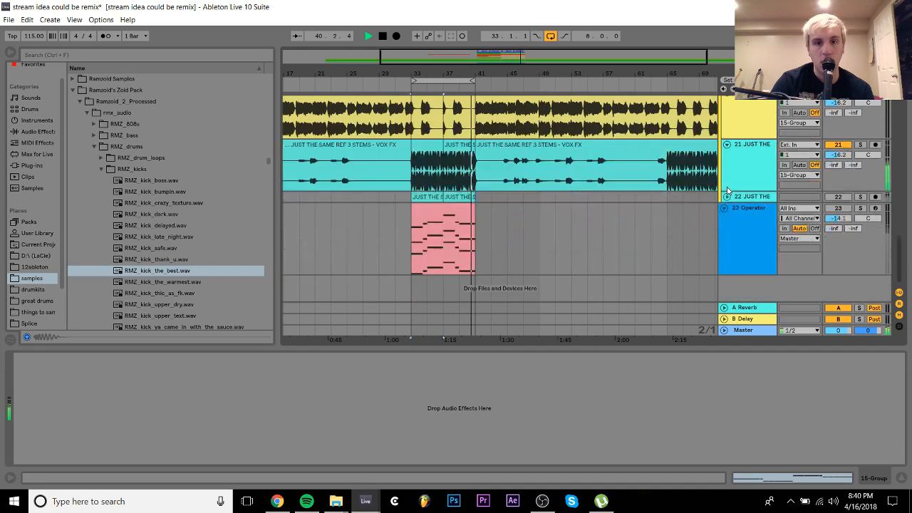
{"action": "left_click", "coordinate": [860, 197]}
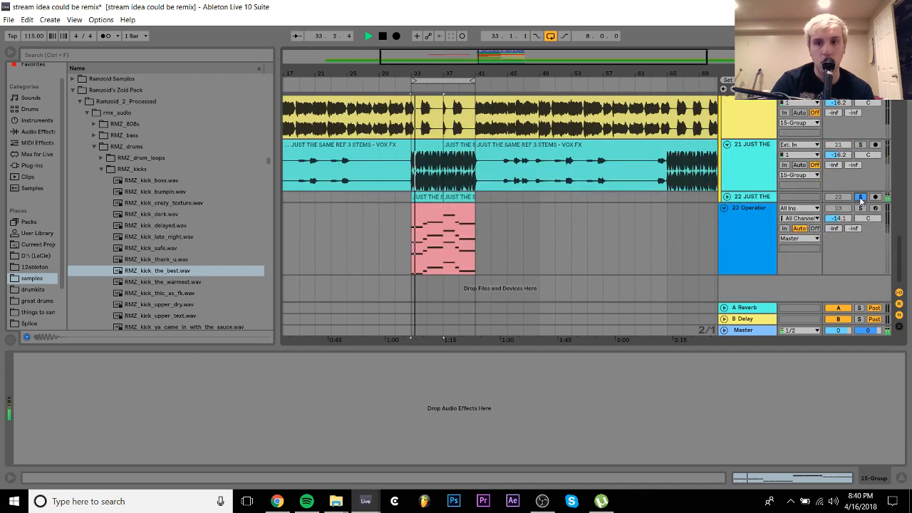
{"action": "left_click", "coordinate": [860, 199]}
{"action": "scroll", "coordinate": [805, 194], "scroll_direction": "up", "scroll_amount": 6}
{"action": "scroll", "coordinate": [720, 197], "scroll_direction": "down", "scroll_amount": 5}
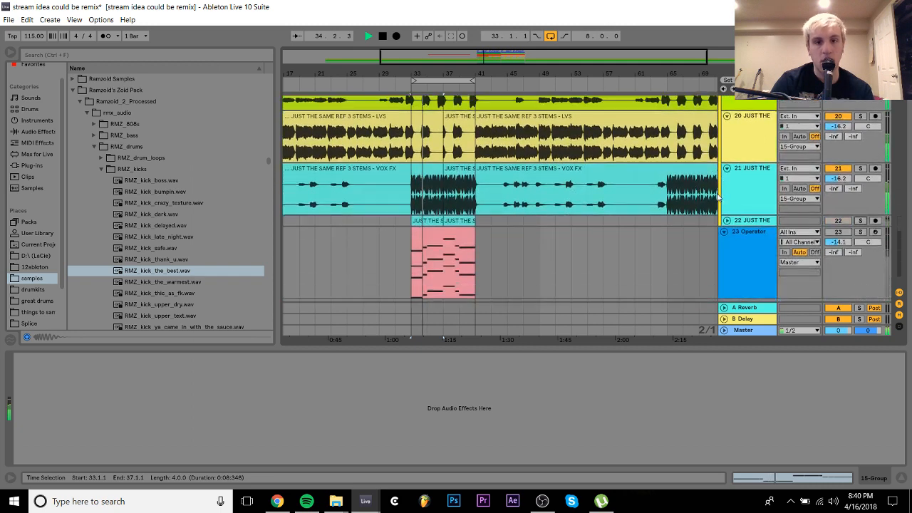
{"action": "scroll", "coordinate": [718, 197], "scroll_direction": "down", "scroll_amount": 1}
Solo the 23 Operator track, open its MIDI clip and delete the chords between the first chord and bar 5
{"action": "left_click", "coordinate": [861, 208]}
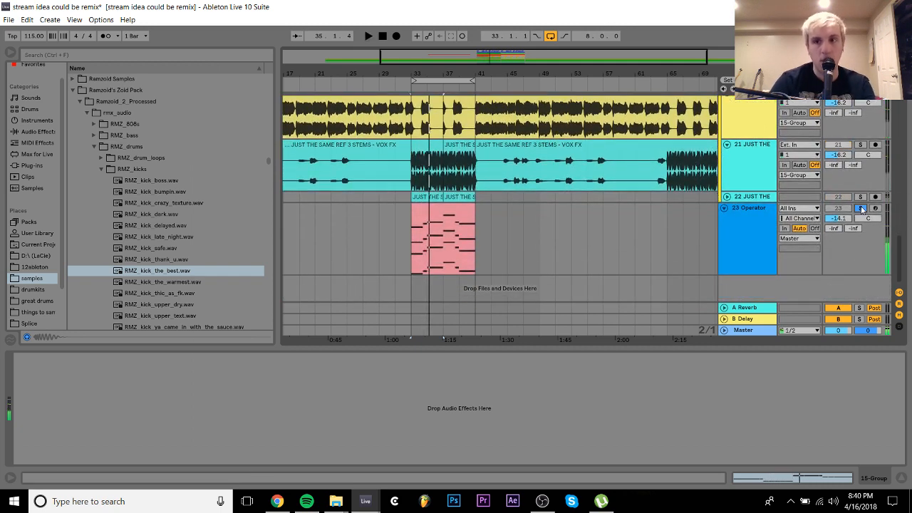
{"action": "double_click", "coordinate": [436, 216]}
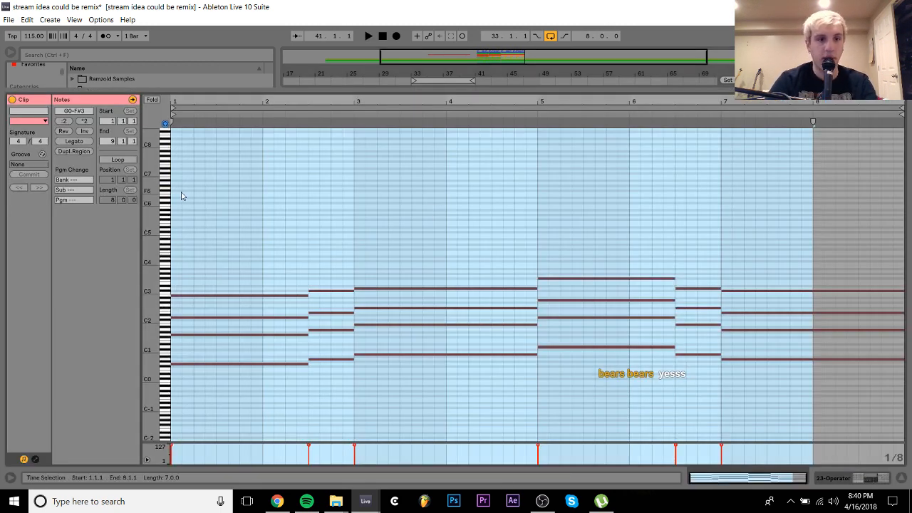
{"action": "left_click_drag", "start_coordinate": [182, 196], "coordinate": [201, 412]}
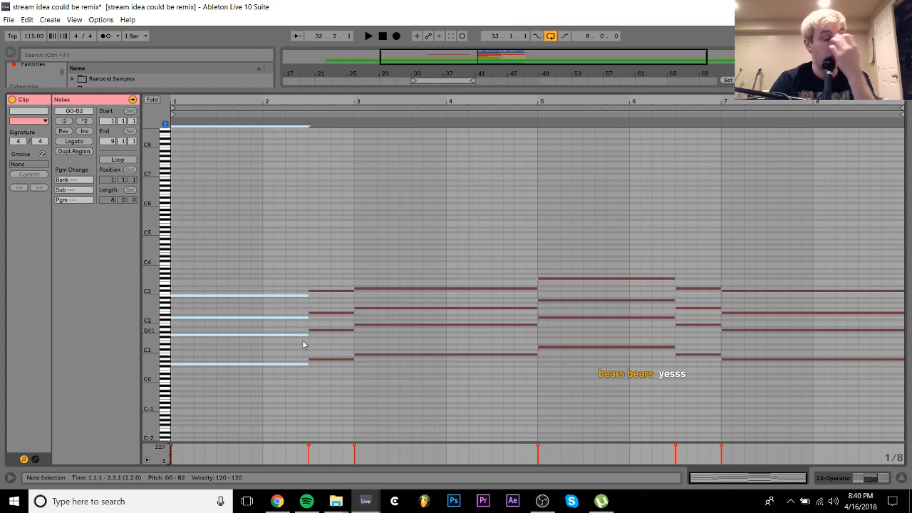
{"action": "left_click_drag", "start_coordinate": [326, 412], "coordinate": [282, 184]}
{"action": "key", "text": "Delete"}
Shorten the first chord to one bar, duplicate it into bar 2 and transpose the copy down three semitones
{"action": "key", "text": "shift+Left"}
{"action": "key", "text": "shift+Left"}
{"action": "key", "text": "shift+Left"}
{"action": "key", "text": "shift+Left"}
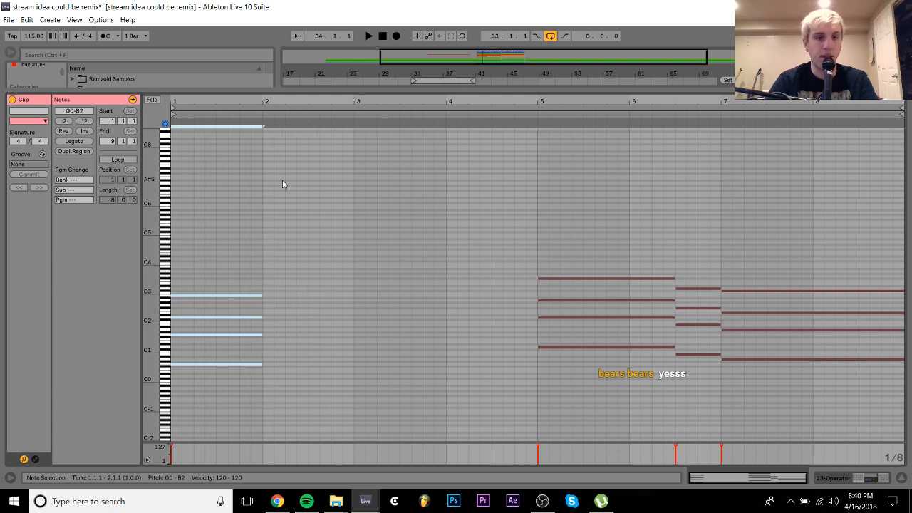
{"action": "key", "text": "ctrl+d"}
{"action": "key", "text": "Down"}
{"action": "key", "text": "Down"}
{"action": "key", "text": "Down"}
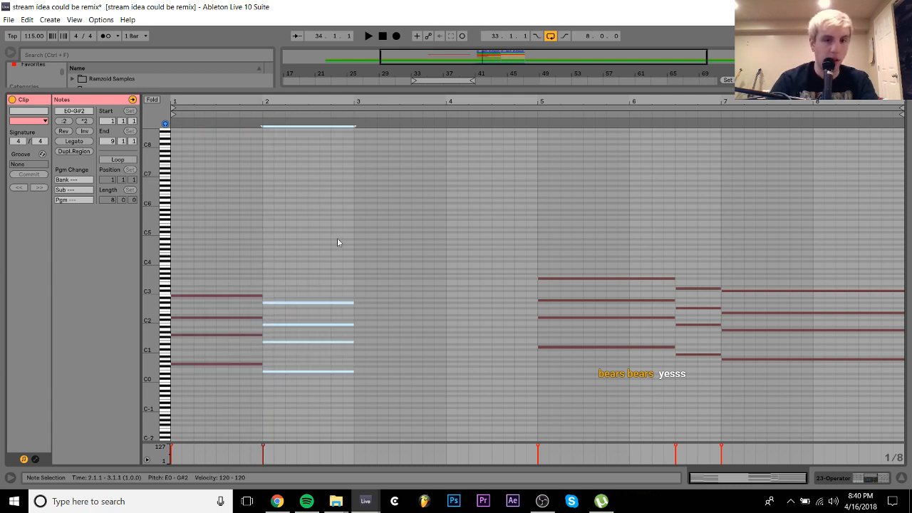
Try the second chord's upper two notes an octave lower, and lower only its B1 note to B0
{"action": "left_click", "coordinate": [323, 284]}
{"action": "left_click_drag", "start_coordinate": [322, 284], "coordinate": [337, 335]}
{"action": "key", "text": "shift+Down"}
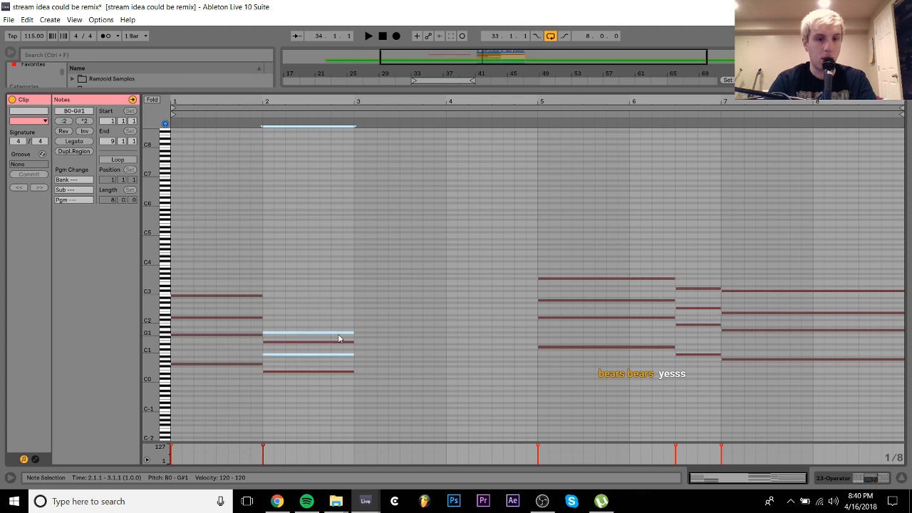
{"action": "key", "text": "shift+Up"}
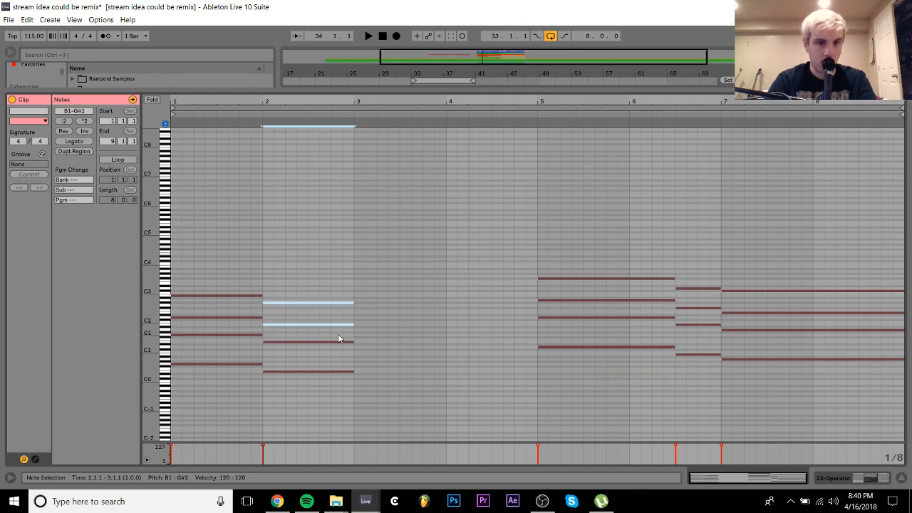
{"action": "left_click", "coordinate": [310, 324]}
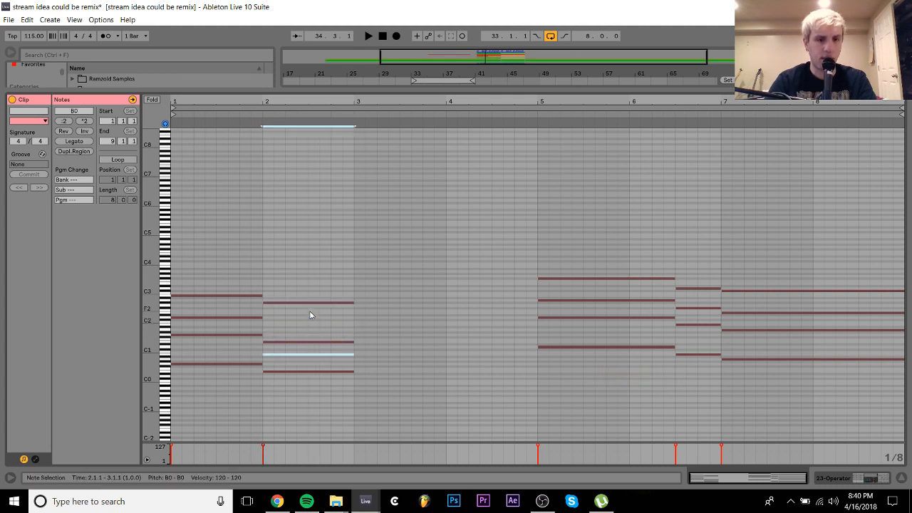
{"action": "key", "text": "shift+Down"}
{"action": "key", "text": "shift+Up"}
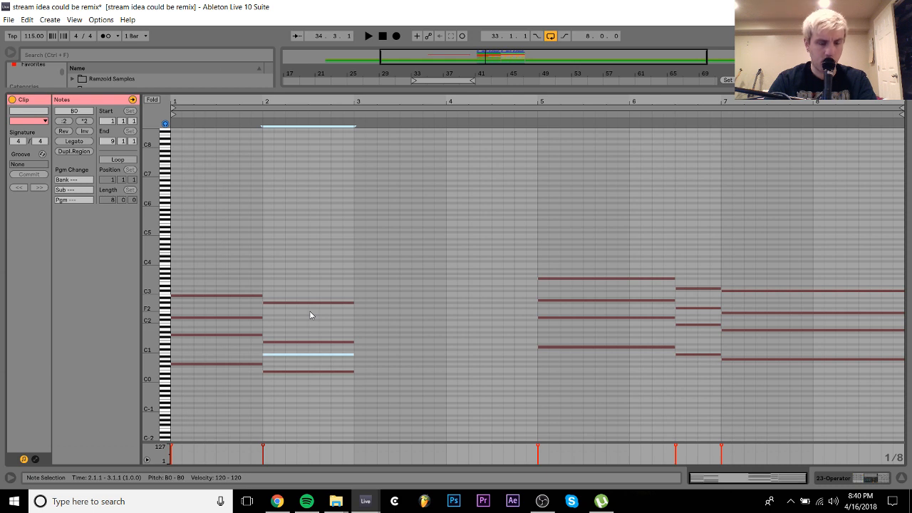
Delete both chords in the first two bars of the Operator clip
{"action": "left_click_drag", "start_coordinate": [304, 392], "coordinate": [303, 349]}
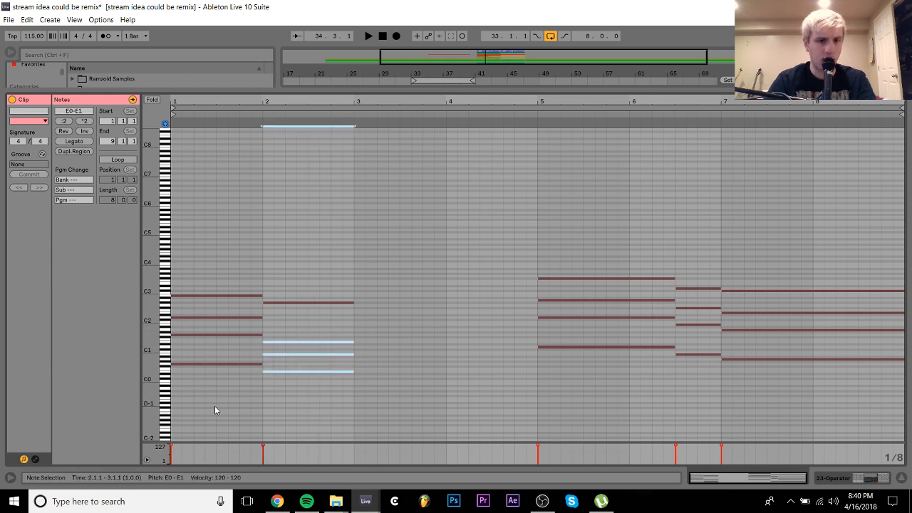
{"action": "left_click_drag", "start_coordinate": [215, 410], "coordinate": [223, 236]}
{"action": "left_click_drag", "start_coordinate": [248, 271], "coordinate": [302, 378]}
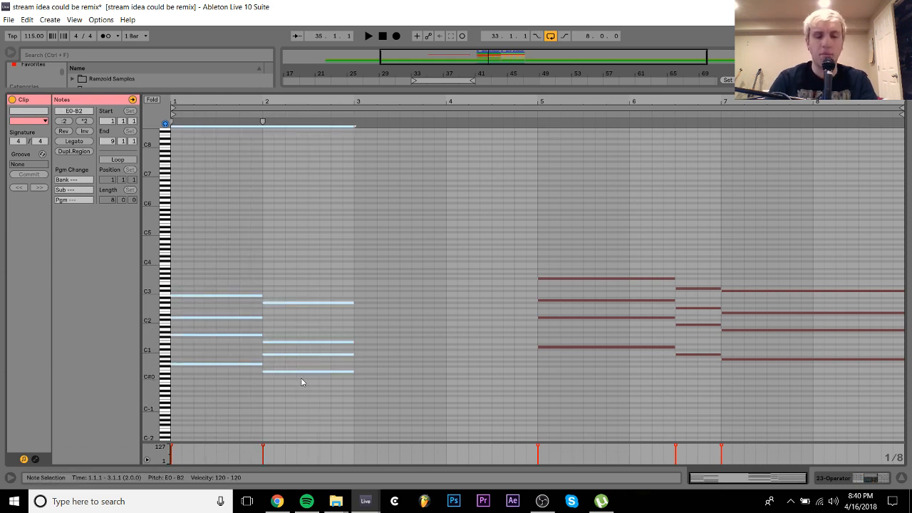
{"action": "key", "text": "Delete"}
Draw a short four-note chord of G0, D1, B1 and B2 at the start of the Operator clip
{"action": "double_click", "coordinate": [178, 363]}
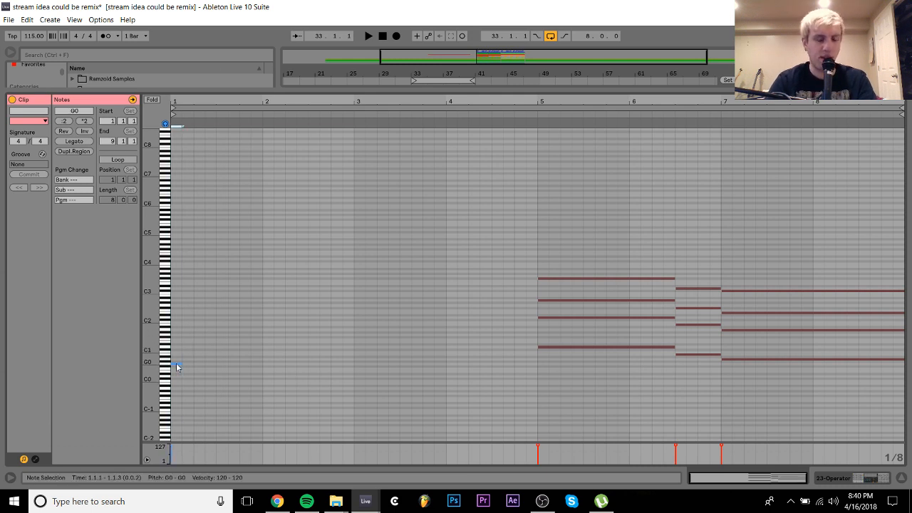
{"action": "key", "text": "Up"}
{"action": "key", "text": "Up"}
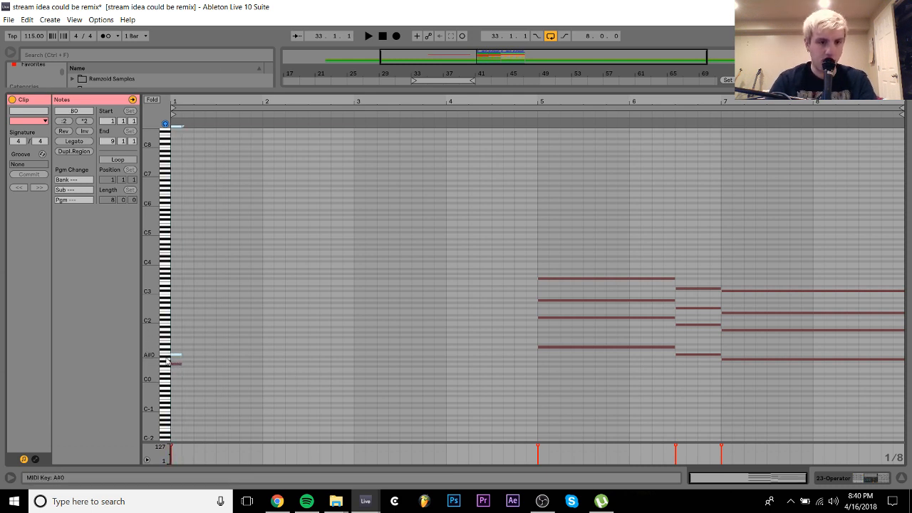
{"action": "left_click_drag", "start_coordinate": [148, 353], "coordinate": [147, 353]}
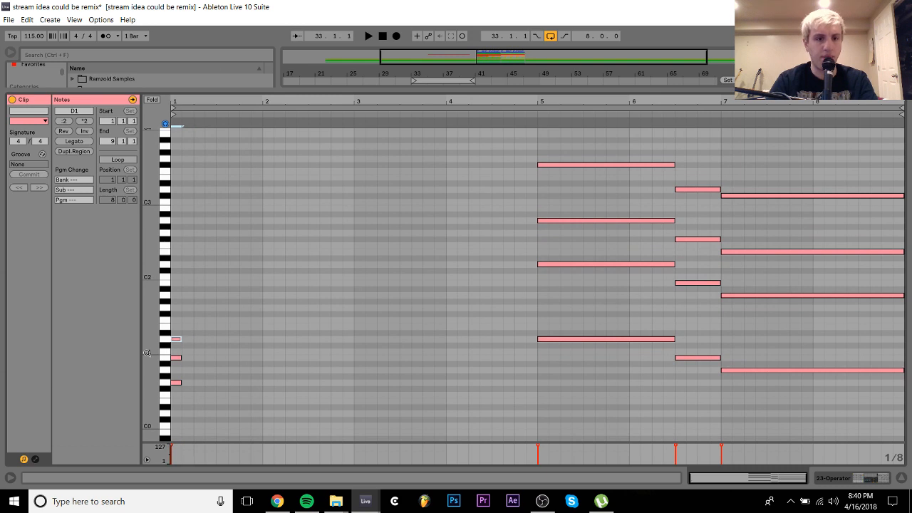
{"action": "left_click", "coordinate": [176, 358]}
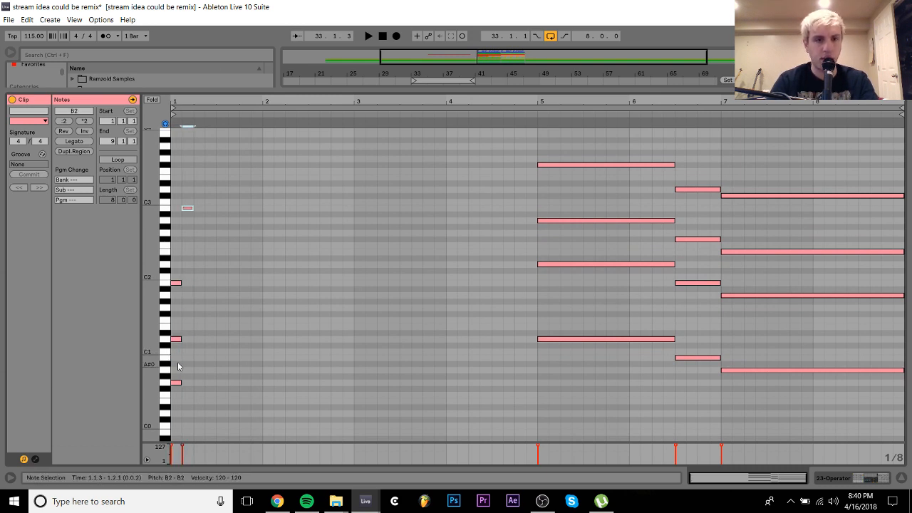
Lengthen the four-note chord to fill bar 1 and transpose it up an octave
{"action": "left_click_drag", "start_coordinate": [177, 397], "coordinate": [179, 107]}
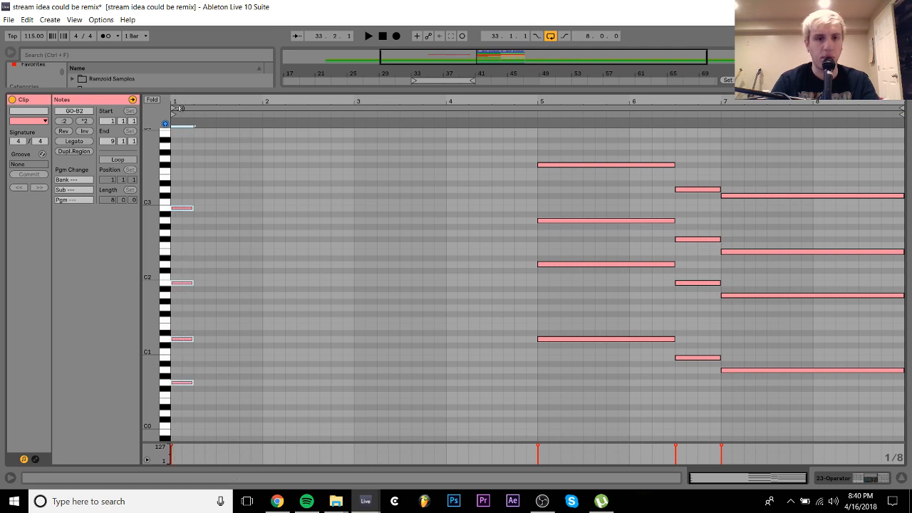
{"action": "key", "text": "shift+Right"}
{"action": "key", "text": "shift+Right"}
{"action": "key", "text": "shift+Right"}
{"action": "key", "text": "shift+Right"}
{"action": "key", "text": "shift+Right"}
{"action": "key", "text": "shift+Right"}
{"action": "key", "text": "space"}
{"action": "key", "text": "space"}
{"action": "key", "text": "shift+Up"}
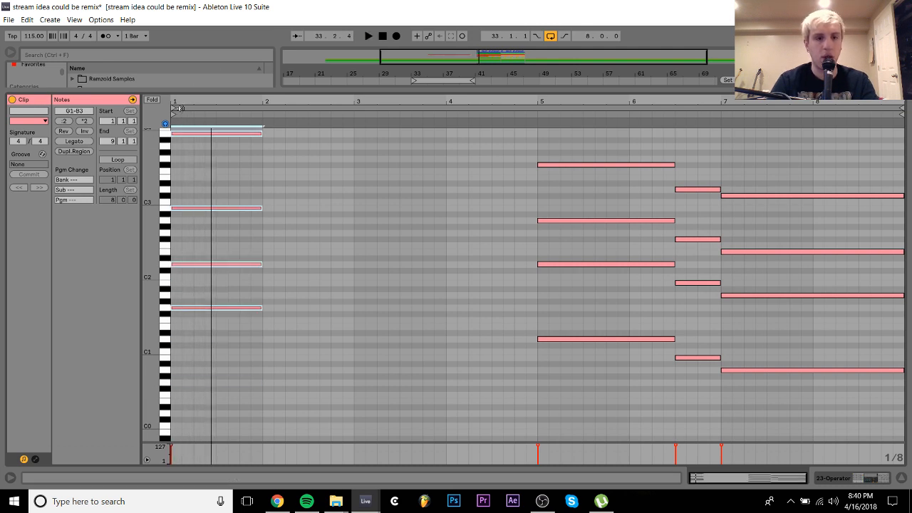
Lower the first chord's top note an octave to B2 and play it back
{"action": "left_click", "coordinate": [180, 108]}
{"action": "left_click_drag", "start_coordinate": [209, 165], "coordinate": [212, 82]}
{"action": "key", "text": "shift+Down"}
{"action": "key", "text": "space"}
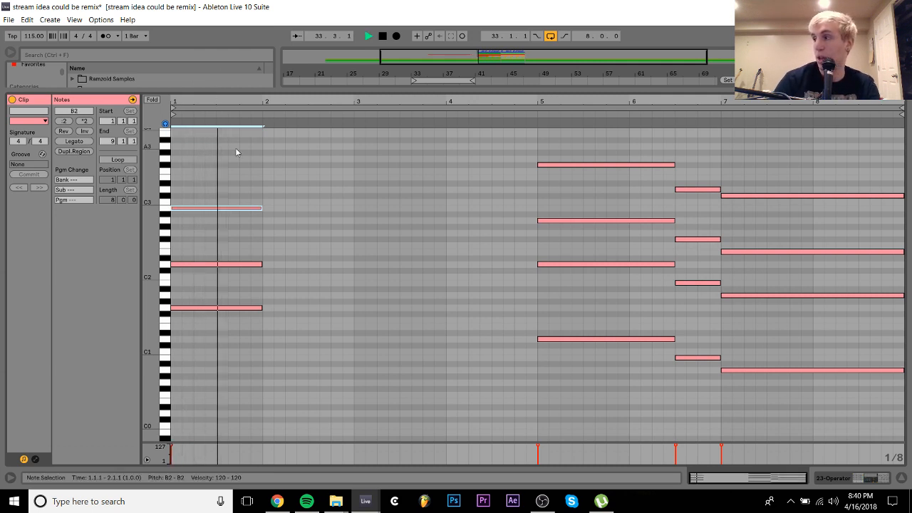
Try transposing all the clip's notes down an octave
{"action": "key", "text": "ctrl+a"}
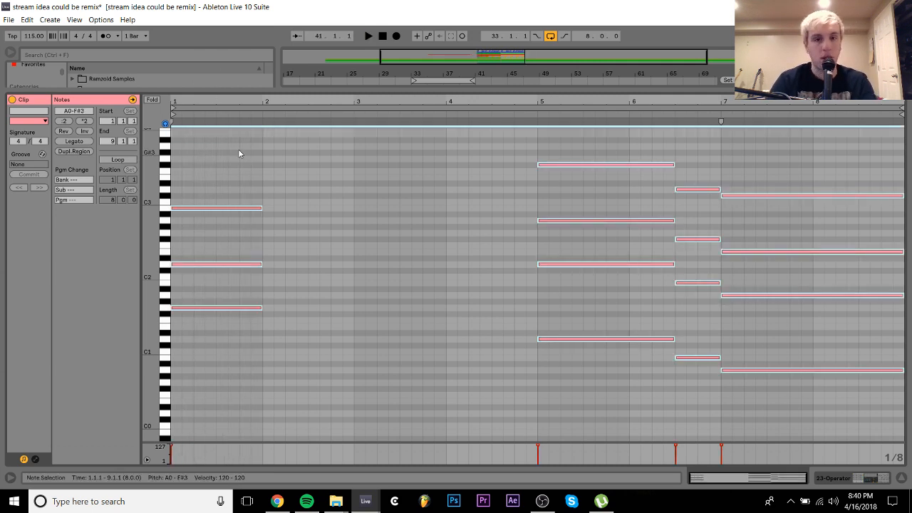
{"action": "key", "text": "shift+Down"}
{"action": "key", "text": "space"}
{"action": "key", "text": "space"}
{"action": "key", "text": "shift+Up"}
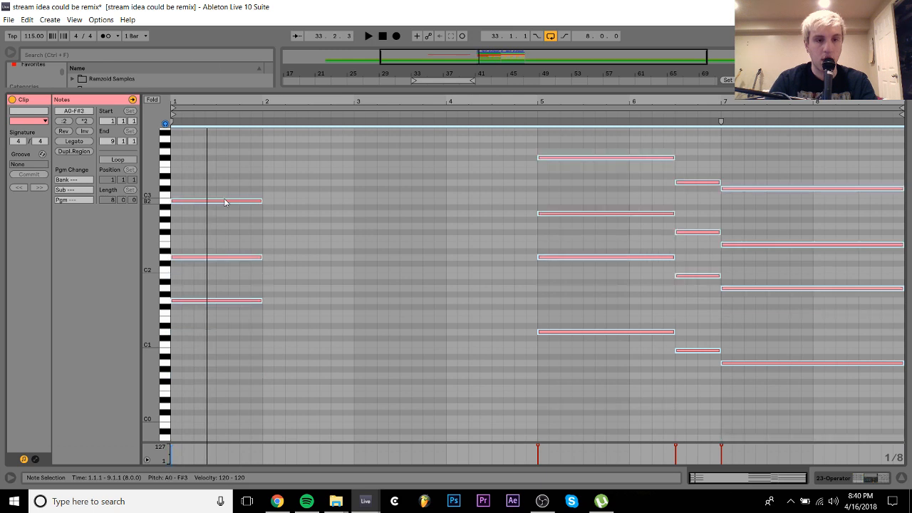
Duplicate the first chord into bar 2, transpose the copy down three semitones and lower its top note to G2
{"action": "left_click_drag", "start_coordinate": [200, 313], "coordinate": [258, 184]}
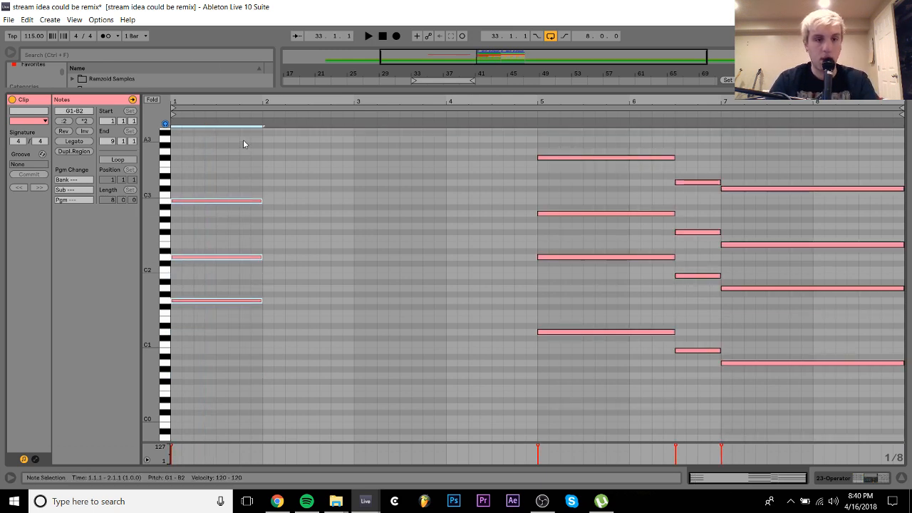
{"action": "key", "text": "ctrl+d"}
{"action": "key", "text": "Down"}
{"action": "key", "text": "Down"}
{"action": "left_click", "coordinate": [295, 219]}
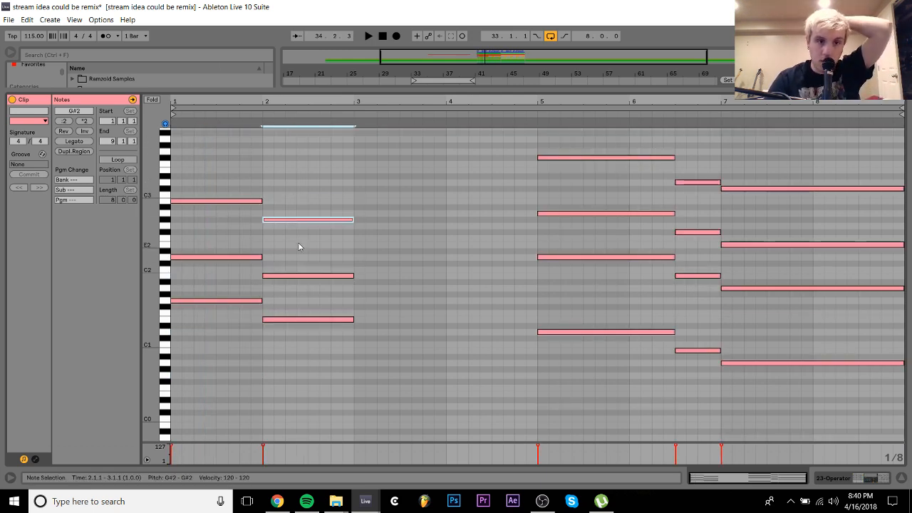
{"action": "key", "text": "Down"}
{"action": "key", "text": "space"}
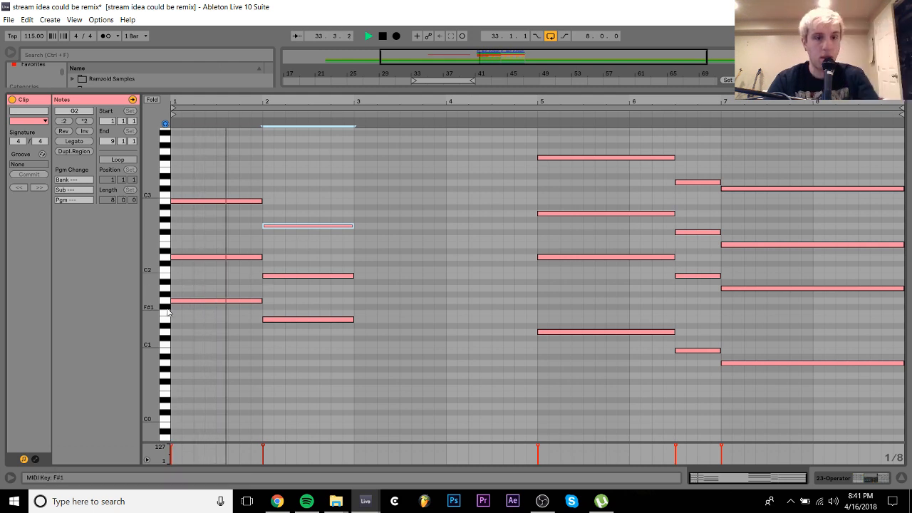
{"action": "left_click_drag", "start_coordinate": [151, 292], "coordinate": [147, 292]}
{"action": "key", "text": "space"}
Duplicate the bar 2 chord into bar 3 and transpose the copy up seven semitones
{"action": "left_click_drag", "start_coordinate": [305, 361], "coordinate": [320, 127]}
{"action": "key", "text": "ctrl+d"}
{"action": "key", "text": "Up"}
{"action": "key", "text": "Up"}
{"action": "key", "text": "Up"}
{"action": "key", "text": "Up"}
{"action": "key", "text": "Up"}
{"action": "key", "text": "Up"}
{"action": "key", "text": "Up"}
{"action": "key", "text": "Up"}
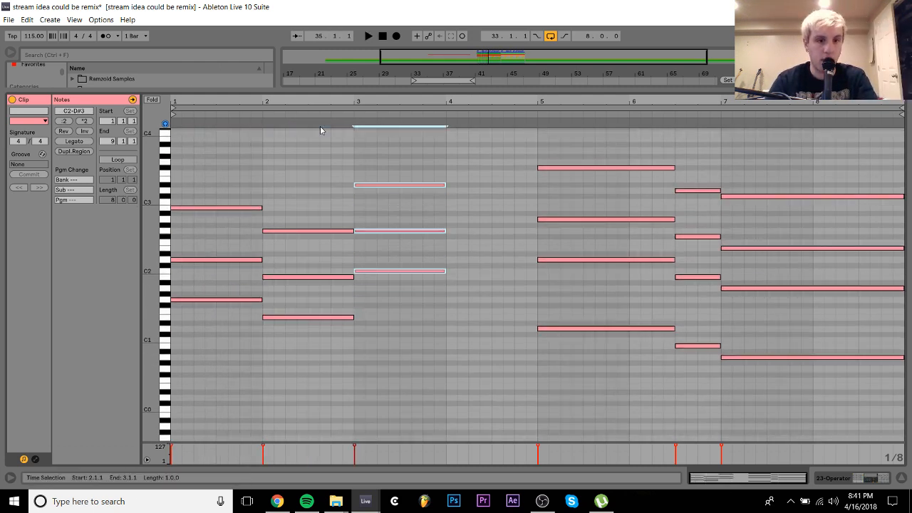
{"action": "key", "text": "Down"}
Duplicate the first chord, transpose the copy up two semitones and move it to bar 4
{"action": "left_click_drag", "start_coordinate": [316, 364], "coordinate": [318, 149]}
{"action": "left_click_drag", "start_coordinate": [231, 308], "coordinate": [224, 161]}
{"action": "key", "text": "ctrl+d"}
{"action": "key", "text": "Up"}
{"action": "key", "text": "Up"}
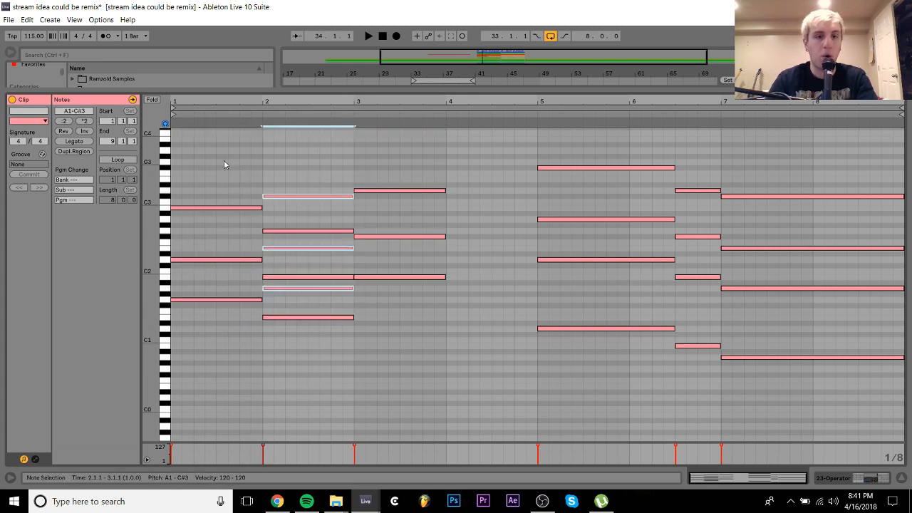
{"action": "key", "text": "Right"}
{"action": "key", "text": "Right"}
{"action": "key", "text": "Right"}
{"action": "key", "text": "Right"}
{"action": "key", "text": "Right"}
{"action": "key", "text": "Right"}
{"action": "key", "text": "Right"}
{"action": "key", "text": "Right"}
{"action": "key", "text": "Right"}
{"action": "key", "text": "Right"}
{"action": "key", "text": "Right"}
{"action": "key", "text": "Right"}
{"action": "key", "text": "Right"}
{"action": "key", "text": "Right"}
{"action": "key", "text": "Right"}
{"action": "key", "text": "Right"}
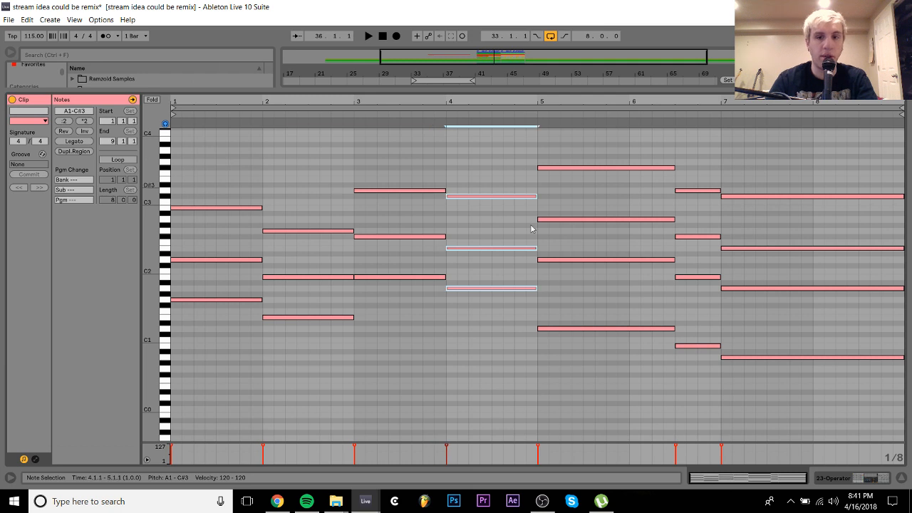
Replace the old chords from bar 5 onward with a copy of the new four-bar progression
{"action": "left_click", "coordinate": [597, 412]}
{"action": "left_click_drag", "start_coordinate": [597, 412], "coordinate": [820, 86]}
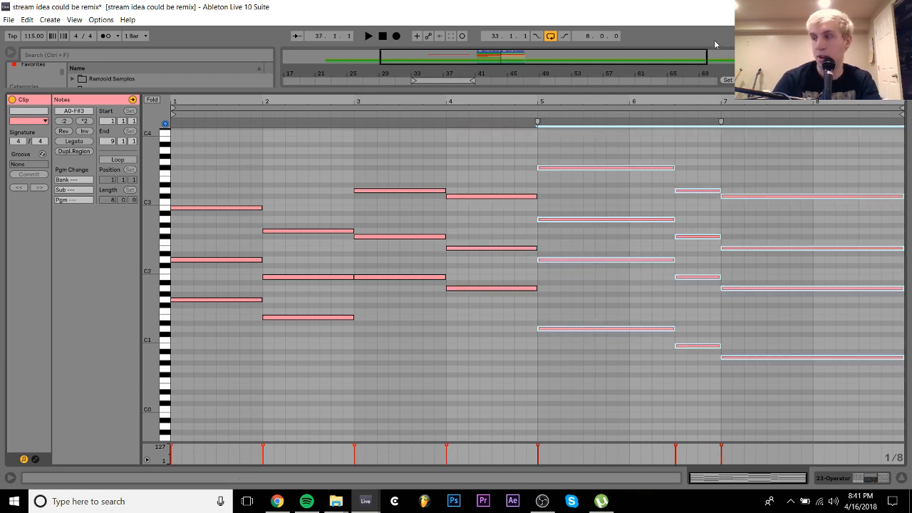
{"action": "left_click", "coordinate": [630, 76]}
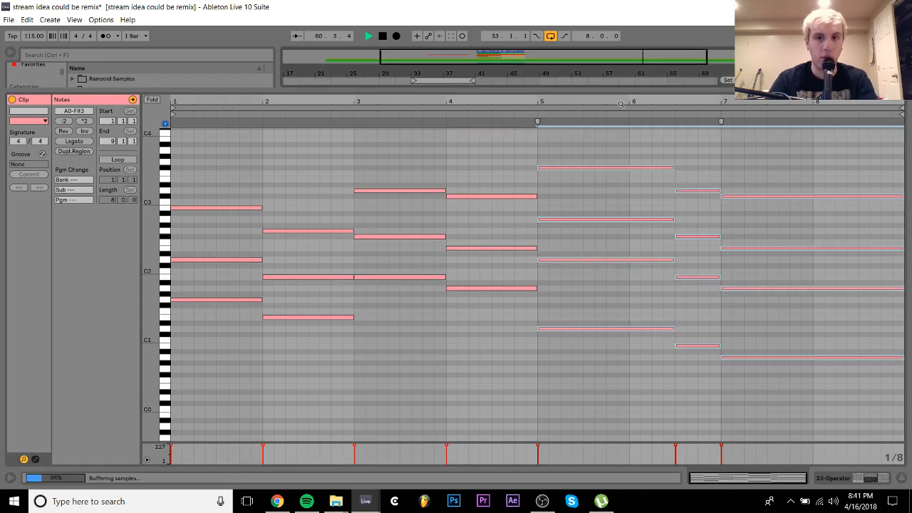
{"action": "left_click_drag", "start_coordinate": [611, 150], "coordinate": [907, 372]}
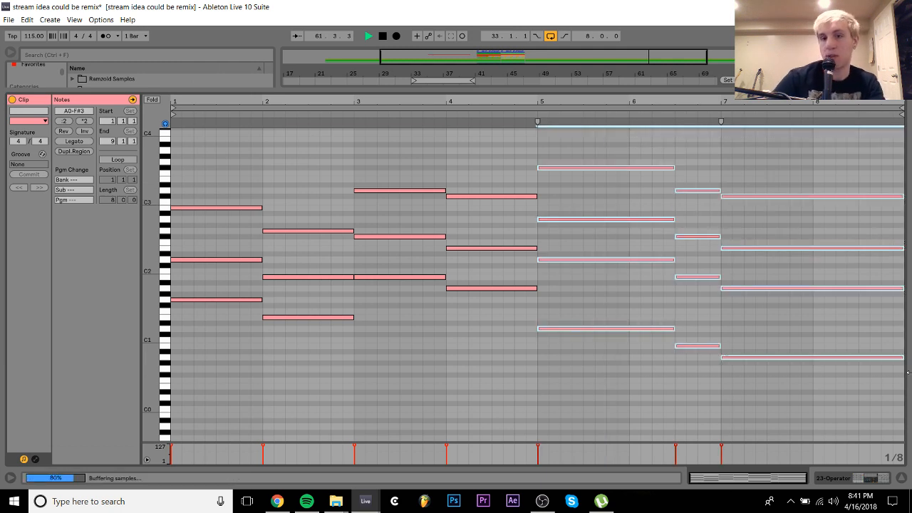
{"action": "key", "text": "Delete"}
{"action": "key", "text": "ctrl+v"}
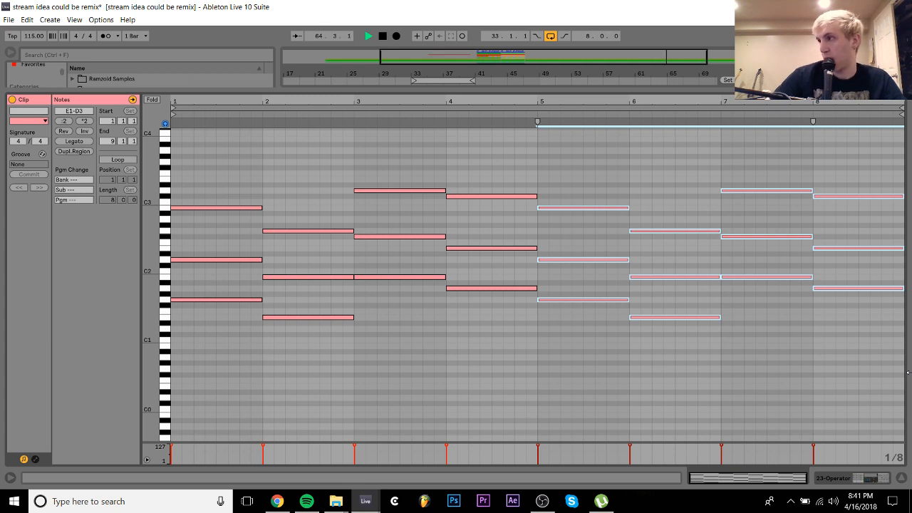
{"action": "left_click", "coordinate": [276, 499]}
{"action": "left_click", "coordinate": [275, 499]}
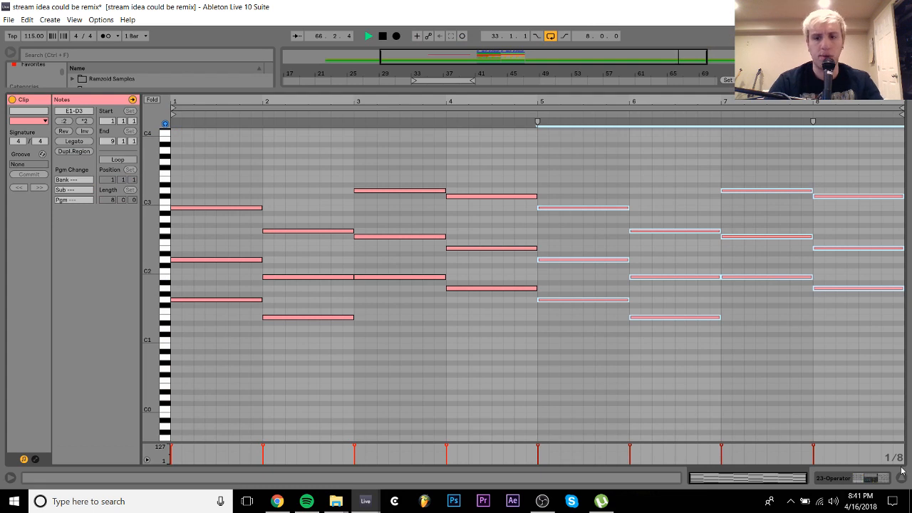
Return to the arrangement, play the loop with the vocoded track 22 soloed, and clear all solos
{"action": "left_click", "coordinate": [875, 483]}
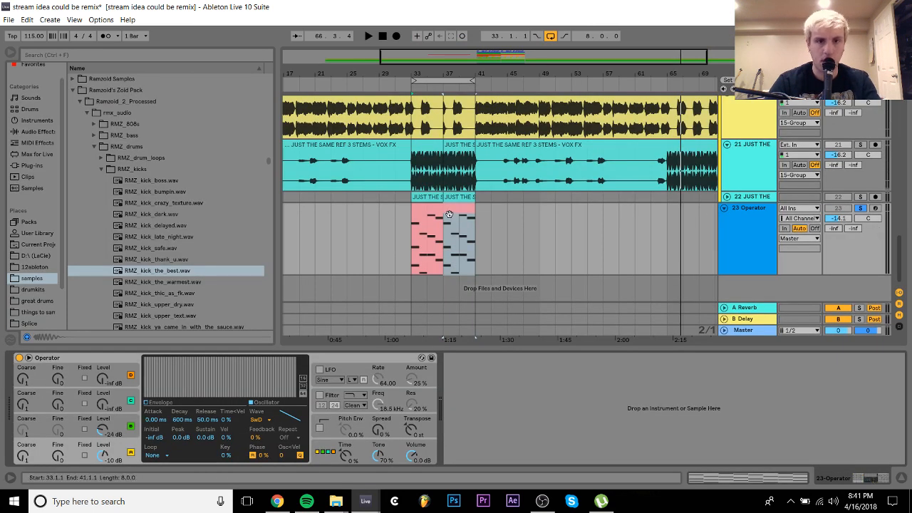
{"action": "key", "text": "space"}
{"action": "left_click", "coordinate": [861, 198]}
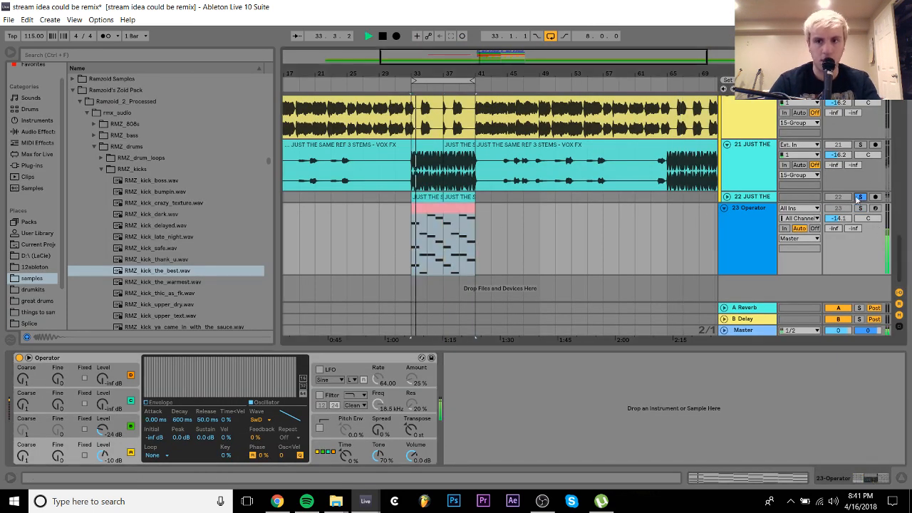
{"action": "left_click", "coordinate": [751, 197]}
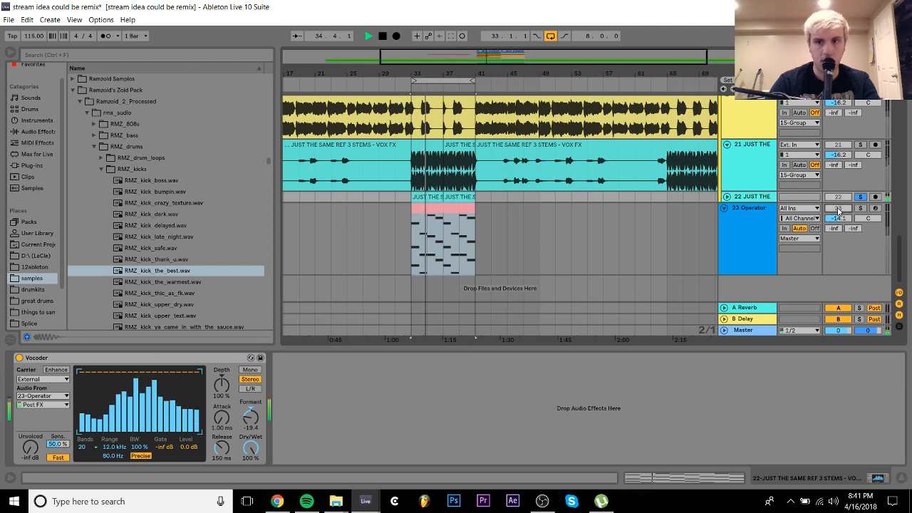
{"action": "left_click", "coordinate": [861, 208]}
{"action": "left_click", "coordinate": [862, 208]}
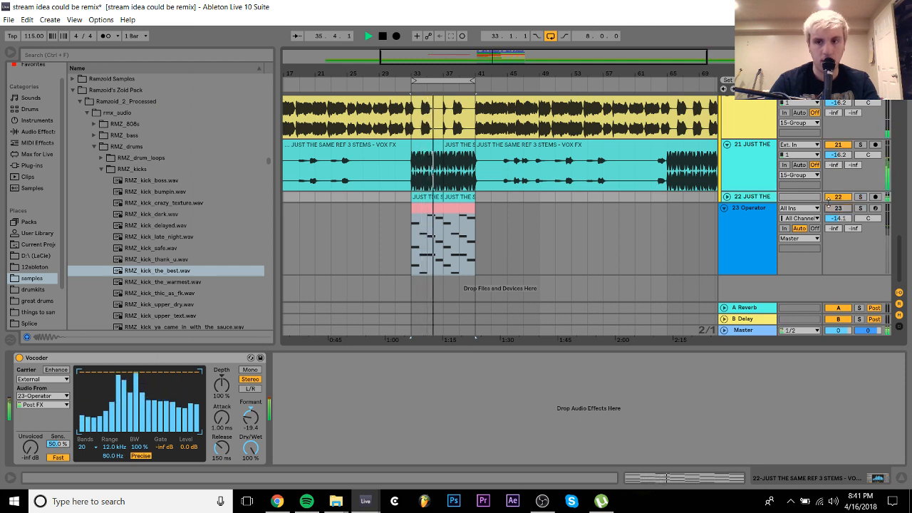
Unfold track 22, set its volume to -20.0 dB and mute it
{"action": "left_click", "coordinate": [727, 197]}
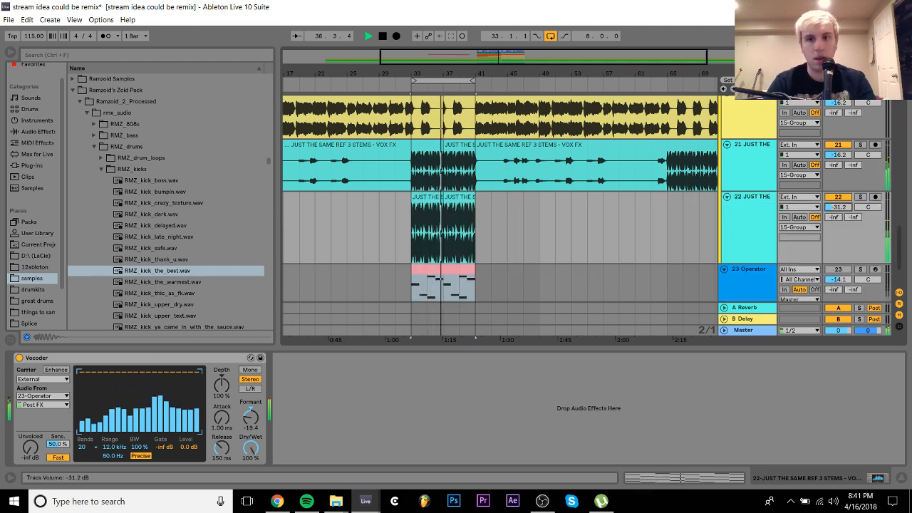
{"action": "left_click_drag", "start_coordinate": [842, 212], "coordinate": [843, 215]}
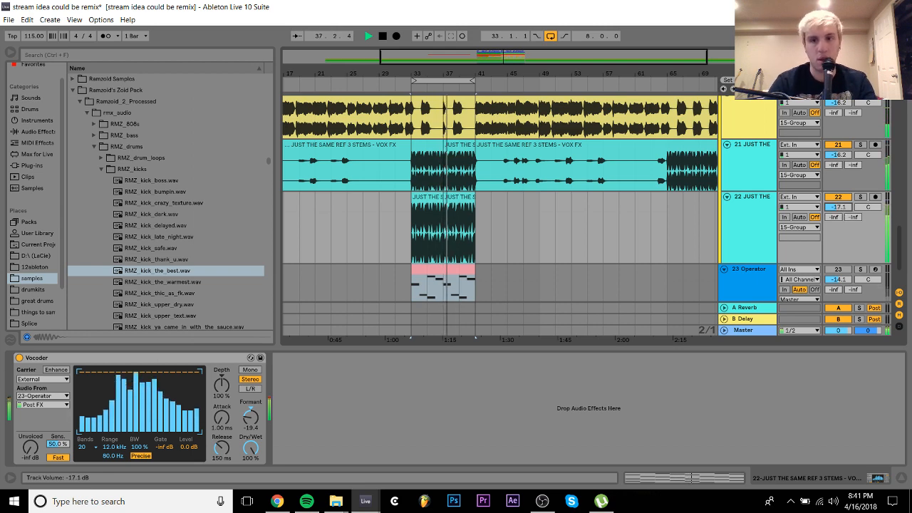
{"action": "left_click", "coordinate": [838, 198]}
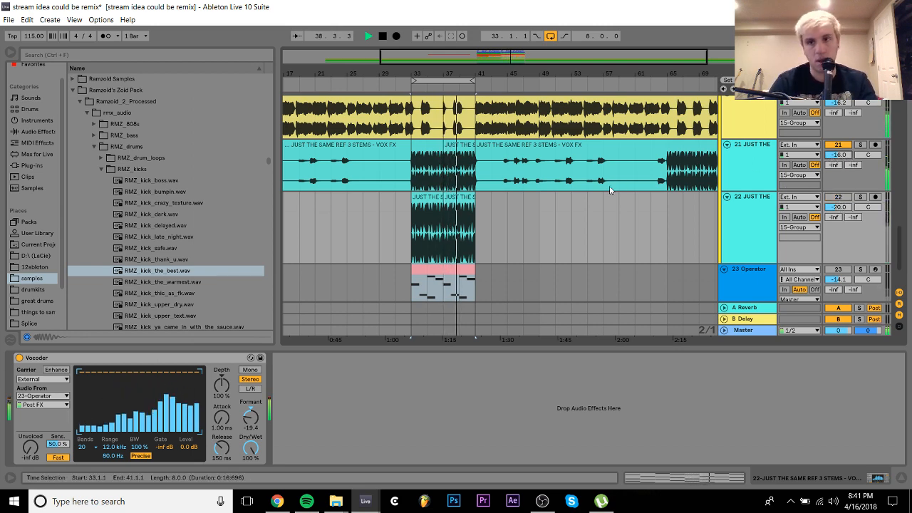
Set the Rhodes_Glitch loop track's volume to -7.5 dB
{"action": "scroll", "coordinate": [609, 190], "scroll_direction": "up", "scroll_amount": 10}
{"action": "scroll", "coordinate": [610, 190], "scroll_direction": "up", "scroll_amount": 6}
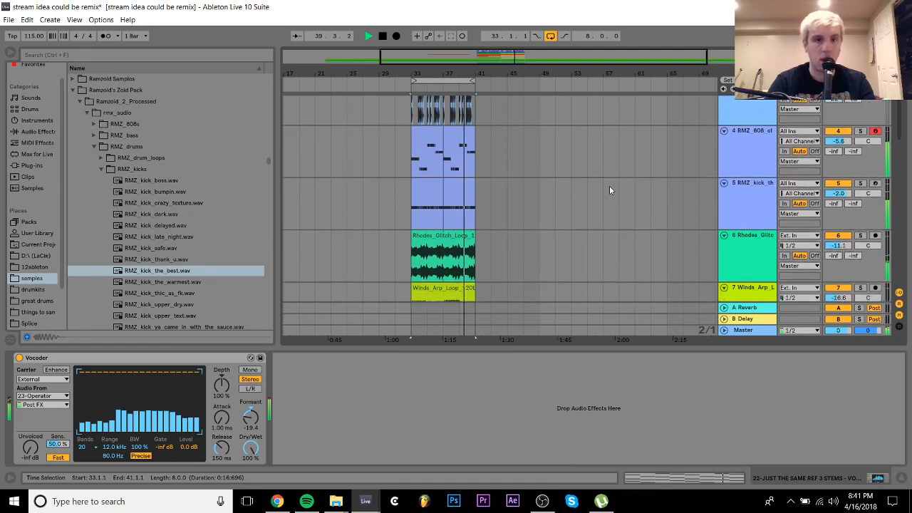
{"action": "scroll", "coordinate": [609, 189], "scroll_direction": "down", "scroll_amount": 2}
{"action": "left_click_drag", "start_coordinate": [839, 200], "coordinate": [840, 204]}
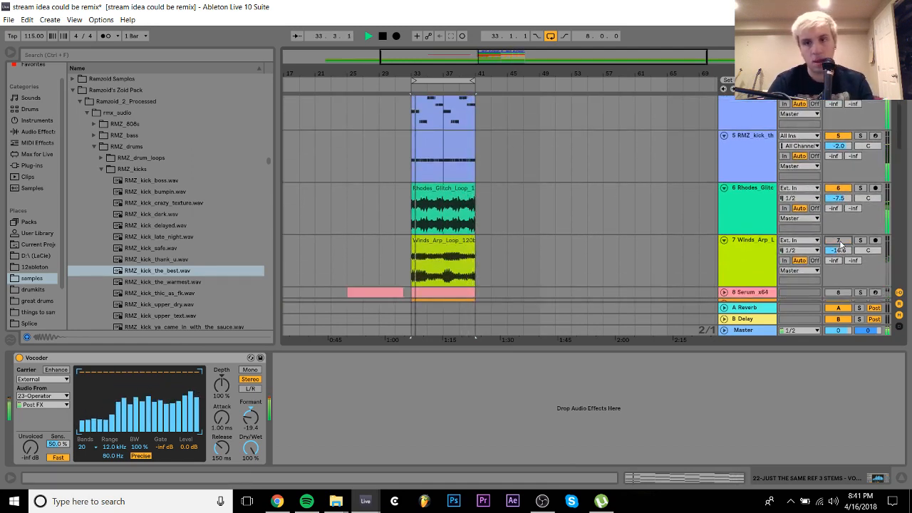
Set the RMZ_kick track's volume to 0 dB and stop playback
{"action": "scroll", "coordinate": [766, 190], "scroll_direction": "up", "scroll_amount": 2}
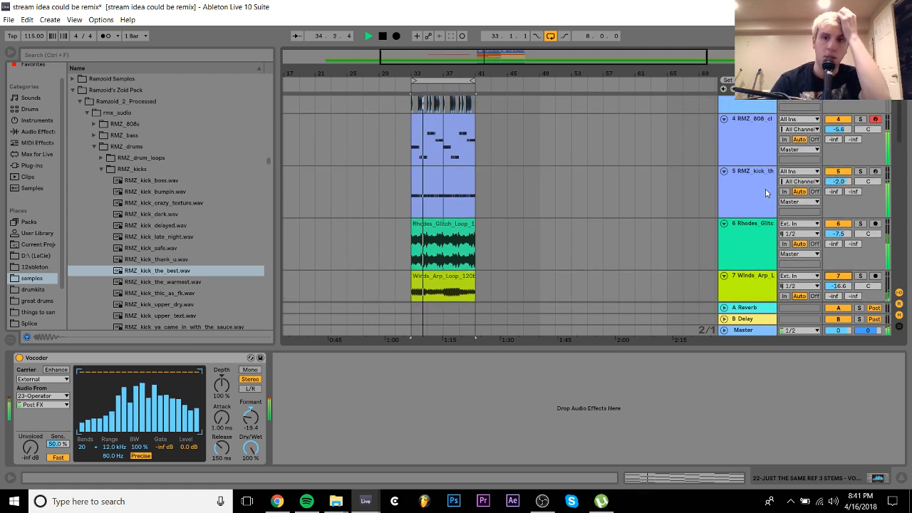
{"action": "left_click", "coordinate": [760, 191]}
{"action": "left_click_drag", "start_coordinate": [845, 182], "coordinate": [844, 181]}
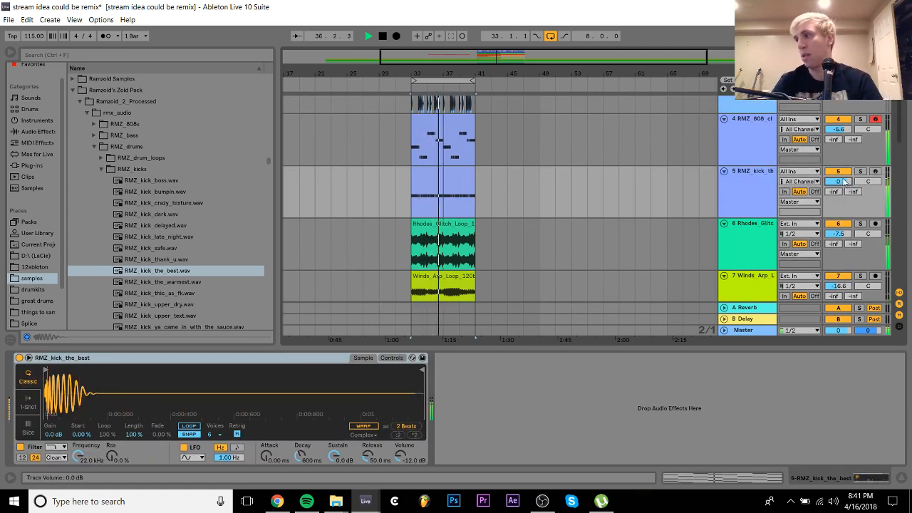
{"action": "key", "text": "space"}
Mute the 15 Group of vocal stems and play the drop loop without it
{"action": "scroll", "coordinate": [844, 181], "scroll_direction": "down", "scroll_amount": 10}
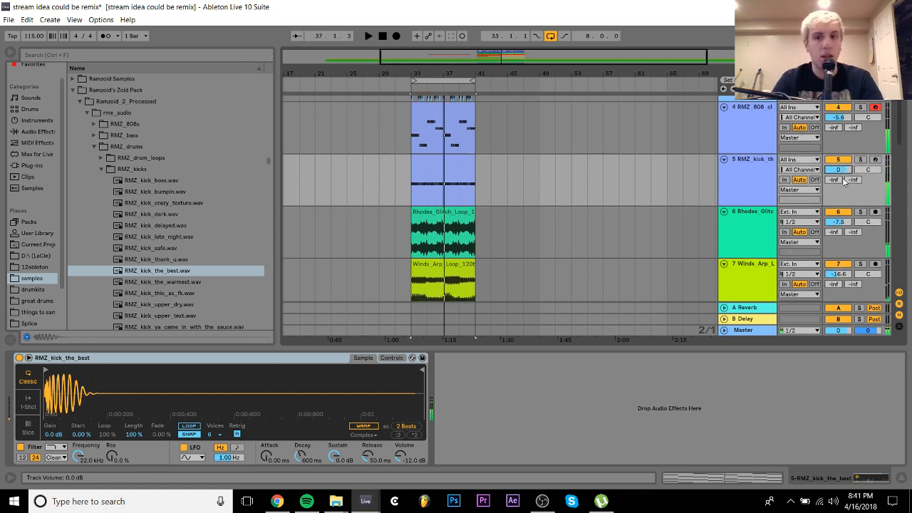
{"action": "scroll", "coordinate": [844, 181], "scroll_direction": "up", "scroll_amount": 3}
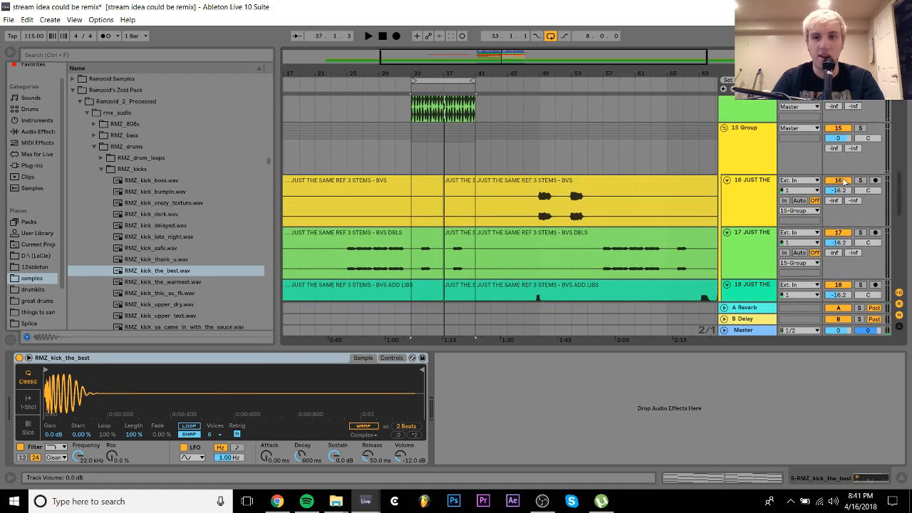
{"action": "left_click", "coordinate": [840, 122]}
{"action": "left_click", "coordinate": [839, 129]}
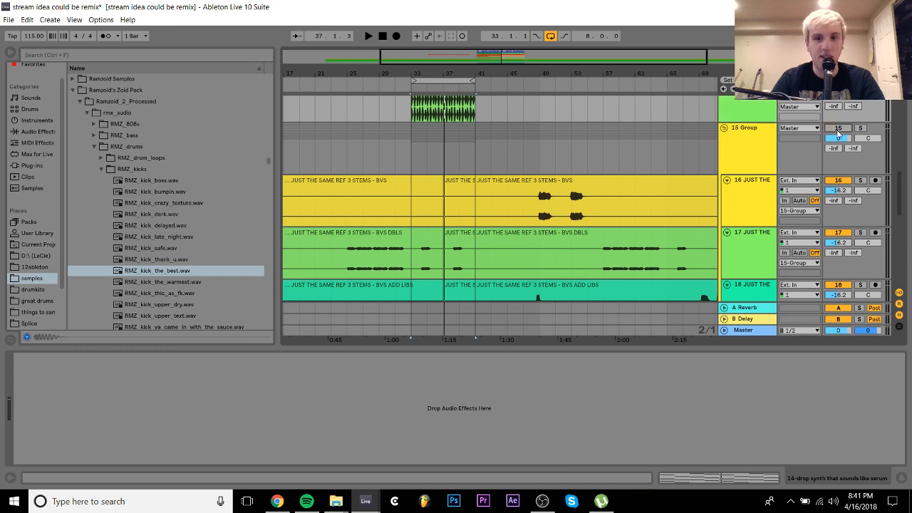
{"action": "scroll", "coordinate": [839, 131], "scroll_direction": "up", "scroll_amount": 3}
{"action": "key", "text": "space"}
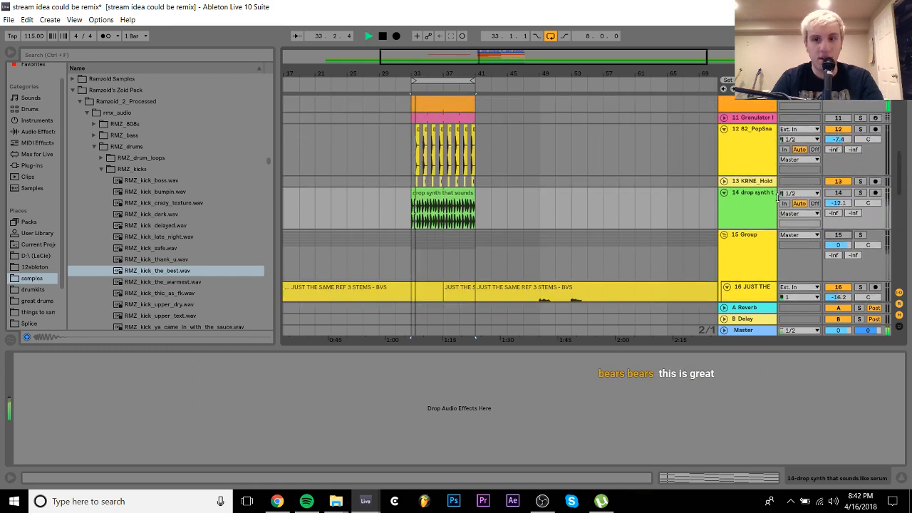
Select the RMZ_kick track and audition the neighbouring kick samples from RMZ_kick_the_best.wav to RMZ_kick_thic_as_fk.wav
{"action": "scroll", "coordinate": [778, 198], "scroll_direction": "up", "scroll_amount": 3}
{"action": "scroll", "coordinate": [778, 198], "scroll_direction": "up", "scroll_amount": 8}
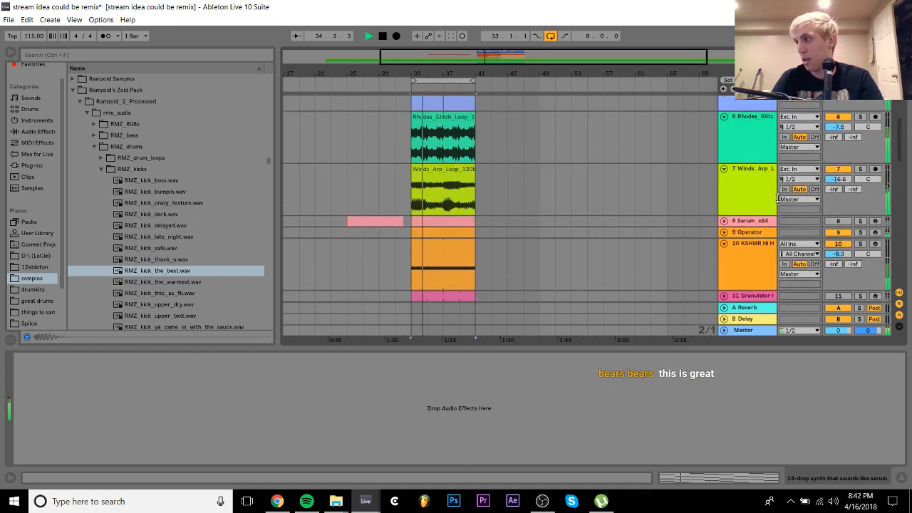
{"action": "left_click", "coordinate": [738, 201]}
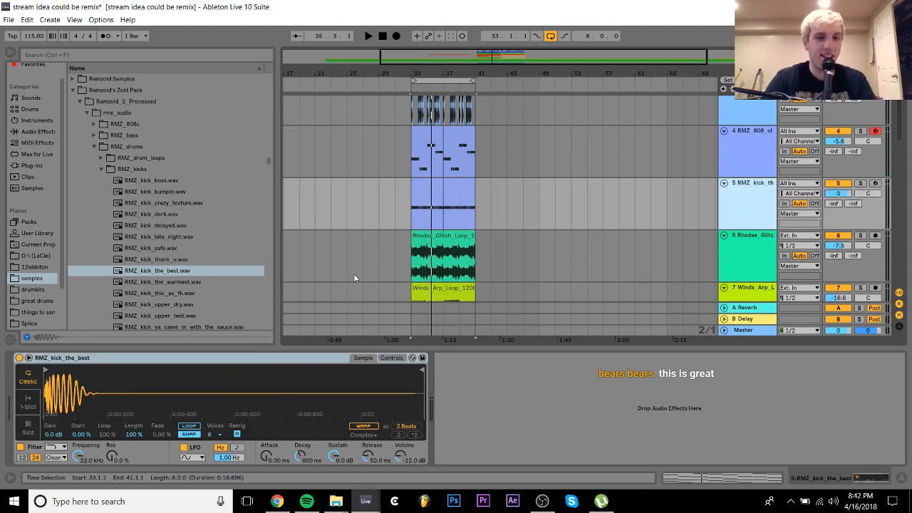
{"action": "left_click", "coordinate": [185, 274]}
{"action": "left_click", "coordinate": [187, 281]}
{"action": "key", "text": "Down"}
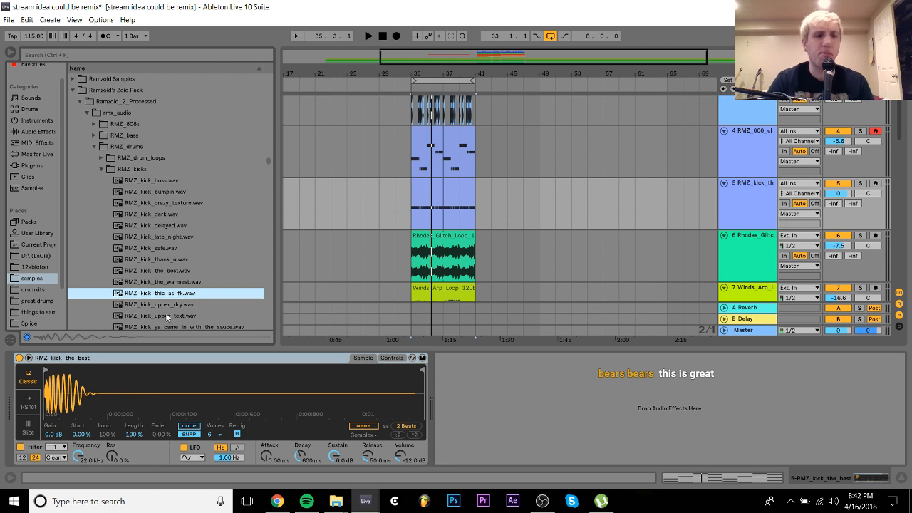
{"action": "key", "text": "Up"}
{"action": "key", "text": "Up"}
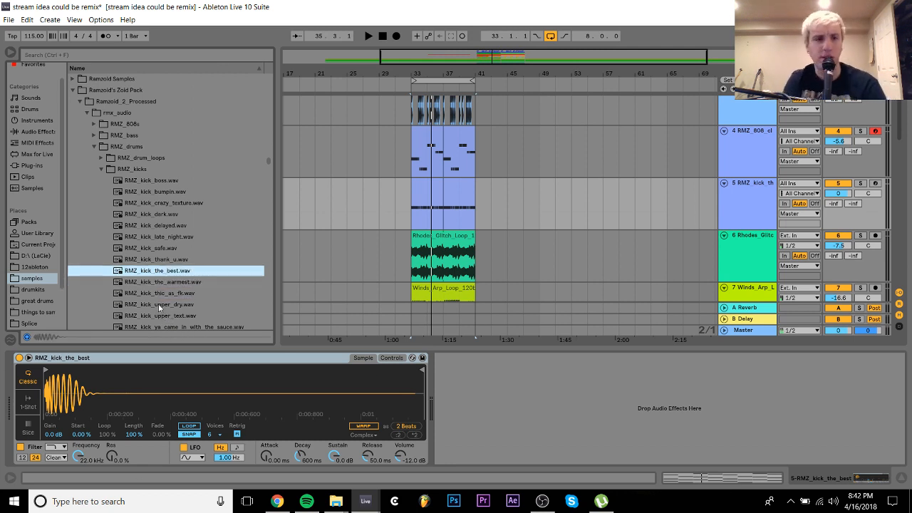
Replace the kick track's sample with RMZ_kick_ya_came_in_with_the_sauce.wav and play the drop loop
{"action": "key", "text": "Down"}
{"action": "key", "text": "Down"}
{"action": "key", "text": "Down"}
{"action": "key", "text": "Down"}
{"action": "key", "text": "Down"}
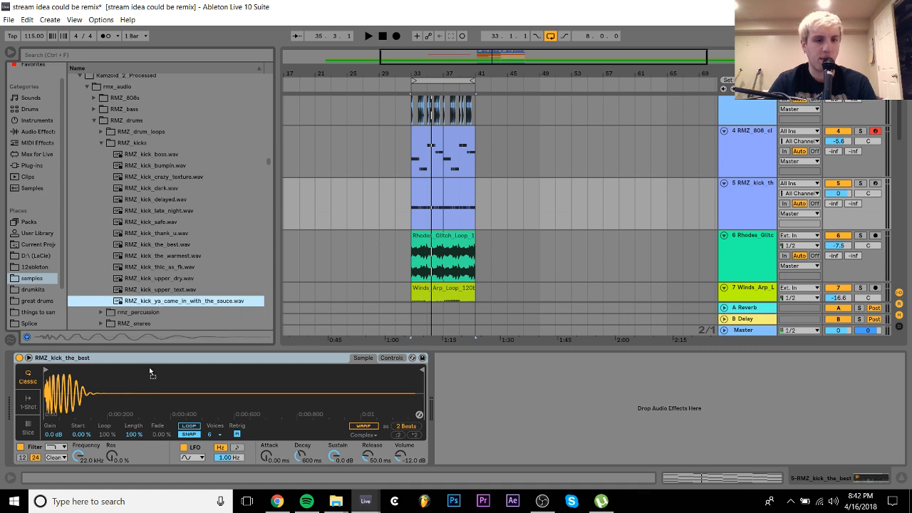
{"action": "key", "text": "Return"}
{"action": "key", "text": "space"}
Collapse the RMZ_drums folder, look through the sample packs below it and stop playback
{"action": "left_click", "coordinate": [94, 121]}
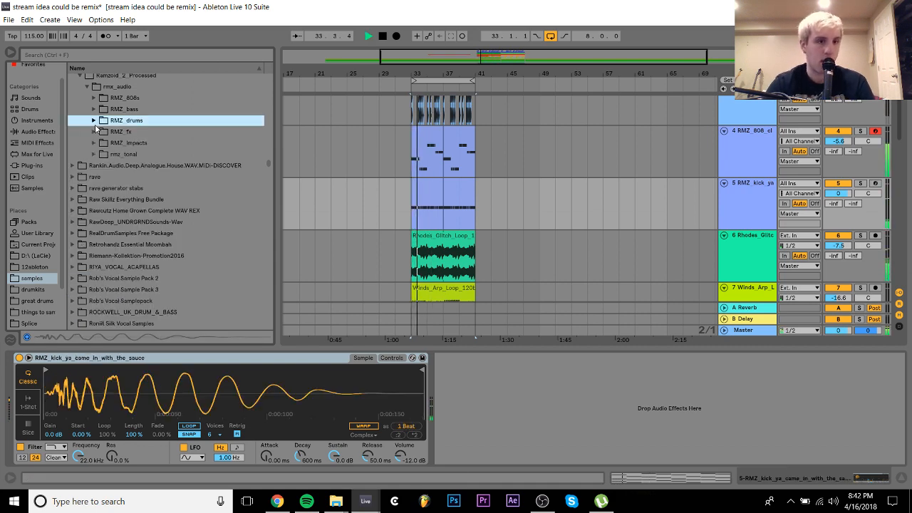
{"action": "scroll", "coordinate": [131, 275], "scroll_direction": "down", "scroll_amount": 10}
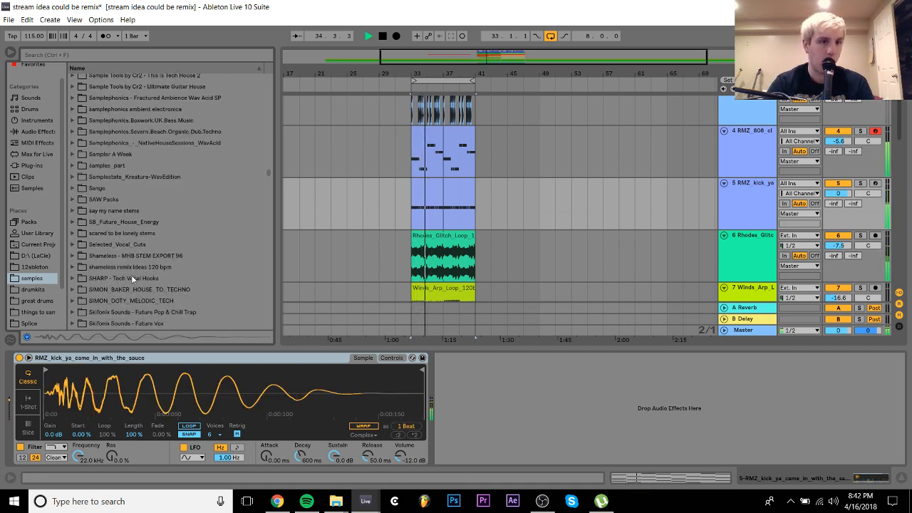
{"action": "scroll", "coordinate": [131, 279], "scroll_direction": "up", "scroll_amount": 10}
{"action": "key", "text": "space"}
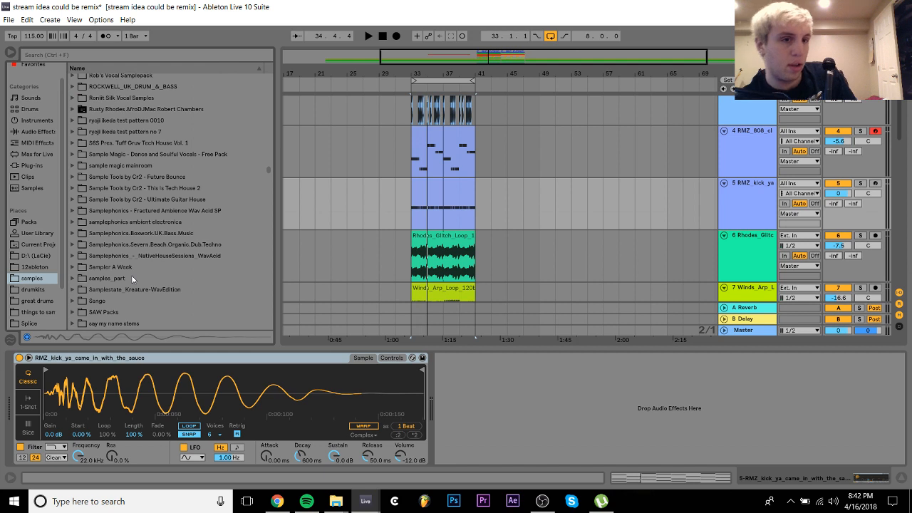
Expand Sampler A Week through SAW Packs and Bass One Shot to 001 SAW Starter Pack and preview SAWSP Bass 01 124 C.wav
{"action": "left_click", "coordinate": [131, 277]}
{"action": "key", "text": "Up"}
{"action": "key", "text": "Right"}
{"action": "key", "text": "Right"}
{"action": "key", "text": "Right"}
{"action": "key", "text": "Right"}
{"action": "key", "text": "Right"}
{"action": "key", "text": "Right"}
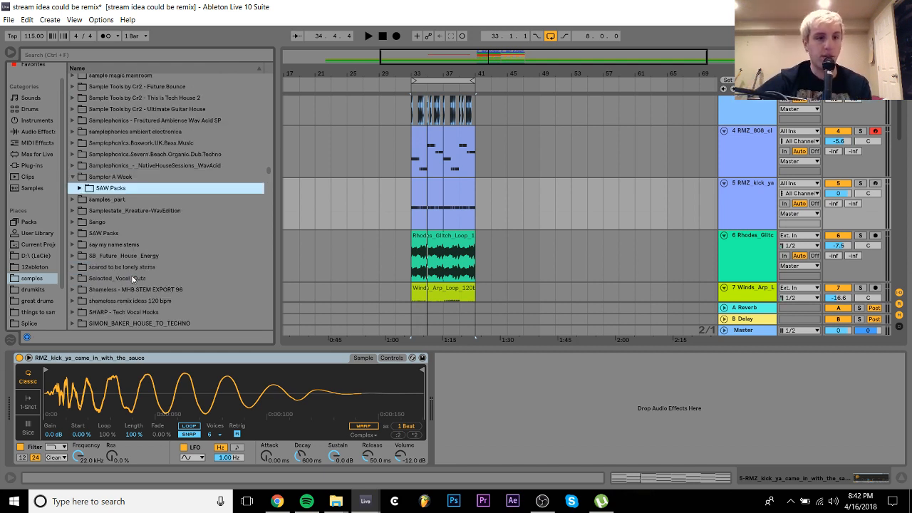
{"action": "key", "text": "Down"}
{"action": "key", "text": "Right"}
{"action": "key", "text": "Right"}
{"action": "key", "text": "Down"}
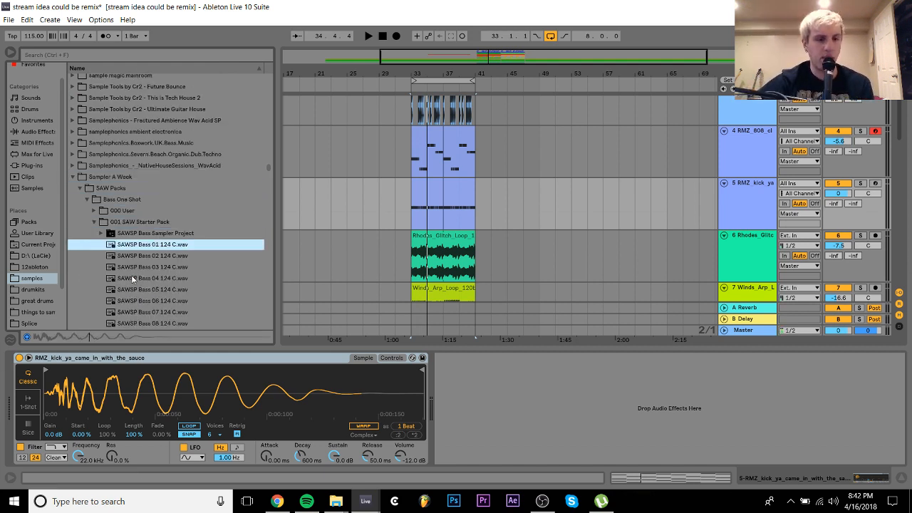
Look through the sample pack folders above and below Sampler A Week for another drum source
{"action": "key", "text": "Up"}
{"action": "key", "text": "Up"}
{"action": "key", "text": "Up"}
{"action": "key", "text": "Up"}
{"action": "key", "text": "Up"}
{"action": "key", "text": "Up"}
{"action": "key", "text": "Up"}
{"action": "key", "text": "Up"}
{"action": "key", "text": "Up"}
{"action": "key", "text": "Up"}
{"action": "key", "text": "Up"}
{"action": "key", "text": "Up"}
{"action": "key", "text": "Up"}
{"action": "key", "text": "Up"}
{"action": "key", "text": "Up"}
{"action": "key", "text": "Up"}
{"action": "key", "text": "Up"}
{"action": "key", "text": "Up"}
{"action": "key", "text": "Up"}
{"action": "key", "text": "Up"}
{"action": "key", "text": "Up"}
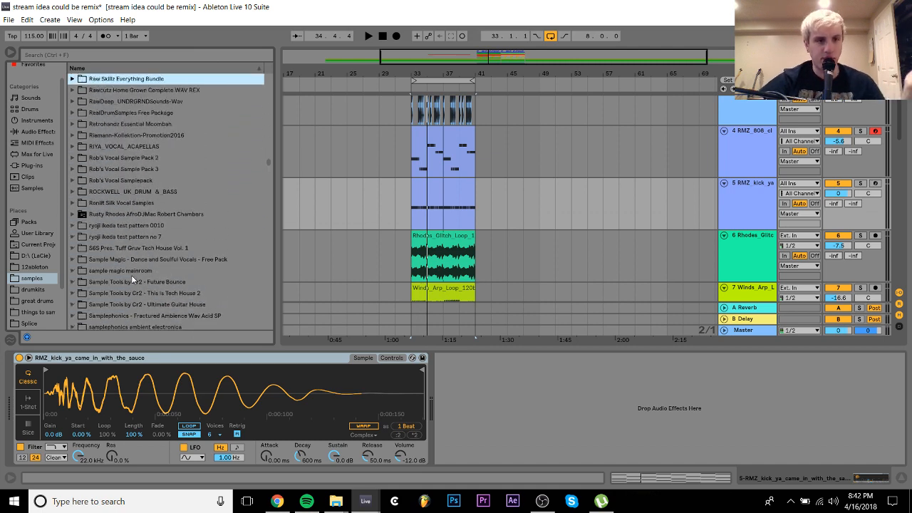
{"action": "key", "text": "Up"}
{"action": "key", "text": "Up"}
{"action": "key", "text": "Up"}
{"action": "key", "text": "Up"}
{"action": "key", "text": "Up"}
{"action": "key", "text": "Up"}
{"action": "key", "text": "Up"}
{"action": "key", "text": "Up"}
{"action": "key", "text": "Up"}
{"action": "key", "text": "Up"}
{"action": "key", "text": "Down"}
{"action": "key", "text": "Down"}
{"action": "key", "text": "Down"}
{"action": "key", "text": "Down"}
{"action": "key", "text": "Down"}
{"action": "key", "text": "Down"}
{"action": "key", "text": "Down"}
{"action": "key", "text": "Down"}
{"action": "key", "text": "Down"}
{"action": "key", "text": "Down"}
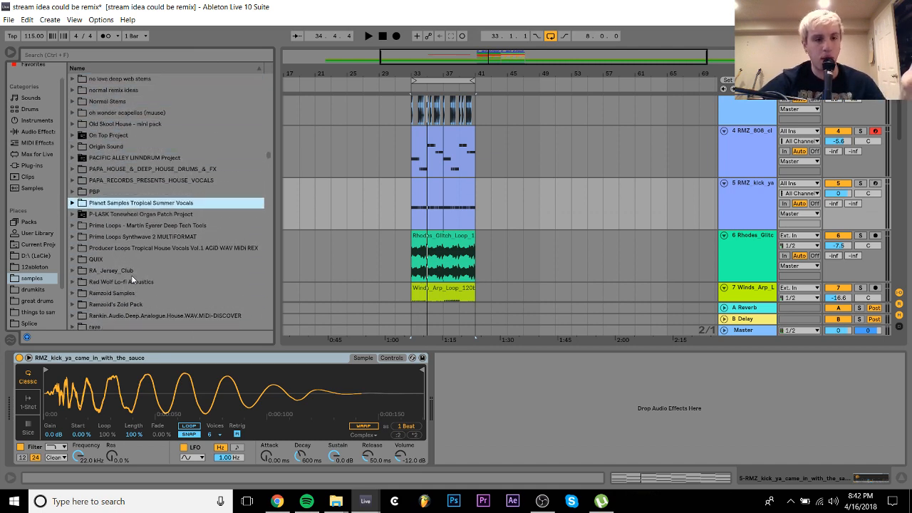
{"action": "key", "text": "Up"}
{"action": "key", "text": "Up"}
{"action": "key", "text": "Up"}
{"action": "key", "text": "Up"}
{"action": "key", "text": "Up"}
{"action": "key", "text": "Up"}
{"action": "key", "text": "Up"}
{"action": "key", "text": "Up"}
{"action": "key", "text": "Down"}
{"action": "key", "text": "Down"}
{"action": "key", "text": "Down"}
{"action": "key", "text": "Down"}
{"action": "key", "text": "Down"}
{"action": "key", "text": "Down"}
{"action": "key", "text": "Down"}
{"action": "key", "text": "Down"}
{"action": "key", "text": "Down"}
{"action": "key", "text": "Down"}
{"action": "key", "text": "Down"}
{"action": "key", "text": "Down"}
{"action": "key", "text": "Down"}
{"action": "key", "text": "Down"}
{"action": "key", "text": "Down"}
{"action": "key", "text": "Down"}
{"action": "key", "text": "Down"}
{"action": "key", "text": "Down"}
{"action": "key", "text": "Down"}
{"action": "key", "text": "Down"}
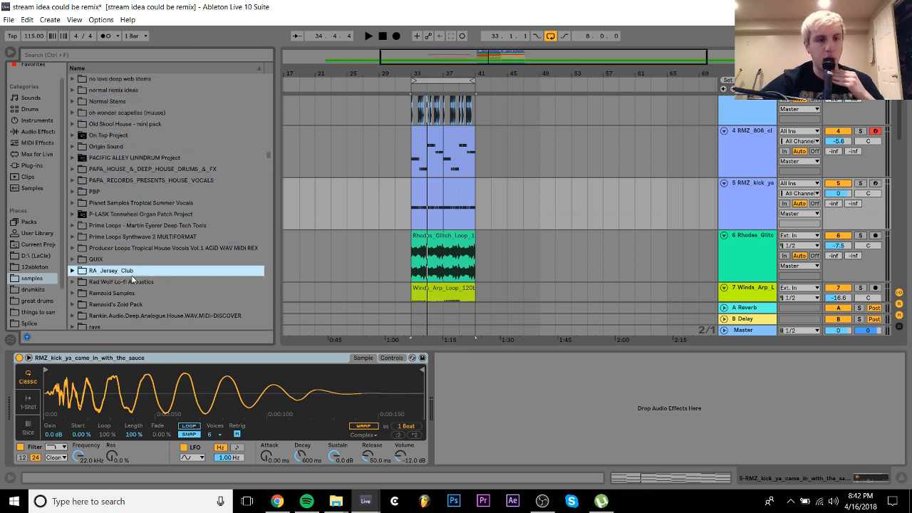
{"action": "key", "text": "Down"}
{"action": "key", "text": "Down"}
{"action": "key", "text": "Down"}
{"action": "key", "text": "Down"}
{"action": "key", "text": "Down"}
{"action": "key", "text": "Down"}
{"action": "key", "text": "Down"}
{"action": "key", "text": "Down"}
{"action": "key", "text": "Down"}
{"action": "key", "text": "Down"}
{"action": "key", "text": "Down"}
{"action": "key", "text": "Down"}
{"action": "key", "text": "Down"}
{"action": "key", "text": "Down"}
{"action": "key", "text": "Down"}
{"action": "key", "text": "Down"}
{"action": "key", "text": "Down"}
{"action": "key", "text": "Down"}
{"action": "key", "text": "Down"}
{"action": "key", "text": "Down"}
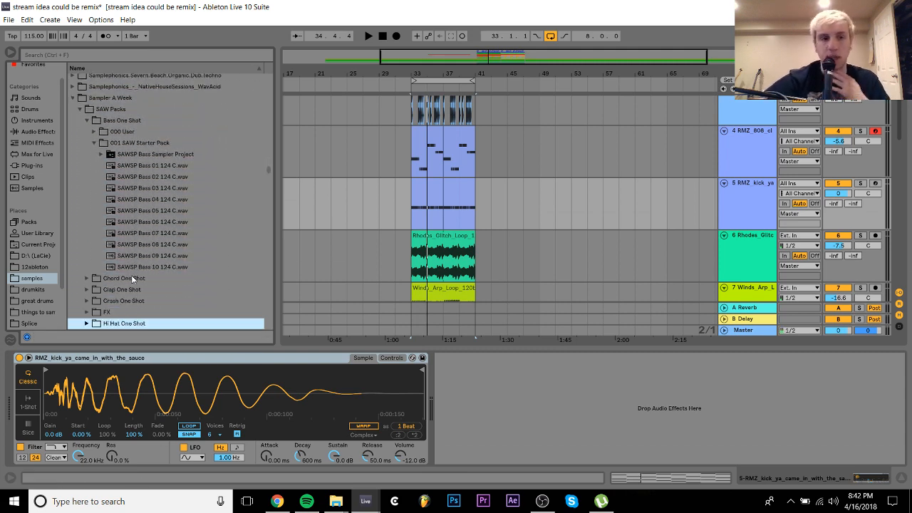
{"action": "key", "text": "Down"}
{"action": "key", "text": "Down"}
{"action": "key", "text": "Down"}
{"action": "key", "text": "Down"}
{"action": "key", "text": "Down"}
{"action": "key", "text": "Down"}
{"action": "key", "text": "Down"}
{"action": "key", "text": "Down"}
{"action": "key", "text": "Down"}
{"action": "key", "text": "Down"}
{"action": "key", "text": "Down"}
{"action": "key", "text": "Down"}
{"action": "key", "text": "Down"}
{"action": "key", "text": "Down"}
{"action": "key", "text": "Down"}
{"action": "key", "text": "Down"}
{"action": "key", "text": "Down"}
{"action": "key", "text": "Down"}
{"action": "key", "text": "Down"}
{"action": "key", "text": "Down"}
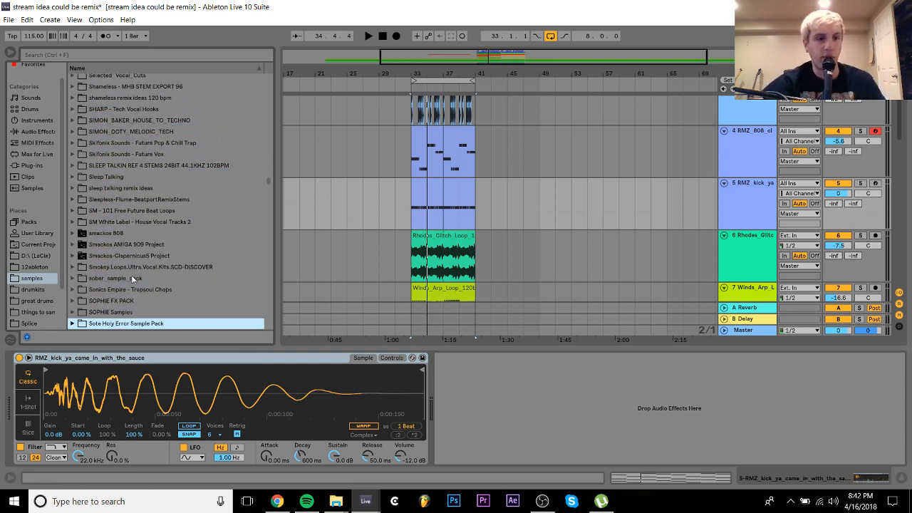
Expand the Splice KRNE Samples WAV pack and its KRNE_SpliceSamplePack folder down to the Drums folder
{"action": "key", "text": "Up"}
{"action": "key", "text": "Up"}
{"action": "key", "text": "Up"}
{"action": "key", "text": "Up"}
{"action": "key", "text": "Up"}
{"action": "key", "text": "Up"}
{"action": "key", "text": "Up"}
{"action": "key", "text": "Up"}
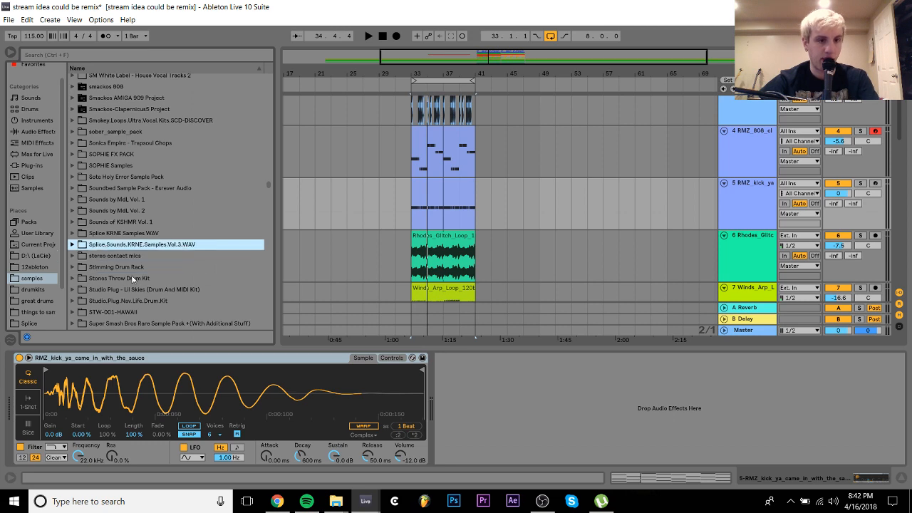
{"action": "key", "text": "Right"}
{"action": "key", "text": "Down"}
{"action": "key", "text": "Right"}
{"action": "key", "text": "Down"}
{"action": "key", "text": "Down"}
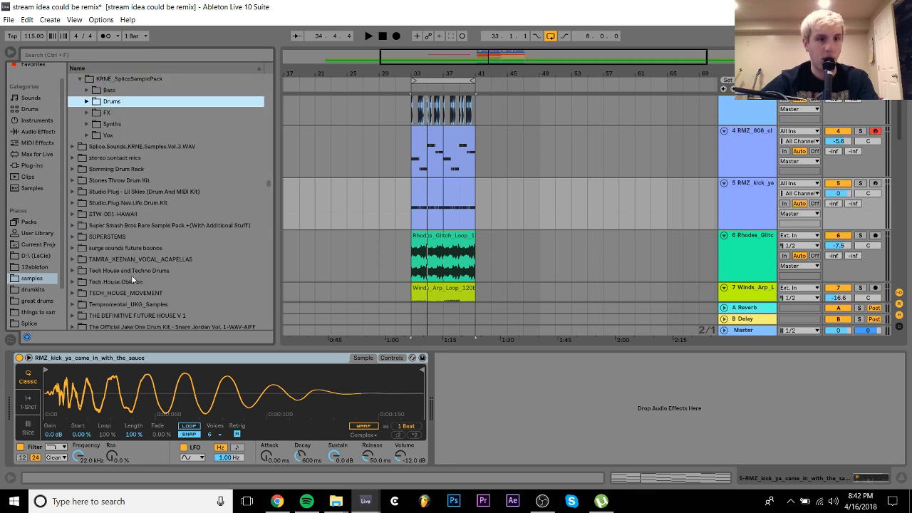
Expand the Drums and Kicks folders and preview the kick samples around KRNE_Hold_Fast_Kick_Bottom.wav
{"action": "key", "text": "Right"}
{"action": "key", "text": "Down"}
{"action": "key", "text": "Down"}
{"action": "key", "text": "Right"}
{"action": "key", "text": "Down"}
{"action": "key", "text": "Down"}
{"action": "key", "text": "Down"}
{"action": "key", "text": "Down"}
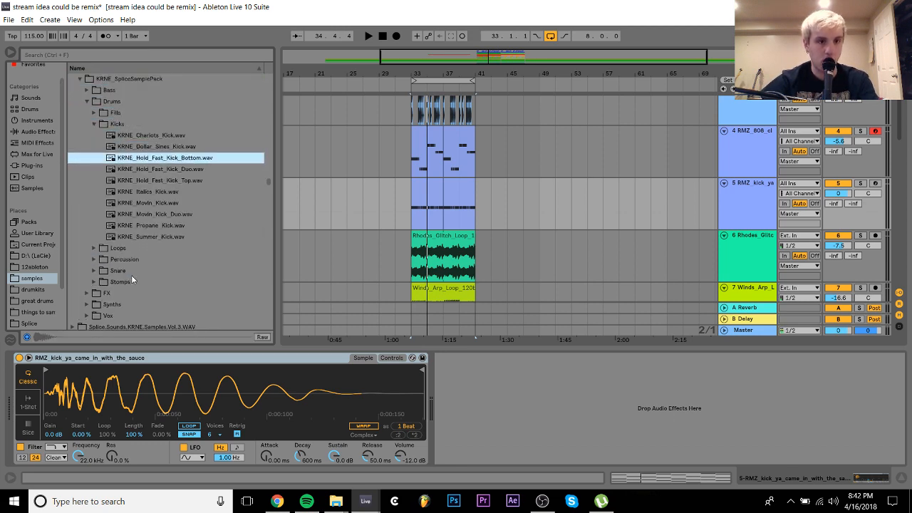
{"action": "key", "text": "Down"}
{"action": "key", "text": "Up"}
{"action": "key", "text": "Up"}
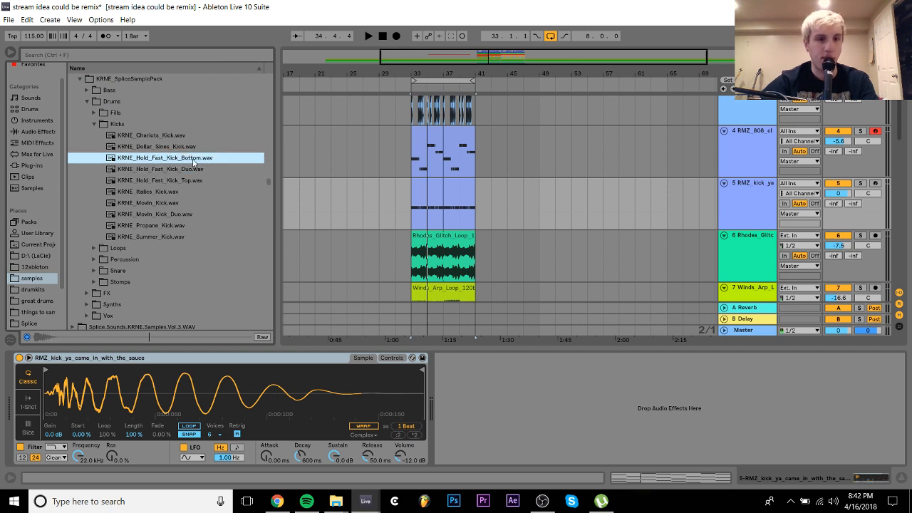
Replace the kick track's sample with KRNE_Hold_Fast_Kick_Bottom.wav and set the track volume to -5.5 dB while the drop plays
{"action": "left_click_drag", "start_coordinate": [211, 351], "coordinate": [218, 374]}
{"action": "key", "text": "space"}
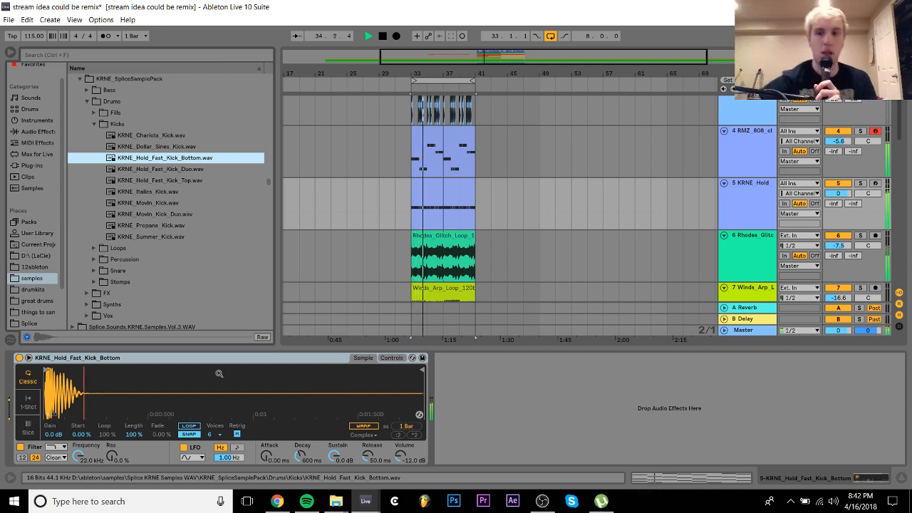
{"action": "left_click", "coordinate": [737, 210]}
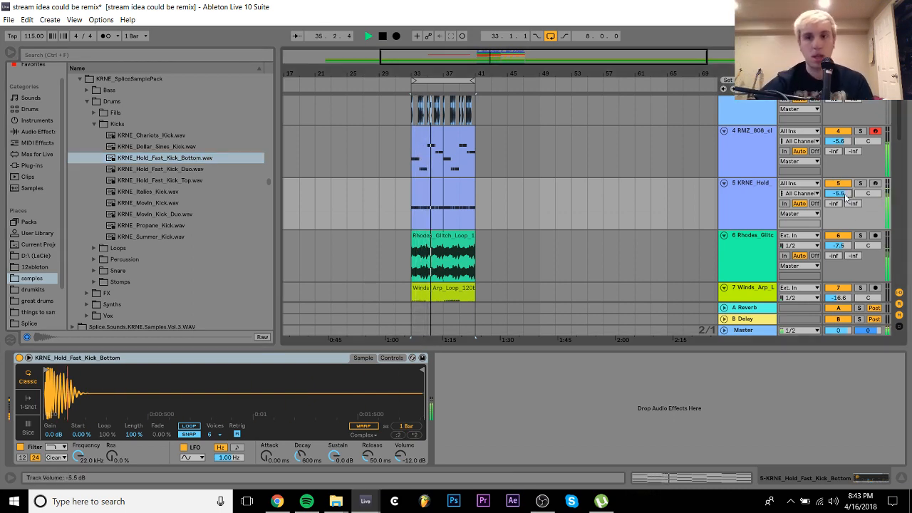
Unfold the KRNE_Hold audio track below 82_PopSna and set its volume to -10.4 dB
{"action": "scroll", "coordinate": [737, 210], "scroll_direction": "down", "scroll_amount": 8}
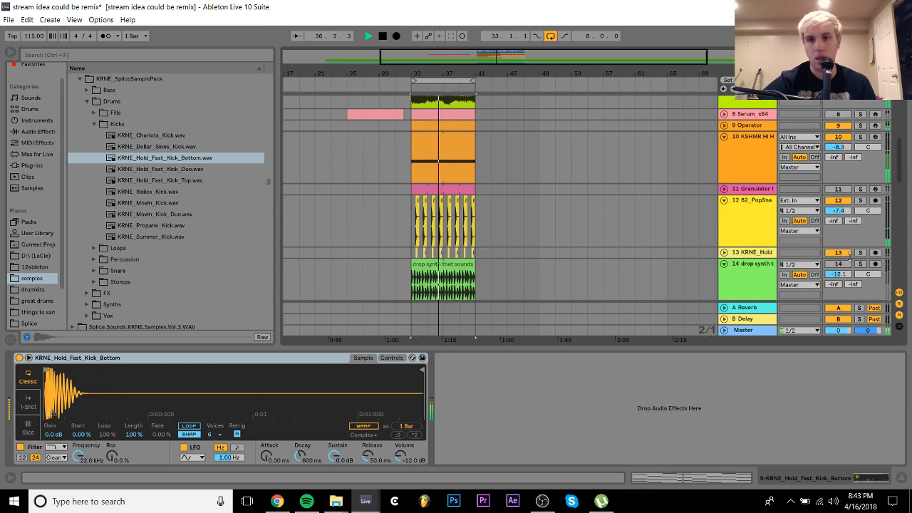
{"action": "left_click", "coordinate": [724, 253]}
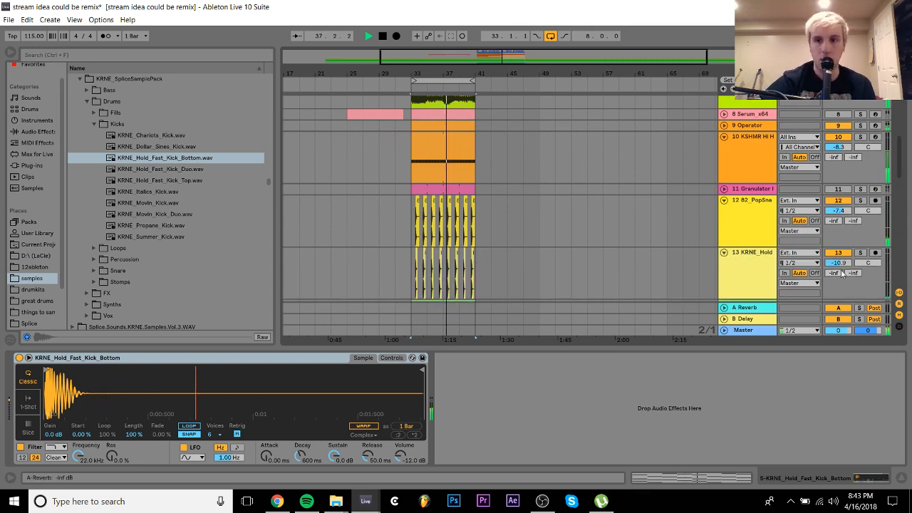
{"action": "scroll", "coordinate": [709, 169], "scroll_direction": "up", "scroll_amount": 6}
Select the first clip on the KRNE_Hold kick track and play the drop from bar 33
{"action": "right_click", "coordinate": [710, 173]}
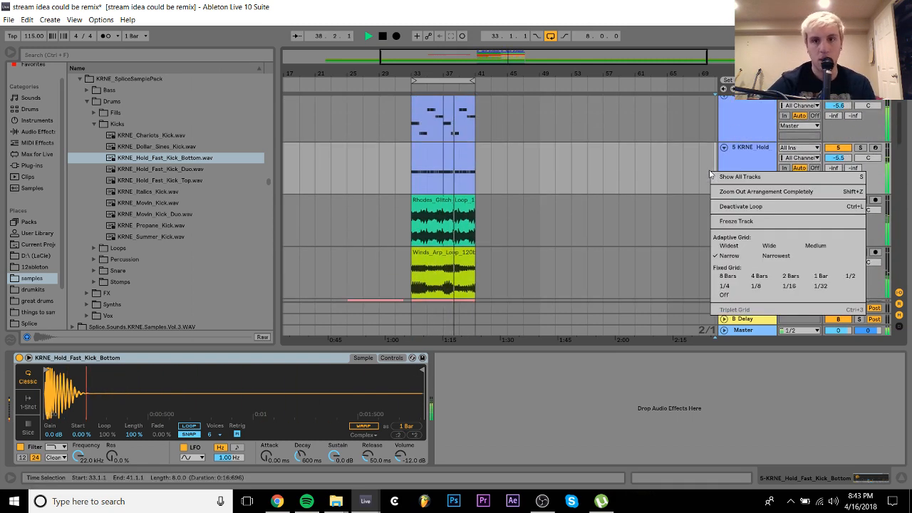
{"action": "left_click", "coordinate": [756, 147]}
{"action": "left_click", "coordinate": [757, 148]}
{"action": "key", "text": "space"}
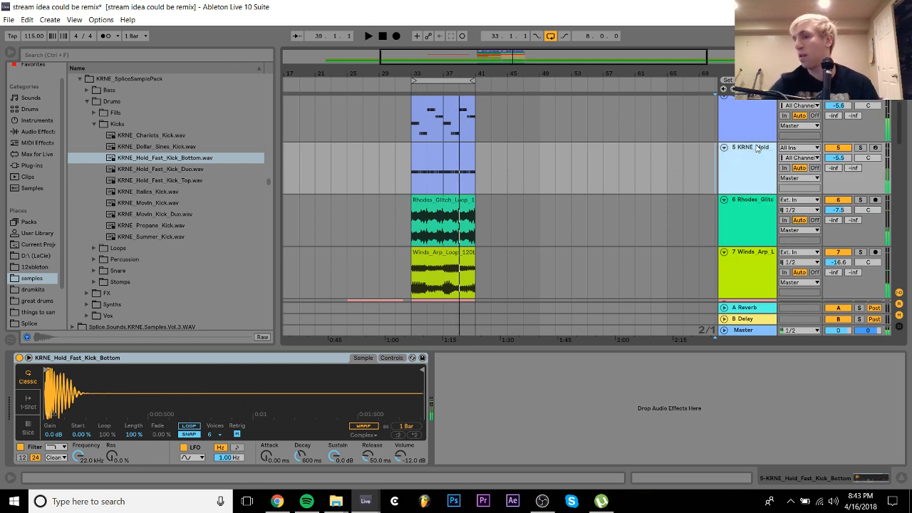
{"action": "key", "text": "space"}
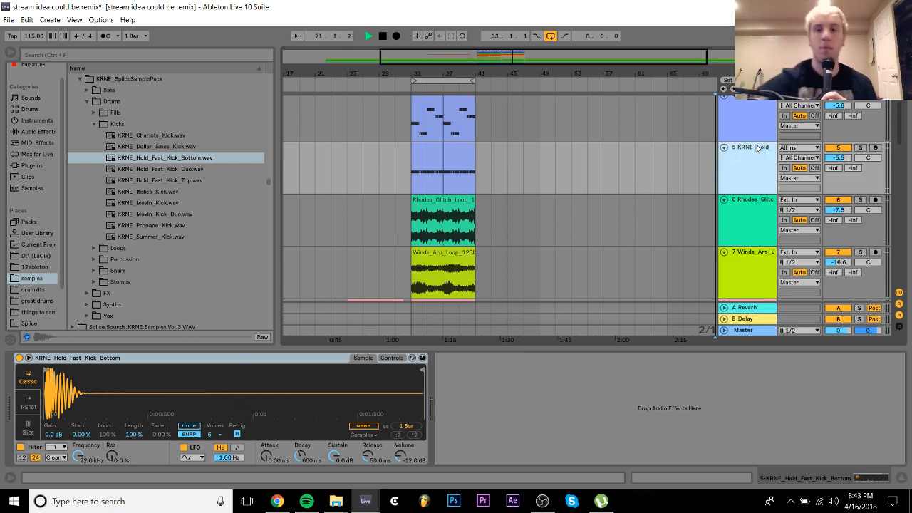
{"action": "left_click", "coordinate": [433, 147]}
{"action": "key", "text": "space"}
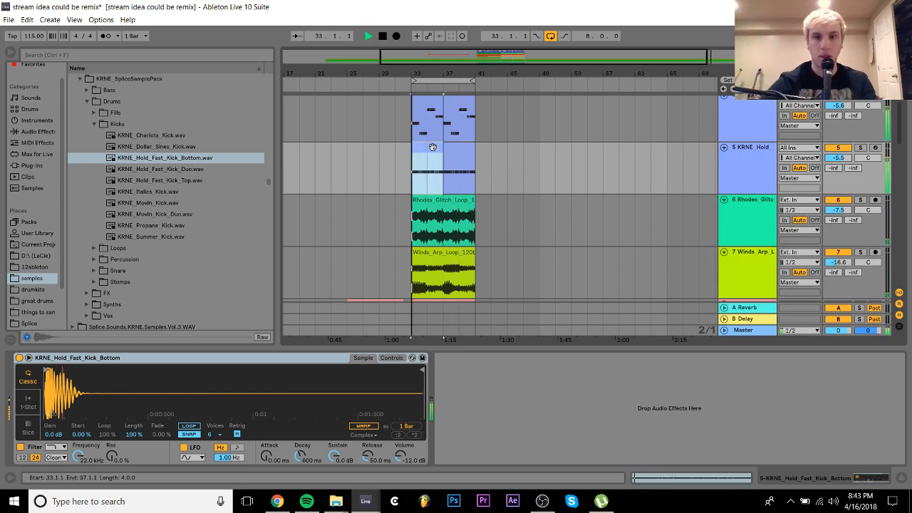
{"action": "key", "text": "space"}
Fold the RMZ_kick_da track and compare the drop with the RMZ_808 track muted and active
{"action": "scroll", "coordinate": [833, 140], "scroll_direction": "up", "scroll_amount": 3}
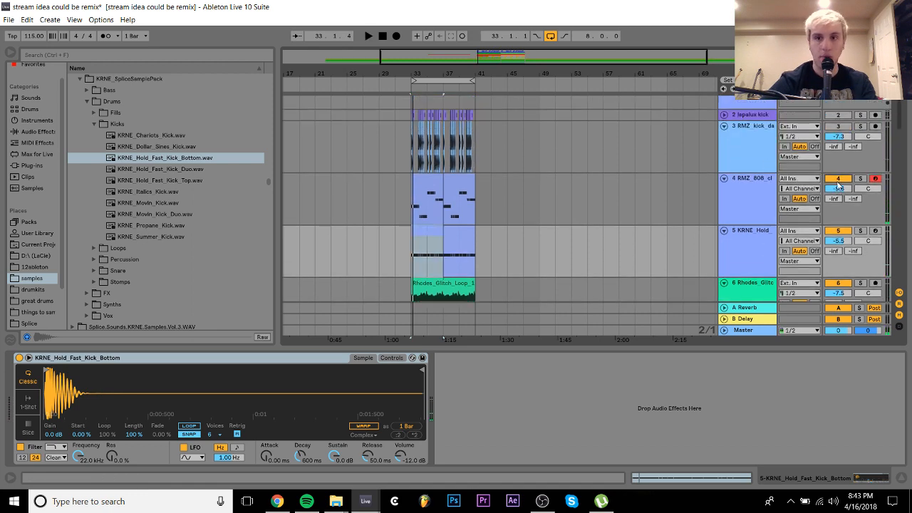
{"action": "left_click", "coordinate": [724, 127]}
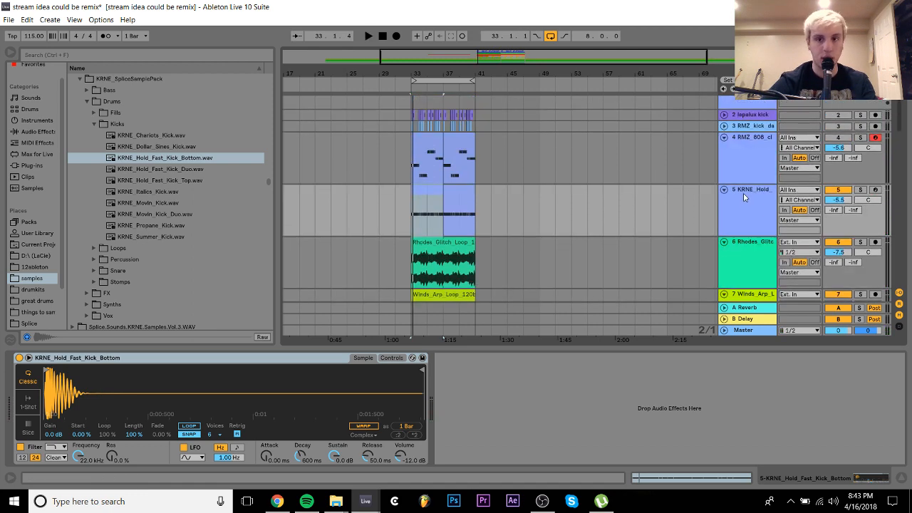
{"action": "scroll", "coordinate": [744, 198], "scroll_direction": "down", "scroll_amount": 7}
{"action": "key", "text": "space"}
{"action": "scroll", "coordinate": [740, 201], "scroll_direction": "up", "scroll_amount": 3}
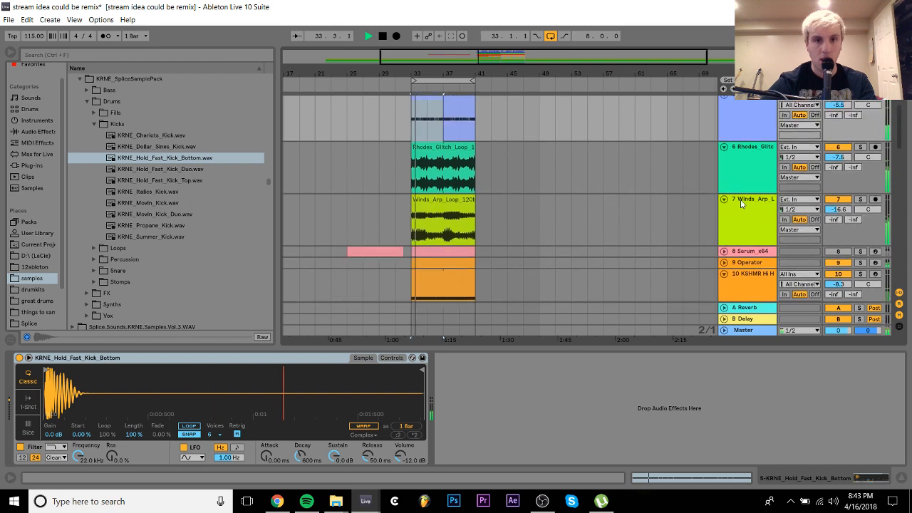
{"action": "scroll", "coordinate": [741, 204], "scroll_direction": "up", "scroll_amount": 2}
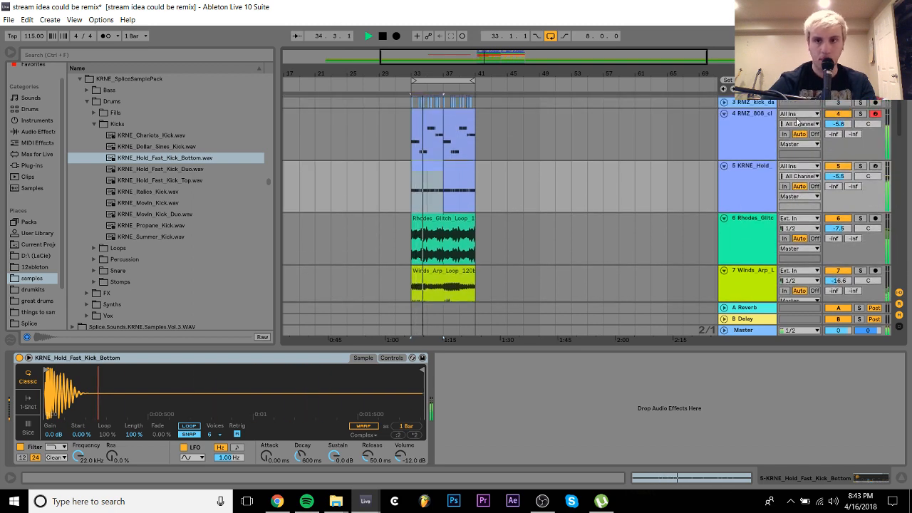
{"action": "left_click", "coordinate": [760, 126]}
{"action": "scroll", "coordinate": [761, 126], "scroll_direction": "up", "scroll_amount": 1}
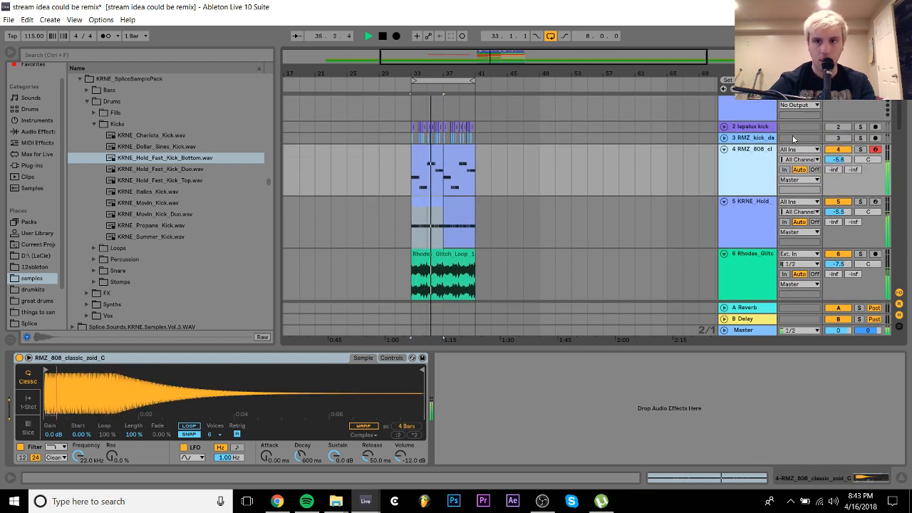
Stop playback and delete the muted lapalux kick and RMZ_kick_da tracks
{"action": "key", "text": "space"}
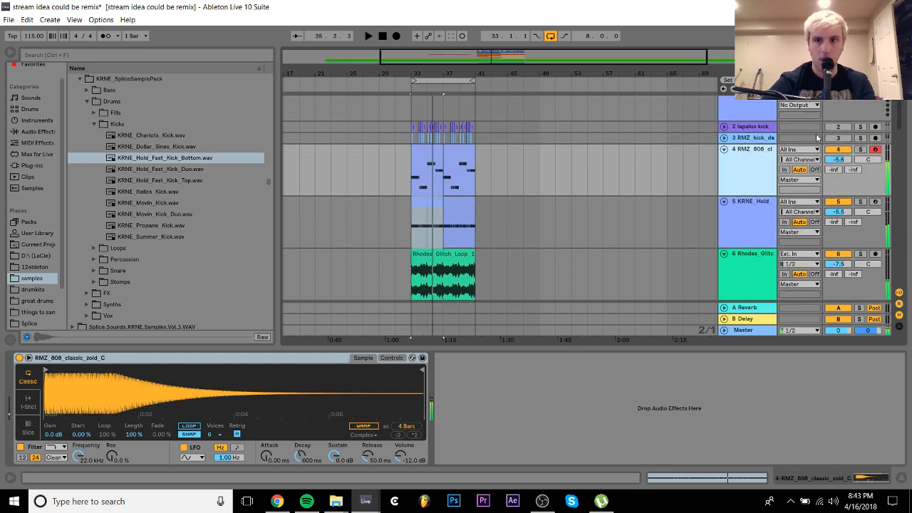
{"action": "left_click", "coordinate": [759, 127]}
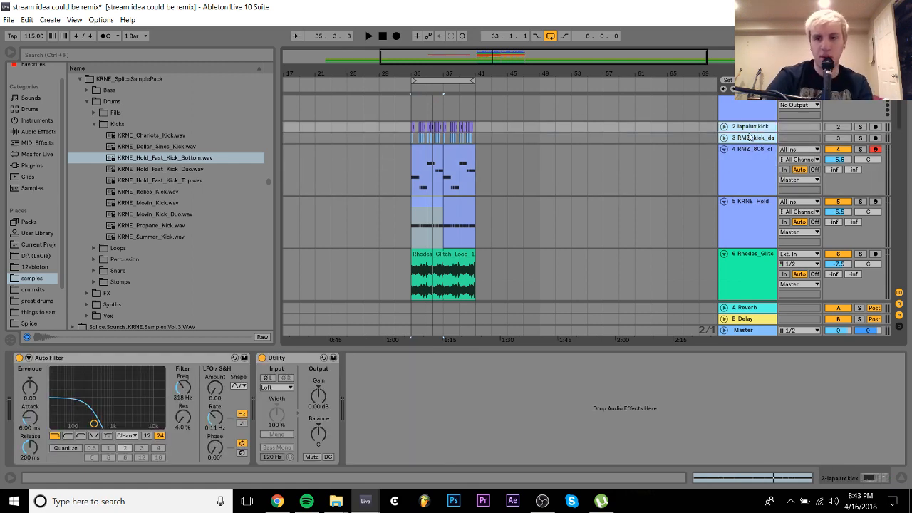
{"action": "key", "text": "Delete"}
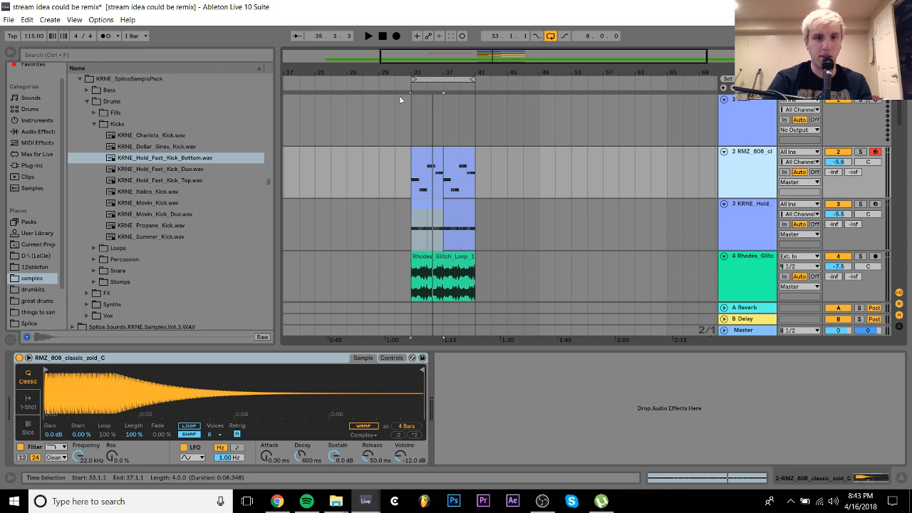
Play the arrangement from bar 31 and activate the Serum_x64 track
{"action": "left_click_drag", "start_coordinate": [399, 72], "coordinate": [412, 117]}
{"action": "scroll", "coordinate": [459, 275], "scroll_direction": "down", "scroll_amount": 6}
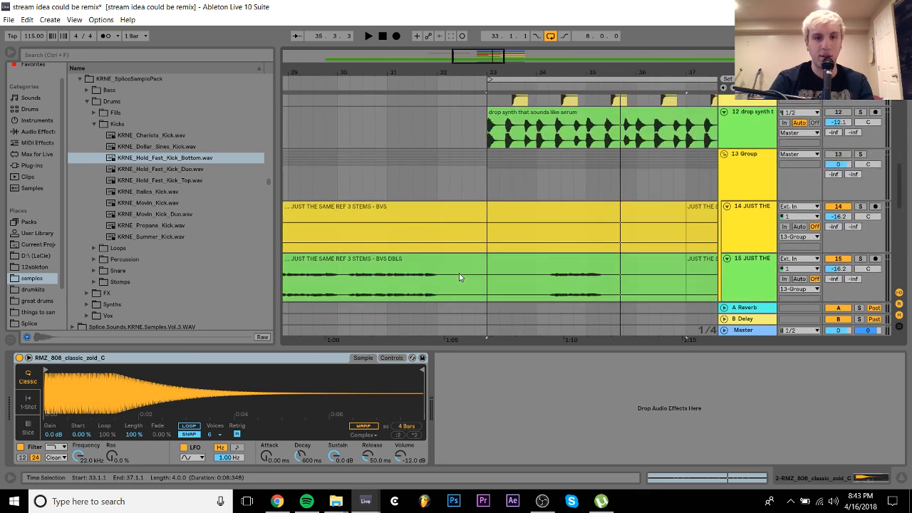
{"action": "scroll", "coordinate": [408, 206], "scroll_direction": "up", "scroll_amount": 1}
{"action": "left_click", "coordinate": [385, 181]}
{"action": "key", "text": "space"}
{"action": "scroll", "coordinate": [385, 181], "scroll_direction": "up", "scroll_amount": 4}
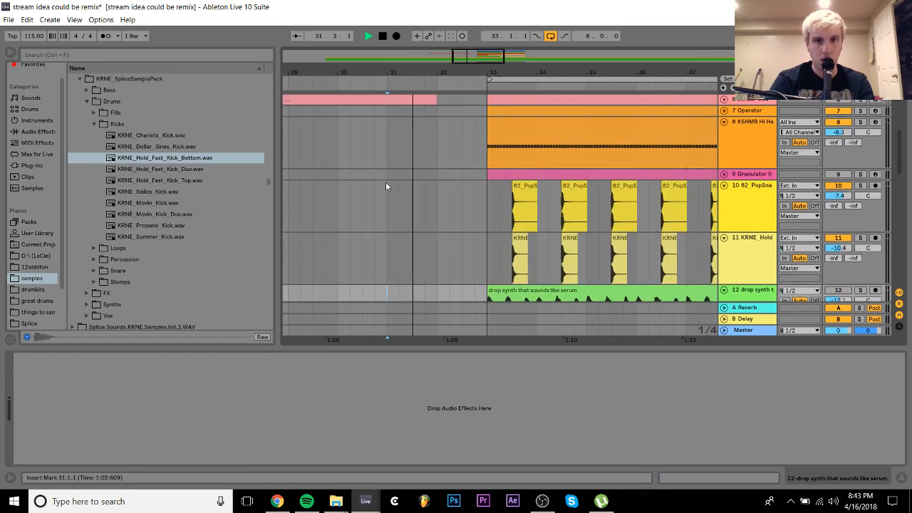
{"action": "scroll", "coordinate": [384, 187], "scroll_direction": "up", "scroll_amount": 3}
{"action": "key", "text": "space"}
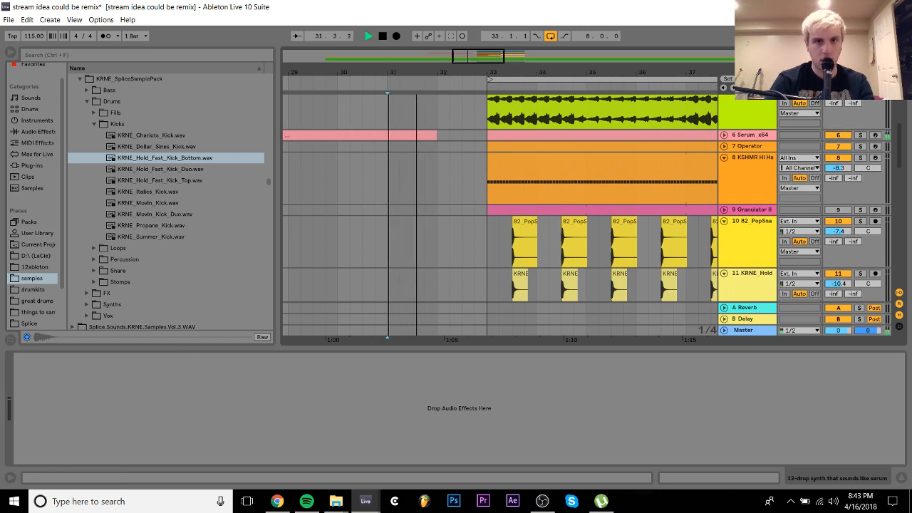
{"action": "left_click_drag", "start_coordinate": [411, 80], "coordinate": [410, 57]}
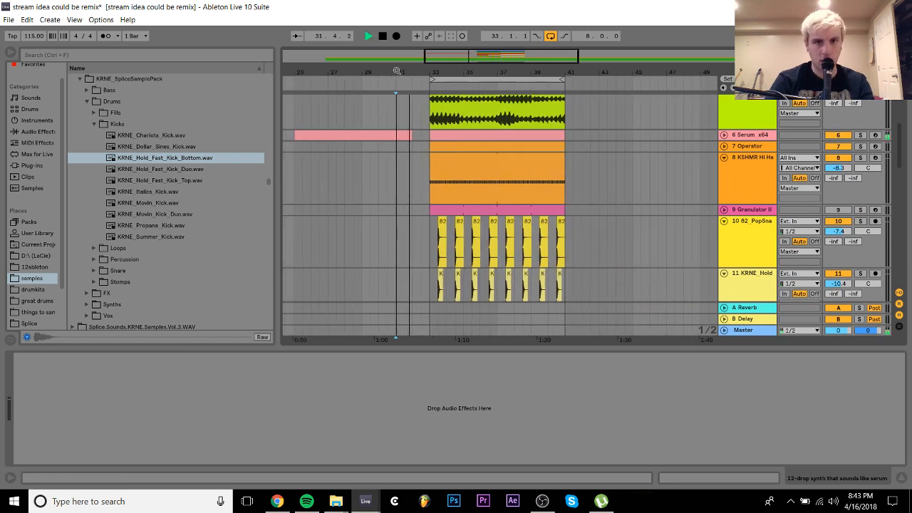
{"action": "key", "text": "space"}
Delete the Serum_x64 clip spanning bars 25 to 32 and play the drop from bar 33
{"action": "left_click", "coordinate": [382, 135]}
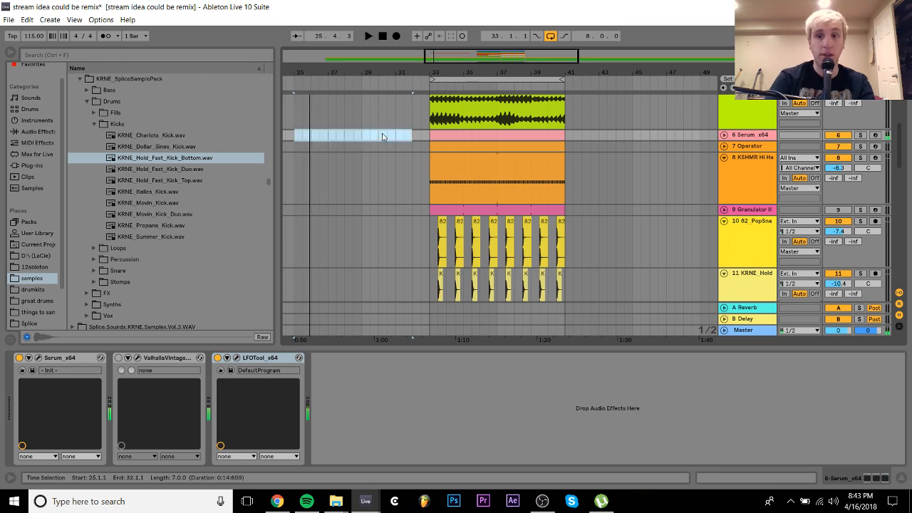
{"action": "left_click", "coordinate": [486, 134]}
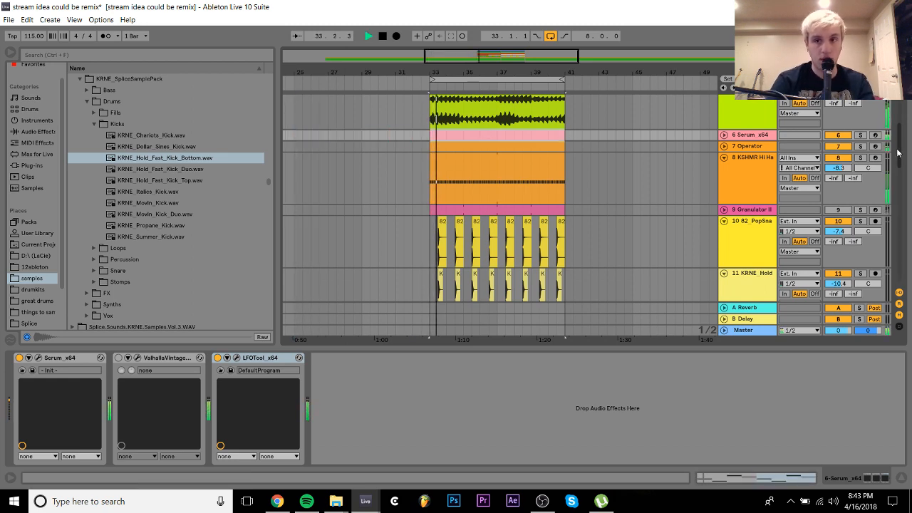
{"action": "scroll", "coordinate": [747, 150], "scroll_direction": "up", "scroll_amount": 3}
{"action": "scroll", "coordinate": [748, 151], "scroll_direction": "up", "scroll_amount": 5}
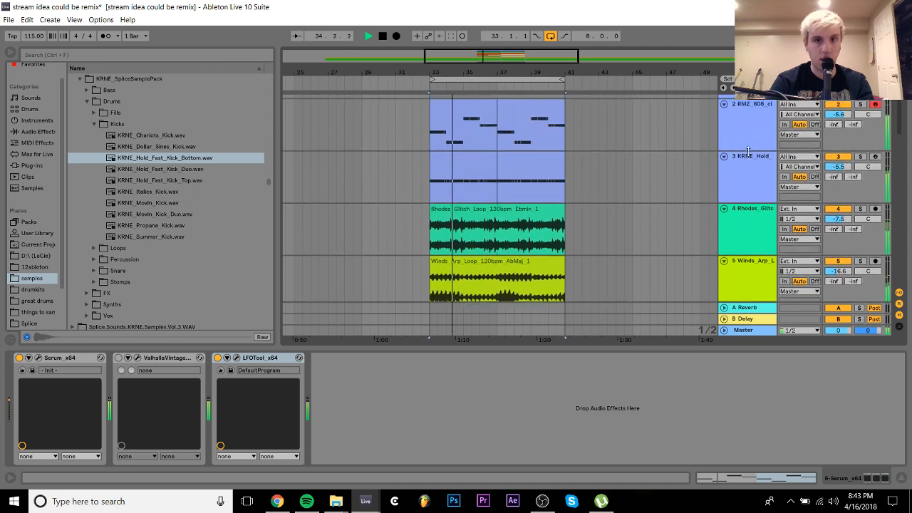
Loop both RMZ_808 clips with their track muted and set the KRNE_Hold kick track's volume to -3.4 dB
{"action": "left_click", "coordinate": [451, 153]}
{"action": "left_click", "coordinate": [506, 152], "text": "shift"}
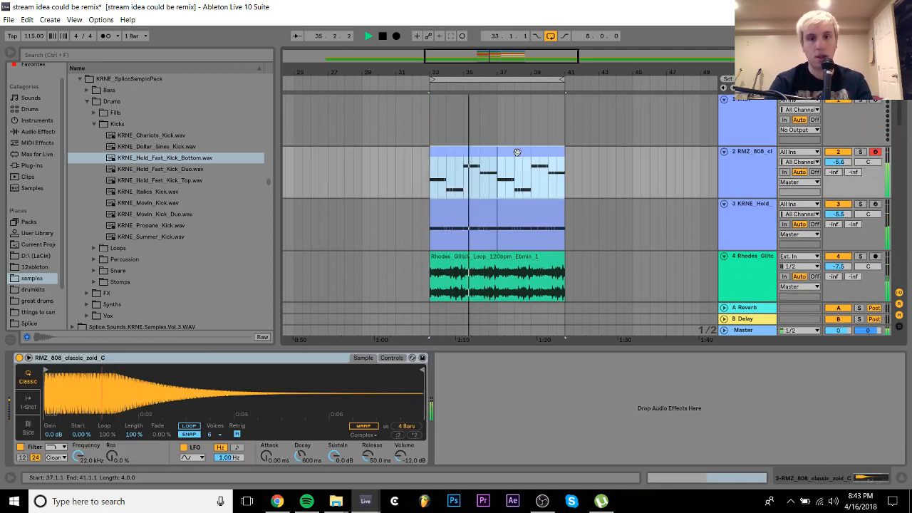
{"action": "key", "text": "ctrl+l"}
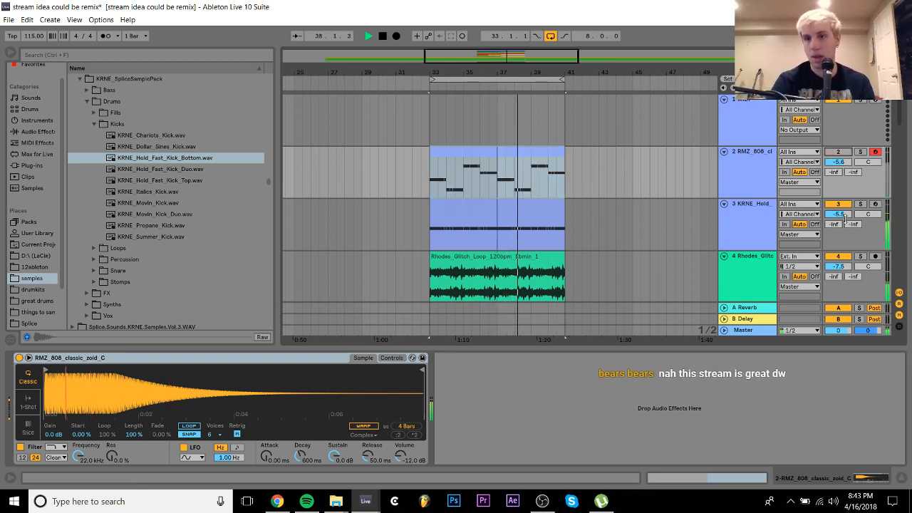
{"action": "left_click_drag", "start_coordinate": [840, 215], "coordinate": [844, 217]}
{"action": "left_click", "coordinate": [741, 224]}
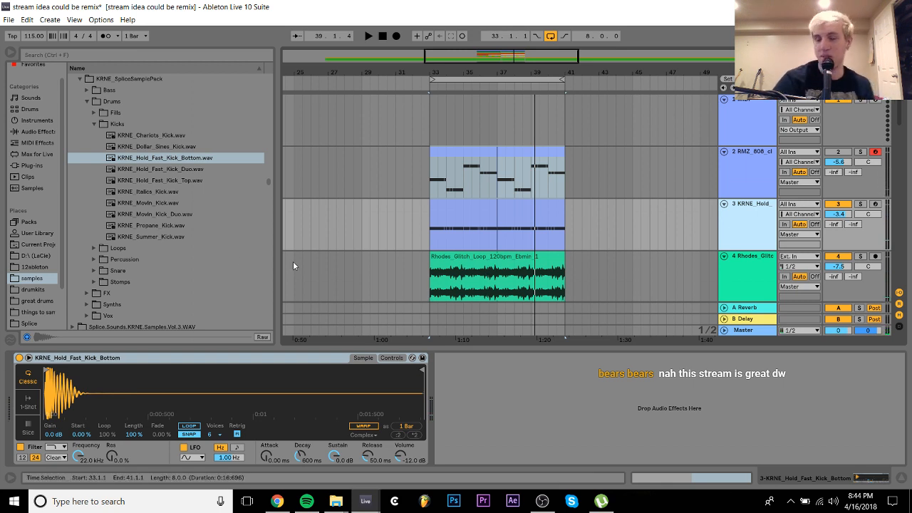
Preview further kick samples in the Kicks folder, starting from KRNE_Movin_Kick.wav
{"action": "left_click", "coordinate": [147, 204]}
{"action": "key", "text": "Down"}
{"action": "key", "text": "Down"}
{"action": "key", "text": "Down"}
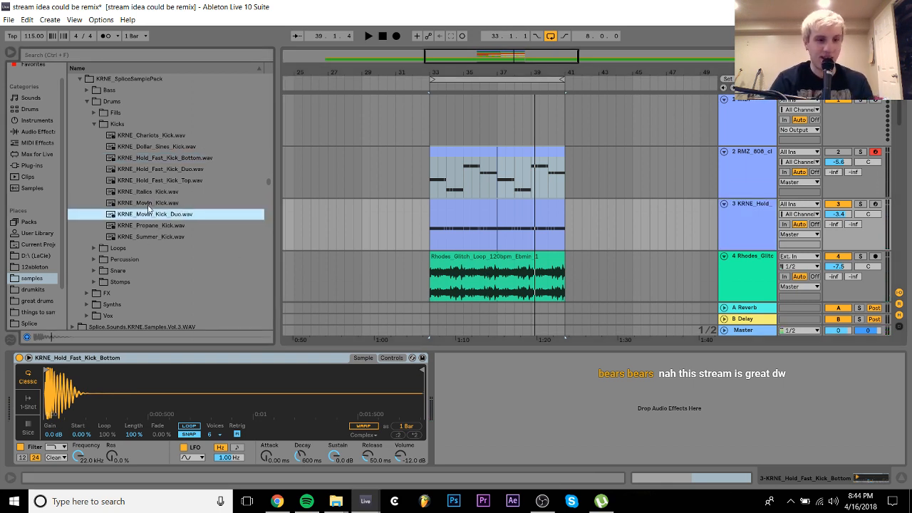
Collapse the Kicks folder, expand Loops and preview its first two percussion loops
{"action": "key", "text": "Left"}
{"action": "key", "text": "Left"}
{"action": "key", "text": "Down"}
{"action": "key", "text": "Right"}
{"action": "key", "text": "Down"}
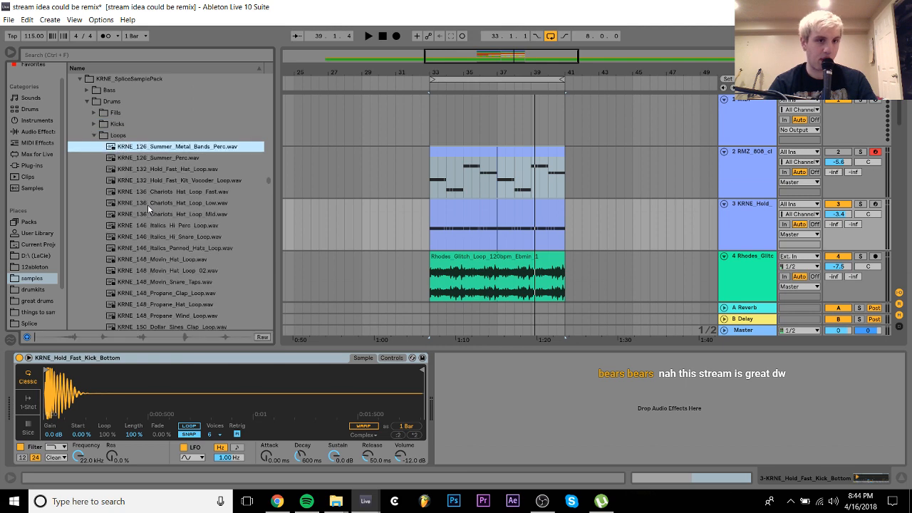
{"action": "key", "text": "Down"}
Collapse the Loops folder and the Drums folder of KRNE_SpliceSamplePack
{"action": "key", "text": "Left"}
{"action": "key", "text": "Left"}
{"action": "key", "text": "Left"}
{"action": "key", "text": "Left"}
{"action": "key", "text": "Left"}
{"action": "key", "text": "Left"}
{"action": "key", "text": "Left"}
{"action": "key", "text": "Left"}
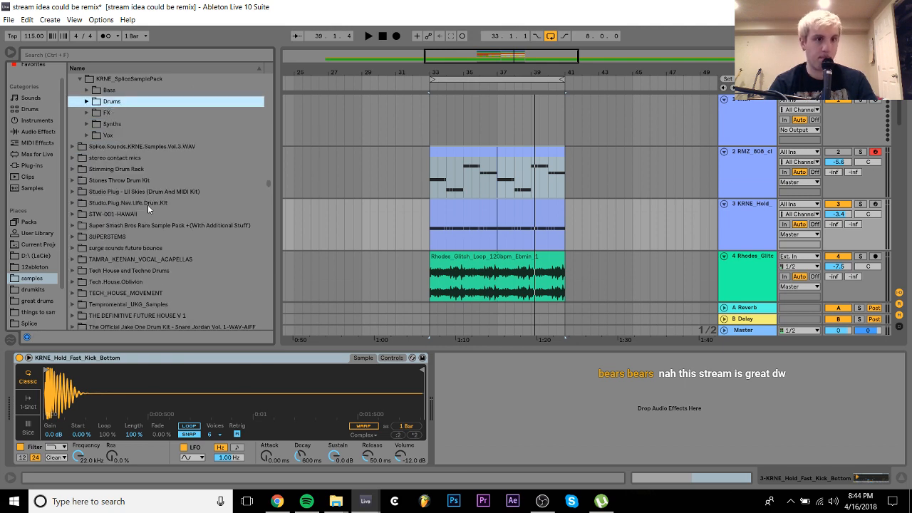
Expand Splice.Sounds.KRNE.Samples.Vol.3.WAV through KRNE Samples Vol. 3 to the folders inside KRNE_sample_pack
{"action": "key", "text": "Right"}
{"action": "key", "text": "Down"}
{"action": "key", "text": "Right"}
{"action": "key", "text": "Down"}
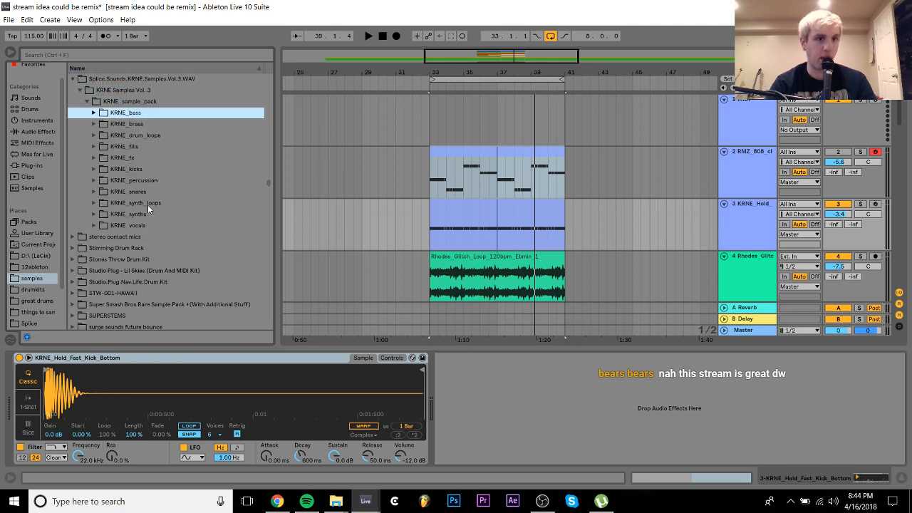
Expand the KRNE_kicks folder inside KRNE_sample_pack and preview KRNE_kick_east.wav
{"action": "key", "text": "Right"}
{"action": "key", "text": "Down"}
{"action": "key", "text": "Left"}
{"action": "key", "text": "Left"}
{"action": "key", "text": "Down"}
{"action": "key", "text": "Down"}
{"action": "key", "text": "Down"}
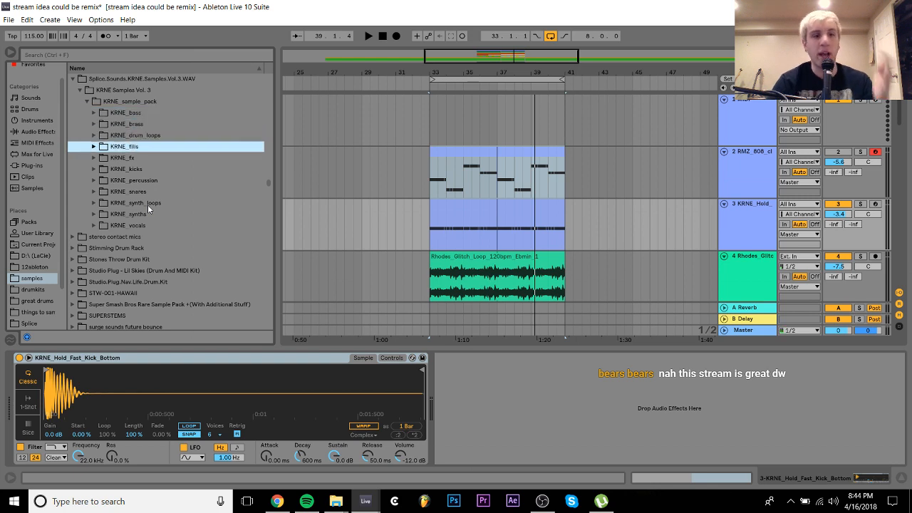
{"action": "key", "text": "Down"}
{"action": "key", "text": "Down"}
{"action": "key", "text": "Right"}
{"action": "key", "text": "Down"}
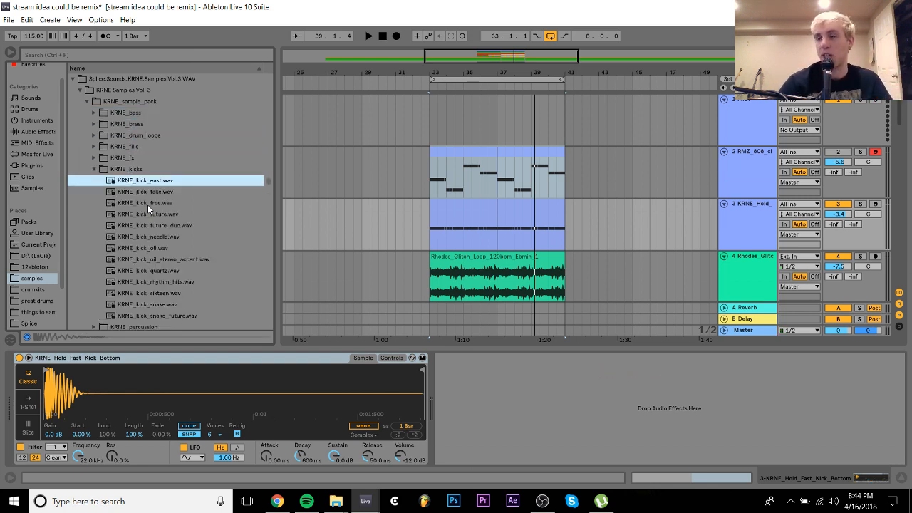
Preview the next KRNE kicks, load KRNE_kick_free.wav into the kick track's sampler and play the loop
{"action": "key", "text": "Down"}
{"action": "key", "text": "Down"}
{"action": "key", "text": "Down"}
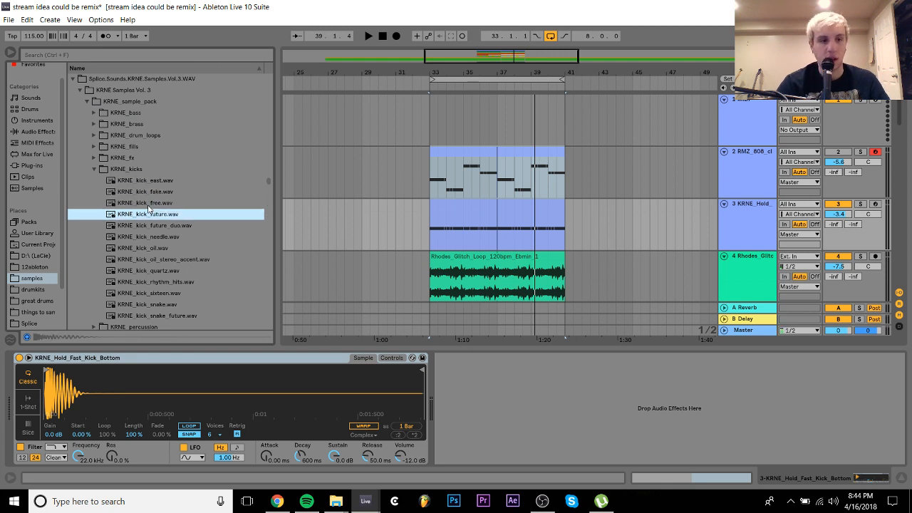
{"action": "key", "text": "Up"}
{"action": "left_click_drag", "start_coordinate": [147, 205], "coordinate": [155, 384]}
{"action": "key", "text": "space"}
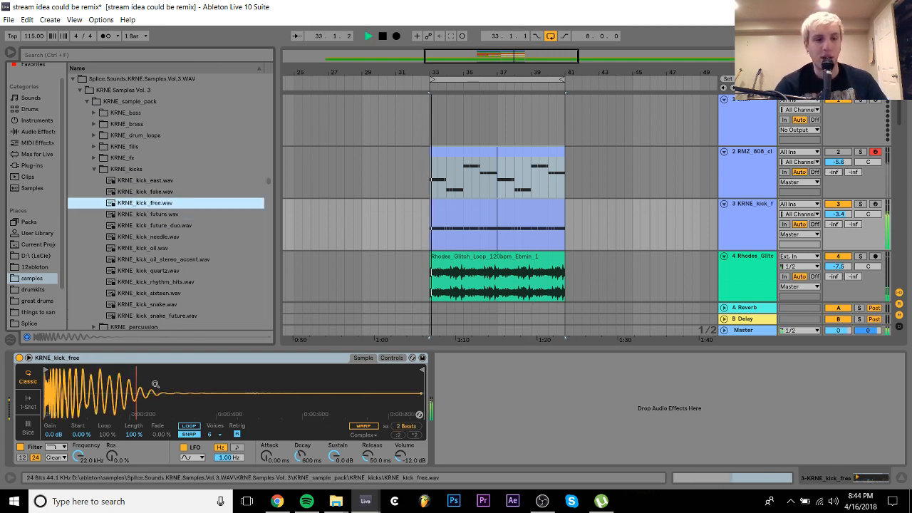
Lower the kick track's volume to -6.8 dB while the loop plays
{"action": "left_click", "coordinate": [838, 152]}
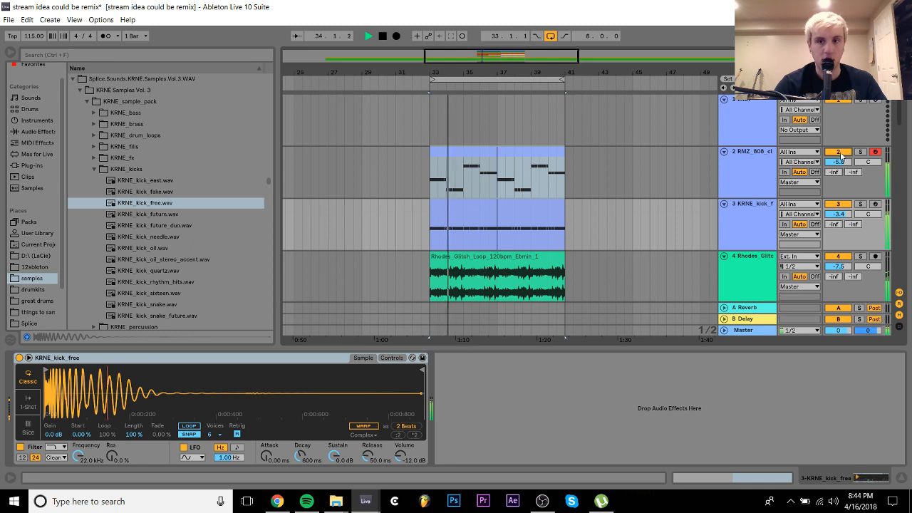
{"action": "left_click", "coordinate": [841, 215]}
{"action": "left_click_drag", "start_coordinate": [842, 215], "coordinate": [843, 220]}
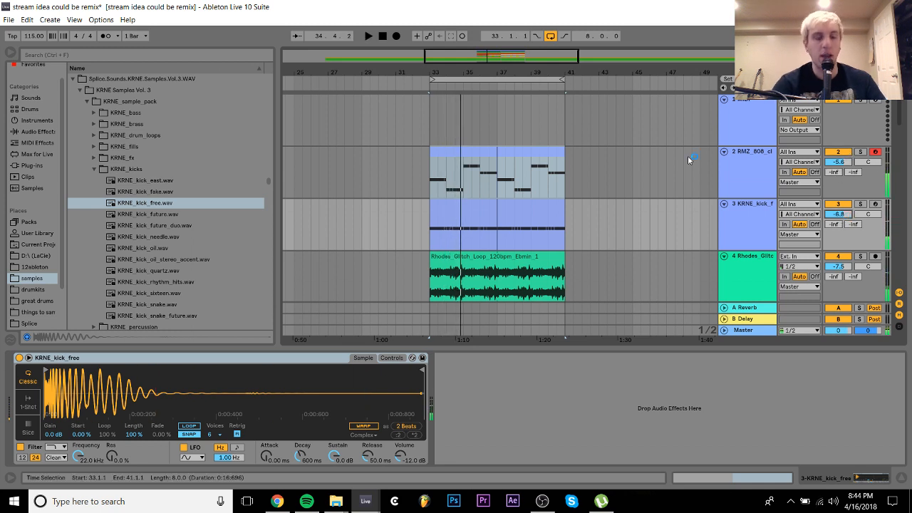
Preview the remaining samples in the KRNE_kicks folder, working upward from KRNE_kick_snake_future.wav
{"action": "left_click", "coordinate": [148, 316]}
{"action": "key", "text": "Up"}
{"action": "key", "text": "Up"}
{"action": "key", "text": "Up"}
{"action": "key", "text": "Up"}
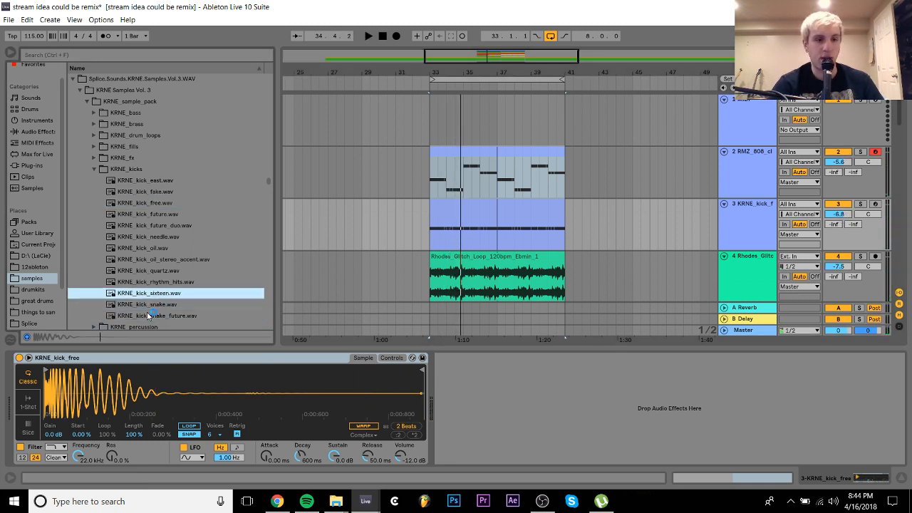
{"action": "key", "text": "Up"}
{"action": "key", "text": "Down"}
{"action": "key", "text": "Down"}
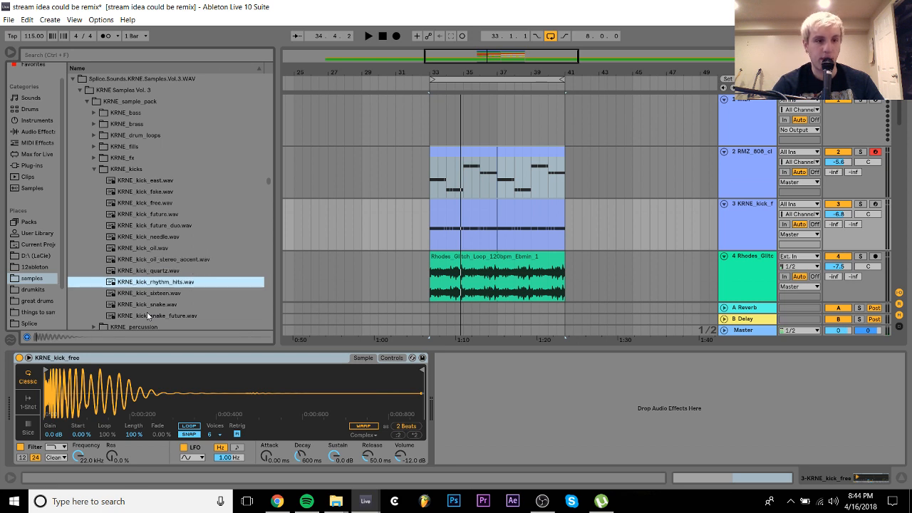
{"action": "key", "text": "Up"}
{"action": "key", "text": "Up"}
{"action": "key", "text": "Up"}
{"action": "key", "text": "Up"}
{"action": "key", "text": "Down"}
{"action": "key", "text": "Up"}
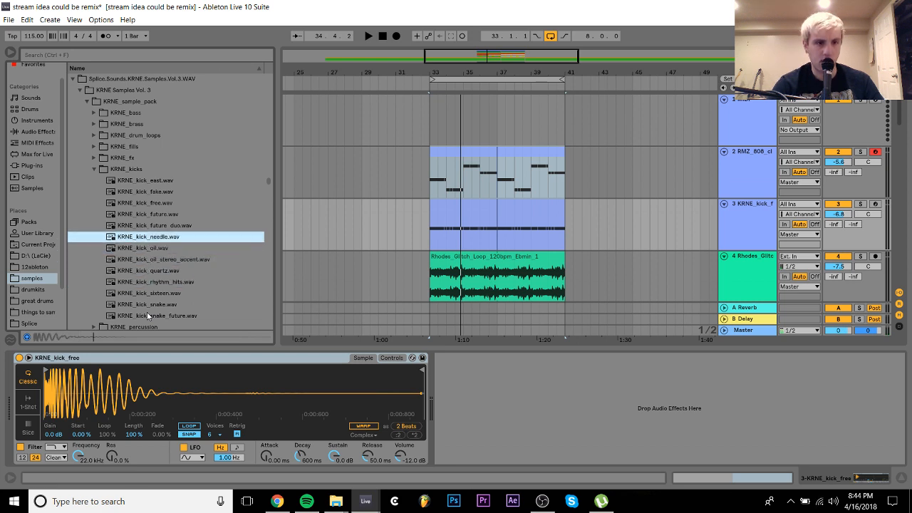
{"action": "key", "text": "Up"}
{"action": "key", "text": "Up"}
{"action": "key", "text": "Up"}
{"action": "key", "text": "Up"}
{"action": "key", "text": "Up"}
{"action": "key", "text": "Up"}
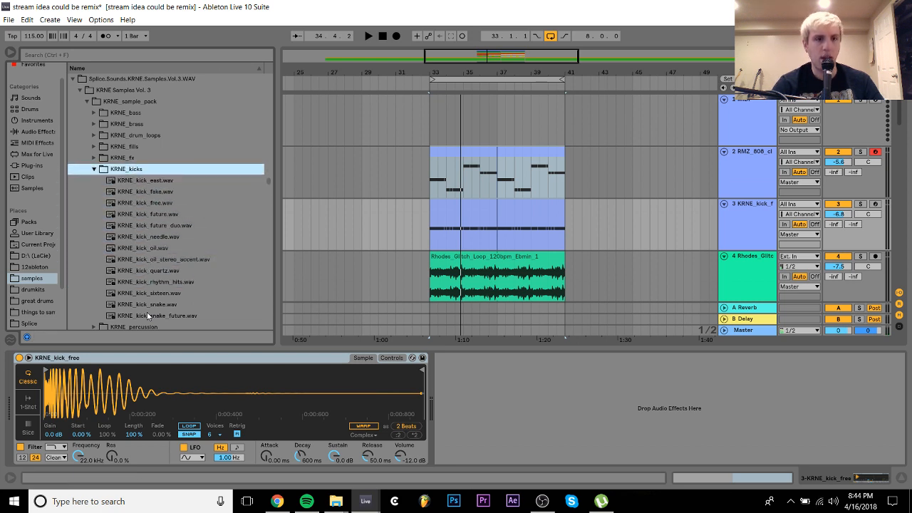
Collapse the KRNE_kicks folder and go back up to the KRNE_bass folder
{"action": "key", "text": "Left"}
{"action": "key", "text": "Up"}
{"action": "key", "text": "Up"}
{"action": "key", "text": "Up"}
{"action": "key", "text": "Up"}
{"action": "key", "text": "Up"}
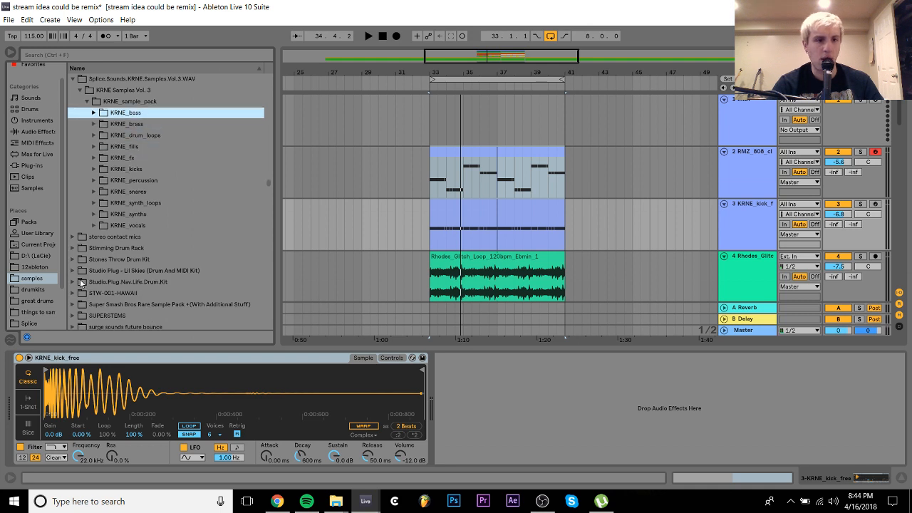
Open Om Unit - Battery 4 Kit Samples in the great drums place and preview its kicks from kick_med2.wav up to kick_lowmed.wav
{"action": "left_click", "coordinate": [39, 301]}
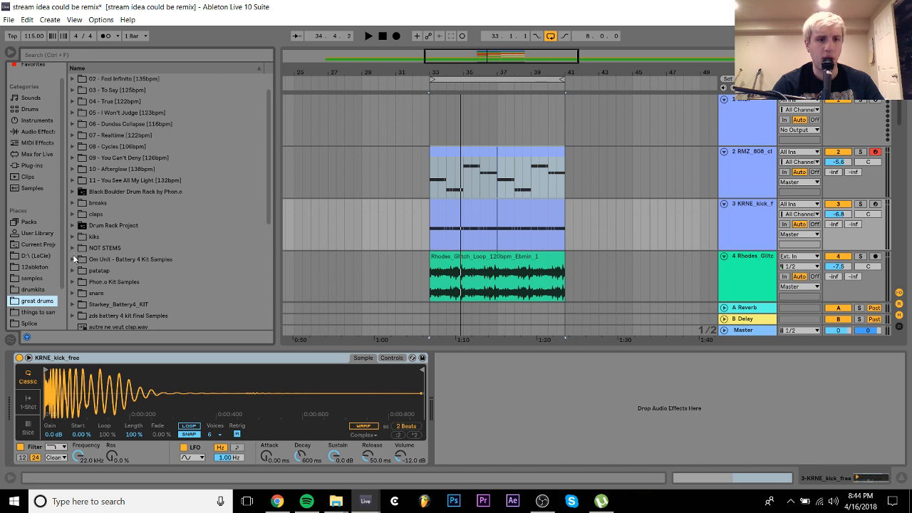
{"action": "left_click", "coordinate": [72, 258]}
{"action": "scroll", "coordinate": [72, 256], "scroll_direction": "down", "scroll_amount": 5}
{"action": "left_click", "coordinate": [127, 227]}
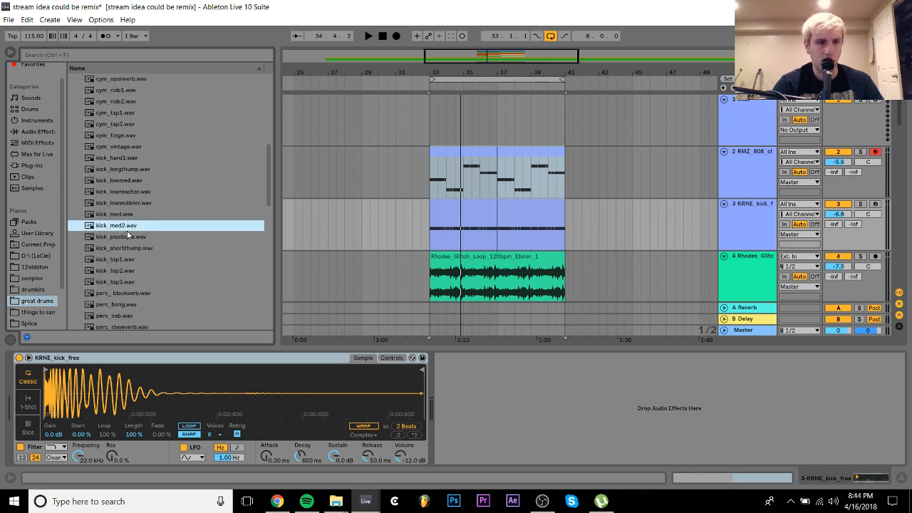
{"action": "key", "text": "Up"}
{"action": "key", "text": "Up"}
{"action": "key", "text": "Up"}
{"action": "key", "text": "Up"}
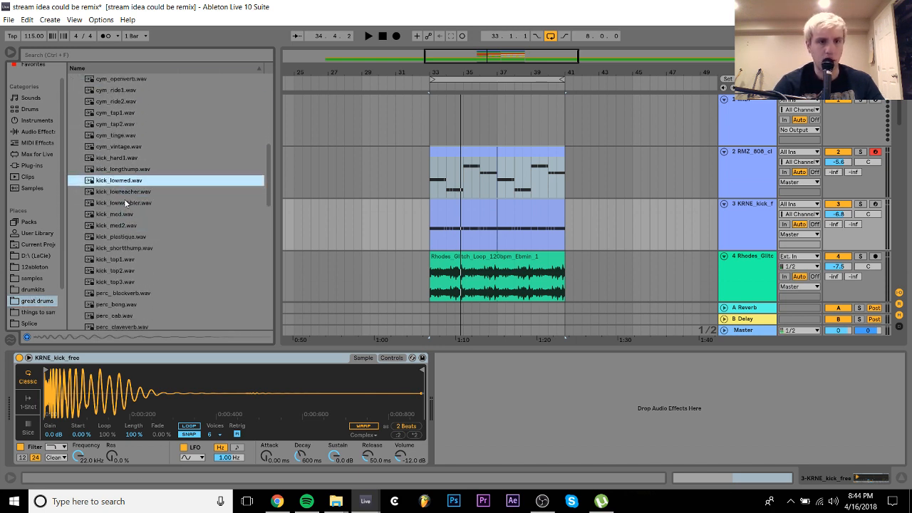
Load kick_lowmed.wav into the kick track's sampler and raise the track volume to 3.0 dB during playback
{"action": "left_click_drag", "start_coordinate": [171, 389], "coordinate": [171, 389]}
{"action": "key", "text": "space"}
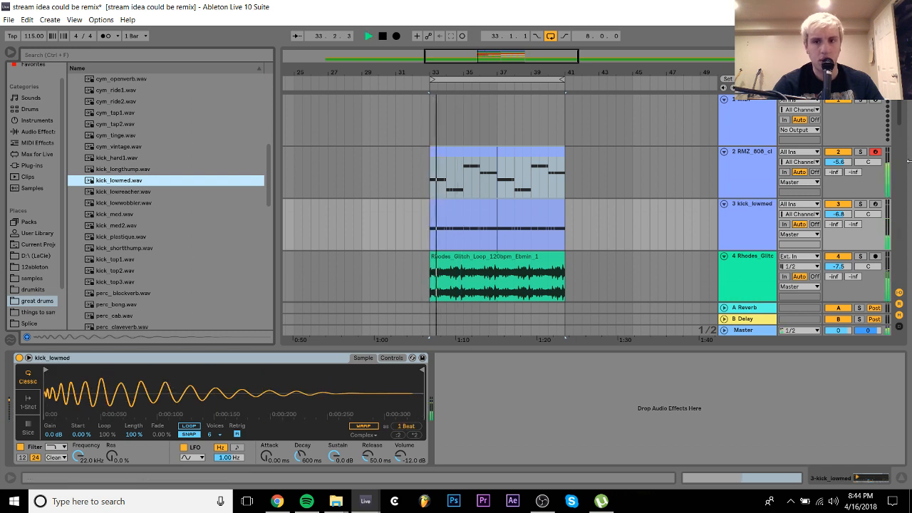
{"action": "mouse_move", "coordinate": [839, 215]}
{"action": "left_mouse_down"}
{"action": "mouse_move", "coordinate": [839, 196]}
{"action": "mouse_move", "coordinate": [840, 211]}
{"action": "left_mouse_up"}
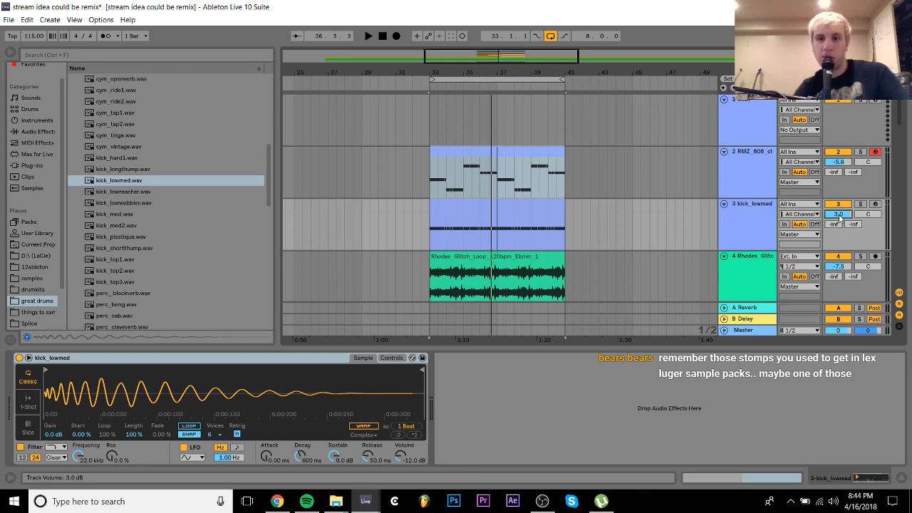
Return to the samples place, find the Neptunes folder and expand its KICK subfolder
{"action": "left_click", "coordinate": [31, 278]}
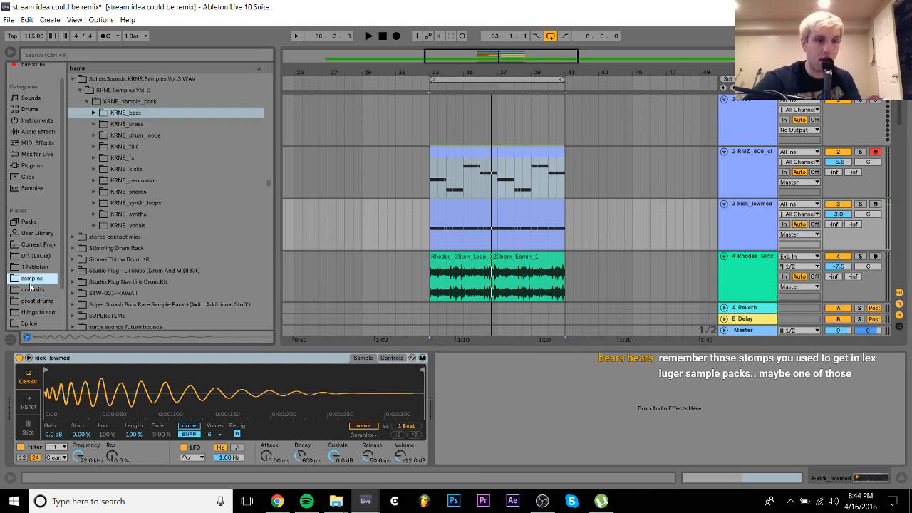
{"action": "scroll", "coordinate": [89, 262], "scroll_direction": "down", "scroll_amount": 15}
{"action": "scroll", "coordinate": [89, 263], "scroll_direction": "up", "scroll_amount": 10}
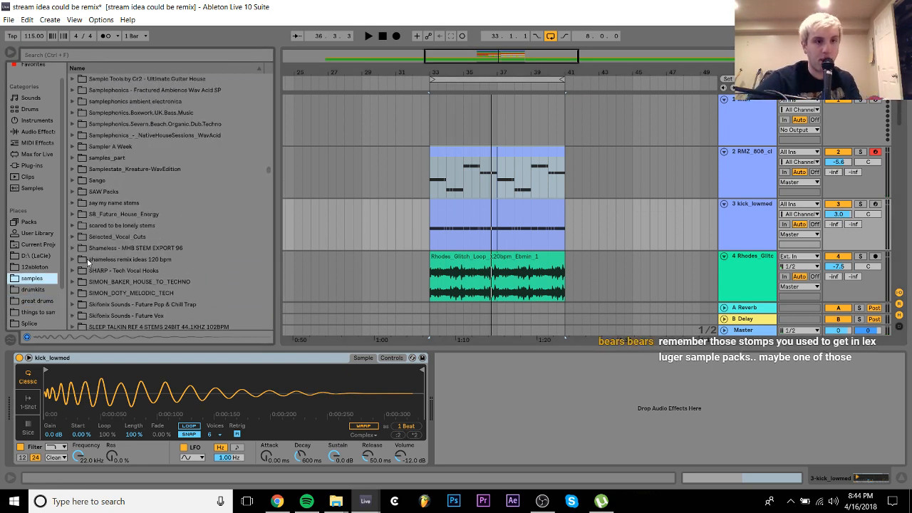
{"action": "scroll", "coordinate": [88, 262], "scroll_direction": "up", "scroll_amount": 7}
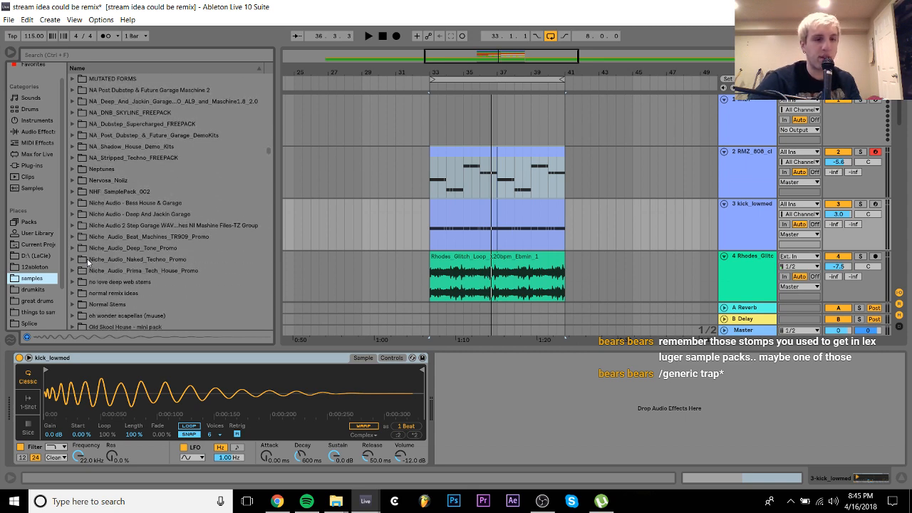
{"action": "left_click", "coordinate": [72, 169]}
{"action": "key", "text": "Down"}
{"action": "key", "text": "Down"}
{"action": "key", "text": "Down"}
{"action": "key", "text": "Down"}
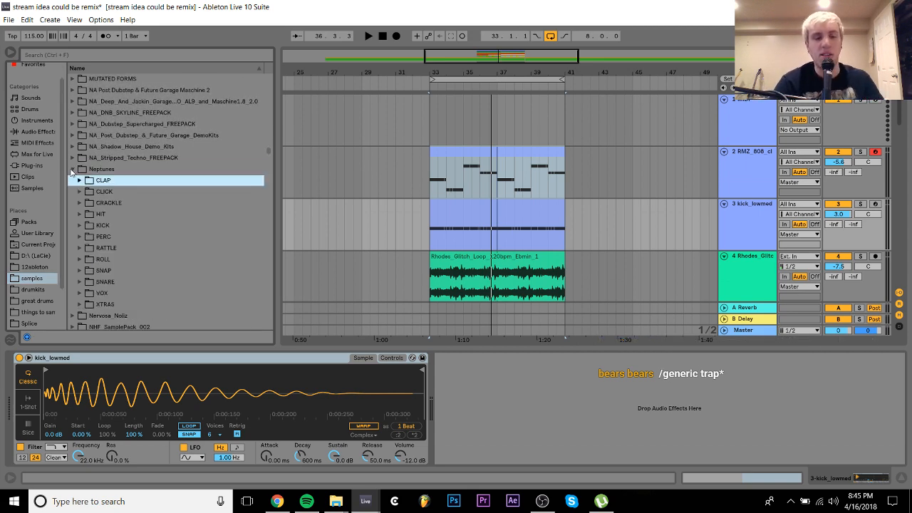
{"action": "key", "text": "Down"}
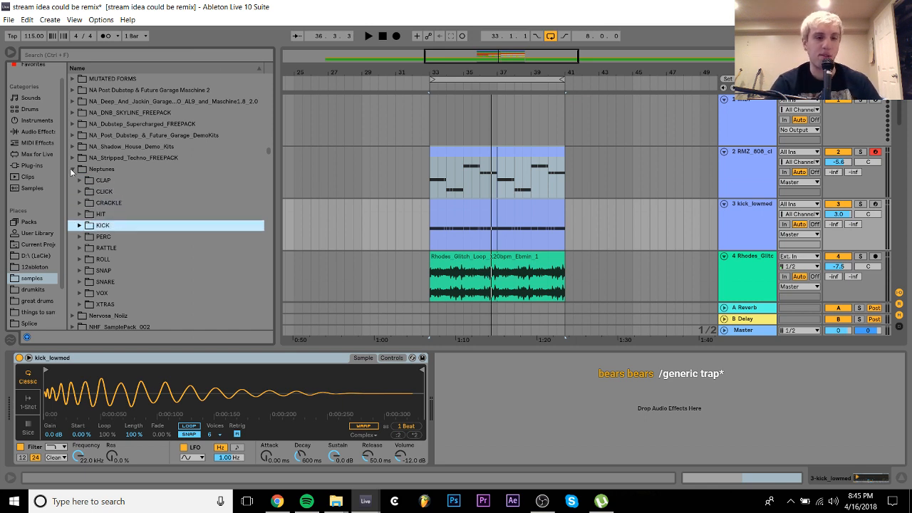
{"action": "key", "text": "Right"}
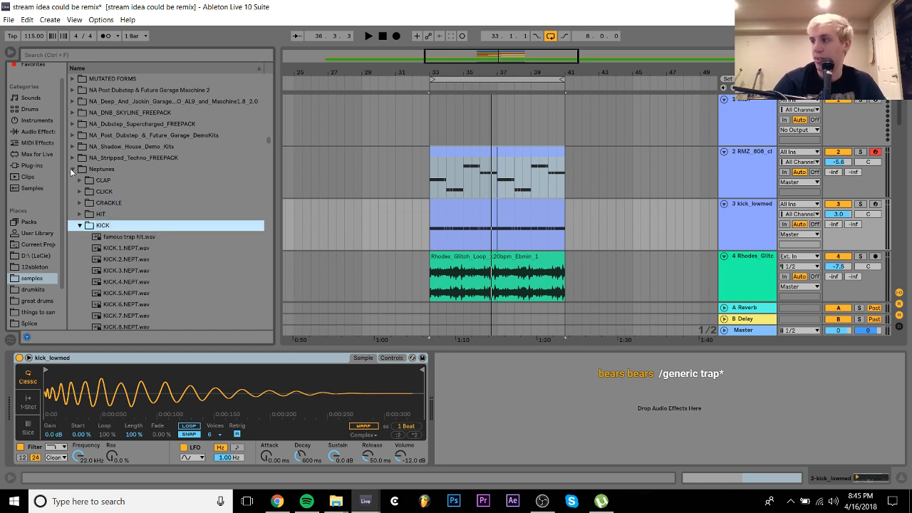
Preview the Neptunes kicks from famous trap hit.wav through KICK.6.NEPT.wav
{"action": "key", "text": "Down"}
{"action": "key", "text": "Down"}
{"action": "key", "text": "Down"}
{"action": "key", "text": "Down"}
{"action": "key", "text": "Down"}
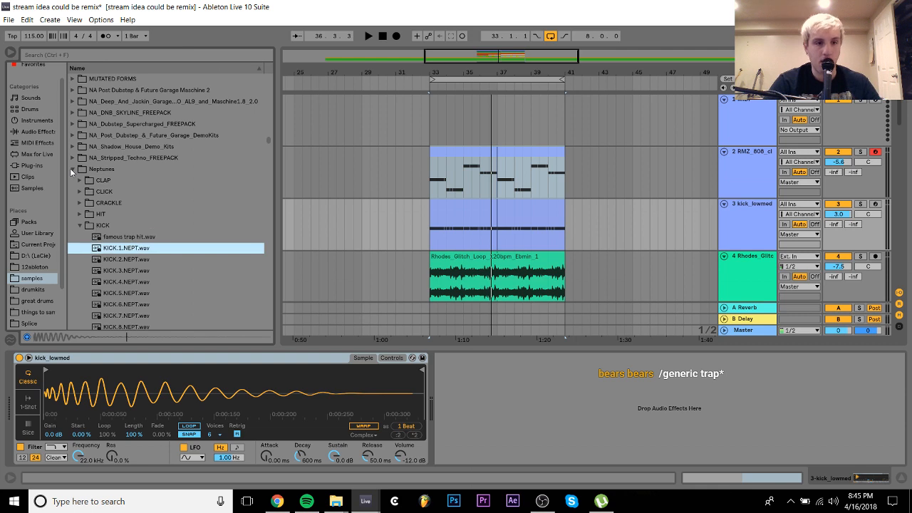
{"action": "key", "text": "Down"}
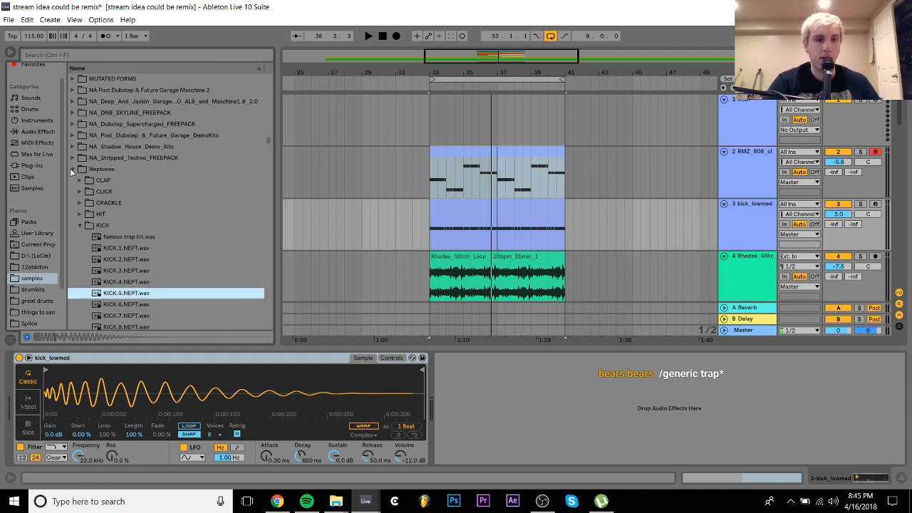
{"action": "key", "text": "Down"}
{"action": "key", "text": "Up"}
{"action": "key", "text": "Down"}
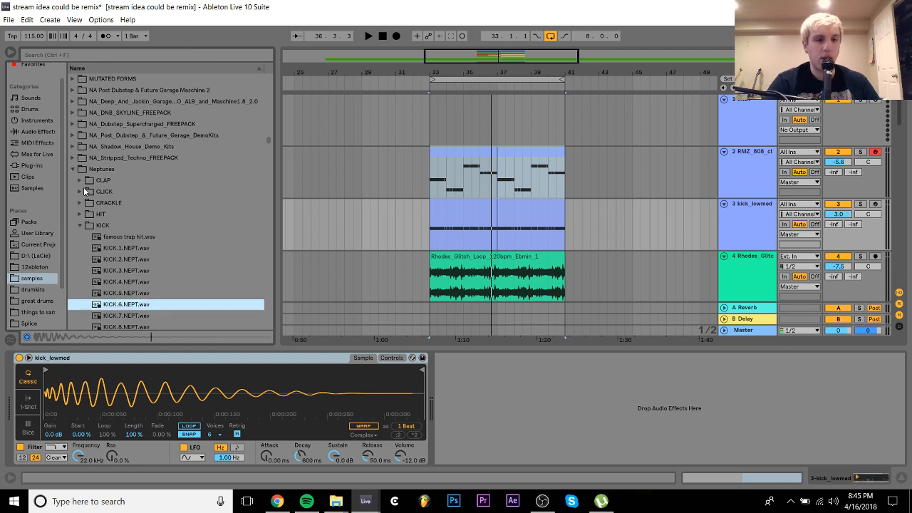
Load KICK.6.NEPT.wav into the kick track's sampler and set the track volume to -4.0 dB during playback
{"action": "left_click_drag", "start_coordinate": [118, 345], "coordinate": [127, 385]}
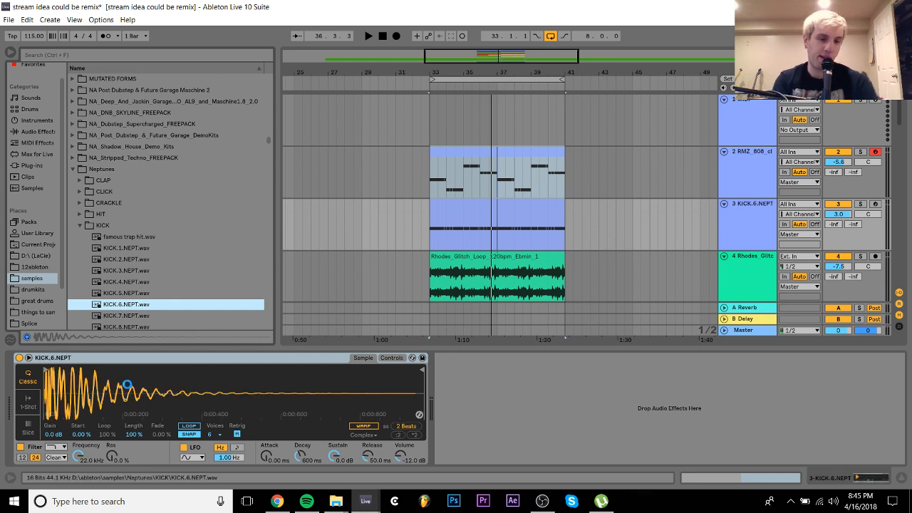
{"action": "key", "text": "space"}
{"action": "left_click", "coordinate": [836, 214]}
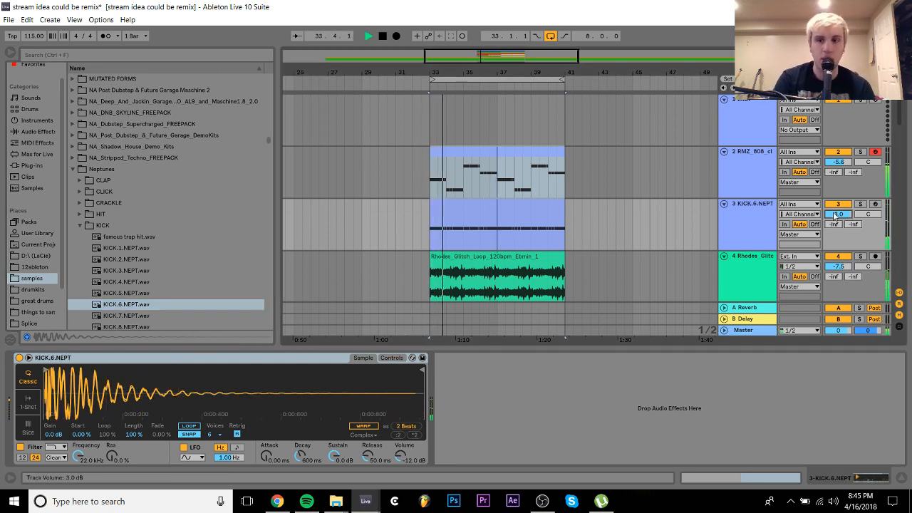
{"action": "left_click_drag", "start_coordinate": [835, 216], "coordinate": [835, 226]}
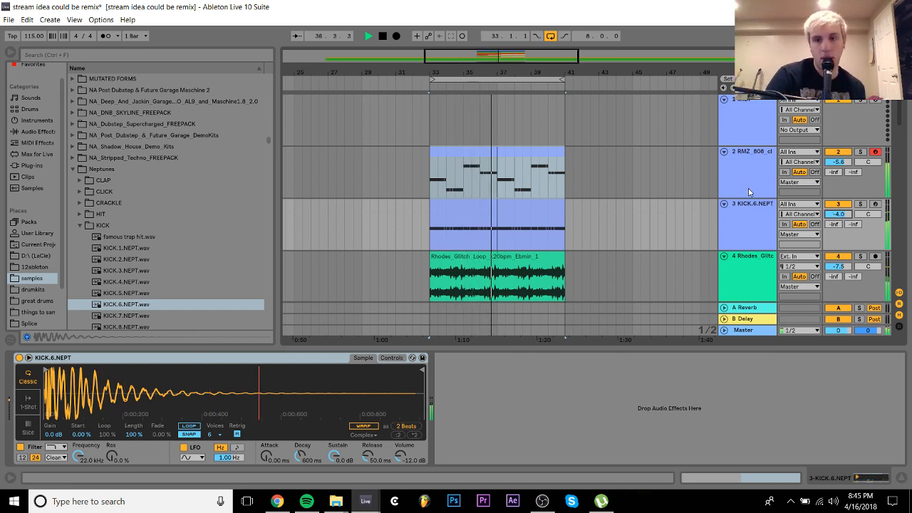
Solo the Winds_Arp_Loop track and insert ValhallaVintageVerb_x64 between its Overdrive and LFOTool devices
{"action": "scroll", "coordinate": [846, 243], "scroll_direction": "down", "scroll_amount": 3}
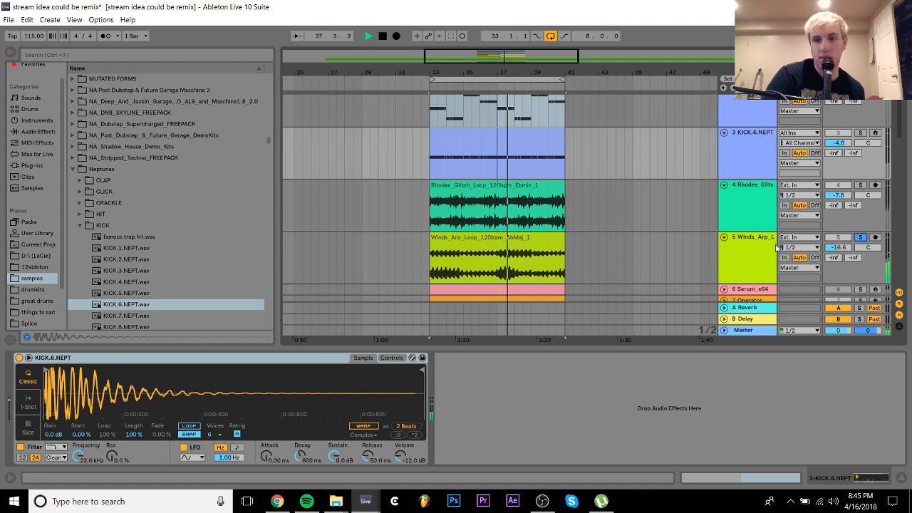
{"action": "left_click", "coordinate": [860, 236]}
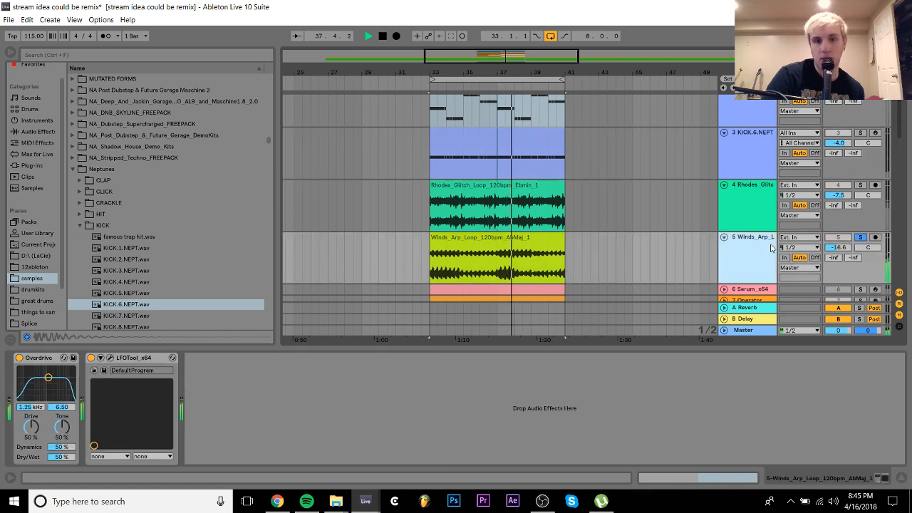
{"action": "left_click", "coordinate": [29, 165]}
{"action": "left_click_drag", "start_coordinate": [131, 268], "coordinate": [96, 397]}
{"action": "key", "text": "space"}
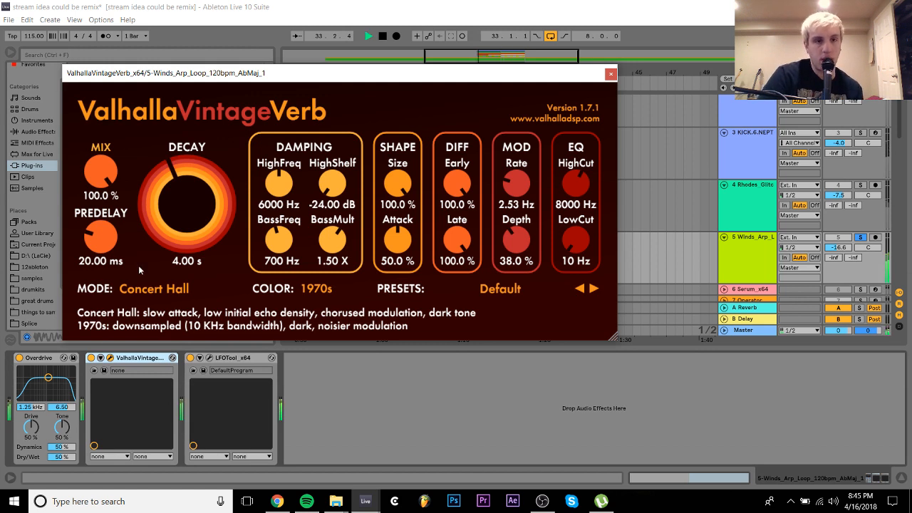
Set the ValhallaVintageVerb predelay to 0.00 ms and decay to 0.20 s, lower its mix, and close the plug-in window
{"action": "left_click_drag", "start_coordinate": [187, 207], "coordinate": [178, 387]}
{"action": "left_click_drag", "start_coordinate": [101, 237], "coordinate": [105, 307]}
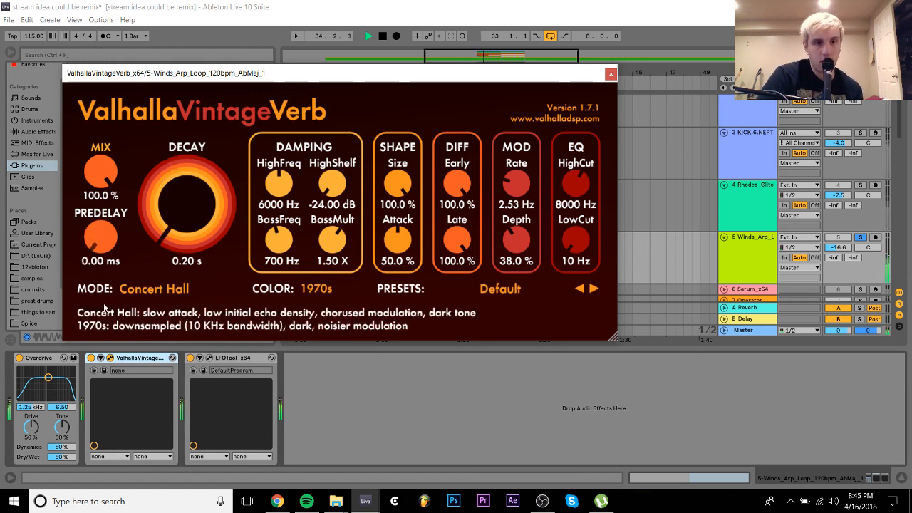
{"action": "left_click_drag", "start_coordinate": [175, 201], "coordinate": [175, 177]}
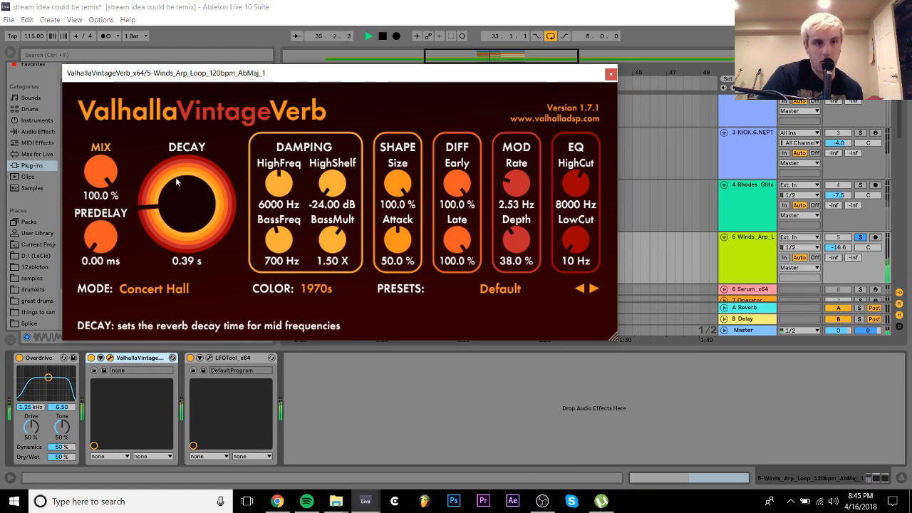
{"action": "left_click_drag", "start_coordinate": [114, 169], "coordinate": [106, 218]}
{"action": "left_click_drag", "start_coordinate": [178, 207], "coordinate": [176, 246]}
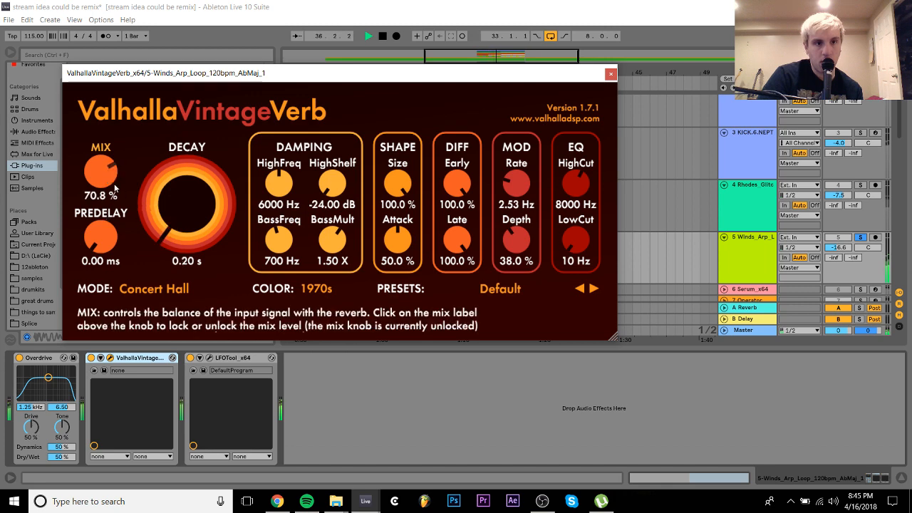
{"action": "left_click_drag", "start_coordinate": [99, 177], "coordinate": [99, 181]}
{"action": "left_click", "coordinate": [611, 73]}
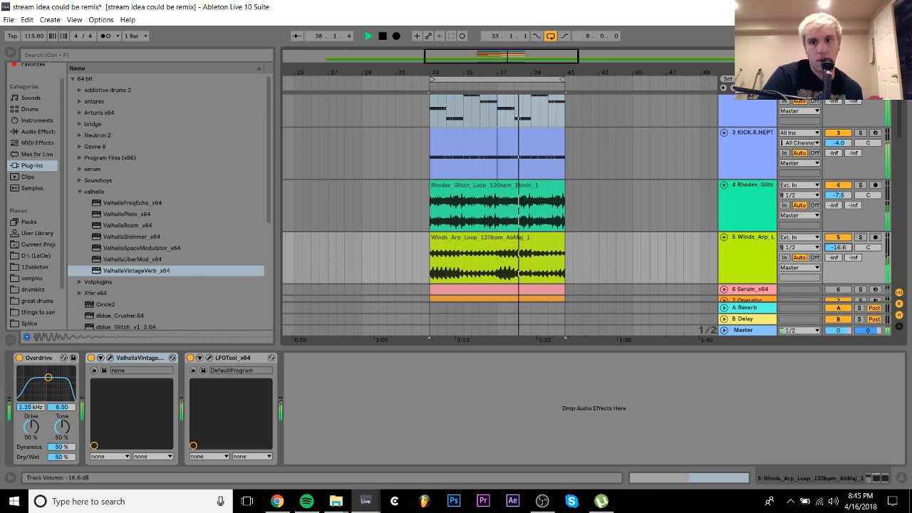
Collapse the Winds_Arp_Loop track and compare the drop with the KRNE_Hold and 82_PopSnap tracks muted in turn
{"action": "left_click", "coordinate": [724, 237]}
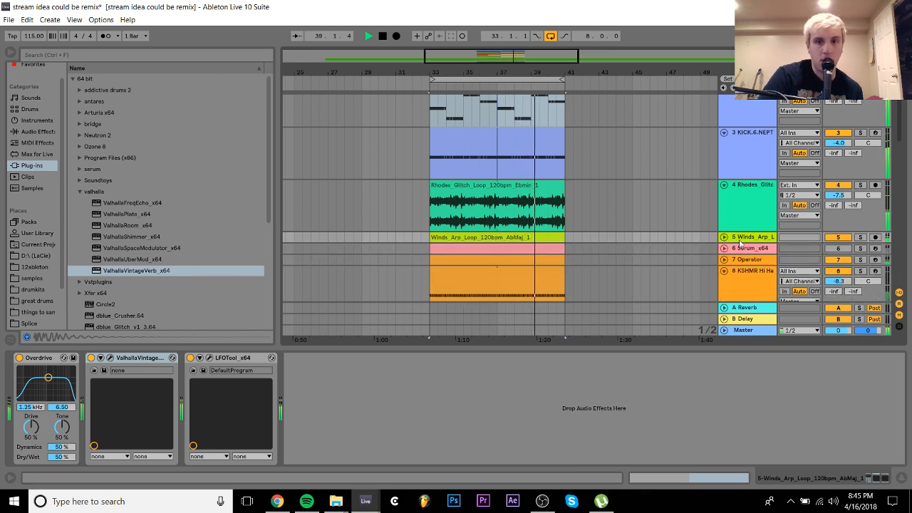
{"action": "scroll", "coordinate": [725, 239], "scroll_direction": "down", "scroll_amount": 3}
{"action": "scroll", "coordinate": [840, 242], "scroll_direction": "down", "scroll_amount": 3}
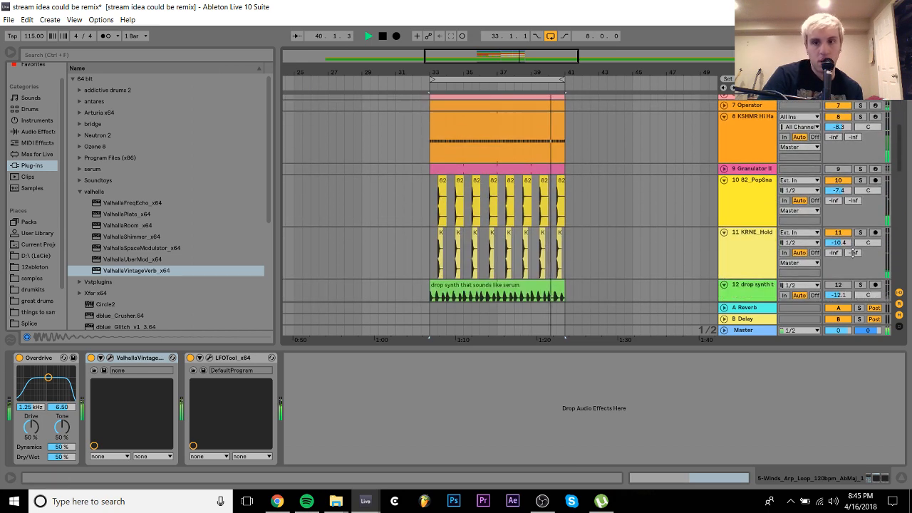
{"action": "scroll", "coordinate": [830, 233], "scroll_direction": "up", "scroll_amount": 2}
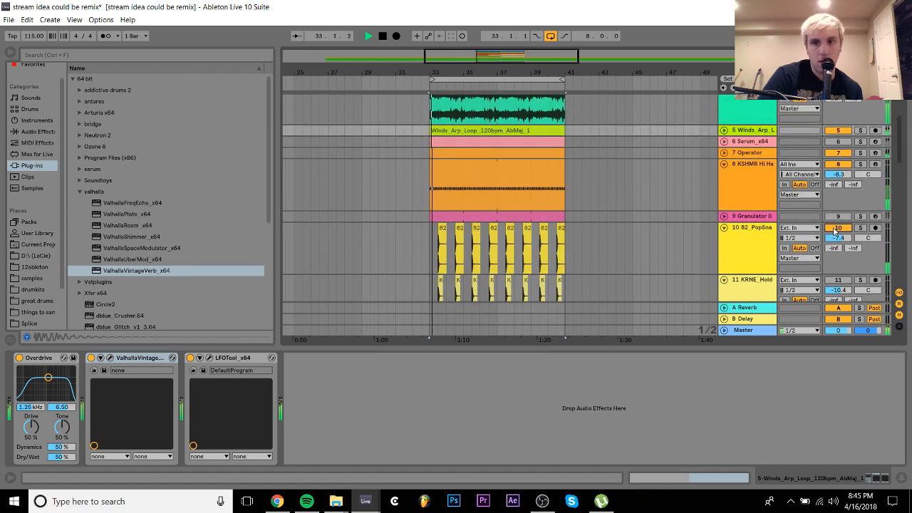
{"action": "scroll", "coordinate": [769, 257], "scroll_direction": "up", "scroll_amount": 1}
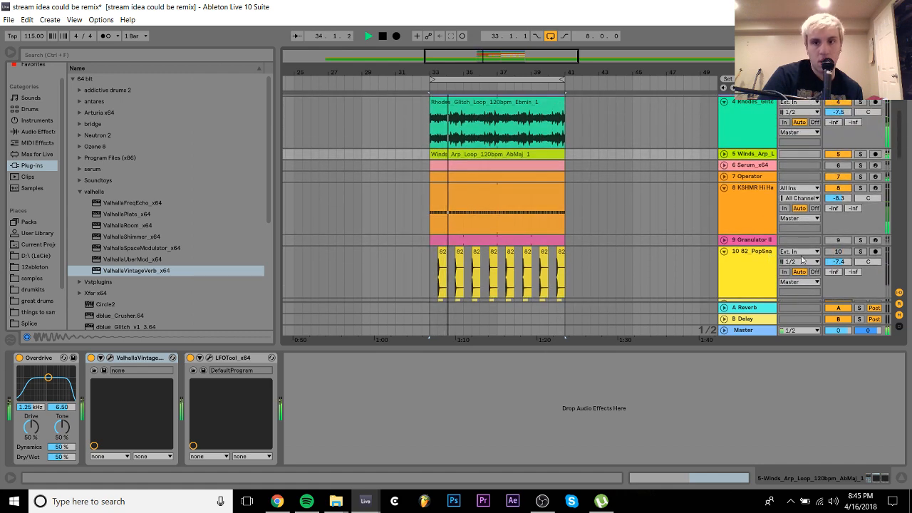
{"action": "scroll", "coordinate": [846, 255], "scroll_direction": "up", "scroll_amount": 2}
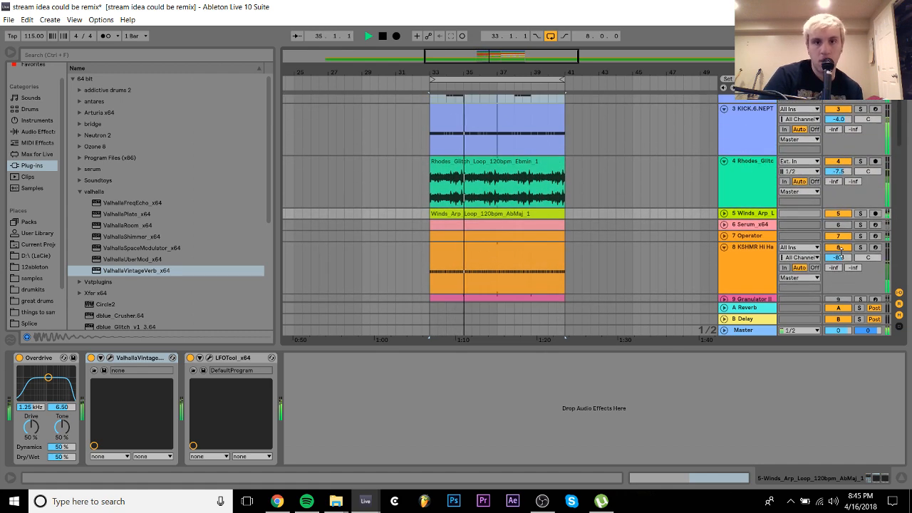
Solo the Rhodes_Glitch_Loop track and insert Effectrix ahead of its LFOTool device
{"action": "left_click", "coordinate": [860, 161]}
{"action": "left_click", "coordinate": [770, 171]}
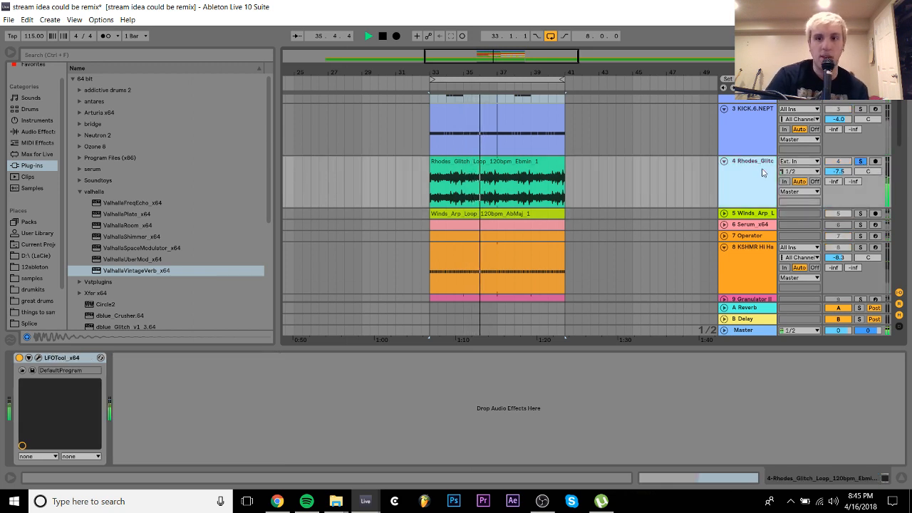
{"action": "left_click", "coordinate": [124, 271]}
{"action": "scroll", "coordinate": [124, 271], "scroll_direction": "down", "scroll_amount": 3}
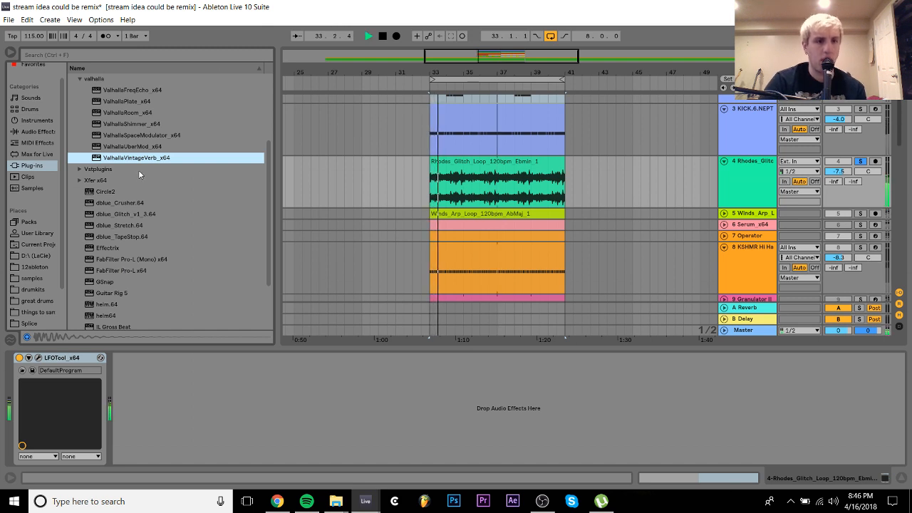
{"action": "scroll", "coordinate": [113, 176], "scroll_direction": "down", "scroll_amount": 2}
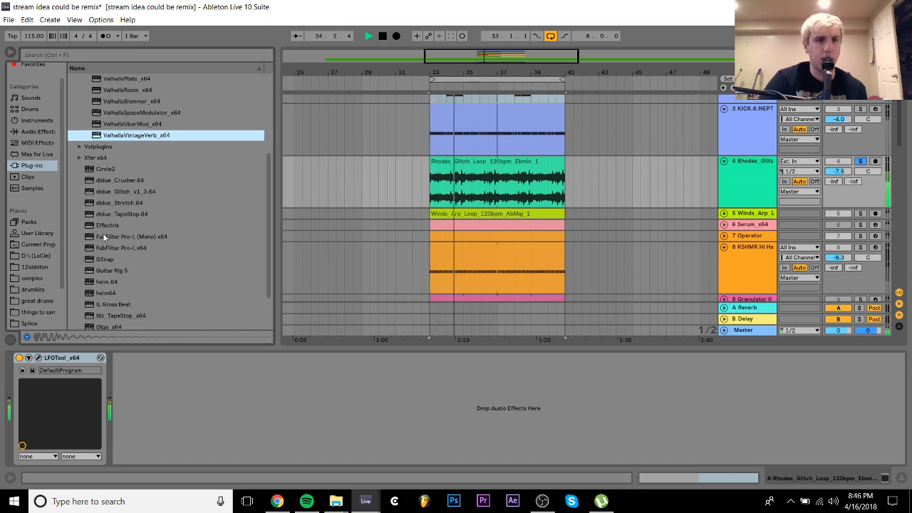
{"action": "left_click", "coordinate": [105, 225]}
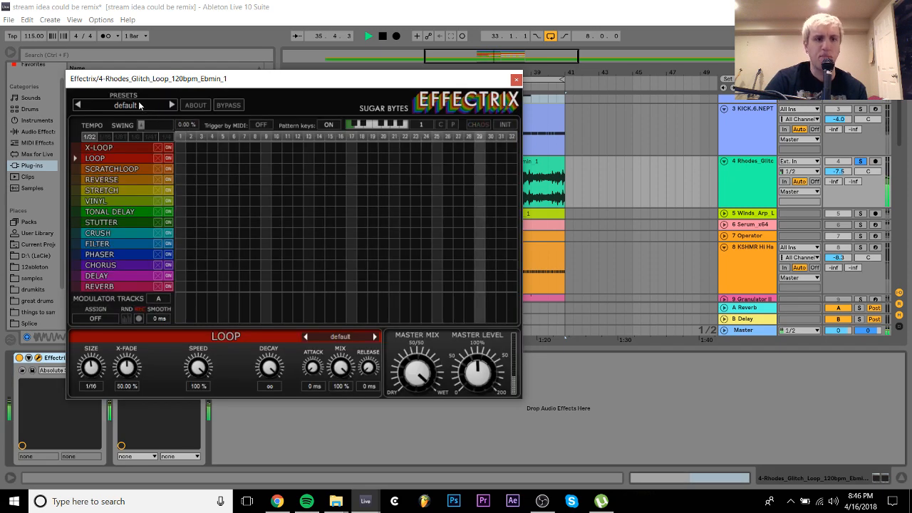
Load the Factoryv1.3 preset Backward Vocals in Effectrix and close the plug-in window
{"action": "left_click", "coordinate": [125, 104]}
{"action": "mouse_move", "coordinate": [123, 191]}
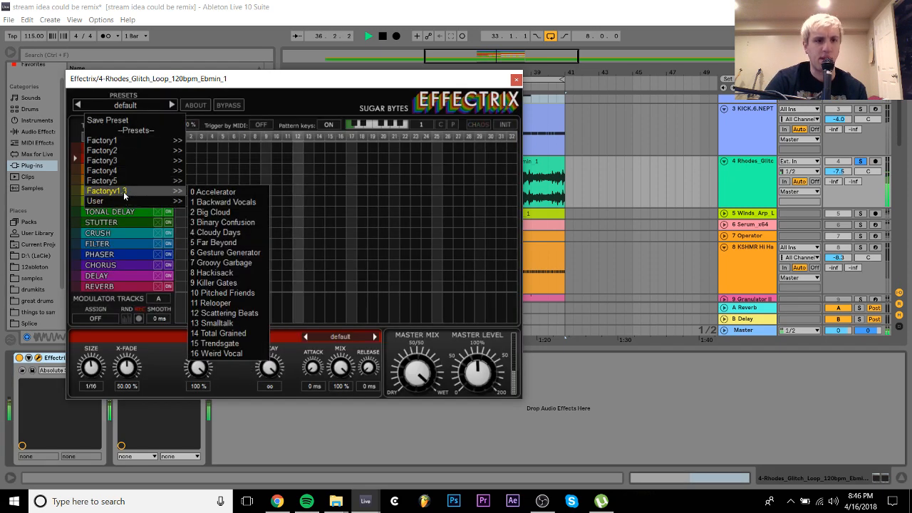
{"action": "left_click", "coordinate": [251, 204]}
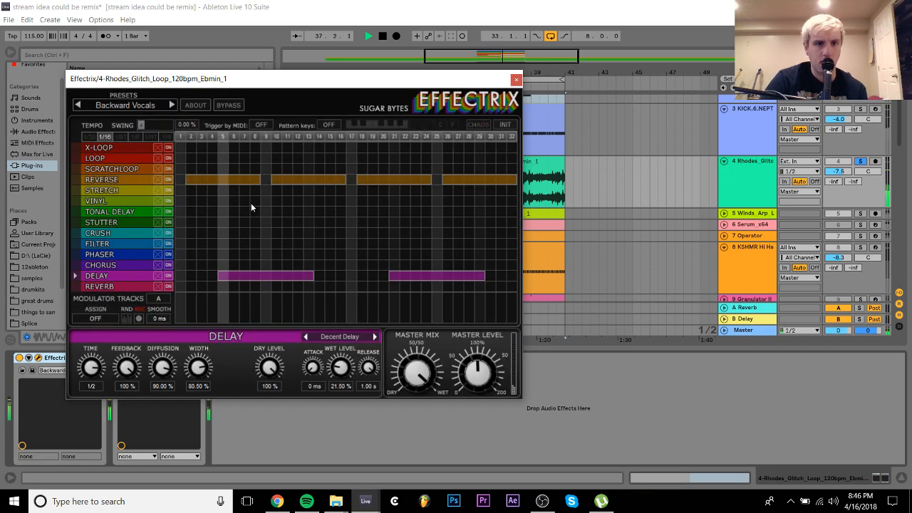
{"action": "left_click", "coordinate": [517, 79]}
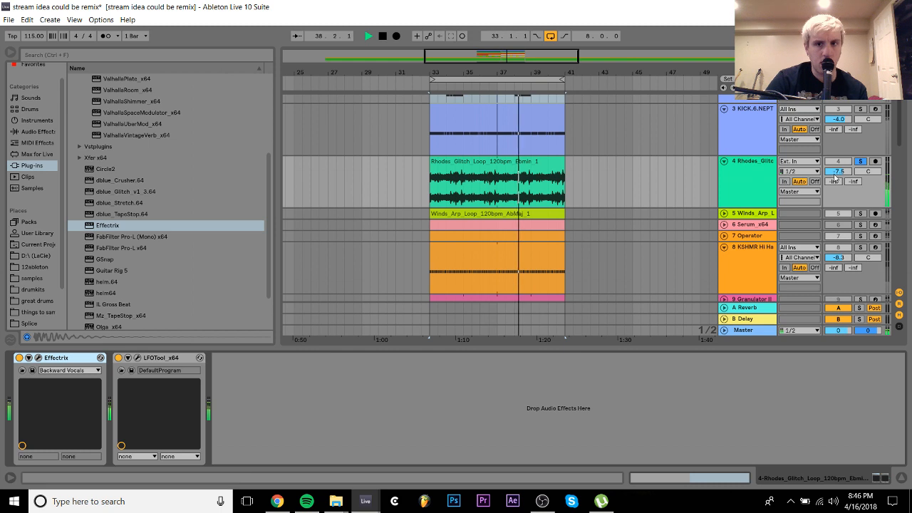
Unsolo the Rhodes_Glitch_Loop track and bypass both its Effectrix and the ValhallaVintageVerb on the Winds_Arp_Loop track
{"action": "left_click", "coordinate": [761, 172]}
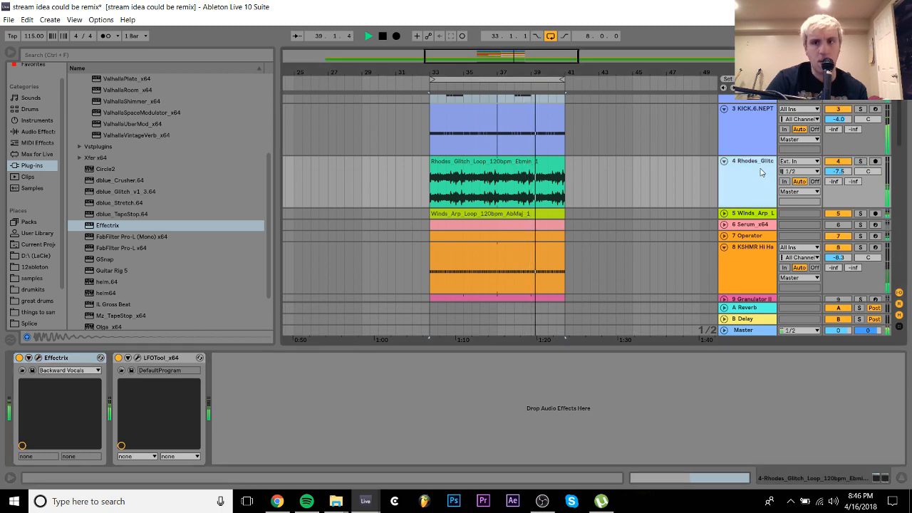
{"action": "left_click", "coordinate": [19, 358]}
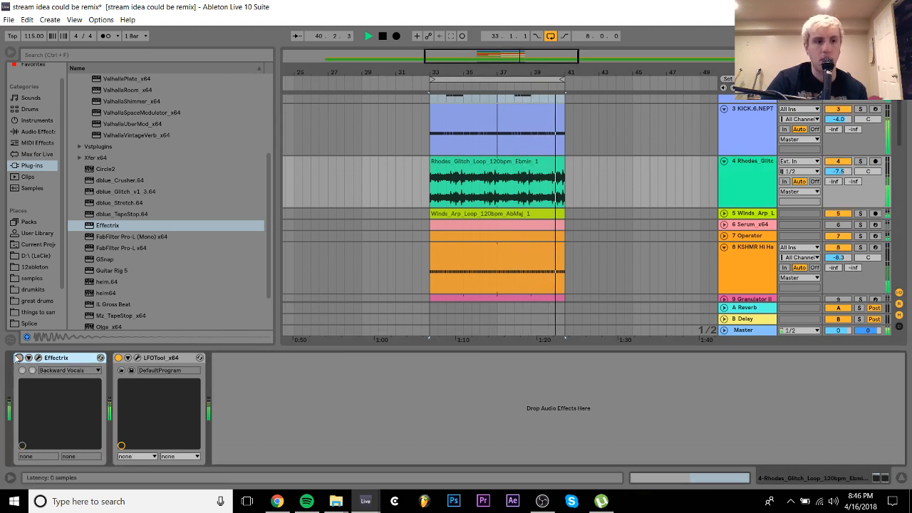
{"action": "left_click", "coordinate": [761, 213]}
{"action": "scroll", "coordinate": [747, 217], "scroll_direction": "up", "scroll_amount": 1}
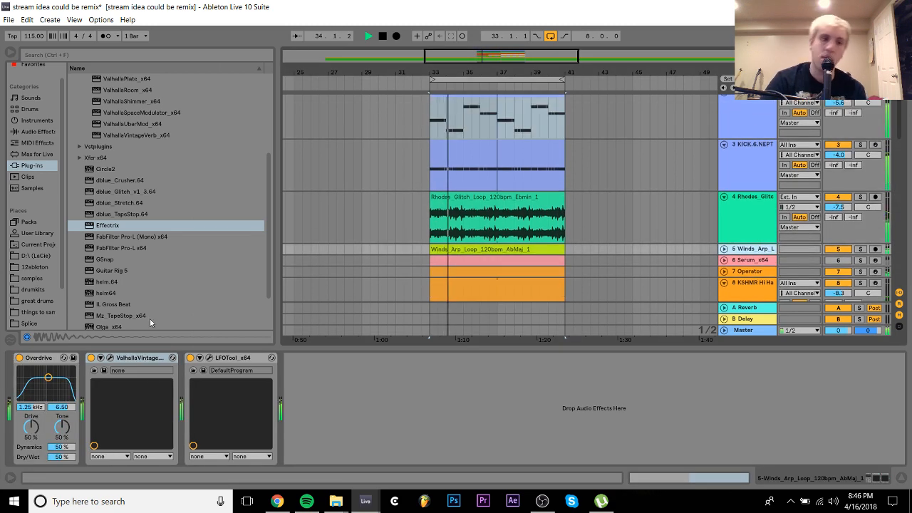
{"action": "left_click", "coordinate": [91, 358]}
Audition the Serum_x64 track within the drop, briefly muting the RMZ_808 bass, and switch the Serum track off again
{"action": "scroll", "coordinate": [571, 197], "scroll_direction": "up", "scroll_amount": 2}
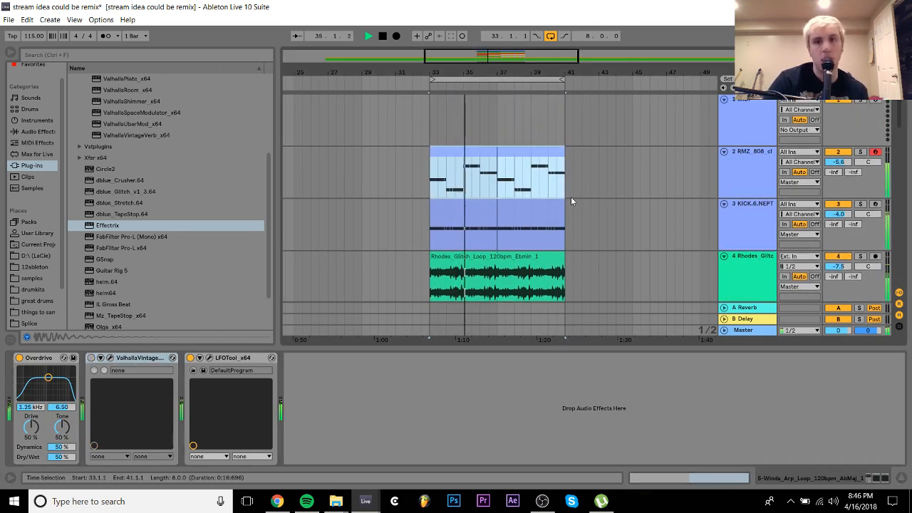
{"action": "scroll", "coordinate": [774, 234], "scroll_direction": "down", "scroll_amount": 3}
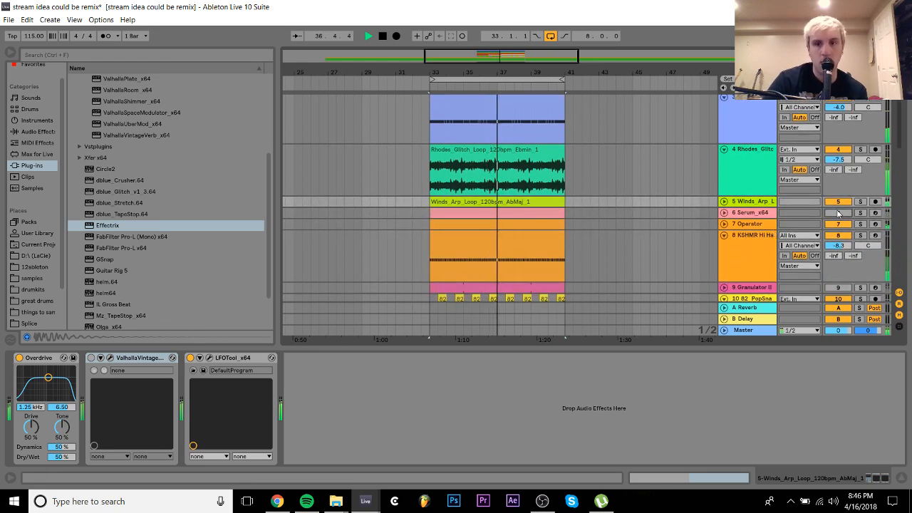
{"action": "left_click", "coordinate": [752, 213]}
{"action": "scroll", "coordinate": [753, 213], "scroll_direction": "up", "scroll_amount": 3}
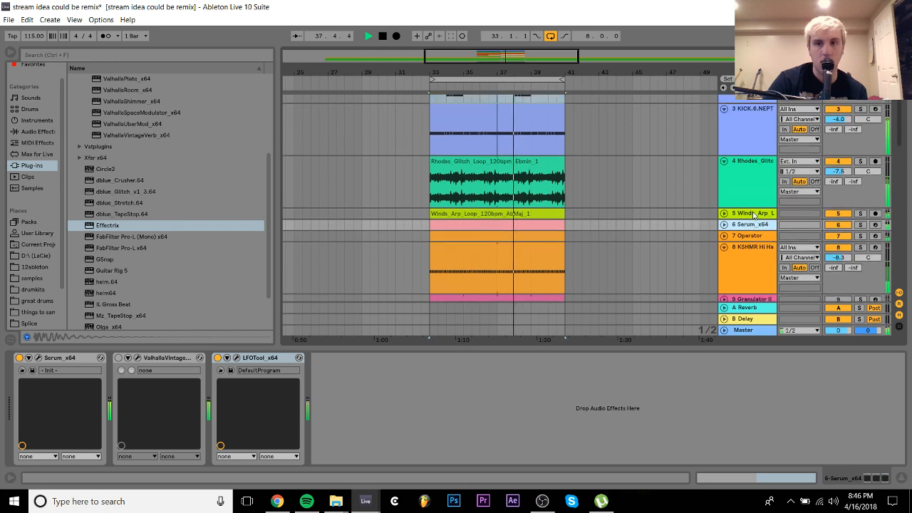
{"action": "scroll", "coordinate": [752, 215], "scroll_direction": "up", "scroll_amount": 1}
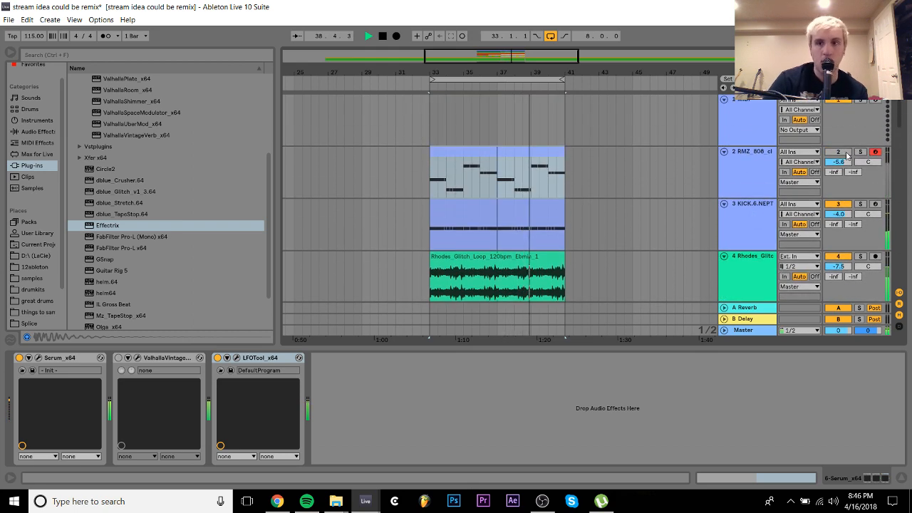
{"action": "scroll", "coordinate": [827, 214], "scroll_direction": "down", "scroll_amount": 4}
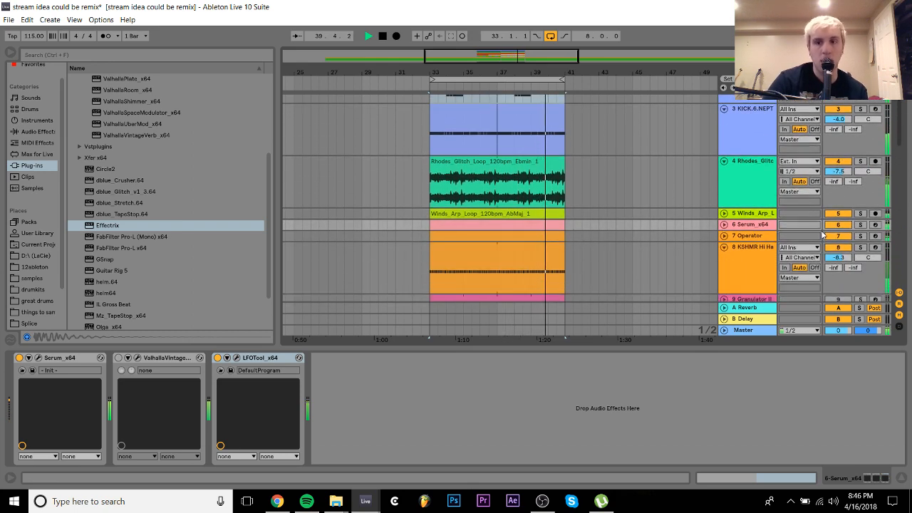
{"action": "left_click", "coordinate": [838, 225]}
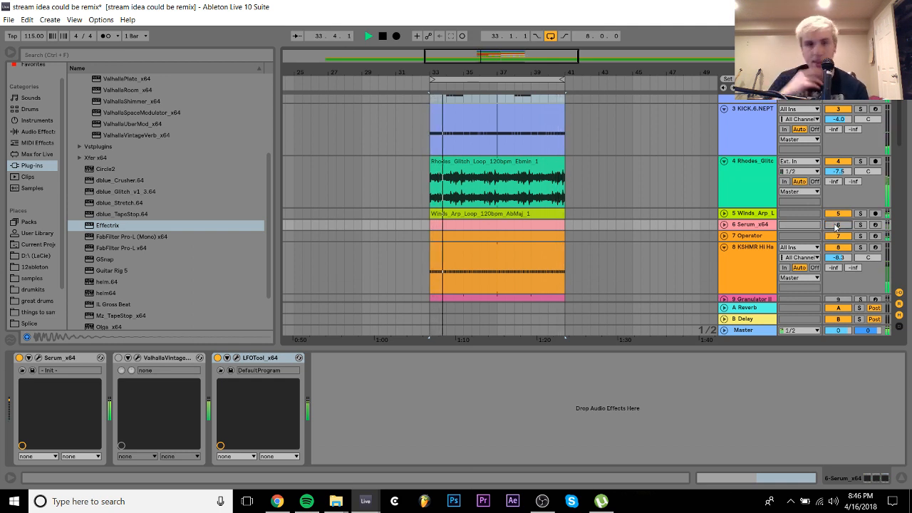
Collapse the Rhodes_Glitch_Loop track and compare the drop with the KRNE_Hold snare track muted and unmuted
{"action": "left_click", "coordinate": [724, 161]}
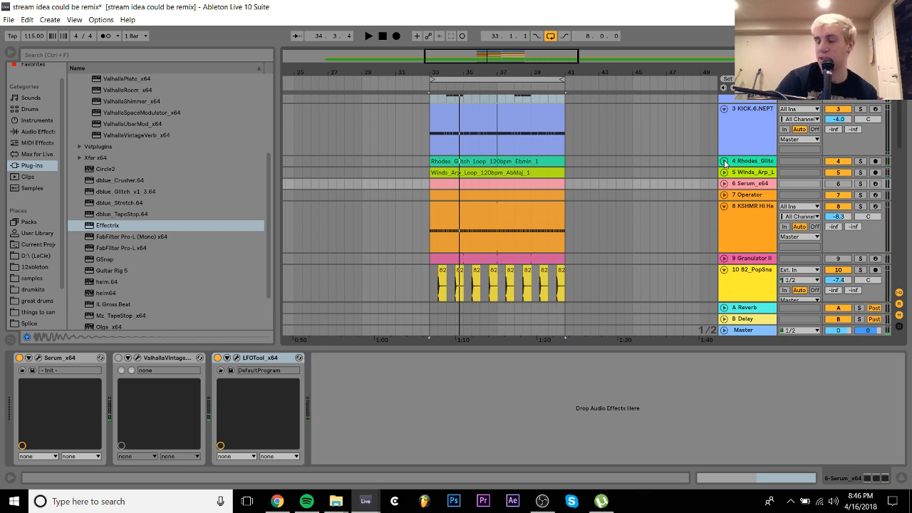
{"action": "scroll", "coordinate": [724, 163], "scroll_direction": "up", "scroll_amount": 3}
{"action": "scroll", "coordinate": [743, 198], "scroll_direction": "down", "scroll_amount": 6}
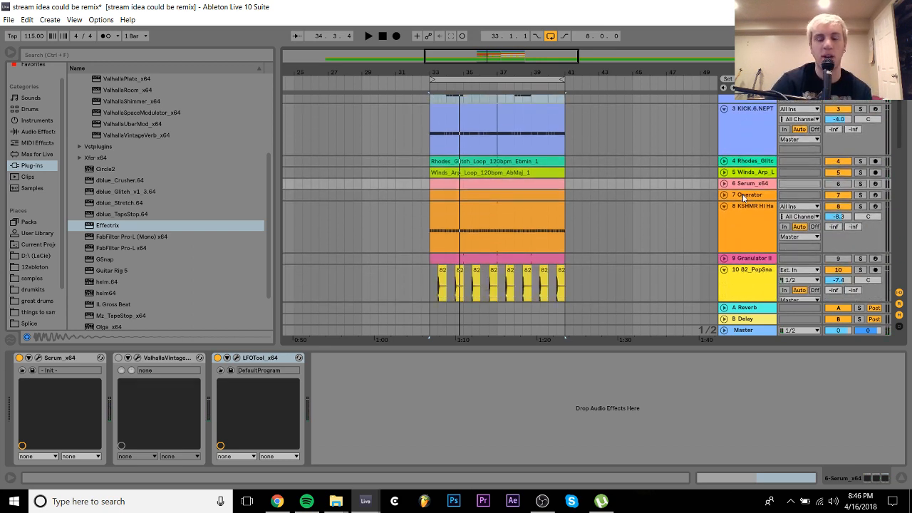
{"action": "left_click", "coordinate": [746, 212]}
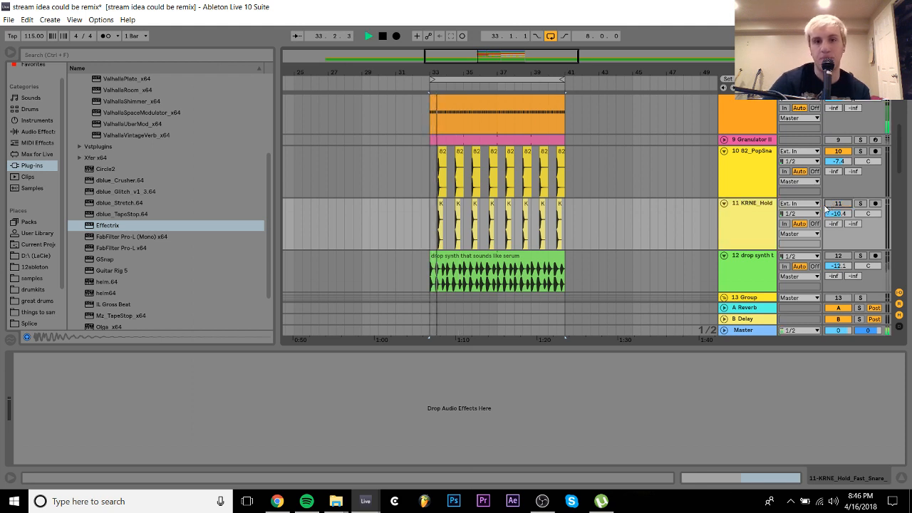
{"action": "left_click", "coordinate": [756, 211]}
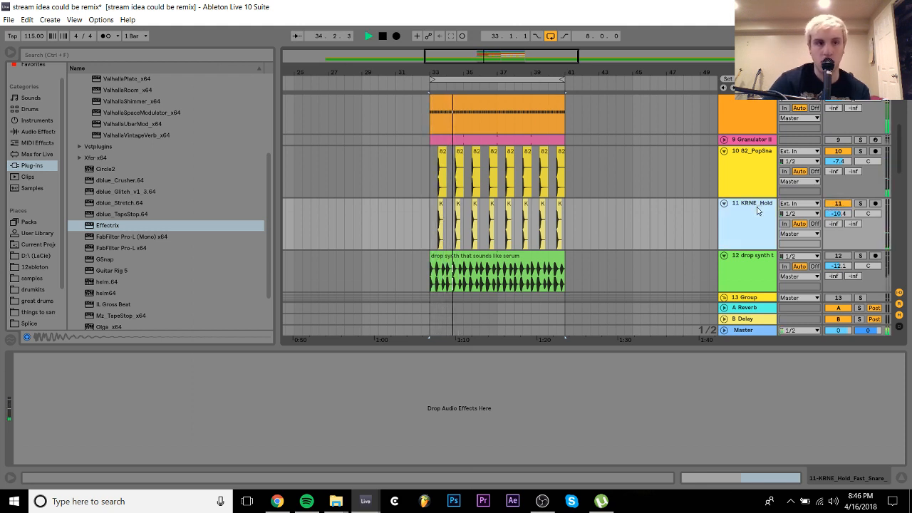
Show the samples folder in the browser and restart playback from the drop's start at 33.1.1
{"action": "left_click", "coordinate": [32, 278]}
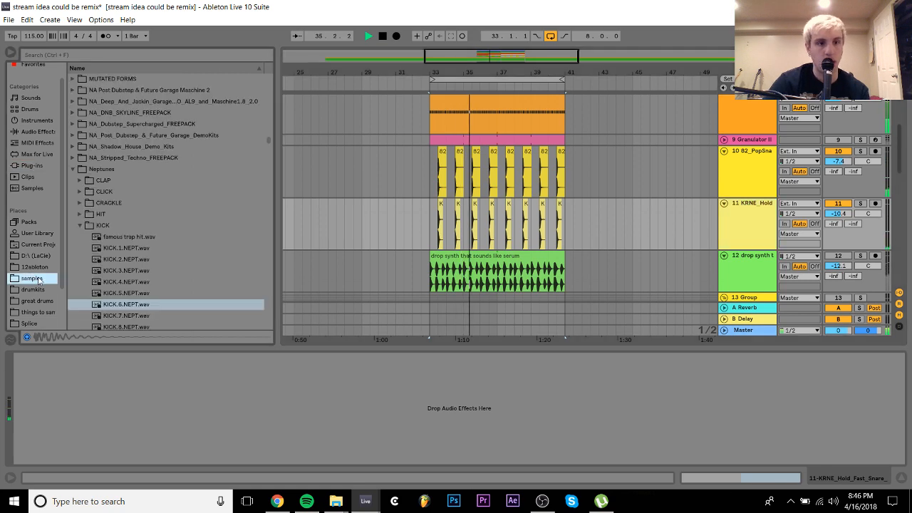
{"action": "left_click", "coordinate": [331, 132]}
{"action": "key", "text": "space"}
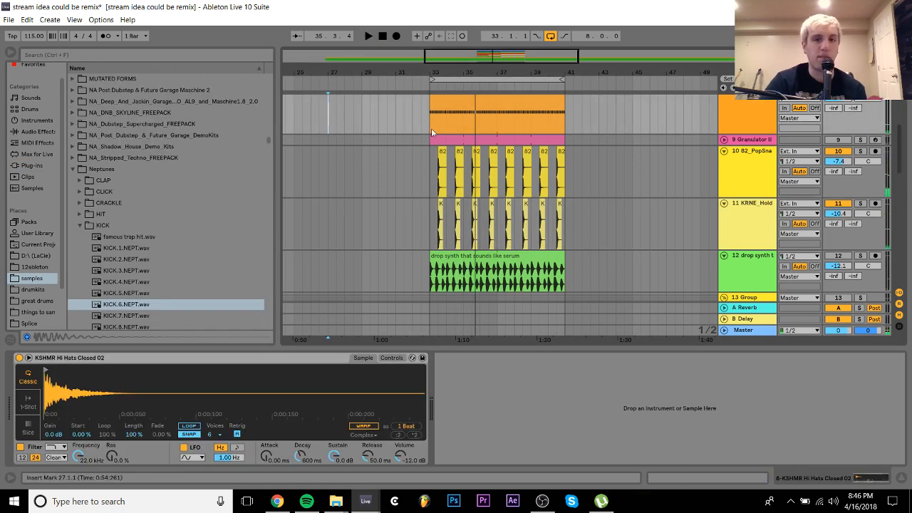
{"action": "left_click", "coordinate": [427, 141]}
{"action": "key", "text": "space"}
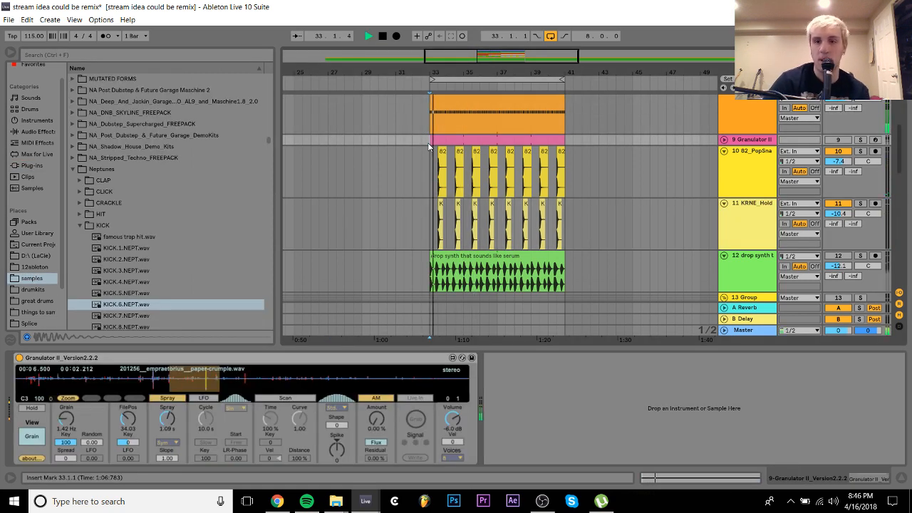
Switch on the 13 Group of vocal stems during playback, and collapse both the group and the 21 Operator track
{"action": "scroll", "coordinate": [431, 143], "scroll_direction": "up", "scroll_amount": 1}
{"action": "scroll", "coordinate": [436, 143], "scroll_direction": "up", "scroll_amount": 5}
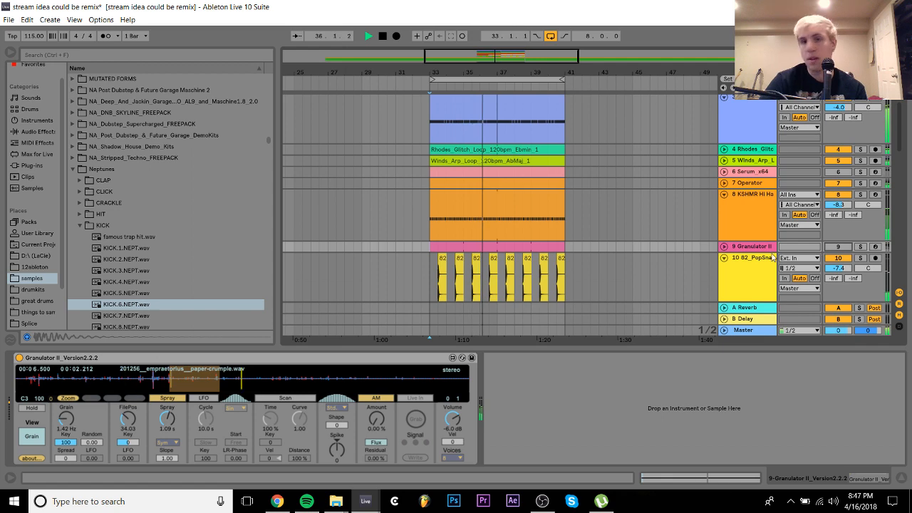
{"action": "scroll", "coordinate": [773, 258], "scroll_direction": "down", "scroll_amount": 7}
{"action": "scroll", "coordinate": [773, 258], "scroll_direction": "down", "scroll_amount": 9}
{"action": "scroll", "coordinate": [858, 125], "scroll_direction": "up", "scroll_amount": 3}
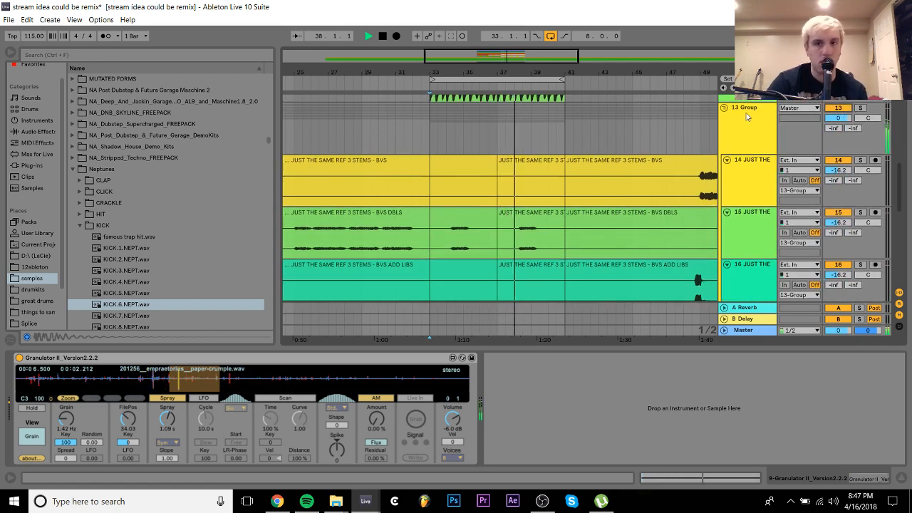
{"action": "scroll", "coordinate": [743, 142], "scroll_direction": "up", "scroll_amount": 4}
{"action": "left_click", "coordinate": [723, 204]}
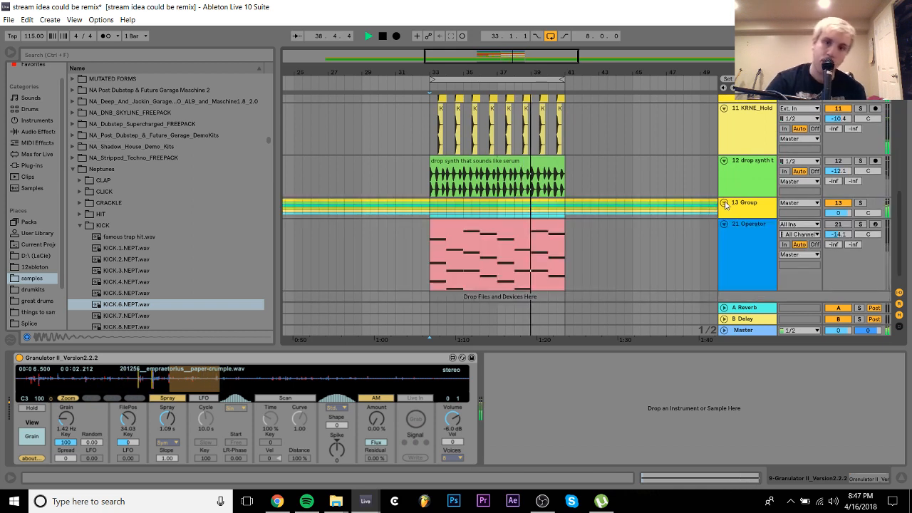
{"action": "left_click", "coordinate": [724, 224]}
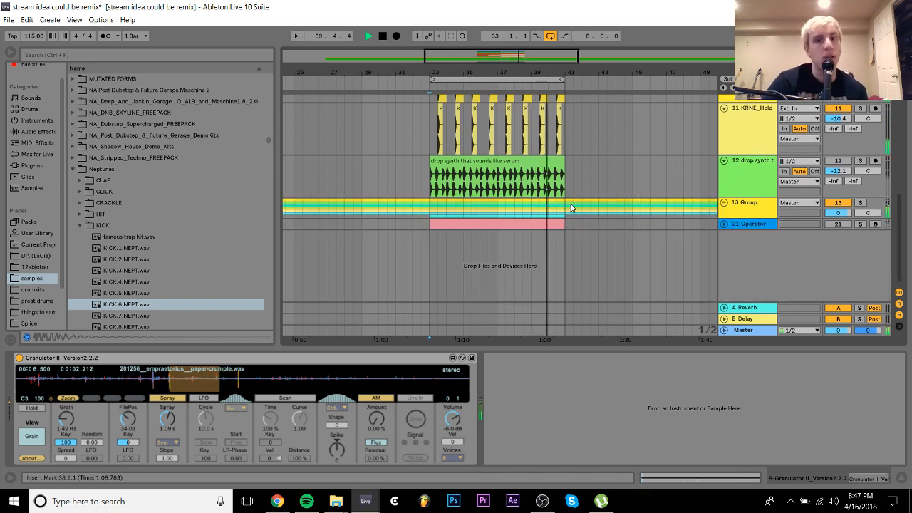
{"action": "key", "text": "space"}
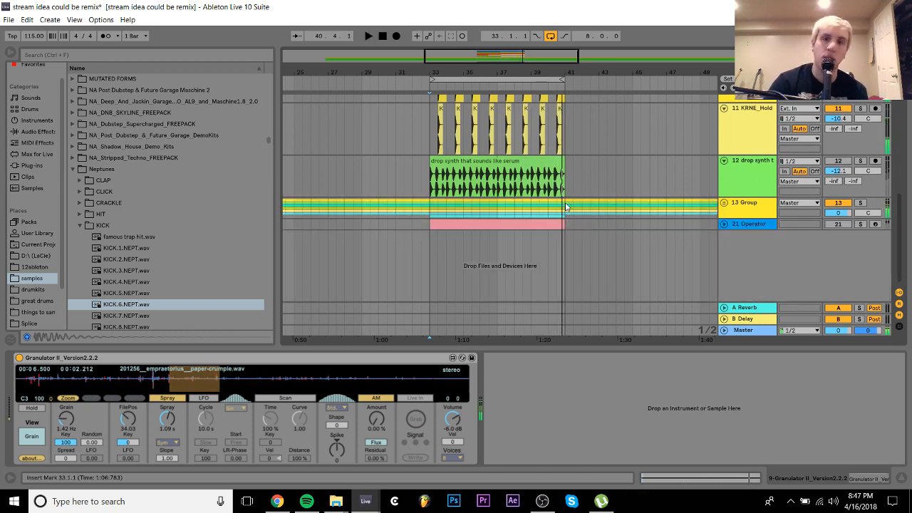
{"action": "scroll", "coordinate": [578, 162], "scroll_direction": "up", "scroll_amount": 8}
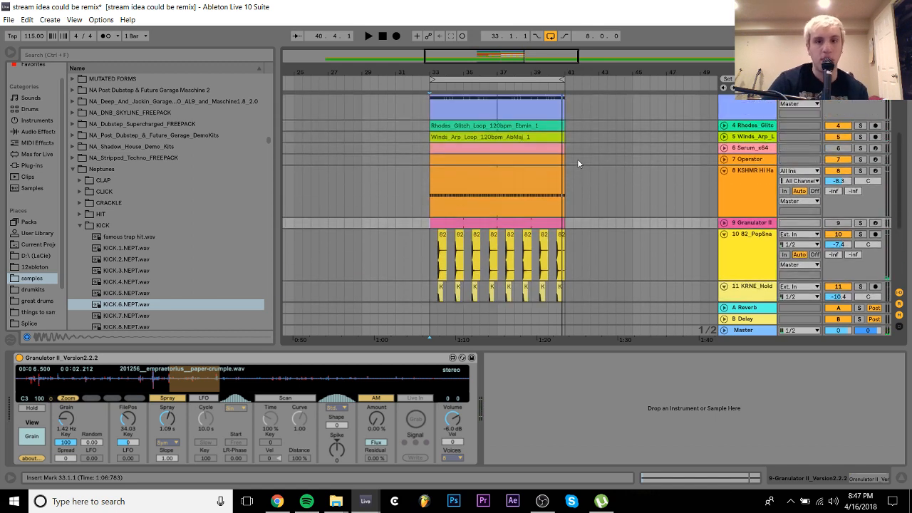
{"action": "scroll", "coordinate": [577, 162], "scroll_direction": "up", "scroll_amount": 2}
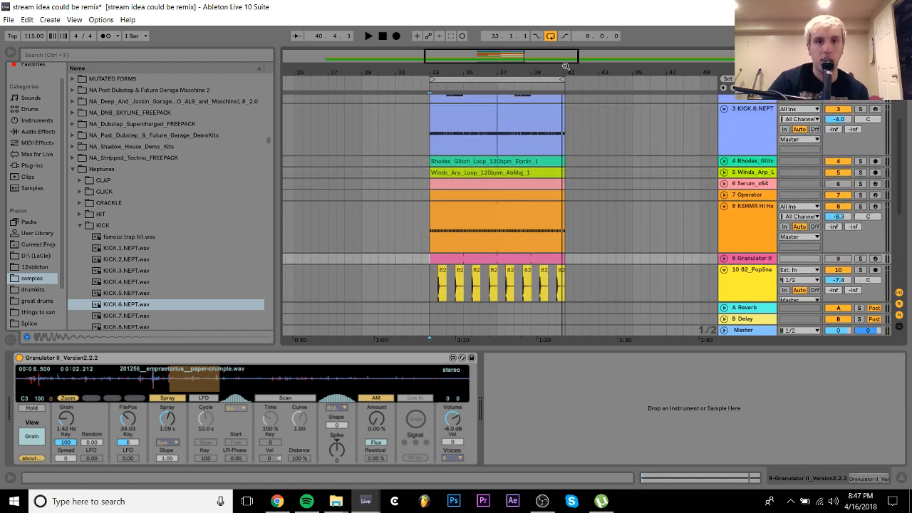
Delete the end of the drop from 40.3.1 to 41.1.1 on all tracks down to Granulator II
{"action": "mouse_move", "coordinate": [565, 69]}
{"action": "left_mouse_down"}
{"action": "mouse_move", "coordinate": [565, 121]}
{"action": "mouse_move", "coordinate": [565, 71]}
{"action": "left_mouse_up"}
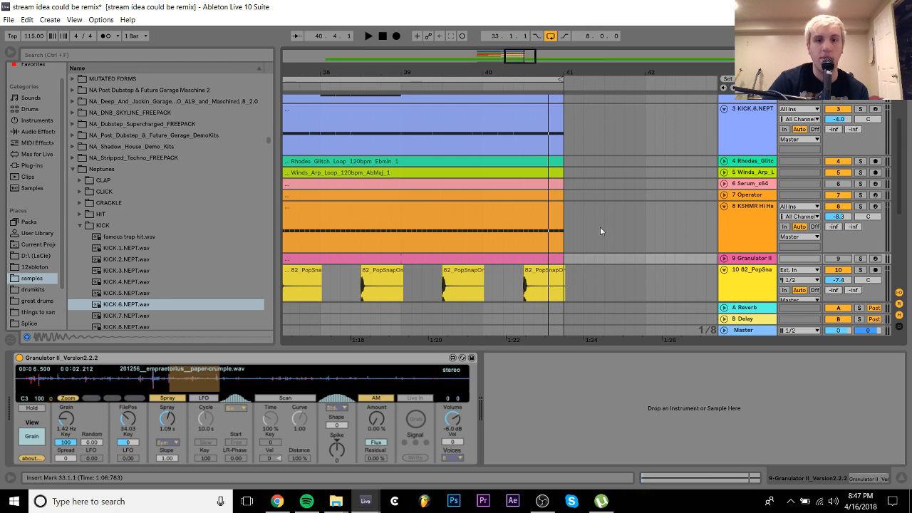
{"action": "left_click_drag", "start_coordinate": [581, 258], "coordinate": [522, 75]}
{"action": "key", "text": "Delete"}
{"action": "left_click", "coordinate": [322, 120]}
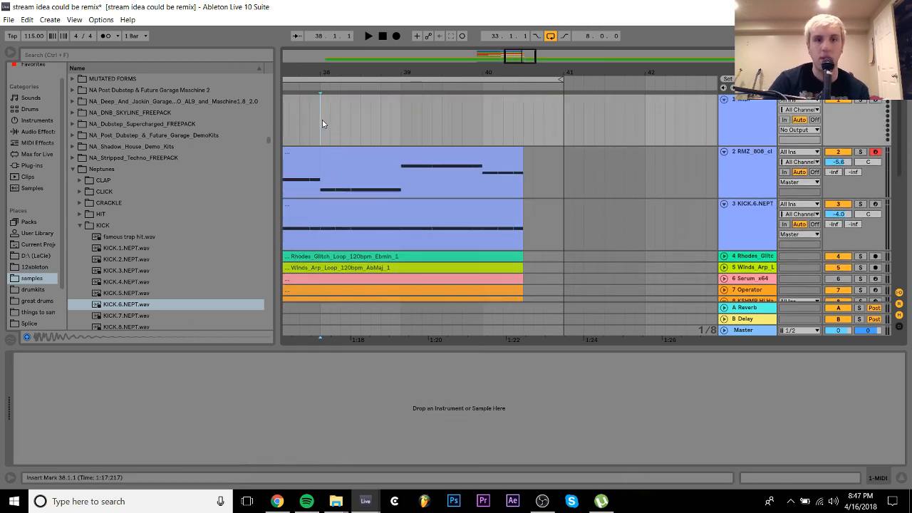
Audition the shortened drop, switching the loop off and on again, and look over its tracks down to the vocal group
{"action": "key", "text": "space"}
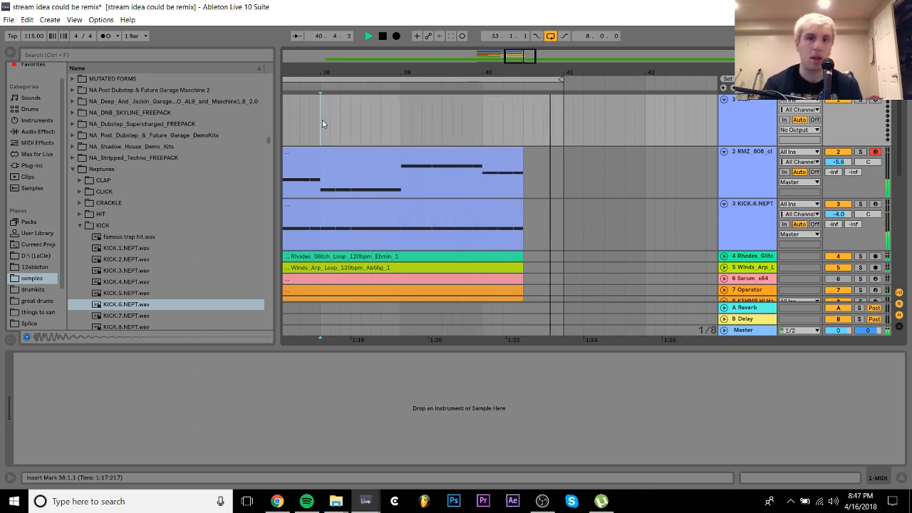
{"action": "left_click", "coordinate": [551, 36]}
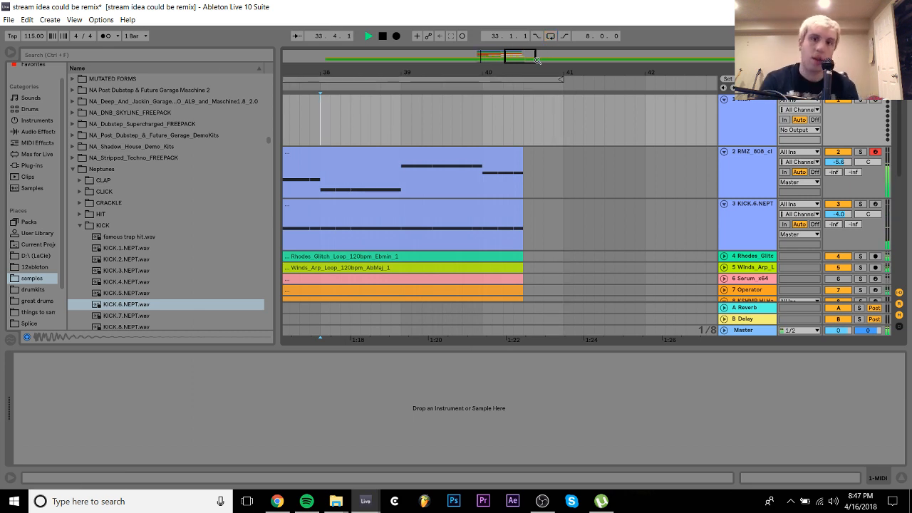
{"action": "left_click_drag", "start_coordinate": [537, 60], "coordinate": [545, 41]}
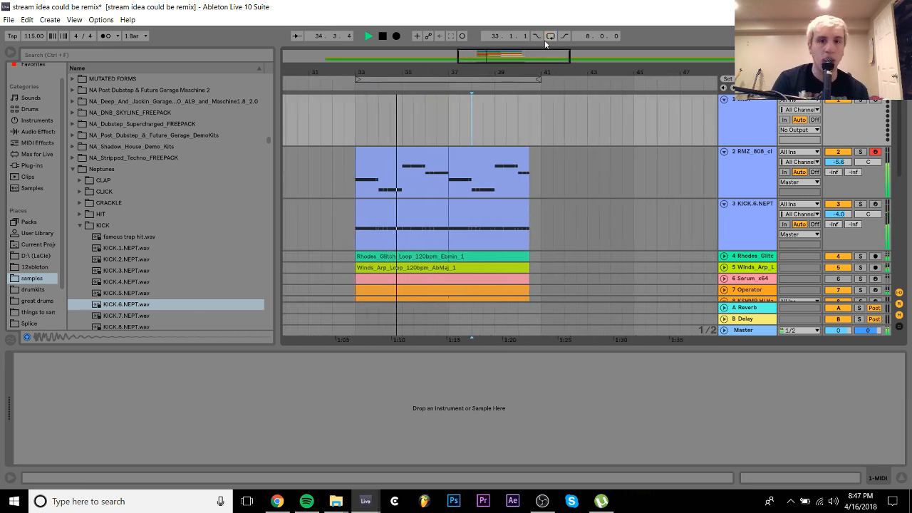
{"action": "left_click", "coordinate": [551, 37]}
{"action": "scroll", "coordinate": [711, 233], "scroll_direction": "down", "scroll_amount": 2}
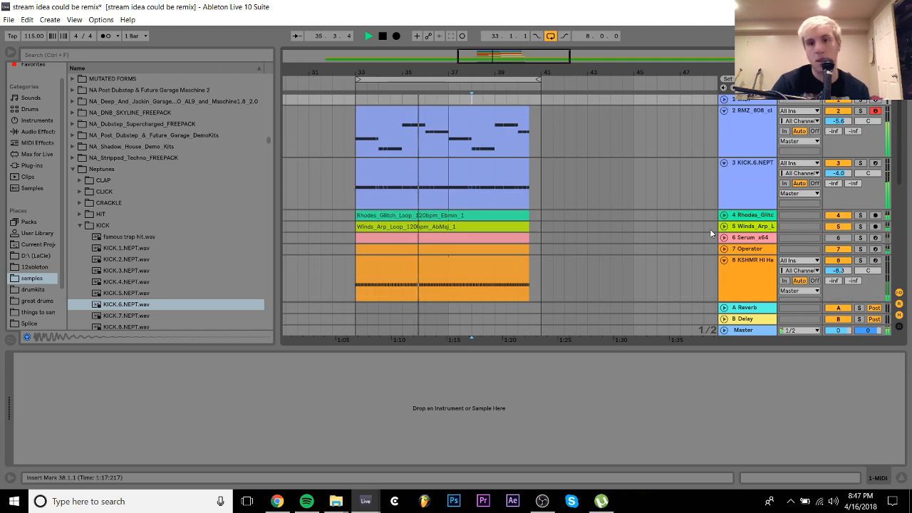
{"action": "scroll", "coordinate": [710, 233], "scroll_direction": "down", "scroll_amount": 8}
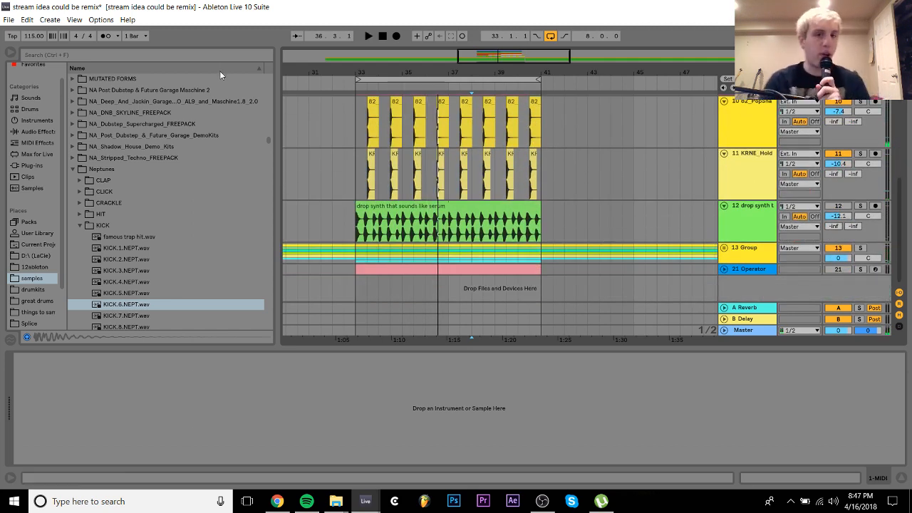
Open the recent set bangin trap.als, saving the current remix set
{"action": "left_click", "coordinate": [8, 19]}
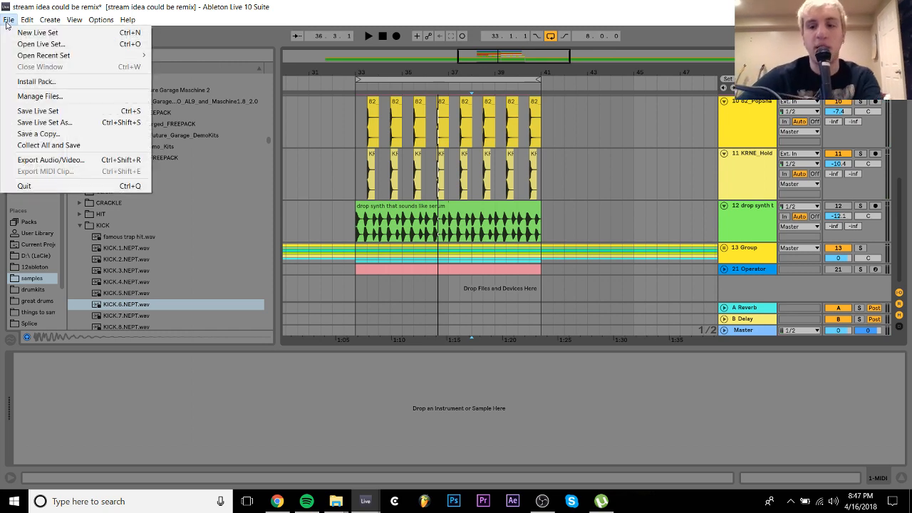
{"action": "mouse_move", "coordinate": [60, 61]}
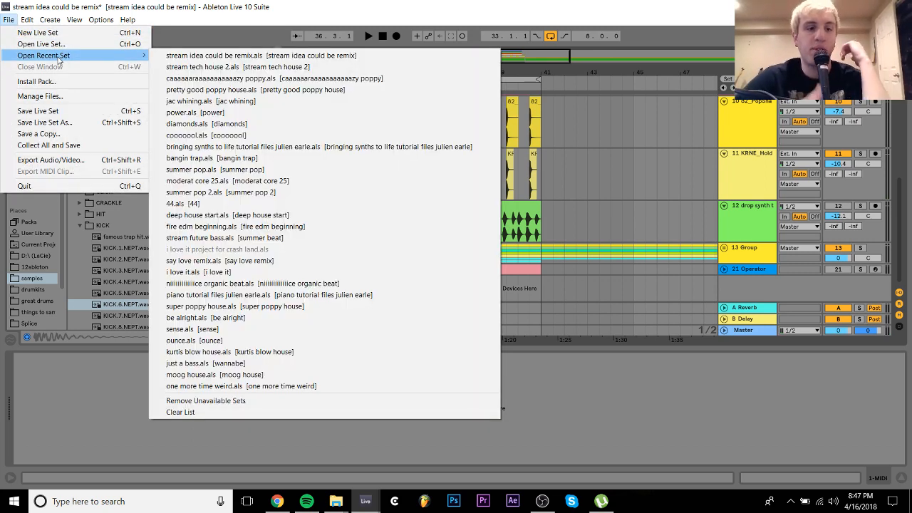
{"action": "left_click", "coordinate": [221, 158]}
{"action": "key", "text": "Return"}
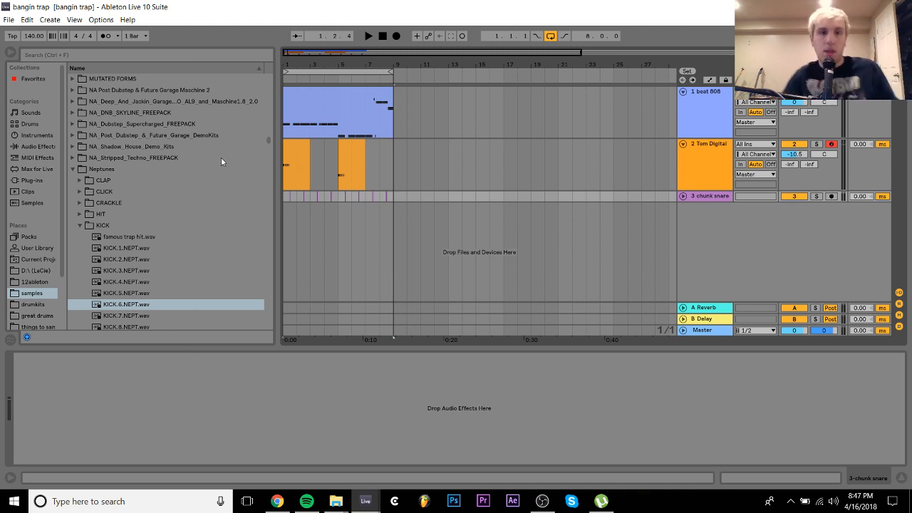
Audition the bangin trap beat and inspect the instrument on its beat 808 track
{"action": "key", "text": "space"}
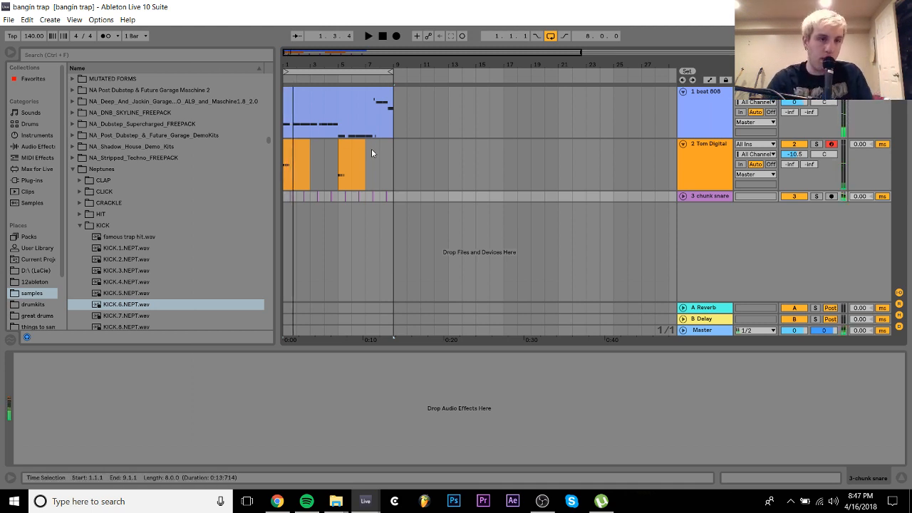
{"action": "left_click", "coordinate": [8, 19]}
{"action": "mouse_move", "coordinate": [26, 19]}
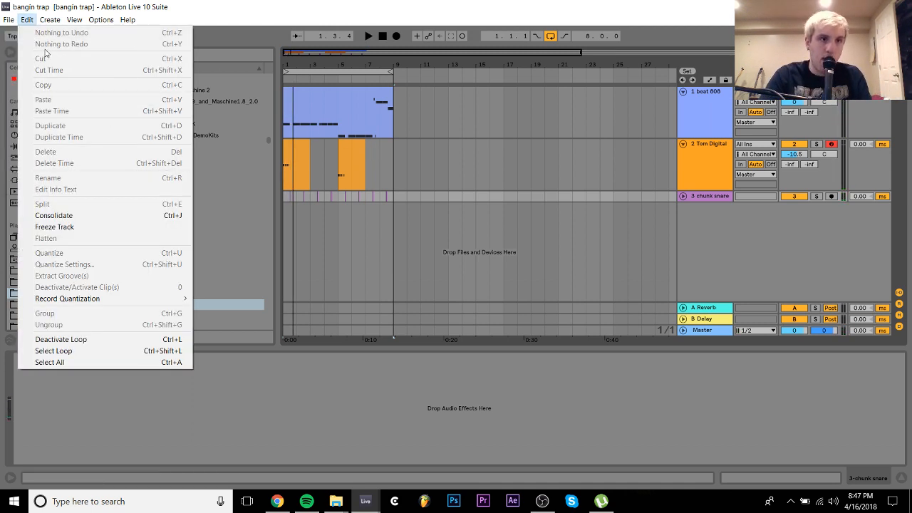
{"action": "left_click", "coordinate": [690, 124]}
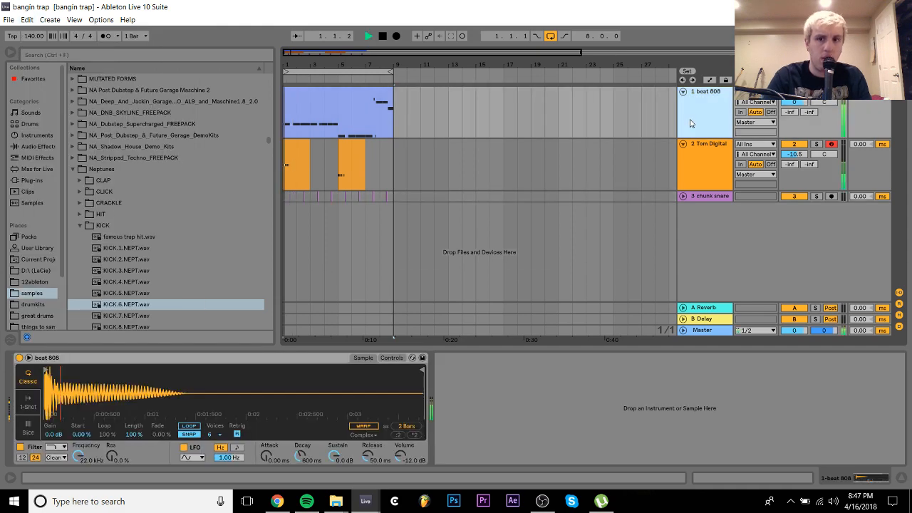
{"action": "key", "text": "space"}
Reopen the recent set stream idea could be remix.als, and collapse and mute its KRNE_Hold snare track
{"action": "left_click", "coordinate": [9, 19]}
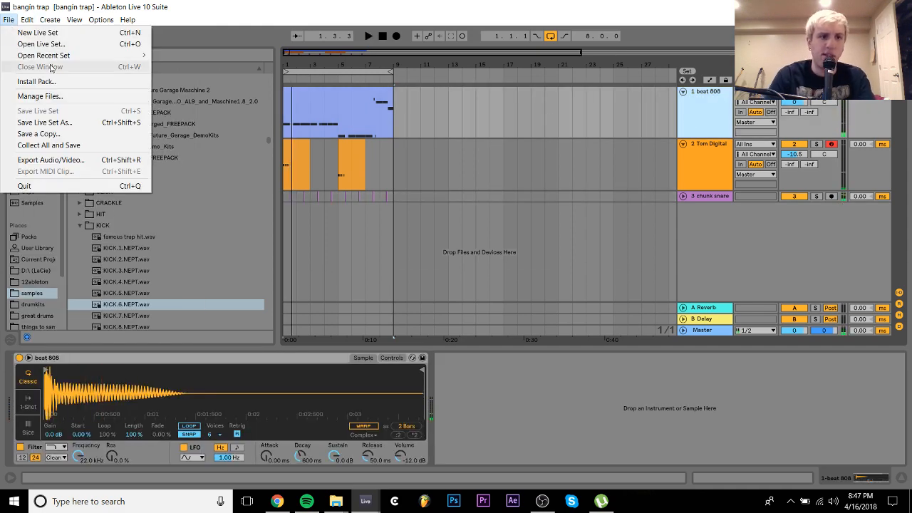
{"action": "mouse_move", "coordinate": [50, 60]}
{"action": "left_click", "coordinate": [183, 67]}
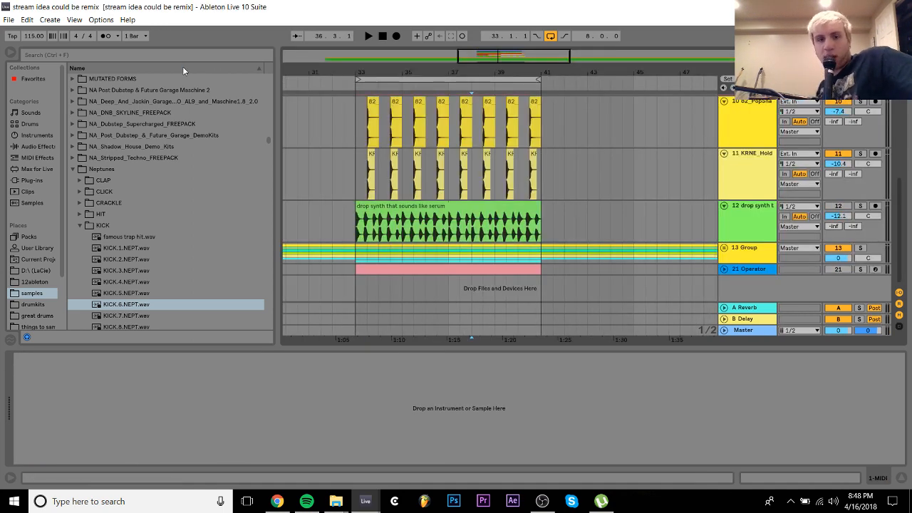
{"action": "scroll", "coordinate": [683, 151], "scroll_direction": "up", "scroll_amount": 3}
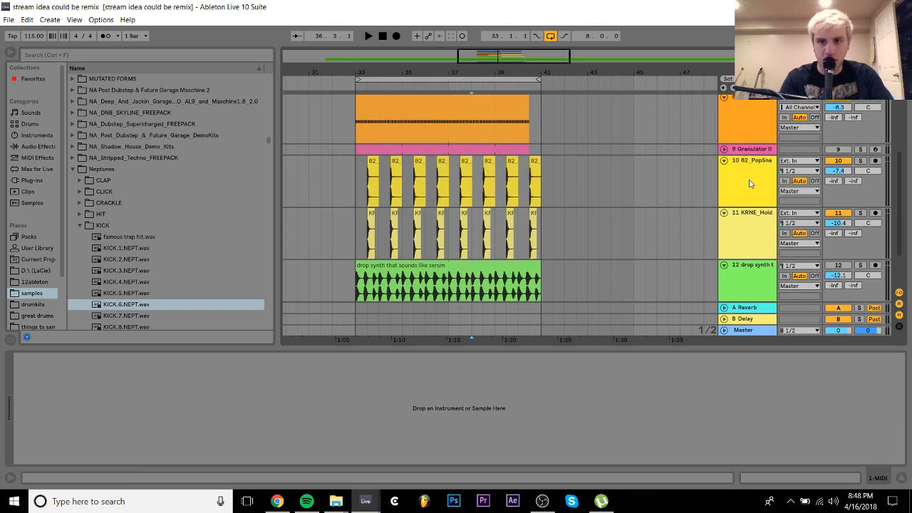
{"action": "left_click", "coordinate": [724, 212]}
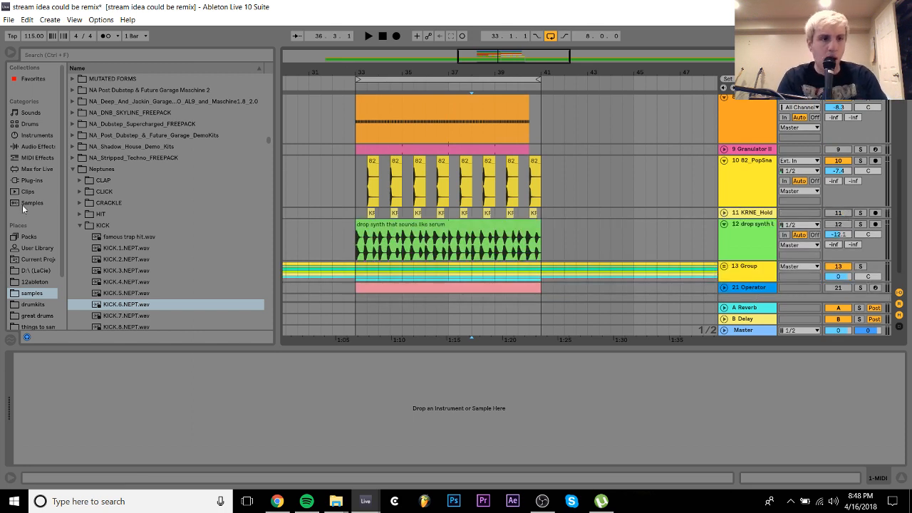
Search the 12ableton folder for "bangin" and expand bangin trap.als to list its tracks
{"action": "left_click", "coordinate": [43, 283]}
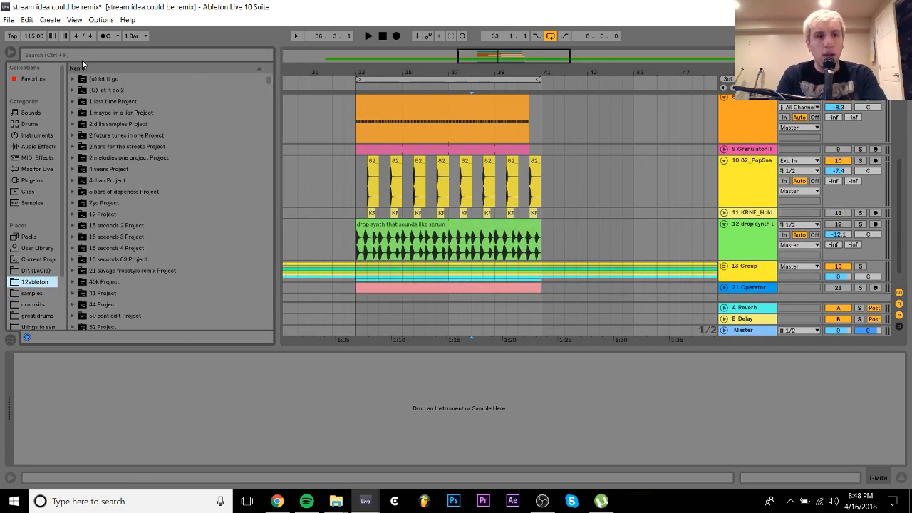
{"action": "left_click", "coordinate": [80, 54]}
{"action": "type", "text": "bangin"}
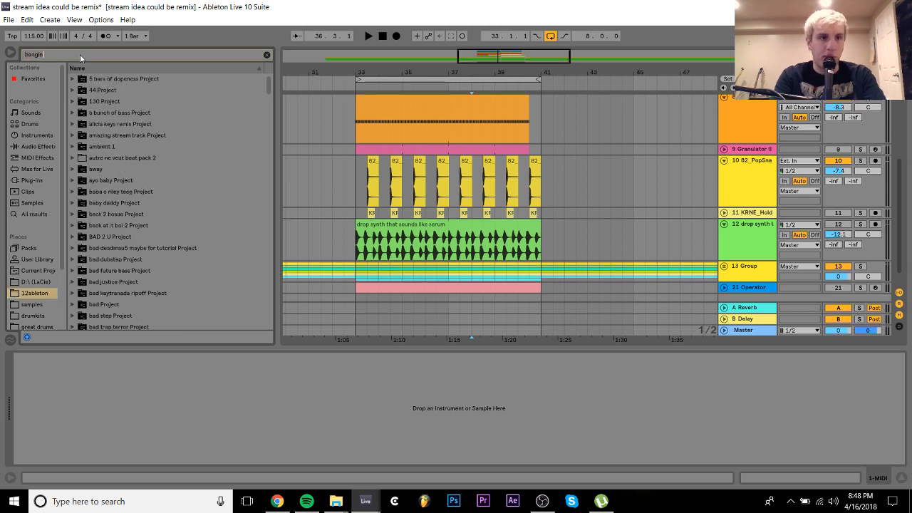
{"action": "left_click", "coordinate": [72, 90]}
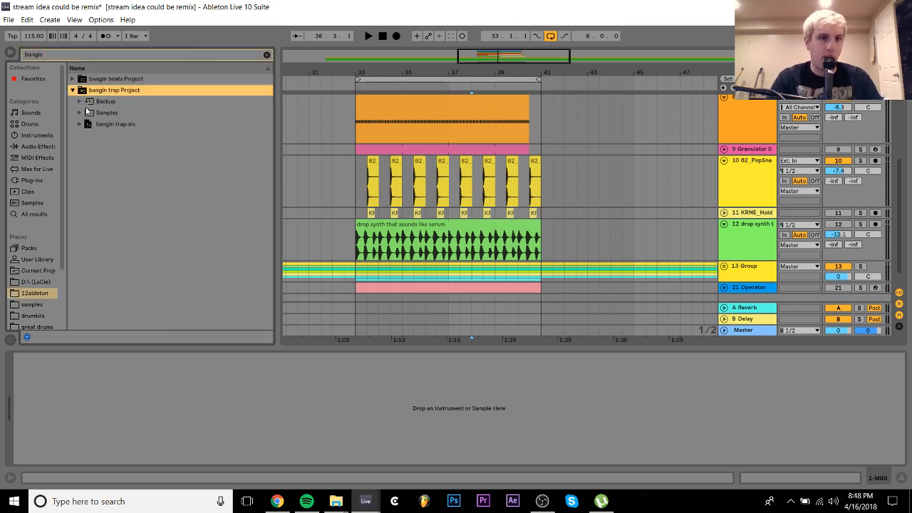
{"action": "left_click", "coordinate": [79, 124]}
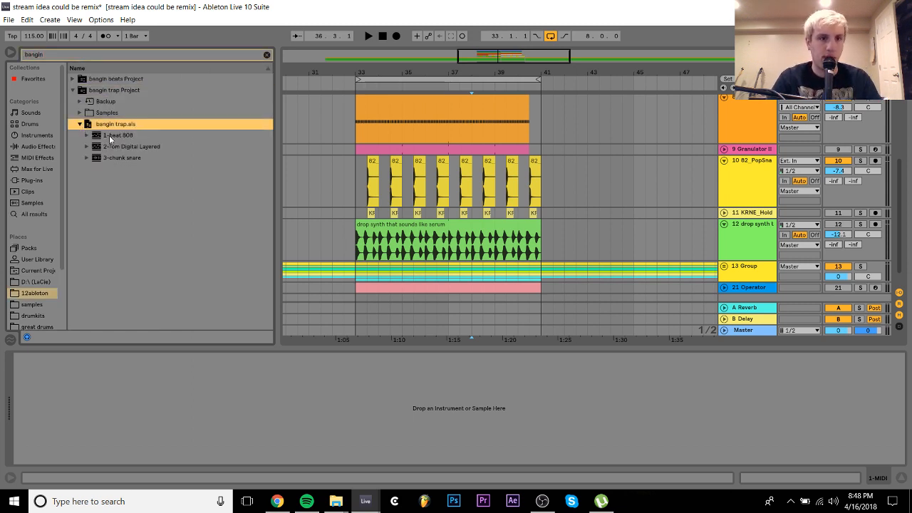
Import the beat 808 track from bangin trap.als above the RMZ_808 track, undoing the stray edit made along the way
{"action": "left_click", "coordinate": [109, 135]}
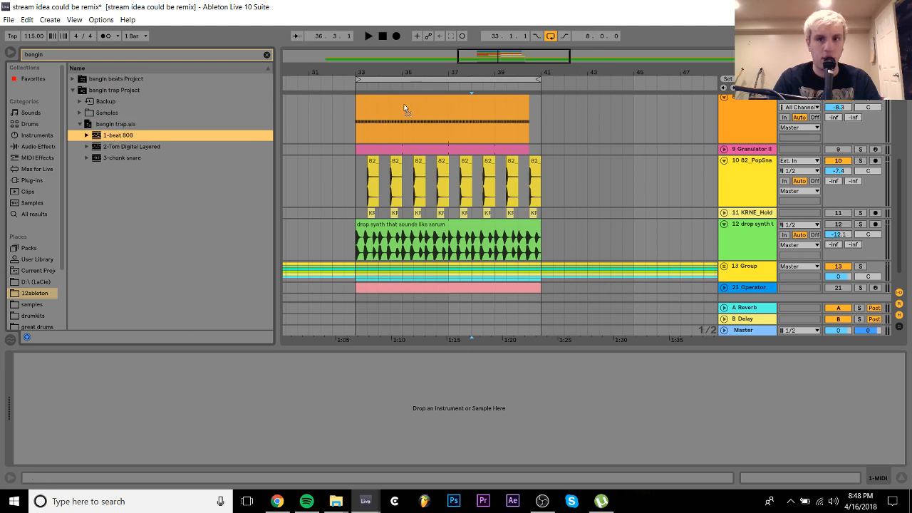
{"action": "left_click_drag", "start_coordinate": [405, 100], "coordinate": [173, 144]}
{"action": "key", "text": "ctrl+z"}
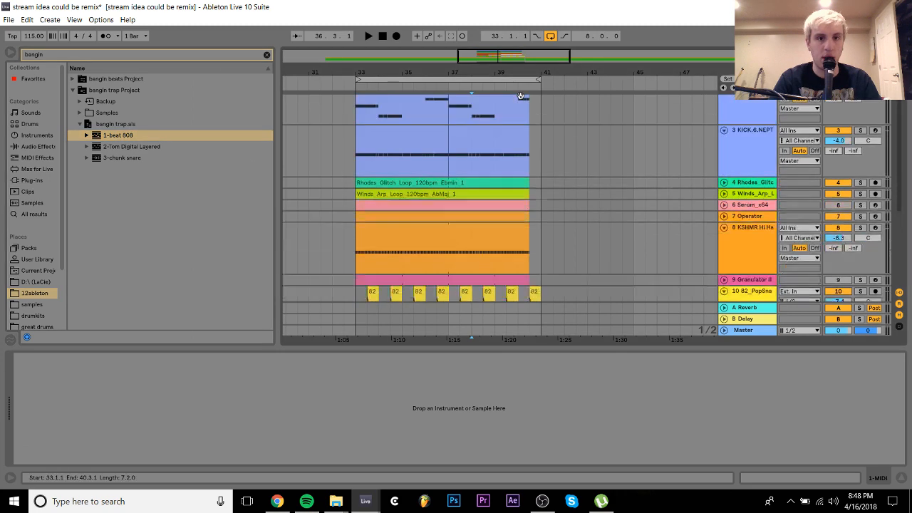
{"action": "double_click", "coordinate": [114, 136]}
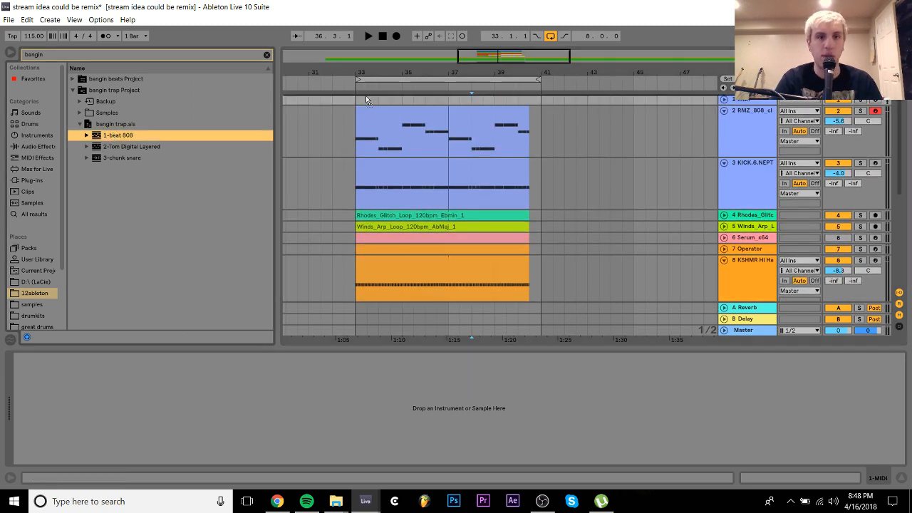
Import the chunk snare track from bangin trap.als and place it directly below the KRNE_Hold track
{"action": "left_click_drag", "start_coordinate": [121, 160], "coordinate": [721, 164]}
{"action": "scroll", "coordinate": [738, 285], "scroll_direction": "down", "scroll_amount": 5}
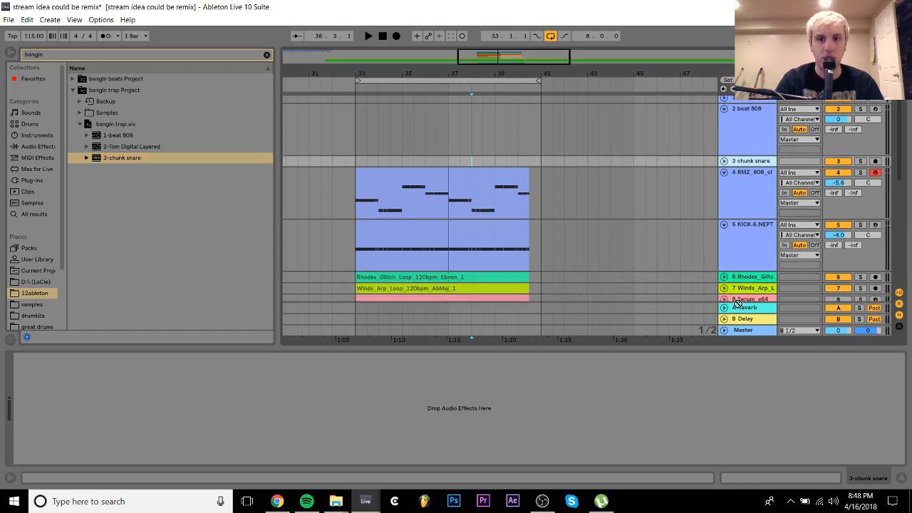
{"action": "left_click_drag", "start_coordinate": [739, 309], "coordinate": [740, 237]}
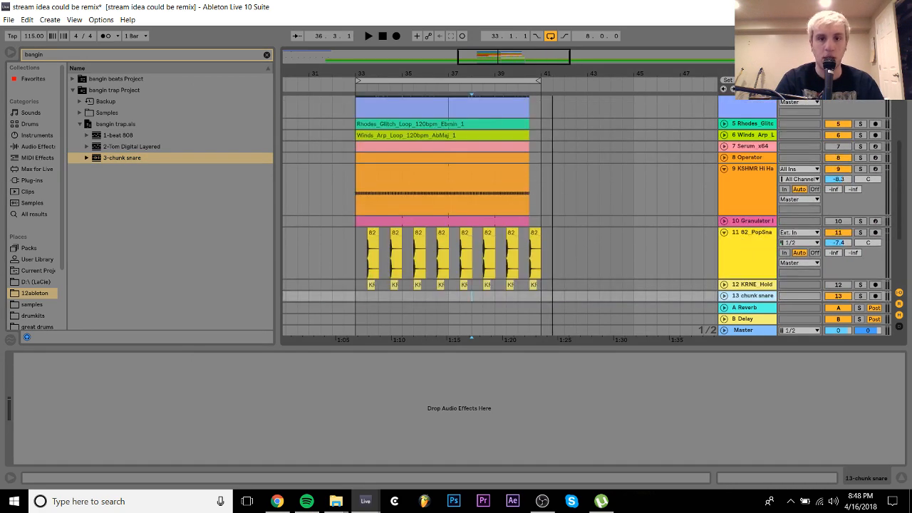
Move the chunk snare clips from bars 1 to 9 to the drop's start at 33.1.1
{"action": "left_click_drag", "start_coordinate": [564, 74], "coordinate": [564, 15]}
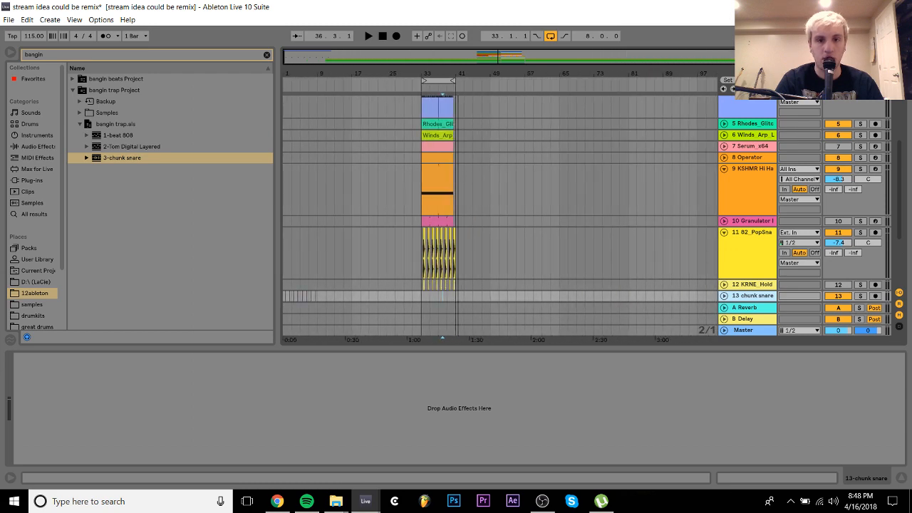
{"action": "left_click", "coordinate": [314, 296]}
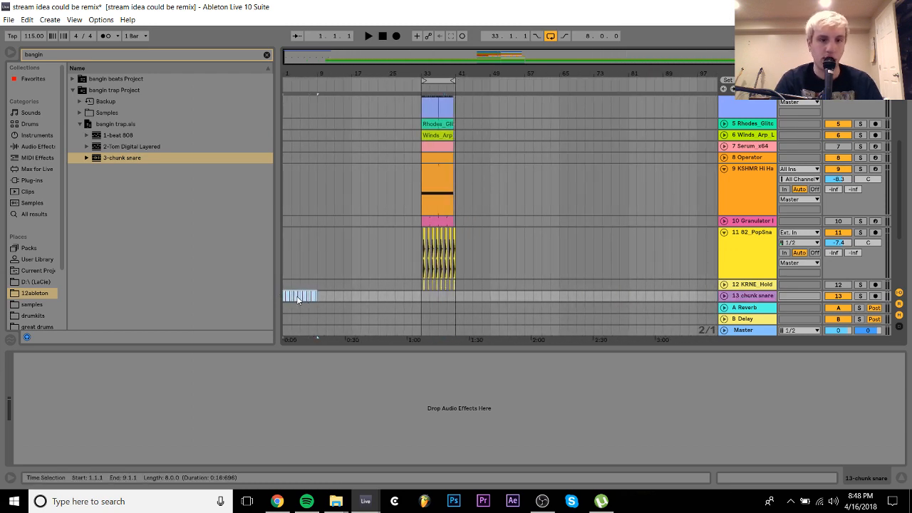
{"action": "left_click_drag", "start_coordinate": [298, 299], "coordinate": [434, 243]}
Move the RMZ_808 clips onto the beat 808 track at 33.1.1 and start playback of the drop
{"action": "scroll", "coordinate": [435, 243], "scroll_direction": "up", "scroll_amount": 5}
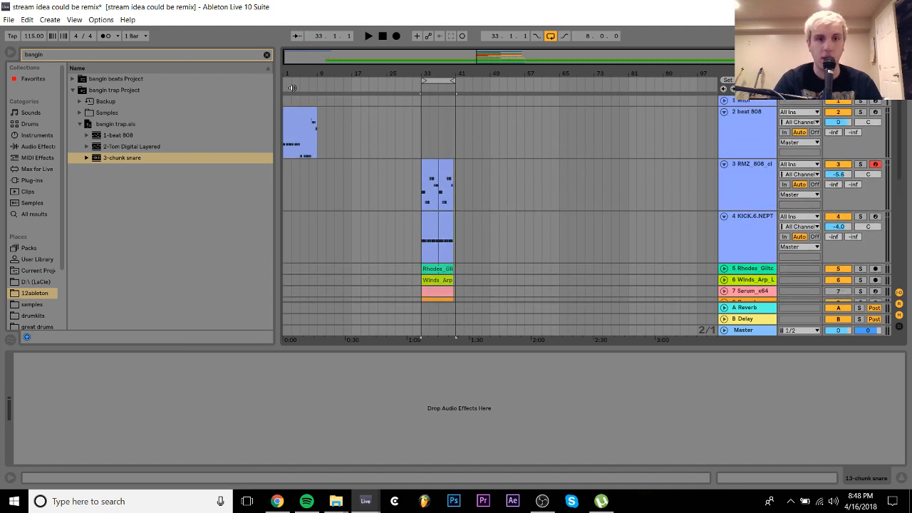
{"action": "left_click", "coordinate": [308, 120]}
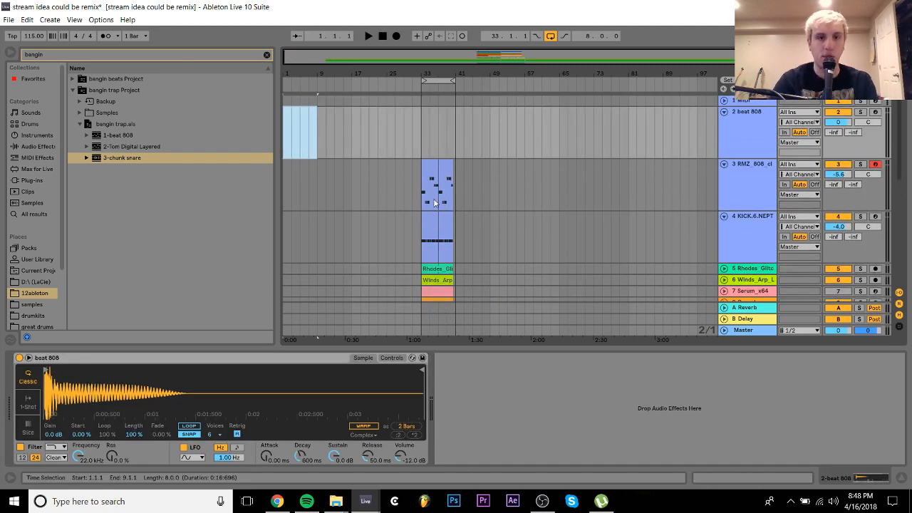
{"action": "left_click_drag", "start_coordinate": [426, 197], "coordinate": [428, 117]}
{"action": "key", "text": "space"}
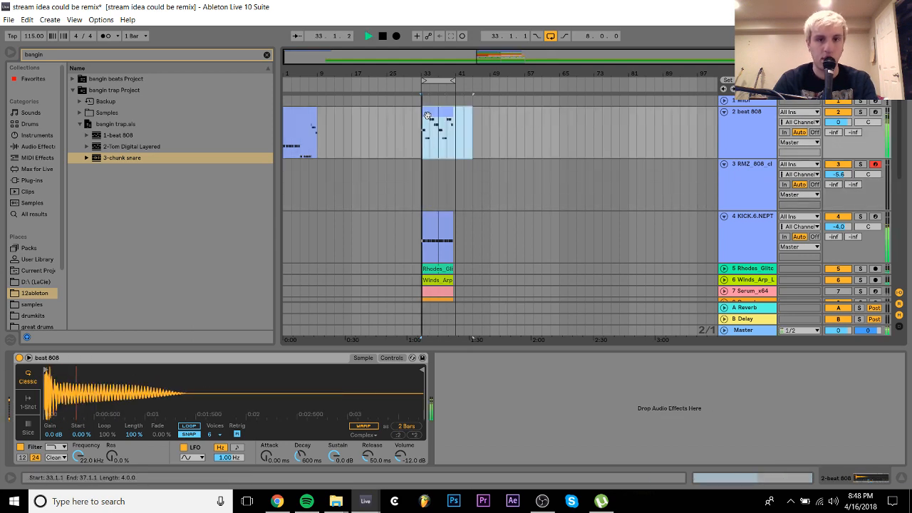
Transpose all notes in the first beat 808 clip of the drop down one octave and restart playback
{"action": "double_click", "coordinate": [427, 116]}
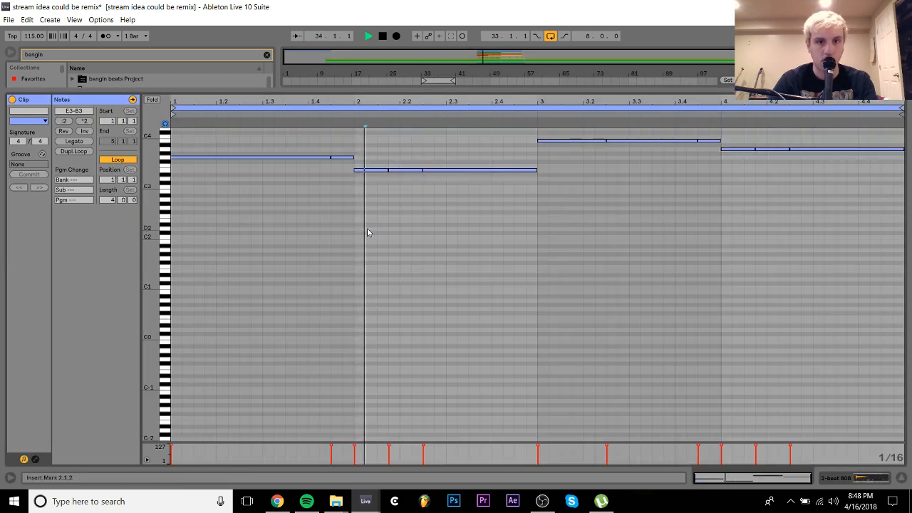
{"action": "key", "text": "space"}
{"action": "key", "text": "shift+Down"}
{"action": "key", "text": "space"}
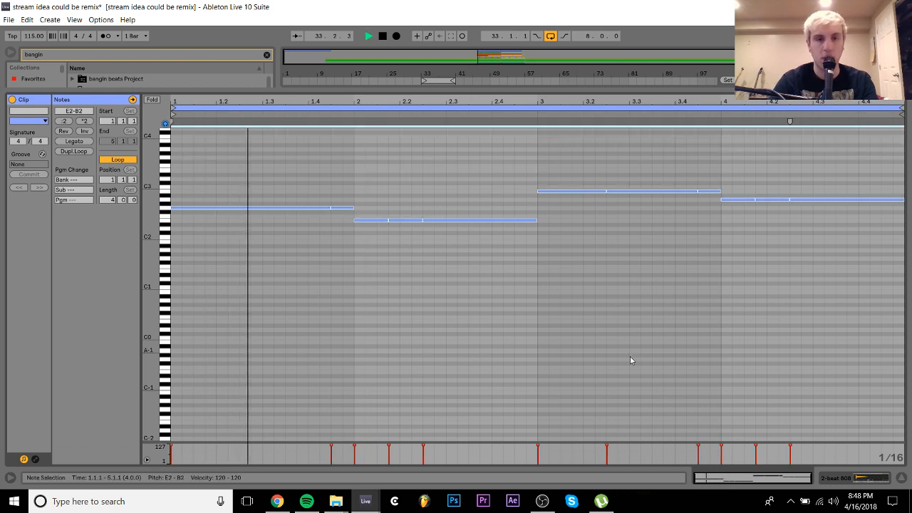
Select the second 808 clip of the drop and reveal the beat 808 track's sample in its source folder
{"action": "left_click", "coordinate": [871, 480]}
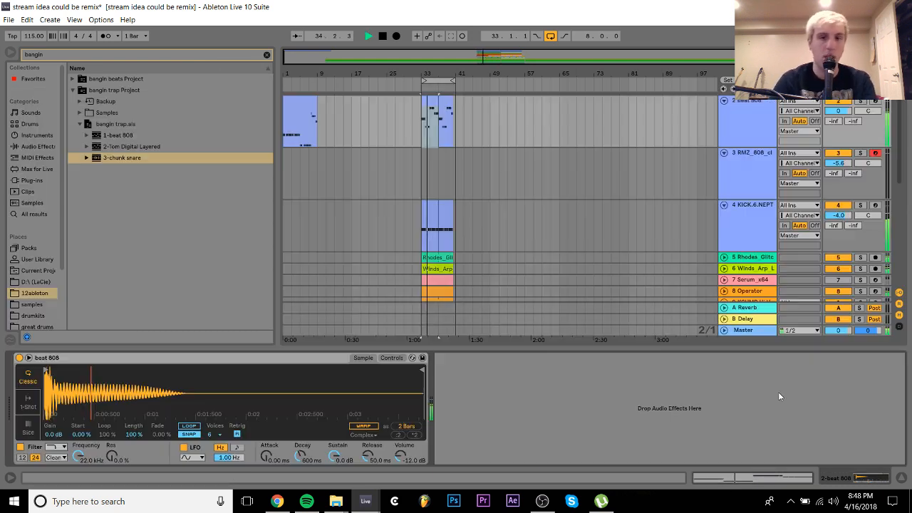
{"action": "left_click", "coordinate": [443, 108]}
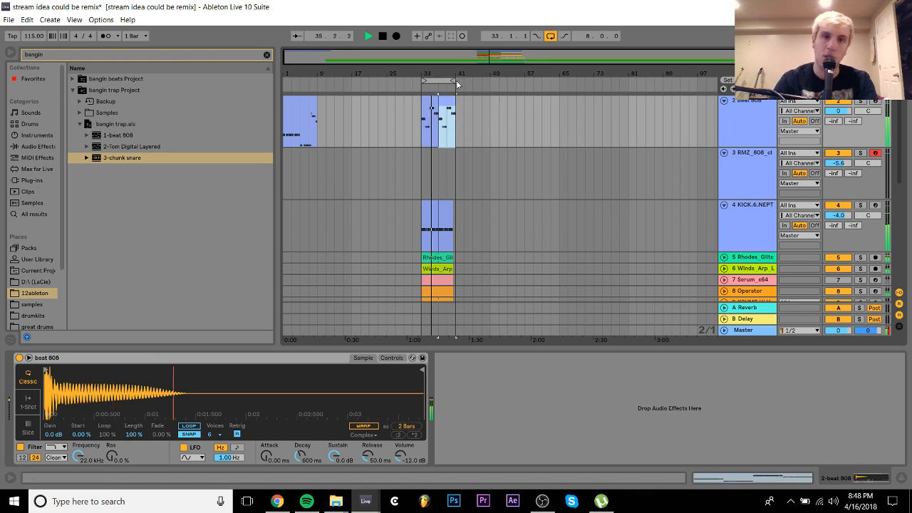
{"action": "left_click_drag", "start_coordinate": [452, 72], "coordinate": [478, 103]}
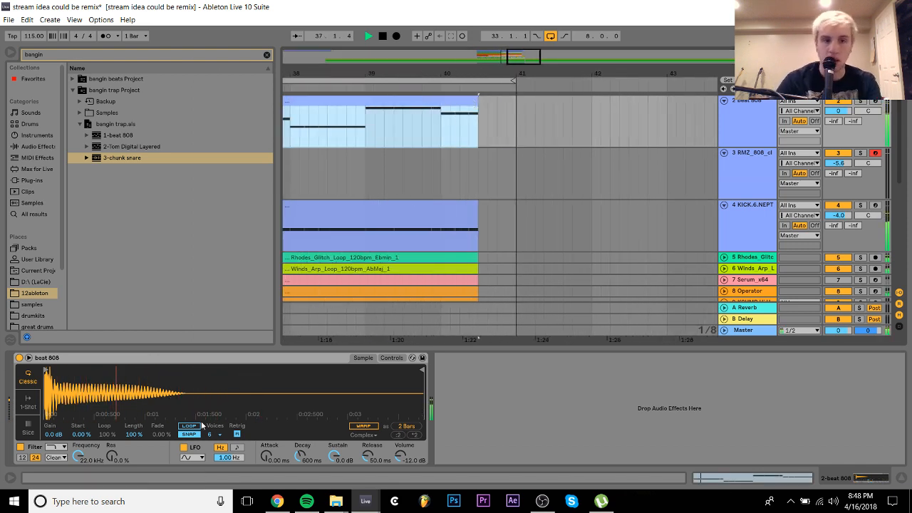
{"action": "right_click", "coordinate": [171, 385]}
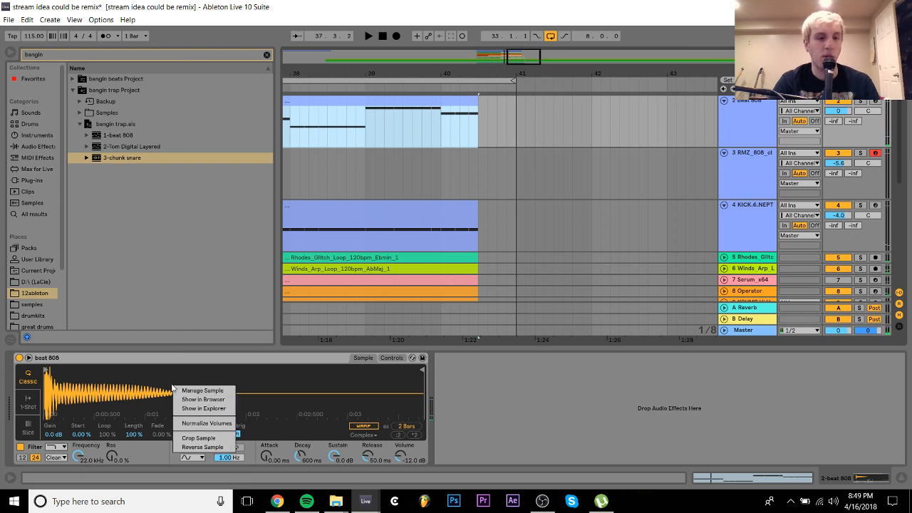
{"action": "left_click", "coordinate": [204, 399]}
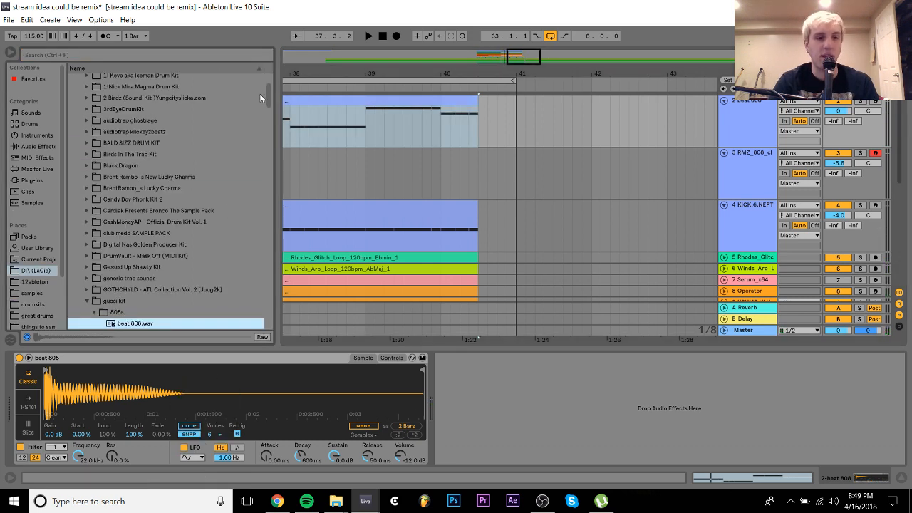
Audition the gucci kit's other 808 samples from crushed 808.wav through ground 808.wav
{"action": "key", "text": "Down"}
{"action": "key", "text": "Down"}
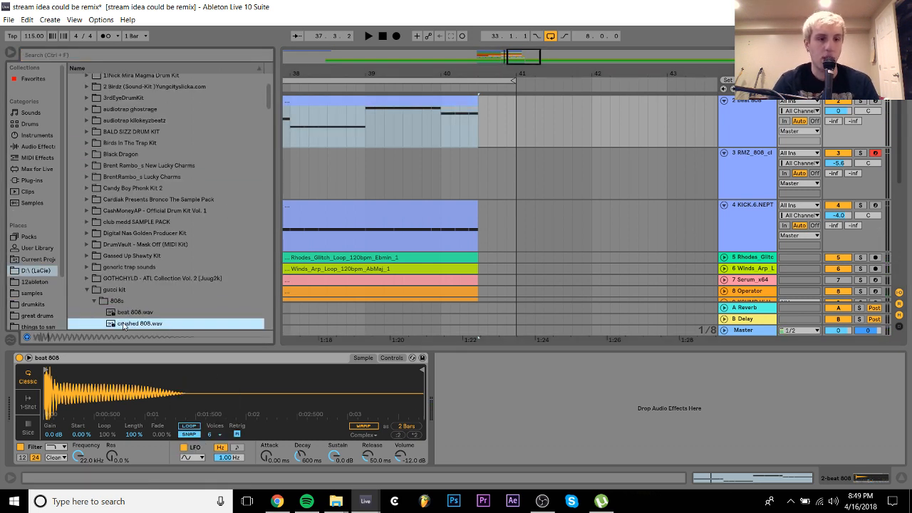
{"action": "key", "text": "Down"}
{"action": "key", "text": "Down"}
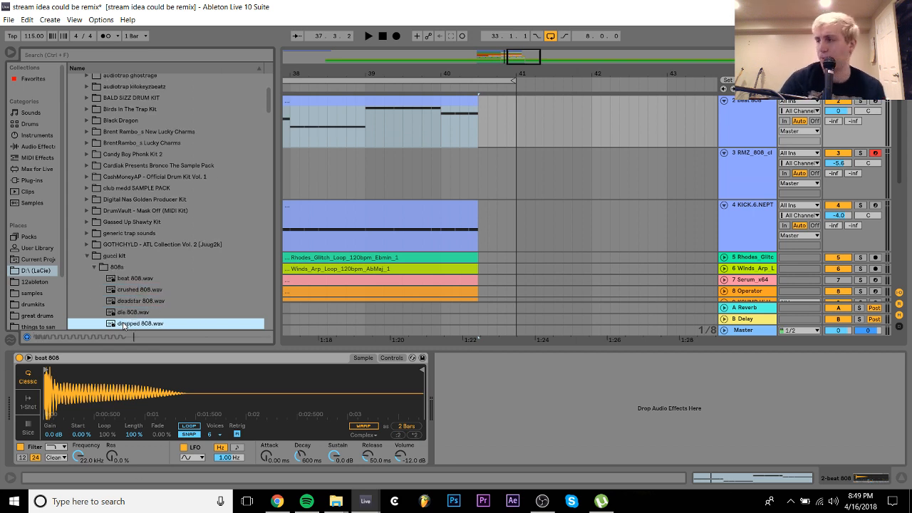
{"action": "key", "text": "Up"}
{"action": "key", "text": "Down"}
{"action": "key", "text": "Down"}
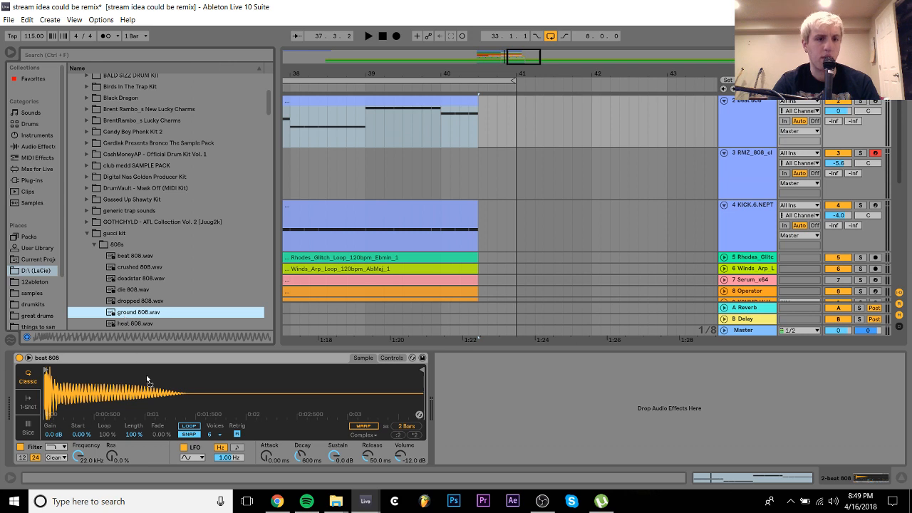
Try ground 808.wav in place of the beat 808 sample during playback and undo the swap
{"action": "left_click_drag", "start_coordinate": [146, 375], "coordinate": [147, 376]}
{"action": "key", "text": "space"}
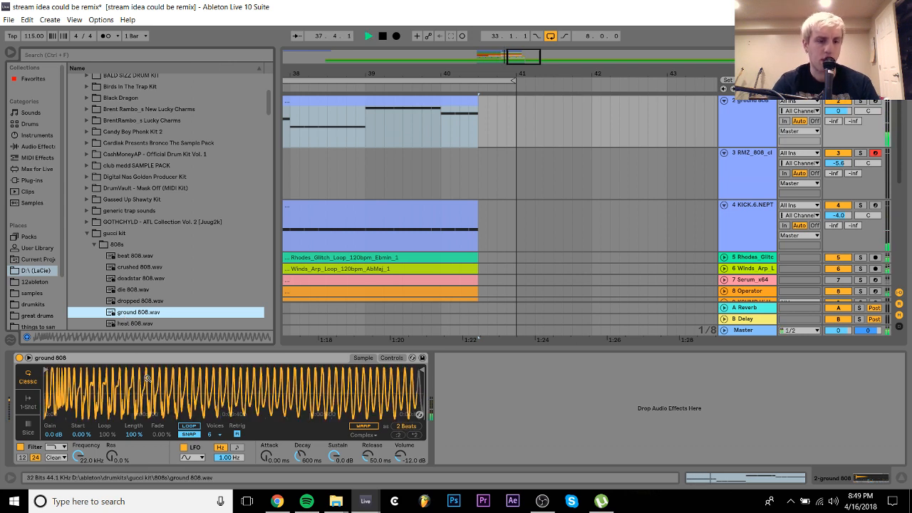
{"action": "key", "text": "ctrl+z"}
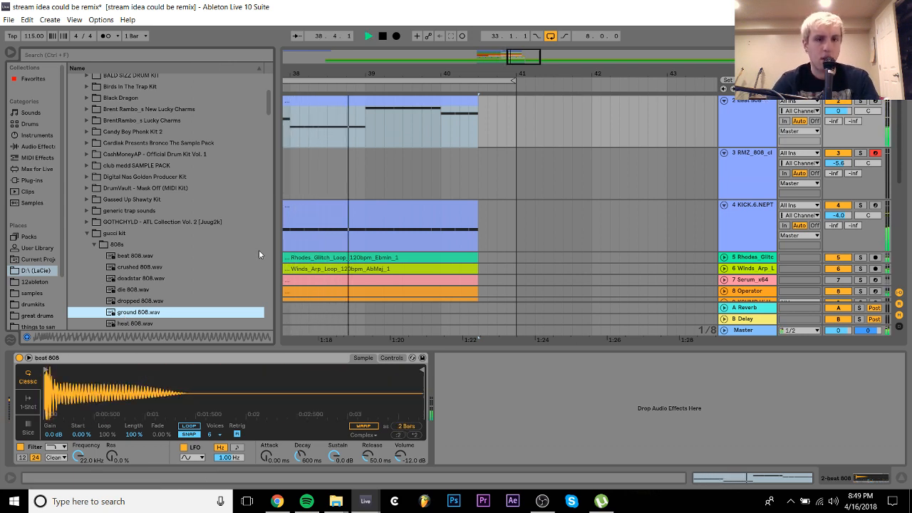
Stop playback and open the 808s folder of the 1!Nick Mira Magma Drum Kit
{"action": "scroll", "coordinate": [259, 251], "scroll_direction": "up", "scroll_amount": 5}
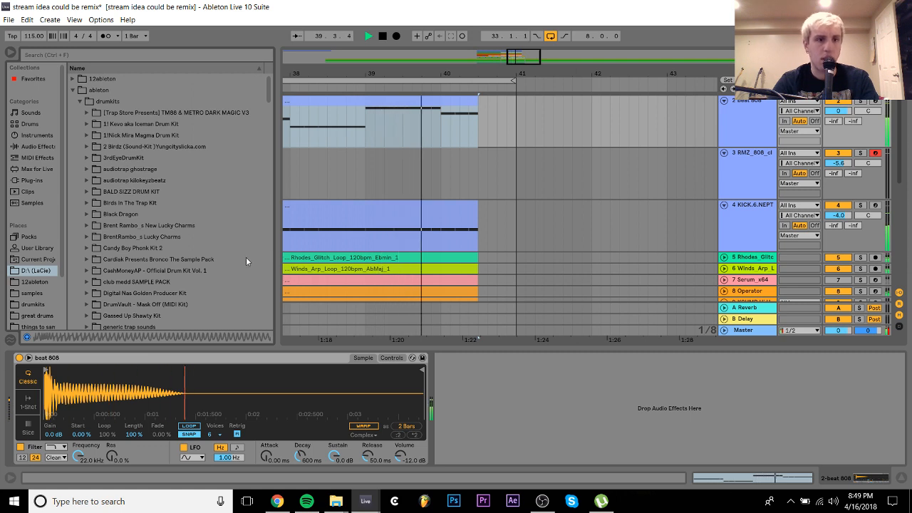
{"action": "key", "text": "space"}
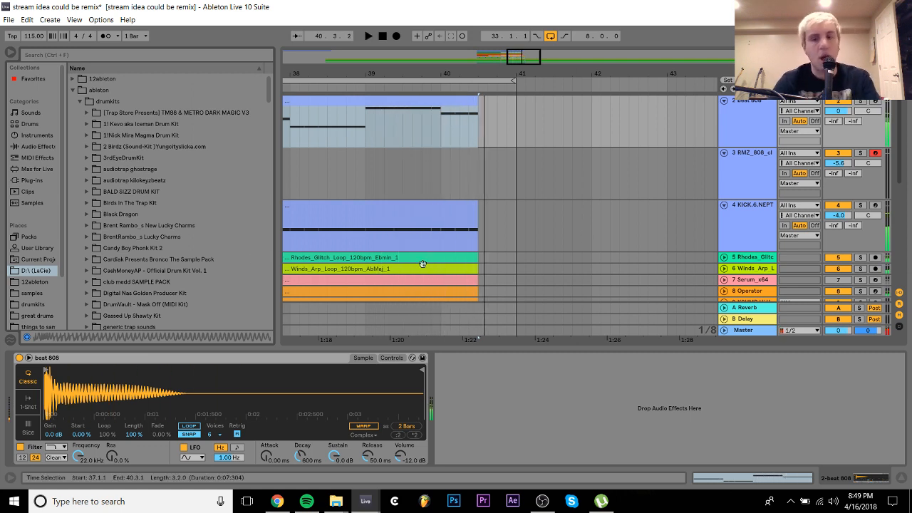
{"action": "left_click", "coordinate": [186, 123]}
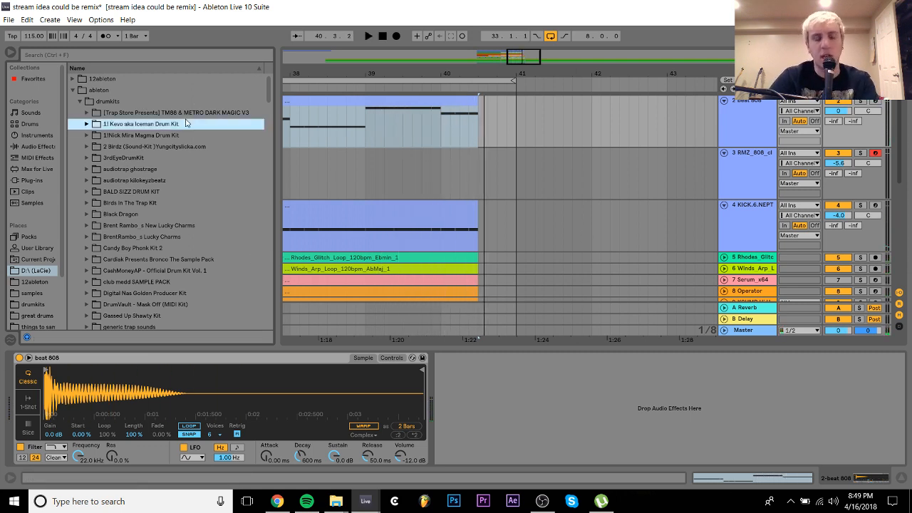
{"action": "key", "text": "Down"}
{"action": "key", "text": "Right"}
{"action": "key", "text": "Down"}
{"action": "key", "text": "Right"}
Audition the kit's 808 samples and replace the beat 808 sample with NM - Flock 808.wav
{"action": "key", "text": "Down"}
{"action": "key", "text": "Down"}
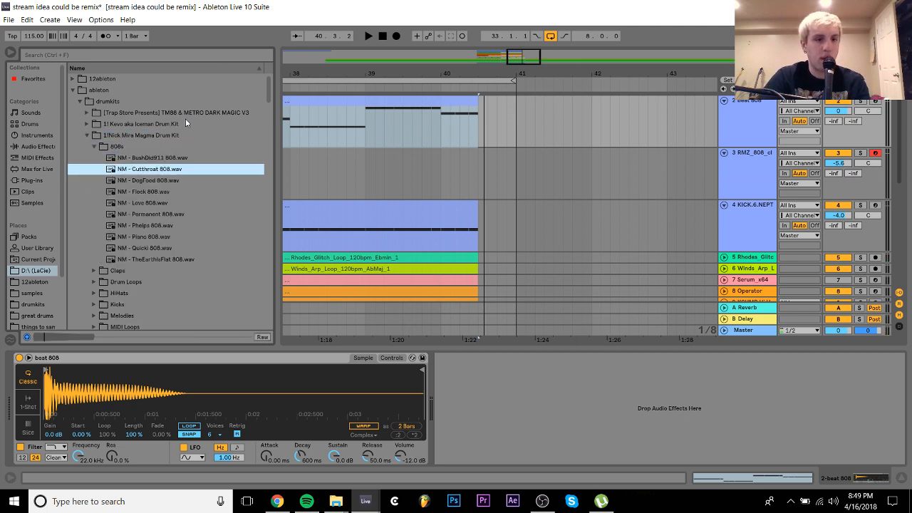
{"action": "key", "text": "Down"}
{"action": "key", "text": "Down"}
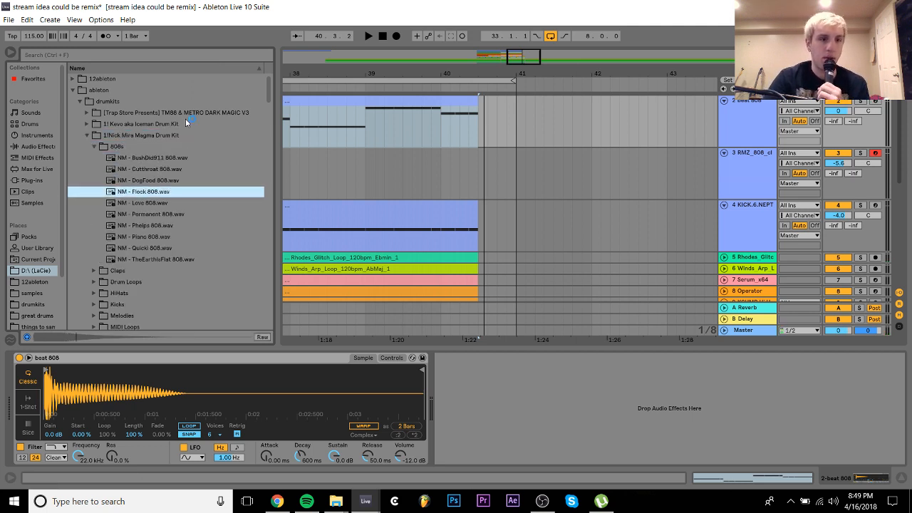
{"action": "left_click_drag", "start_coordinate": [140, 193], "coordinate": [165, 386]}
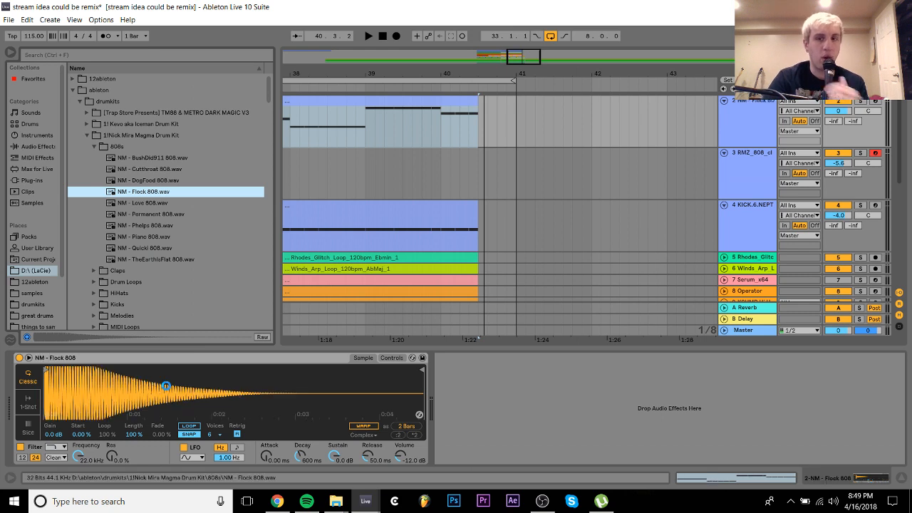
Arm the NM - Flock 808 track for recording and add a Tuner effect to it
{"action": "left_click", "coordinate": [877, 102]}
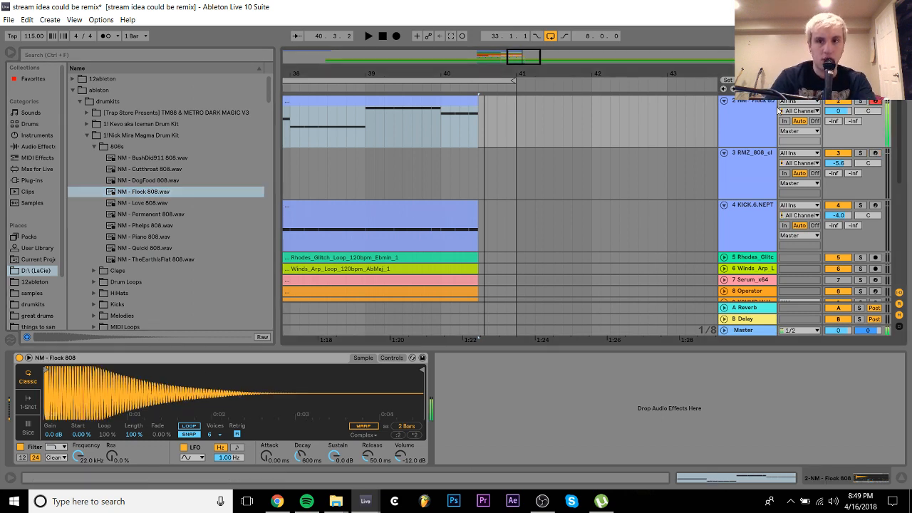
{"action": "left_click", "coordinate": [748, 112]}
{"action": "left_click", "coordinate": [15, 146]}
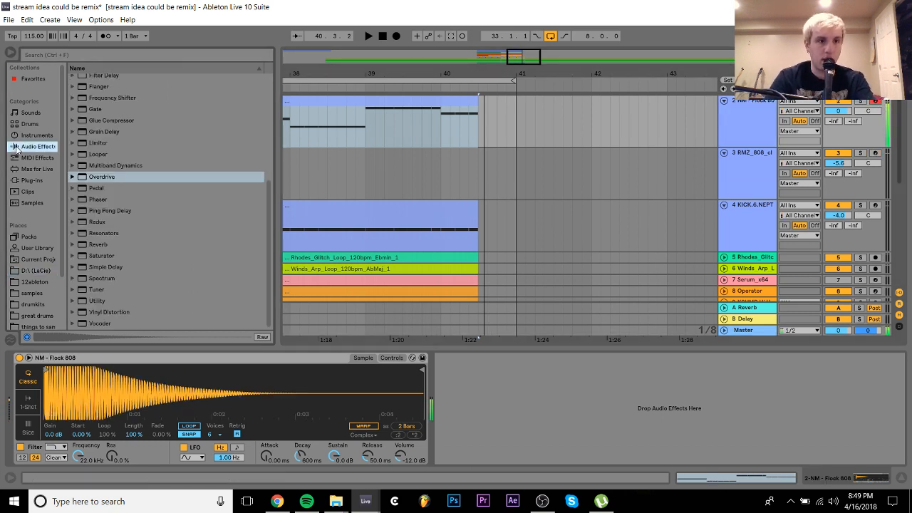
{"action": "double_click", "coordinate": [101, 290]}
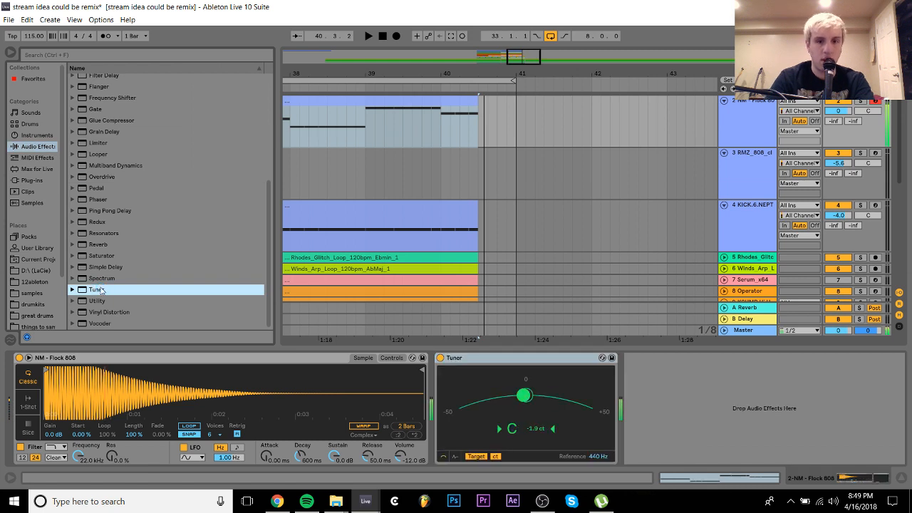
Play the drop and set the volumes to -11.5 dB for NM - Flock 808 and -1.6 dB for KICK.6.NEPT
{"action": "key", "text": "space"}
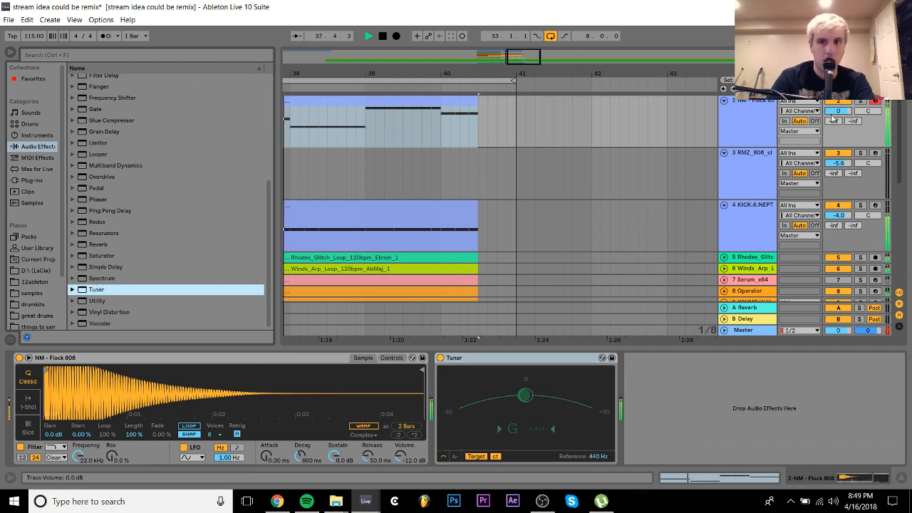
{"action": "left_click_drag", "start_coordinate": [838, 112], "coordinate": [852, 228]}
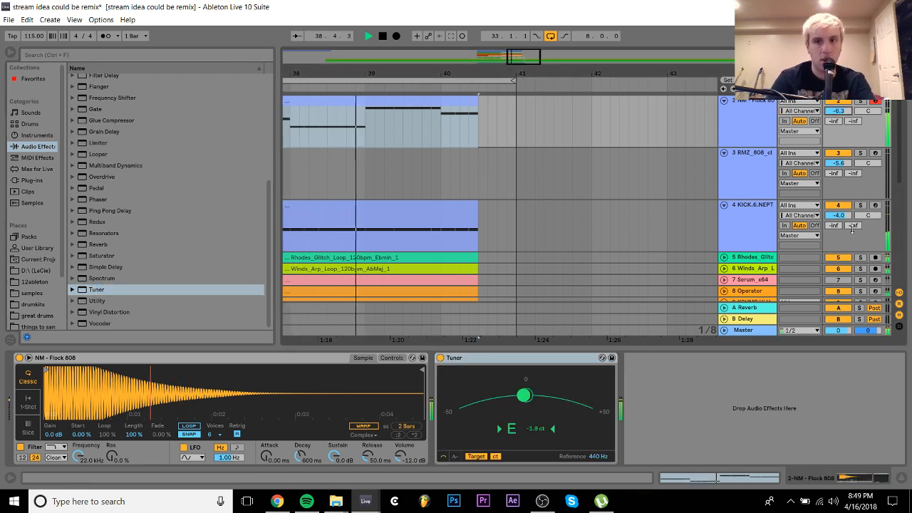
{"action": "left_click_drag", "start_coordinate": [842, 217], "coordinate": [842, 188]}
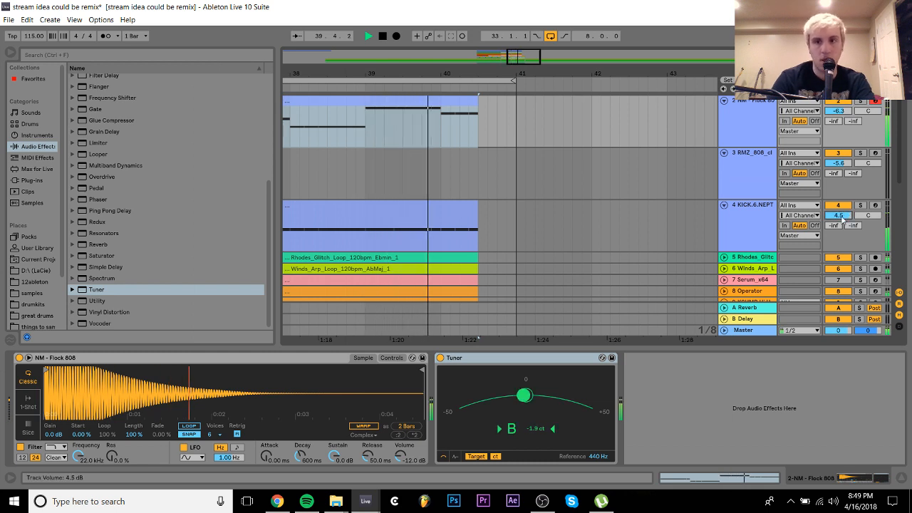
{"action": "left_click_drag", "start_coordinate": [839, 112], "coordinate": [839, 144]}
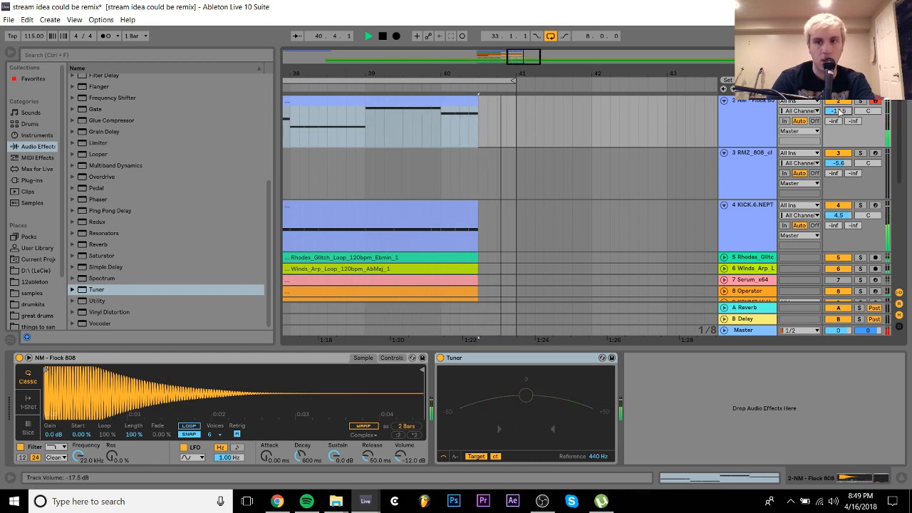
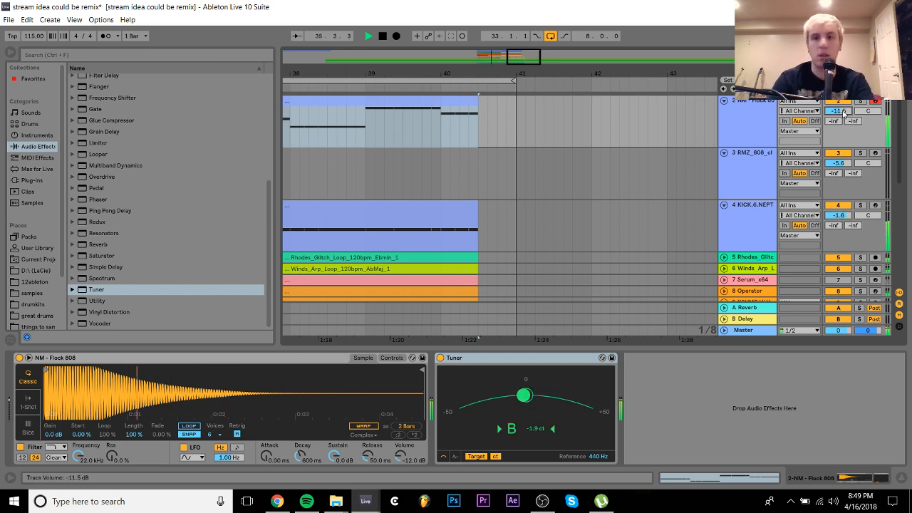
Raise the chunk snare track's volume to -12.9 dB, then collapse the chunk snare and drop synth tracks
{"action": "left_click", "coordinate": [766, 250]}
{"action": "scroll", "coordinate": [741, 214], "scroll_direction": "down", "scroll_amount": 10}
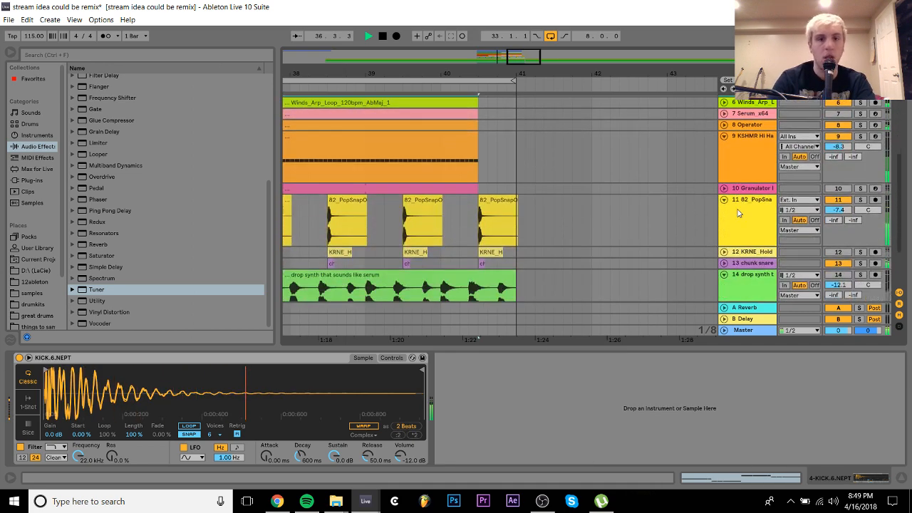
{"action": "scroll", "coordinate": [738, 213], "scroll_direction": "down", "scroll_amount": 1}
{"action": "left_click_drag", "start_coordinate": [588, 62], "coordinate": [588, 65]}
{"action": "left_click", "coordinate": [724, 216]}
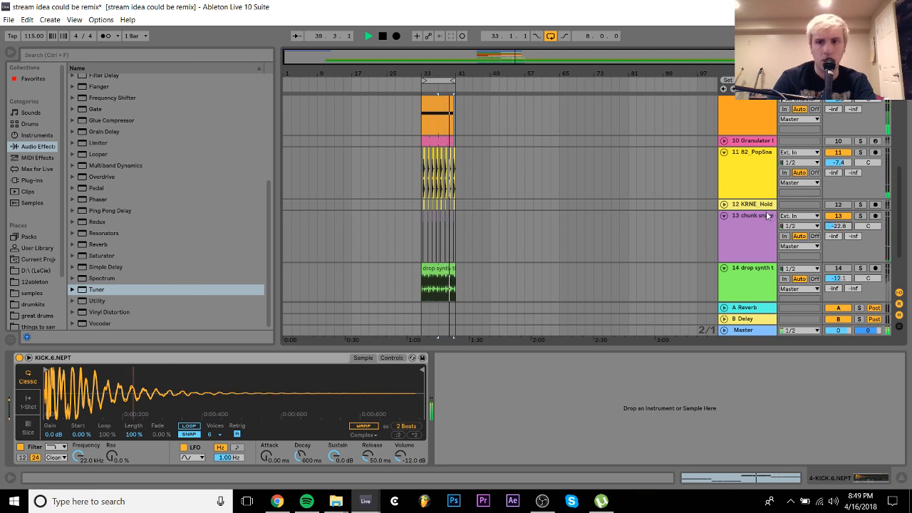
{"action": "left_click_drag", "start_coordinate": [839, 227], "coordinate": [840, 199]}
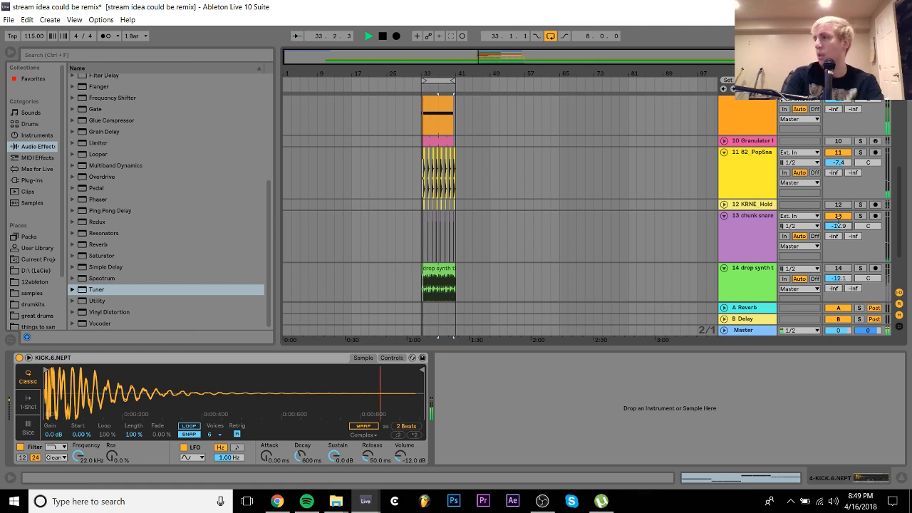
{"action": "left_click", "coordinate": [724, 216]}
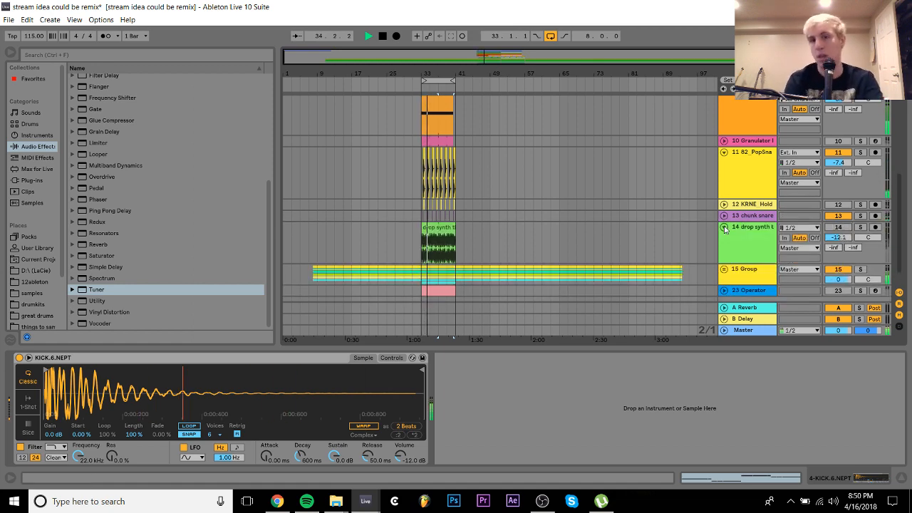
{"action": "left_click", "coordinate": [724, 226]}
Stop playback and insert a new MIDI track directly below the NM - Flock 808 track
{"action": "scroll", "coordinate": [511, 229], "scroll_direction": "up", "scroll_amount": 5}
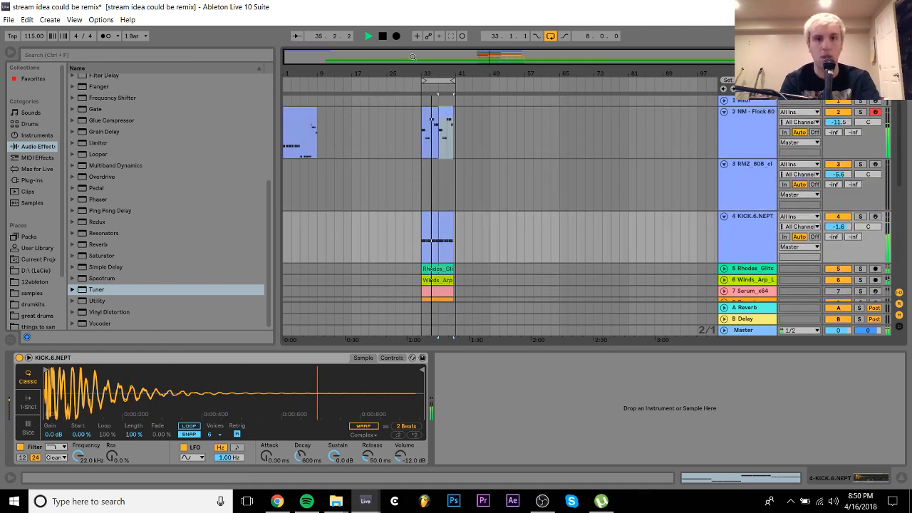
{"action": "scroll", "coordinate": [465, 126], "scroll_direction": "up", "scroll_amount": 8}
{"action": "left_click", "coordinate": [465, 126]}
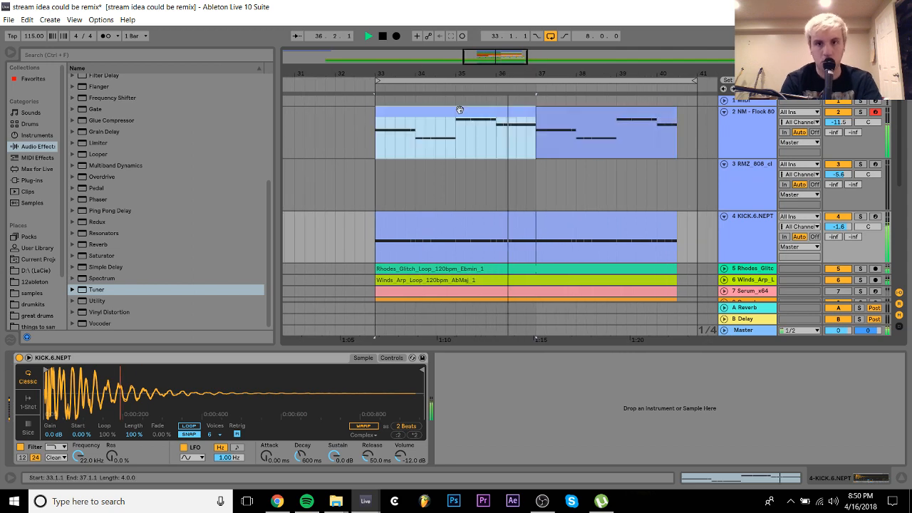
{"action": "key", "text": "space"}
{"action": "key", "text": "ctrl+shift+t"}
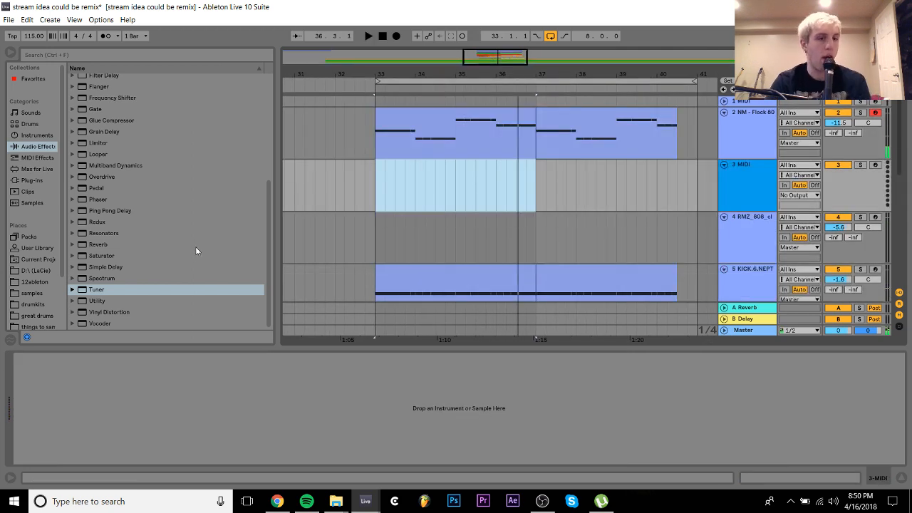
Browse the samples folder and preview the last NEPT kick samples, KICK.141 to KICK.144
{"action": "left_click", "coordinate": [31, 293]}
{"action": "scroll", "coordinate": [180, 176], "scroll_direction": "down", "scroll_amount": 6}
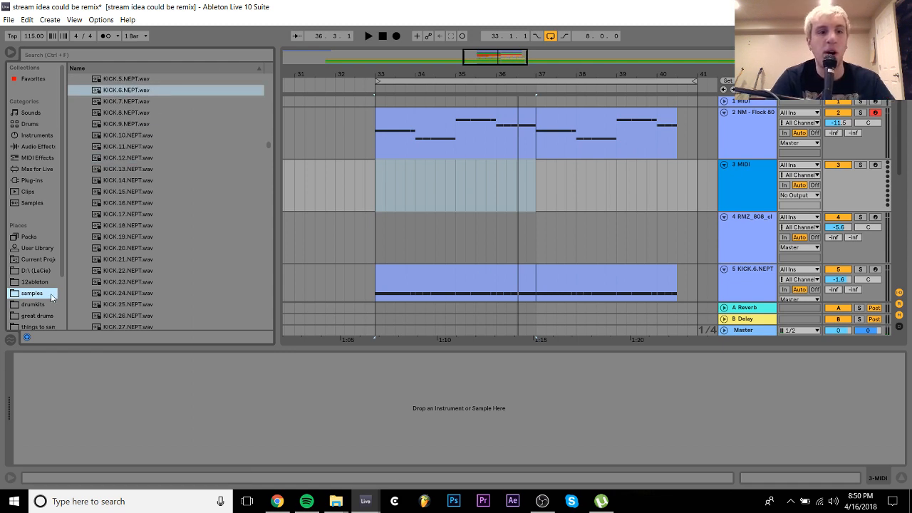
{"action": "scroll", "coordinate": [54, 298], "scroll_direction": "down", "scroll_amount": 2}
{"action": "scroll", "coordinate": [122, 291], "scroll_direction": "down", "scroll_amount": 14}
{"action": "scroll", "coordinate": [121, 291], "scroll_direction": "down", "scroll_amount": 20}
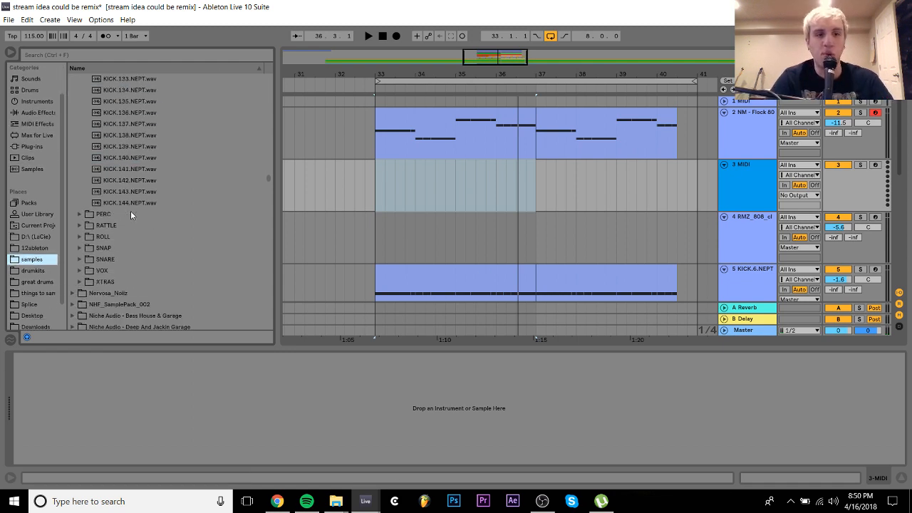
{"action": "left_click", "coordinate": [126, 171]}
{"action": "key", "text": "Down"}
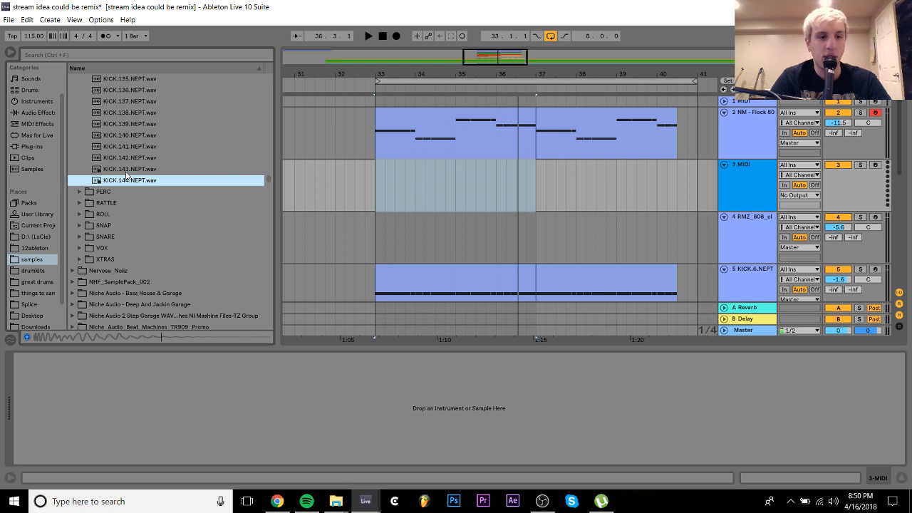
{"action": "key", "text": "Up"}
{"action": "key", "text": "Up"}
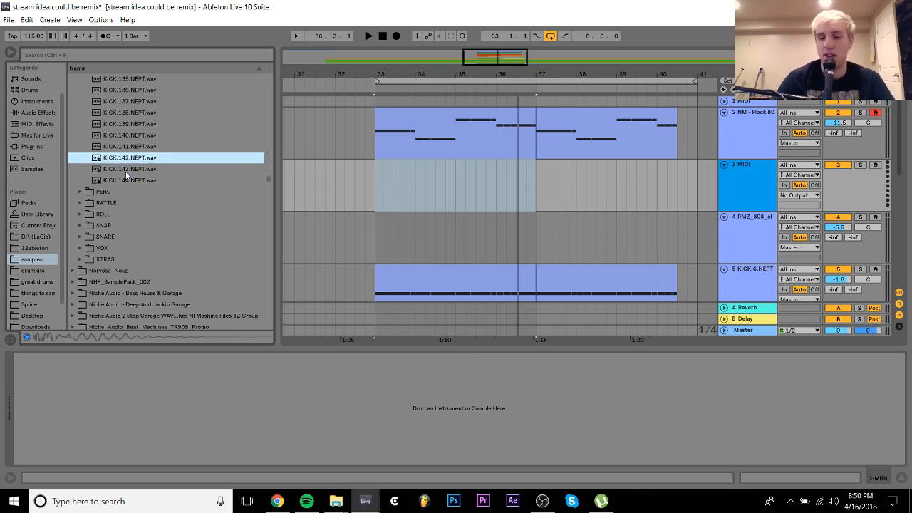
{"action": "key", "text": "Up"}
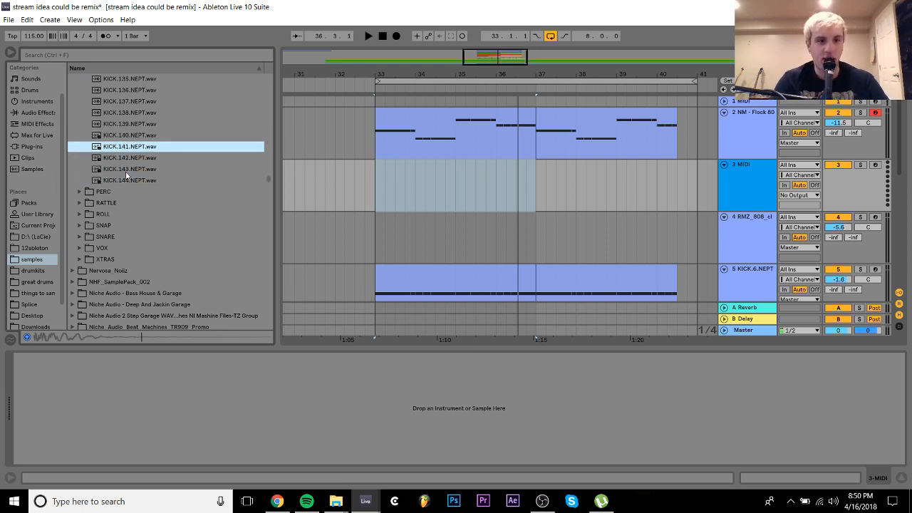
Go through the samples folder to the ryoji ikeda test pattern 0010 folder and expand it
{"action": "key", "text": "Down"}
{"action": "key", "text": "Down"}
{"action": "key", "text": "Down"}
{"action": "key", "text": "Down"}
{"action": "key", "text": "Down"}
{"action": "key", "text": "Down"}
{"action": "key", "text": "Down"}
{"action": "key", "text": "Down"}
{"action": "key", "text": "Down"}
{"action": "key", "text": "Down"}
{"action": "key", "text": "Down"}
{"action": "key", "text": "Down"}
{"action": "key", "text": "Down"}
{"action": "key", "text": "Down"}
{"action": "key", "text": "Down"}
{"action": "key", "text": "Down"}
{"action": "key", "text": "Down"}
{"action": "key", "text": "Down"}
{"action": "key", "text": "Down"}
{"action": "key", "text": "Down"}
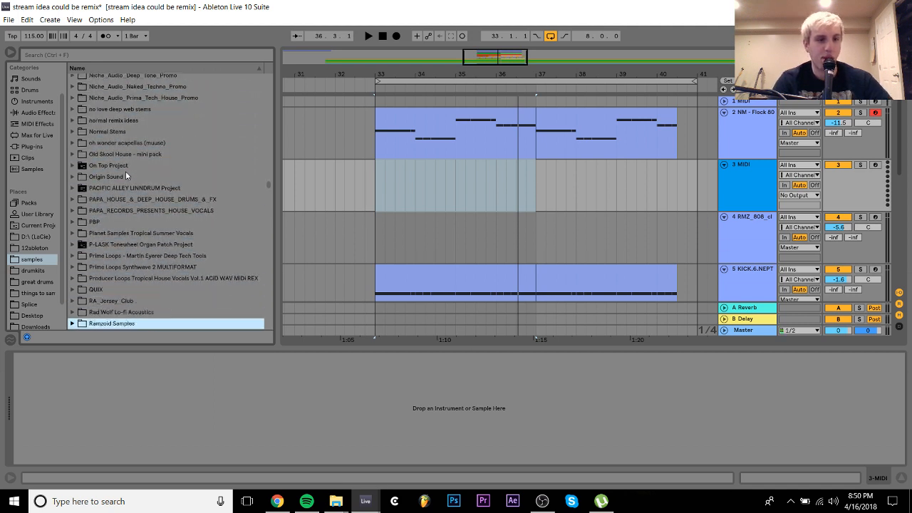
{"action": "key", "text": "Down"}
{"action": "key", "text": "Down"}
{"action": "key", "text": "Down"}
{"action": "key", "text": "Down"}
{"action": "key", "text": "Down"}
{"action": "key", "text": "Down"}
{"action": "key", "text": "Down"}
{"action": "key", "text": "Down"}
{"action": "key", "text": "Down"}
{"action": "key", "text": "Down"}
{"action": "key", "text": "Down"}
{"action": "key", "text": "Down"}
{"action": "key", "text": "Down"}
{"action": "key", "text": "Down"}
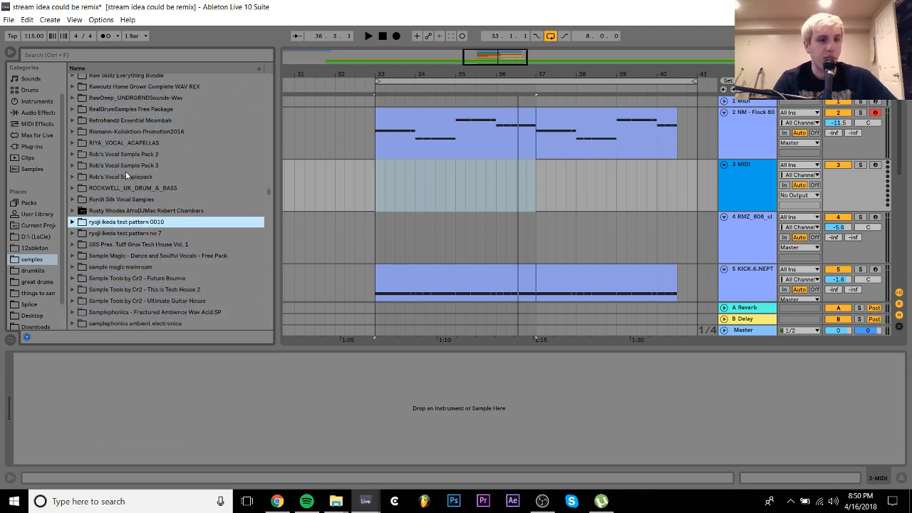
{"action": "key", "text": "Down"}
{"action": "key", "text": "Up"}
{"action": "key", "text": "Right"}
{"action": "key", "text": "Down"}
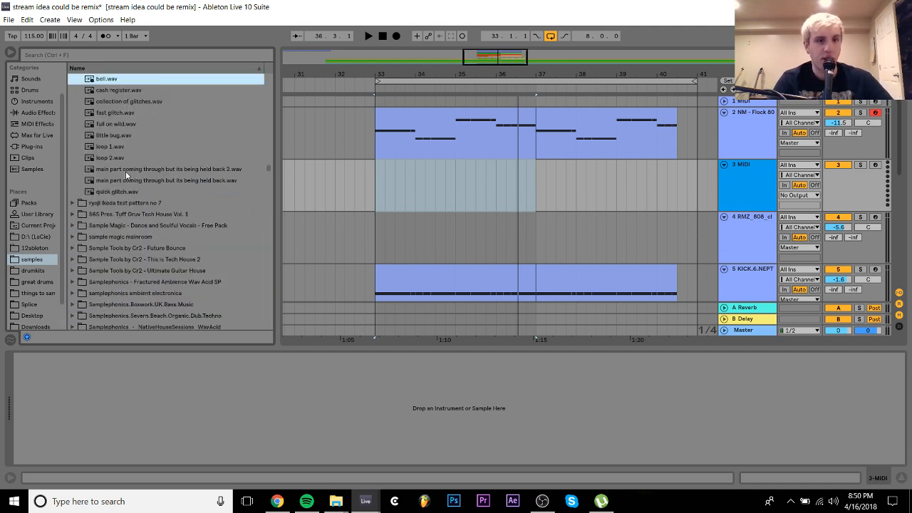
Check the first samples in the ryoji ikeda test pattern no 7 folder, then collapse it
{"action": "key", "text": "Up"}
{"action": "key", "text": "Left"}
{"action": "key", "text": "Down"}
{"action": "key", "text": "Right"}
{"action": "key", "text": "Down"}
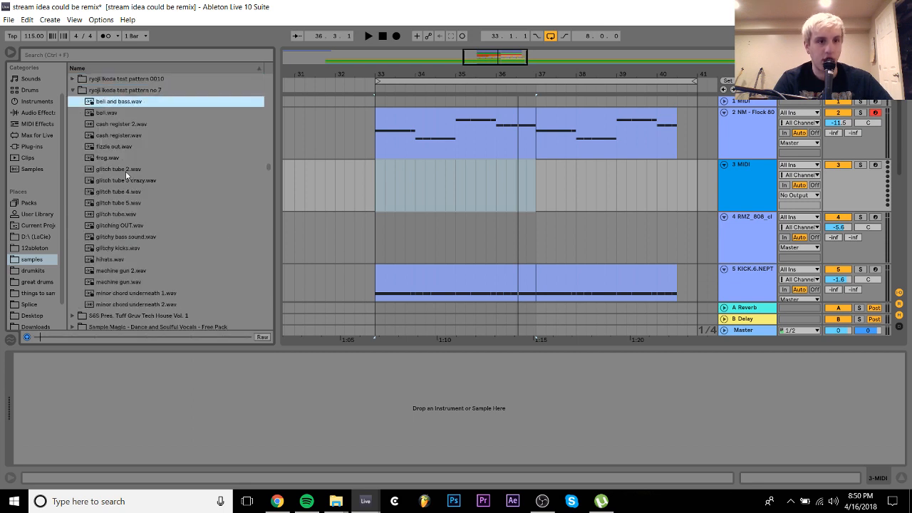
{"action": "key", "text": "Down"}
{"action": "key", "text": "Up"}
{"action": "key", "text": "Up"}
{"action": "key", "text": "Left"}
Reopen the ryoji ikeda test pattern 0010 folder and preview its samples from bell.wav to full on wild.wav
{"action": "key", "text": "Up"}
{"action": "key", "text": "Right"}
{"action": "key", "text": "Down"}
{"action": "key", "text": "Down"}
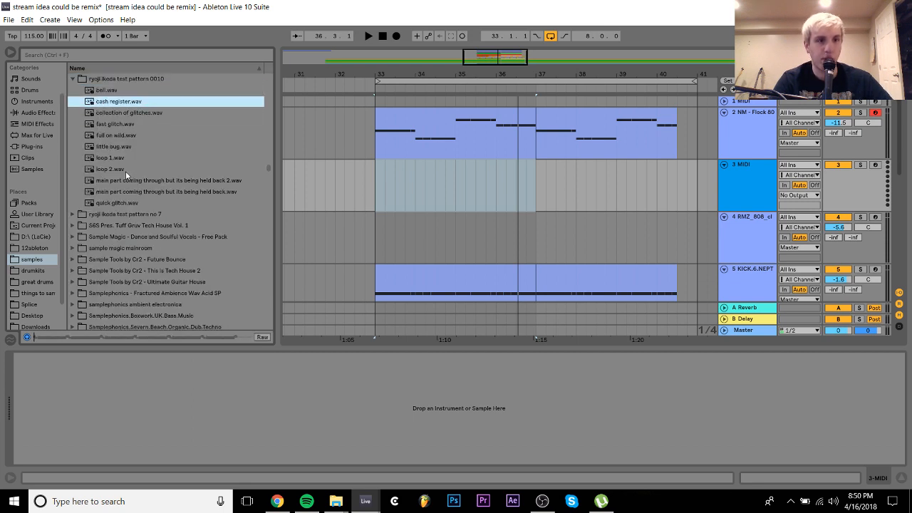
{"action": "key", "text": "Down"}
{"action": "key", "text": "Down"}
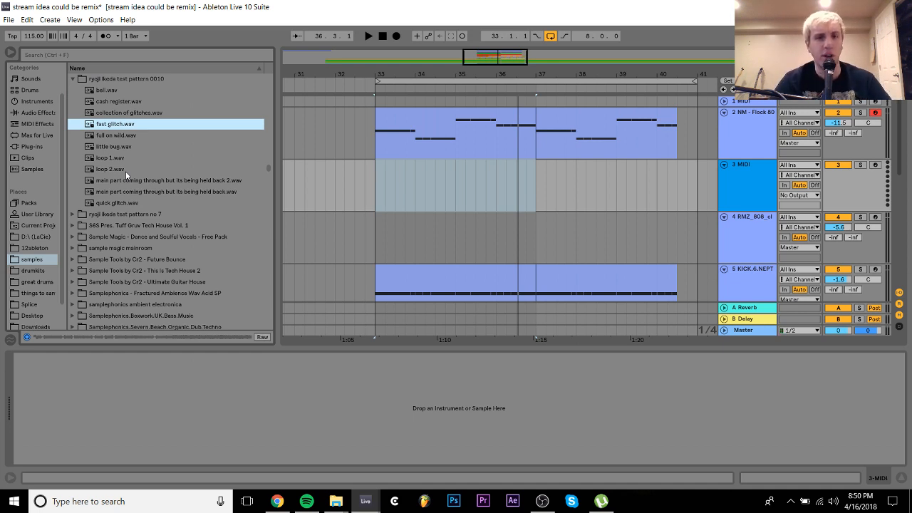
{"action": "key", "text": "Down"}
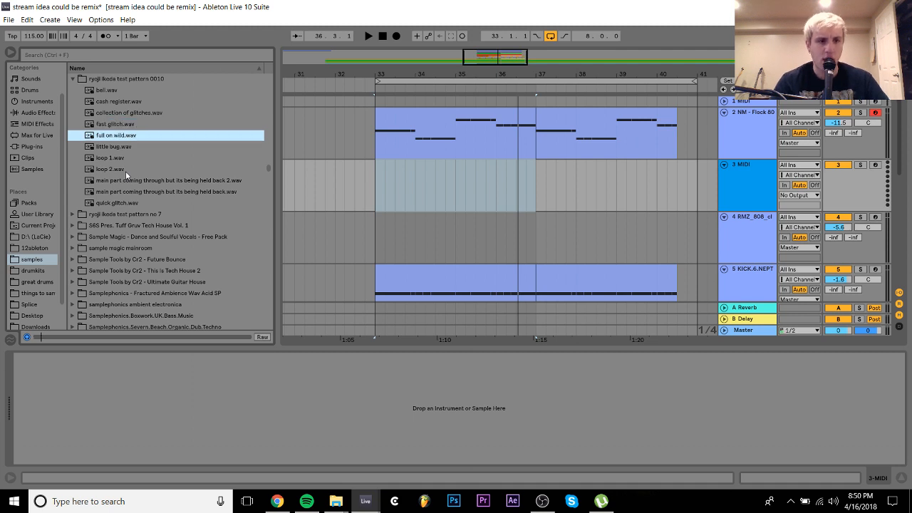
{"action": "key", "text": "Up"}
{"action": "key", "text": "Up"}
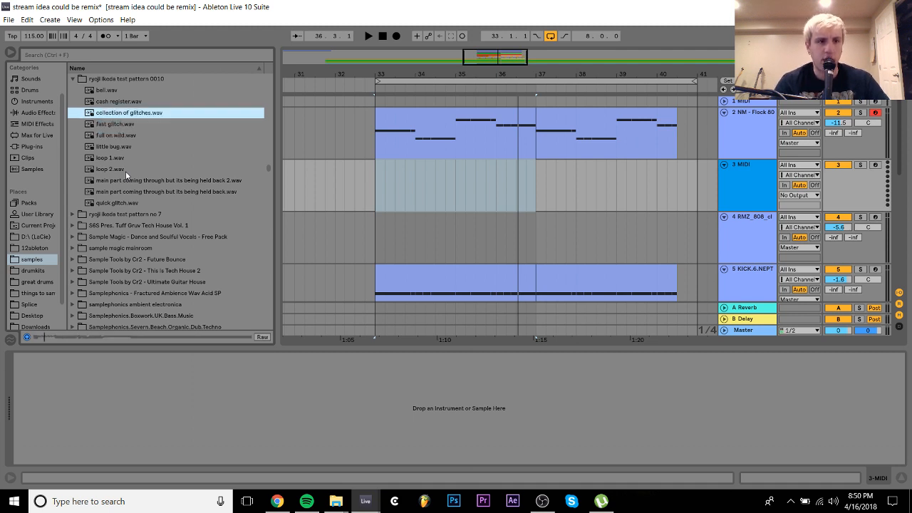
{"action": "key", "text": "Up"}
{"action": "key", "text": "Up"}
{"action": "key", "text": "Up"}
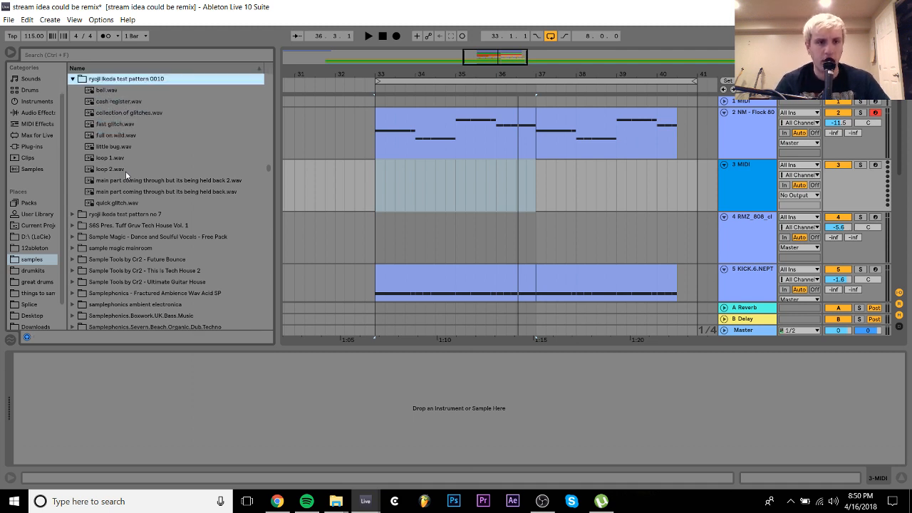
Compare the ryoji ikeda 0010 loops, main parts and glitch samples by previewing them, ending on fast glitch.wav
{"action": "key", "text": "Down"}
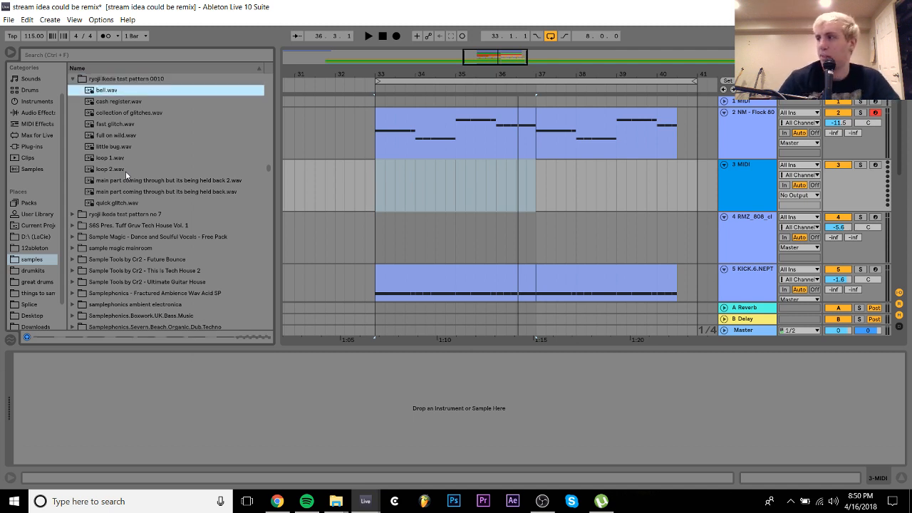
{"action": "key", "text": "Down"}
{"action": "key", "text": "Down"}
{"action": "key", "text": "Down"}
{"action": "key", "text": "Down"}
{"action": "key", "text": "Down"}
{"action": "key", "text": "Down"}
{"action": "key", "text": "Down"}
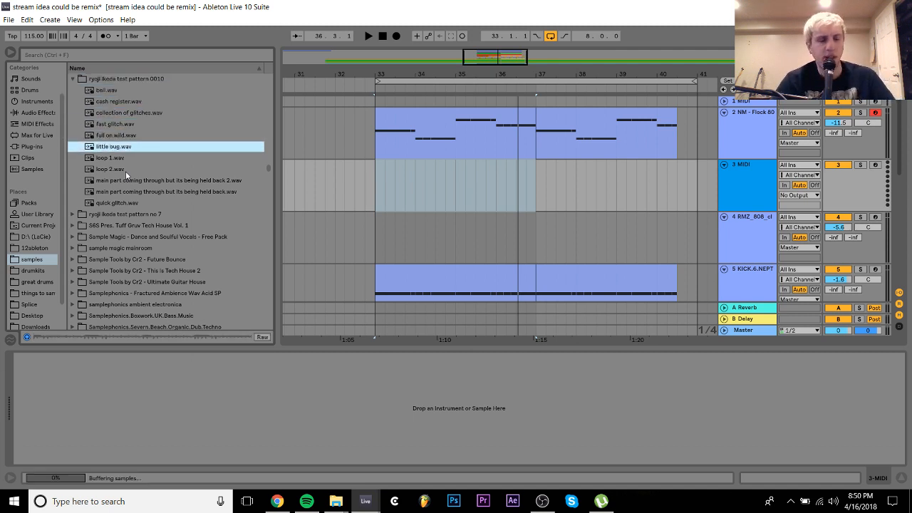
{"action": "key", "text": "Down"}
{"action": "key", "text": "Down"}
{"action": "key", "text": "Up"}
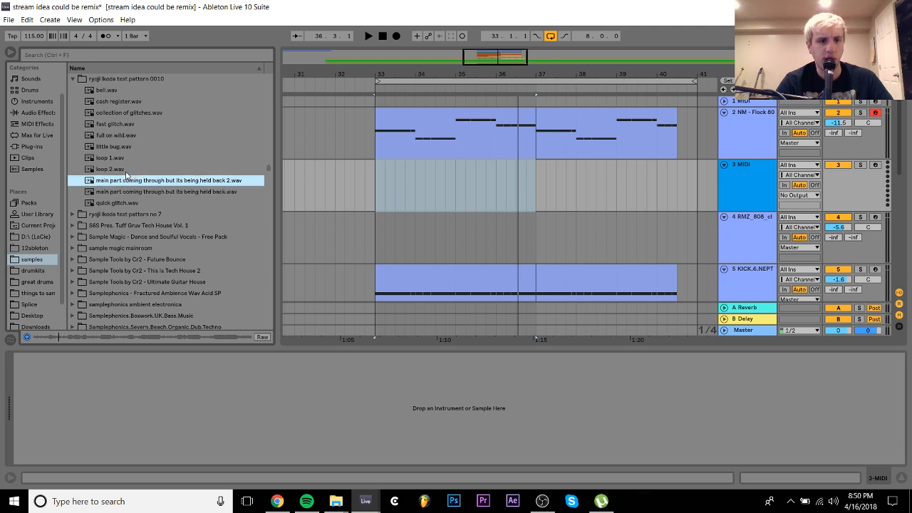
{"action": "left_click", "coordinate": [143, 204]}
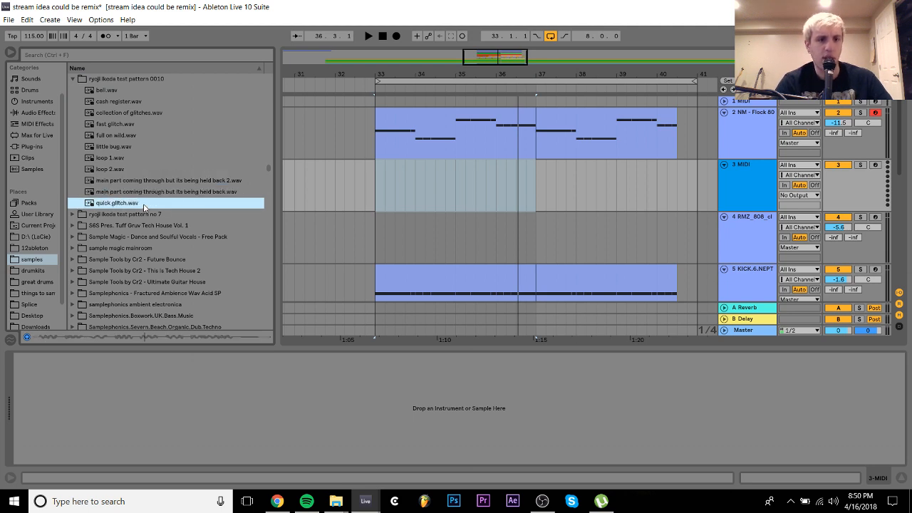
{"action": "key", "text": "Up"}
{"action": "key", "text": "Up"}
{"action": "key", "text": "Up"}
{"action": "key", "text": "Up"}
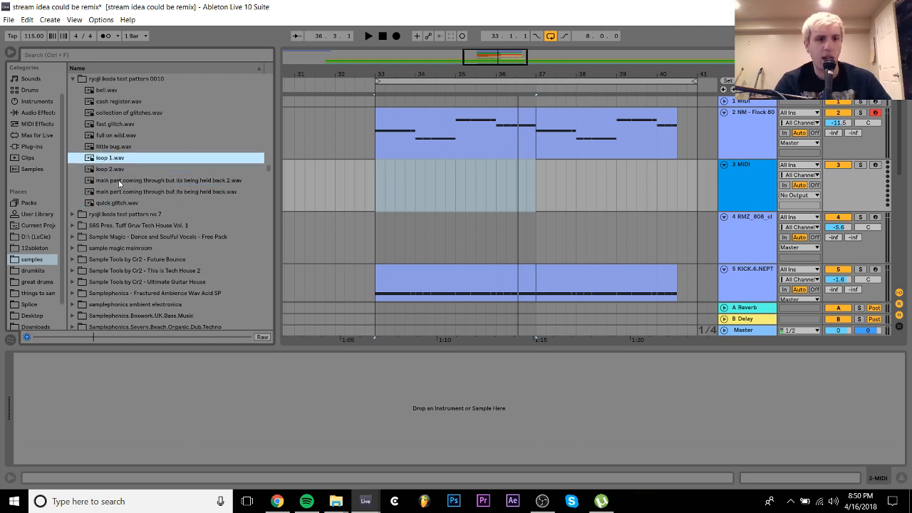
{"action": "left_click", "coordinate": [106, 147]}
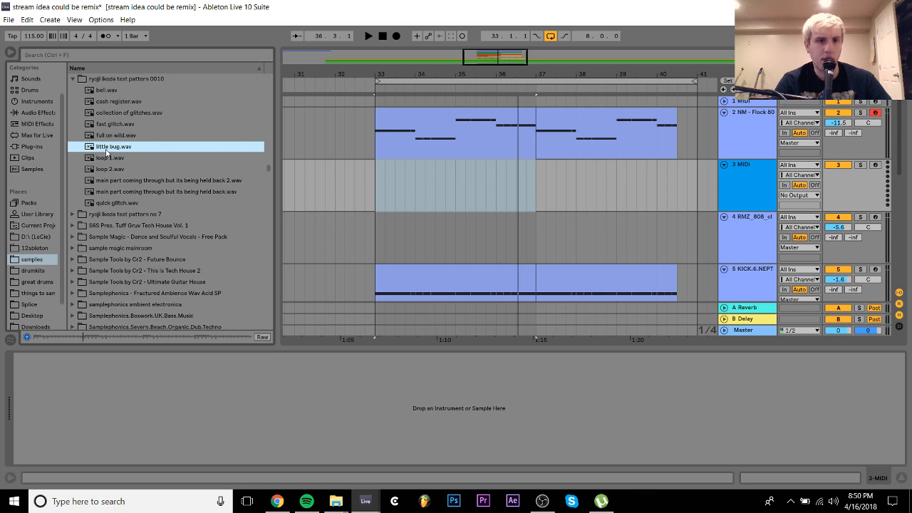
{"action": "key", "text": "Up"}
{"action": "key", "text": "Up"}
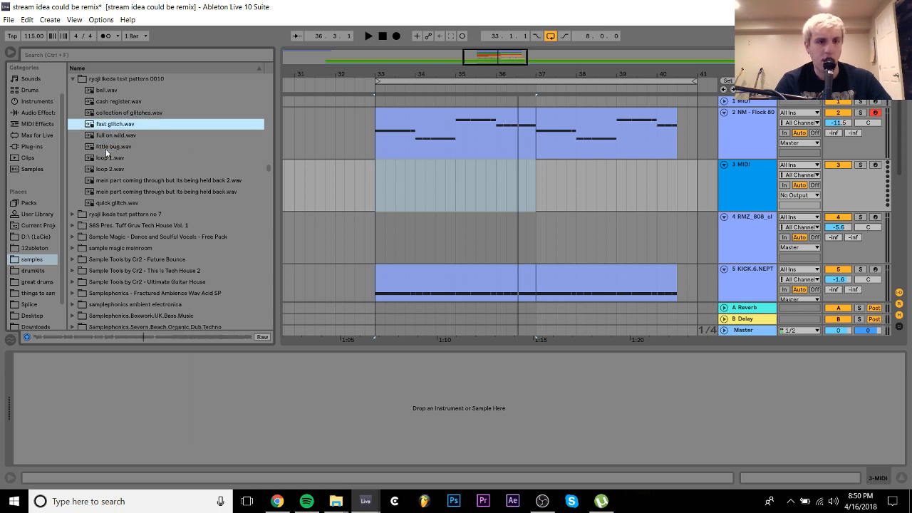
Place fast glitch.wav on the empty third track across bars 33 to 41 and play it at a volume of -16.7 dB
{"action": "left_click_drag", "start_coordinate": [103, 125], "coordinate": [697, 169]}
{"action": "left_click_drag", "start_coordinate": [840, 176], "coordinate": [840, 207]}
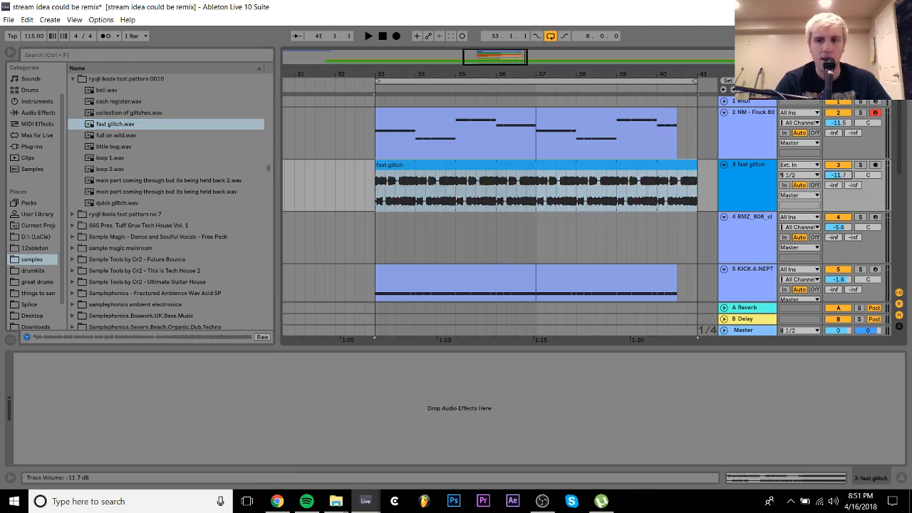
{"action": "key", "text": "space"}
{"action": "left_click_drag", "start_coordinate": [840, 175], "coordinate": [839, 177]}
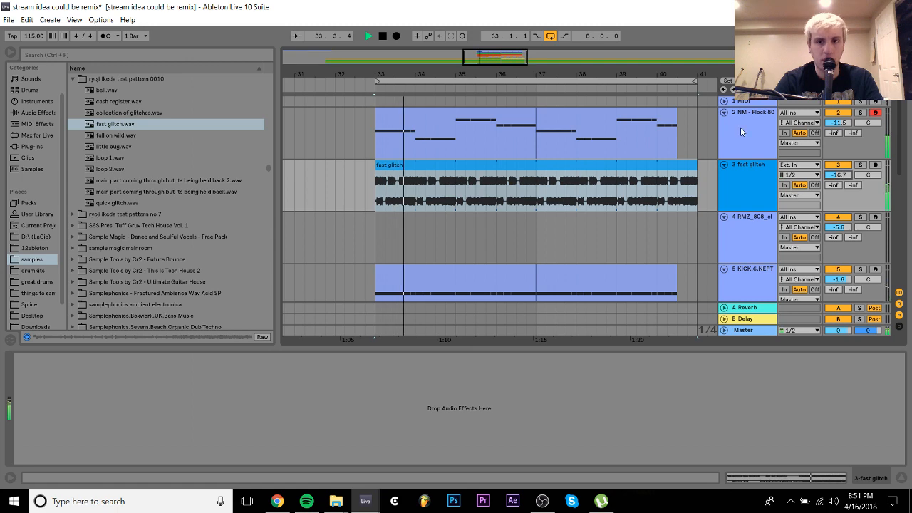
Copy the LFOTool_x64 effect from the Winds Arp track onto the fast glitch track
{"action": "left_click", "coordinate": [741, 133]}
{"action": "scroll", "coordinate": [712, 205], "scroll_direction": "down", "scroll_amount": 3}
{"action": "left_click", "coordinate": [754, 287]}
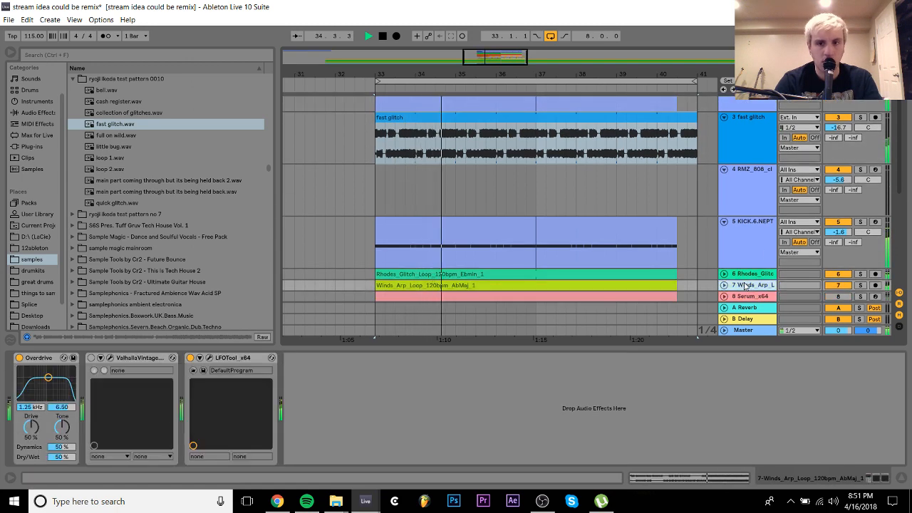
{"action": "left_click", "coordinate": [750, 118]}
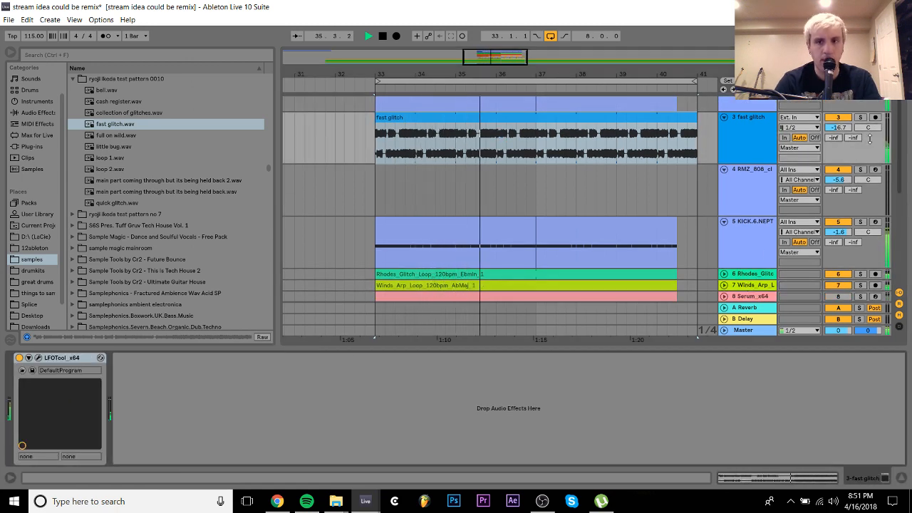
Solo the fast glitch track, raise its volume to -12.1 dB and stop playback
{"action": "left_click", "coordinate": [860, 118]}
{"action": "left_click_drag", "start_coordinate": [838, 127], "coordinate": [839, 107]}
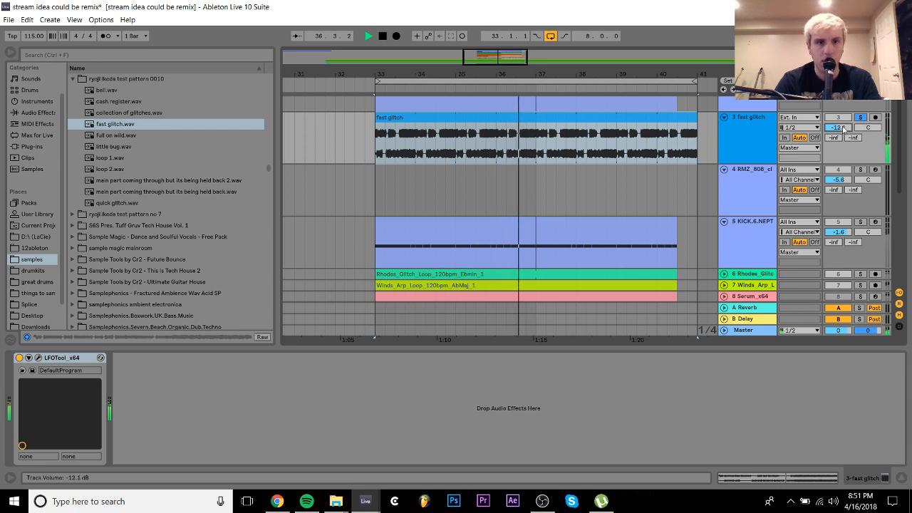
{"action": "key", "text": "space"}
Preview neighbouring samples and place bell.wav at bar 33 on the fast glitch track
{"action": "left_click", "coordinate": [142, 113]}
{"action": "key", "text": "Up"}
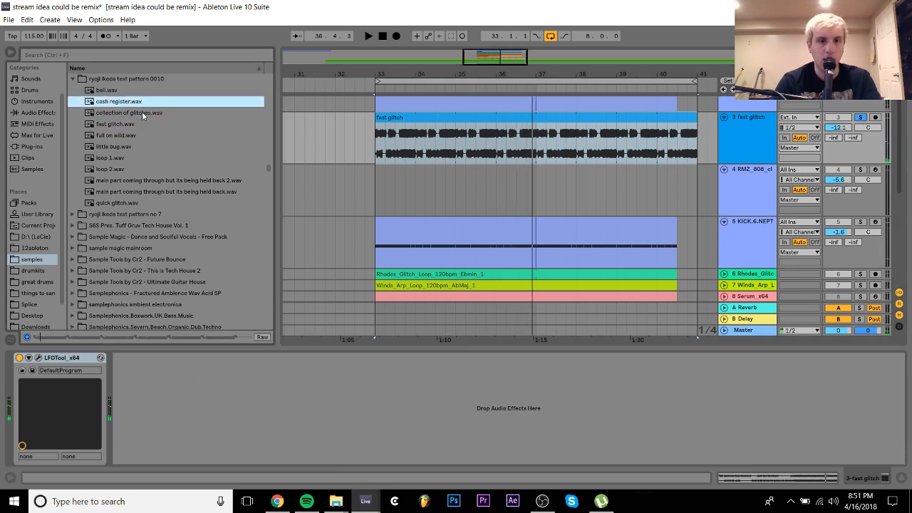
{"action": "key", "text": "Up"}
{"action": "left_click_drag", "start_coordinate": [107, 91], "coordinate": [390, 122]}
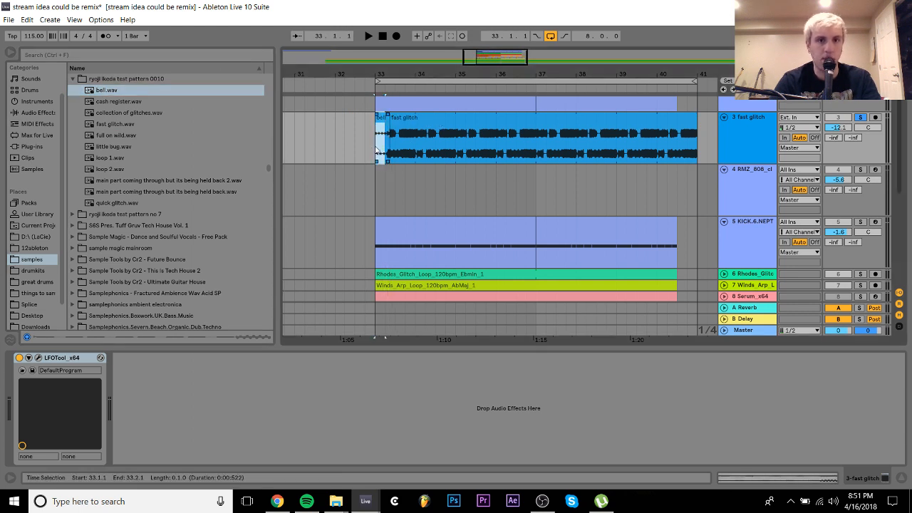
Start playback and duplicate the one-beat bell clip repeatedly over the fast glitch audio until it passes bar 37
{"action": "key", "text": "space"}
{"action": "key", "text": "ctrl+d"}
{"action": "key", "text": "ctrl+d"}
{"action": "key", "text": "ctrl+d"}
{"action": "key", "text": "ctrl+d"}
{"action": "key", "text": "ctrl+d"}
{"action": "key", "text": "ctrl+d"}
{"action": "key", "text": "ctrl+d"}
{"action": "key", "text": "ctrl+d"}
{"action": "key", "text": "ctrl+d"}
{"action": "key", "text": "ctrl+d"}
{"action": "key", "text": "ctrl+d"}
{"action": "key", "text": "ctrl+d"}
{"action": "key", "text": "ctrl+d"}
{"action": "key", "text": "ctrl+d"}
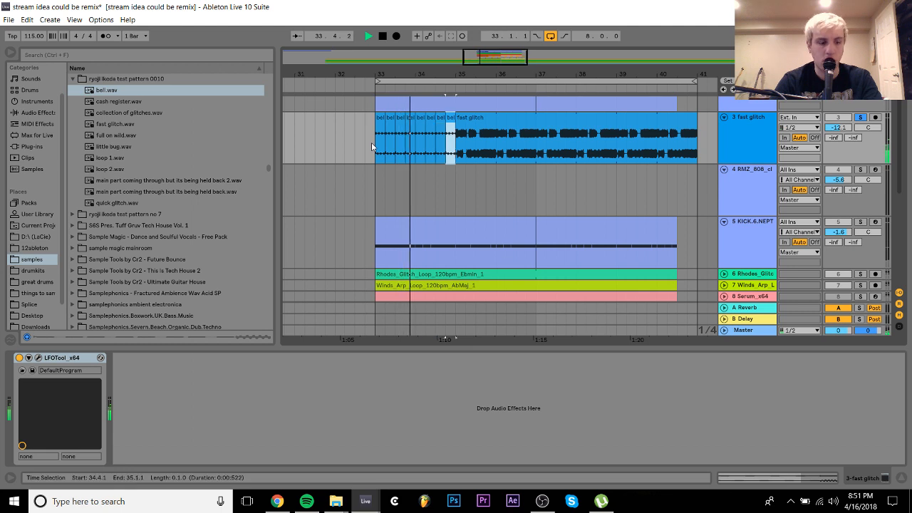
{"action": "key", "text": "ctrl+d"}
{"action": "key", "text": "ctrl+d"}
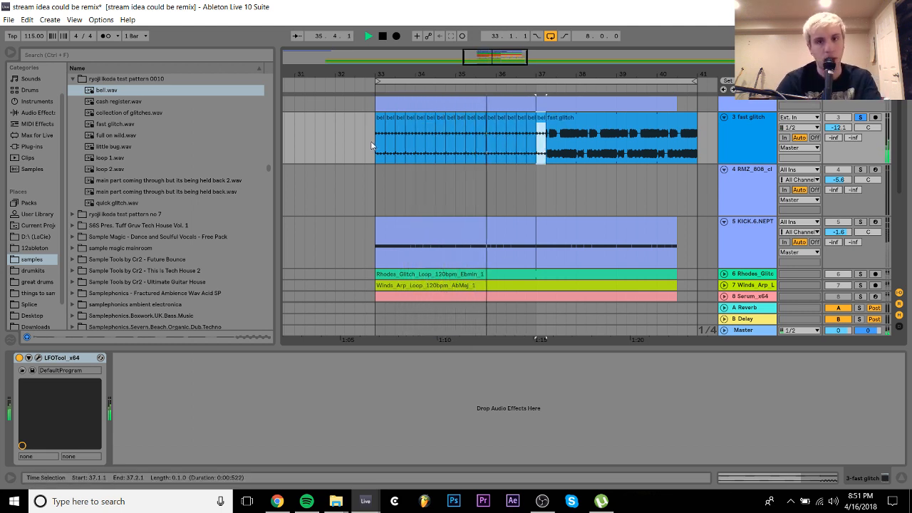
Undo the extra bell duplicate and duplicate the four-bar bell pattern into bars 37 to 41
{"action": "key", "text": "ctrl+z"}
{"action": "left_click", "coordinate": [371, 142], "text": "shift"}
{"action": "key", "text": "ctrl+d"}
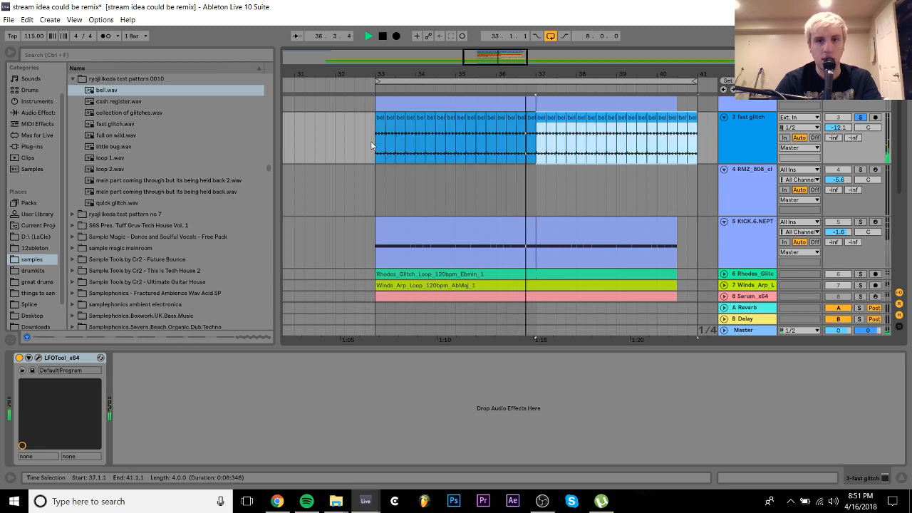
Raise the fast glitch track's volume to 1.3 dB and turn off its solo
{"action": "left_click_drag", "start_coordinate": [838, 128], "coordinate": [839, 103]}
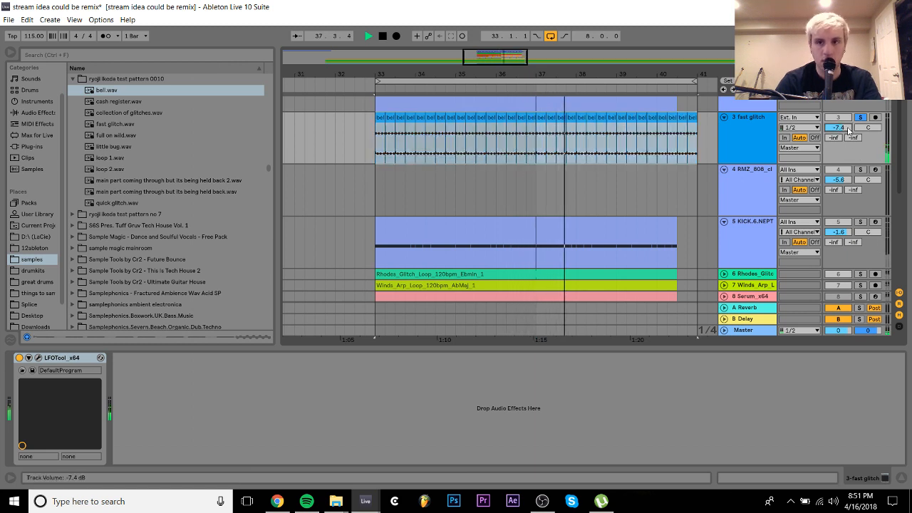
{"action": "left_click", "coordinate": [861, 118]}
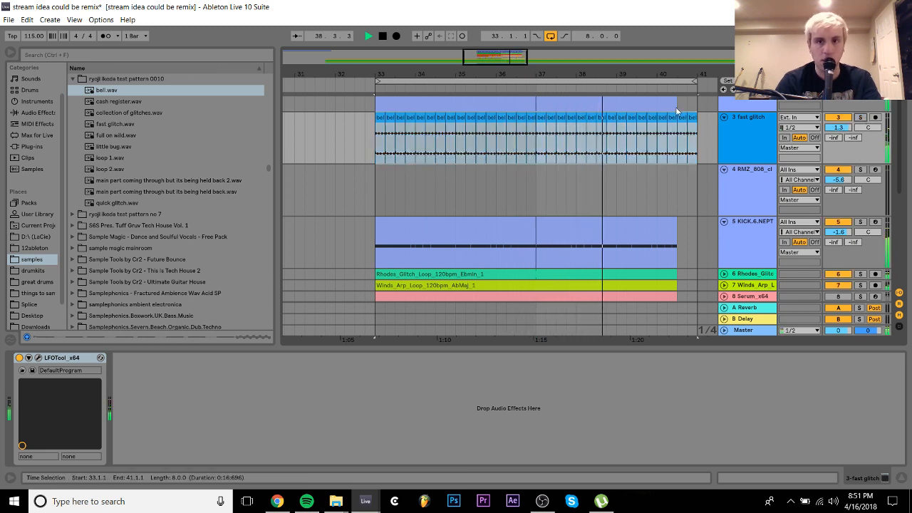
Delete the bell clips from 40.3 onward so the pattern ends with the other drop clips
{"action": "left_click_drag", "start_coordinate": [677, 136], "coordinate": [716, 135]}
{"action": "key", "text": "Delete"}
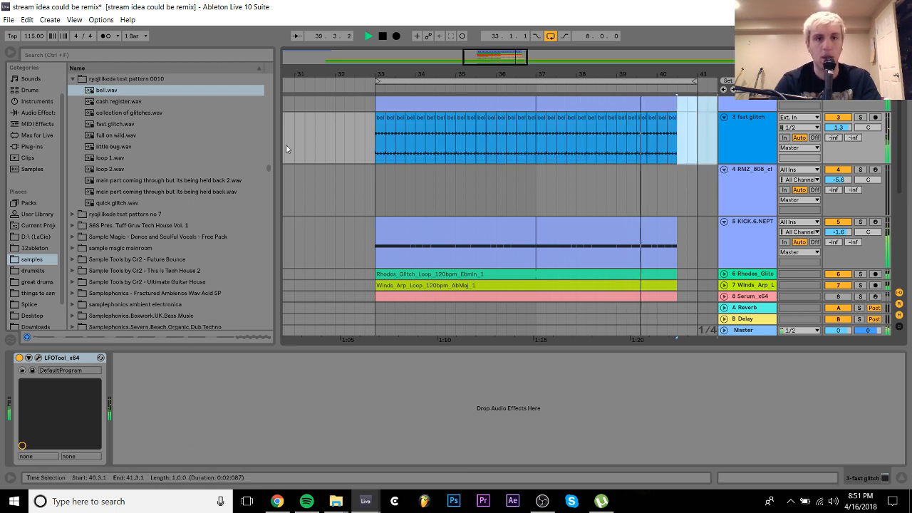
Replace the bell clips with cash register.wav from bar 33, play the drop, and inspect the clip's waveform
{"action": "key", "text": "space"}
{"action": "left_click", "coordinate": [135, 102]}
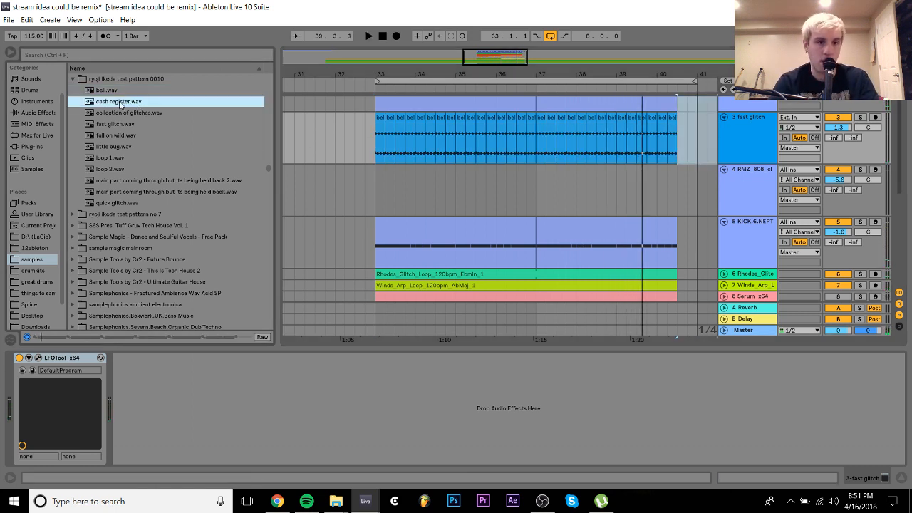
{"action": "left_click_drag", "start_coordinate": [120, 105], "coordinate": [377, 146]}
{"action": "key", "text": "space"}
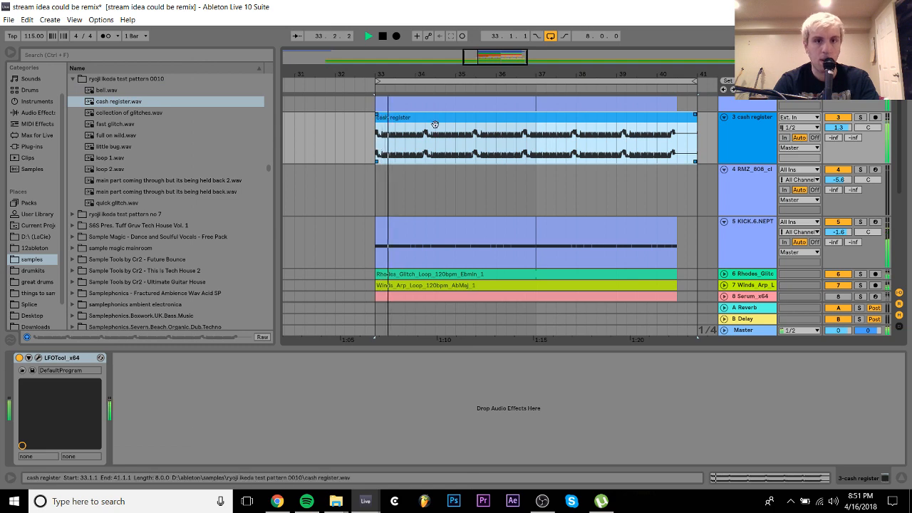
{"action": "double_click", "coordinate": [435, 125]}
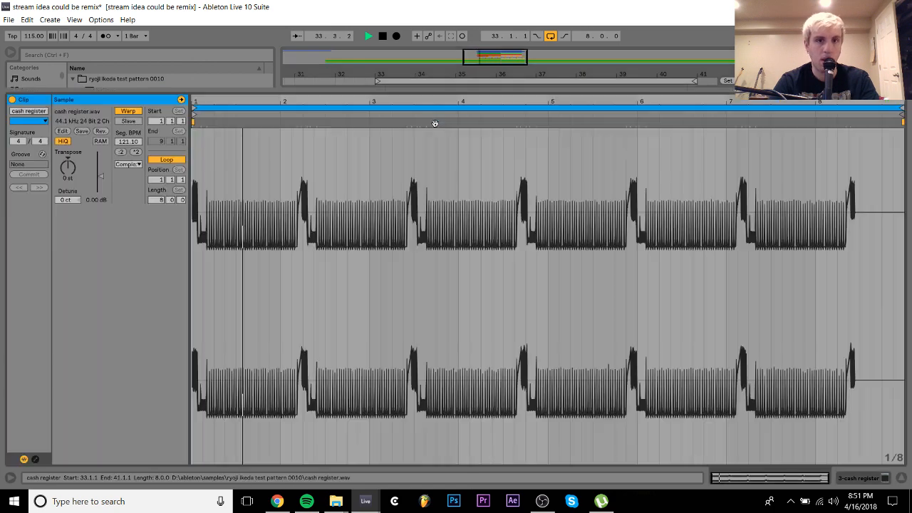
{"action": "left_click", "coordinate": [867, 479]}
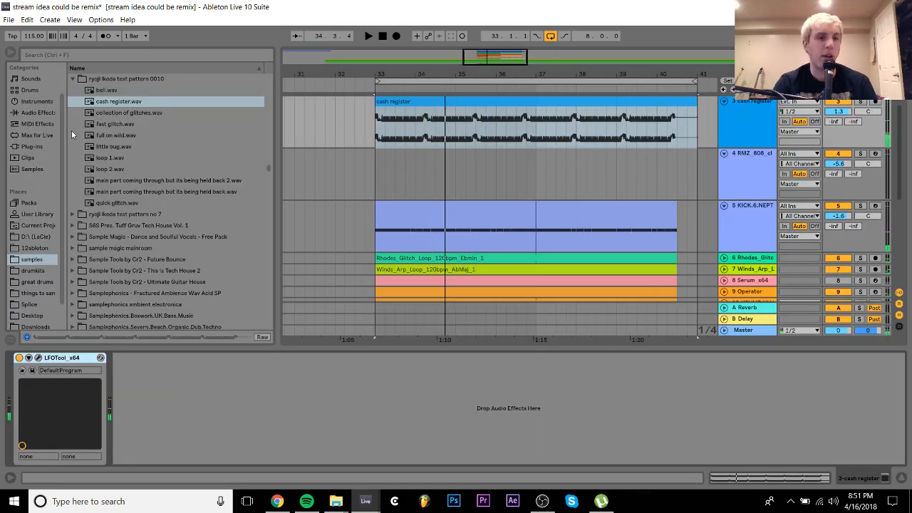
Audition the samples in the ryoji ikeda test pattern 0010 folder from collection of glitches.wav to main part coming through but its being held back.wav
{"action": "left_click", "coordinate": [99, 135]}
{"action": "key", "text": "Up"}
{"action": "key", "text": "Up"}
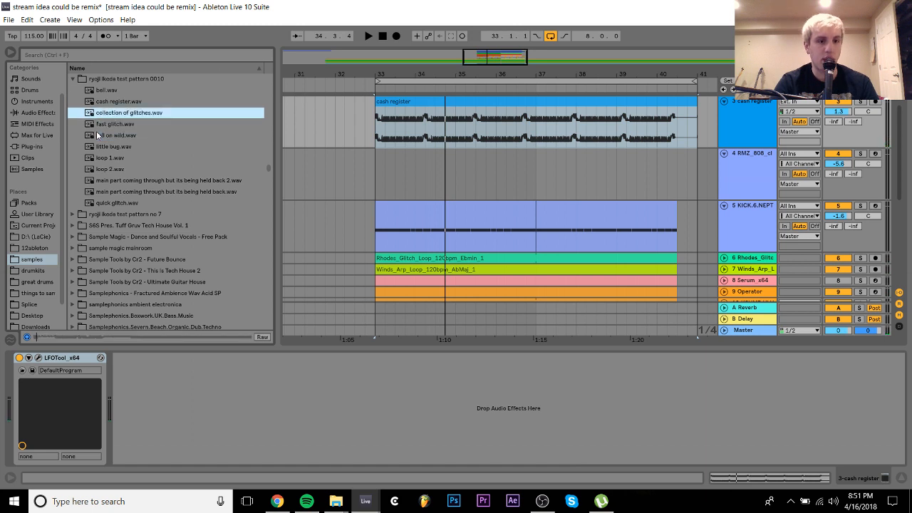
{"action": "key", "text": "Down"}
{"action": "key", "text": "Down"}
{"action": "key", "text": "Down"}
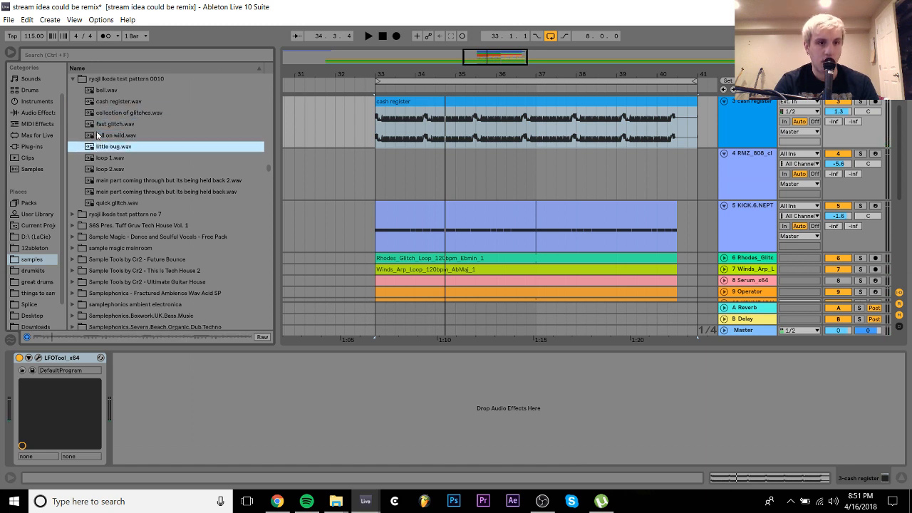
{"action": "key", "text": "Down"}
{"action": "key", "text": "Down"}
{"action": "key", "text": "Down"}
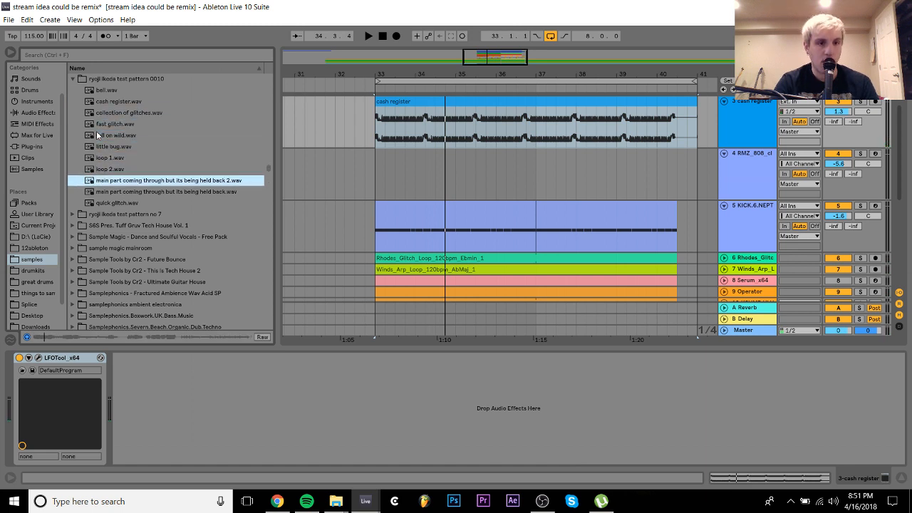
{"action": "key", "text": "Down"}
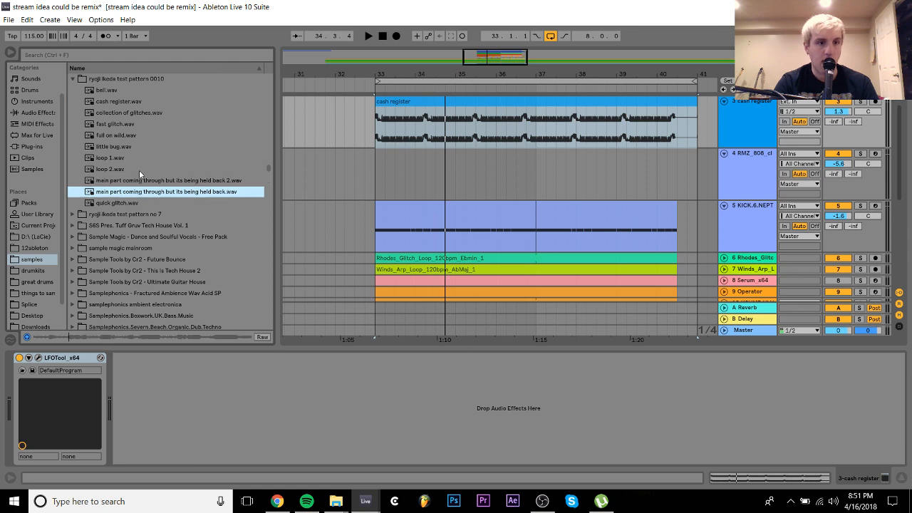
Place main part coming through but its being held back.wav at bar 33 on the cash register track and turn off its warping
{"action": "left_click_drag", "start_coordinate": [143, 193], "coordinate": [377, 122]}
{"action": "double_click", "coordinate": [521, 105]}
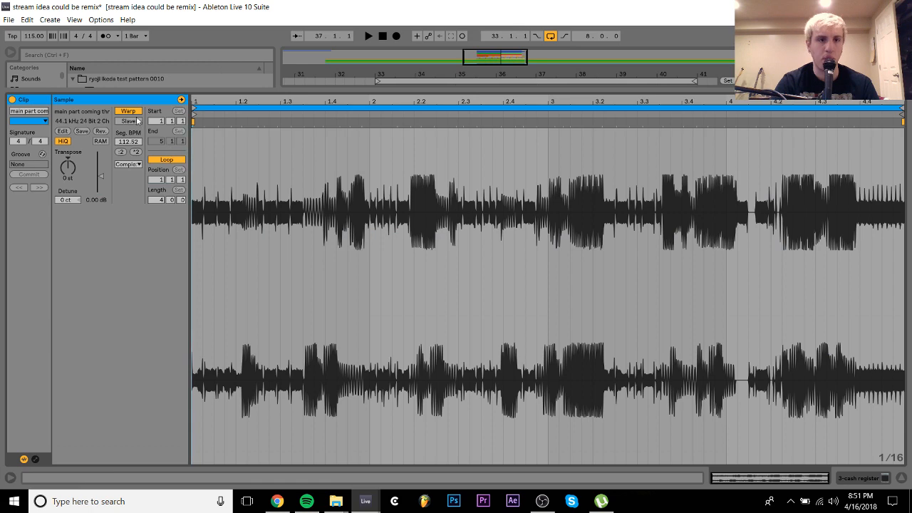
{"action": "left_click", "coordinate": [133, 113]}
{"action": "left_click", "coordinate": [884, 478]}
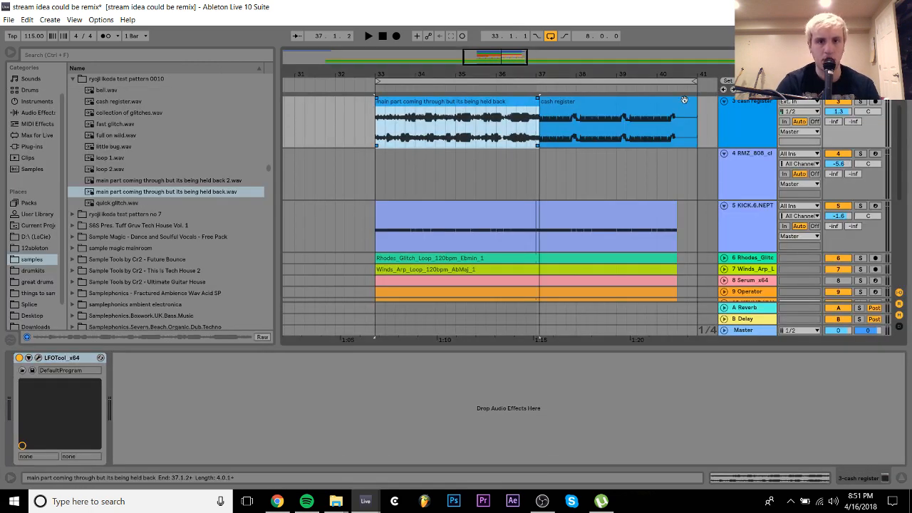
Duplicate the glitch audio from bars 33 to 37 into bars 37 to 41 and set its track volume to -6.3 dB during playback
{"action": "left_click_drag", "start_coordinate": [537, 131], "coordinate": [376, 127]}
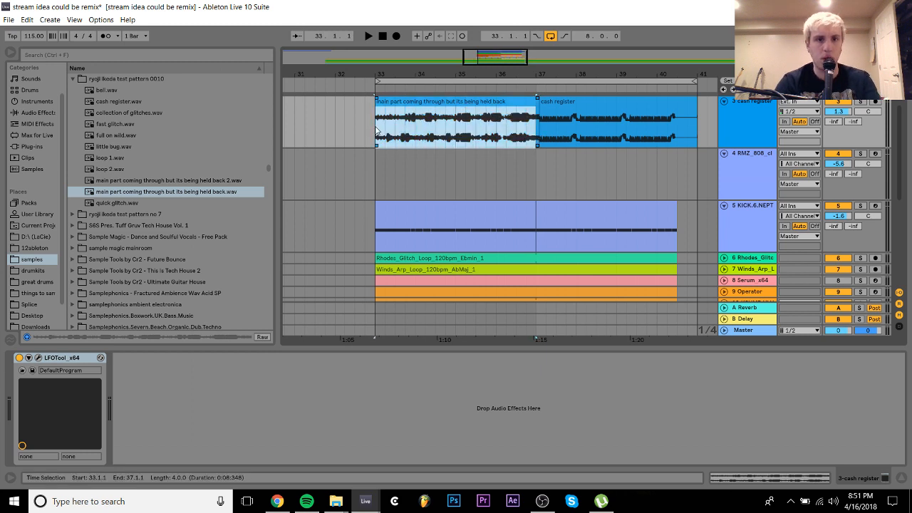
{"action": "key", "text": "ctrl+d"}
{"action": "key", "text": "space"}
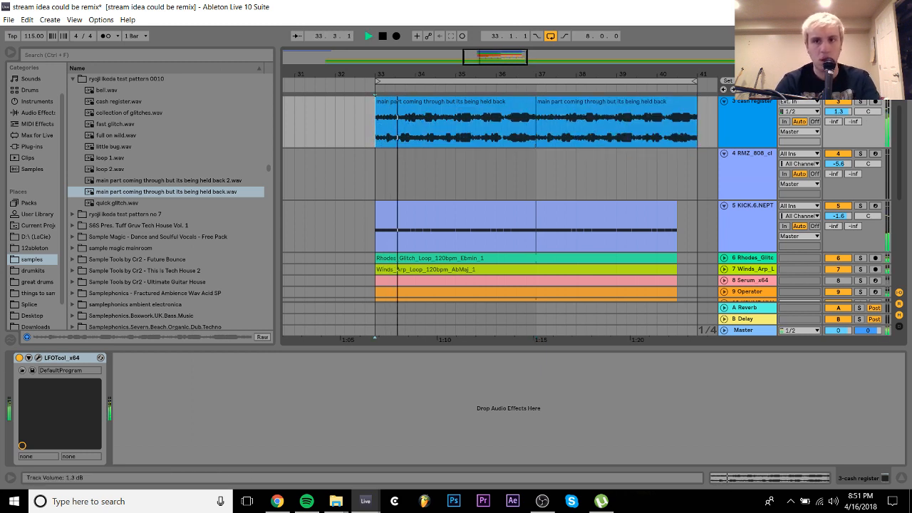
{"action": "mouse_move", "coordinate": [839, 111]}
{"action": "left_mouse_down"}
{"action": "mouse_move", "coordinate": [839, 139]}
{"action": "mouse_move", "coordinate": [839, 110]}
{"action": "left_mouse_up"}
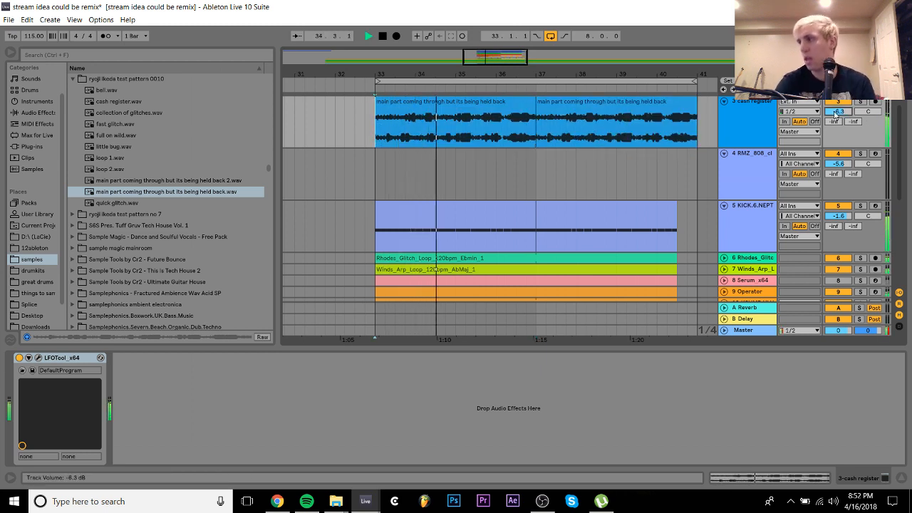
Delete the RMZ_808 track and select the NM - Flock 808 track
{"action": "left_click", "coordinate": [723, 154]}
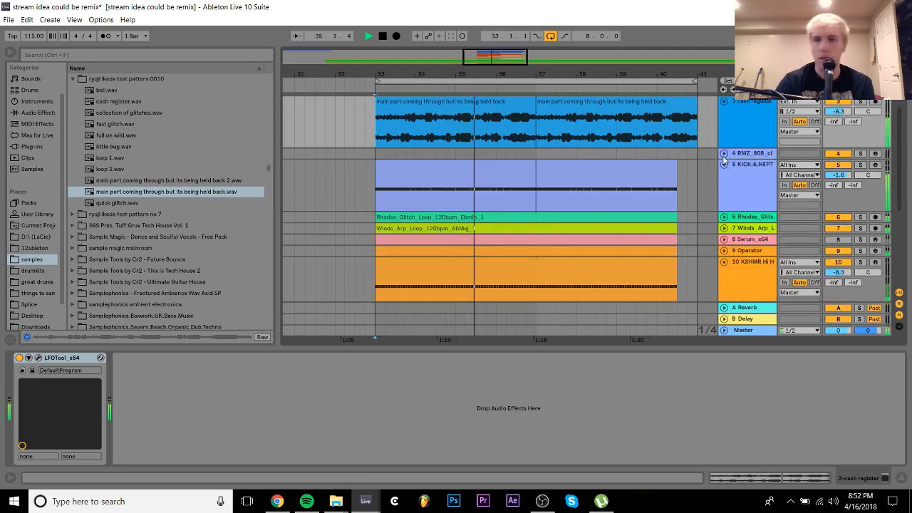
{"action": "left_click", "coordinate": [741, 154]}
{"action": "key", "text": "Delete"}
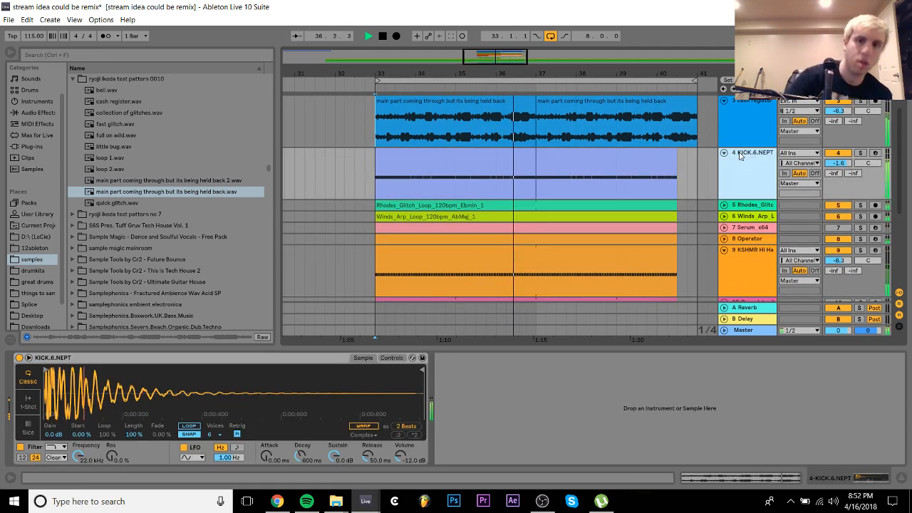
{"action": "scroll", "coordinate": [740, 153], "scroll_direction": "up", "scroll_amount": 2}
{"action": "left_click", "coordinate": [739, 152]}
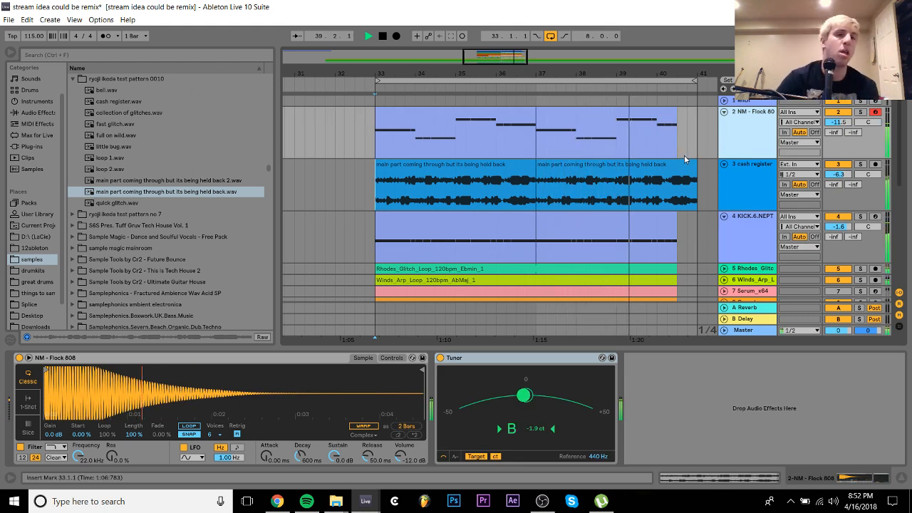
Fold the cash register track and trim its second clip to end at 40.3.1
{"action": "scroll", "coordinate": [460, 148], "scroll_direction": "down", "scroll_amount": 2}
{"action": "scroll", "coordinate": [459, 148], "scroll_direction": "down", "scroll_amount": 5}
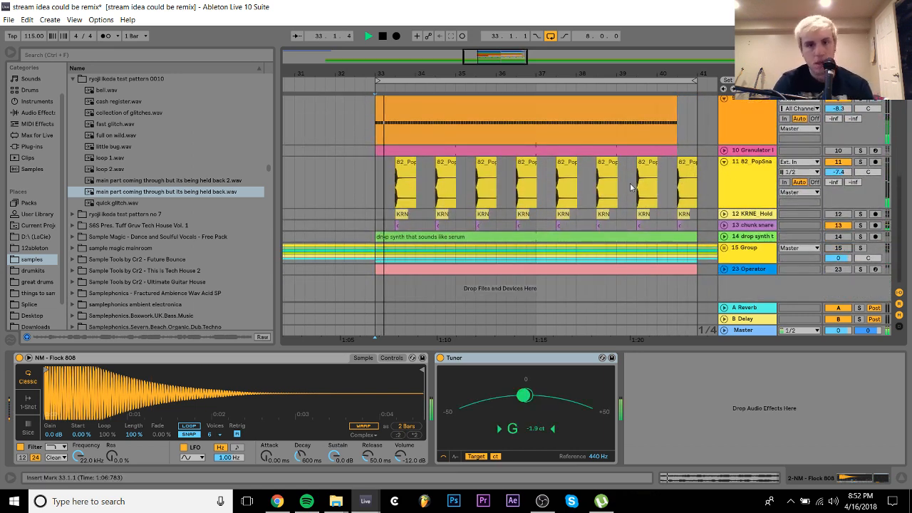
{"action": "scroll", "coordinate": [630, 184], "scroll_direction": "up", "scroll_amount": 7}
{"action": "left_click", "coordinate": [726, 163]}
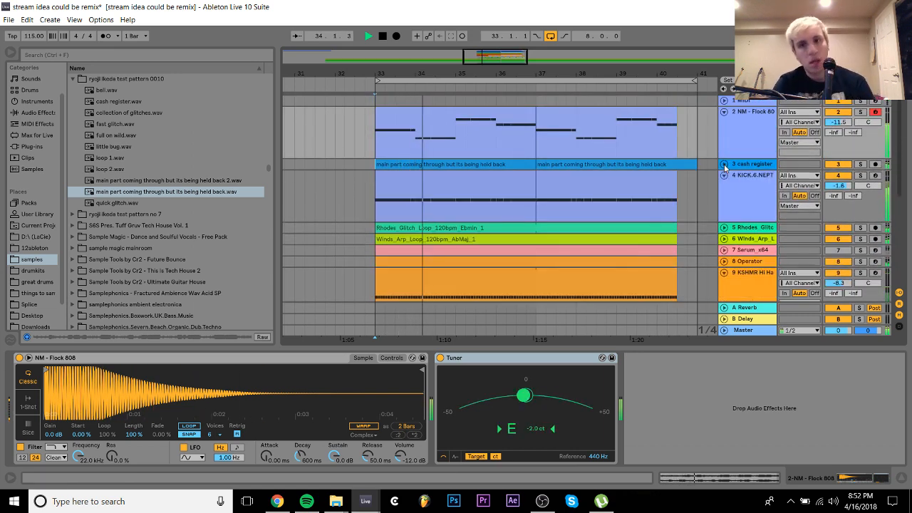
{"action": "scroll", "coordinate": [705, 135], "scroll_direction": "down", "scroll_amount": 2}
{"action": "left_click", "coordinate": [693, 116]}
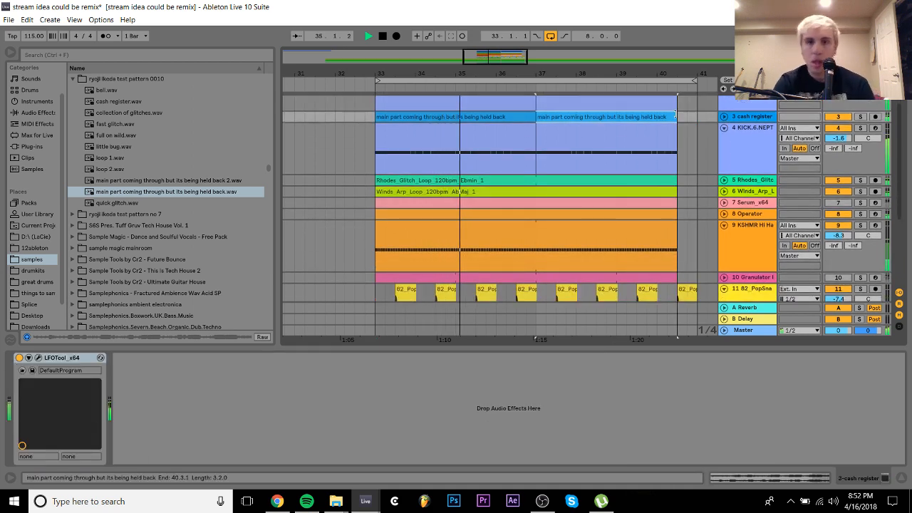
Unfold the chunk snare track to show its clips and mixer controls
{"action": "scroll", "coordinate": [729, 242], "scroll_direction": "down", "scroll_amount": 1}
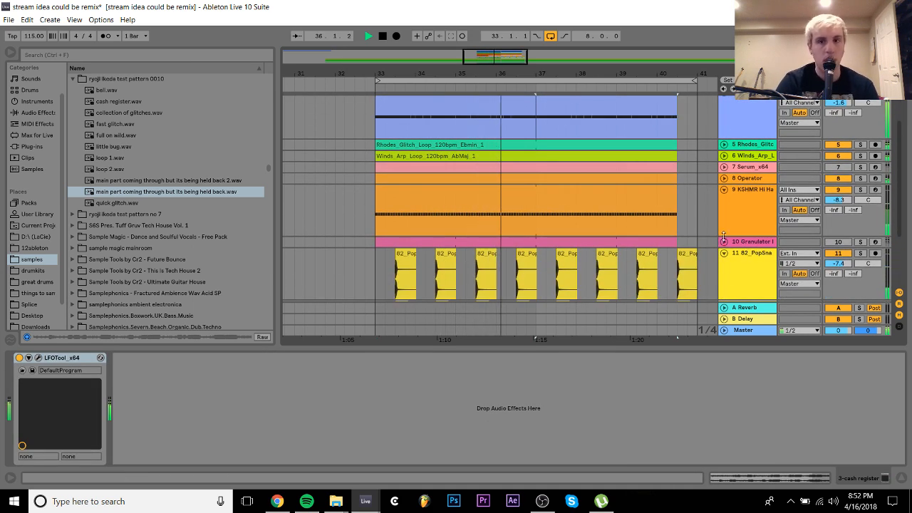
{"action": "scroll", "coordinate": [784, 246], "scroll_direction": "down", "scroll_amount": 2}
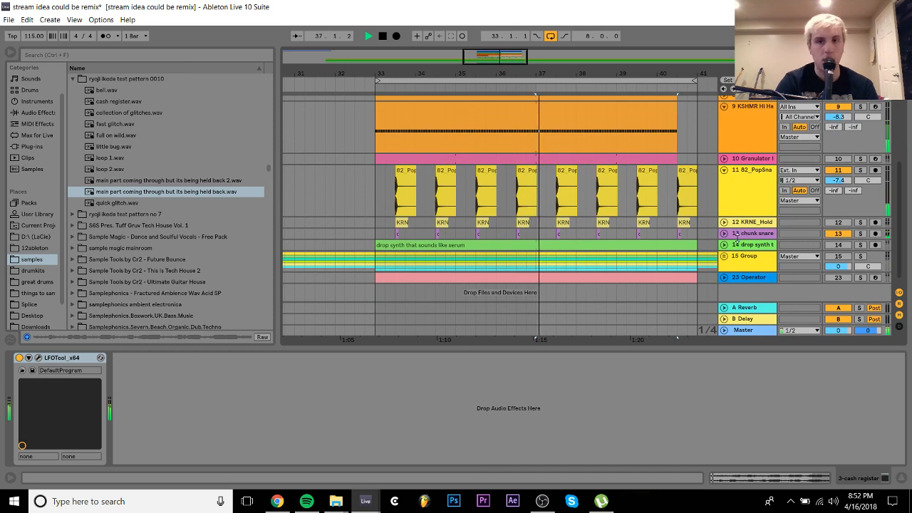
{"action": "left_click", "coordinate": [724, 234]}
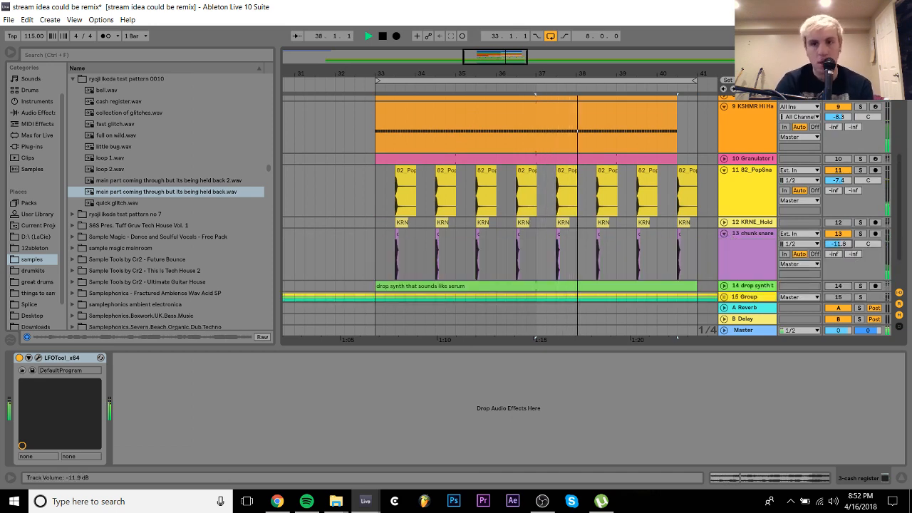
{"action": "scroll", "coordinate": [725, 163], "scroll_direction": "up", "scroll_amount": 5}
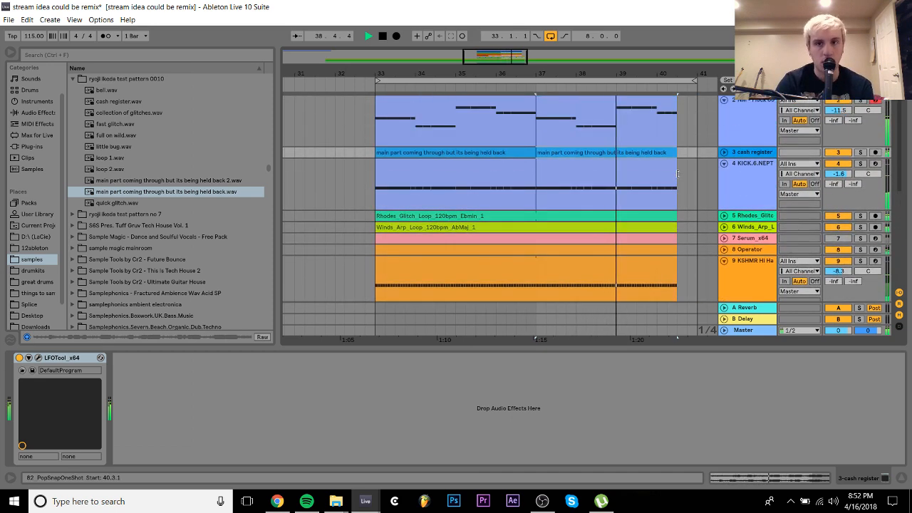
Unfold the cash register track, insert a new MIDI track below it, and stop playback
{"action": "left_click", "coordinate": [724, 153]}
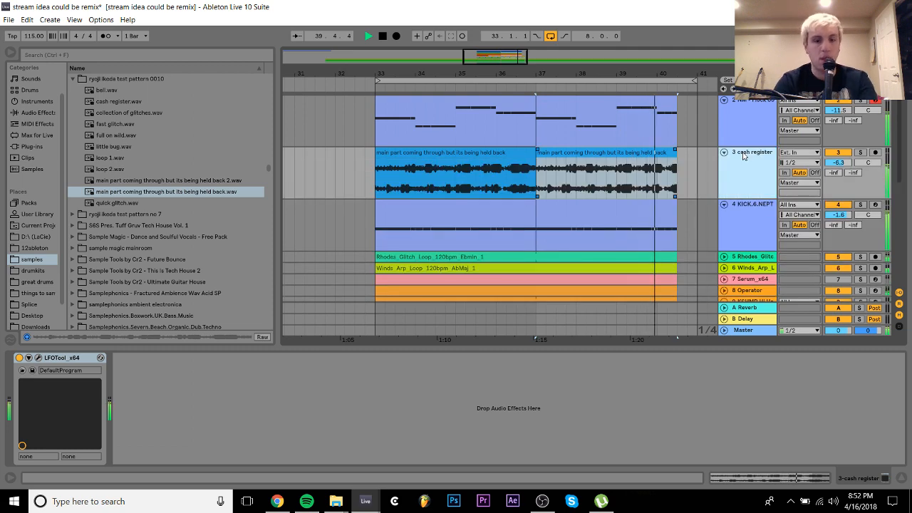
{"action": "key", "text": "ctrl+shift+t"}
{"action": "left_click_drag", "start_coordinate": [612, 73], "coordinate": [548, 72]}
{"action": "key", "text": "space"}
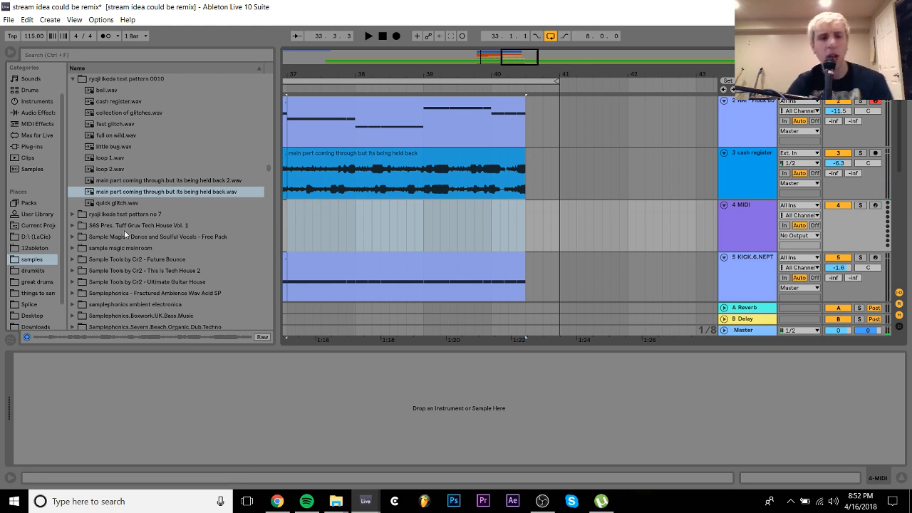
Browse back up through the ryoji ikeda samples, past full on wild.wav to fast glitch.wav
{"action": "key", "text": "Up"}
{"action": "key", "text": "Up"}
{"action": "key", "text": "Up"}
{"action": "key", "text": "Up"}
{"action": "key", "text": "Up"}
{"action": "key", "text": "Up"}
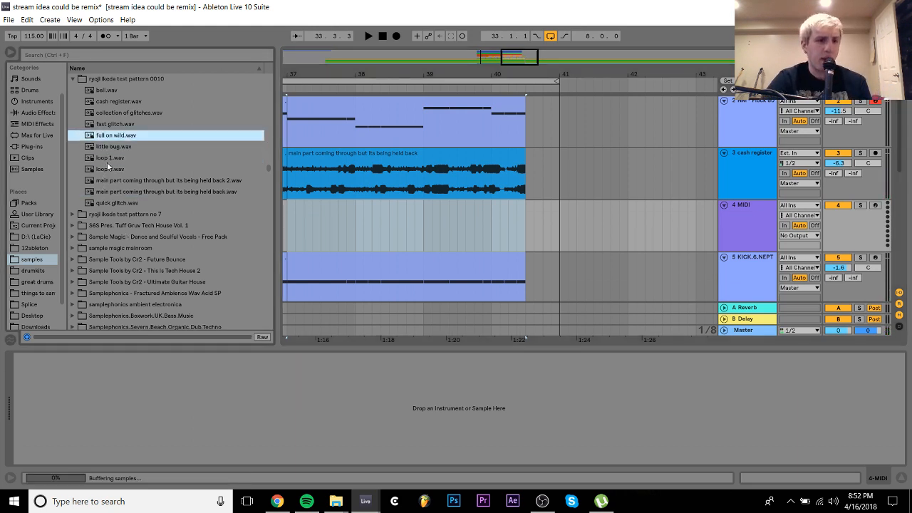
Mark the gap from 40.3.1 to 41.1.1 on the new MIDI track and select the glitch clip in bars 33 to 37
{"action": "left_click", "coordinate": [527, 231]}
{"action": "left_click_drag", "start_coordinate": [551, 235], "coordinate": [560, 234]}
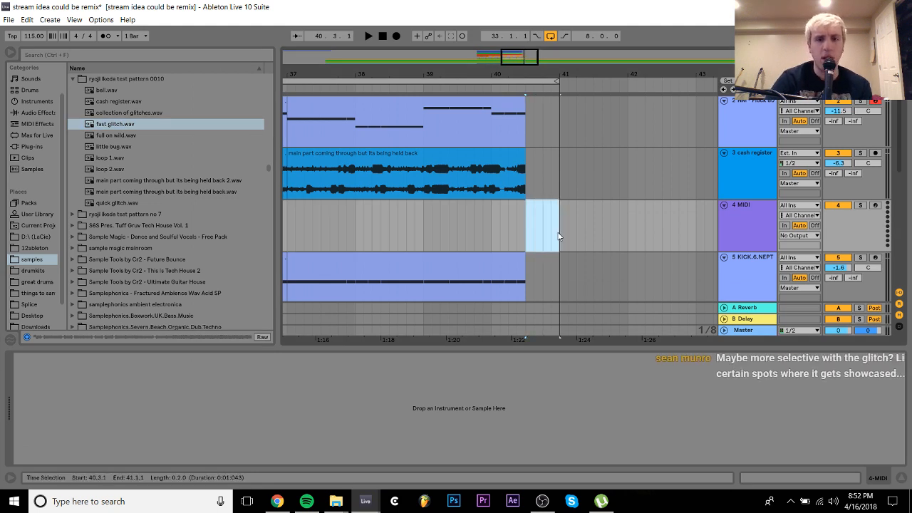
{"action": "left_click", "coordinate": [452, 226]}
{"action": "left_click_drag", "start_coordinate": [452, 223], "coordinate": [457, 50]}
{"action": "left_click", "coordinate": [422, 168]}
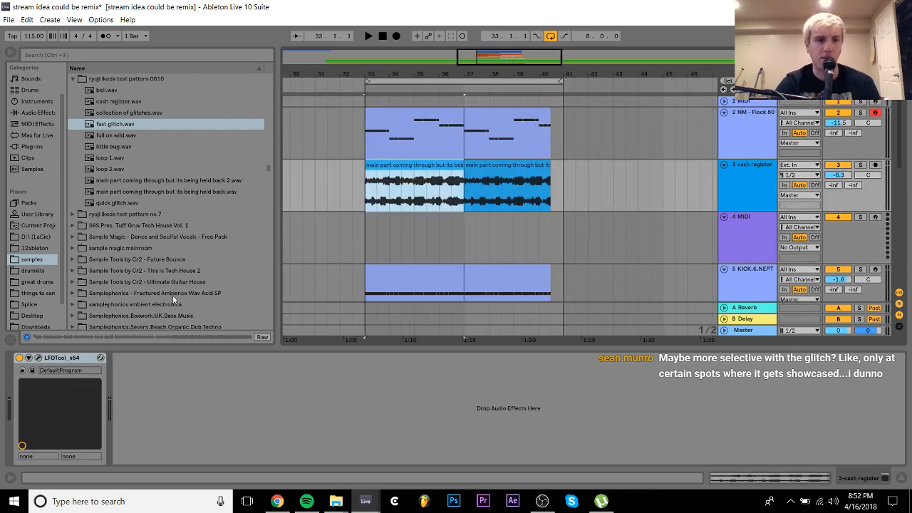
Open the Data Moshing Raw folder inside the [99Sounds] Mangling Audio sample pack
{"action": "scroll", "coordinate": [153, 180], "scroll_direction": "up", "scroll_amount": 20}
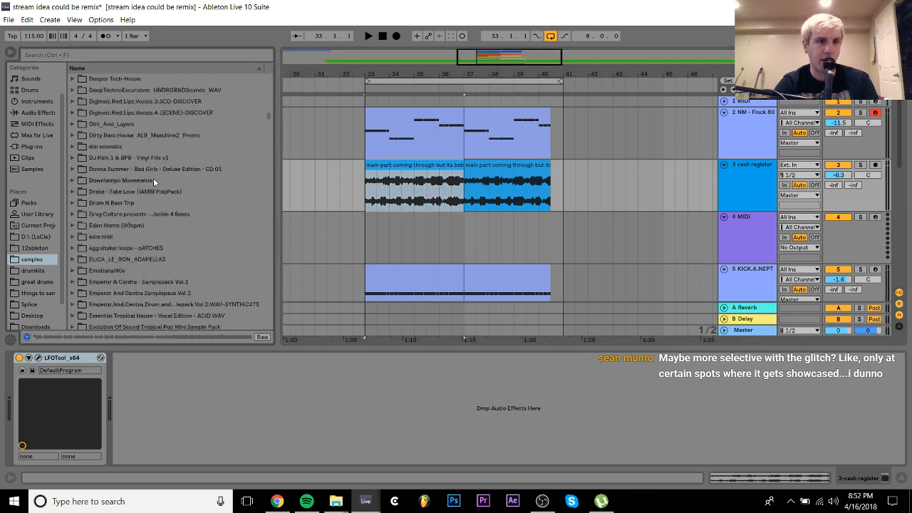
{"action": "scroll", "coordinate": [153, 274], "scroll_direction": "up", "scroll_amount": 10}
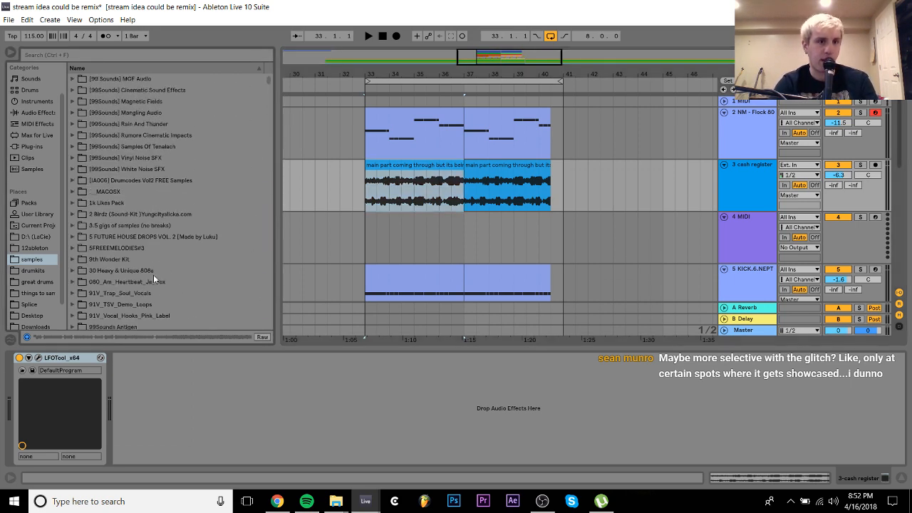
{"action": "double_click", "coordinate": [104, 112]}
{"action": "key", "text": "Down"}
{"action": "key", "text": "Down"}
{"action": "key", "text": "Down"}
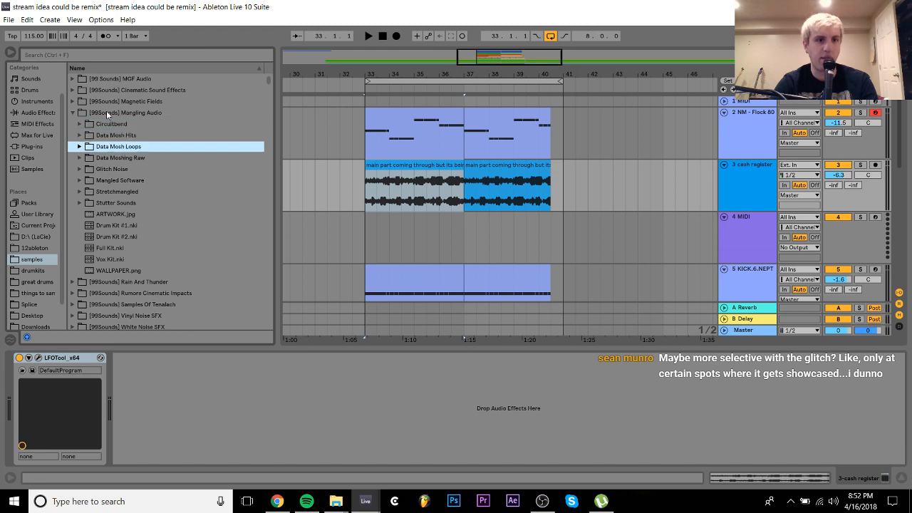
{"action": "key", "text": "Up"}
{"action": "key", "text": "Down"}
{"action": "key", "text": "Down"}
{"action": "key", "text": "Right"}
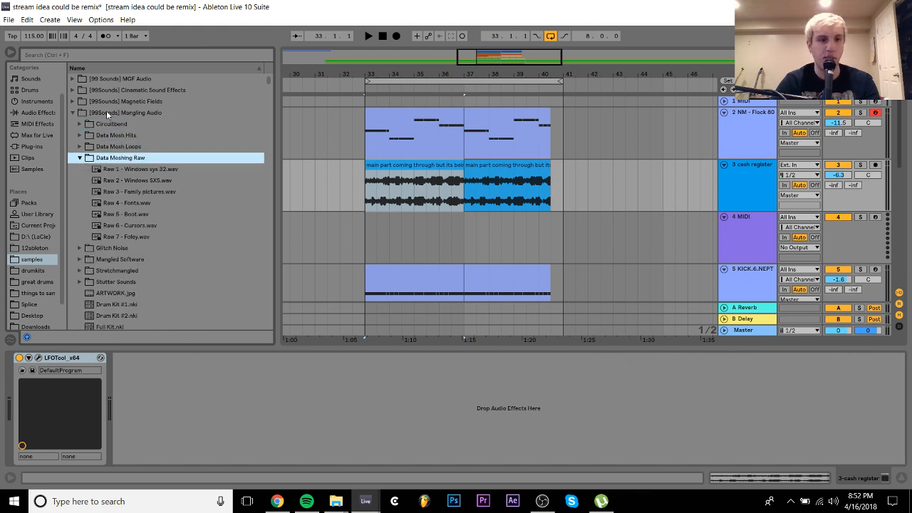
Mute the cash register track while previewing the Raw 1, Raw 3 and Raw 4 data-moshing samples
{"action": "key", "text": "Down"}
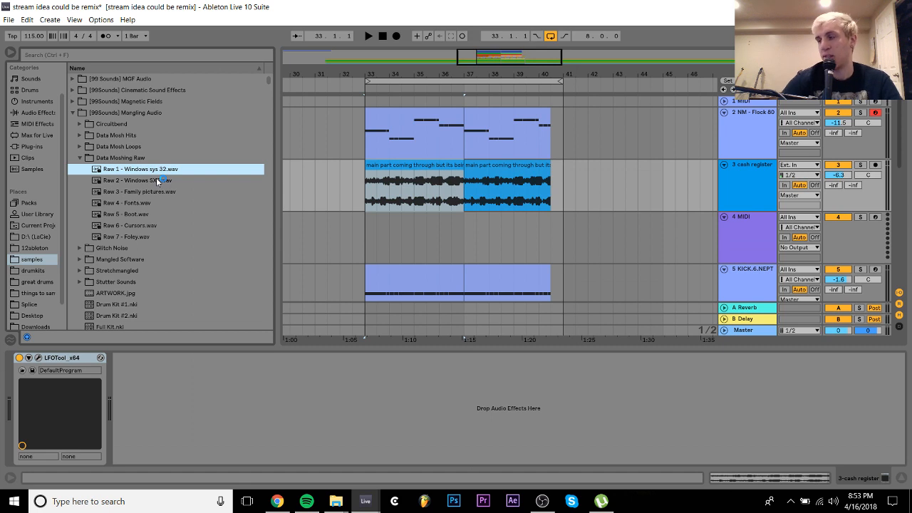
{"action": "left_click", "coordinate": [827, 167]}
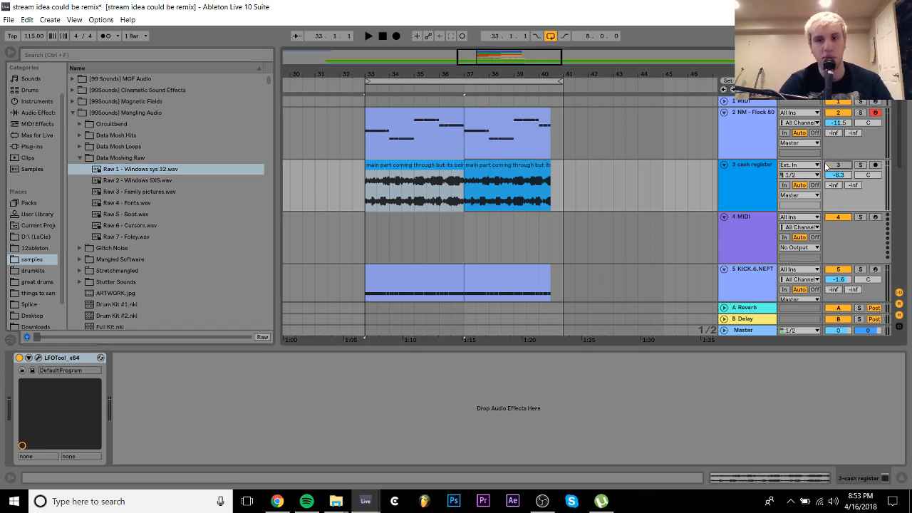
{"action": "left_click", "coordinate": [149, 194]}
{"action": "left_click", "coordinate": [139, 203]}
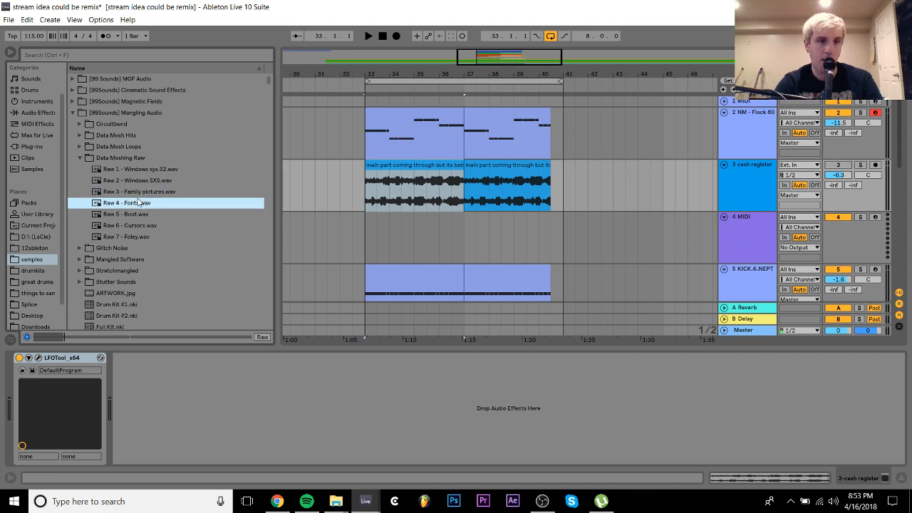
Place Raw 3 - Family pictures.wav on track 4 at bar 33 and turn off warping for the clip
{"action": "left_click_drag", "start_coordinate": [139, 193], "coordinate": [372, 225]}
{"action": "double_click", "coordinate": [389, 219]}
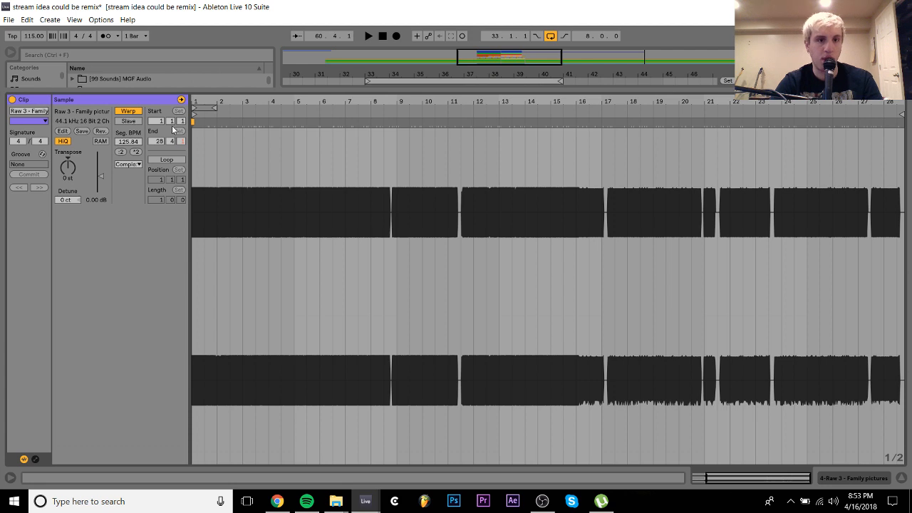
{"action": "mouse_move", "coordinate": [197, 116]}
{"action": "left_mouse_down"}
{"action": "mouse_move", "coordinate": [334, 114]}
{"action": "mouse_move", "coordinate": [285, 105]}
{"action": "left_mouse_up"}
{"action": "left_click", "coordinate": [129, 112]}
{"action": "left_click", "coordinate": [858, 470]}
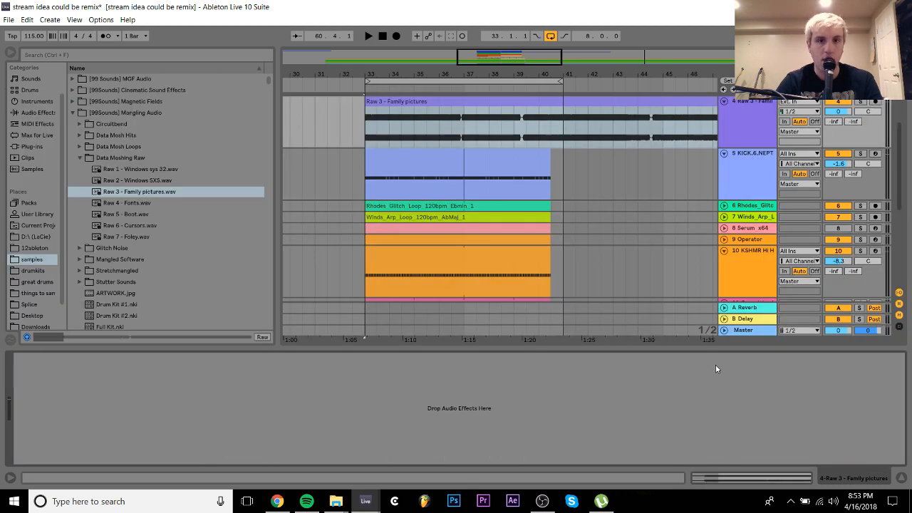
Split the Raw 3 clip into half-bar pieces at 33.1.1 and 34.1.1, and move the remainder to 35.1.1
{"action": "scroll", "coordinate": [390, 131], "scroll_direction": "up", "scroll_amount": 5}
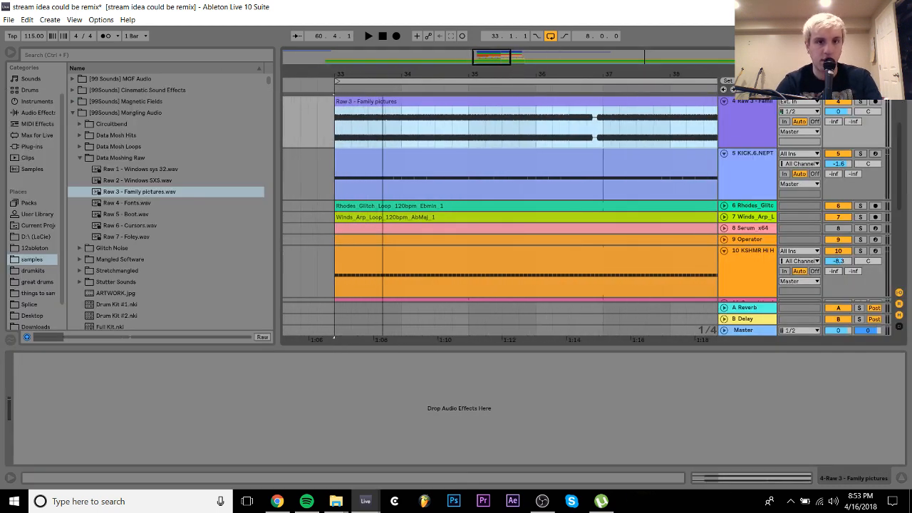
{"action": "left_click", "coordinate": [368, 140]}
{"action": "key", "text": "ctrl+e"}
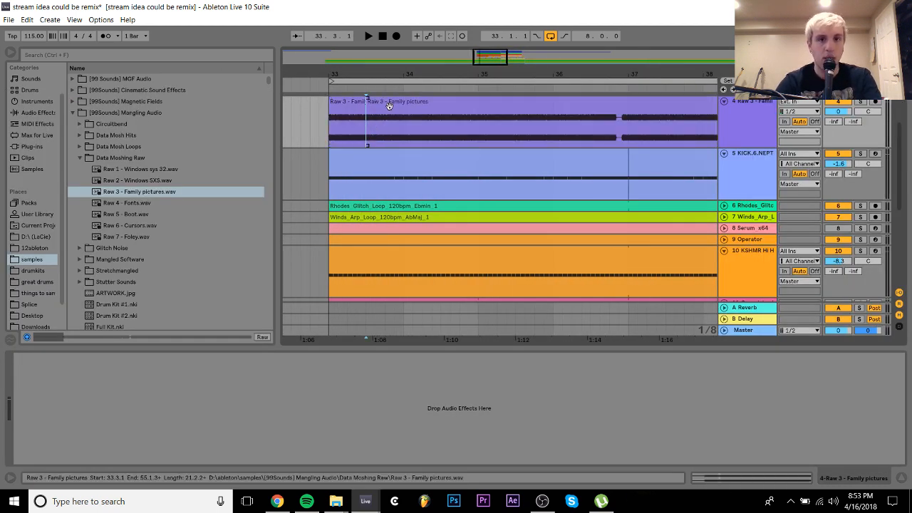
{"action": "mouse_move", "coordinate": [378, 118]}
{"action": "left_mouse_down"}
{"action": "mouse_move", "coordinate": [462, 111]}
{"action": "mouse_move", "coordinate": [506, 128]}
{"action": "mouse_move", "coordinate": [404, 120]}
{"action": "left_mouse_up"}
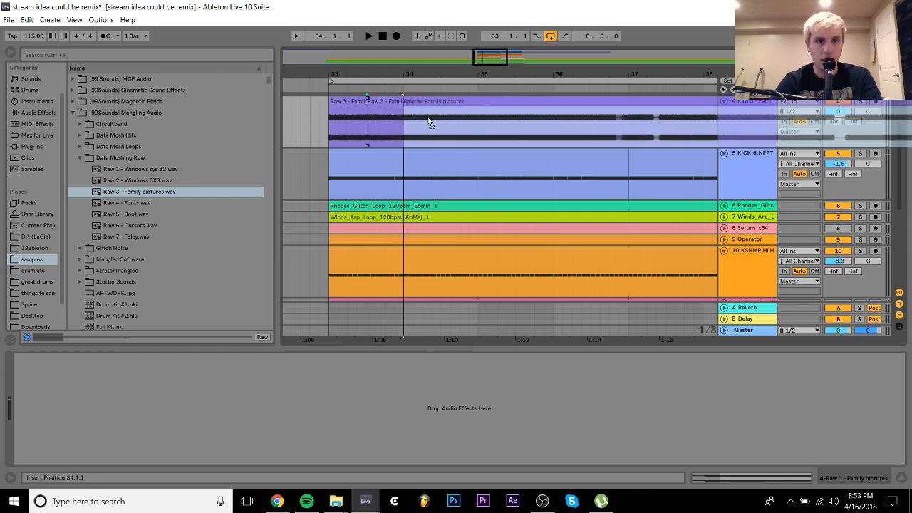
{"action": "key", "text": "Delete"}
{"action": "left_click", "coordinate": [442, 138]}
{"action": "key", "text": "ctrl+e"}
{"action": "mouse_move", "coordinate": [458, 105]}
{"action": "left_mouse_down"}
{"action": "mouse_move", "coordinate": [511, 109]}
{"action": "mouse_move", "coordinate": [495, 108]}
{"action": "left_mouse_up"}
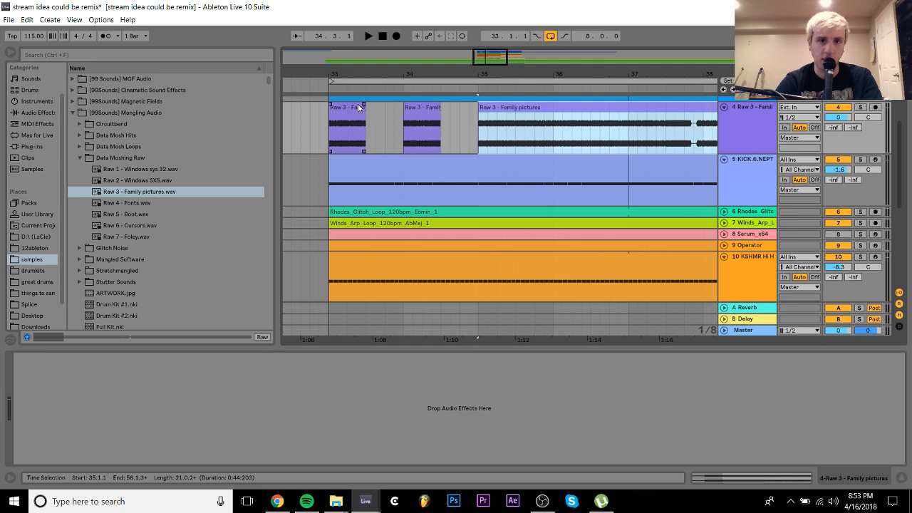
Play the drop and lower the Raw 3 track's volume to -14.6 dB while auditioning the half-bar clips
{"action": "left_click", "coordinate": [300, 131]}
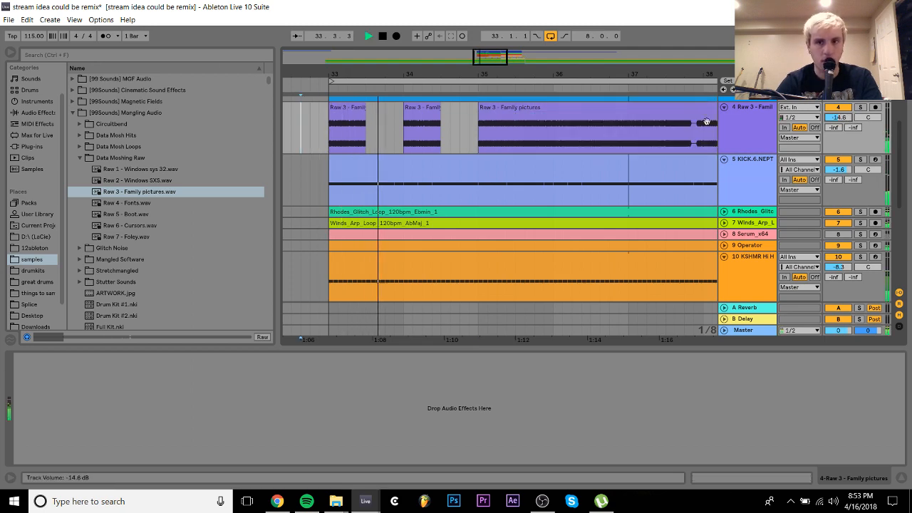
{"action": "scroll", "coordinate": [539, 133], "scroll_direction": "up", "scroll_amount": 2}
{"action": "left_click", "coordinate": [426, 158]}
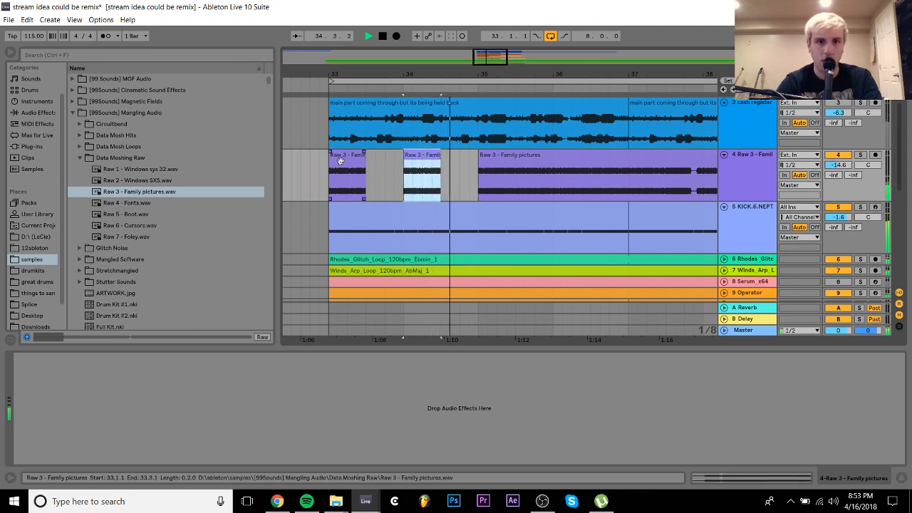
{"action": "left_click", "coordinate": [340, 159]}
{"action": "key", "text": "space"}
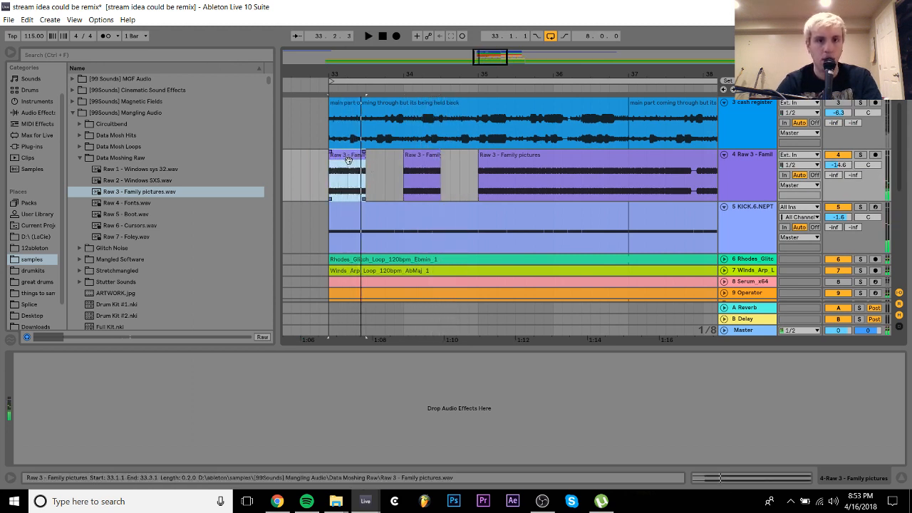
Move a section of the long Raw 3 clip to bar 33, trim it to end at 33.3.1, and play the result
{"action": "left_click_drag", "start_coordinate": [348, 160], "coordinate": [423, 164]}
{"action": "left_click_drag", "start_coordinate": [664, 180], "coordinate": [359, 198]}
{"action": "left_click", "coordinate": [679, 183]}
{"action": "left_click_drag", "start_coordinate": [401, 158], "coordinate": [372, 159]}
{"action": "key", "text": "space"}
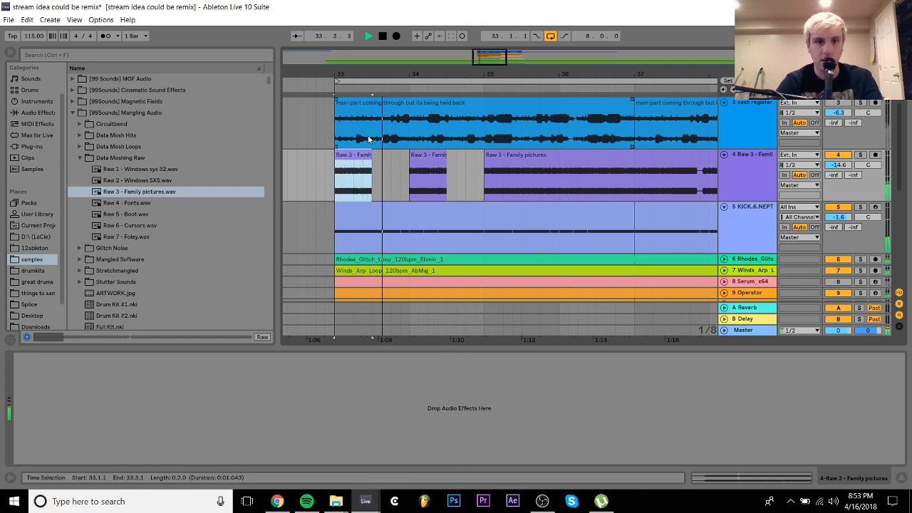
Delete all Raw 3 clips from track 4
{"action": "scroll", "coordinate": [455, 148], "scroll_direction": "down", "scroll_amount": 8}
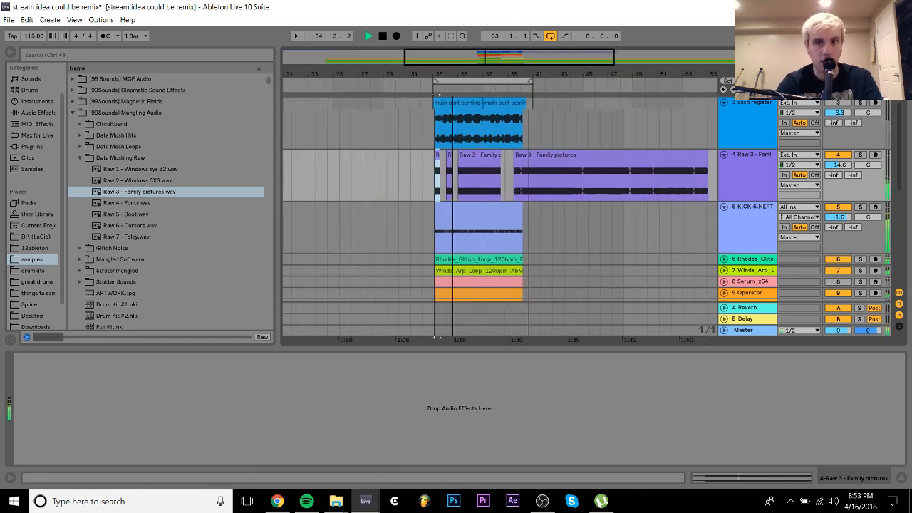
{"action": "left_click", "coordinate": [561, 155], "text": "shift"}
{"action": "key", "text": "space"}
{"action": "key", "text": "Delete"}
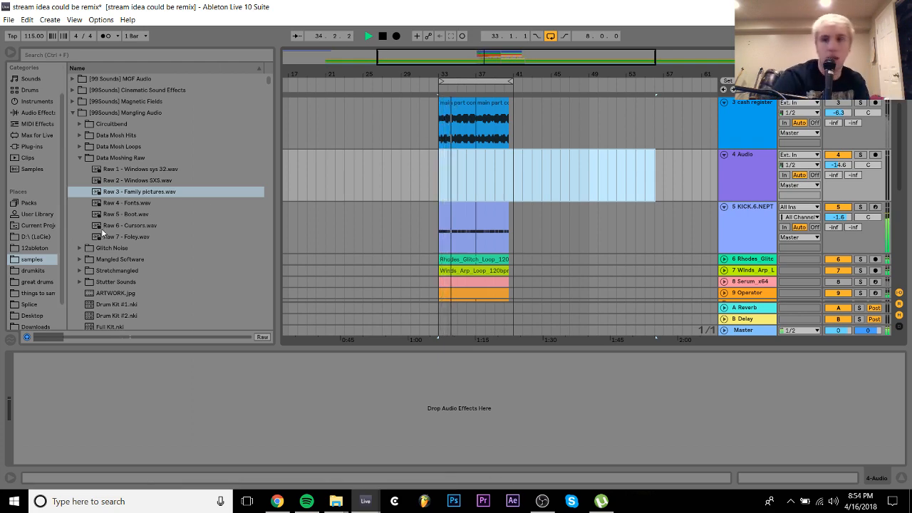
Lower all track volumes together in the mixer, bringing the cash register track to -11.3 dB
{"action": "key", "text": "Tab"}
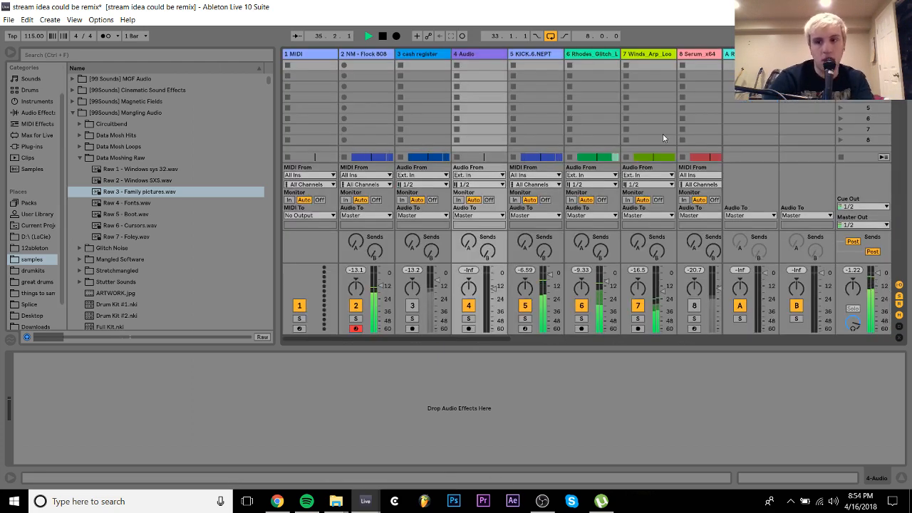
{"action": "left_click", "coordinate": [657, 54]}
{"action": "key", "text": "ctrl+a"}
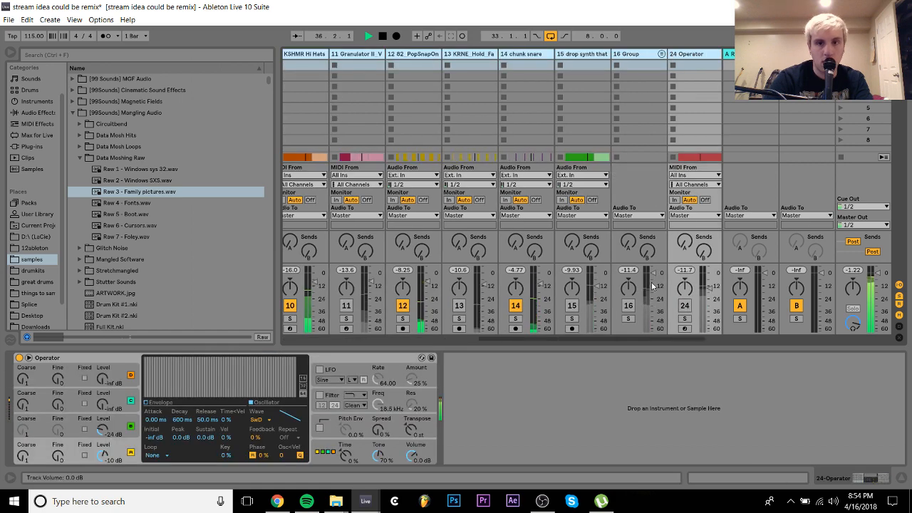
{"action": "left_click", "coordinate": [655, 280]}
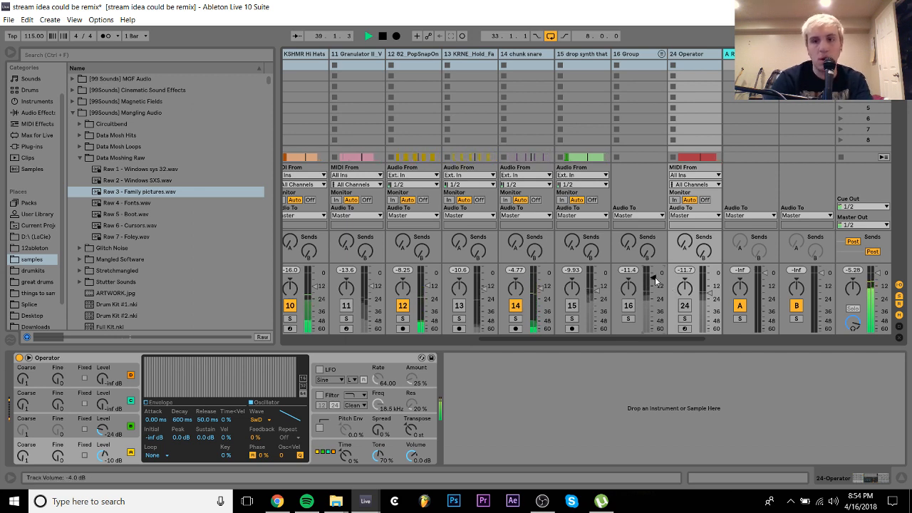
{"action": "left_click", "coordinate": [847, 272]}
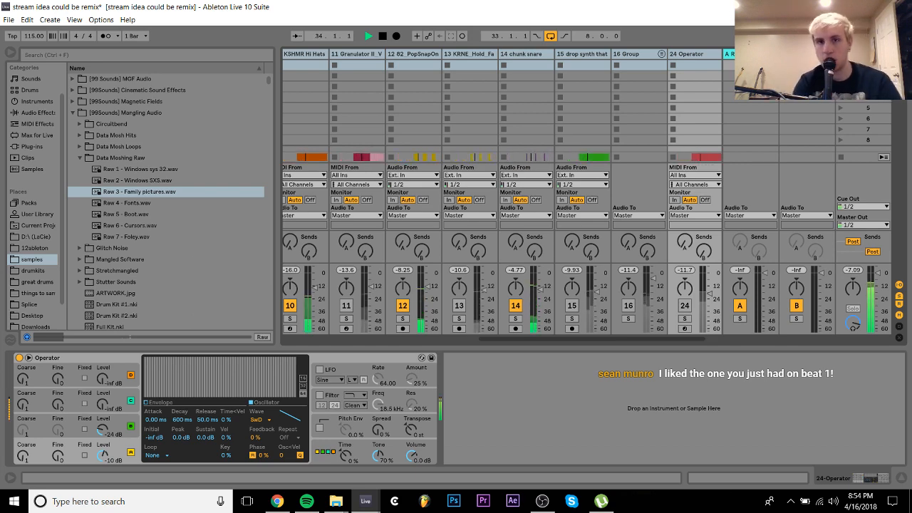
{"action": "key", "text": "Tab"}
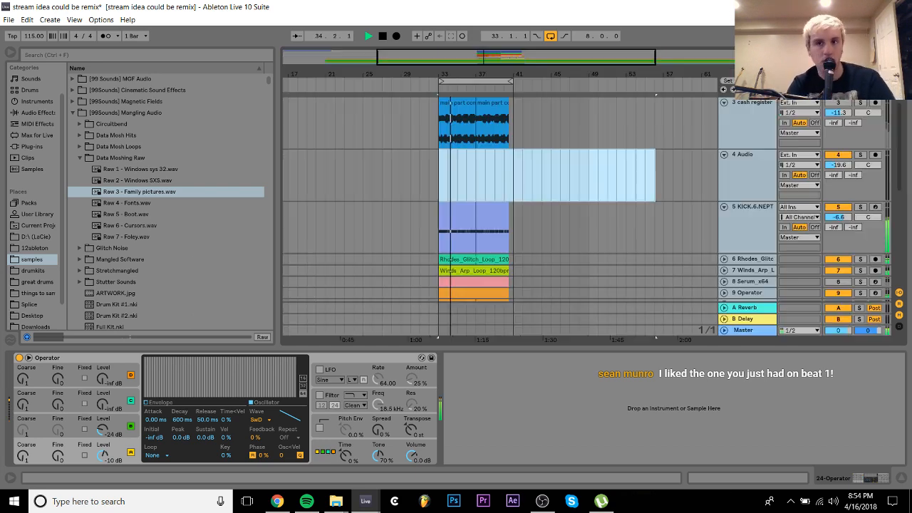
Undo the track volume reduction and the deletion of the Raw 3 clips
{"action": "left_click", "coordinate": [757, 155]}
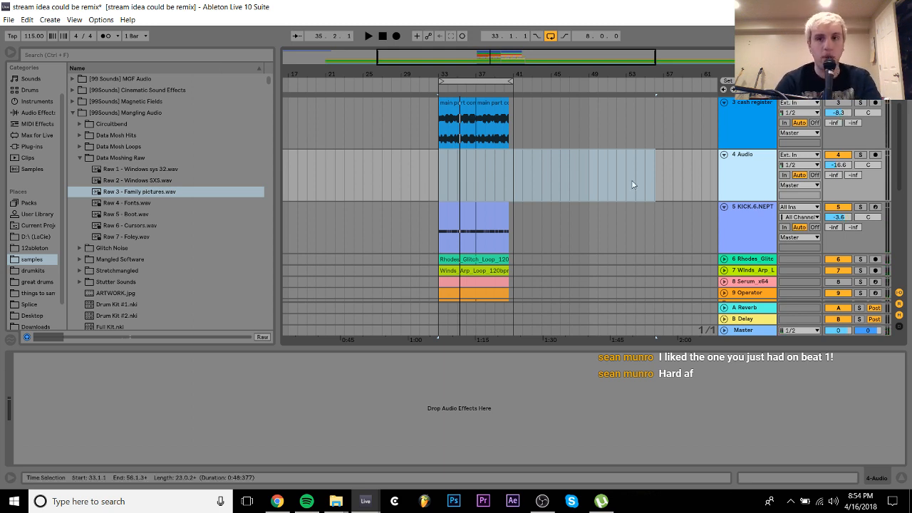
{"action": "key", "text": "ctrl+z"}
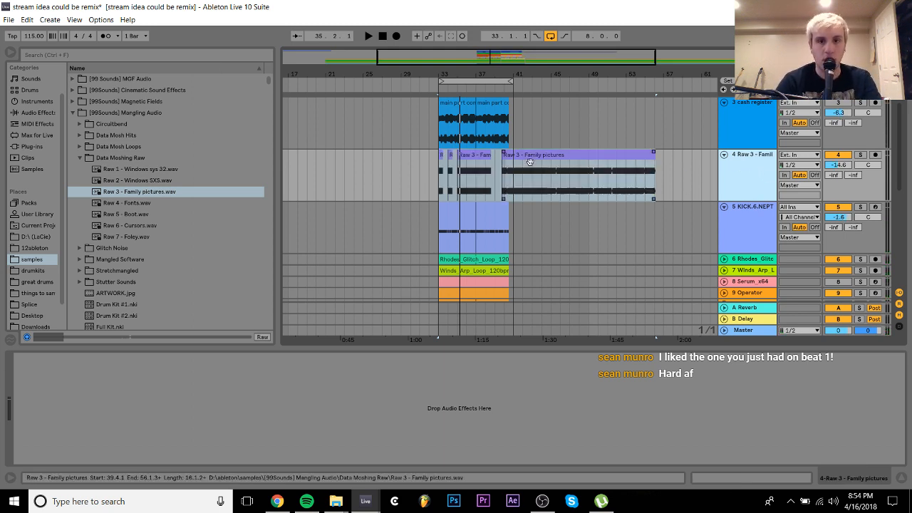
Delete the Raw 3 clips at bar 33 and from bar 35 onward, keeping only the one at bar 34
{"action": "left_click_drag", "start_coordinate": [451, 72], "coordinate": [451, 75]}
{"action": "left_click", "coordinate": [422, 175]}
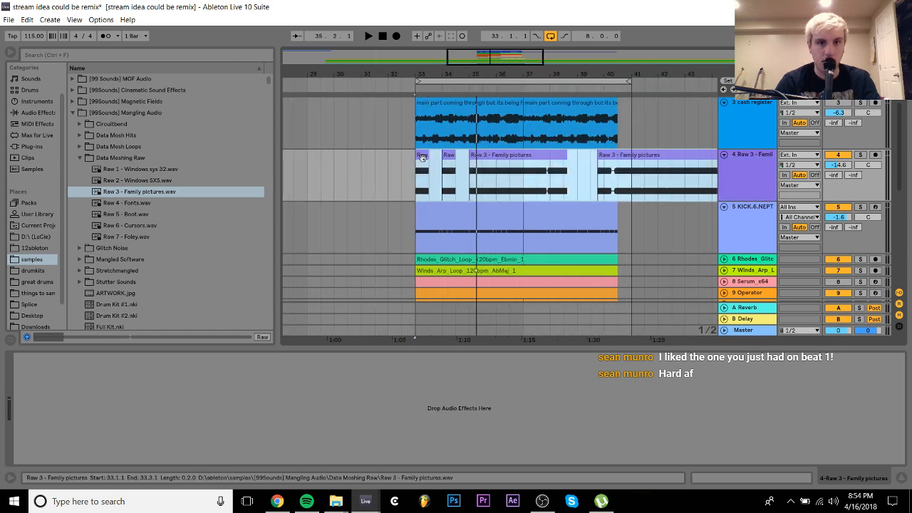
{"action": "left_click", "coordinate": [543, 161]}
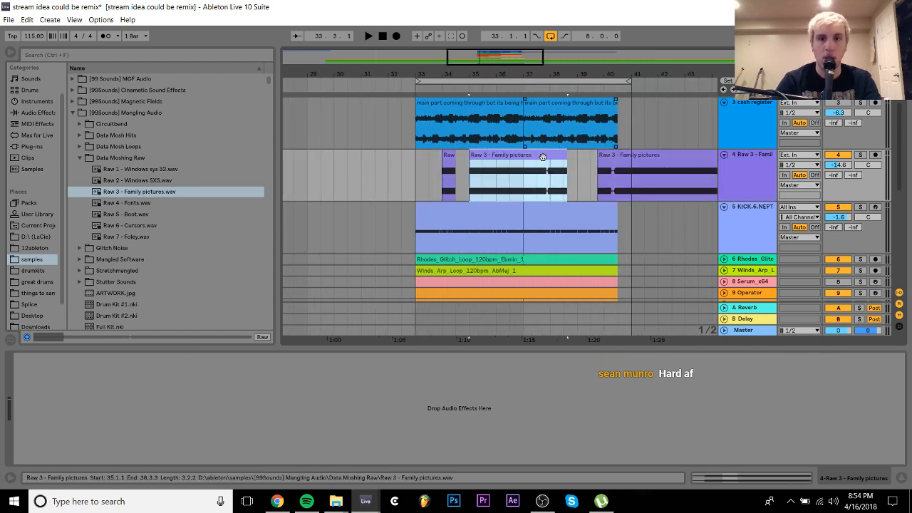
{"action": "left_click", "coordinate": [640, 175], "text": "shift"}
{"action": "key", "text": "Delete"}
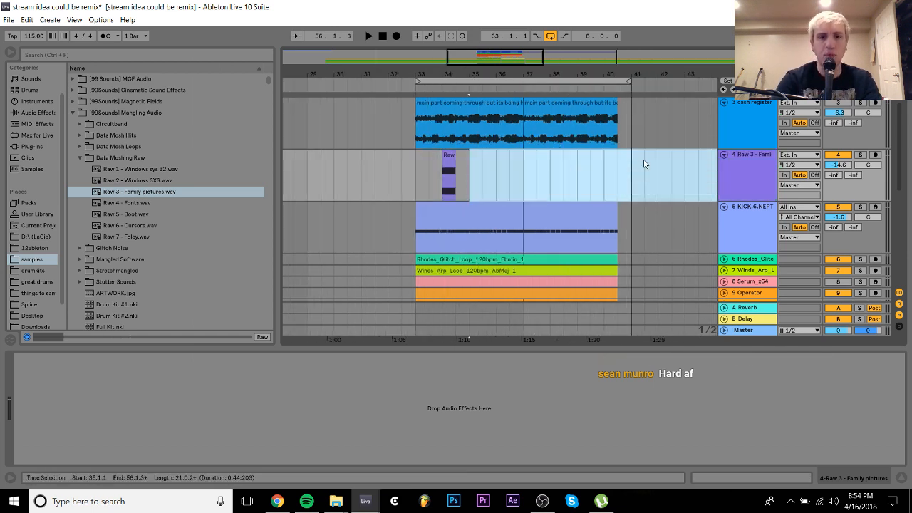
Preview the Raw 6 and Raw 5 samples, then place Raw 5 - Boot.wav on track 4 at bar 41 with warping off
{"action": "left_click", "coordinate": [99, 226]}
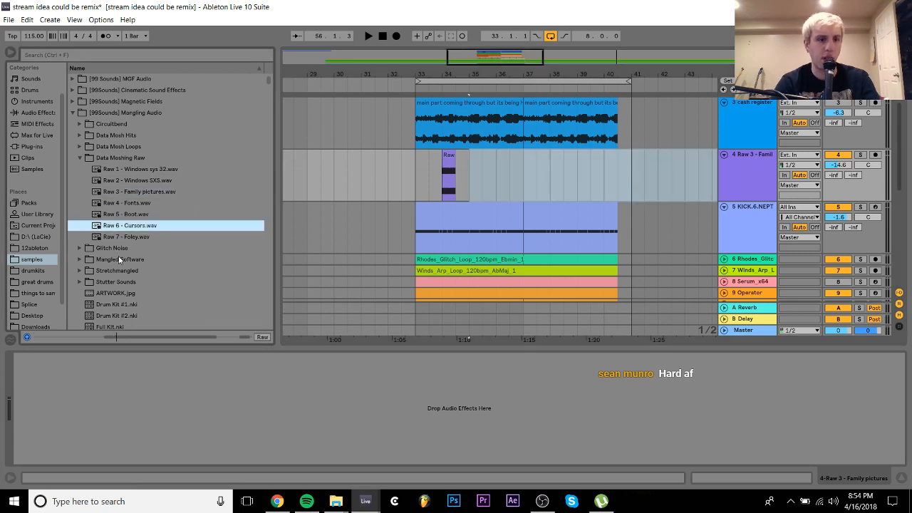
{"action": "left_click", "coordinate": [121, 217]}
{"action": "left_click_drag", "start_coordinate": [119, 218], "coordinate": [646, 157]}
{"action": "double_click", "coordinate": [647, 156]}
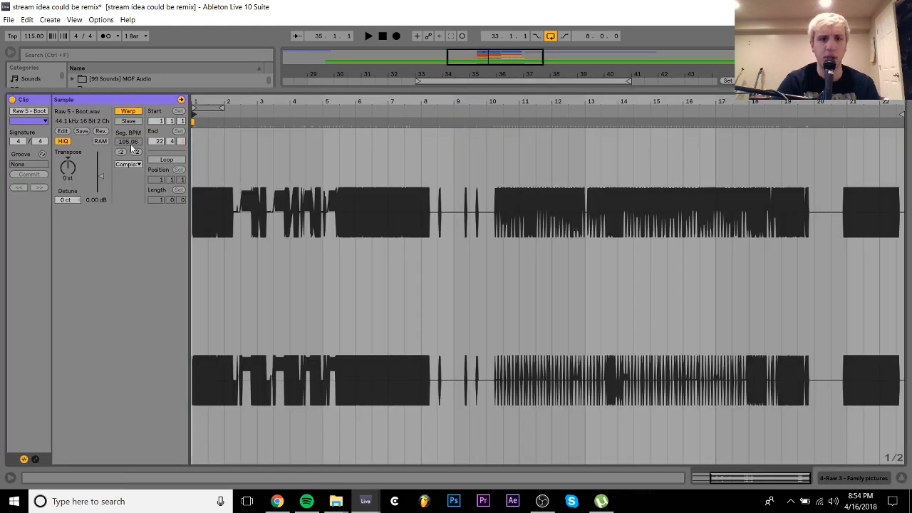
{"action": "left_click", "coordinate": [126, 113]}
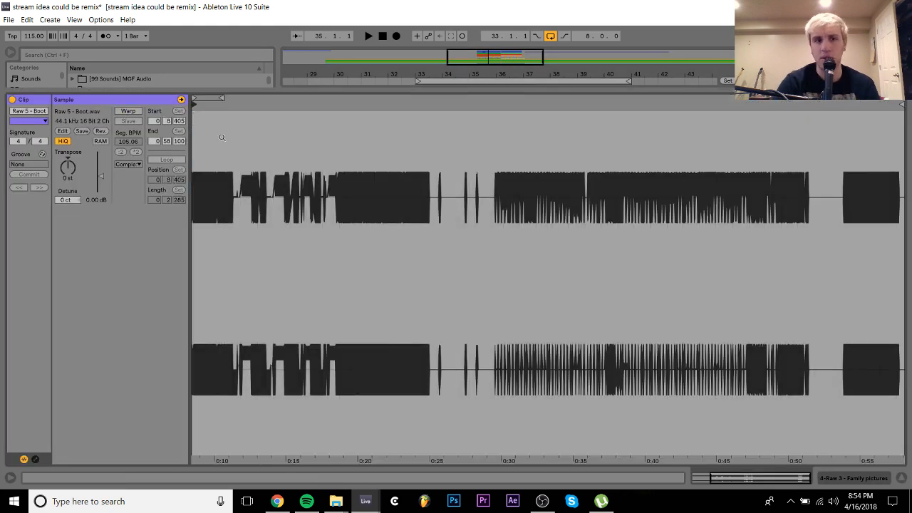
{"action": "left_click", "coordinate": [860, 479]}
Move the first bar of the Raw 5 clip to bar 33 and play the drop from bar 32
{"action": "left_click", "coordinate": [658, 130]}
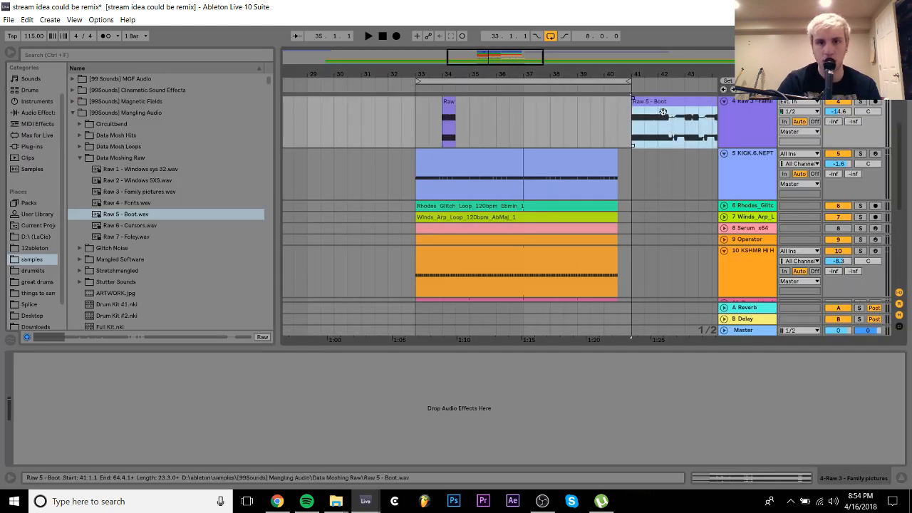
{"action": "left_click_drag", "start_coordinate": [657, 129], "coordinate": [394, 148]}
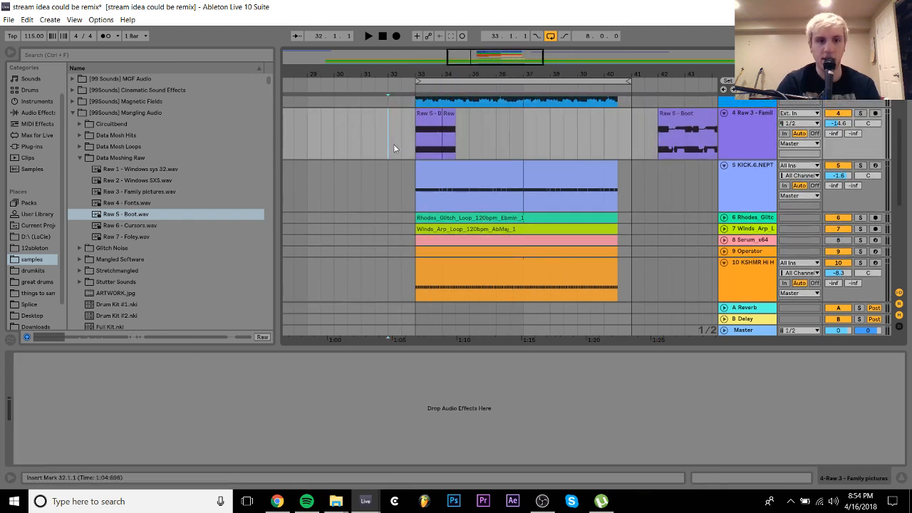
{"action": "key", "text": "space"}
{"action": "scroll", "coordinate": [643, 174], "scroll_direction": "up", "scroll_amount": 2}
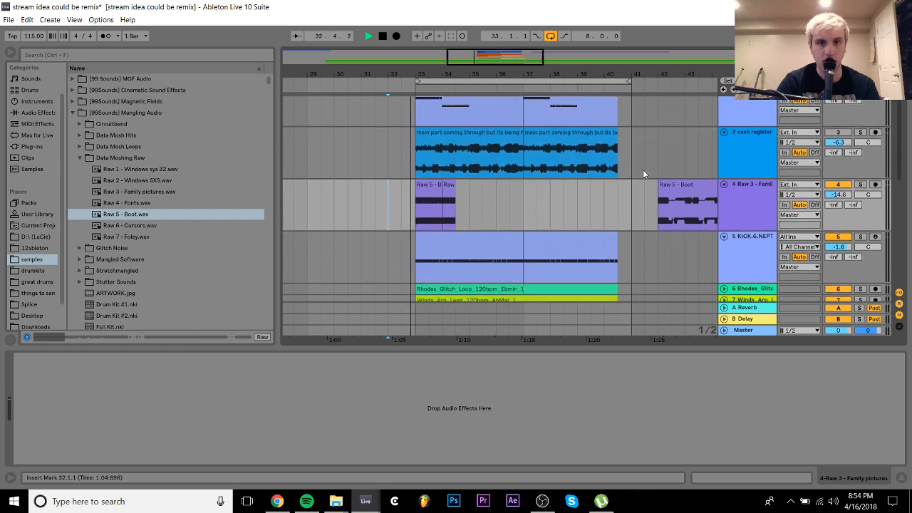
{"action": "scroll", "coordinate": [642, 170], "scroll_direction": "up", "scroll_amount": 1}
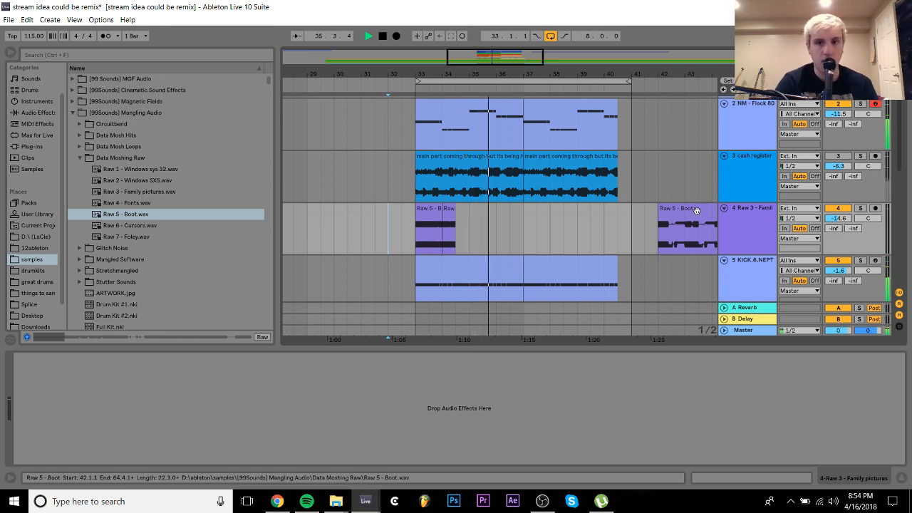
Move the remaining Raw 5 clip to bar 36, then move its section from bar 40 to 41 onto bar 36 and play it
{"action": "left_click_drag", "start_coordinate": [697, 211], "coordinate": [533, 222]}
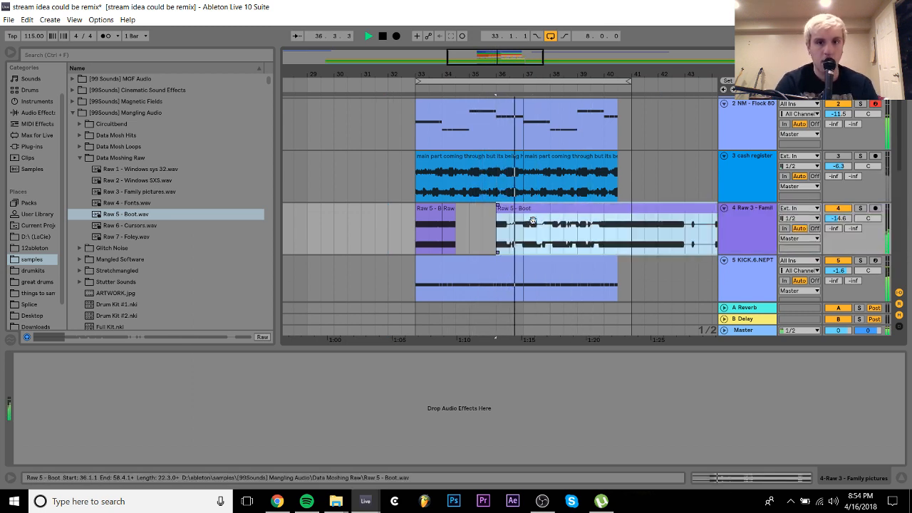
{"action": "left_click_drag", "start_coordinate": [605, 233], "coordinate": [510, 218]}
{"action": "key", "text": "space"}
{"action": "key", "text": "space"}
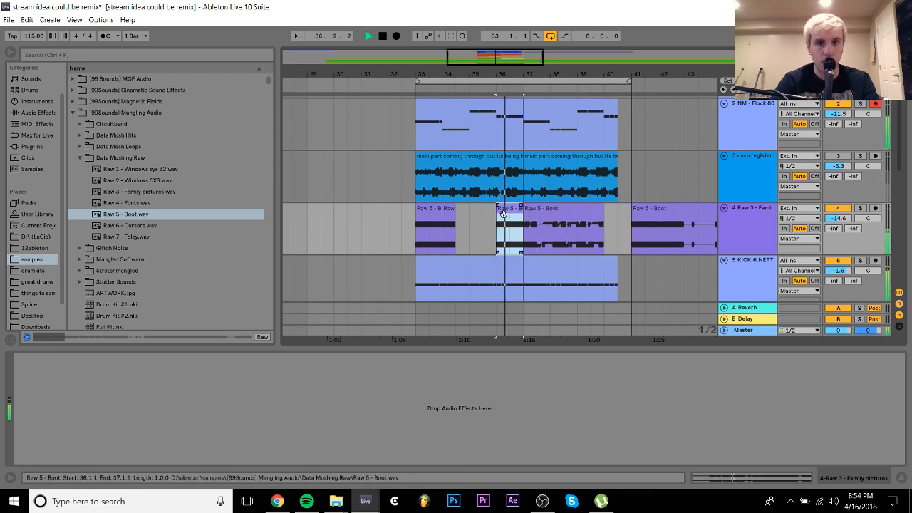
Shorten the bar 36 Raw 5 clip to half a bar, move the half-bar section at 37.1.1 to 35.1.1, and play it
{"action": "key", "text": "space"}
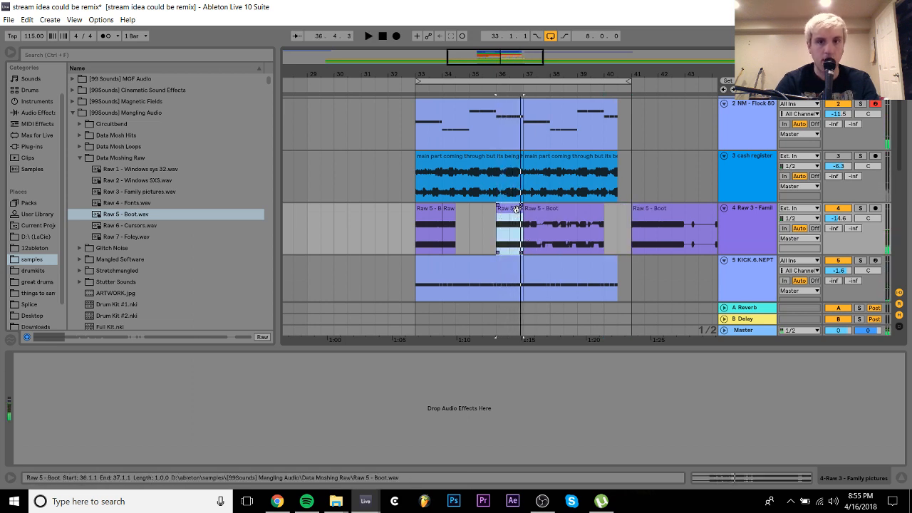
{"action": "left_click_drag", "start_coordinate": [520, 211], "coordinate": [475, 212]}
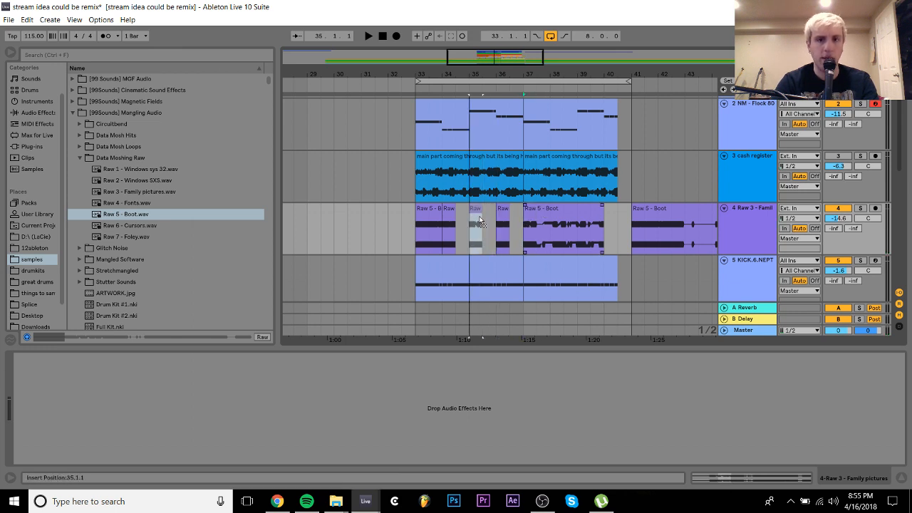
{"action": "key", "text": "space"}
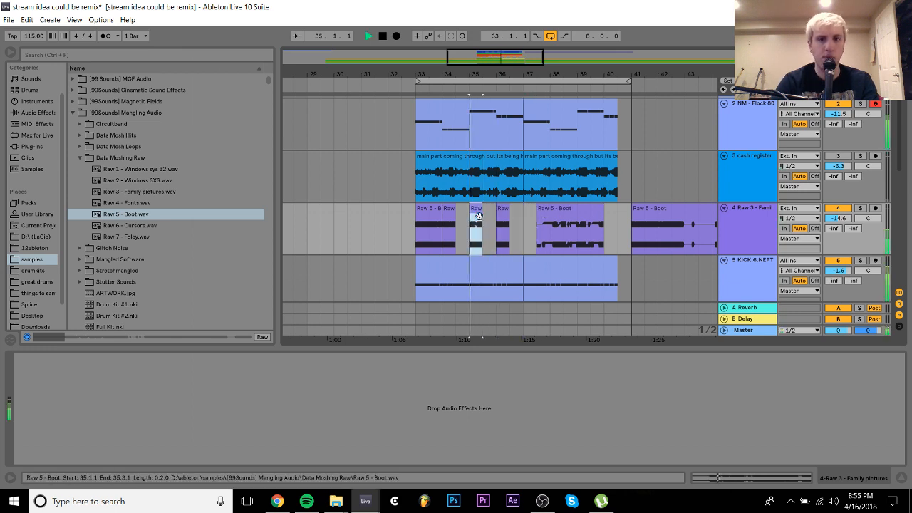
Delete the leftover Raw 5 clip between 37.3.1 and bar 40
{"action": "left_click", "coordinate": [550, 220]}
{"action": "key", "text": "Delete"}
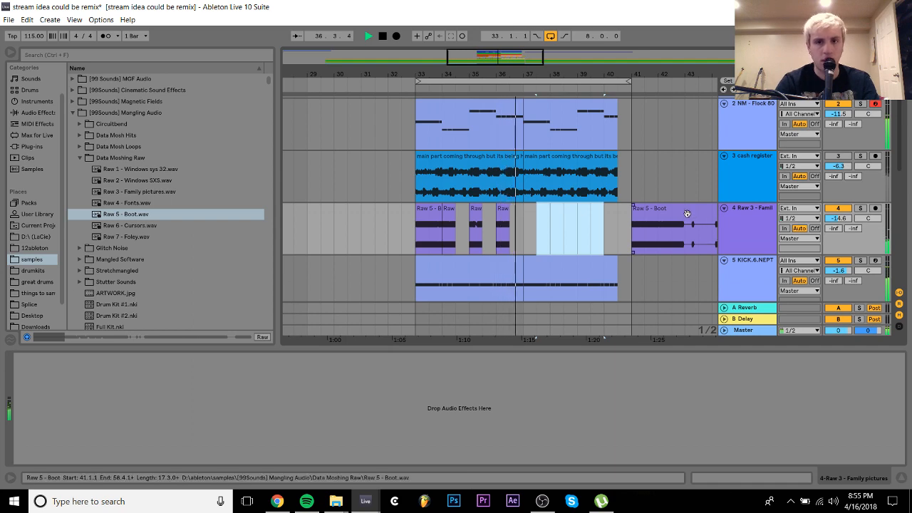
Move the remaining Raw 5 clip back from bar 41 so it covers bars 33 to 41, checking its waveform
{"action": "left_click_drag", "start_coordinate": [688, 214], "coordinate": [580, 215]}
{"action": "key", "text": "space"}
{"action": "double_click", "coordinate": [579, 215]}
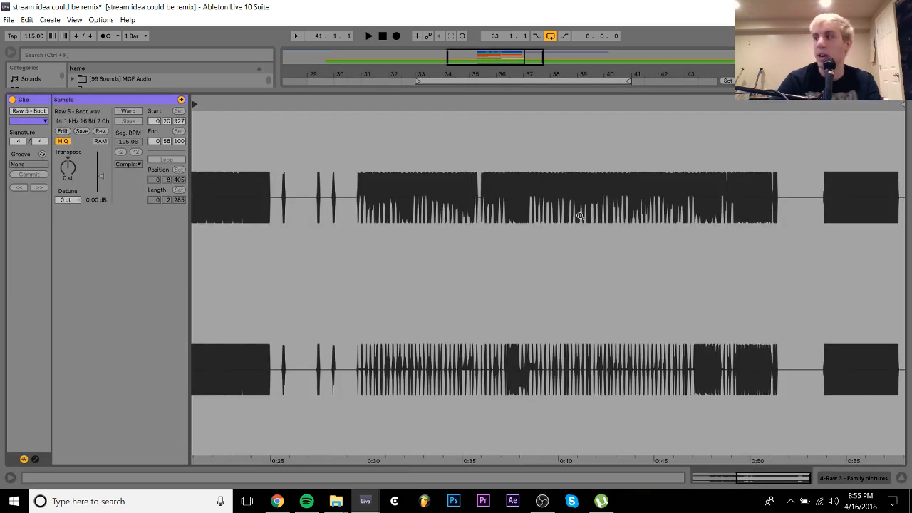
{"action": "left_click", "coordinate": [854, 475]}
{"action": "left_click_drag", "start_coordinate": [441, 102], "coordinate": [630, 124]}
{"action": "scroll", "coordinate": [630, 125], "scroll_direction": "up", "scroll_amount": 2}
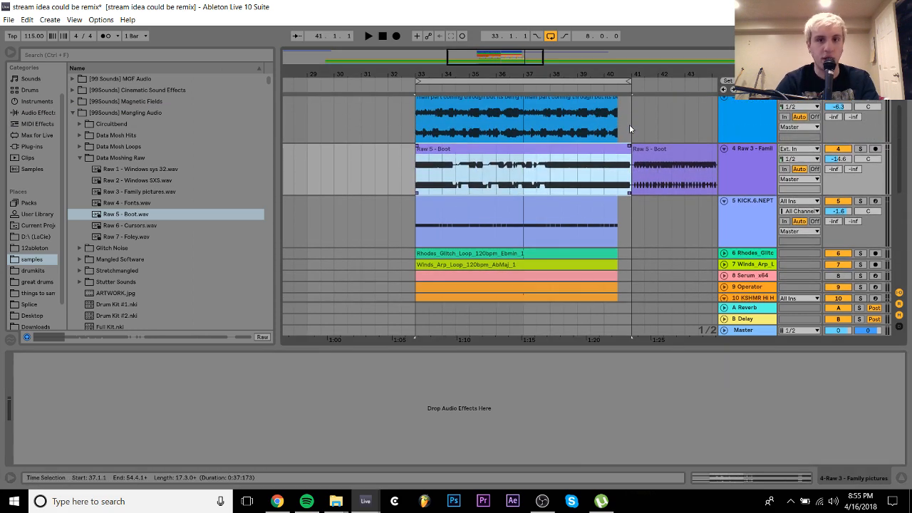
Move the Raw 5 section from 39.1.1 to 34.1.1, then duplicate the 33.1.1 to 35.3.1 pattern three times
{"action": "left_click_drag", "start_coordinate": [578, 176], "coordinate": [473, 159]}
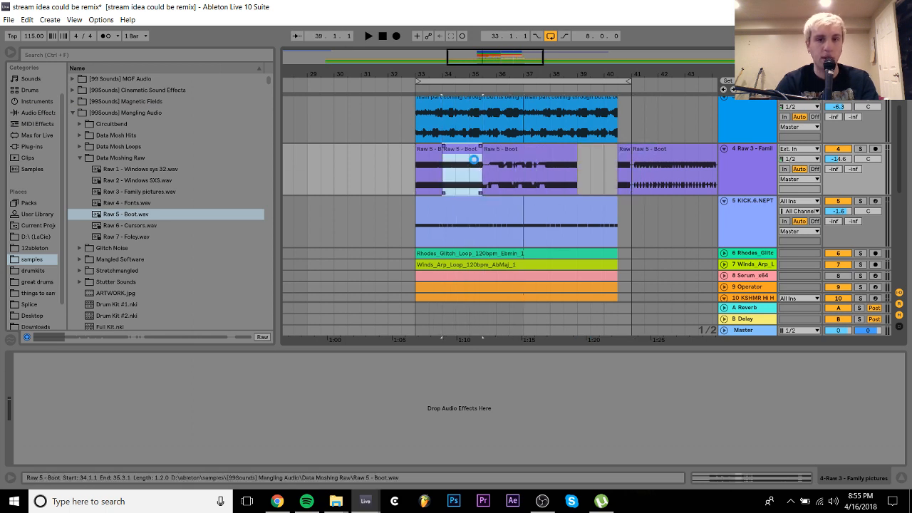
{"action": "left_click", "coordinate": [427, 152], "text": "shift"}
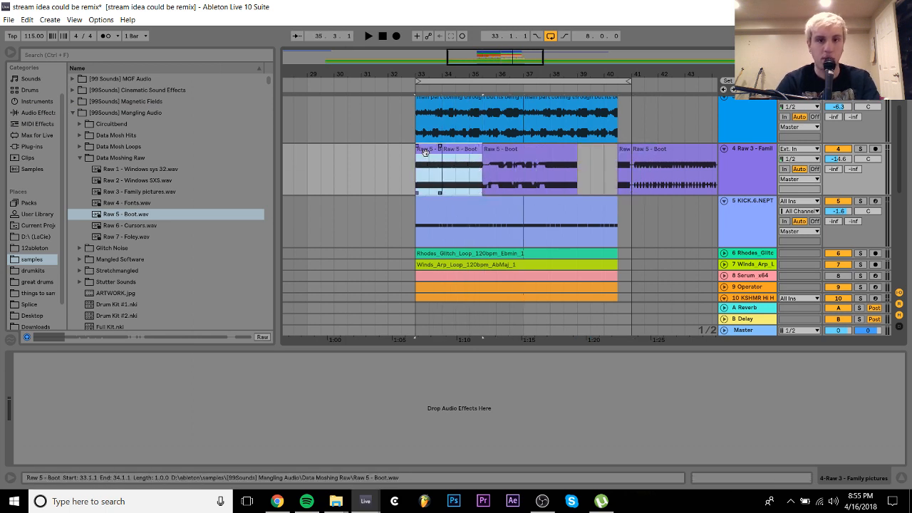
{"action": "key", "text": "ctrl+d"}
{"action": "key", "text": "ctrl+d"}
{"action": "key", "text": "ctrl+d"}
{"action": "left_click", "coordinate": [425, 152]}
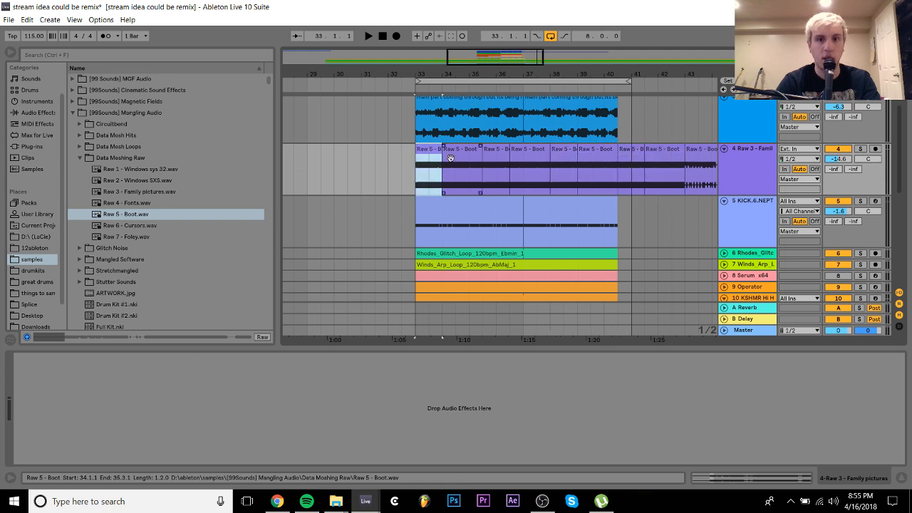
Delete all Raw 5 clips from 40.3.1 onward on the Raw 3 track
{"action": "scroll", "coordinate": [428, 152], "scroll_direction": "up", "scroll_amount": 3}
{"action": "left_click_drag", "start_coordinate": [627, 216], "coordinate": [777, 226]}
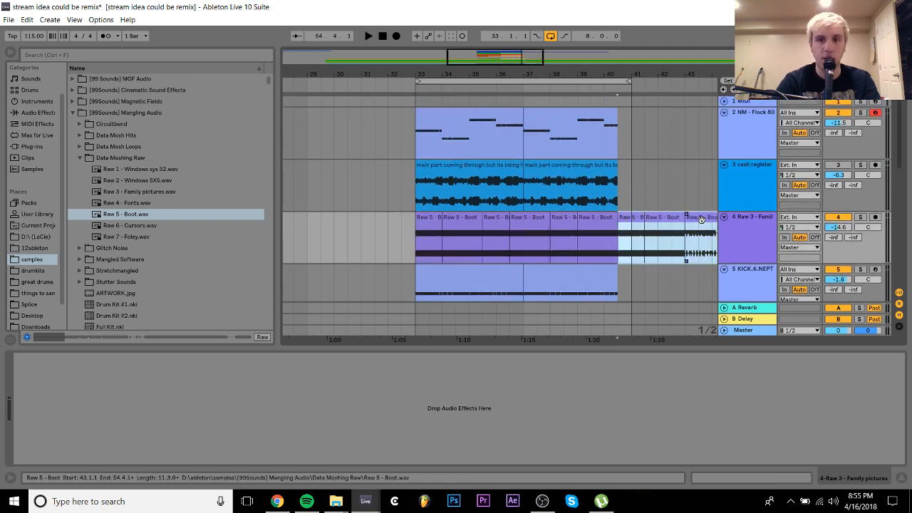
{"action": "key", "text": "Delete"}
Select all tracks and lower their volumes together, bringing the Raw 3 track to -19.2 dB, and play the drop
{"action": "left_click", "coordinate": [776, 222], "text": "shift"}
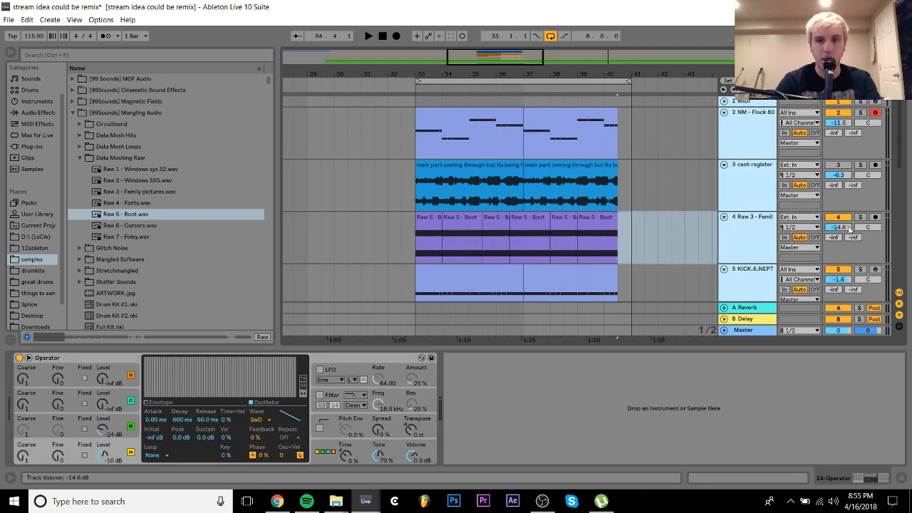
{"action": "key", "text": "Tab"}
{"action": "key", "text": "space"}
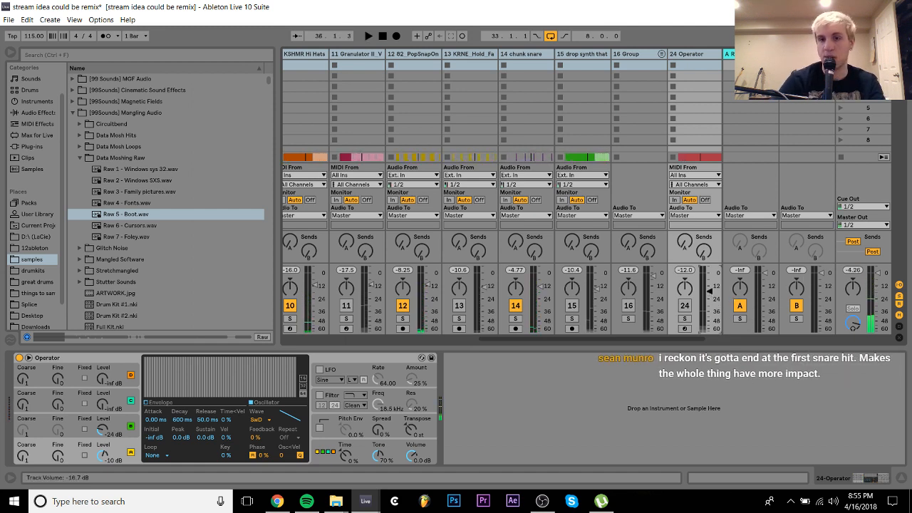
{"action": "key", "text": "space"}
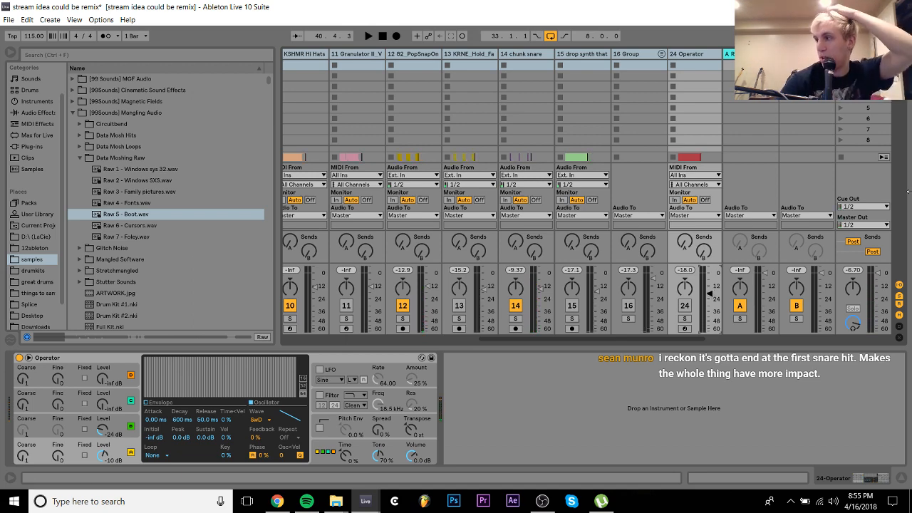
{"action": "key", "text": "Tab"}
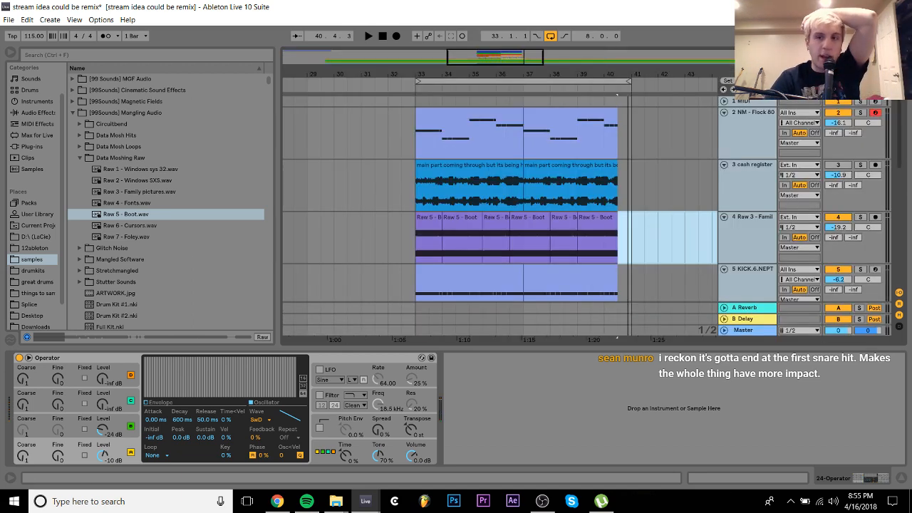
Add a Compressor audio effect to the Raw 3 track
{"action": "left_click", "coordinate": [749, 232]}
{"action": "scroll", "coordinate": [748, 234], "scroll_direction": "down", "scroll_amount": 3}
{"action": "scroll", "coordinate": [748, 234], "scroll_direction": "up", "scroll_amount": 2}
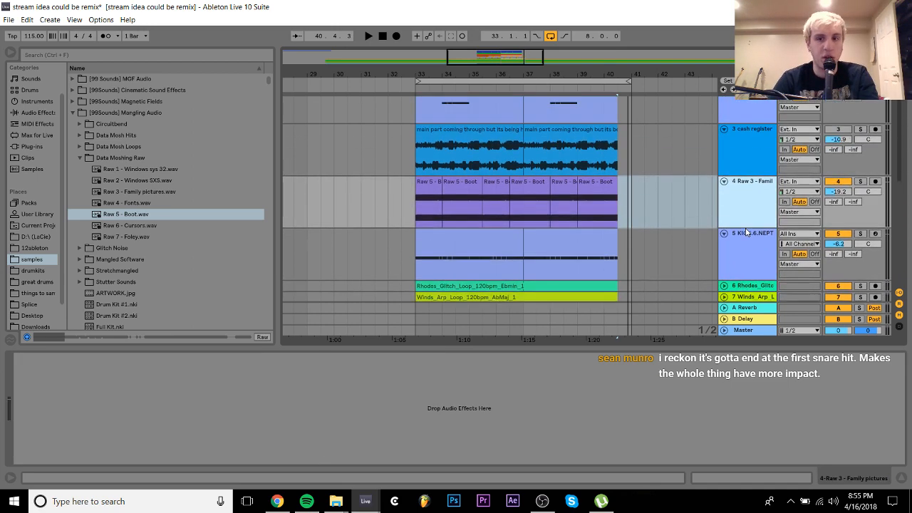
{"action": "left_click", "coordinate": [37, 115]}
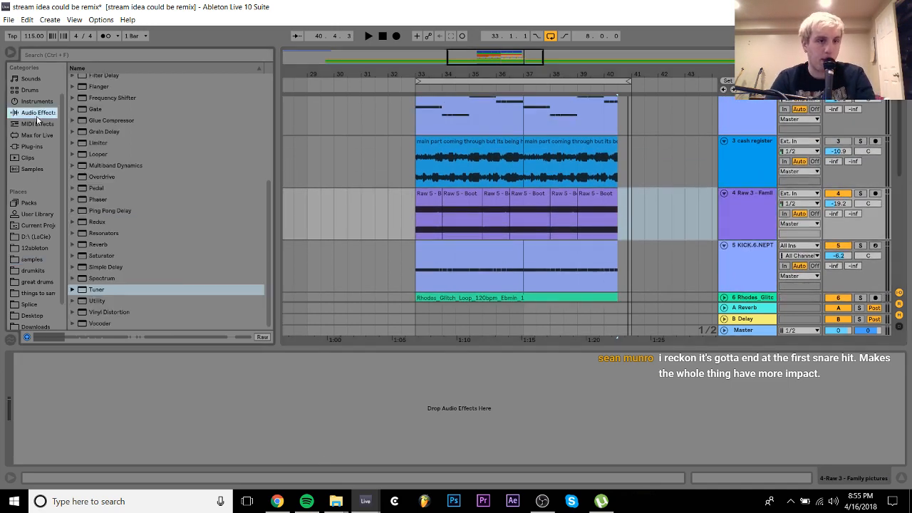
{"action": "scroll", "coordinate": [102, 146], "scroll_direction": "up", "scroll_amount": 5}
{"action": "double_click", "coordinate": [103, 158]}
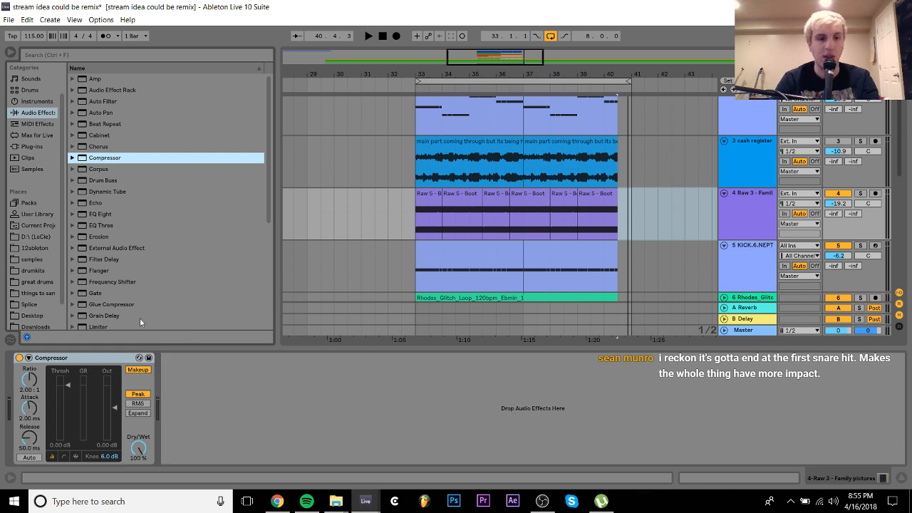
Sidechain the Compressor to 5-KICK.6.NEPT, set its threshold to -29.0 dB, and play the drop
{"action": "left_click", "coordinate": [28, 358]}
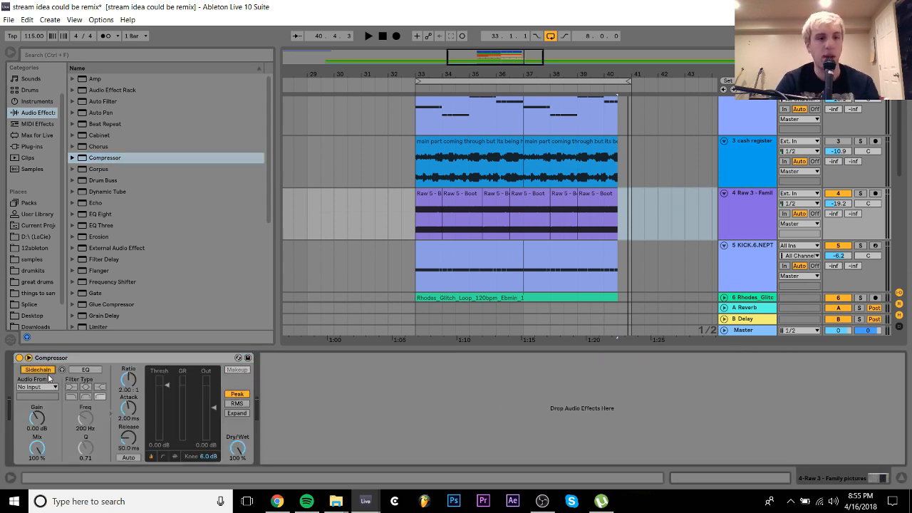
{"action": "left_click", "coordinate": [47, 387]}
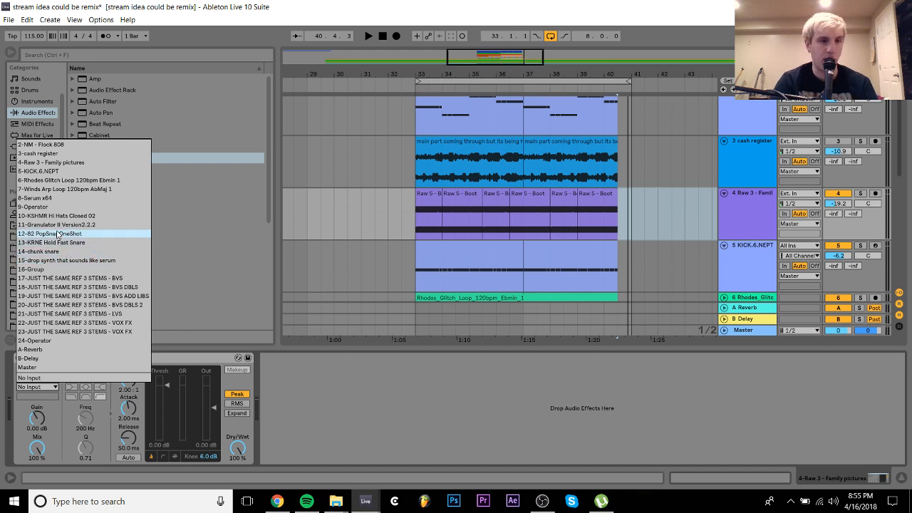
{"action": "left_click", "coordinate": [43, 172]}
{"action": "left_click", "coordinate": [170, 423]}
{"action": "key", "text": "space"}
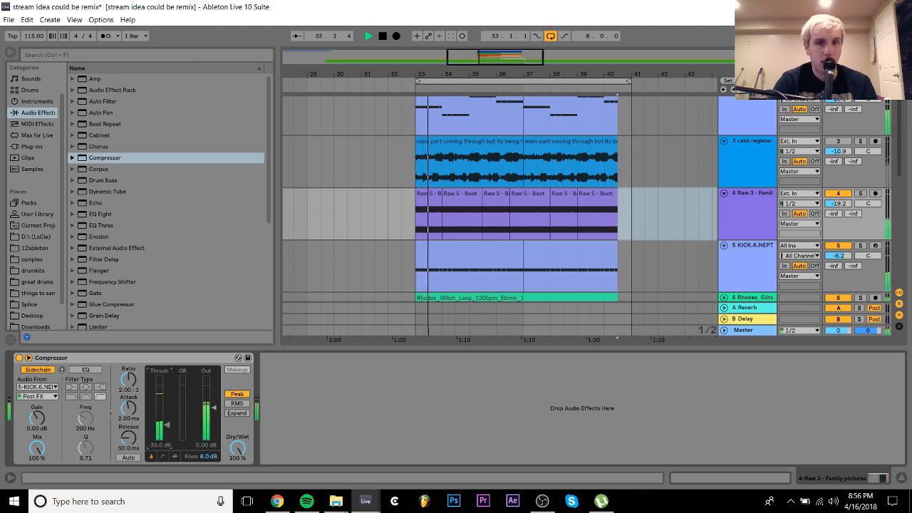
{"action": "left_click", "coordinate": [556, 231]}
{"action": "left_click", "coordinate": [413, 232]}
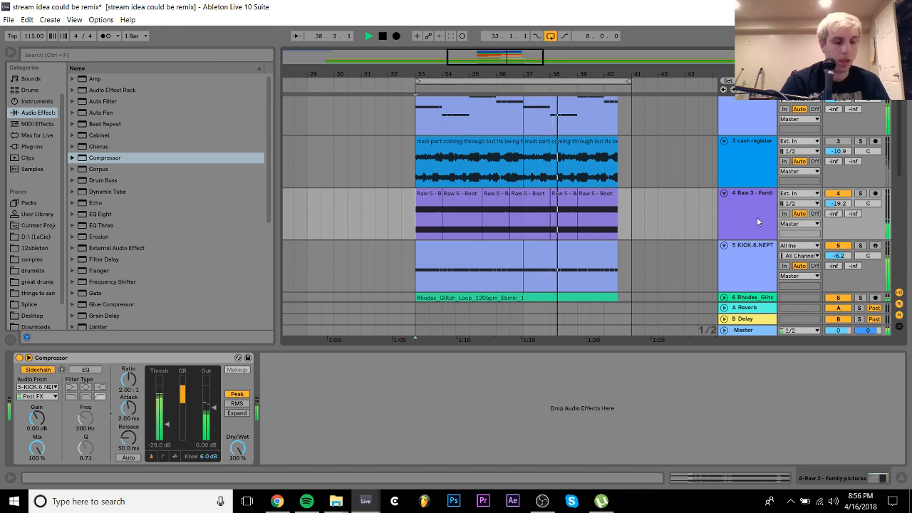
Copy the sidechained Compressor to the cash register track and audition that track at -7.0 dB with the Raw 3 track muted
{"action": "left_click", "coordinate": [724, 193]}
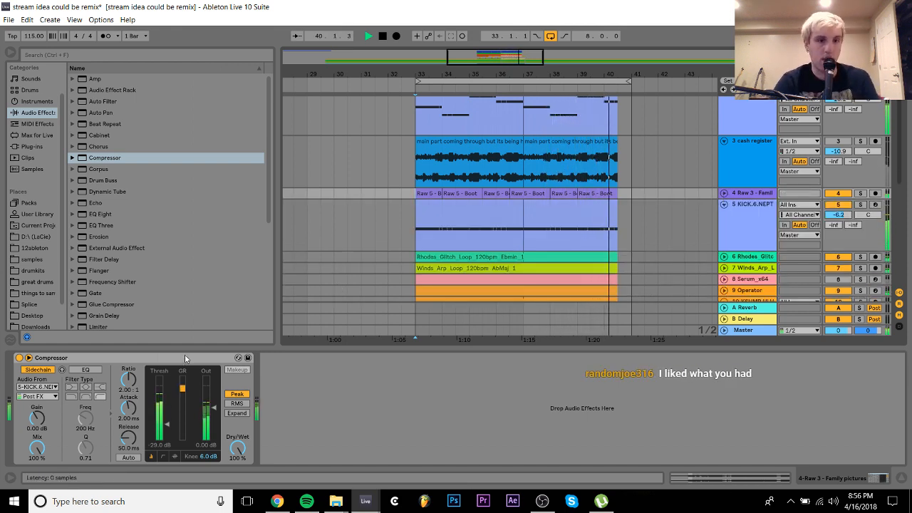
{"action": "left_click_drag", "start_coordinate": [72, 358], "coordinate": [578, 177]}
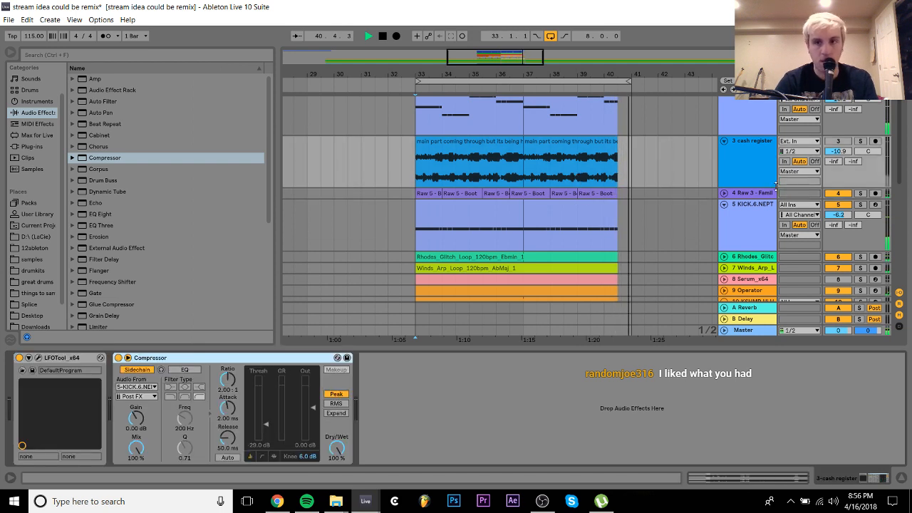
{"action": "left_click", "coordinate": [838, 193]}
{"action": "left_click", "coordinate": [838, 141]}
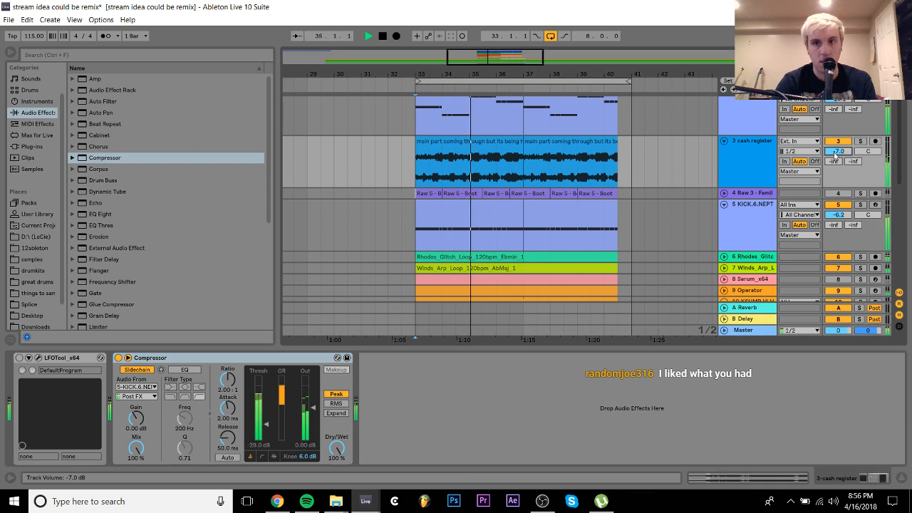
{"action": "left_click", "coordinate": [578, 145]}
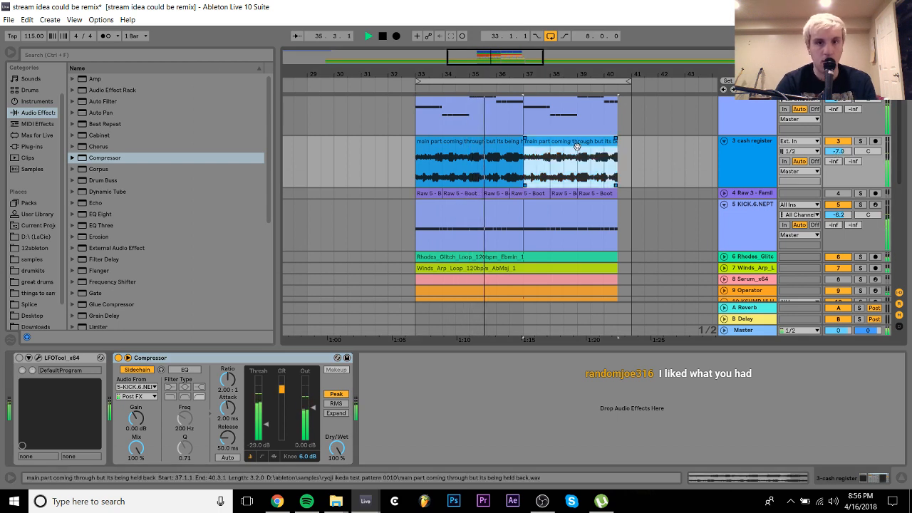
Mute the cash register track, reactivate the Raw 3 track, and stop playback
{"action": "left_click", "coordinate": [838, 141]}
{"action": "left_click", "coordinate": [838, 193]}
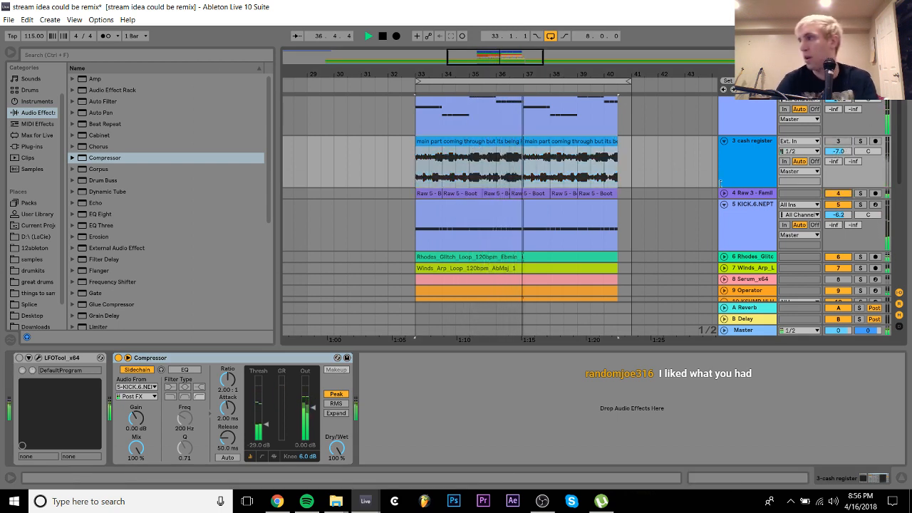
{"action": "key", "text": "space"}
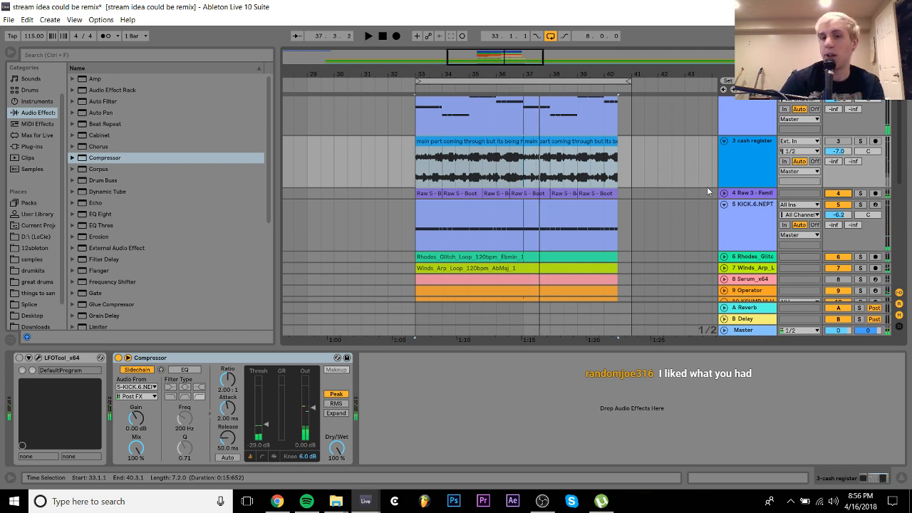
Unfold the Raw 3 track and delete its half-bar sections at 33.3.1 and 35.3.1 and everything from bar 37
{"action": "left_click", "coordinate": [711, 192]}
{"action": "left_click", "coordinate": [723, 196]}
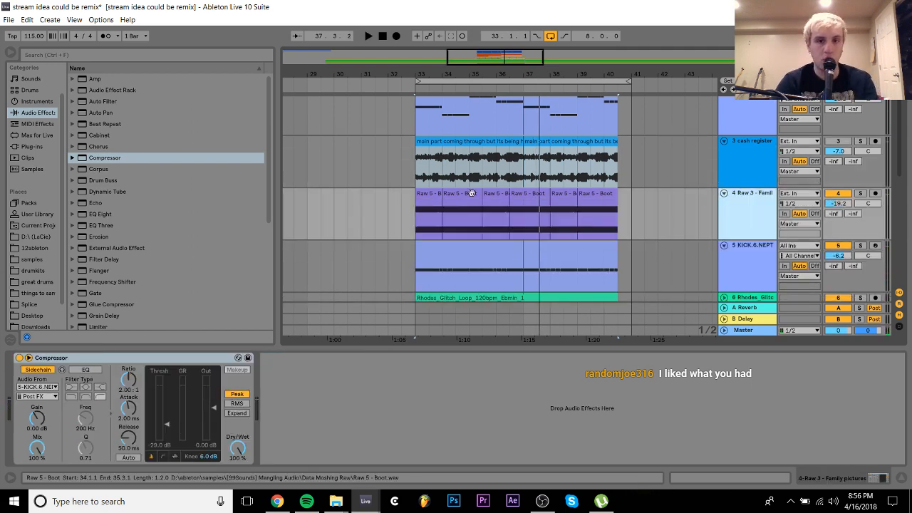
{"action": "left_click_drag", "start_coordinate": [429, 219], "coordinate": [441, 222]}
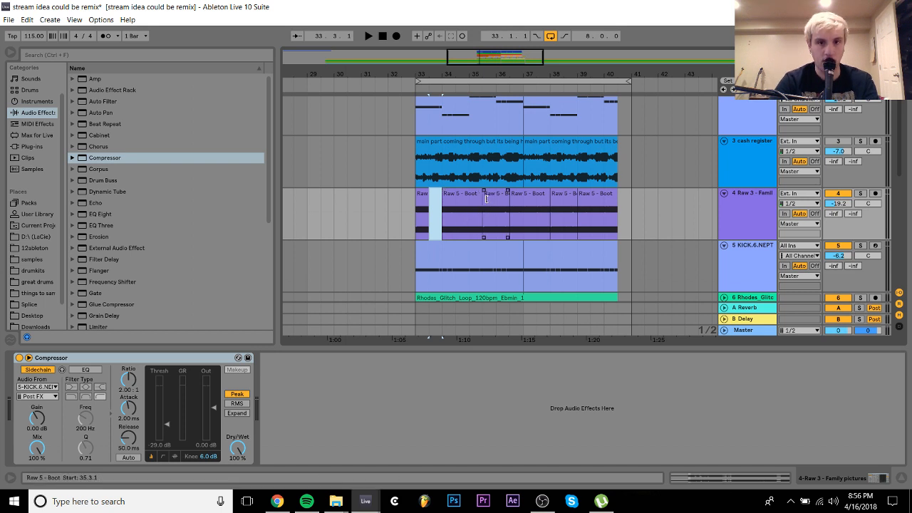
{"action": "left_click_drag", "start_coordinate": [433, 214], "coordinate": [686, 215]}
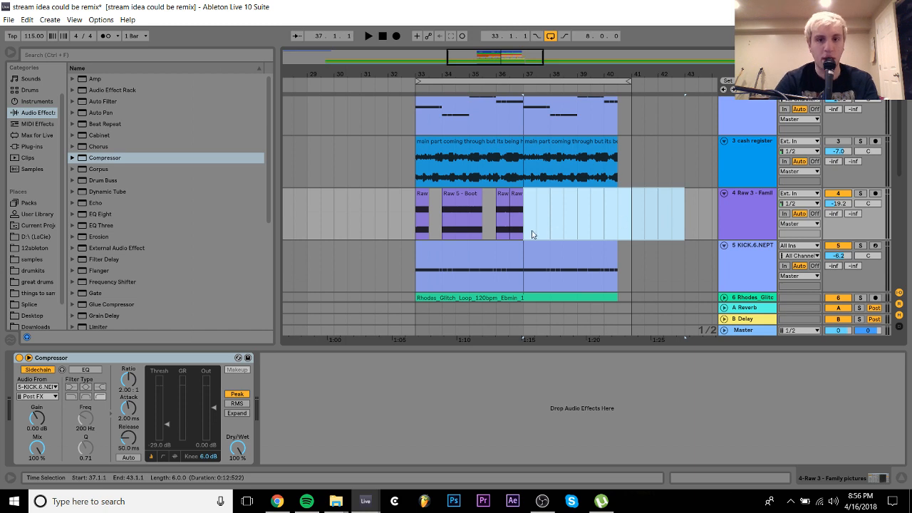
Duplicate the Raw 5 pattern from bars 33 to 37 onto bar 37, then delete the section from 40.3.1 to 41.1.1
{"action": "left_click_drag", "start_coordinate": [522, 231], "coordinate": [416, 214]}
{"action": "key", "text": "ctrl+d"}
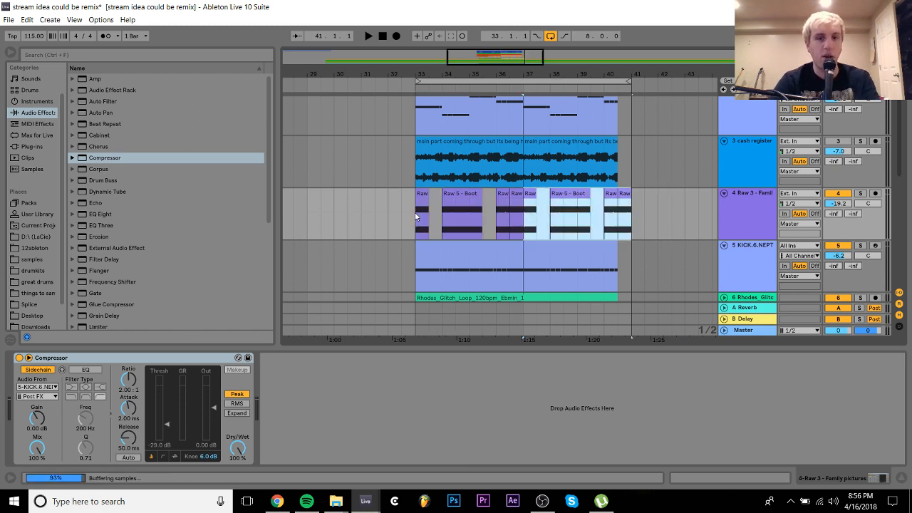
{"action": "left_click", "coordinate": [419, 212], "text": "shift"}
{"action": "left_click", "coordinate": [627, 198]}
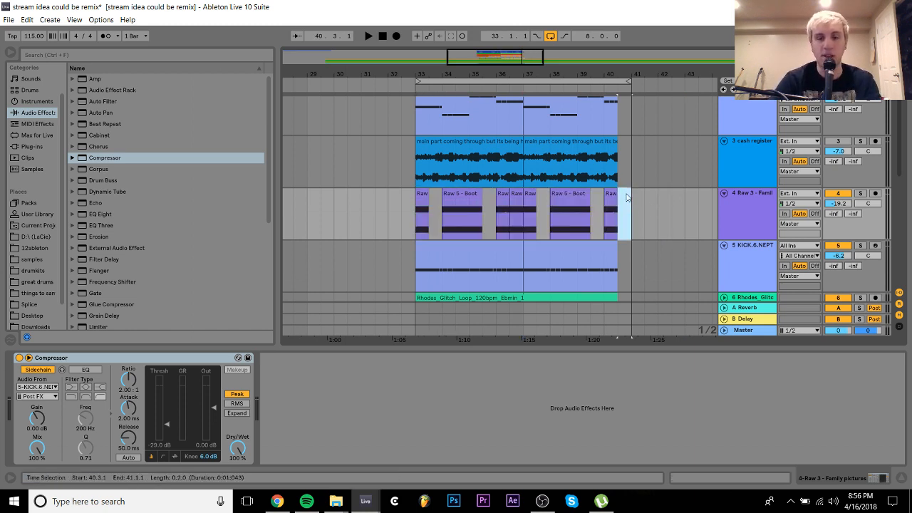
Play the drop from bar 33, set the Raw 3 track volume to -21.0 dB, and mute the track
{"action": "left_click", "coordinate": [411, 223]}
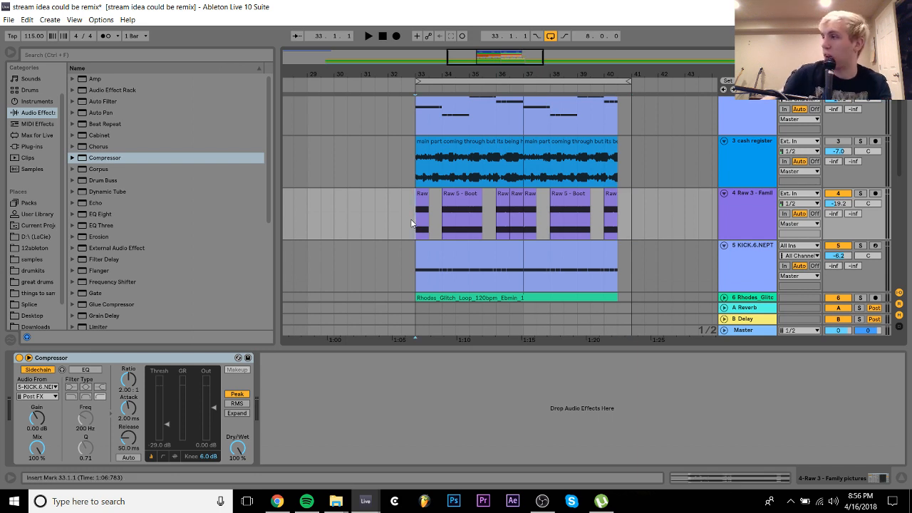
{"action": "key", "text": "space"}
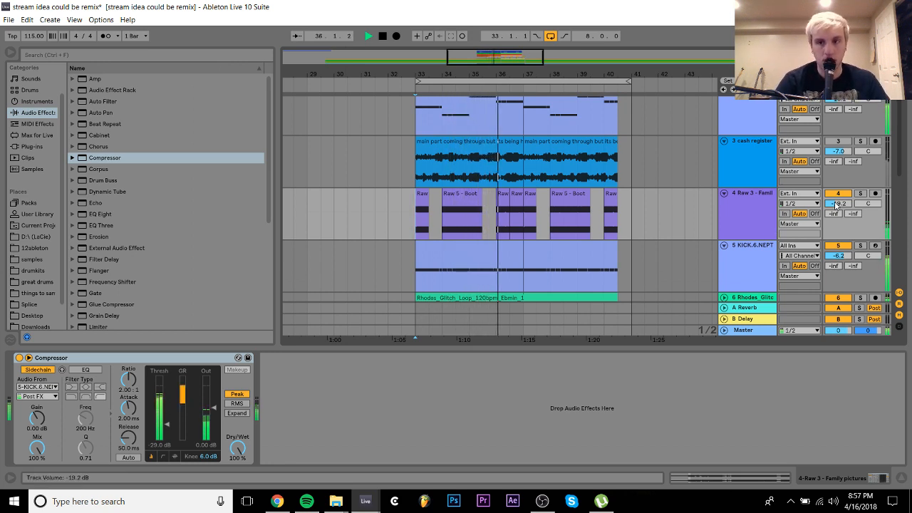
{"action": "left_click_drag", "start_coordinate": [838, 204], "coordinate": [839, 212]}
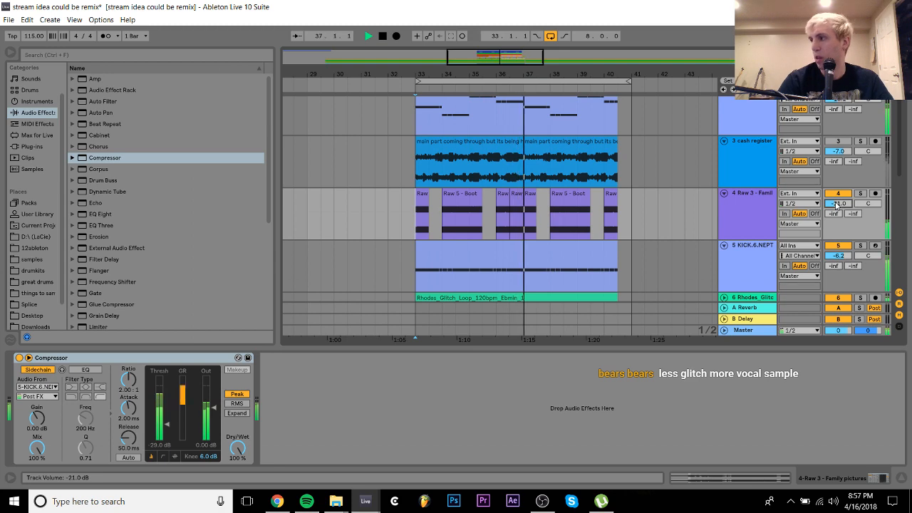
{"action": "key", "text": "space"}
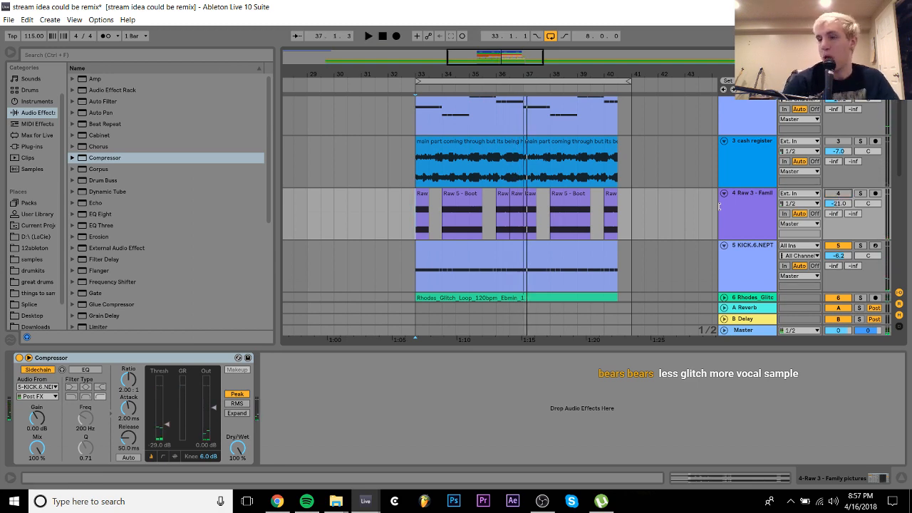
Activate the vocal stems in track 16 Group and play the drop, toggling the Raw 3 track on and back to muted
{"action": "scroll", "coordinate": [679, 220], "scroll_direction": "down", "scroll_amount": 5}
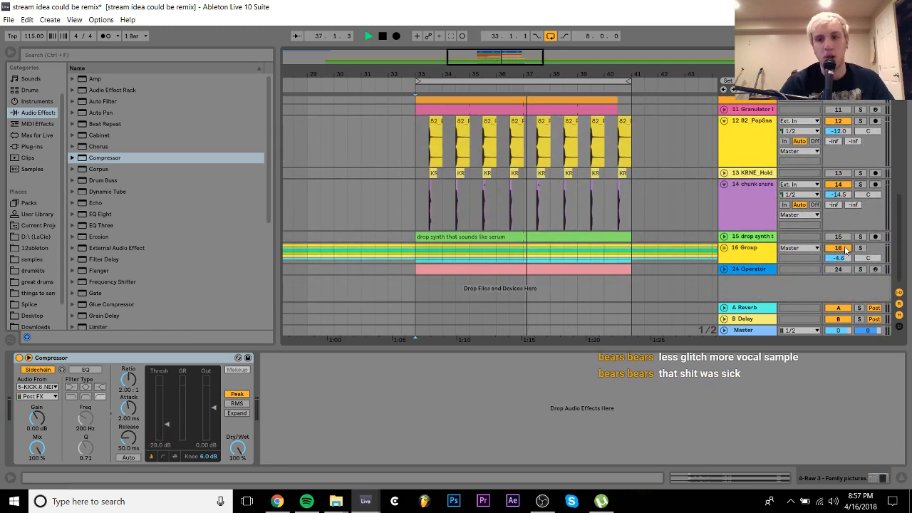
{"action": "key", "text": "space"}
{"action": "scroll", "coordinate": [845, 246], "scroll_direction": "up", "scroll_amount": 5}
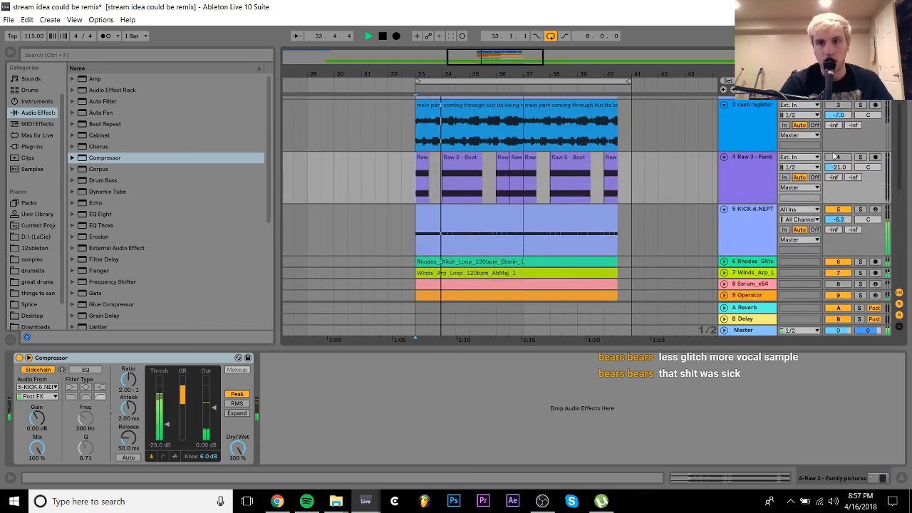
{"action": "left_click", "coordinate": [837, 157]}
{"action": "left_click", "coordinate": [759, 153]}
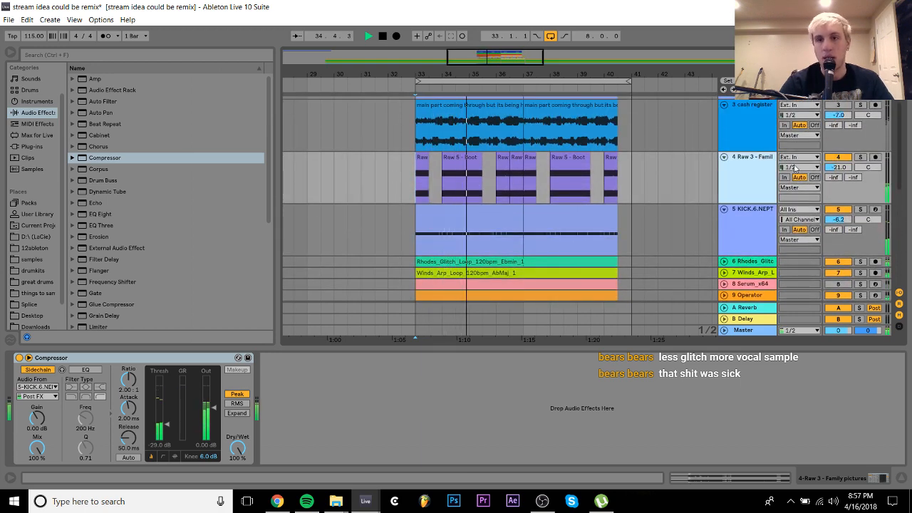
{"action": "key", "text": "space"}
{"action": "scroll", "coordinate": [843, 177], "scroll_direction": "down", "scroll_amount": 5}
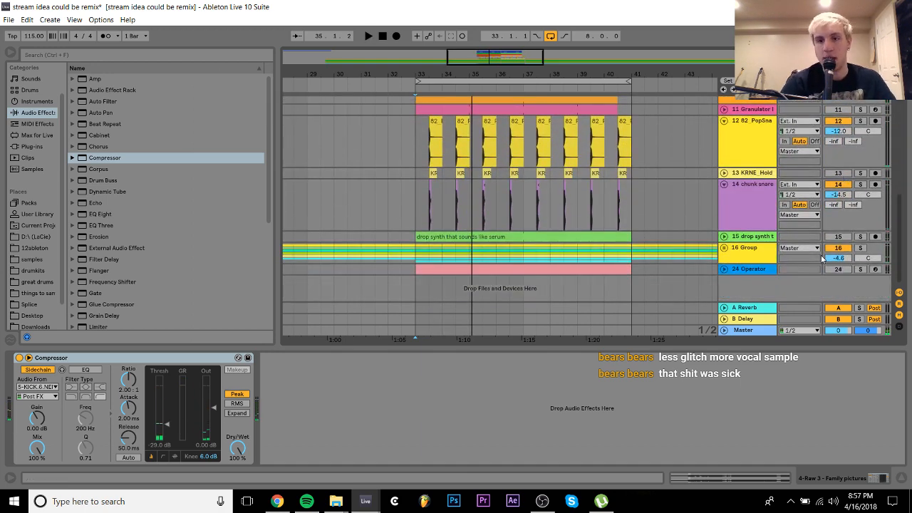
{"action": "scroll", "coordinate": [830, 254], "scroll_direction": "up", "scroll_amount": 6}
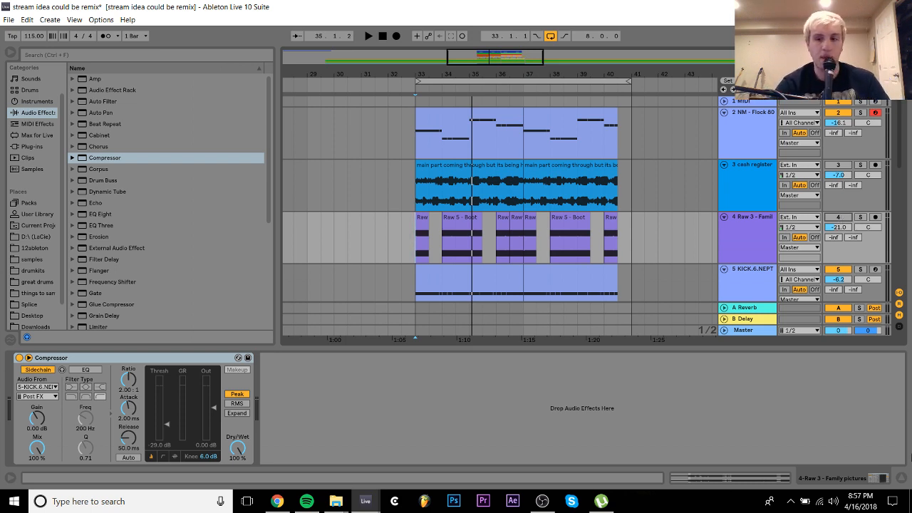
{"action": "left_click", "coordinate": [863, 506]}
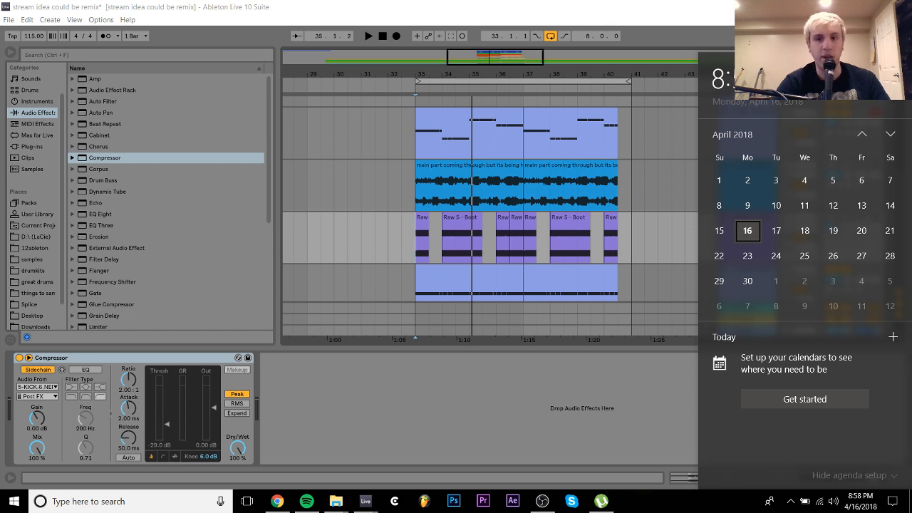
{"action": "left_click", "coordinate": [482, 369]}
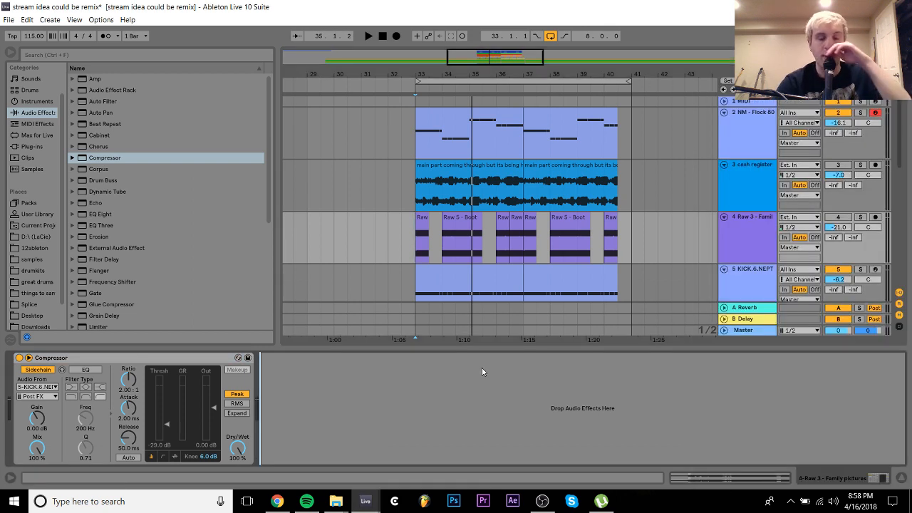